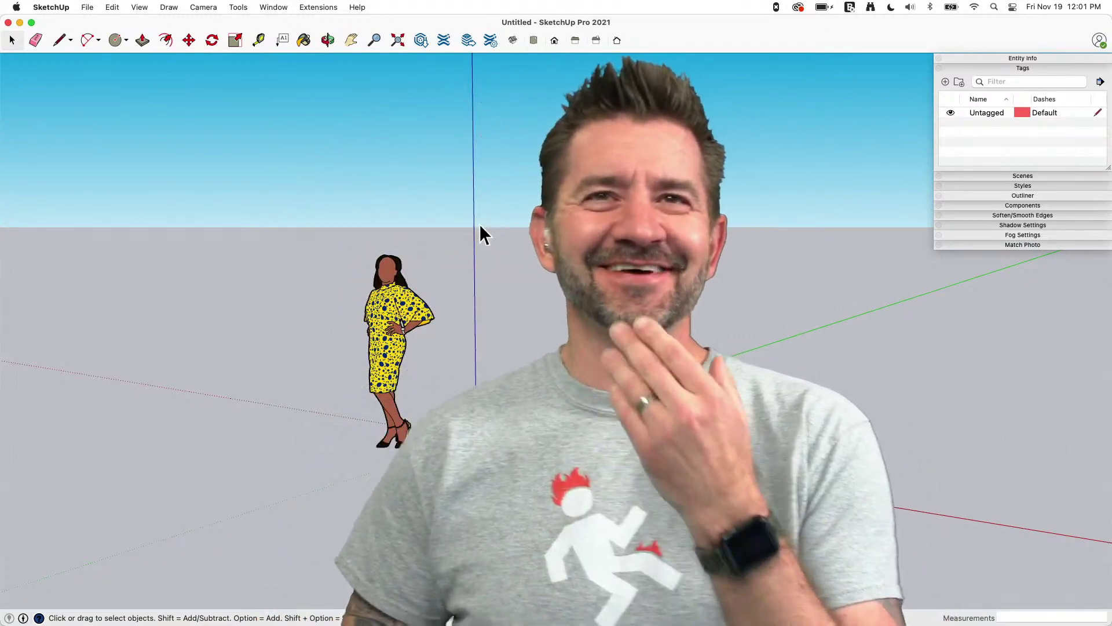
Import Trap 1.jpg from the Desktop as an image and place it flat on the ground plane starting at the origin
mouse_move(2, 136)
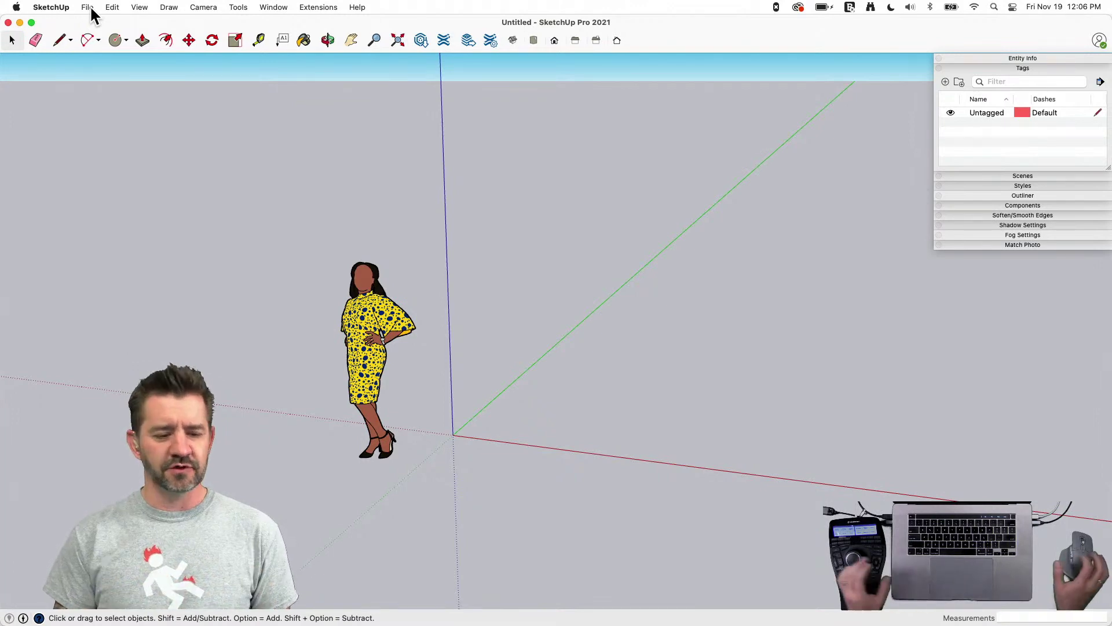
click(88, 7)
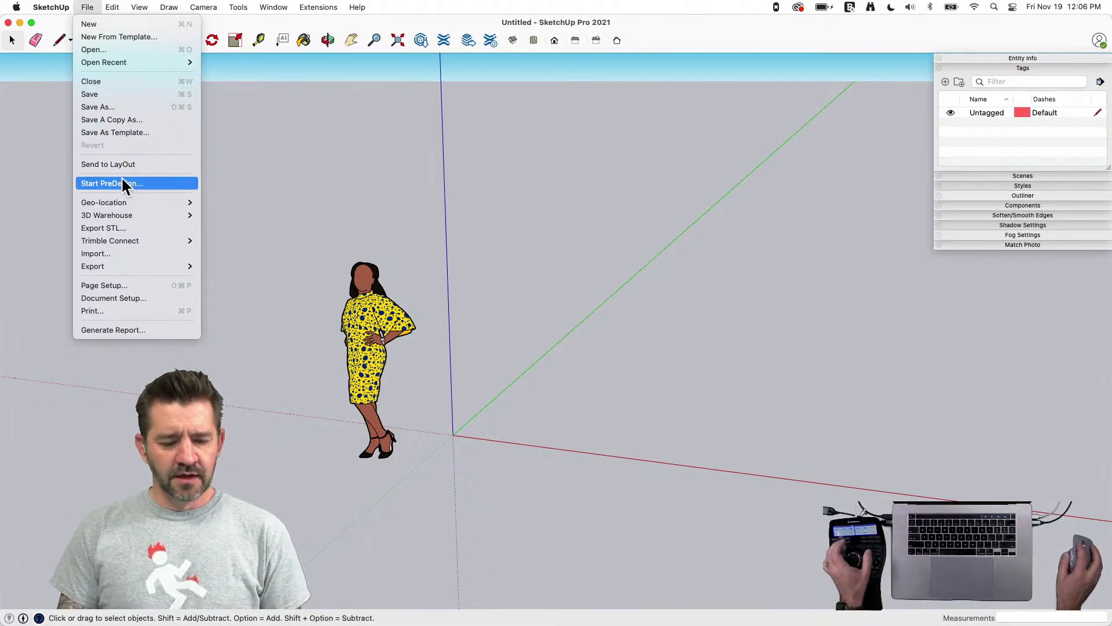
click(109, 256)
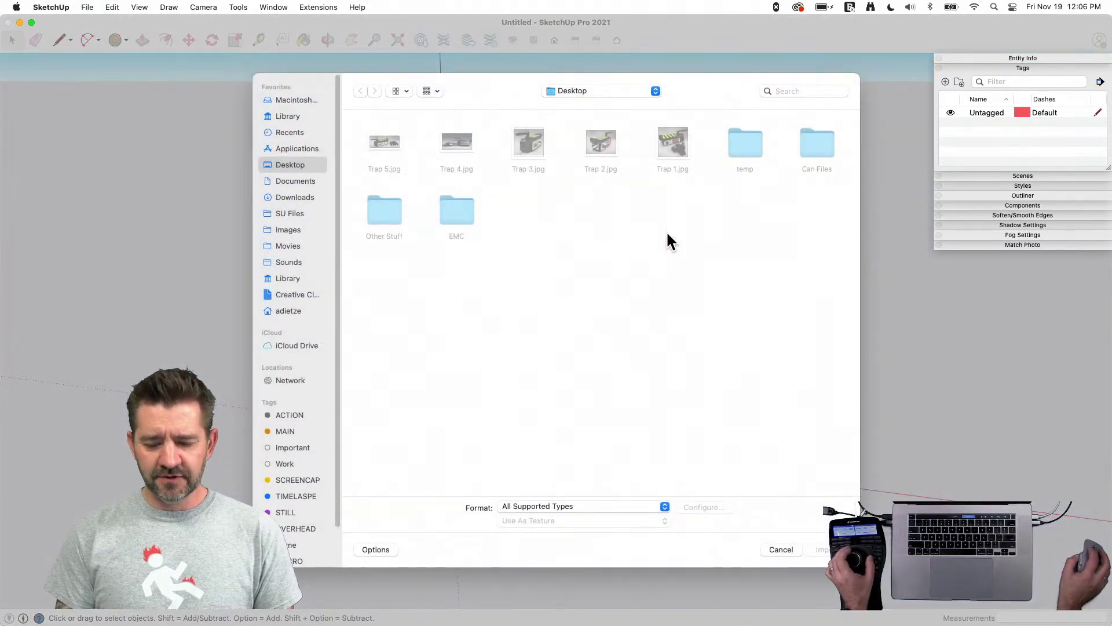
click(669, 139)
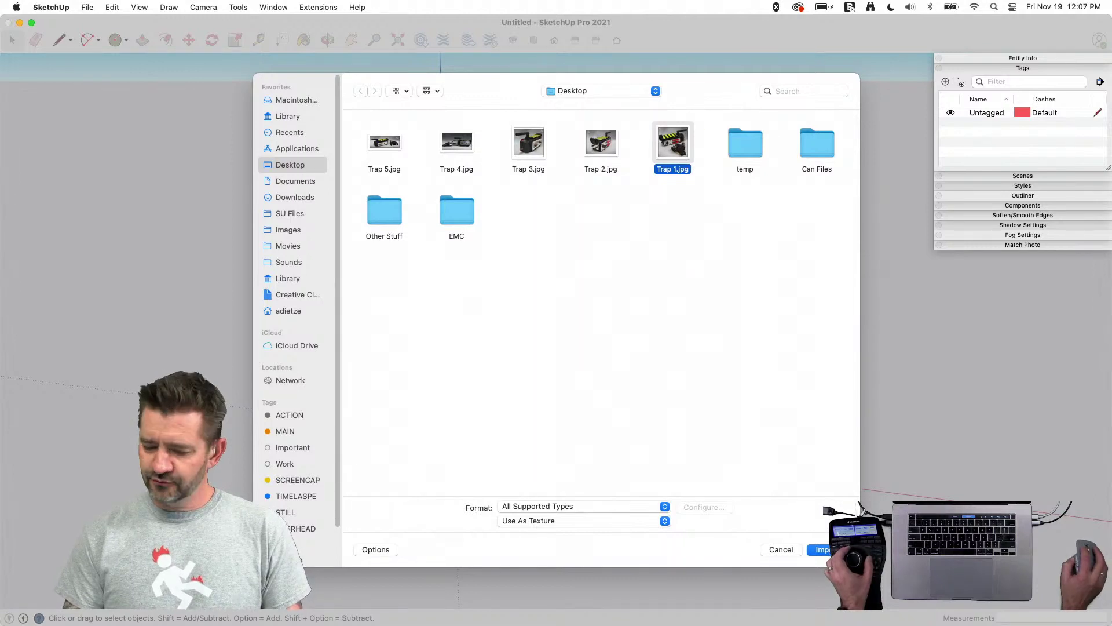
click(570, 519)
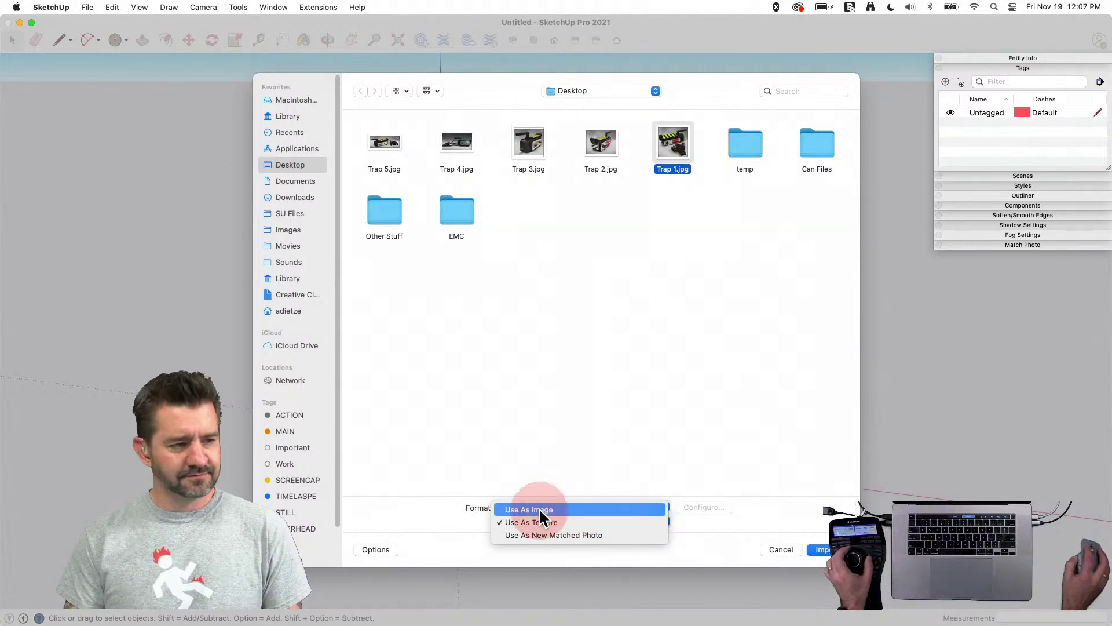
click(539, 507)
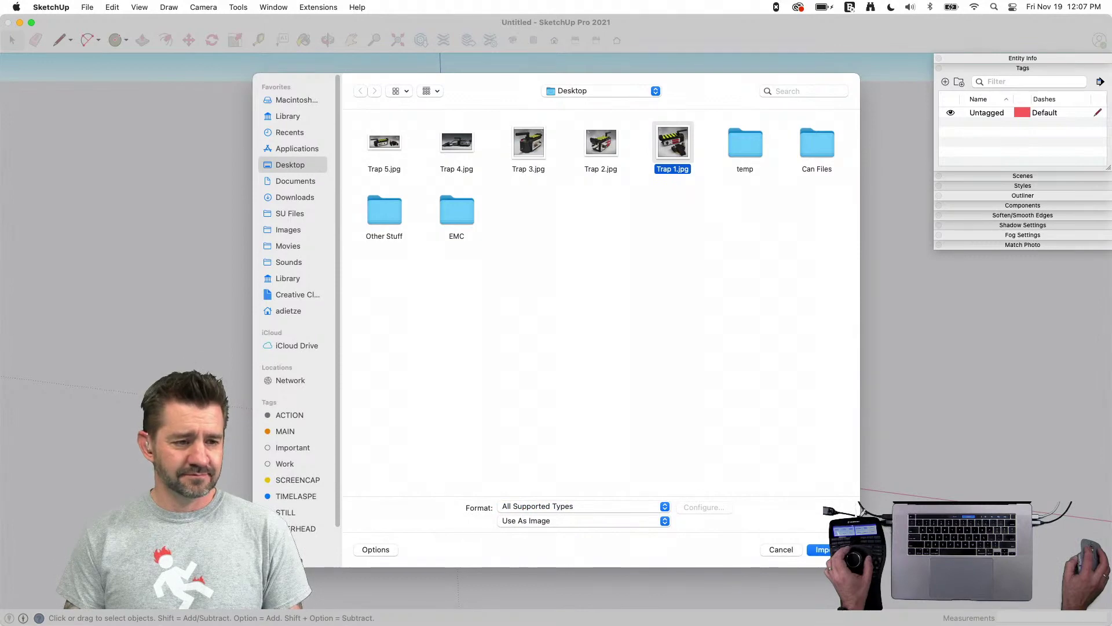
click(820, 550)
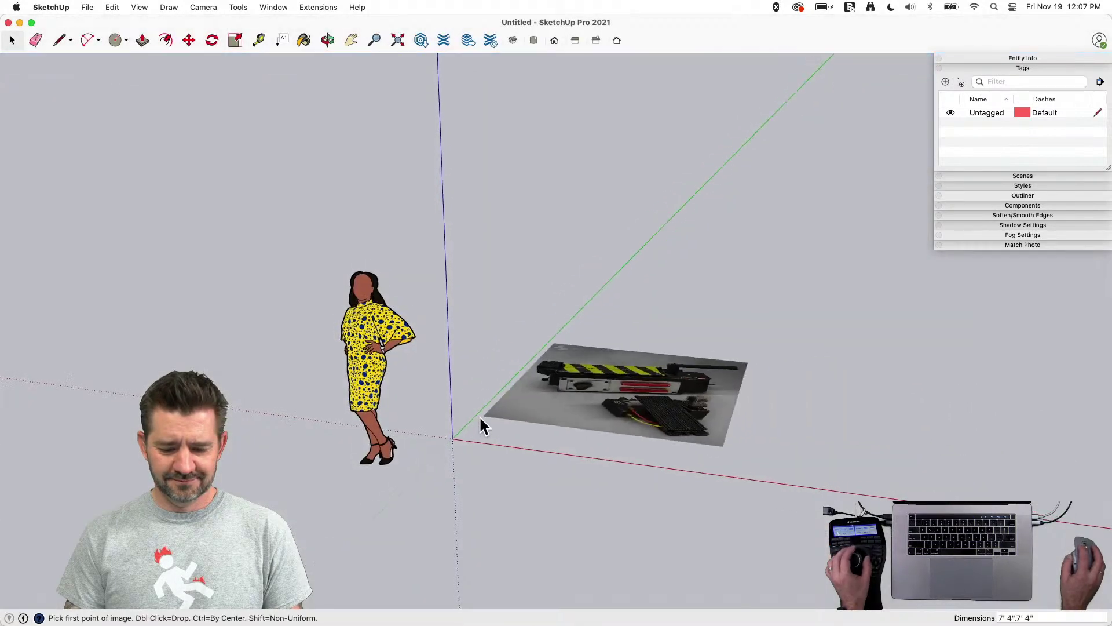
click(453, 439)
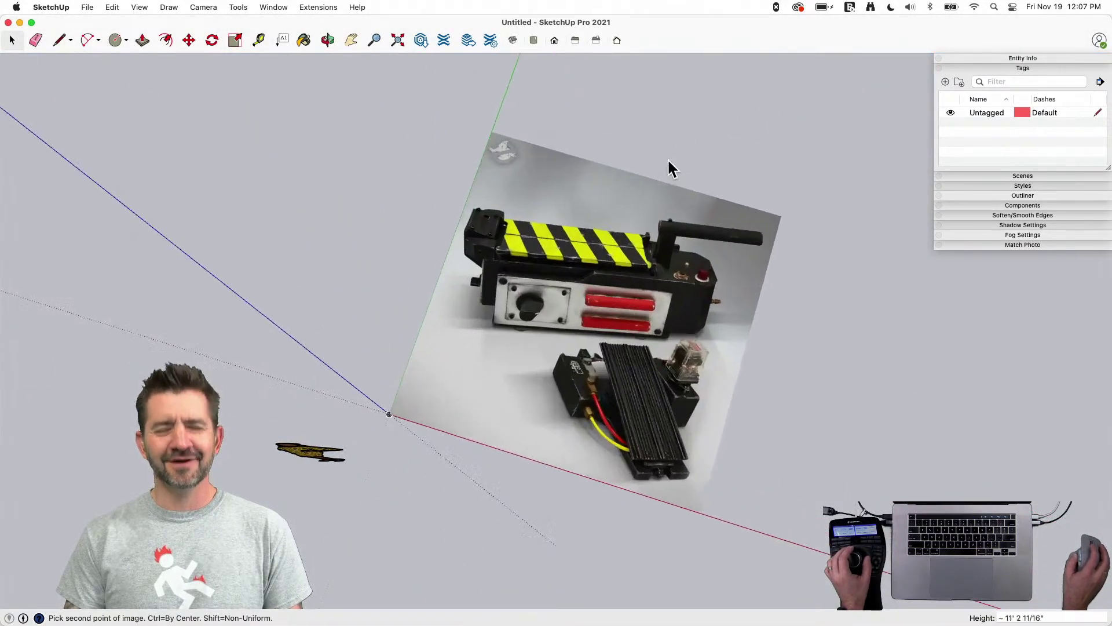
click(719, 129)
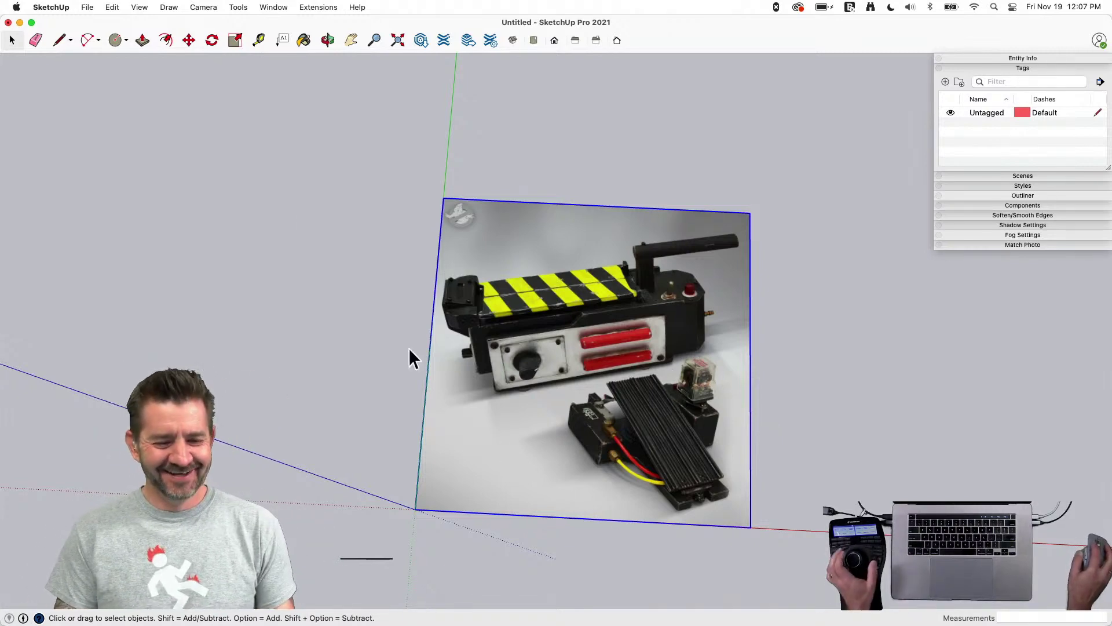
Save the model to the Desktop as Ghost Trap
click(87, 8)
click(113, 96)
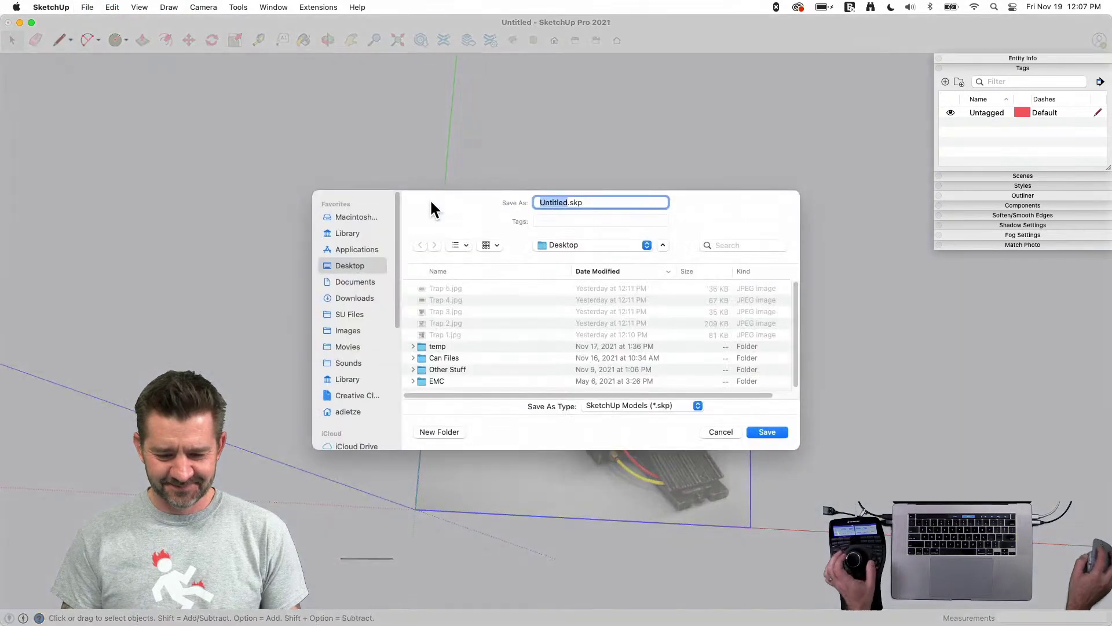
click(360, 268)
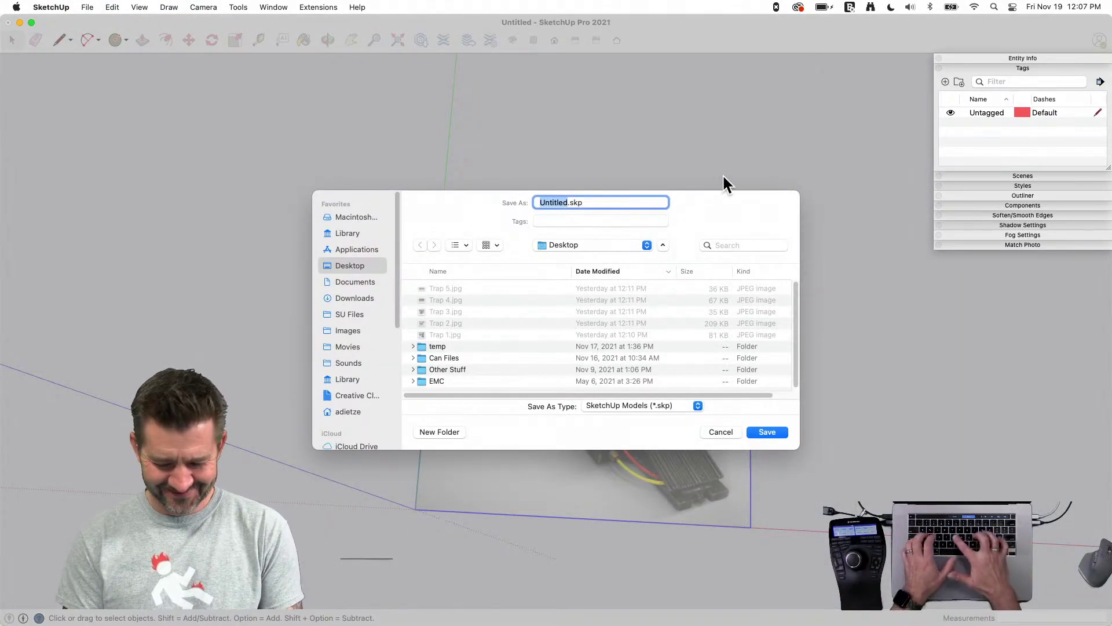
key(shift)
text(Ghost Trap)
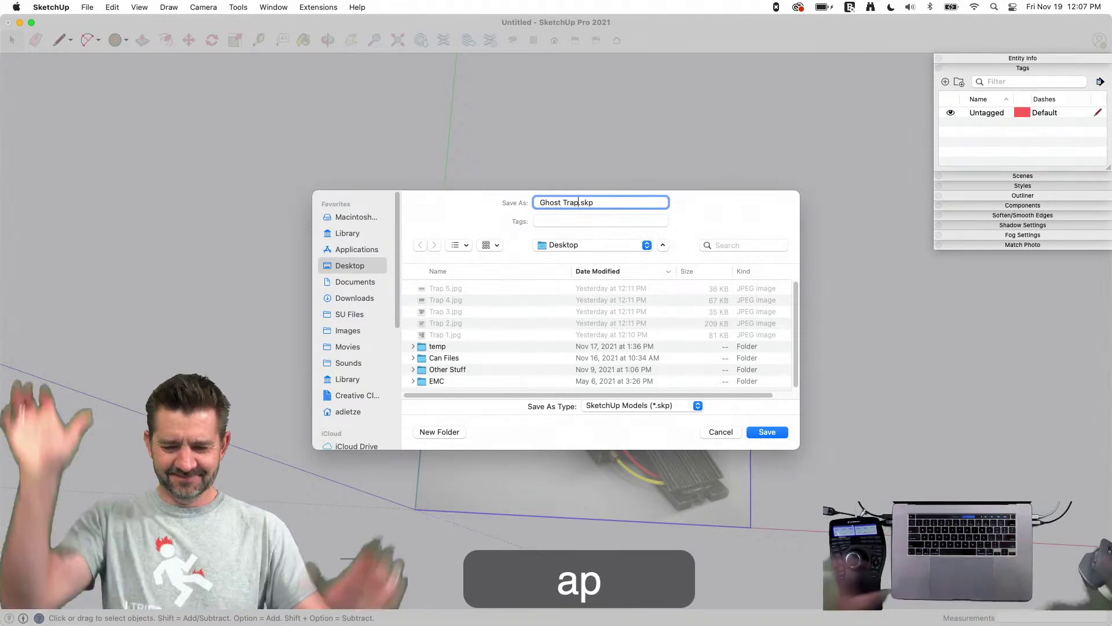
key(Return)
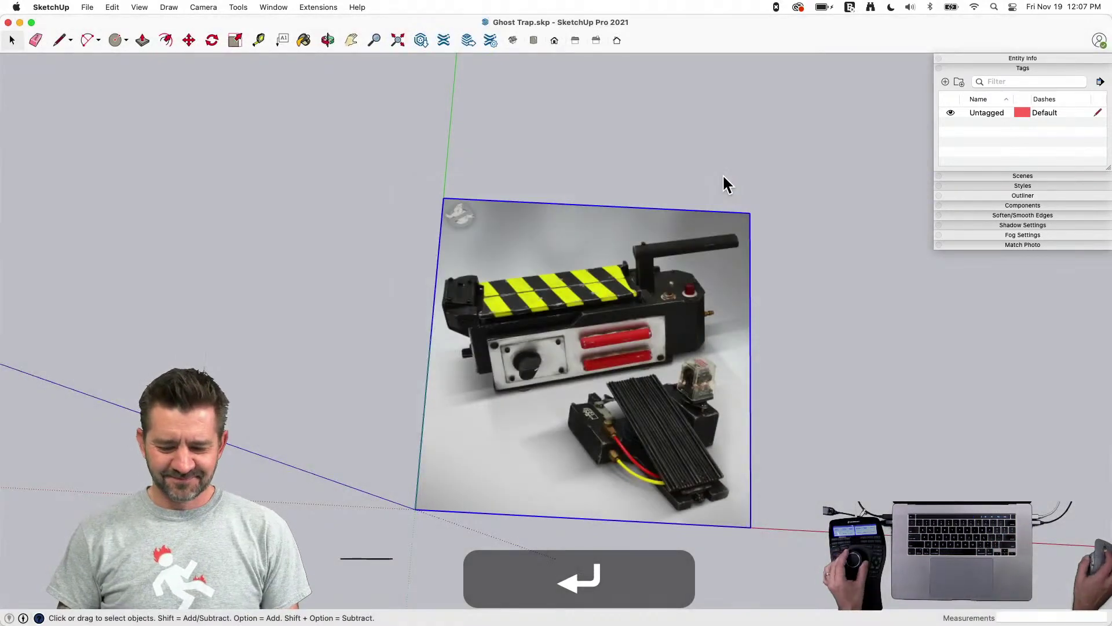
Draw a rectangle about 8' 2" by 3' 2" beside the reference image and extrude it about 2' 9" into a box
scroll(618, 242, up, 6)
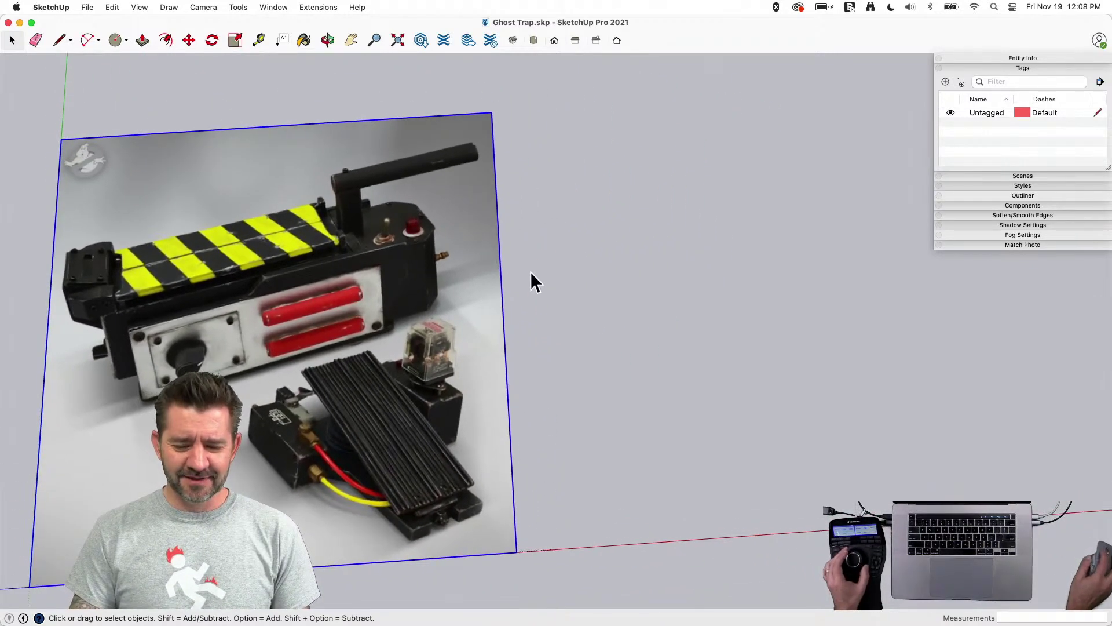
key(r)
click(530, 271)
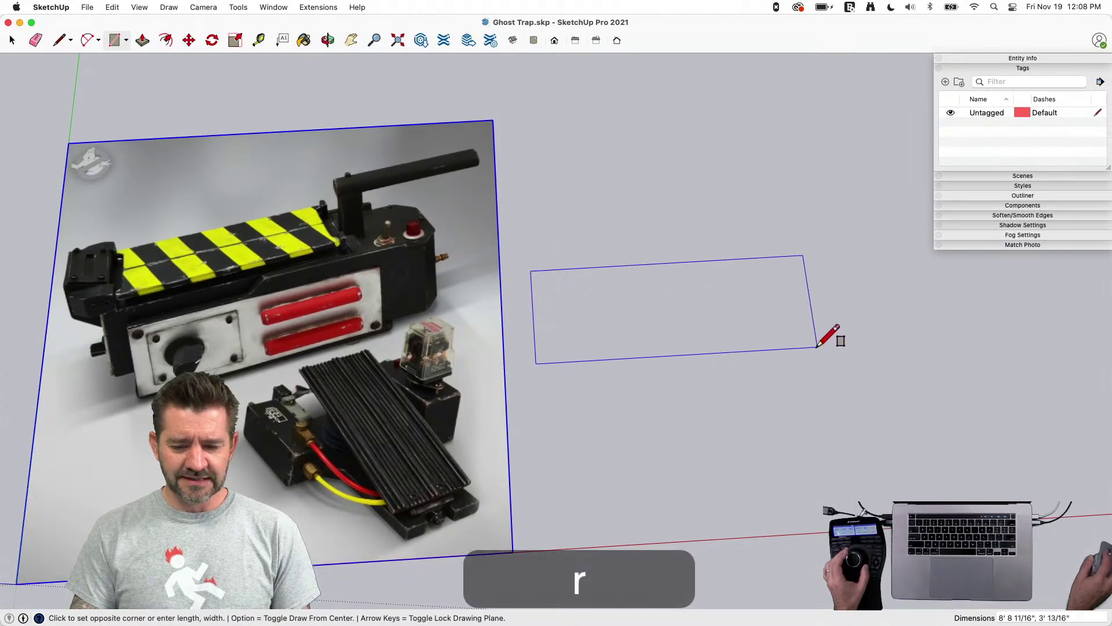
click(799, 350)
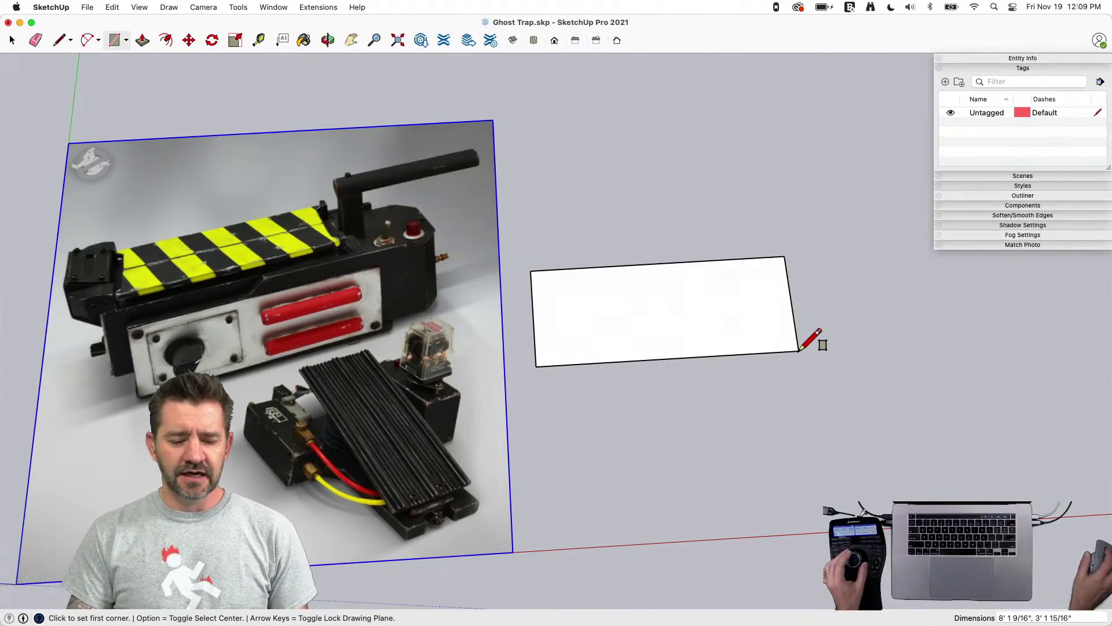
key(p)
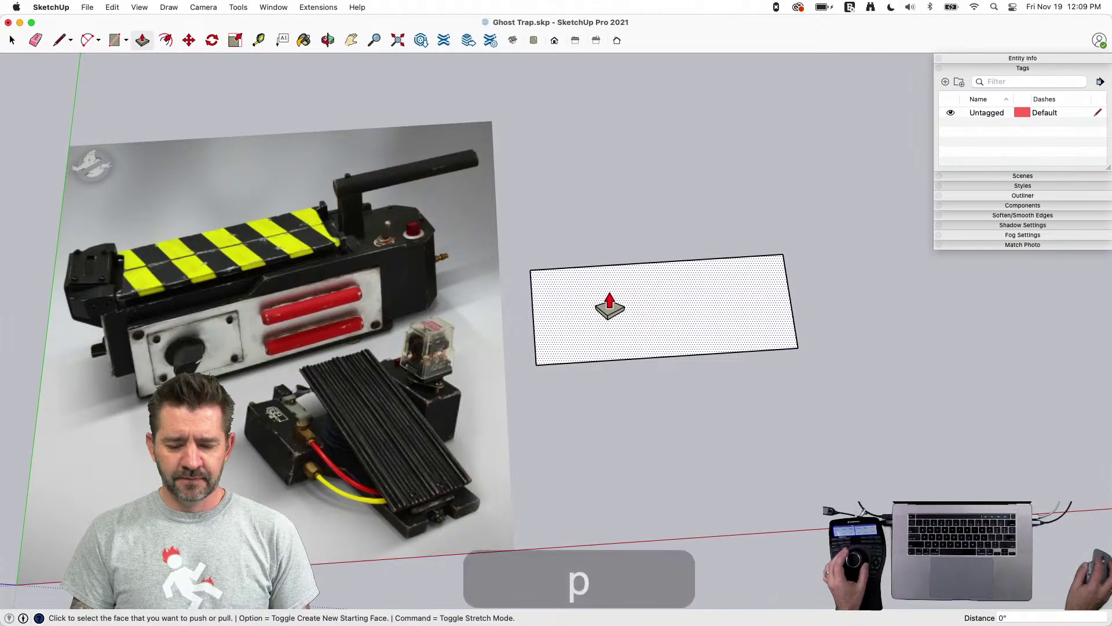
click(607, 290)
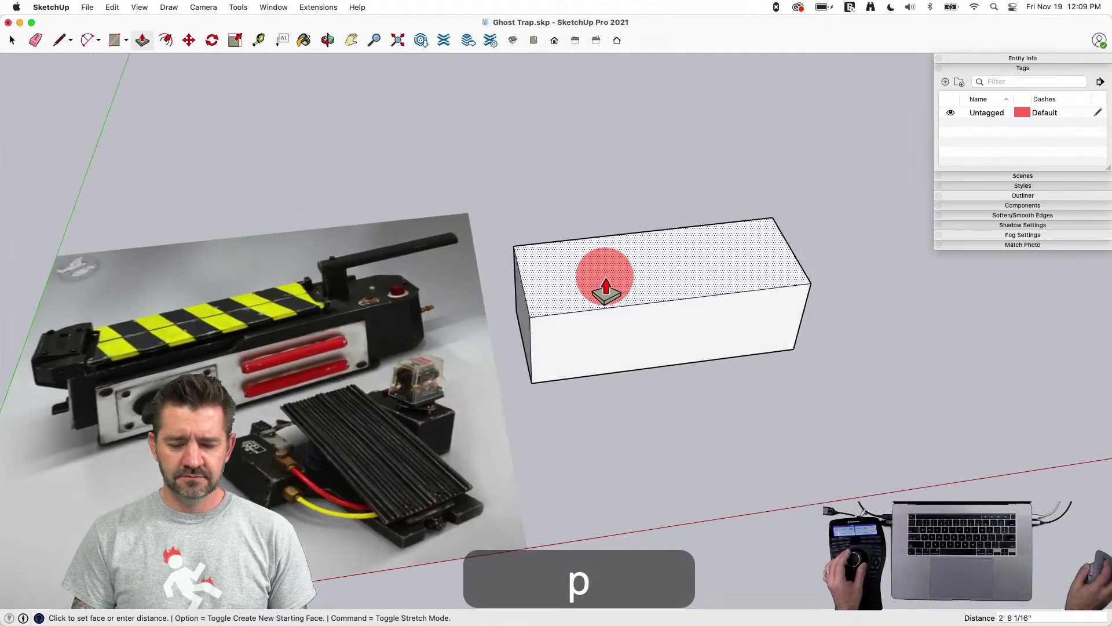
click(603, 283)
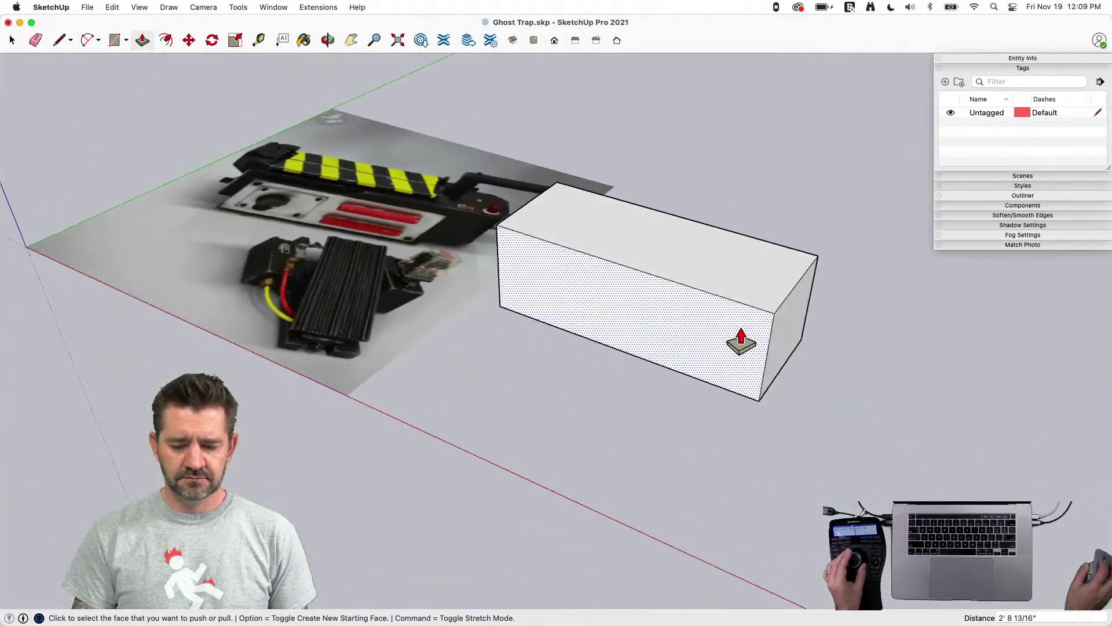
Turn the whole box into a component with the definition name Inside Box
key(space)
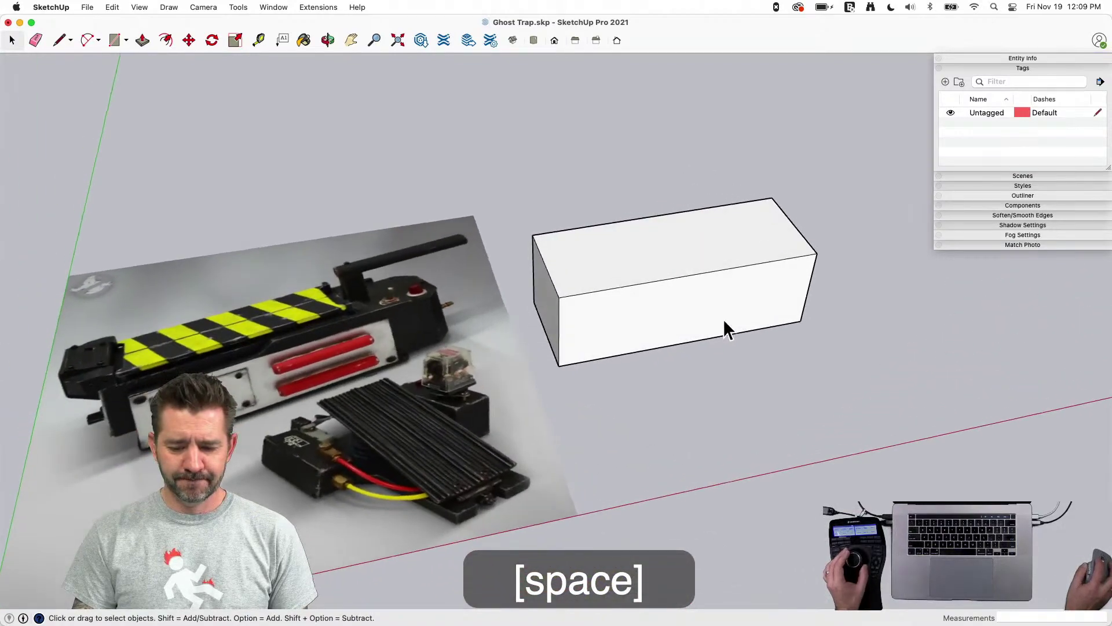
triple_click(682, 336)
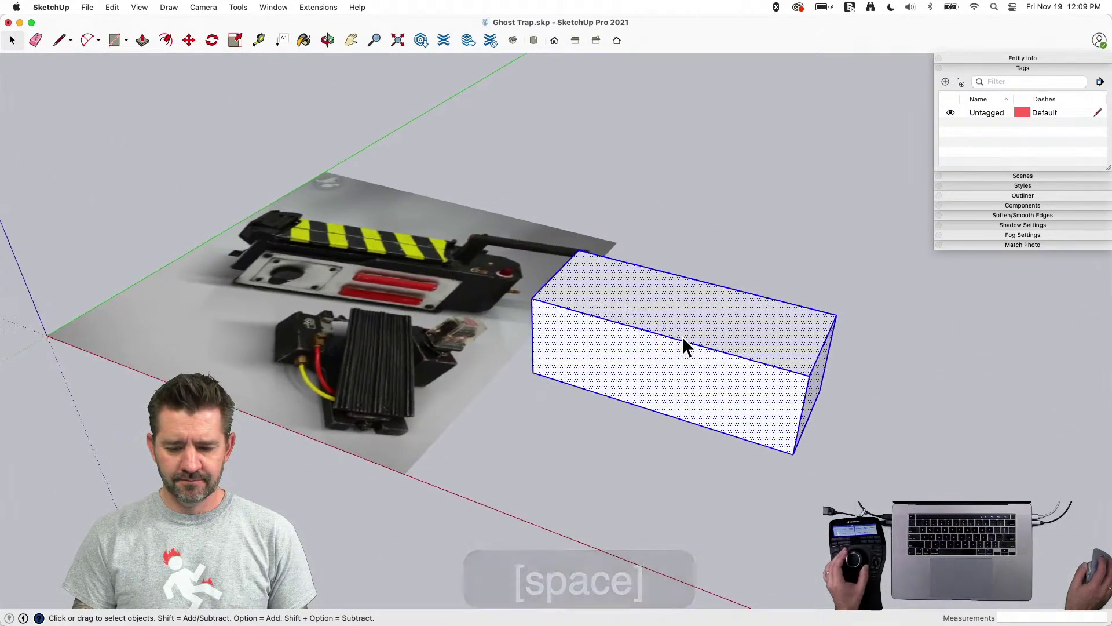
right_click(677, 324)
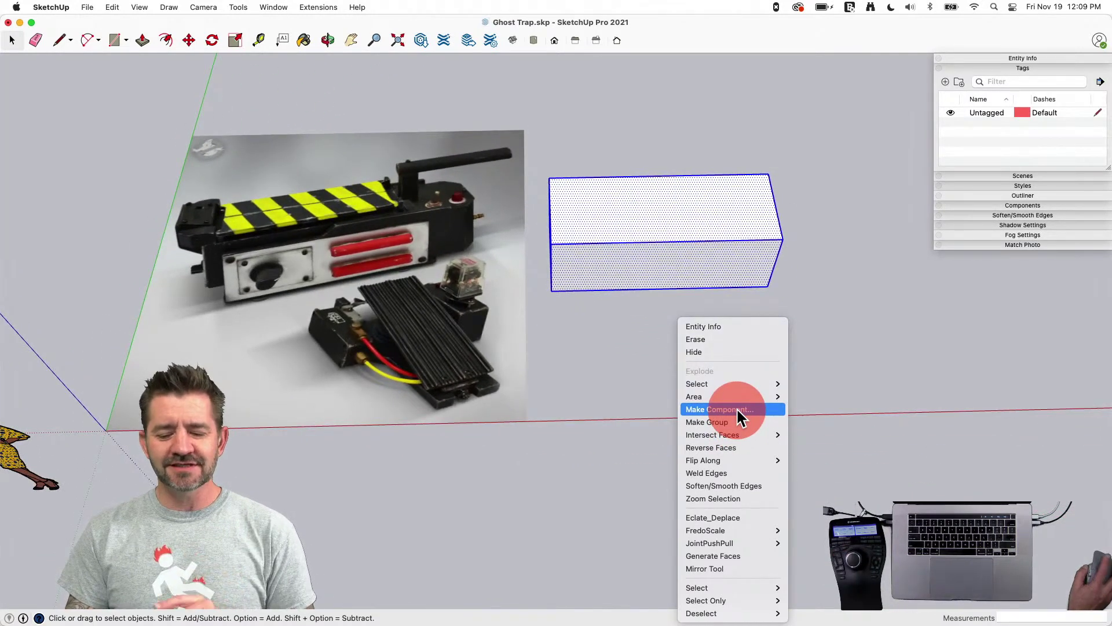
click(734, 411)
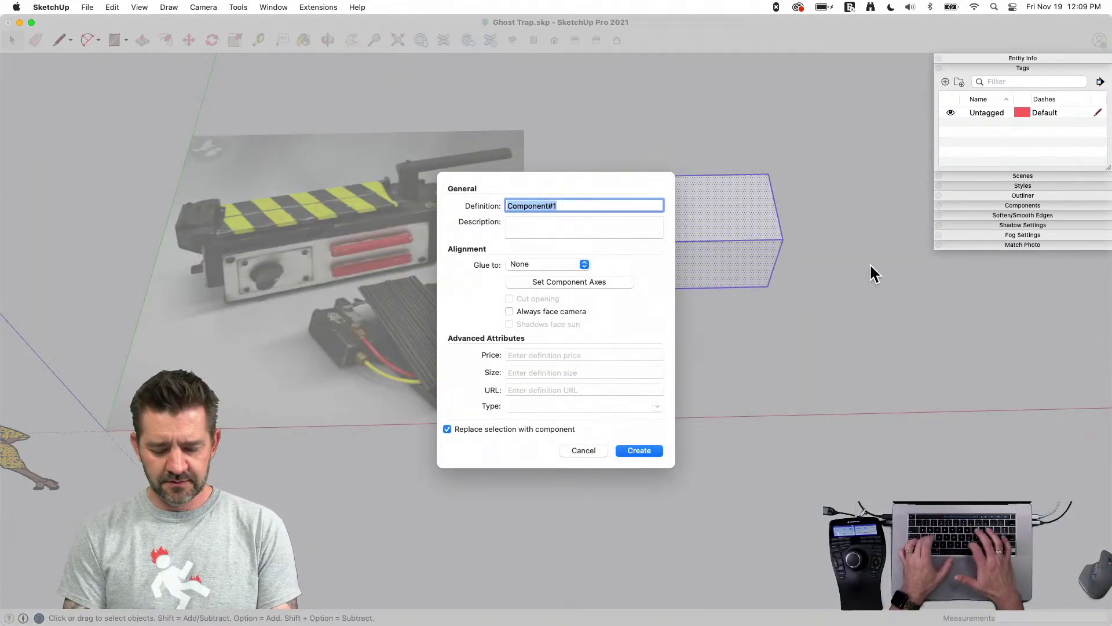
key(shift)
text(Inside)
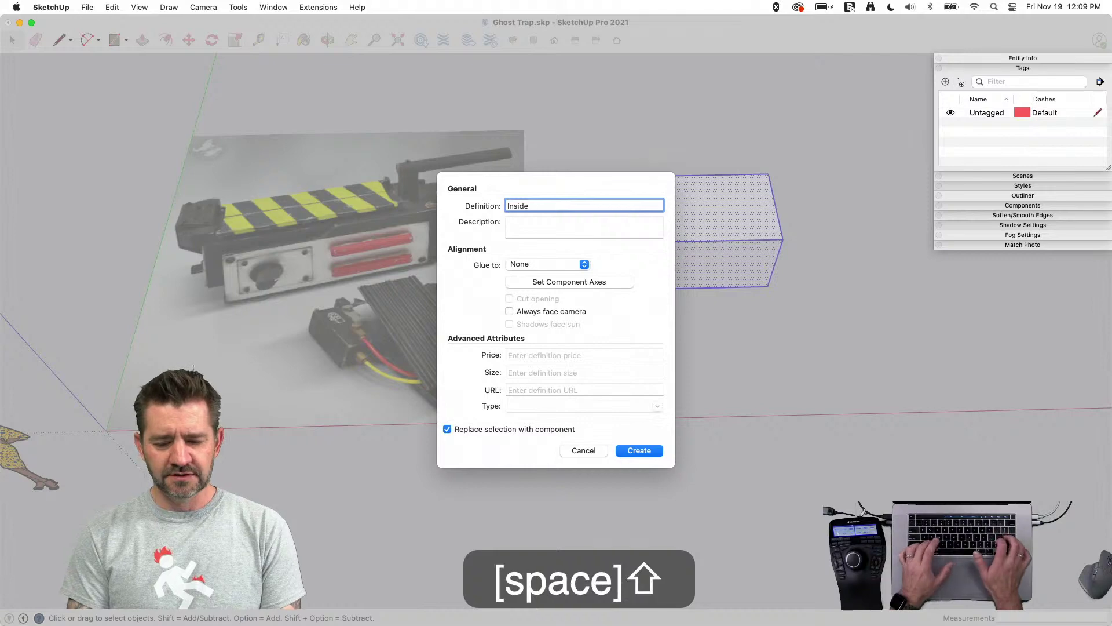
text( Box)
key(Return)
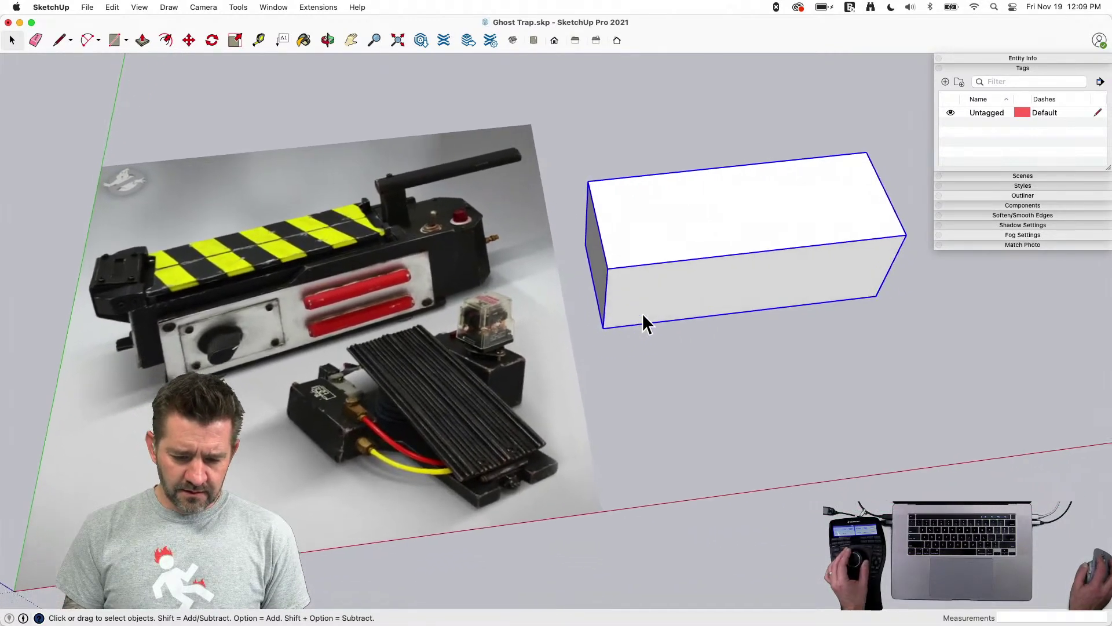
Outline a stepped side-panel profile on the box's long front face, with an inset near end and a diagonal rise to the top edge
key(l)
key(l)
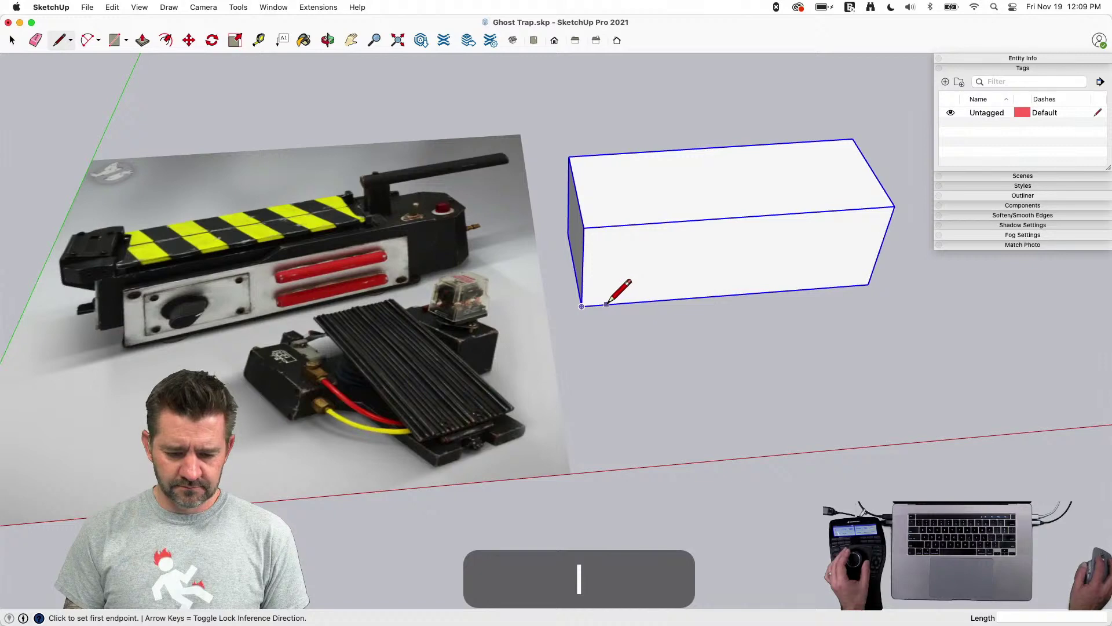
click(606, 304)
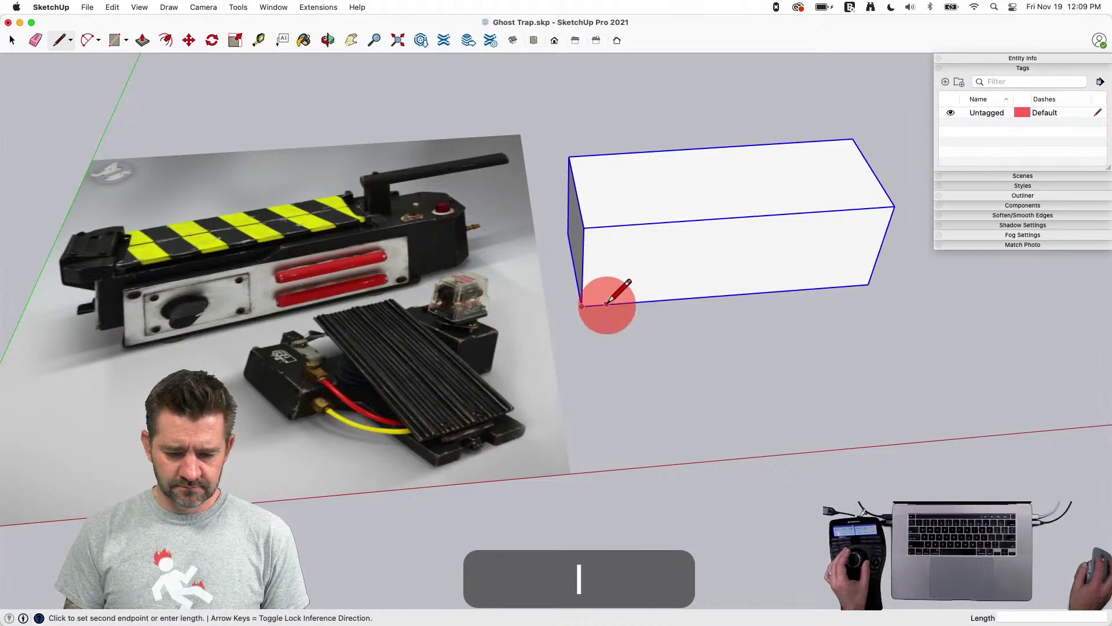
click(609, 249)
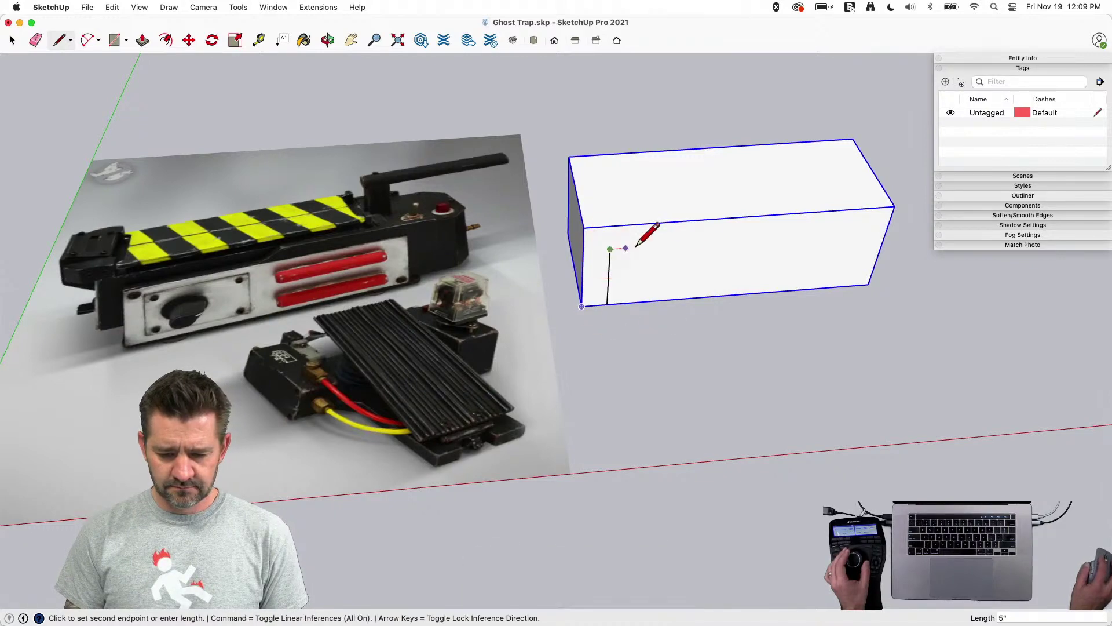
click(732, 240)
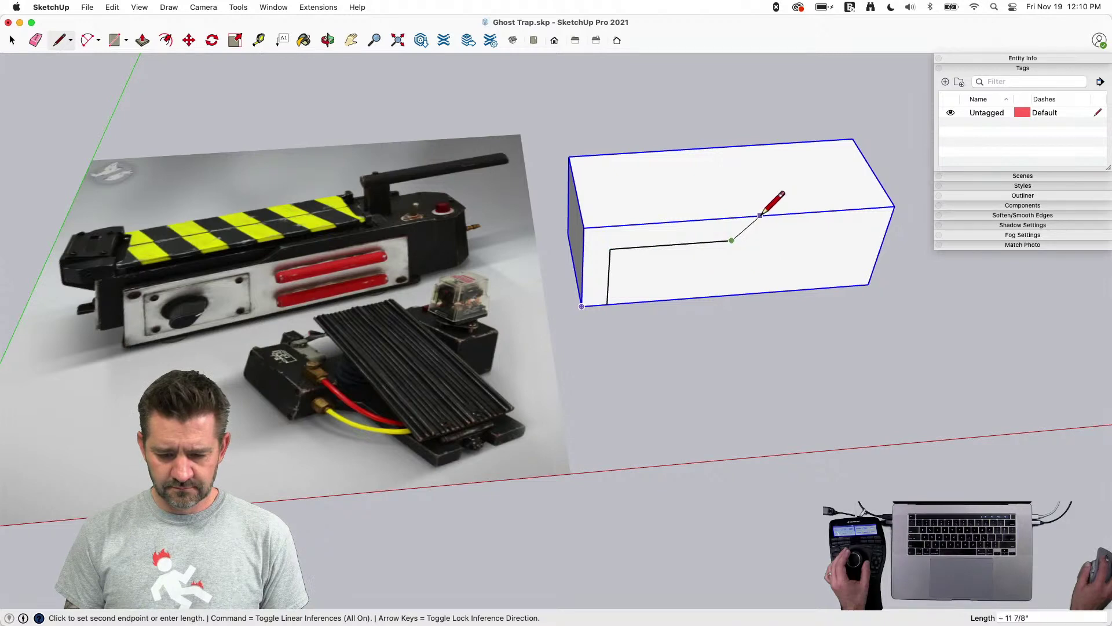
click(759, 216)
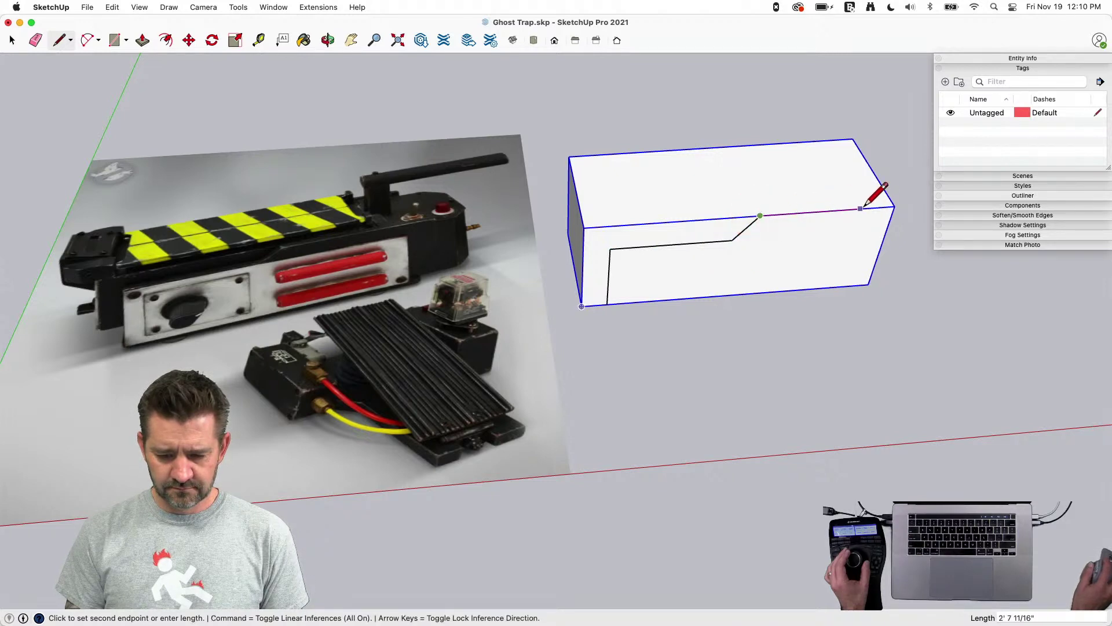
click(895, 205)
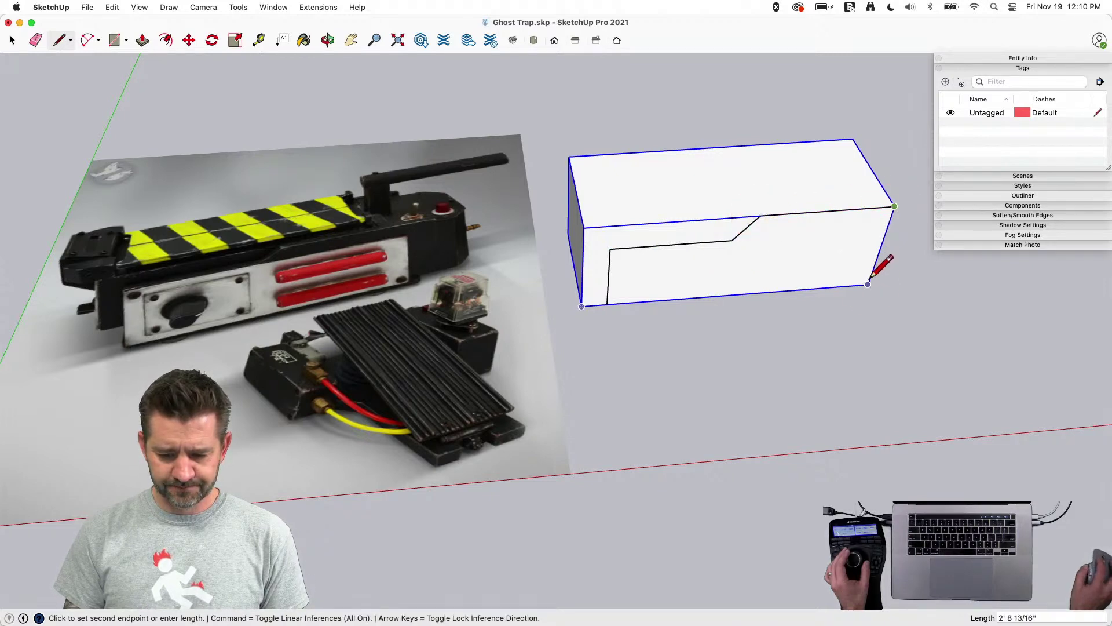
key(Escape)
Push/Pull the side-panel profile outward from the box and extend the panel's far end face by about 4 1/2"
key(p)
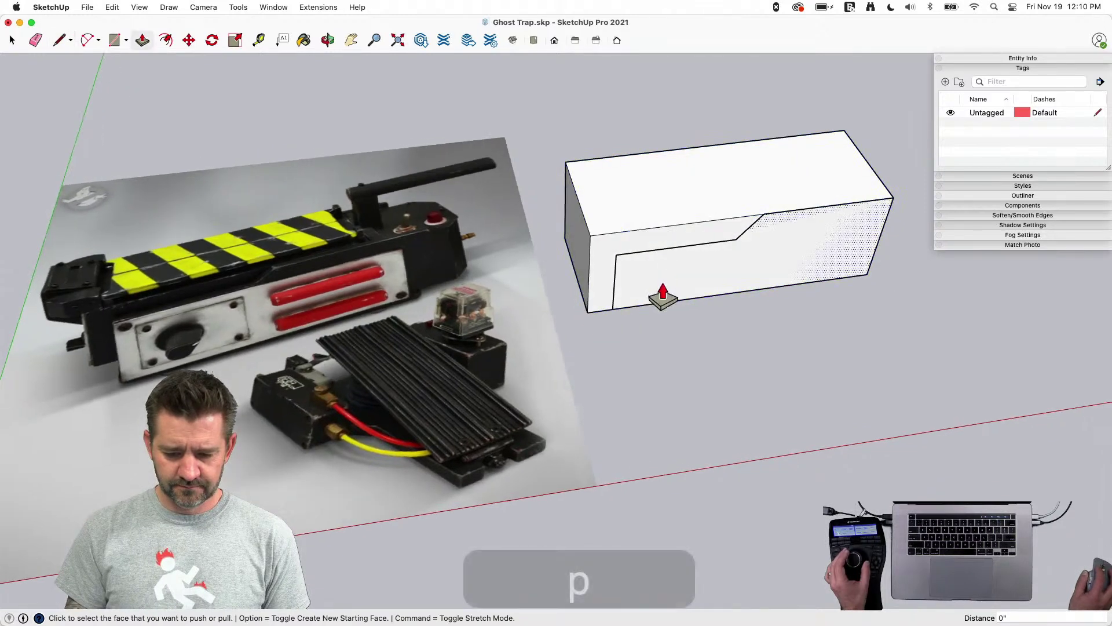
drag(663, 299, 668, 310)
key(space)
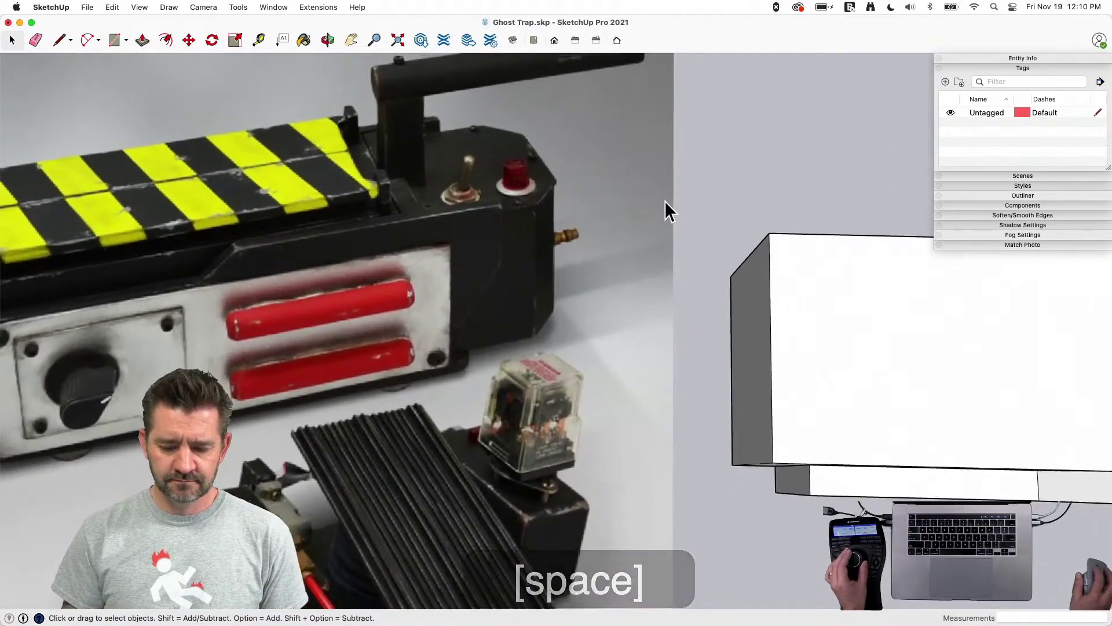
key(p)
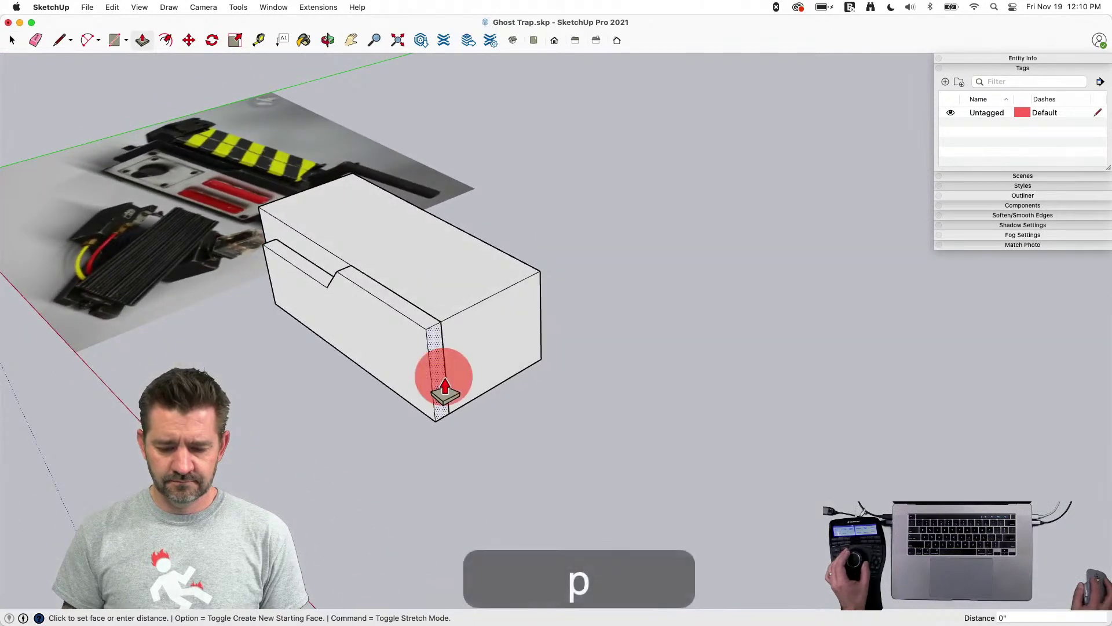
drag(444, 377, 456, 380)
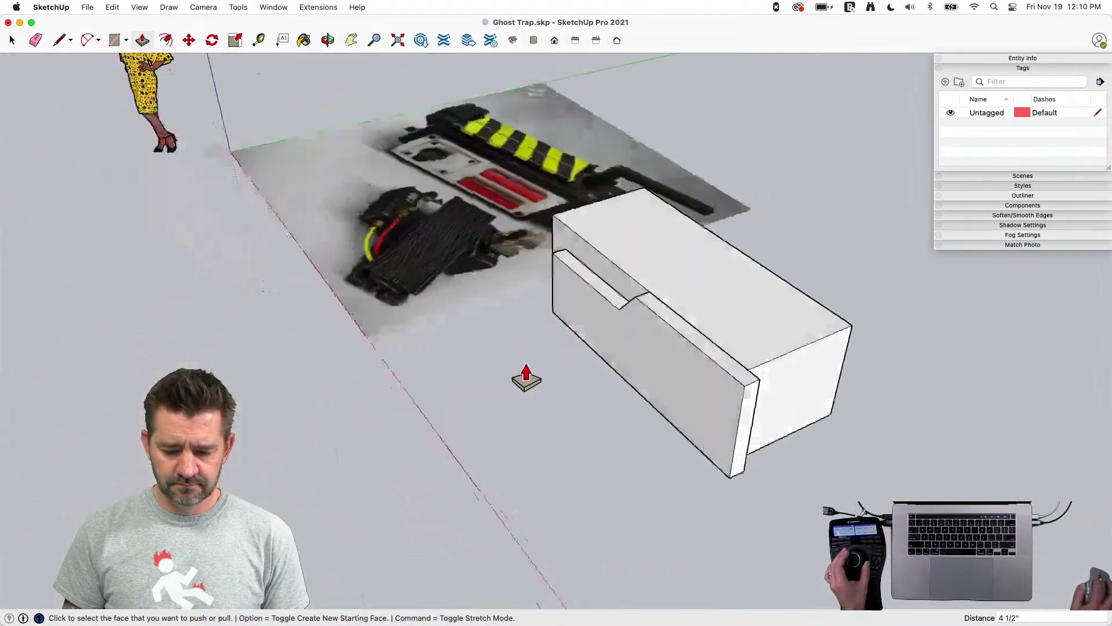
Split off the panel's inner end face with a vertical line and Push/Pull it about halfway across the box's end
key(l)
click(524, 341)
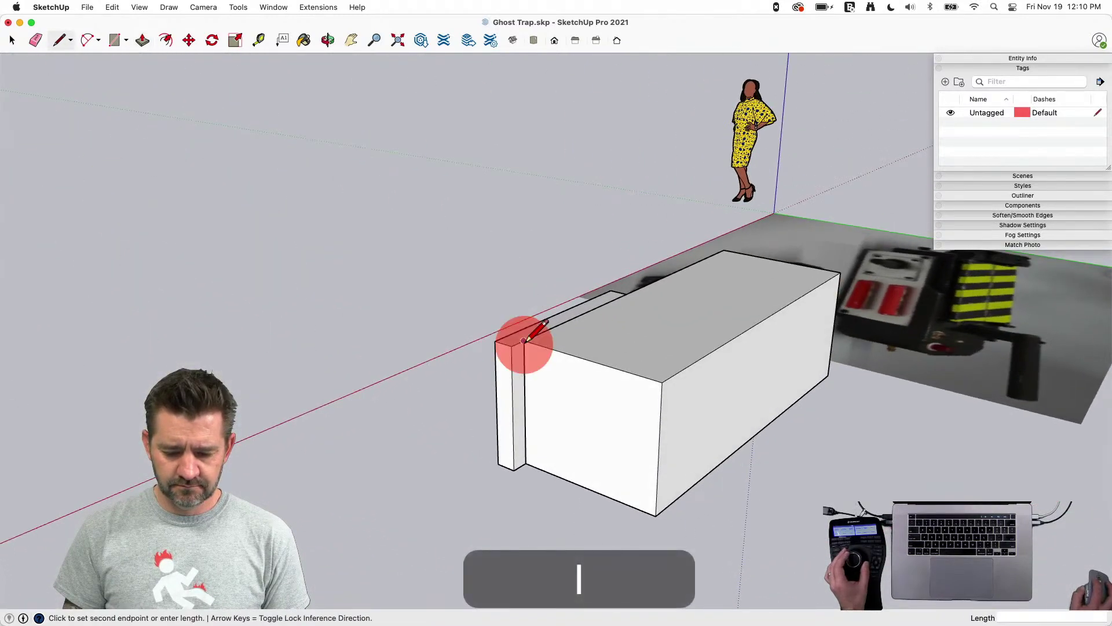
click(524, 451)
key(p)
click(523, 438)
click(590, 382)
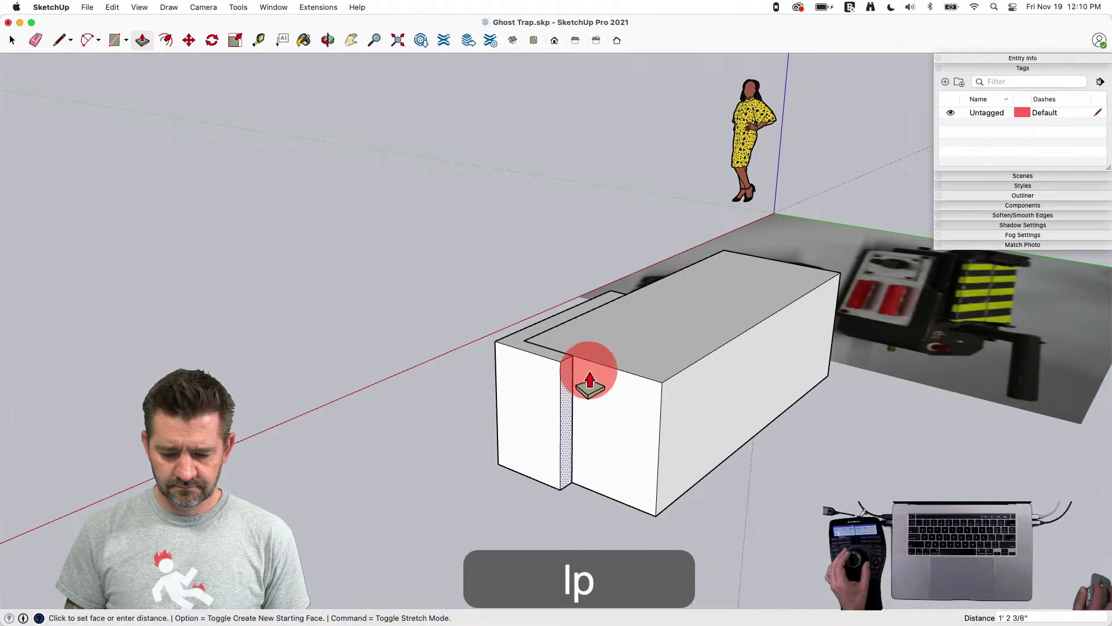
click(592, 368)
key(space)
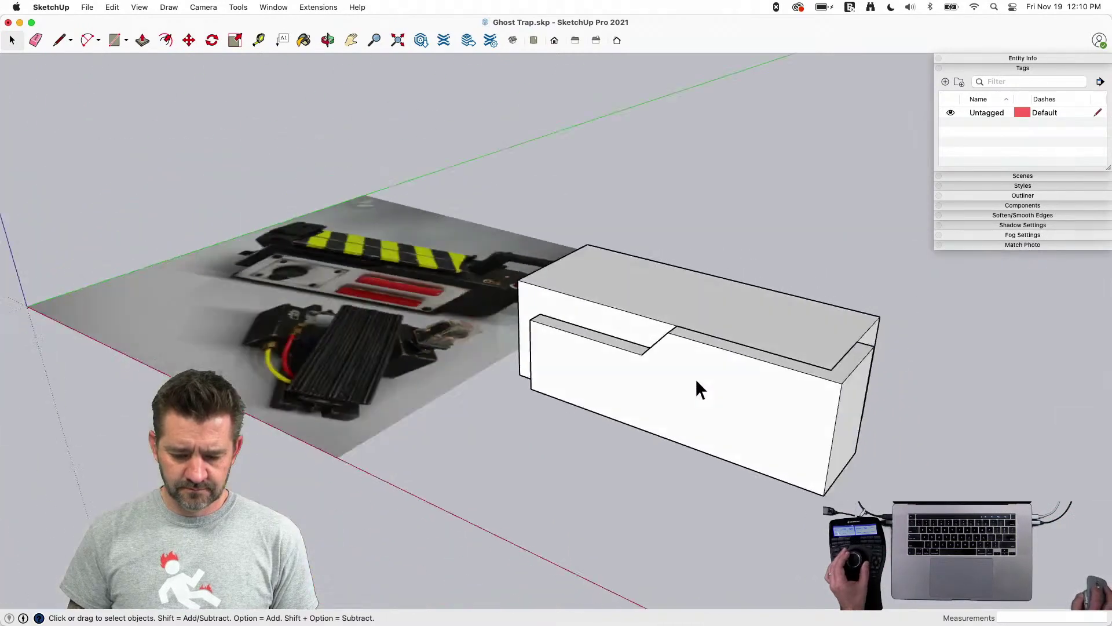
Draw a vertical line continuing the panel's inner face down the new end face and Push/Pull the panel's strip outward past the end block
key(l)
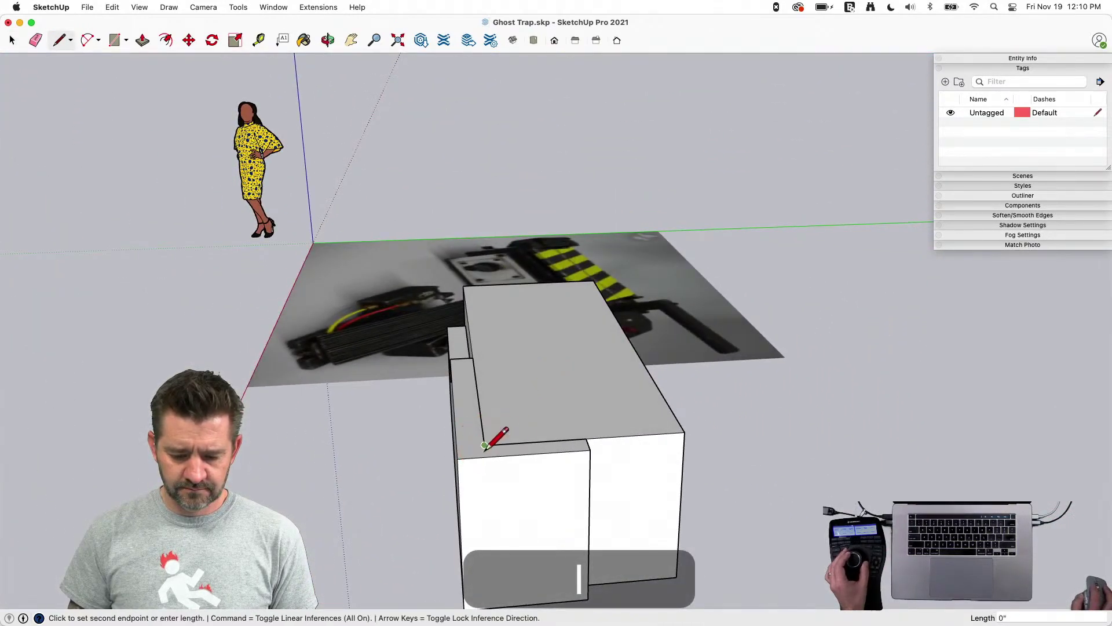
click(486, 456)
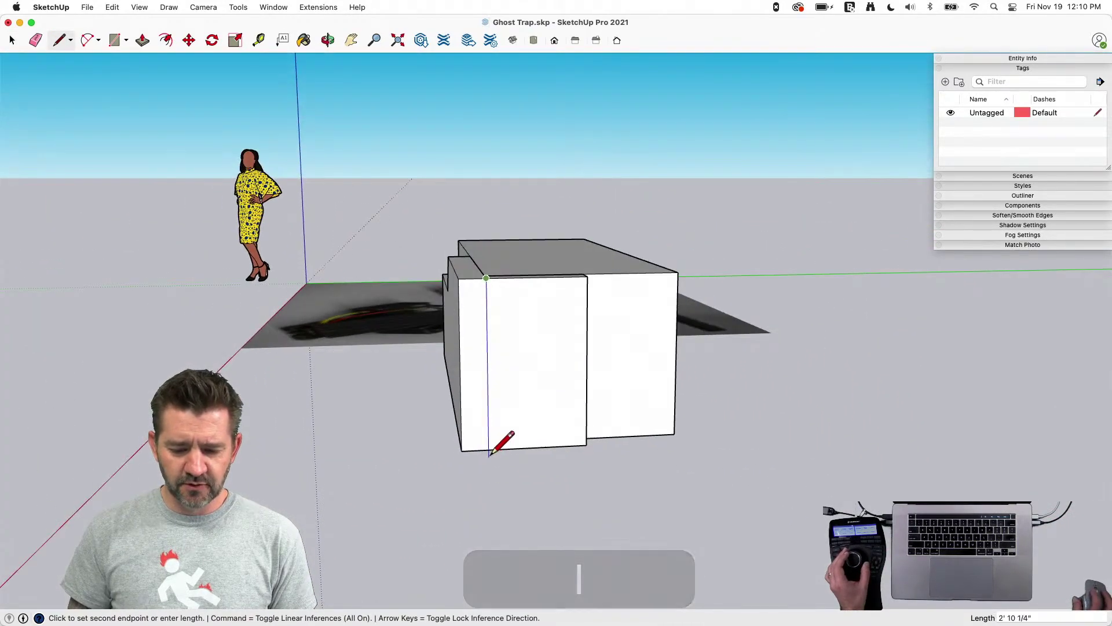
key(p)
drag(476, 379, 770, 416)
key(p)
click(697, 416)
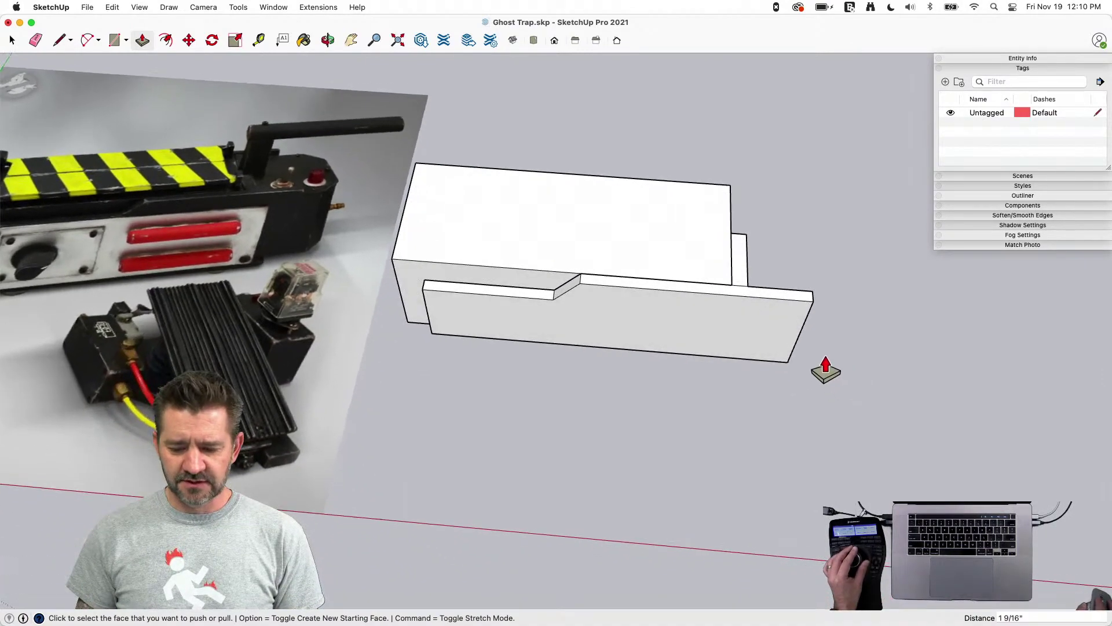
Outline a notch with a diagonal upper edge at the side panel's lower far corner and Push/Pull it away
key(l)
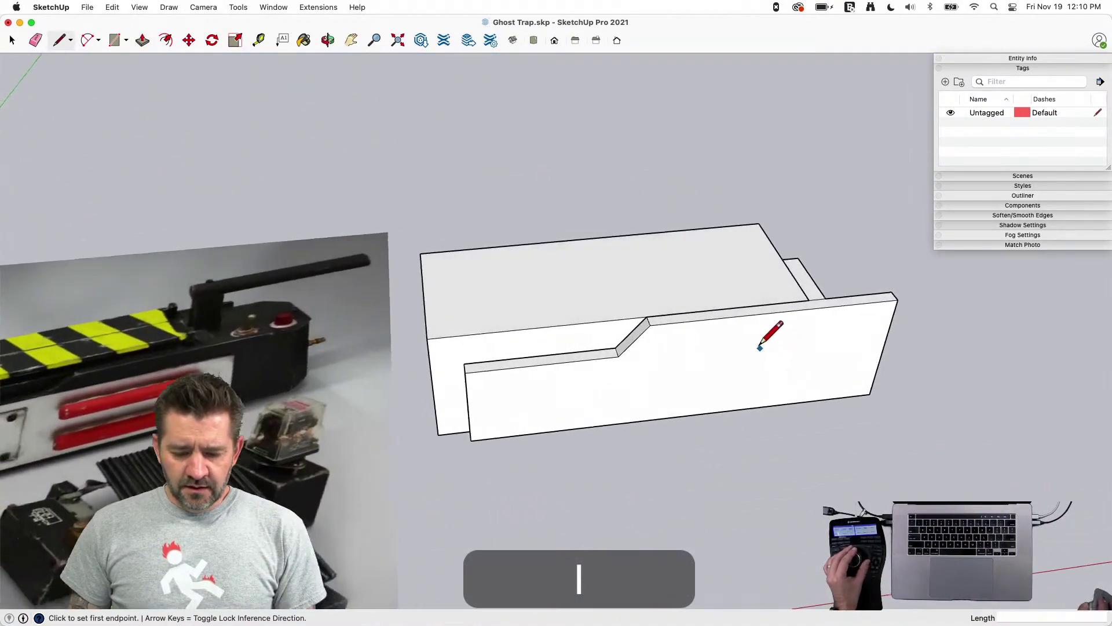
key(space)
key(l)
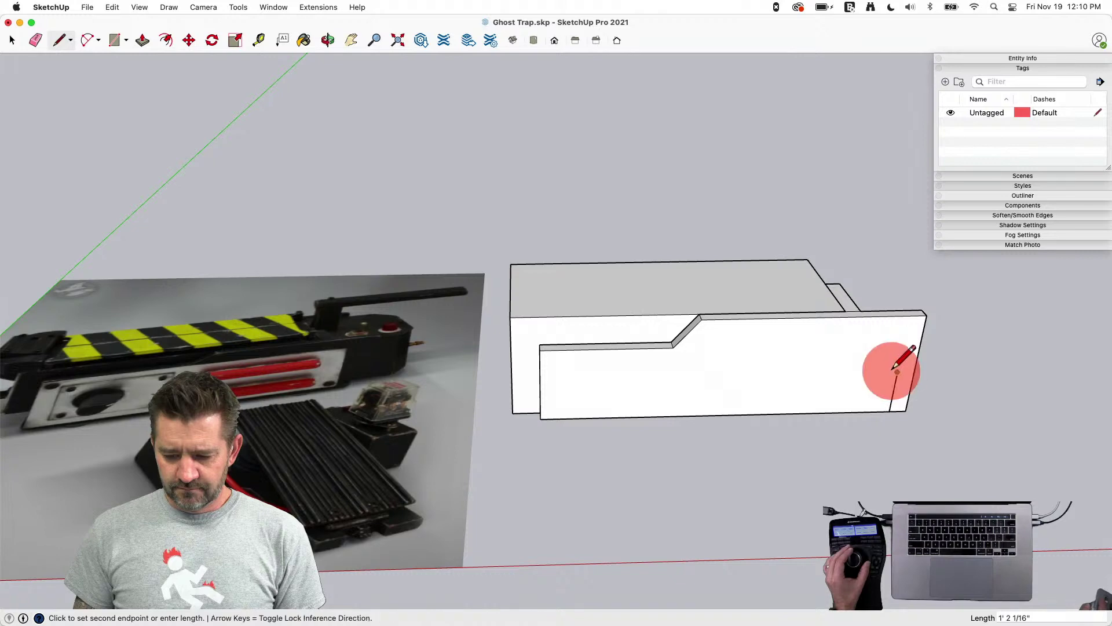
key(p)
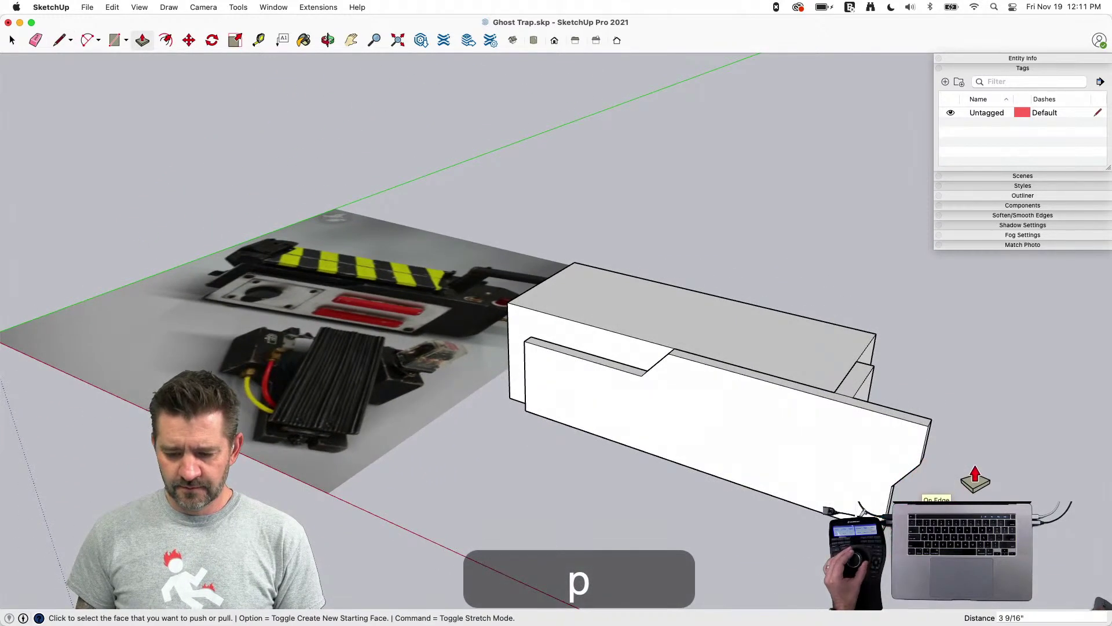
key(space)
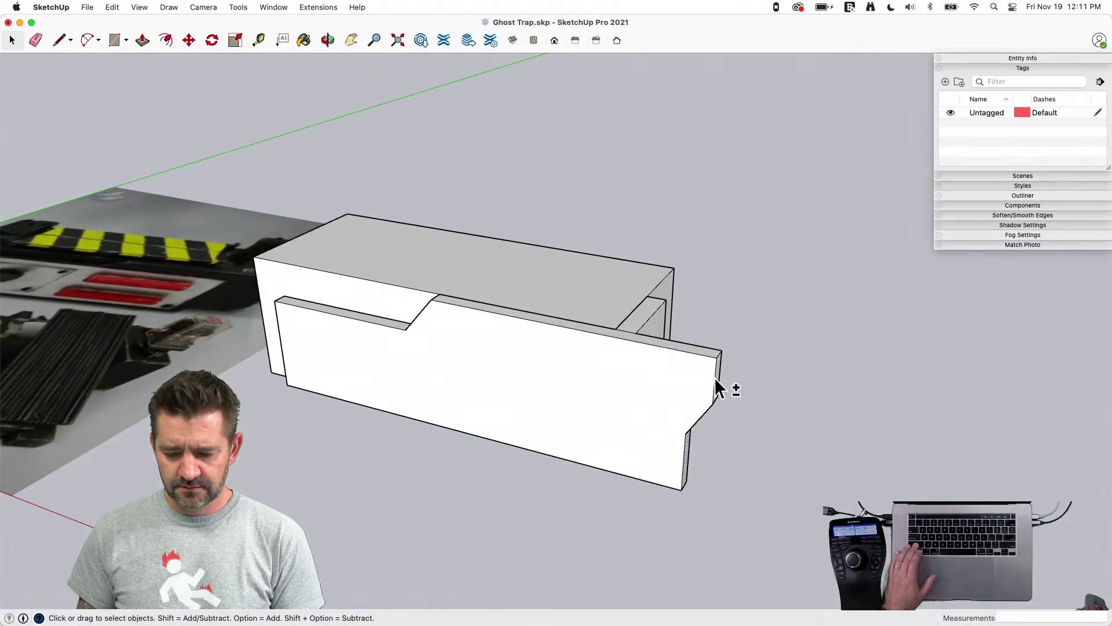
Move the side panel's stepped end faces slightly back toward the box and clean up the leftover edges at that end
shift+click(717, 371)
key(m)
click(718, 371)
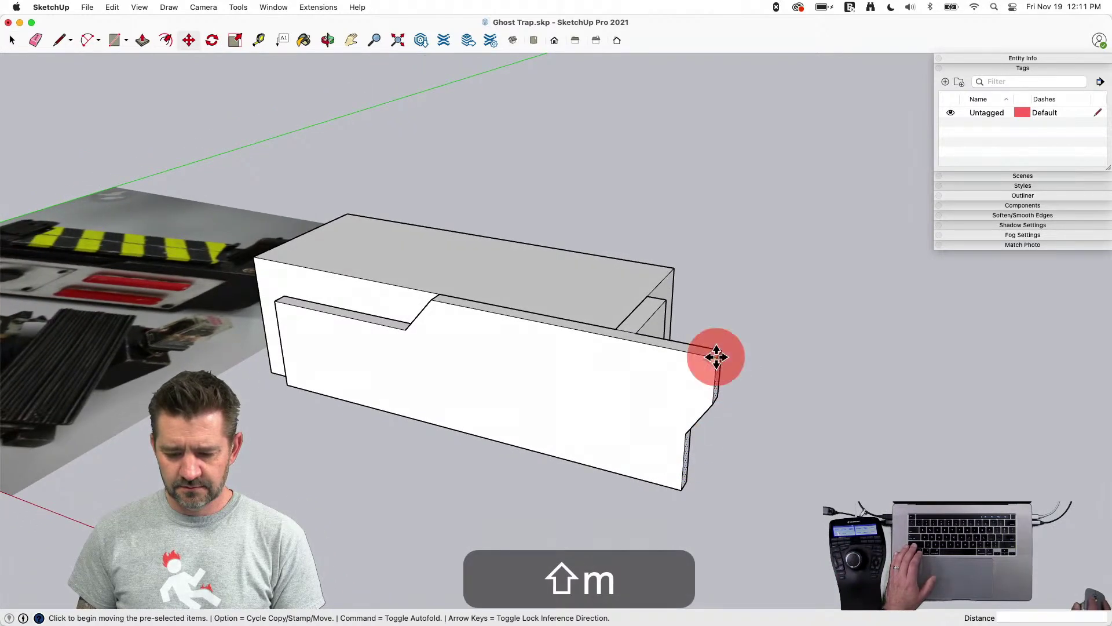
click(695, 350)
key(space)
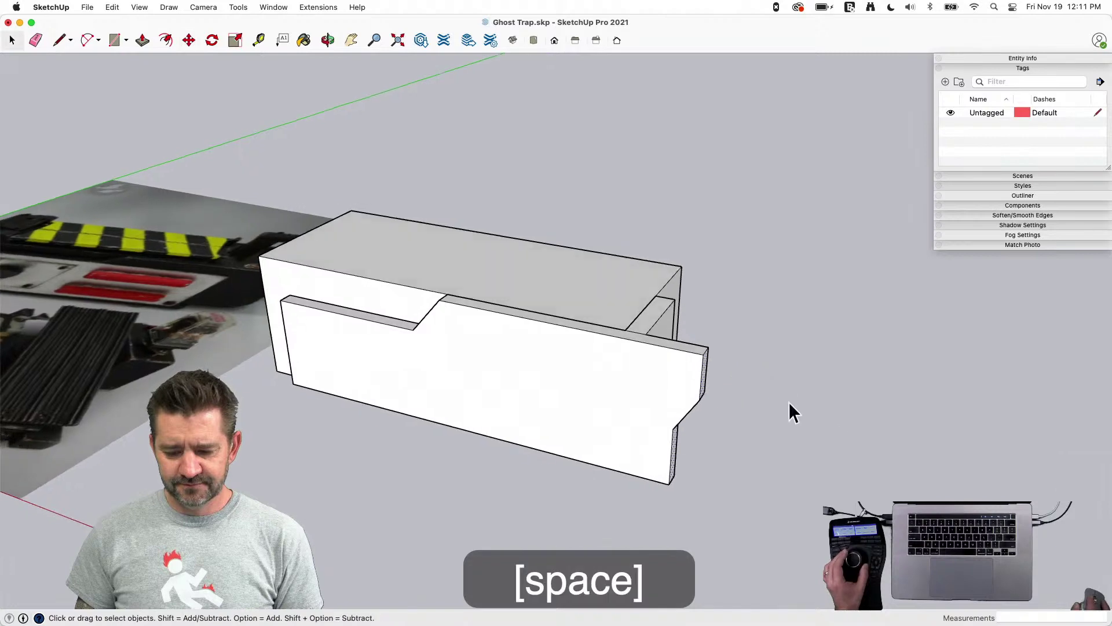
key(e)
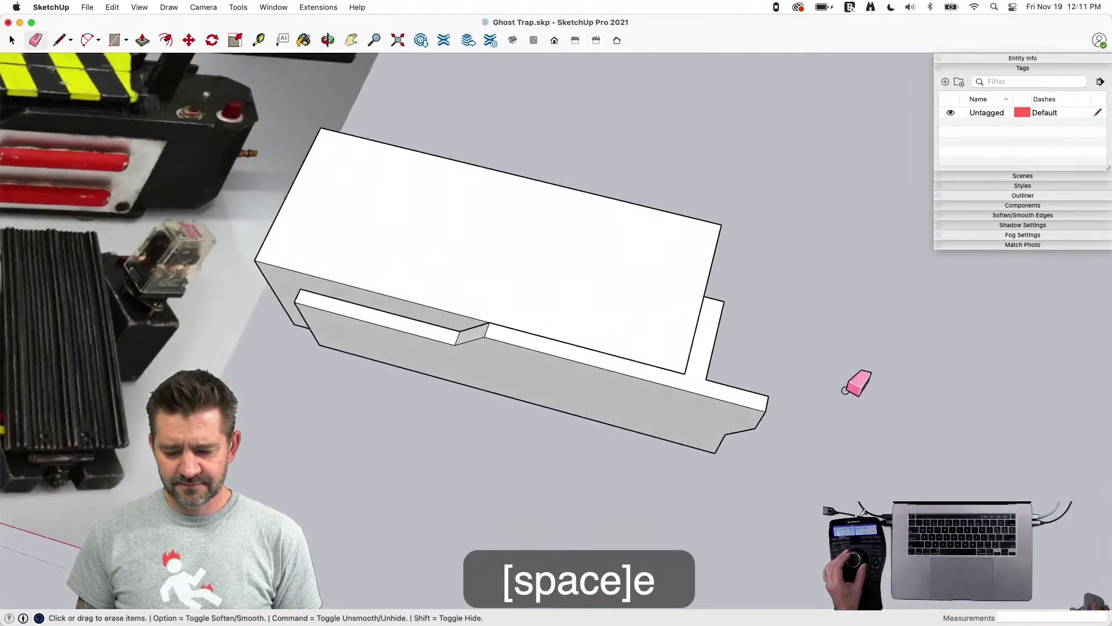
key(p)
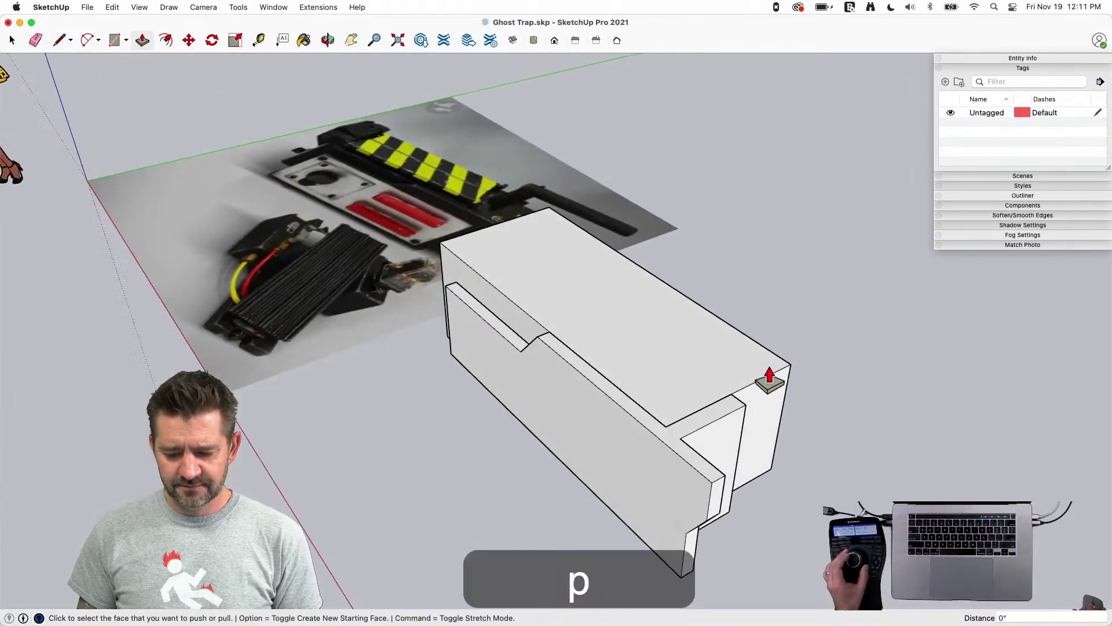
click(723, 470)
key(space)
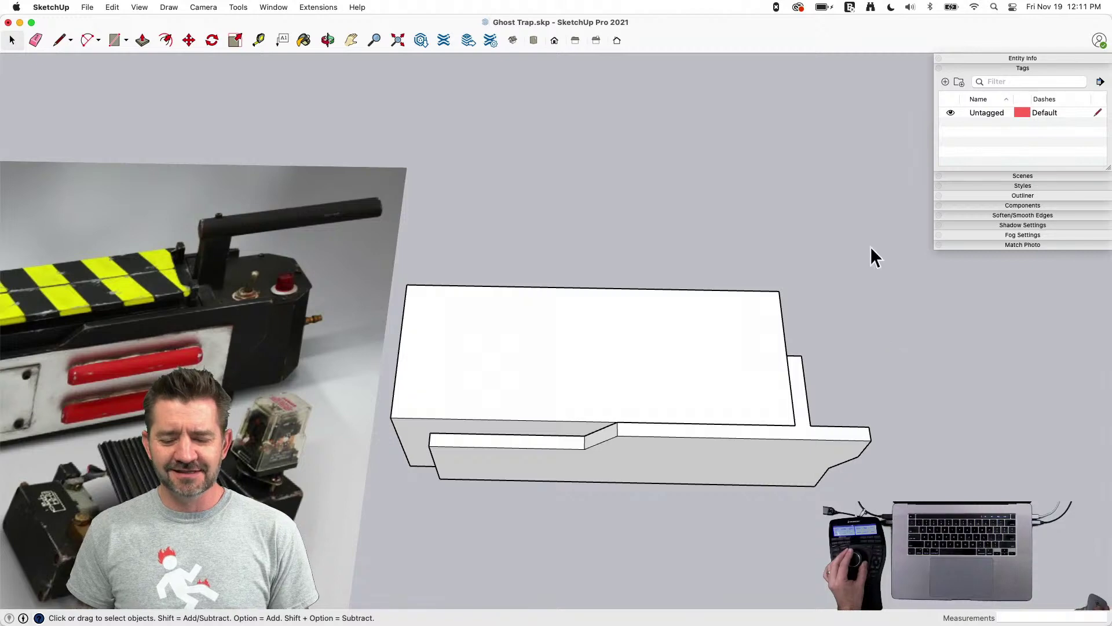
Outline a rectangle on the ground beyond the end block, about 2' 10" long and closing against the side panel
key(l)
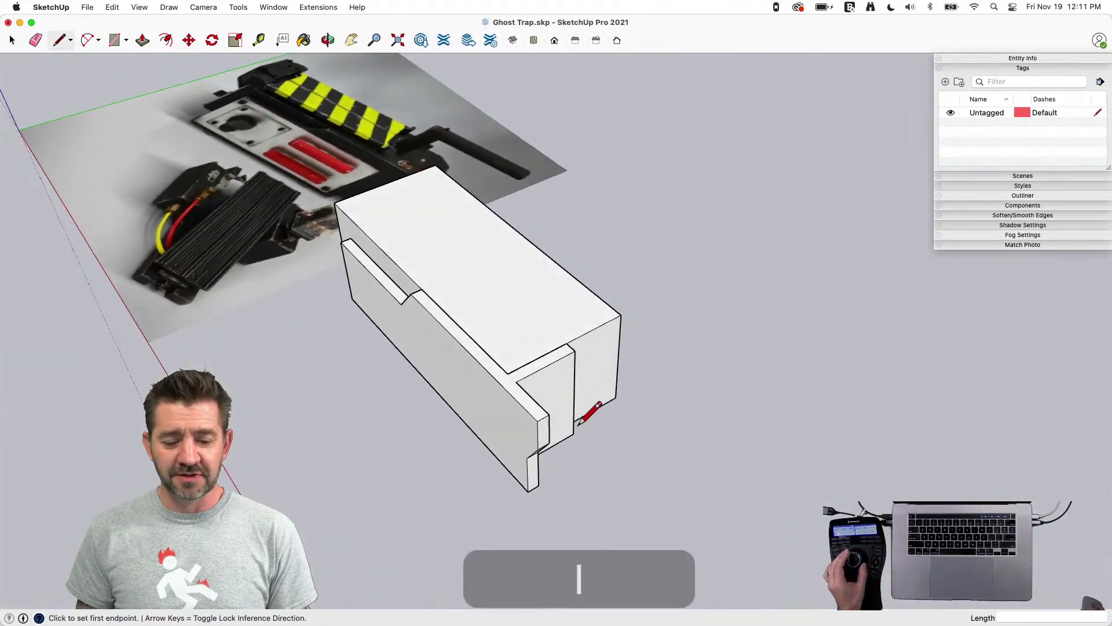
click(576, 431)
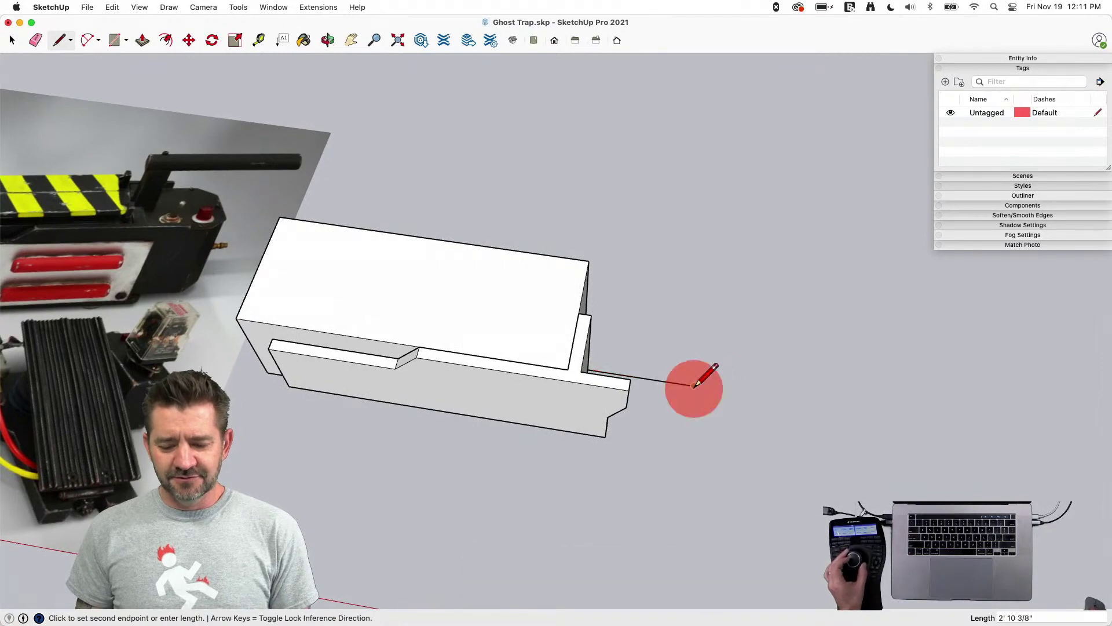
click(672, 460)
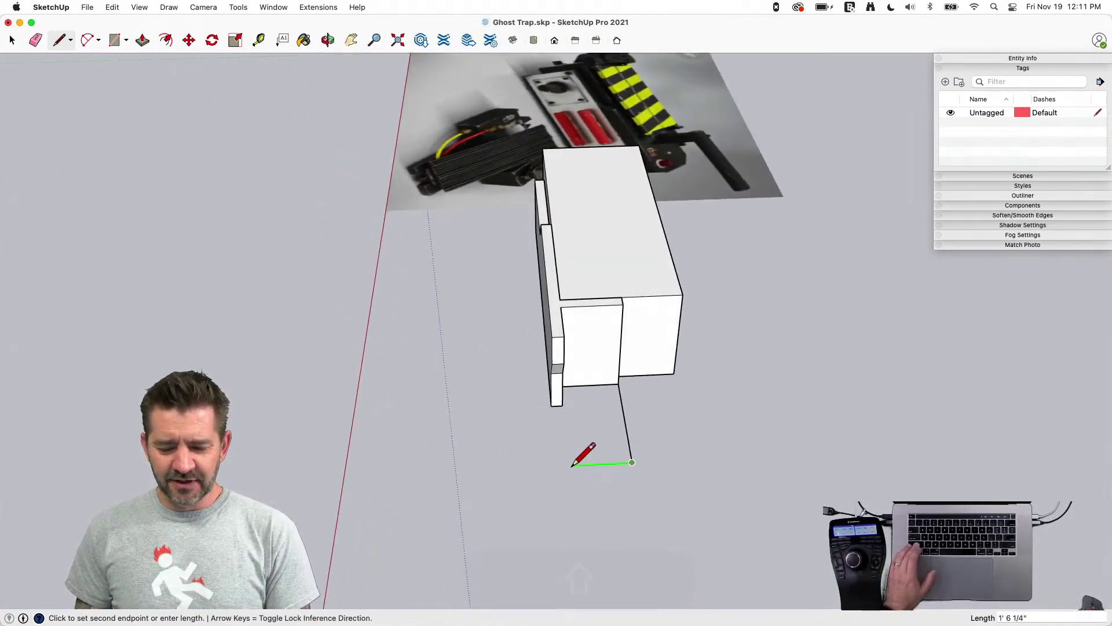
shift+click(562, 404)
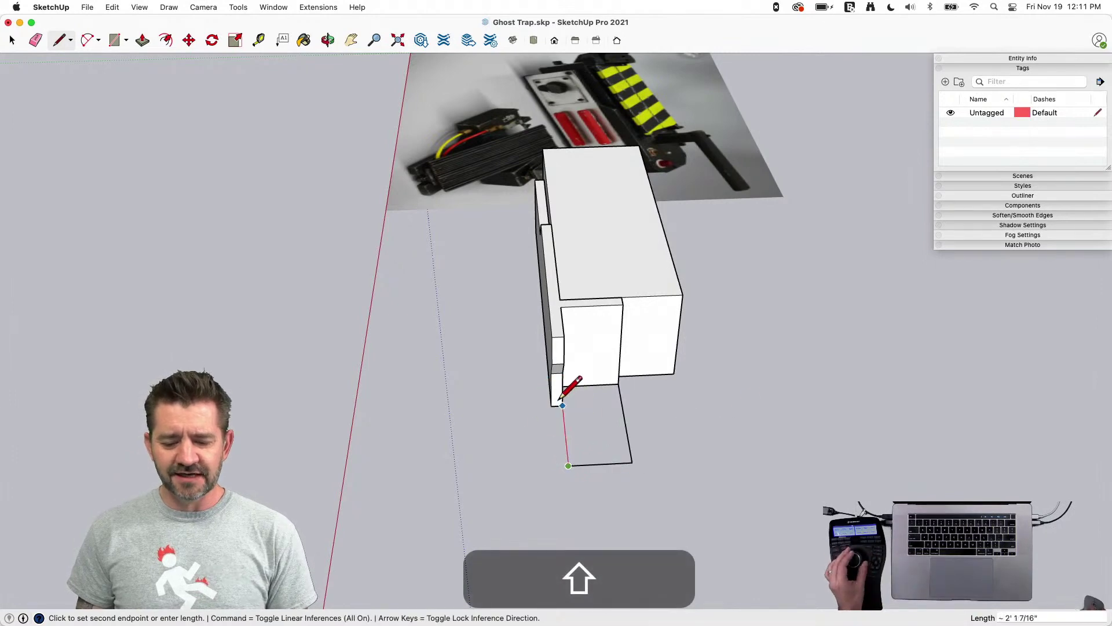
click(562, 404)
key(space)
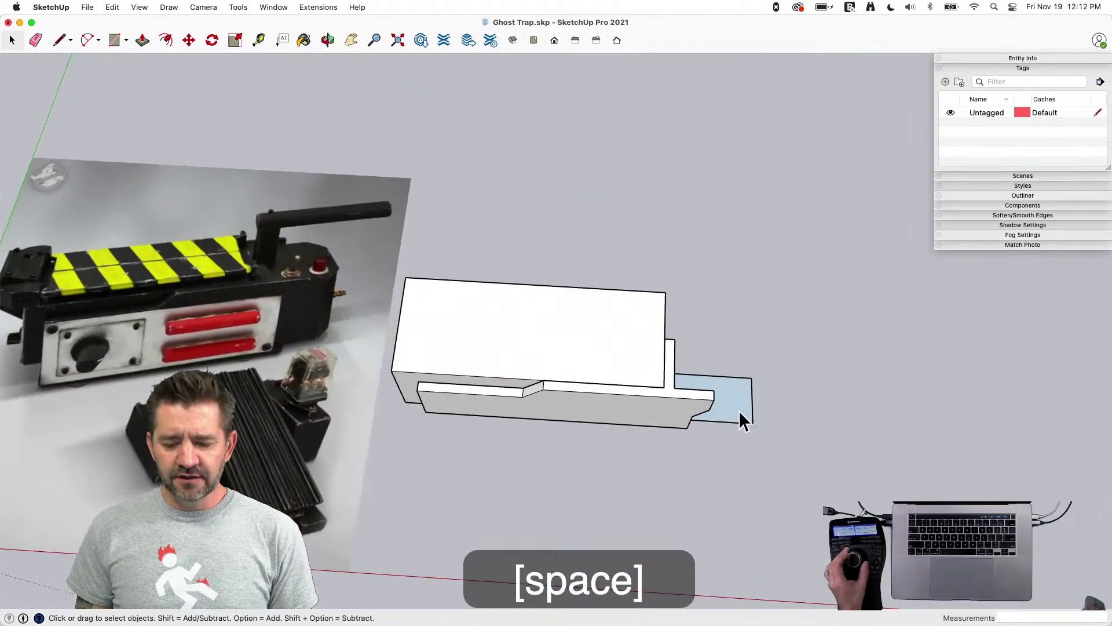
Draw a diagonal across the ground rectangle's outer corner on the panel side and erase the corner beyond it
key(l)
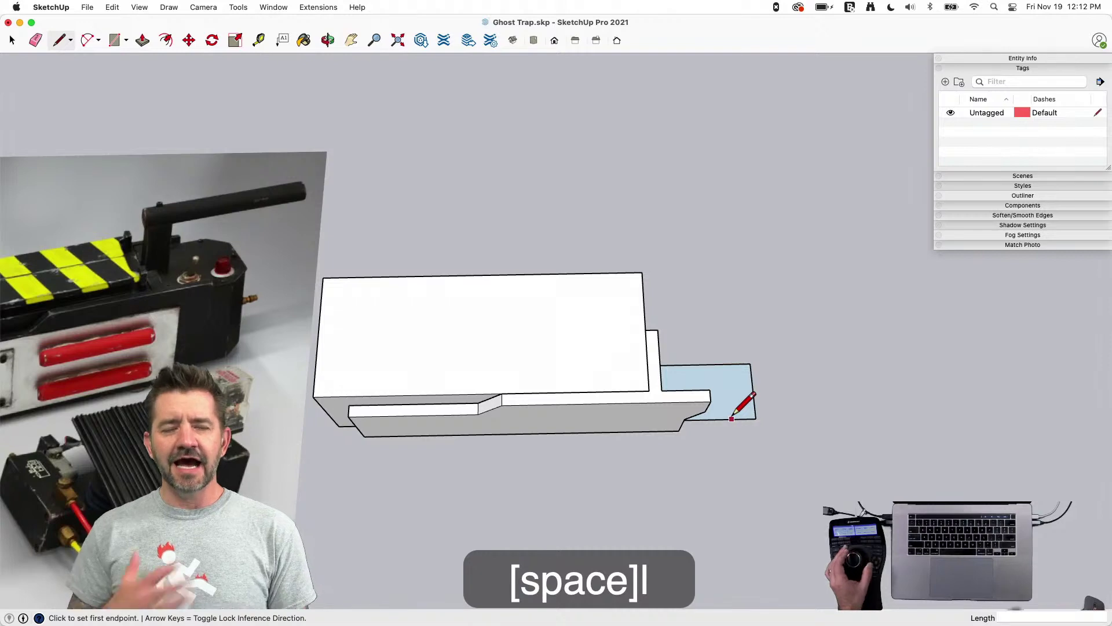
key(space)
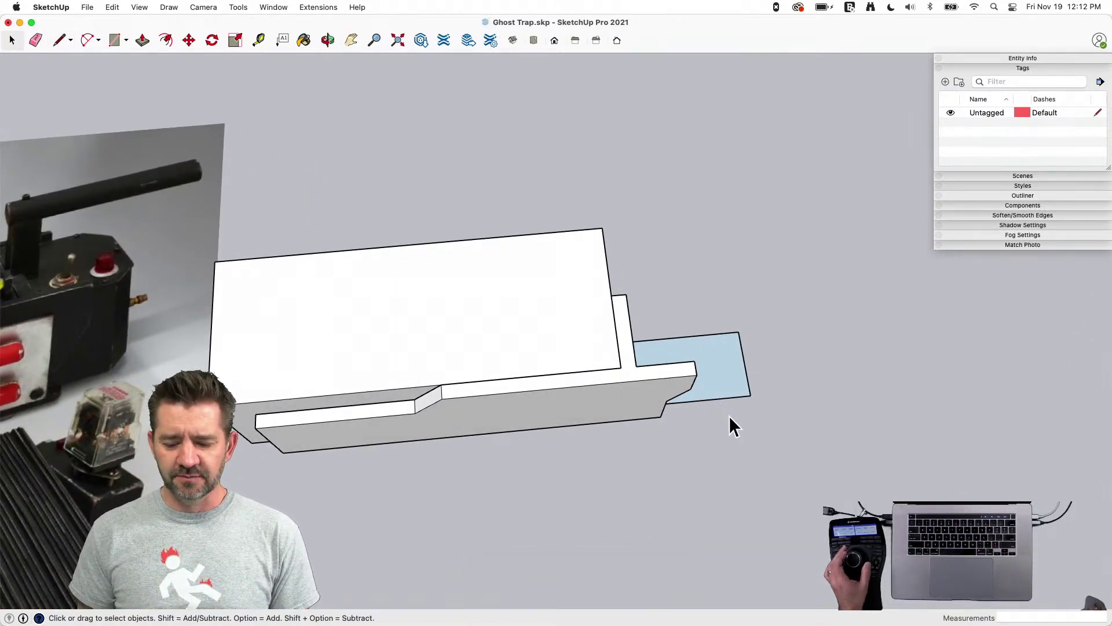
key(l)
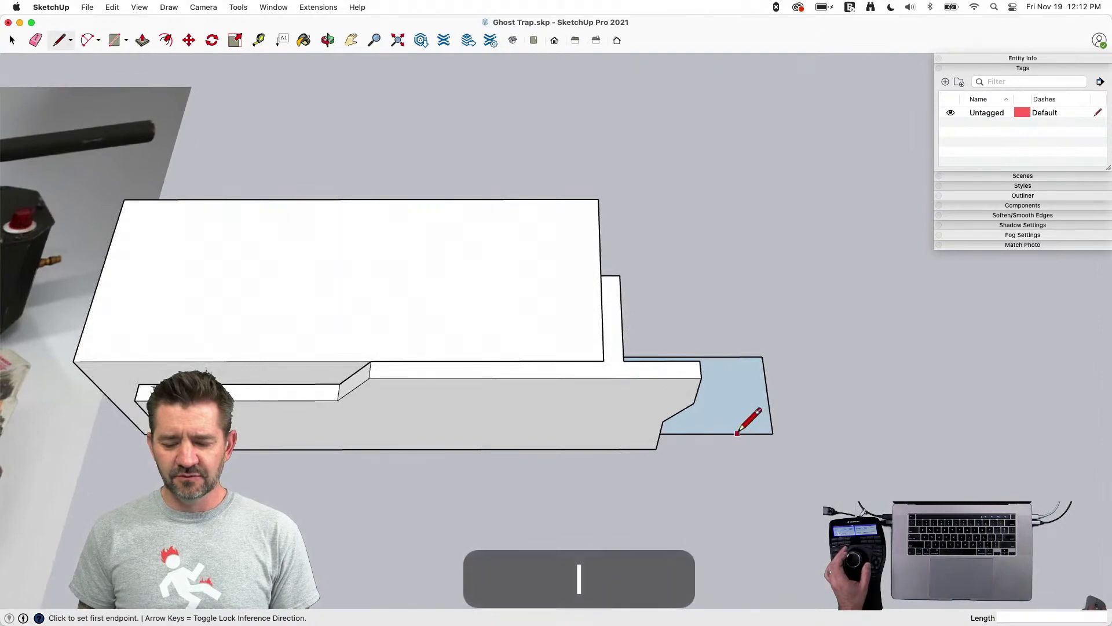
key(e)
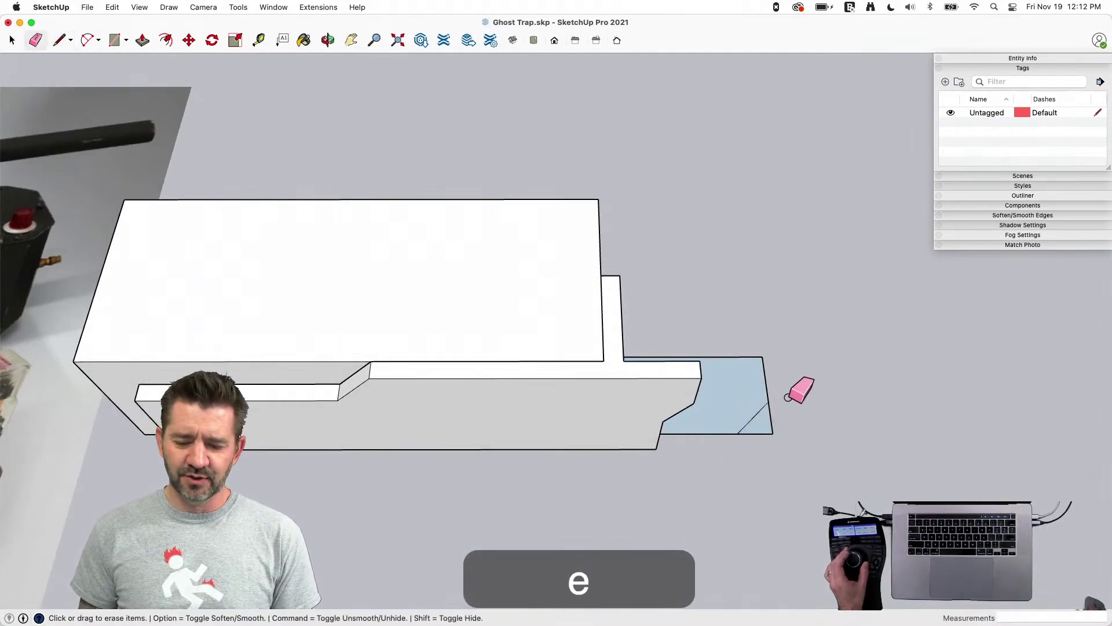
Push/Pull the chamfered ground face up about 2' 5 1/2" into a block against the end of the box
key(p)
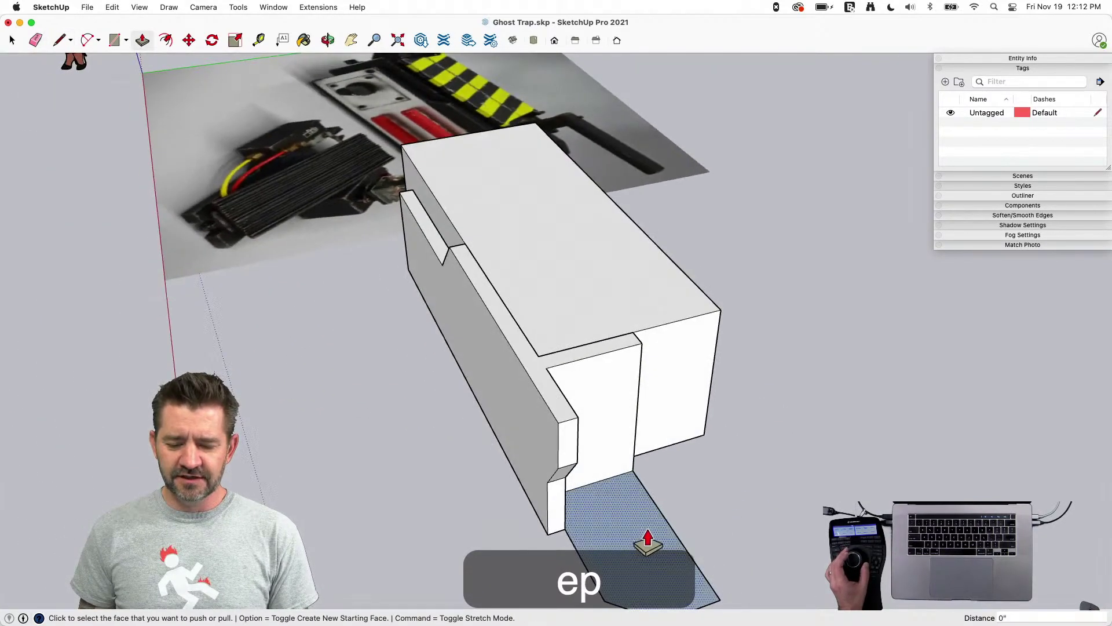
click(608, 430)
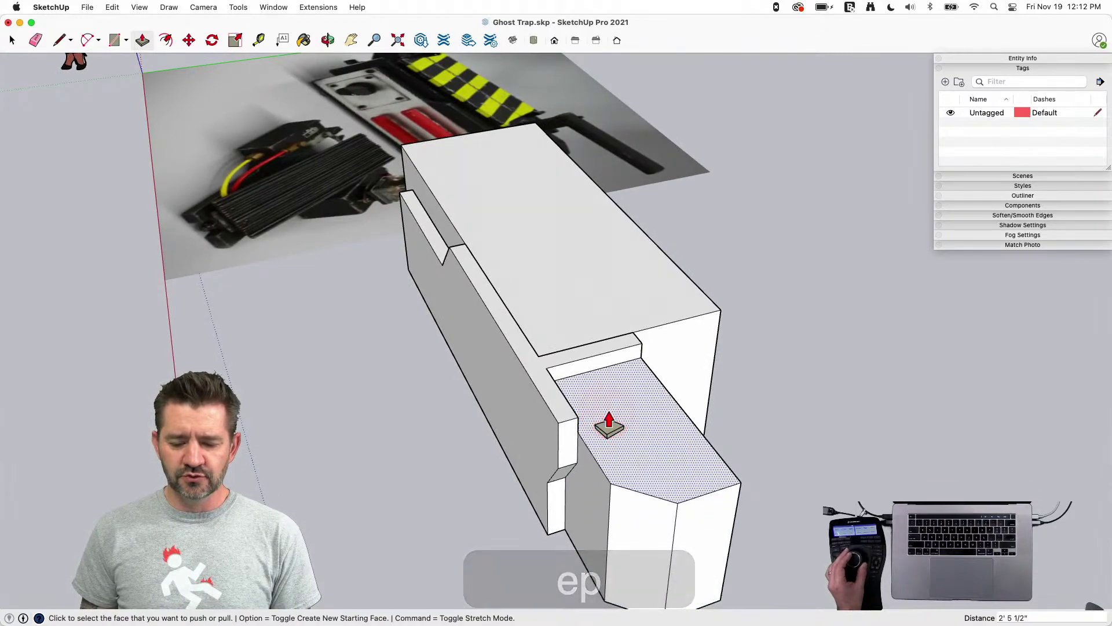
key(space)
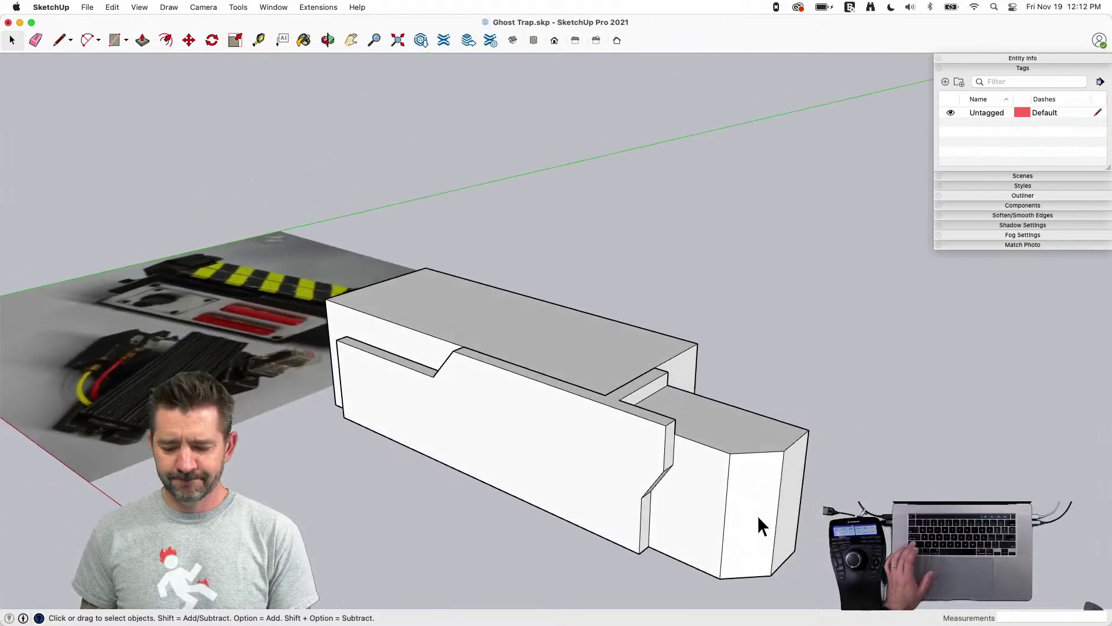
Move the chamfered block's outer end face and diagonal face about 5 1/16" back toward the box
shift+click(795, 475)
key(shift+m)
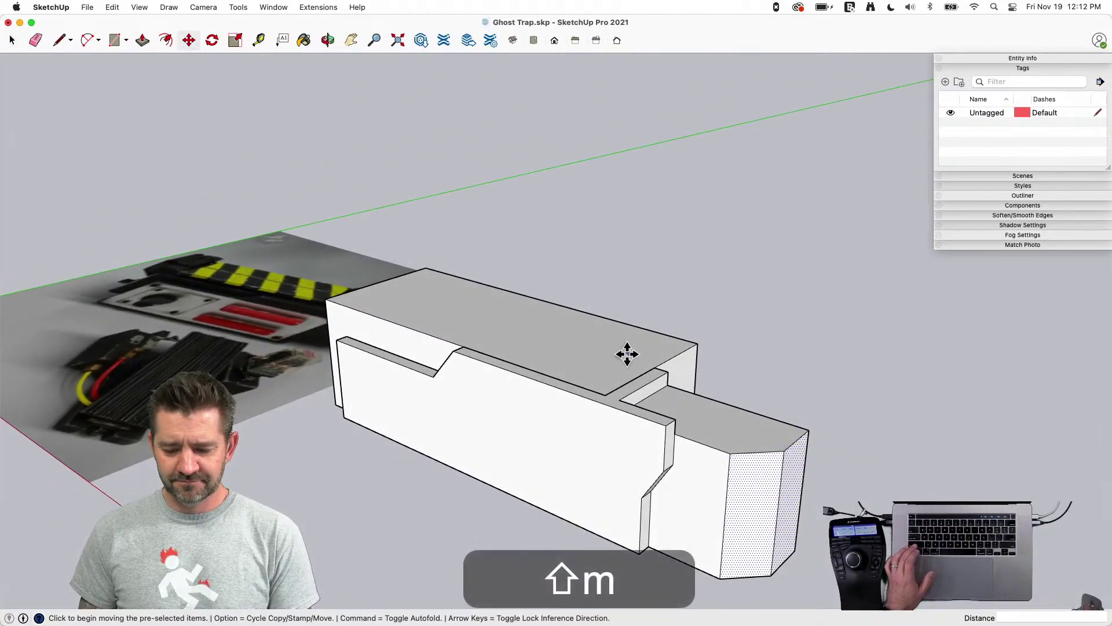
click(663, 427)
click(650, 422)
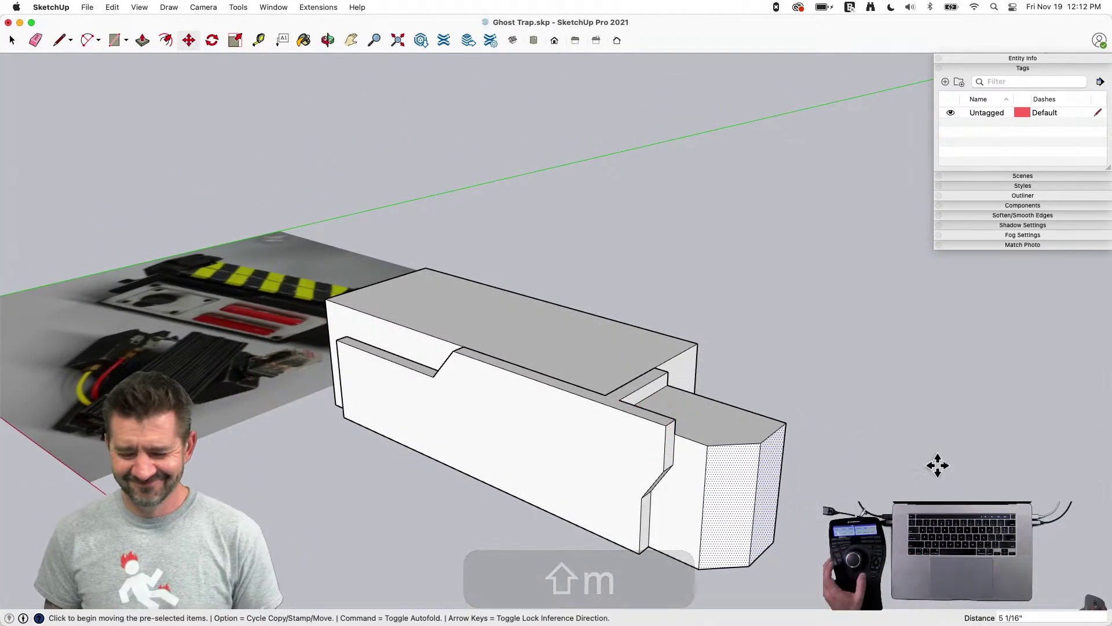
key(space)
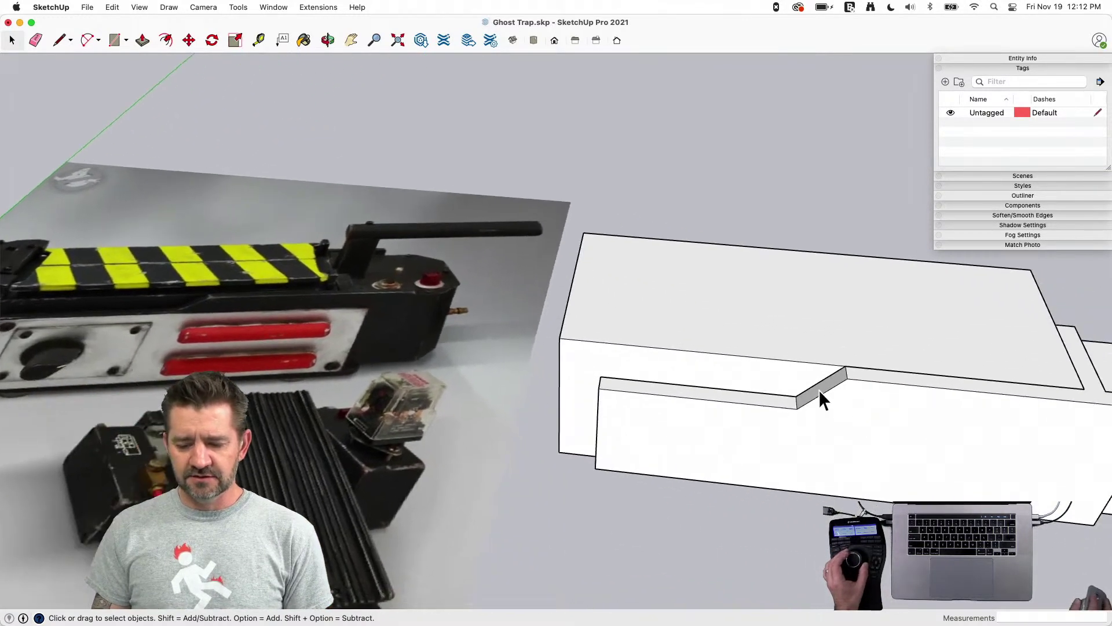
Move the diagonal face of the side panel's top step about 4 5/16" along the red axis toward the chamfered block
click(820, 391)
key(m)
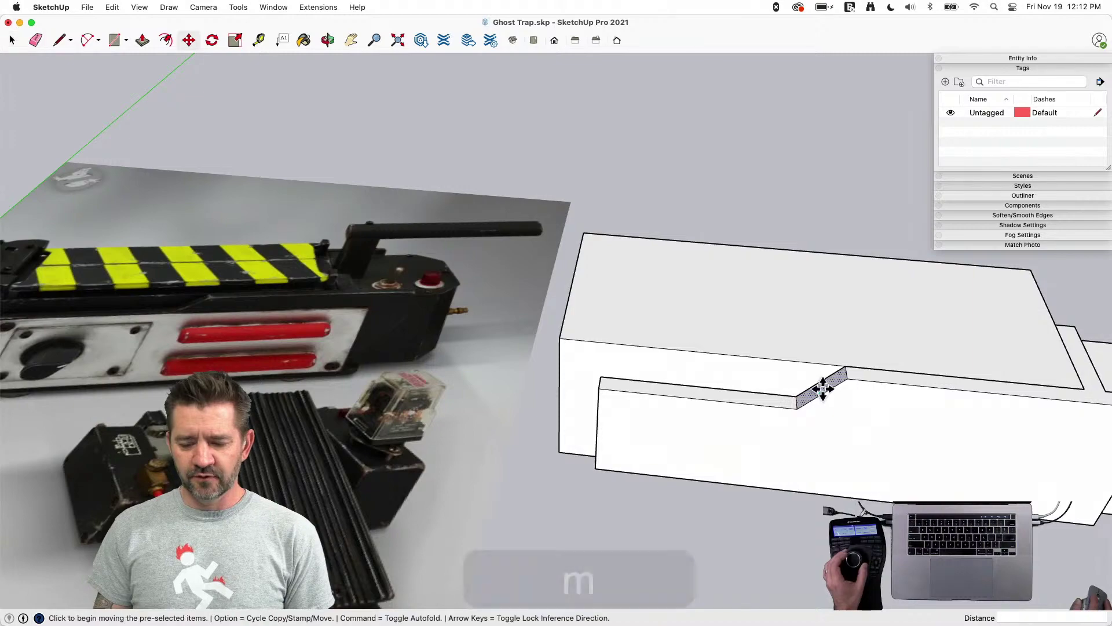
click(846, 377)
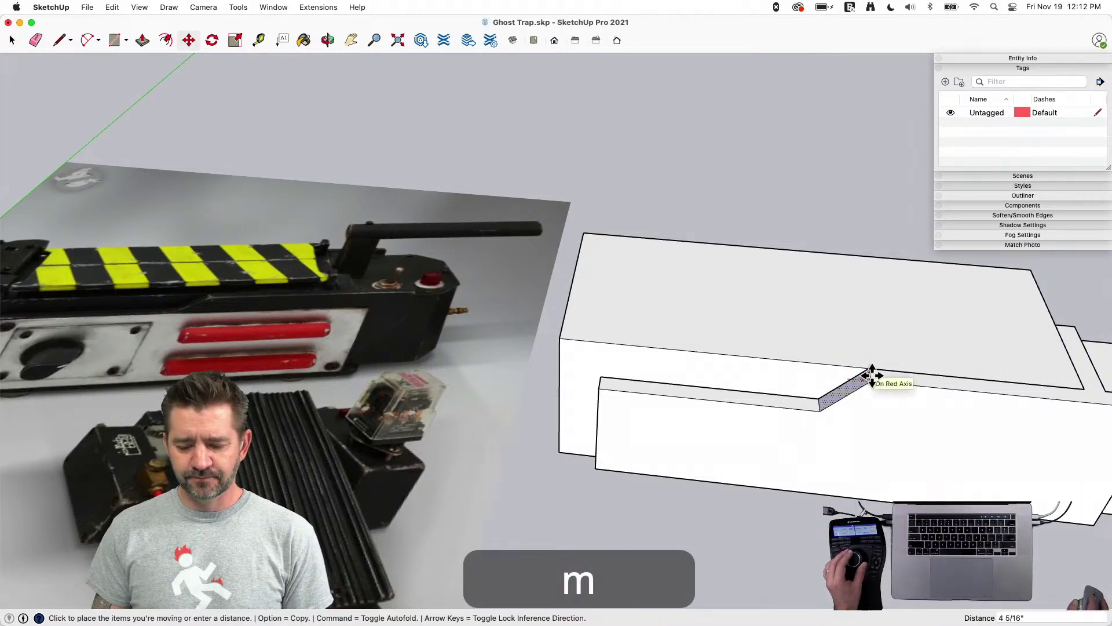
click(872, 376)
key(space)
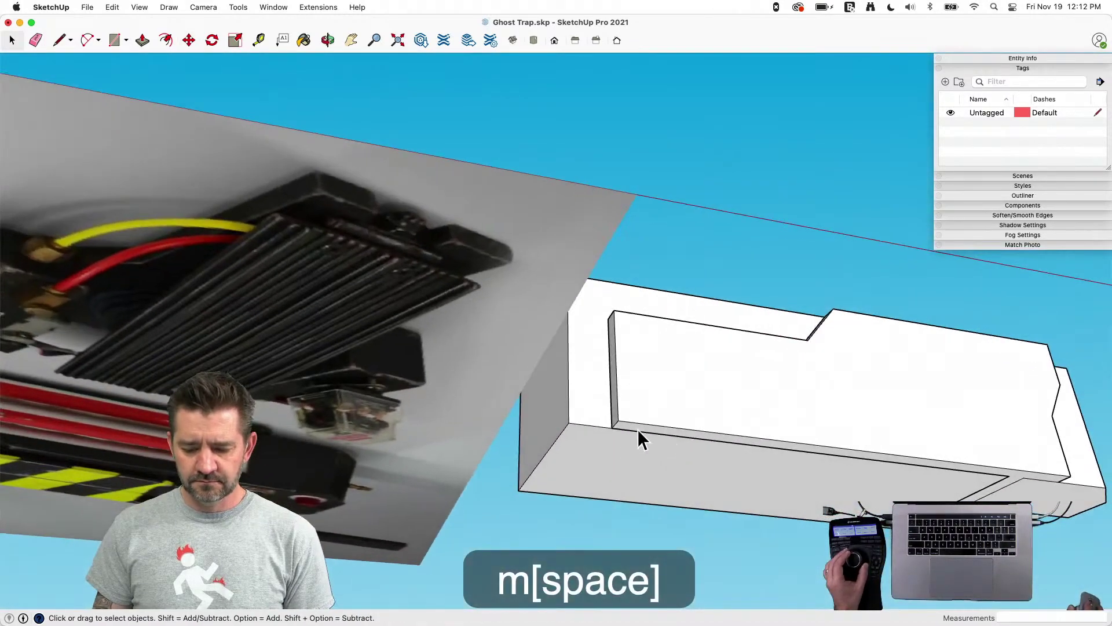
Erase the dividing edge on the underside of the side panel and end block, and Push/Pull that face down about 1 3/8"
key(p)
key(e)
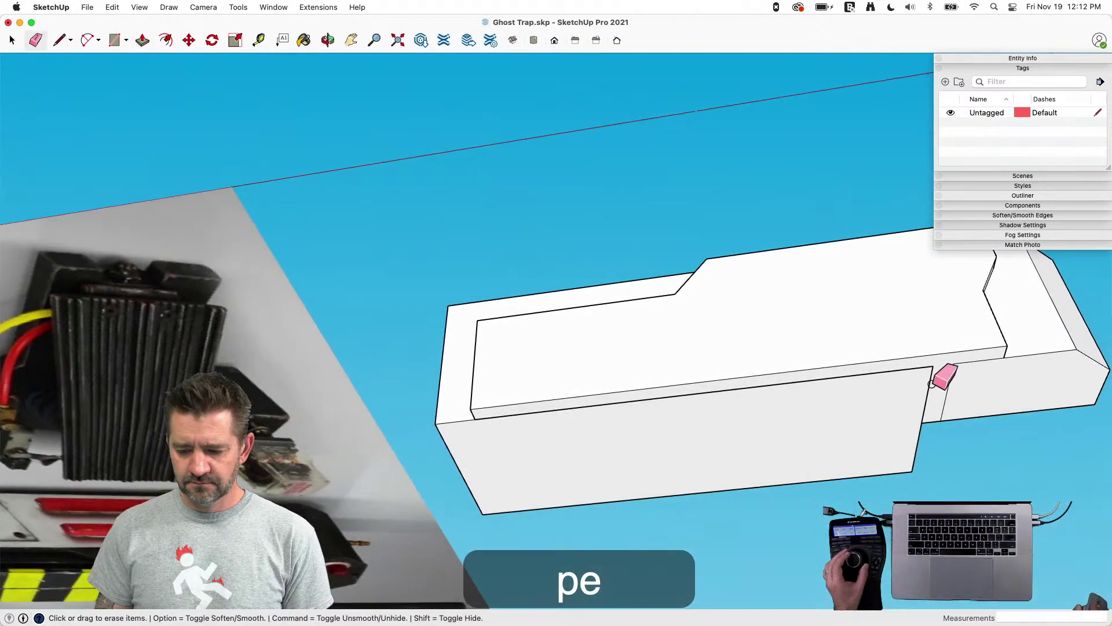
key(p)
click(955, 371)
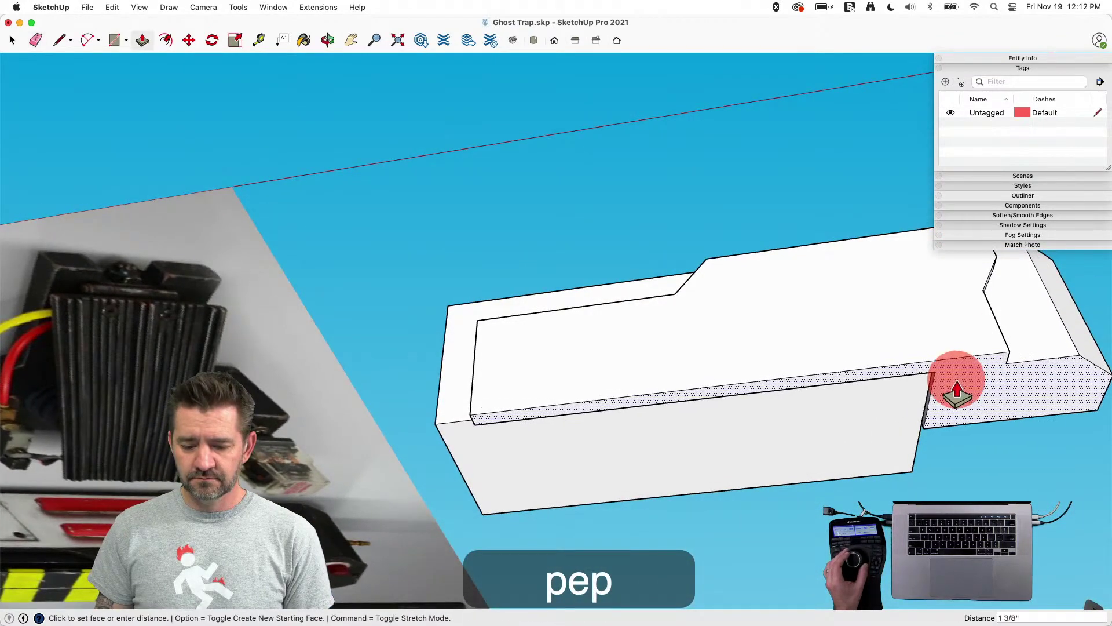
drag(958, 398, 956, 398)
Push/Pull the block's inner face below the box along the box's underside to form a bottom plate, and erase the seam edge beside the block
key(l)
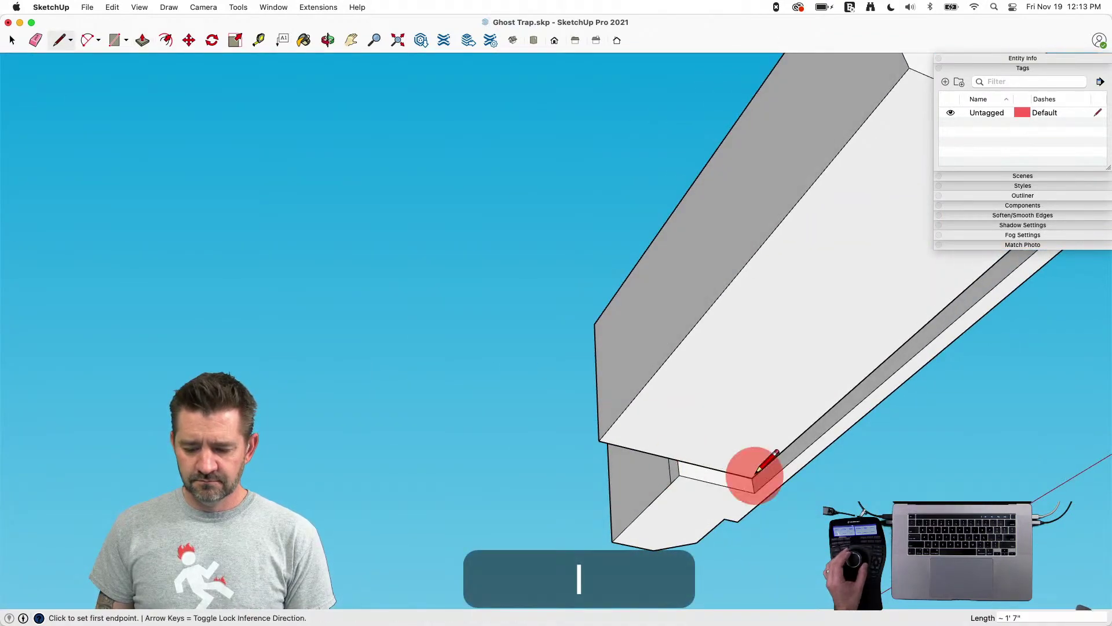
key(p)
drag(728, 485, 734, 369)
key(e)
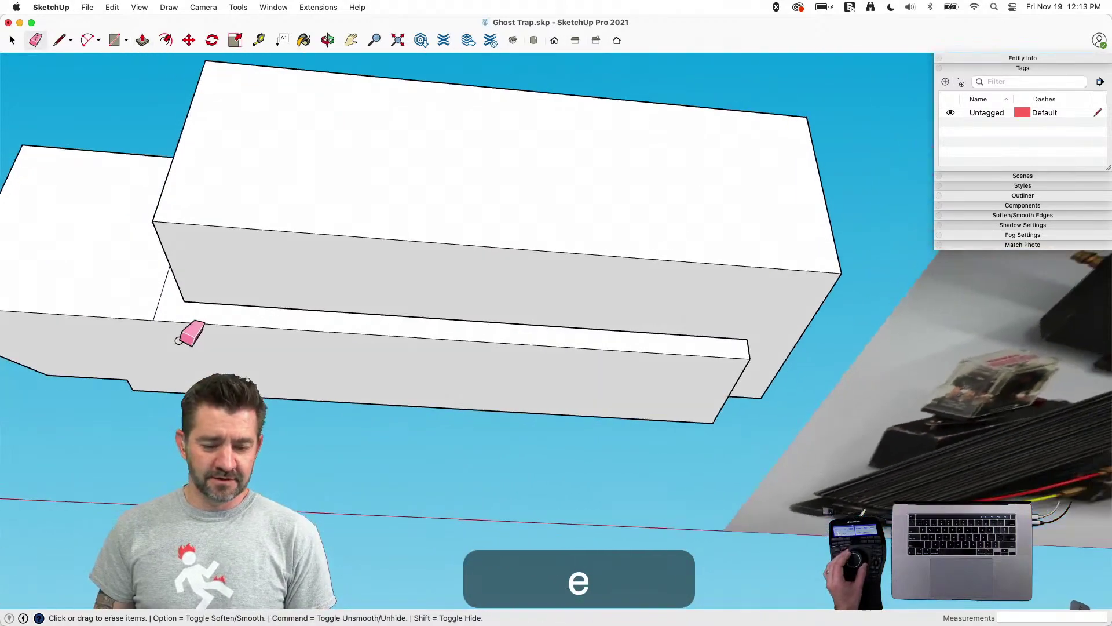
click(160, 293)
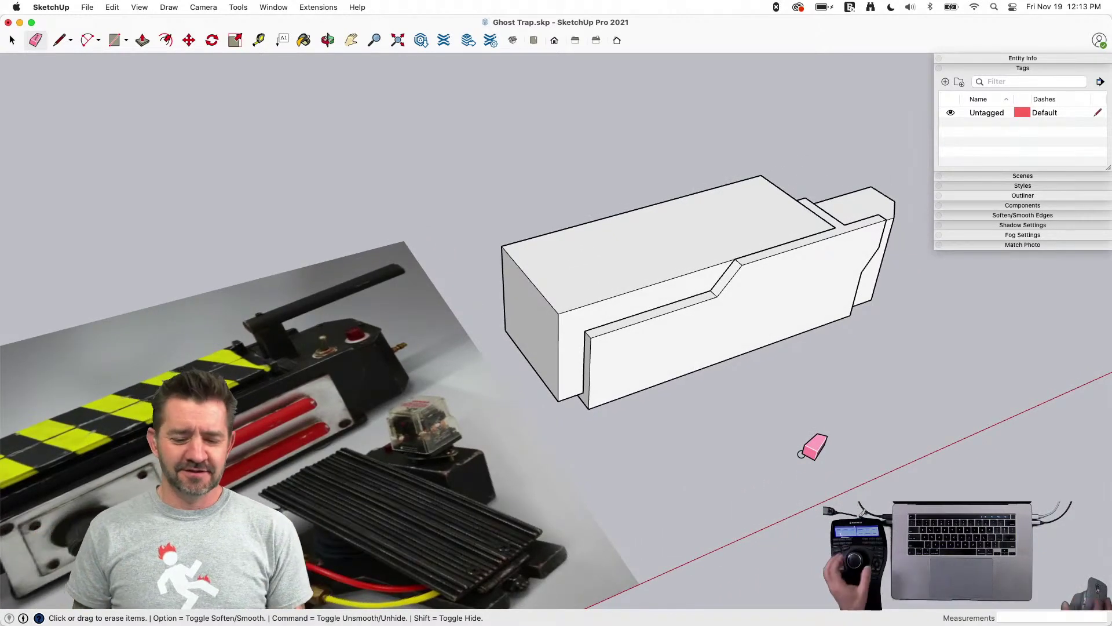
Push/Pull the underside of the bottom plate, side panel and end block down about 1 7/16"
key(space)
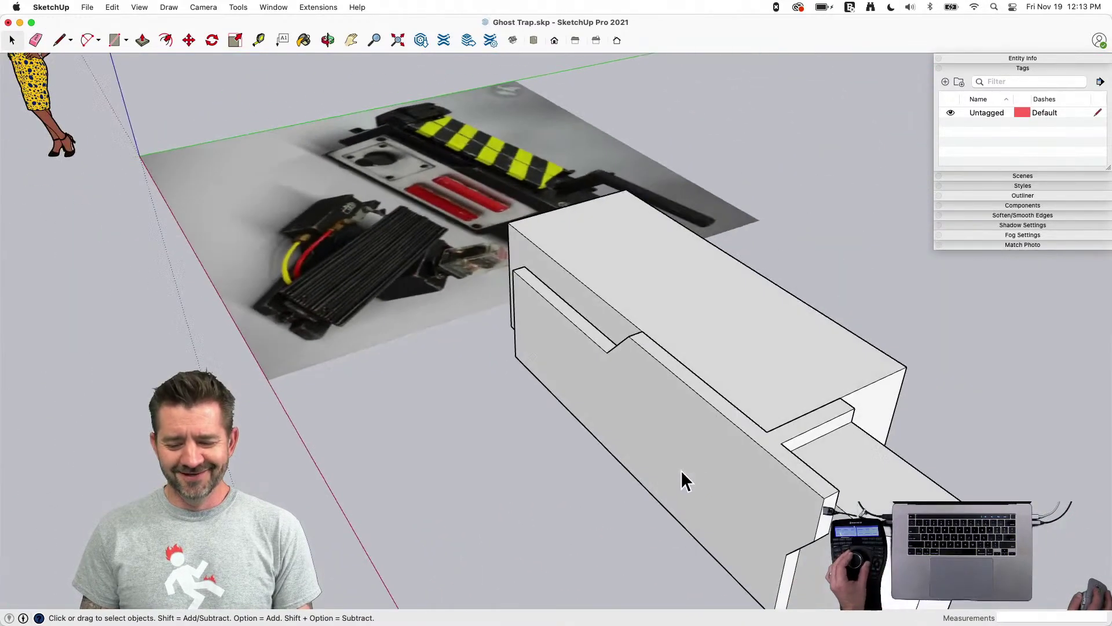
click(696, 468)
triple_click(697, 467)
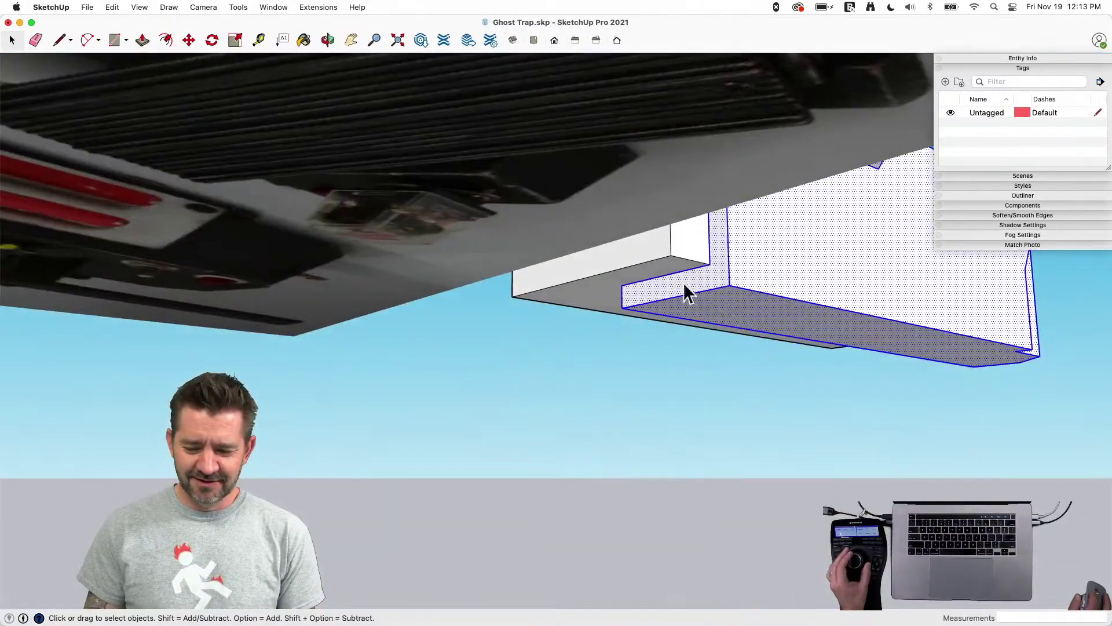
key(p)
key(p)
click(704, 299)
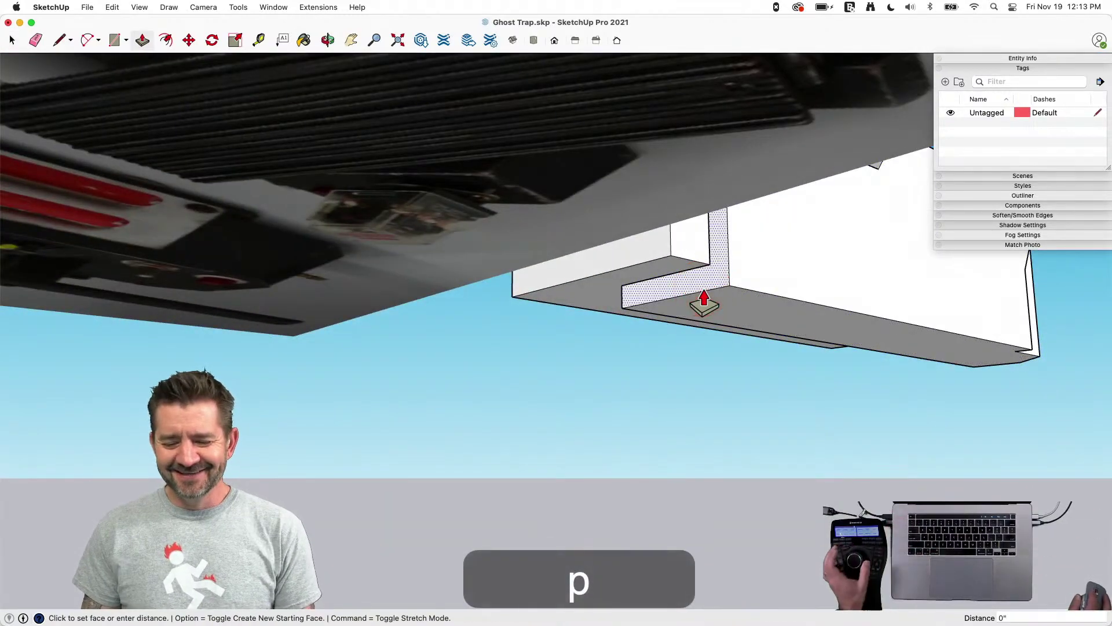
key(Escape)
drag(703, 301, 681, 367)
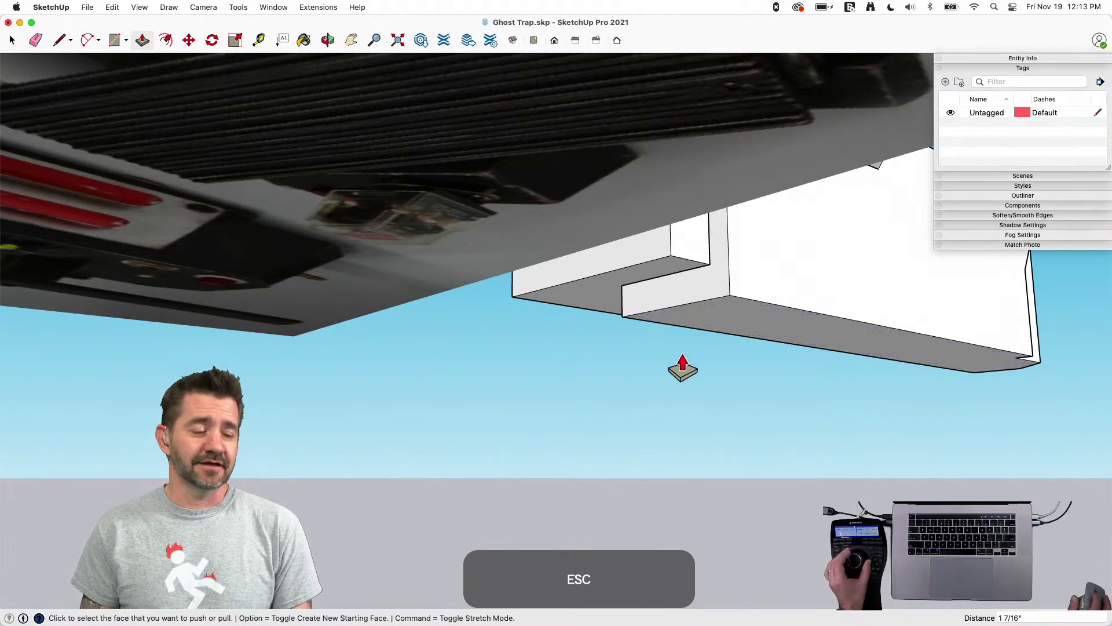
Offset the end block's three outer top edges outward about 9/16" and close both ends with short lines to form a rim face
key(space)
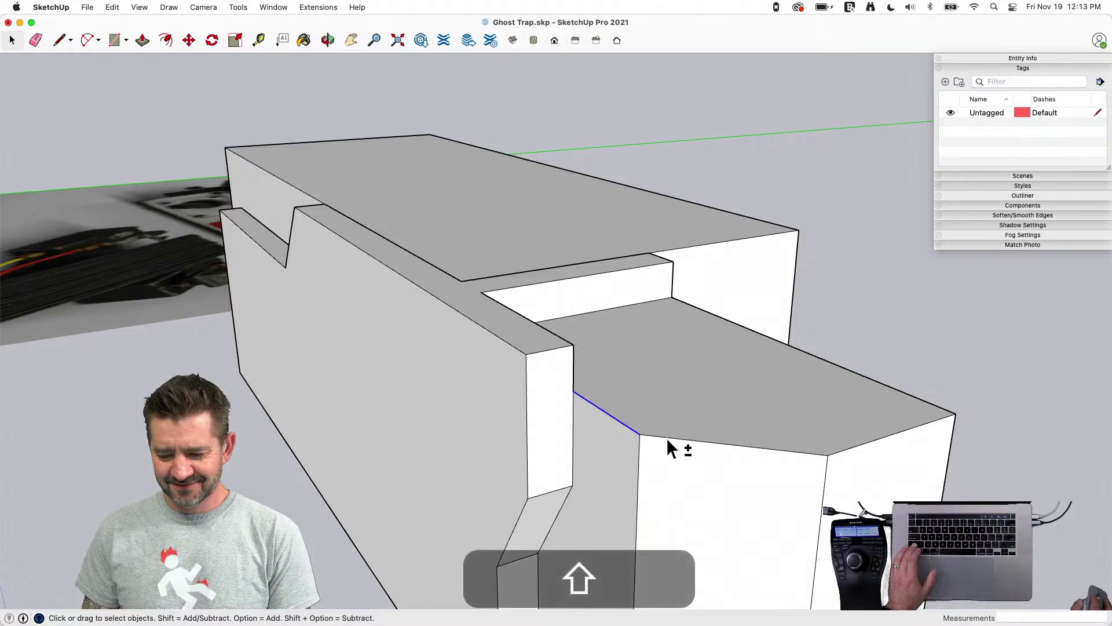
shift+click(754, 447)
shift+click(854, 447)
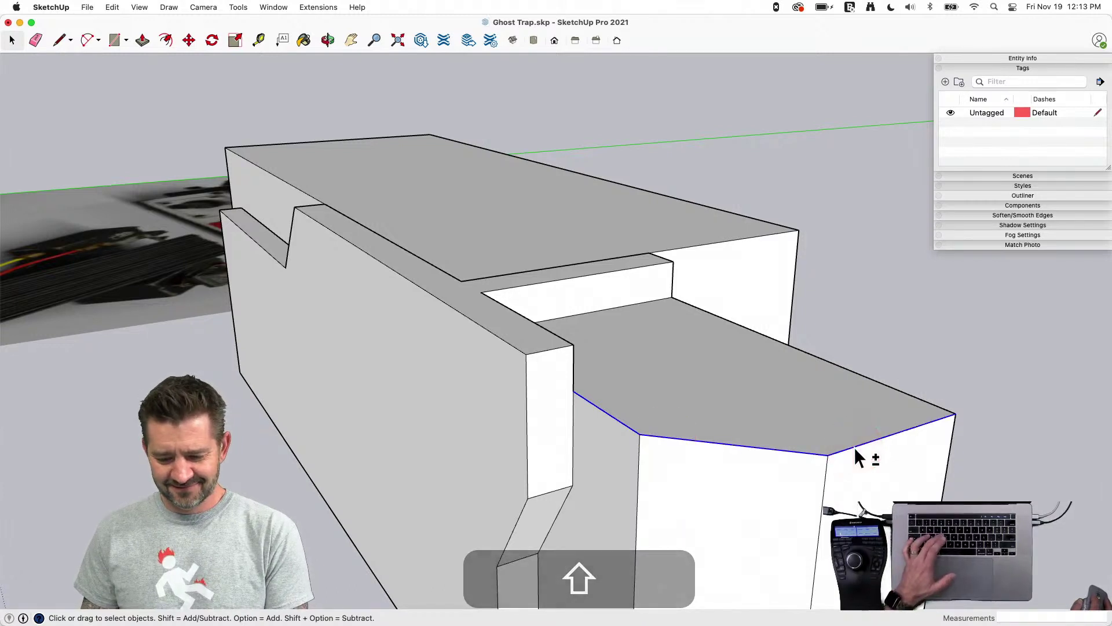
key(f)
click(855, 447)
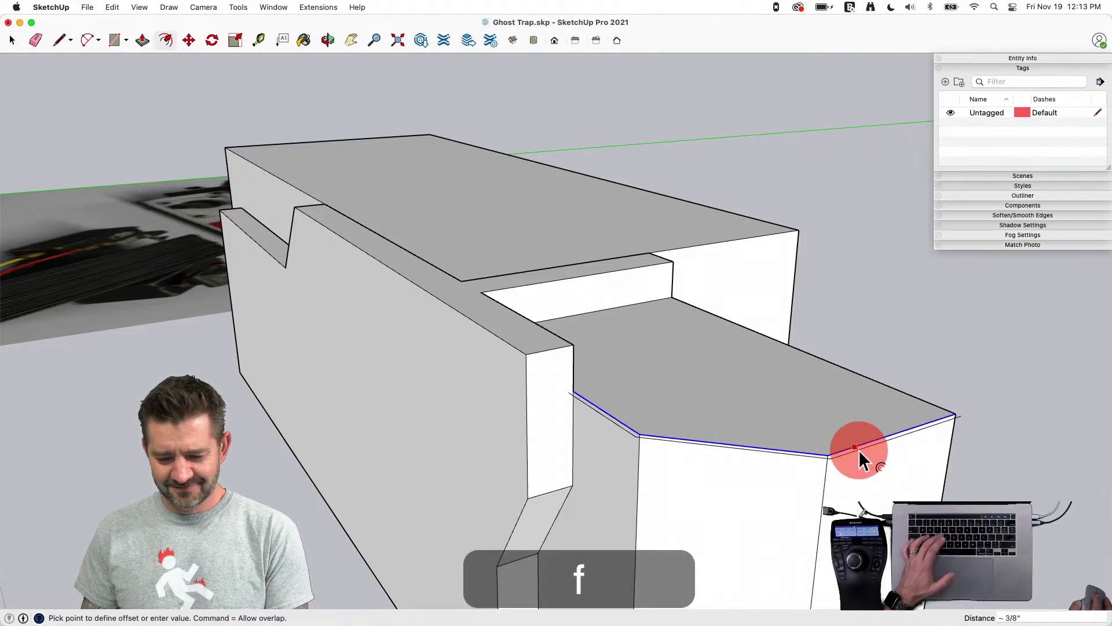
key(l)
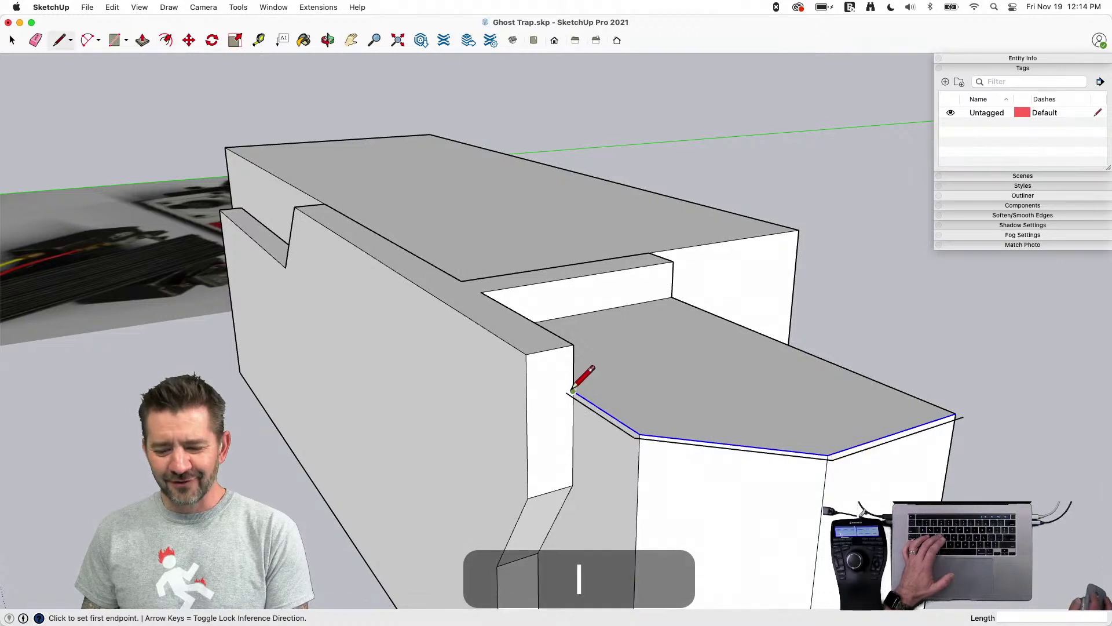
click(956, 412)
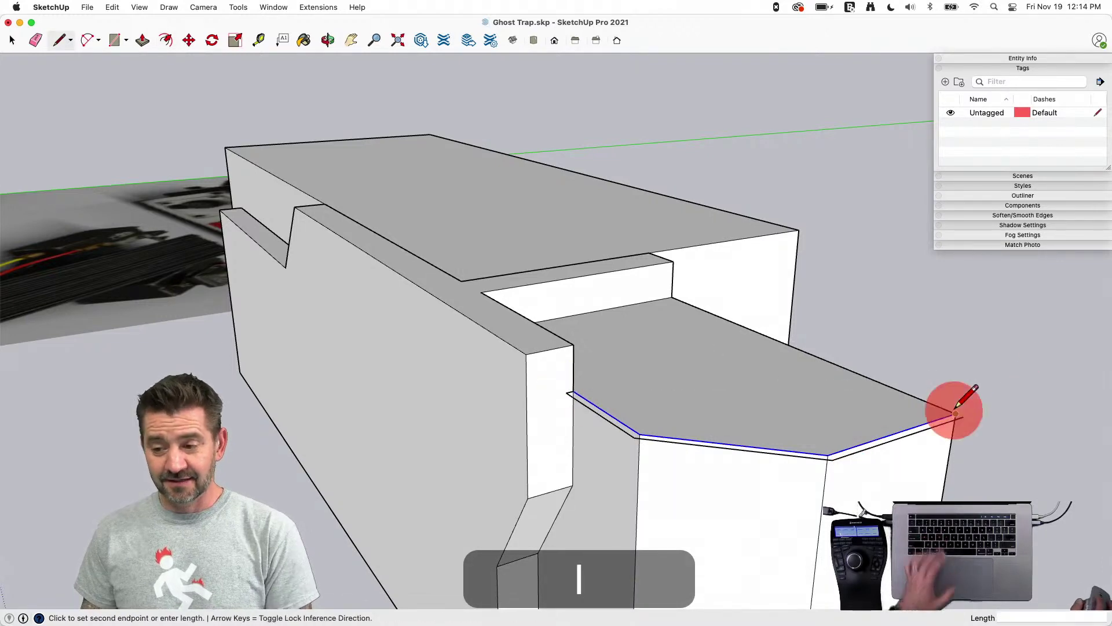
click(963, 416)
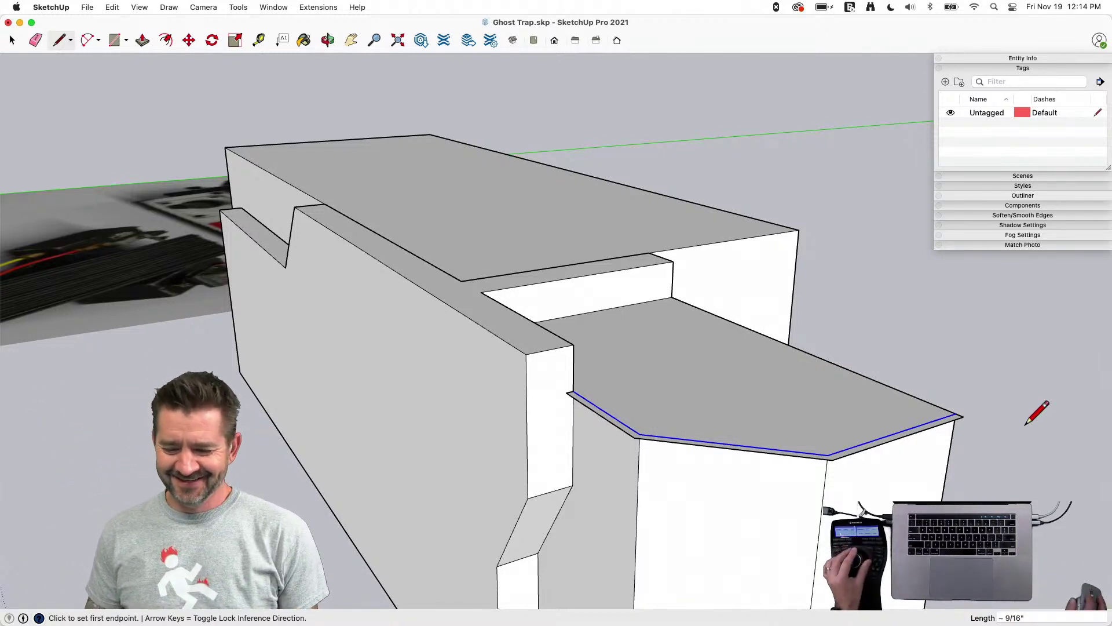
Push/Pull the overhanging rim face down into a thin lip around the end block's top and erase the leftover edges
key(p)
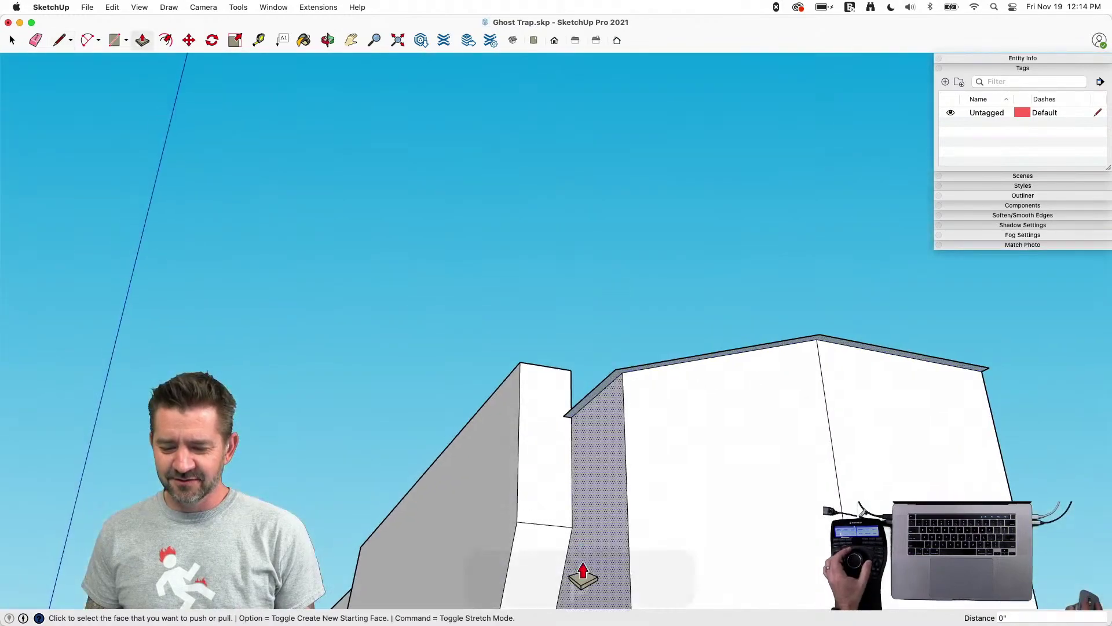
drag(609, 397, 613, 416)
key(e)
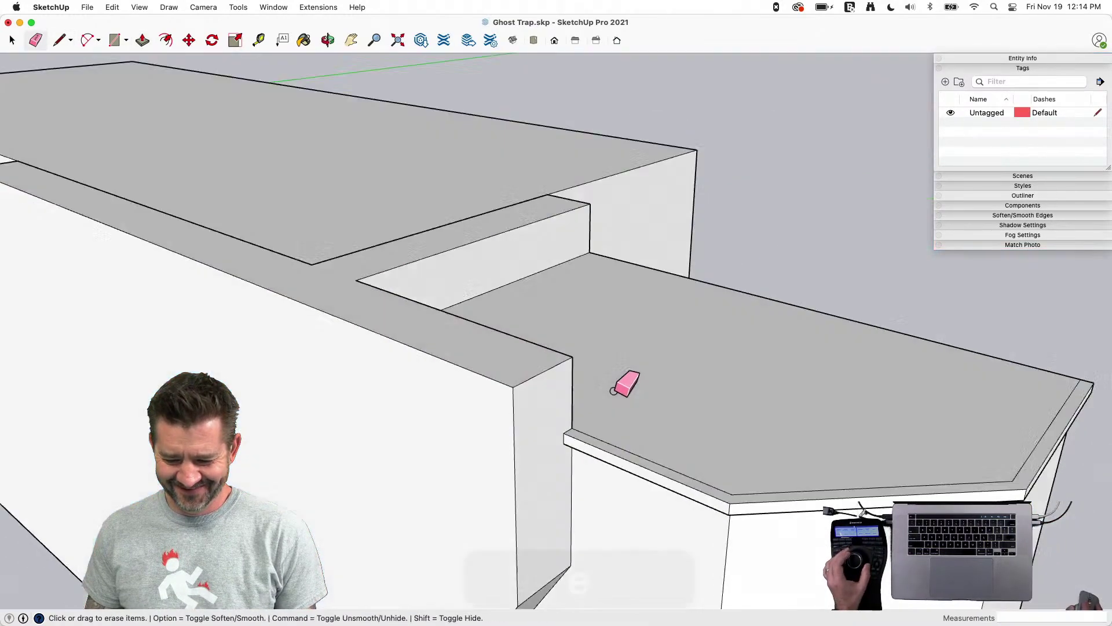
click(643, 420)
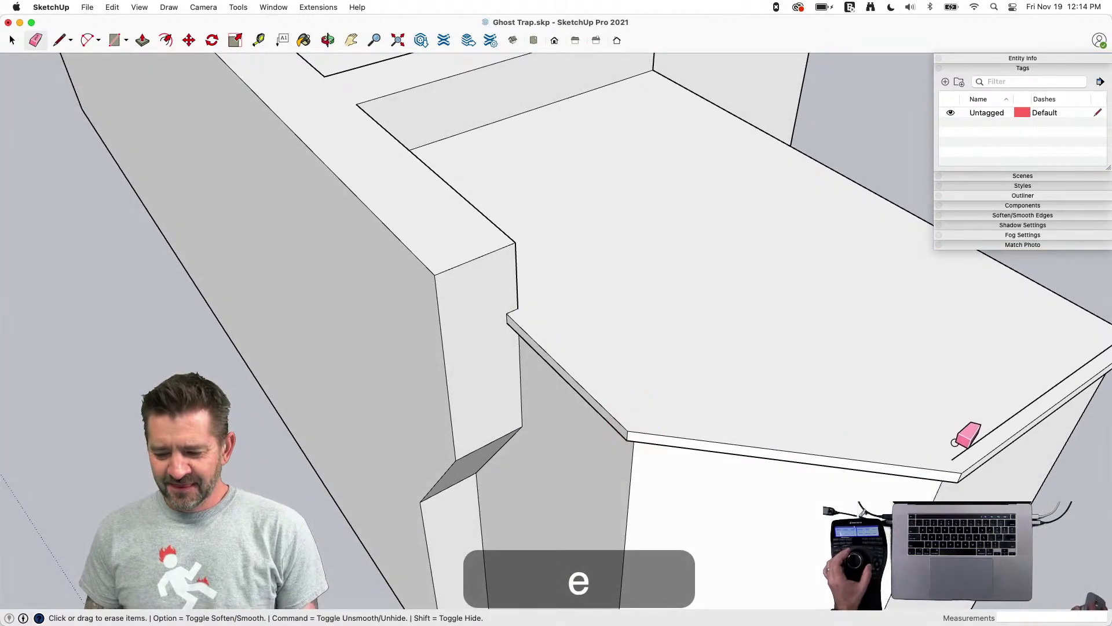
drag(953, 455, 1006, 406)
click(952, 462)
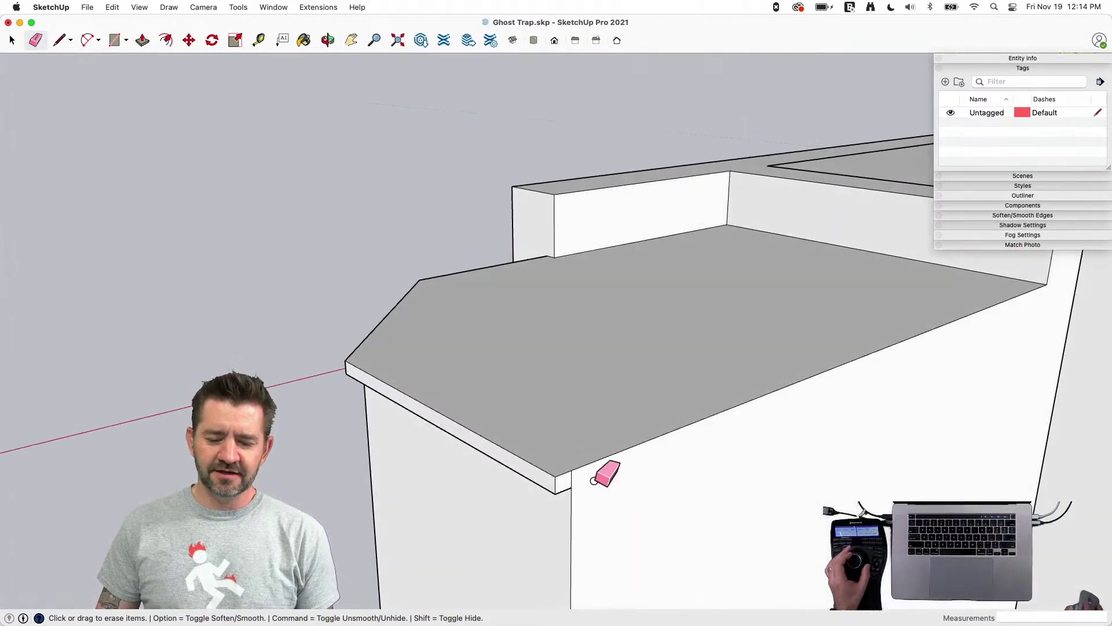
click(547, 487)
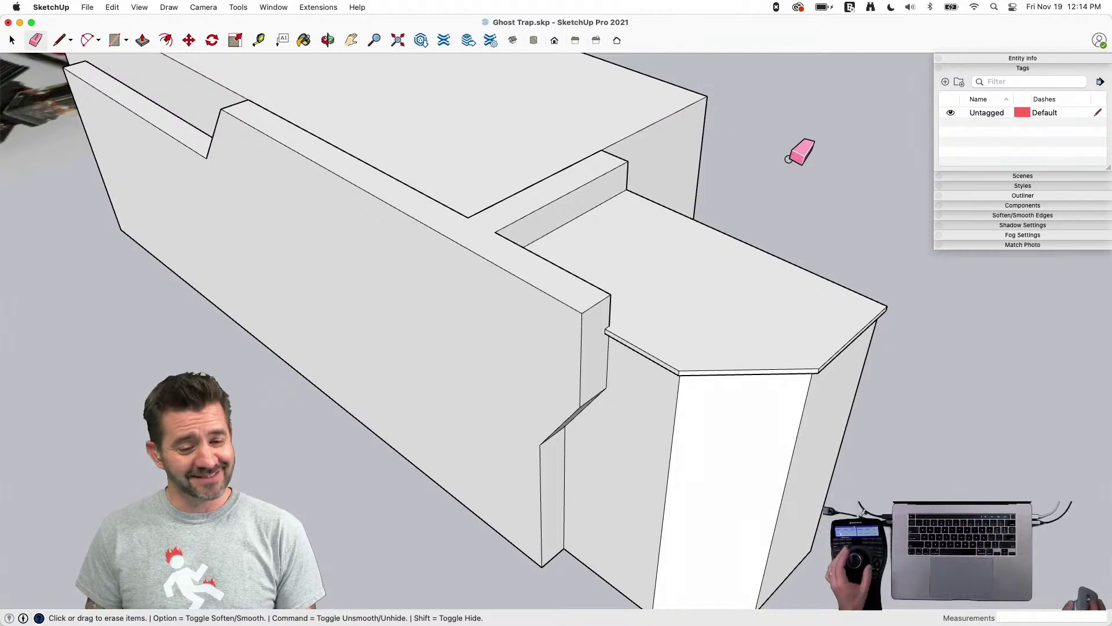
Select the connected side panel and end block geometry and copy it 3' 11 3/8" along the green axis past the box
key(space)
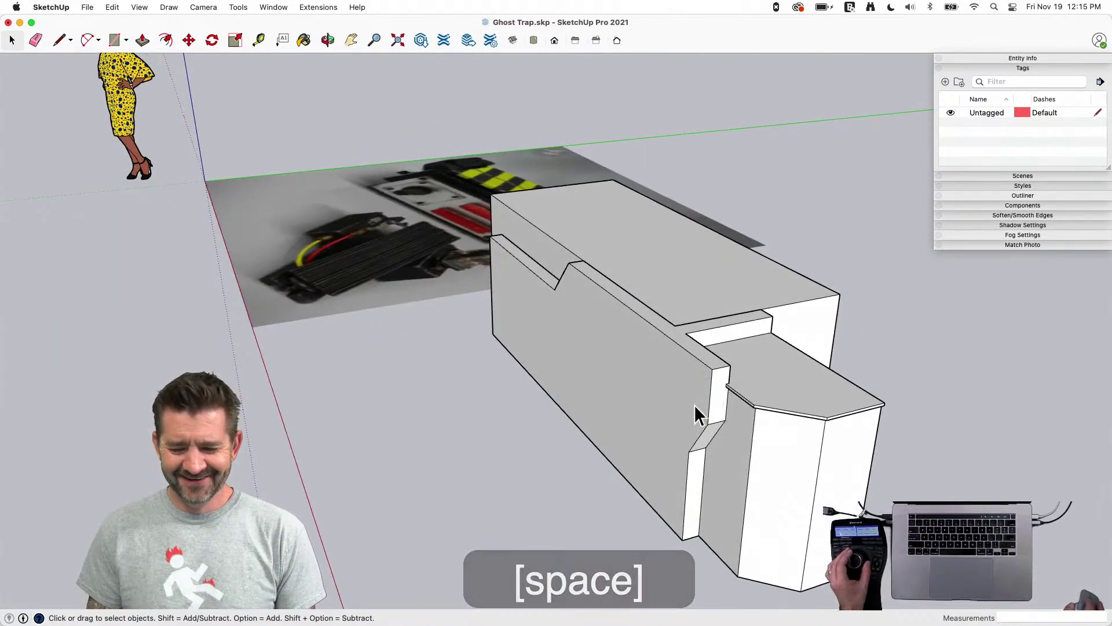
click(694, 404)
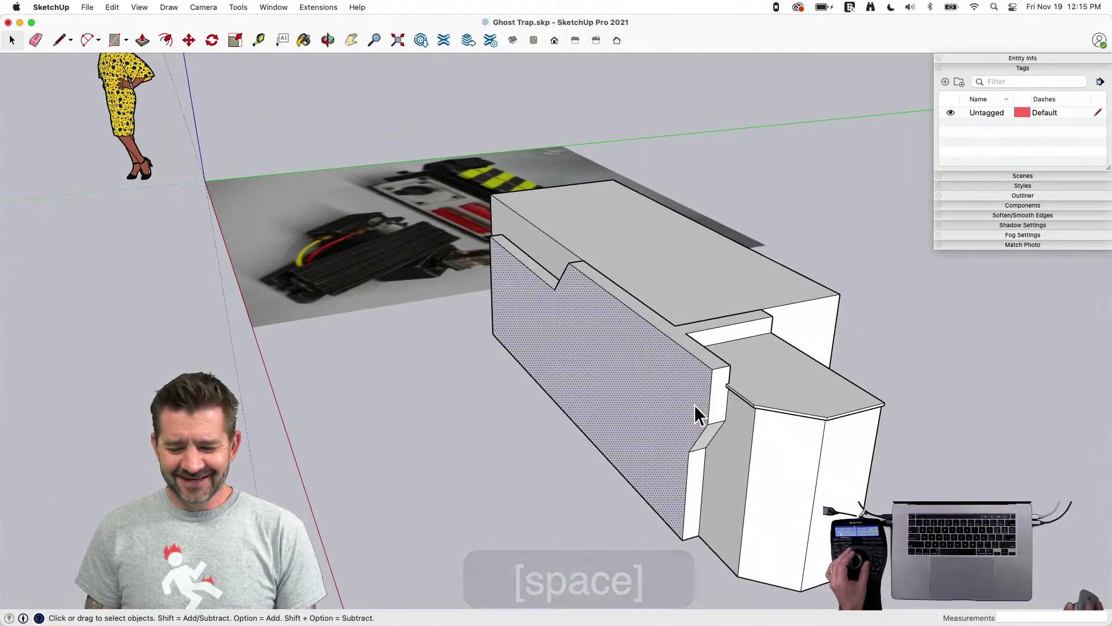
triple_click(694, 404)
key(m)
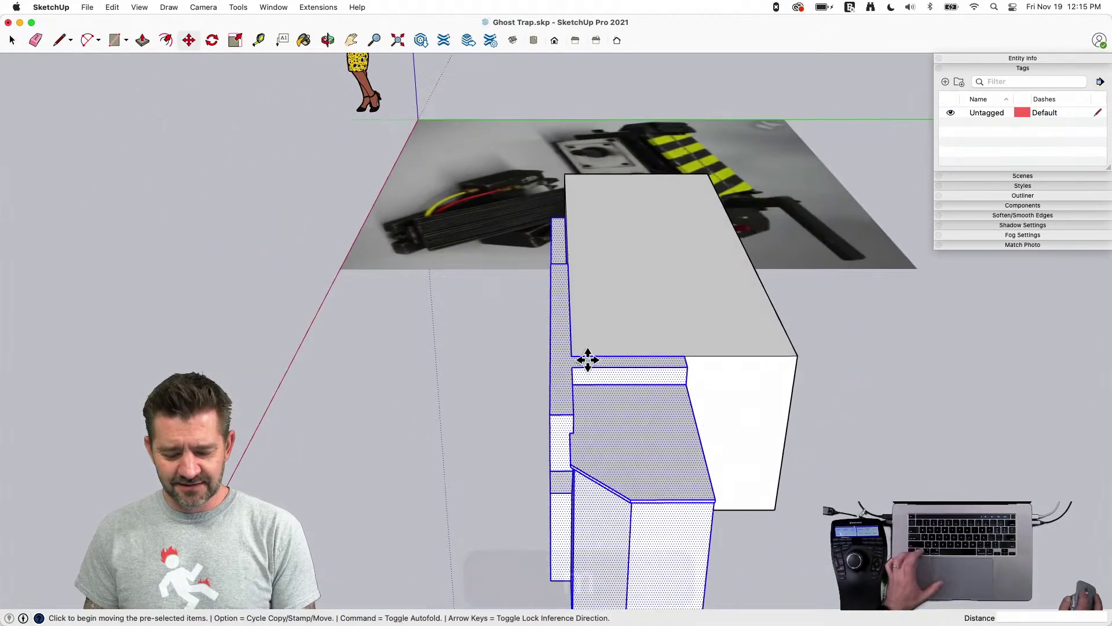
click(572, 368)
key(alt)
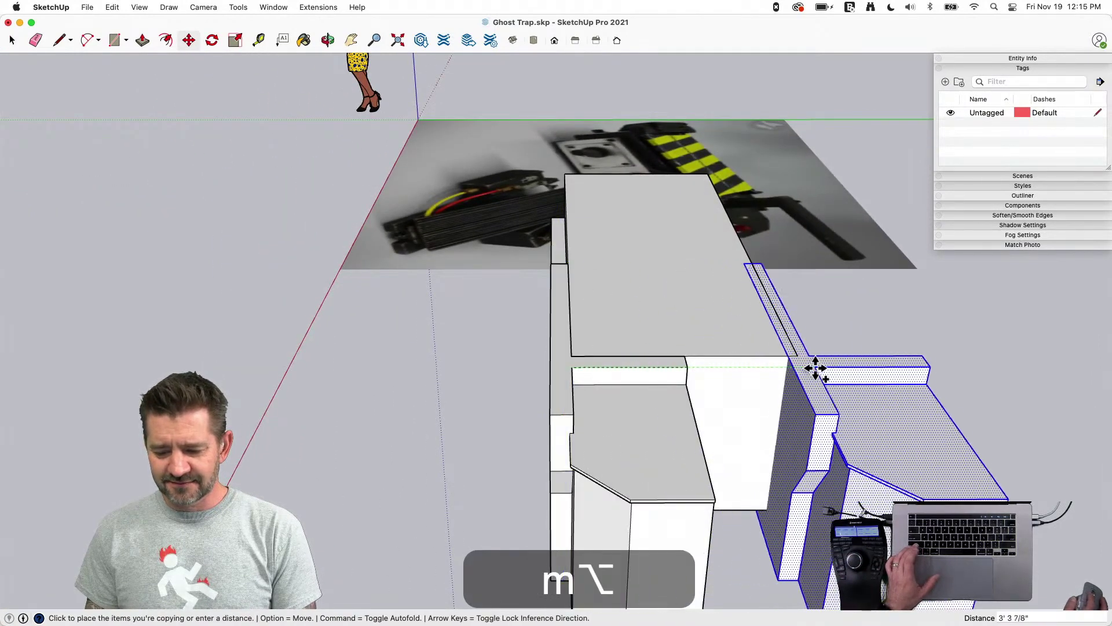
click(862, 368)
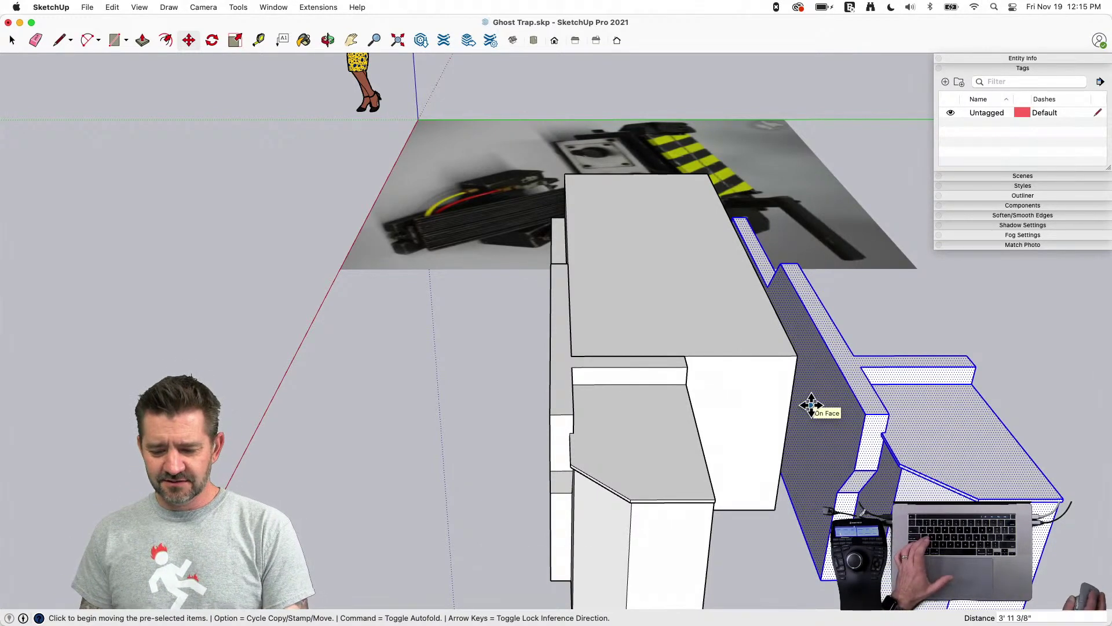
Mirror the copied half by scaling it about its center to -1.00 along the green axis
middle_drag(669, 389, 887, 434)
key(s)
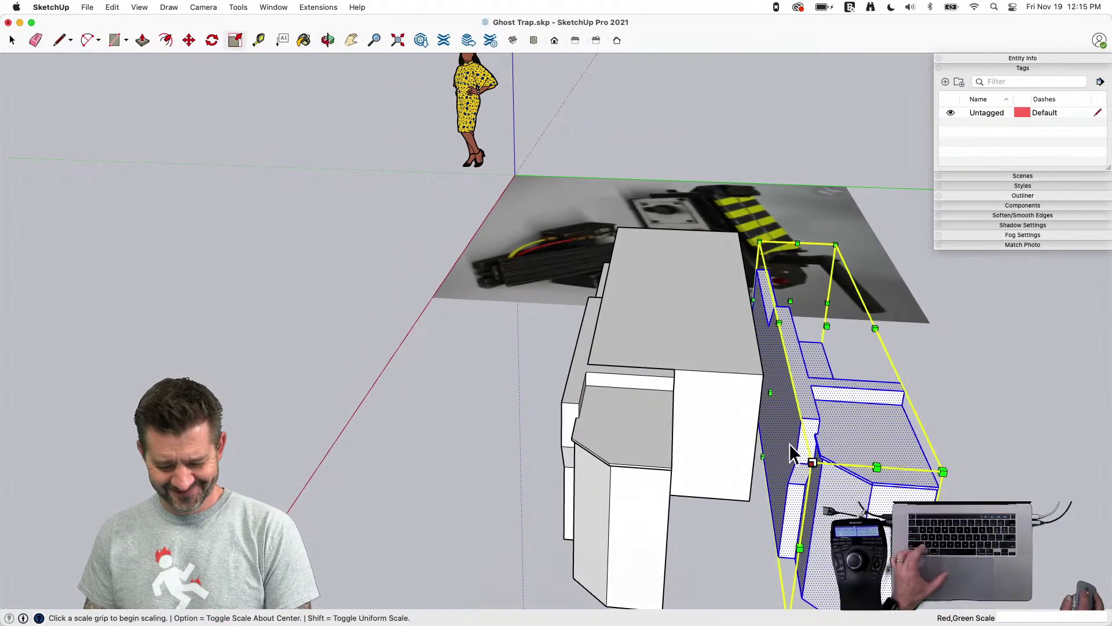
click(770, 396)
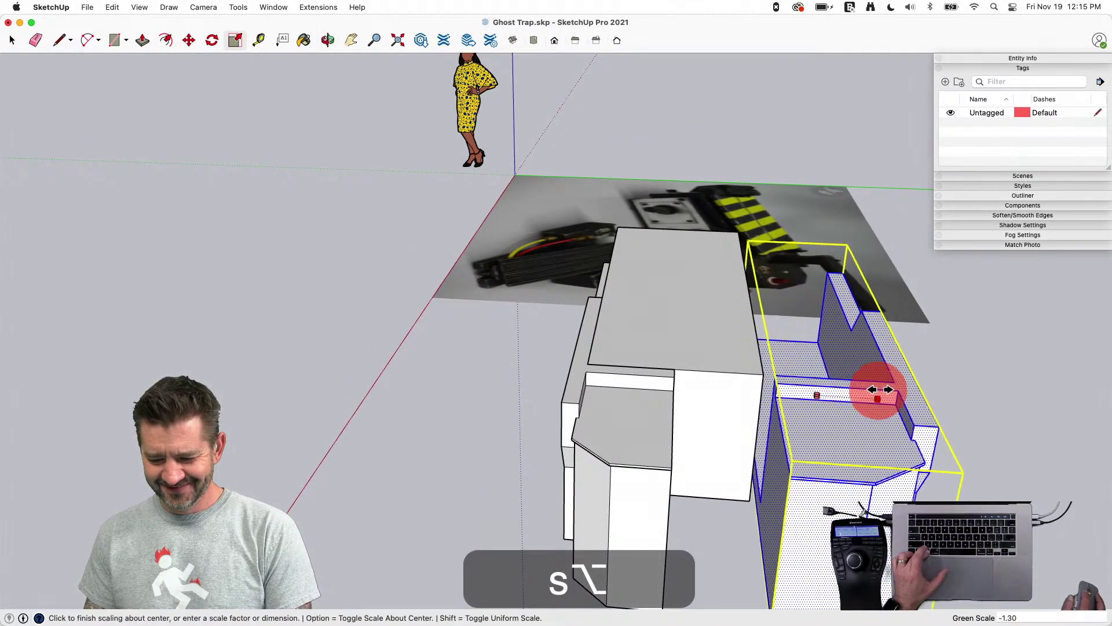
click(867, 394)
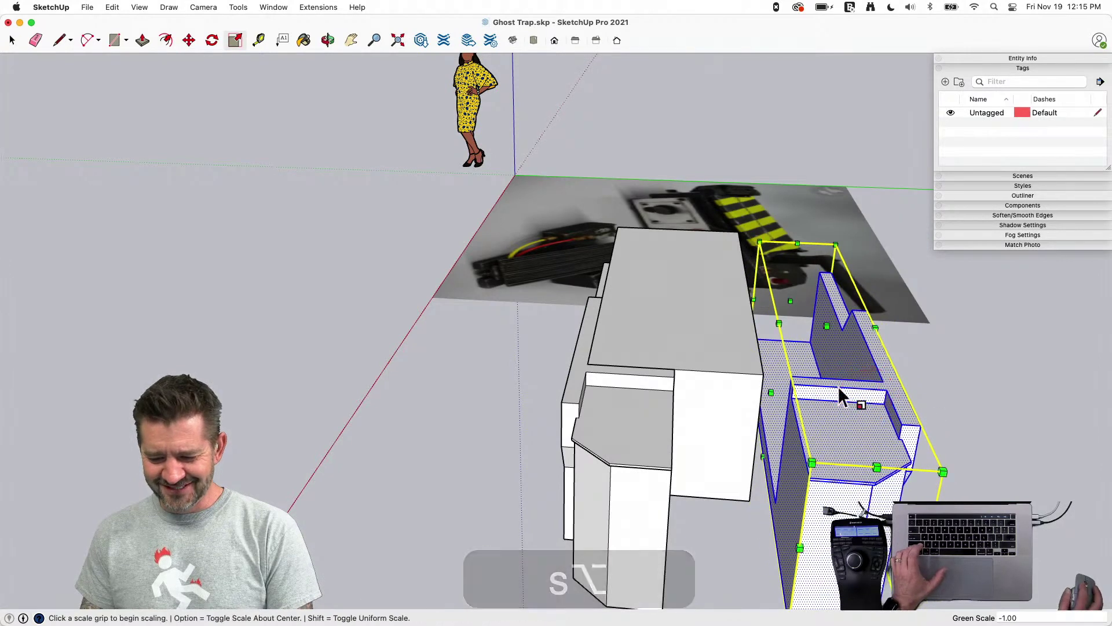
Move the mirrored half by its inner corner against the matching corner of the original half
key(m)
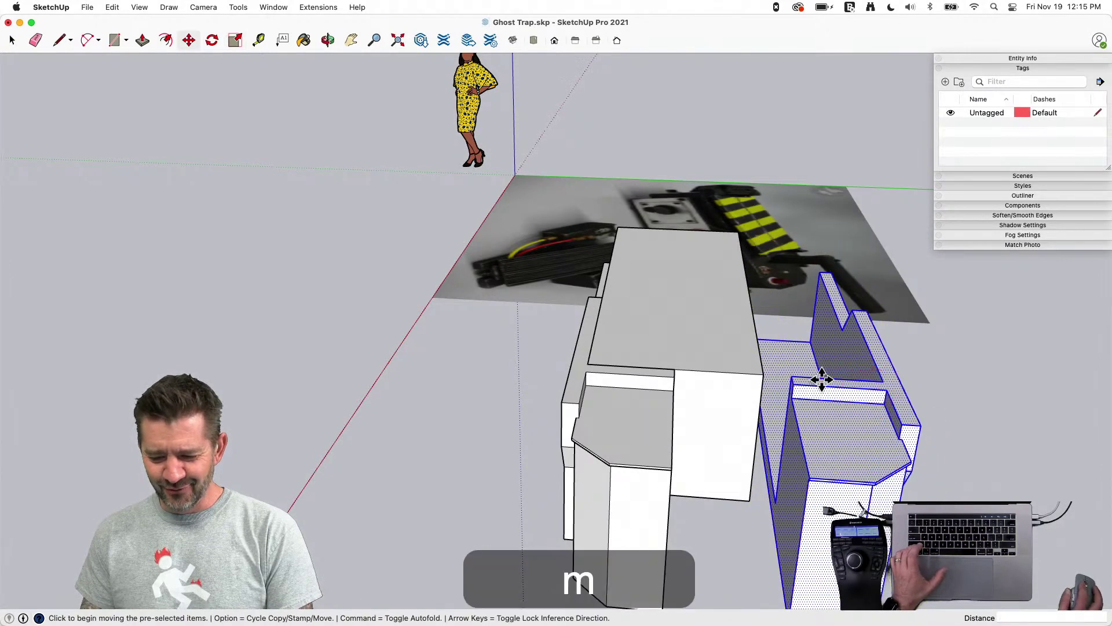
click(789, 385)
click(670, 380)
Erase the center seam edges between the two mirrored halves on the step, top and end face of the block
key(e)
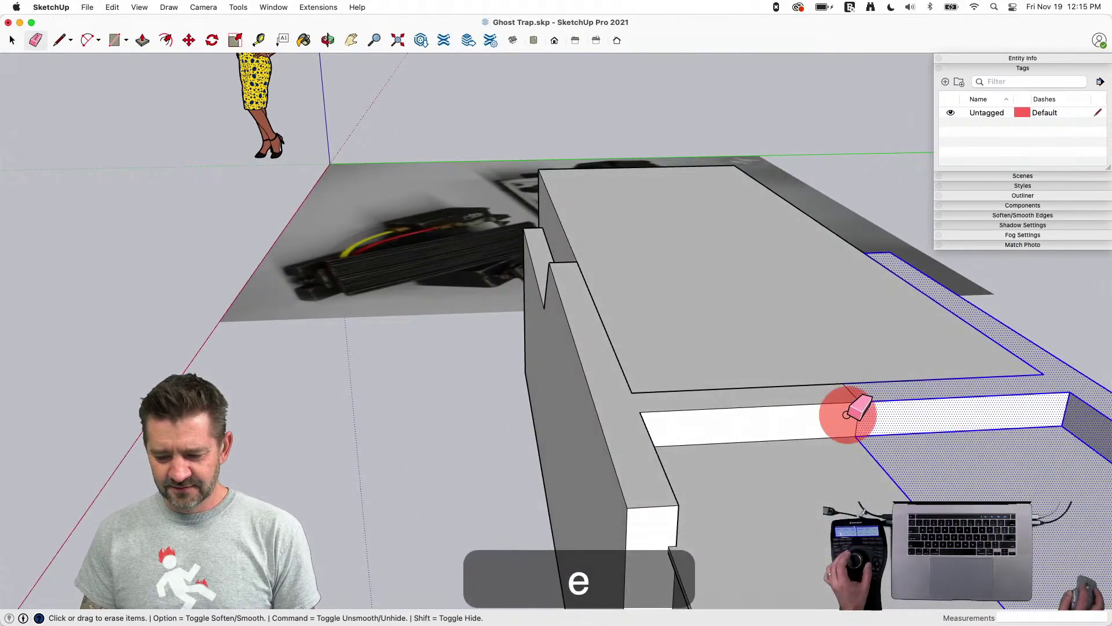
click(847, 415)
click(899, 467)
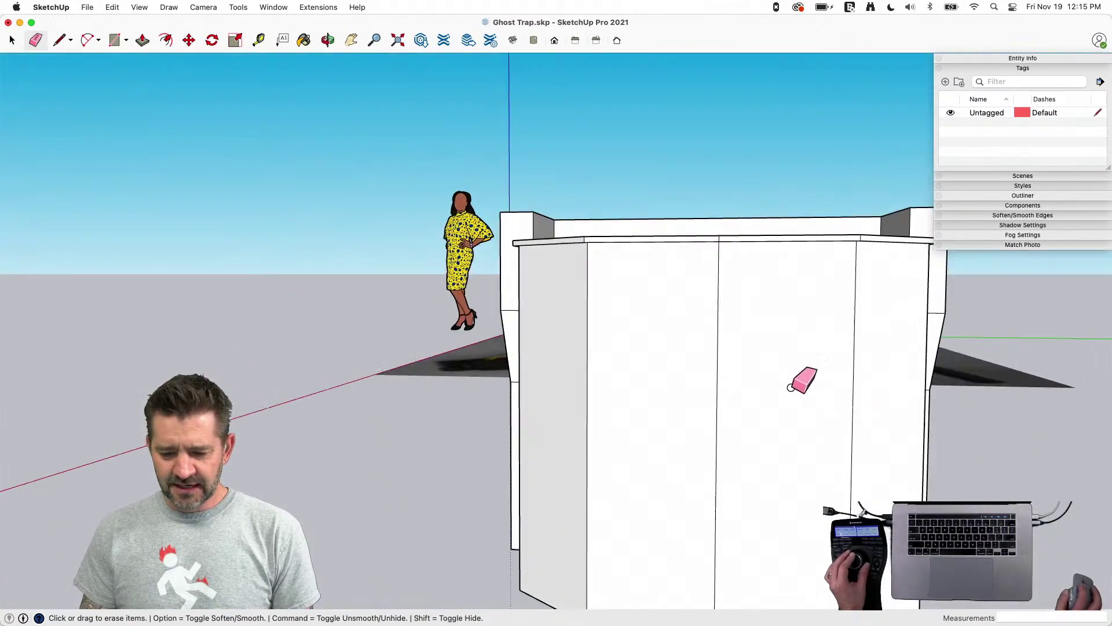
click(723, 346)
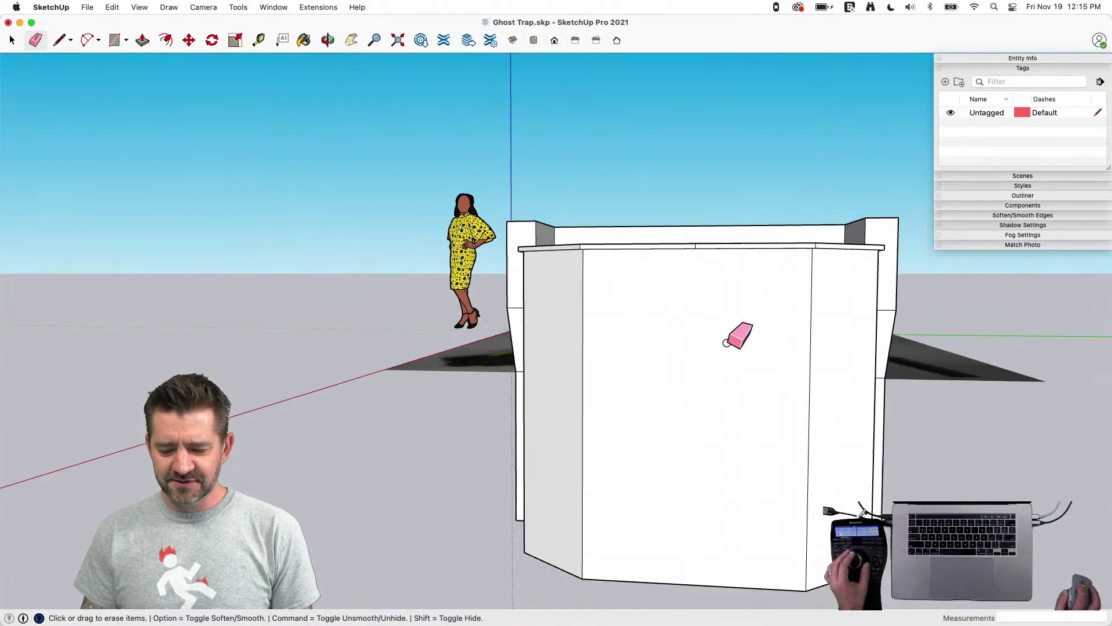
key(space)
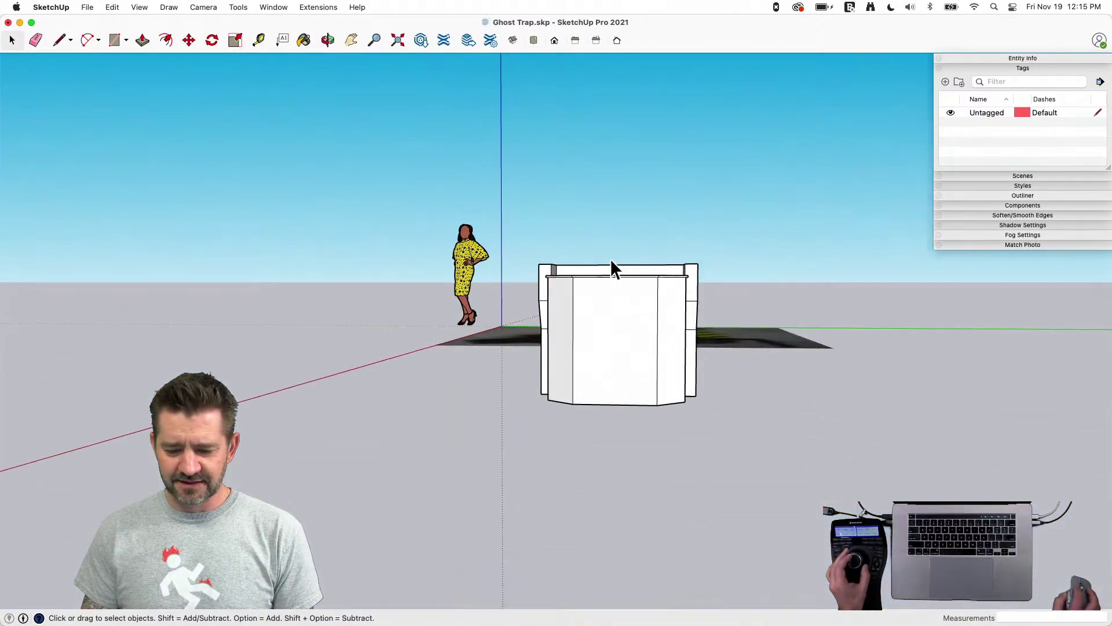
drag(635, 475, 630, 478)
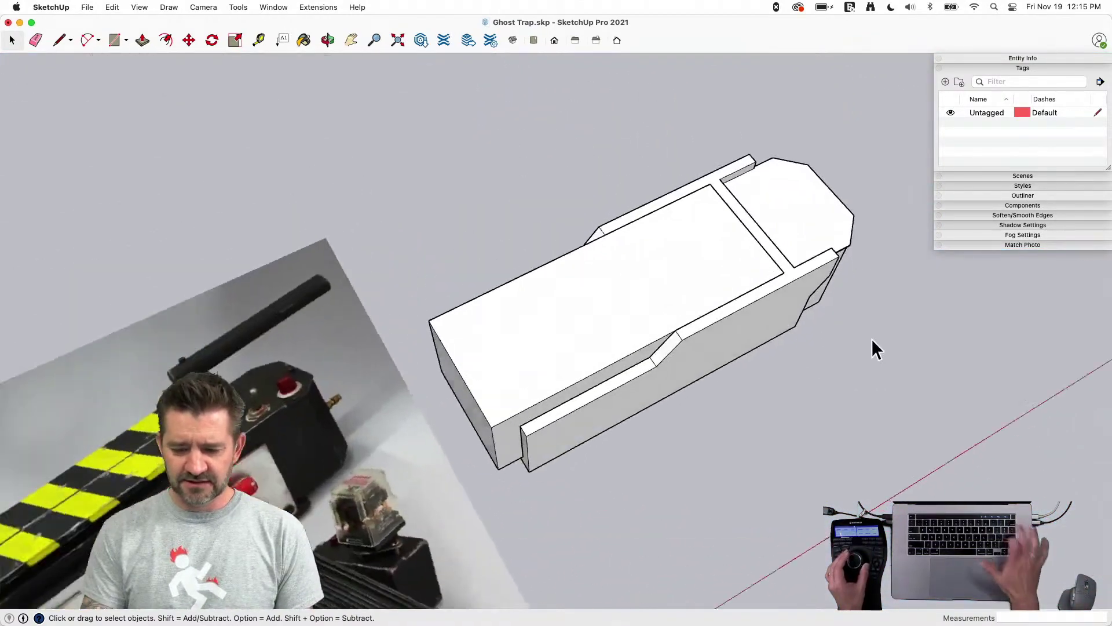
key(BackSpace)
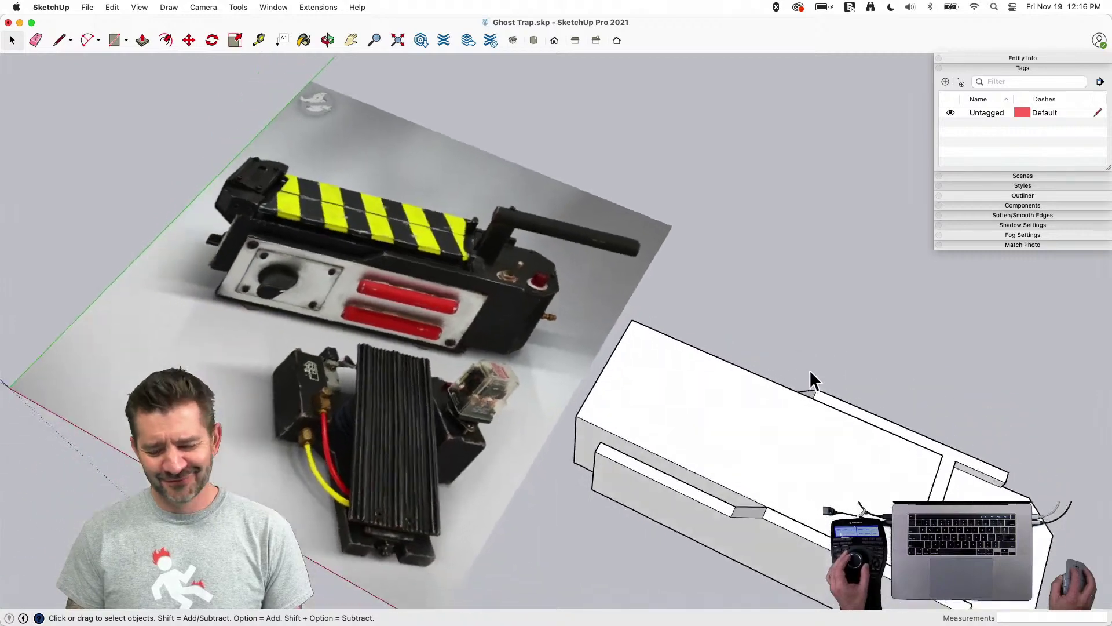
Open the inner box for editing and offset its top face outline inward to form a narrow rim
click(754, 414)
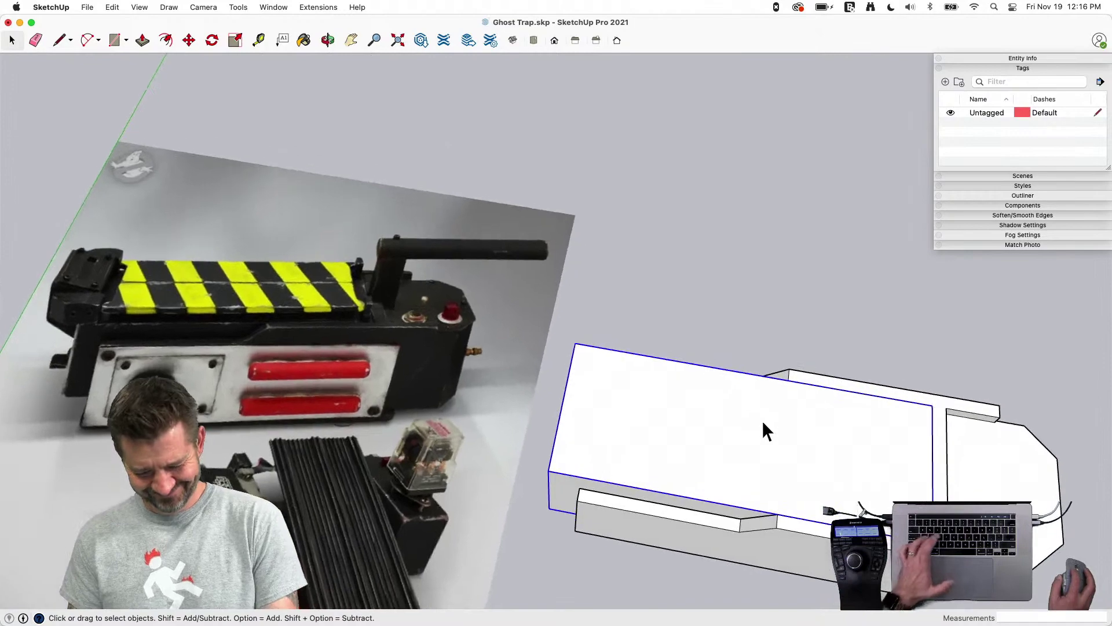
click(763, 419)
key(f)
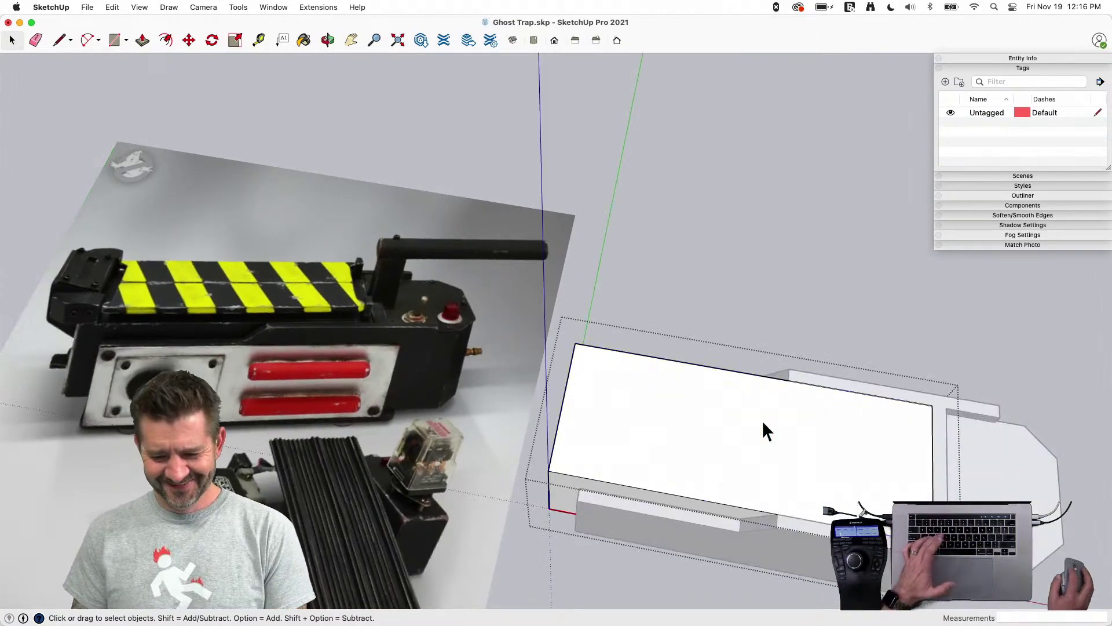
click(683, 368)
click(684, 370)
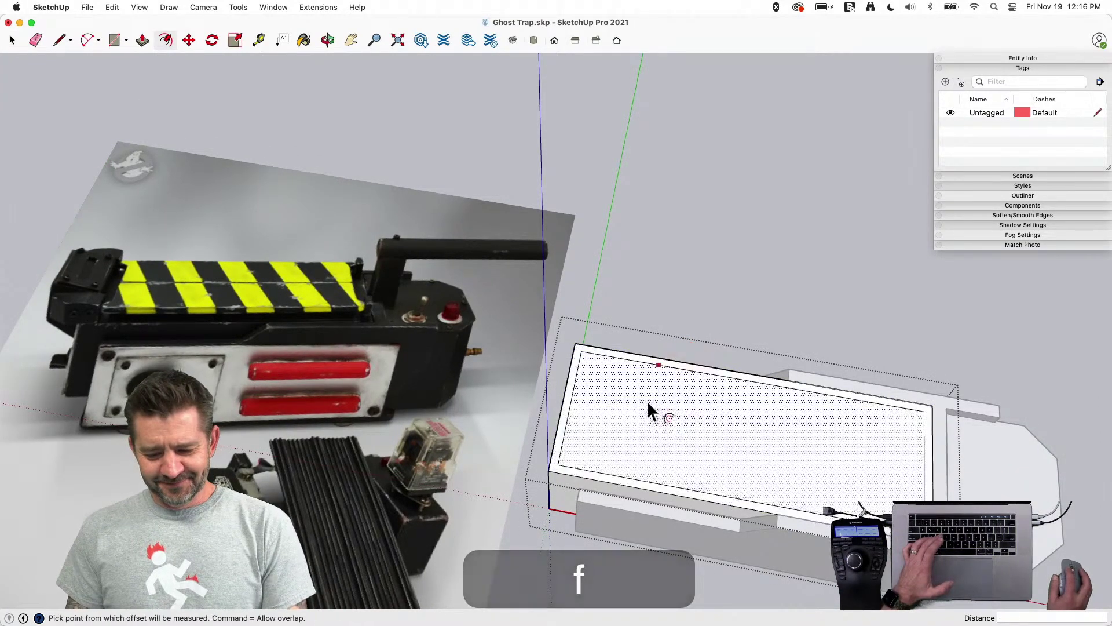
Move the offset outline's short edge at the end away from the block 5 11/16" inward along the red axis
key(space)
click(567, 407)
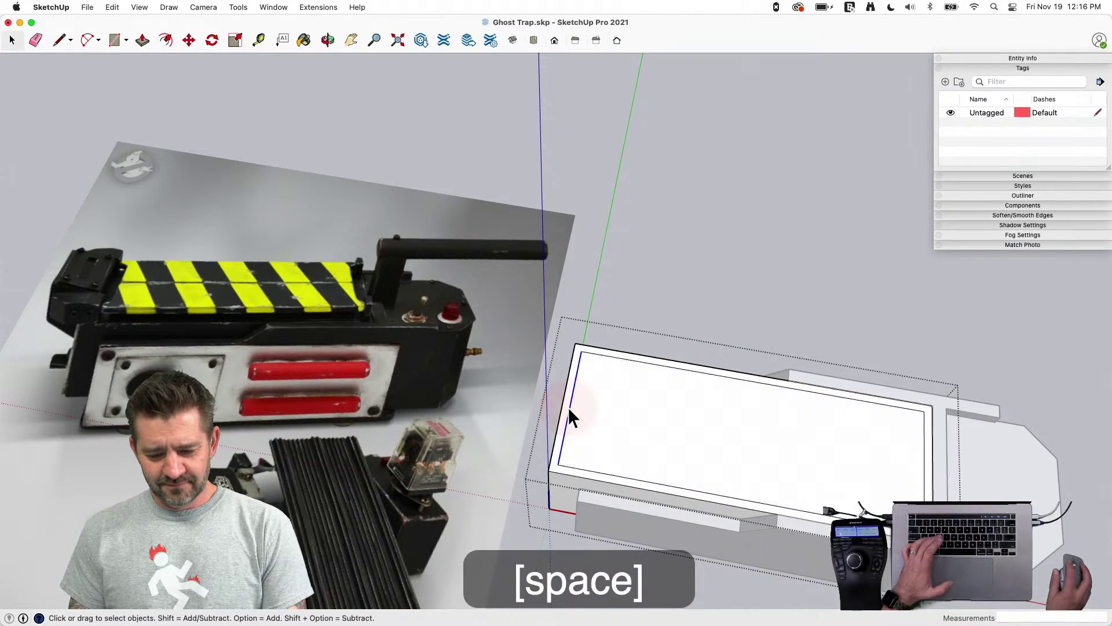
key(m)
click(571, 402)
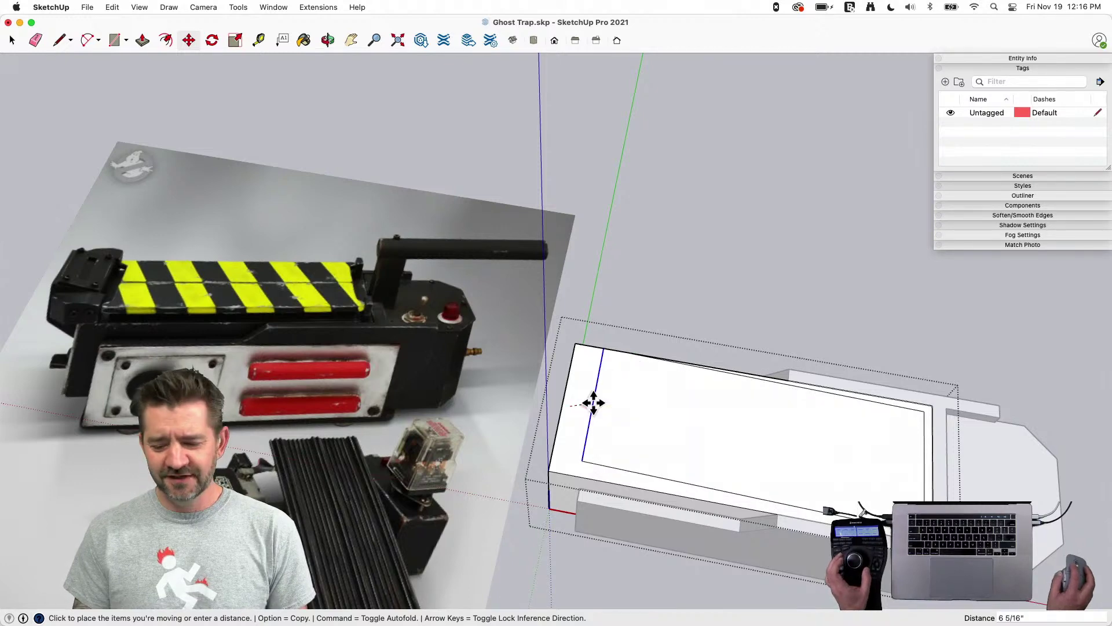
click(592, 405)
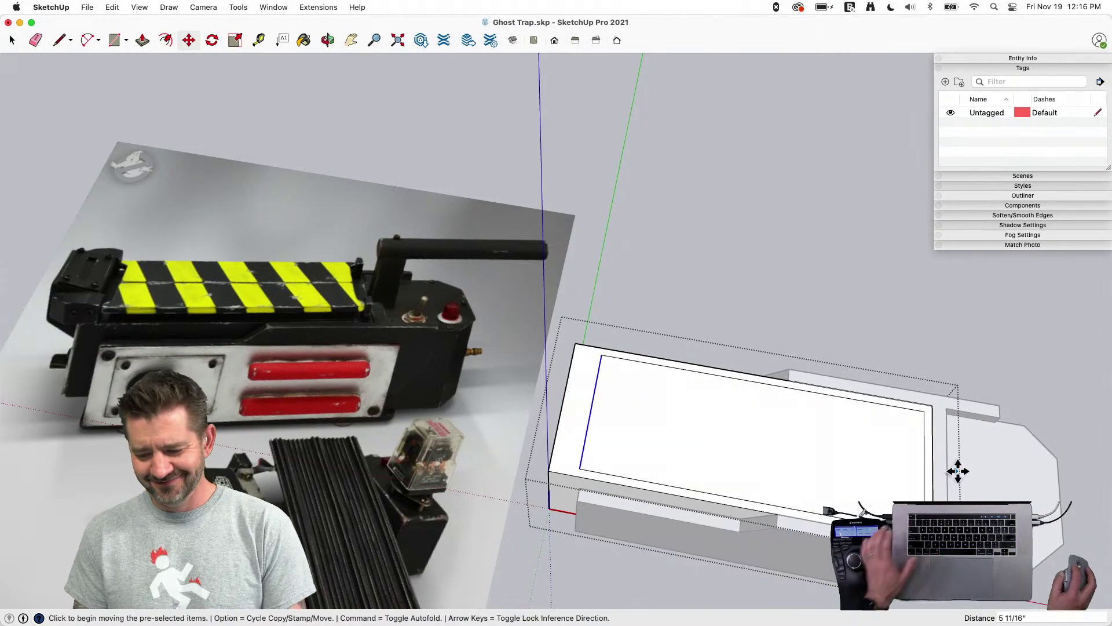
Move the outline's short edge nearest the end block about 2 13/16" inward to widen the rim there
key(Escape)
click(914, 472)
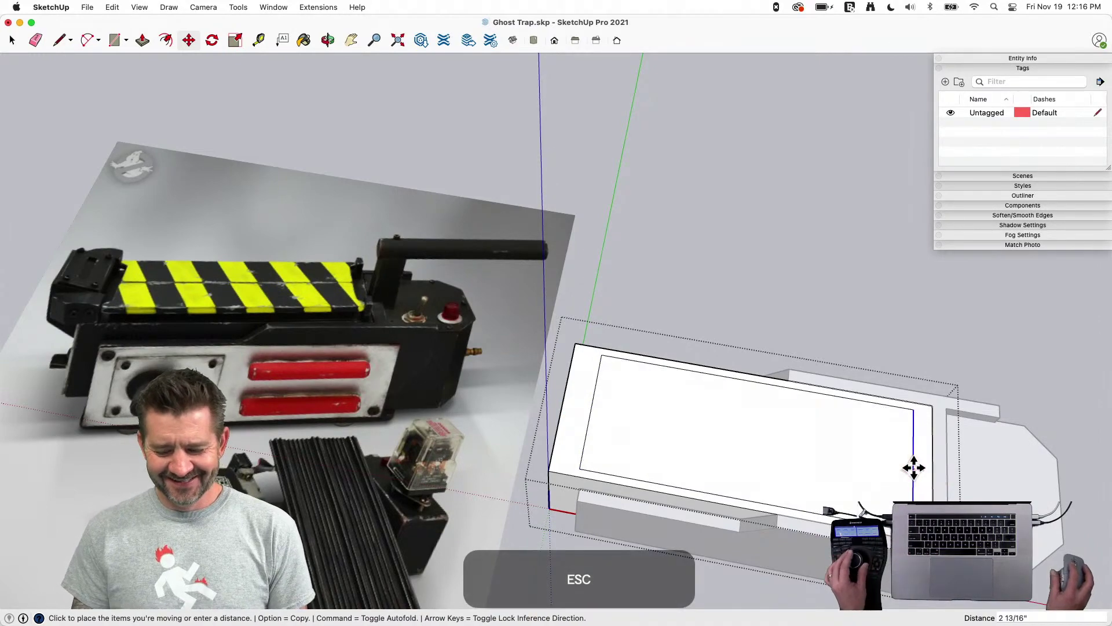
click(914, 468)
Push the inner top face down 2' with Push/Pull to hollow out the box
key(p)
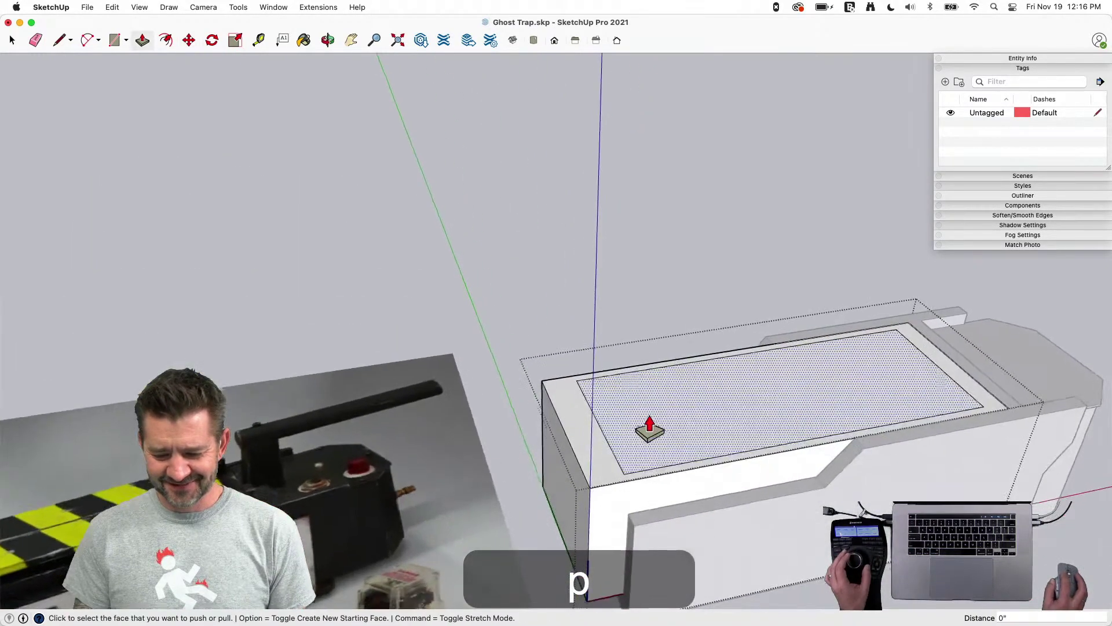
click(638, 444)
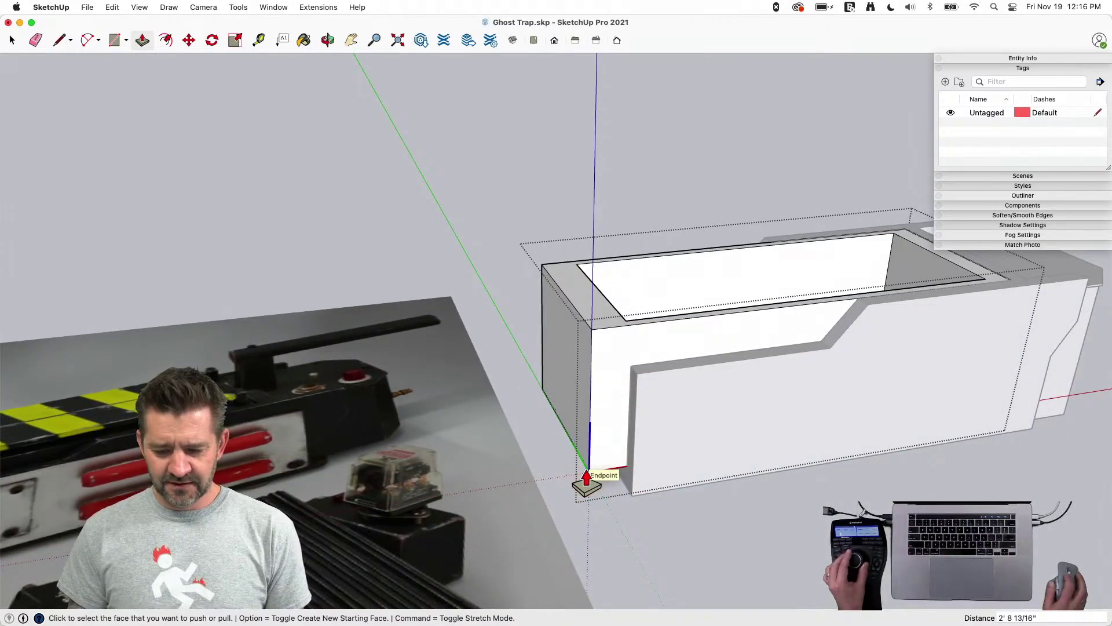
text(2')
key(Return)
key(space)
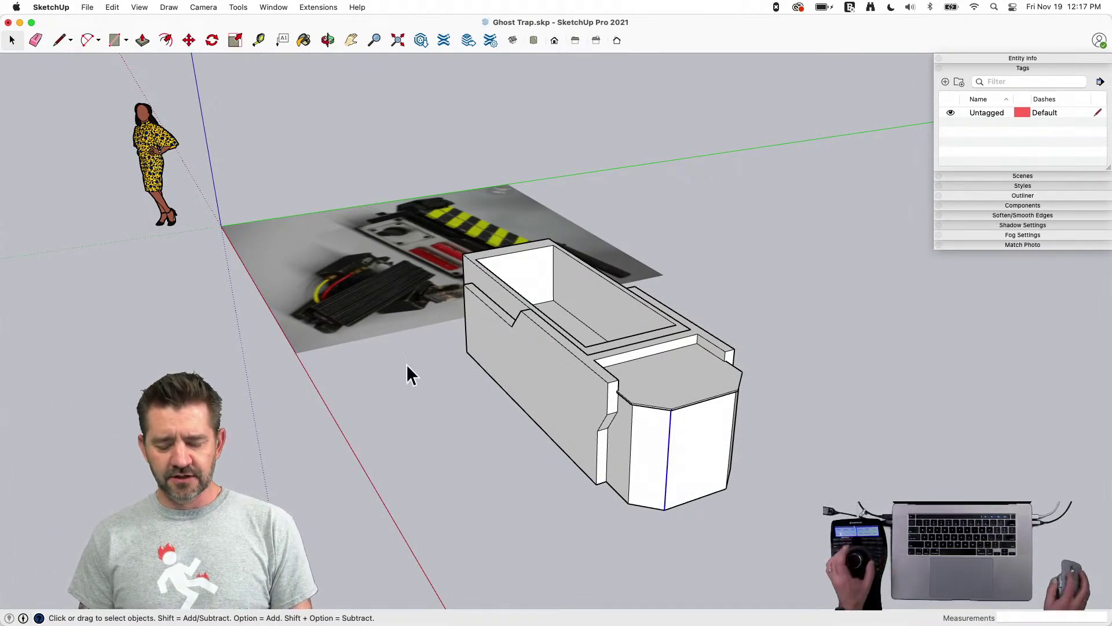
Select all the connected side panel and end block geometry and make it a component named Outer Shell
click(853, 366)
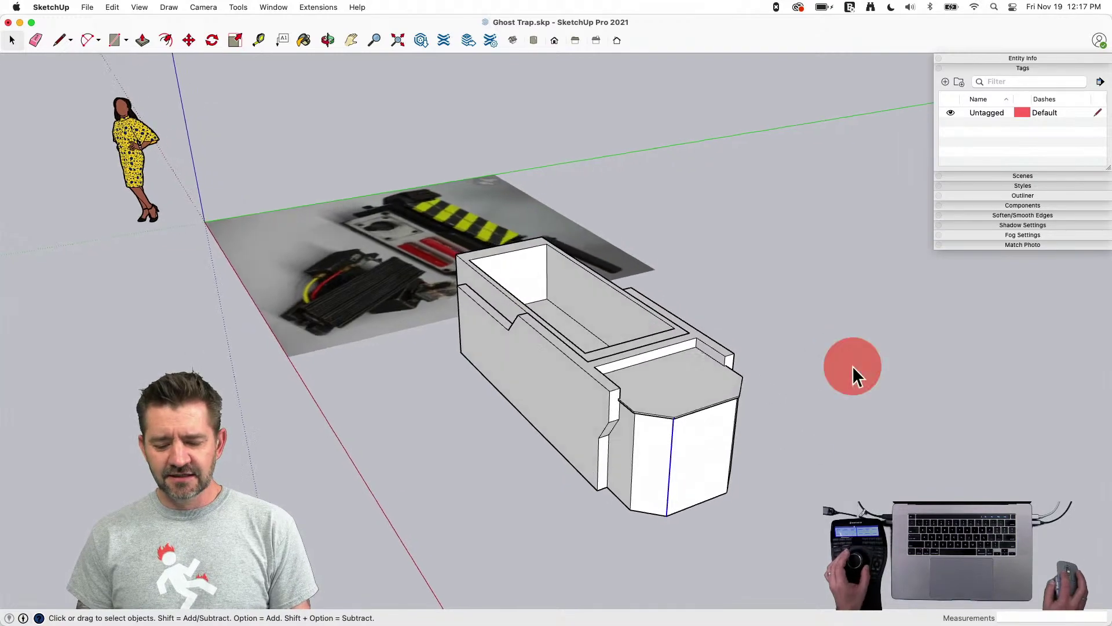
click(672, 453)
click(648, 440)
triple_click(648, 440)
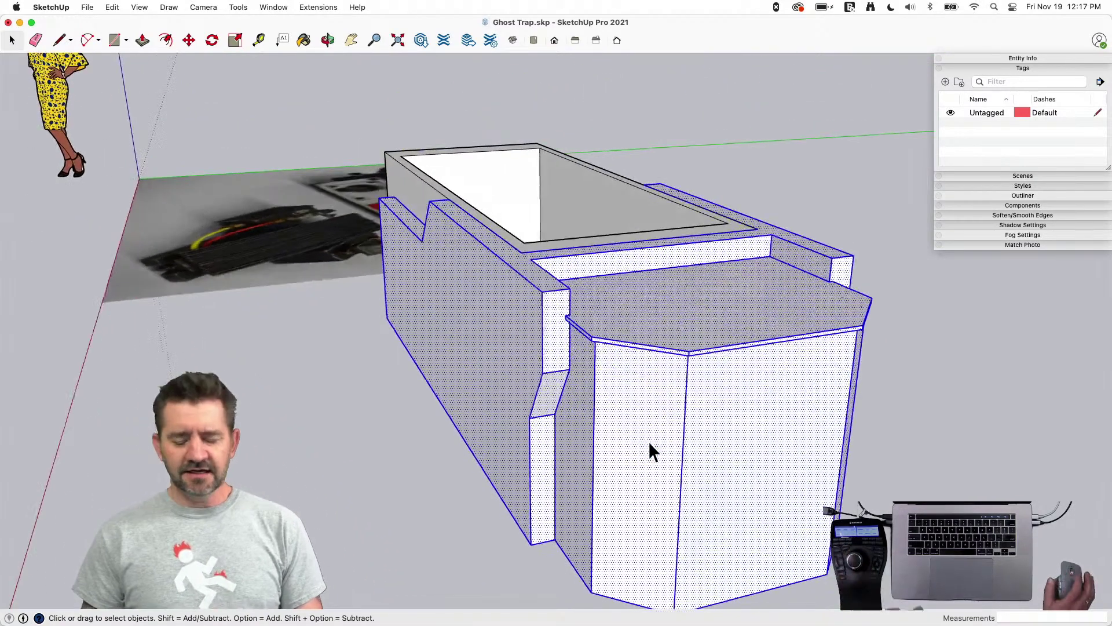
right_click(623, 358)
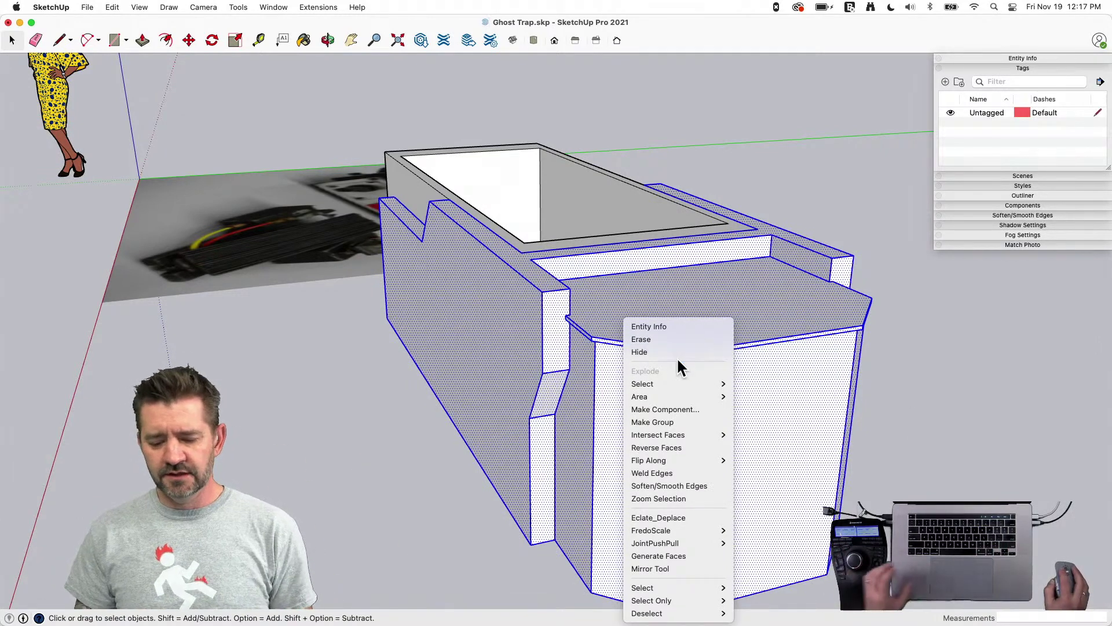
click(682, 408)
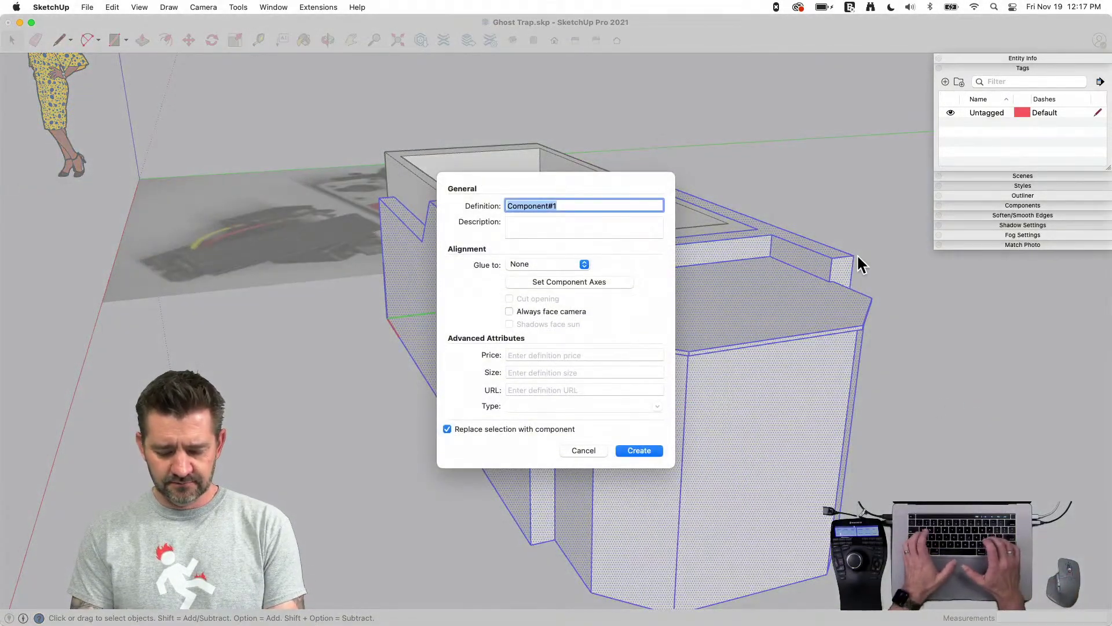
key(shift)
text(O)
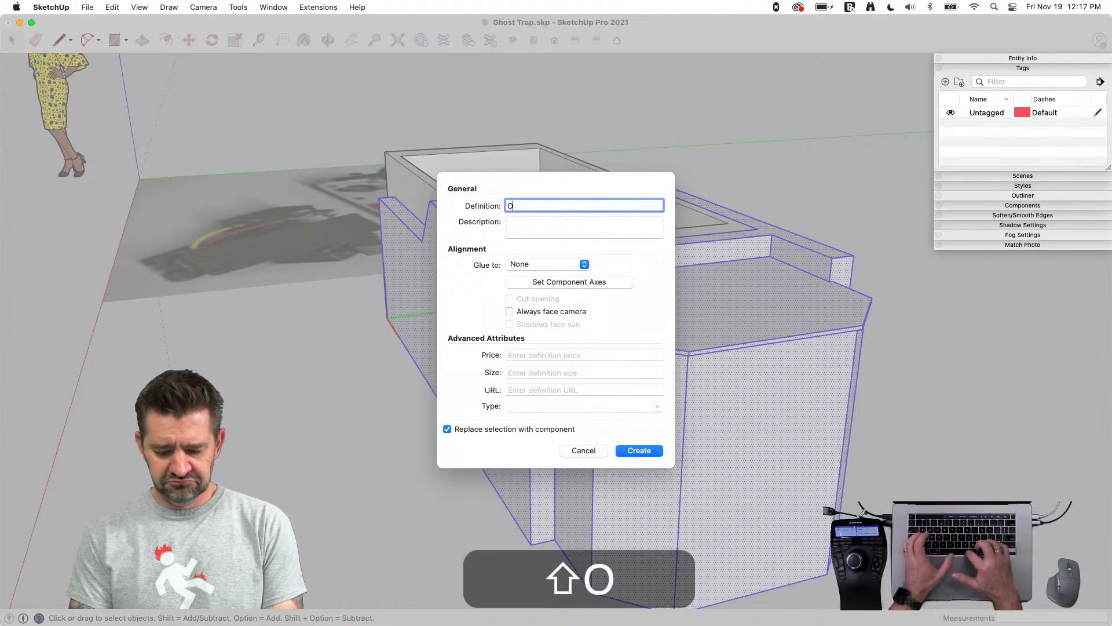
text(uter)
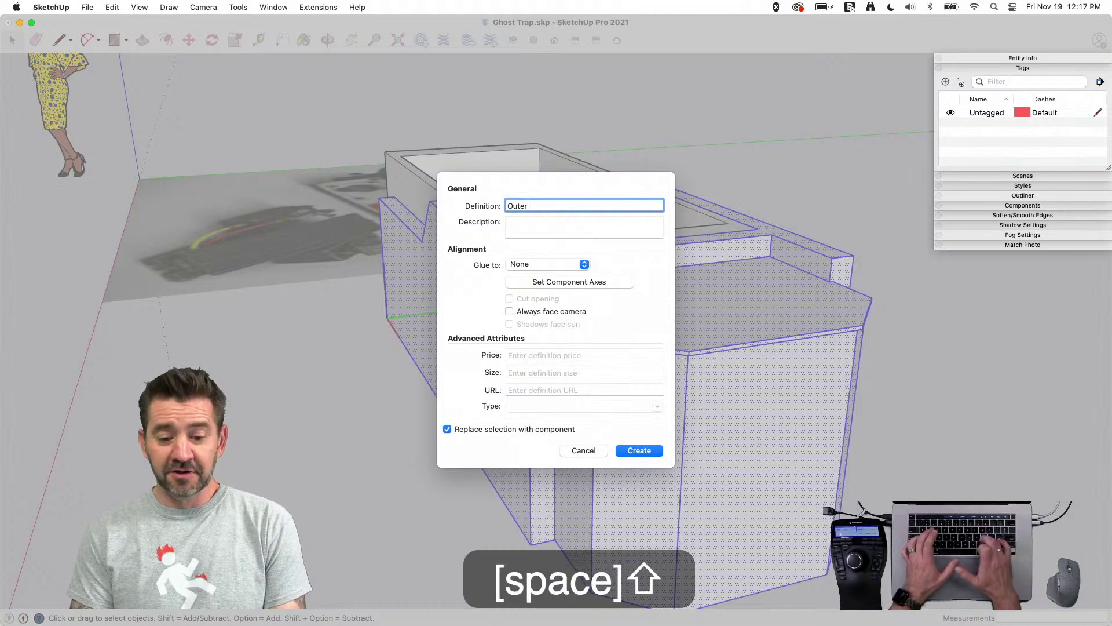
text( SHell)
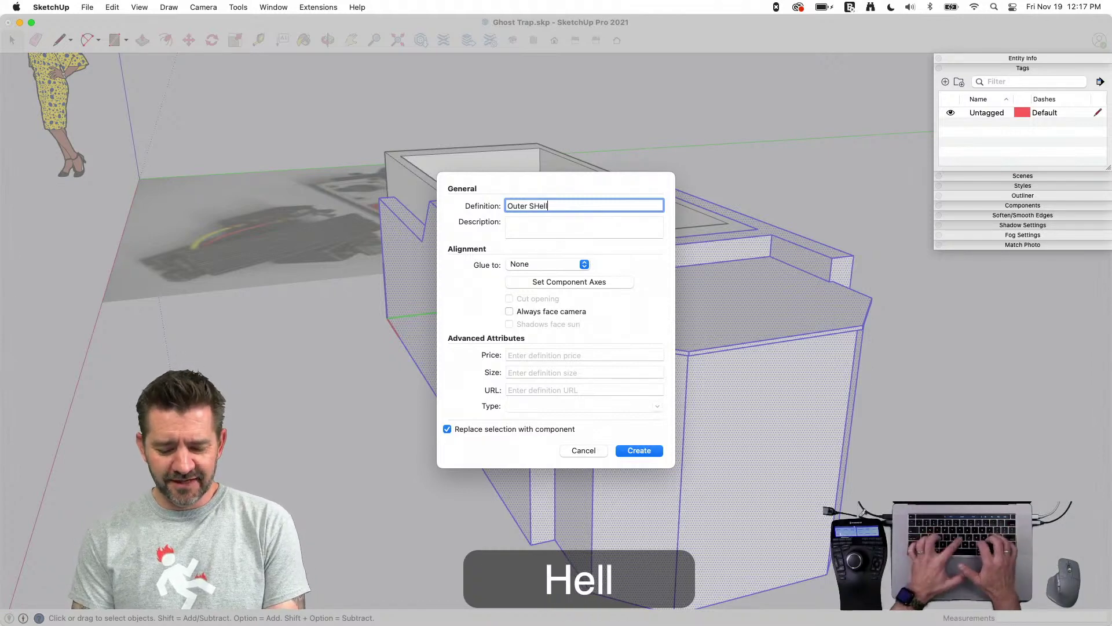
key(BackSpace)
key(BackSpace)
key(BackSpace)
key(BackSpace)
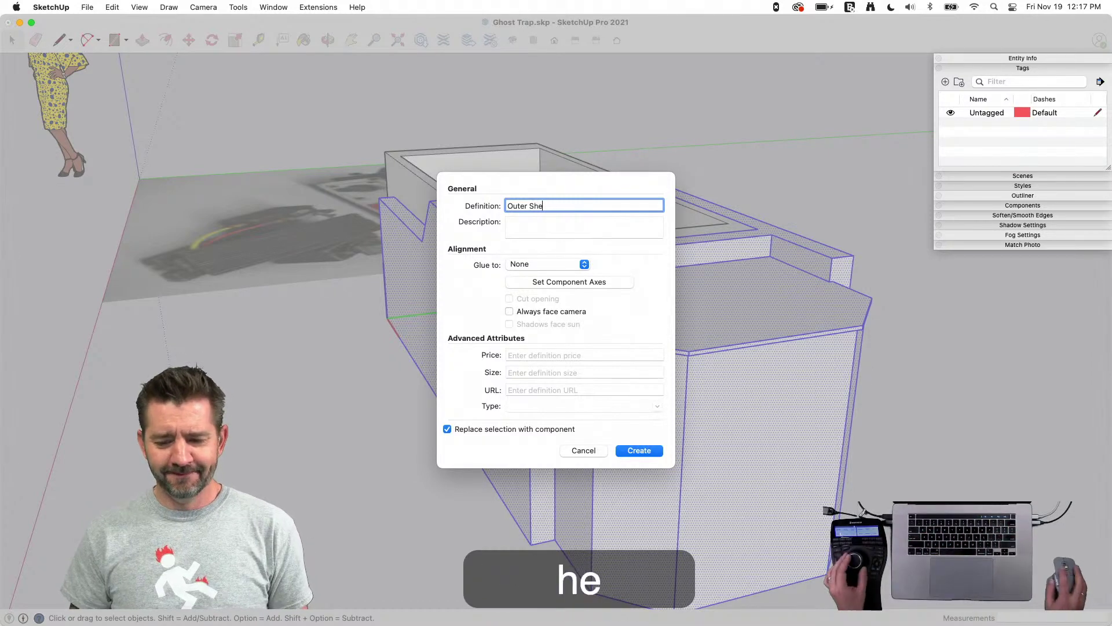
text(hell)
key(Return)
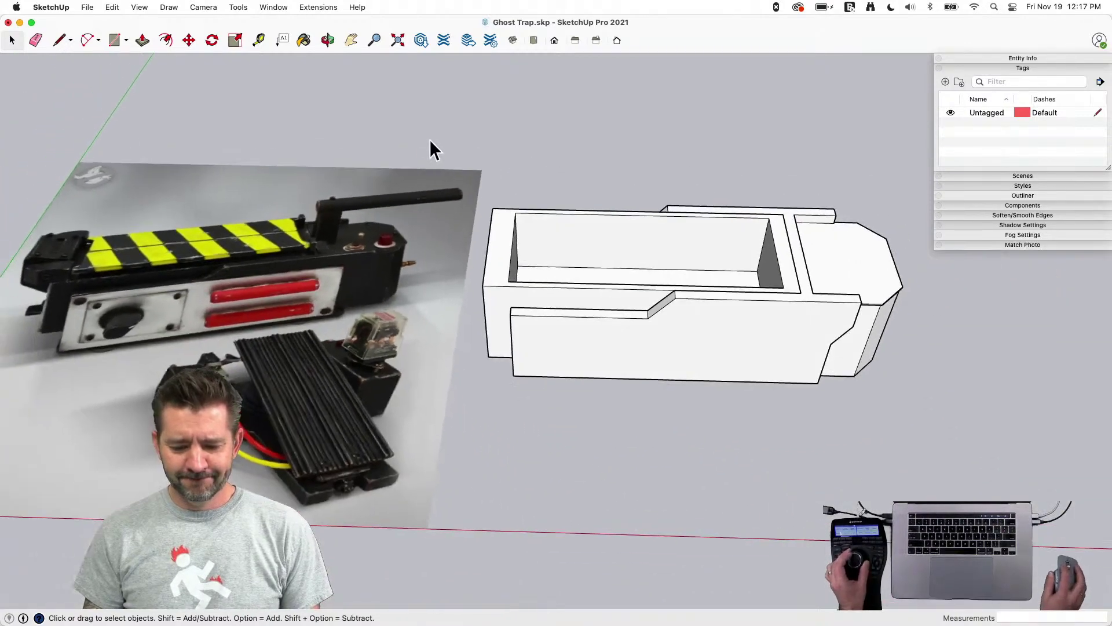
Move the box and outer shell together over the reference photo and raise them about 1' 3" so their underside meets the image plane
drag(430, 139, 978, 475)
key(m)
click(789, 506)
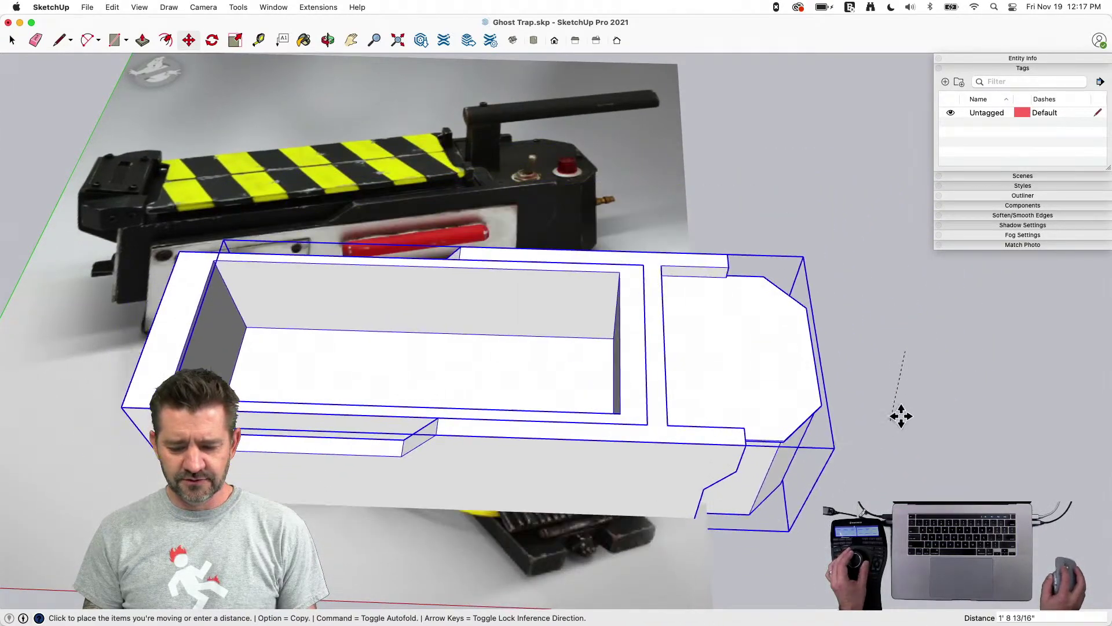
click(869, 420)
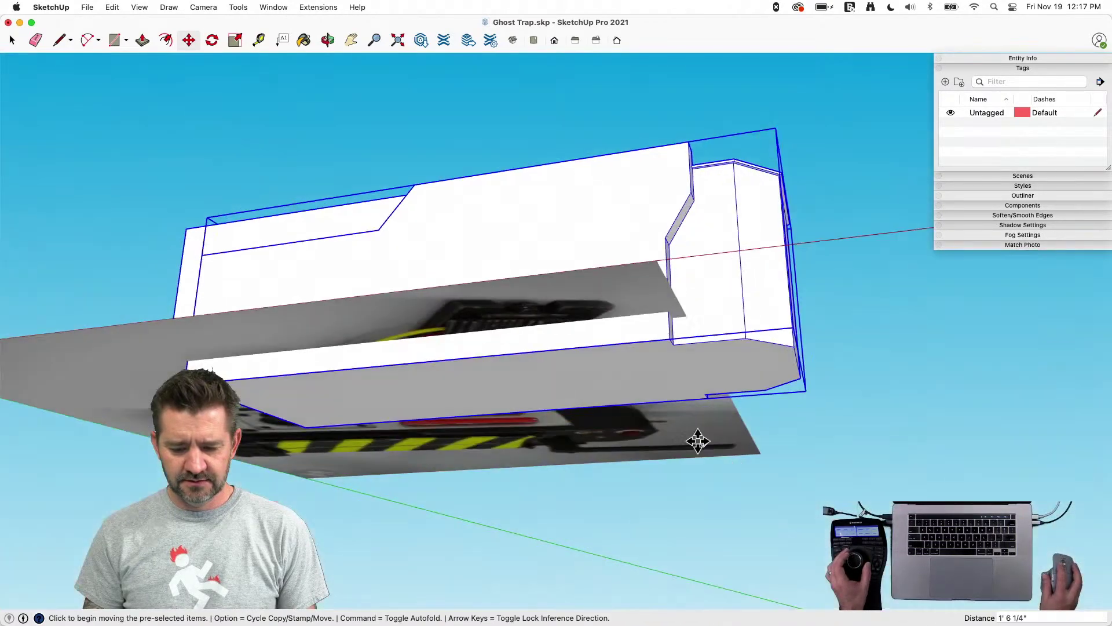
click(670, 342)
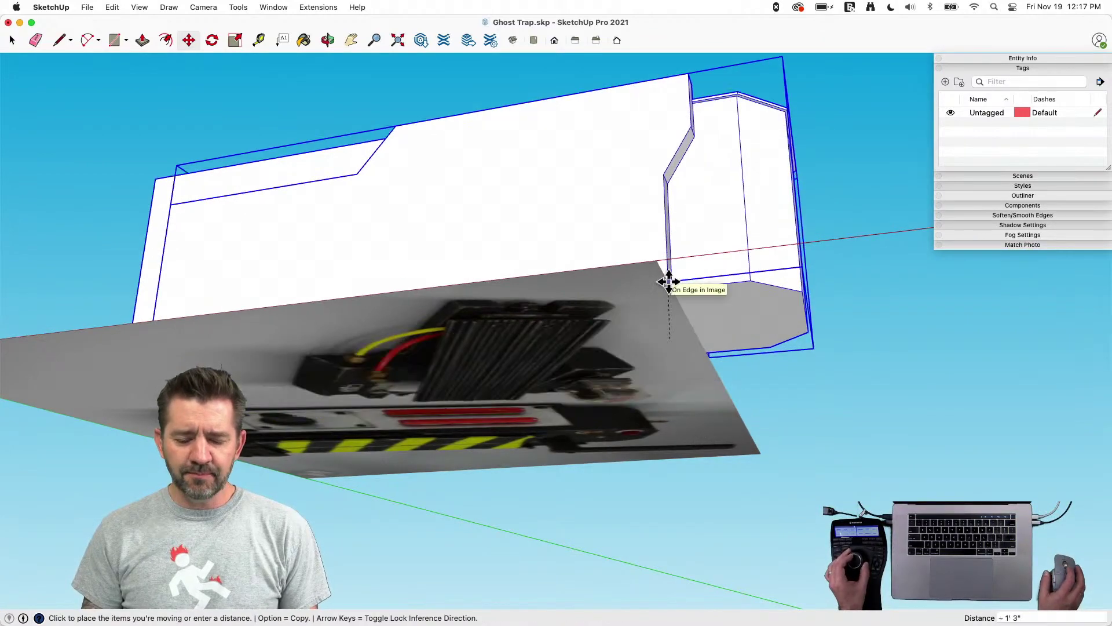
click(666, 281)
key(space)
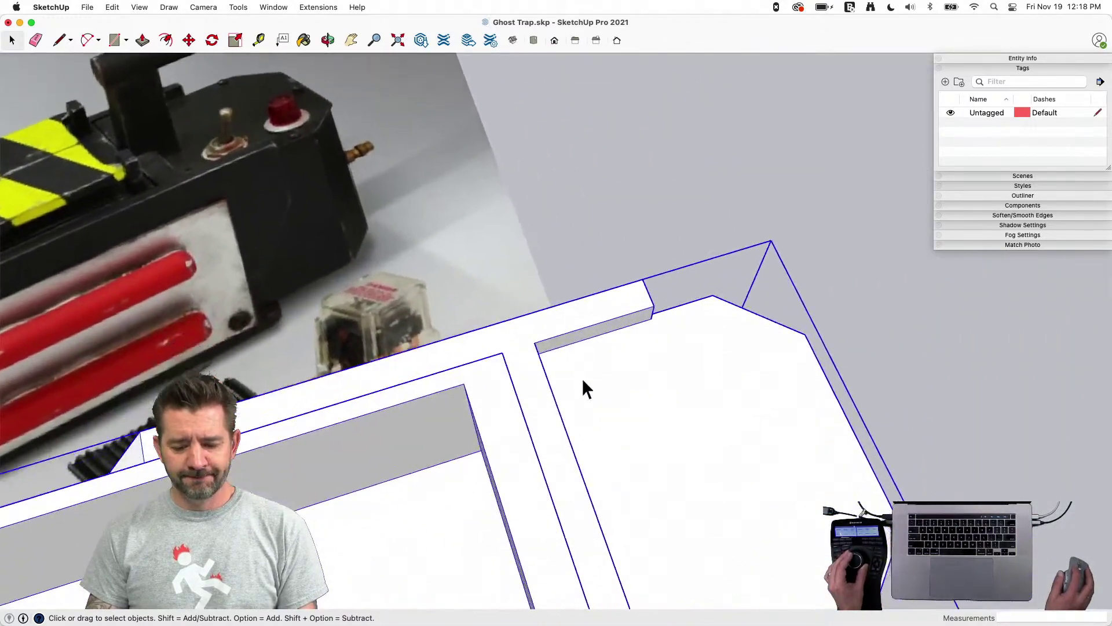
Inside the box, draw a rectangle across the rim beside the end block and delete the face covering the opening
click(522, 378)
double_click(523, 378)
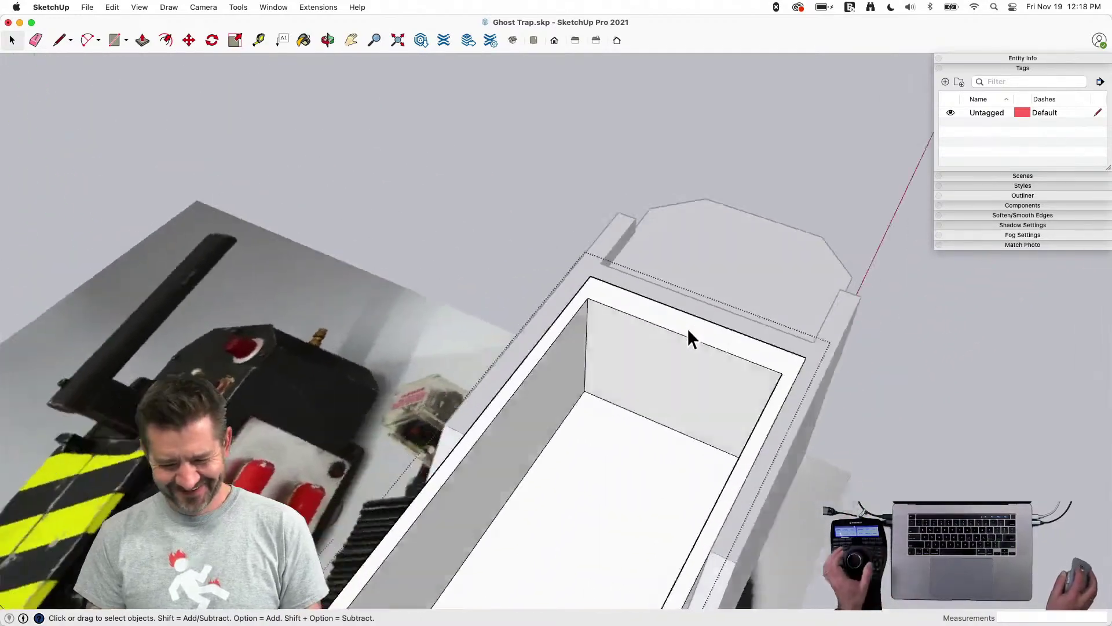
key(r)
key(r)
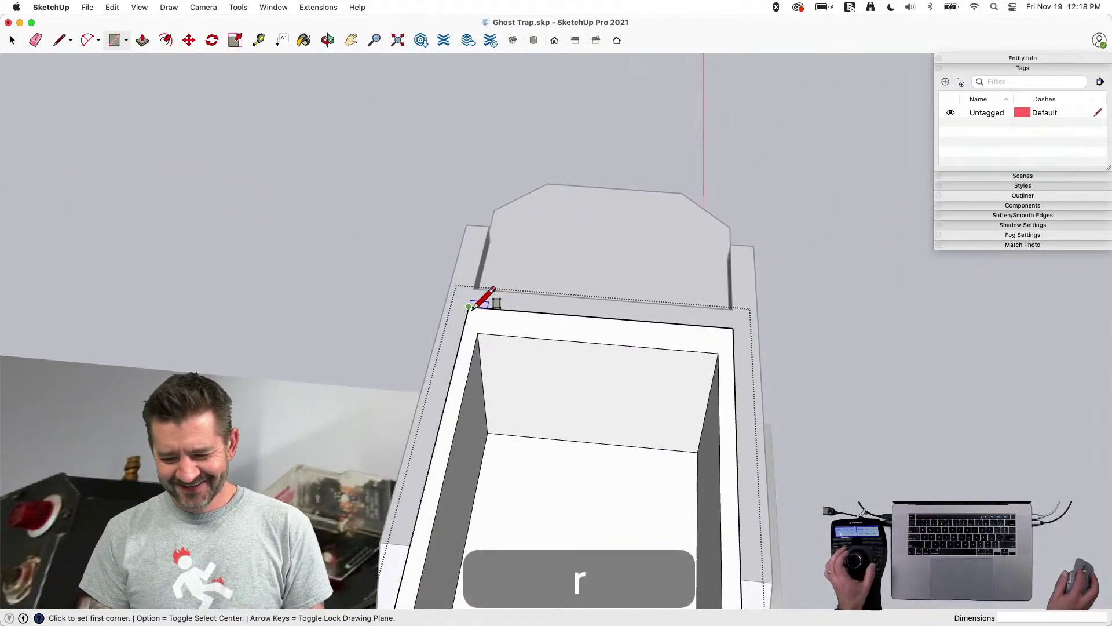
click(468, 307)
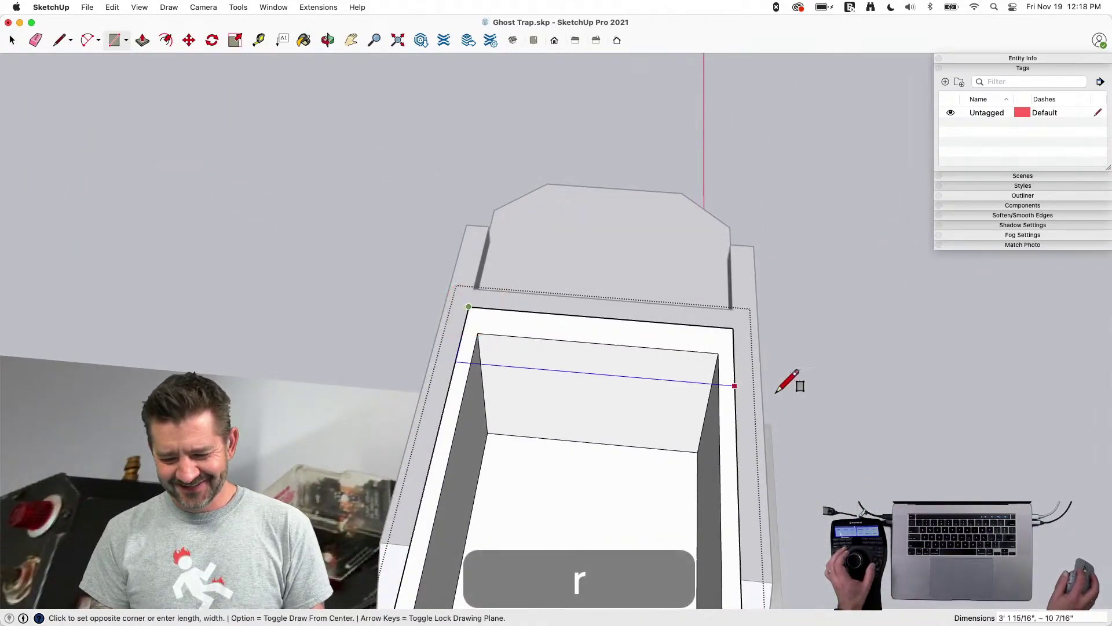
click(734, 353)
key(space)
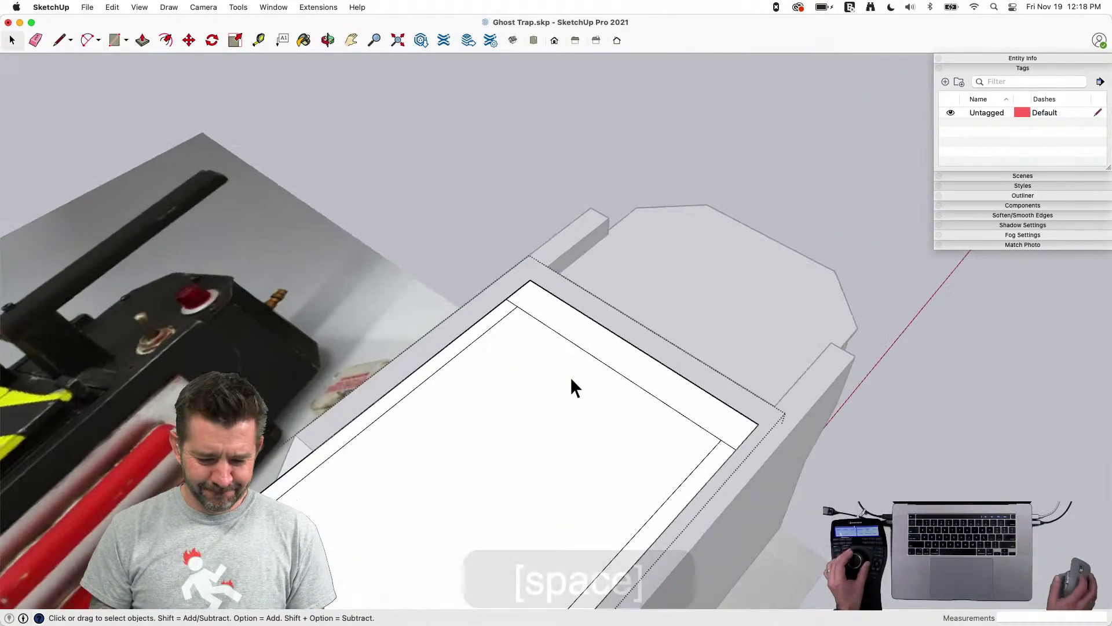
click(568, 377)
key(BackSpace)
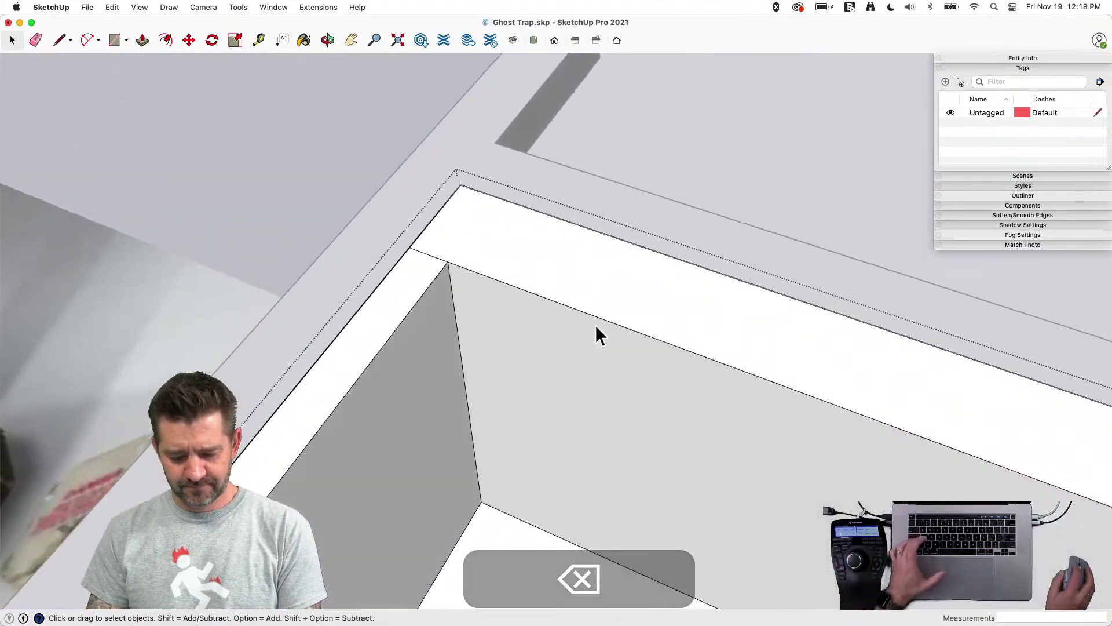
Offset the outline of the rim strip beside the end block inward
click(468, 297)
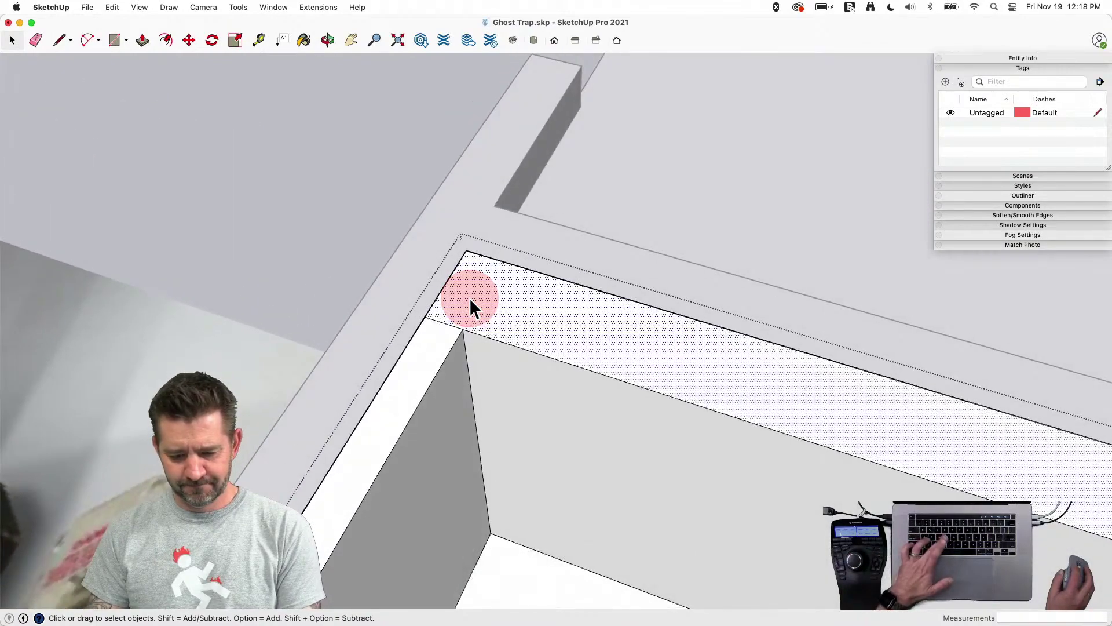
key(f)
key(d)
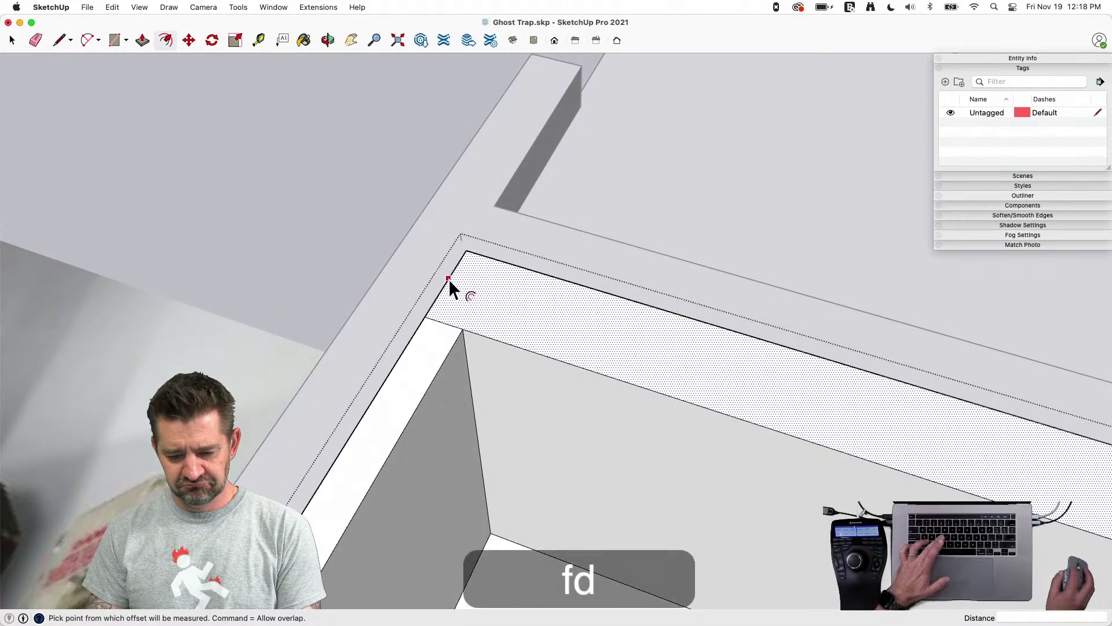
drag(449, 279, 449, 309)
key(space)
Move one short edge of the strip's inset outline about 1 3/16" inward along the green axis, toward the opening's corner
click(457, 294)
key(m)
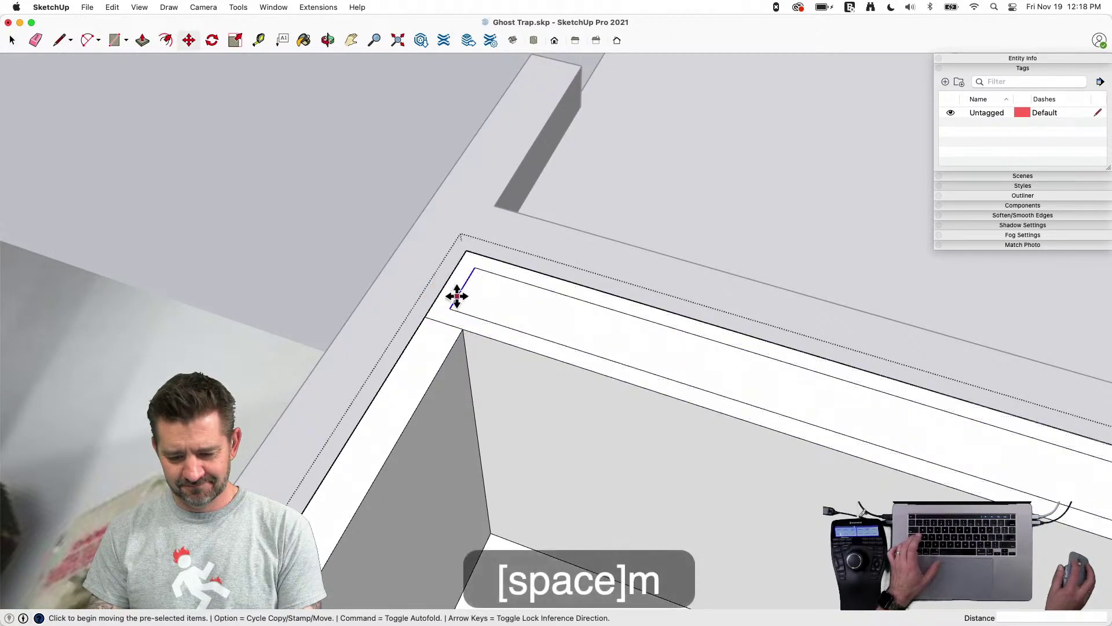
click(450, 311)
key(shift)
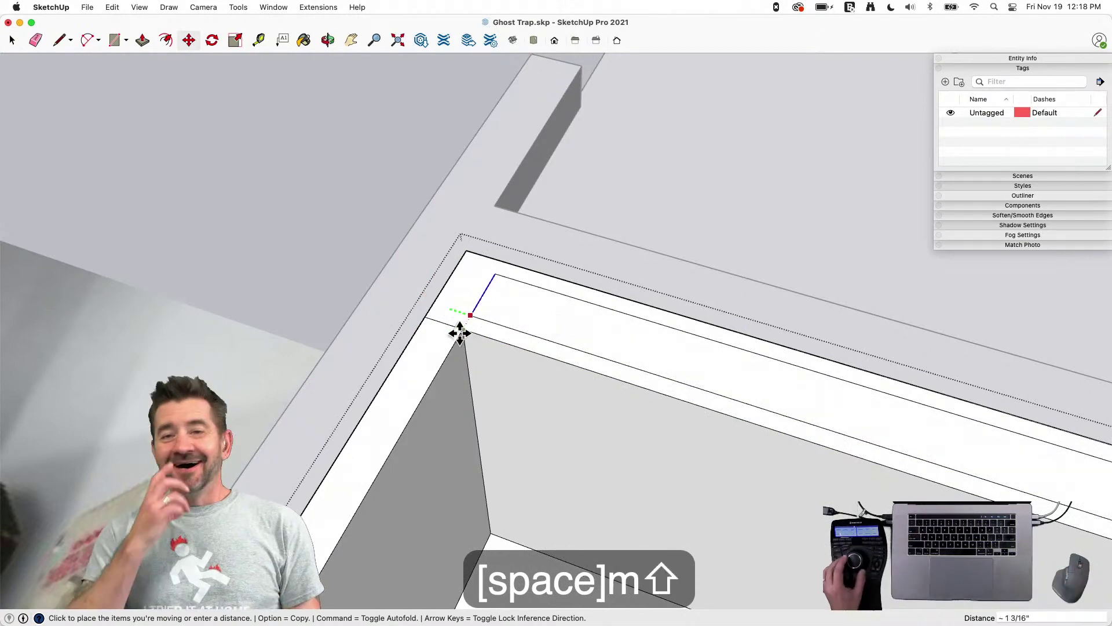
click(460, 335)
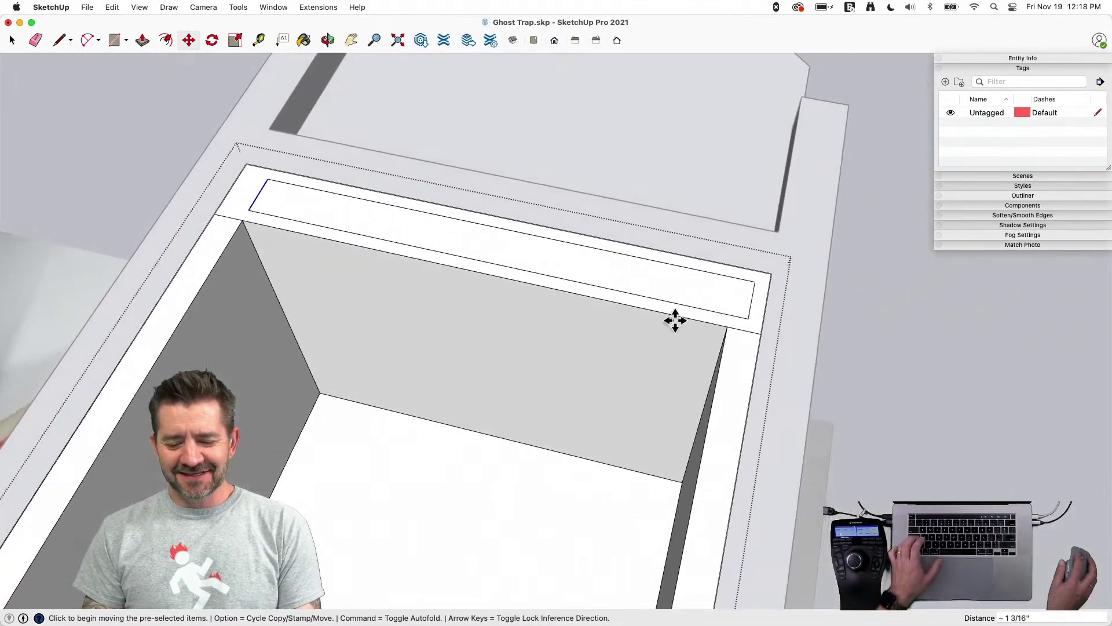
Move the inset outline's opposite short edge inward along the green axis to line up with the opening's other corner
key(space)
click(656, 322)
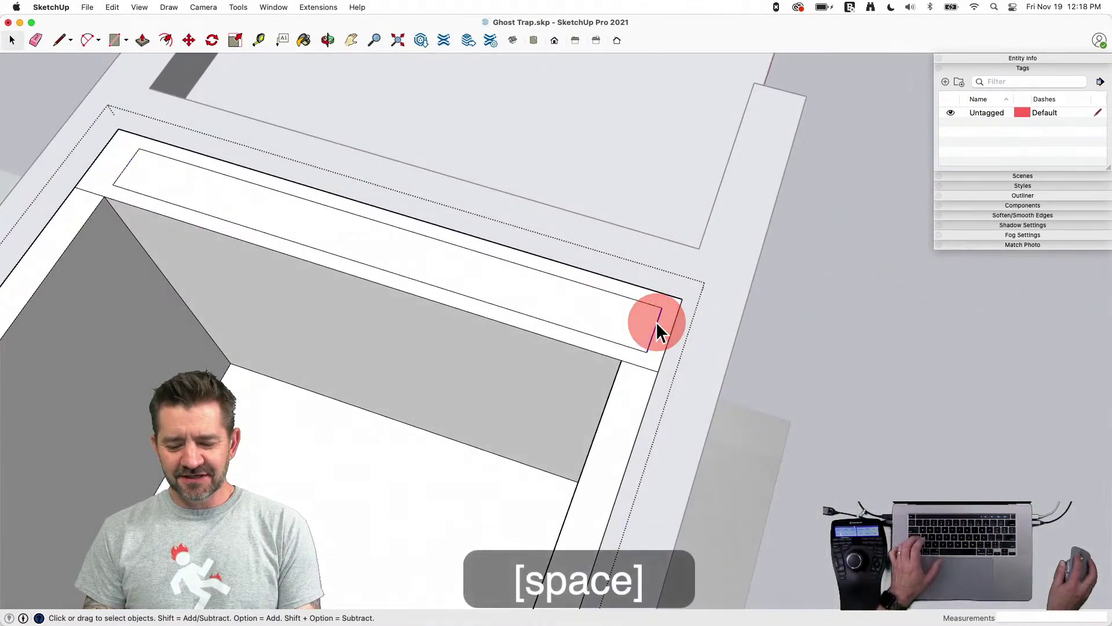
key(m)
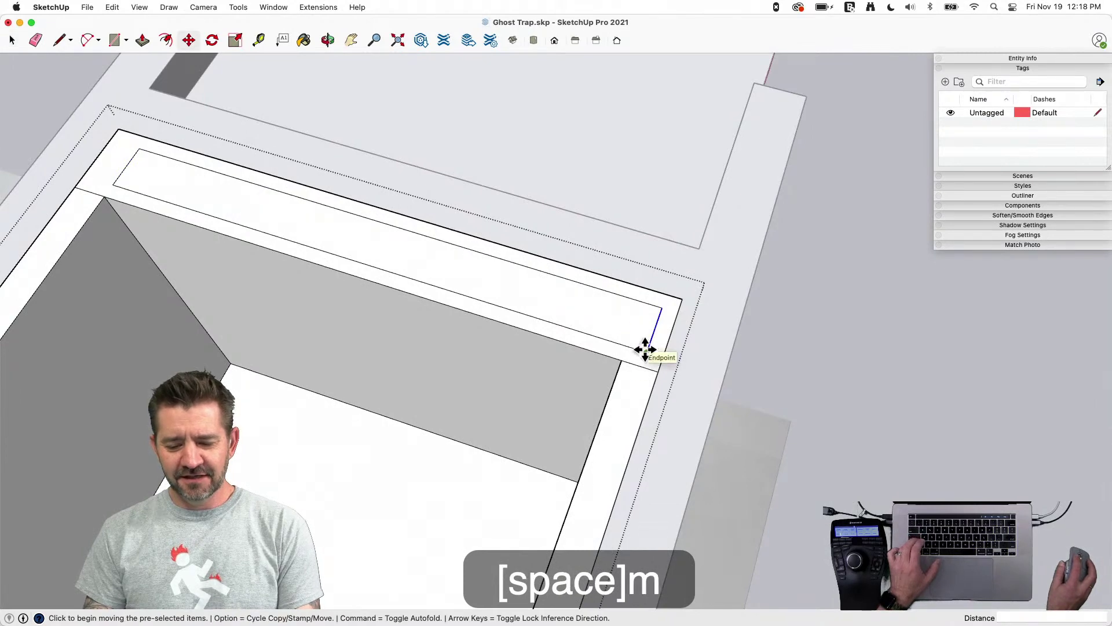
click(646, 349)
key(shift)
click(631, 371)
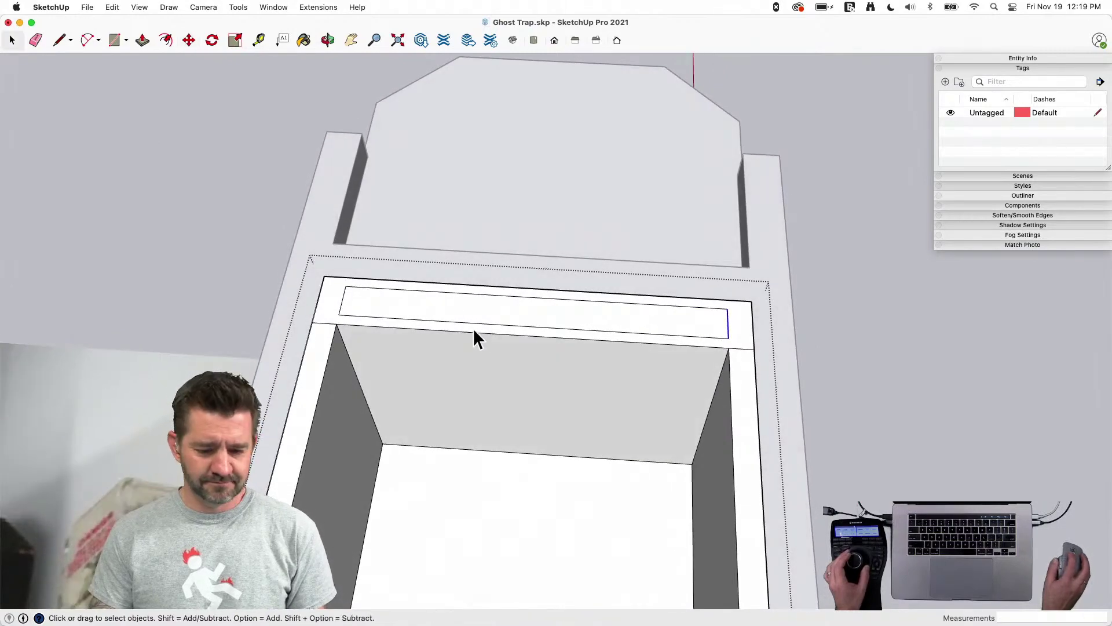
Draw a line about 3 1/16" long across the inset outline near one end, marking off a short rectangle
key(space)
key(l)
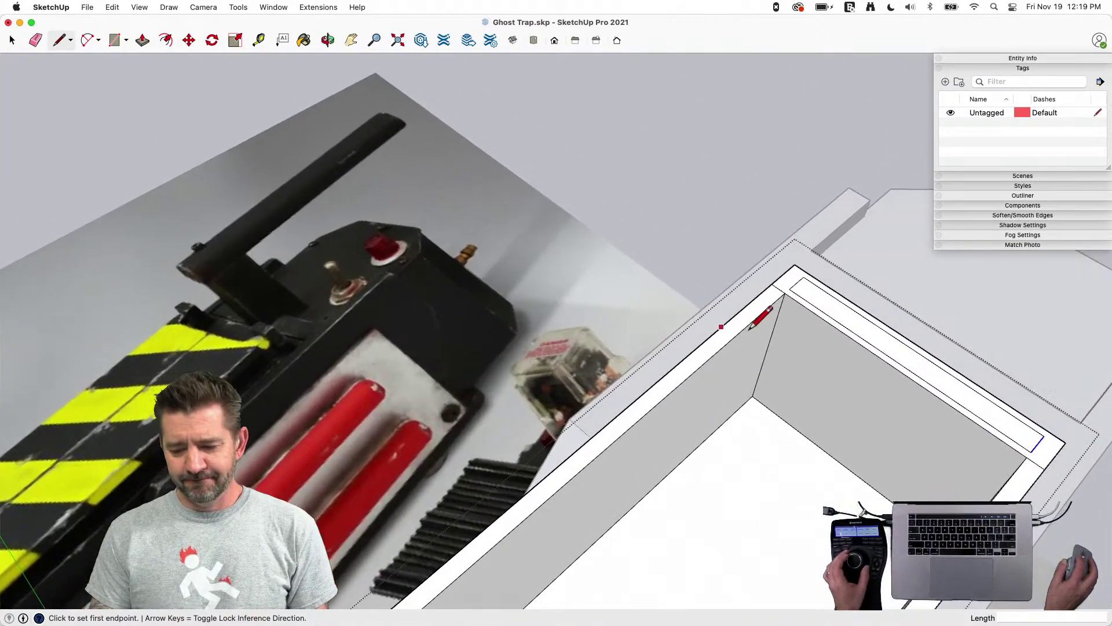
click(829, 318)
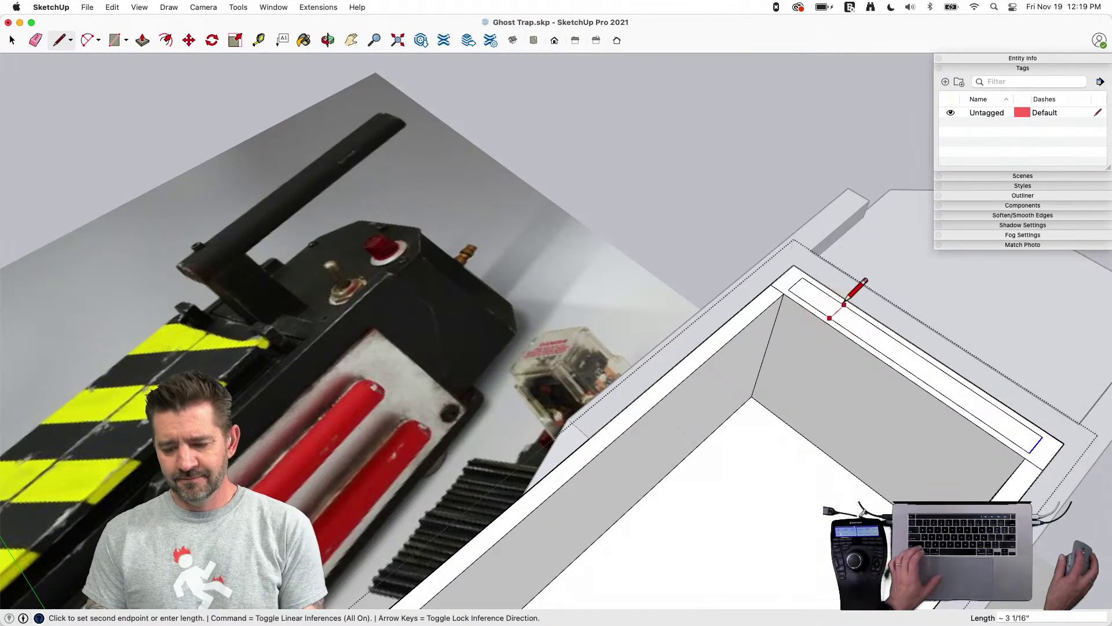
Copy the short rectangle to the opposite end of the inset outline and erase the outline edges between the two rectangles
key(space)
click(821, 301)
key(m)
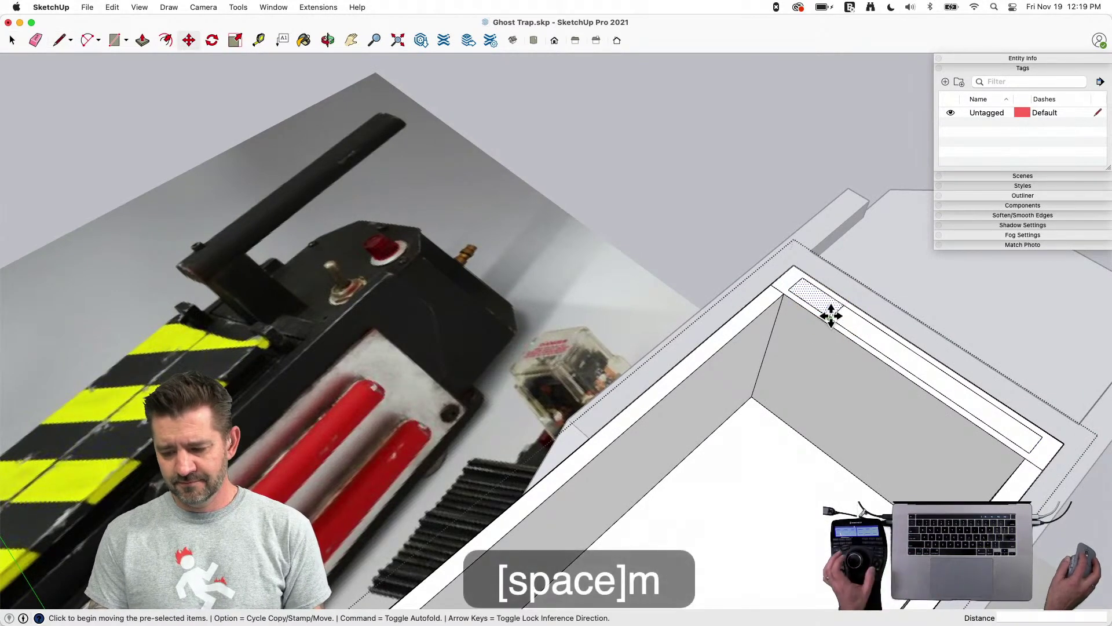
click(831, 316)
key(alt)
click(1028, 452)
key(e)
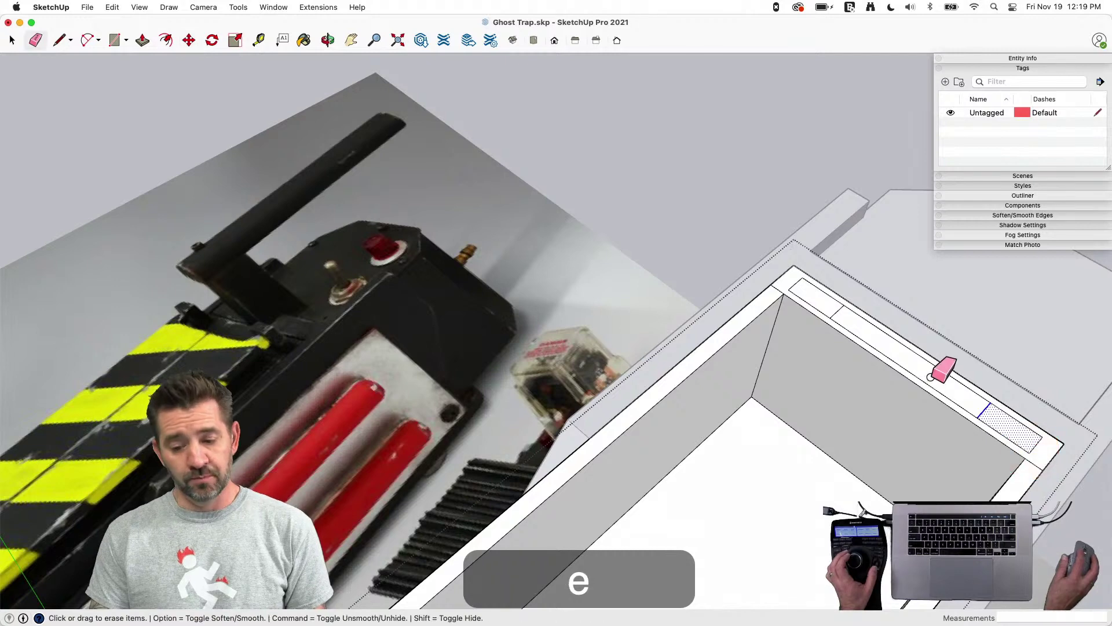
mouse_move(924, 362)
mouse_down()
mouse_move(916, 373)
mouse_move(821, 289)
mouse_up()
Extrude both short rectangles upward about 2 13/16" into blocks and erase the leftover strip lines crossing the rim's corners
key(p)
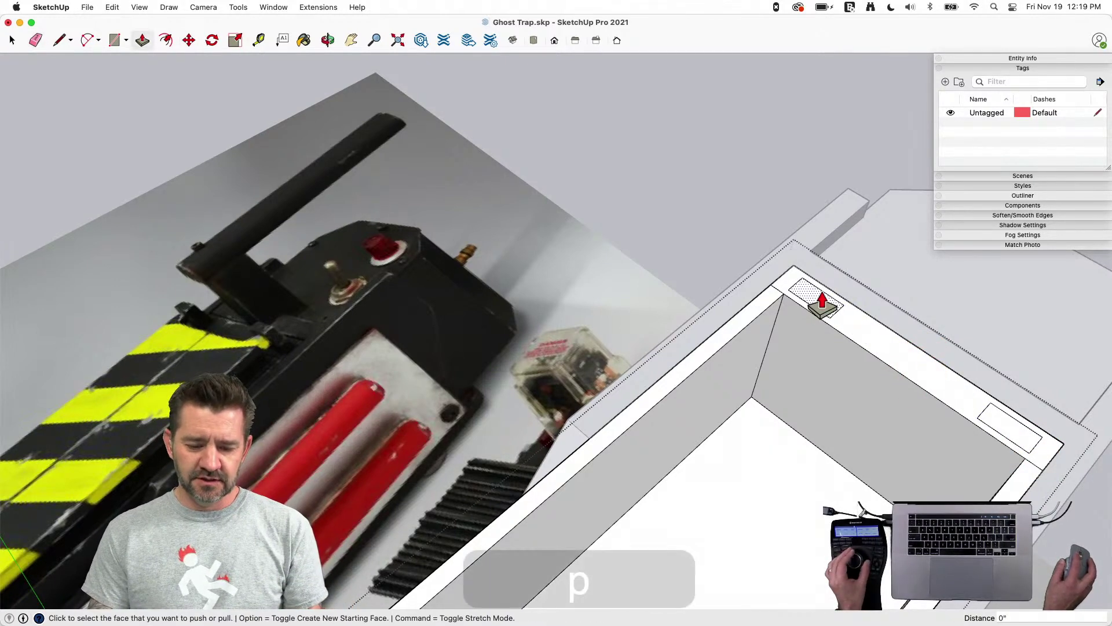
click(817, 293)
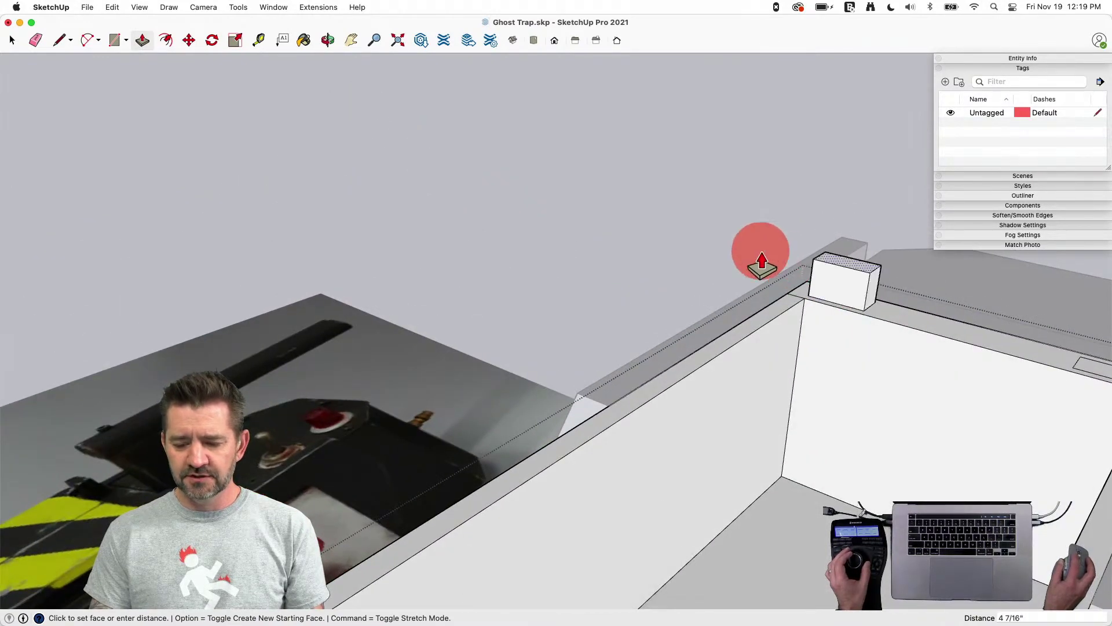
click(754, 272)
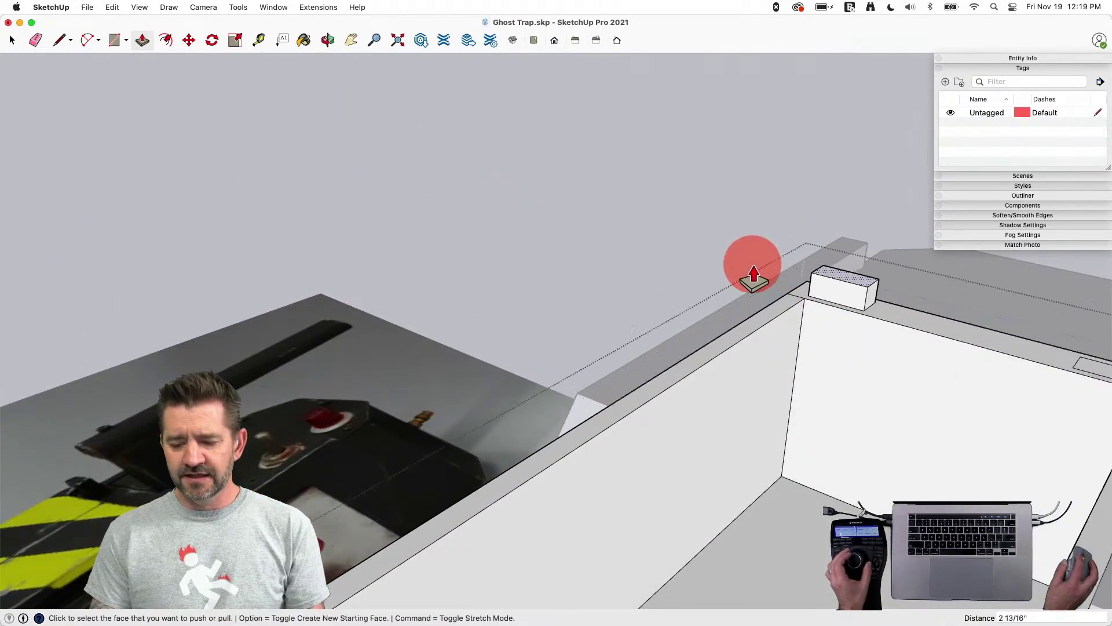
key(e)
key(e)
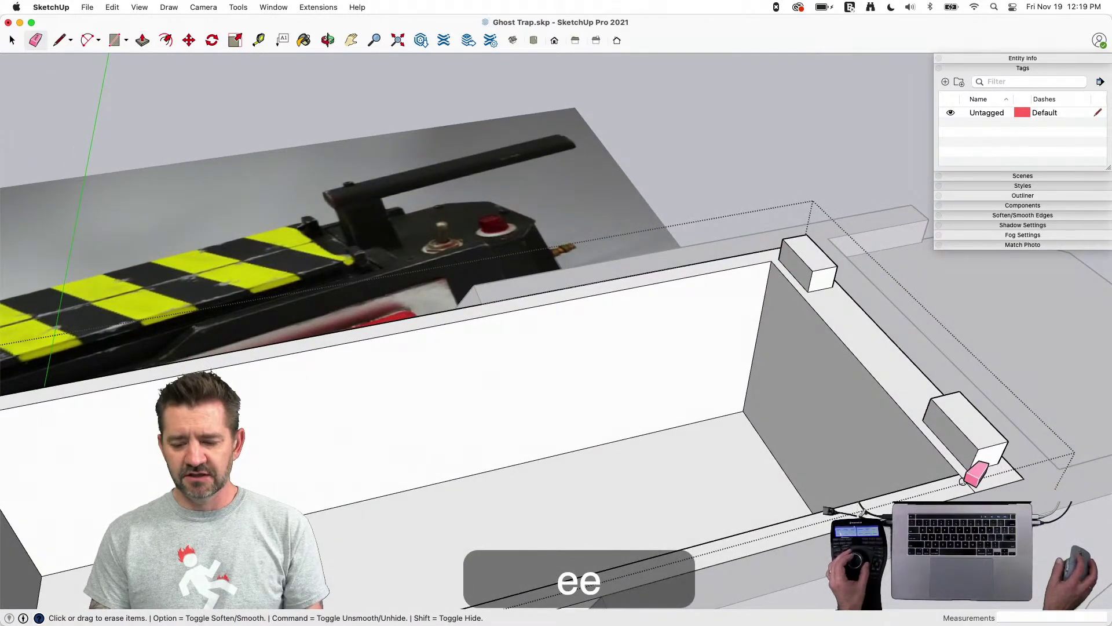
key(space)
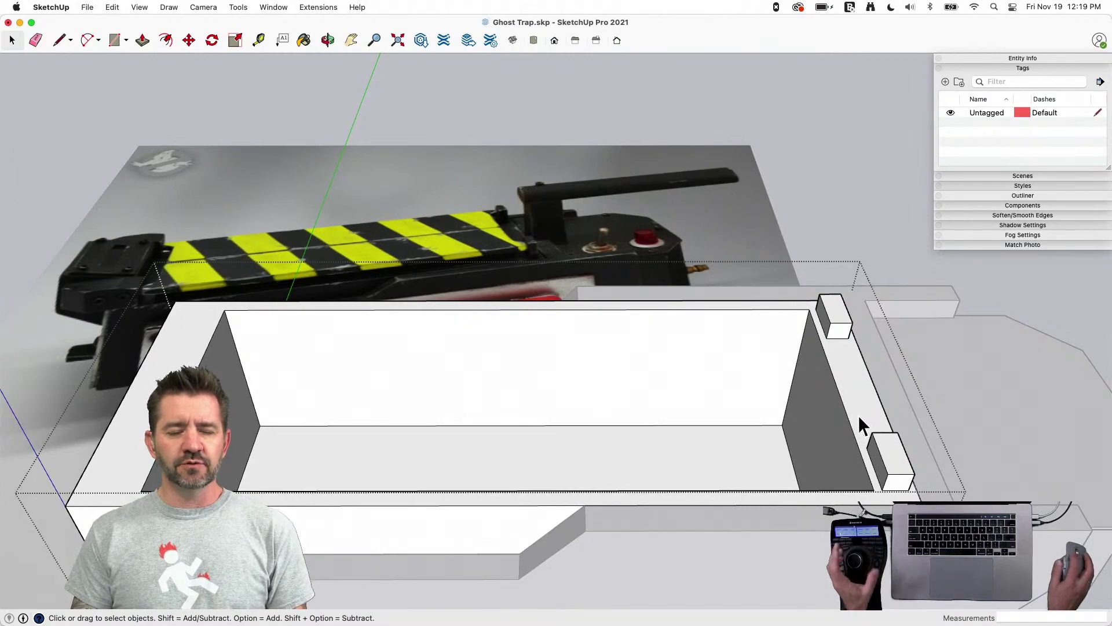
key(space)
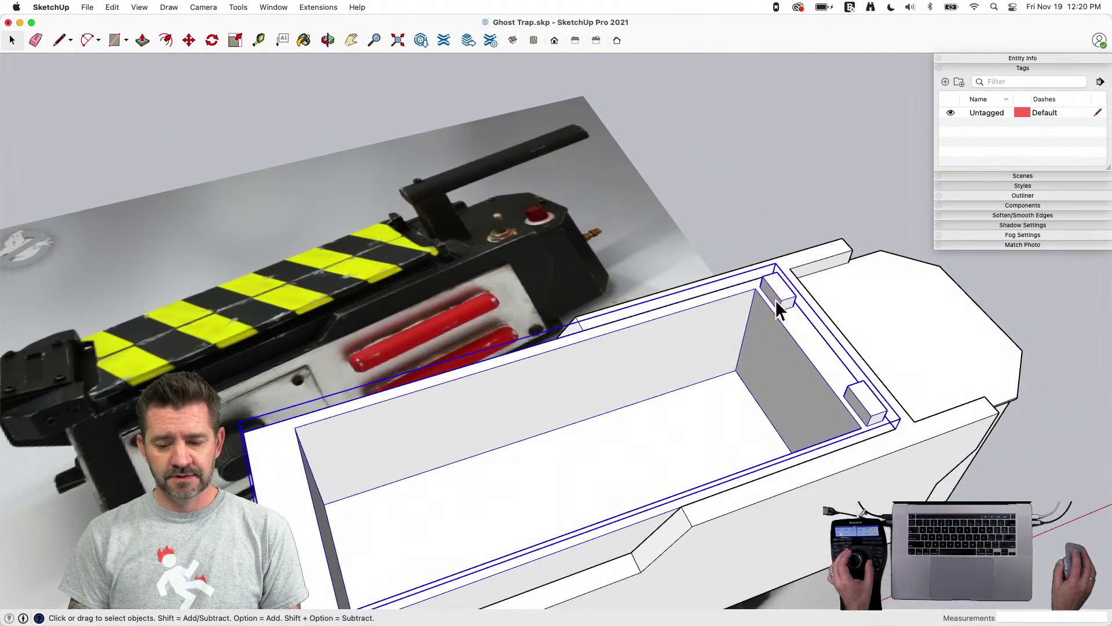
triple_click(775, 300)
right_click(775, 300)
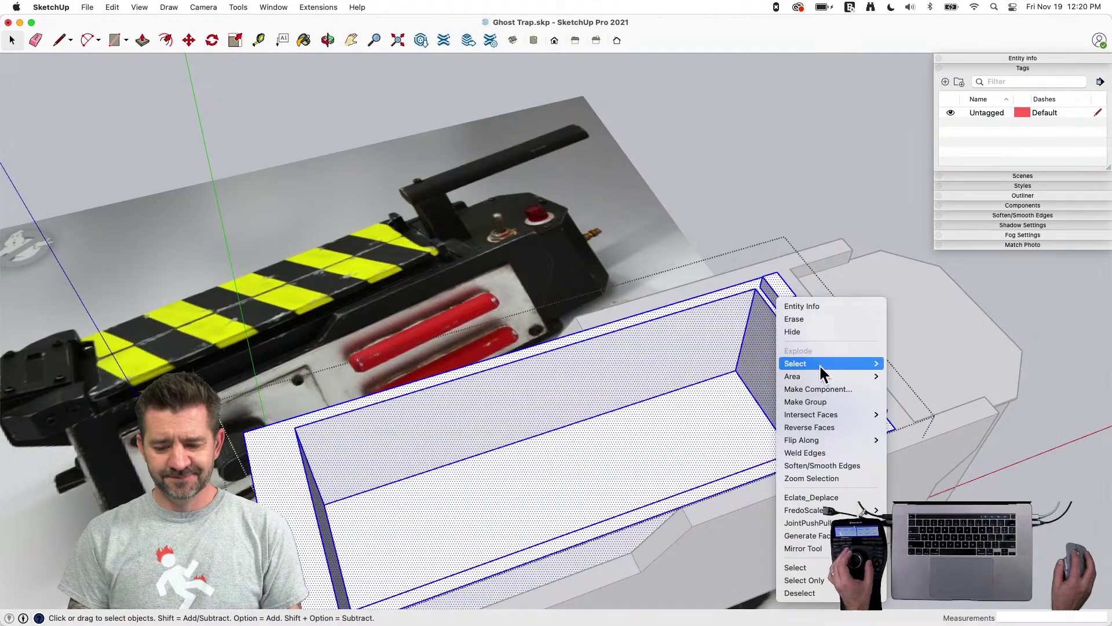
click(825, 395)
key(l)
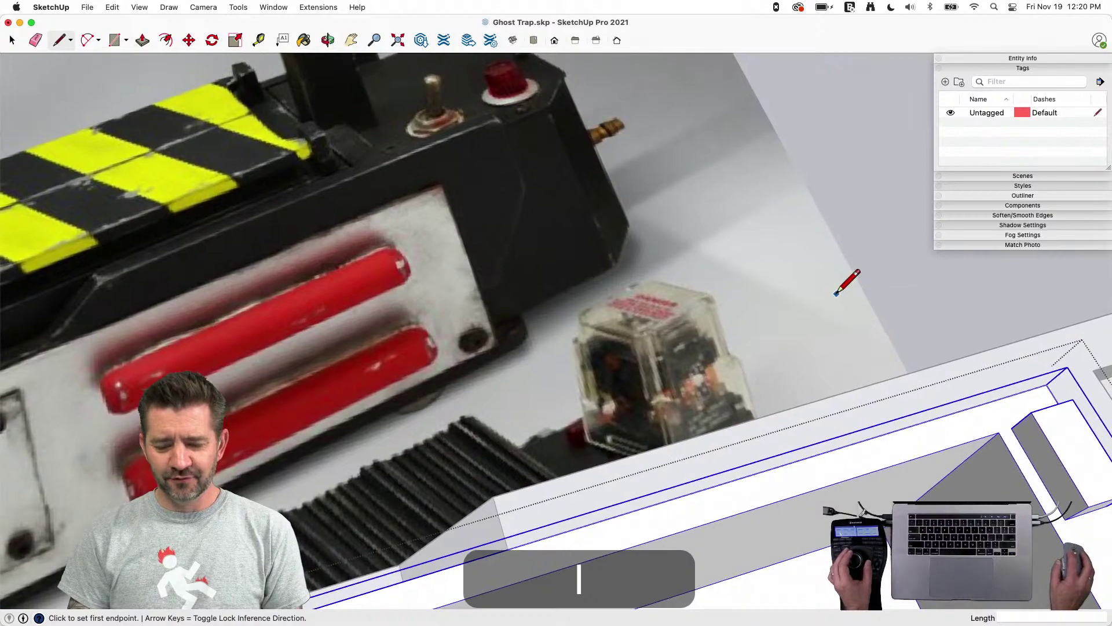
key(space)
Select one corner block on the rim and move it 1 1/2" along the green axis toward the box's outer side
click(632, 294)
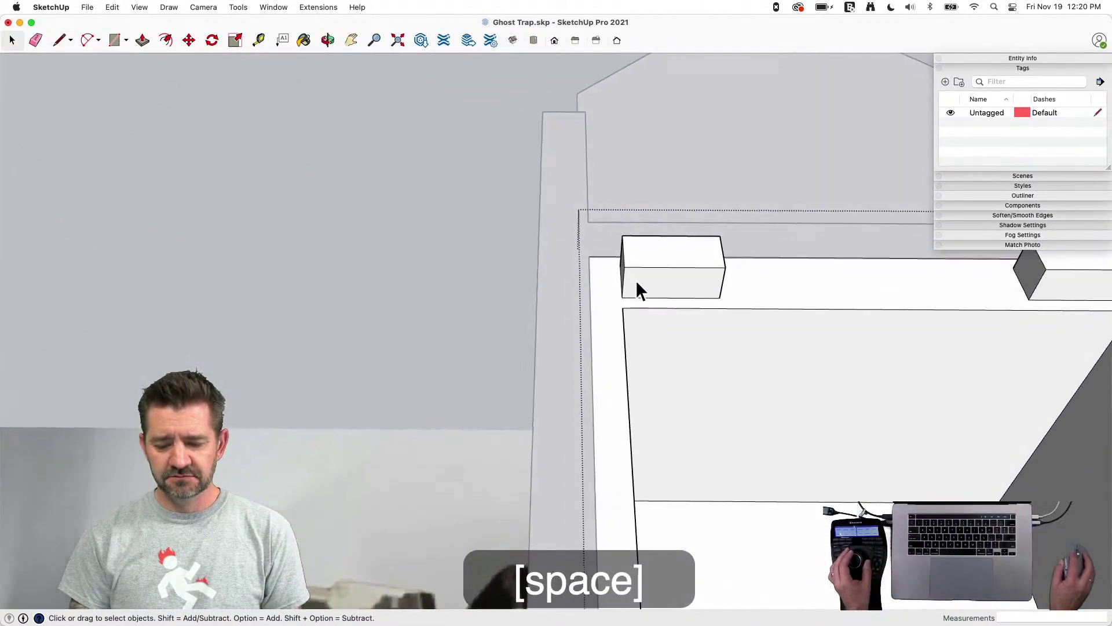
click(605, 220)
drag(746, 318, 745, 318)
key(m)
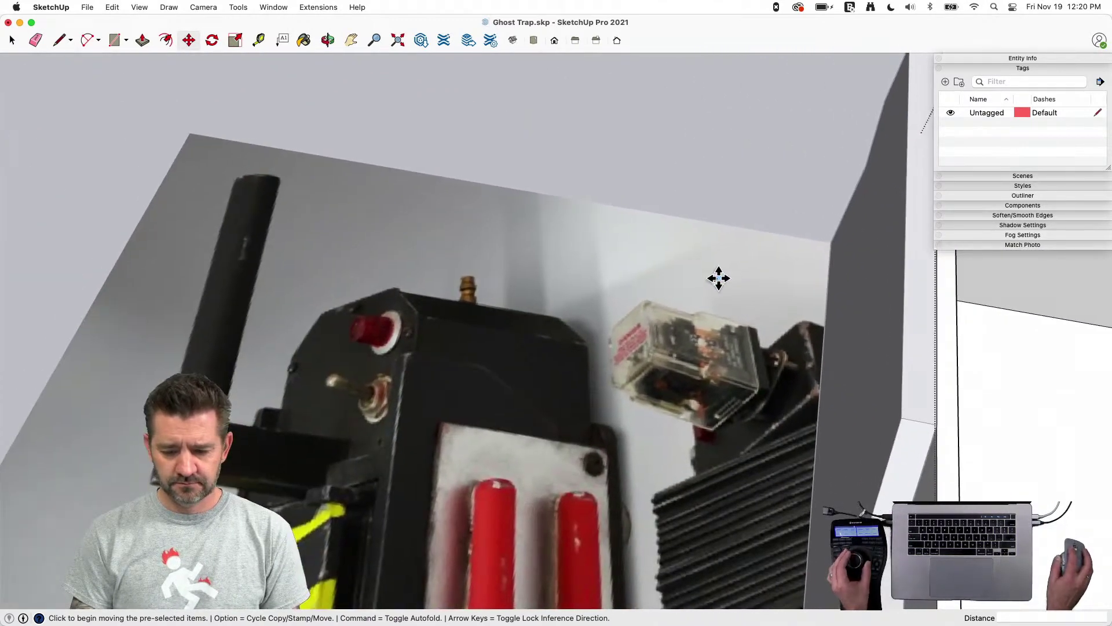
key(space)
key(l)
key(space)
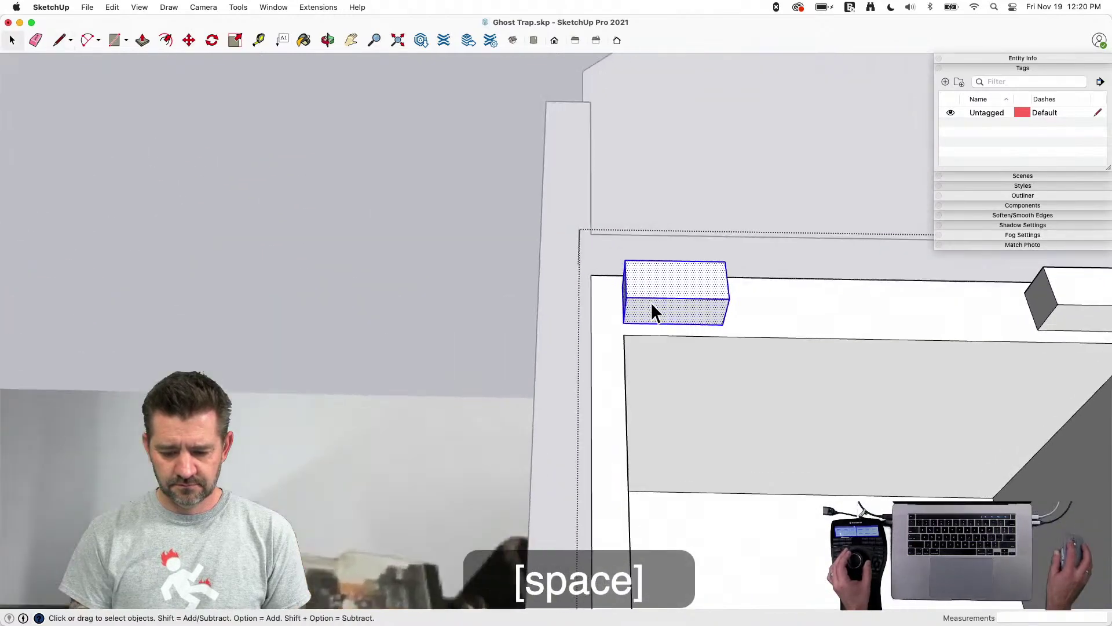
click(603, 328)
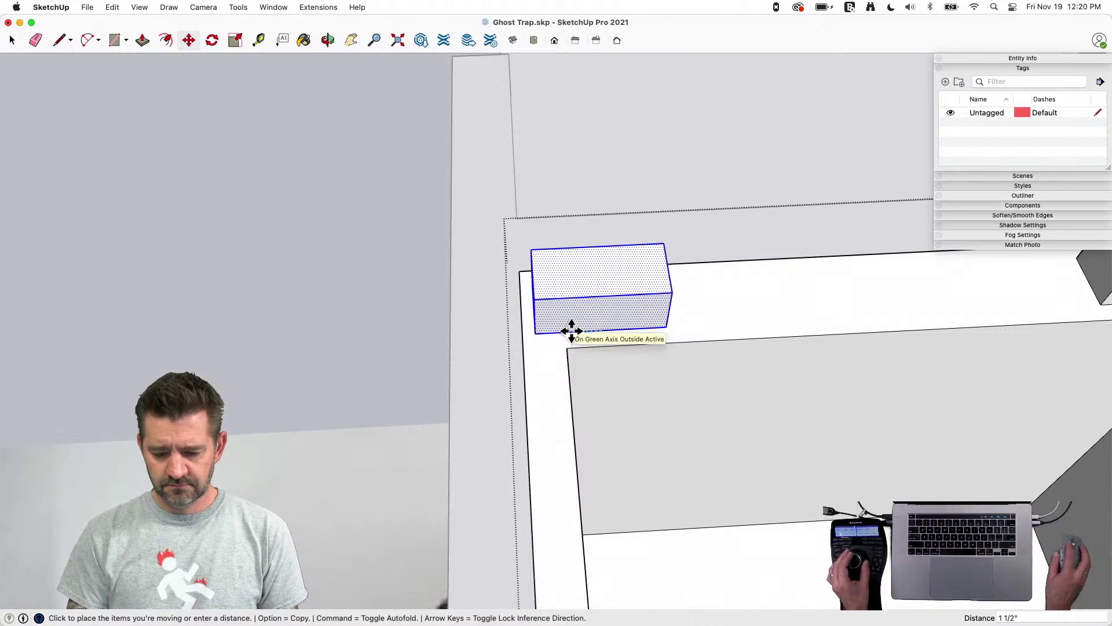
click(572, 332)
Move the other corner block 1 1/2" along the green axis toward the opposite outer side of the box
key(space)
drag(551, 249, 678, 369)
key(m)
click(589, 348)
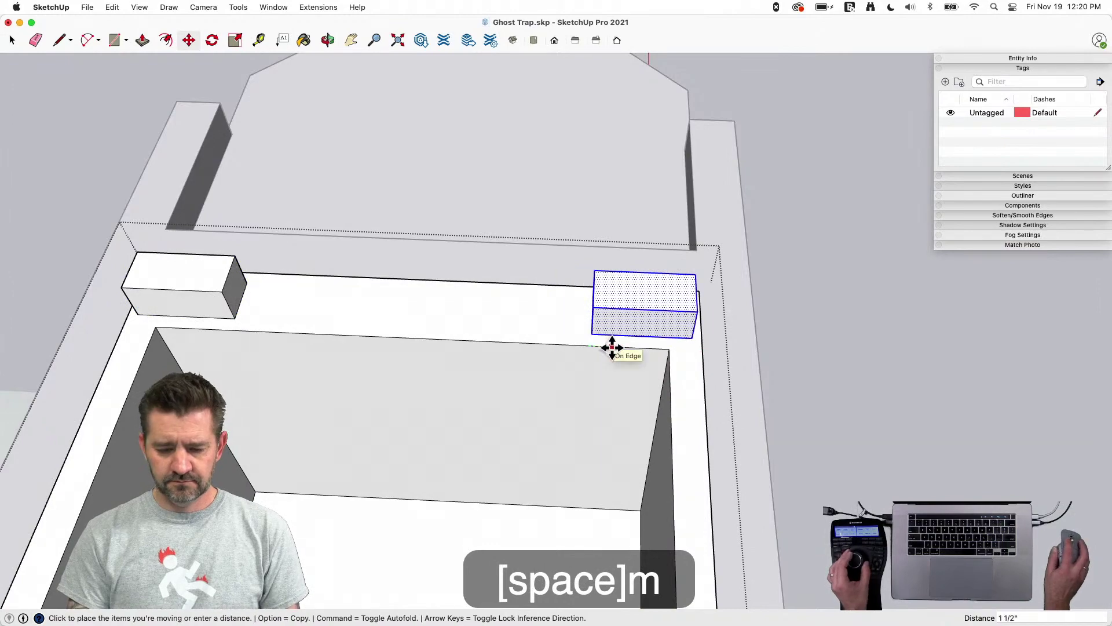
click(613, 348)
Shorten both rim blocks by pushing in the ends that face each other by 1"
key(space)
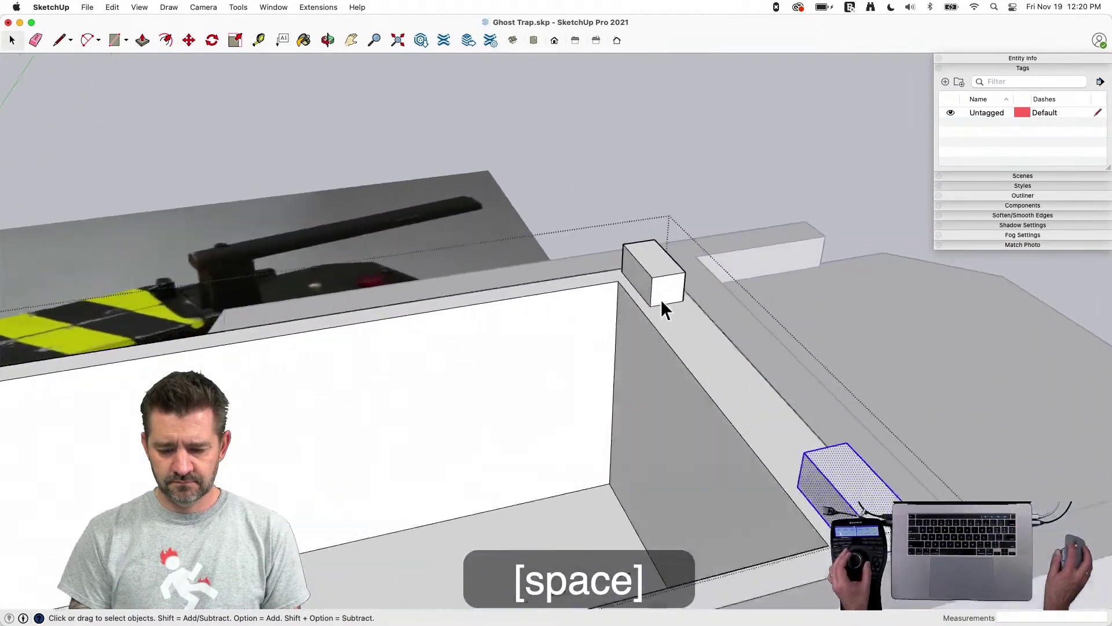
key(p)
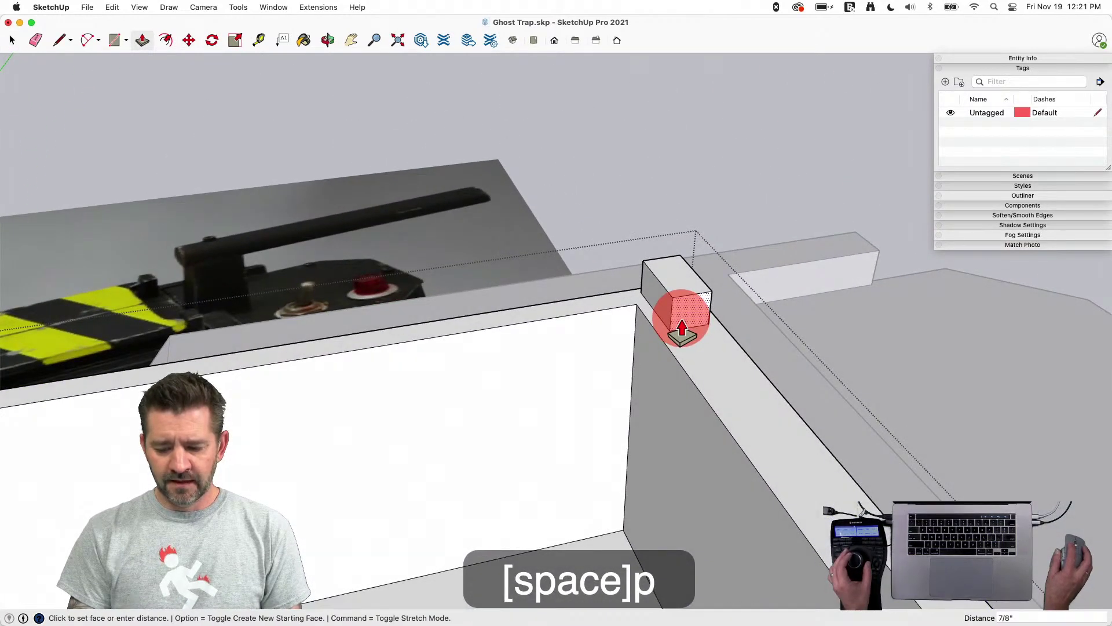
click(682, 328)
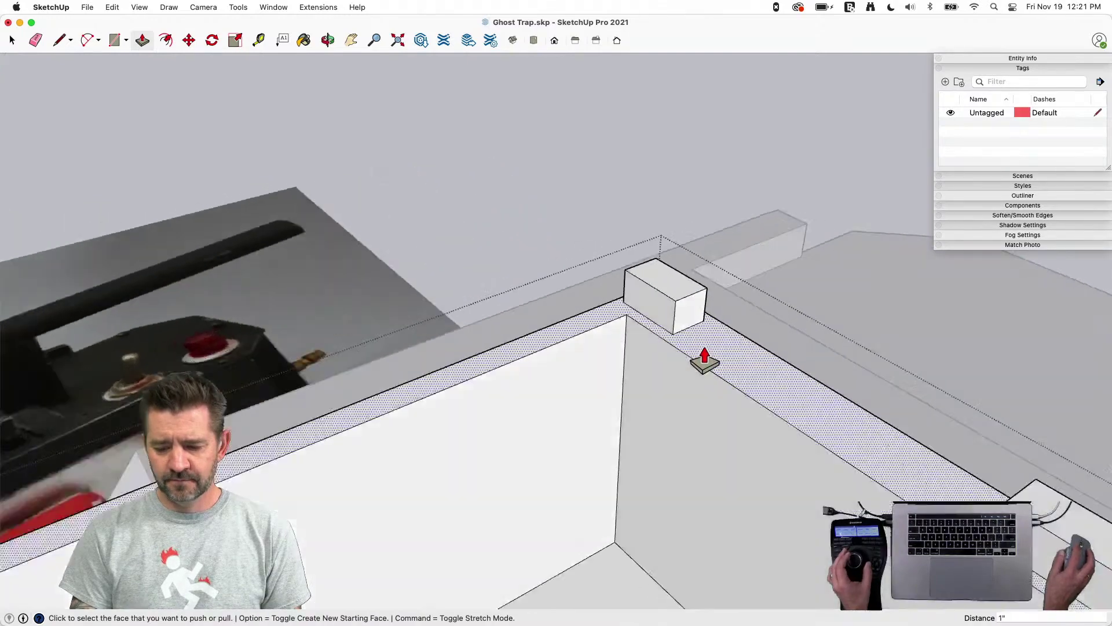
key(space)
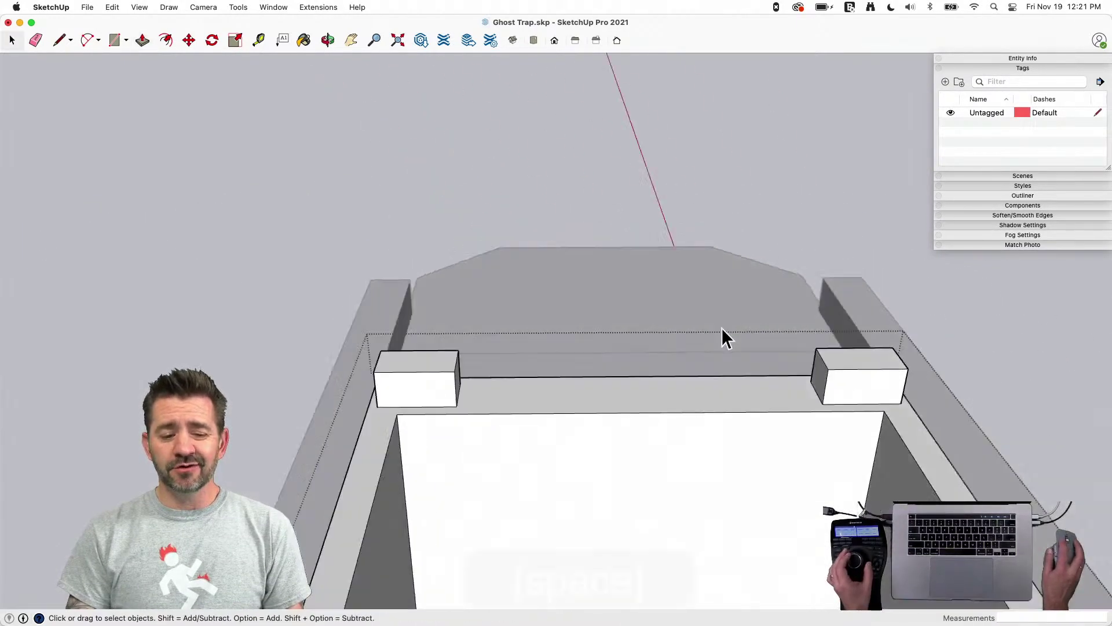
Examine the file formats offered for exporting the 3D model, without exporting
click(87, 7)
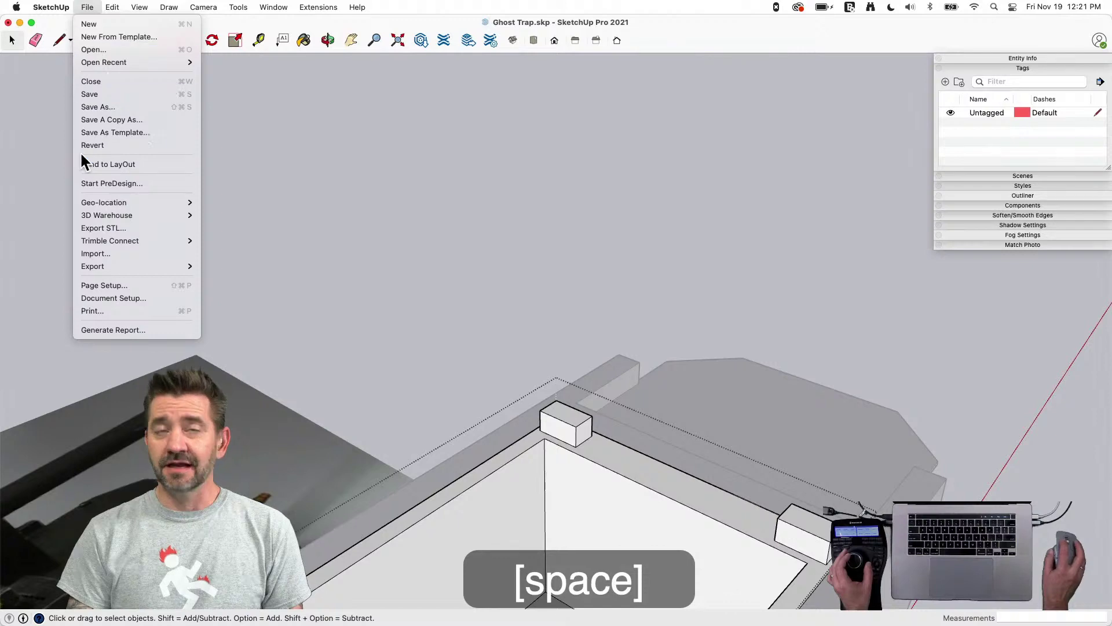
mouse_move(107, 8)
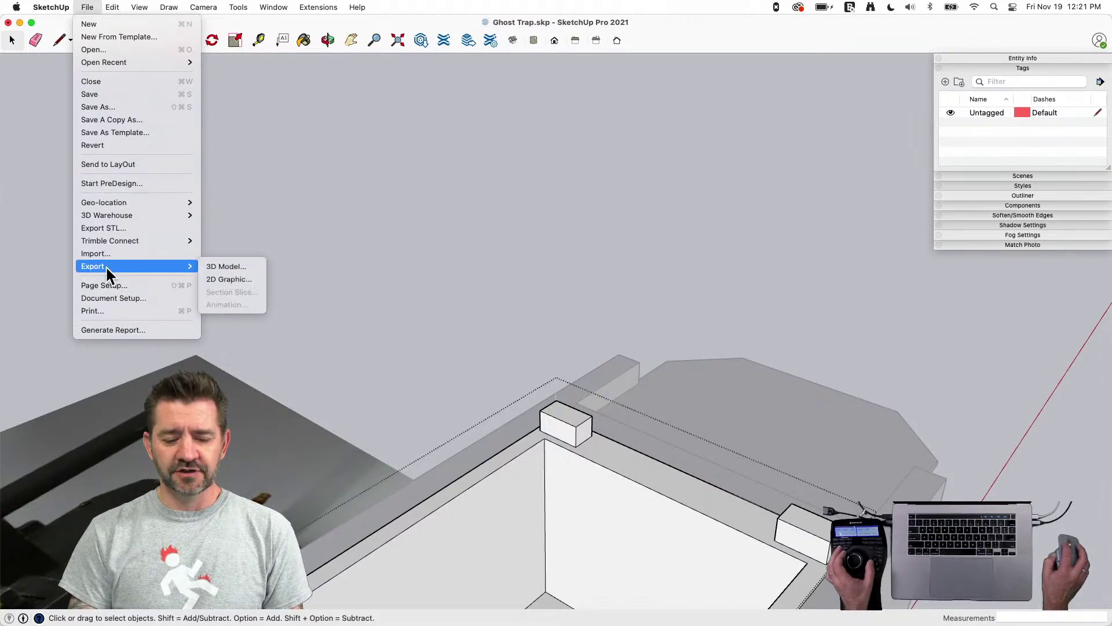
click(218, 268)
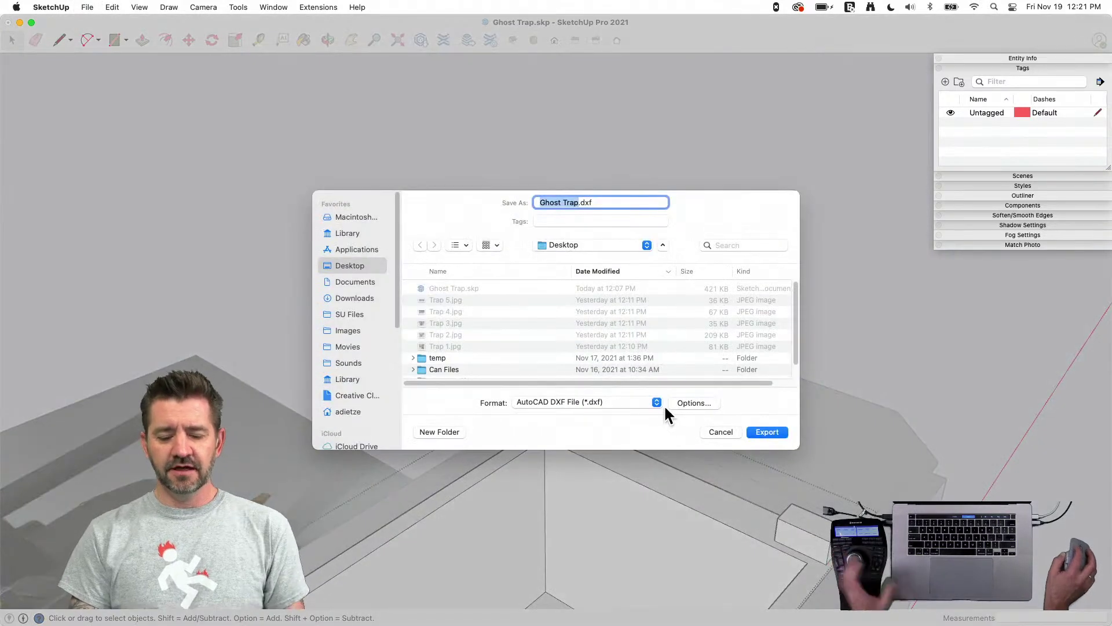
click(657, 402)
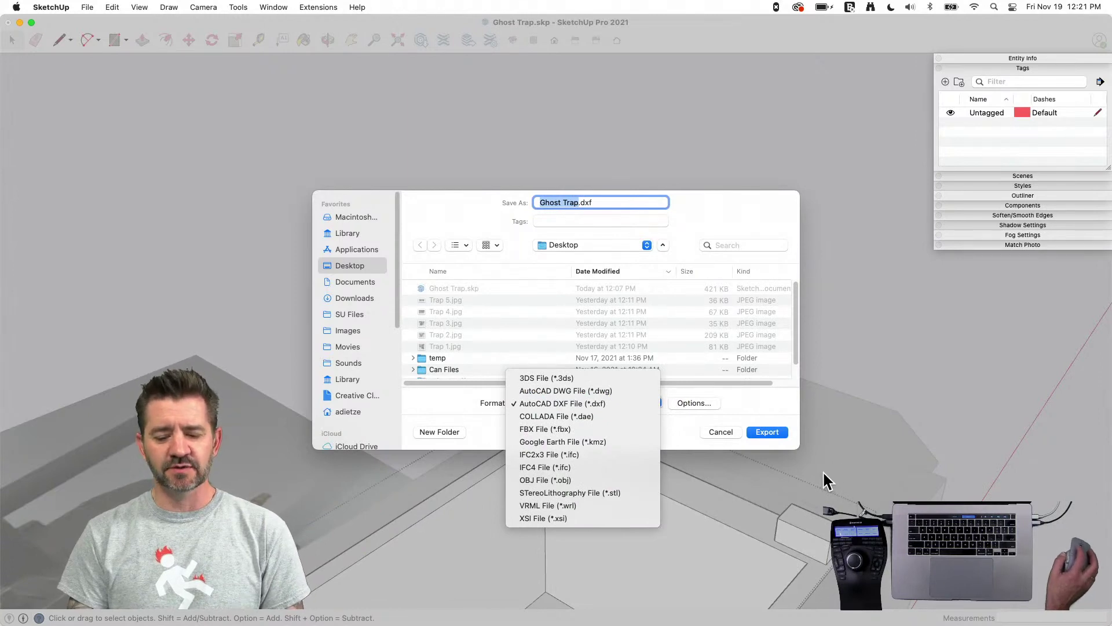
click(721, 431)
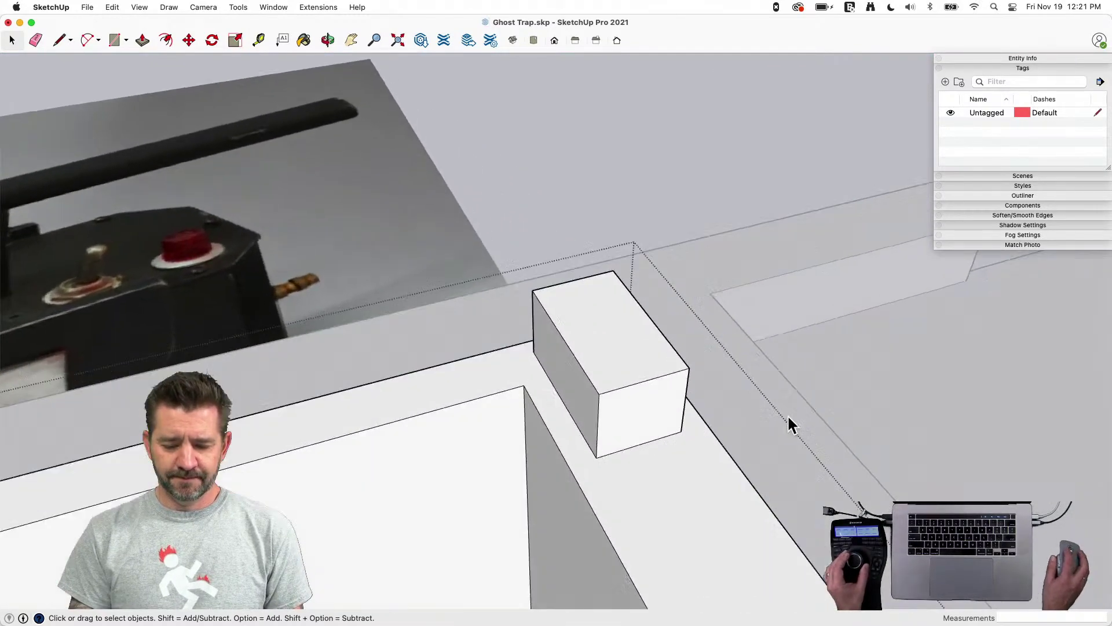
Push the facing ends of both rim blocks in another 7/16" and thin the blocks by pushing in their outward faces
key(p)
key(space)
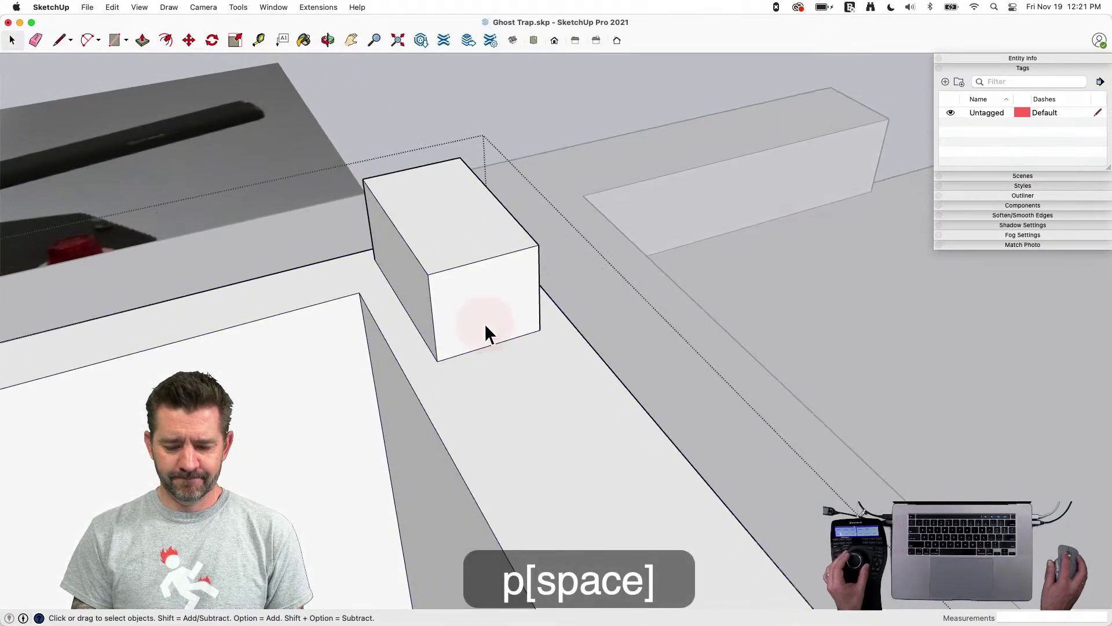
key(p)
click(475, 313)
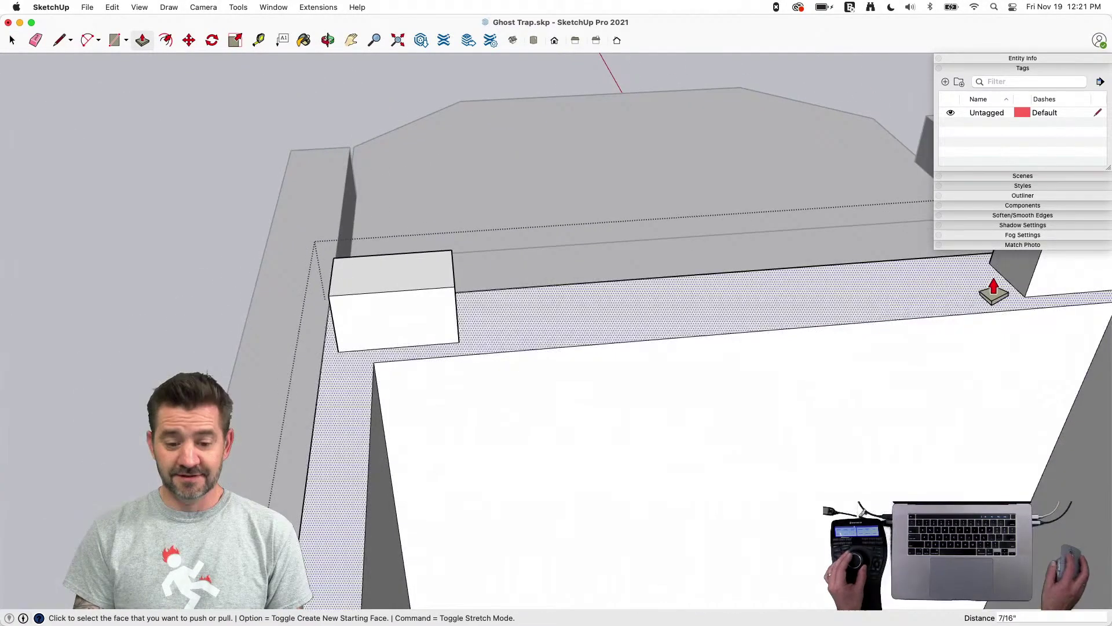
click(1010, 277)
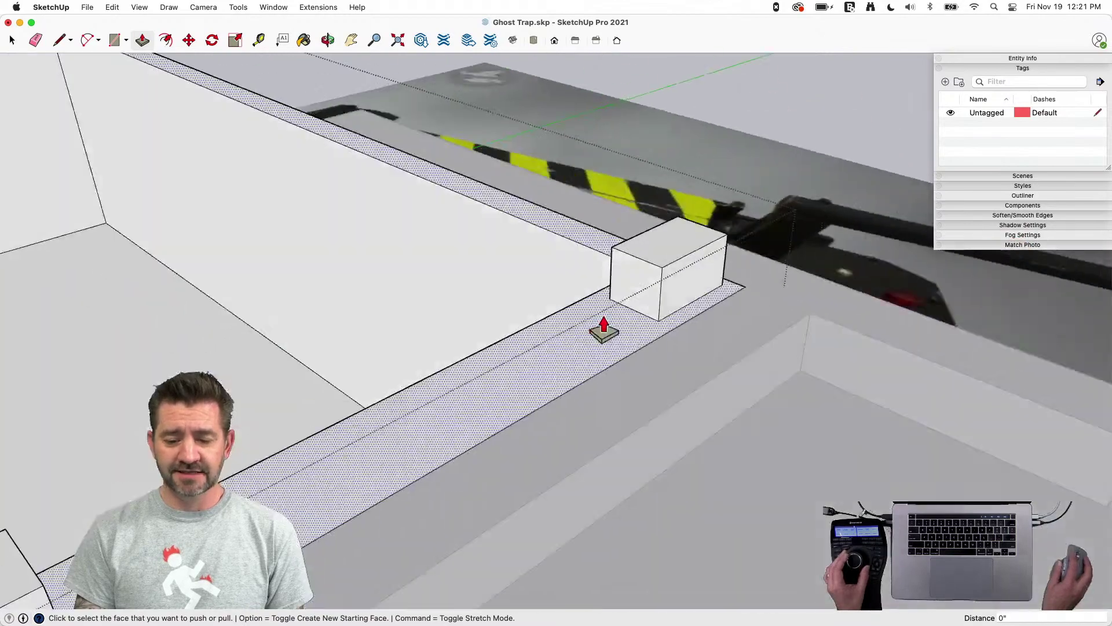
click(671, 292)
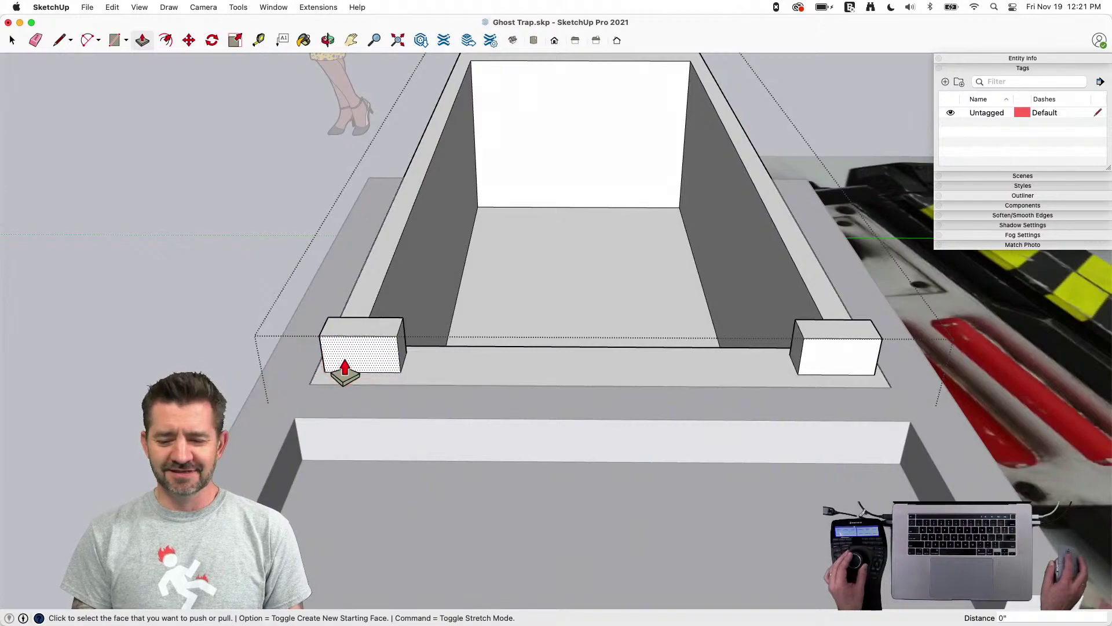
key(space)
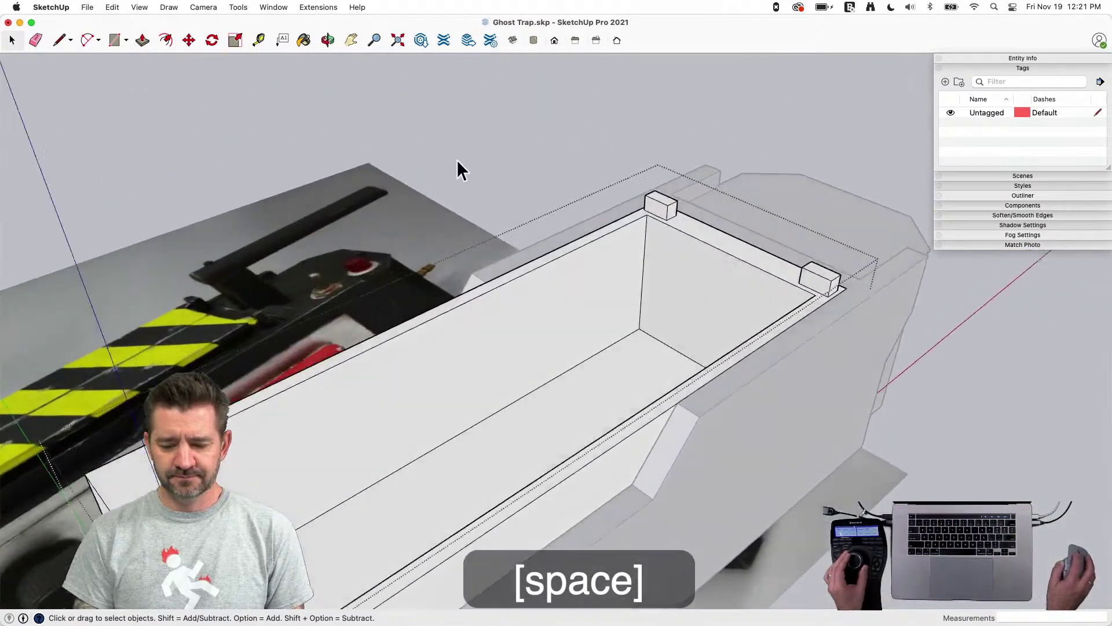
Draw a line about 3' 7" long on the red axis along the long rim, starting beside the corner block
key(l)
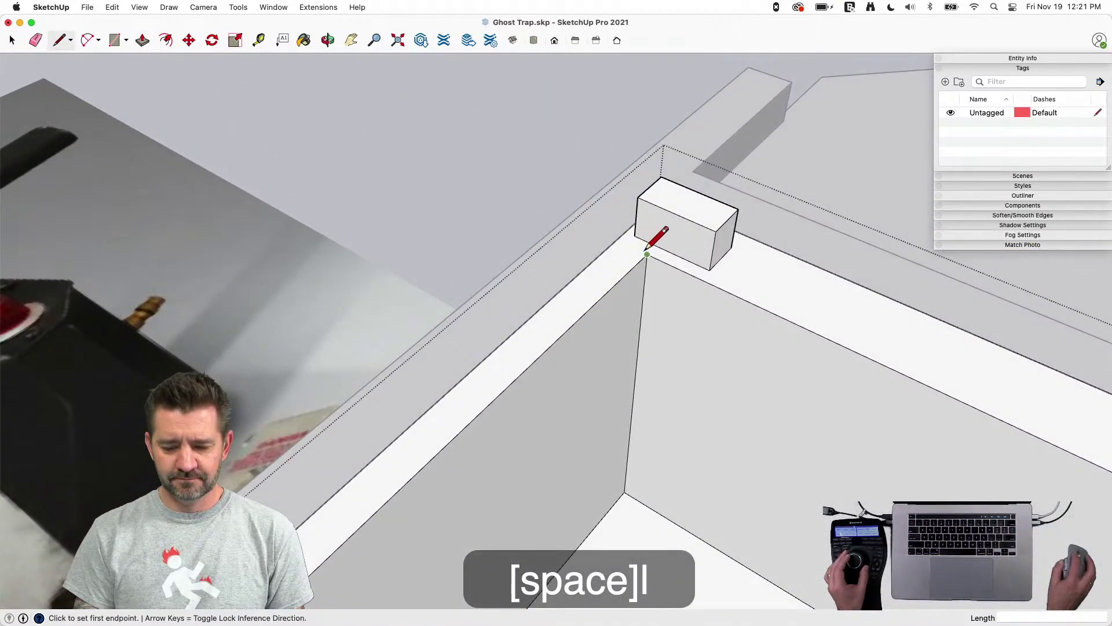
key(l)
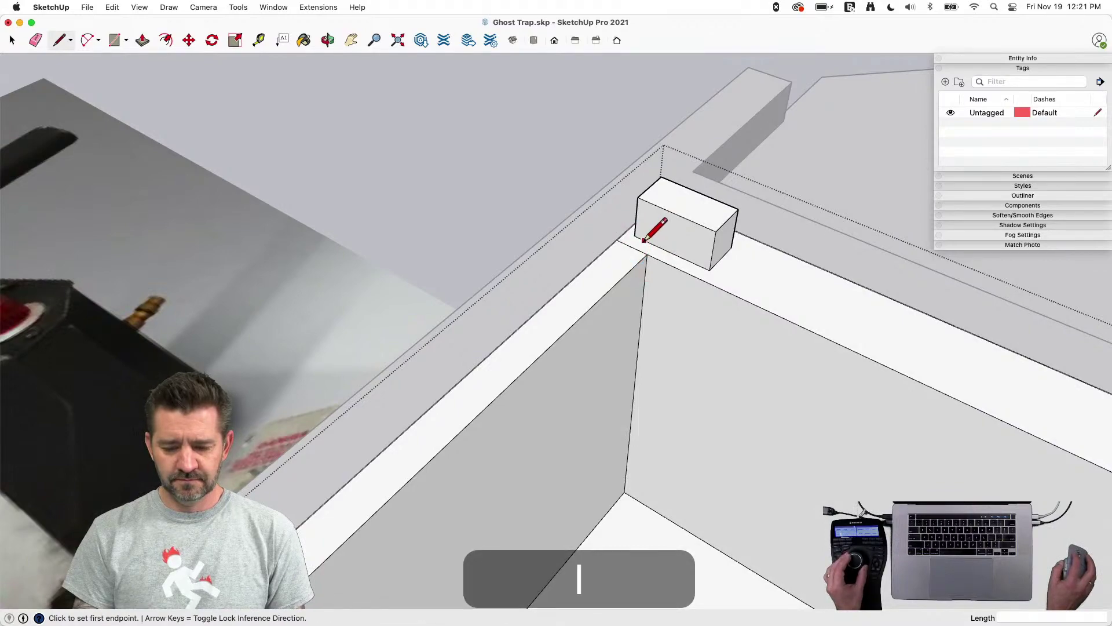
click(631, 247)
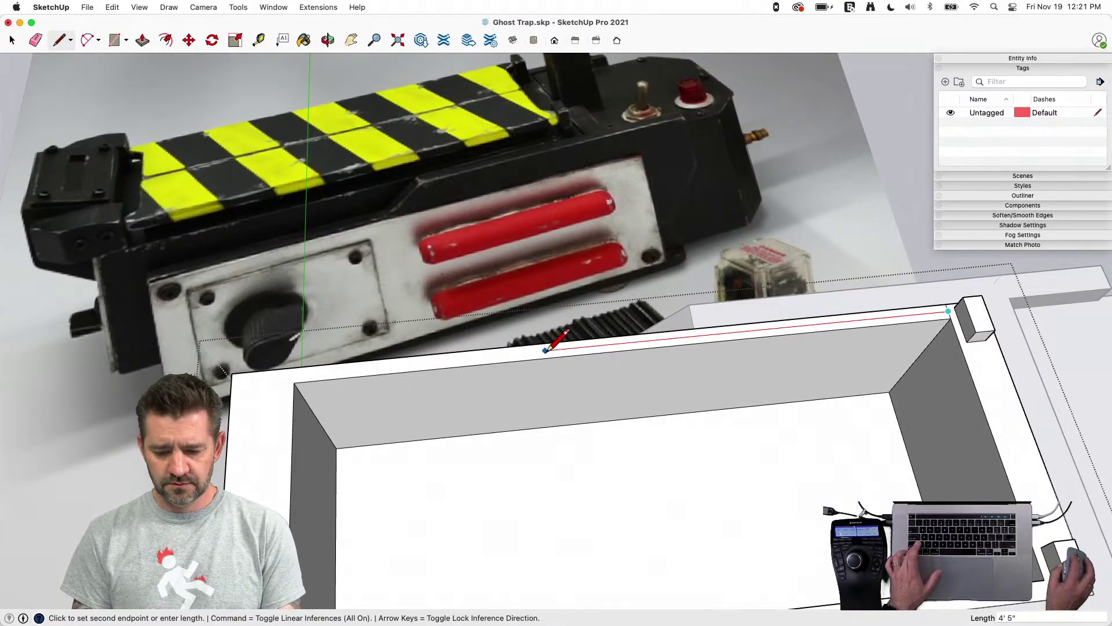
key(shift)
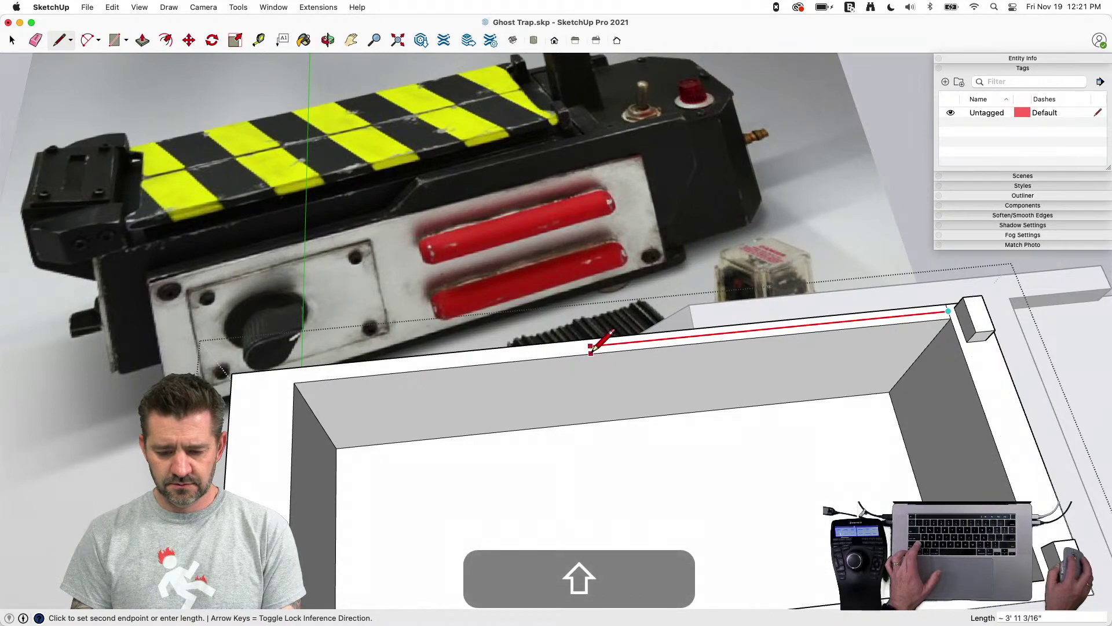
click(629, 347)
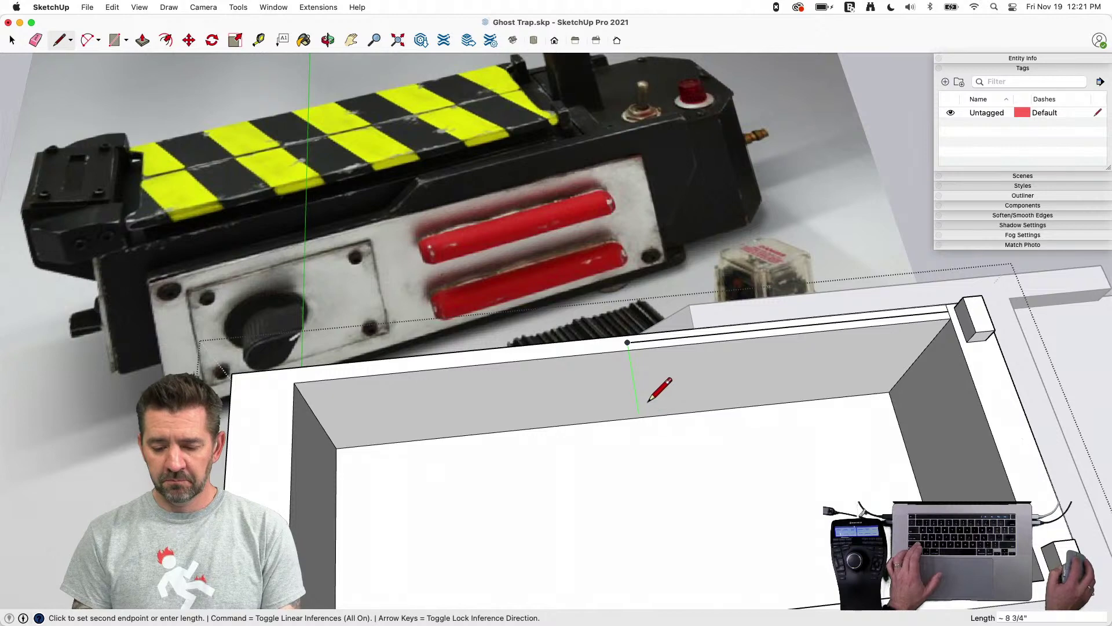
Complete the rectangular door outline with an edge about 1' 5" long to the box's centerline and closing edges back to the corner block
scroll(660, 400, down, 4)
key(shift)
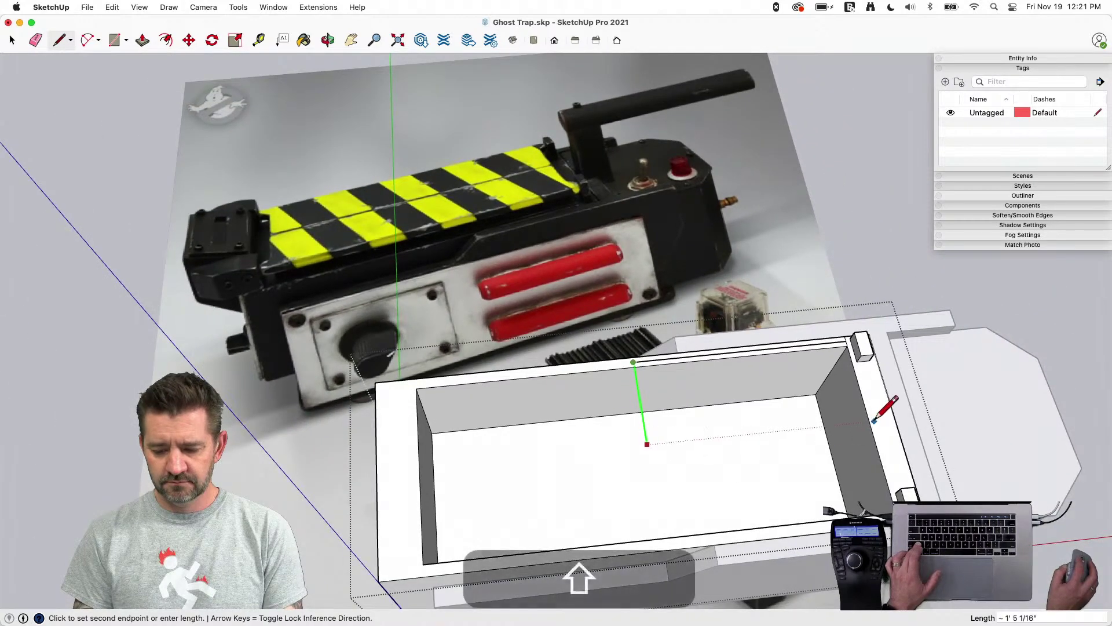
click(870, 424)
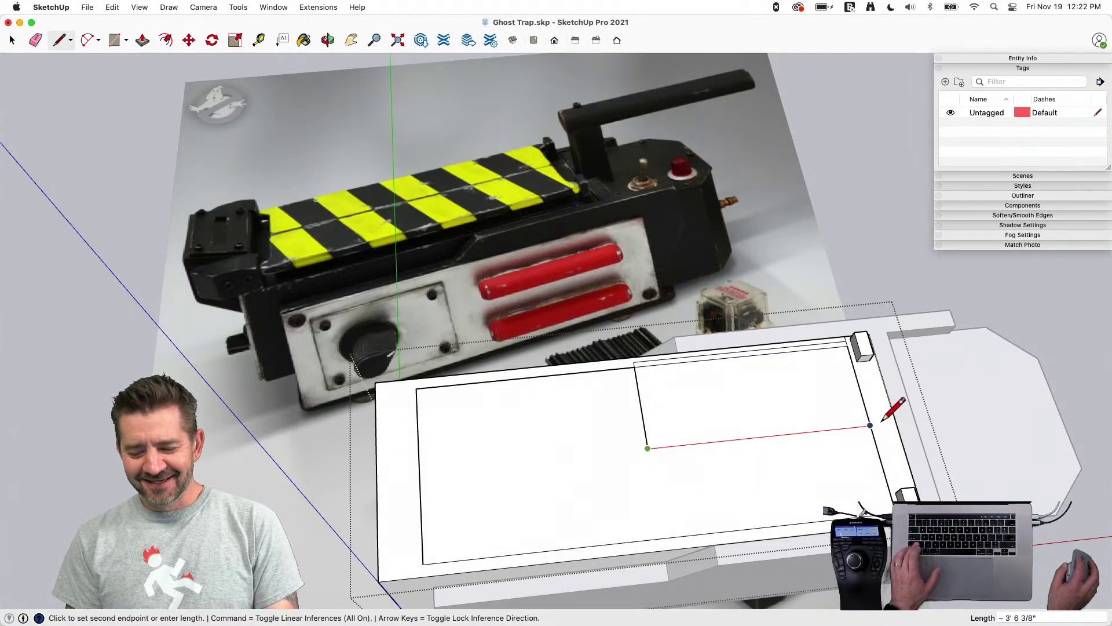
key(shift)
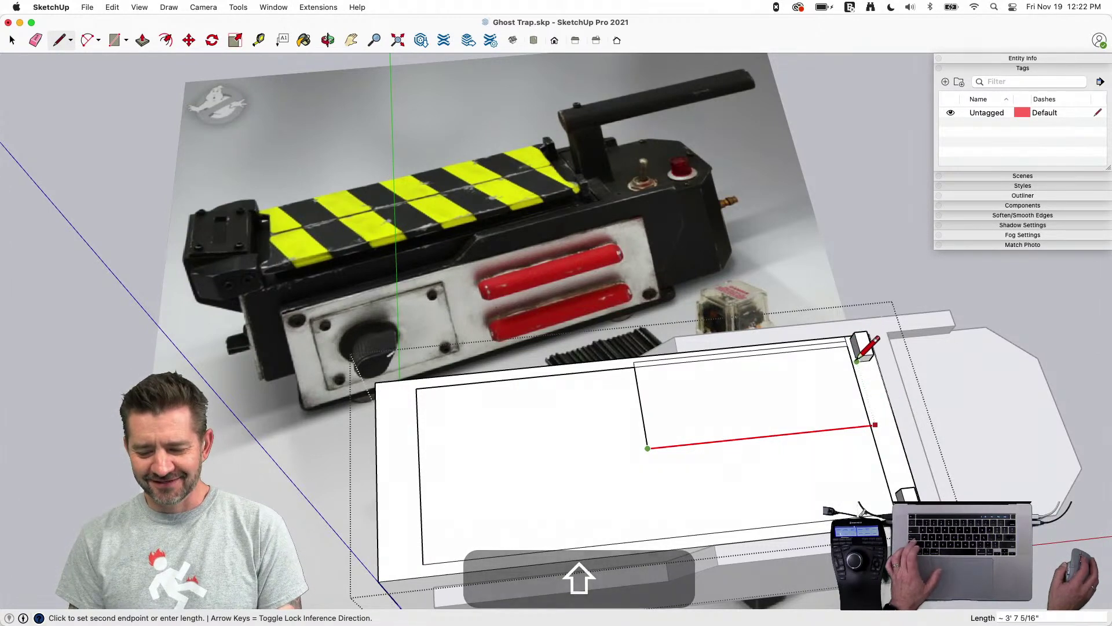
click(860, 355)
scroll(861, 355, up, 5)
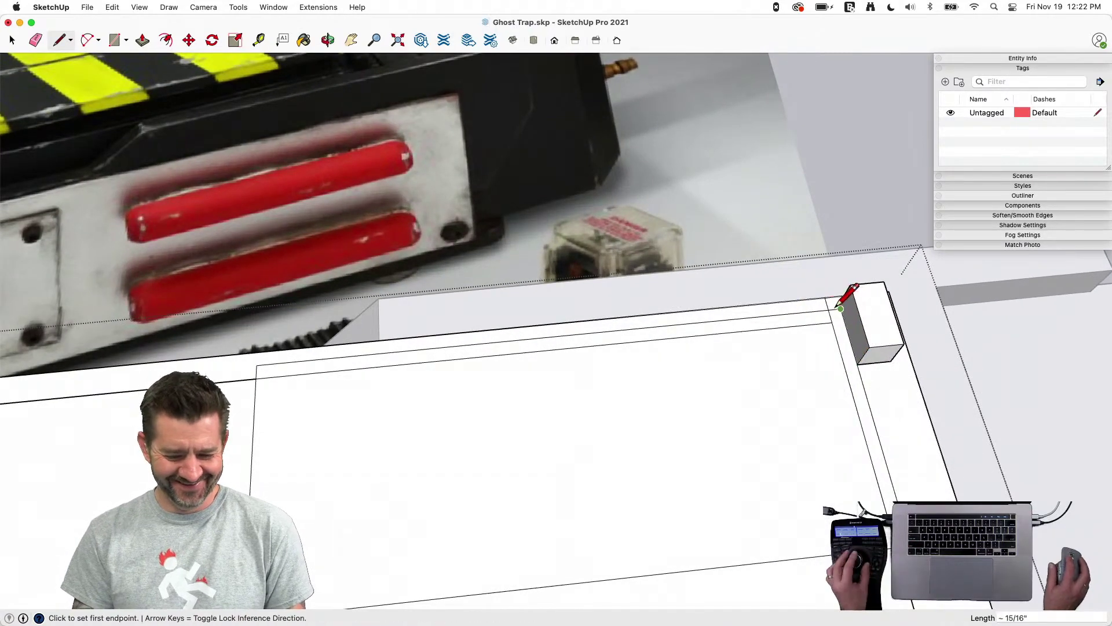
Try to delete the face covering the box opening and undo the deletion
key(e)
key(space)
scroll(360, 540, down, 3)
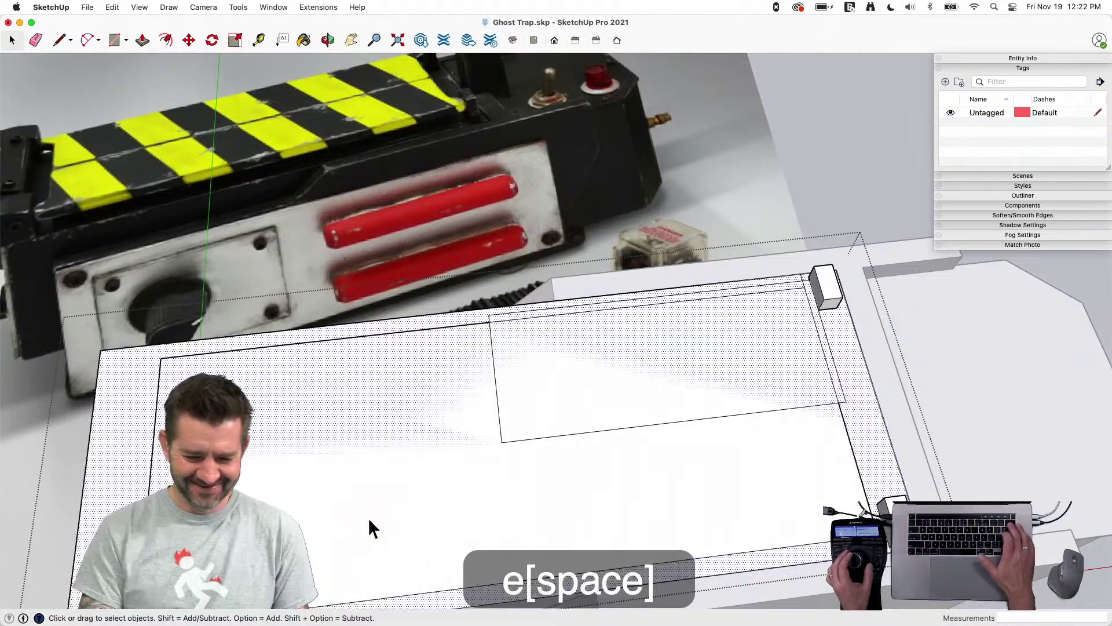
key(BackSpace)
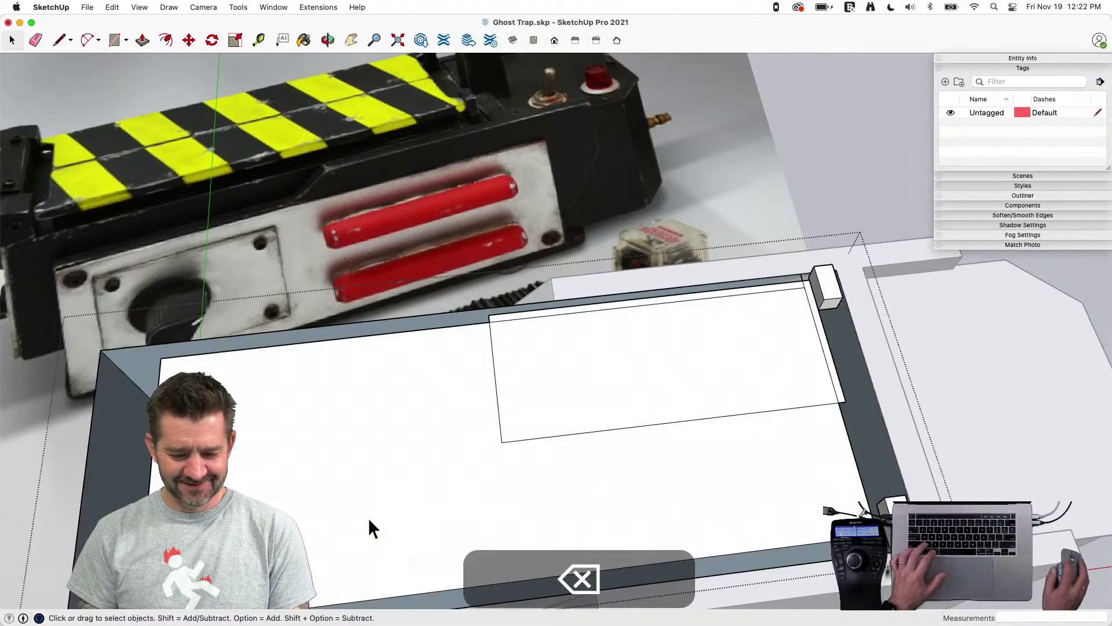
key(super+z)
Try to separate the face over the opening from the rim by retracing the inner edge from the far corner
click(297, 495)
key(l)
click(160, 358)
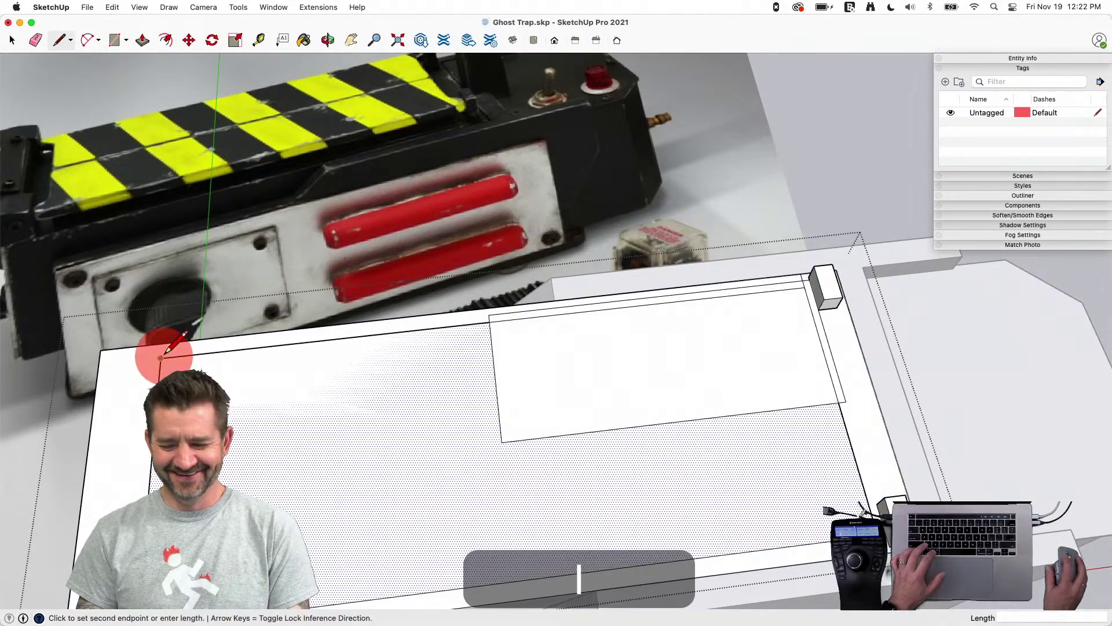
key(space)
key(BackSpace)
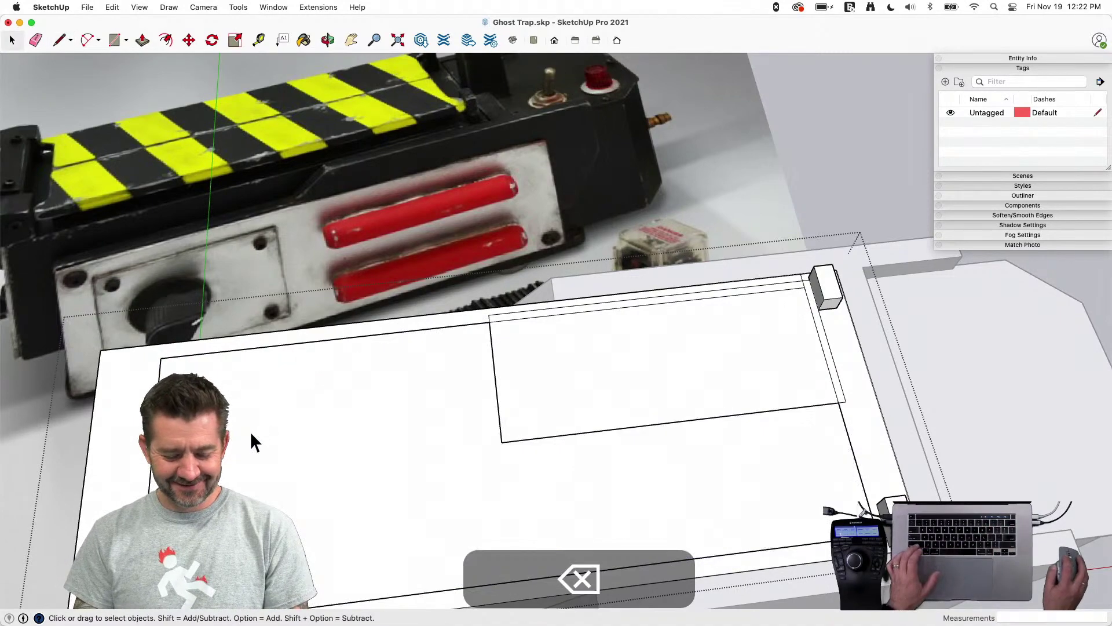
click(488, 444)
key(l)
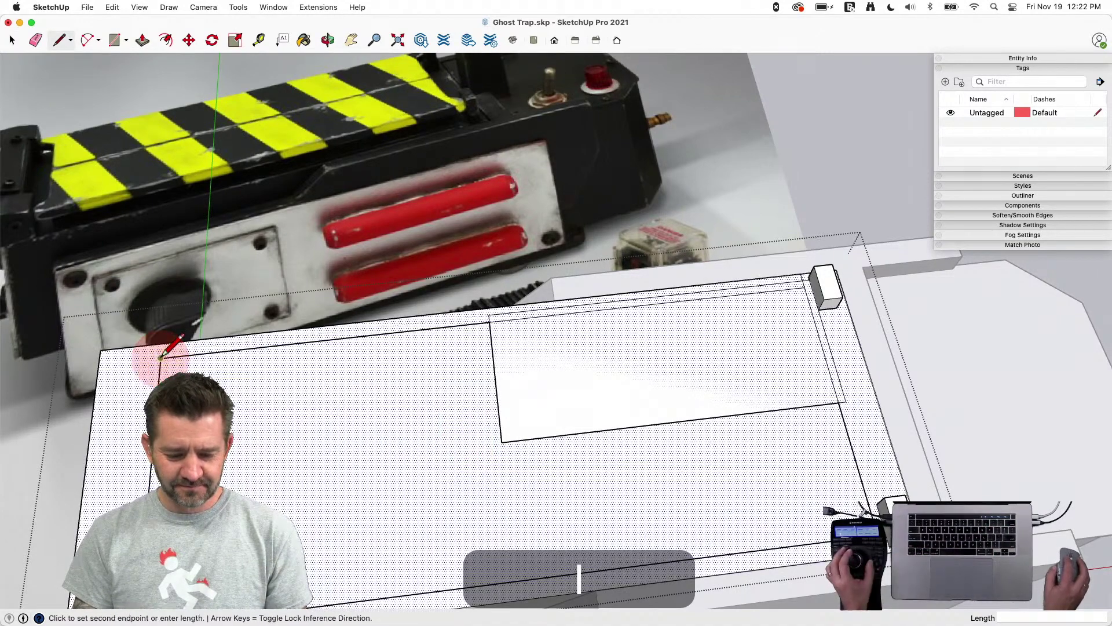
key(space)
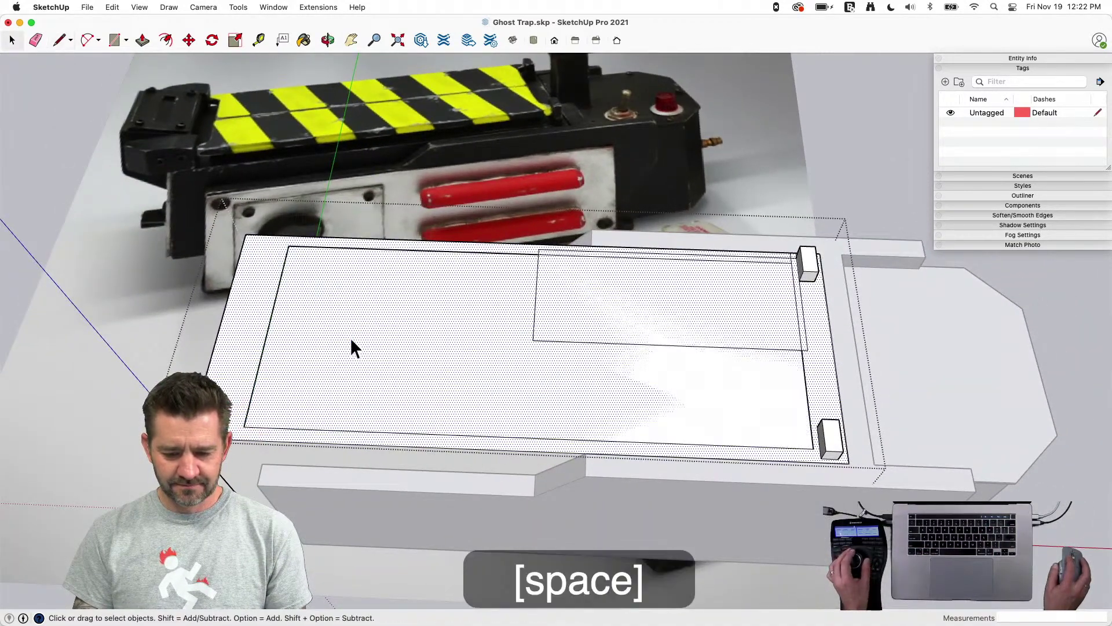
Select the rectangular door panel's faces on the box top and make them a component named Door
click(350, 338)
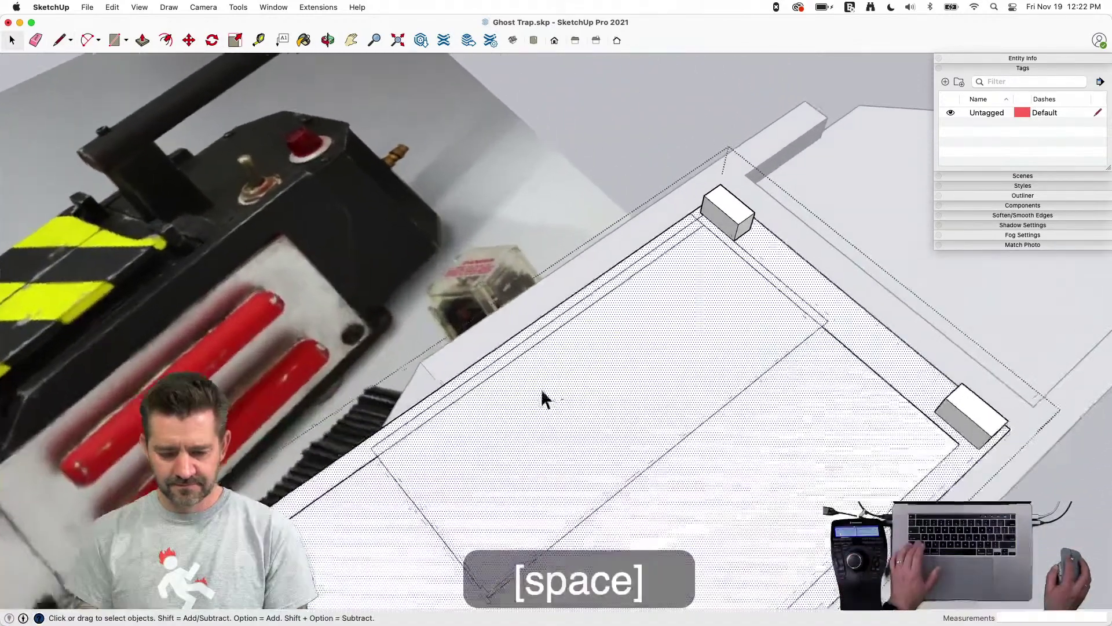
click(489, 402)
shift+click(445, 395)
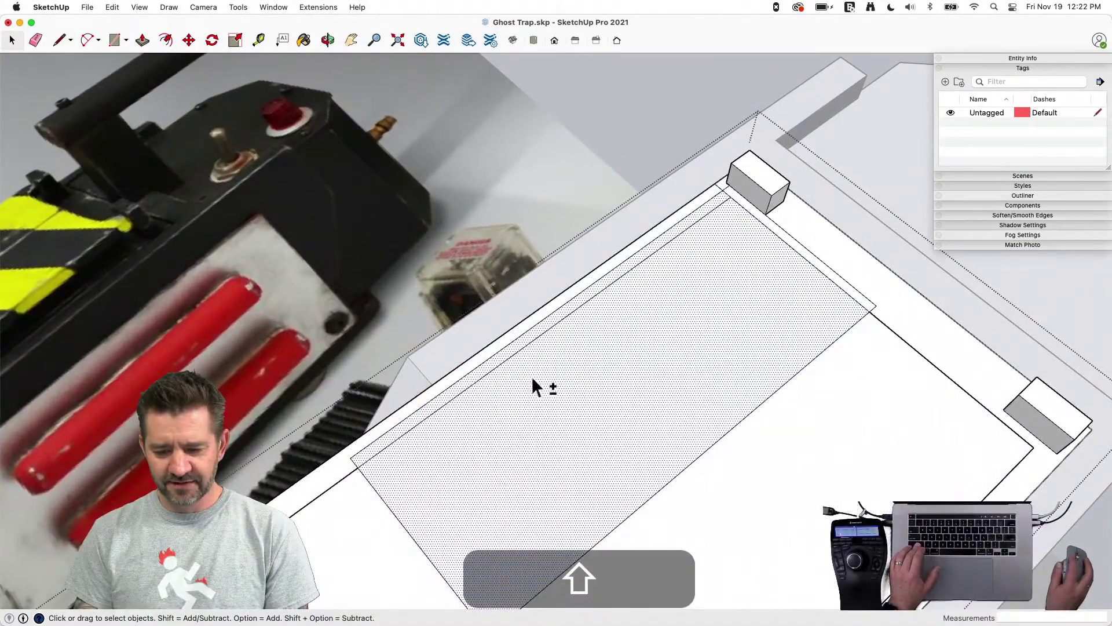
shift+click(778, 222)
right_click(709, 308)
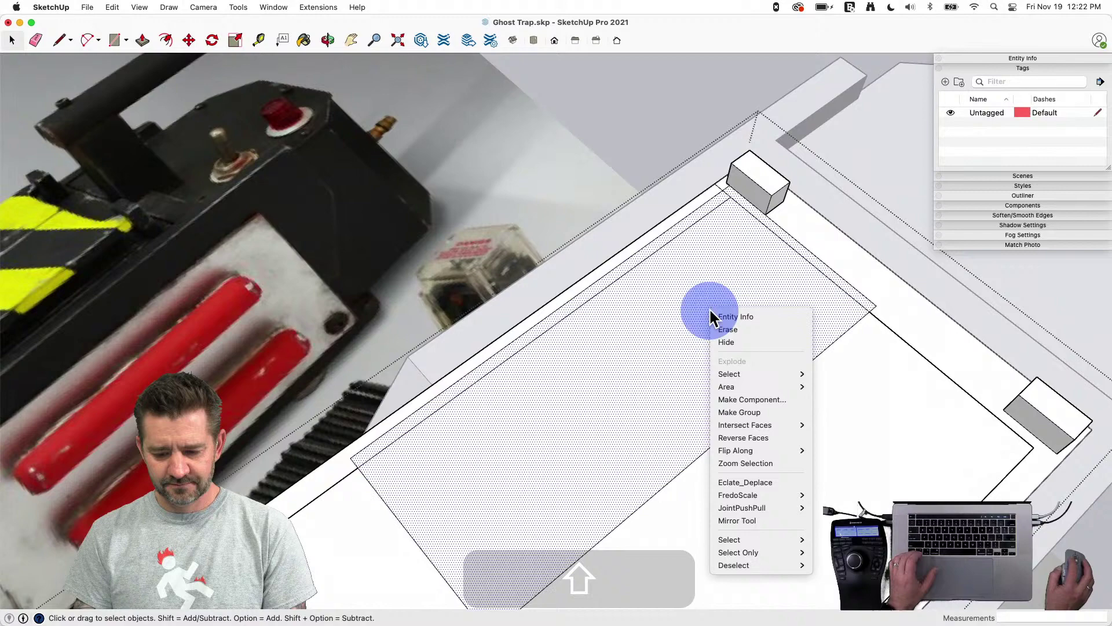
click(748, 399)
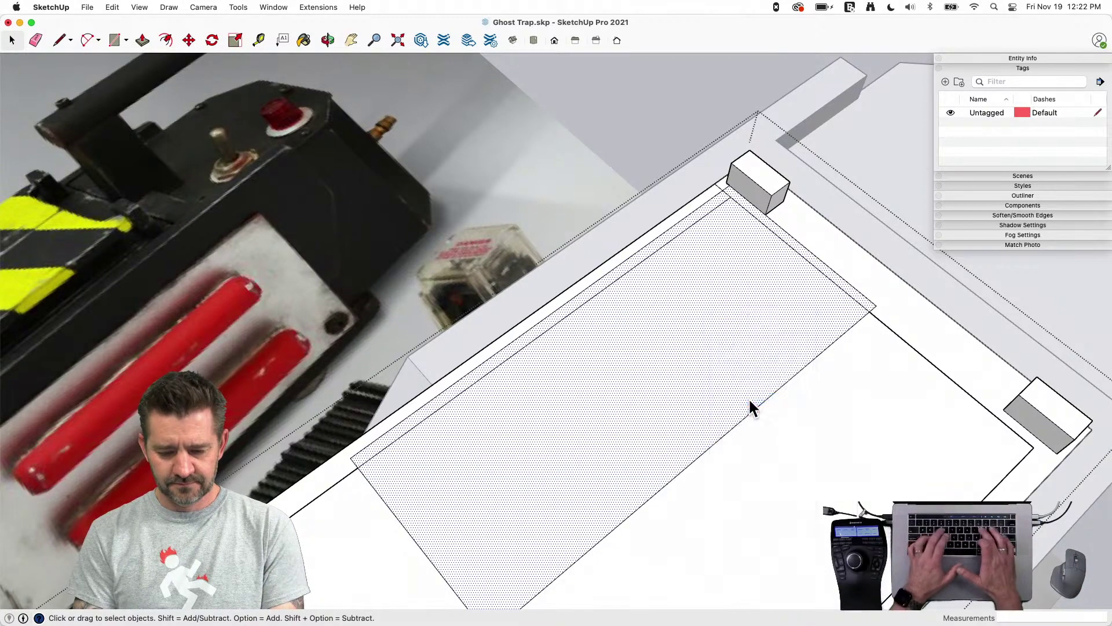
text(Door)
key(Return)
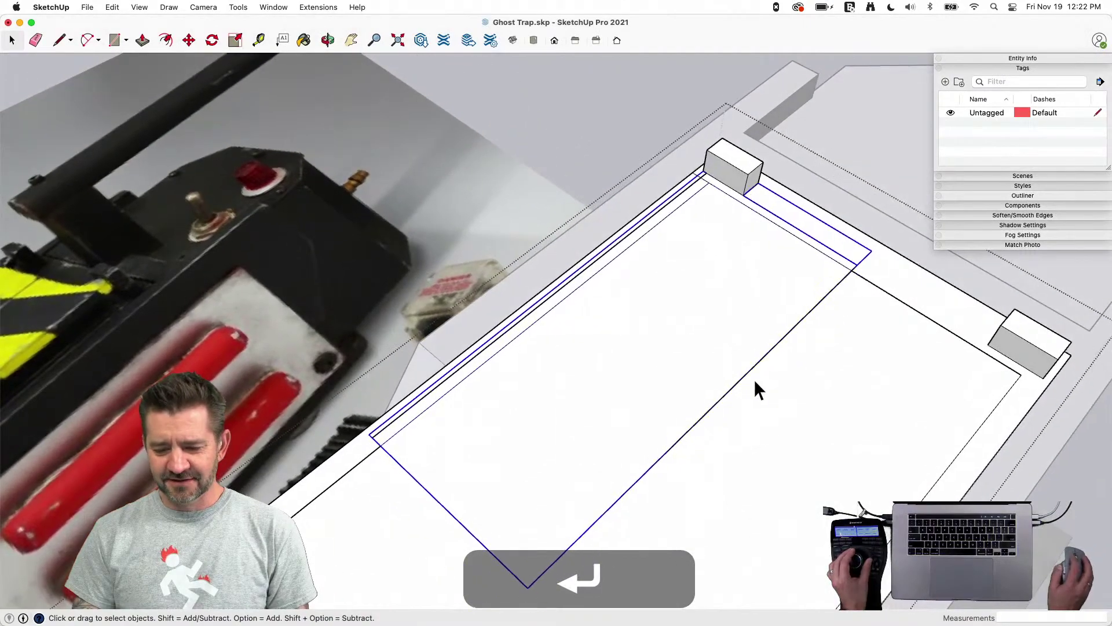
Try to split the top face from the rim by retracing the opening's short inner edge at the block end
click(799, 417)
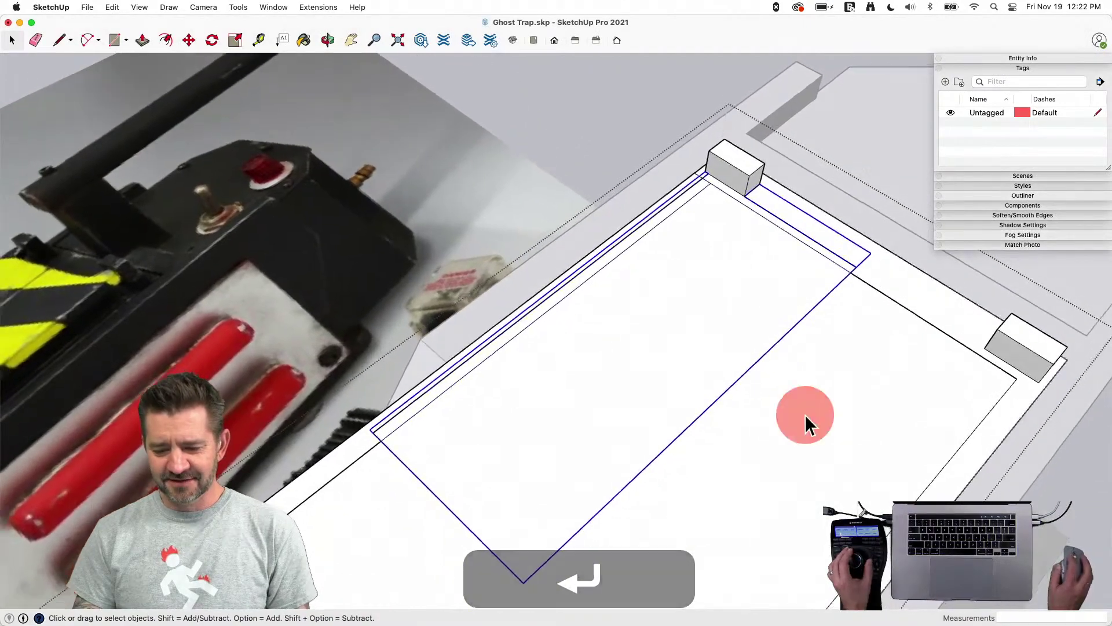
key(l)
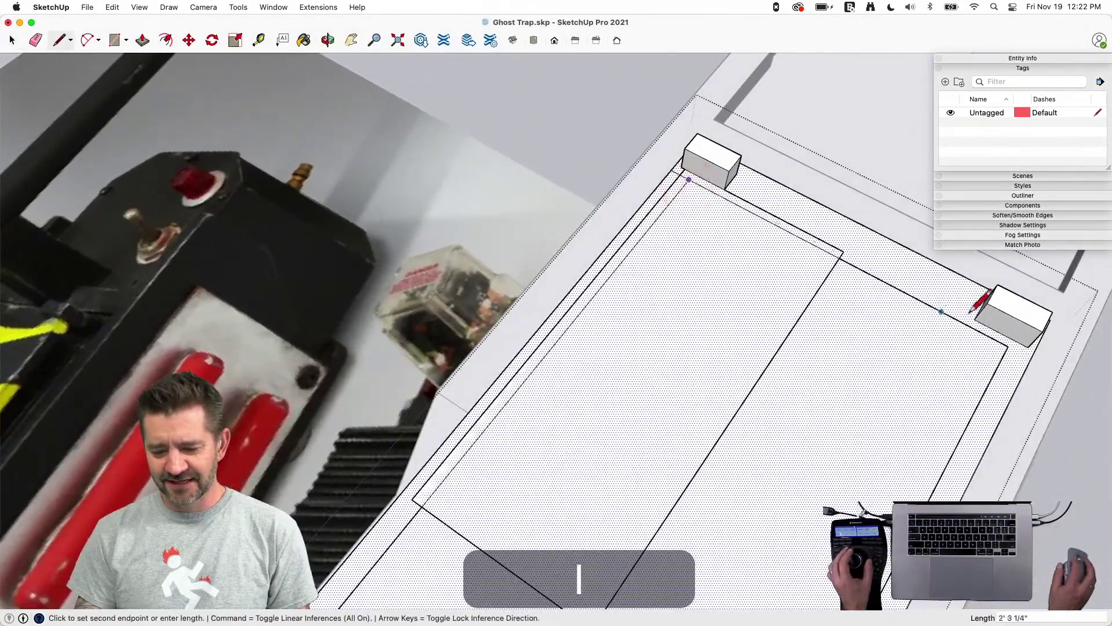
click(1007, 344)
key(space)
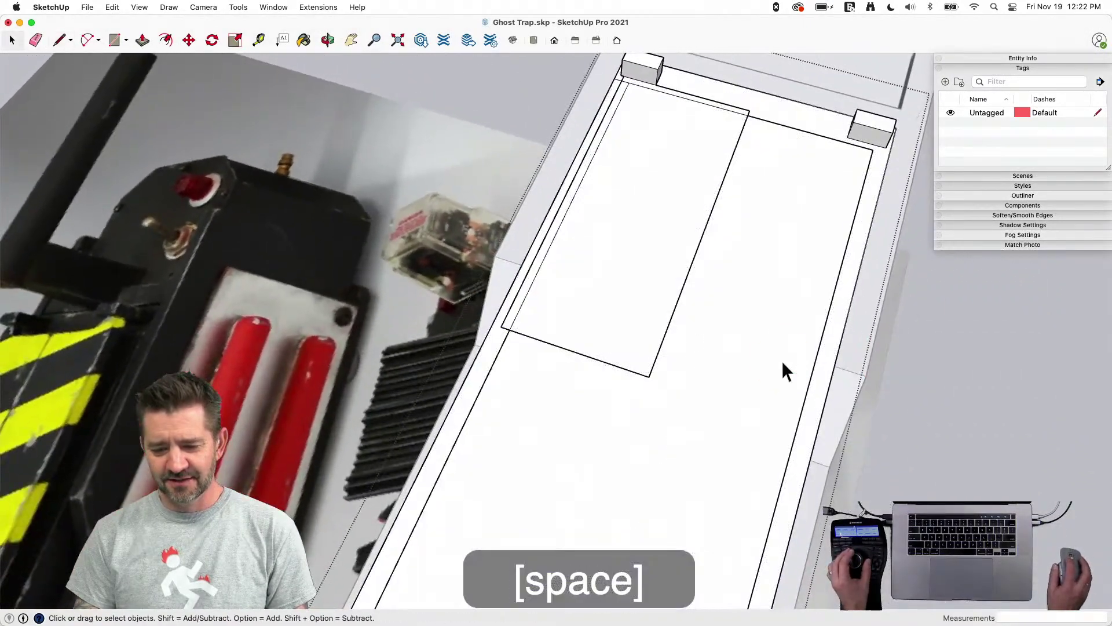
click(735, 341)
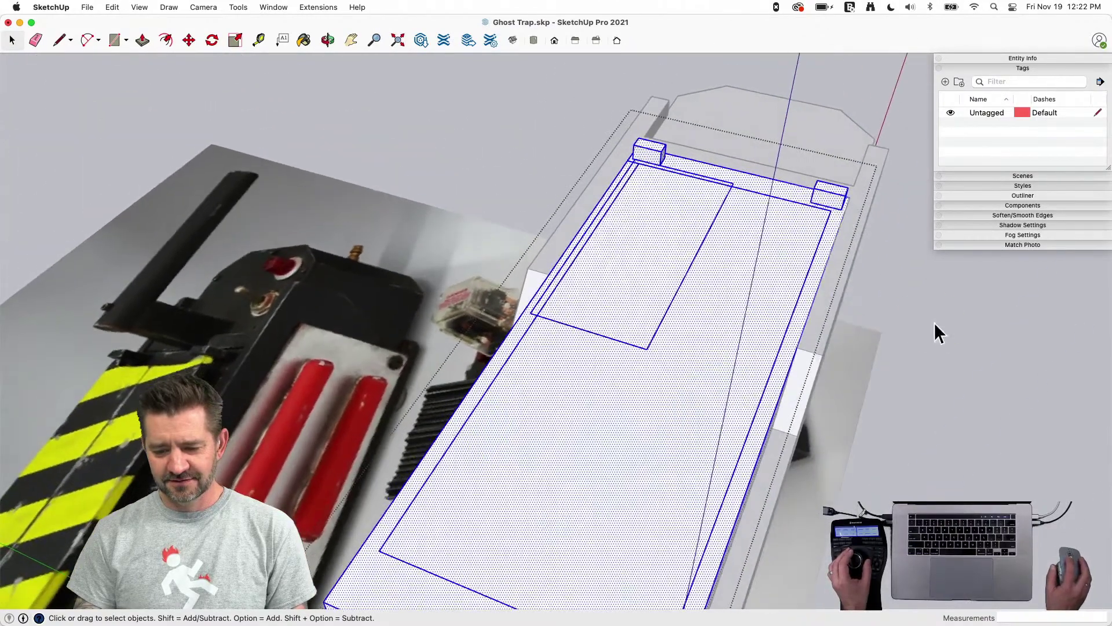
click(695, 284)
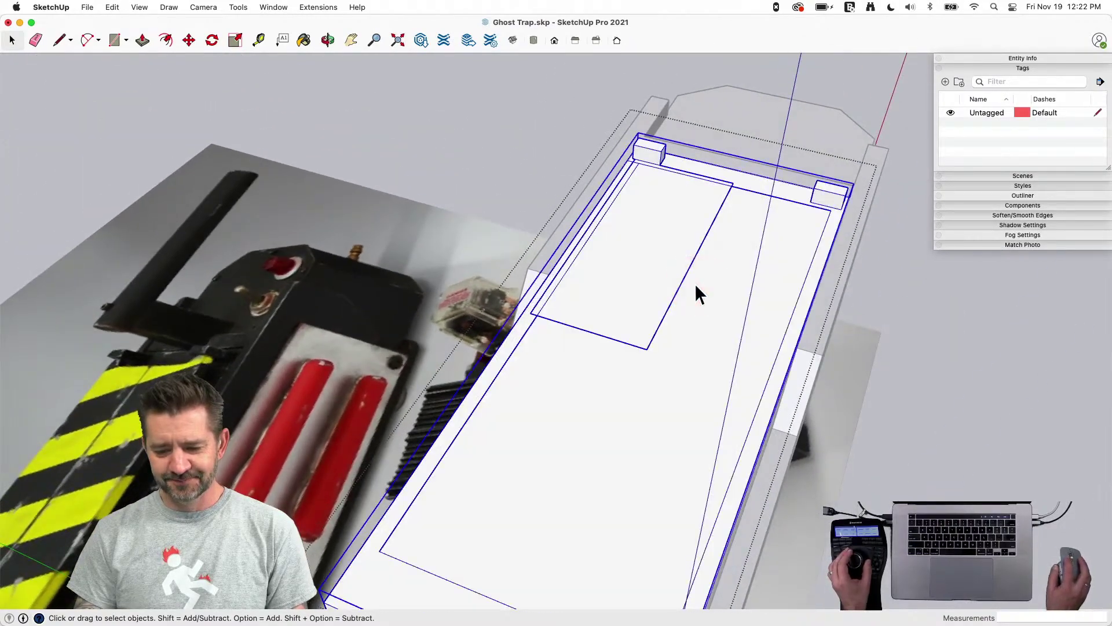
click(729, 286)
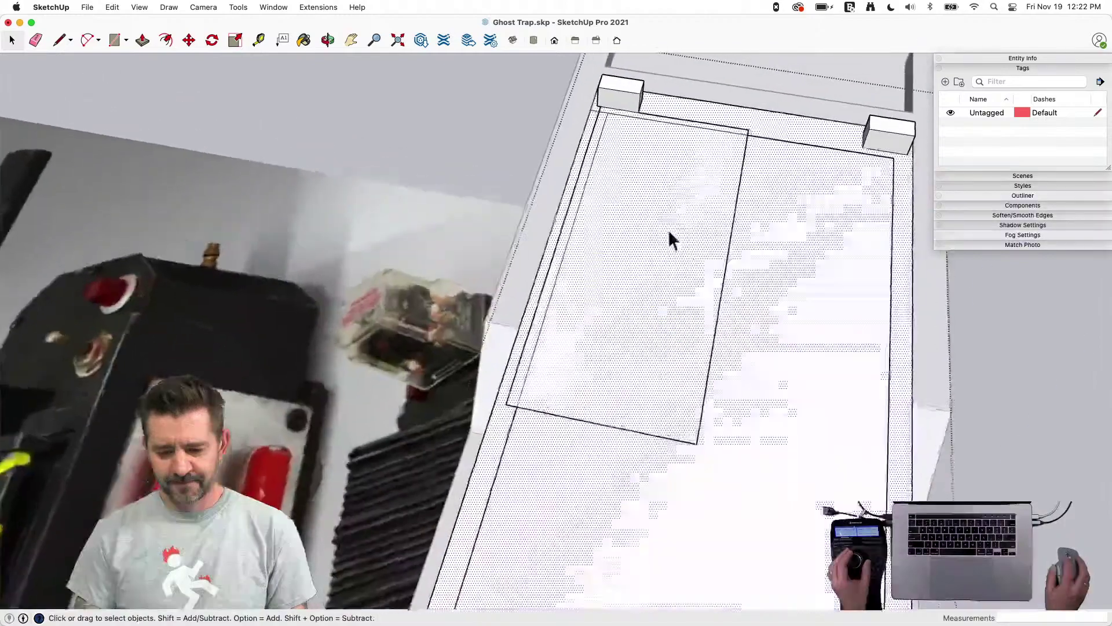
Hide the Door component
click(650, 383)
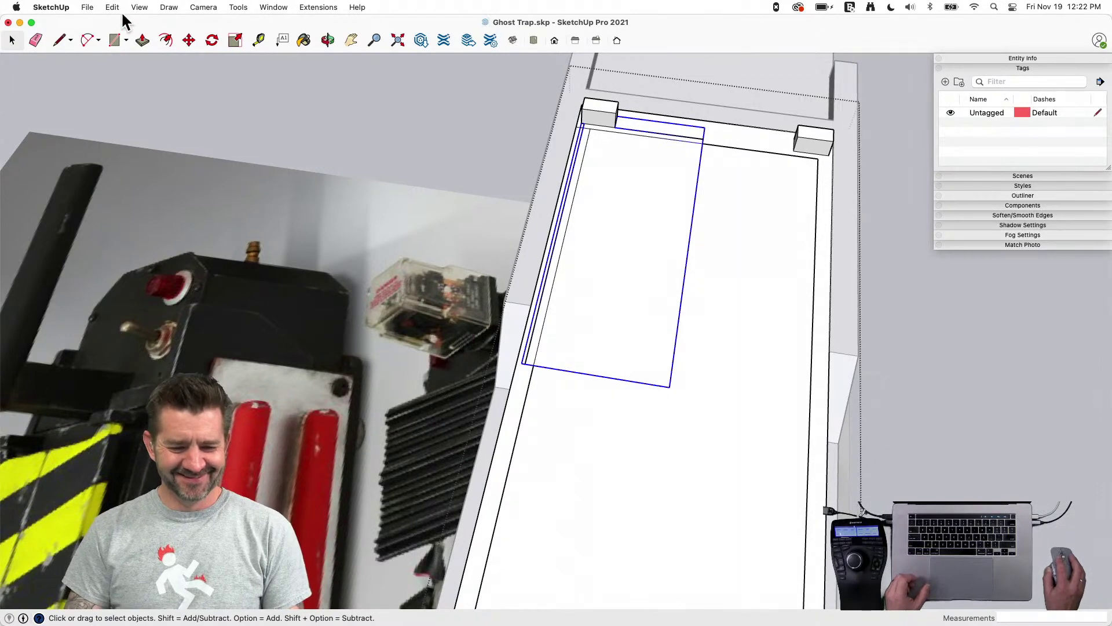
click(87, 7)
mouse_move(111, 7)
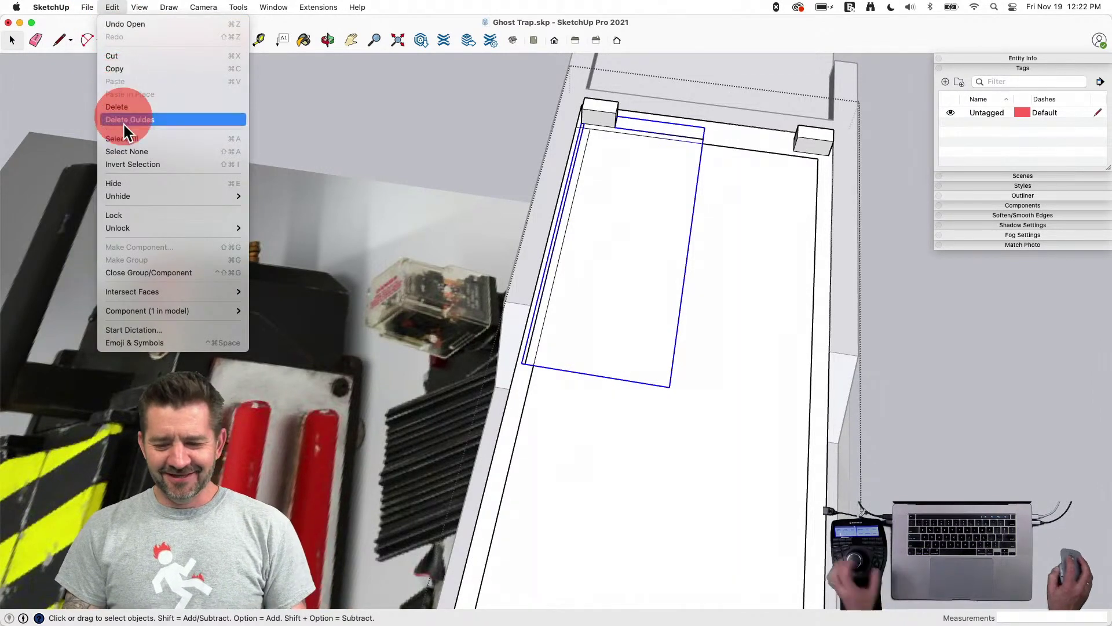
click(127, 184)
Erase the leftover door outline edges from the box top and delete the face covering the opening
key(e)
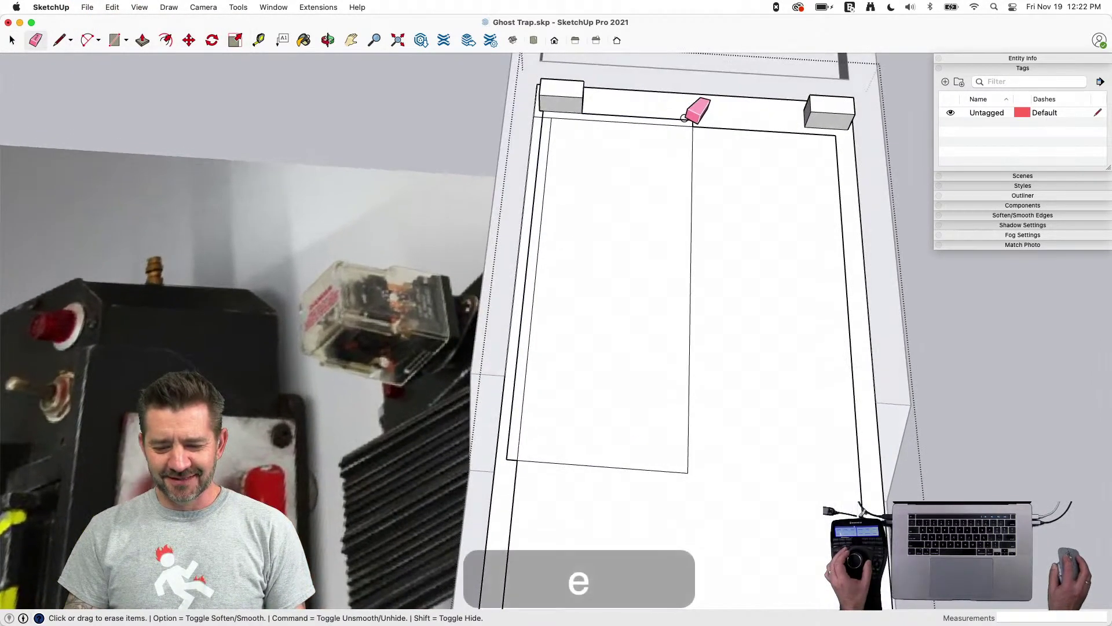
click(692, 121)
drag(692, 121, 695, 120)
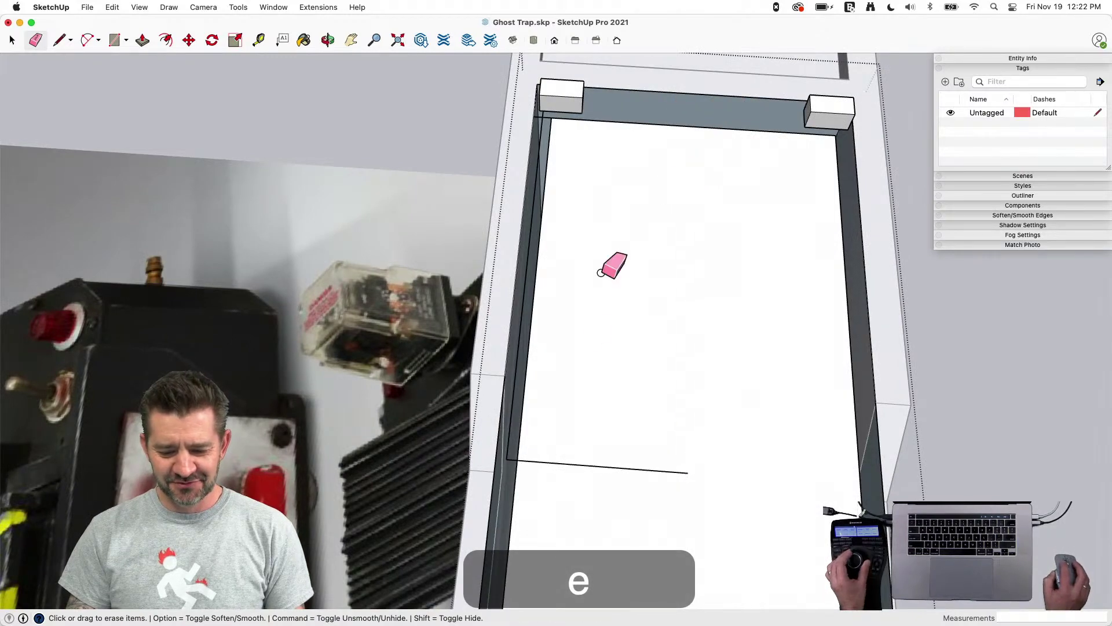
click(546, 462)
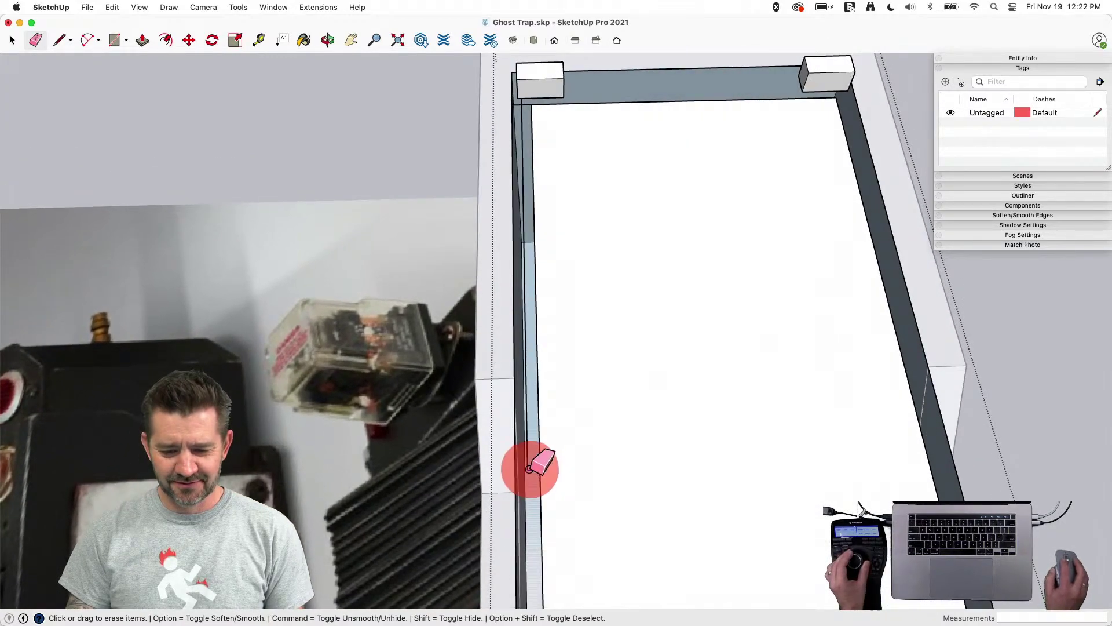
click(529, 468)
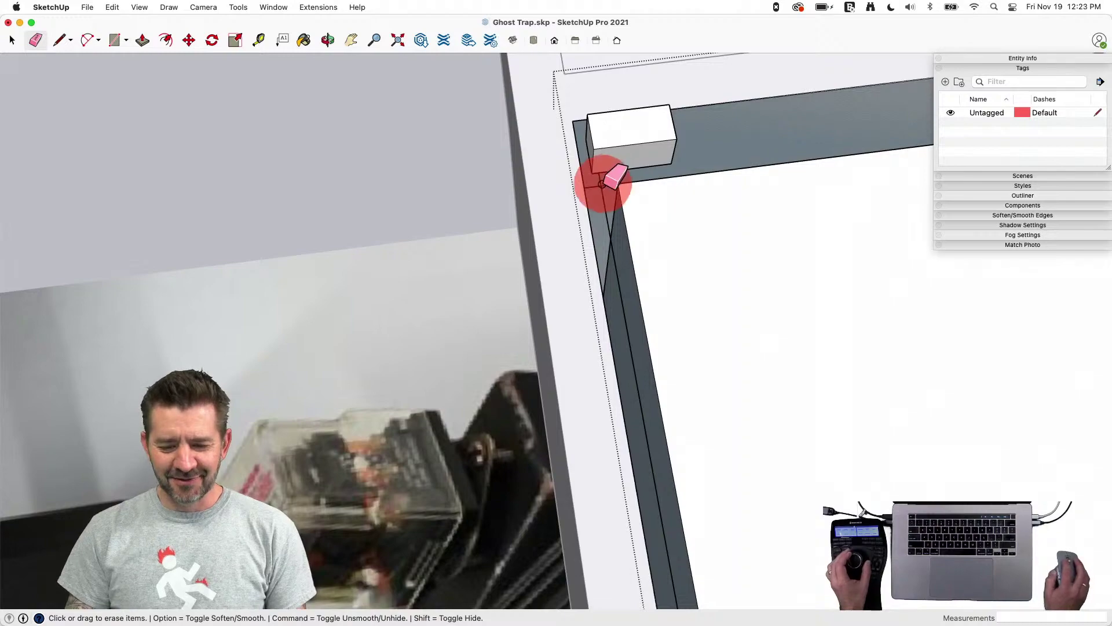
drag(602, 184, 621, 188)
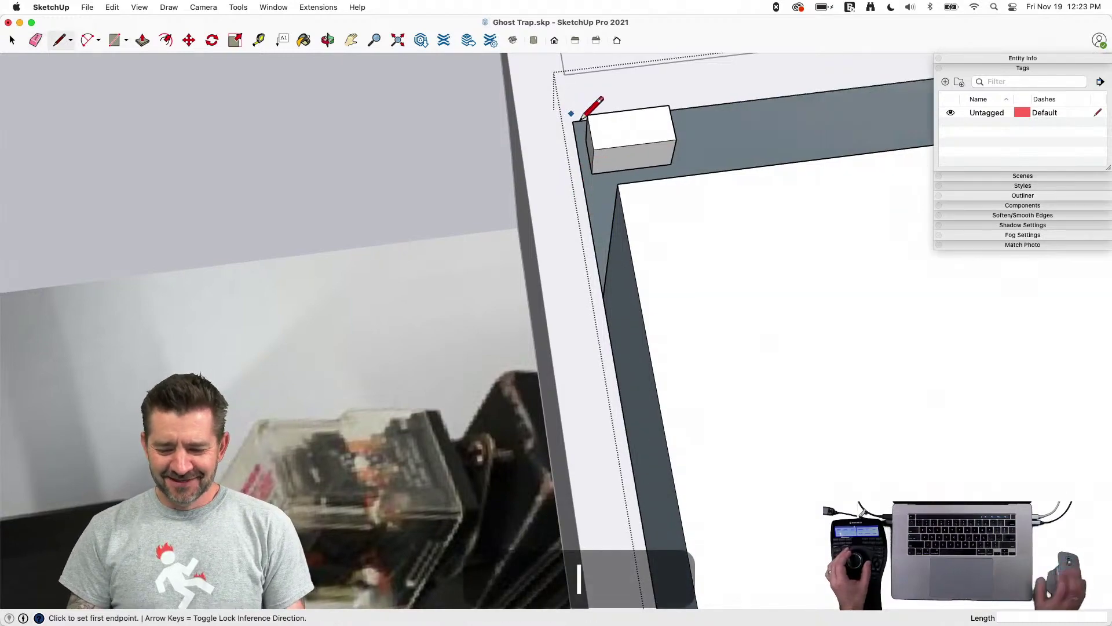
key(space)
key(BackSpace)
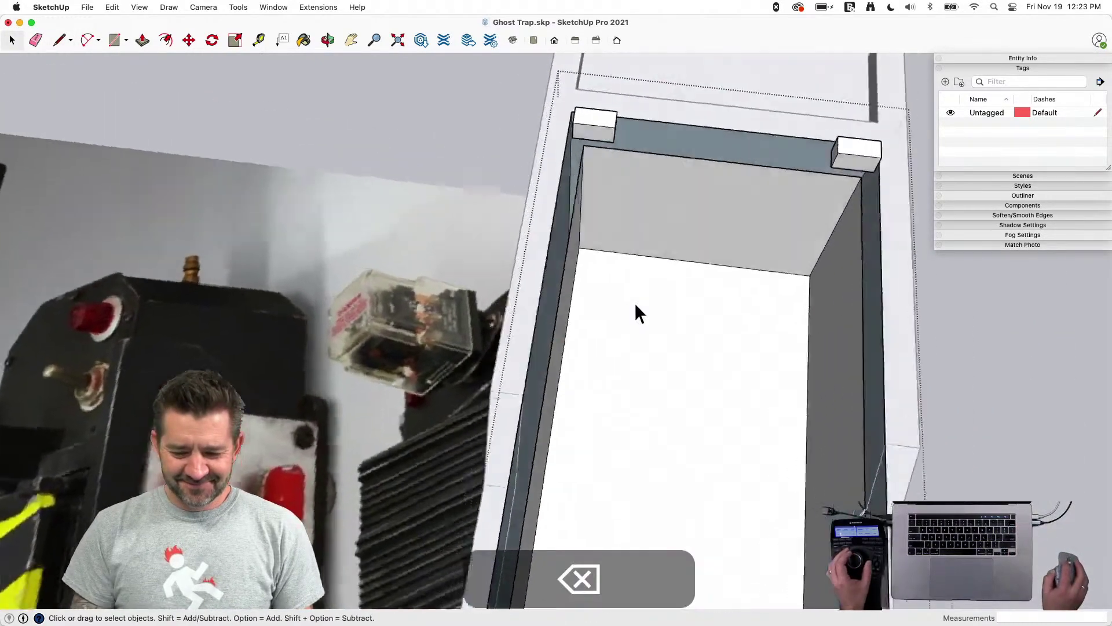
Rebuild the missing rim face with short lines from the rim blocks to the neighbouring rim corners, and erase the extra edges
key(l)
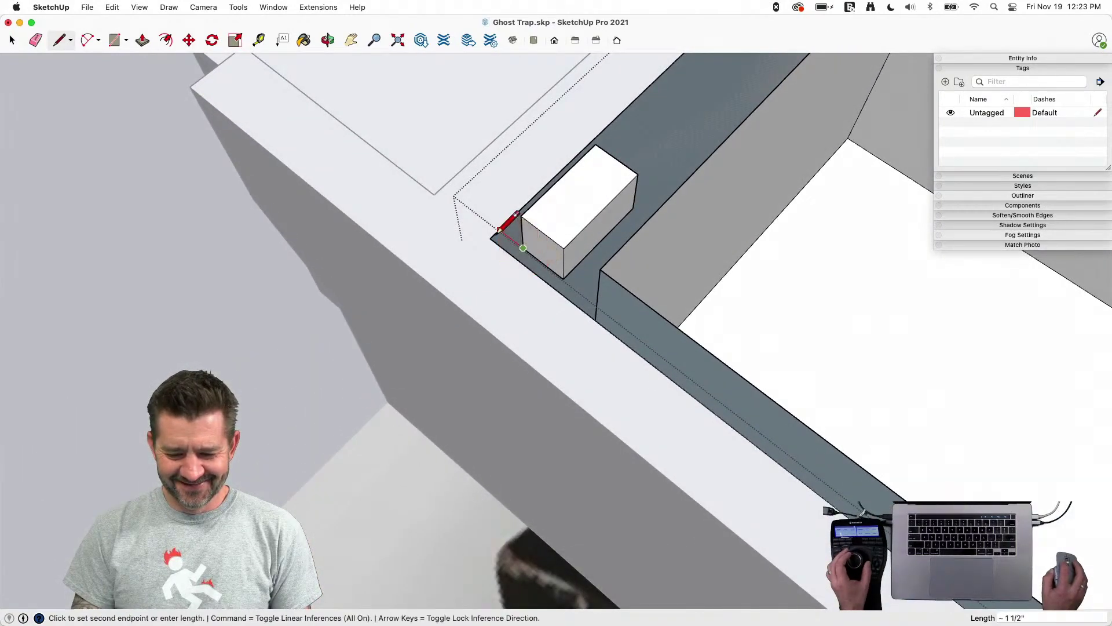
click(563, 278)
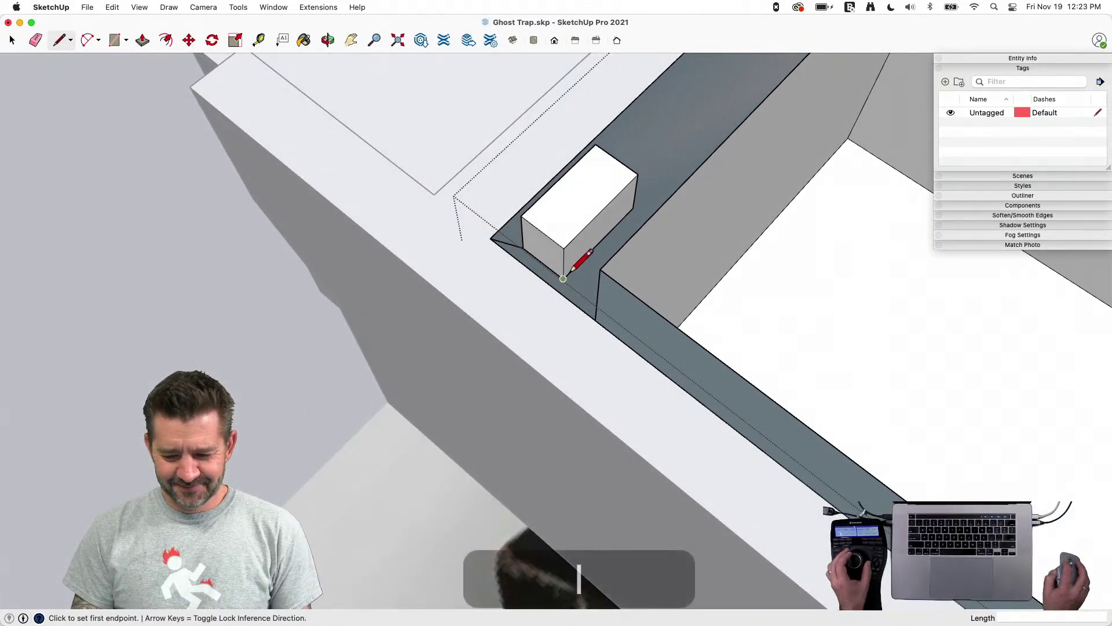
click(600, 269)
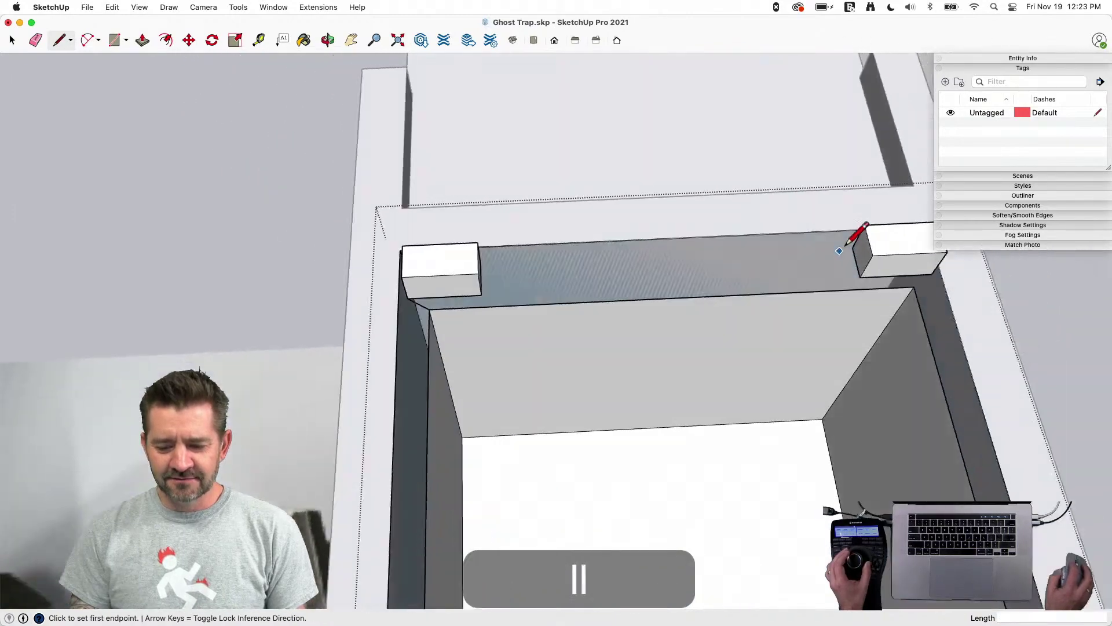
click(847, 298)
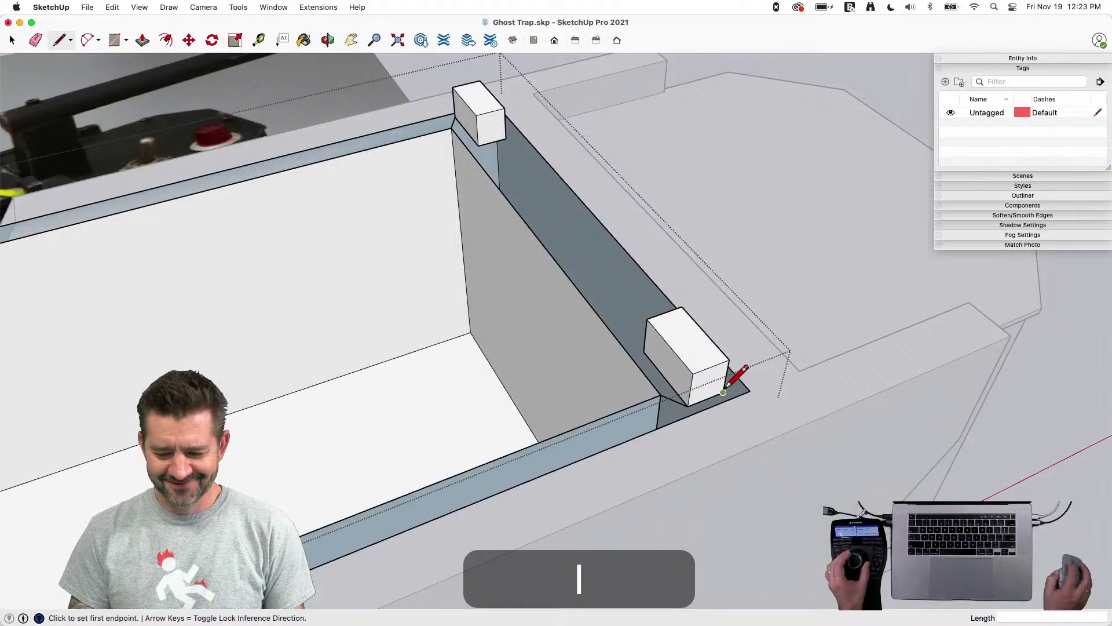
key(e)
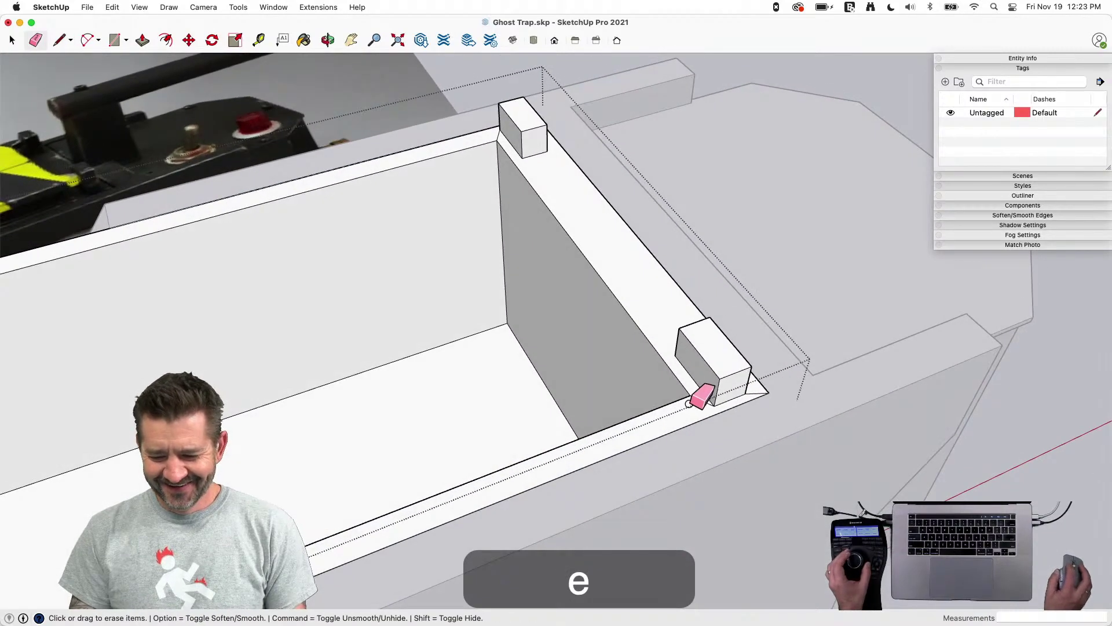
click(755, 383)
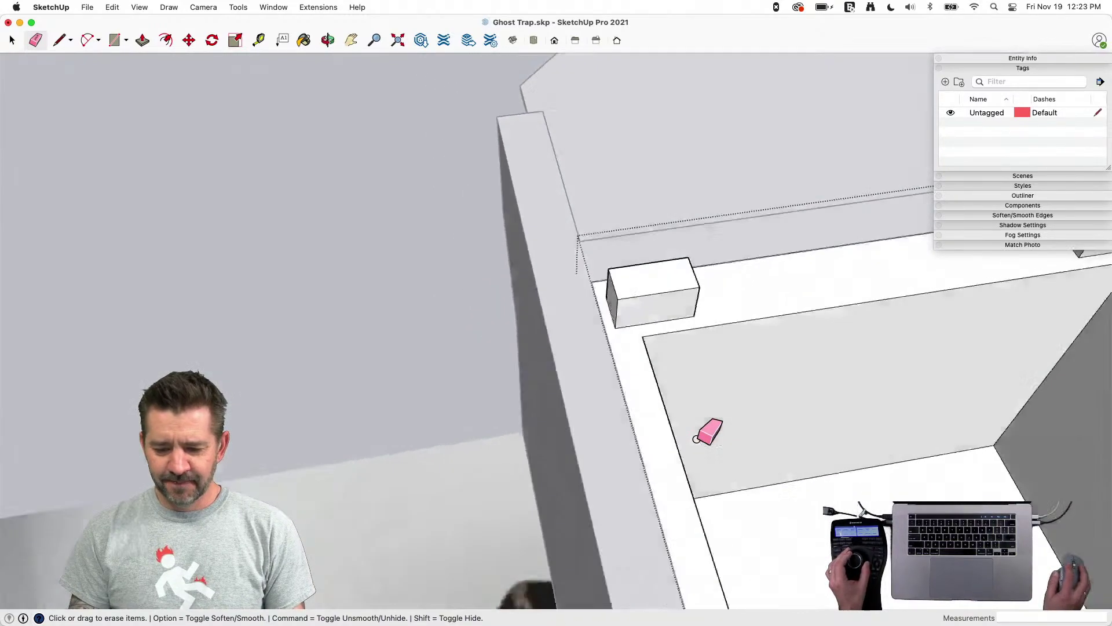
Close and reopen the inner box's group, select the box nested in it, and try to unhide the Door
key(space)
click(771, 356)
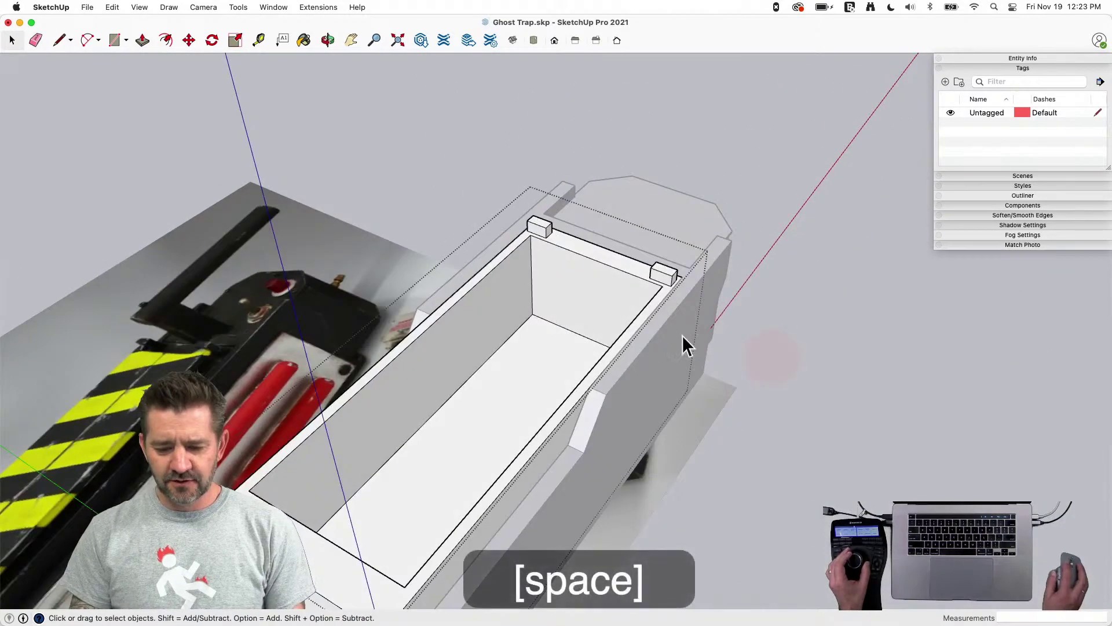
click(819, 300)
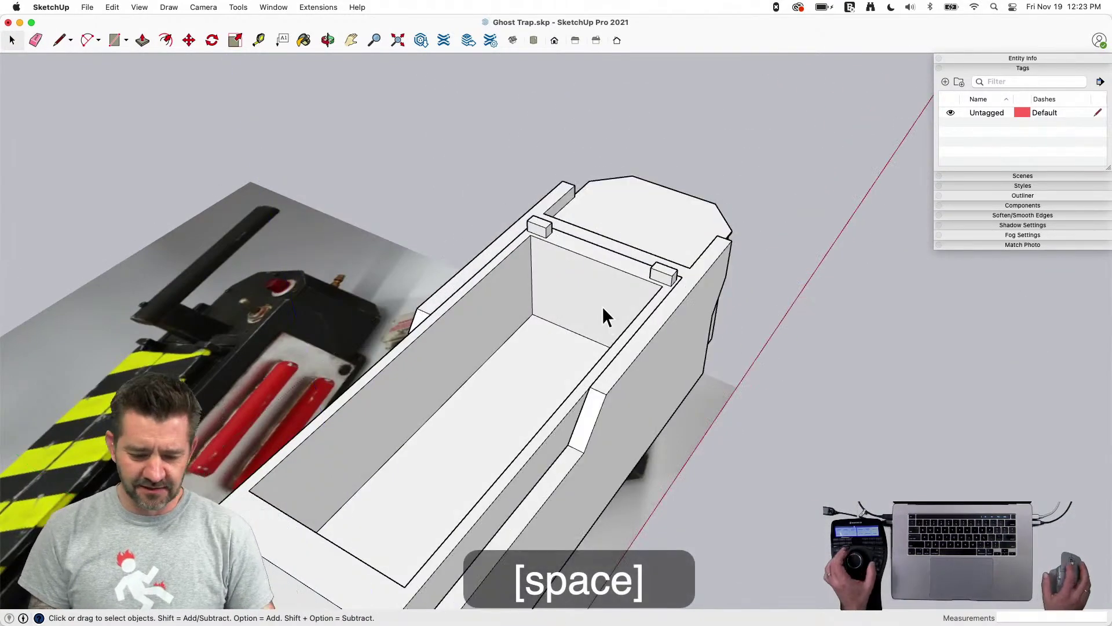
double_click(607, 276)
click(599, 269)
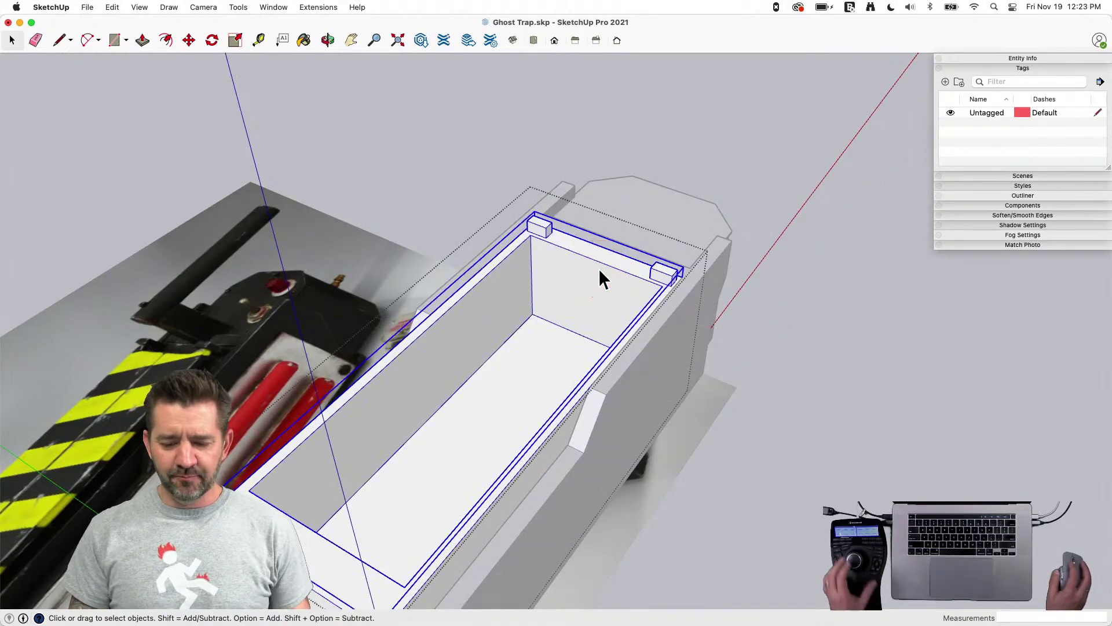
middle_drag(840, 286, 634, 234)
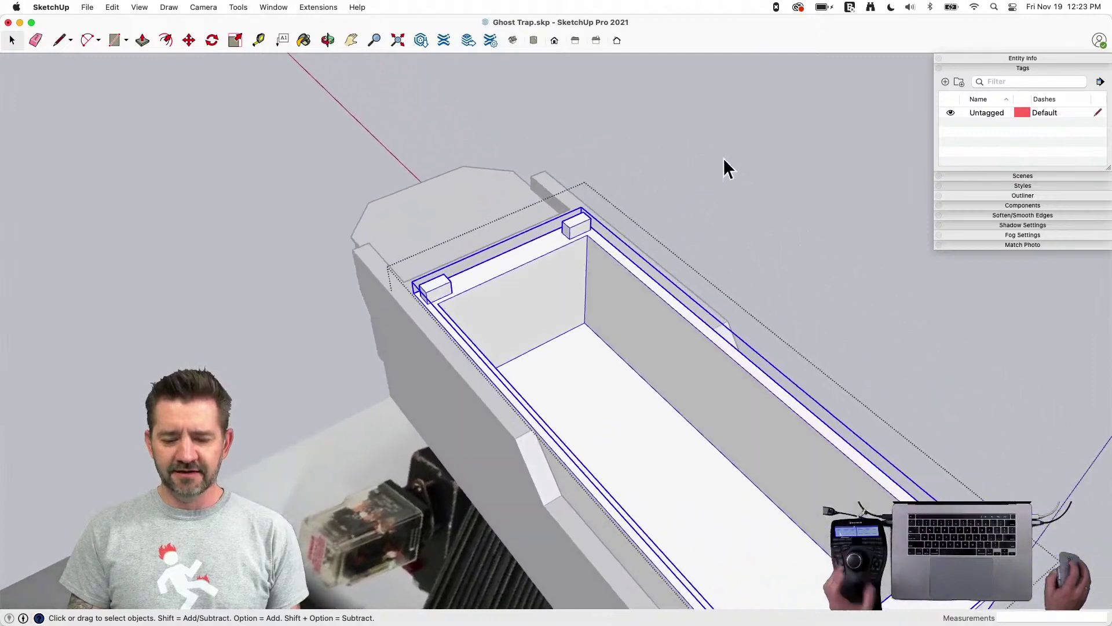
click(724, 161)
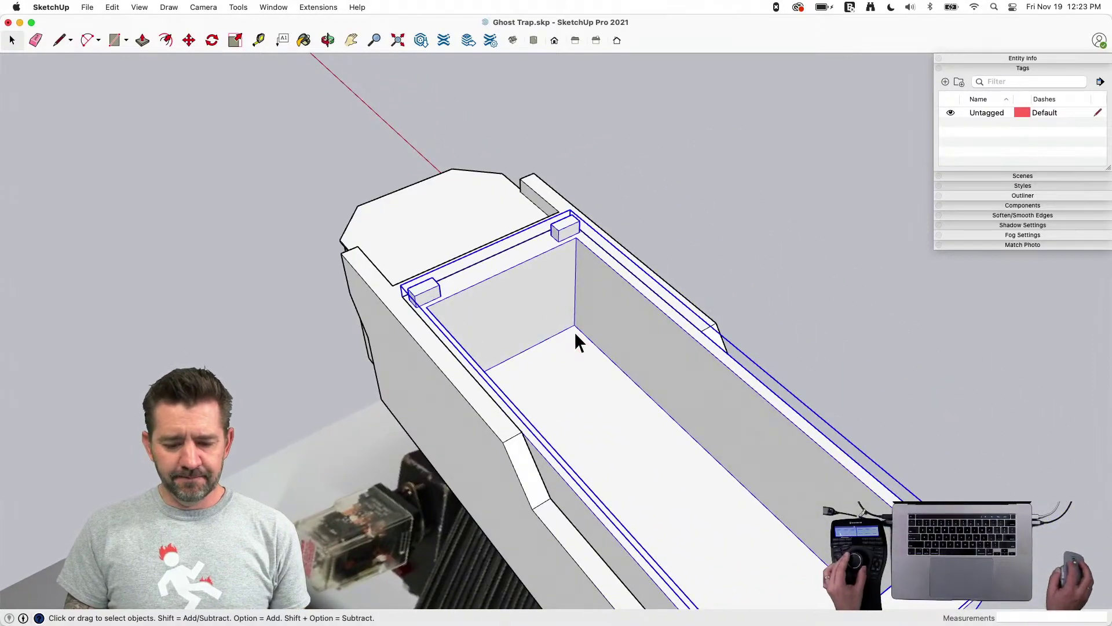
double_click(457, 270)
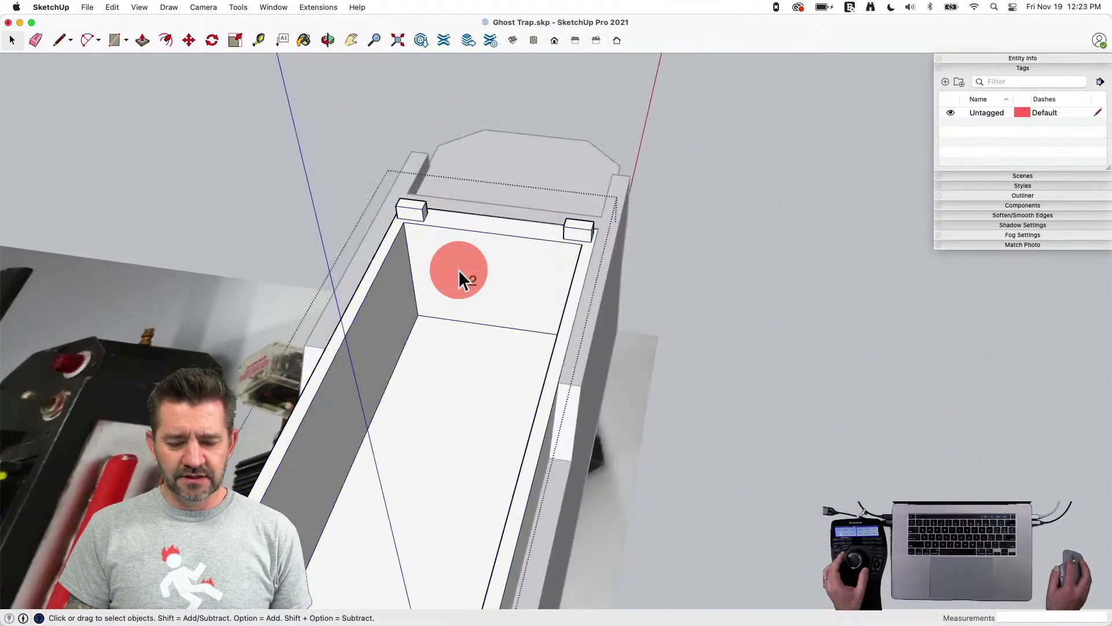
click(434, 225)
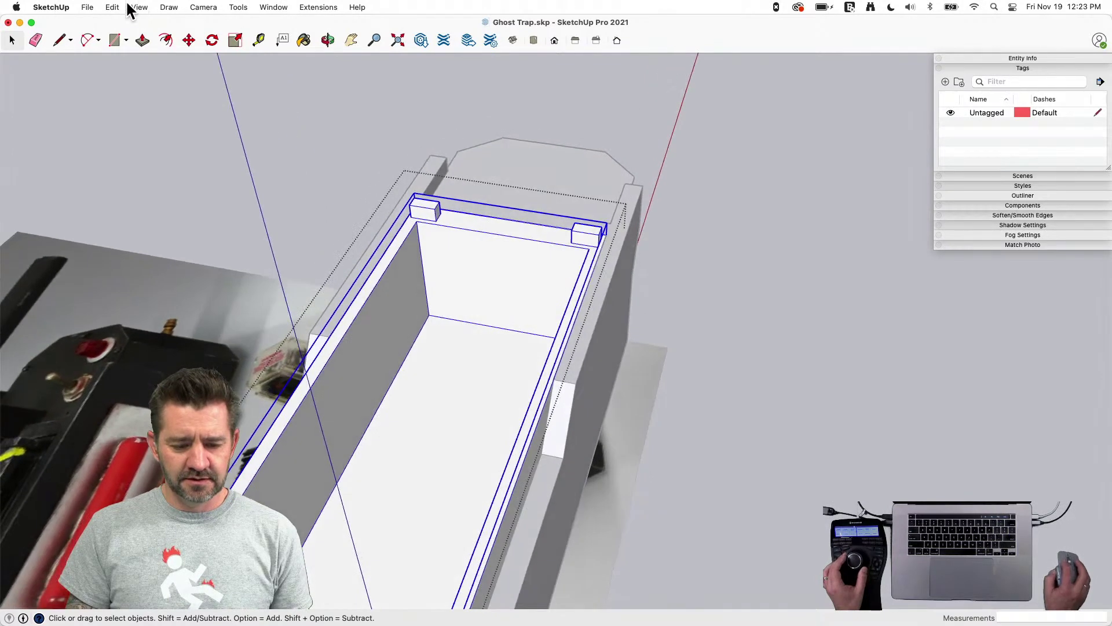
click(118, 7)
mouse_move(147, 194)
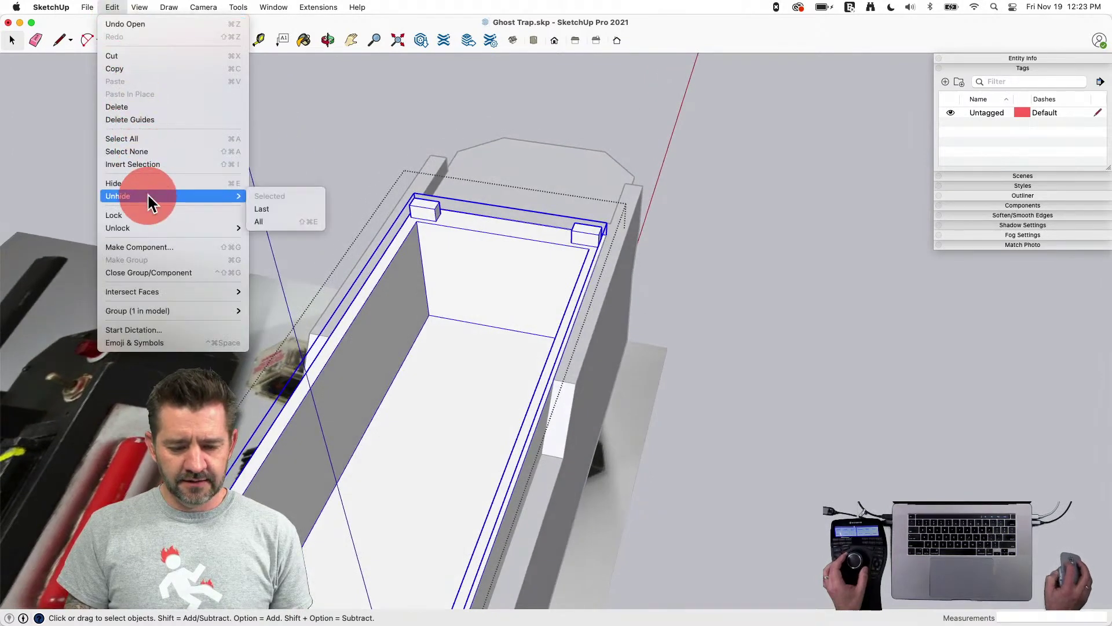
click(283, 217)
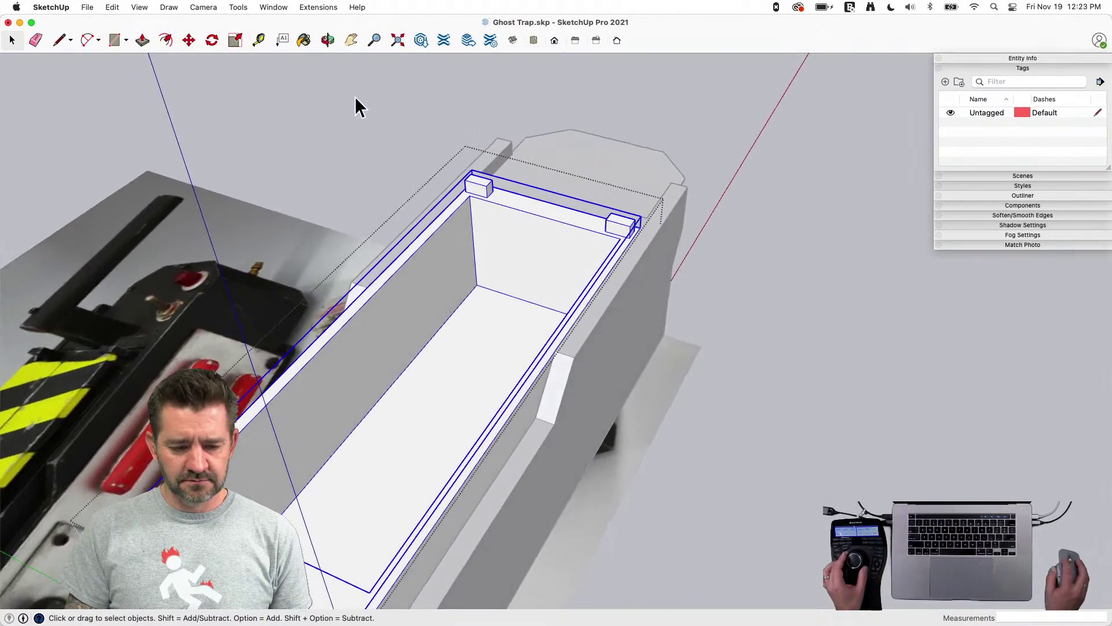
Try to unhide all hidden objects from the model's top level and again from inside the inner box's group
click(362, 97)
click(112, 6)
click(144, 174)
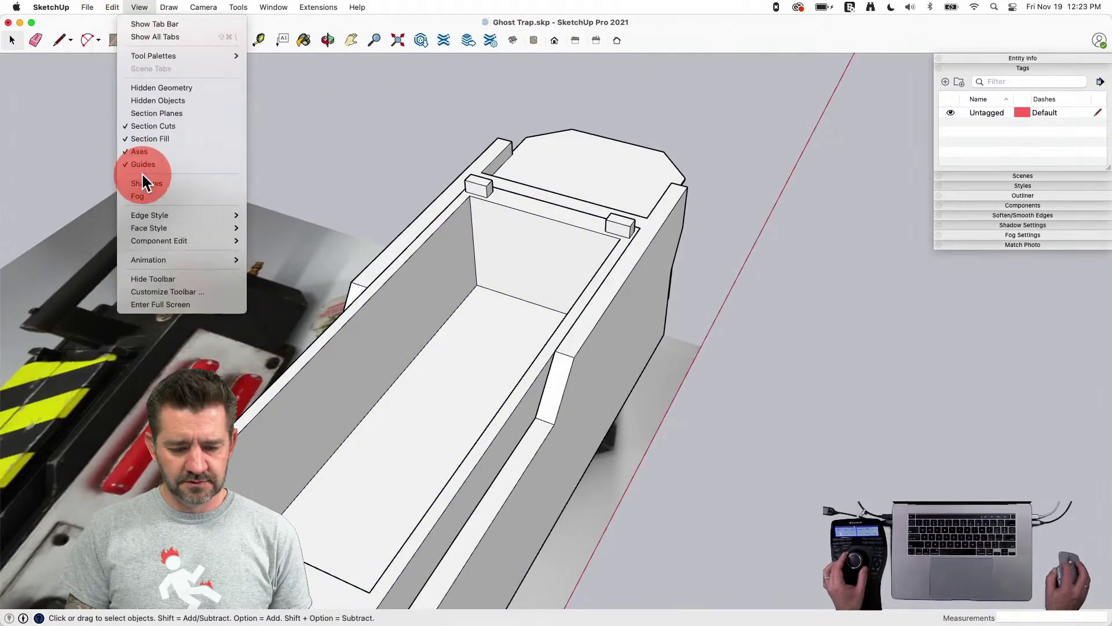
click(111, 7)
click(148, 248)
mouse_move(245, 195)
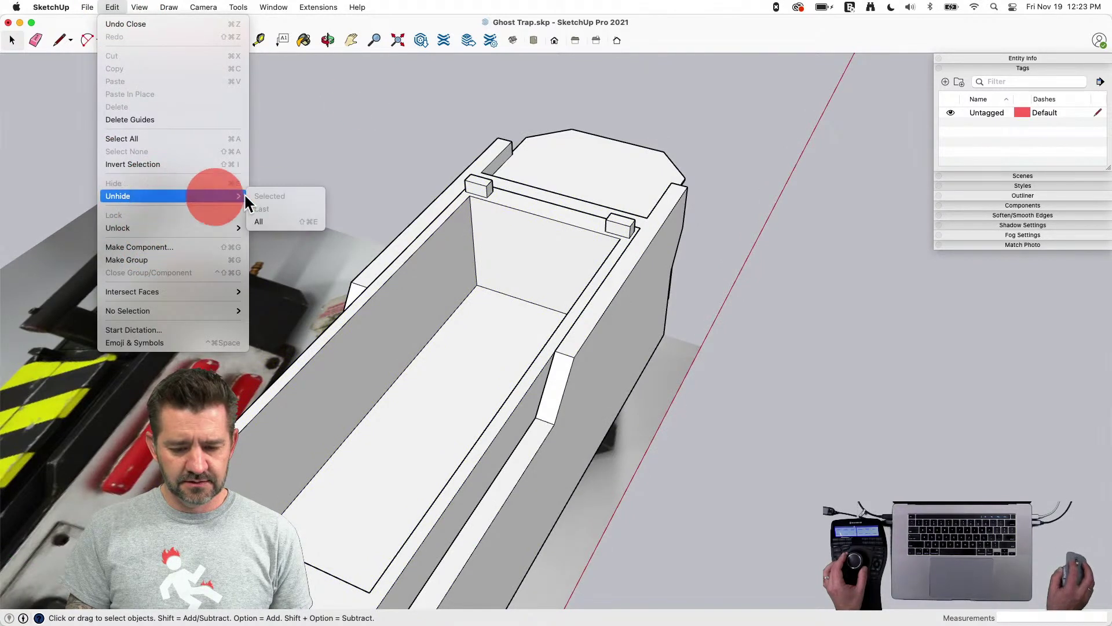
click(276, 223)
click(492, 267)
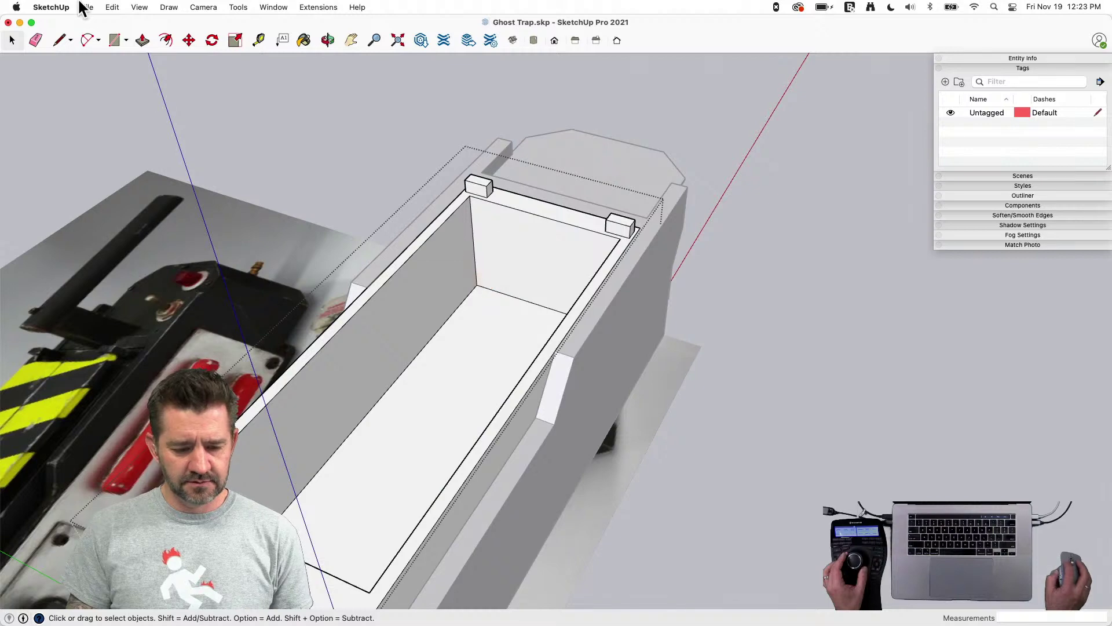
click(112, 7)
mouse_move(237, 196)
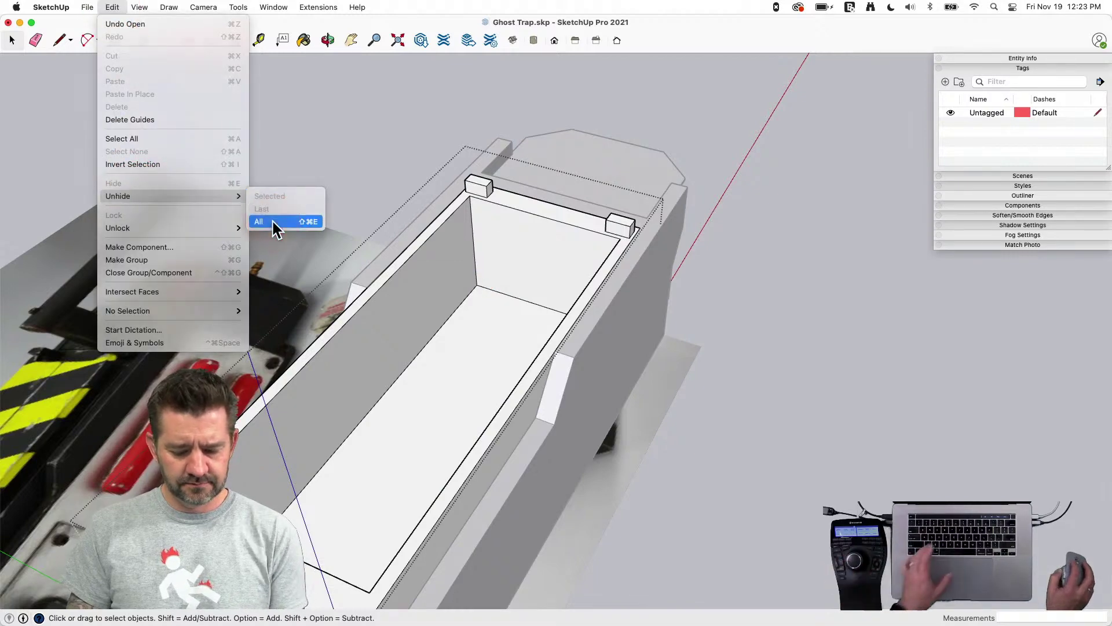
click(277, 222)
Bring back the hidden Door component and cut it from its current location
key(super+v)
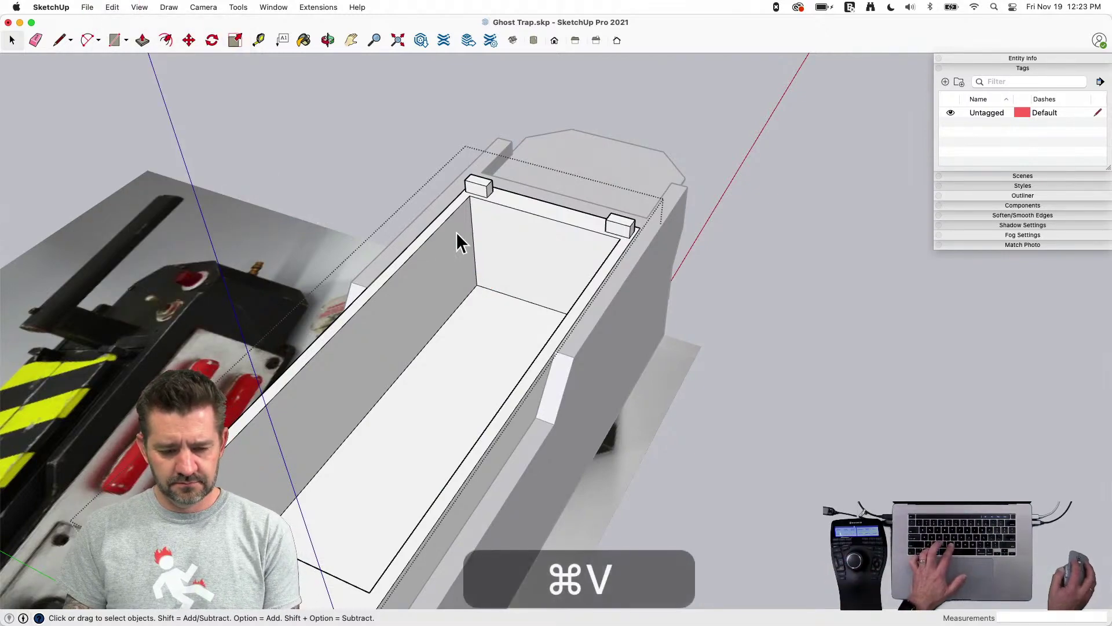
click(482, 233)
drag(111, 7, 155, 195)
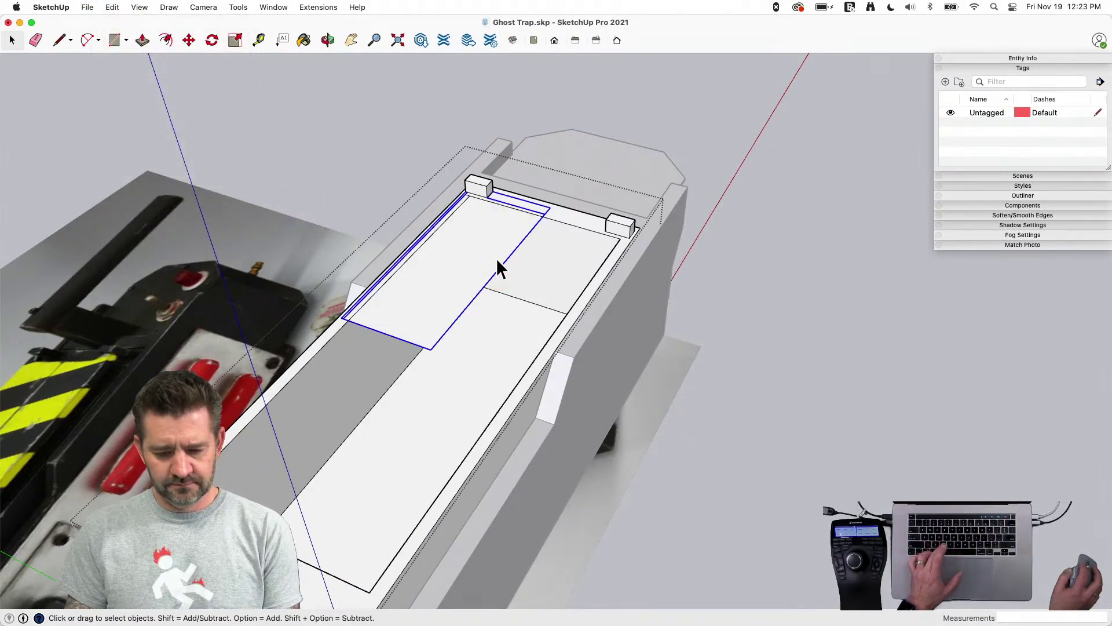
key(super+x)
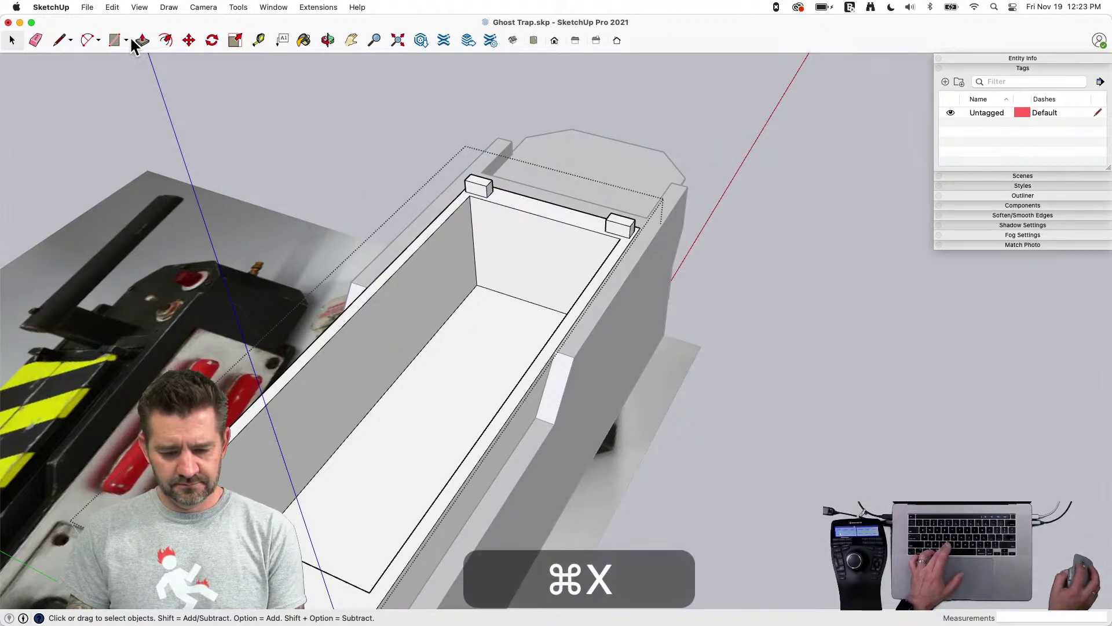
Reopen the inner box's group and paste the Door in place inside it
click(305, 154)
click(504, 268)
click(112, 9)
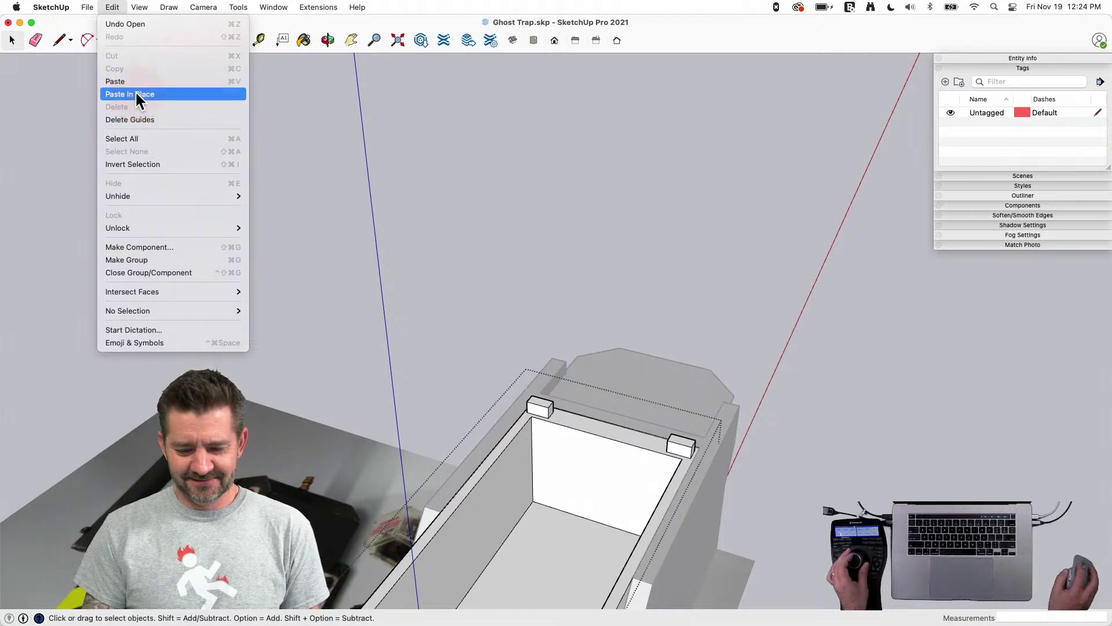
click(134, 92)
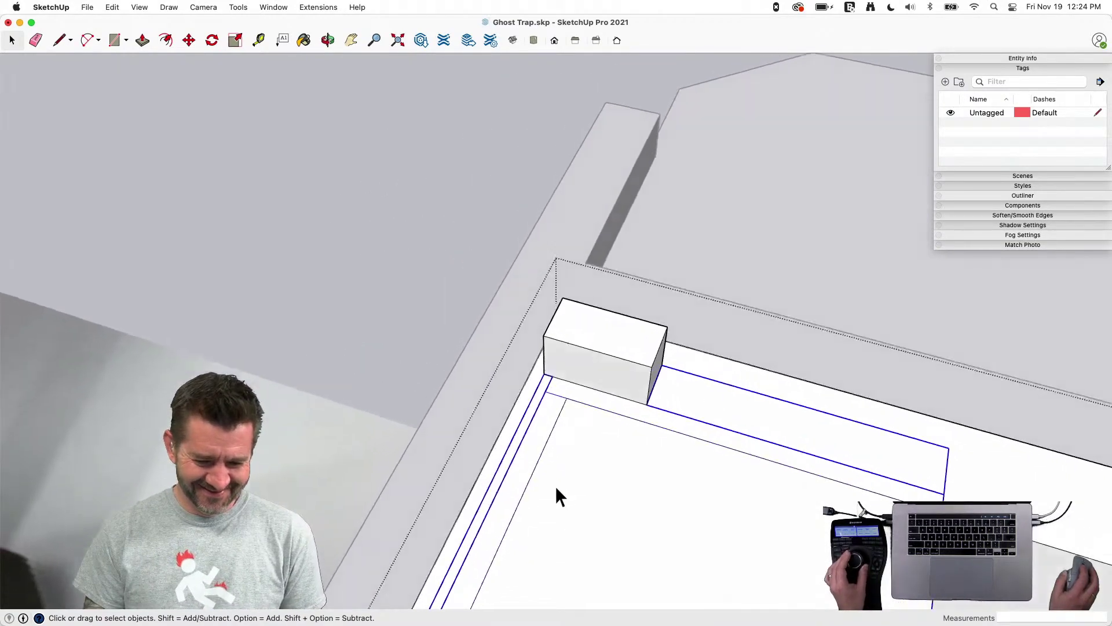
In the Door, draw an angled line about 1 1/8" from the block's lower front edge to the opening's short edge, and trace that edge
key(l)
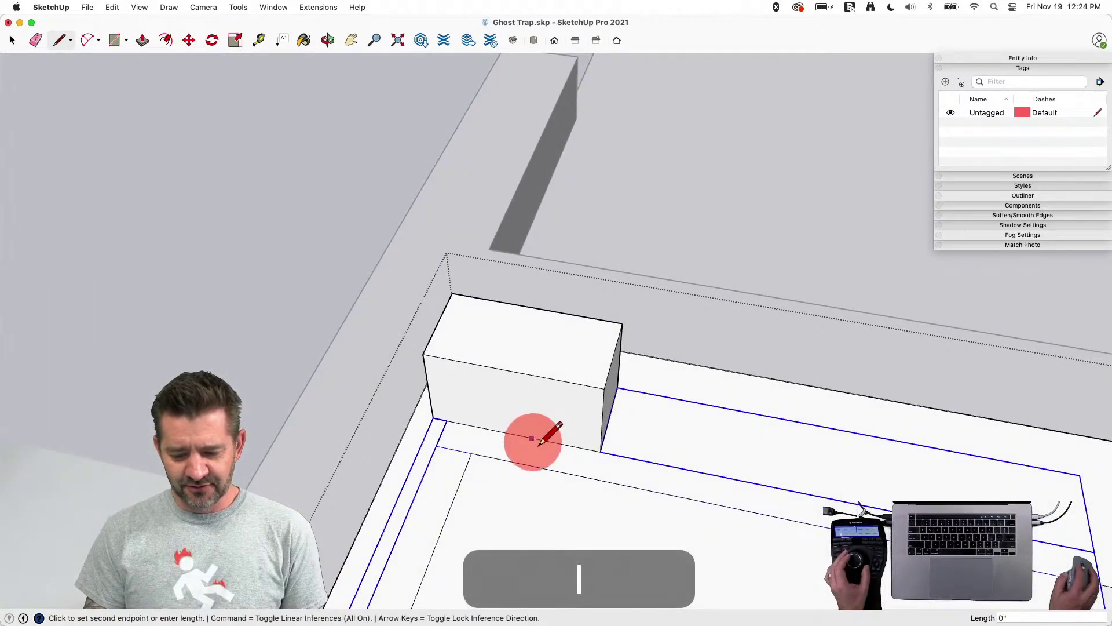
key(space)
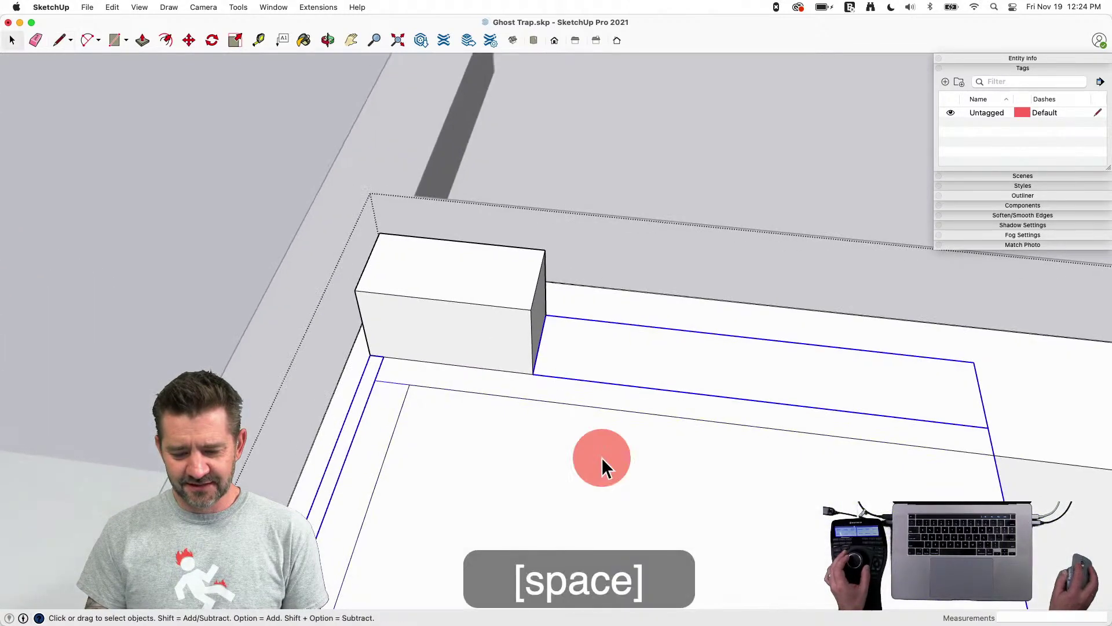
key(l)
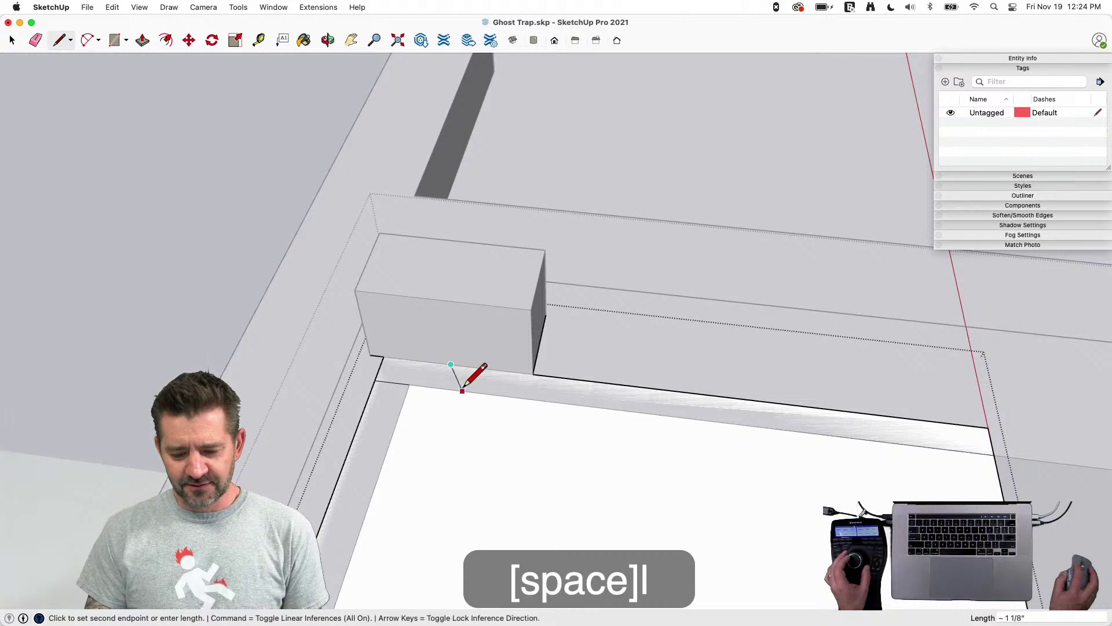
click(463, 391)
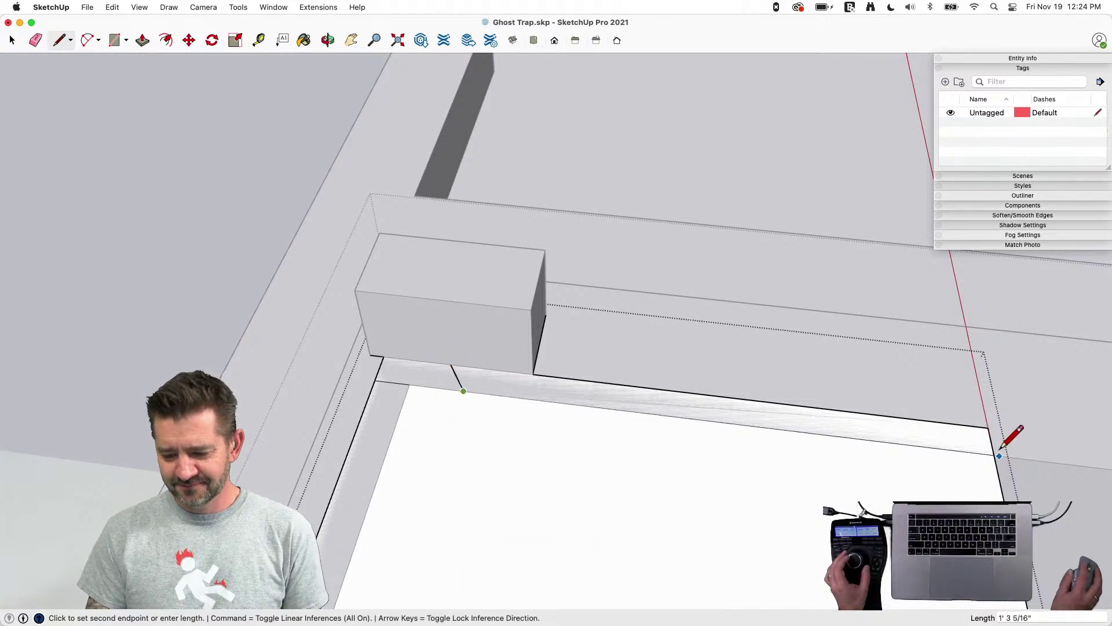
Erase the Door's strip in front of the rim block and the short leftover edge at its corner
key(e)
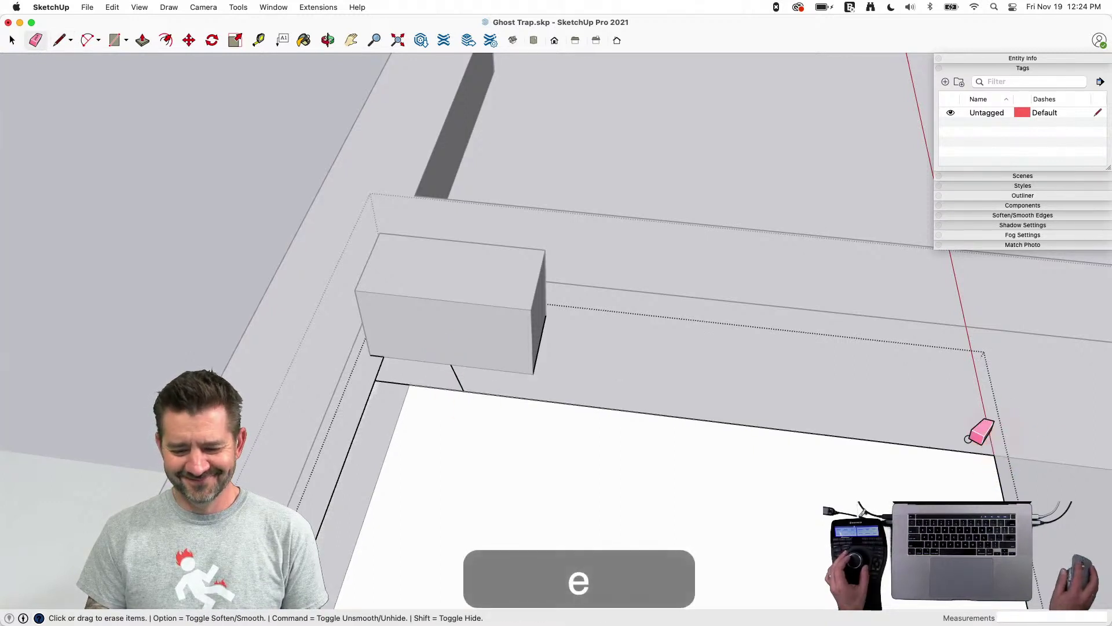
key(space)
click(600, 382)
key(e)
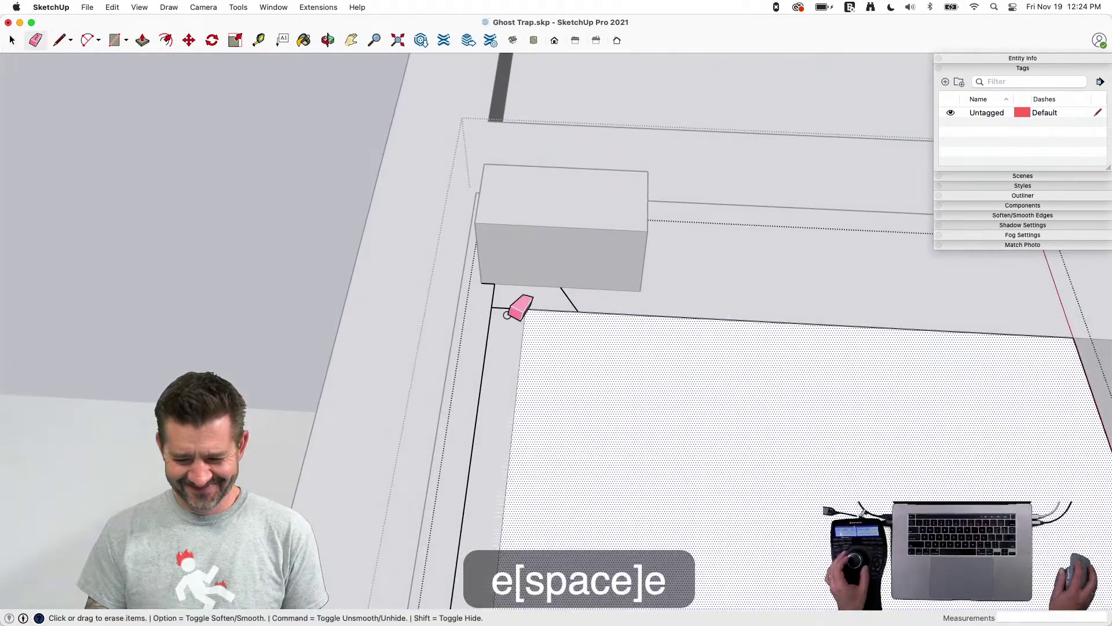
click(505, 314)
Hide the rest of the model and outline a Door corner tab, starting with an edge about 1 9/16" long and ending at the angled line
click(567, 377)
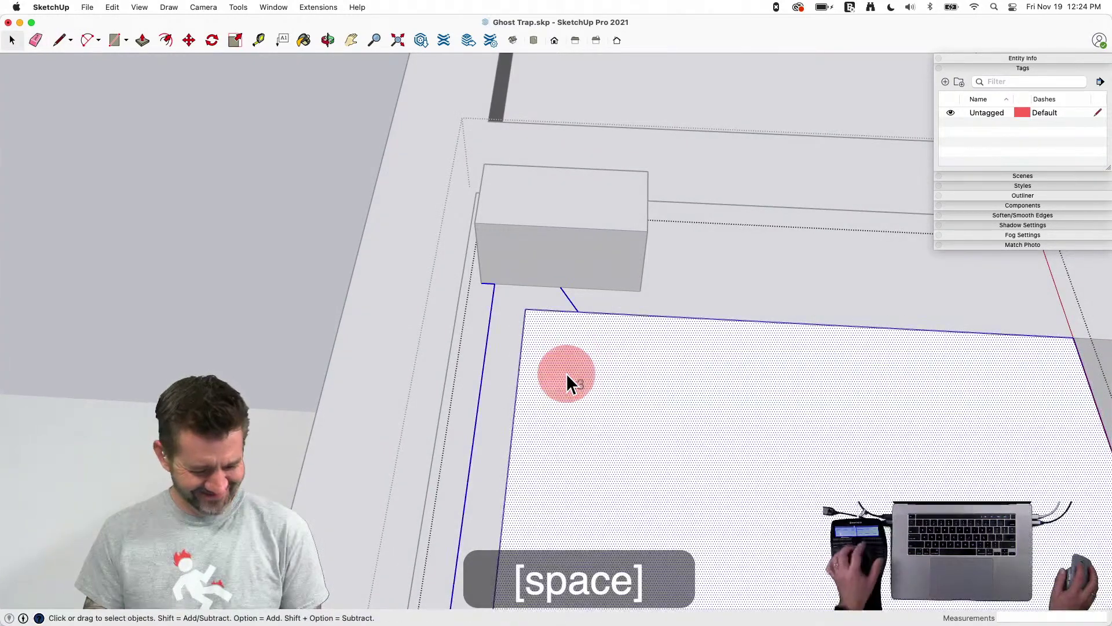
key(shift+q)
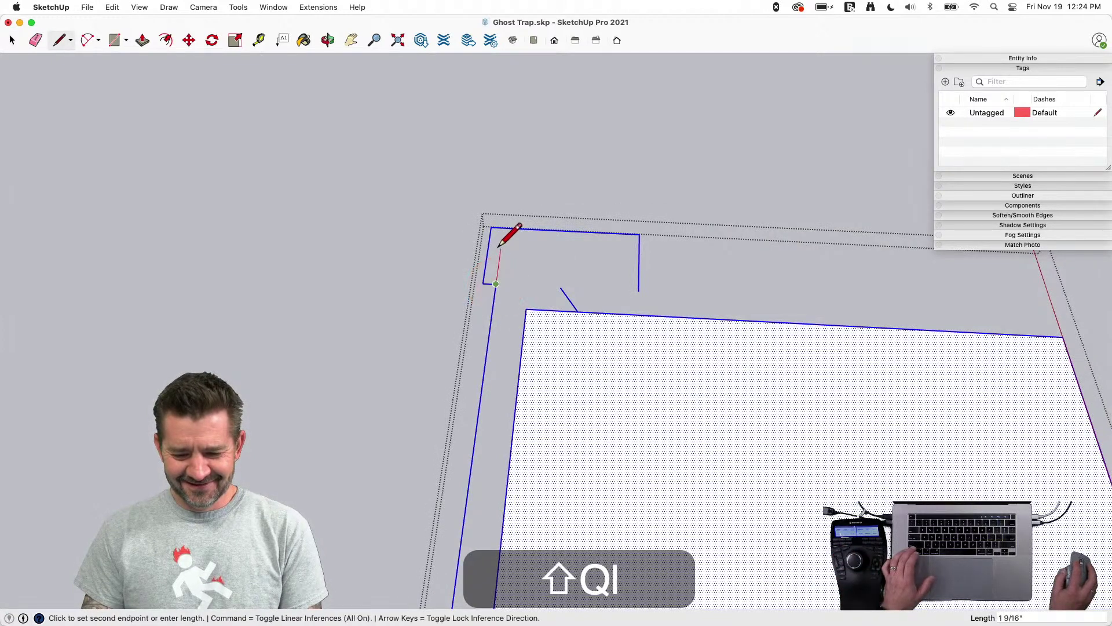
click(502, 245)
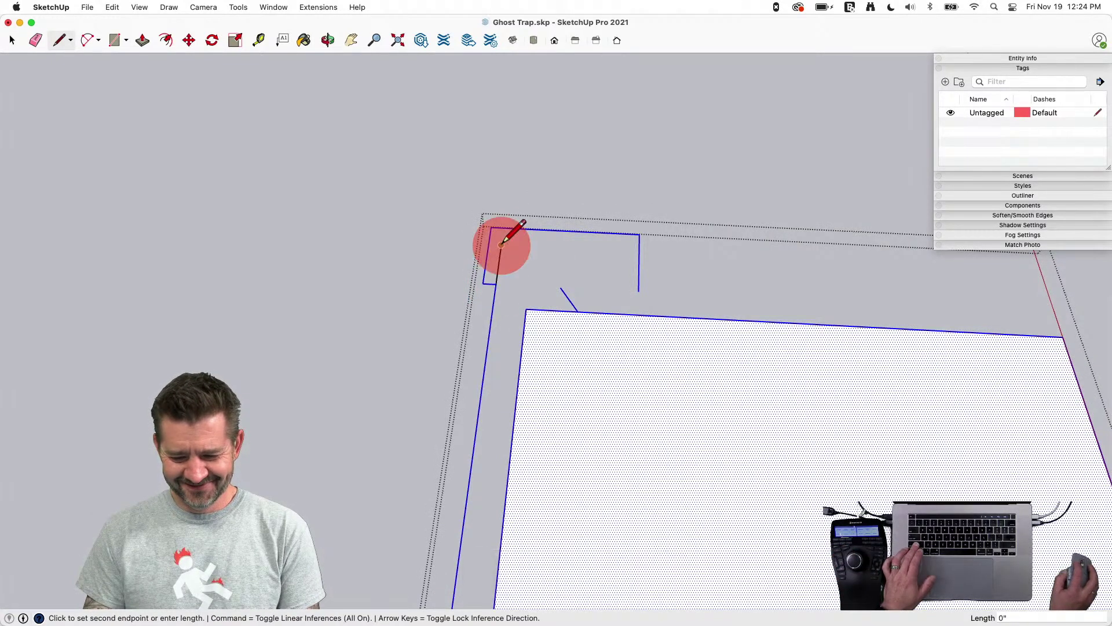
shift+click(560, 281)
click(560, 287)
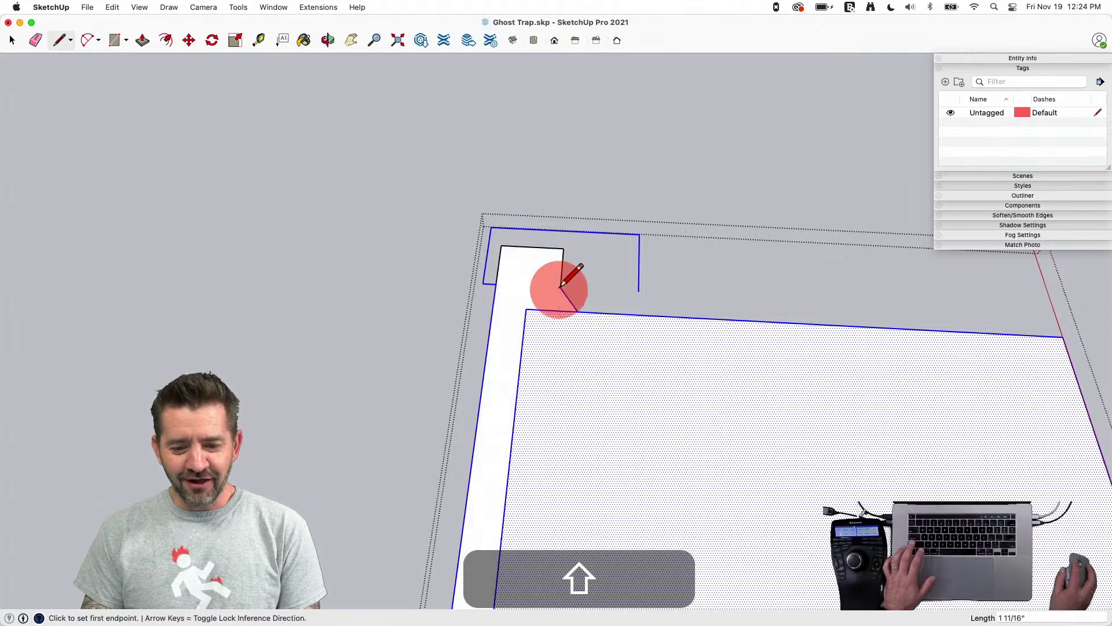
Erase the leftover outline edges around the Door's corner tab and push/pull the Door face up about 1 1/16"
click(484, 283)
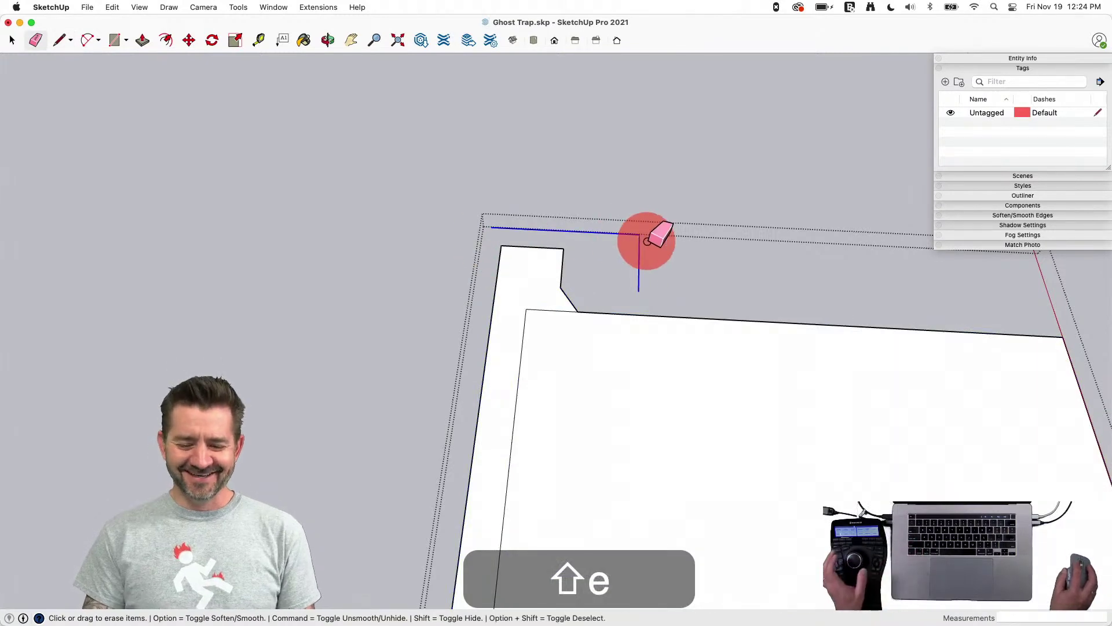
click(527, 306)
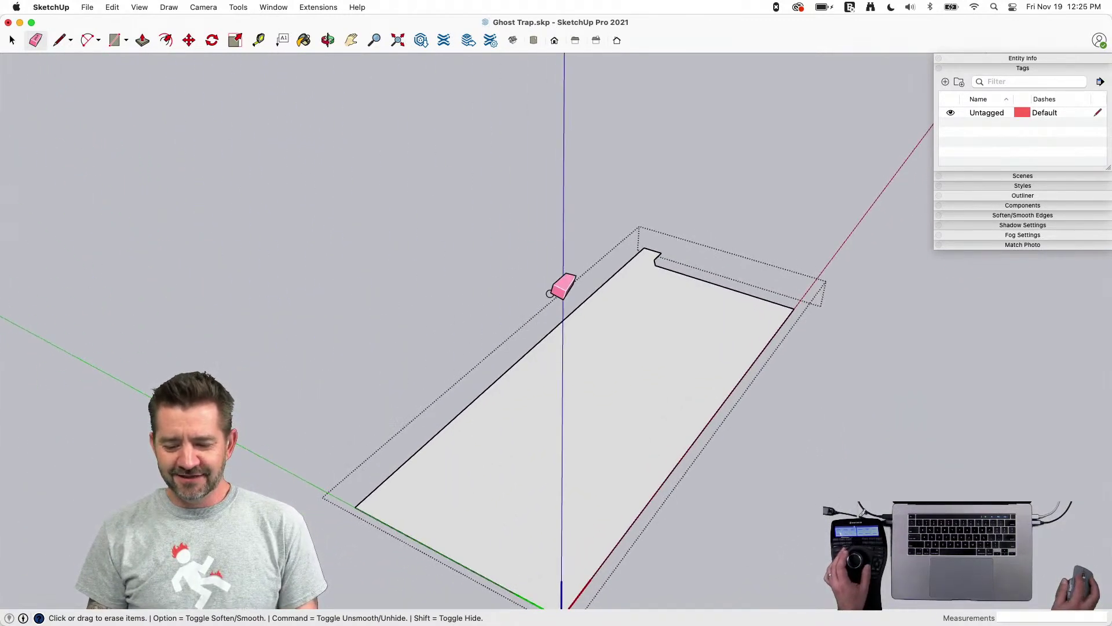
key(p)
click(576, 374)
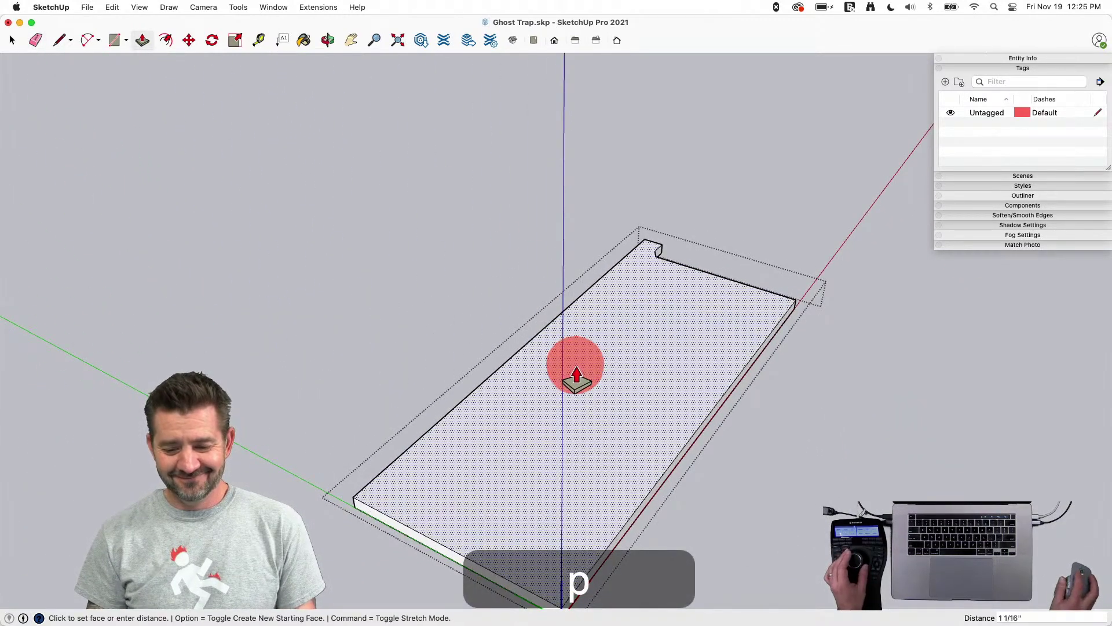
key(space)
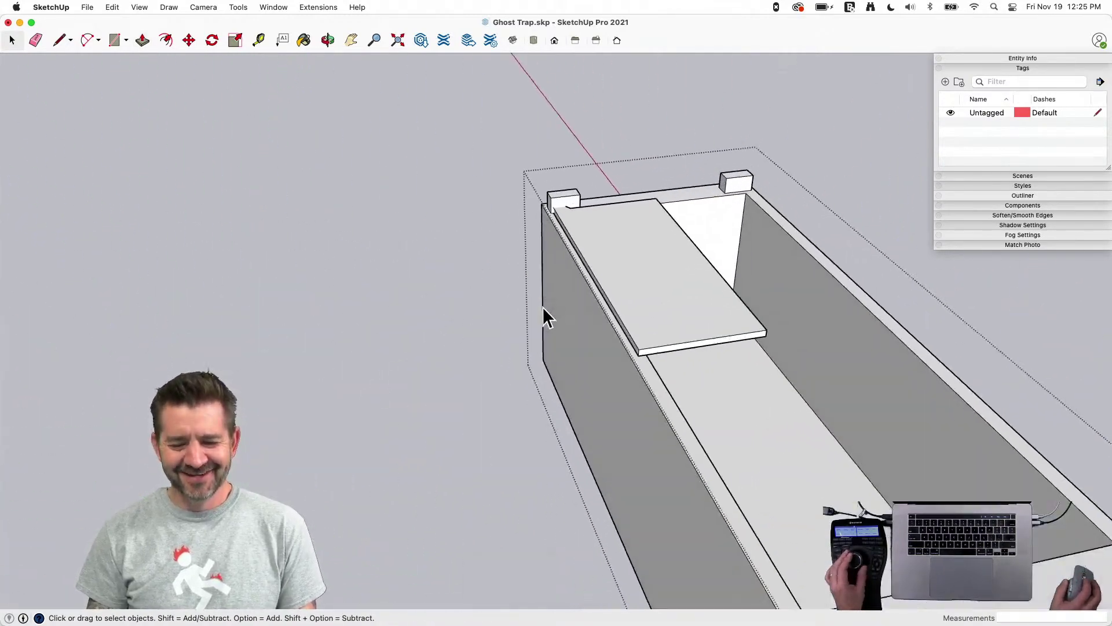
Move the Door inward about 1 1/16" so its outer long side lines up with the opening's long edge
scroll(544, 318, up, 5)
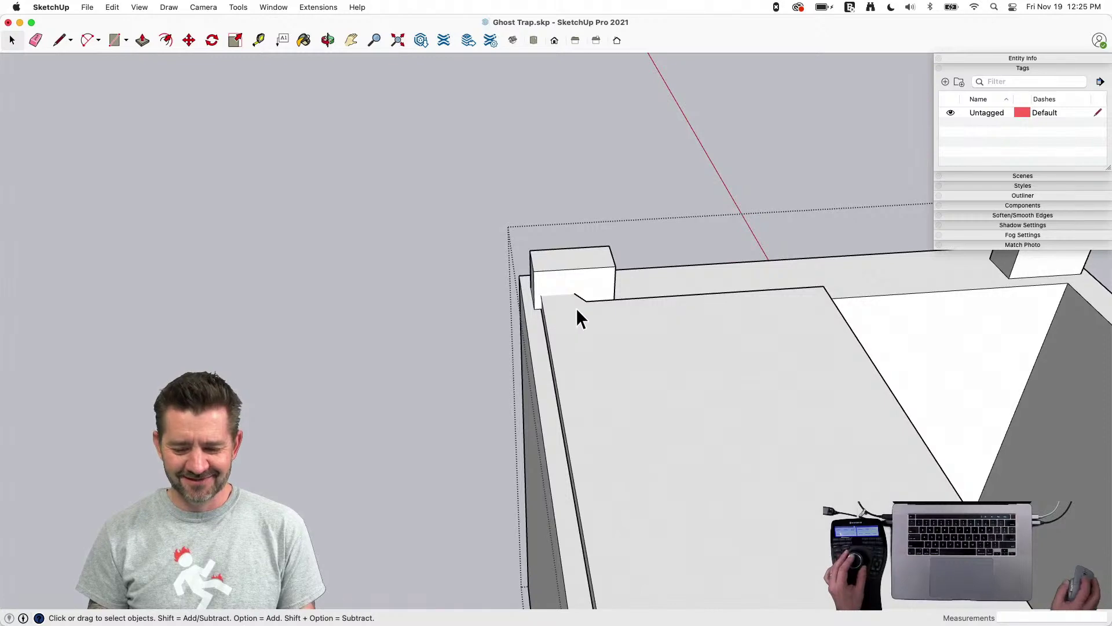
double_click(577, 311)
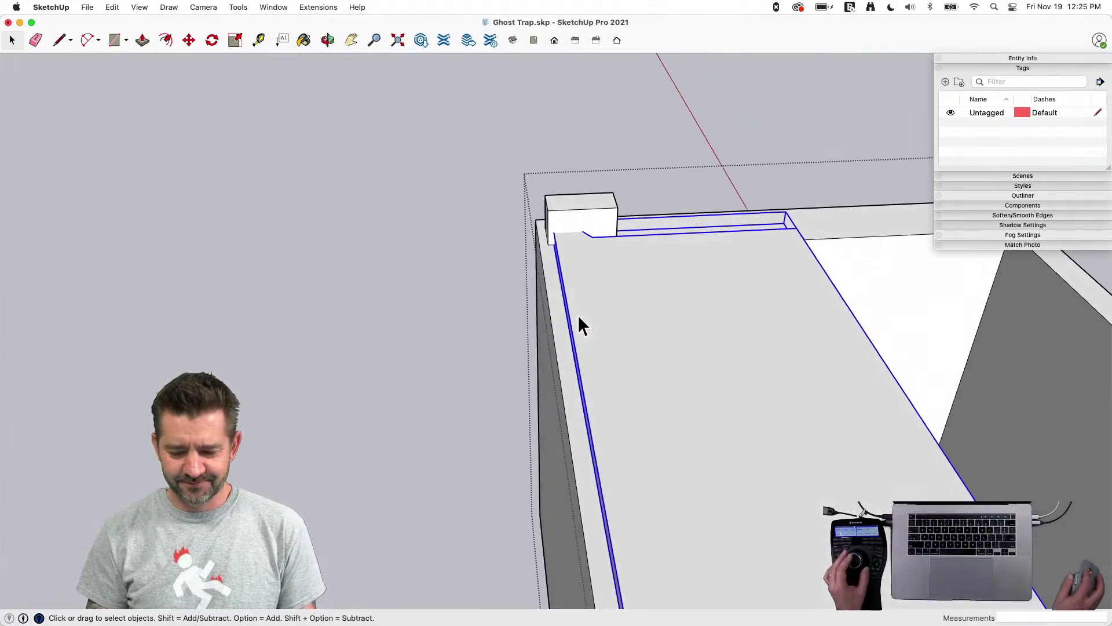
key(m)
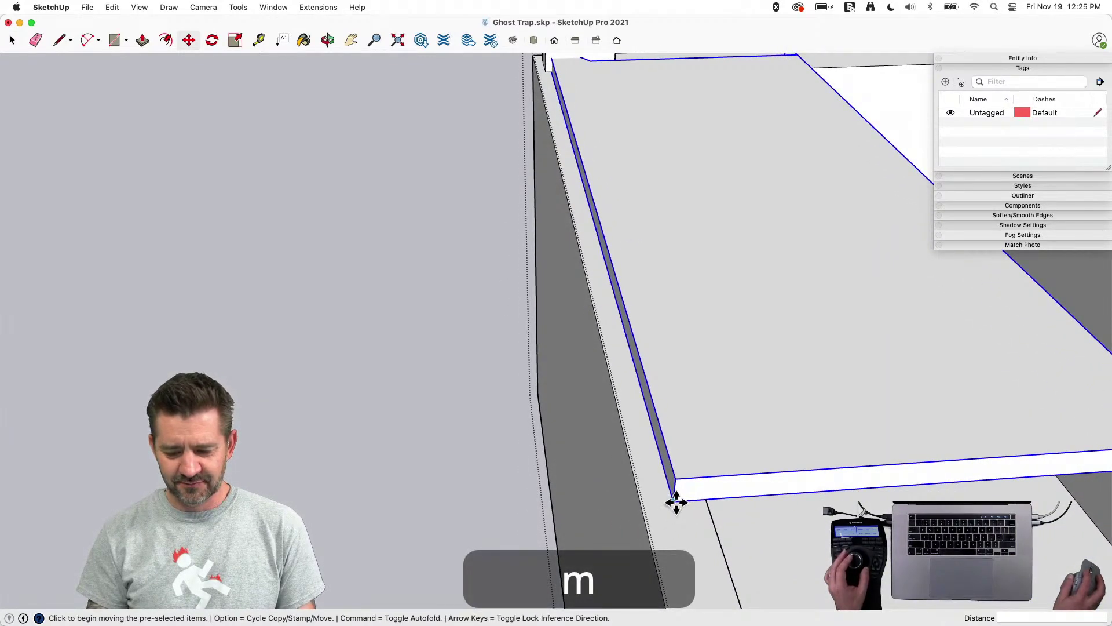
click(704, 499)
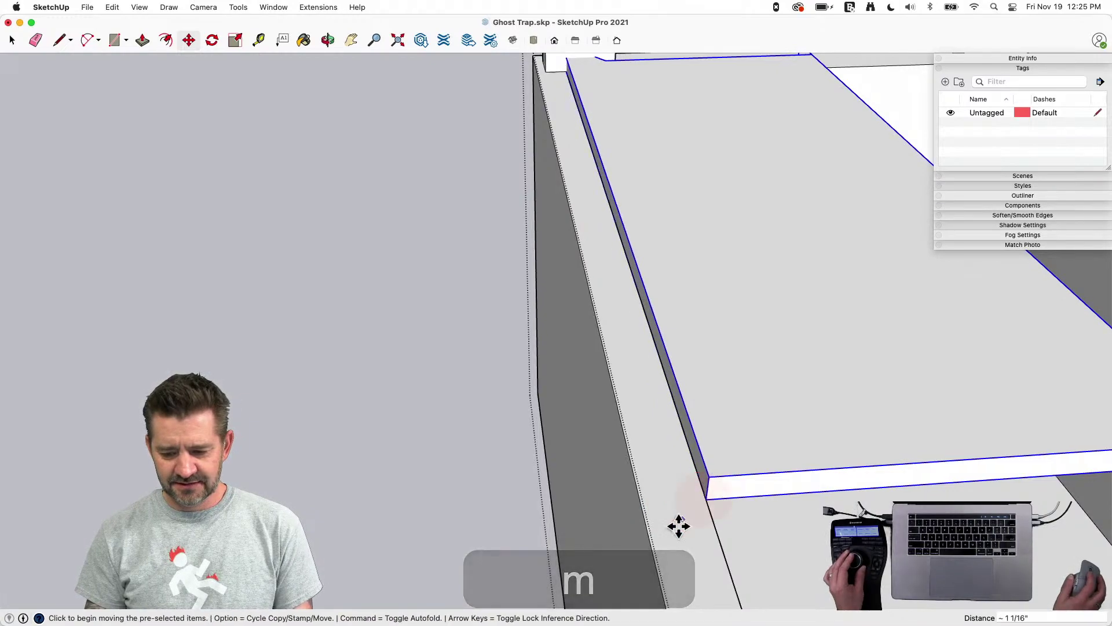
key(space)
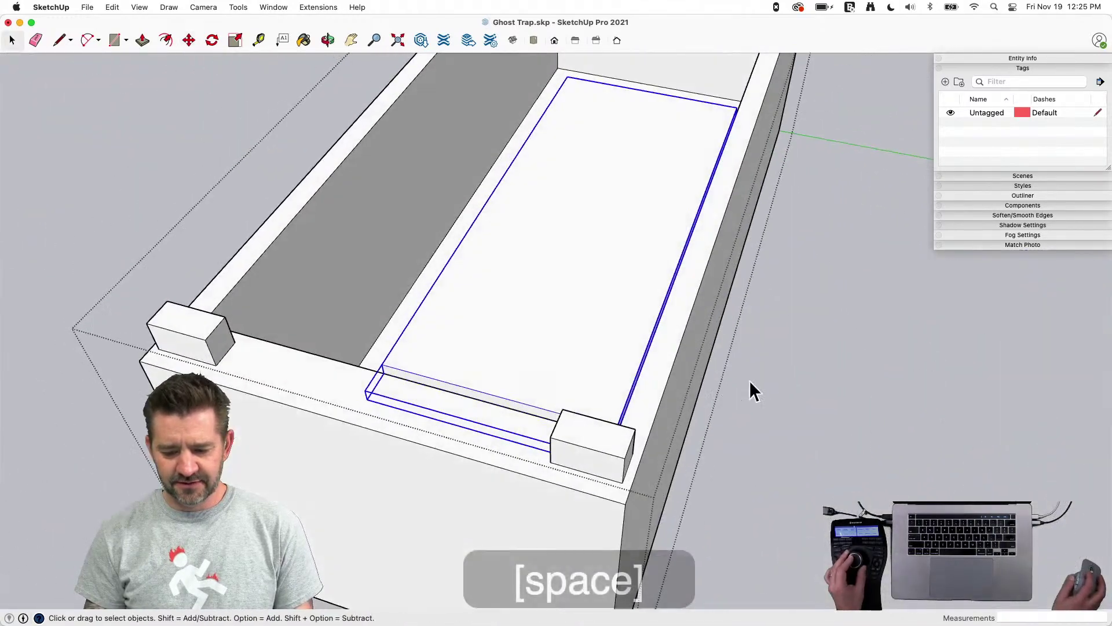
click(751, 384)
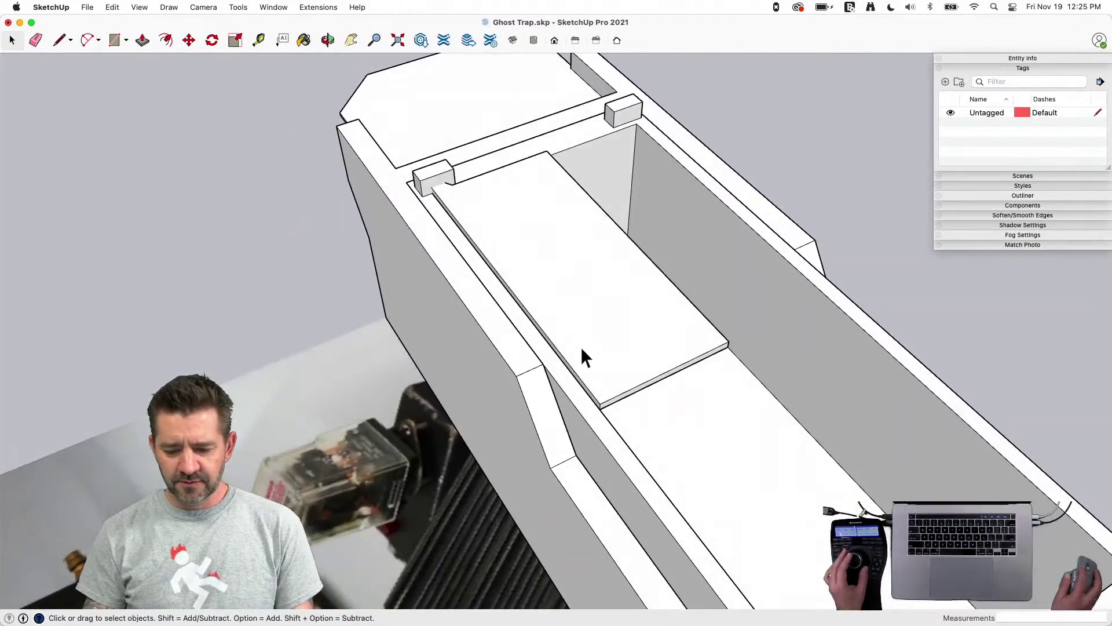
Inside the Door, copy all its geometry, mirror the copy lengthwise and join it end to end with the original half
triple_click(581, 336)
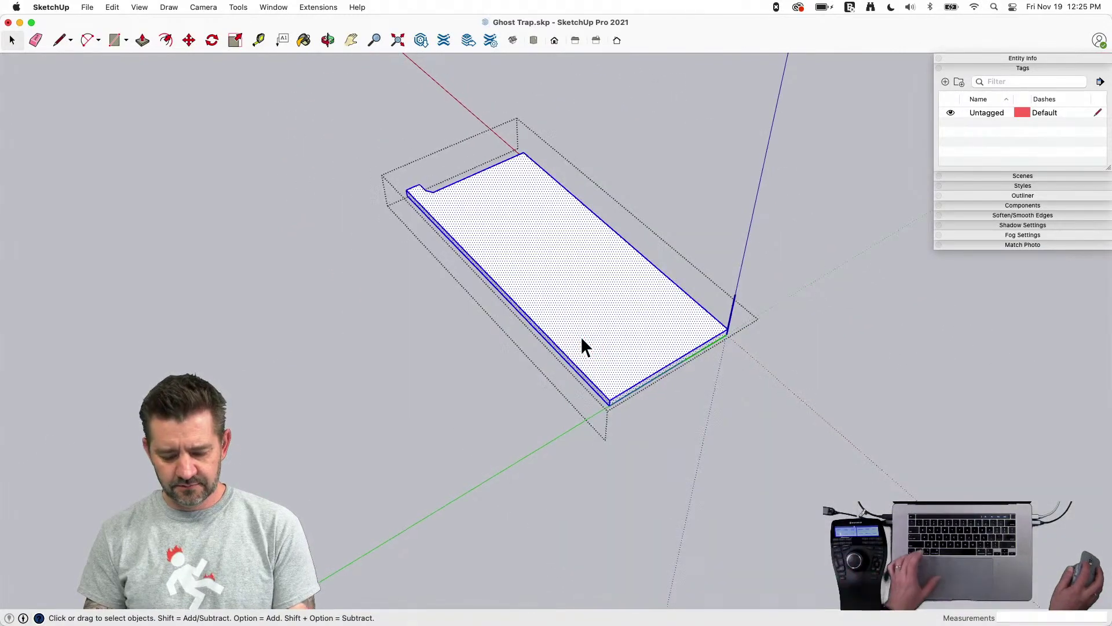
key(m)
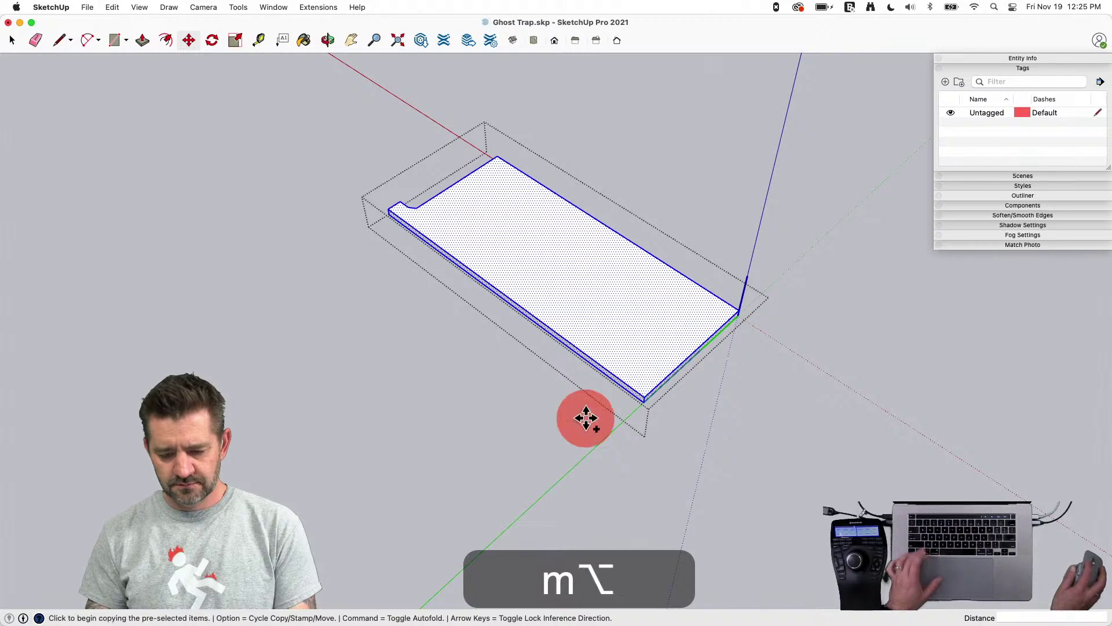
click(585, 417)
key(s)
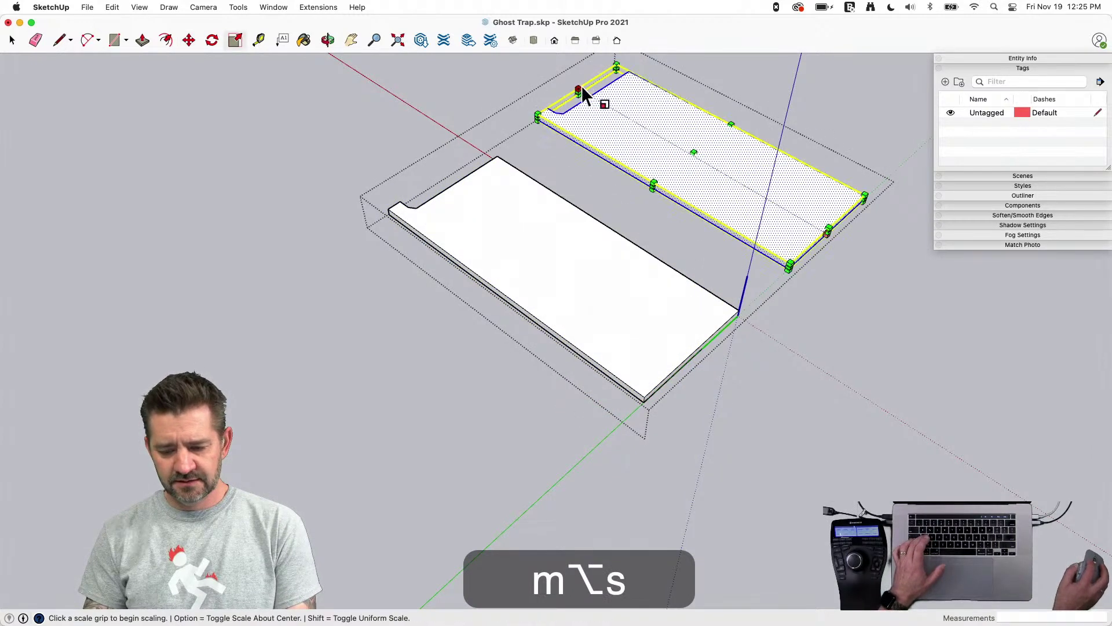
drag(579, 91, 1050, 408)
key(m)
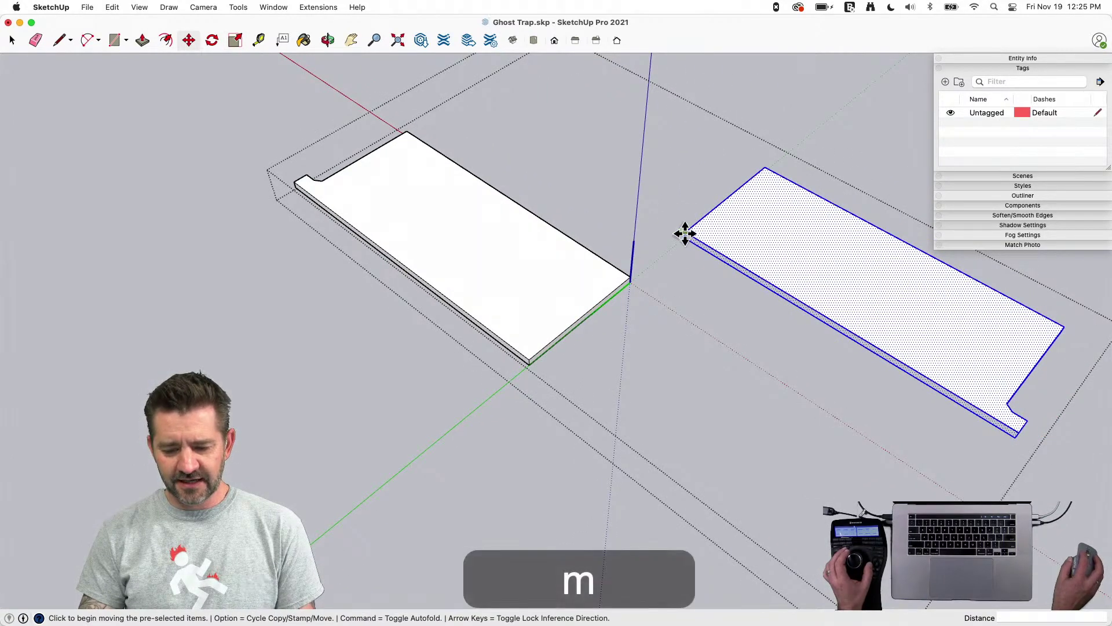
click(685, 233)
click(529, 355)
key(space)
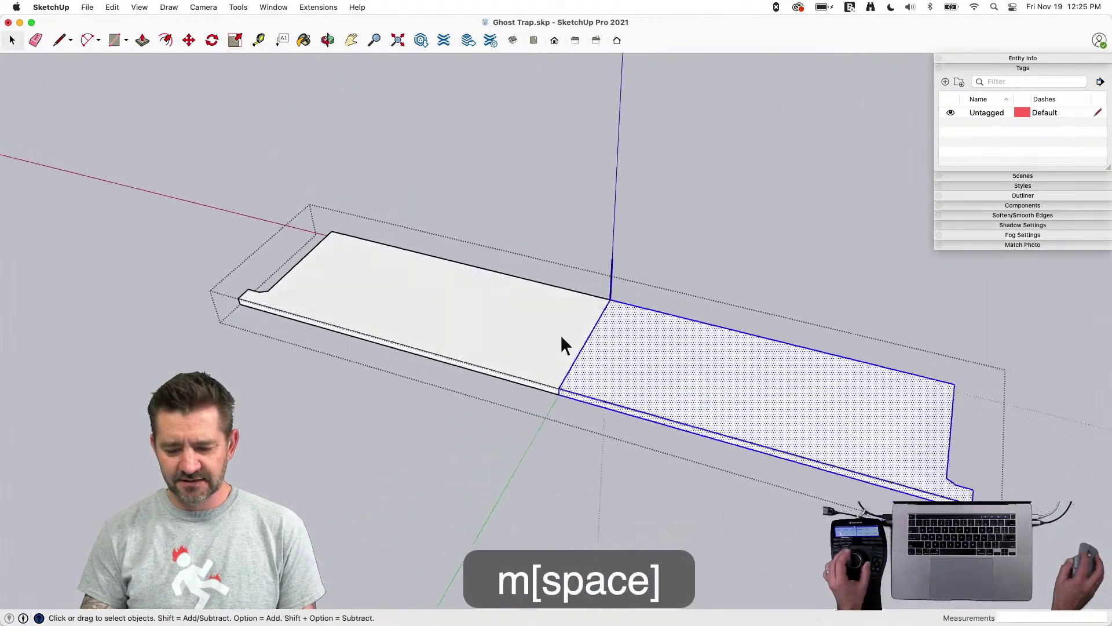
Delete the seam edges where the two mirrored halves of the Door meet
drag(664, 494, 665, 494)
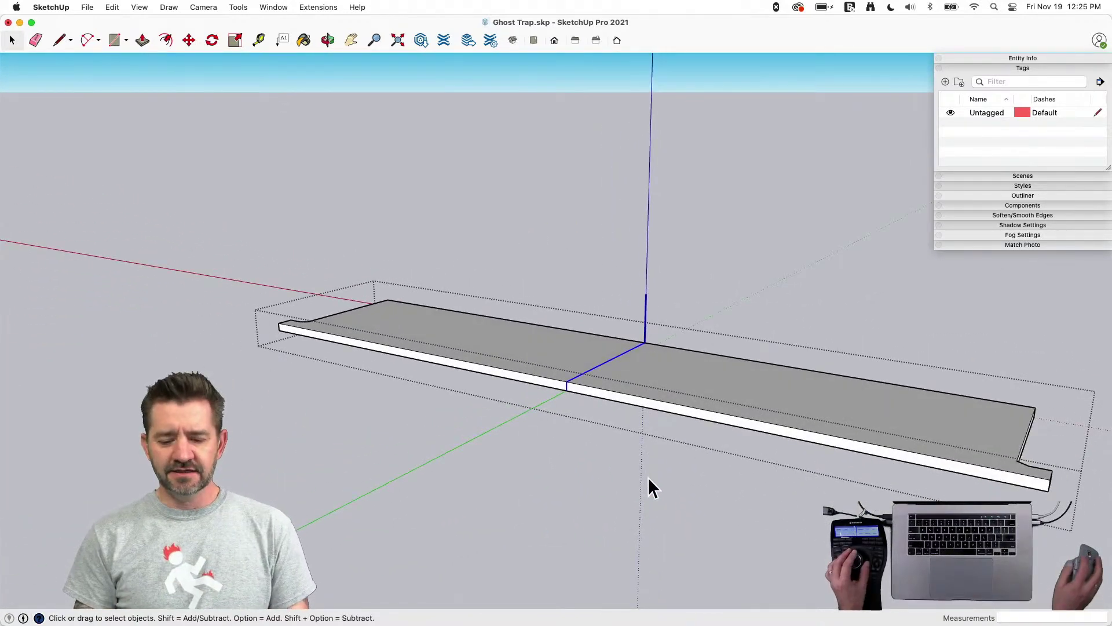
drag(503, 252, 639, 436)
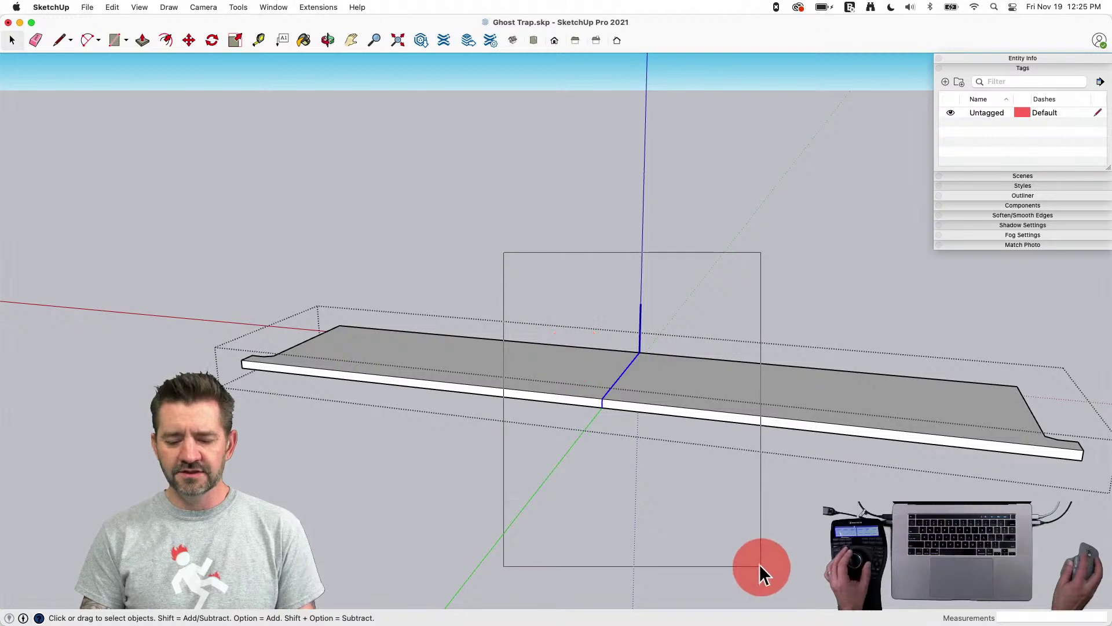
drag(759, 564, 753, 490)
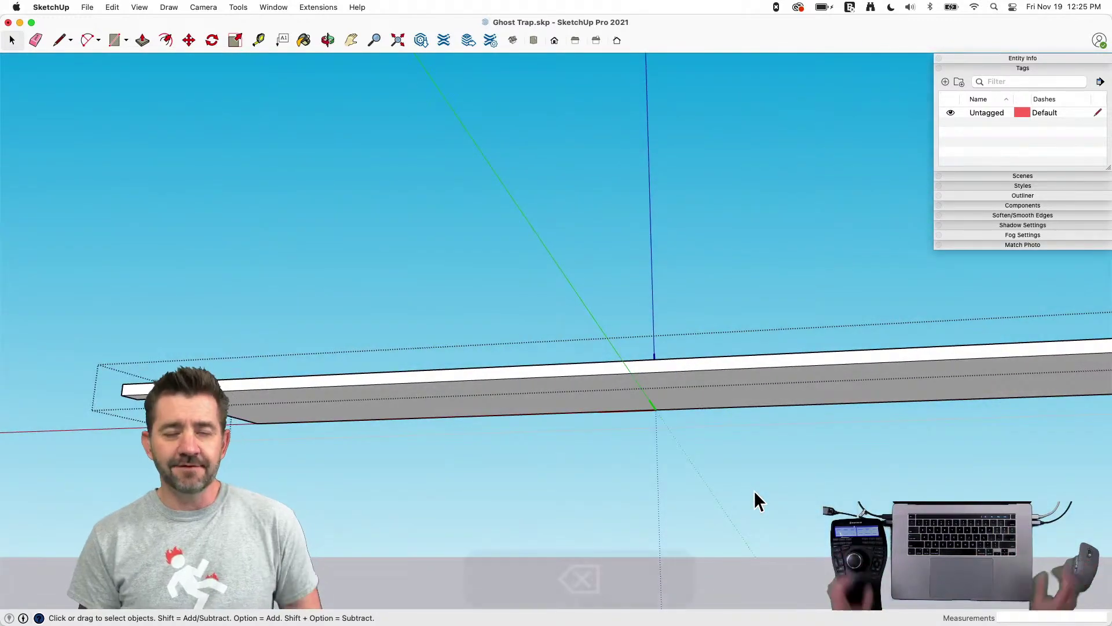
key(BackSpace)
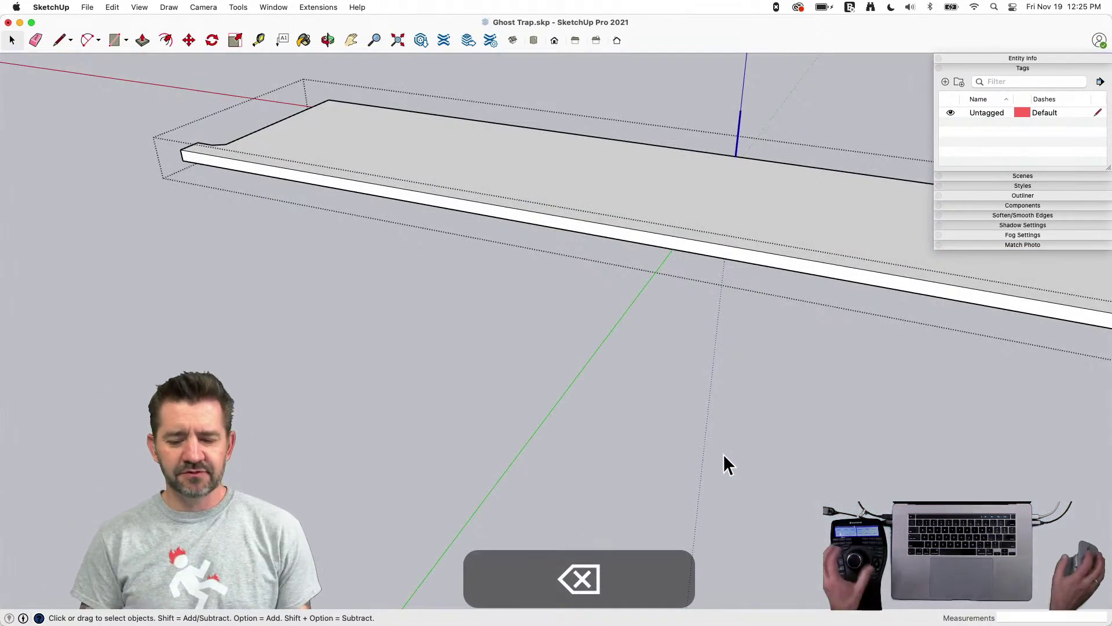
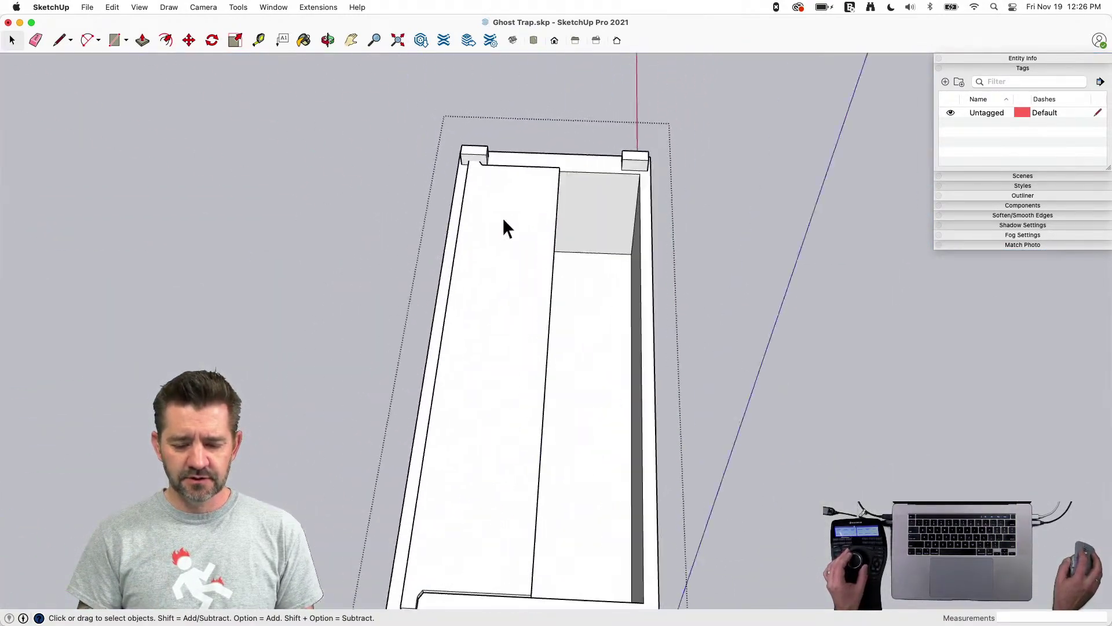
Make a copy of the Door rotated 180° about the midpoint of its inner long edge
click(508, 243)
key(m)
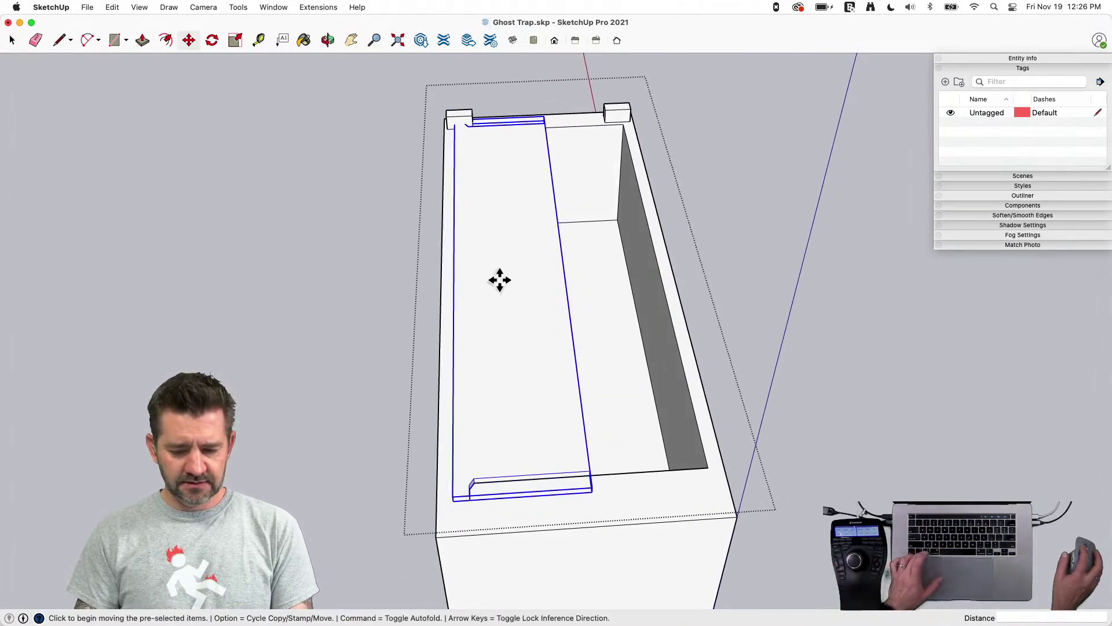
click(500, 281)
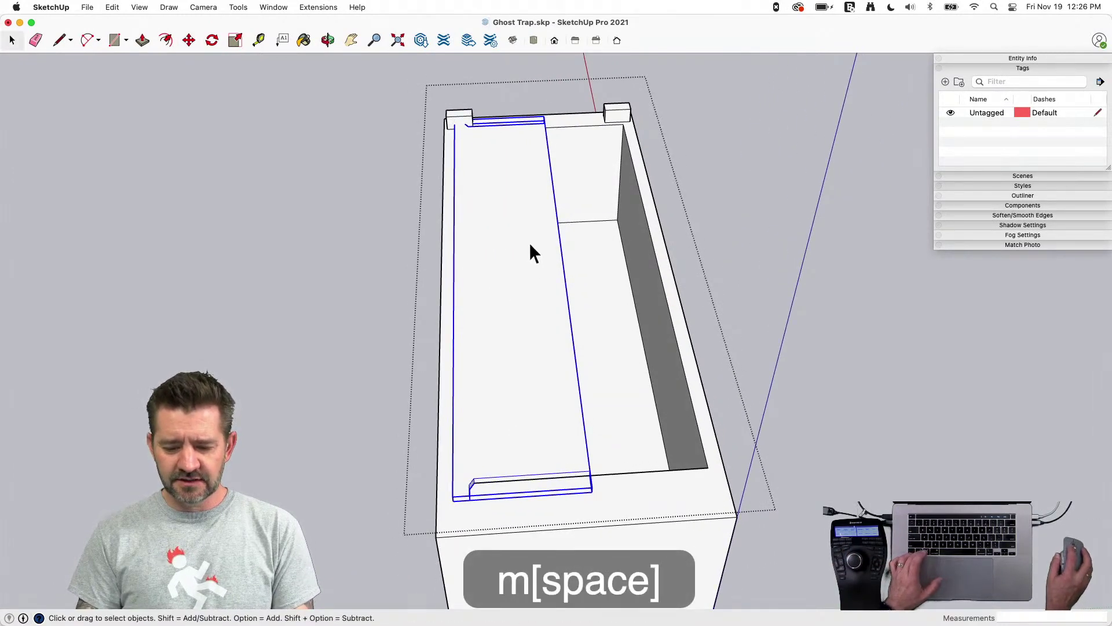
click(563, 263)
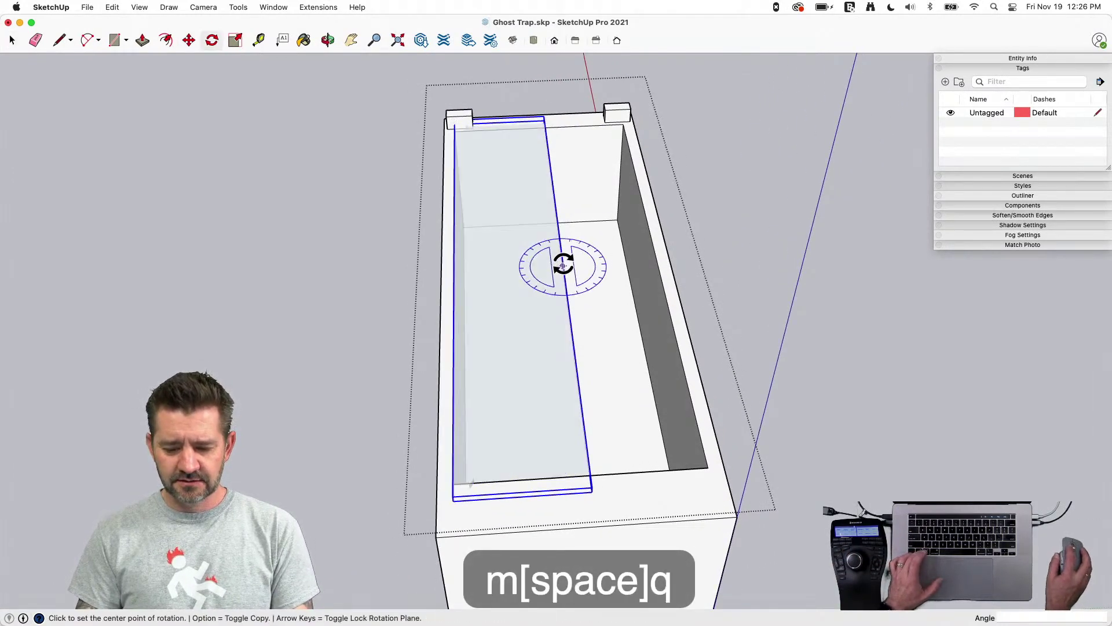
click(528, 263)
key(alt)
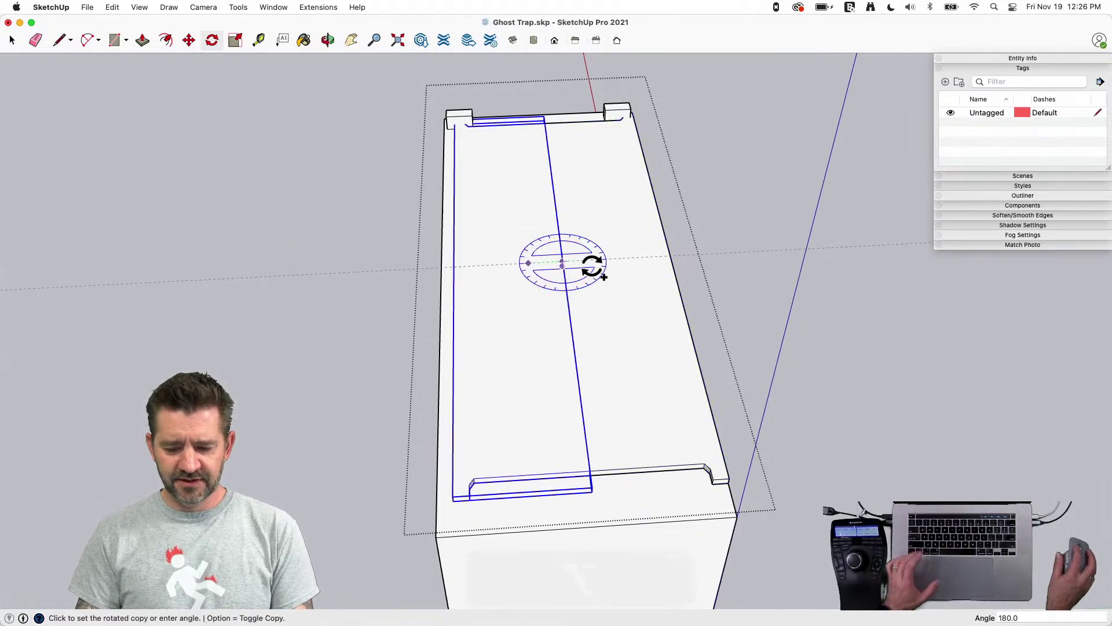
click(592, 265)
key(space)
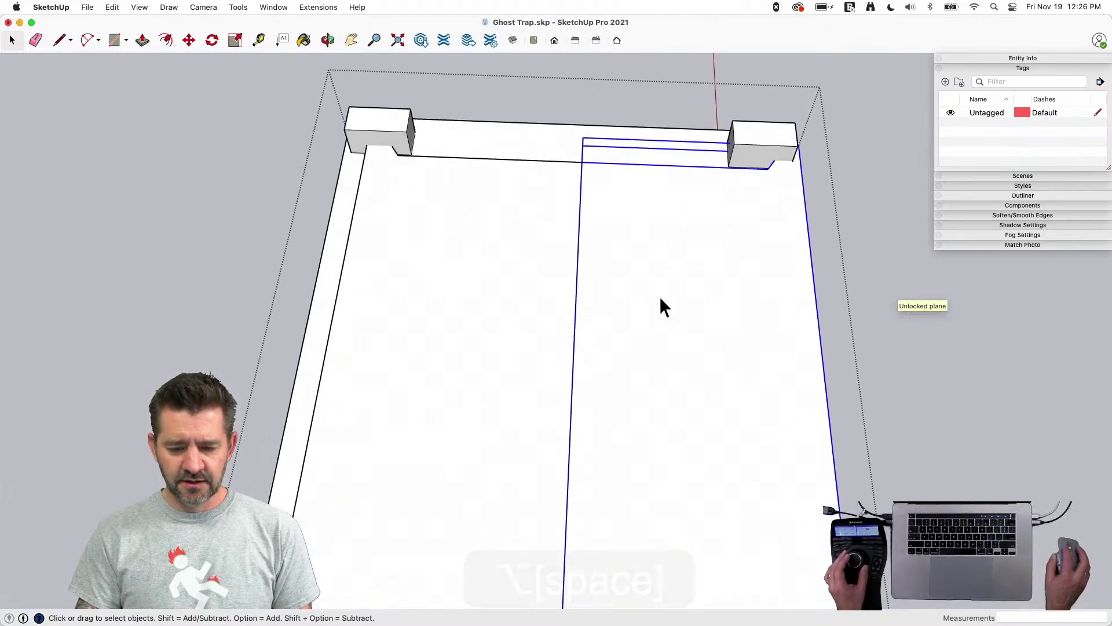
Delete the rotated Door copy from the inner box
click(530, 301)
click(764, 377)
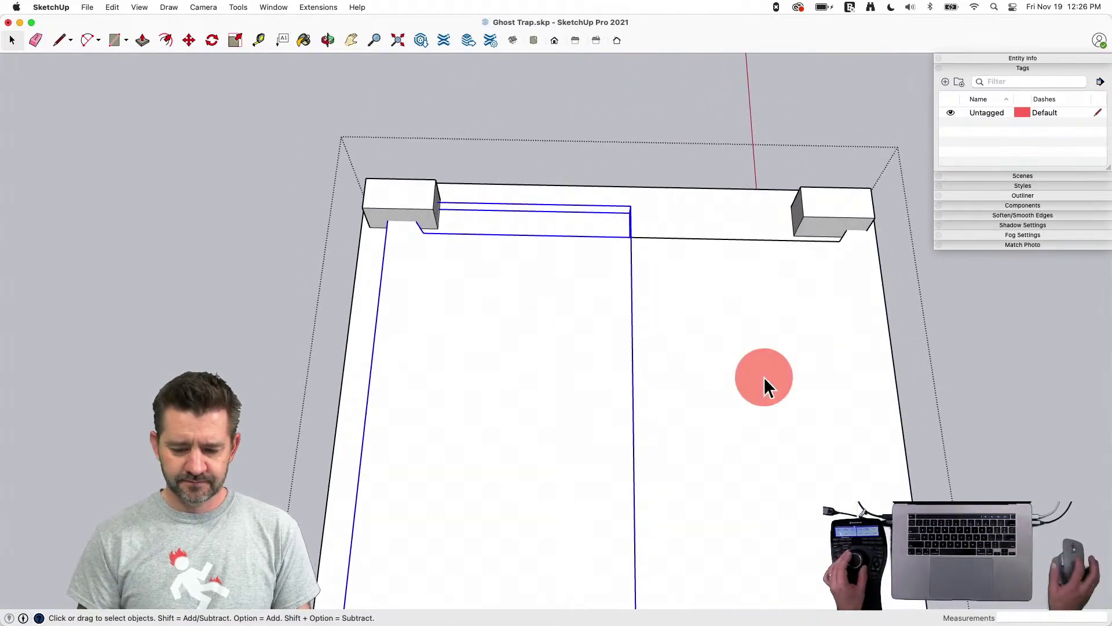
key(BackSpace)
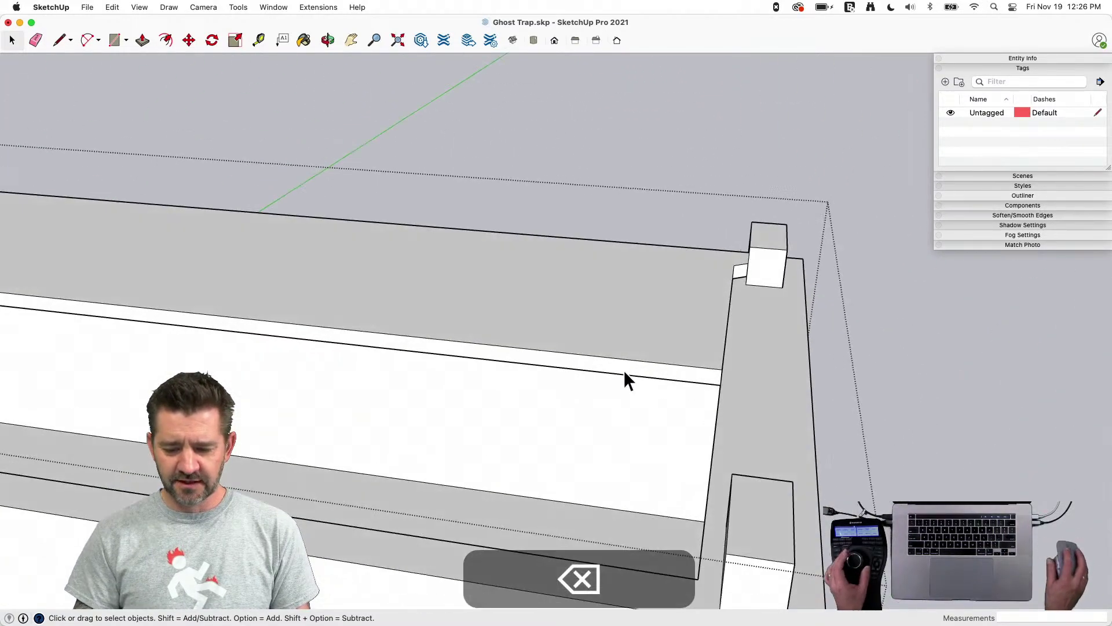
Push the Door's inner long side face to the middle of the box opening
click(621, 365)
key(p)
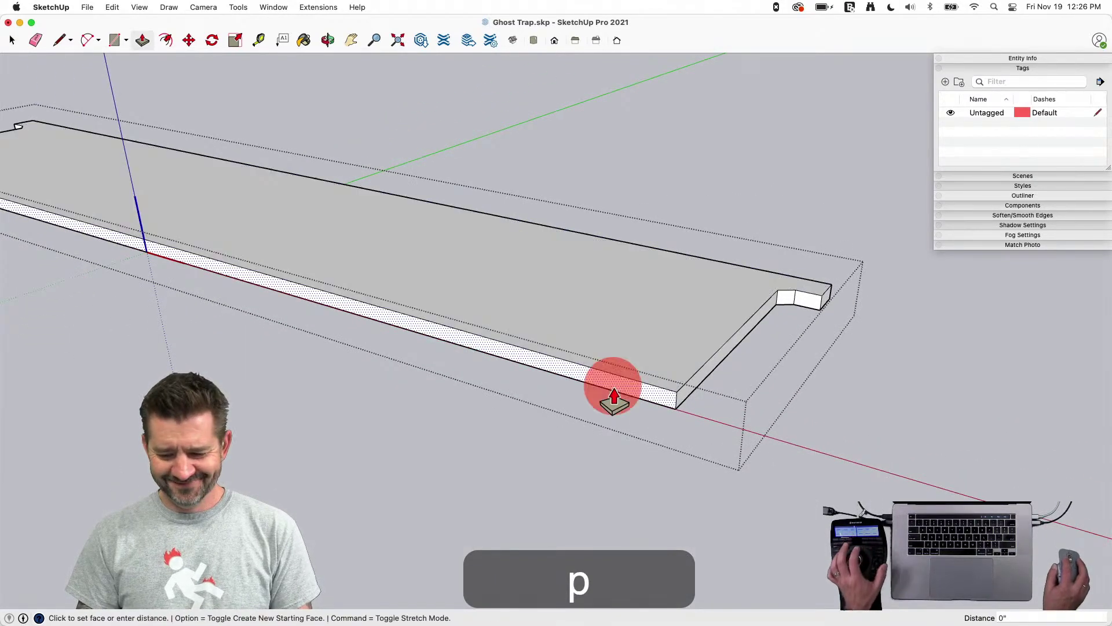
drag(614, 398, 687, 406)
key(shift+q)
key(space)
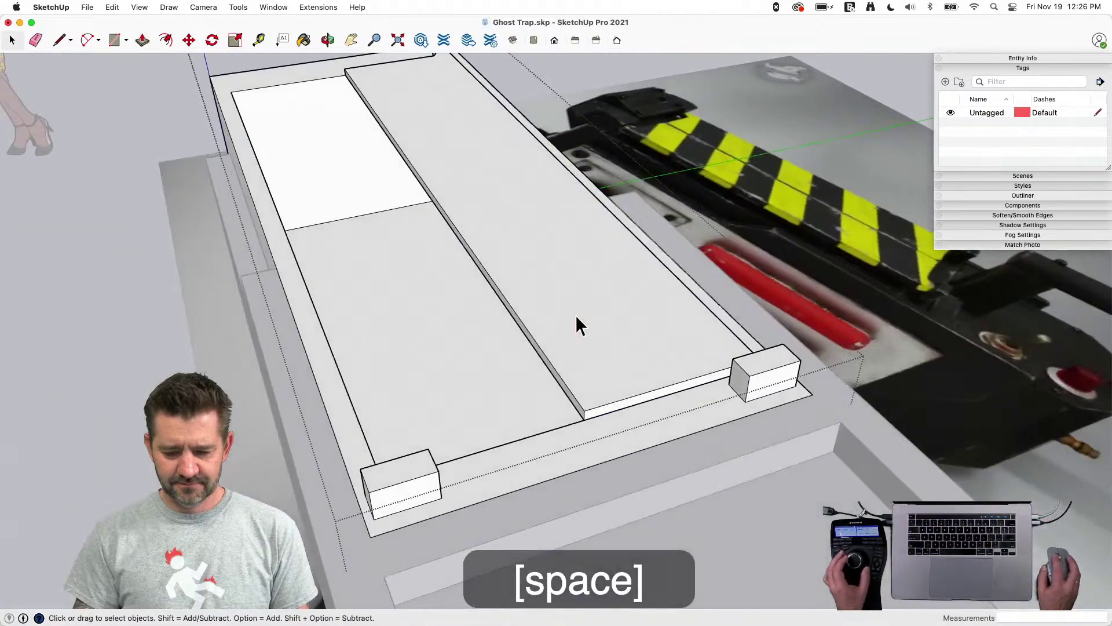
Copy the resized Door rotated 180° about the midpoint of its inner long edge to cover the other half, and show its entity information
click(561, 247)
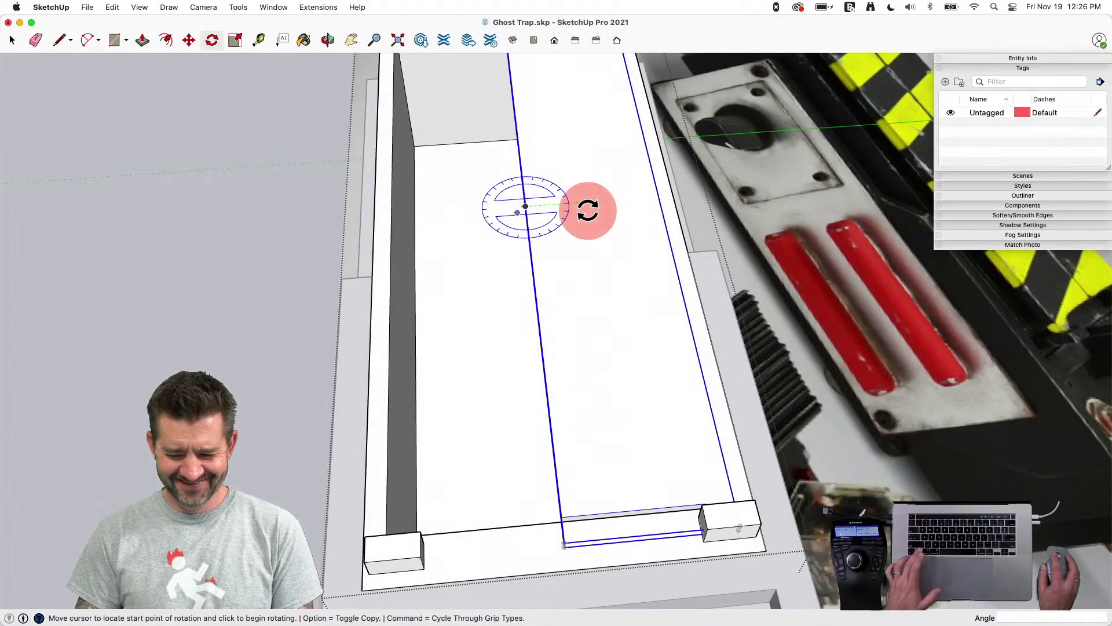
click(588, 211)
key(alt)
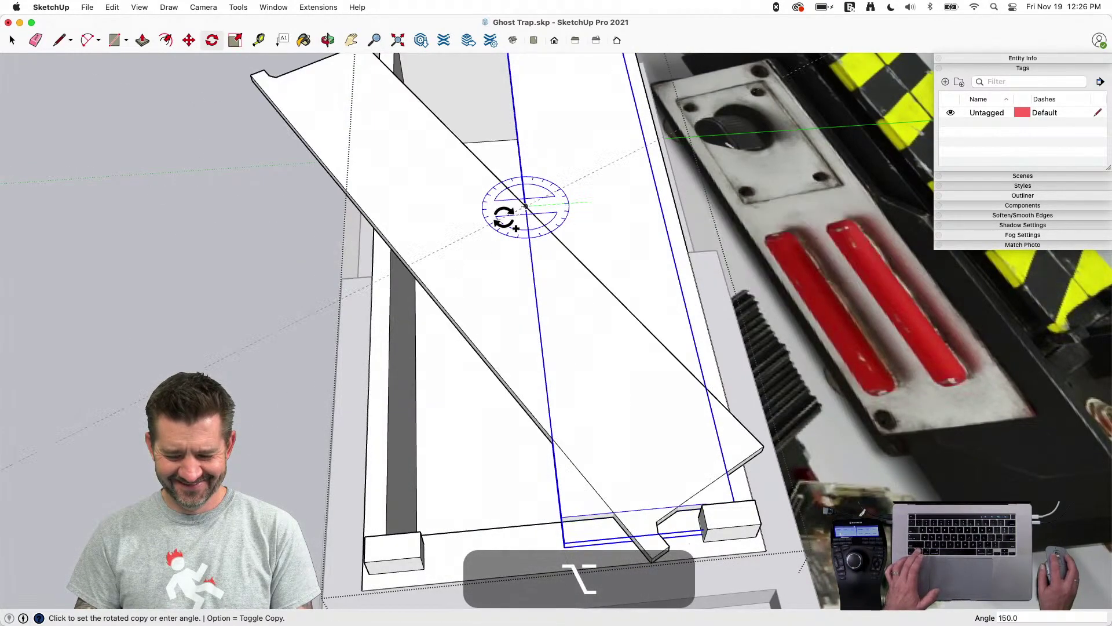
key(space)
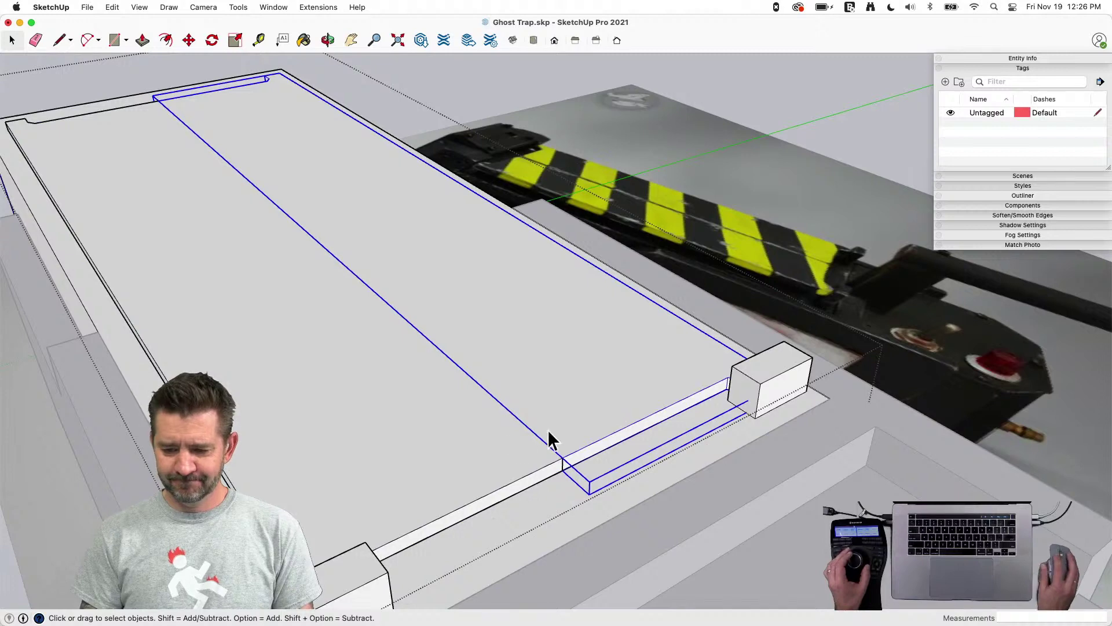
click(1011, 60)
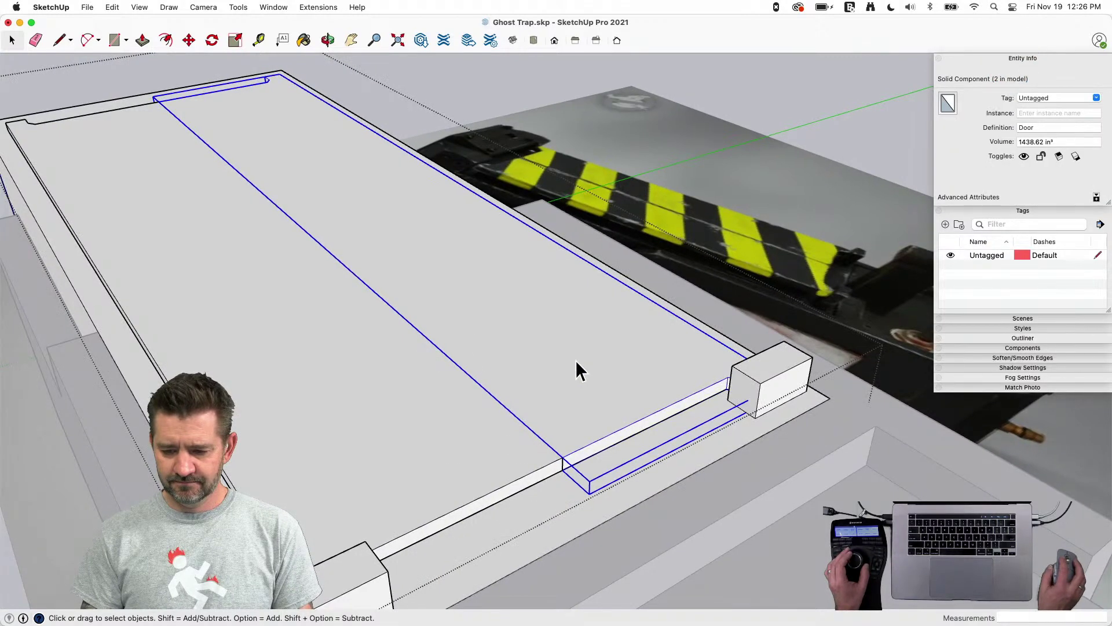
Draw the angled inner corner of the Door's tab beside the rim block and erase the leftover edges
key(Escape)
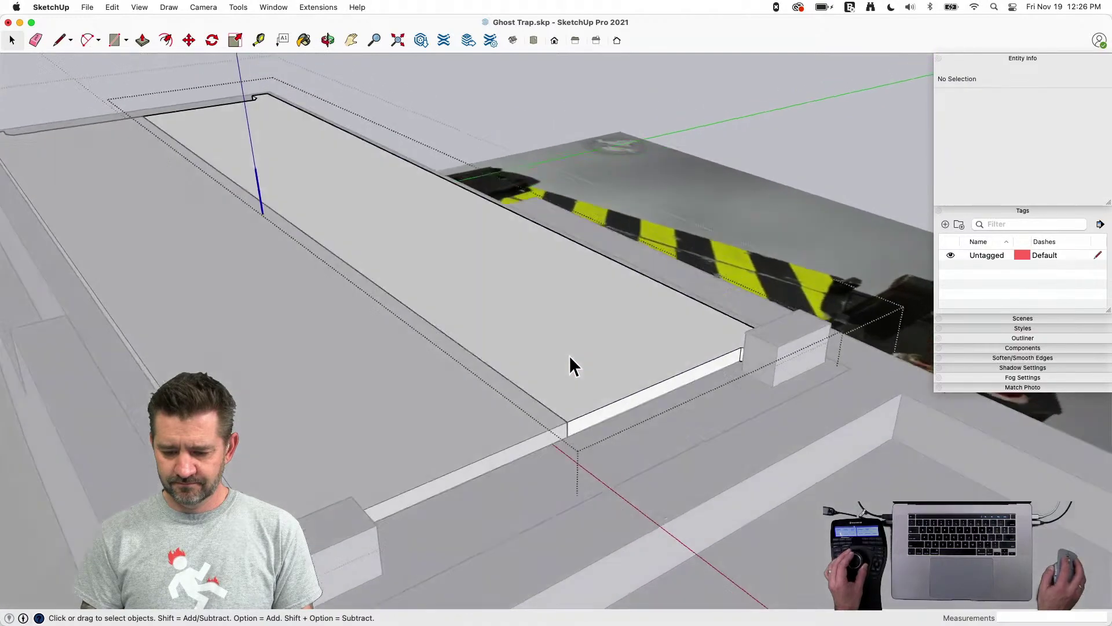
key(l)
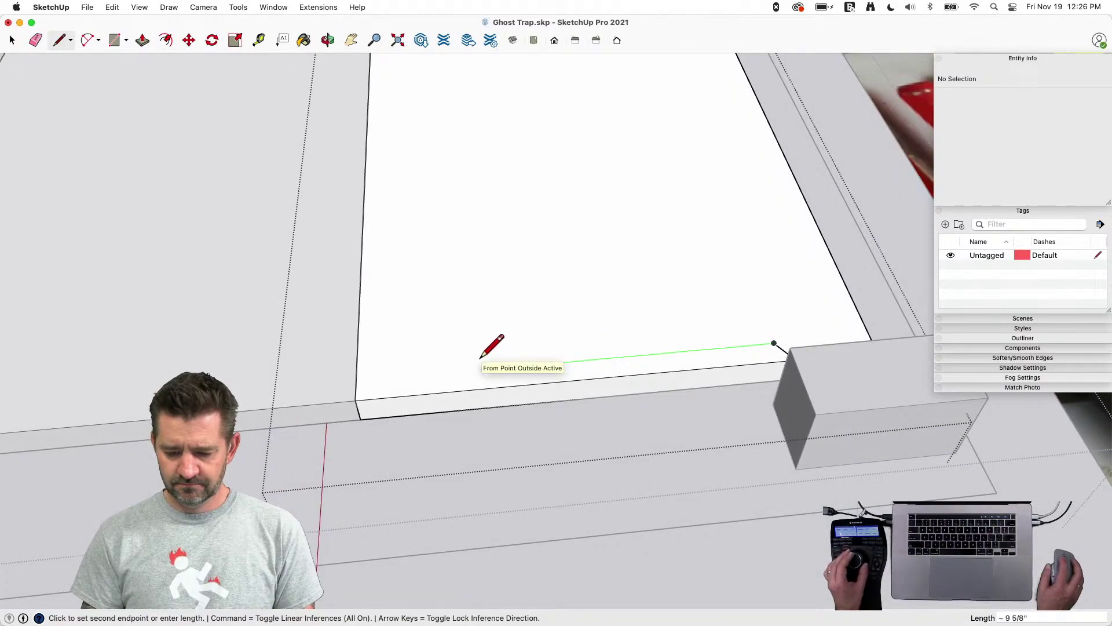
key(space)
key(e)
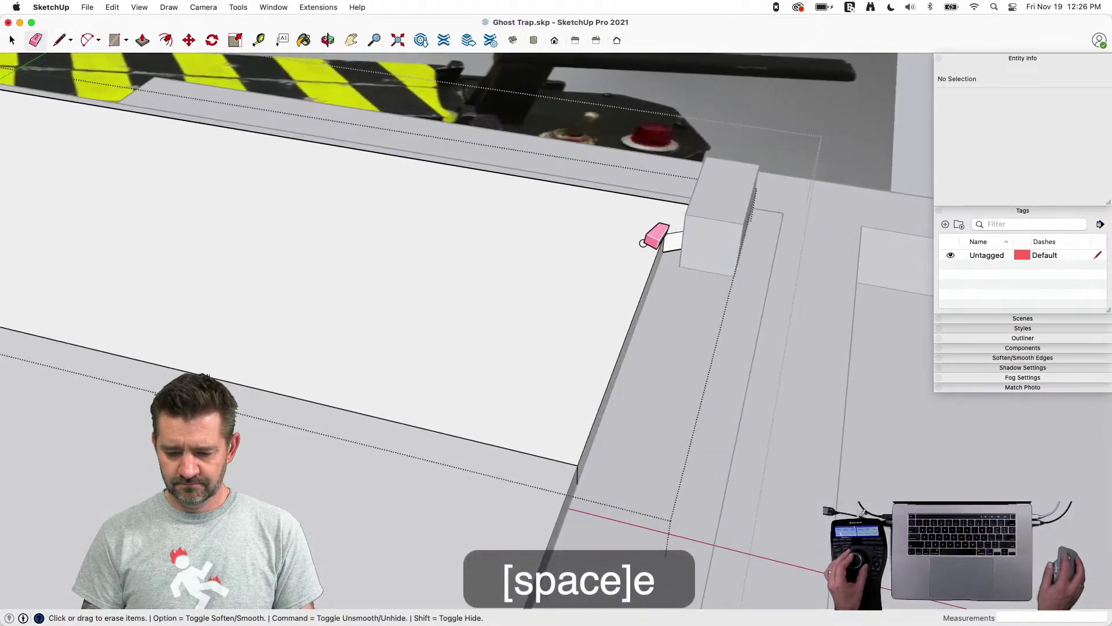
key(space)
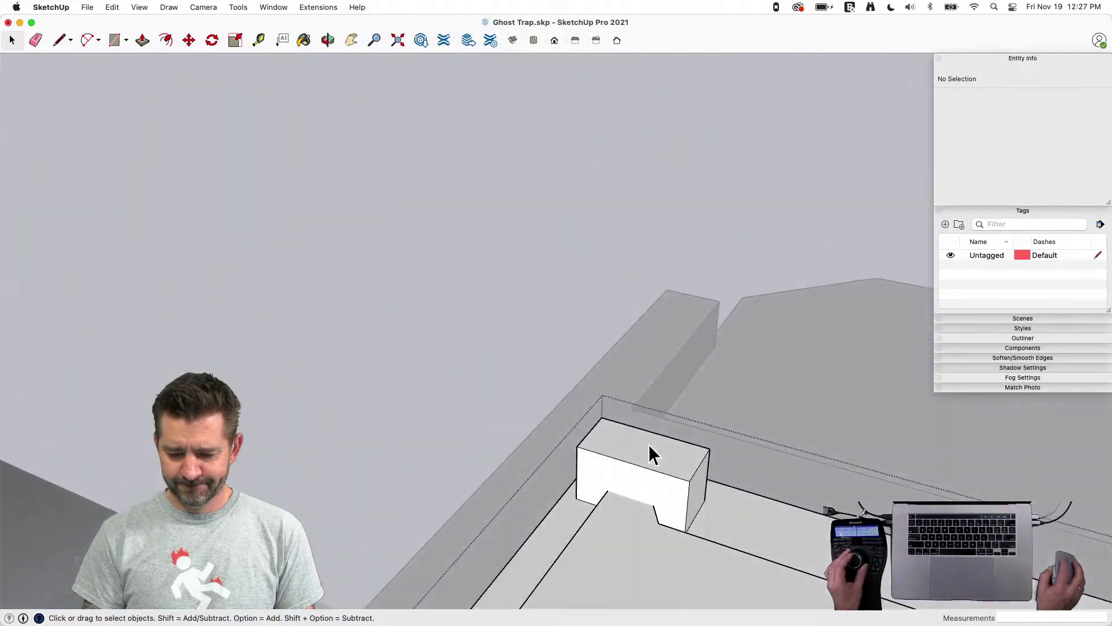
Offset the two side edges and top edge of the inner box's rim block inward on the face towards the Door
double_click(654, 487)
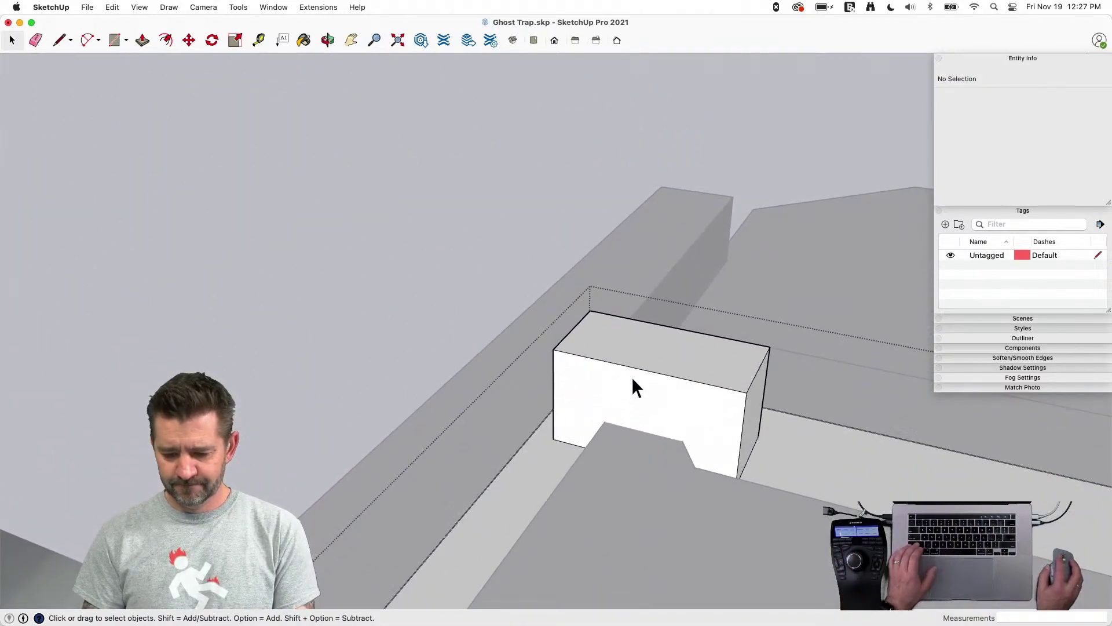
click(564, 384)
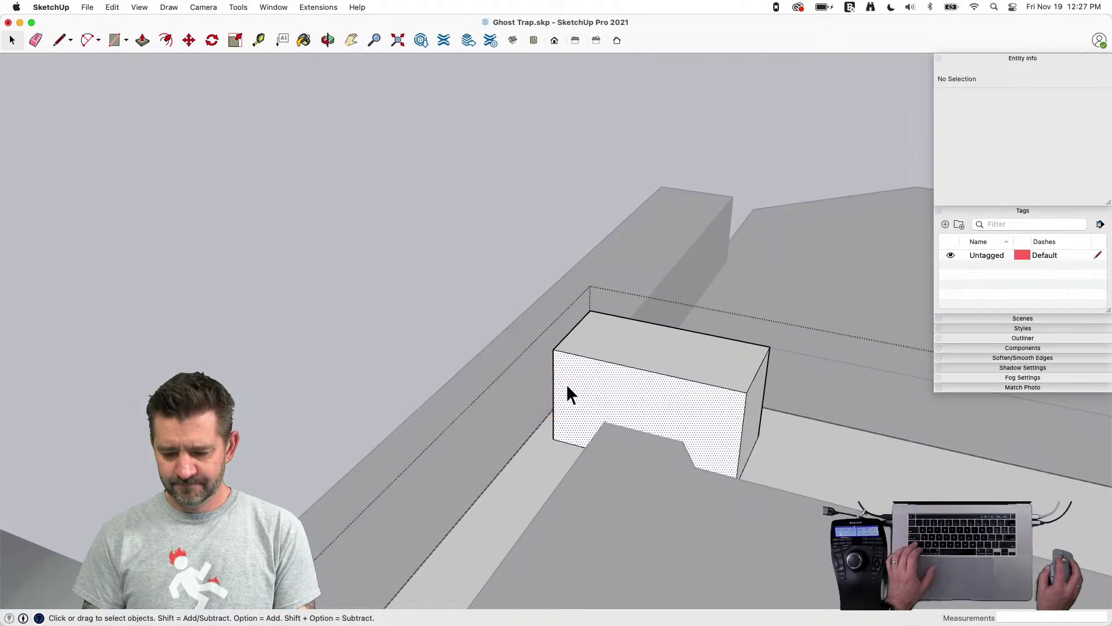
shift+click(554, 387)
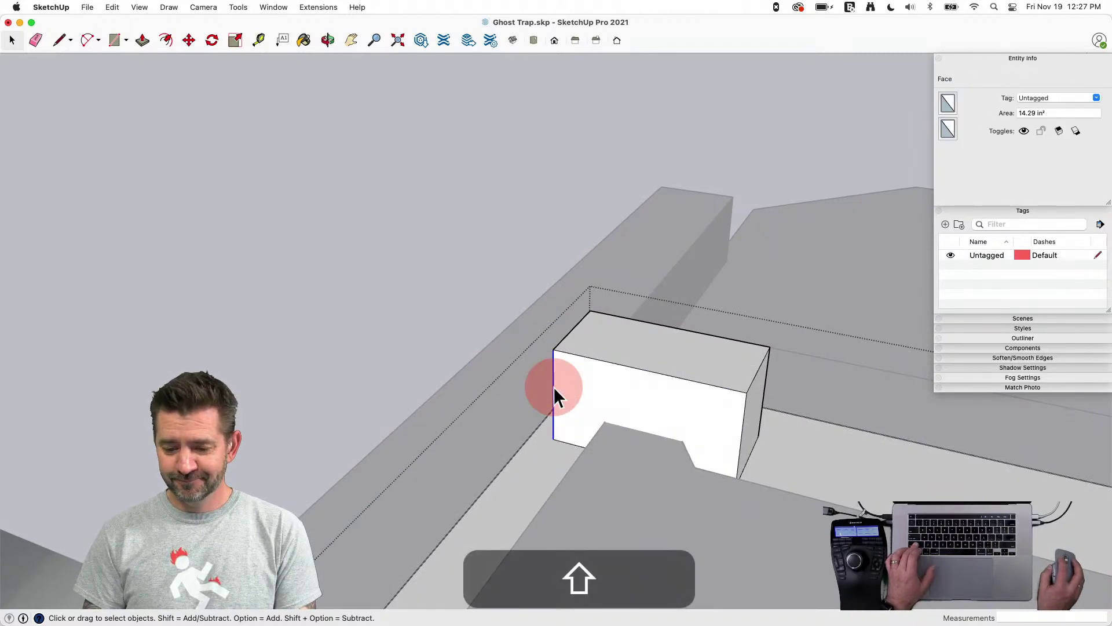
shift+click(648, 371)
shift+click(740, 437)
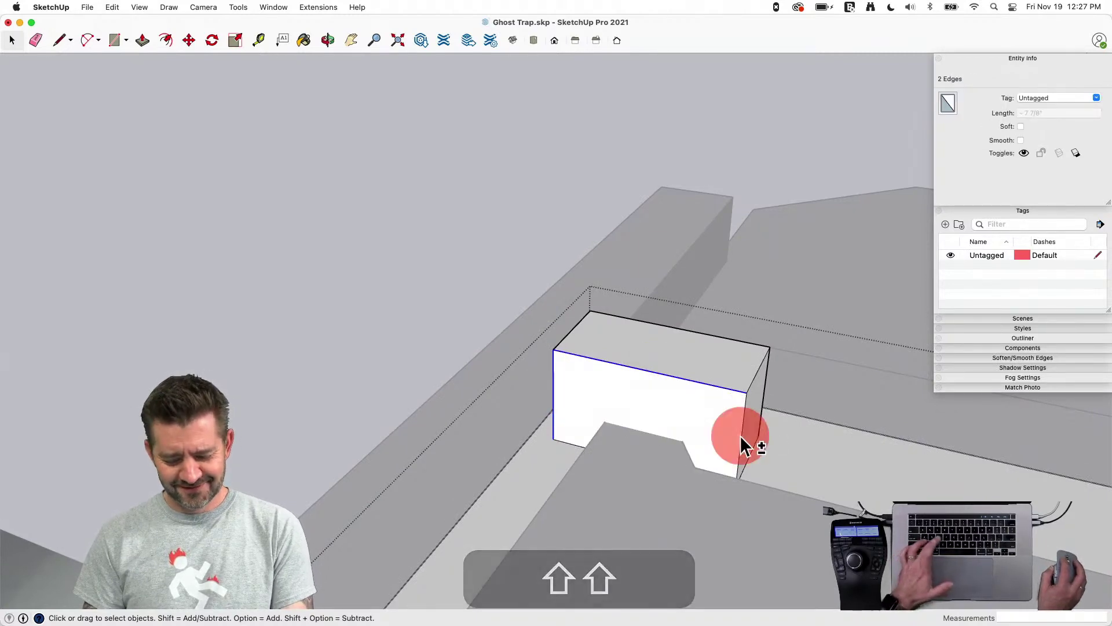
key(f)
drag(741, 437, 697, 448)
Push the offset face into the rim block to make a recess around the Door's tab
key(p)
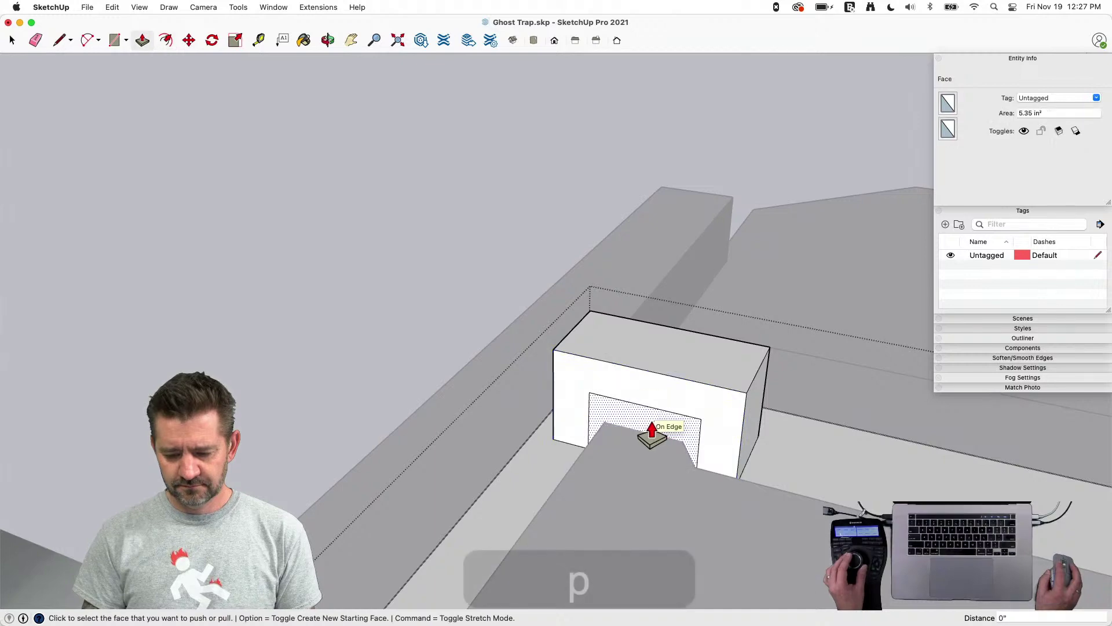
drag(651, 426, 818, 443)
key(space)
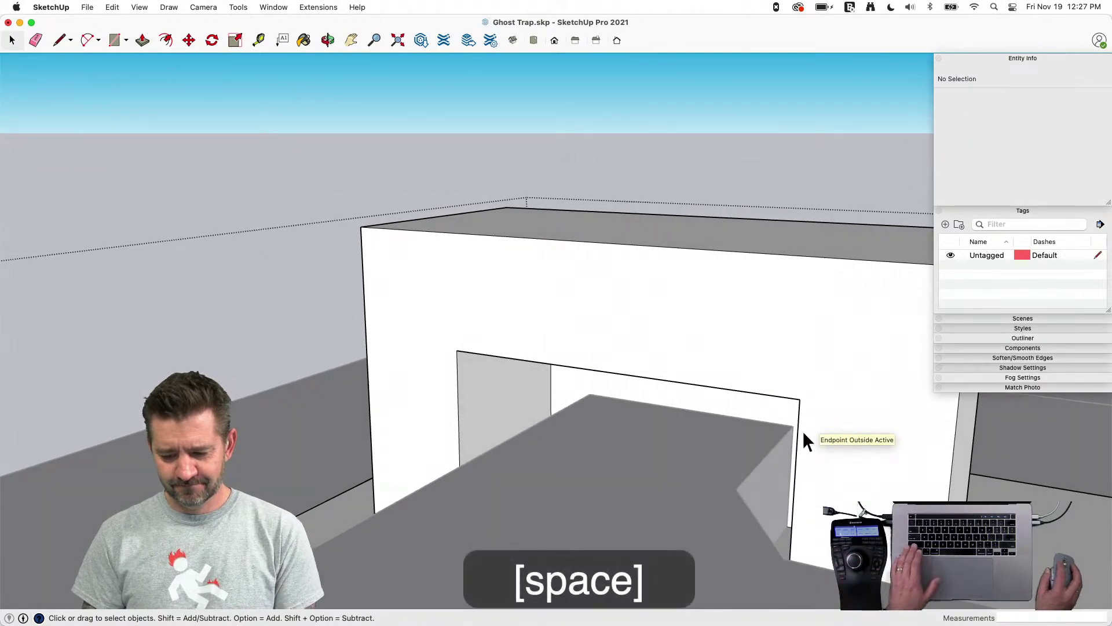
Copy the three edges outlining the recess onto the matching face of the other rim block
click(771, 406)
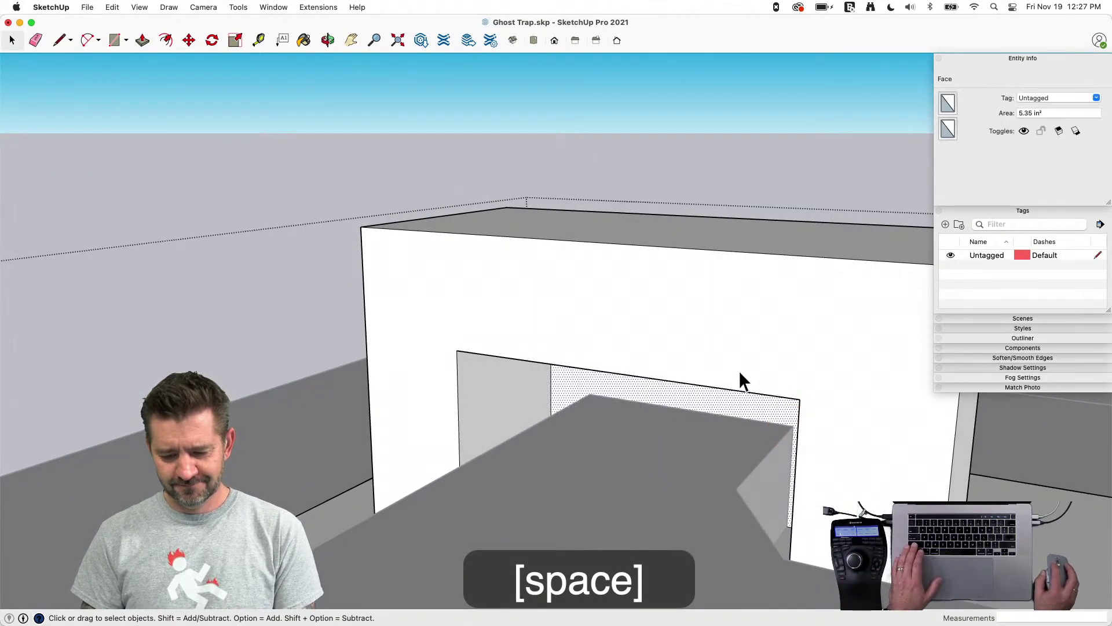
click(458, 407)
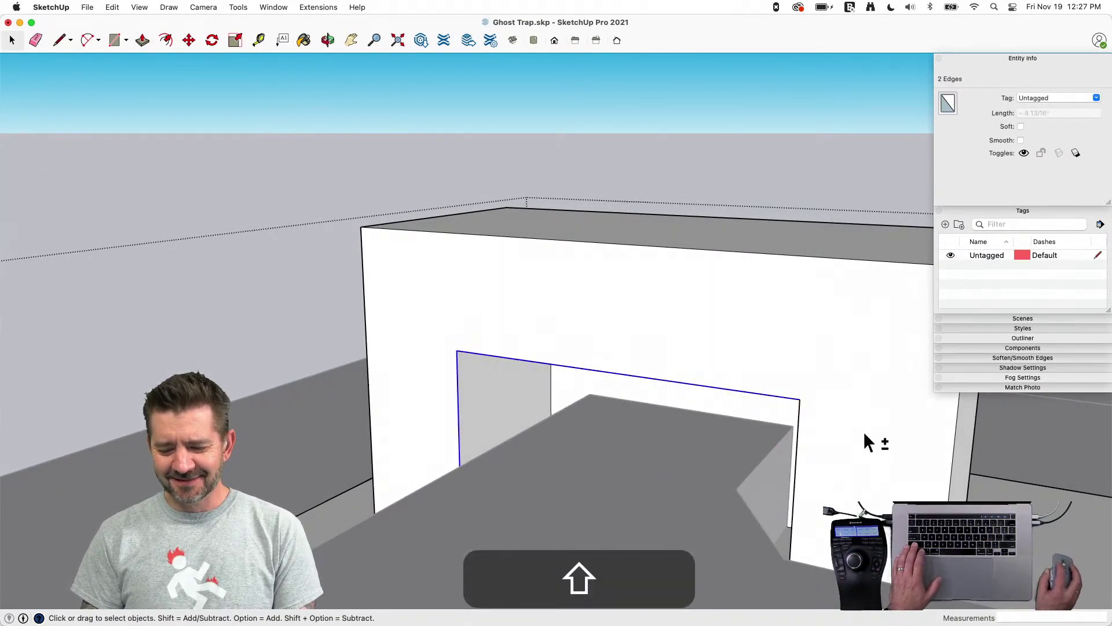
shift+click(798, 421)
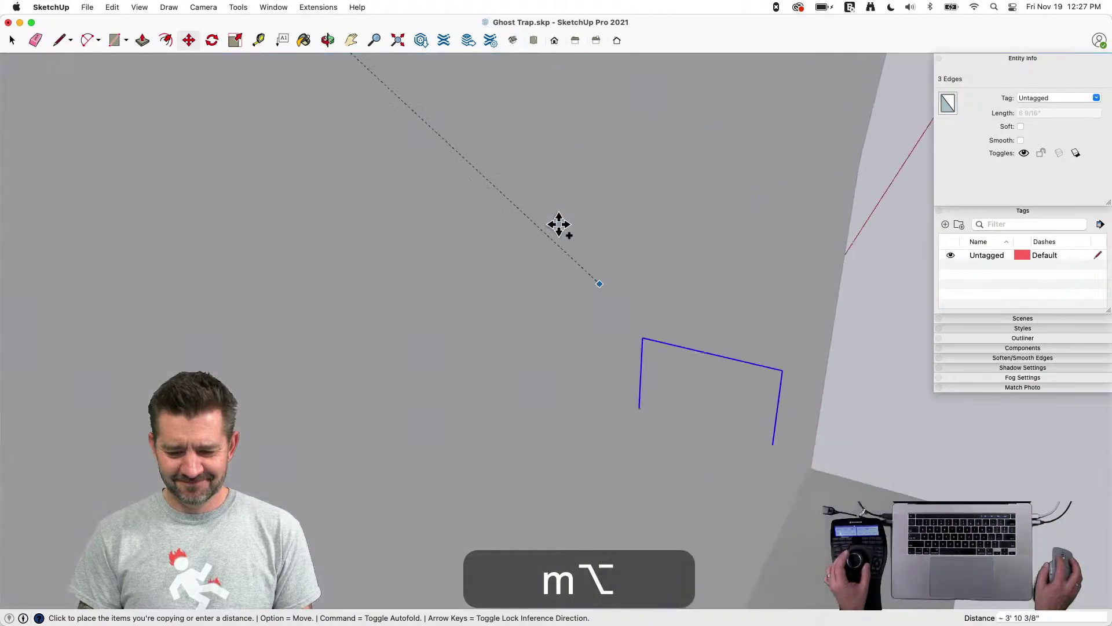
click(544, 237)
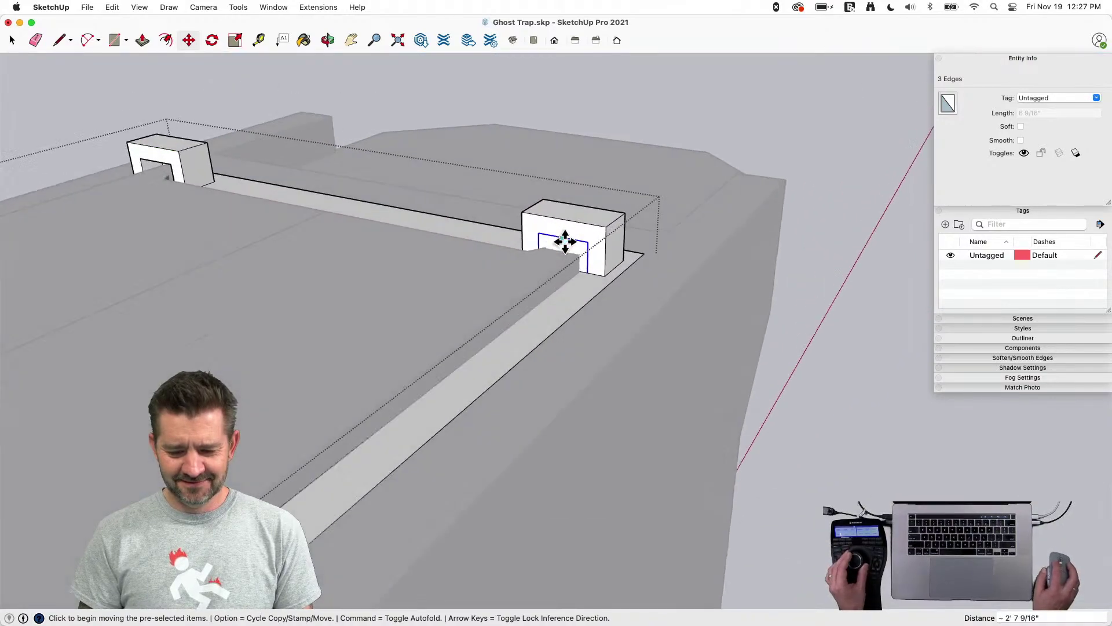
Push the copied outline 1 11/16" into the second rim block to match the depth of the first recess
key(p)
click(509, 241)
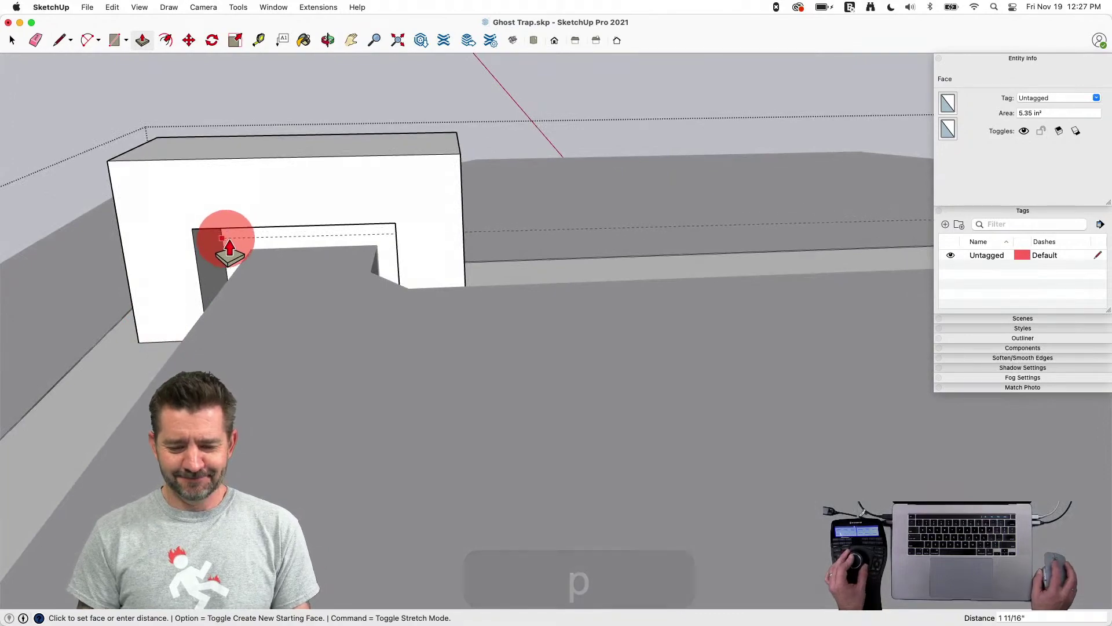
click(232, 244)
key(space)
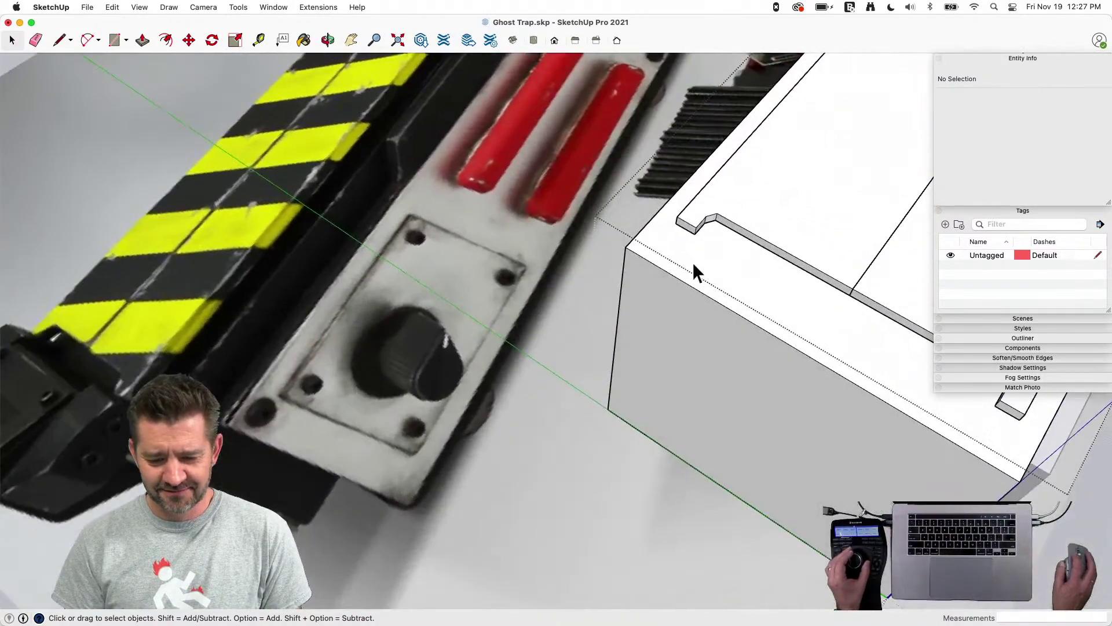
Draw a line across the inner box's end rim, in line with the Door tabs, from one long edge to the other
click(693, 262)
key(l)
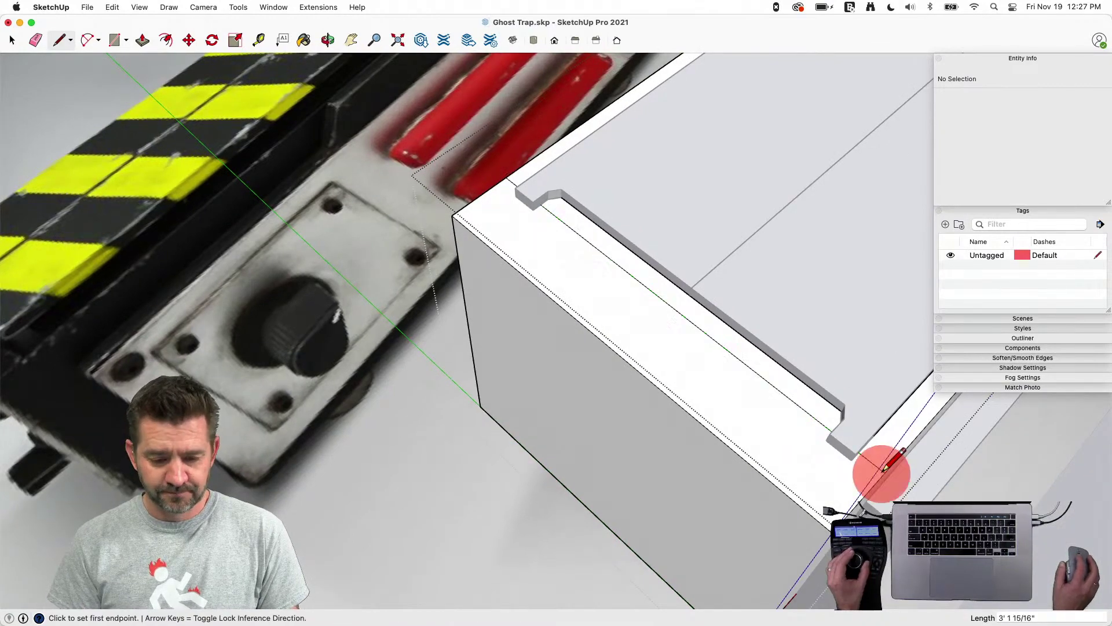
key(space)
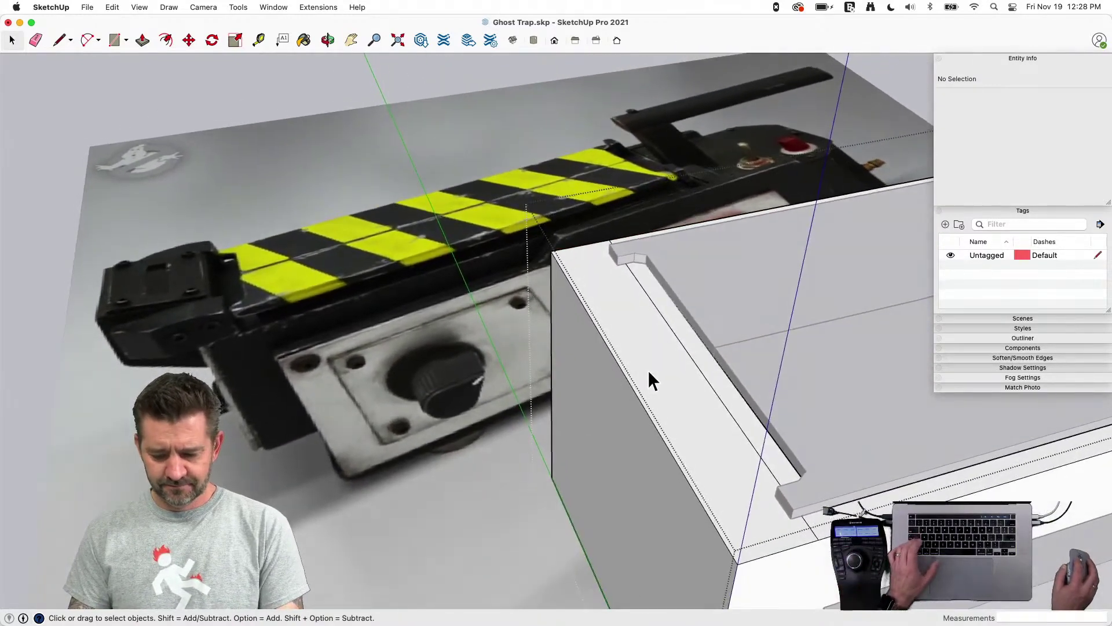
Copy the short side edge between the box corner and the cross line 1/4" inward on the end rim
click(791, 547)
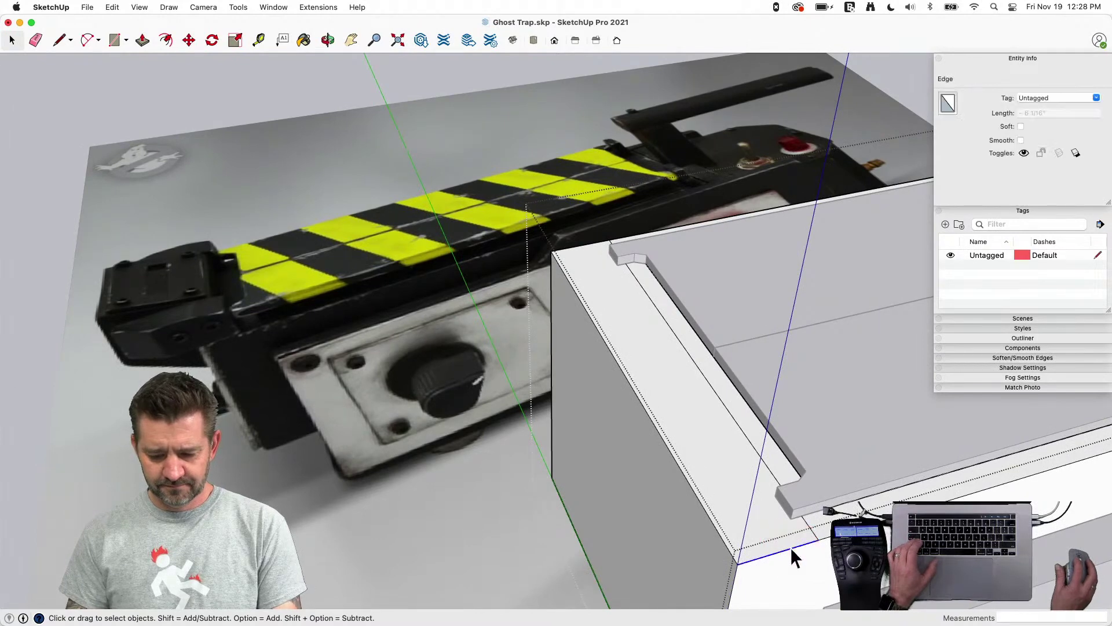
key(shift)
key(shift+m)
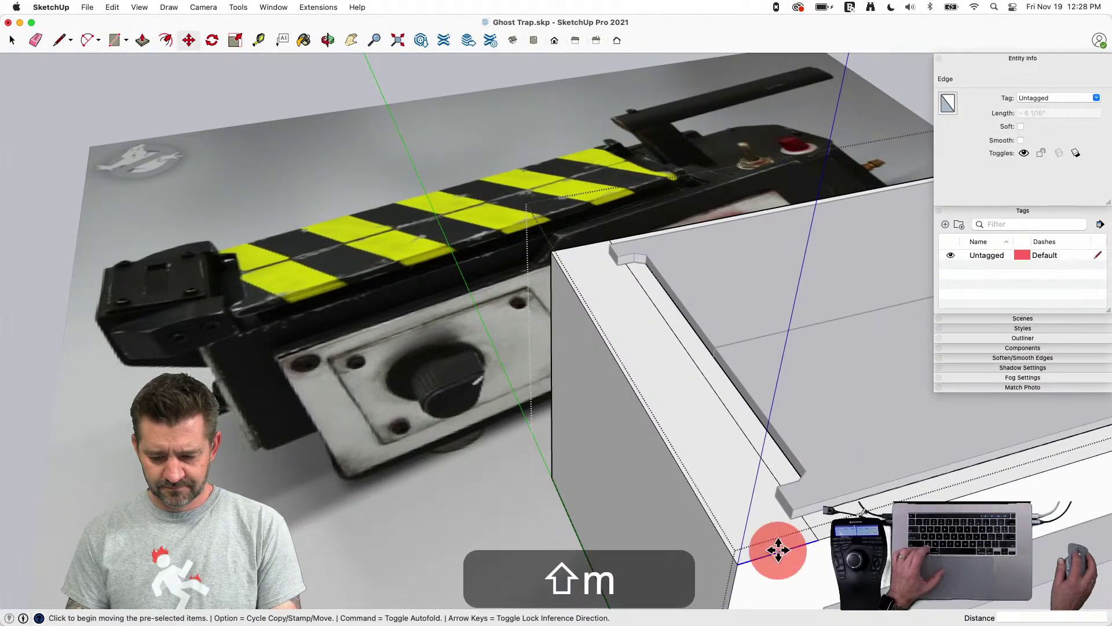
key(alt)
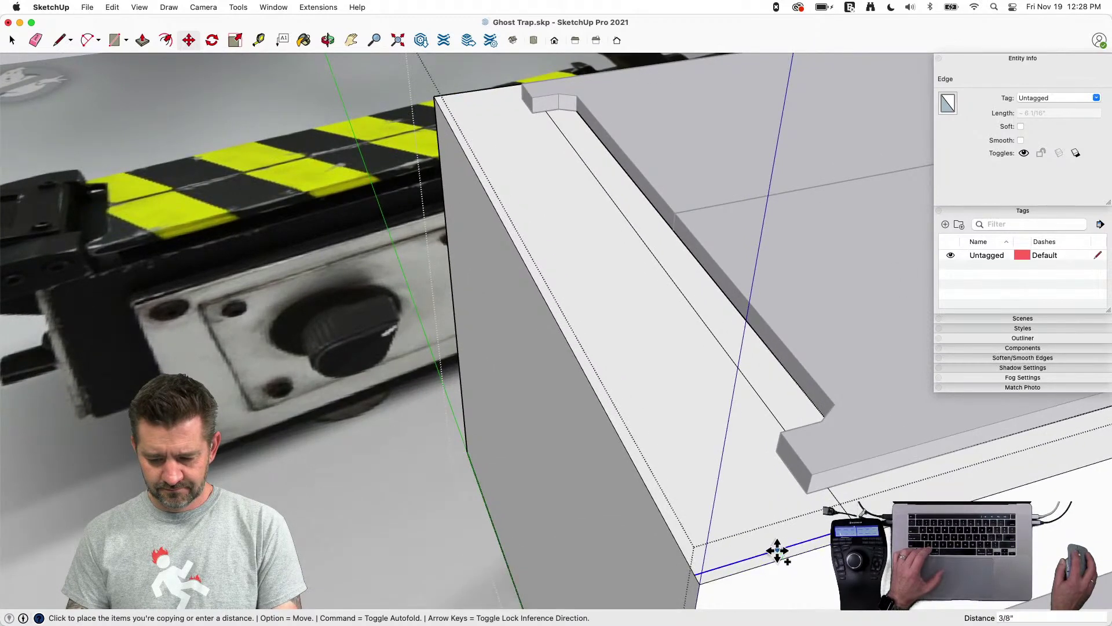
scroll(777, 551, up, 3)
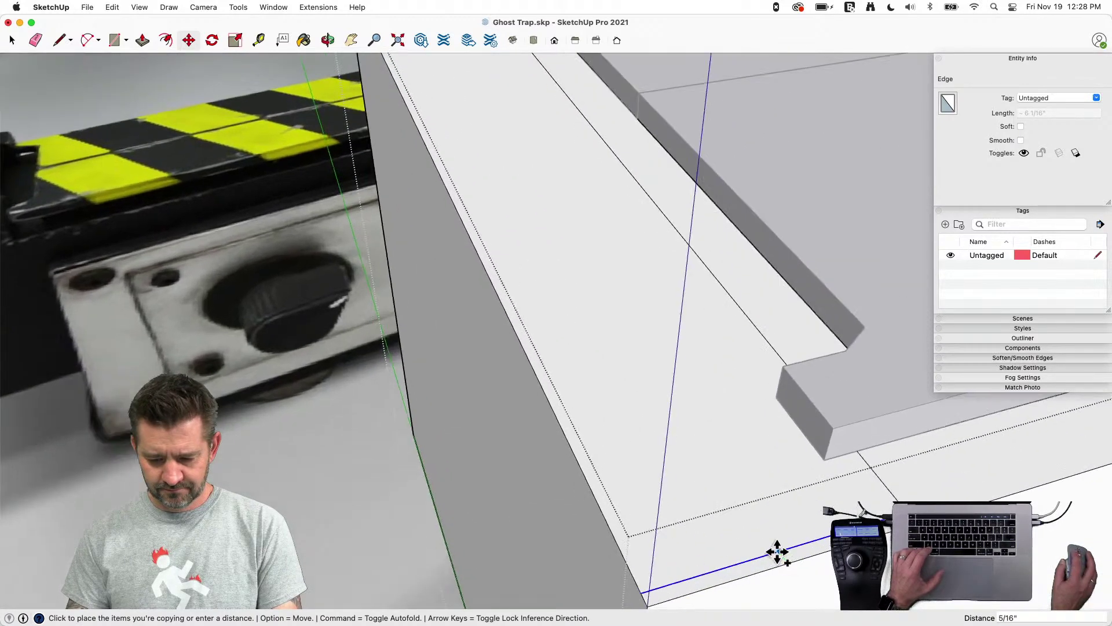
click(777, 552)
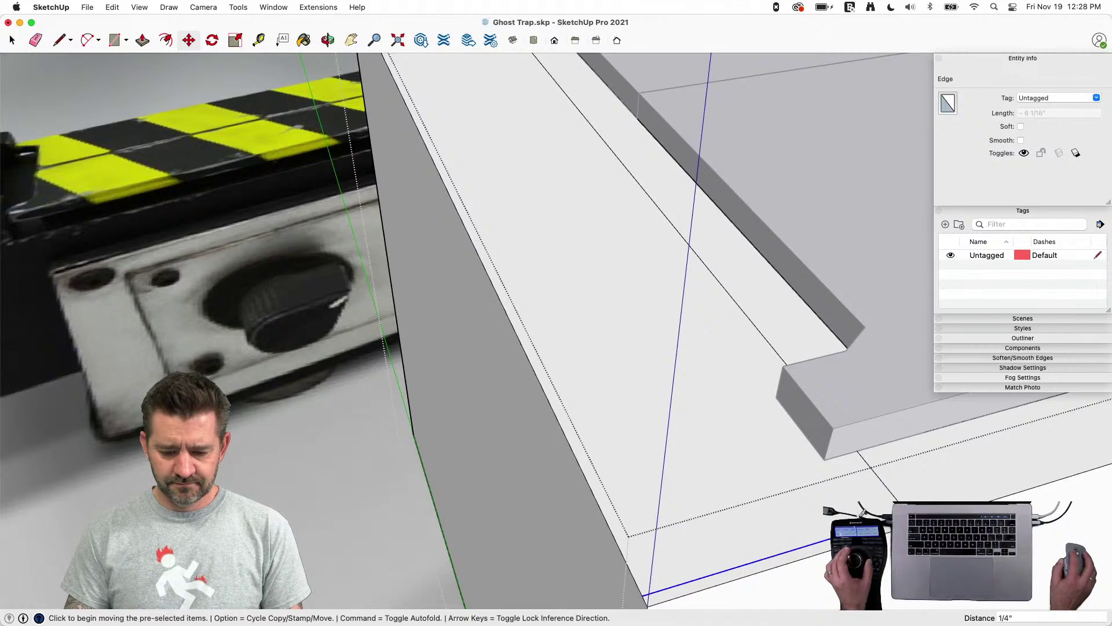
key(space)
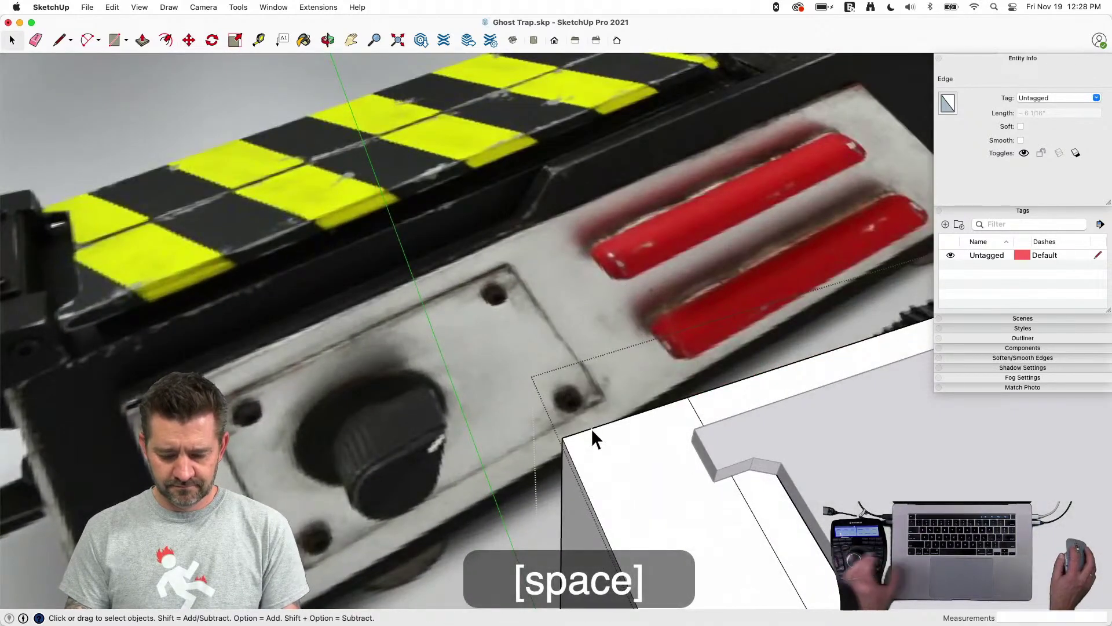
Copy the short edge on the opposite side of the end rim 1/4" inward as well
key(m)
click(599, 430)
key(alt)
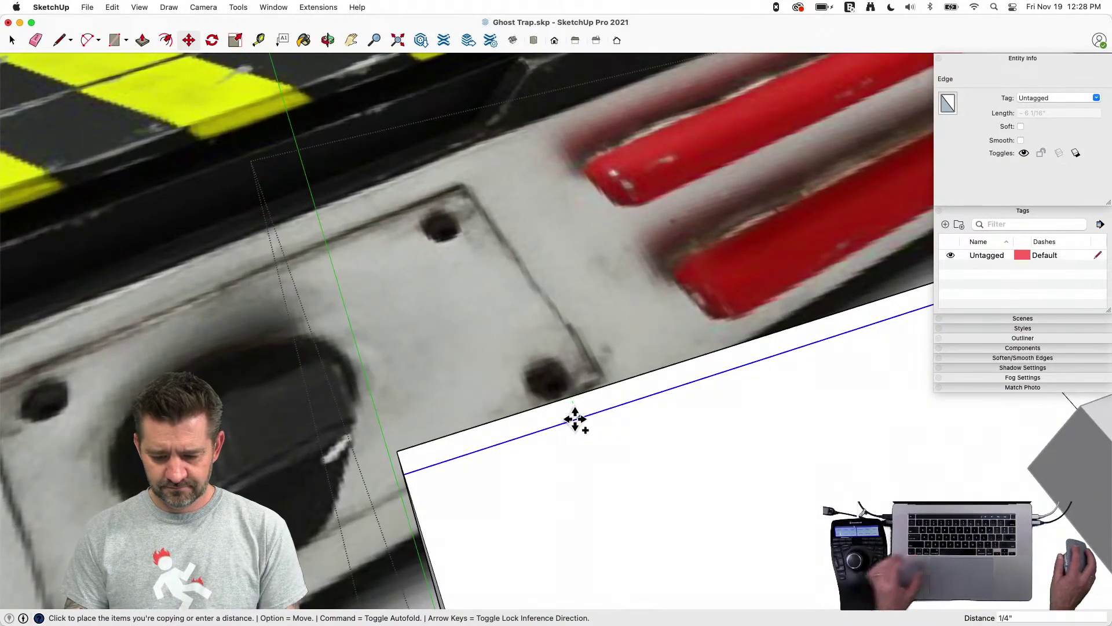
key(space)
Erase the short leftover ends of the cross line between the copied edges and the box's long edges
key(e)
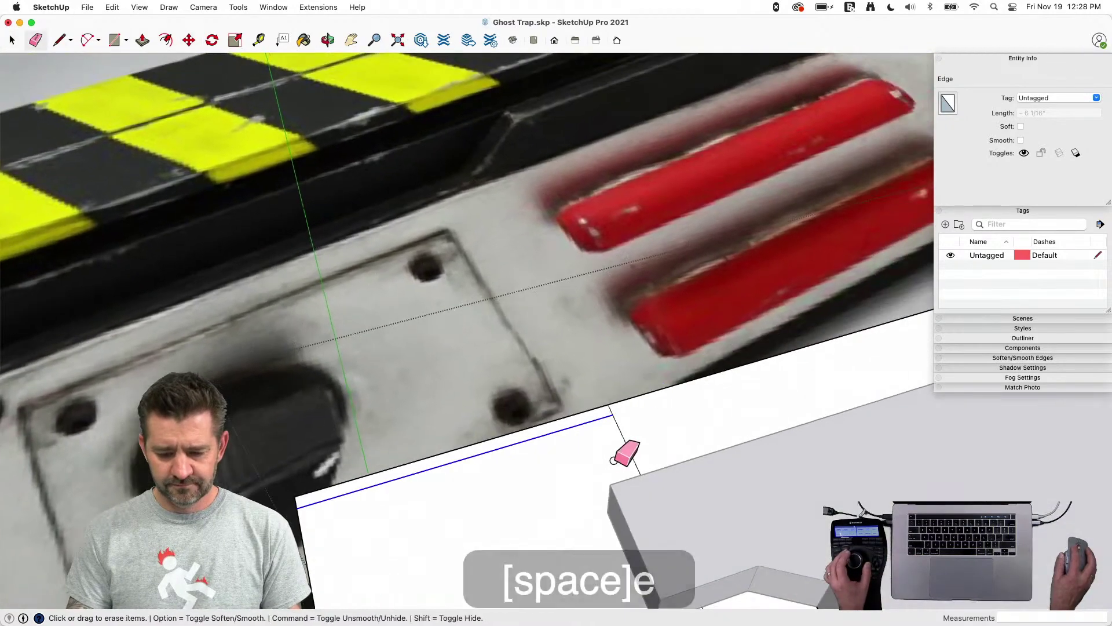
drag(608, 408, 614, 409)
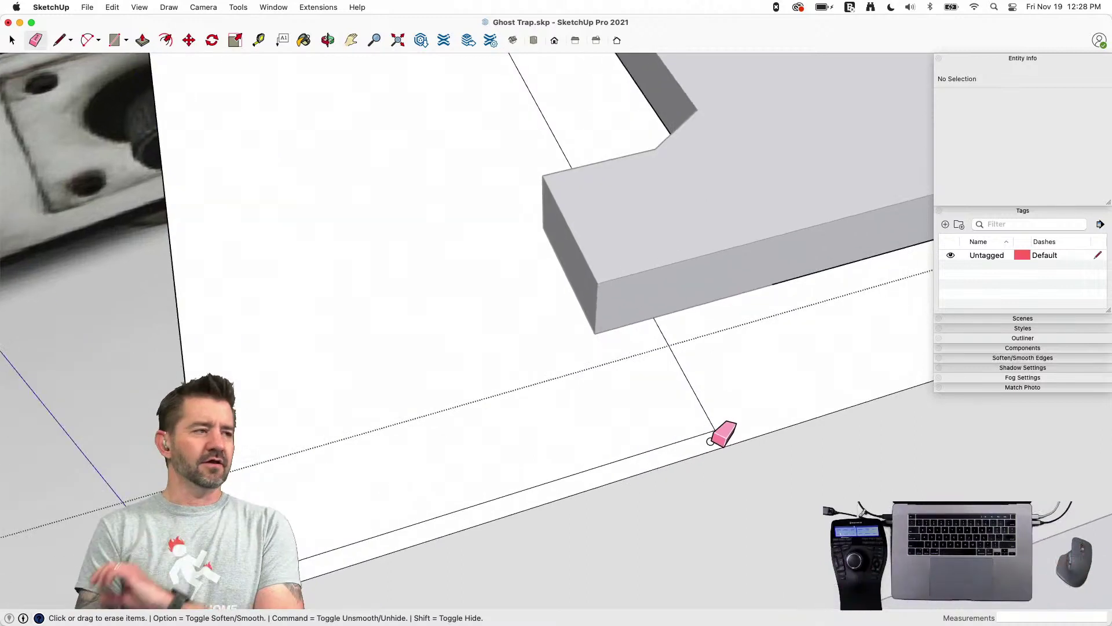
click(717, 439)
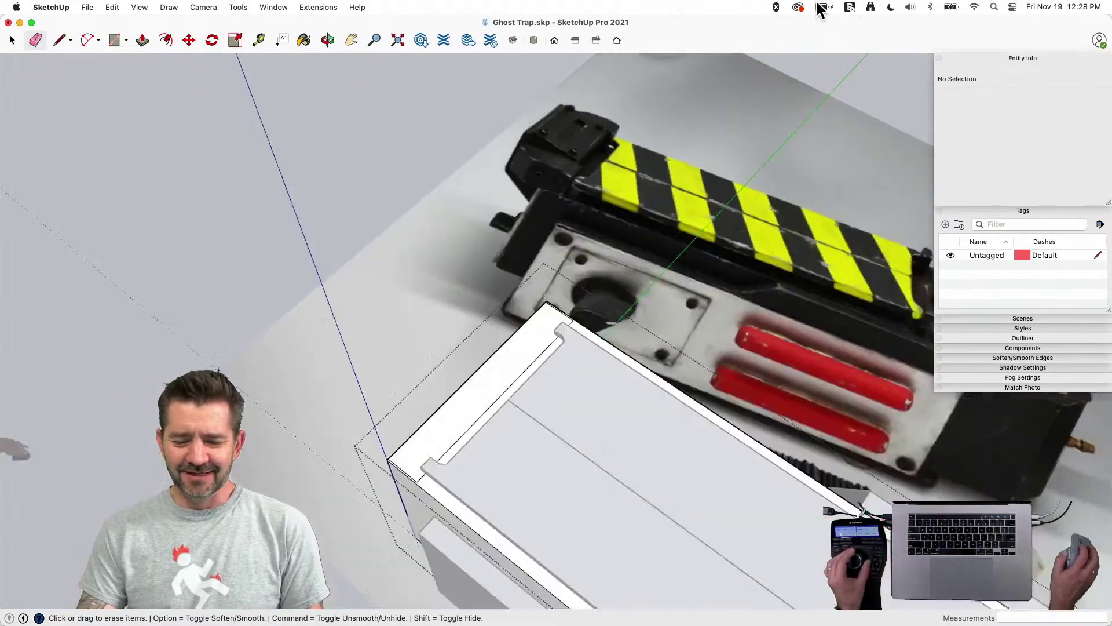
Draw a line about 7' 6" long from the rim block end of the inner box to the cross line on the opposite end rim
key(l)
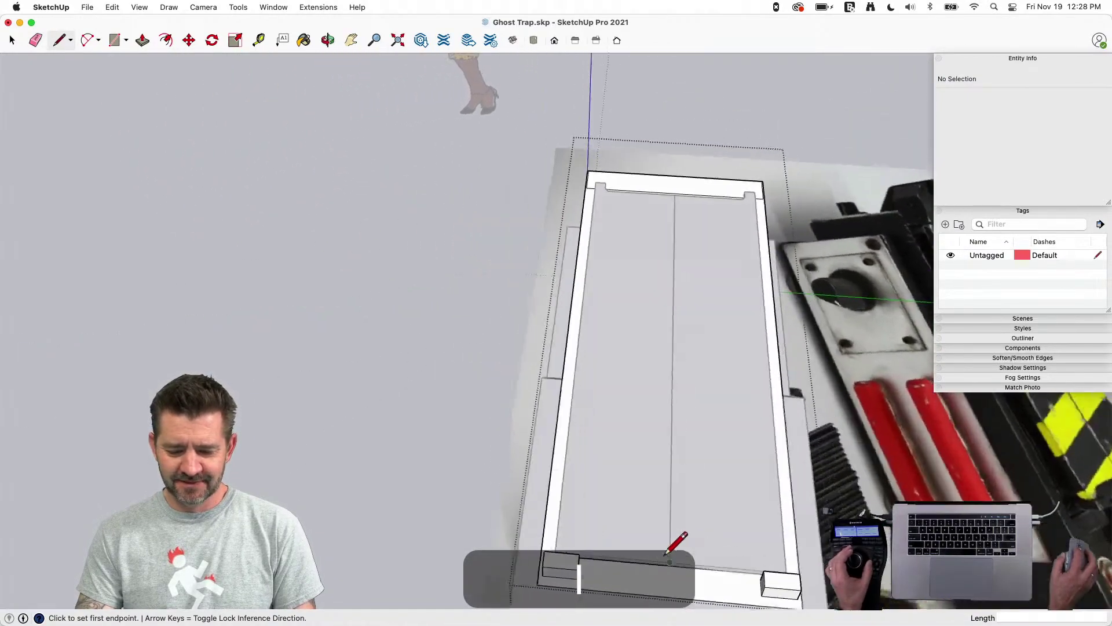
click(488, 504)
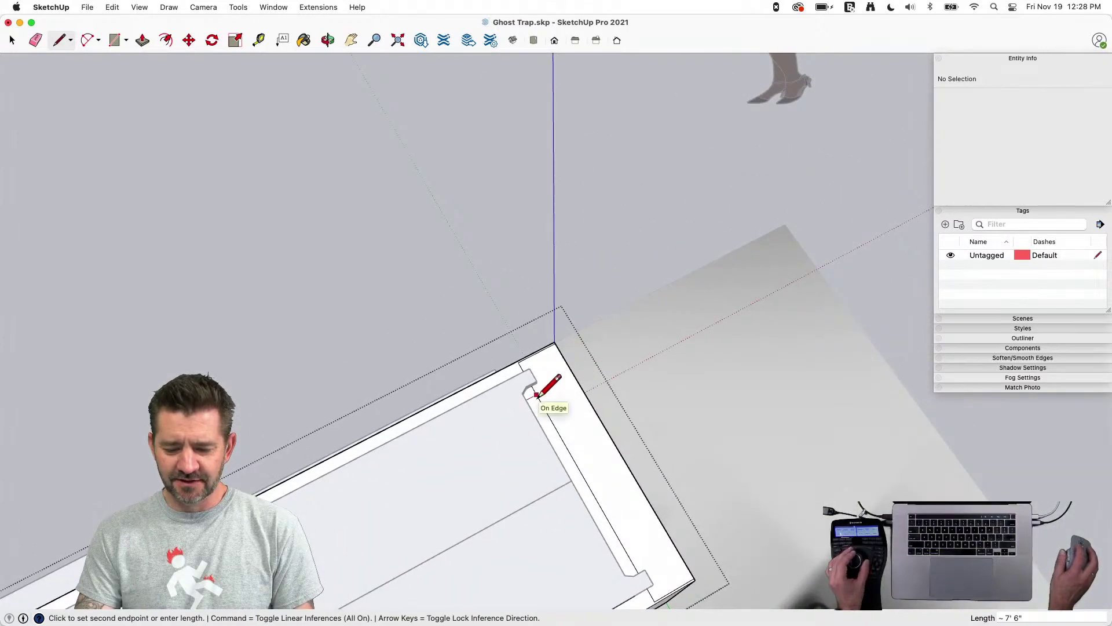
key(e)
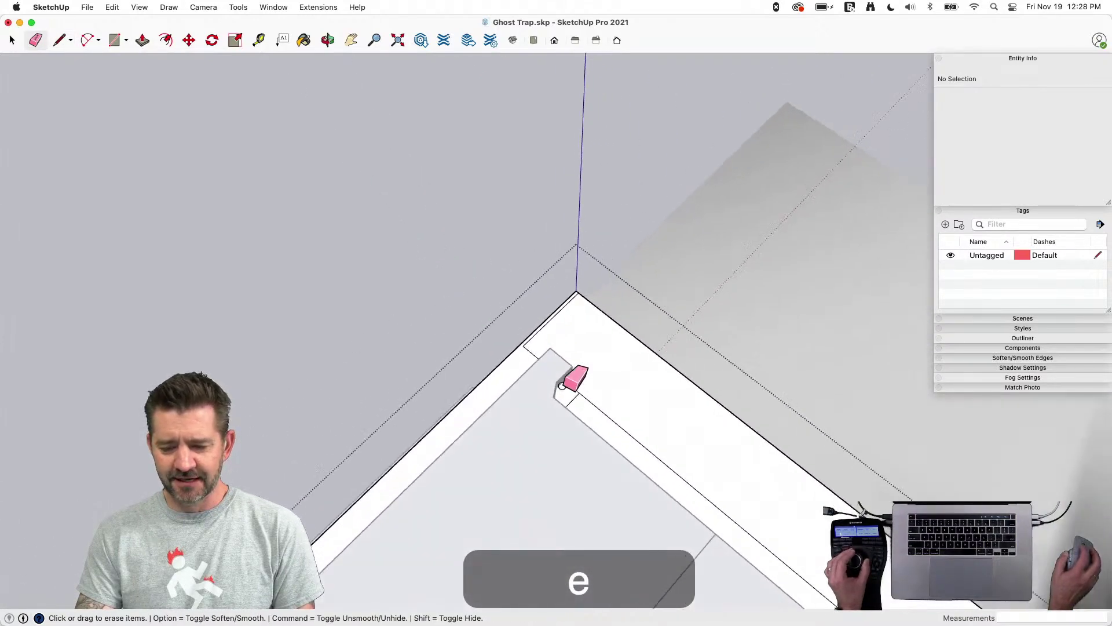
Outline half of a 2" deep rectangle on the end rim, from the side line to the midpoint of the cross line
key(l)
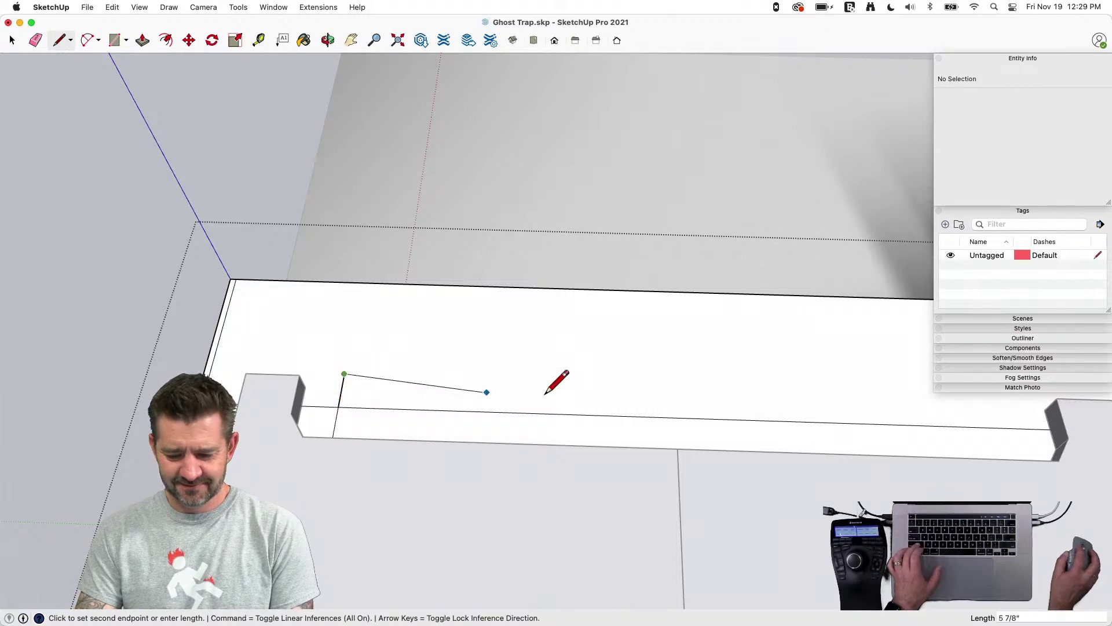
shift+click(674, 424)
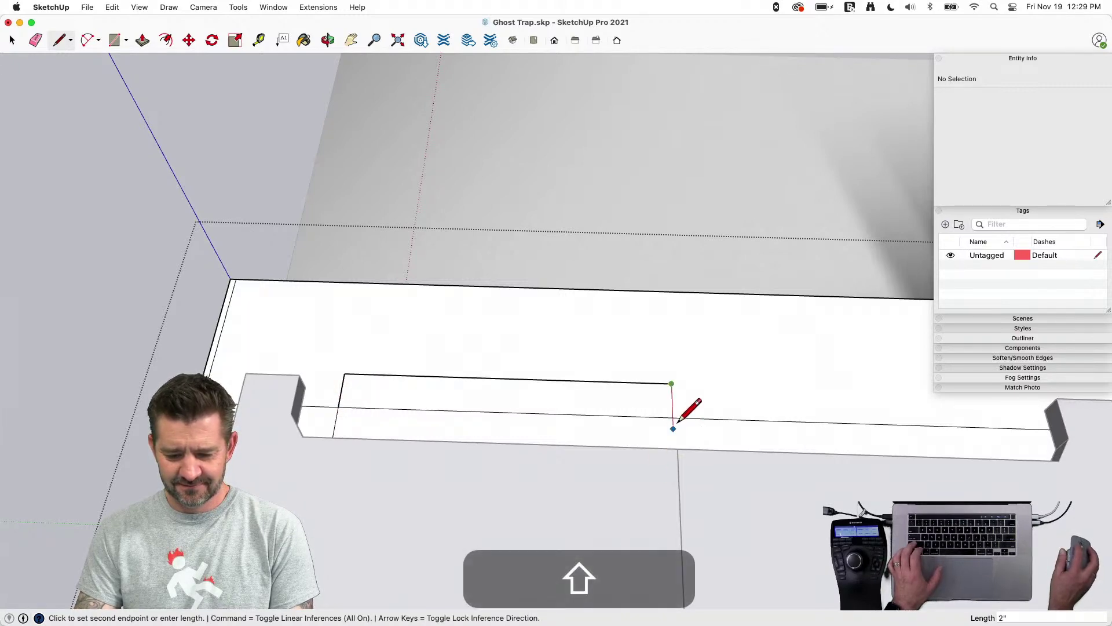
click(672, 417)
Copy the half-rectangle face on the end rim, rotated 180° about the midpoint of the cross line, to form the other half
key(space)
shift+click(637, 403)
key(q)
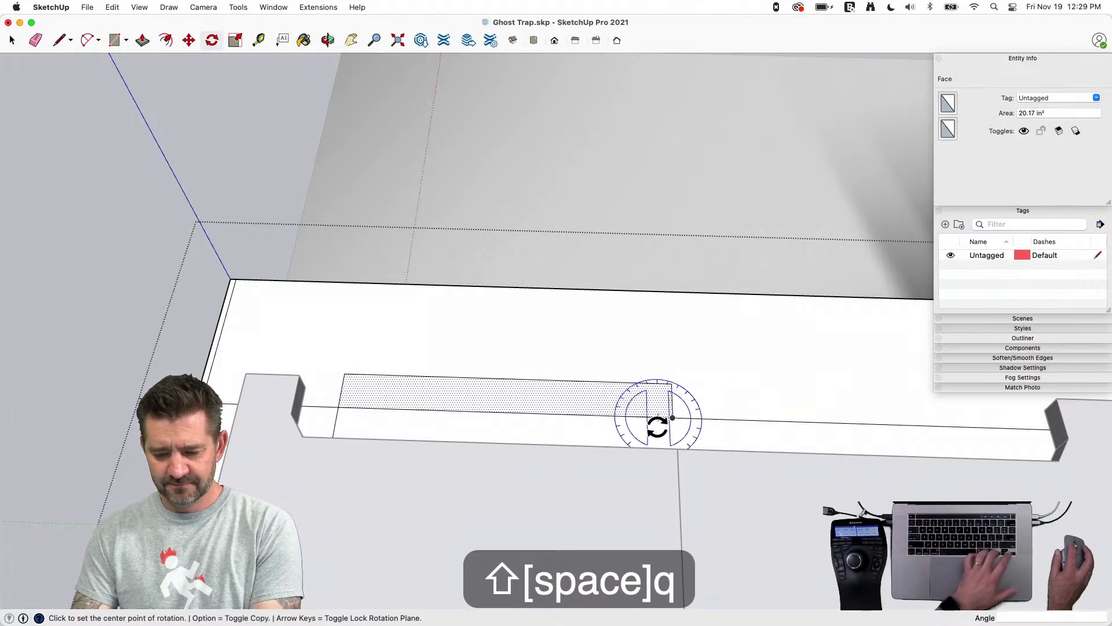
key(Left)
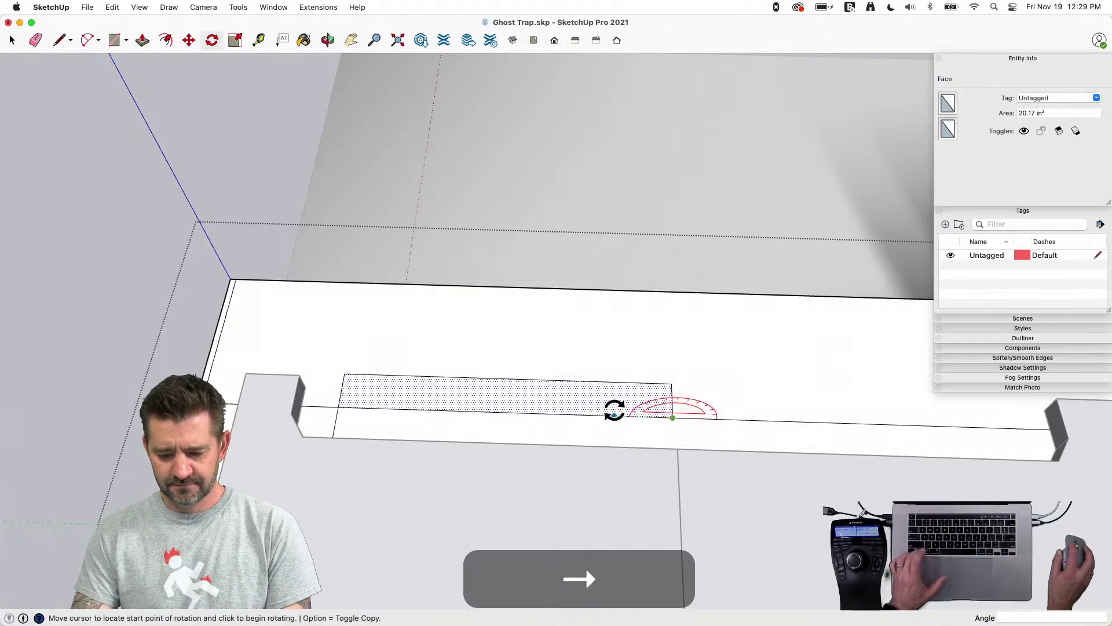
click(614, 412)
key(alt)
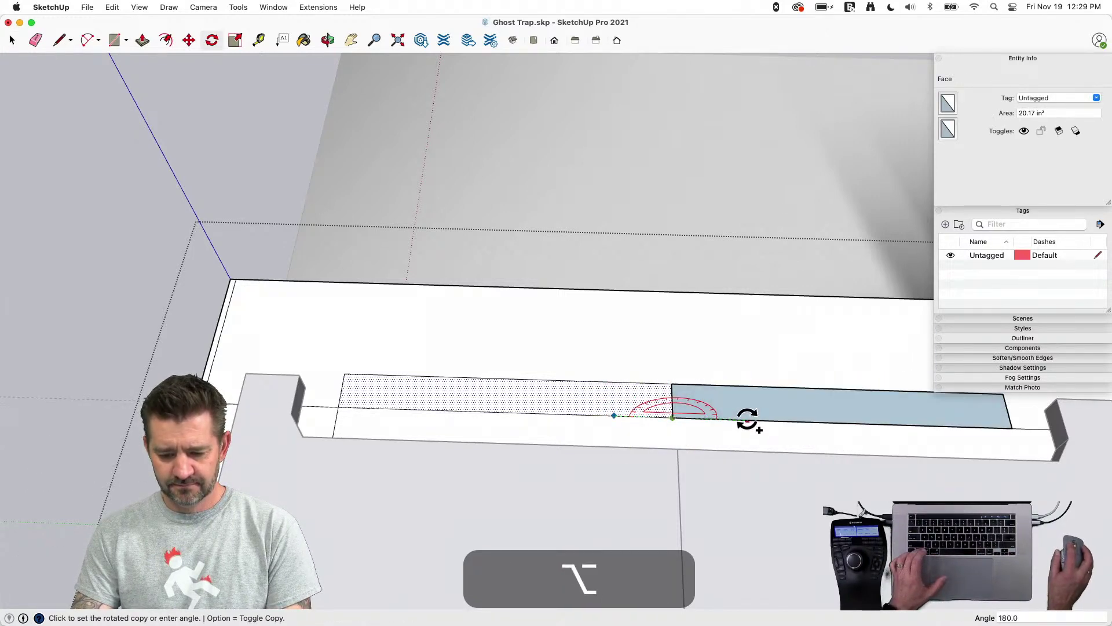
click(746, 421)
Erase the centre divider and the leftover cross-line segments around the 2" deep rectangle on the end rim
key(e)
drag(682, 412, 353, 412)
click(339, 426)
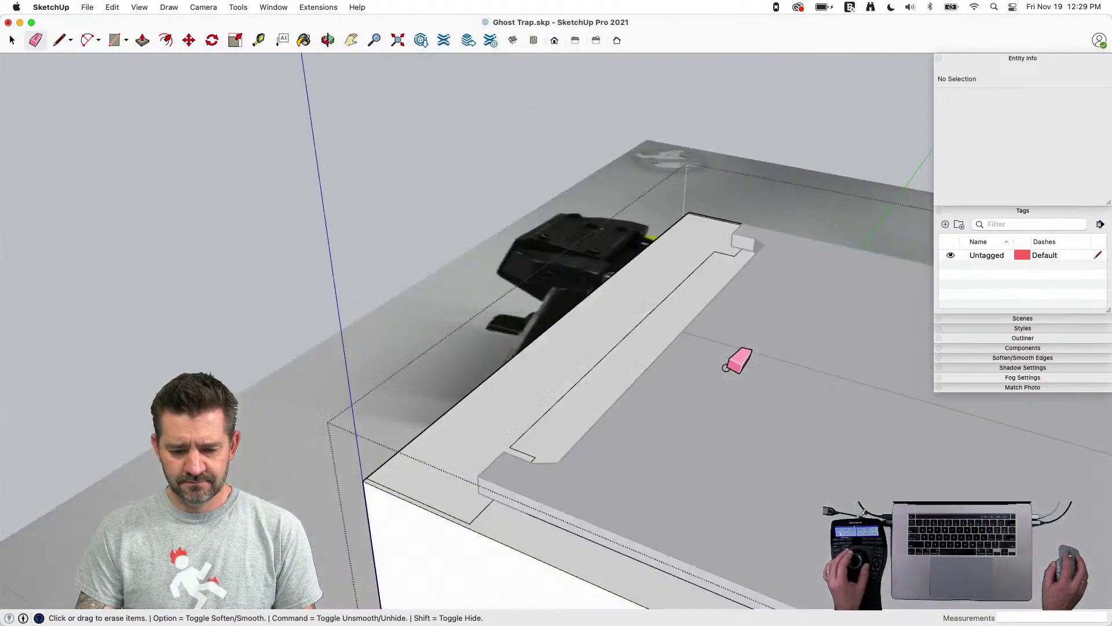
Pull the U-shaped end rim face upward, taking its height from the rim block at the opposite end of the trap
key(p)
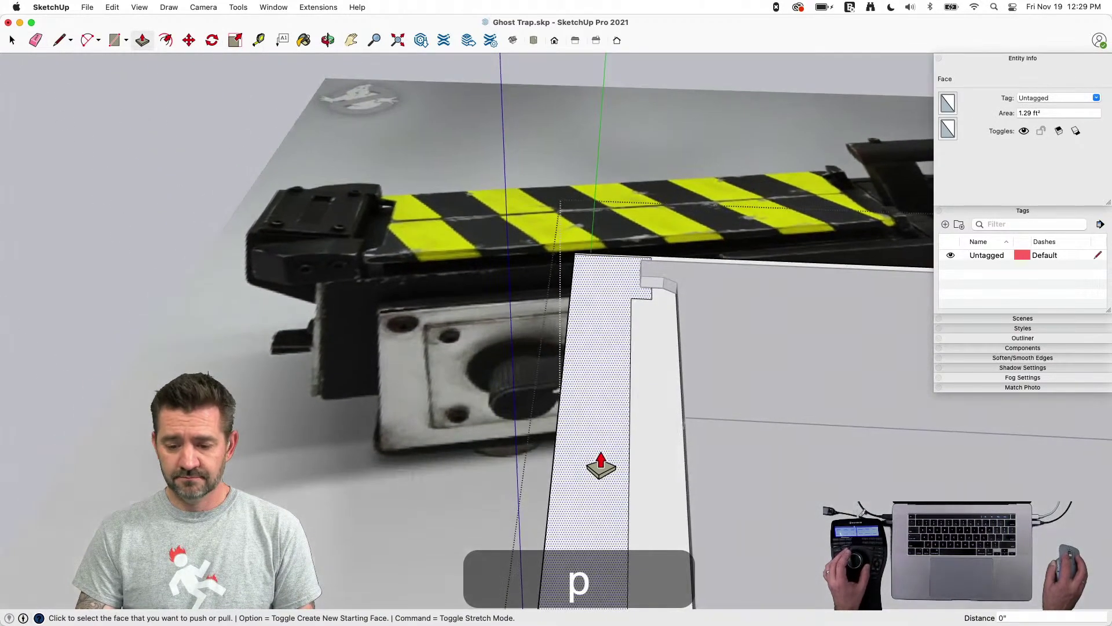
click(596, 440)
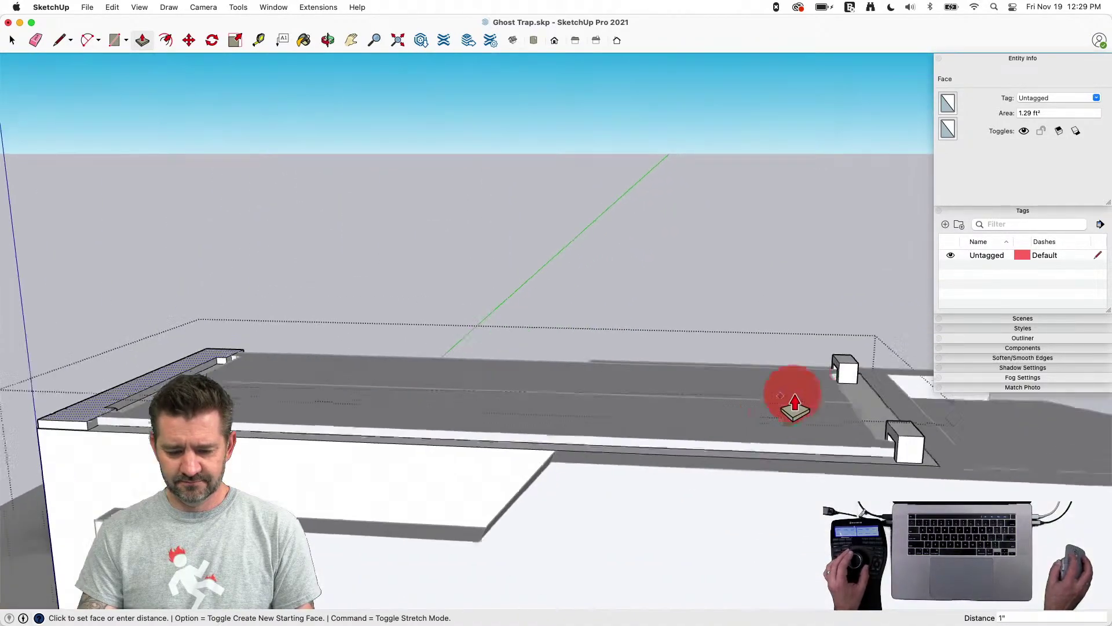
click(883, 445)
key(space)
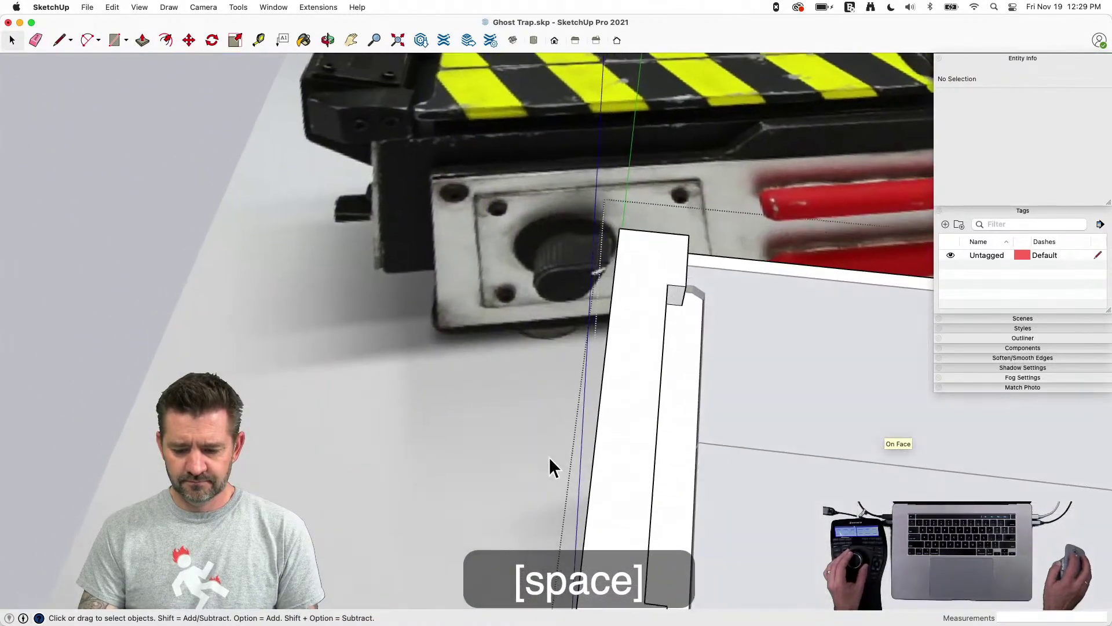
key(l)
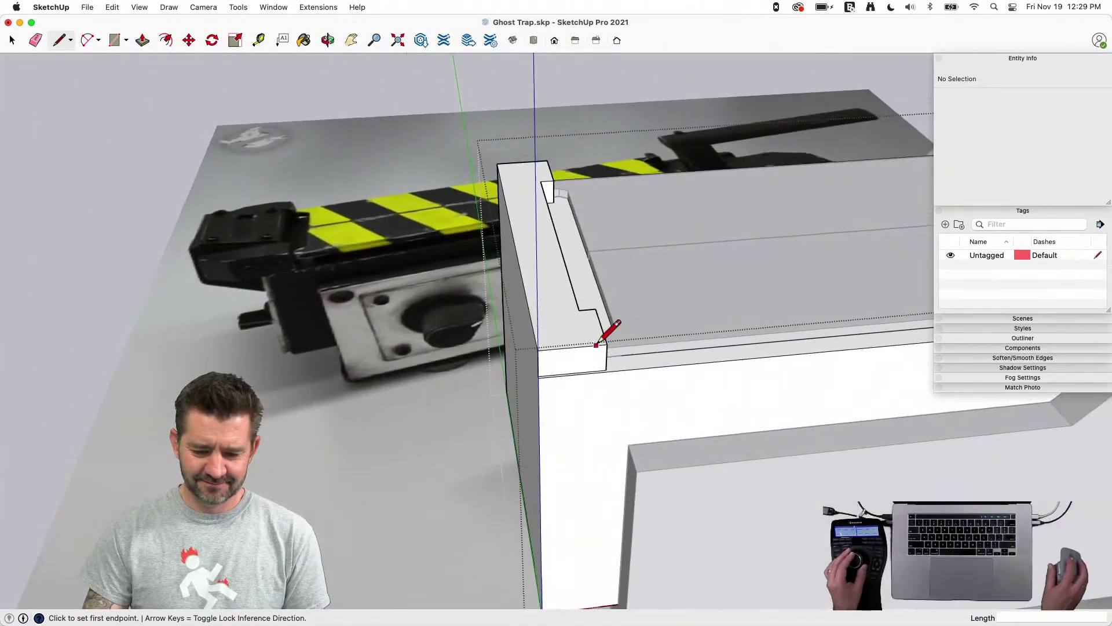
key(p)
click(570, 348)
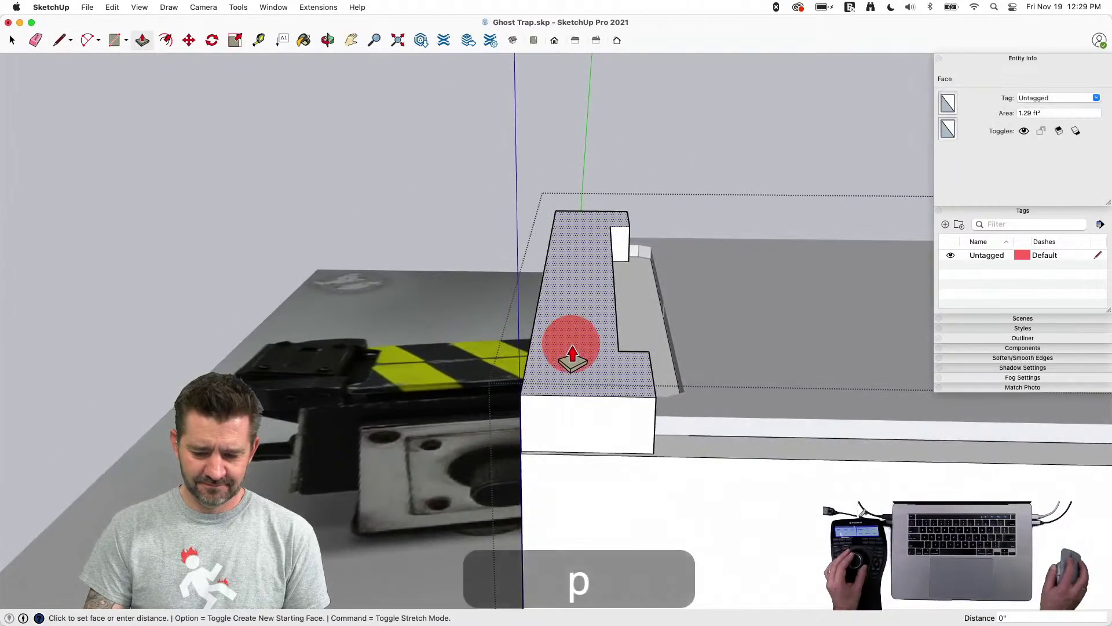
click(570, 345)
Draw a line across the outer end face at the rim's base and pull the strip above it outward 2 15/16"
key(l)
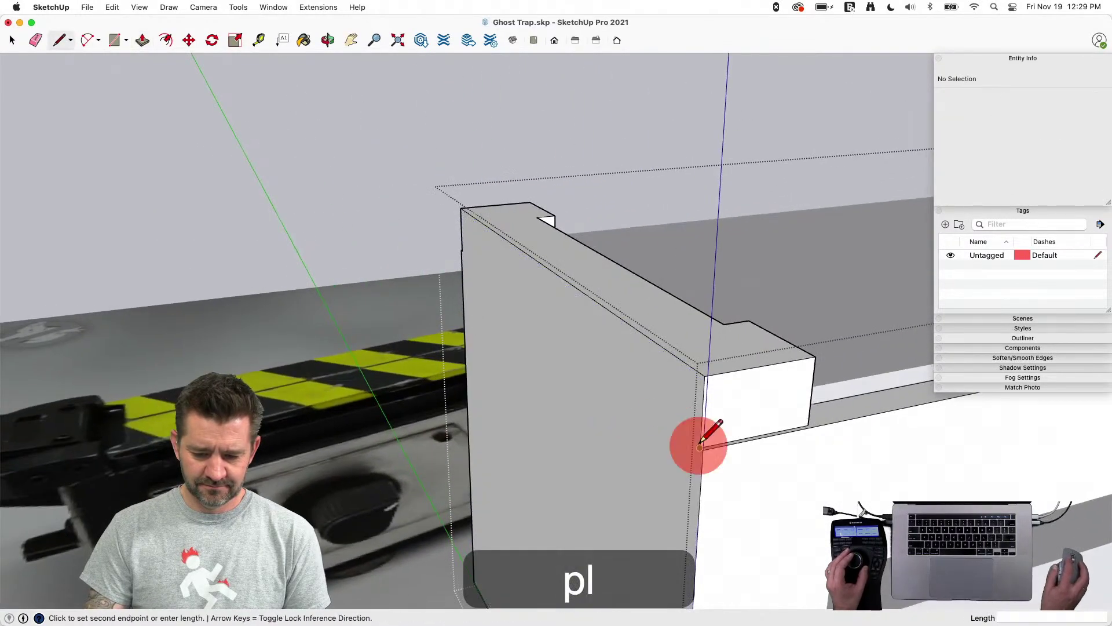
click(462, 251)
key(p)
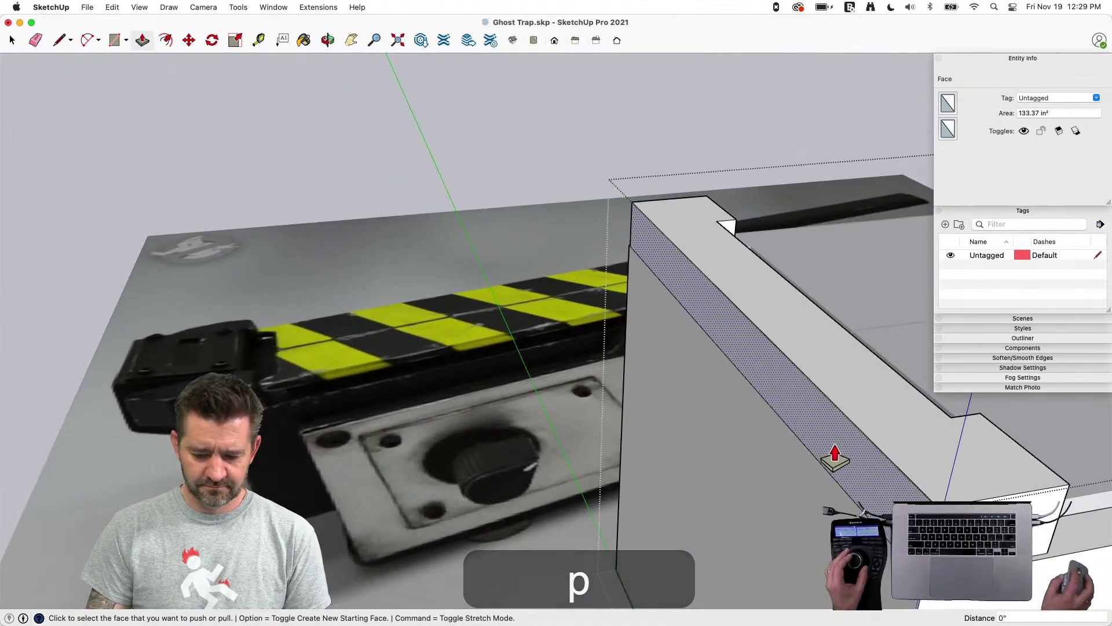
click(820, 454)
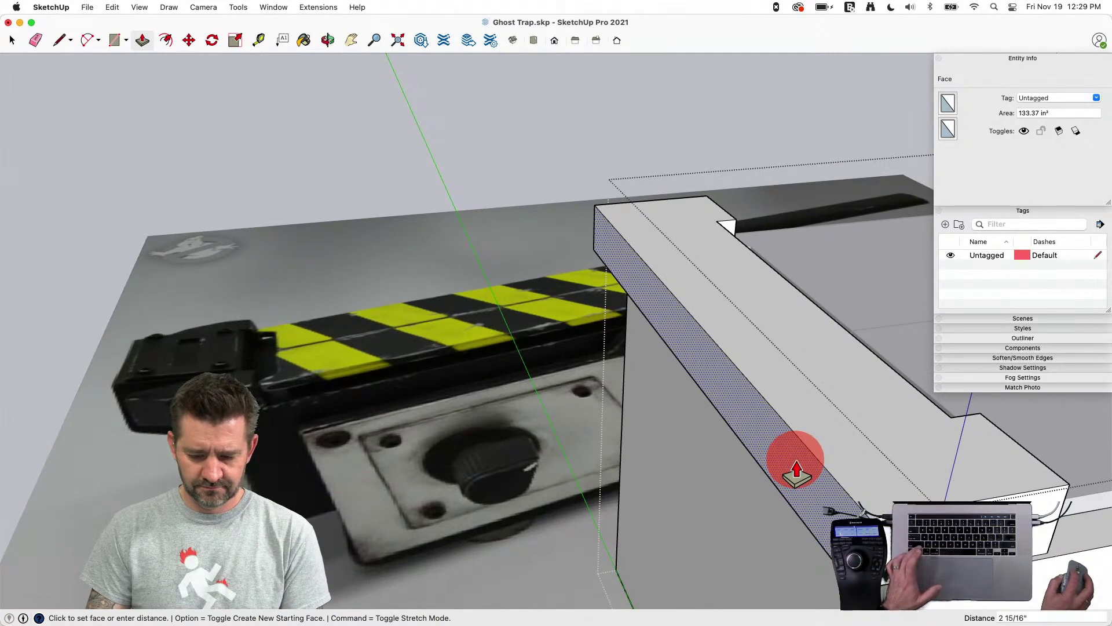
click(796, 472)
Extend the end rim's outer face further outward as a second section with its own starting face
key(alt)
drag(797, 472, 711, 489)
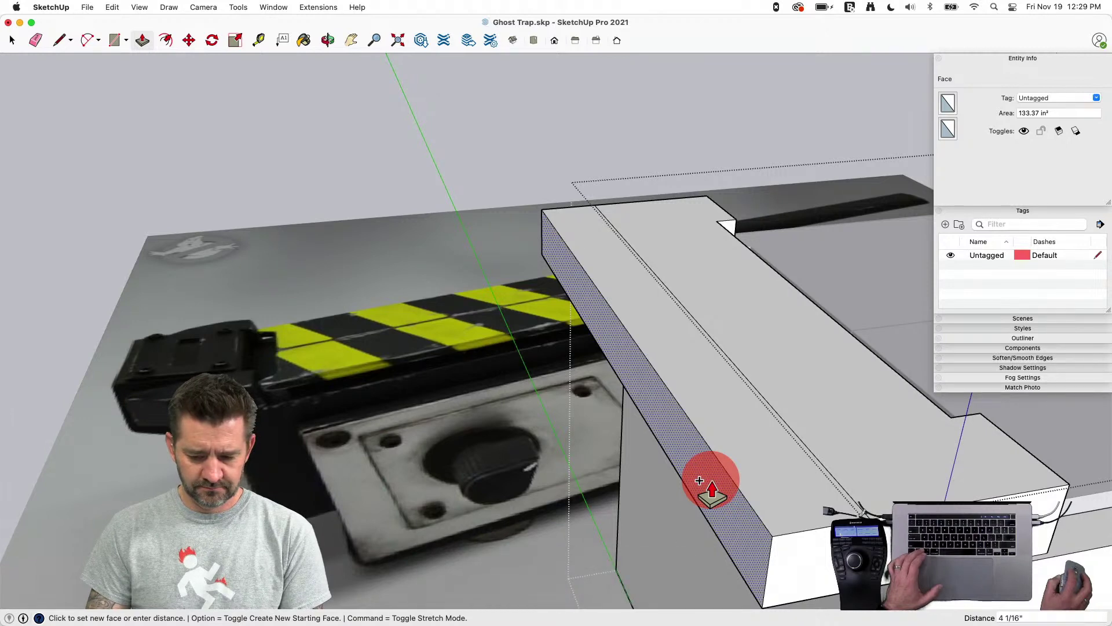
drag(699, 481, 718, 481)
Scale the outermost end face slightly narrower about its centre and erase the seam line across the rim's top
key(space)
click(718, 482)
key(s)
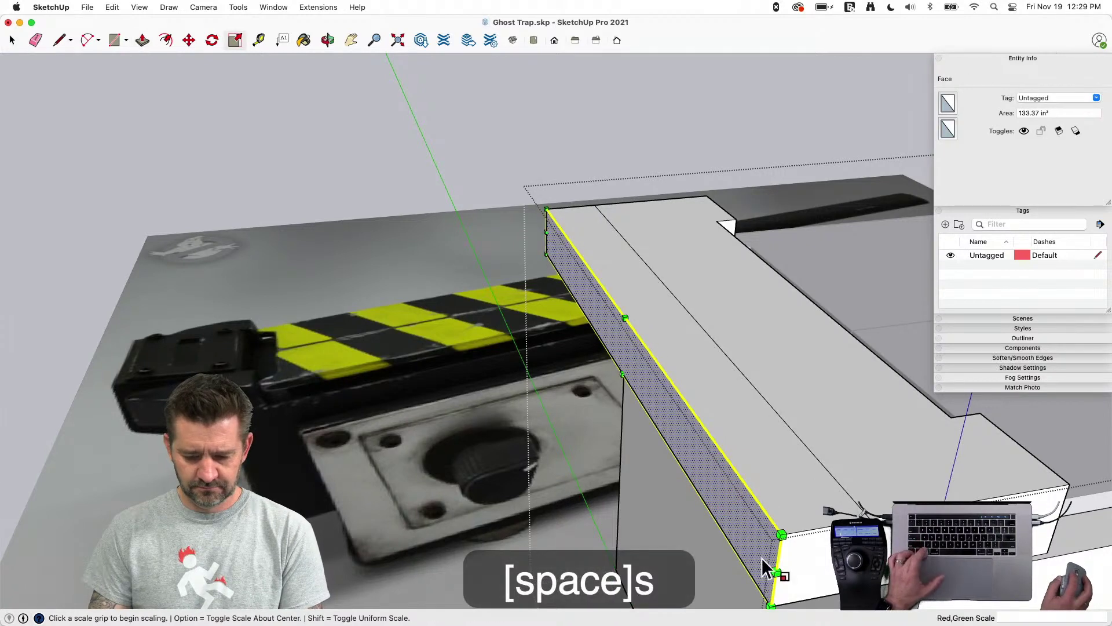
alt+drag(770, 568, 769, 550)
key(space)
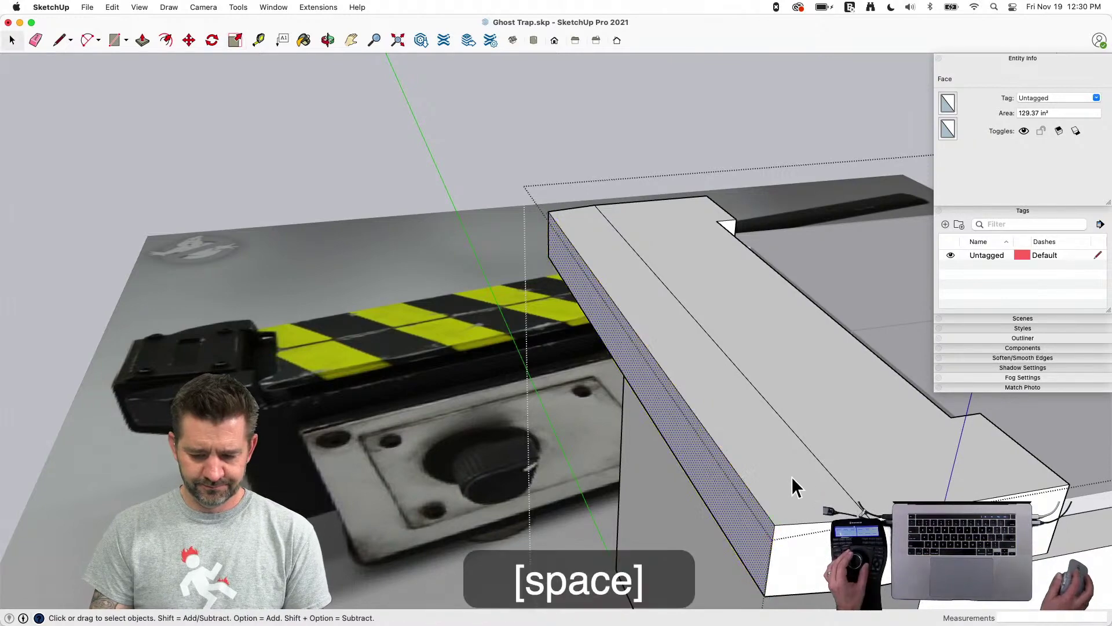
key(e)
click(738, 404)
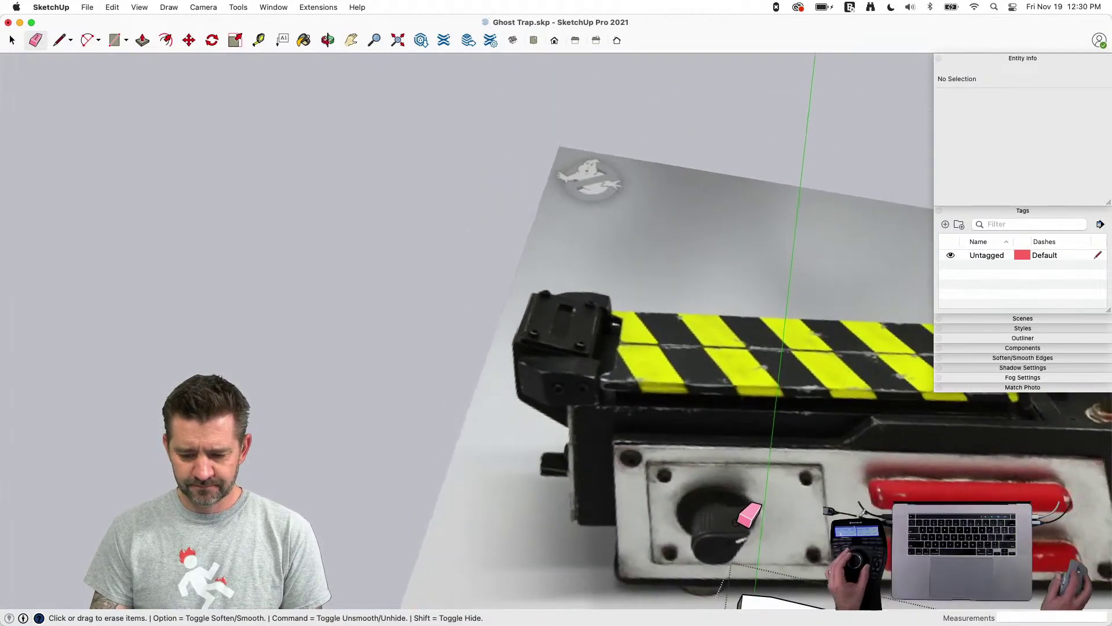
Draw two lines across the end rim's top, from the recess corners straight to the outer edge
key(l)
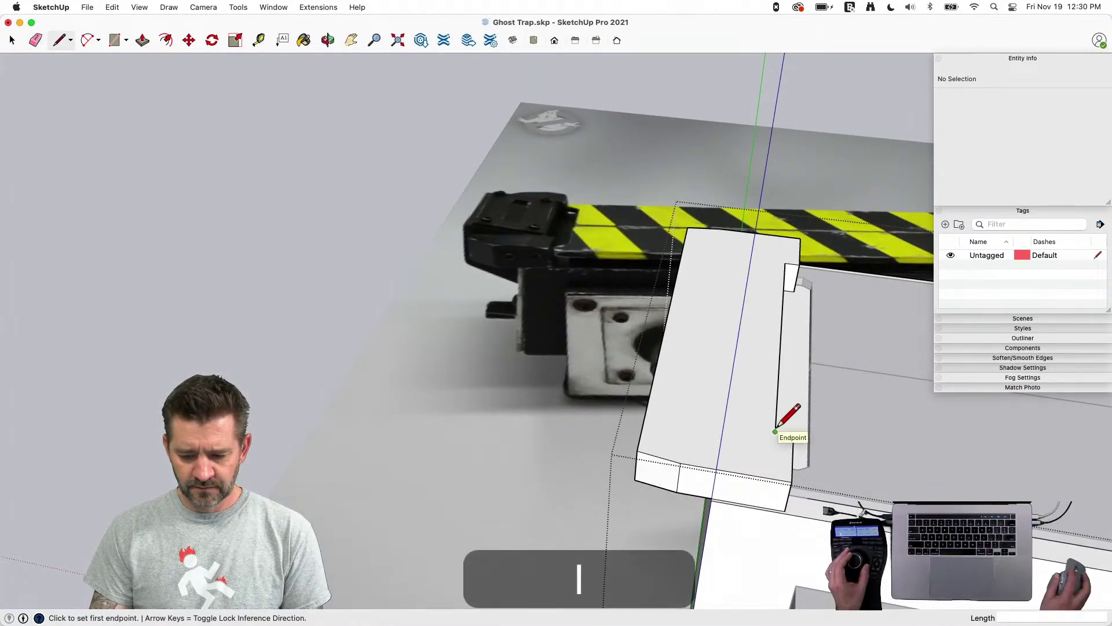
click(646, 412)
click(785, 264)
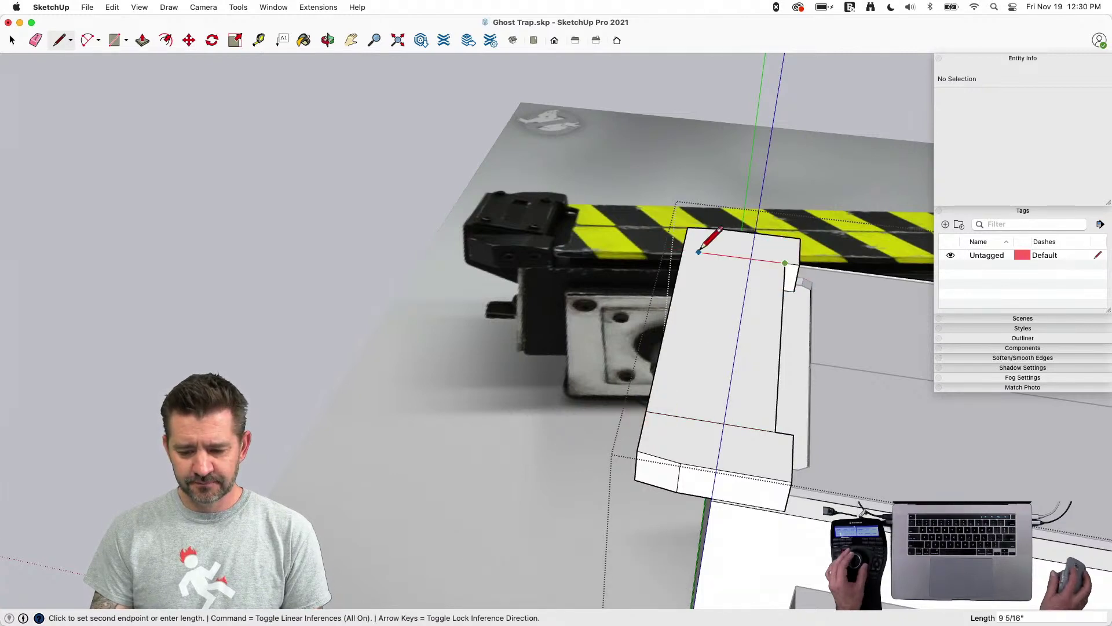
click(682, 250)
Pull the central top face of the end rim, between the two cross lines, up by a thin step
key(space)
click(732, 366)
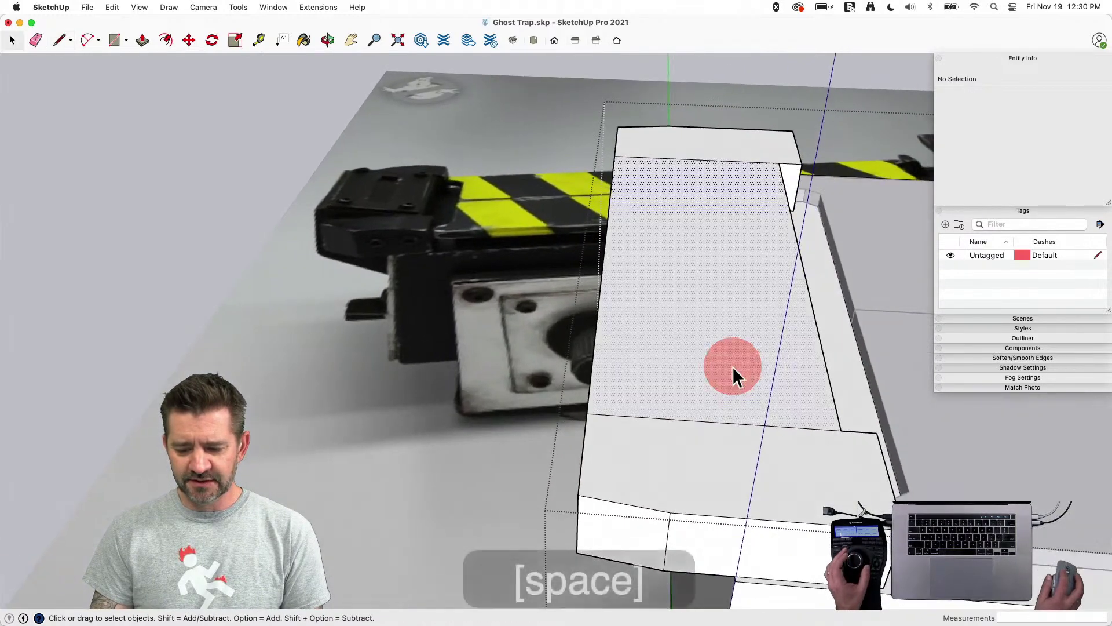
key(q)
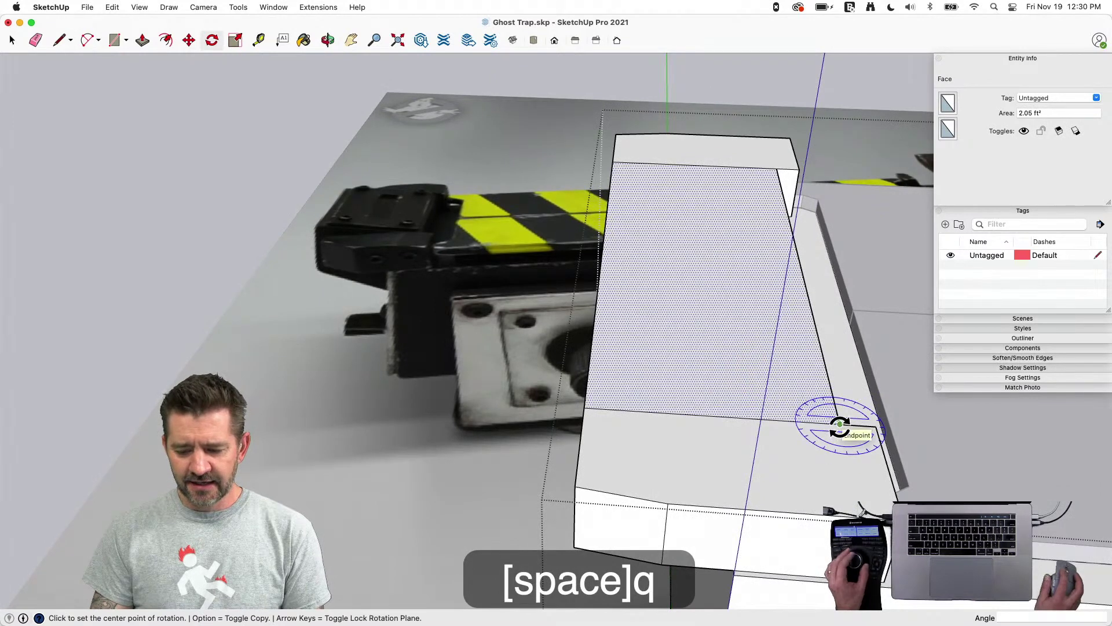
key(p)
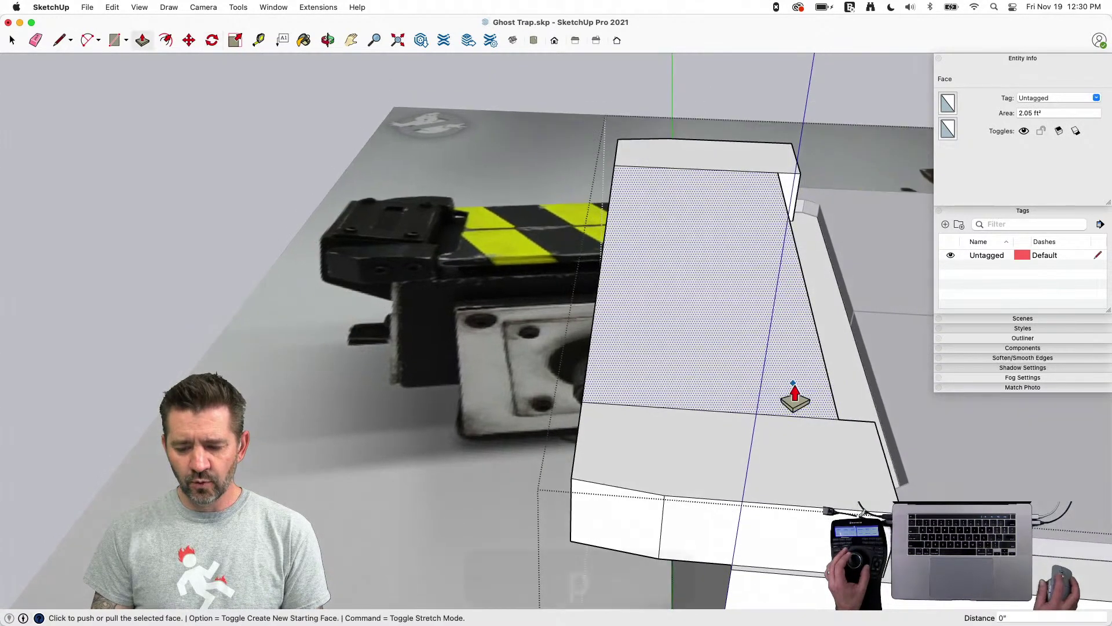
drag(788, 397, 789, 397)
key(space)
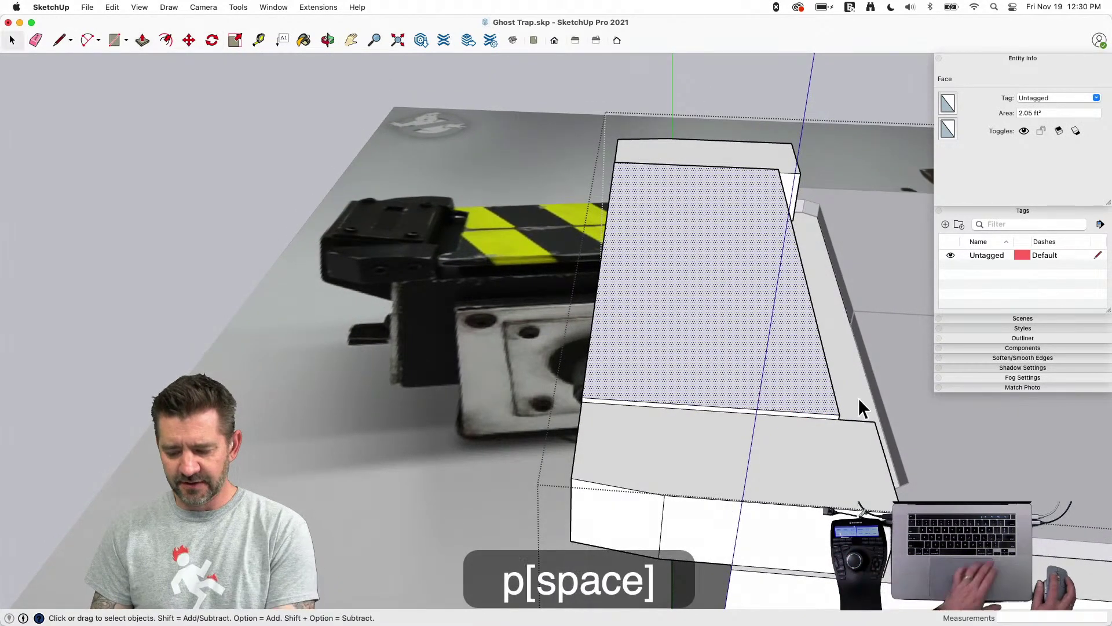
Rotate the raised central face upward about 12° around its inner edge so it slopes up toward the outer end
key(q)
key(Left)
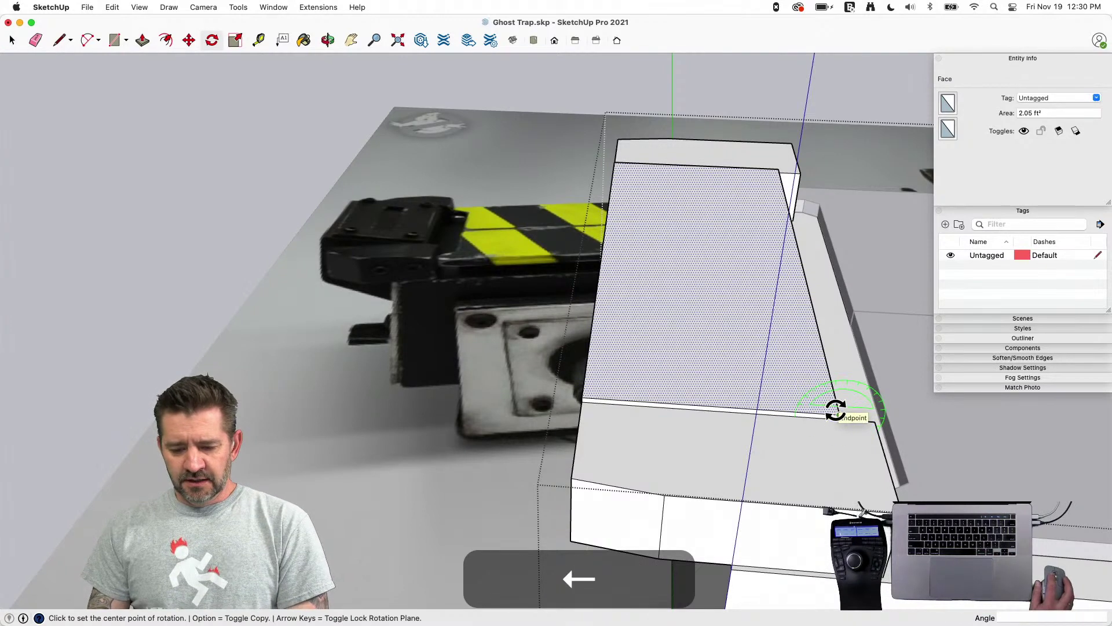
click(742, 407)
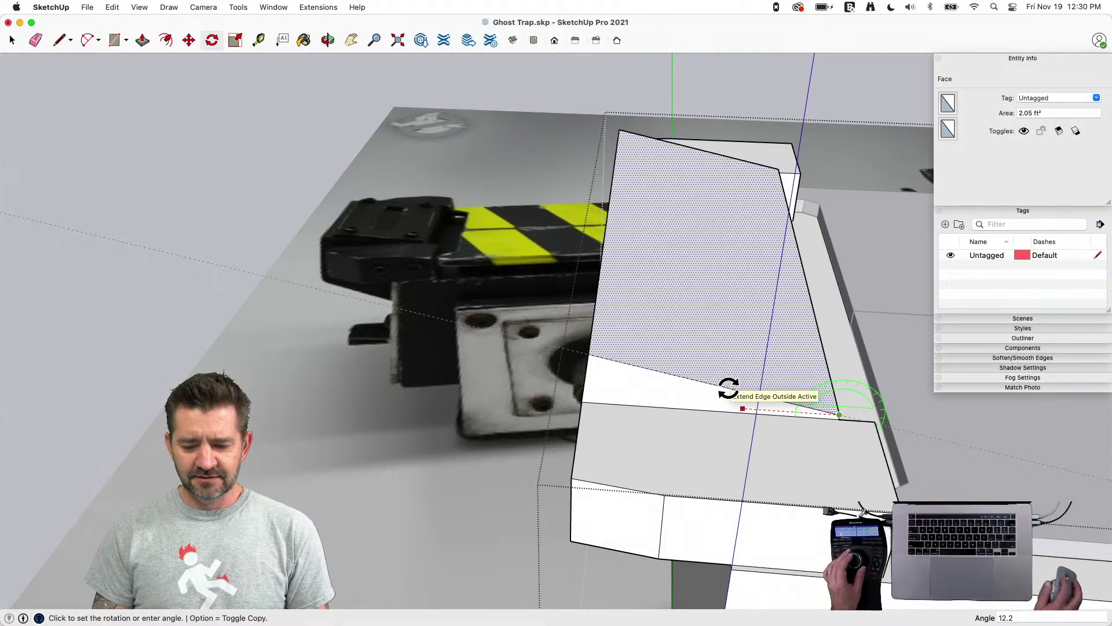
Move the outer top edge of the sloped section about 9/16" and erase the leftover edge on its end
key(space)
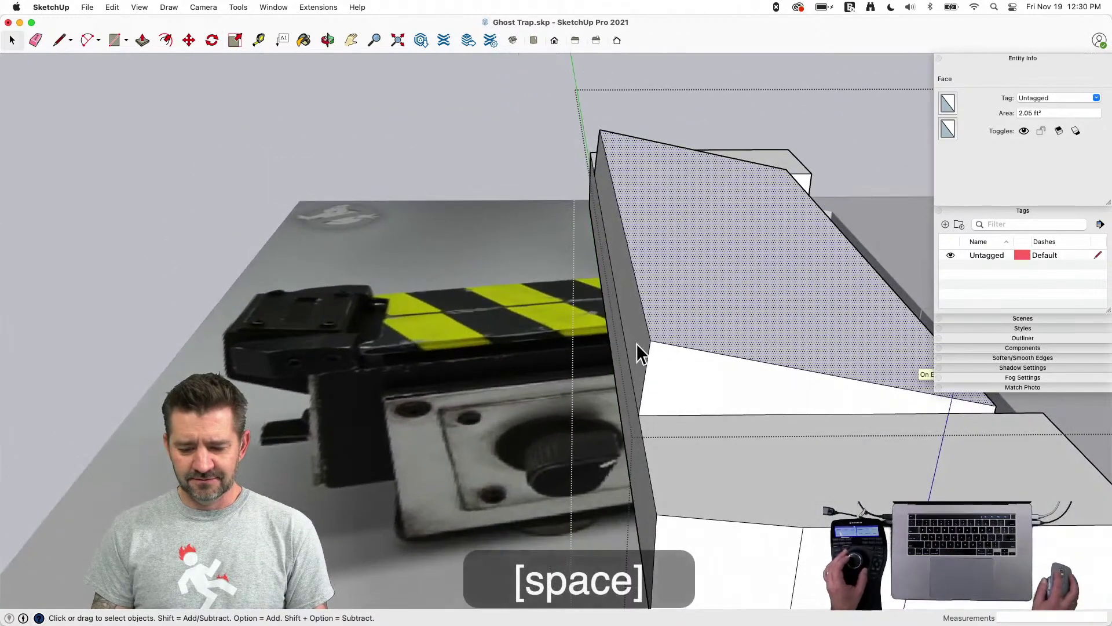
click(648, 332)
key(m)
click(695, 434)
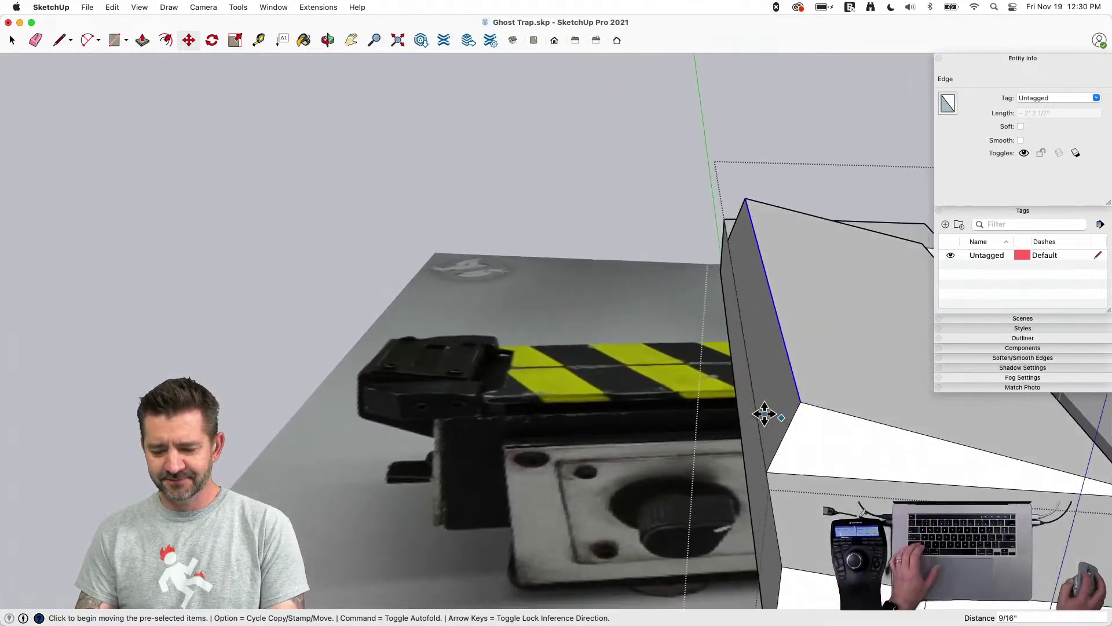
key(l)
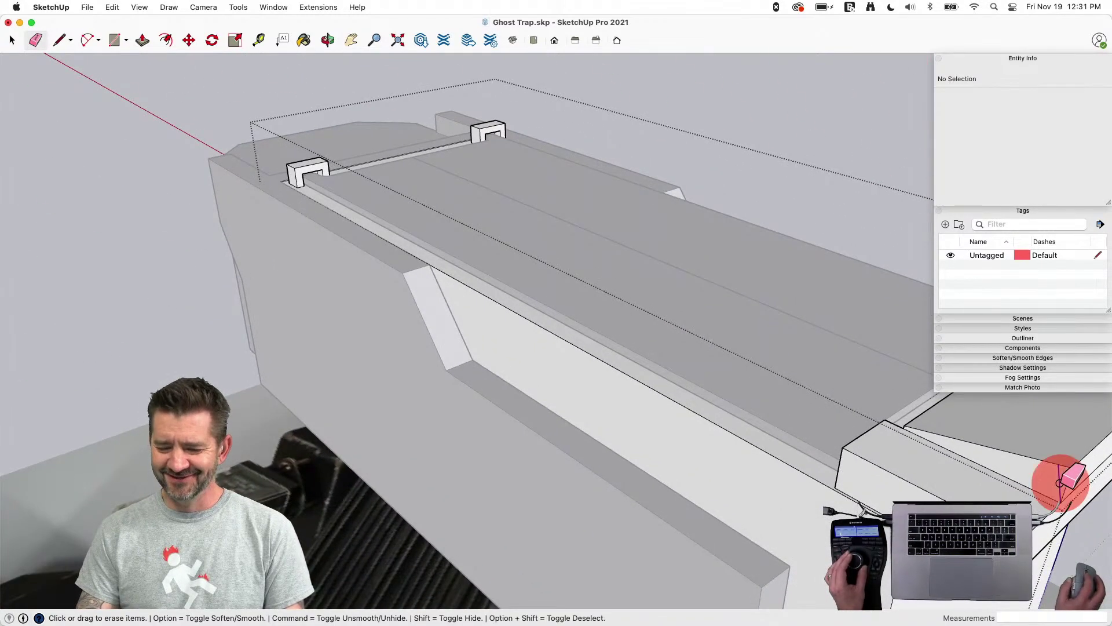
click(1057, 483)
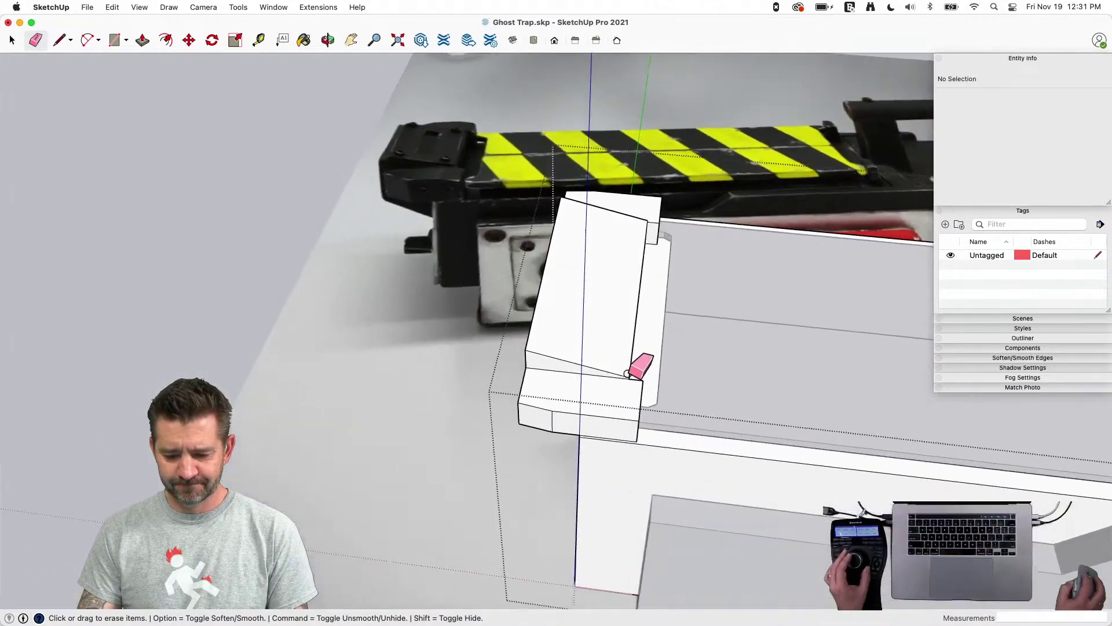
Draw a dividing line across the top of each flat end of the rim, near the inner side
key(l)
click(661, 527)
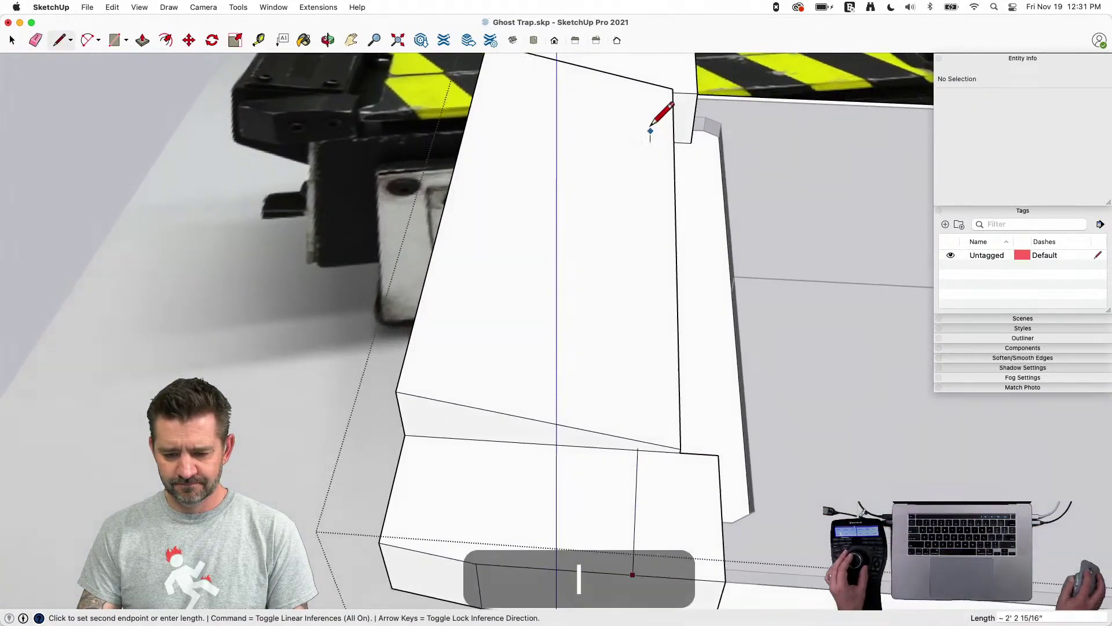
key(space)
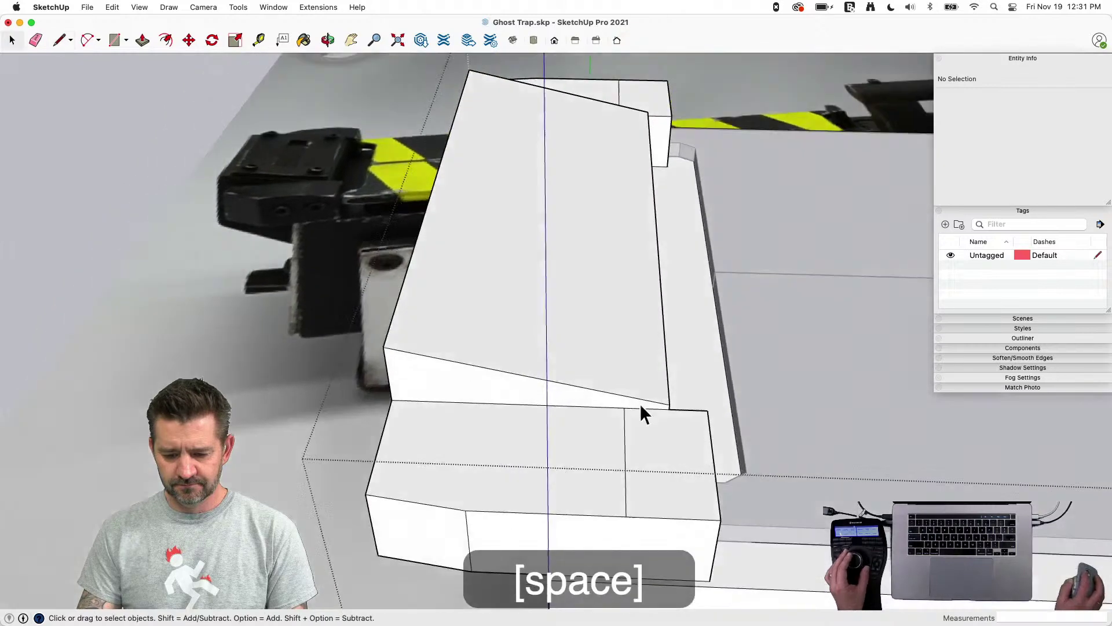
Draw a sloping line about 3 3/8" long on the rim's side face, from the dividing line down to the inner corner edge
click(659, 380)
key(l)
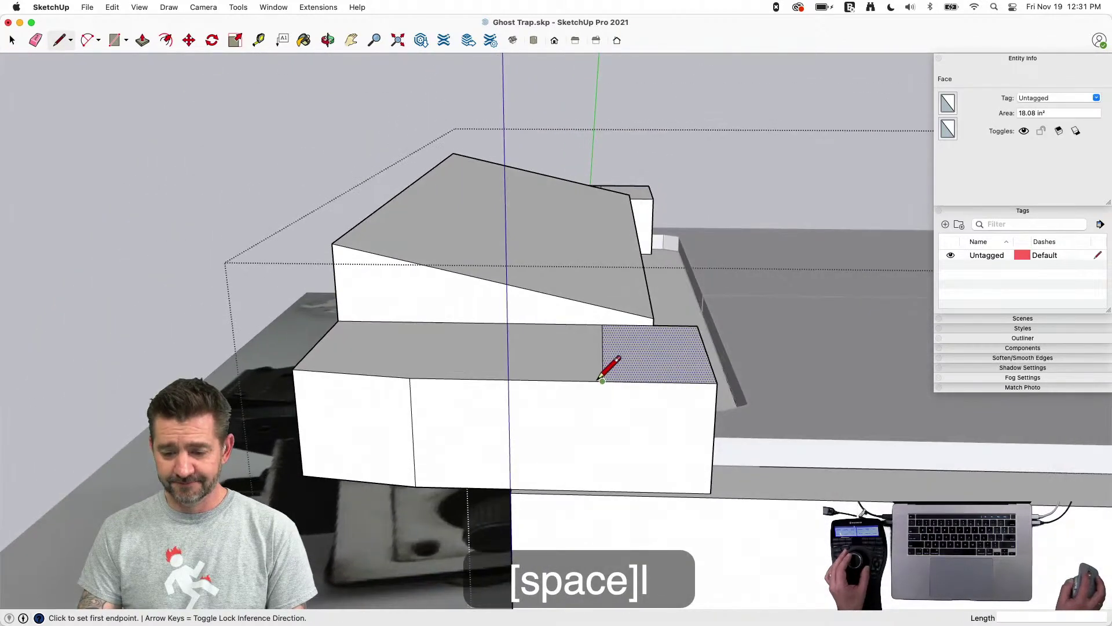
click(717, 401)
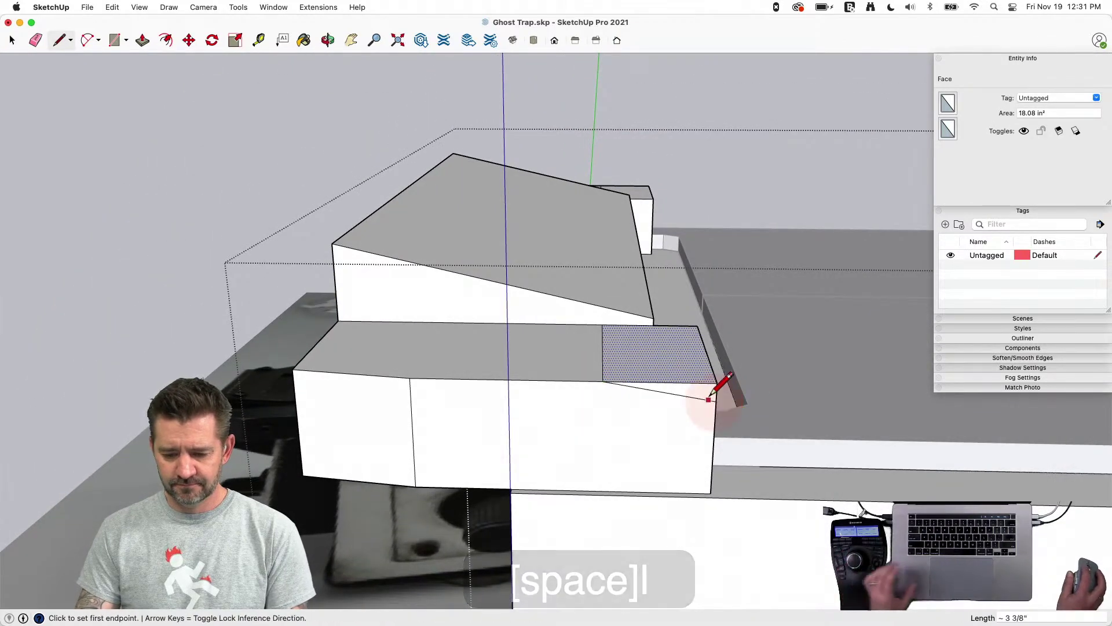
Push the narrow triangular wedge on the flat rim end inward about 5 1/2" to form a slope, and erase the leftover edge
key(space)
key(m)
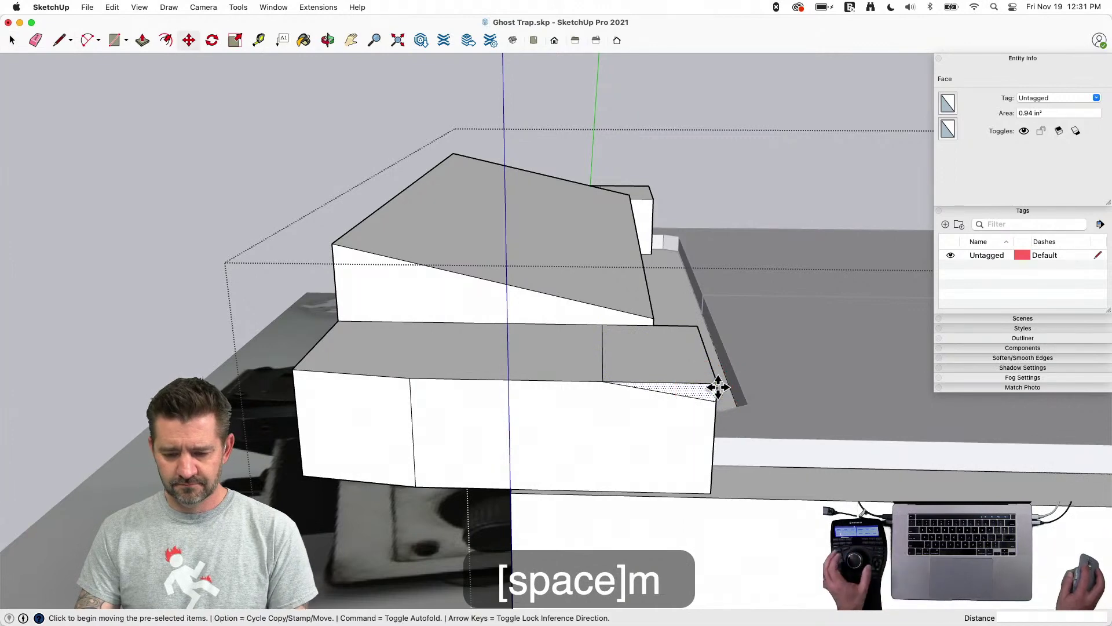
click(649, 185)
key(p)
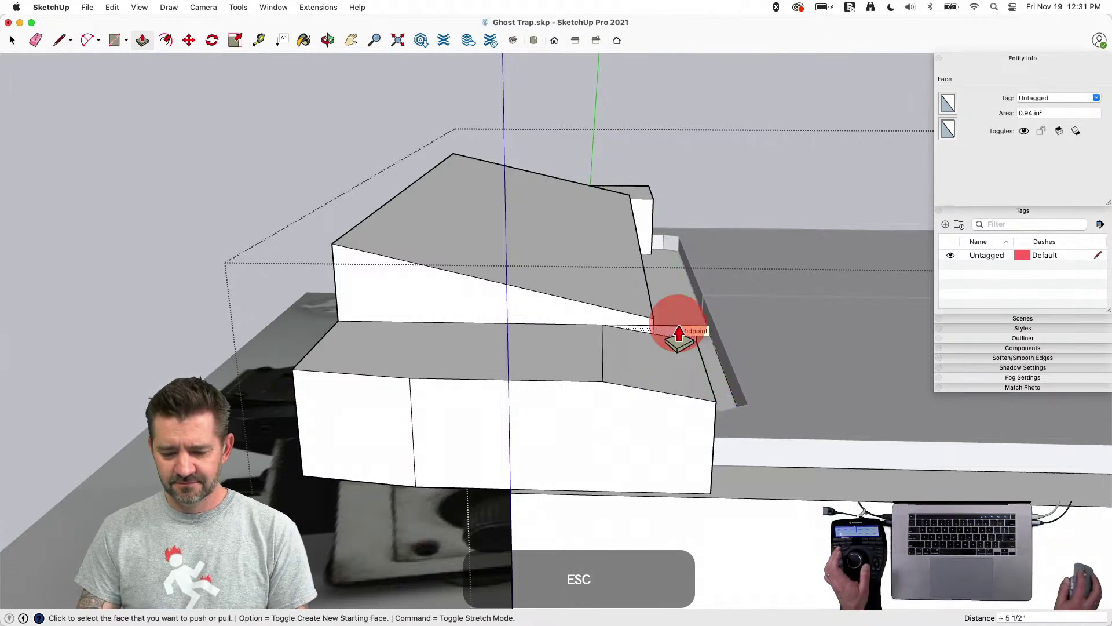
key(e)
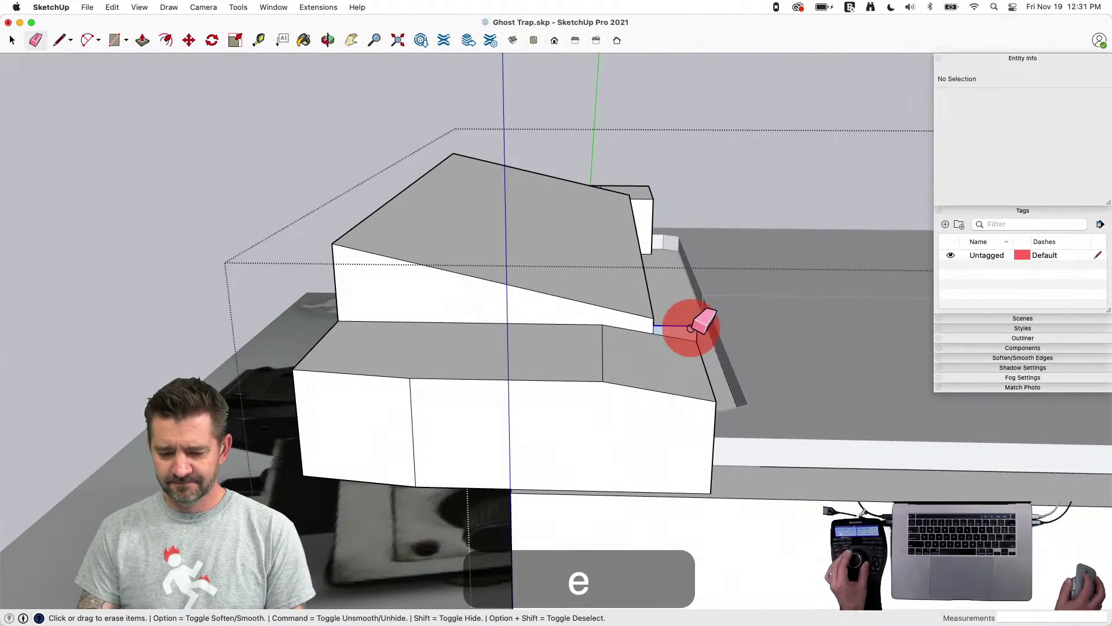
click(690, 329)
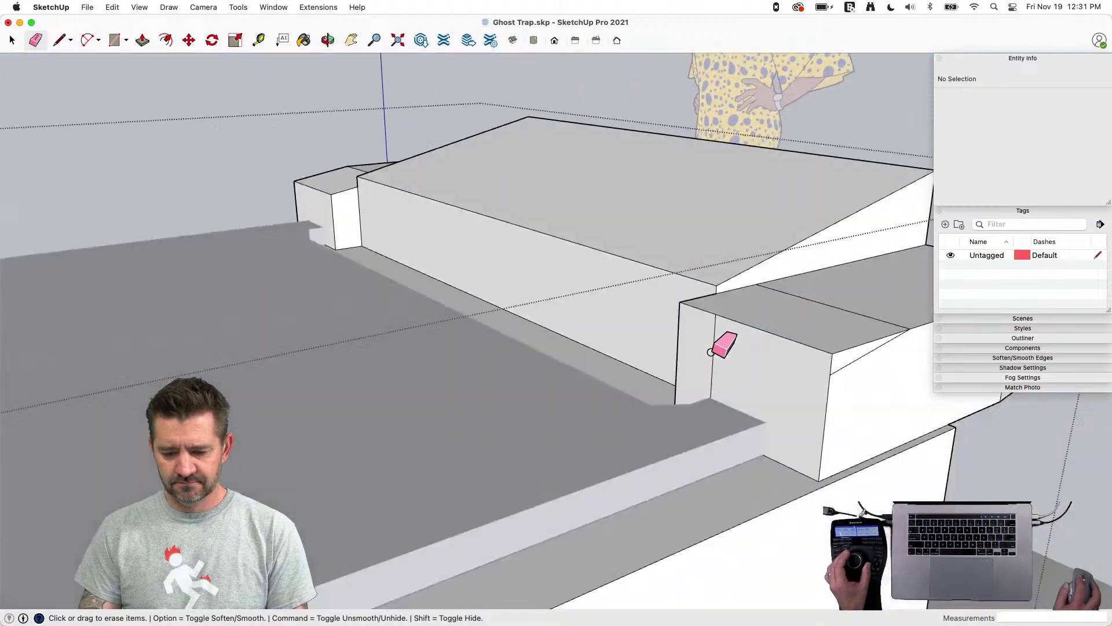
Push away the remaining wedge beside the raised section so the slope spans the flat end's full width, erasing the leftover edge
key(p)
click(475, 277)
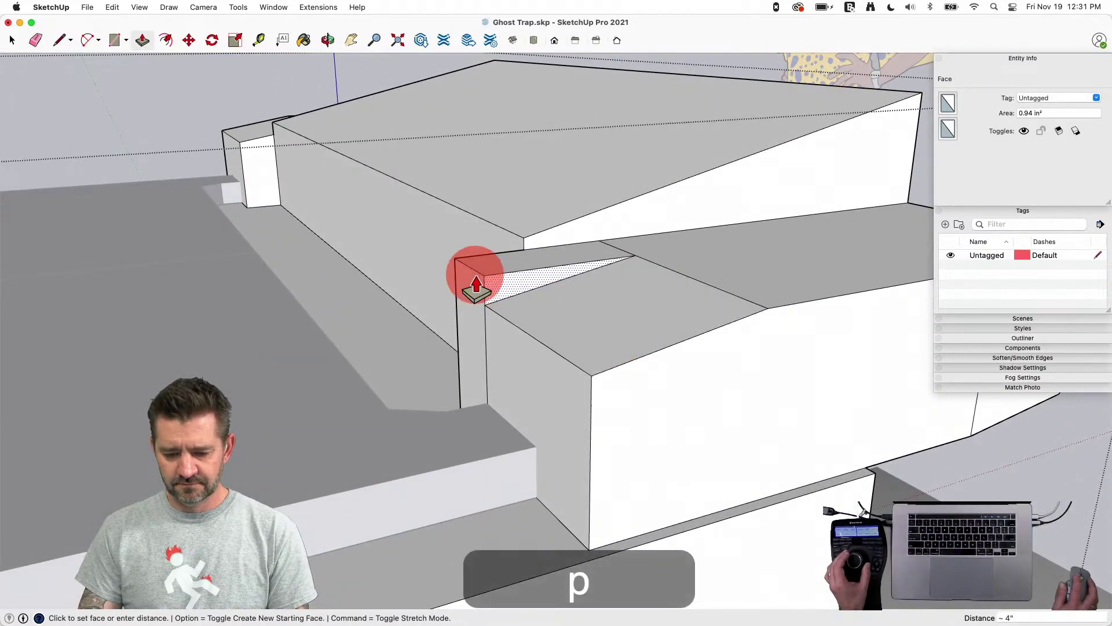
drag(477, 284, 489, 289)
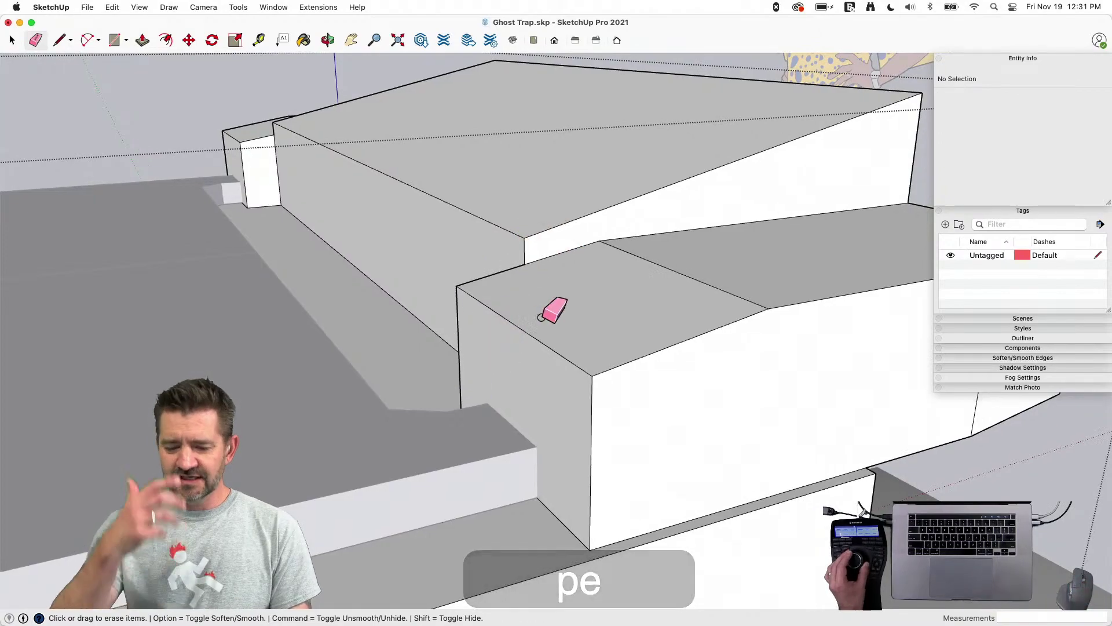
Draw a closed profile off the raised section's outer top corner, running outward, straight down, and about 8 3/8" back under the rim
middle_drag(551, 313, 549, 311)
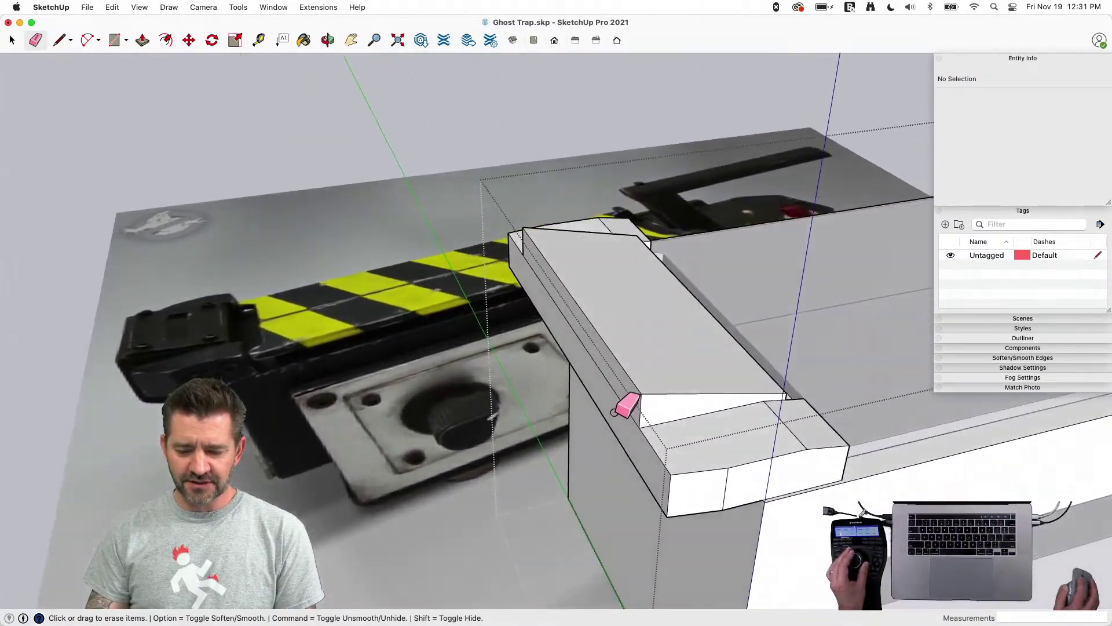
click(620, 396)
key(l)
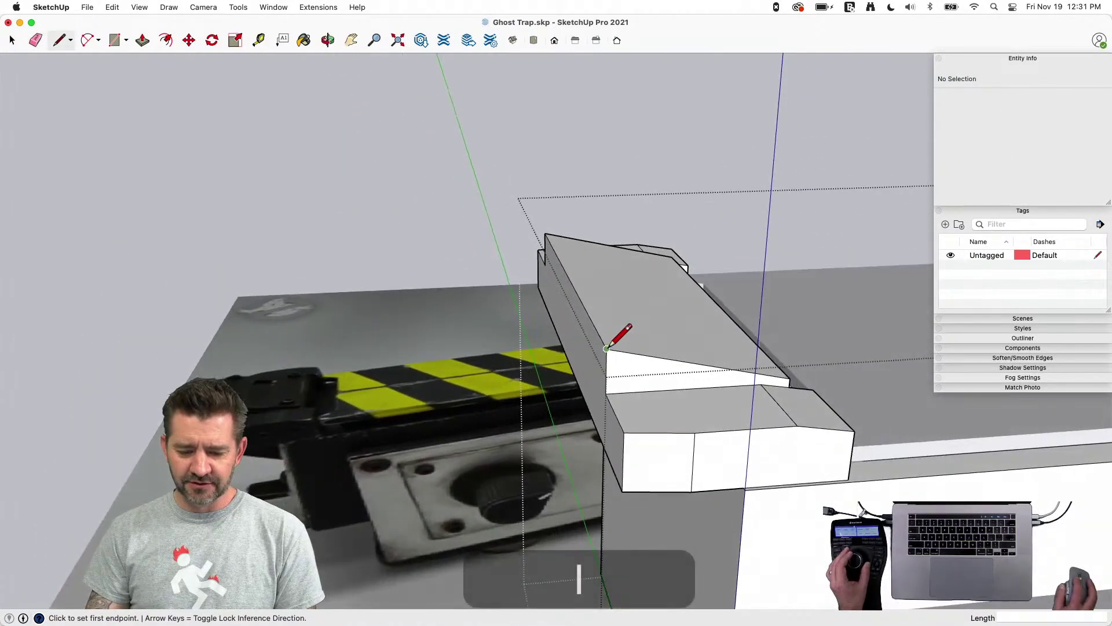
click(606, 348)
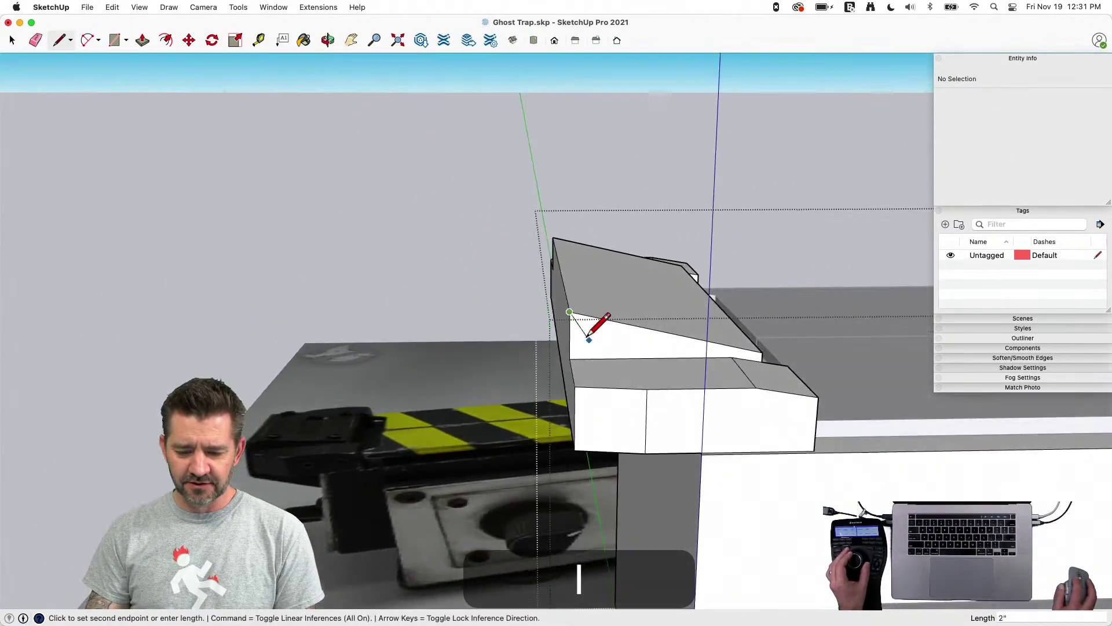
click(533, 311)
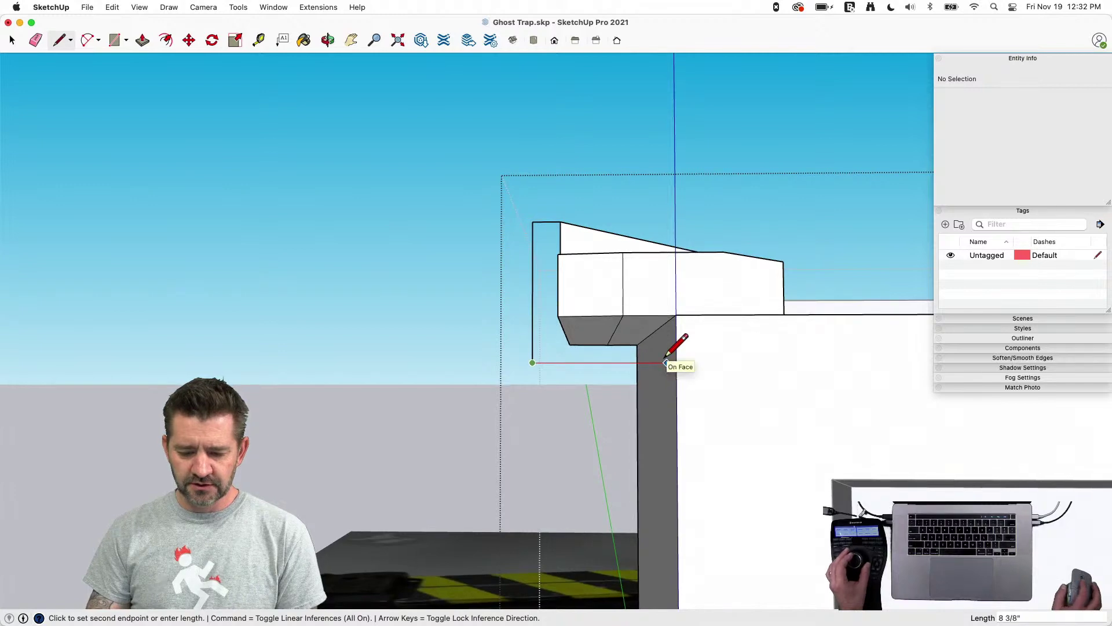
click(667, 363)
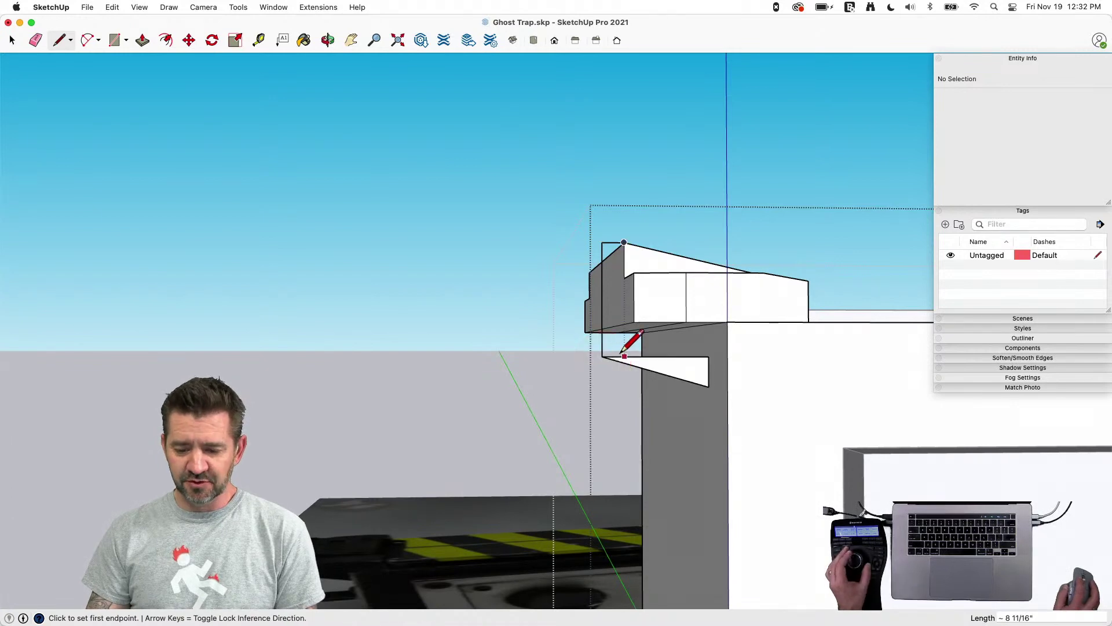
click(709, 355)
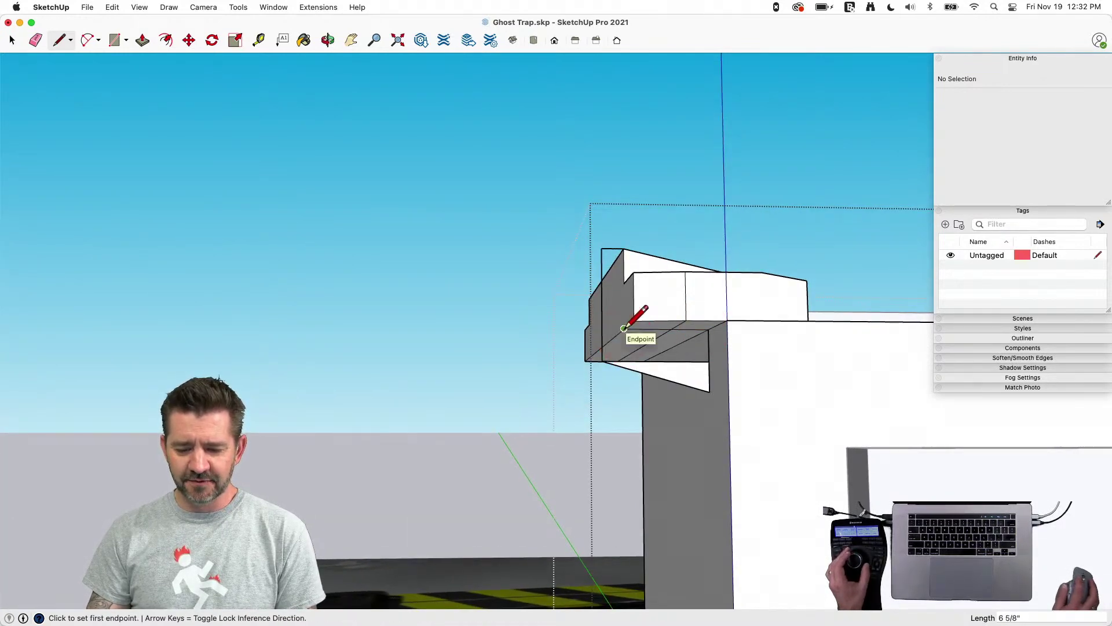
Erase the stray edge and push the new profile about 2' 2 1/2" across the width of the raised section
key(e)
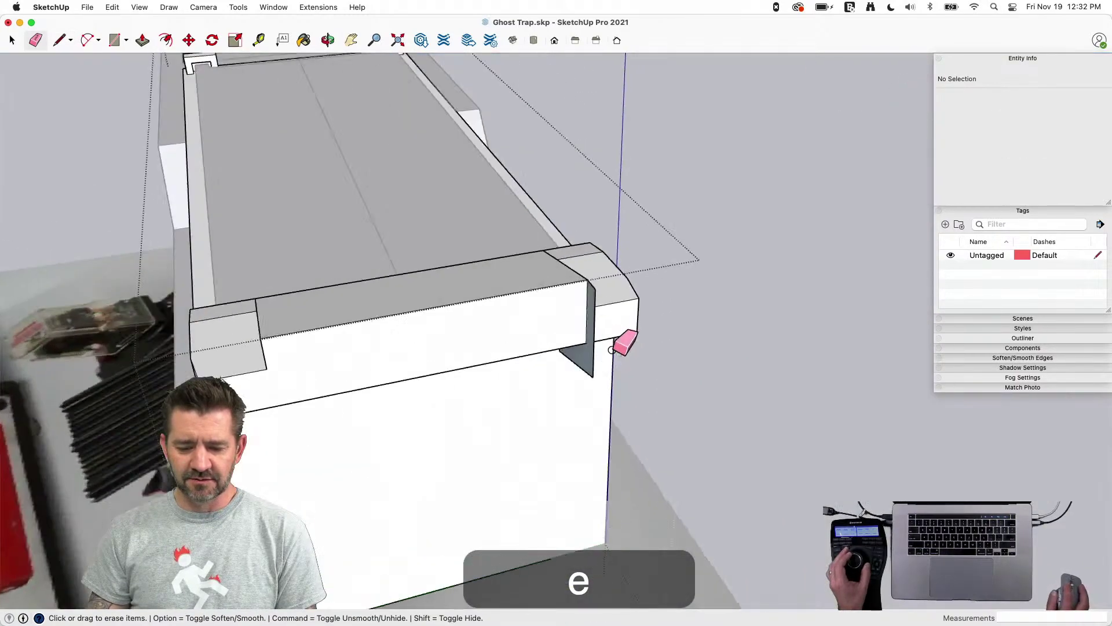
drag(611, 364, 337, 403)
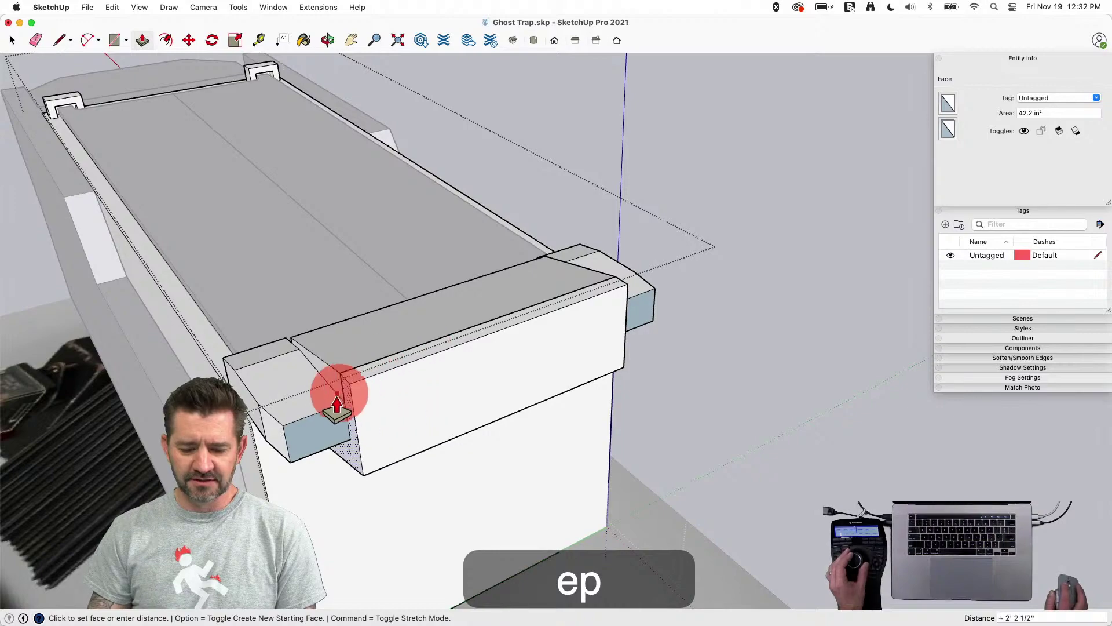
key(e)
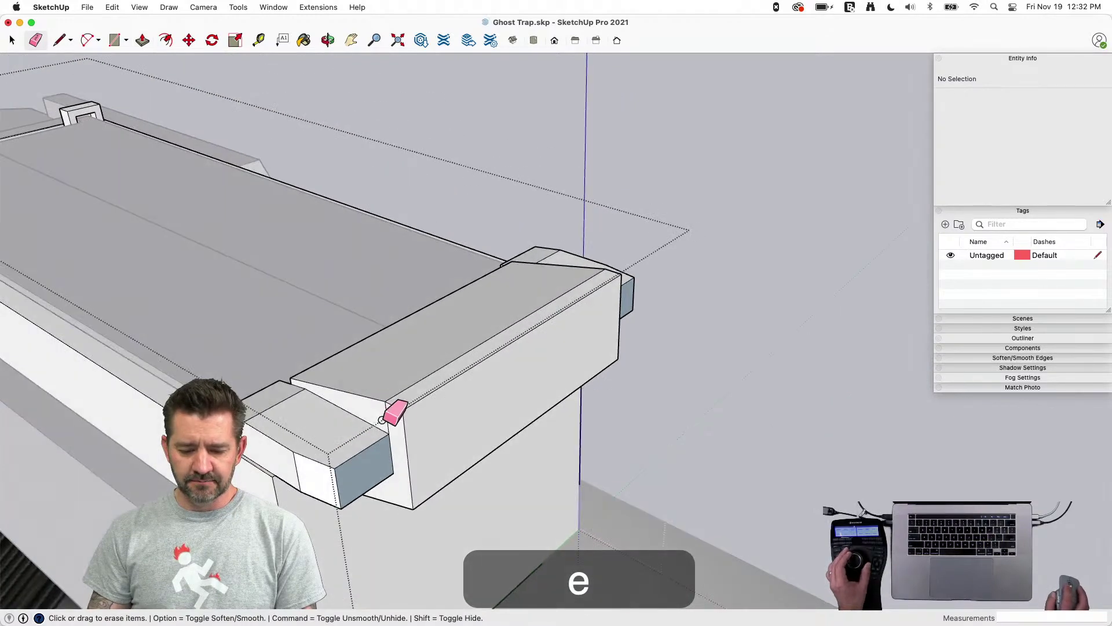
Close the open outer end of the flat corner piece with a line about 3 9/16" long and orient the faces consistently
key(l)
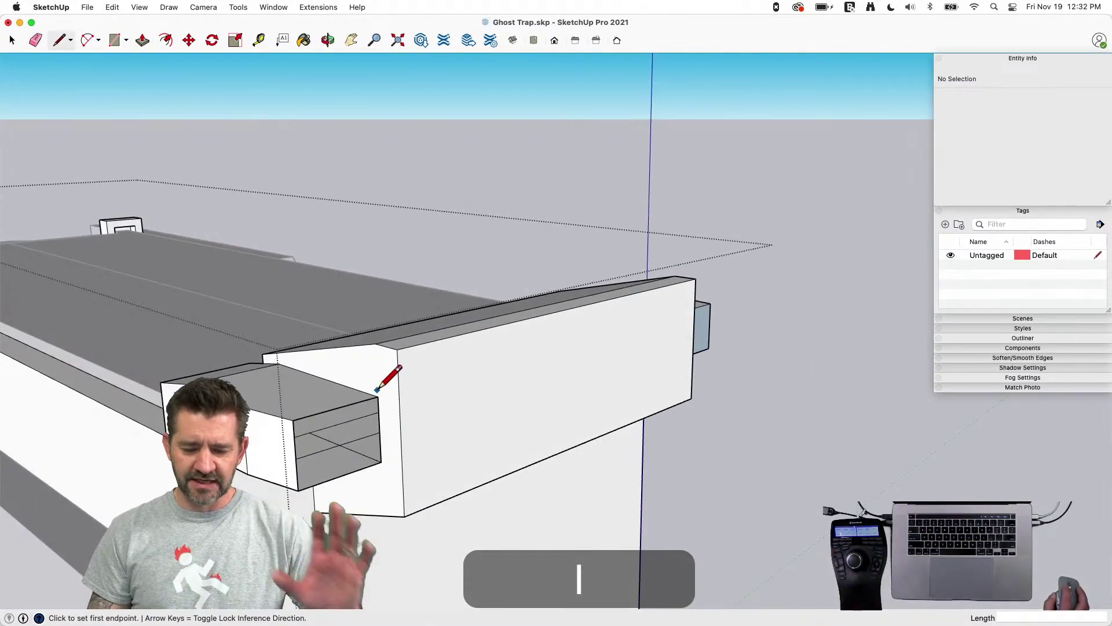
click(381, 453)
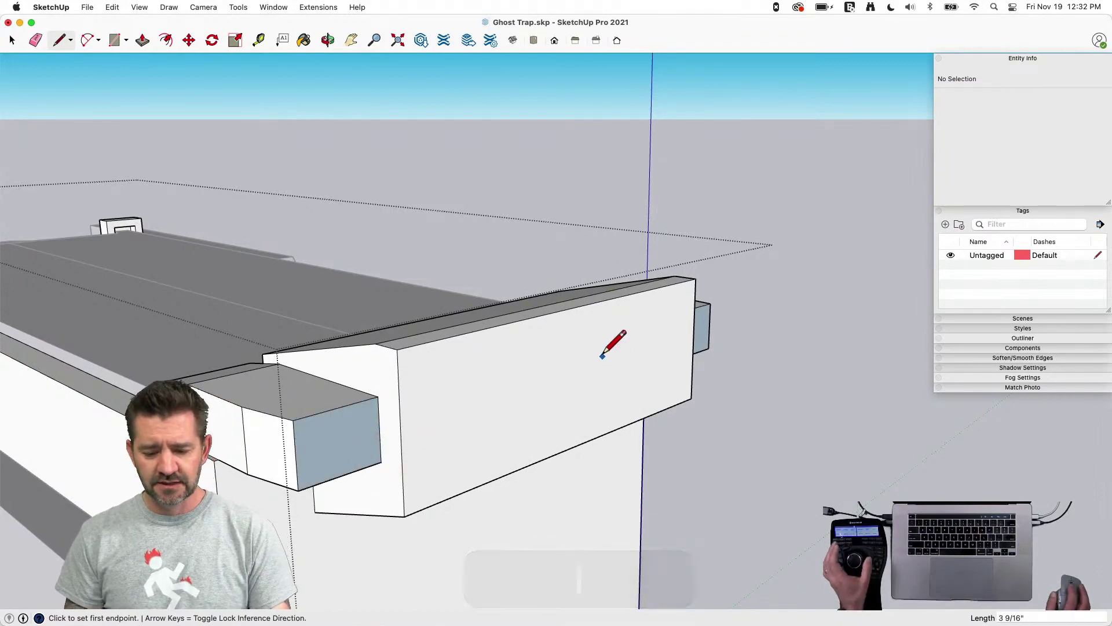
key(space)
right_click(528, 367)
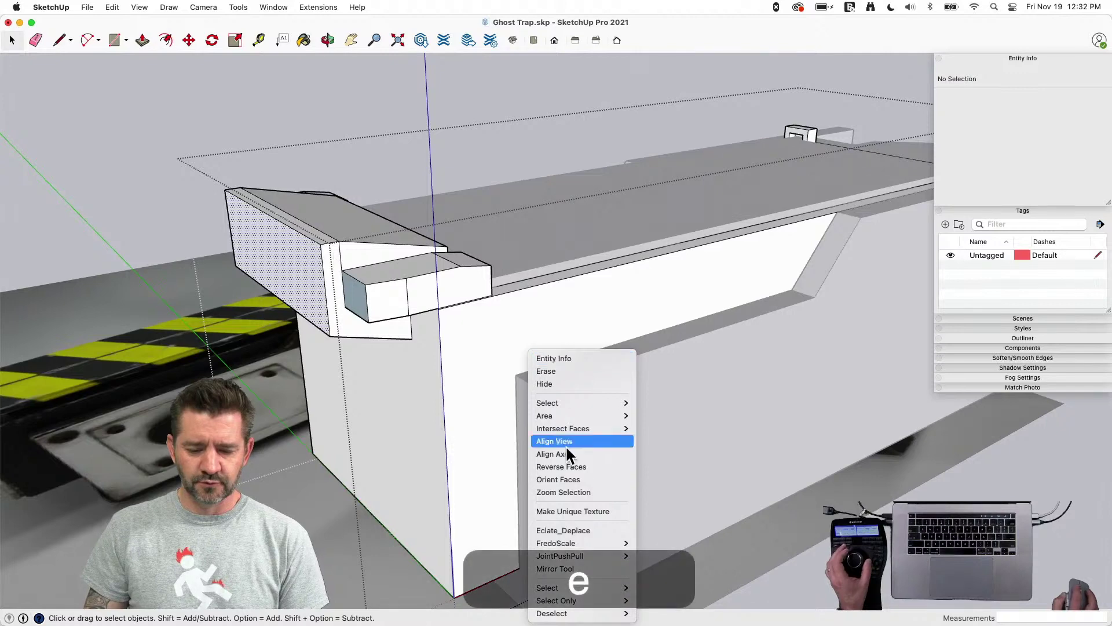
click(571, 480)
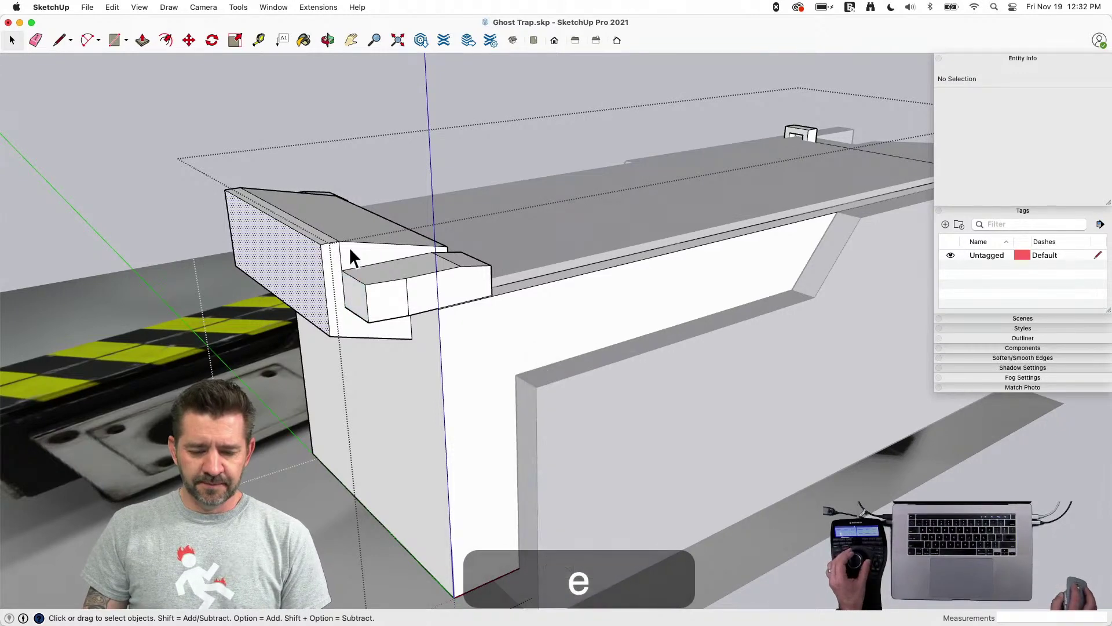
Erase the dividing edges on the undersides of the flat corner pieces and orient the faces from the projecting block's side
key(e)
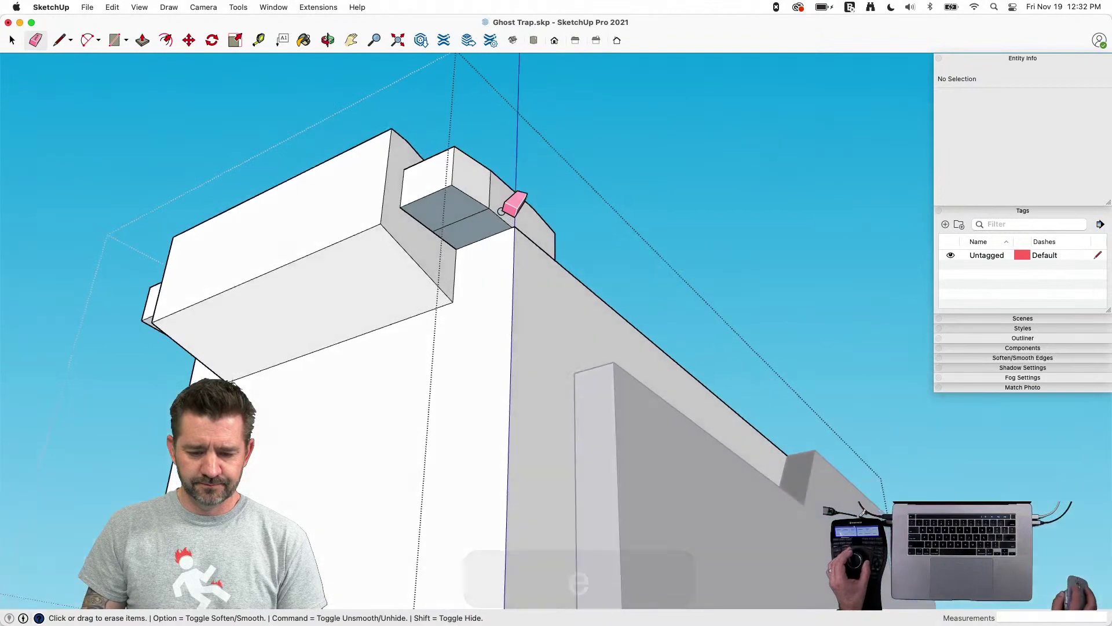
click(468, 214)
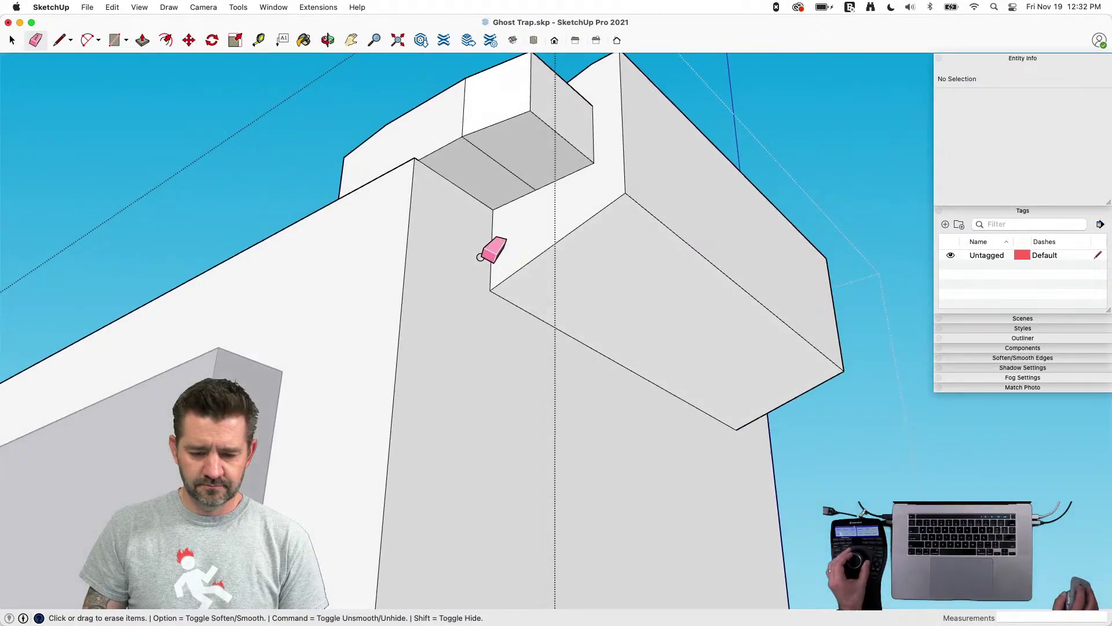
click(507, 190)
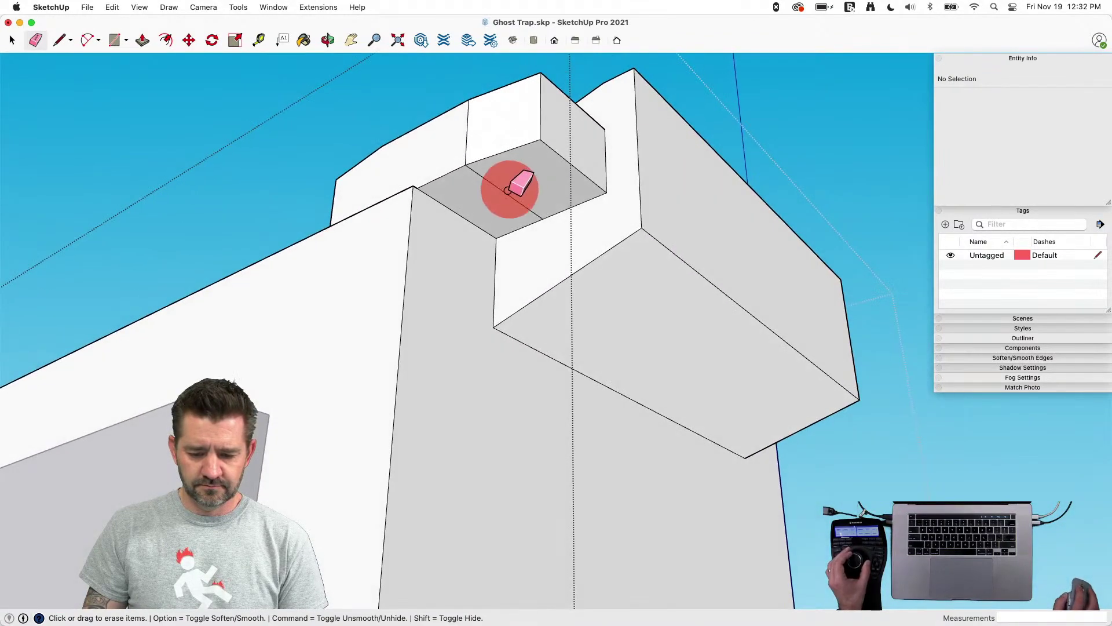
right_click(568, 264)
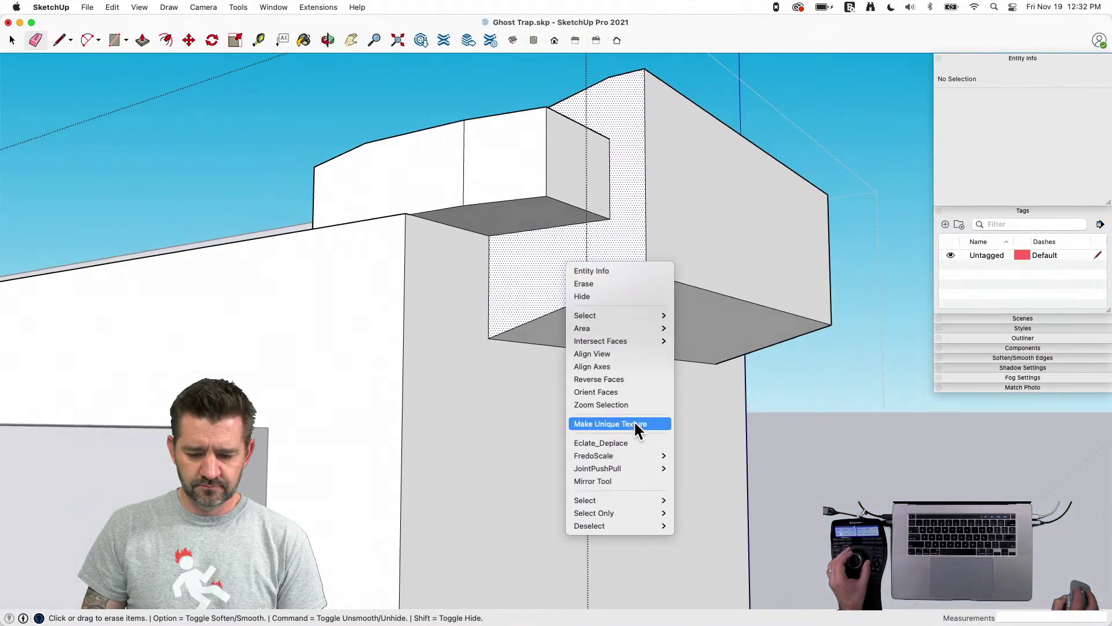
click(621, 390)
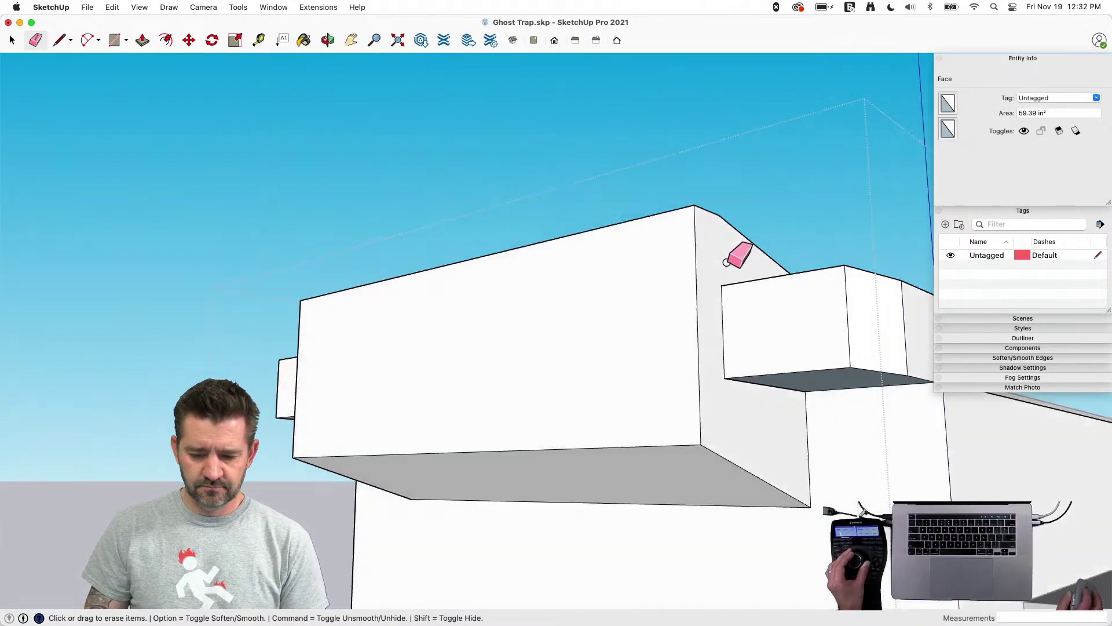
Erase the stray edges inside the rim and patch the open underside with a temporary line about 5 3/4" long
key(space)
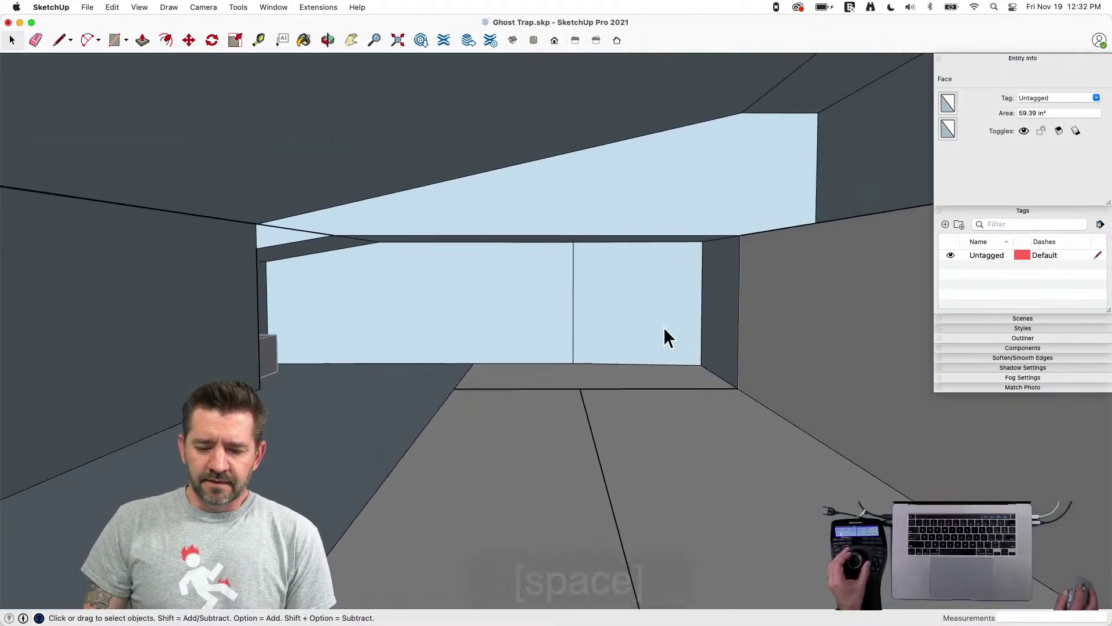
key(e)
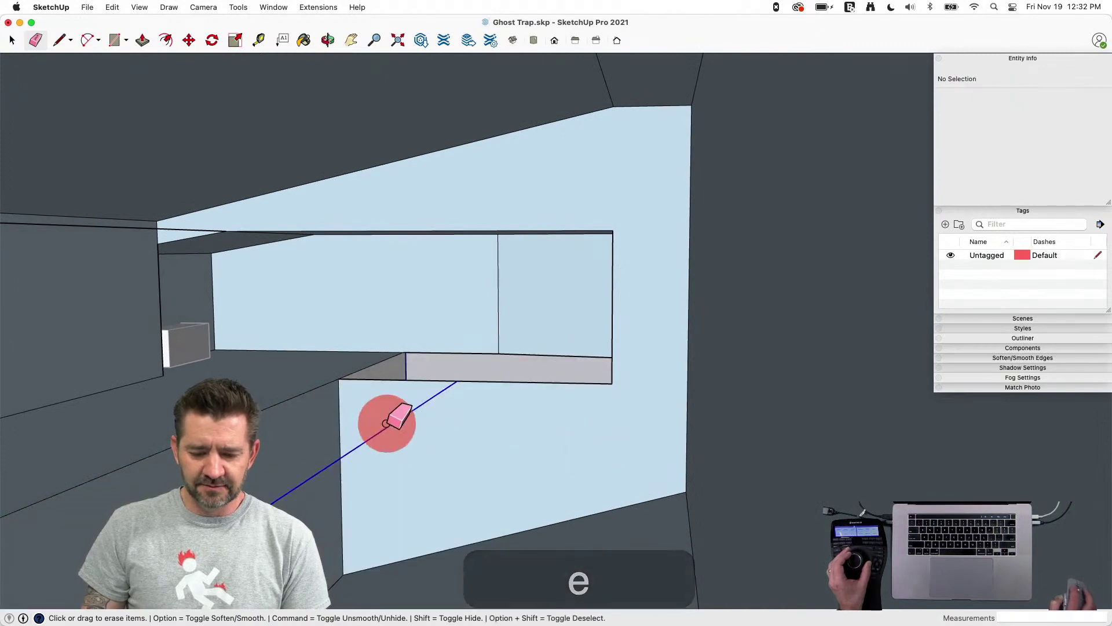
key(l)
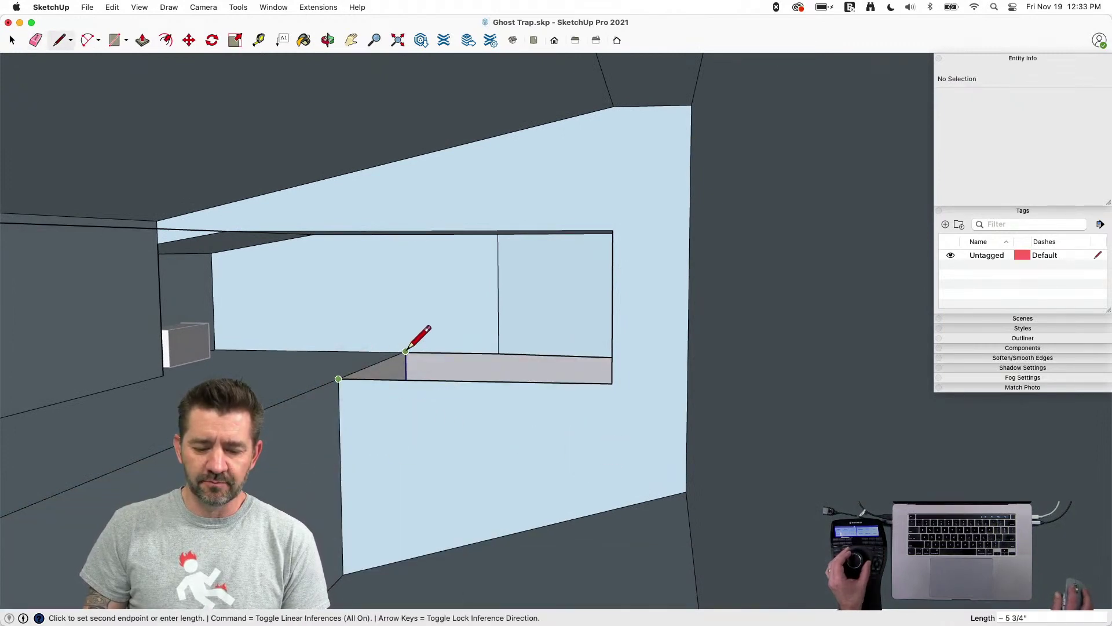
key(space)
key(e)
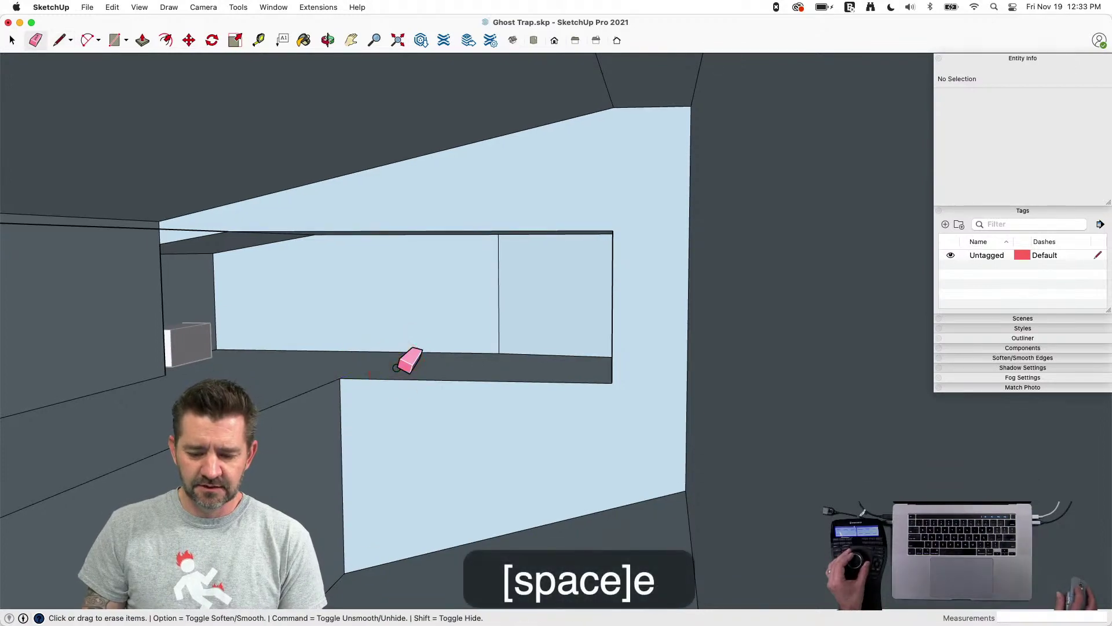
key(space)
key(l)
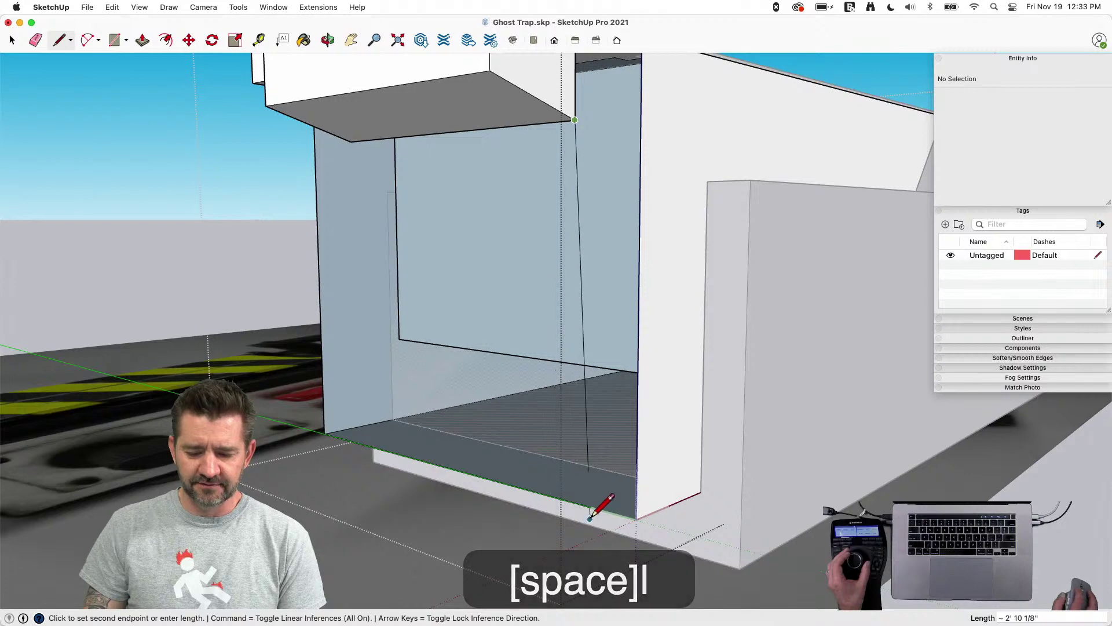
click(567, 500)
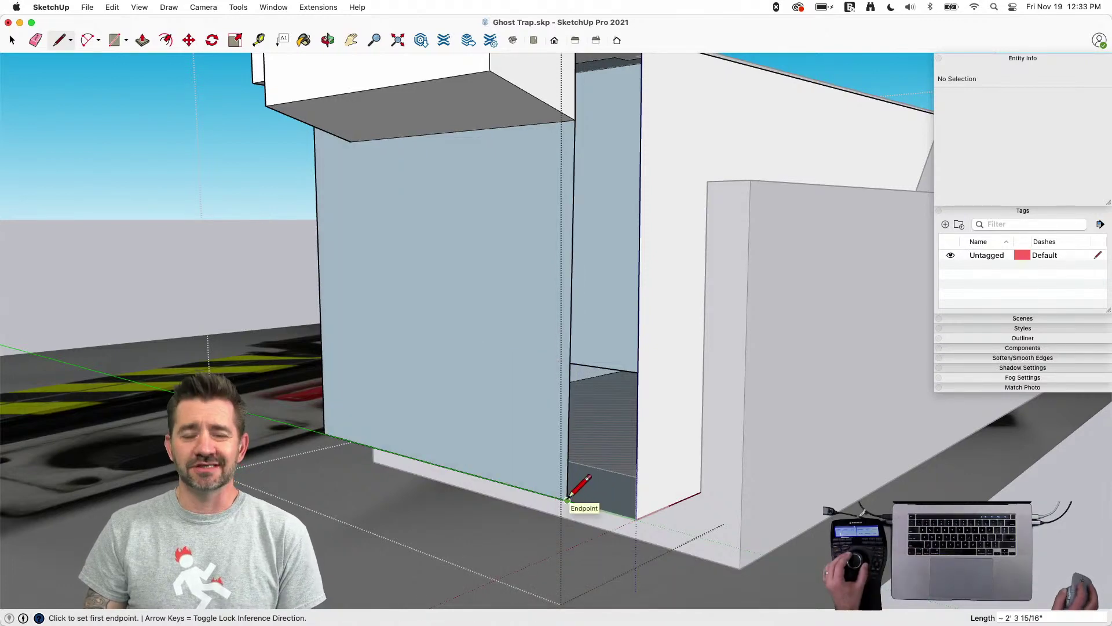
key(super+z)
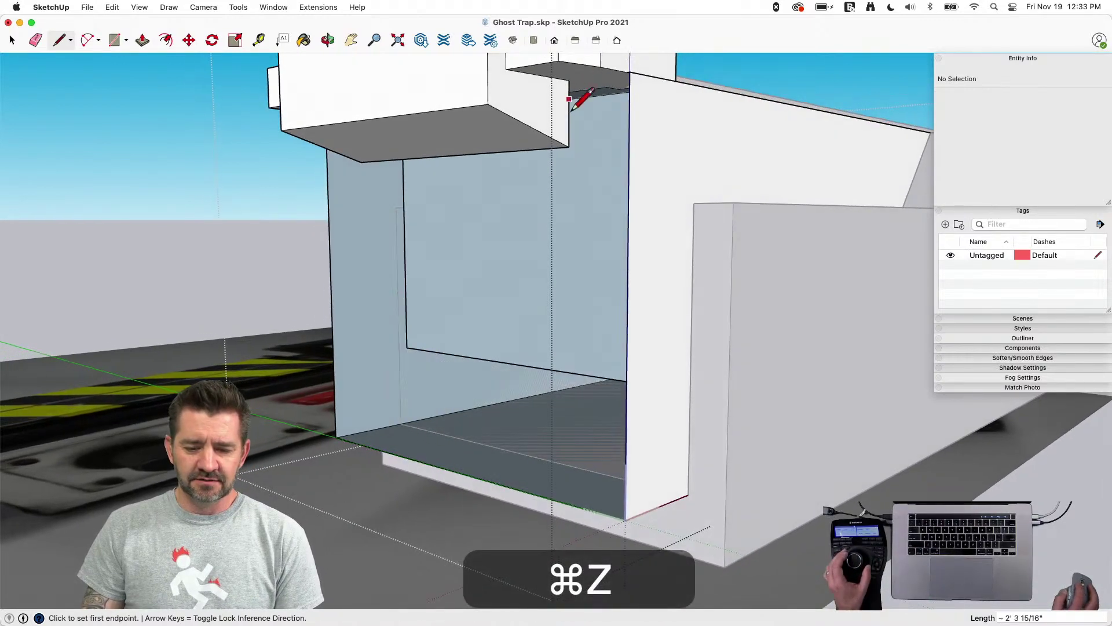
Rebuild the missing end wall beneath the projecting block as a single face and reverse it
click(568, 147)
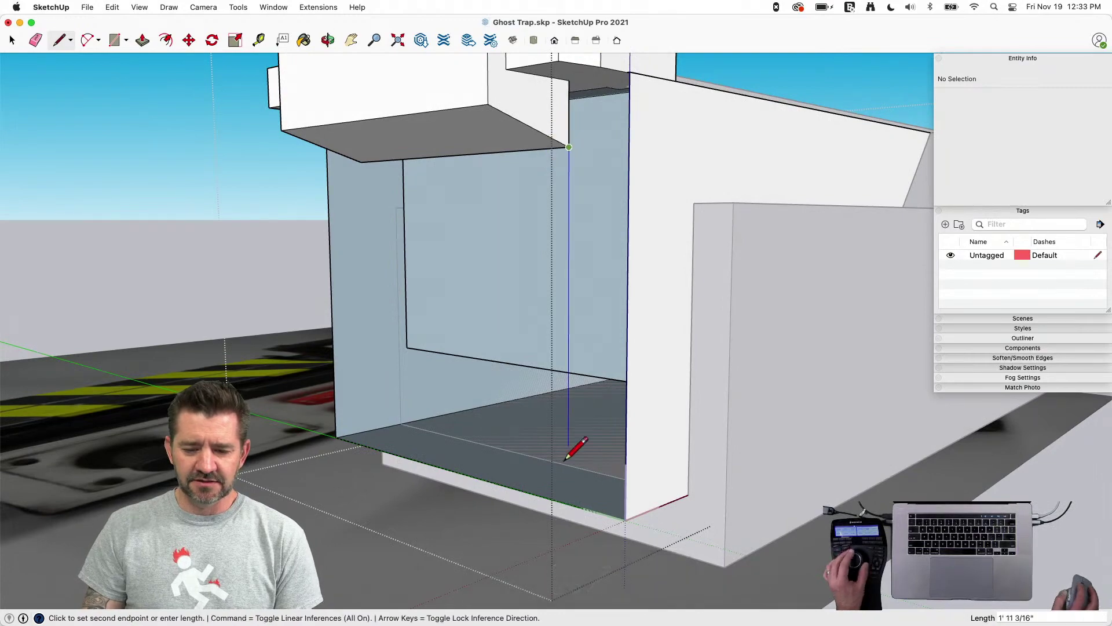
click(567, 500)
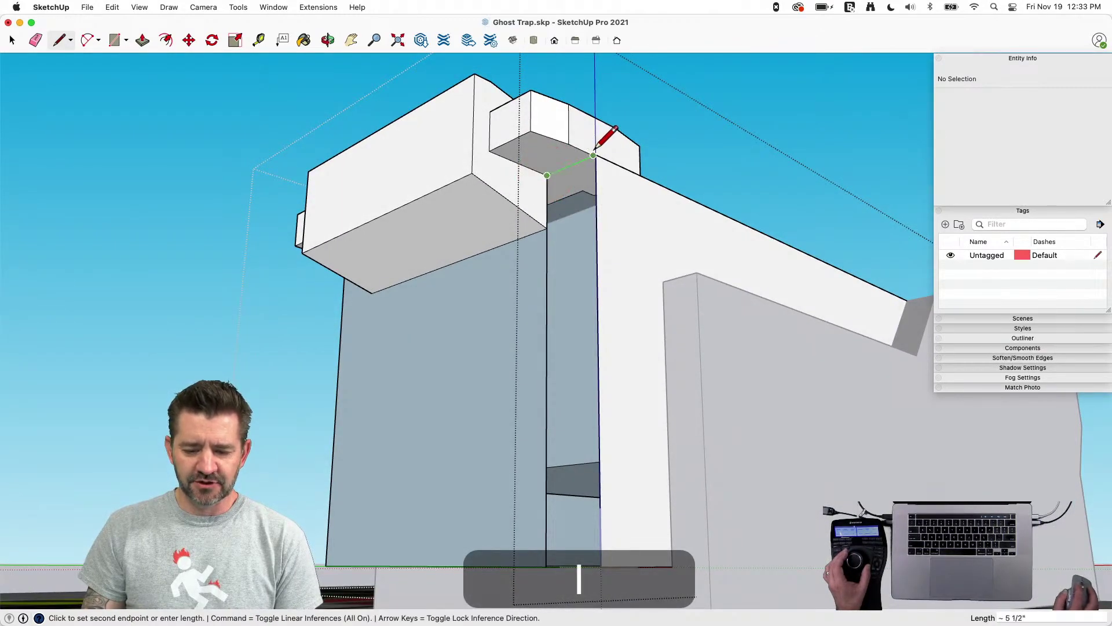
key(e)
right_click(563, 256)
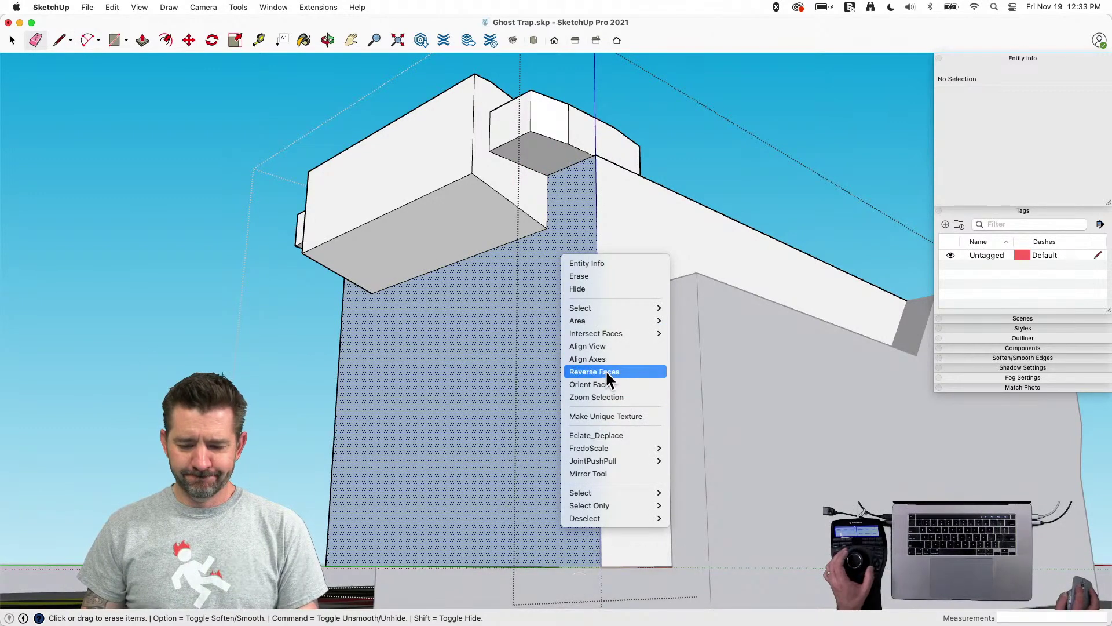
click(606, 371)
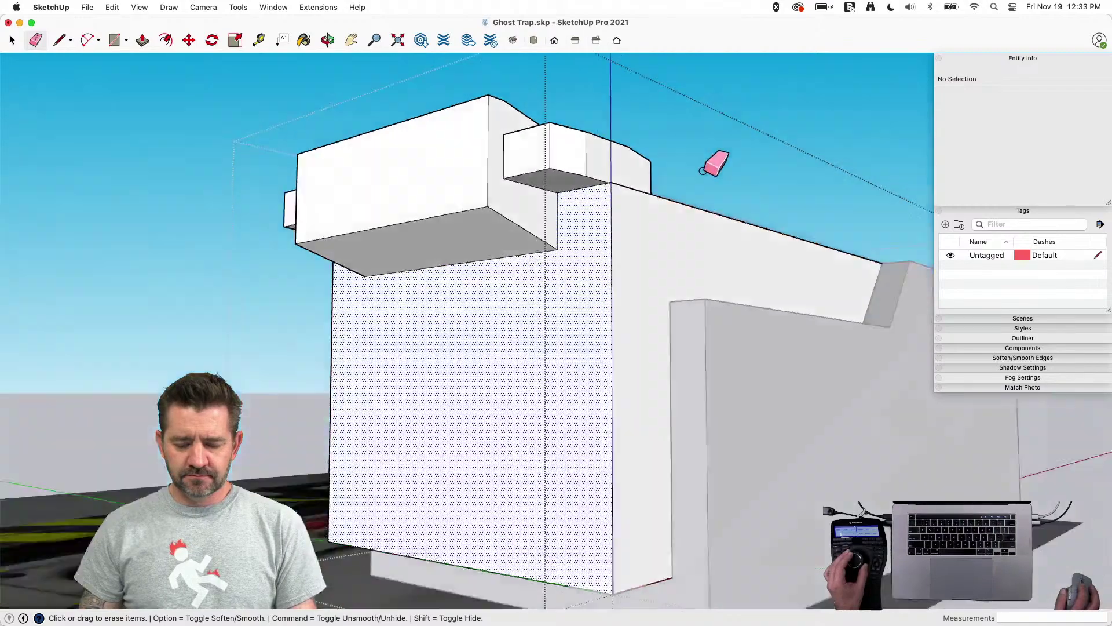
Copy the three edges outlining the opening of an end corner bracket onto the inner face of the flat corner piece at the opposite end
key(space)
click(697, 166)
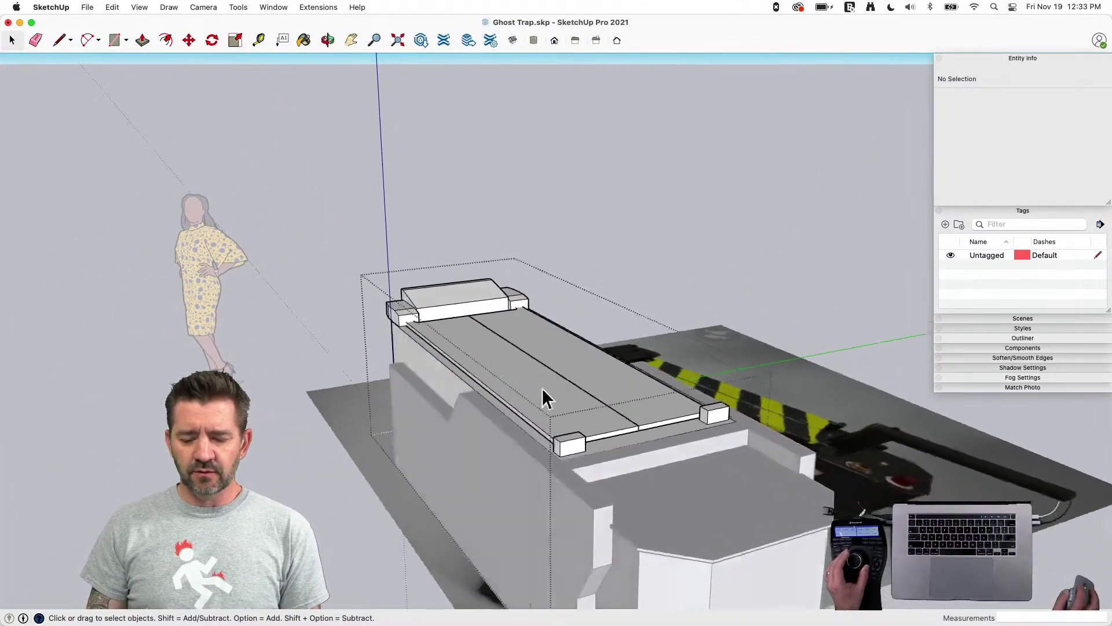
click(776, 345)
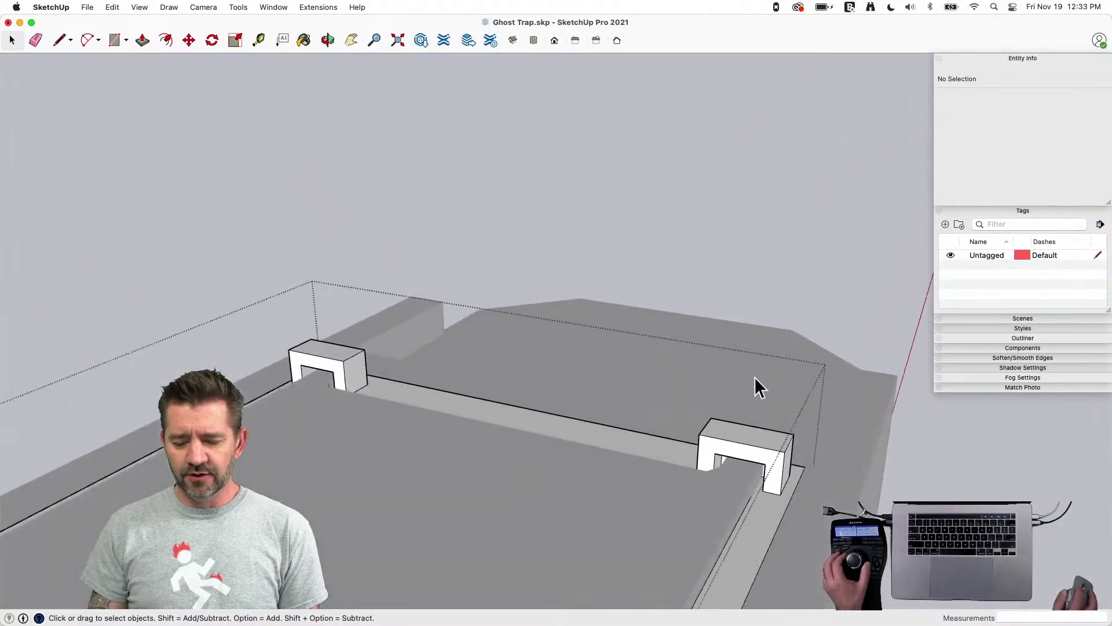
shift+click(745, 392)
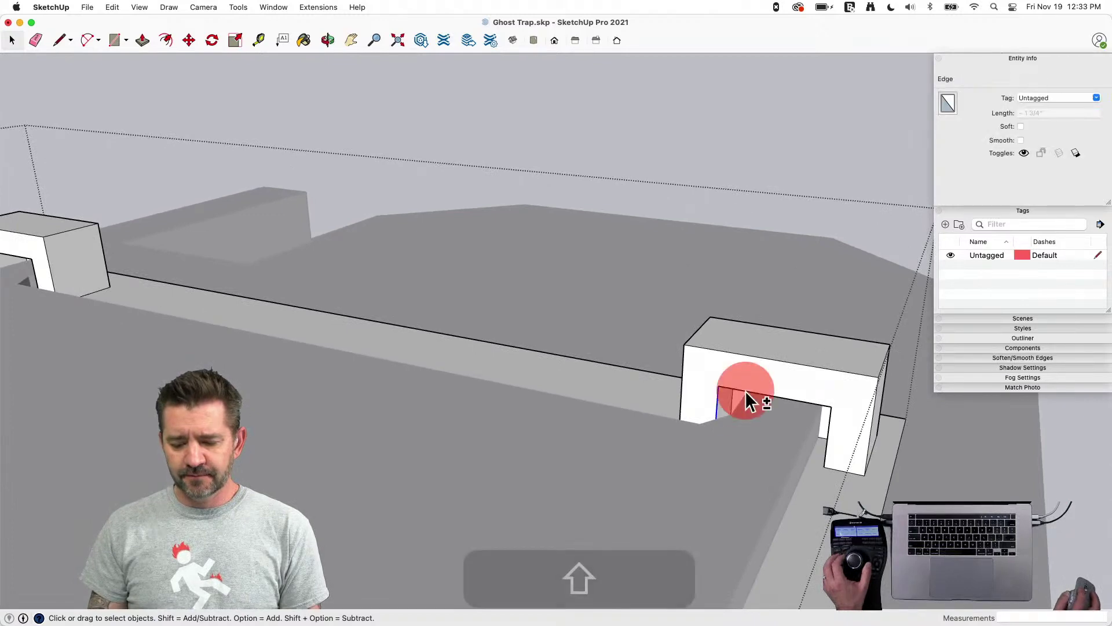
shift+click(828, 430)
key(m)
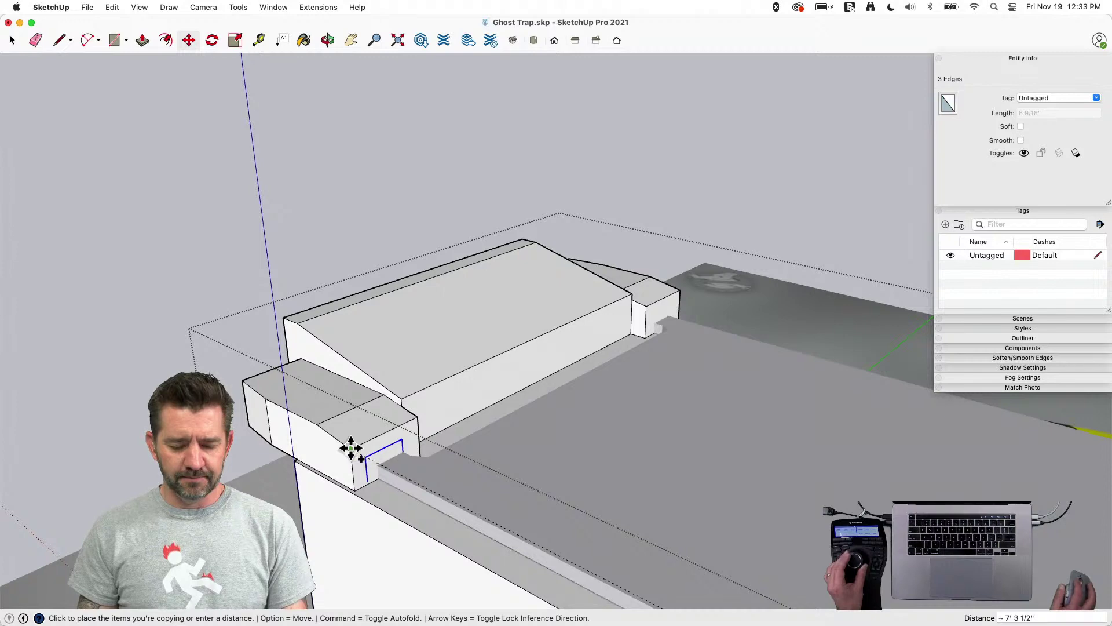
key(space)
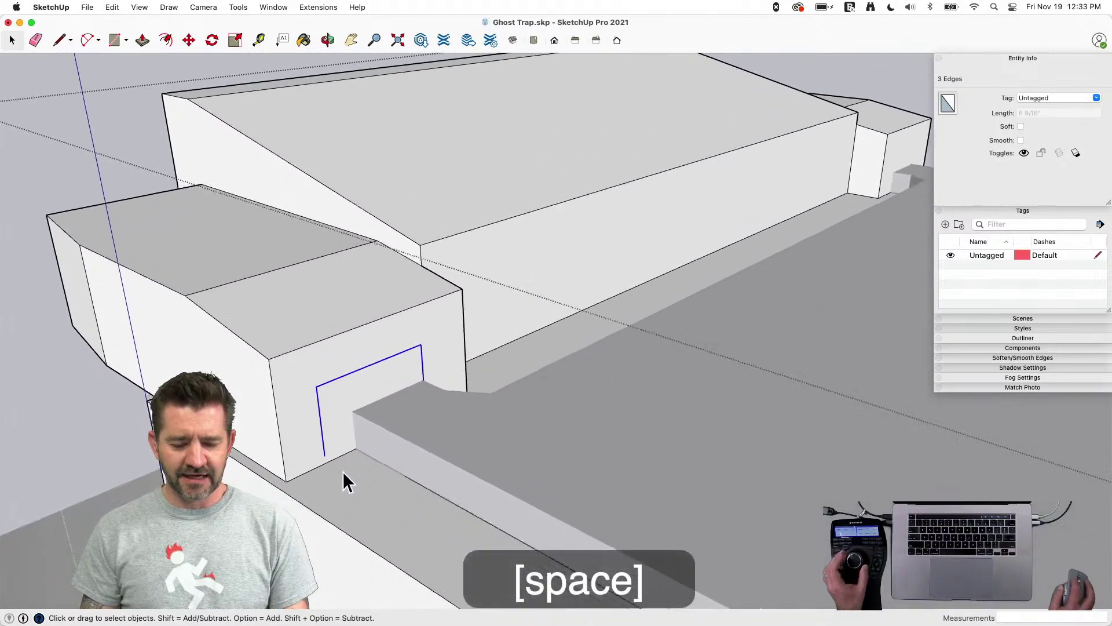
Extend both legs of the copied opening outline to the corner piece's lower edge with short lines, the first about 3/16" long
key(l)
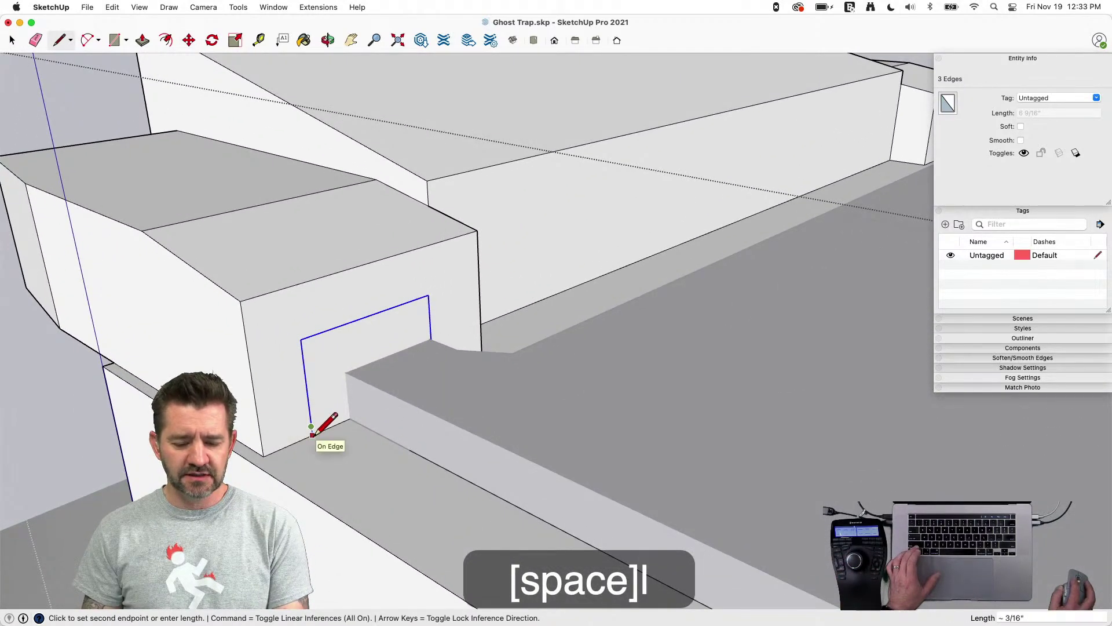
click(319, 431)
key(space)
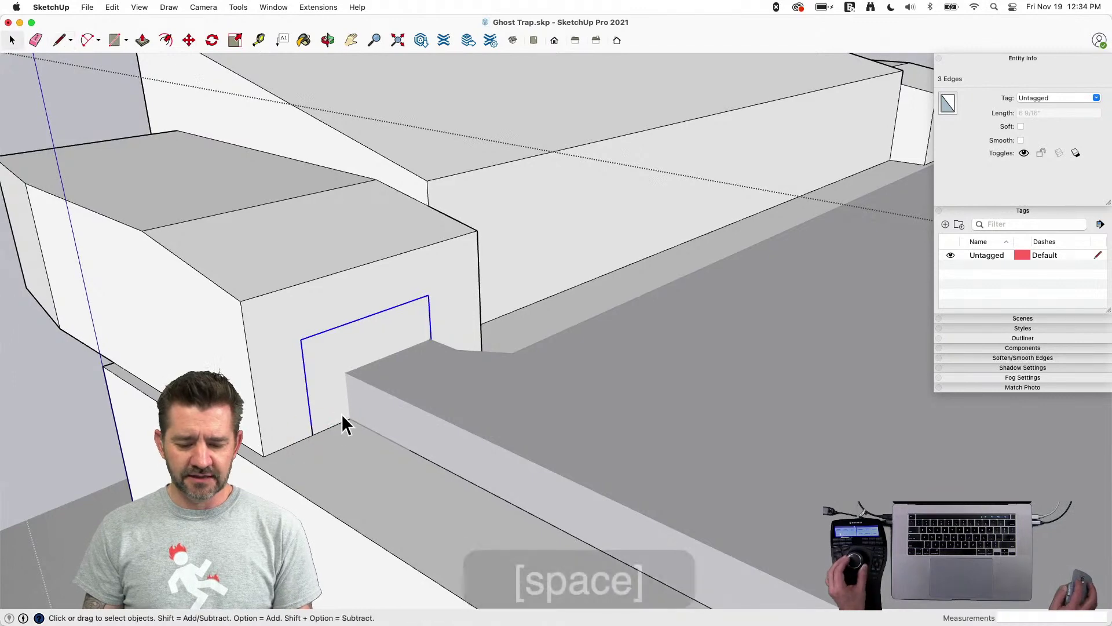
key(l)
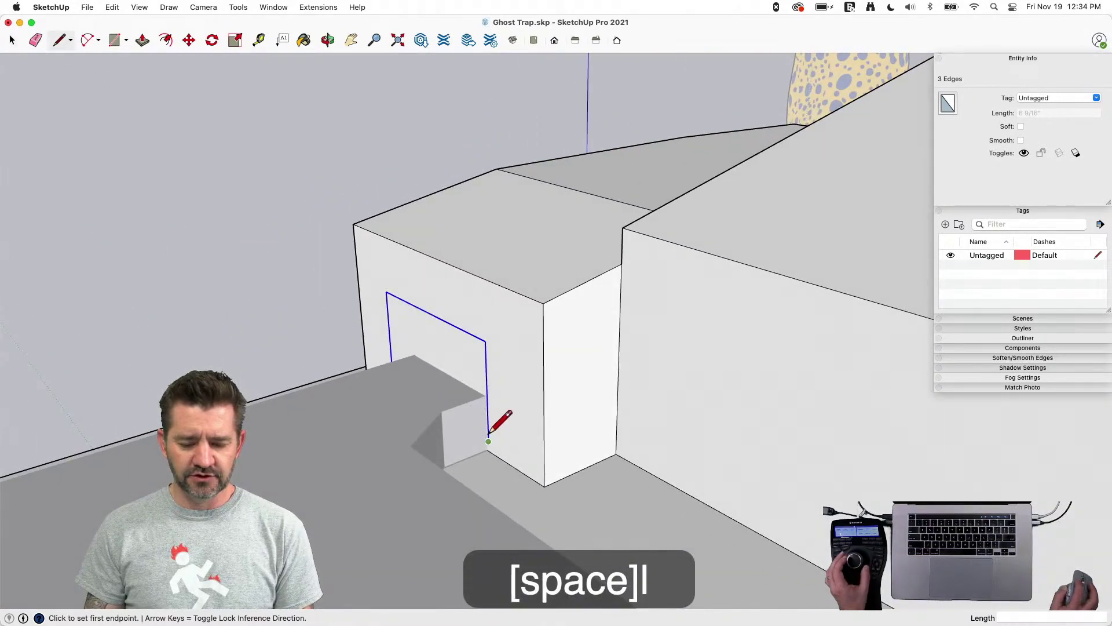
key(space)
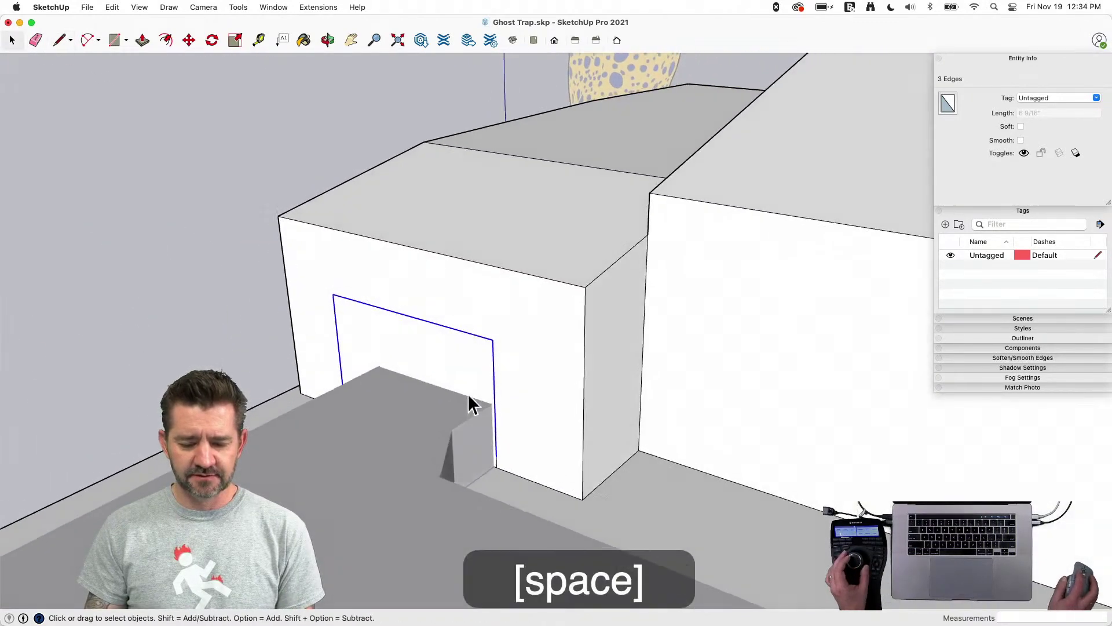
Move the rectangular opening's face slightly sideways along the end of the side bracket to adjust its position
click(450, 377)
key(m)
middle_drag(472, 396, 484, 396)
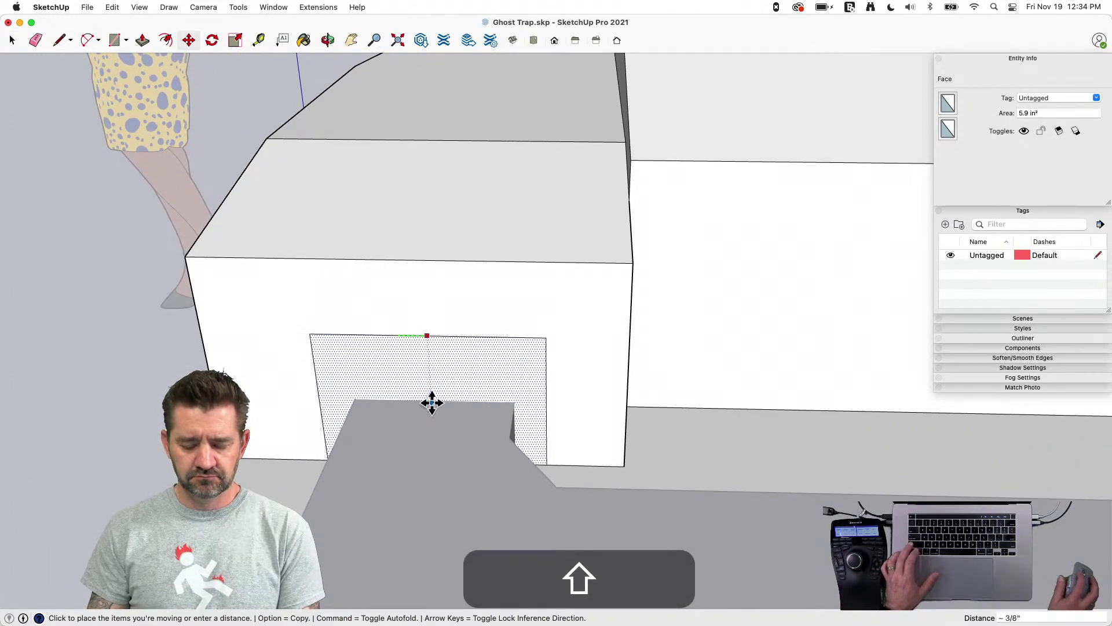
key(space)
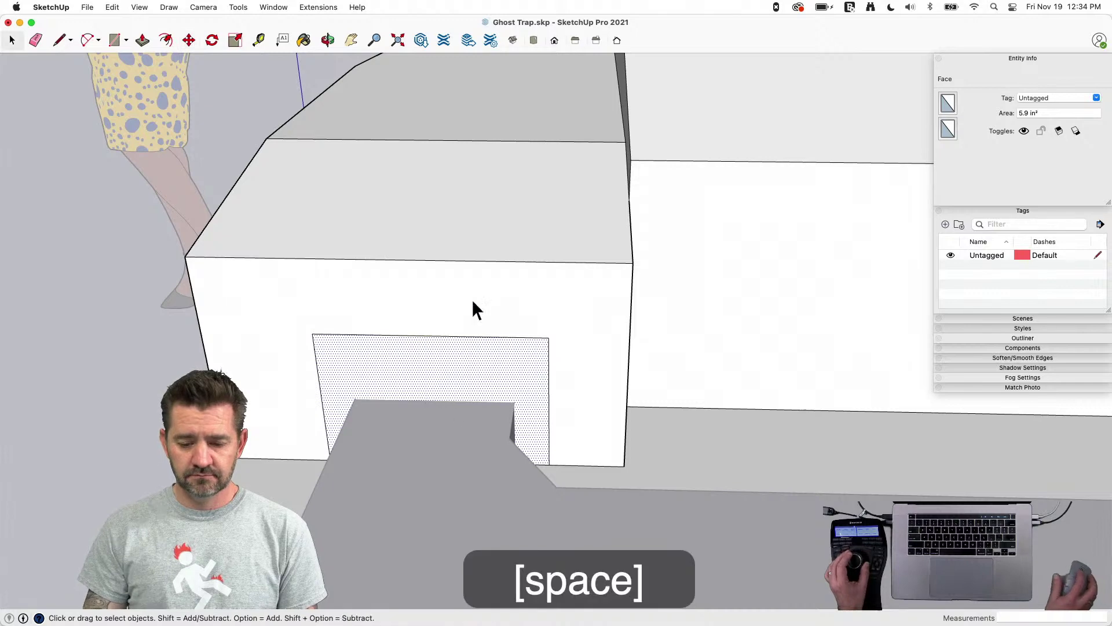
Rotate a copy of the opening outline over to the opposite side bracket and move it into place on its end face
key(q)
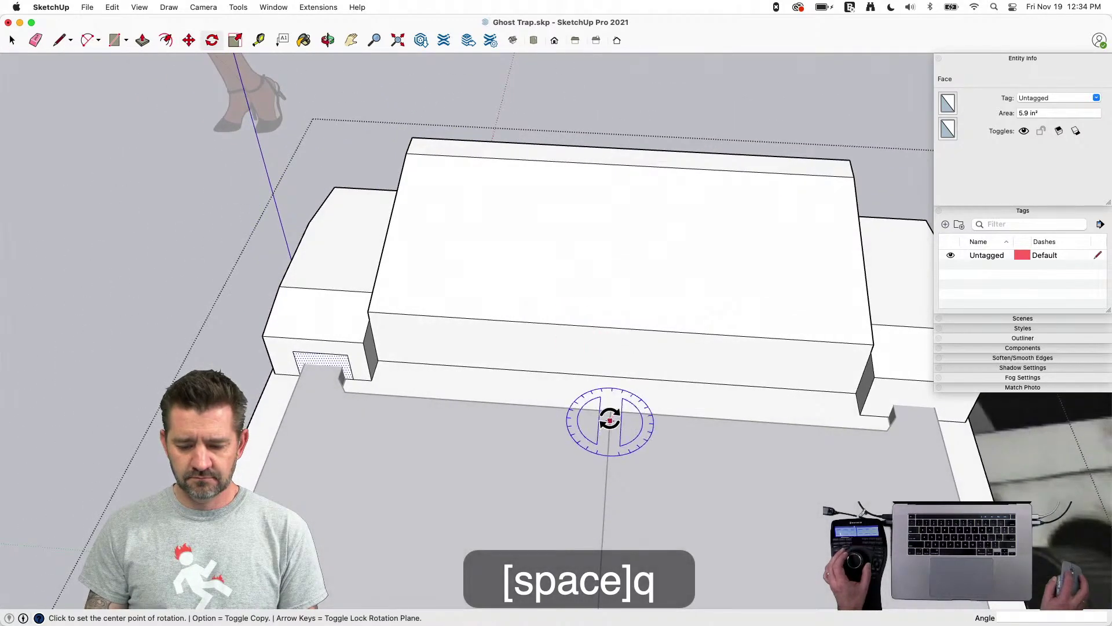
click(559, 407)
key(alt)
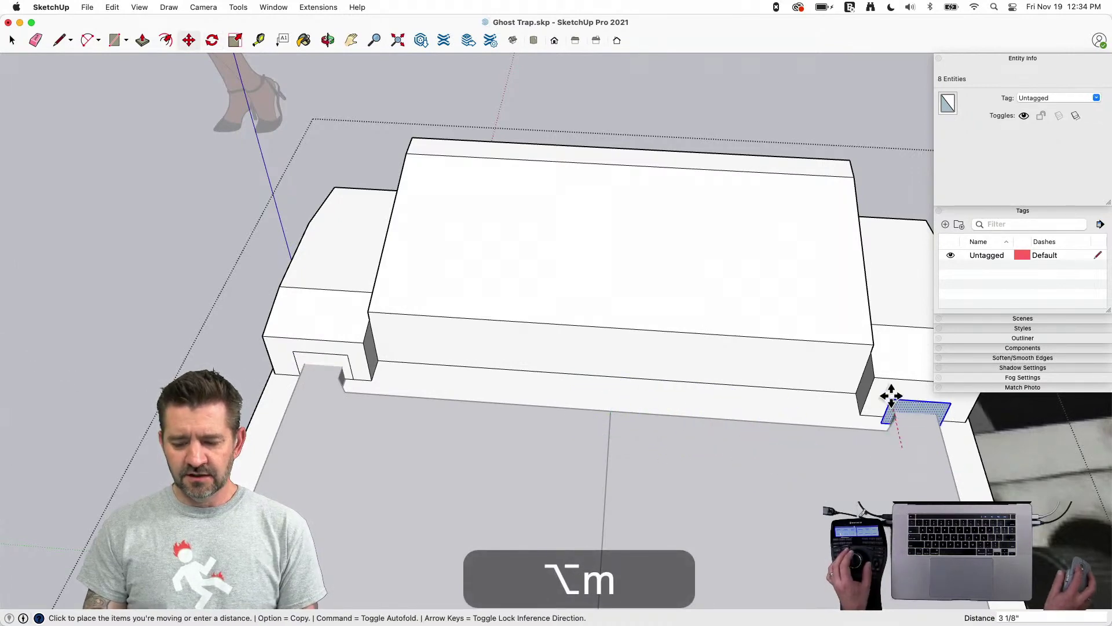
click(889, 391)
key(space)
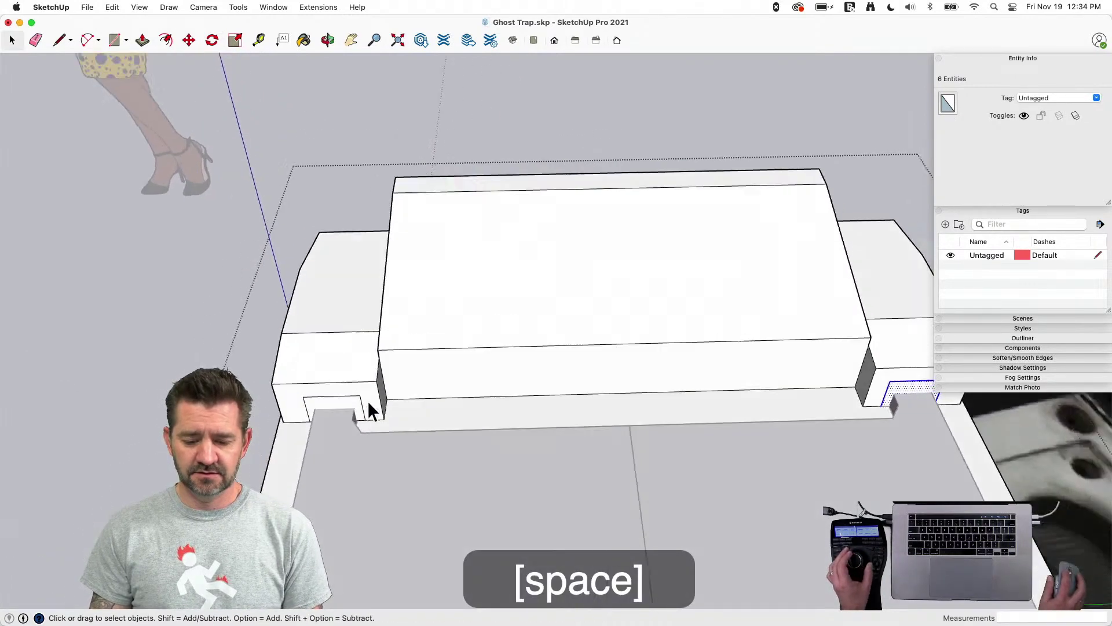
Push the copied opening face 1 1/2" into the side bracket to form a recess
key(p)
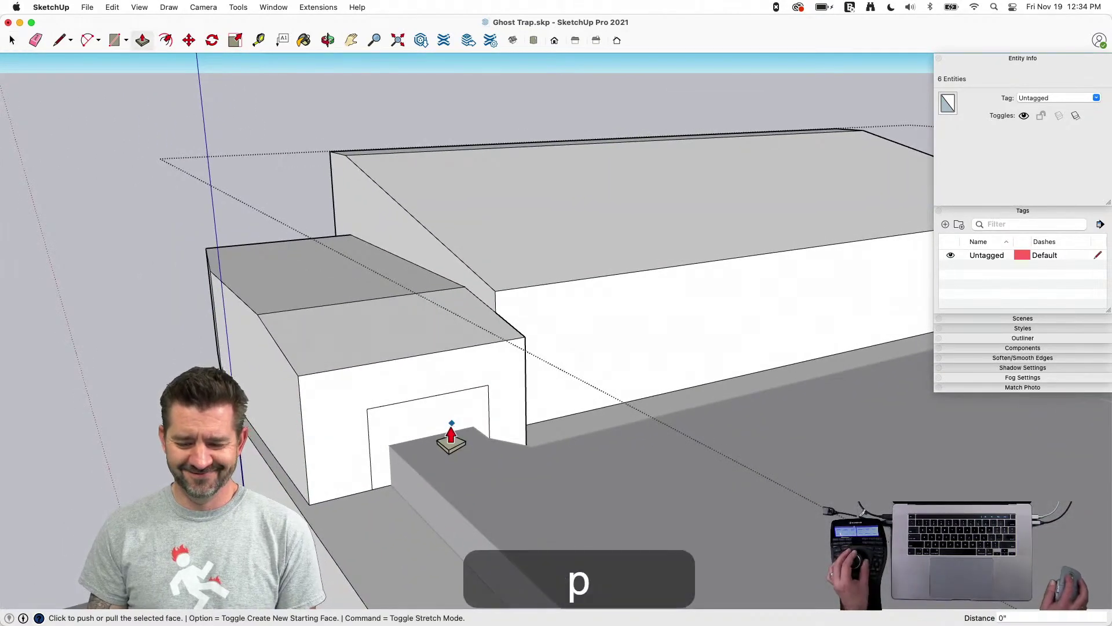
key(space)
key(p)
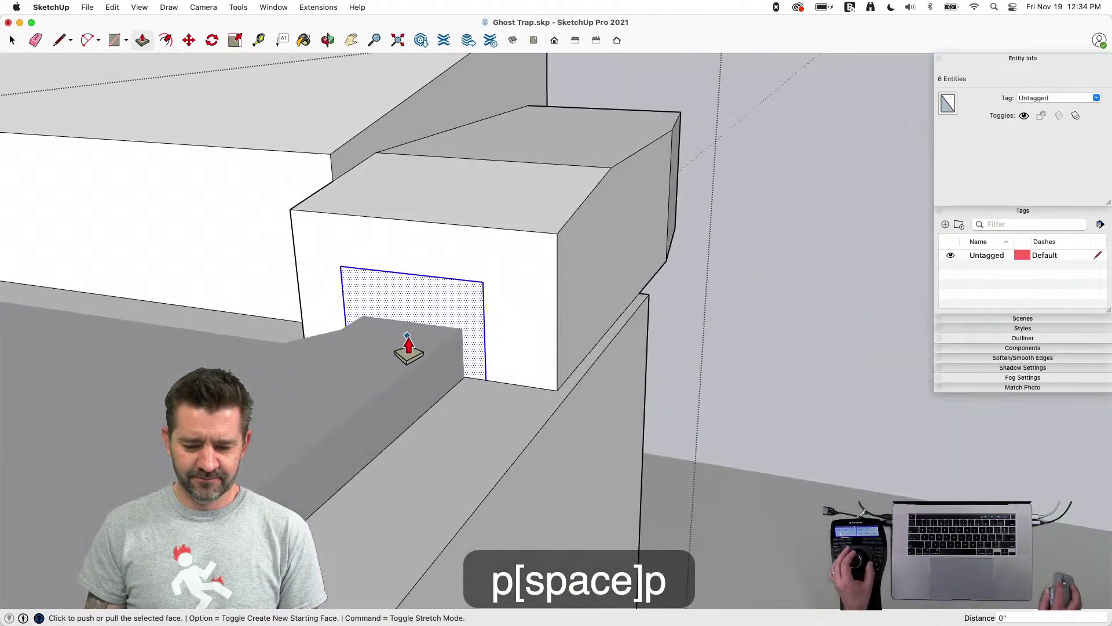
click(445, 290)
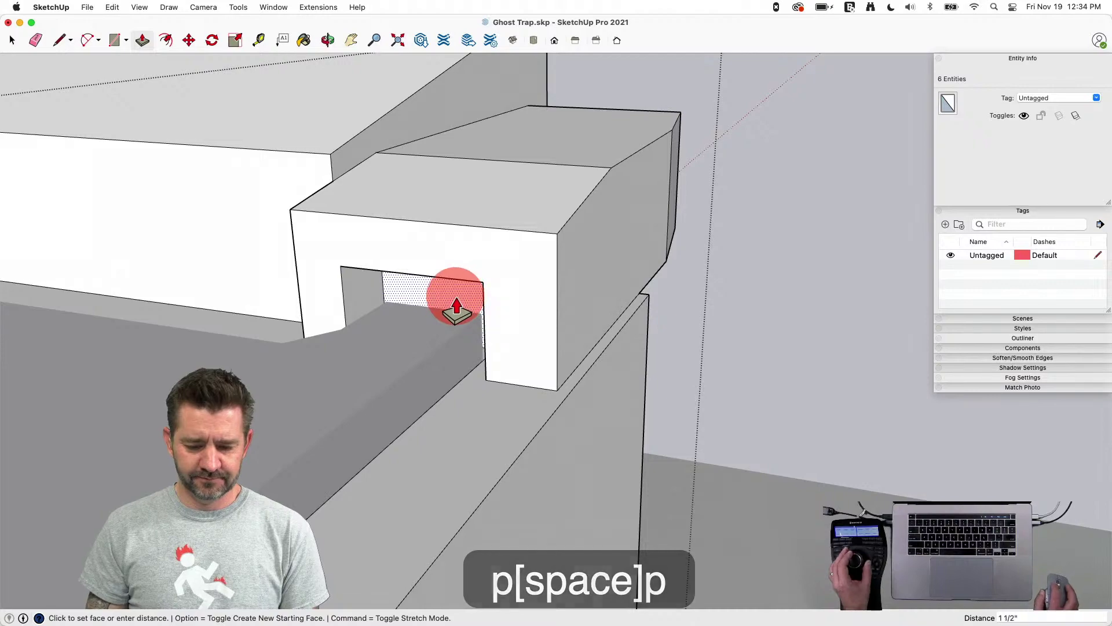
click(456, 306)
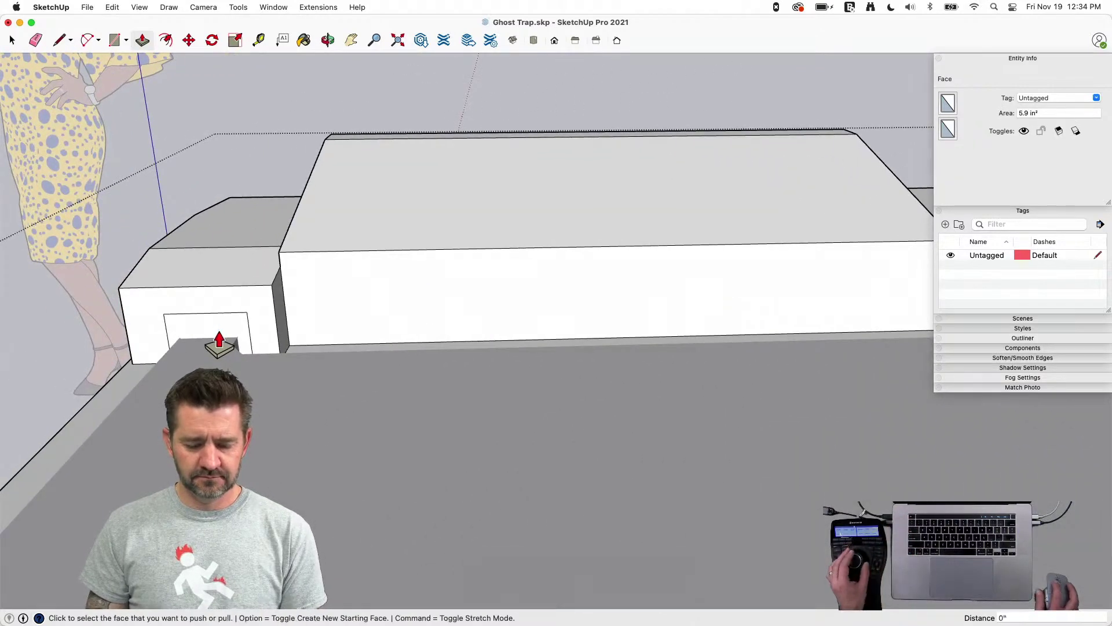
key(Escape)
key(space)
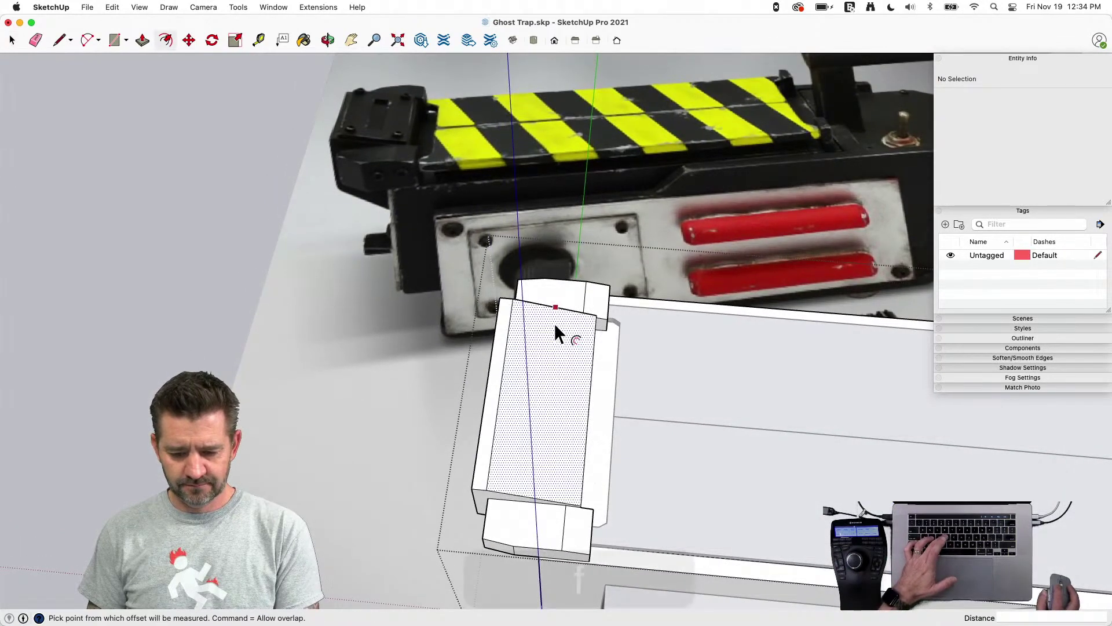
Offset the end cap's sloped top face inward twice to outline a thin border and a narrow central slot
key(f)
mouse_move(554, 322)
mouse_down()
mouse_move(551, 309)
mouse_move(550, 335)
mouse_up()
key(f)
key(space)
Lengthen the central slot outline by moving both of its short end edges 1 3/4" outward
click(550, 335)
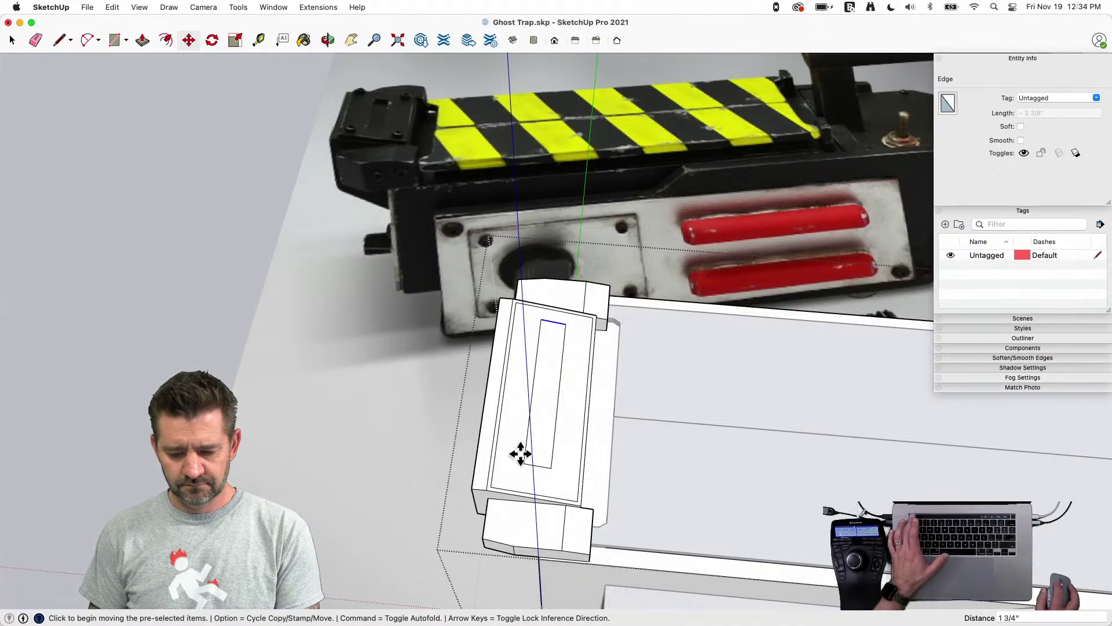
key(Escape)
click(535, 467)
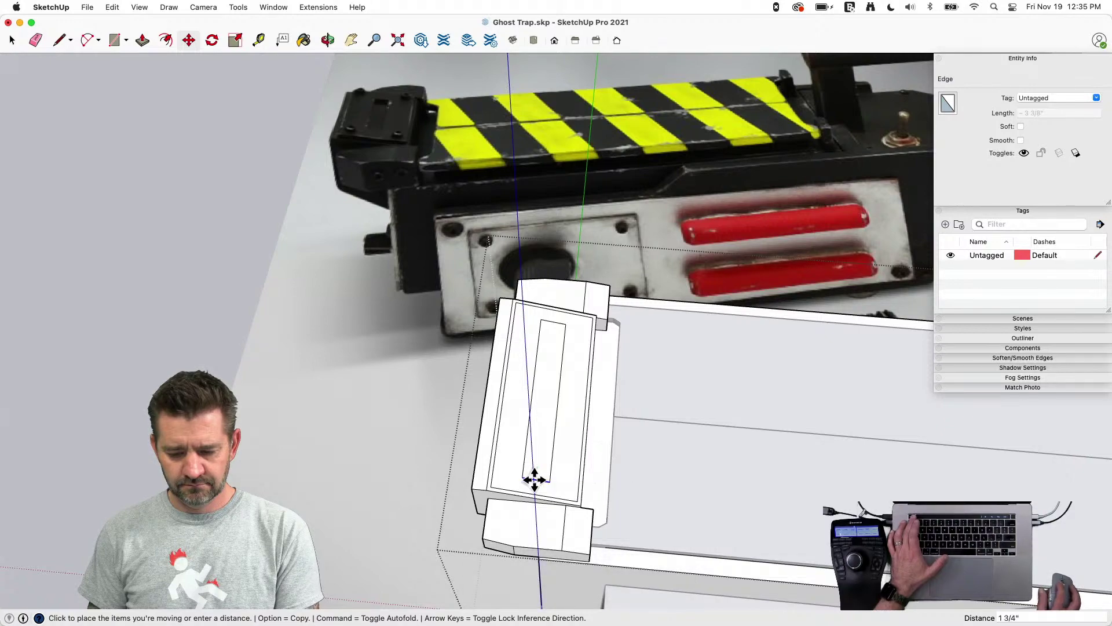
click(533, 479)
key(space)
Raise the face around the central slot on the end cap about 9/16" with Push/Pull
key(p)
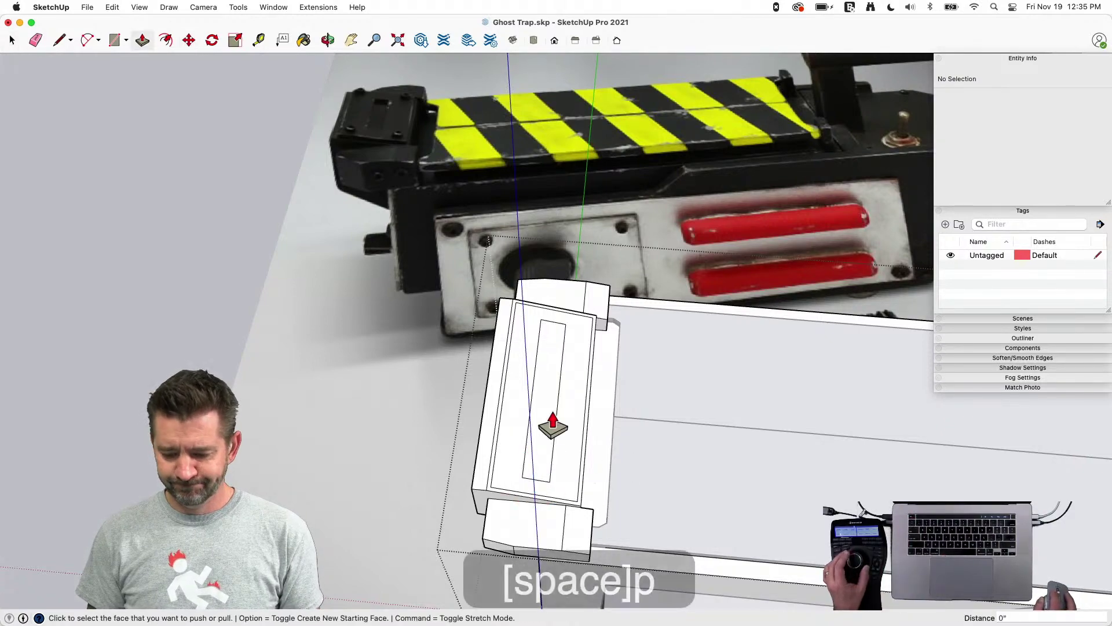
click(502, 427)
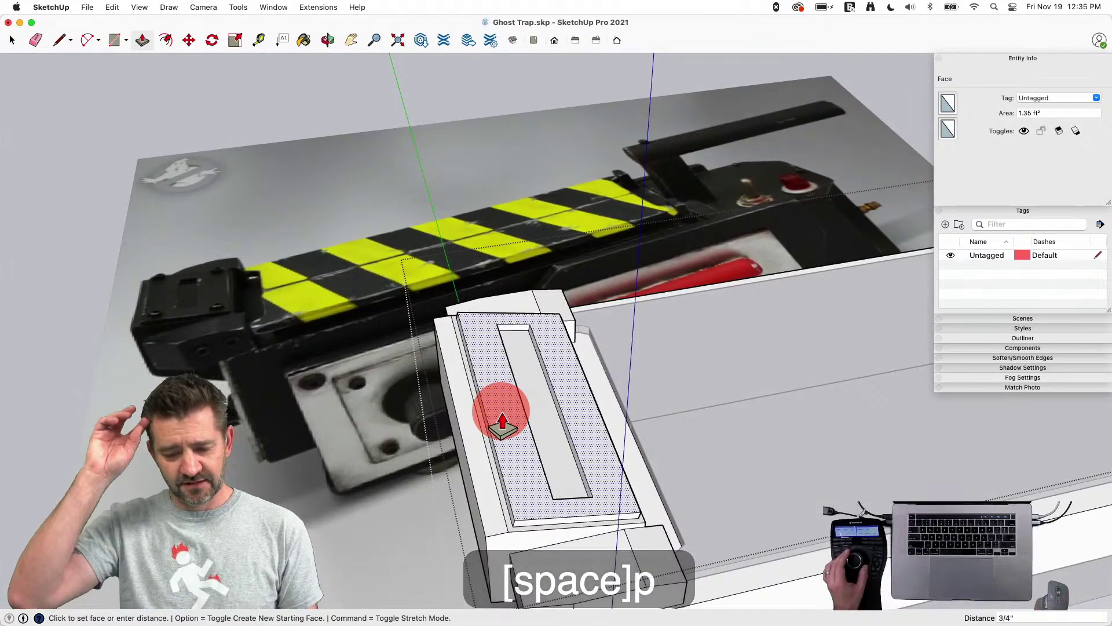
click(503, 428)
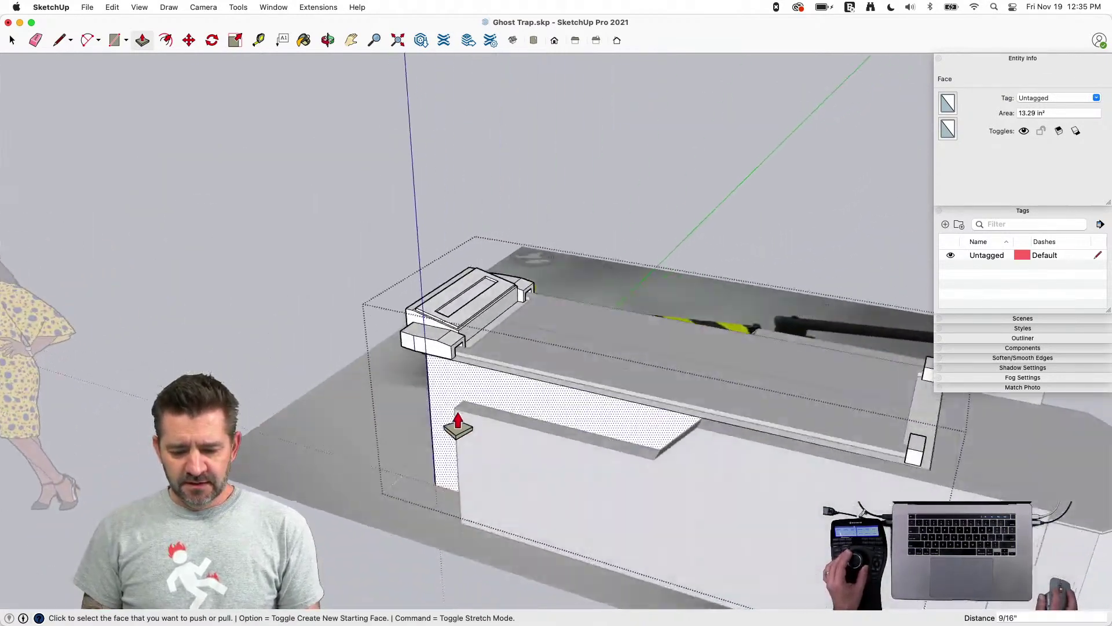
key(space)
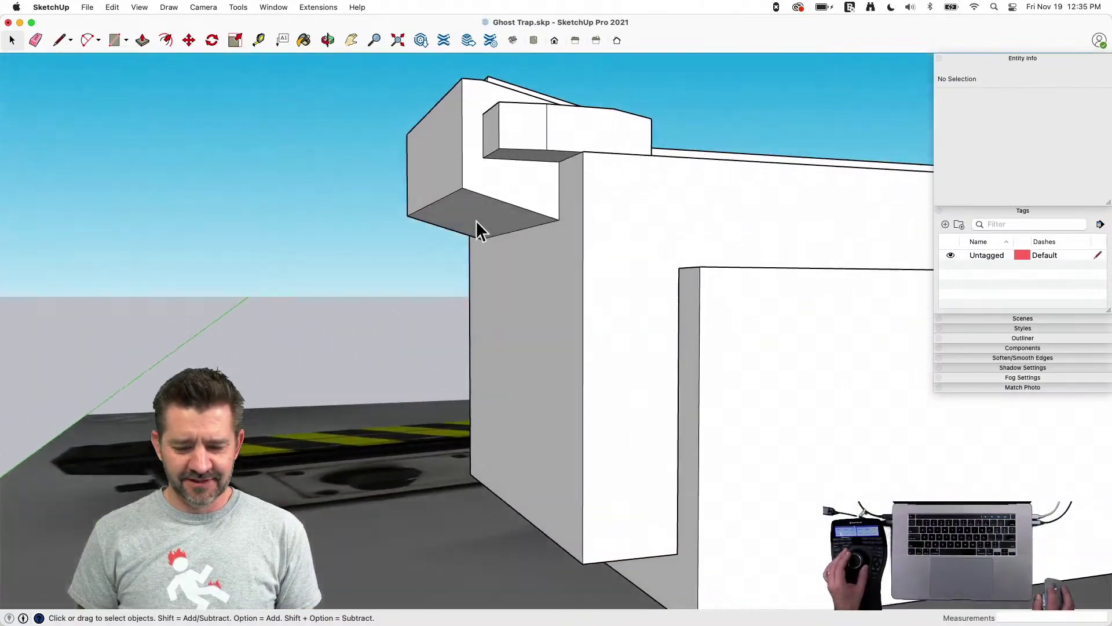
Open the trap body for editing and move the underside face of the overhanging end block down about 1 5/8"
double_click(462, 205)
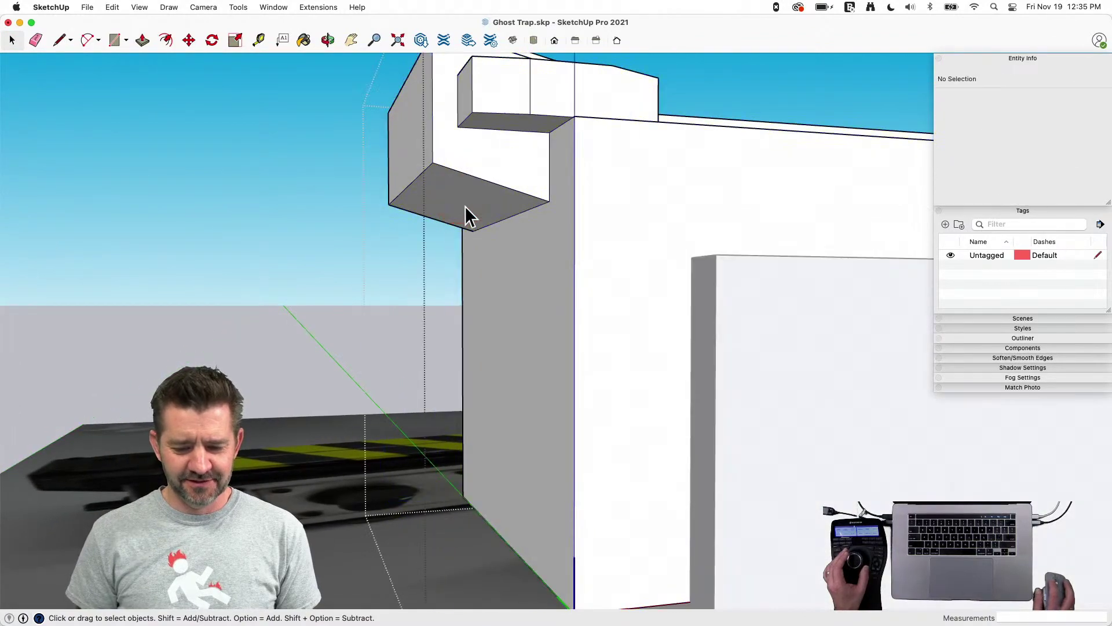
key(space)
click(463, 194)
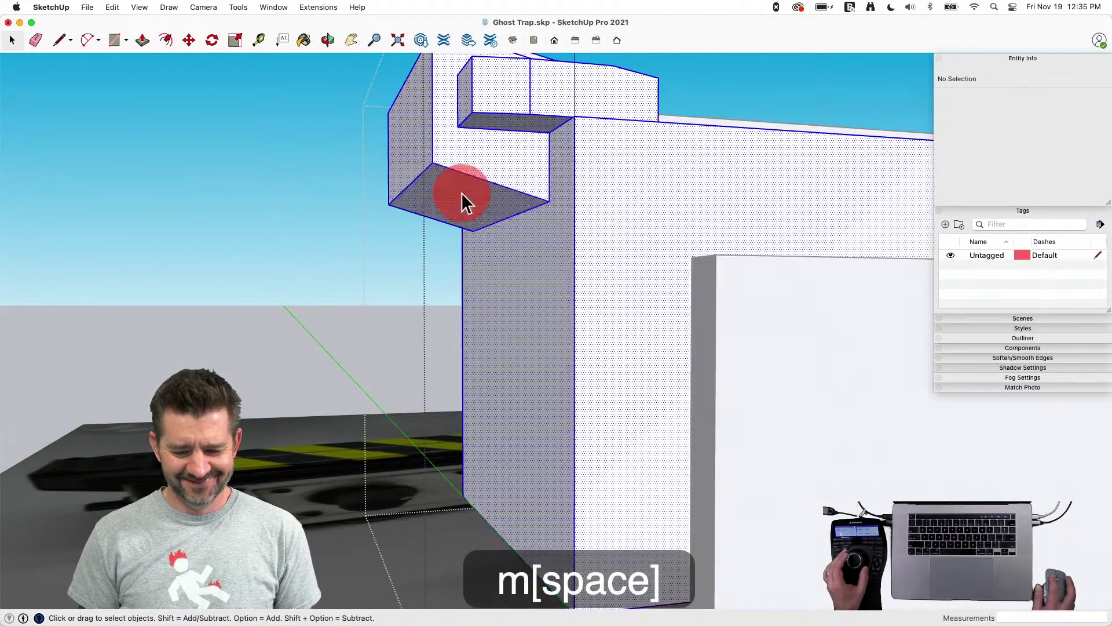
key(space)
click(462, 196)
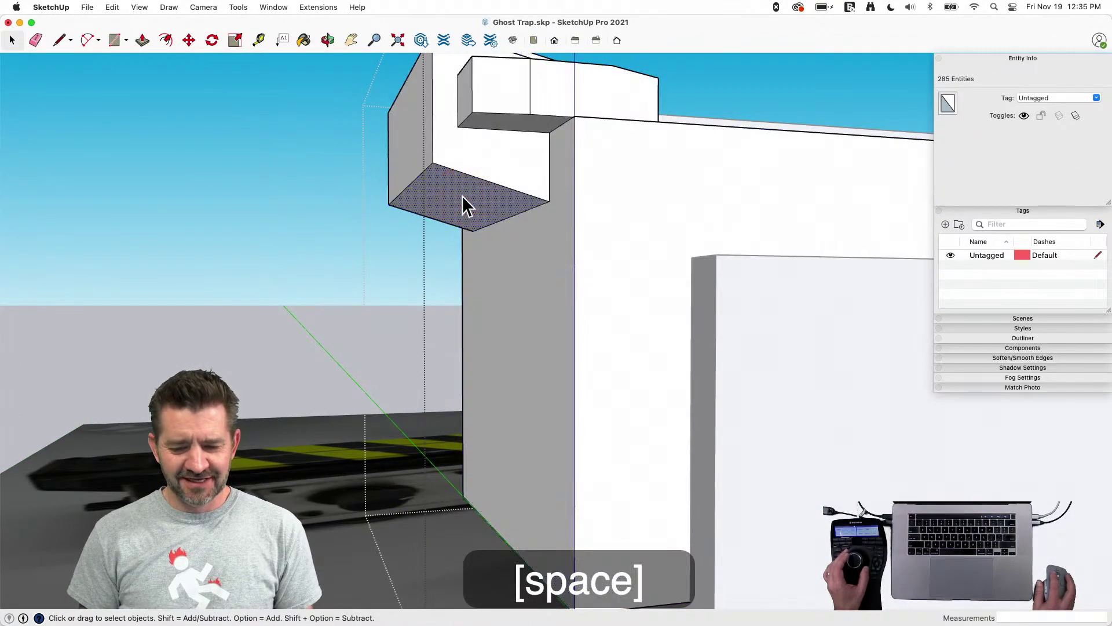
key(m)
click(471, 210)
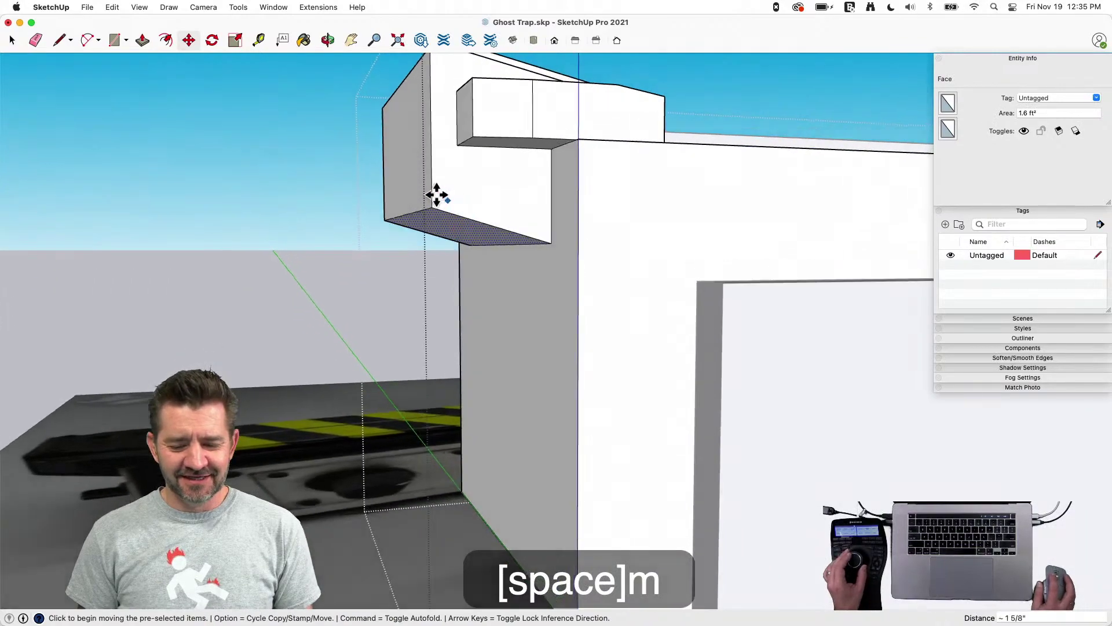
Move the outer end face of the overhanging block outward about 3/4"
key(space)
key(m)
click(436, 260)
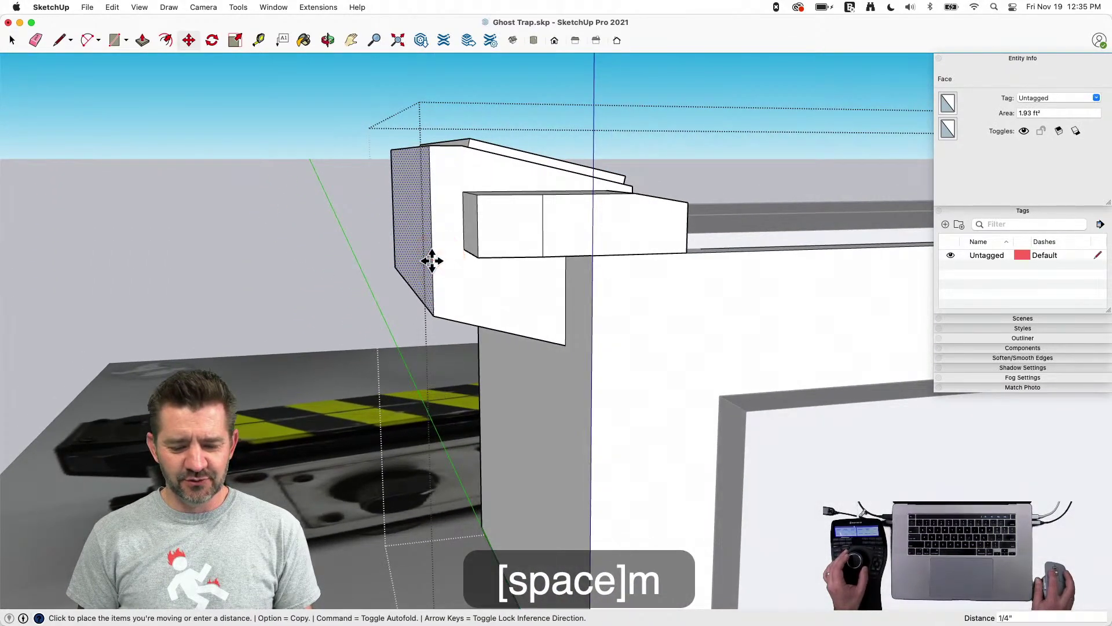
click(427, 260)
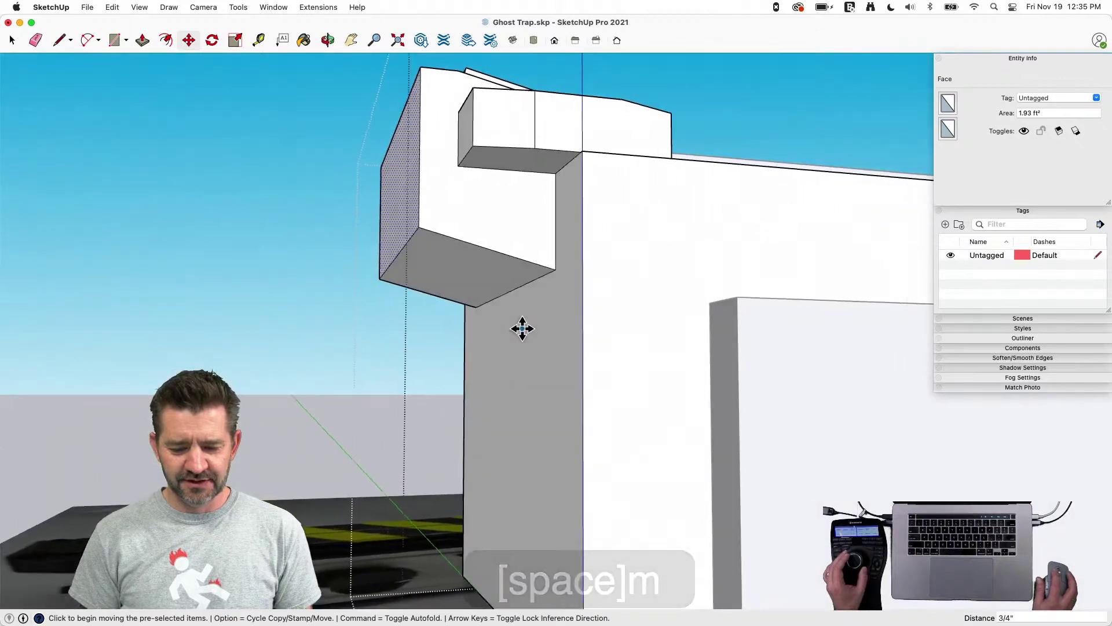
Slope the block's underside by moving the bottom edge where it meets the body down about 3 3/16"
key(space)
key(m)
key(space)
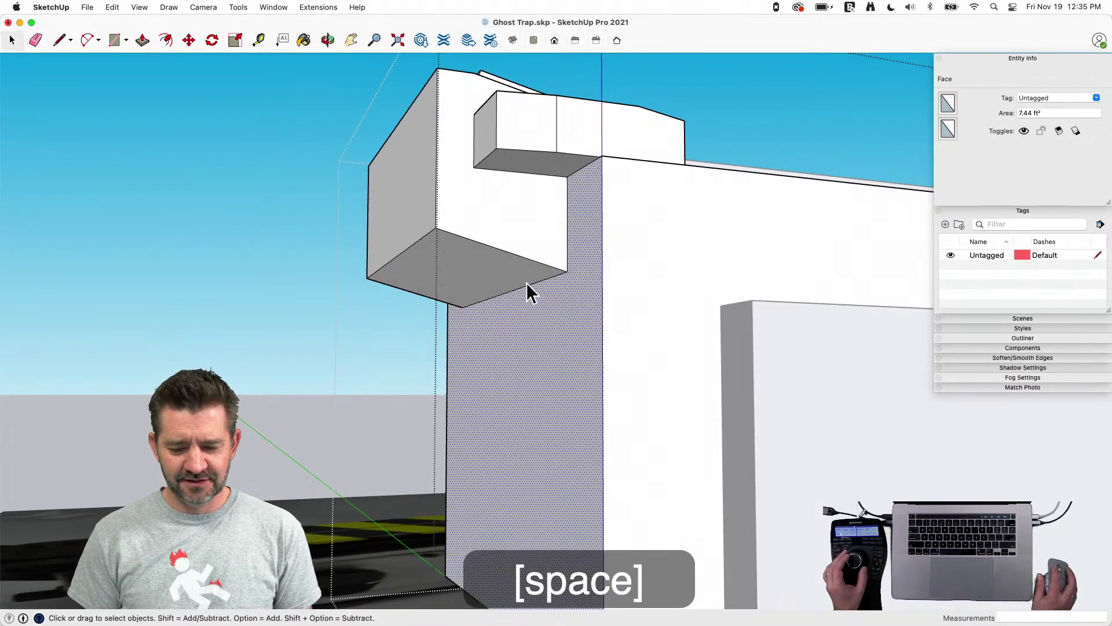
click(526, 287)
key(m)
click(526, 287)
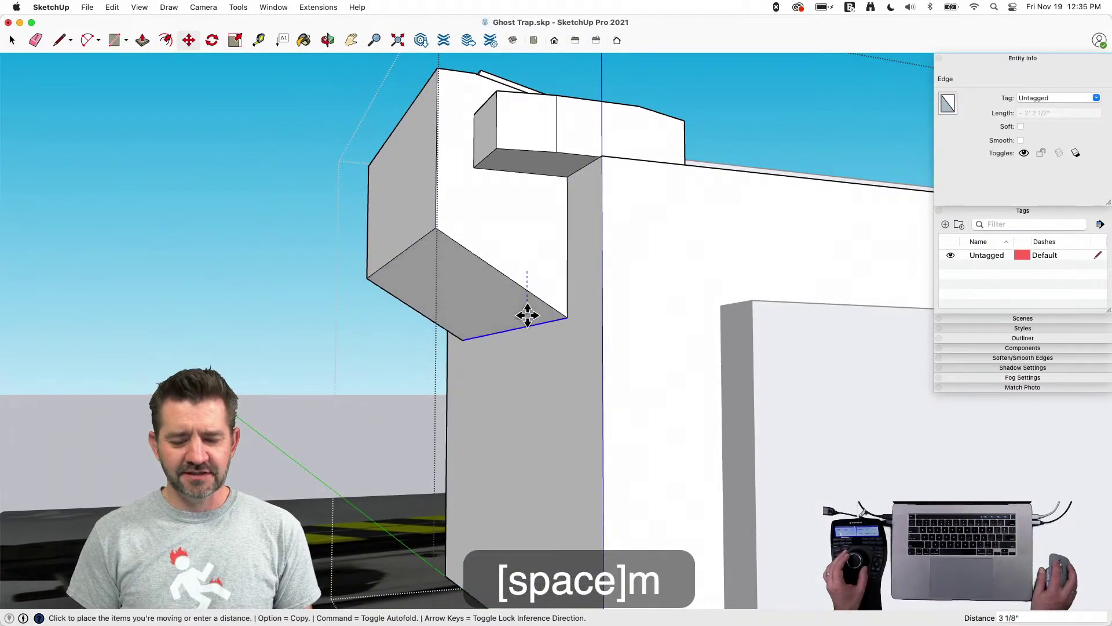
click(528, 316)
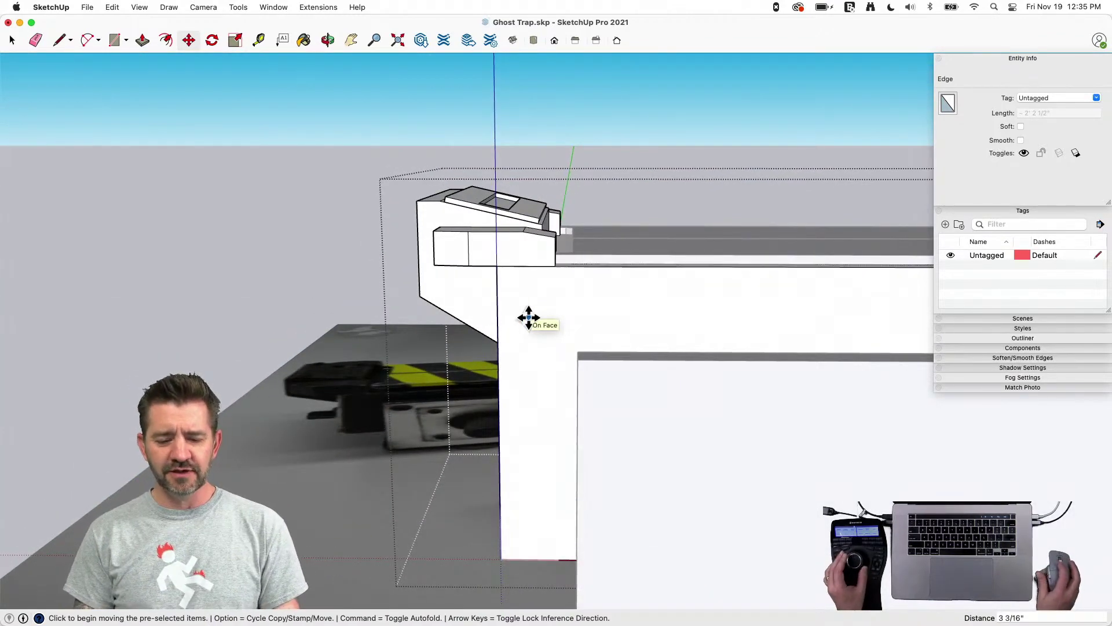
key(space)
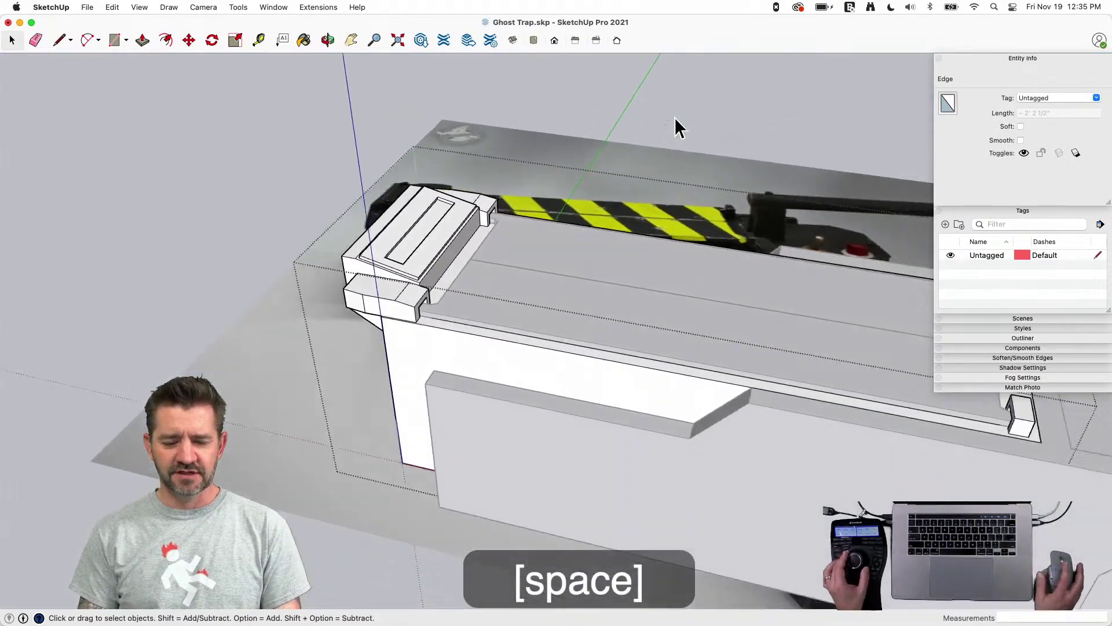
click(681, 117)
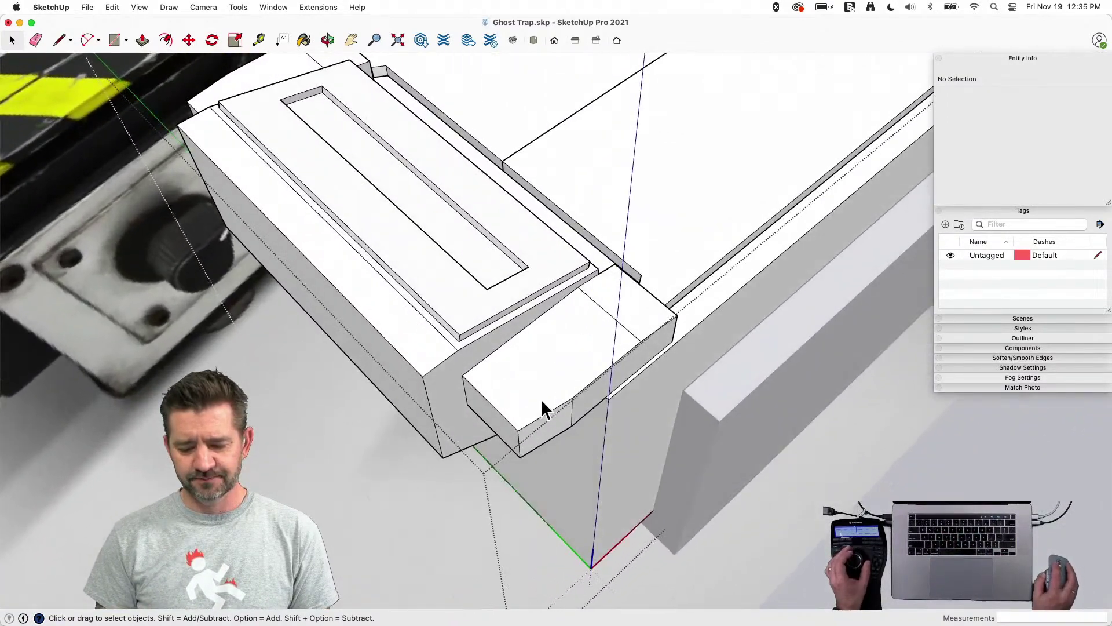
Draw a diagonal line across the side bracket's outer top corner and rotate a copy of the resulting triangle 180° toward the opposite bracket
key(l)
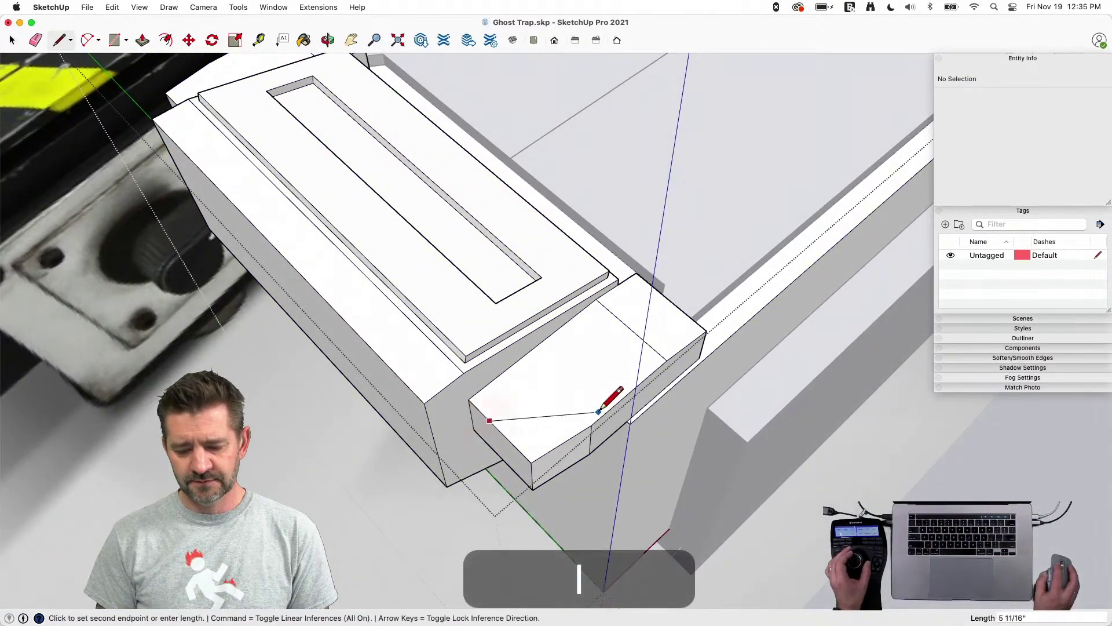
key(space)
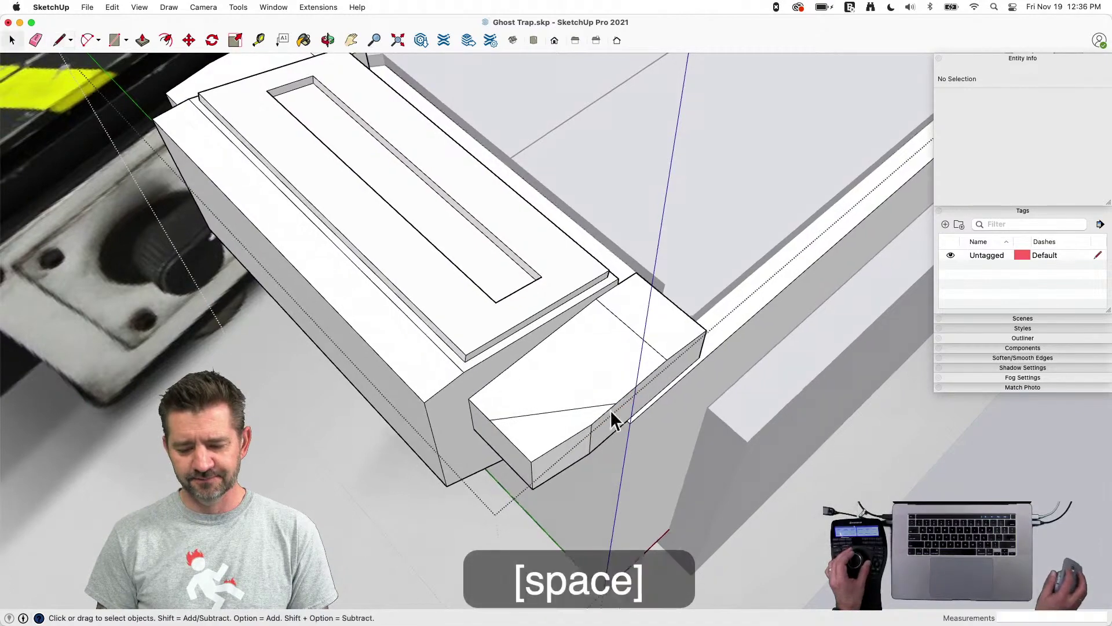
click(547, 403)
key(q)
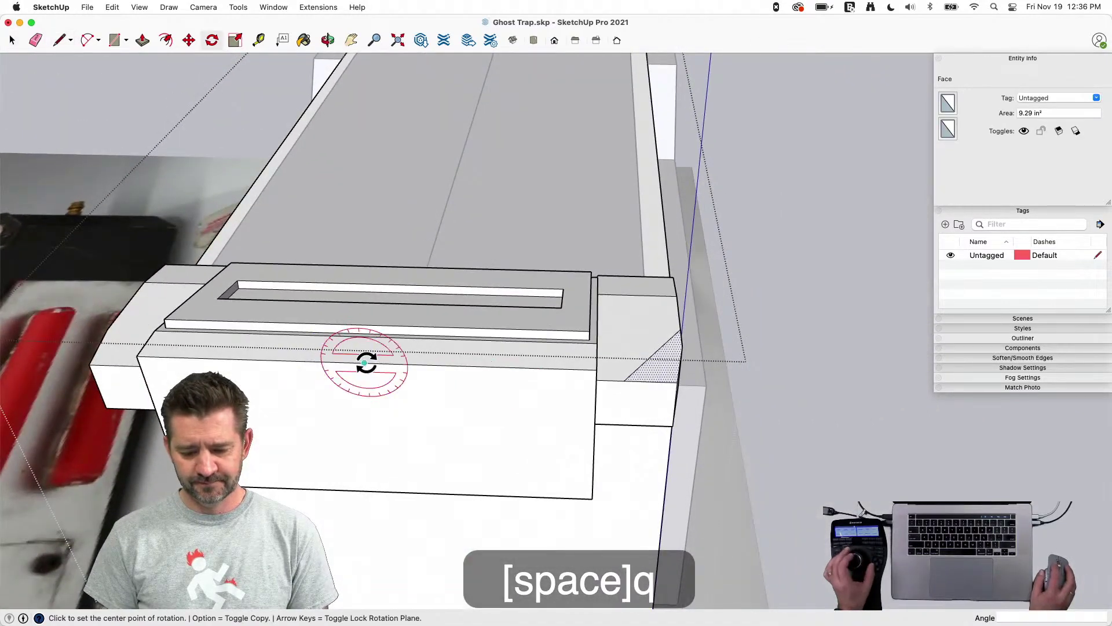
click(365, 363)
click(422, 363)
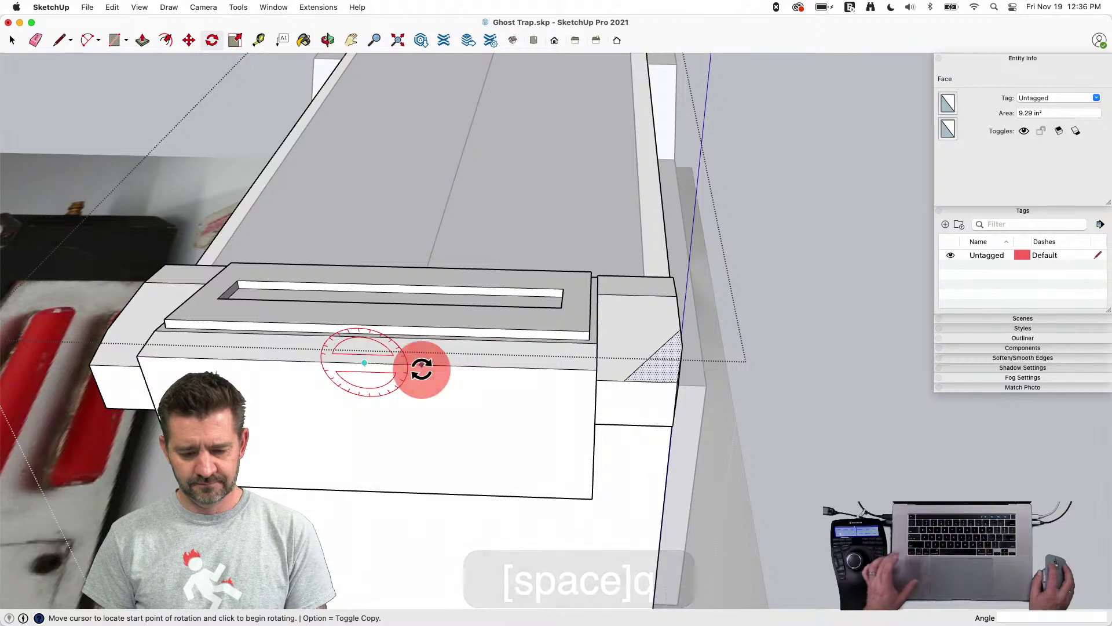
key(alt)
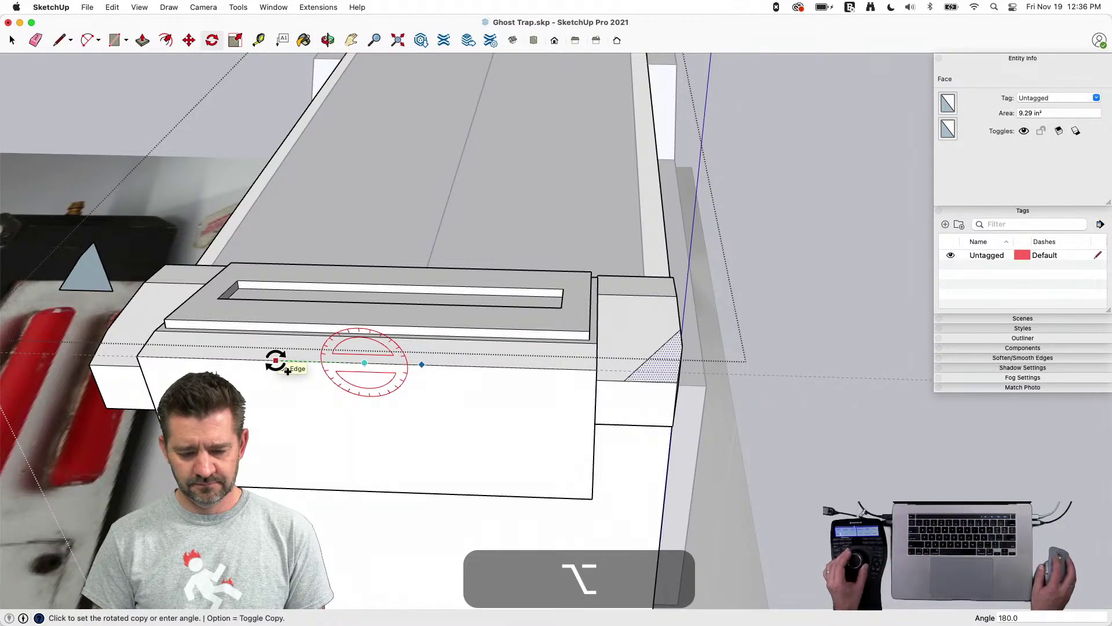
click(275, 360)
Align the copied triangle with the opposite bracket's outer corner and cut that corner off with Push/Pull
key(m)
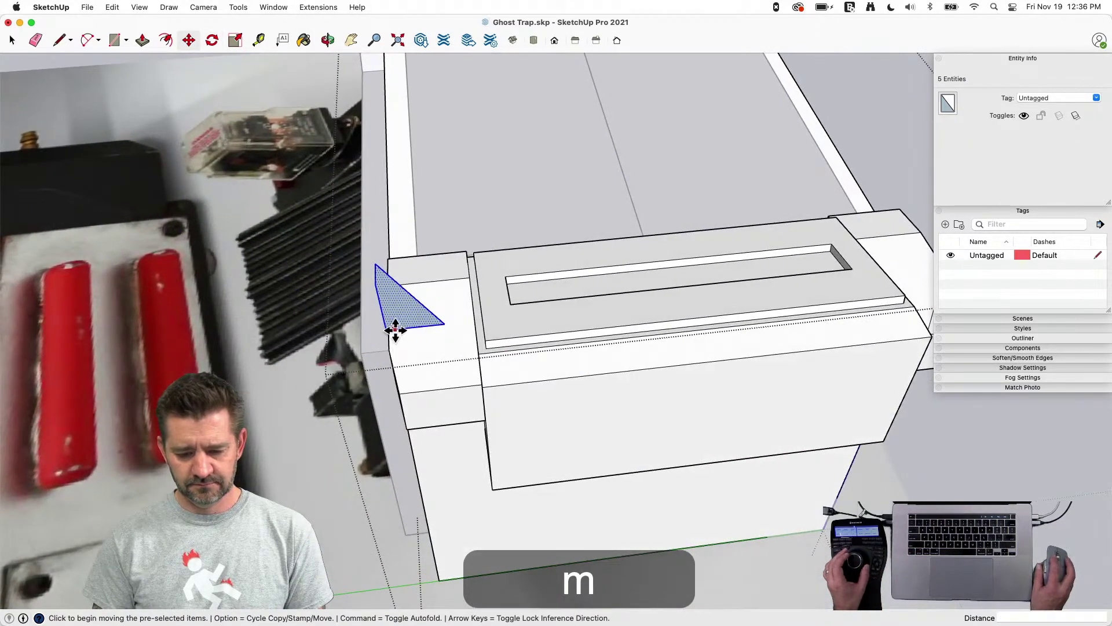
click(386, 327)
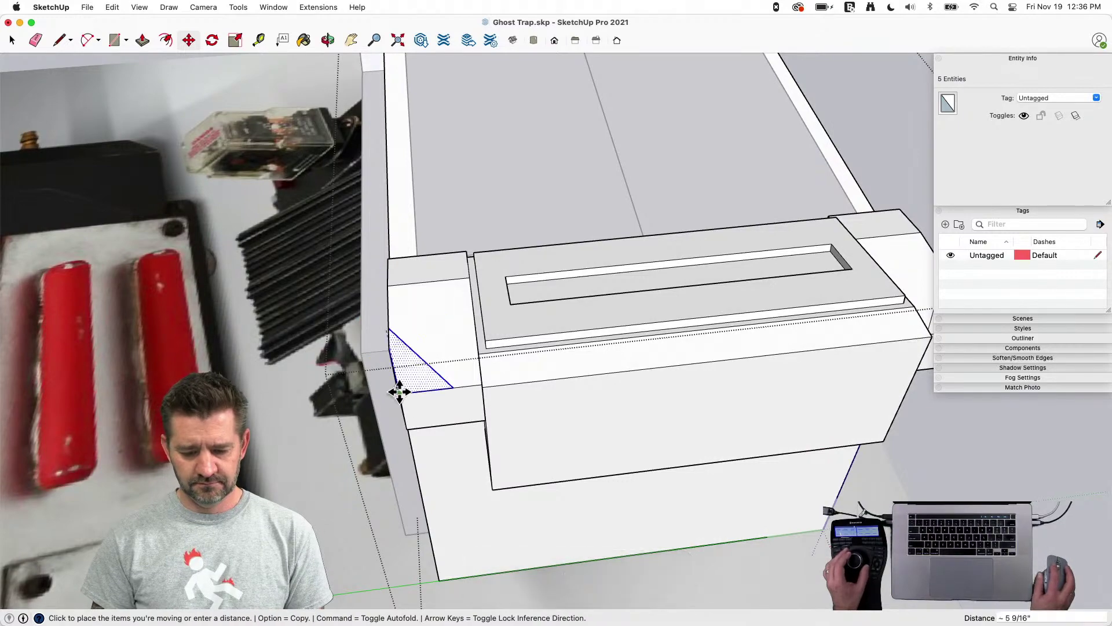
click(400, 391)
key(p)
drag(411, 386, 427, 452)
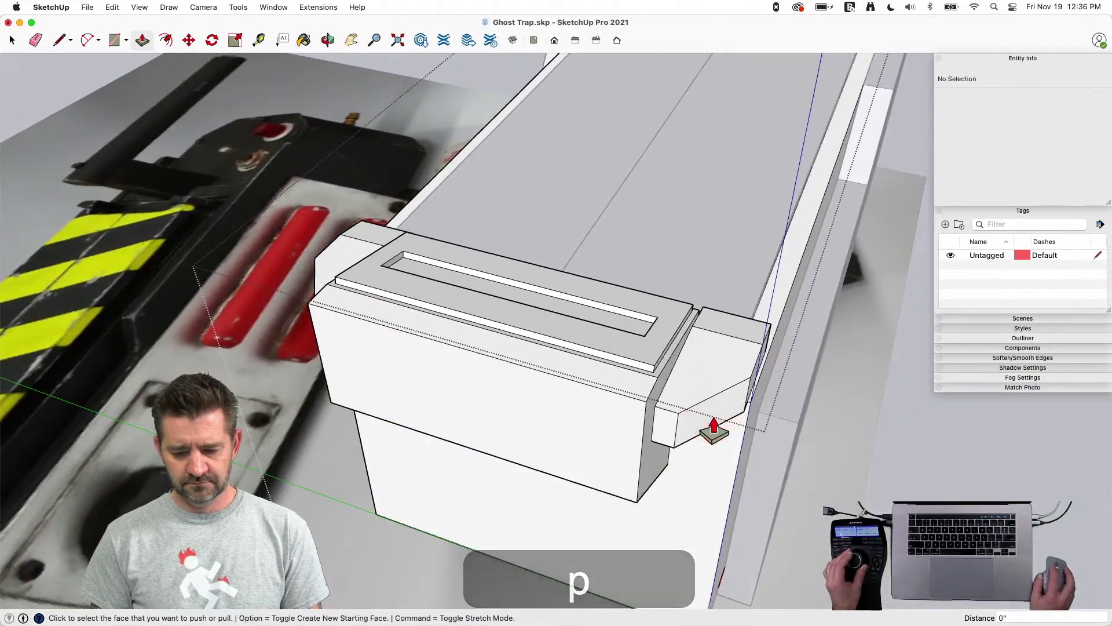
Draw a circle with a radius of about 1/2" near a corner of the slotted plate and extrude it about 5/8"
key(space)
click(334, 507)
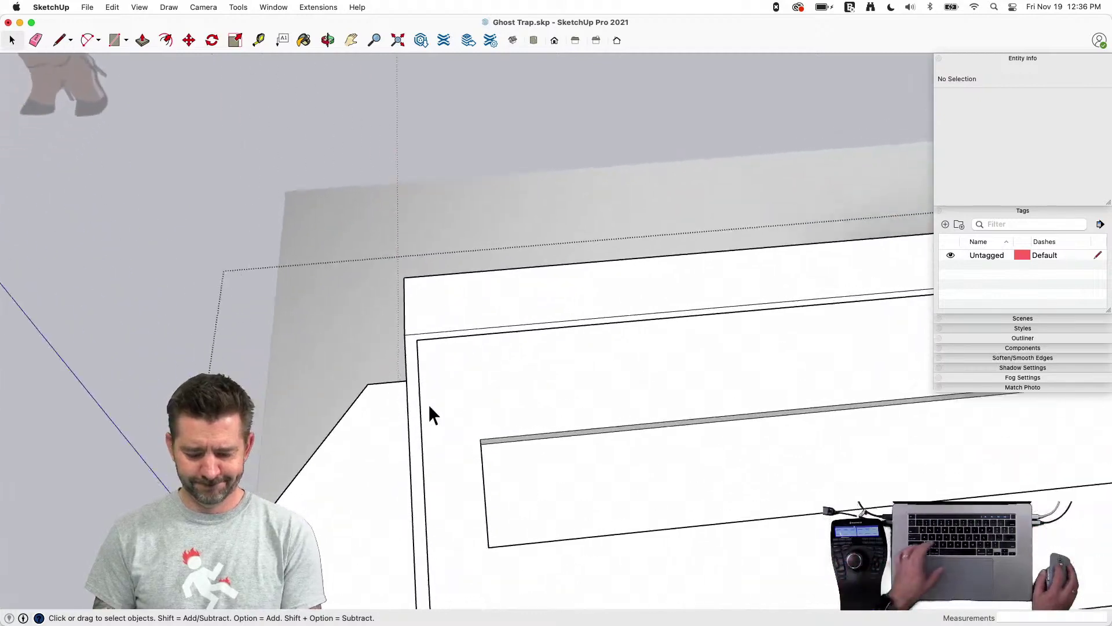
key(c)
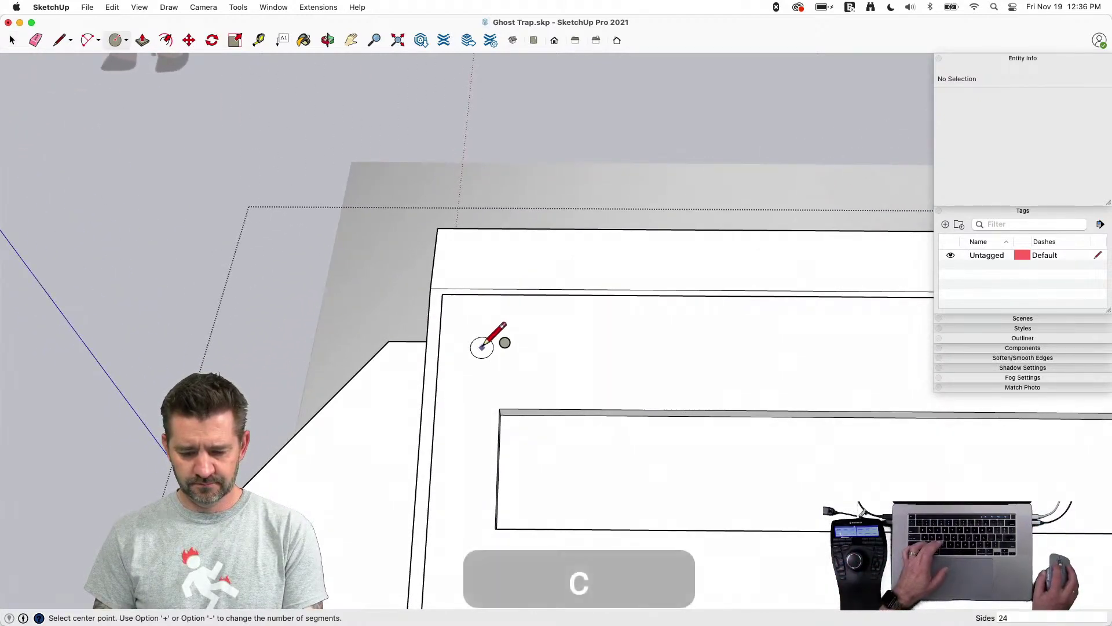
click(481, 345)
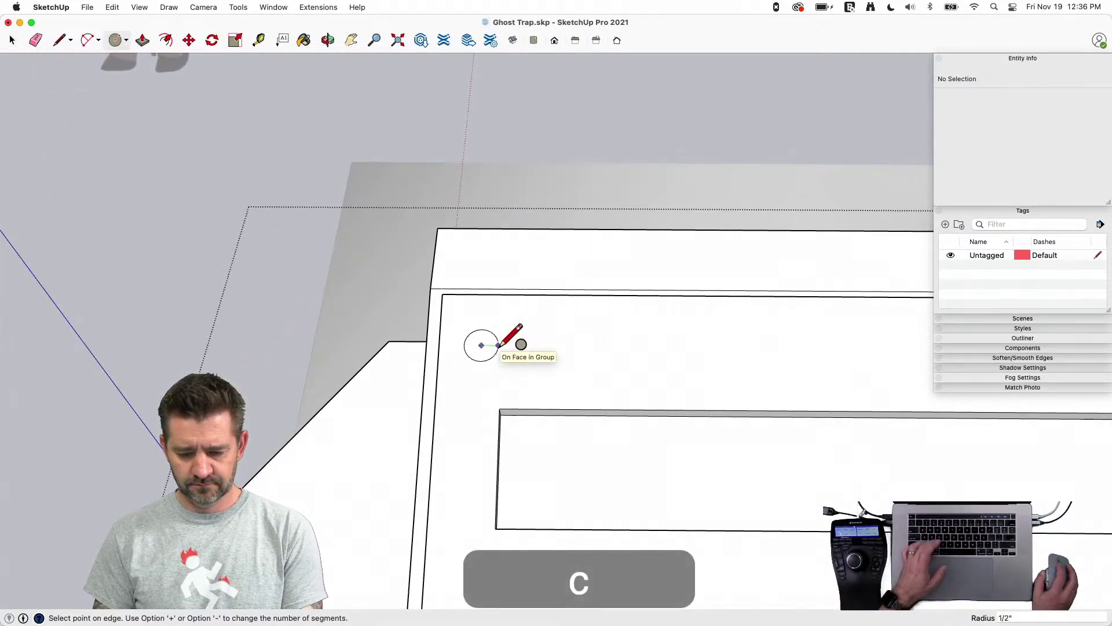
click(498, 346)
key(p)
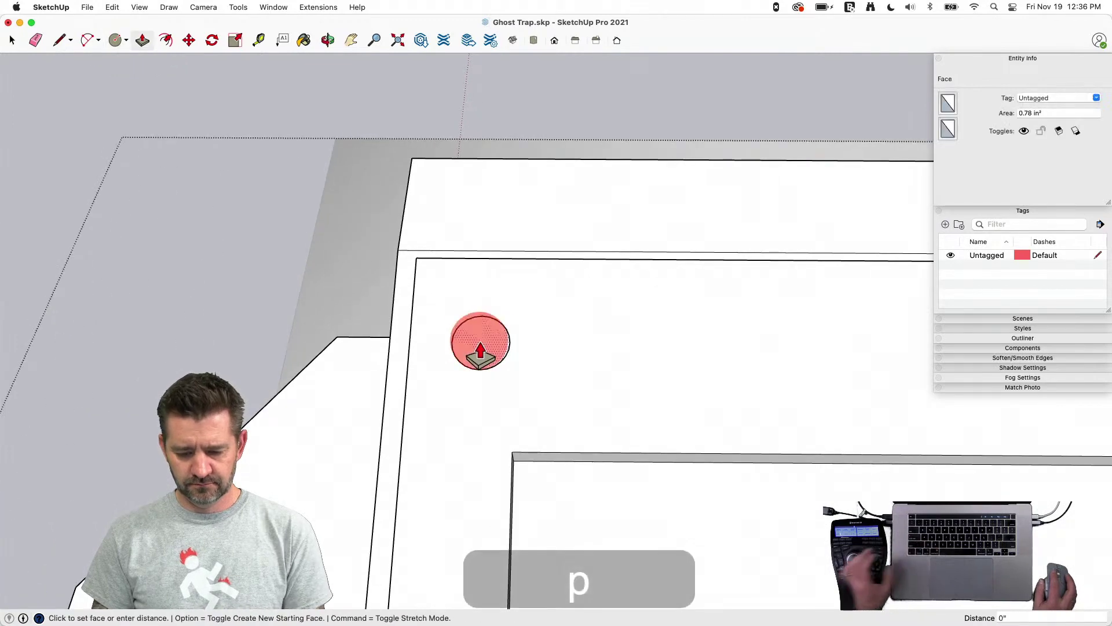
click(472, 336)
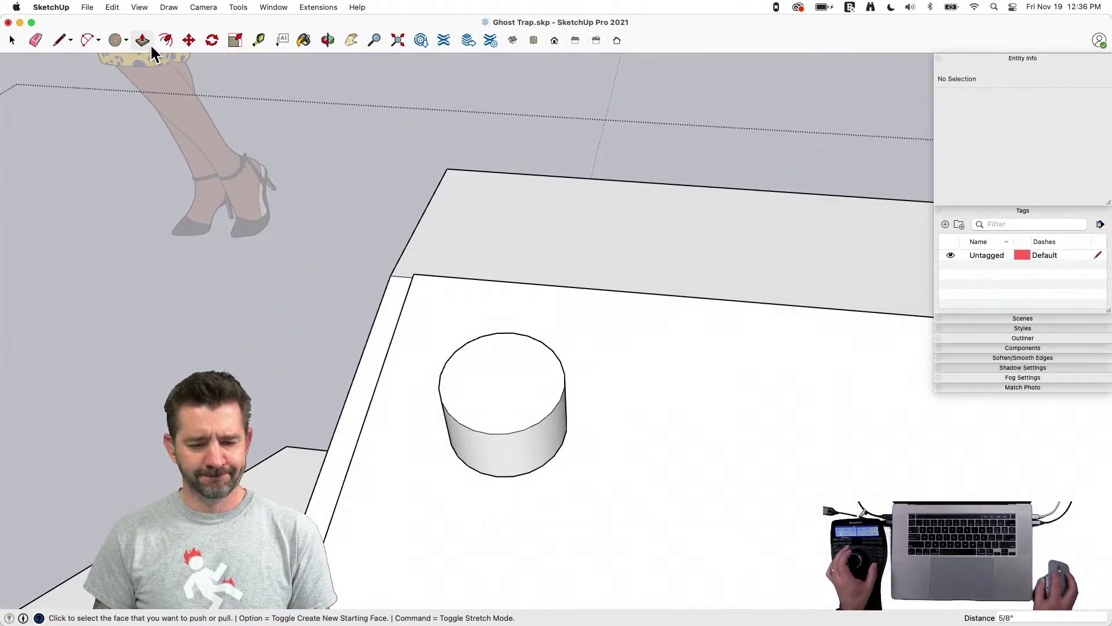
Draw a hexagon centred on the cylinder's top face and push it down about 5/16" to form a socket
click(121, 43)
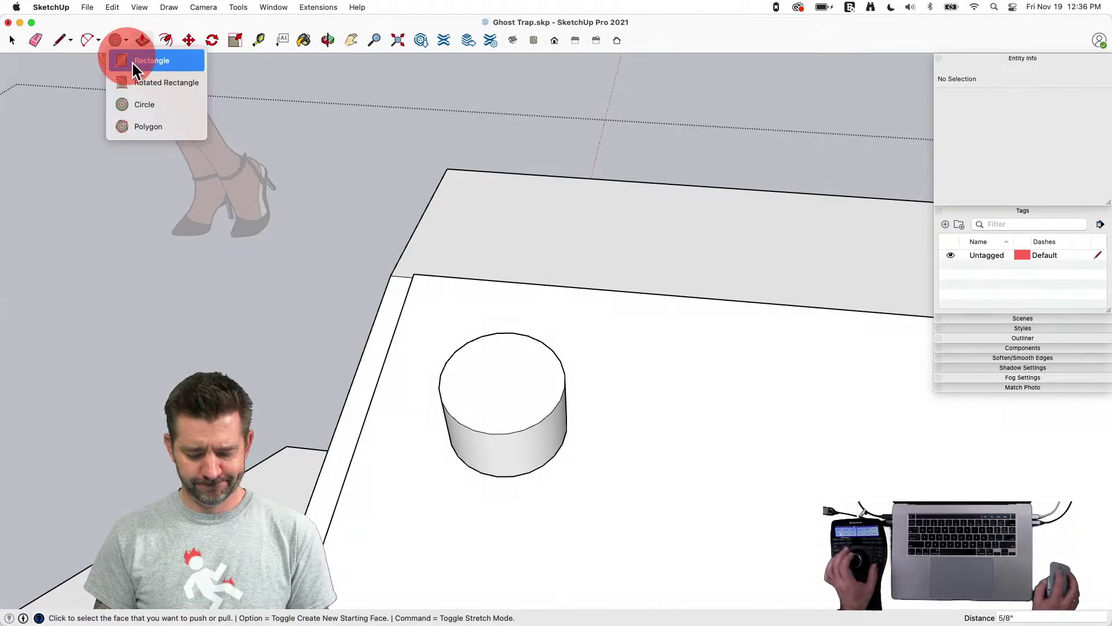
click(190, 124)
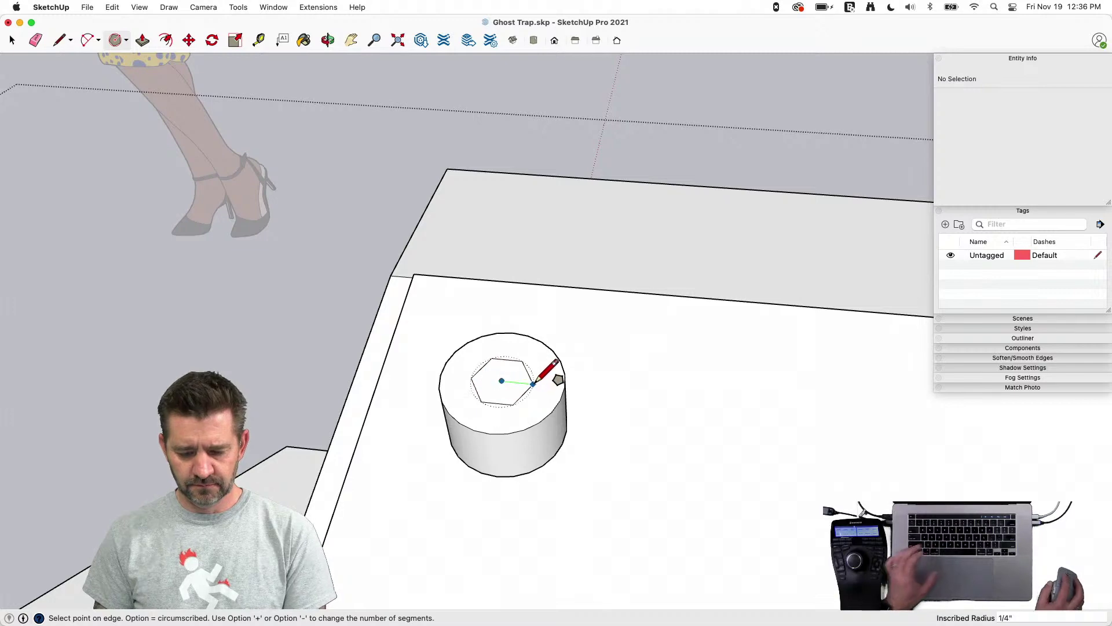
key(p)
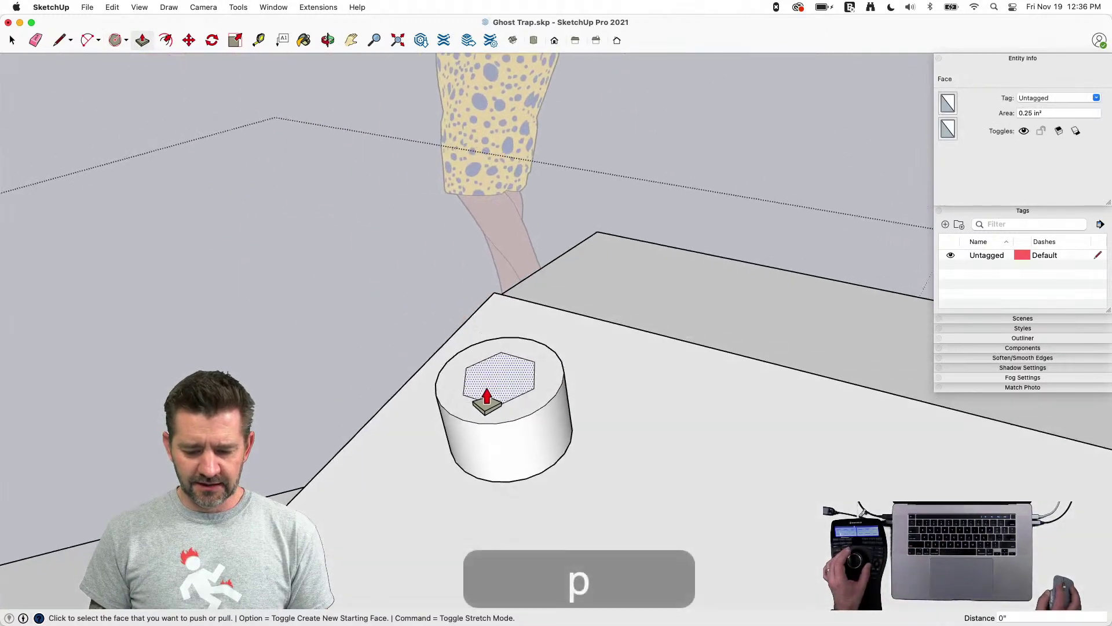
click(497, 406)
scroll(502, 418, up, 10)
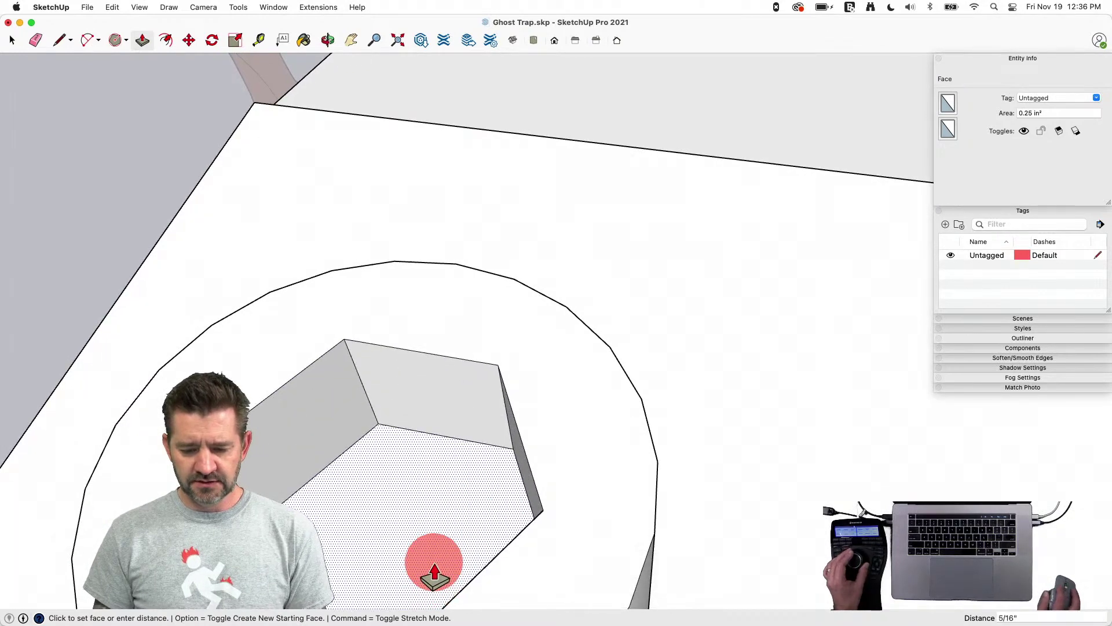
click(434, 577)
Turn the whole screw head into a component named "Hex Head Small" that glues to Any surface
key(space)
triple_click(520, 362)
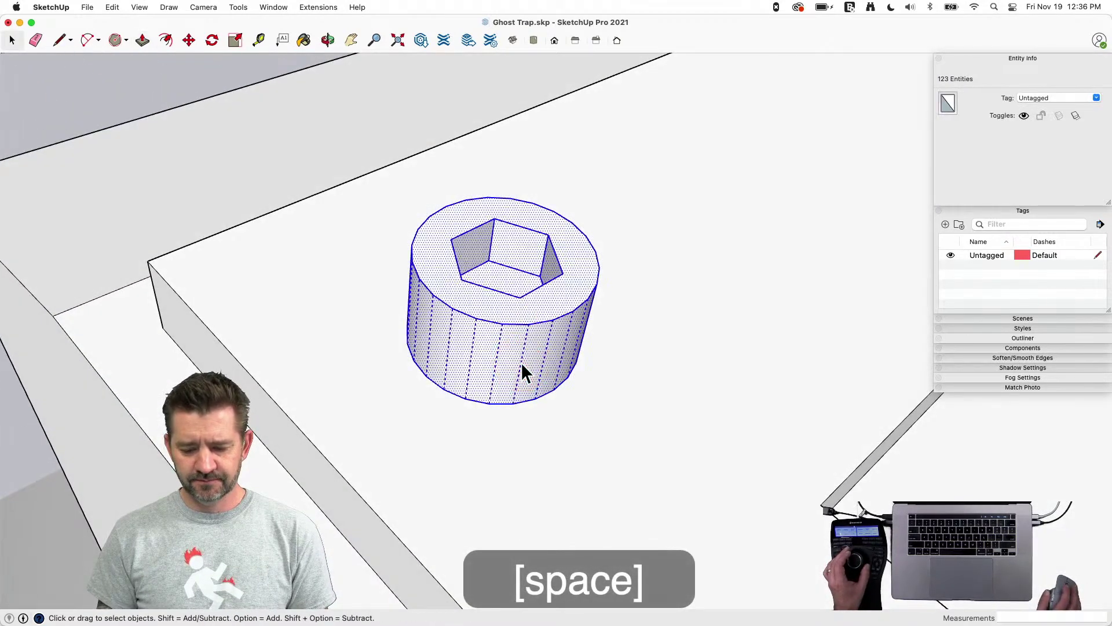
right_click(520, 362)
right_click(539, 380)
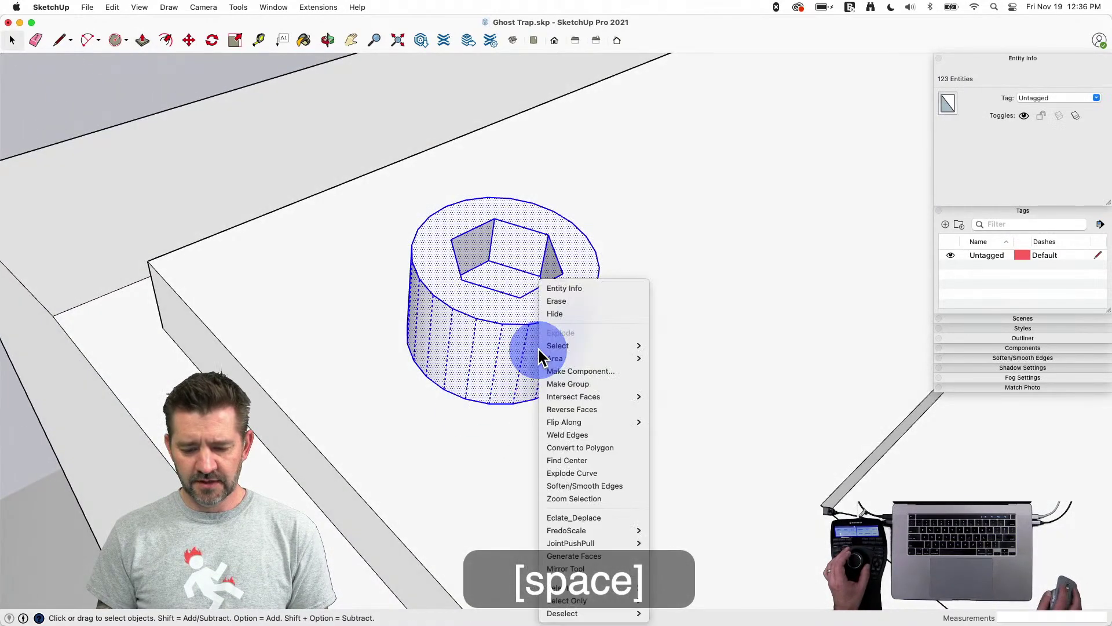
click(576, 370)
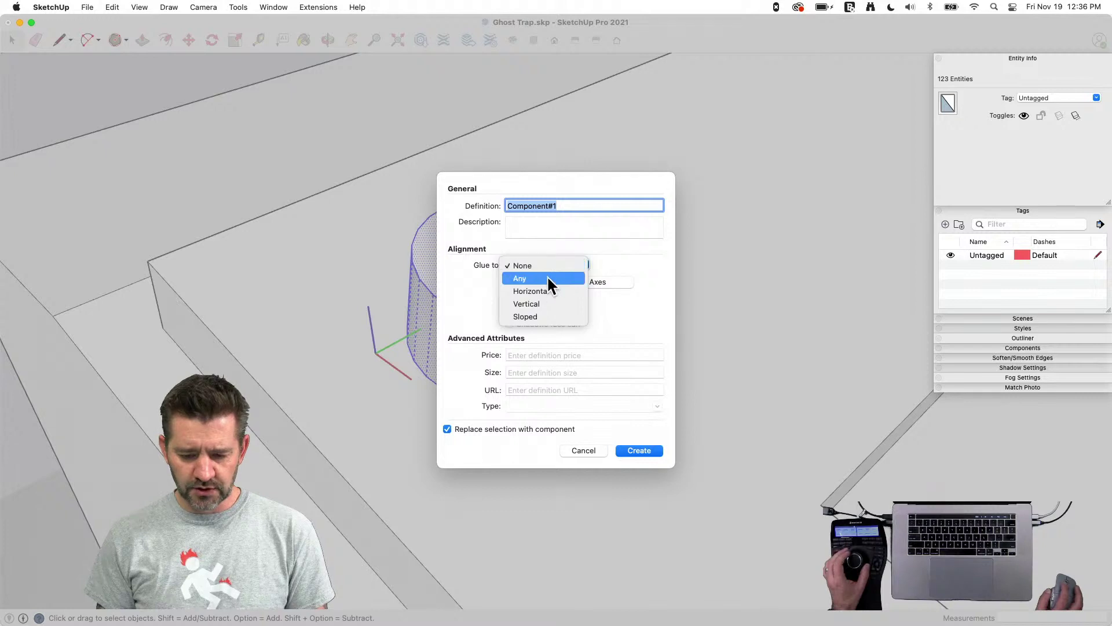
click(547, 278)
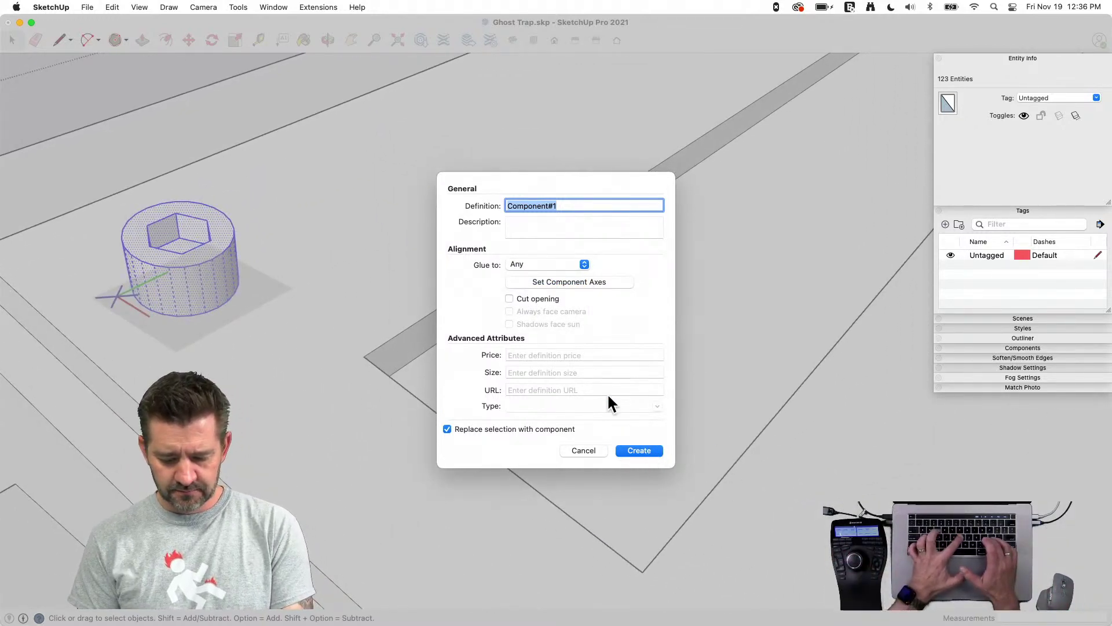
text(Hex Head Small)
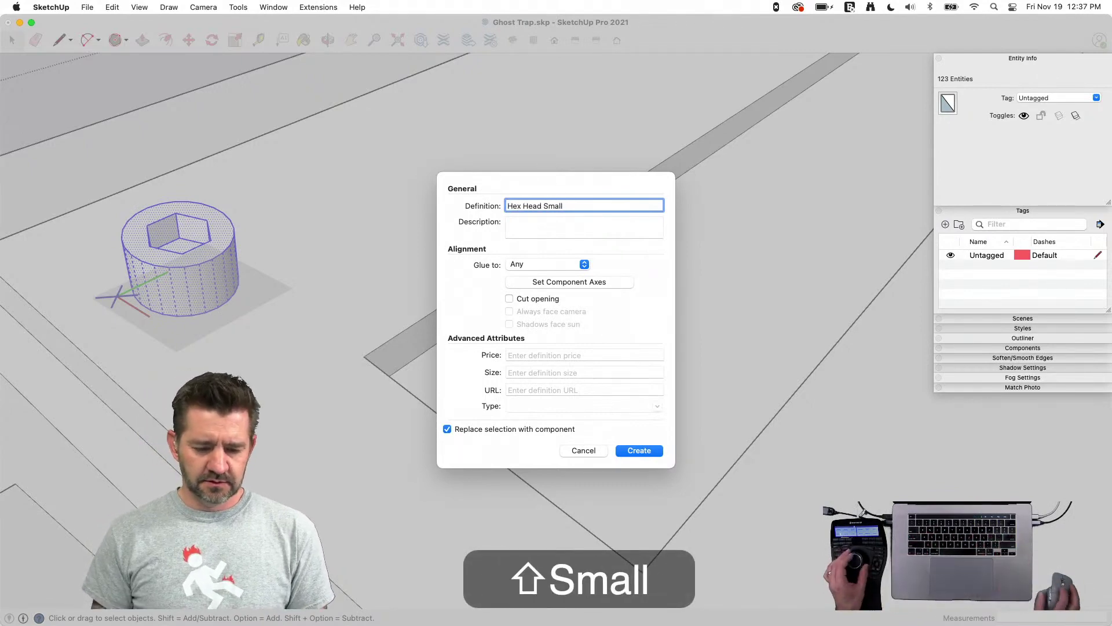
key(Return)
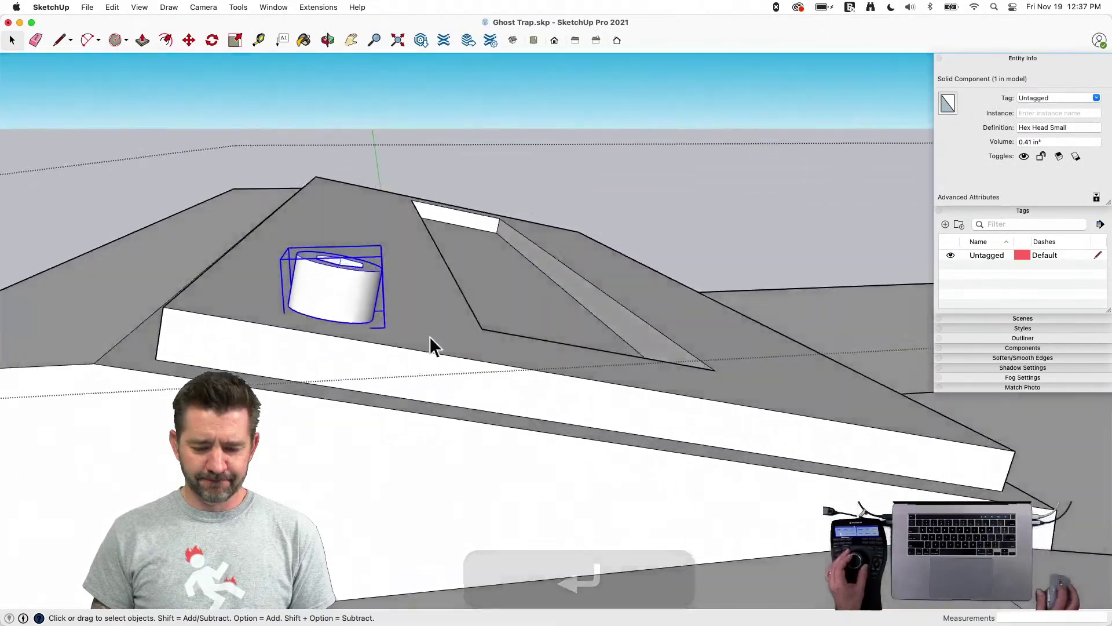
Copy the screw head to the other three corners of the slotted plate
key(m)
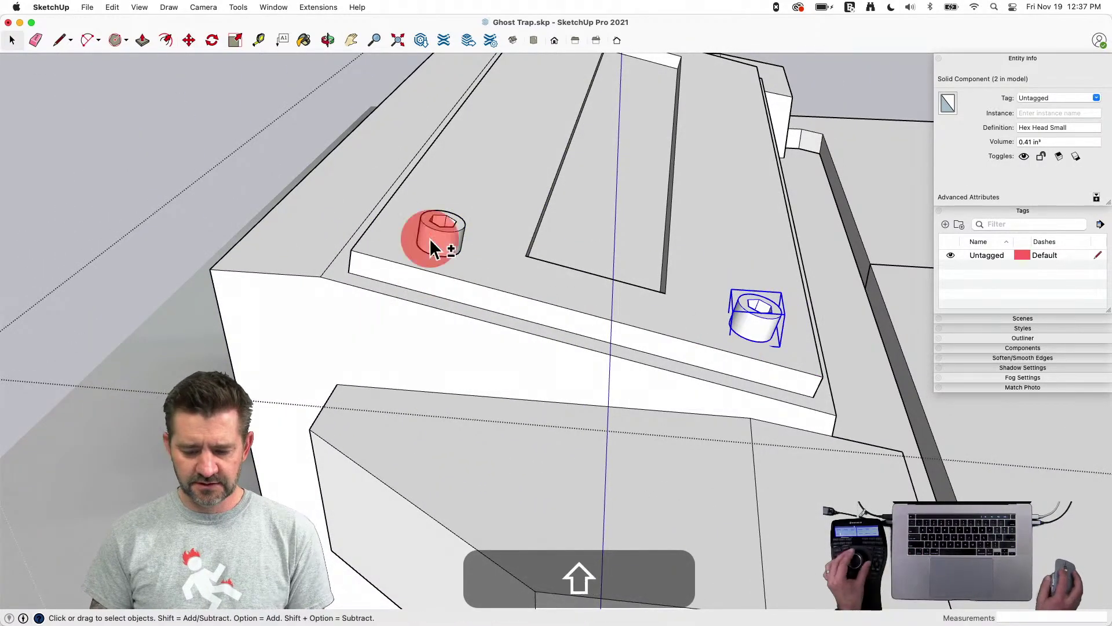
key(shift+m)
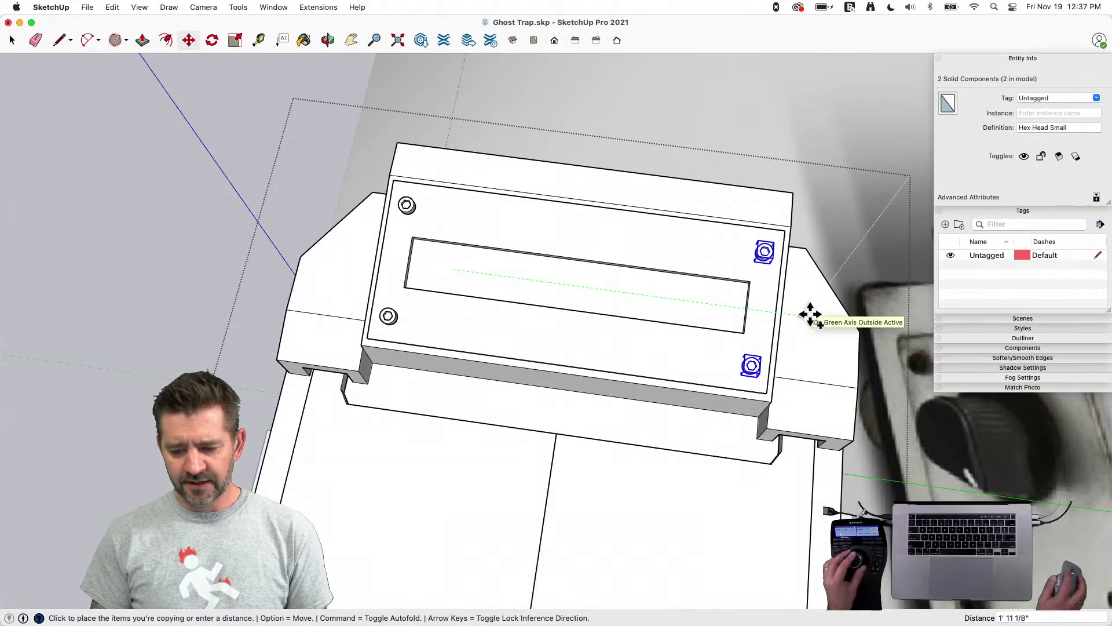
key(space)
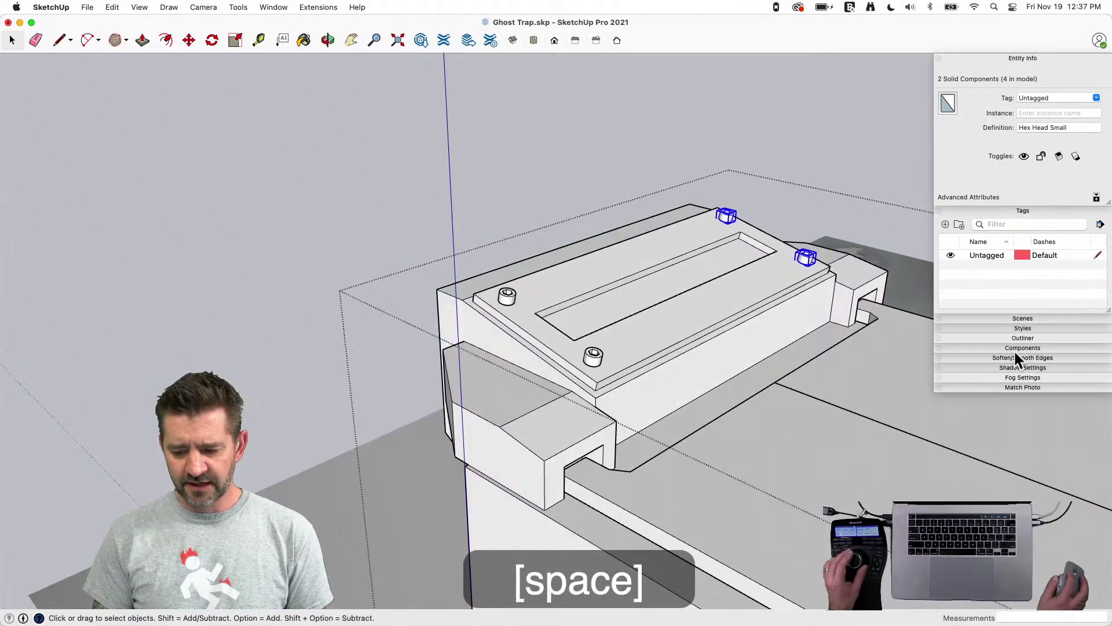
Place a Hex Head Small component on the side bracket's outer face and delete it again
click(1015, 348)
click(1001, 457)
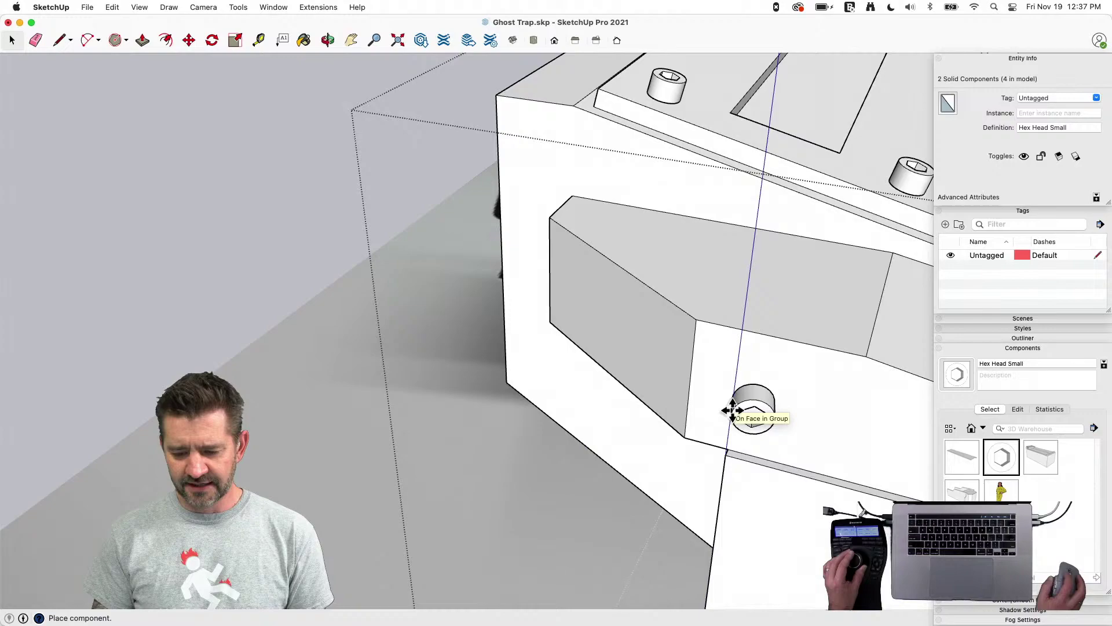
click(733, 410)
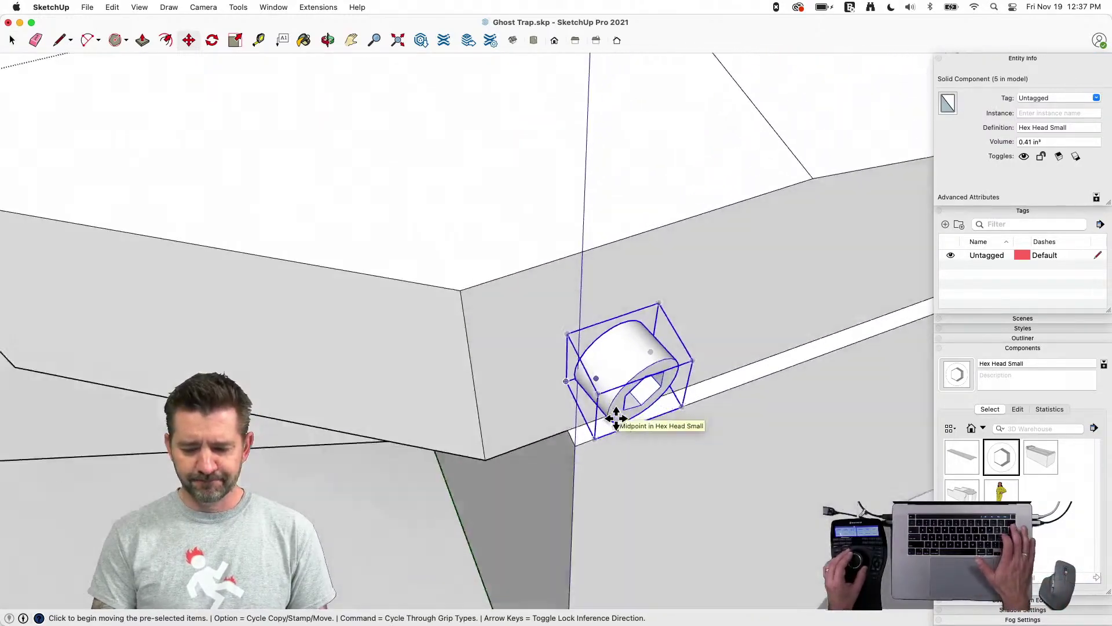
key(BackSpace)
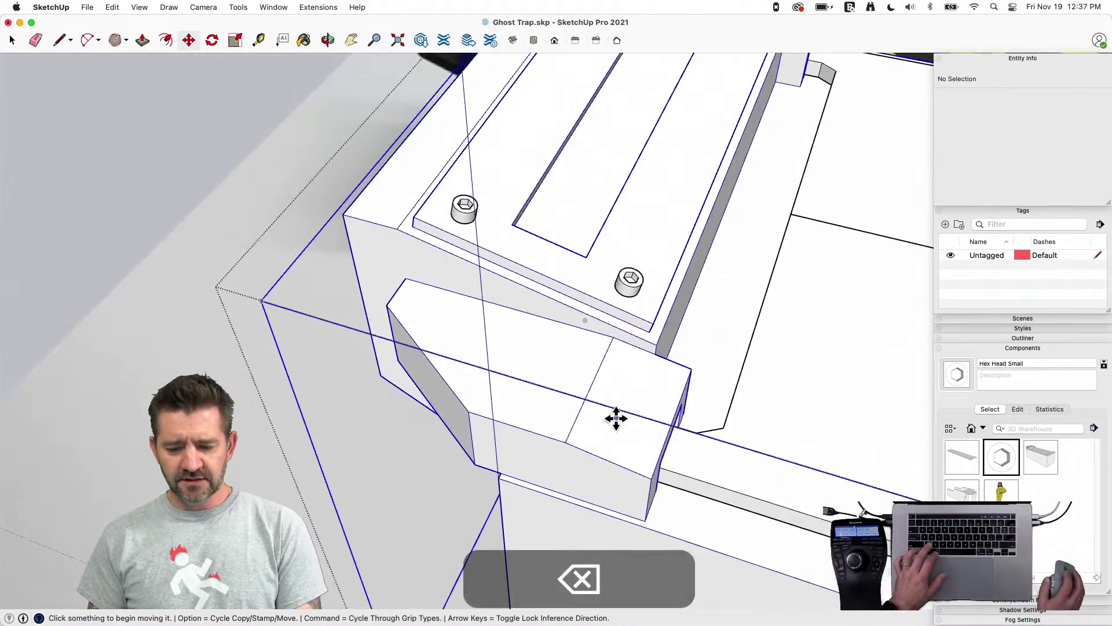
Undo the screw head copies so only the original remains on the slotted plate
key(super+z)
key(super+z)
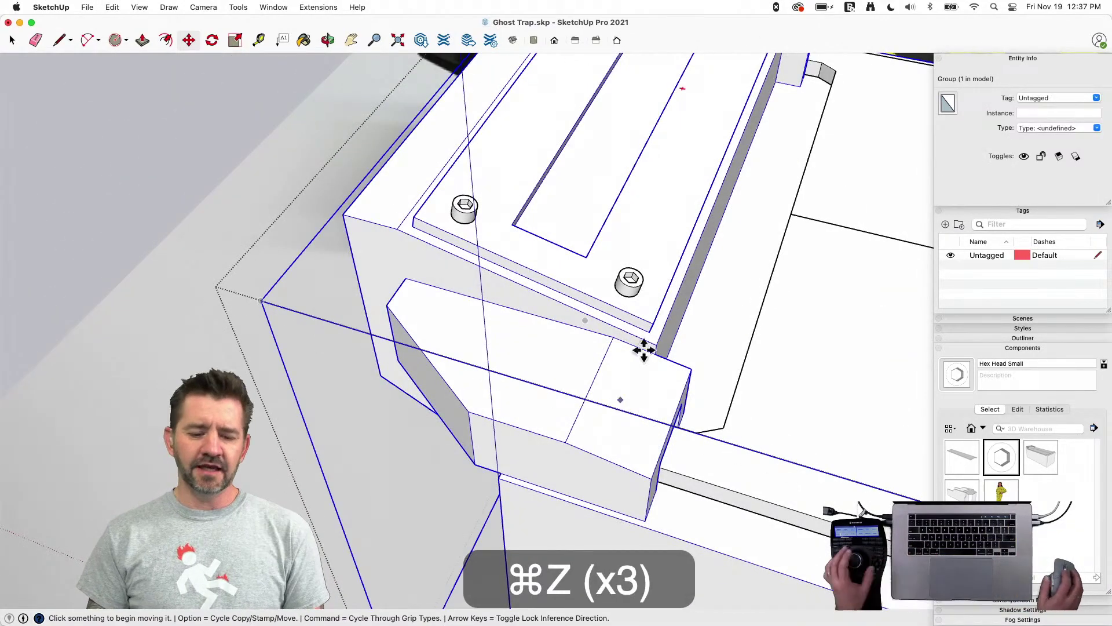
key(super+z)
Open the original screw head component for editing and hide the rest of the model
key(space)
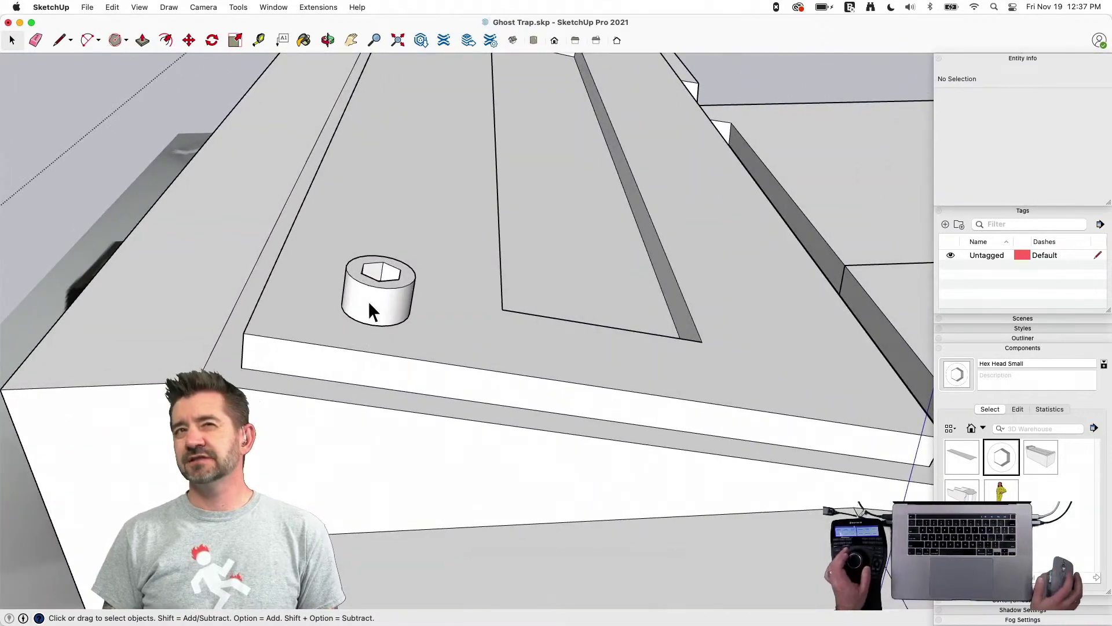
click(370, 311)
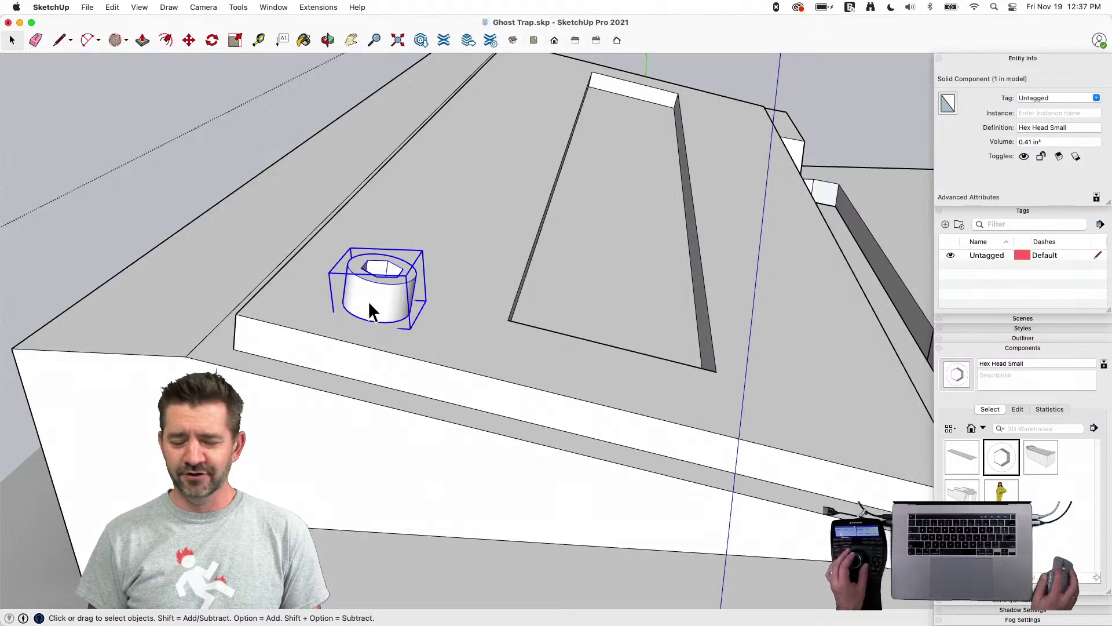
double_click(369, 302)
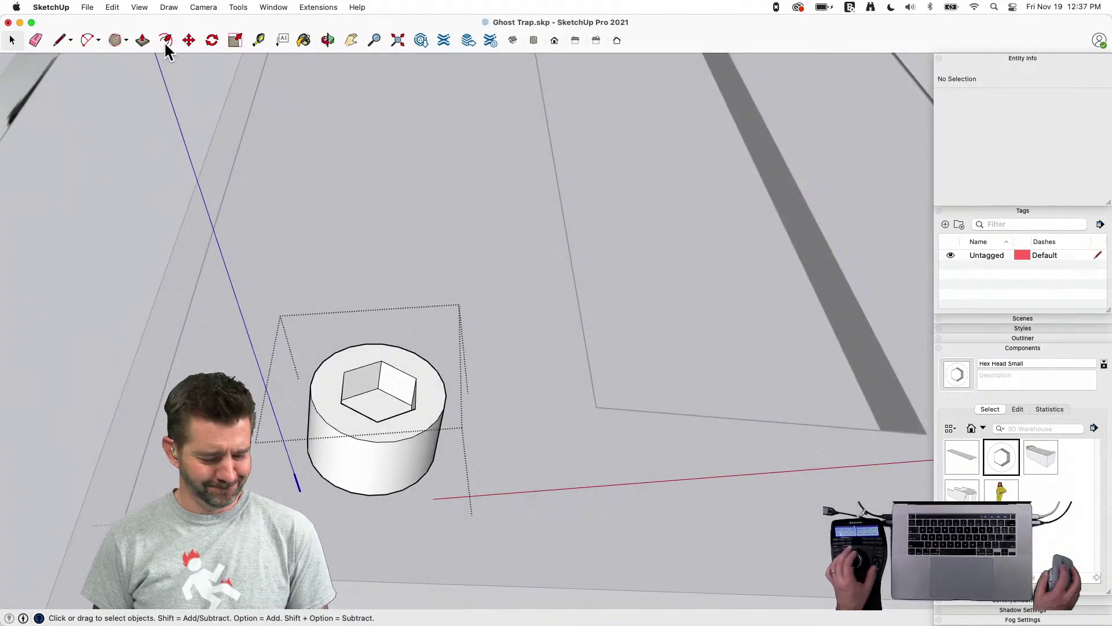
key(shift+q)
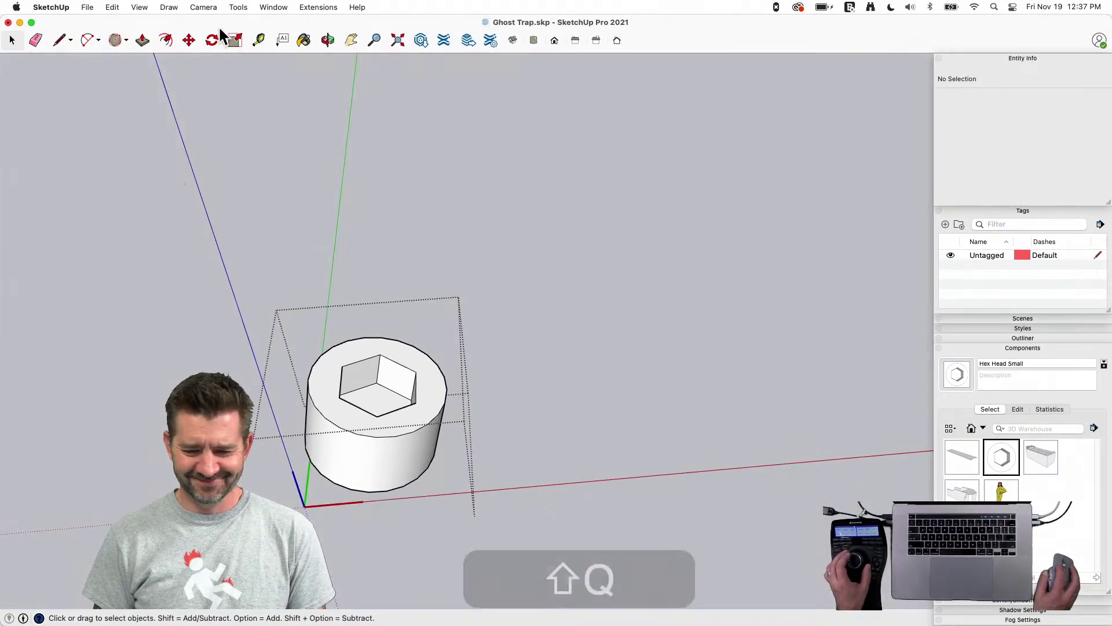
Place the axes origin at the centre of the screw head's base, orient the axes along the base, and update the component axes
click(169, 7)
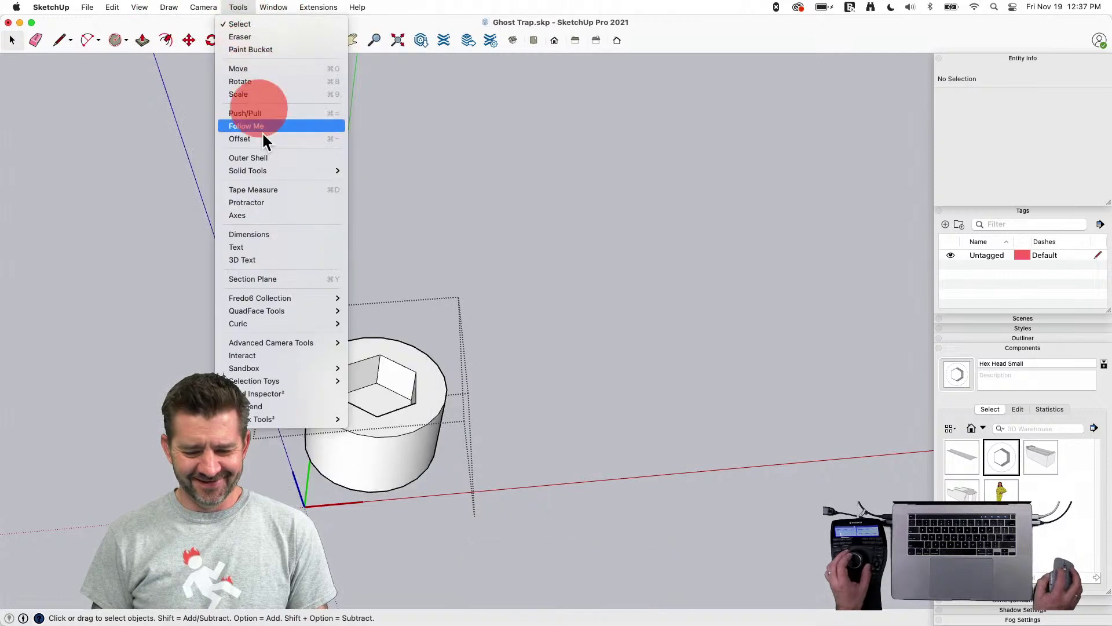
click(261, 217)
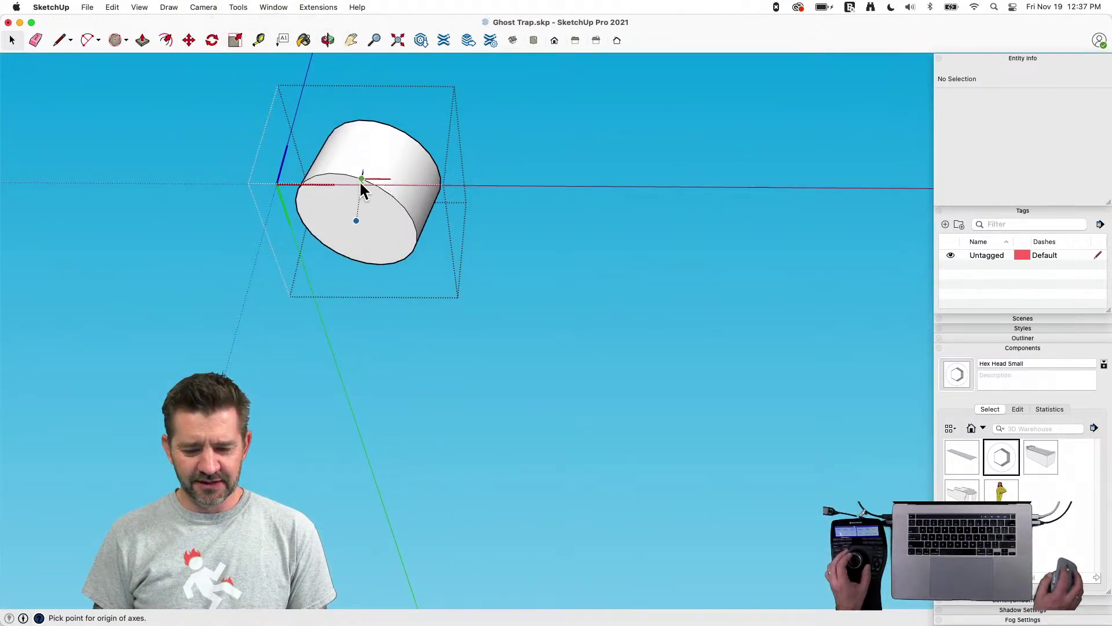
click(356, 221)
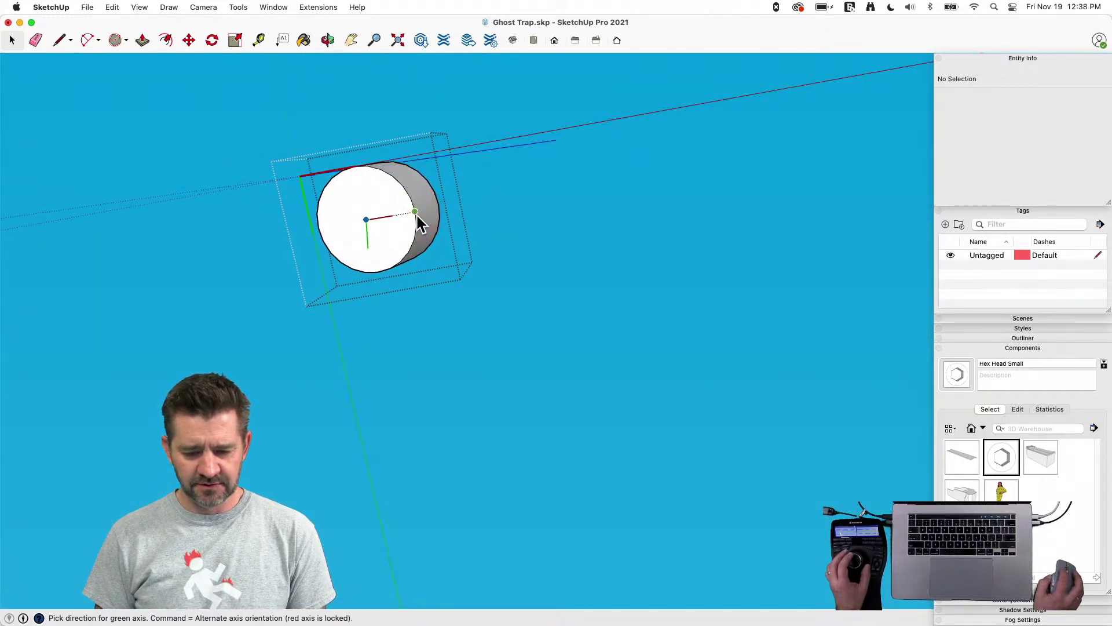
click(375, 269)
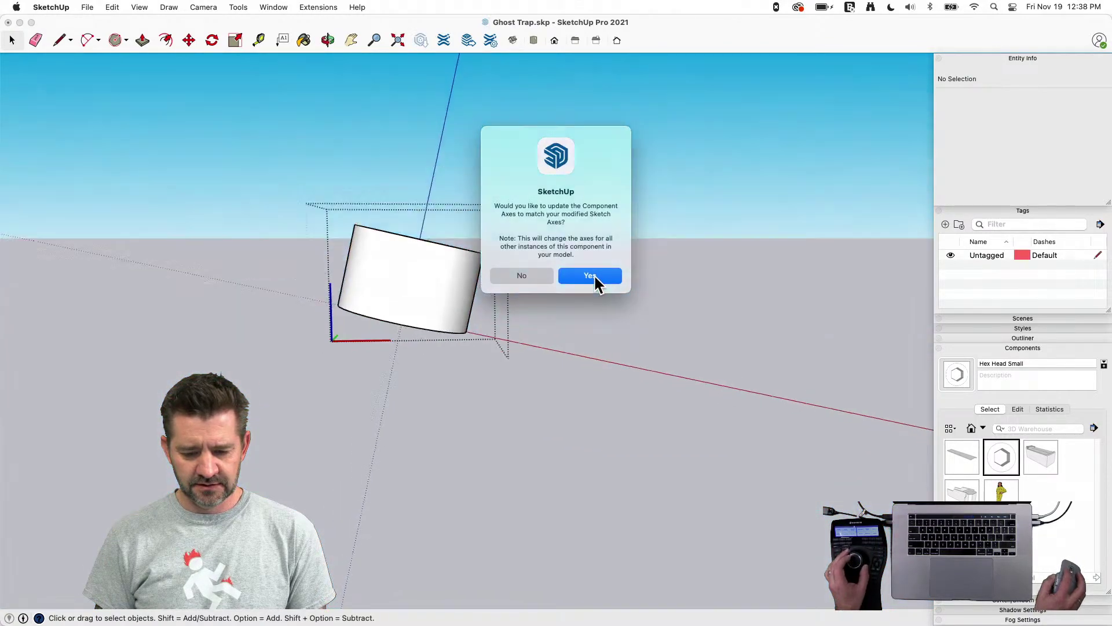
click(590, 276)
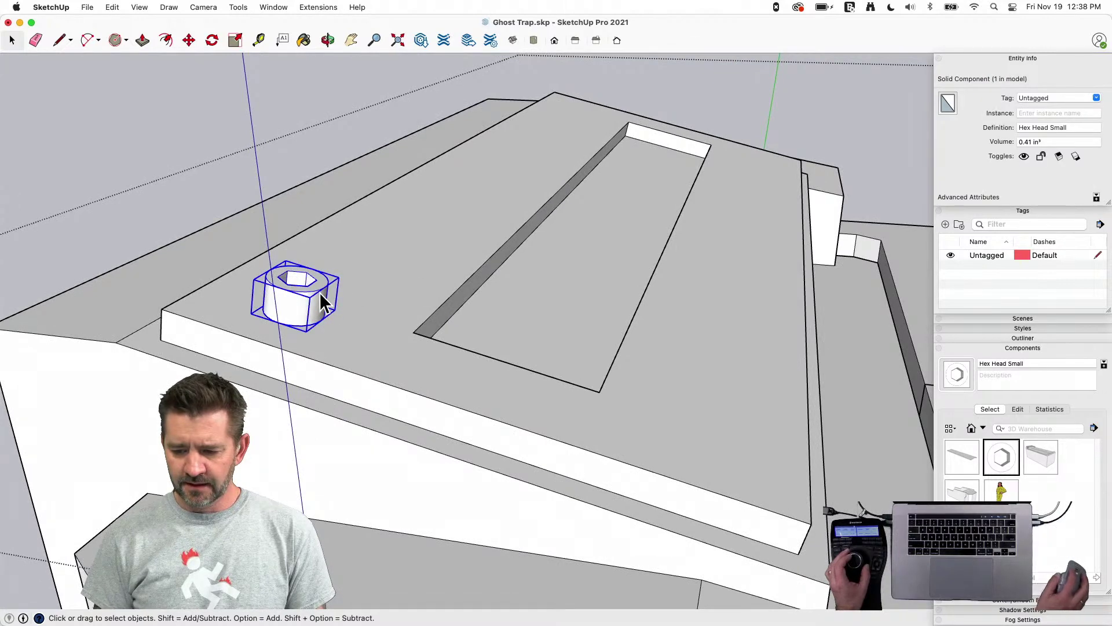
Check the screw head component's advanced attributes and briefly open the component for editing
click(1096, 197)
click(1096, 197)
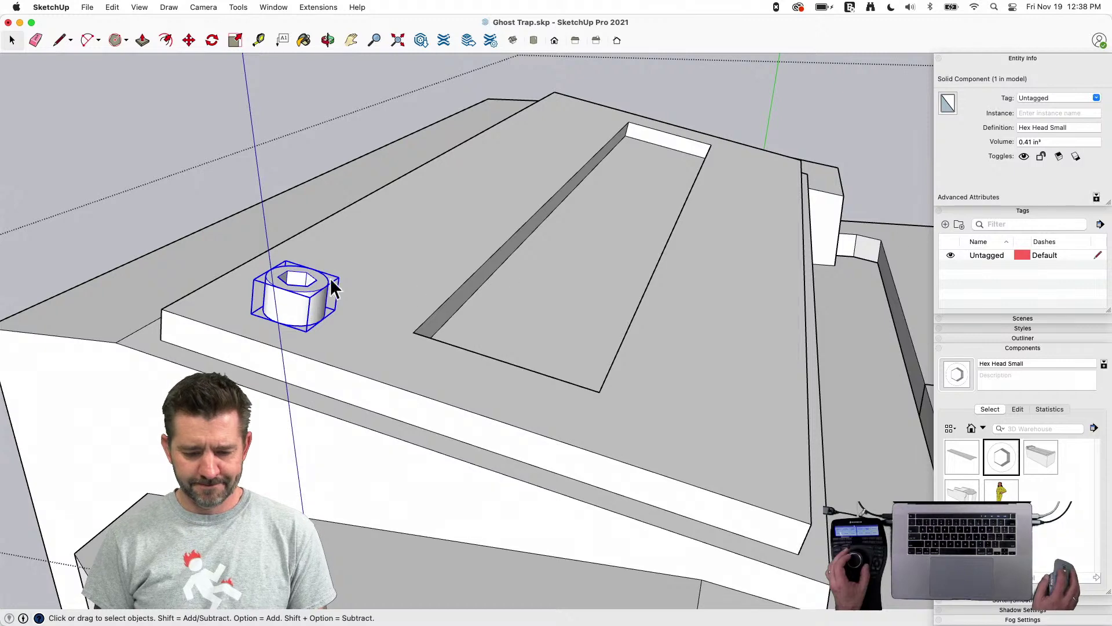
right_click(294, 283)
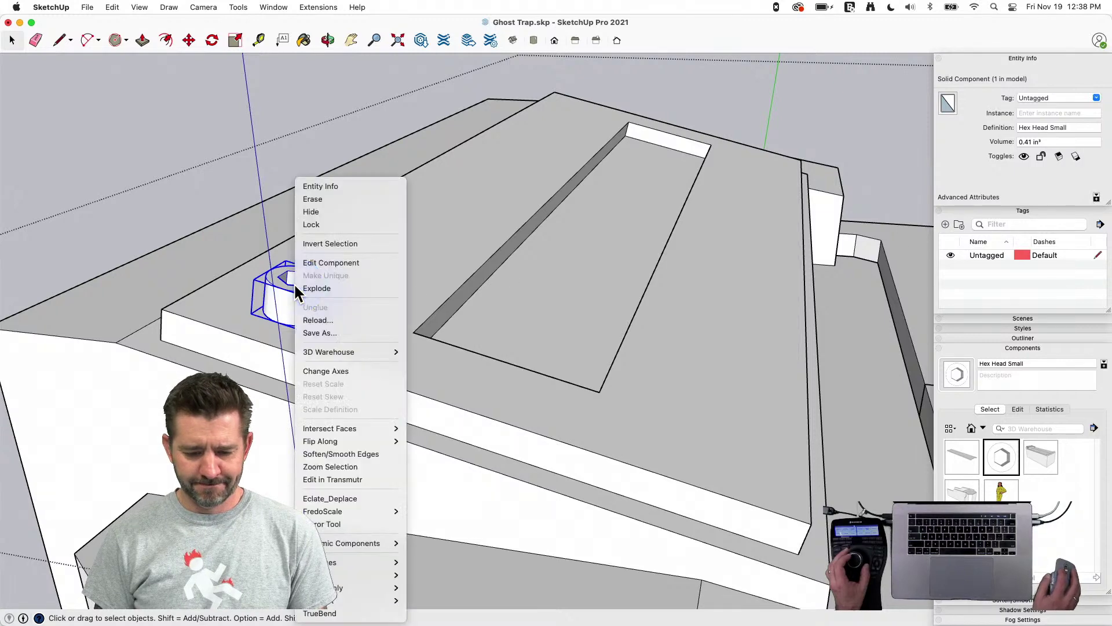
click(333, 262)
click(356, 225)
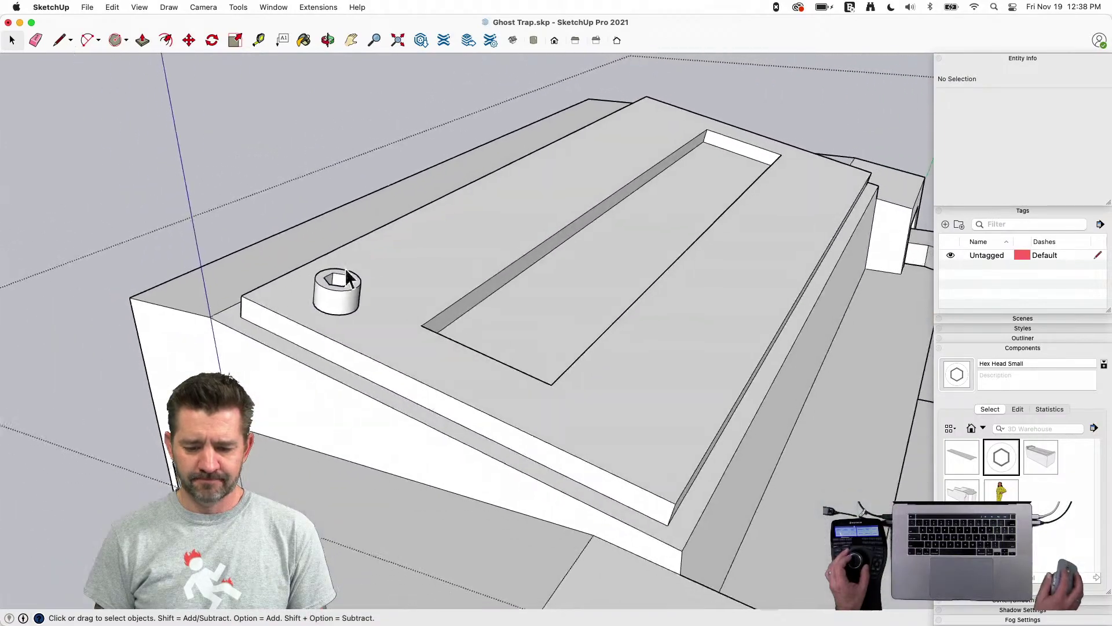
Place a Hex Head Small component on the outer face of the side bracket and copy it along that face
click(1001, 459)
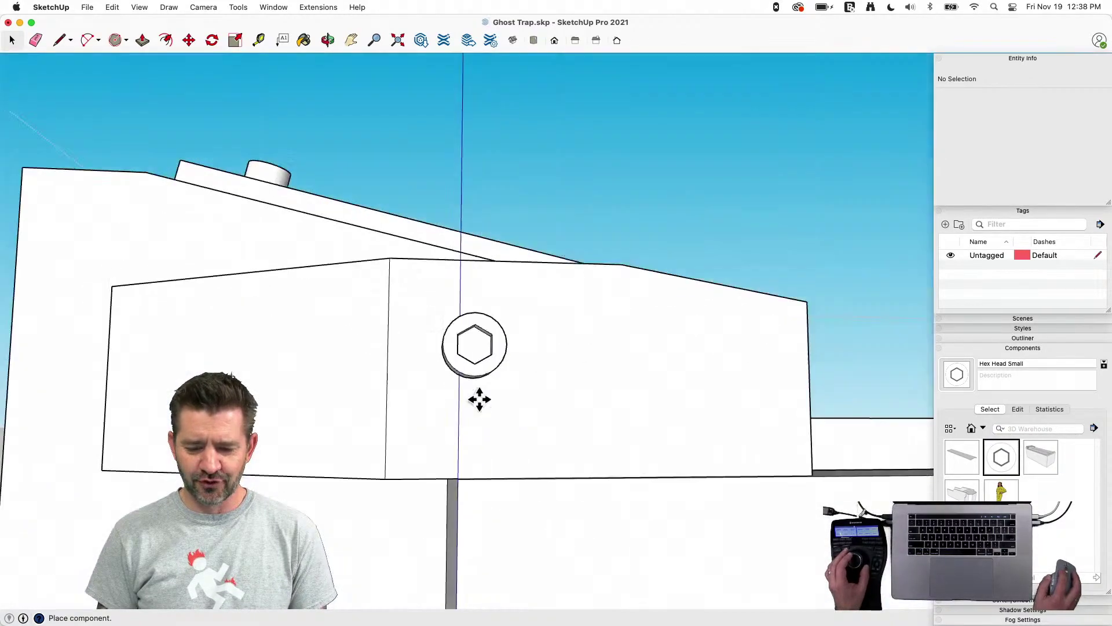
click(469, 346)
key(alt)
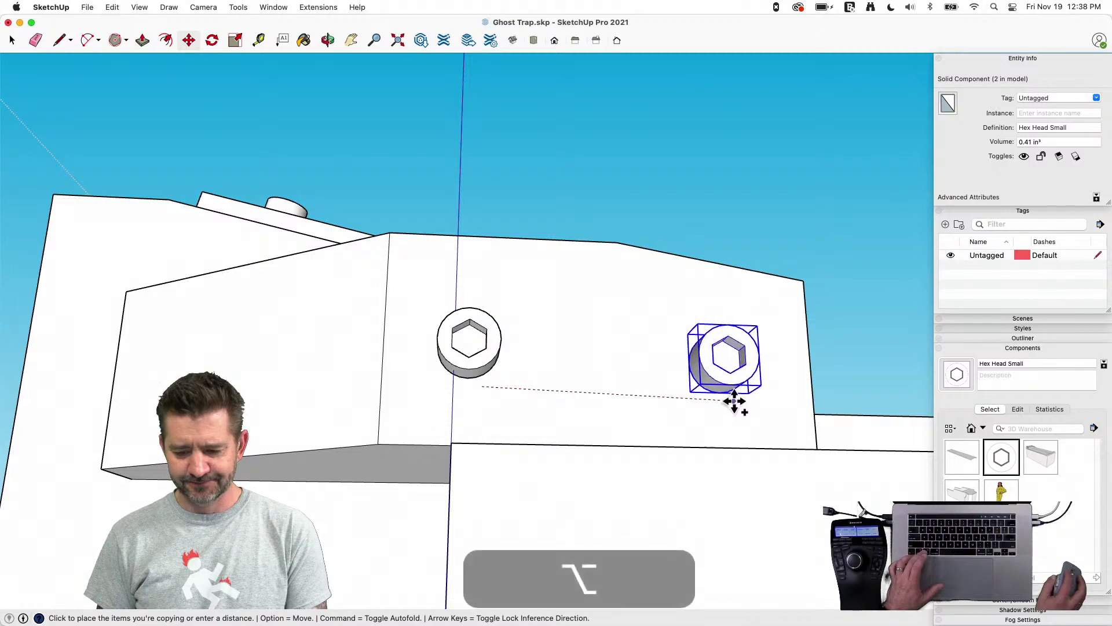
key(alt+space)
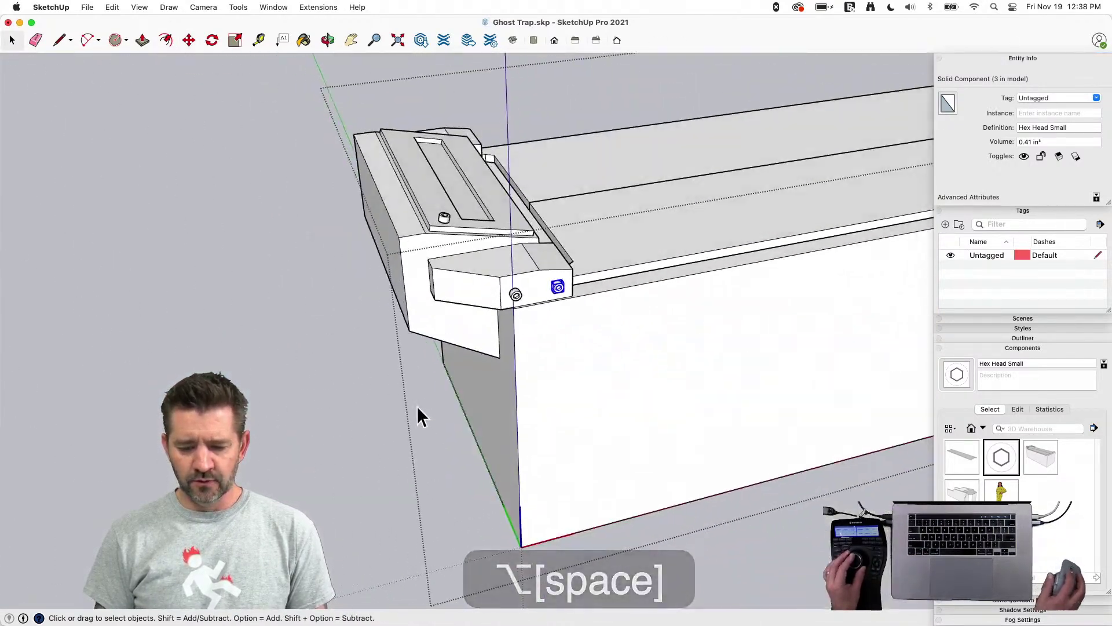
key(space)
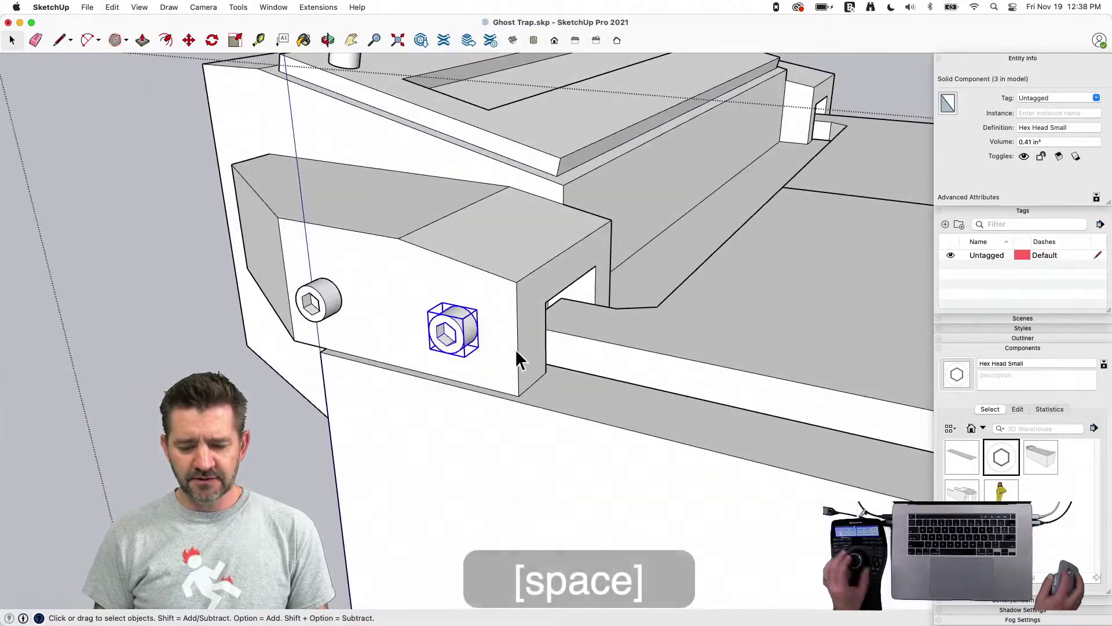
Cut both bracket screw heads and paste them in place inside the component that contains the bracket
click(514, 346)
click(456, 334)
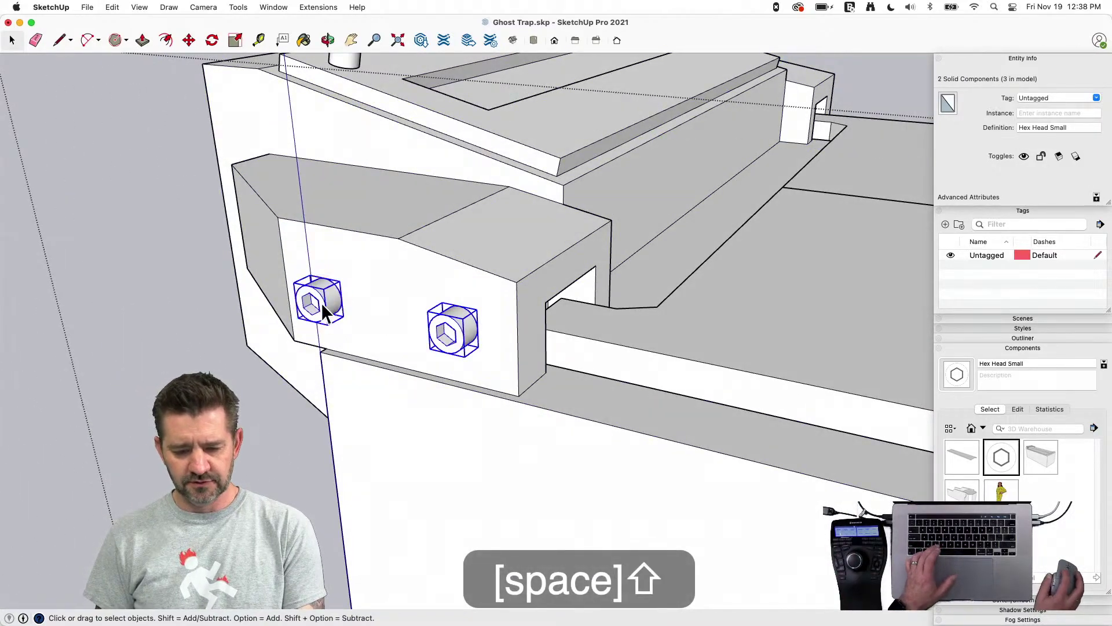
key(super+x)
click(419, 308)
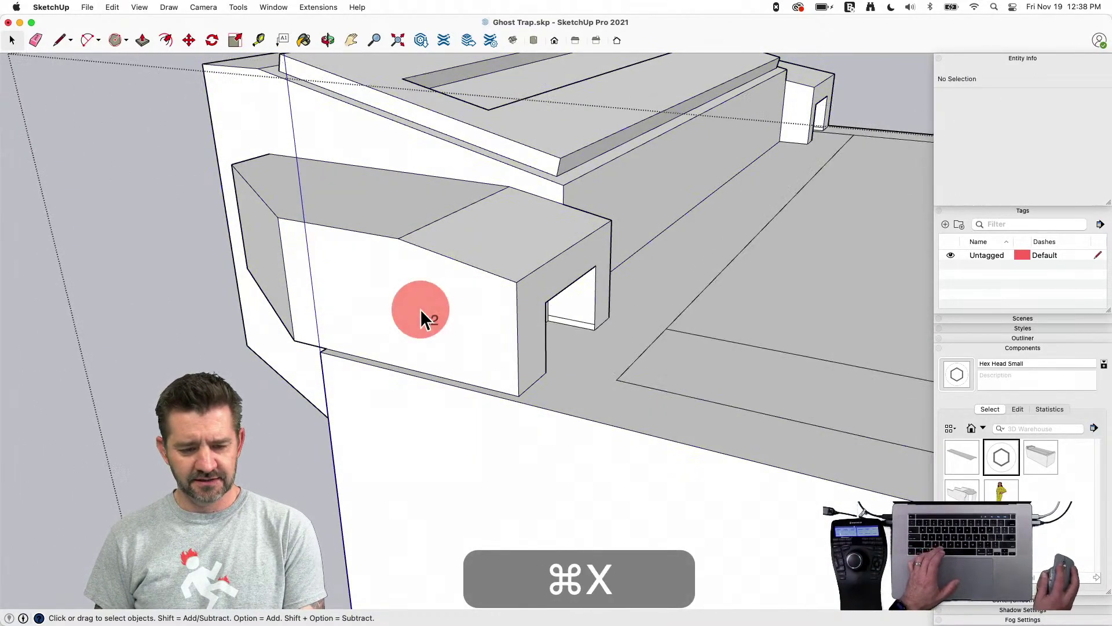
click(113, 6)
click(121, 95)
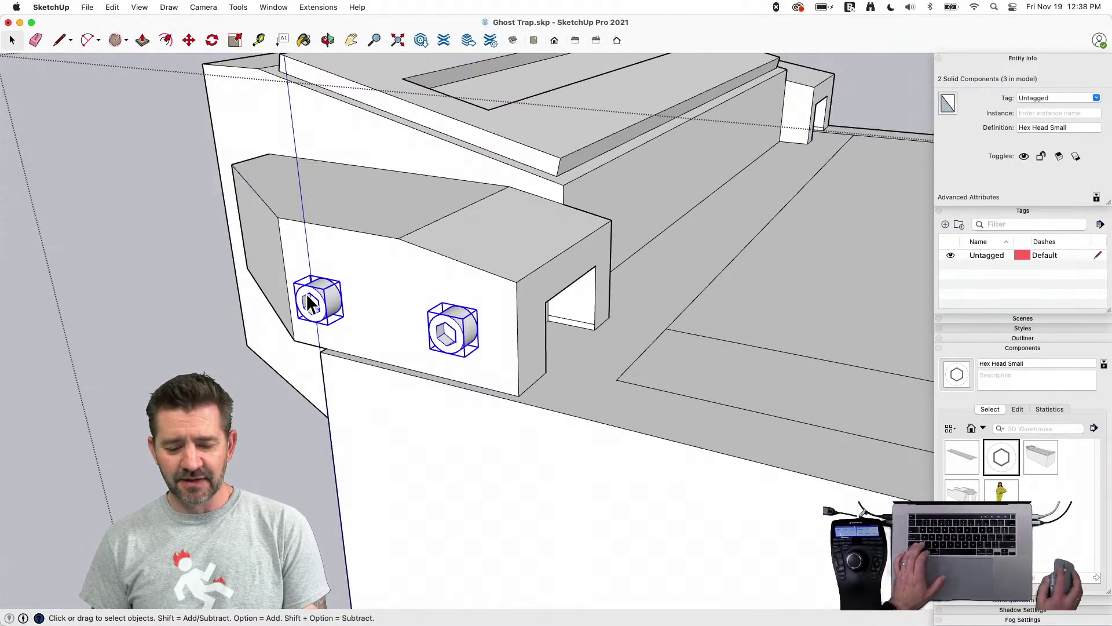
Copy the two screw heads together with the bracket's vertical corner edge and paste them beside the opposite bracket
shift+click(454, 329)
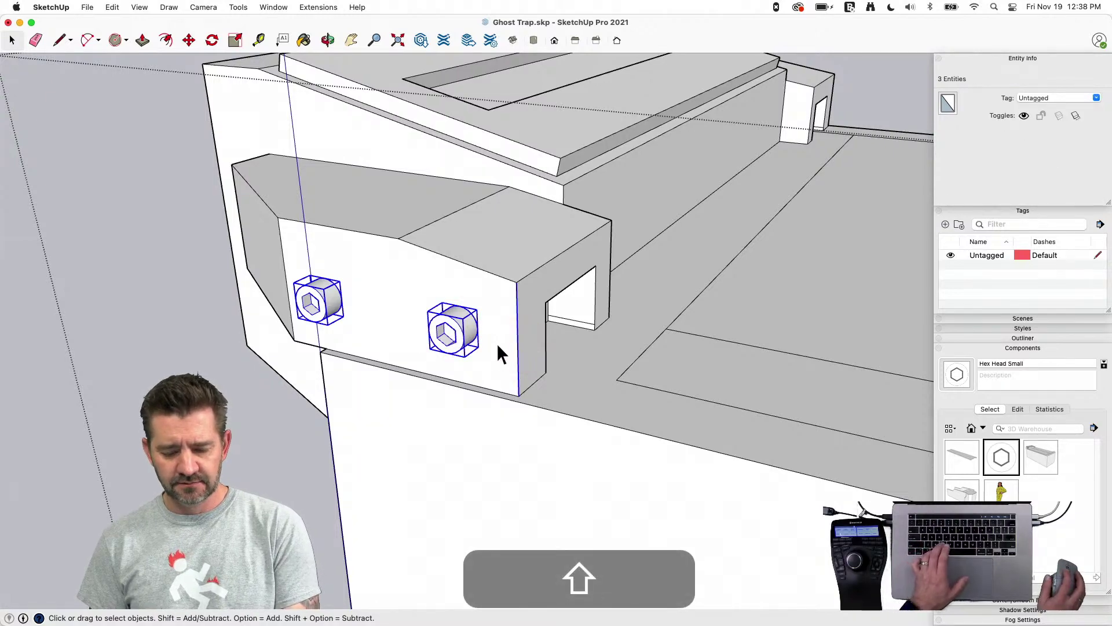
key(super+c)
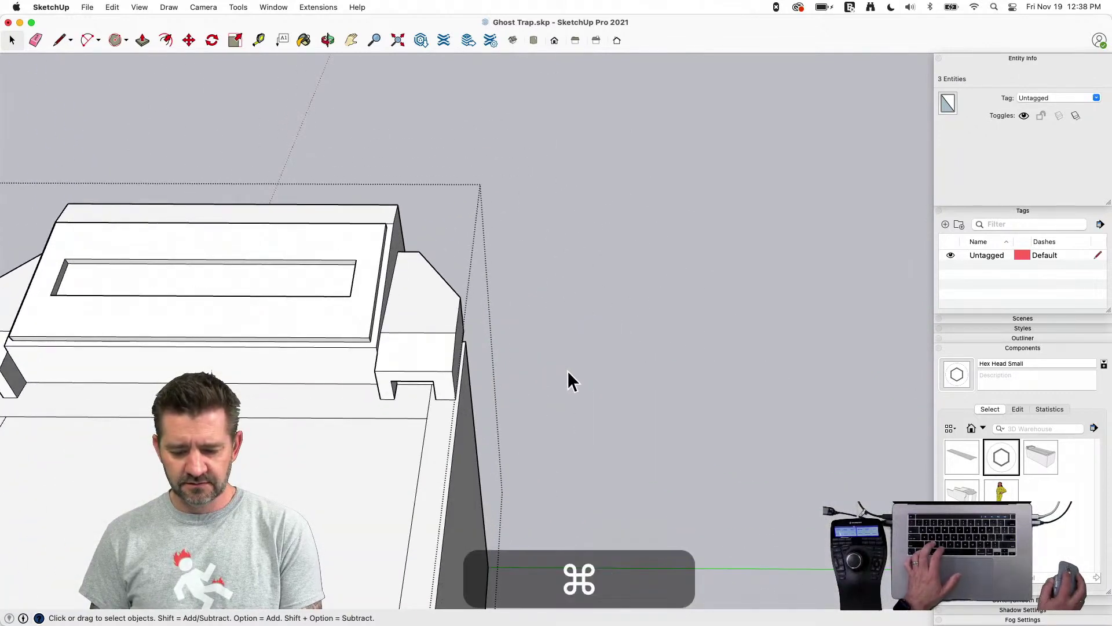
key(super+v)
click(597, 403)
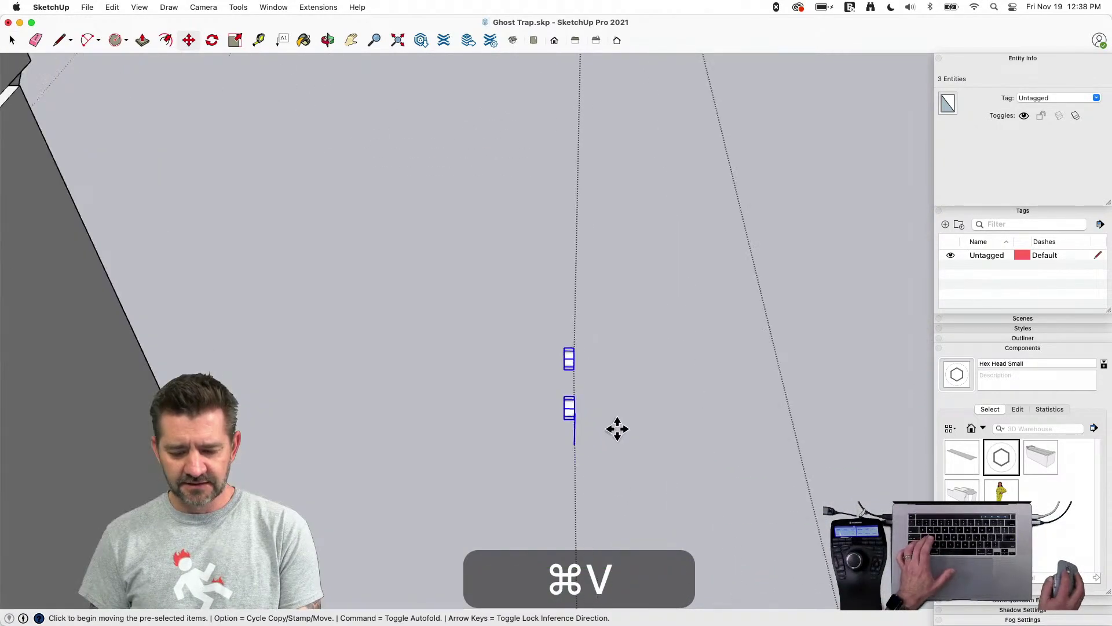
Mirror the pasted screw heads and reference edge along the green axis with the Scale tool
key(s)
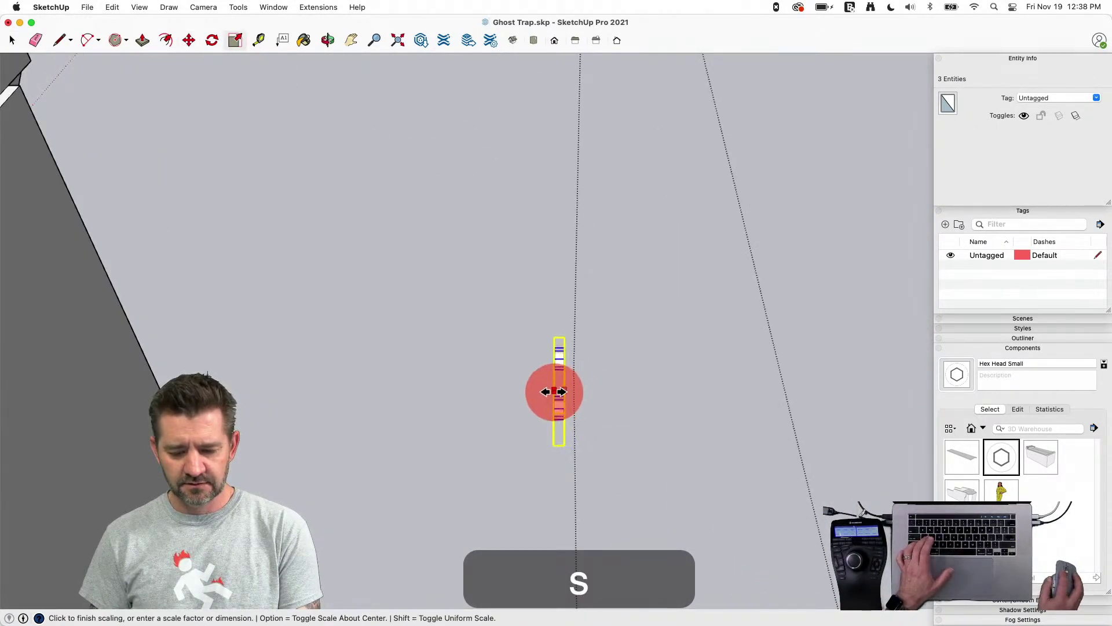
drag(549, 392, 550, 392)
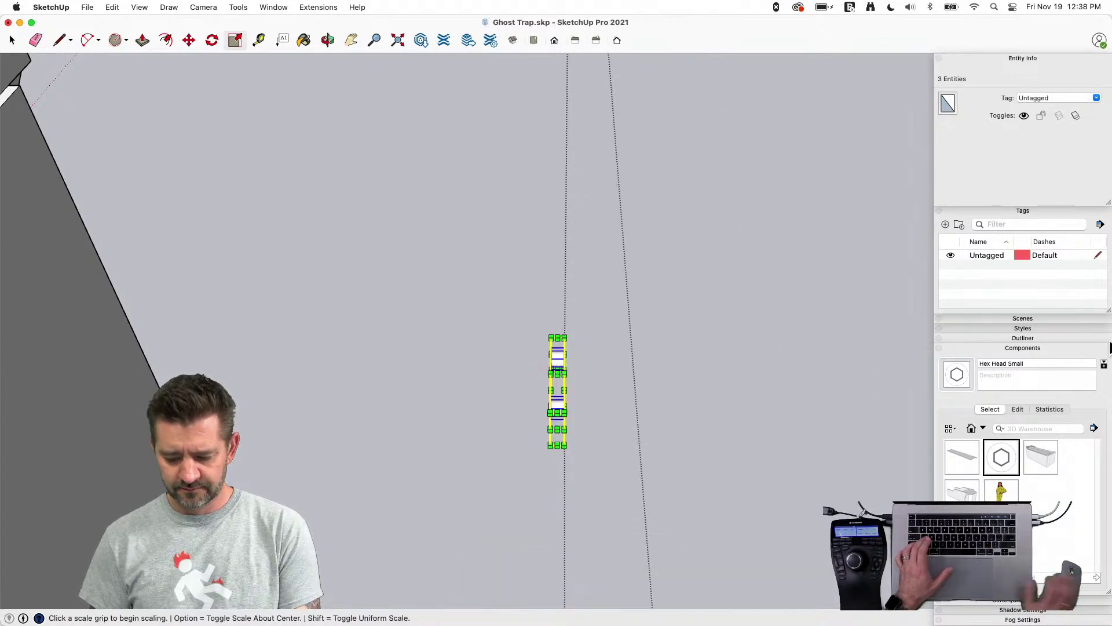
click(1038, 346)
text(1.33)
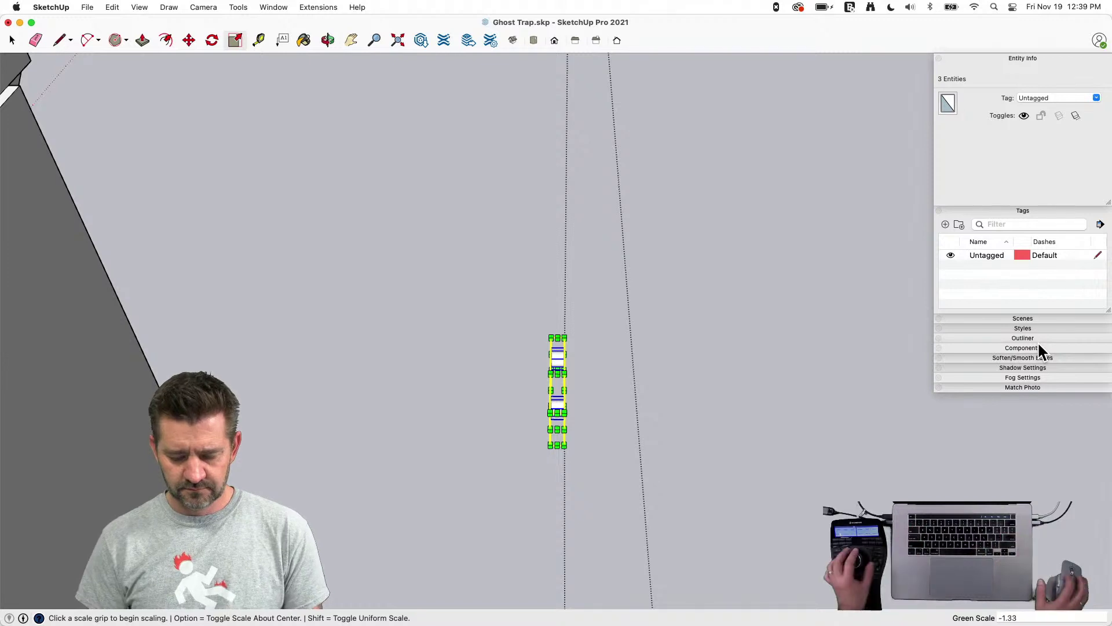
key(Return)
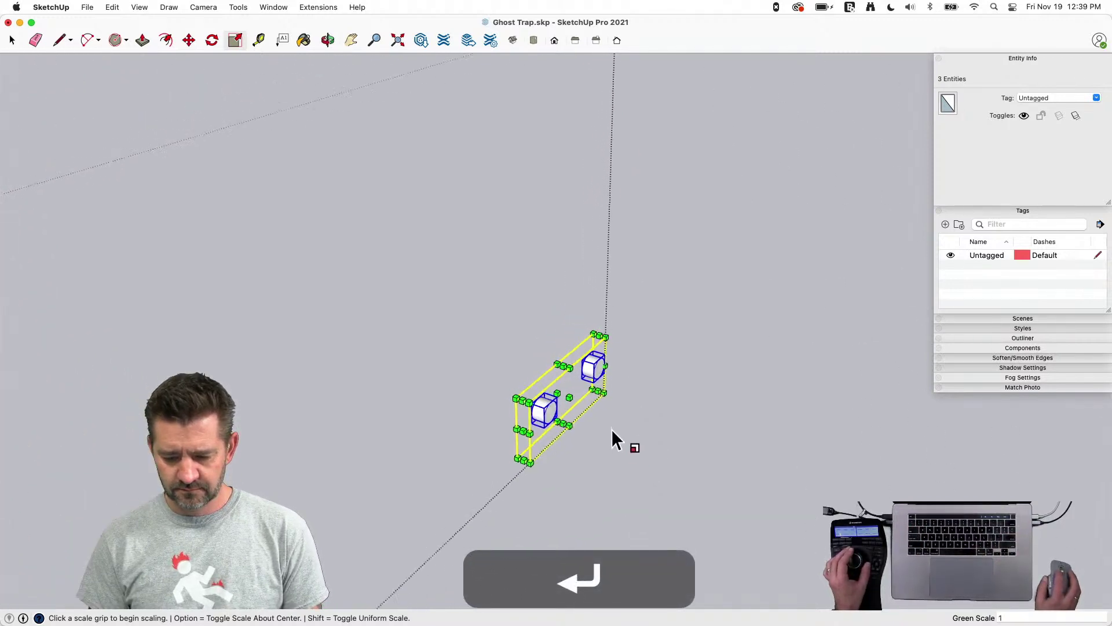
click(568, 400)
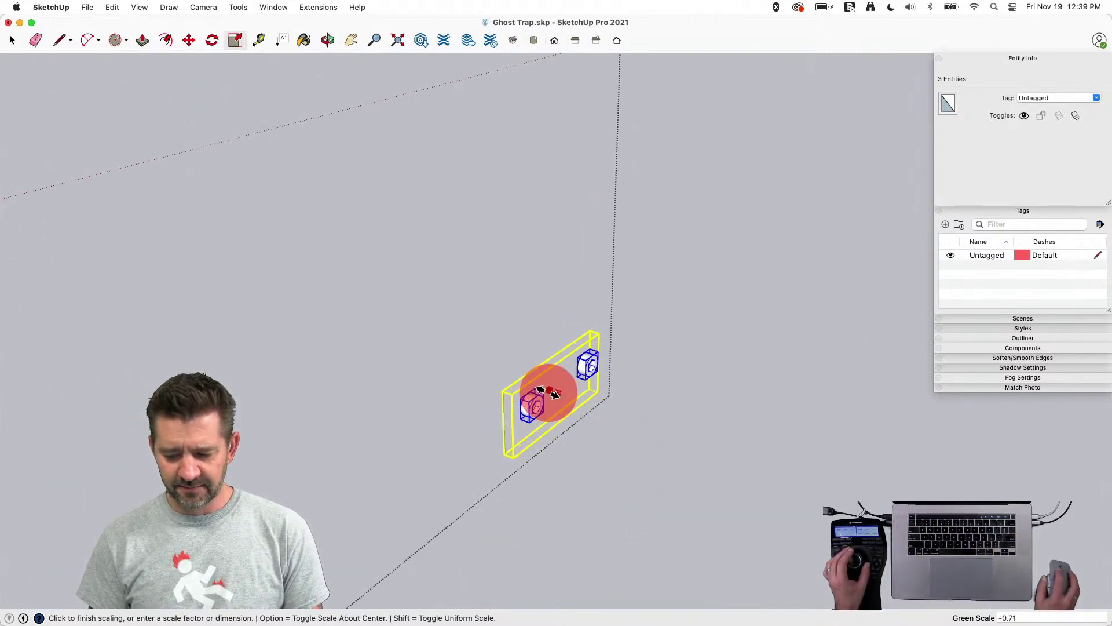
Move the mirrored screw heads by the end of their reference edge onto the matching corner of the opposite bracket
key(m)
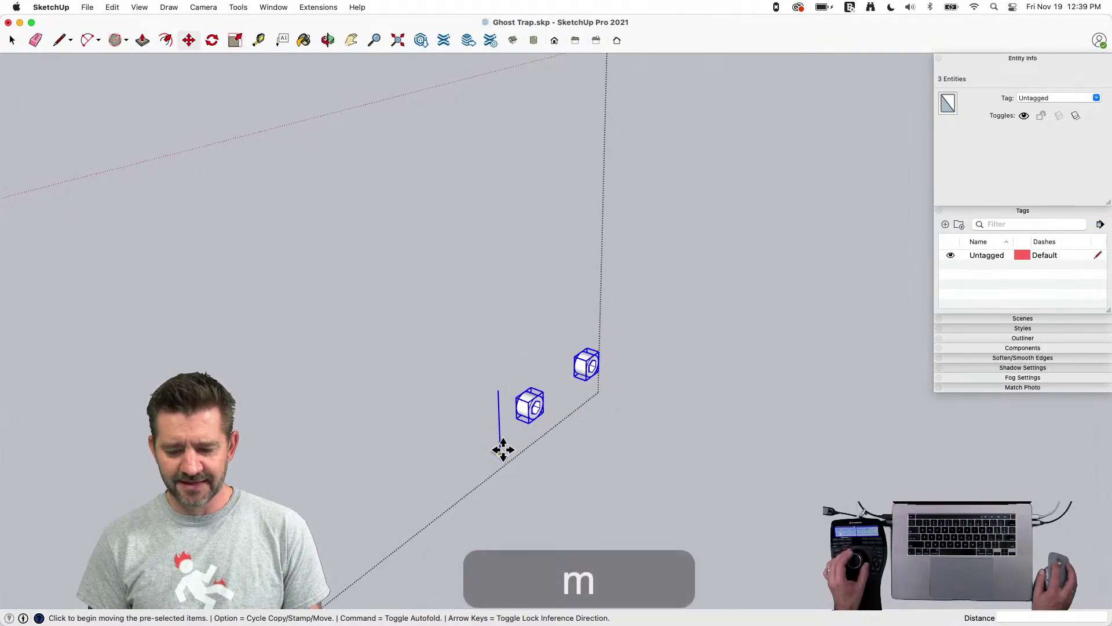
click(496, 452)
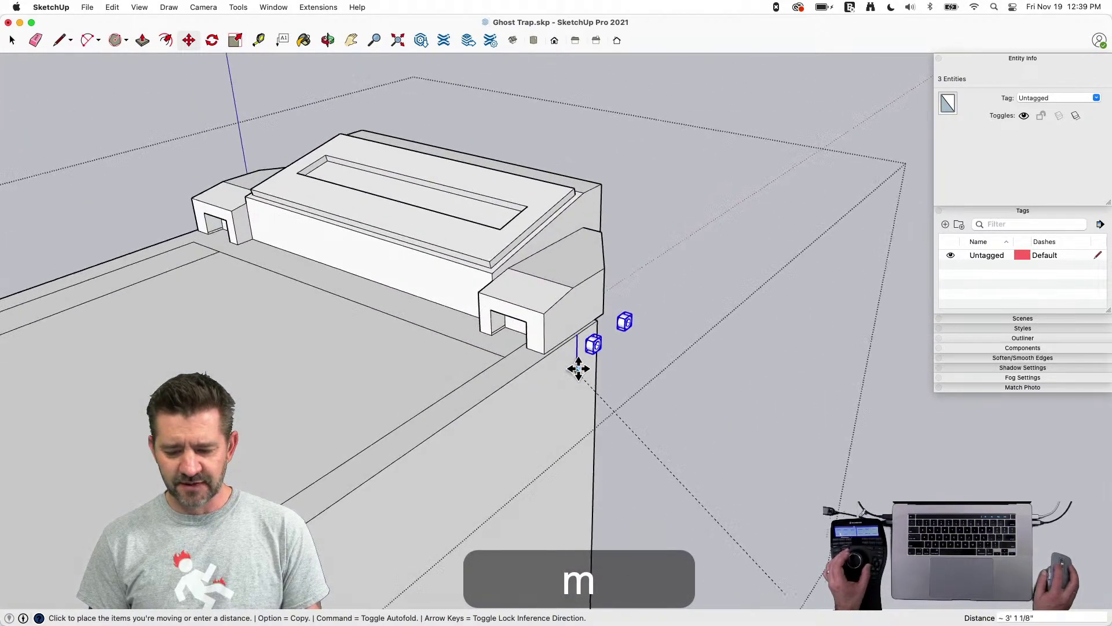
click(541, 350)
key(space)
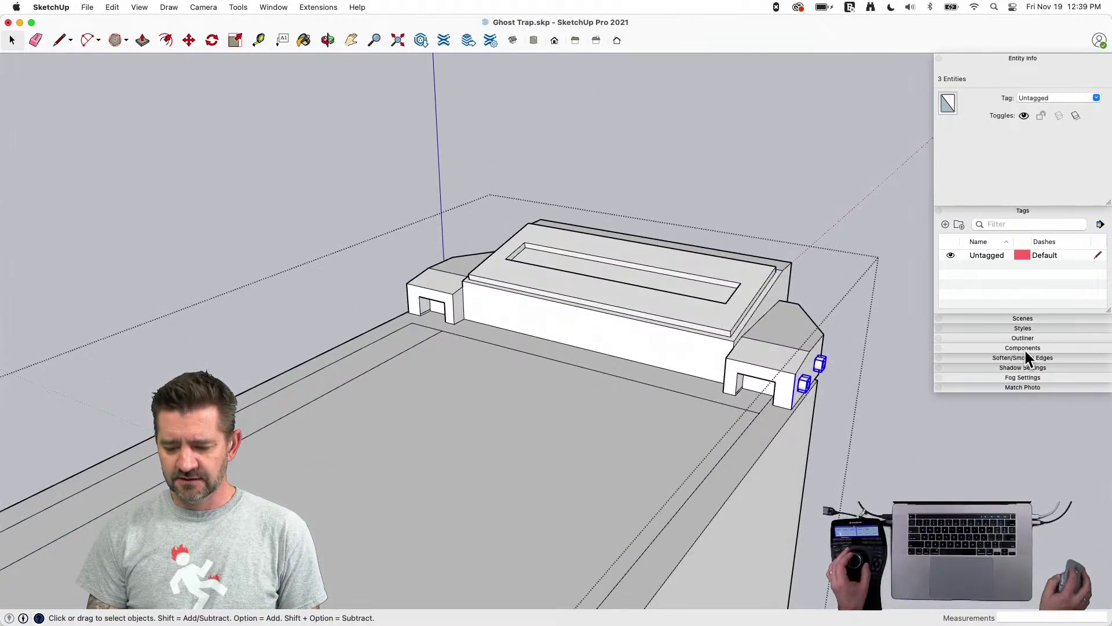
Place a Hex Head Small component at one corner of the slotted plate and copy it along the short edge to the adjacent corner
click(1024, 348)
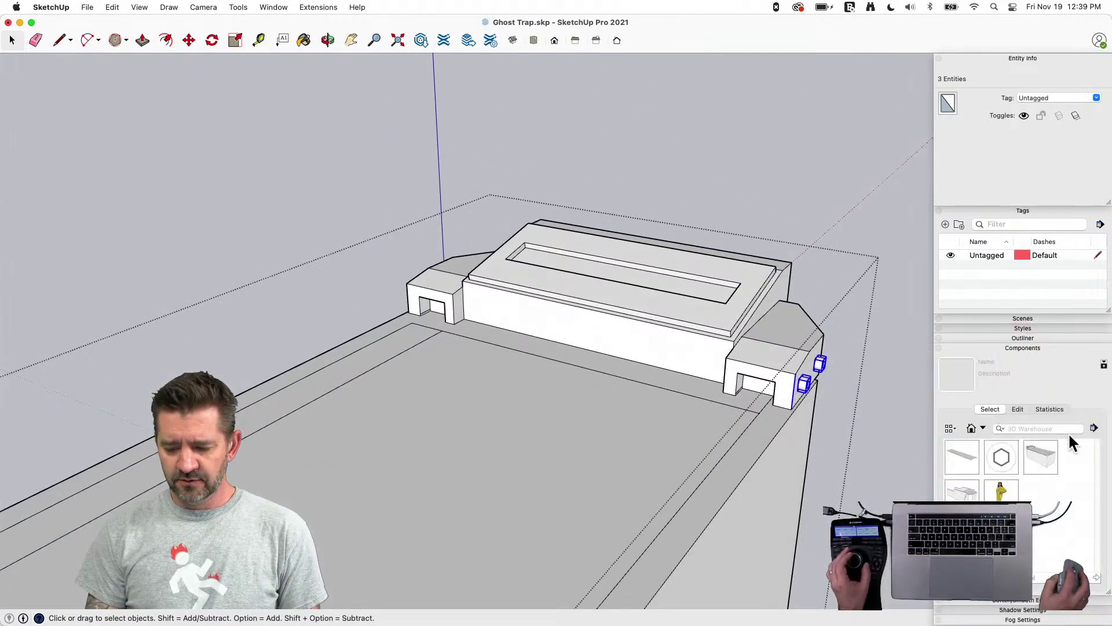
click(987, 459)
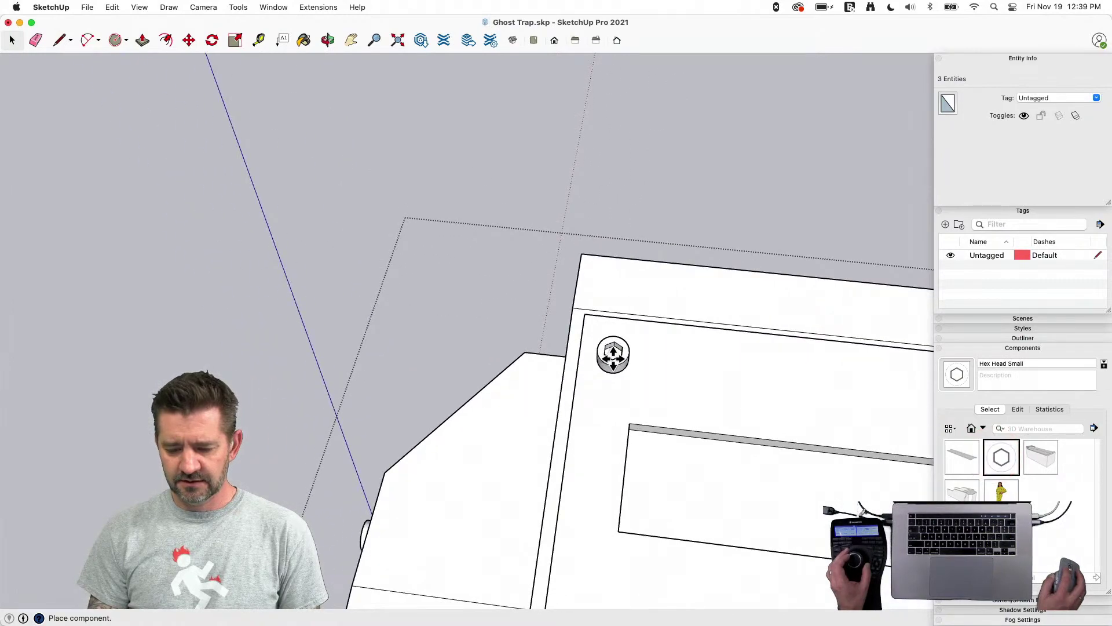
click(613, 357)
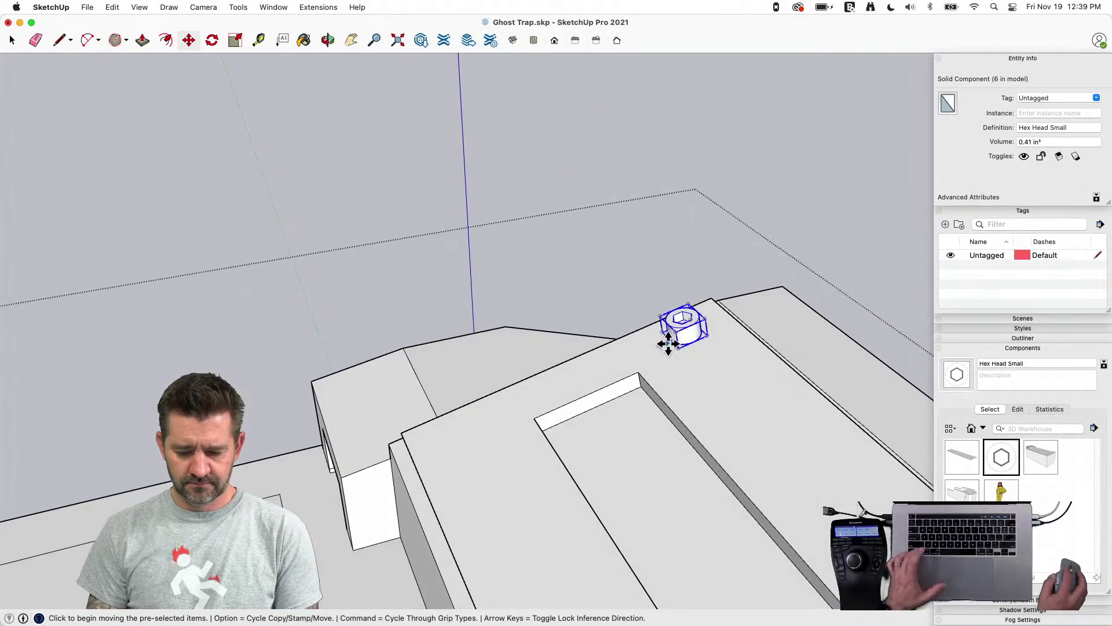
click(655, 344)
key(alt)
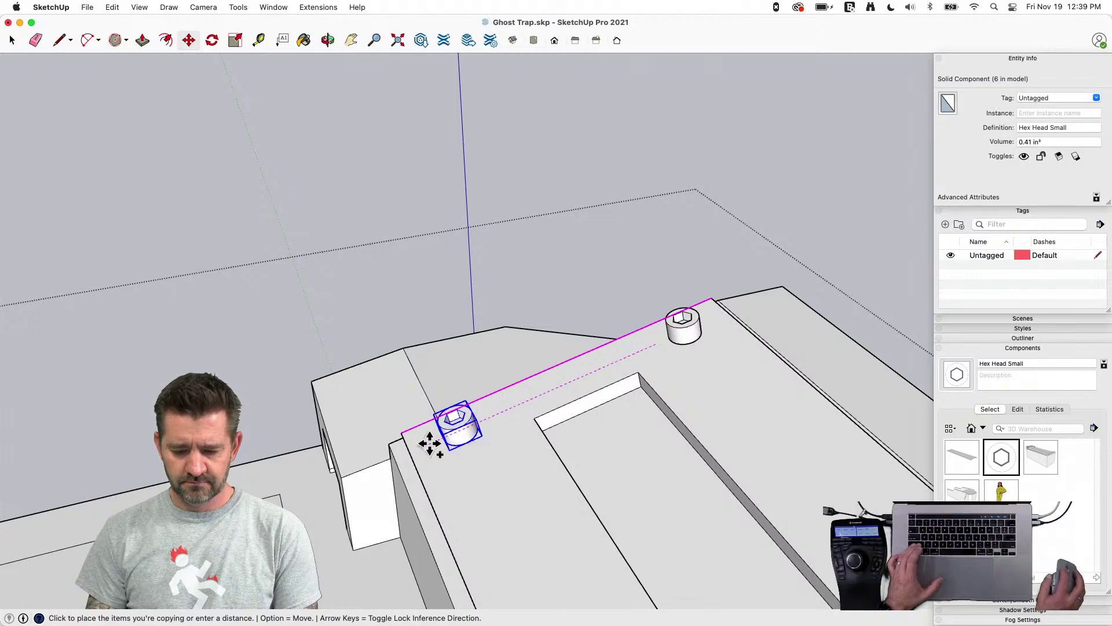
click(433, 442)
key(space)
Copy both plate screw heads along the green axis to the opposite end of the slotted plate
shift+click(683, 328)
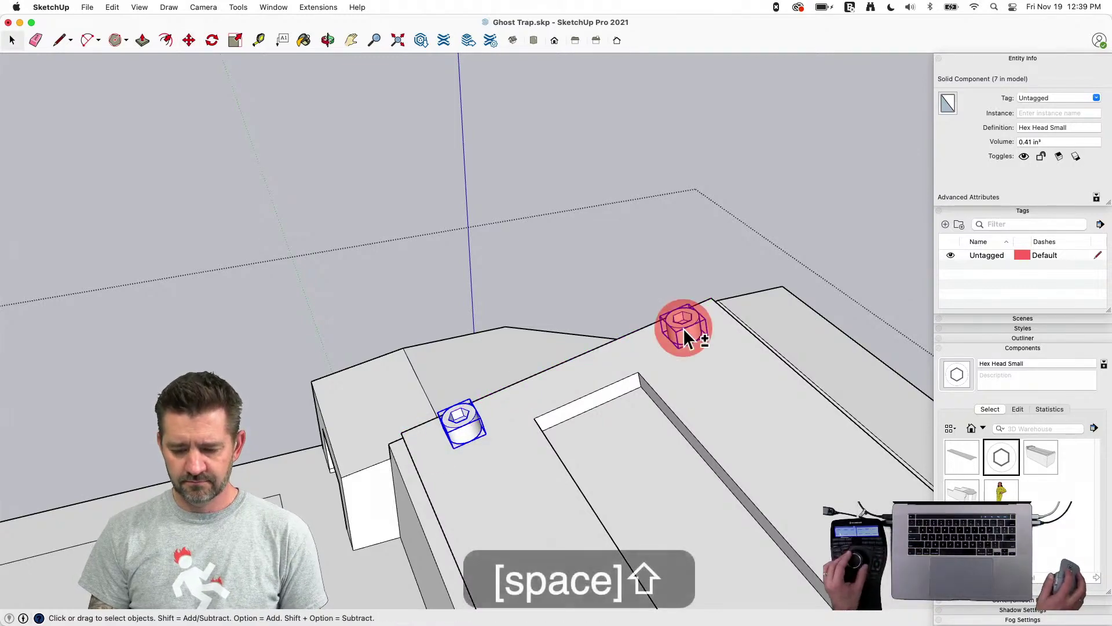
key(m)
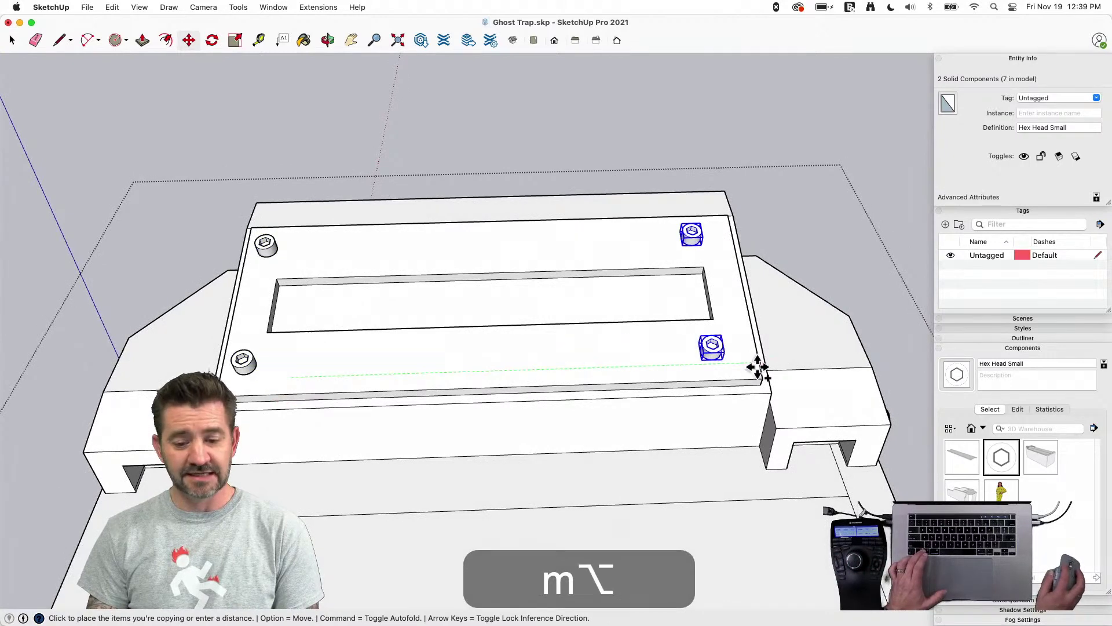
click(707, 367)
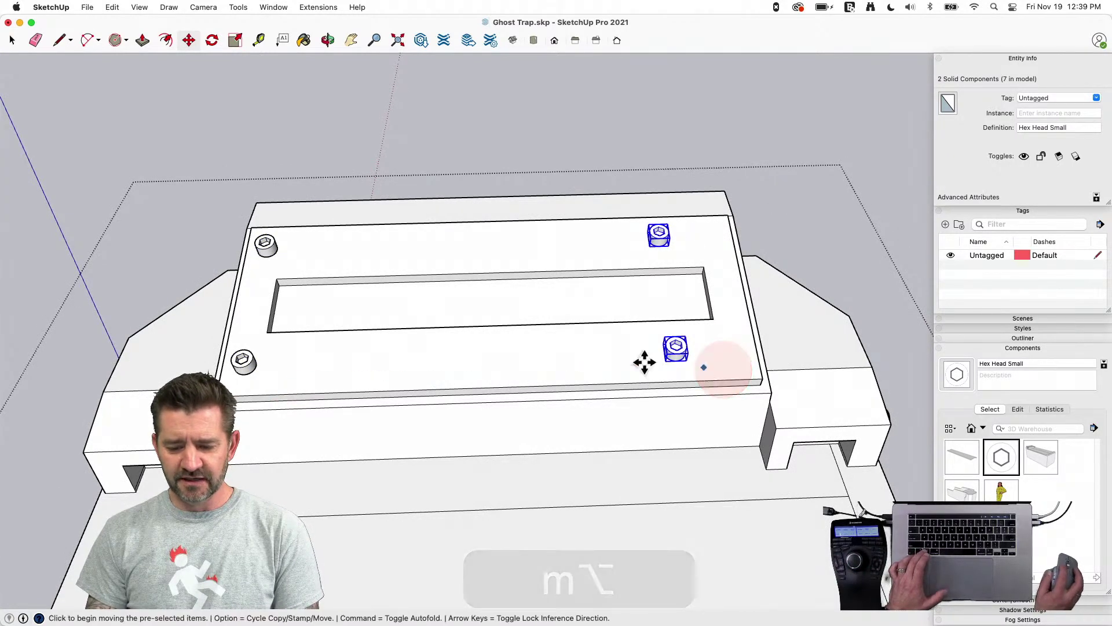
click(550, 359)
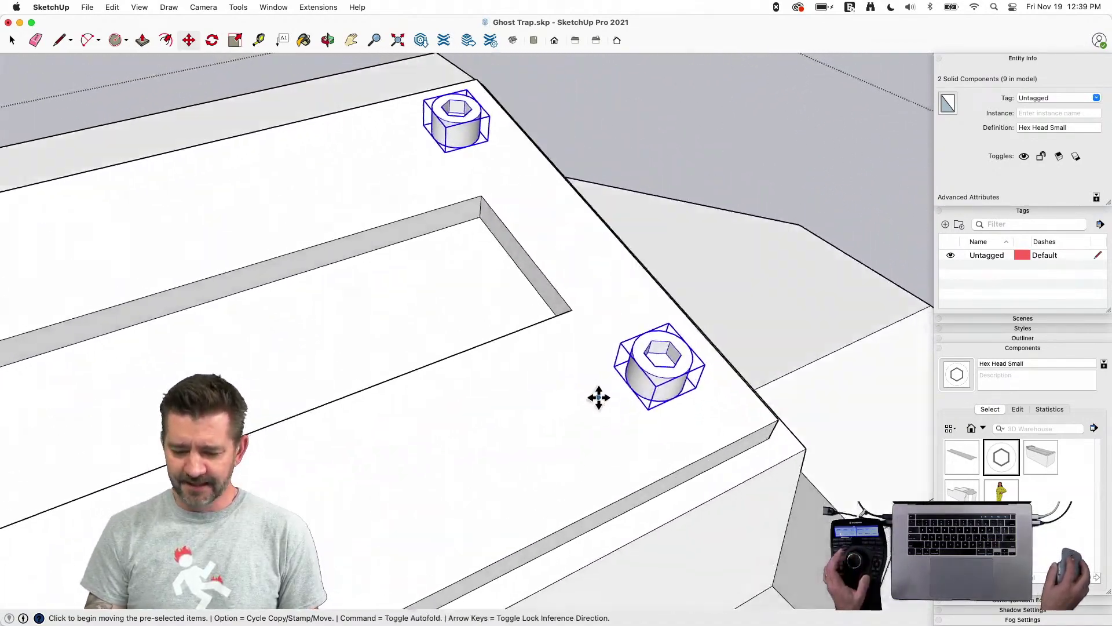
Move the copied pair of screw heads along the plate so their inner sides align with the nearby slot end
key(m)
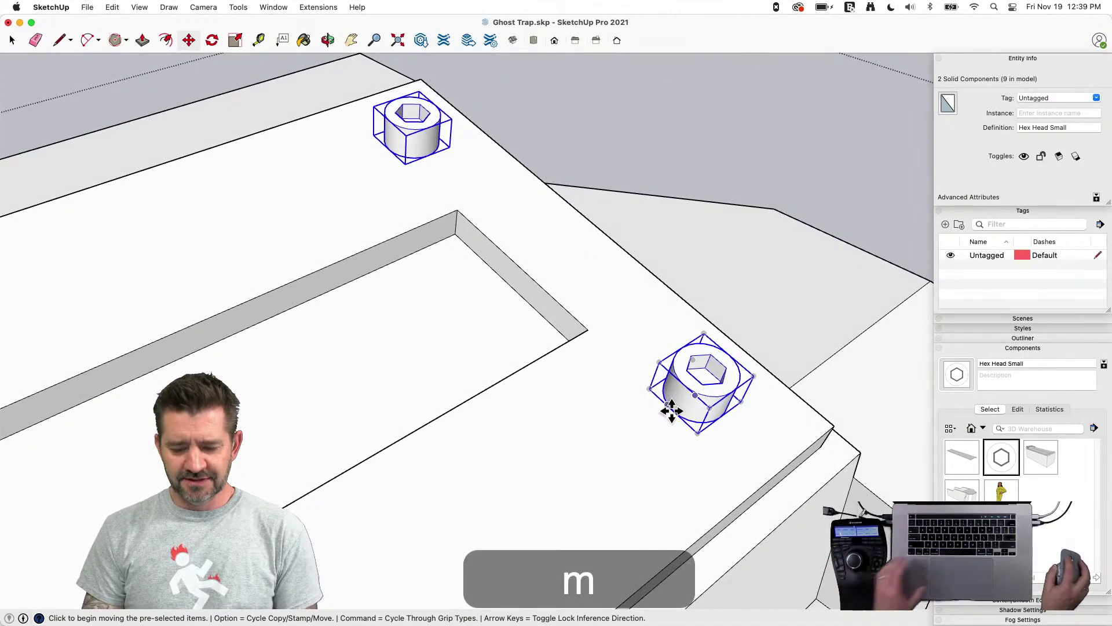
click(672, 412)
key(shift)
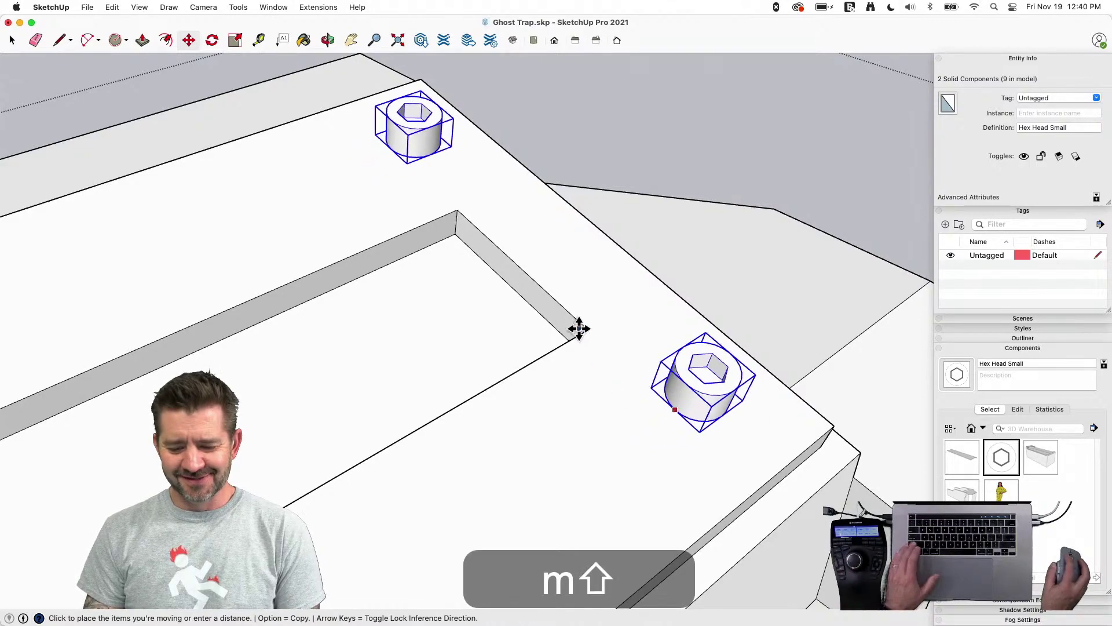
click(586, 327)
key(space)
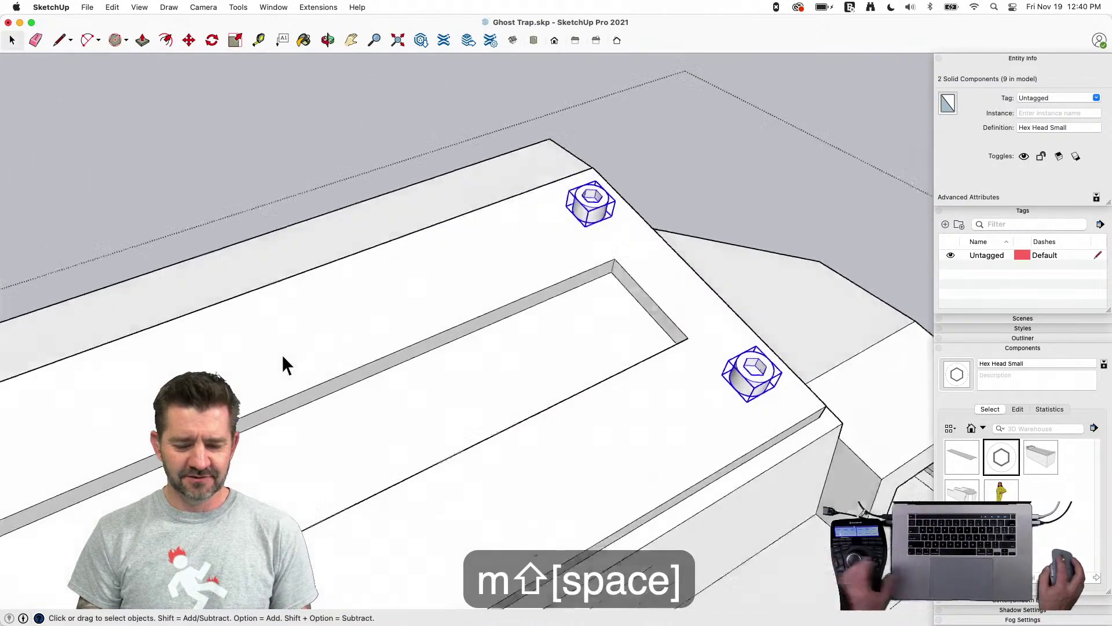
Align the other pair of plate screw heads with their end of the slot, then leave the component
shift+click(913, 250)
shift+click(268, 245)
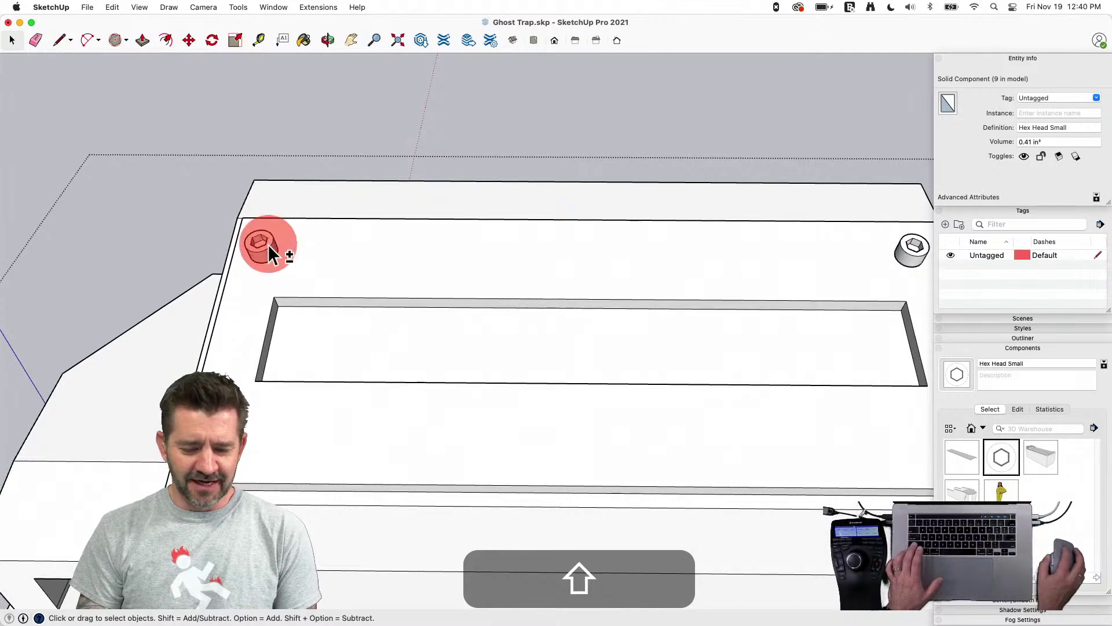
key(m)
scroll(273, 209, up, 8)
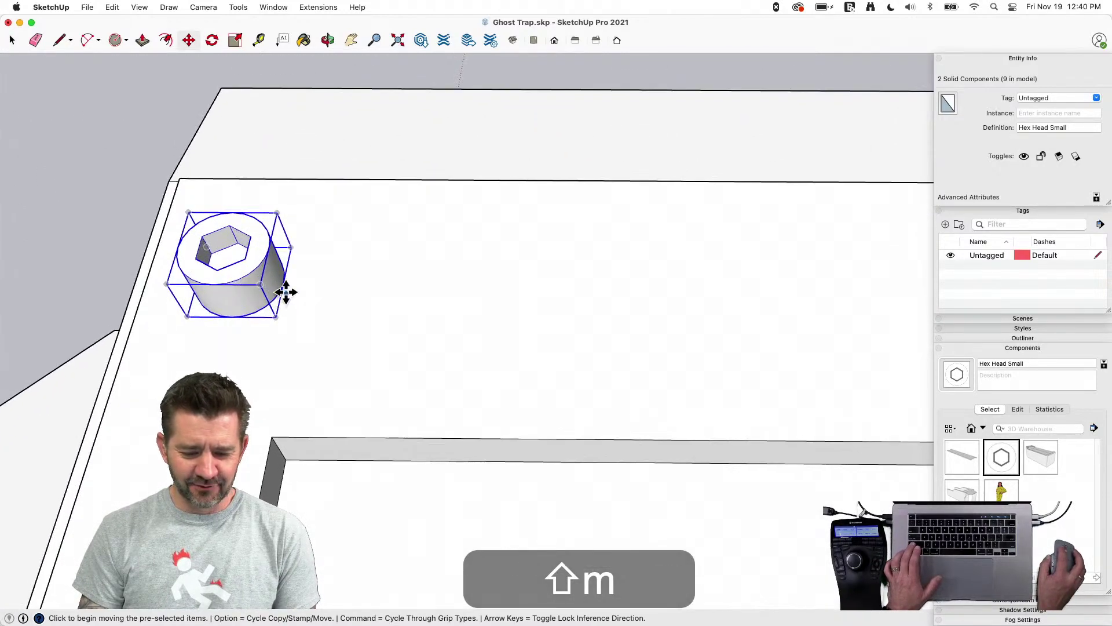
click(285, 282)
key(shift)
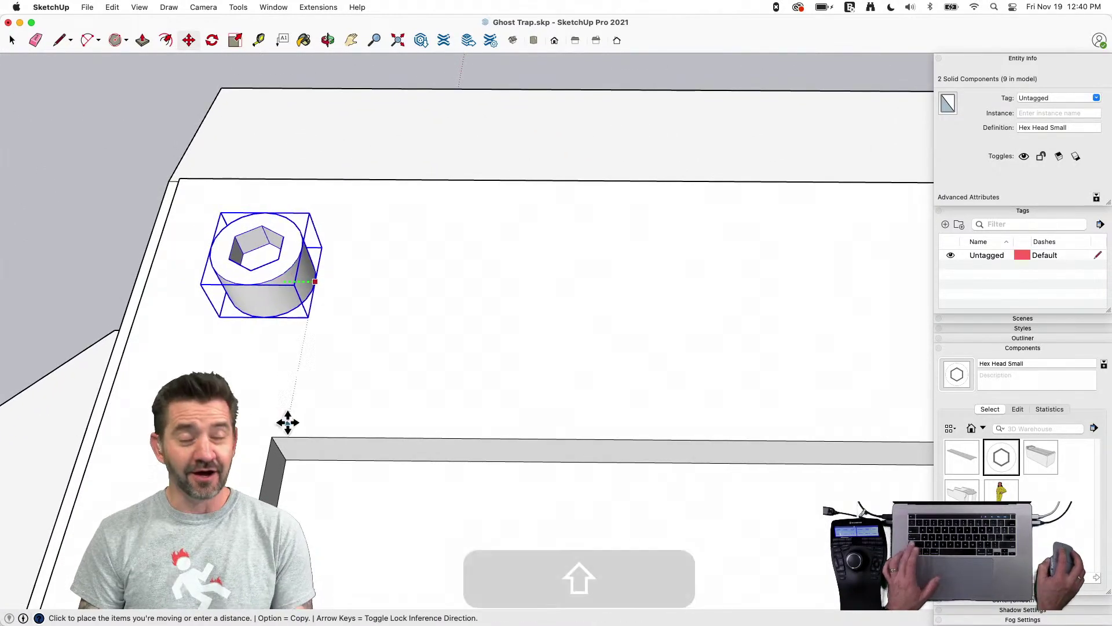
click(272, 434)
key(shift+space)
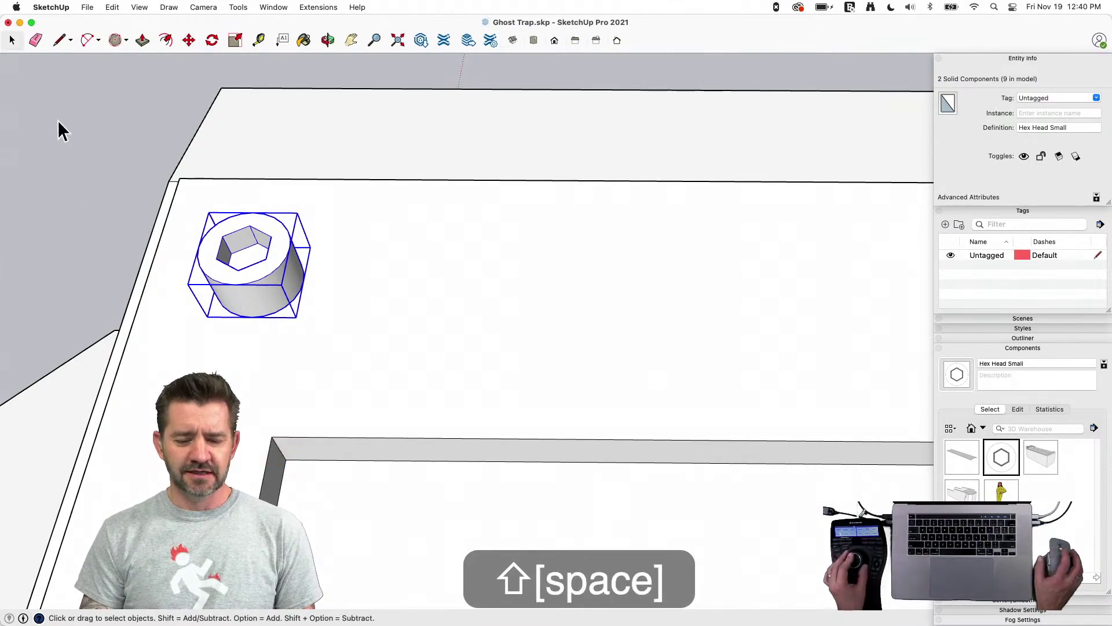
click(92, 153)
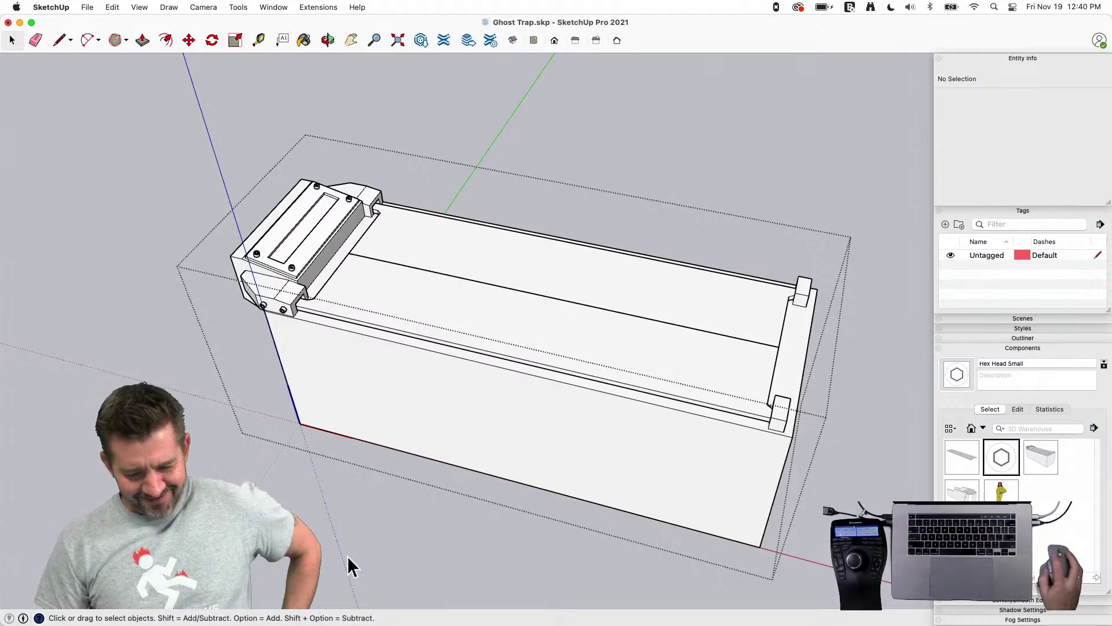
click(152, 441)
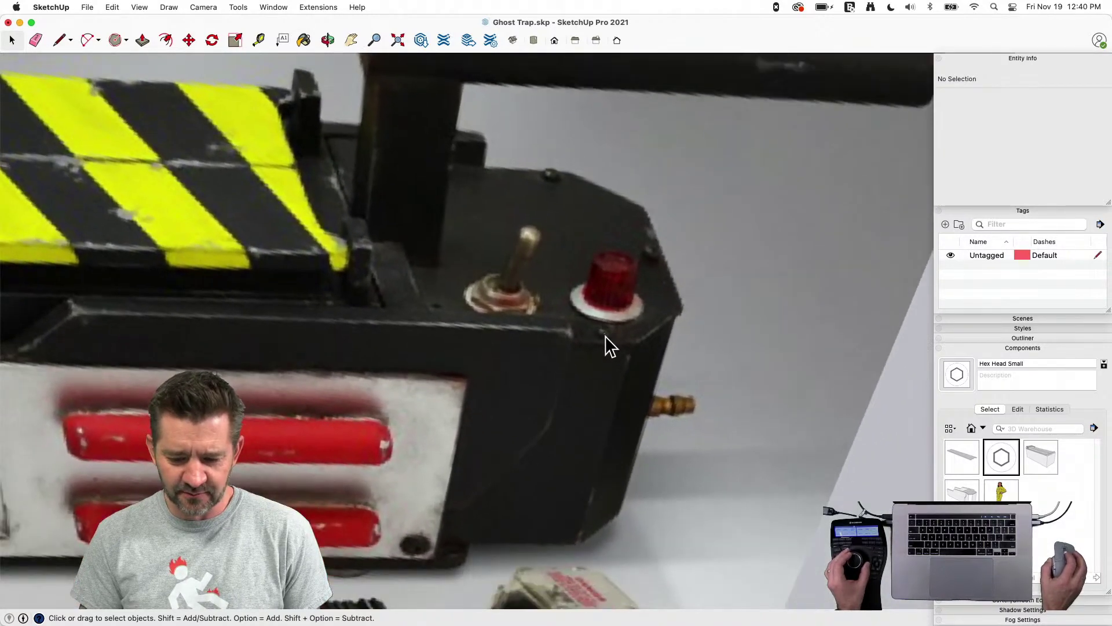
Open the main body for editing and draw a rectangular handle-post footprint on the rear deck, centred against the crossbar
scroll(699, 419, down, 8)
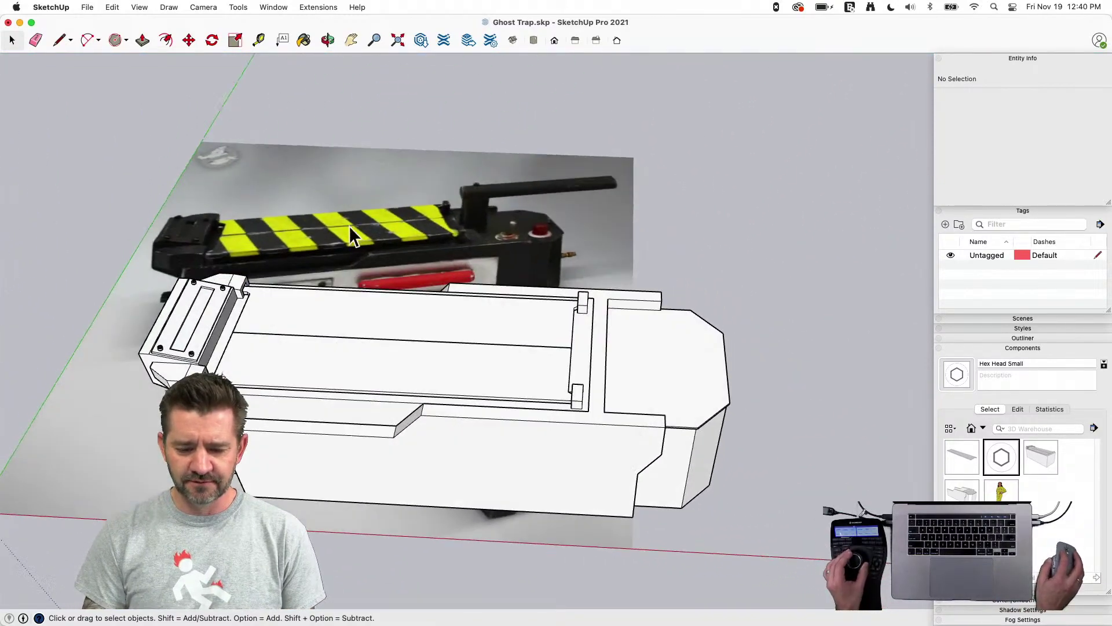
double_click(501, 401)
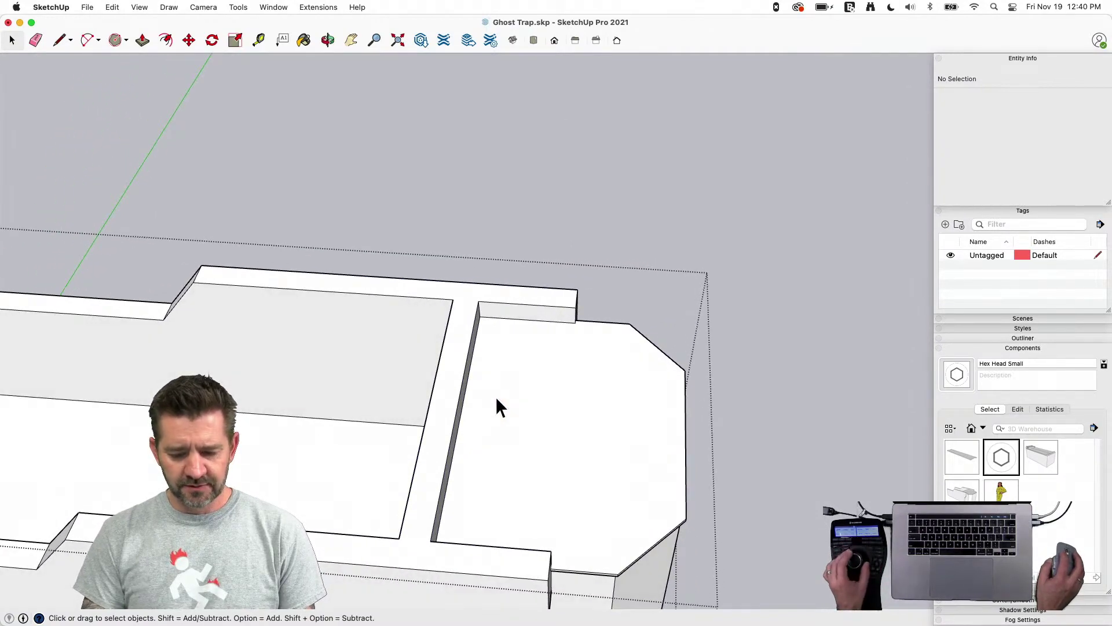
key(shift+q)
click(510, 429)
key(l)
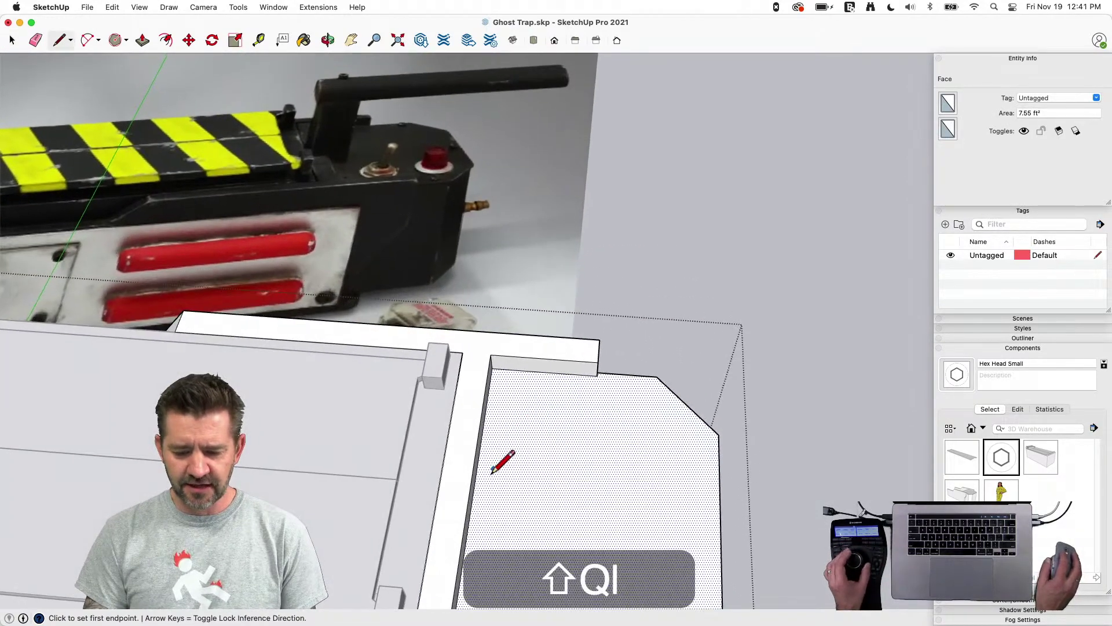
click(479, 402)
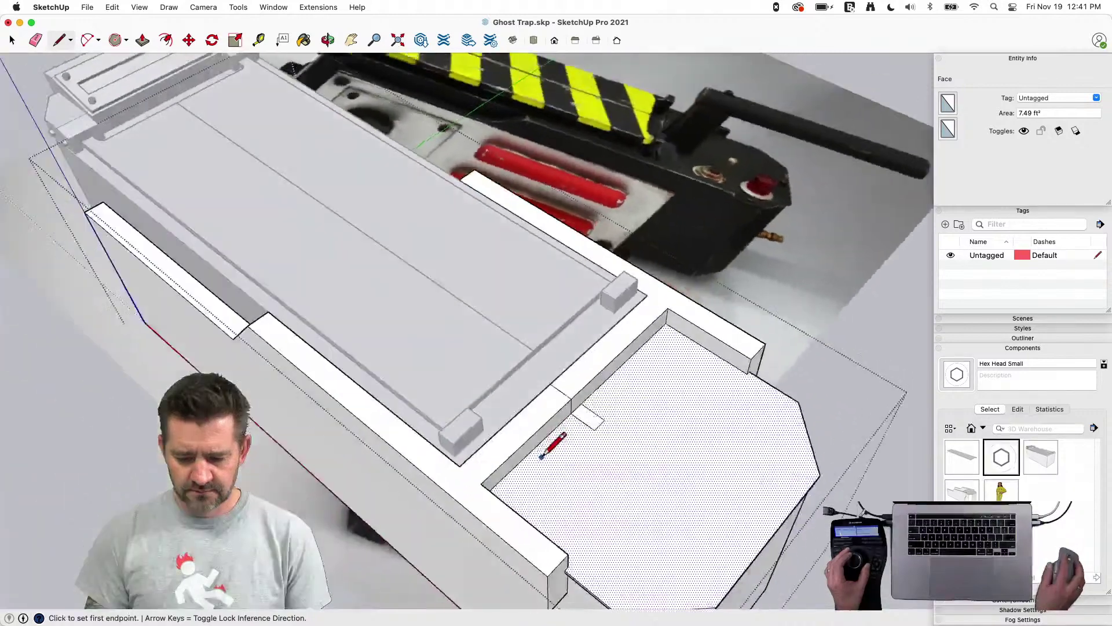
Raise the small deck rectangle level with the crossbar and continue its outline across the crossbar's top face
key(l)
key(p)
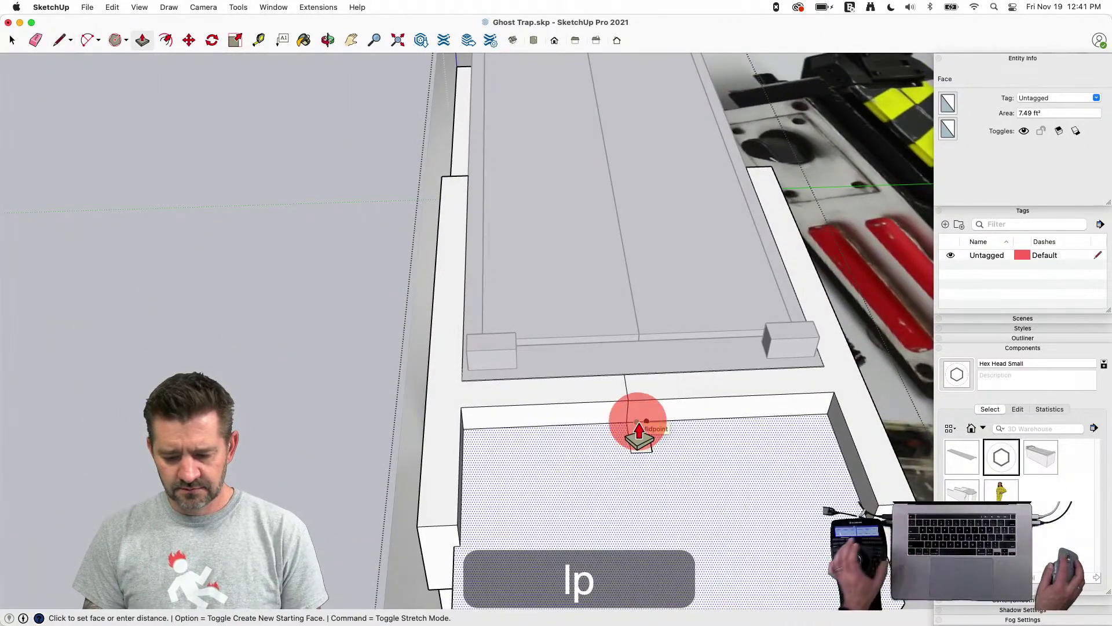
key(Escape)
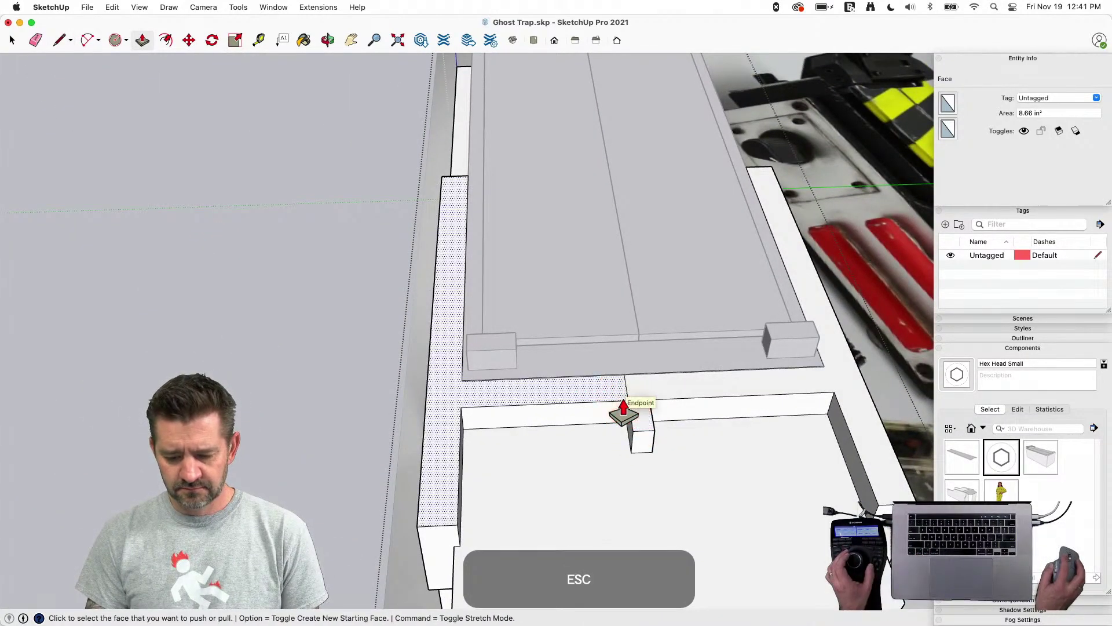
key(l)
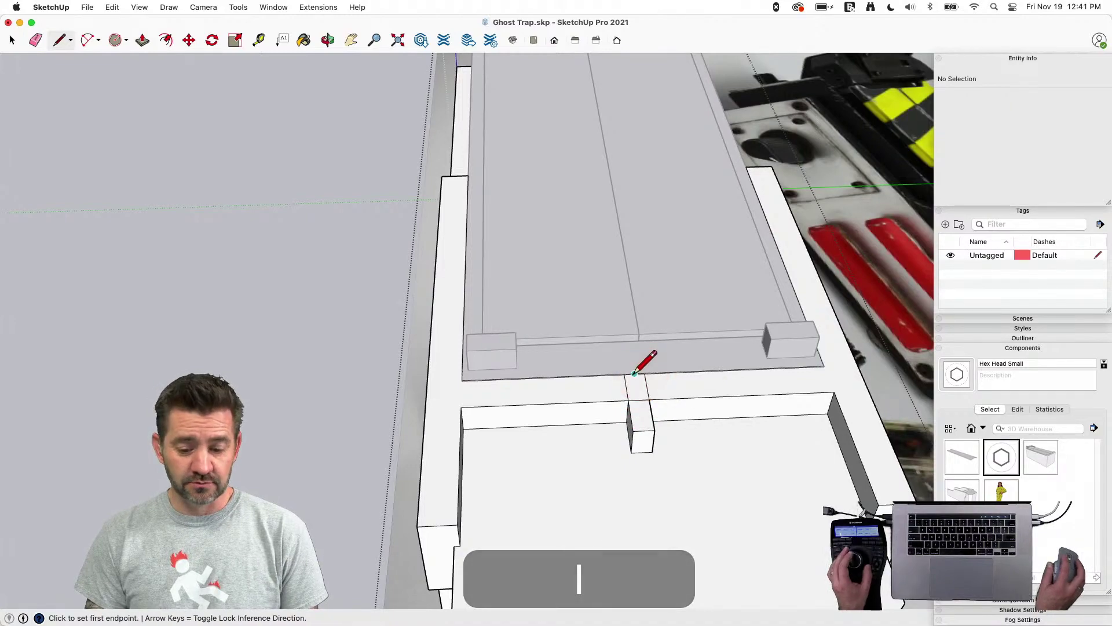
Erase the edge dividing the footprint and pull the merged face up into a tall handle post
key(e)
click(637, 403)
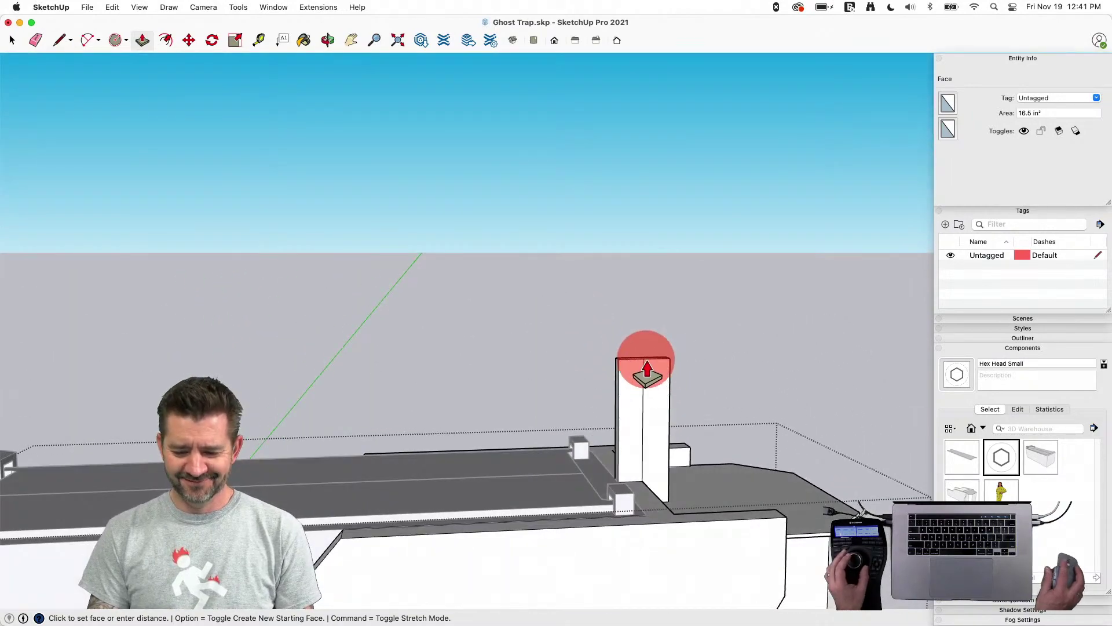
key(e)
click(653, 402)
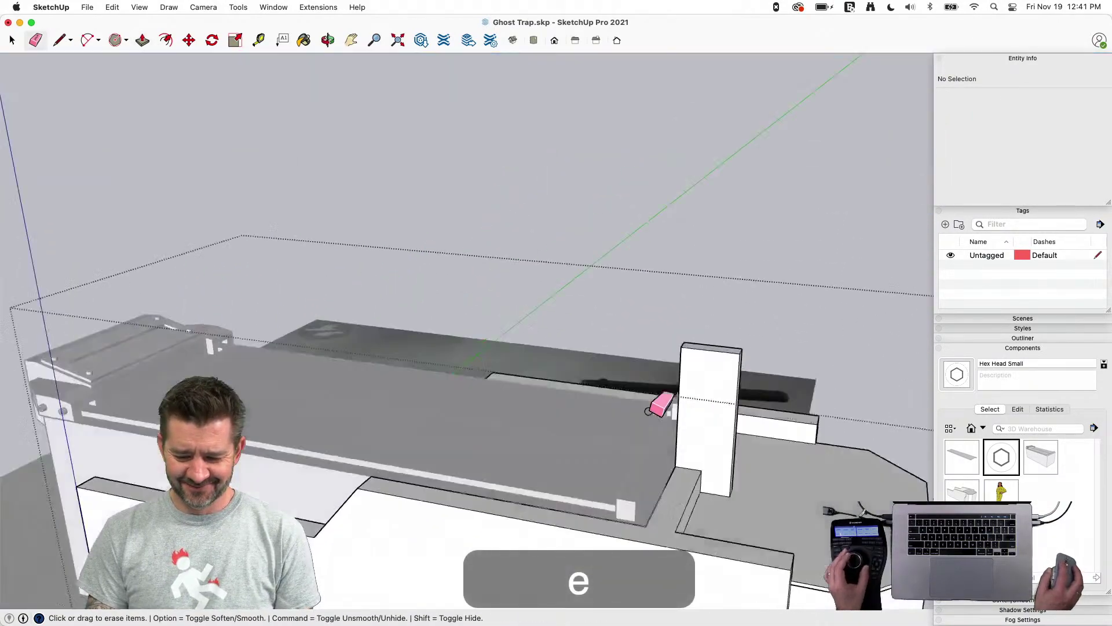
Copy the handle post's top face sideways so that it adjoins the original face
key(space)
click(556, 443)
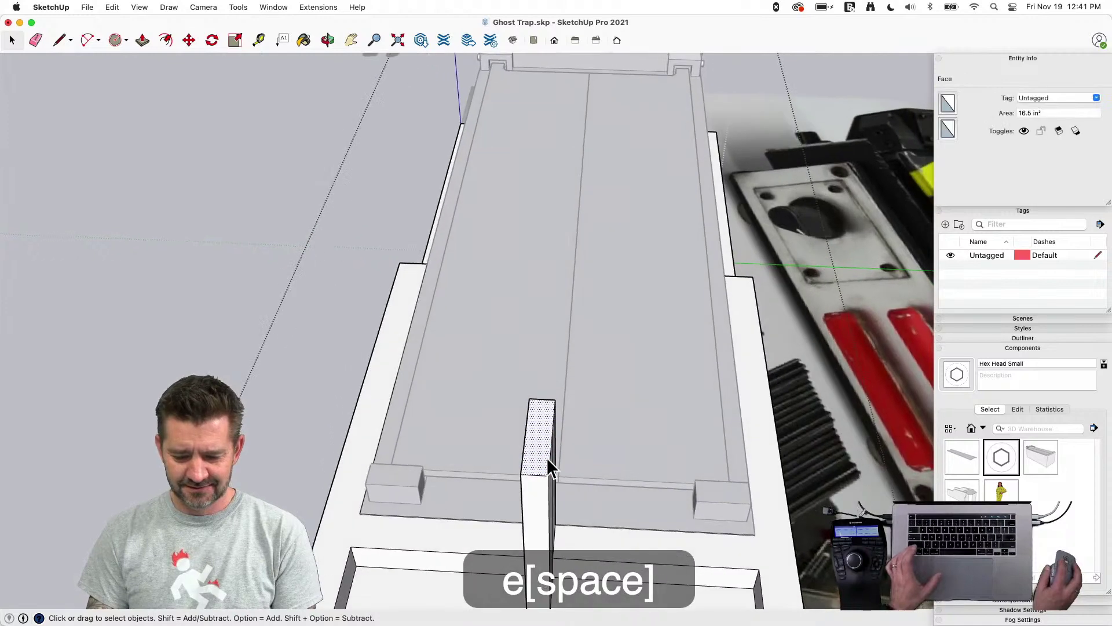
key(m)
click(522, 473)
key(alt)
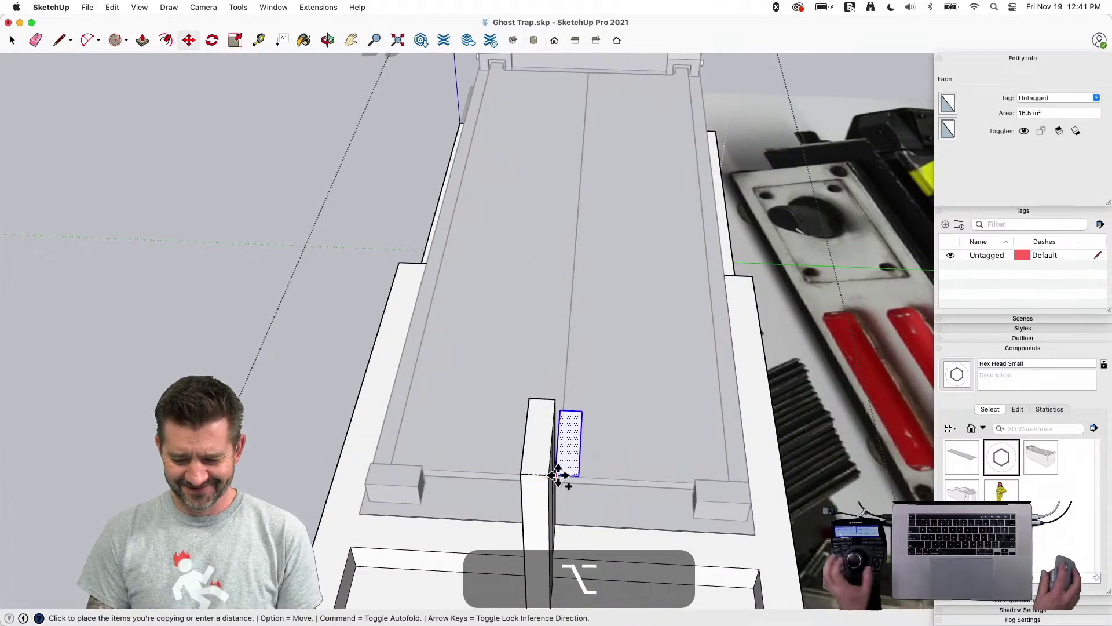
key(p)
click(559, 477)
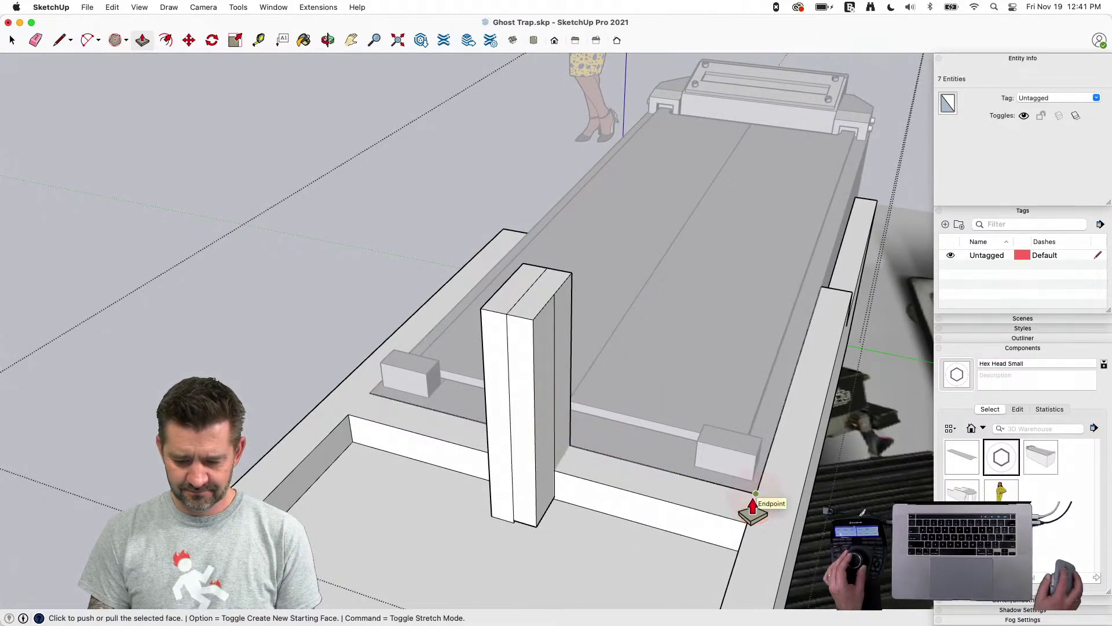
Redo the pull of the copied top face down to the post's base and erase the vertical seams on the widened post
key(super+z)
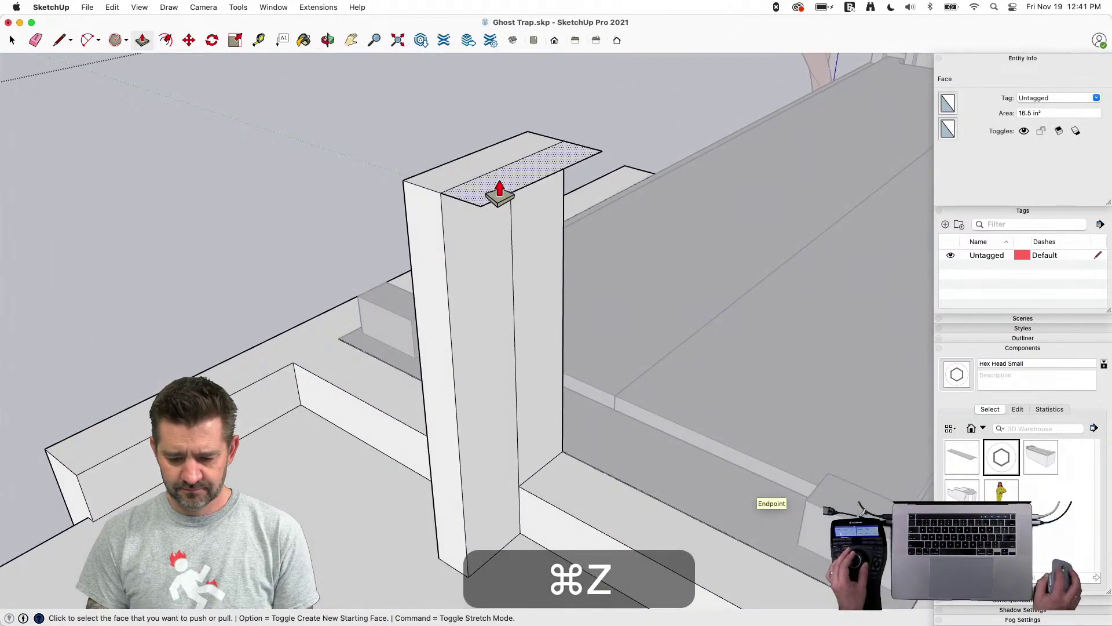
click(583, 318)
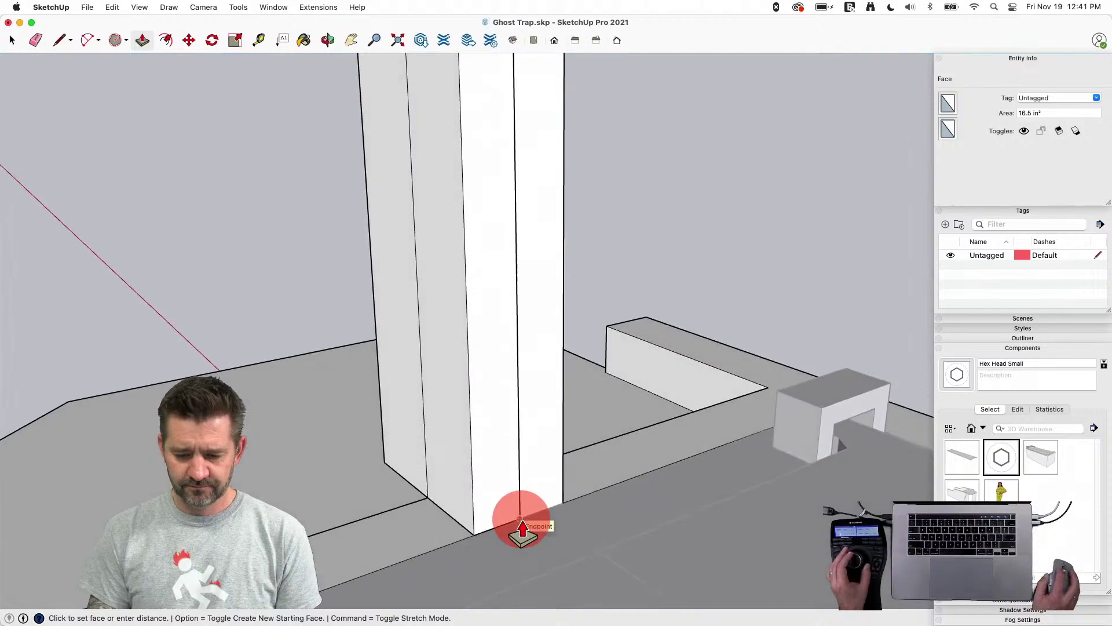
click(522, 528)
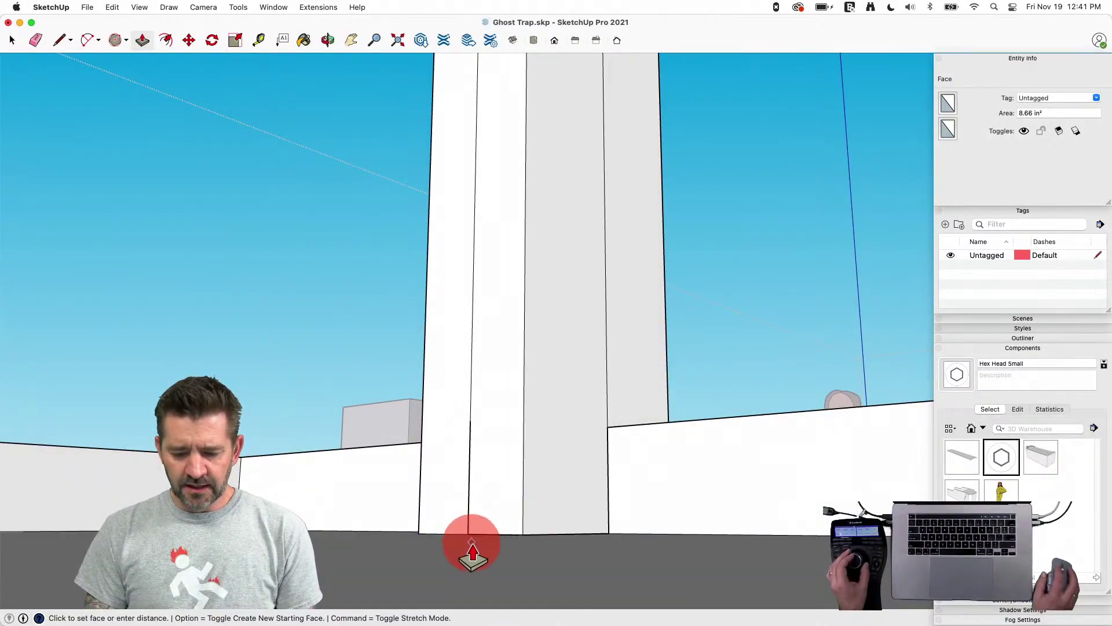
key(e)
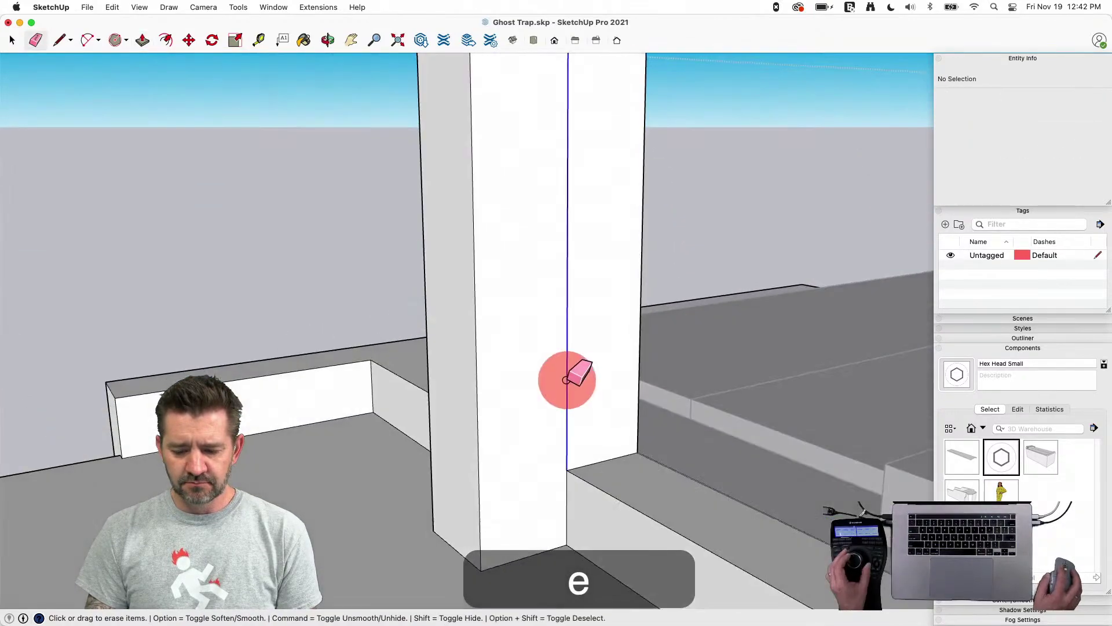
click(566, 380)
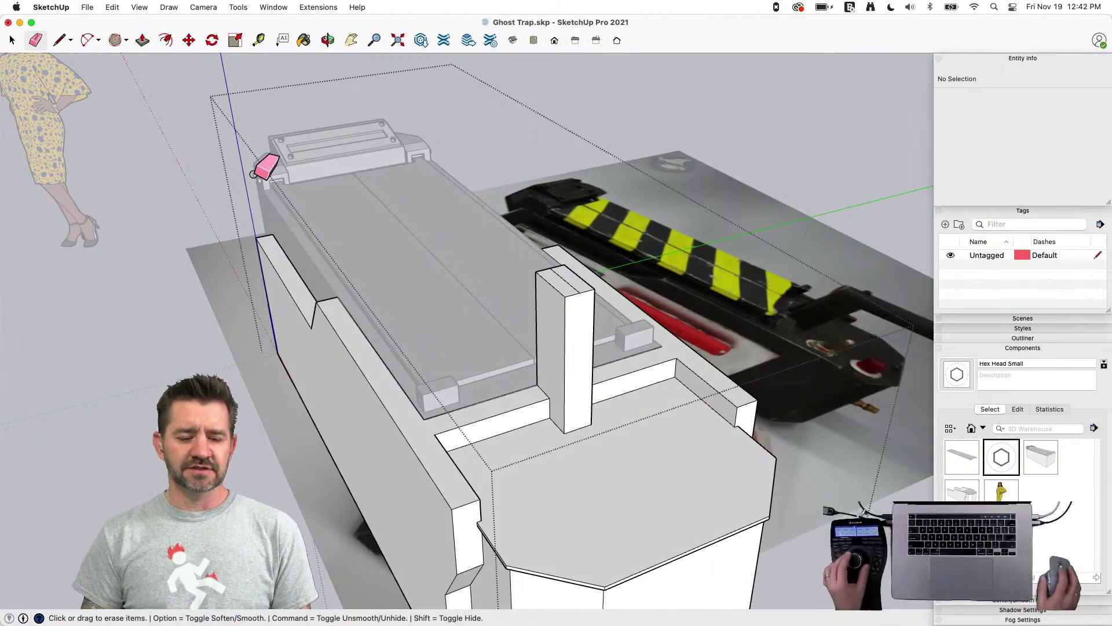
Erase the dividing edge across the top face of the widened handle post
key(space)
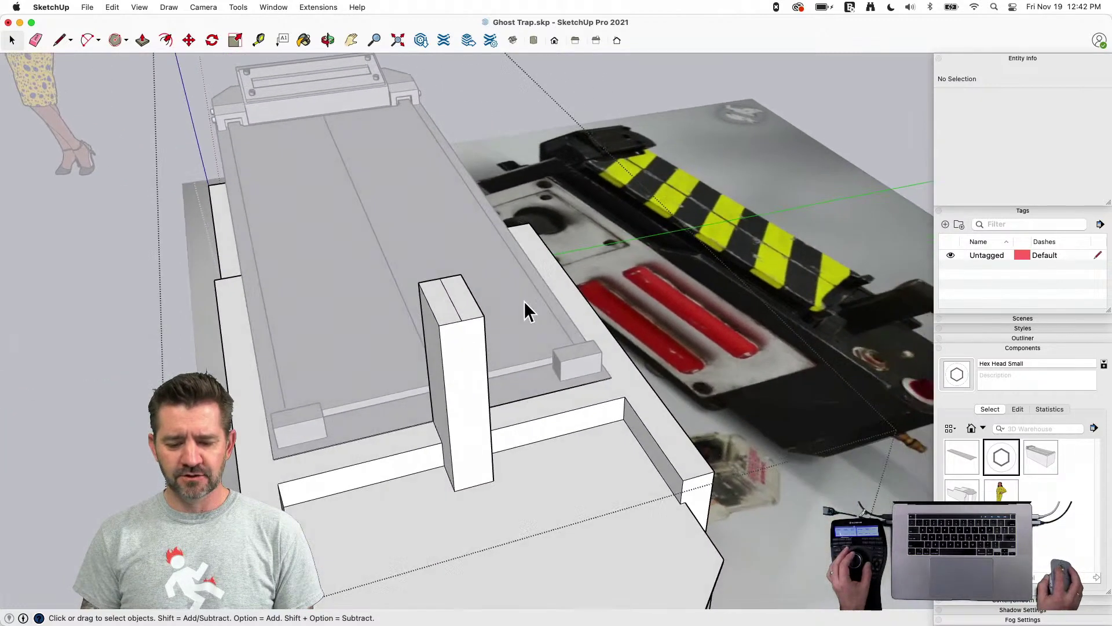
click(457, 309)
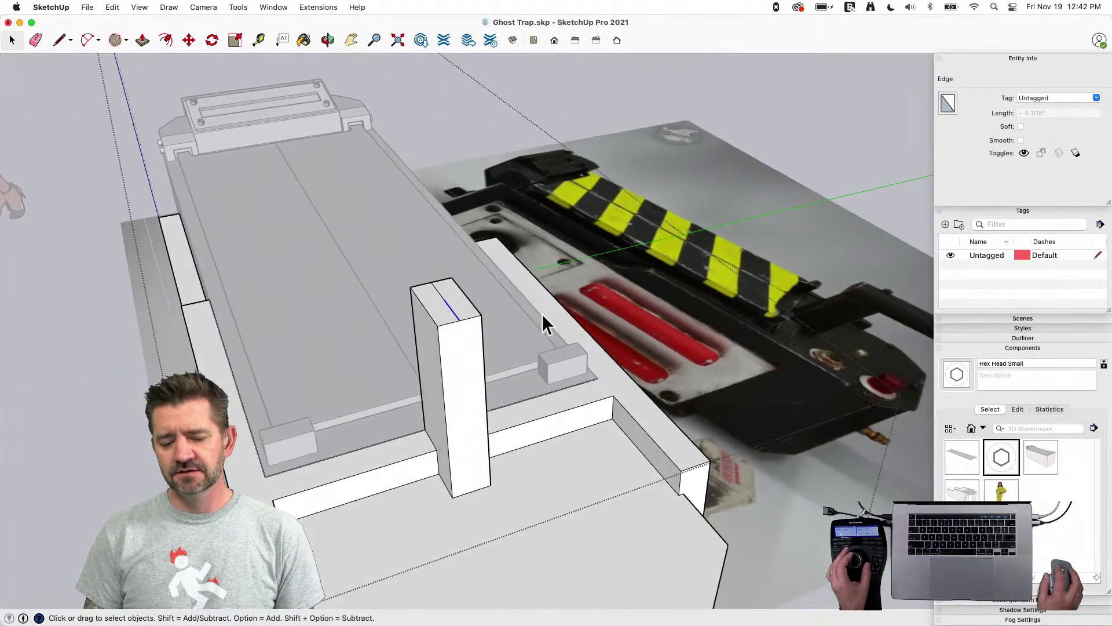
key(e)
click(450, 311)
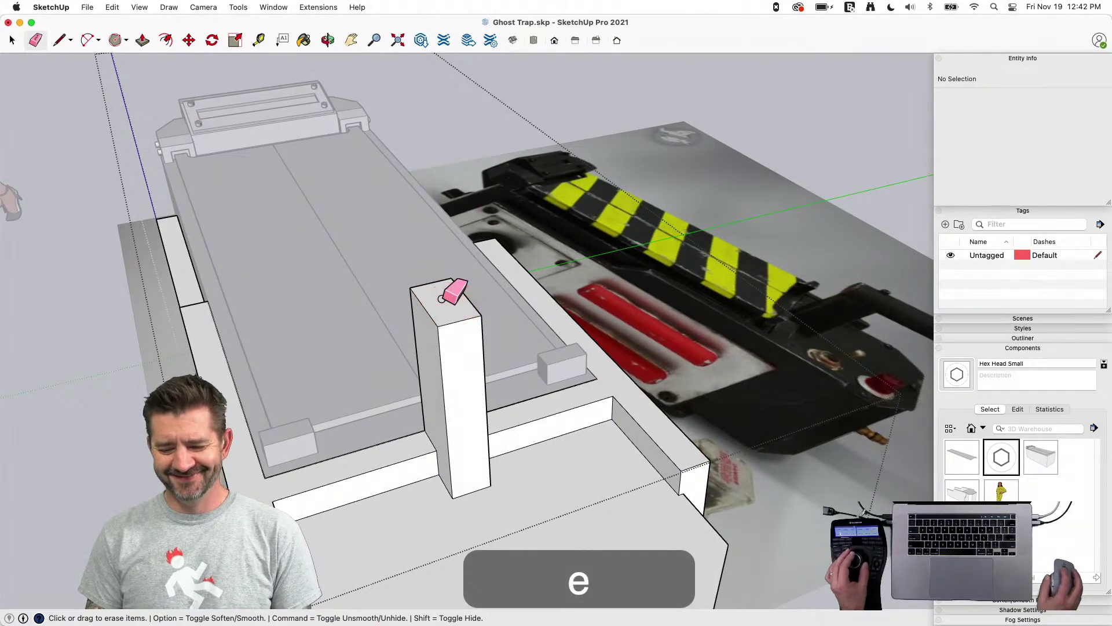
Draw a circle centred on the top edge of the post's end face and extrude it through to the opposite face
key(space)
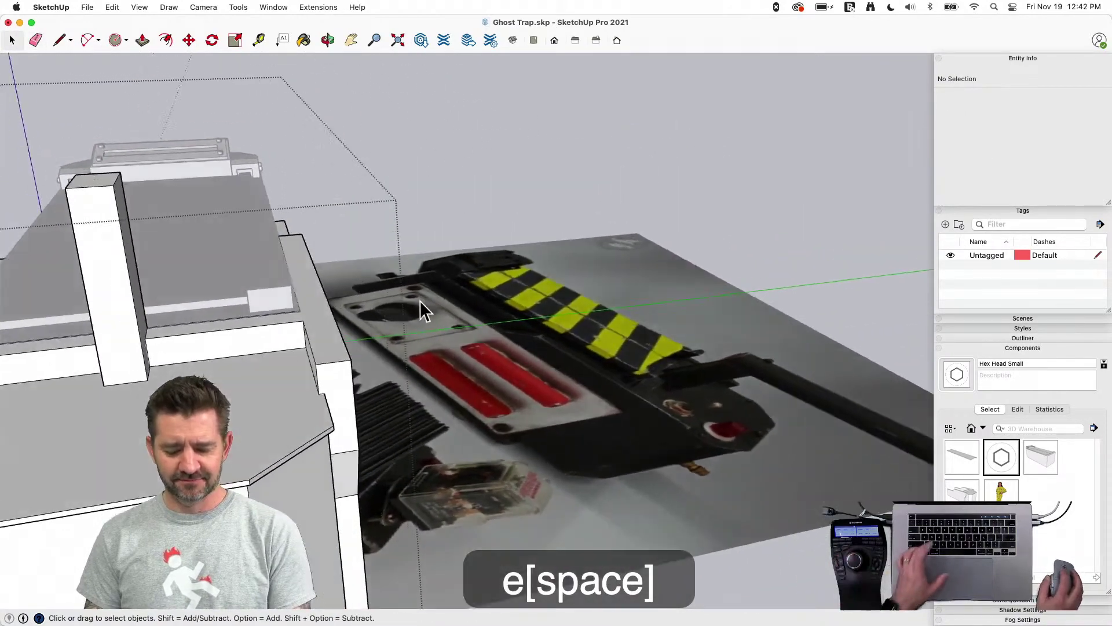
key(e)
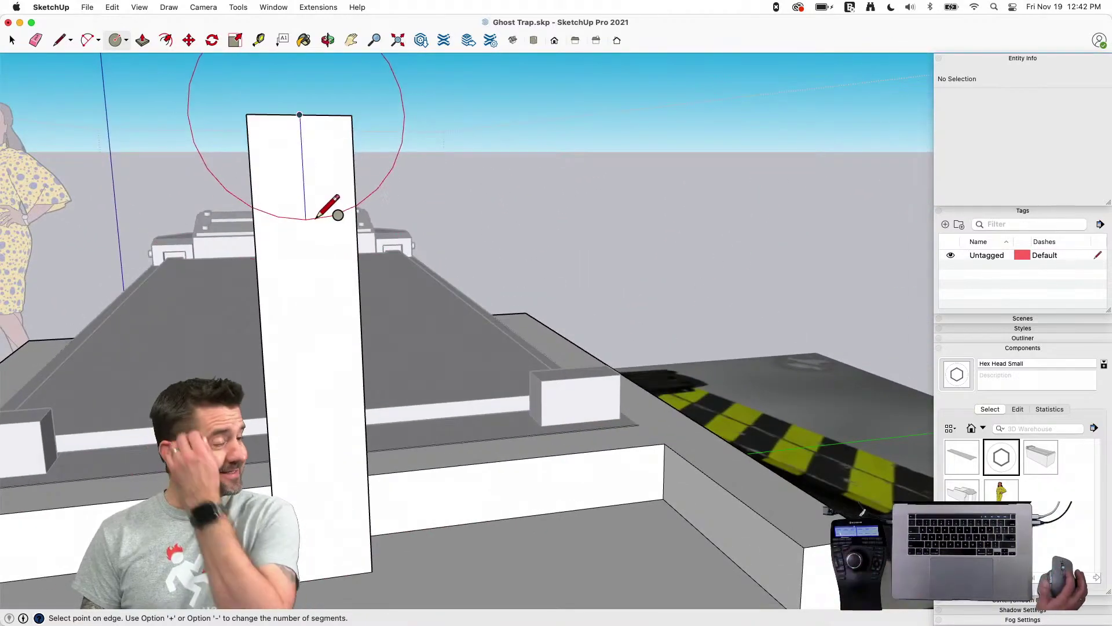
click(303, 186)
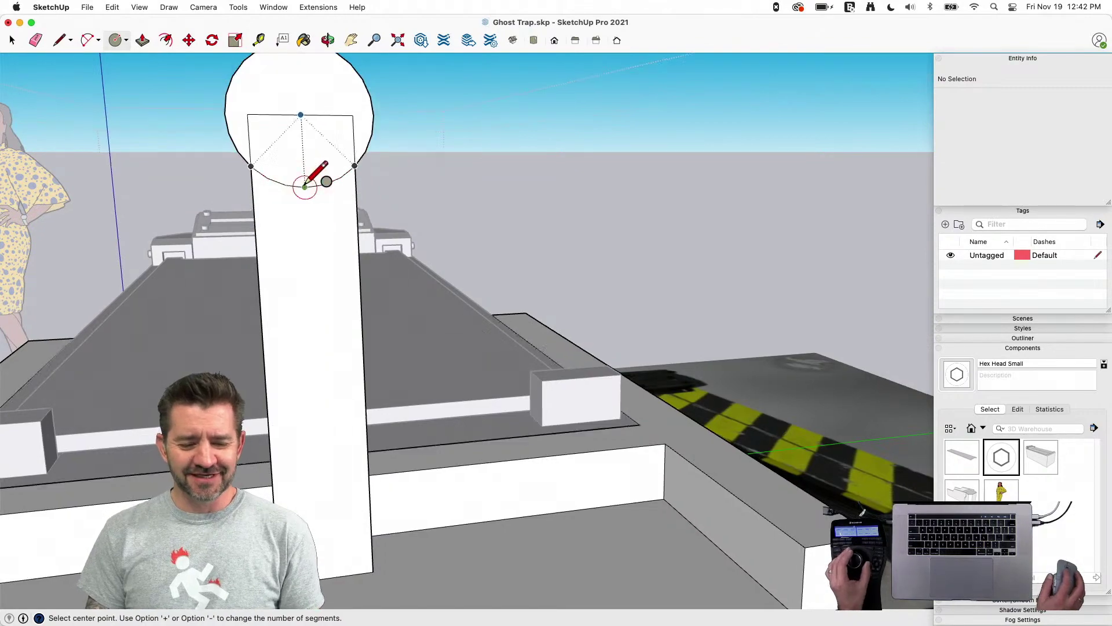
key(space)
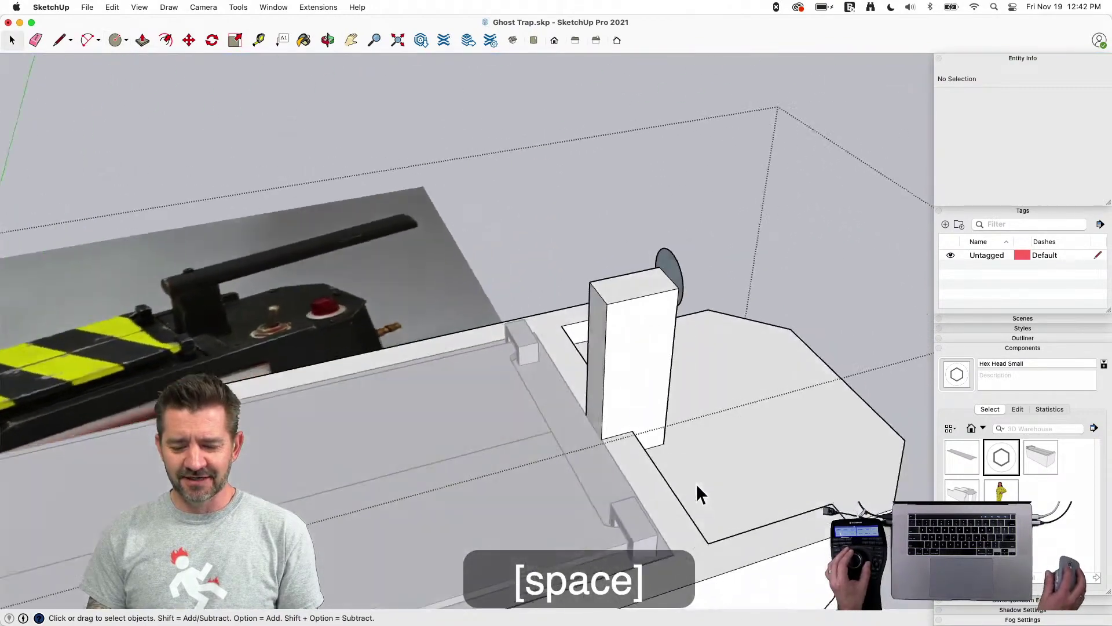
mouse_move(755, 275)
mouse_down()
mouse_move(714, 438)
mouse_move(731, 410)
mouse_move(704, 419)
mouse_up()
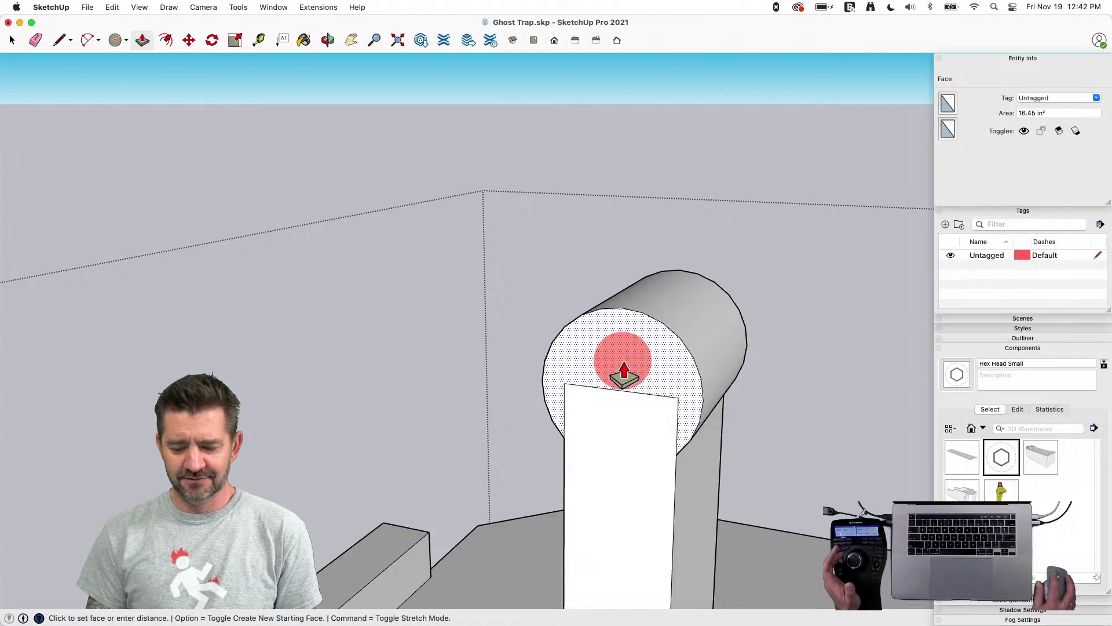
Rotate a copy of the partial end face about the cylinder's centre to close the circle, and erase the dividing edges inside it
key(space)
key(q)
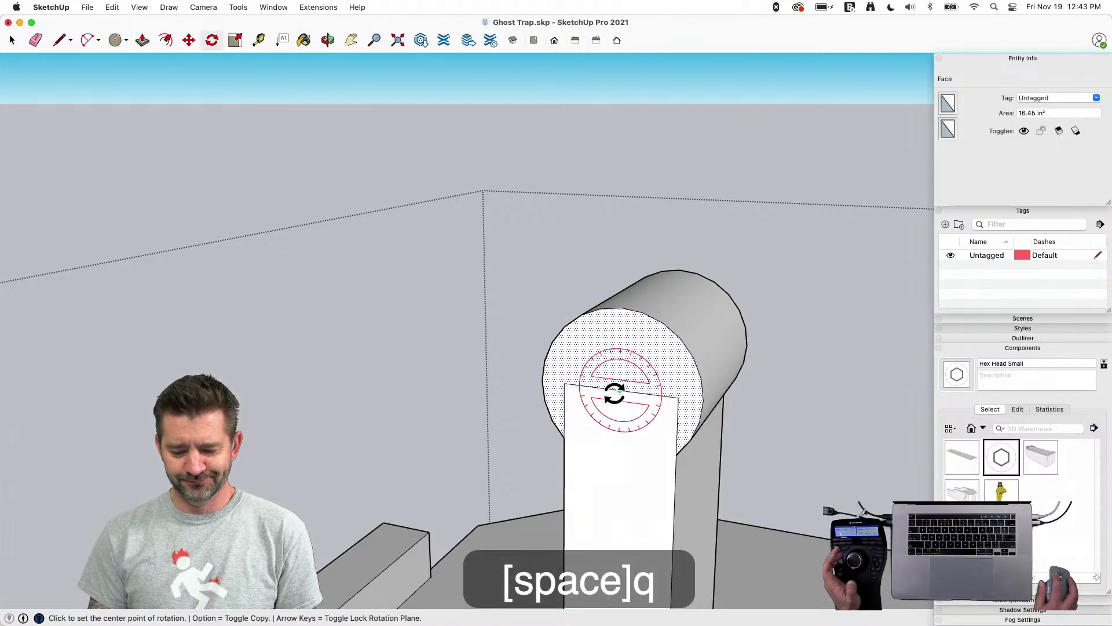
click(652, 395)
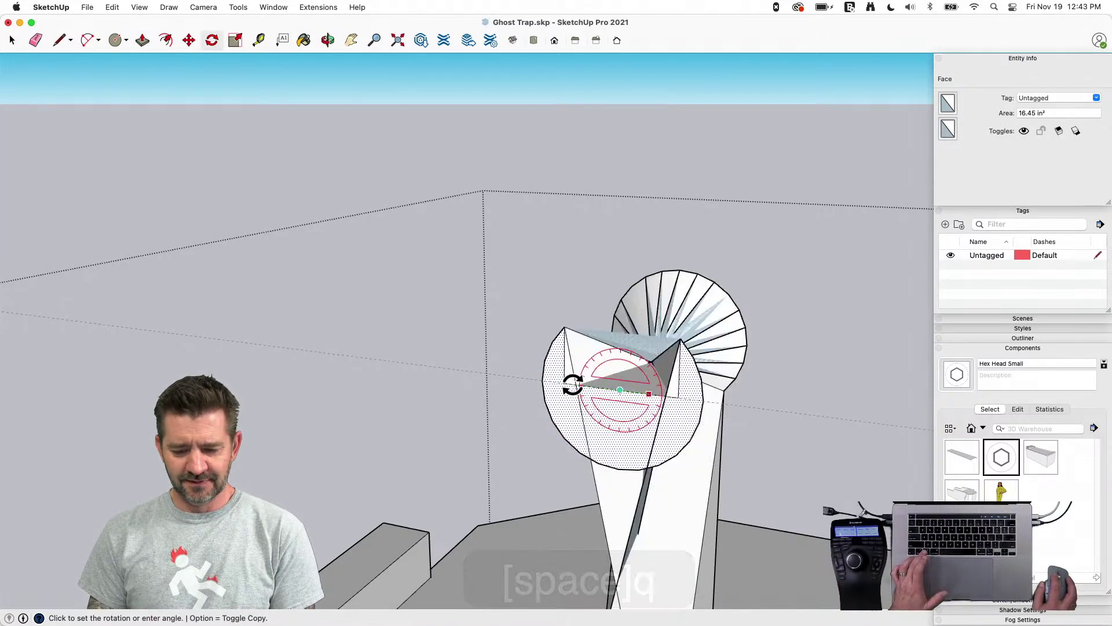
key(alt)
click(584, 387)
key(e)
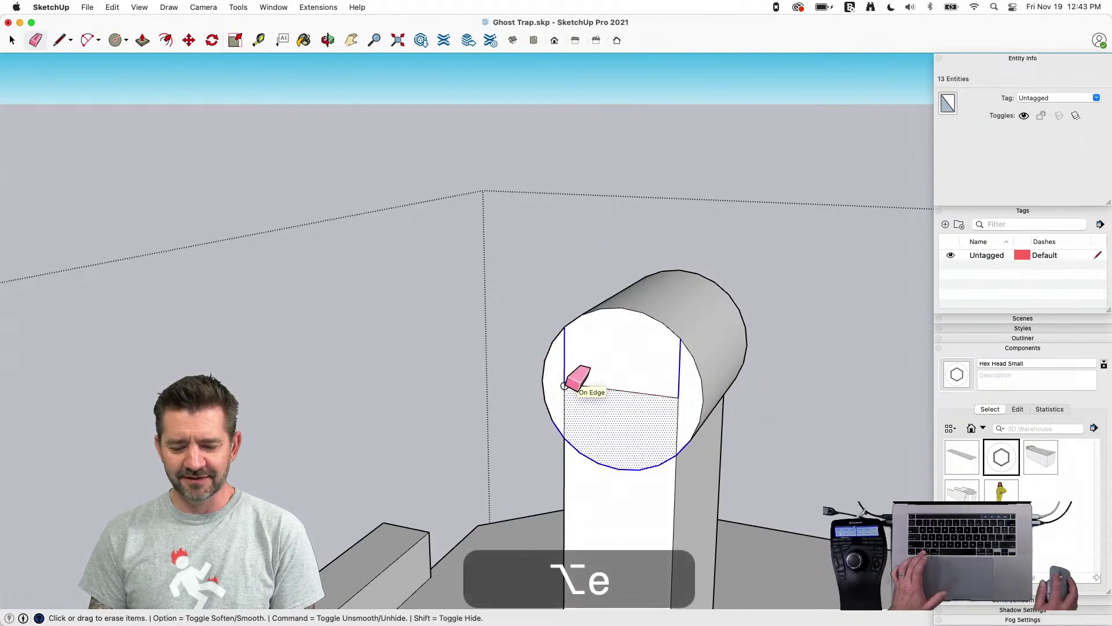
click(564, 386)
drag(690, 394, 676, 402)
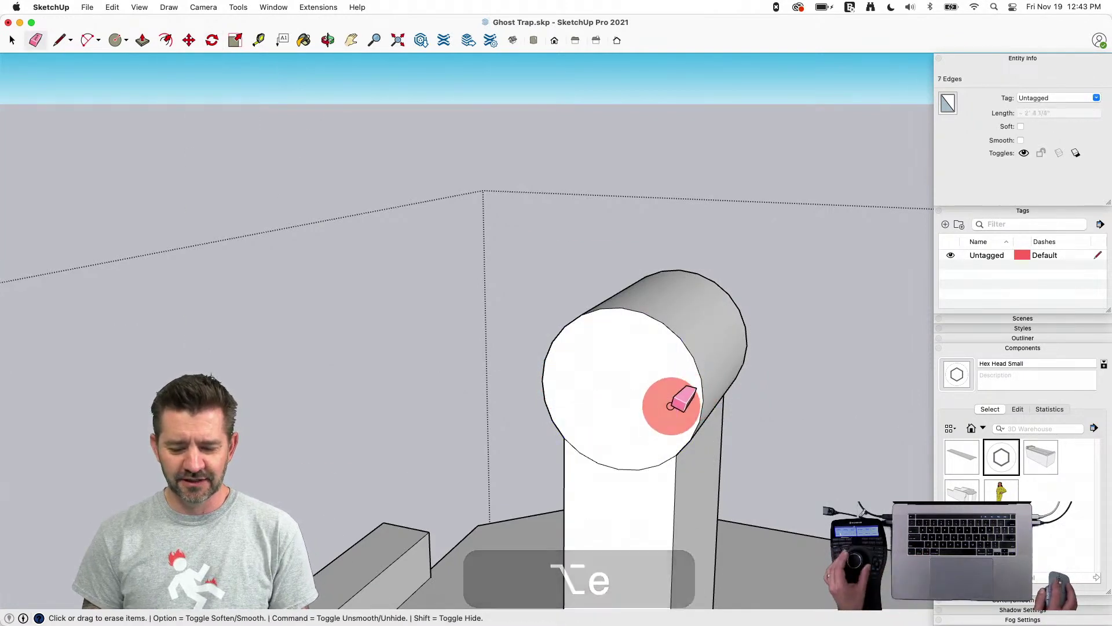
Adjust the cylinder's completed circular end with Push/Pull so that it sits flush with the post's end face
key(p)
click(625, 389)
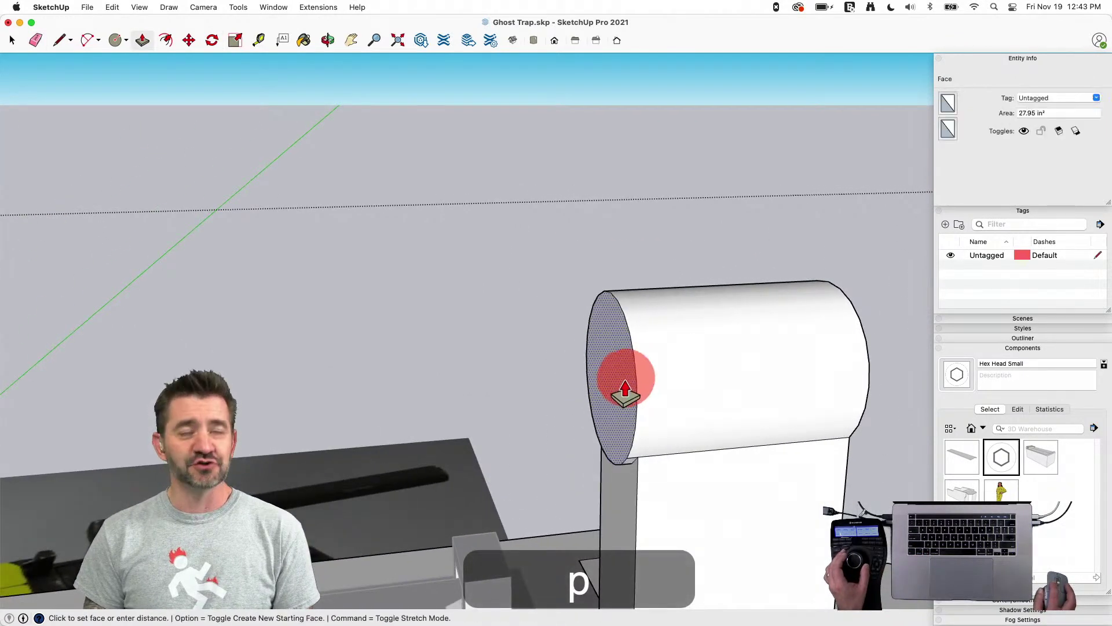
drag(617, 394, 618, 387)
key(space)
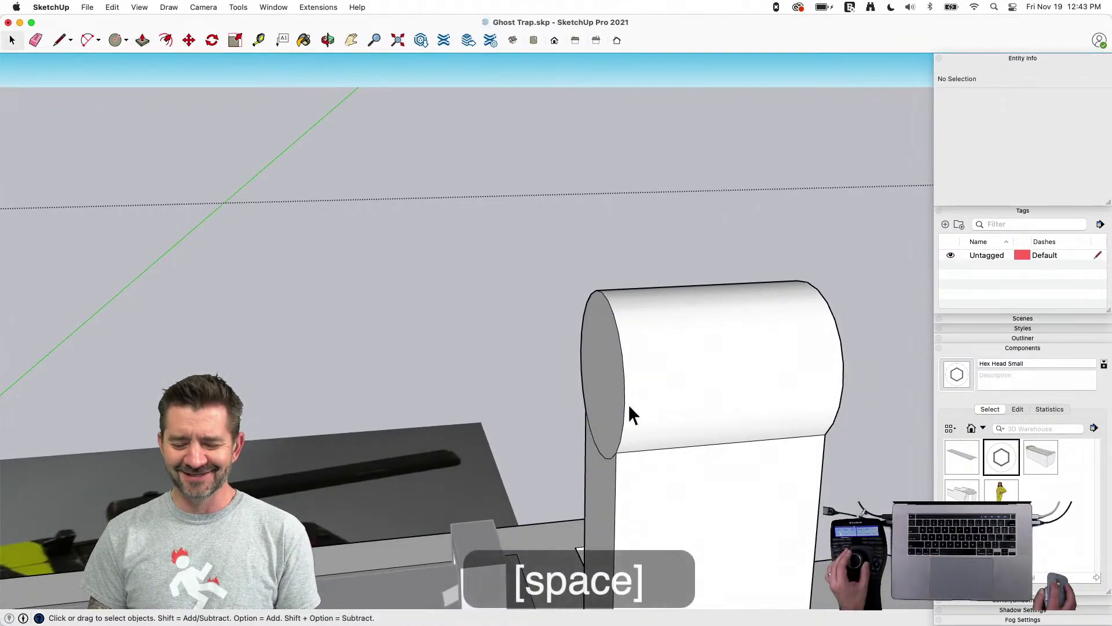
Weld the perimeter edges of the cylinder's circular end face into one continuous curve
click(636, 445)
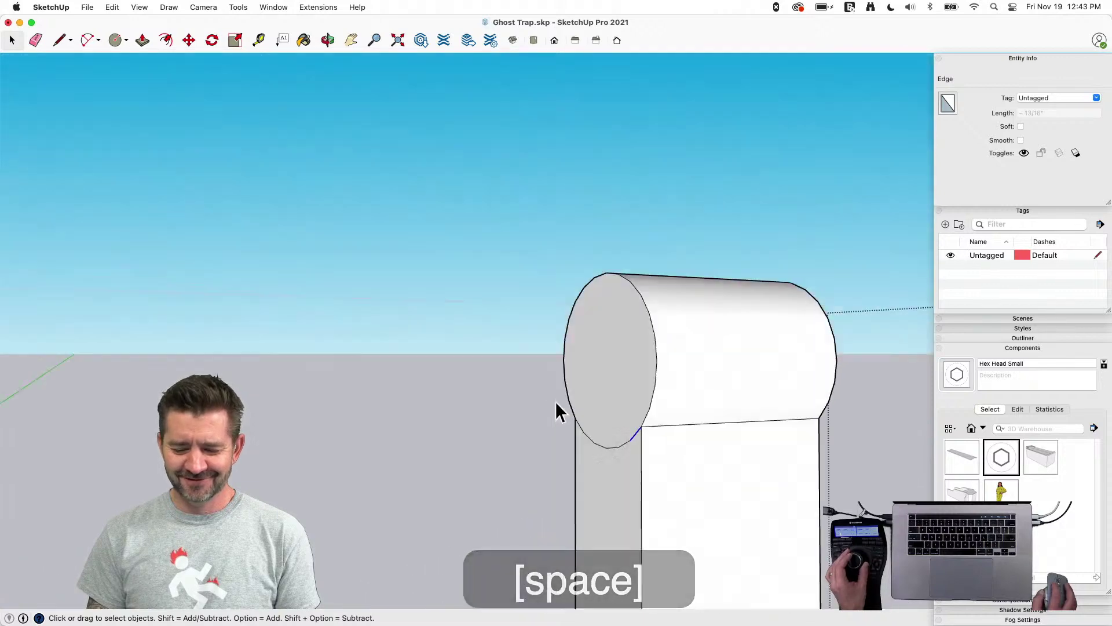
drag(571, 399, 663, 453)
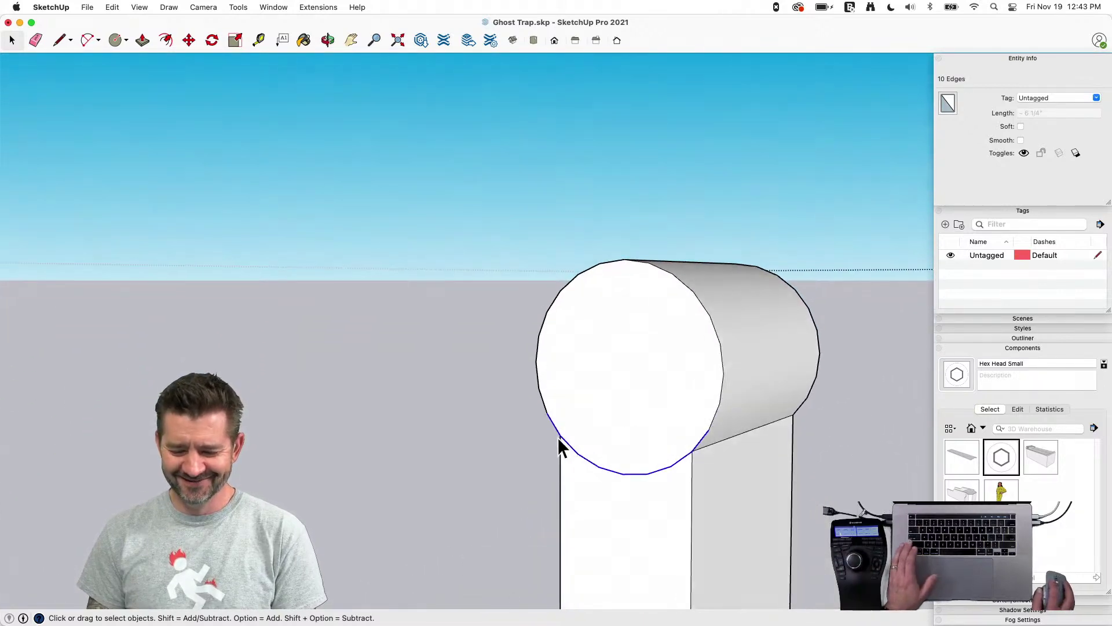
shift+double_click(606, 374)
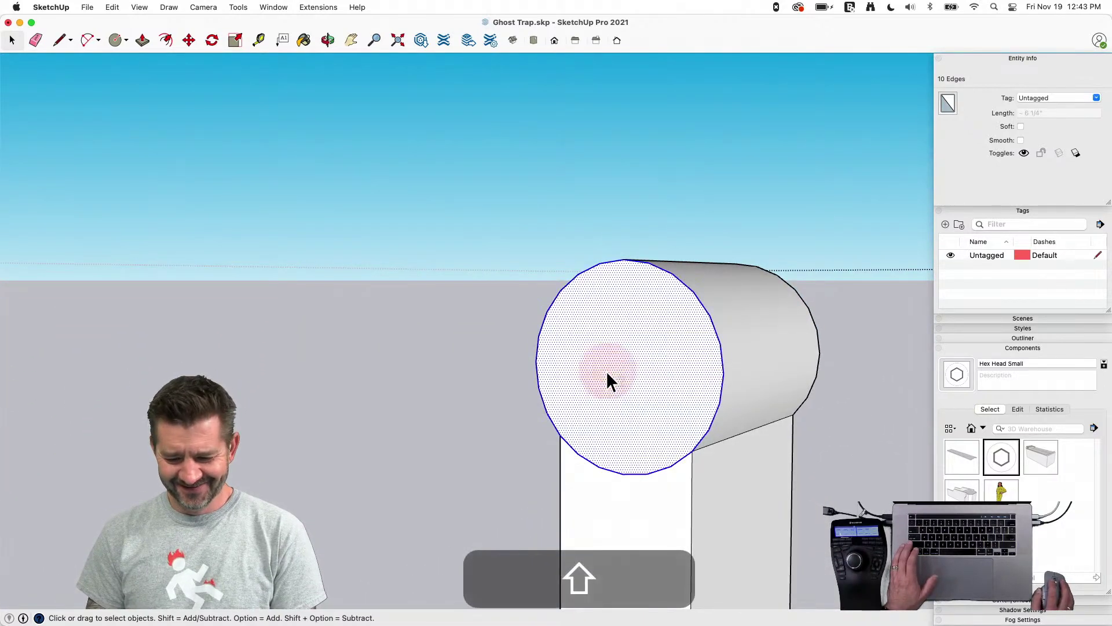
right_click(534, 376)
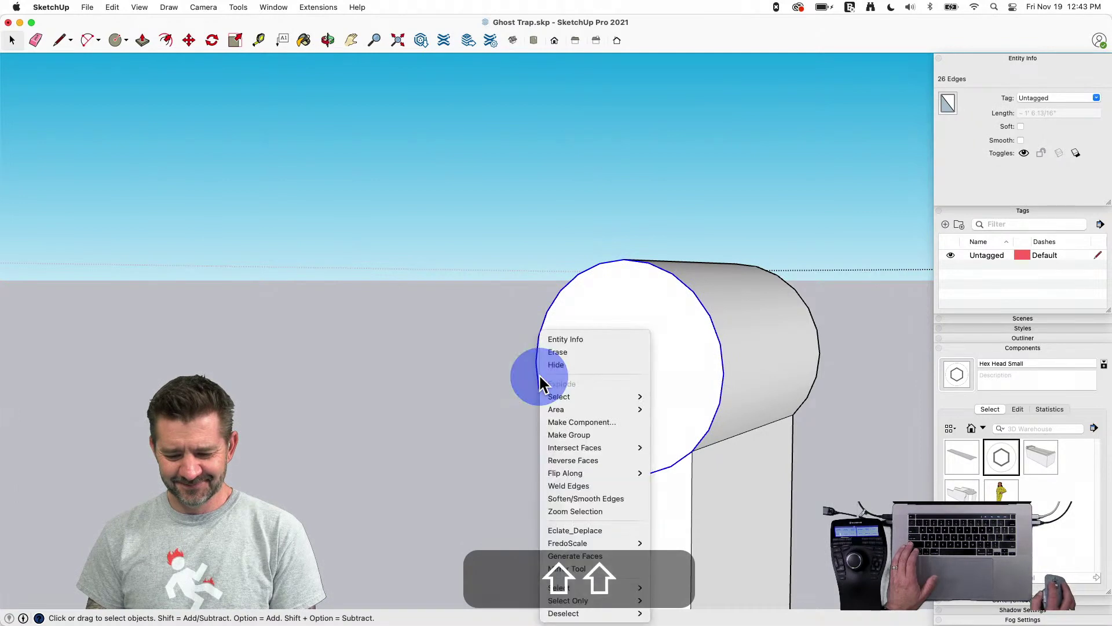
click(589, 485)
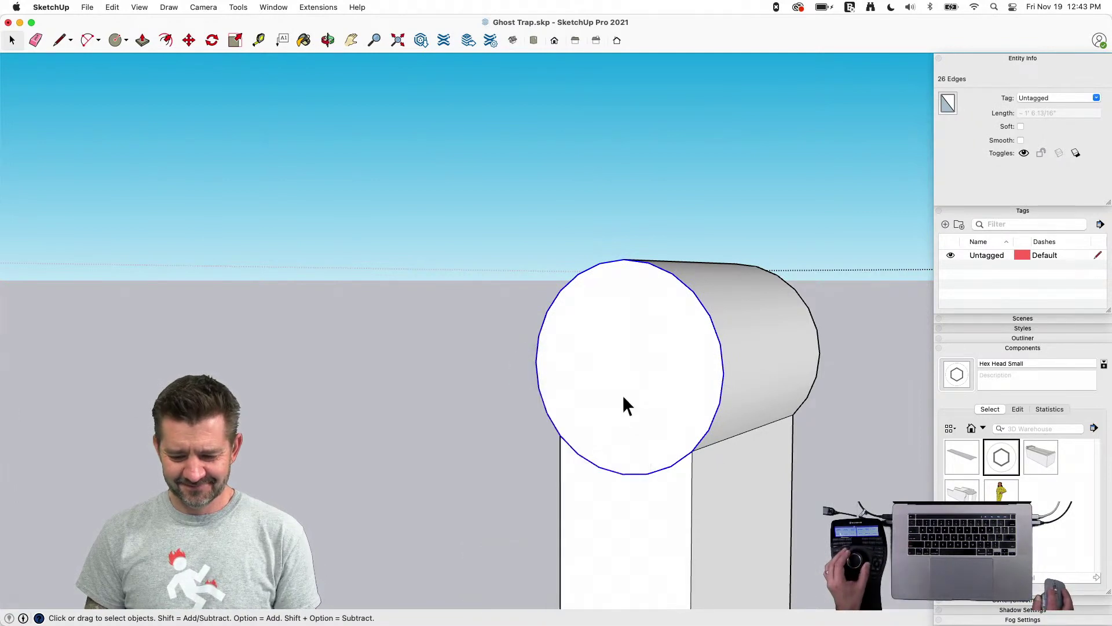
Extend the cylinder's welded circular end slightly beyond the post with Push/Pull, without creating a new starting face
key(p)
click(598, 443)
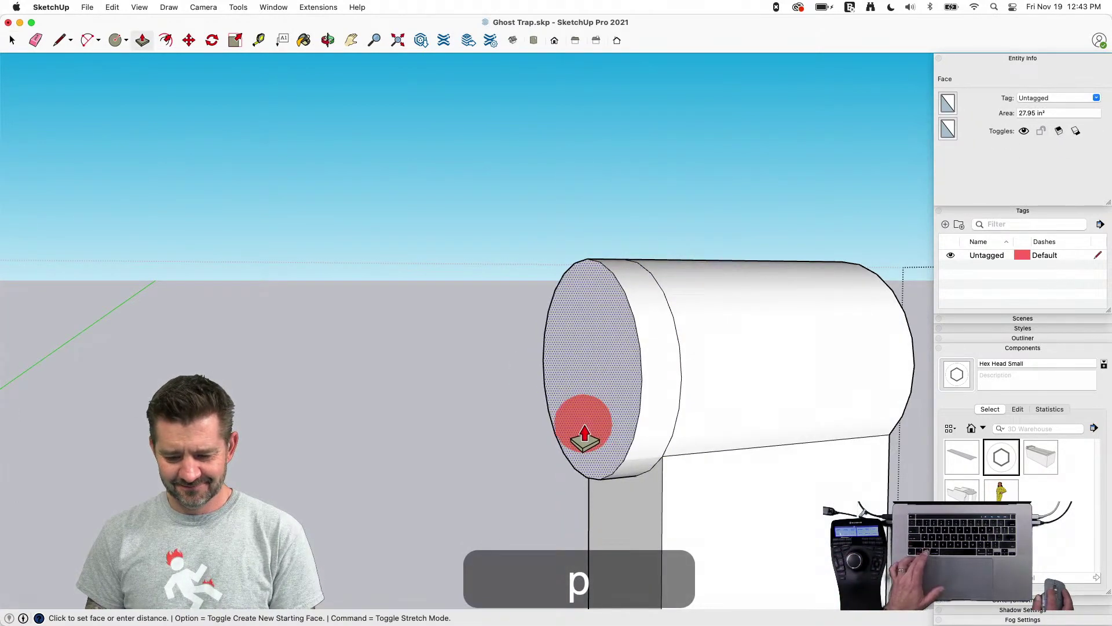
key(alt)
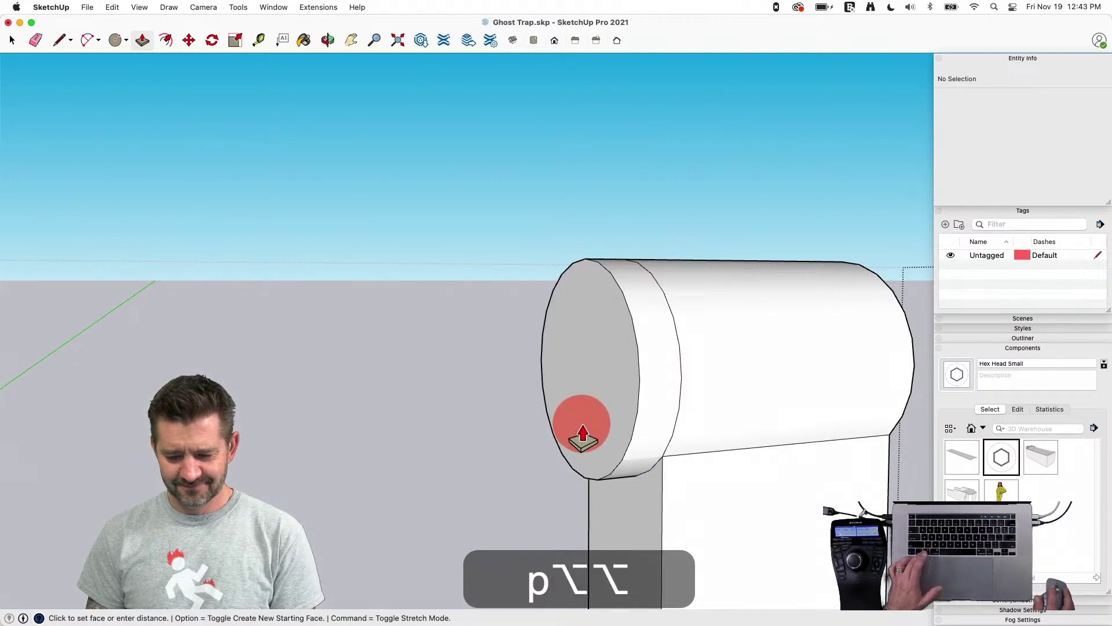
click(582, 435)
Erase the leftover post edges on the cylinder's opposite end face and weld that face's perimeter edges
key(e)
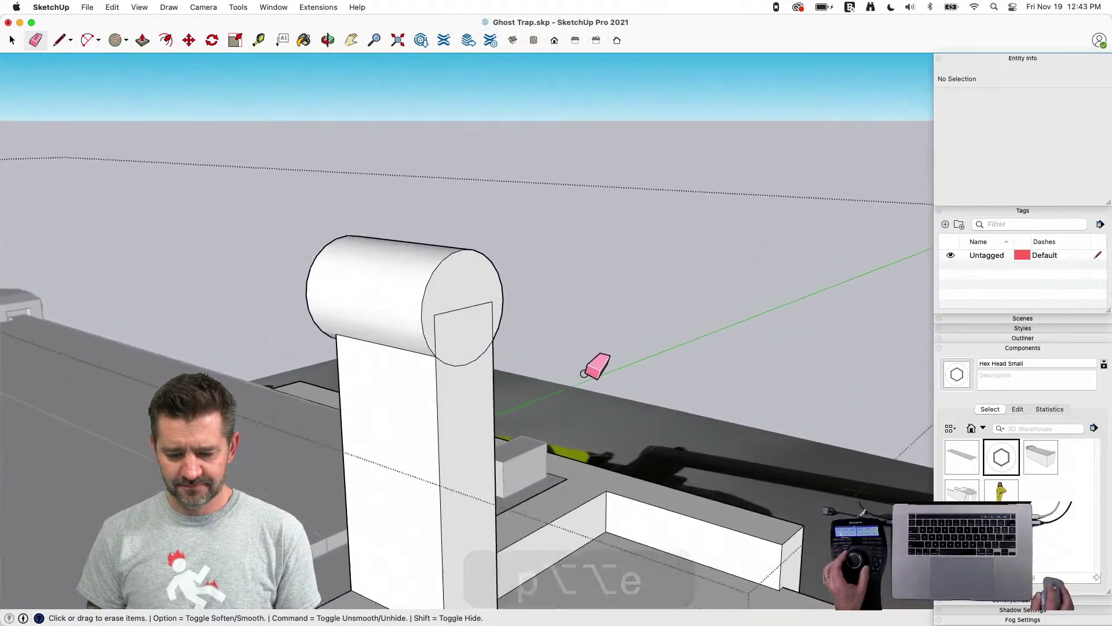
drag(458, 313, 514, 295)
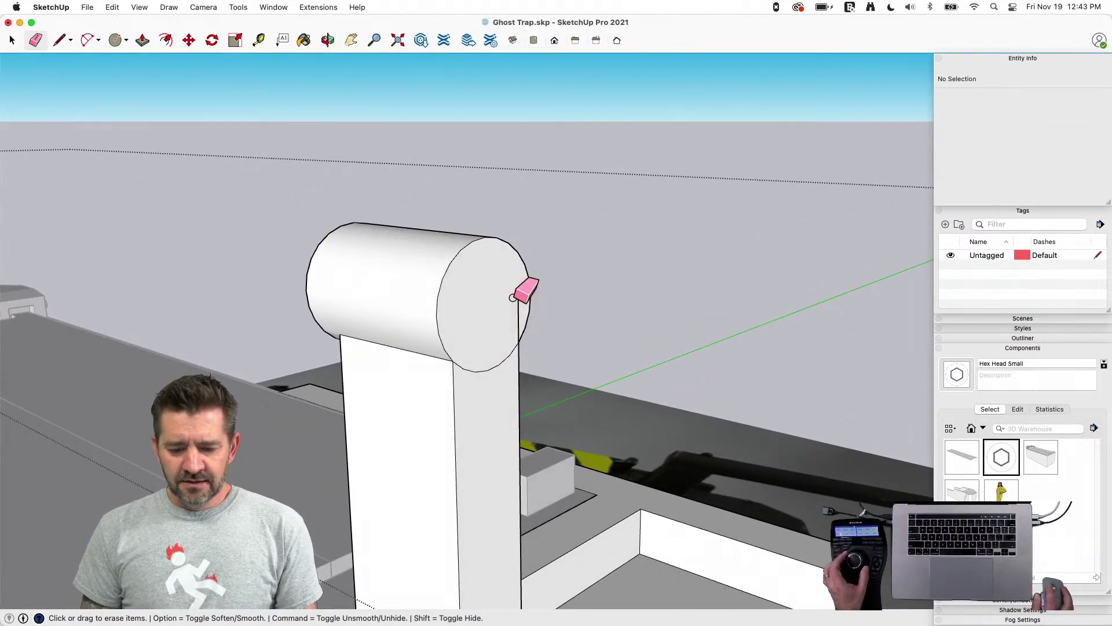
double_click(495, 303)
right_click(495, 300)
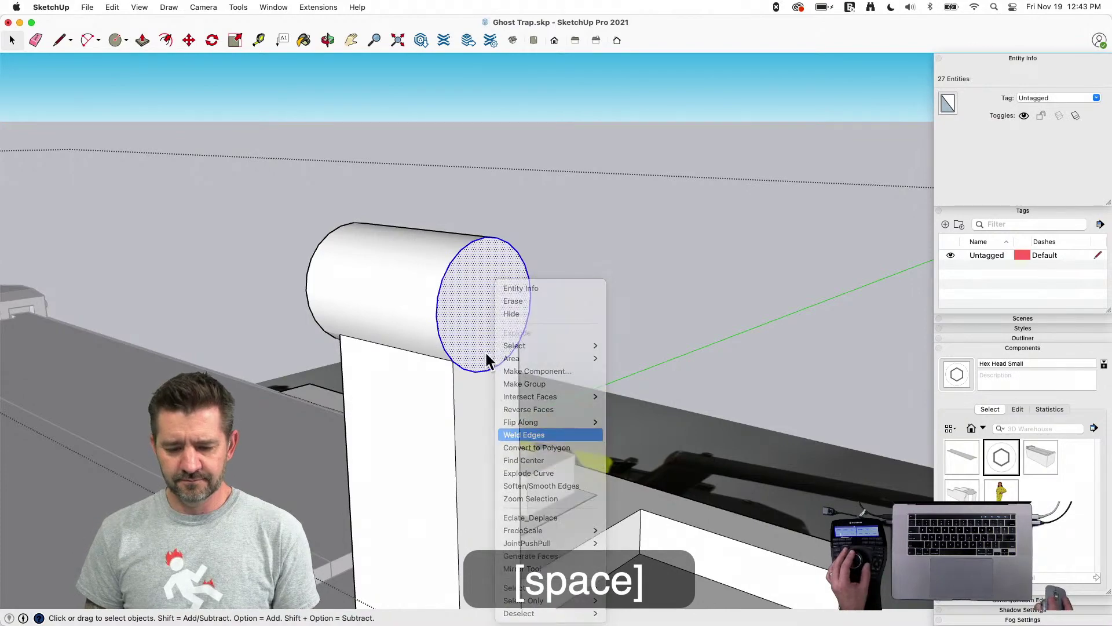
Extrude the cylinder's rear end face outward past the back of the trap to form a long handle bar
key(p)
drag(339, 301, 719, 351)
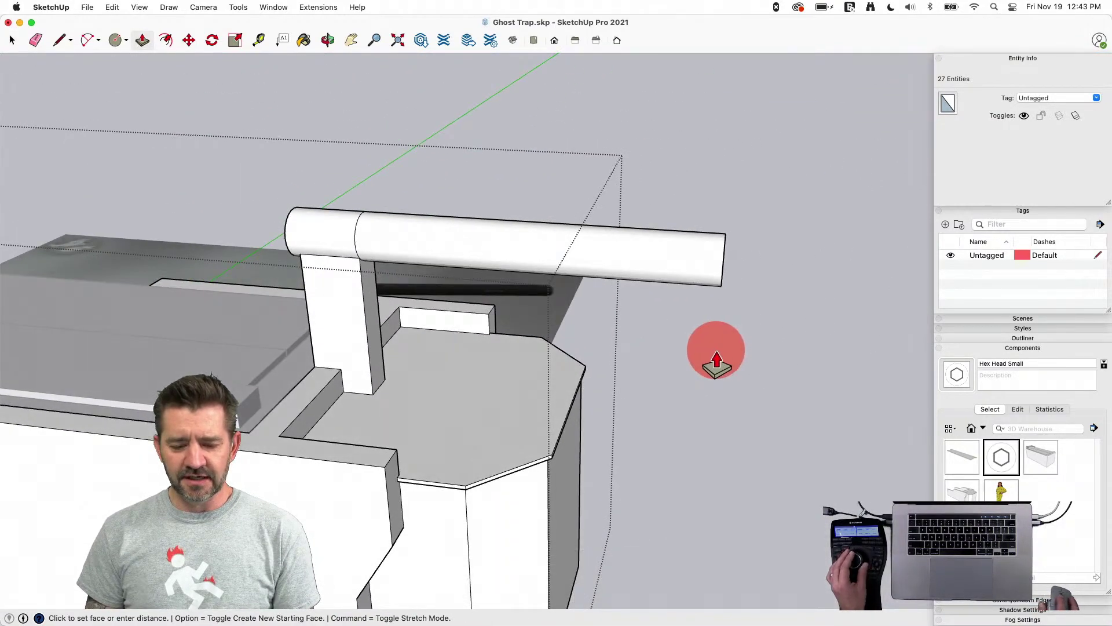
key(space)
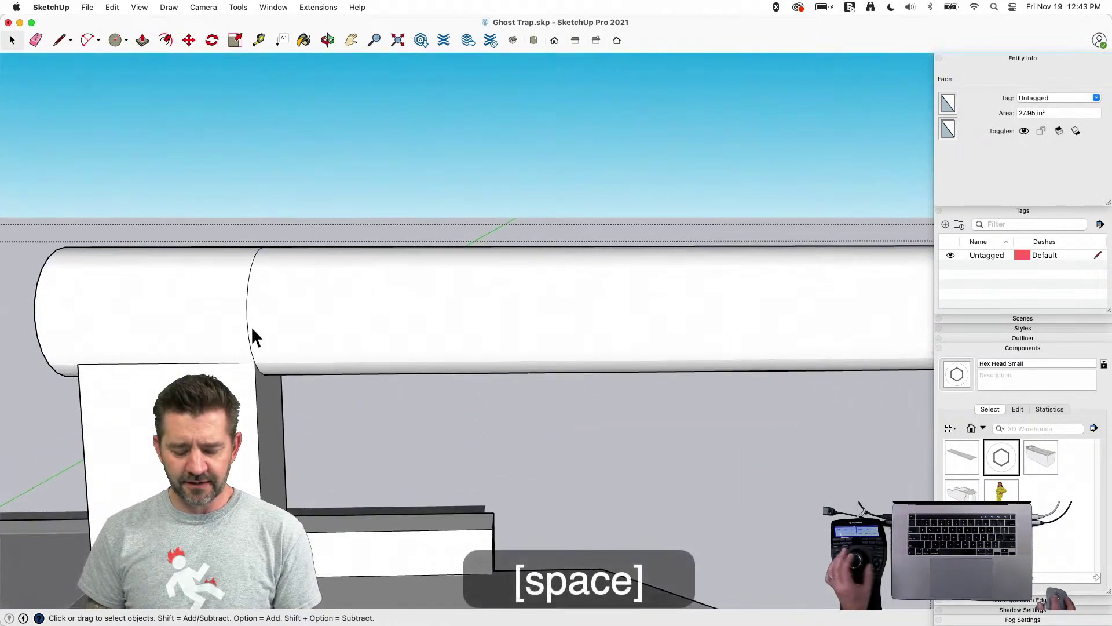
Erase the seam edges around the handle bar near the post, repairing the opened surface with a line across its underside
key(e)
click(243, 324)
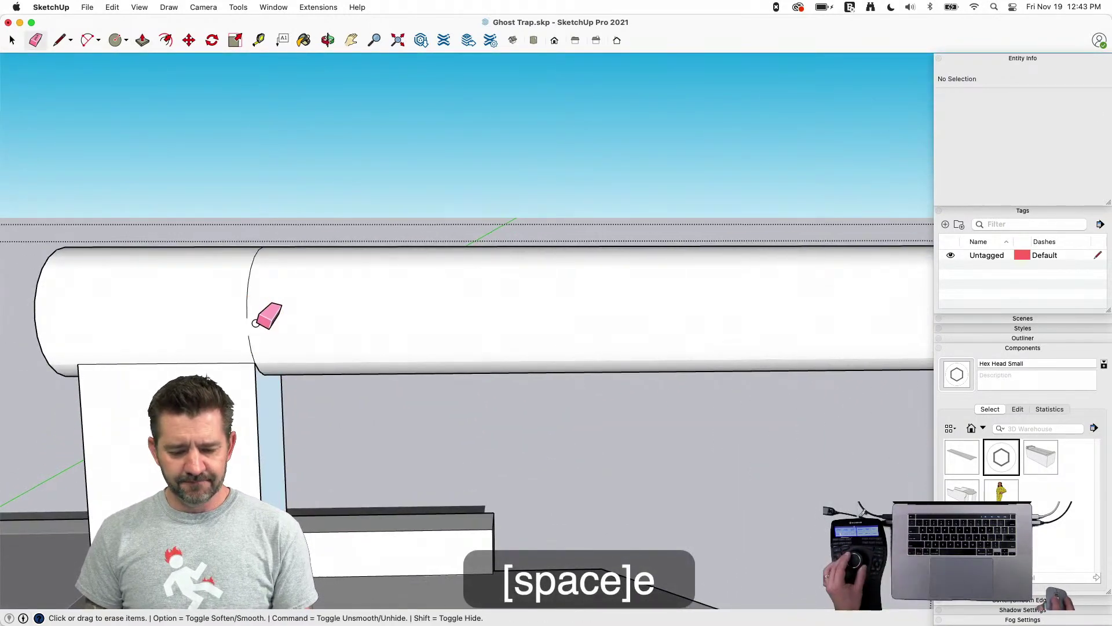
key(space)
key(l)
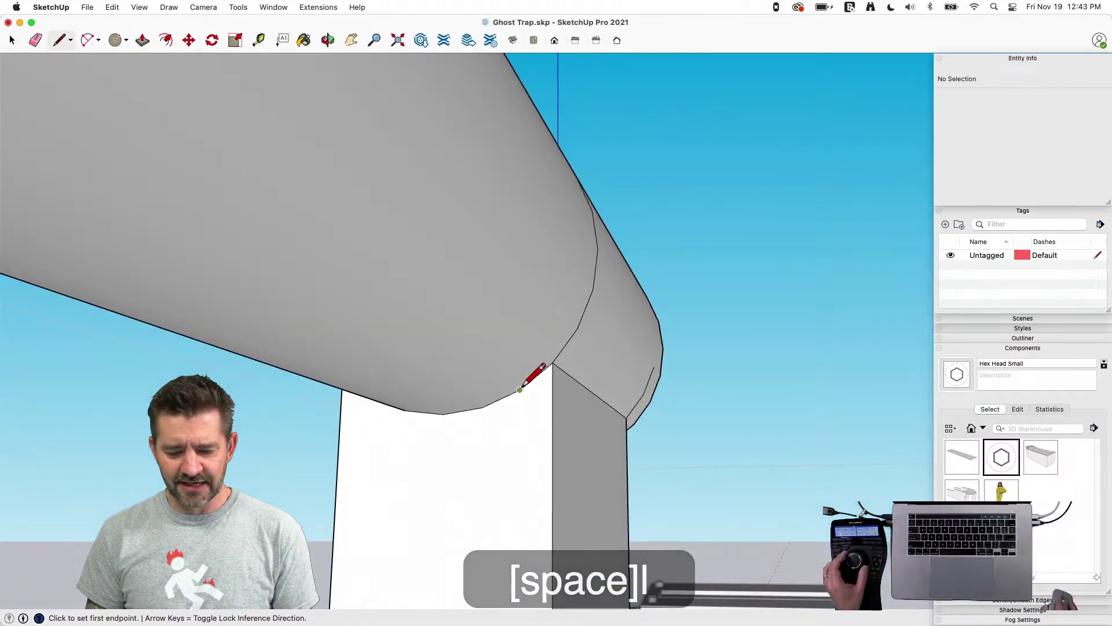
click(520, 389)
key(e)
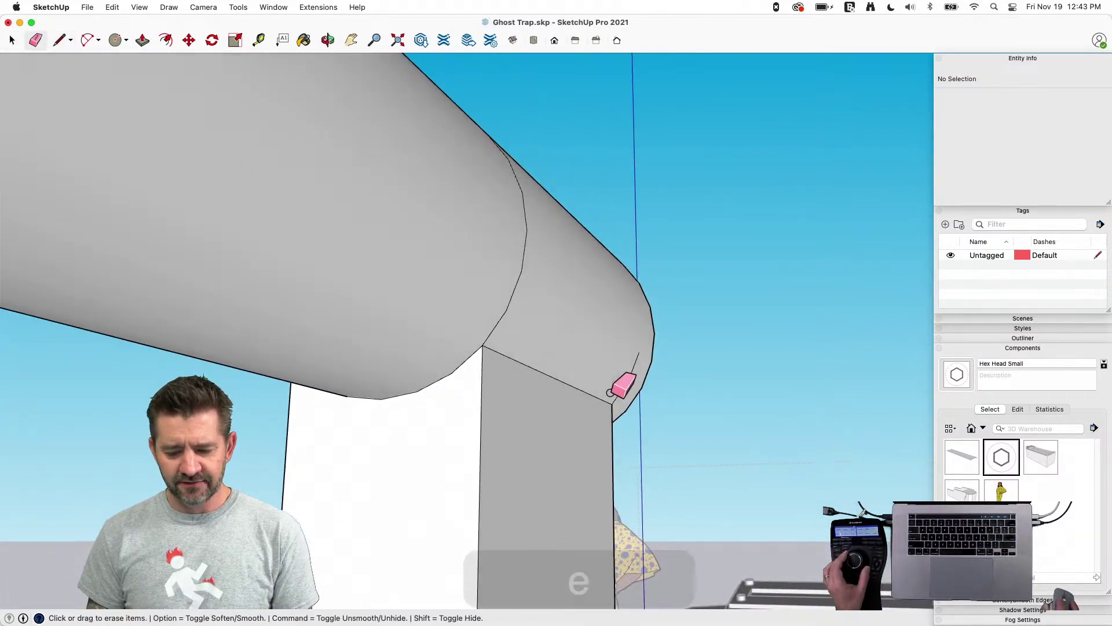
drag(488, 333, 525, 309)
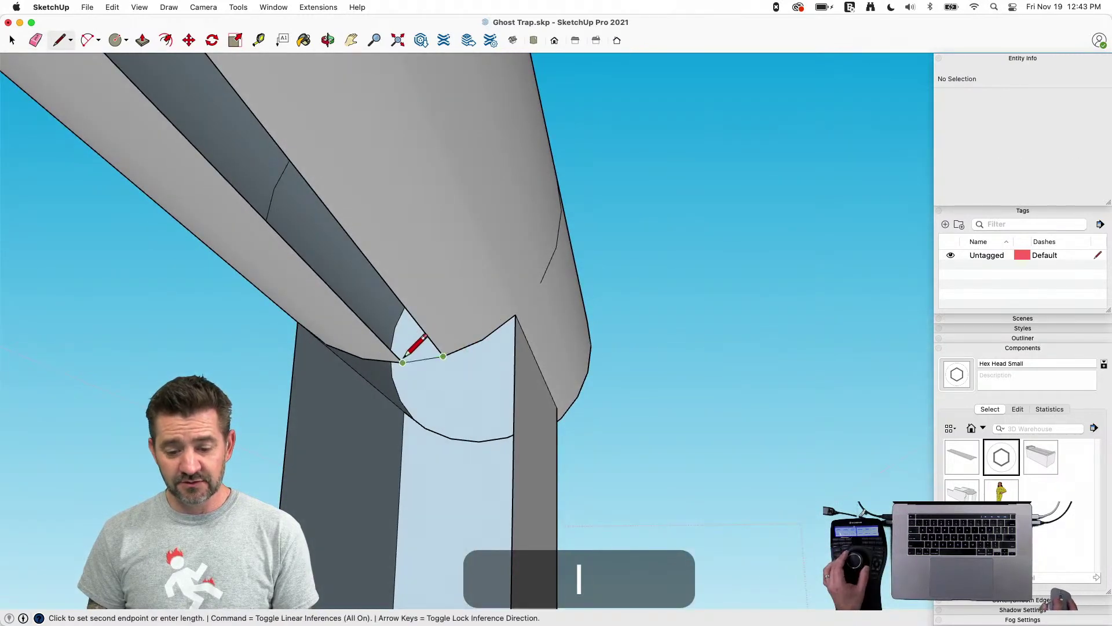
key(e)
drag(417, 336, 454, 309)
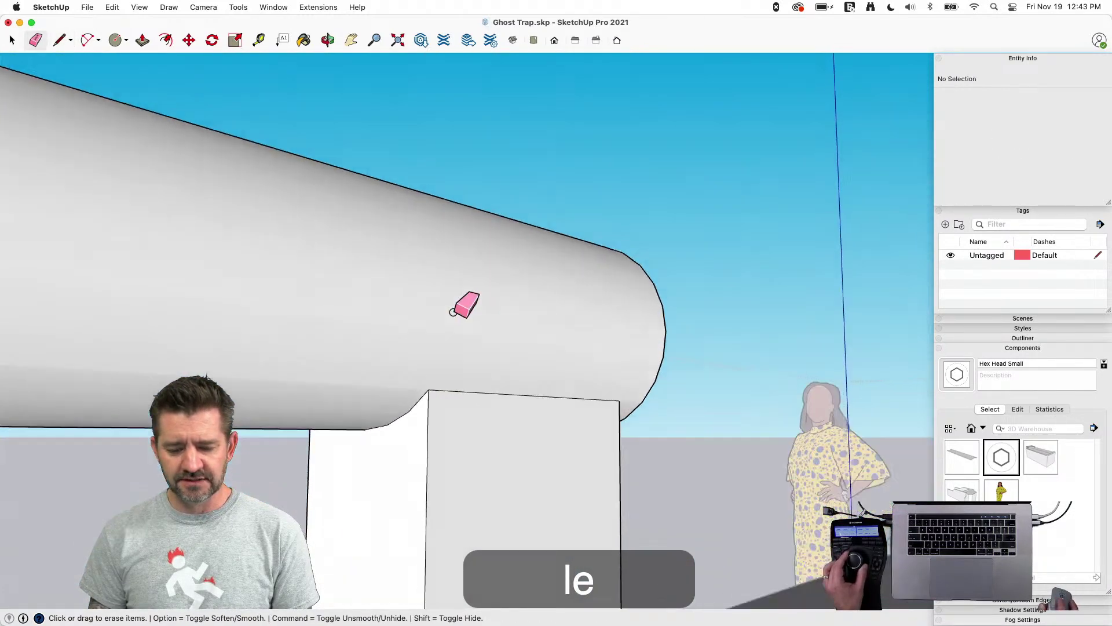
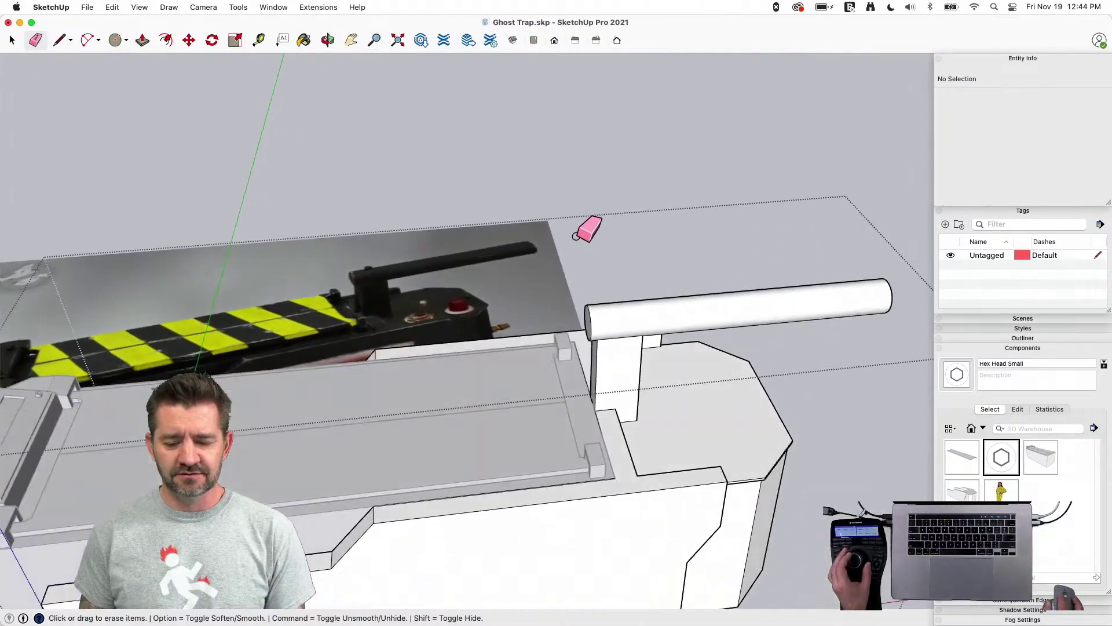
Select the whole handle bar and move it up slightly, stretching the post beneath it
key(space)
drag(473, 199, 884, 321)
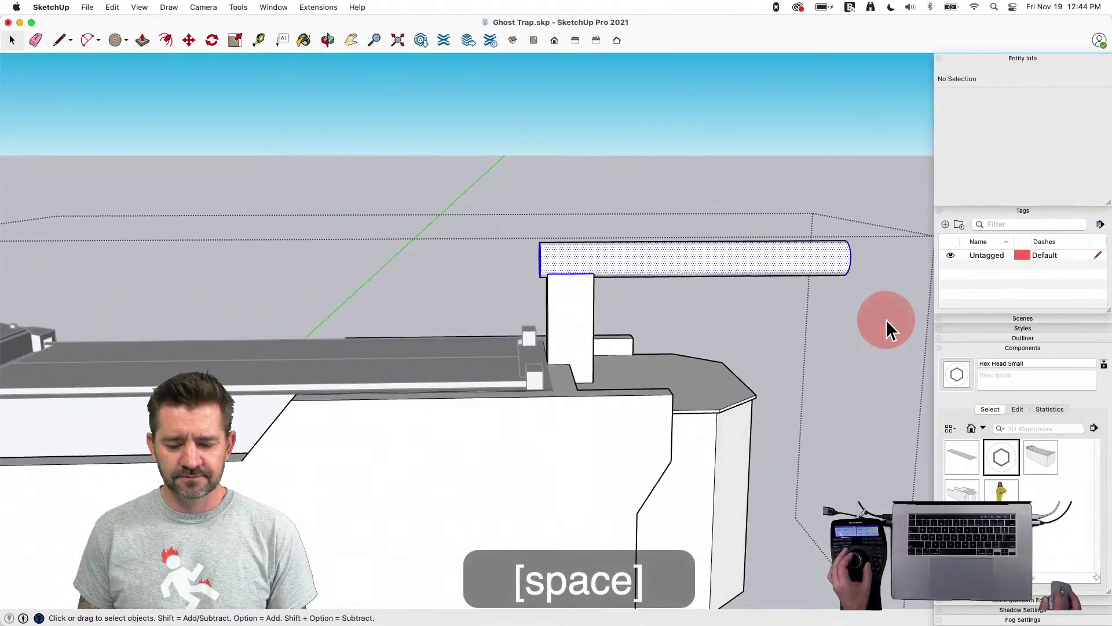
key(m)
click(559, 351)
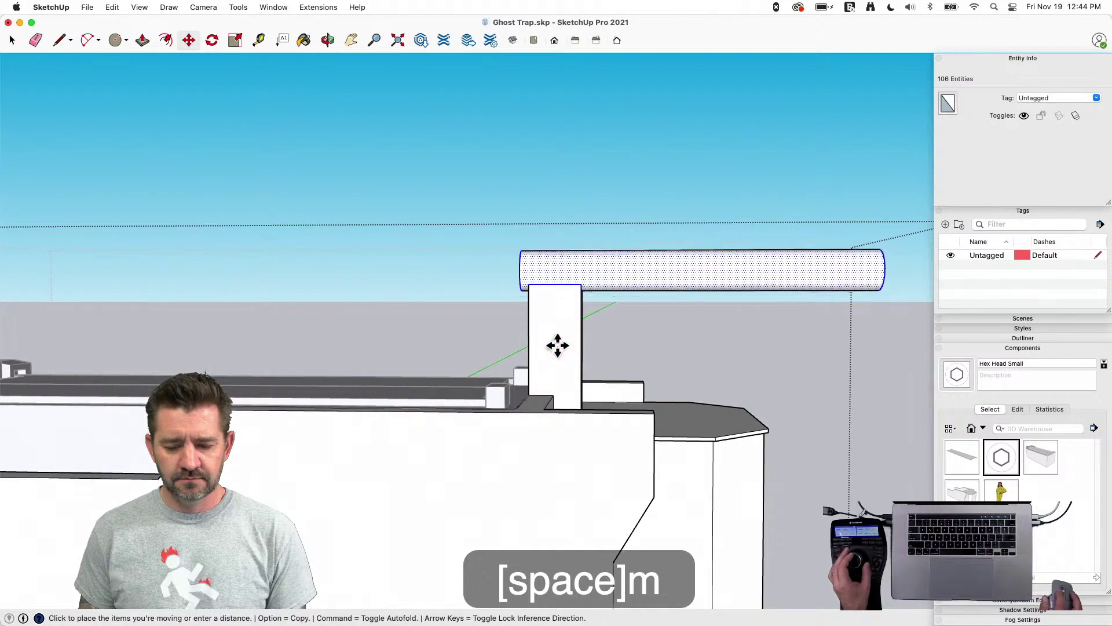
click(556, 325)
key(space)
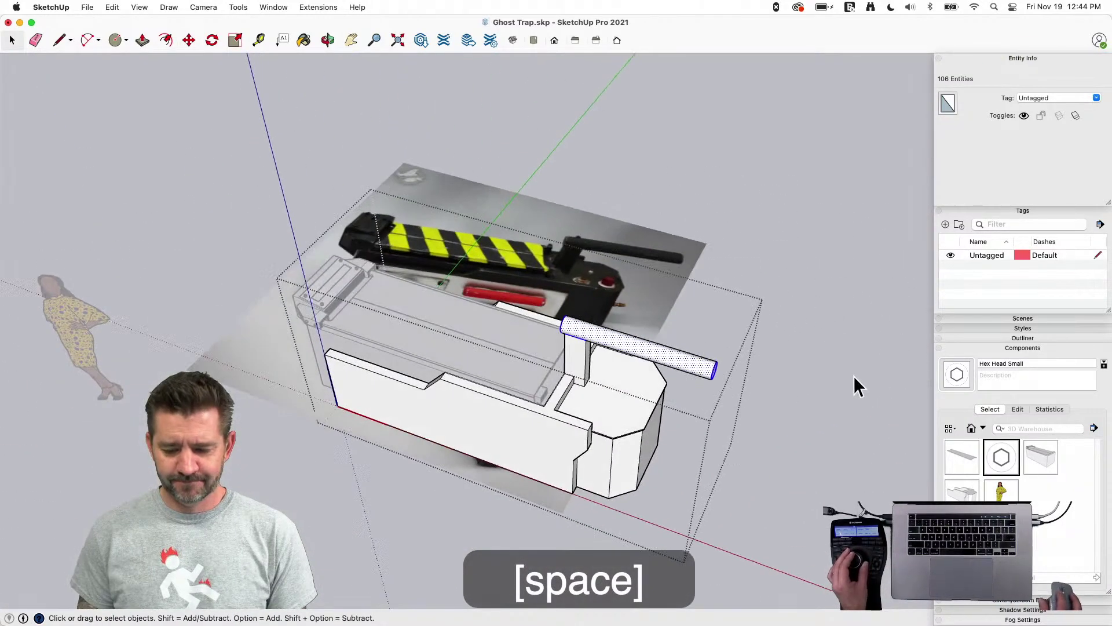
Lengthen the handle bar slightly by extruding its free rear end face outward
key(p)
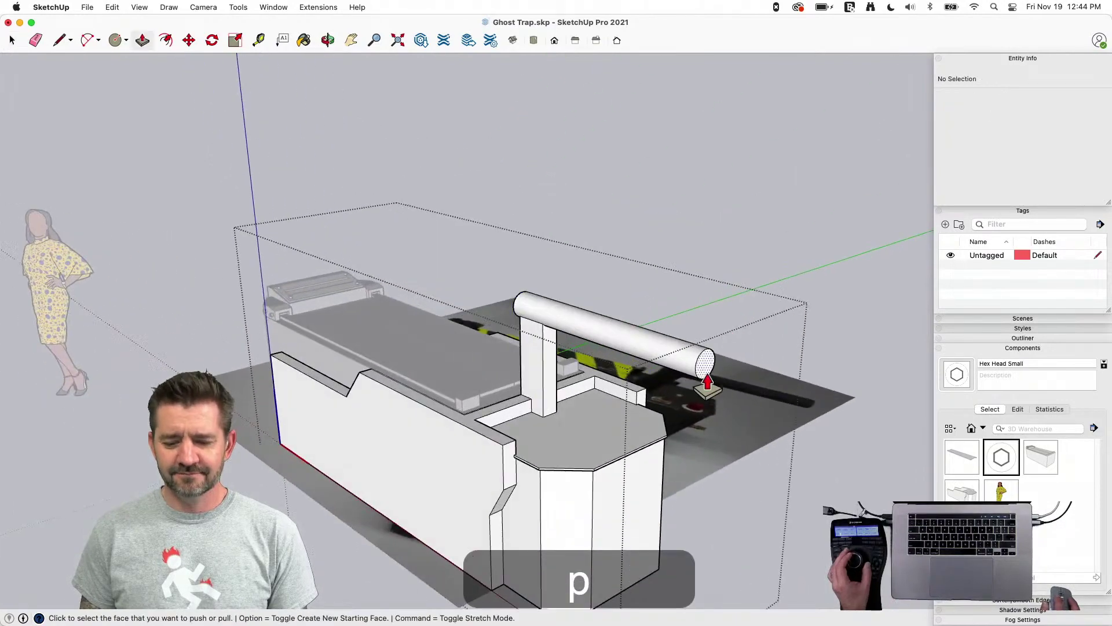
click(708, 371)
click(794, 431)
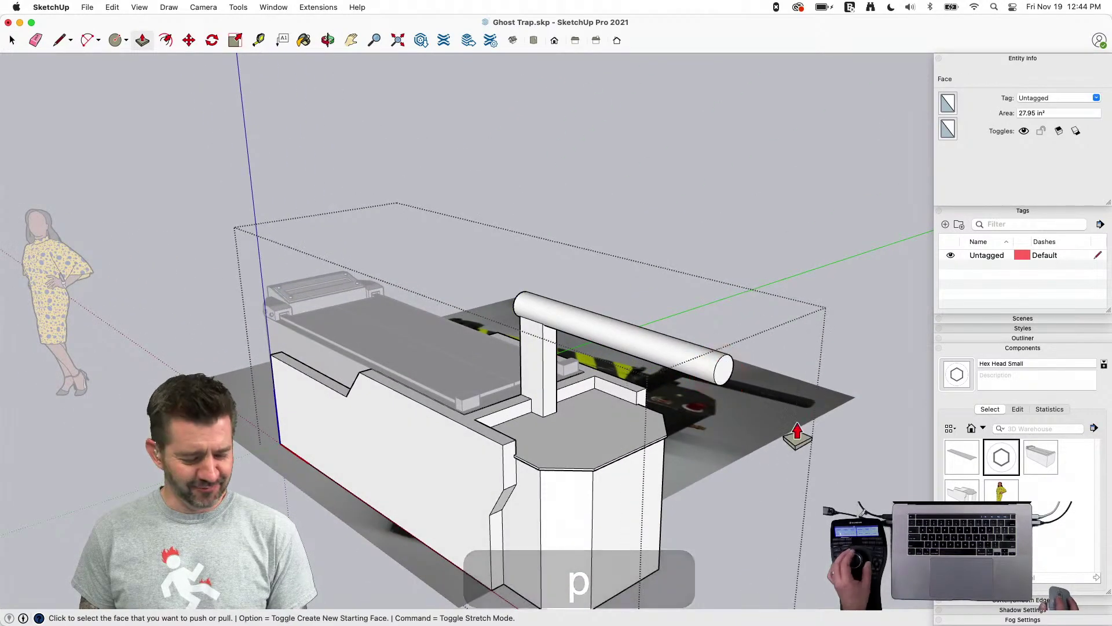
key(space)
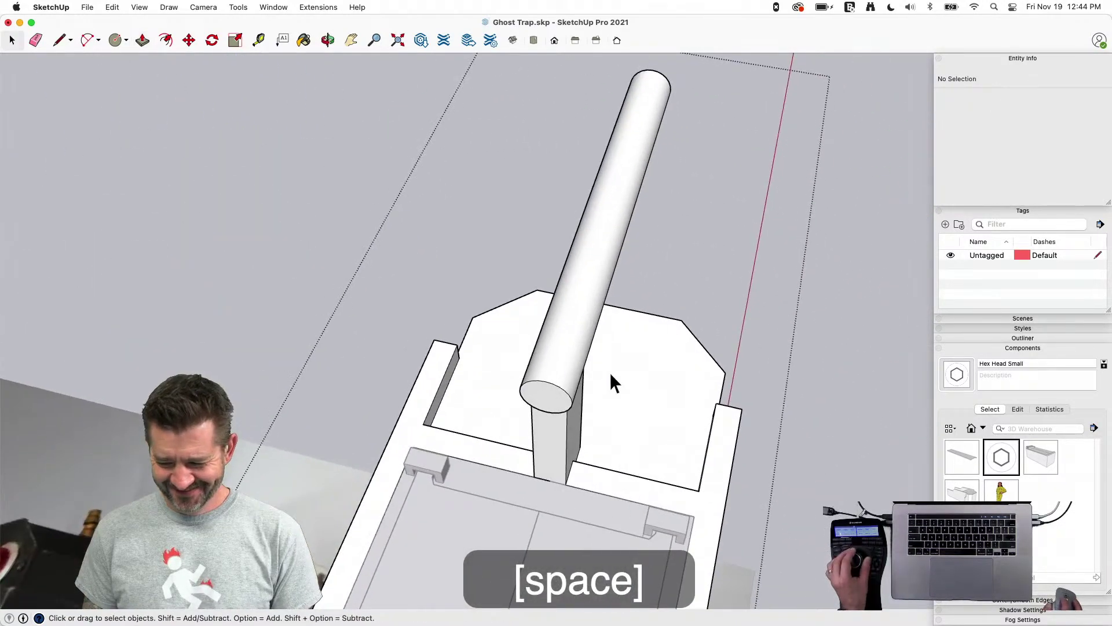
Show hidden geometry and place a Hex Head Small component on top of the handle bar above the post
key(alt+h)
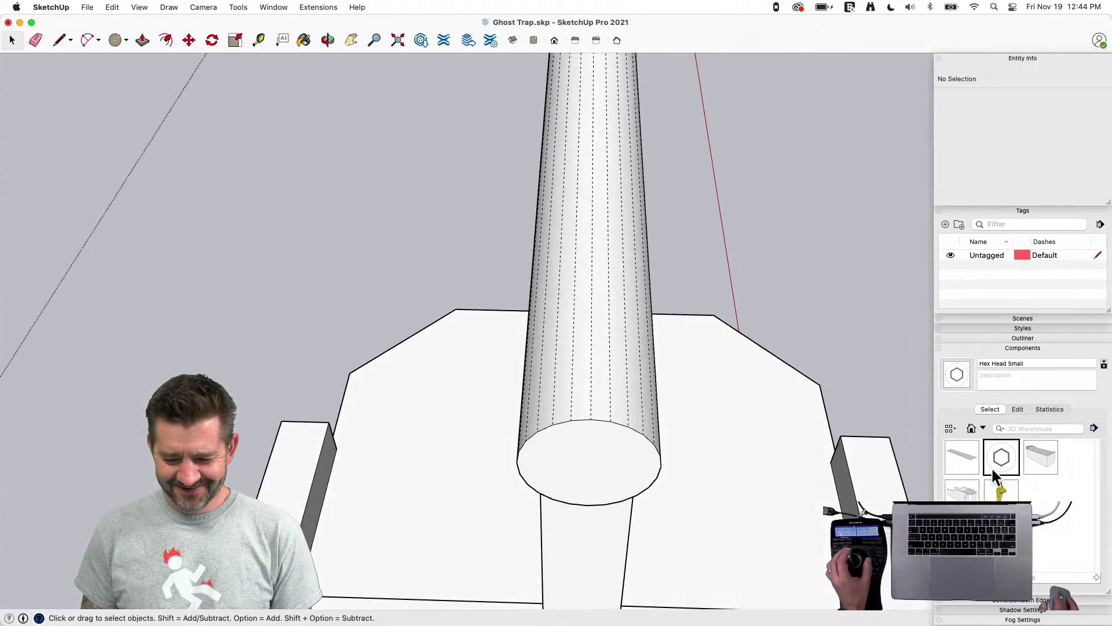
click(985, 455)
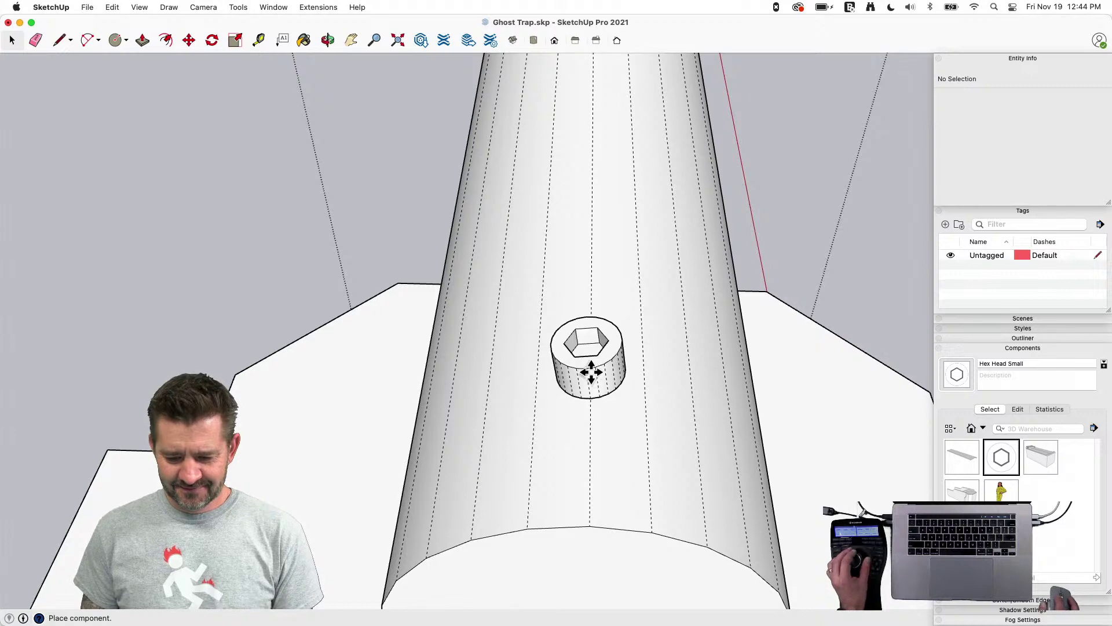
click(592, 370)
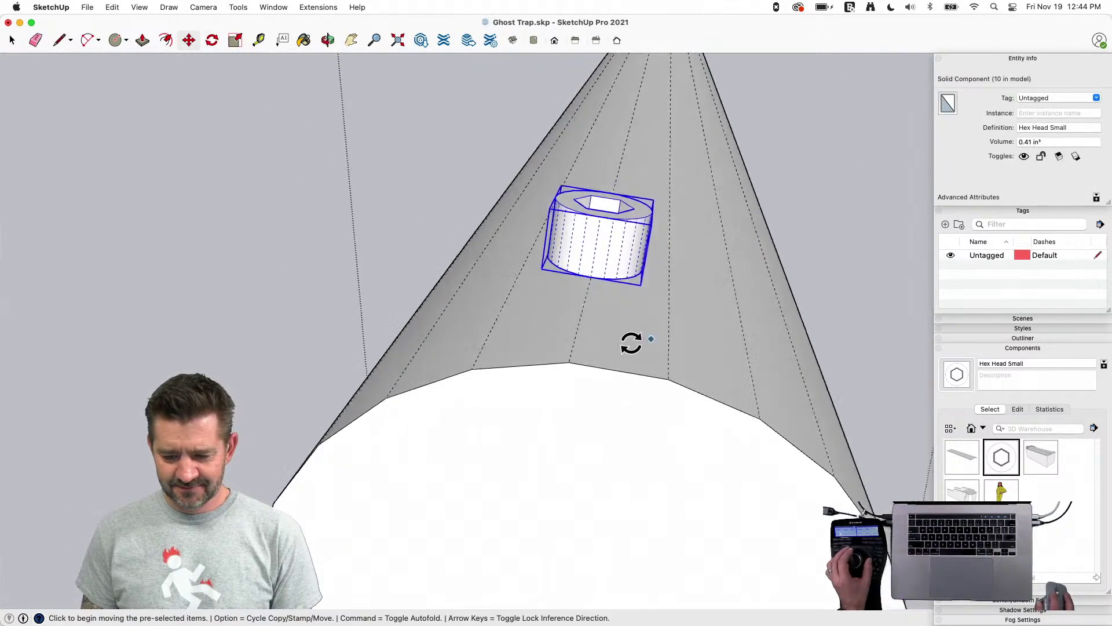
Rotate the hex head about its base point, with the rotation plane locked to the red axis, until it stands upright
key(q)
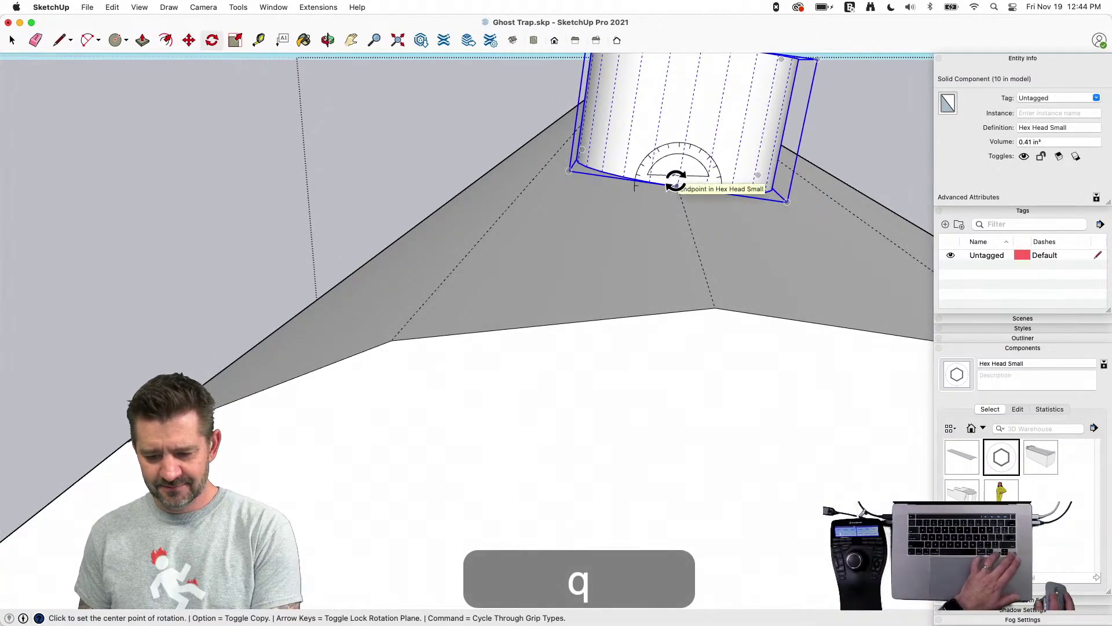
key(Left)
key(Right)
click(676, 185)
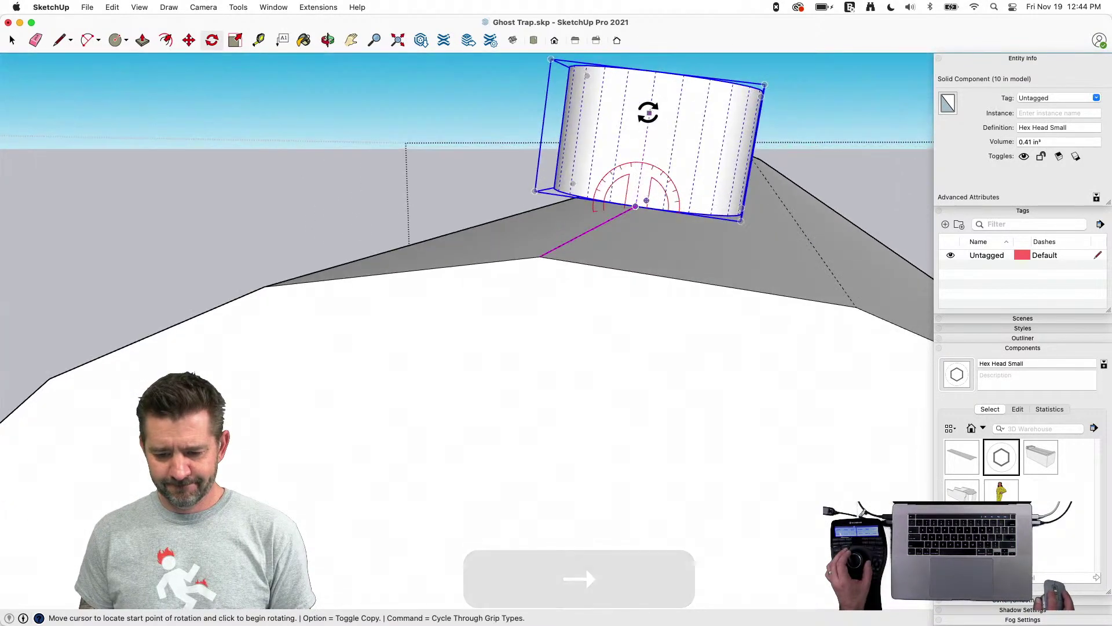
key(Escape)
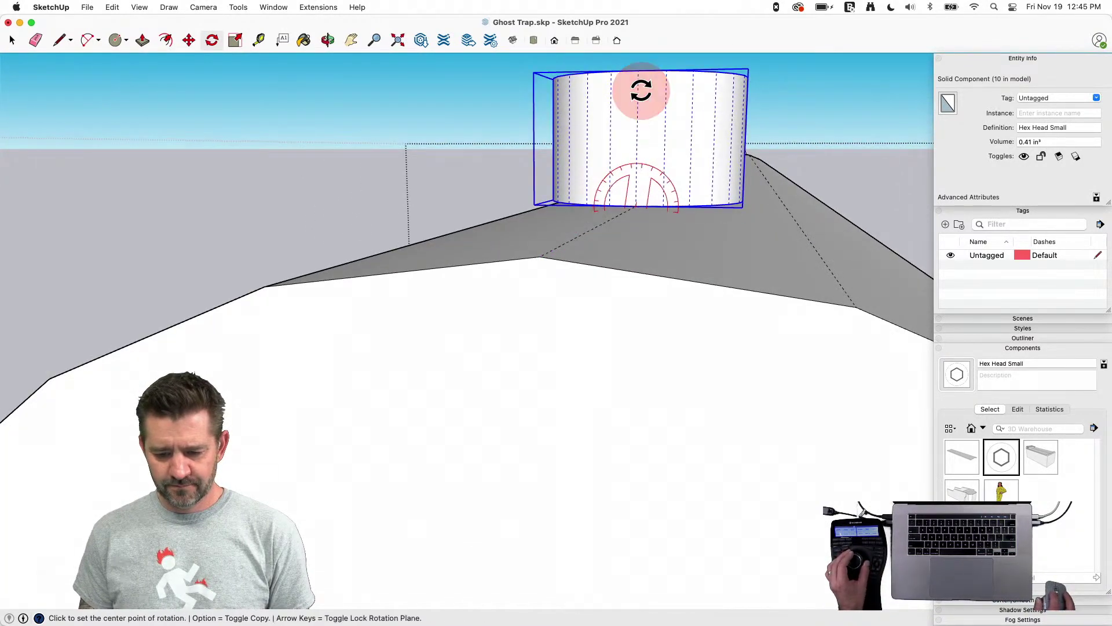
key(space)
Move the hex head down slightly from its base edge so that it sinks into the handle bar's surface
key(m)
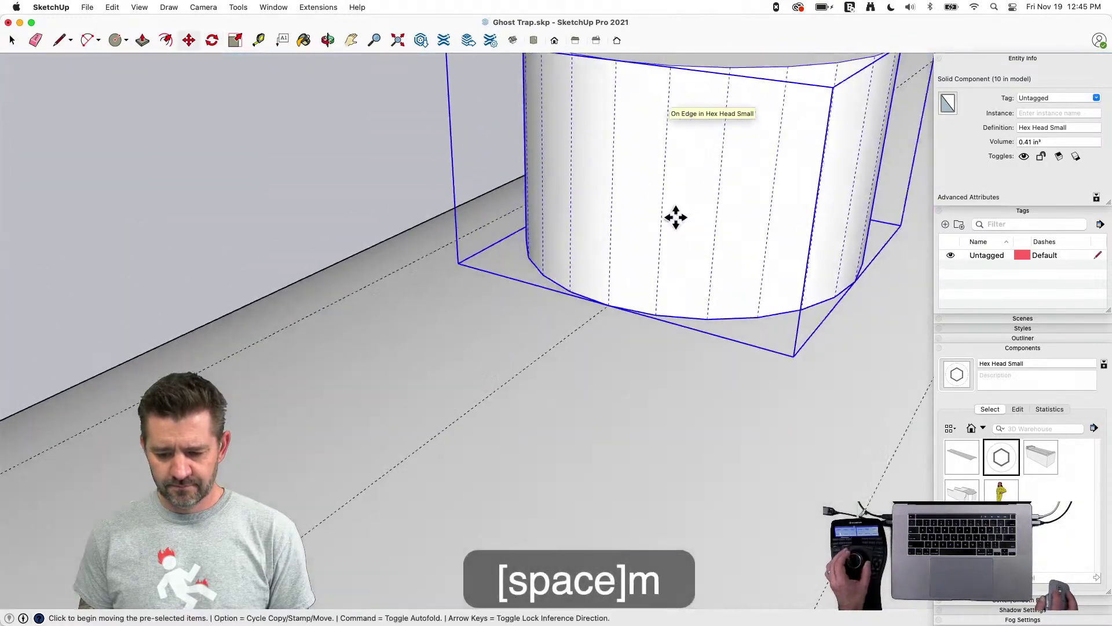
click(769, 318)
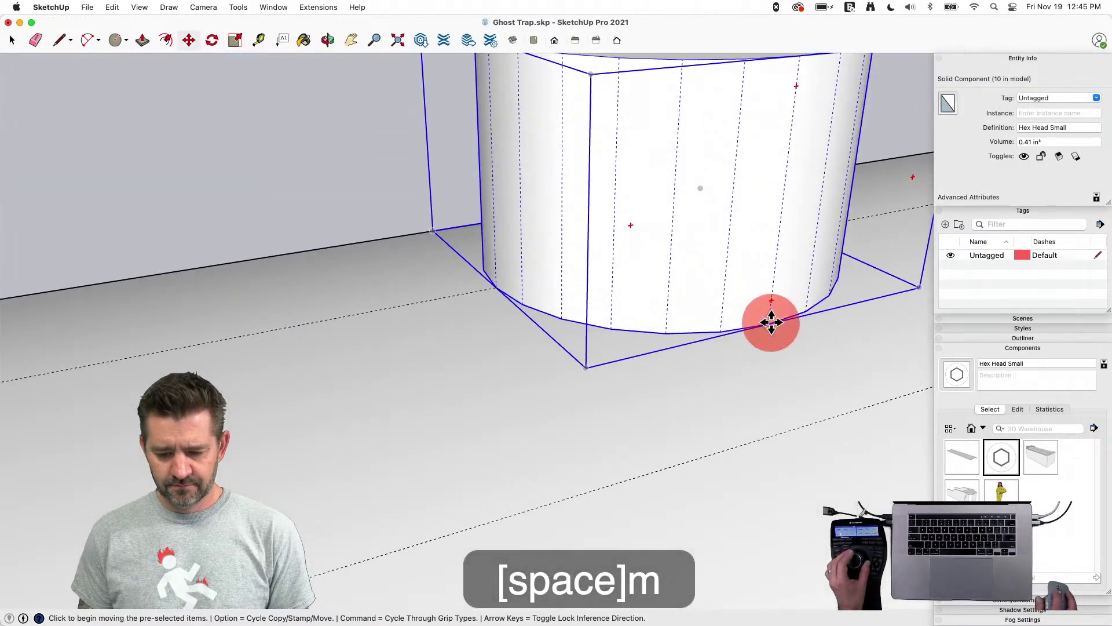
click(768, 365)
key(space)
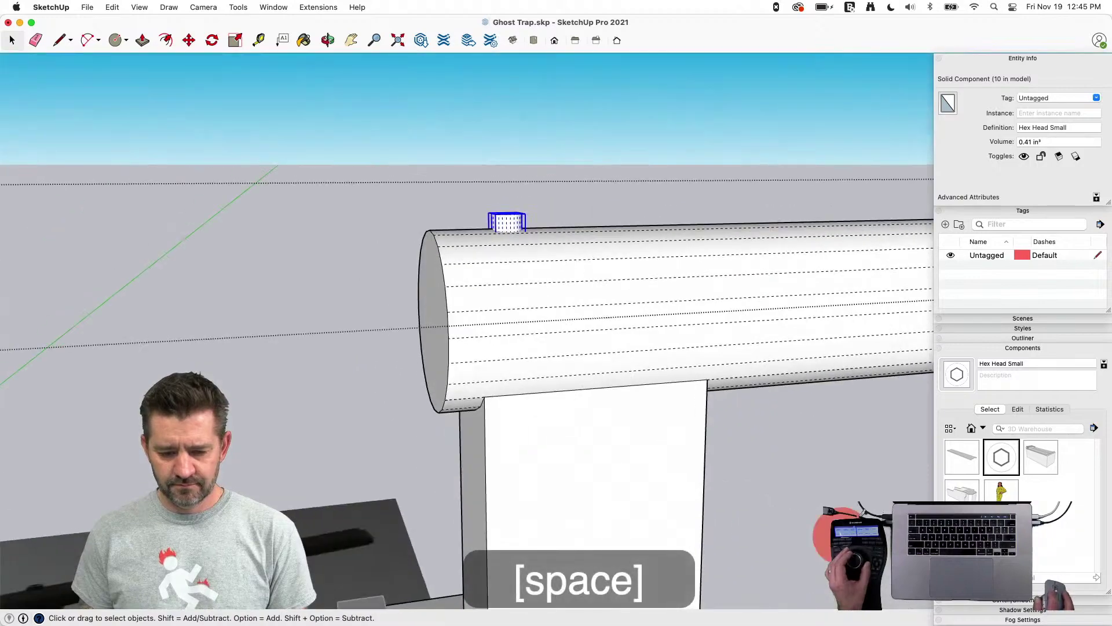
click(783, 479)
Move the hex head along the red axis to align with the corner edge beside the post below, and hide the hidden geometry
click(538, 238)
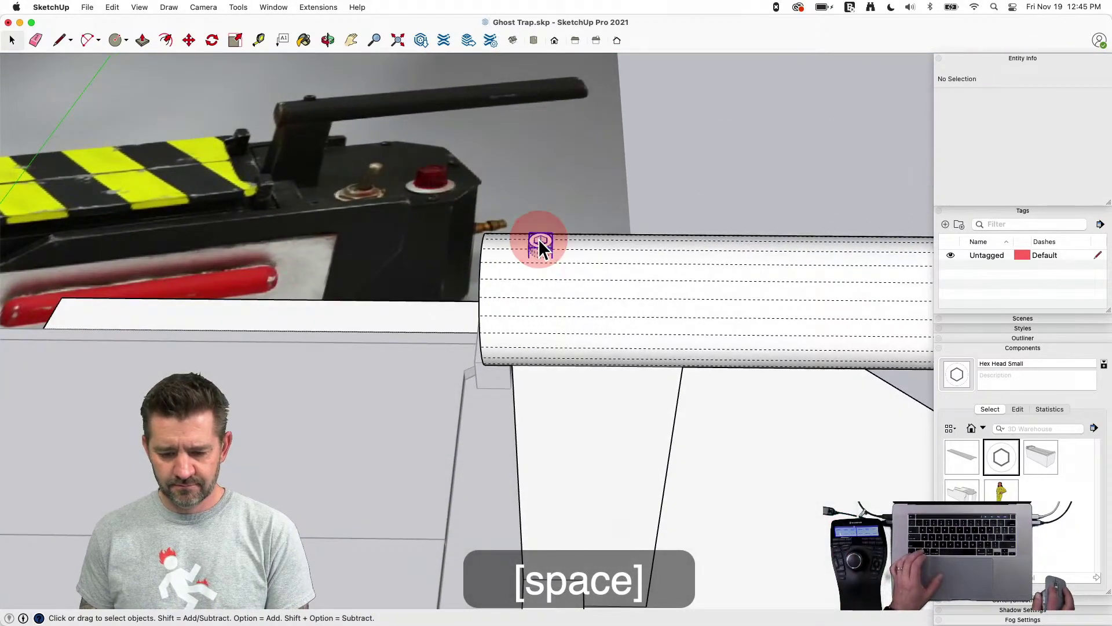
key(m)
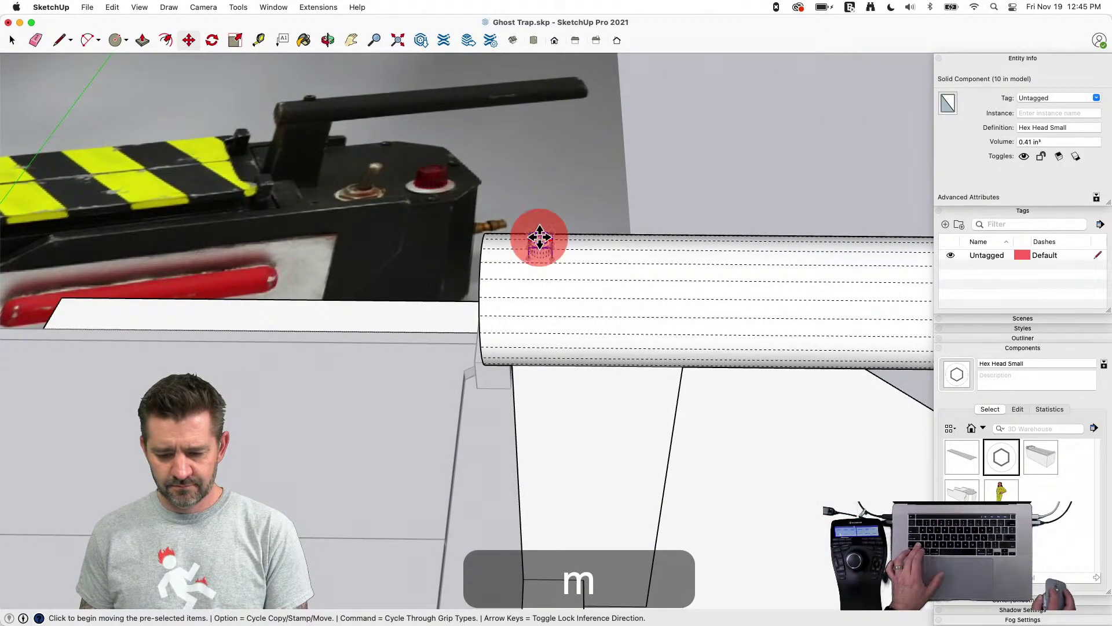
click(539, 239)
key(shift)
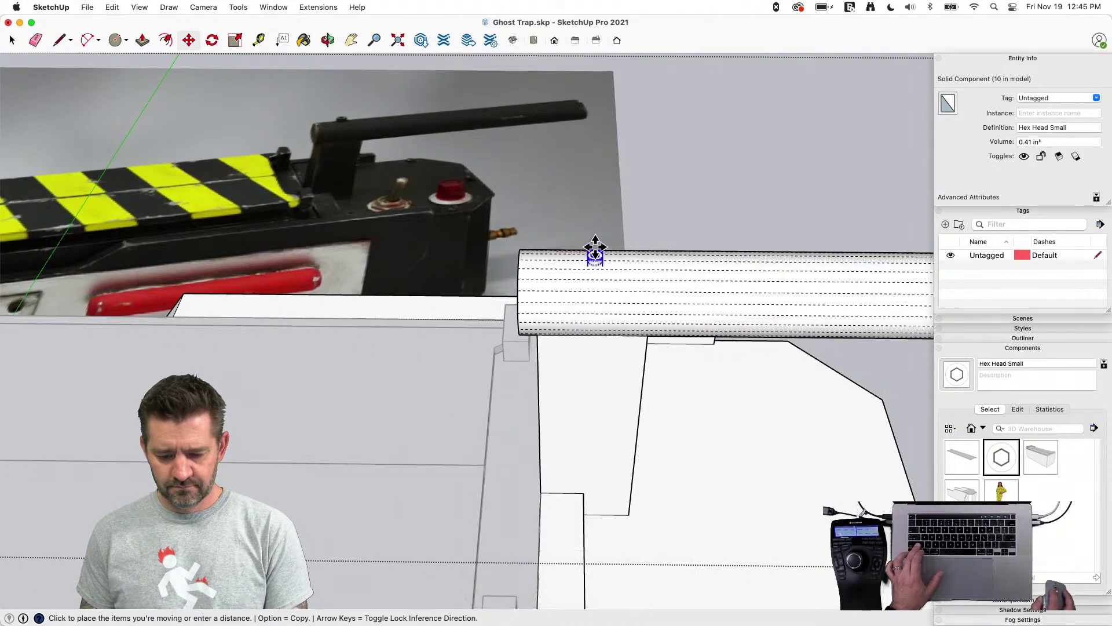
key(shift)
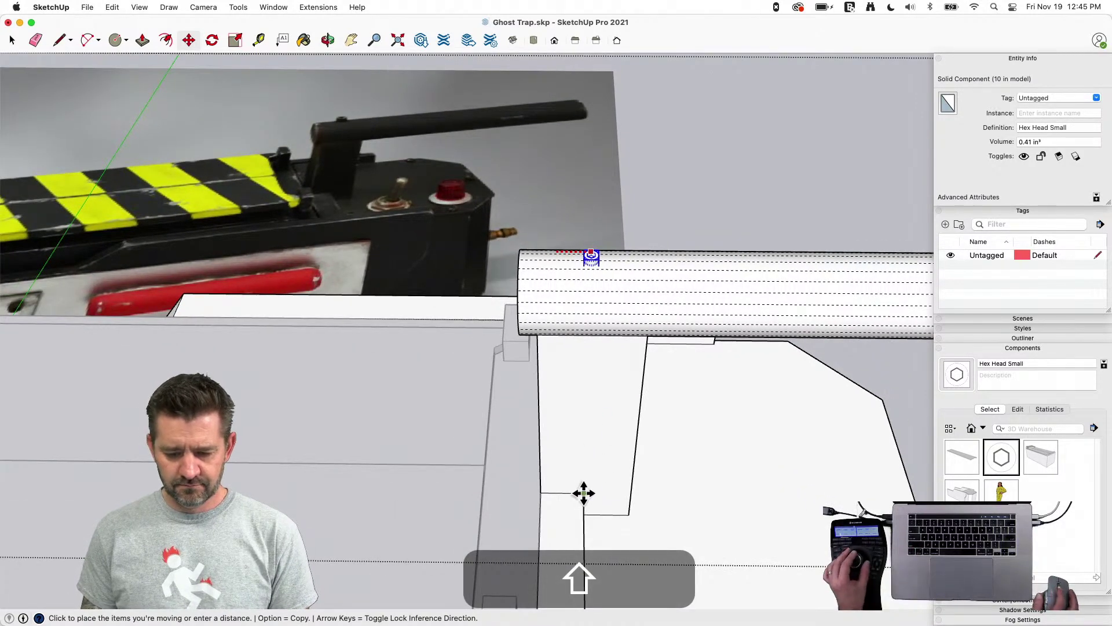
click(583, 493)
key(shift+space)
click(680, 172)
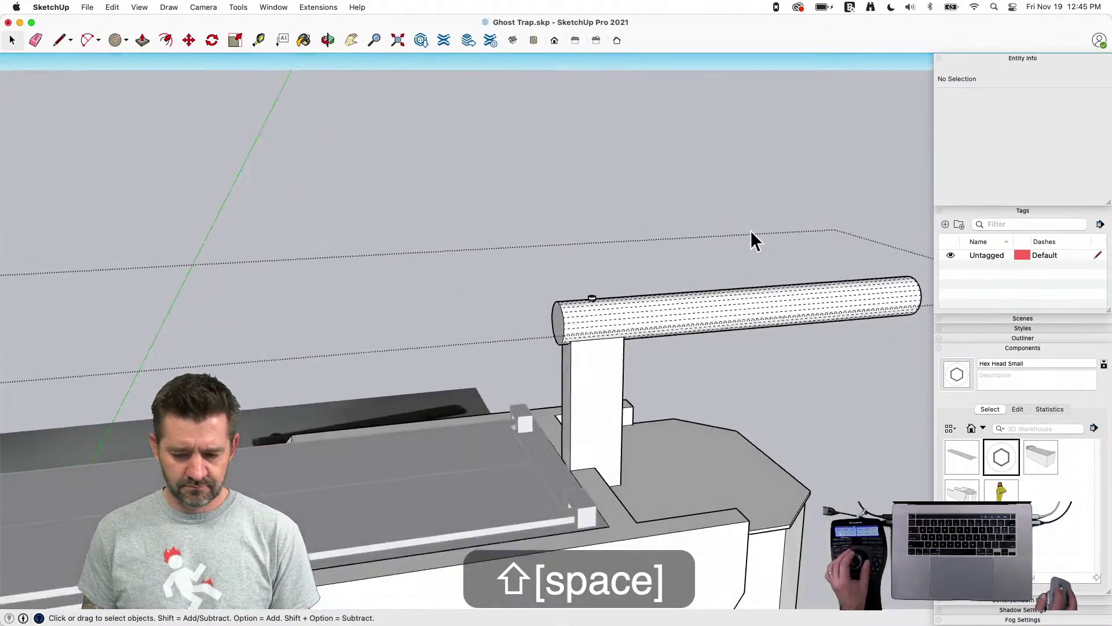
key(alt+h)
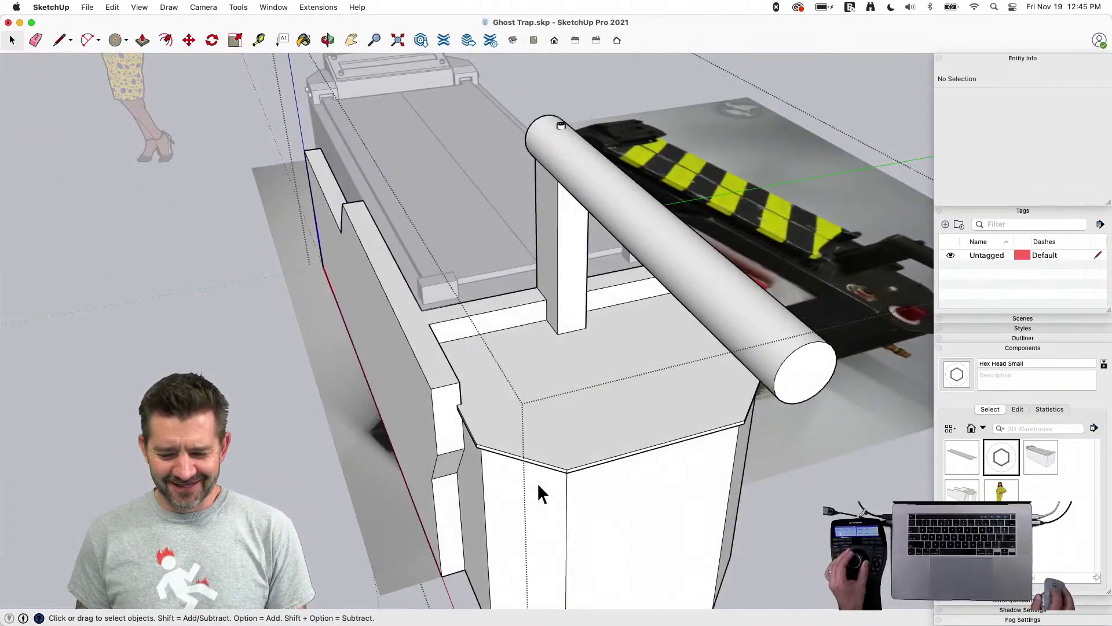
Draw a circle with a 1" radius on the rear deck near its back edge, in line with the midpoint of the post
scroll(592, 363, up, 8)
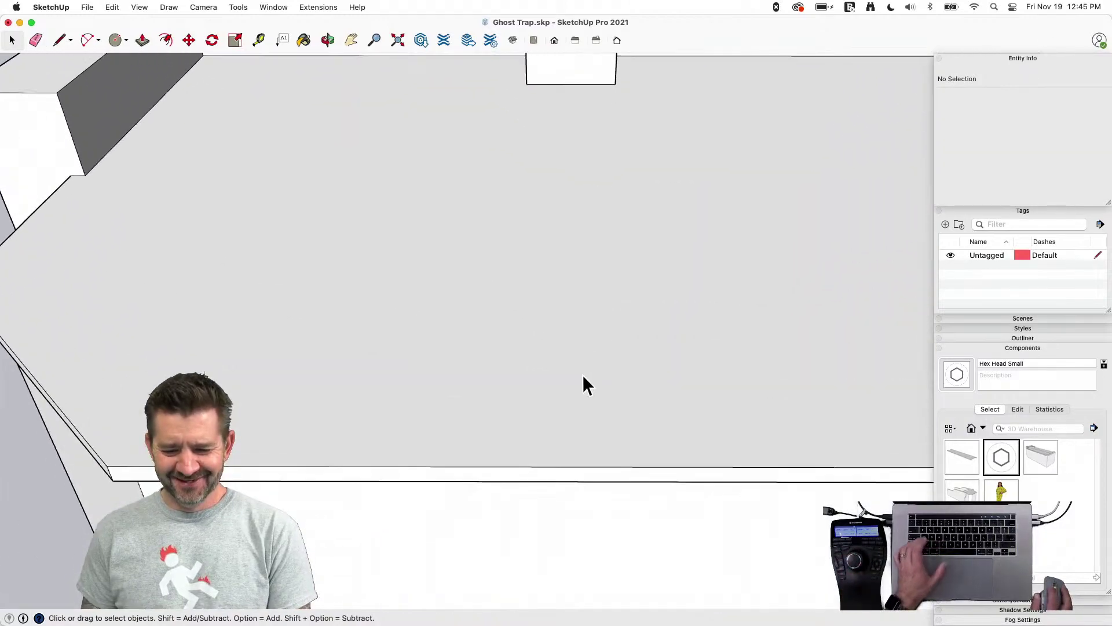
key(c)
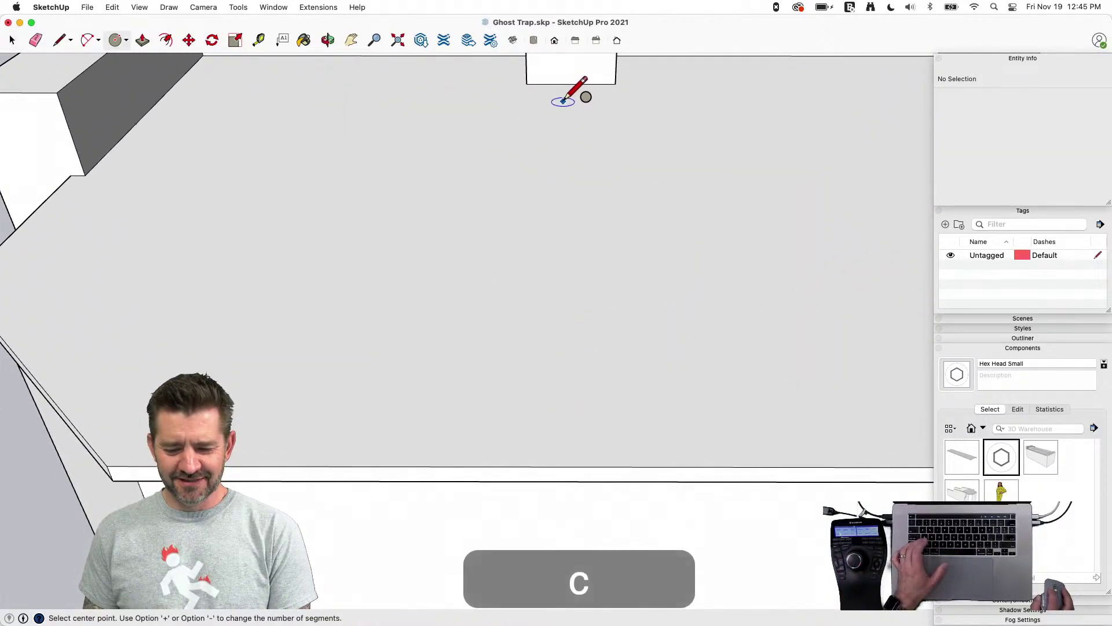
click(581, 400)
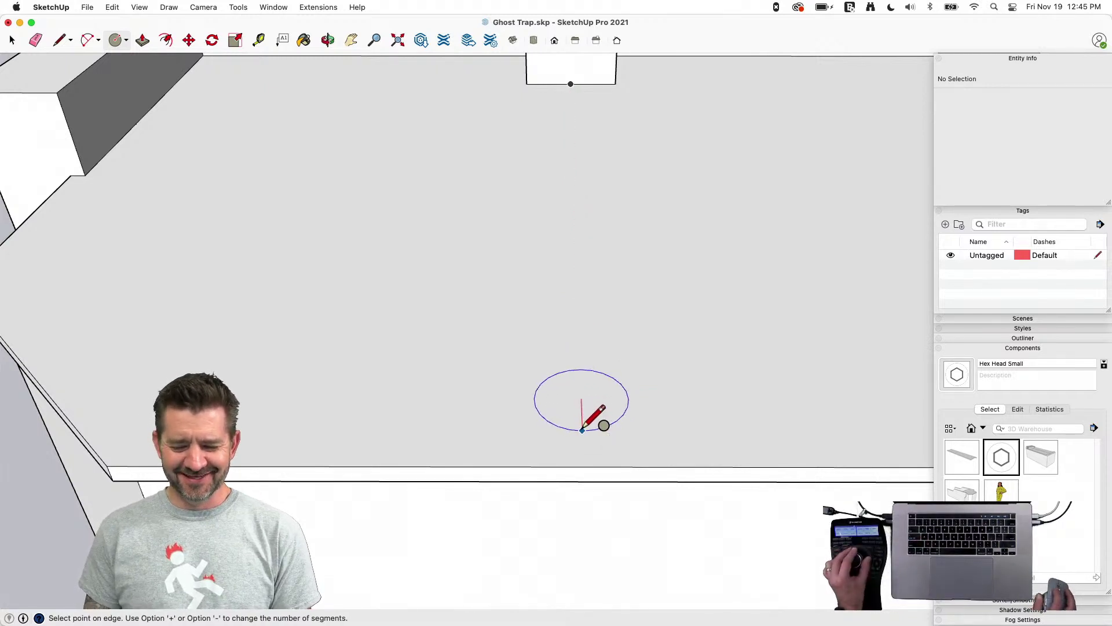
click(583, 423)
key(space)
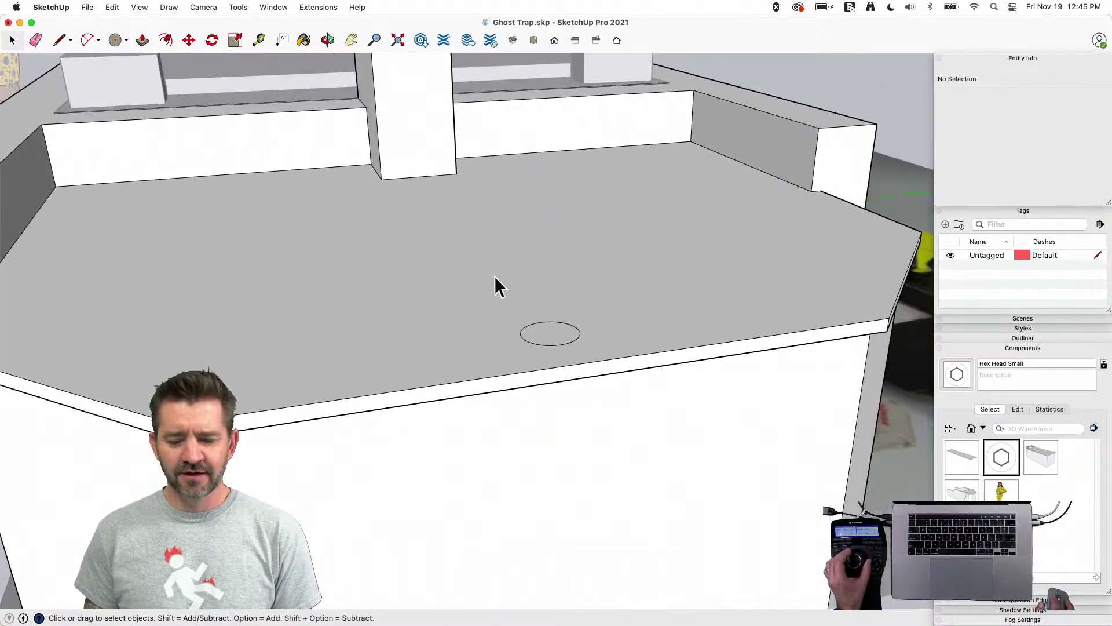
Extrude the circle up into a thin disc, then extrude a second, thicker layer on top from a new starting face
key(p)
click(536, 338)
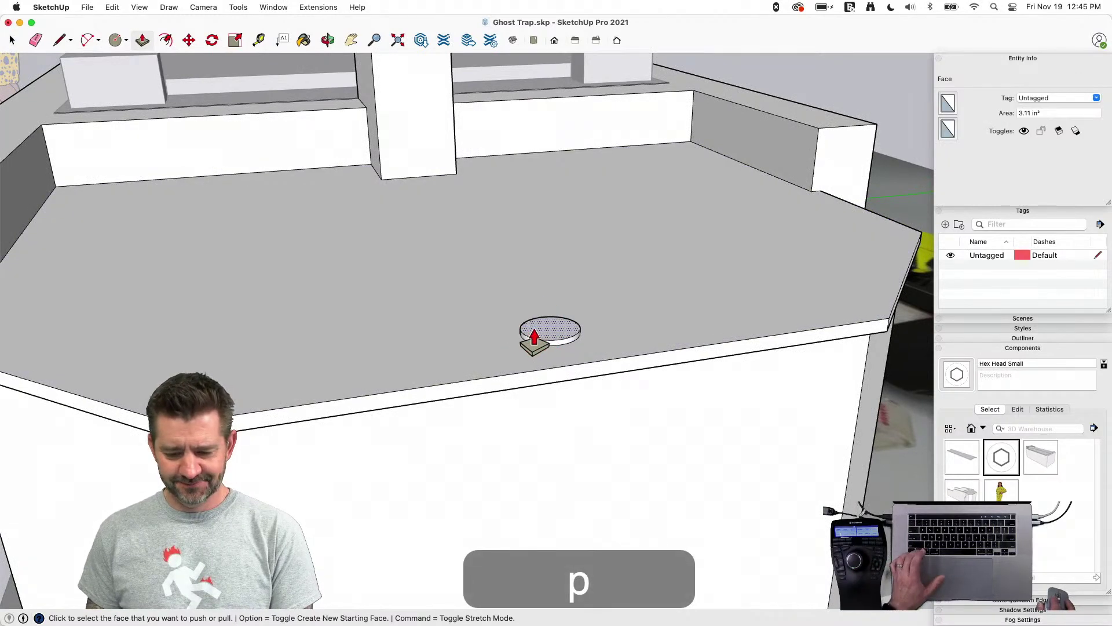
mouse_move(534, 338)
mouse_down()
mouse_move(520, 314)
mouse_move(548, 304)
mouse_up()
key(alt)
key(space)
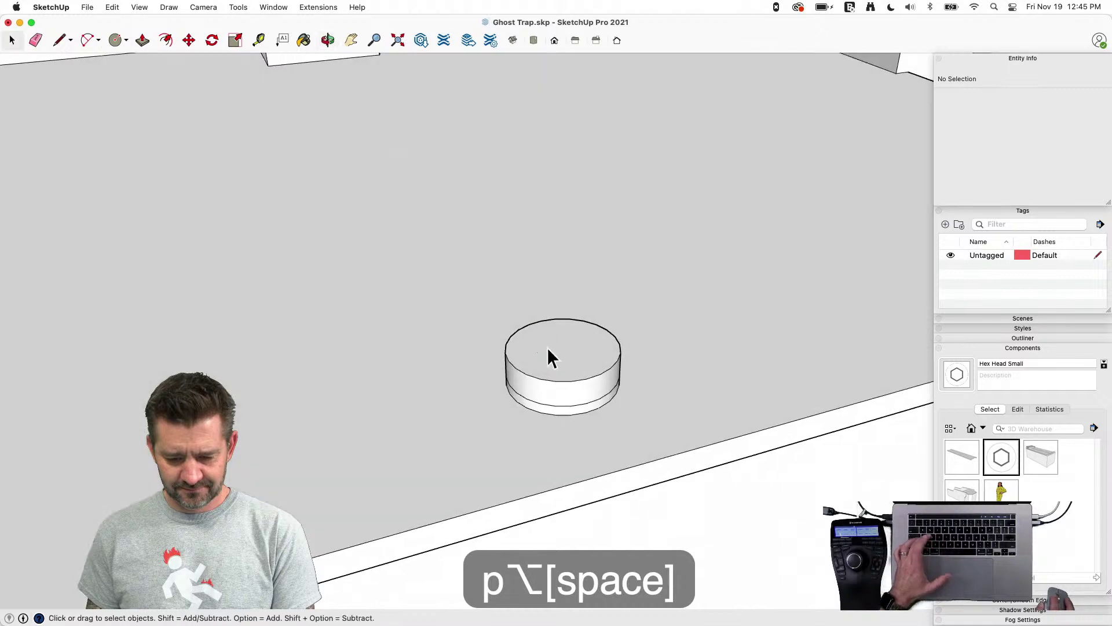
Scale the disc's top circle uniformly about its center to a radius of about 3/4", tapering the upper layer
click(537, 335)
click(533, 325)
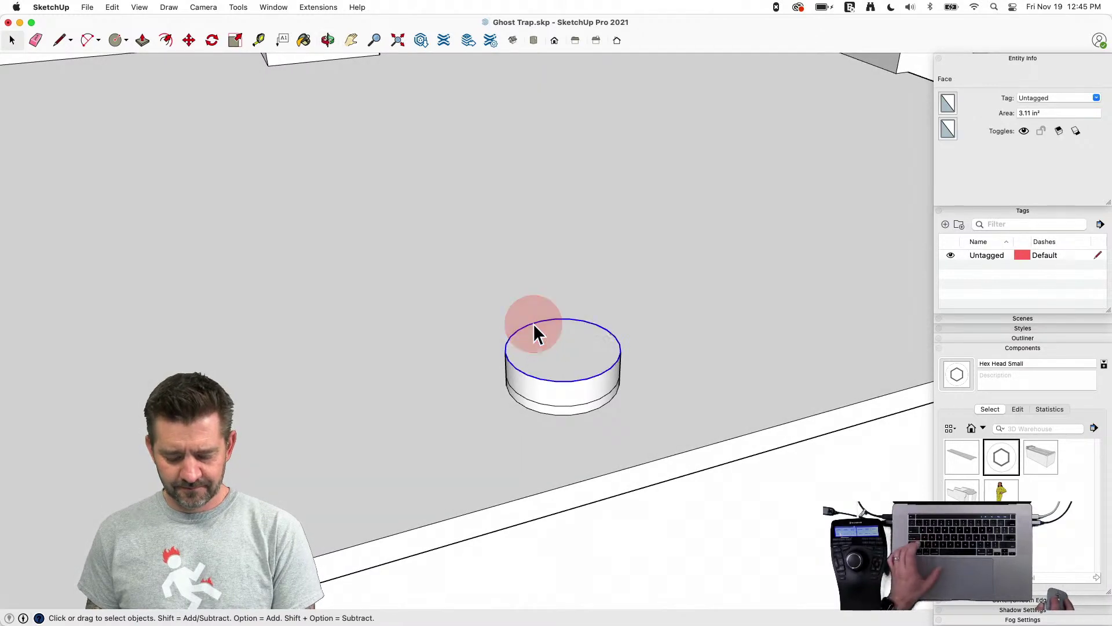
key(f)
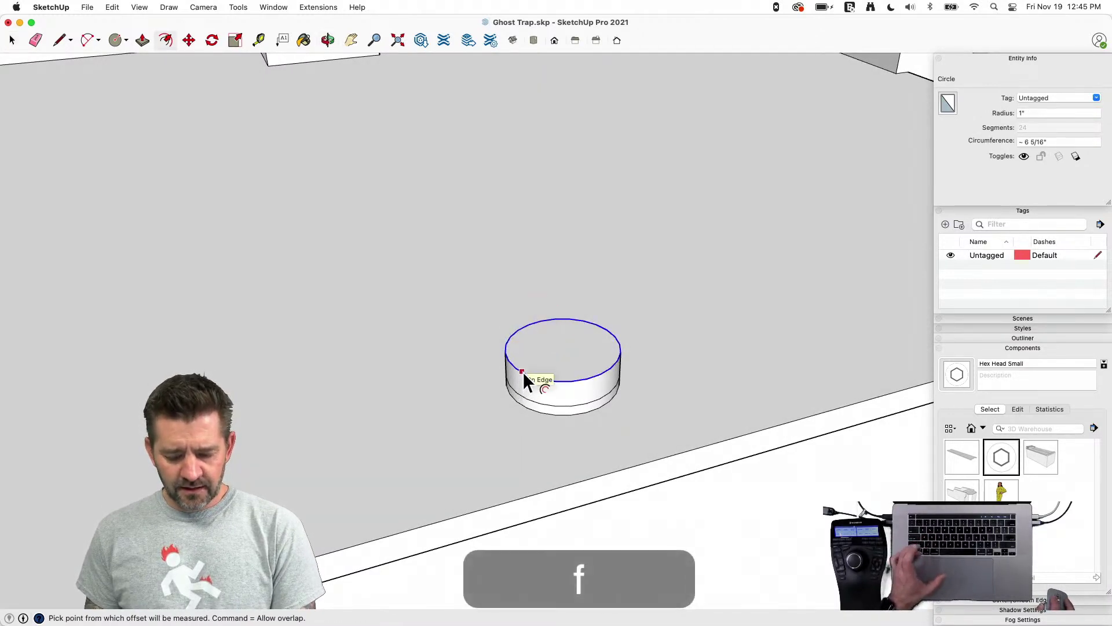
key(s)
key(alt)
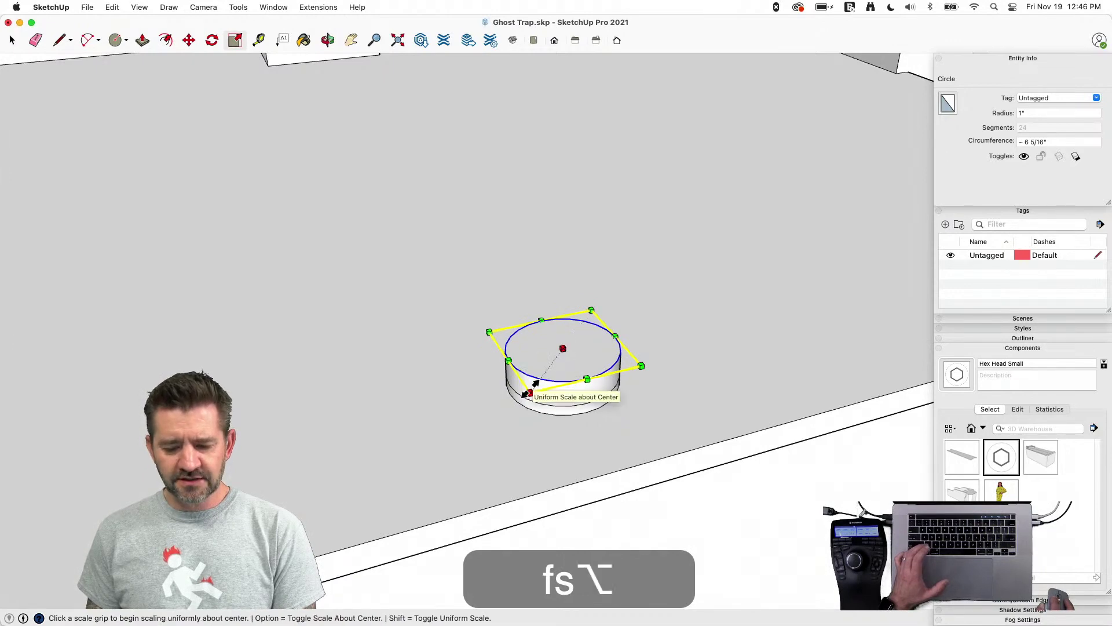
drag(530, 391, 540, 379)
key(e)
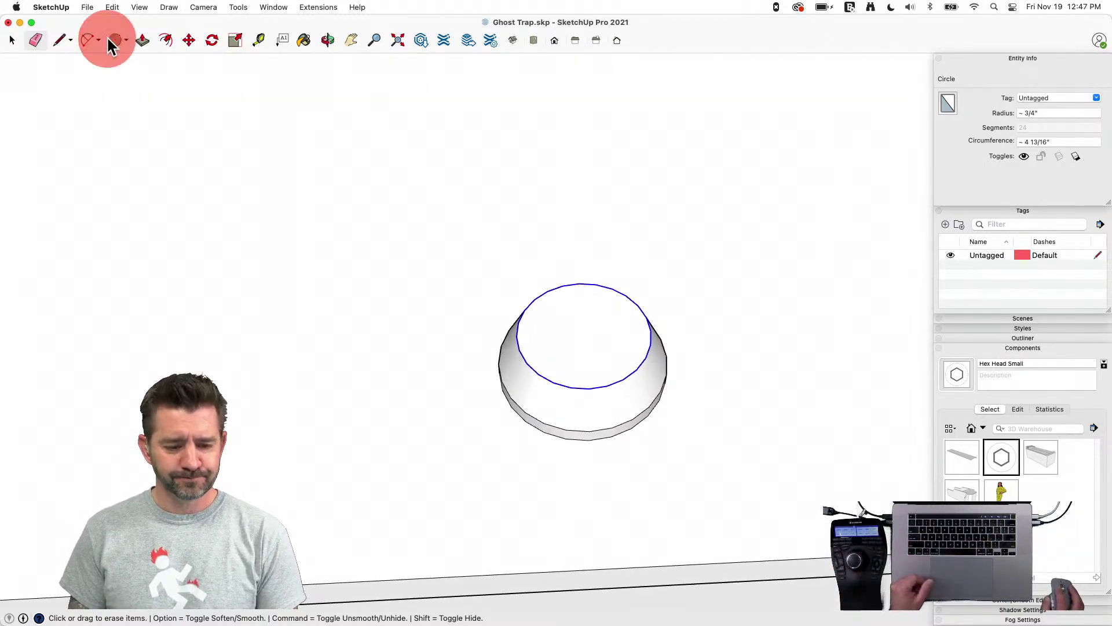
Draw a hexagon centered on the tapered top, push it down into a socket, and soften the top circle's edge
mouse_move(112, 43)
mouse_down()
mouse_move(150, 154)
mouse_move(139, 126)
mouse_up()
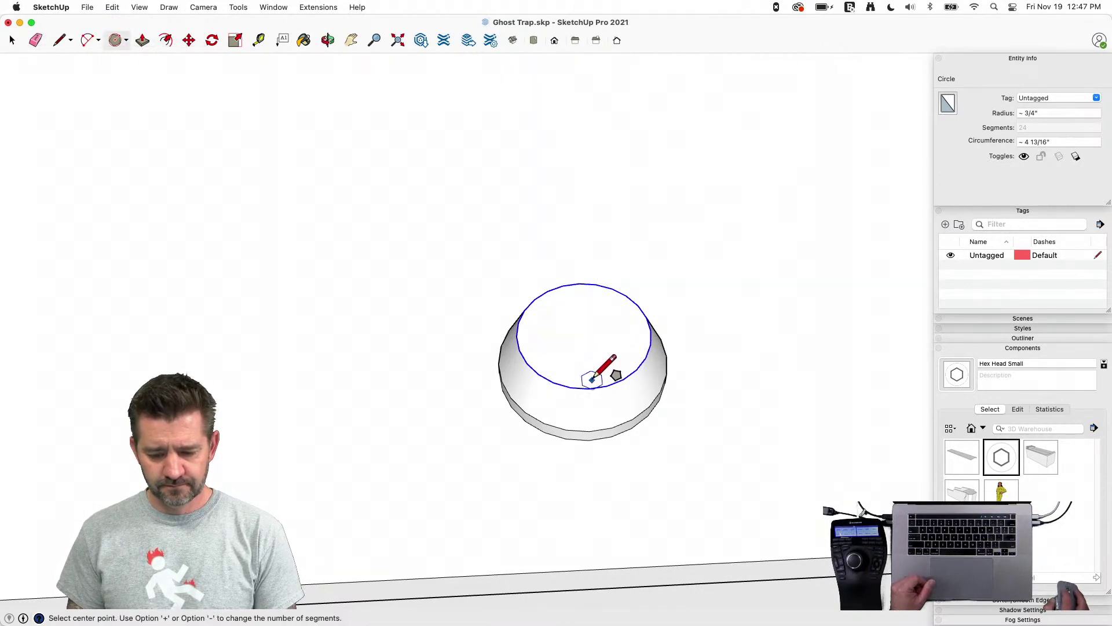
click(584, 334)
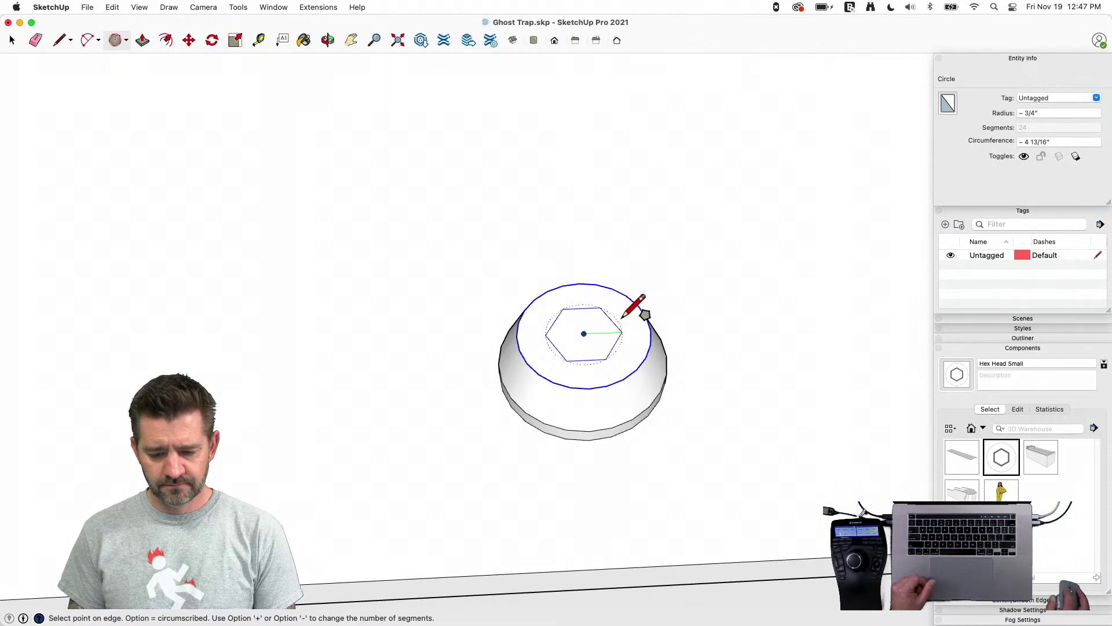
click(627, 321)
key(p)
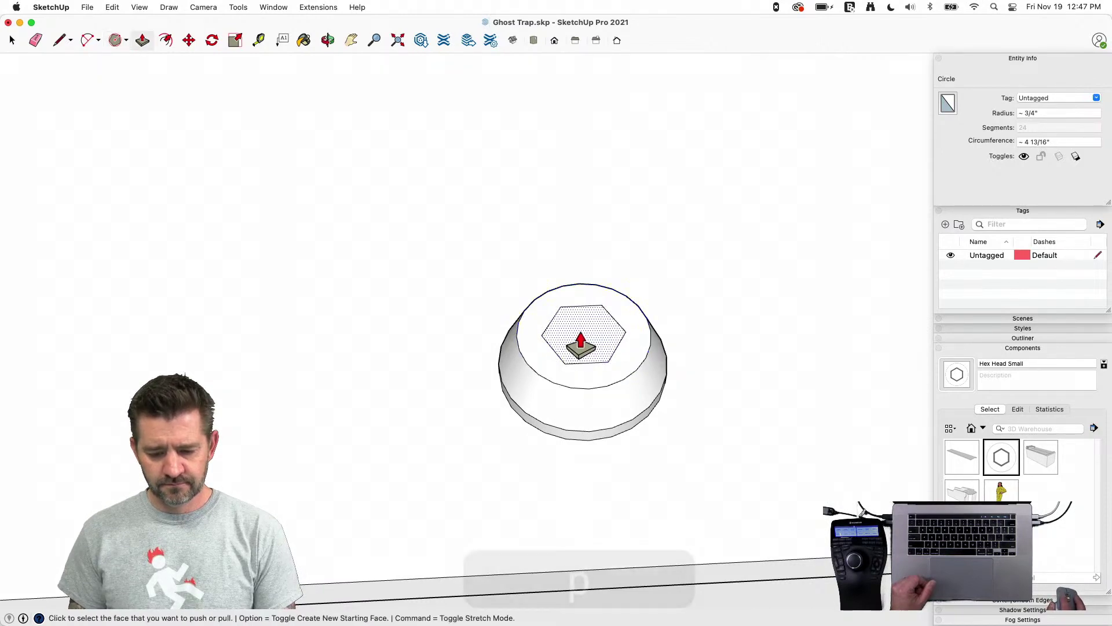
drag(581, 342, 584, 358)
key(e)
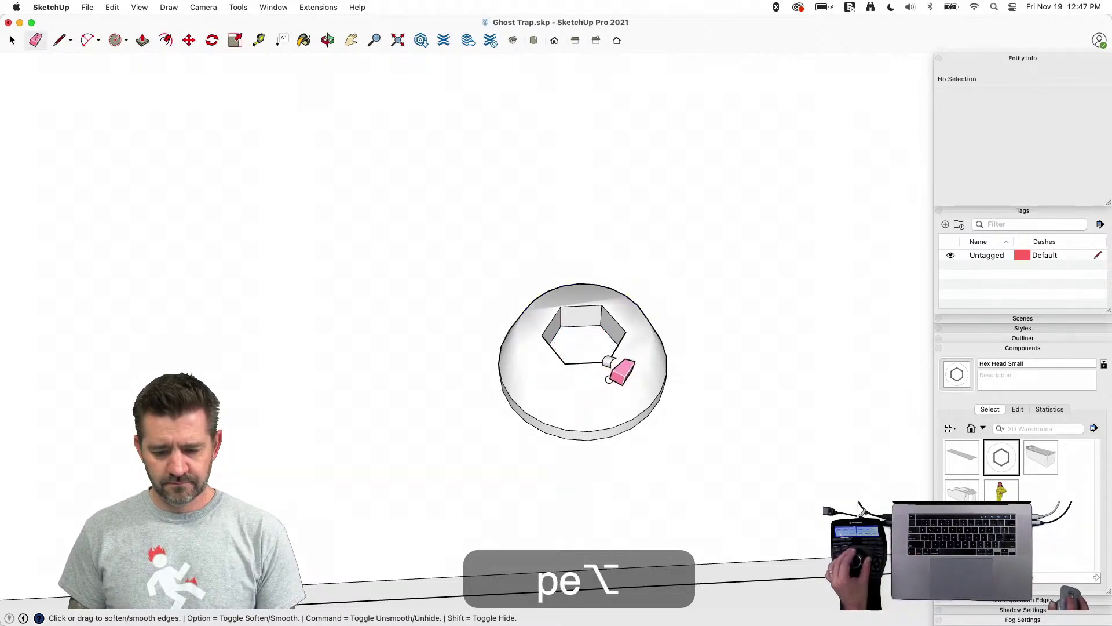
key(space)
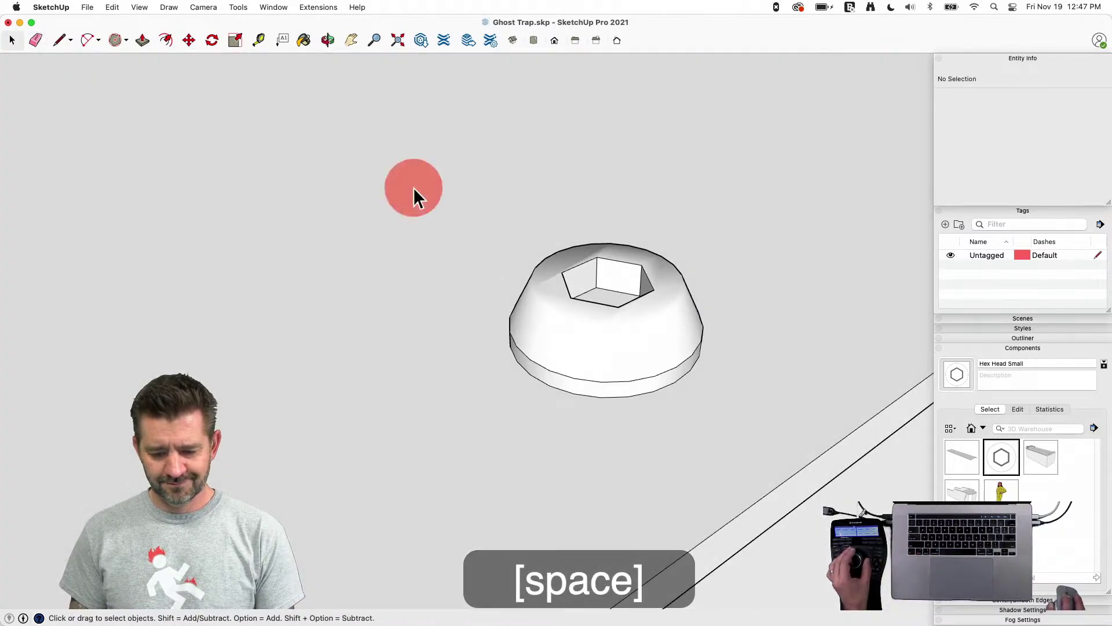
drag(412, 187, 753, 450)
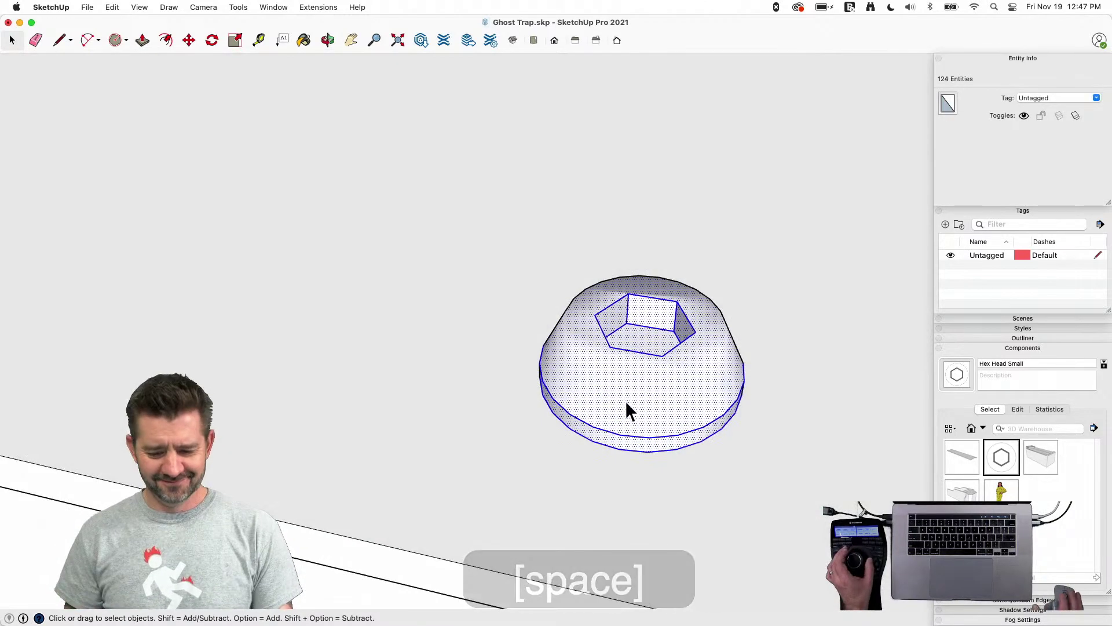
right_click(620, 403)
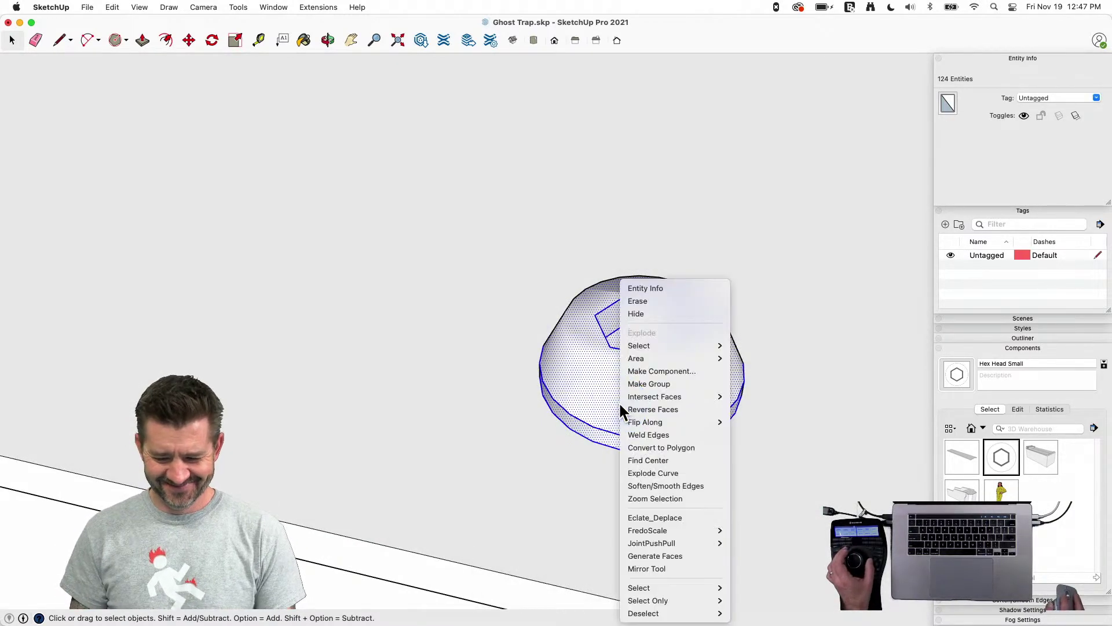
click(688, 374)
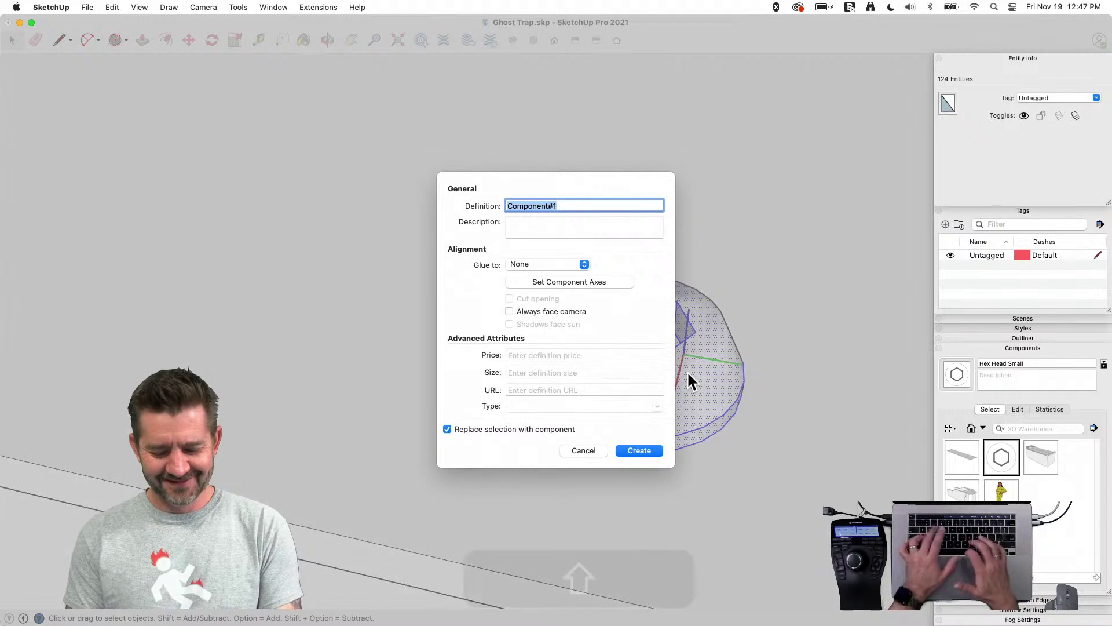
text(Button Head Screw)
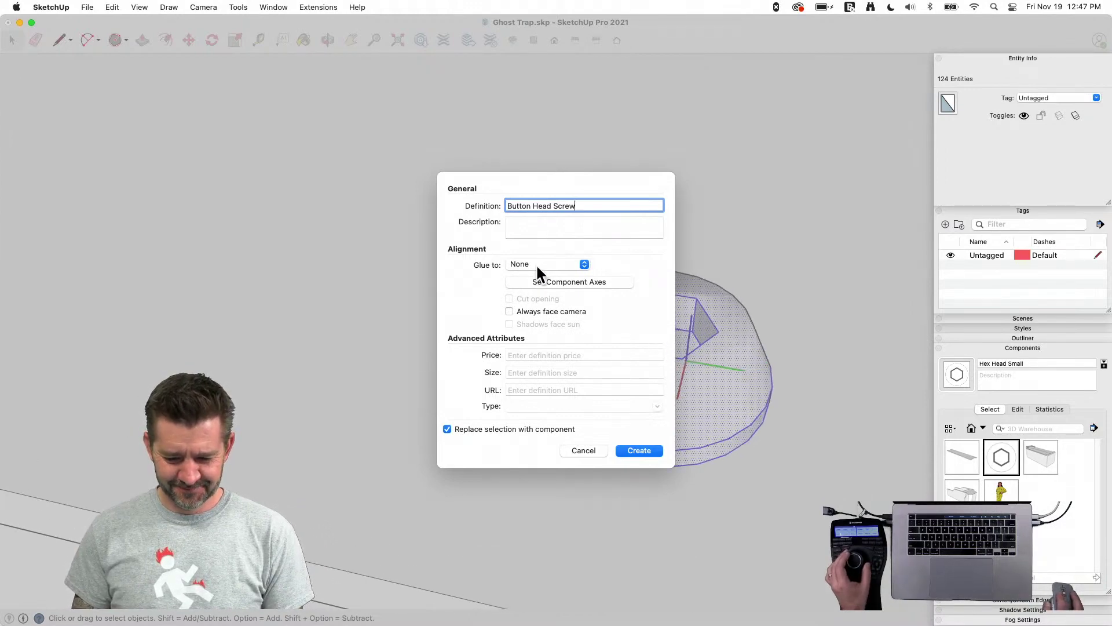
click(538, 265)
click(543, 274)
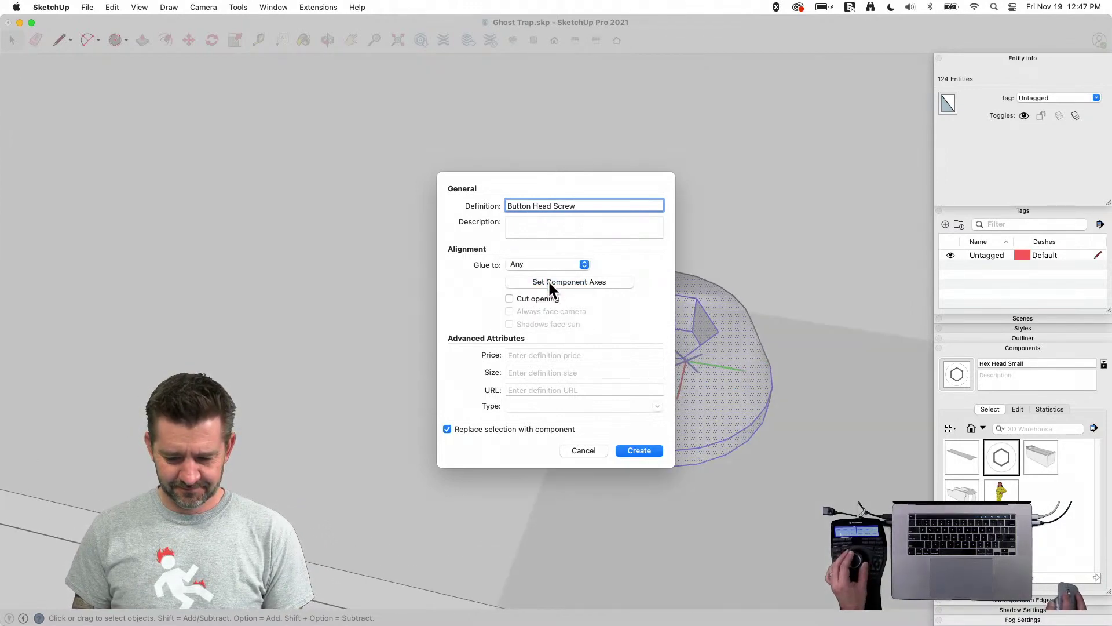
click(548, 281)
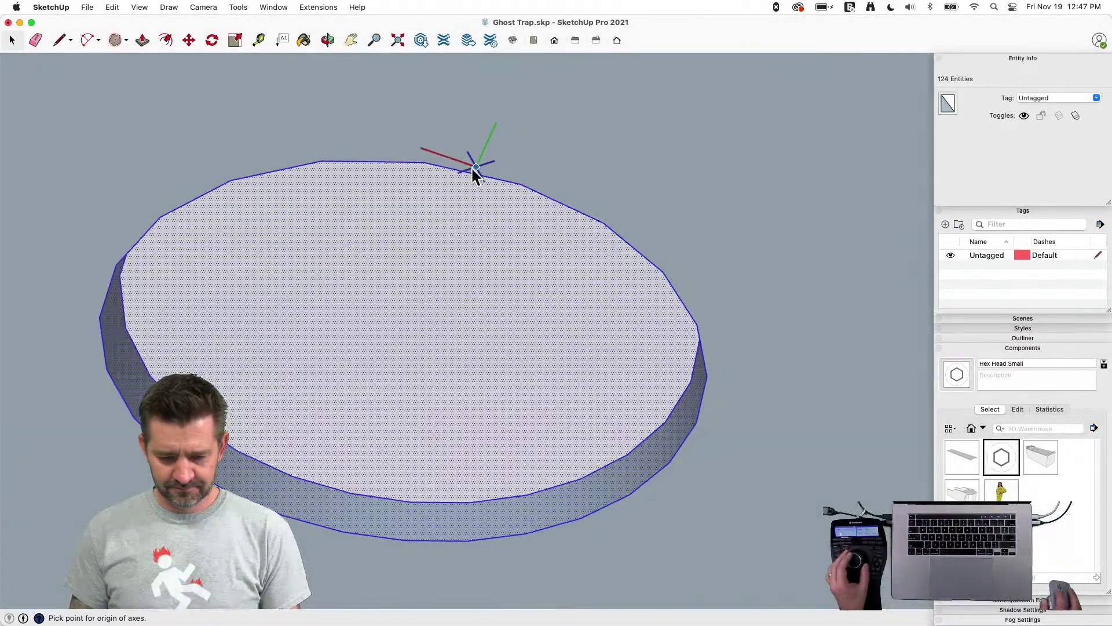
key(space)
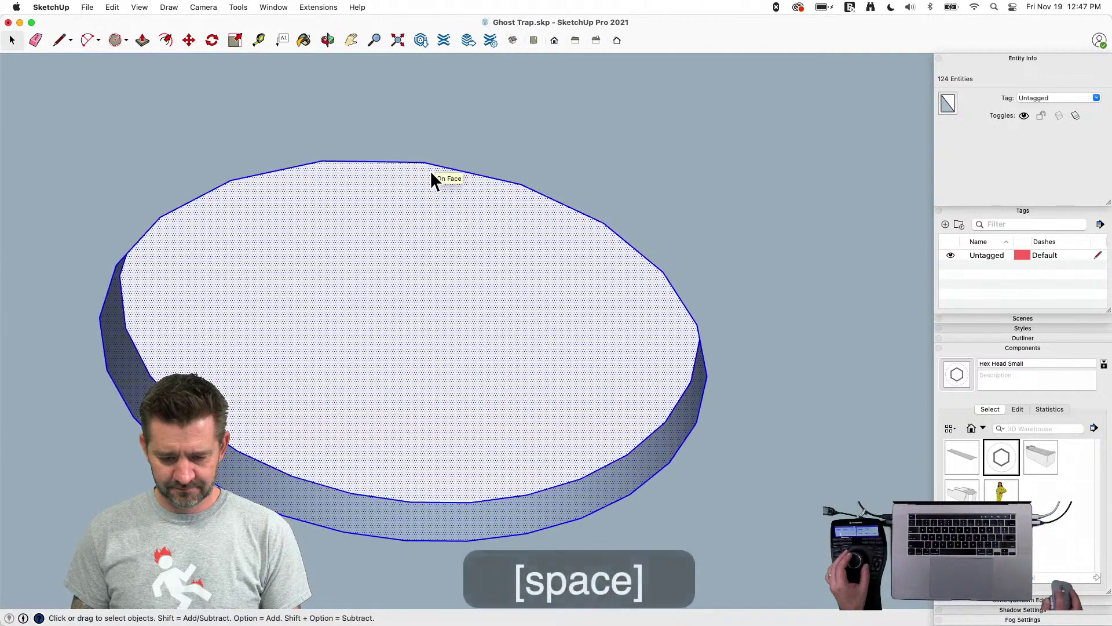
Retrace one edge segment on the underside of the screw head and select the whole screw head
key(l)
click(423, 163)
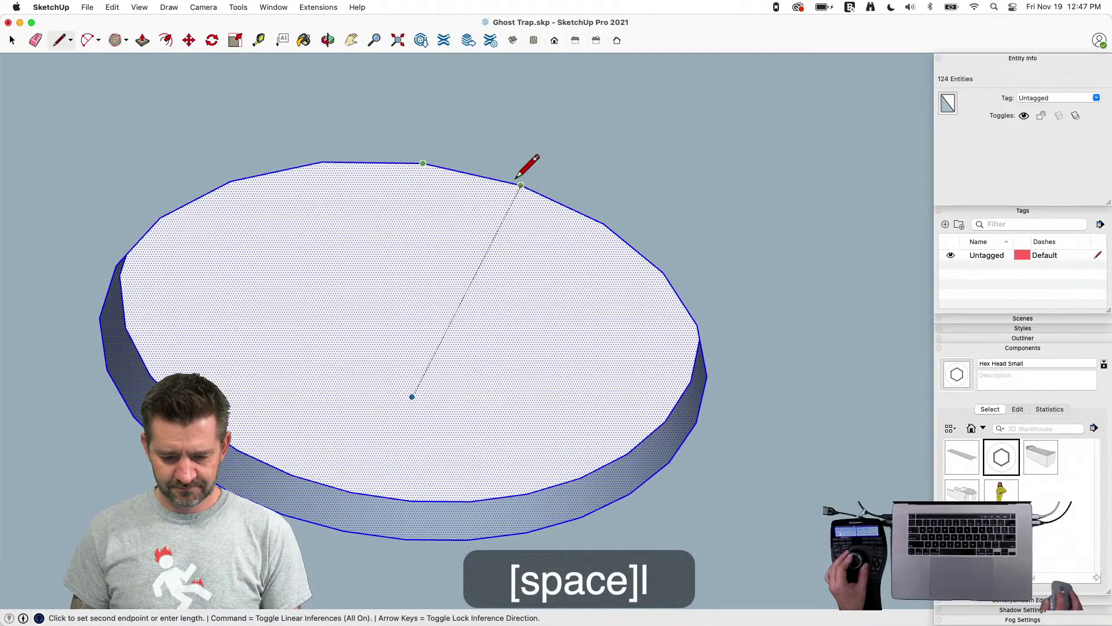
key(space)
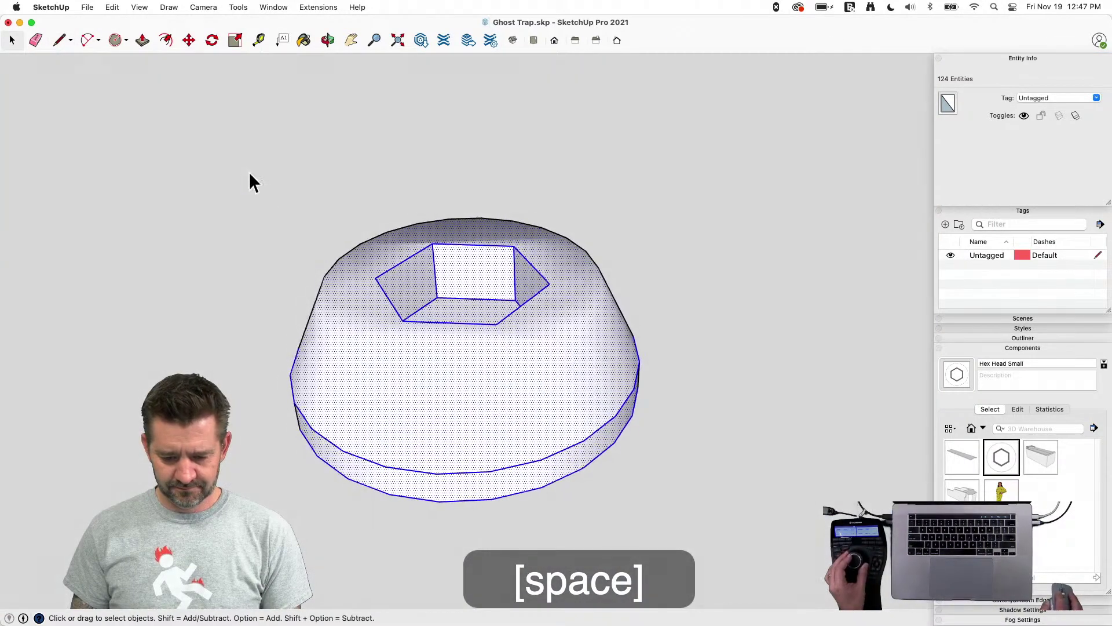
drag(225, 164, 506, 214)
drag(447, 281, 719, 539)
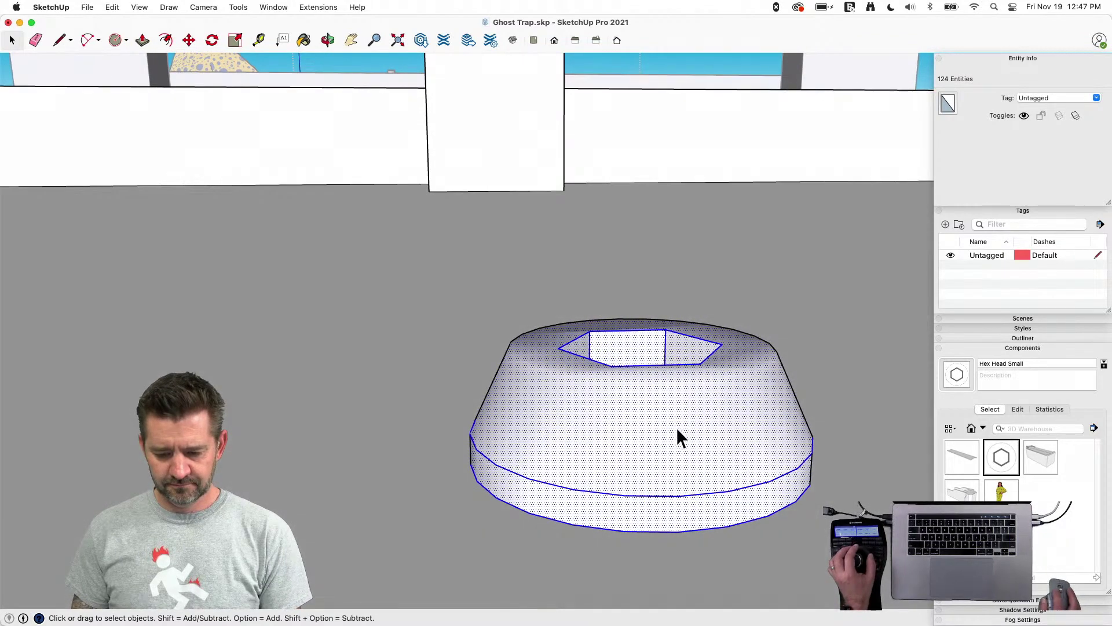
Lower the screw head's softened top circle slightly along the blue axis so the surface around the hex socket slopes outward
click(668, 381)
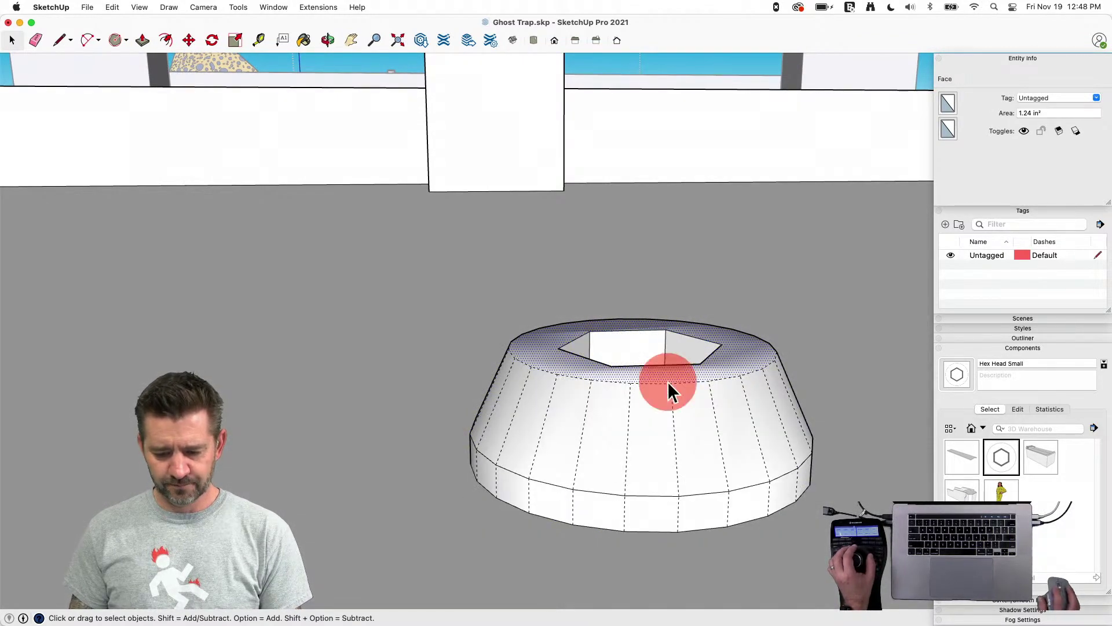
click(659, 382)
key(m)
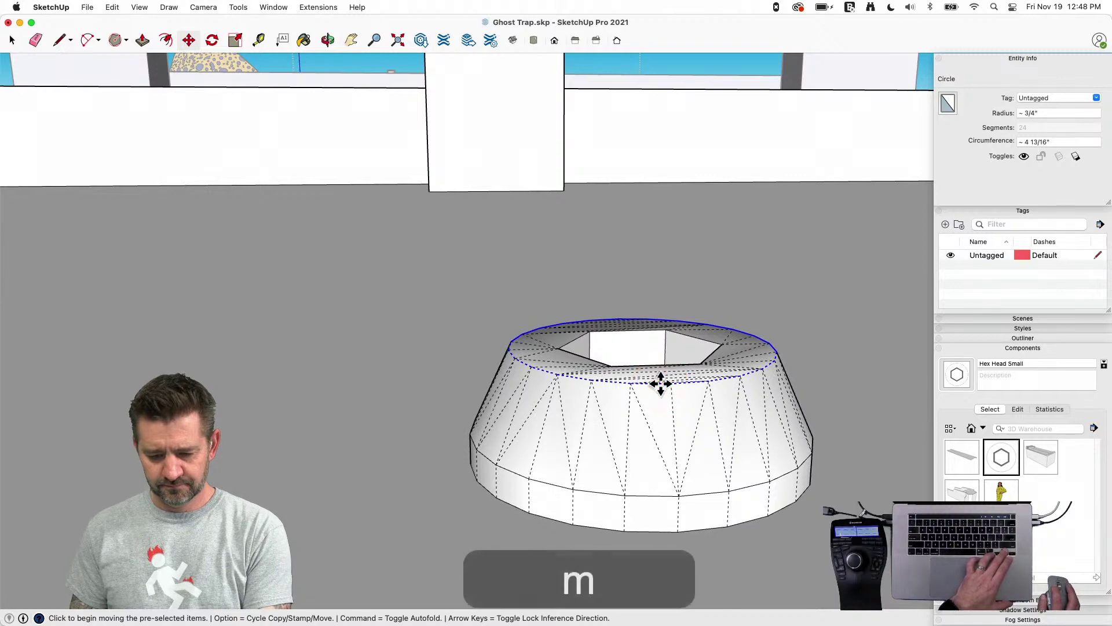
key(Up)
click(661, 382)
click(658, 397)
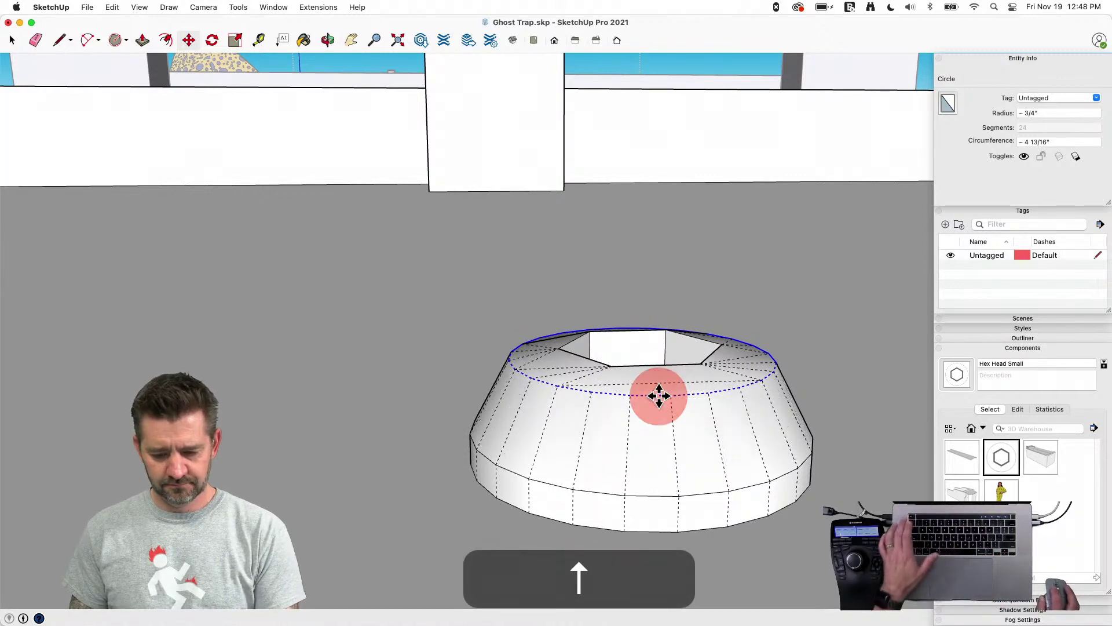
key(space)
key(Escape)
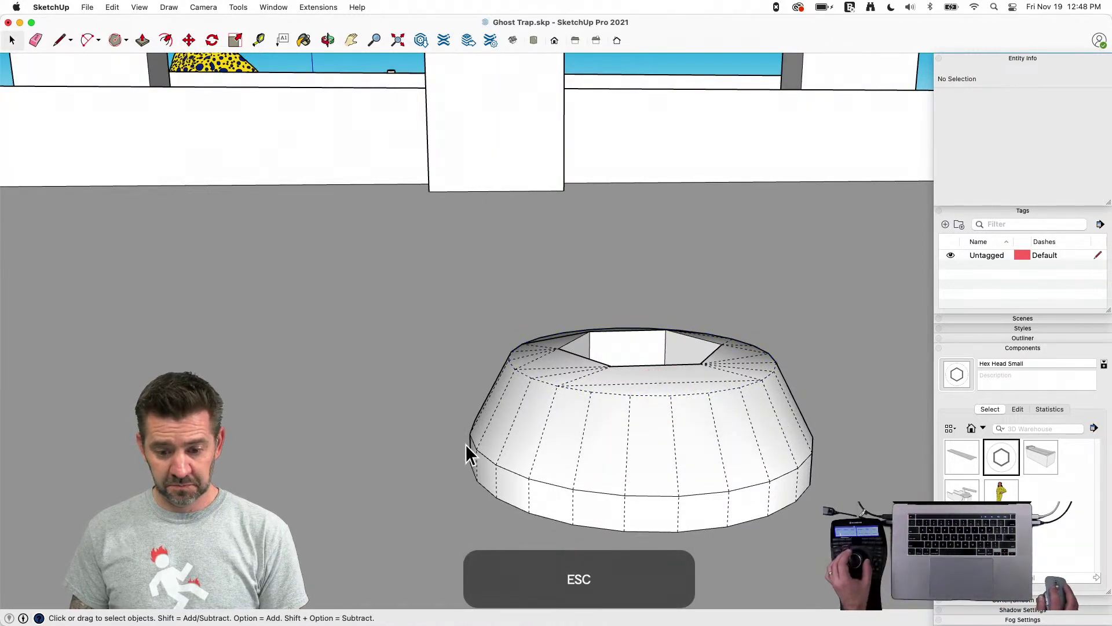
Show the hidden geometry, open the outer shell for editing, and erase the two long soft edges in front of the hex socket
click(590, 413)
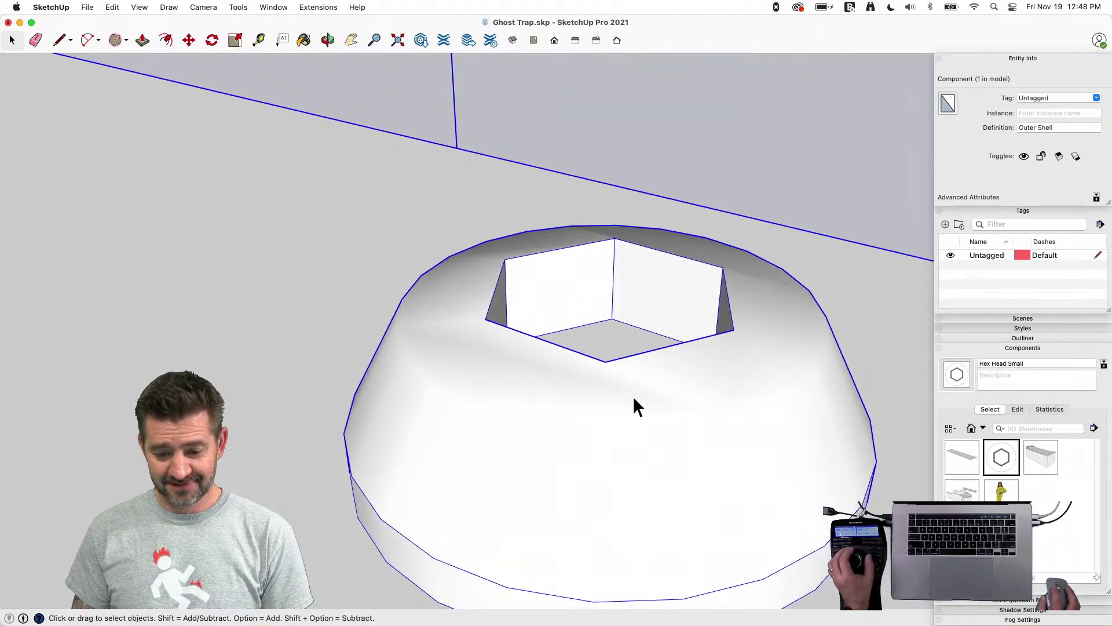
key(alt+h)
click(666, 450)
key(e)
key(space)
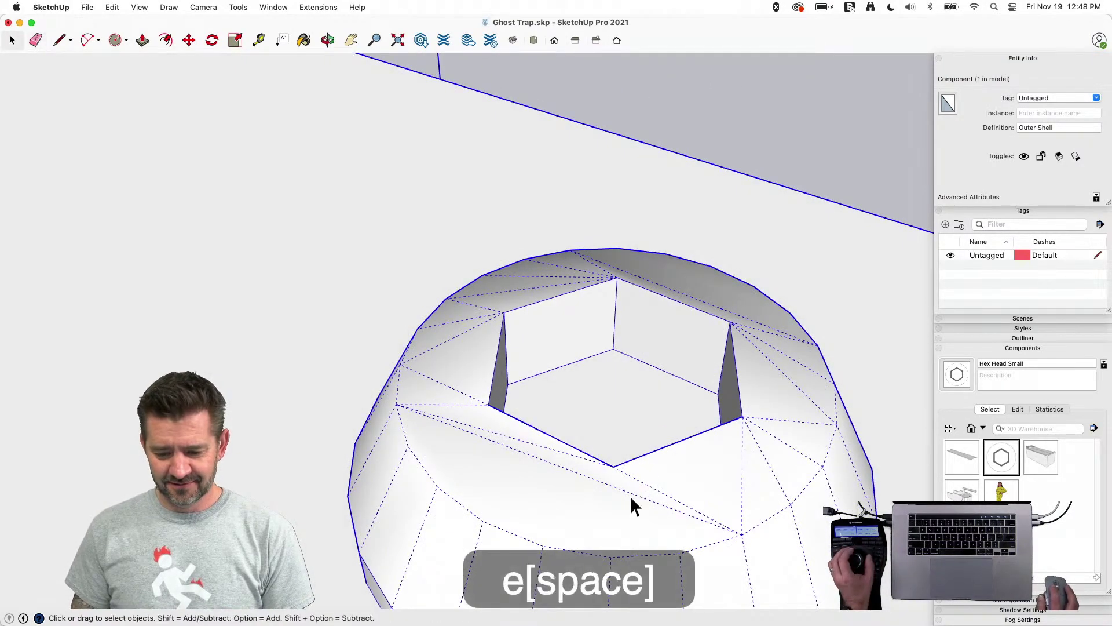
double_click(623, 505)
key(e)
click(591, 415)
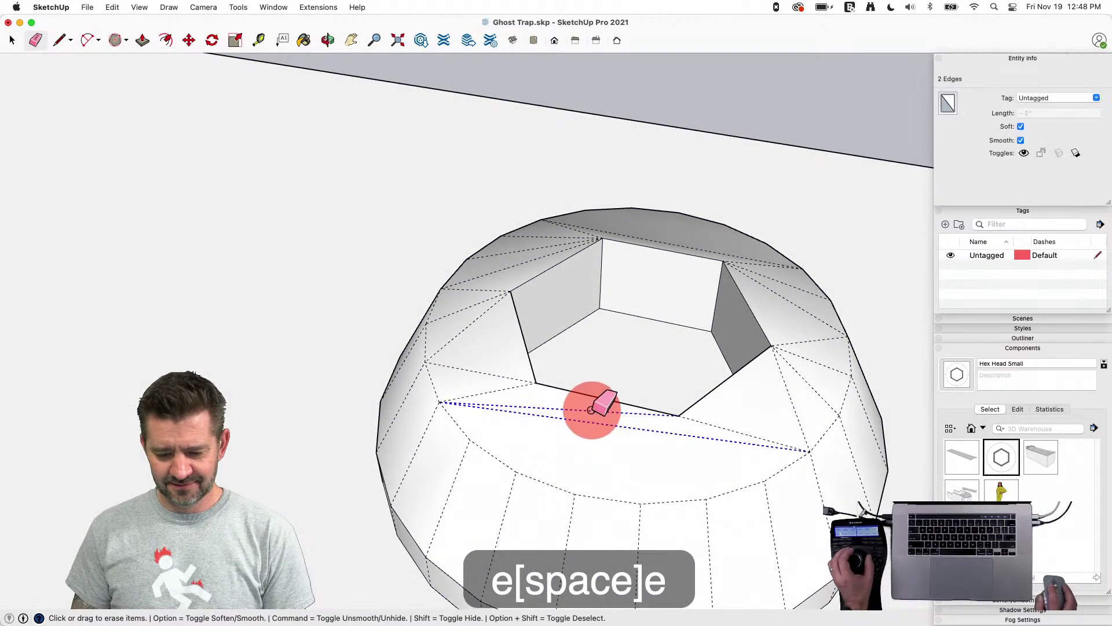
Draw edges from one corner of the open socket gap to the two nearest vertices on the softened ring
key(l)
click(536, 382)
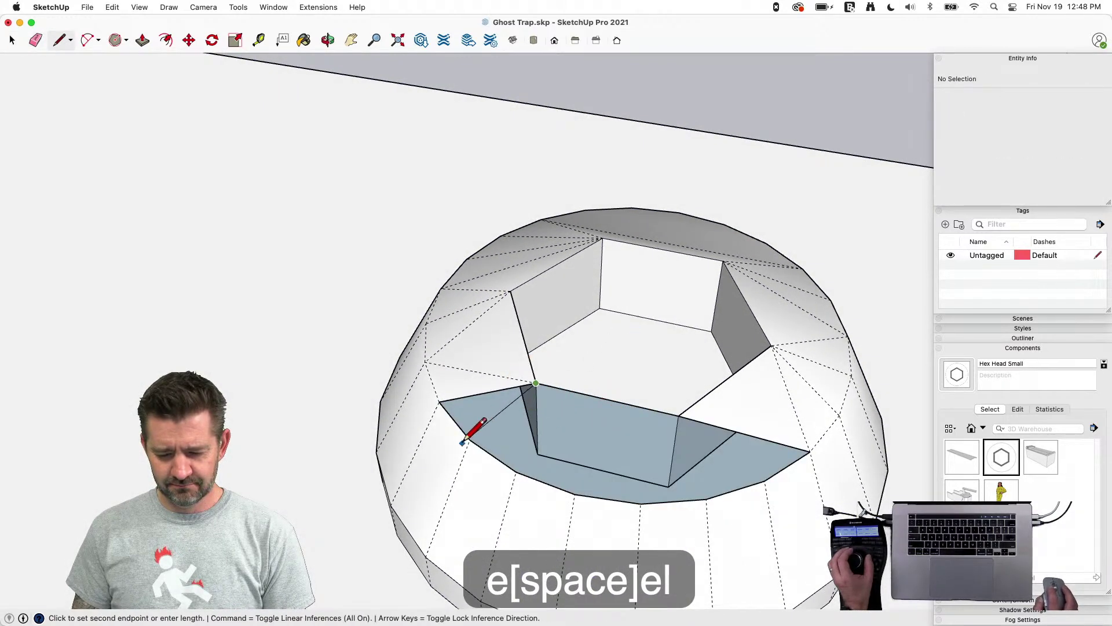
click(464, 442)
click(516, 471)
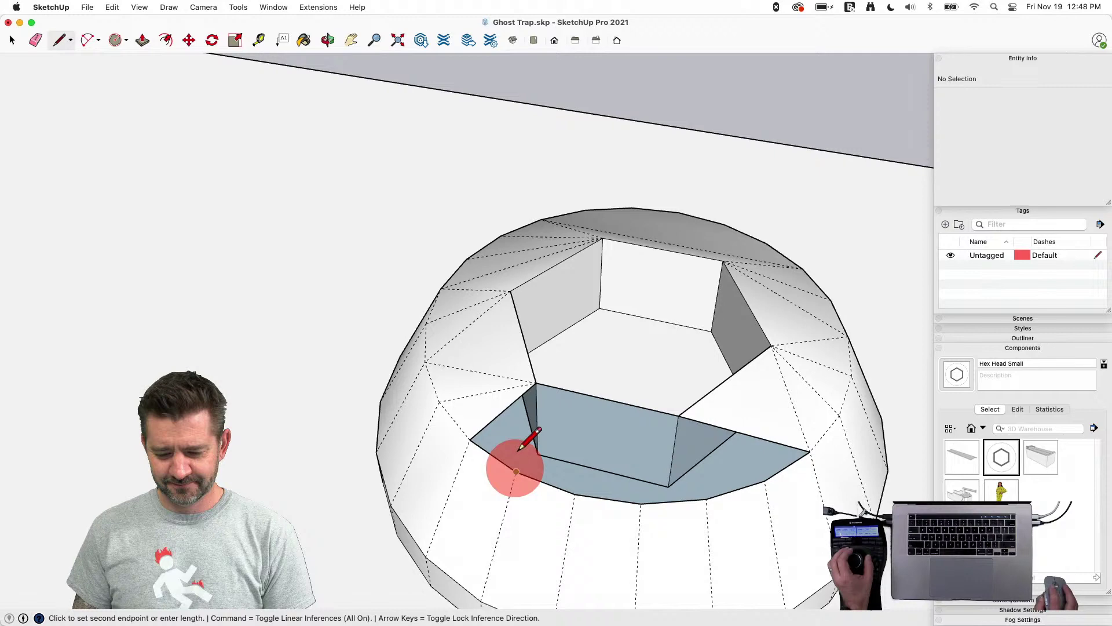
click(536, 381)
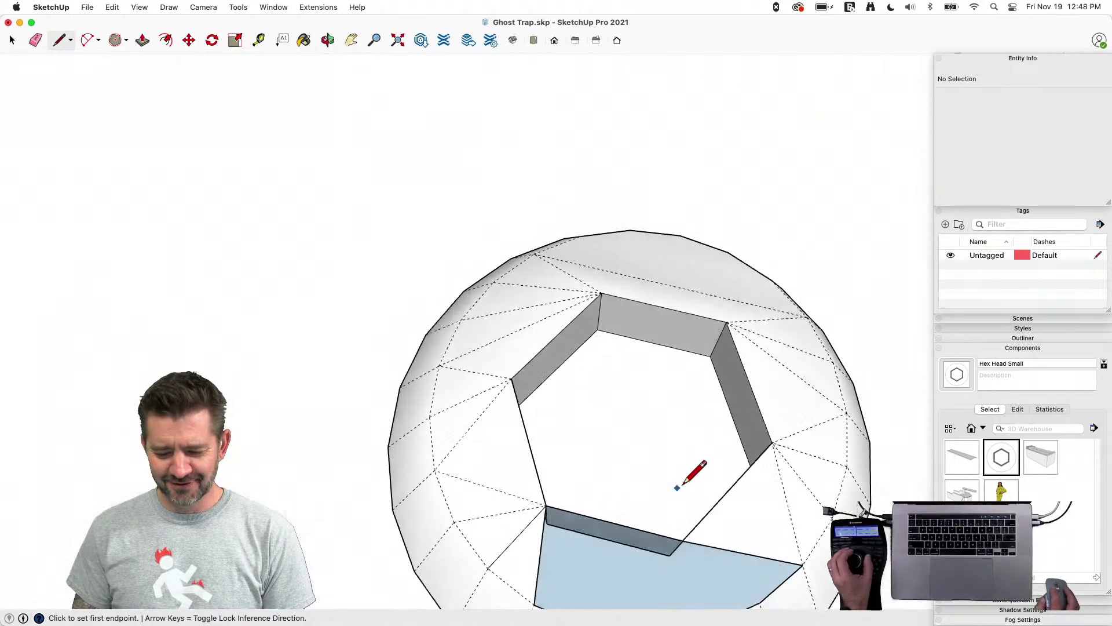
Fill the rest of the gap with edges from the neighboring socket corner to nearby ring vertices, plus one from the first corner
click(652, 470)
click(626, 562)
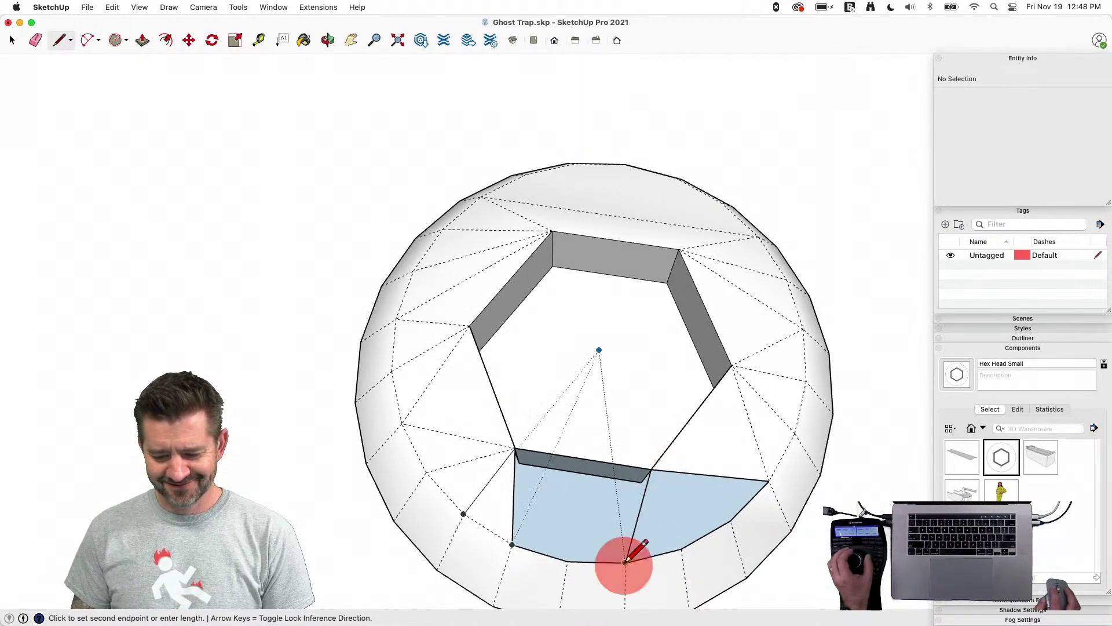
click(681, 548)
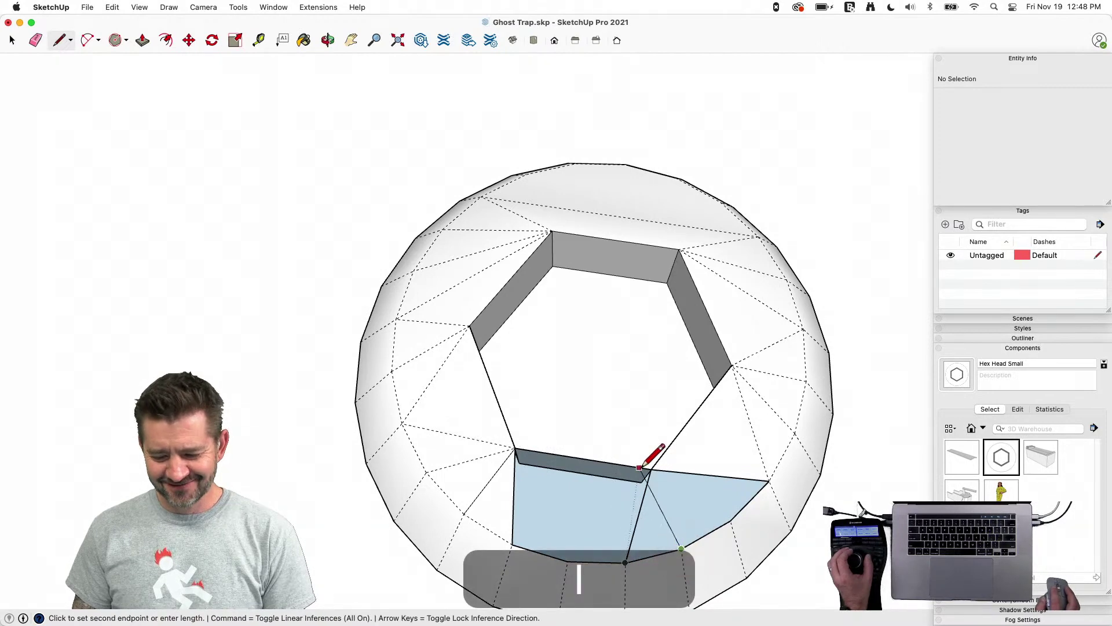
click(651, 470)
click(651, 470)
click(730, 520)
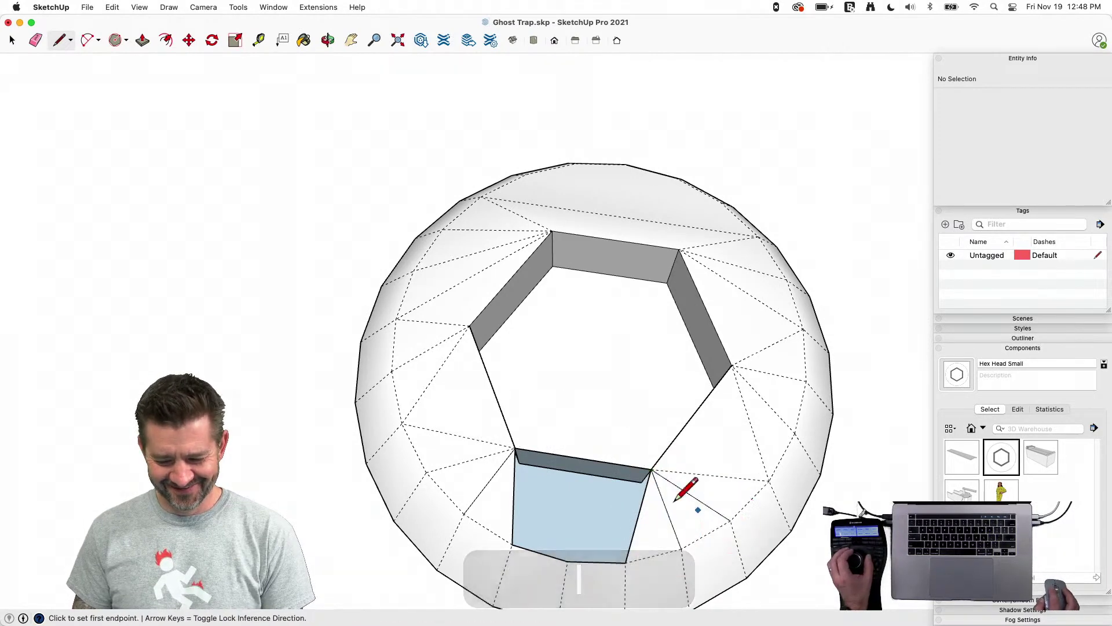
click(568, 556)
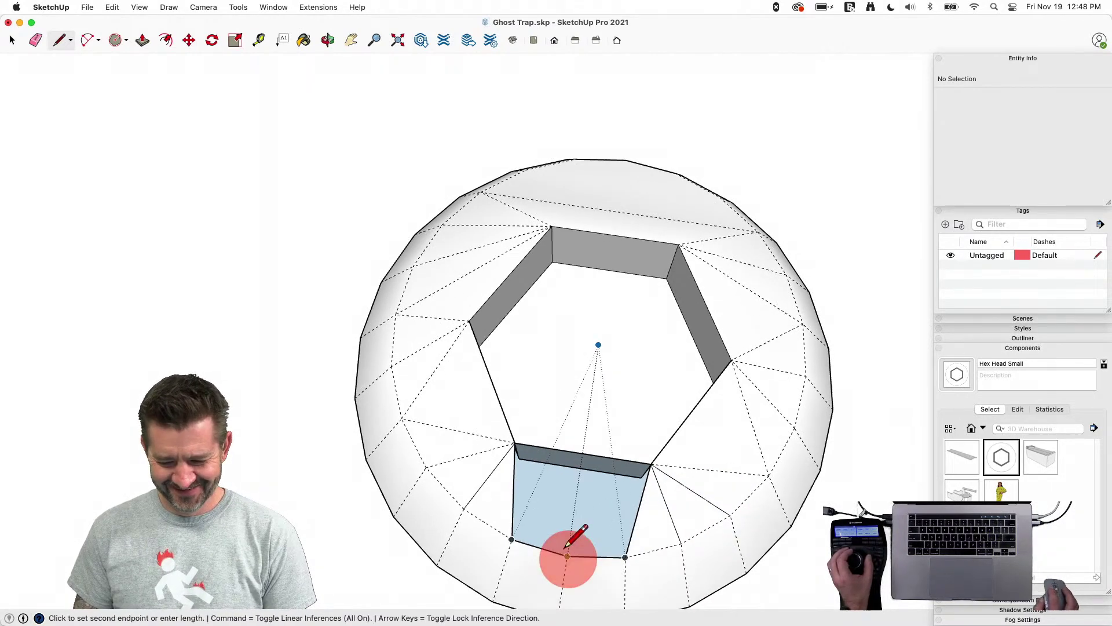
click(515, 445)
click(567, 556)
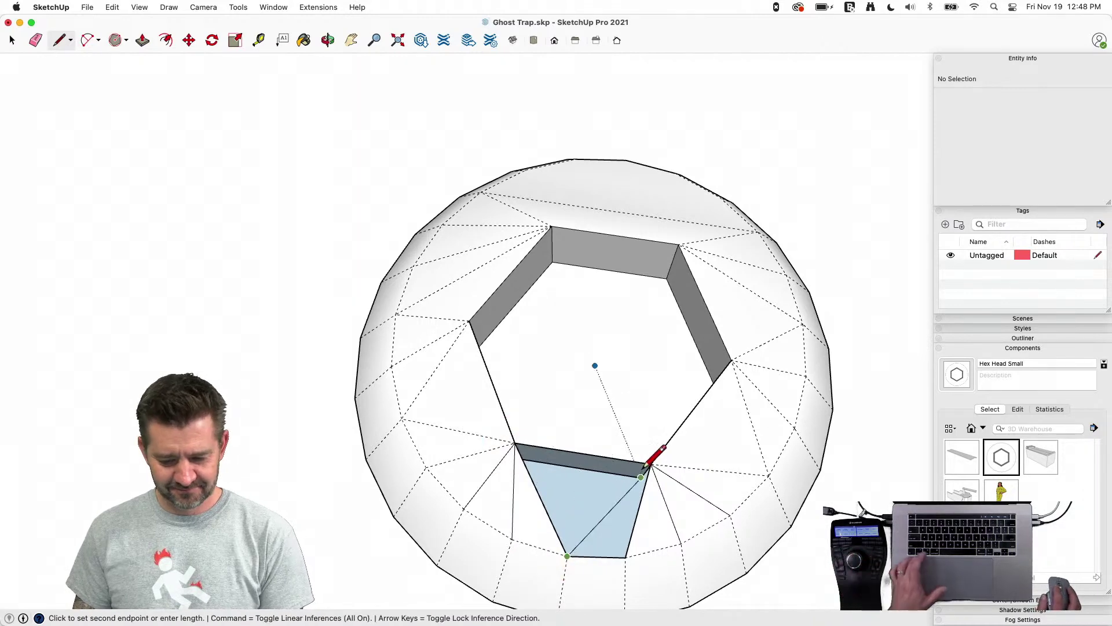
Soften the newly drawn edges around the refilled side of the hex socket
key(e)
mouse_move(678, 465)
alt+mouse_down()
mouse_move(694, 478)
mouse_move(481, 463)
alt+mouse_up()
mouse_move(627, 497)
alt+mouse_down()
mouse_move(683, 481)
mouse_move(682, 471)
alt+mouse_up()
key(space)
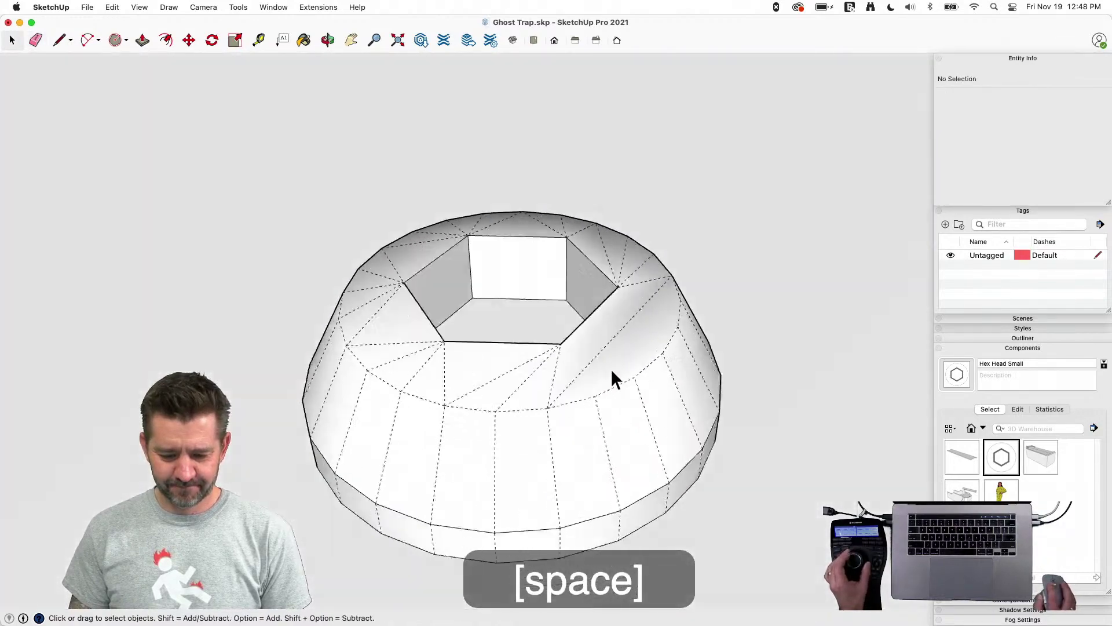
Erase the long soft edges on the remaining uneven socket side and draw two edges from its corner to the nearest ring vertices
key(e)
click(548, 360)
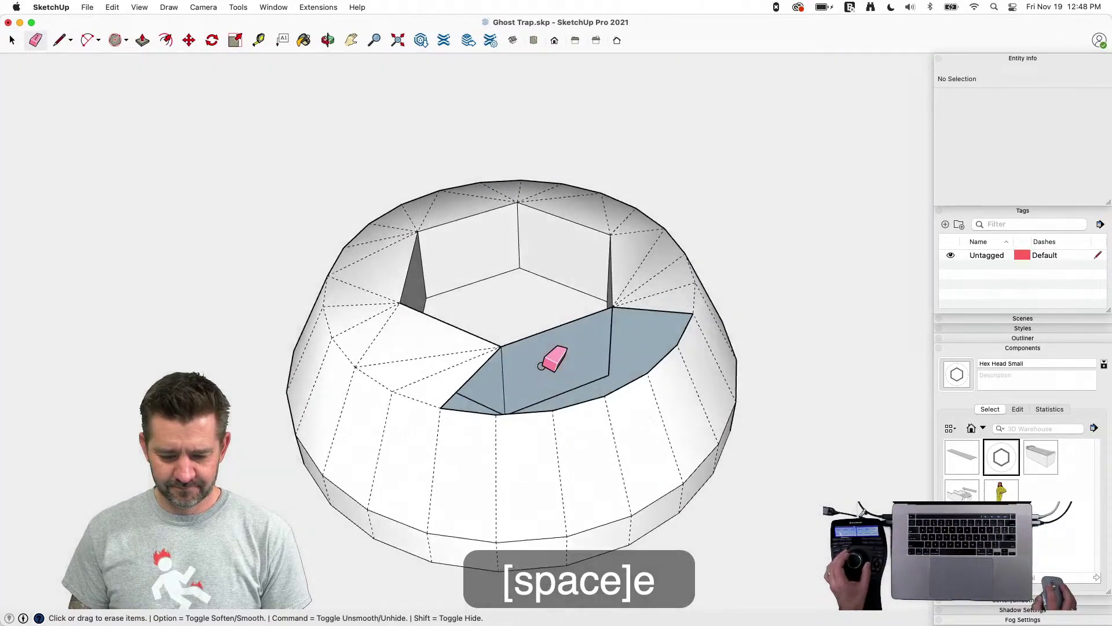
key(l)
click(497, 345)
click(480, 425)
key(l)
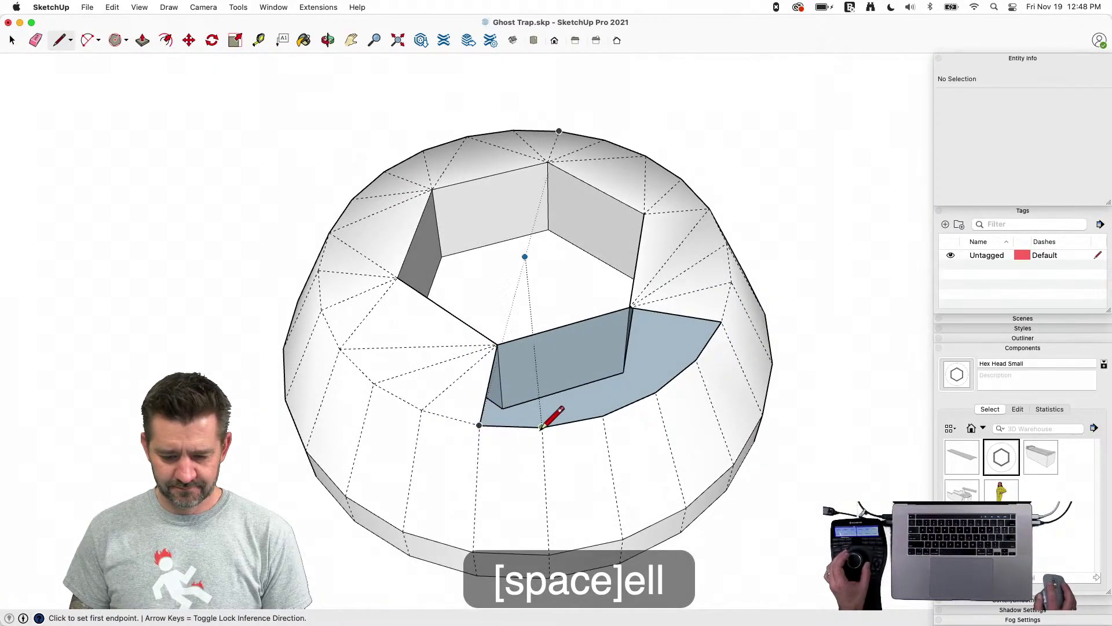
click(541, 427)
click(496, 347)
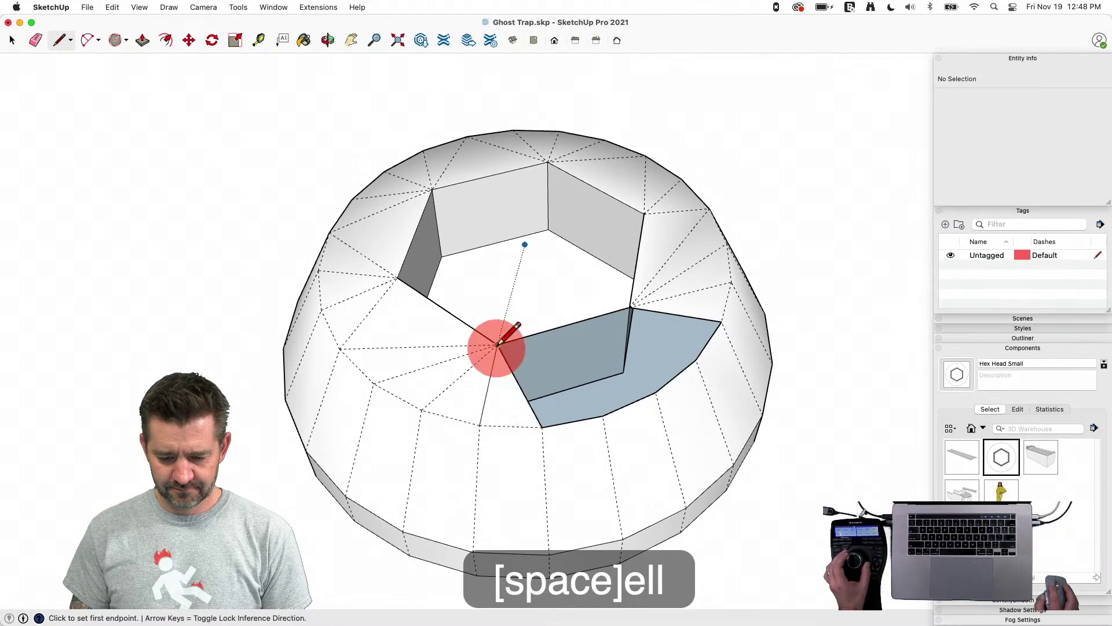
Close the remaining gap with edges from both socket corners to the next ring vertices
click(602, 415)
click(603, 415)
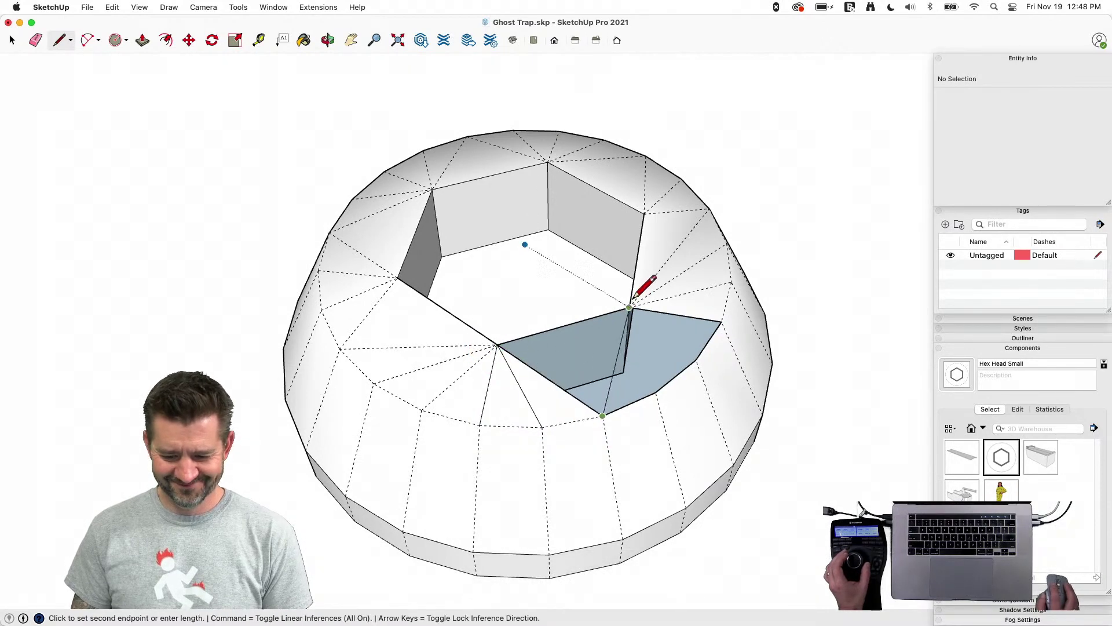
click(629, 307)
click(629, 307)
click(655, 393)
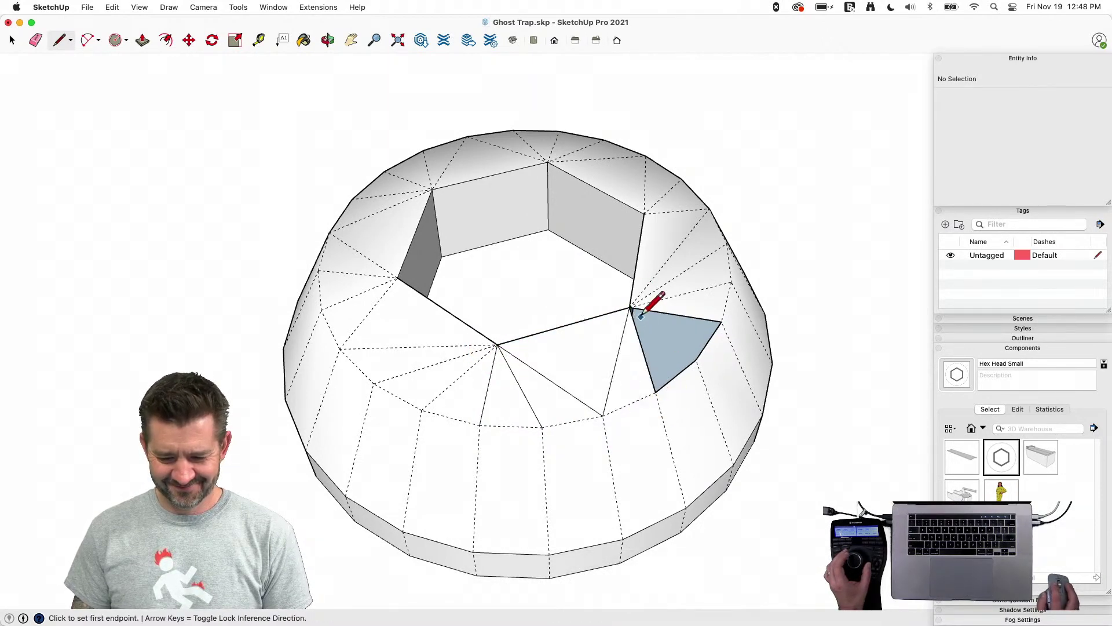
Soften the last set of visible edges fanning out from the hex socket
key(e)
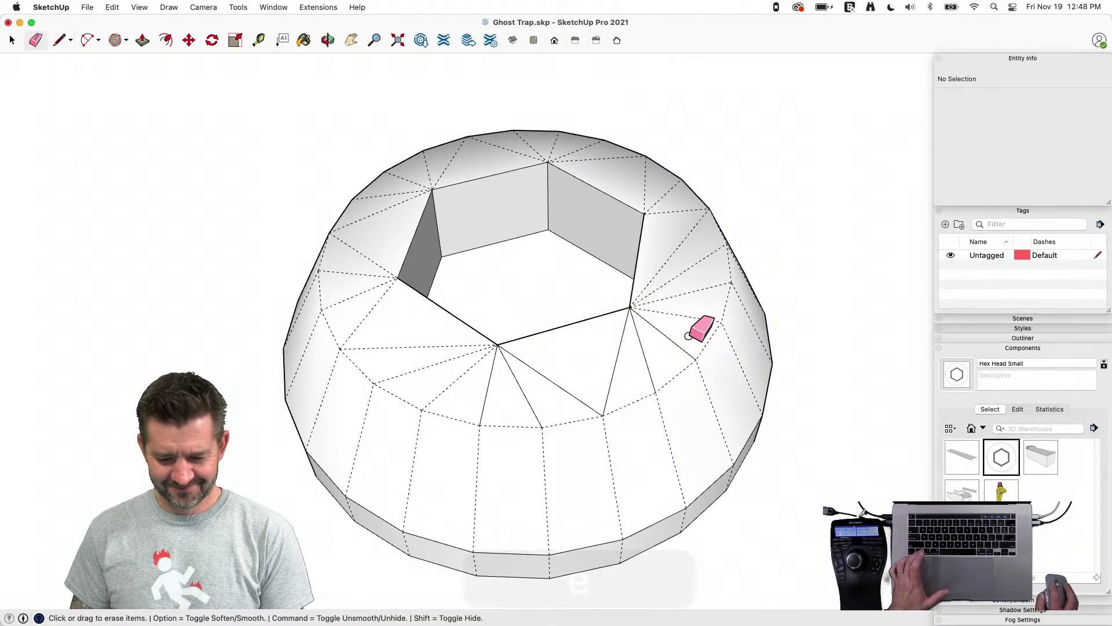
mouse_move(683, 330)
alt+mouse_down()
mouse_move(550, 379)
mouse_move(471, 382)
mouse_move(529, 385)
alt+mouse_up()
key(space)
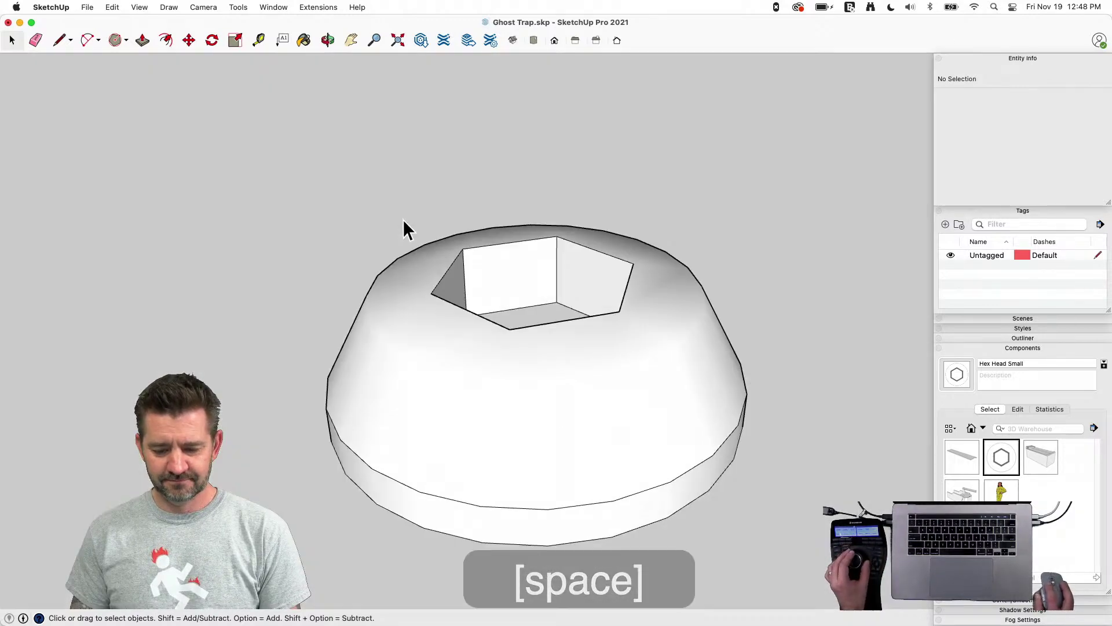
Select the entire finished screw head and copy it into the empty space beside the rear deck
drag(309, 229, 588, 326)
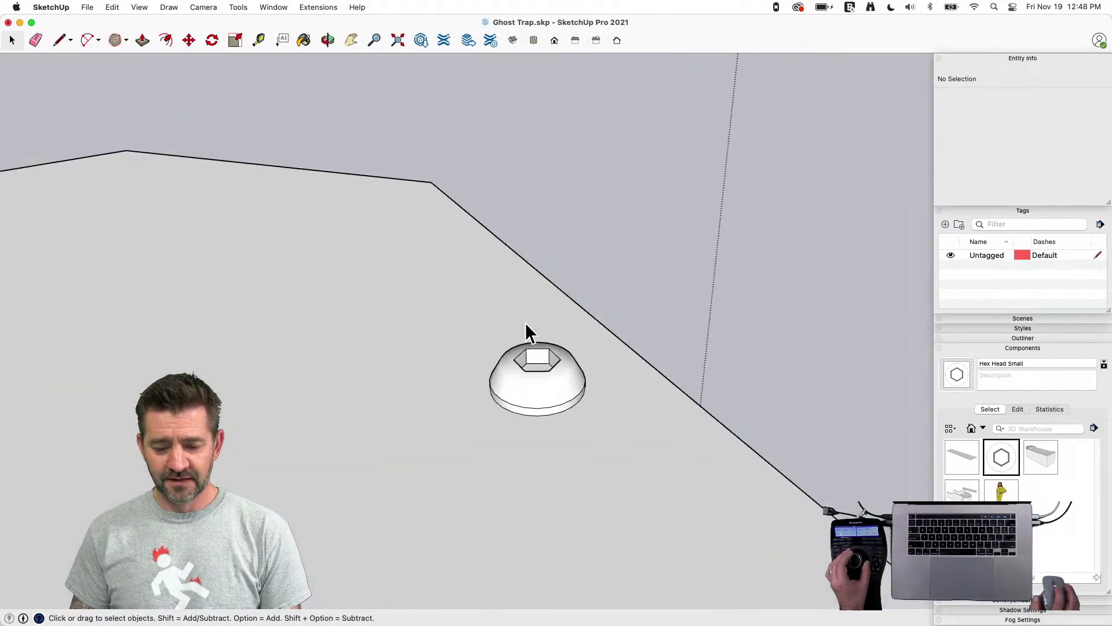
drag(454, 331, 641, 458)
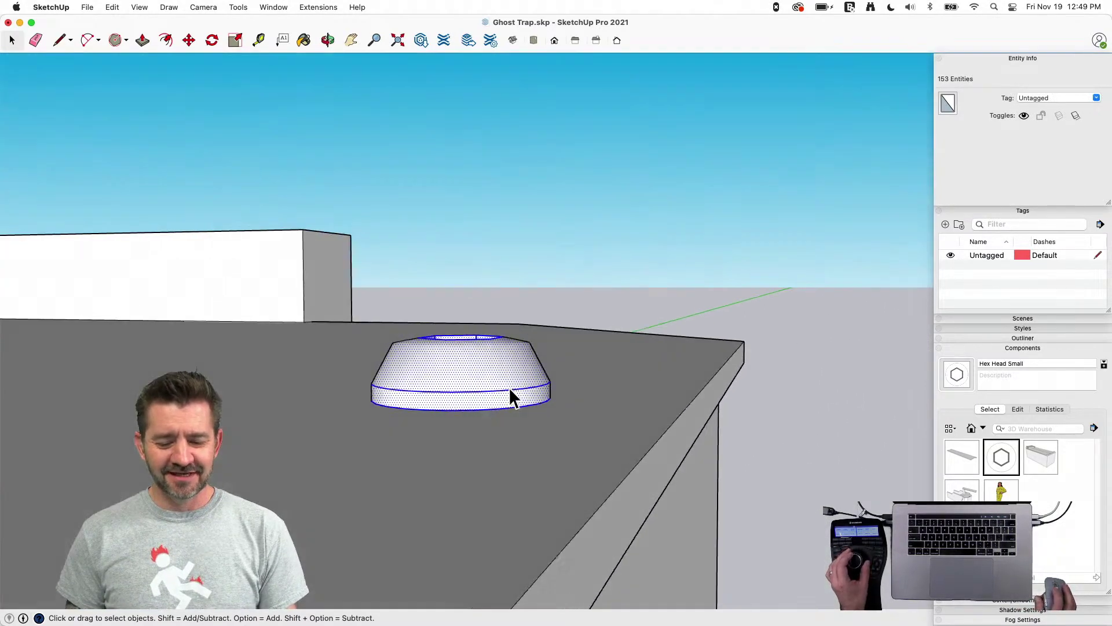
key(m)
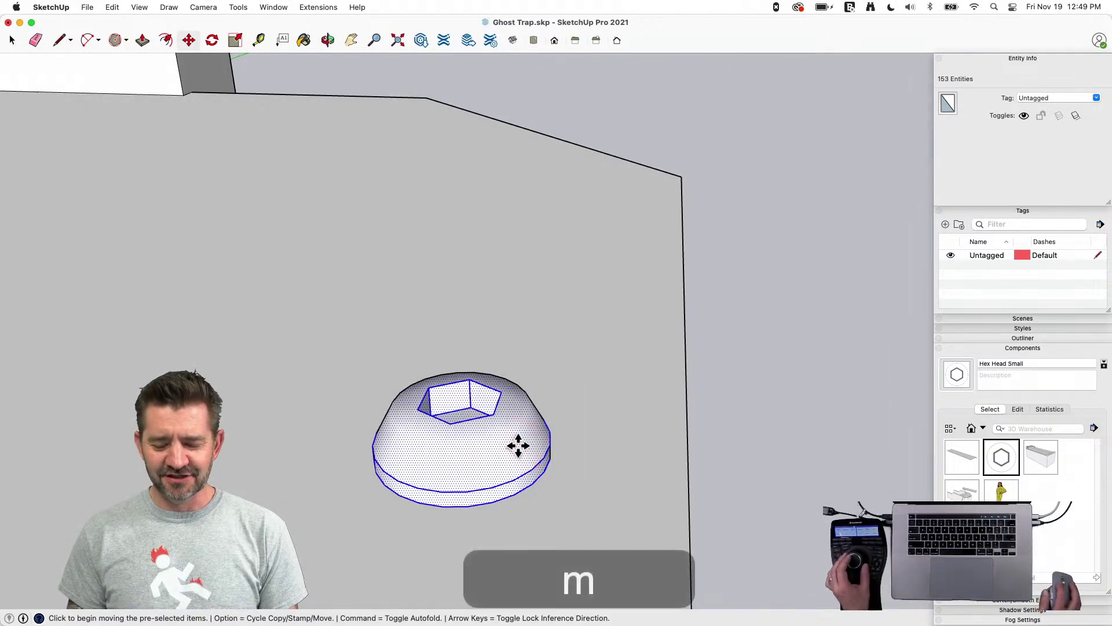
click(519, 445)
key(alt)
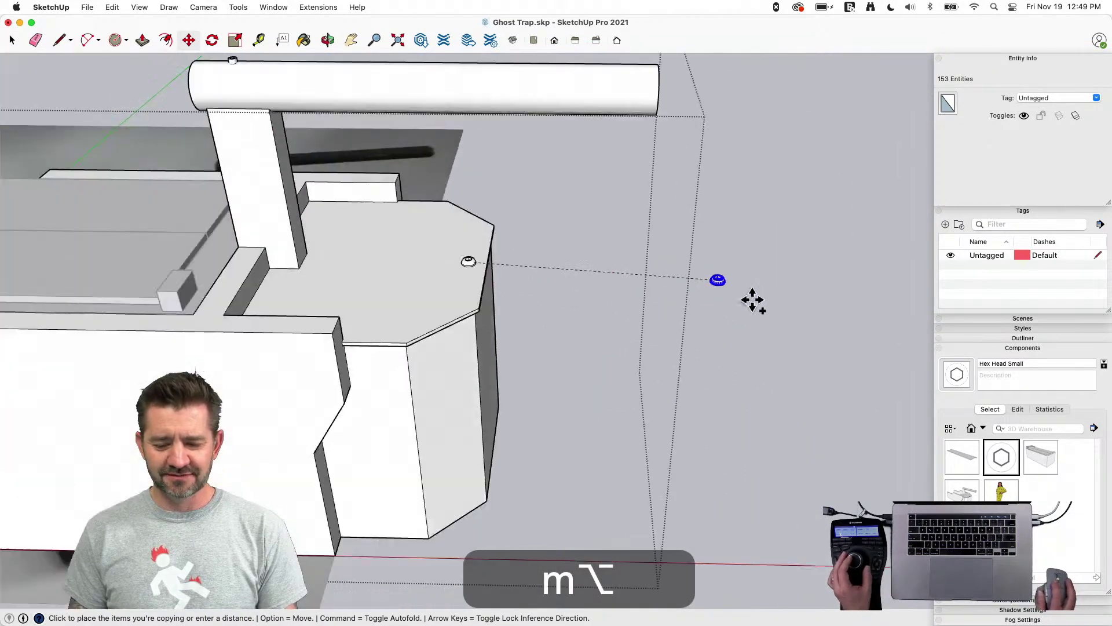
click(570, 237)
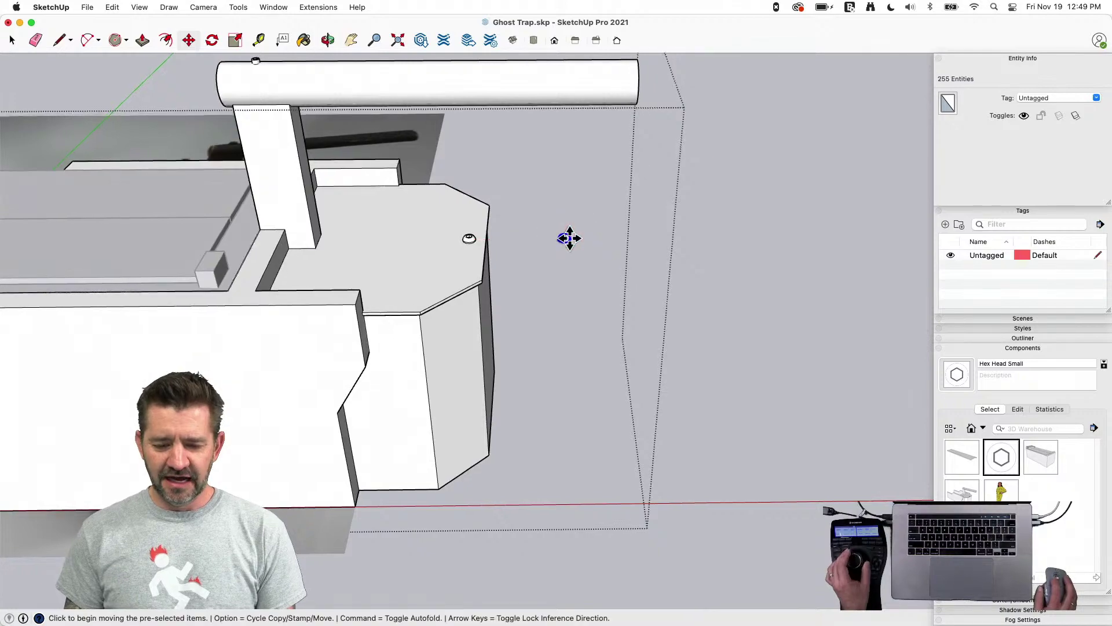
Reverse the round face on the underside of the copied screw head
key(space)
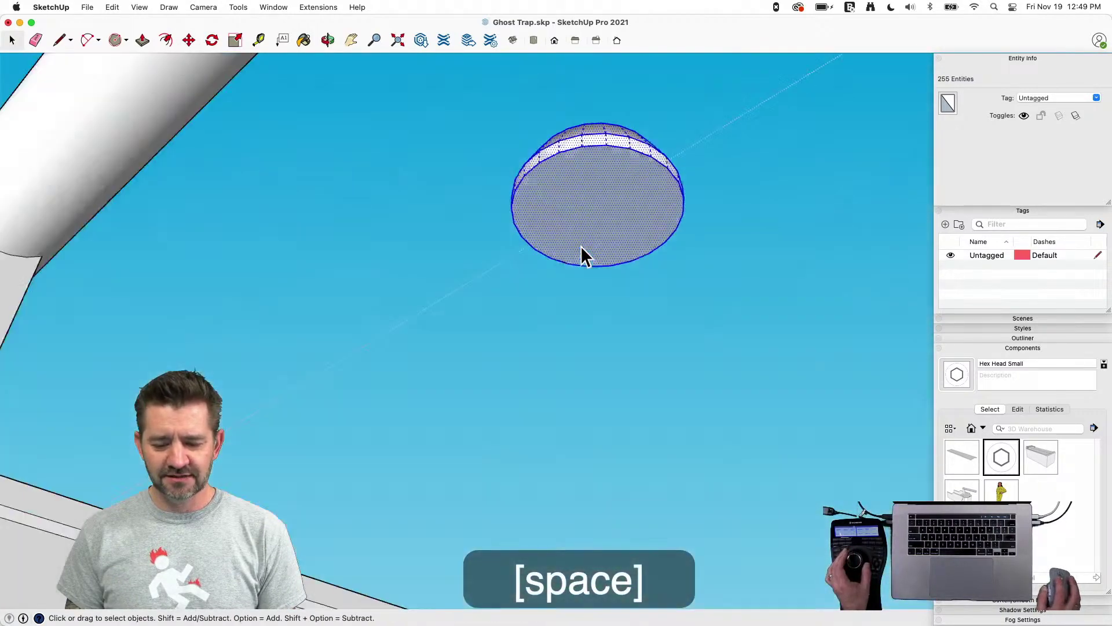
click(585, 238)
right_click(585, 231)
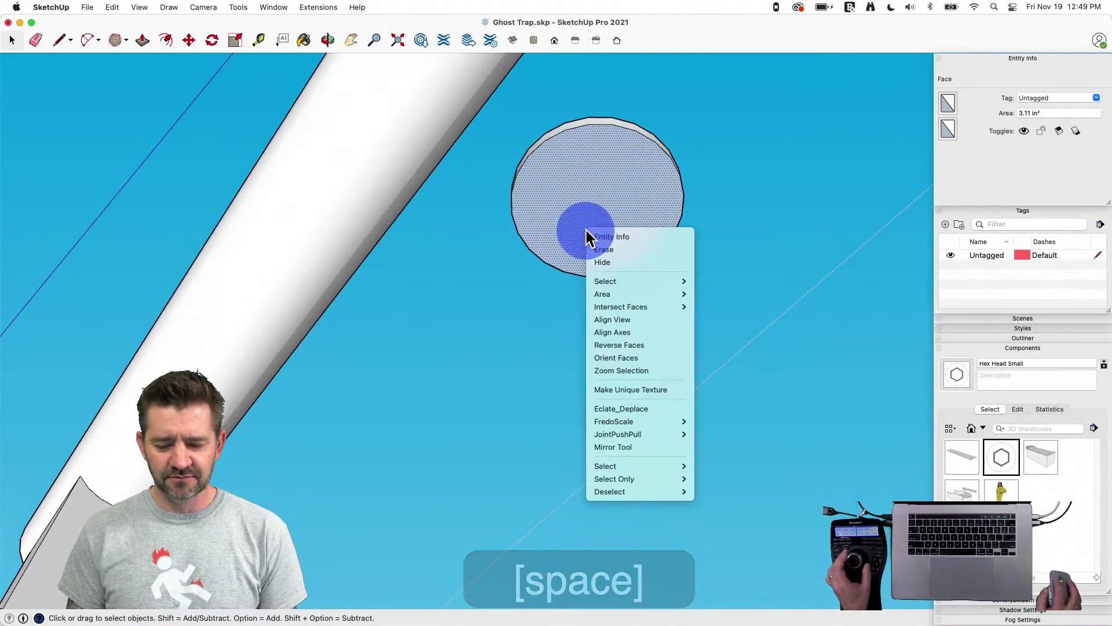
click(621, 344)
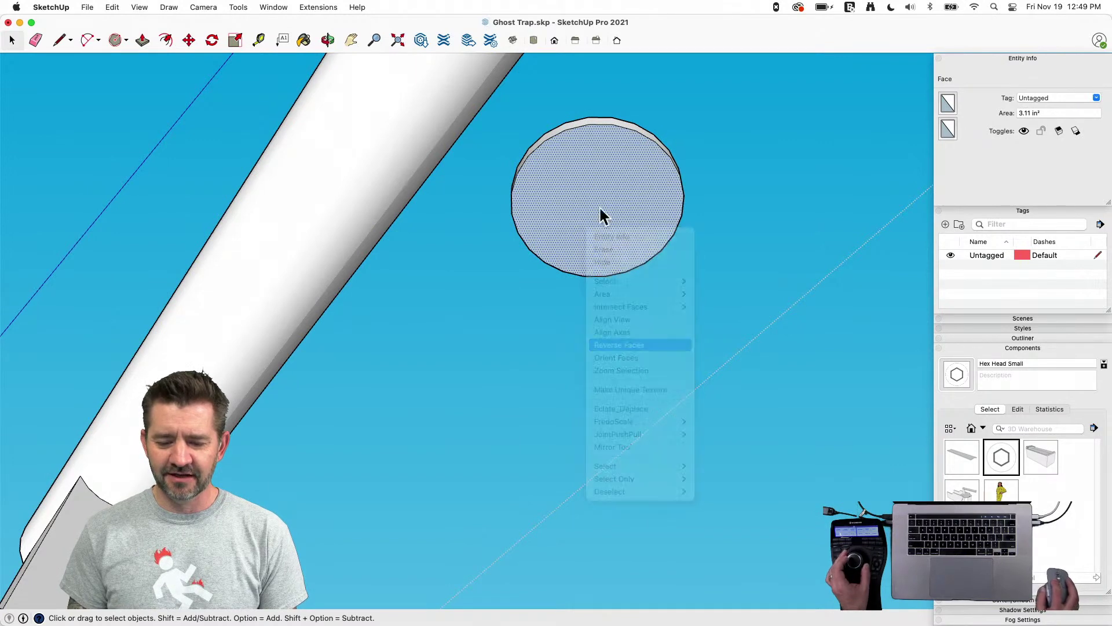
click(432, 117)
Select the whole copied screw head and start a component from it with the definition name "Button Head Screw"
drag(433, 117, 766, 330)
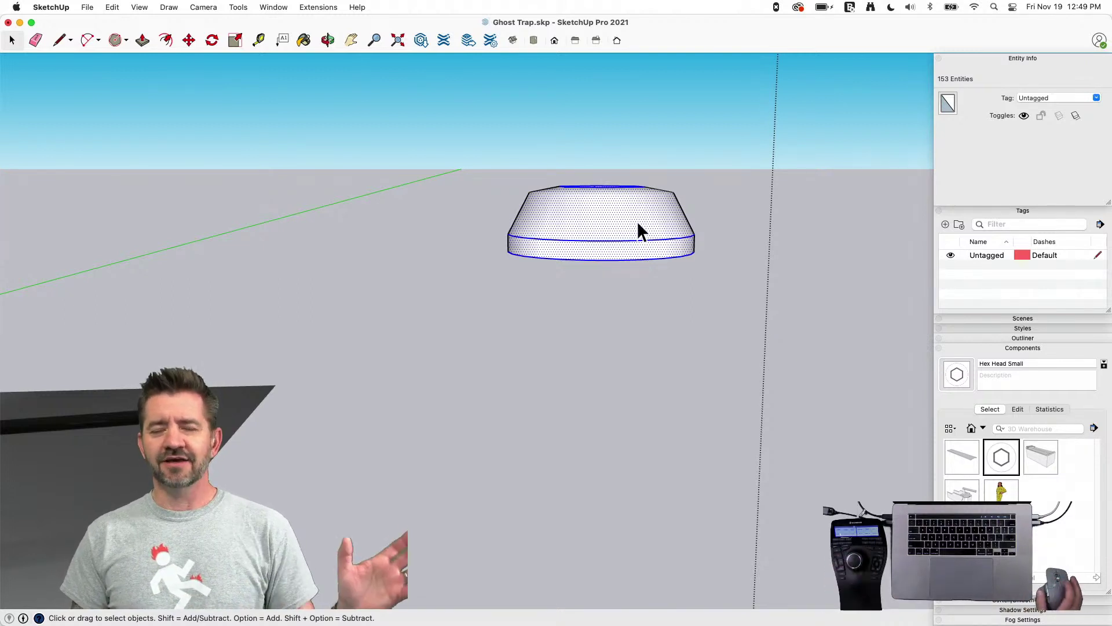
right_click(616, 226)
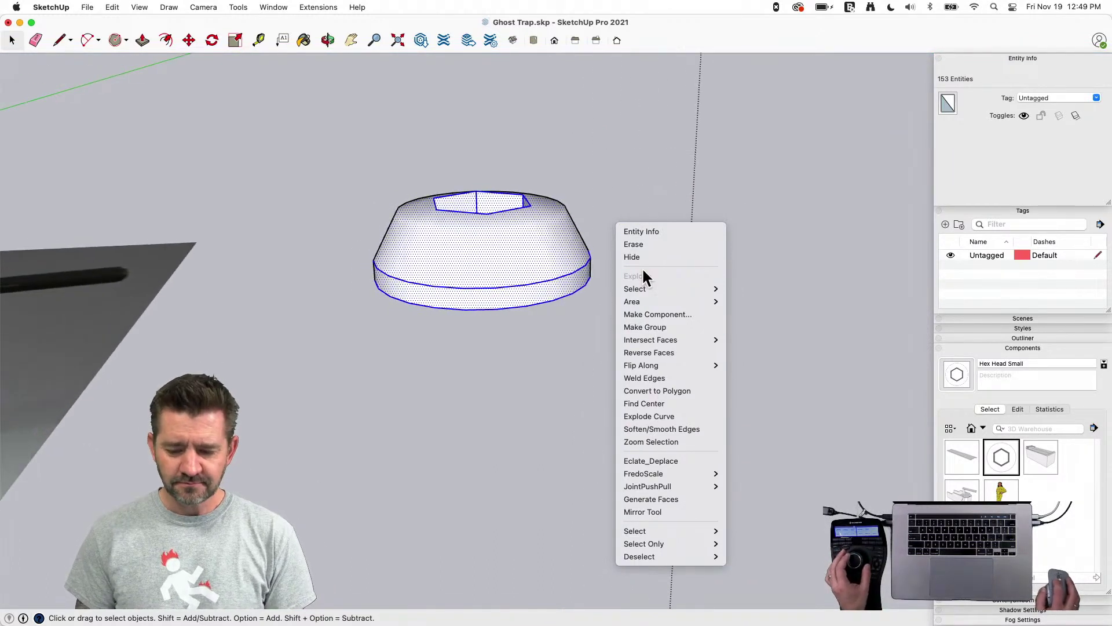
click(664, 314)
text(Bu)
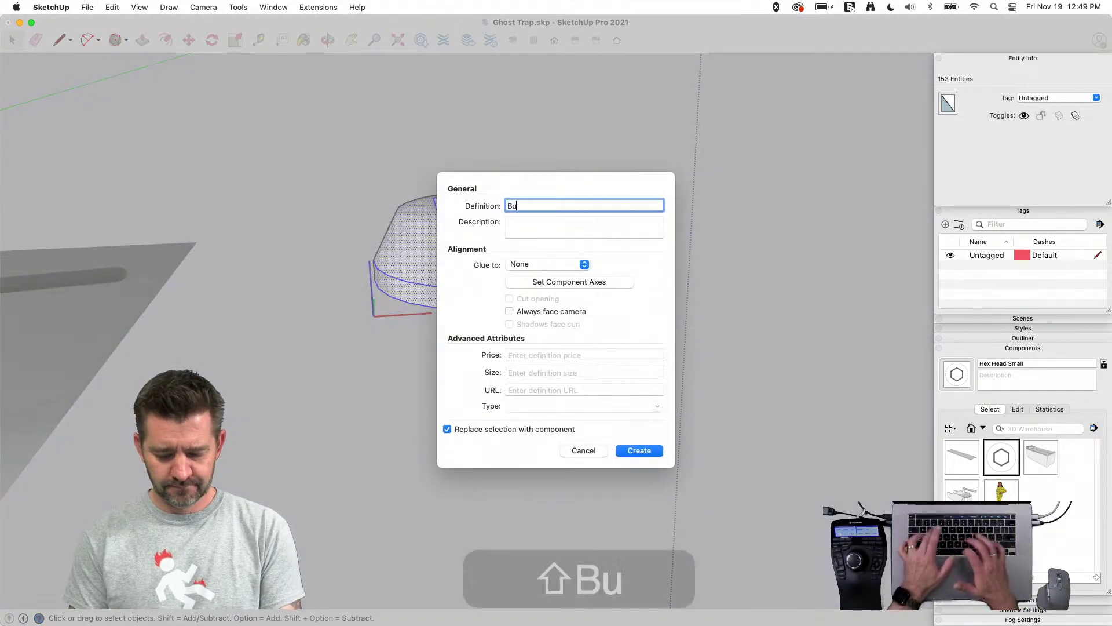
text(tton head Sc)
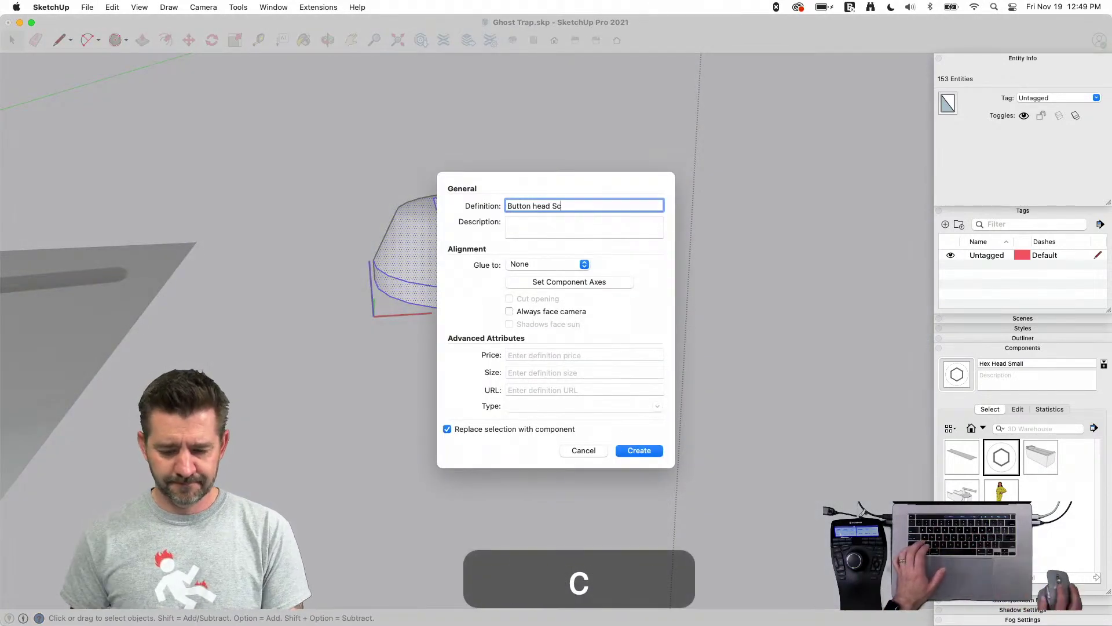
text(rew)
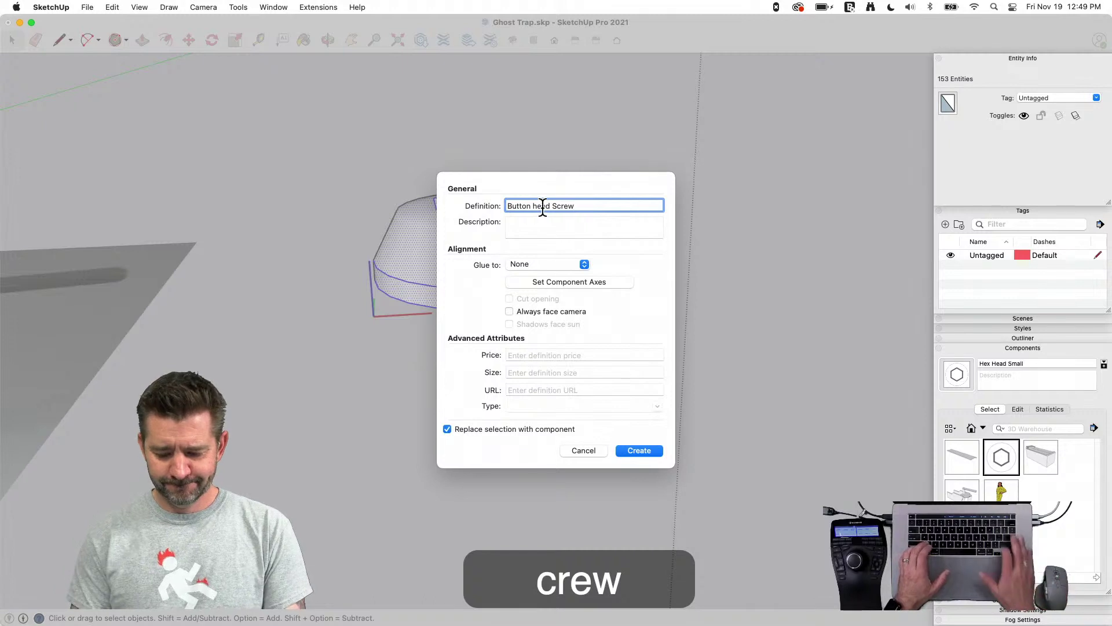
drag(532, 206, 538, 205)
text(H)
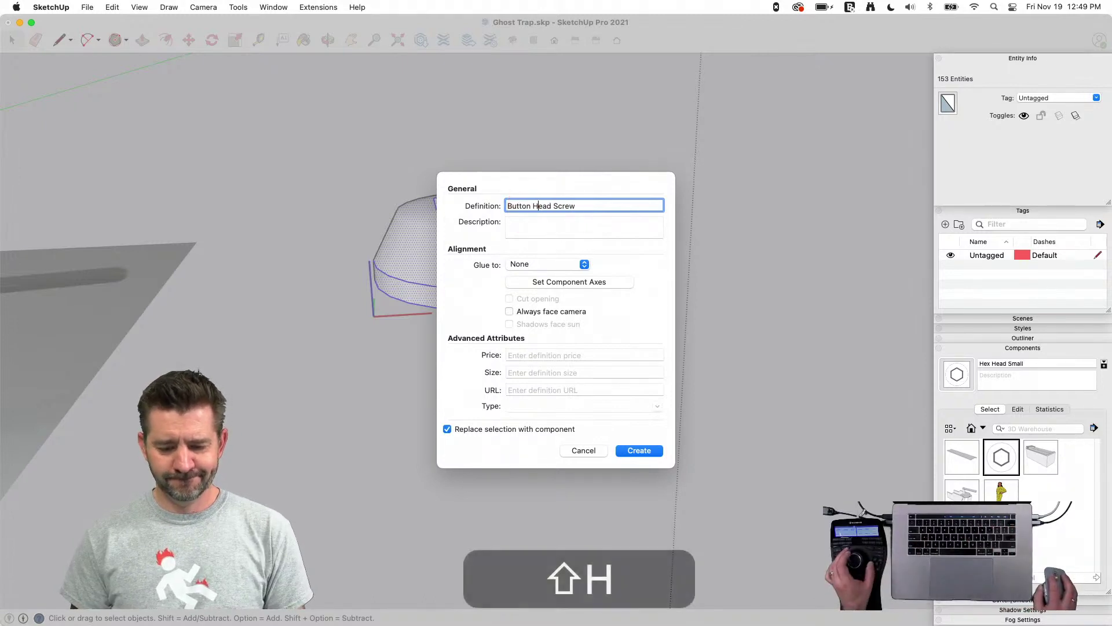
Set the component to glue to Any surface, place its axes origin at the centre of the screw's underside, and create it
click(544, 264)
click(539, 275)
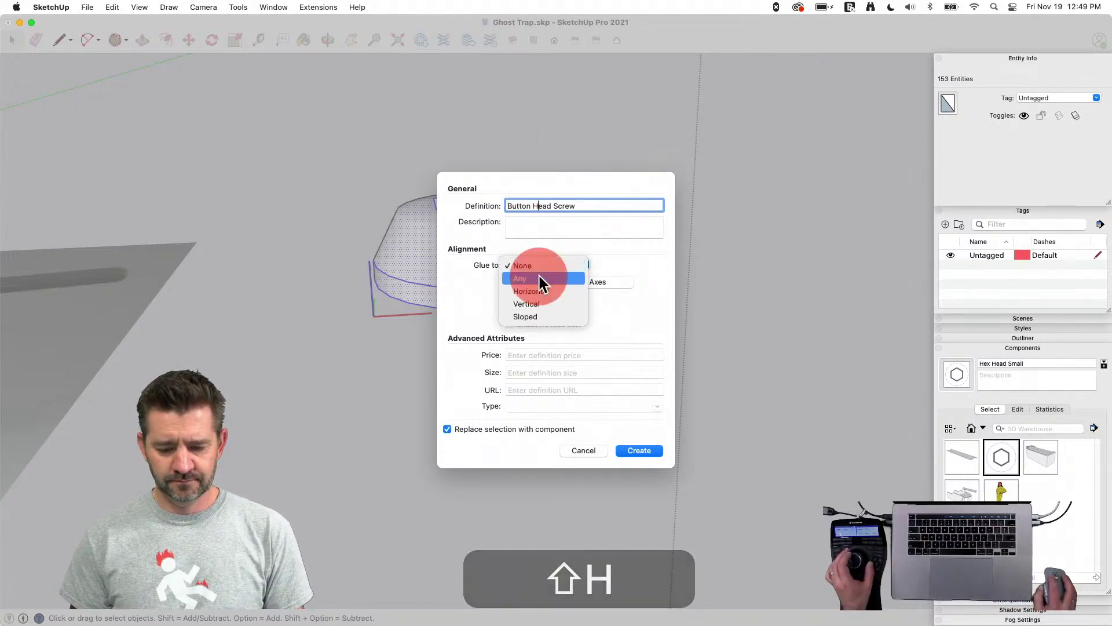
click(587, 282)
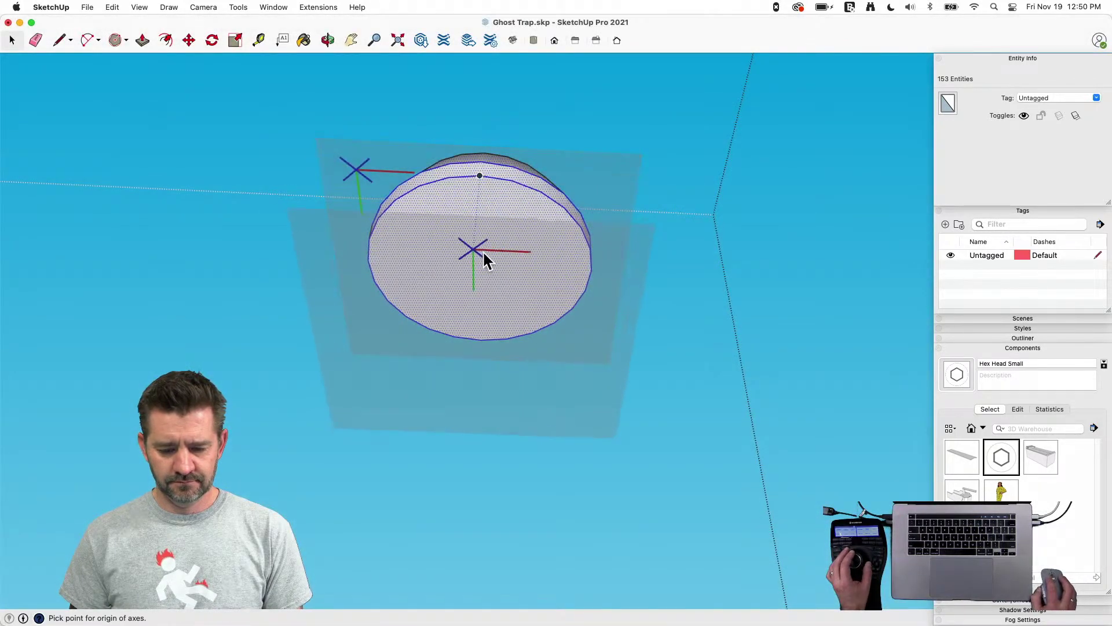
click(486, 263)
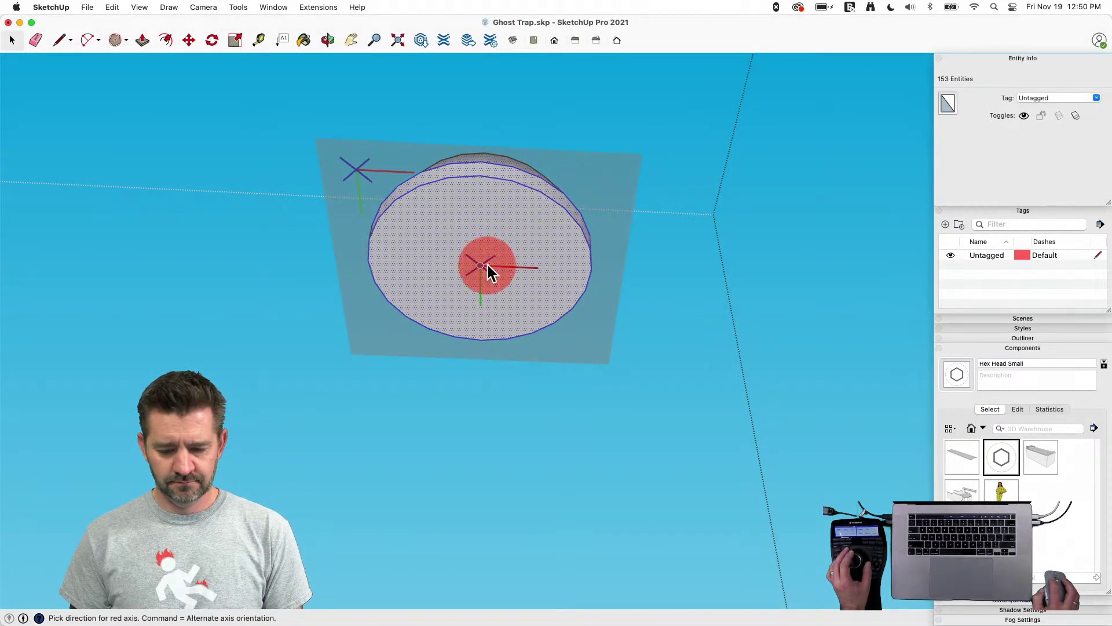
click(648, 450)
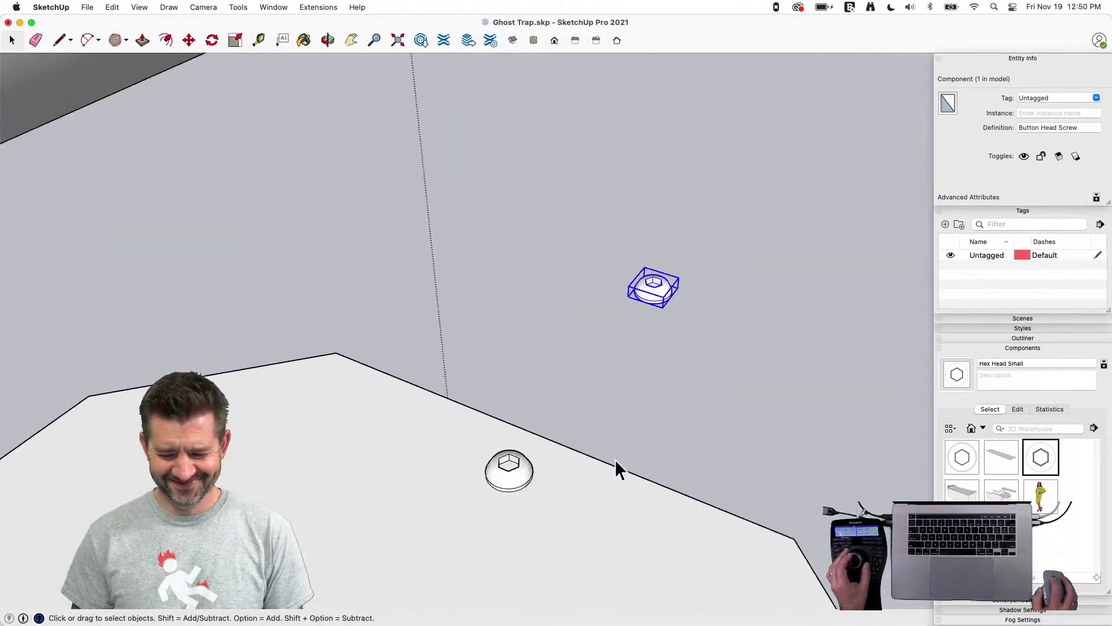
Delete the original loose screw head on the rear deck and move the component screw onto the middle of the deck's rear edge
click(556, 397)
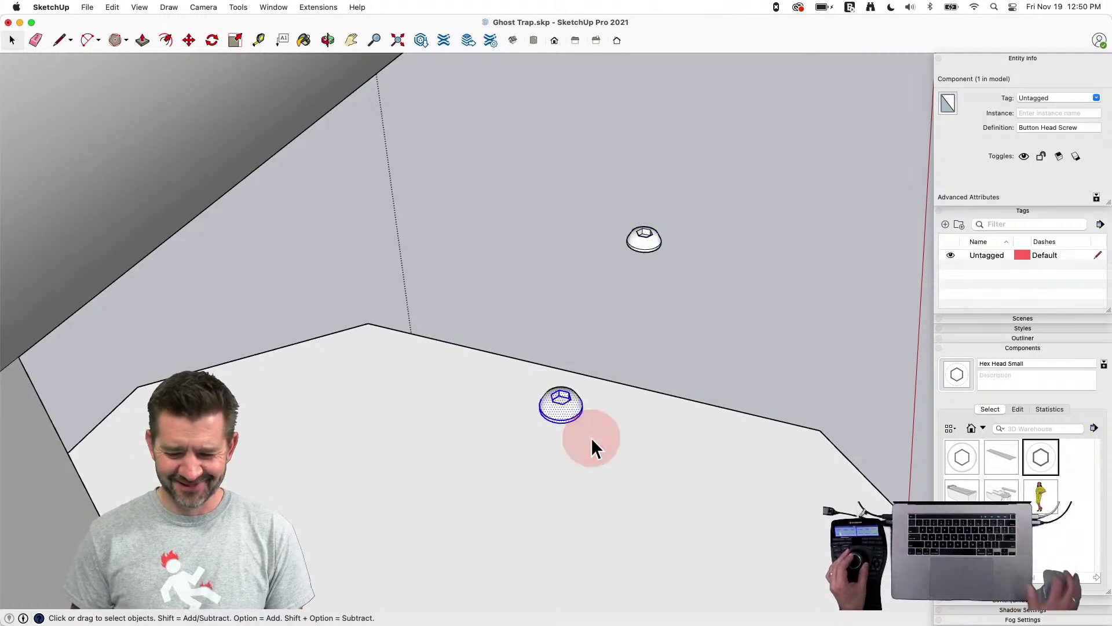
key(BackSpace)
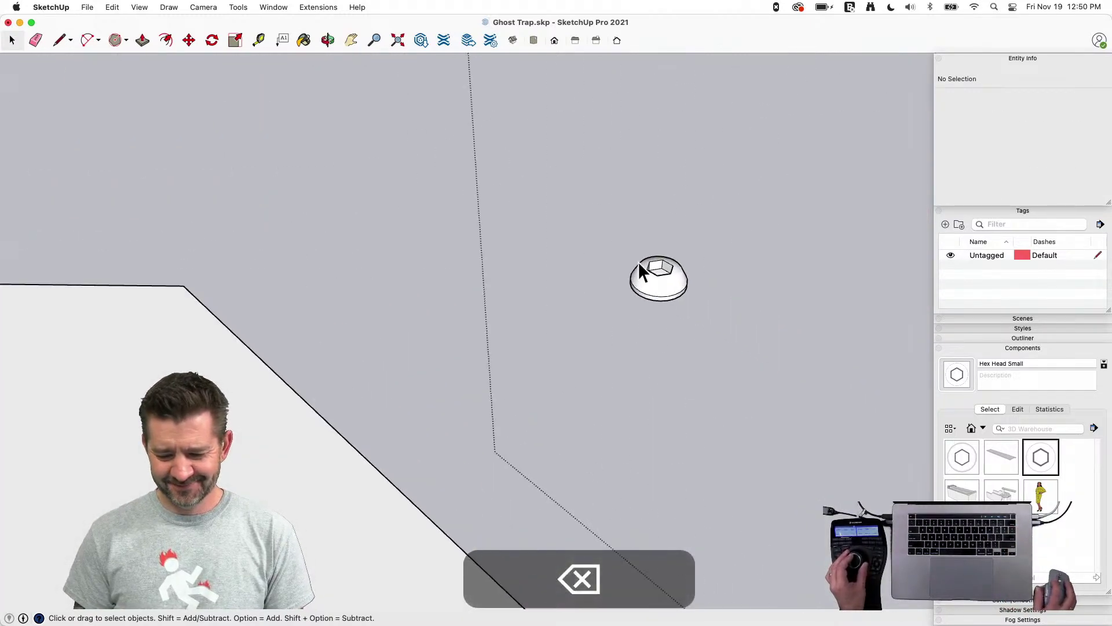
click(645, 275)
key(m)
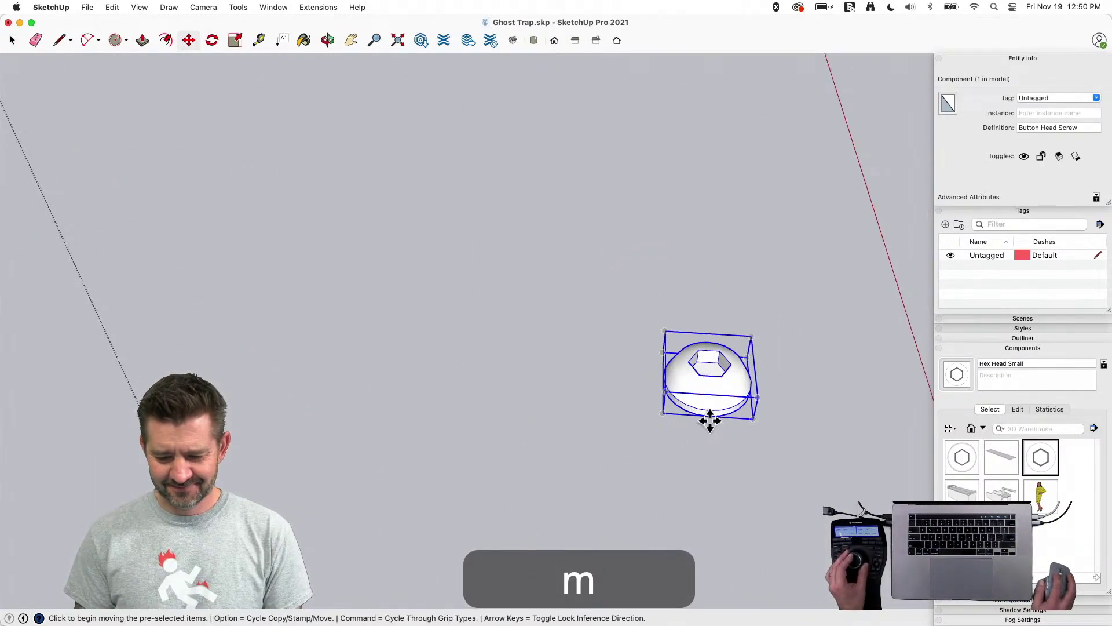
click(710, 418)
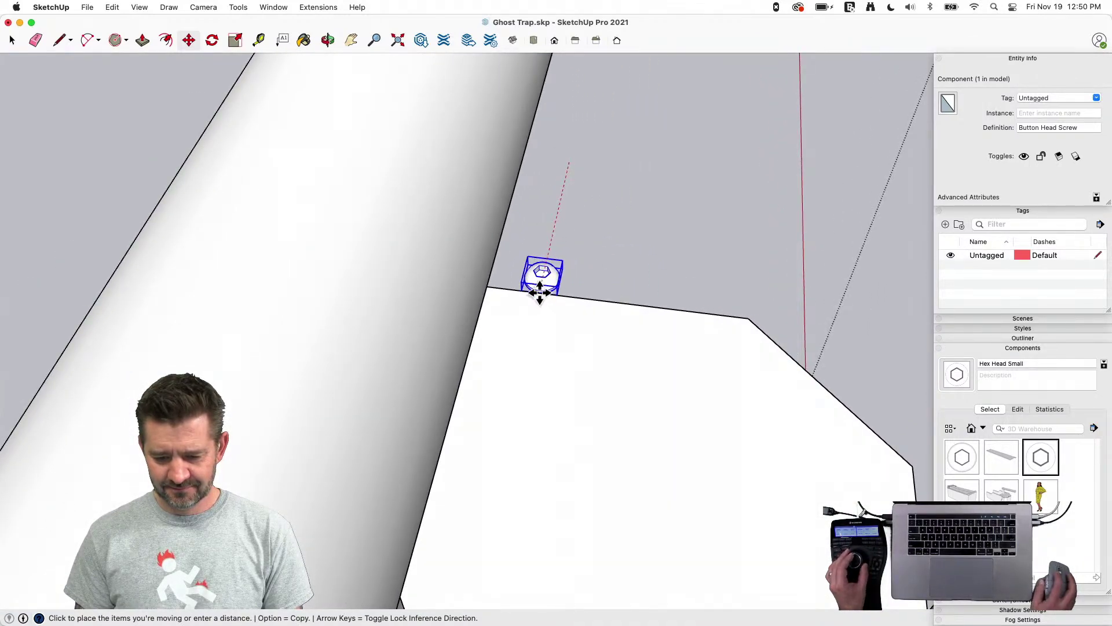
click(539, 293)
Move the screw straight inward from the rear edge so it sits on the deck's surface
key(m)
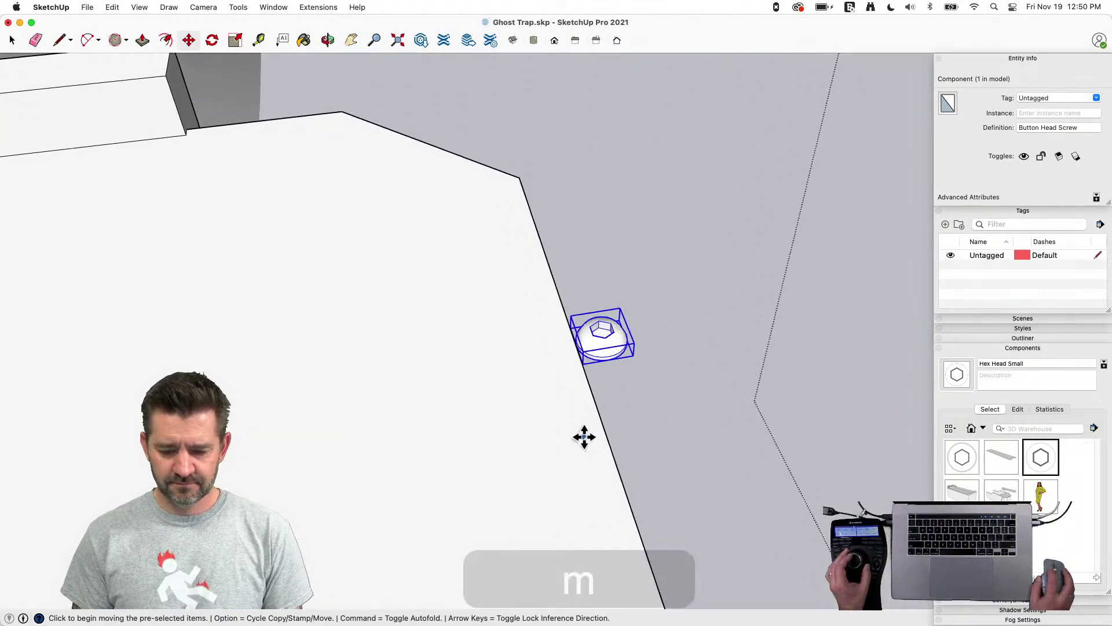
click(576, 437)
key(Escape)
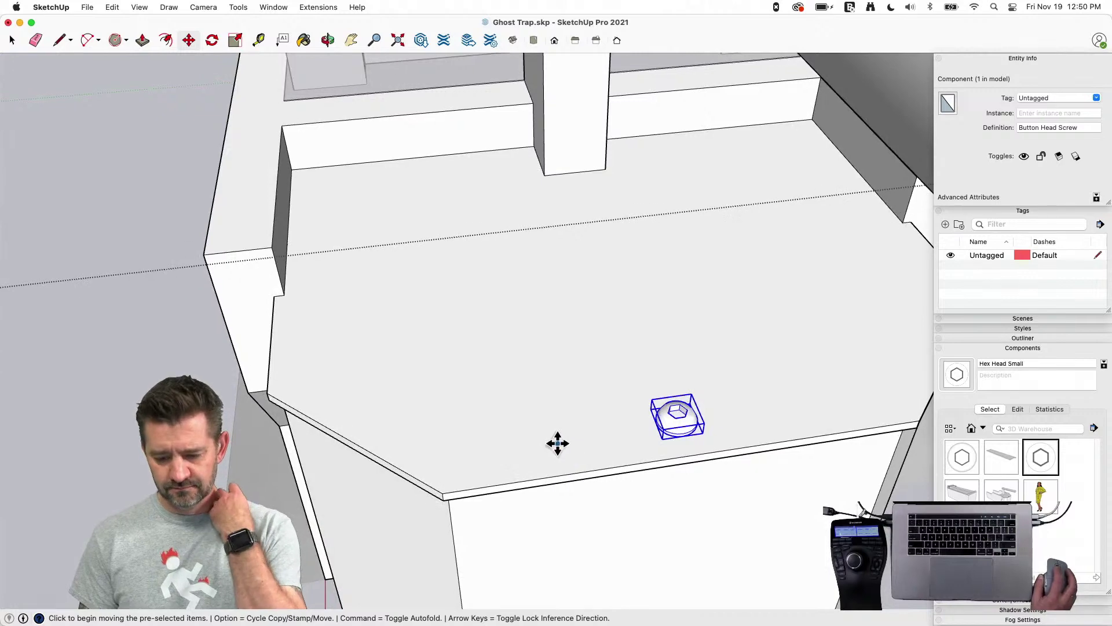
Copy the screw to the deck's outer corner on one side and shift the copy inward along the green axis
scroll(640, 447, up, 10)
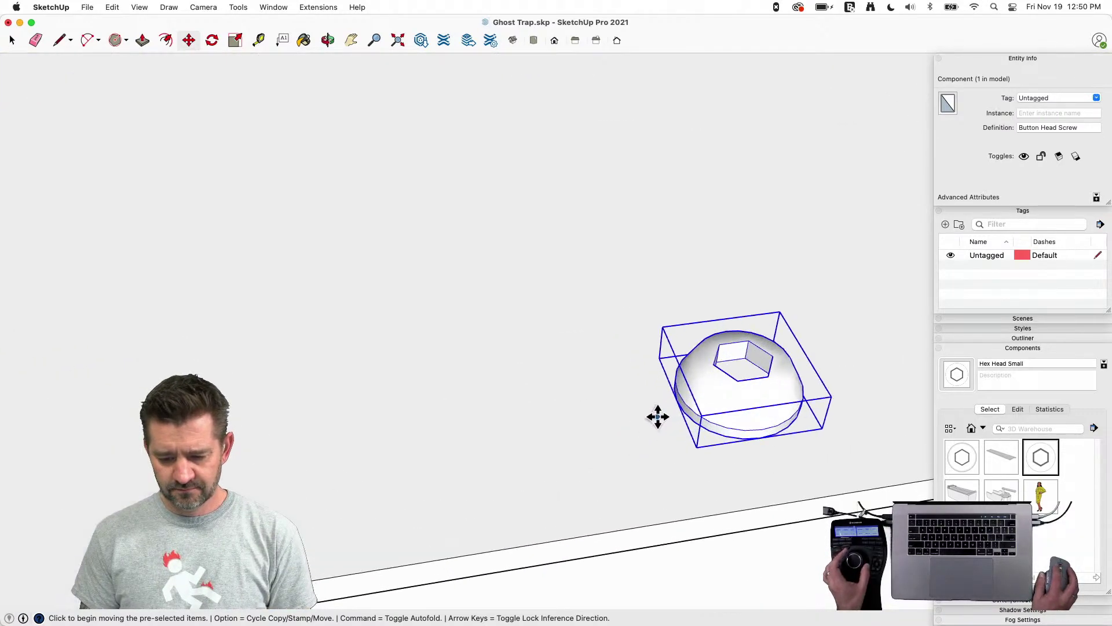
click(684, 392)
scroll(680, 390, down, 5)
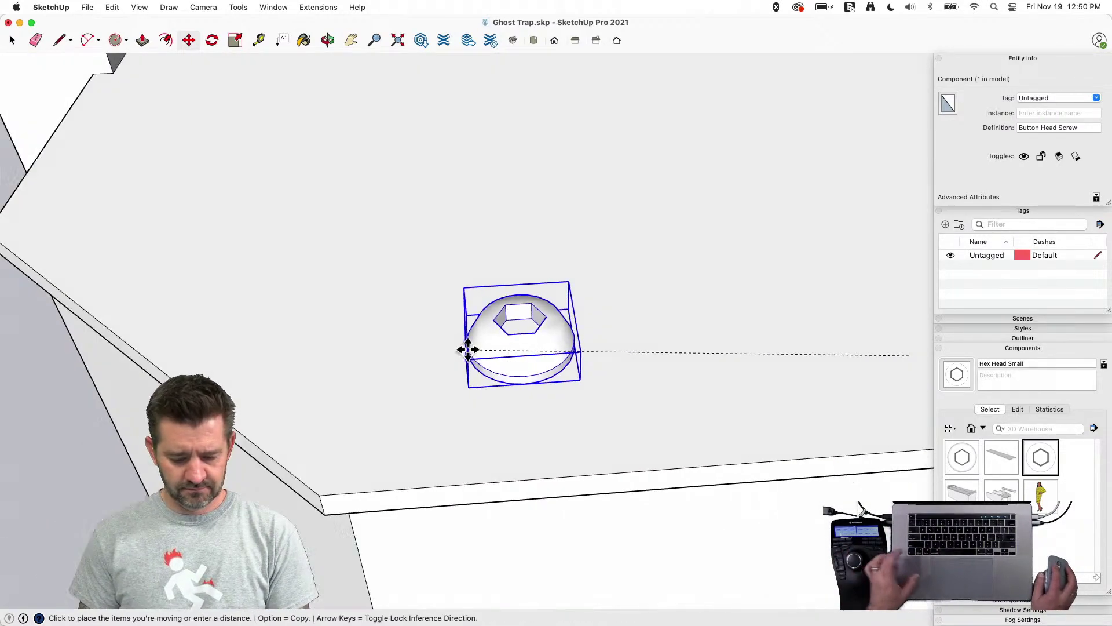
key(super)
key(alt)
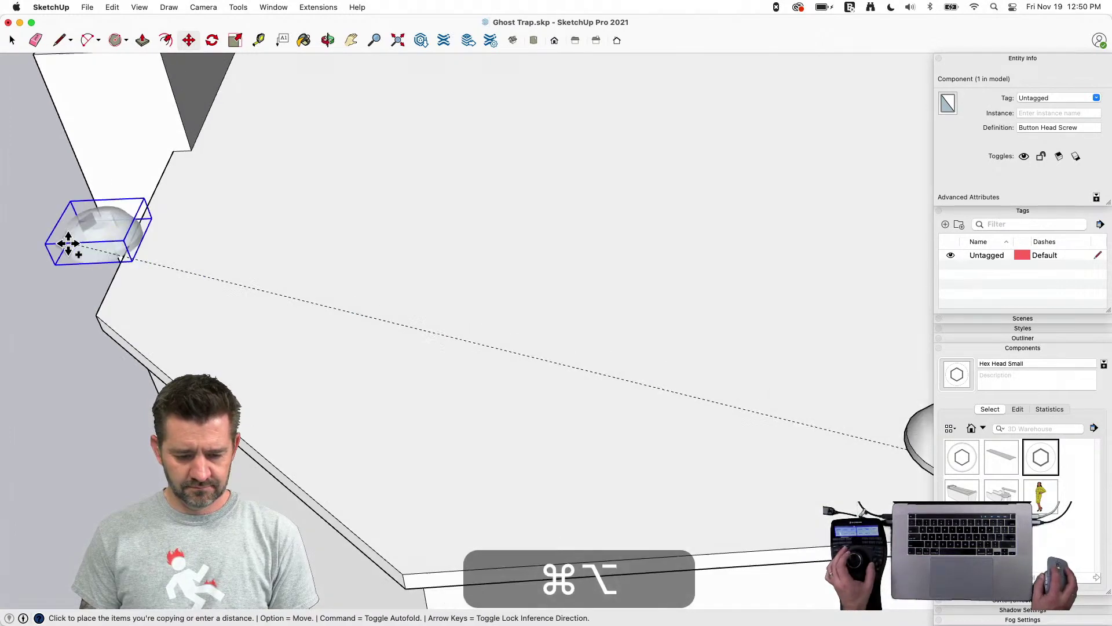
click(96, 317)
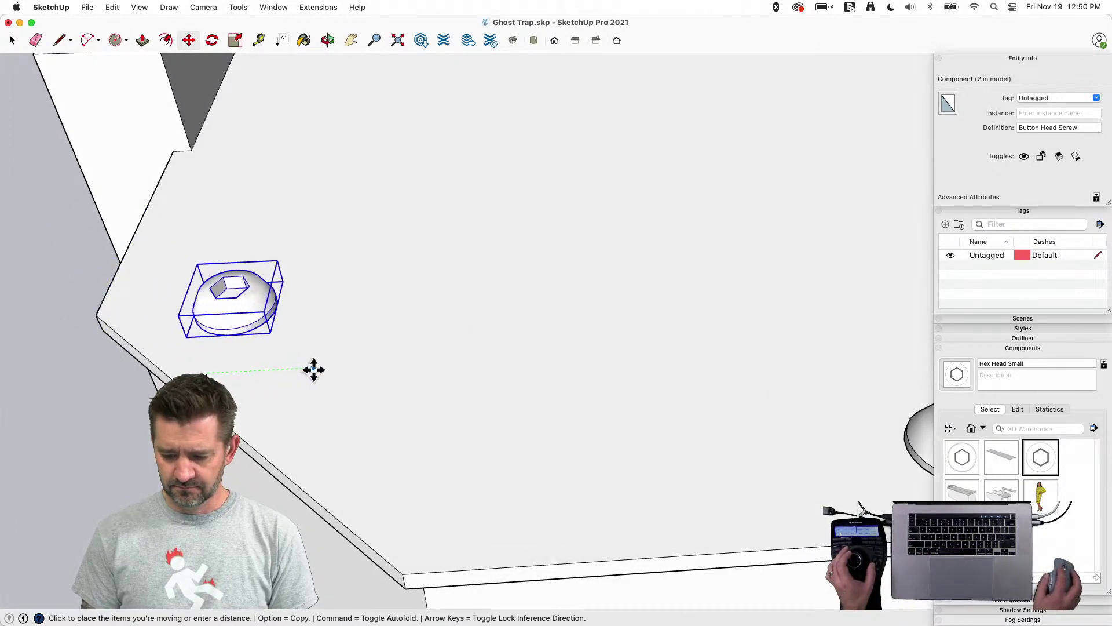
click(1035, 350)
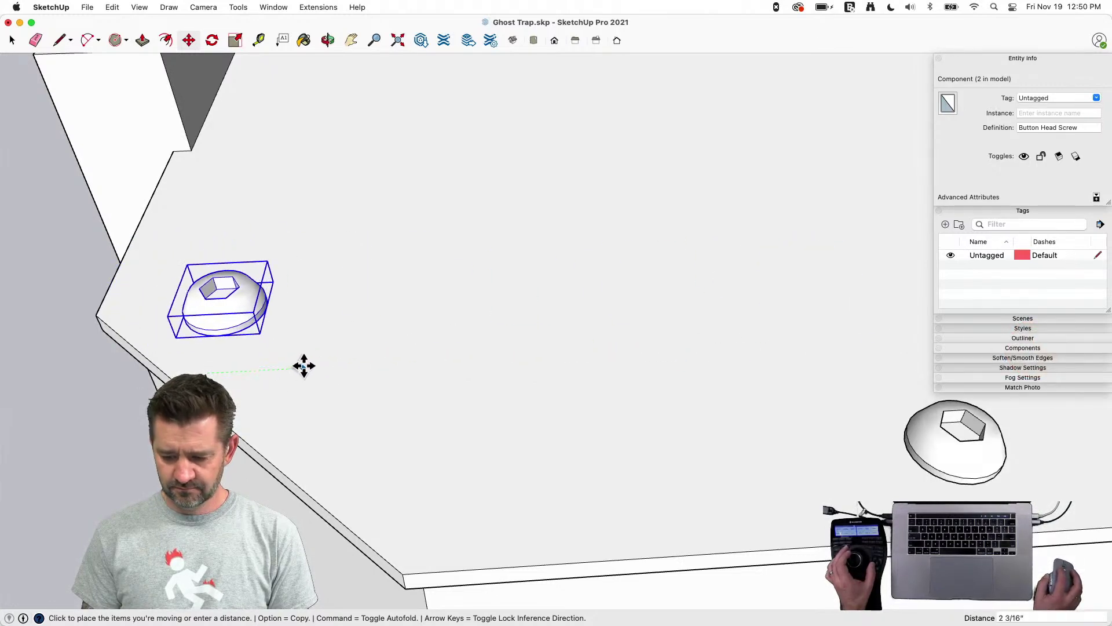
click(340, 365)
key(space)
Copy the corner screw to the matching corner on the deck's opposite side and move it 3" inward along the green axis
key(m)
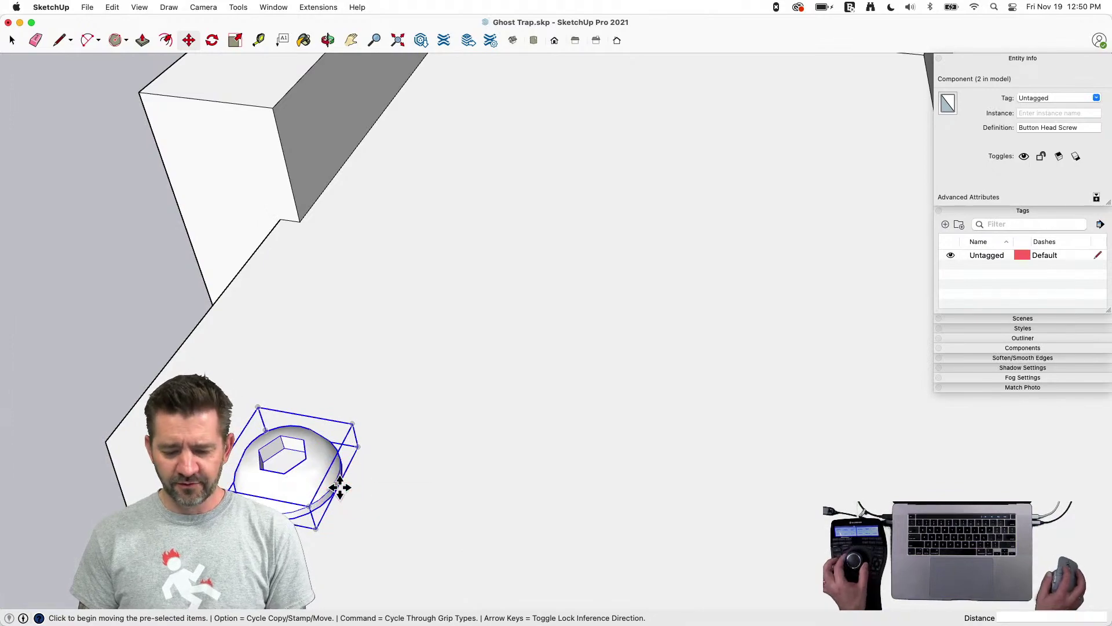
click(340, 487)
key(alt)
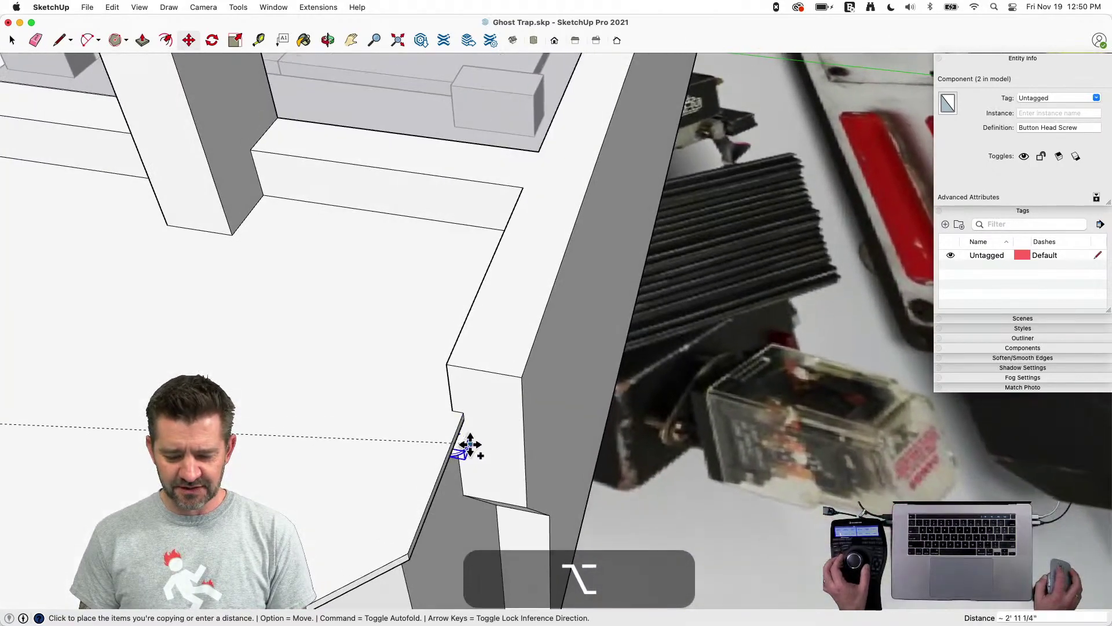
click(401, 551)
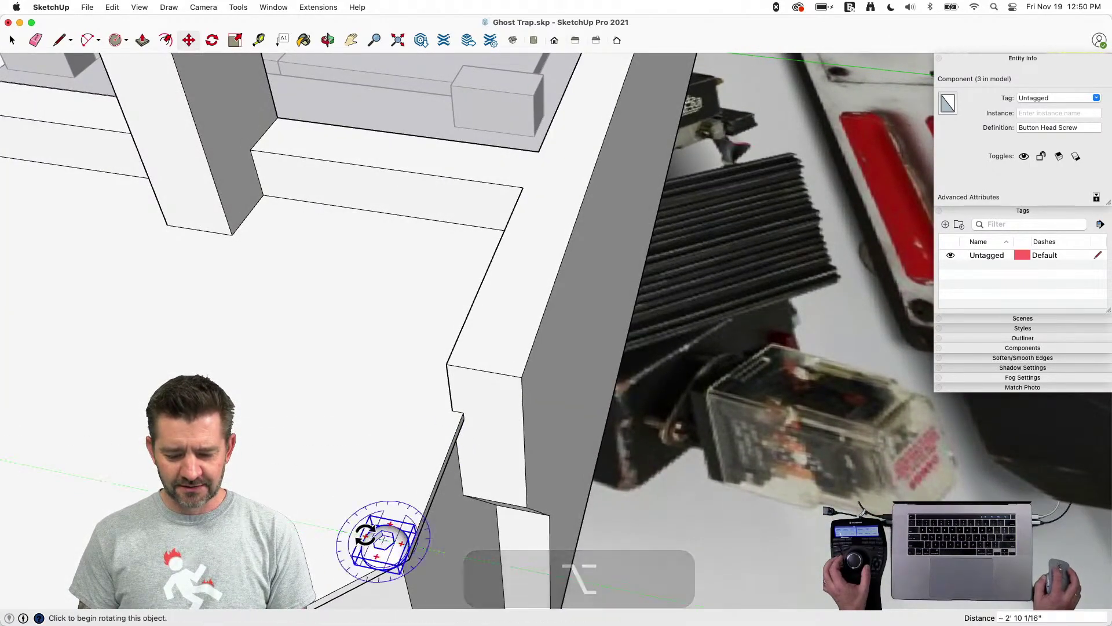
click(376, 536)
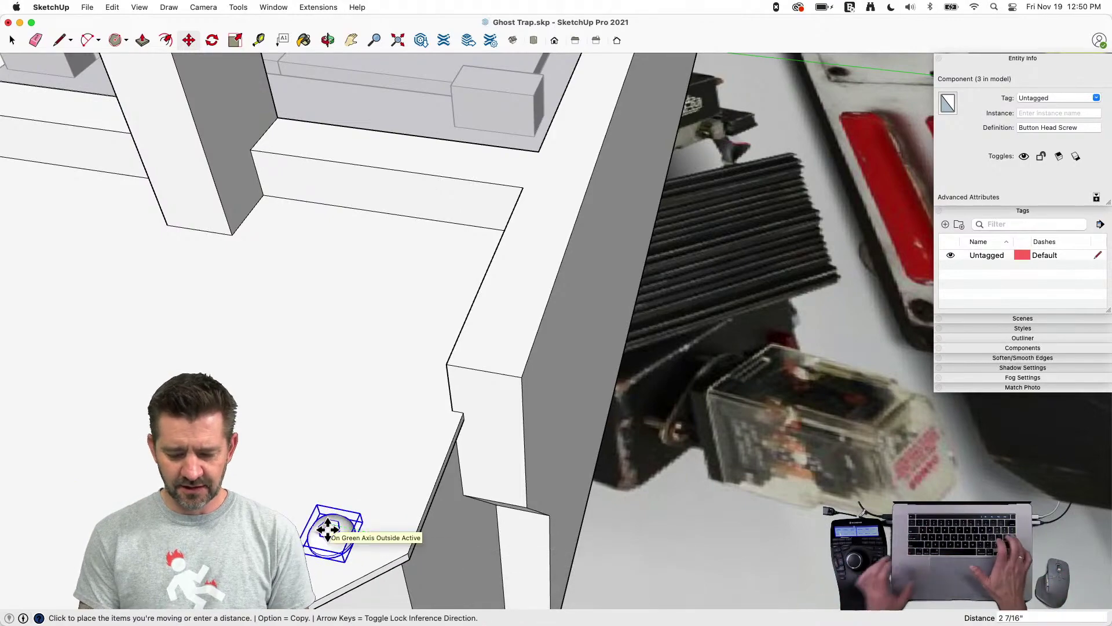
text(3)
key(Return)
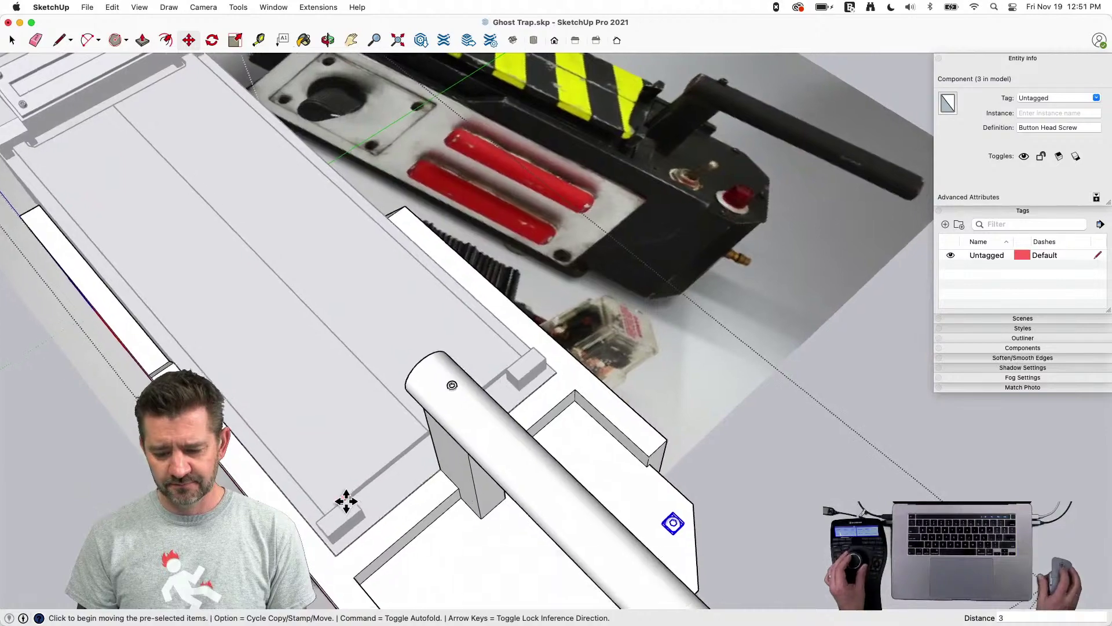
Select both corner screws and move them 3" along the red axis toward the handle post
key(space)
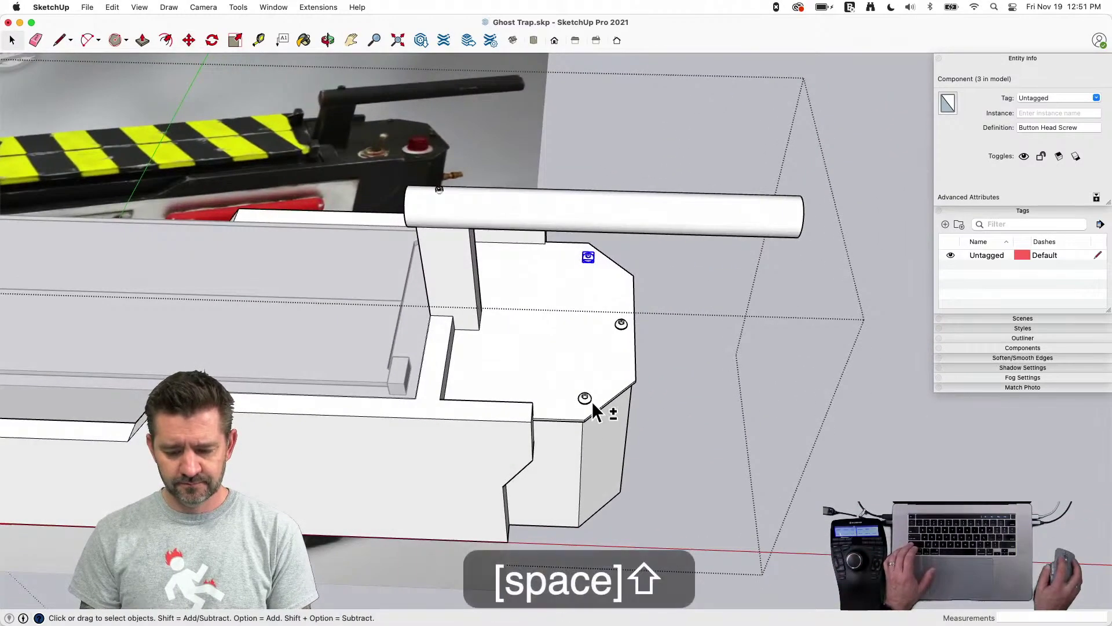
shift+click(585, 405)
key(m)
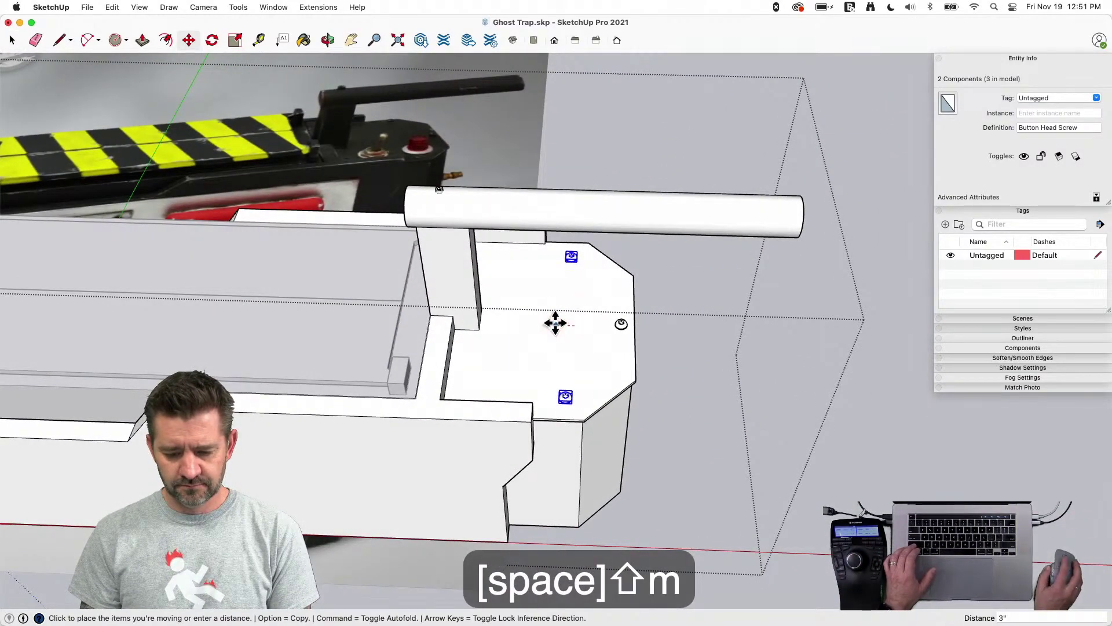
click(555, 323)
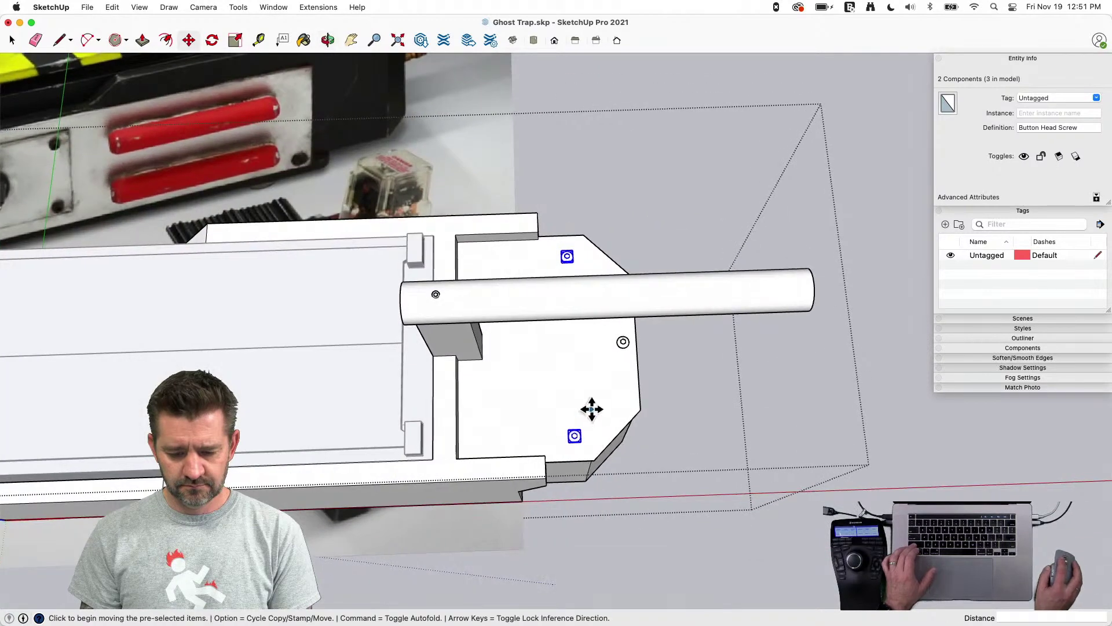
Copy both corner screws about 1' 3" along the red axis to the deck's inner end beside the handle post
key(shift)
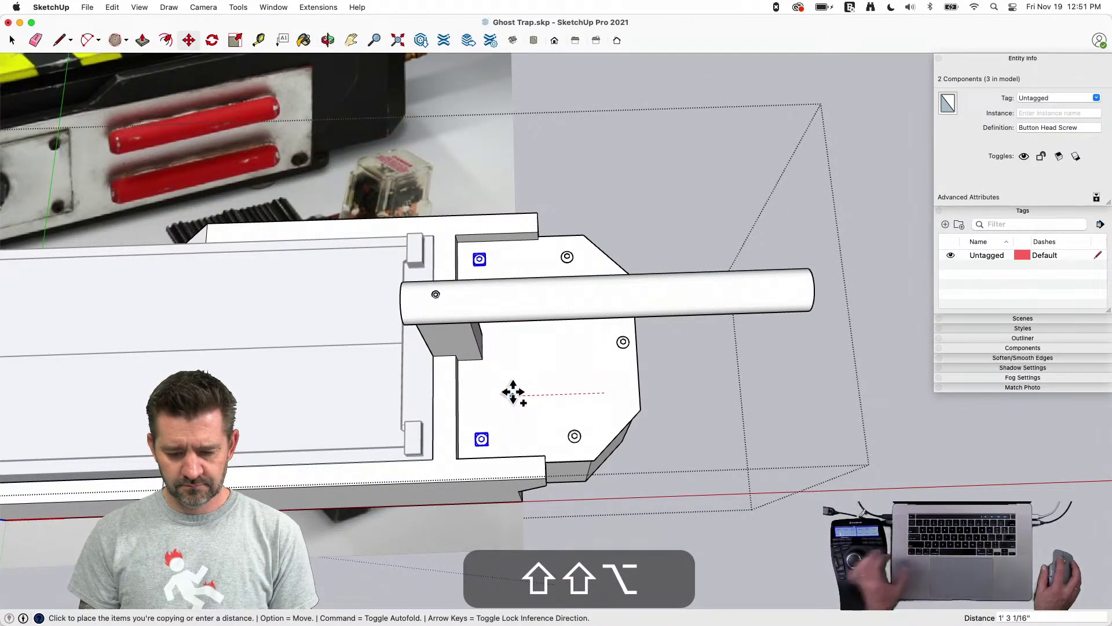
click(510, 393)
key(space)
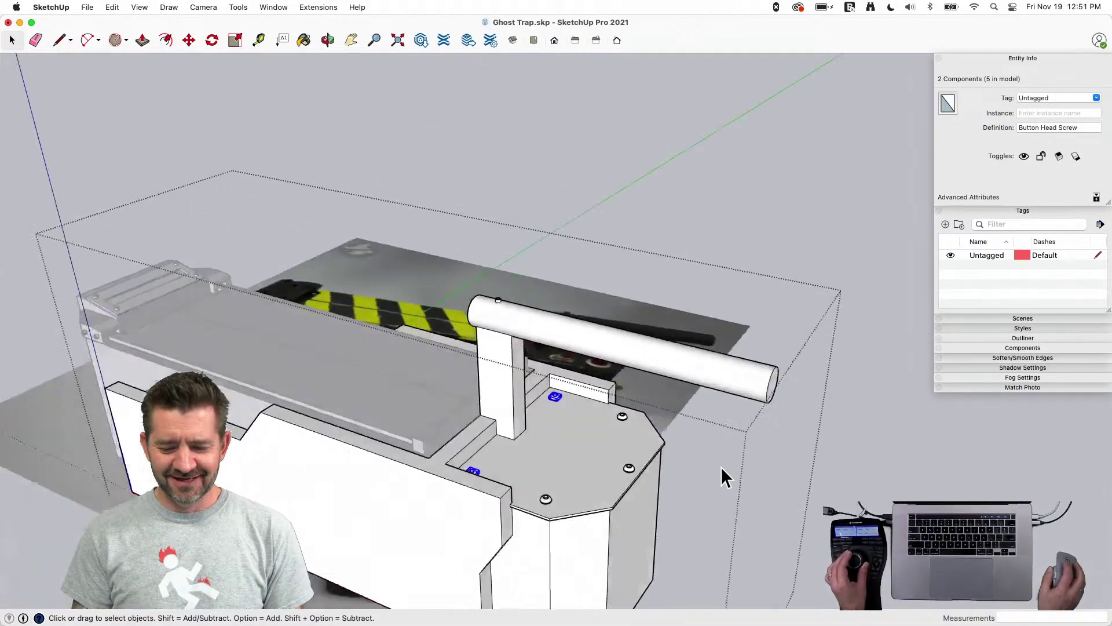
key(space)
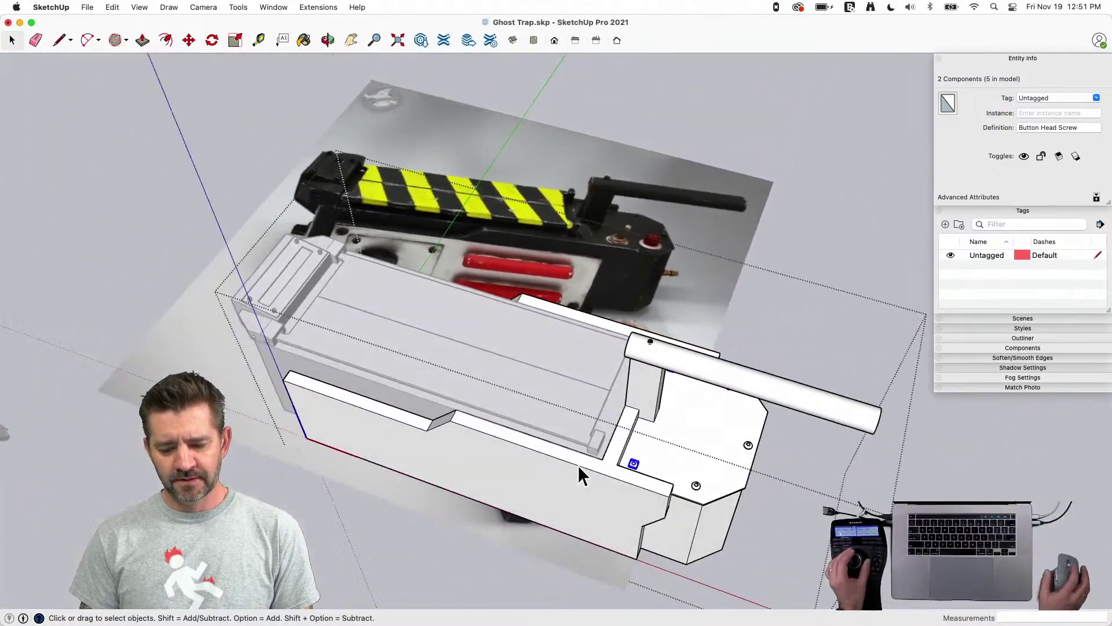
click(698, 326)
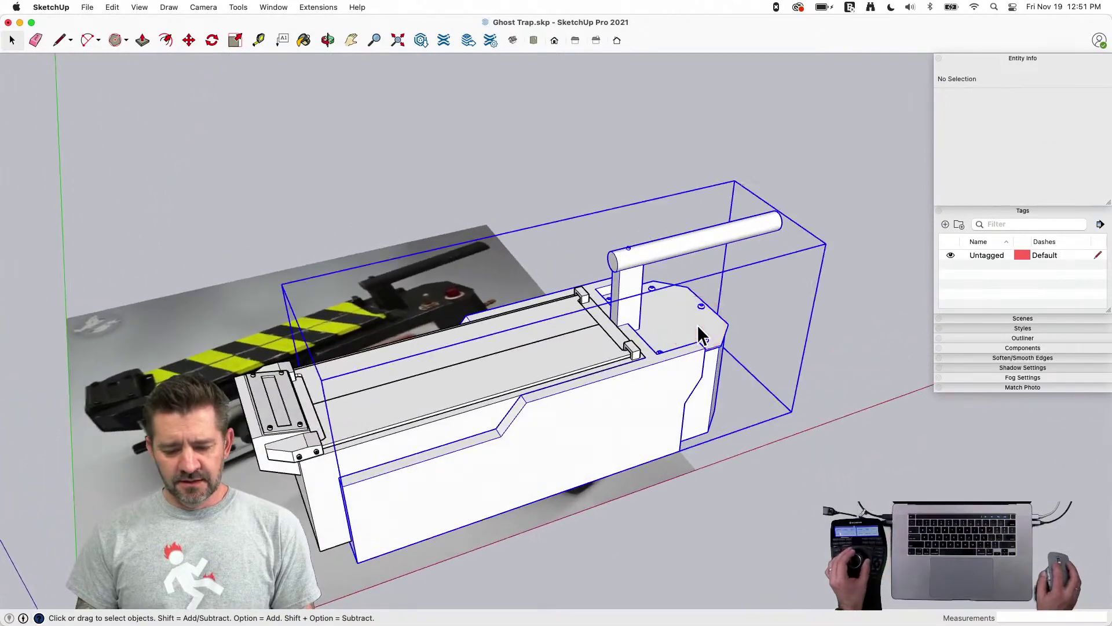
click(377, 433)
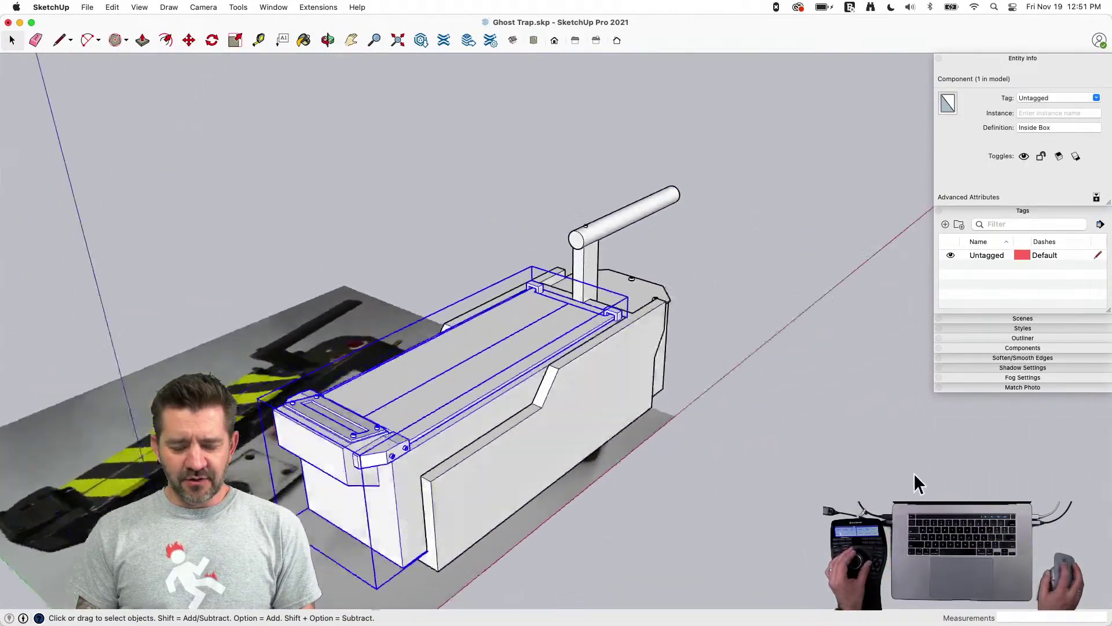
click(913, 472)
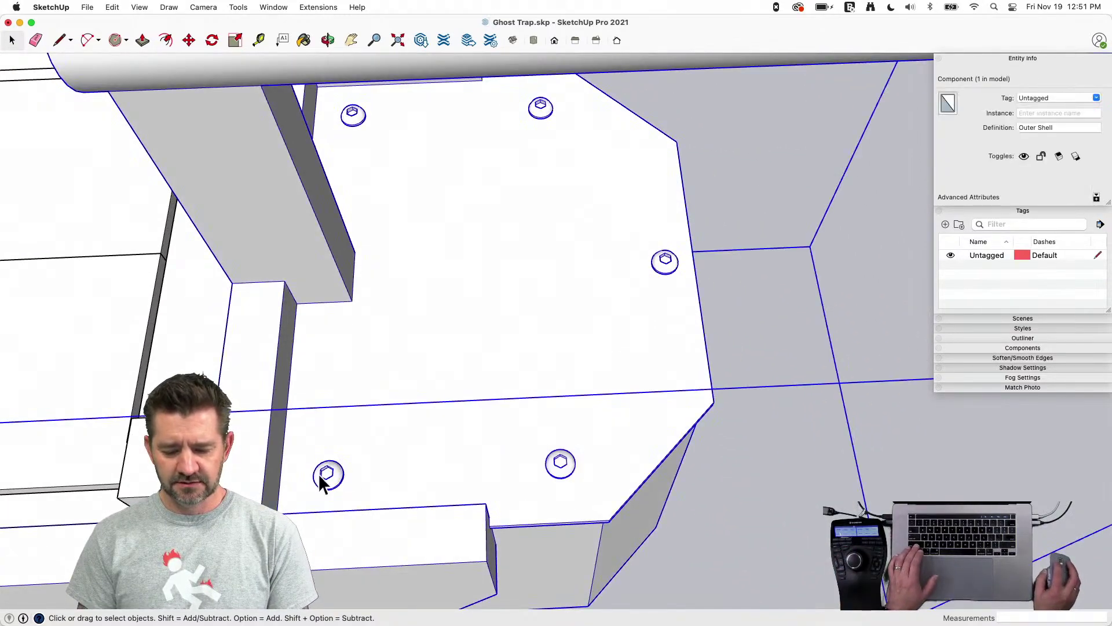
Reopen the Outer Shell component and move the two screws on one side of the rear deck 2" outward along the green axis
double_click(334, 483)
click(561, 464)
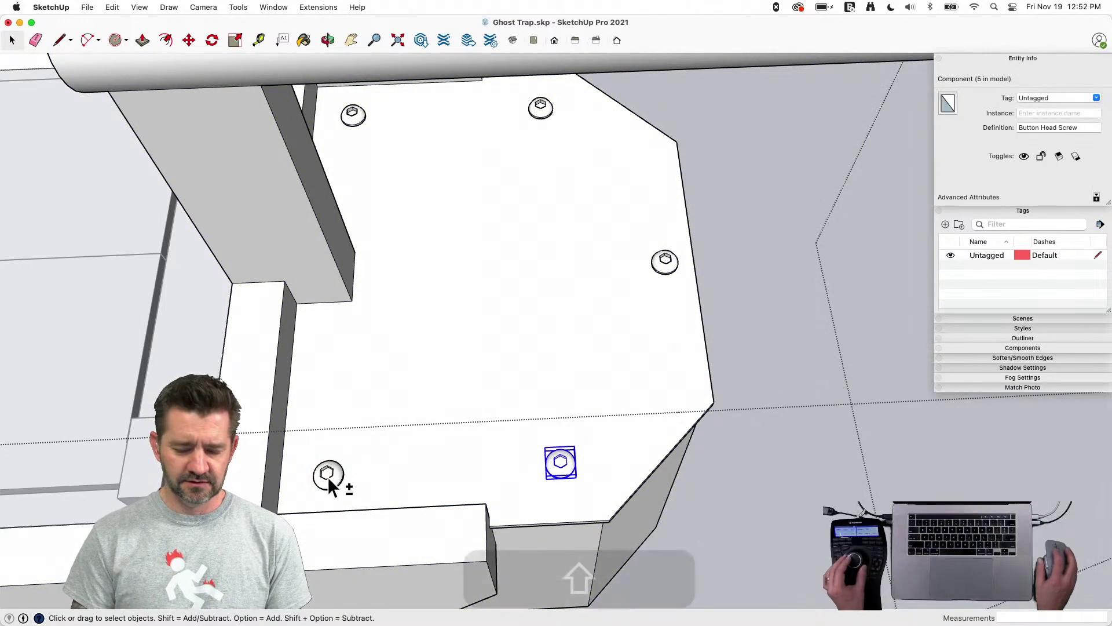
shift+click(328, 475)
key(shift+m)
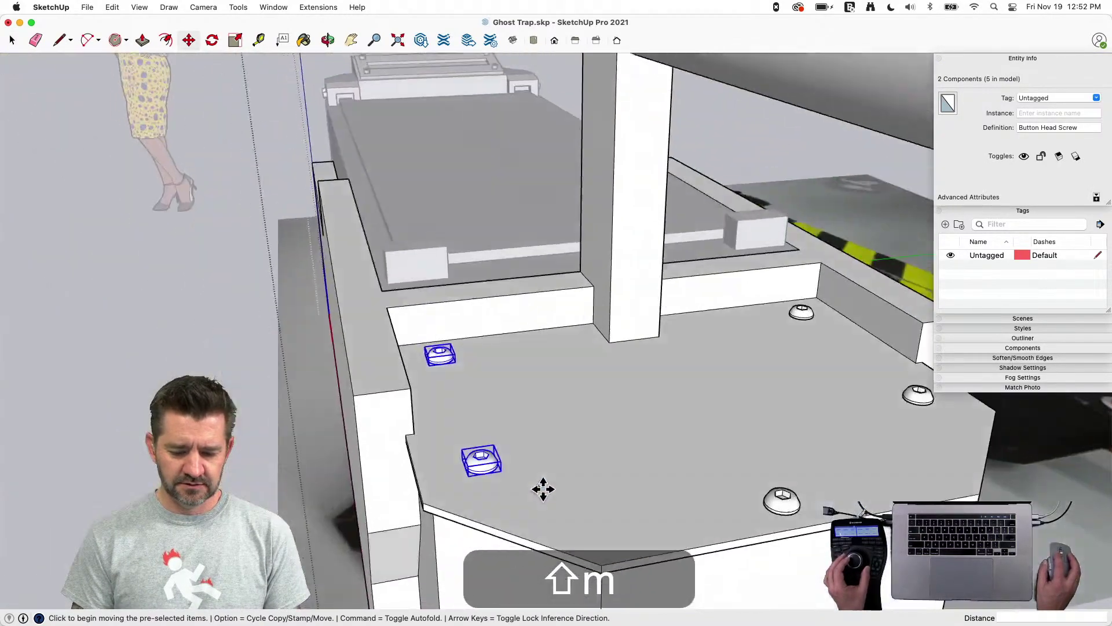
click(640, 430)
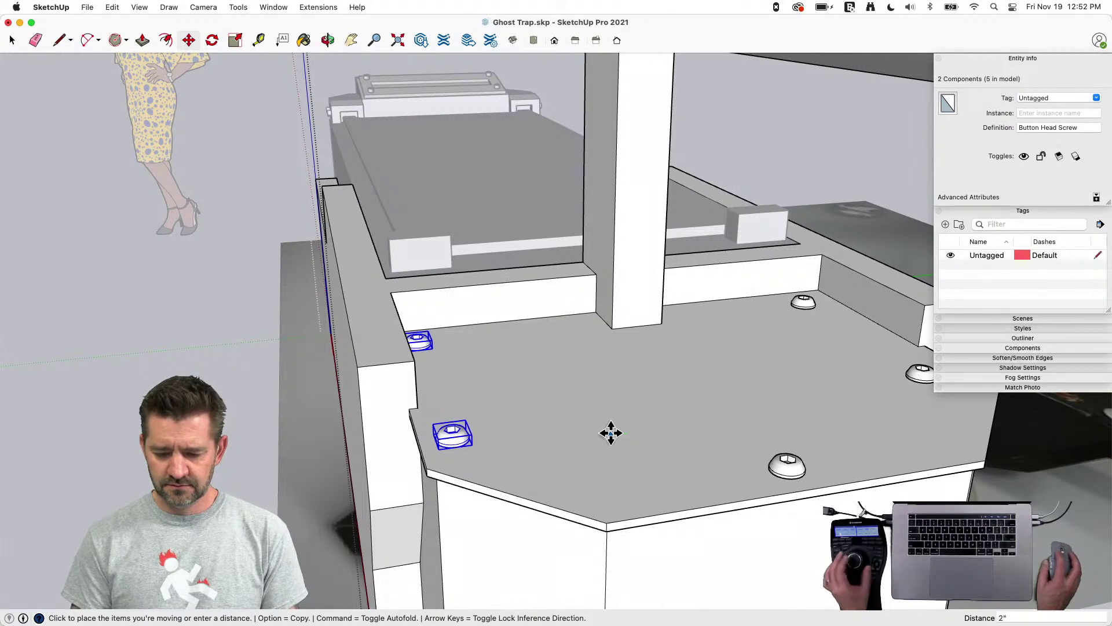
click(610, 433)
key(space)
Select the two screws on the deck's opposite side and move them 2" outward along the green axis
click(712, 347)
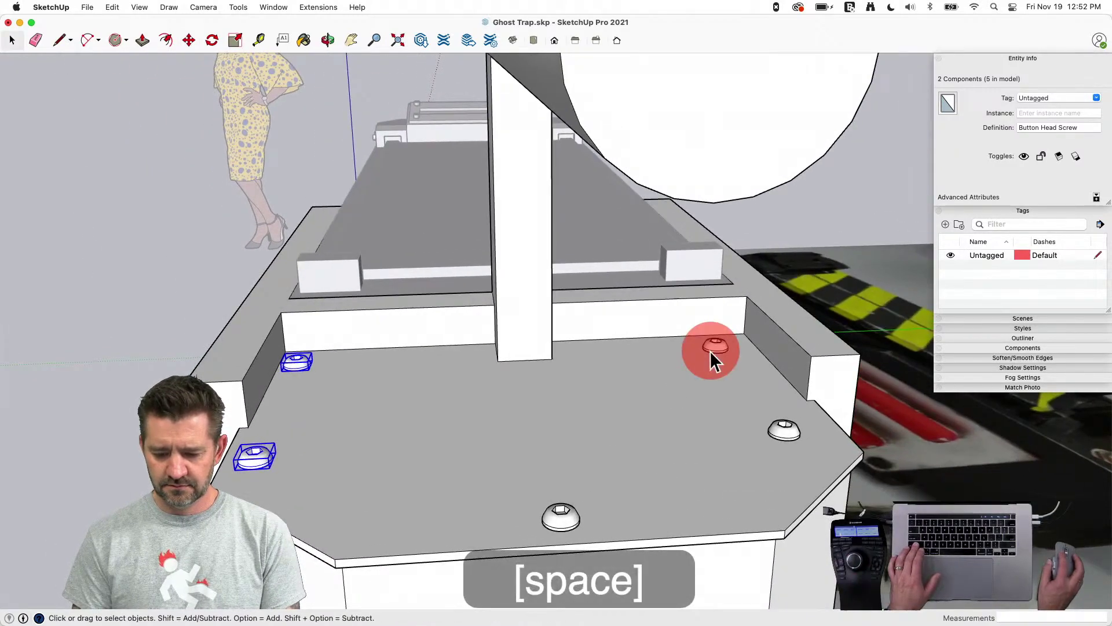
shift+click(791, 441)
key(m)
click(585, 442)
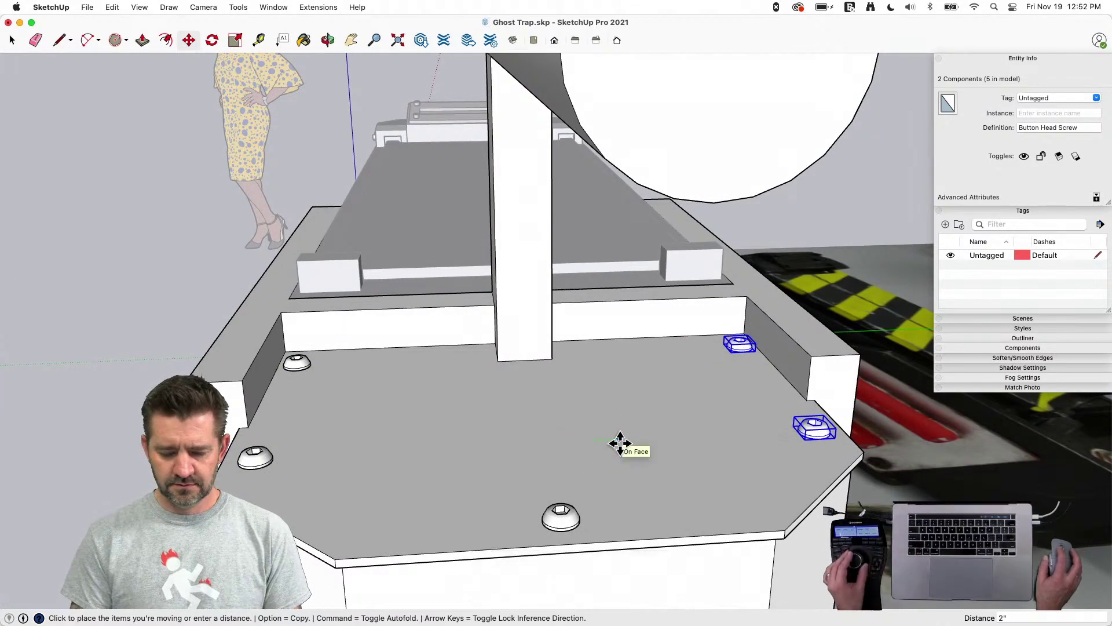
key(space)
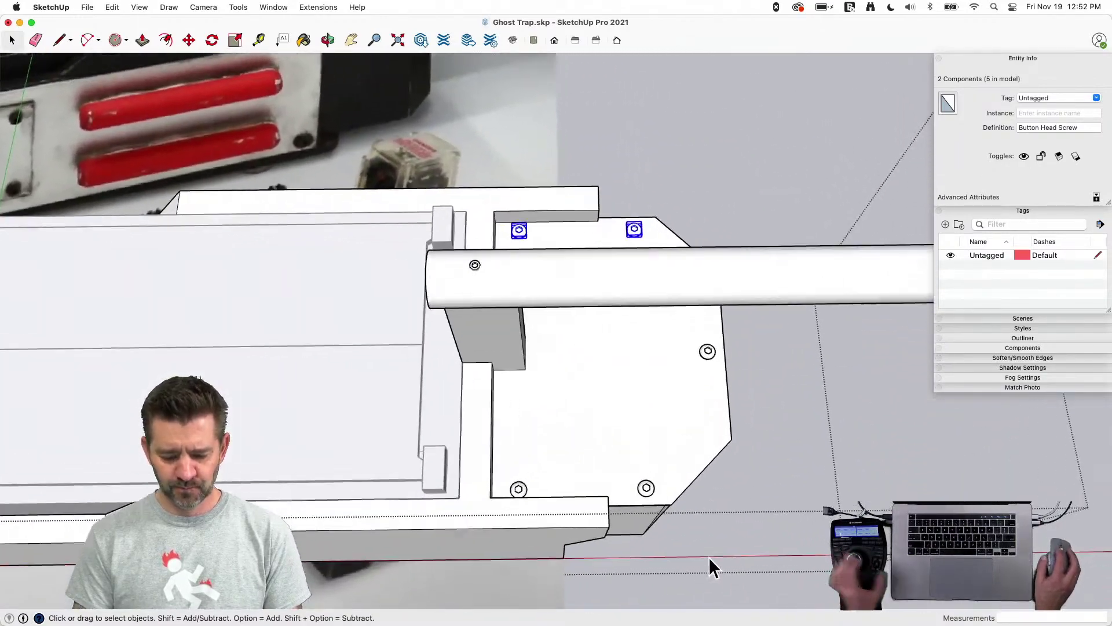
Draw a circle with a 3" radius on the rear deck's top face, among the corner screws
key(c)
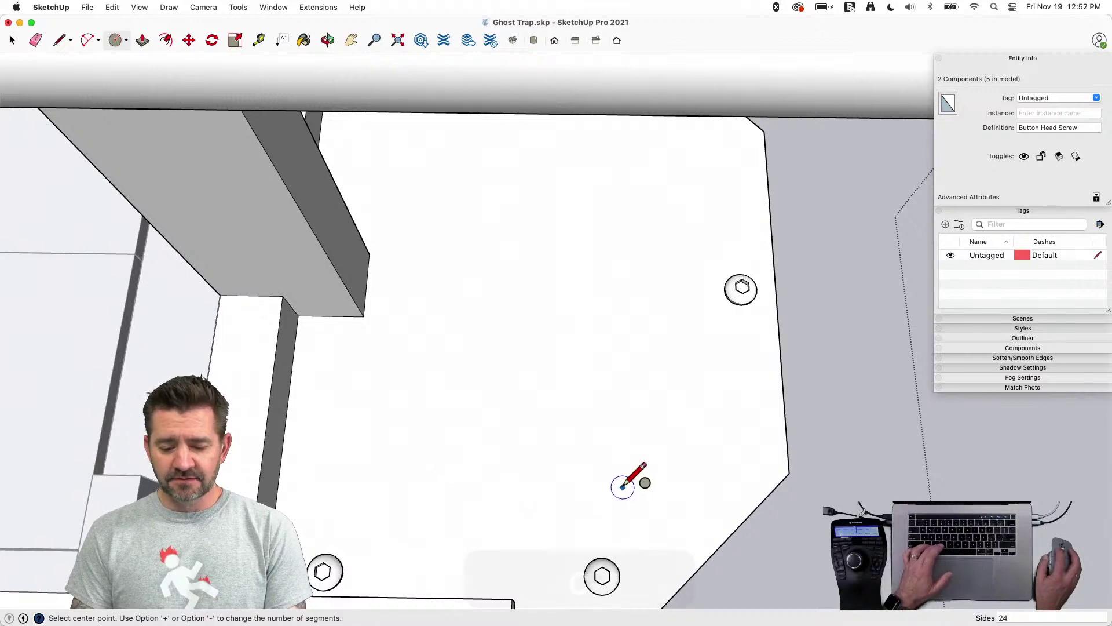
click(669, 488)
key(space)
Draw an upright tapered profile face from the circle's centre along its radius, with a slanted outer edge about 4 7/16" long
key(l)
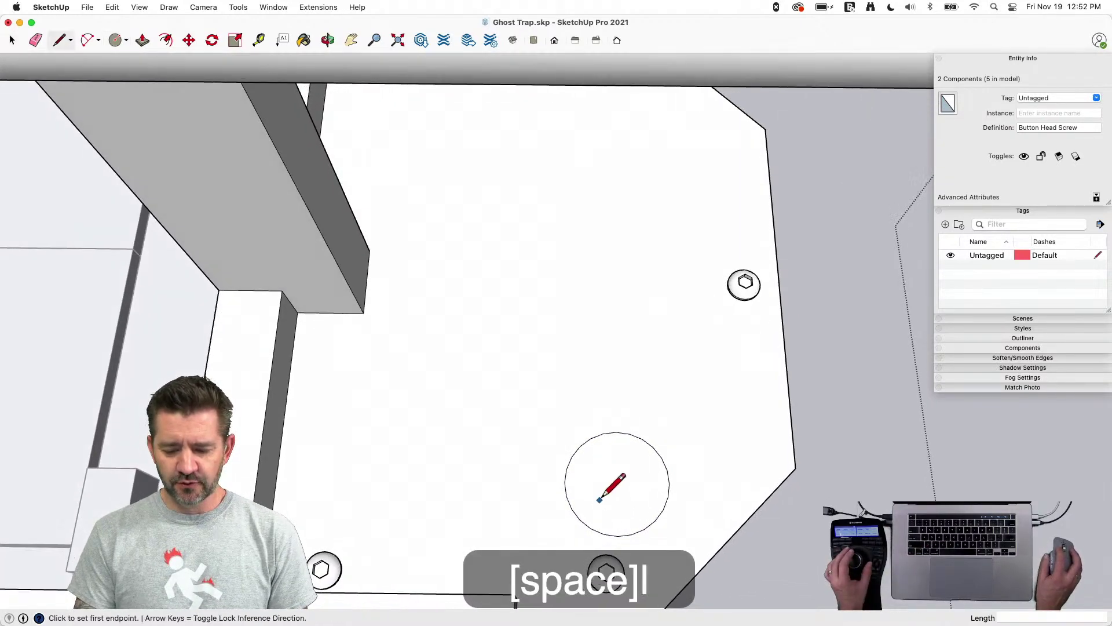
click(669, 483)
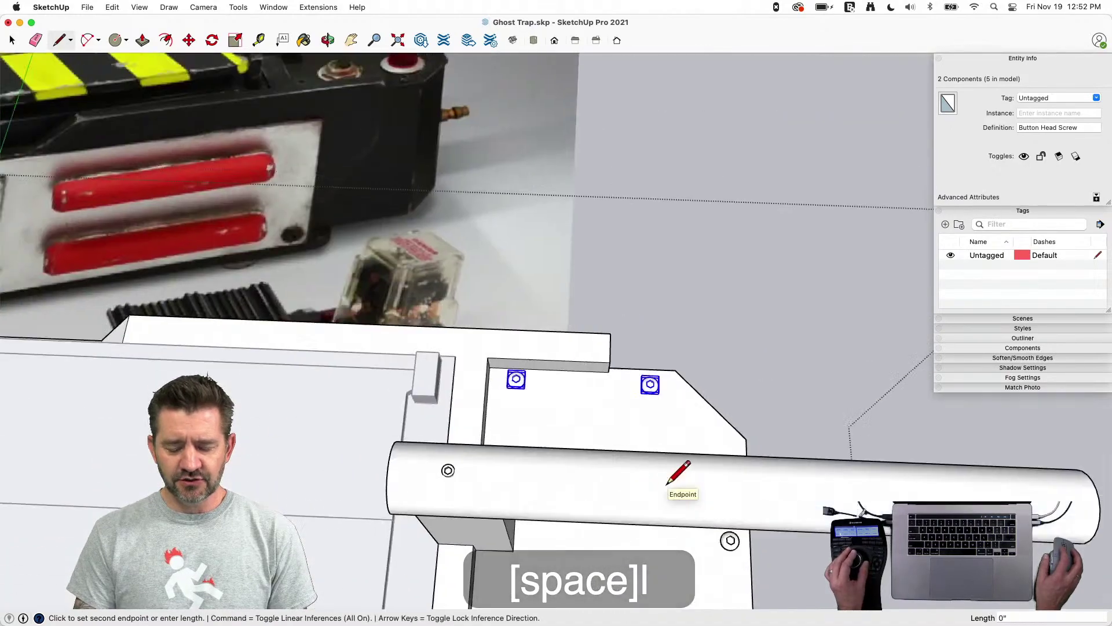
key(l)
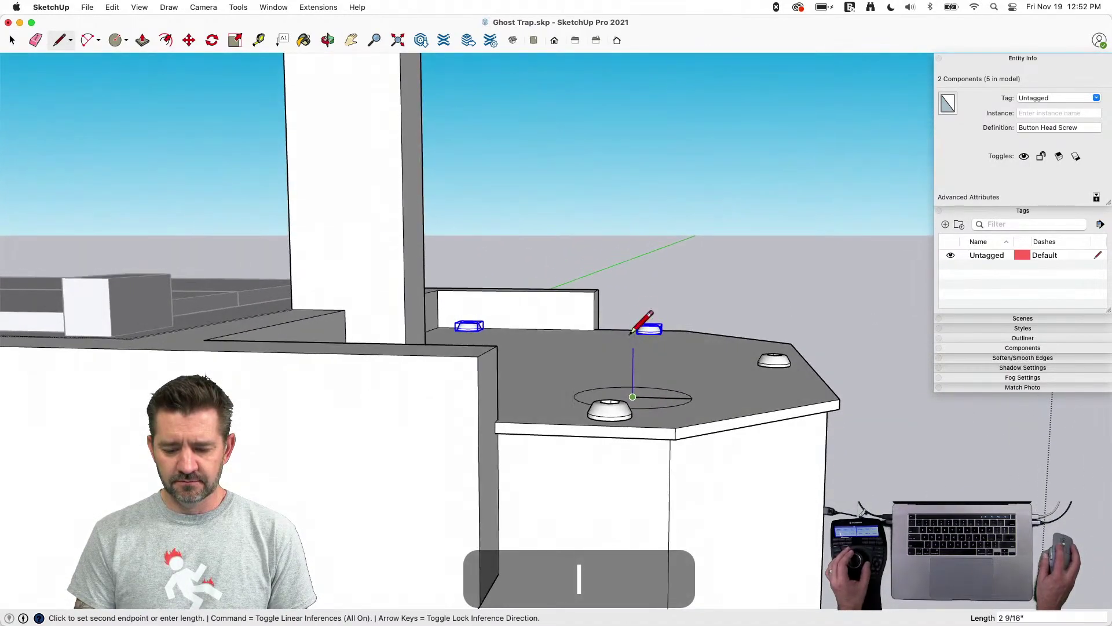
click(632, 312)
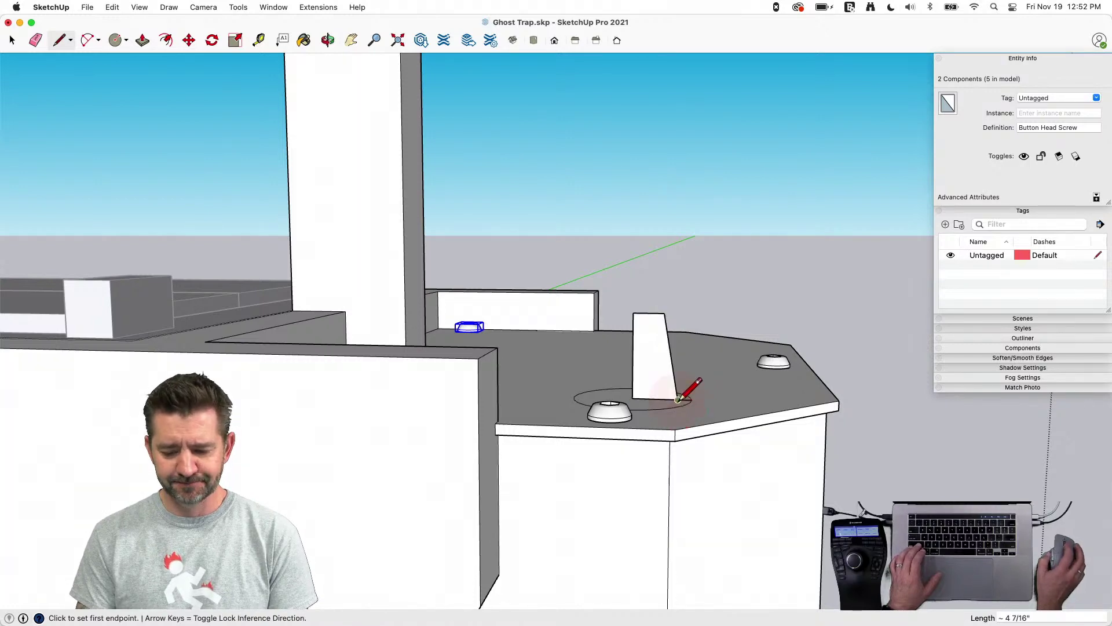
Add a flared lip about 1/8" high from the circle's edge to the slanted side and erase the edge dividing it from the profile
scroll(679, 398, up, 5)
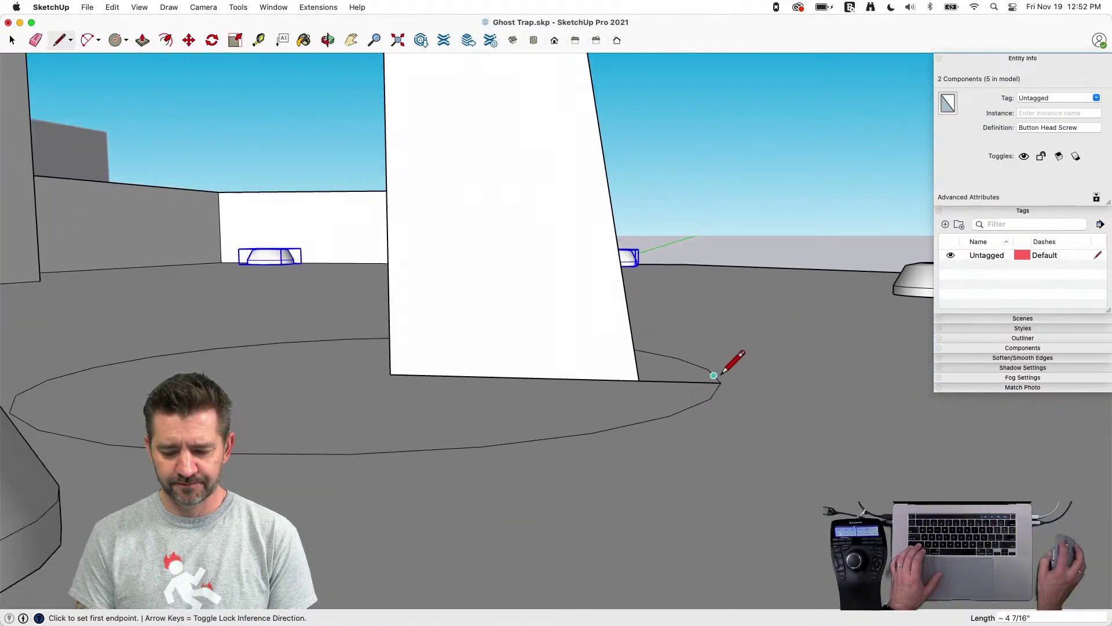
click(720, 374)
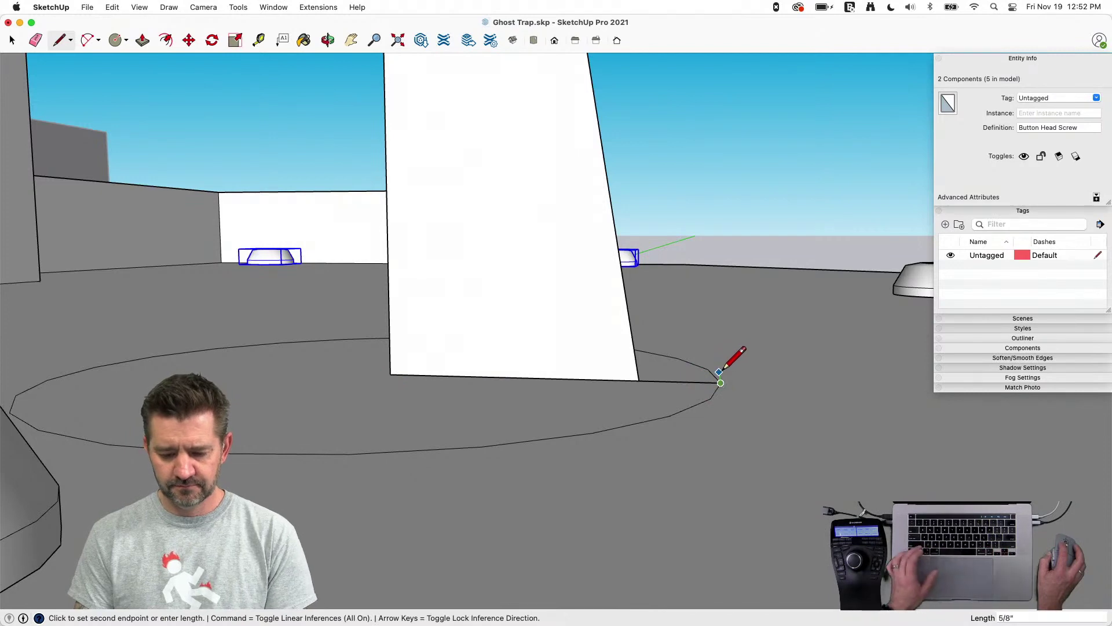
key(Up)
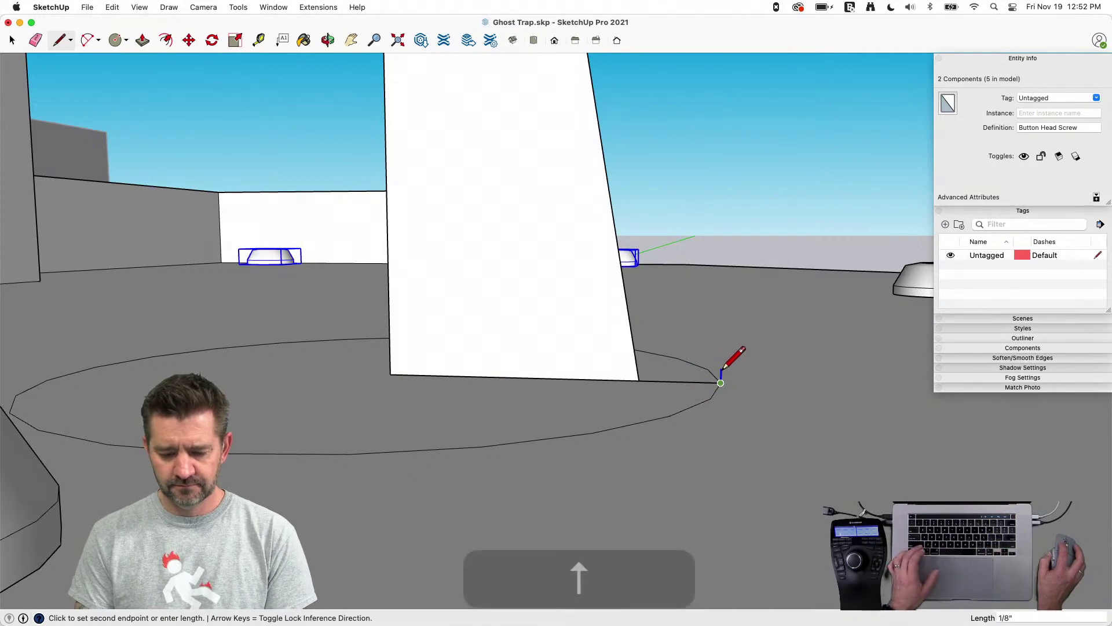
click(633, 348)
key(e)
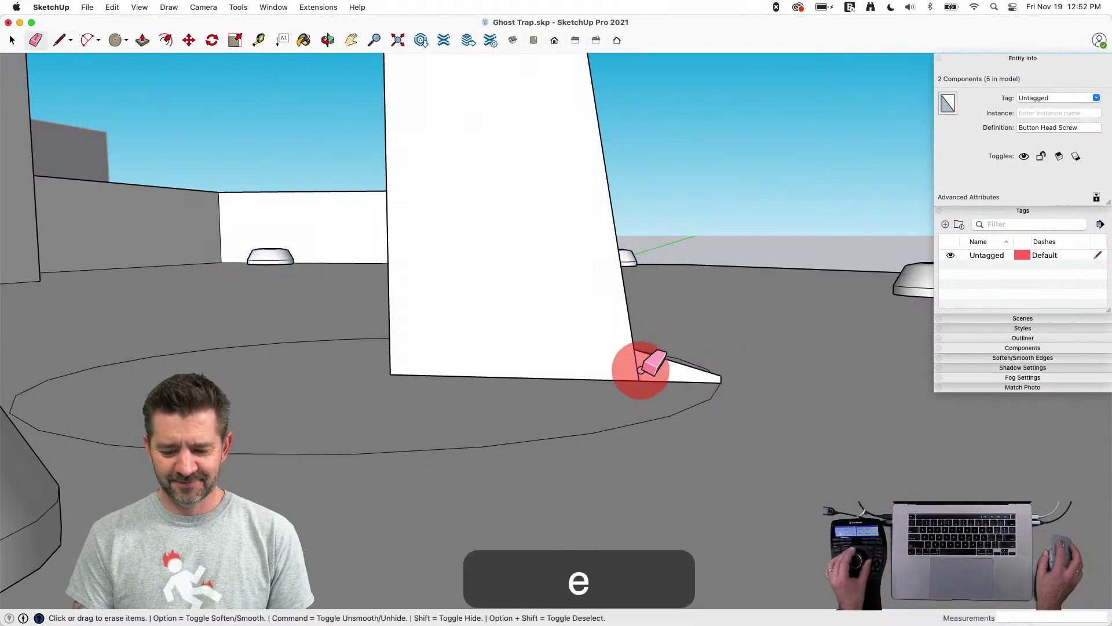
click(636, 366)
key(space)
click(621, 416)
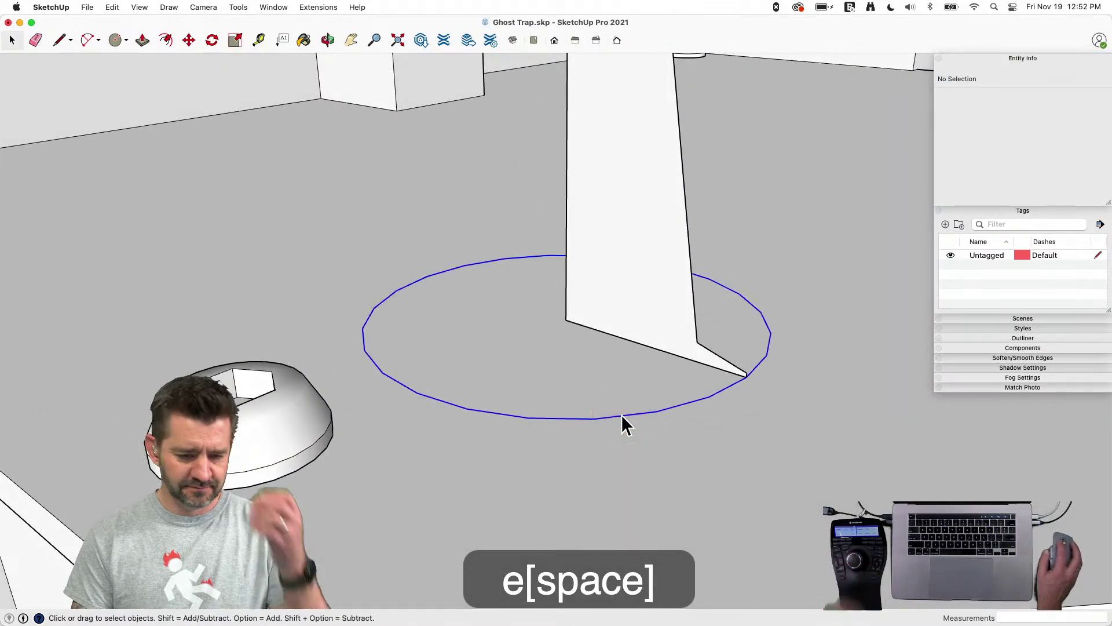
click(320, 7)
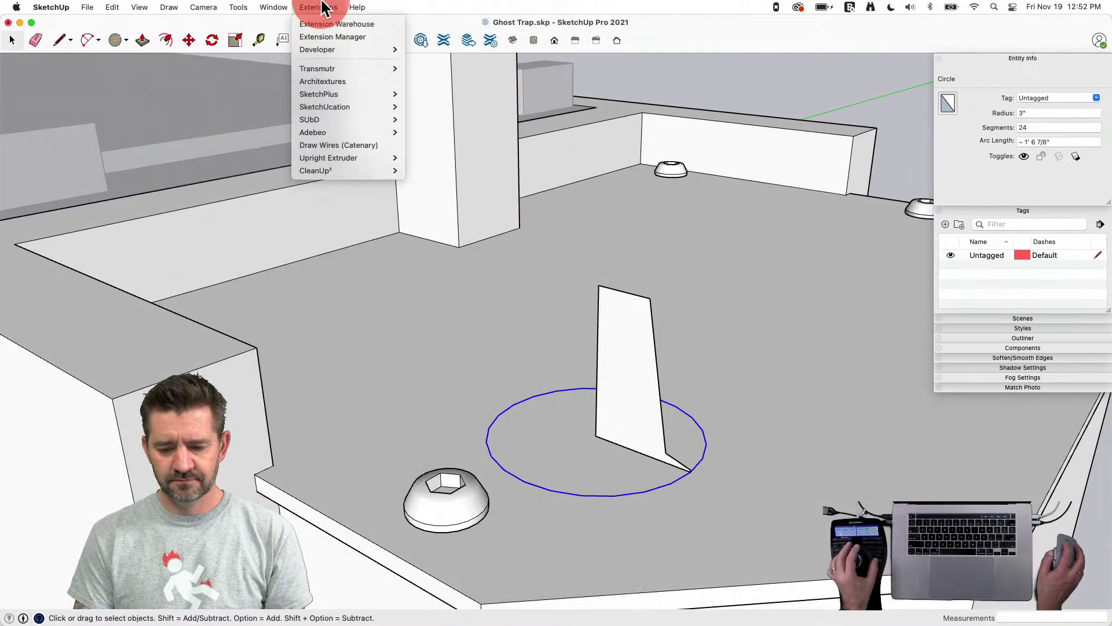
Try to cut a shallow notch about 1 1/2" wide into the profile's upper edge, starting near its outer corner
key(r)
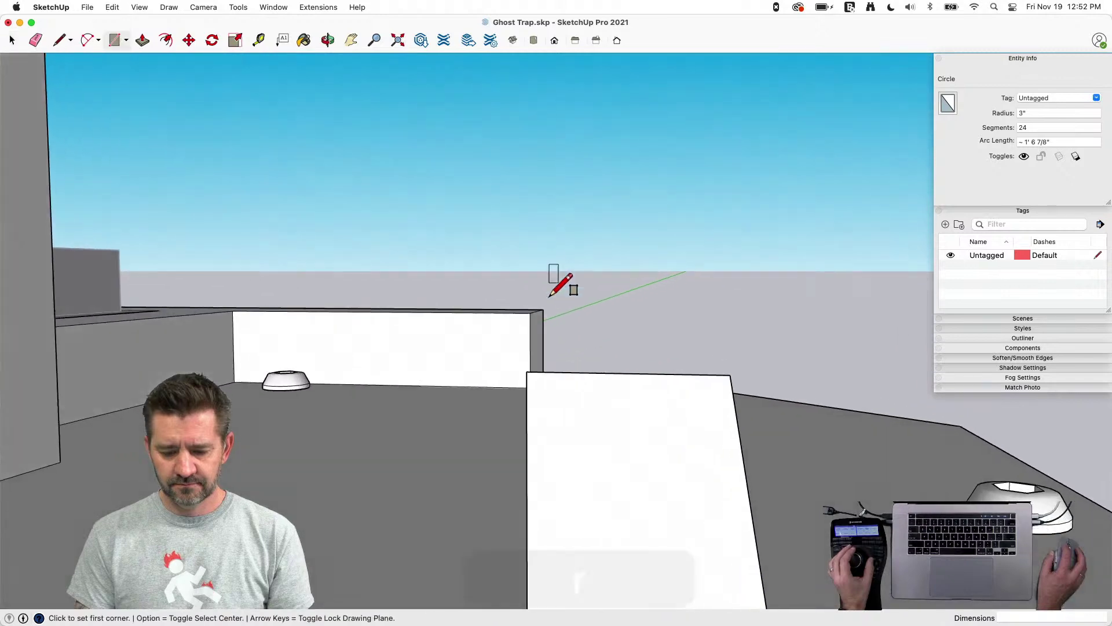
click(724, 372)
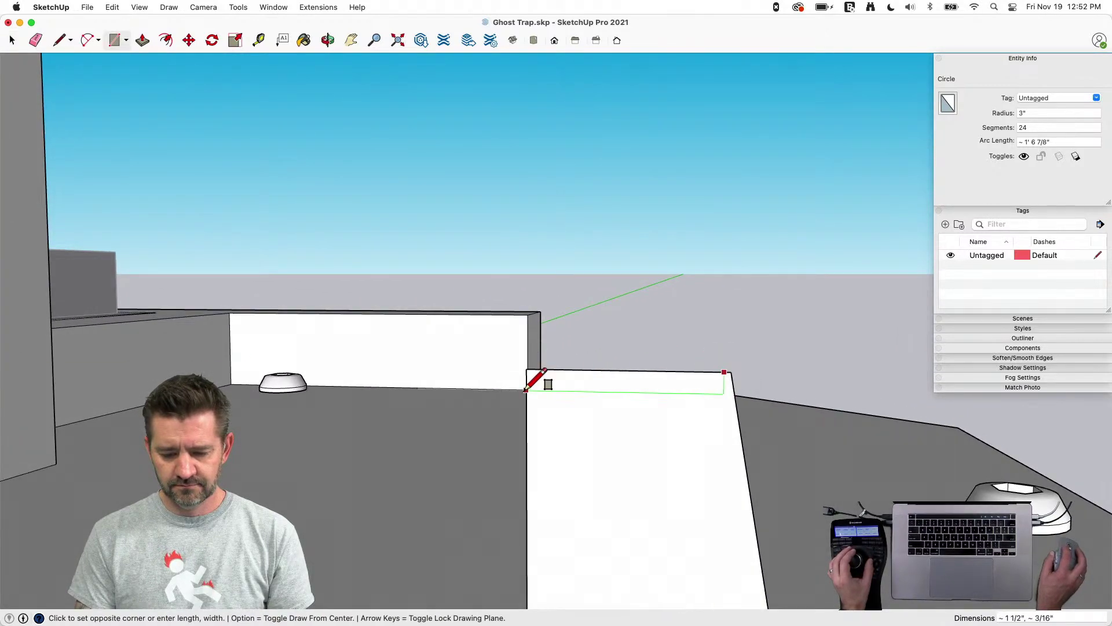
key(e)
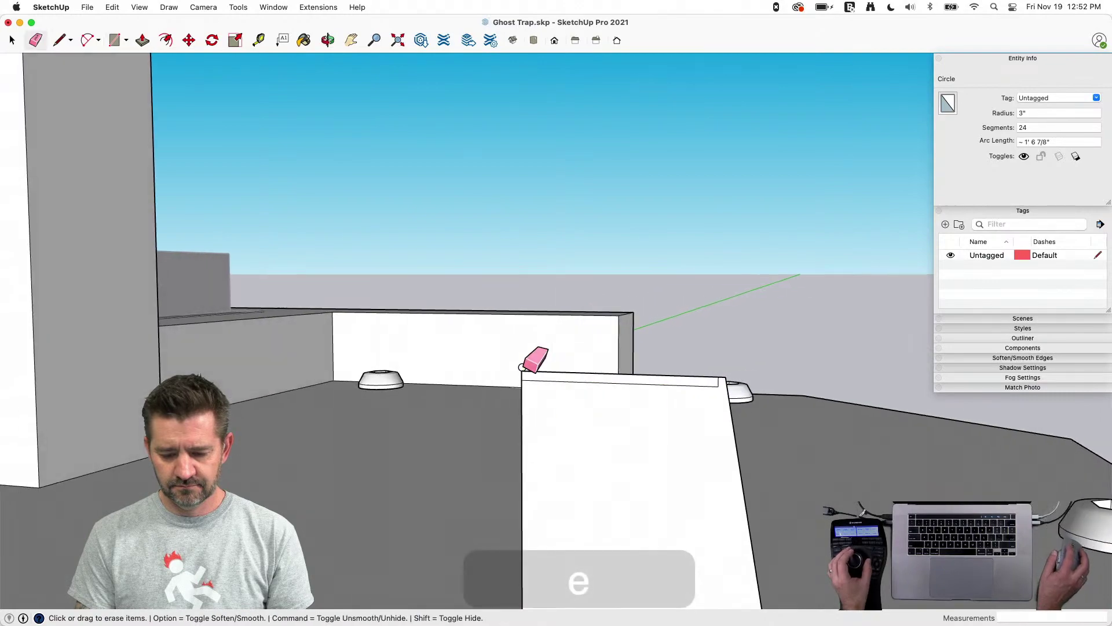
click(547, 382)
key(space)
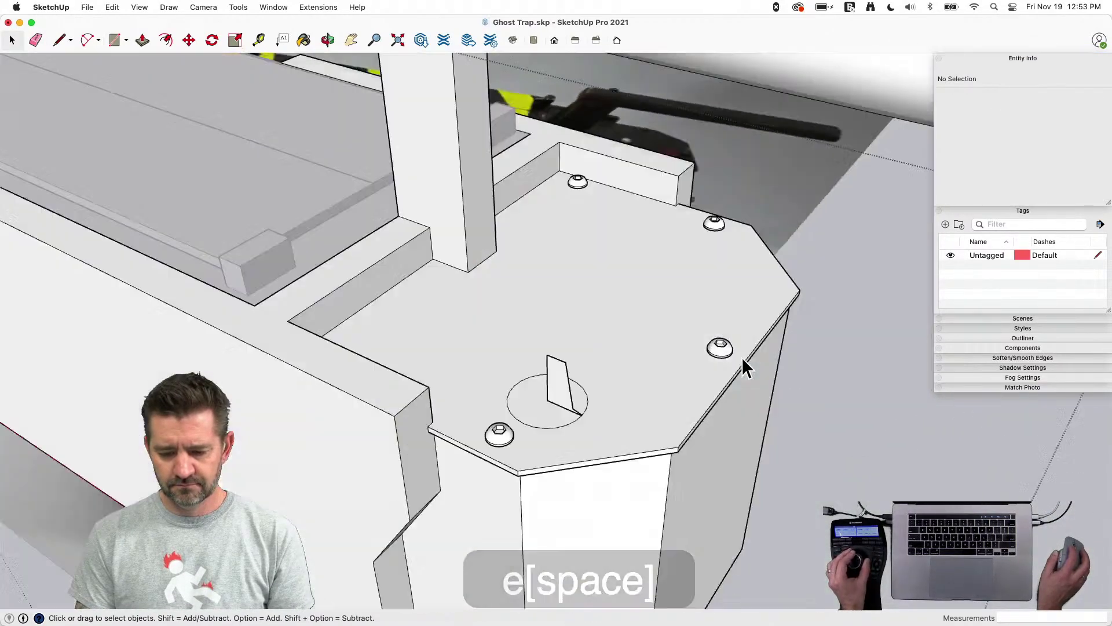
key(super+z)
key(super+z)
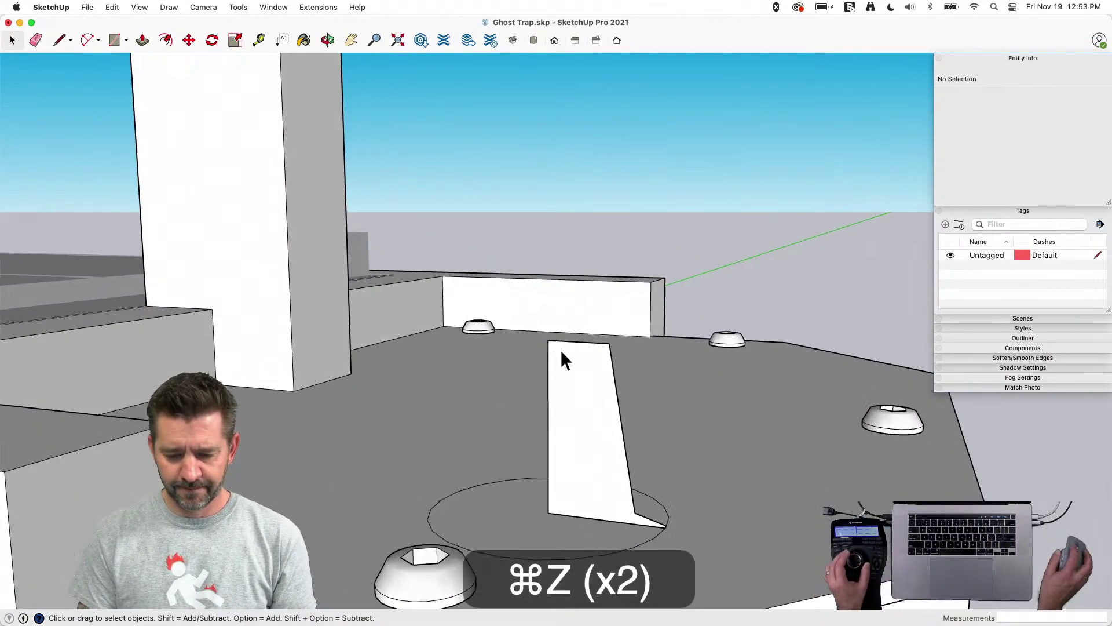
Cut a notch about 1 3/16" by 1/4" into the profile's upper inner corner, leaving a raised rim at the outer side
key(r)
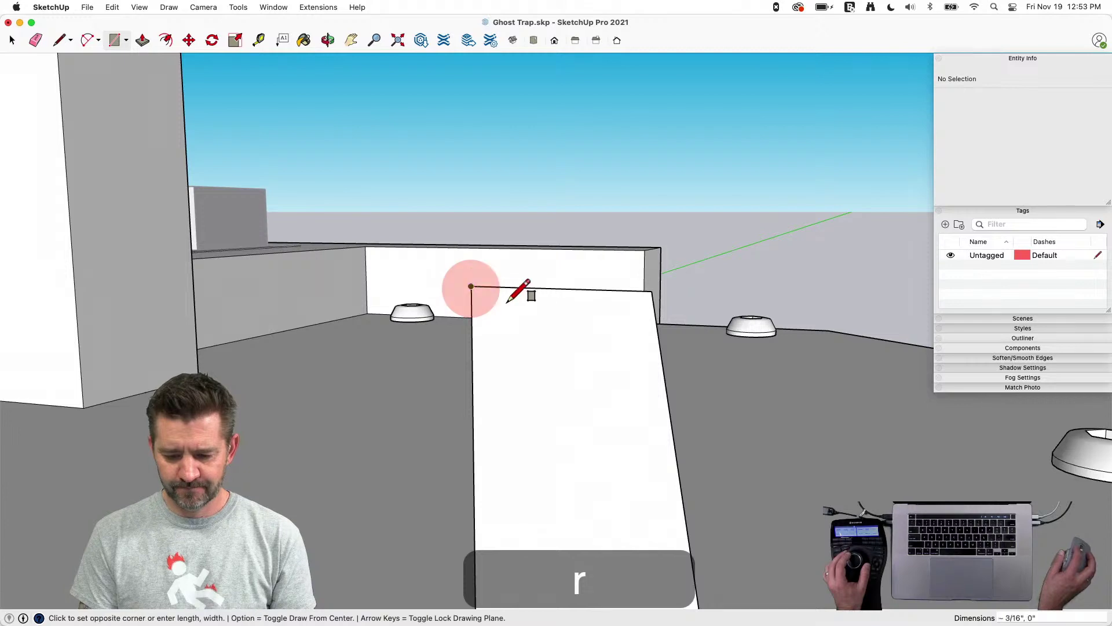
click(606, 320)
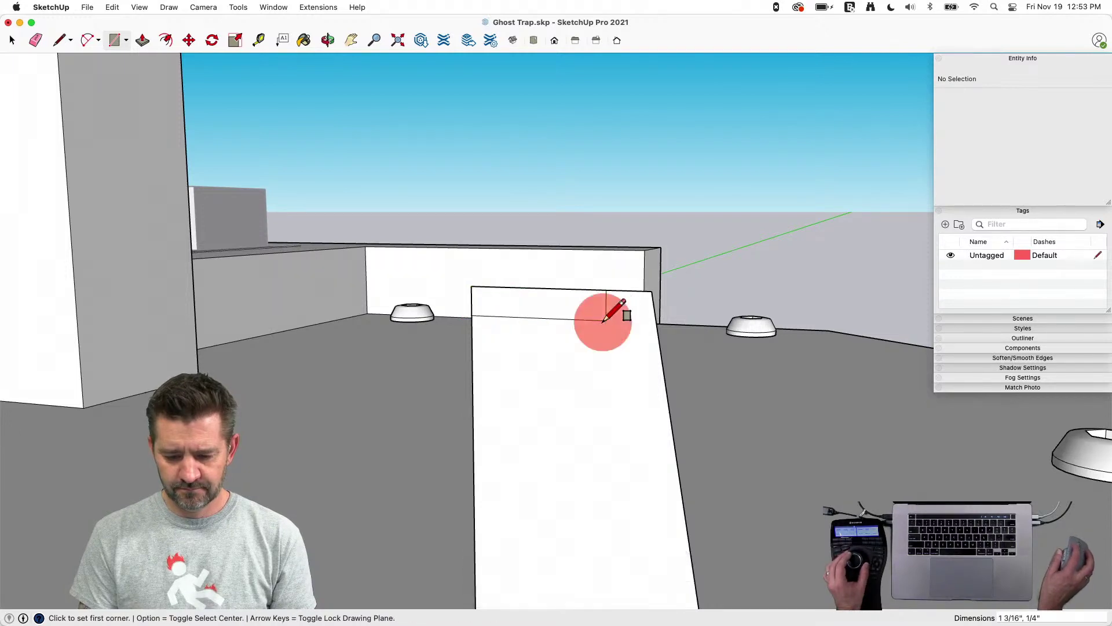
key(e)
click(481, 282)
key(space)
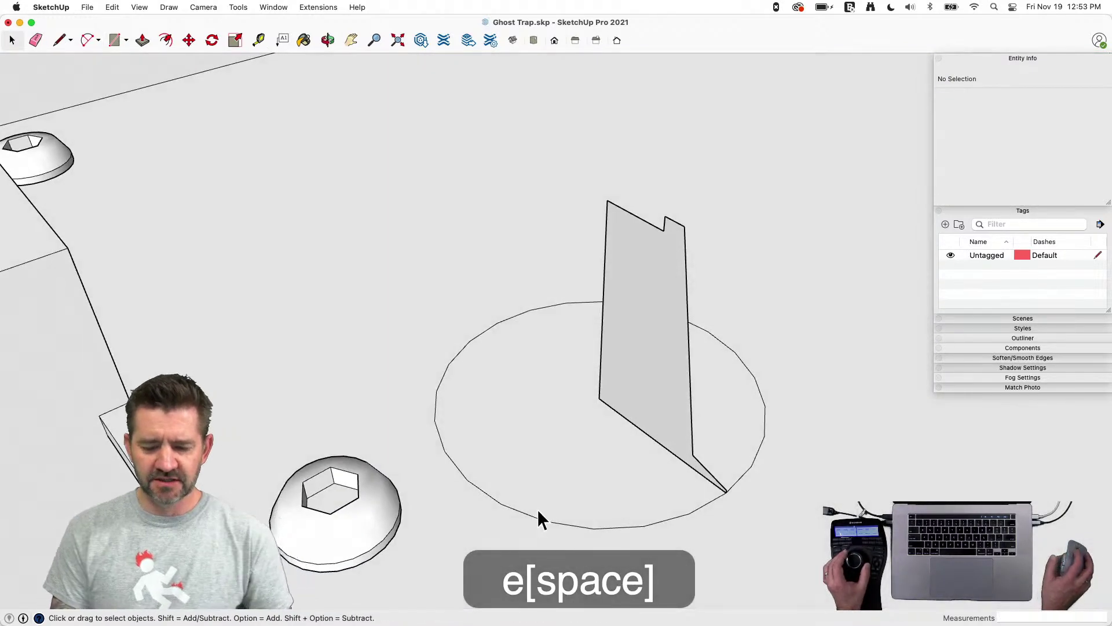
click(538, 515)
click(536, 515)
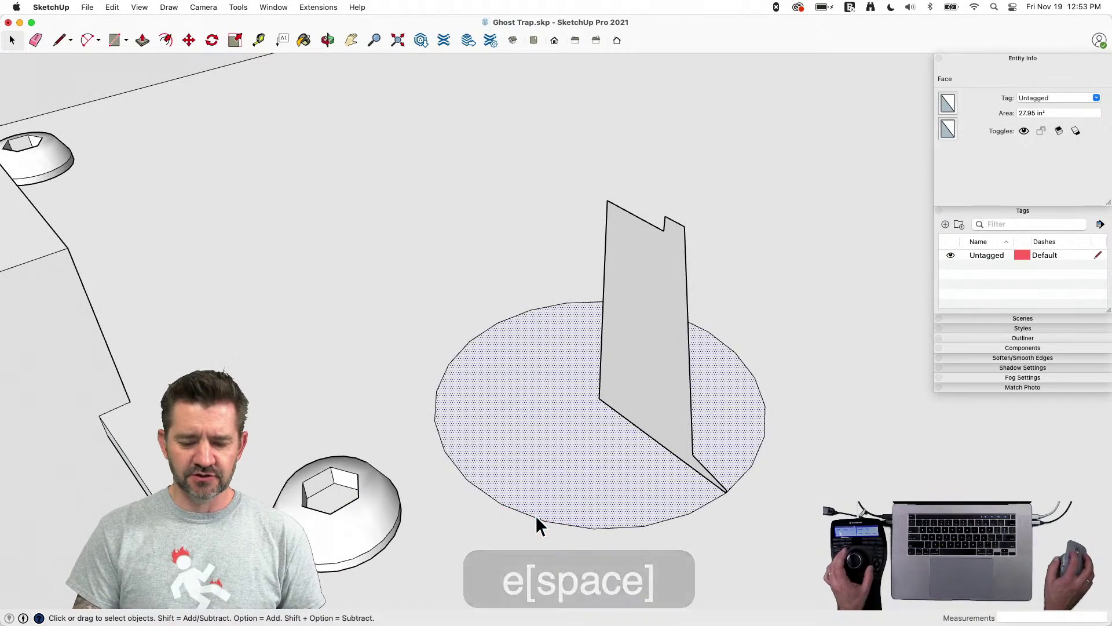
click(538, 525)
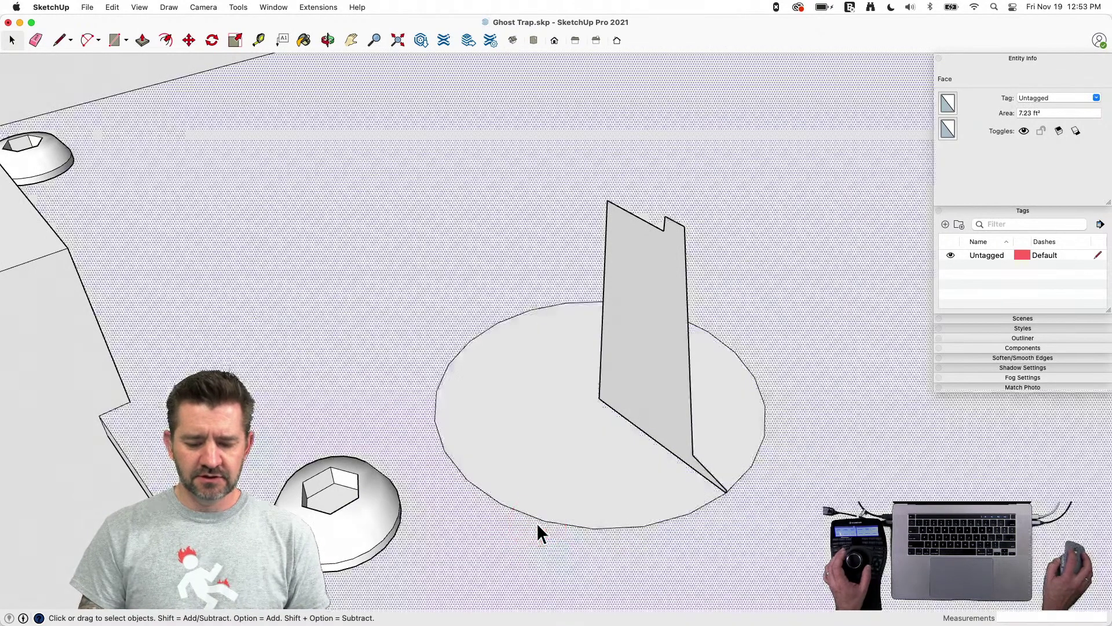
click(511, 508)
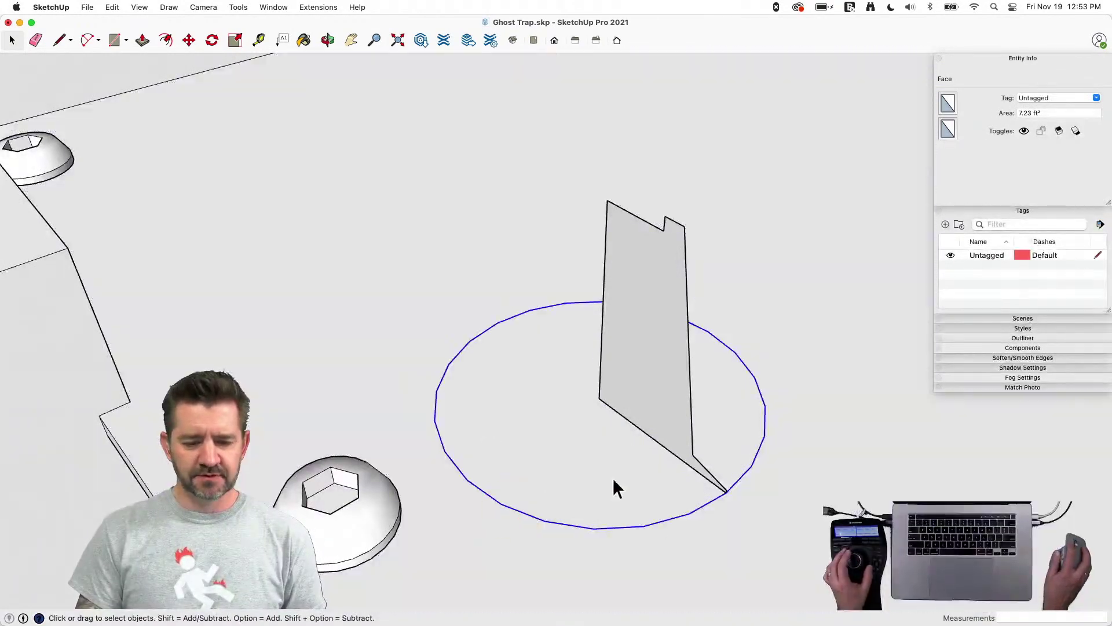
click(247, 8)
click(310, 7)
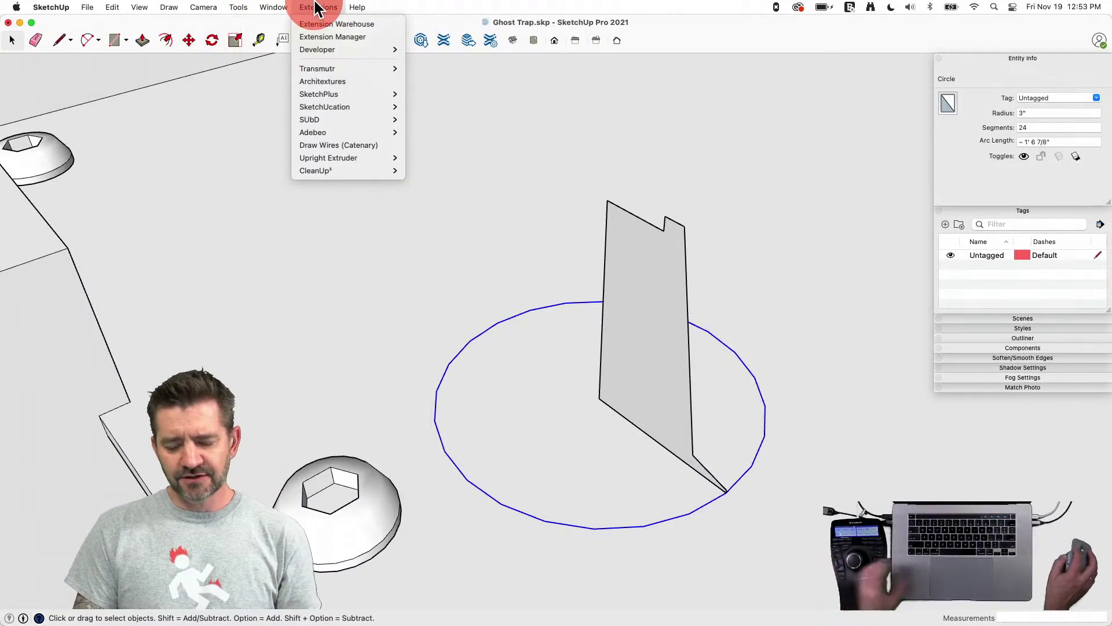
click(717, 385)
key(space)
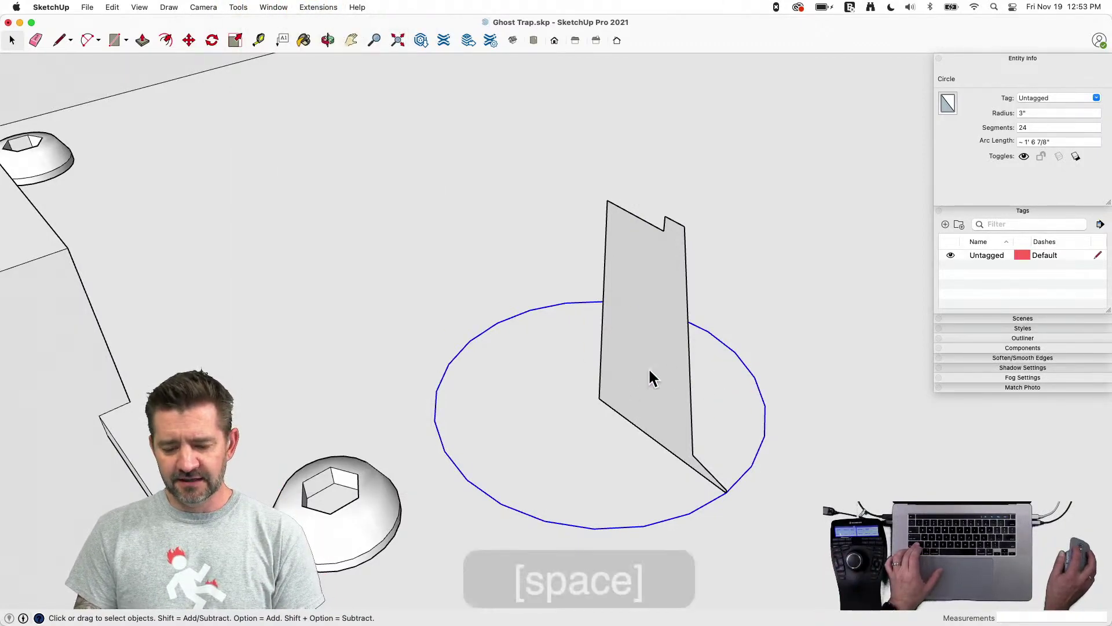
Make a component named Red Light from the notched profile with its edges and the circle outline, and open it for editing
shift+click(655, 371)
double_click(649, 369)
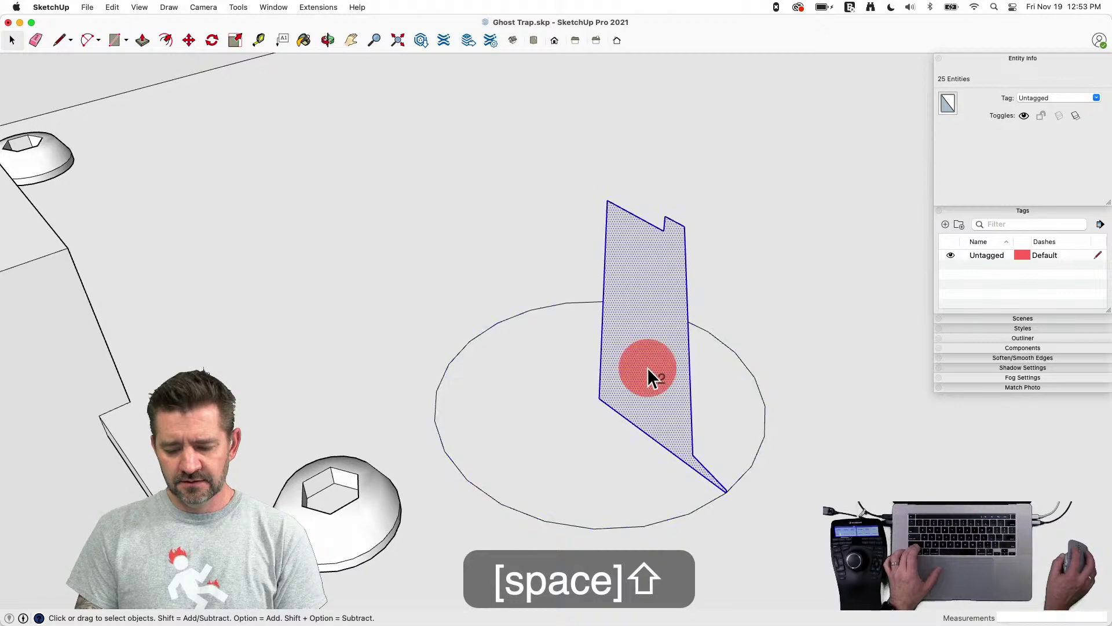
shift+click(614, 528)
right_click(614, 527)
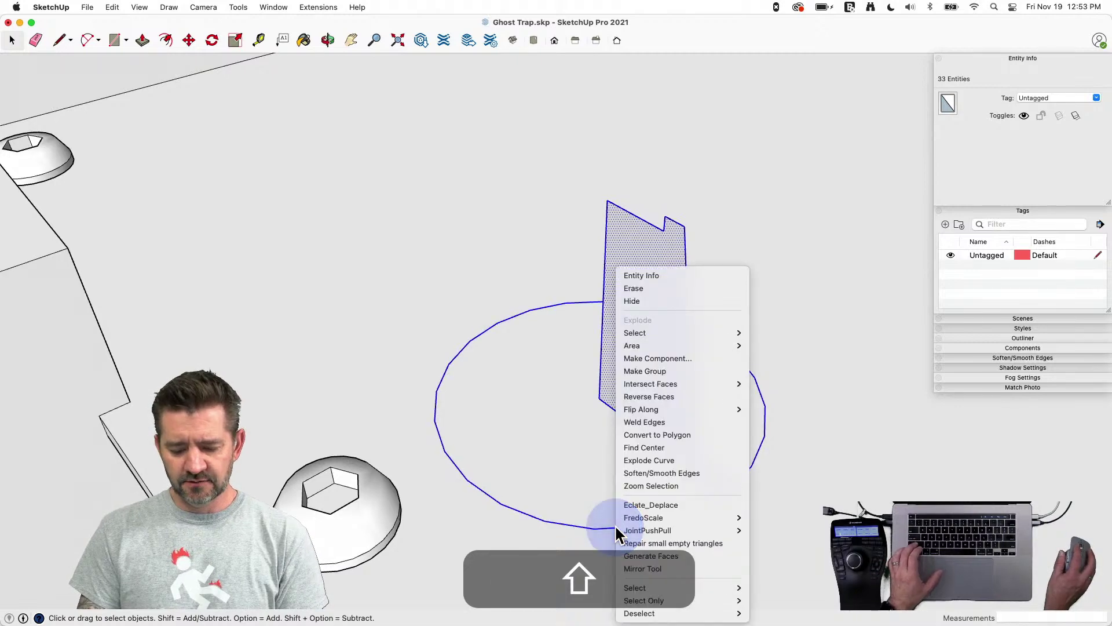
click(673, 360)
text(Red Light)
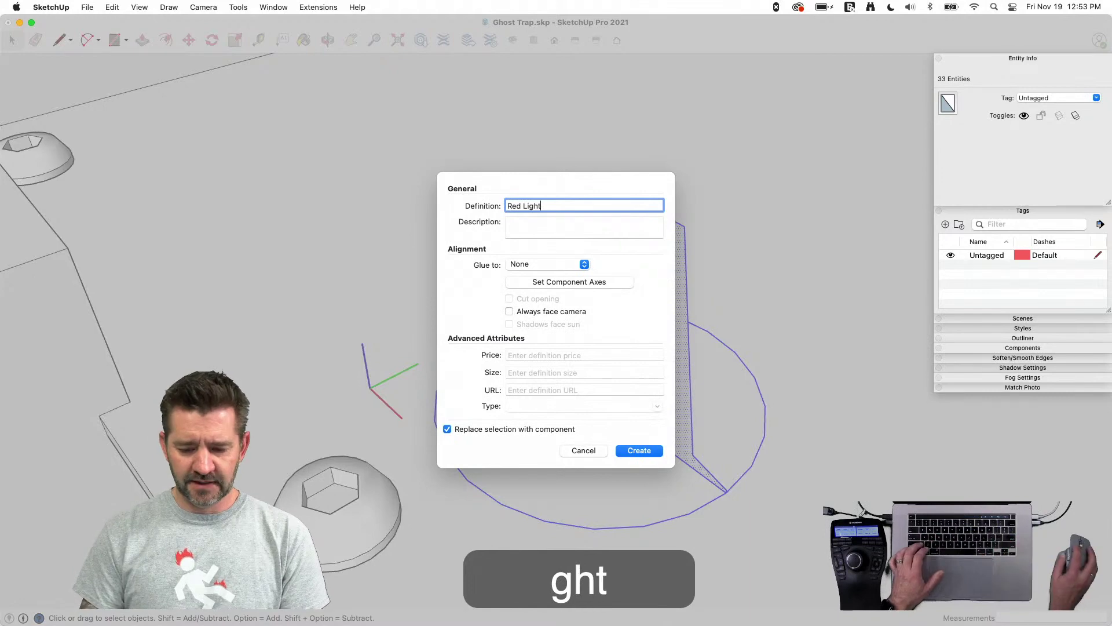
key(Return)
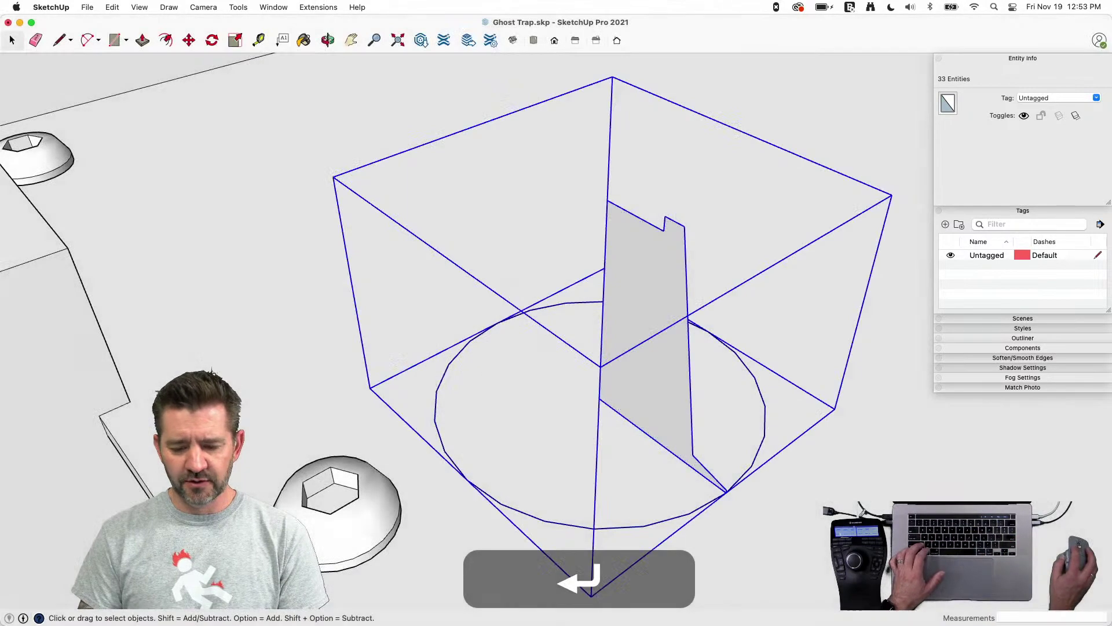
double_click(659, 269)
Try to sweep the profile along the circle with Follow Me inside the Red Light component
click(478, 336)
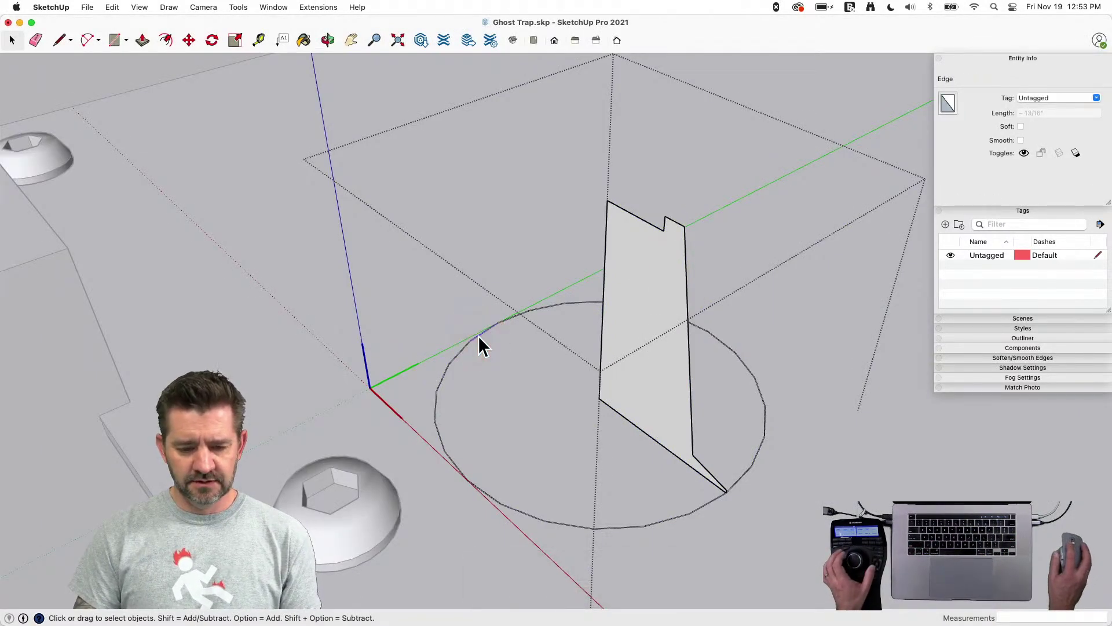
click(275, 8)
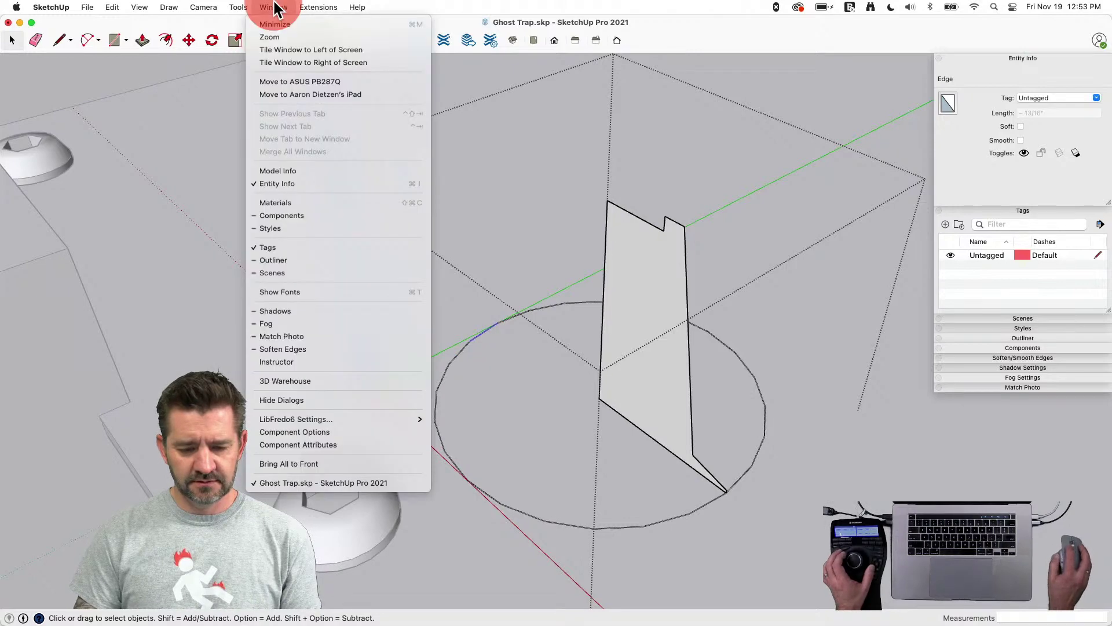
mouse_move(248, 7)
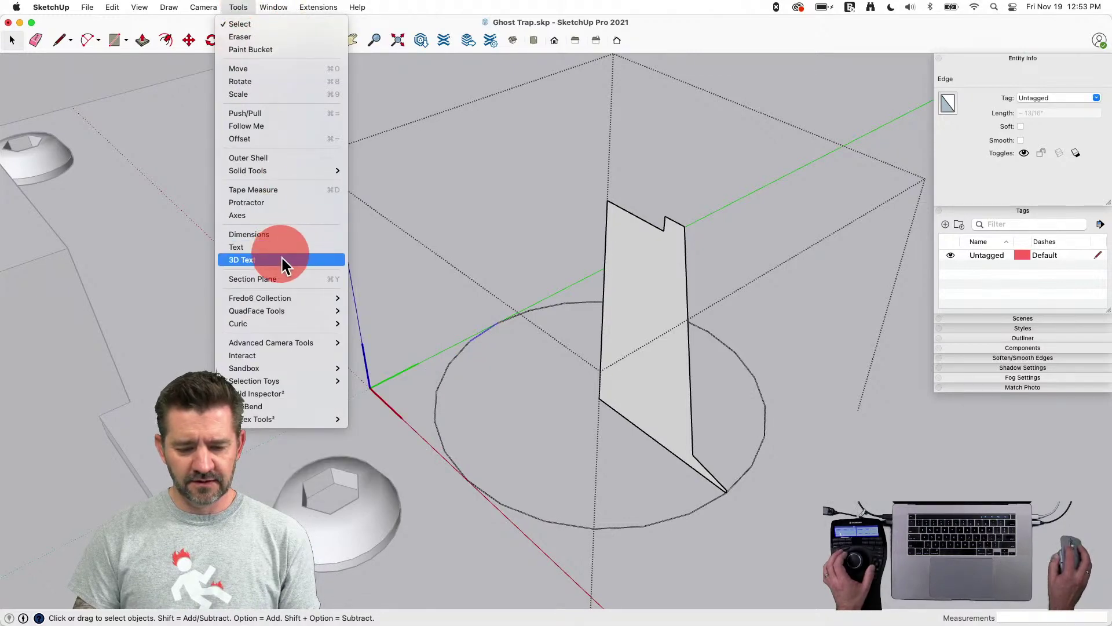
click(255, 113)
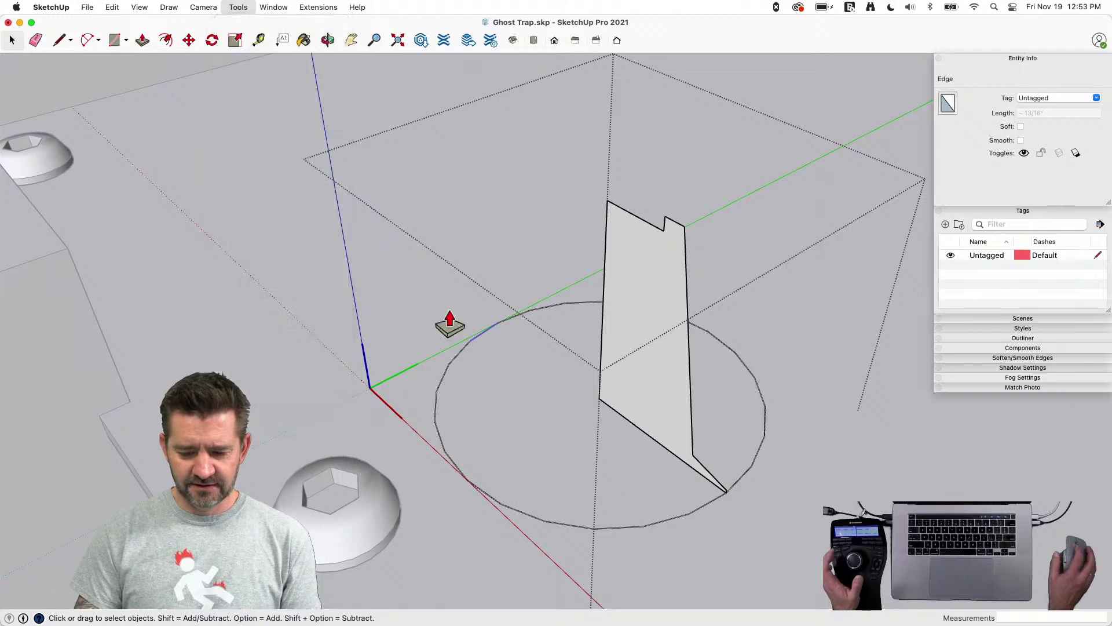
drag(688, 406, 672, 385)
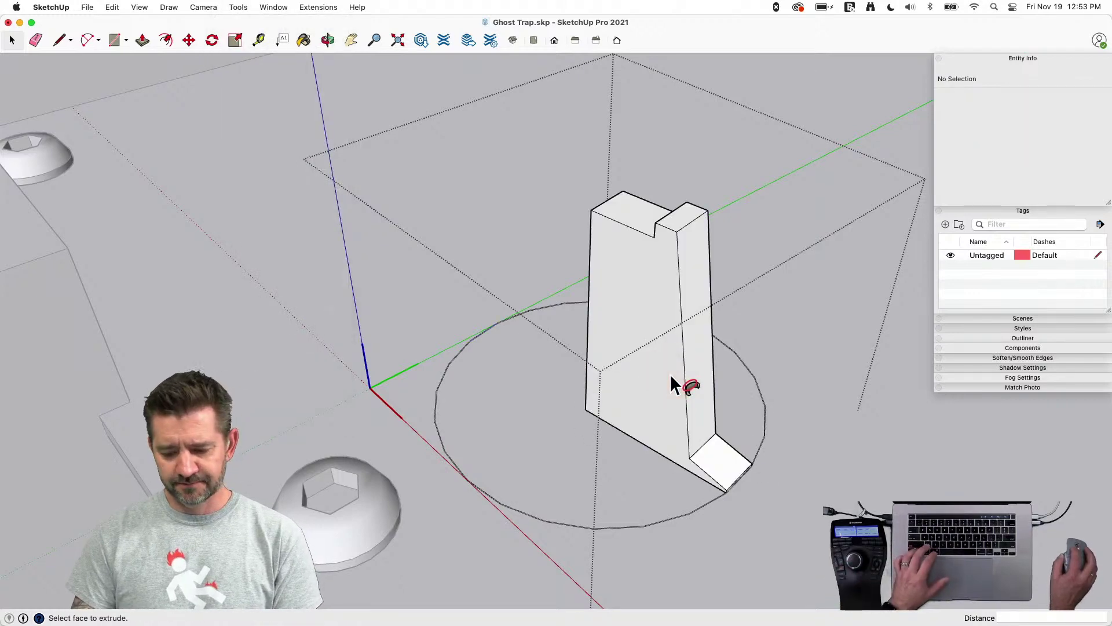
key(space)
key(super+z)
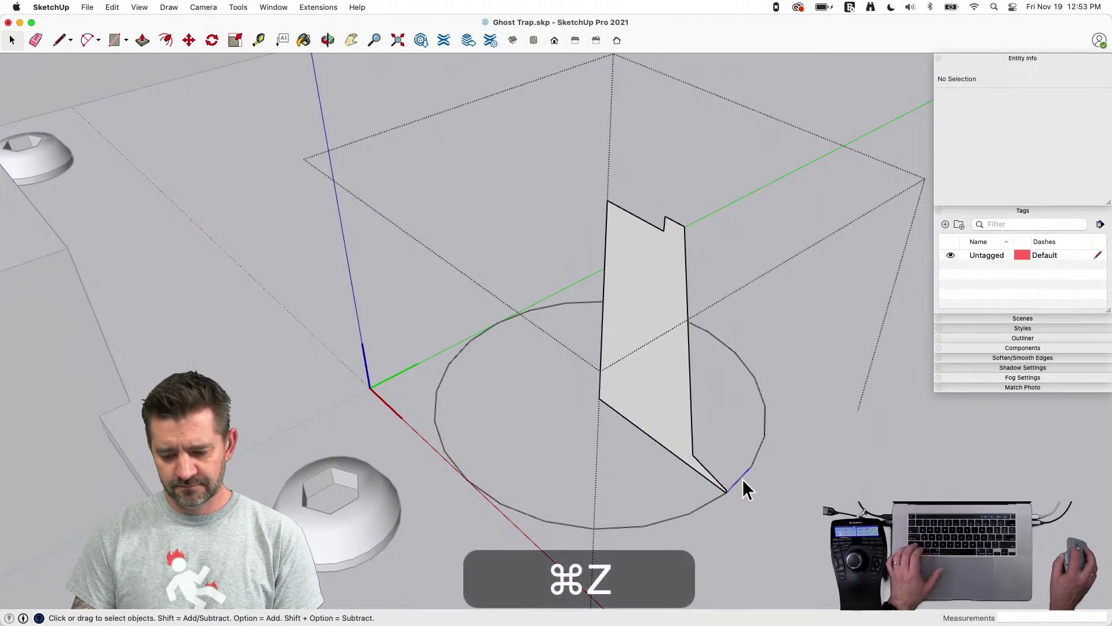
Select all the loose segments of the circle around the profile and weld them into one curve
click(742, 478)
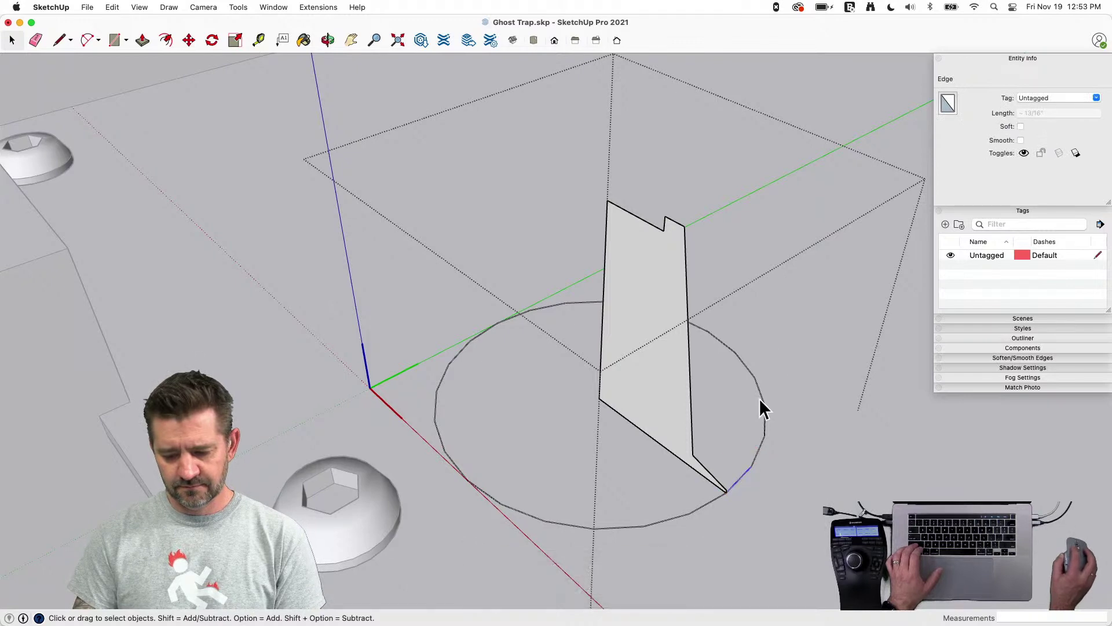
drag(776, 323, 750, 495)
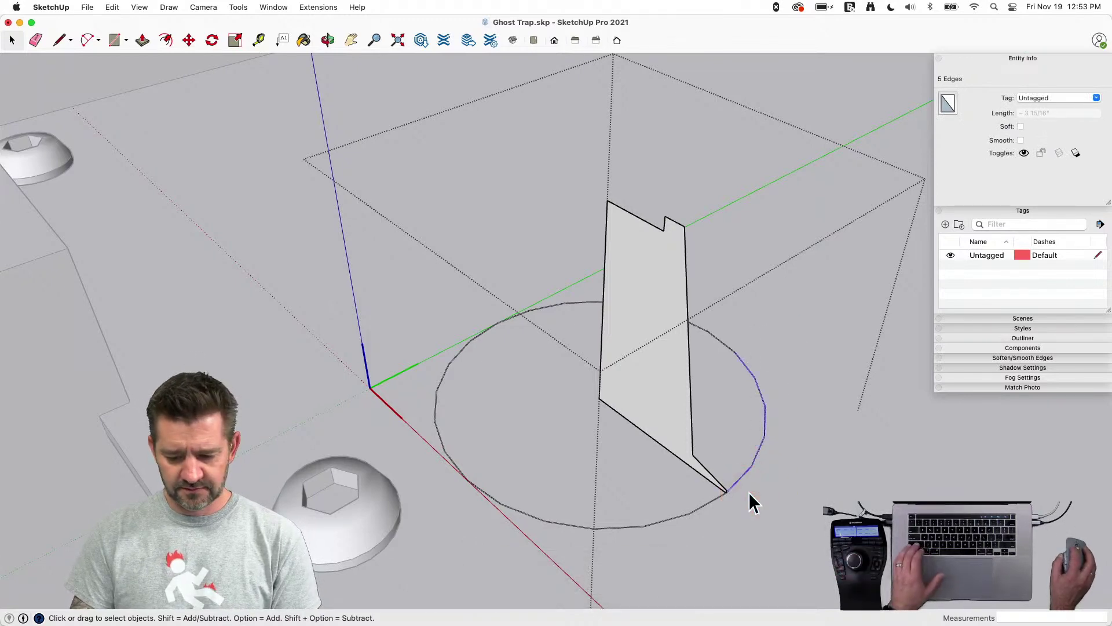
key(shift+q)
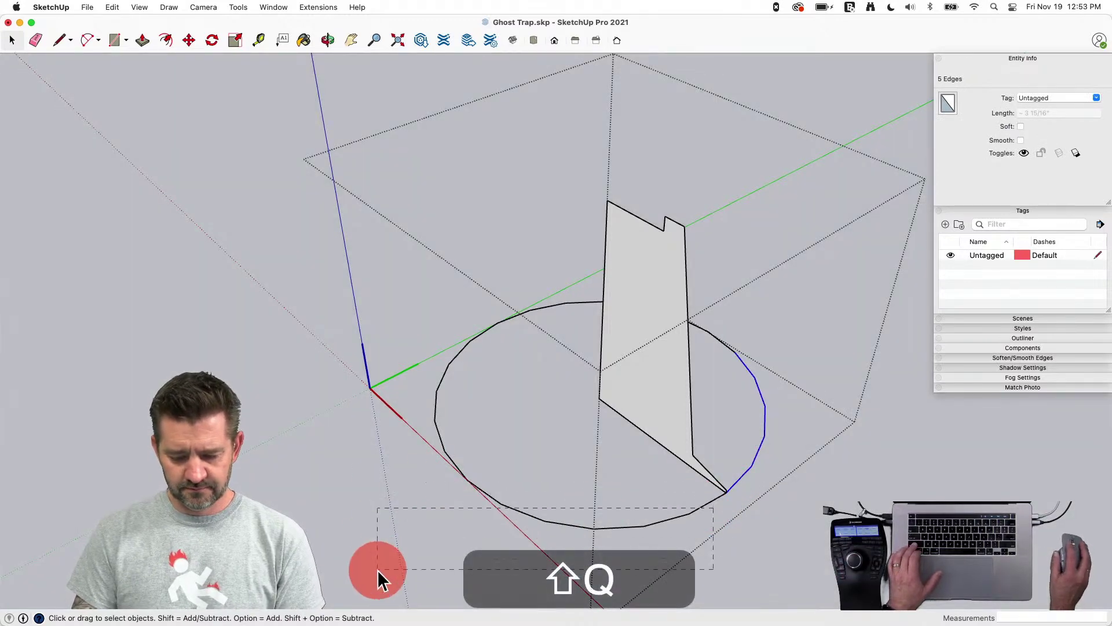
drag(377, 569, 377, 569)
shift+drag(416, 534, 416, 534)
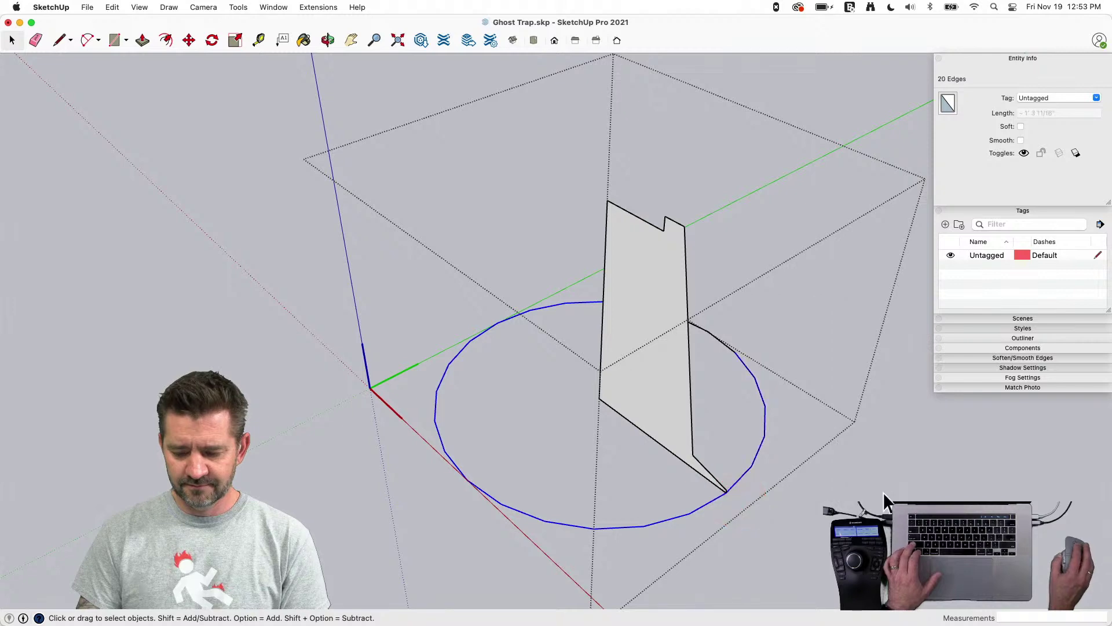
middle_drag(874, 502, 596, 494)
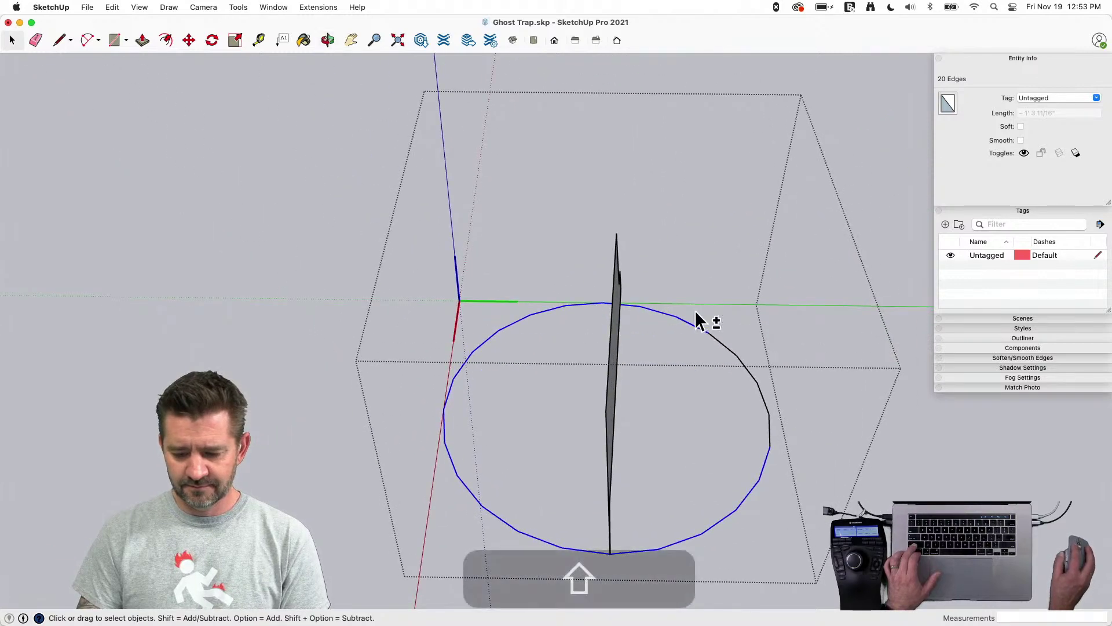
shift+drag(673, 304, 837, 454)
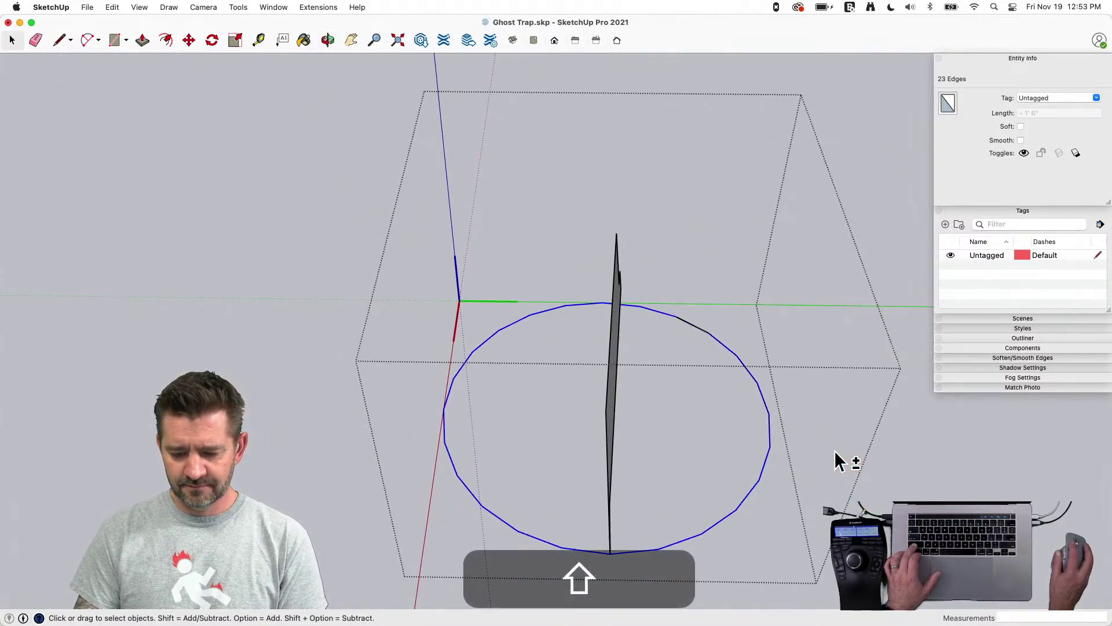
shift+click(697, 332)
right_click(699, 330)
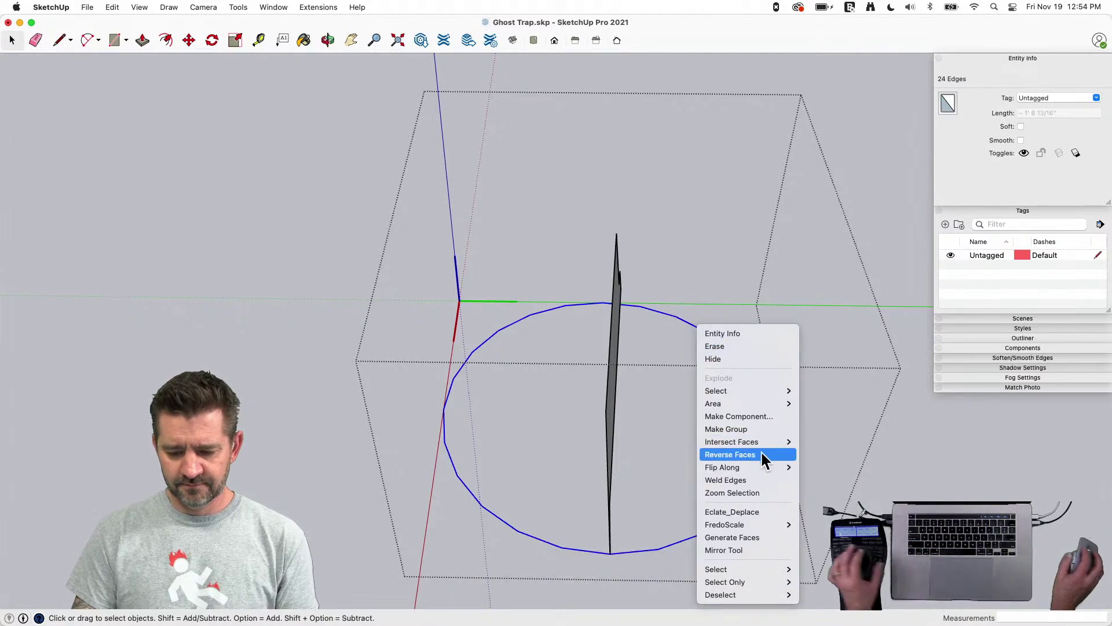
click(747, 478)
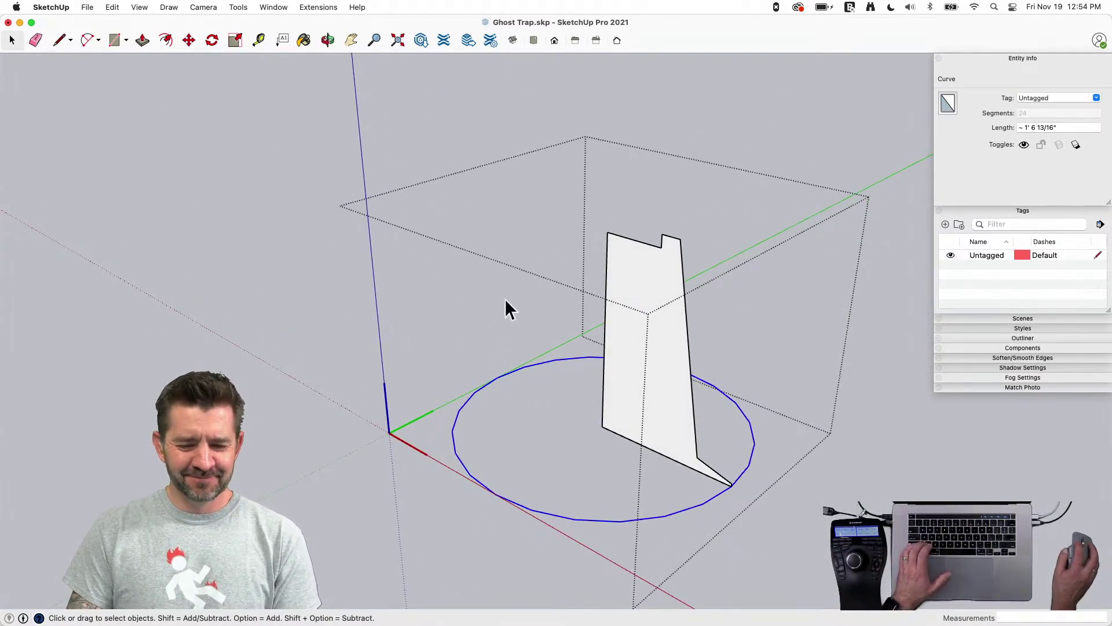
Sweep the notched profile around the welded circle with Follow Me to form the Red Light body
click(273, 7)
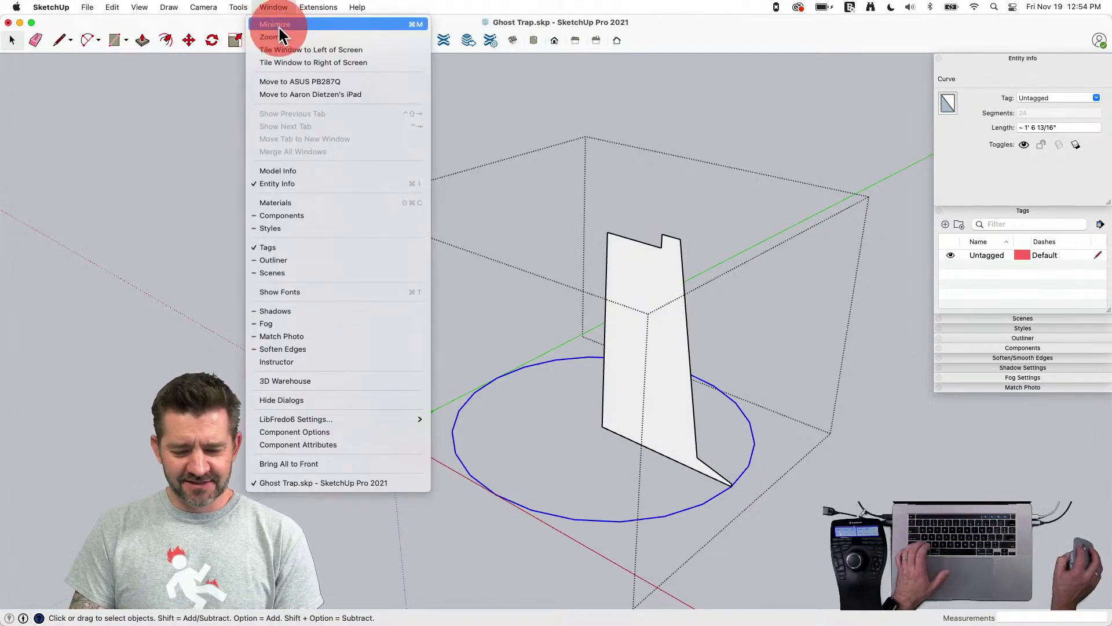
click(318, 183)
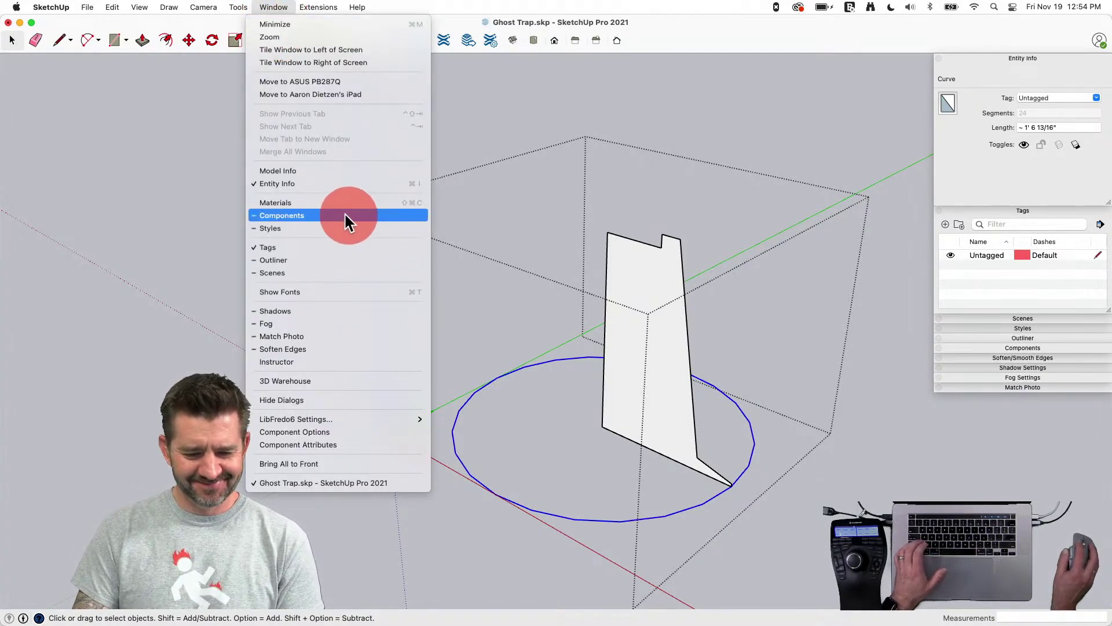
mouse_move(238, 6)
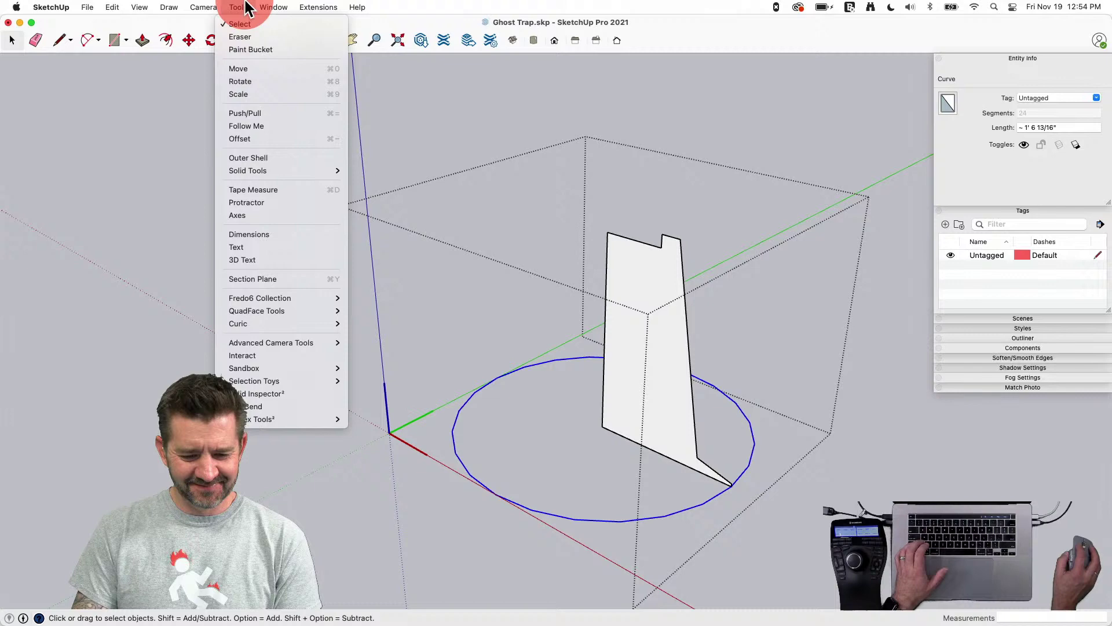
click(295, 125)
click(648, 350)
key(space)
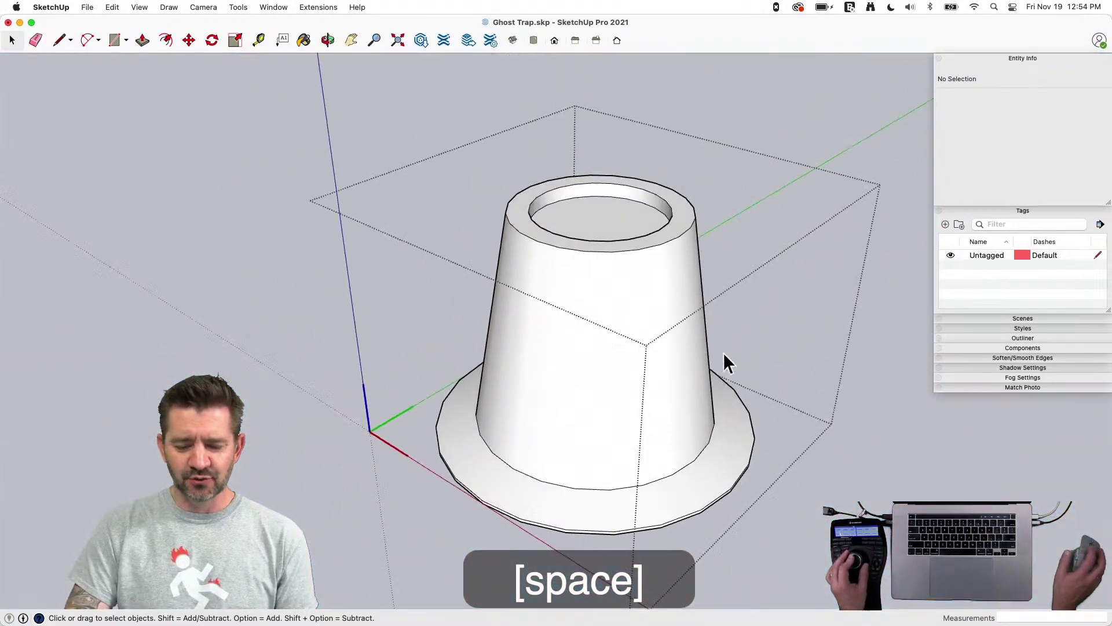
Leave the Red Light component, move it about 2 1/4" toward the deck's outer edge, and erase the construction circle left behind
click(835, 159)
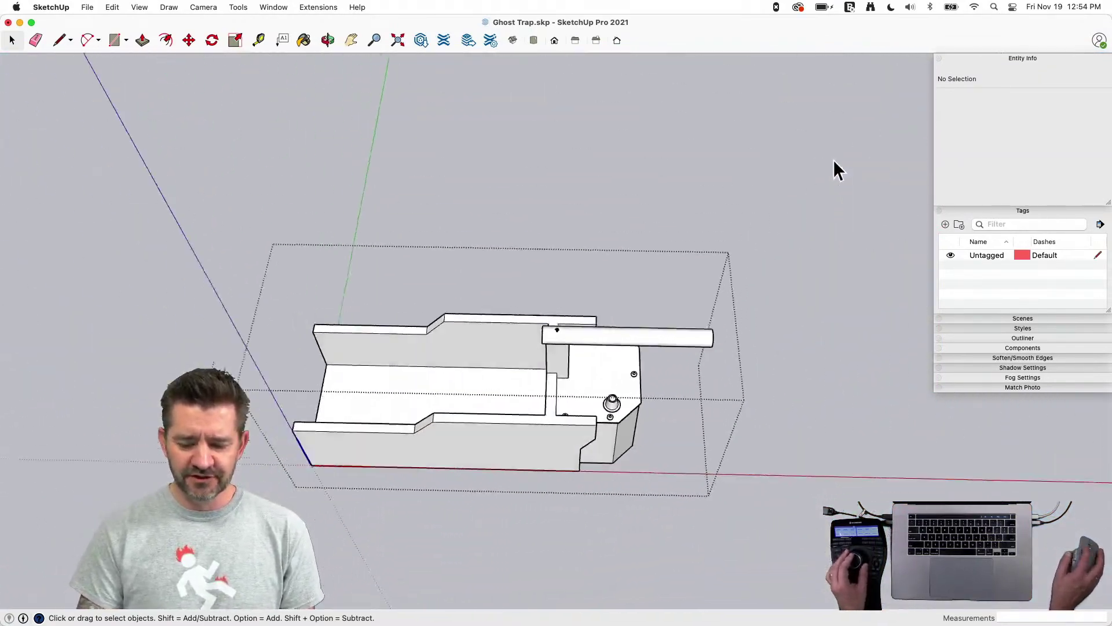
click(786, 217)
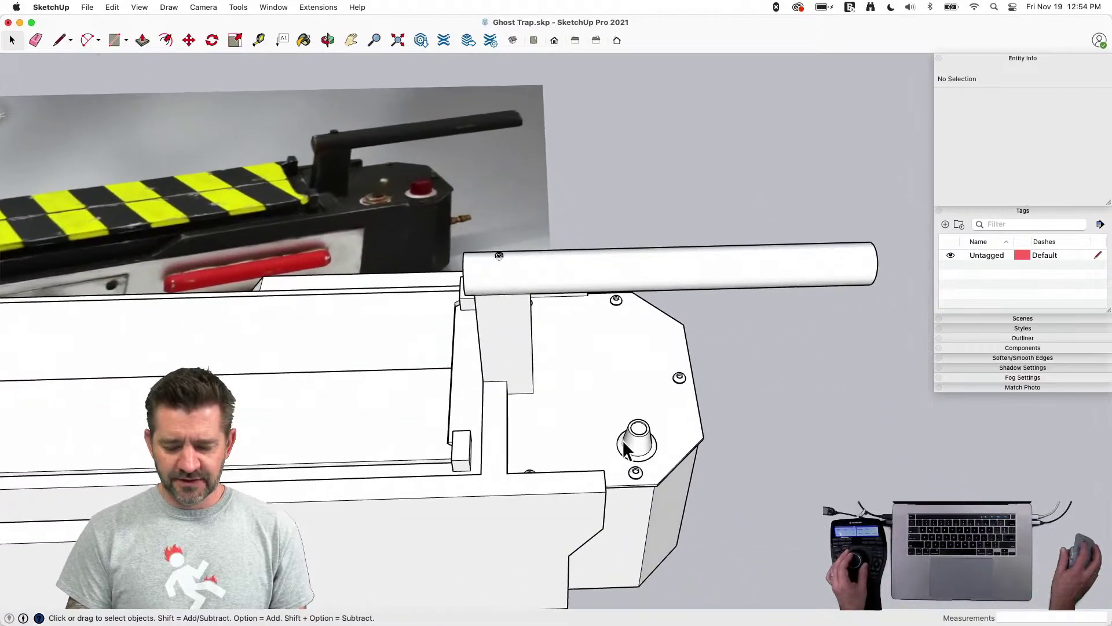
click(635, 443)
key(m)
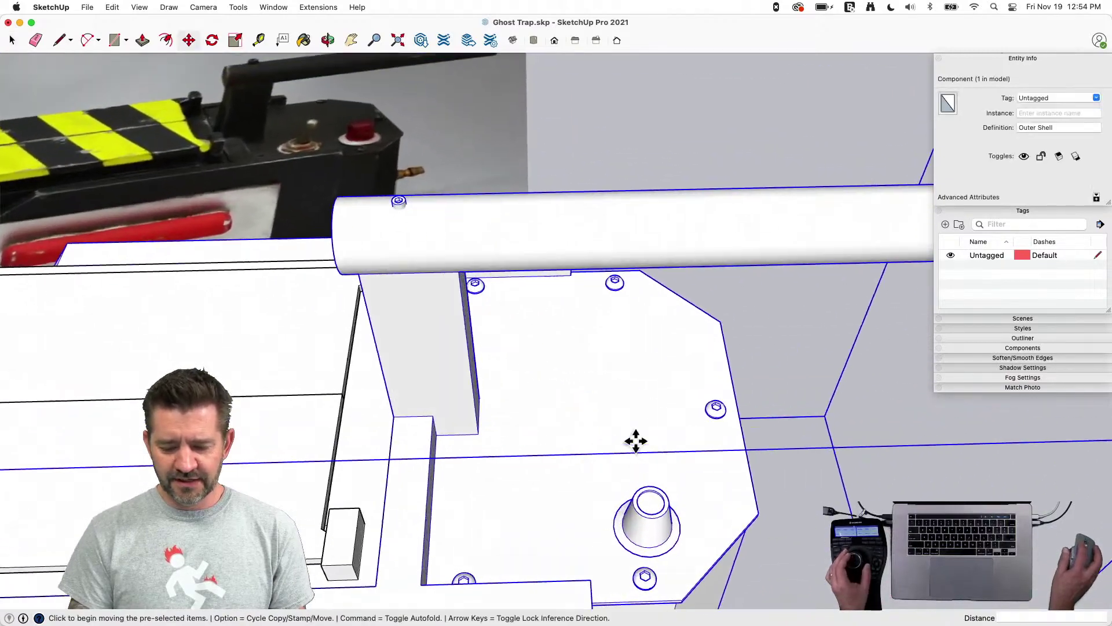
key(space)
key(m)
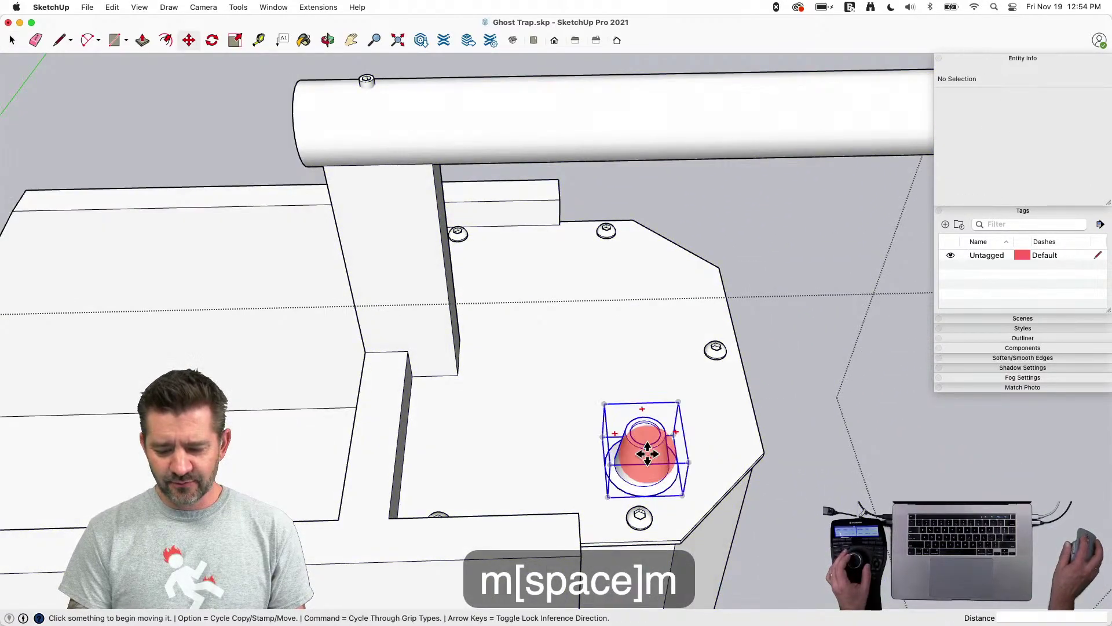
click(654, 467)
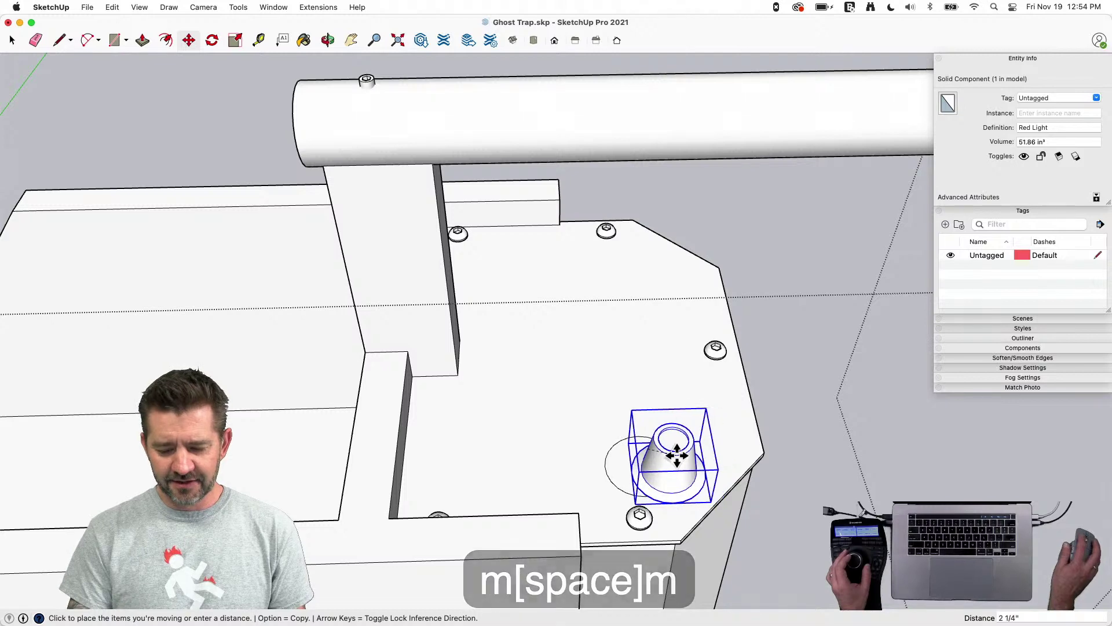
key(e)
click(613, 442)
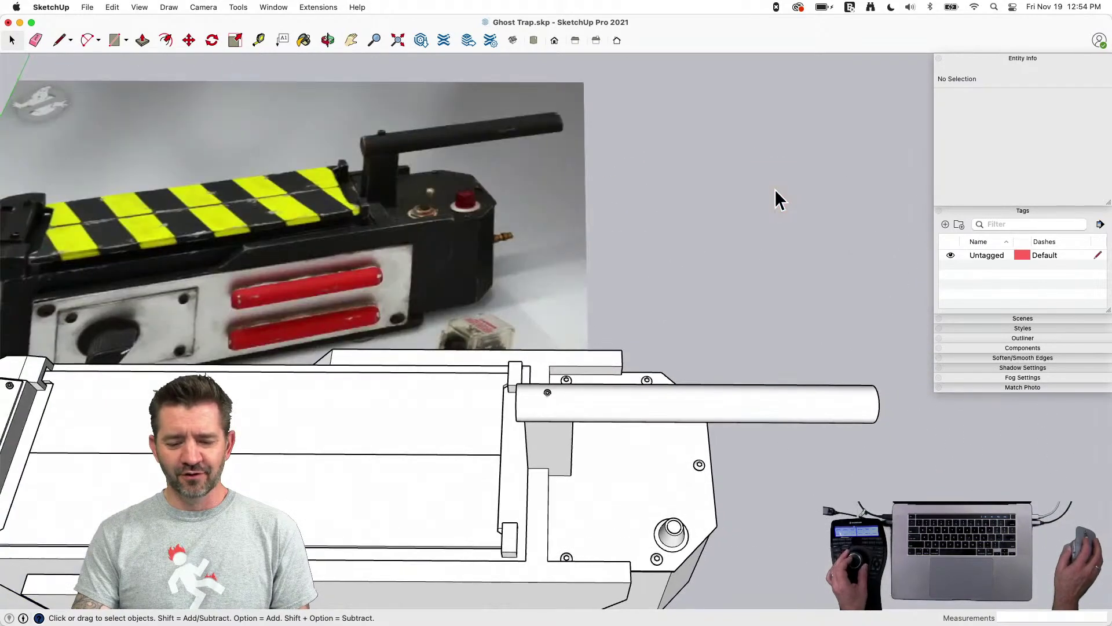
Draw a circle of about 3" radius on the rear deck between the handle post and the Red Light, and raise it about 5/16"
scroll(603, 503, up, 6)
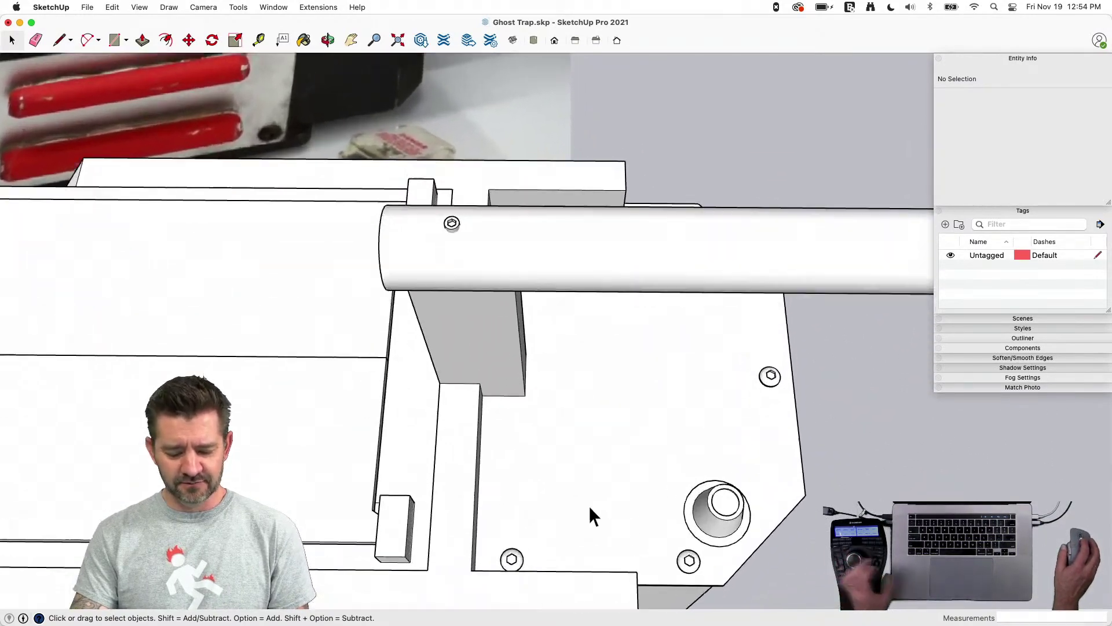
key(c)
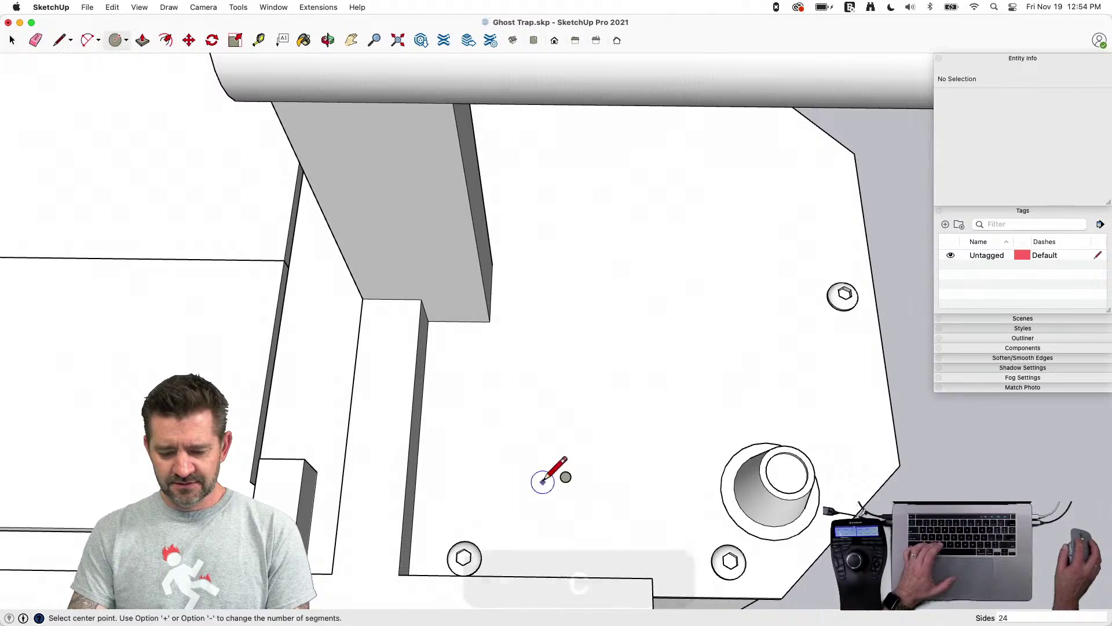
click(573, 494)
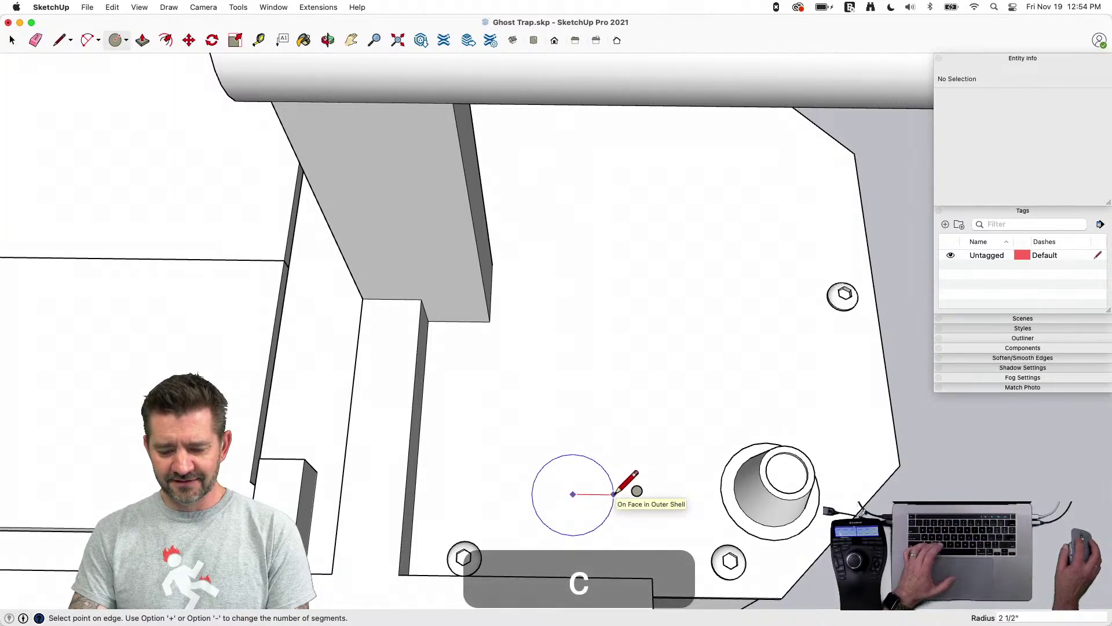
scroll(622, 493, up, 3)
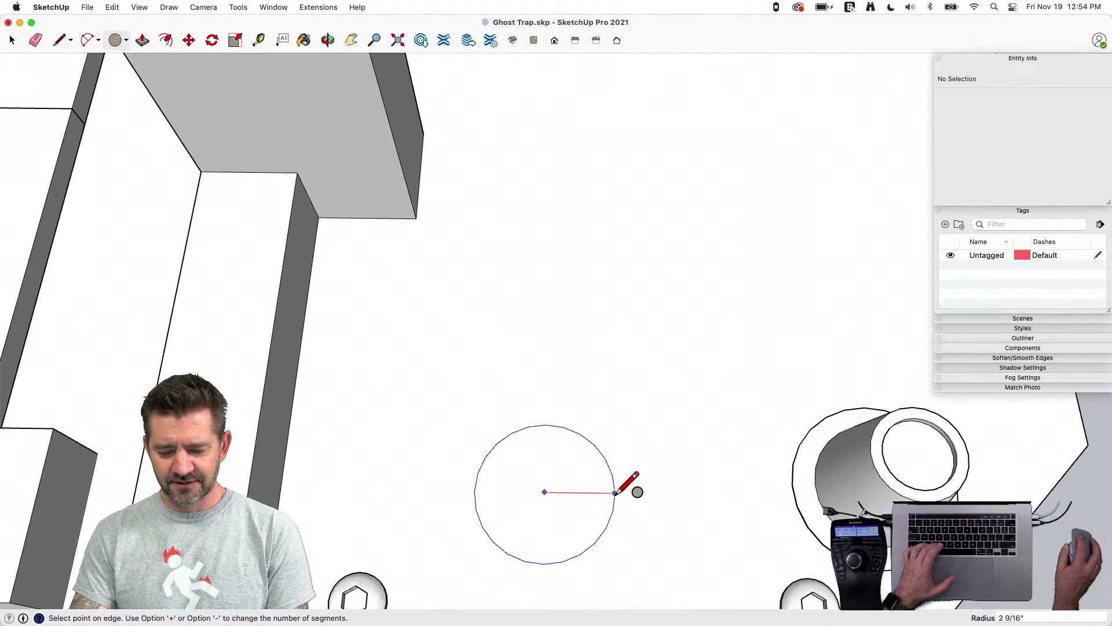
click(623, 495)
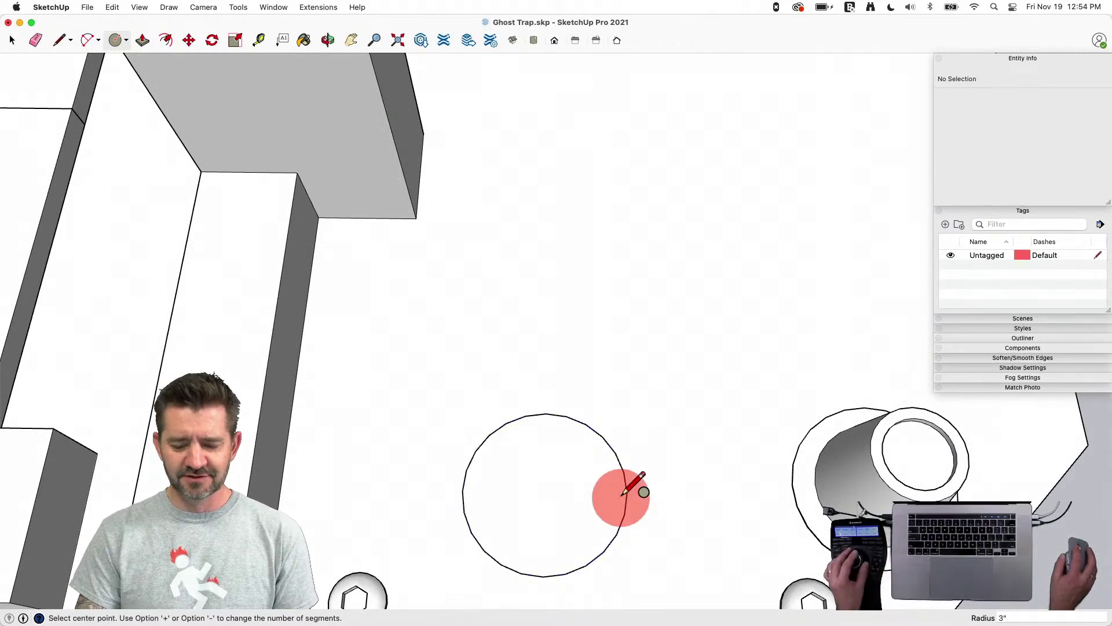
key(p)
click(544, 495)
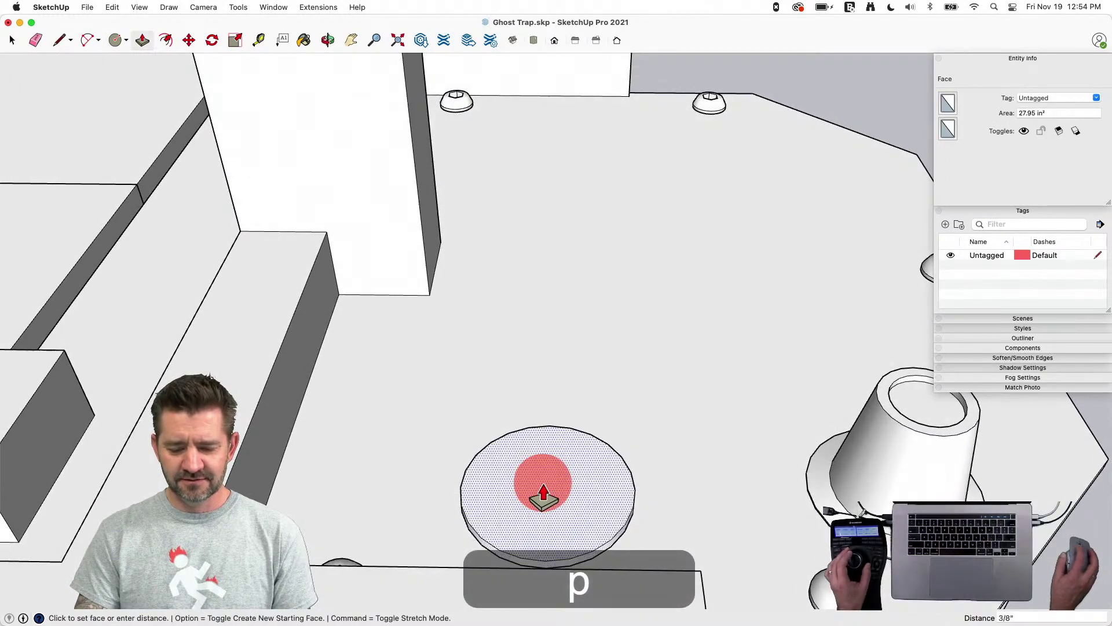
click(542, 496)
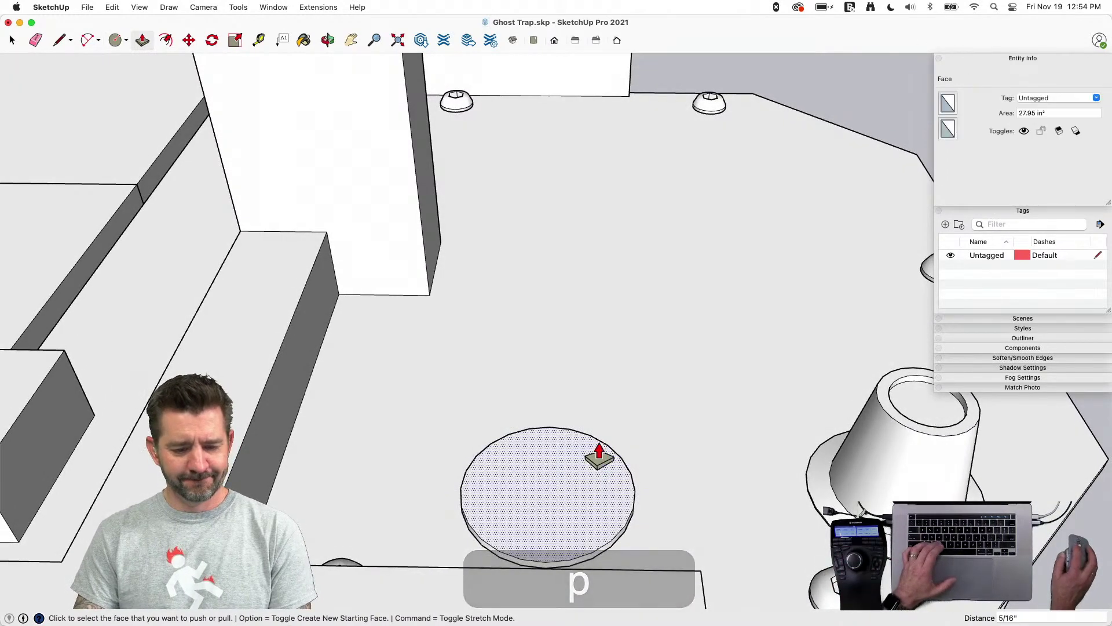
Draw a hexagon centred on the new disc, just inside its rim, and raise it about 5/16"
drag(118, 40, 126, 85)
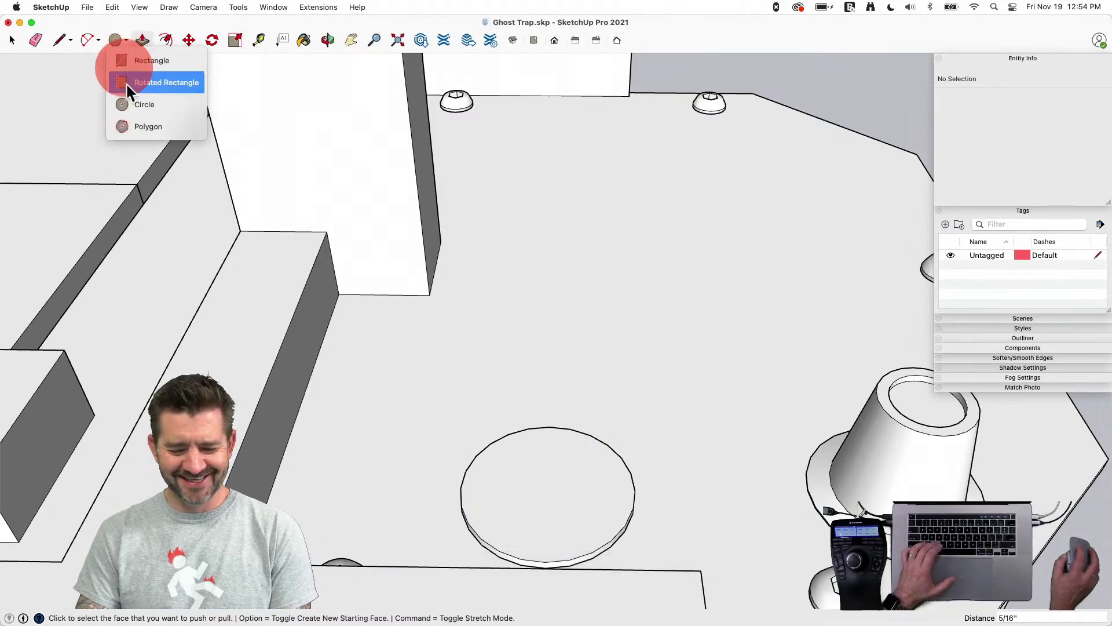
drag(135, 139, 135, 129)
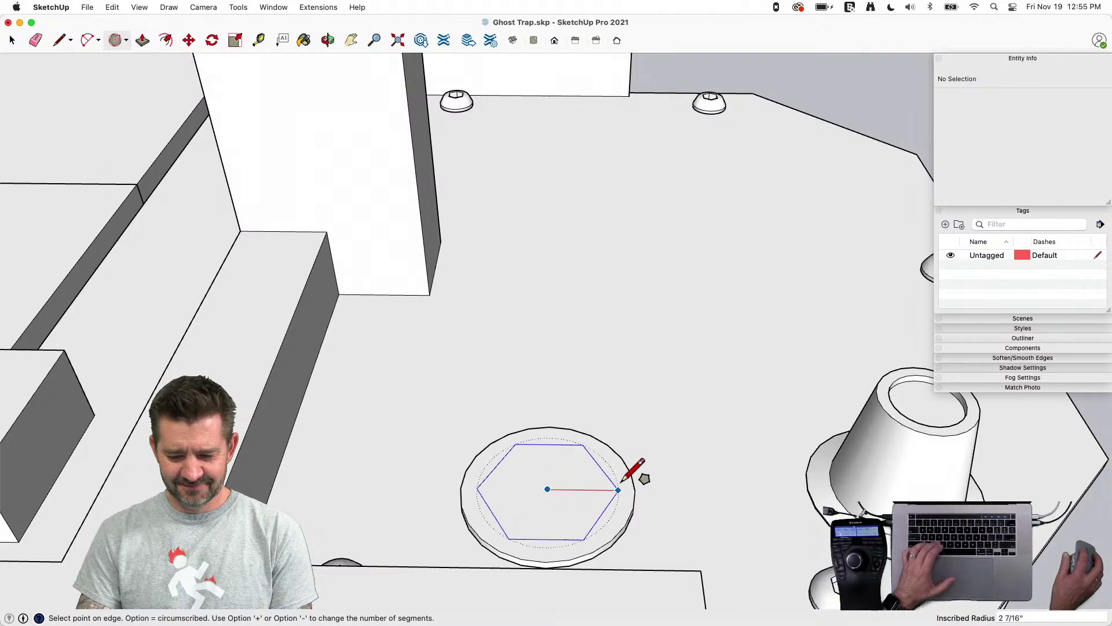
key(p)
click(563, 496)
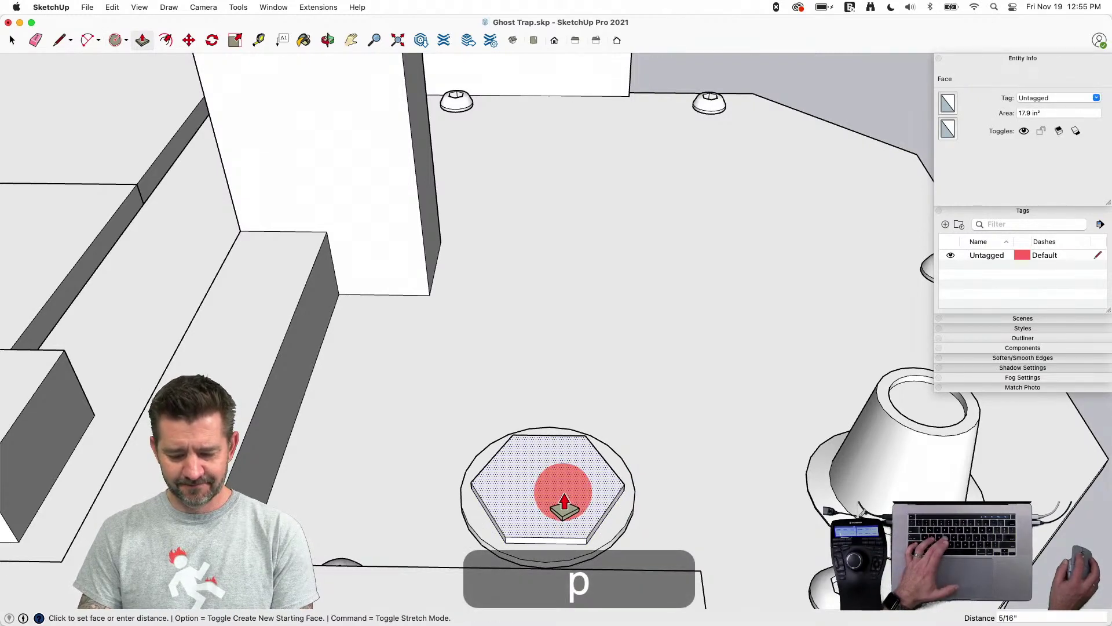
Draw a circle of about 1 3/4" radius at the centre of the hexagon and raise it about 3/8"
key(f)
key(c)
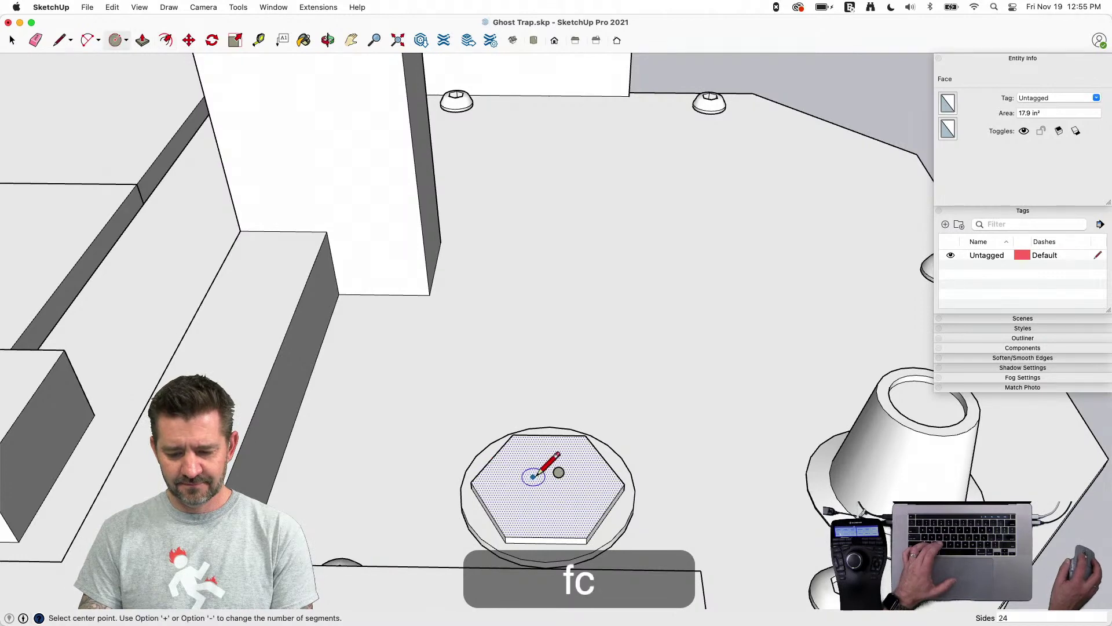
click(548, 482)
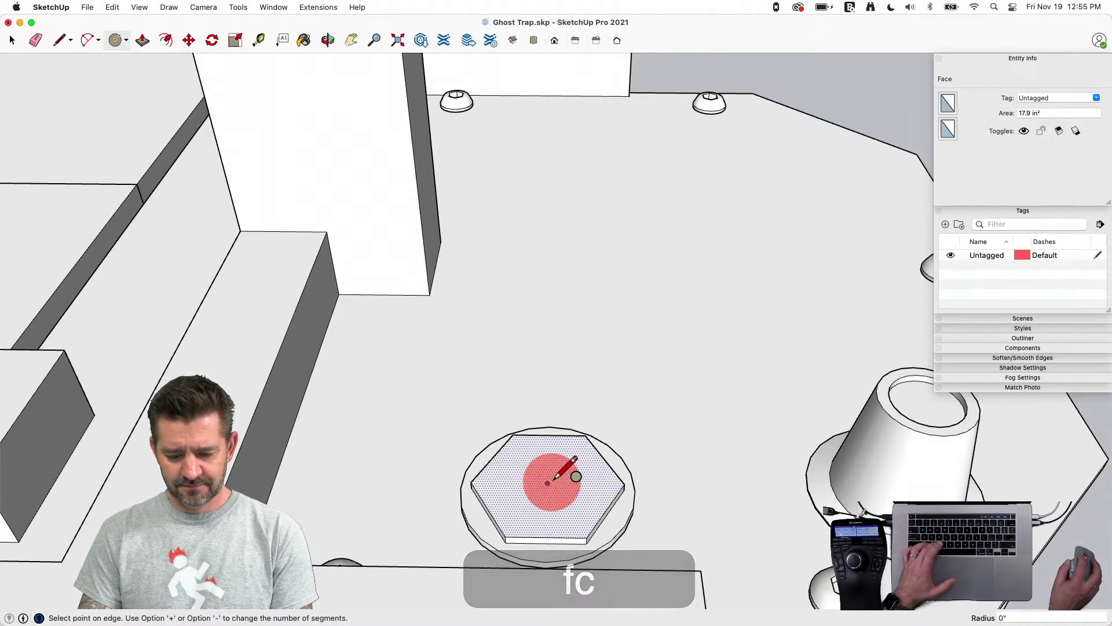
click(599, 482)
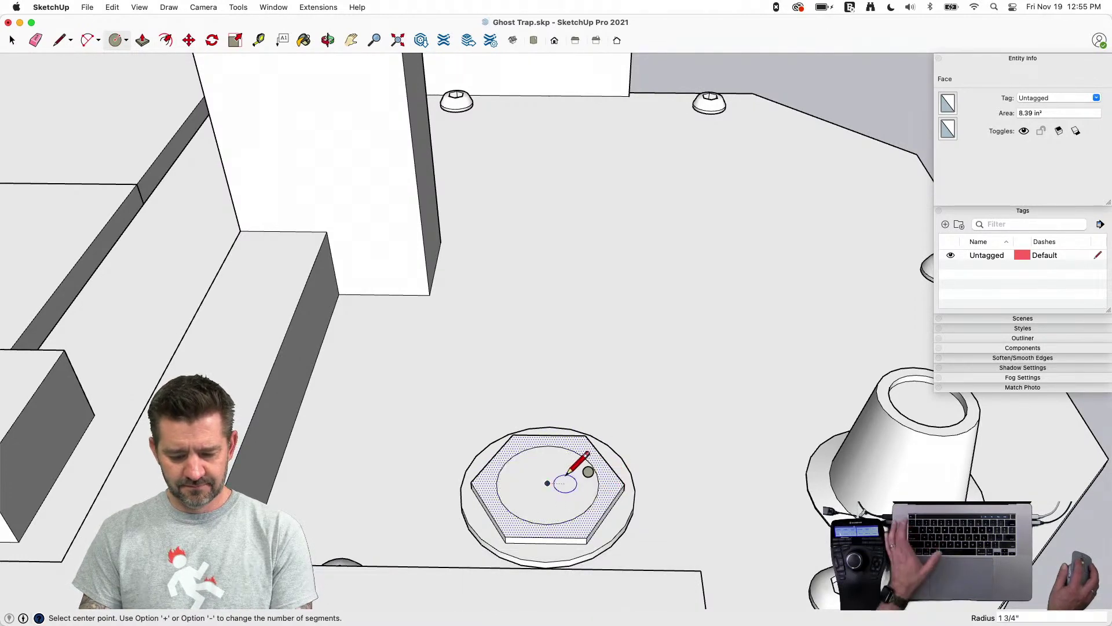
key(p)
key(Escape)
click(559, 502)
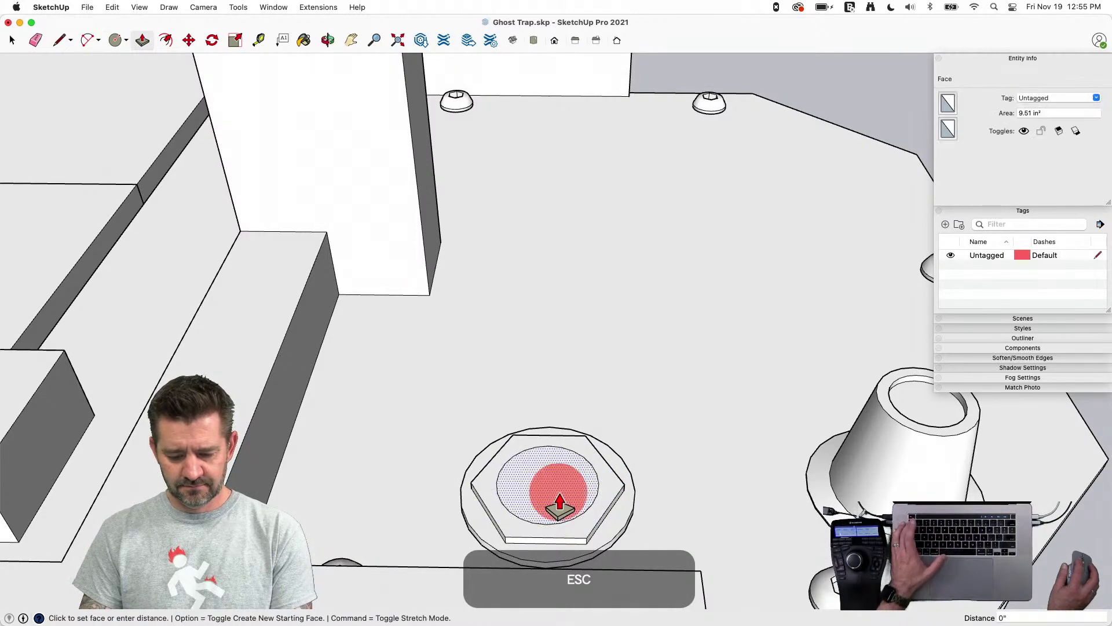
click(559, 485)
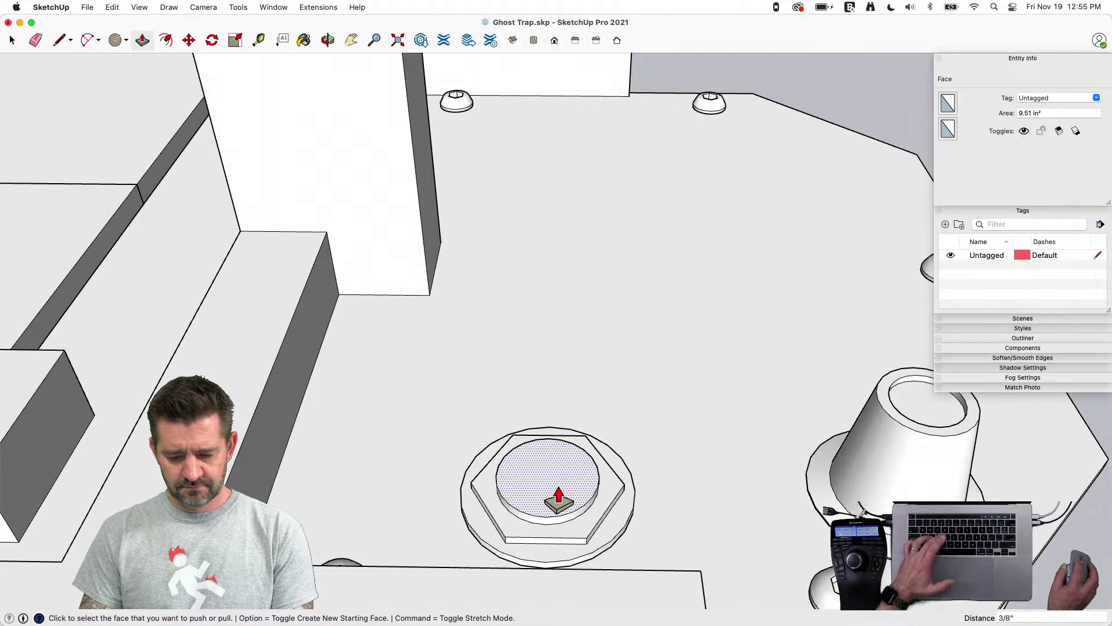
Offset the raised collar's upper edge inward to about 1 3/16" radius and push the inner face down to form a recess
drag(509, 454, 519, 461)
key(space)
click(533, 480)
key(p)
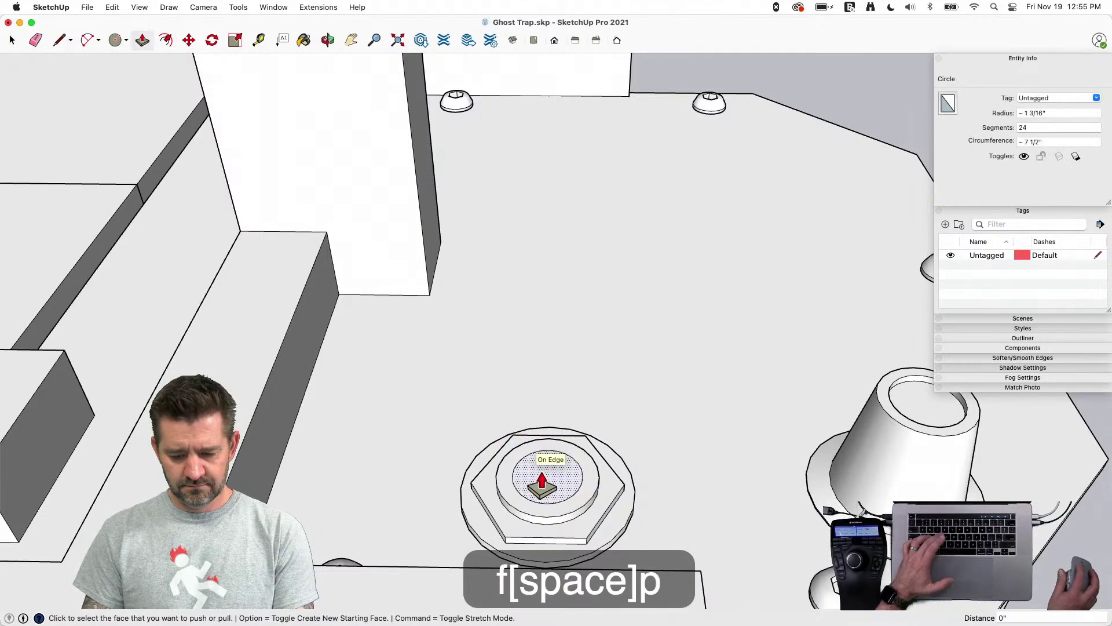
click(542, 486)
click(542, 487)
key(space)
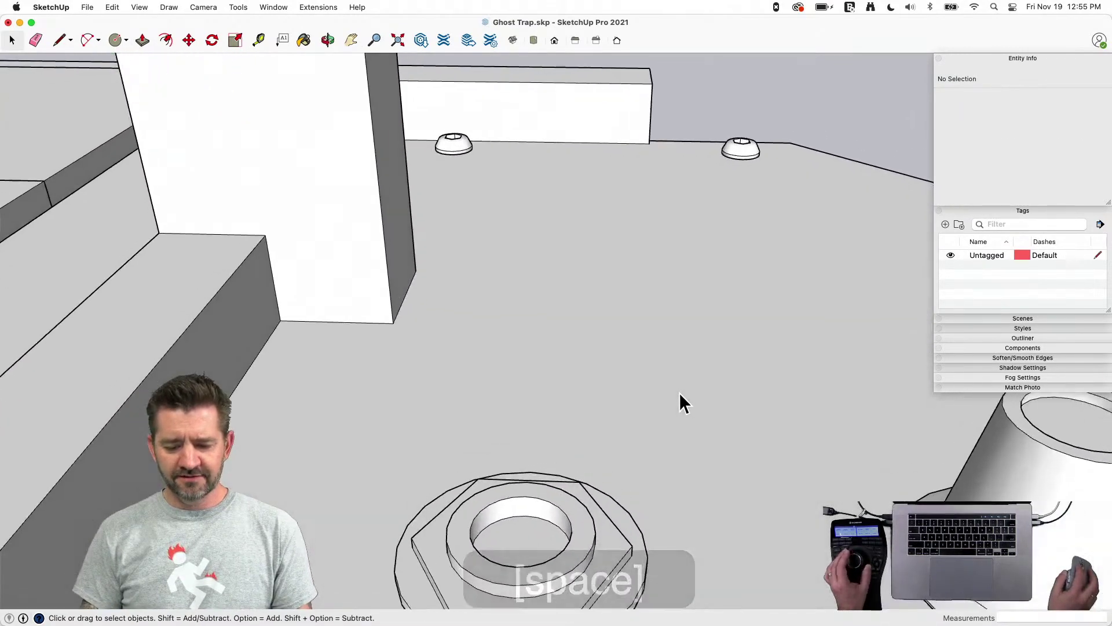
click(540, 440)
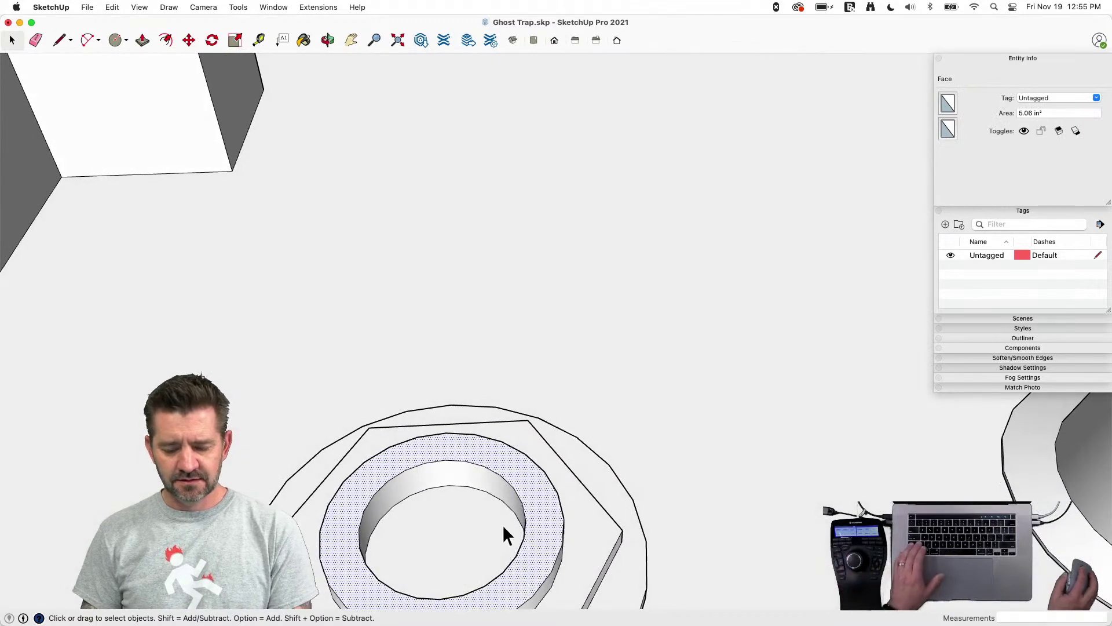
click(498, 528)
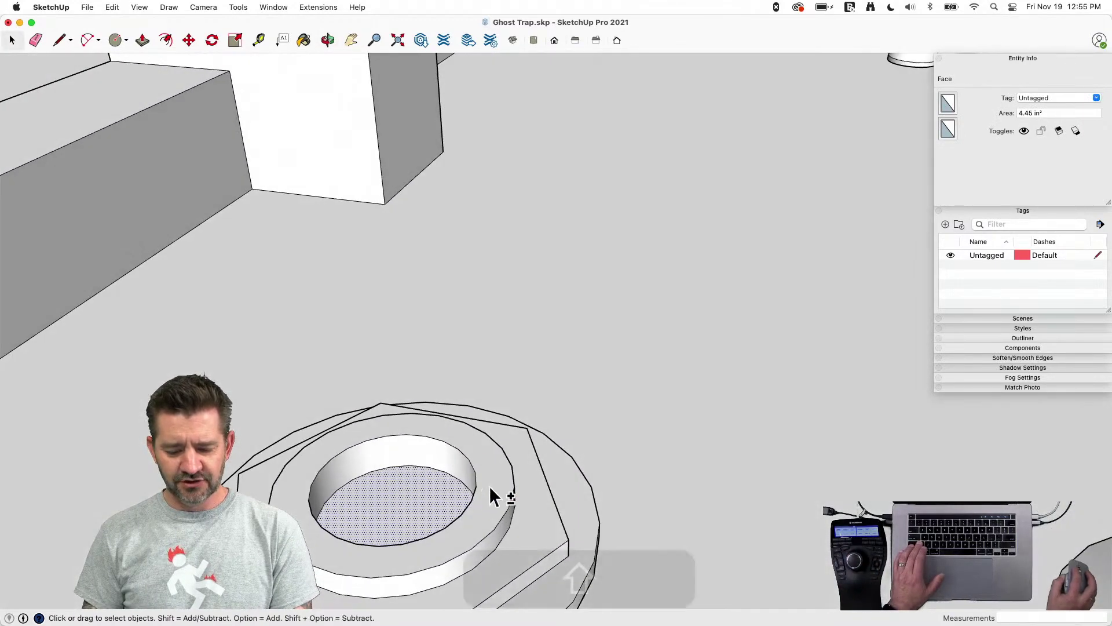
shift+click(492, 512)
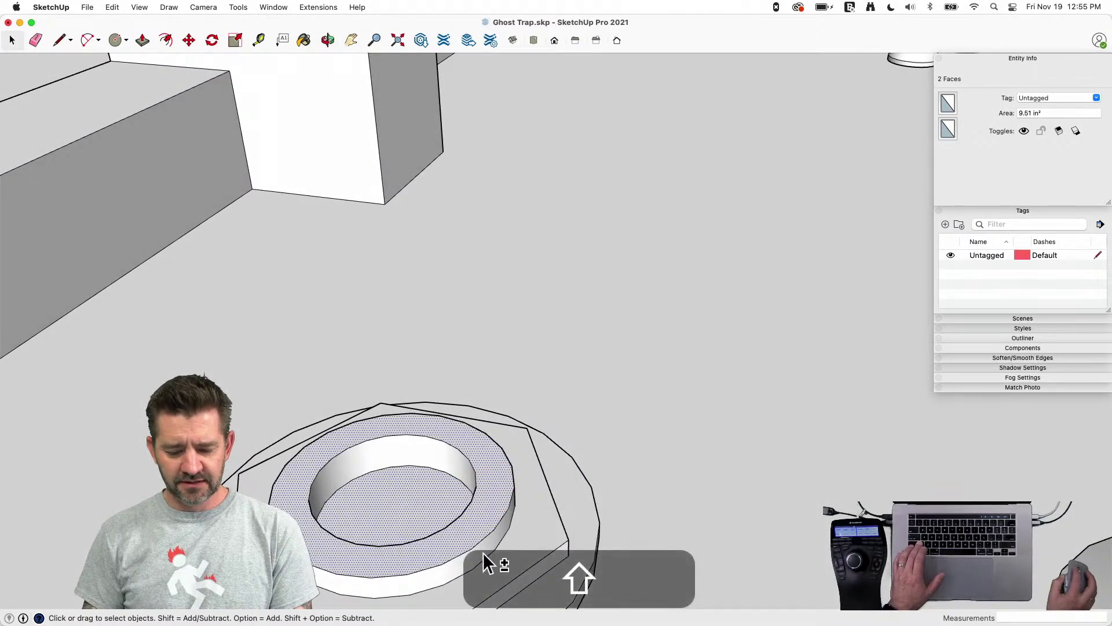
shift+click(457, 576)
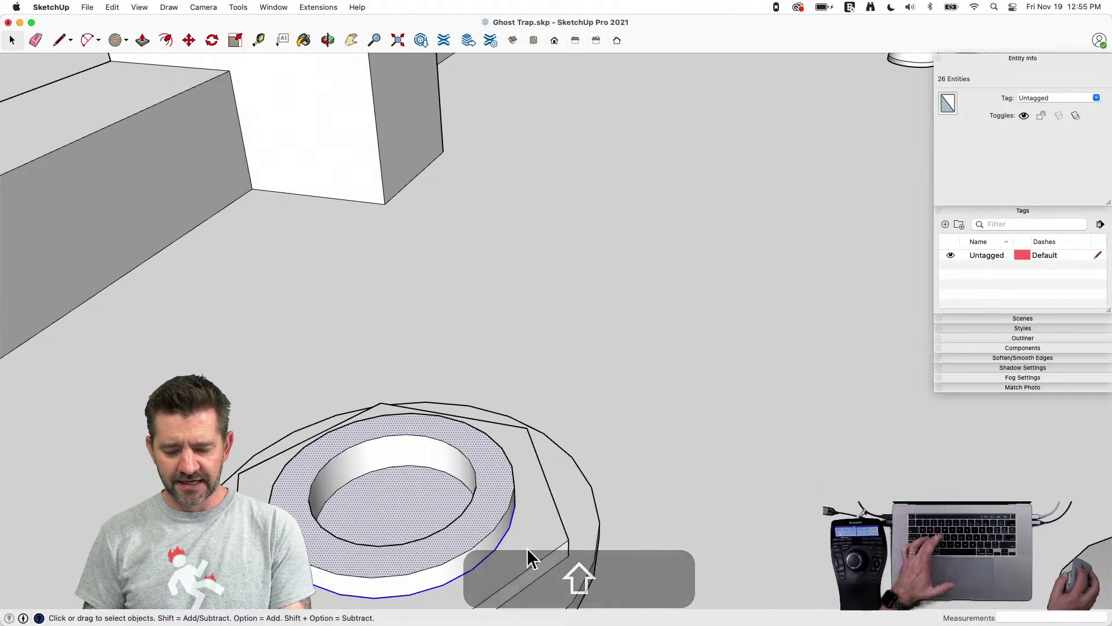
key(f)
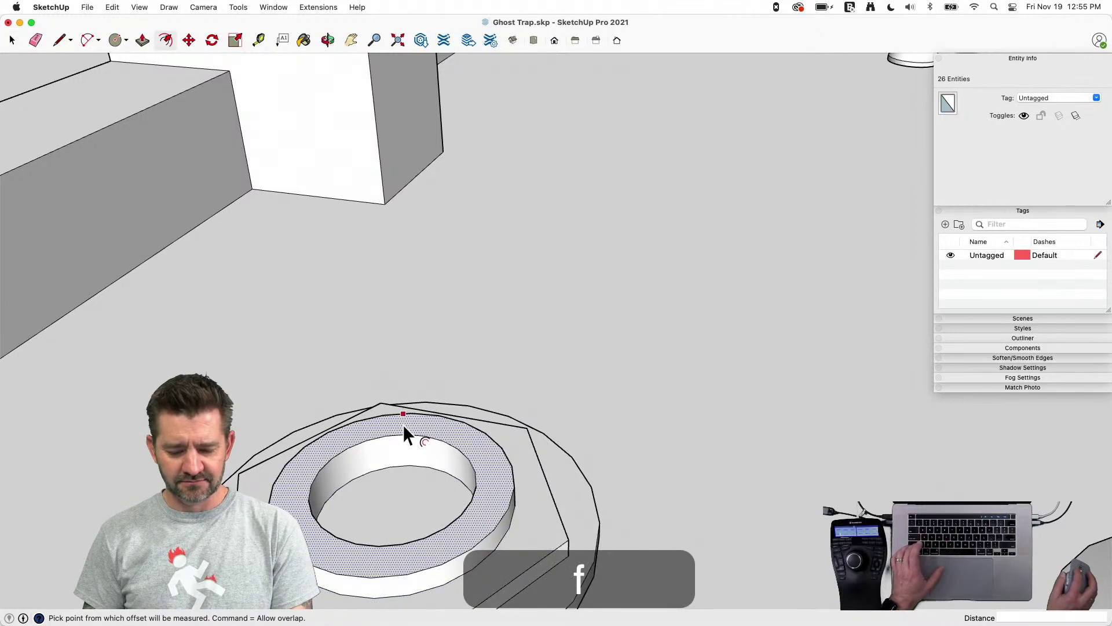
key(space)
Scale the raised collar and its recess about their centre to 0.85 along the red and green axes, and save the model
click(441, 578)
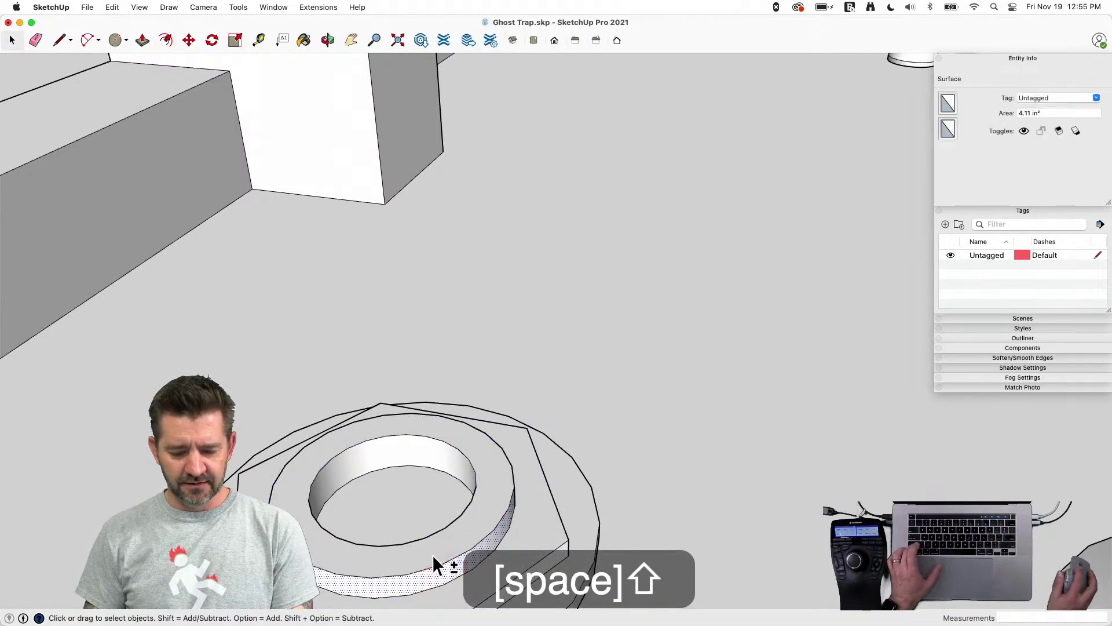
shift+click(432, 554)
shift+click(389, 457)
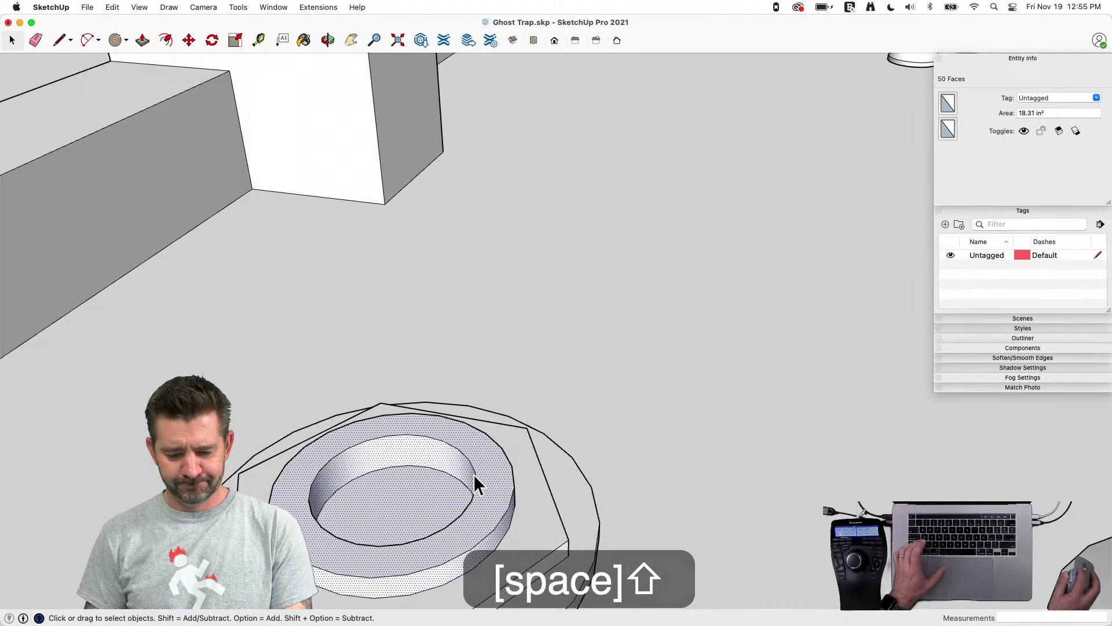
key(s)
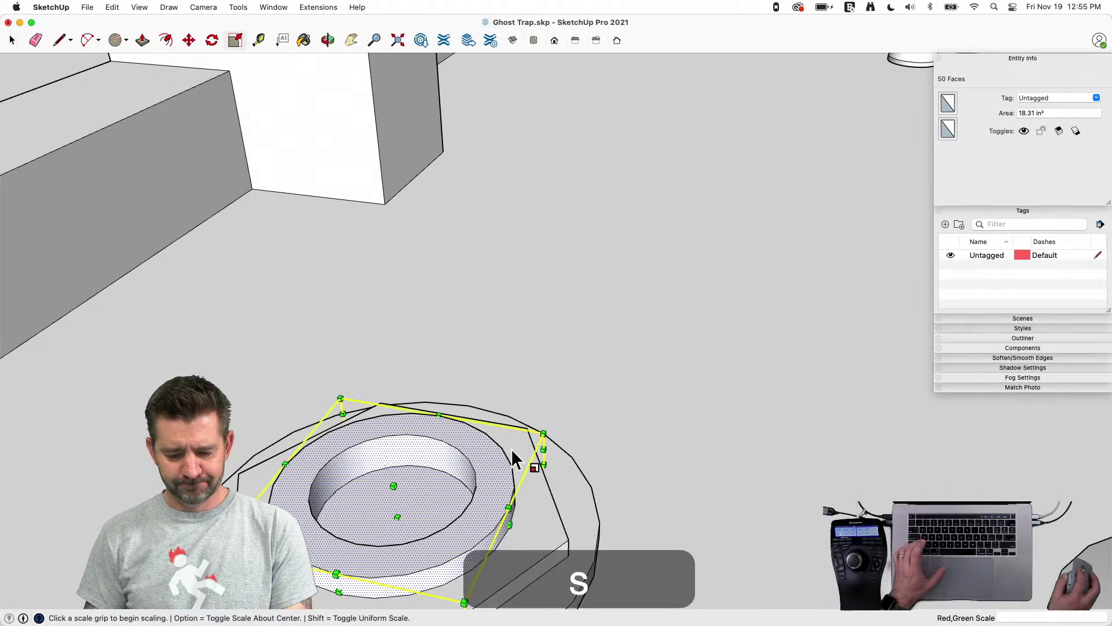
key(alt)
click(506, 521)
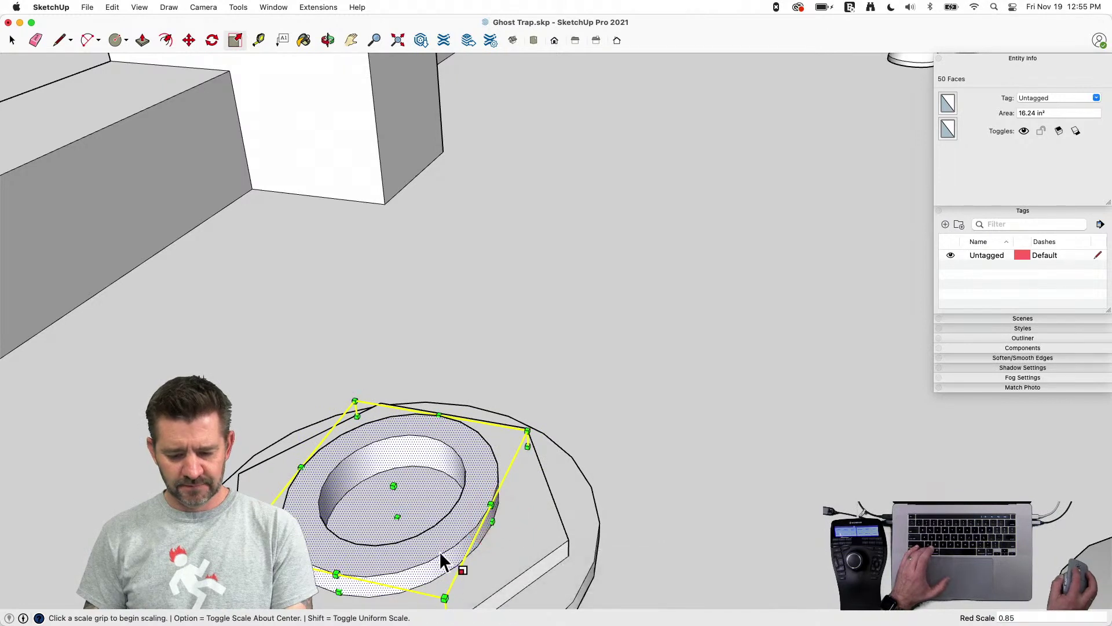
alt+drag(336, 590, 342, 576)
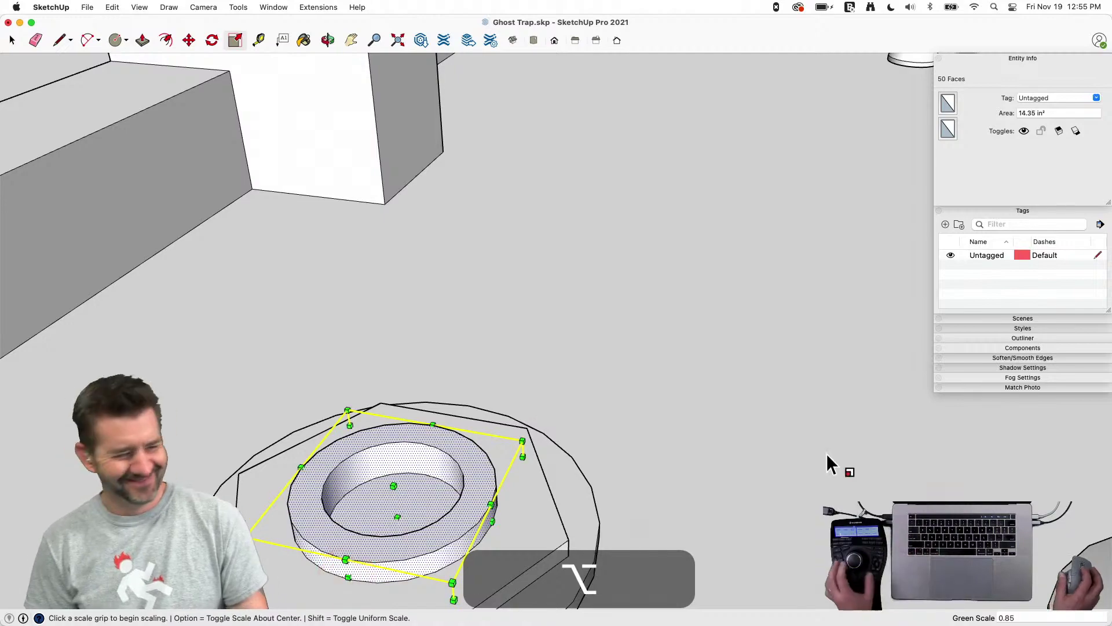
key(super+s)
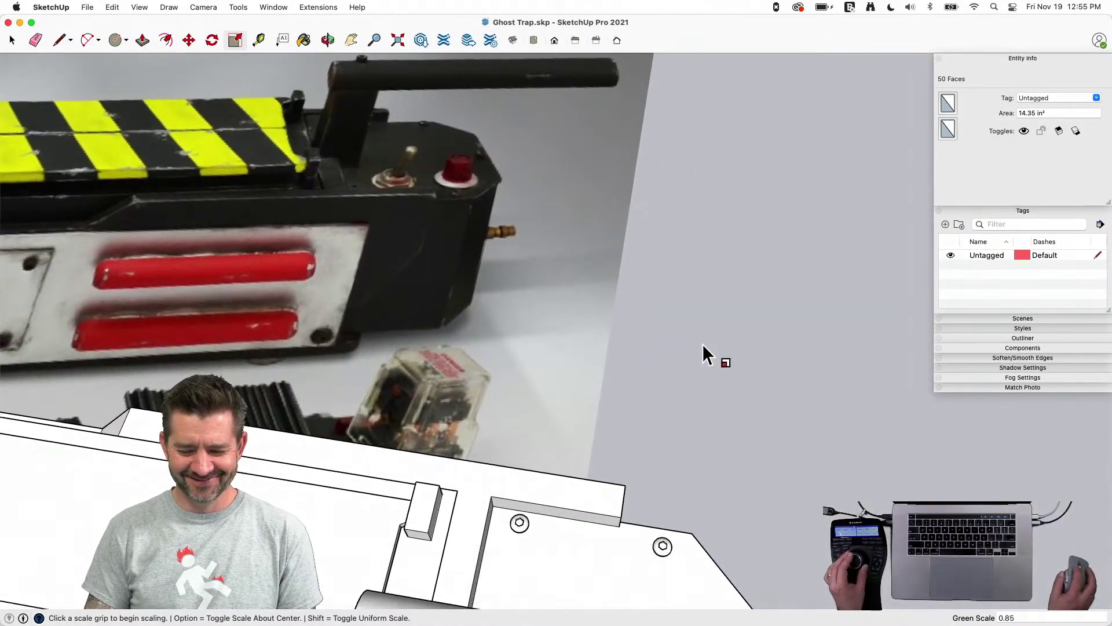
Undo both scalings of the collar
key(space)
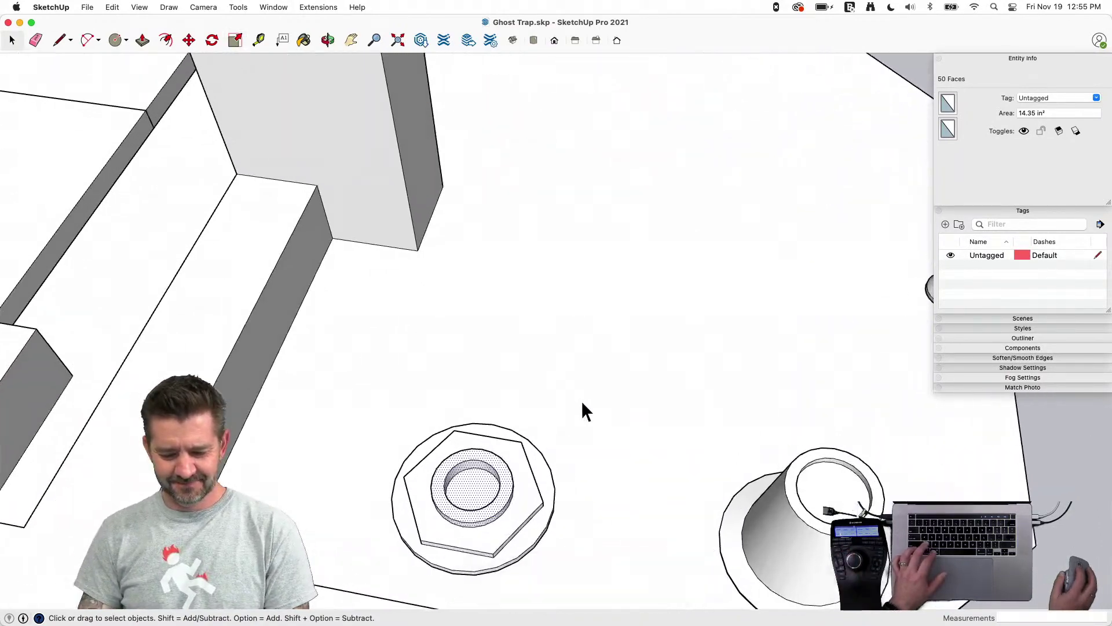
key(super+z)
key(super+z)
key(space)
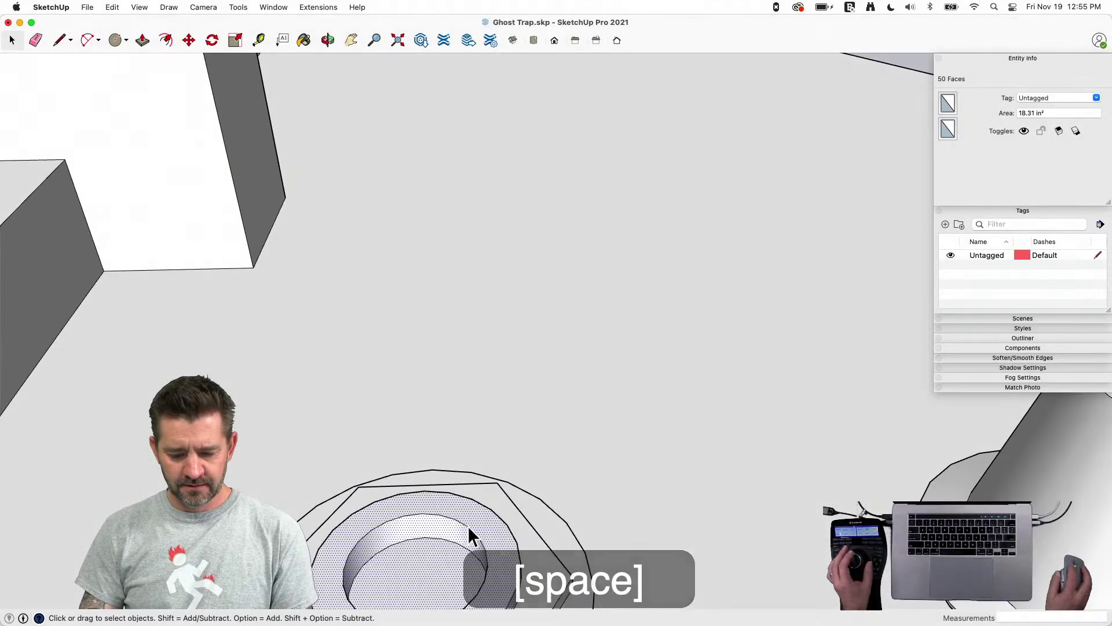
Raise the collar's inner upper edge about 1/8" along the blue axis to slope the ring's top face
click(467, 526)
key(m)
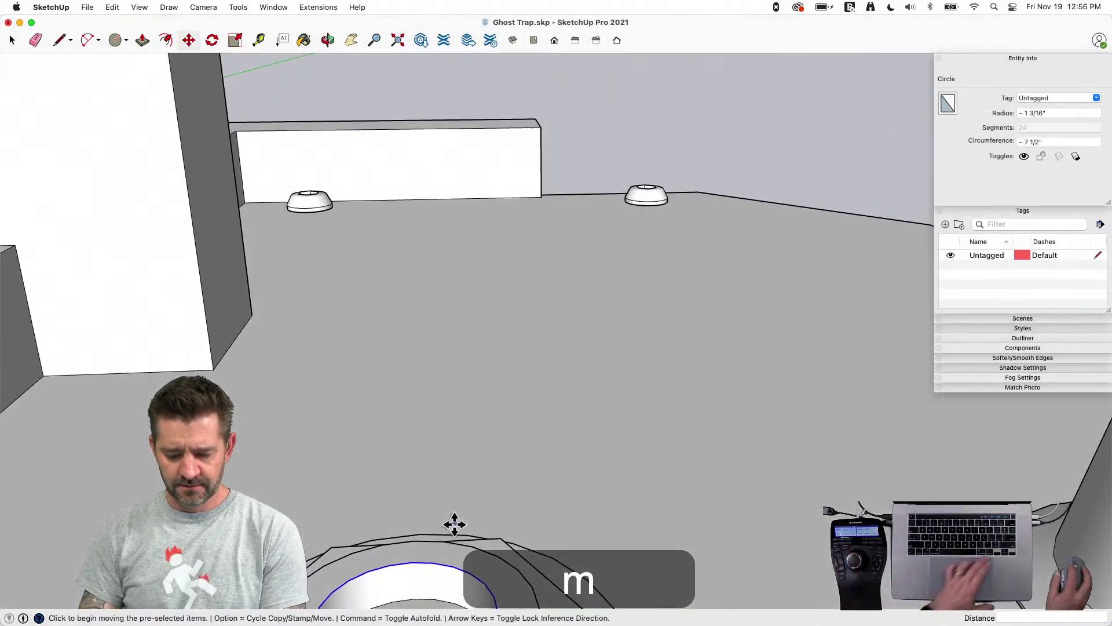
click(411, 568)
key(Up)
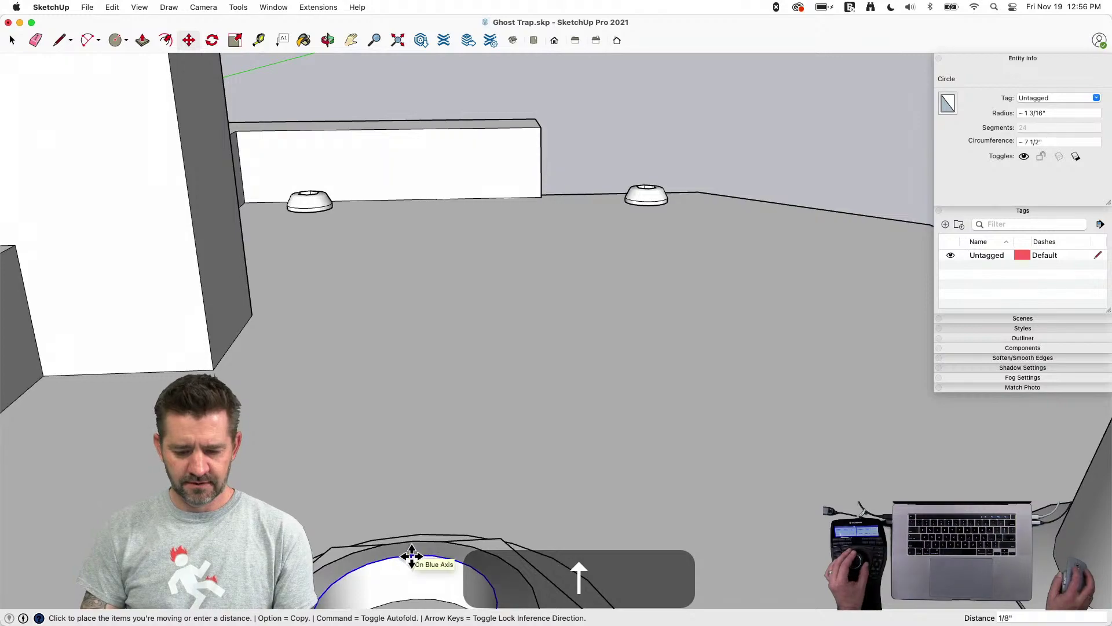
key(space)
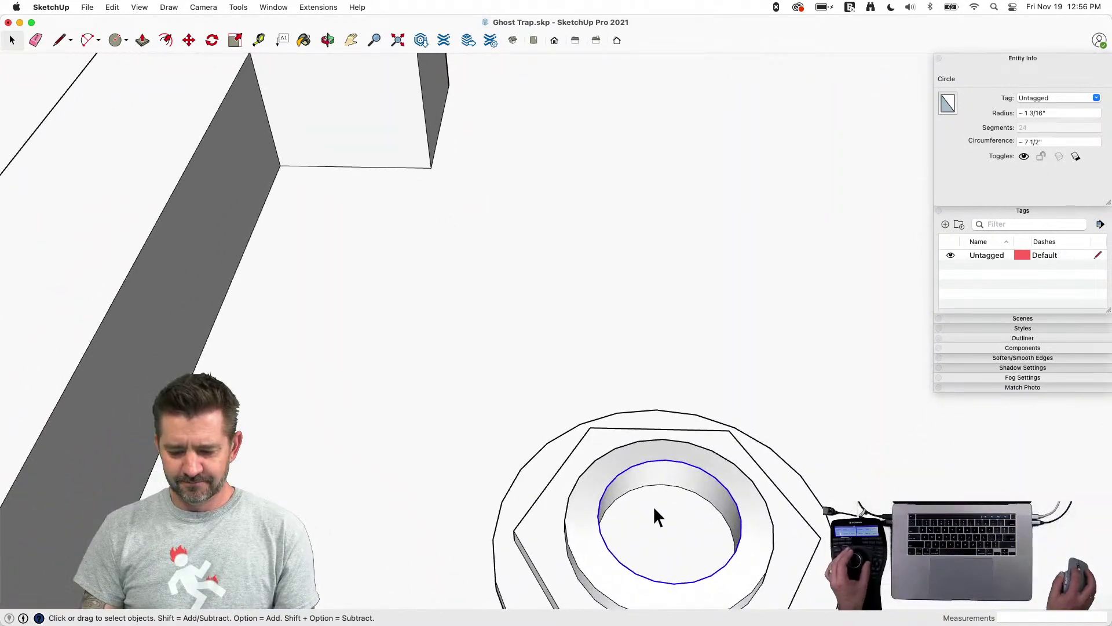
Make a component named Switch from all the connected geometry of the disc, hexagon and collar
triple_click(654, 509)
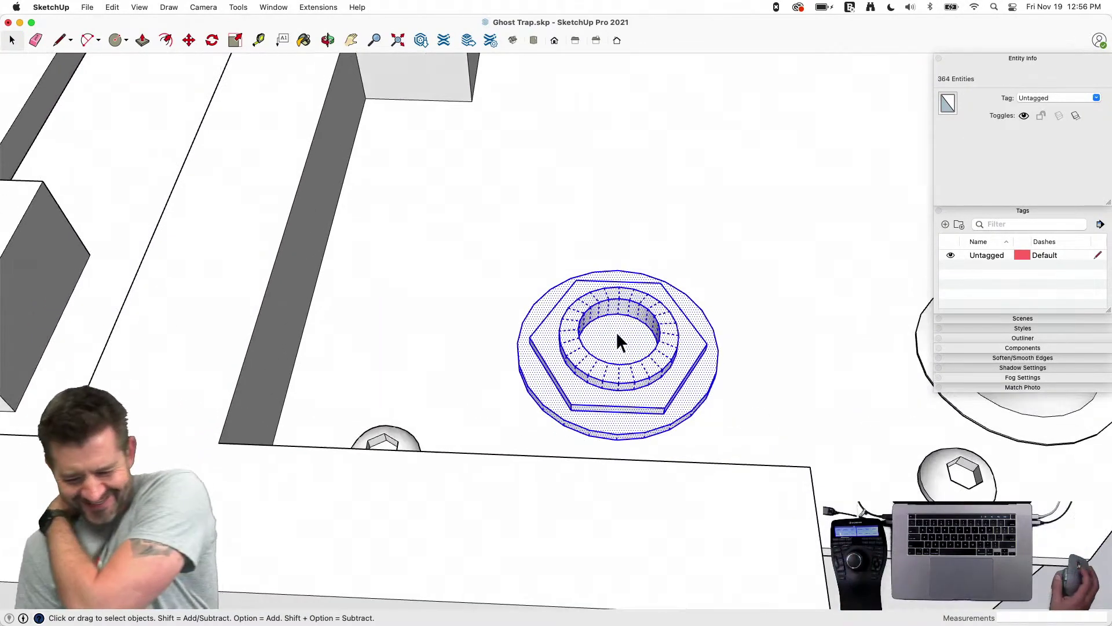
right_click(617, 331)
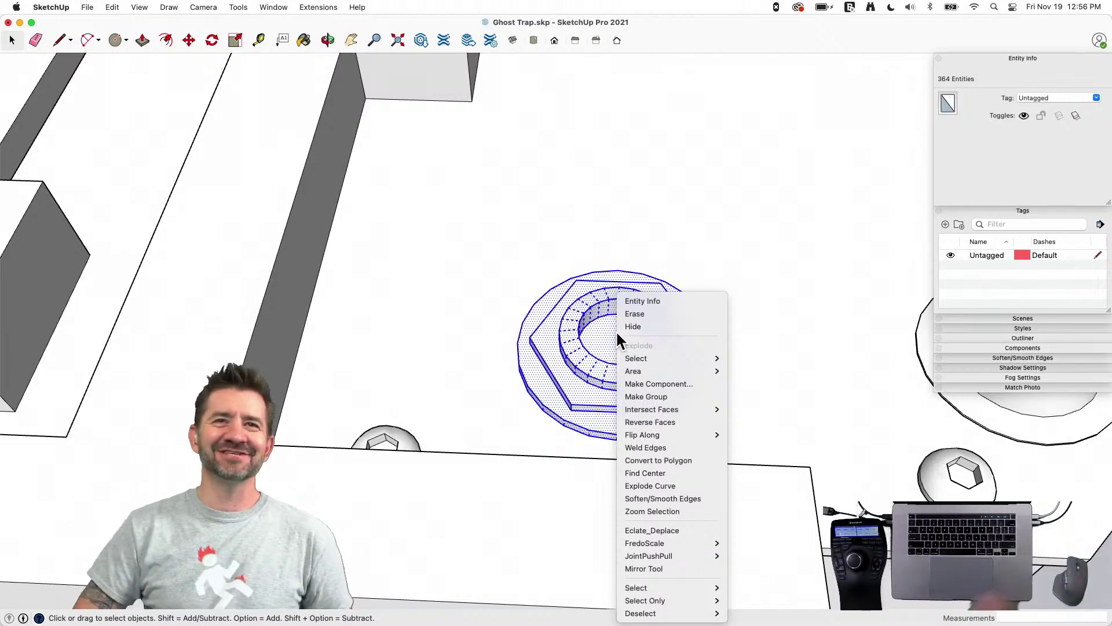
mouse_move(656, 404)
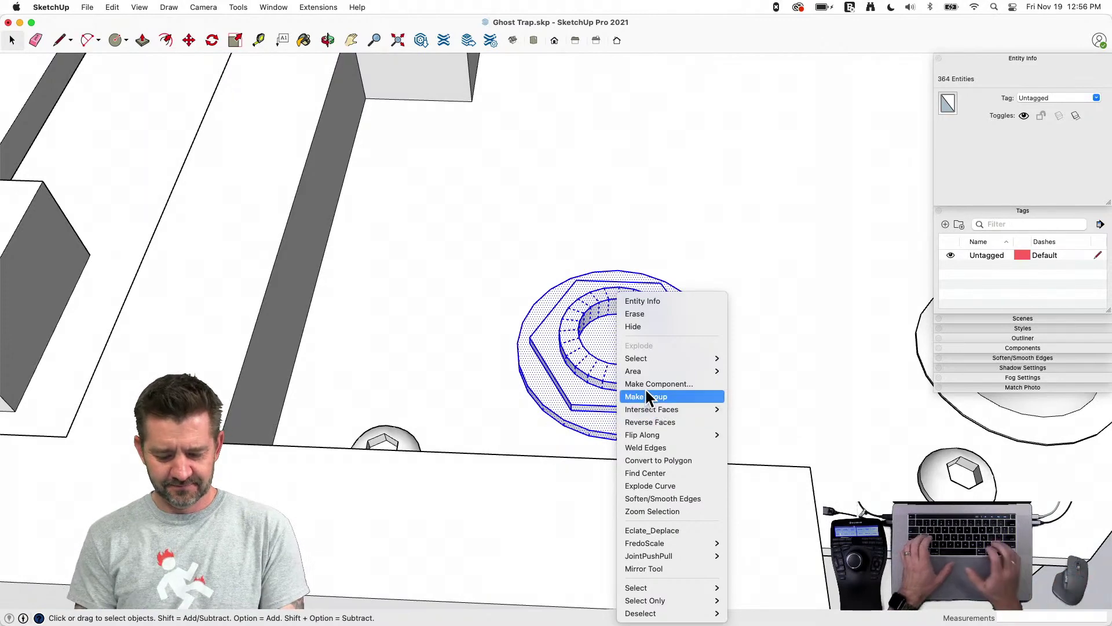
click(650, 382)
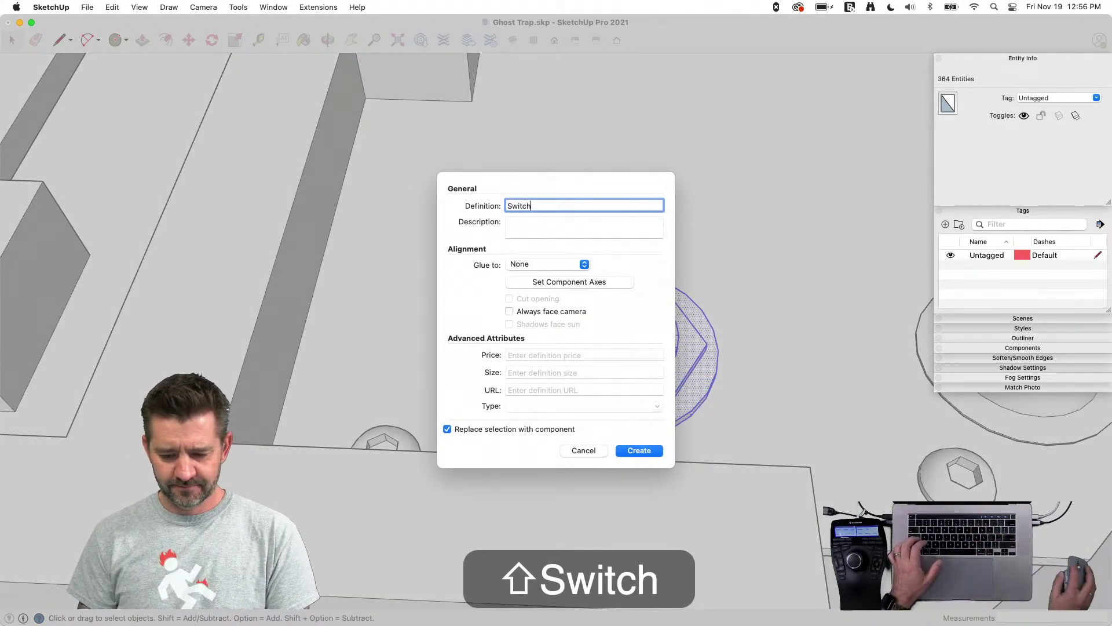
key(Return)
Group all the base geometry inside the Switch component
double_click(666, 399)
triple_click(663, 391)
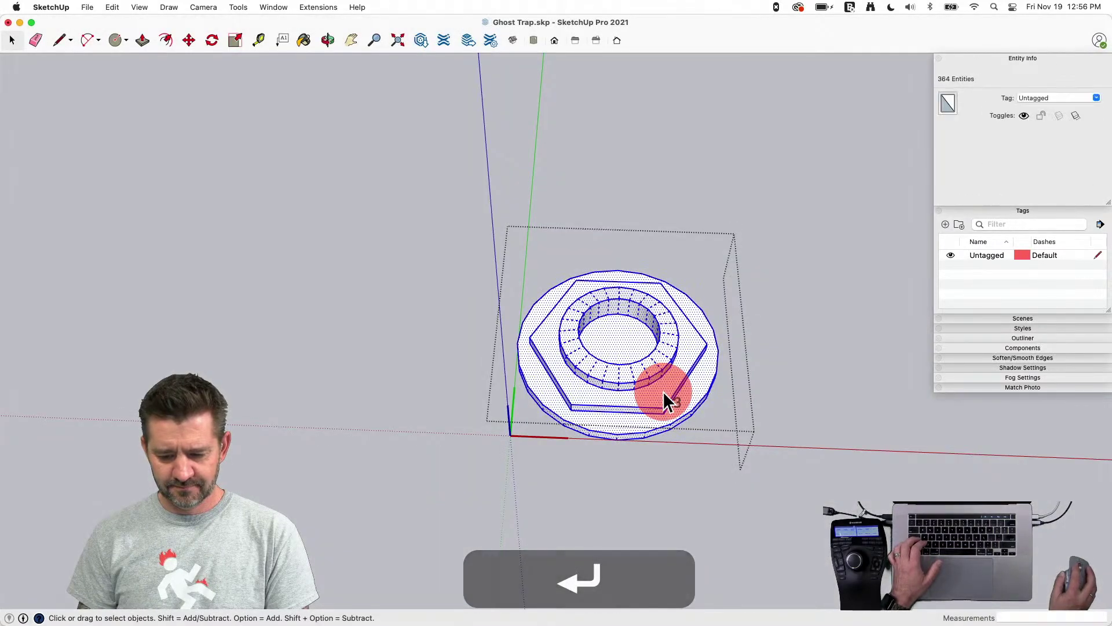
right_click(664, 392)
mouse_move(694, 414)
click(701, 396)
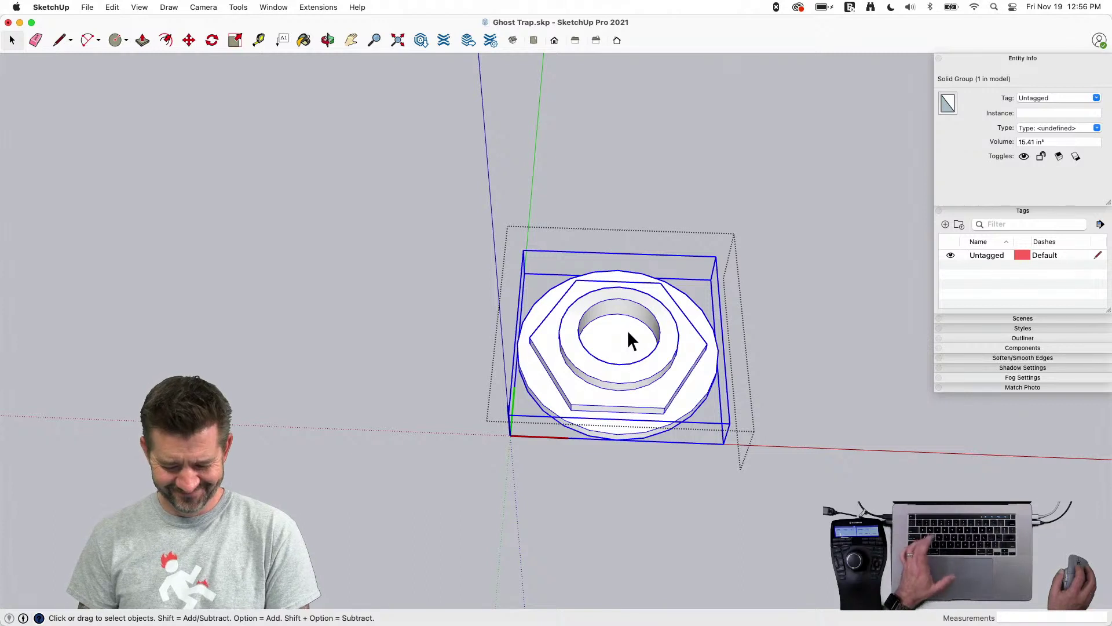
Draw a circle of 11/16" radius at the centre of the recess and pull it up about 6 1/2" as the lever
key(c)
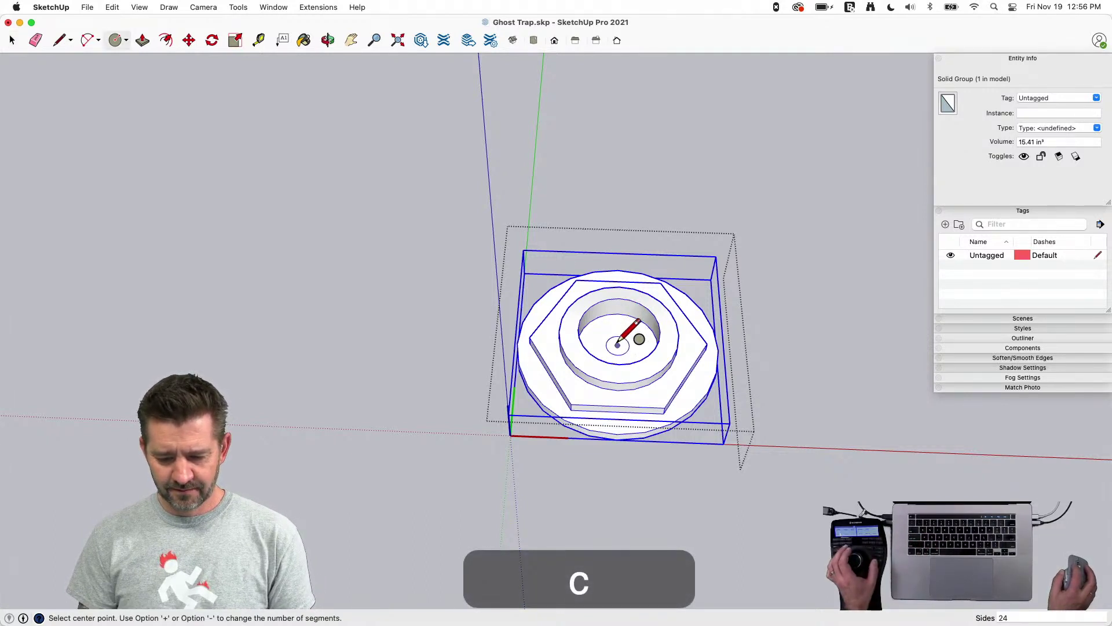
click(642, 338)
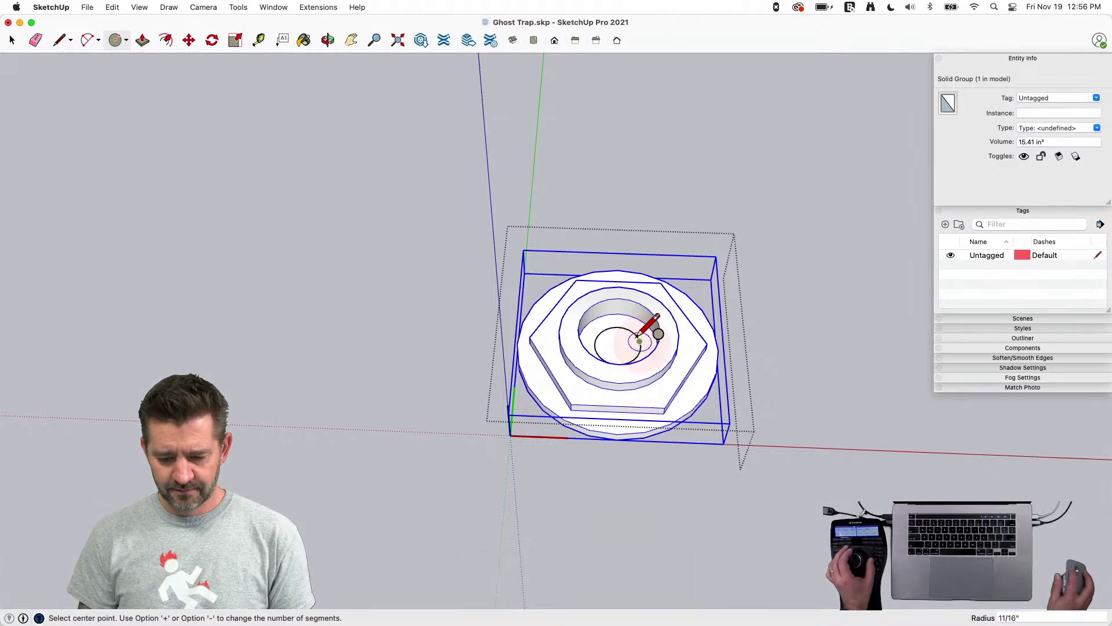
key(p)
click(618, 338)
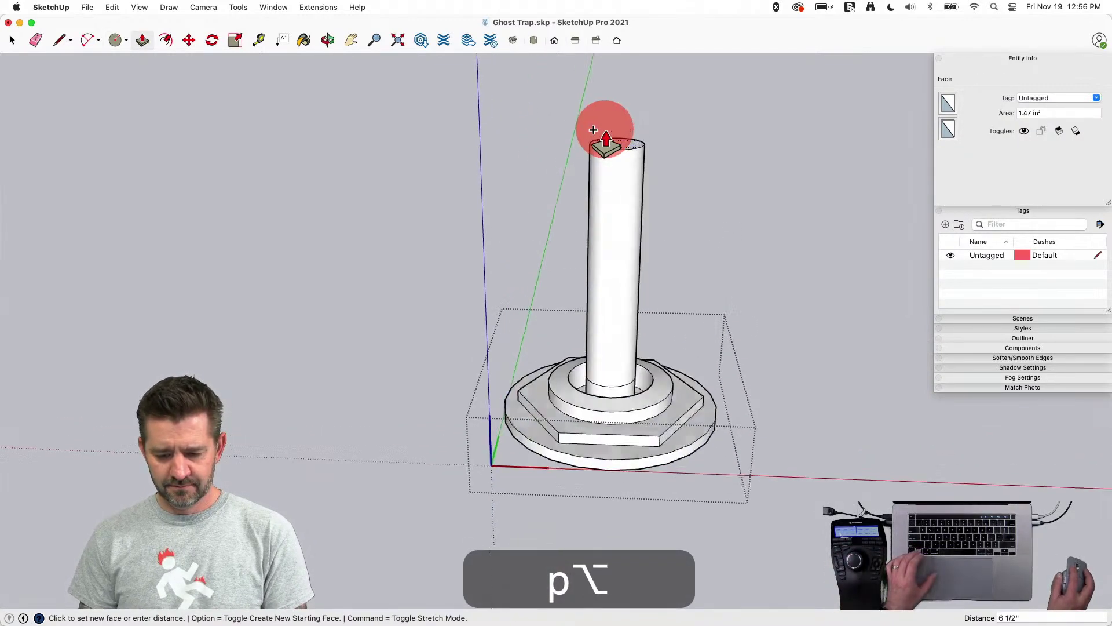
click(586, 184)
key(space)
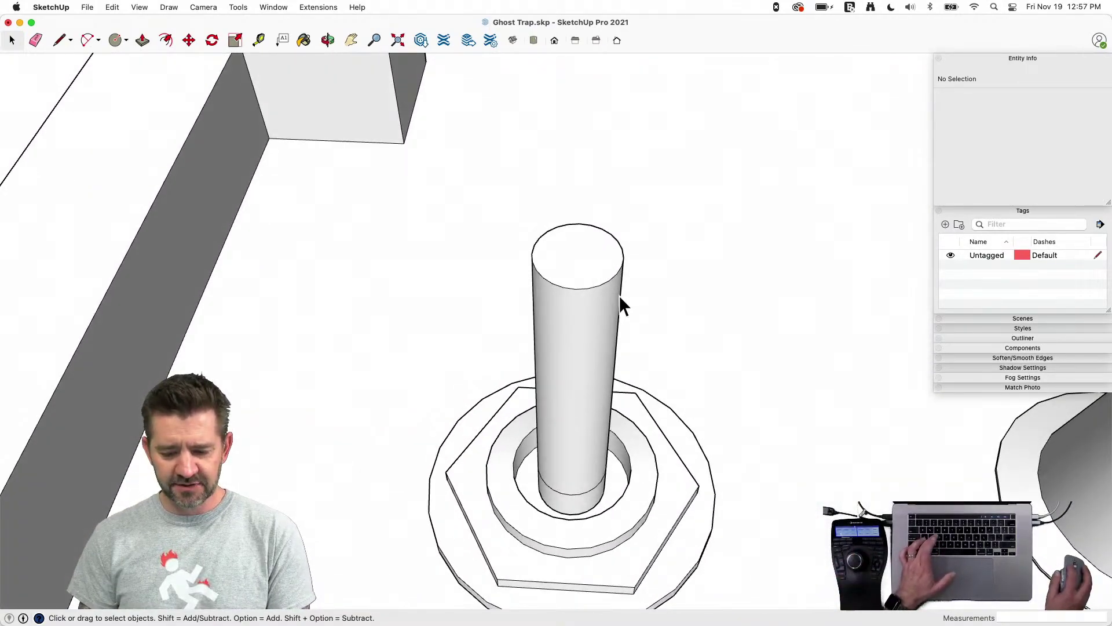
Inside the Switch component, offset the lever's top face edge inward about 5/16"
key(c)
key(space)
double_click(584, 281)
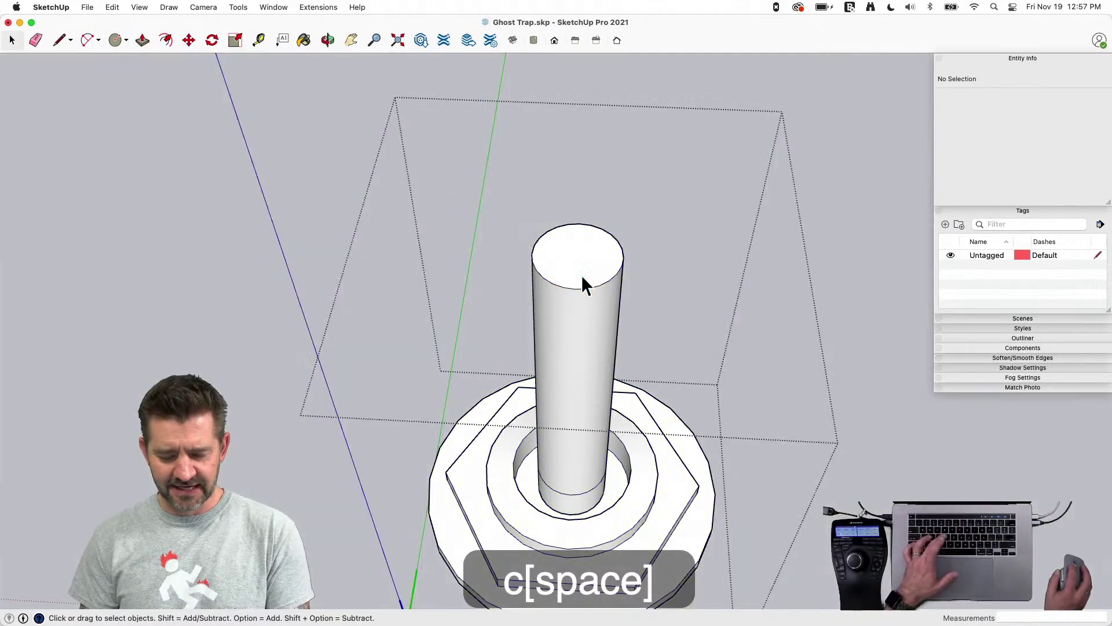
triple_click(571, 256)
click(570, 255)
key(f)
click(555, 233)
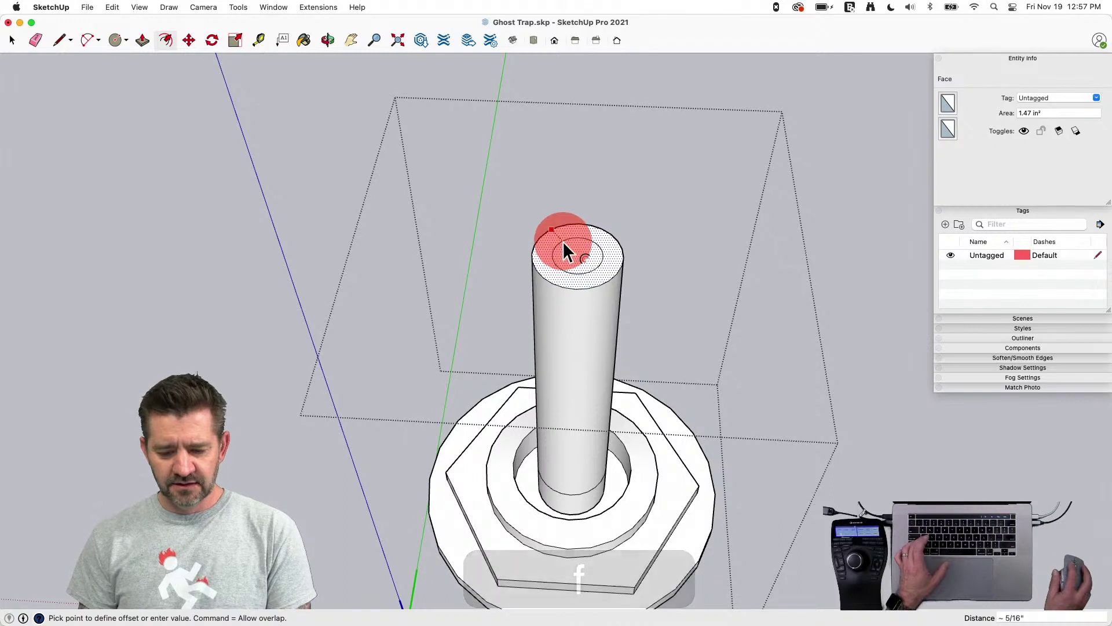
click(562, 242)
Move the inner circular face on the lever's top up along the blue axis to form a bevelled tip
key(space)
key(m)
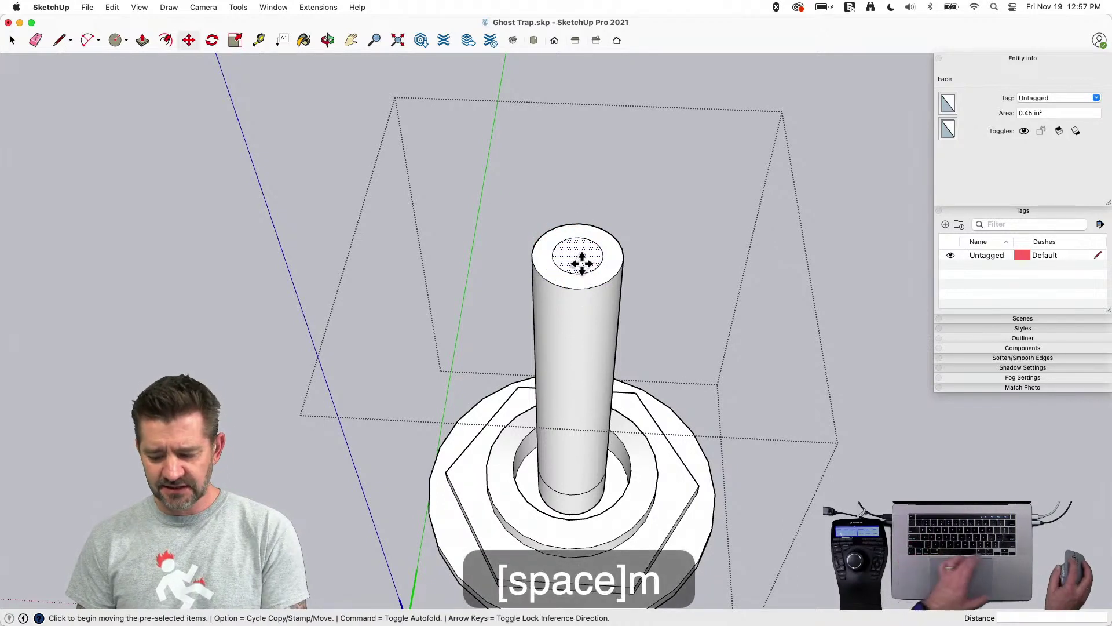
click(576, 257)
key(Up)
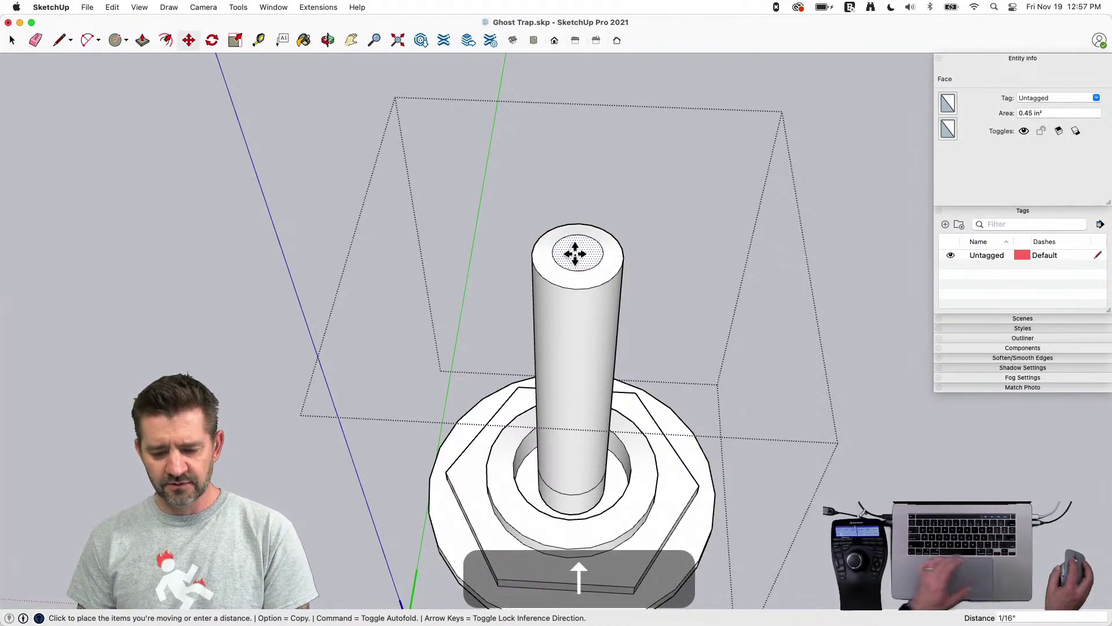
click(573, 243)
key(space)
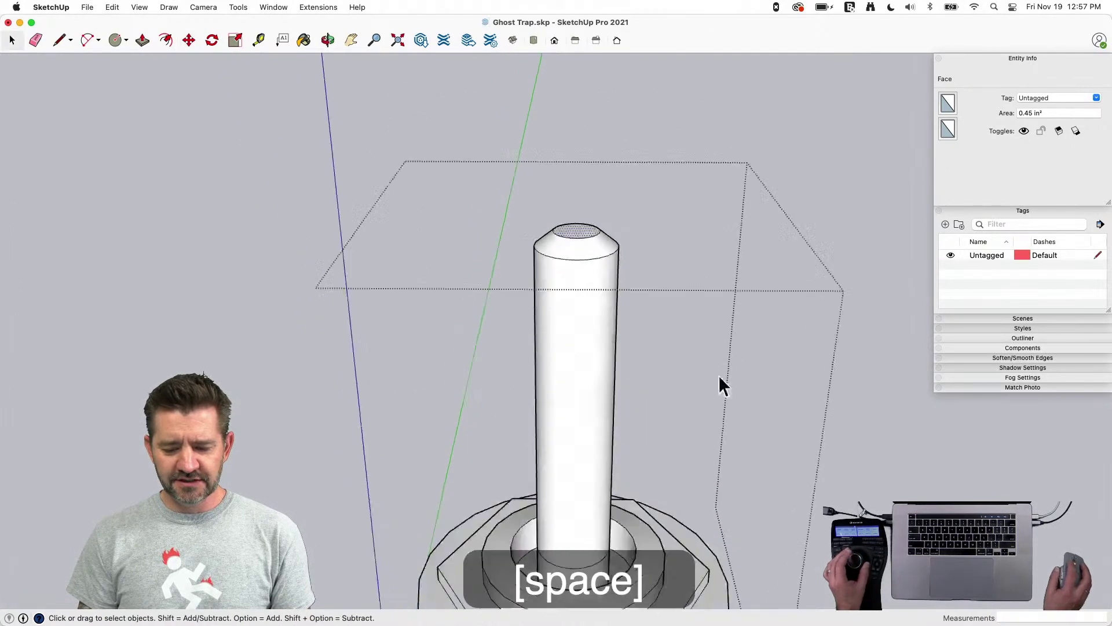
Scale the circular edge near the lever's foot uniformly about its centre to about 1/2" radius, tapering the lever
click(553, 413)
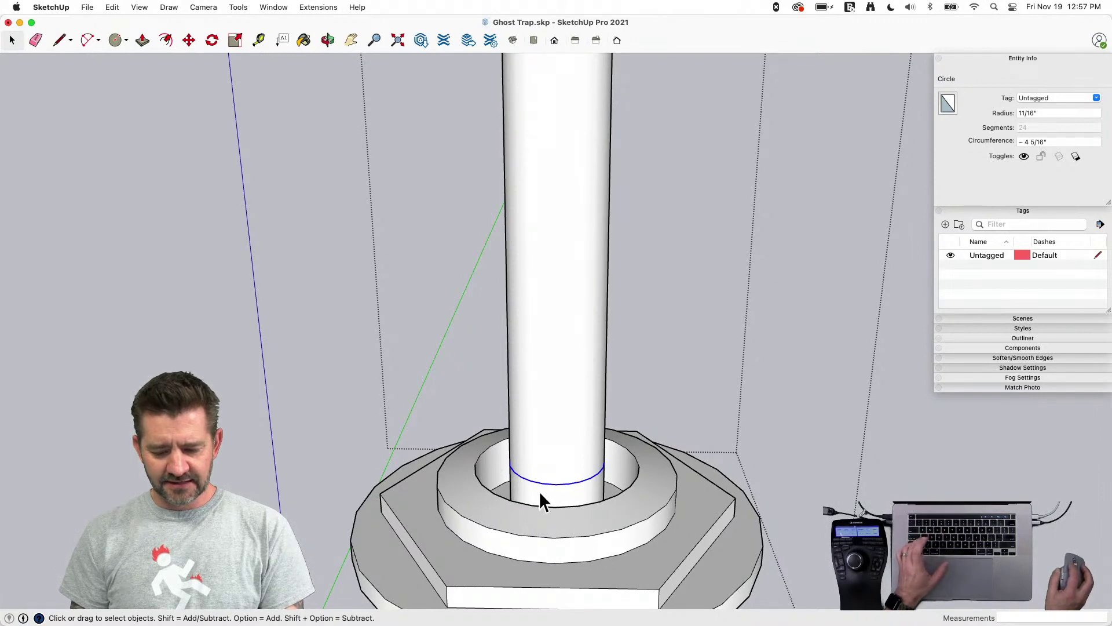
key(s)
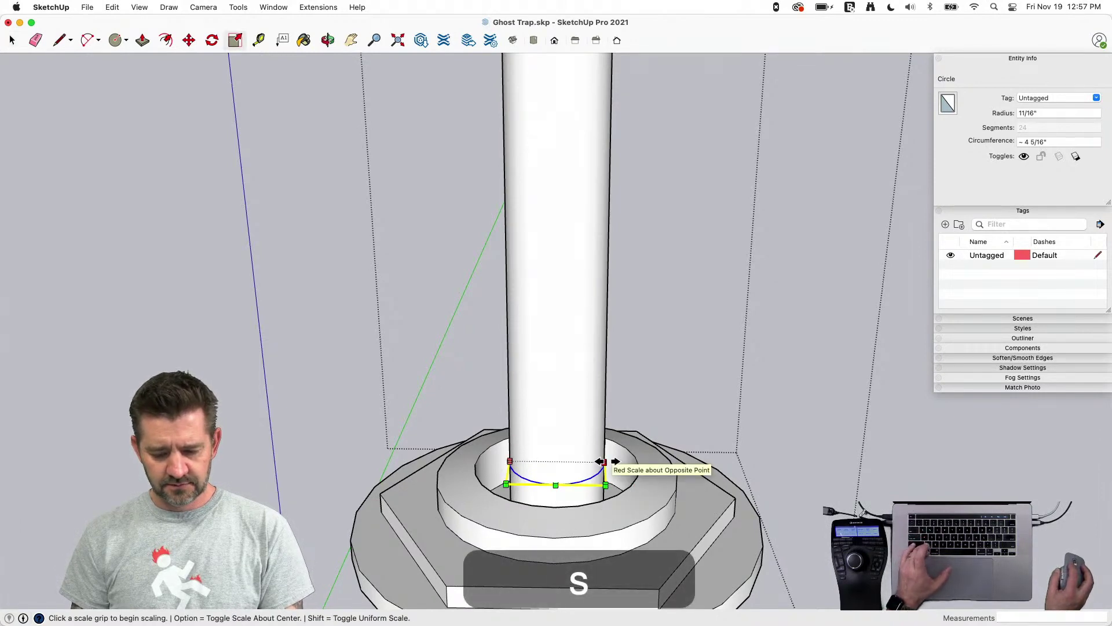
key(alt)
drag(602, 462, 592, 462)
key(shift)
key(space)
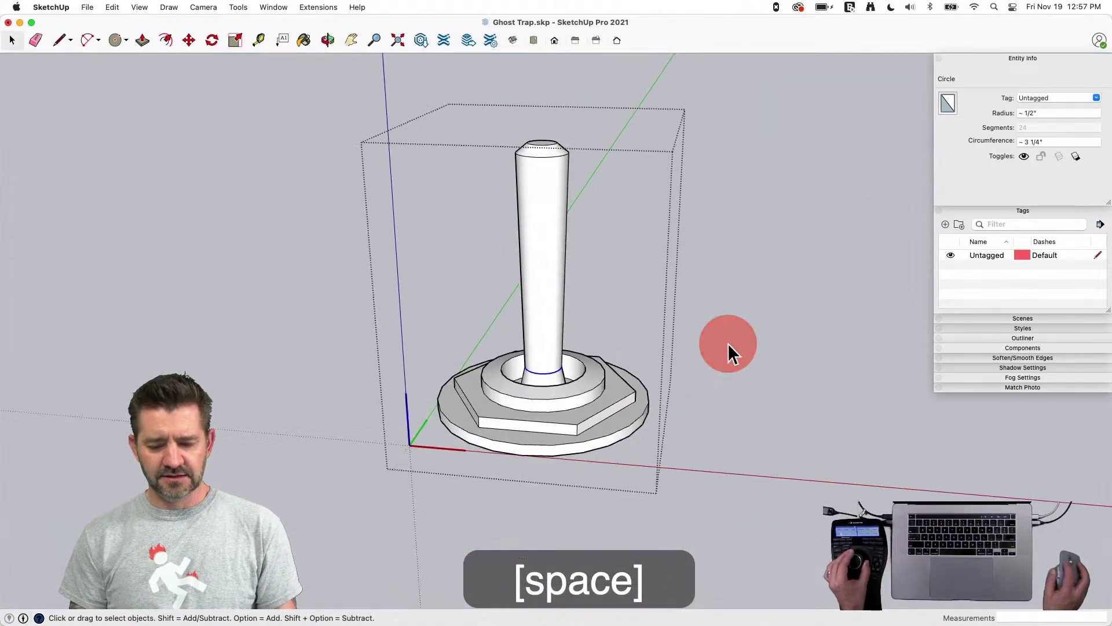
click(728, 343)
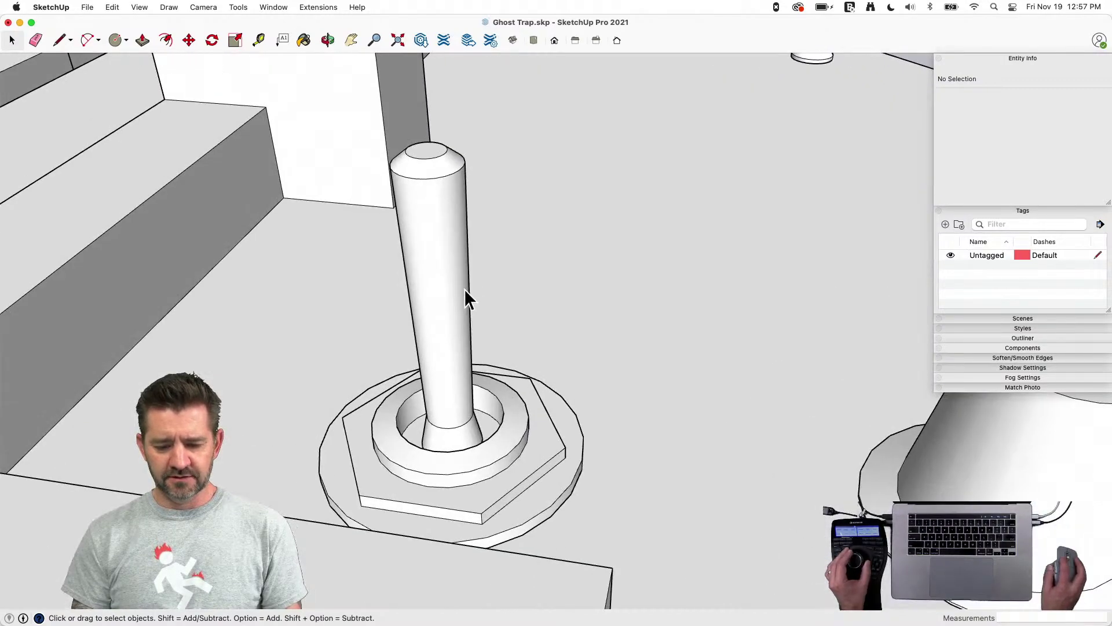
Soften and smooth the two circular edges of the lever's bevelled tip
key(e)
key(space)
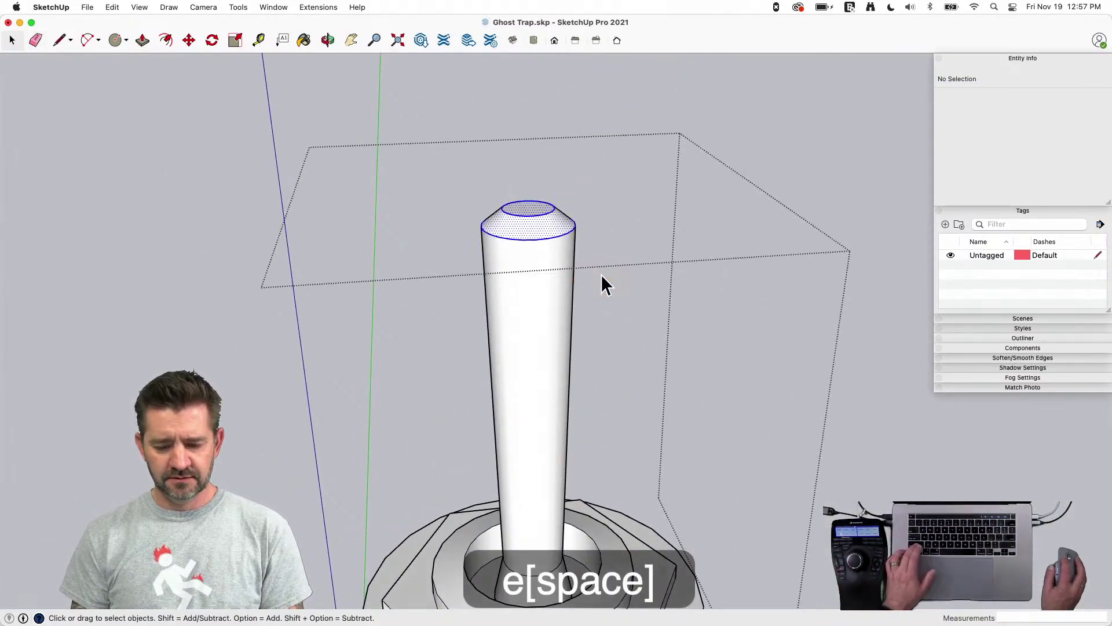
shift+click(524, 205)
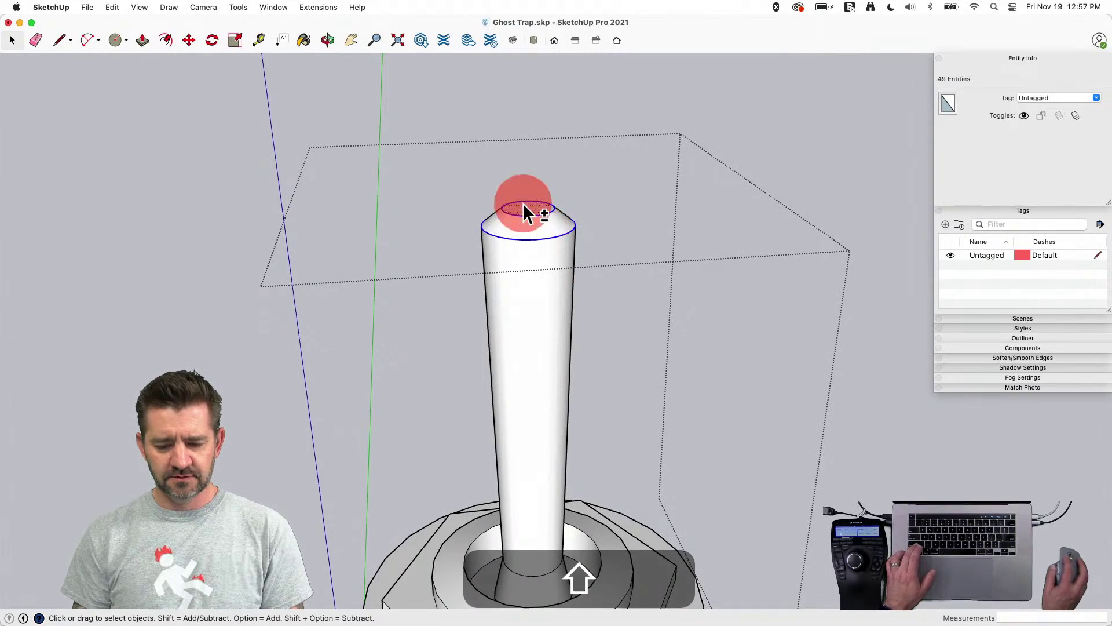
shift+click(524, 207)
shift+click(527, 214)
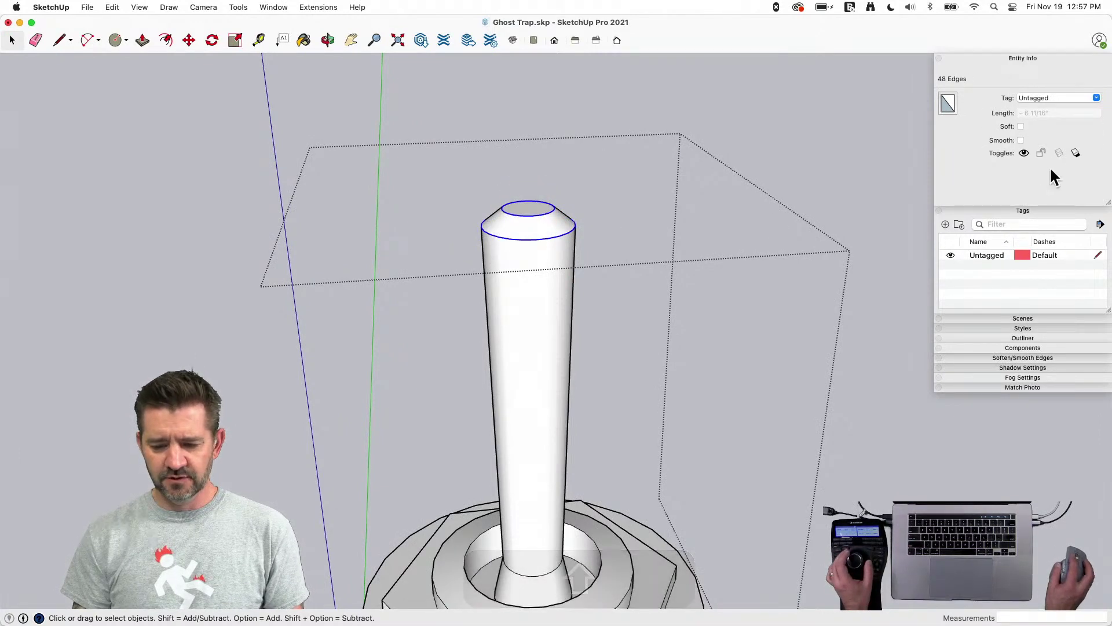
click(1021, 140)
click(777, 141)
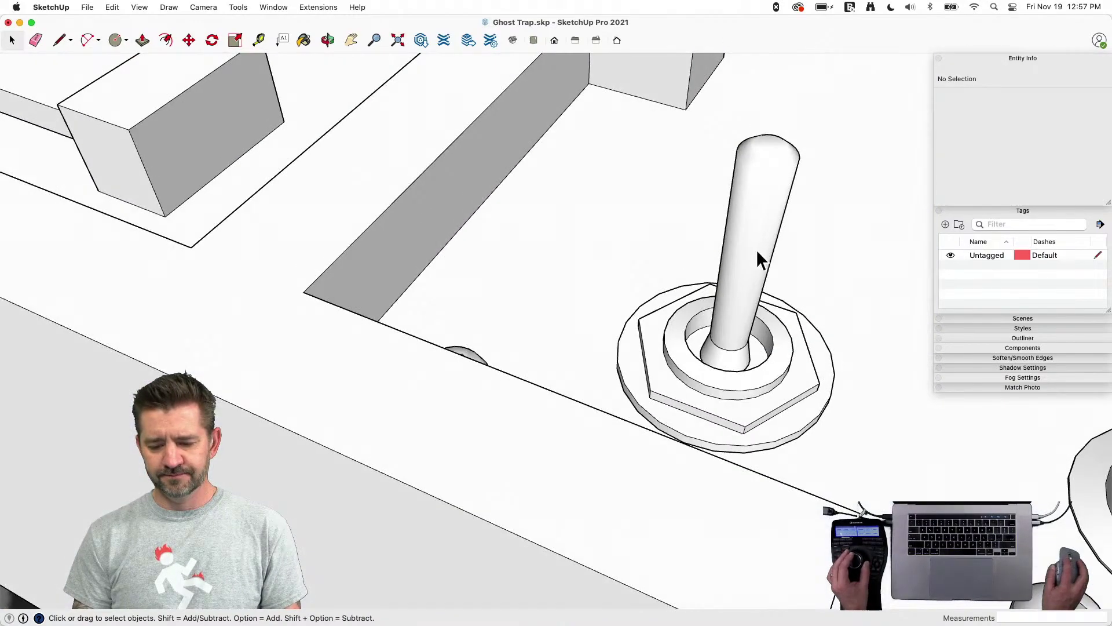
Select the Switch component on the rear deck
click(757, 249)
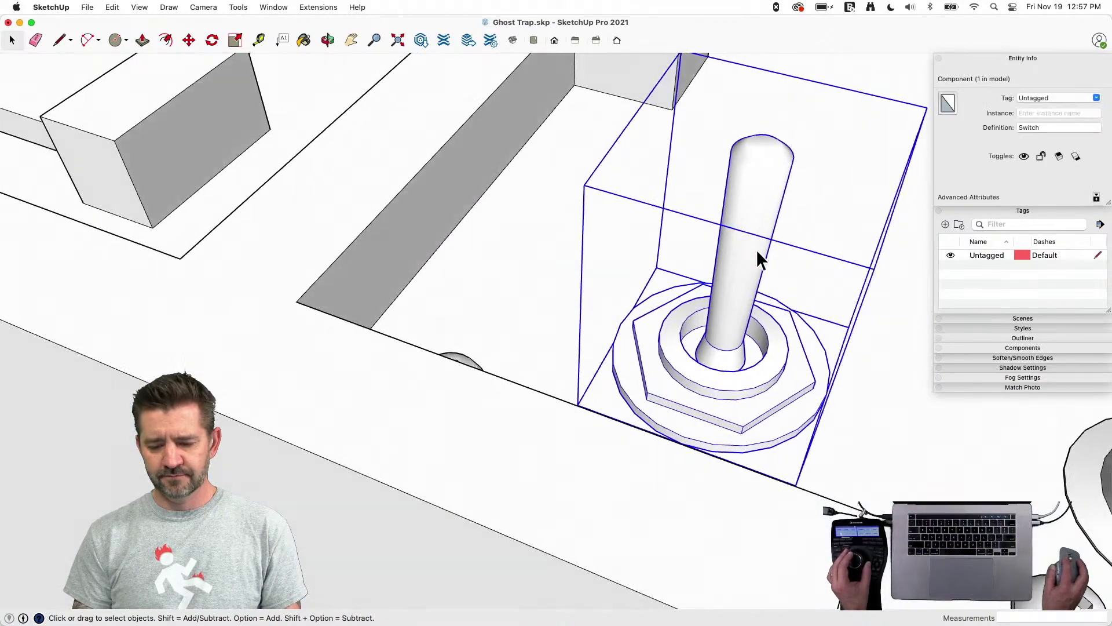
Open the Switch component and make the toggle lever geometry its own group
double_click(695, 242)
right_click(695, 246)
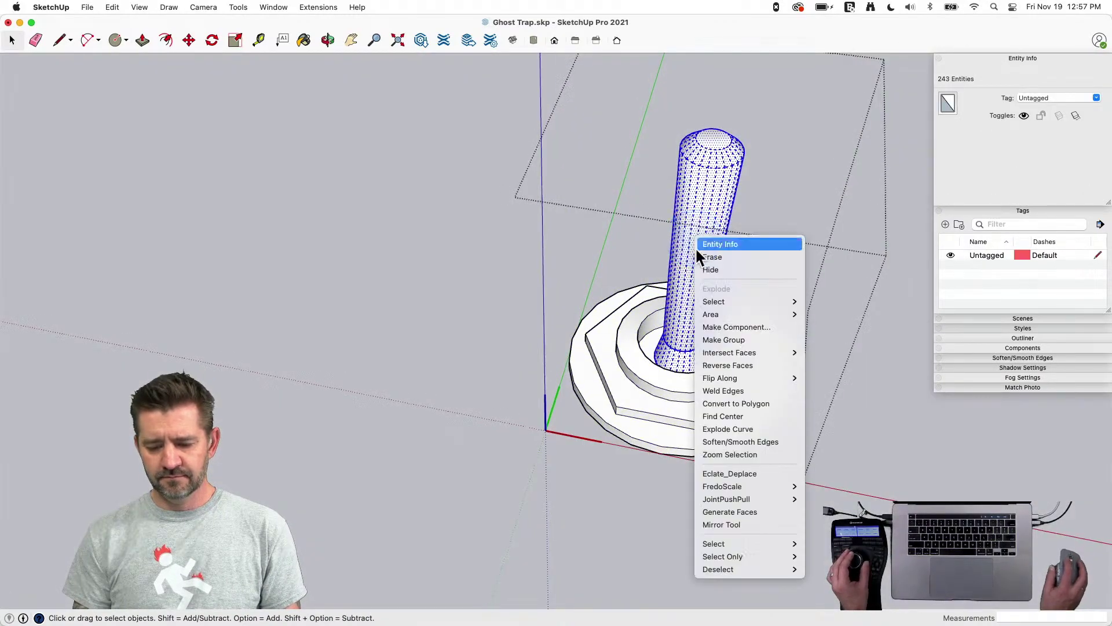
click(729, 342)
scroll(727, 324, up, 8)
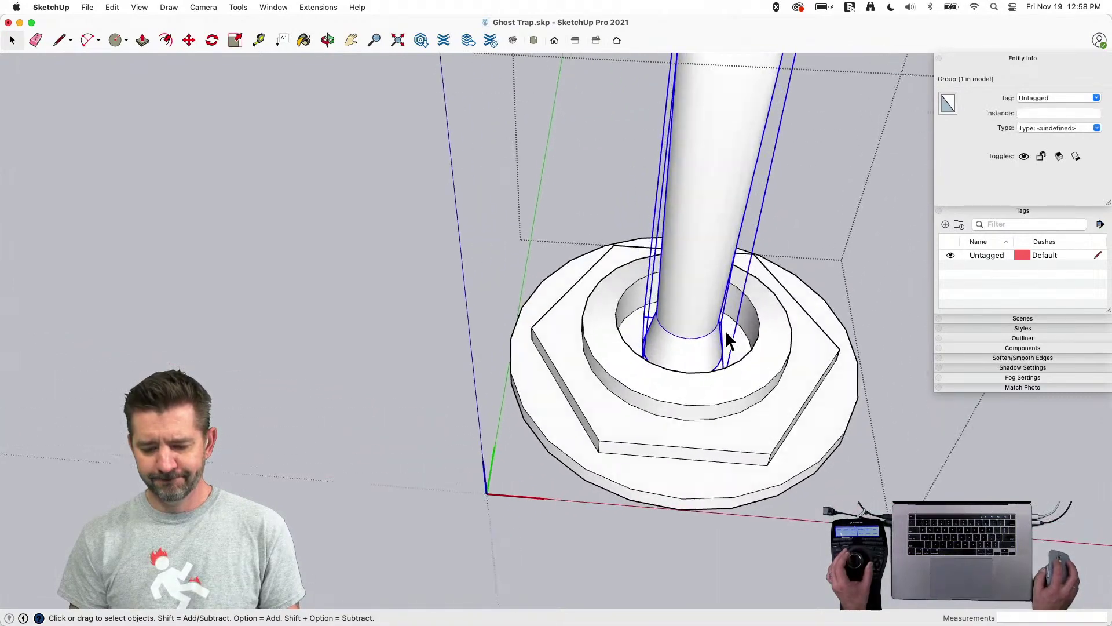
Tilt the lever group about 17 degrees around the centre of its base, and leave the Switch component
key(q)
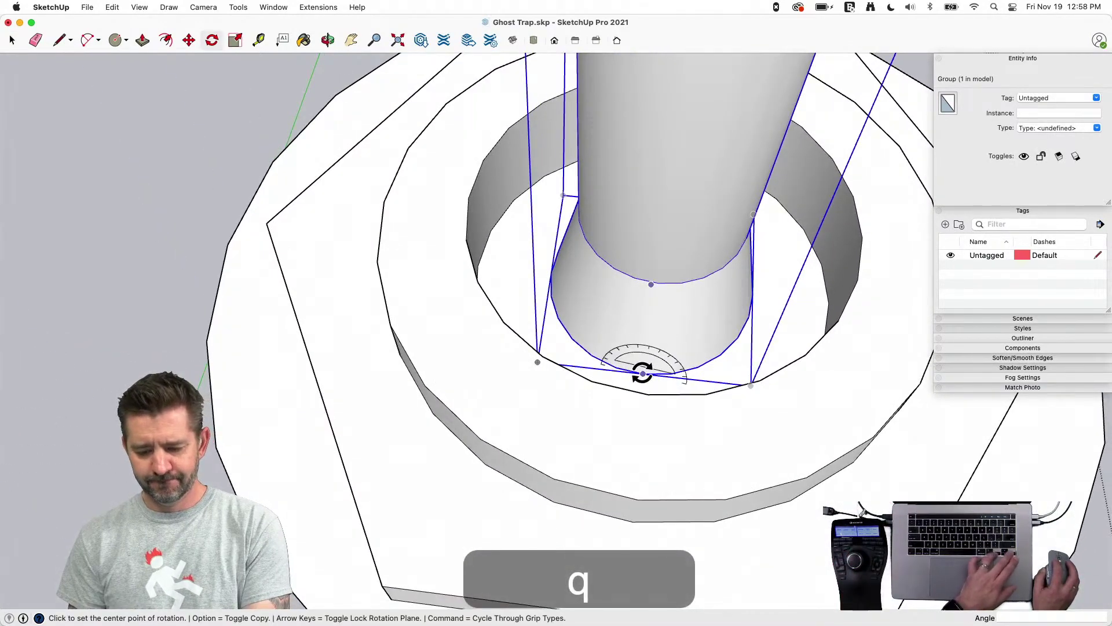
key(Right)
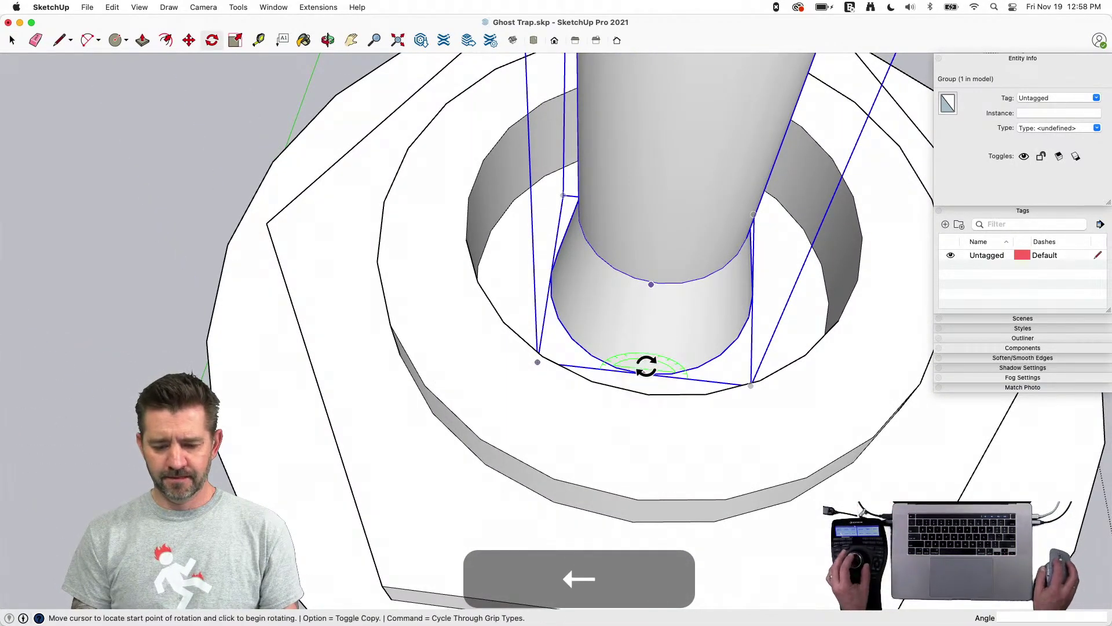
click(646, 366)
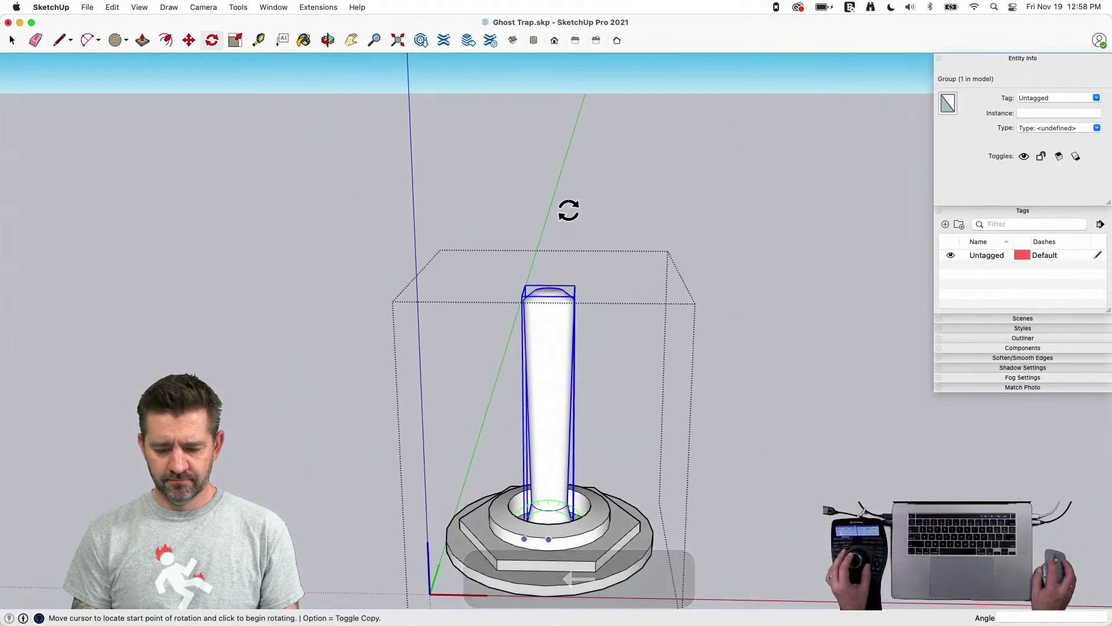
click(557, 189)
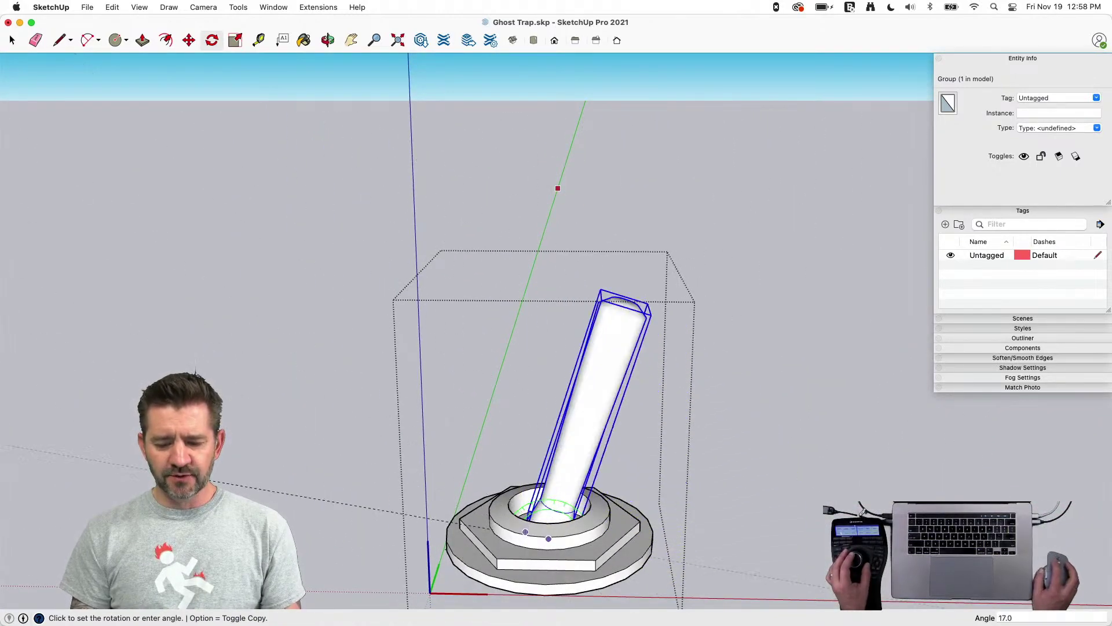
click(744, 192)
key(space)
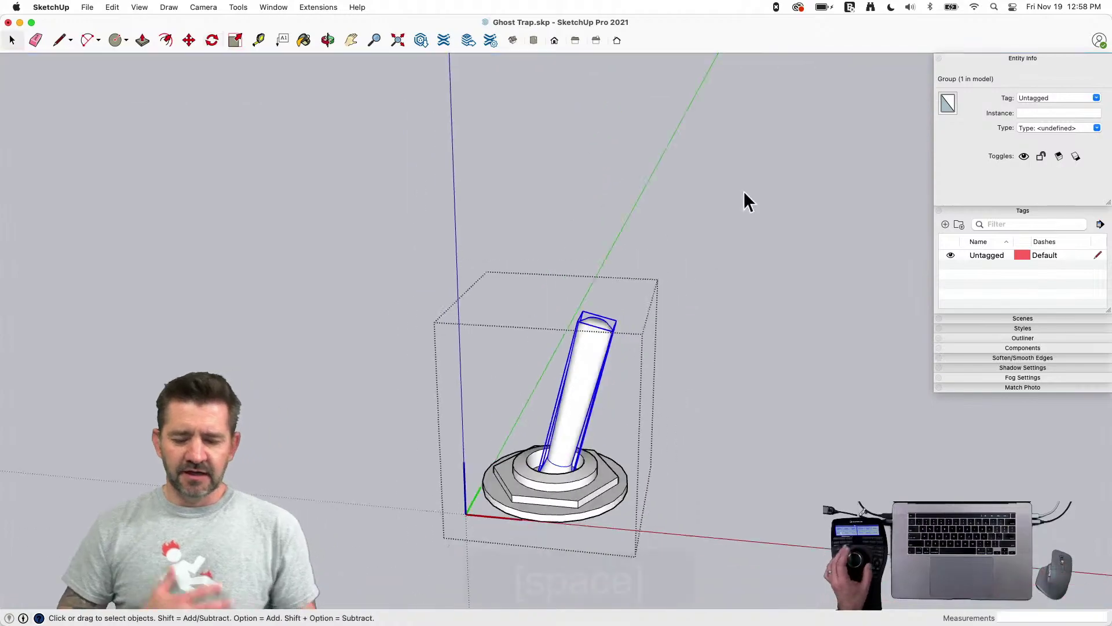
click(749, 174)
key(space)
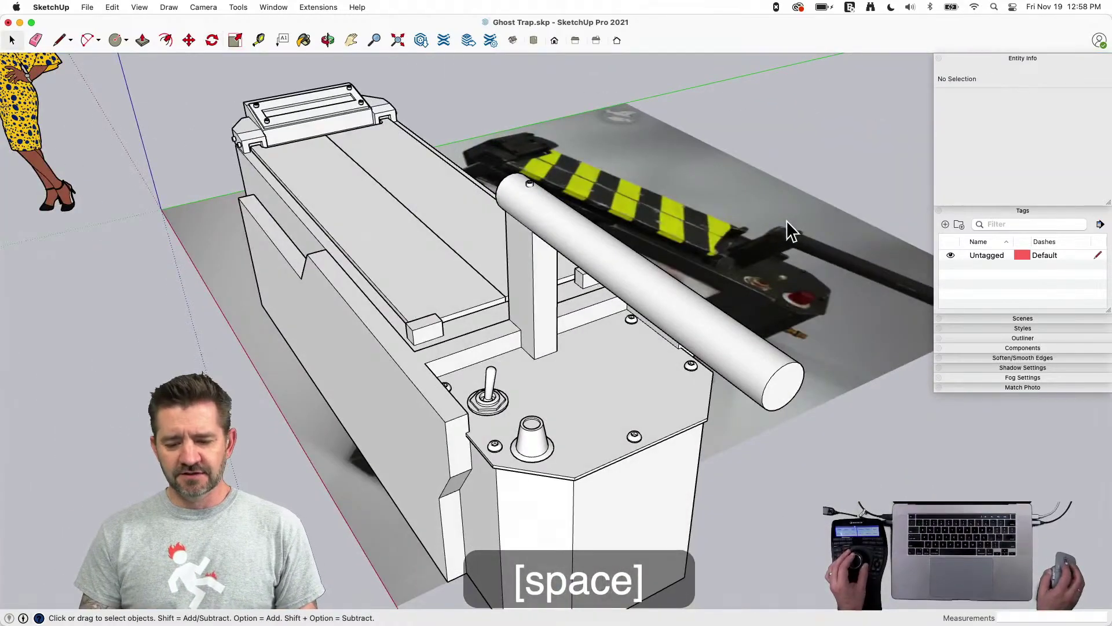
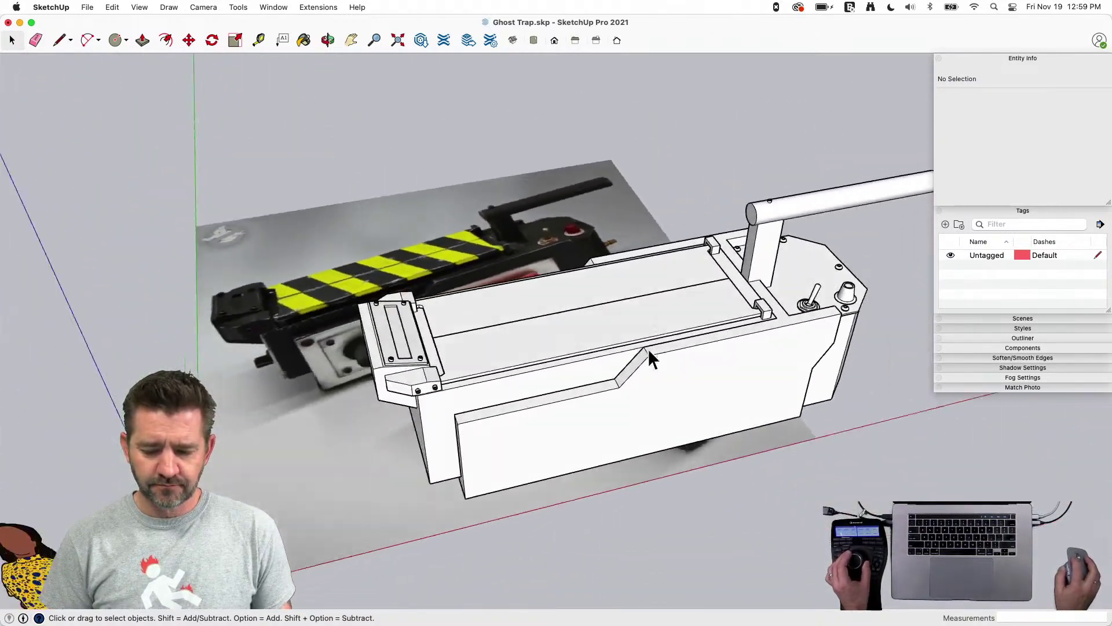
Cut the Switch component from the model and paste it in place inside the Outer Shell component
click(693, 382)
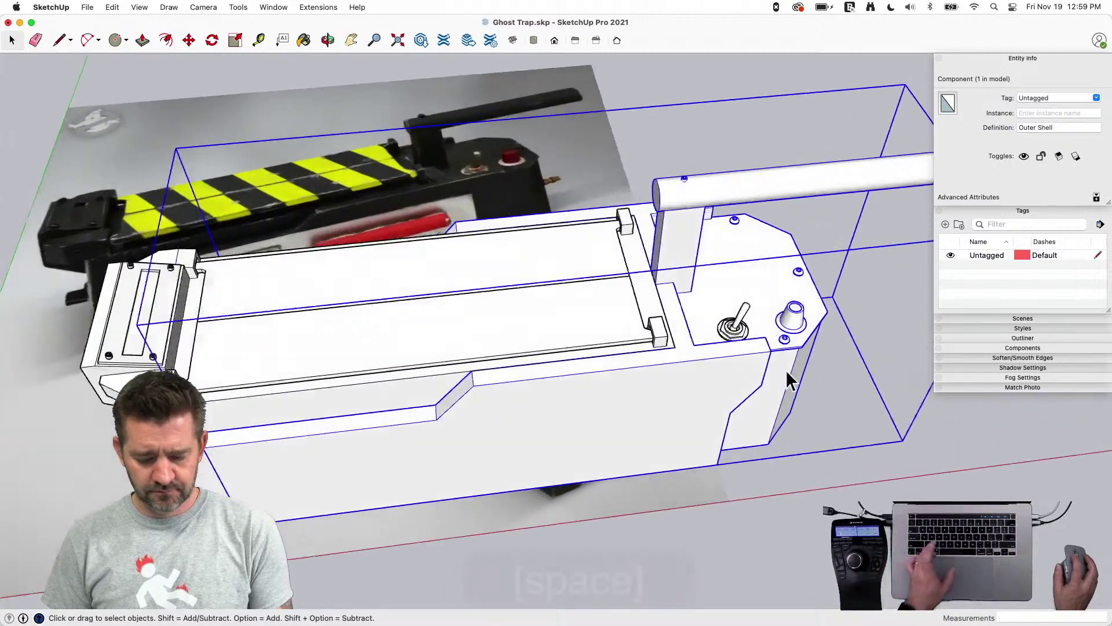
key(space)
click(728, 334)
key(super+x)
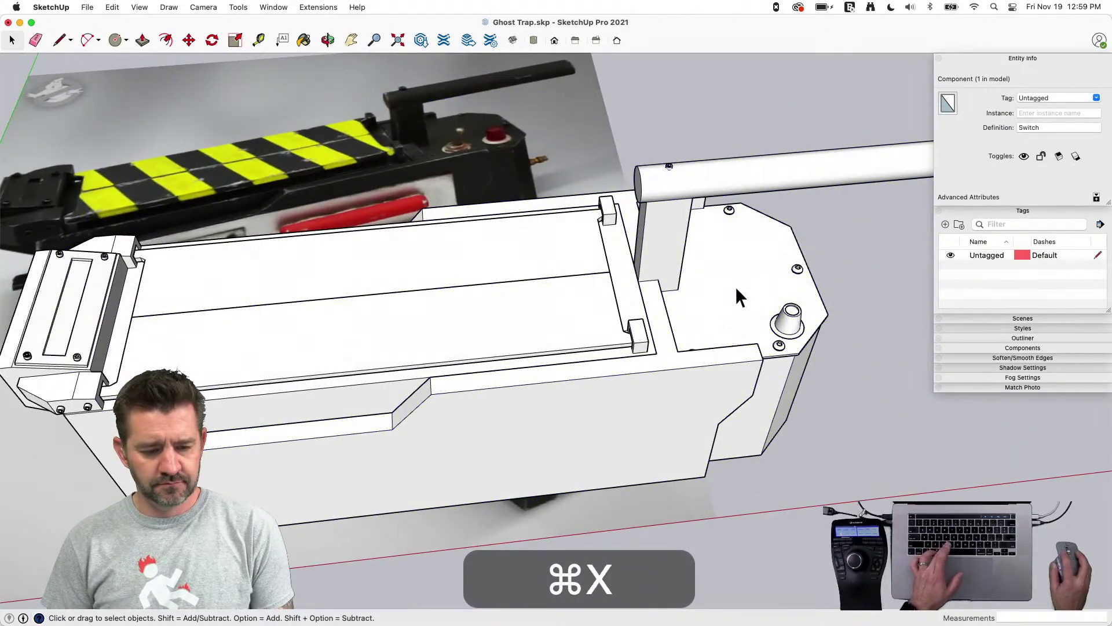
click(112, 7)
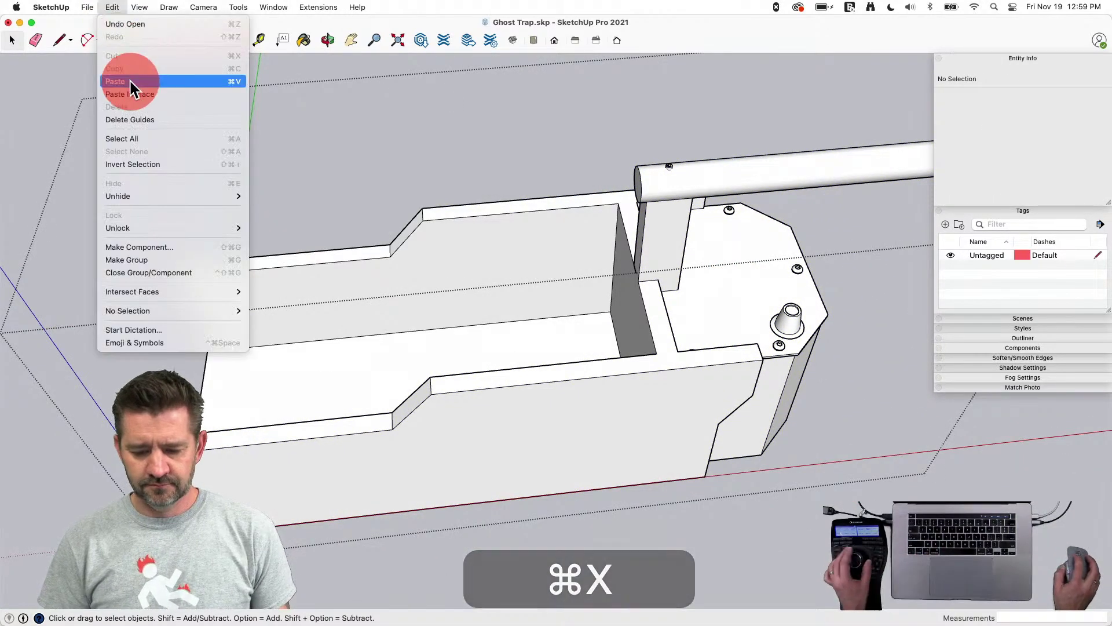
click(107, 98)
click(813, 552)
click(811, 549)
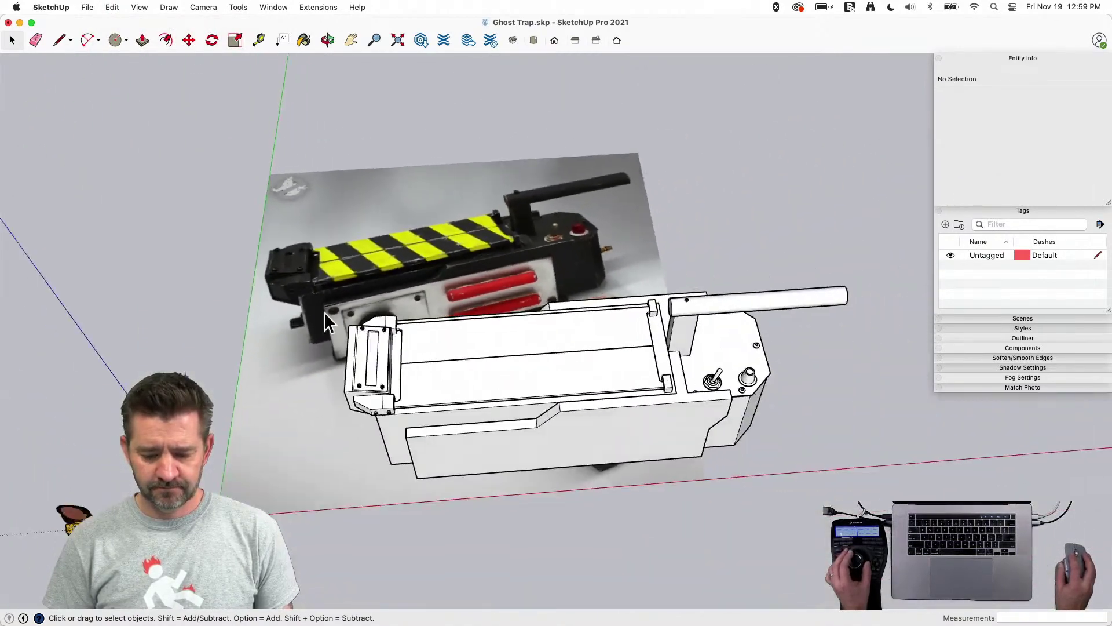
Move both ghost trap components about 11' 6" back, clear of the trap in the reference photo
drag(216, 231, 858, 485)
key(m)
click(840, 466)
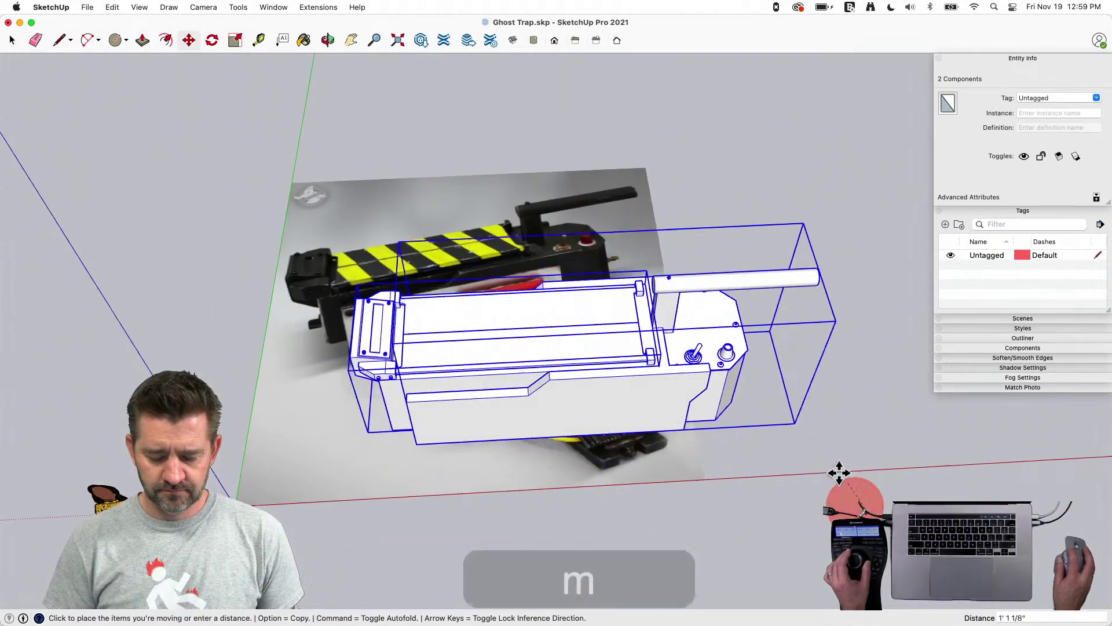
click(881, 301)
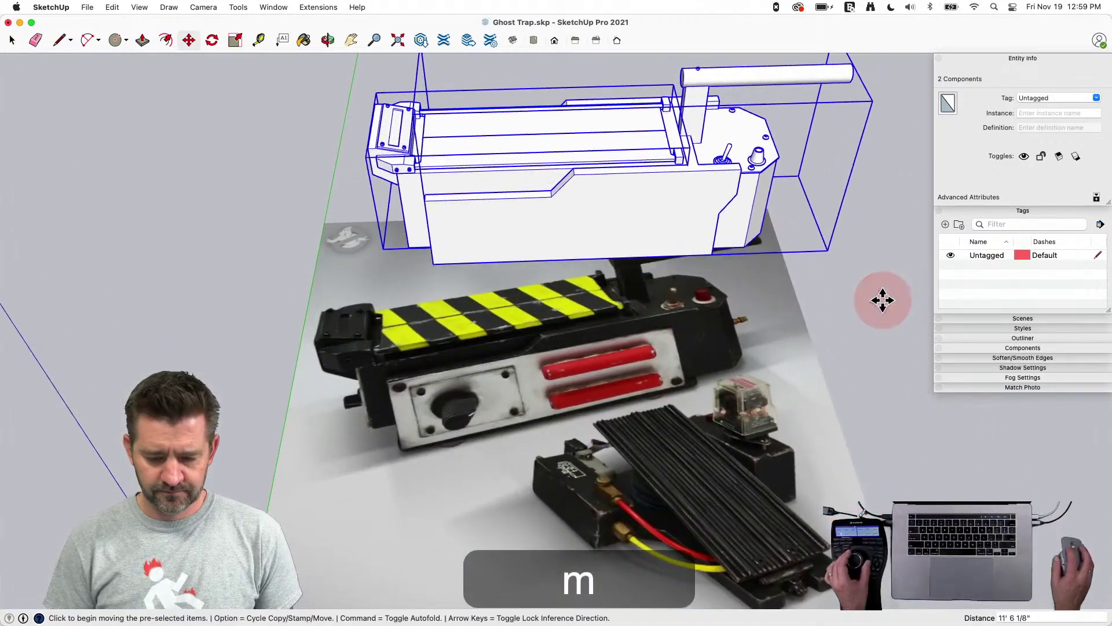
key(space)
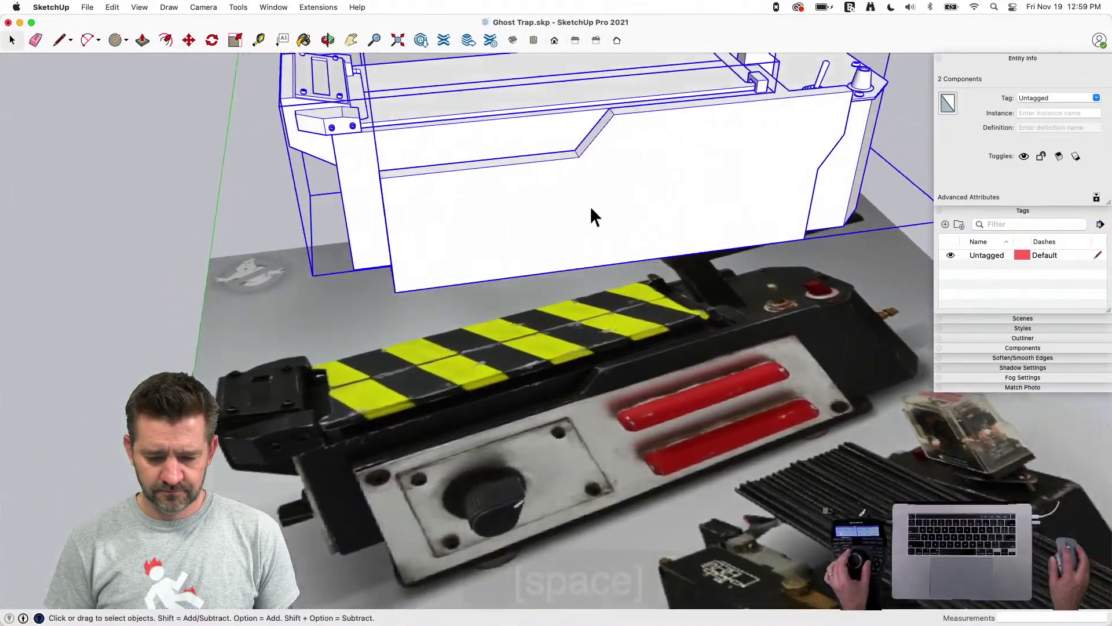
Open the Outer Shell component, show the rest of the model, and group all the connected shell geometry
click(545, 199)
click(469, 206)
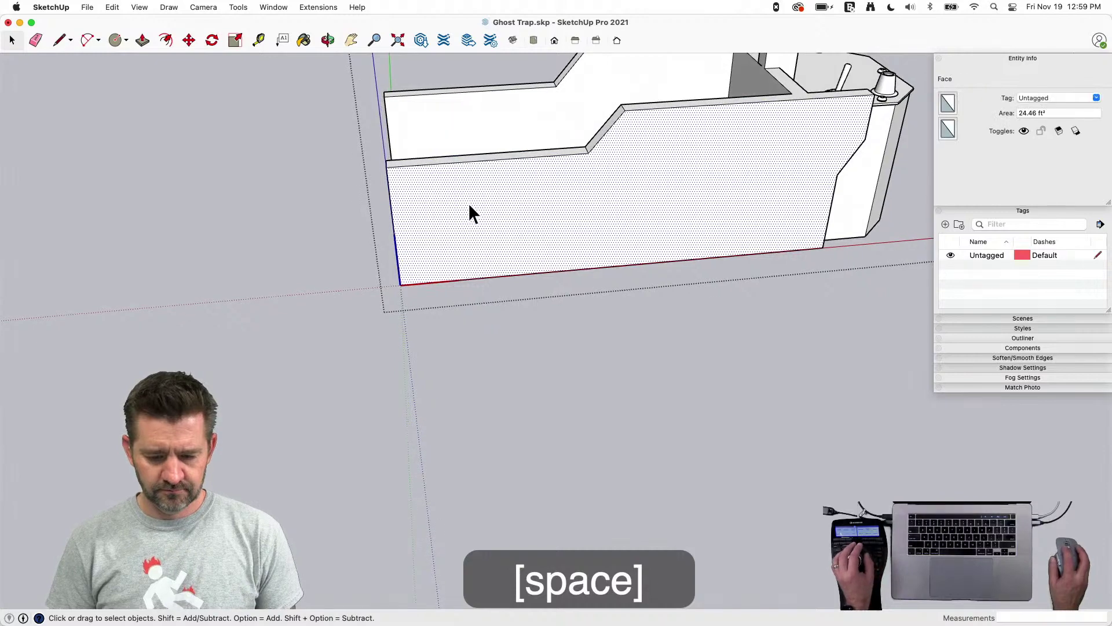
key(shift+q)
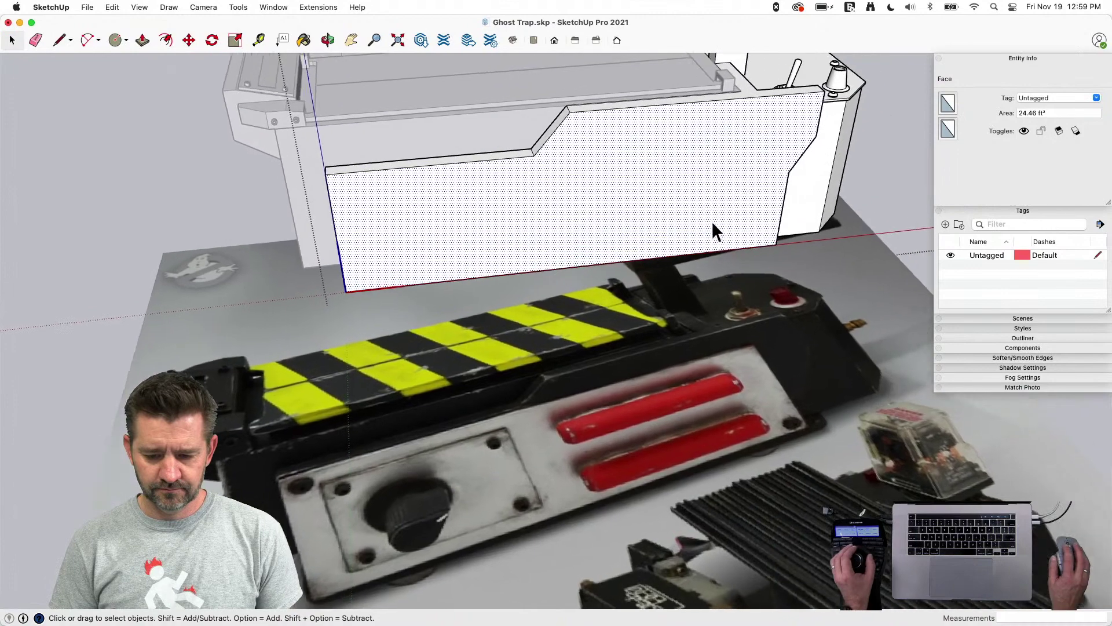
triple_click(712, 225)
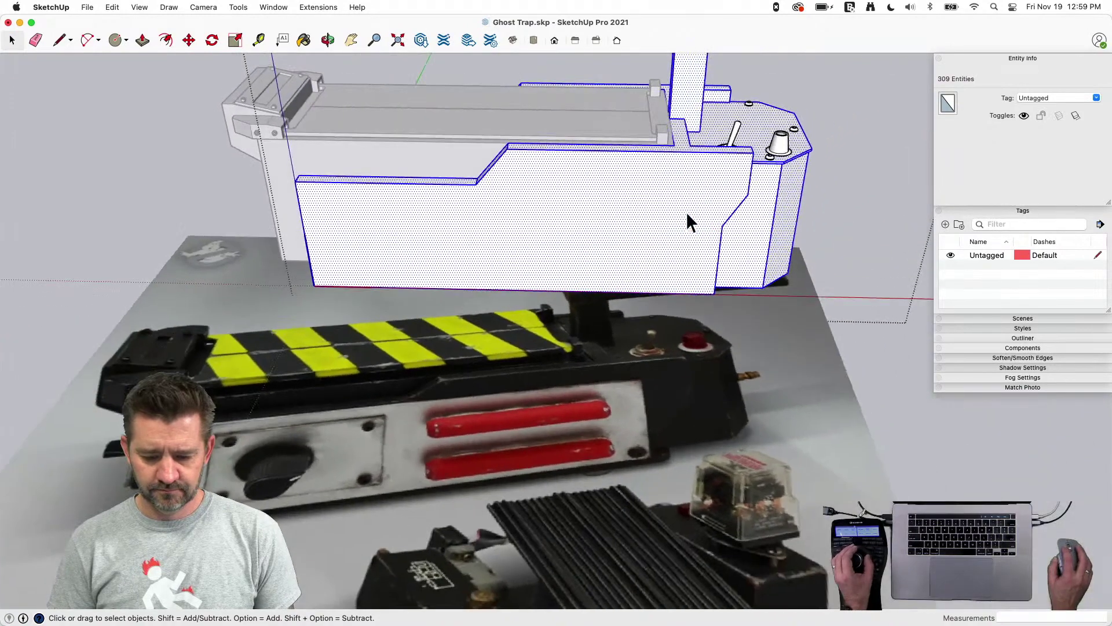
right_click(688, 211)
click(724, 312)
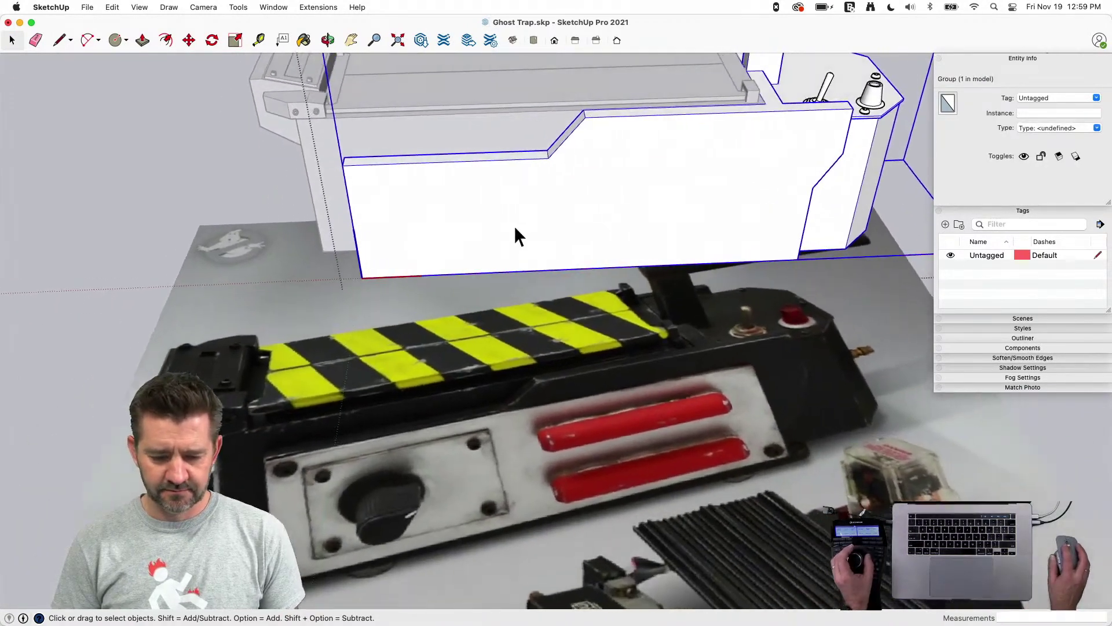
Draw a rectangle about 8' 4 9/16" by 2' 3 15/16" on the shell's long side, from the upper front corner to near the lower rear corner
key(r)
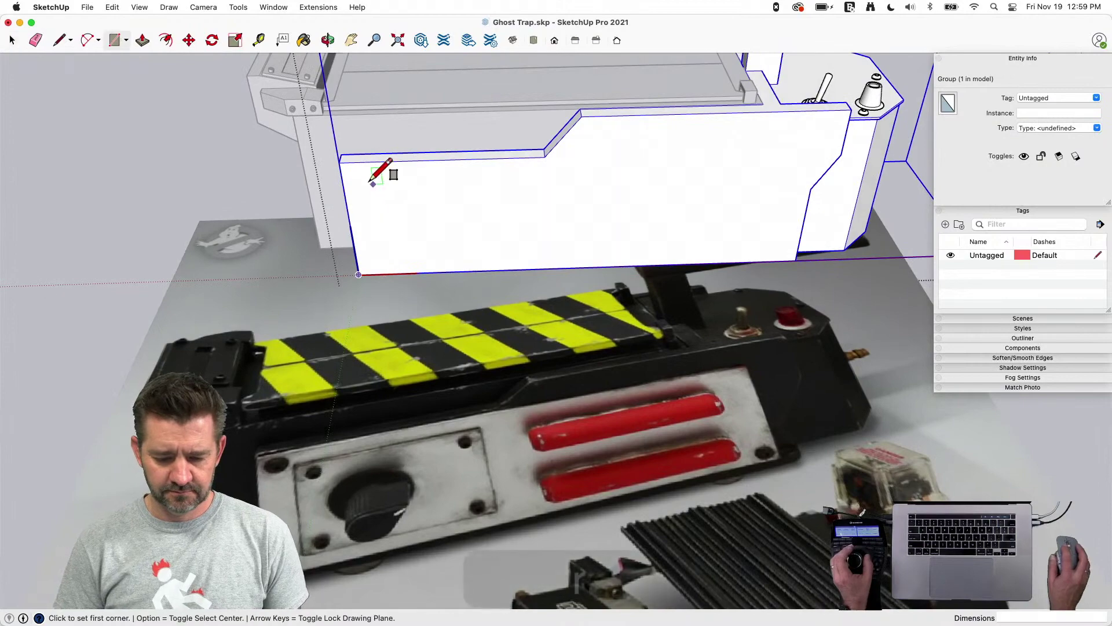
click(339, 163)
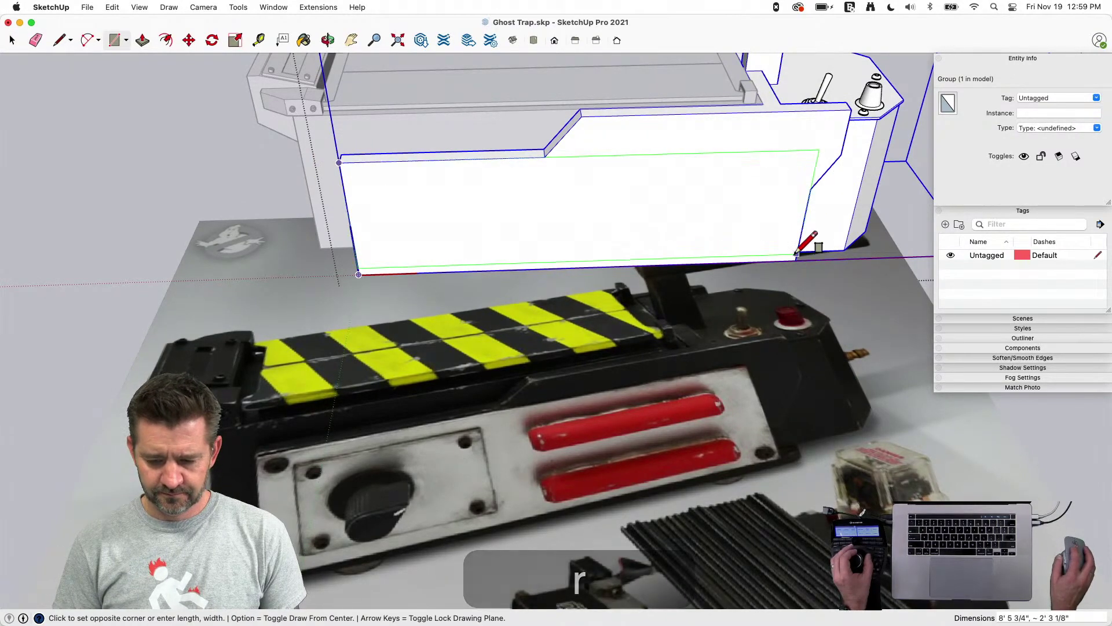
scroll(788, 255, up, 3)
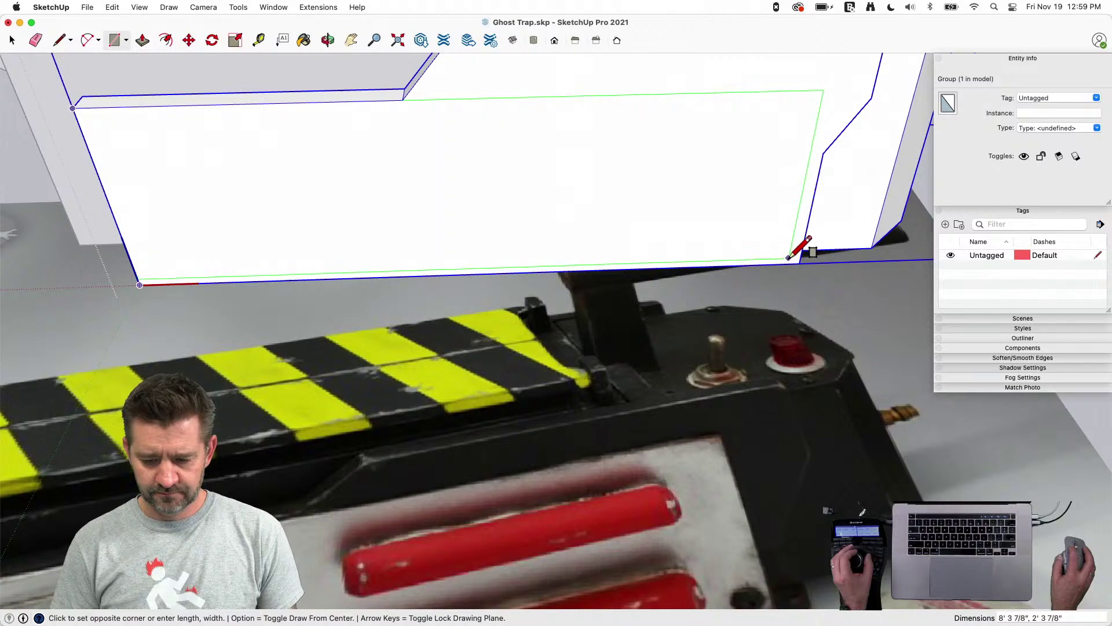
click(793, 258)
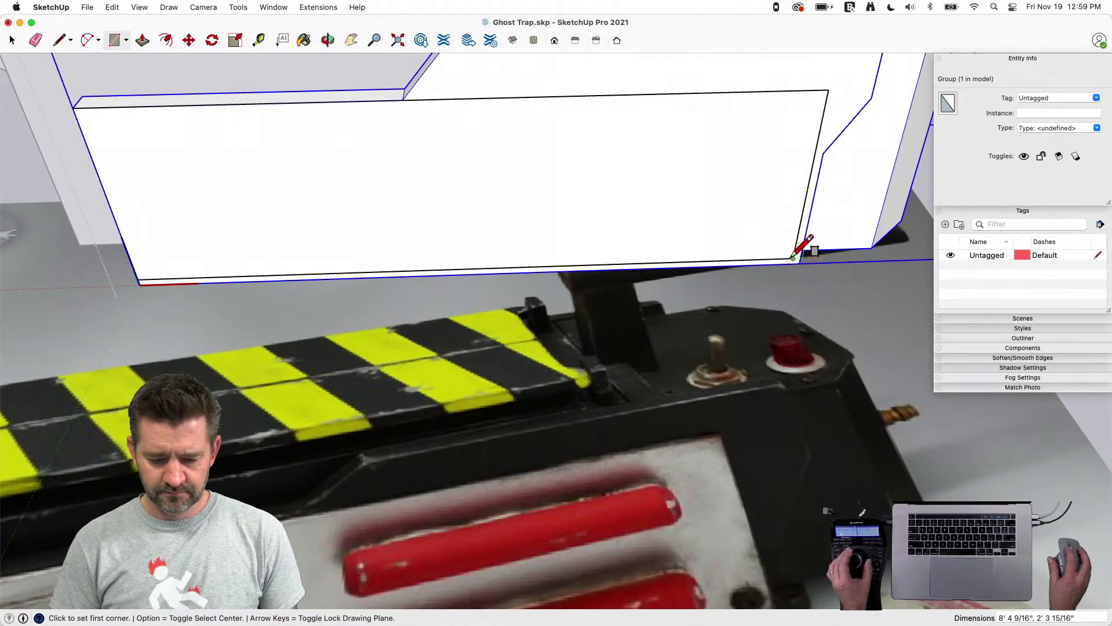
Push/Pull the side rectangle outward about 11/16" and make the resulting panel a group
key(p)
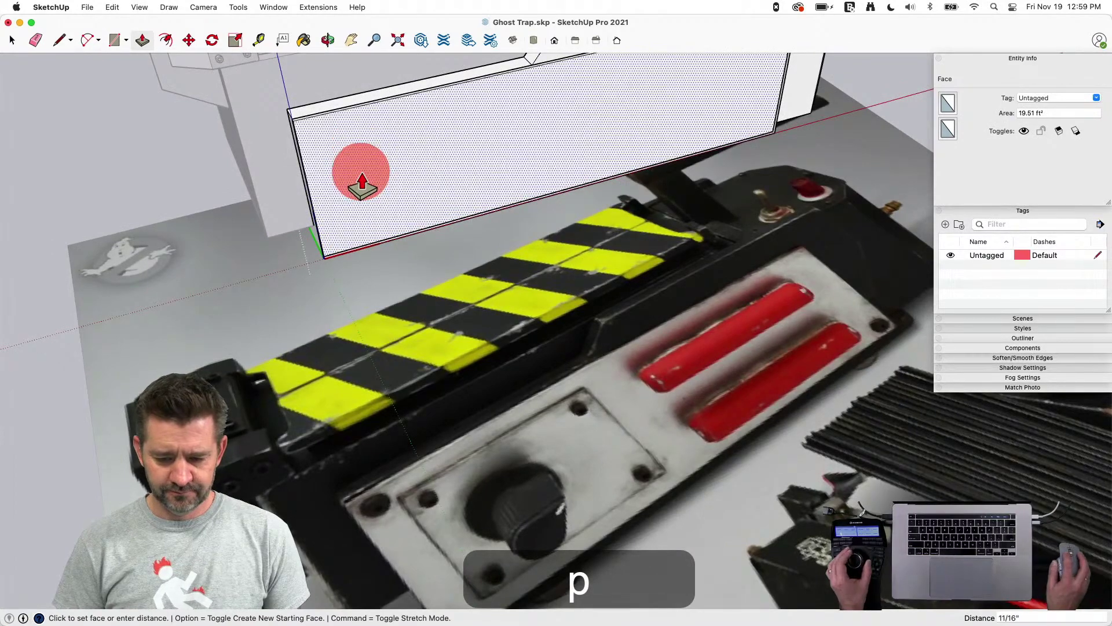
key(space)
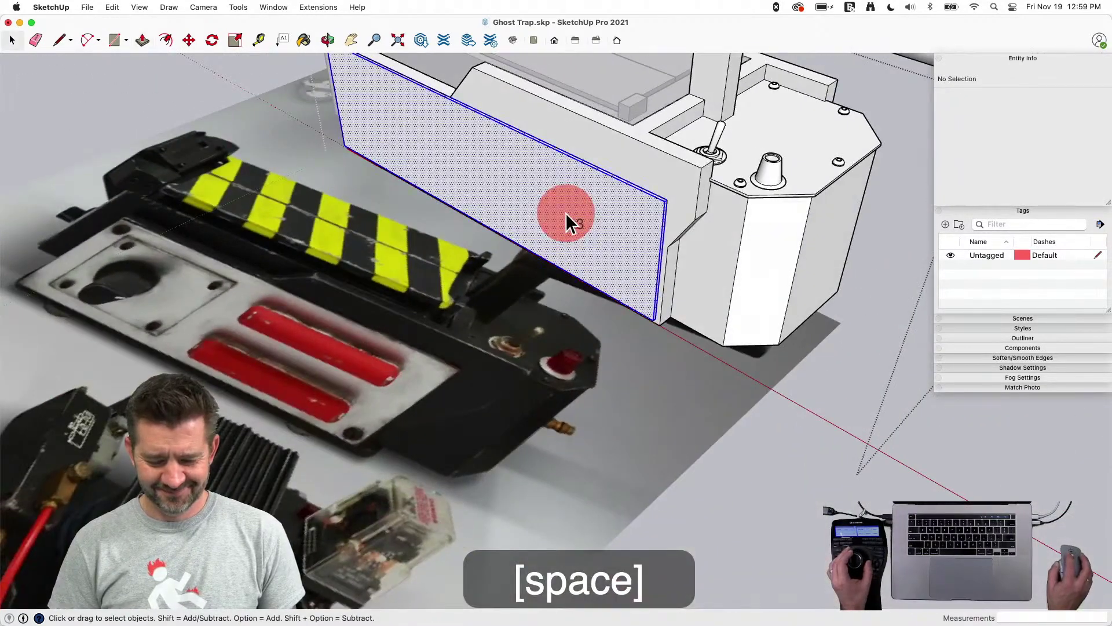
right_click(566, 213)
click(630, 319)
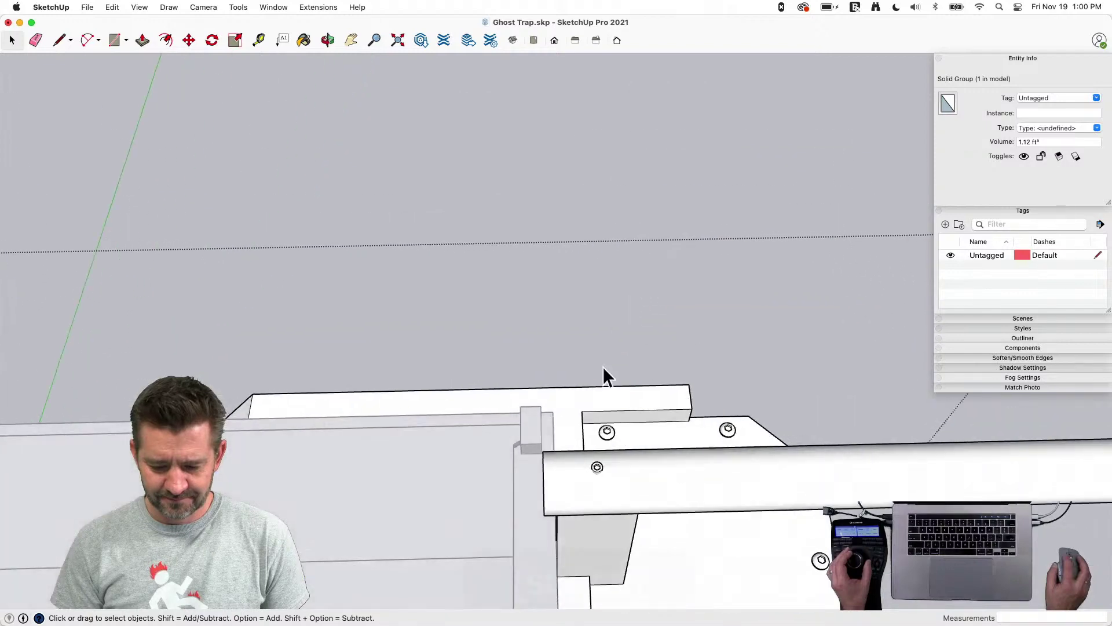
Scale up the Hex Head Small bolt on top of the handle tube uniformly, about its centre
key(space)
double_click(597, 474)
click(608, 469)
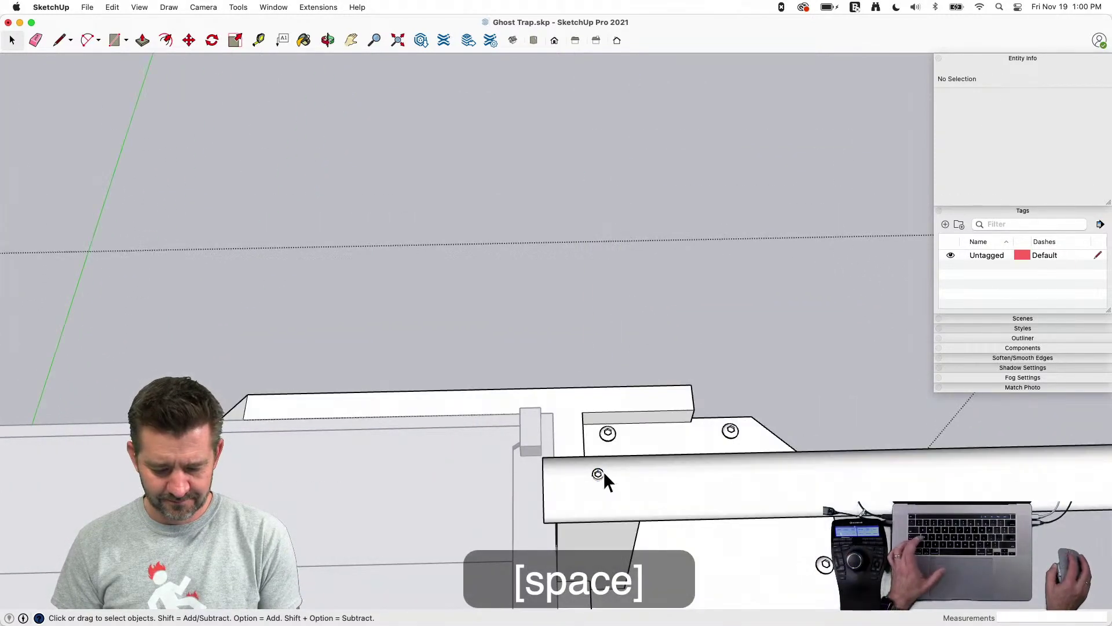
click(598, 474)
scroll(597, 489, up, 6)
key(s)
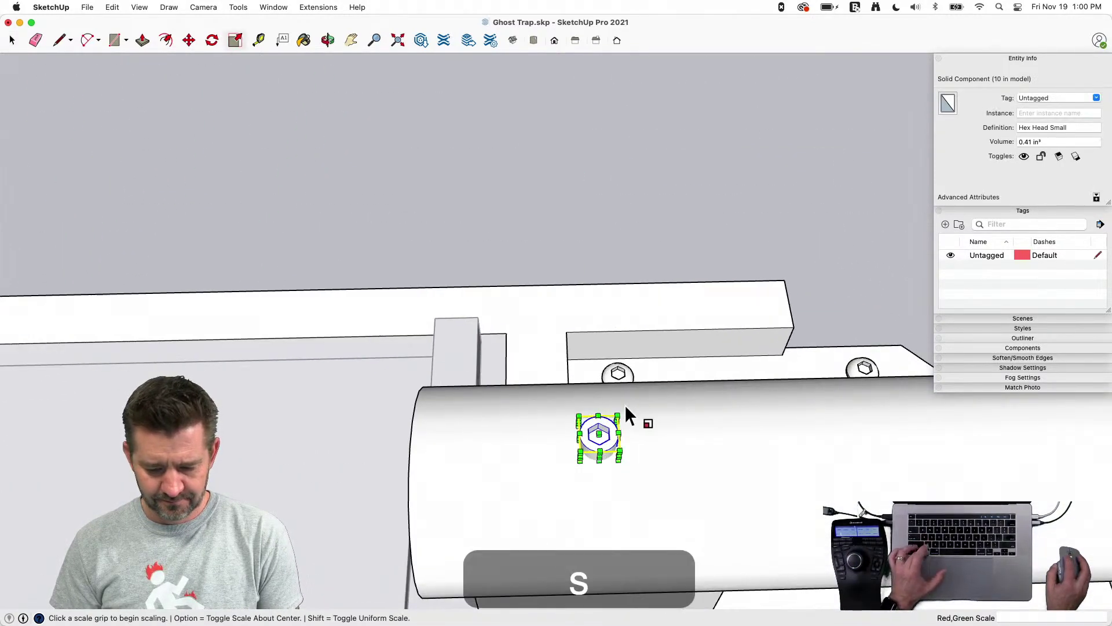
drag(616, 415, 631, 394)
key(space)
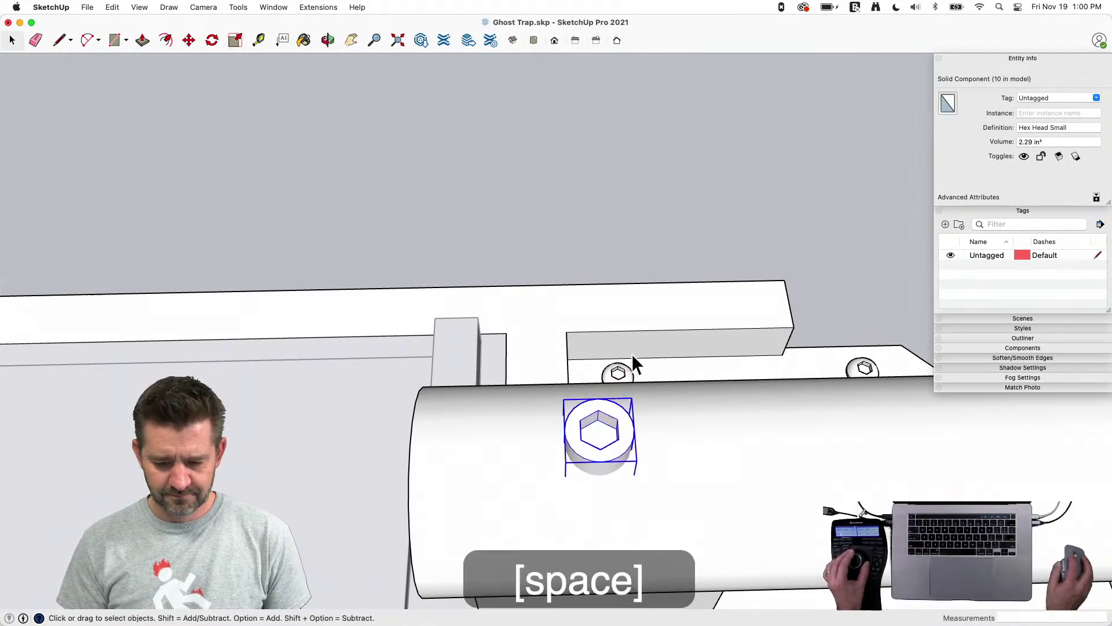
click(597, 102)
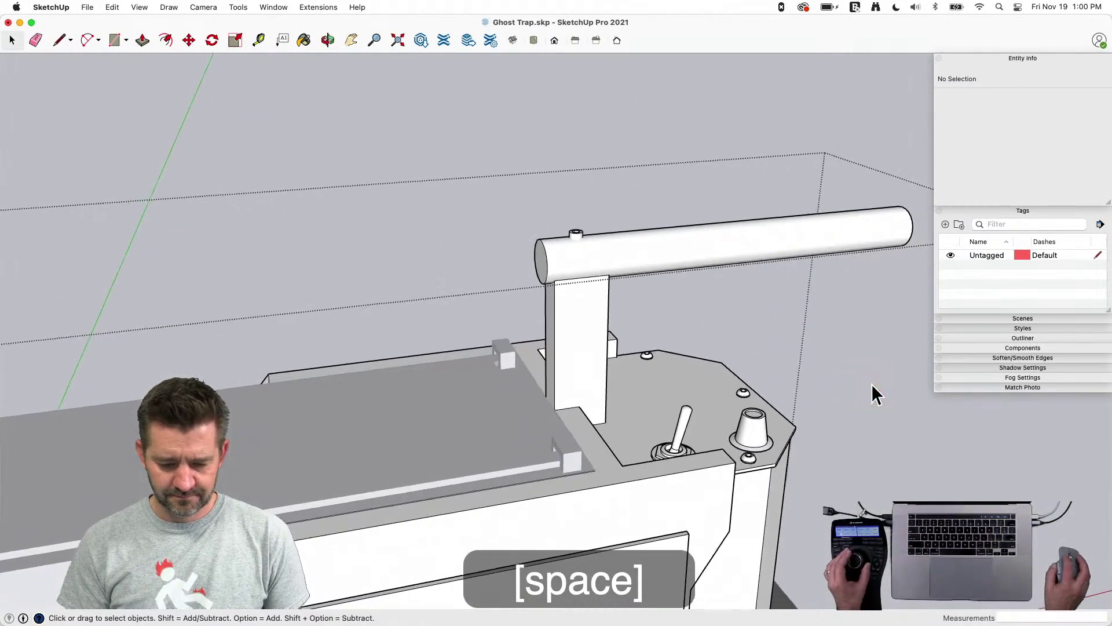
Place a Button Head Screw from the in-model components on the long side panel, near its upper-left corner
click(421, 488)
double_click(420, 487)
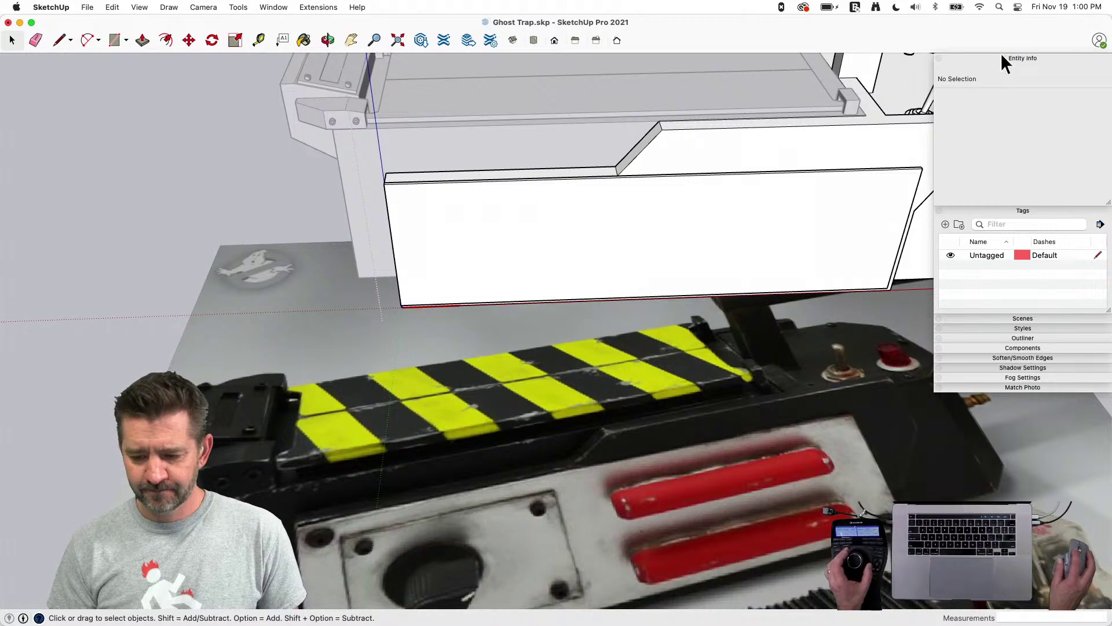
click(1000, 55)
click(1003, 66)
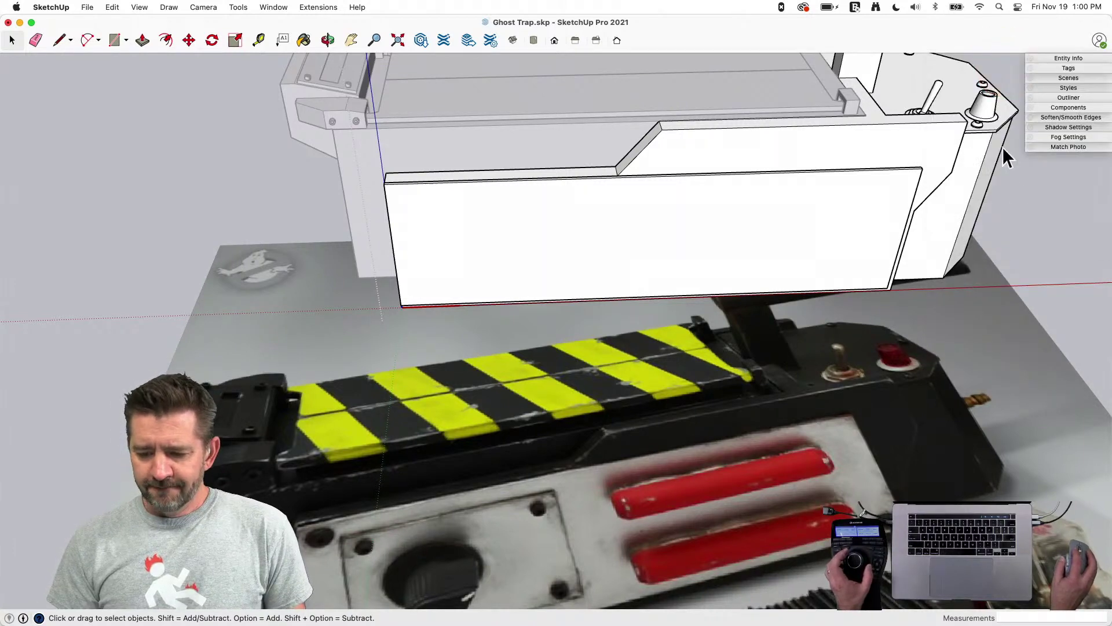
click(1068, 105)
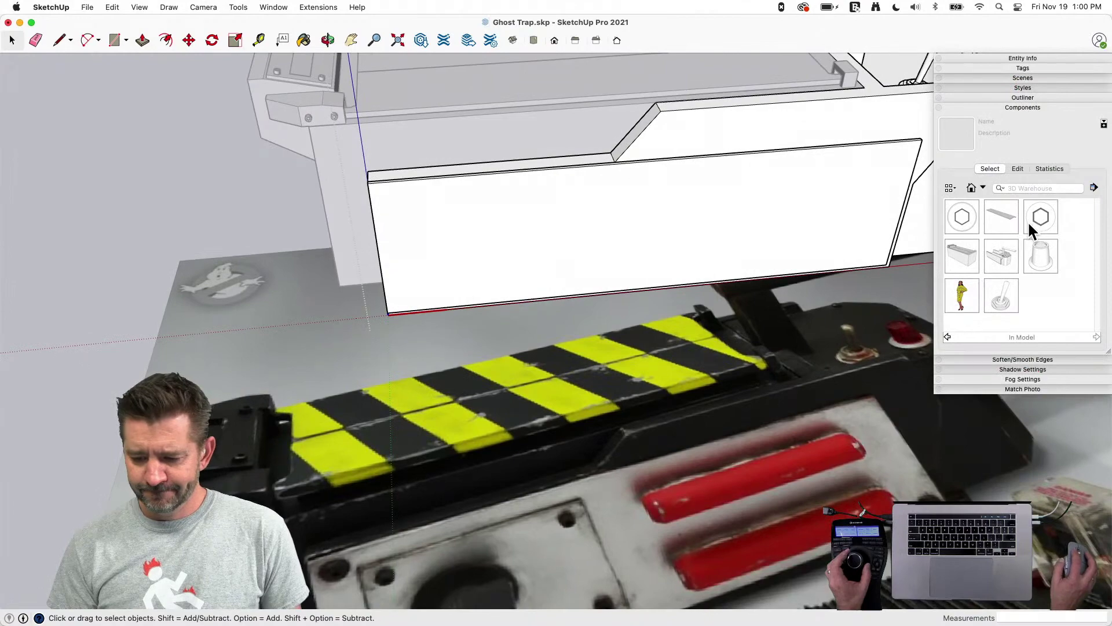
click(962, 217)
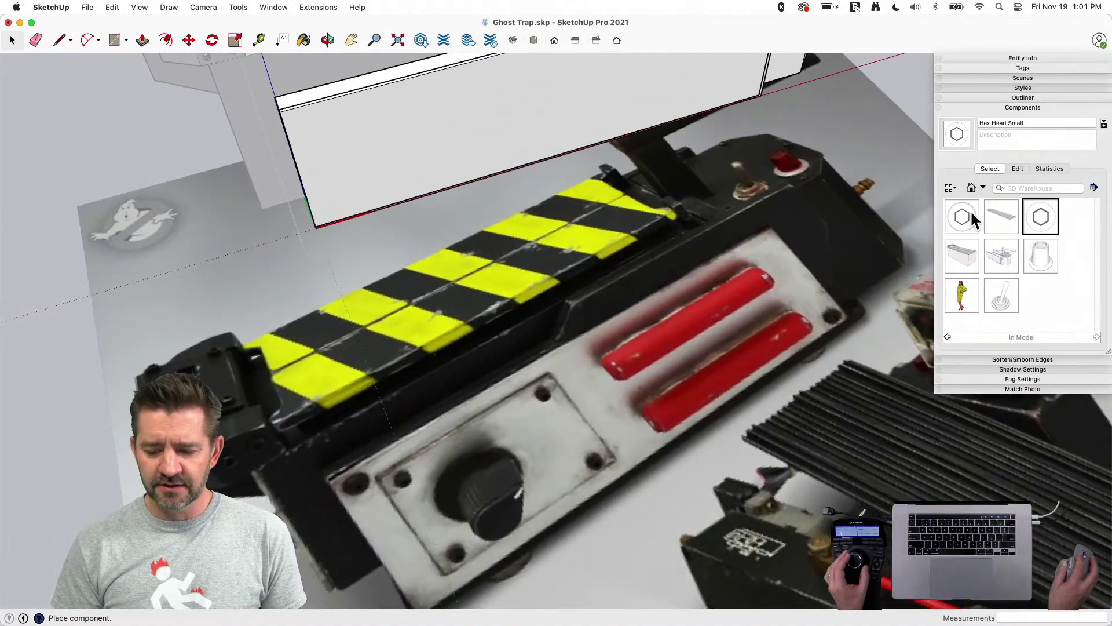
click(962, 218)
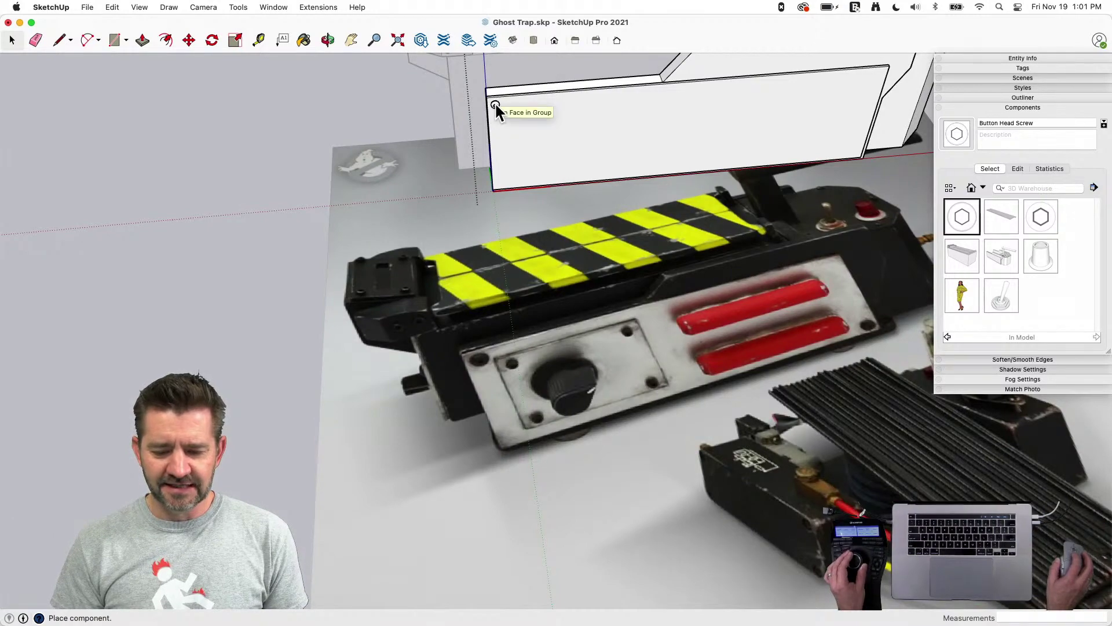
click(495, 102)
key(space)
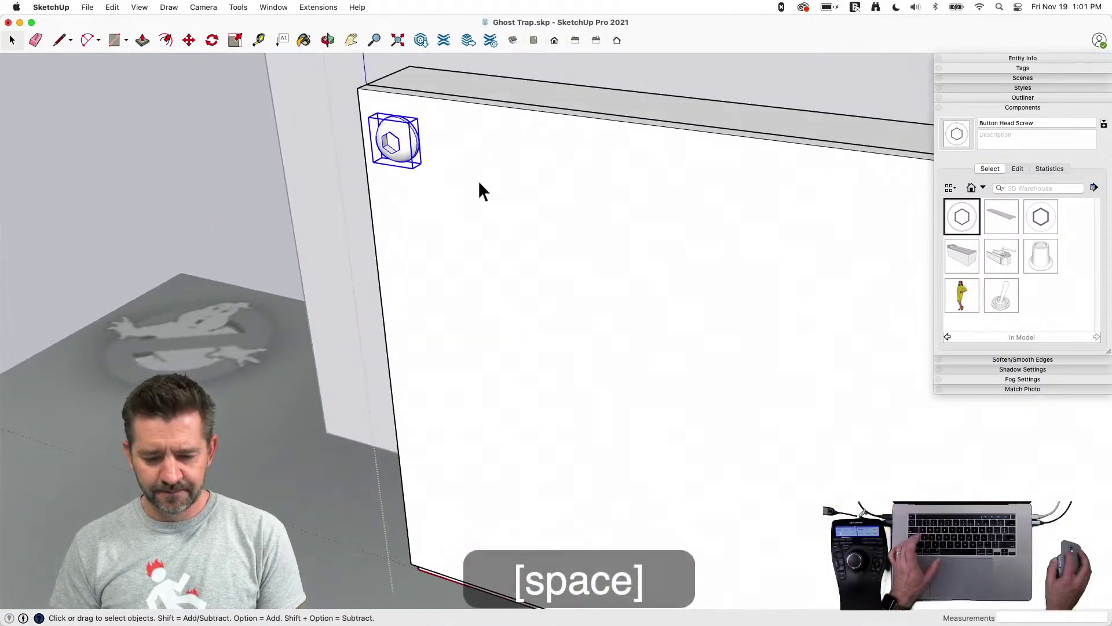
Enlarge the placed Button Head Screw by a scale factor of about 1.85, and fine-tune it by about 0.93
key(s)
drag(414, 167, 443, 216)
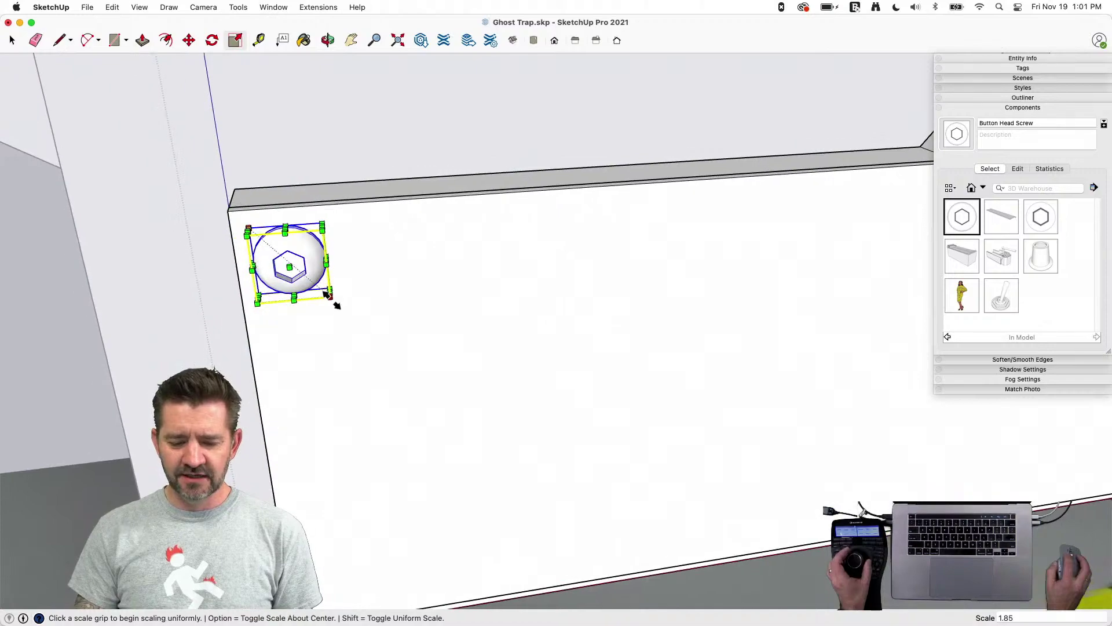
drag(324, 292, 322, 288)
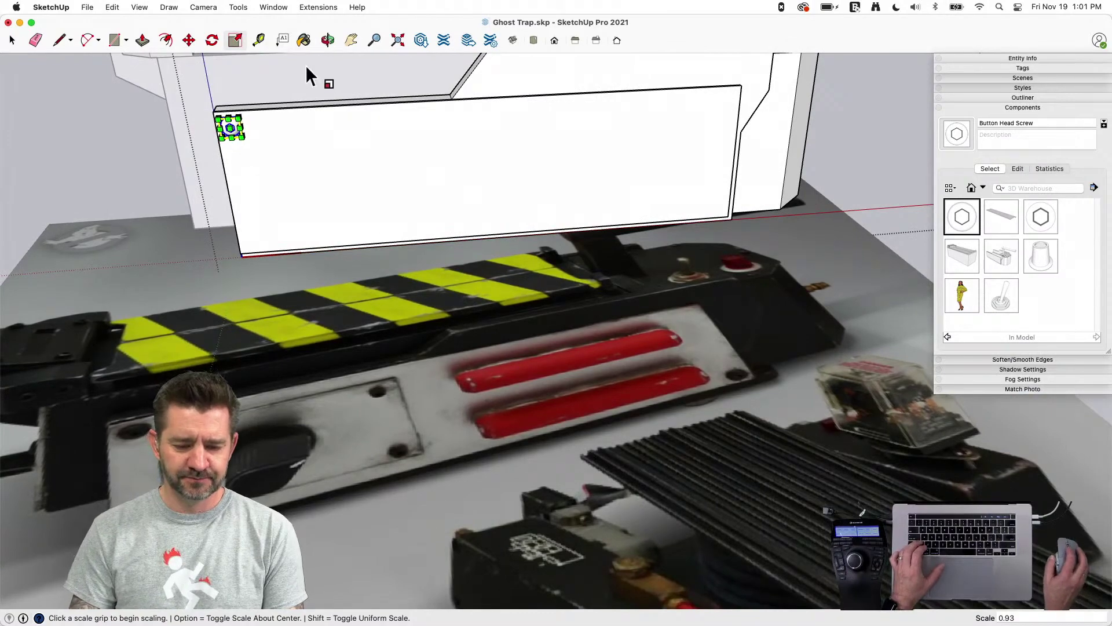
Copy the enlarged screw to the diagonally opposite lower-right corner of the side panel
key(m)
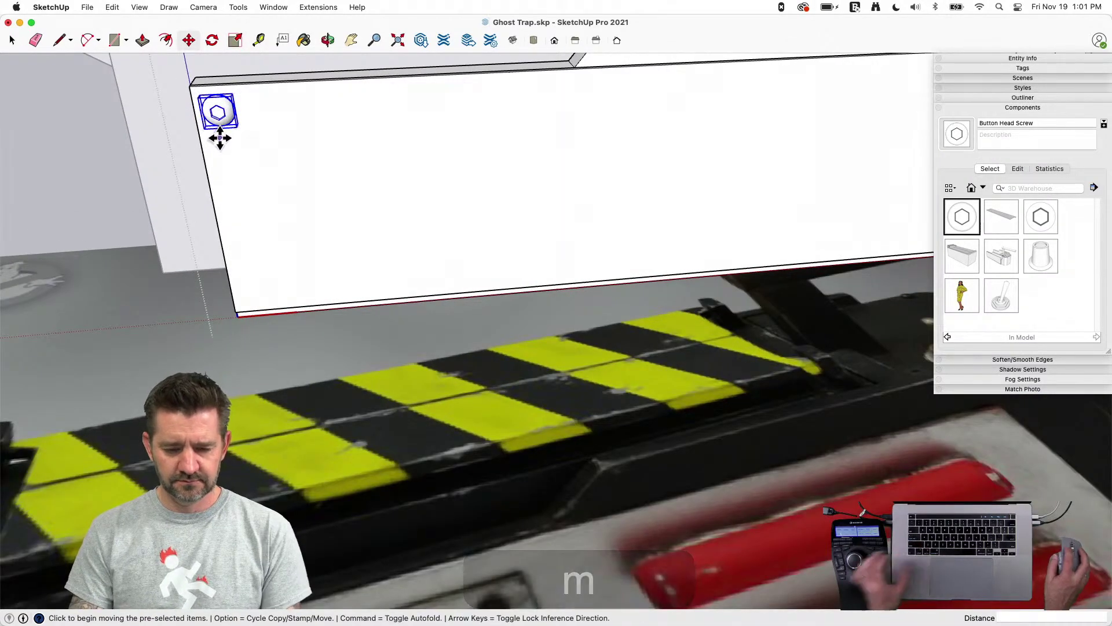
key(alt)
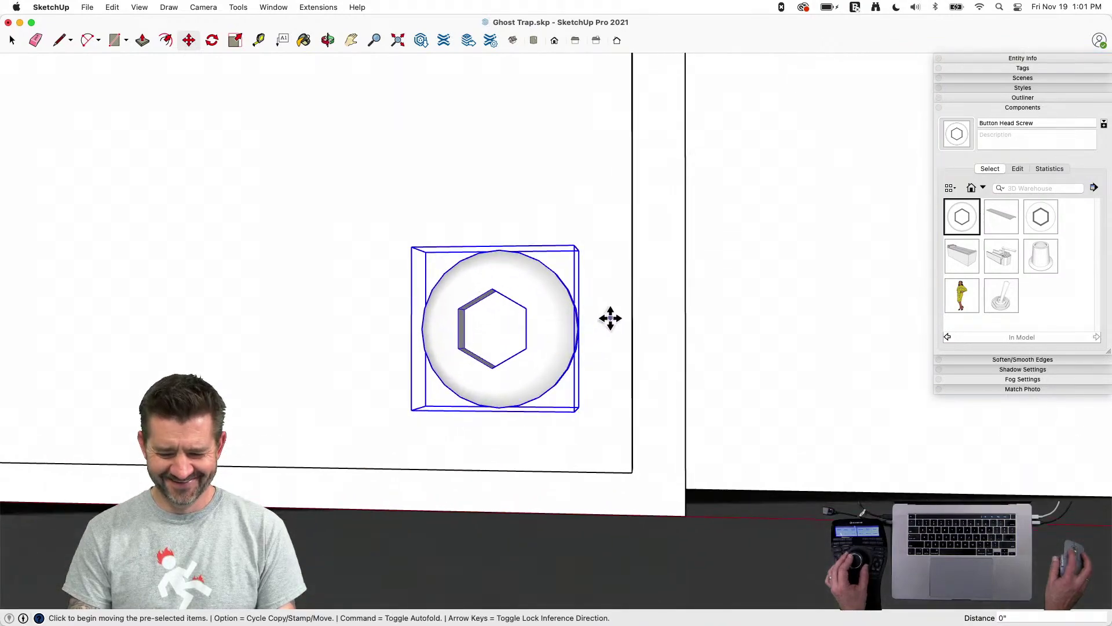
click(609, 331)
key(space)
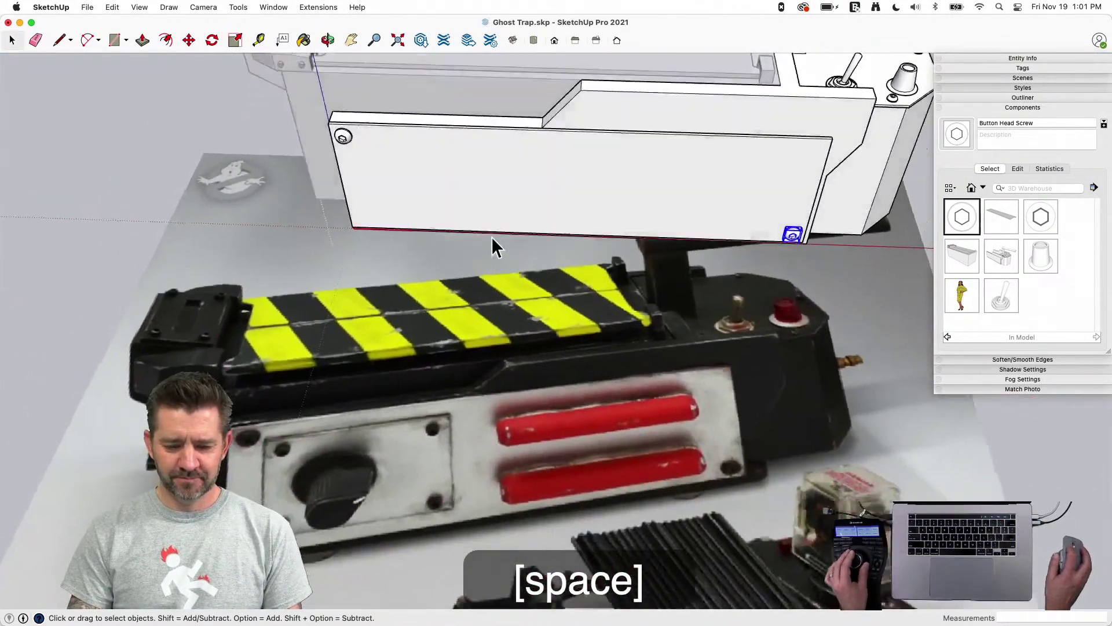
Draw a rectangle about 3' 3/4" by 1' 9 1/16" beside the side panel's upper-left screw and Push/Pull it outward about 9/16"
key(r)
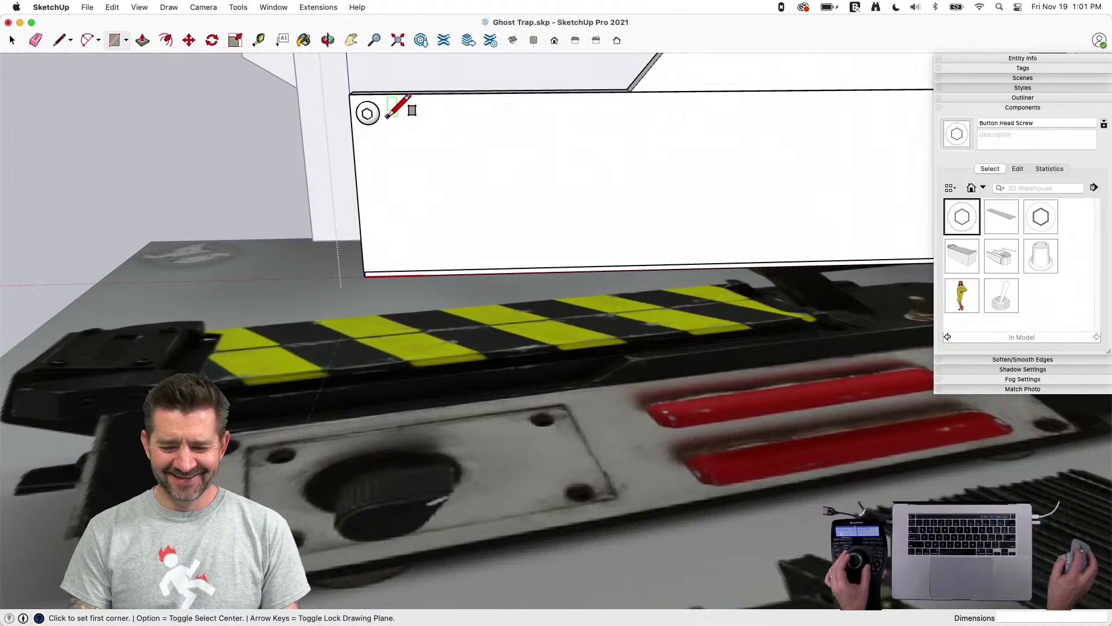
click(387, 116)
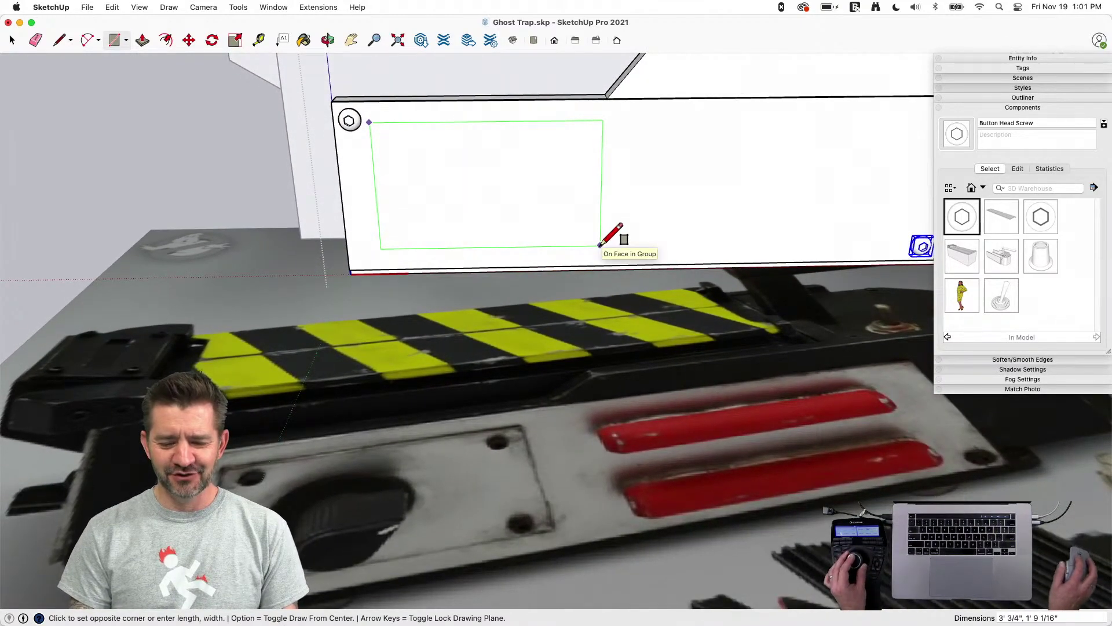
click(600, 246)
key(p)
click(498, 316)
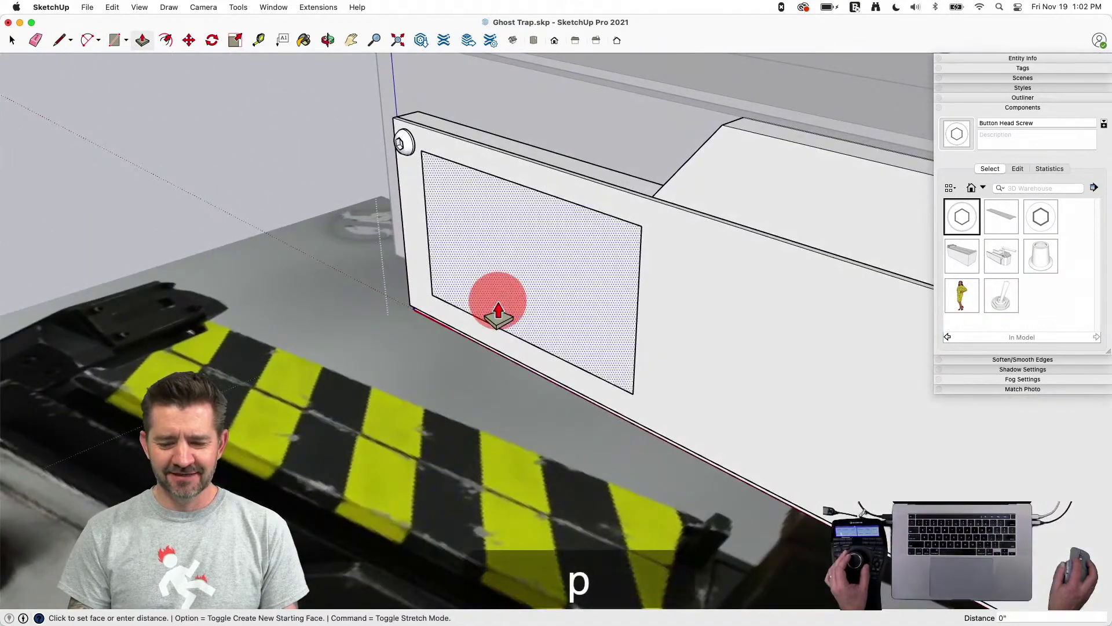
drag(498, 315, 494, 319)
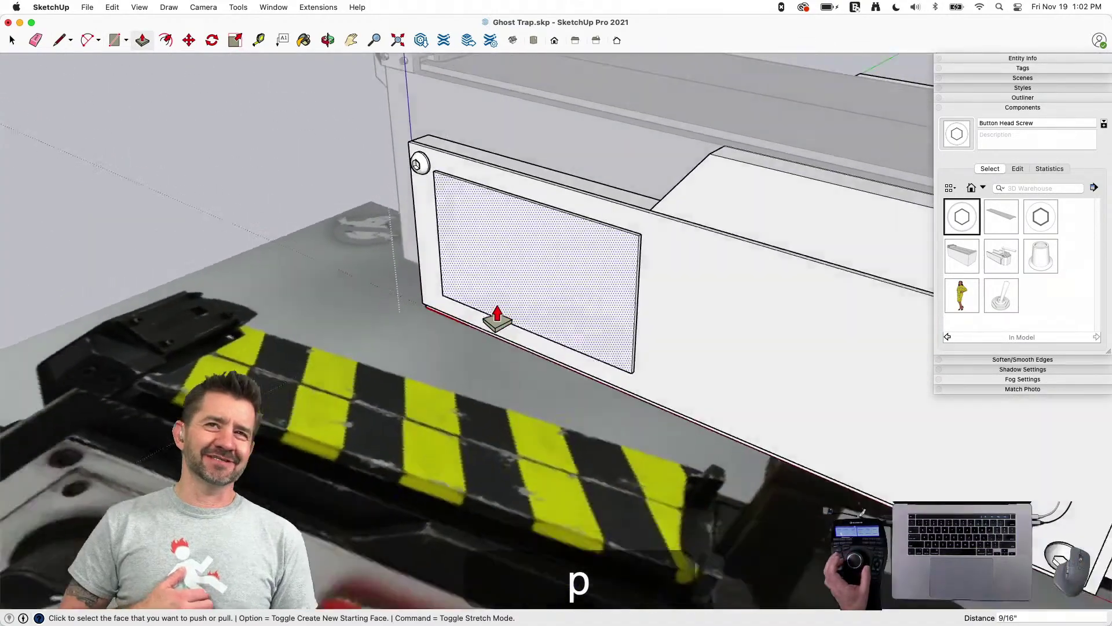
click(497, 316)
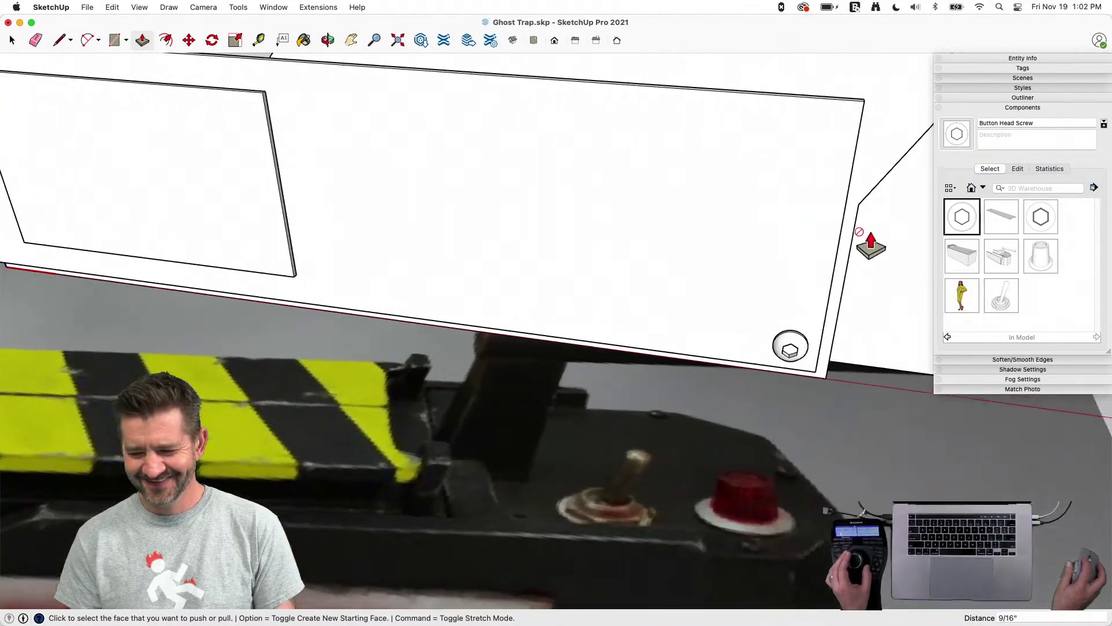
key(space)
Place an unscaled Button Head Screw just inside the upper-left corner of the raised rectangular plate
click(1041, 218)
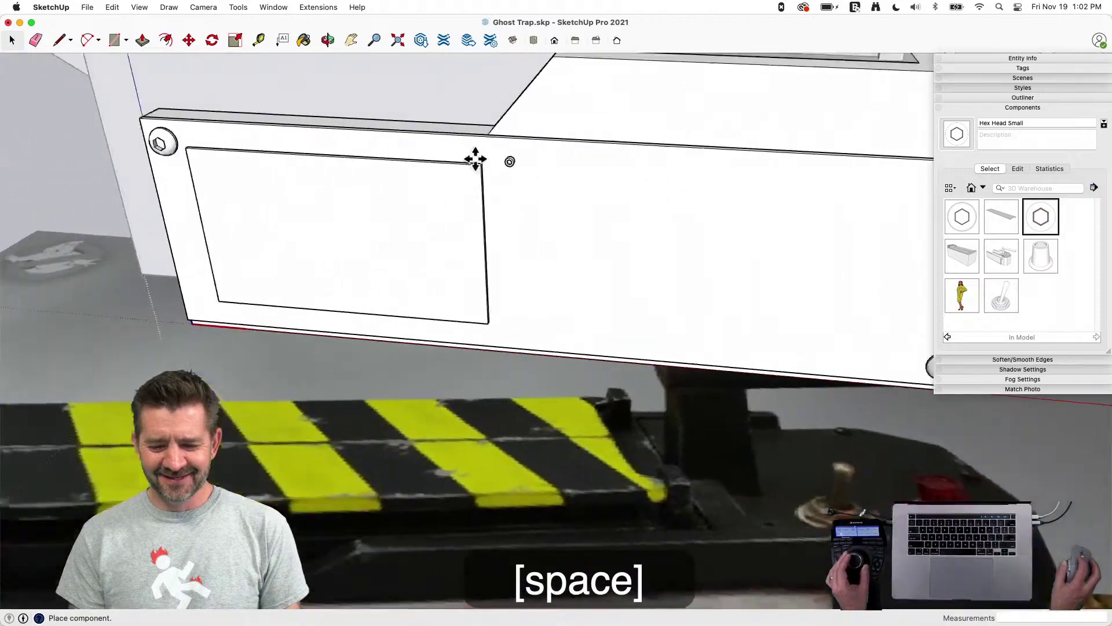
click(517, 127)
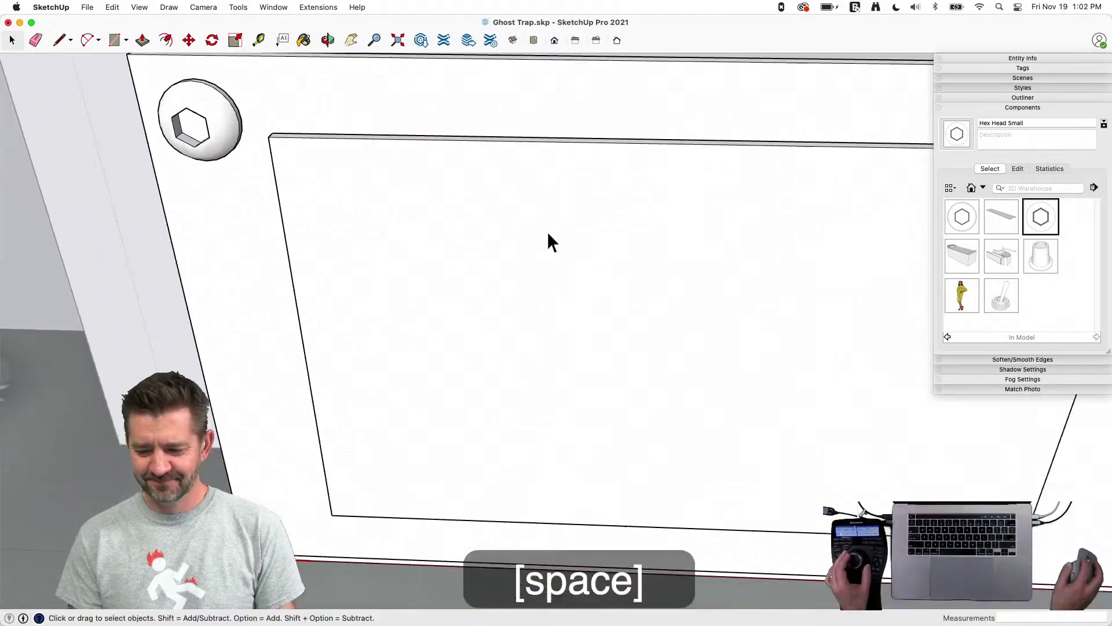
click(962, 217)
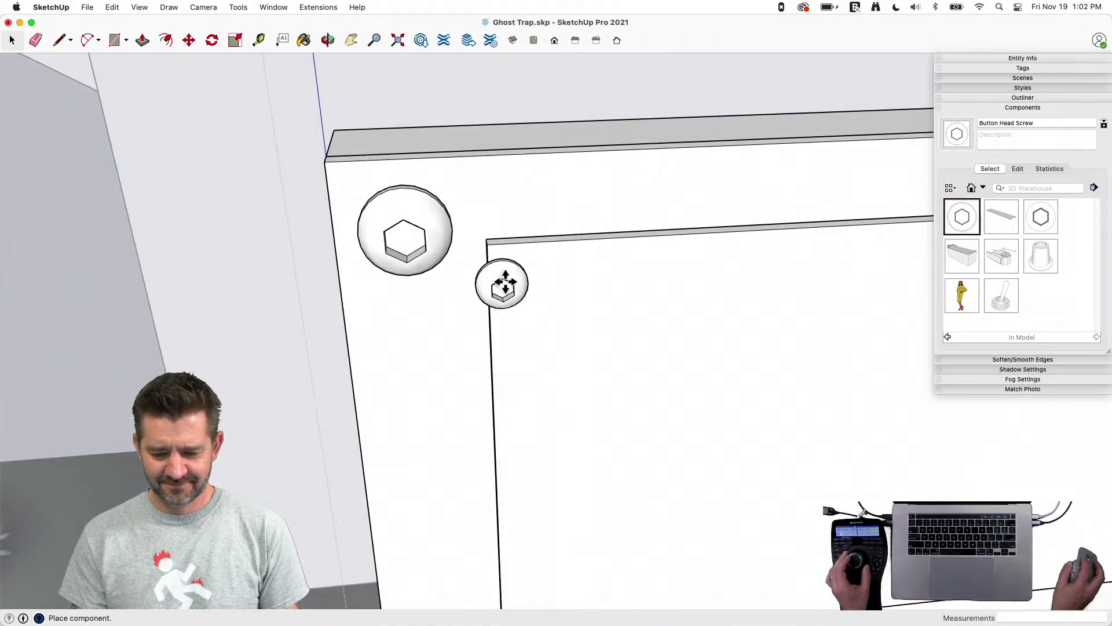
click(528, 282)
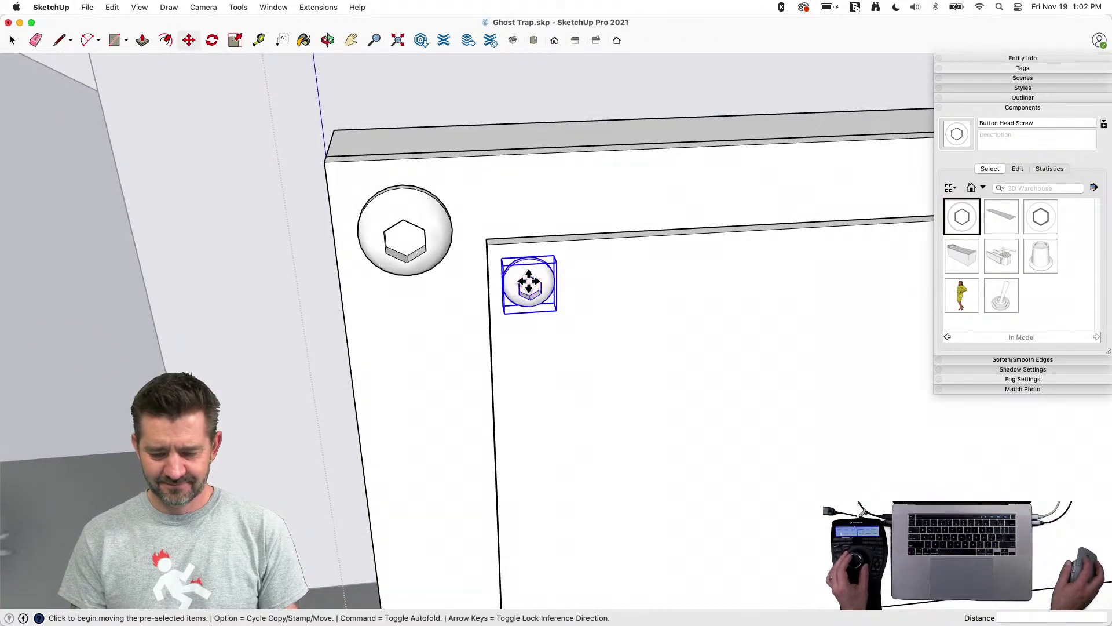
key(space)
key(l)
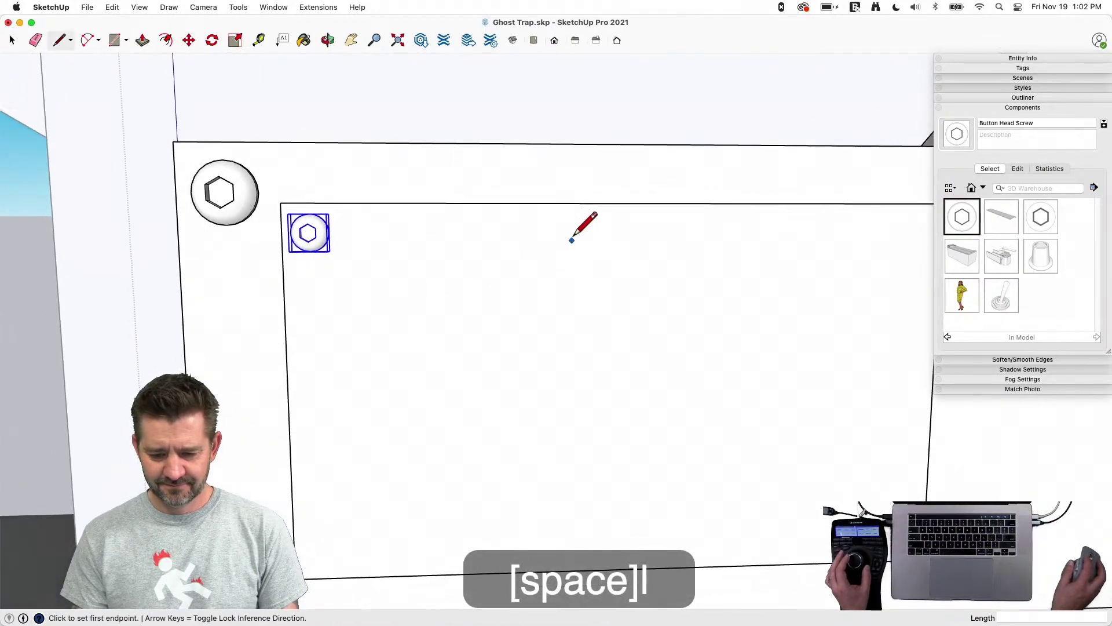
click(621, 203)
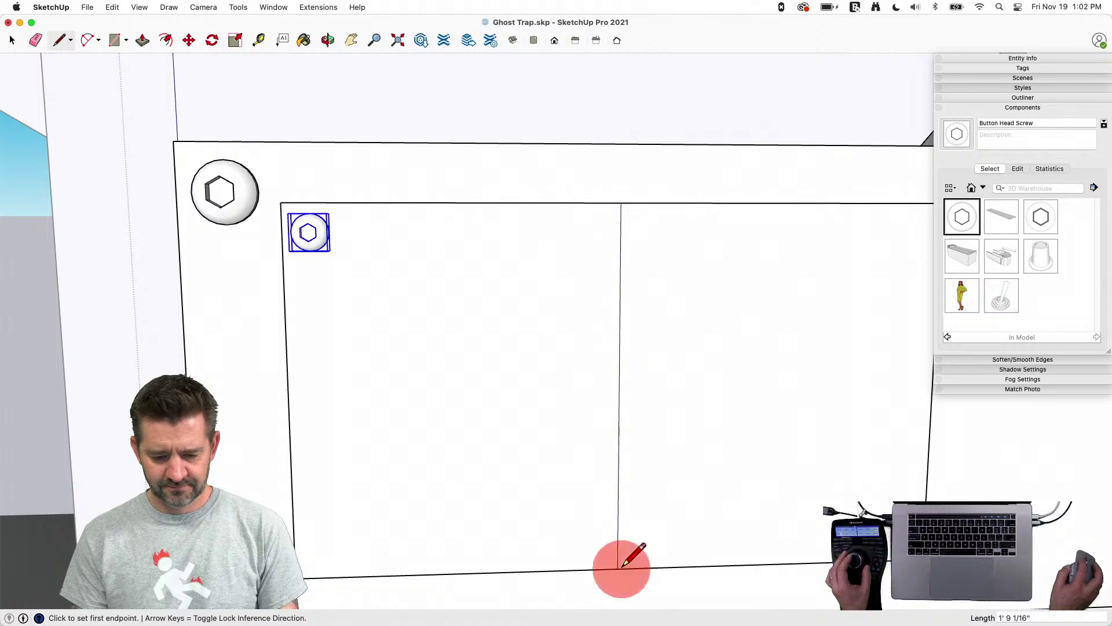
key(l)
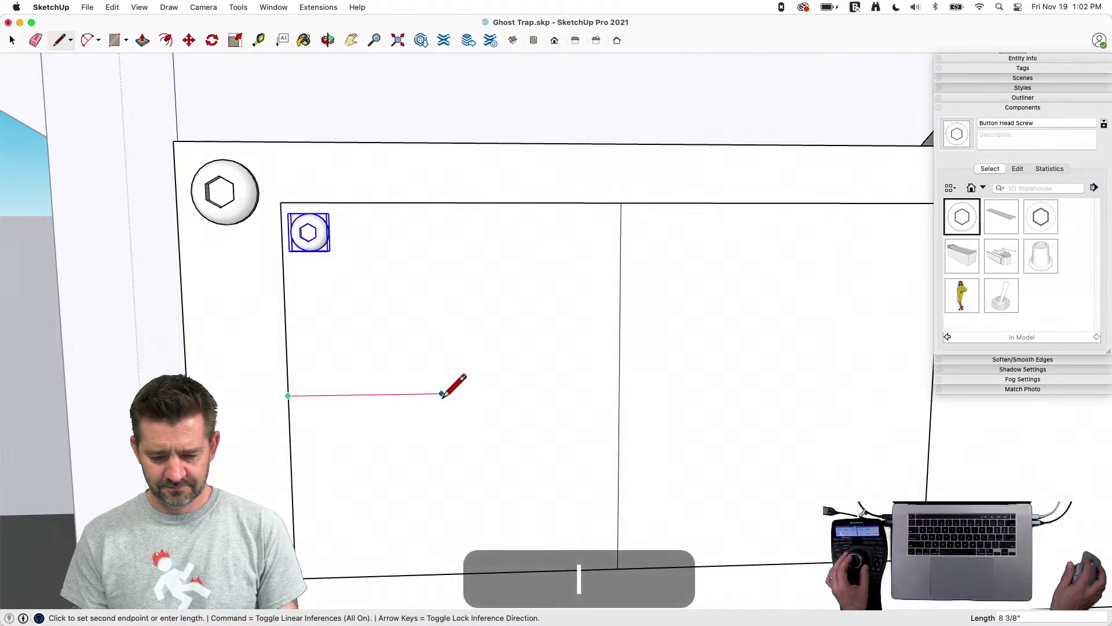
key(space)
key(e)
drag(615, 368, 601, 375)
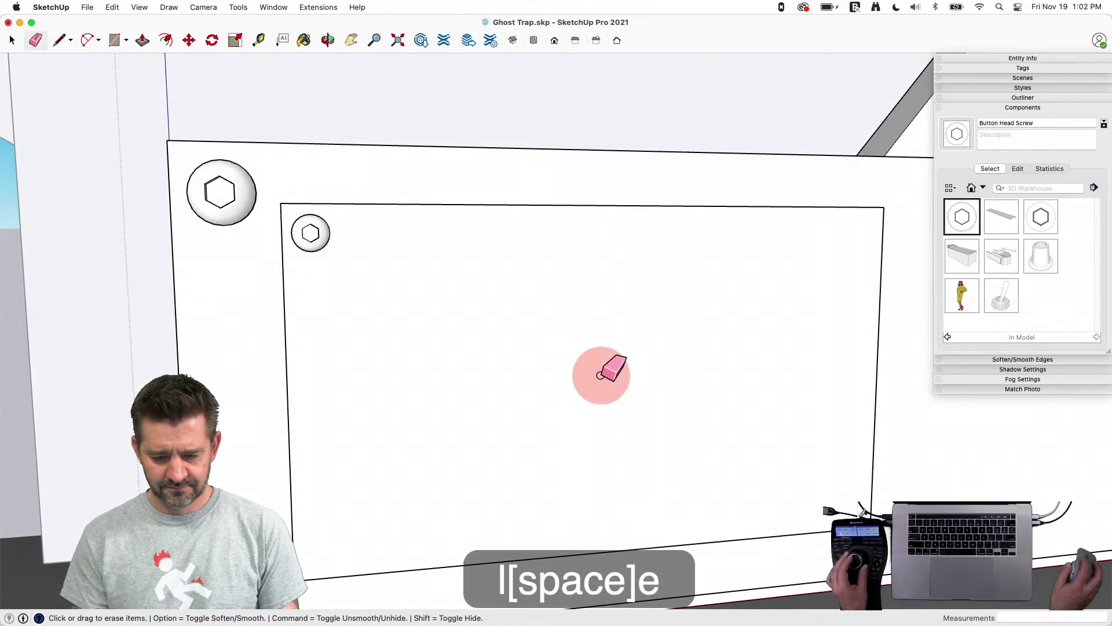
key(space)
Draw a short diagonal line from the raised plate's upper-left corner to the edge of its small screw
key(l)
scroll(336, 244, up, 10)
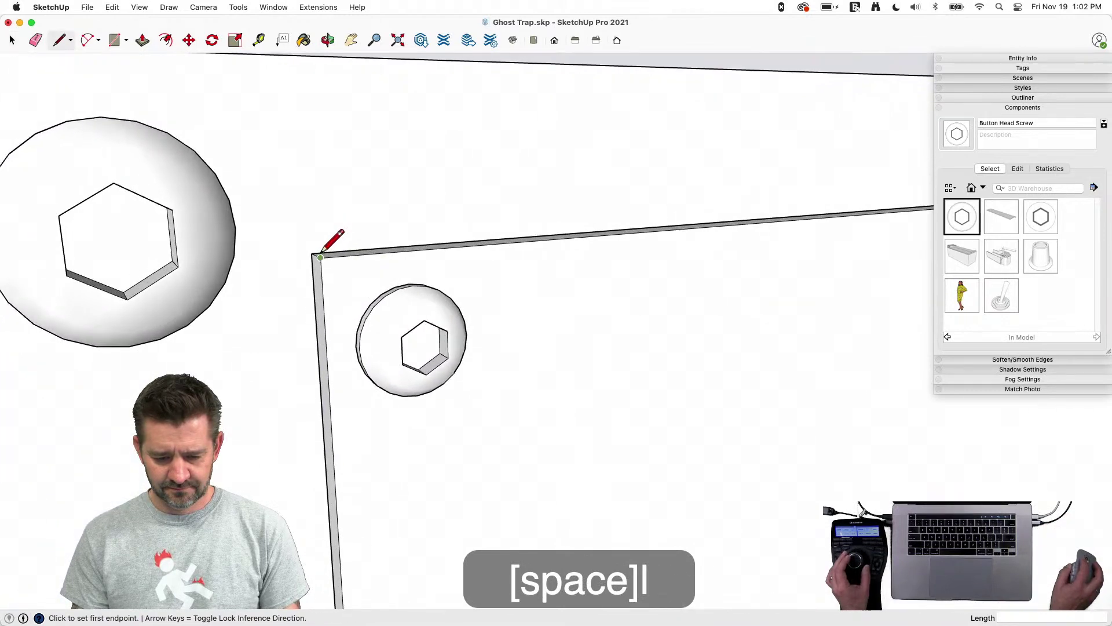
click(370, 304)
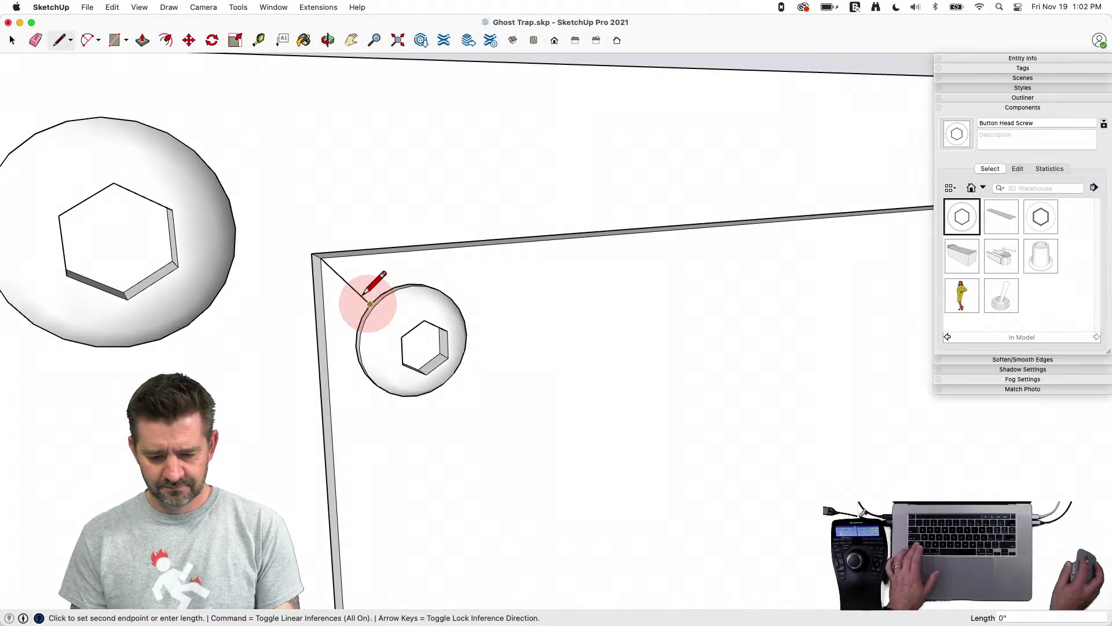
Copy the small screw with its diagonal line 3' 3/4" to the plate's upper-right corner and rotate the copy about that corner onto the plate
key(space)
click(386, 319)
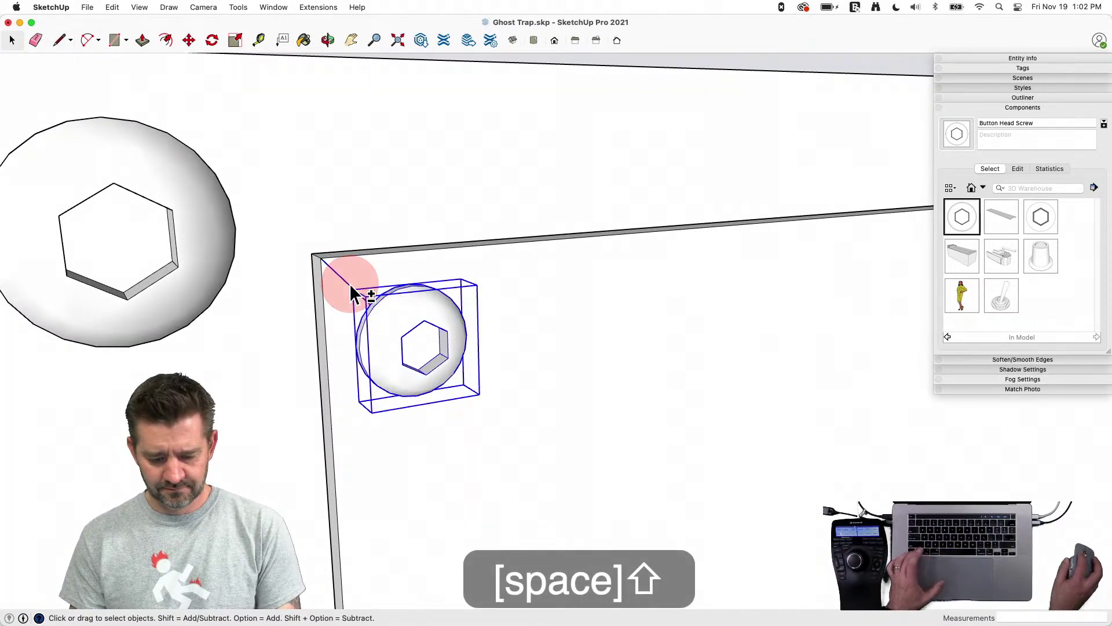
key(m)
click(318, 256)
key(alt)
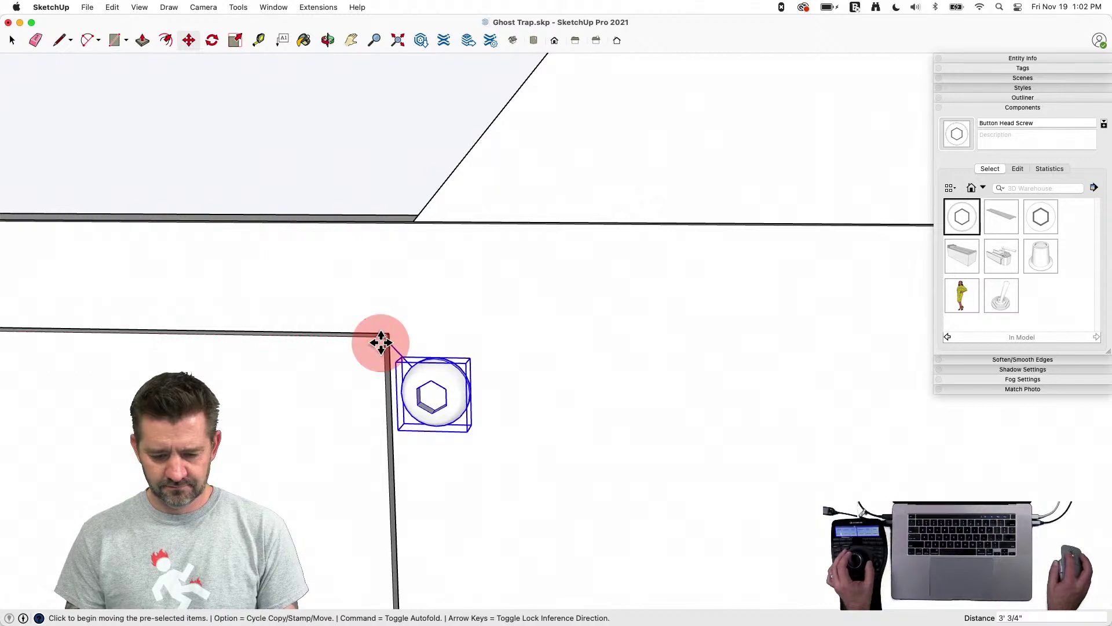
key(q)
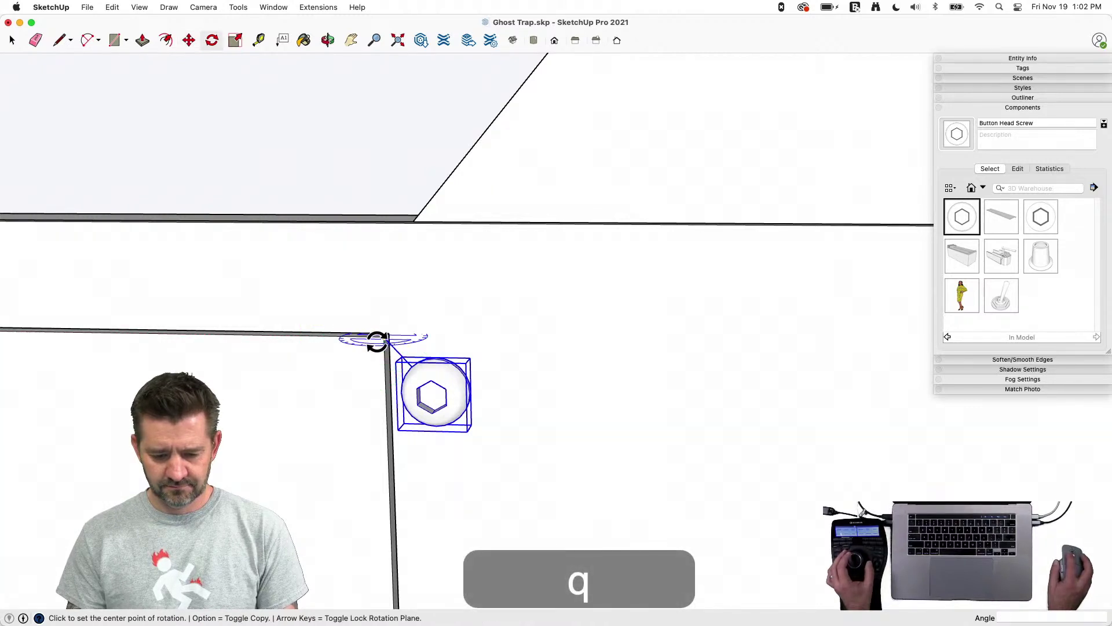
key(Left)
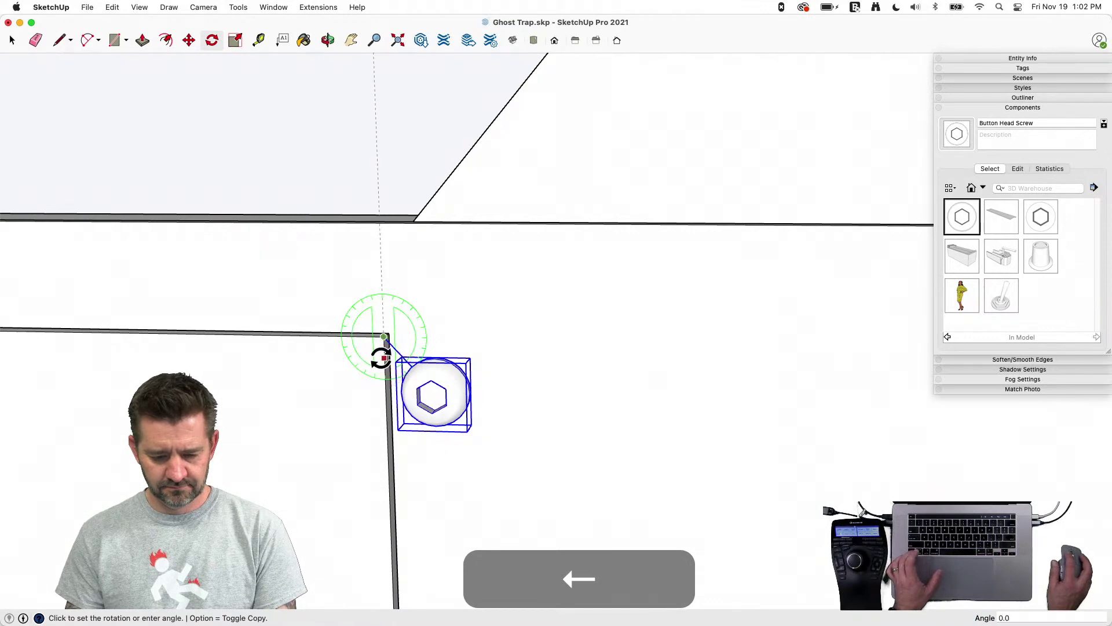
click(351, 329)
Copy the upper-right screw and line 1' 9 1/16" down to the plate's lower-right corner and rotate them 90° about that corner
key(m)
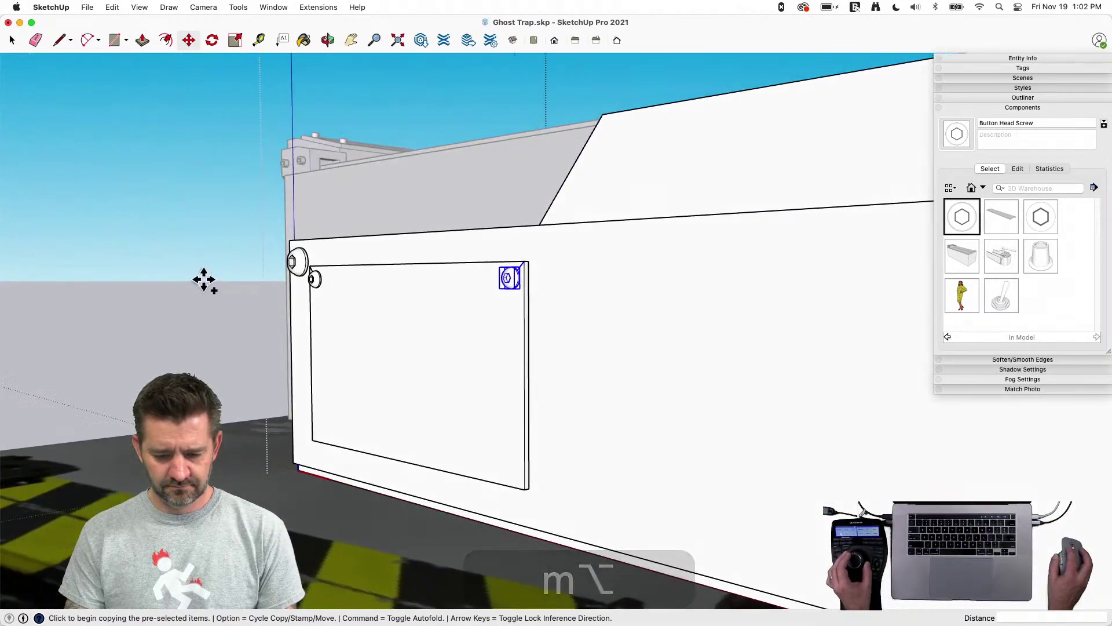
click(470, 316)
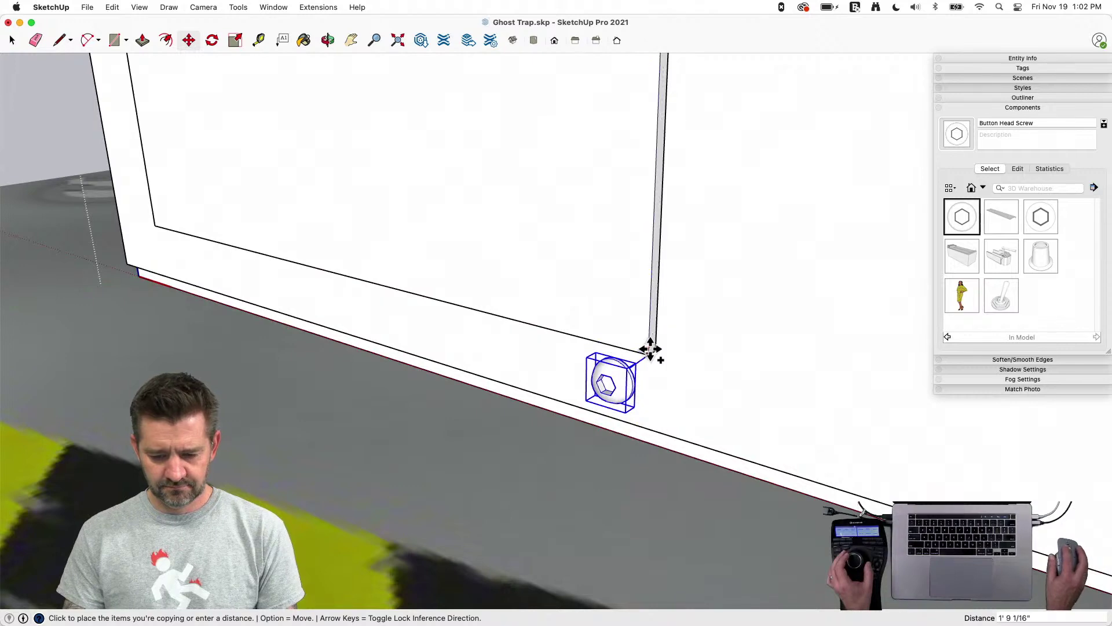
click(650, 348)
key(q)
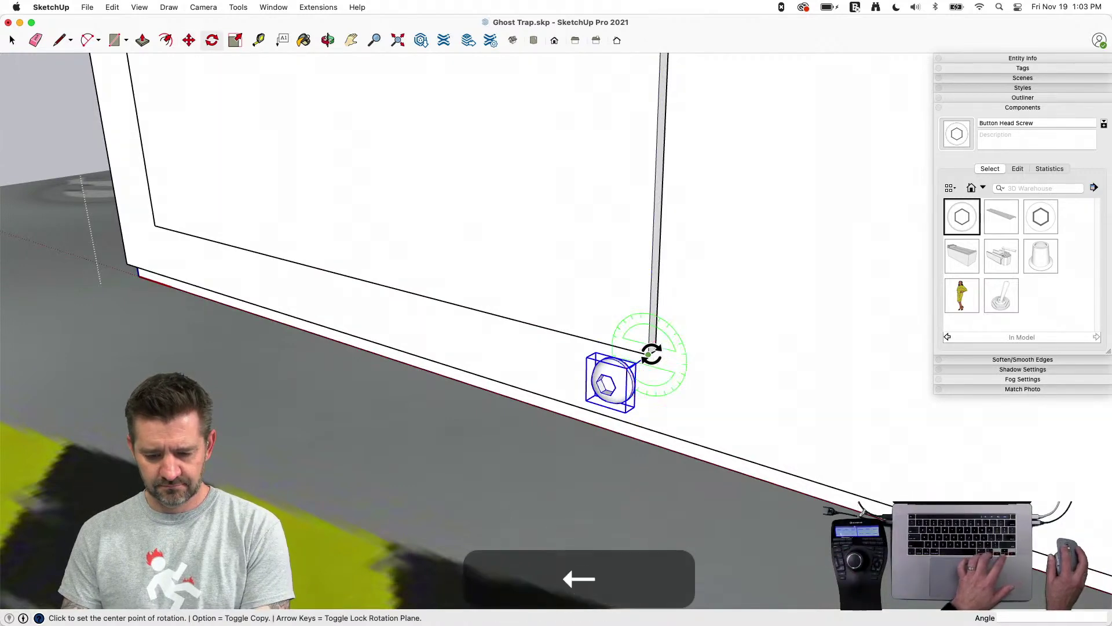
click(652, 354)
click(630, 348)
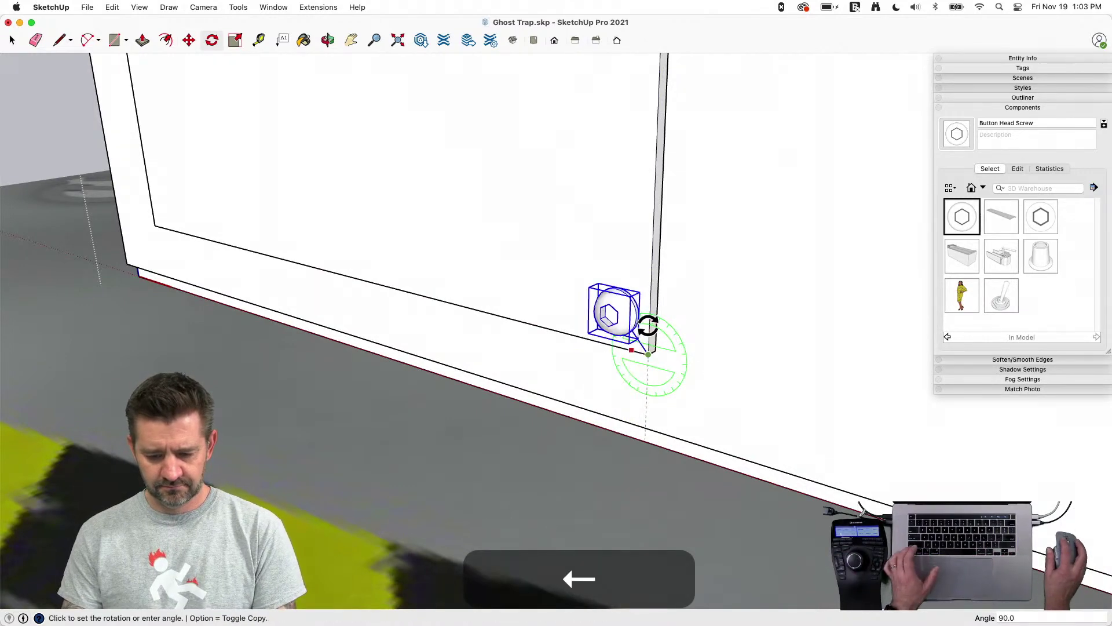
click(645, 352)
Copy the lower-right screw and line 3' 3/4" to the plate's lower-left corner and rotate them 90° about that corner
key(m)
click(647, 355)
key(alt)
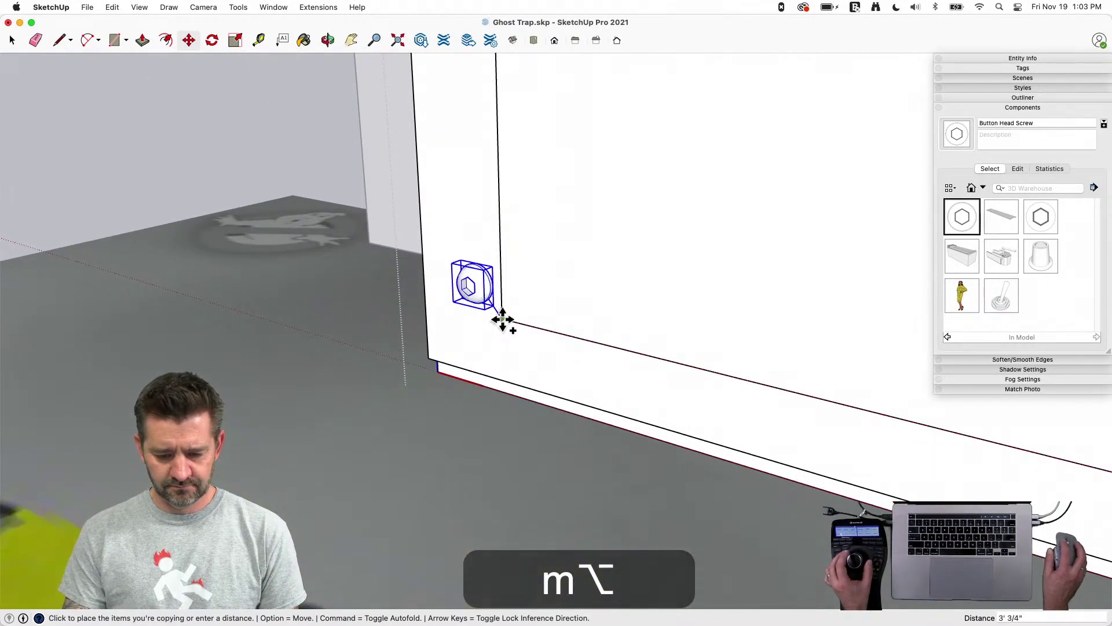
click(503, 319)
key(q)
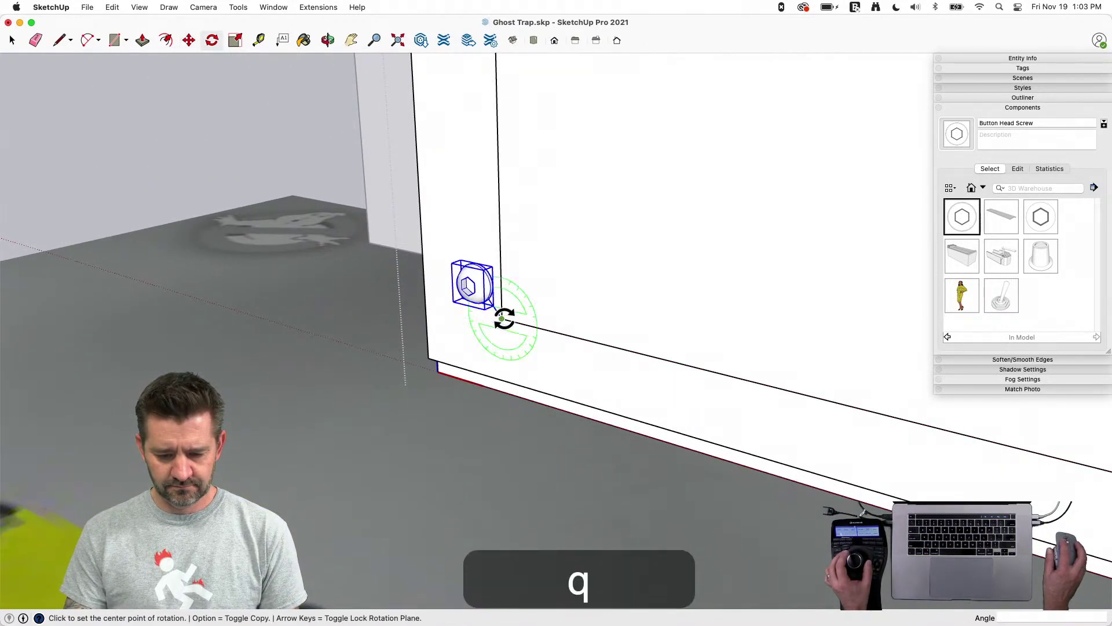
click(503, 319)
click(498, 292)
click(527, 325)
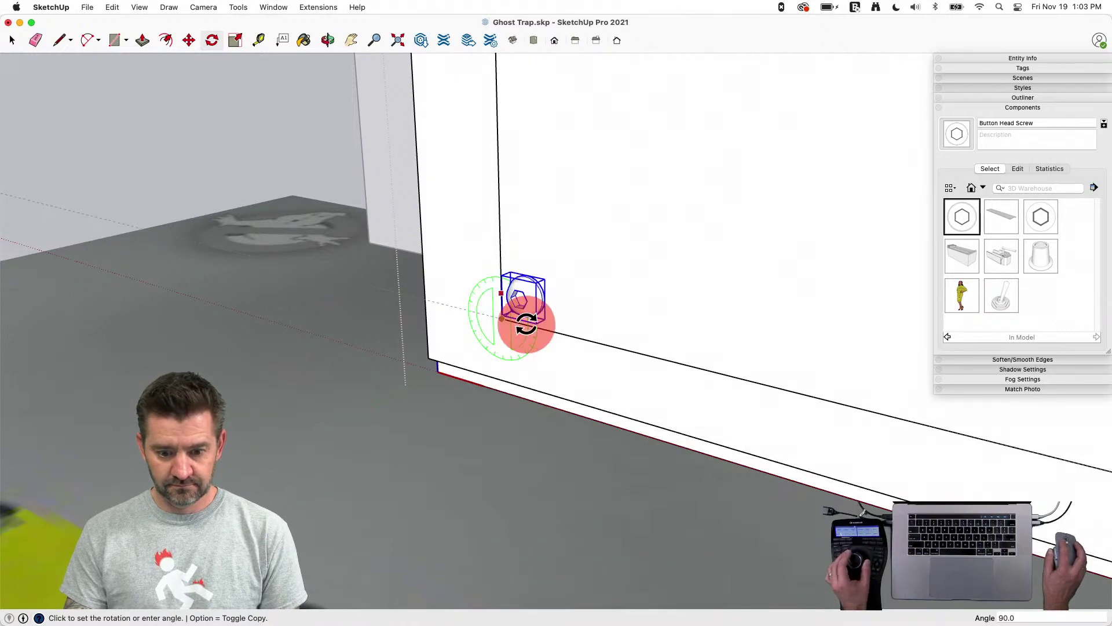
Erase the short diagonal lines connecting the small screws to the raised plate's corners
key(e)
click(474, 313)
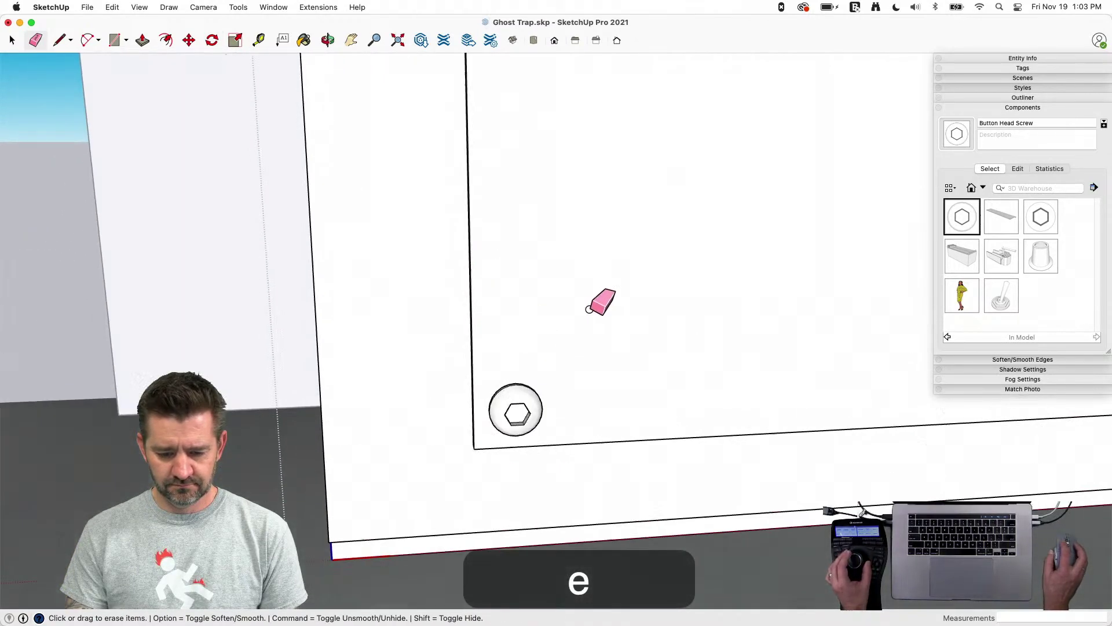
click(476, 361)
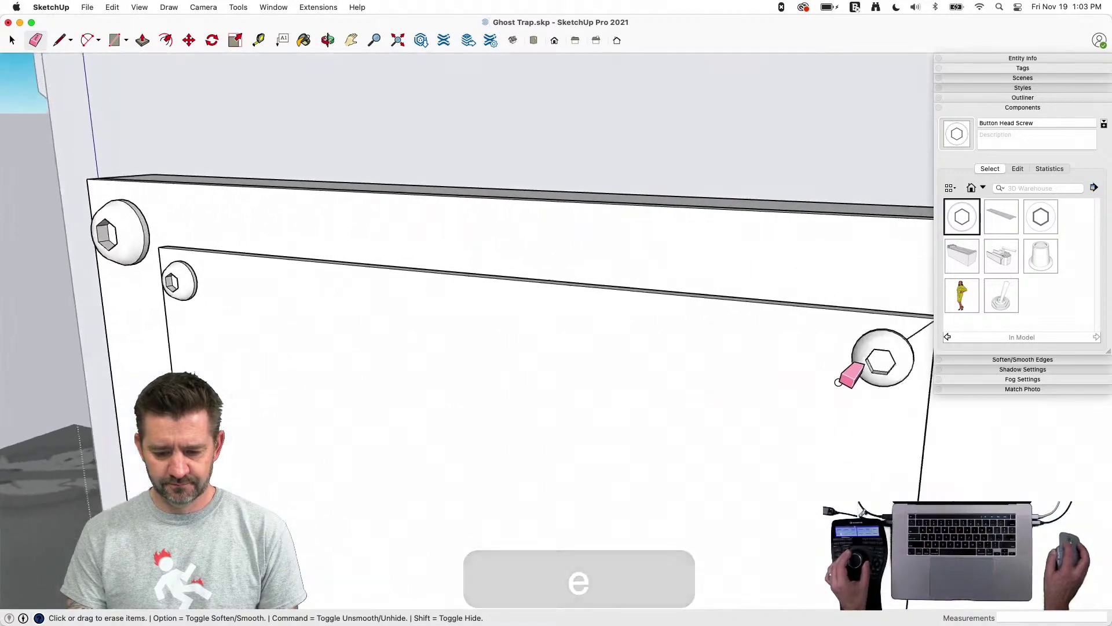
click(594, 321)
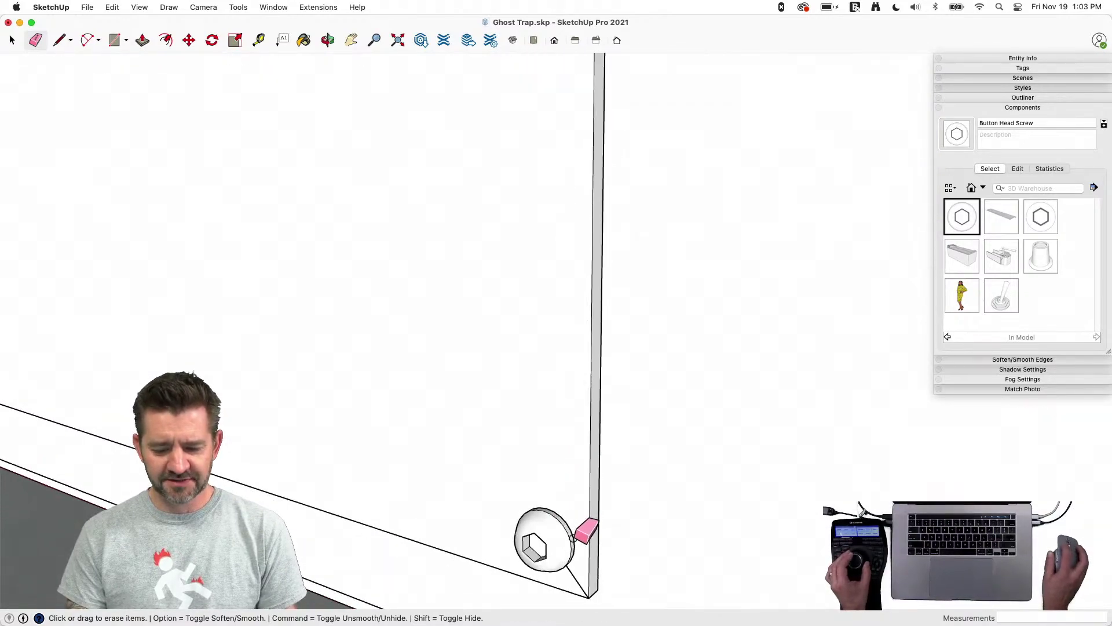
Select all of the raised rectangular plate's faces and edges and make them a group
key(space)
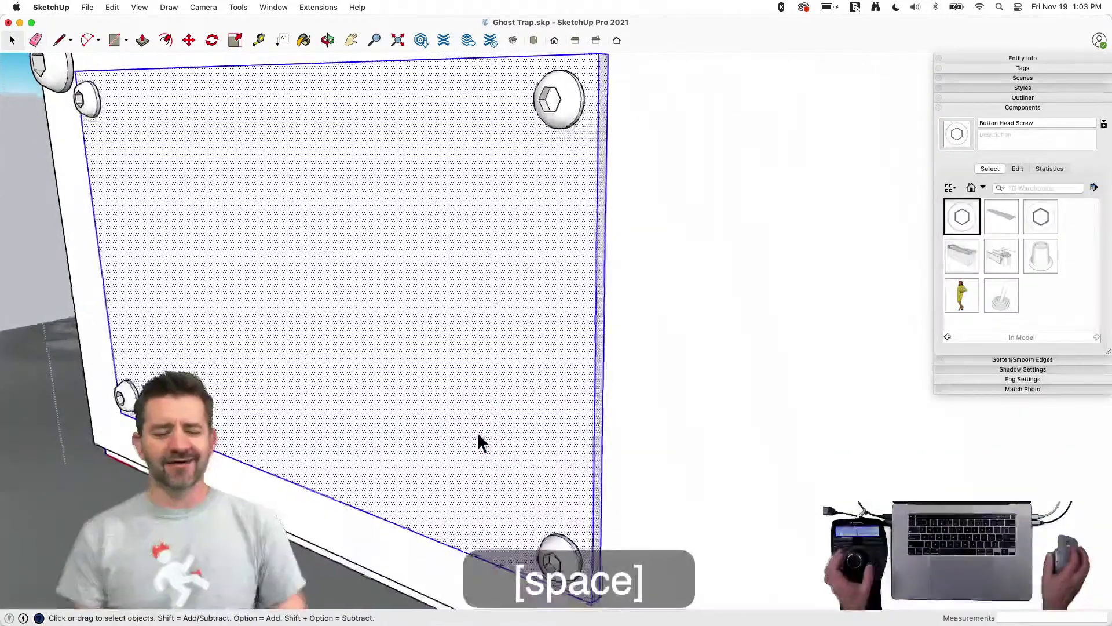
right_click(479, 441)
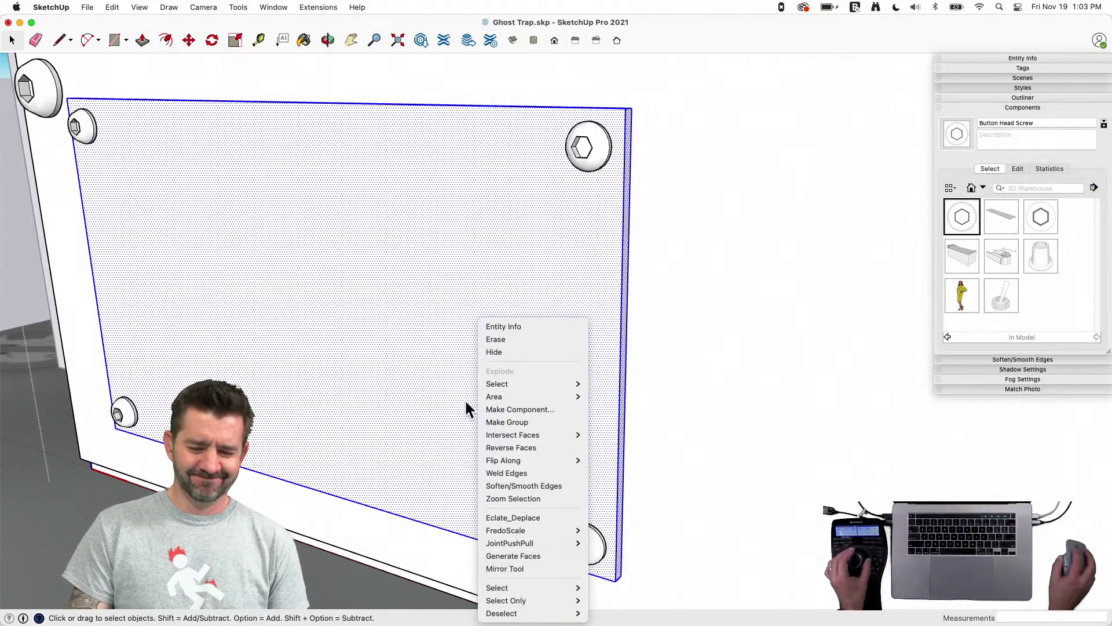
click(518, 423)
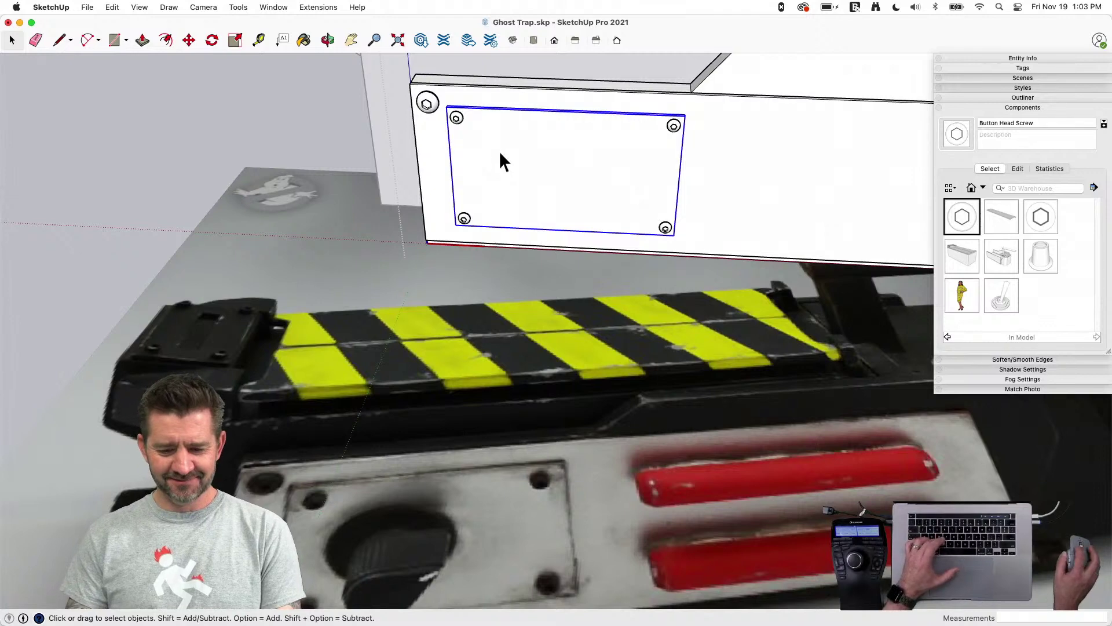
Draw a circle of about 6 3/4" radius on the plate's left half and raise it about 13/16" with Push/Pull
key(c)
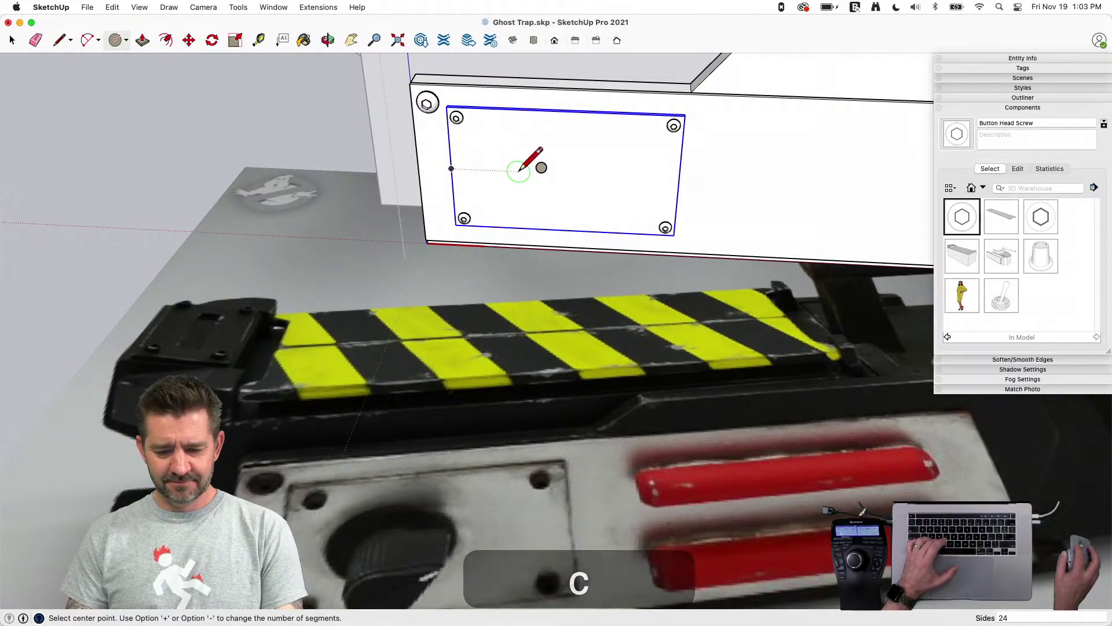
click(514, 171)
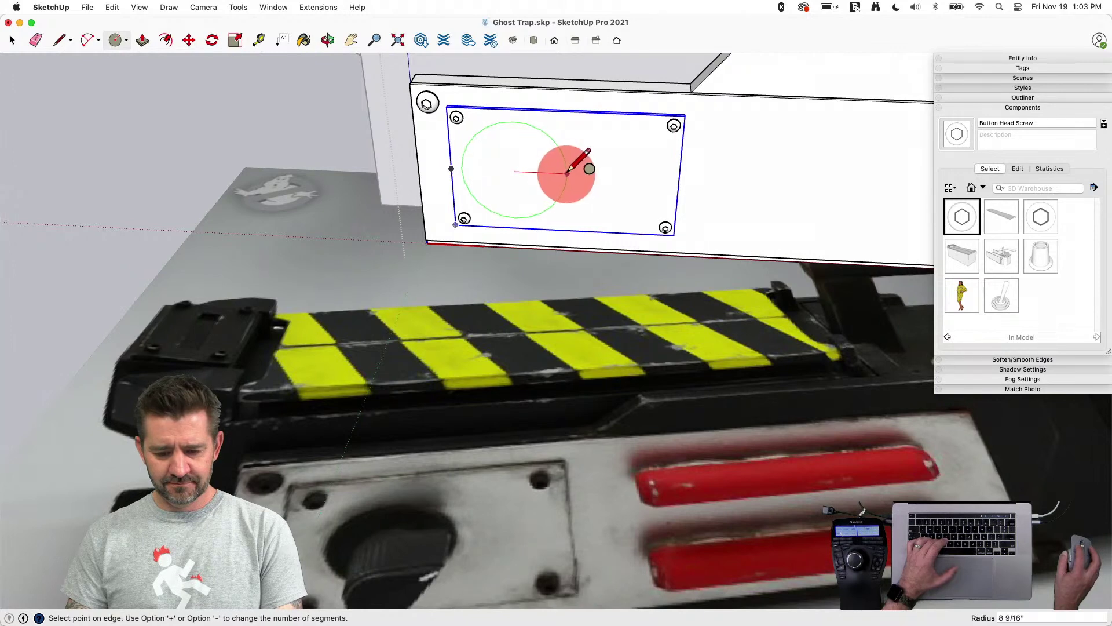
click(556, 172)
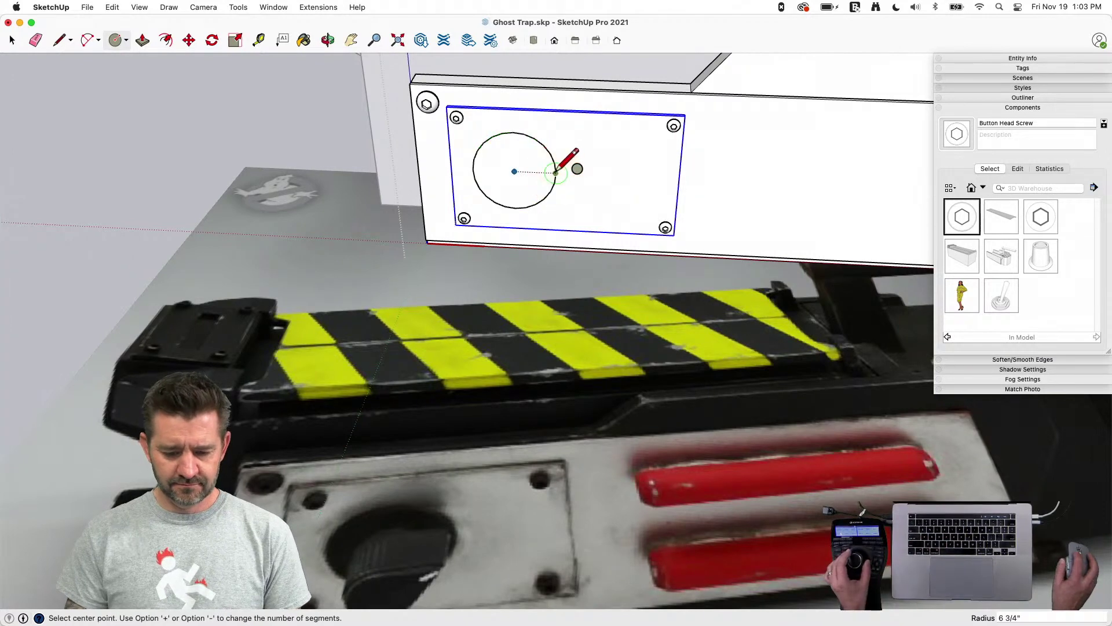
key(p)
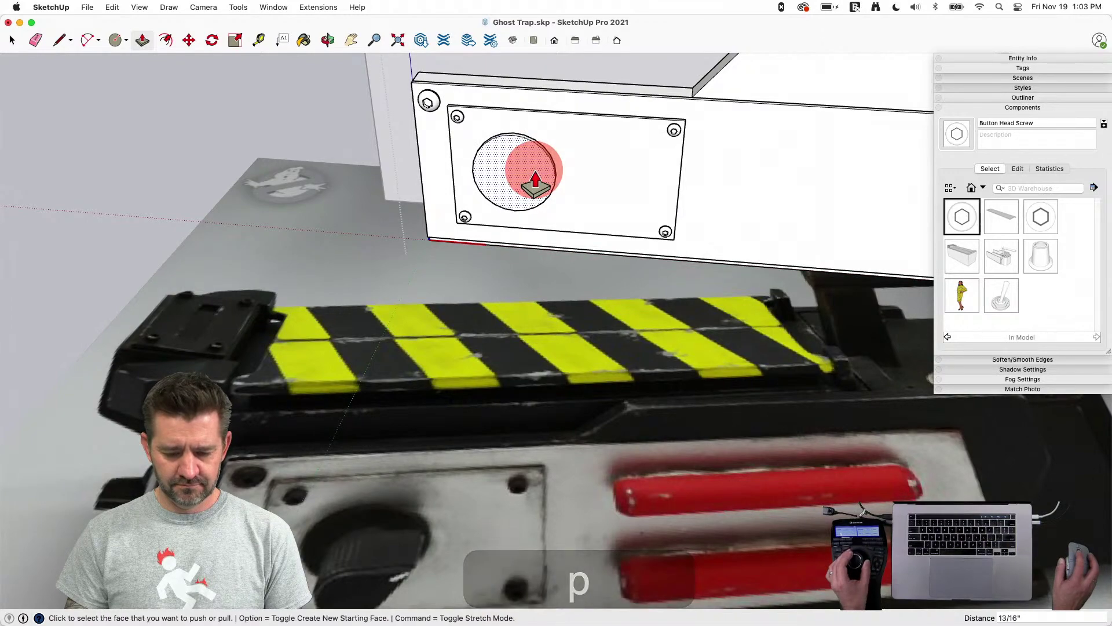
click(535, 184)
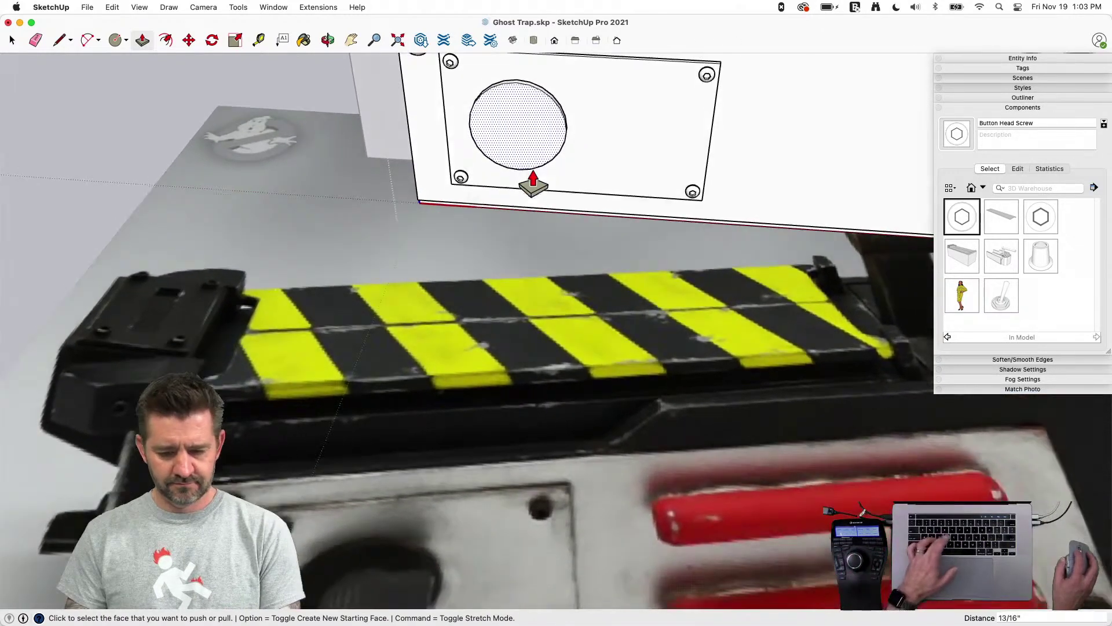
Offset the raised disc's edge inward by about 1 7/8" and raise the inner circle about 3/4" with Push/Pull
middle_drag(534, 185, 545, 134)
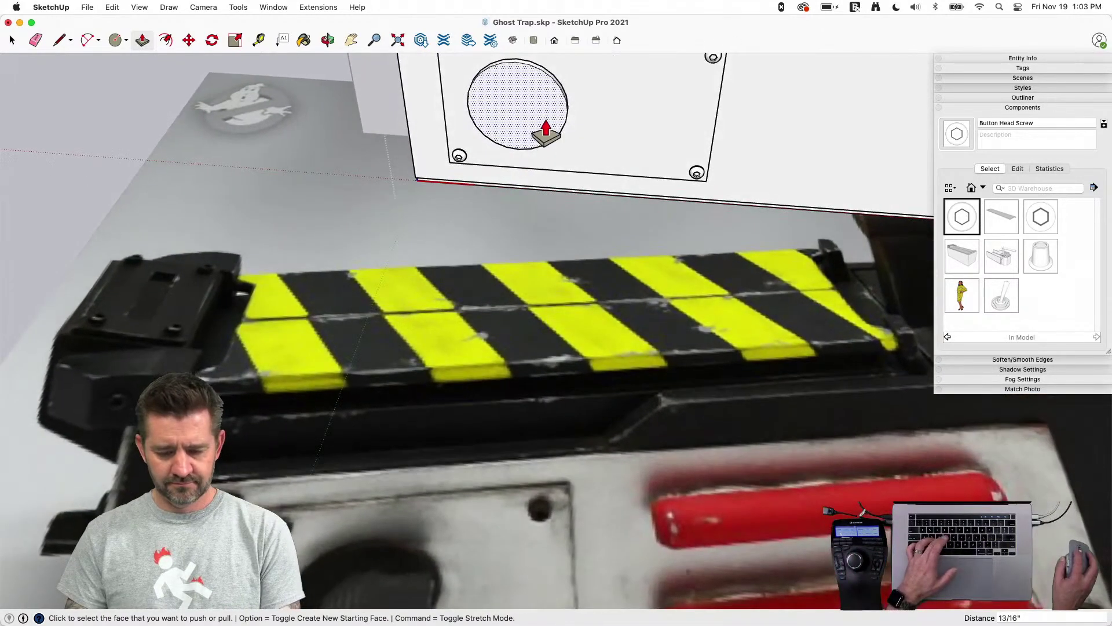
key(f)
click(525, 74)
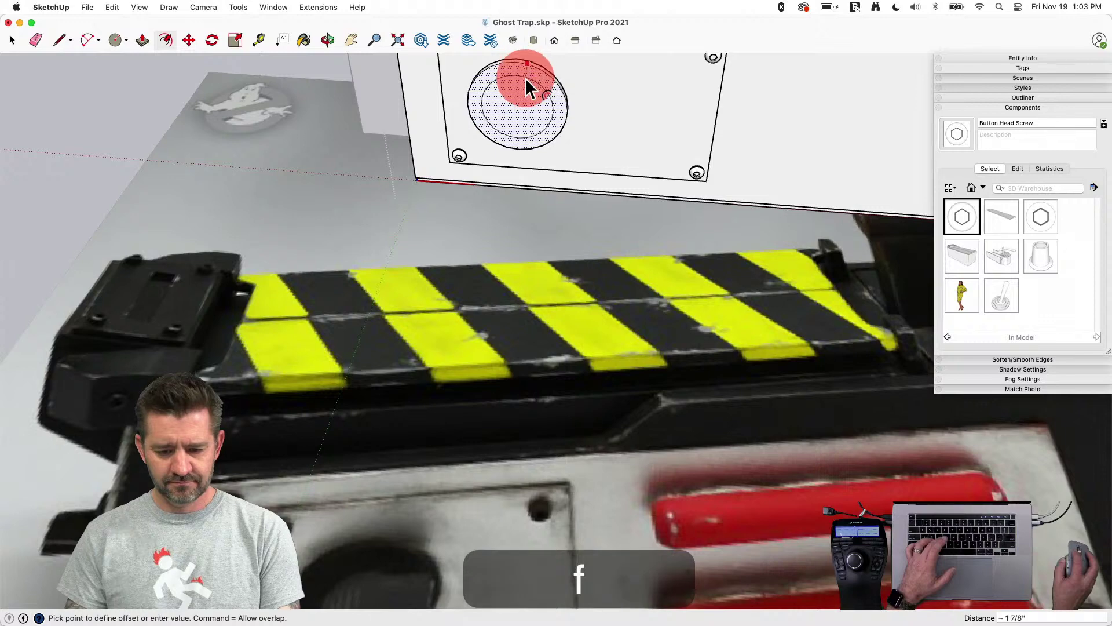
click(524, 82)
key(p)
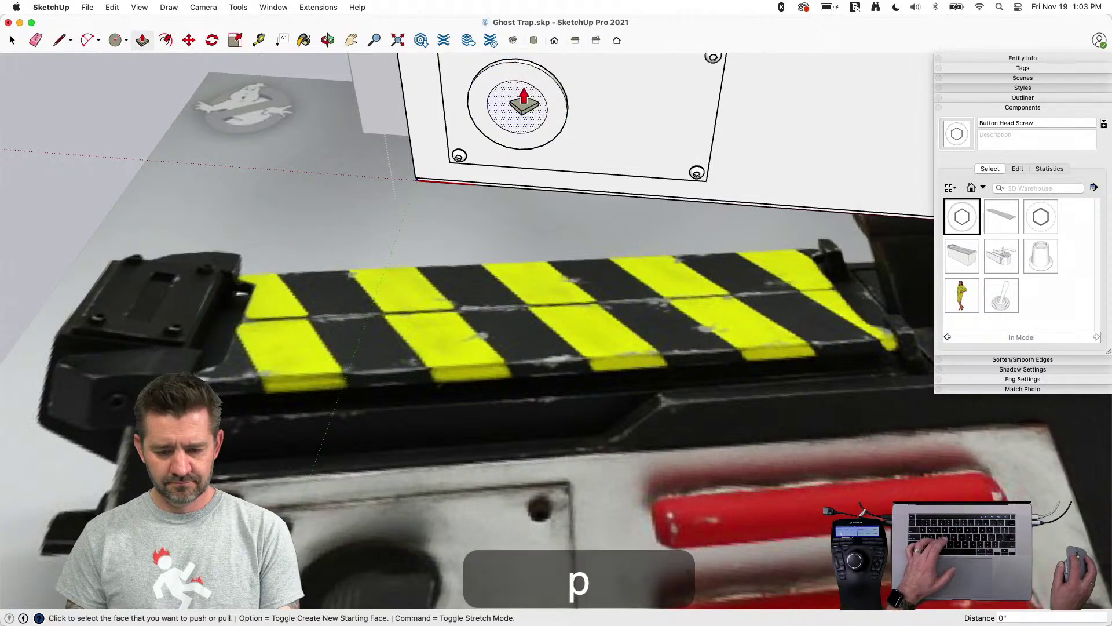
click(522, 116)
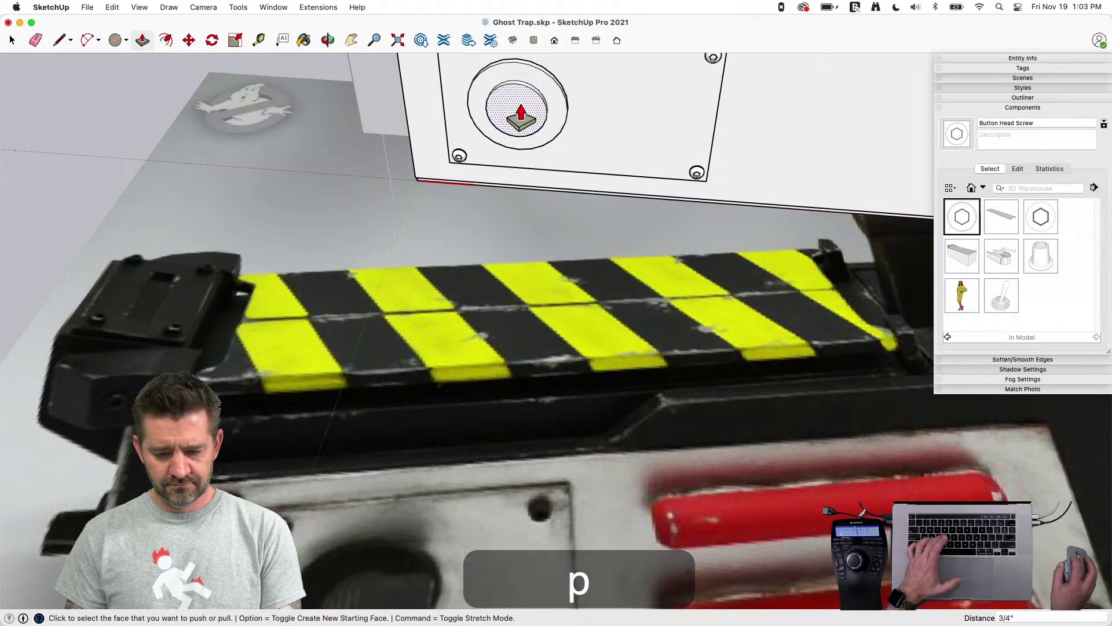
Offset the inner raised circle outward by about 1 1/16" to form a wider rim around it
key(f)
click(527, 90)
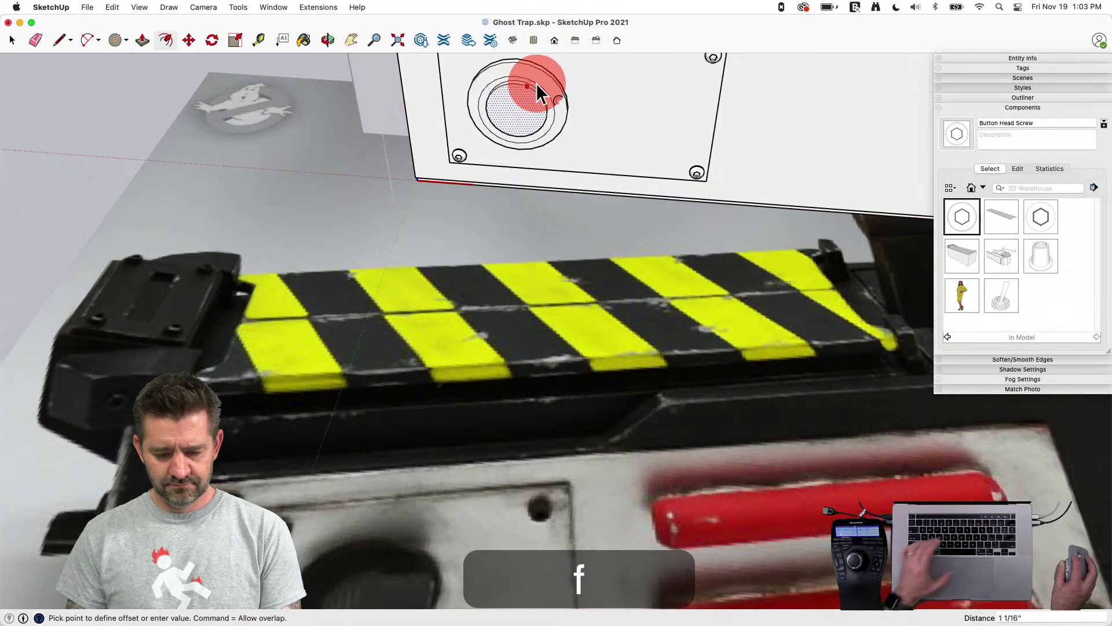
mouse_move(538, 83)
mouse_down()
mouse_move(554, 79)
mouse_move(532, 238)
mouse_up()
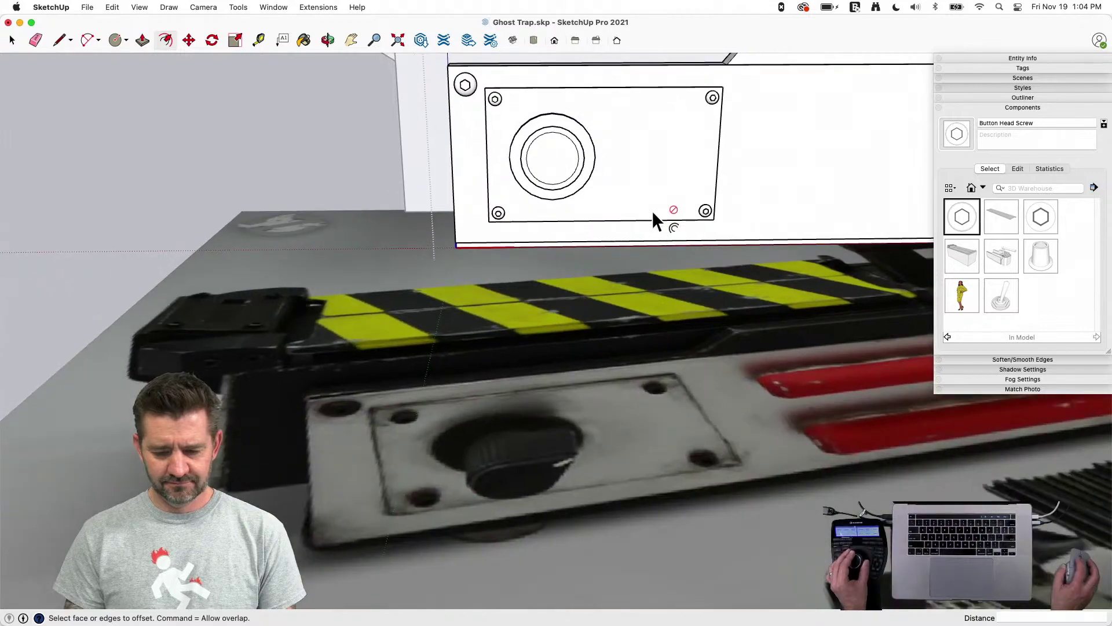
Draw a radial line from the rim's upper-right vertex to the circle's centre and extend it outward past the rim
key(l)
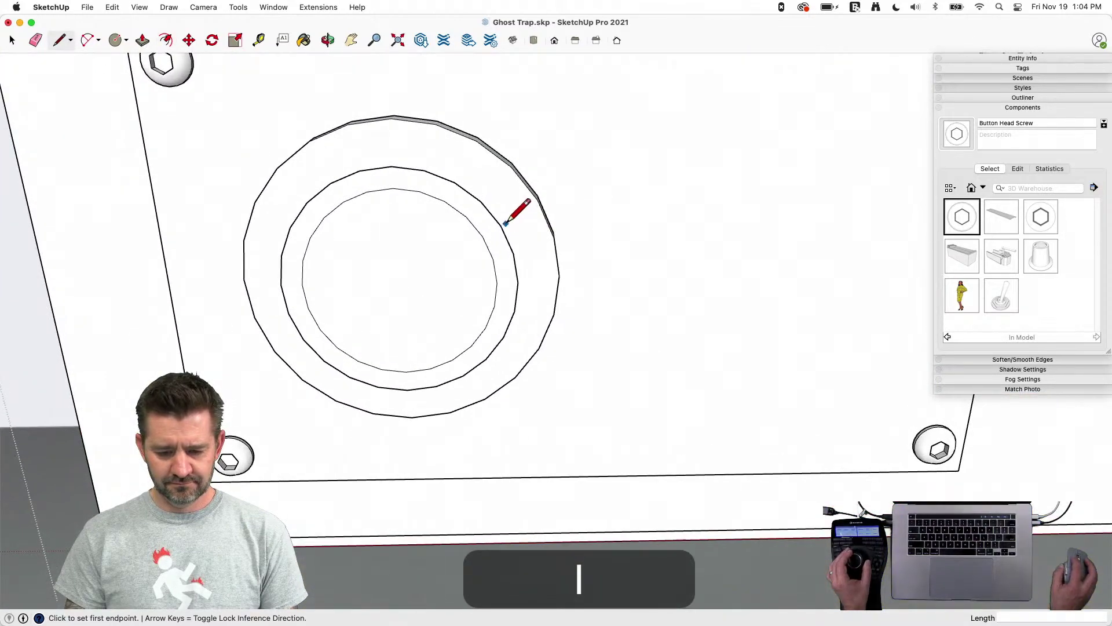
click(501, 226)
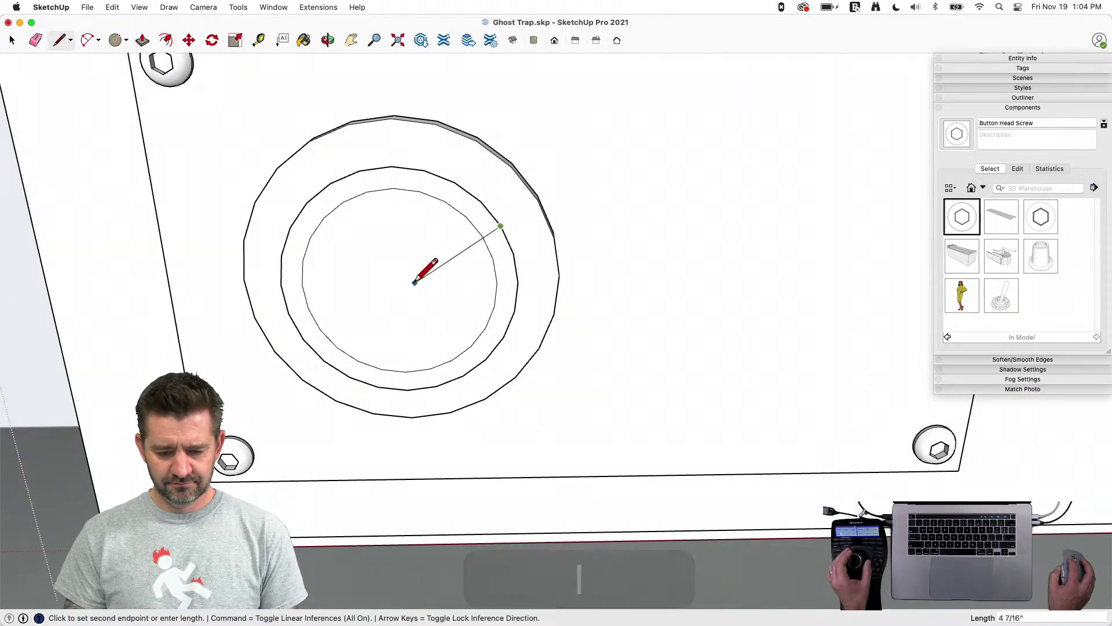
click(399, 284)
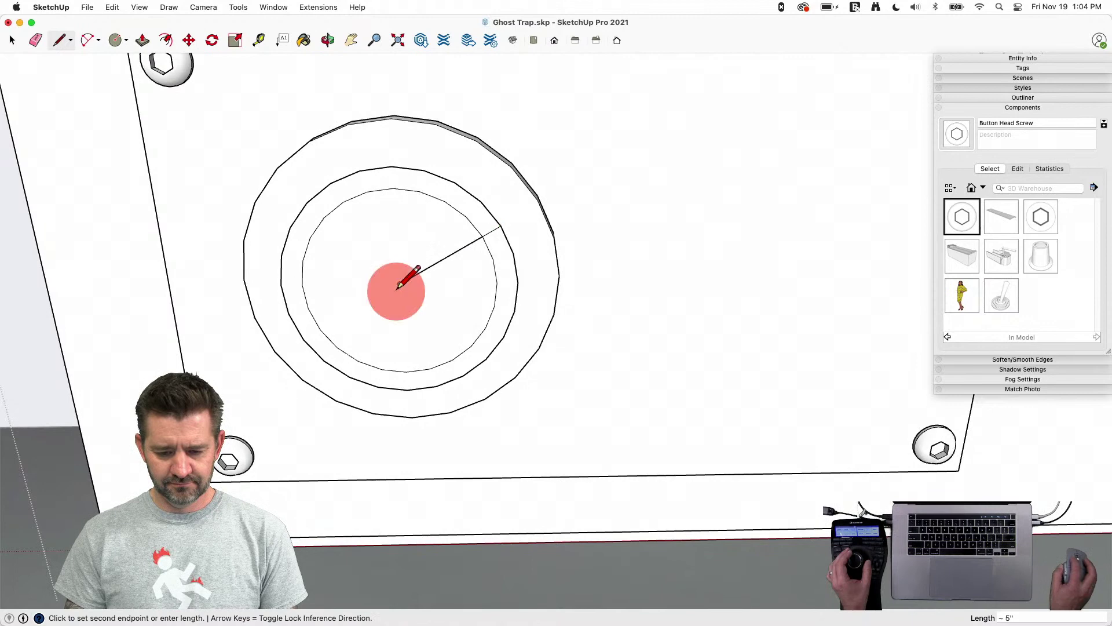
click(534, 205)
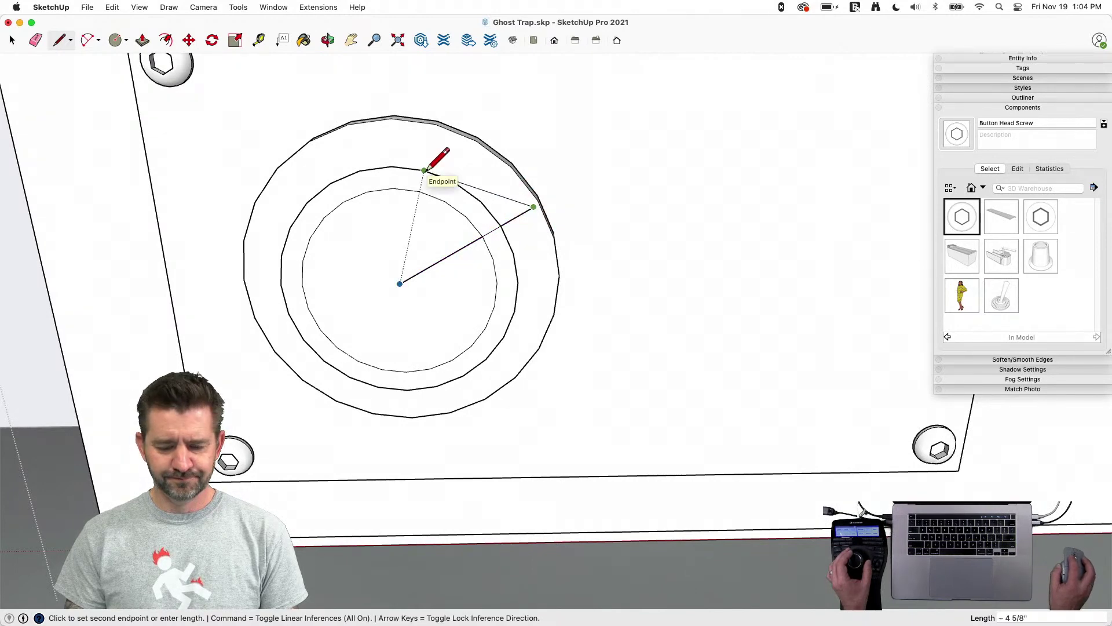
Draw half of the knob's pointer with a short perpendicular tip edge and a slanted line back to the rim
key(l)
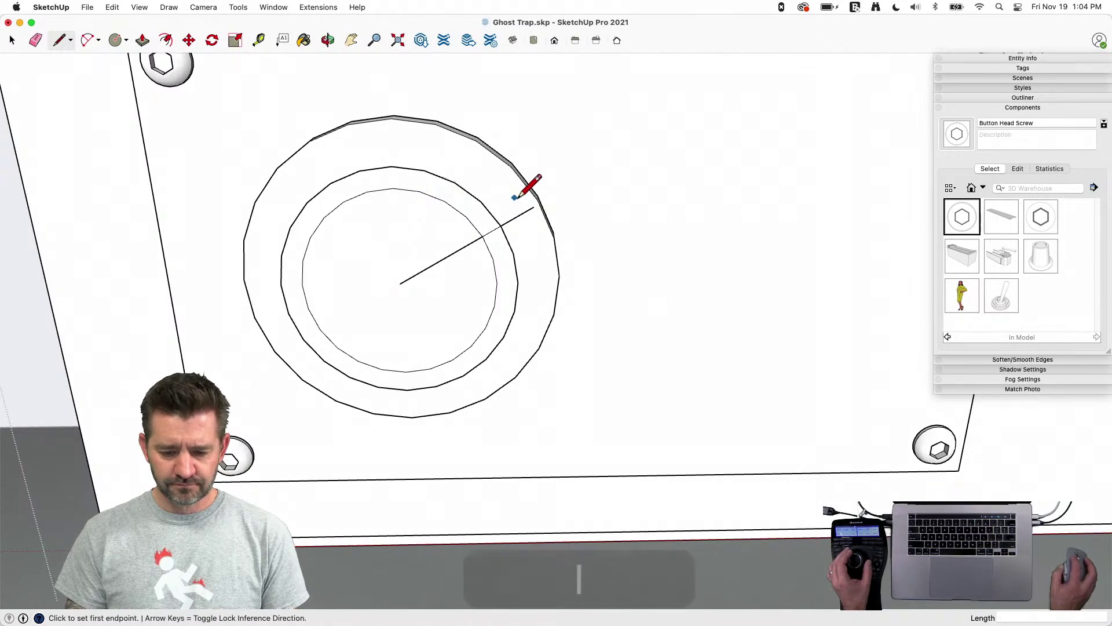
click(534, 206)
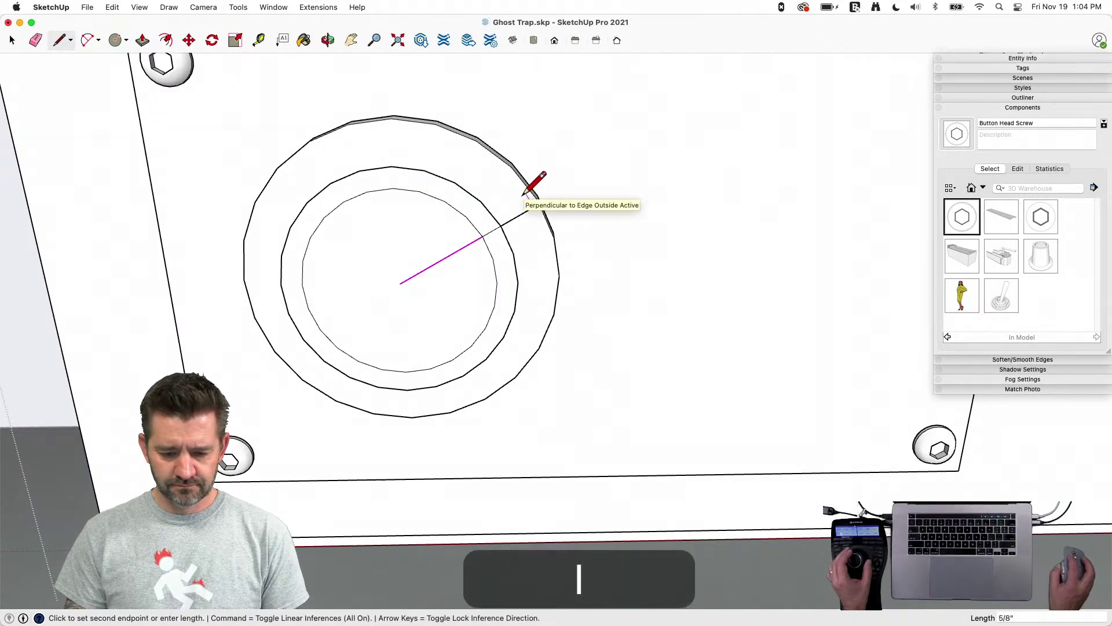
click(428, 169)
key(space)
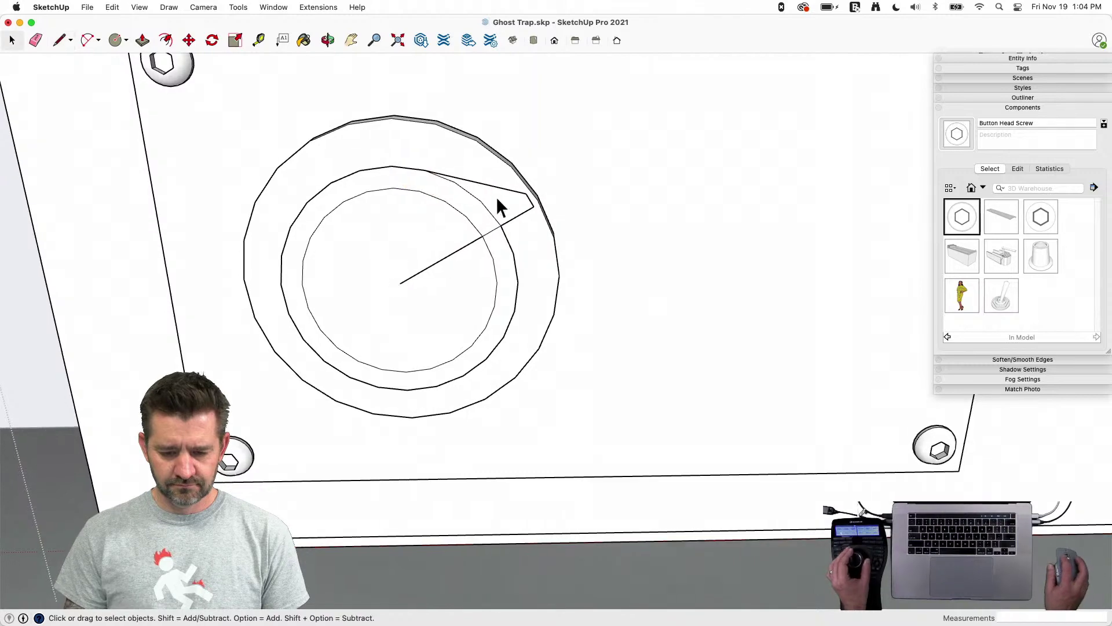
Rotate a copy of the half-pointer face about the radial line so it lies flat on the line's opposite side
key(q)
scroll(525, 200, up, 2)
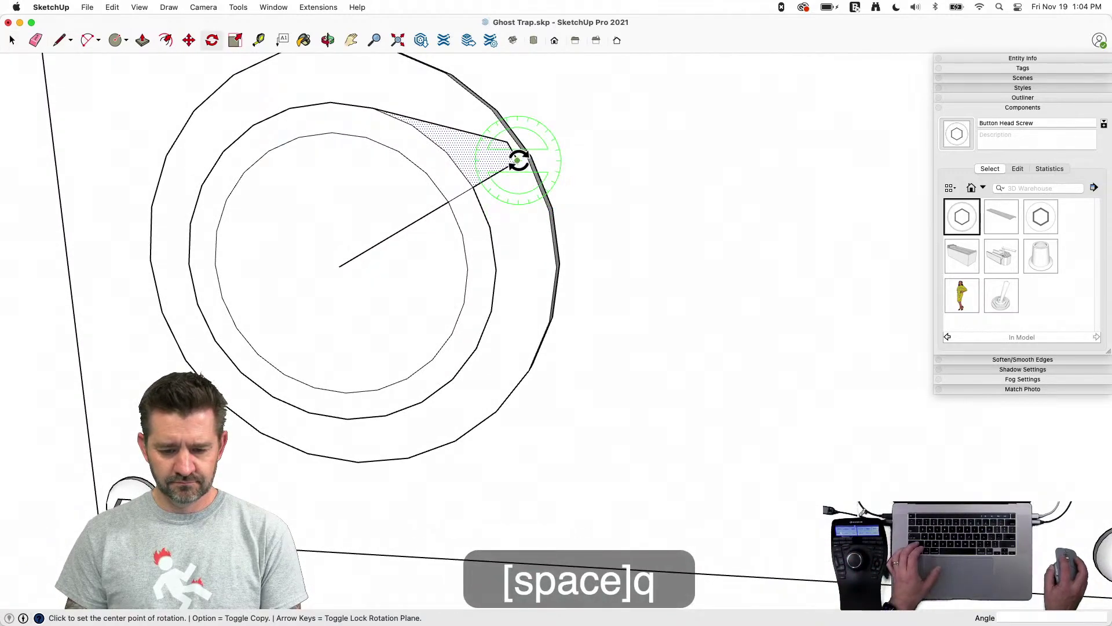
click(483, 177)
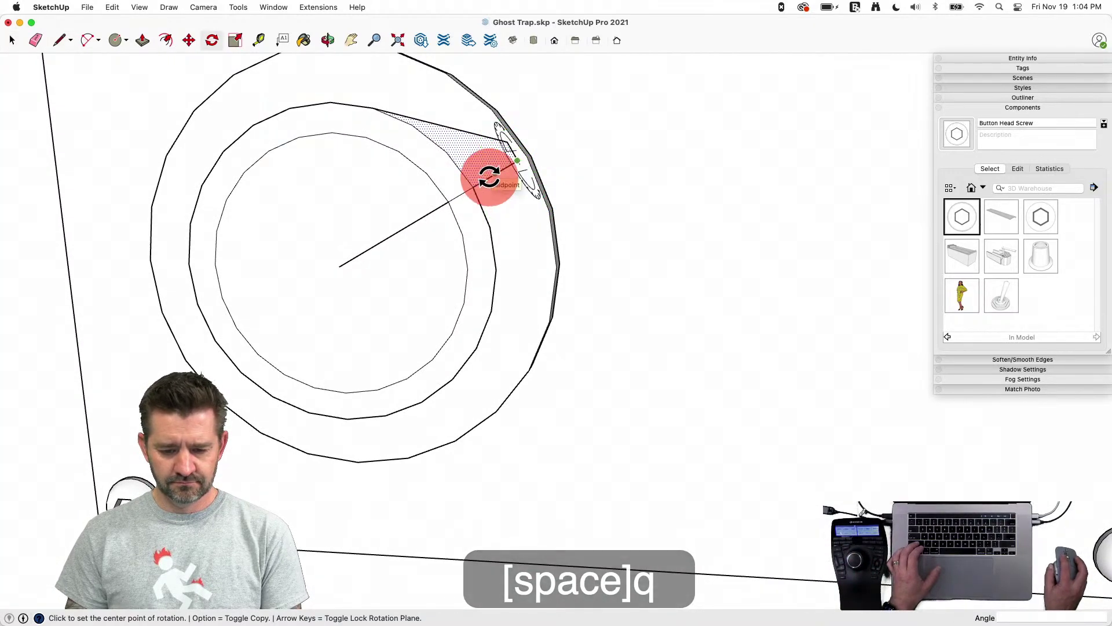
click(475, 134)
key(alt)
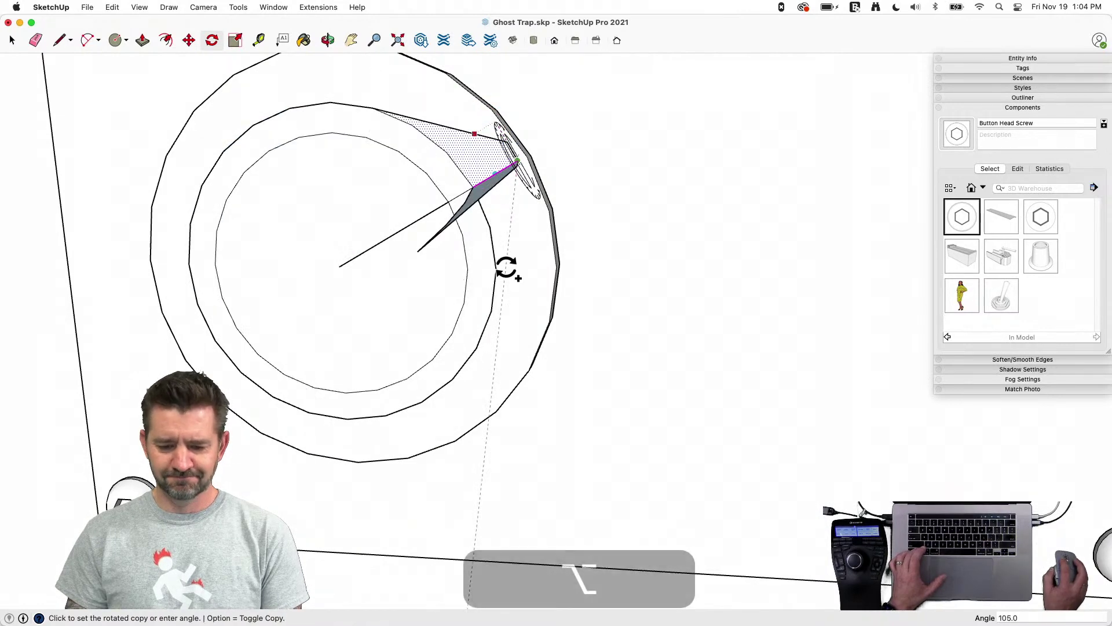
click(495, 277)
Erase the radial line and rim segments dividing the pointer from the knob's face
key(e)
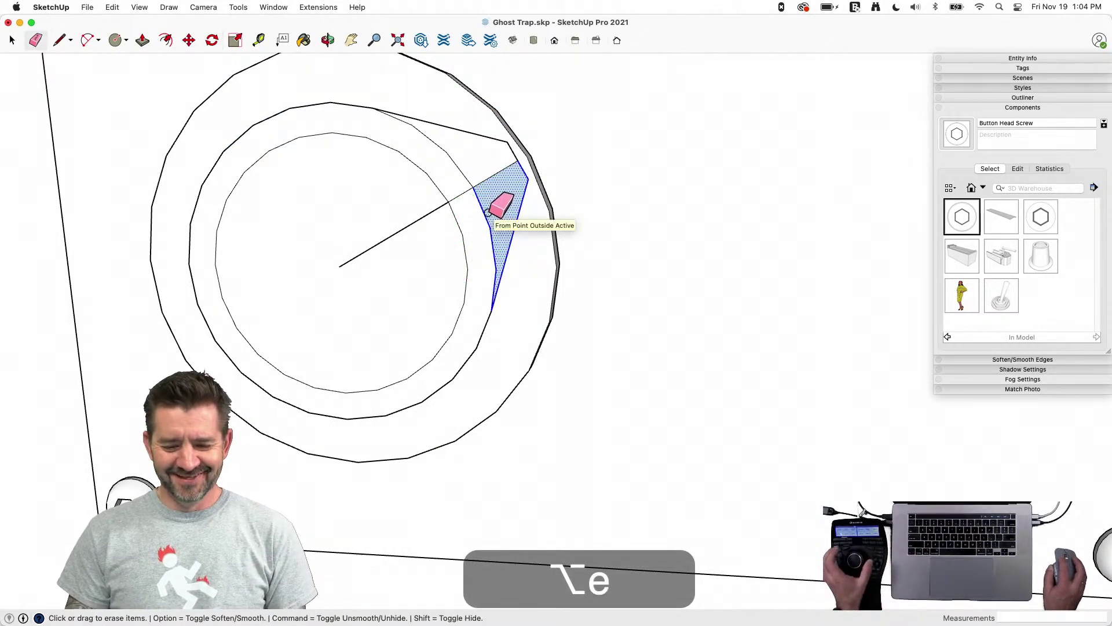
mouse_move(465, 186)
mouse_down()
mouse_move(477, 184)
mouse_move(472, 219)
mouse_up()
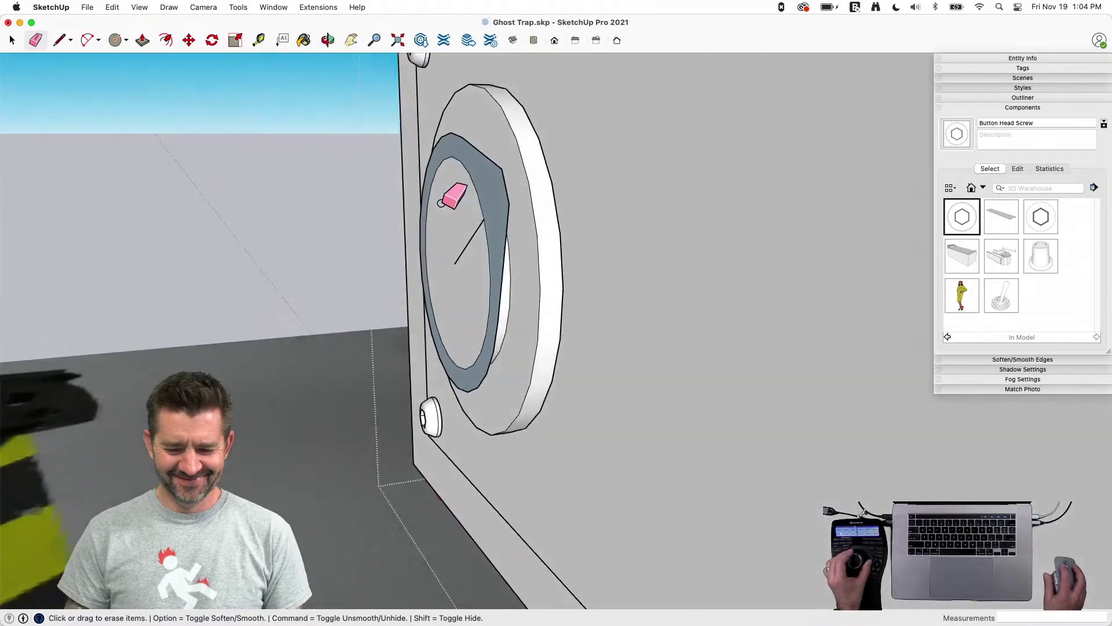
click(465, 257)
Extrude the pointed knob profile outward from the disc with Push/Pull to form a thick knob
key(p)
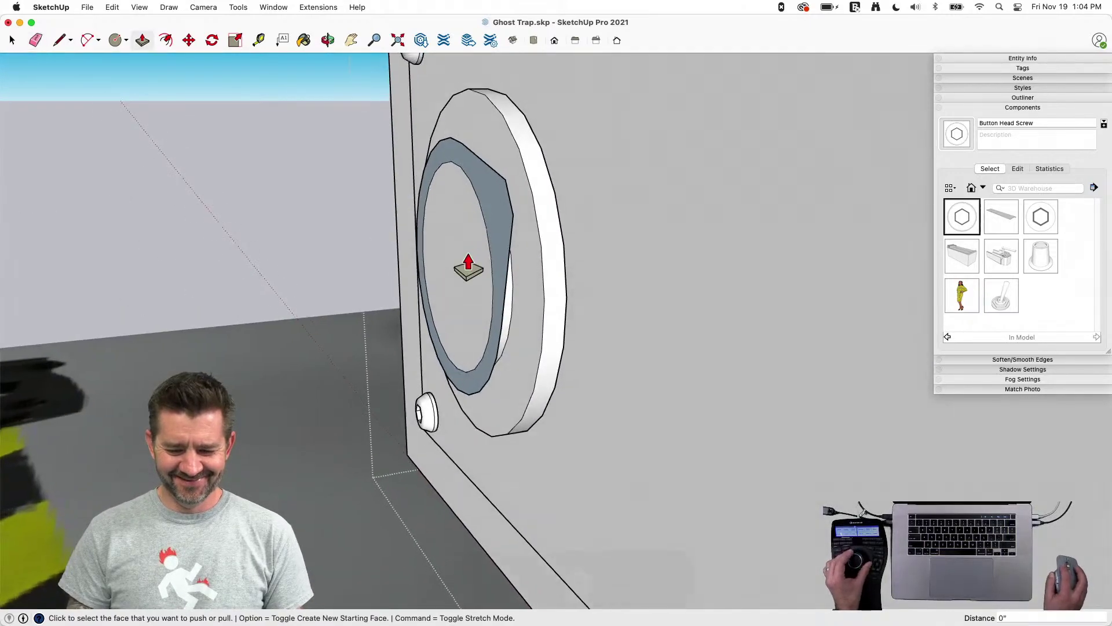
mouse_move(526, 228)
mouse_down()
mouse_move(603, 218)
mouse_move(615, 194)
mouse_move(548, 180)
mouse_move(544, 190)
mouse_move(561, 179)
mouse_move(556, 190)
mouse_move(571, 145)
mouse_up()
key(space)
key(p)
Soften and smooth the facet edges around the extruded knob's curved side with the Eraser, keeping the pointer's corner edges
key(e)
key(space)
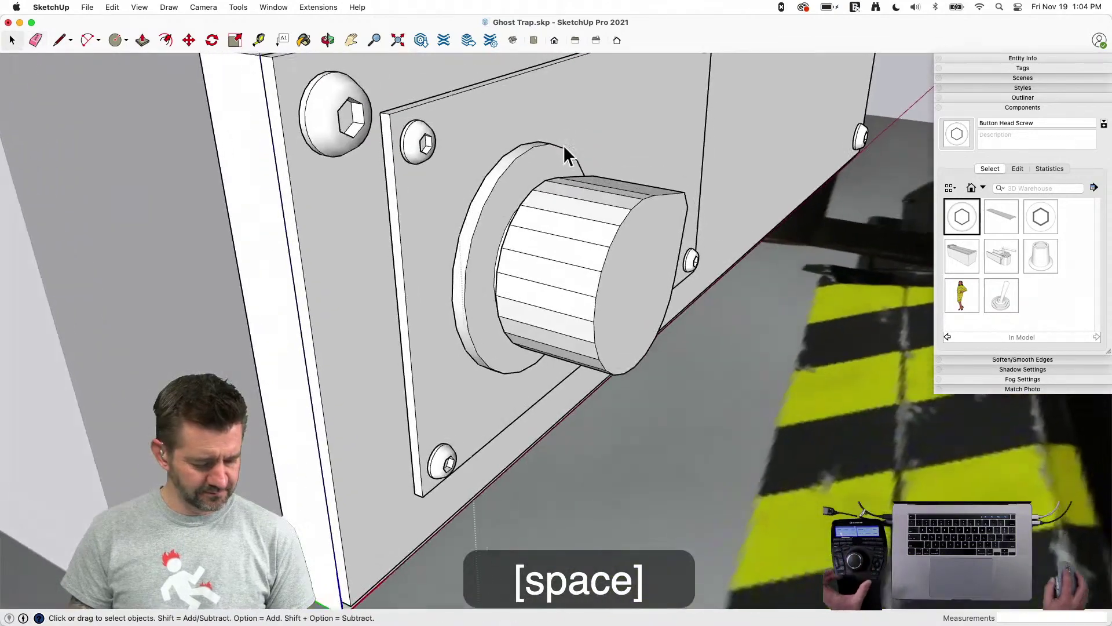
key(e)
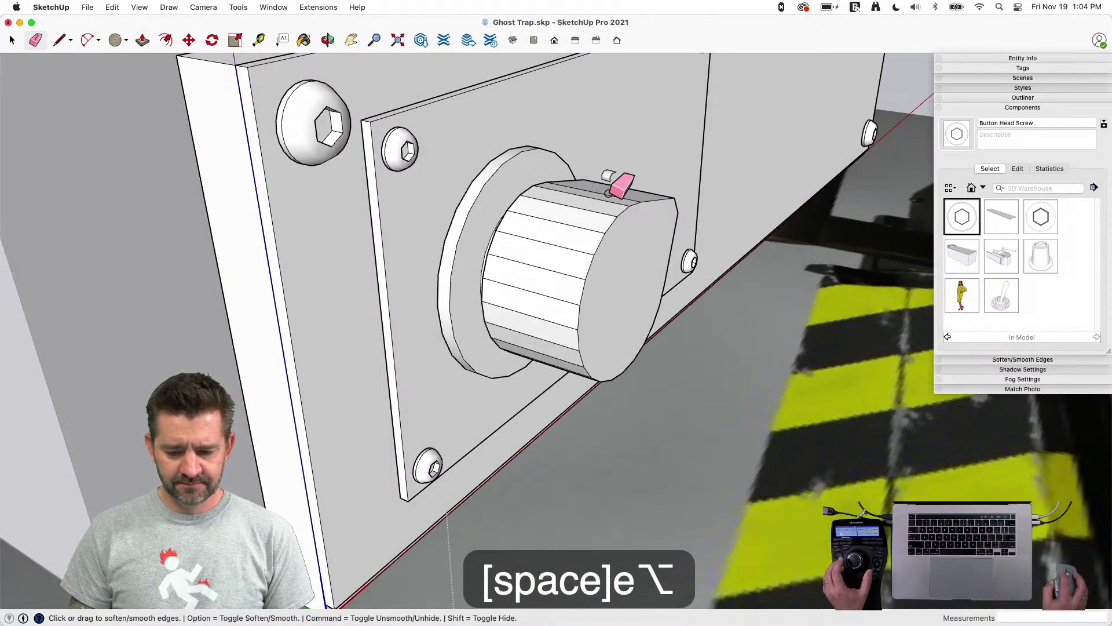
mouse_move(552, 304)
alt+mouse_down()
mouse_move(553, 361)
mouse_move(565, 340)
alt+mouse_up()
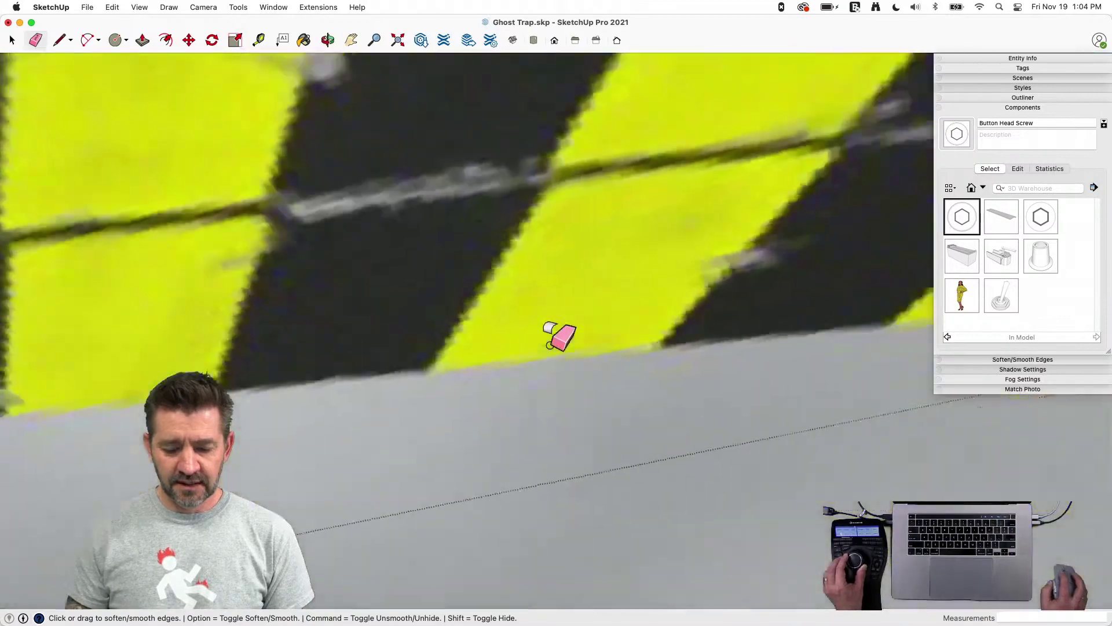
mouse_move(559, 336)
middle_down()
mouse_move(472, 360)
mouse_move(527, 499)
mouse_move(529, 390)
mouse_move(543, 464)
middle_up()
alt+drag(533, 475, 588, 365)
middle_drag(588, 365, 582, 414)
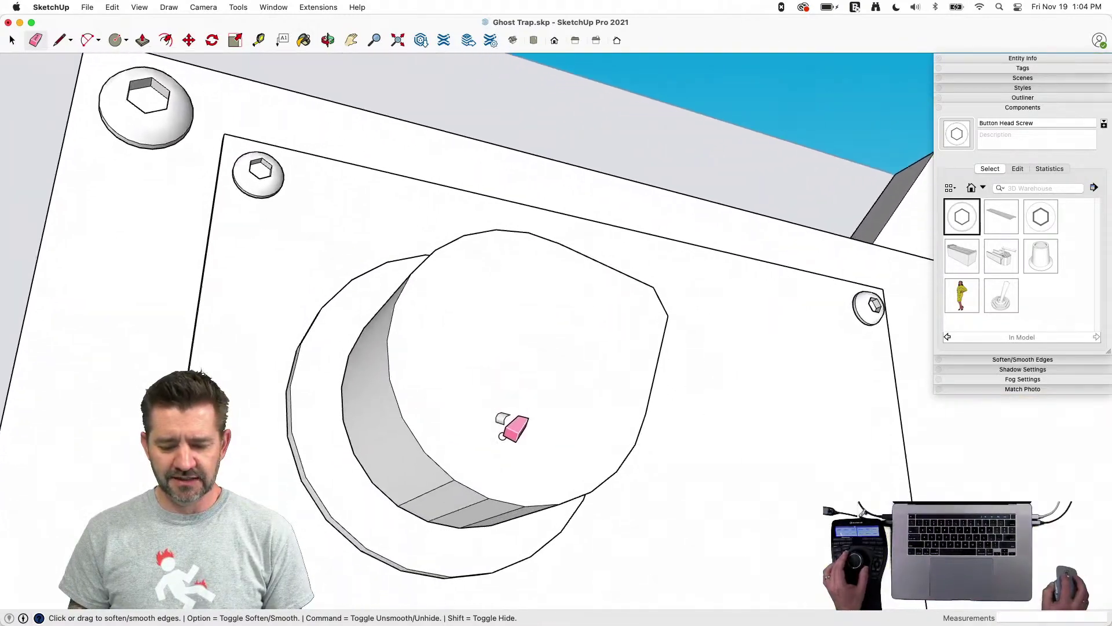
mouse_move(510, 434)
alt+mouse_down()
mouse_move(368, 394)
mouse_move(370, 382)
alt+mouse_up()
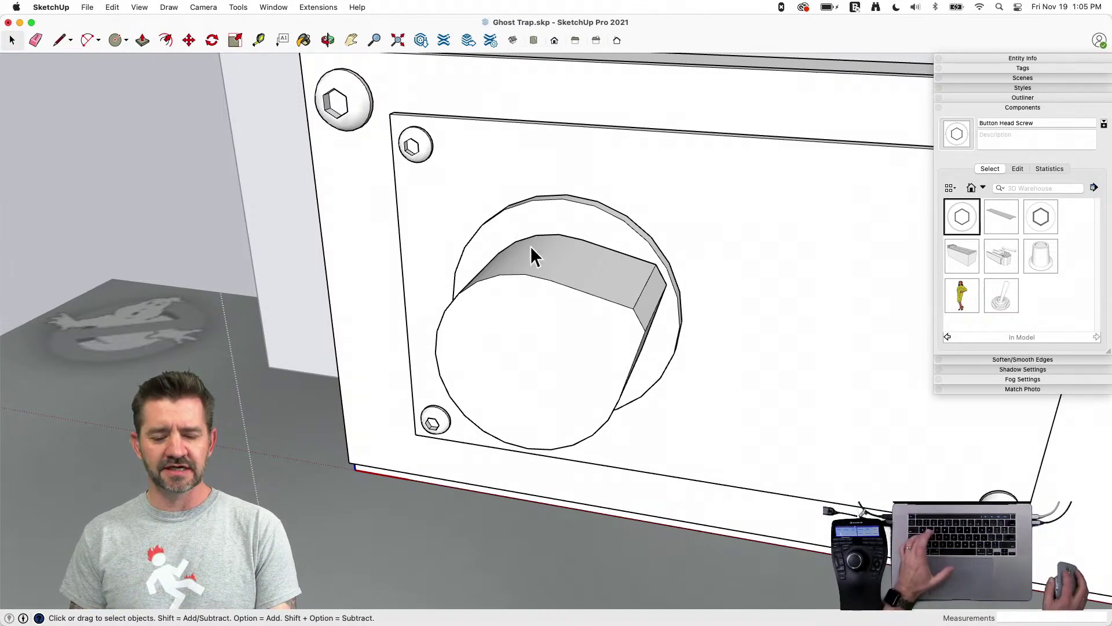
Offset the knob's front outline inward and extrude the inner face outward 3/8" with Push/Pull
key(f)
drag(535, 283, 616, 311)
key(p)
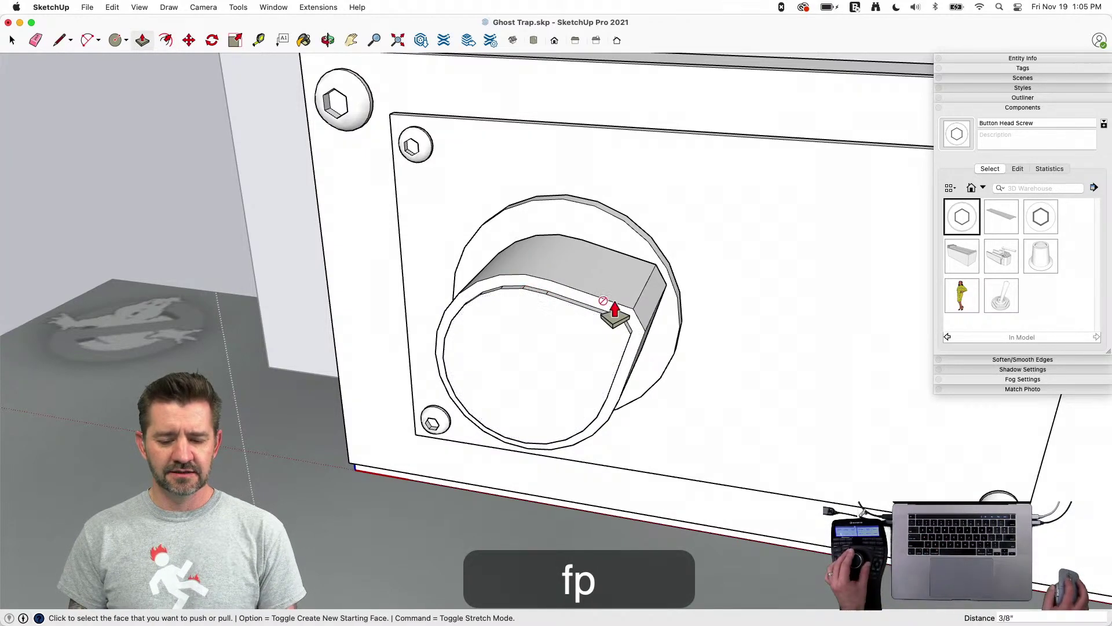
key(space)
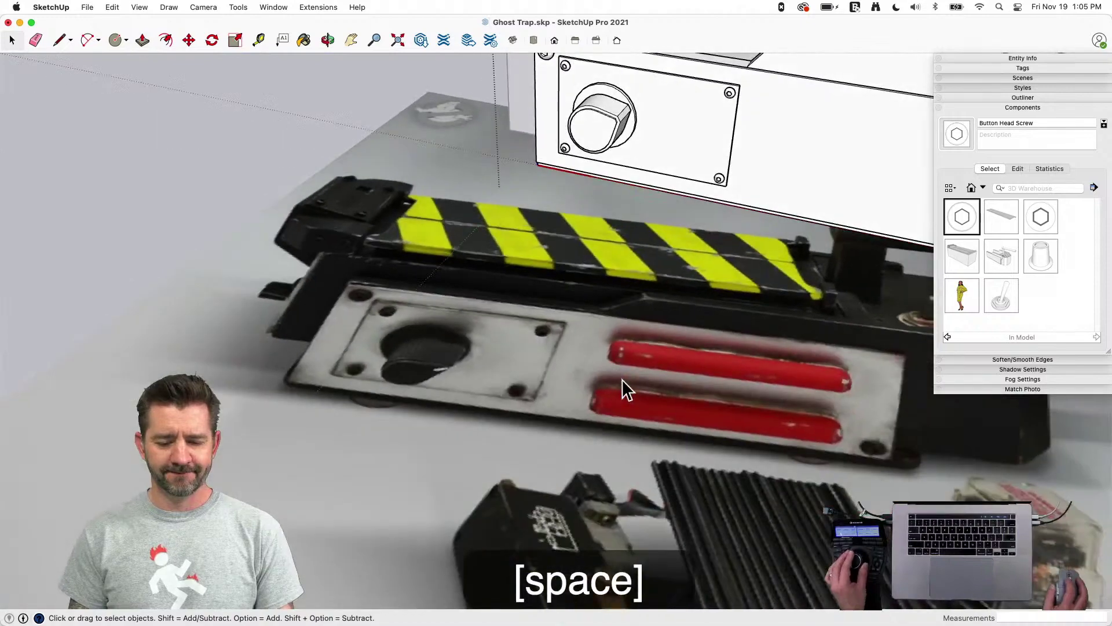
Outline a narrow indicator slot inward from the pointer's tip edge with a centre line about 3" long, a parallel line each side and a closing end
key(l)
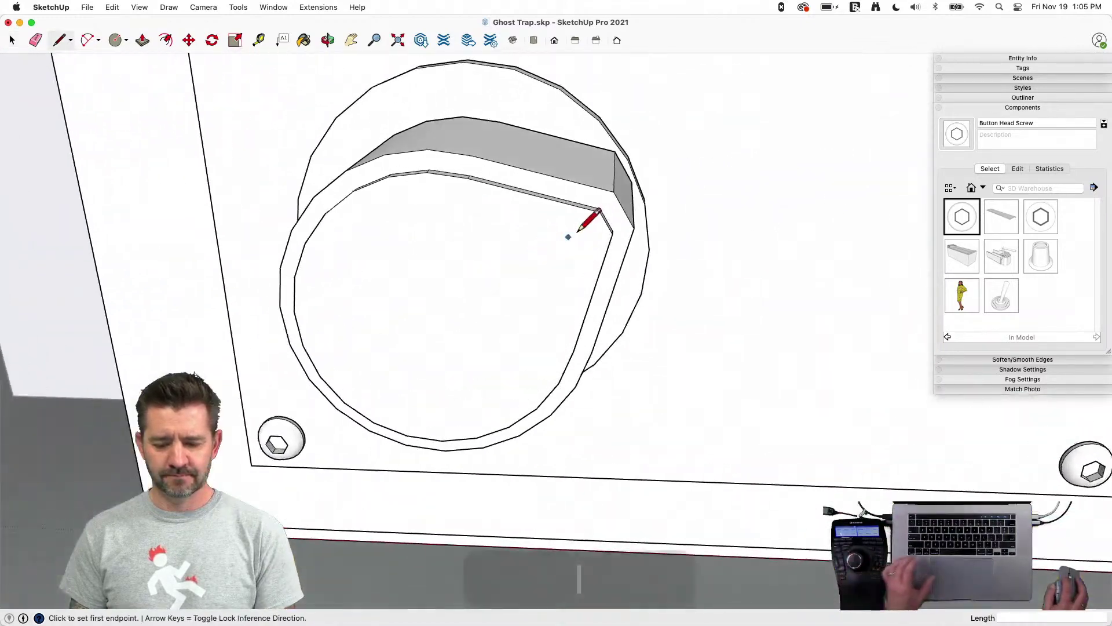
click(609, 232)
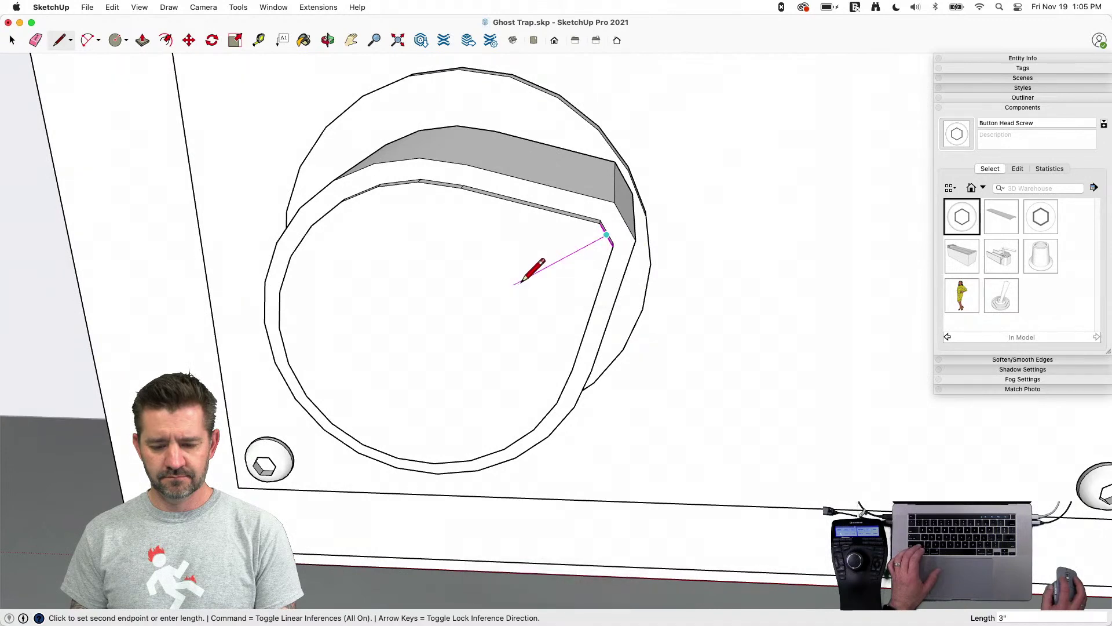
click(525, 280)
key(l)
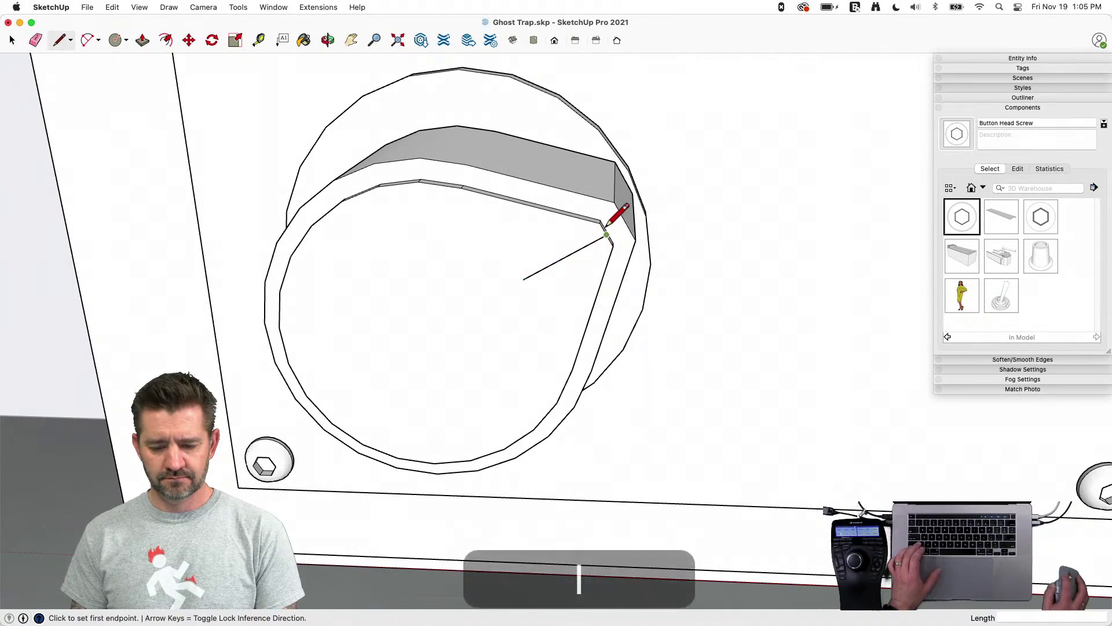
scroll(603, 223, up, 3)
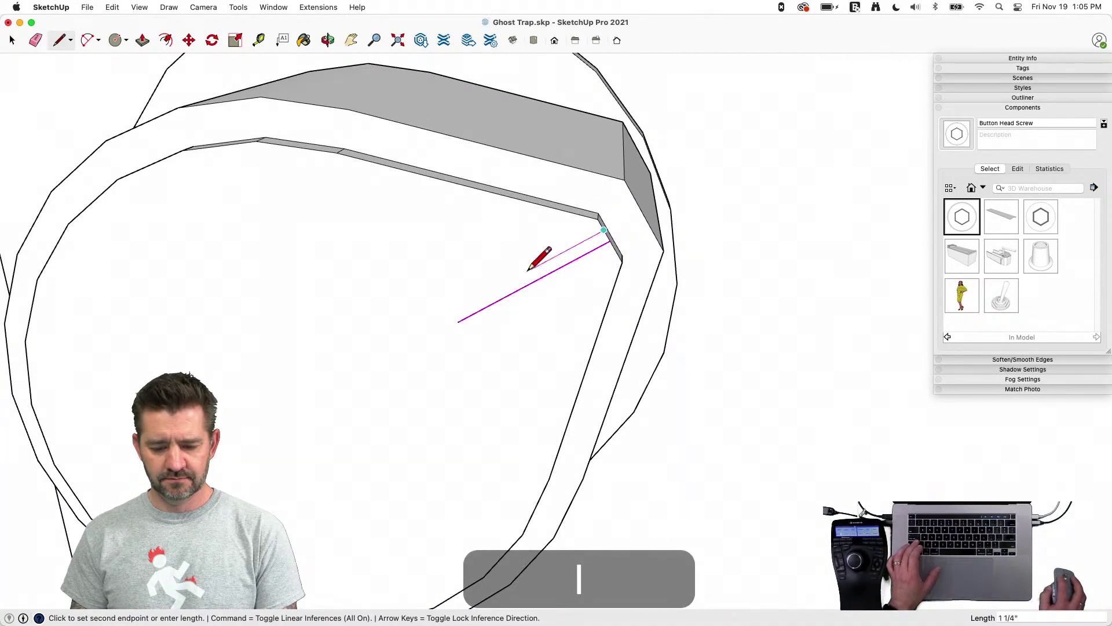
key(shift)
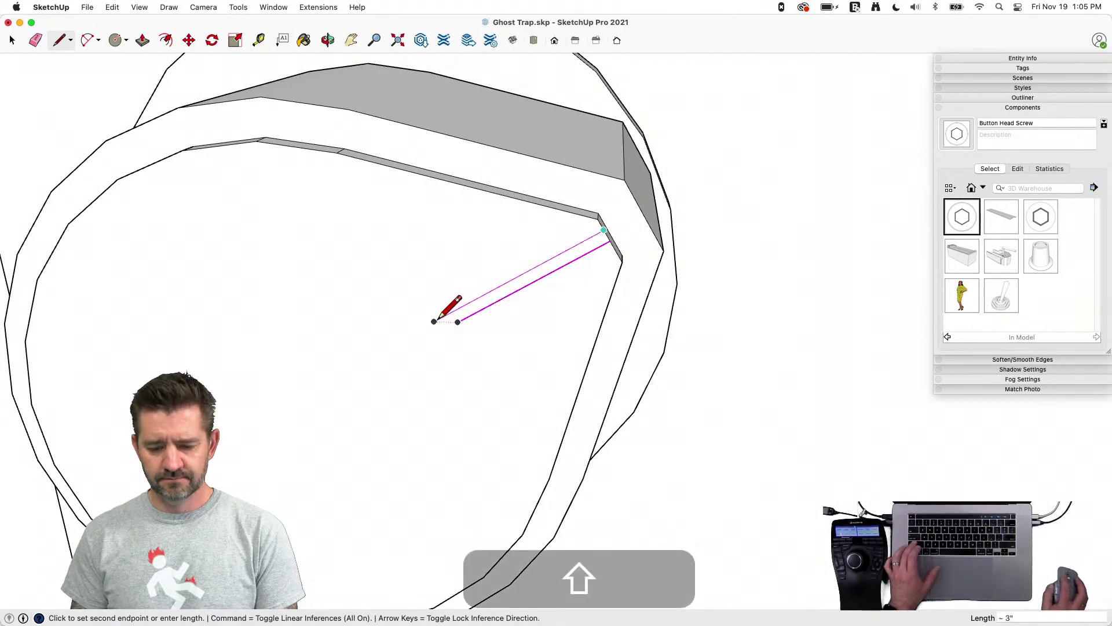
click(438, 318)
key(l)
click(617, 251)
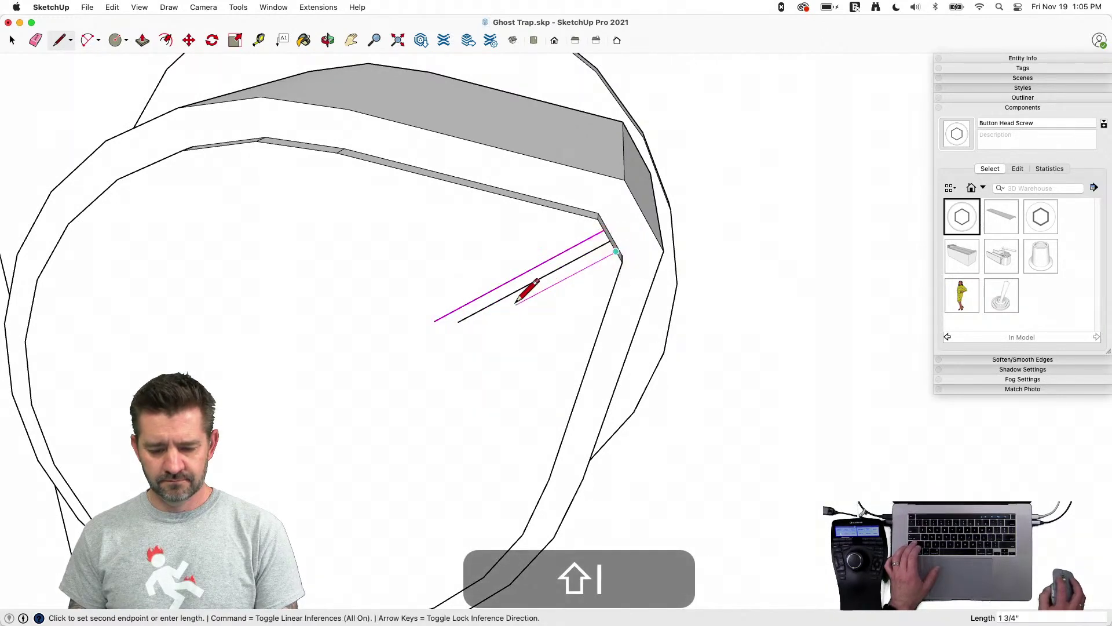
click(471, 327)
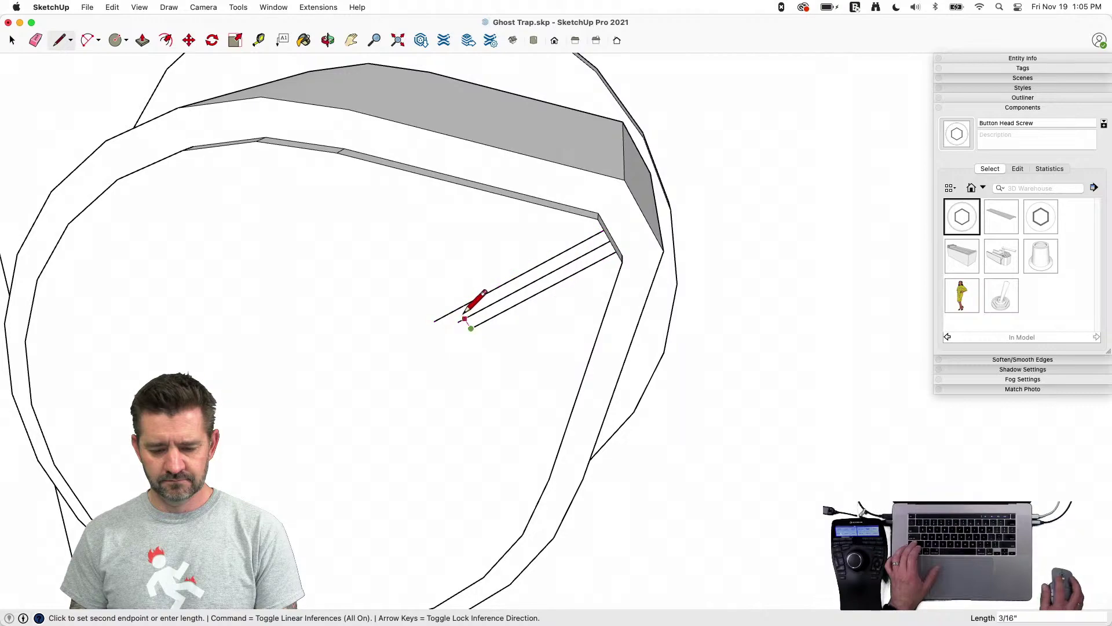
click(461, 309)
Erase the overhanging line ends and the centre line so only the indicator slot's outline remains
key(e)
drag(446, 312, 459, 322)
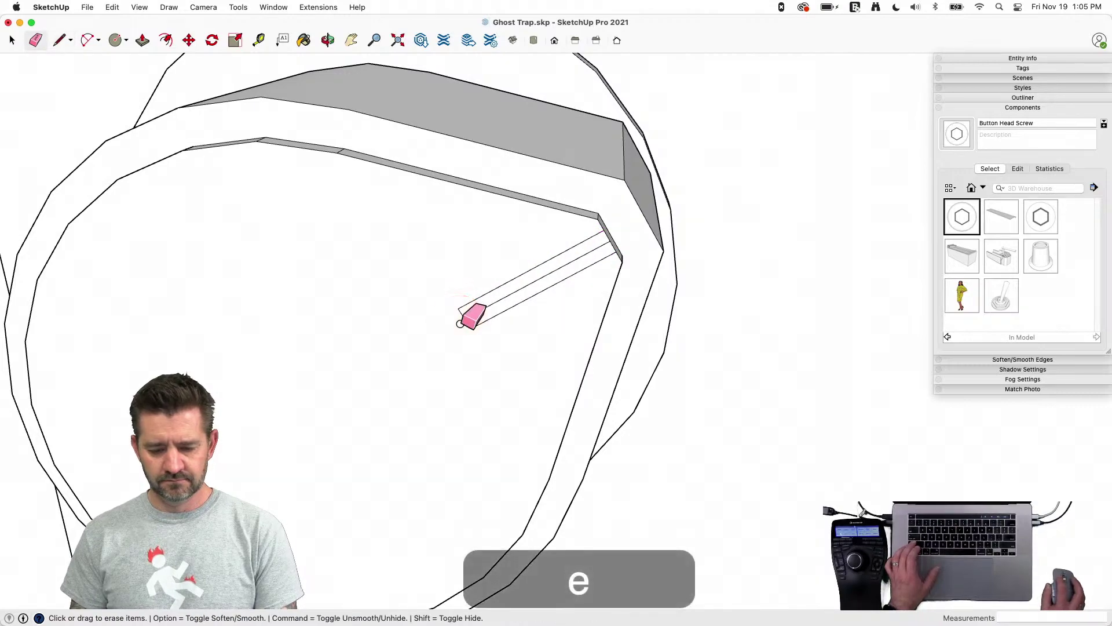
click(459, 319)
click(492, 303)
Push the indicator slot 3/8" into the knob's raised front face
key(p)
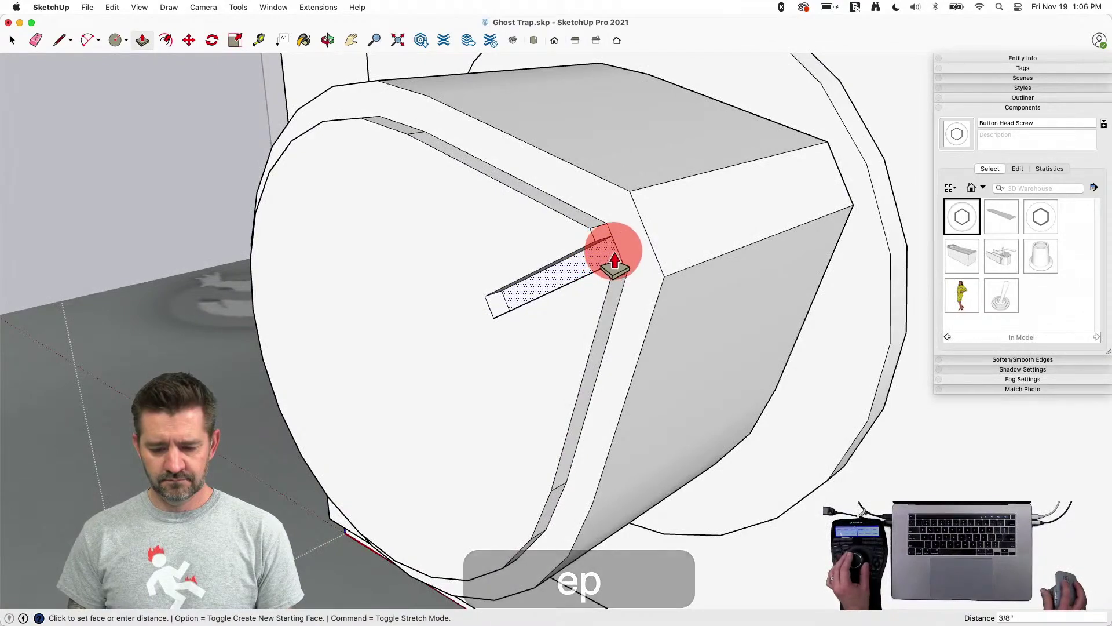
click(608, 264)
key(space)
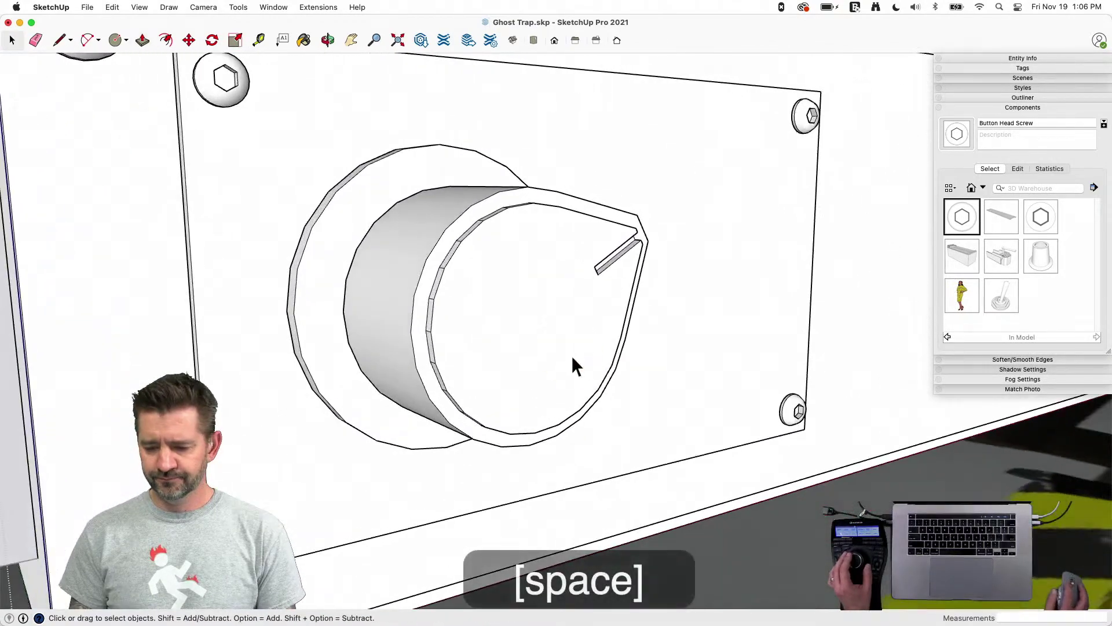
Smooth the whole dial, knob and base disc, with Soften/Smooth Edges at 36 degrees and Soften coplanar enabled
triple_click(571, 356)
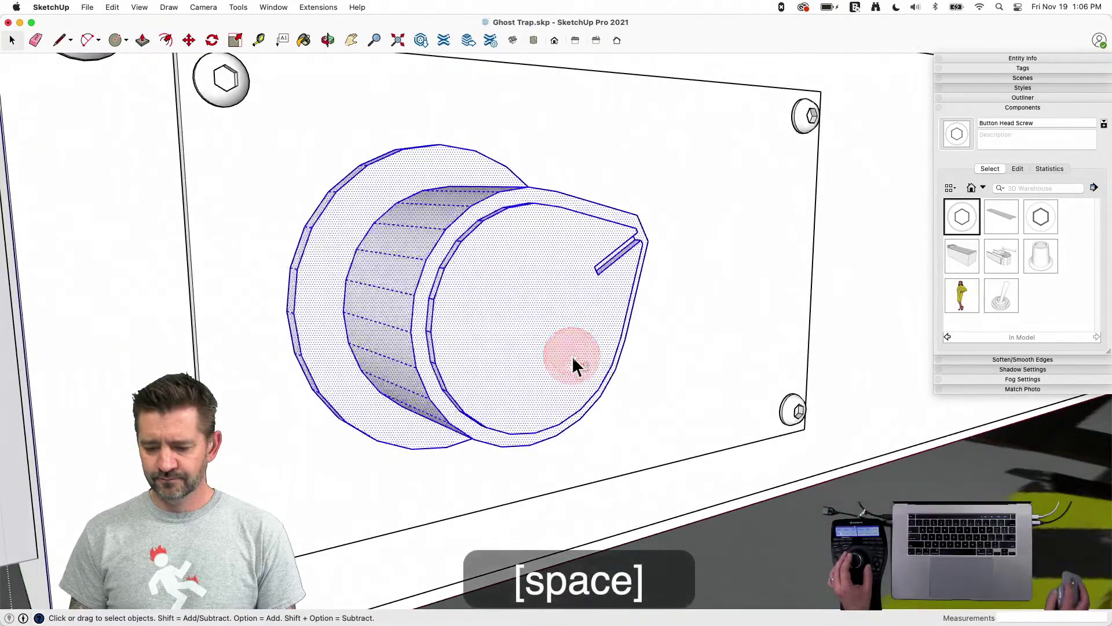
click(1028, 359)
click(946, 413)
click(860, 391)
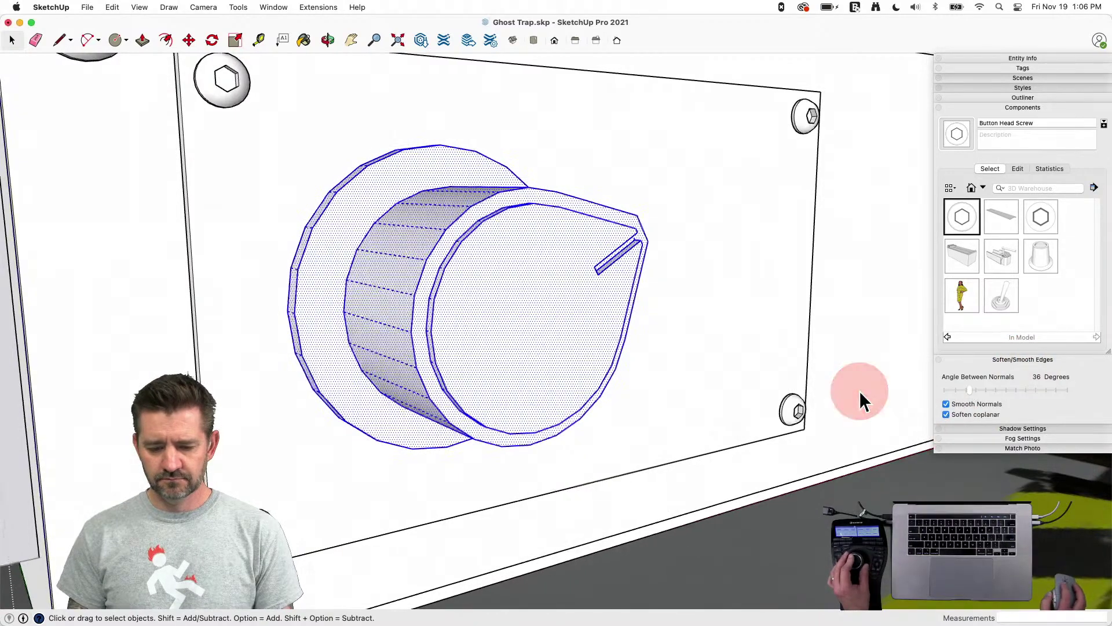
click(773, 512)
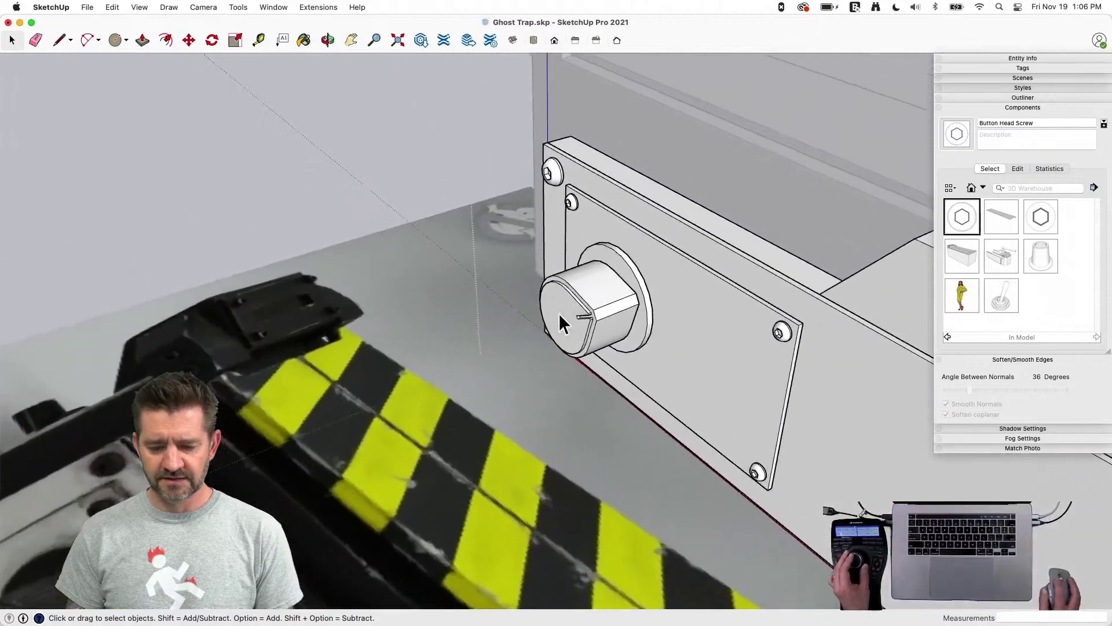
Taper the knob by scaling only its front end uniformly about its centre to 0.81
click(512, 349)
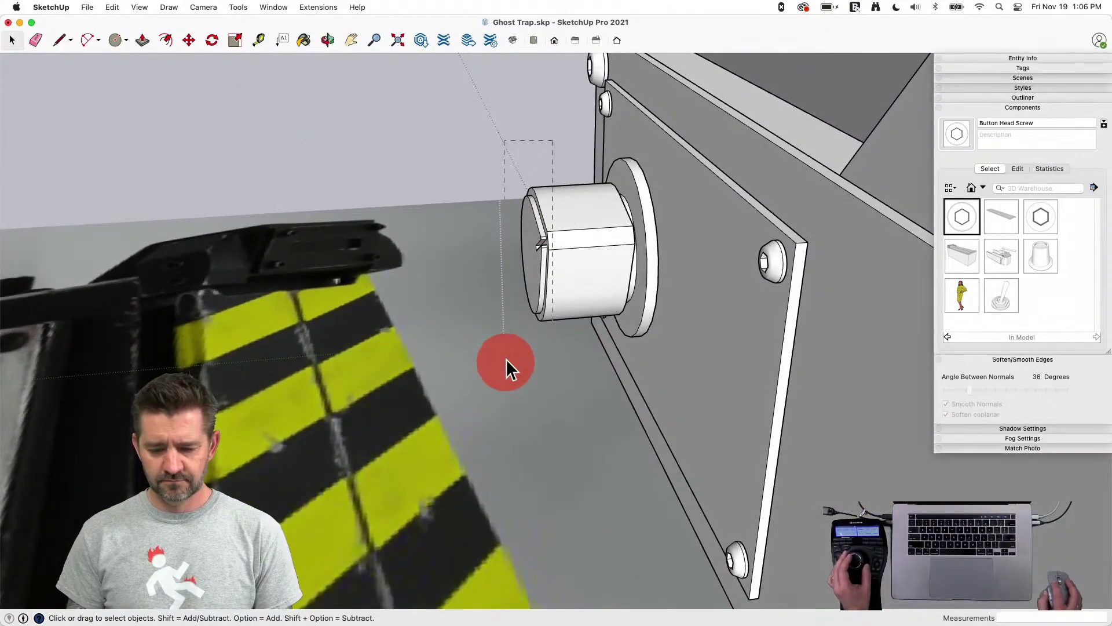
drag(506, 368, 504, 79)
mouse_move(560, 357)
mouse_down()
mouse_move(565, 377)
mouse_move(568, 366)
mouse_up()
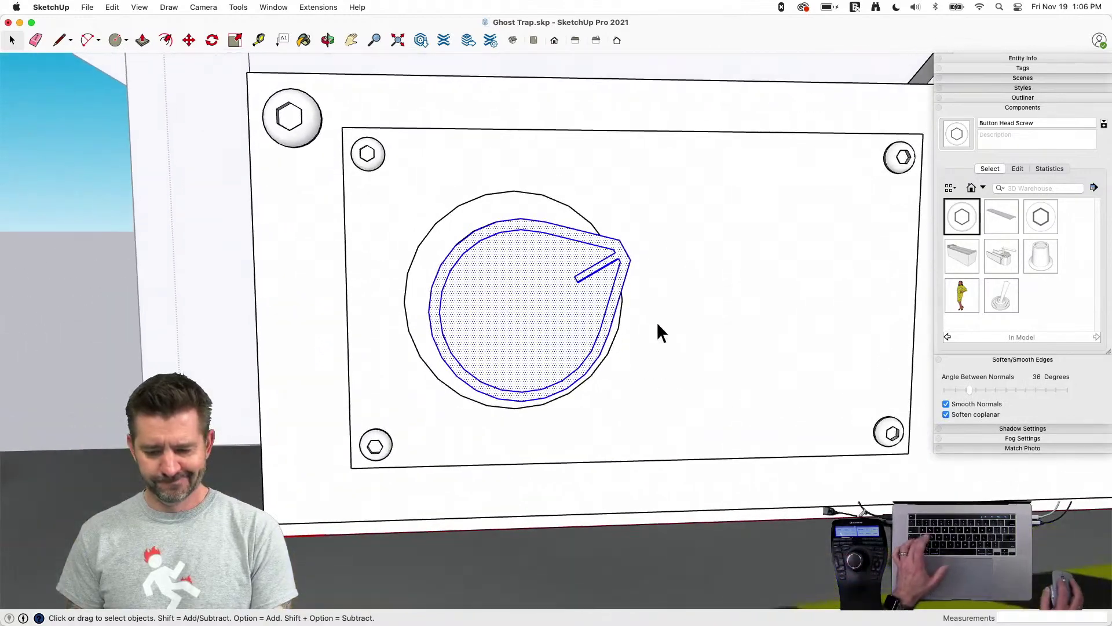
key(s)
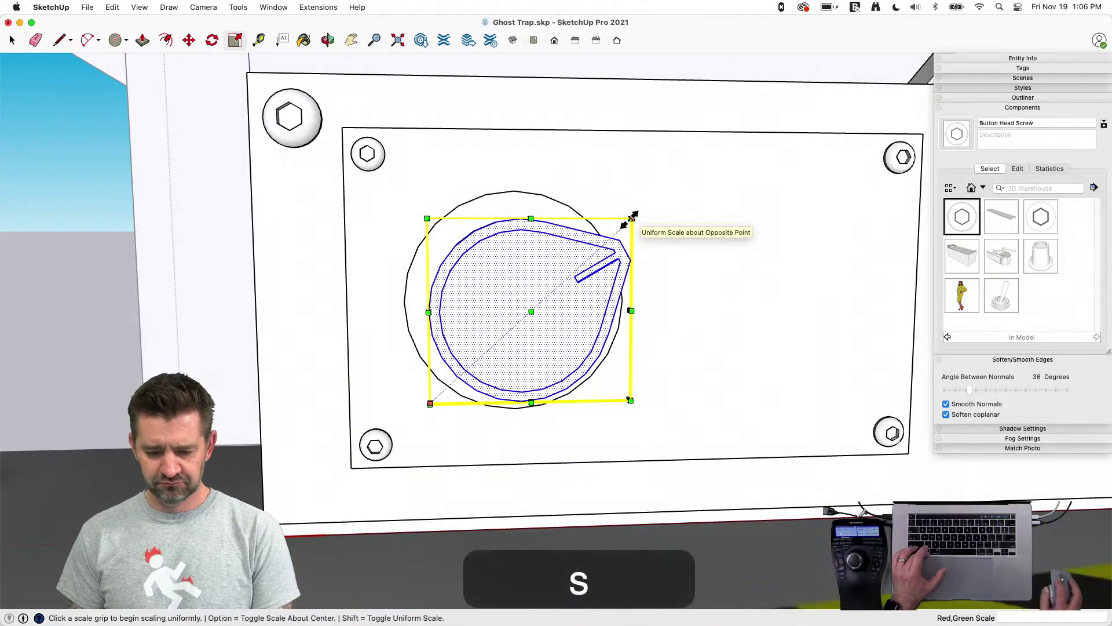
key(alt)
drag(632, 218, 614, 240)
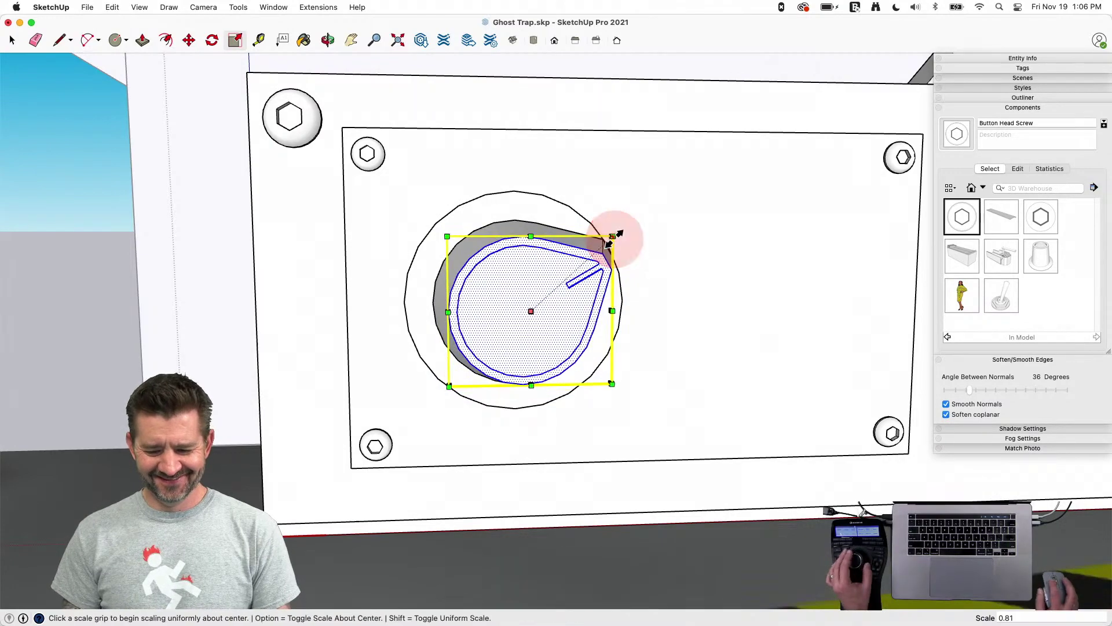
key(space)
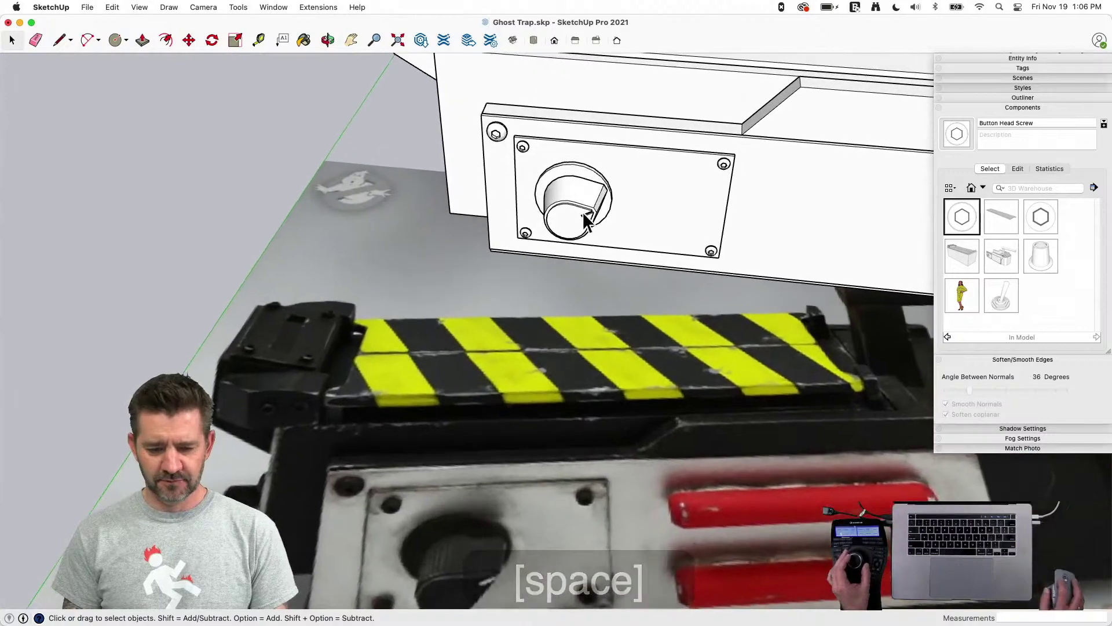
Make the complete knob and base disc a component named Big Dial
triple_click(582, 207)
right_click(583, 208)
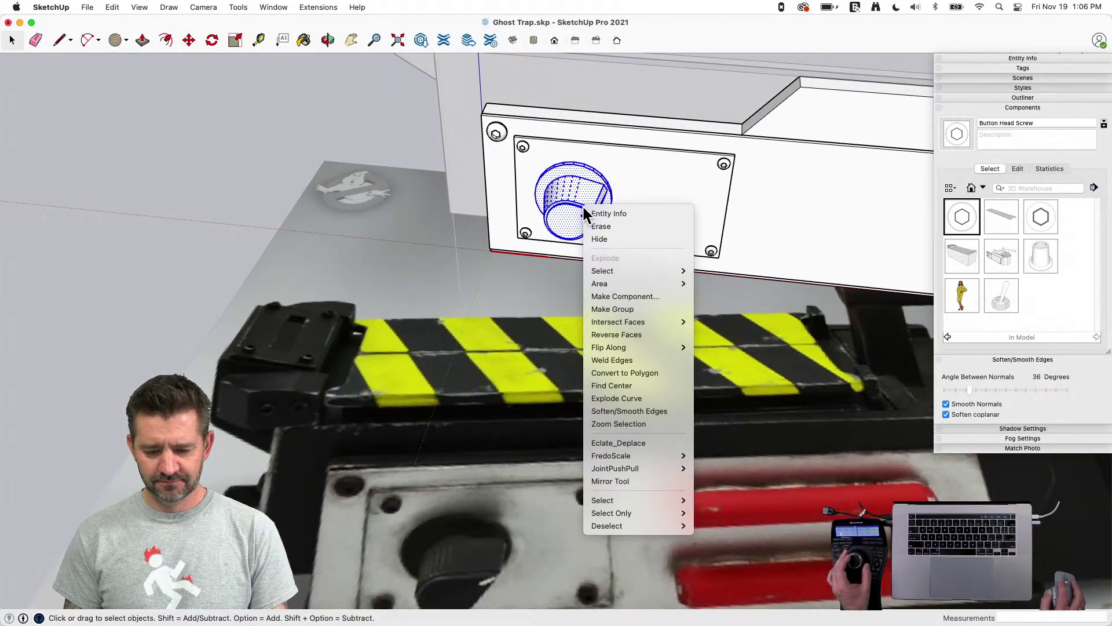
click(619, 298)
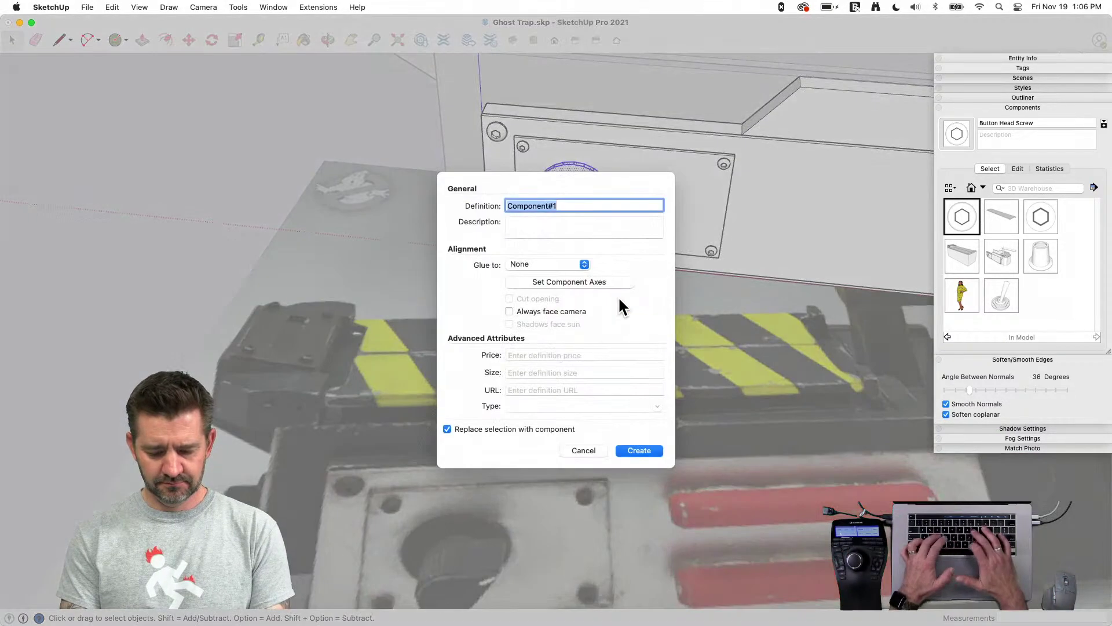
text(Big Dial)
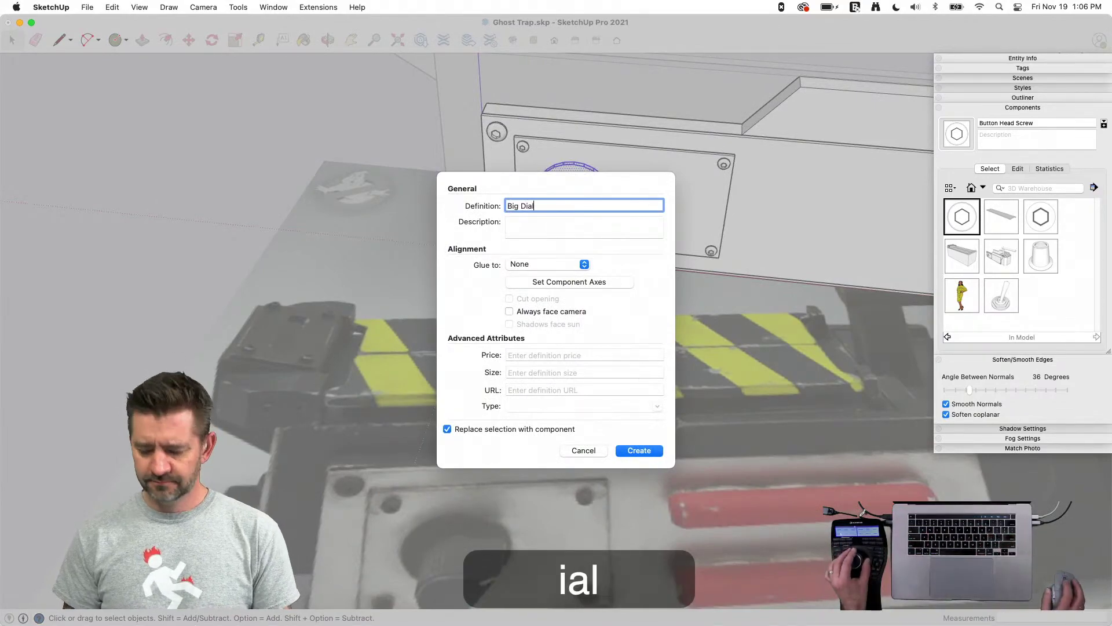
key(Return)
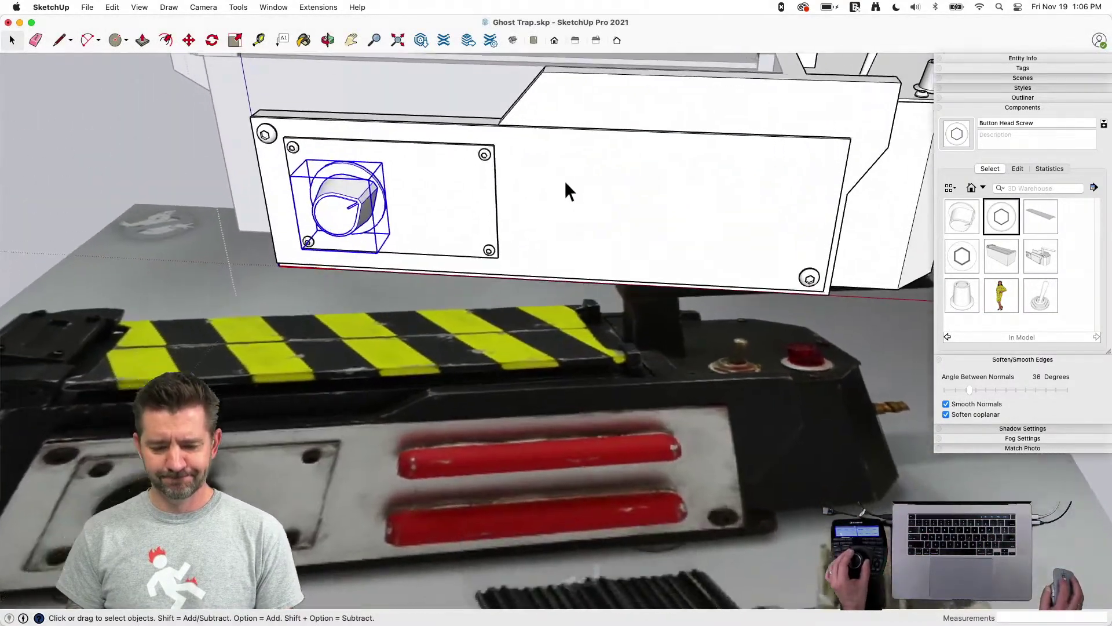
Draw two vertical lines across the side panel's blank area, one beyond the raised plate and one before the far corner screw
key(l)
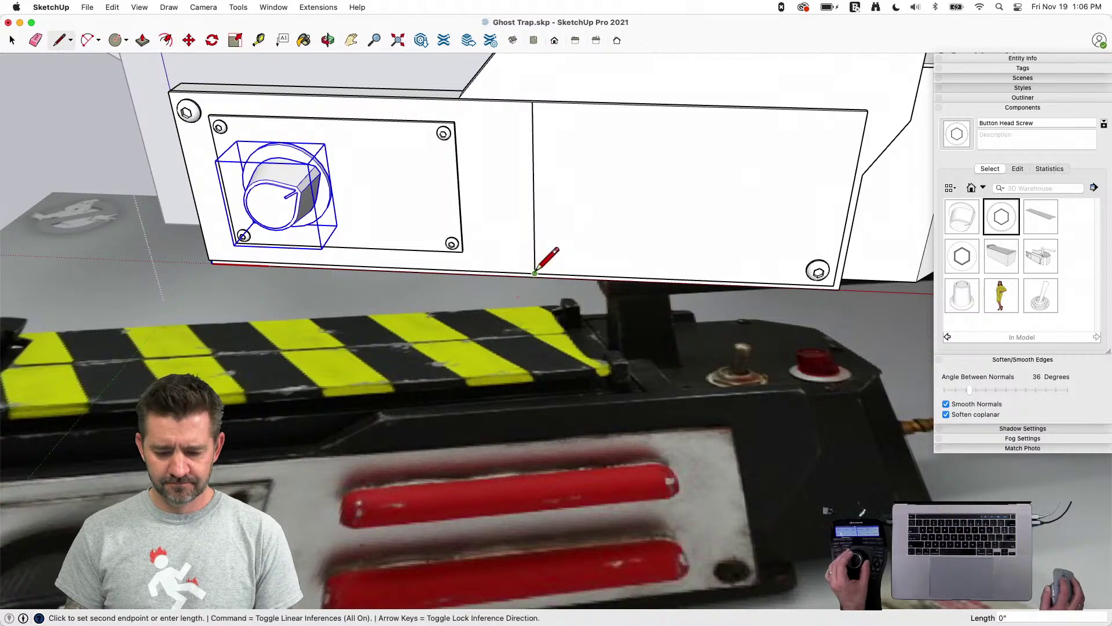
click(544, 245)
key(space)
key(l)
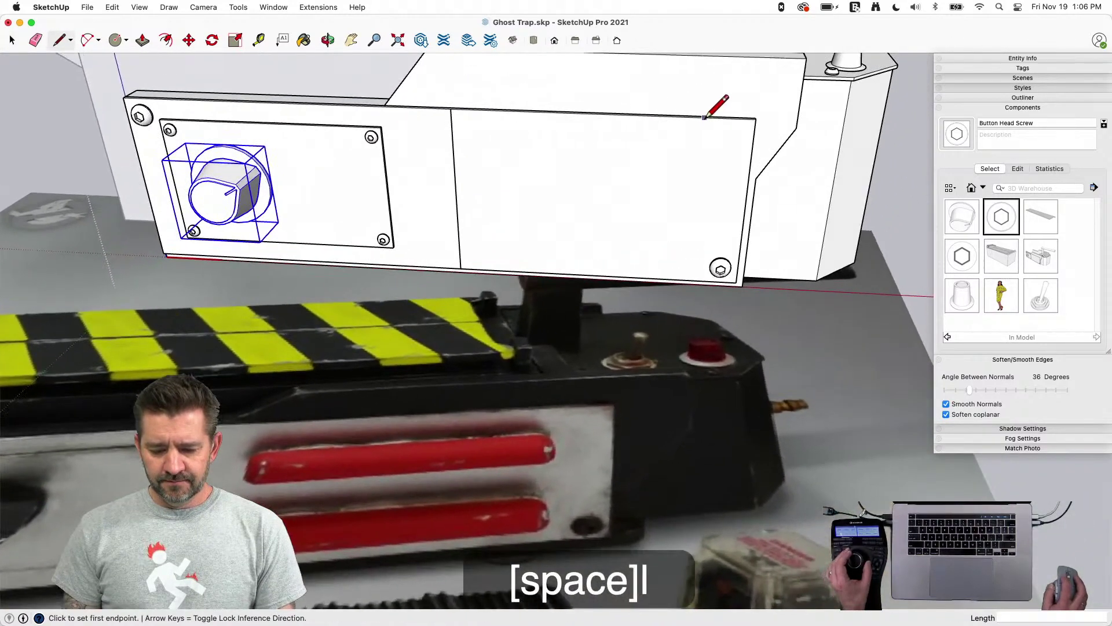
click(690, 281)
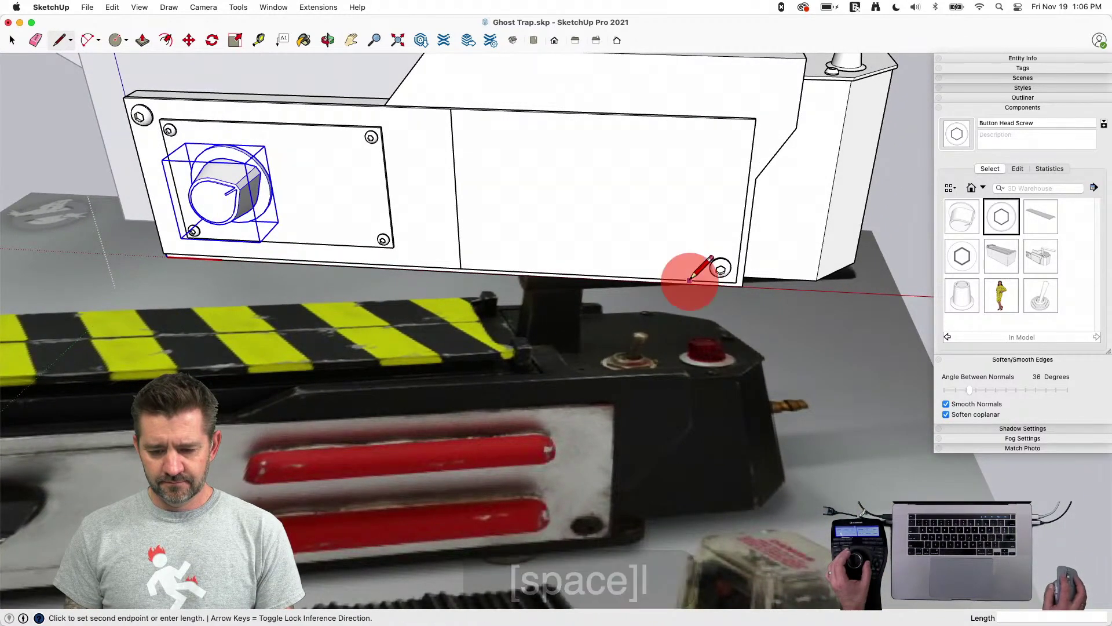
click(703, 116)
key(space)
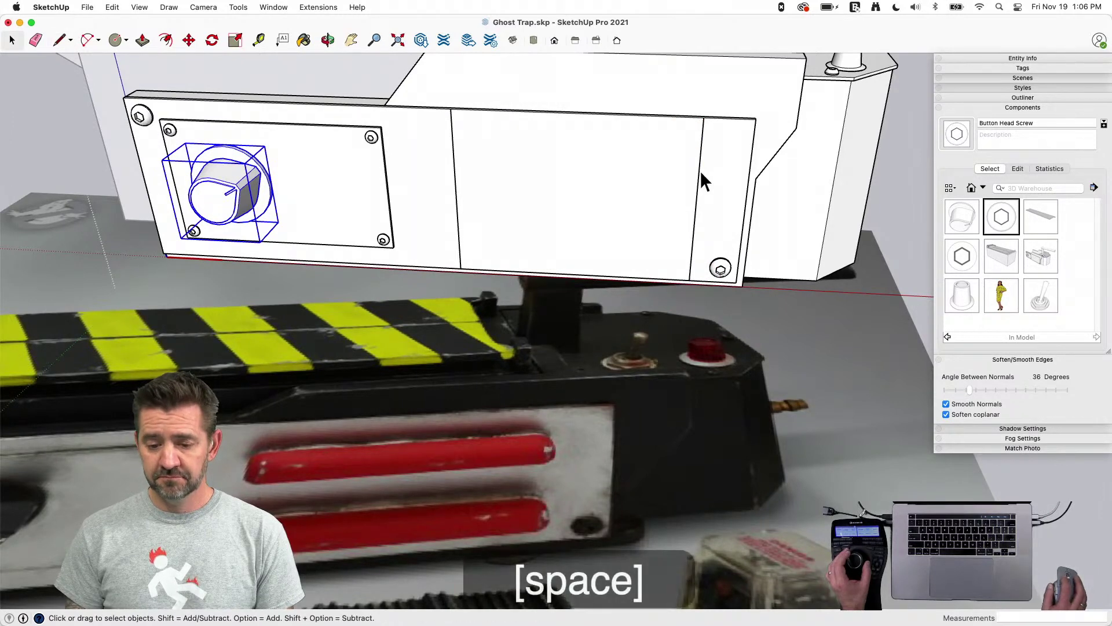
Divide the vertical line beside the far corner screw into 4 equal segments
right_click(700, 170)
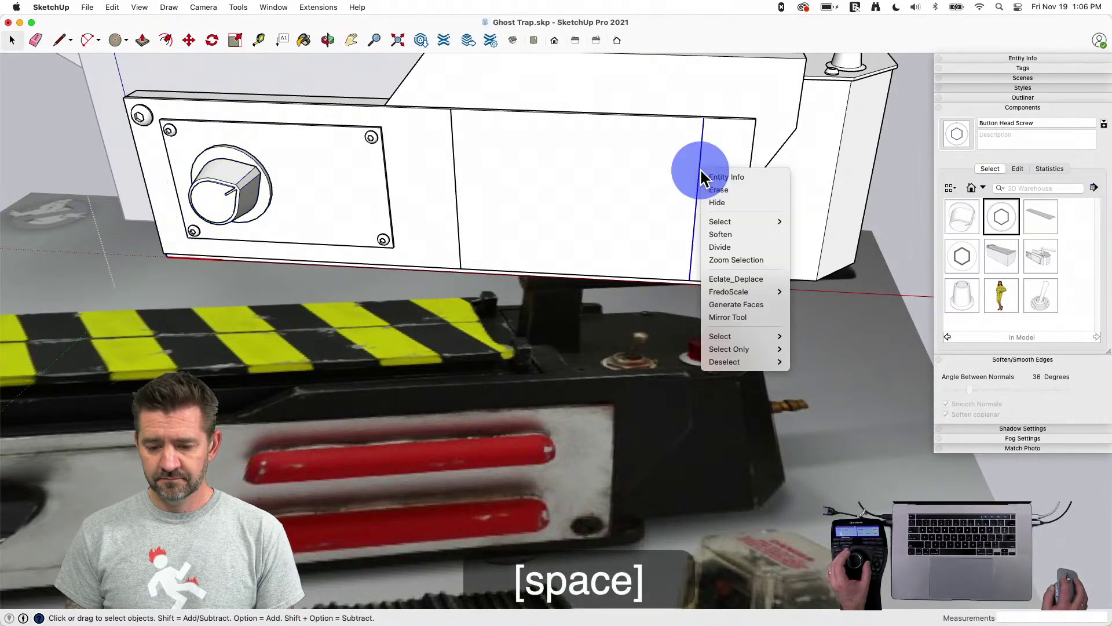
click(724, 246)
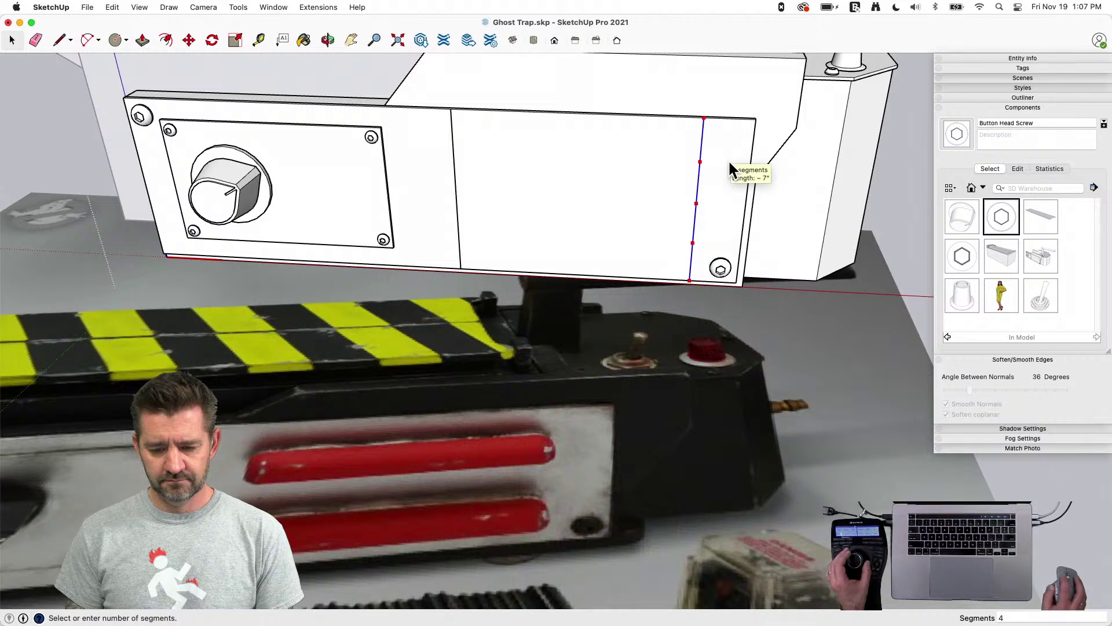
click(727, 166)
Draw two horizontal lines to the other vertical line, from the divided line's upper and lower quarter points
key(l)
click(700, 162)
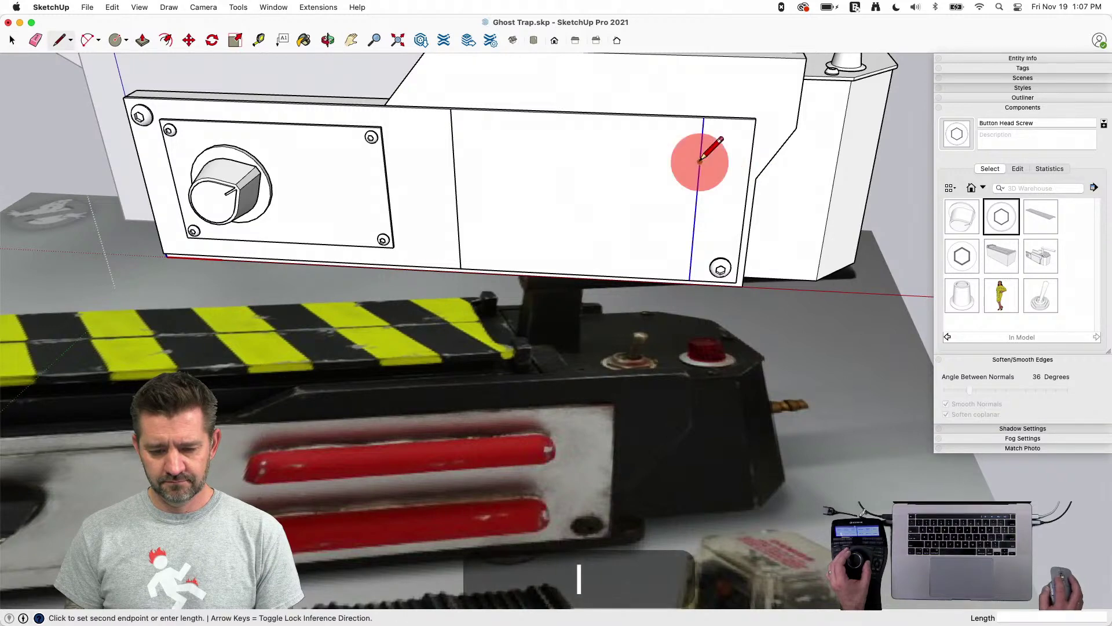
click(453, 151)
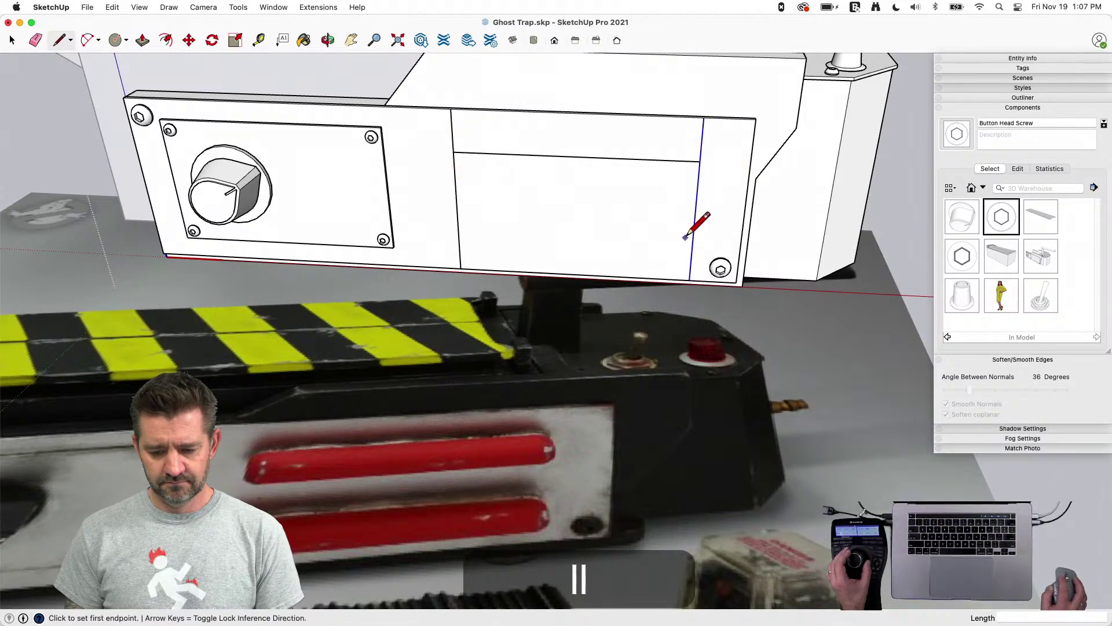
click(695, 238)
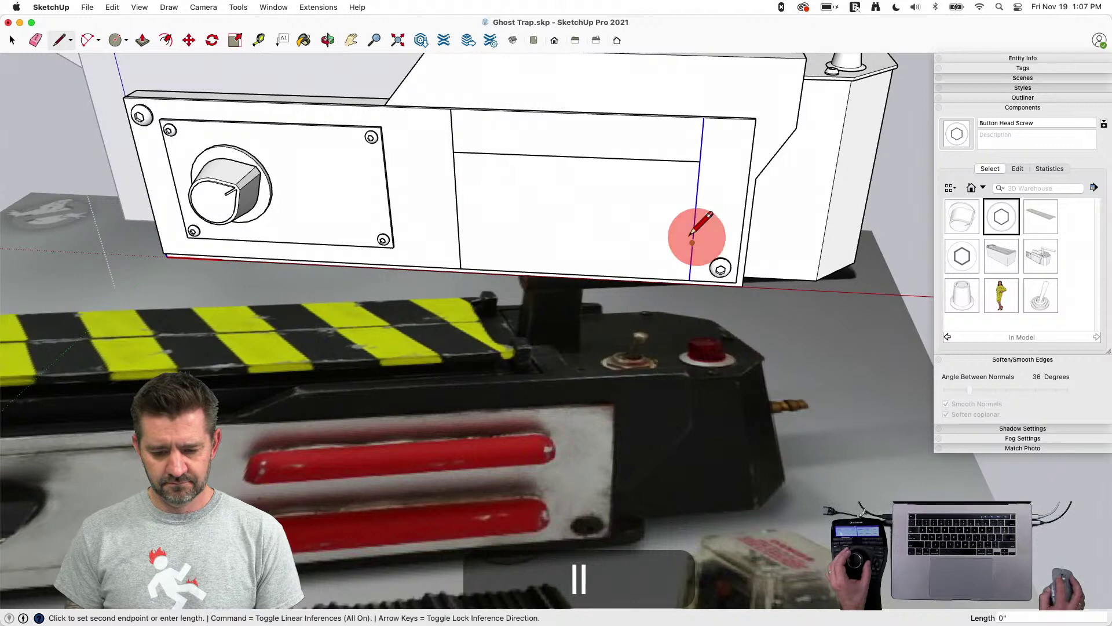
click(458, 232)
Erase all segments of both vertical construction lines, leaving only the two horizontal lines on the side panel
key(space)
key(e)
click(457, 203)
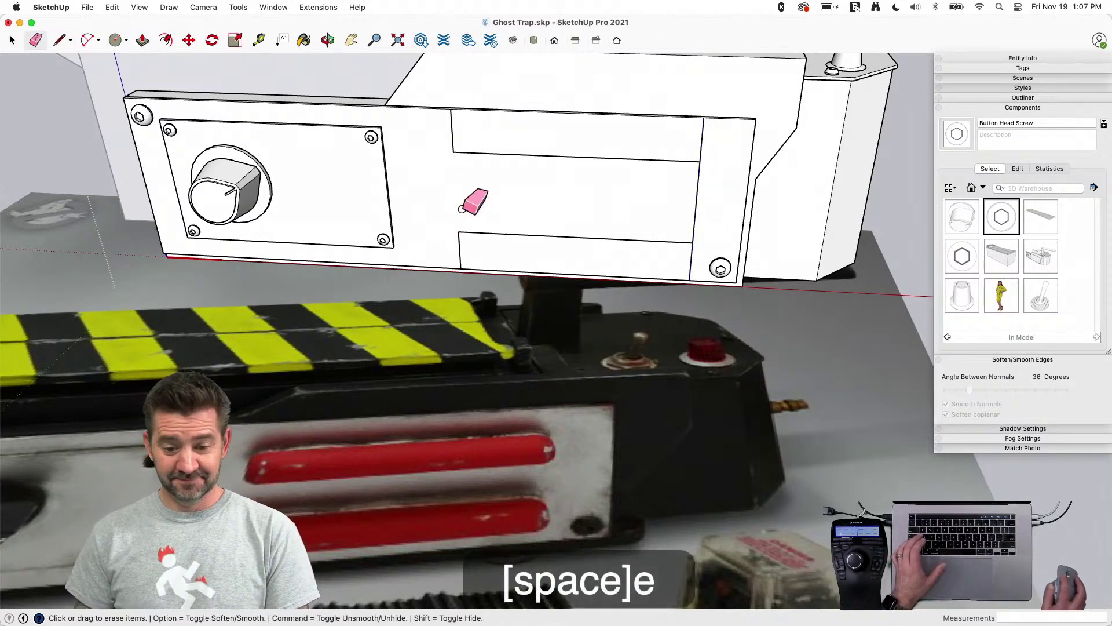
click(446, 135)
click(700, 144)
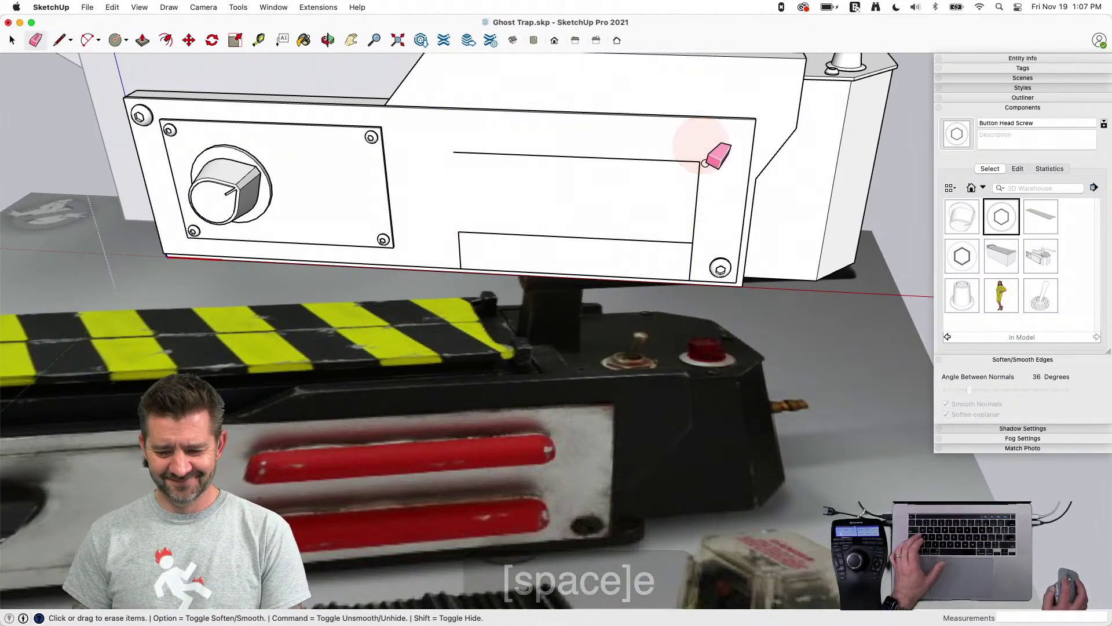
click(694, 216)
click(693, 259)
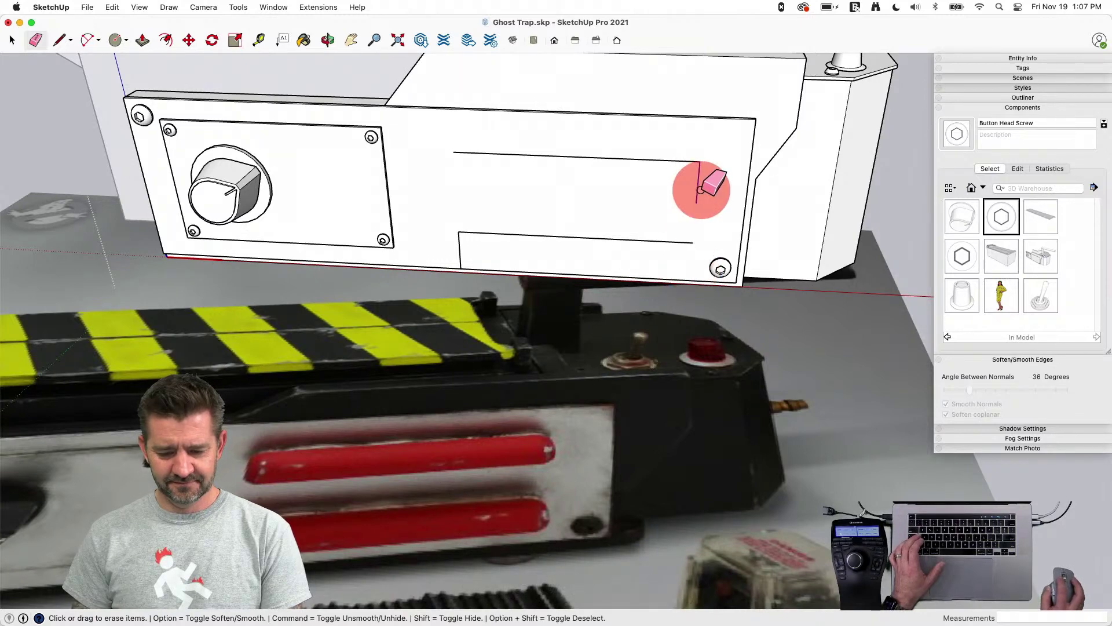
click(700, 190)
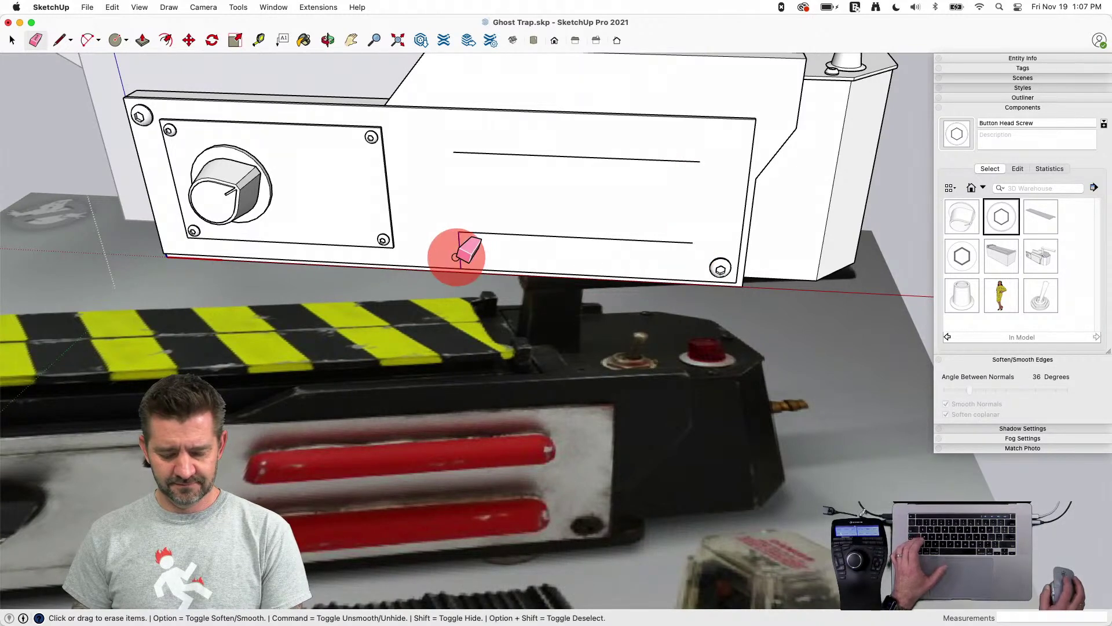
Copy the lower horizontal line straight up by about 3 15/16" to set the light bar's width
scroll(457, 255, up, 3)
key(space)
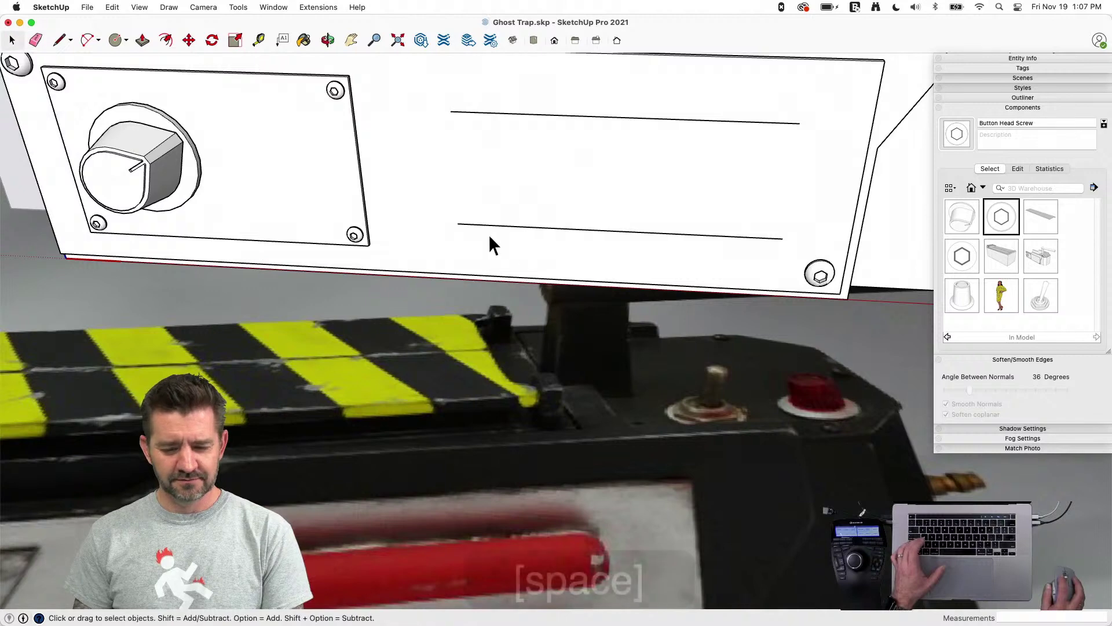
click(495, 229)
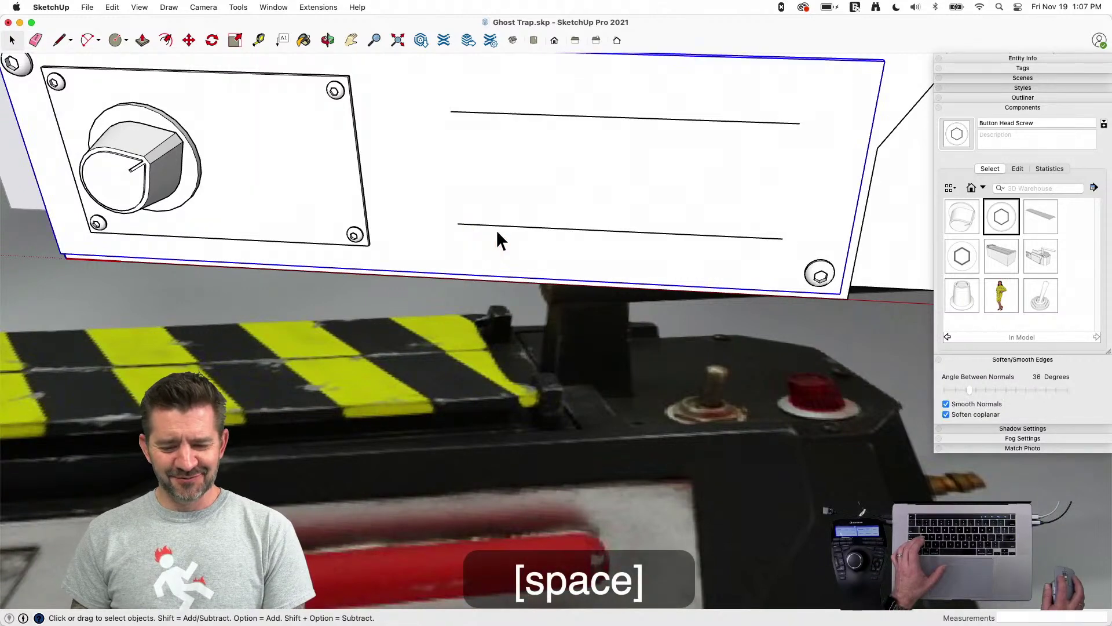
click(497, 226)
key(m)
click(497, 226)
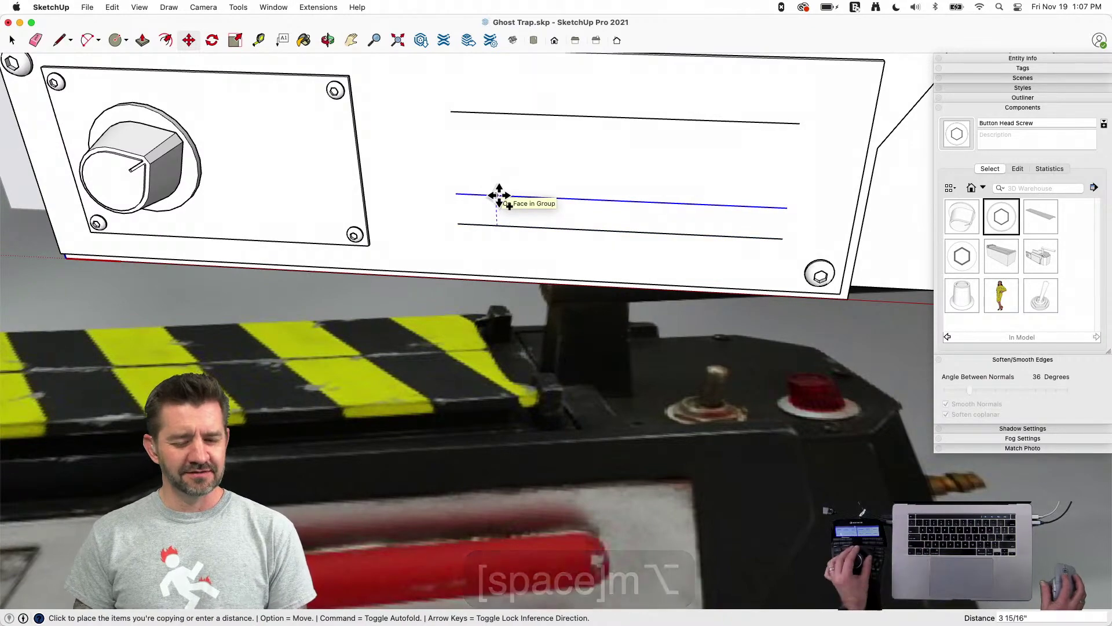
click(499, 196)
key(space)
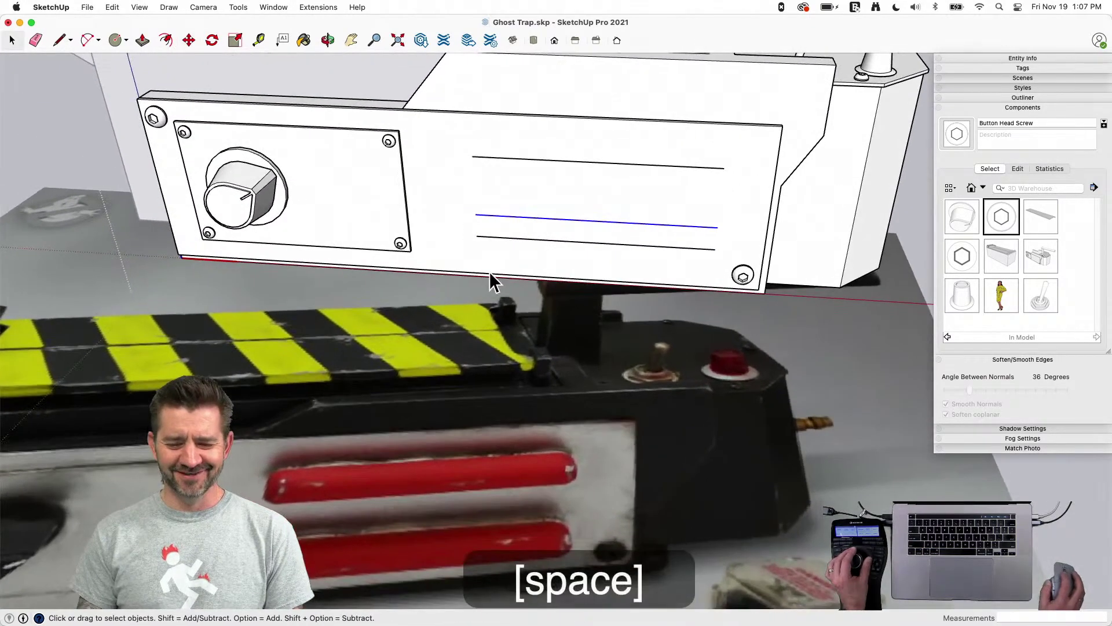
Connect the midpoints of the two lower lines and draw a circle centred between them, about 1 15/16" in radius
key(l)
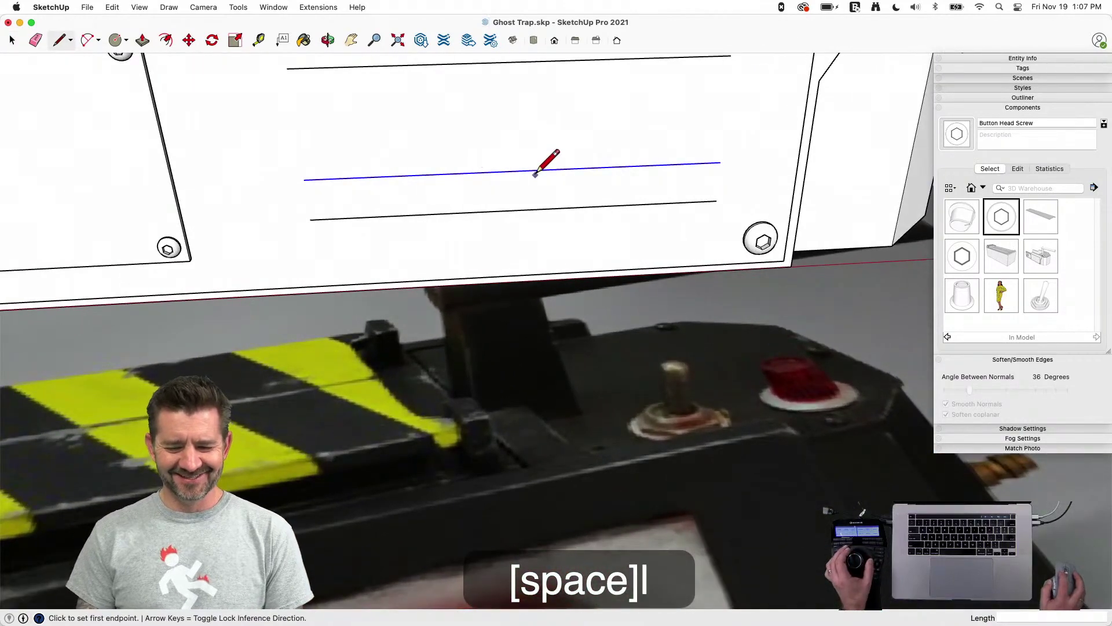
click(518, 171)
click(518, 210)
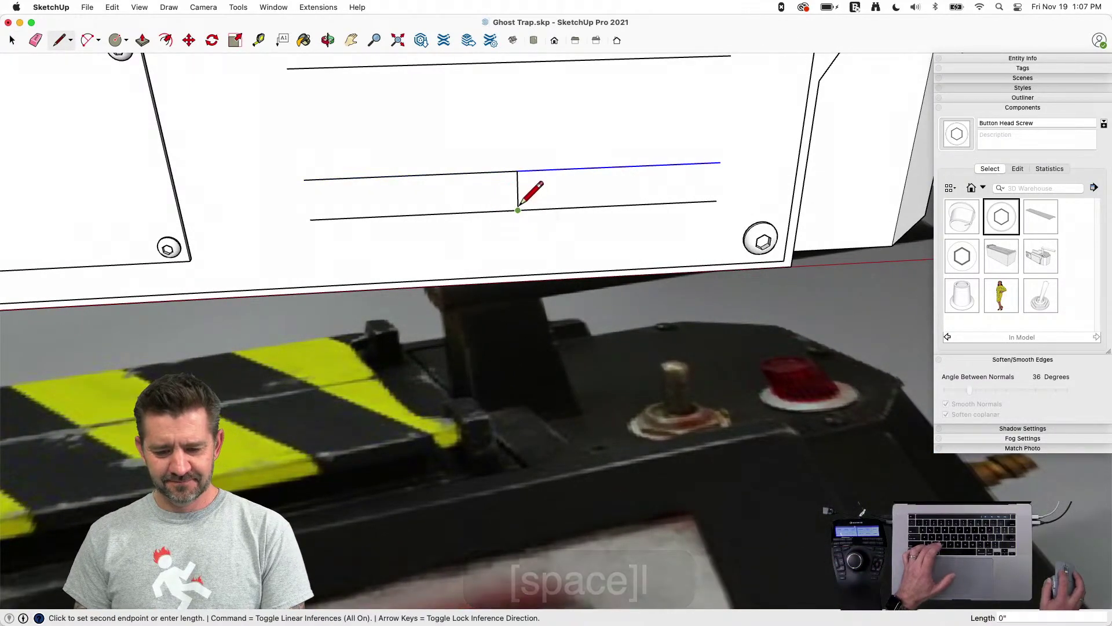
key(c)
drag(517, 190, 518, 172)
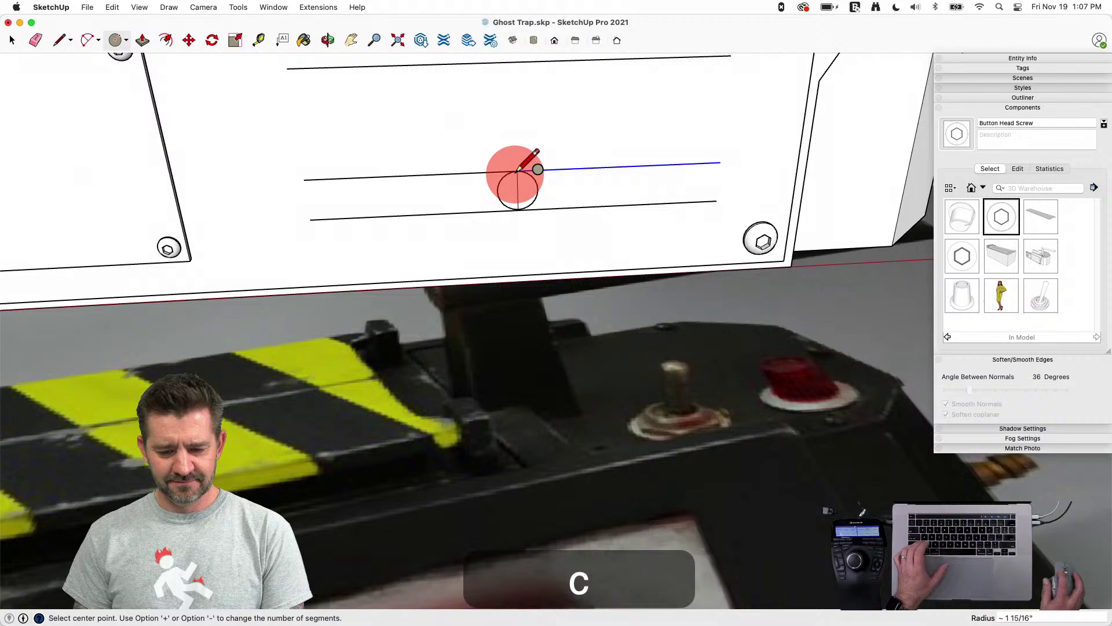
Copy each half of the circle to its matching end of the two lower lines and erase the central circle
click(509, 200)
key(m)
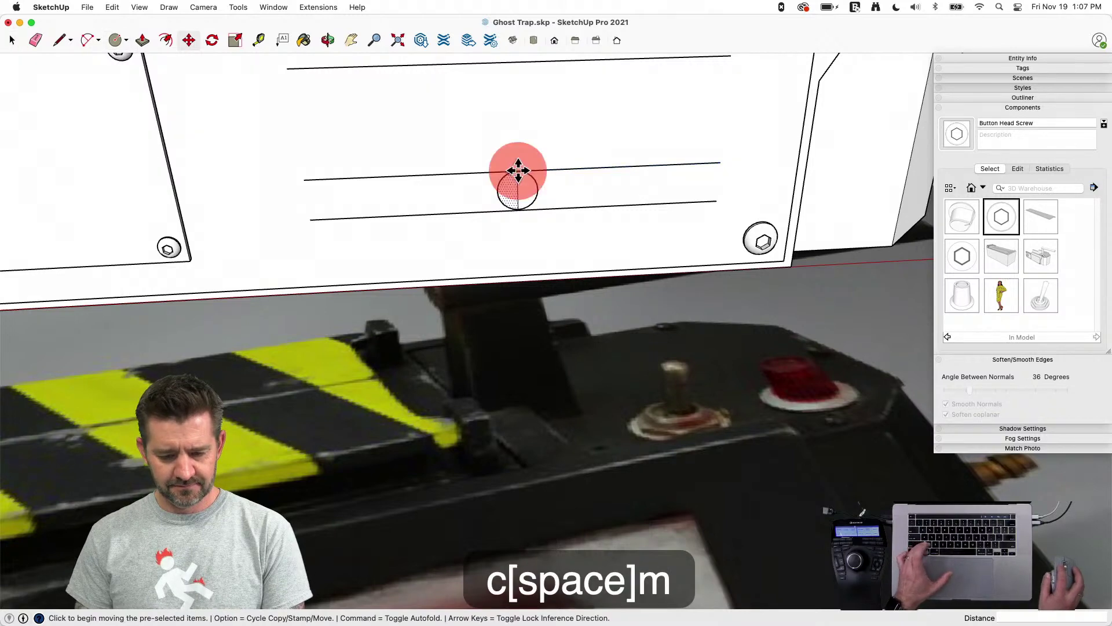
key(alt)
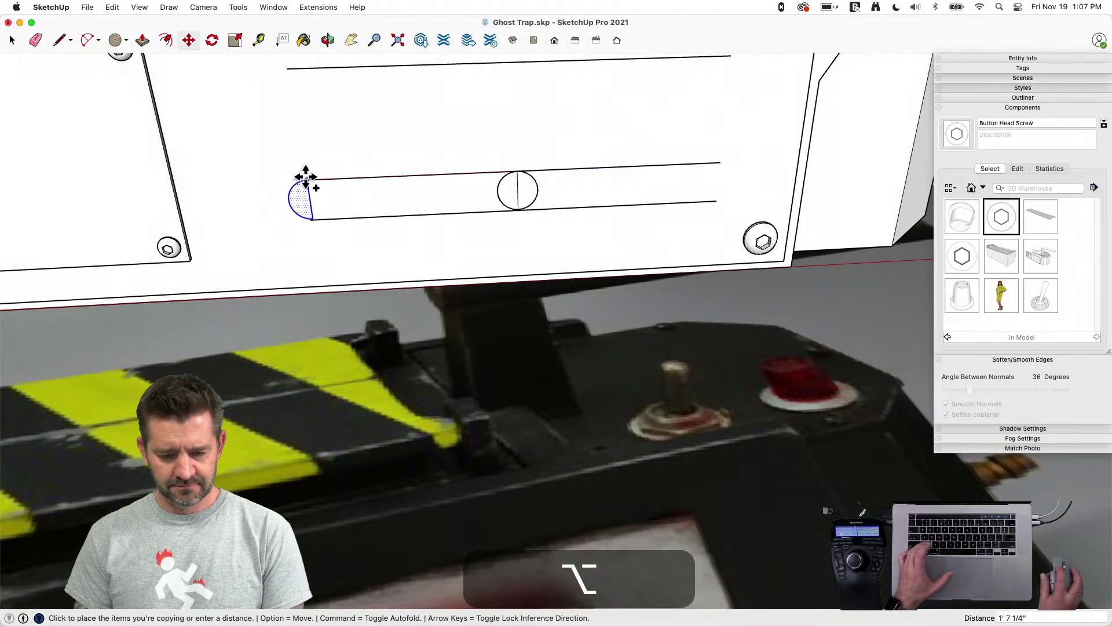
click(477, 177)
key(space)
click(524, 192)
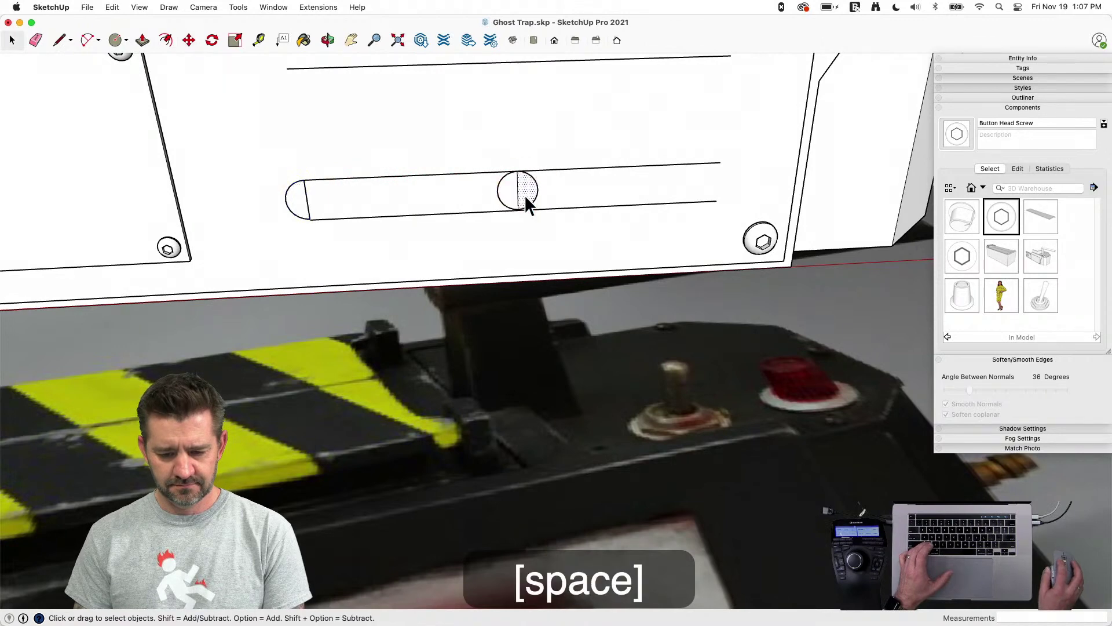
key(m)
click(518, 169)
key(alt)
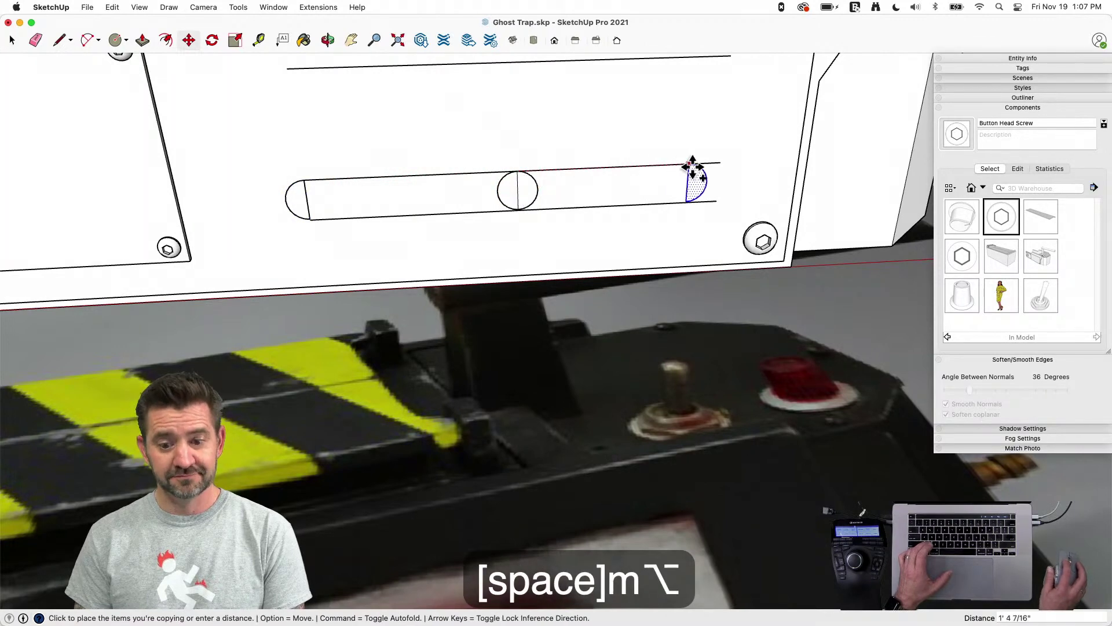
key(e)
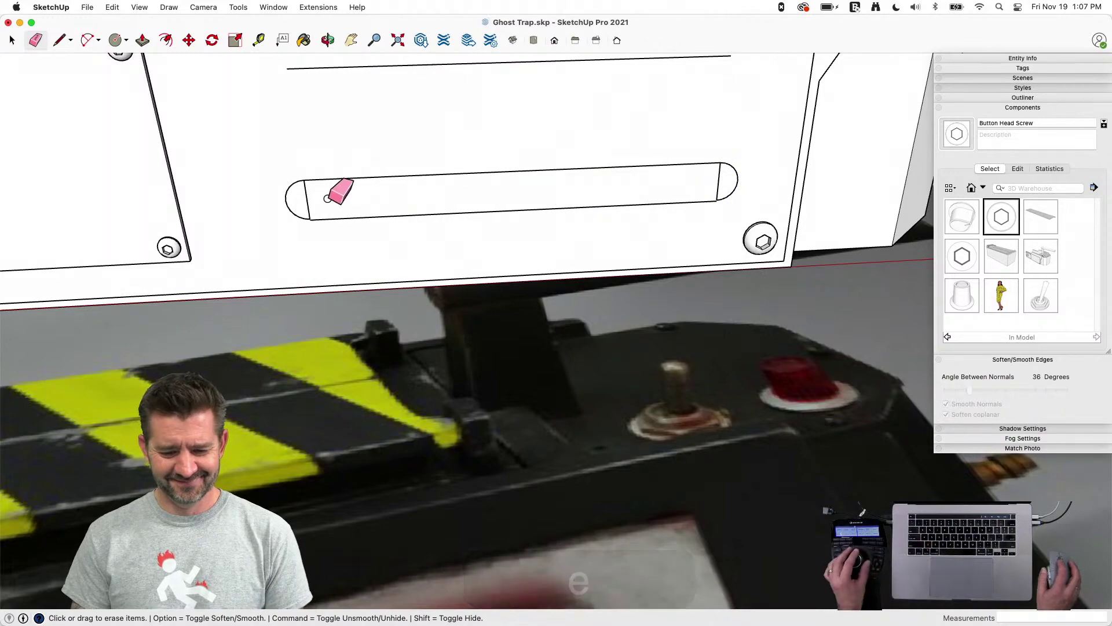
Draw a new lower edge joining the bottom endpoints of both half circles and erase the misaligned original line
scroll(328, 198, up, 2)
scroll(328, 198, up, 3)
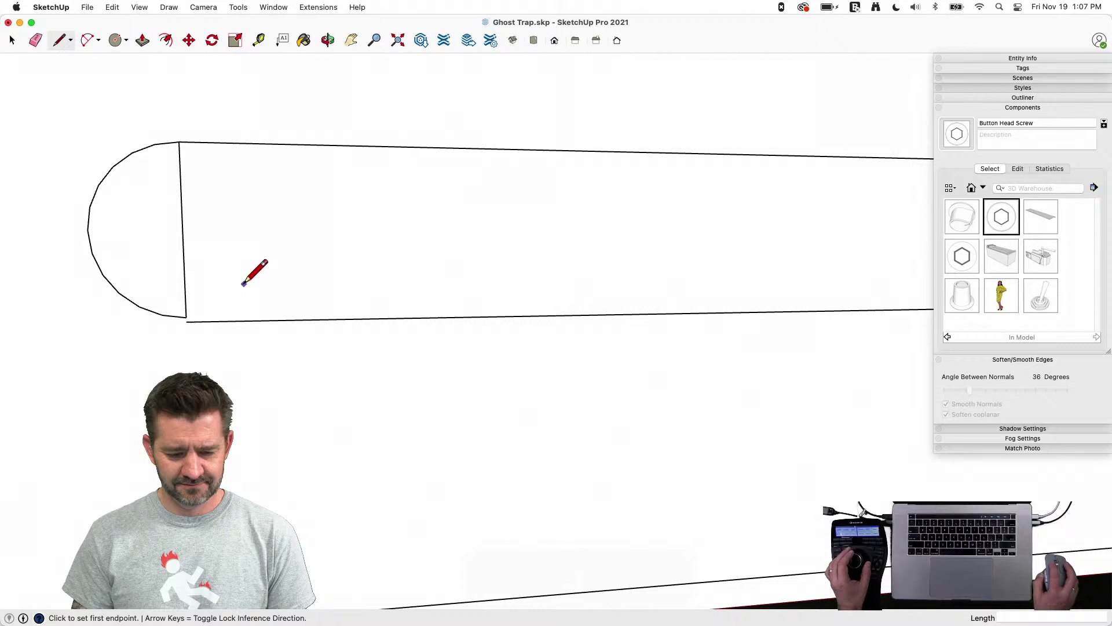
click(186, 317)
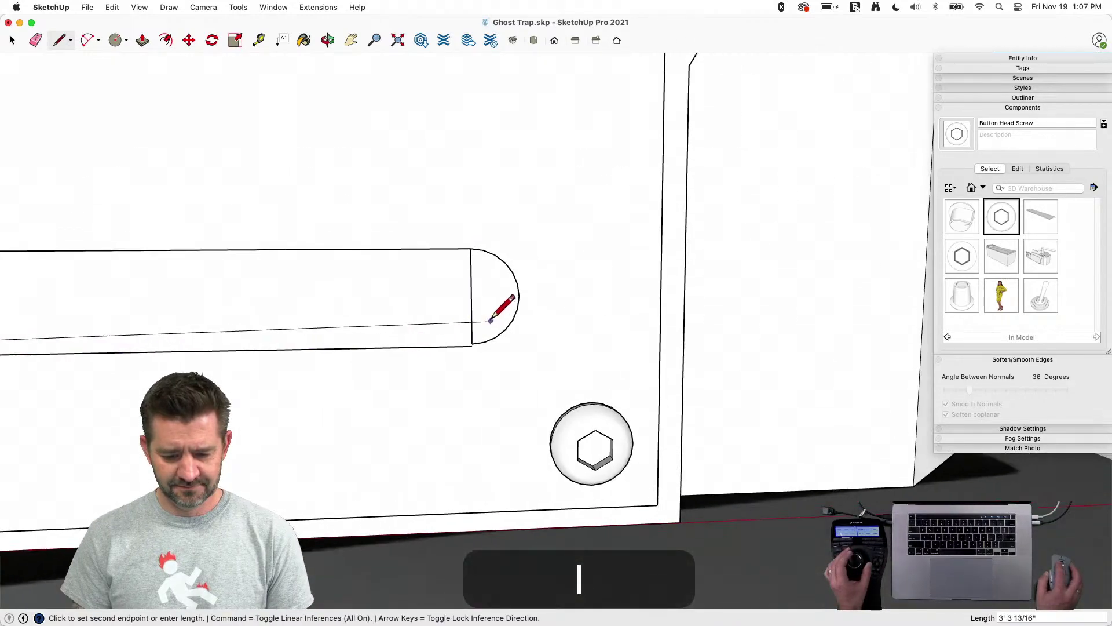
click(465, 348)
key(e)
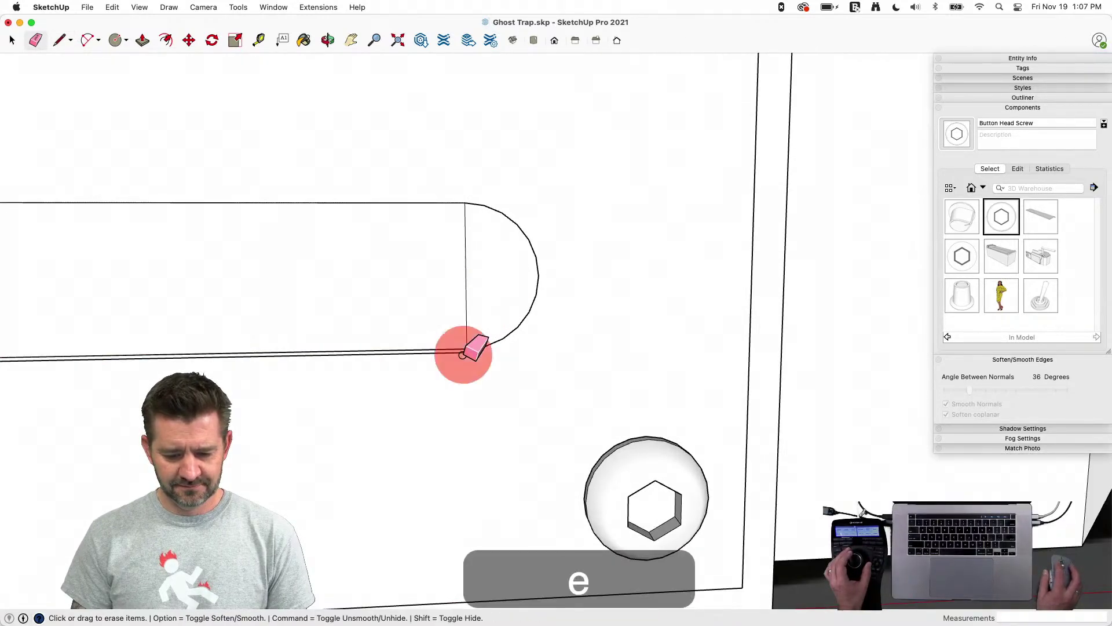
click(463, 354)
click(463, 311)
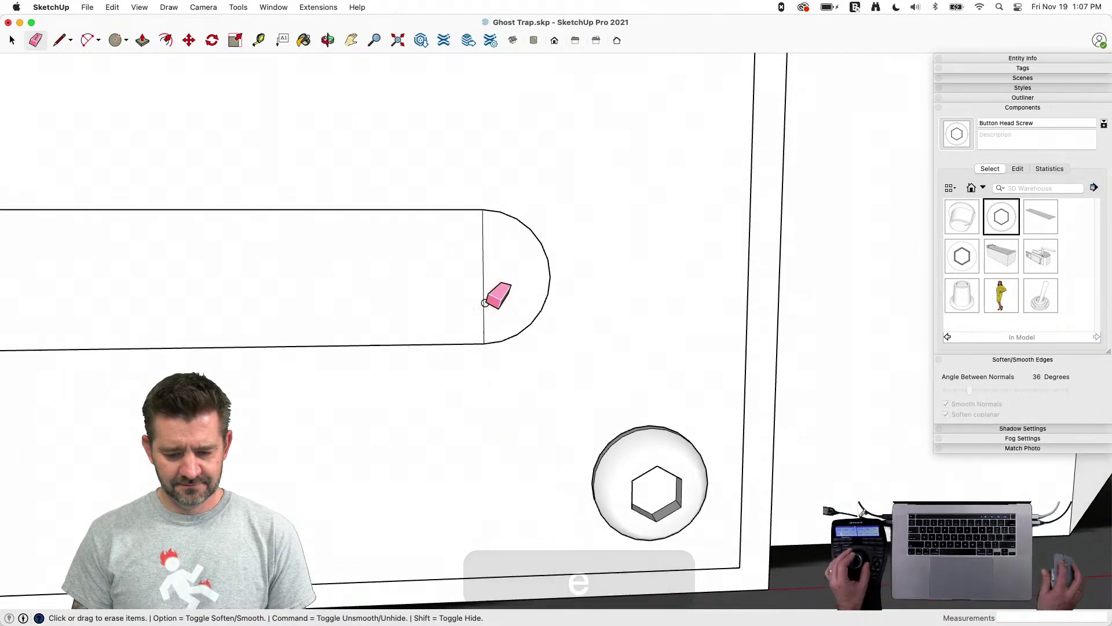
Erase the vertical dividing lines inside both rounded ends so the slot becomes one face
key(space)
key(e)
click(513, 297)
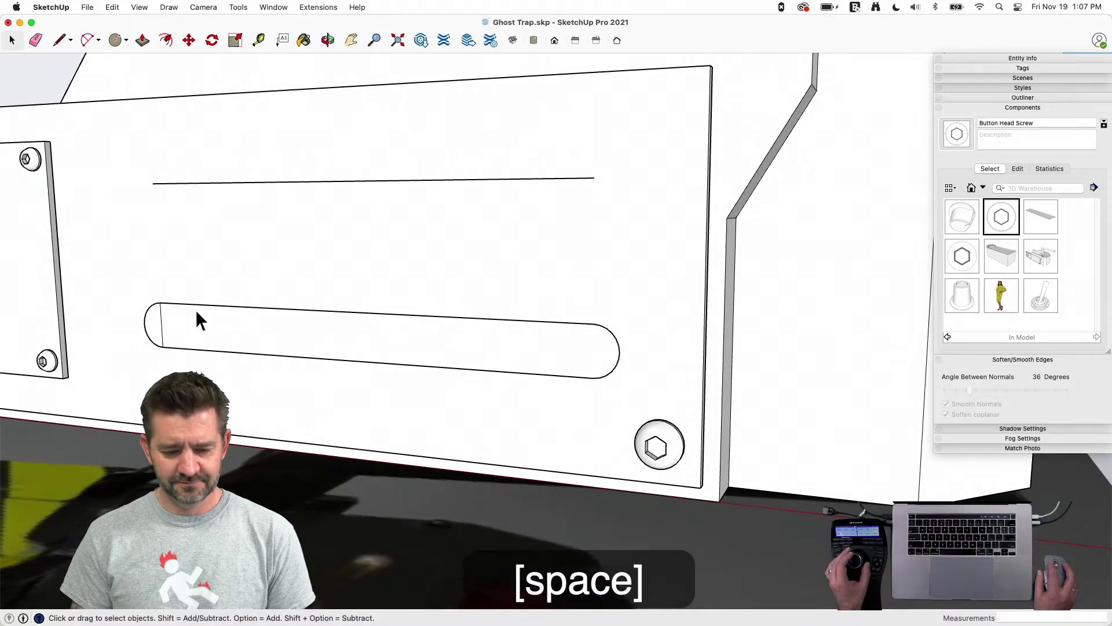
click(167, 323)
Copy the complete slot shape upward so its top edge aligns with the remaining upper horizontal line
key(space)
click(357, 335)
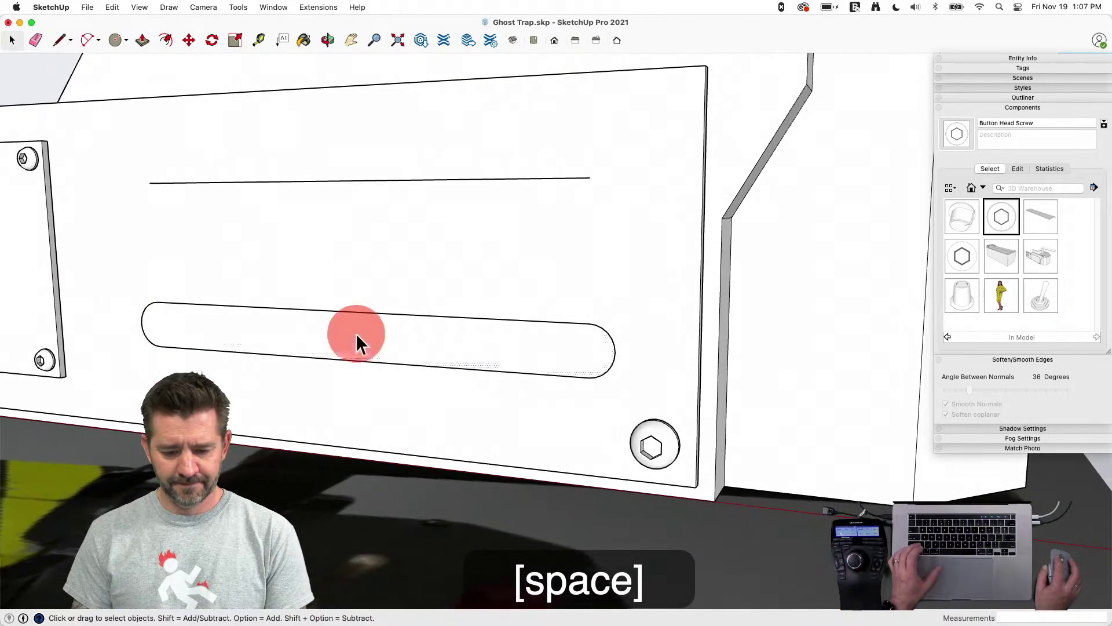
key(m)
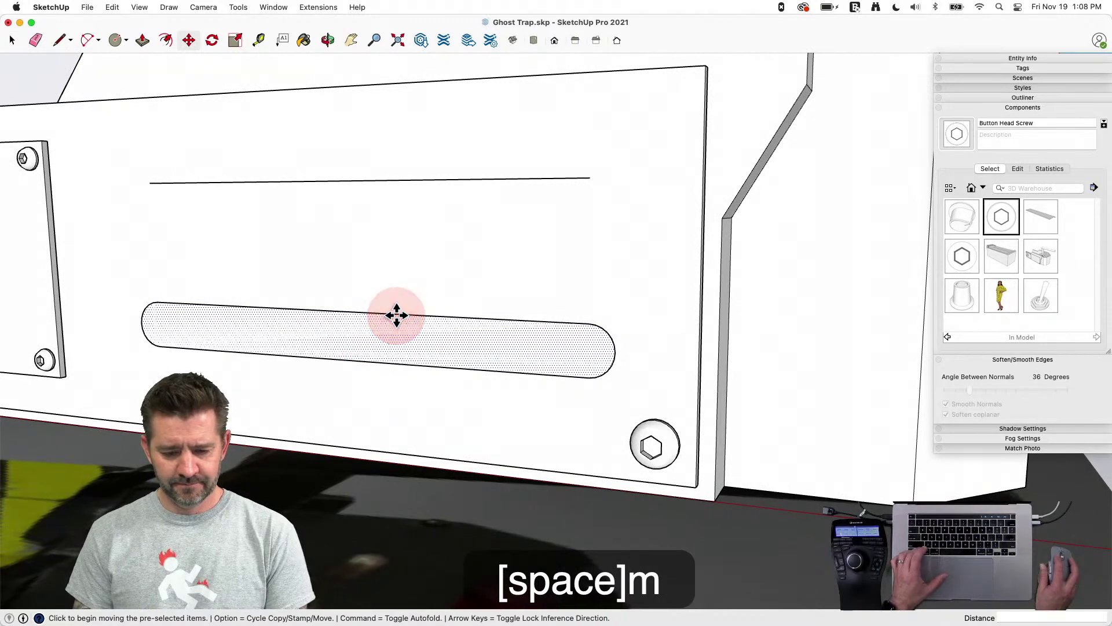
click(396, 316)
key(alt)
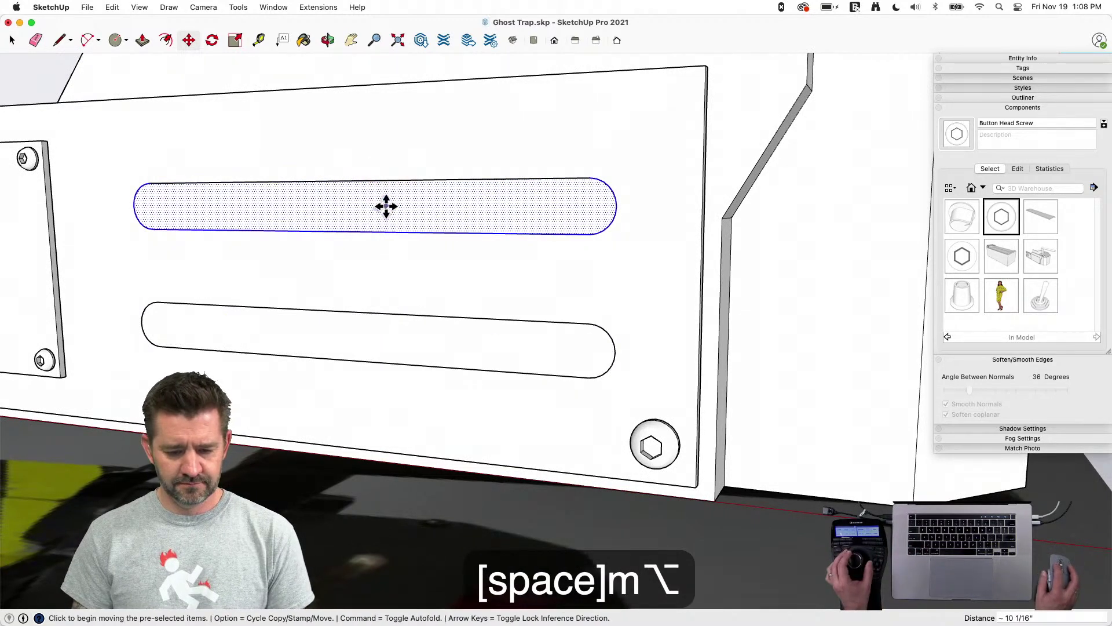
Extrude the upper slot outward by about 3 5/8" with Push/Pull and the lower slot to the same depth
key(p)
drag(385, 228, 353, 239)
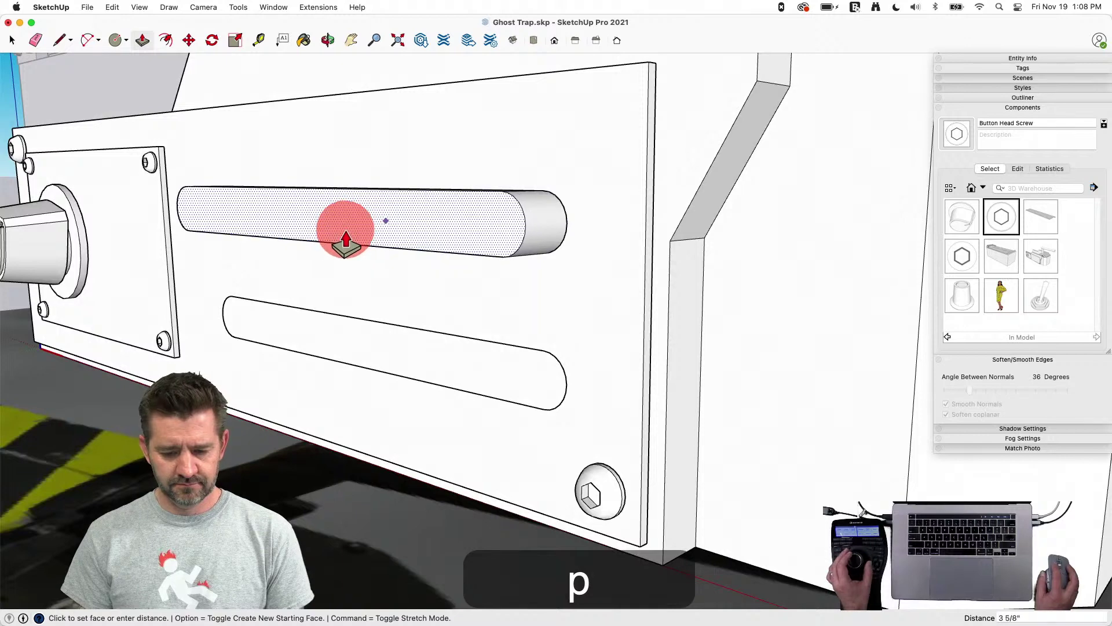
click(346, 237)
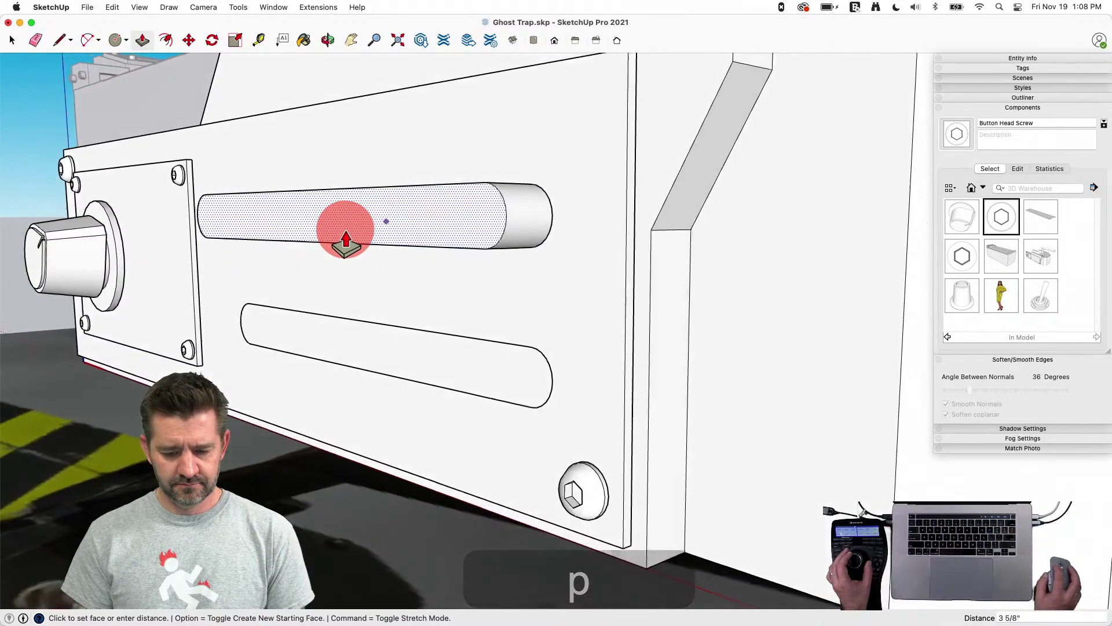
key(p)
key(space)
click(434, 367)
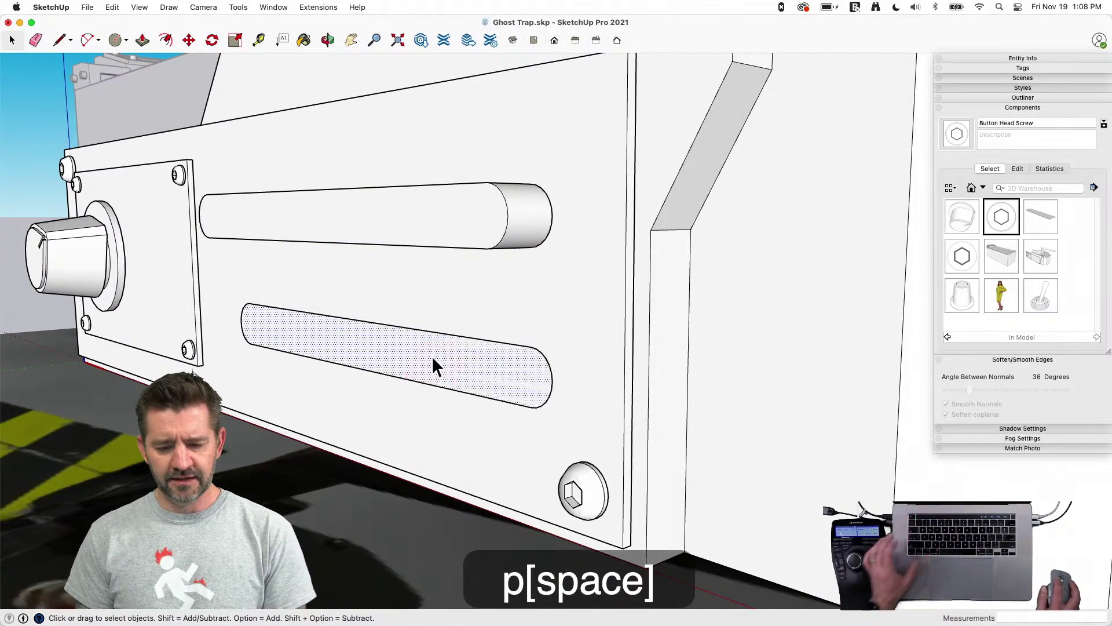
key(p)
click(470, 189)
key(space)
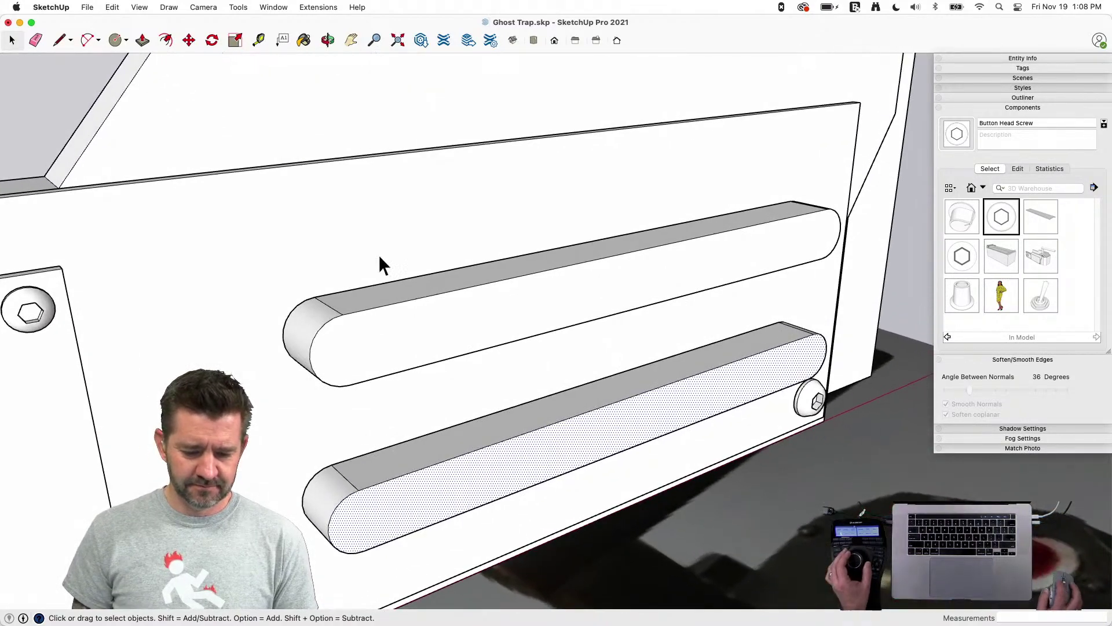
Draw a vertical line across the upper bar's front face where its rounded end nearest the dial begins
key(l)
click(343, 314)
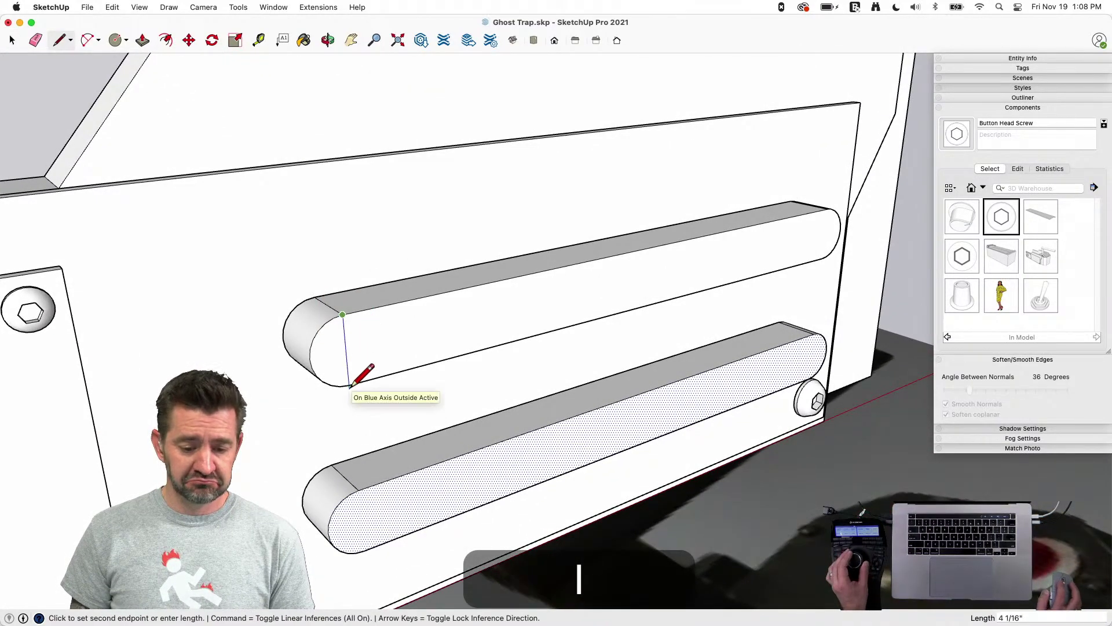
click(349, 385)
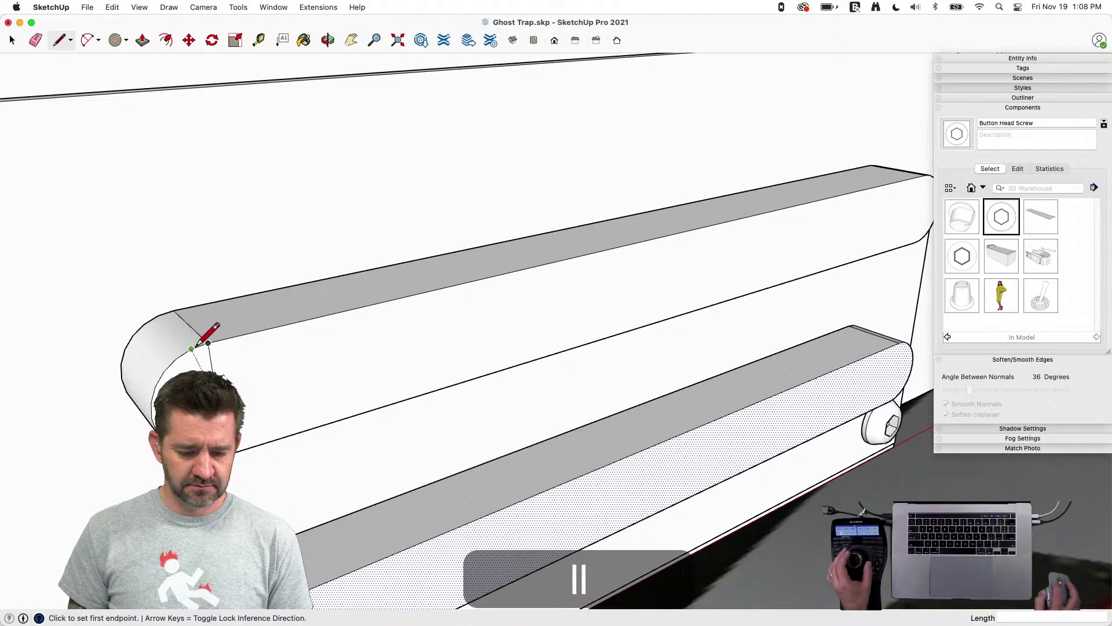
Divide the upper bar's rounded end nearest the dial into wedges with radial lines and rotated copies of three wedges, repeated 3x
click(197, 344)
click(176, 358)
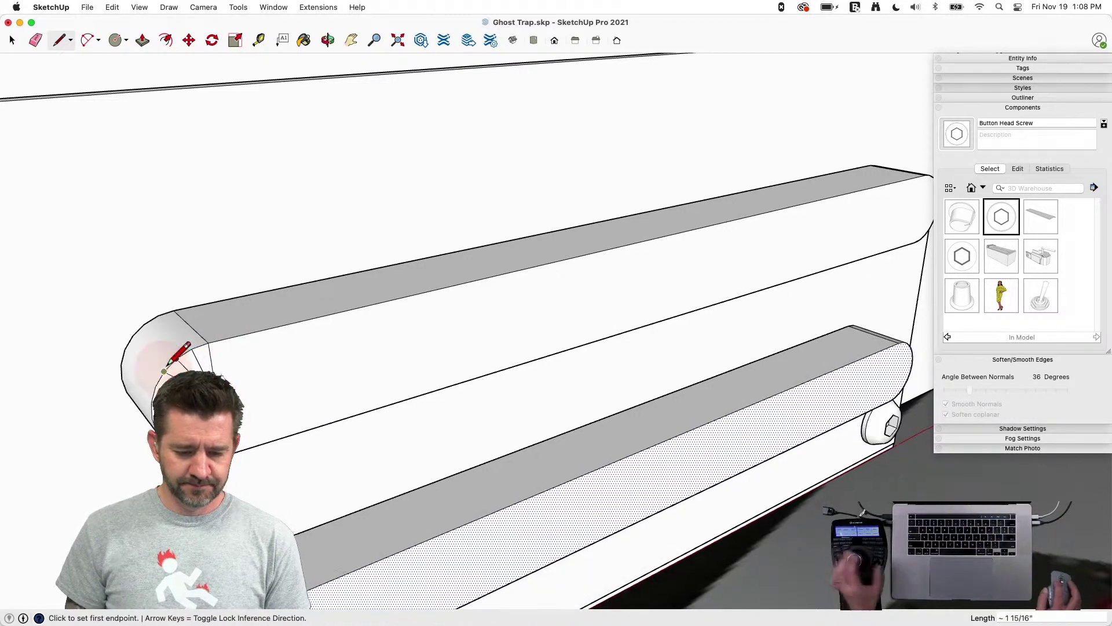
key(space)
shift+click(334, 385)
shift+click(355, 373)
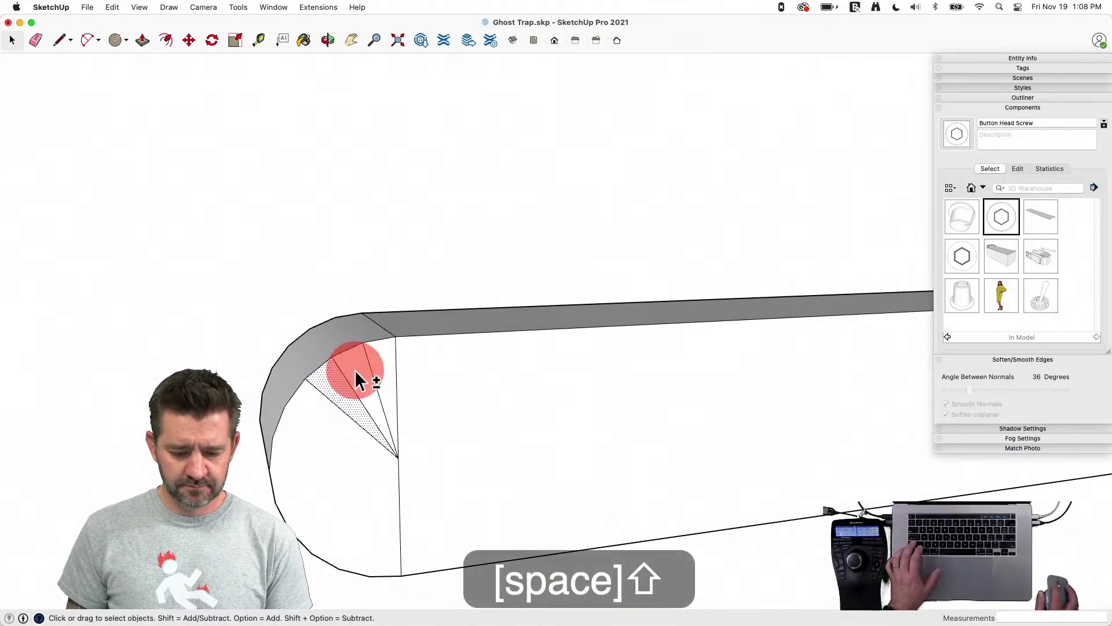
shift+click(377, 356)
key(q)
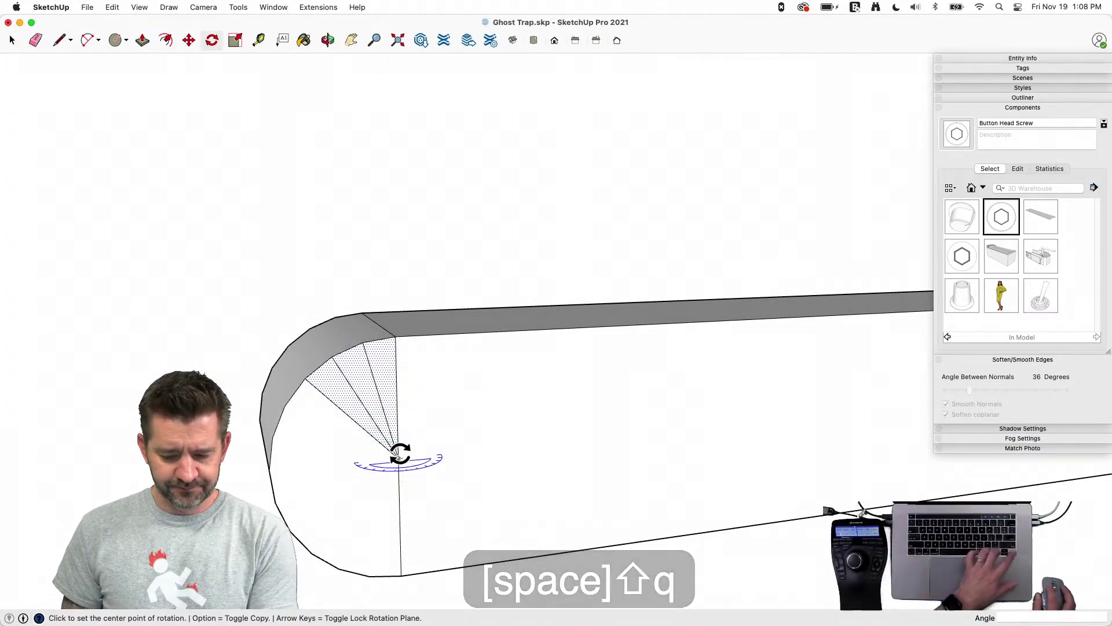
key(Left)
click(397, 457)
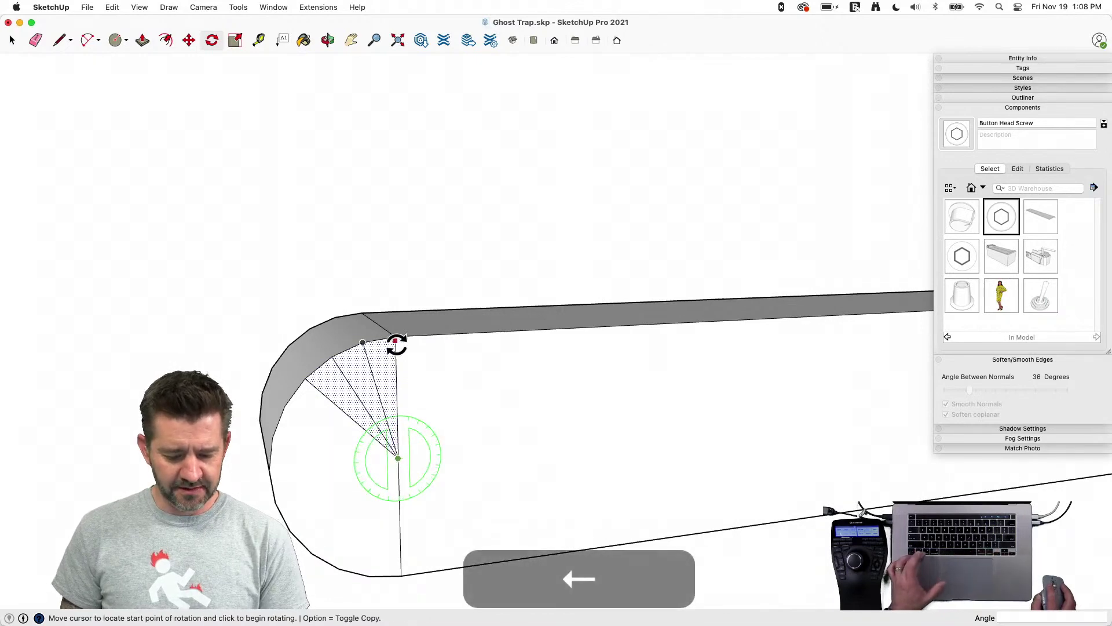
click(312, 380)
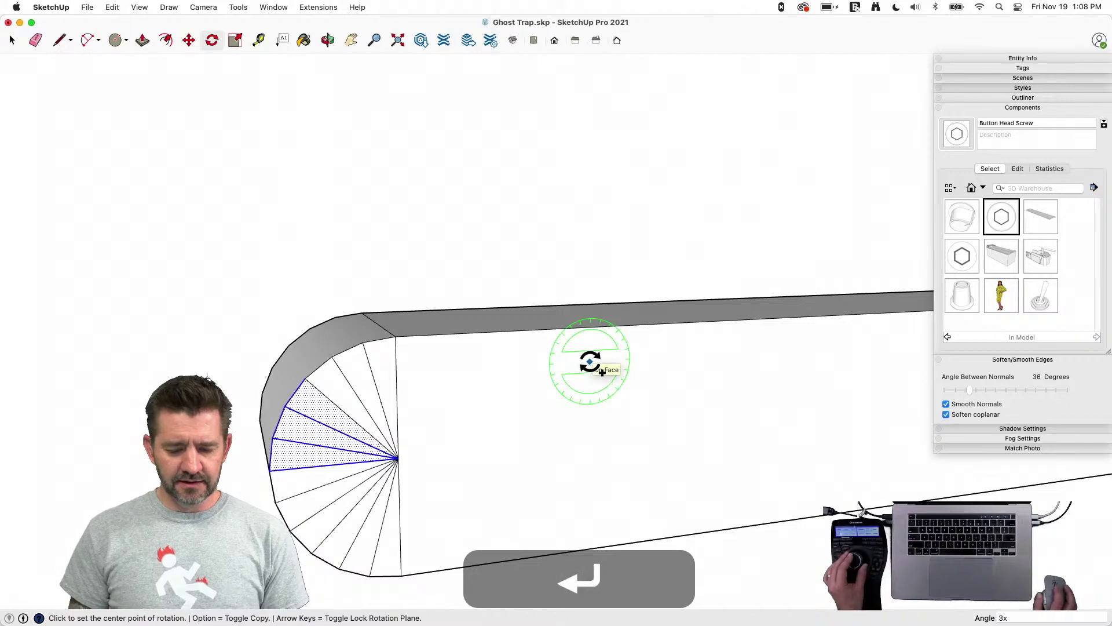
Rotate-copy all the wedges 180 degrees about the midpoint of the upper bar's front edge onto its opposite rounded end
key(space)
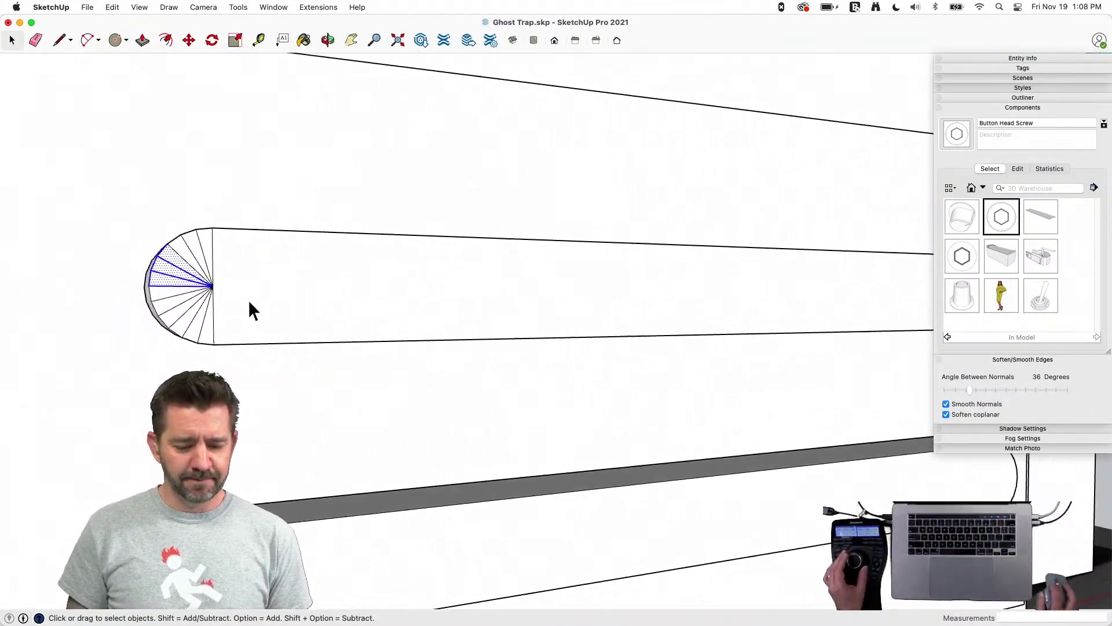
click(230, 282)
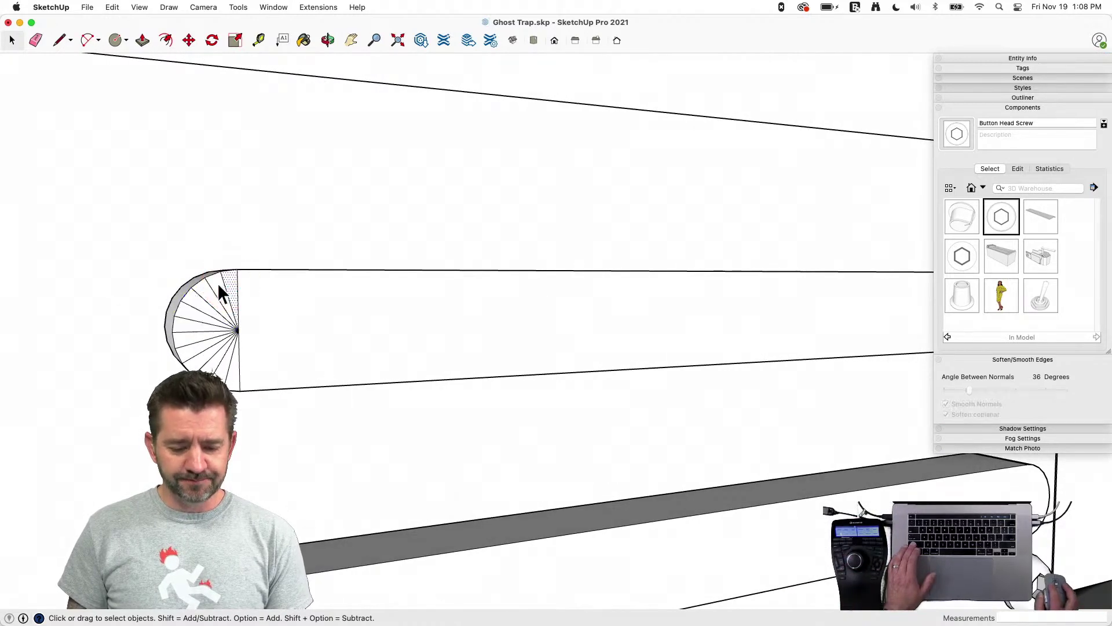
shift+click(217, 283)
shift+click(208, 287)
shift+click(192, 302)
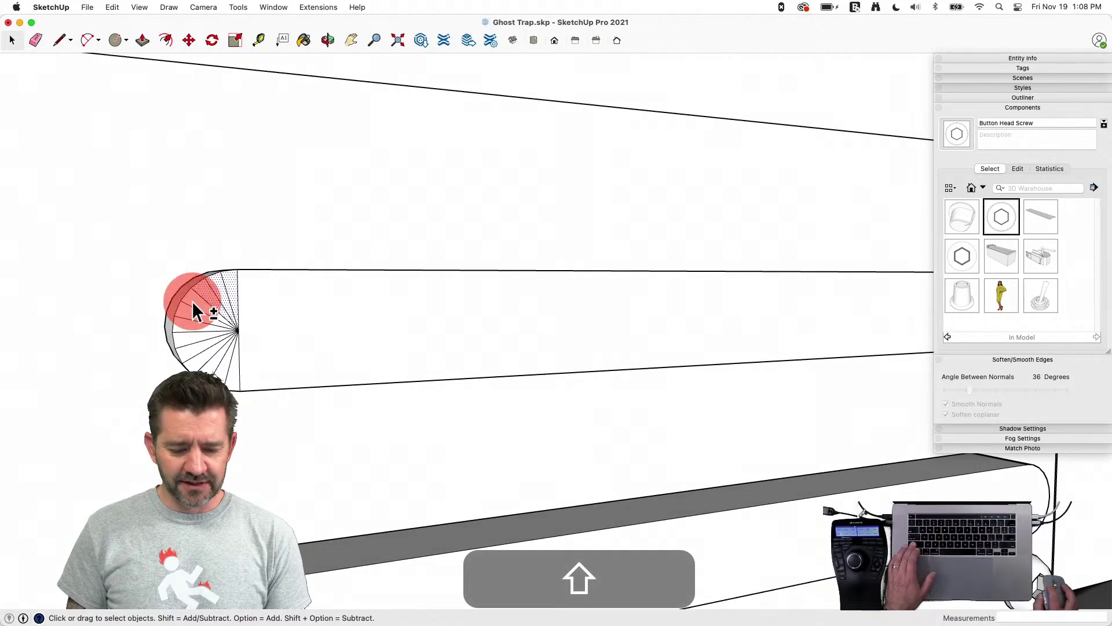
shift+click(191, 309)
shift+click(191, 333)
shift+click(185, 343)
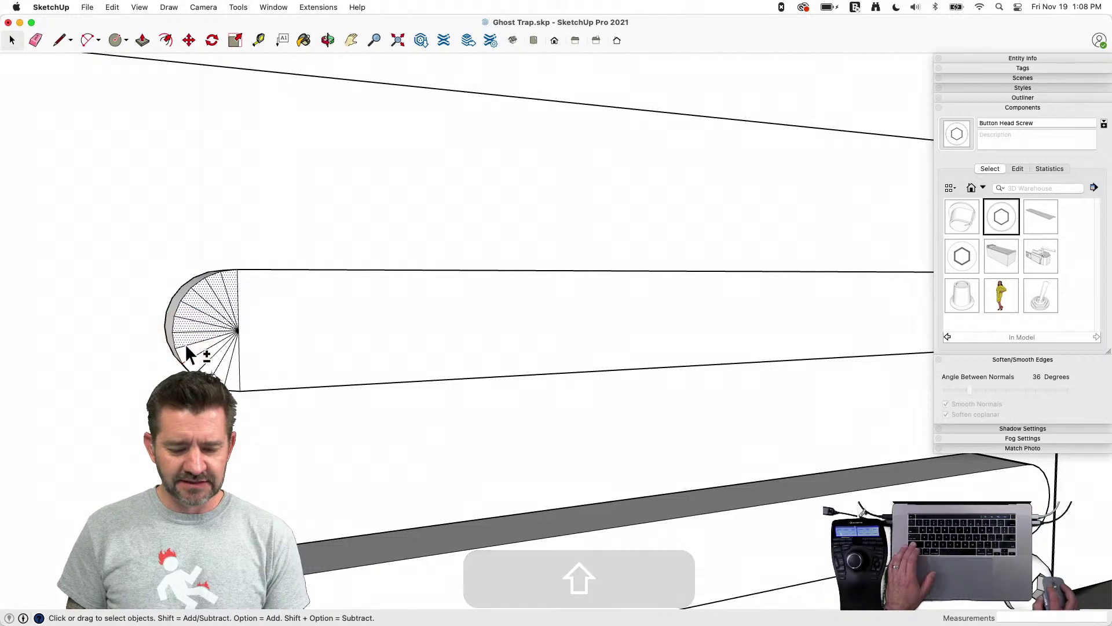
shift+click(190, 354)
shift+click(197, 364)
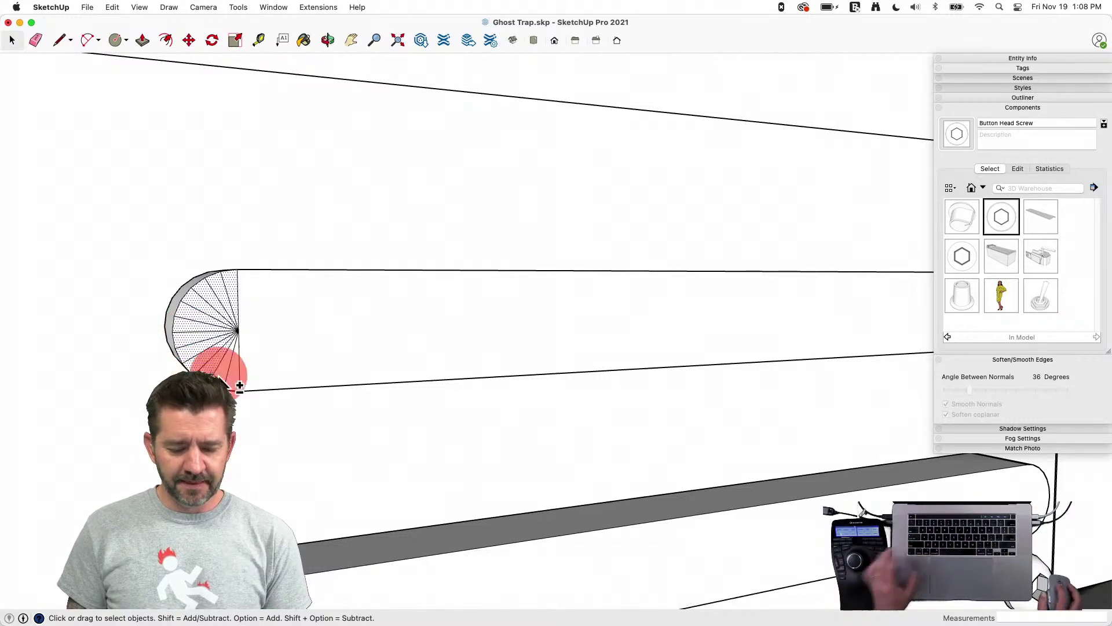
scroll(358, 288, down, 5)
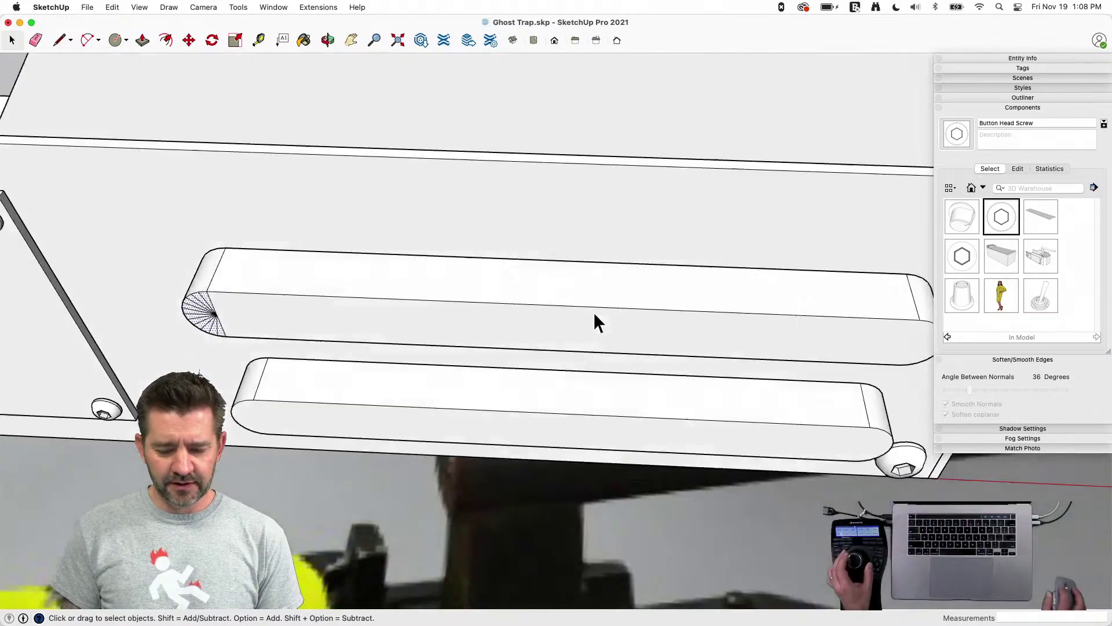
key(q)
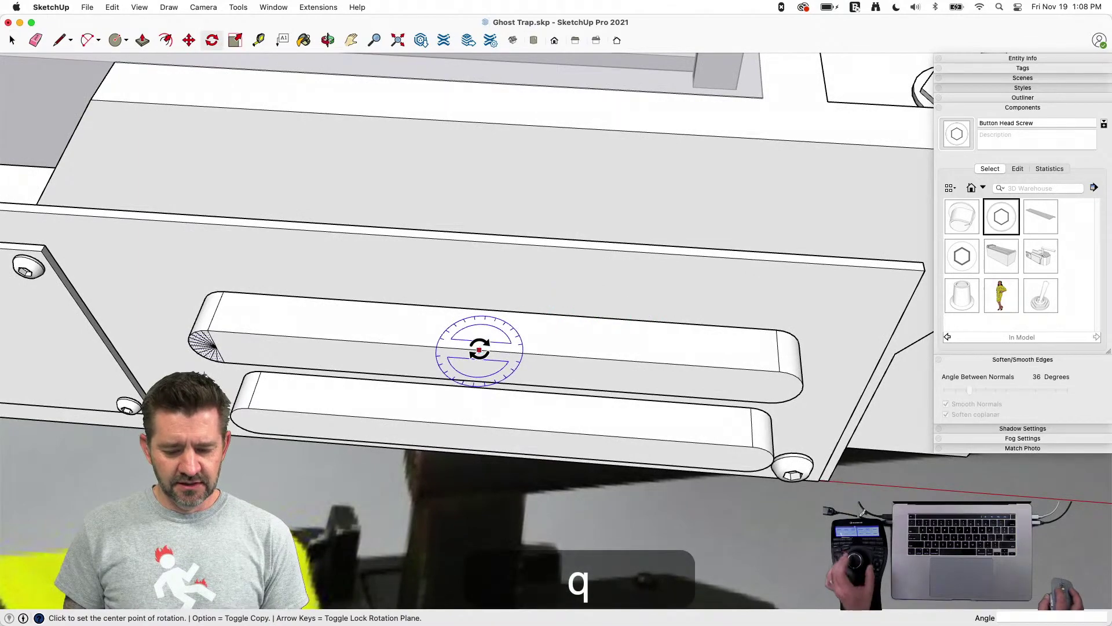
click(488, 351)
click(453, 349)
key(alt)
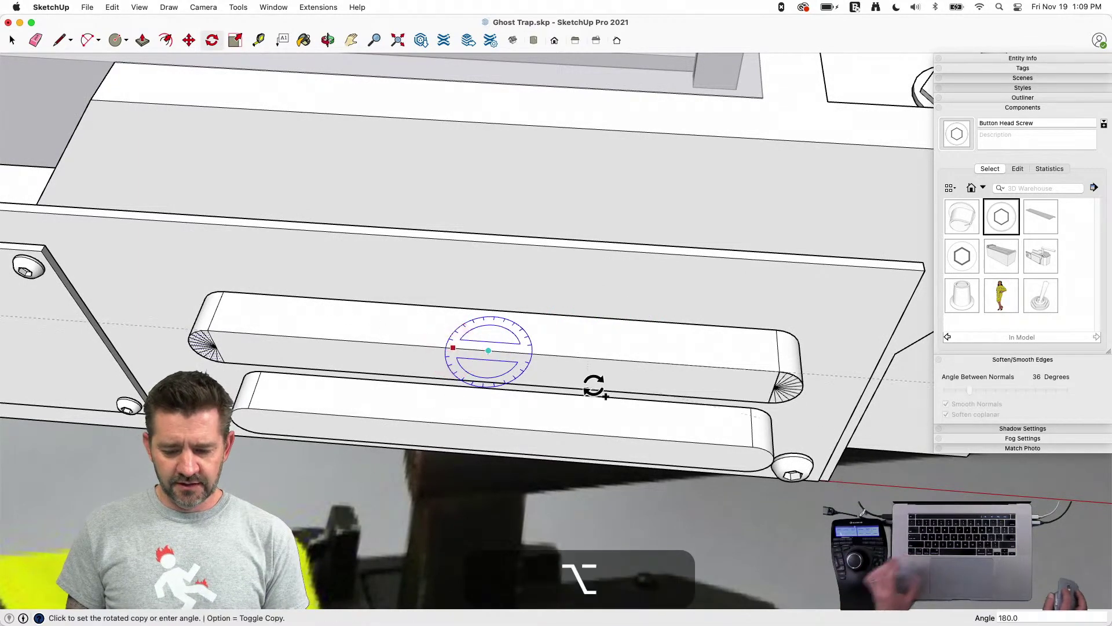
click(616, 359)
key(space)
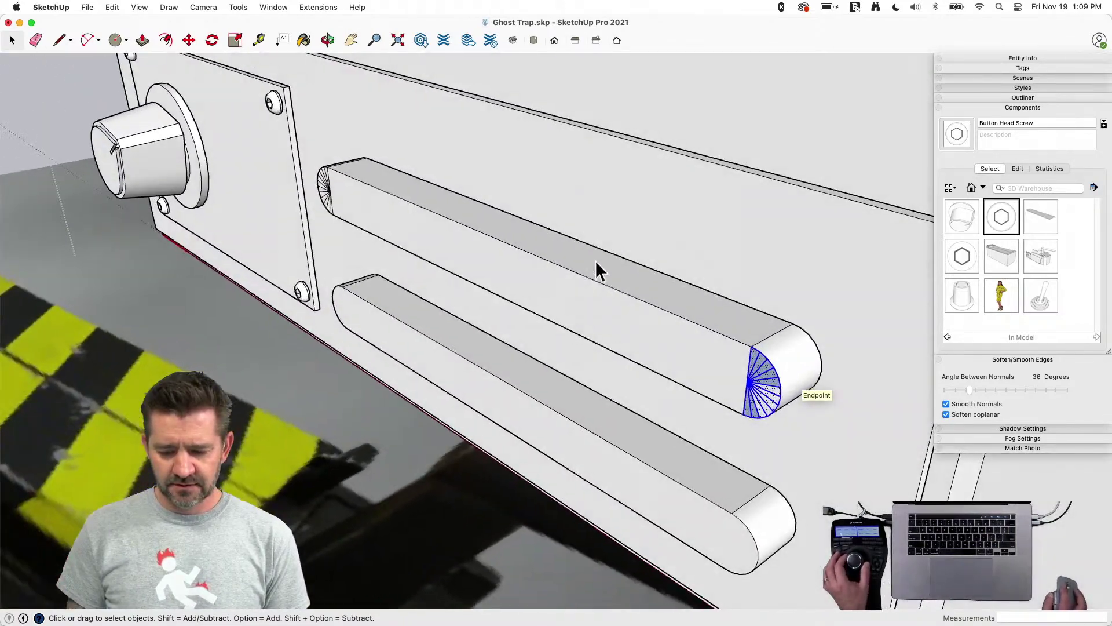
Select the upper bar's top front edge and far-end front arc, and draw a line joining the centers of both rounded ends
click(749, 327)
click(749, 326)
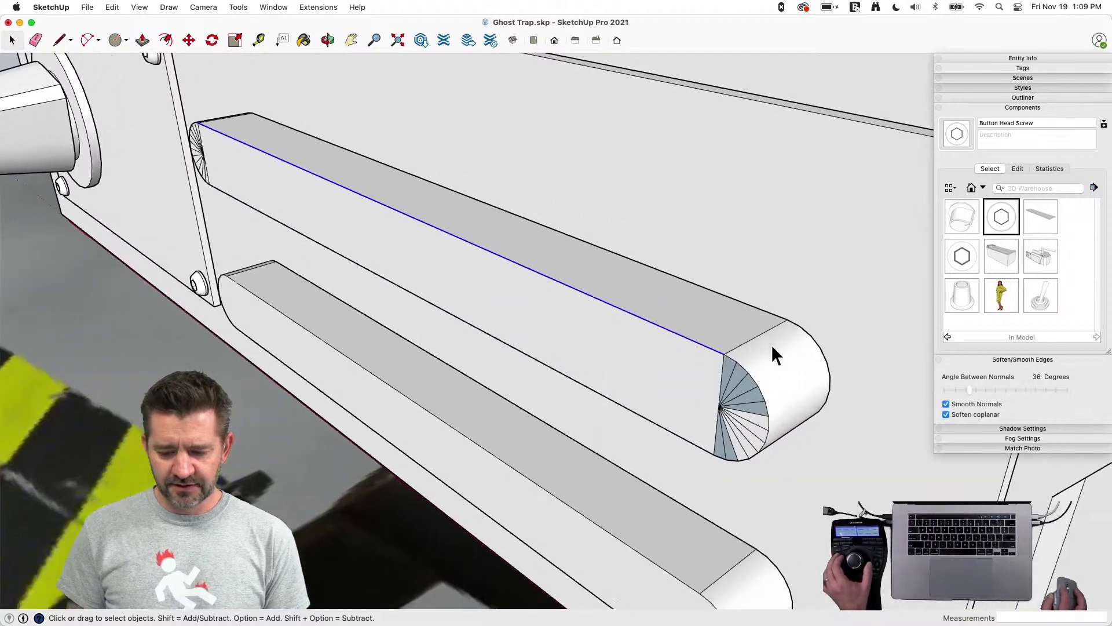
shift+click(714, 358)
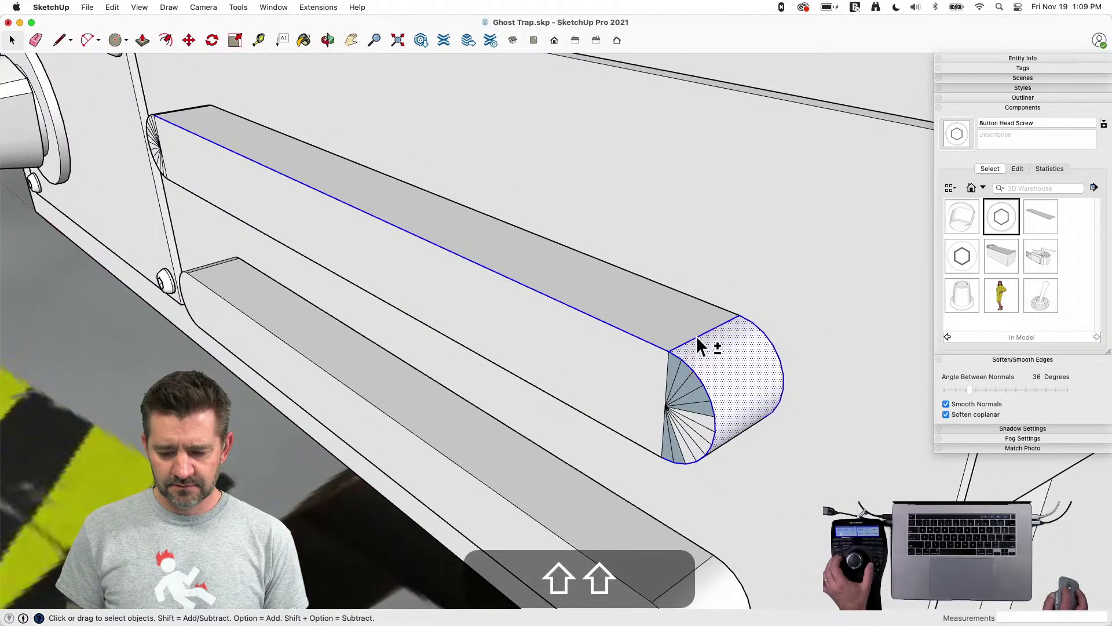
shift+click(757, 350)
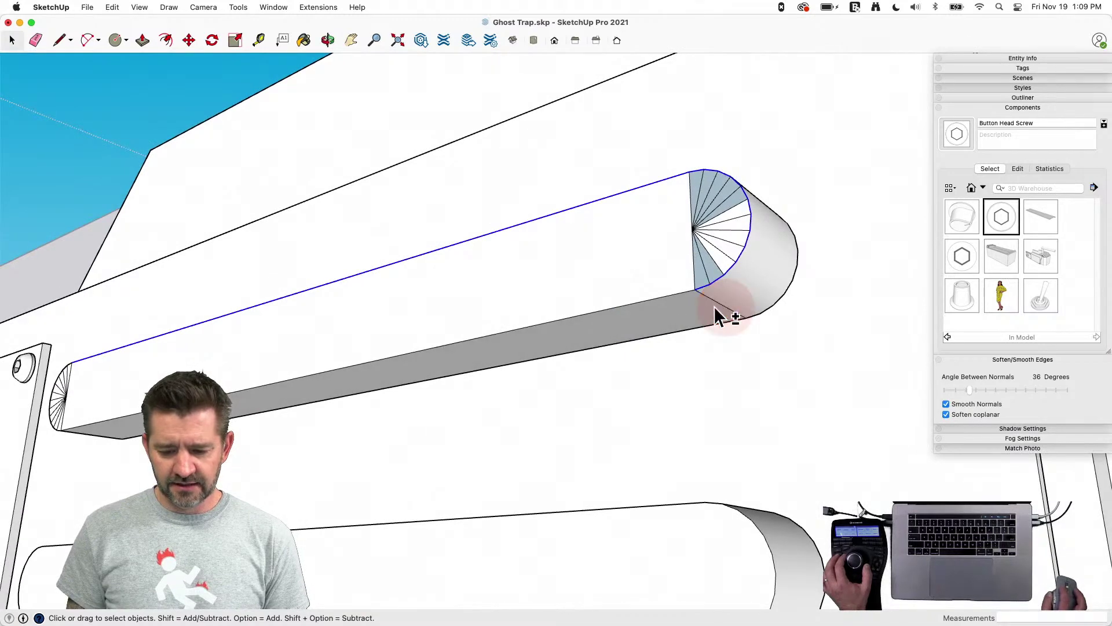
shift+click(721, 306)
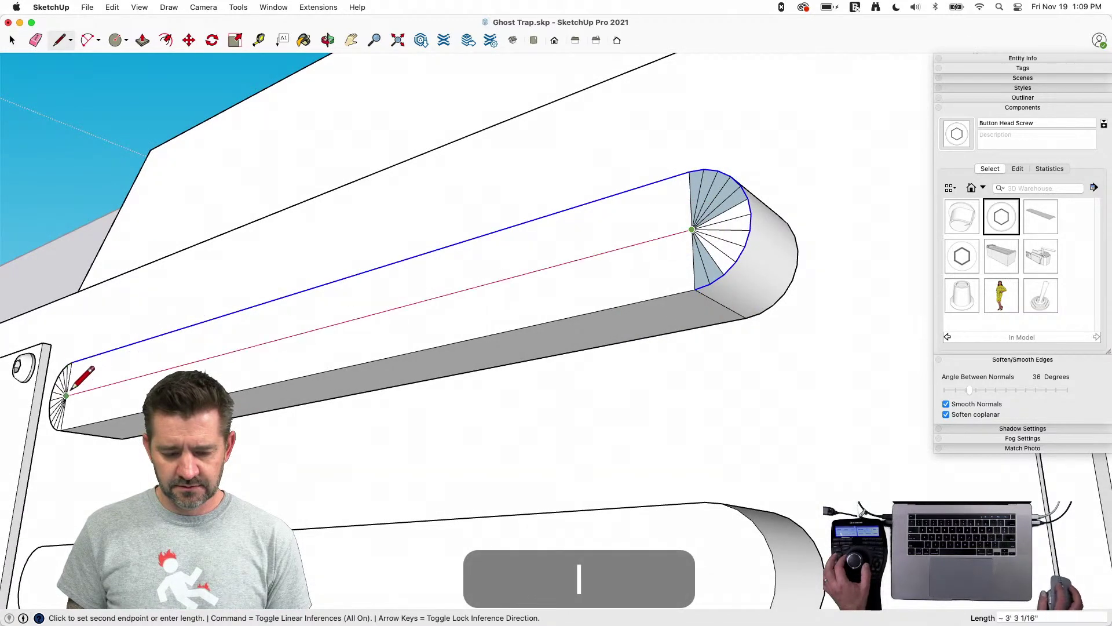
Delete the protruding geometry of both light bars, leaving their slot outlines on the side panel
key(space)
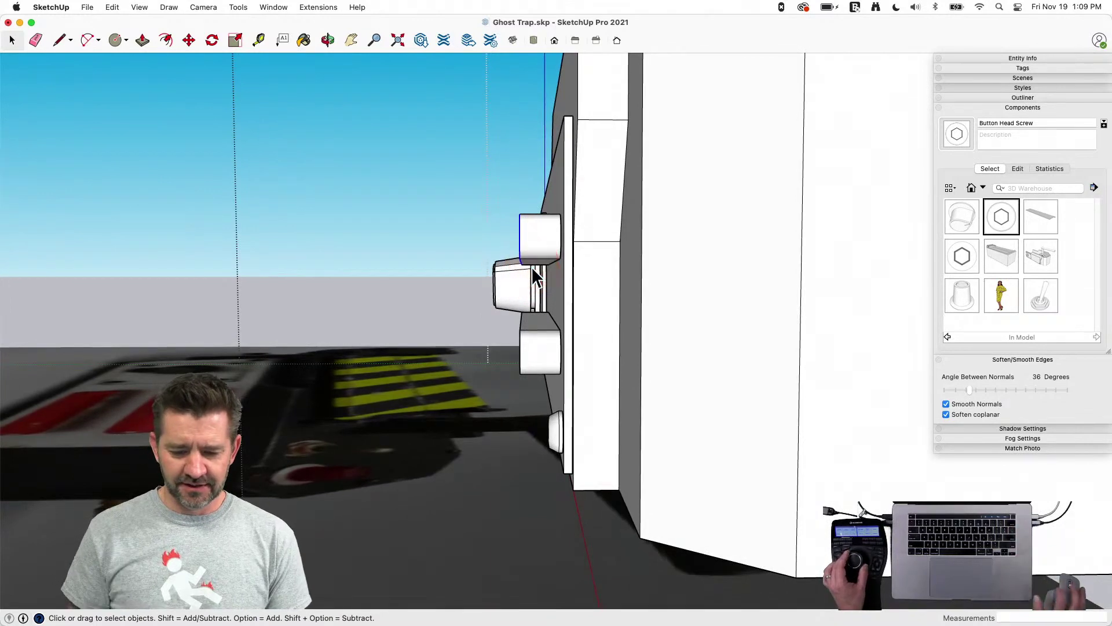
drag(504, 291, 530, 387)
key(BackSpace)
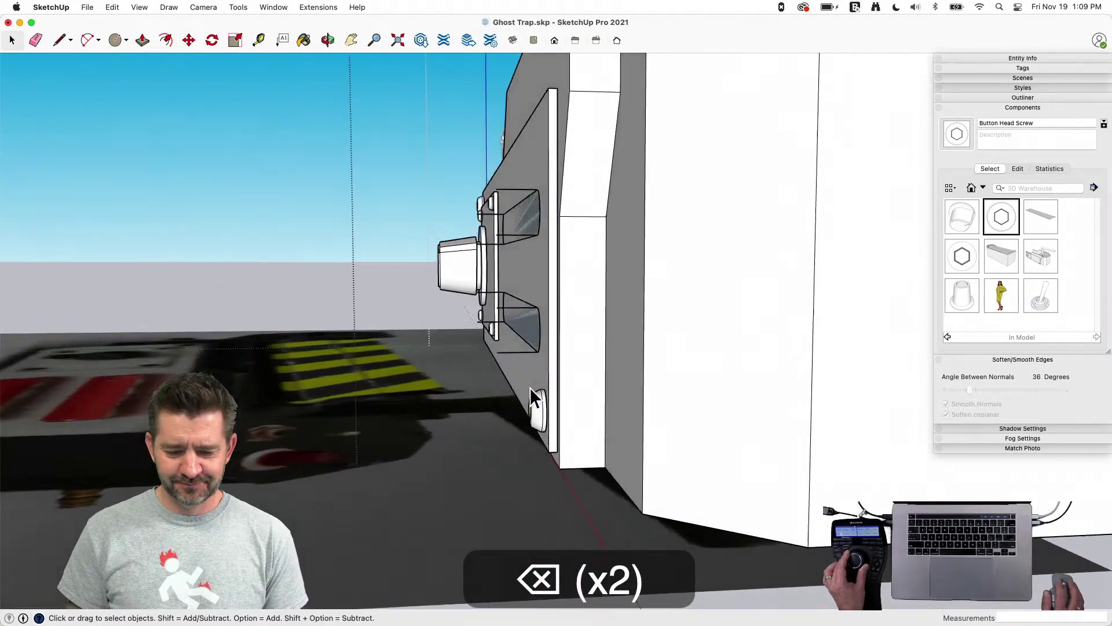
Erase the stray depth edges left sticking out from the ends of both slot outlines
key(e)
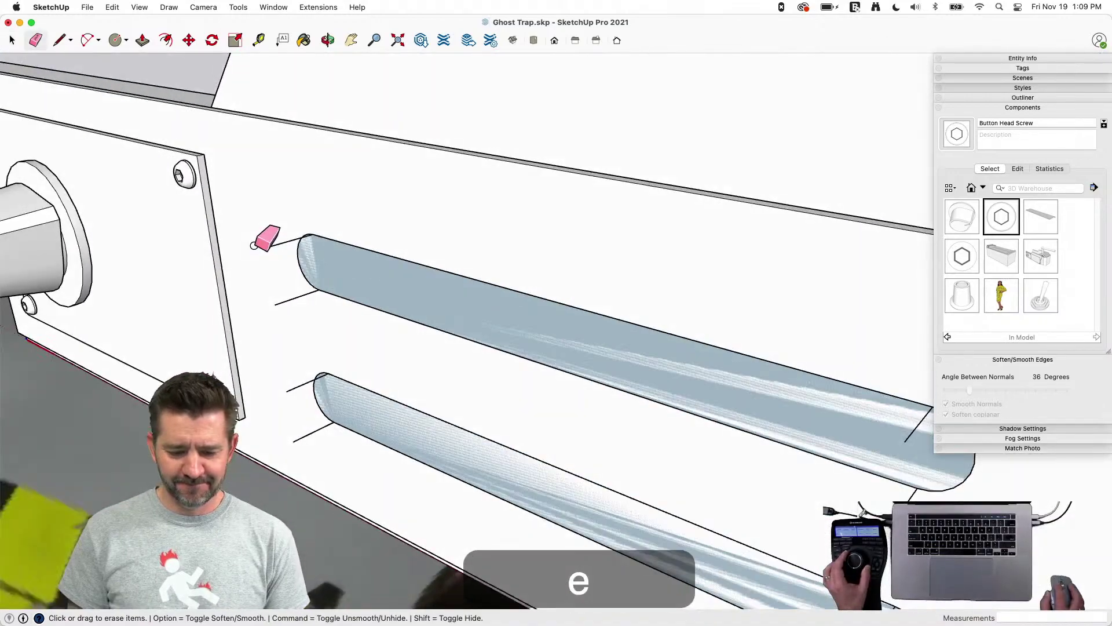
drag(261, 237, 288, 305)
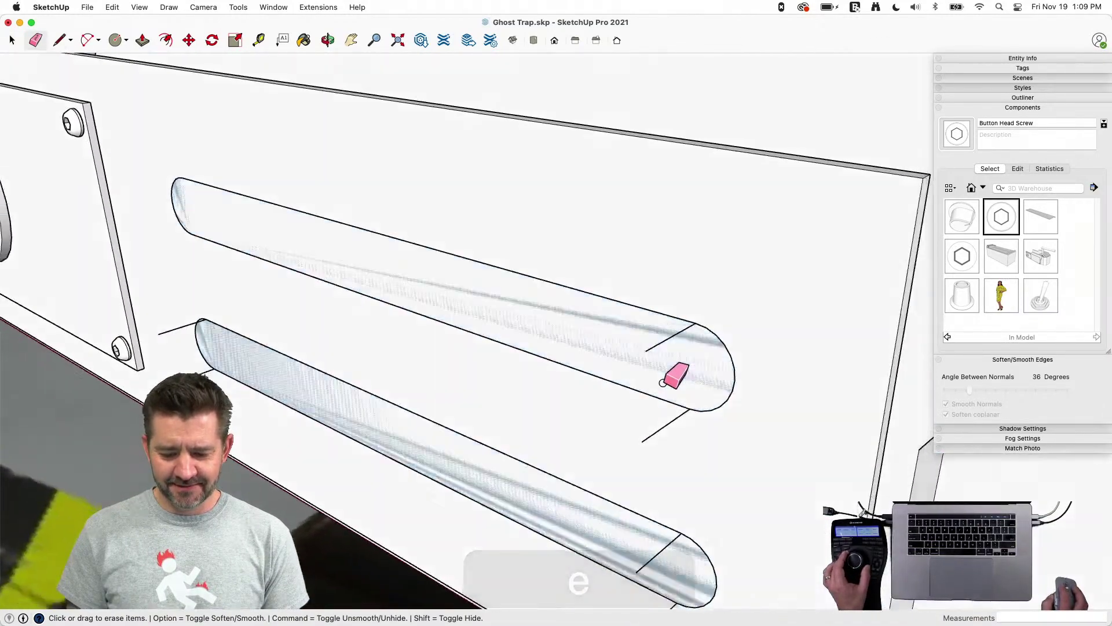
drag(614, 347, 616, 368)
mouse_move(612, 436)
mouse_down()
mouse_move(586, 514)
mouse_move(528, 477)
mouse_move(572, 579)
mouse_up()
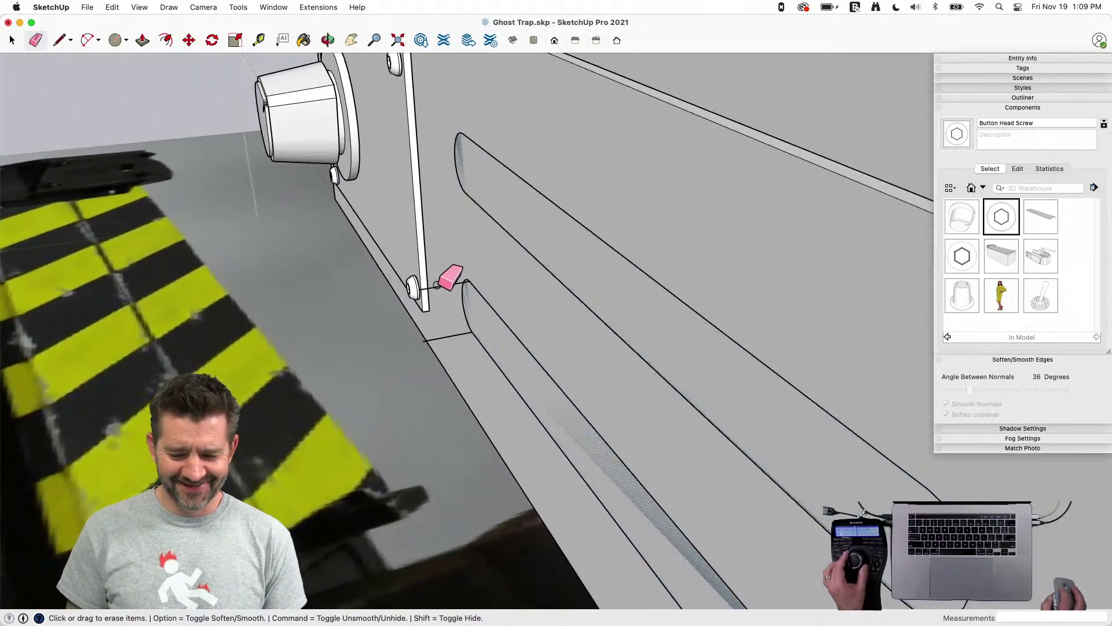
drag(448, 339, 489, 325)
key(l)
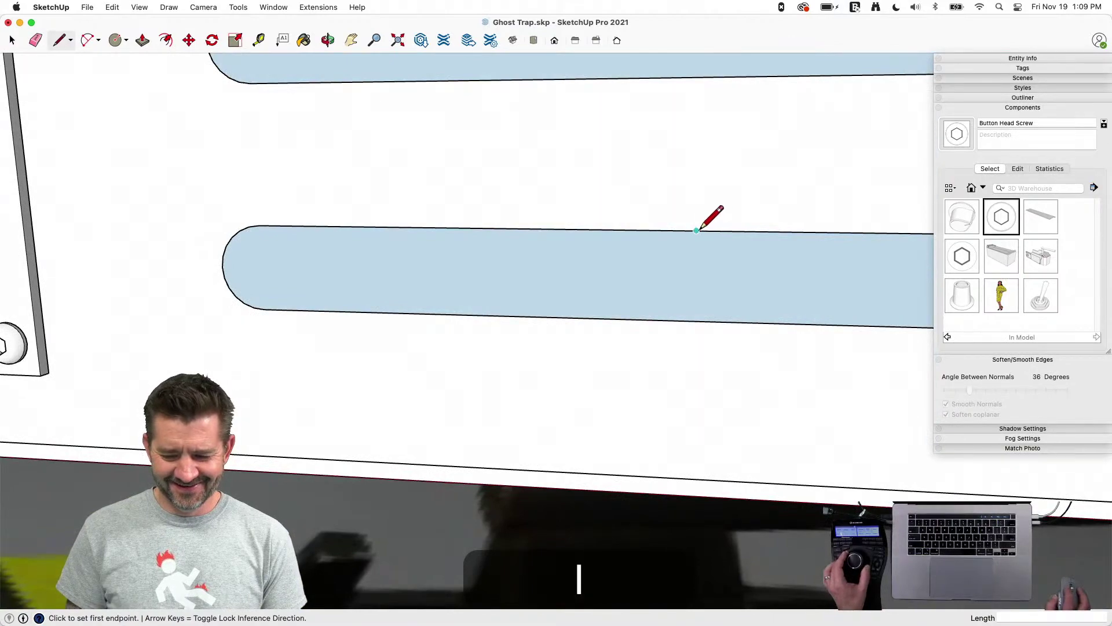
click(694, 321)
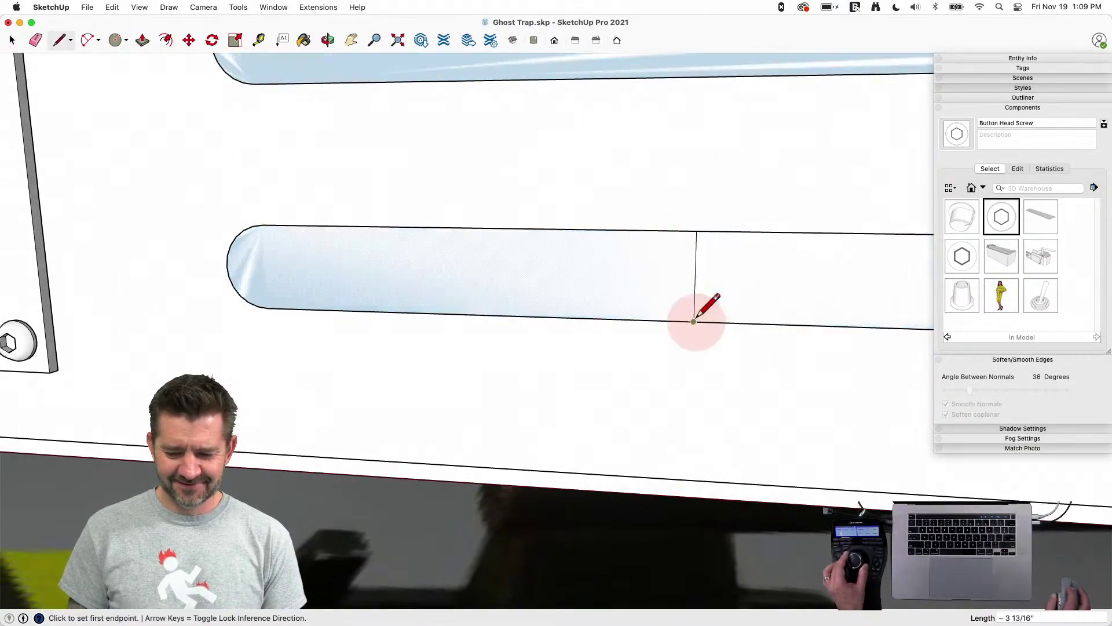
key(e)
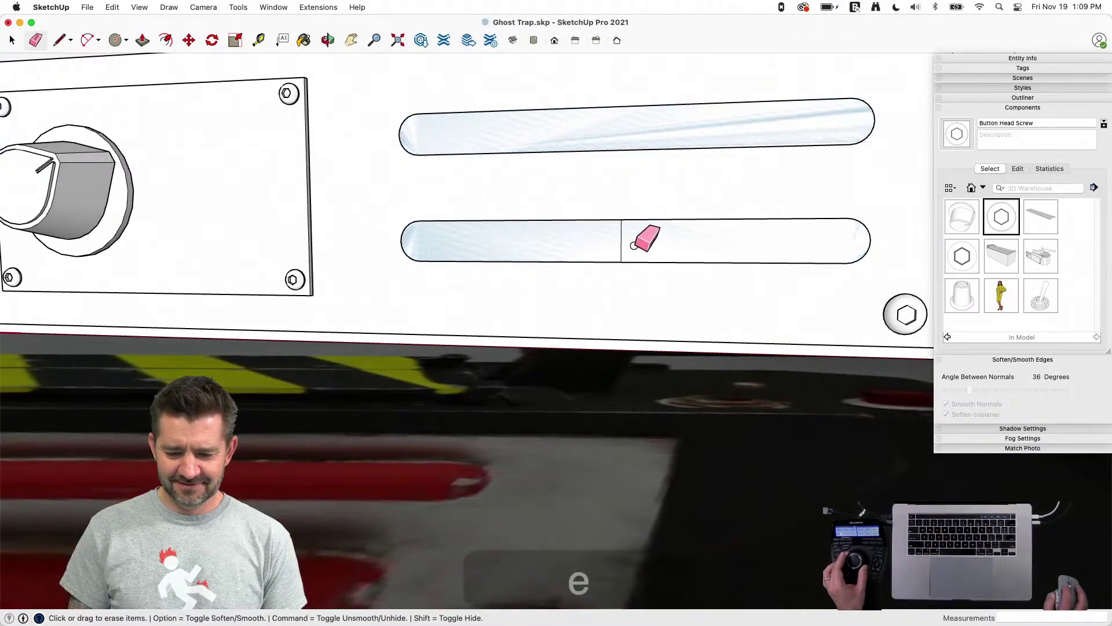
click(621, 242)
Draw a vertical line across the lower slot and, from its midpoint, an outward upper-half profile about 2 1/16" deep and 1 15/16" high
key(l)
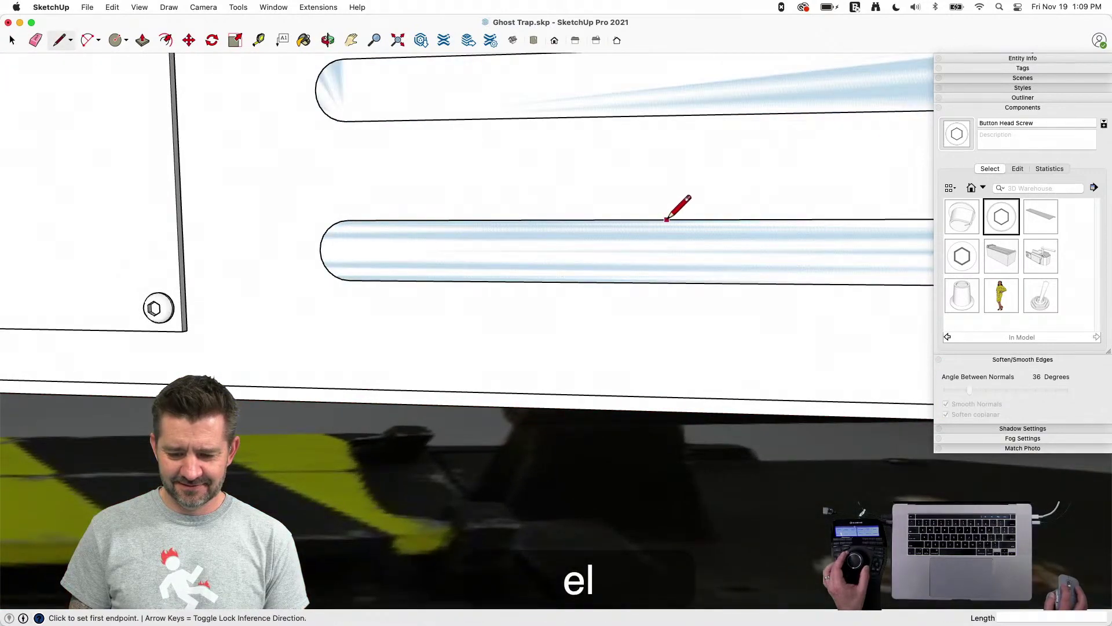
click(654, 282)
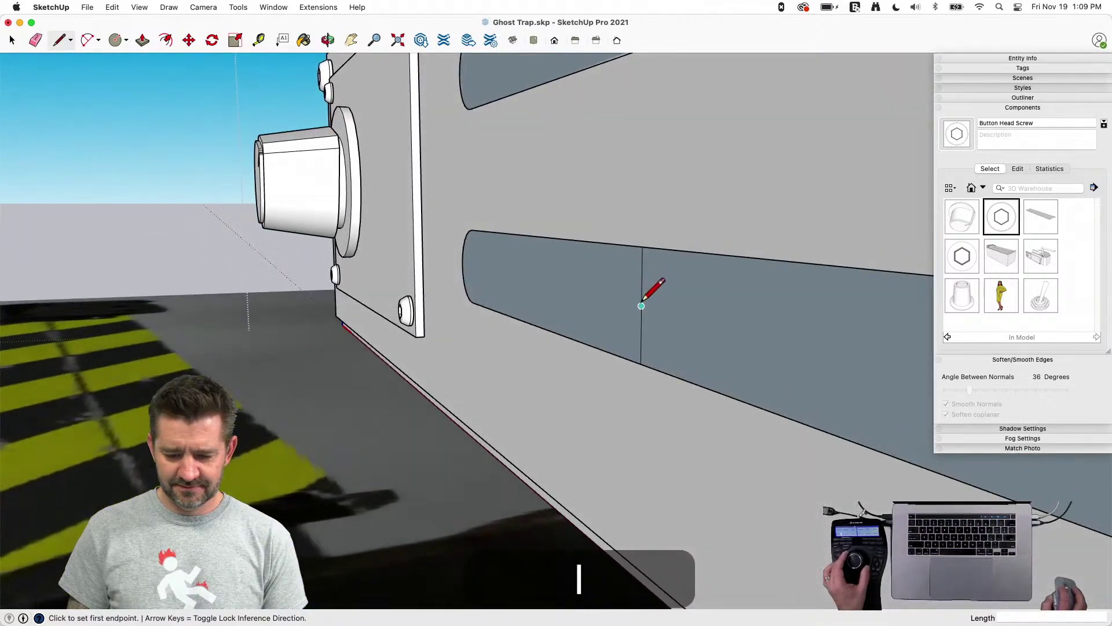
click(608, 309)
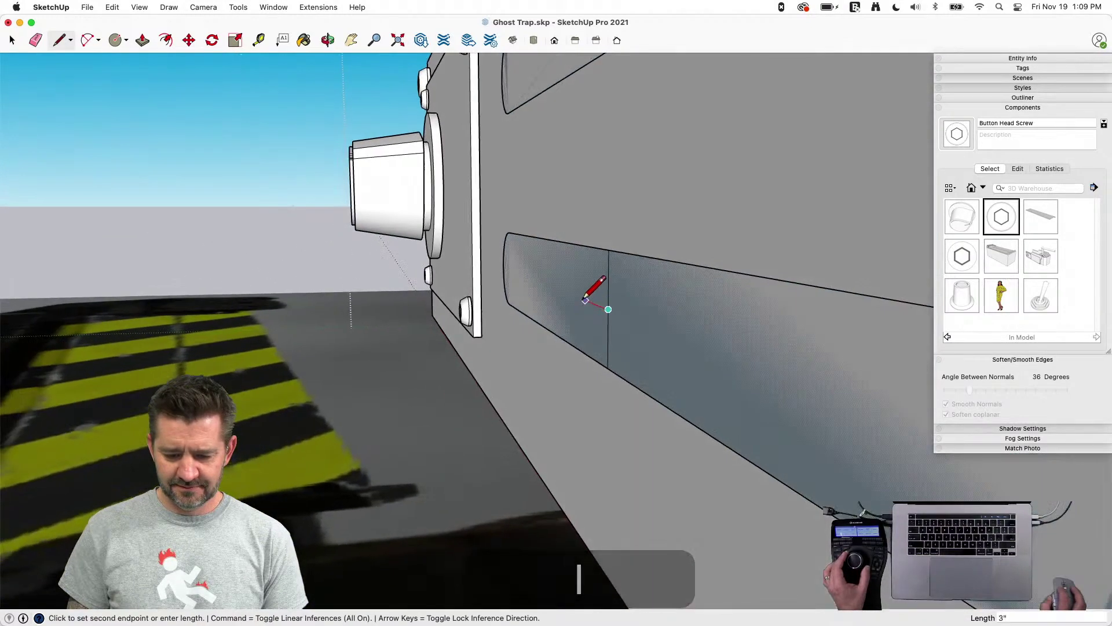
click(547, 311)
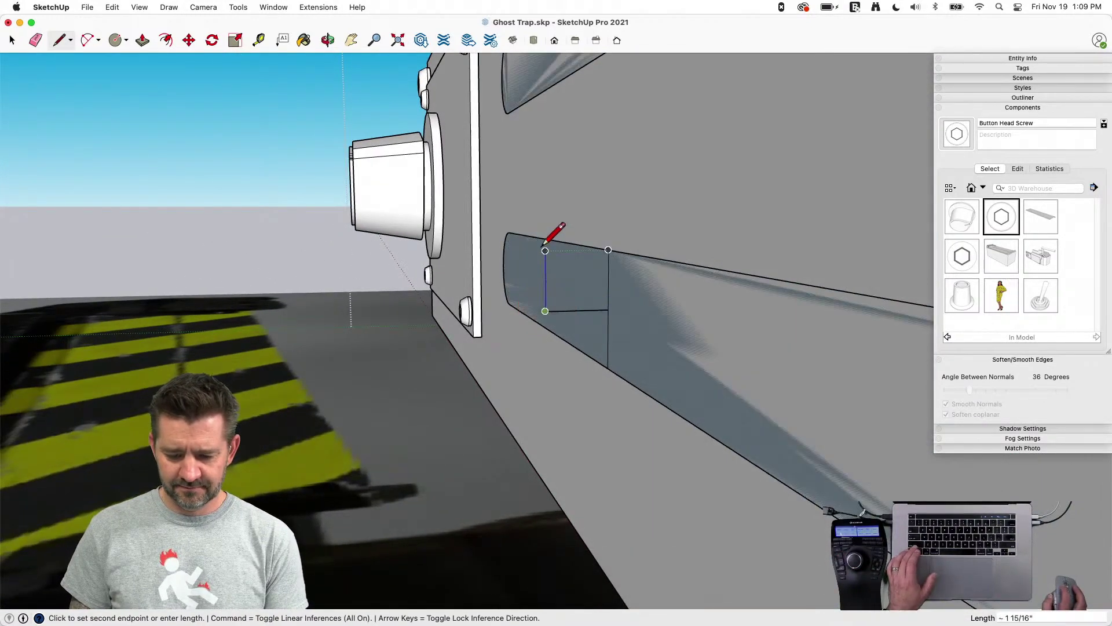
click(546, 249)
click(610, 248)
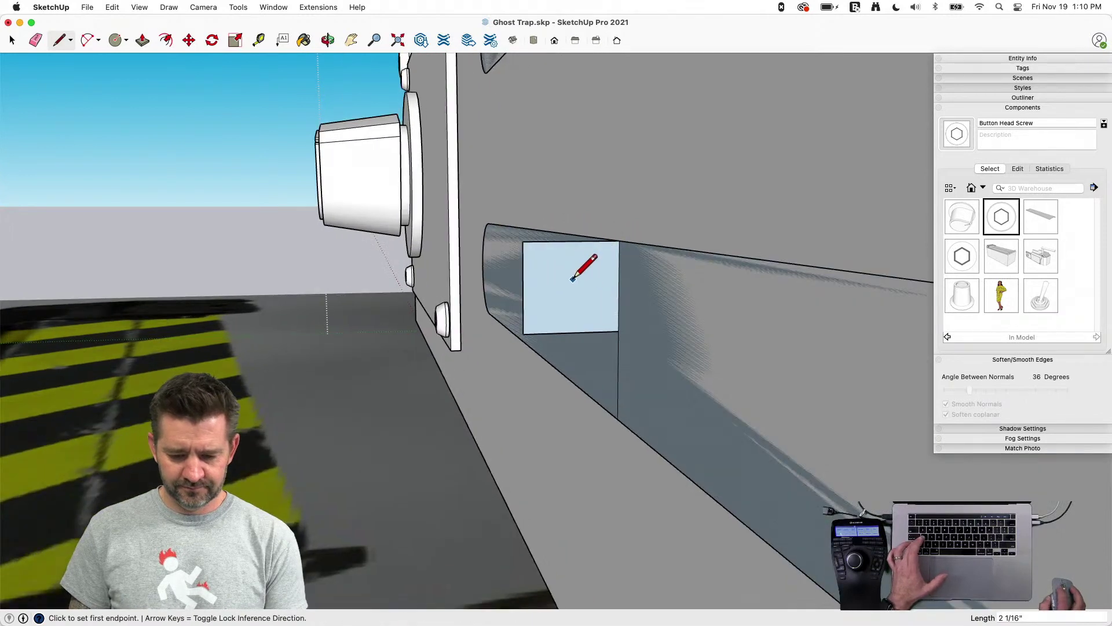
Round the profile's outer top corner with a tangent arc and erase the vertical line remaining below the profile
key(a)
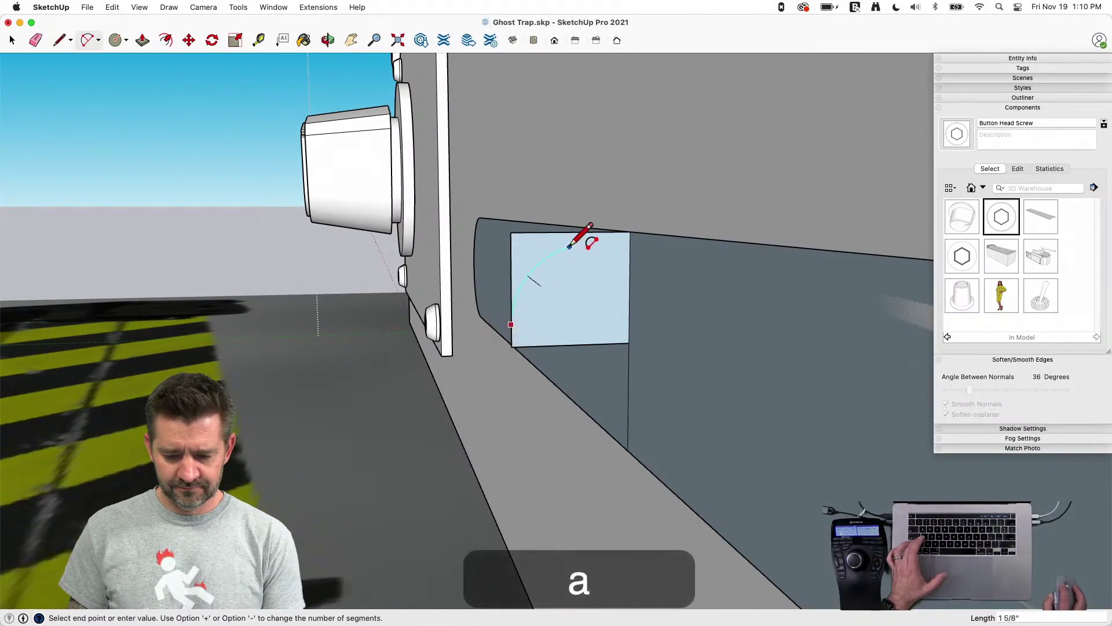
click(600, 232)
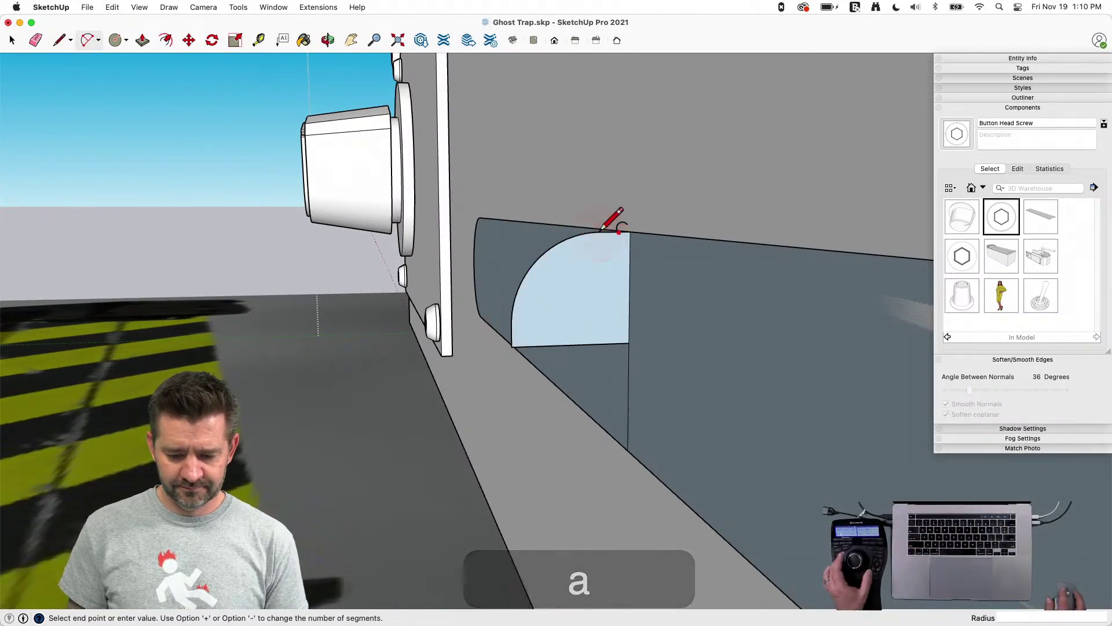
key(e)
click(628, 412)
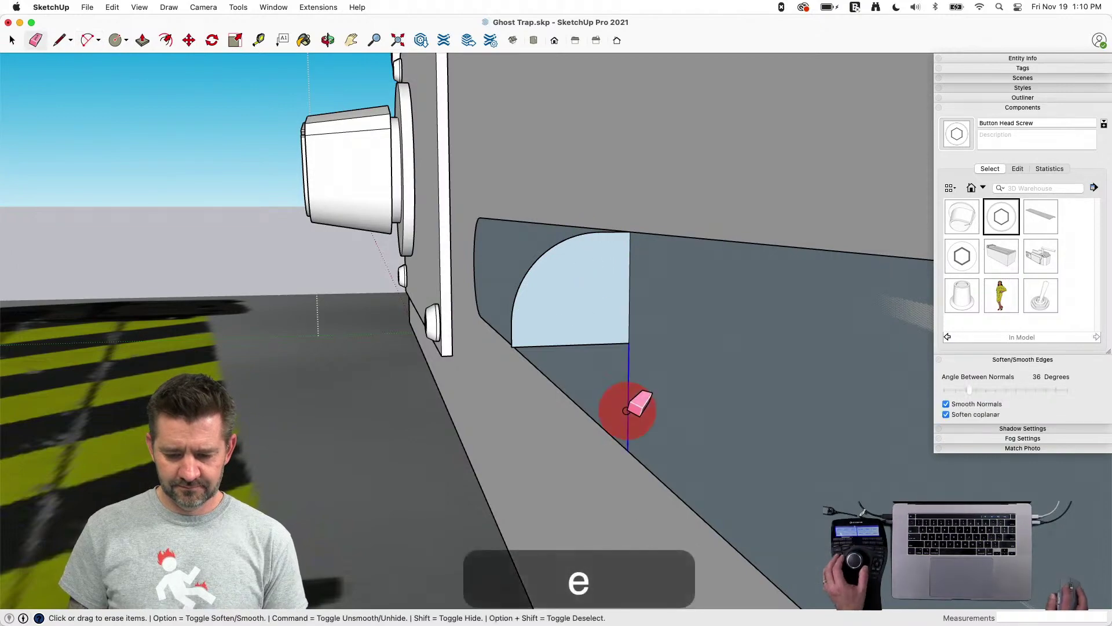
key(space)
click(728, 286)
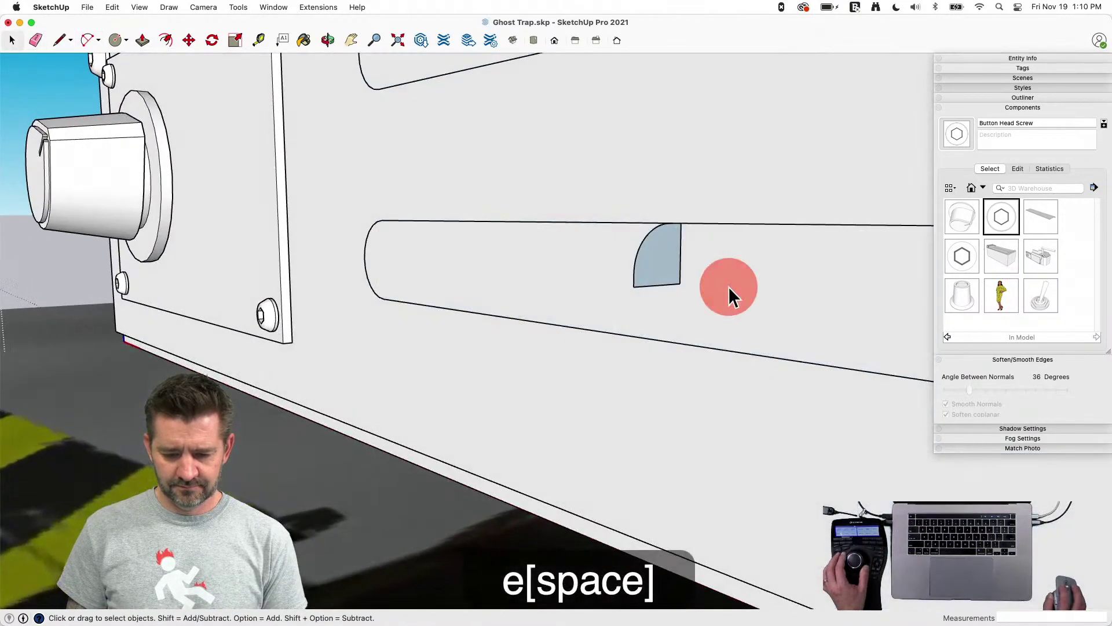
Sweep the rounded profile around the outline of the lower slot with Follow Me
right_click(561, 222)
click(599, 375)
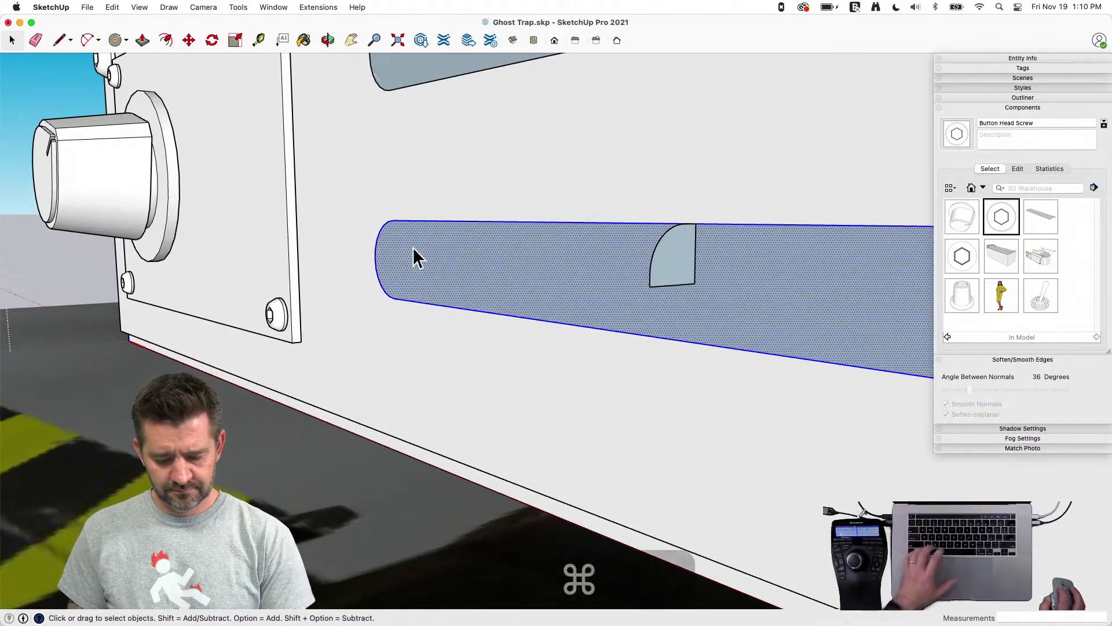
key(shift+f)
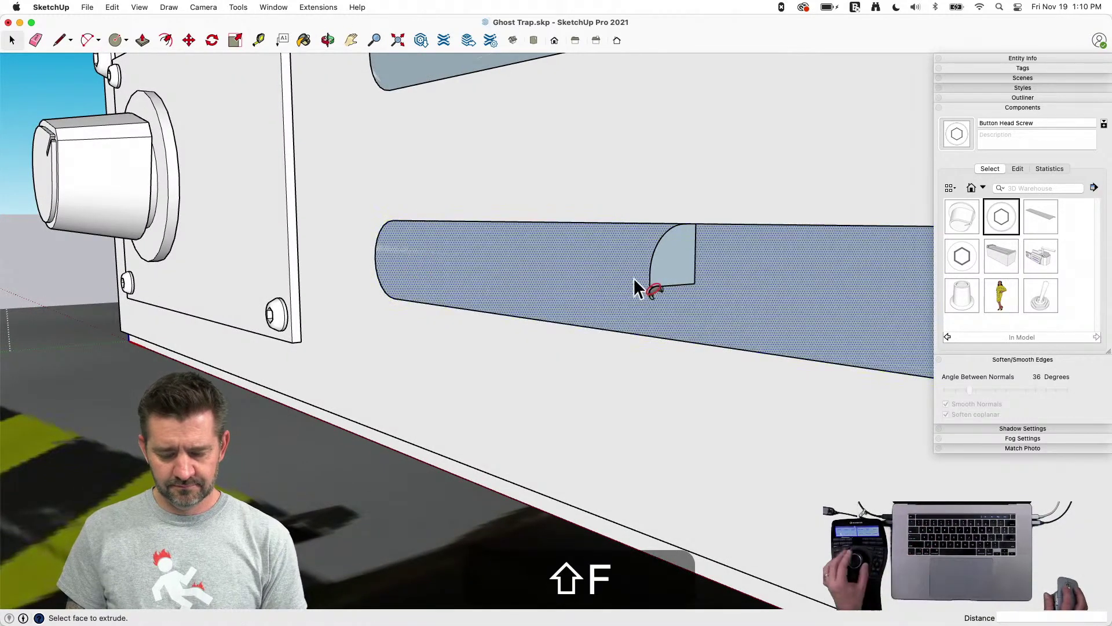
click(663, 265)
key(space)
Clear the leftover center seam along the front of the lower bar, including both of its ends, checking with hidden geometry shown
key(e)
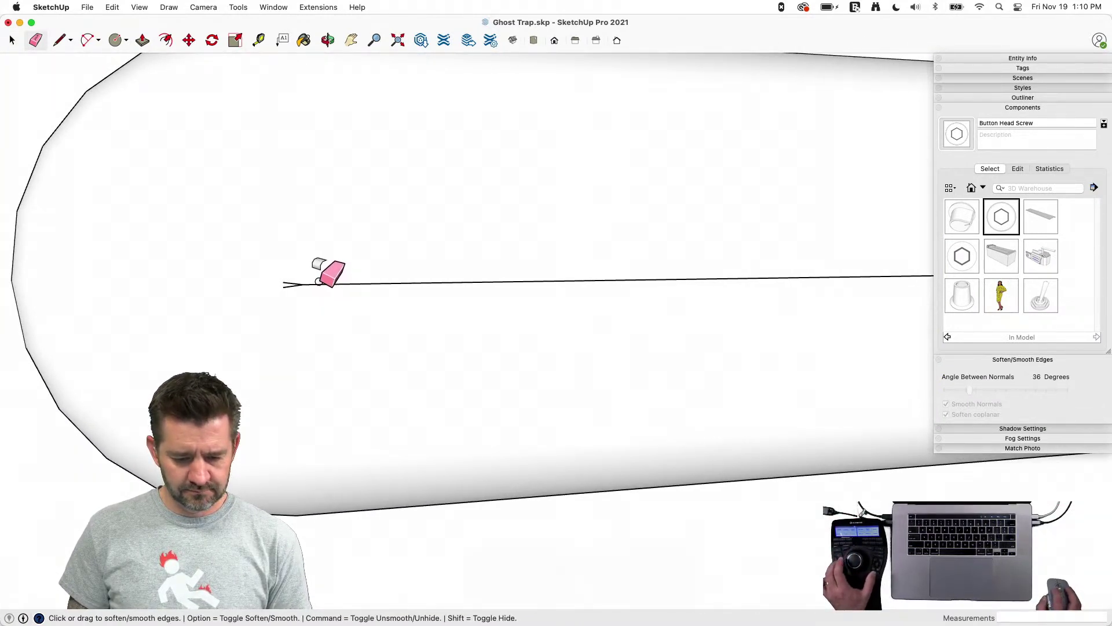
alt+drag(318, 282, 296, 285)
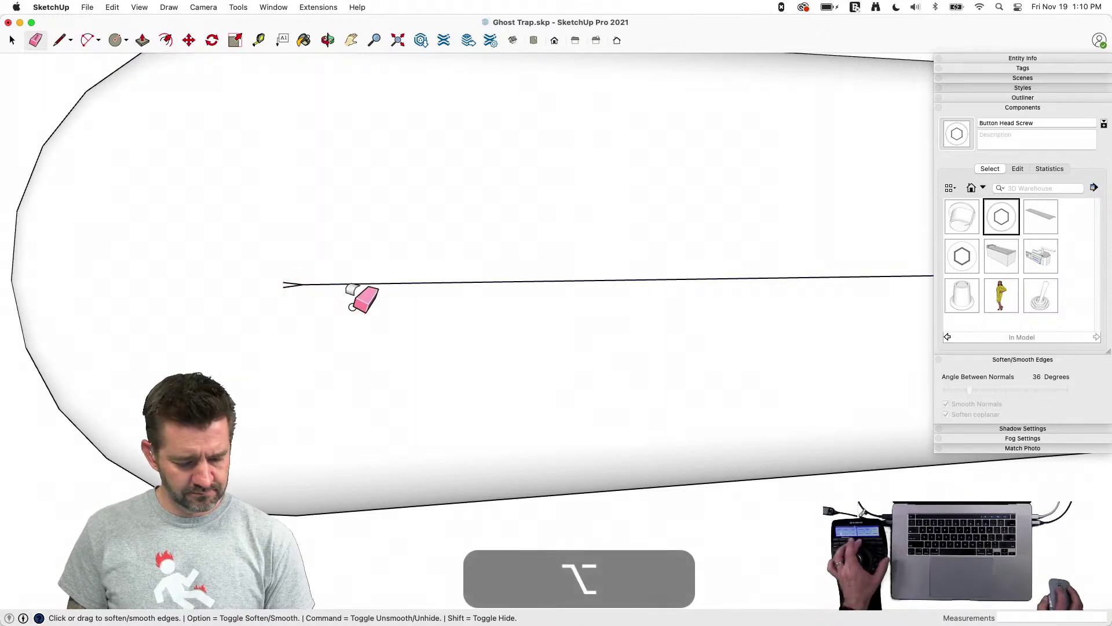
key(alt+h)
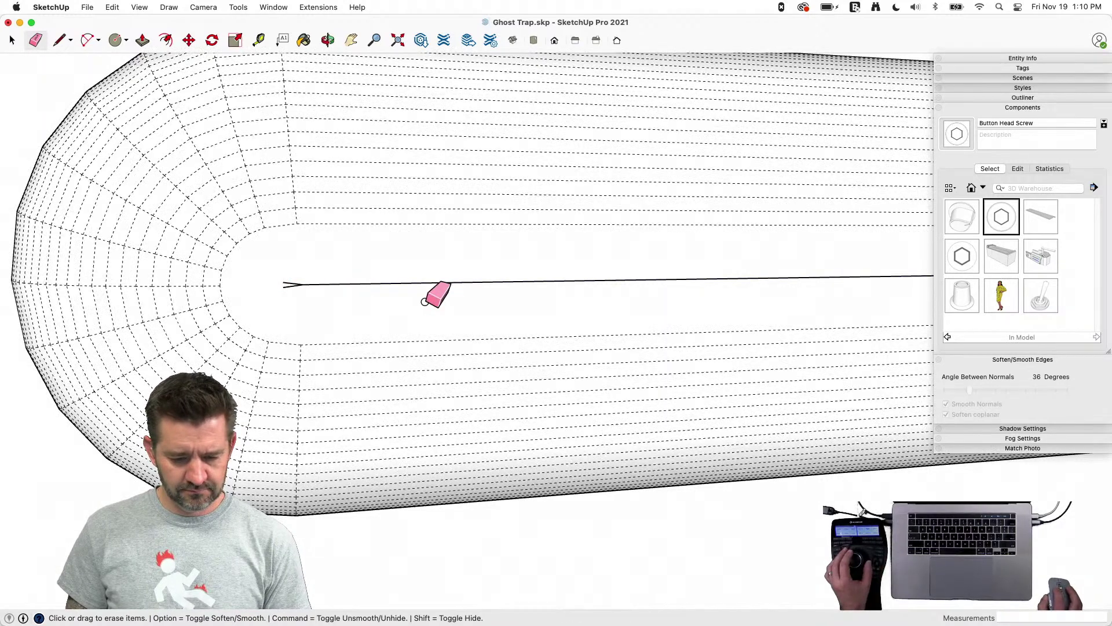
alt+drag(307, 284, 308, 284)
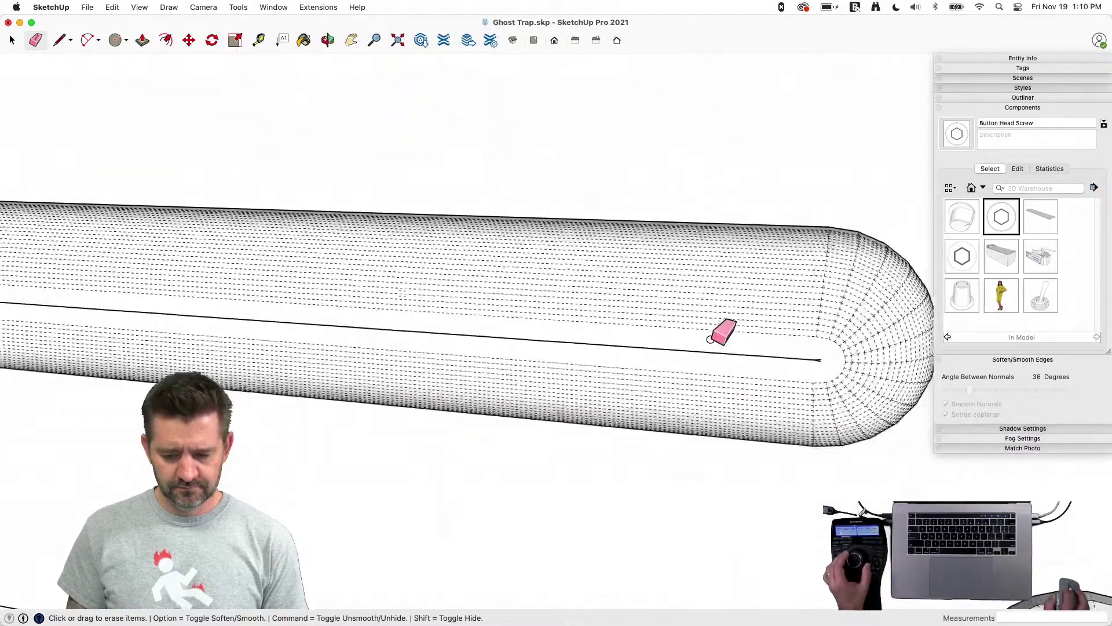
alt+click(751, 336)
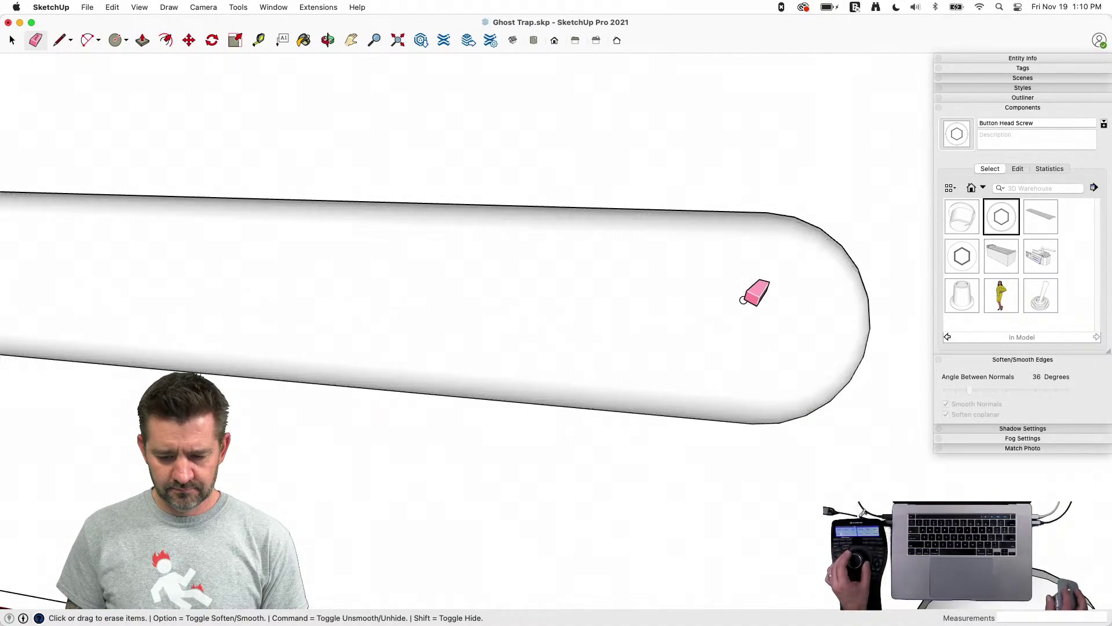
Copy the lower light bar about 10 1/16" straight up onto the upper slot
key(space)
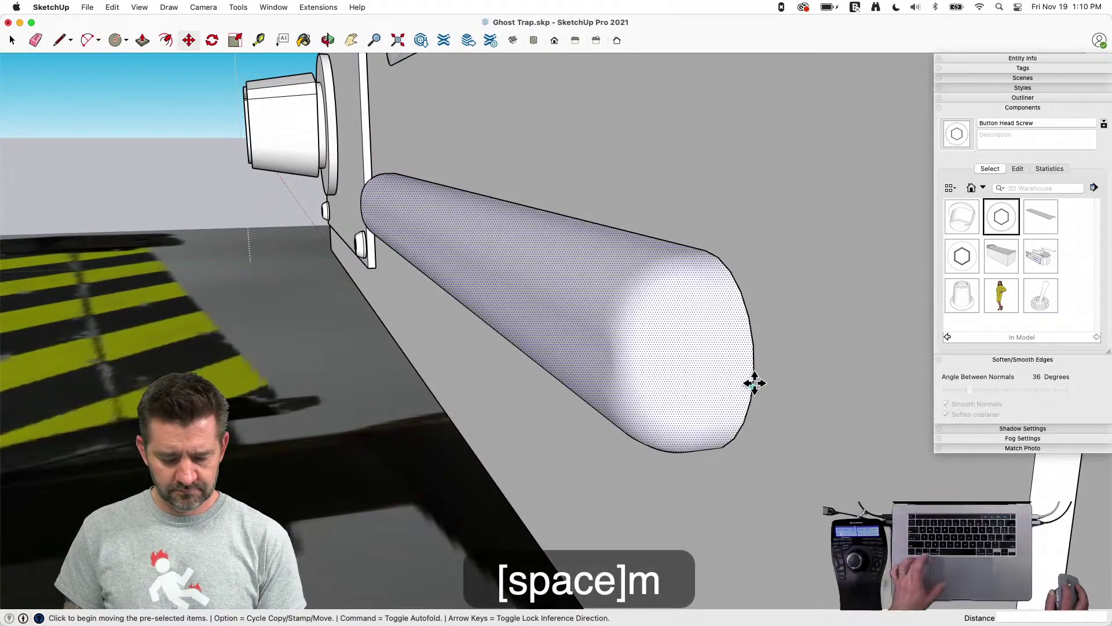
key(alt)
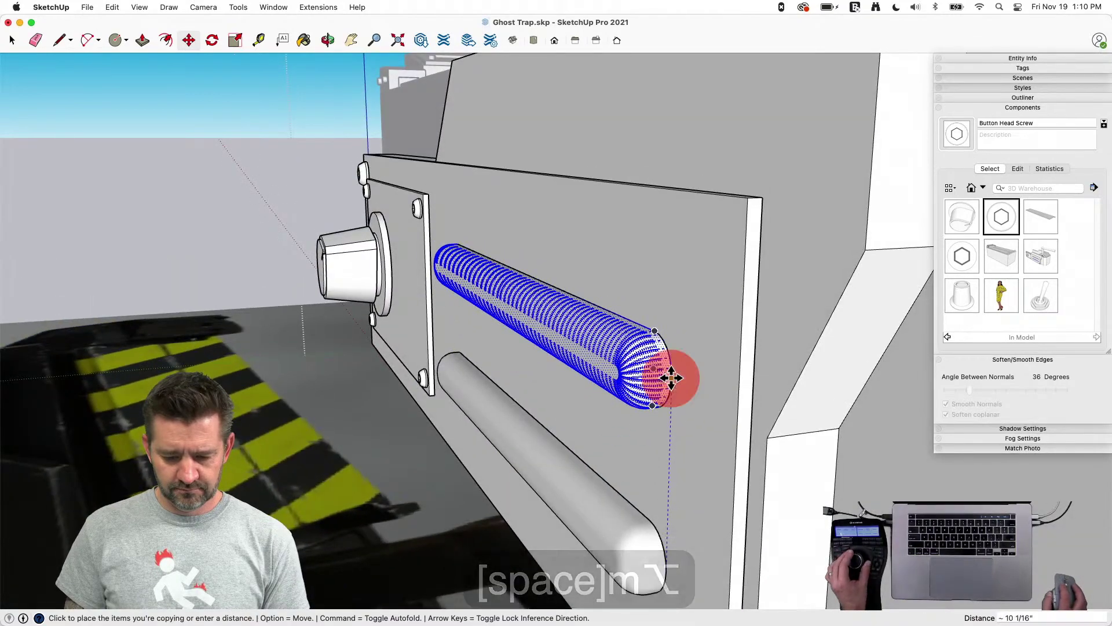
click(672, 378)
key(space)
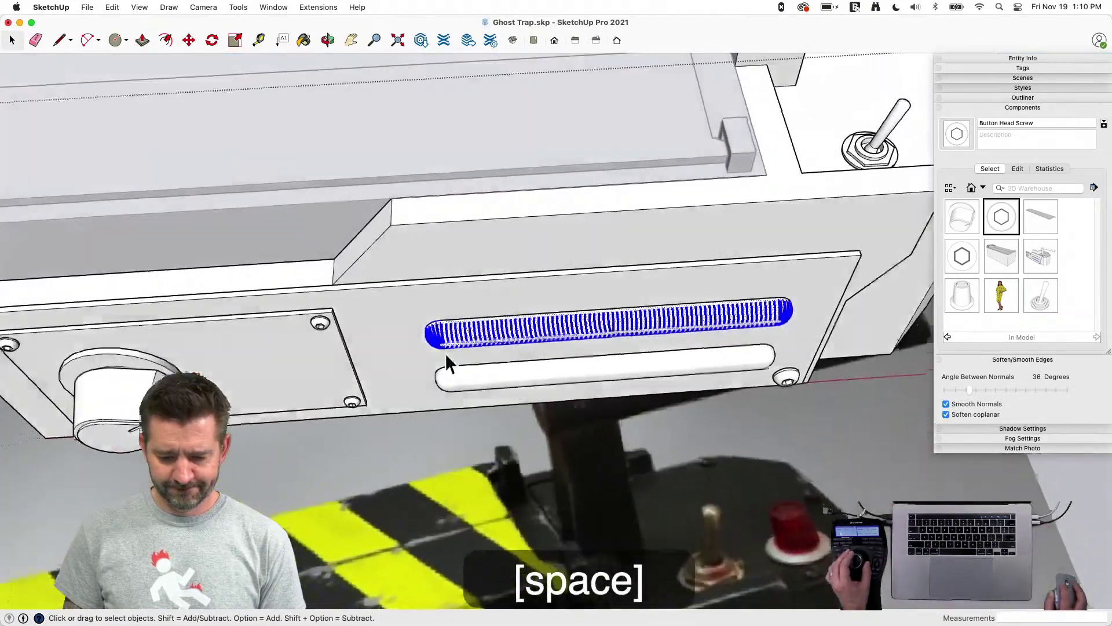
Make one component named Red Bars from the two light bars, leaving the corner screw out of the selection
drag(389, 314, 716, 445)
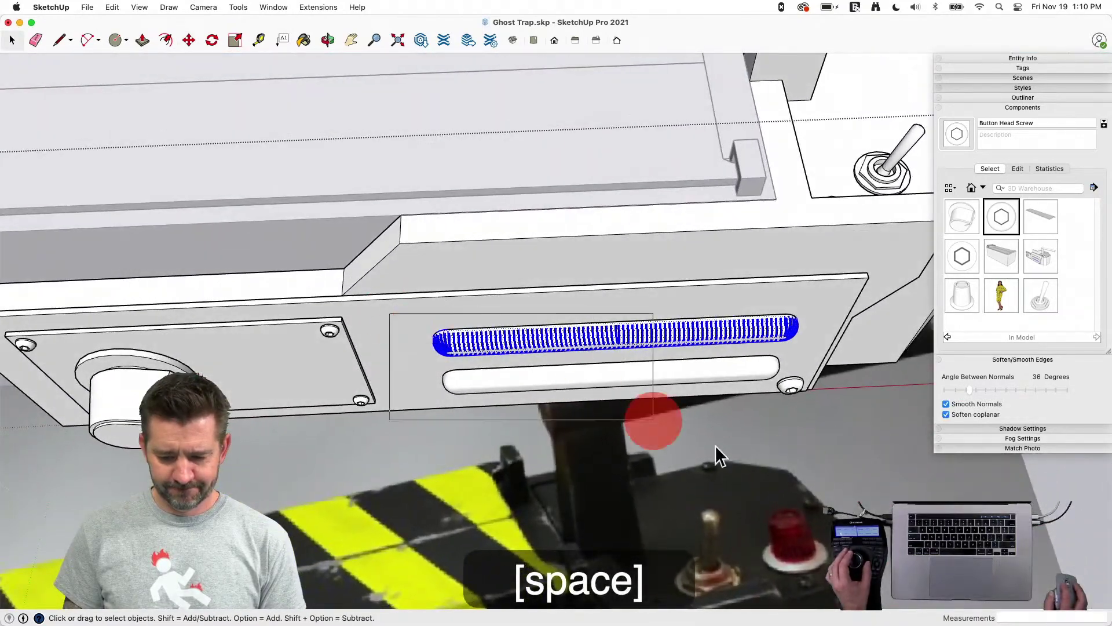
drag(815, 448, 815, 447)
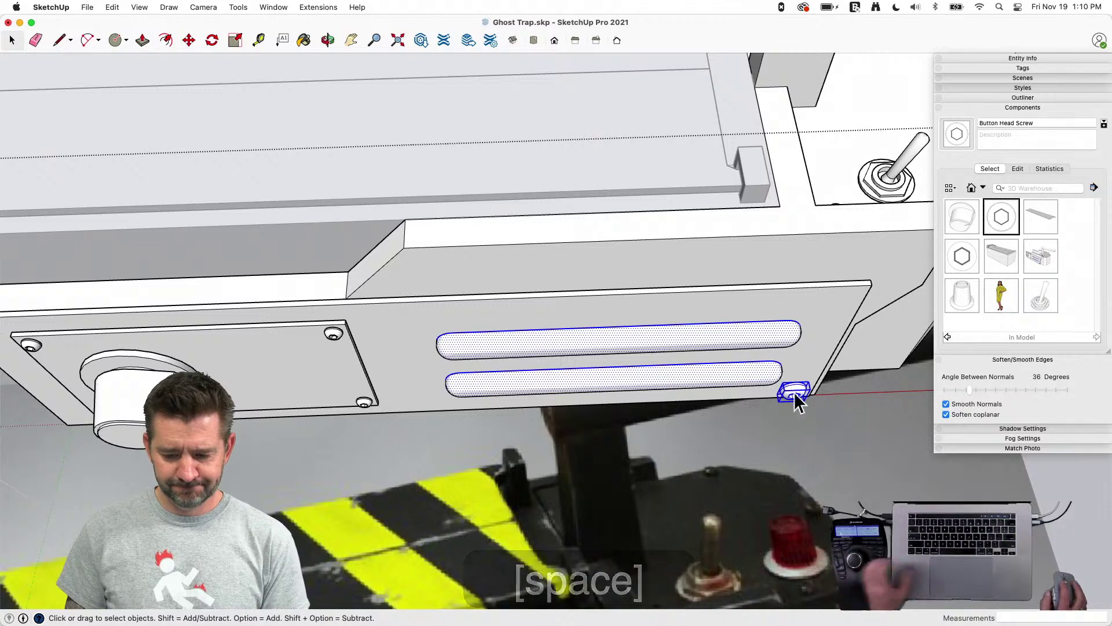
right_click(720, 383)
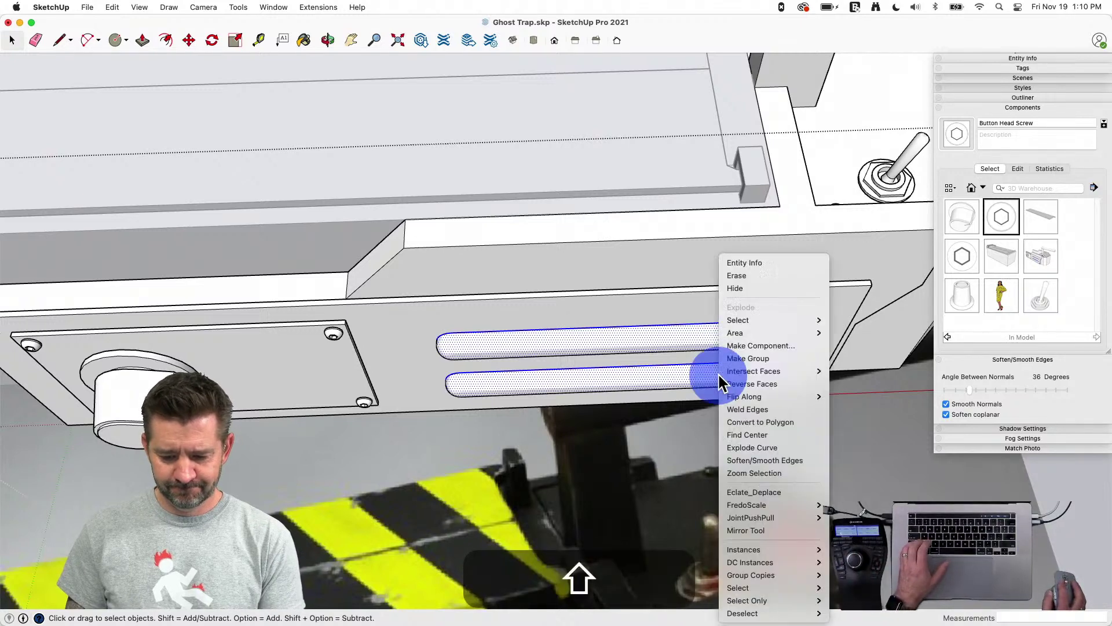
click(752, 344)
text(R)
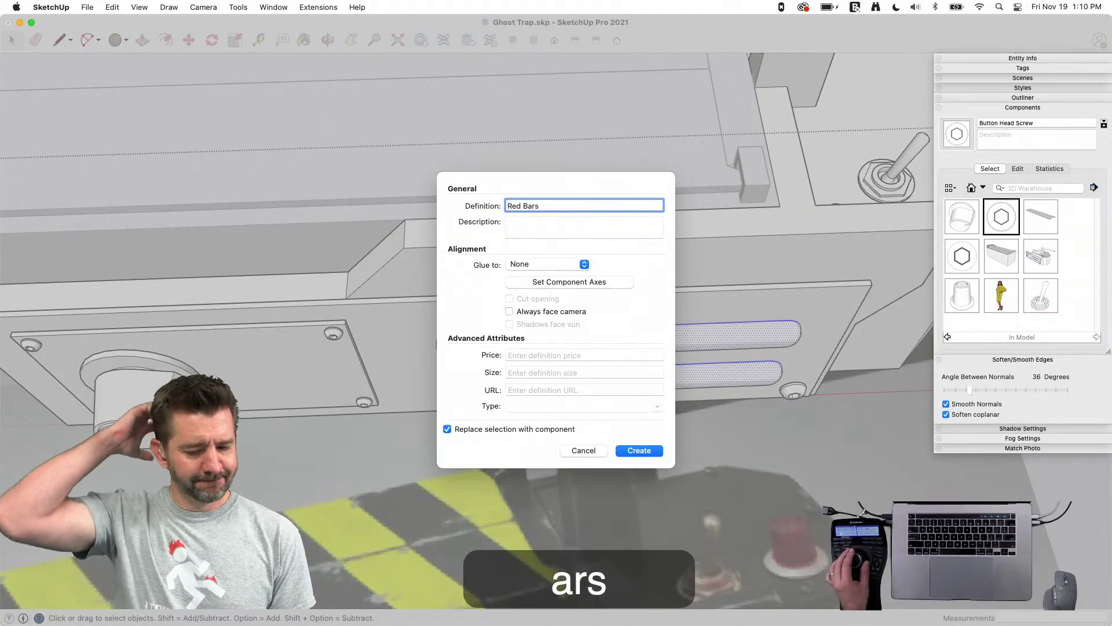
text(ed Bars)
key(Return)
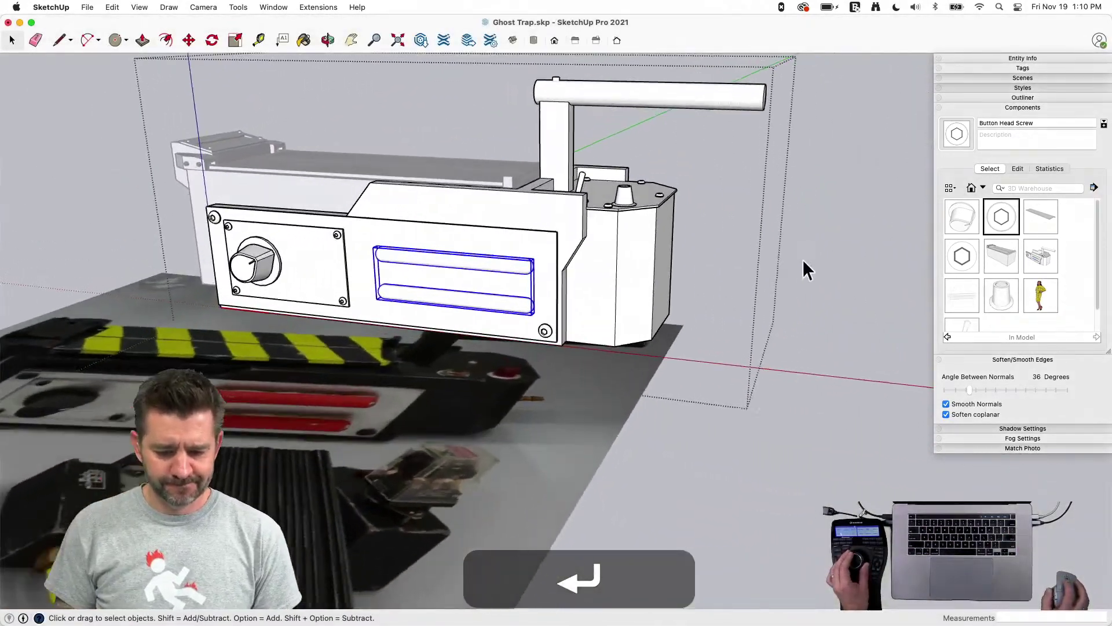
click(834, 328)
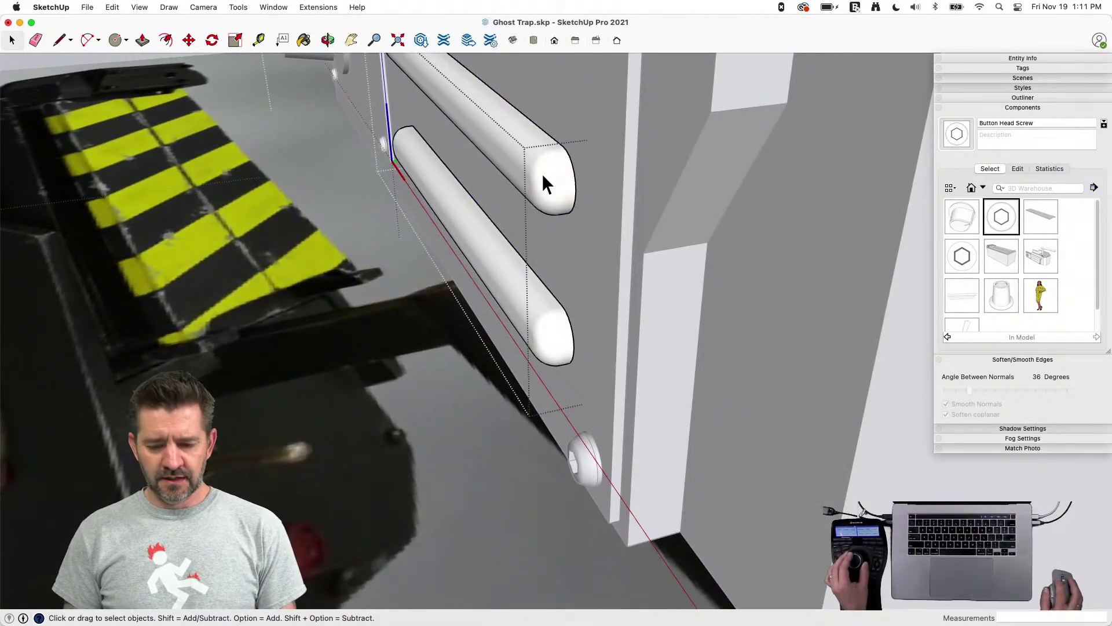
Isolate the Red Bars component, erase the stray line inside the lower bar and redraw an edge to close its open back
key(shift+q)
key(p)
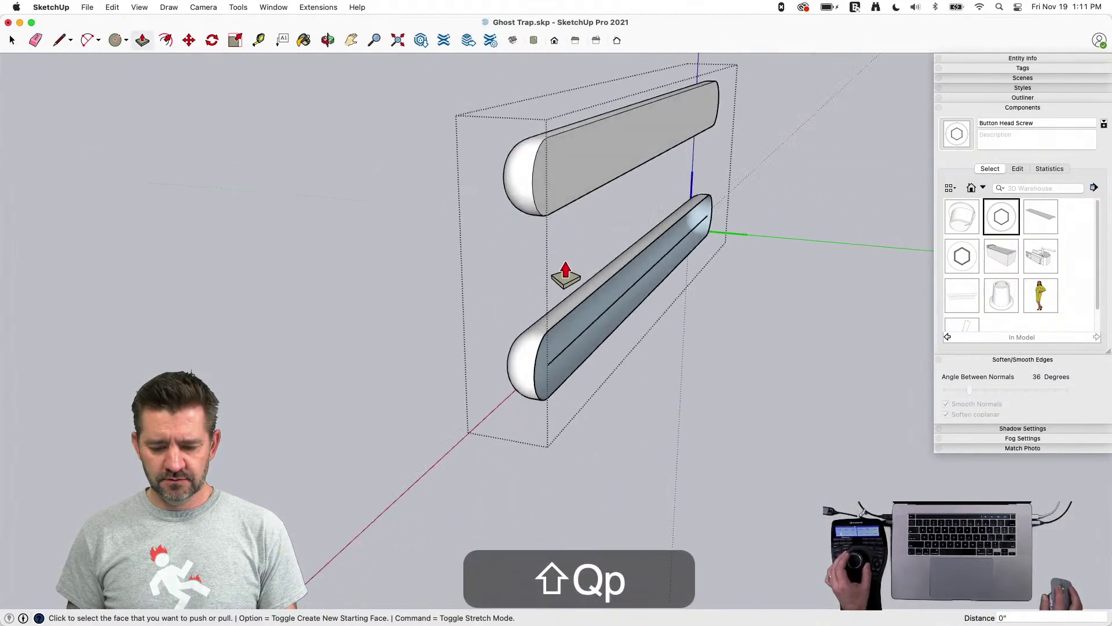
key(e)
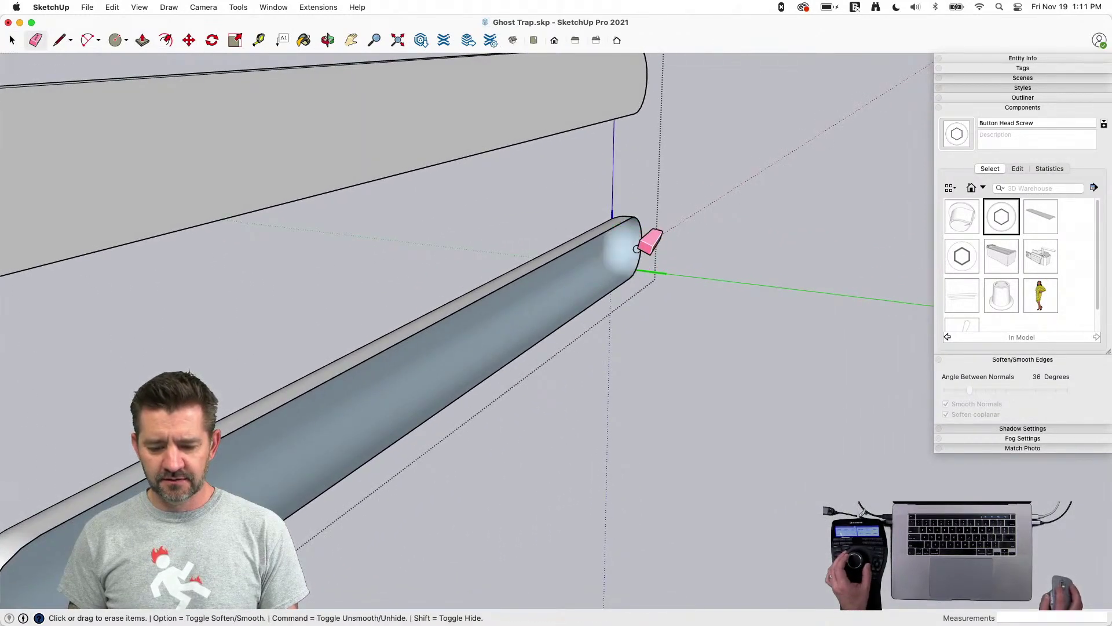
key(l)
click(596, 236)
Extrude the back faces of both bars 1 5/16" with Push/Pull
key(p)
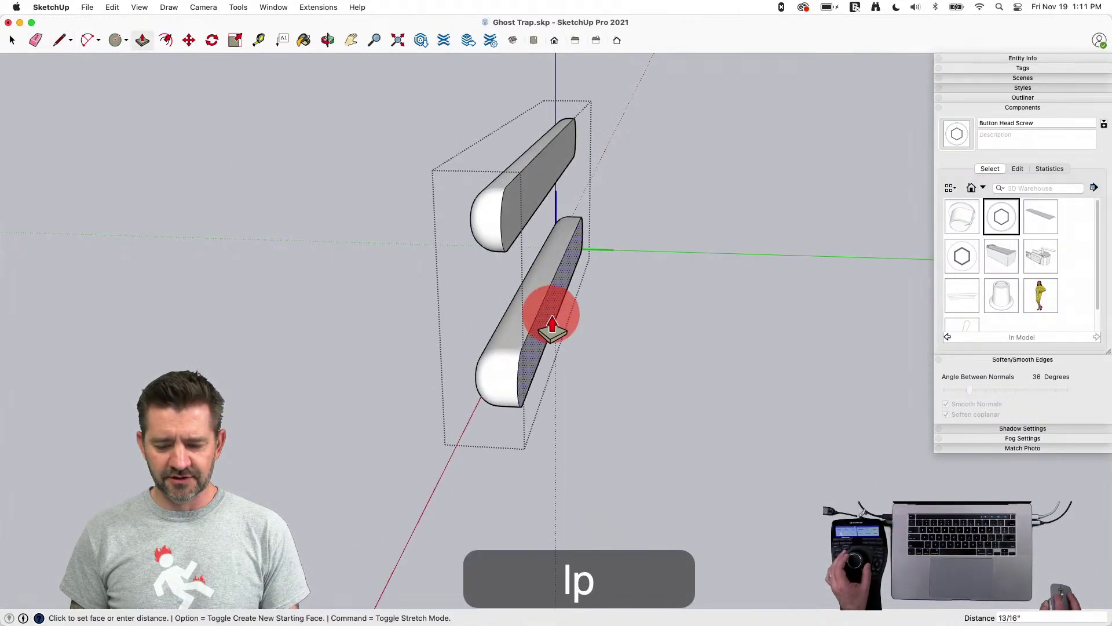
drag(552, 327, 558, 329)
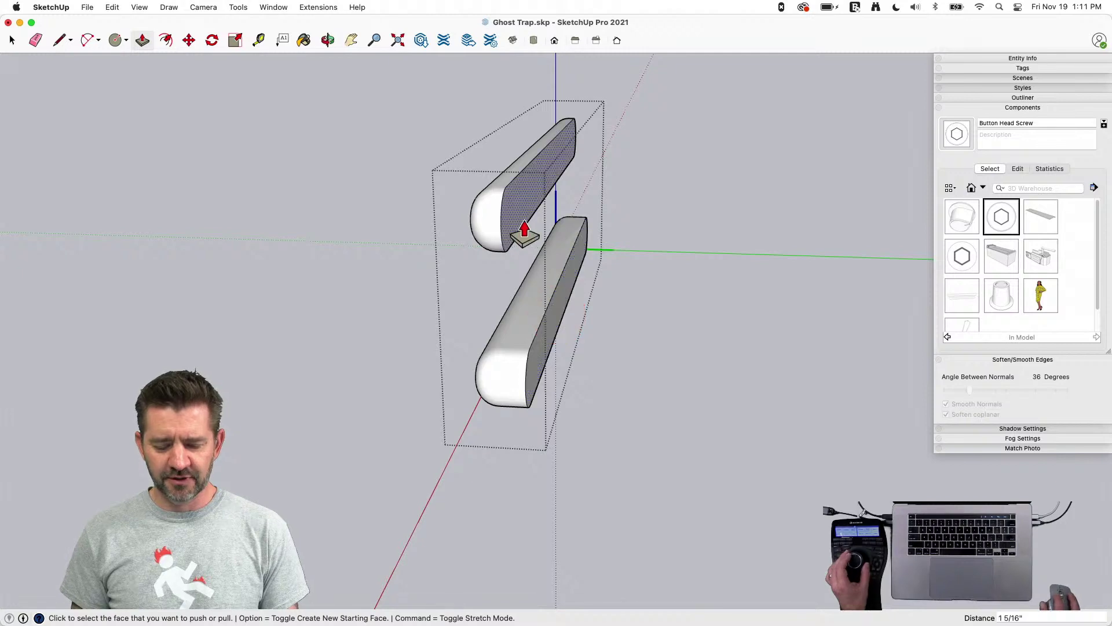
key(space)
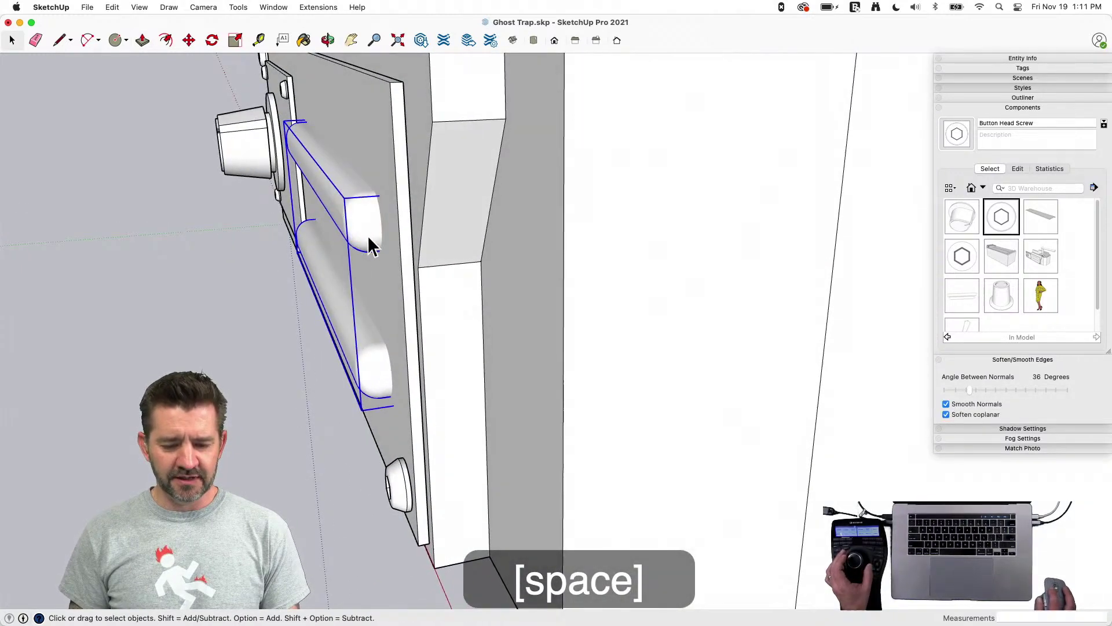
Move the Red Bars component 4 13/16" out from the side panel and 3" back toward it
key(m)
click(360, 219)
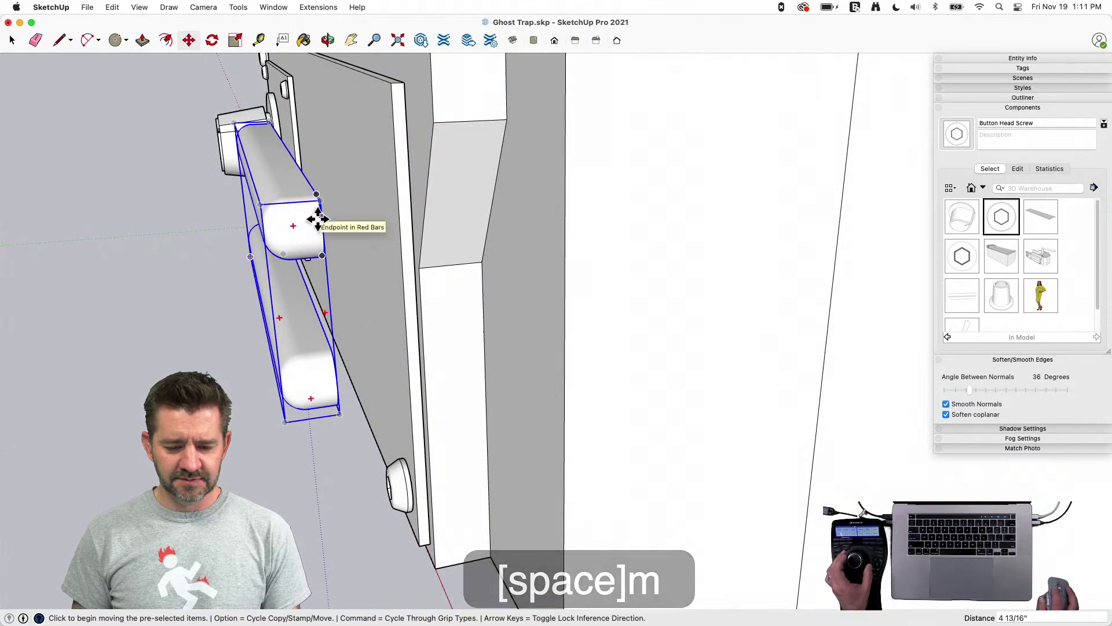
click(312, 218)
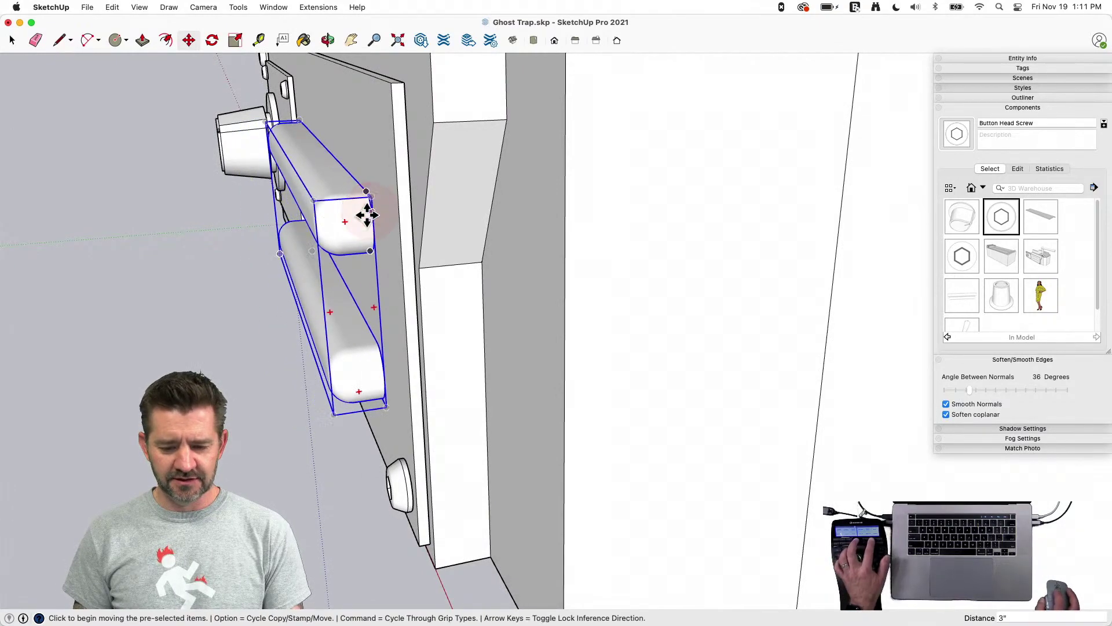
key(space)
key(shift+q)
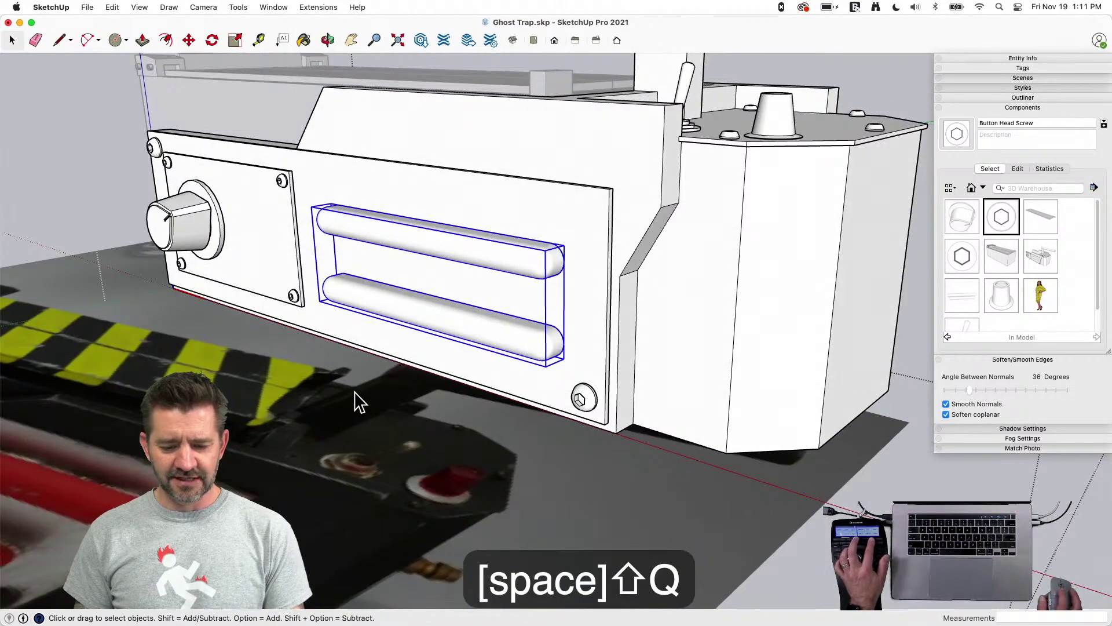
Examine the Red Bars component in isolation and in place on the side panel, toggling the visibility of the surrounding model
double_click(473, 327)
key(shift+q)
key(shift+q)
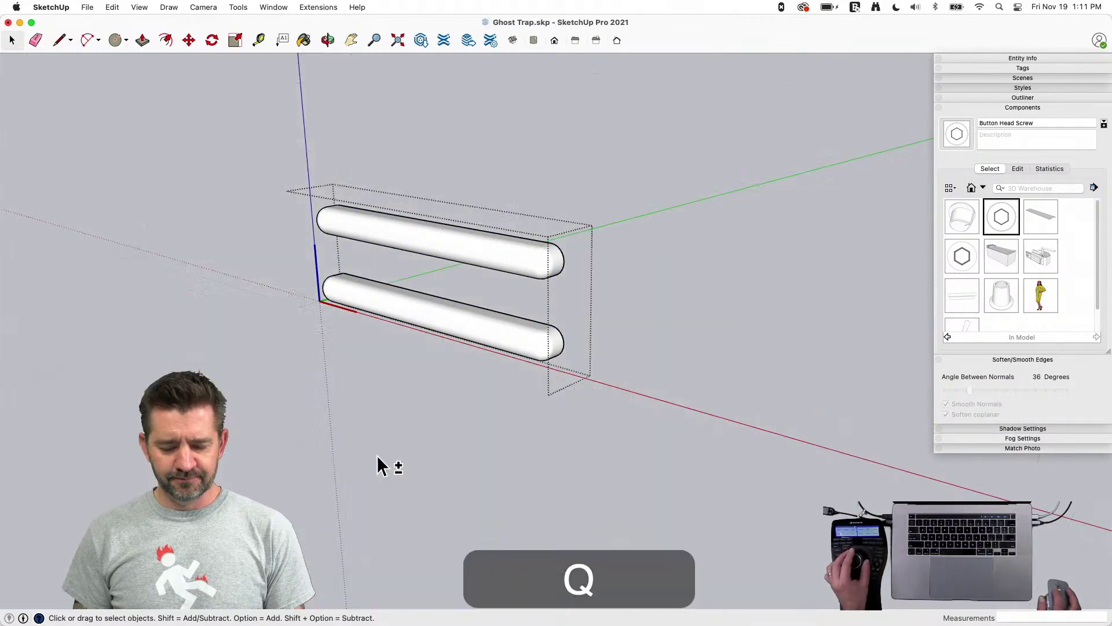
key(shift+q)
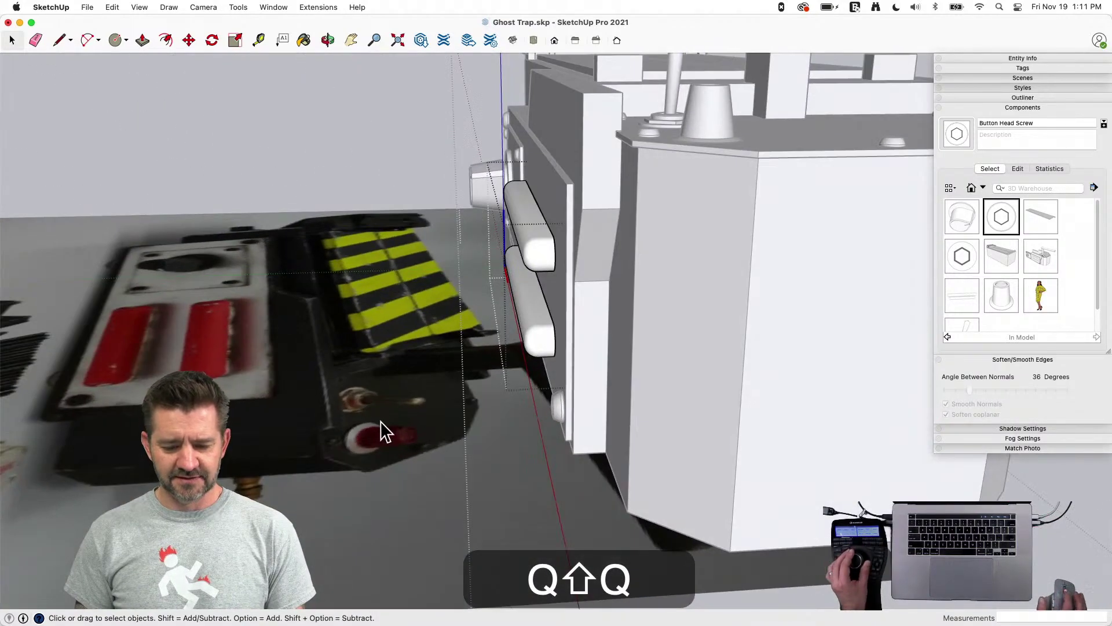
key(space)
click(669, 474)
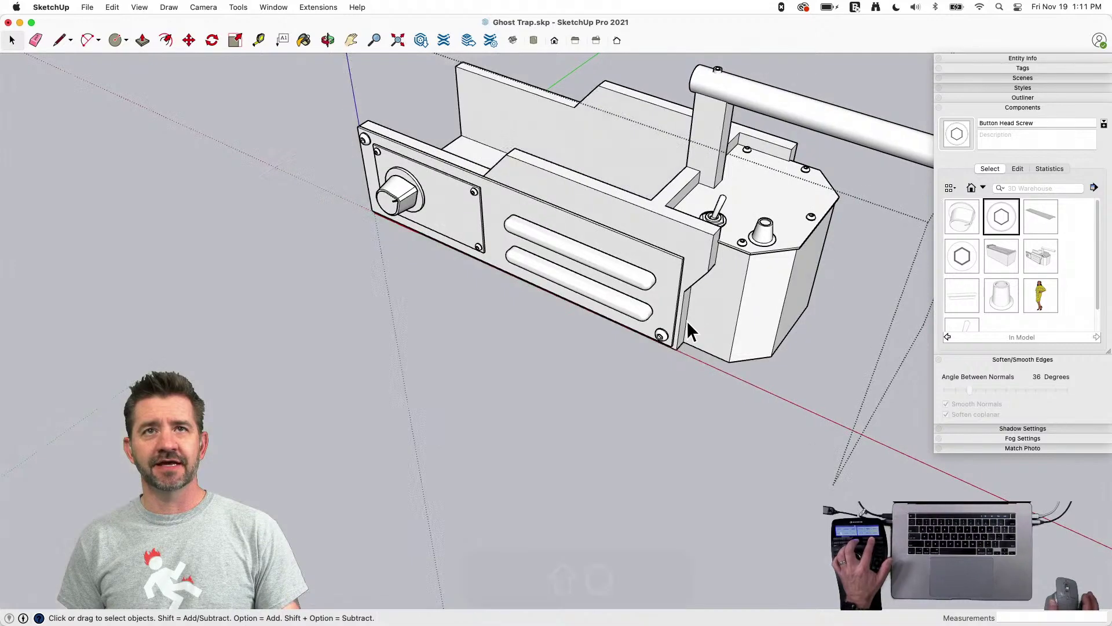
key(shift+q)
key(shift+q)
key(q)
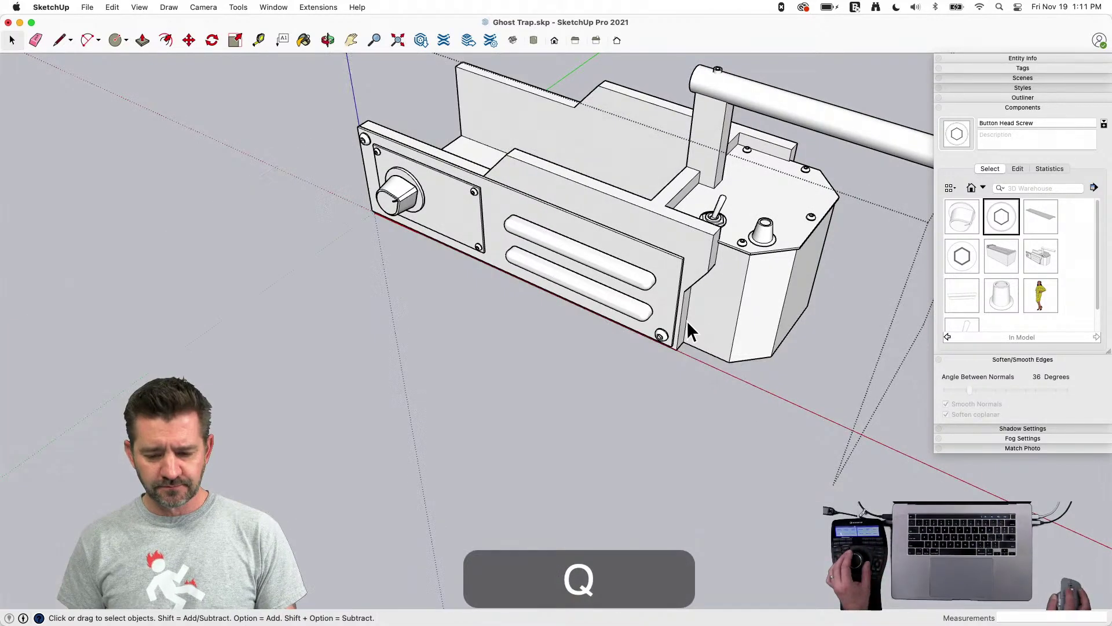
key(shift+q)
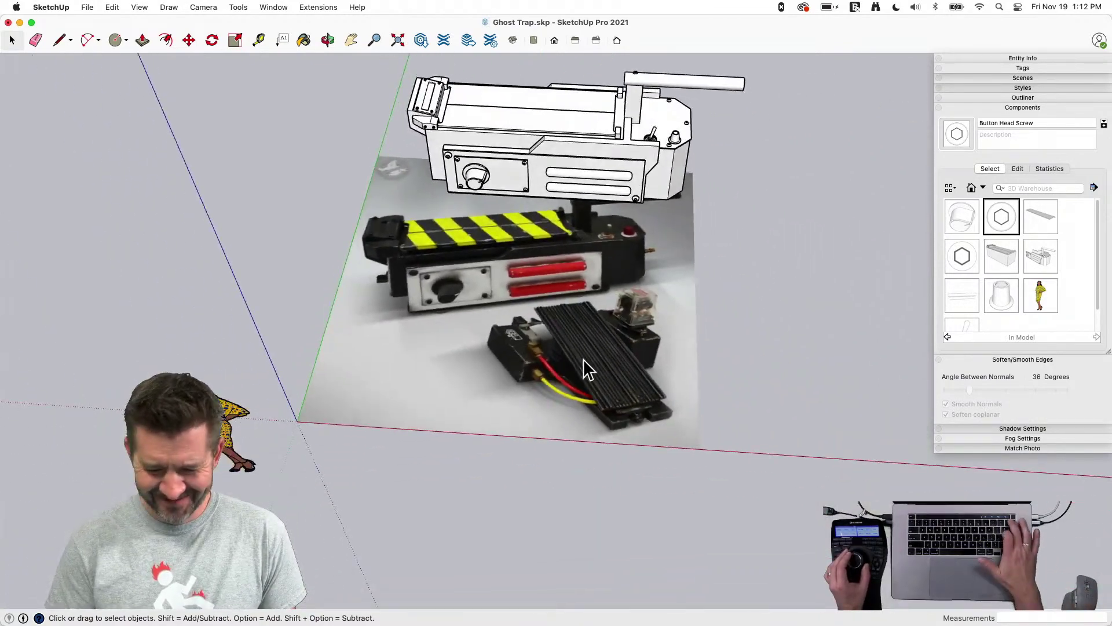
Delete the current reference photo and import Trap 2.jpg as an image with its corner on the origin
click(512, 393)
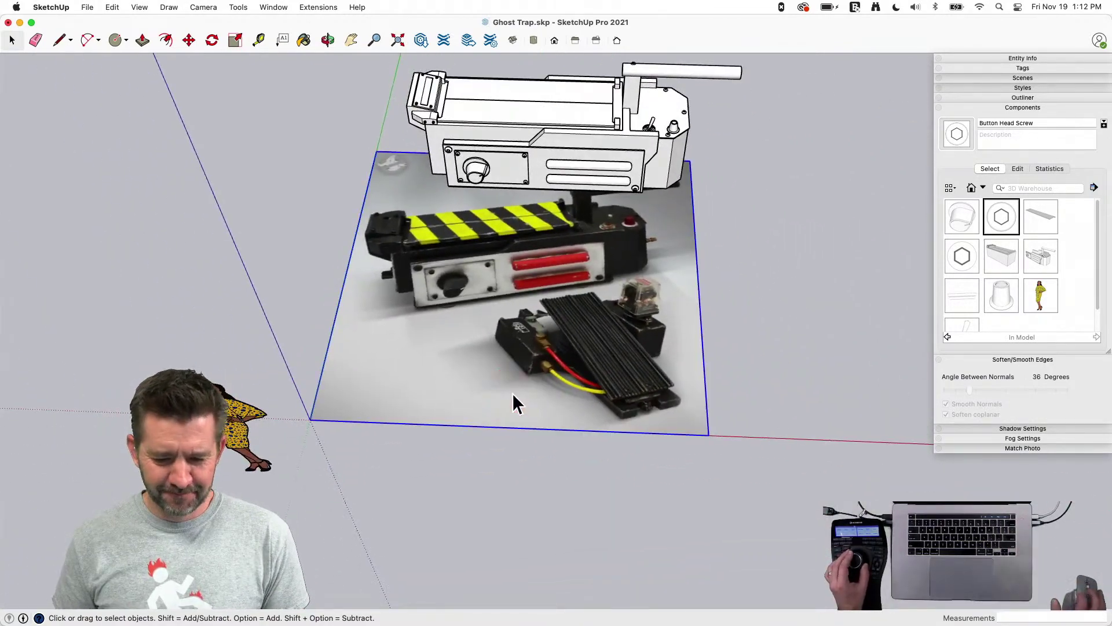
key(BackSpace)
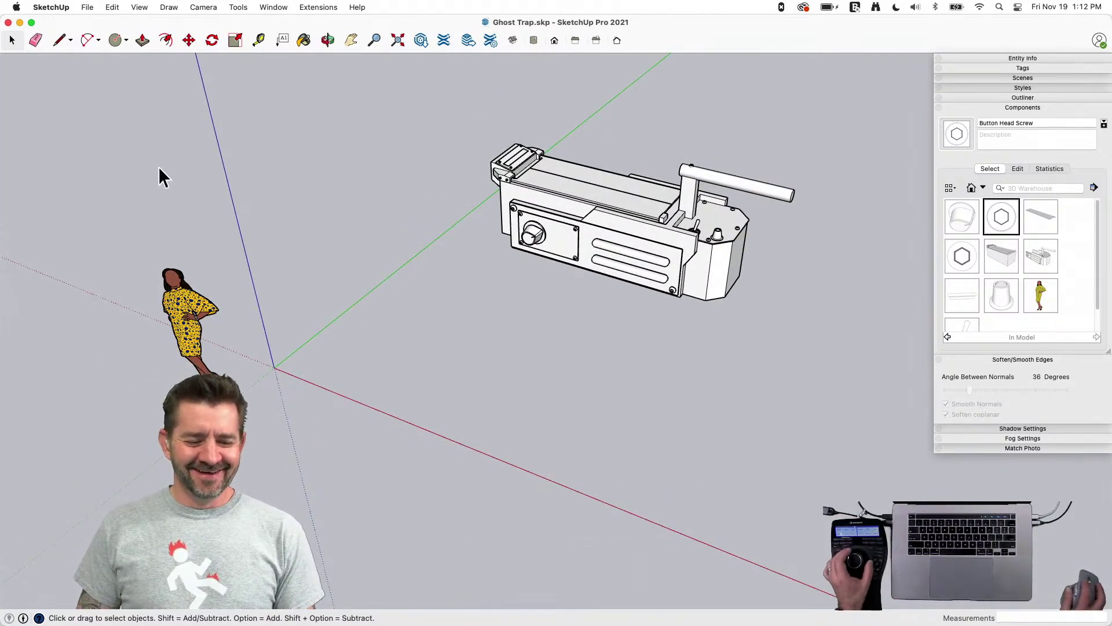
click(87, 7)
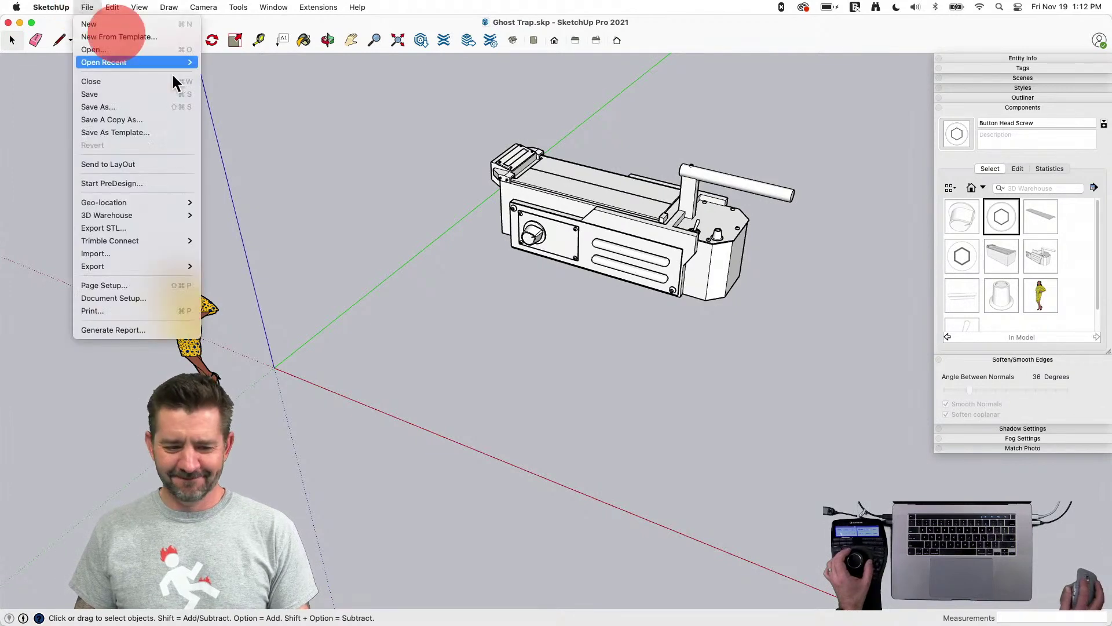
click(576, 369)
click(88, 7)
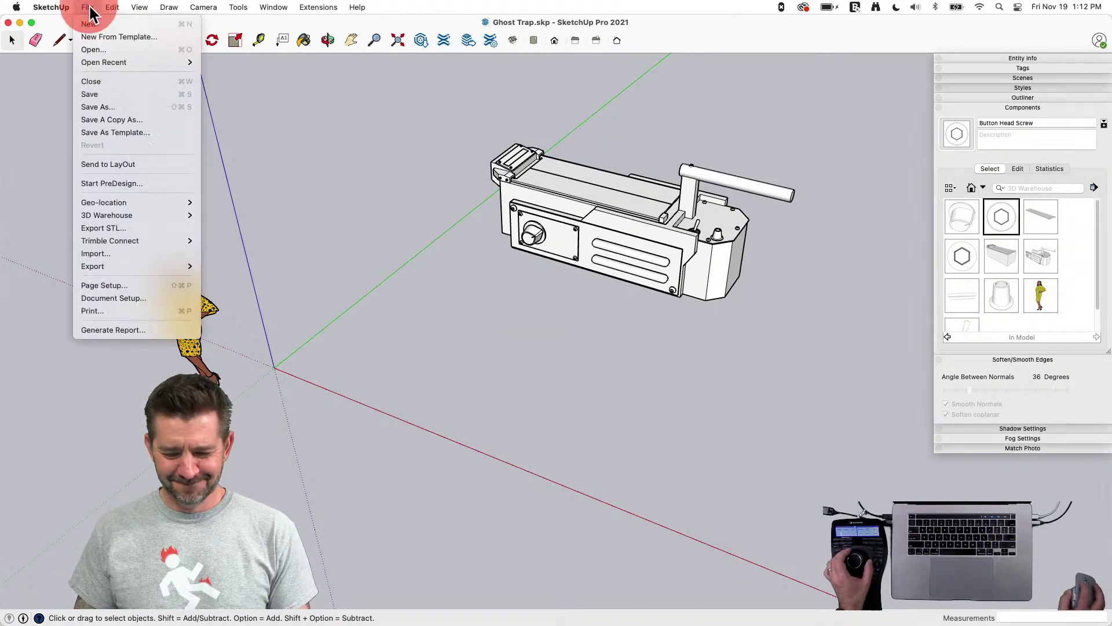
click(149, 254)
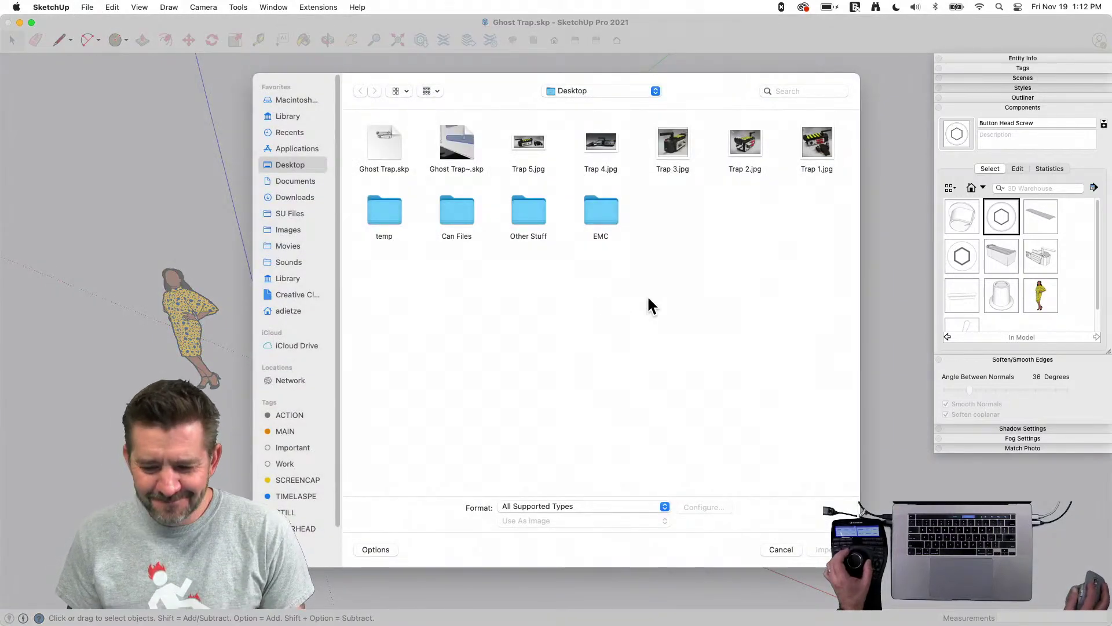
double_click(748, 145)
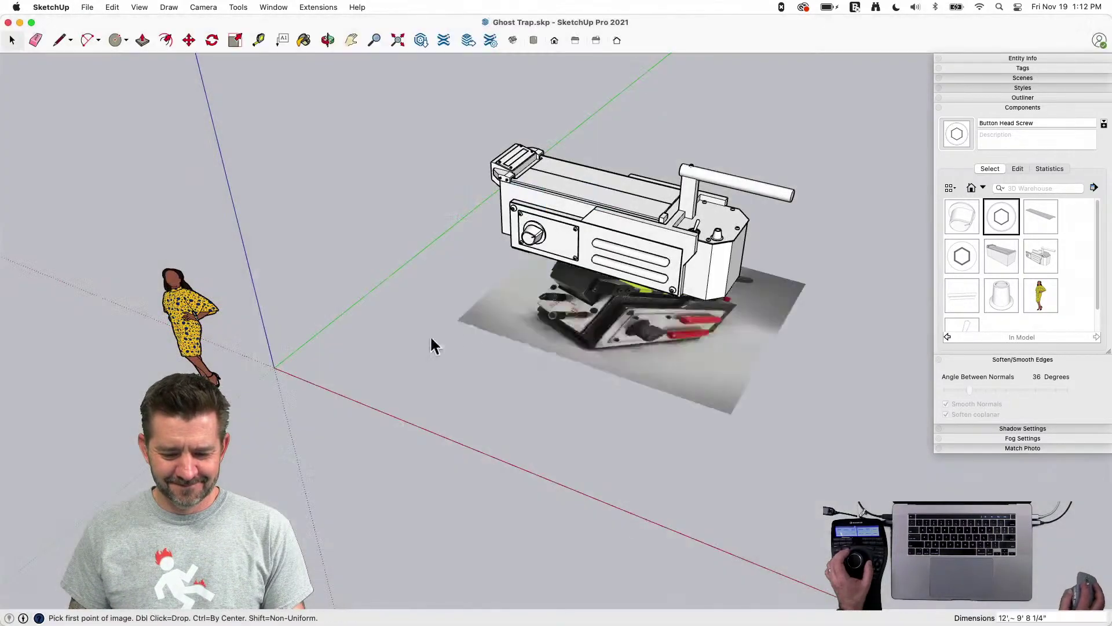
click(274, 368)
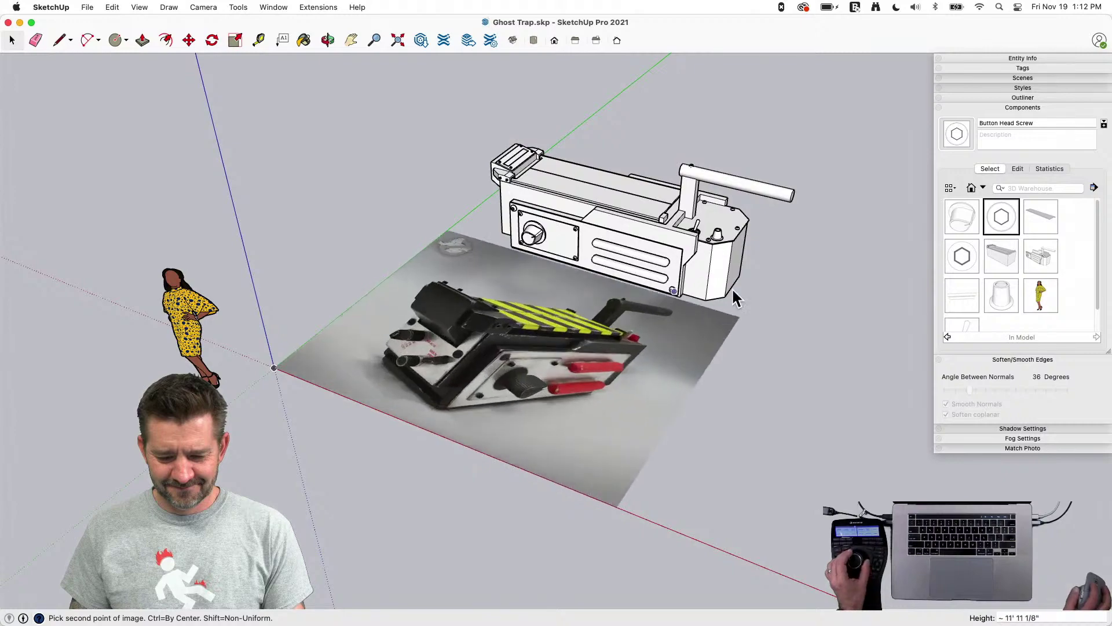
click(807, 281)
key(space)
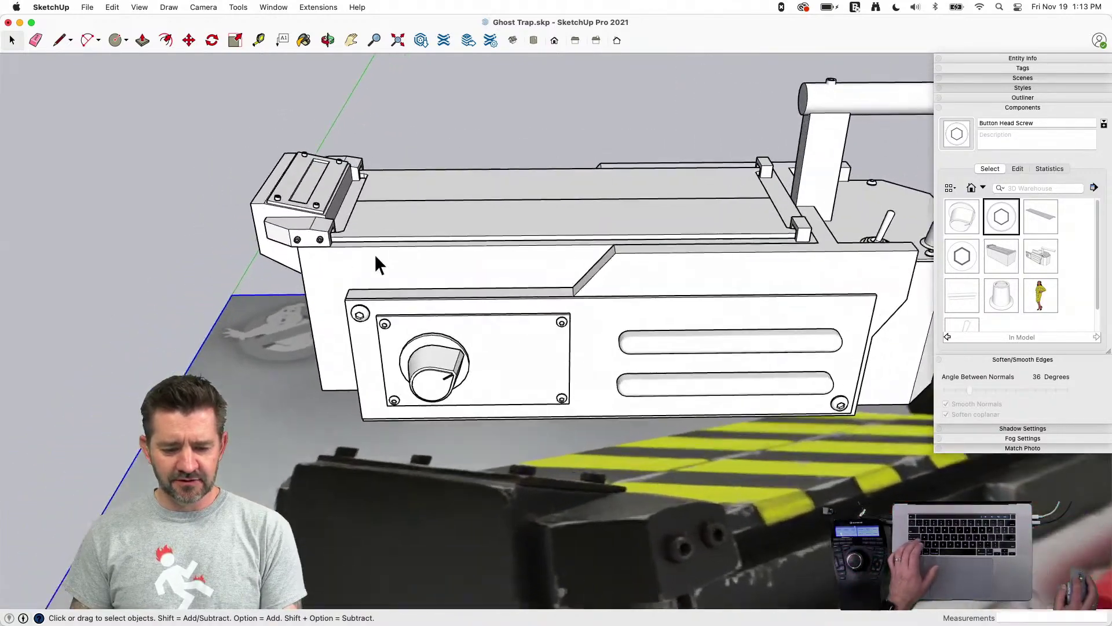
Open the trap body for editing, select both halves of the top door and raise them 1 1/16" vertically
click(366, 242)
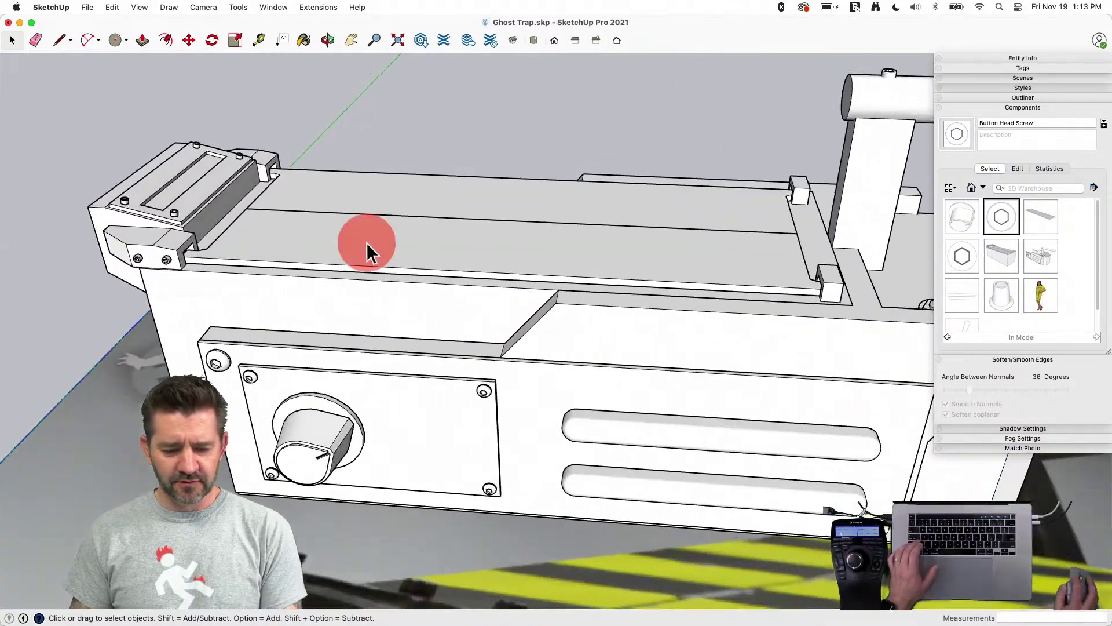
double_click(334, 250)
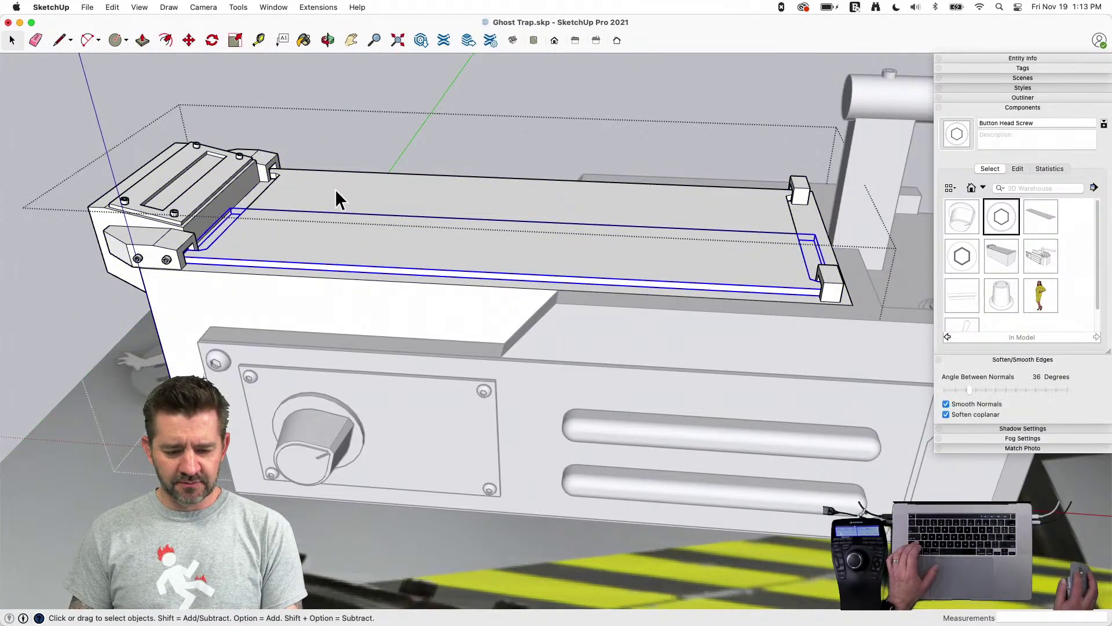
key(shift+m)
click(333, 212)
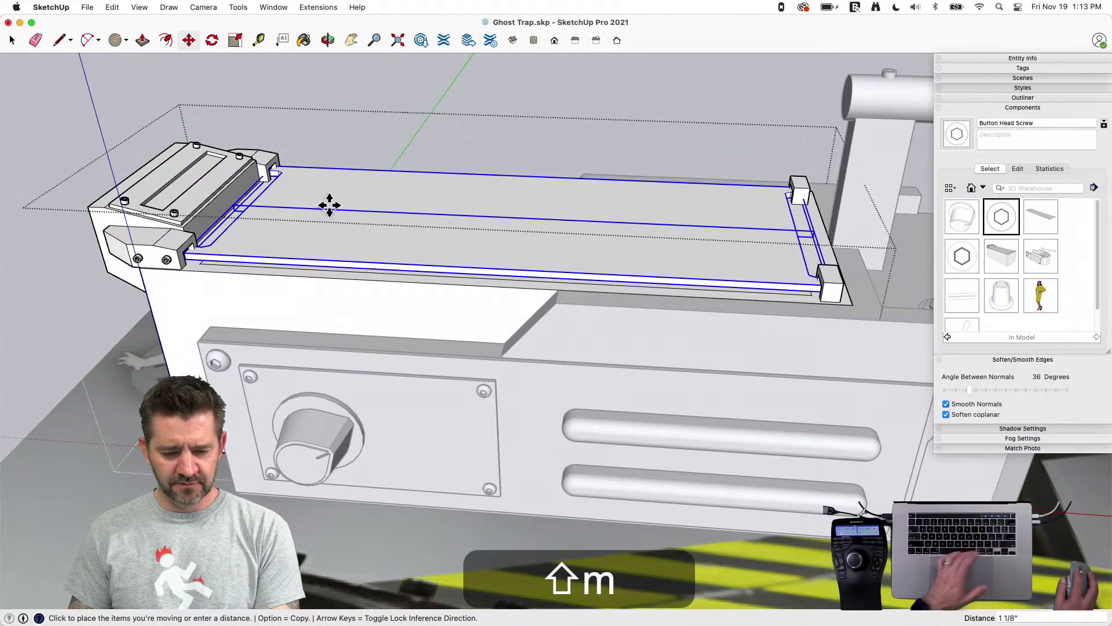
key(Up)
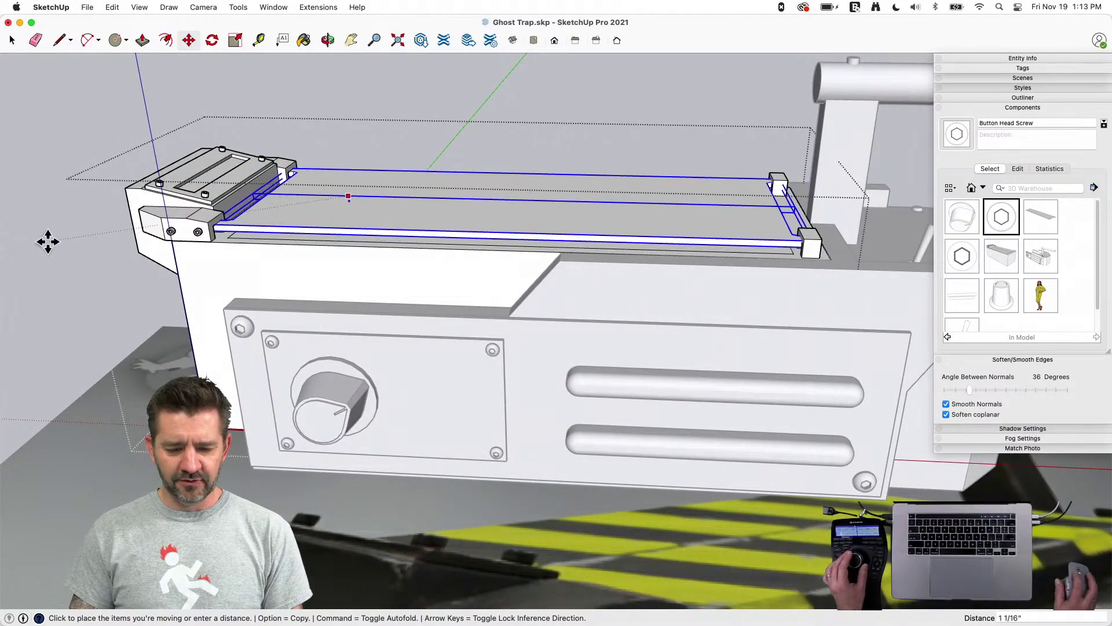
click(47, 242)
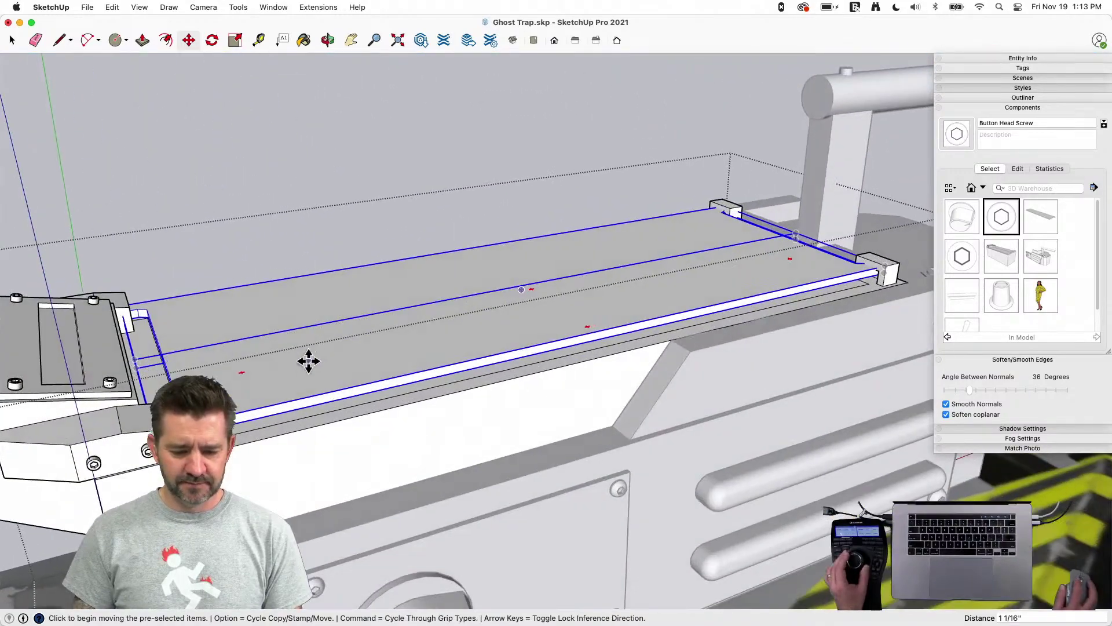
Thicken the raised top door by extruding its top face about 7/8" with Push/Pull, and close the door for editing
key(space)
key(p)
click(210, 370)
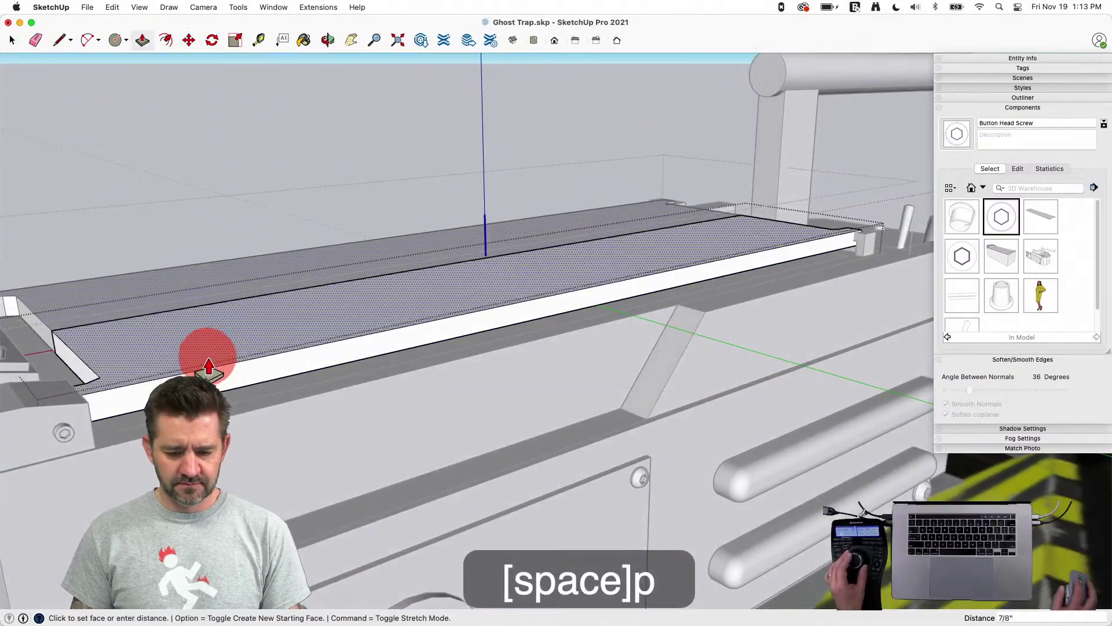
click(208, 367)
key(space)
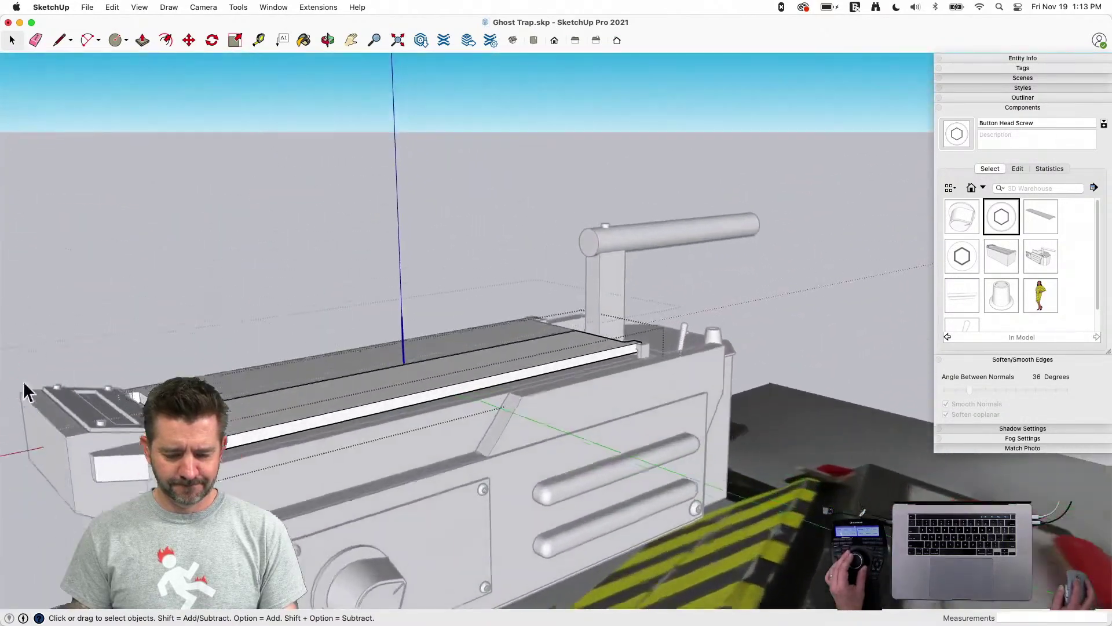
click(95, 315)
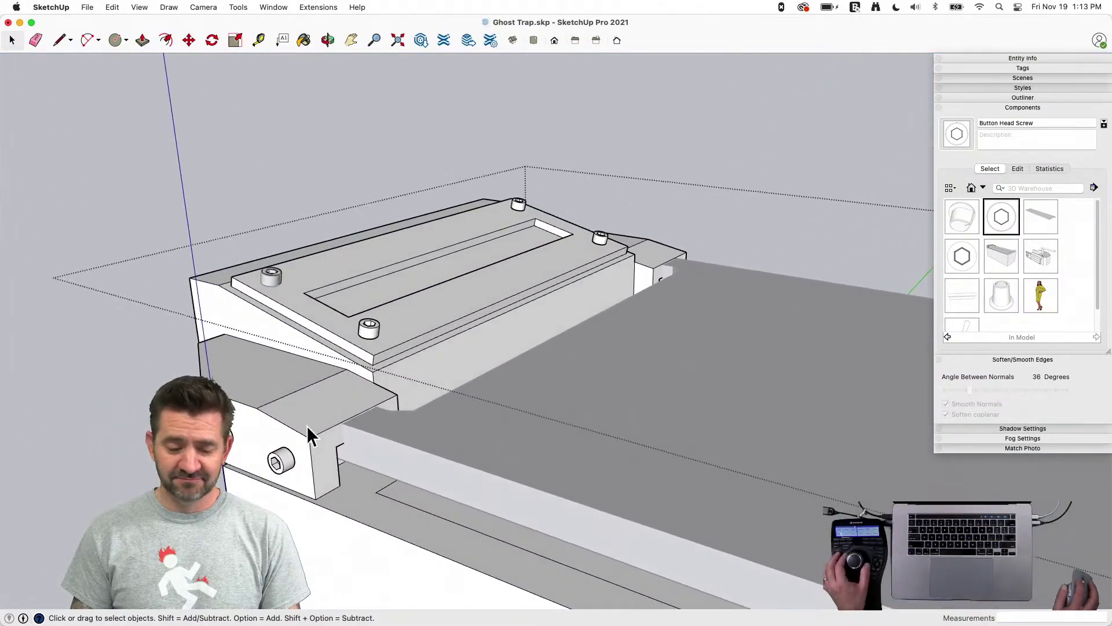
Raise the top and notch faces of the end block and its side clamps, together with the four plate screws, about 1 9/16"
click(281, 387)
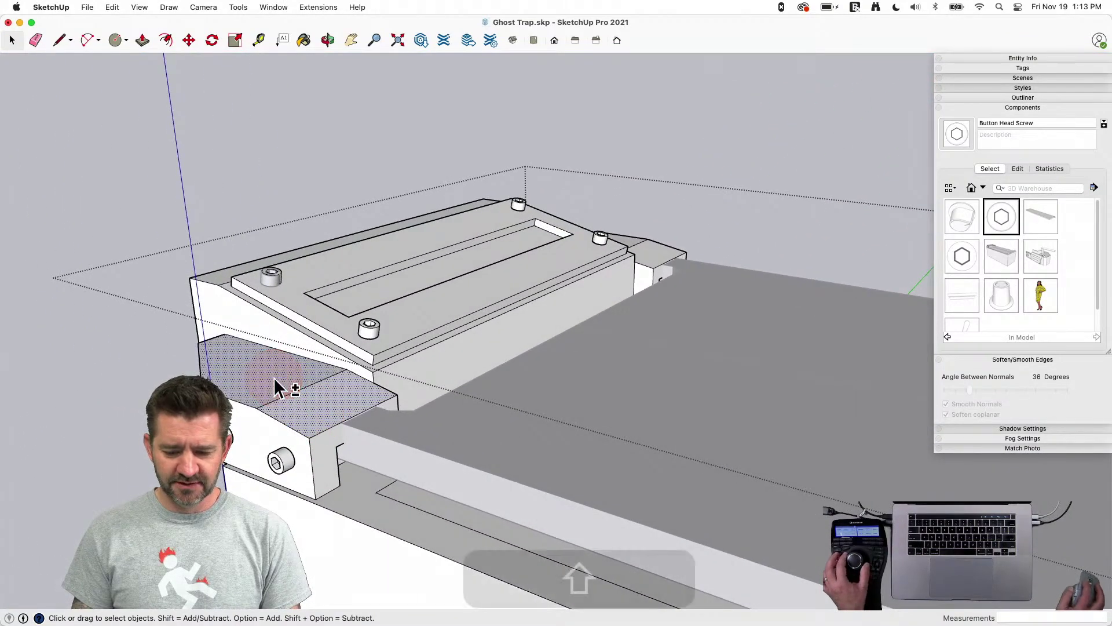
key(shift)
shift+click(624, 376)
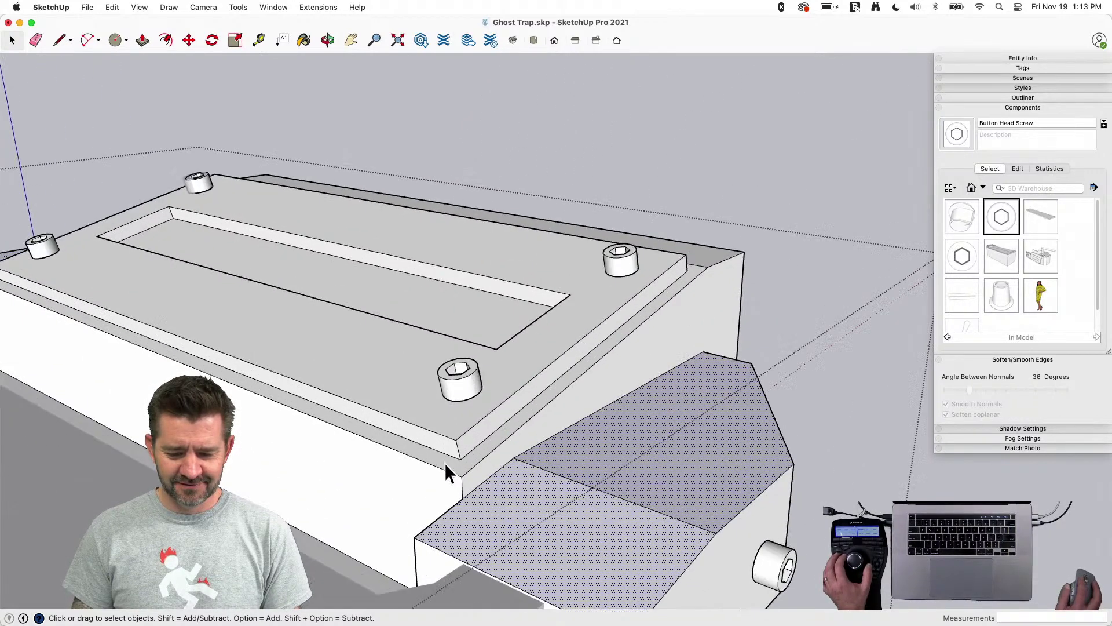
shift+click(443, 461)
shift+click(483, 309)
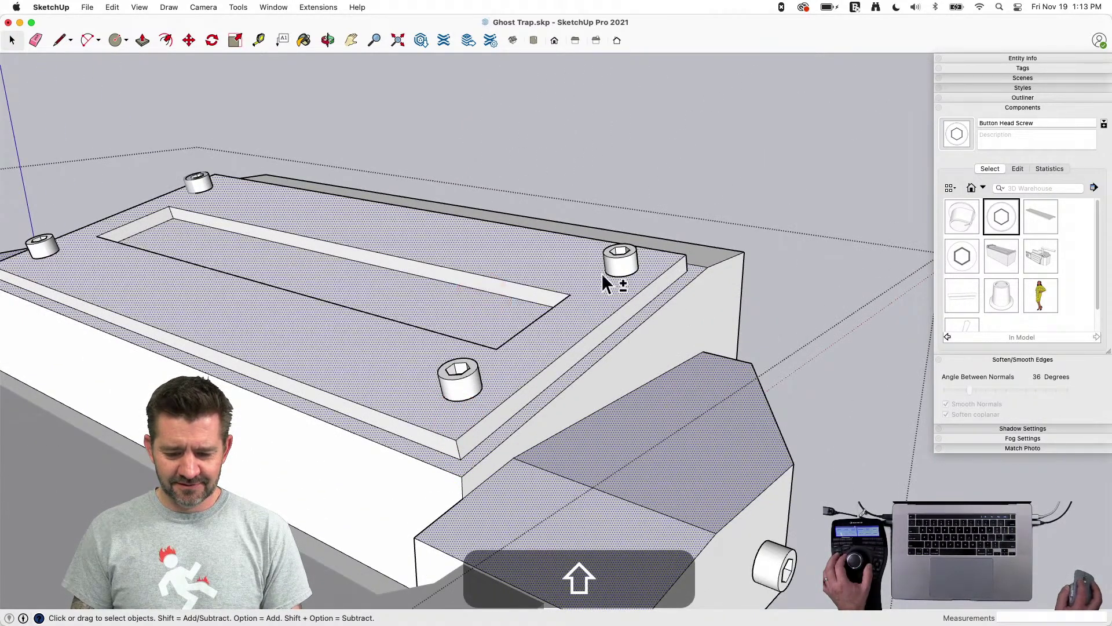
shift+click(617, 262)
shift+click(458, 374)
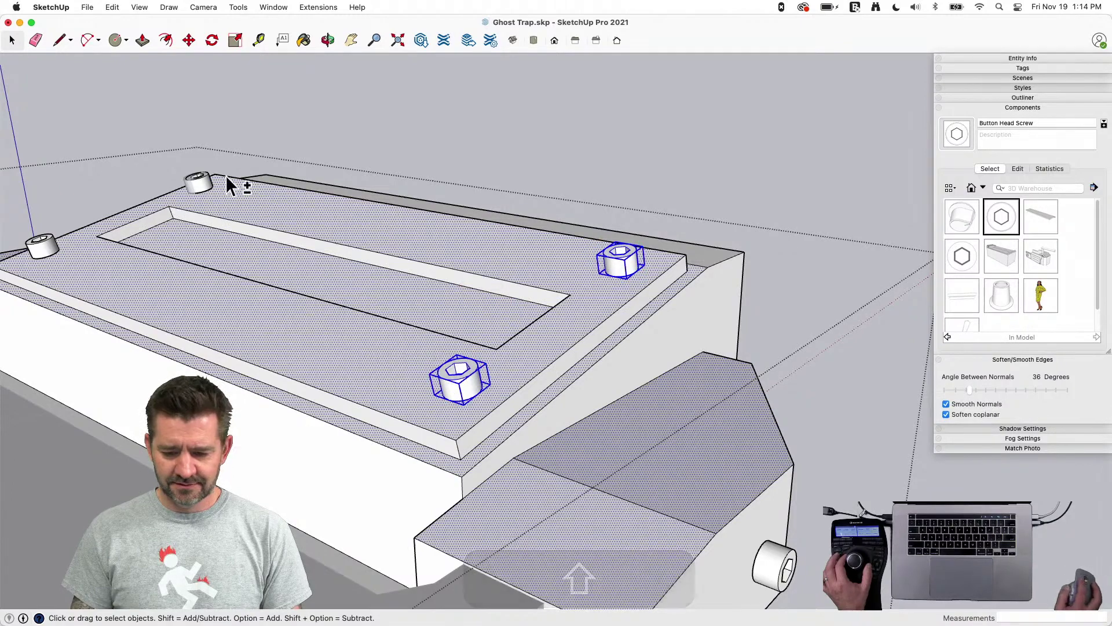
shift+click(201, 184)
shift+click(33, 245)
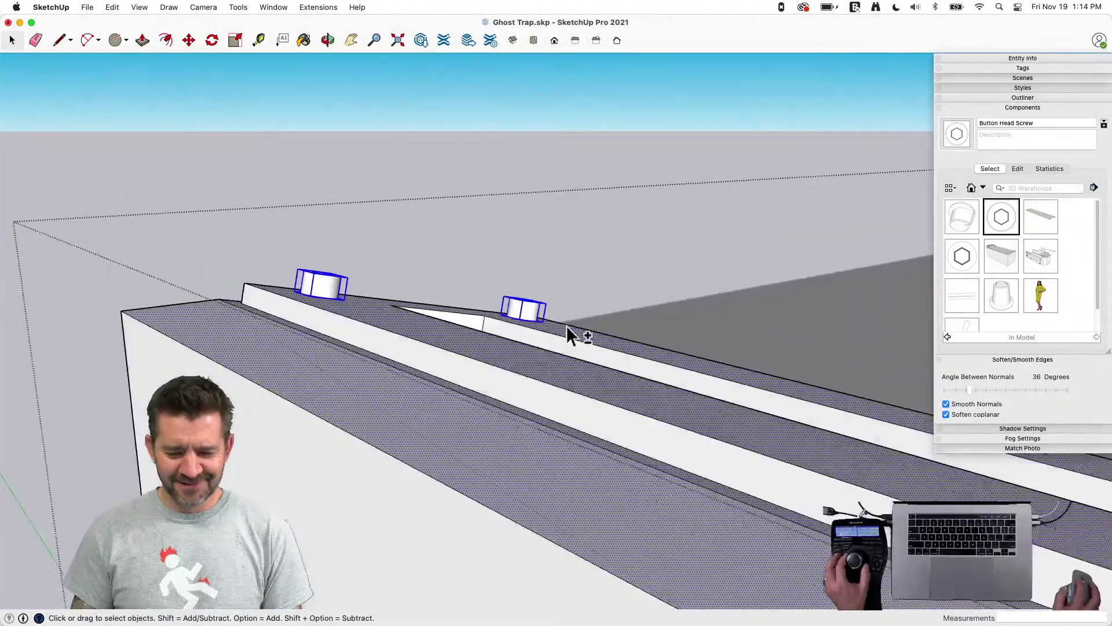
shift+click(462, 318)
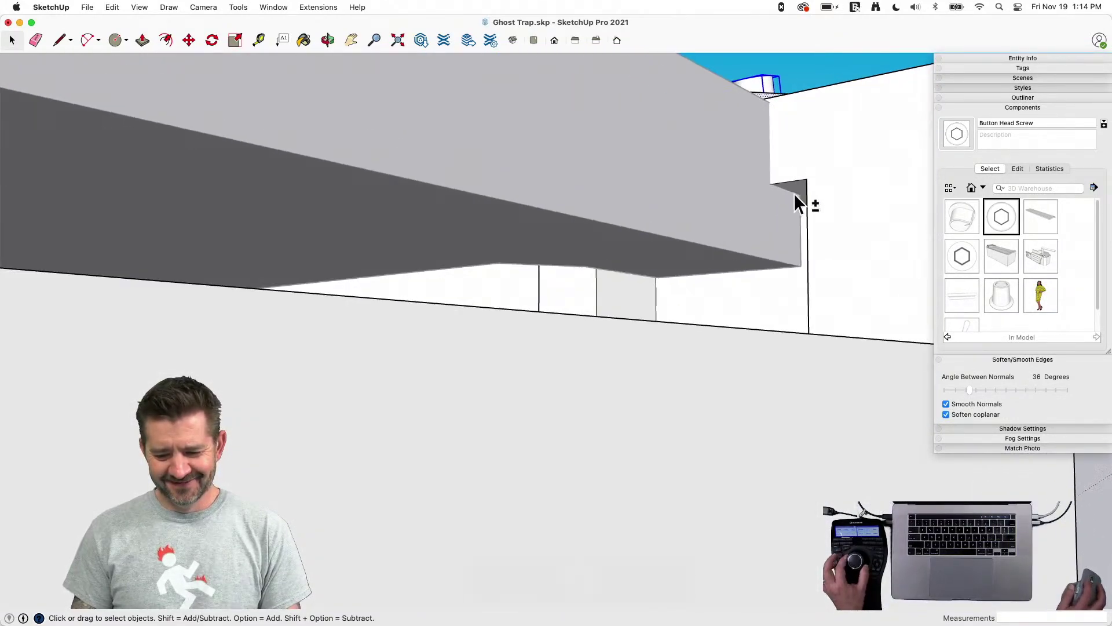
shift+click(798, 188)
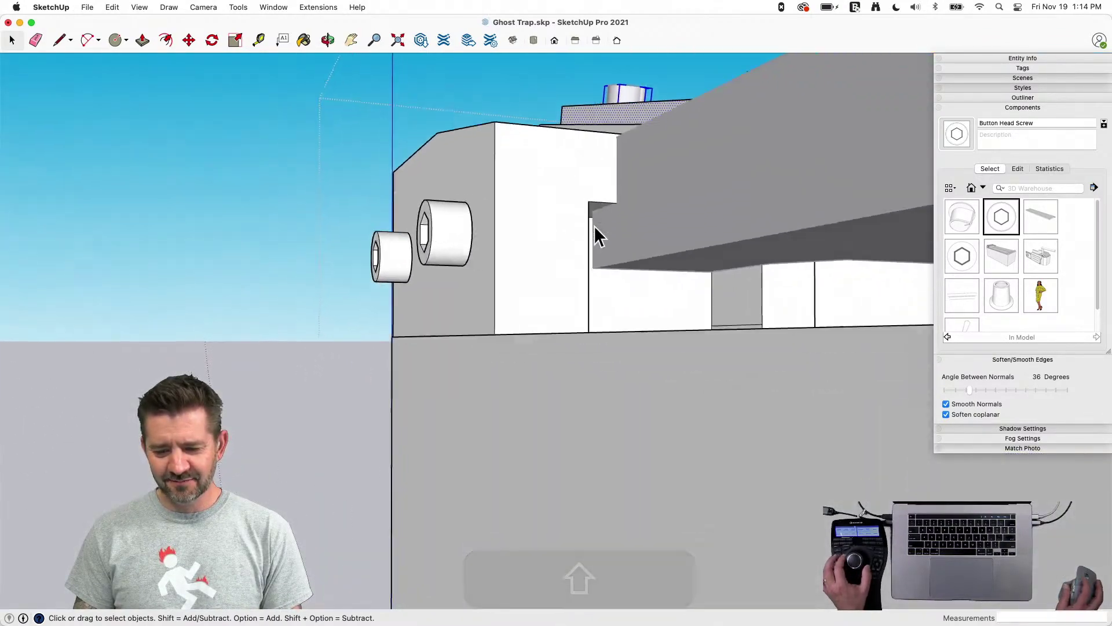
shift+click(620, 144)
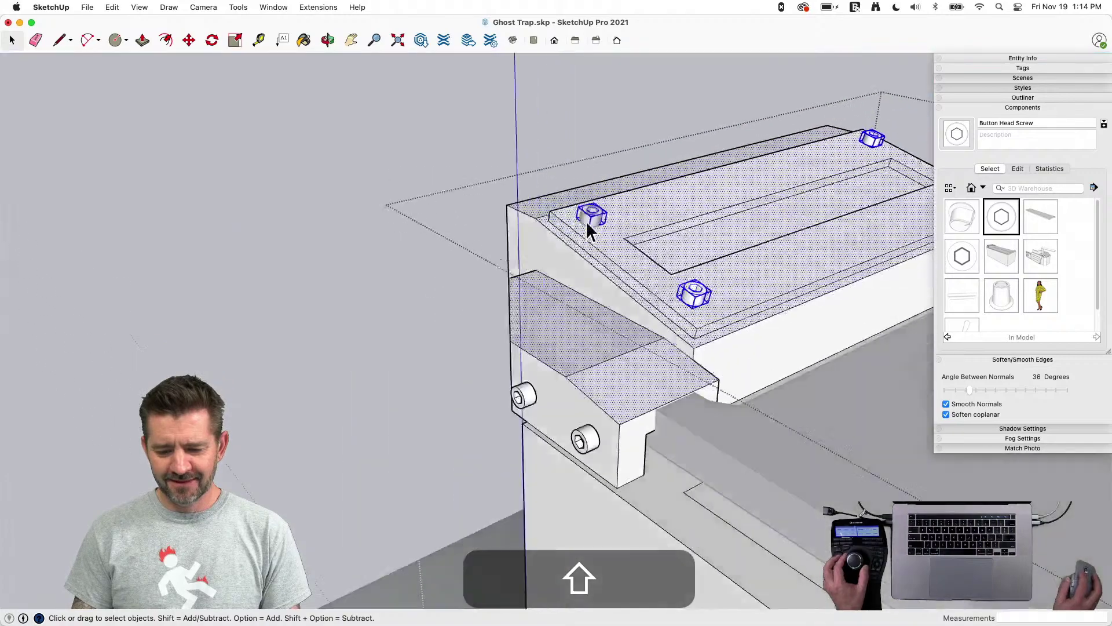
key(m)
click(564, 312)
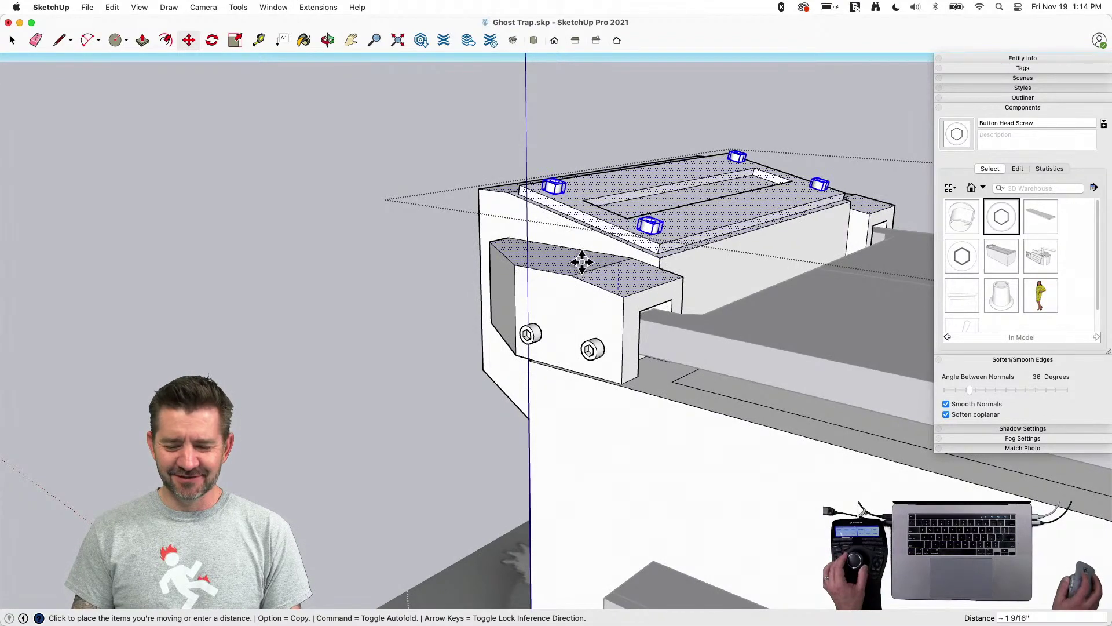
key(space)
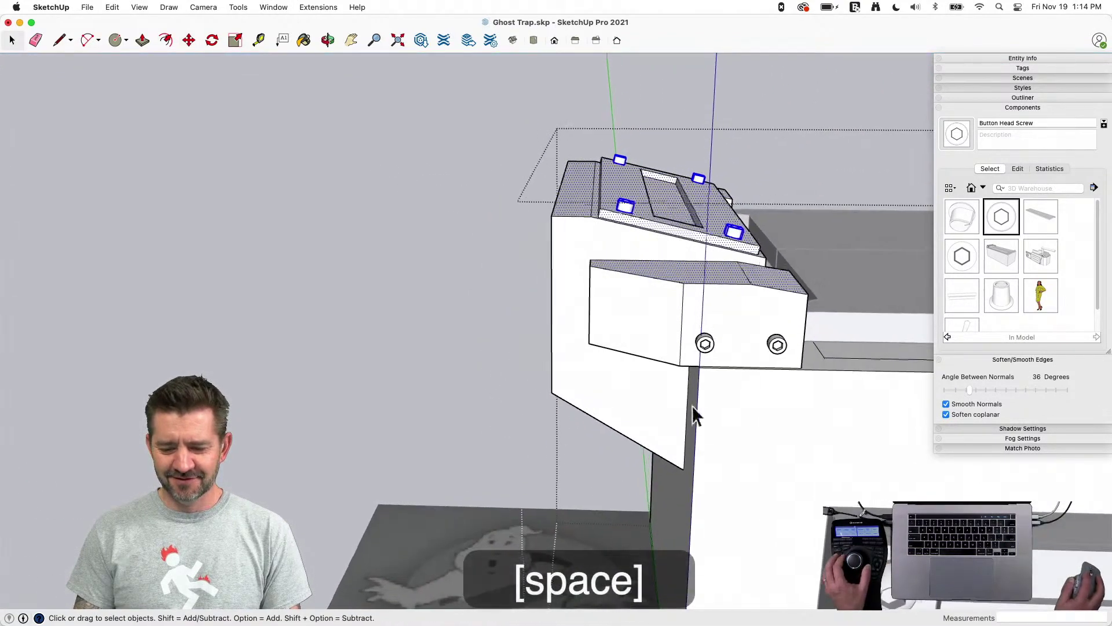
Select the four screws on the outer faces of both side clamps and move them up about 15/16"
click(702, 344)
shift+click(784, 346)
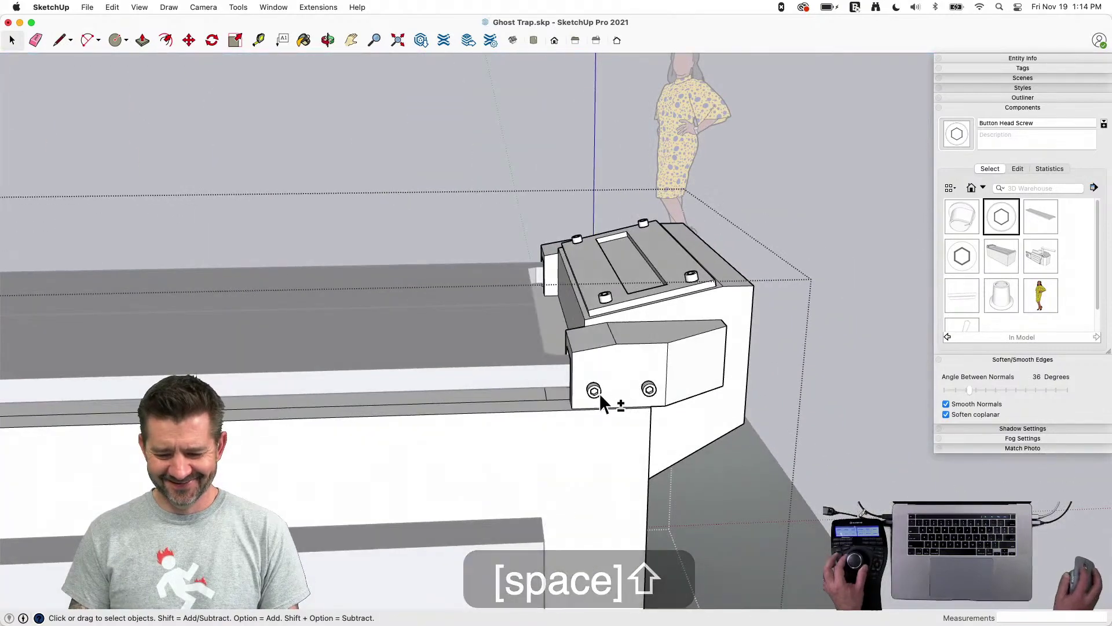
shift+click(595, 391)
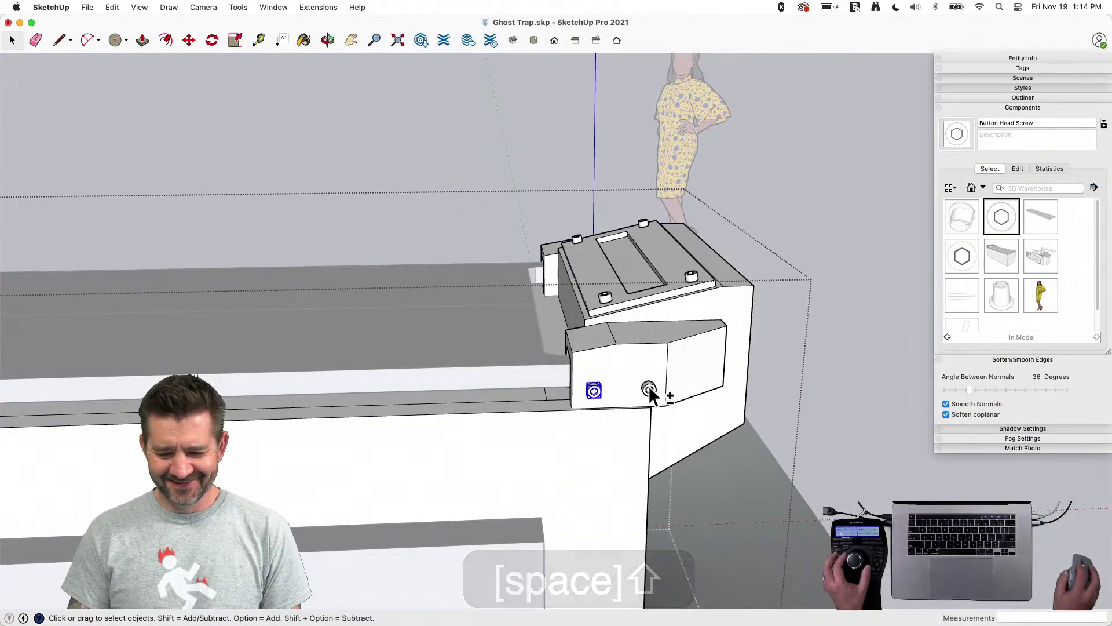
shift+click(648, 387)
key(m)
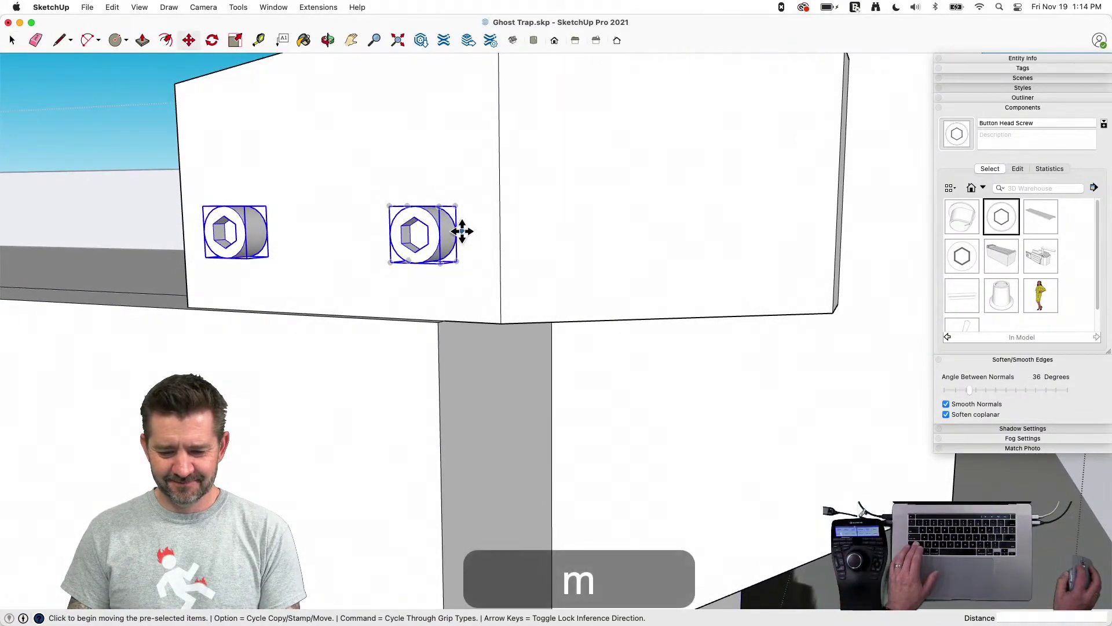
click(460, 234)
key(shift)
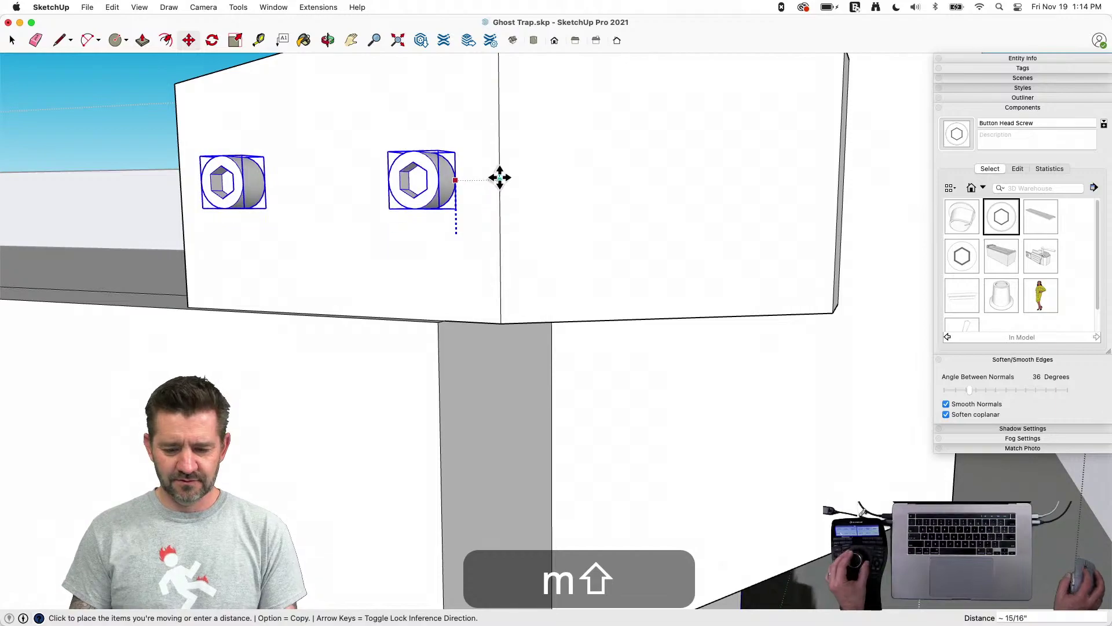
key(space)
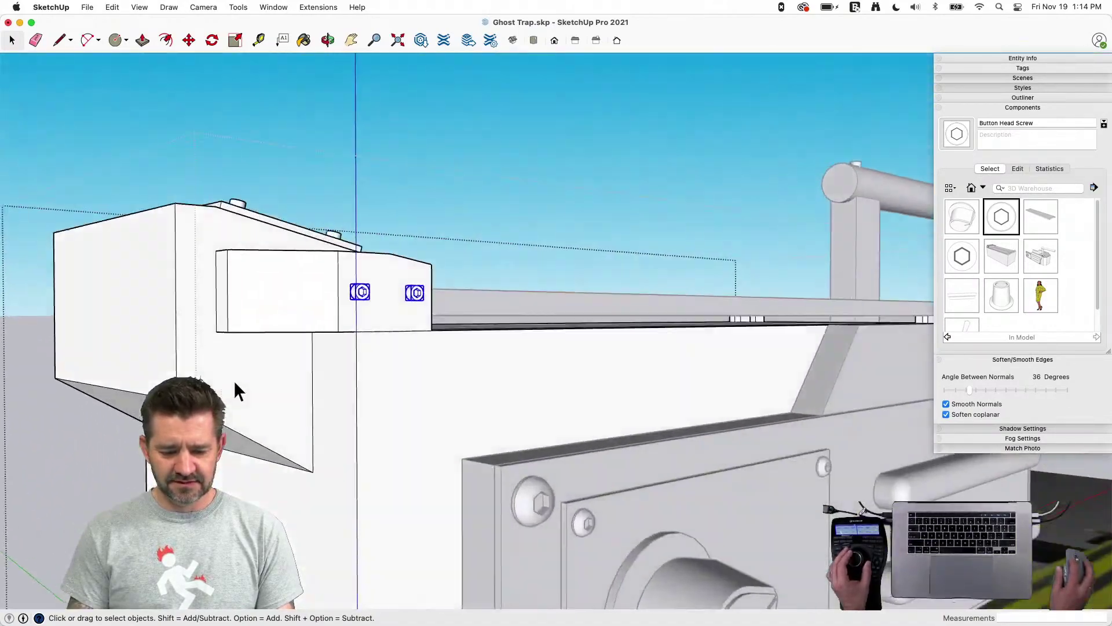
Adjust the sloped underside face of the end block with Move and select the trap body's end face below it
click(216, 418)
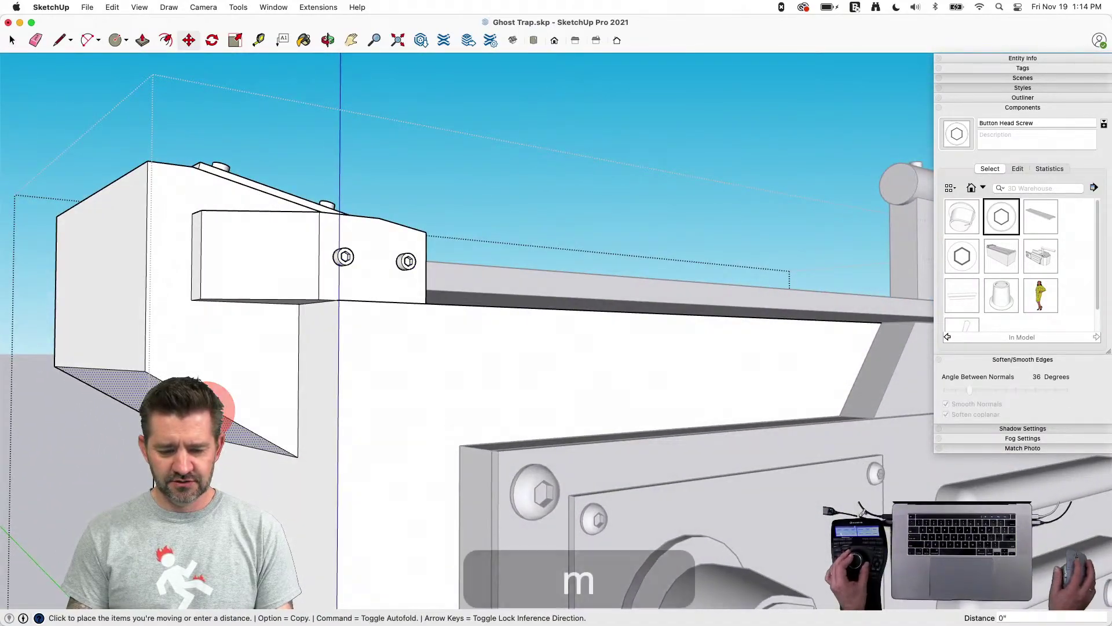
key(space)
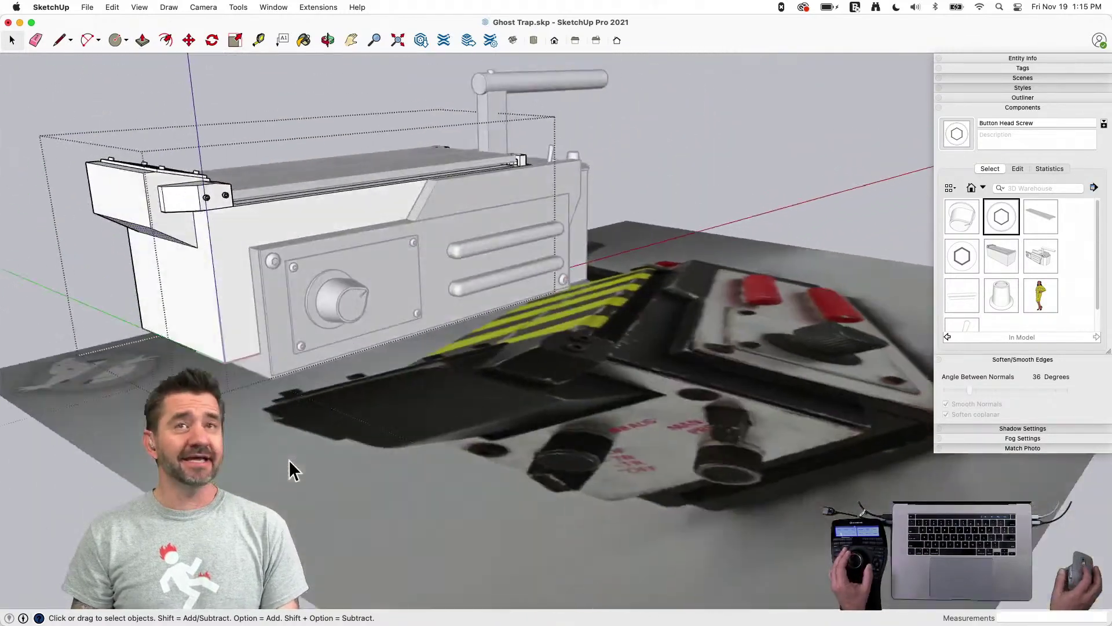
key(space)
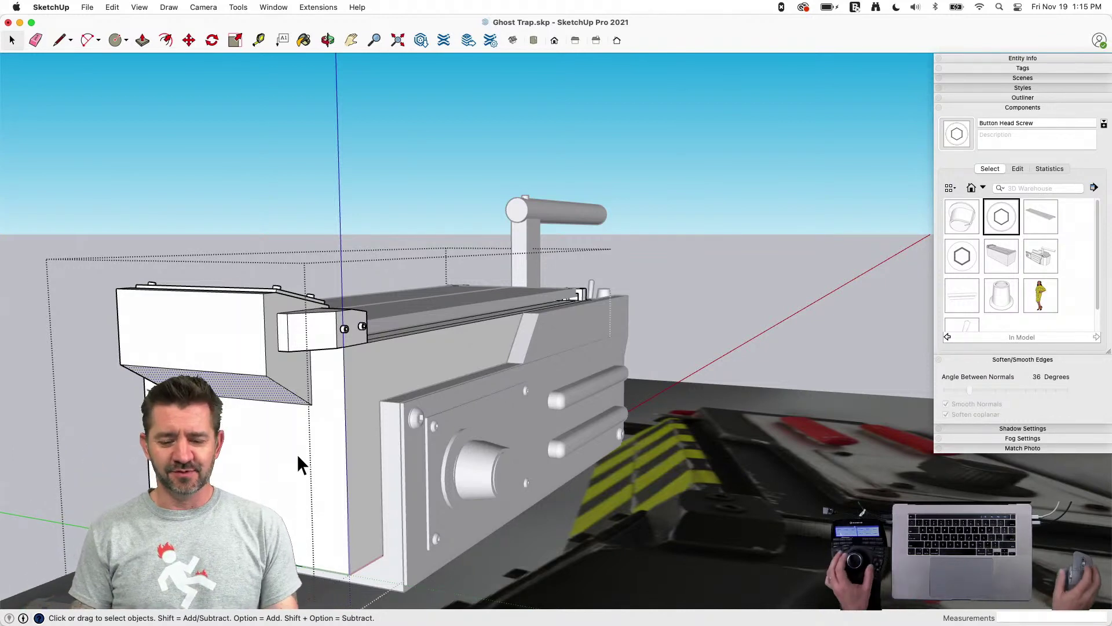
click(288, 454)
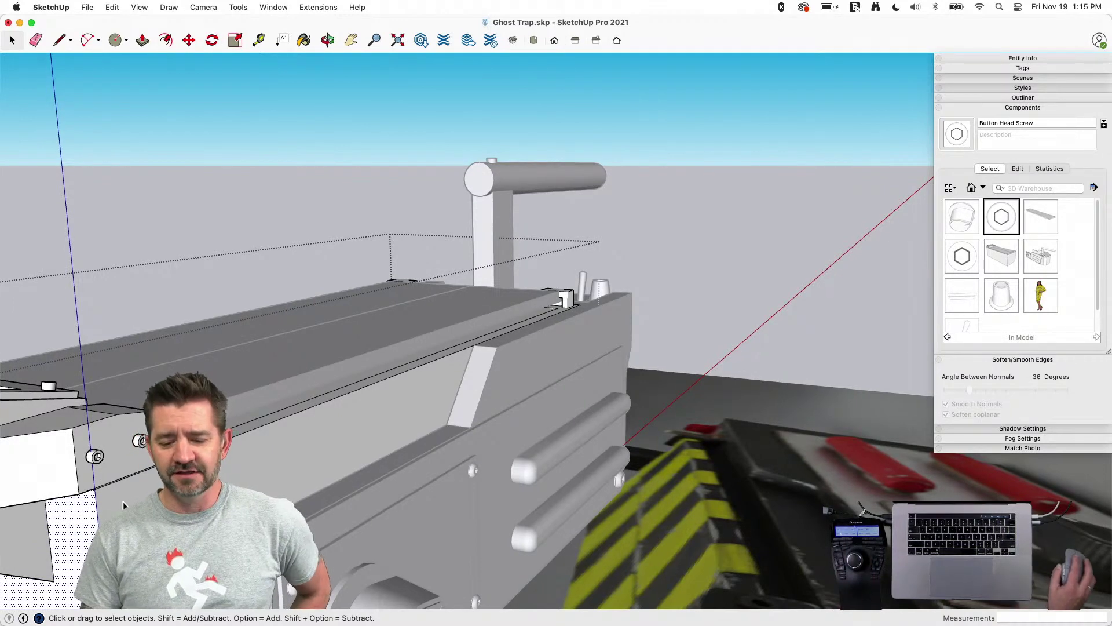
Paste a copy of the trap body's end face in place and offset its outline inward about 5/16"
middle_drag(748, 232, 600, 281)
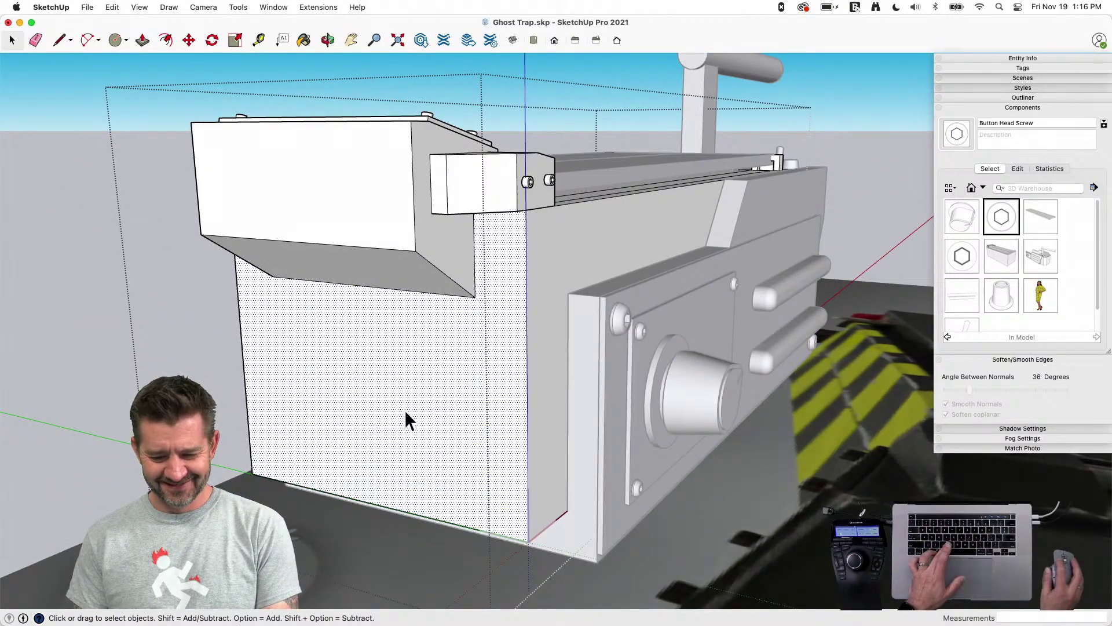
key(super+c)
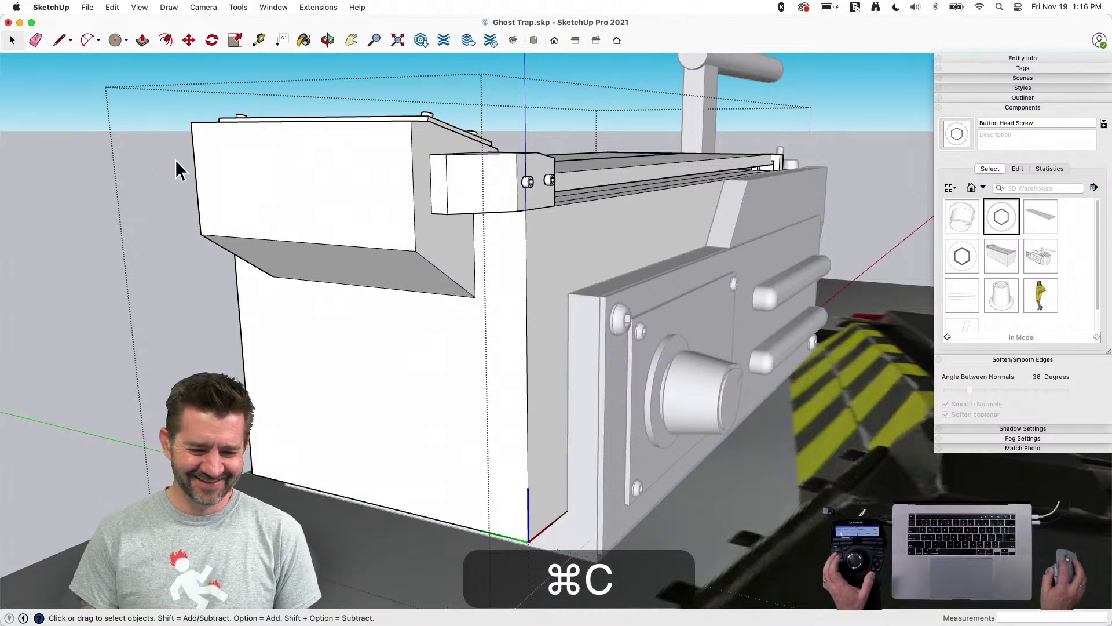
drag(112, 7, 123, 94)
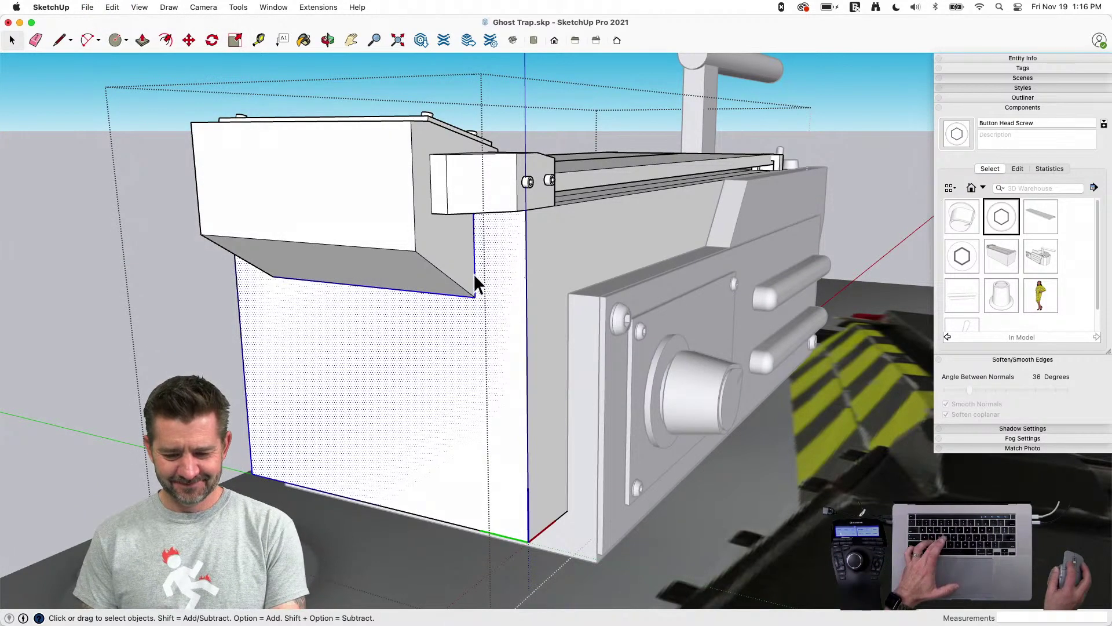
key(f)
click(475, 253)
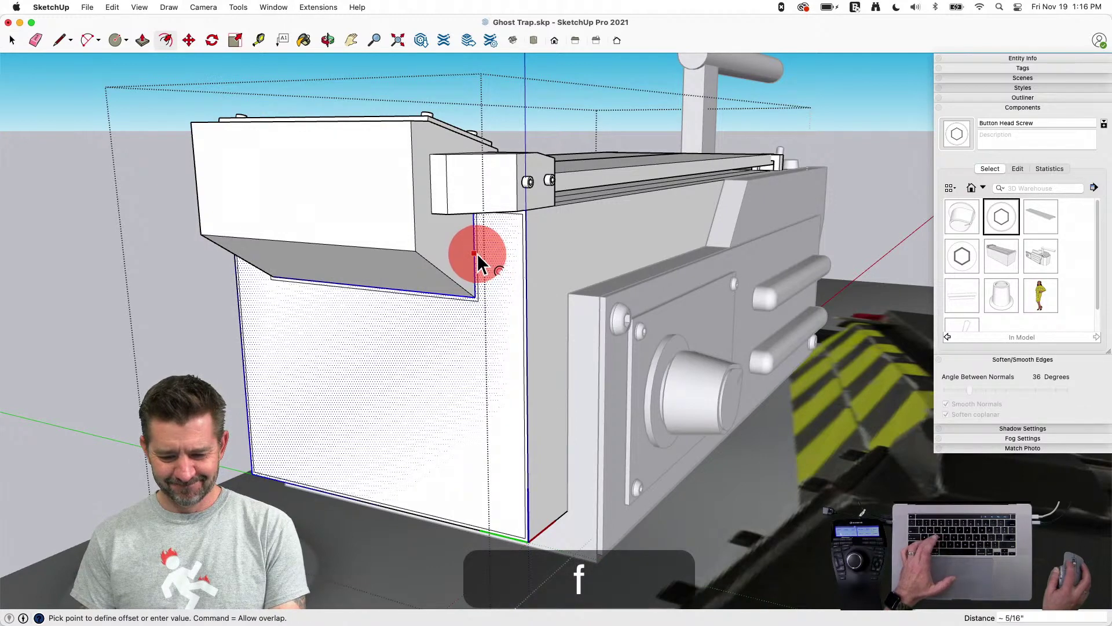
click(490, 312)
key(space)
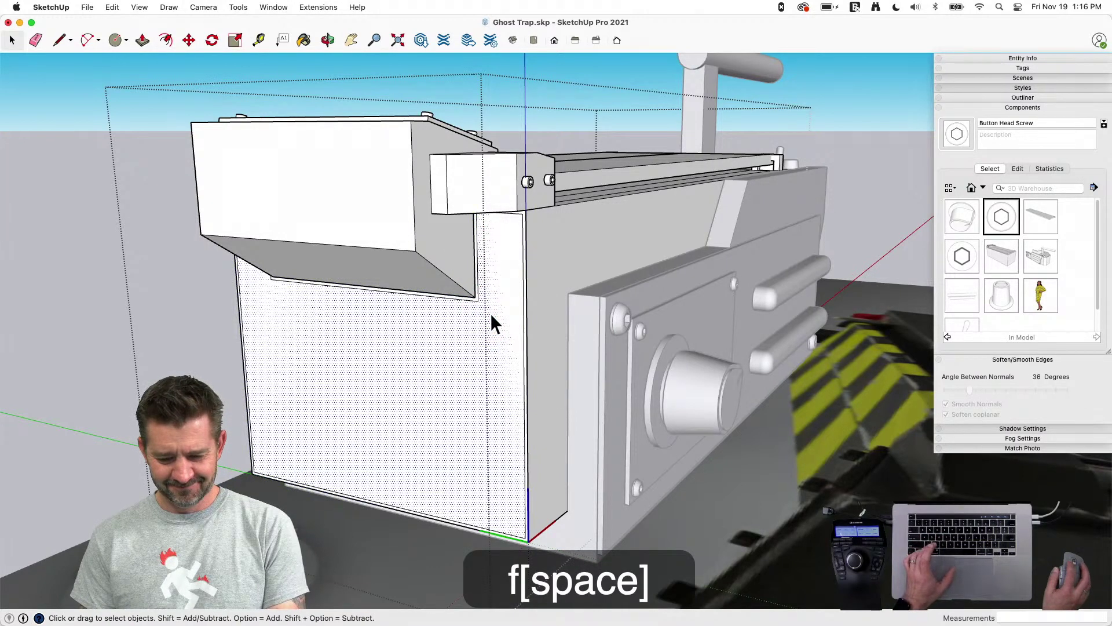
Group the inset end face with its edges and erase the leftover border of the pasted face around it
click(490, 317)
right_click(491, 317)
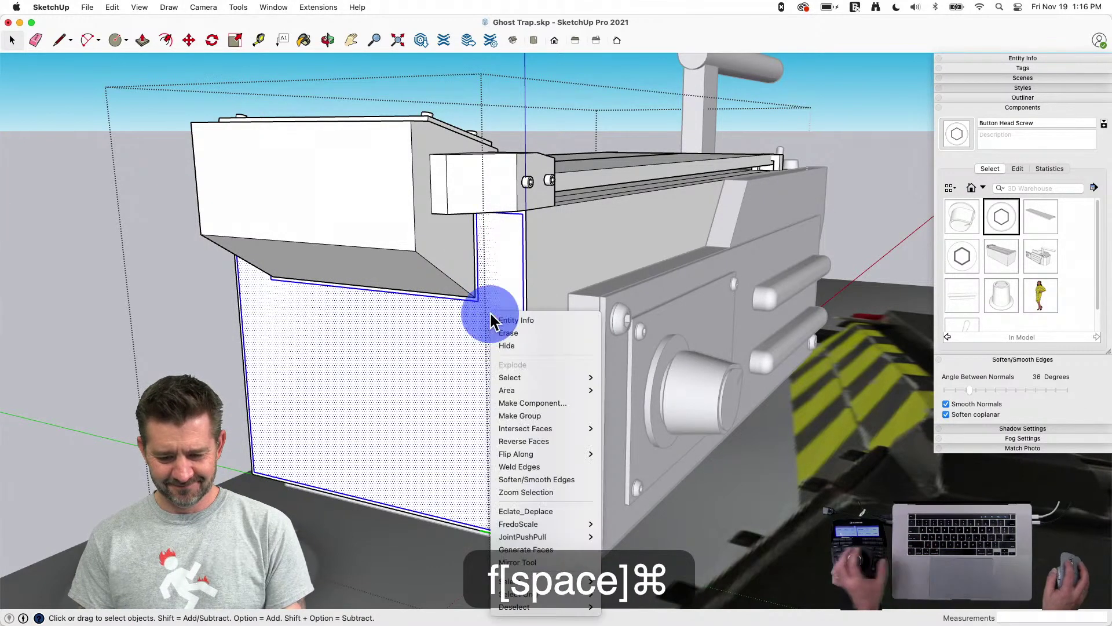
click(512, 415)
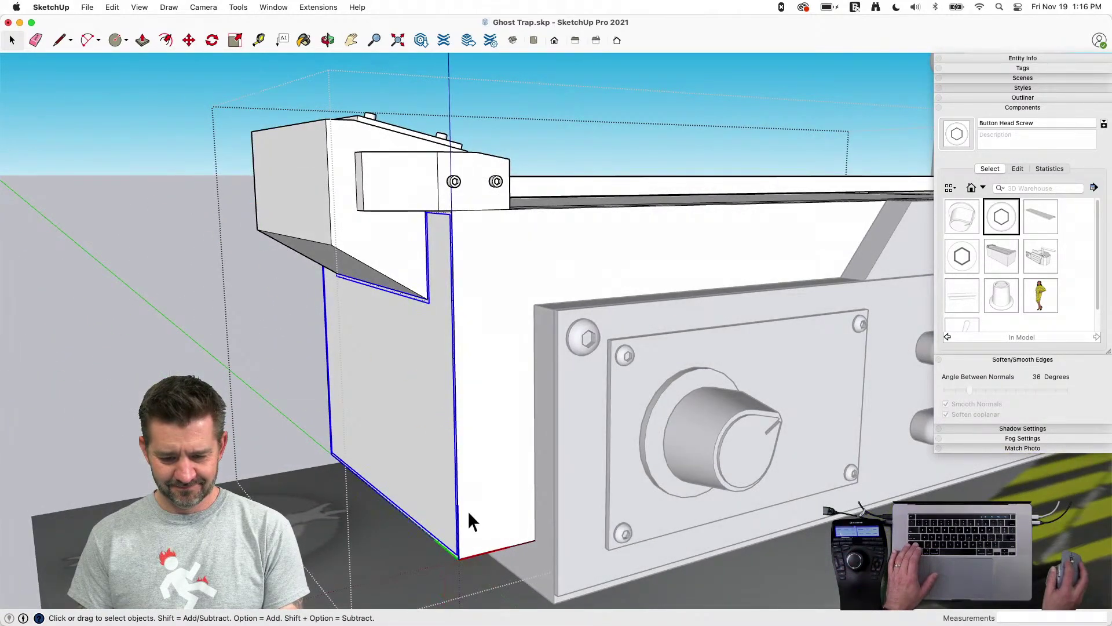
key(shift)
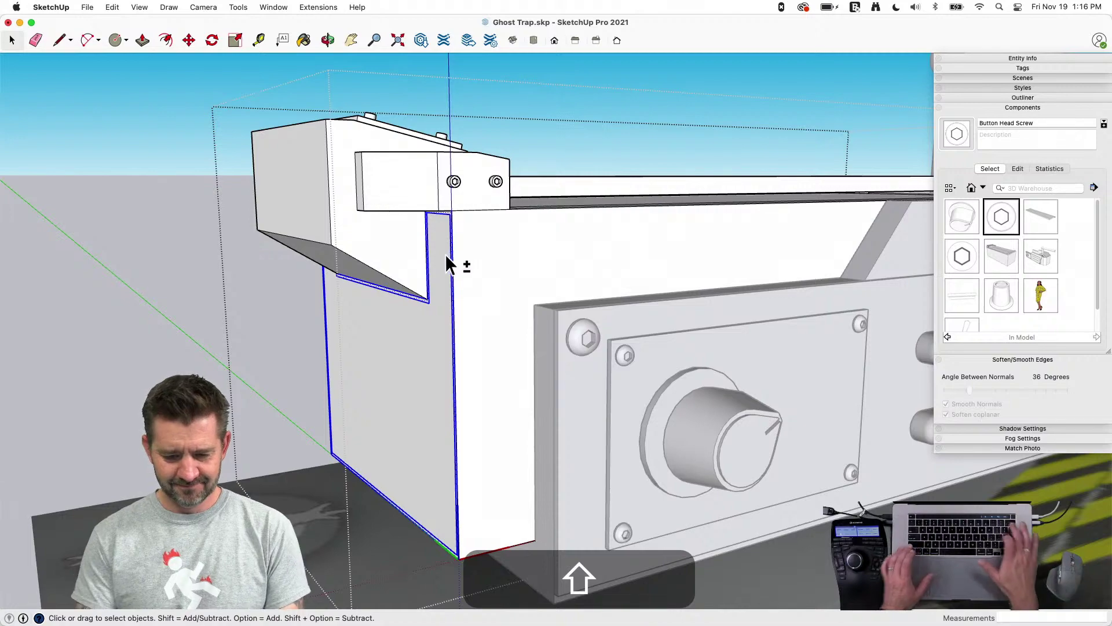
key(BackSpace)
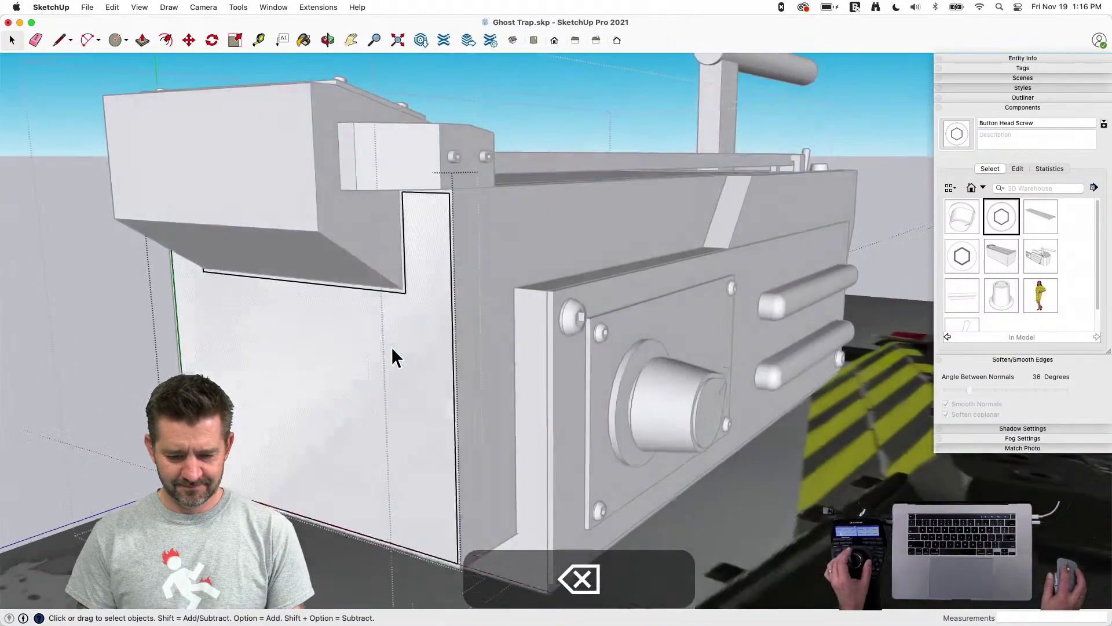
Extrude the grouped inset face outward about 5/16" to form the end plate, and close the group
key(p)
click(388, 387)
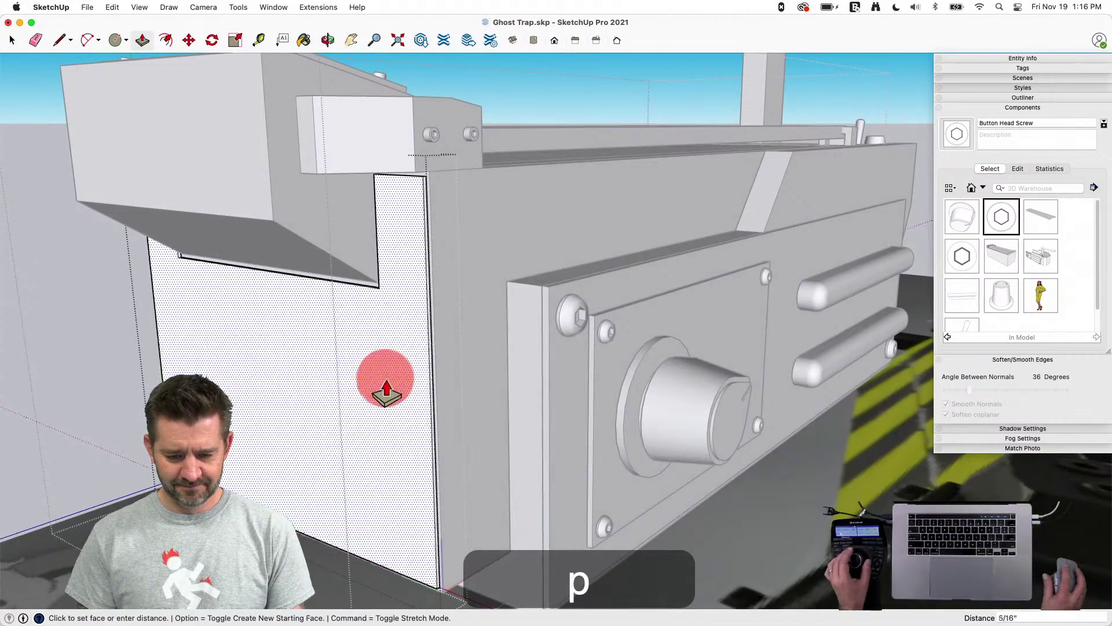
key(space)
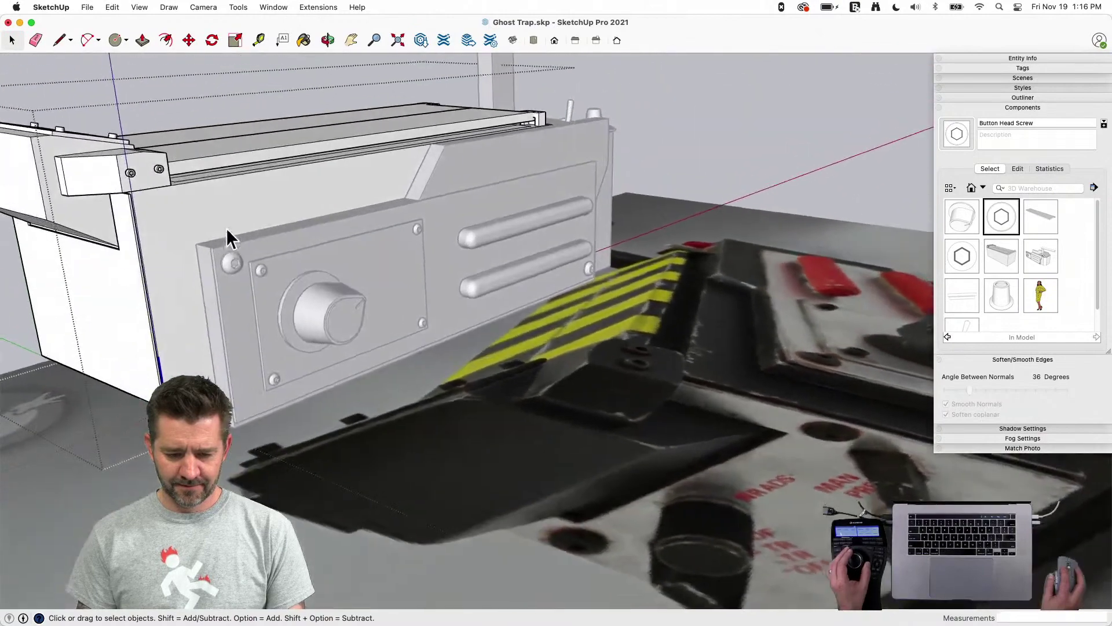
Copy the large button head screw from the side panel and paste it onto the end plate beside the sloped block's lower corner
click(241, 272)
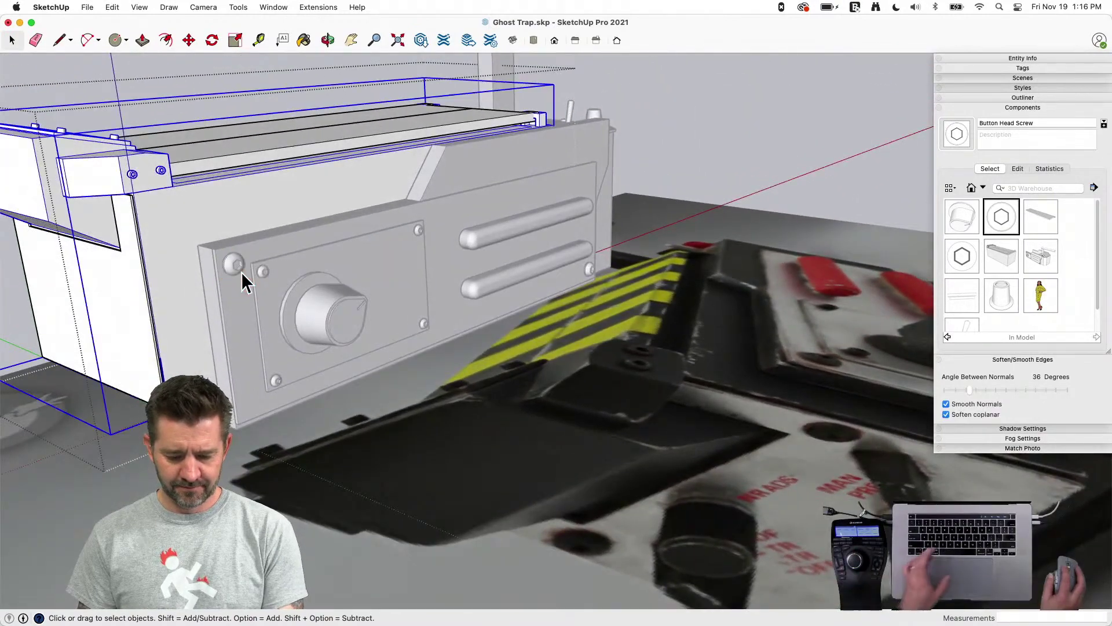
double_click(241, 271)
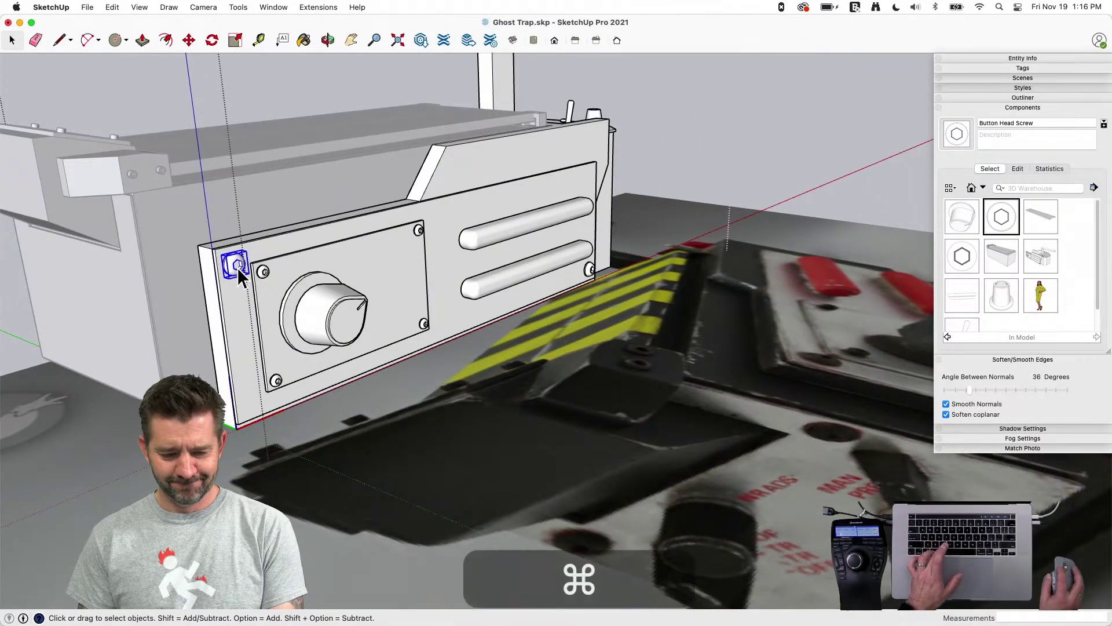
key(super+c)
click(110, 287)
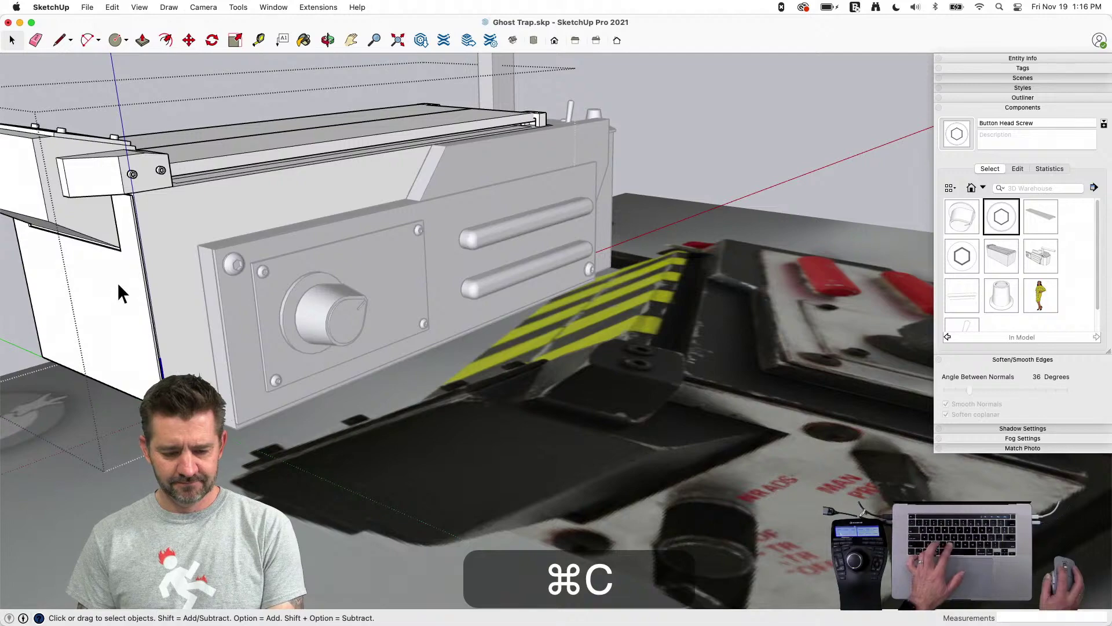
key(super+v)
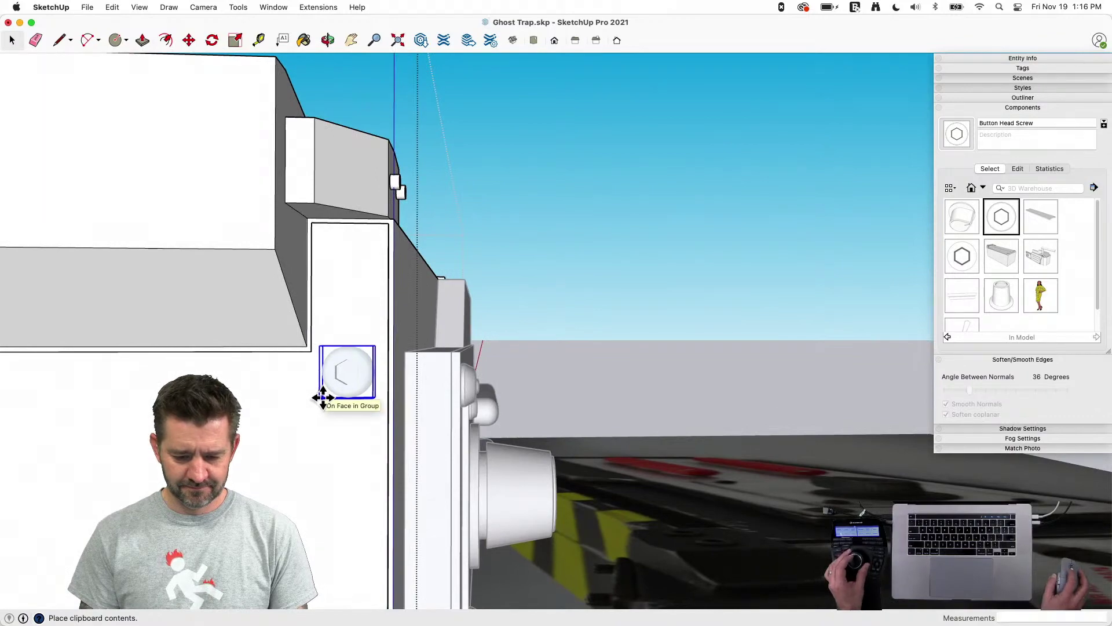
click(322, 397)
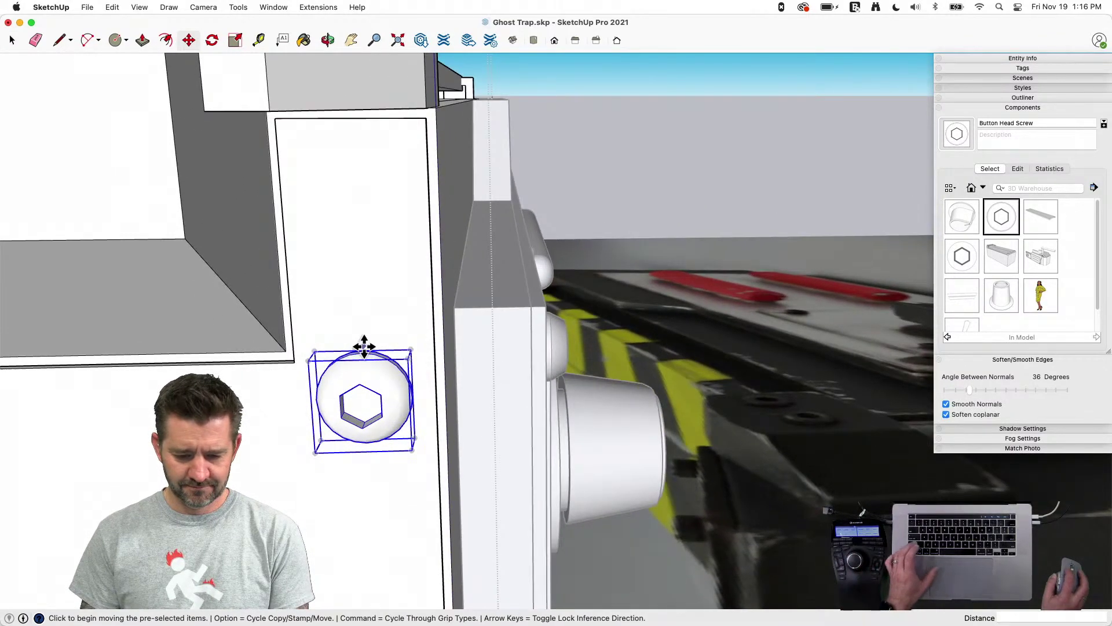
Center the pasted screw across the end plate's narrow upright by aligning it with the midpoint of the upright's top edge
click(361, 350)
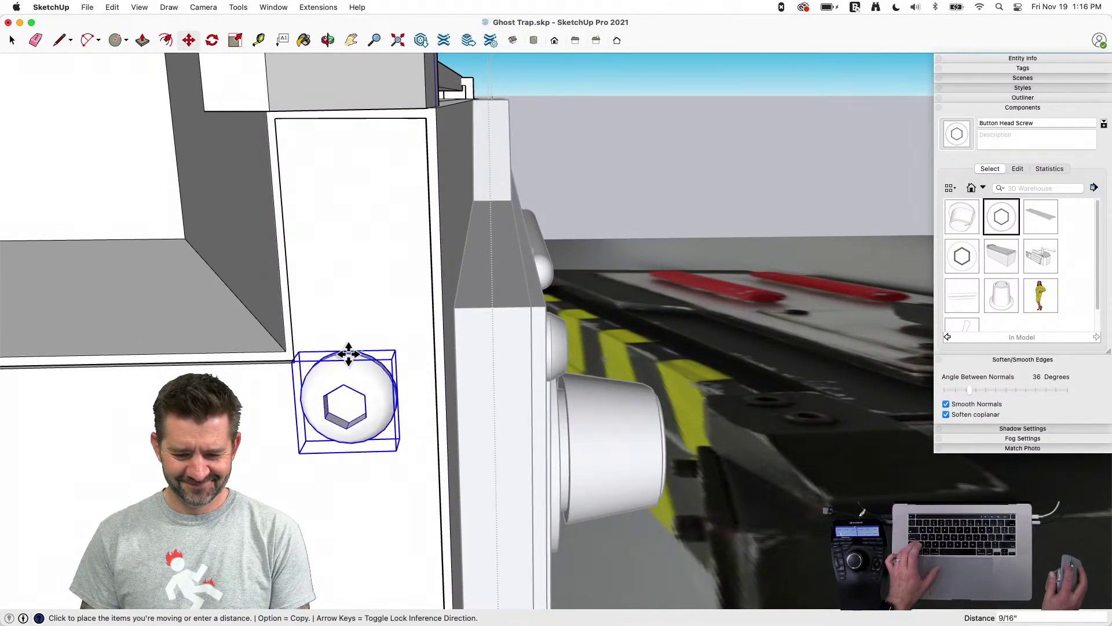
key(shift)
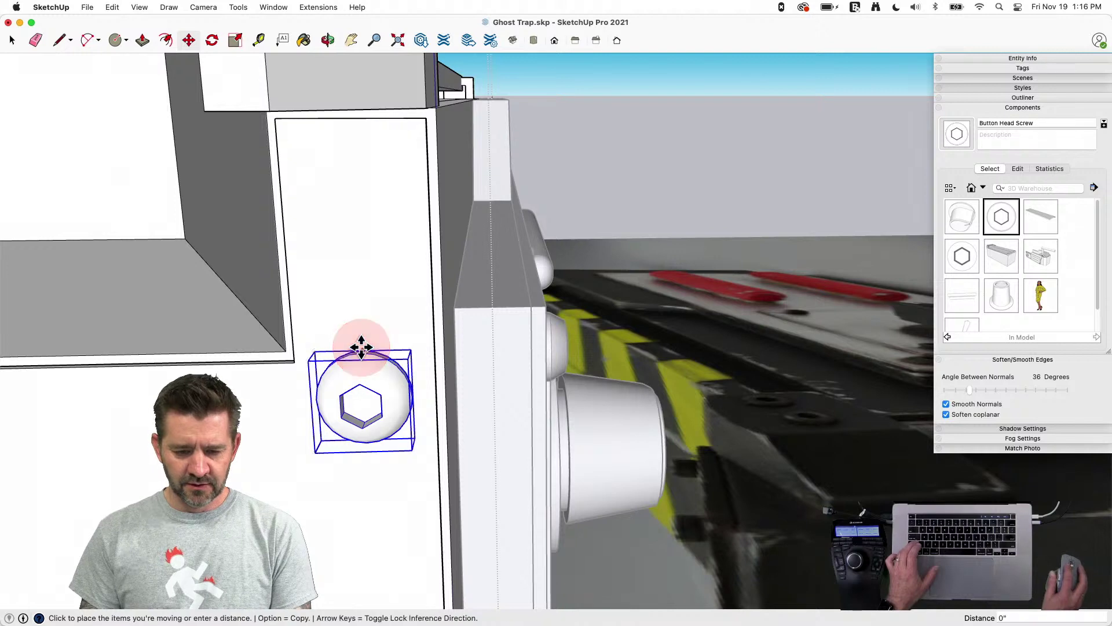
key(shift)
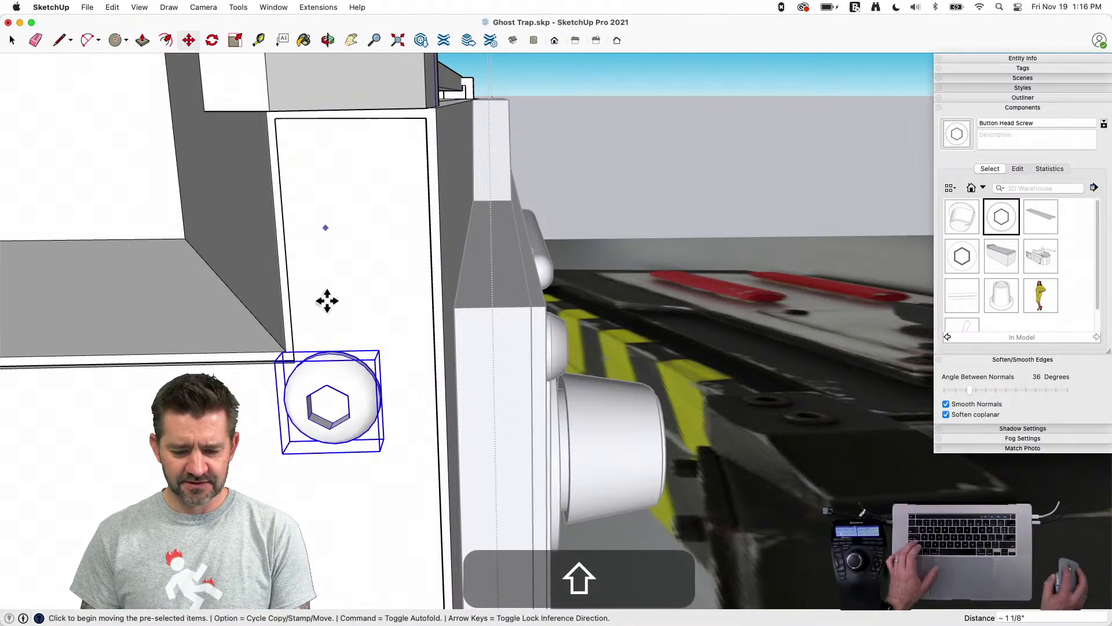
click(329, 350)
key(shift)
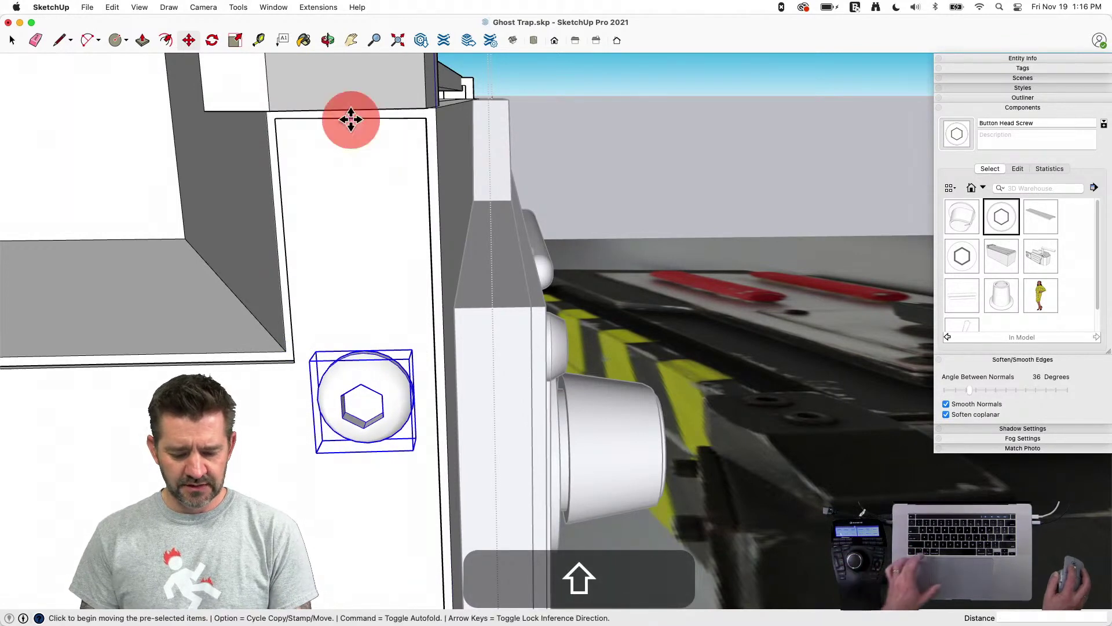
click(351, 119)
Copy the centered screw about 2' 8 3/16" across to the opposite side of the end plate
key(shift)
key(alt)
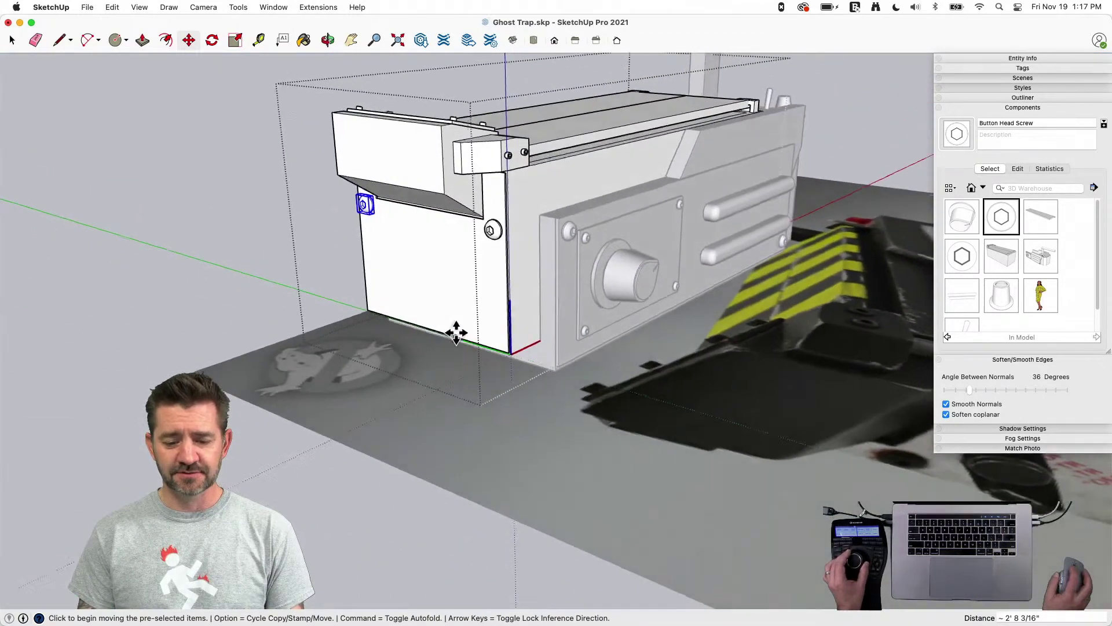
key(space)
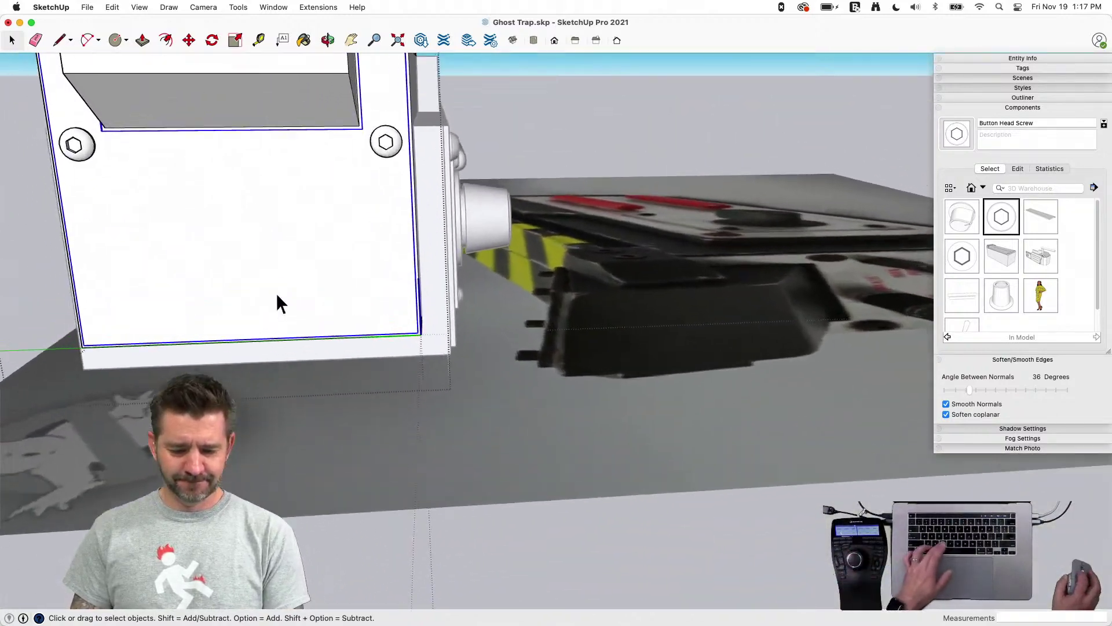
Draw a circle with a 3" radius on the lower part of the end plate
key(c)
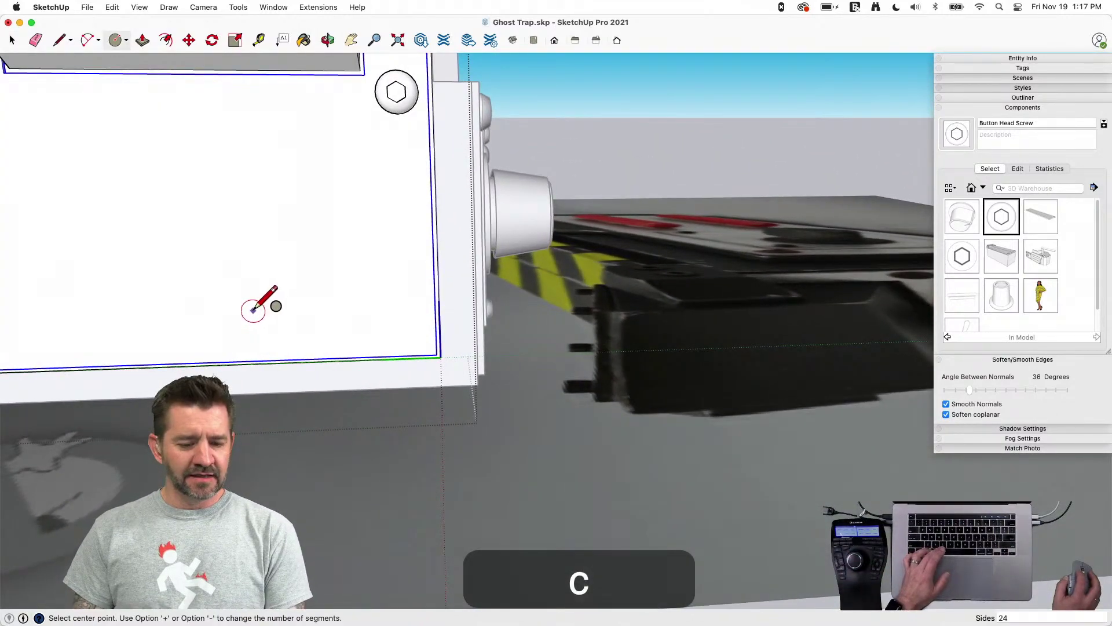
click(253, 311)
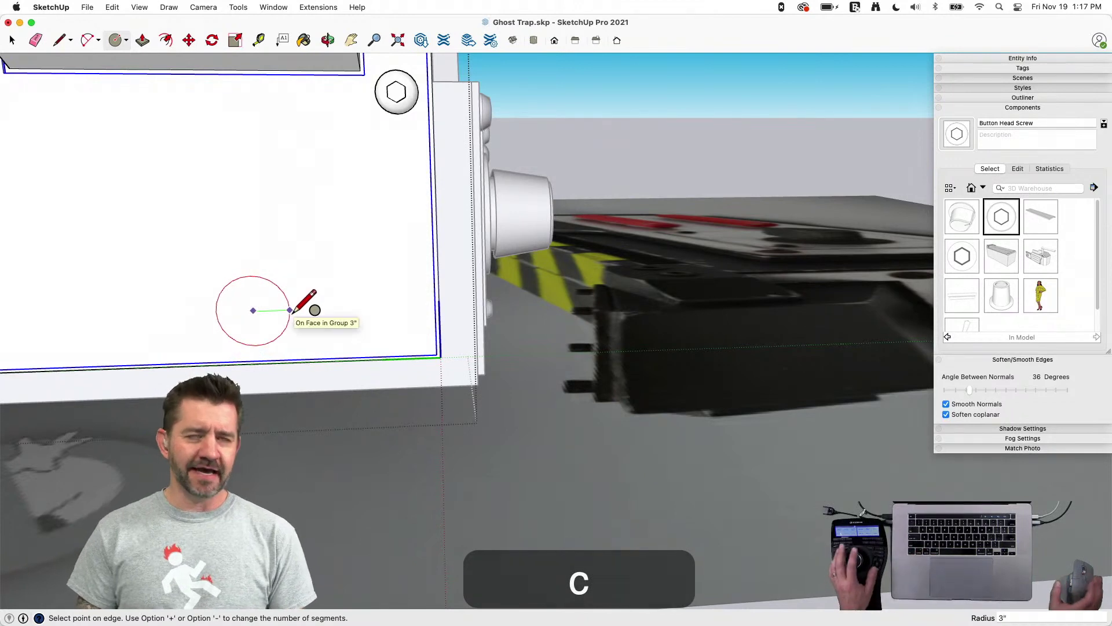
click(290, 310)
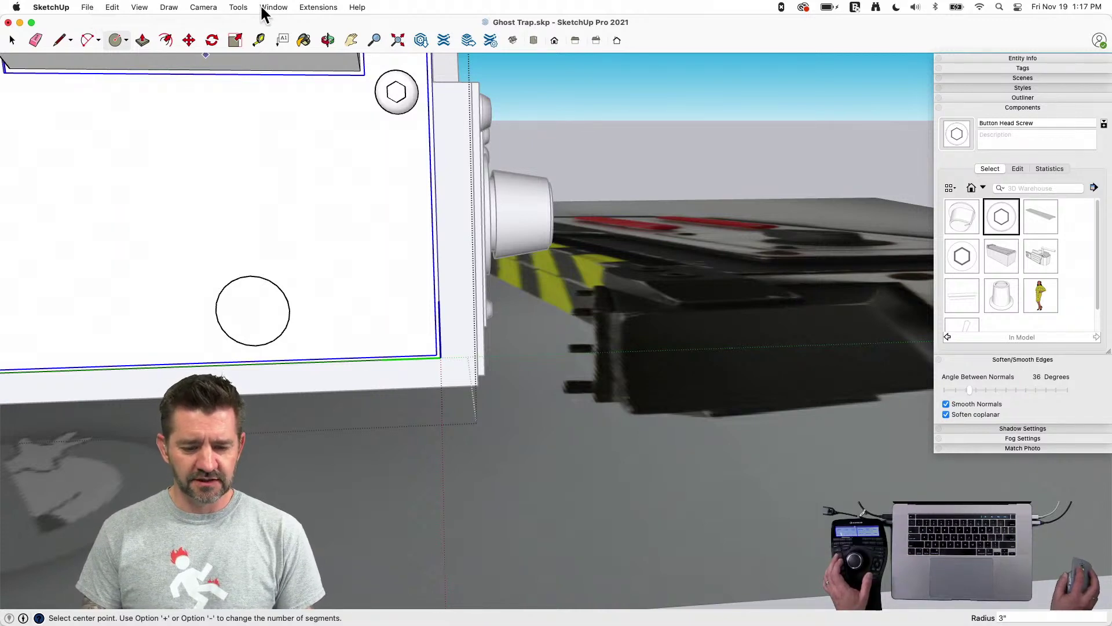
click(239, 8)
click(607, 4)
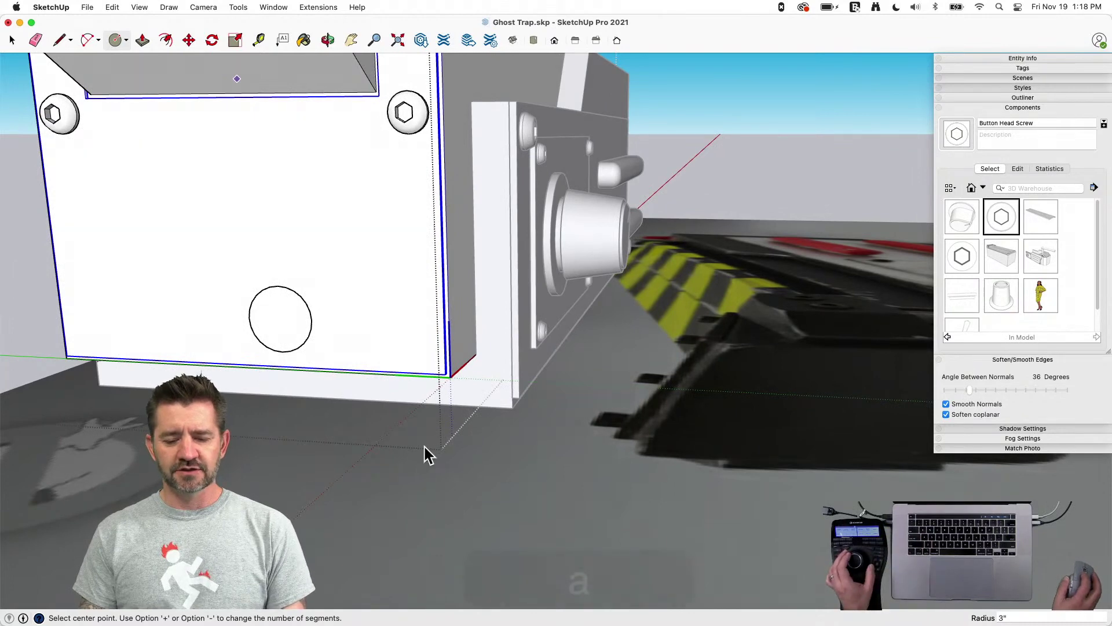
key(a)
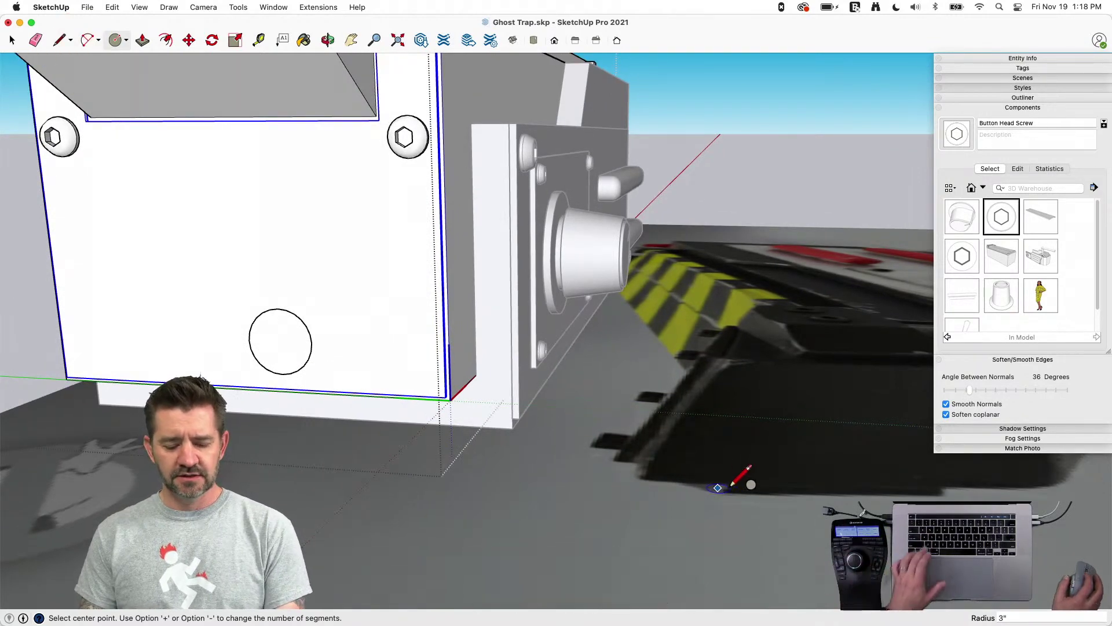
key(a)
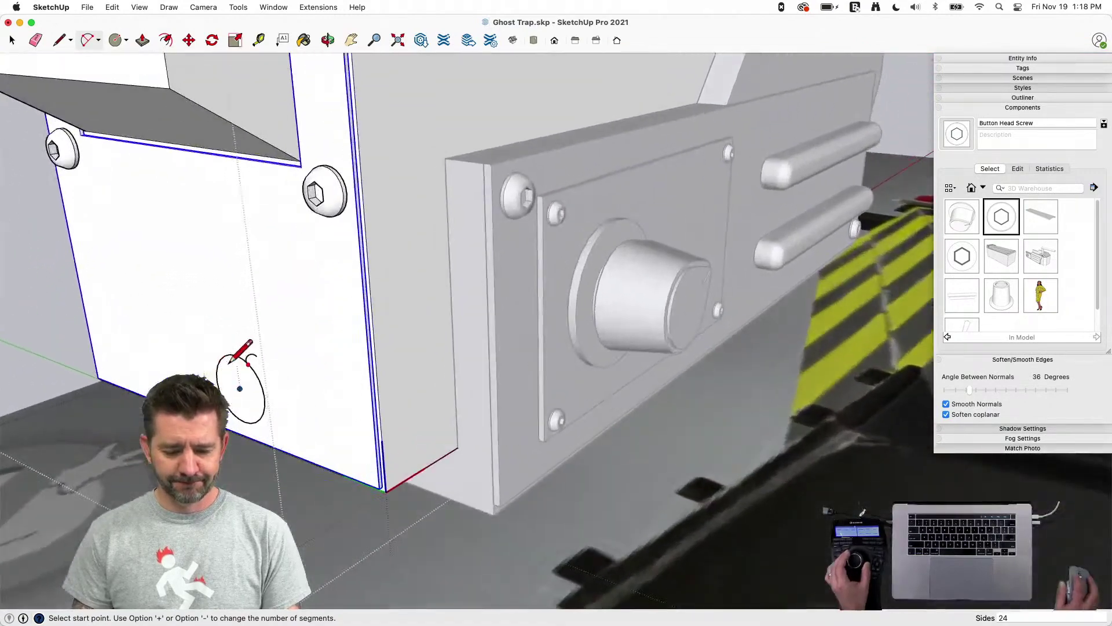
Extrude the circle on the end plate outward about 3/4" with Push/Pull
key(p)
click(246, 406)
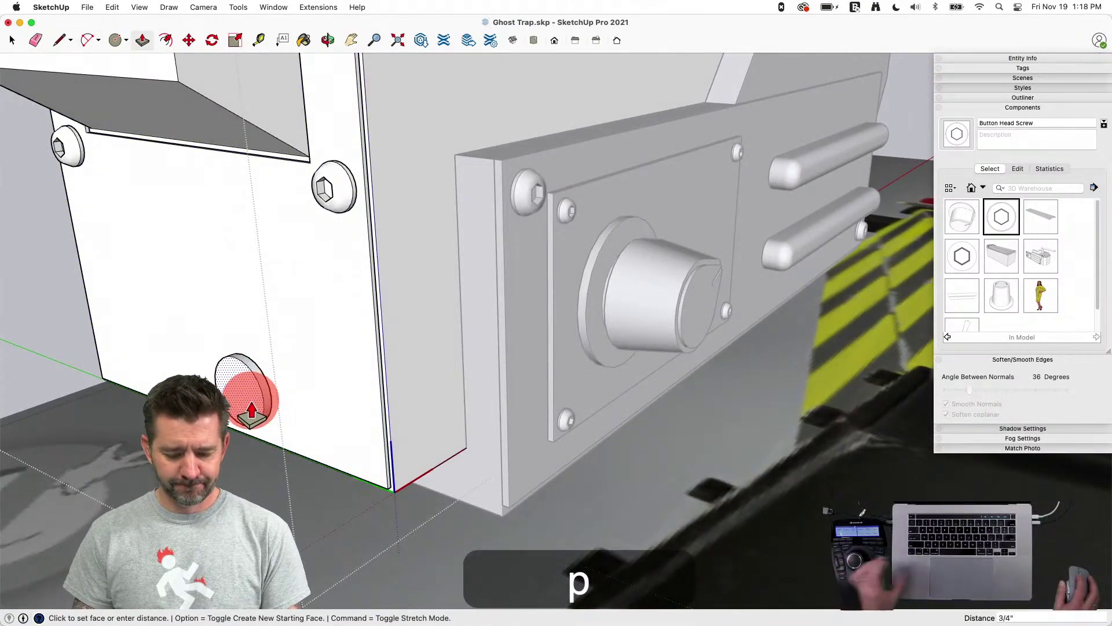
click(250, 406)
scroll(244, 394, up, 5)
Offset the disc's outer edge slightly inward and extrude the inner face about 1/8"
key(f)
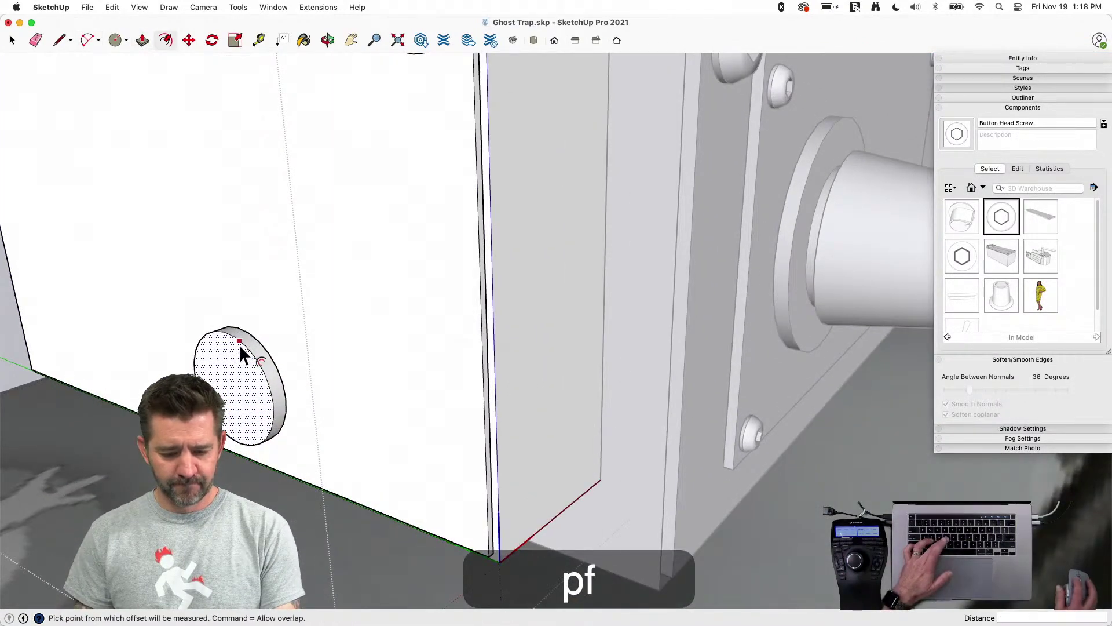
click(241, 347)
click(239, 348)
key(p)
click(236, 369)
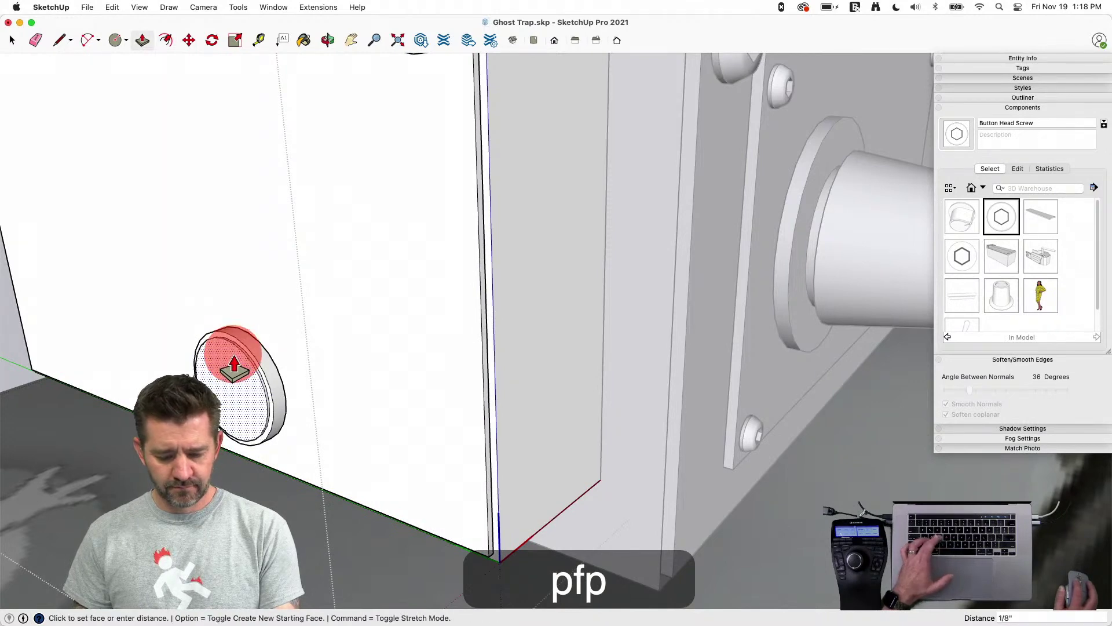
Offset the outline of the disc's front face slightly and extrude the resulting ring about 4" into a hollow tube
key(f)
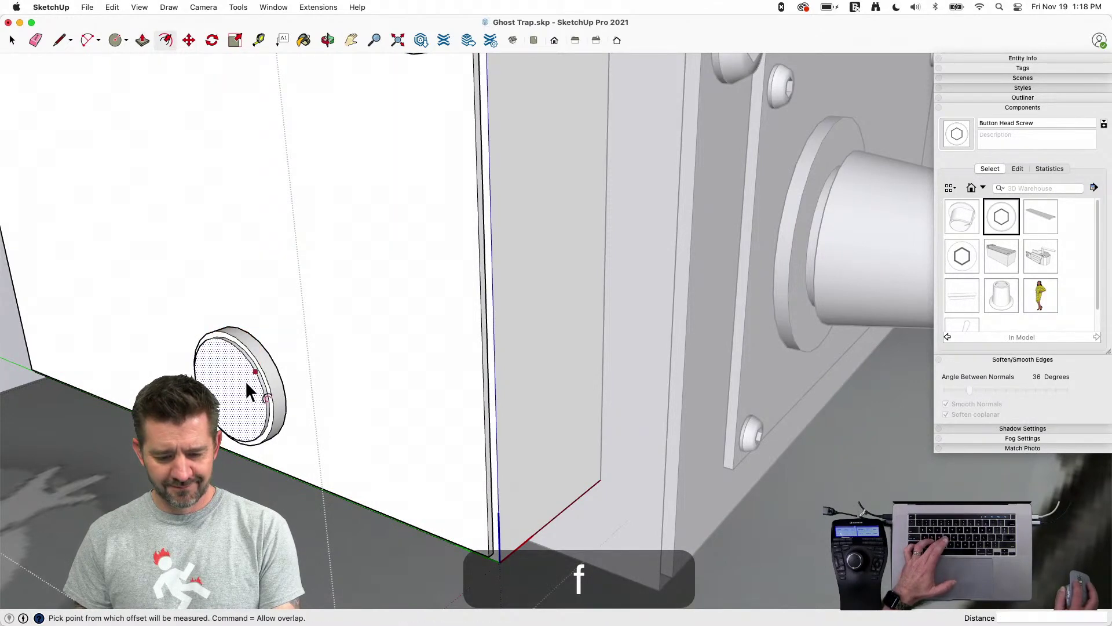
click(251, 362)
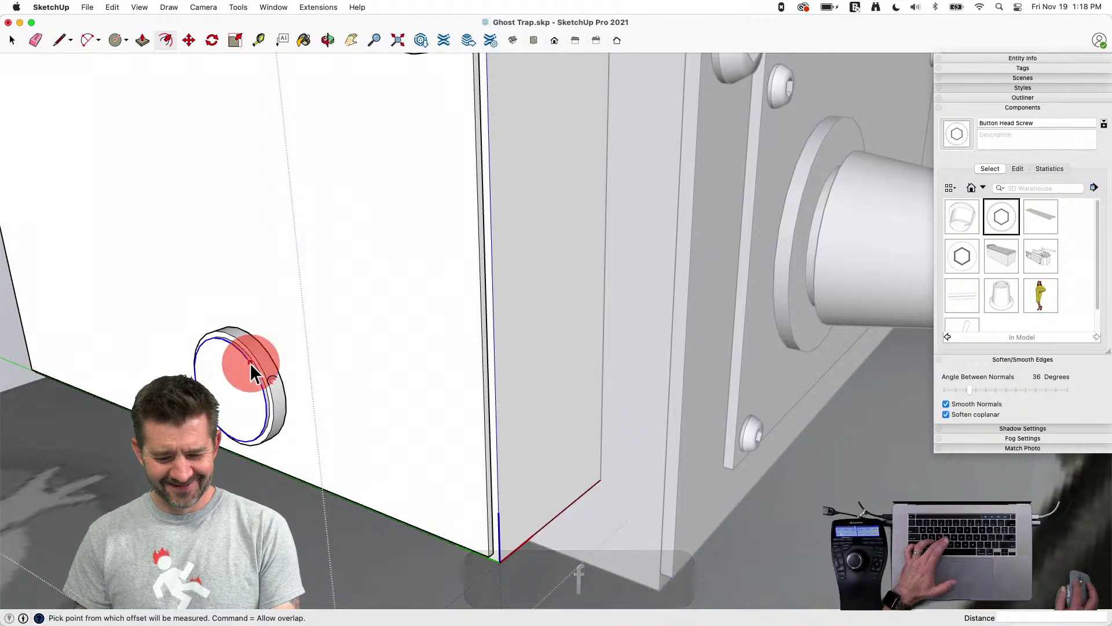
click(259, 370)
key(p)
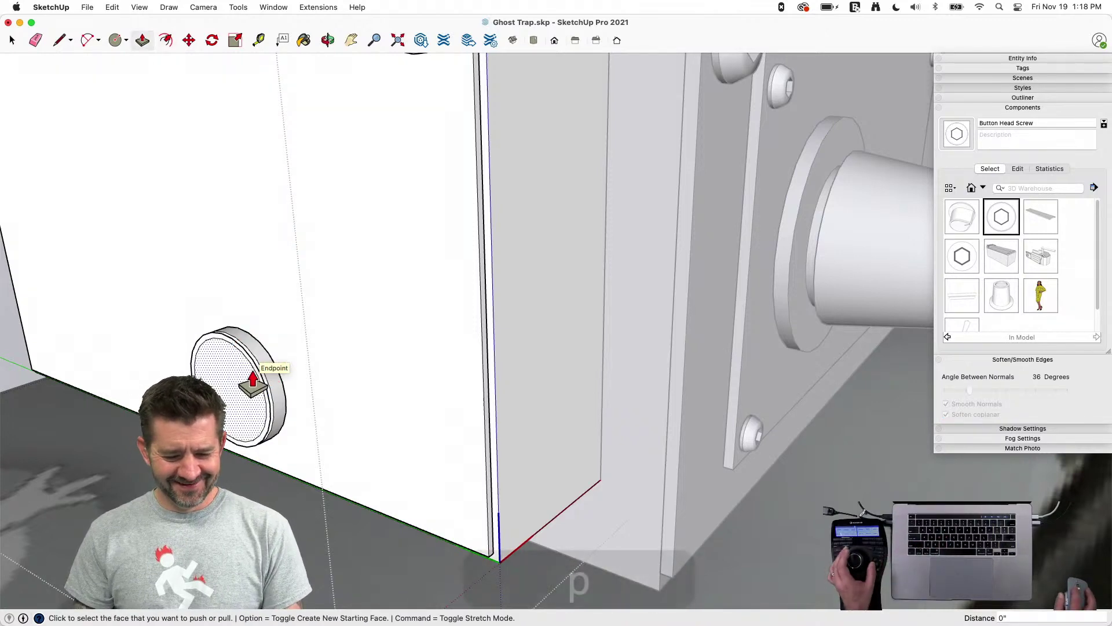
click(256, 375)
drag(256, 375, 186, 379)
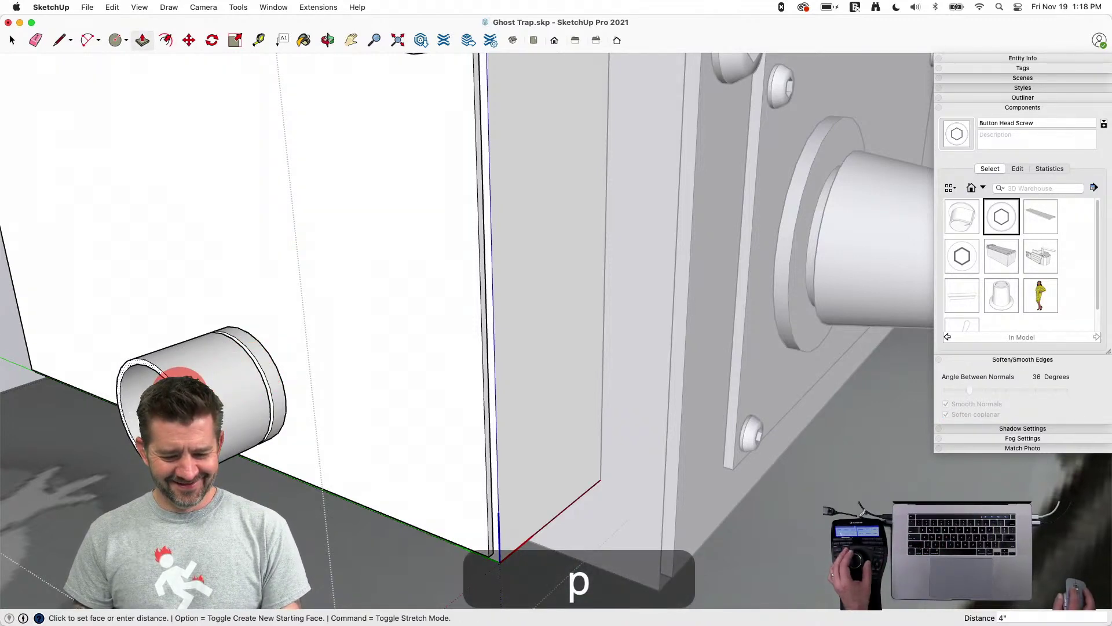
Extrude the face inside the tube outward 4" with Push/Pull, flush with the rim, to fill the tube
click(179, 393)
click(234, 424)
click(234, 426)
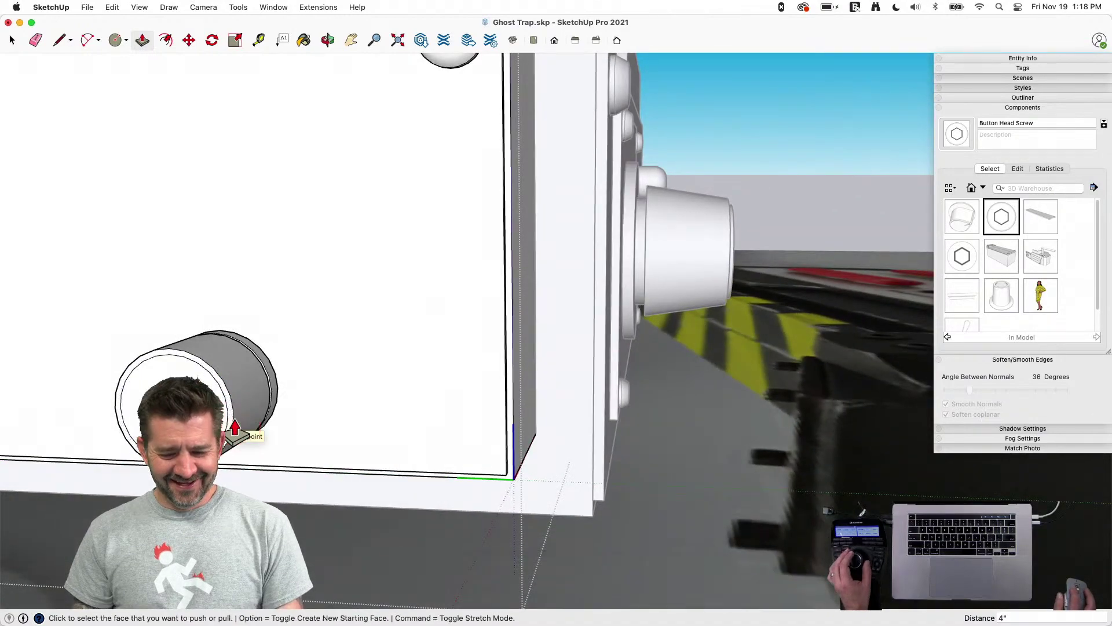
key(e)
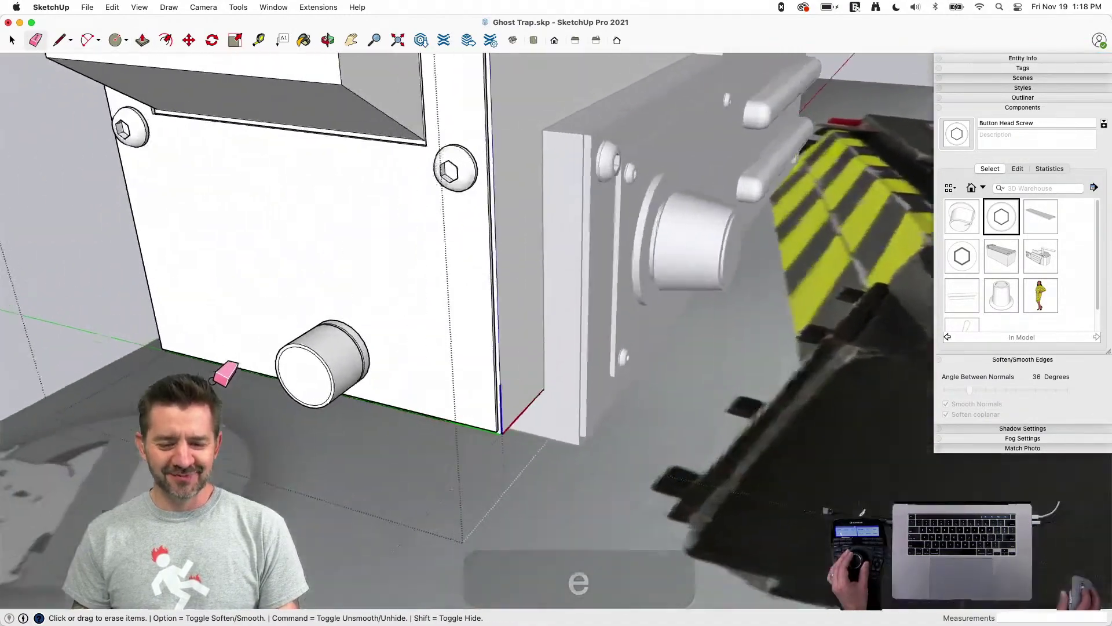
Move the cylinder's inner end face outward about 3/8" to form a beveled edge
key(space)
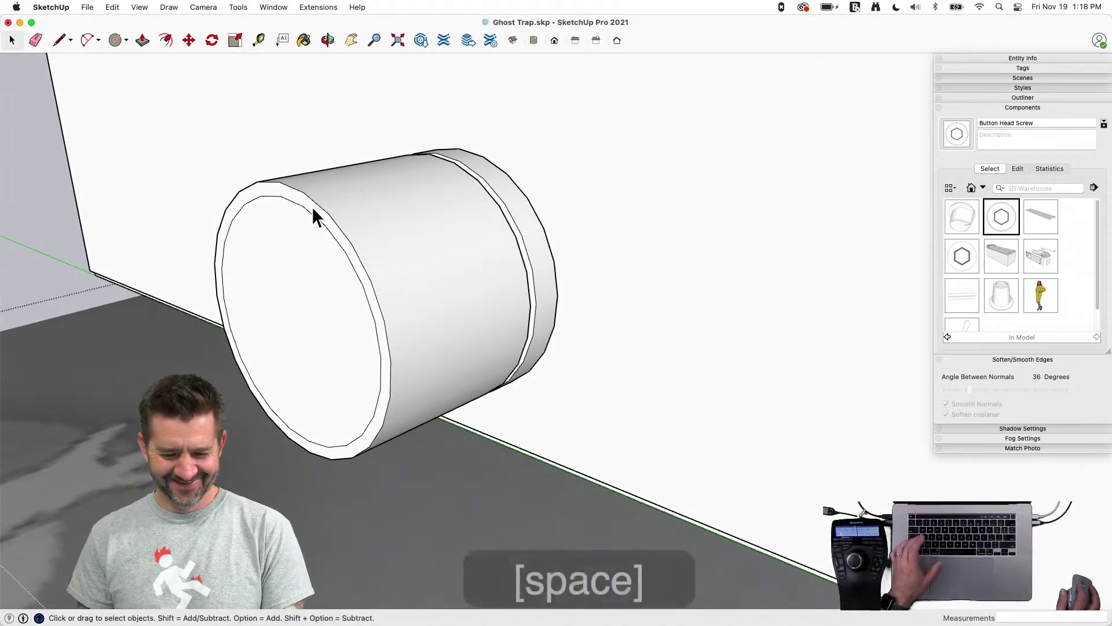
click(309, 239)
key(m)
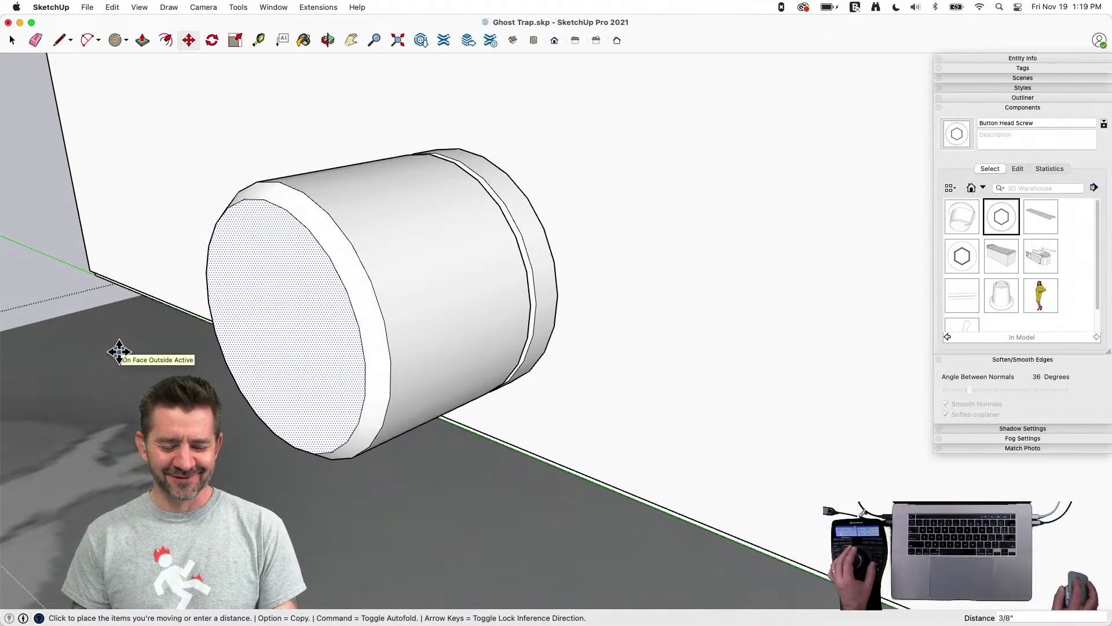
Turn the whole cylinder with its base disc into a component named "Small Knob 1"
key(space)
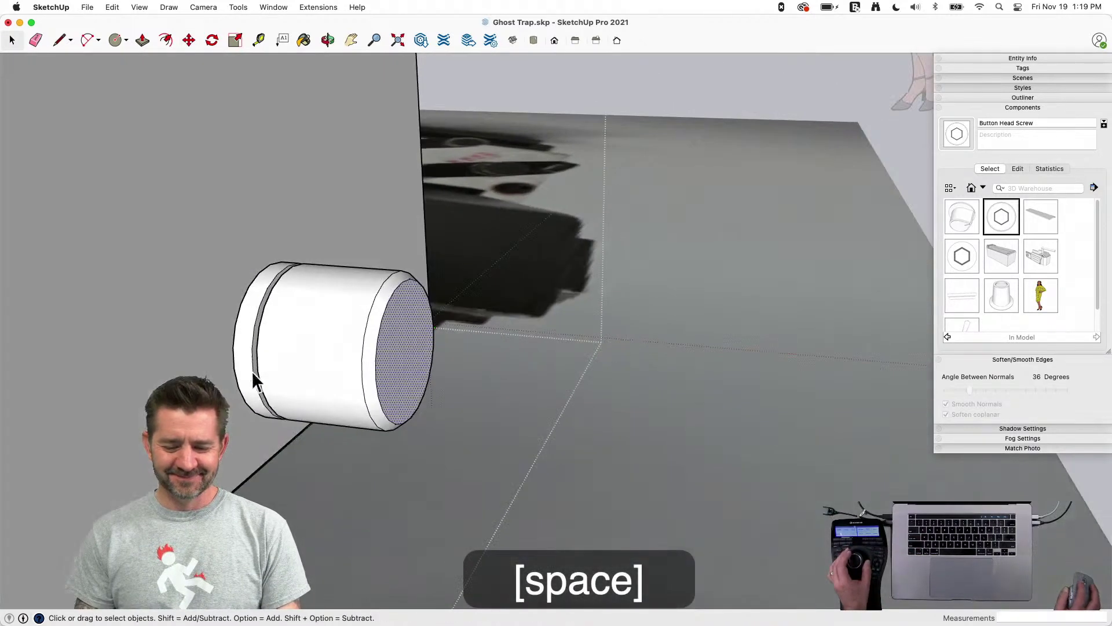
click(322, 383)
right_click(321, 383)
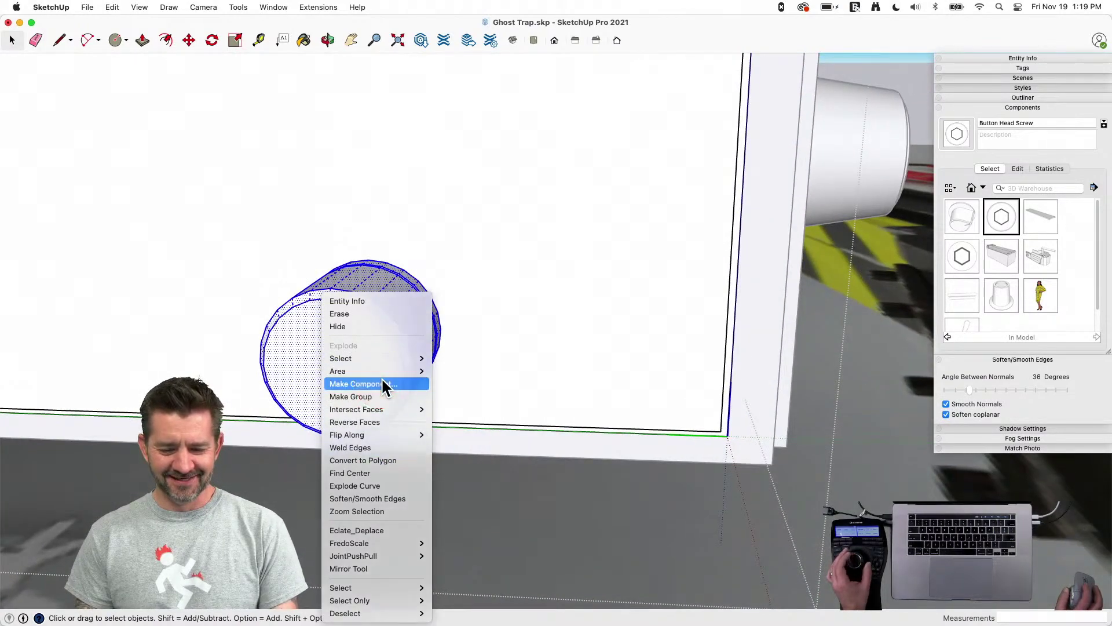
click(381, 382)
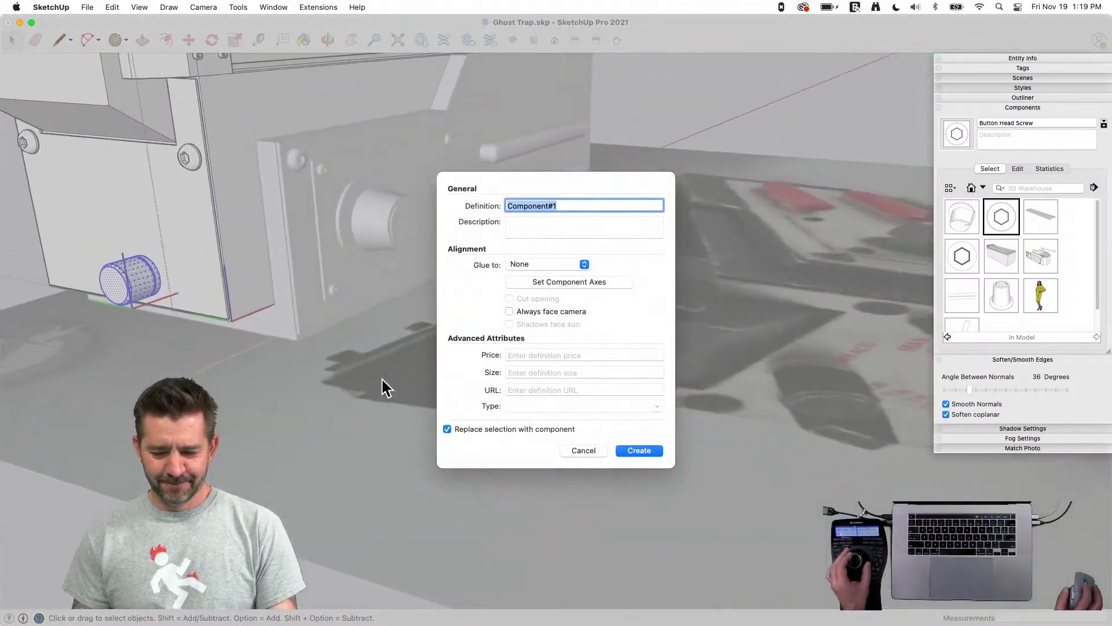
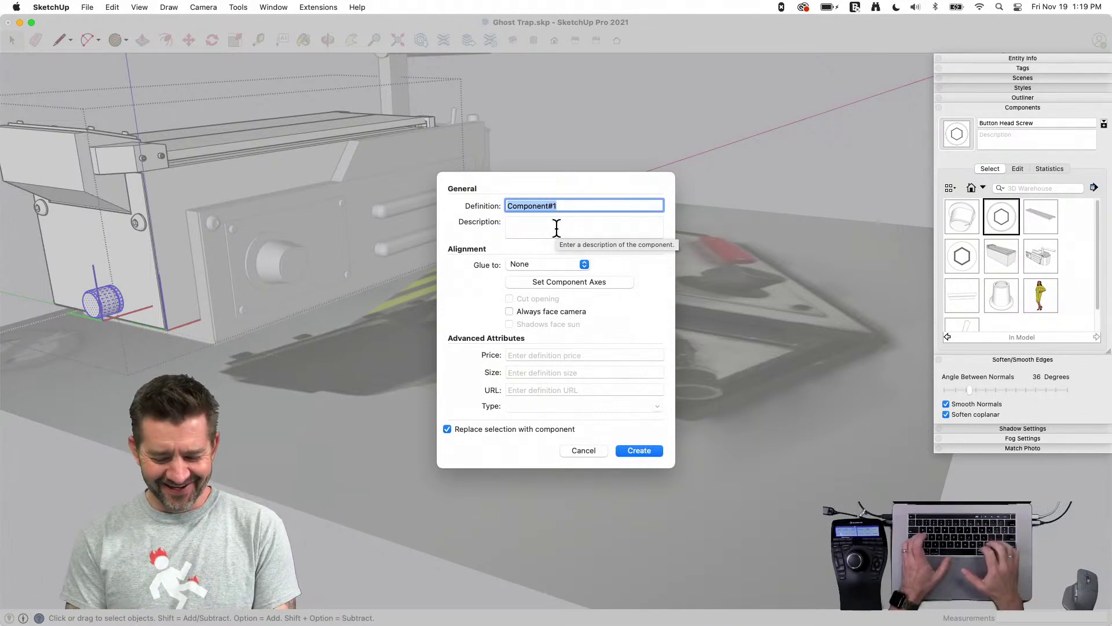
text(Small Kn)
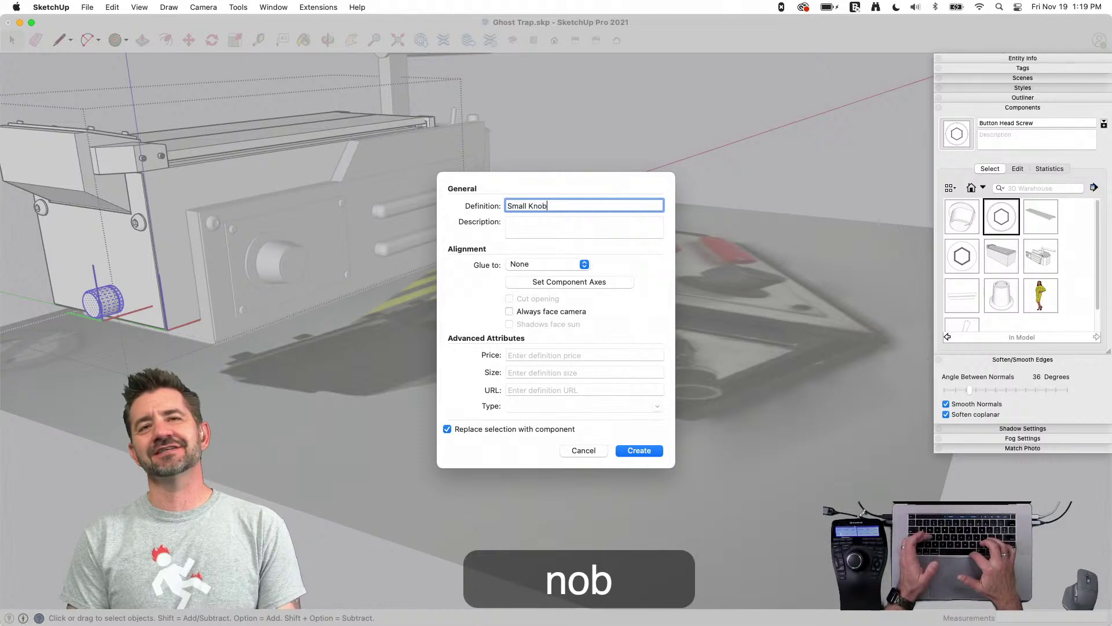
text(ob)
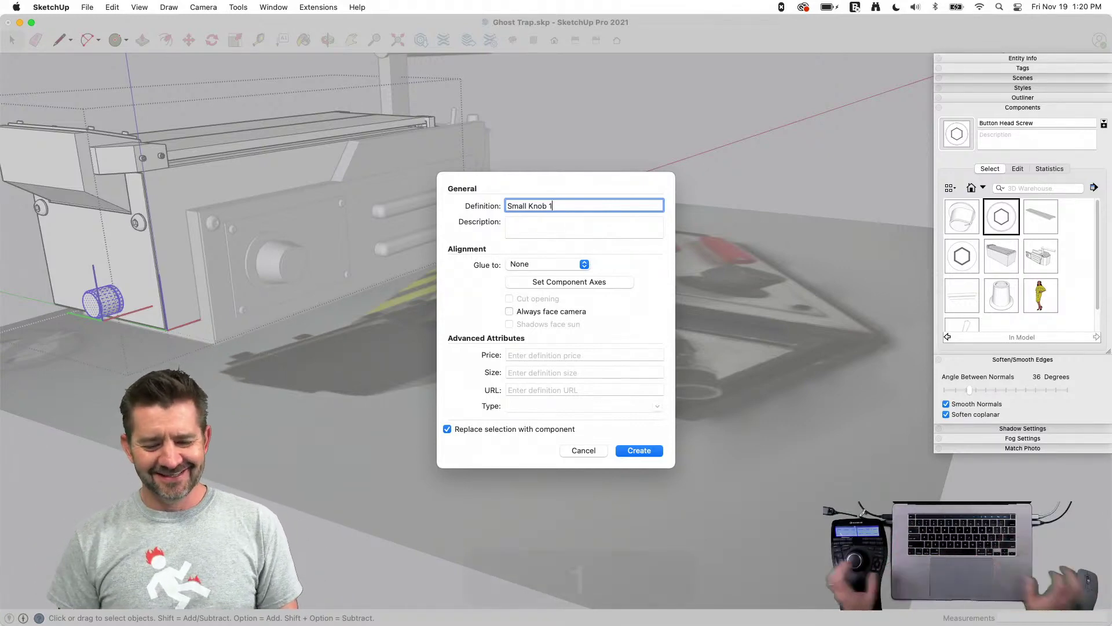
text(1)
key(Return)
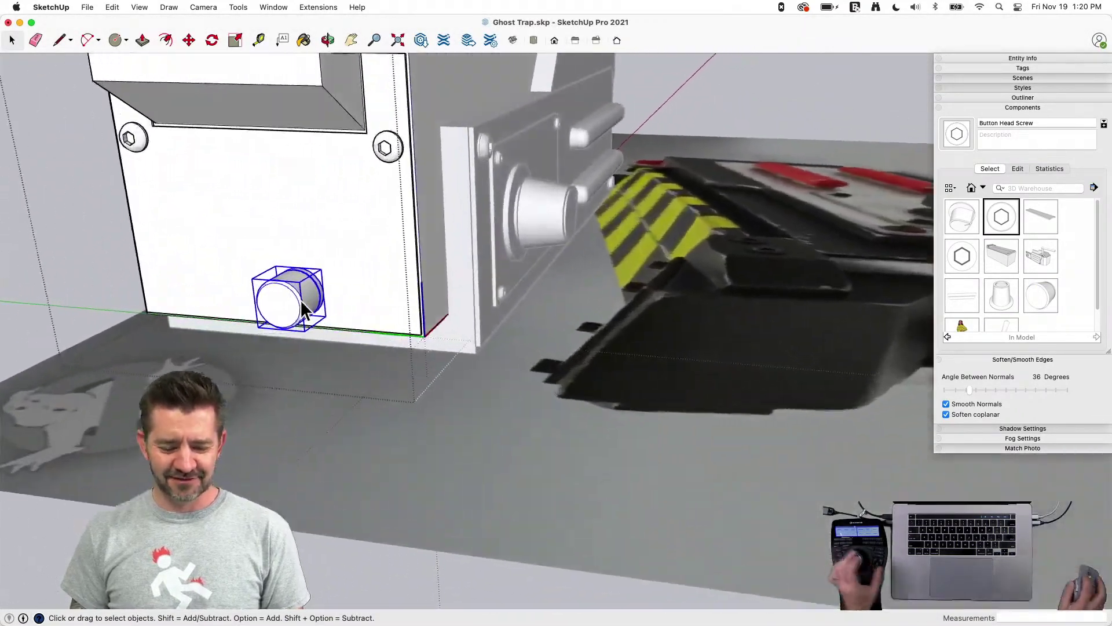
Copy the small knob about 1' 6 13/16" diagonally up the end plate to just below the far-side screw
key(m)
click(424, 307)
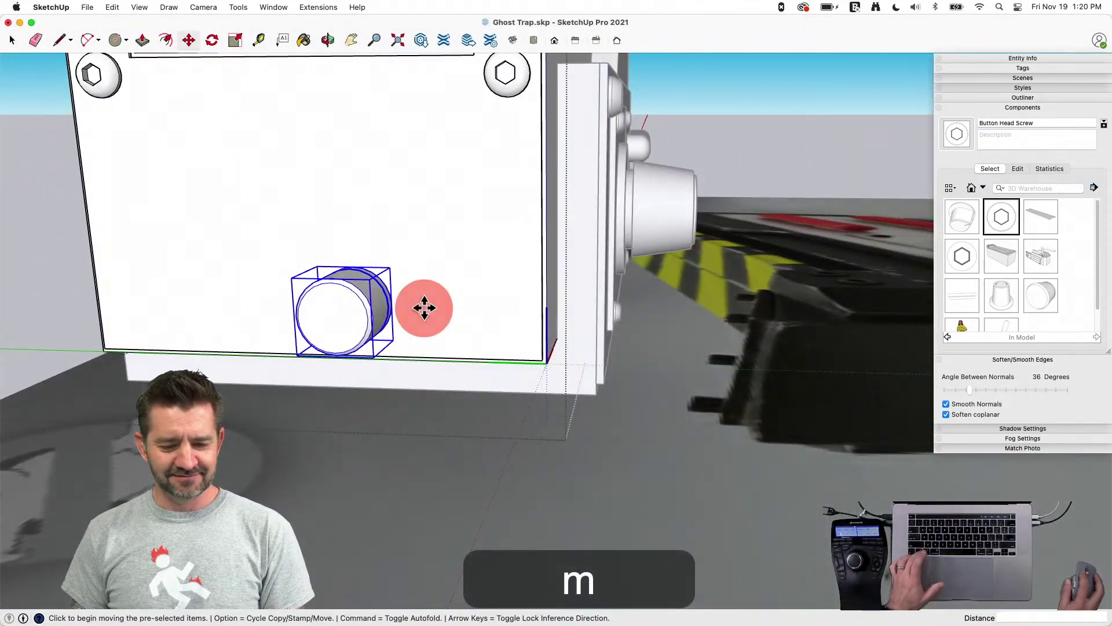
key(alt)
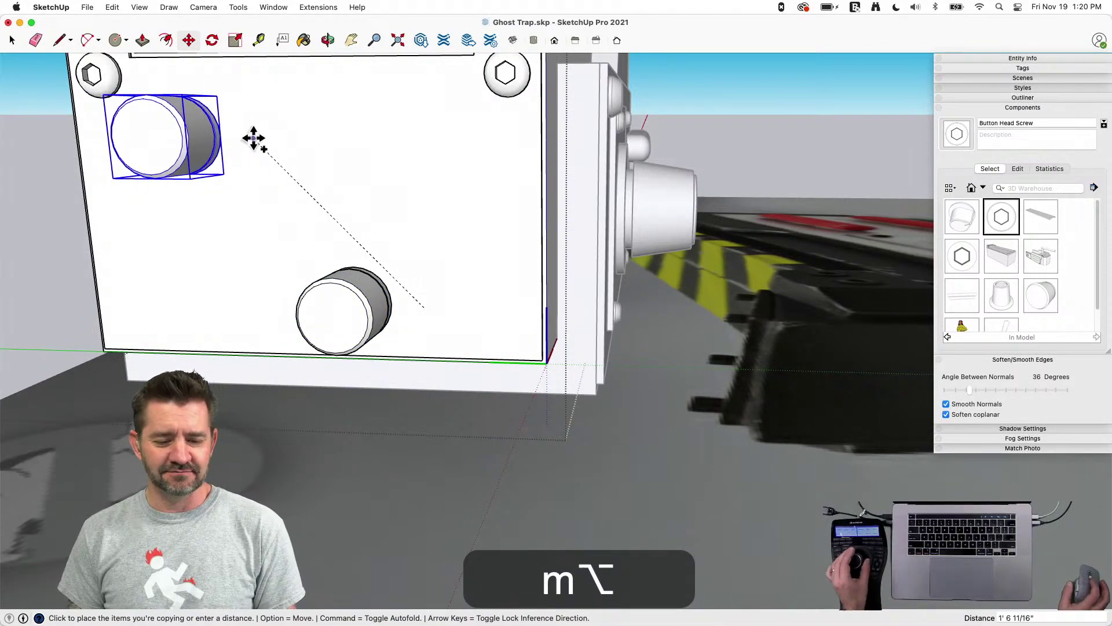
click(250, 133)
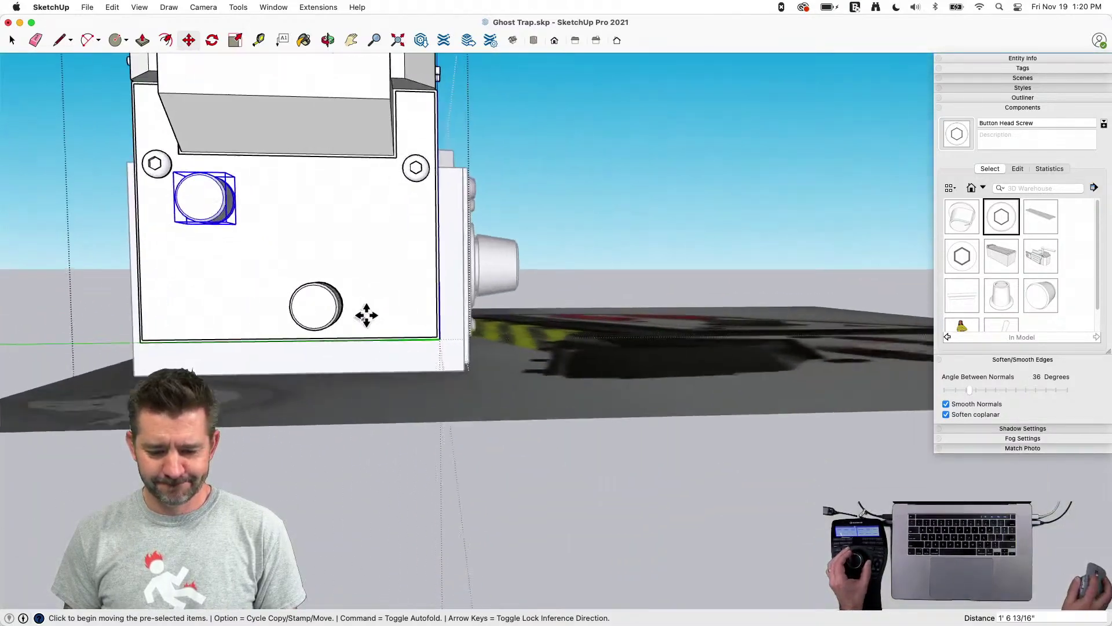
Draw a rectangle about 5 11/16" by 3 7/8" above and beside the lower knob and extrude it outward into a block
key(r)
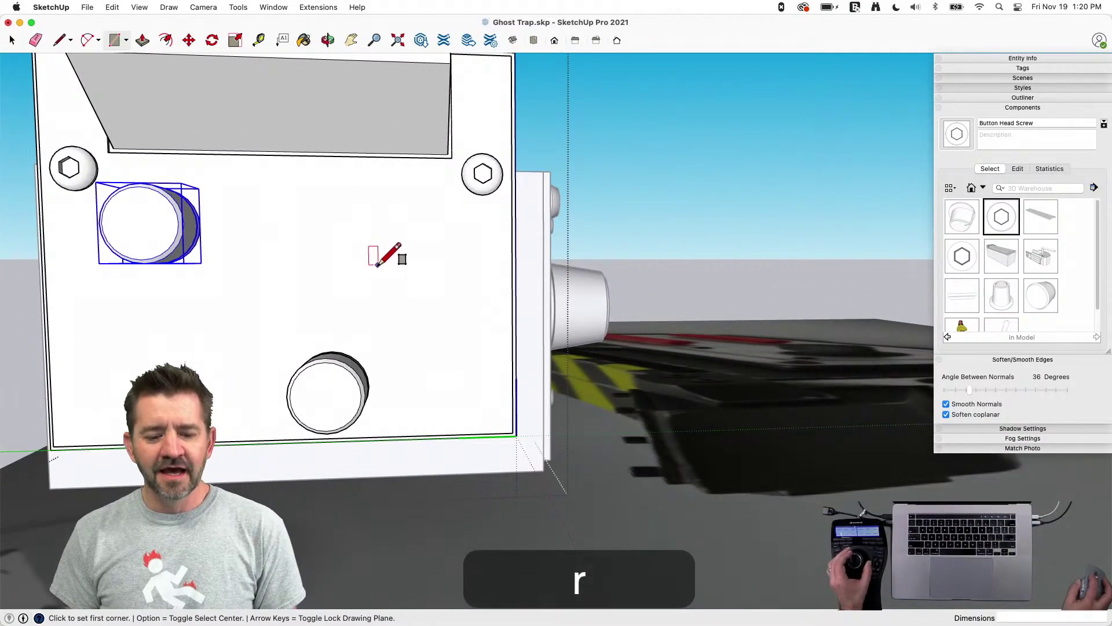
click(378, 266)
click(425, 332)
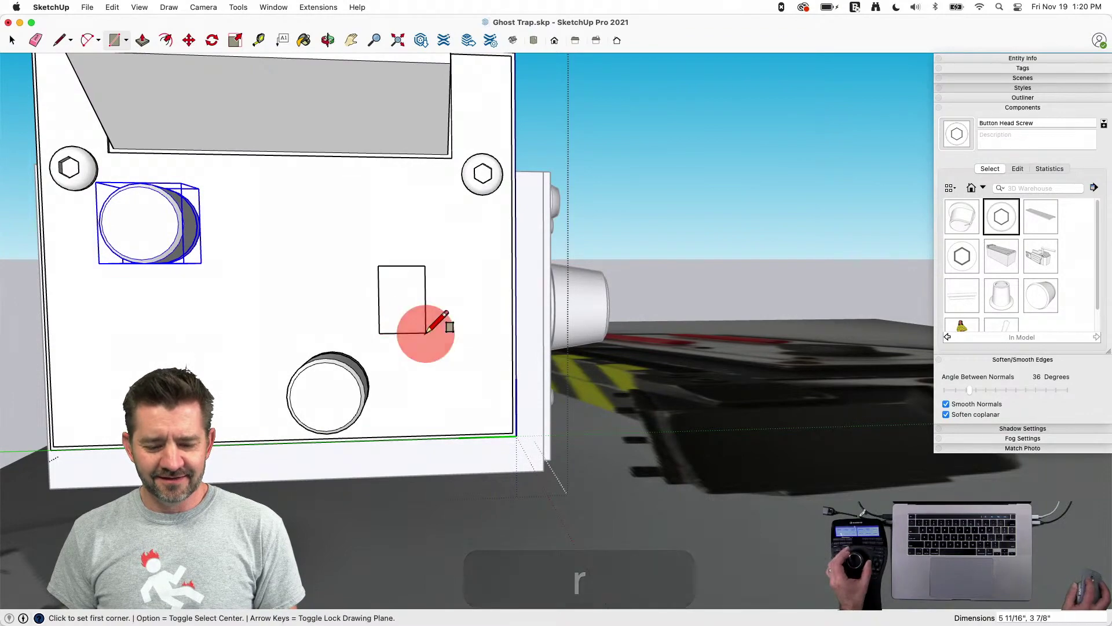
key(p)
click(297, 355)
drag(298, 359, 254, 373)
Scale the block's front face uniformly down about its center to taper the block
key(space)
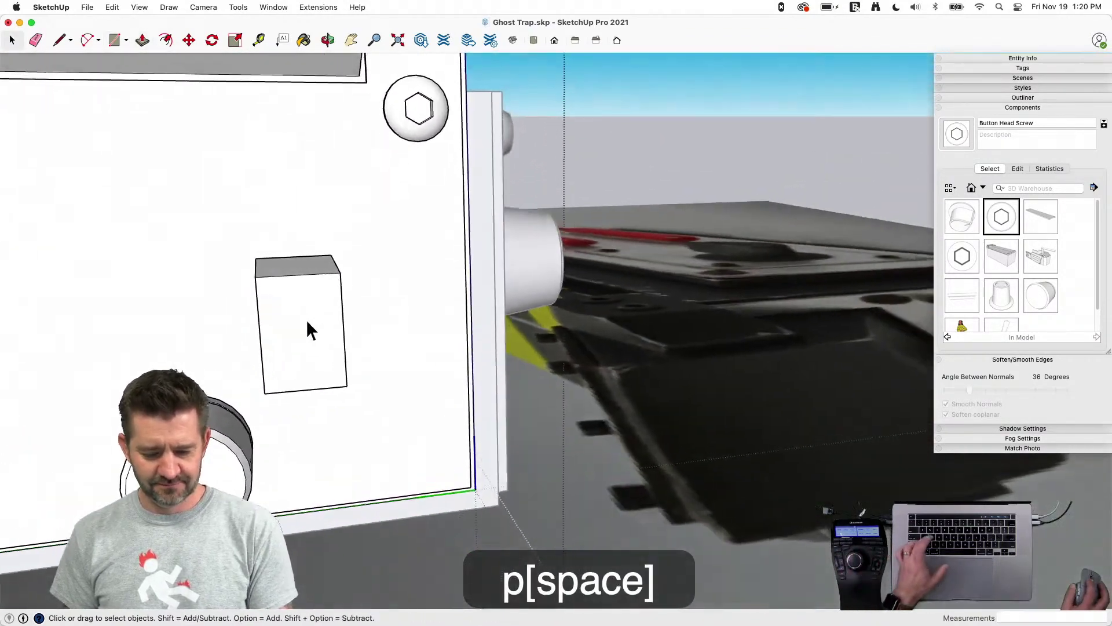
click(303, 325)
key(s)
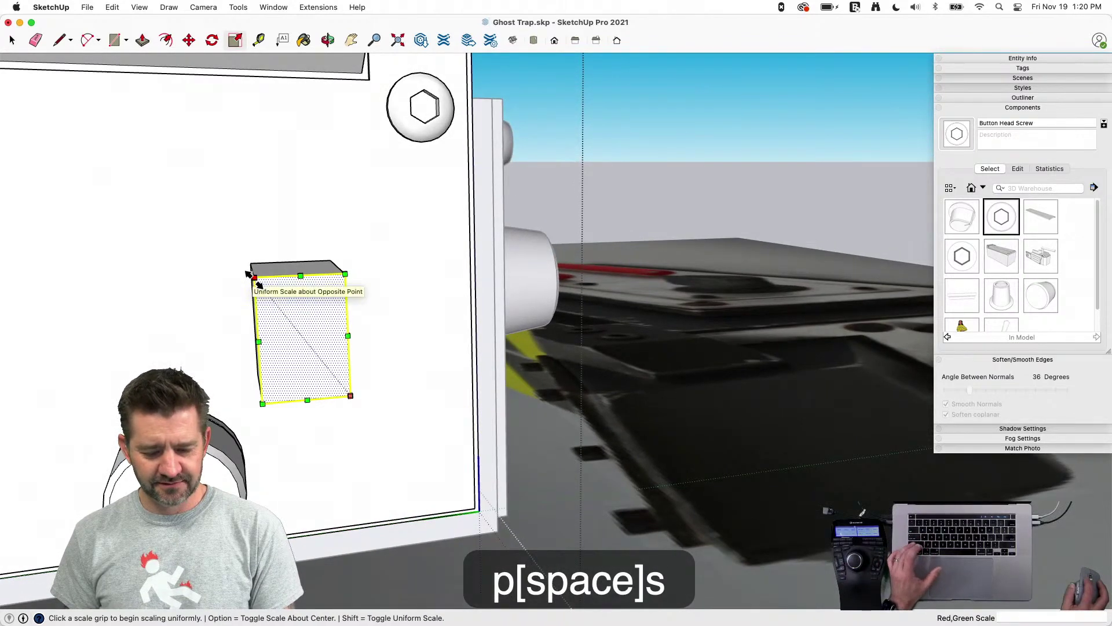
key(alt)
drag(255, 278, 268, 294)
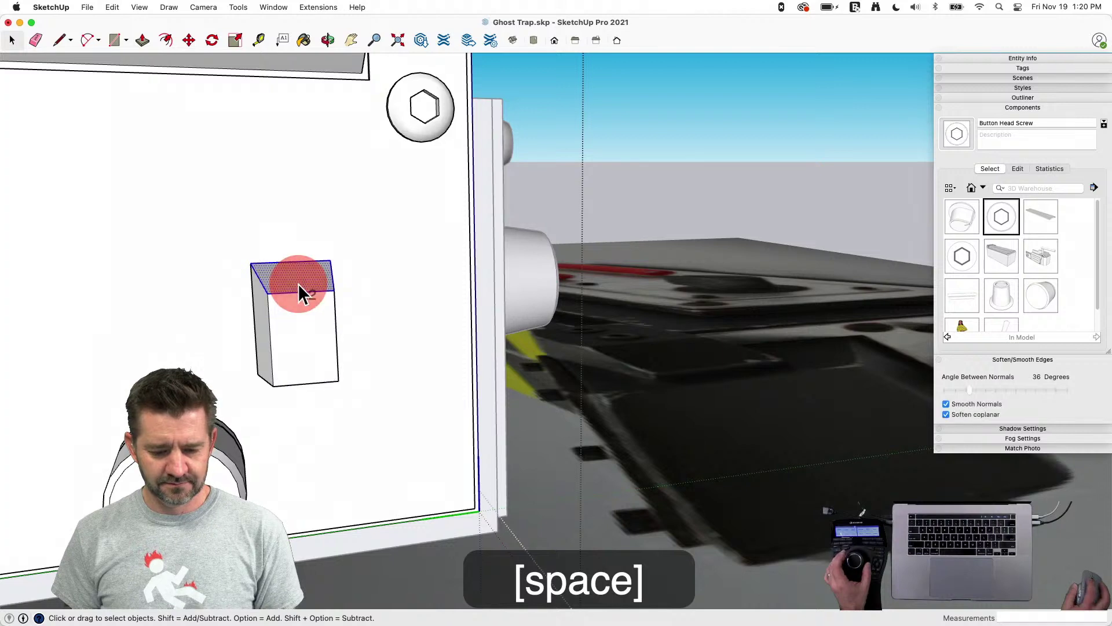
Turn the tapered block into a component named "End Switch"
triple_click(298, 282)
right_click(297, 281)
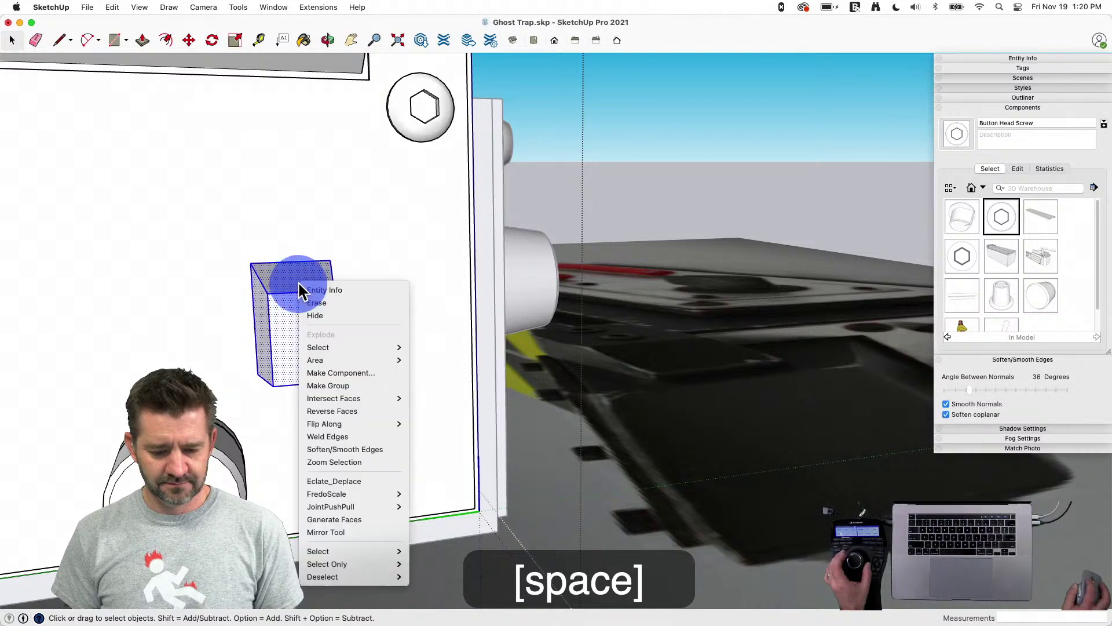
click(354, 373)
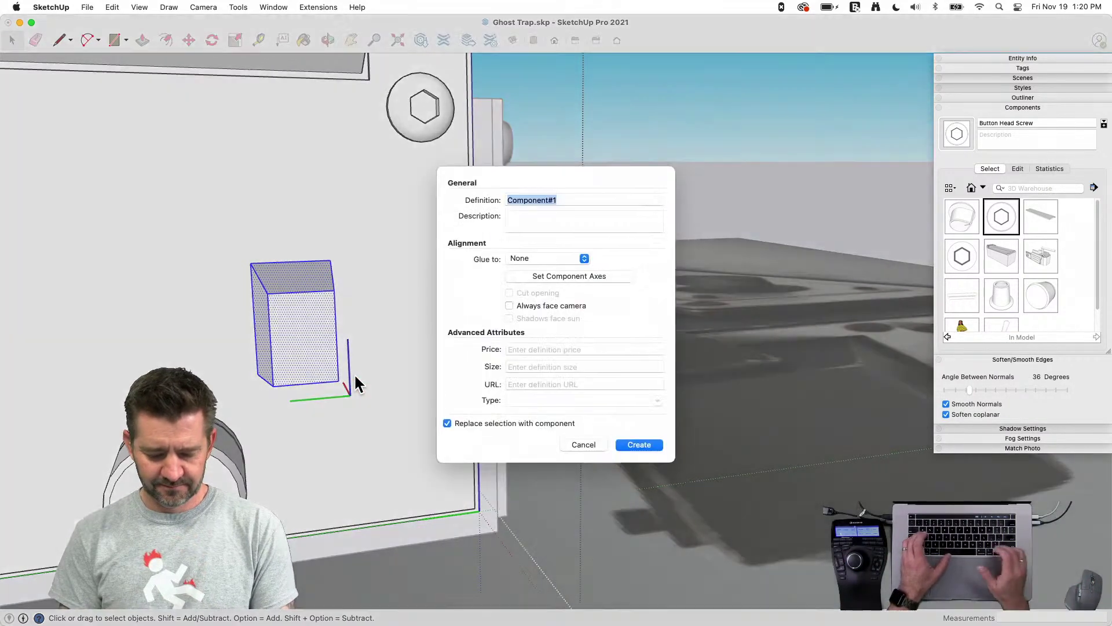
text(En)
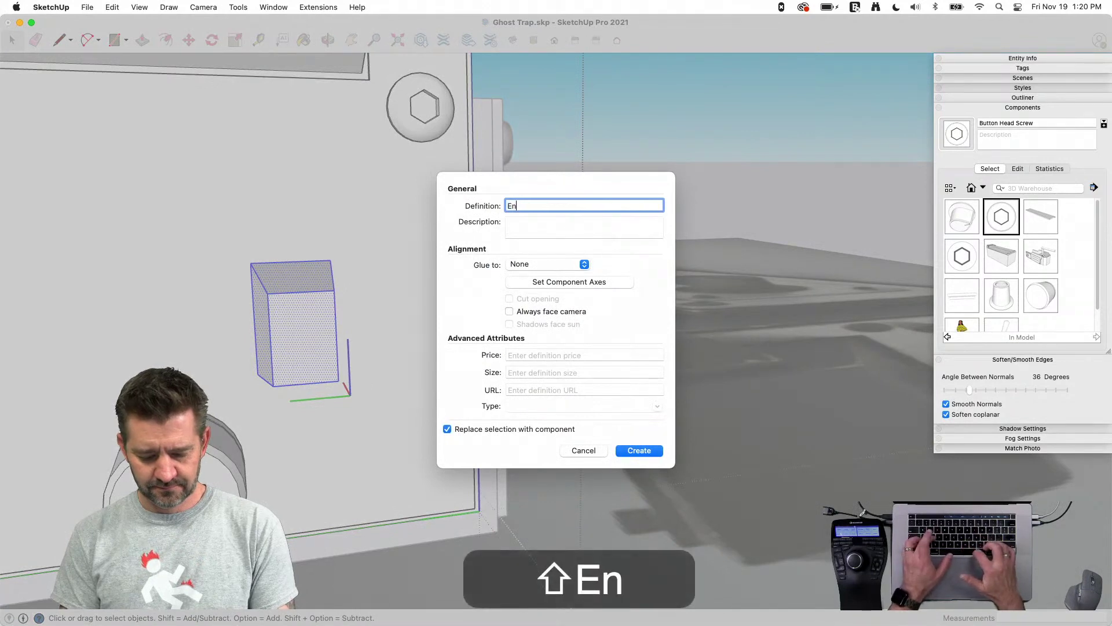
text(d Switch)
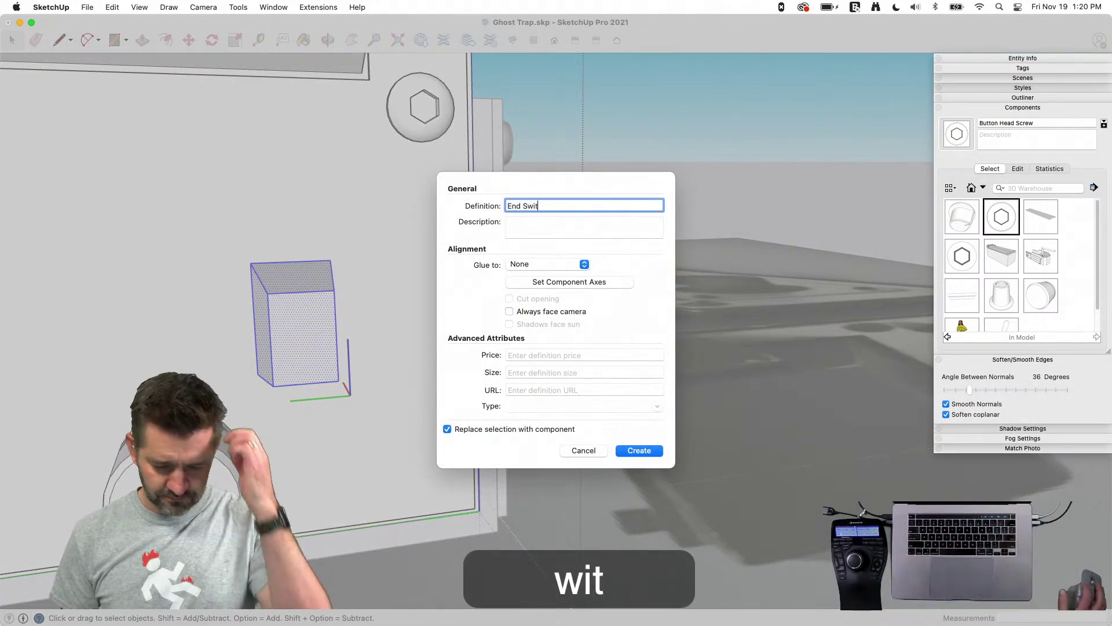
key(Return)
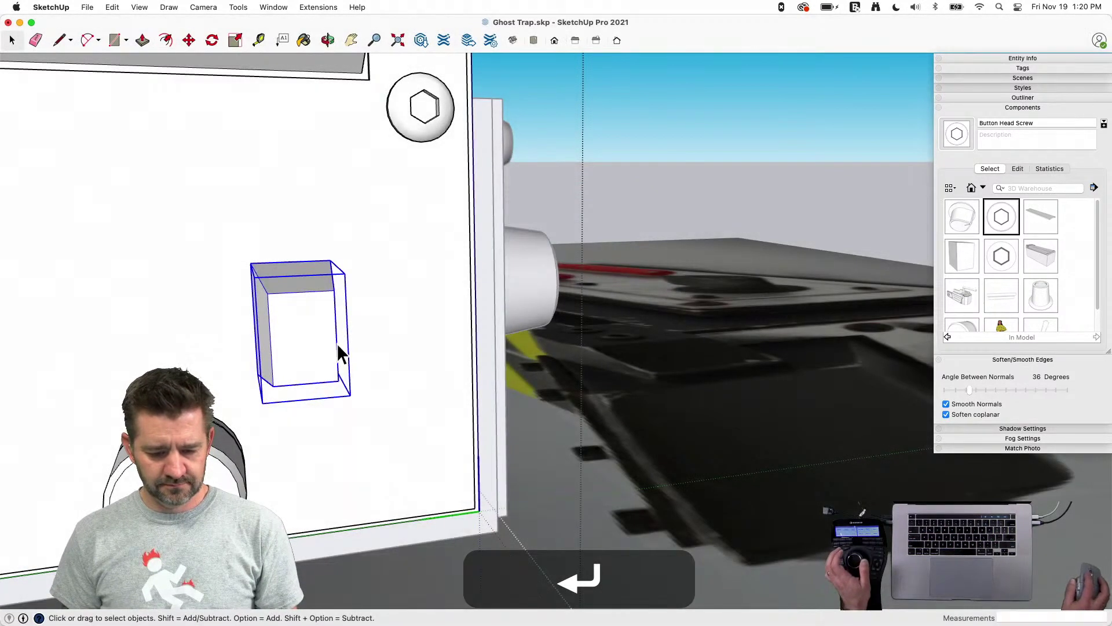
Rotate the end switch about its center so that it sits tilted on the end plate
key(m)
click(306, 389)
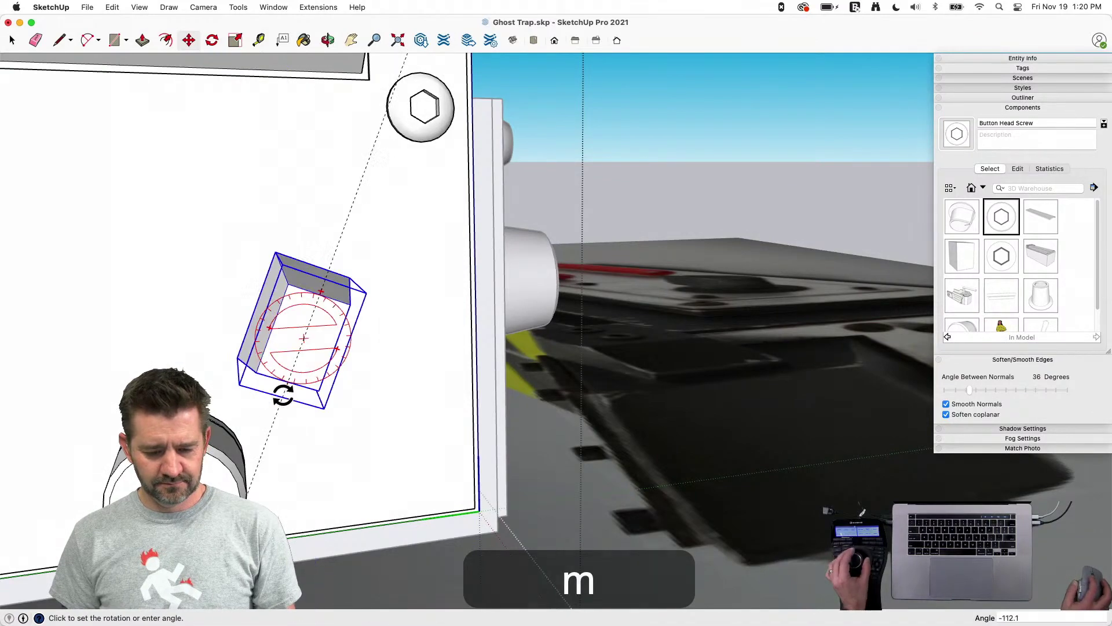
click(276, 397)
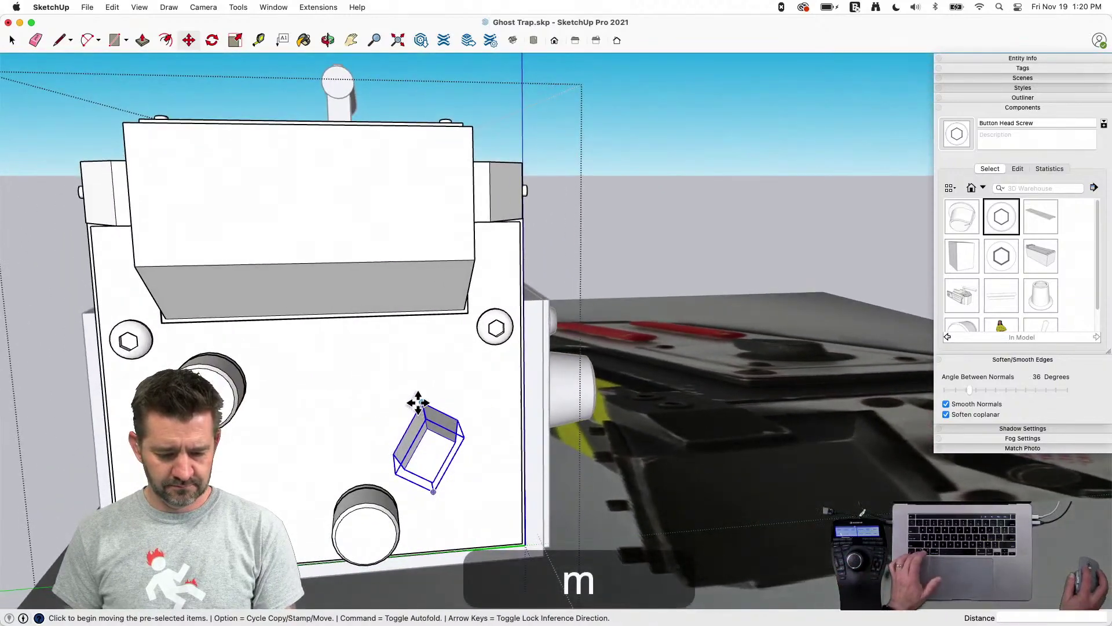
Copy the end switch to the opposite side of the end plate, below the upper knob, and rotate the copy 30° upright
click(412, 404)
key(alt)
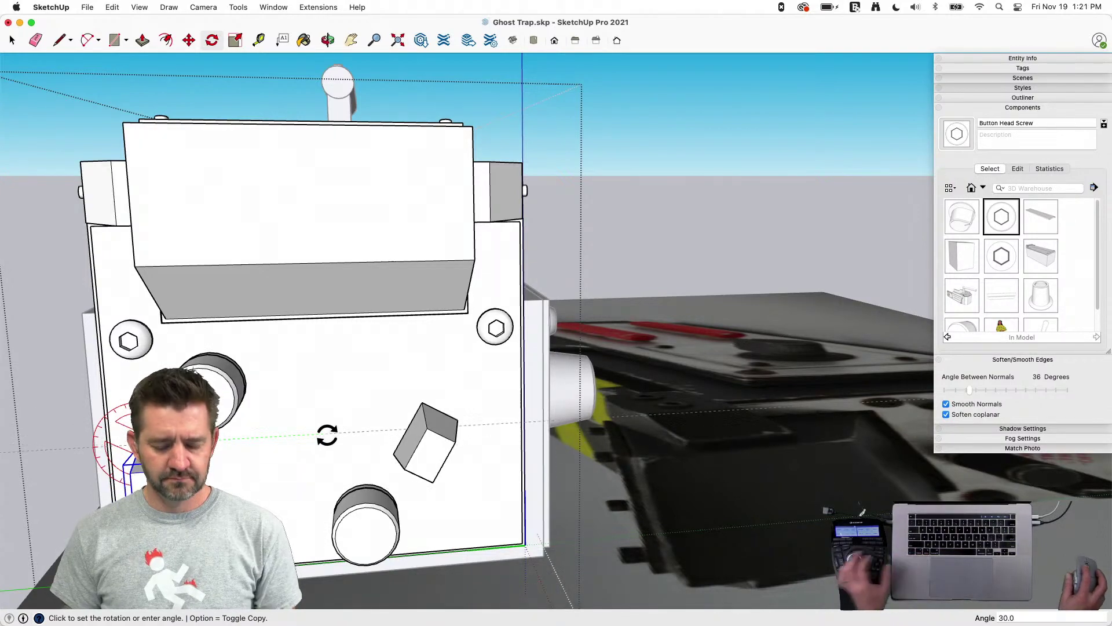
key(space)
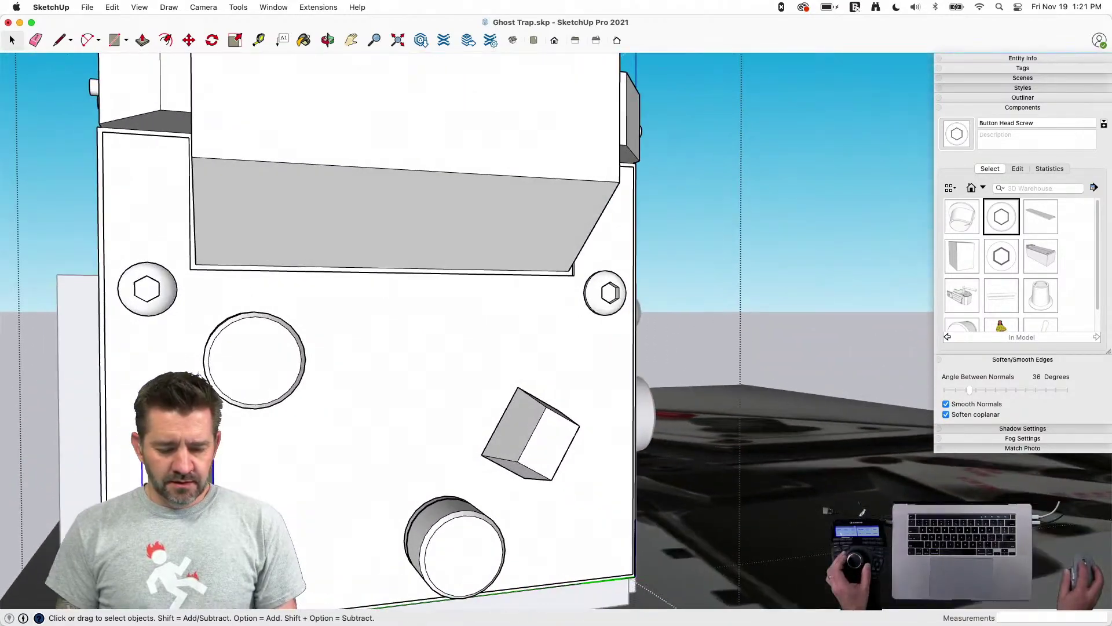
key(m)
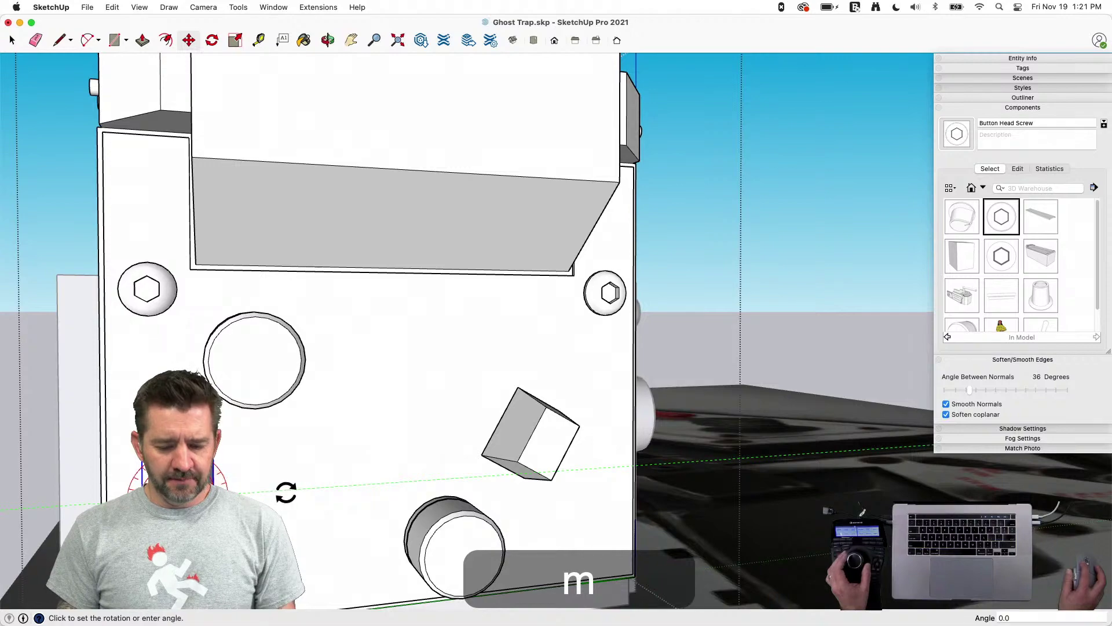
key(space)
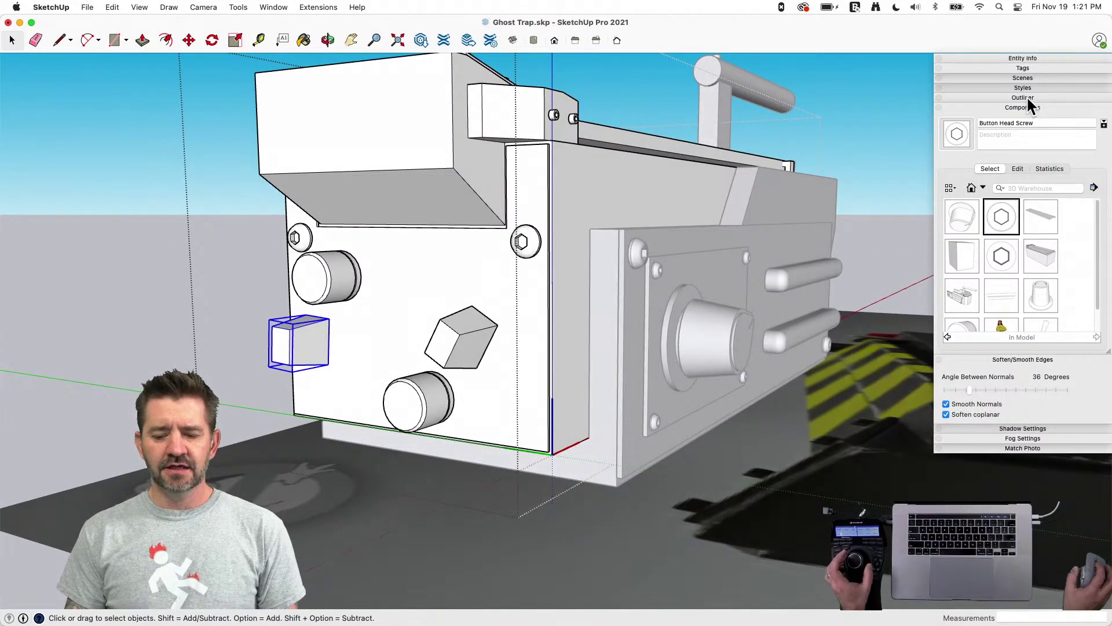
Show the Outliner's object list and close the Inside Box component
click(1026, 96)
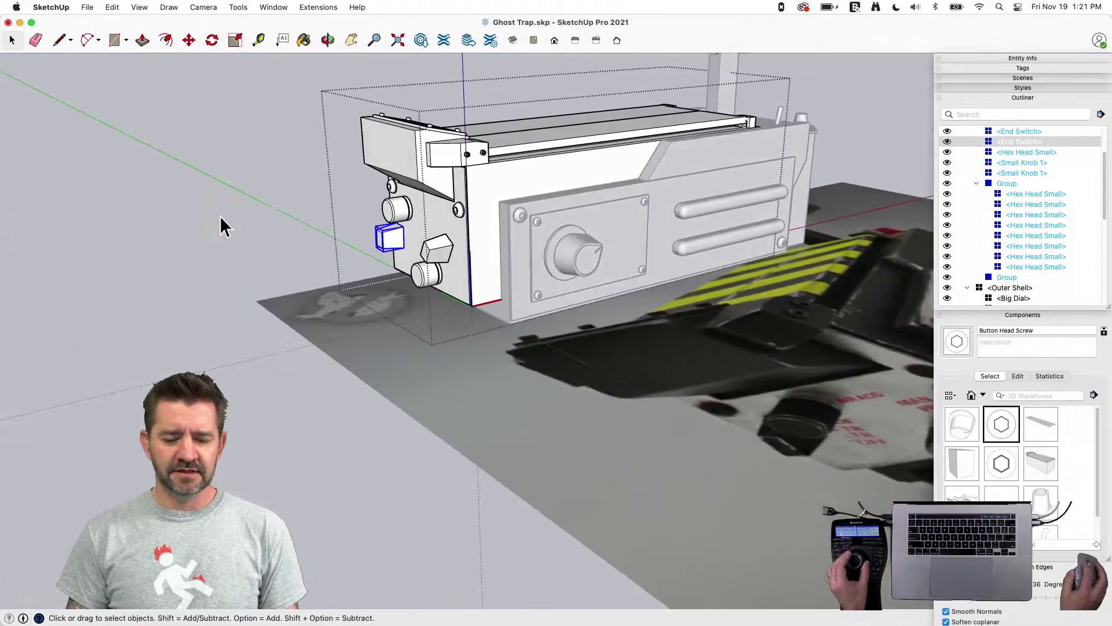
click(221, 217)
key(space)
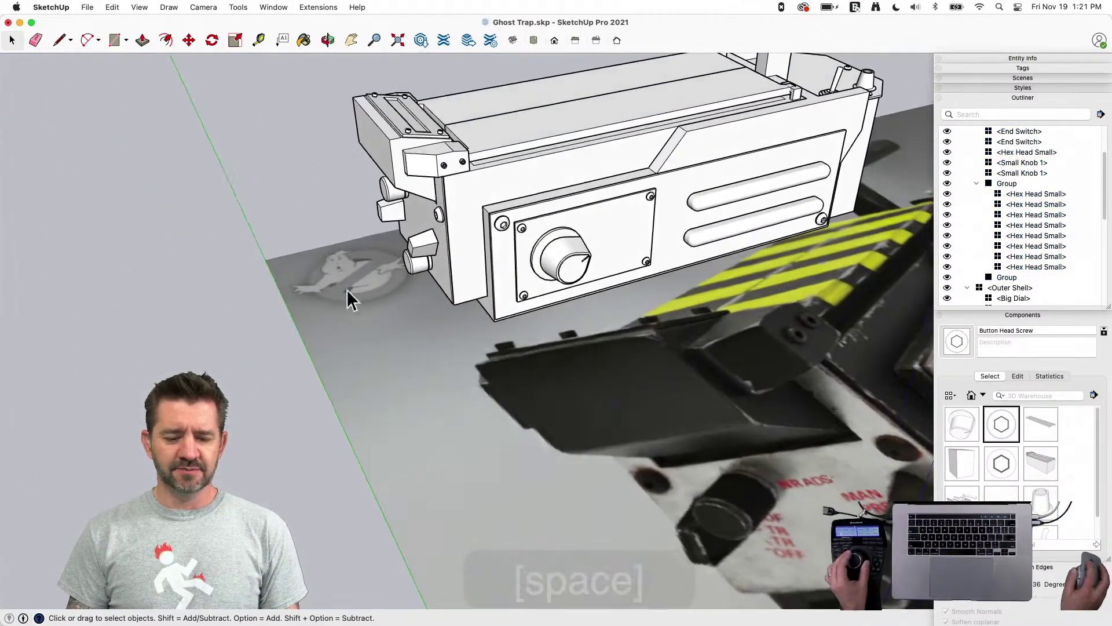
Group the end plate with its knobs, switches and button head screws inside the Inside Box component
click(487, 202)
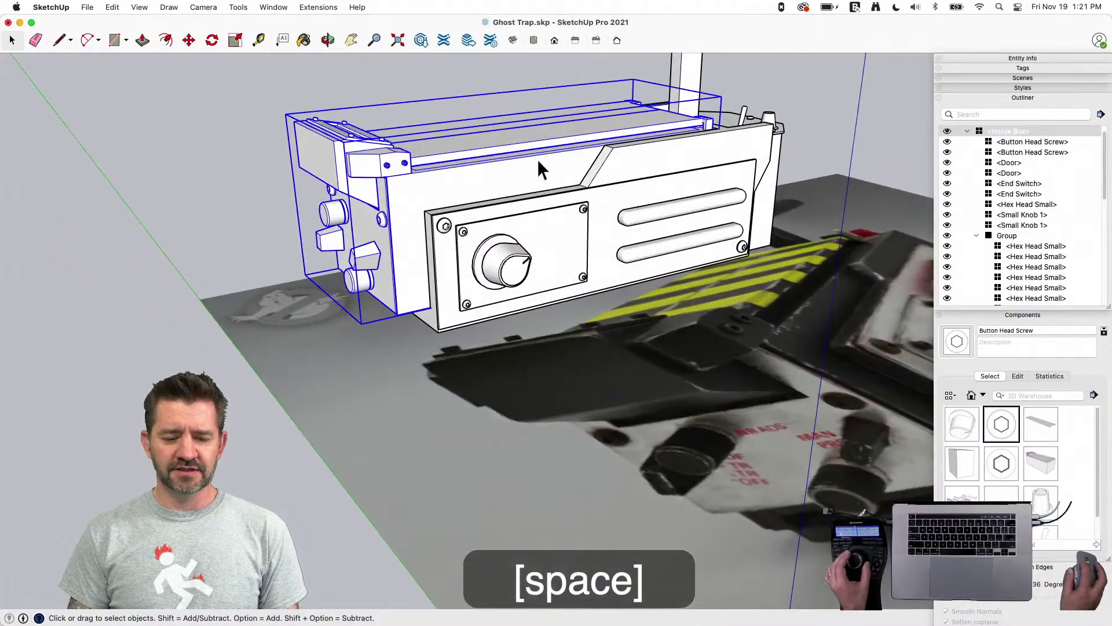
double_click(537, 159)
click(351, 164)
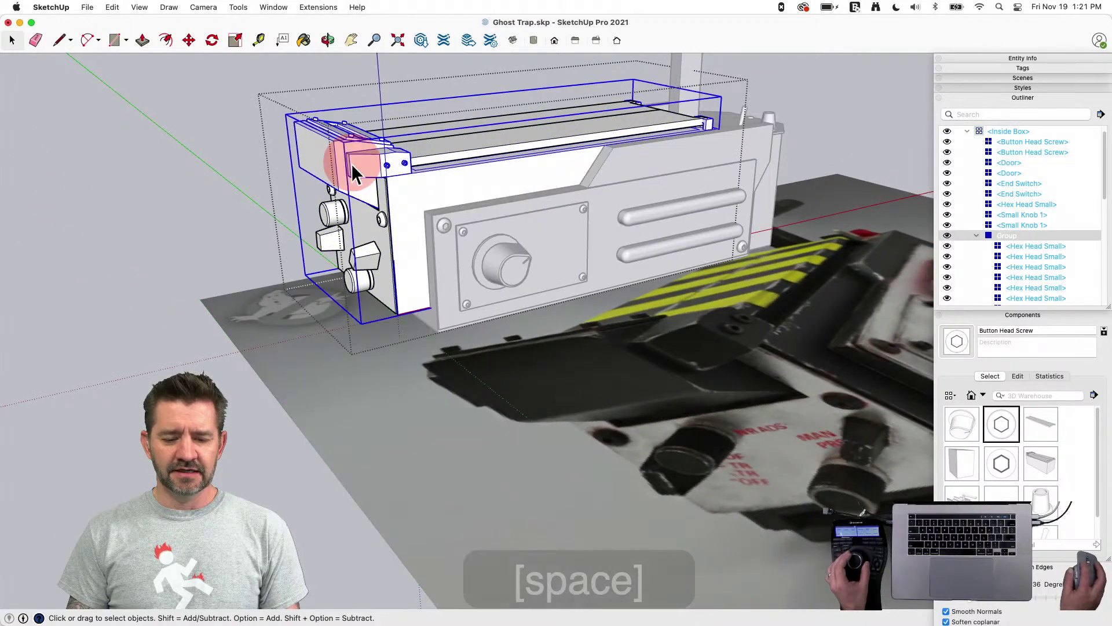
middle_drag(375, 142, 429, 208)
click(357, 236)
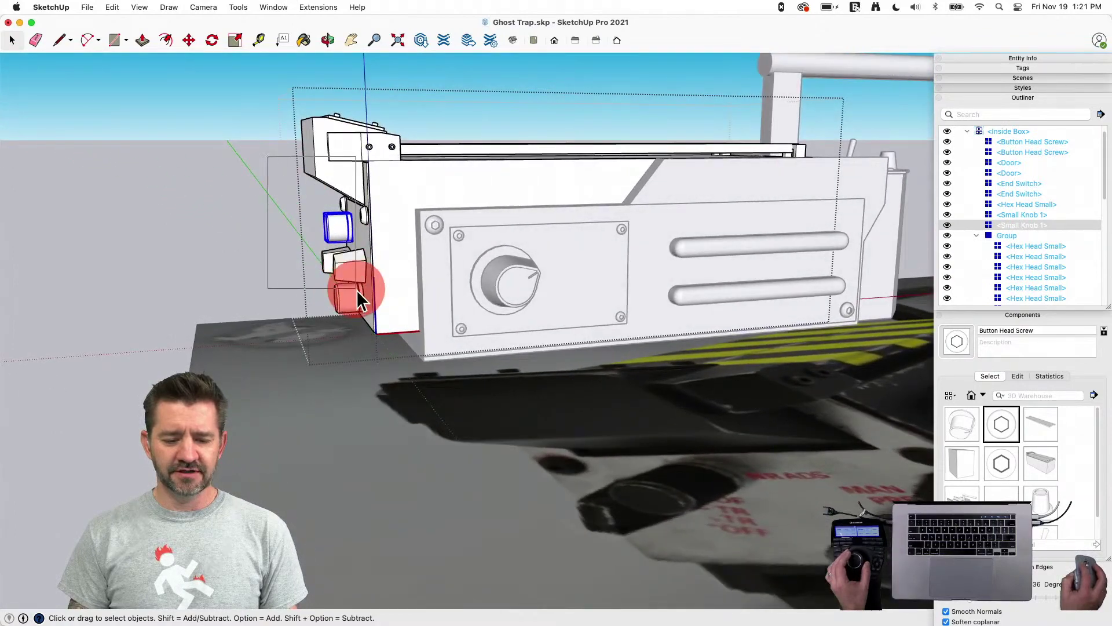
drag(380, 335, 385, 350)
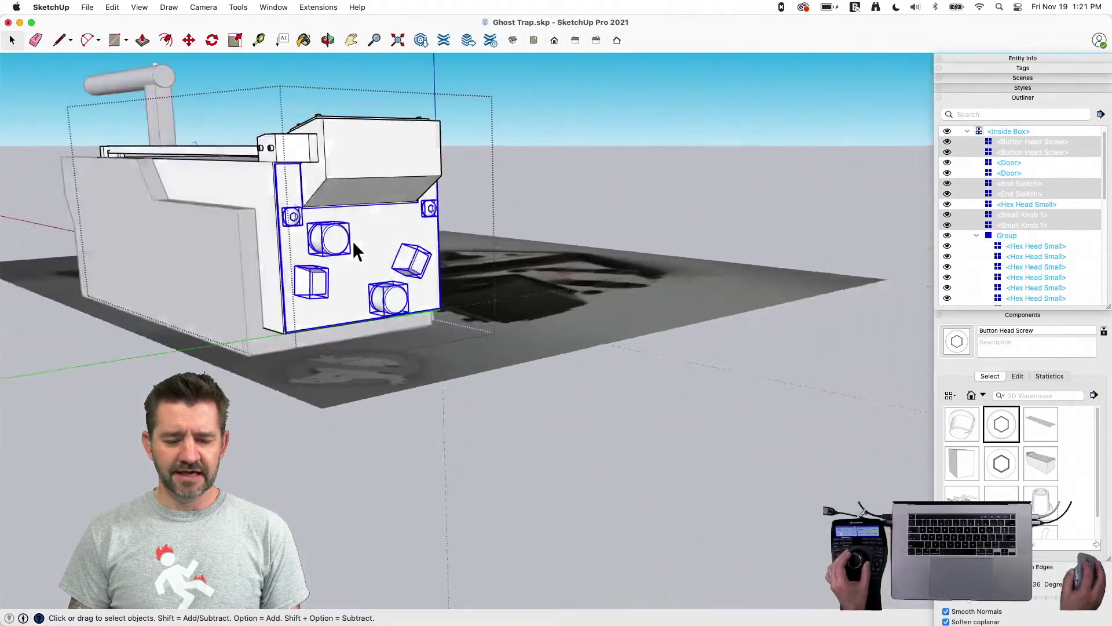
right_click(368, 235)
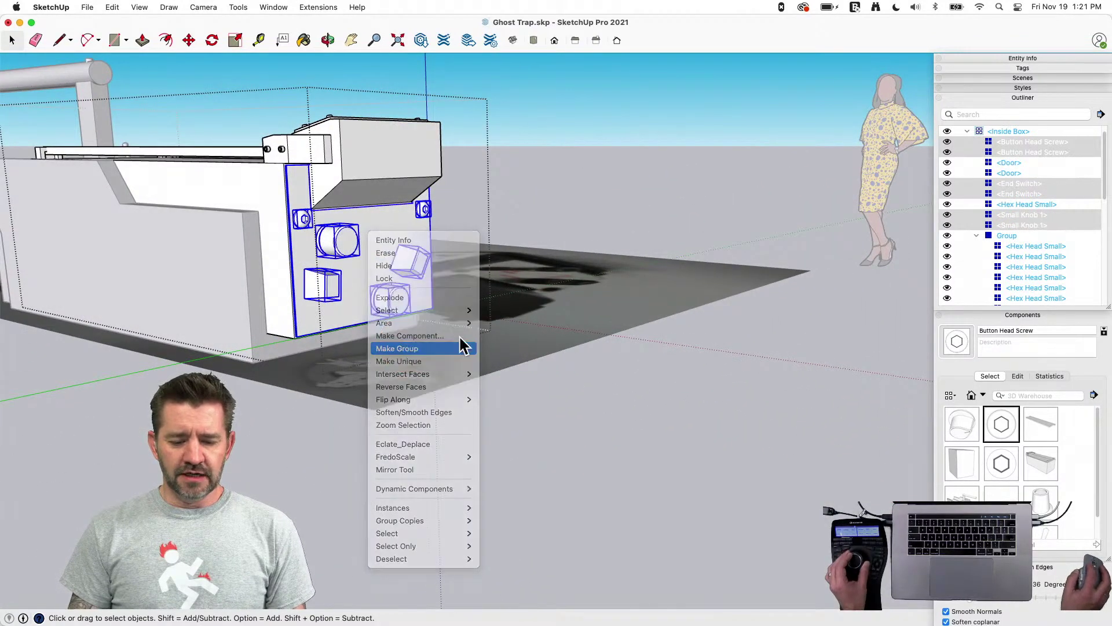
click(412, 348)
click(489, 285)
Open the door component beside the big dial in isolation and offset its underside face inward
click(398, 263)
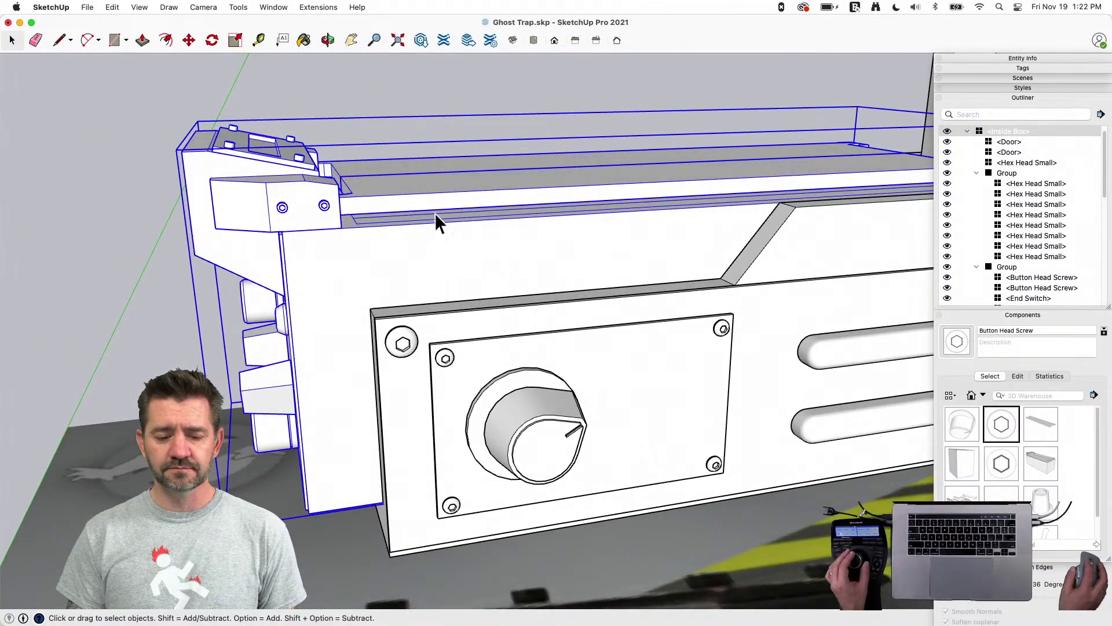
double_click(426, 193)
double_click(426, 193)
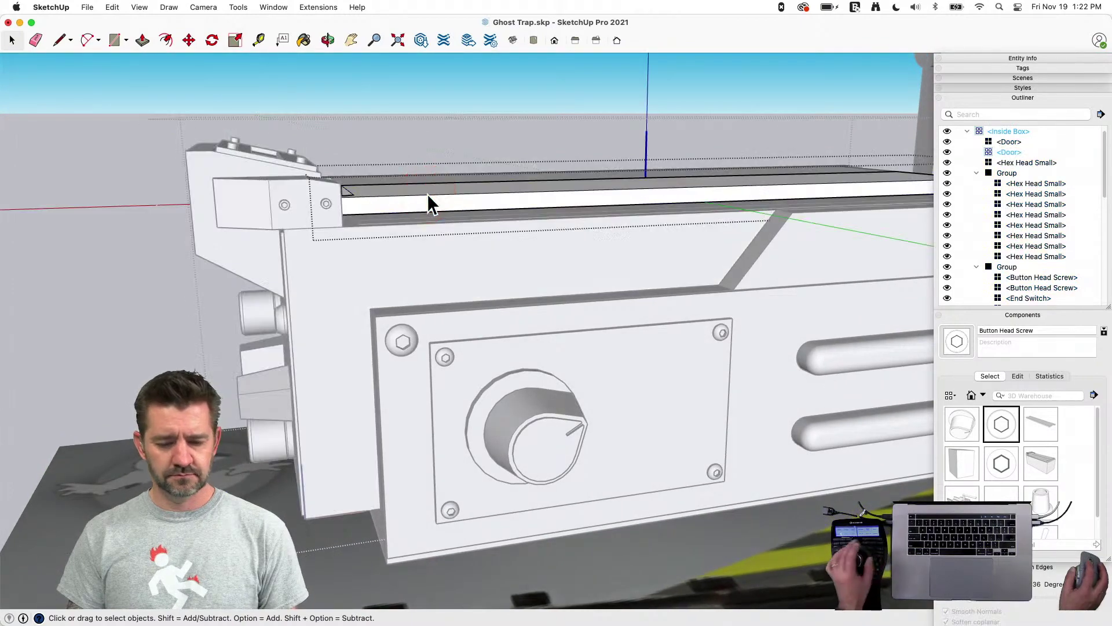
key(shift+q)
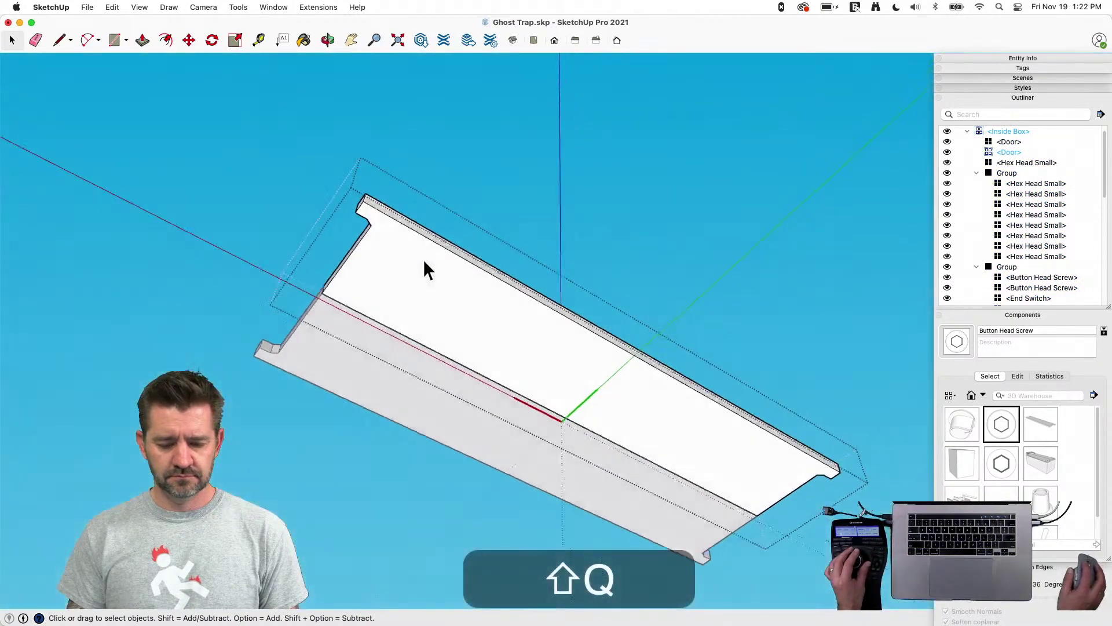
key(r)
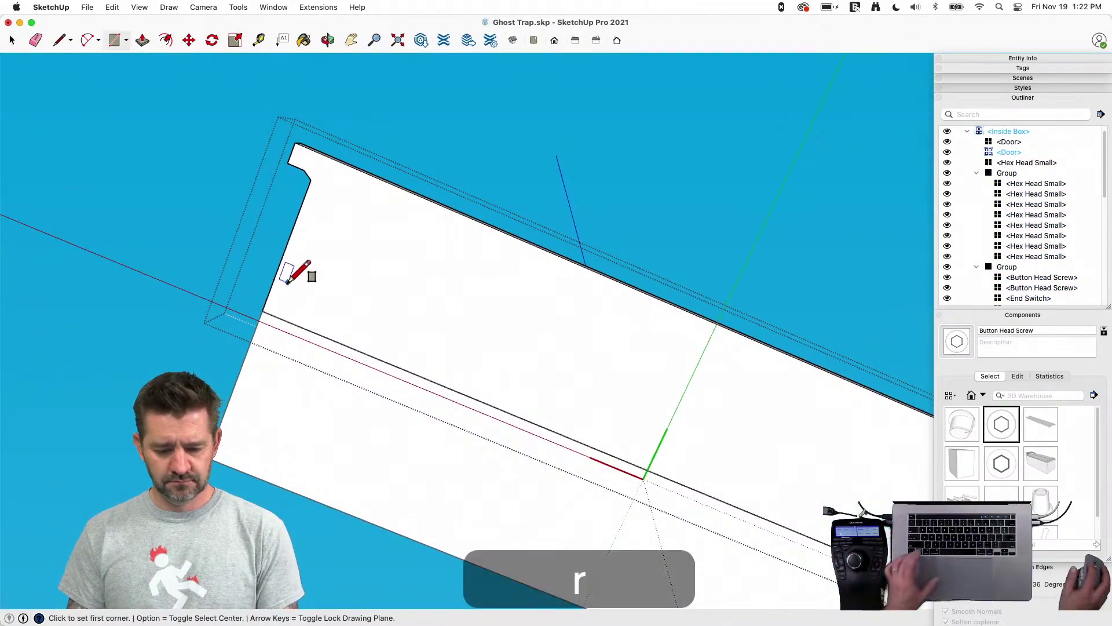
key(space)
click(311, 303)
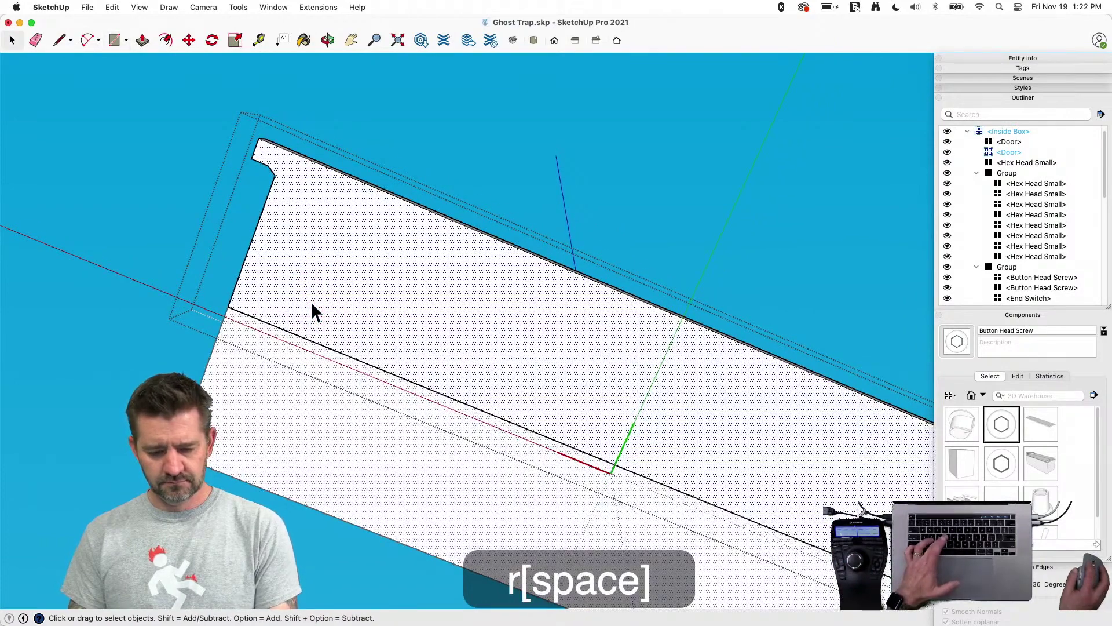
click(241, 266)
click(276, 271)
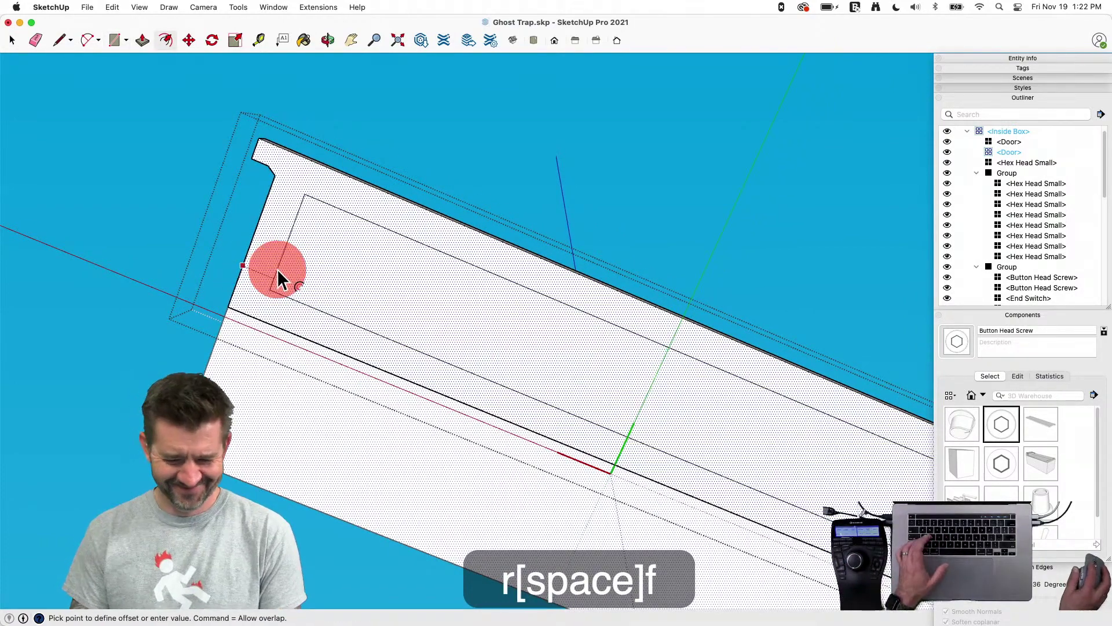
Scale the inset face on the door's underside about its center, widening and lengthening it toward the door edges
key(space)
click(323, 287)
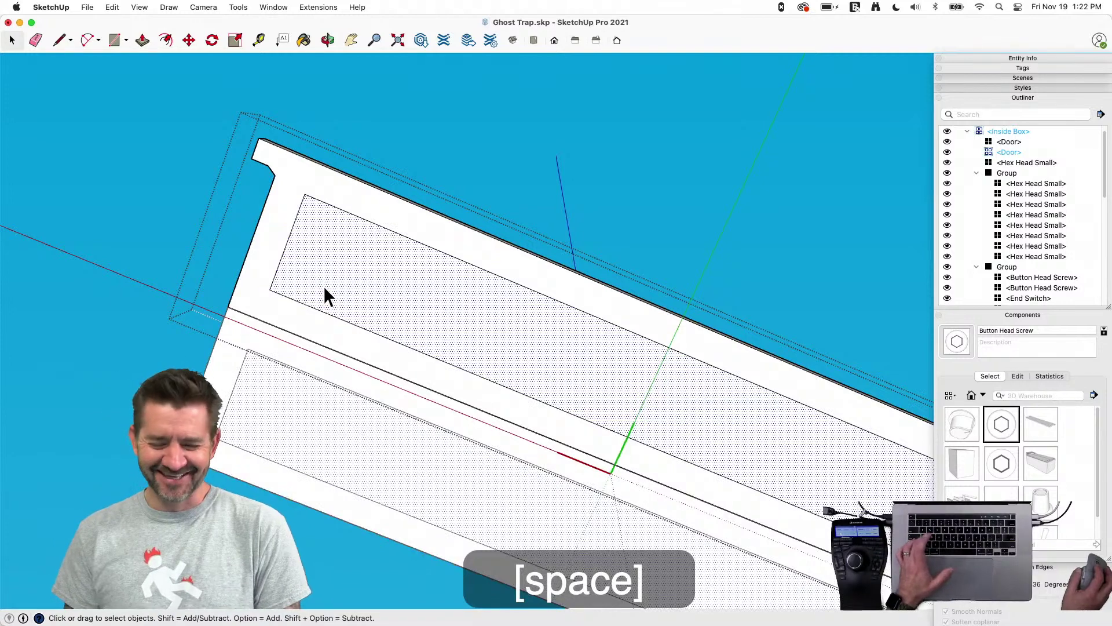
key(s)
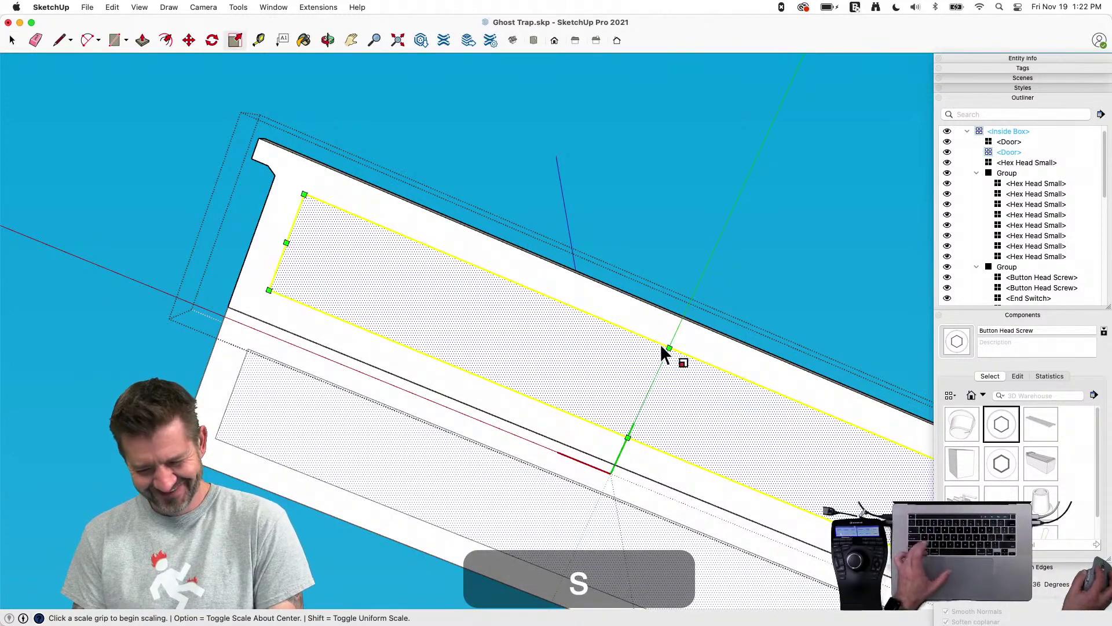
drag(669, 346, 680, 321)
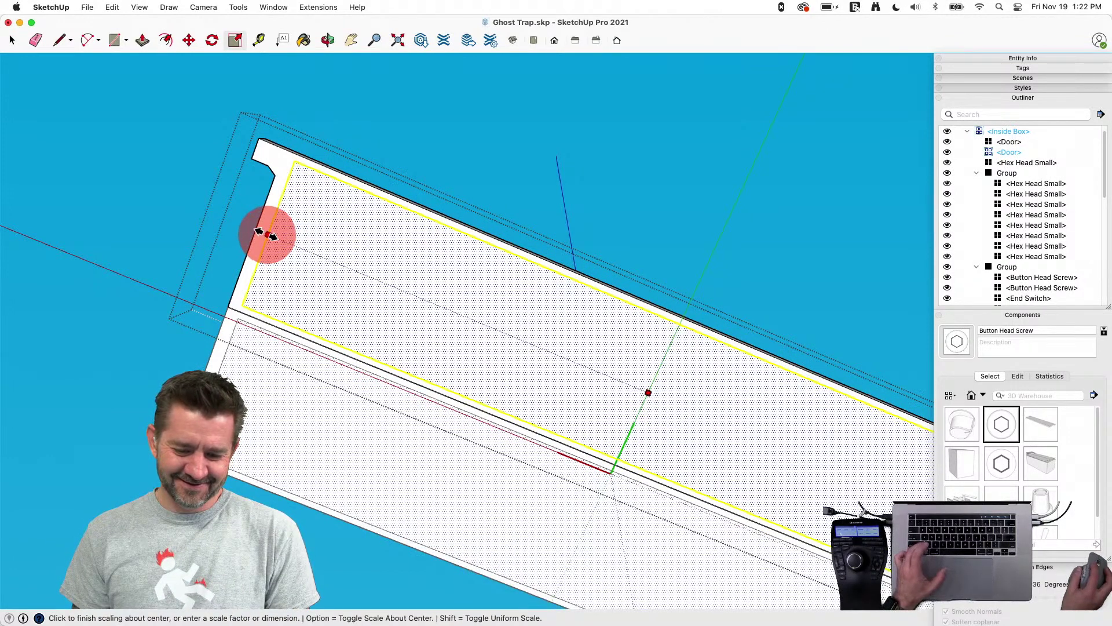
key(alt)
key(alt)
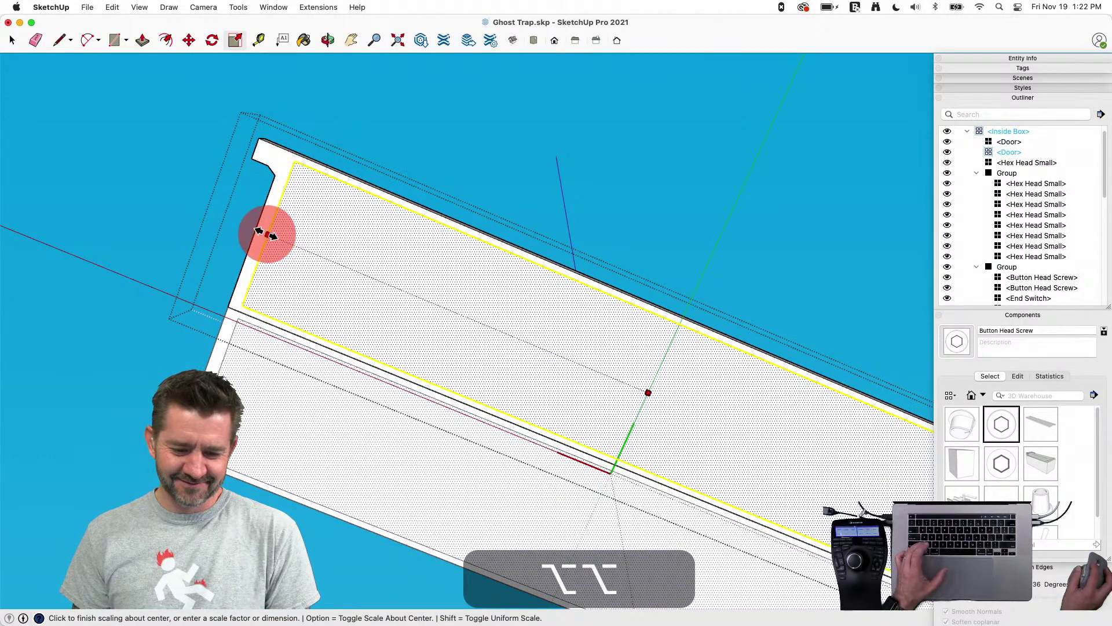
click(264, 232)
key(space)
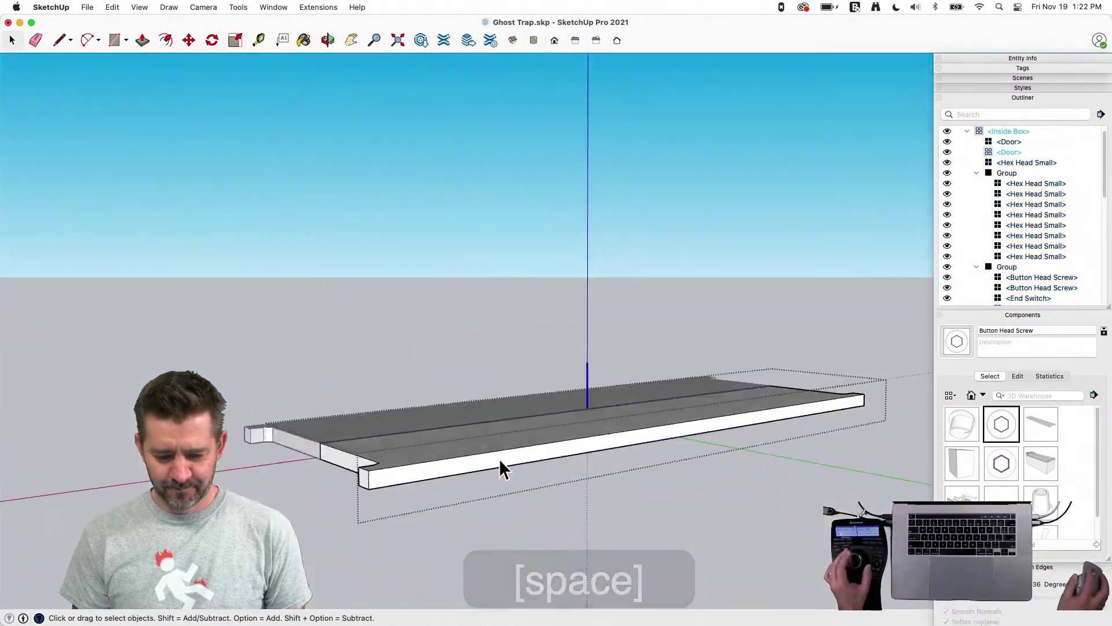
Push/Pull the inset face downward to form a raised panel under the door, and show the rest of the model again
key(p)
click(485, 446)
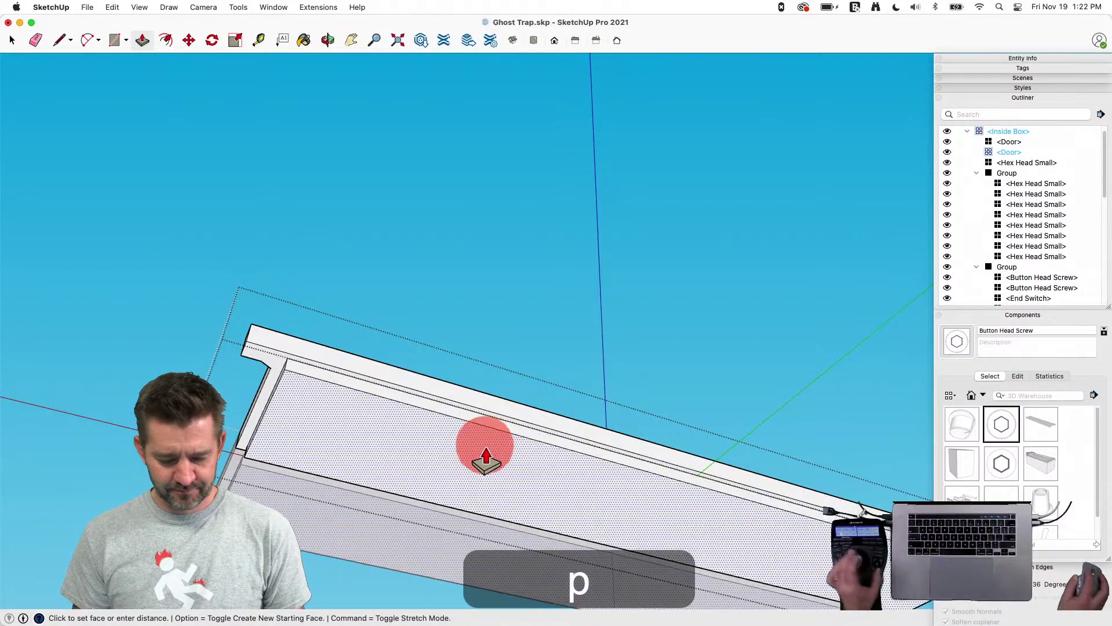
key(shift+q)
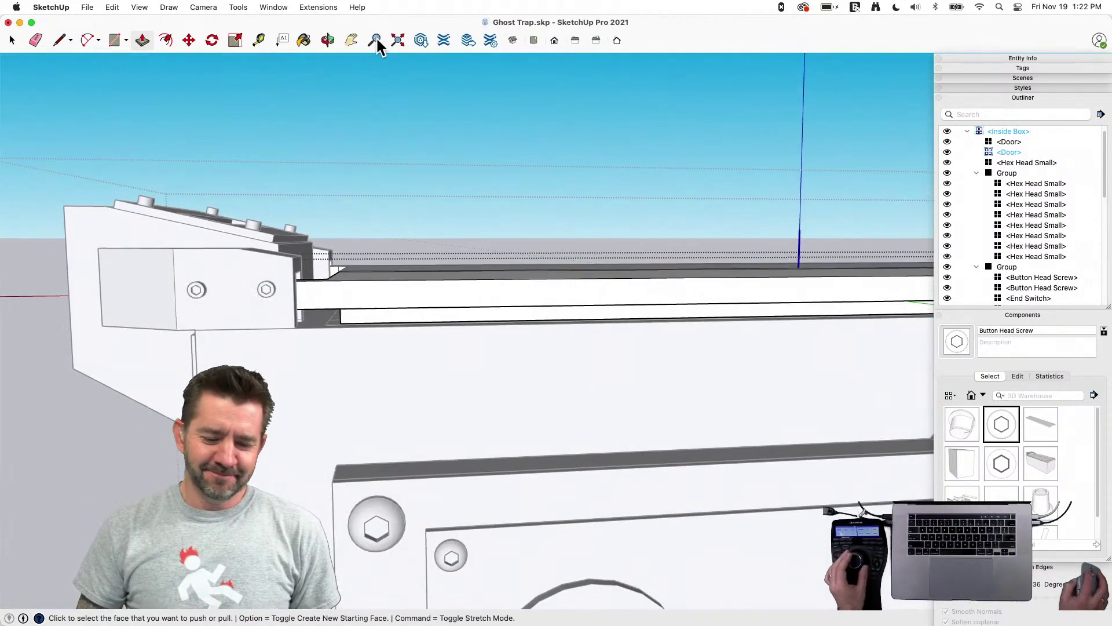
Open the inner box's main body group in isolation and delete the top face and stray edge covering its cavity
key(space)
click(569, 450)
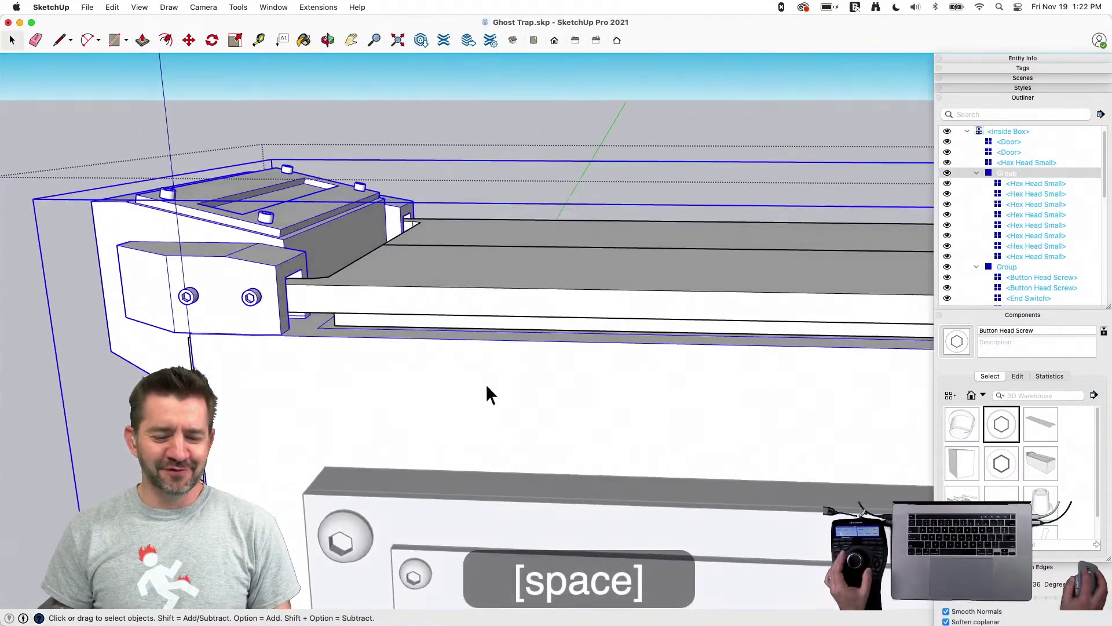
click(461, 362)
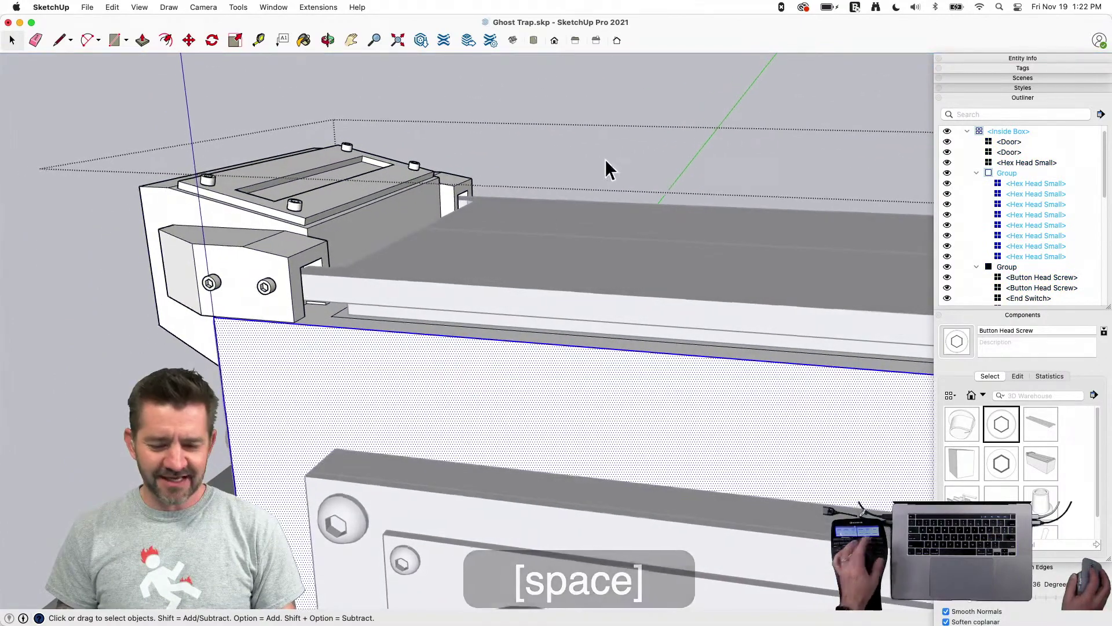
key(shift+q)
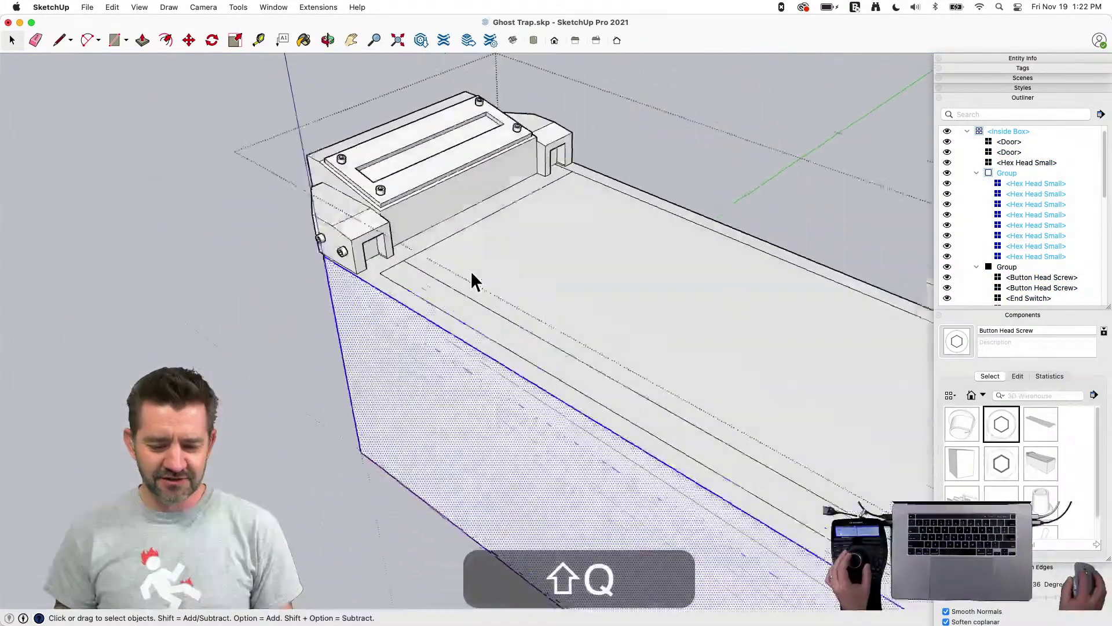
key(e)
click(400, 354)
key(space)
click(408, 360)
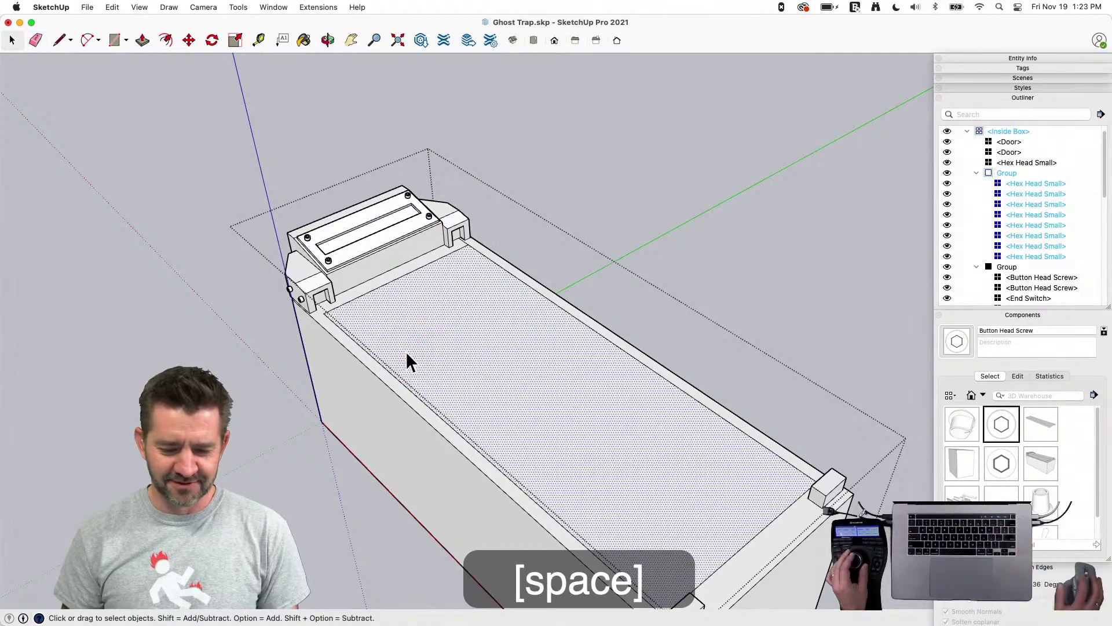
key(BackSpace)
Thicken the box walls by pulling the cavity's end and side faces inward by the same distance
key(p)
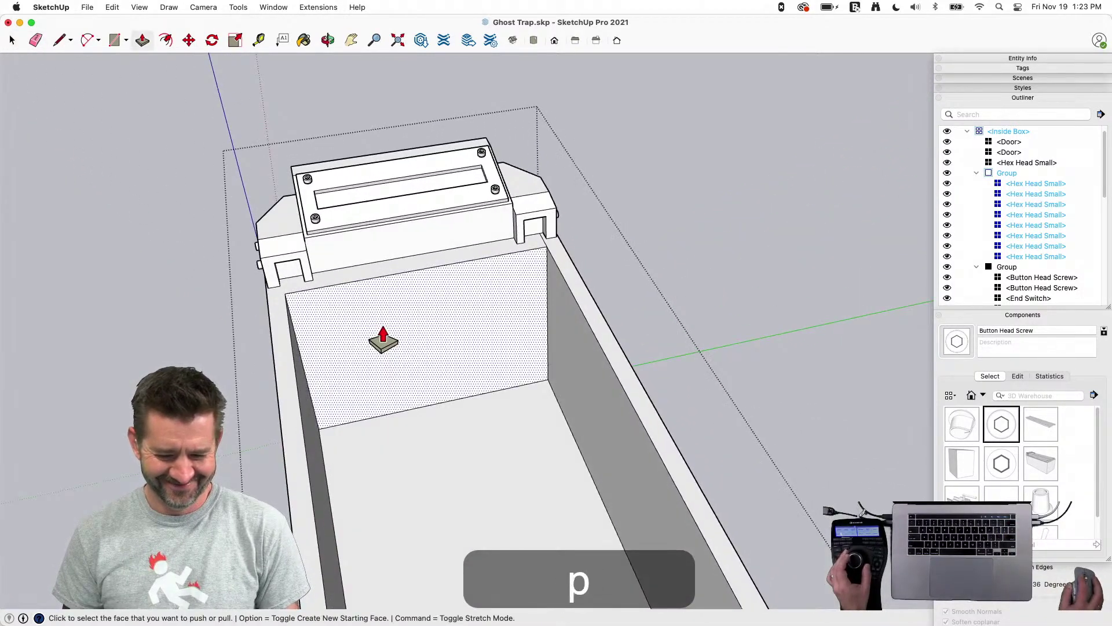
click(386, 348)
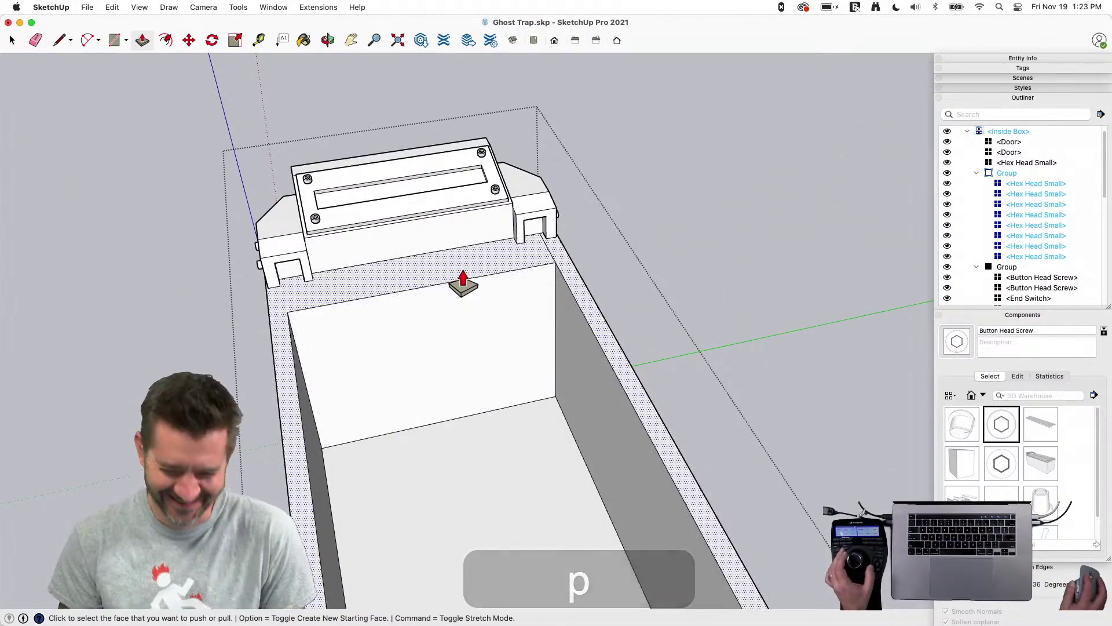
key(e)
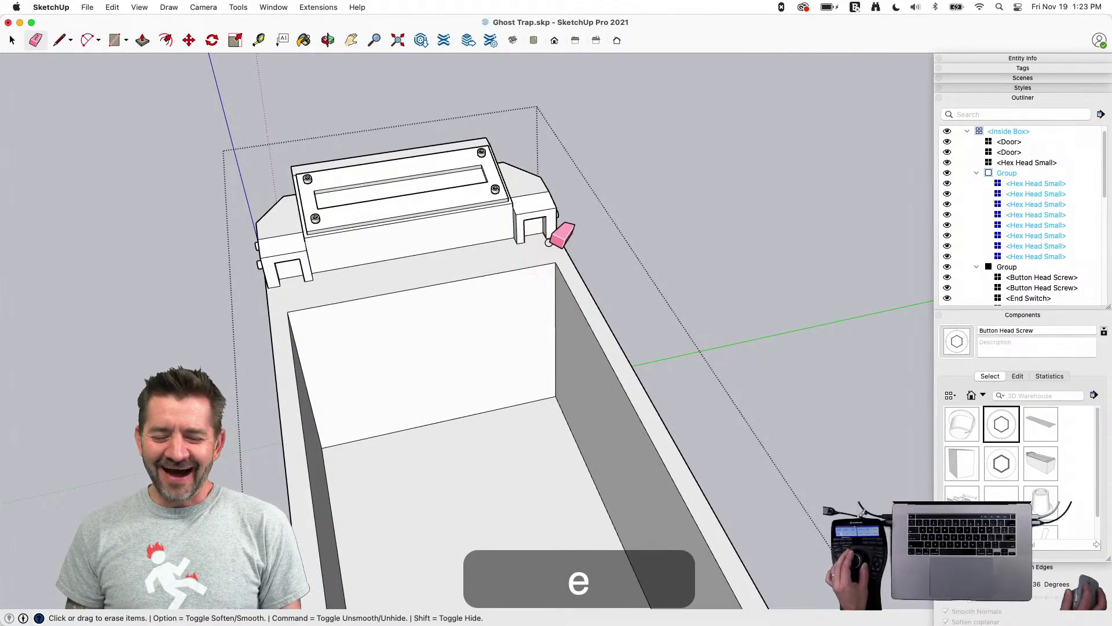
key(p)
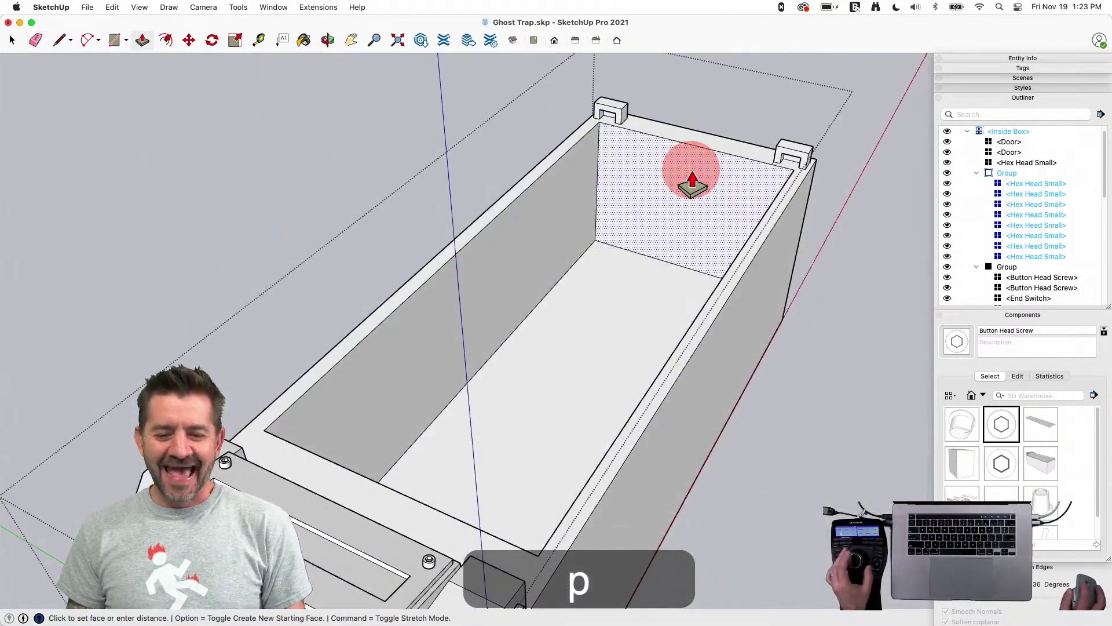
double_click(692, 170)
double_click(534, 227)
click(627, 214)
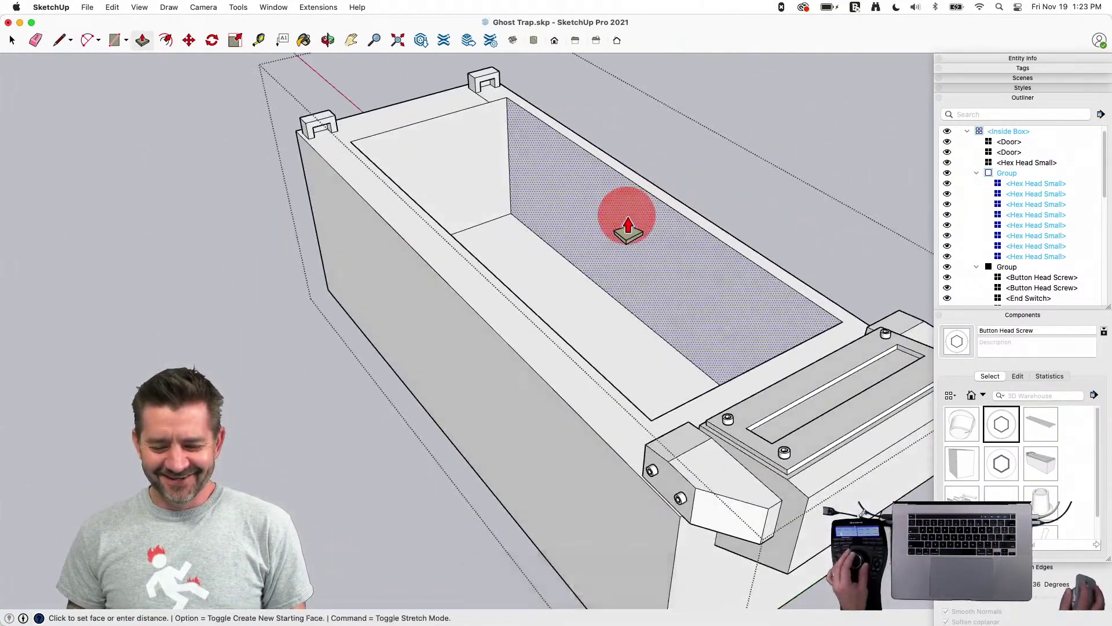
Erase the leftover edges on the box rim near the far door bracket and close the body group
key(space)
key(e)
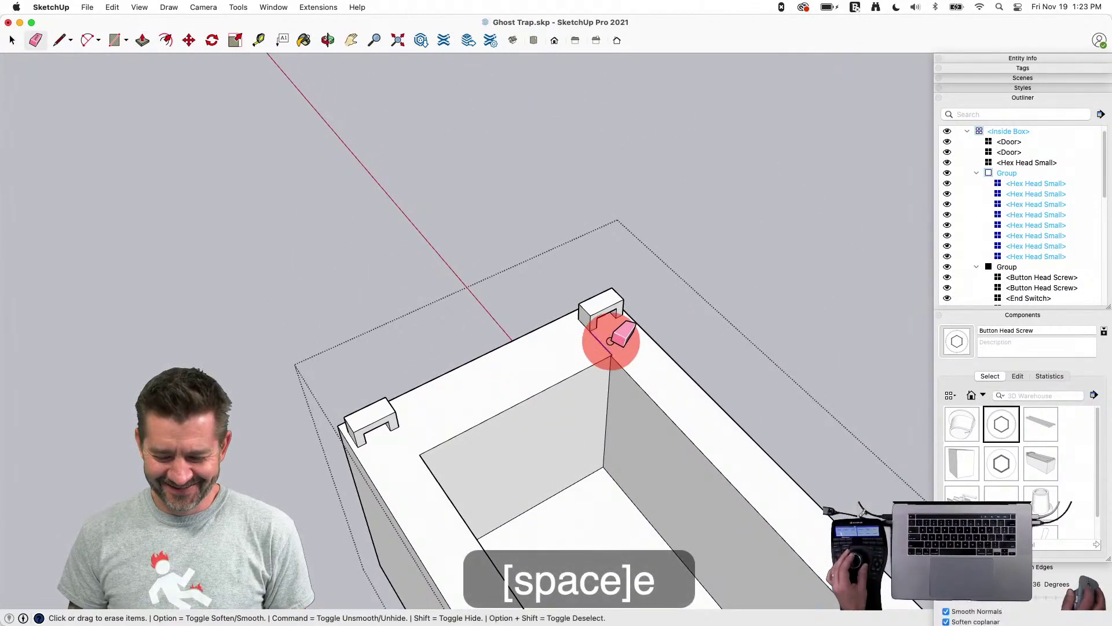
key(space)
key(e)
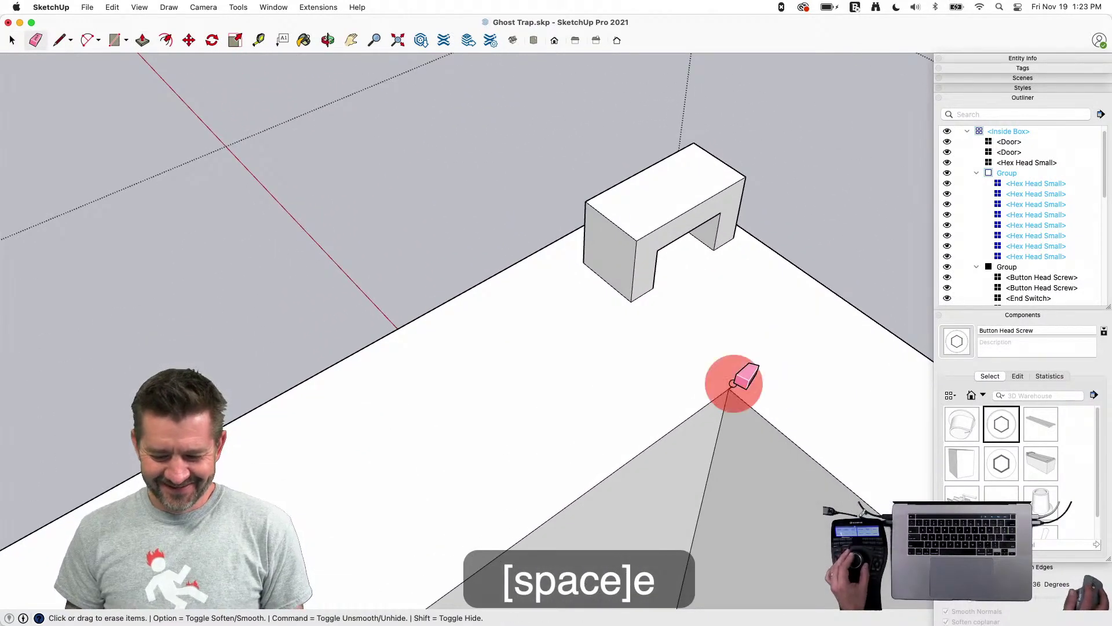
key(space)
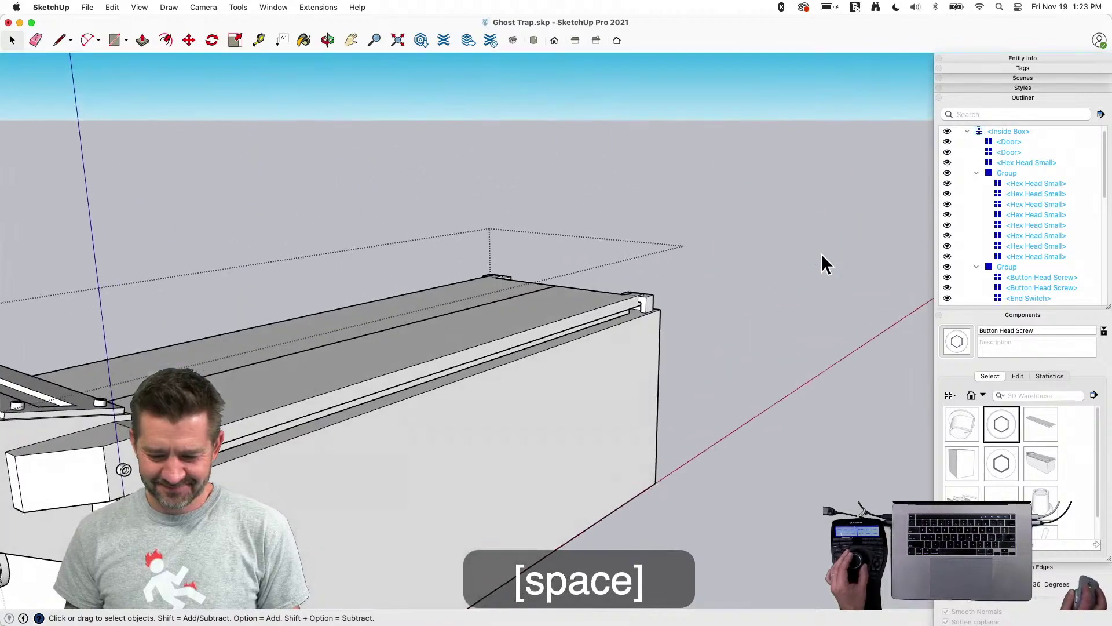
Reopen the body group, select the top and opening faces of both far door brackets, and move them up to heighten the brackets
double_click(667, 322)
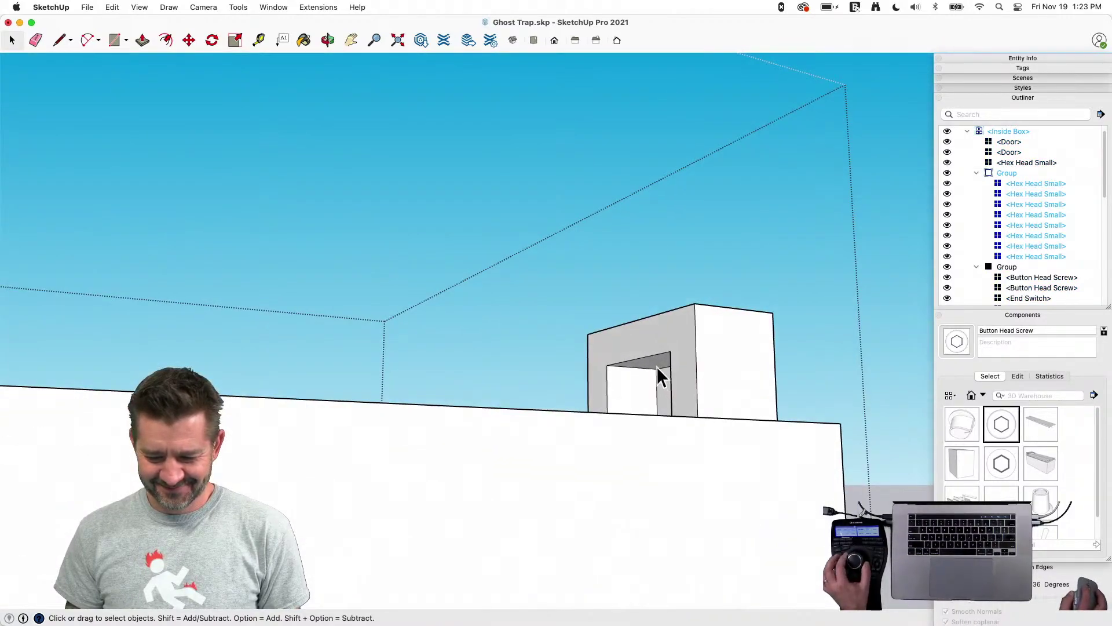
click(655, 365)
shift+click(638, 454)
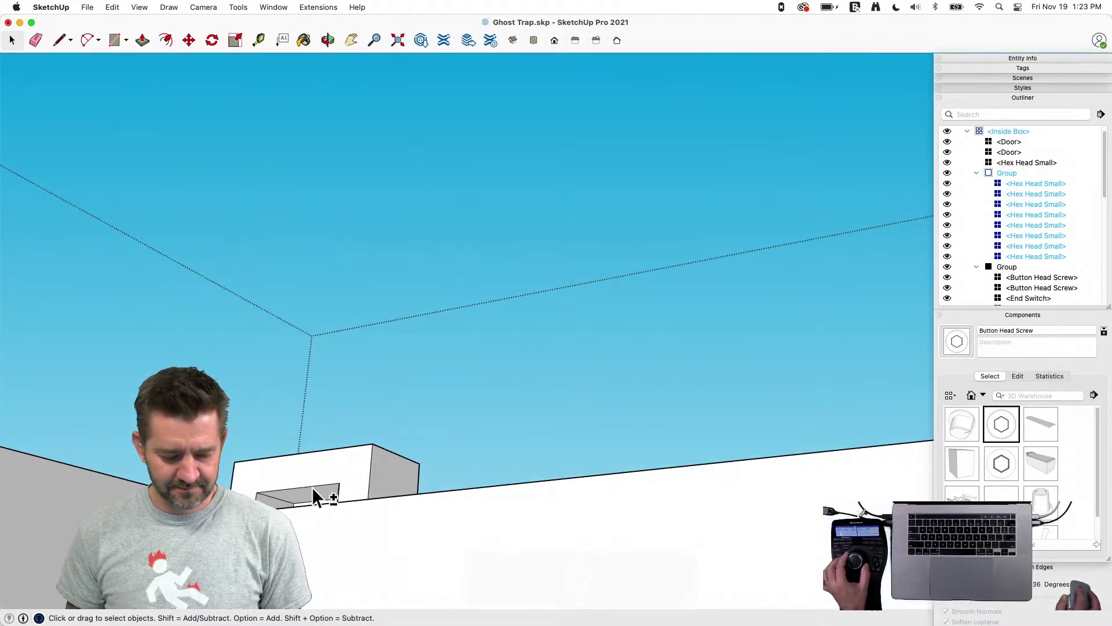
shift+click(311, 491)
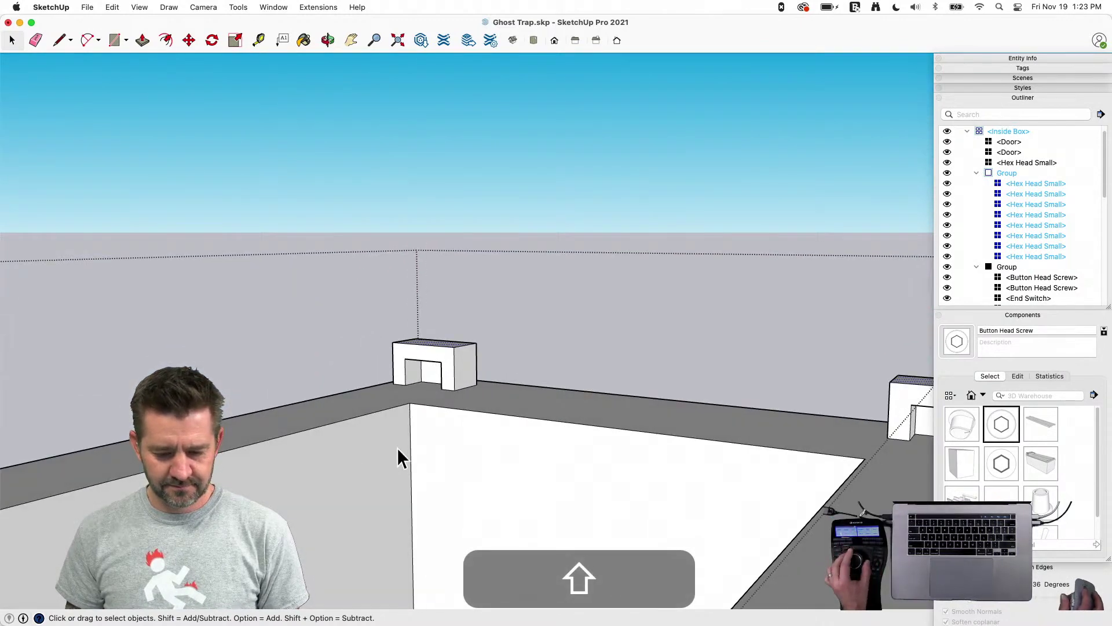
key(shift+q)
key(m)
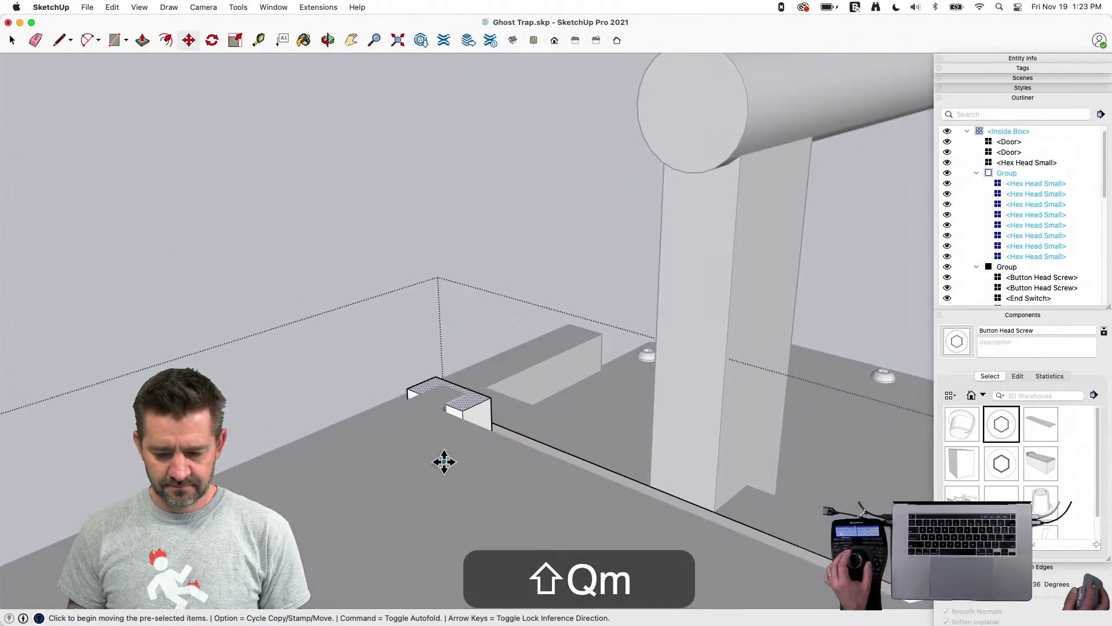
click(718, 435)
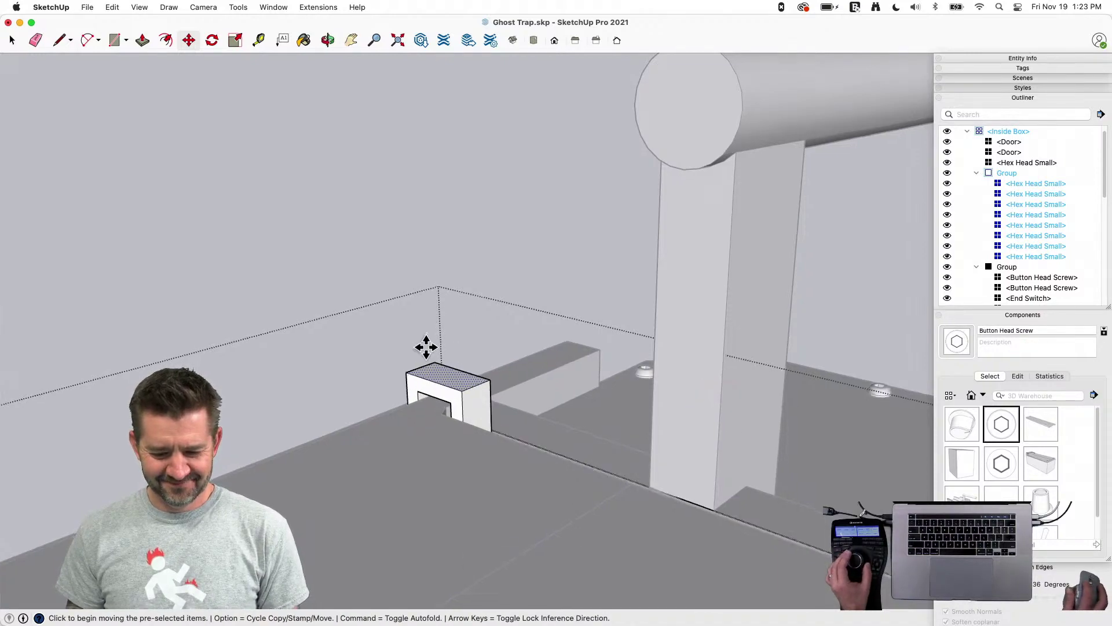
Open the end plate group and move the lower knob together with its adjoining angled switch sideways, closer to the plate's nearer side edge
key(space)
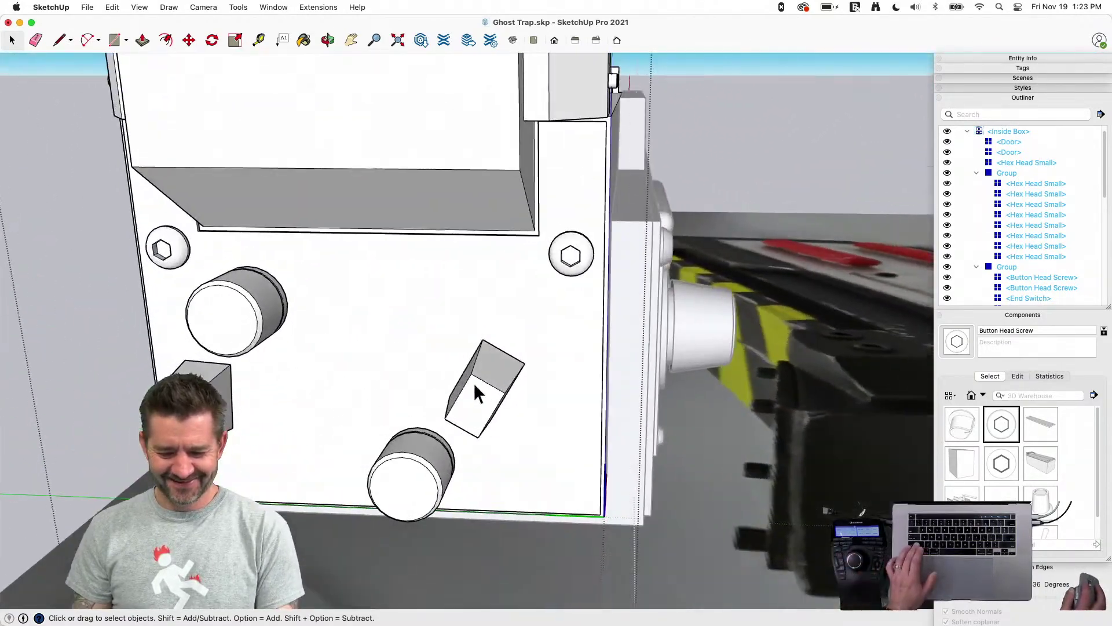
click(387, 474)
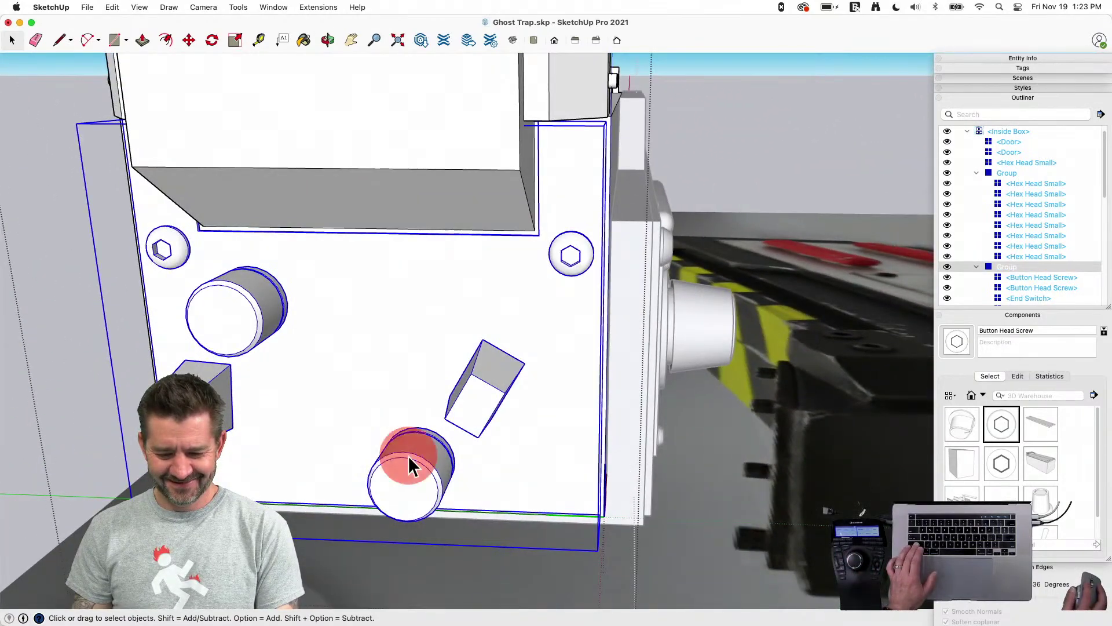
double_click(491, 380)
click(489, 381)
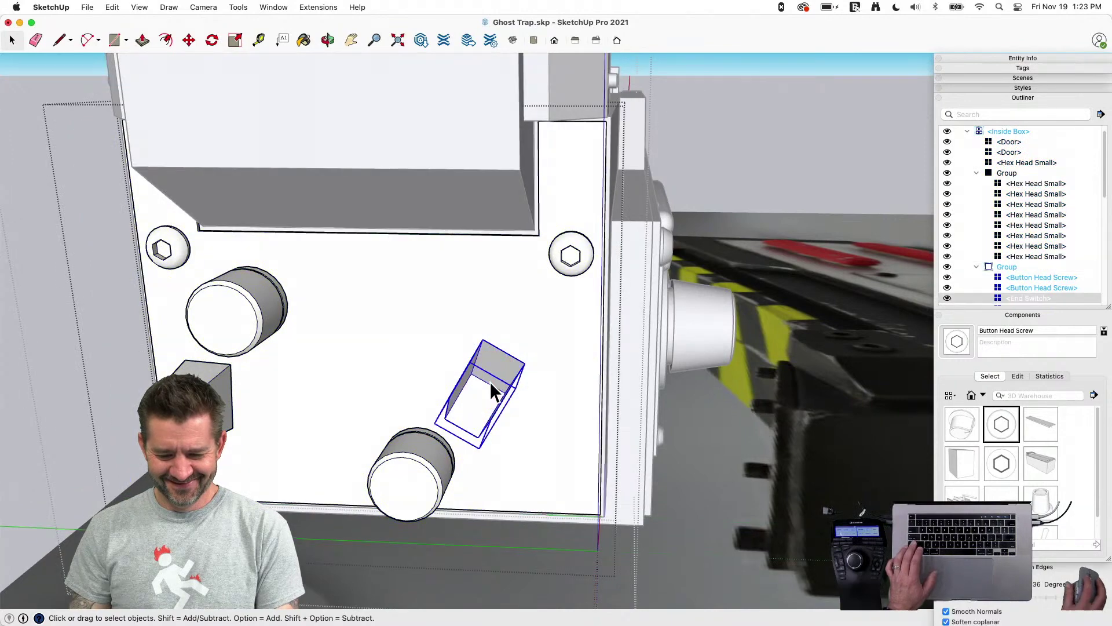
shift+click(427, 467)
key(shift+m)
click(409, 348)
click(468, 350)
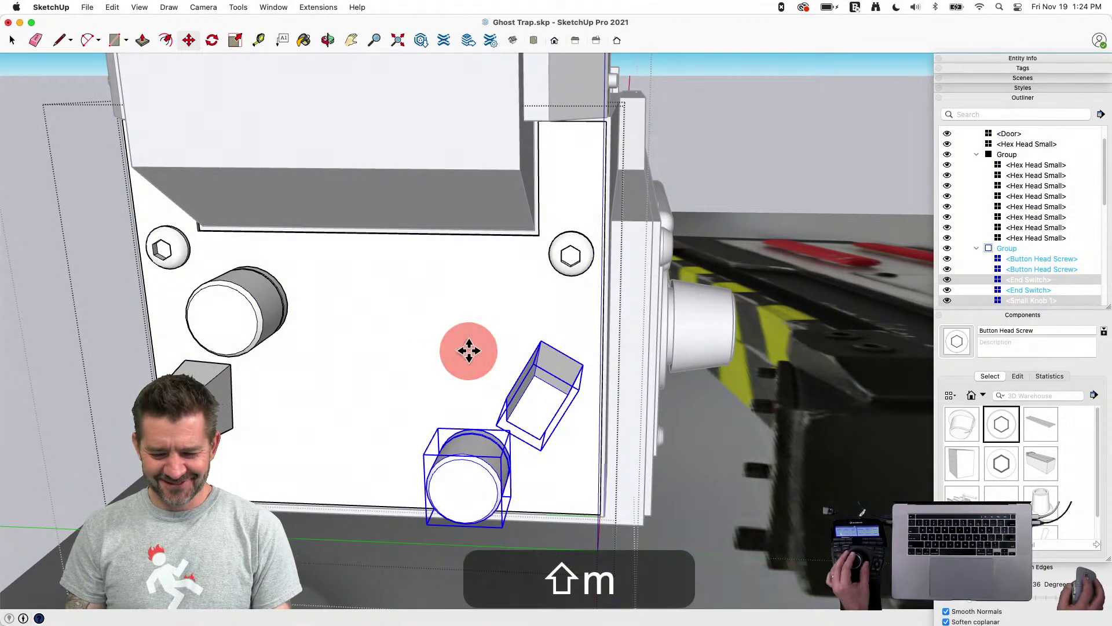
key(space)
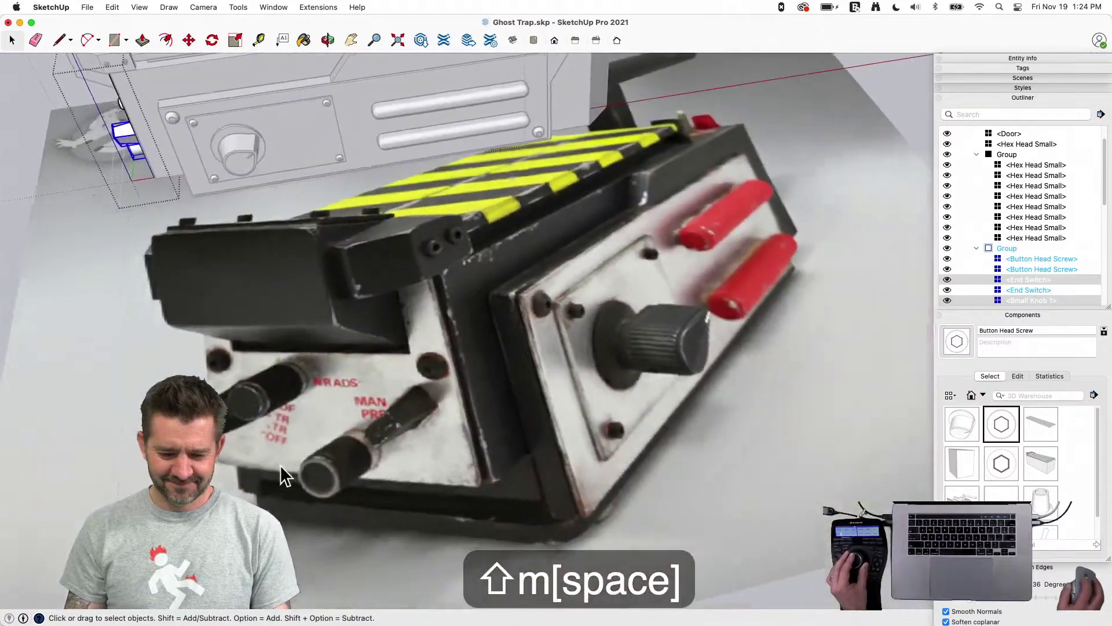
key(space)
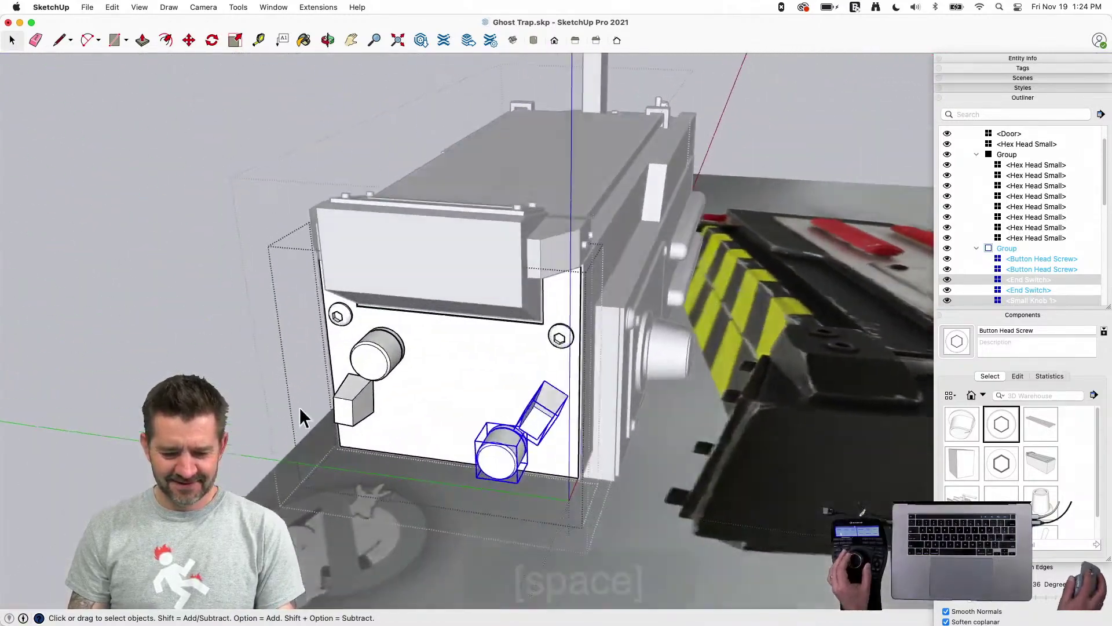
Move the upper small knob on the end plate slightly sideways, towards the middle of the plate
click(413, 384)
key(m)
click(412, 383)
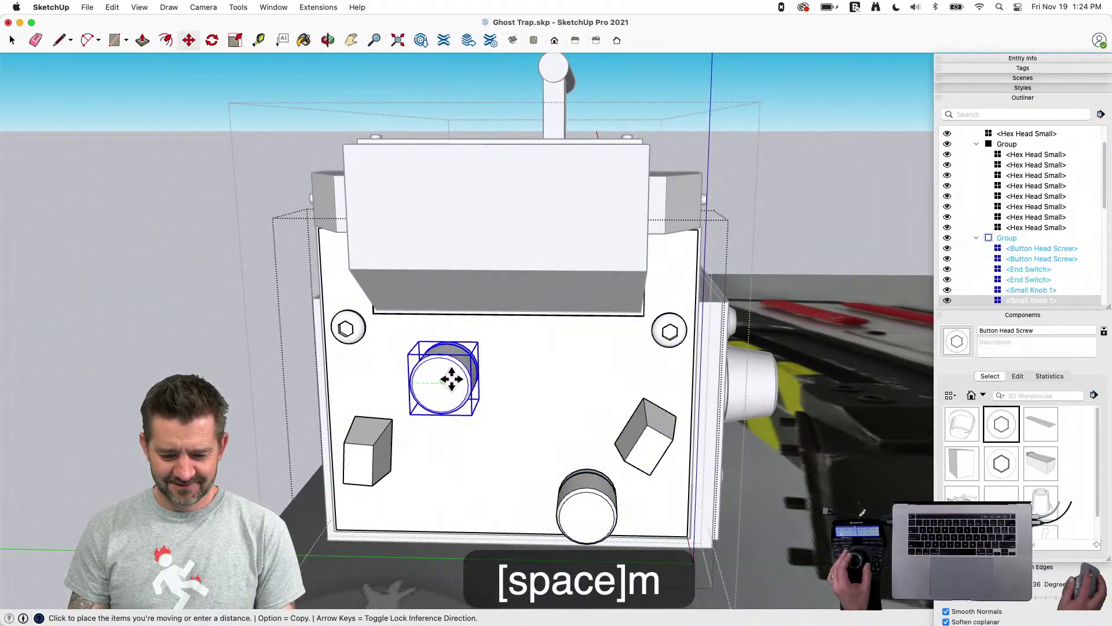
click(446, 379)
key(space)
Move the upright end switch below the upper knob slightly inward from the plate's edge and close the end plate group
click(366, 452)
key(m)
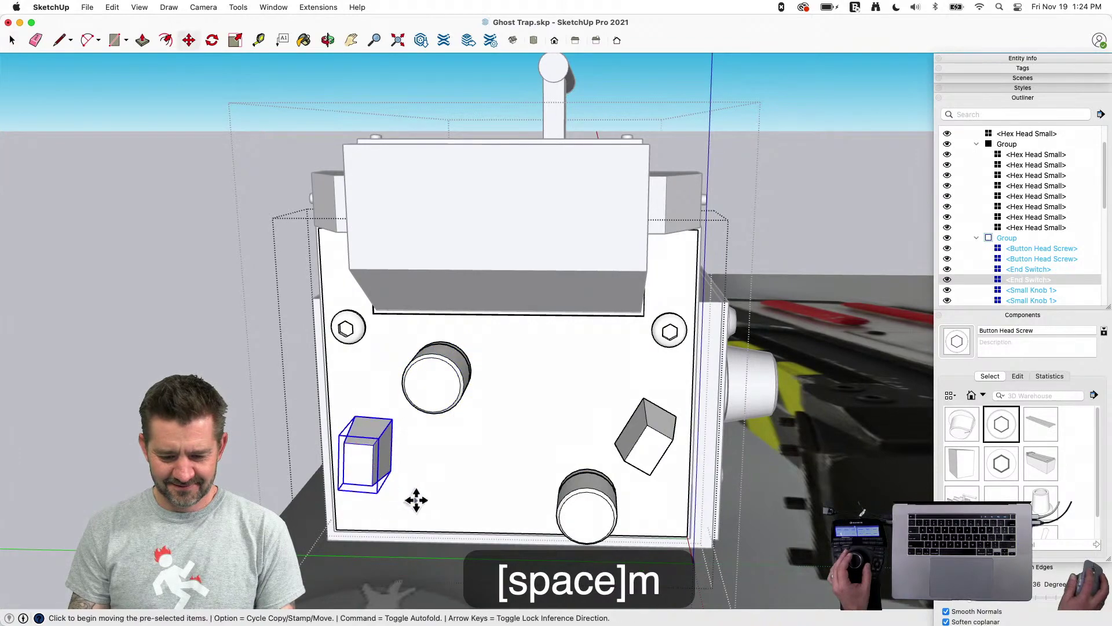
click(416, 499)
click(432, 504)
key(space)
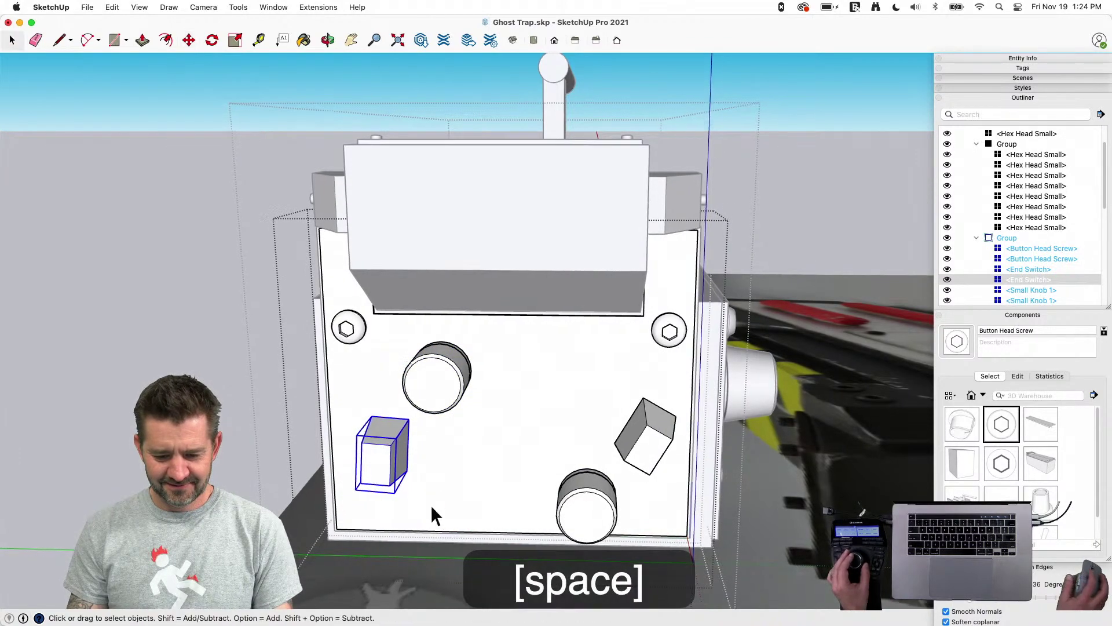
click(384, 497)
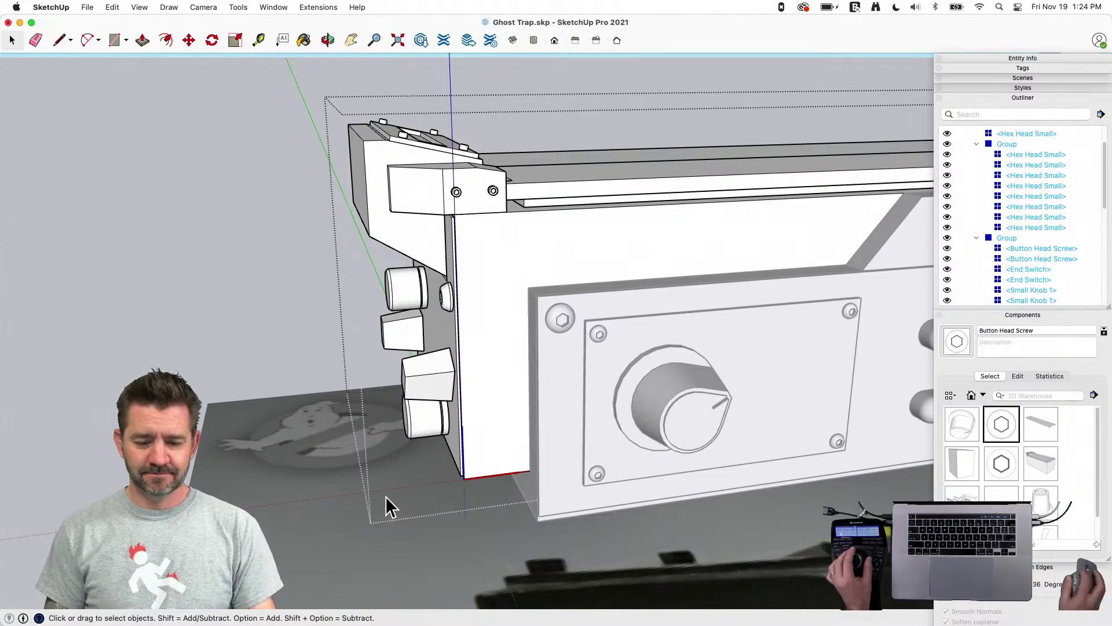
Close the inner box component and delete the large reference photo of the ghost trap lying beside the model
click(224, 325)
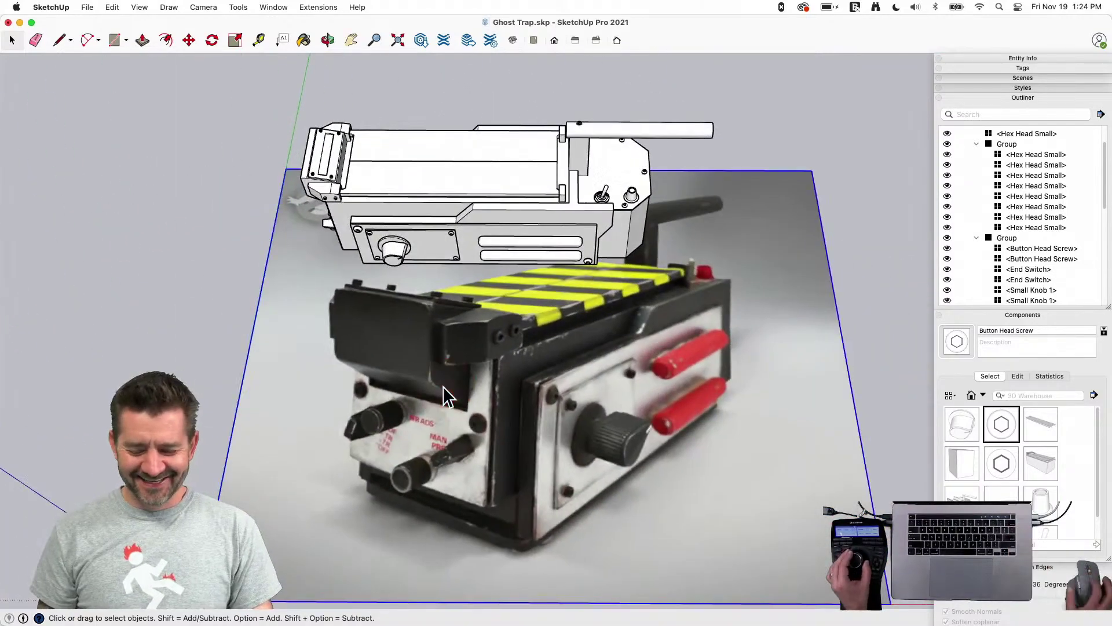
key(BackSpace)
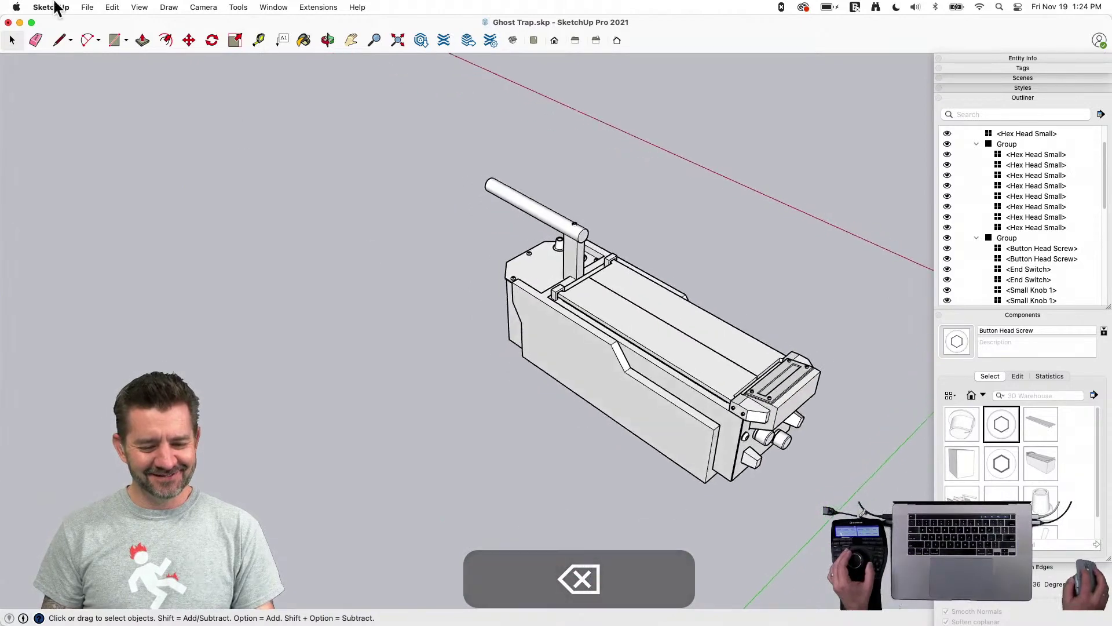
Import Trap 3.jpg from the Desktop as an image and place it flat on the ground from the origin, scaled up beside the trap
click(96, 7)
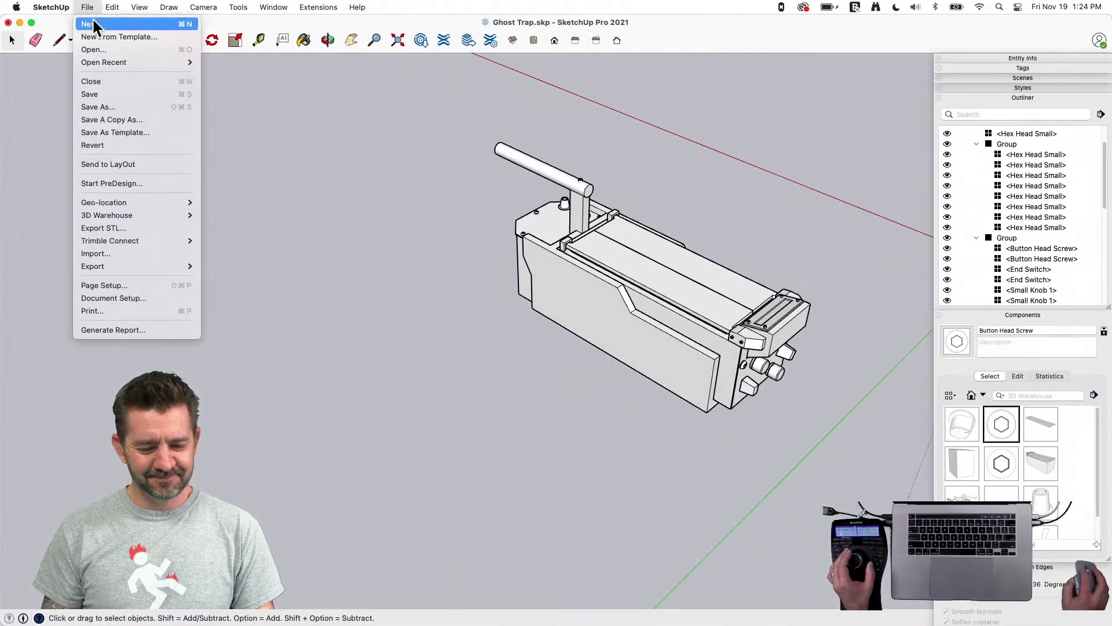
click(121, 253)
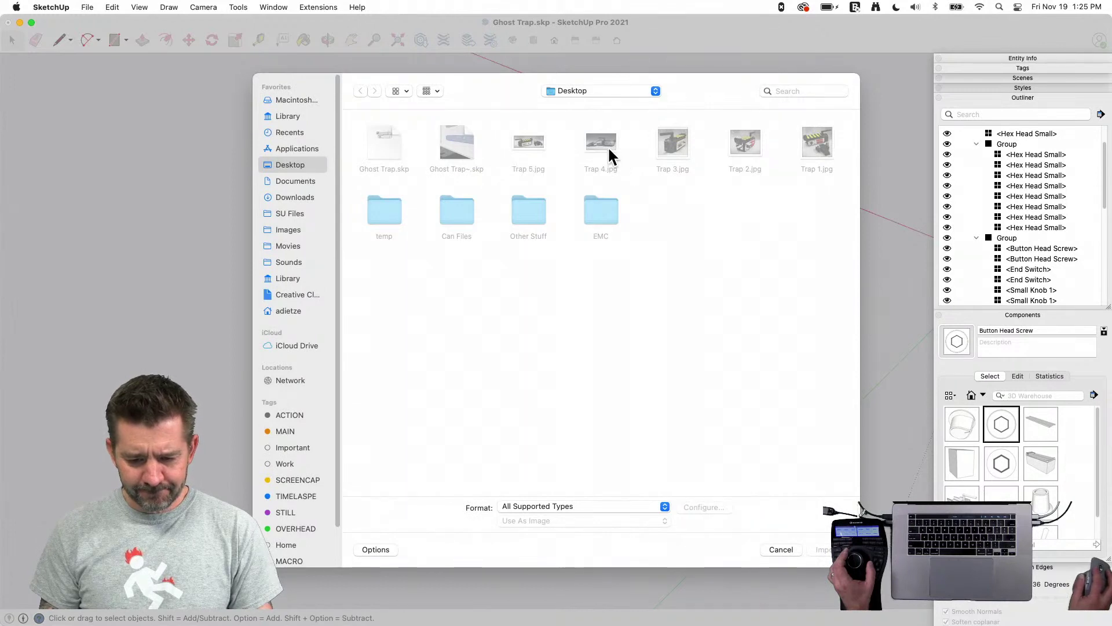
click(683, 140)
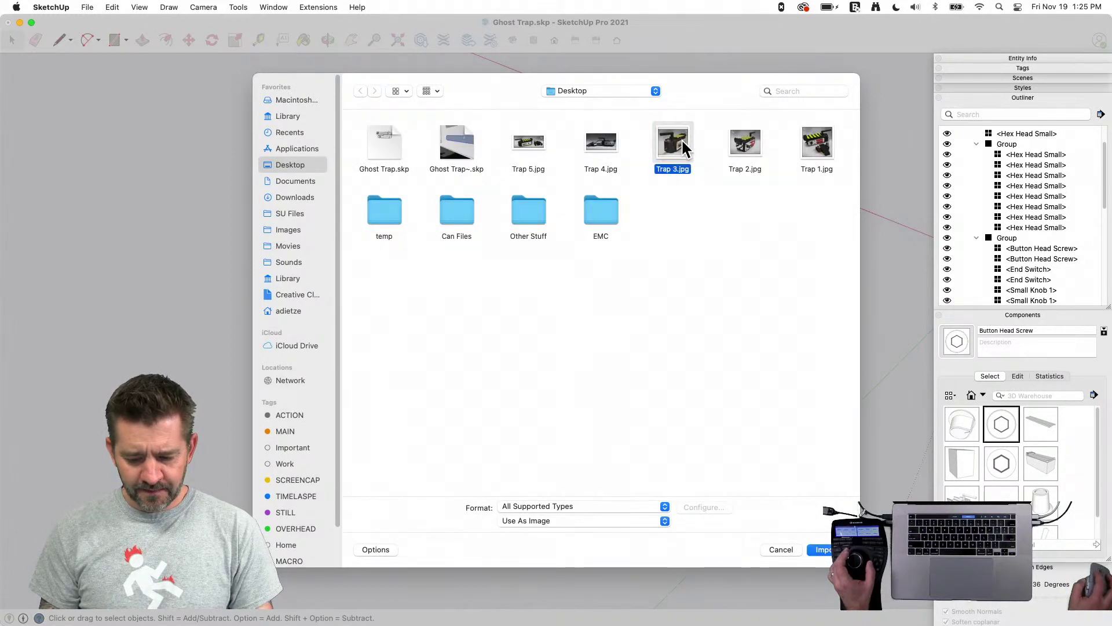
click(825, 549)
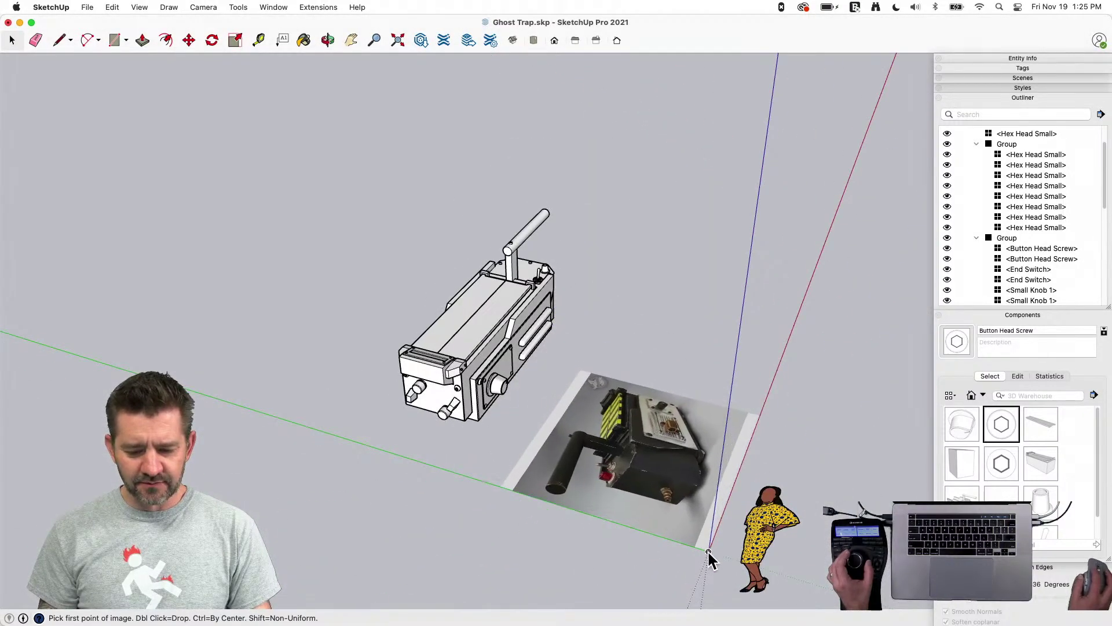
click(708, 551)
click(674, 297)
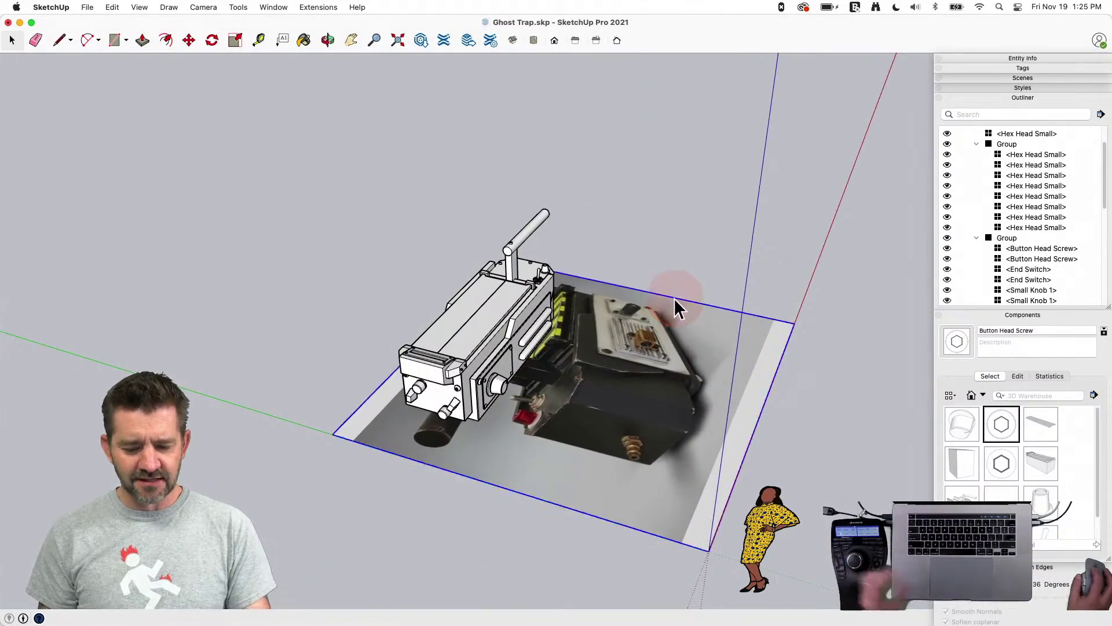
Select the Outer Shell and Inside Box components together and combine them into one group
key(space)
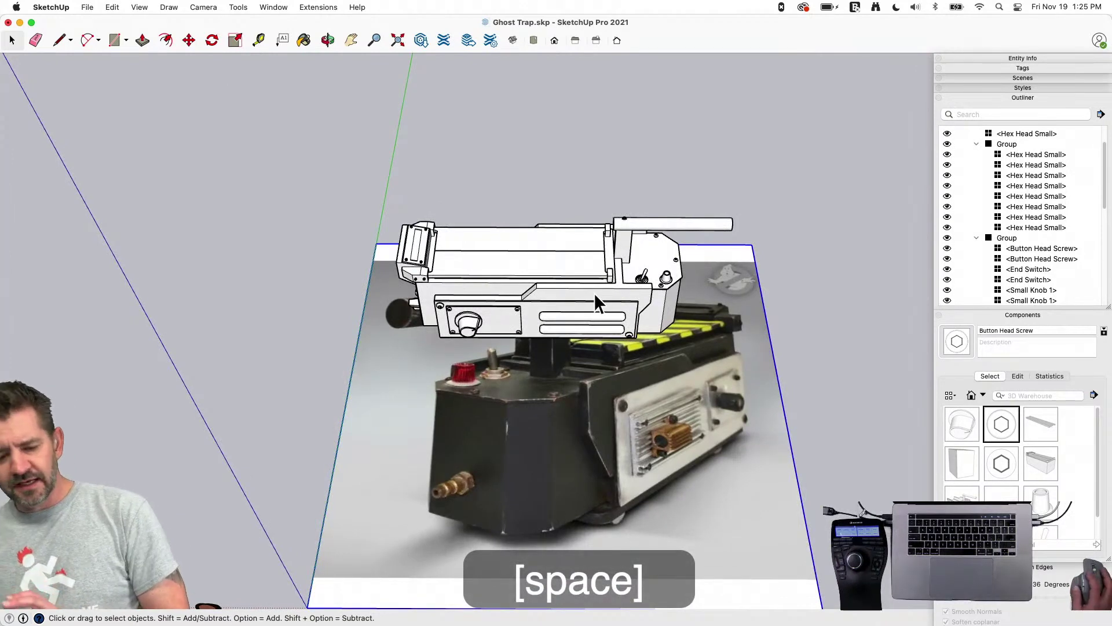
click(562, 290)
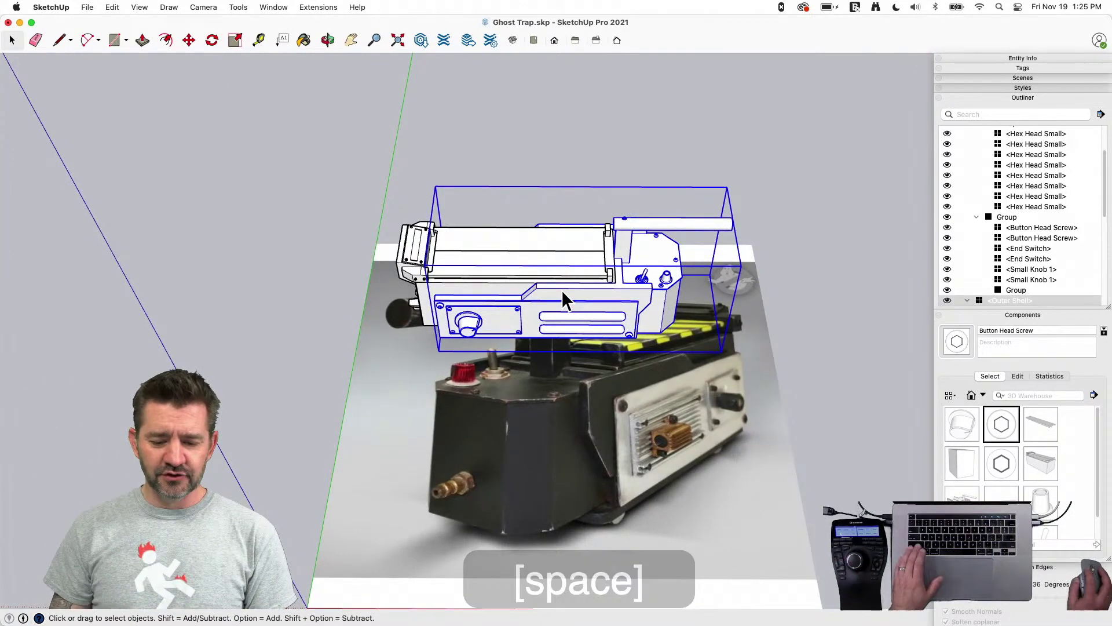
click(482, 252)
shift+right_click(516, 296)
shift+click(464, 129)
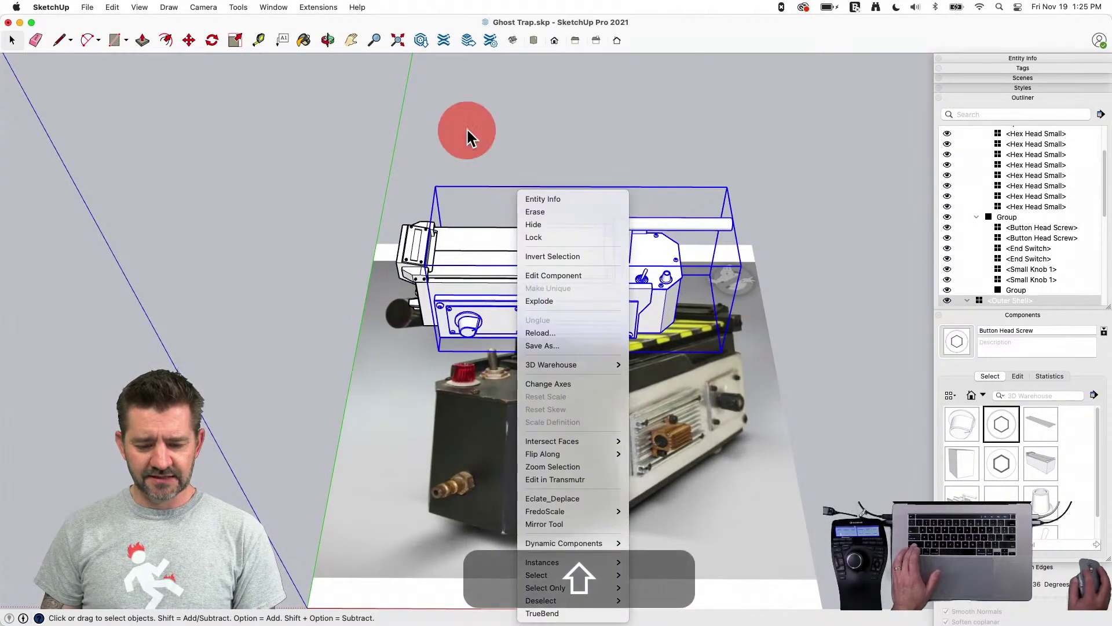
shift+click(533, 304)
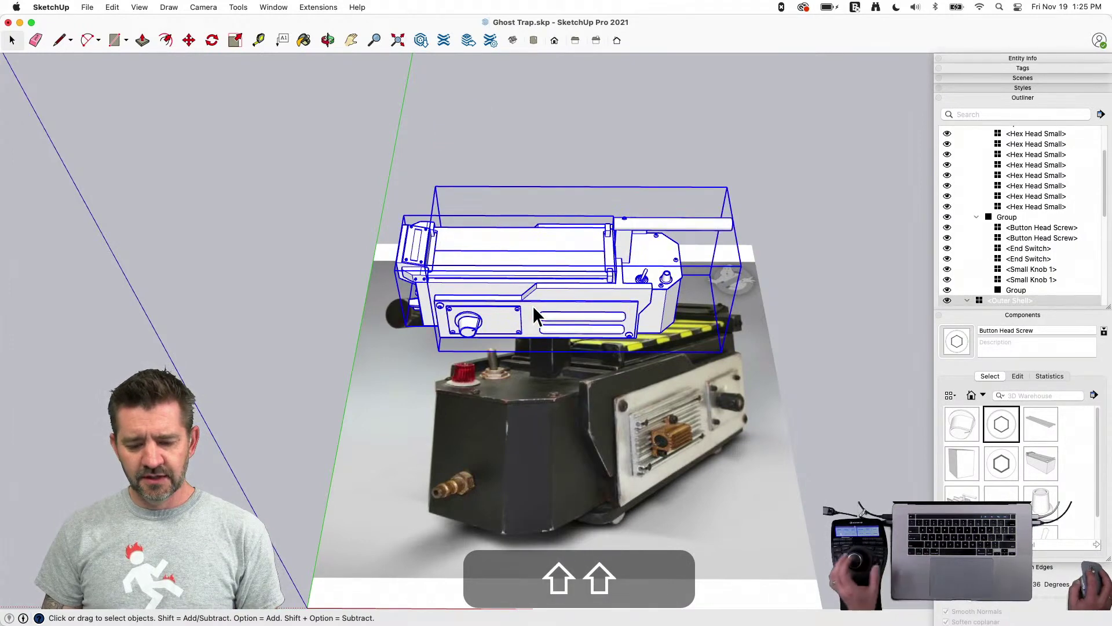
shift+right_click(533, 305)
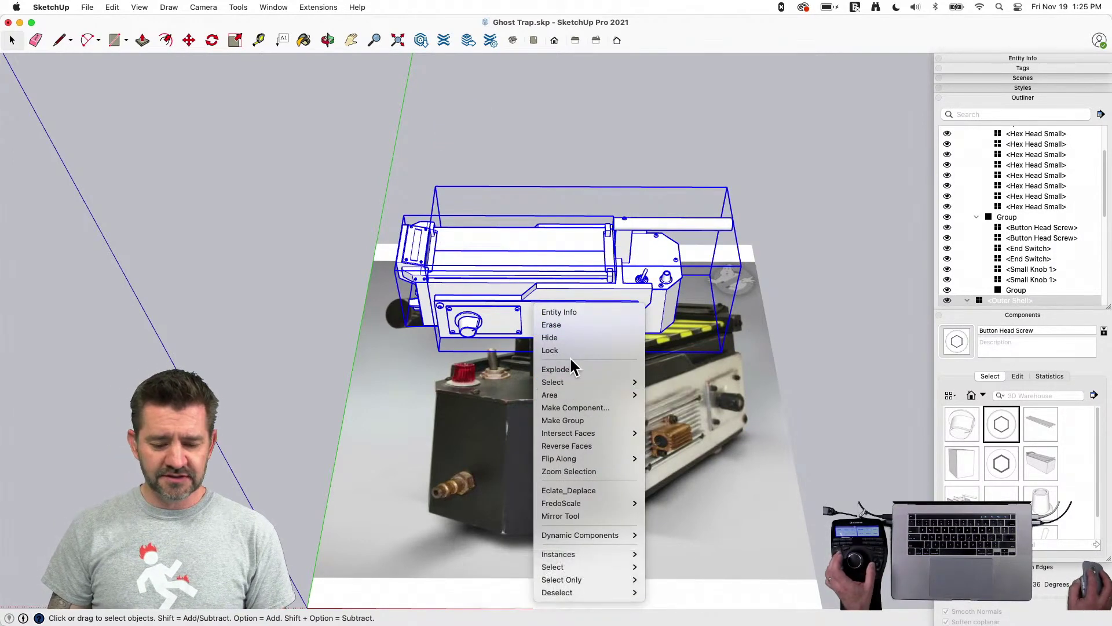
click(600, 422)
Rotate the trap group half a turn about the vertical axis and move it just beyond the photo's rear edge
key(m)
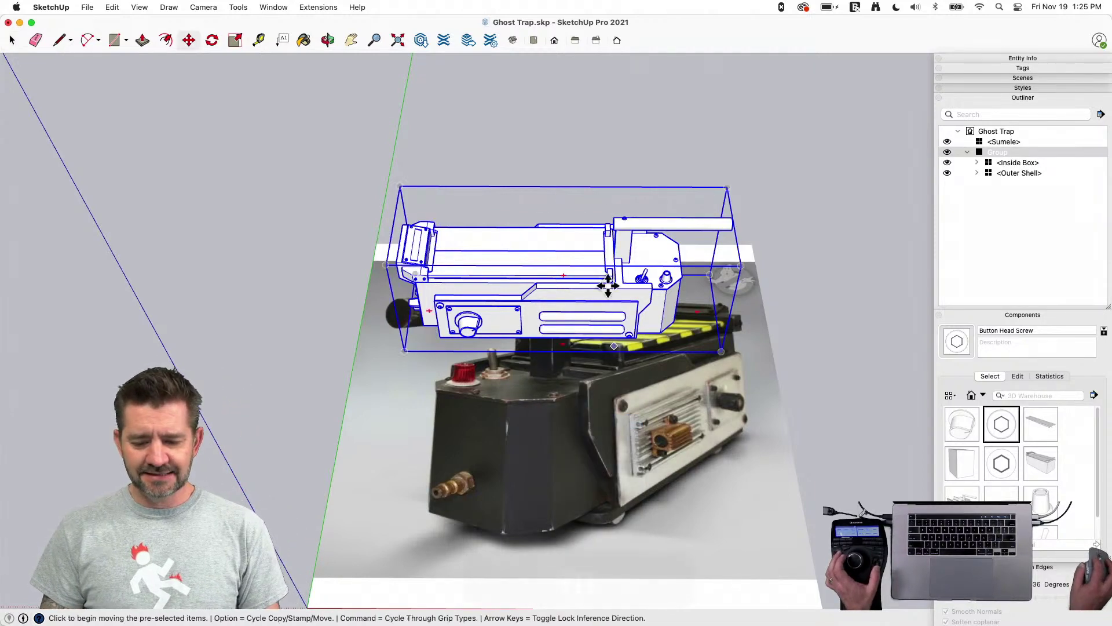
click(700, 225)
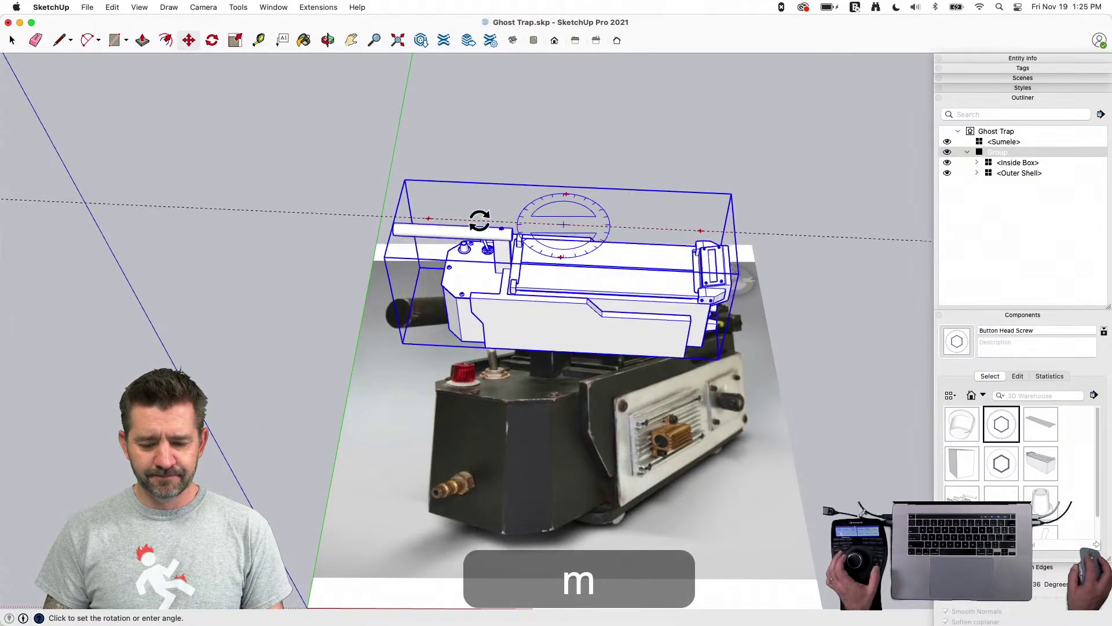
click(303, 224)
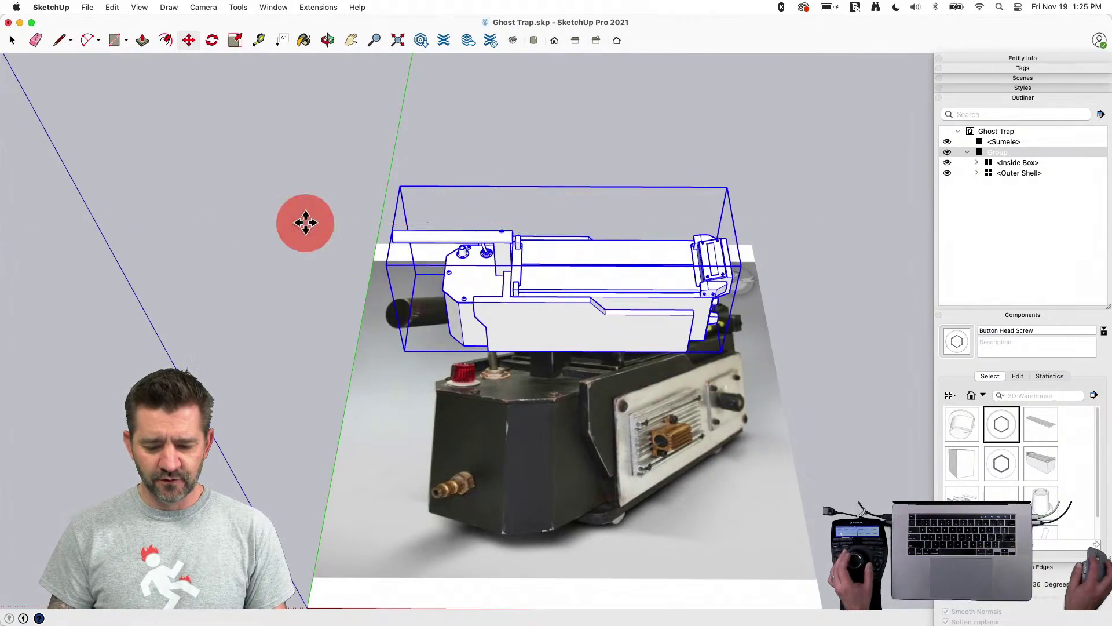
click(707, 556)
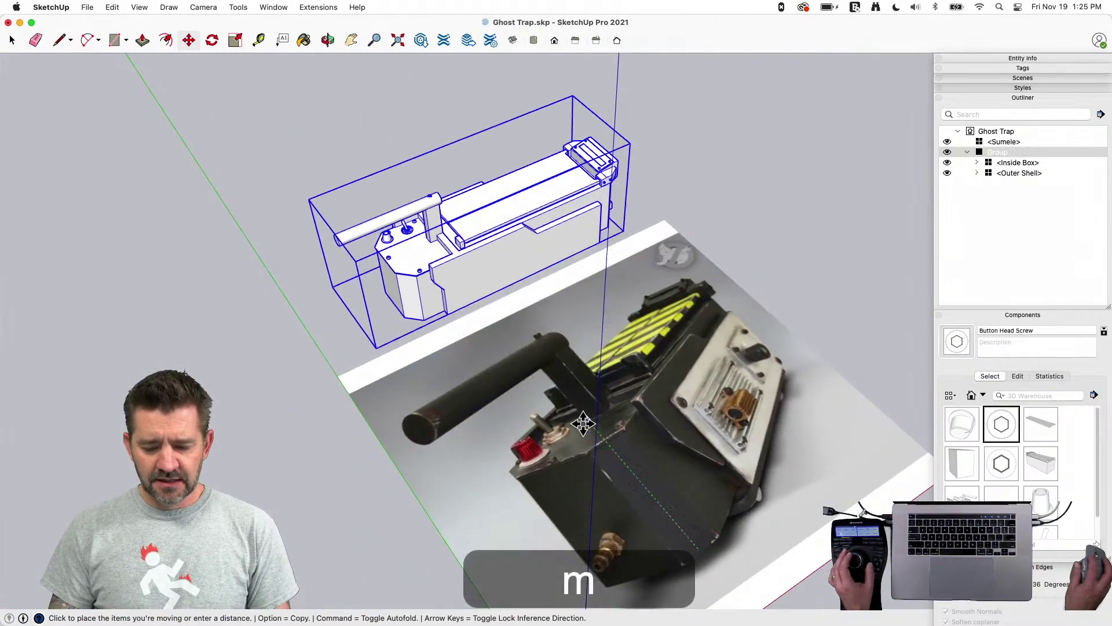
click(604, 404)
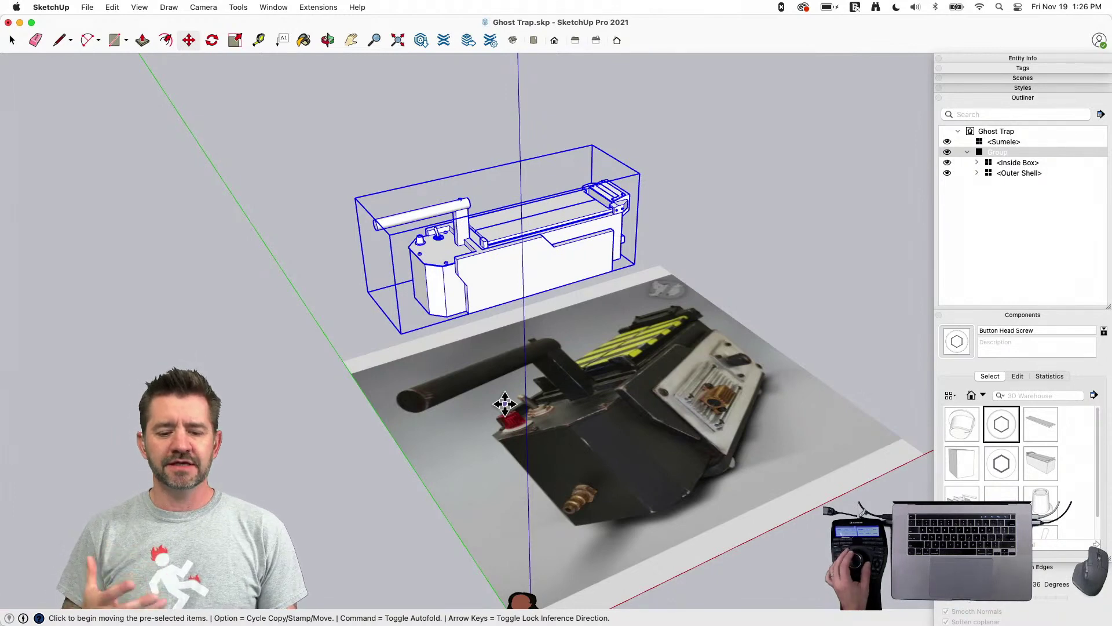
Open the Outer Shell inside the trap group for editing and draw a rectangle over the blank side panel, from its lower front corner to its rear upper corner
scroll(505, 404, up, 5)
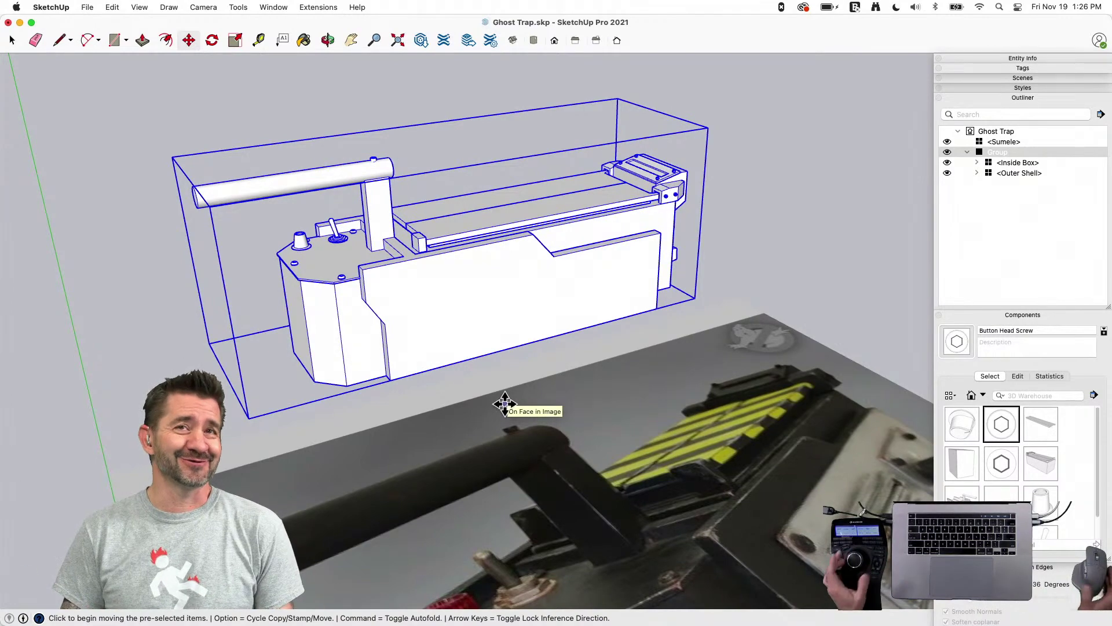
mouse_move(505, 403)
middle_down()
mouse_move(485, 414)
mouse_move(457, 401)
mouse_move(512, 404)
middle_up()
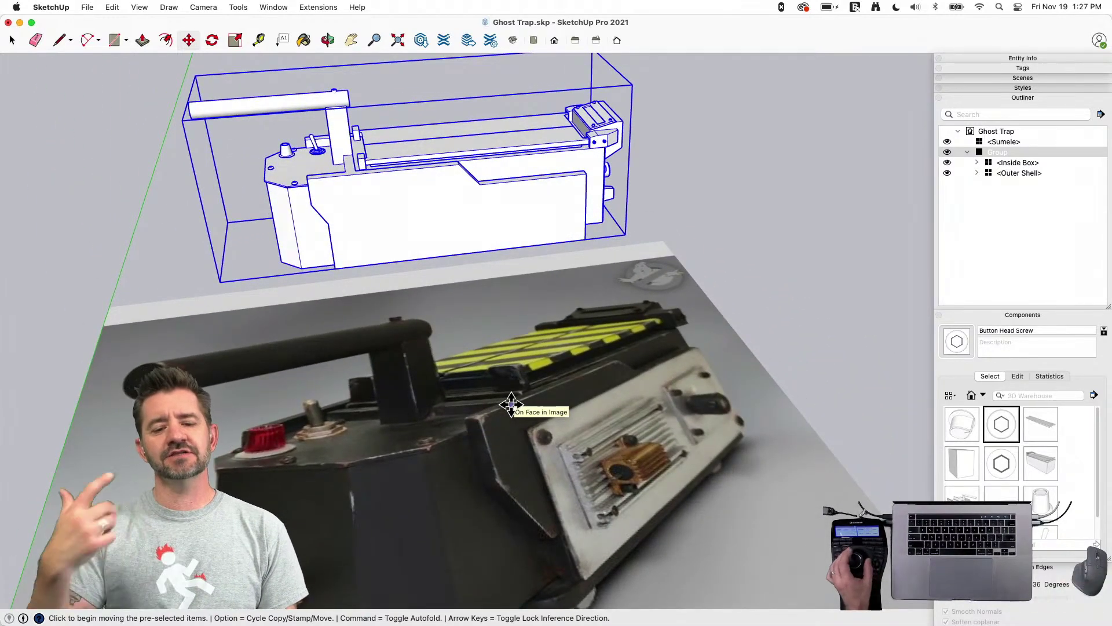
middle_drag(512, 405, 452, 359)
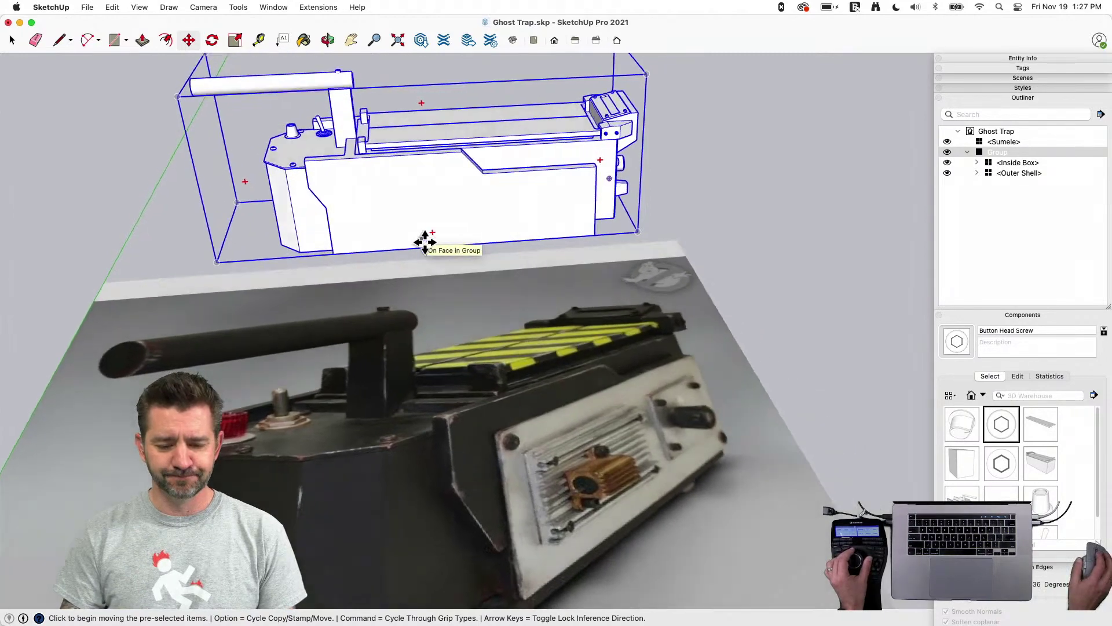
key(space)
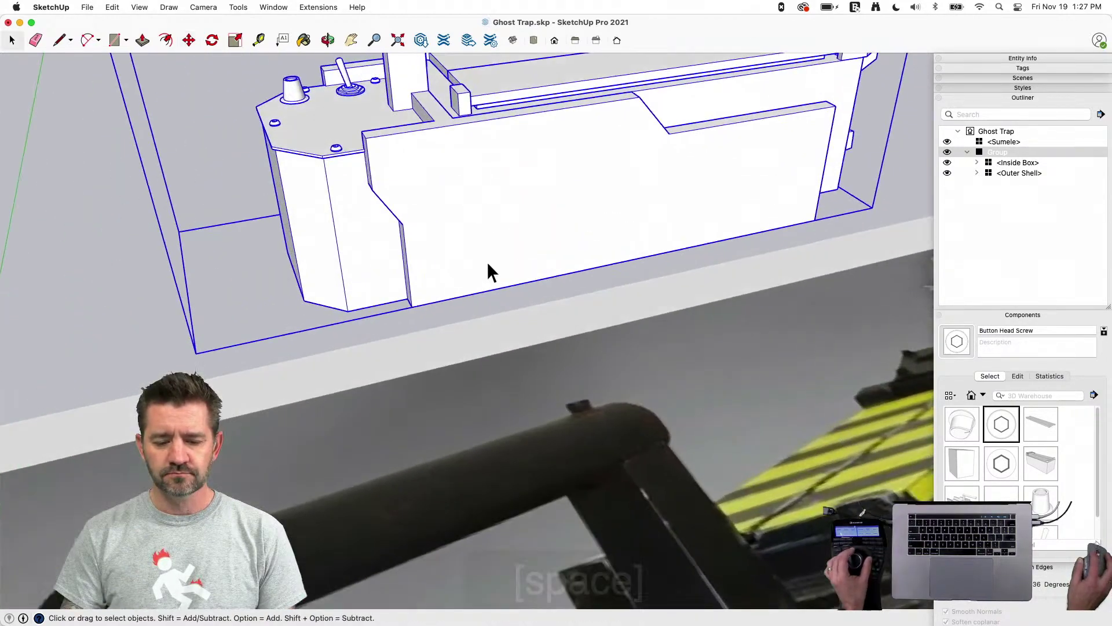
click(479, 254)
double_click(479, 253)
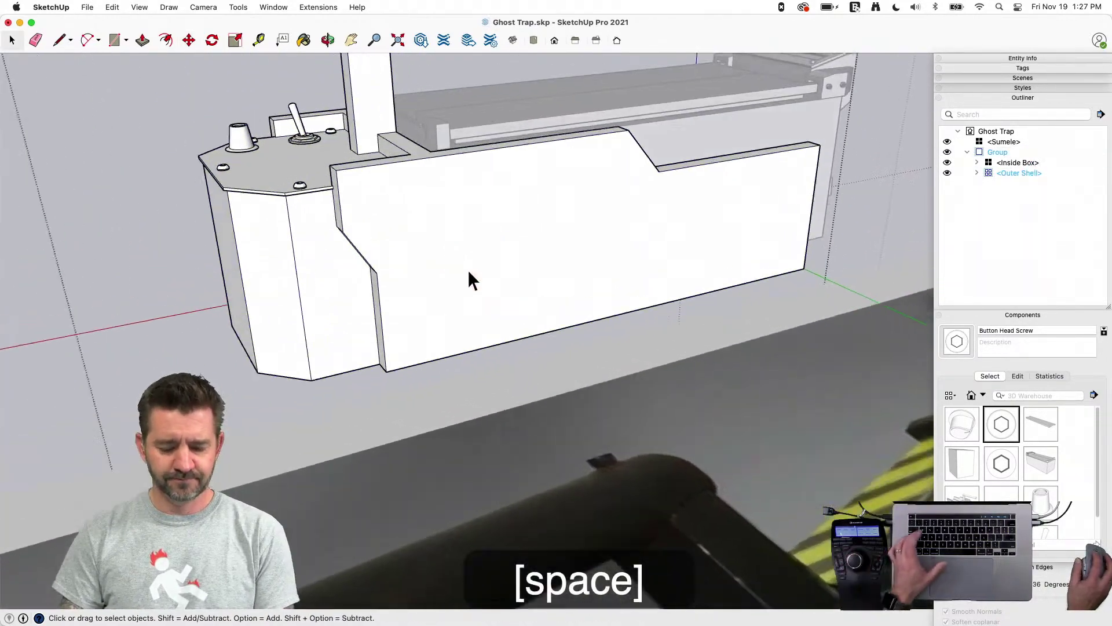
click(282, 253)
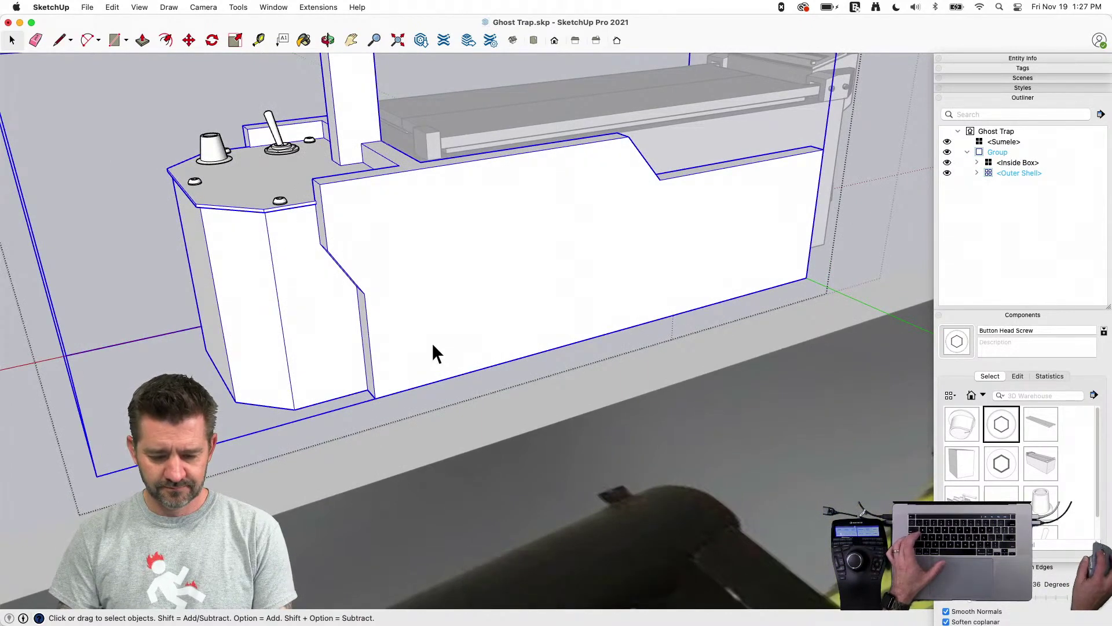
click(374, 399)
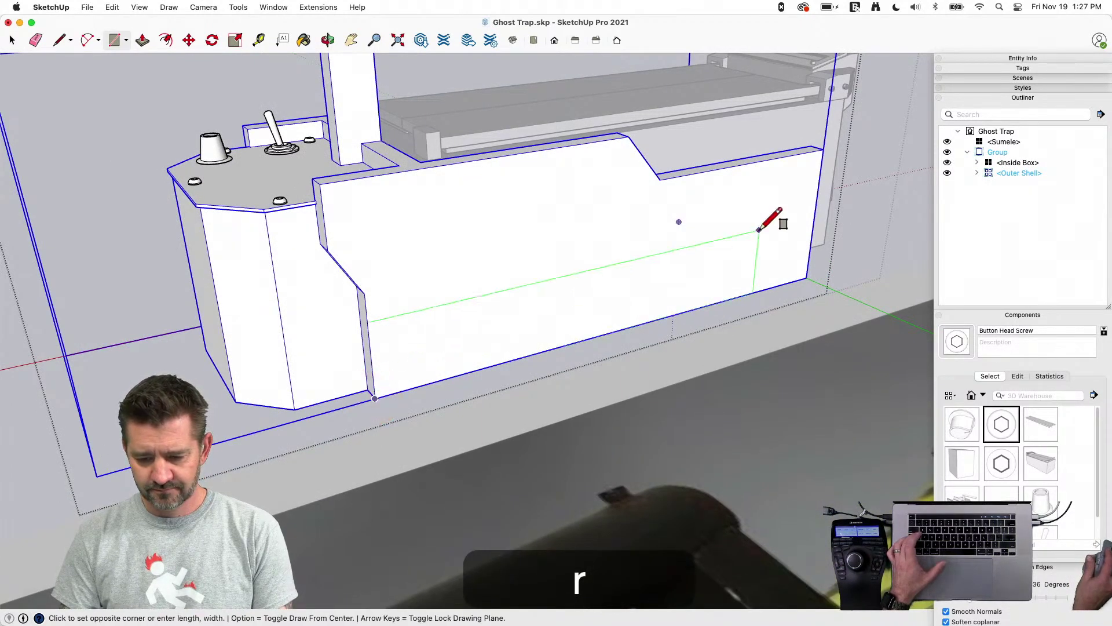
click(823, 149)
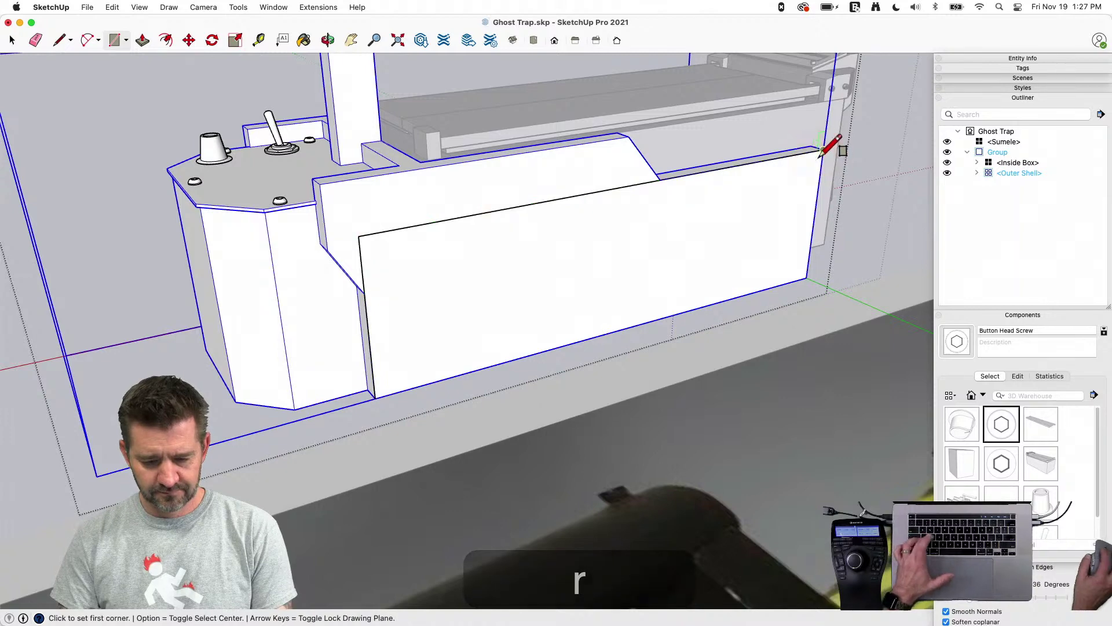
Scale the new rectangular face down slightly and uniformly about its center, leaving a narrow margin to the panel's edges
key(space)
click(752, 211)
key(s)
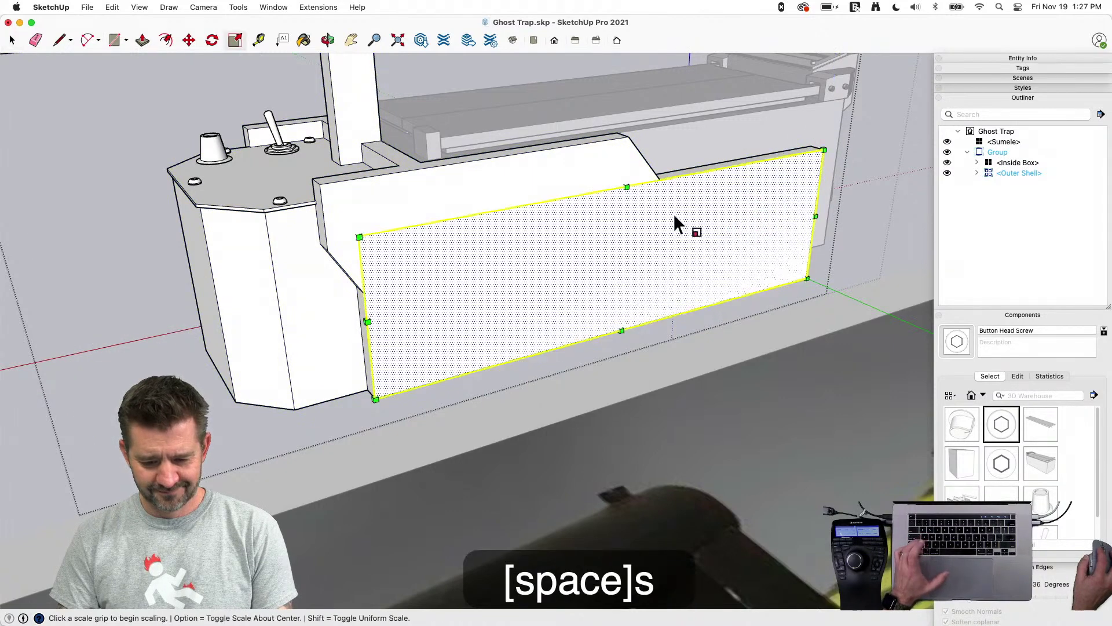
key(alt)
click(358, 235)
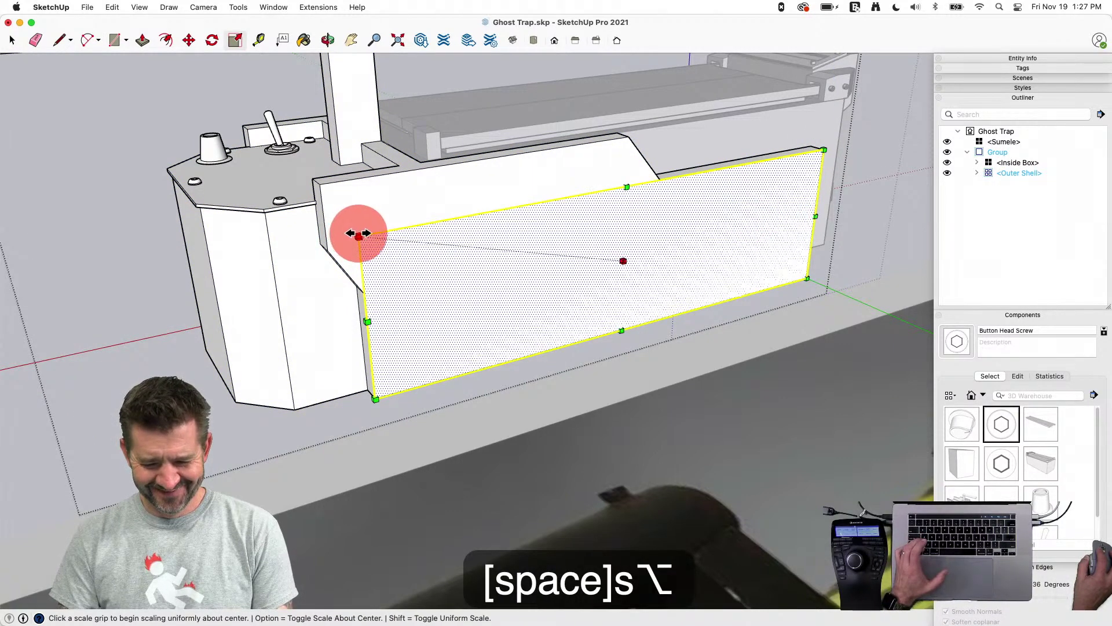
drag(359, 235, 363, 236)
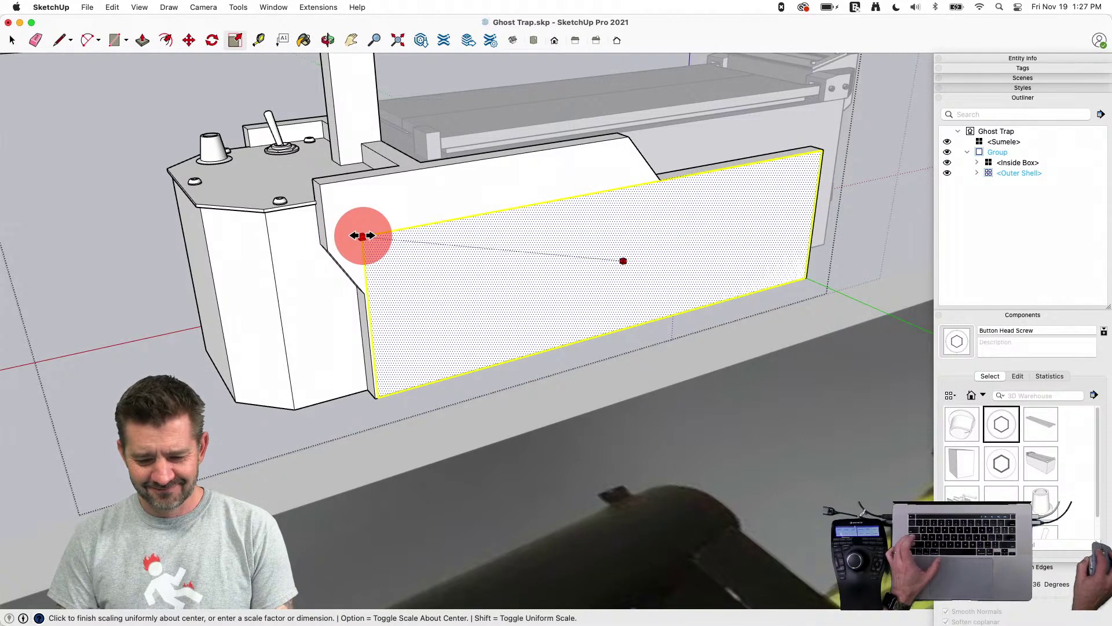
drag(360, 239, 347, 257)
scroll(366, 290, up, 5)
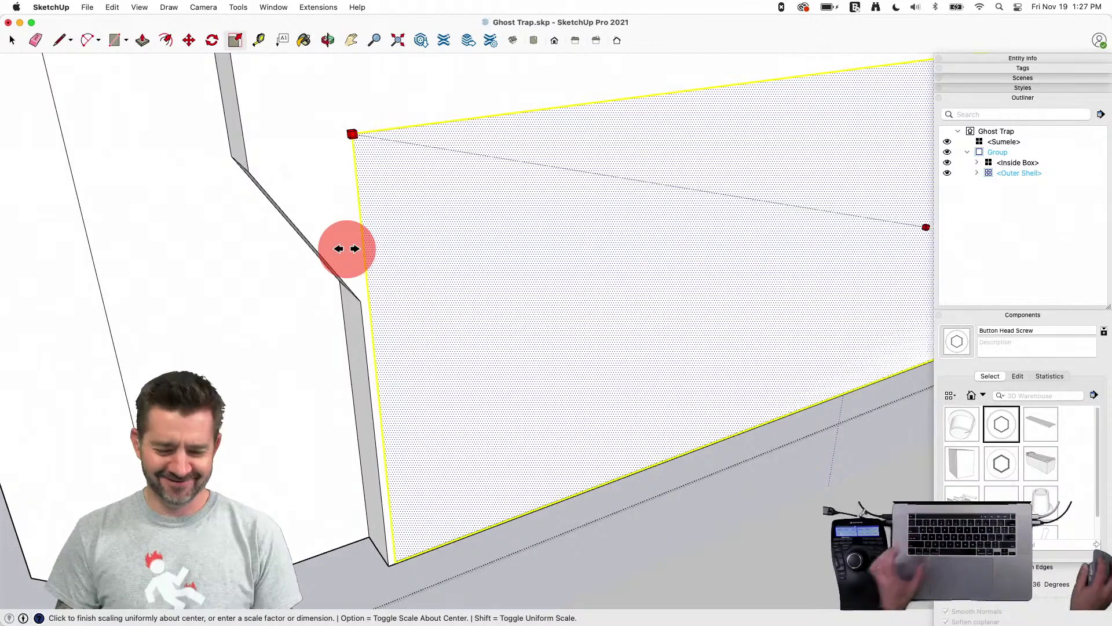
drag(346, 248, 348, 250)
Push/Pull the rectangle outward into a thin plate and make the whole plate a group
key(p)
drag(388, 306, 426, 301)
key(space)
triple_click(447, 297)
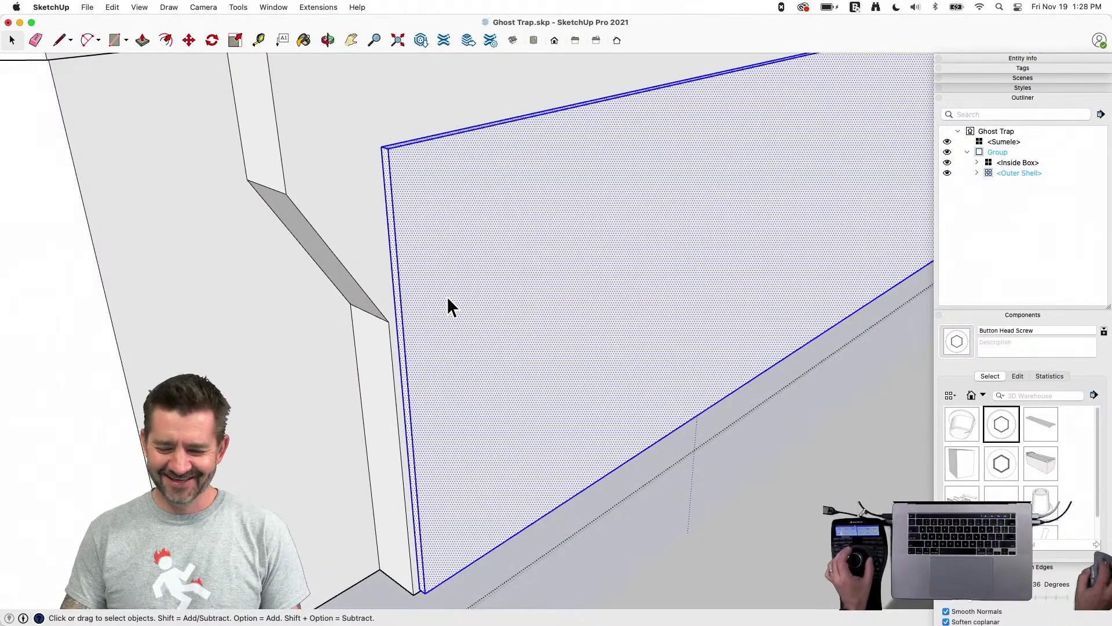
right_click(446, 296)
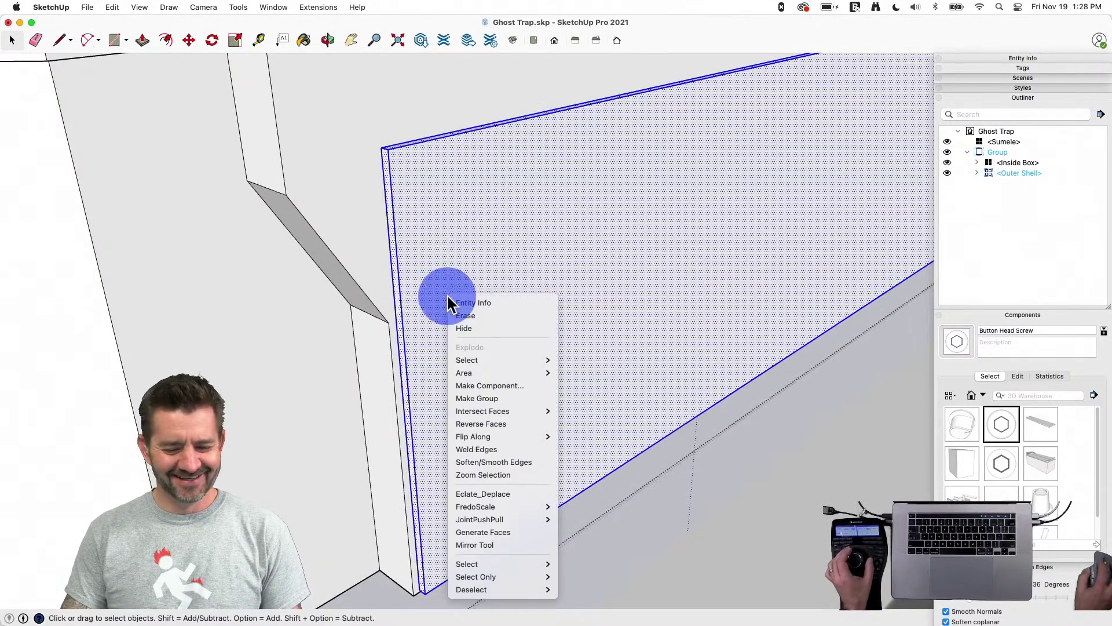
click(495, 398)
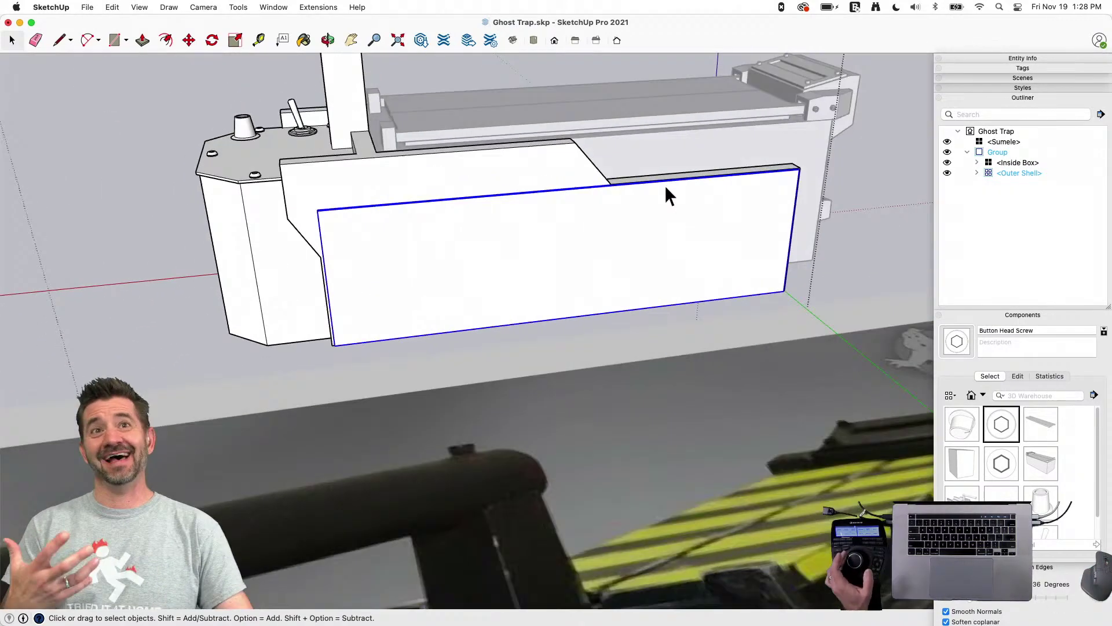
Group the opposite side panel's detail parts together: the plate, knob, slots and screws
mouse_move(665, 187)
middle_down()
mouse_move(637, 348)
mouse_move(640, 243)
mouse_move(586, 319)
mouse_move(348, 367)
mouse_move(317, 352)
middle_up()
drag(318, 353, 737, 465)
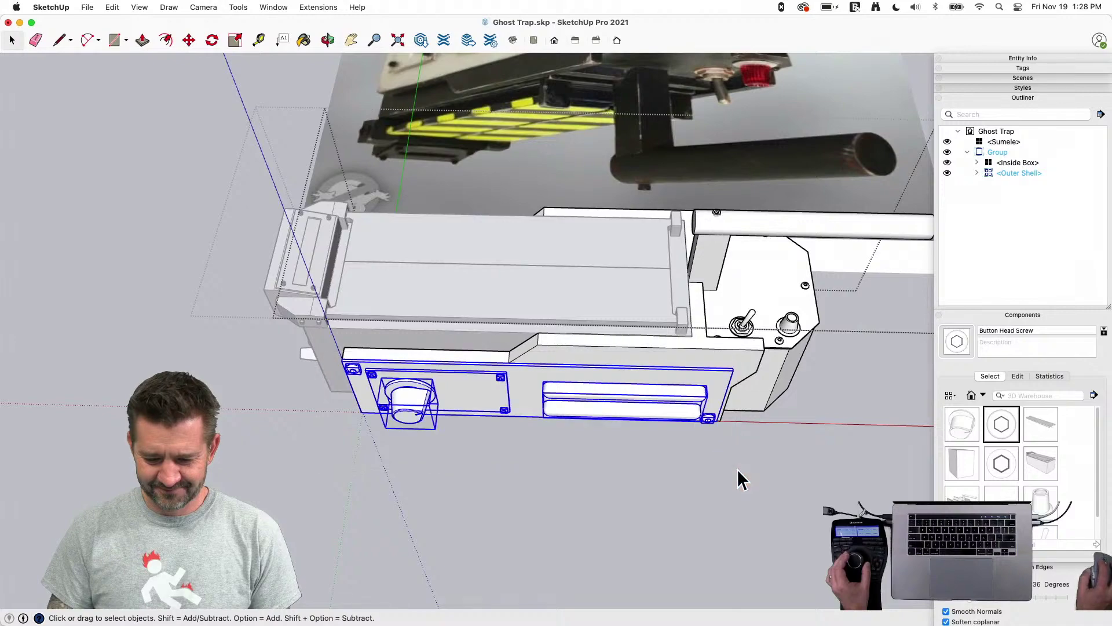
right_click(604, 399)
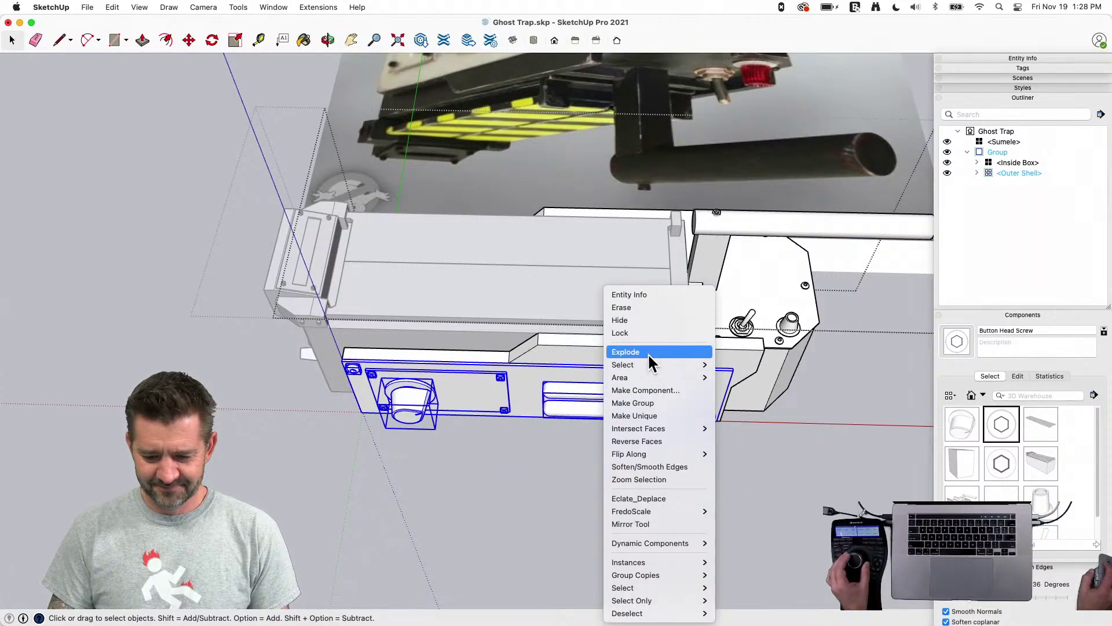
click(659, 402)
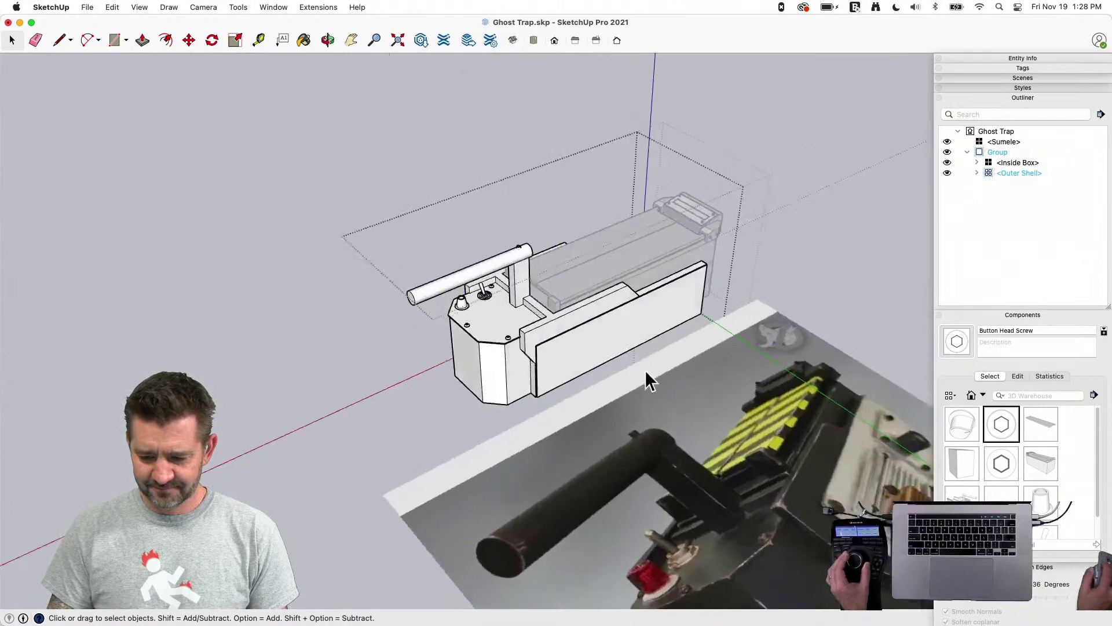
click(647, 374)
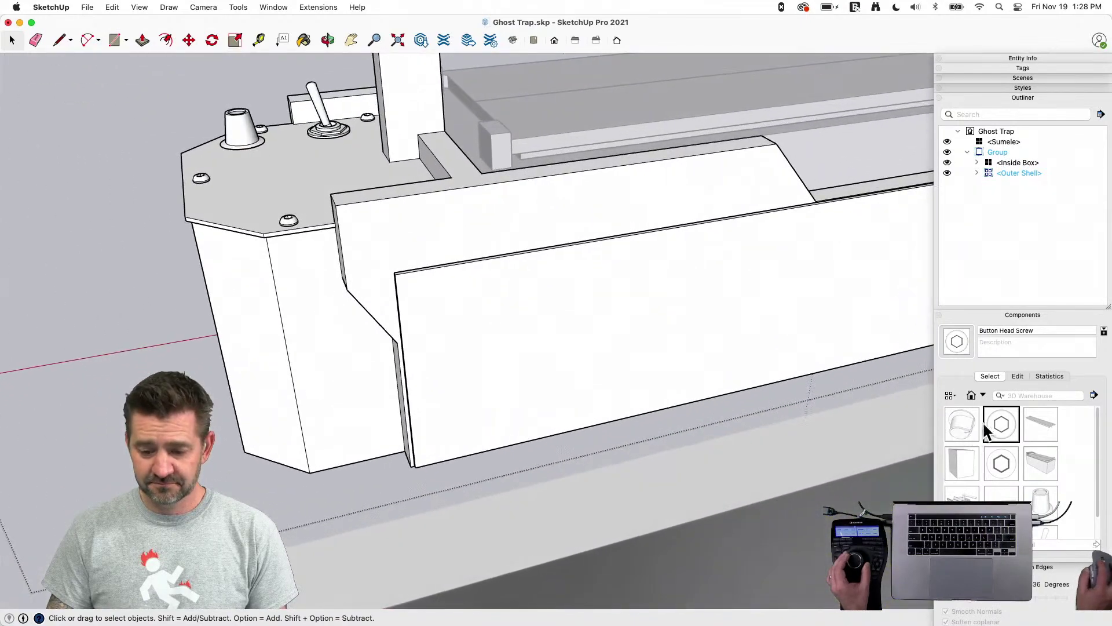
click(1006, 423)
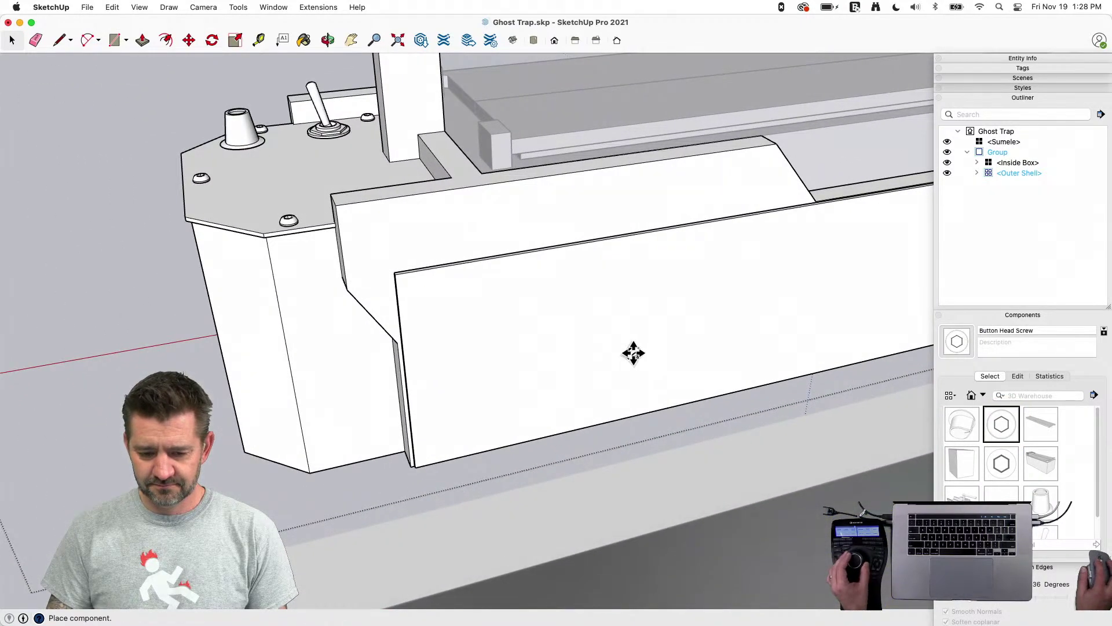
key(space)
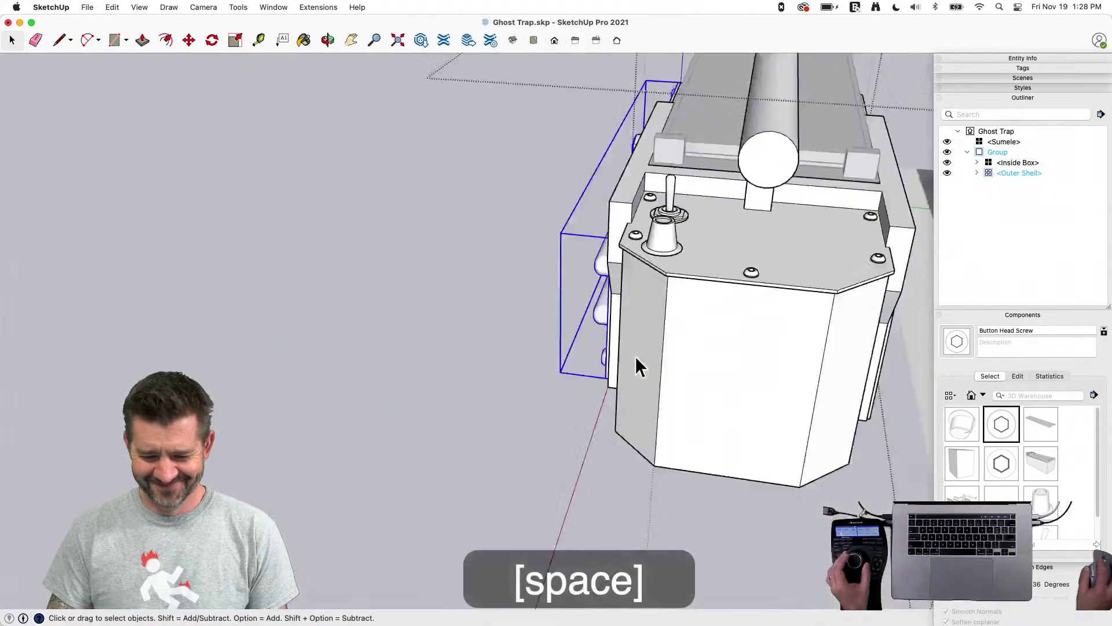
Open the knob-side detail group, copy the large button head screw from the plate's upper corner, and leave the group
double_click(389, 208)
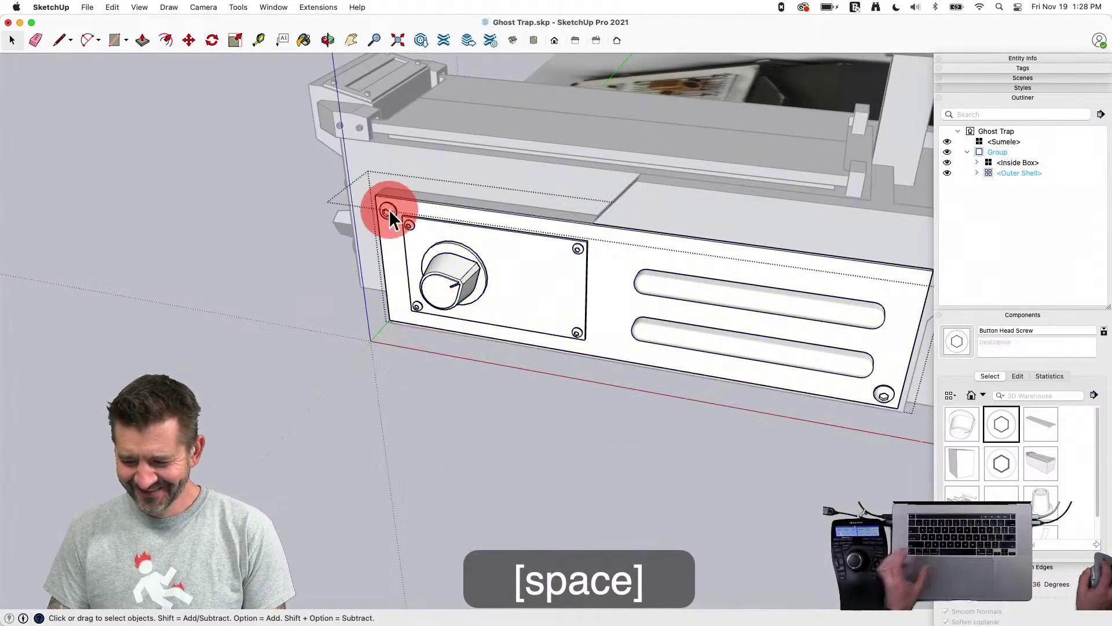
click(388, 209)
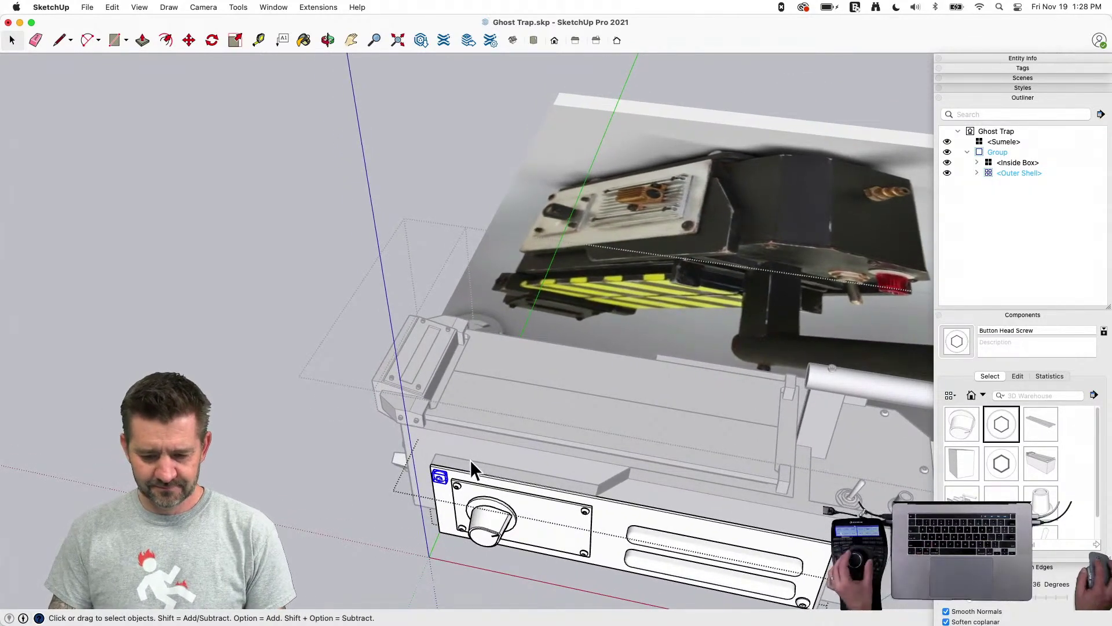
key(super+c)
key(space)
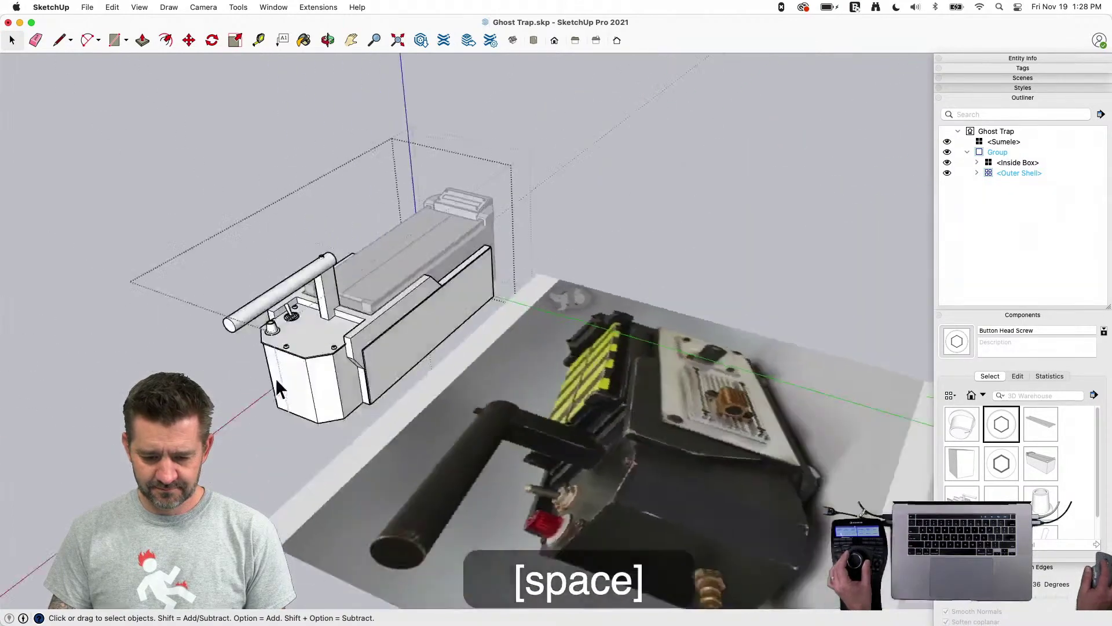
Paste the copied button head screw onto the blank side plate, close to its upper front corner
double_click(549, 370)
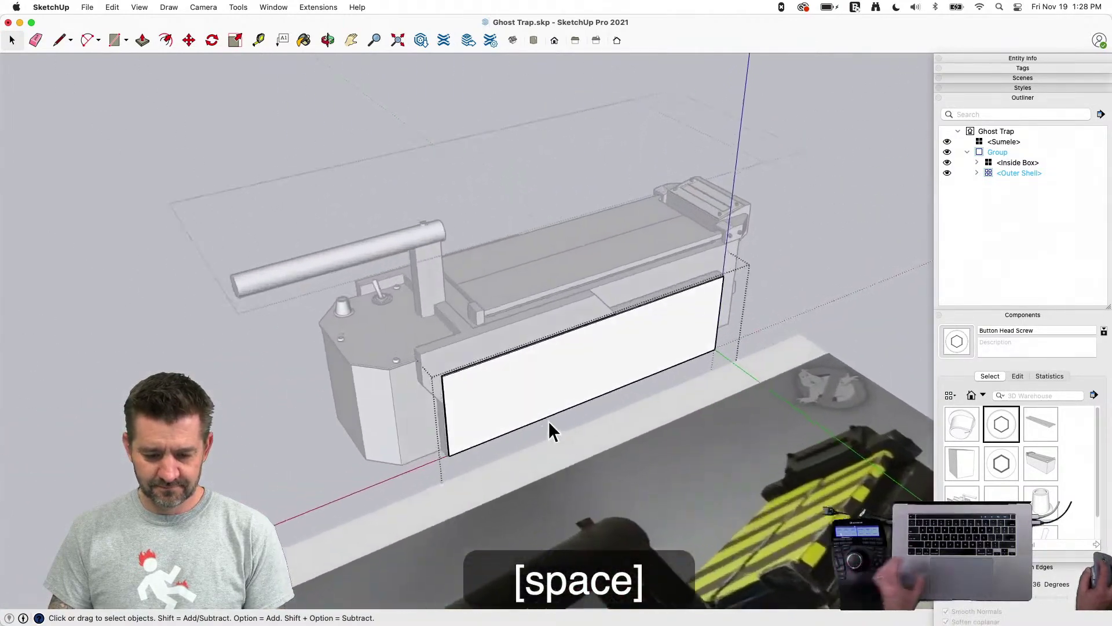
click(549, 421)
click(534, 447)
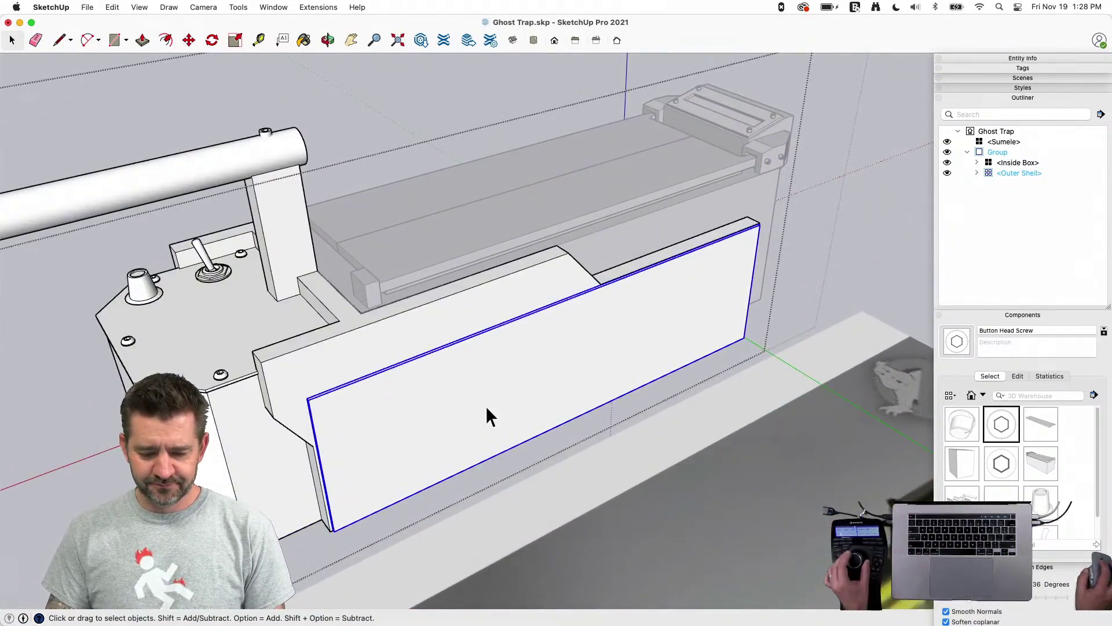
key(super+v)
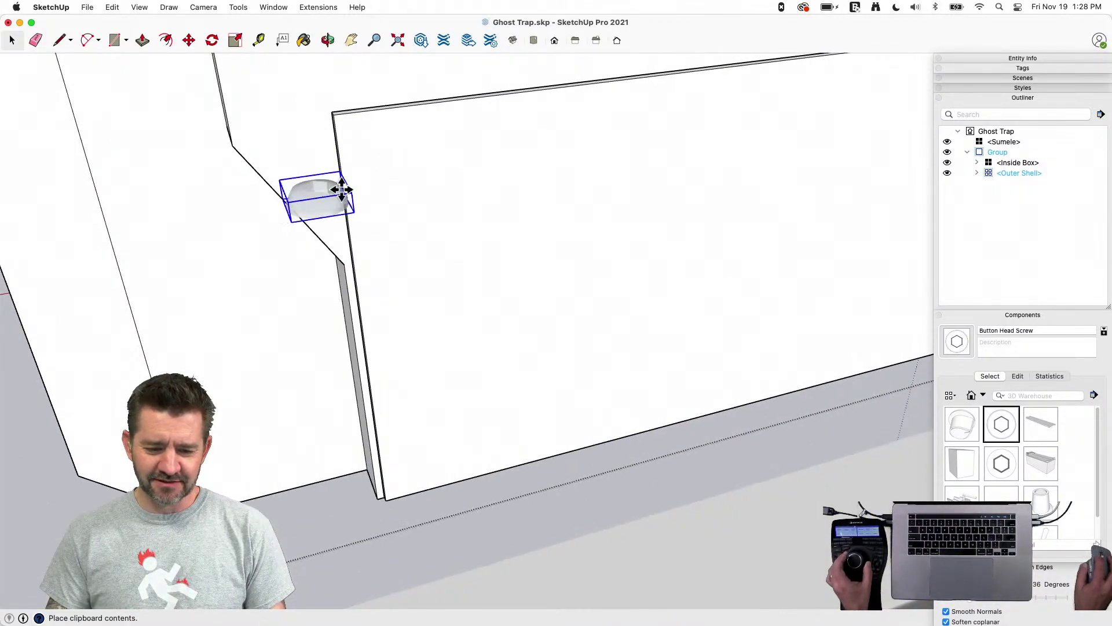
click(356, 184)
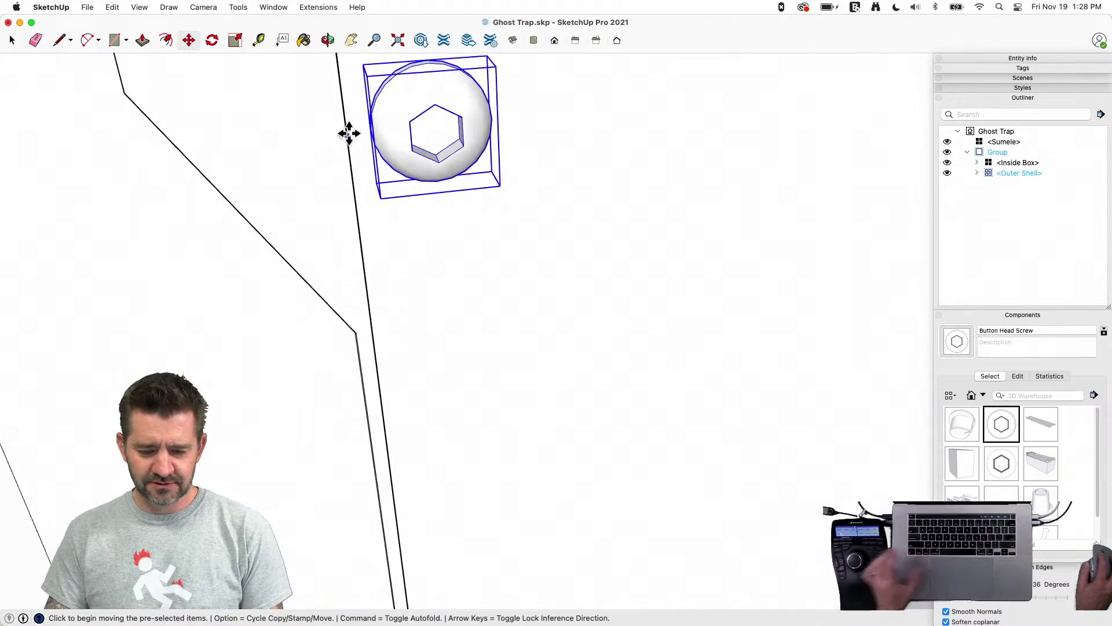
Copy the button head screw diagonally across the plate to its lower rear corner
click(350, 72)
key(alt)
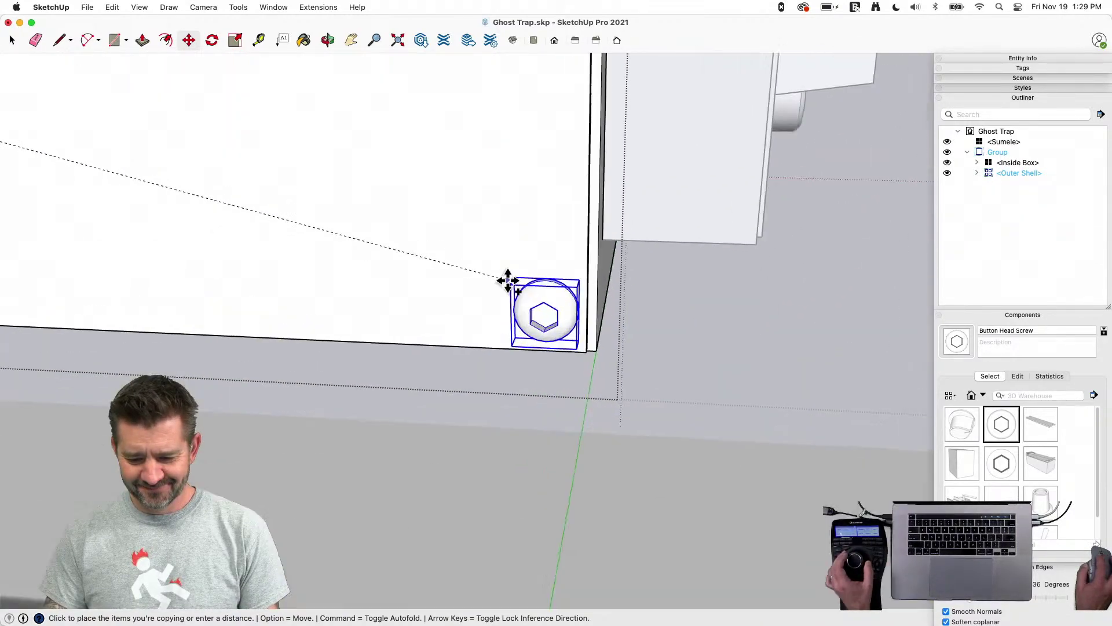
click(505, 277)
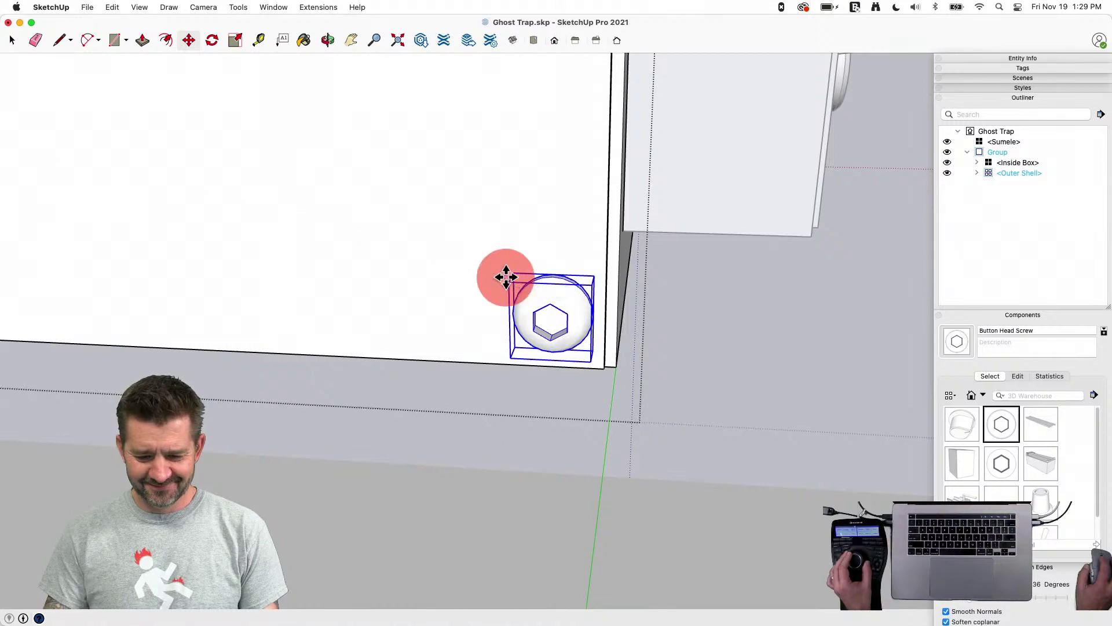
key(space)
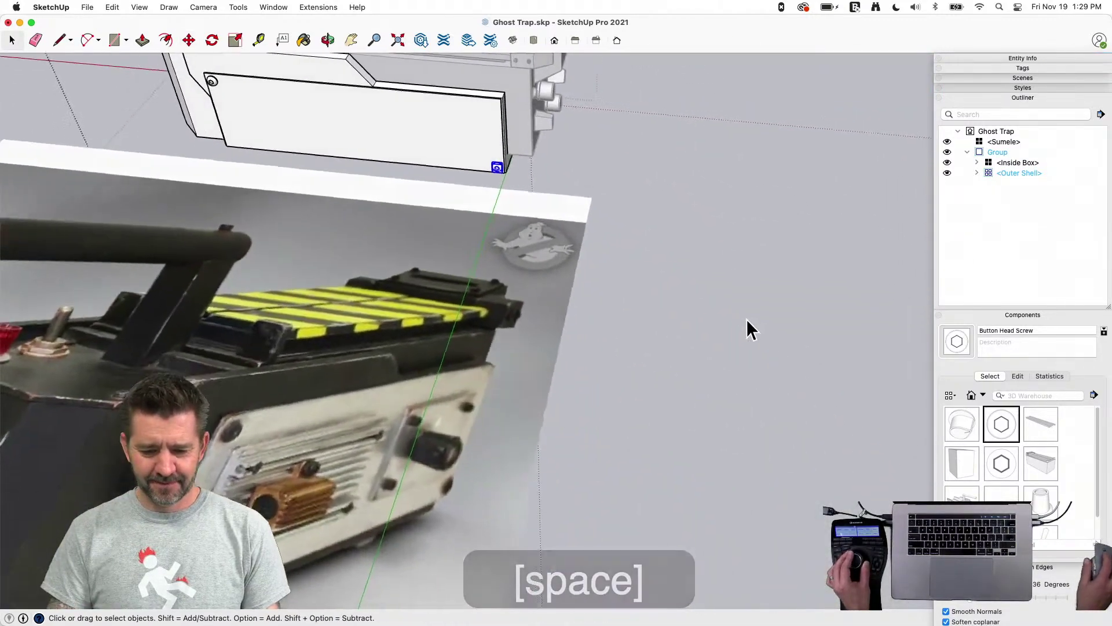
Draw a rectangle on the rear part of the side plate, in front of the lower rear screw
key(r)
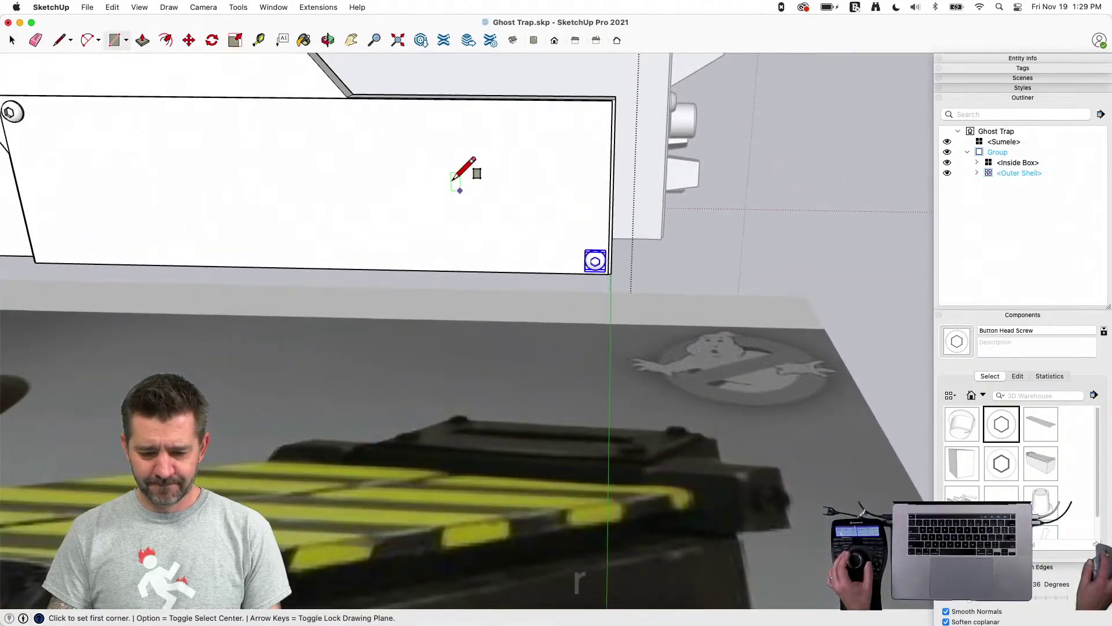
click(388, 134)
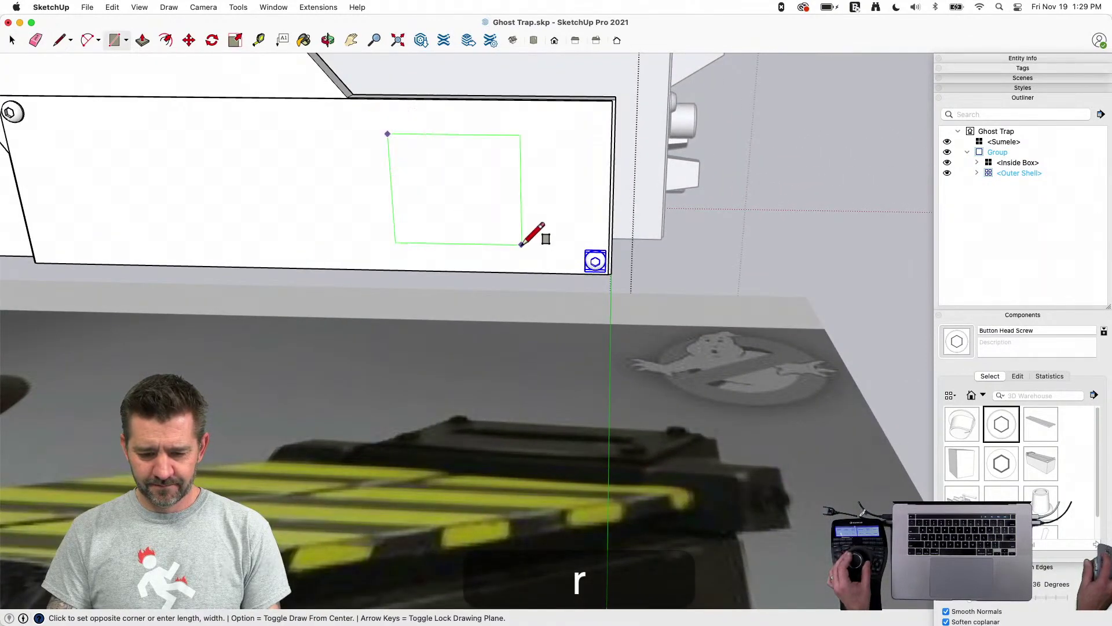
click(563, 251)
key(space)
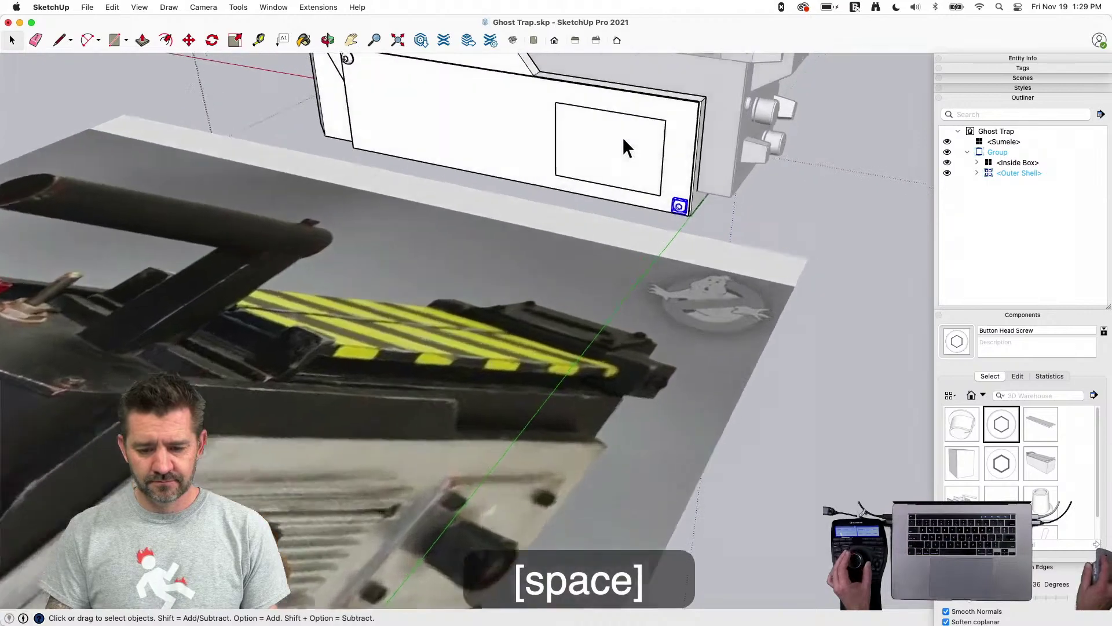
Push/Pull the rear rectangle outward into a thin raised panel and make the whole panel a group
click(594, 184)
key(p)
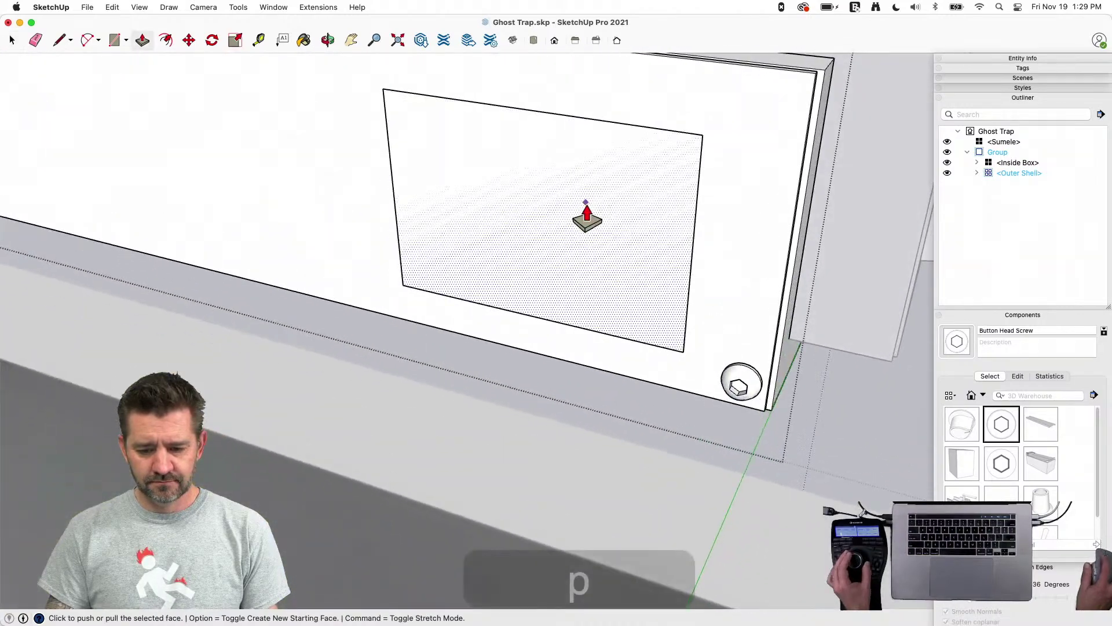
click(586, 203)
key(space)
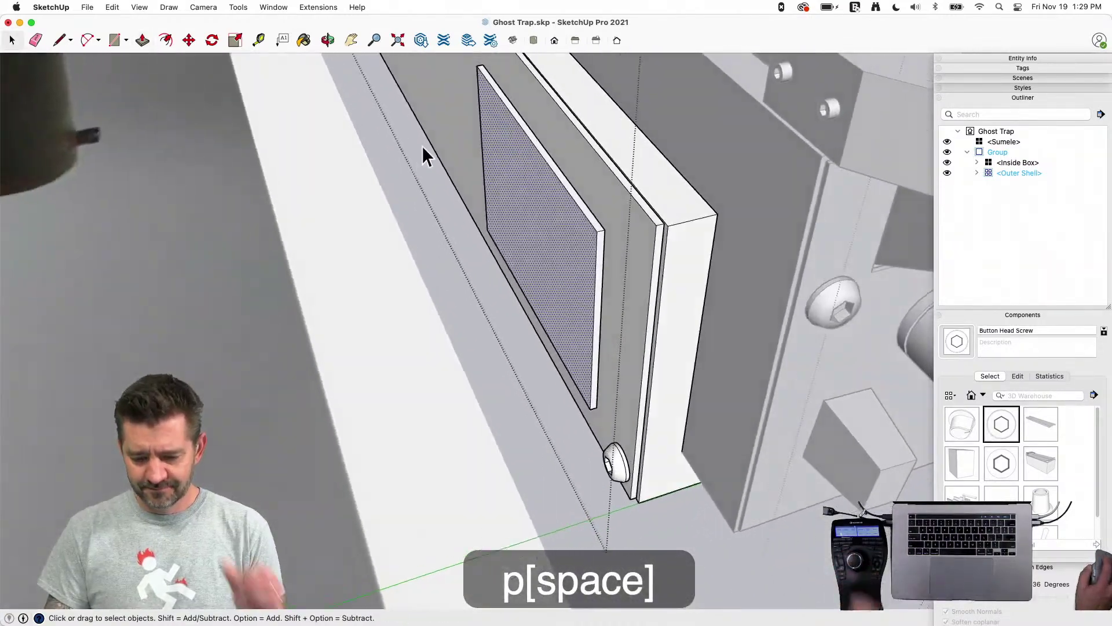
click(558, 260)
right_click(558, 259)
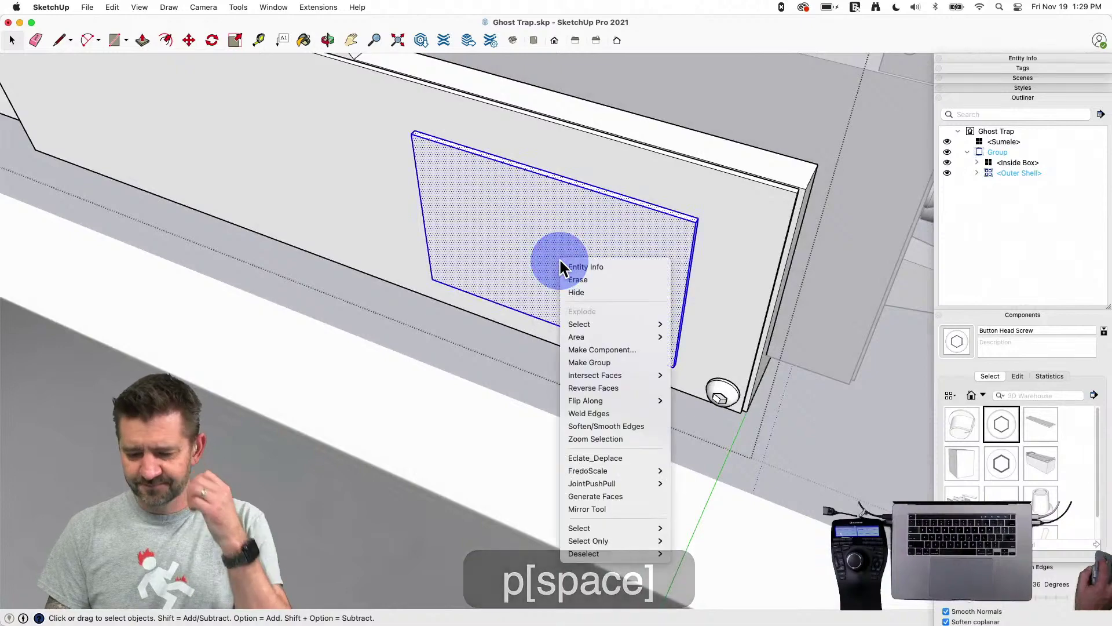
click(594, 362)
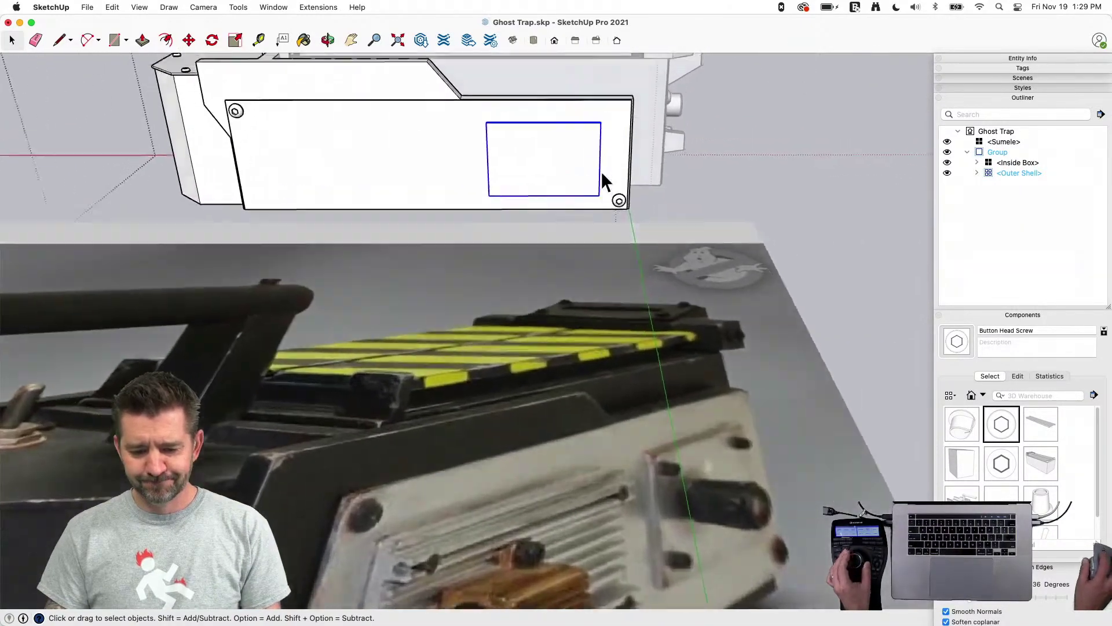
Move the raised panel vertically by its rear edge's midpoint so it is centered on the side plate's height
key(m)
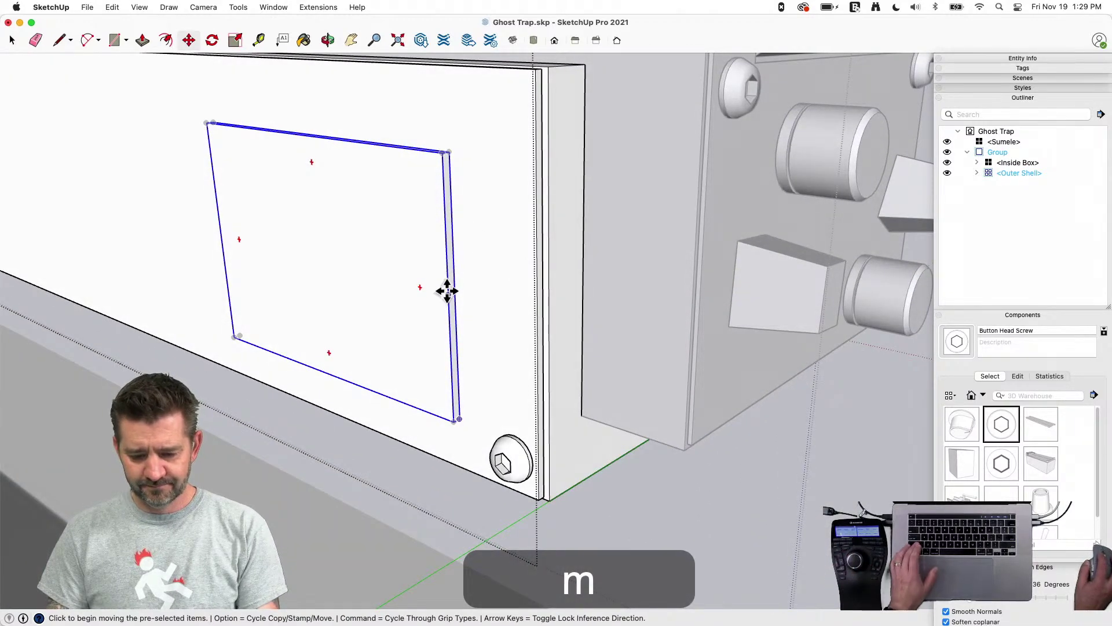
click(447, 284)
key(shift)
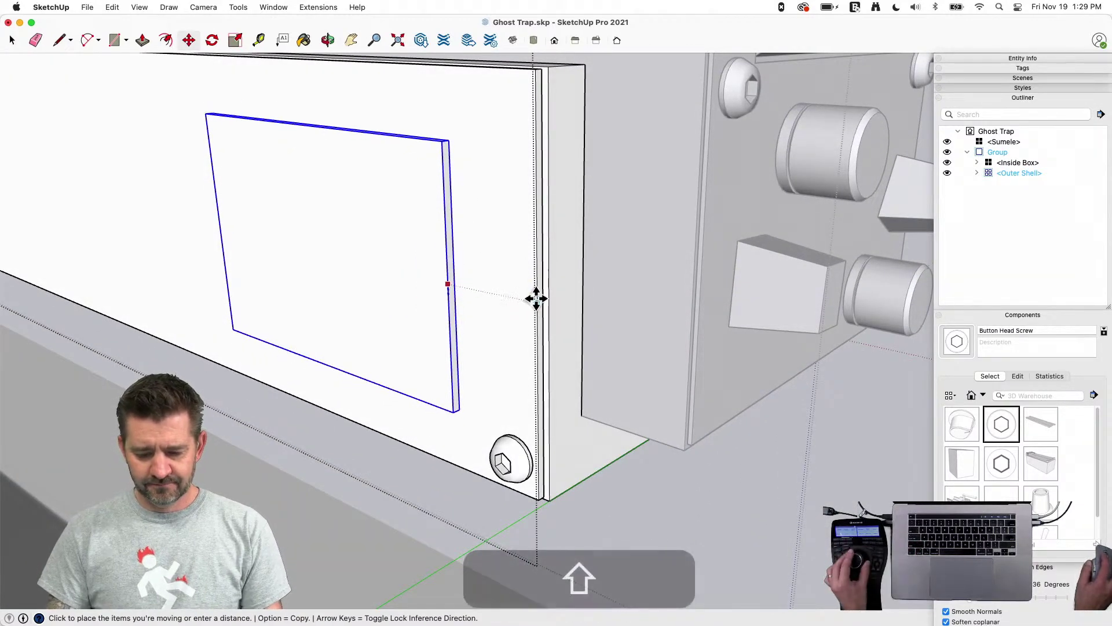
key(shift+space)
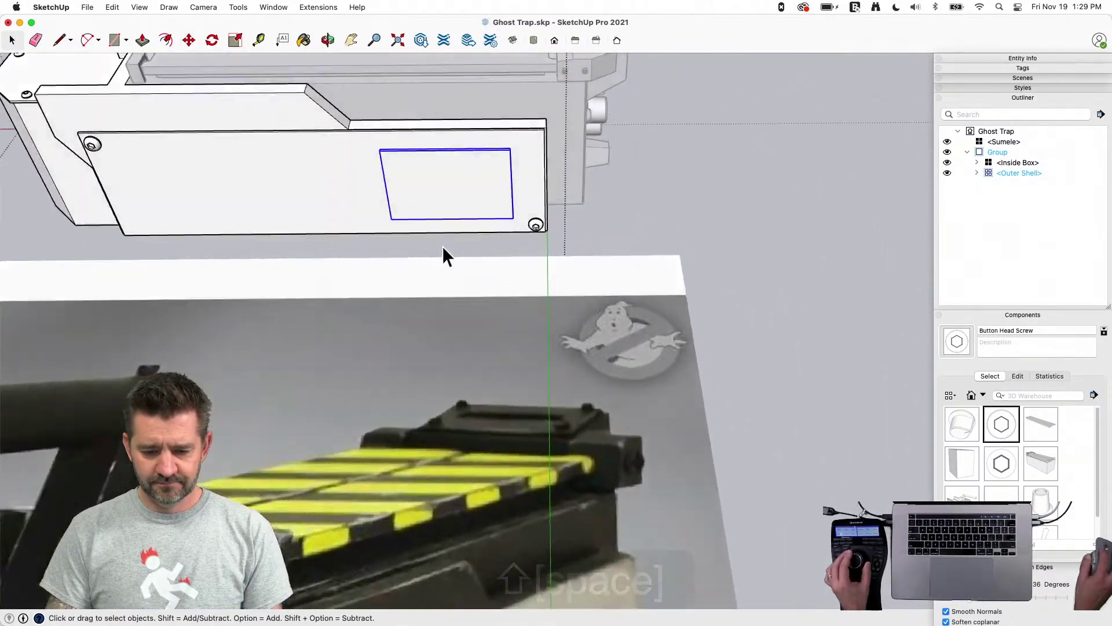
Reposition the raised panel slightly by eye on the rear part of the side plate to match the reference photo
key(m)
key(m)
click(443, 246)
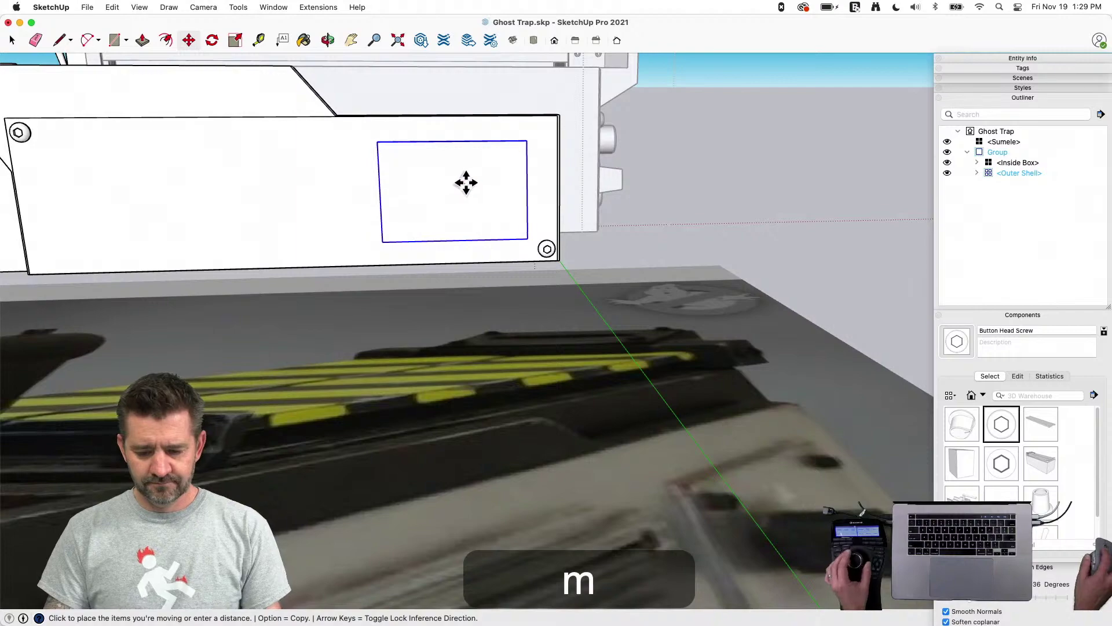
click(466, 182)
key(space)
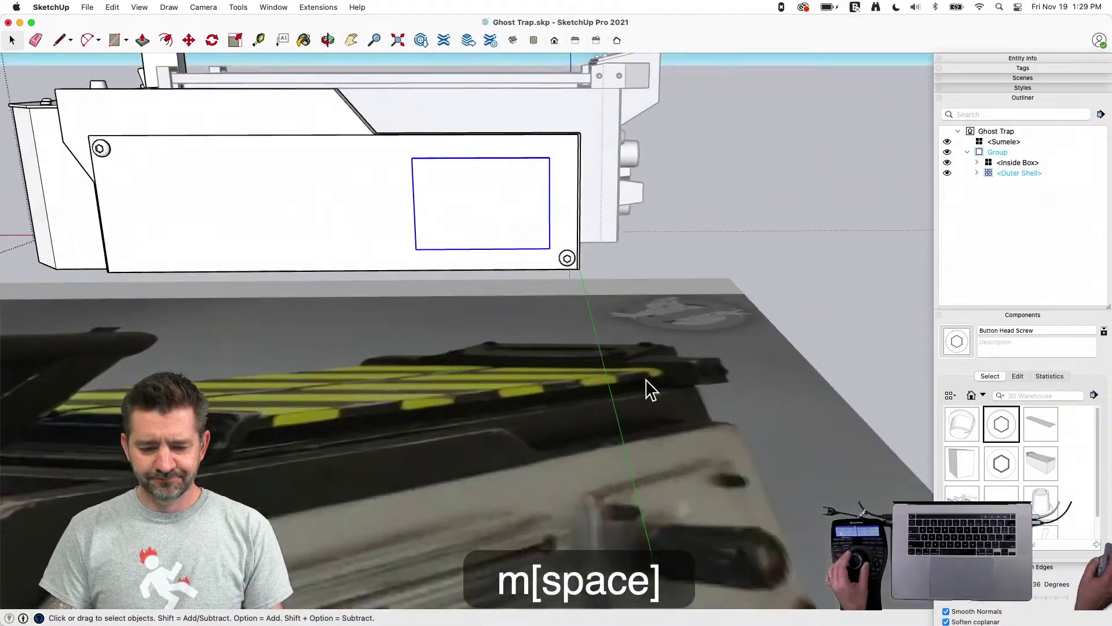
Place a Hex Head Small screw component on the raised panel, near its upper front corner
click(1002, 464)
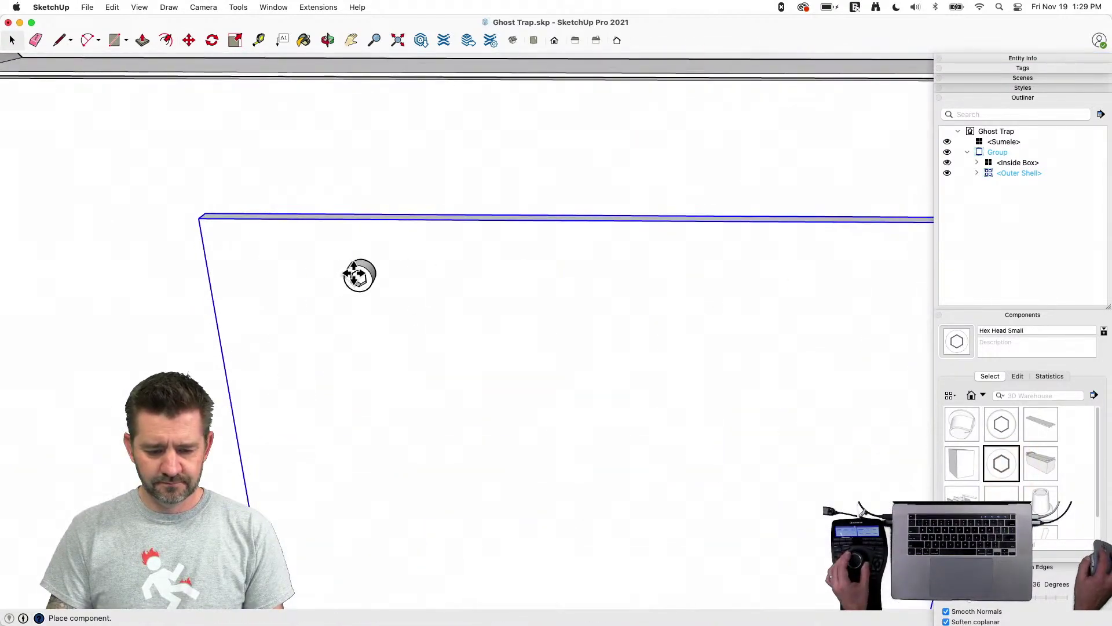
click(250, 253)
key(l)
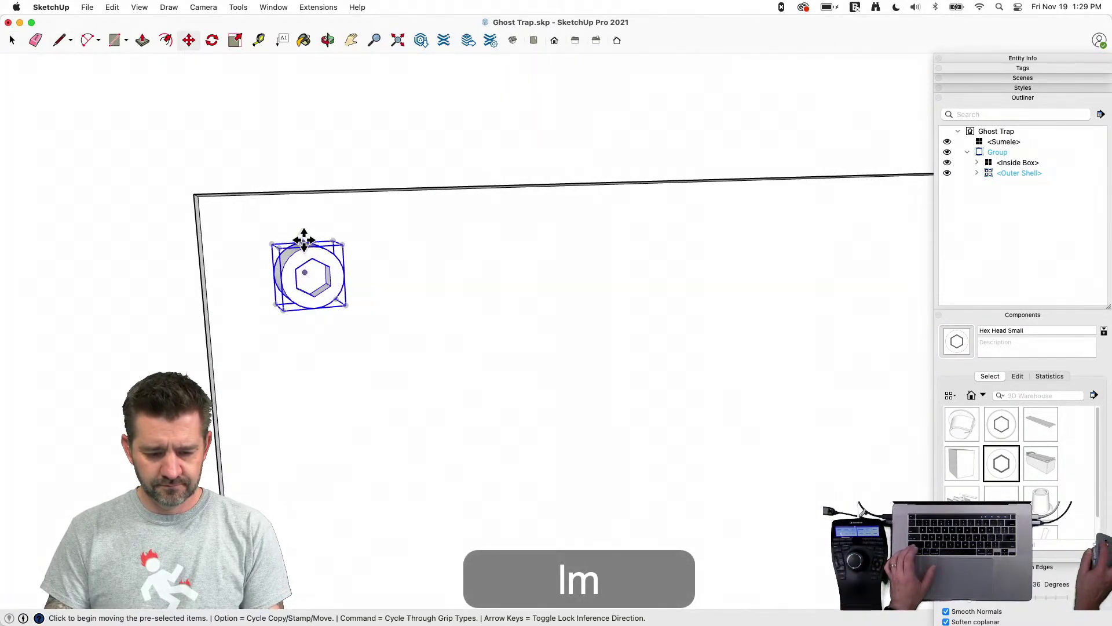
Snap the small screw's middle to the raised panel's front edge and shift it back inward onto the panel
click(302, 241)
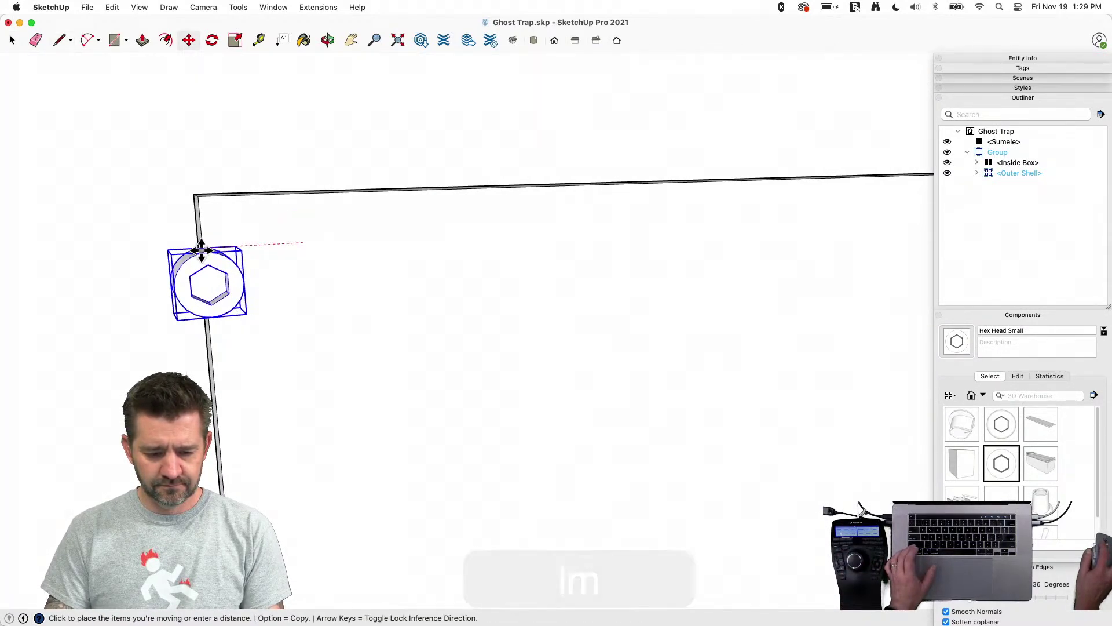
click(201, 250)
click(201, 250)
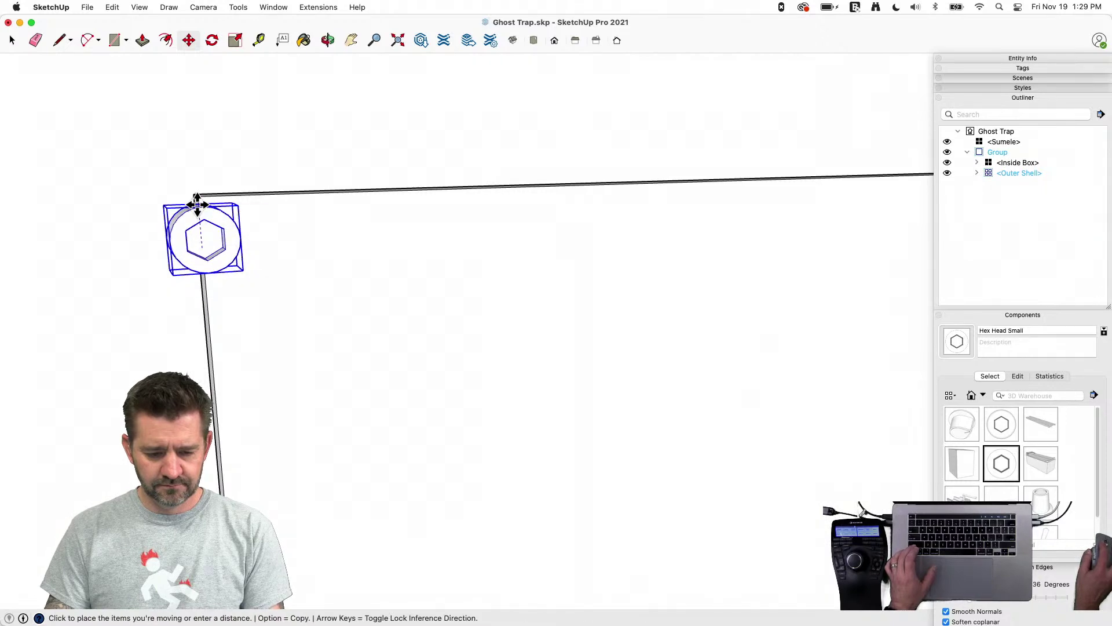
click(198, 237)
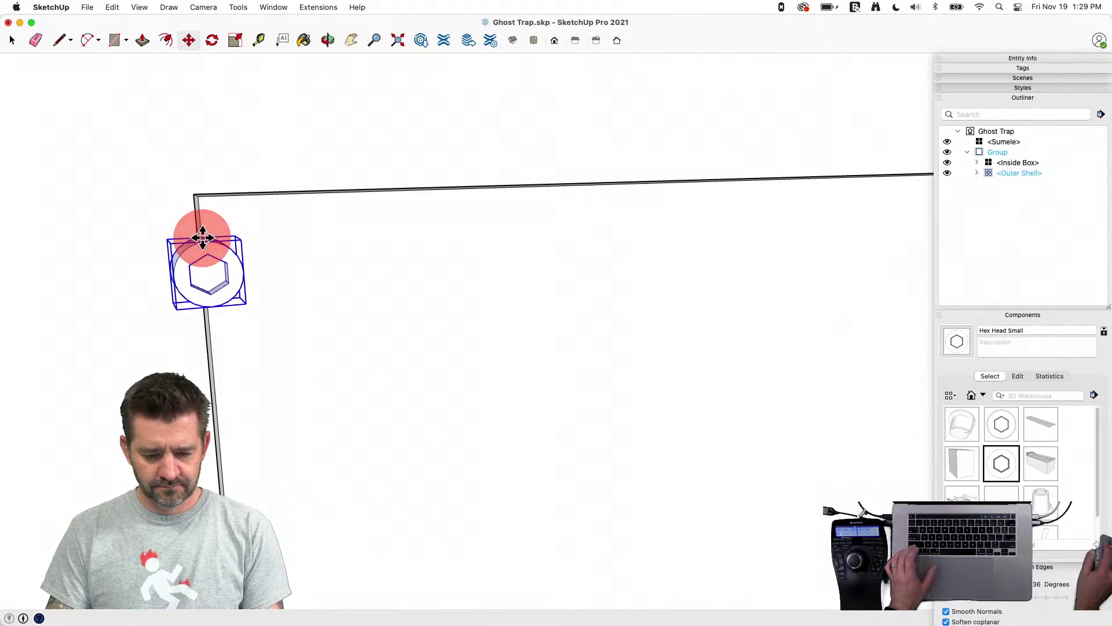
click(280, 296)
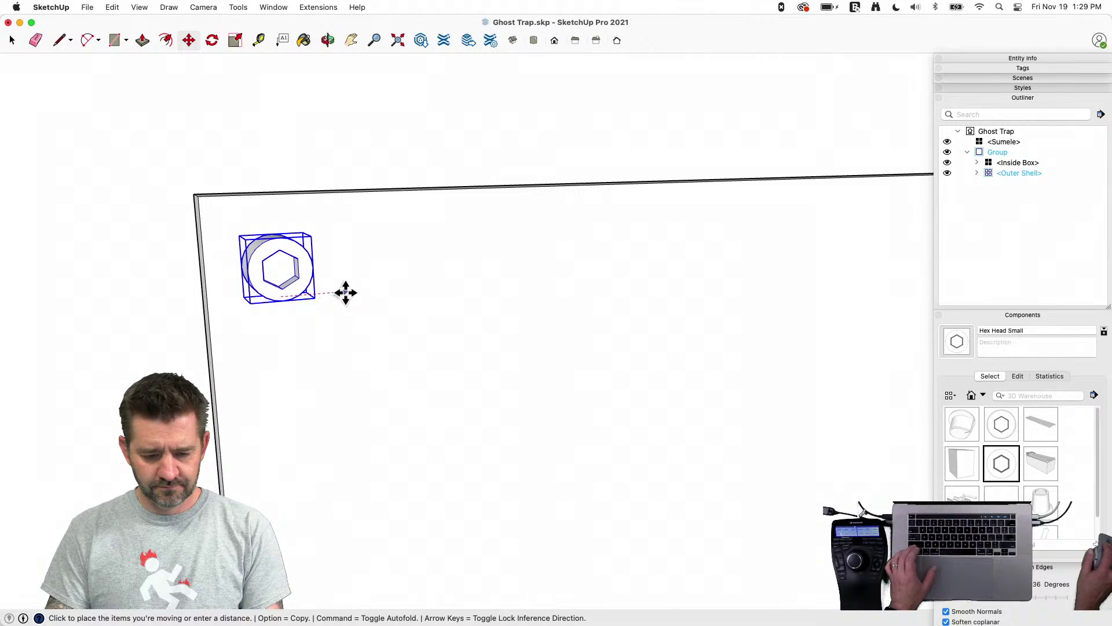
click(346, 292)
Move the small screw up flush with the raised panel's upper edge and nudge it away from the front edge
click(238, 236)
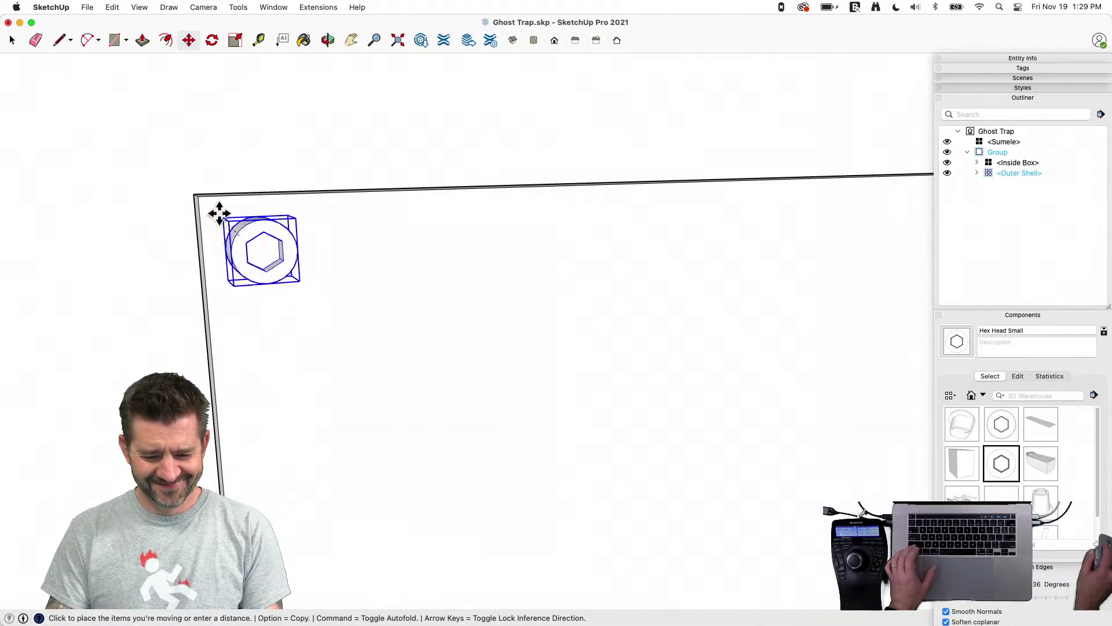
click(198, 194)
click(272, 310)
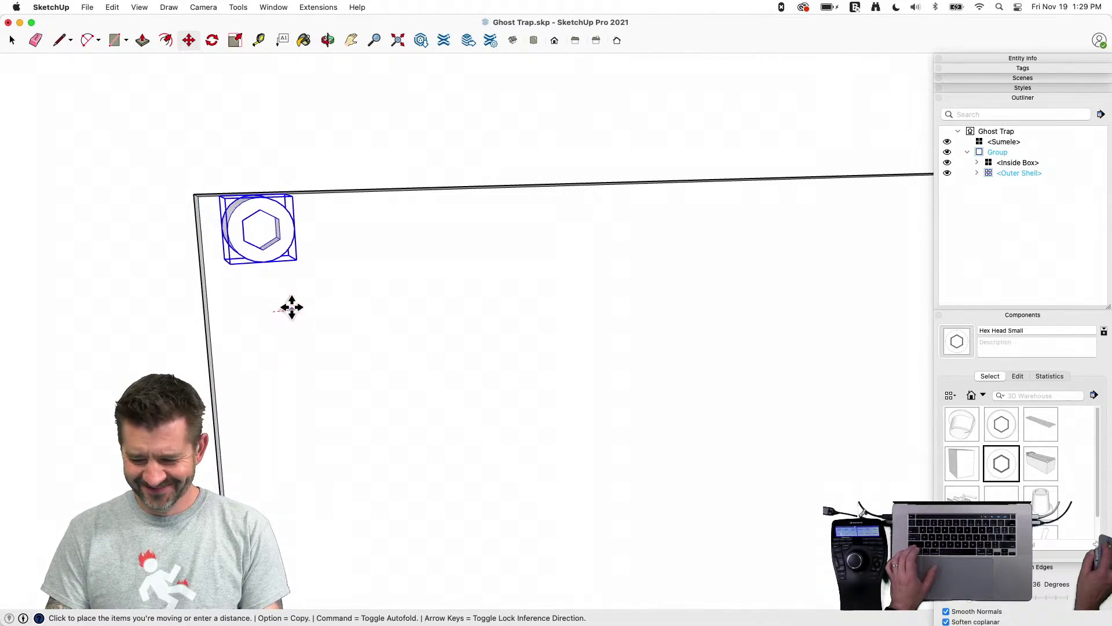
click(298, 305)
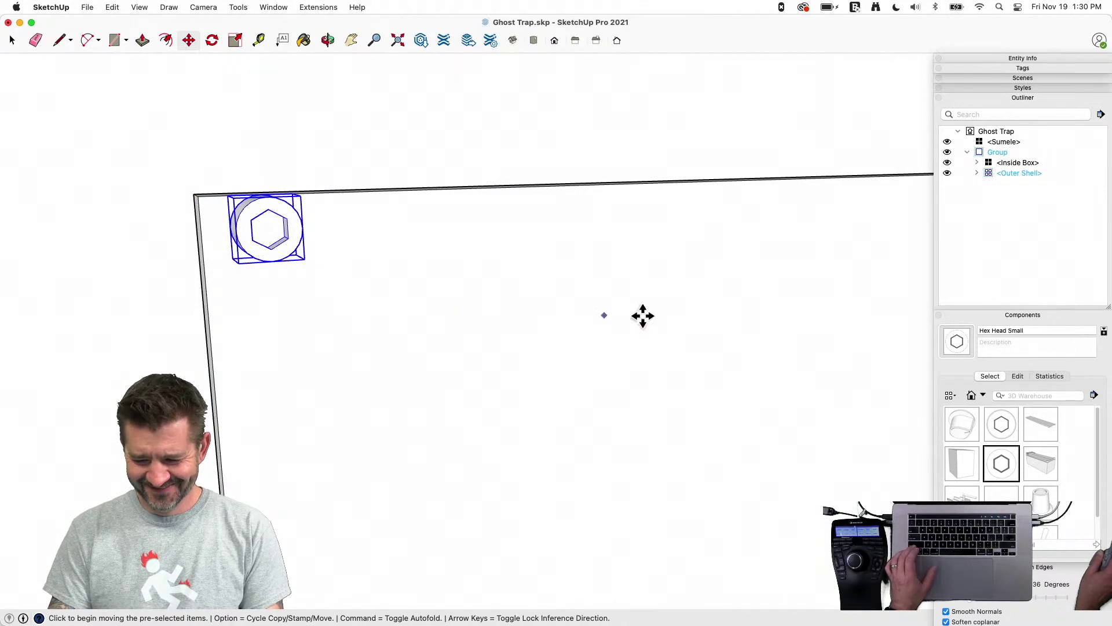
click(983, 315)
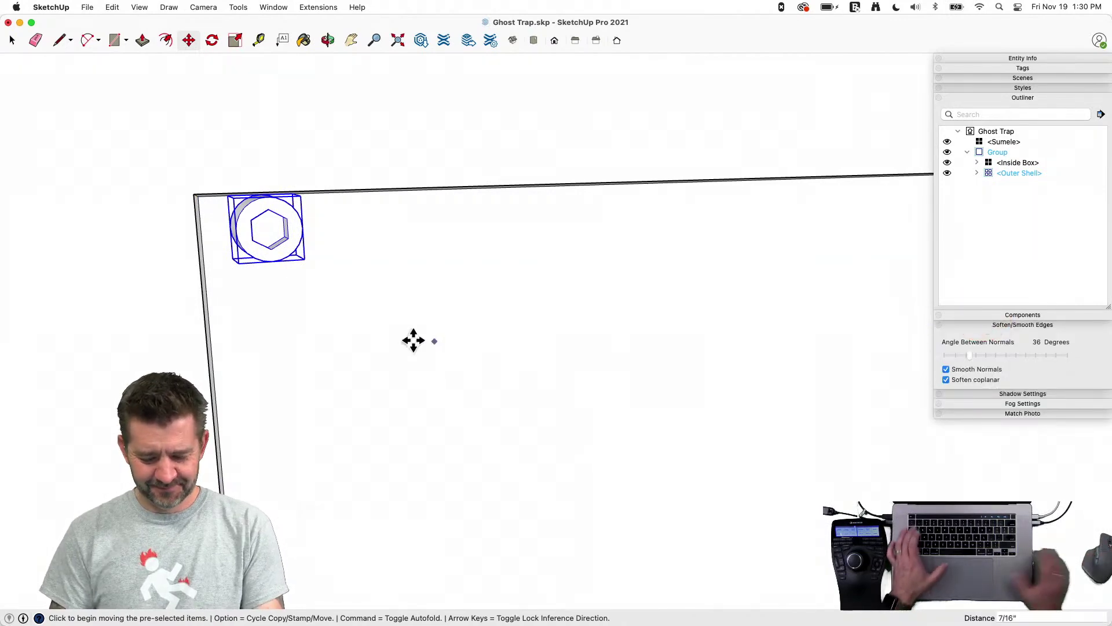
Offset the small screw 1/2" from the raised panel's front edge and 1/2" down from its upper edge
text(1/2)
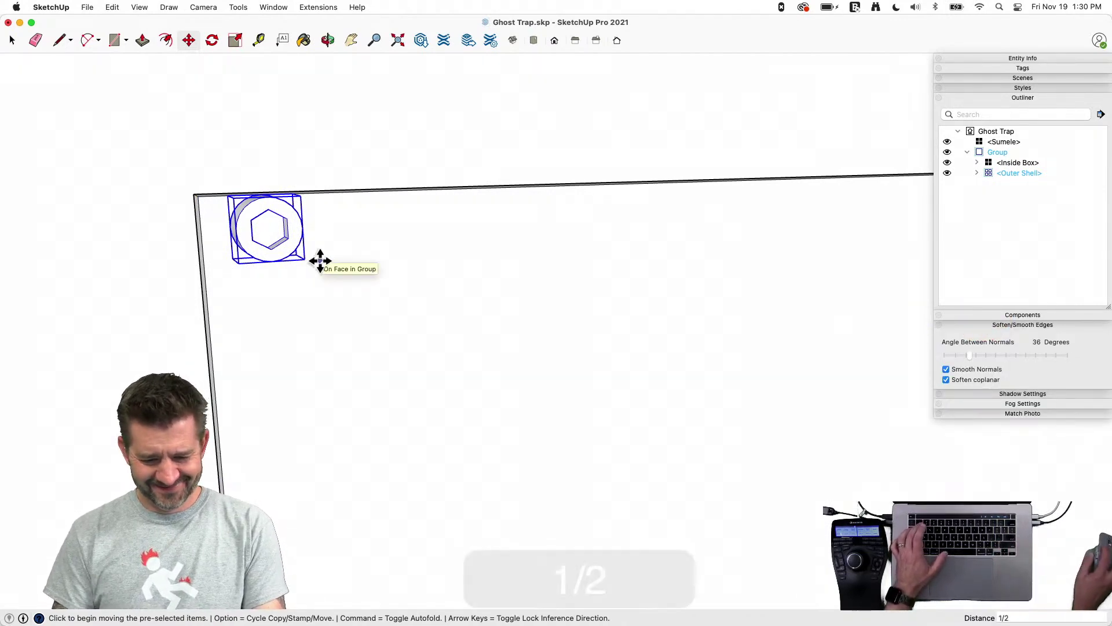
key(Return)
click(375, 237)
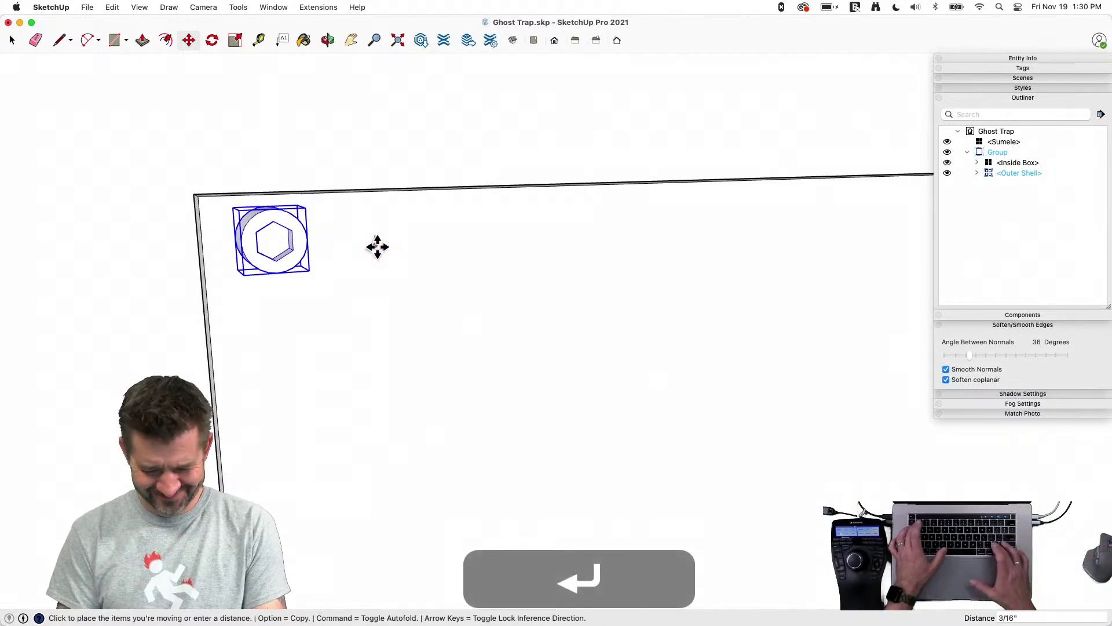
text(1/2)
key(Return)
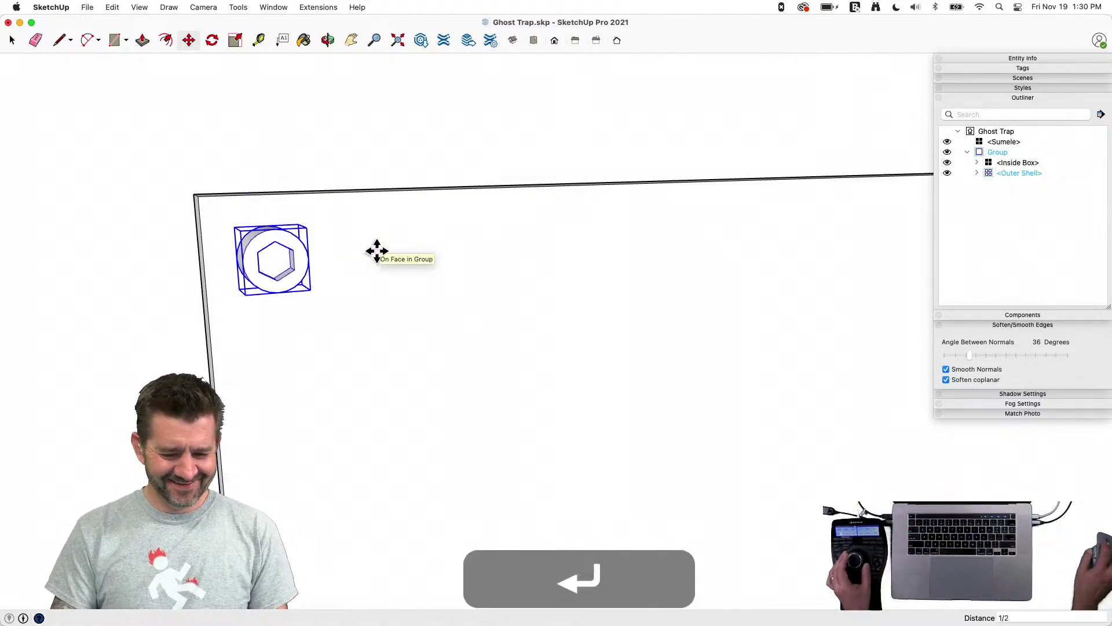
Draw a reference line from the small screw to the raised panel's upper front corner and add it to the selection
key(l)
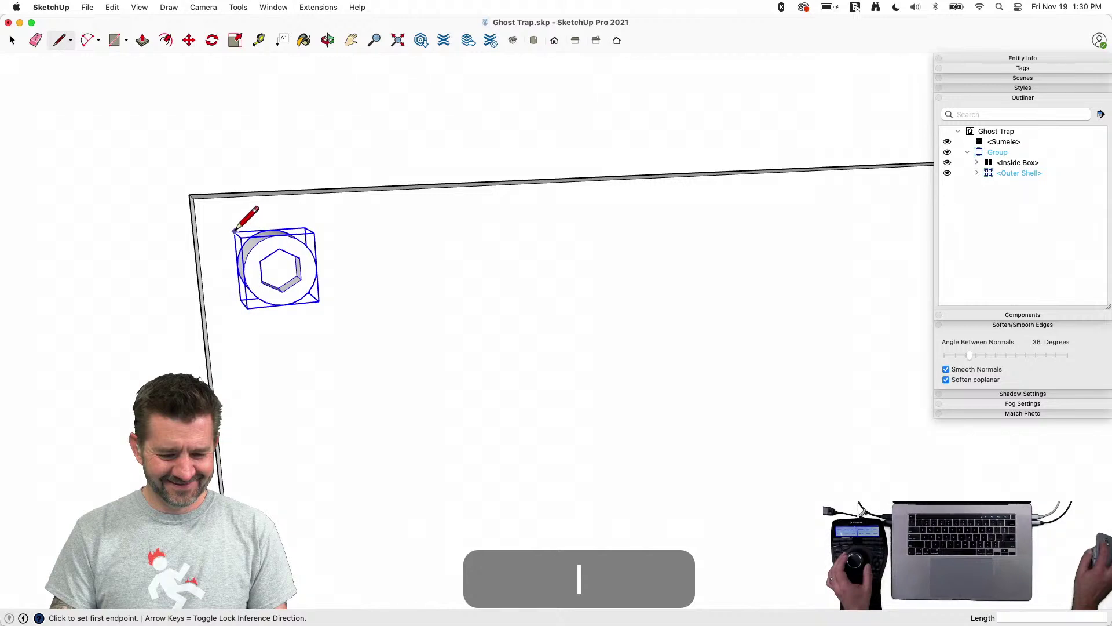
click(246, 241)
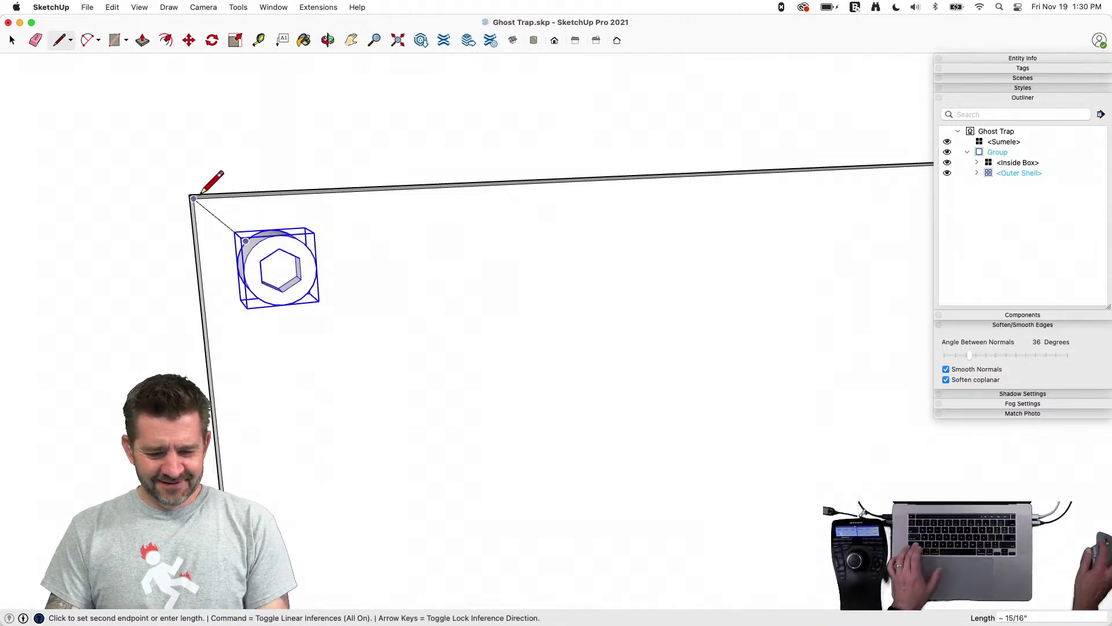
key(space)
key(shift)
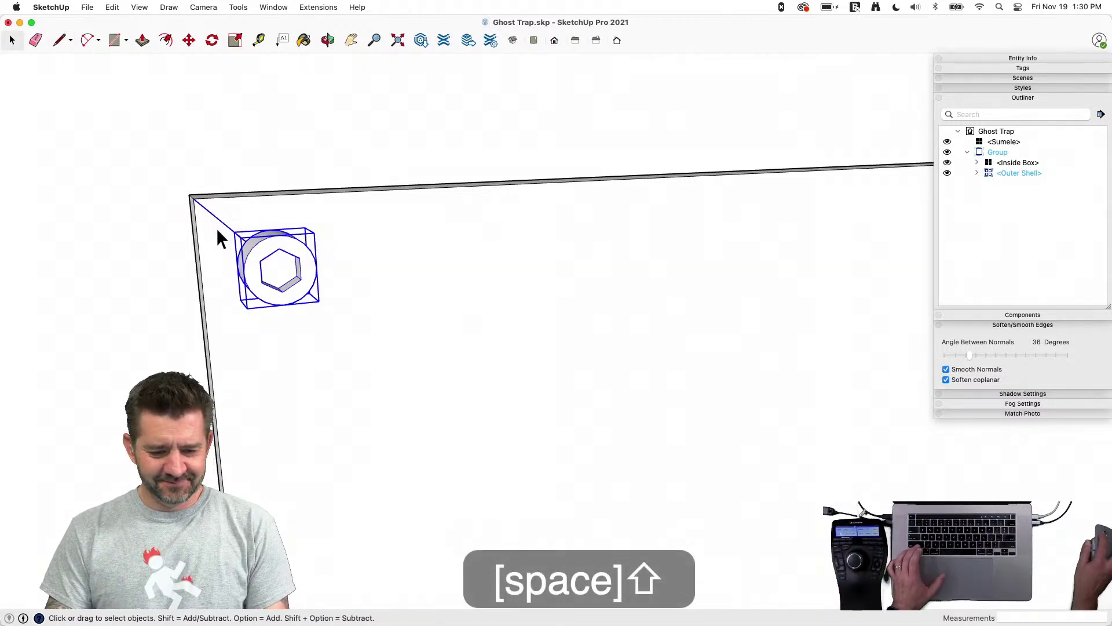
Copy the small screw with its reference line to the raised panel's upper rear corner, snapping the line's end to the corner
key(m)
click(193, 200)
key(alt)
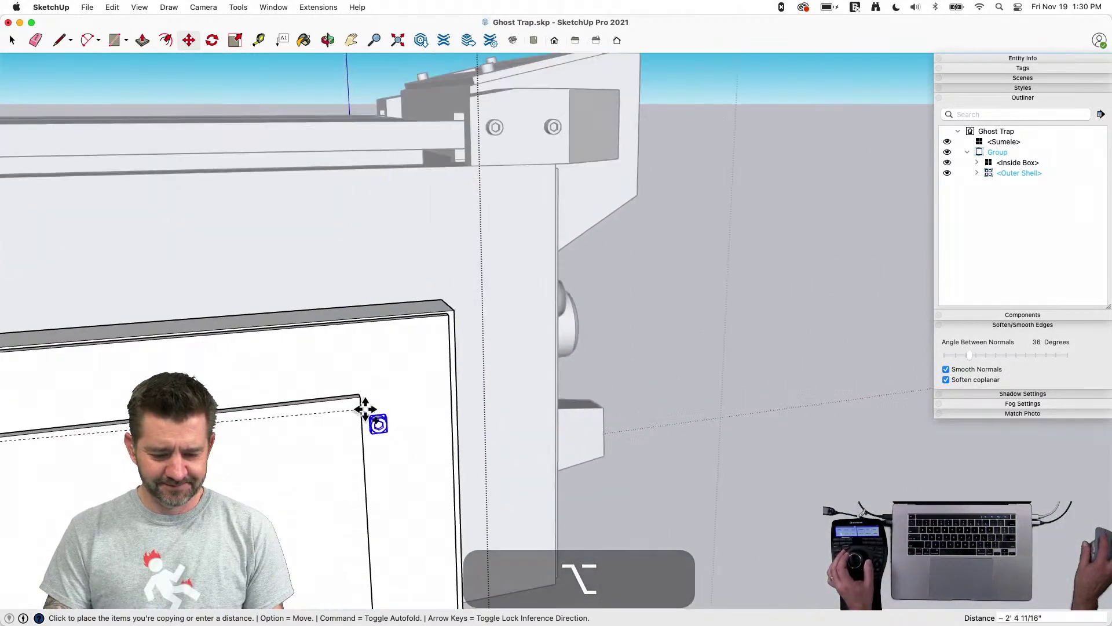
click(357, 394)
key(q)
key(q)
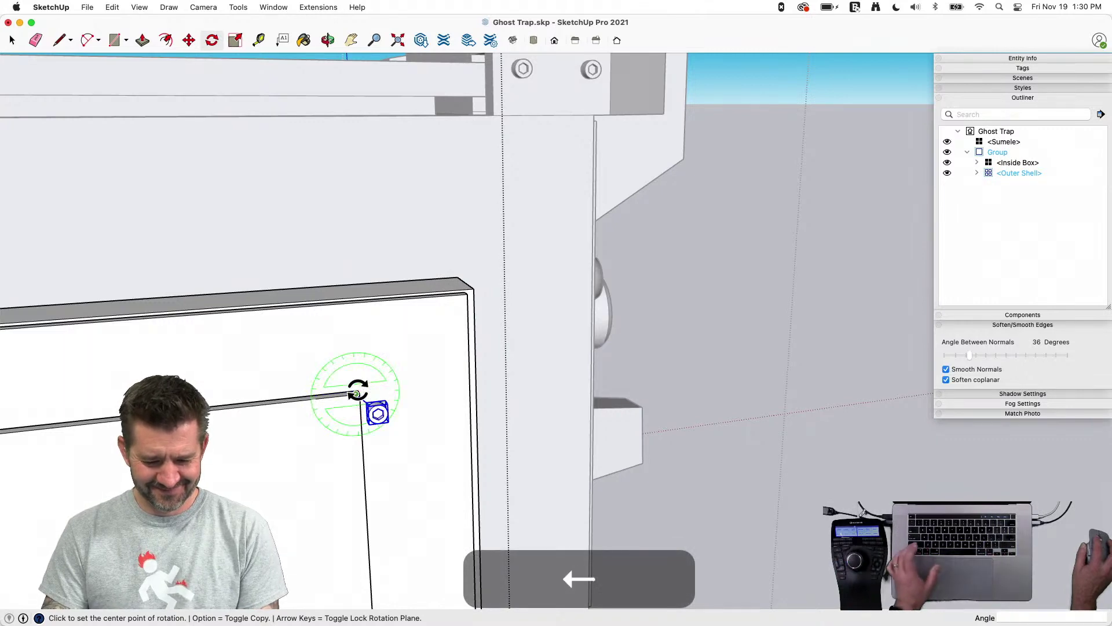
key(space)
scroll(361, 419, up, 5)
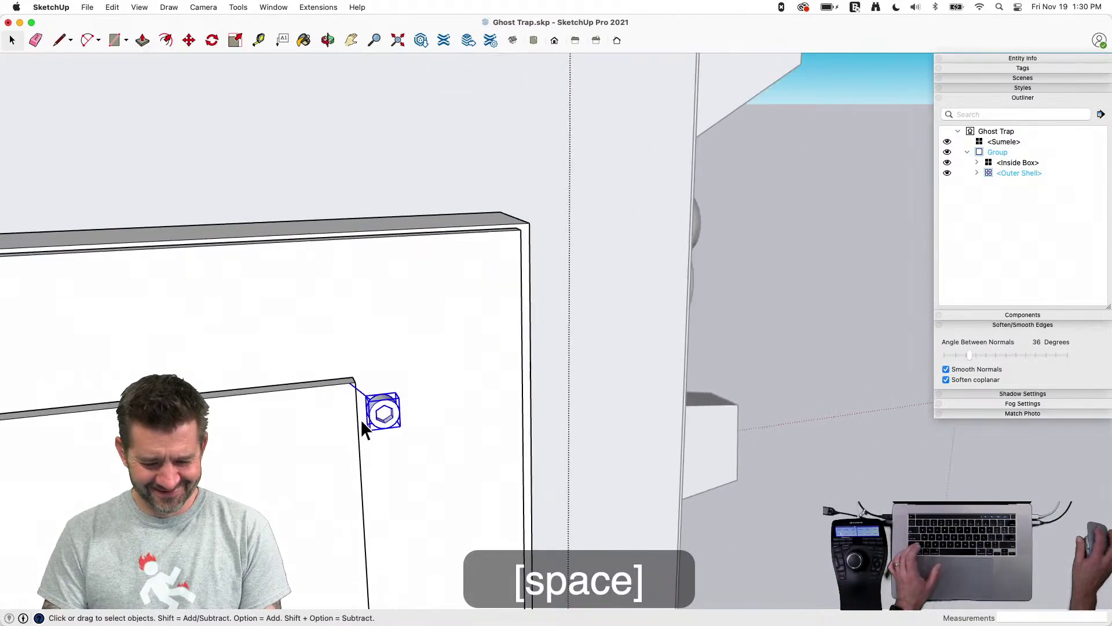
key(m)
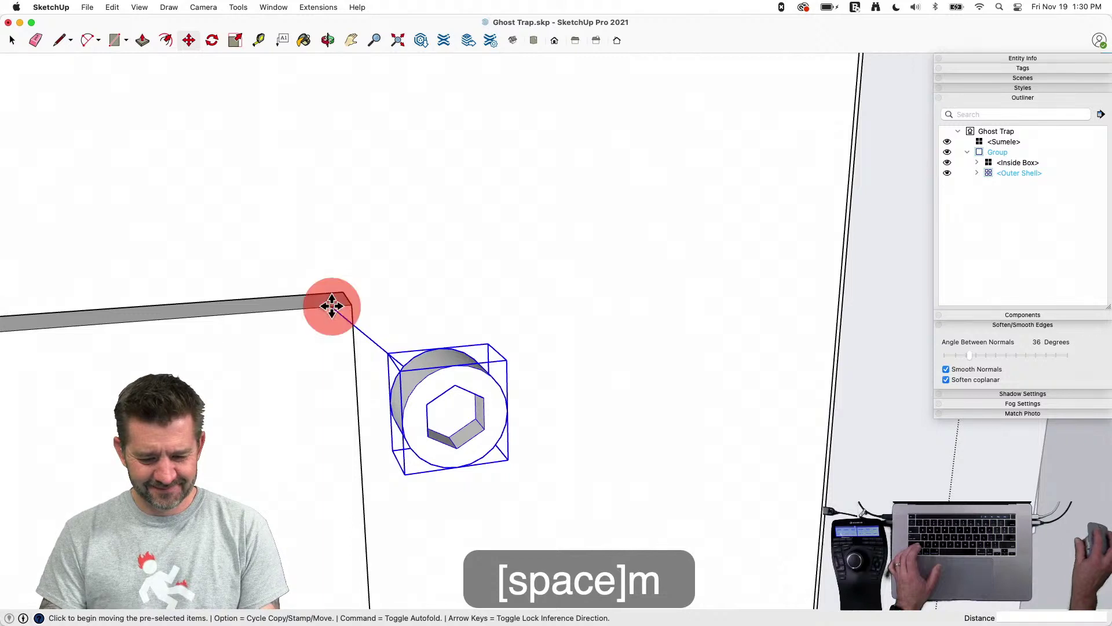
drag(332, 305, 350, 303)
Rotate the copied screw and line about the panel's upper rear corner so the screw sits inside the panel
key(q)
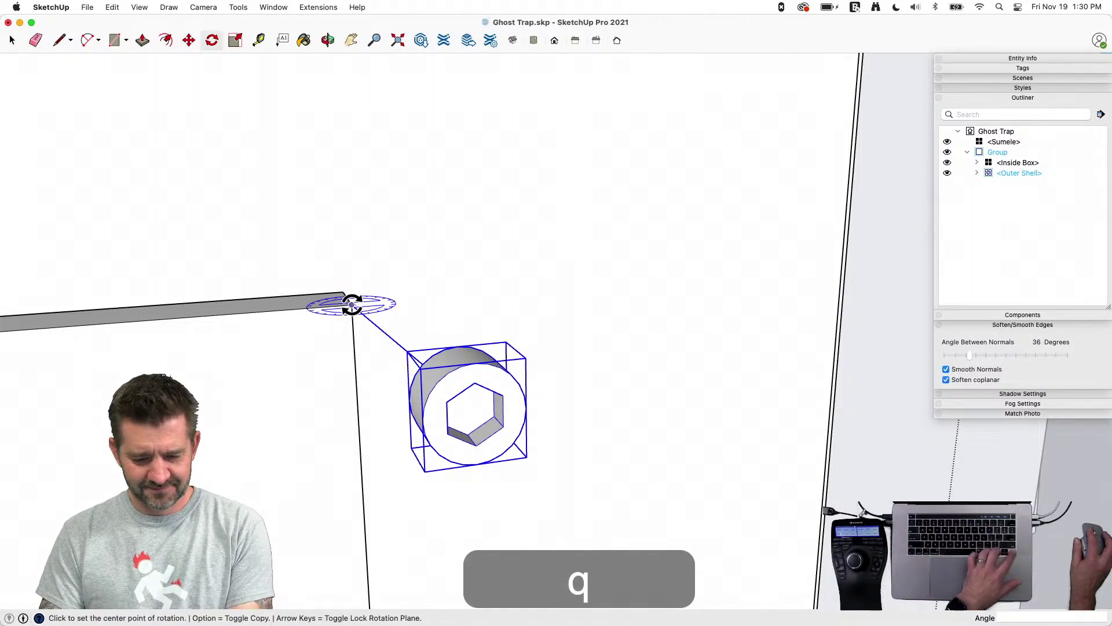
key(Left)
click(352, 304)
click(354, 337)
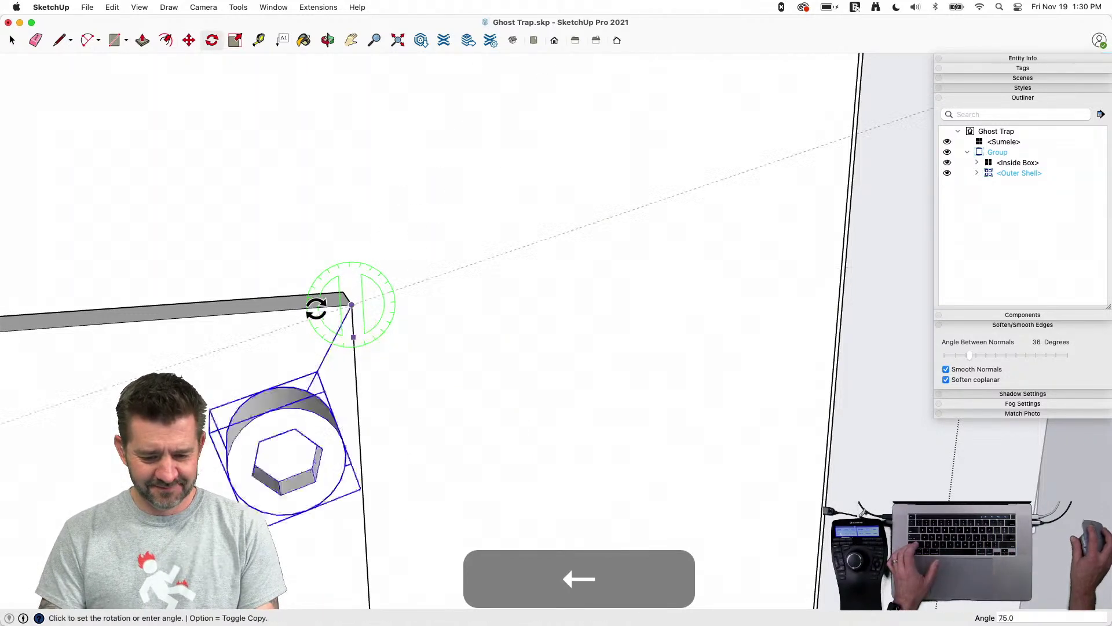
click(316, 307)
Copy the screw and line to the raised panel's lower rear corner and rotate them about that corner into the panel
key(m)
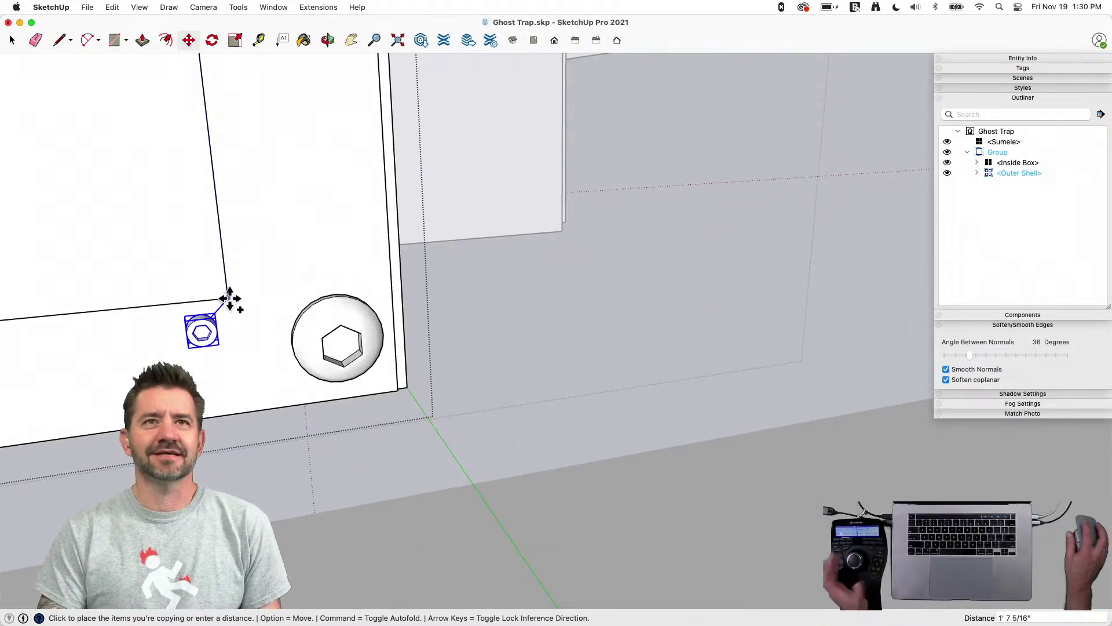
key(q)
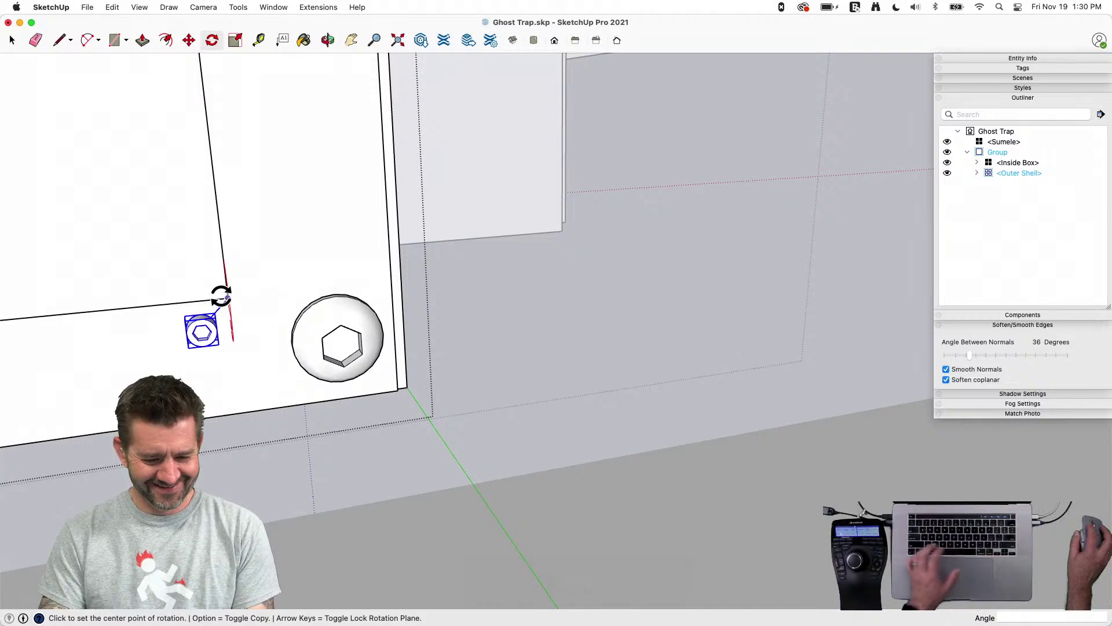
key(Left)
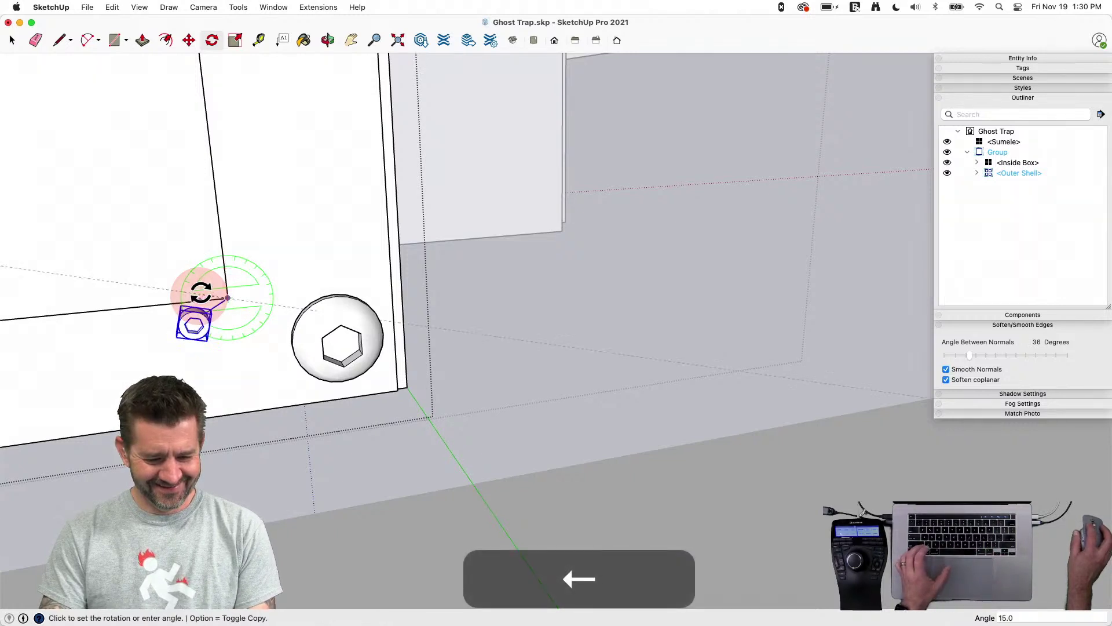
click(223, 272)
Copy the screw and line to the raised panel's lower front corner and rotate them about that corner into the panel
key(m)
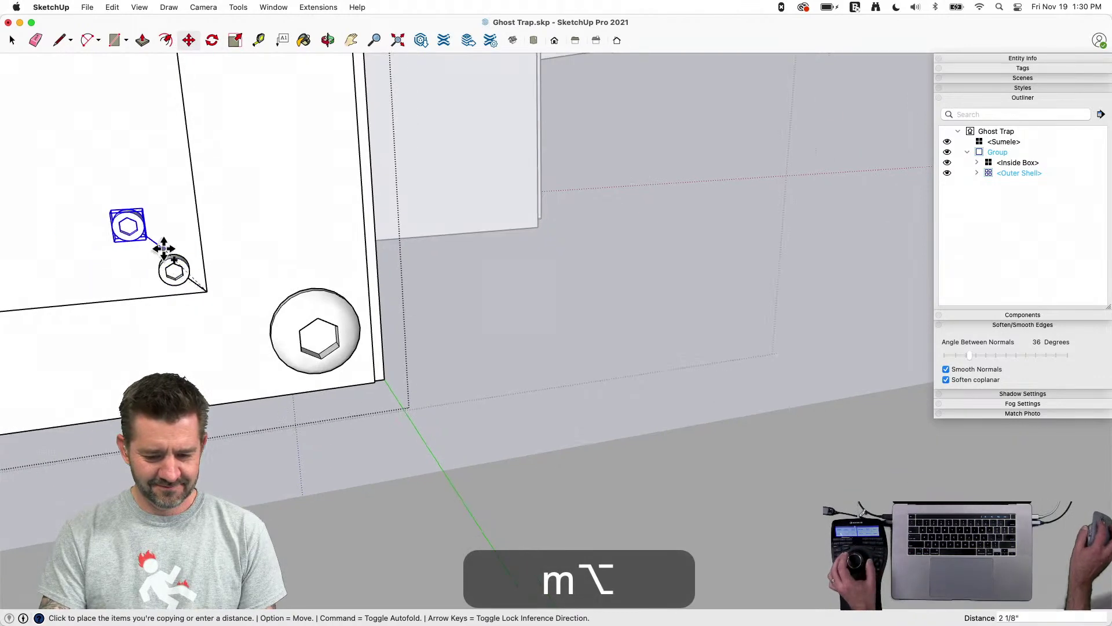
click(492, 313)
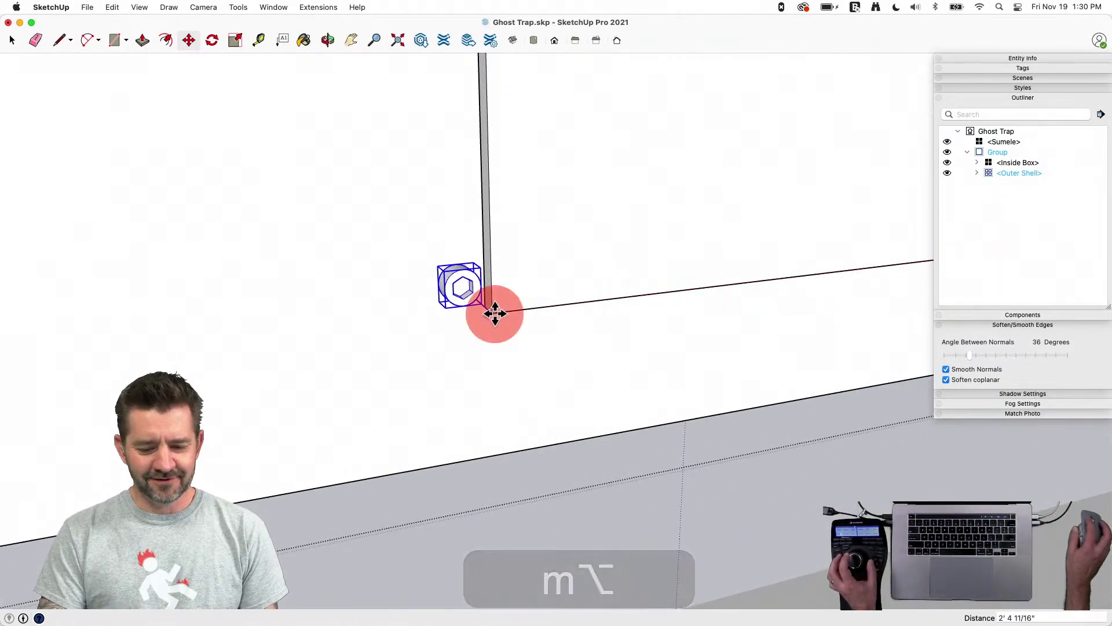
key(q)
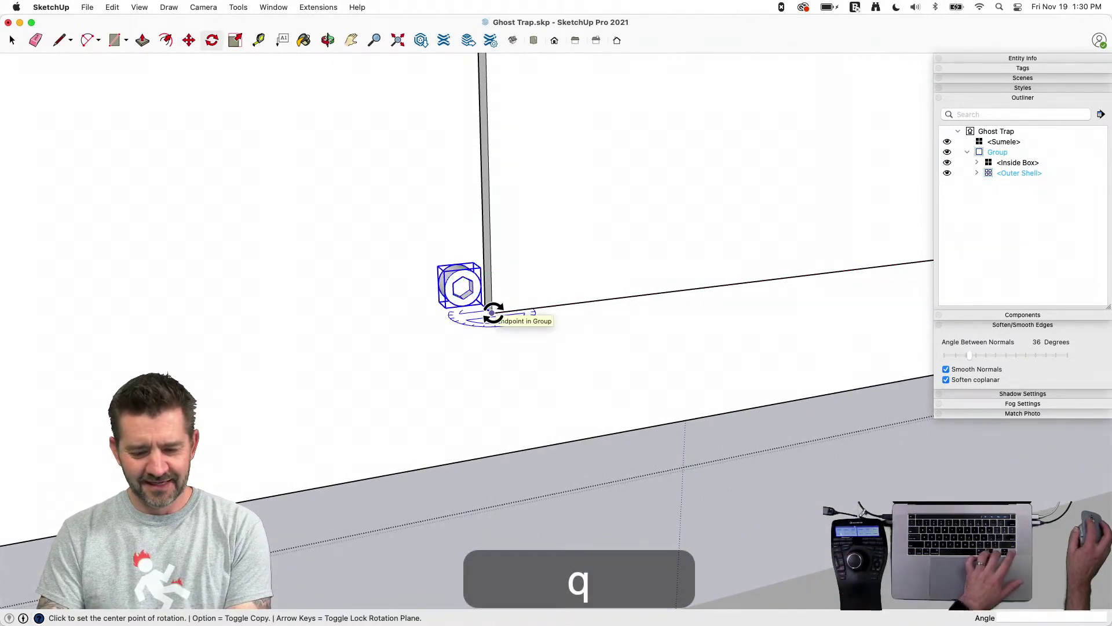
key(Left)
key(Right)
key(Left)
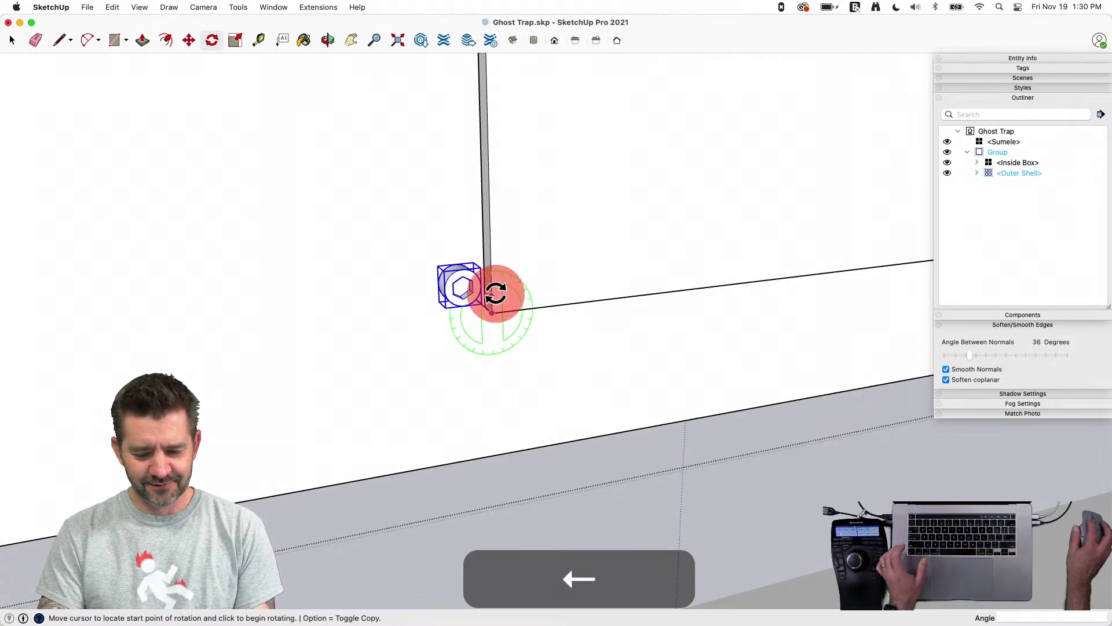
click(496, 293)
click(523, 307)
Erase the diagonal reference lines between the small screws and the raised panel's corners
key(e)
click(505, 302)
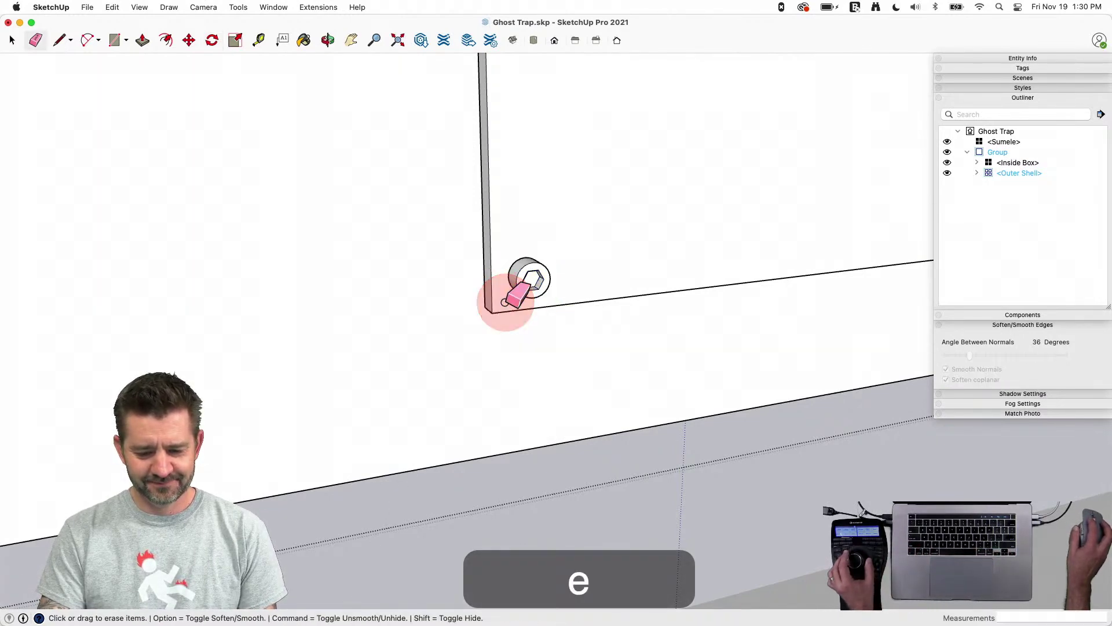
drag(492, 179, 502, 173)
click(604, 173)
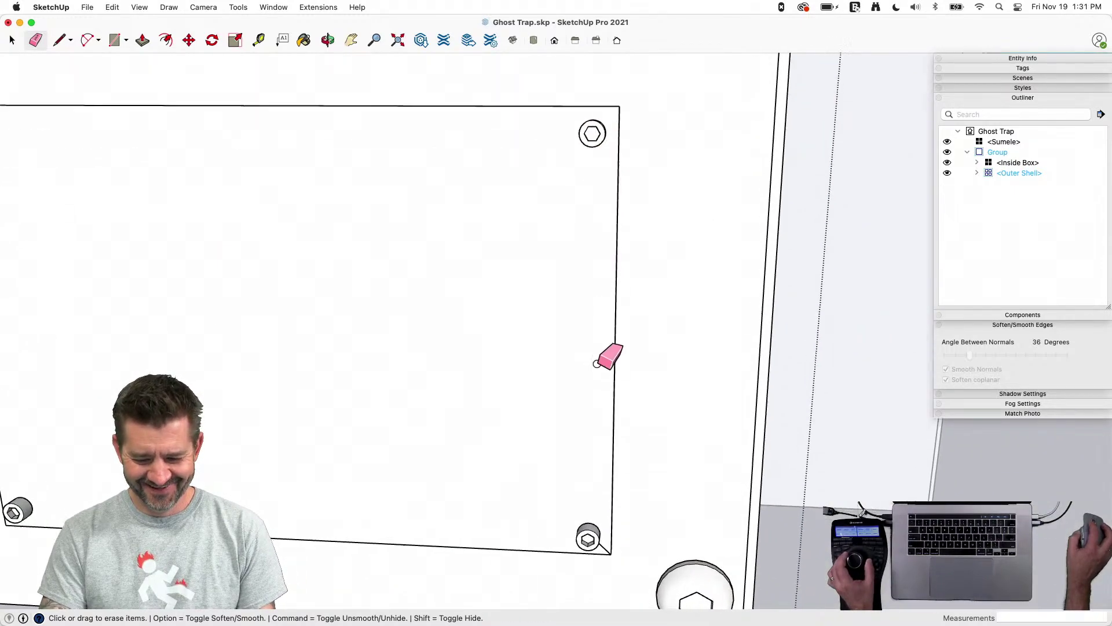
click(571, 521)
key(space)
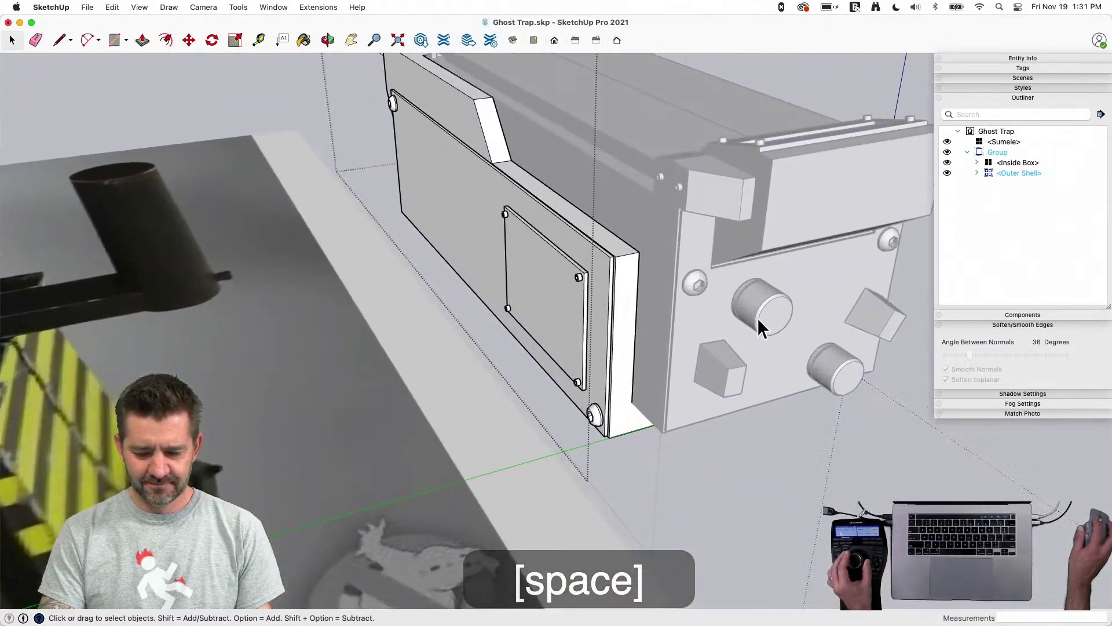
Copy the upper cylindrical knob from the inside box's end plate to the clipboard and close the nested groups
click(757, 315)
click(756, 314)
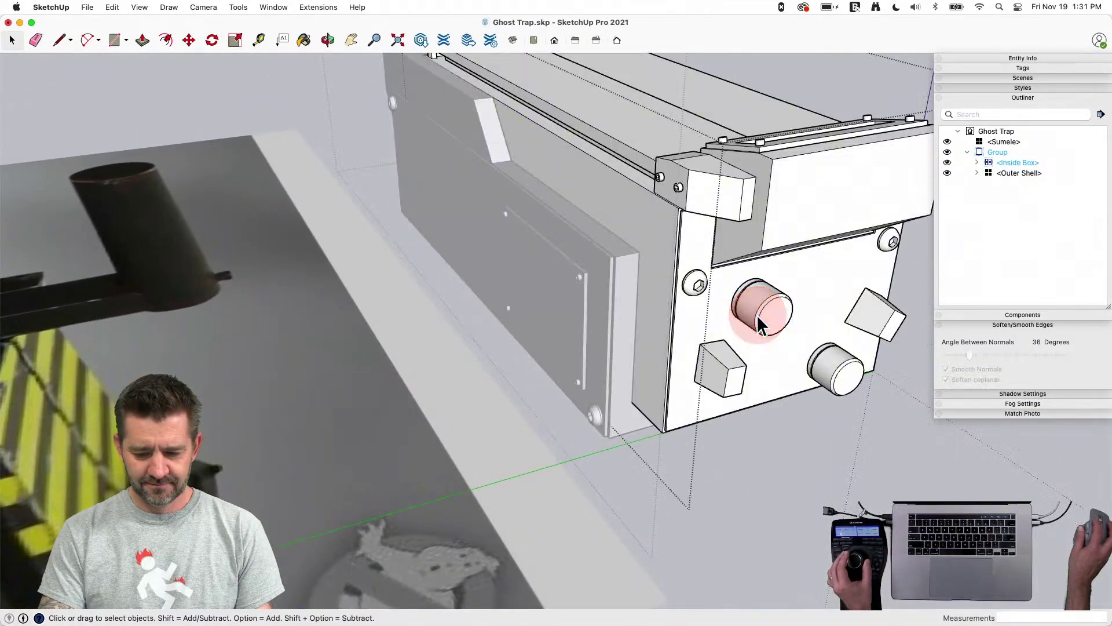
double_click(758, 316)
click(758, 325)
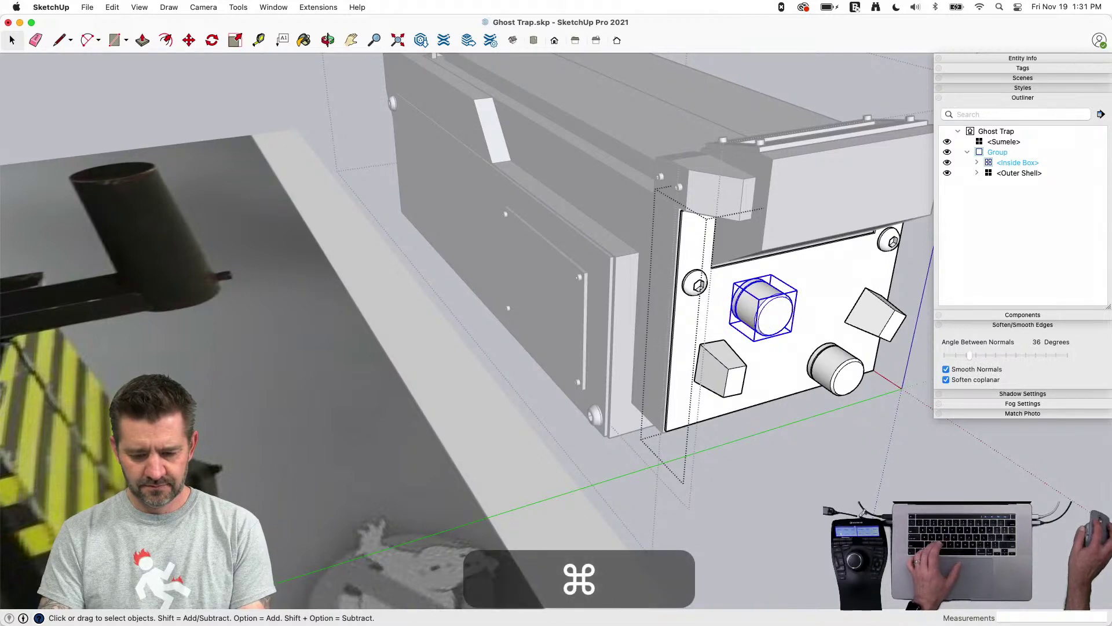
key(super+c)
click(849, 518)
click(830, 517)
click(831, 518)
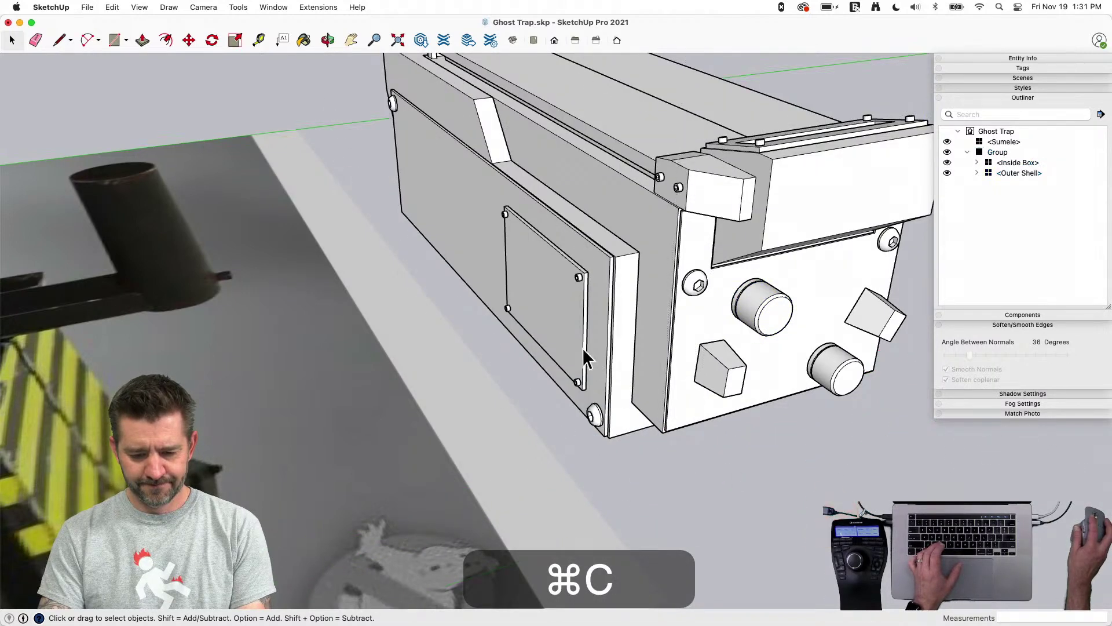
Open the outer shell for editing and paste the cylindrical knob near the raised panel's lower edge
double_click(561, 328)
click(561, 327)
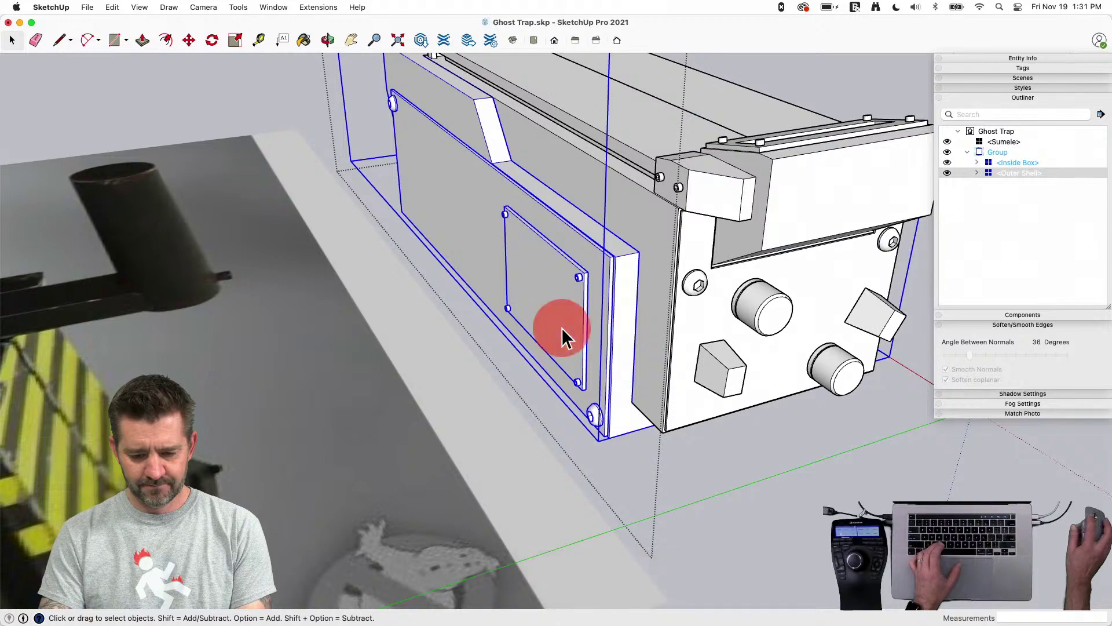
double_click(561, 328)
click(561, 328)
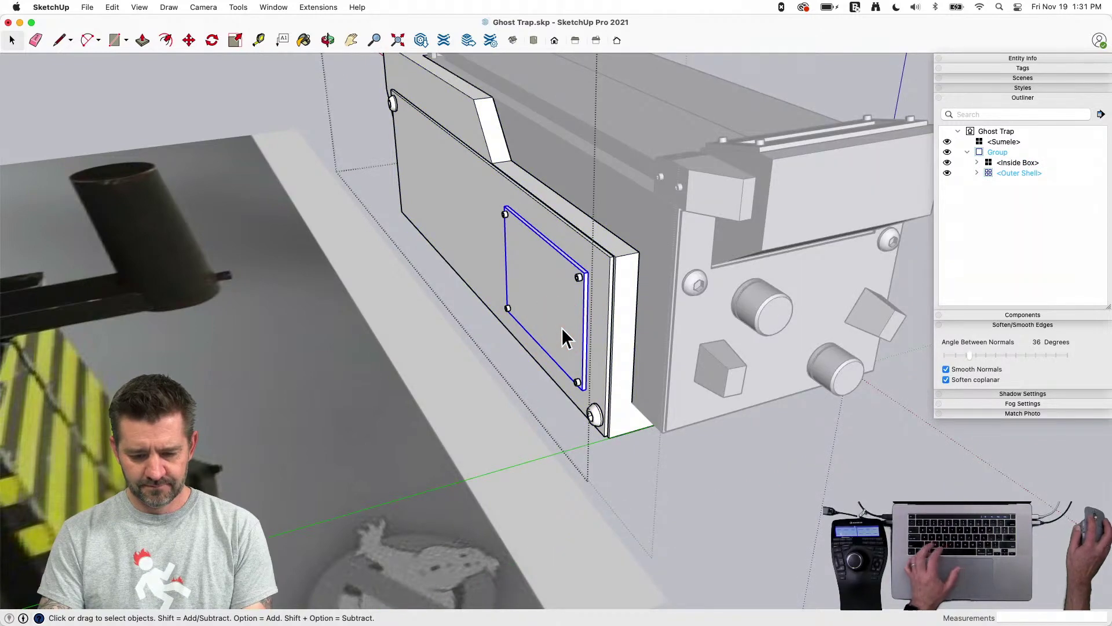
key(super+v)
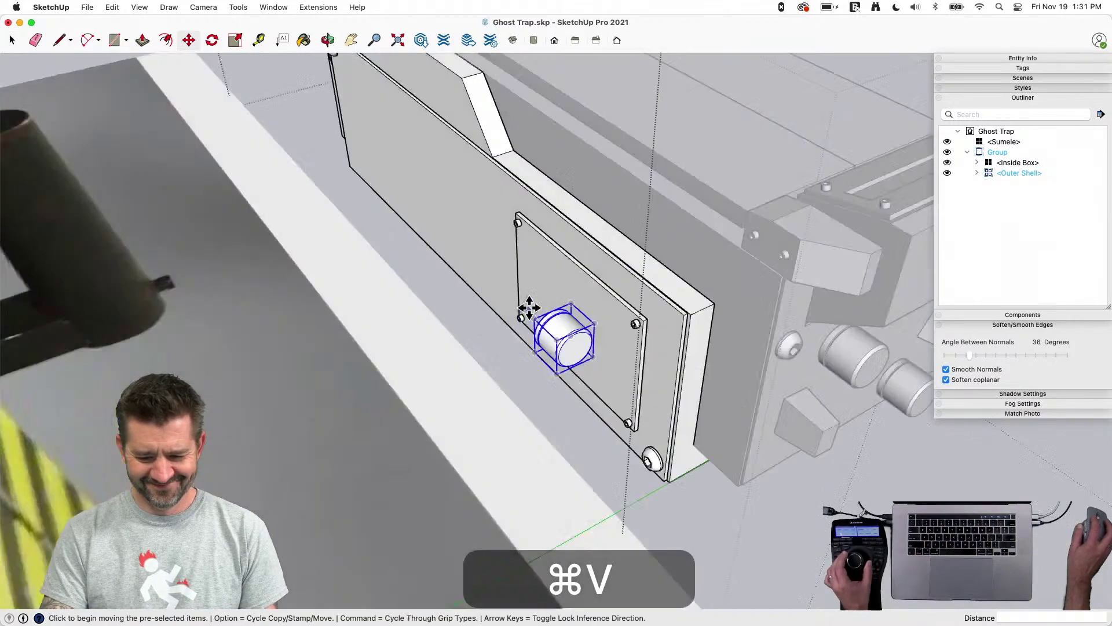
scroll(529, 308, up, 5)
click(572, 330)
Rotate the pasted knob 180 degrees so its base faces the raised panel
key(q)
click(606, 358)
click(563, 346)
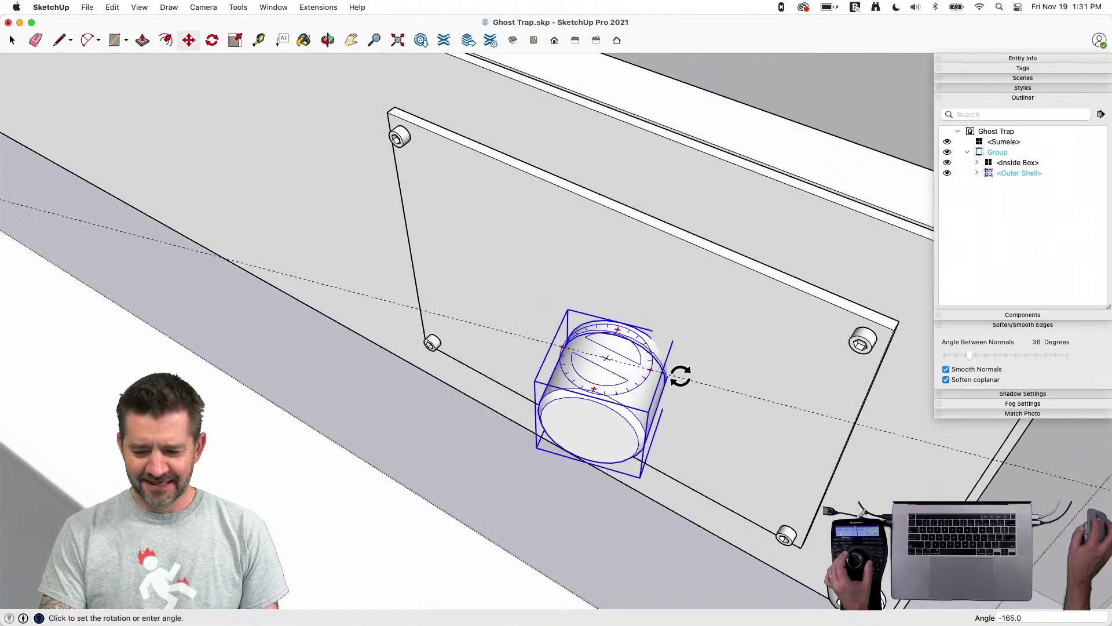
click(680, 391)
Move the knob so its base sits flush with the raised panel's face, at the upper rear corner
key(m)
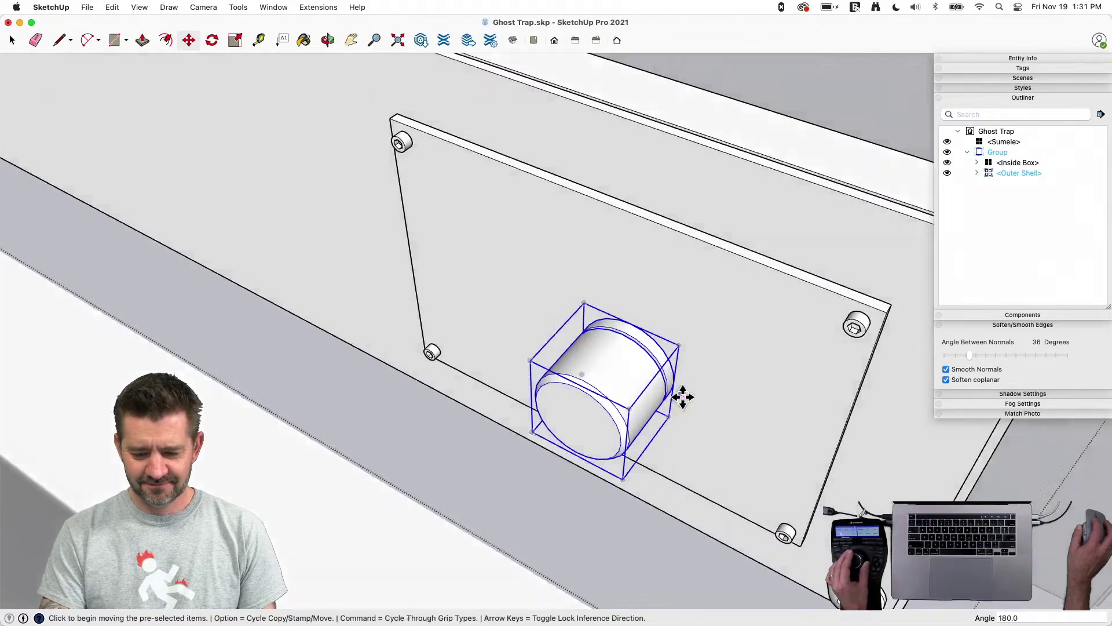
middle_drag(683, 397, 744, 363)
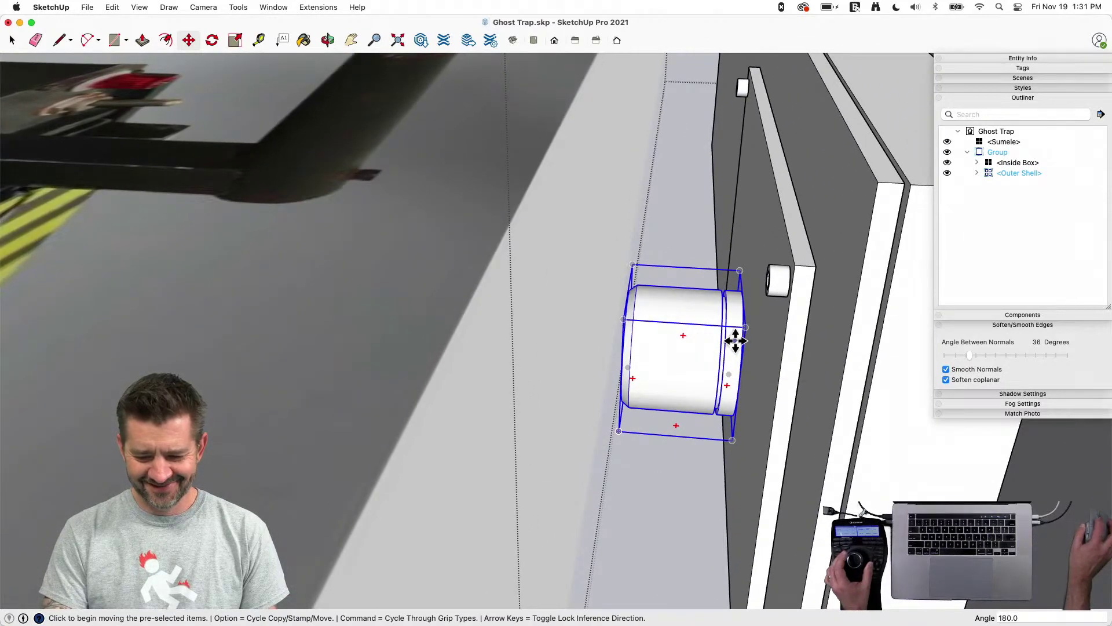
scroll(735, 340, up, 4)
click(743, 383)
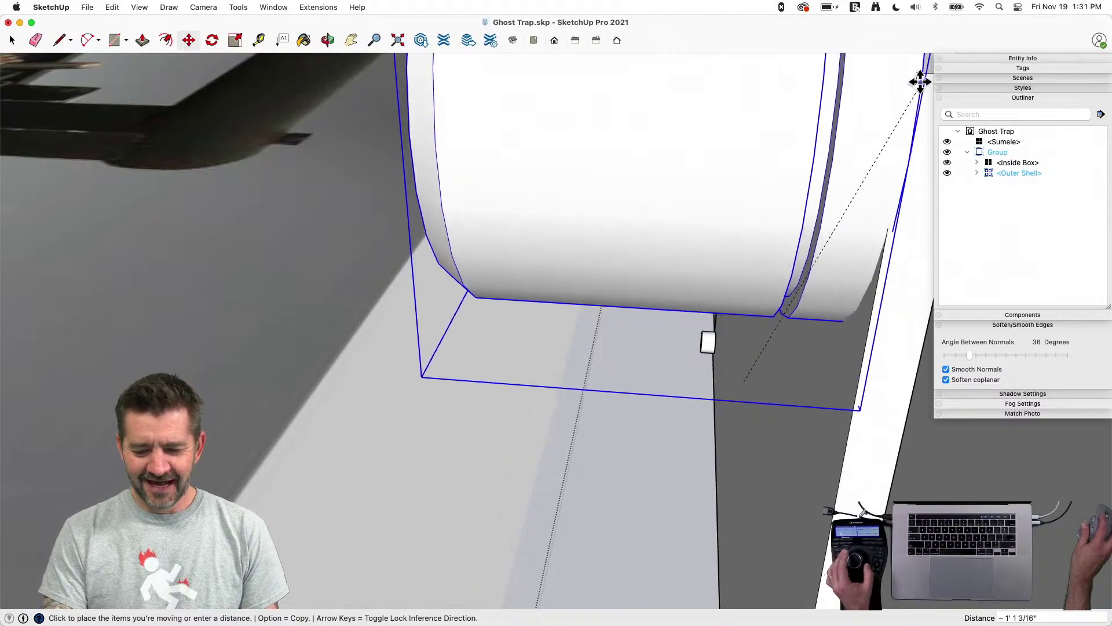
click(919, 69)
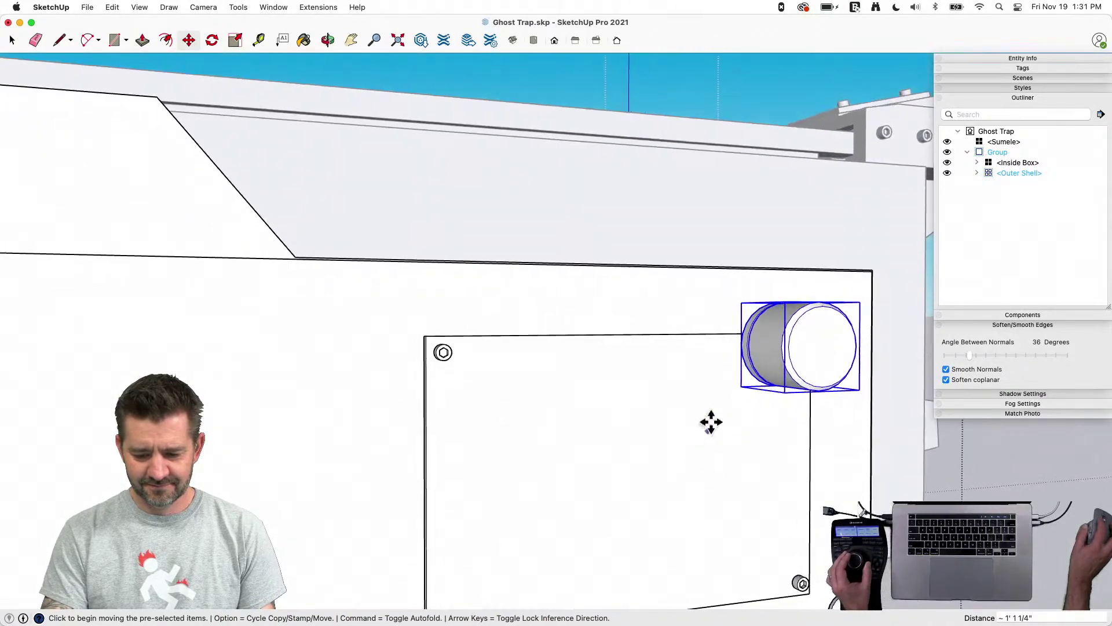
Centre the knob on the raised panel by moving it to align with the midpoints of the panel's side and upper edges
click(739, 339)
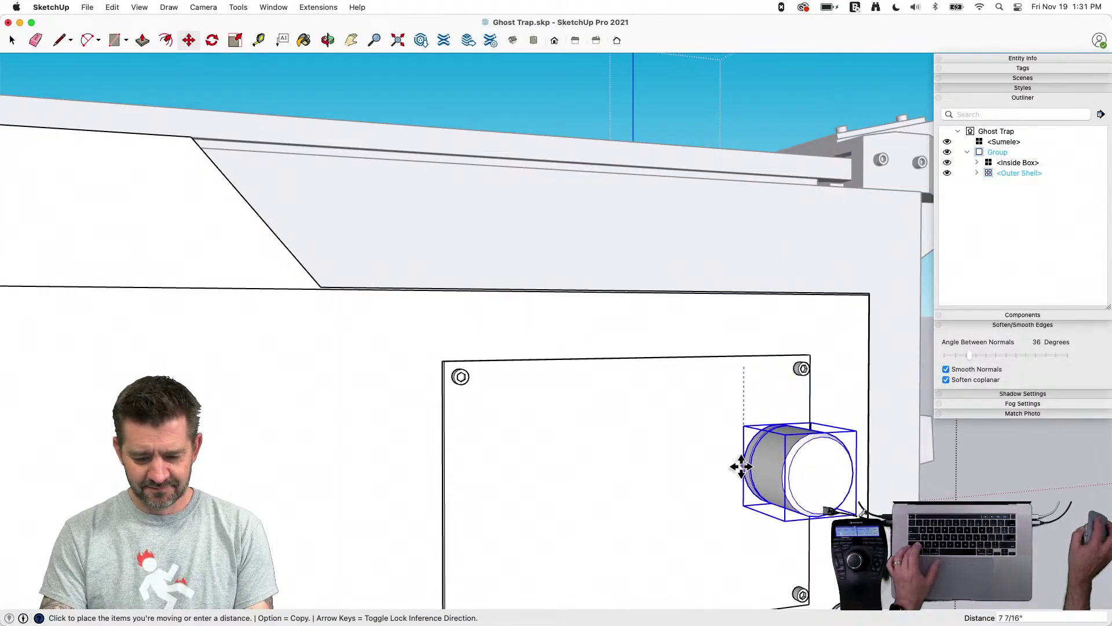
key(shift)
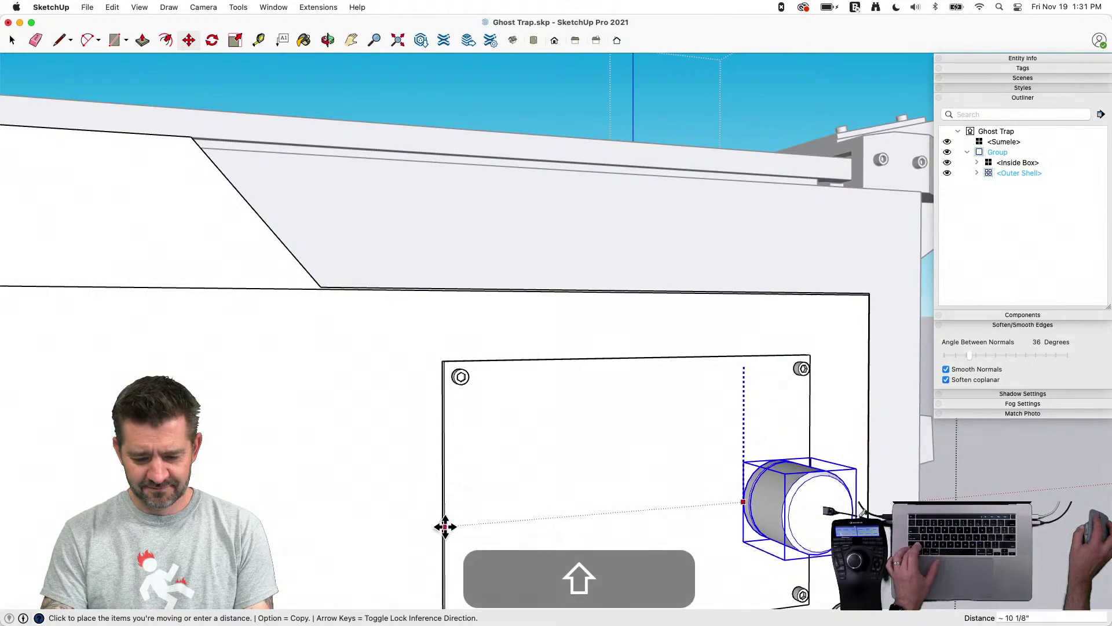
click(444, 510)
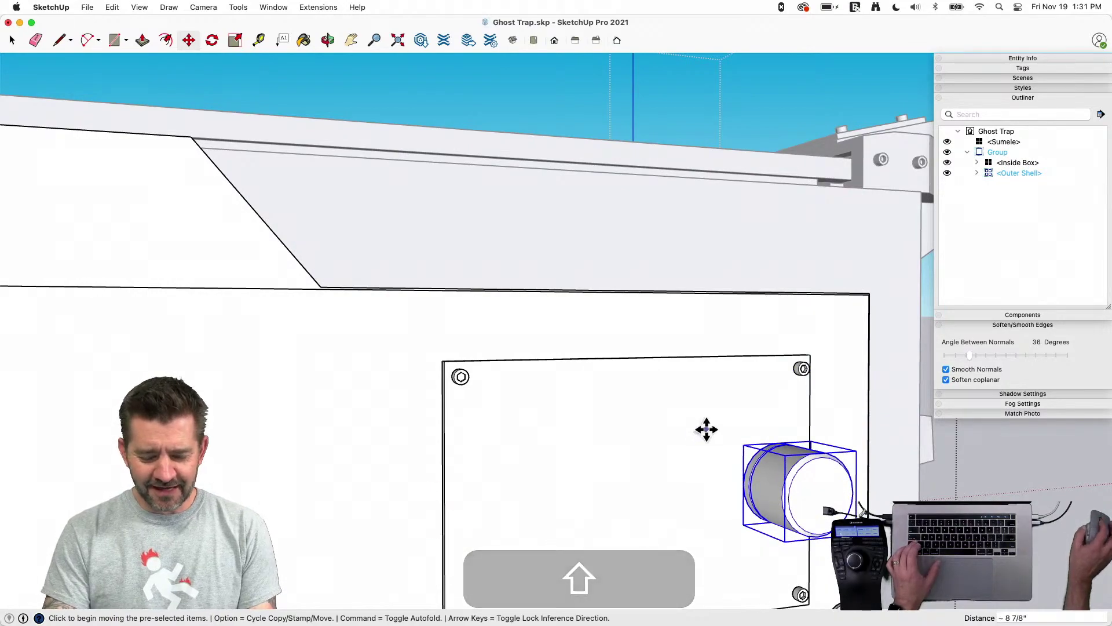
middle_drag(706, 429, 590, 473)
scroll(470, 543, up, 4)
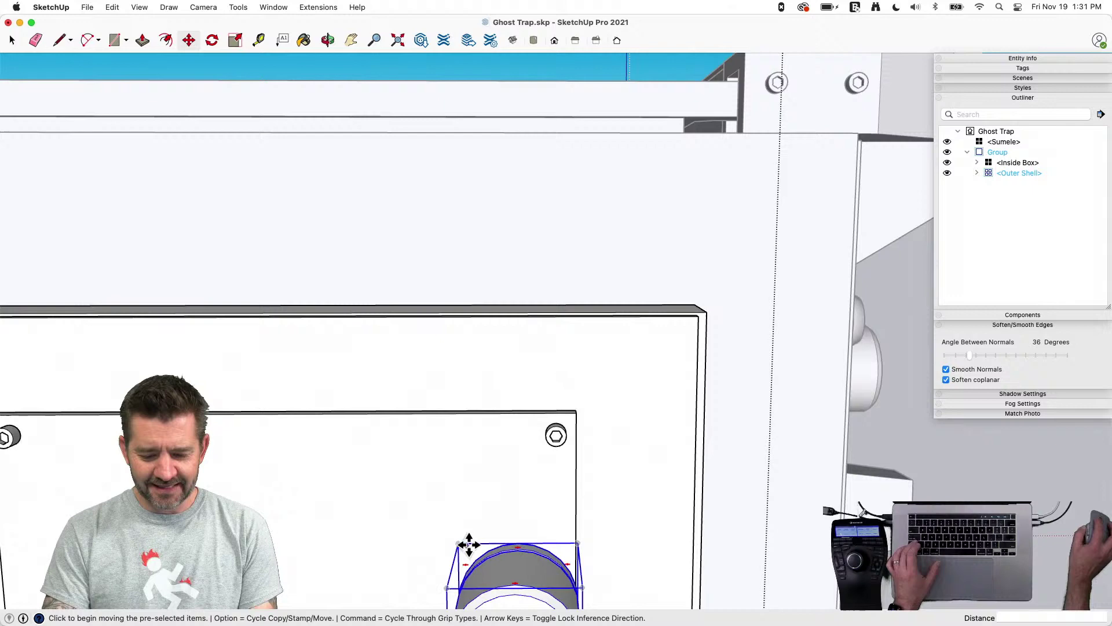
click(516, 543)
key(shift)
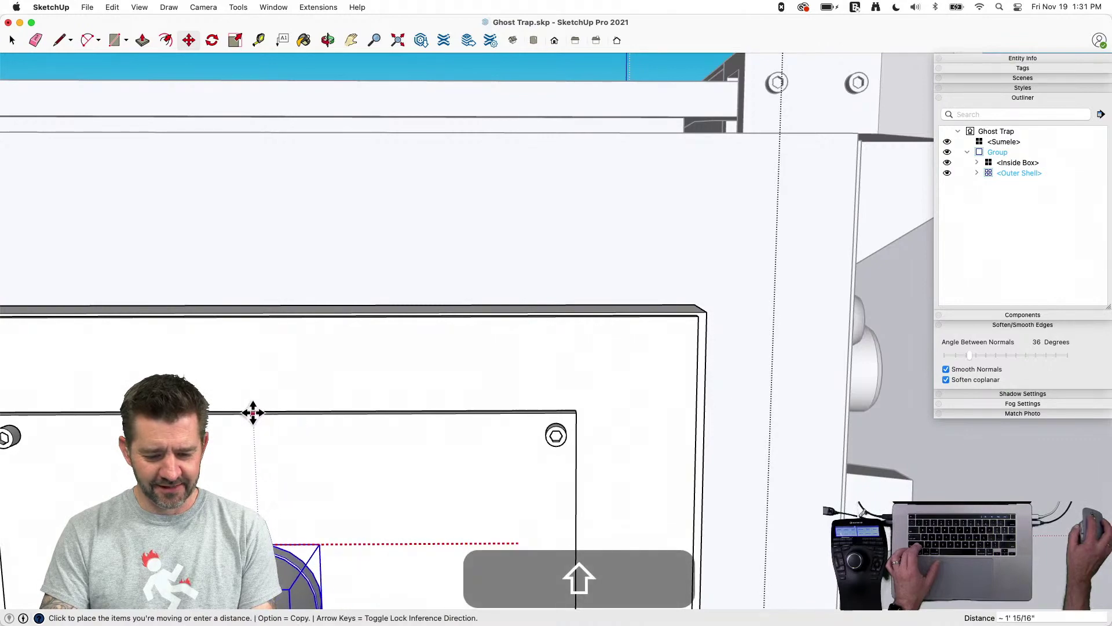
click(284, 415)
key(space)
key(space)
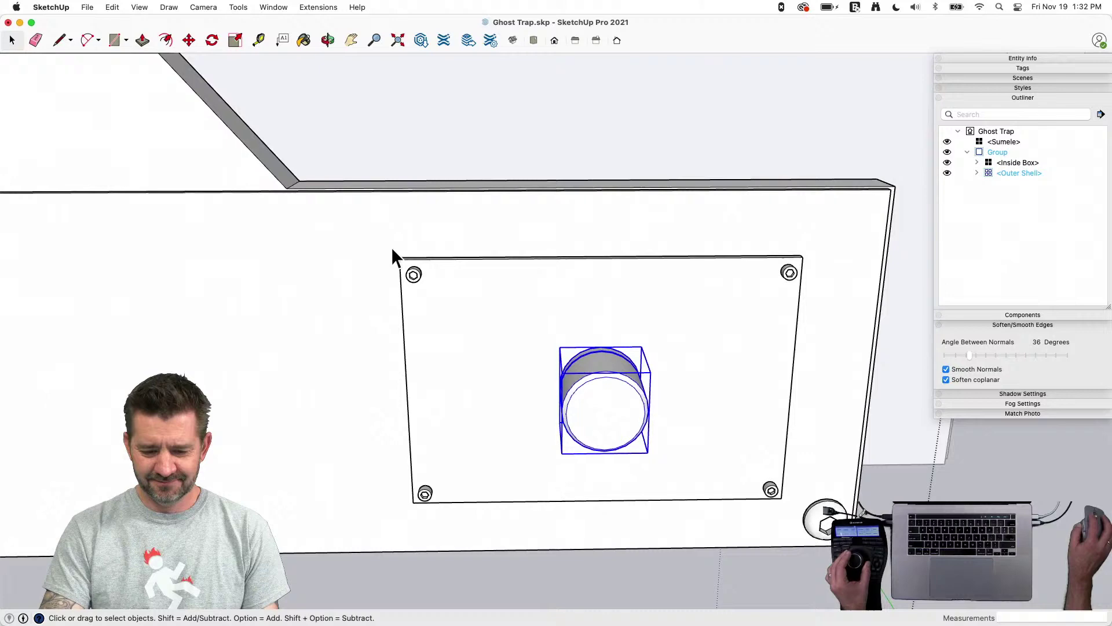
Explode the raised panel's group on the side plate
click(427, 295)
right_click(426, 291)
click(473, 360)
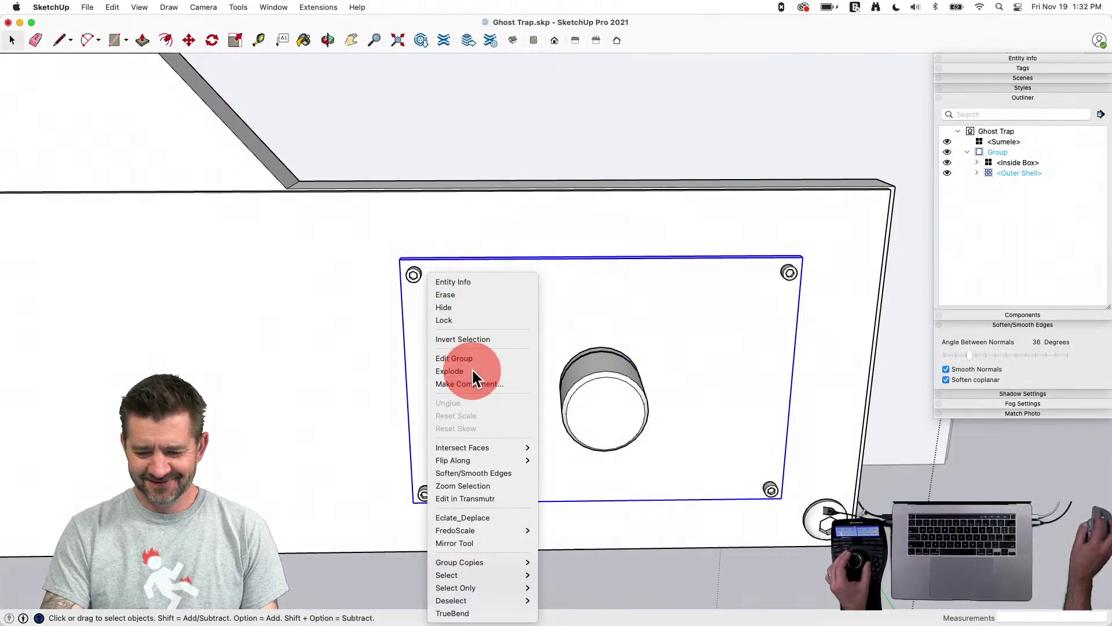
Move the raised panel's upper edge together with its two screws down by about 2 5/16 in
drag(359, 228, 828, 317)
key(m)
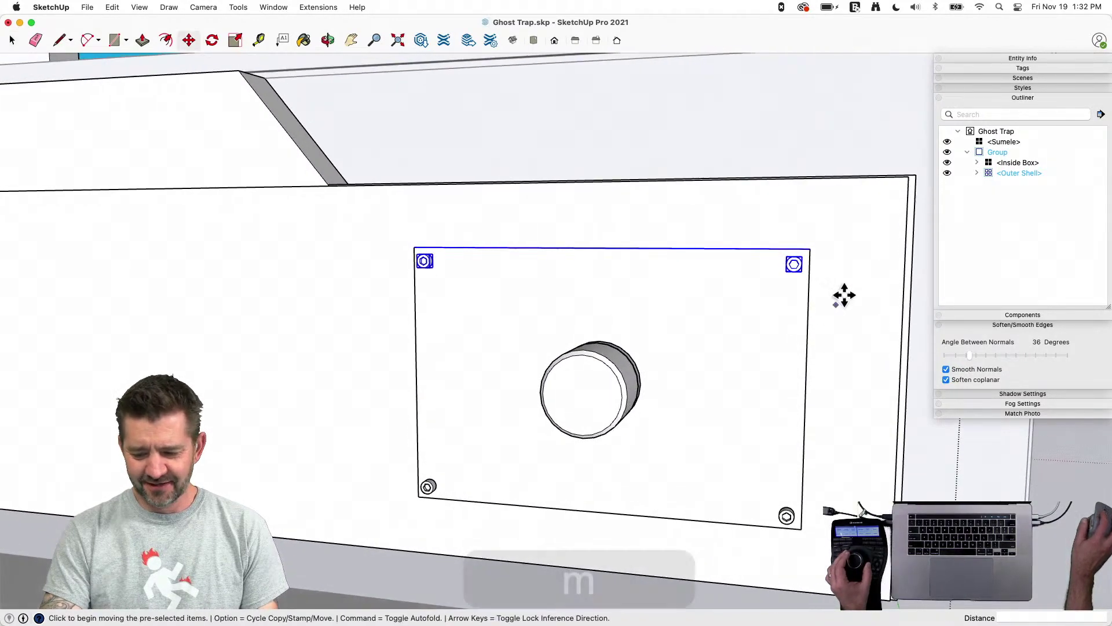
click(844, 297)
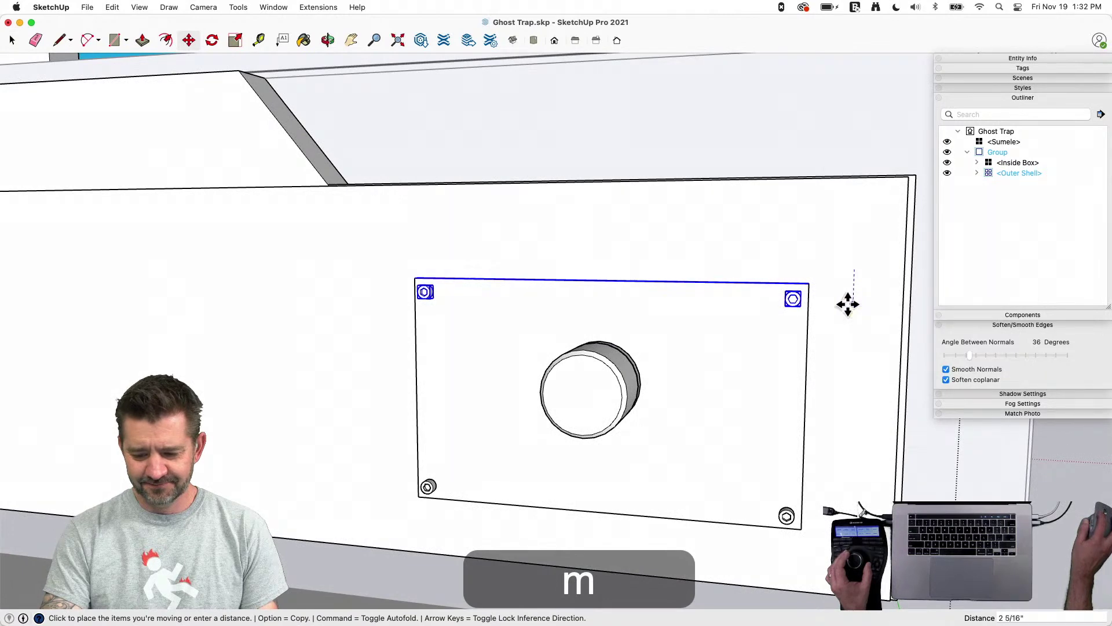
click(847, 301)
key(space)
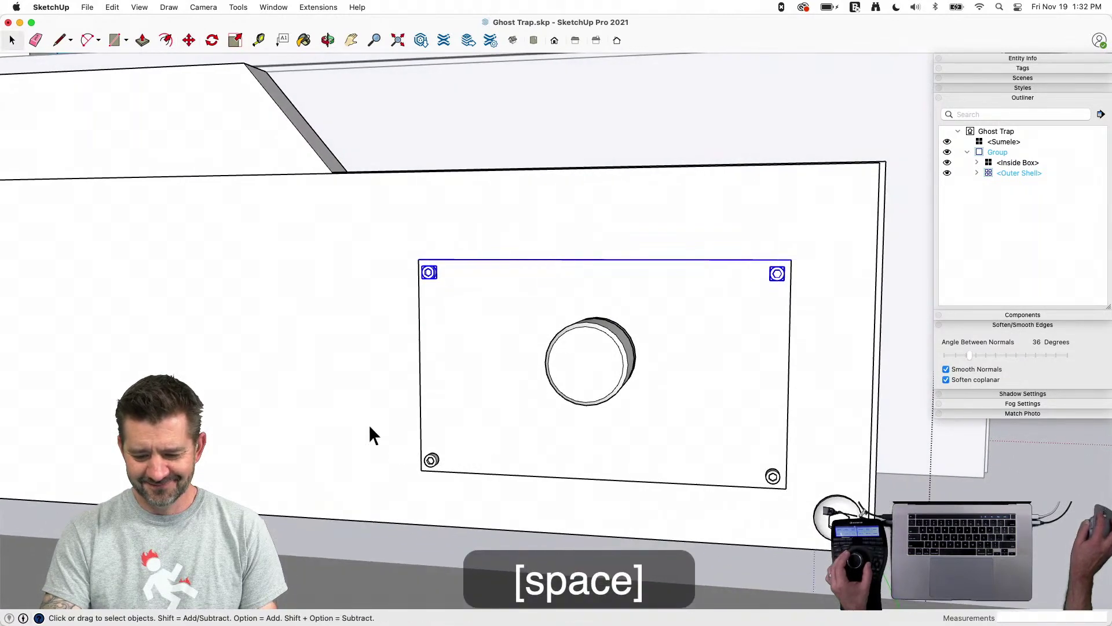
Move the raised panel's lower edge together with its two screws vertically up by about 2 1/4 in
drag(642, 492, 802, 503)
key(m)
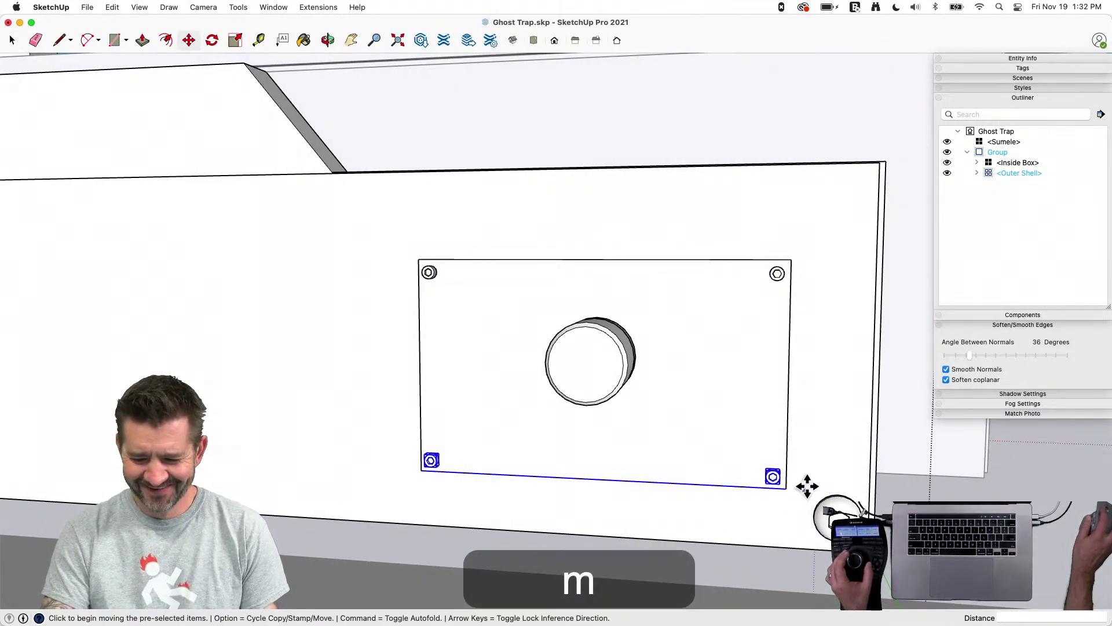
click(804, 482)
key(Up)
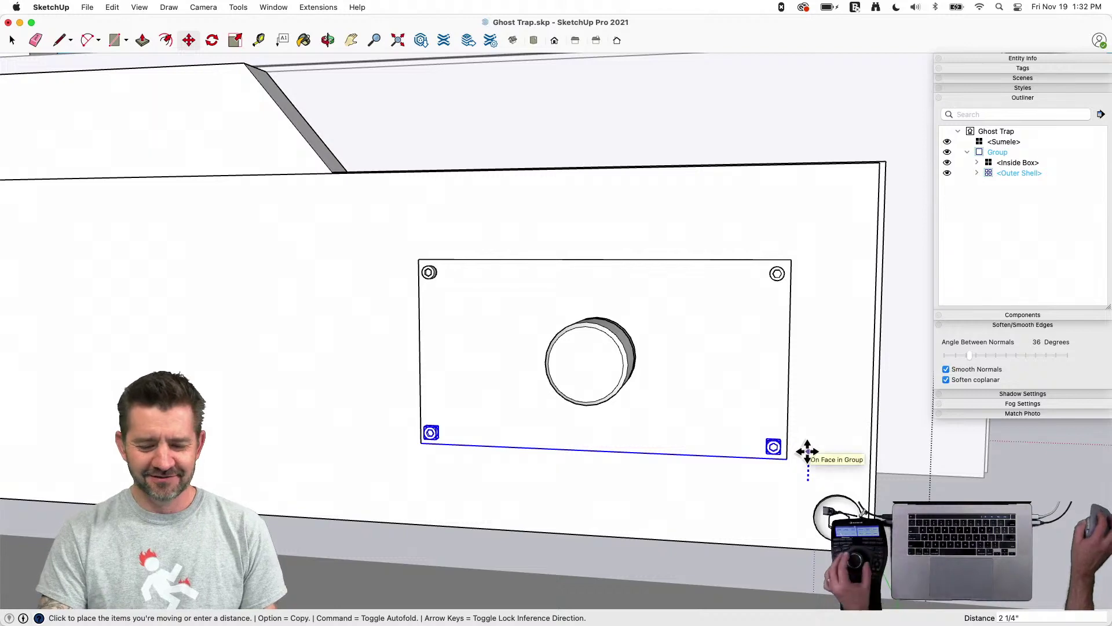
click(805, 450)
Move the raised panel's front edge and its two screws 4 in inward, toward the knob
drag(407, 227, 422, 290)
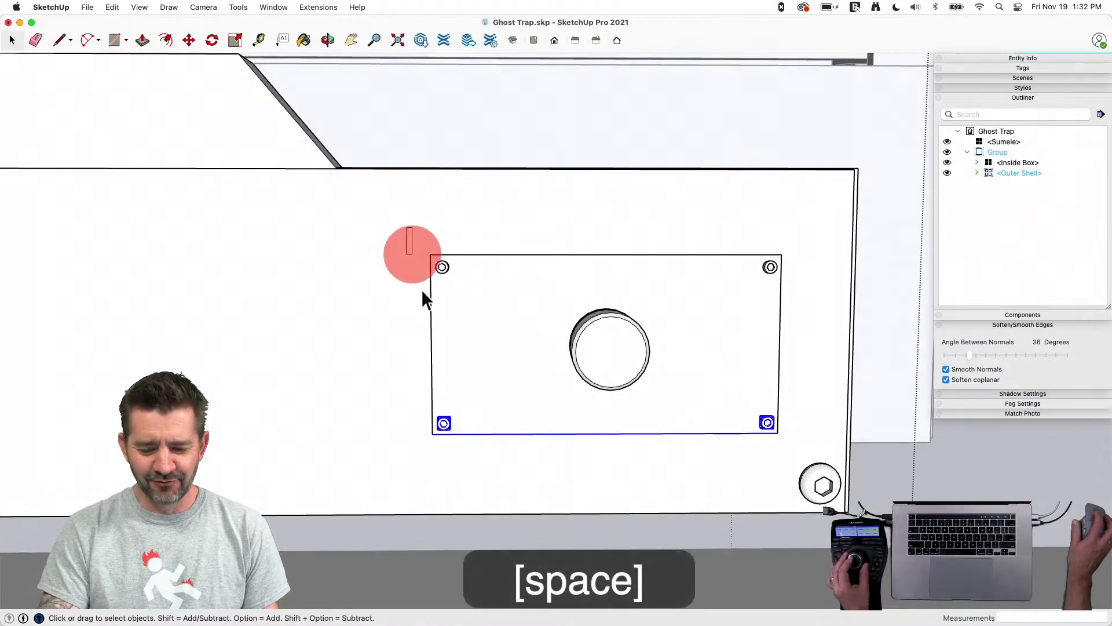
drag(476, 475, 477, 474)
key(m)
click(446, 331)
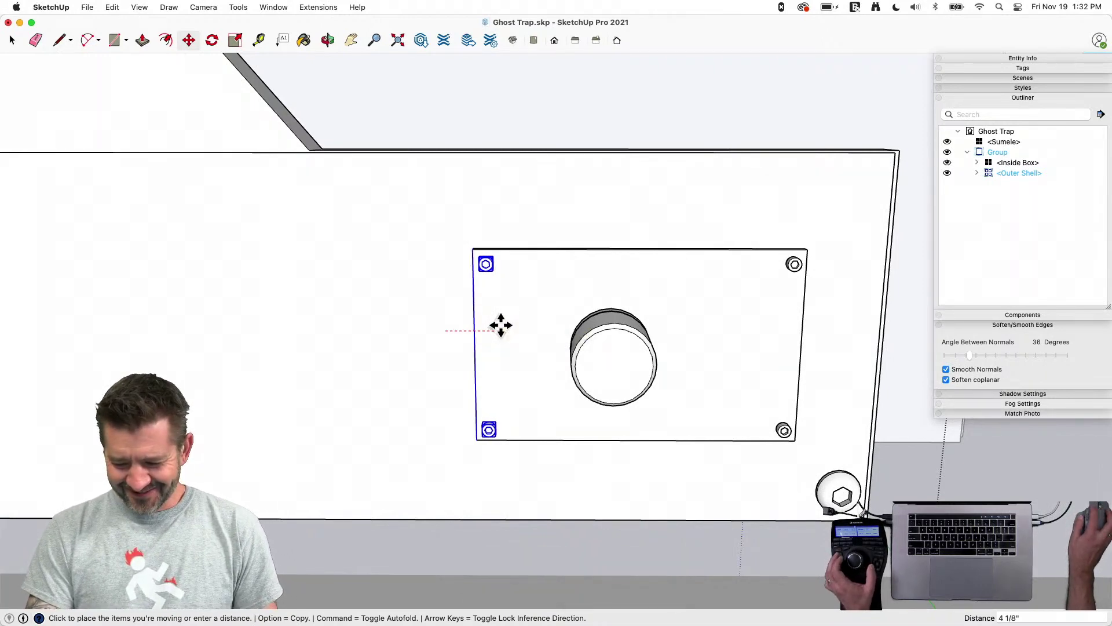
click(499, 325)
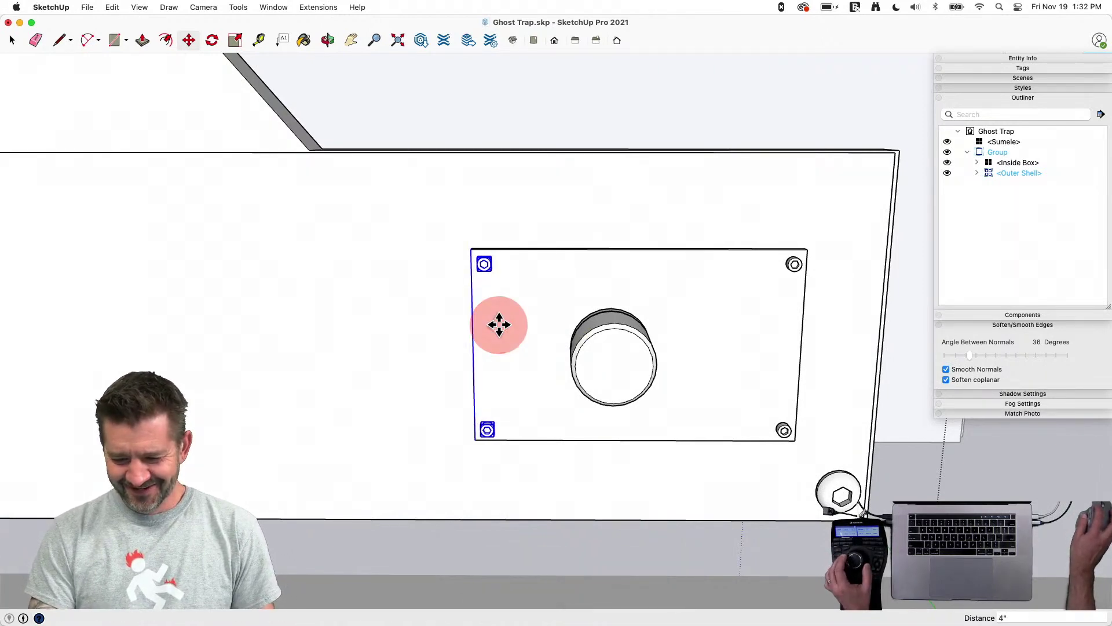
key(space)
Move the raised panel's rear edge and its two screws 4 in inward, toward the knob
drag(718, 226, 808, 482)
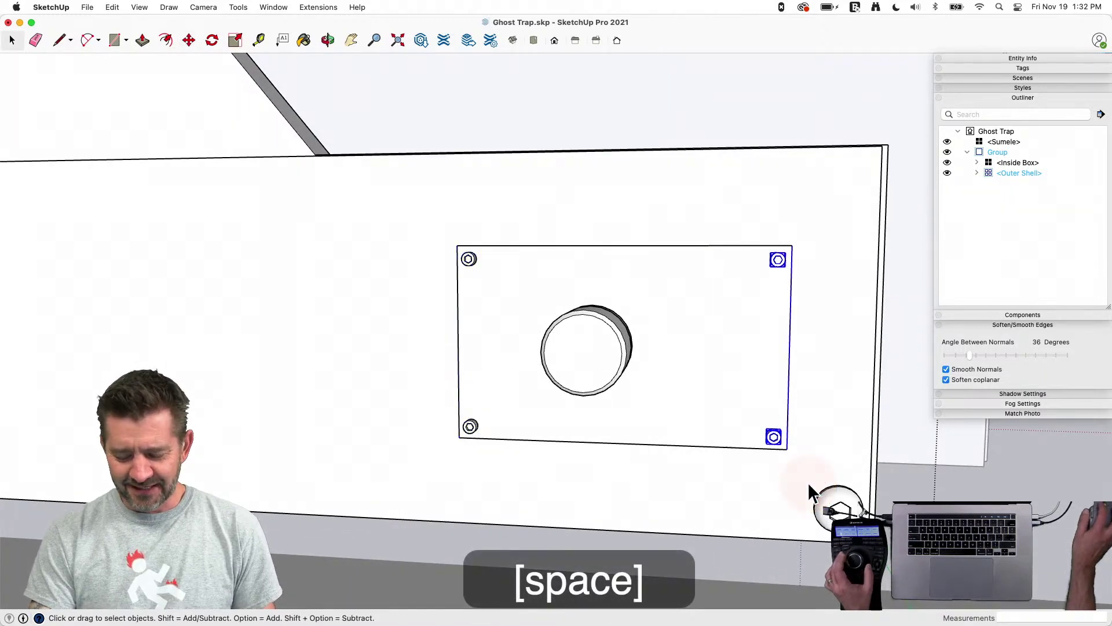
key(m)
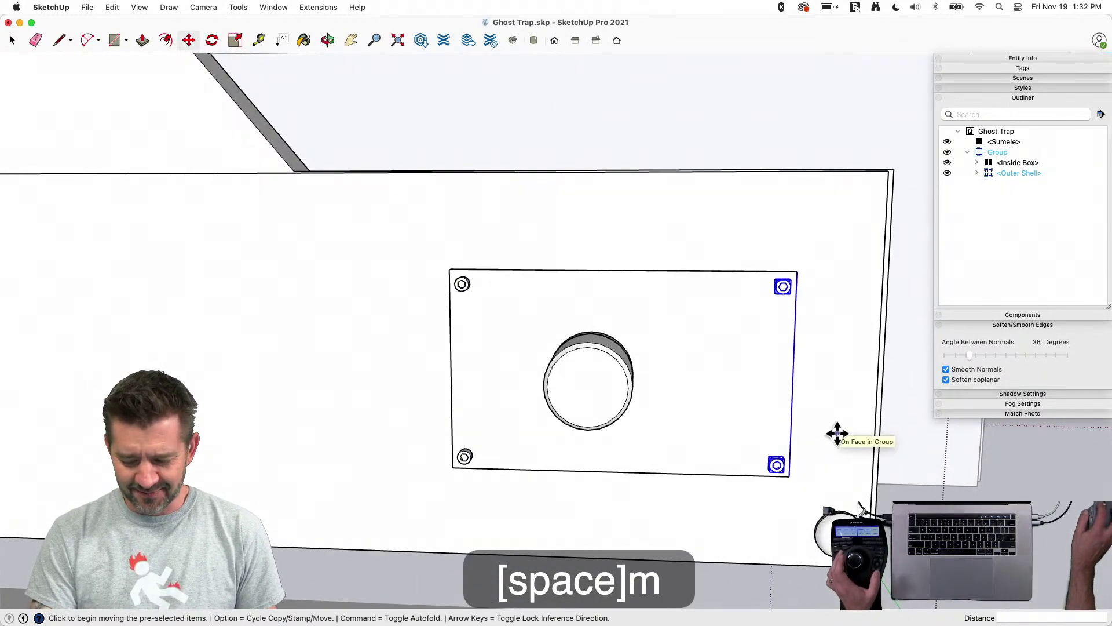
click(838, 433)
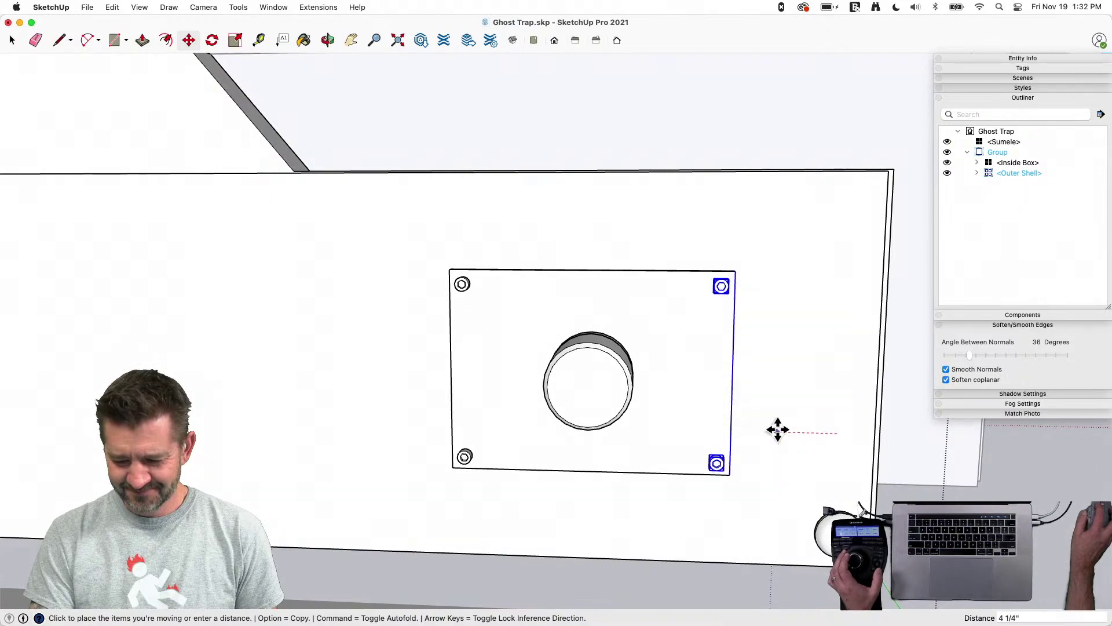
click(781, 429)
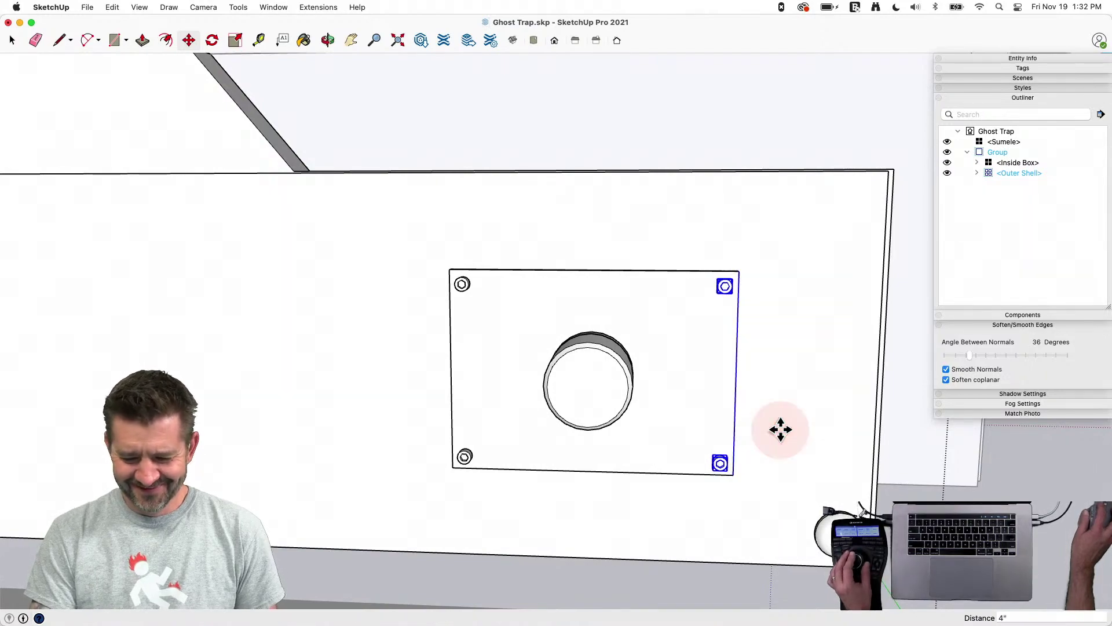
key(space)
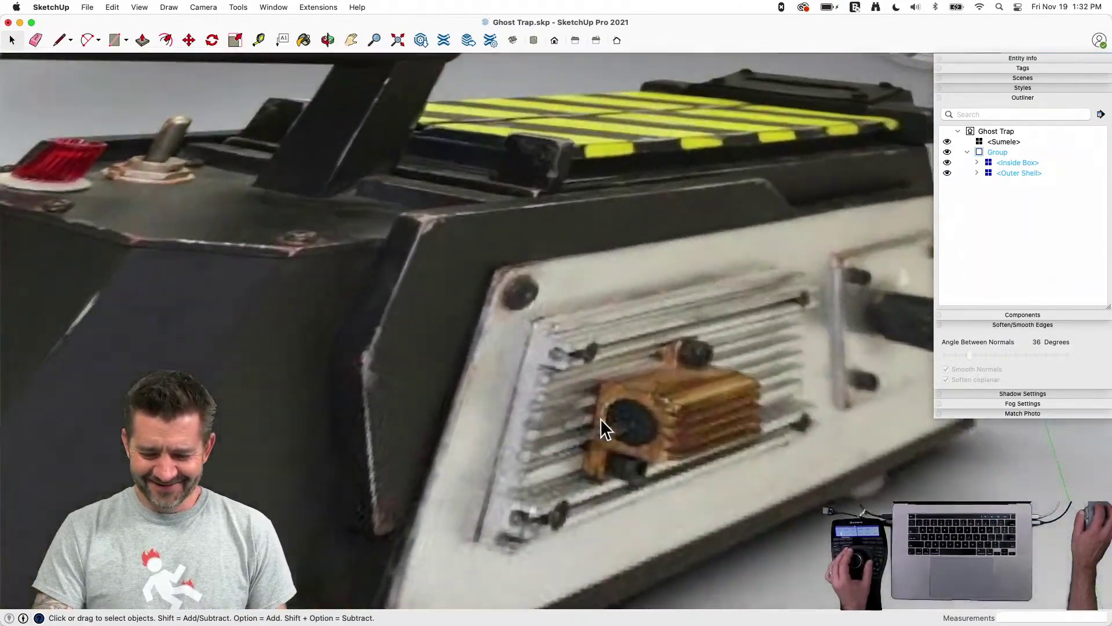
key(l)
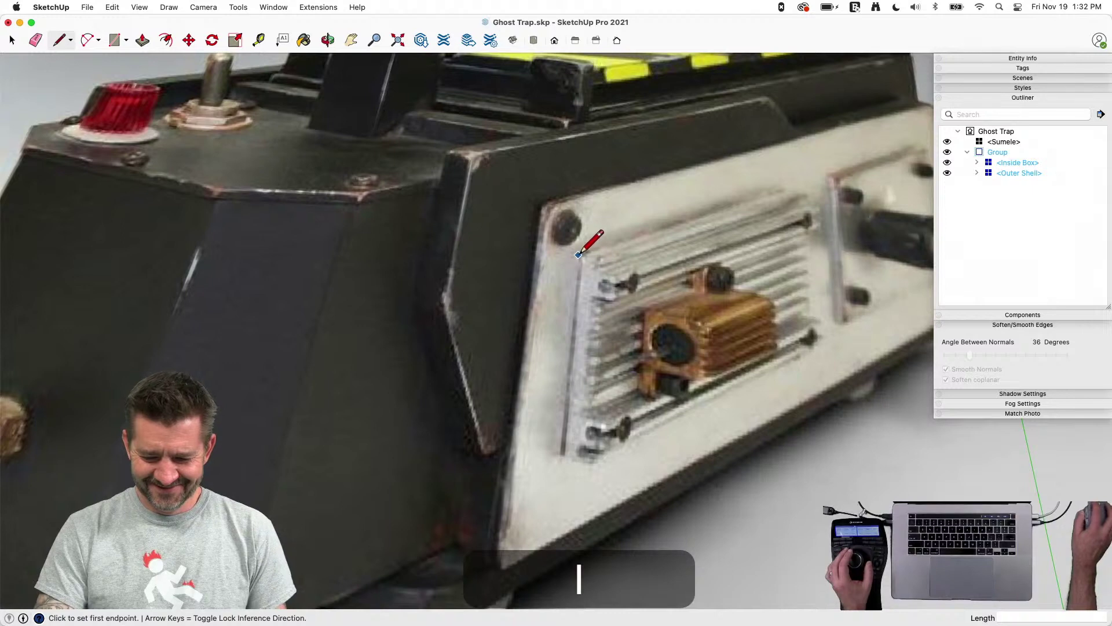
click(581, 256)
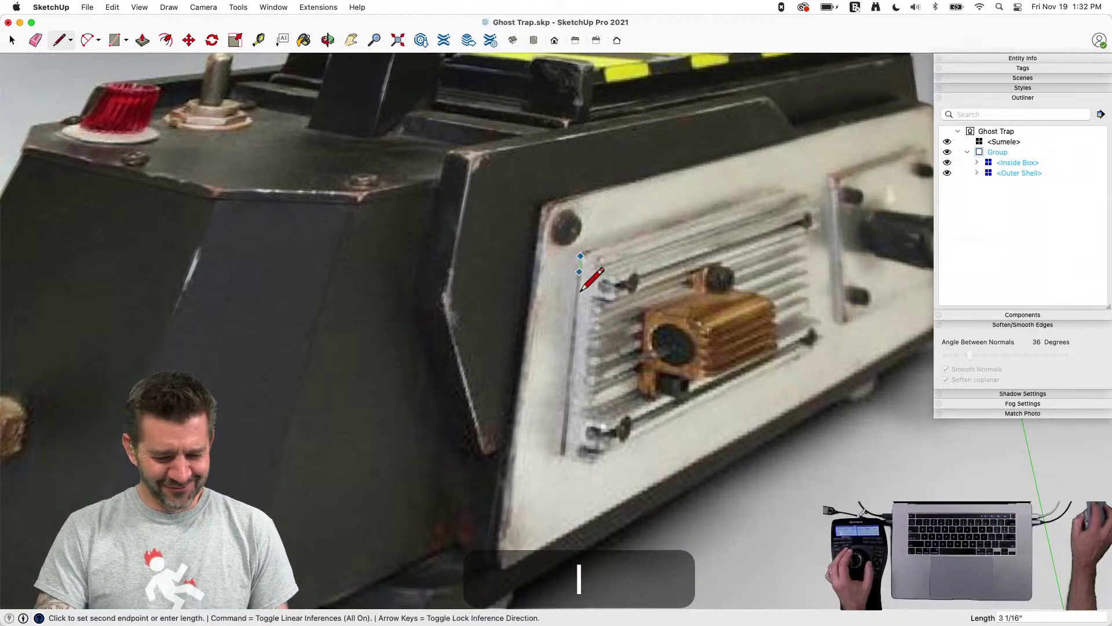
click(562, 453)
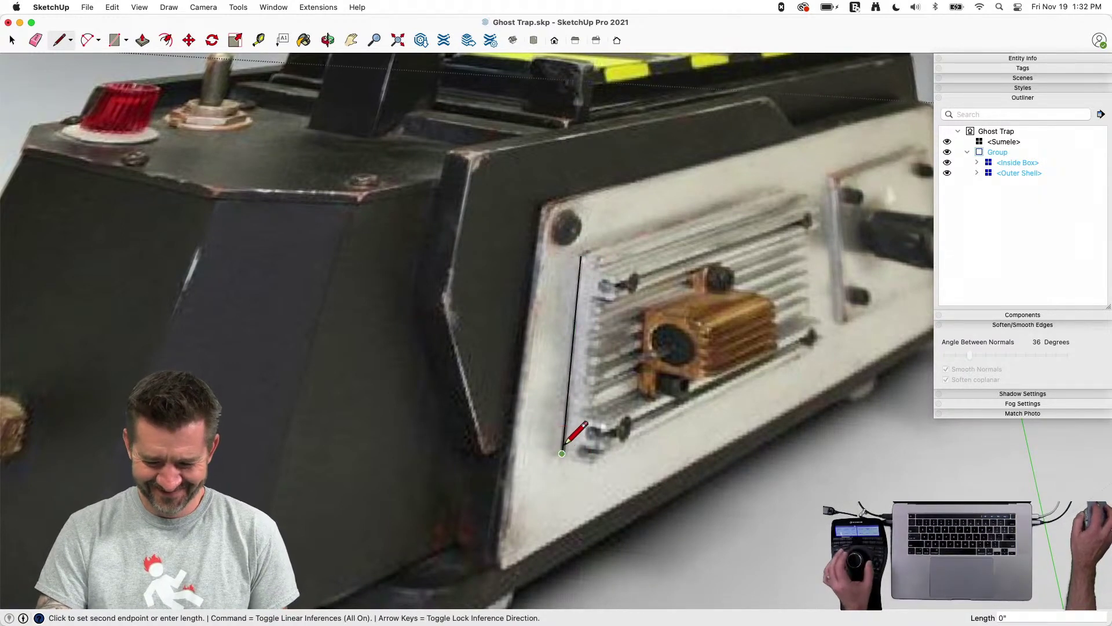
scroll(567, 443, up, 5)
key(Escape)
click(555, 401)
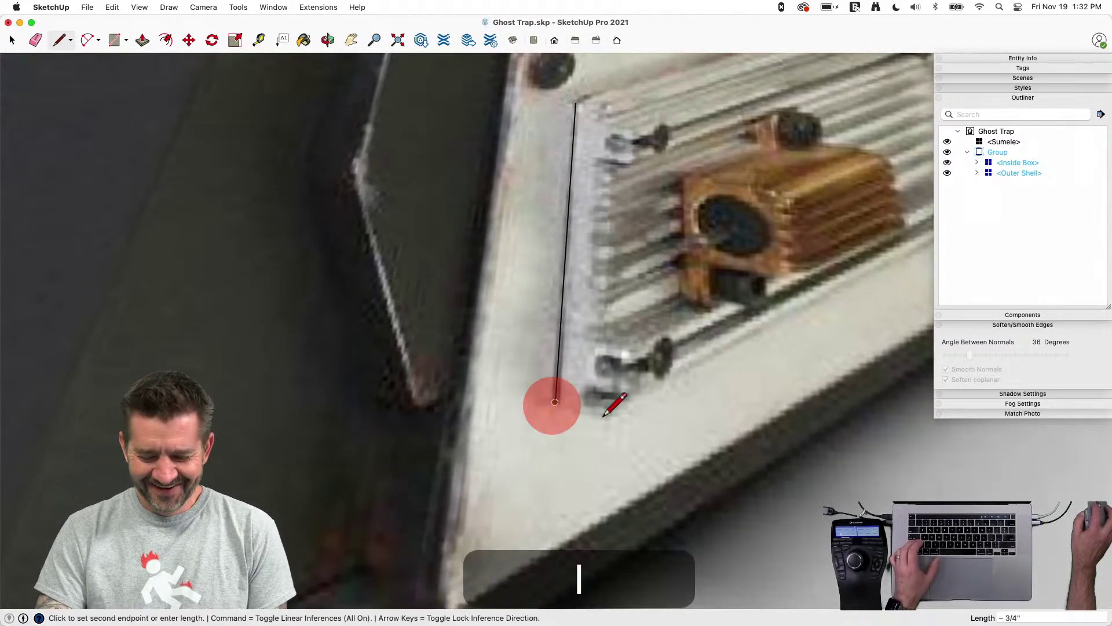
key(space)
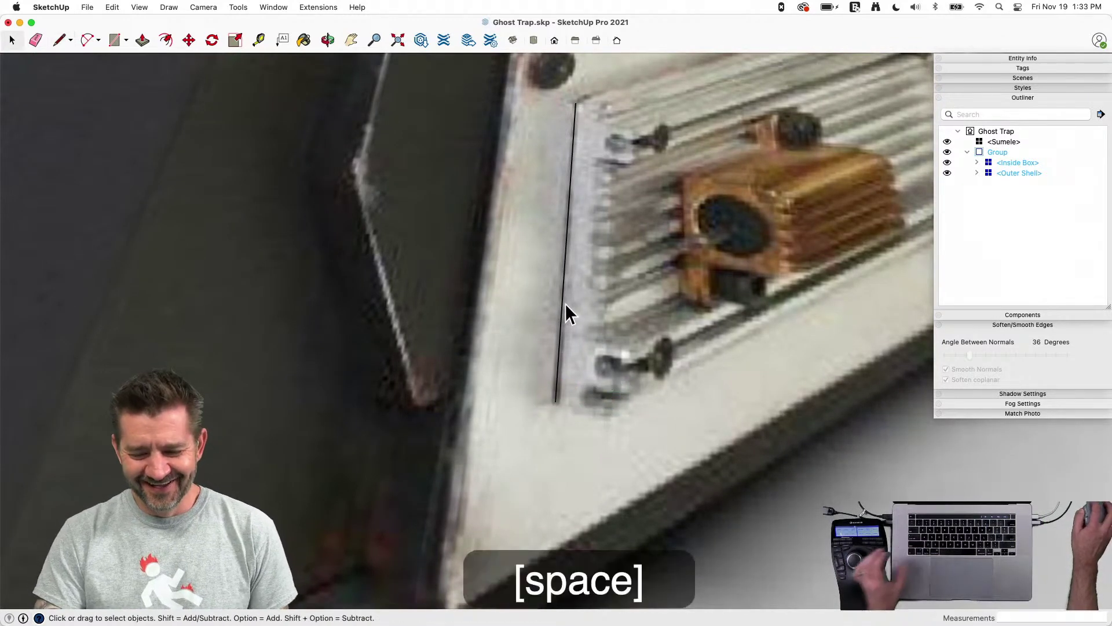
key(e)
click(560, 305)
Draw a line about 2' 11 7/16" long over the reference photo along the heat sink's front edge, following the green axis
key(l)
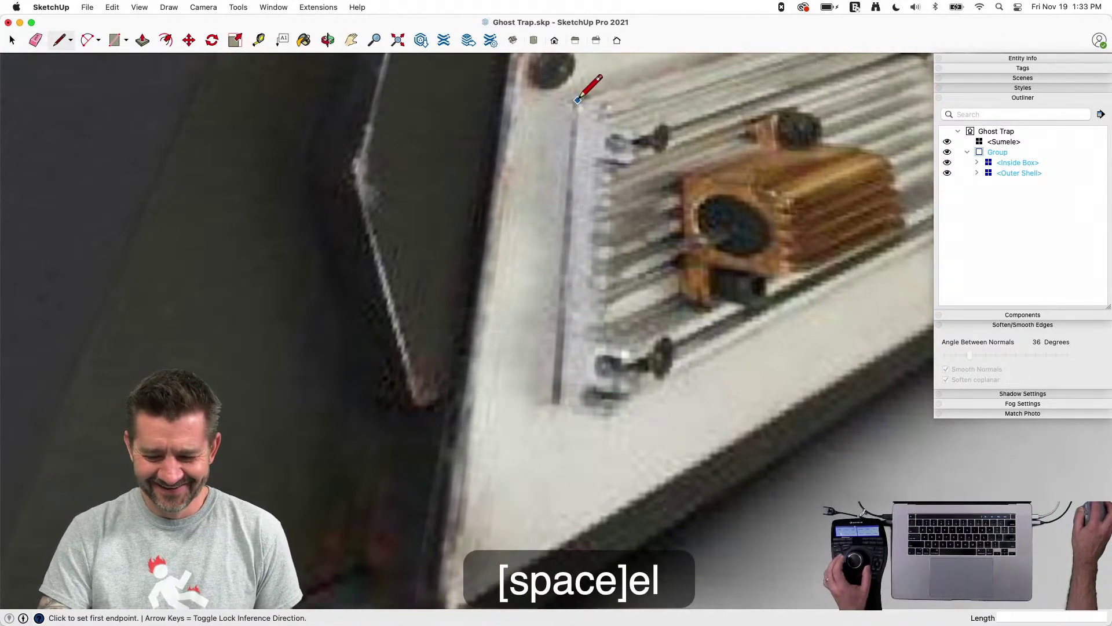
click(578, 101)
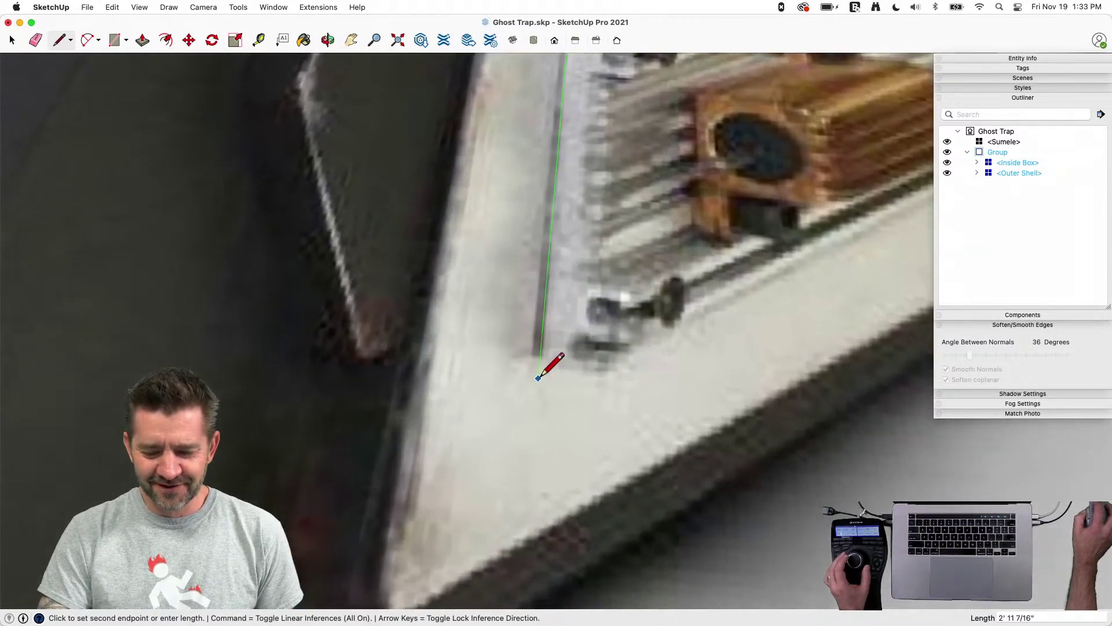
click(538, 375)
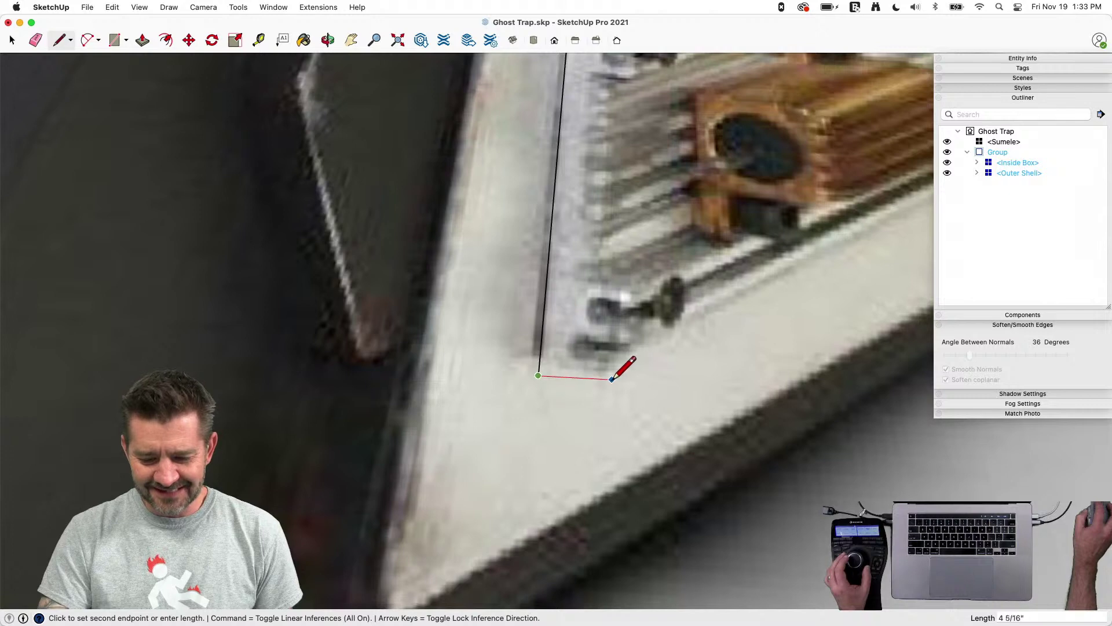
Trace the comb-shaped outline of the heat sink's lowest two fins from the line's lower end, starting with an edge about 4 5/16 in long
click(558, 362)
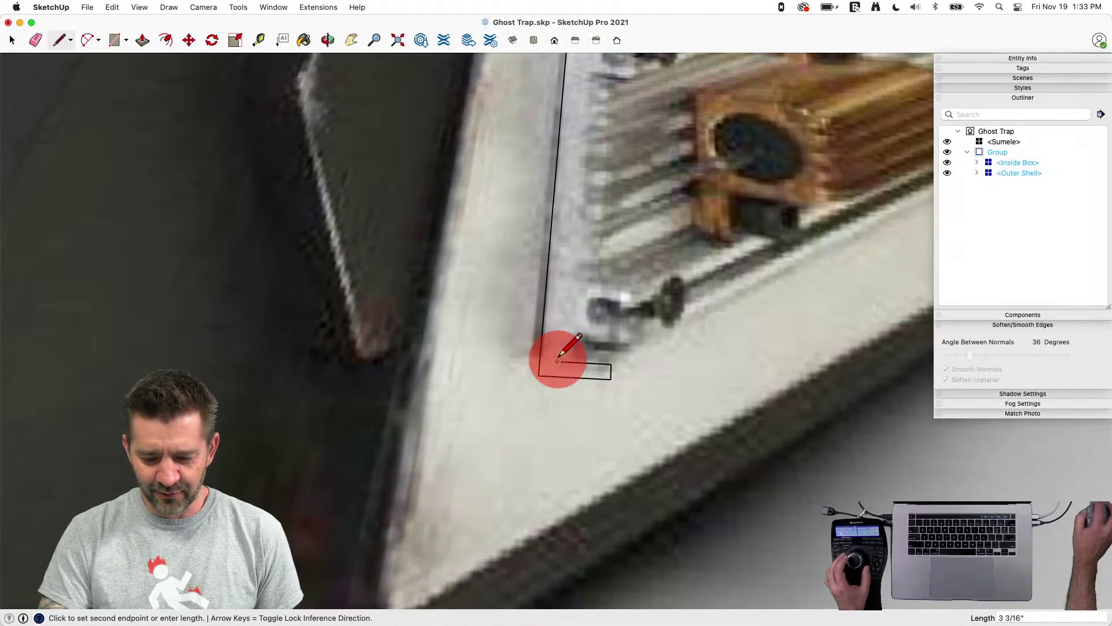
click(635, 330)
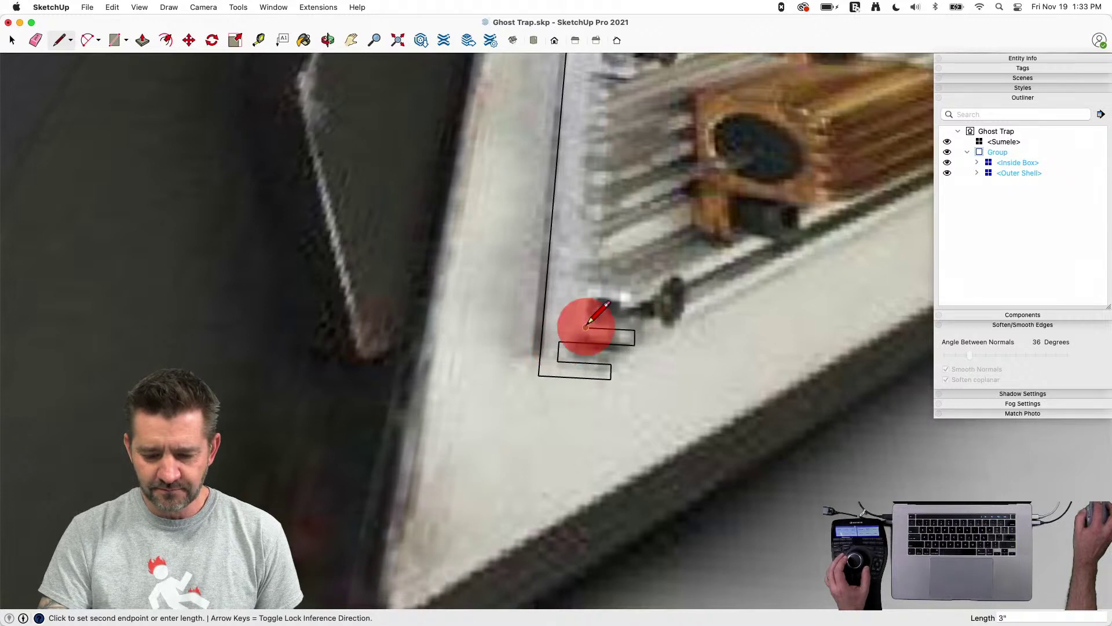
click(586, 327)
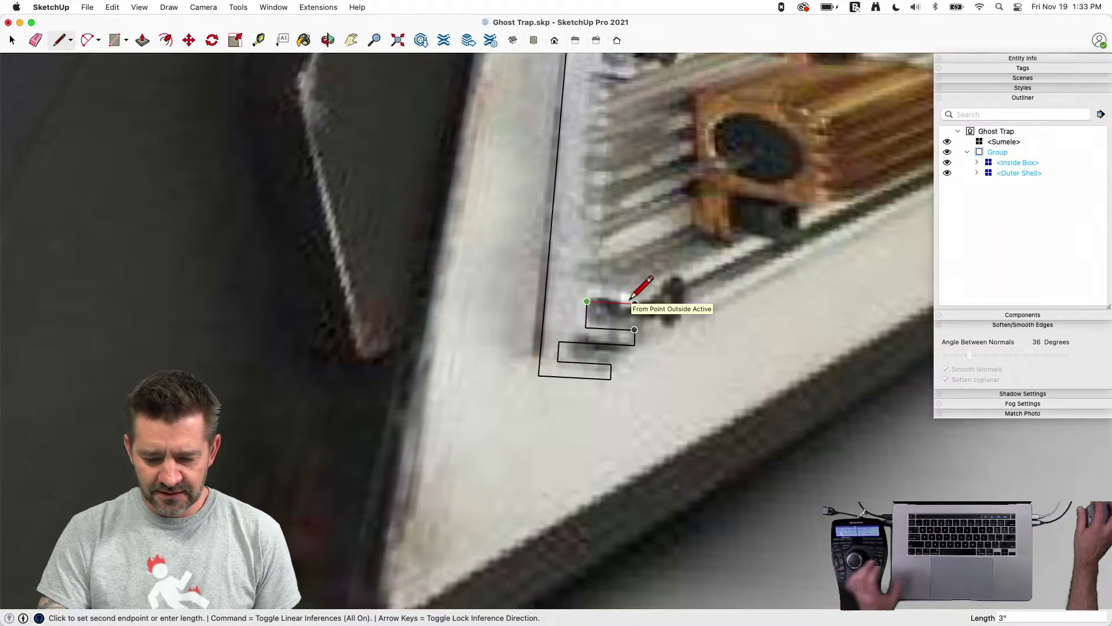
click(634, 302)
Copy the second fin's short tip edge about 3 1/2 in up to the open end of the outline above it
key(space)
click(634, 337)
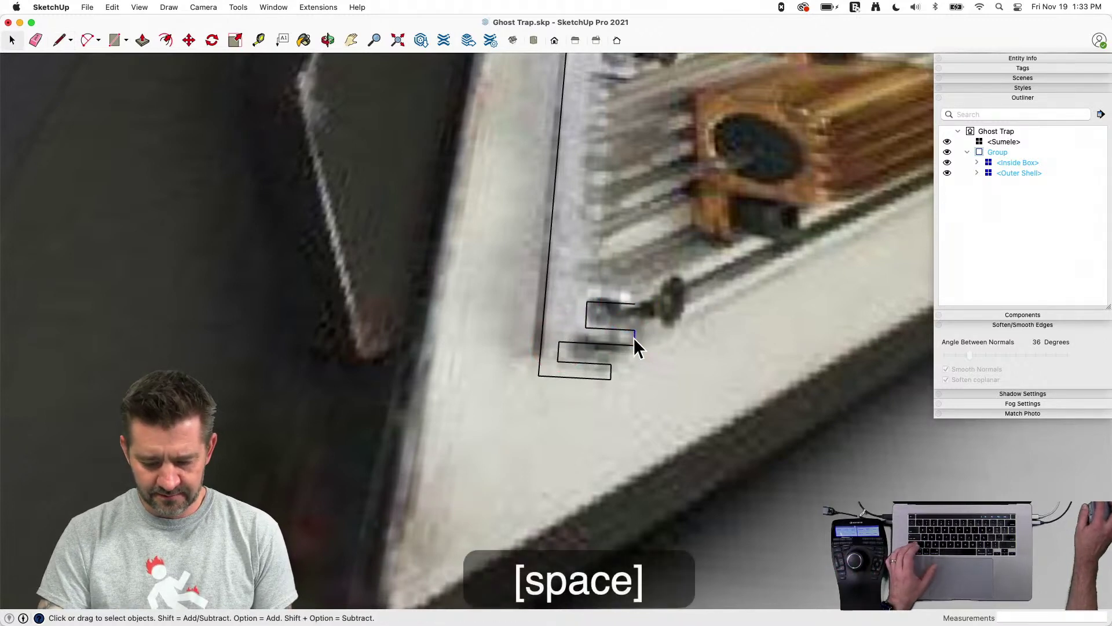
key(m)
click(635, 347)
key(alt)
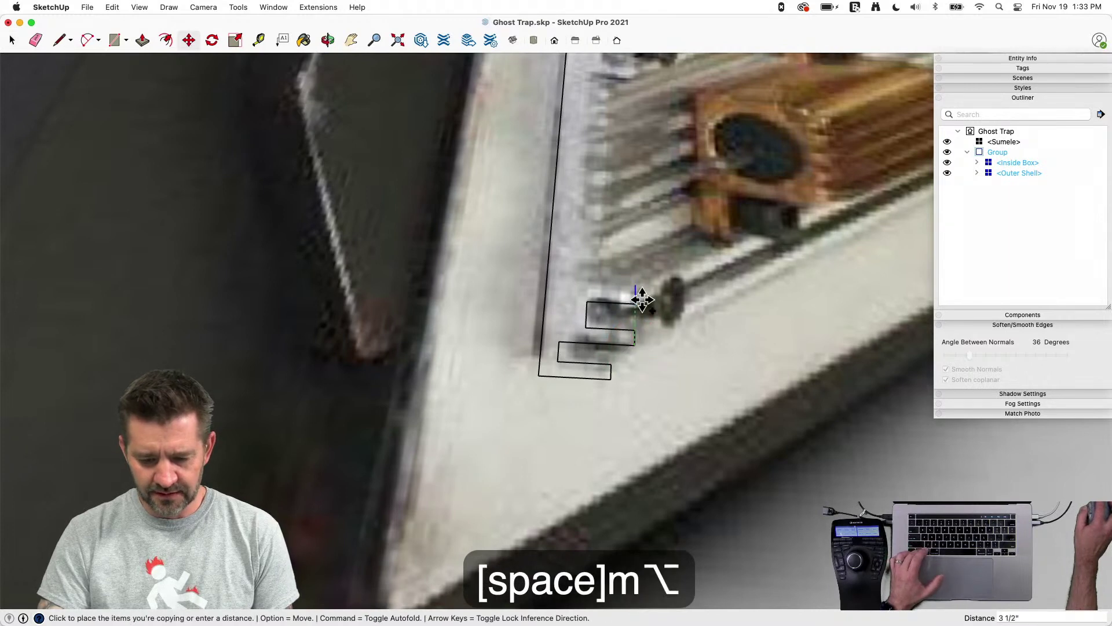
click(633, 304)
Continue the comb outline inward from the copied tip edge, about 1 7/16 in upward, and about 1 15/16 in back outward
key(l)
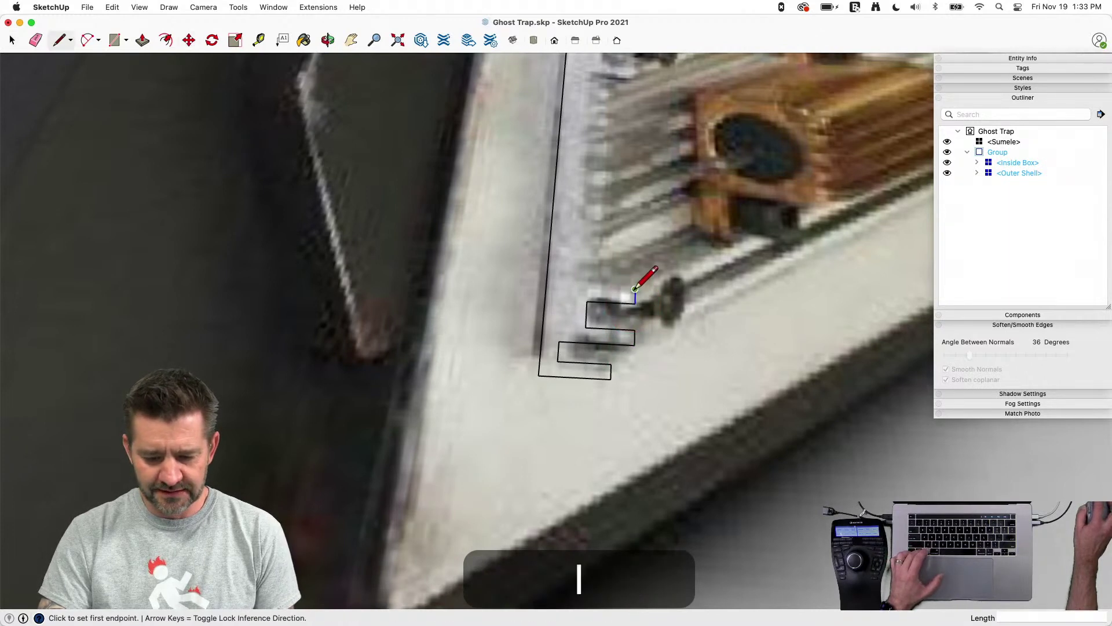
click(635, 288)
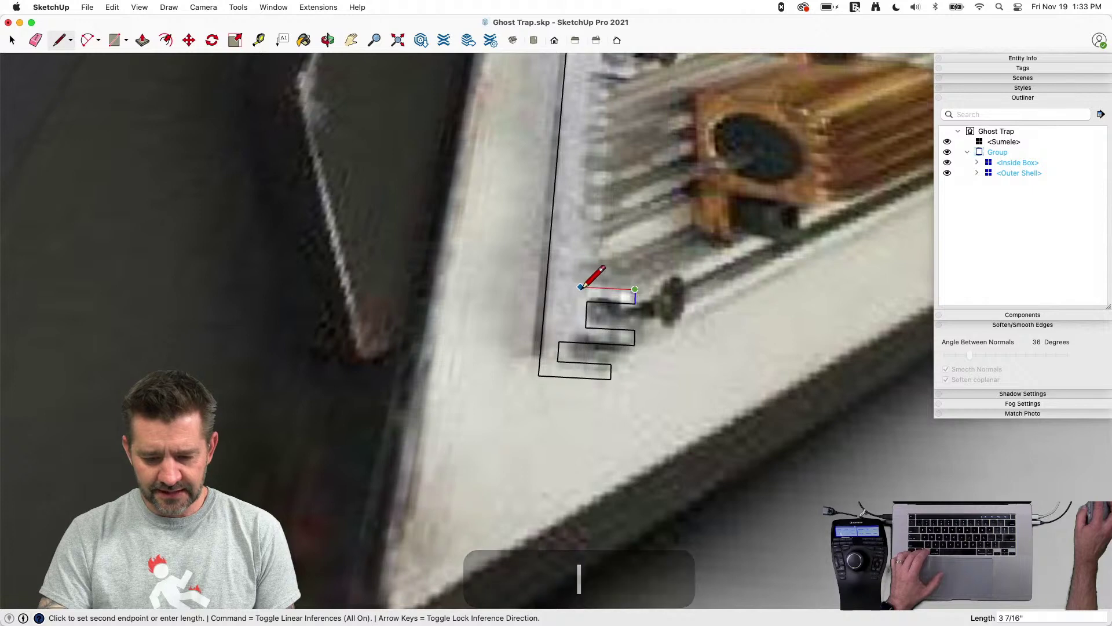
click(571, 286)
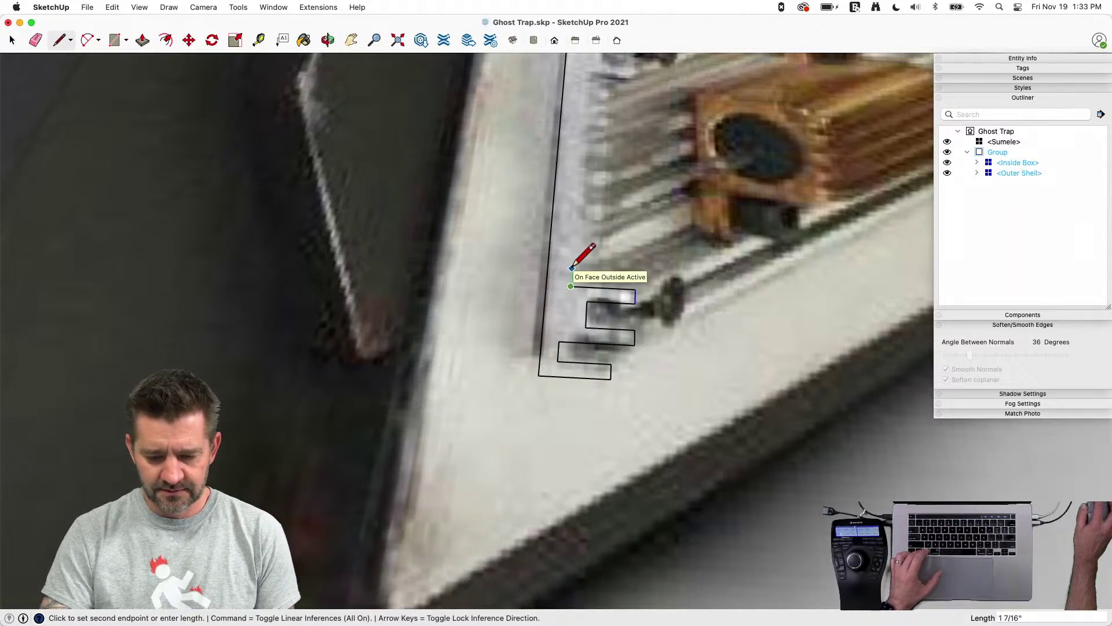
click(572, 268)
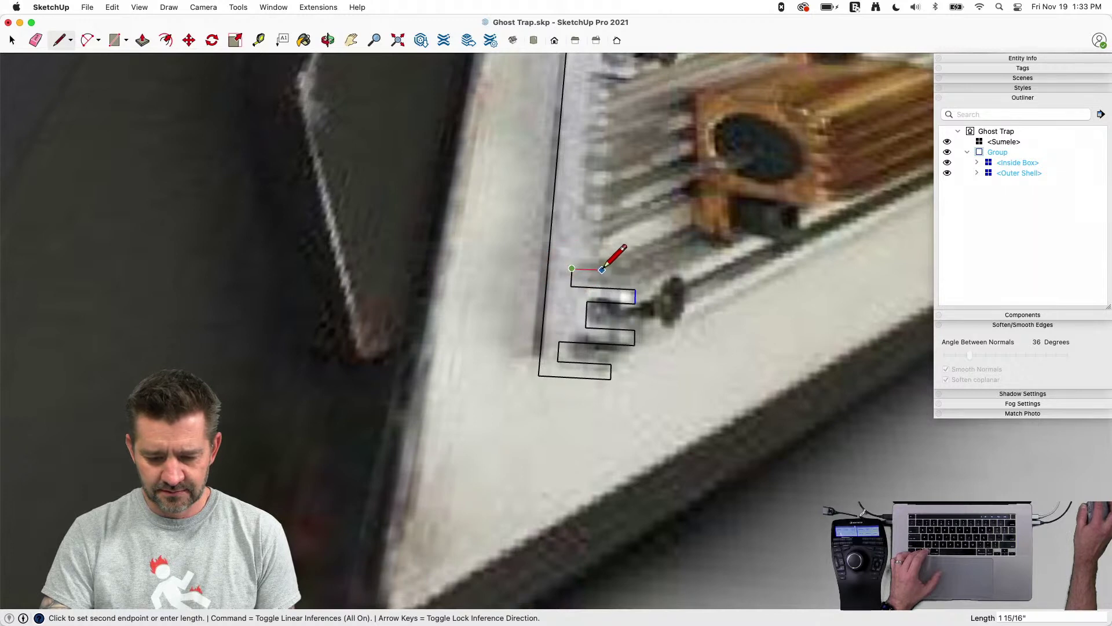
click(602, 269)
Copy the long fin's short tip edge to the open end of the new 1 15/16 in edge
key(space)
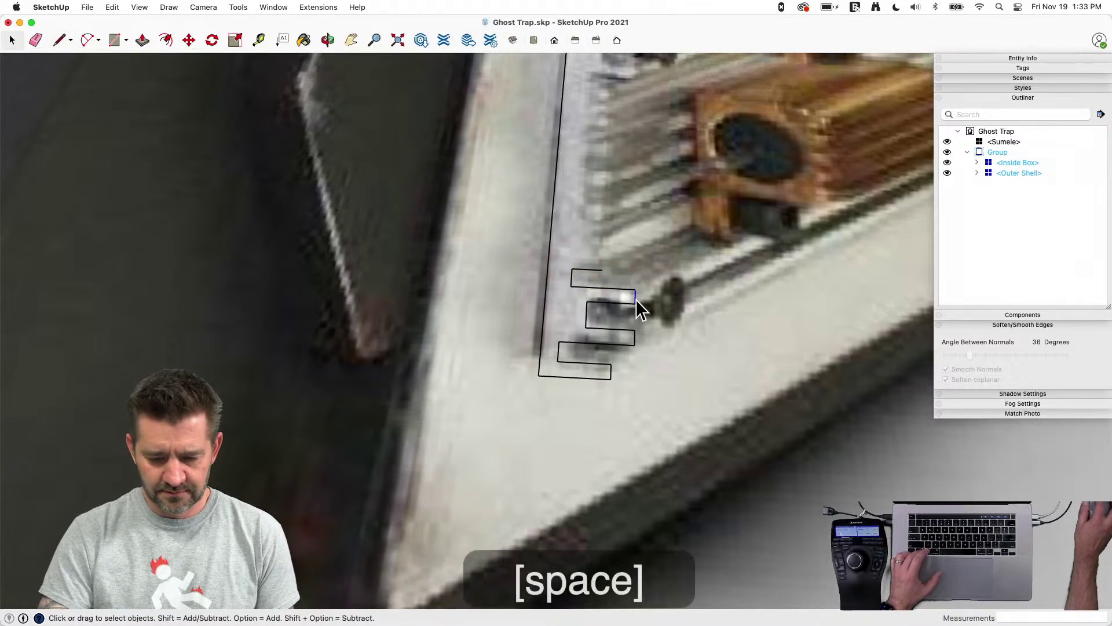
key(m)
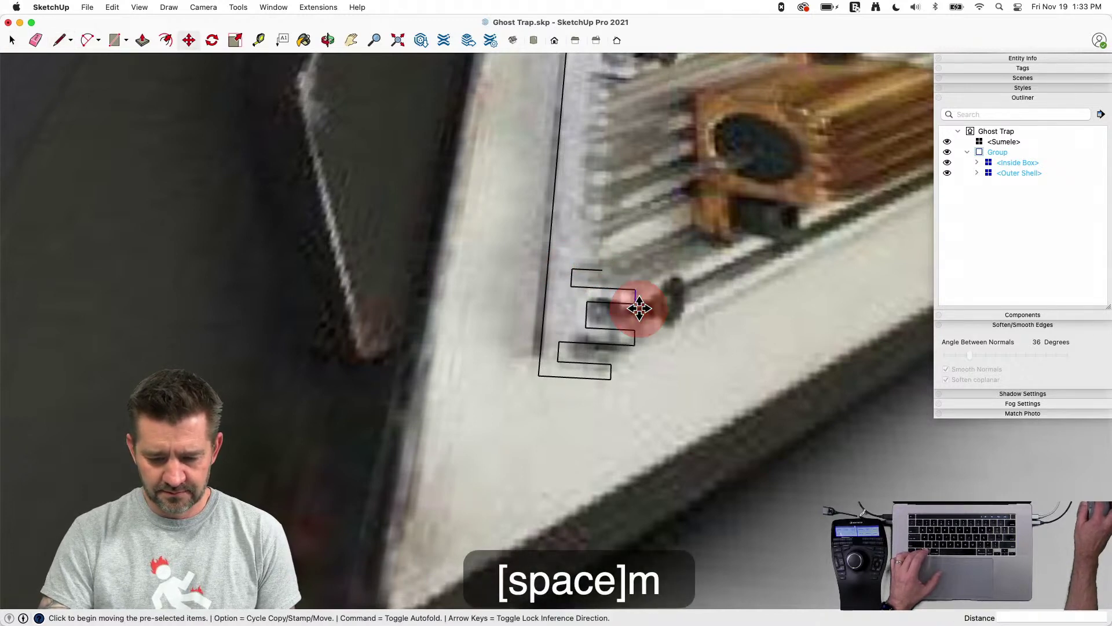
click(635, 302)
key(alt)
key(space)
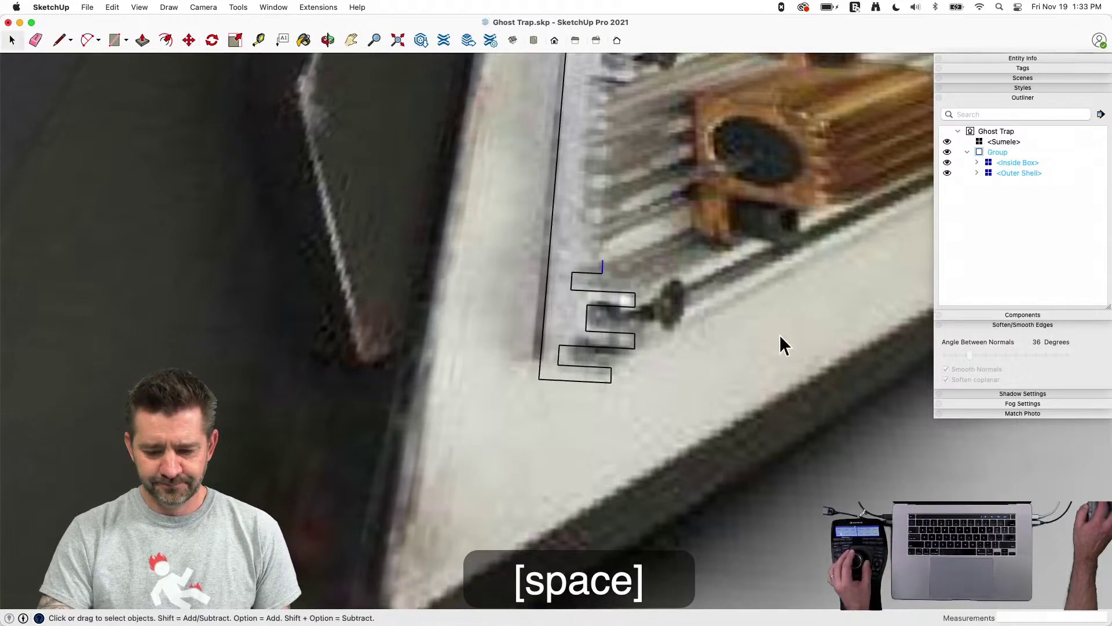
Draw the upper edge of the first short fin, from the copied tip edge inward to line up with the recess
key(l)
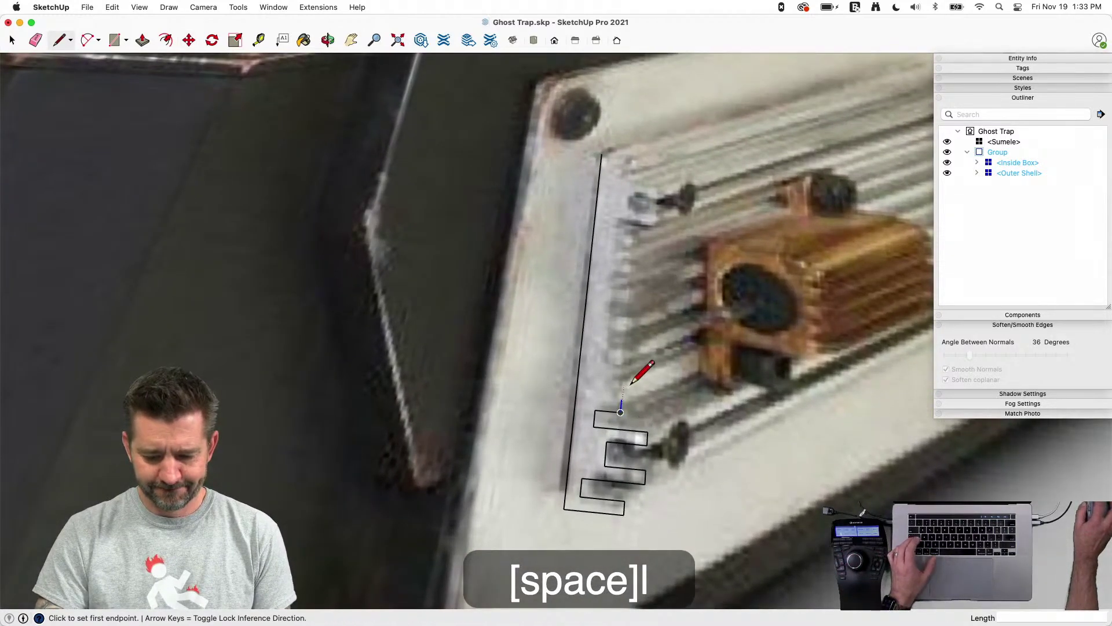
click(622, 398)
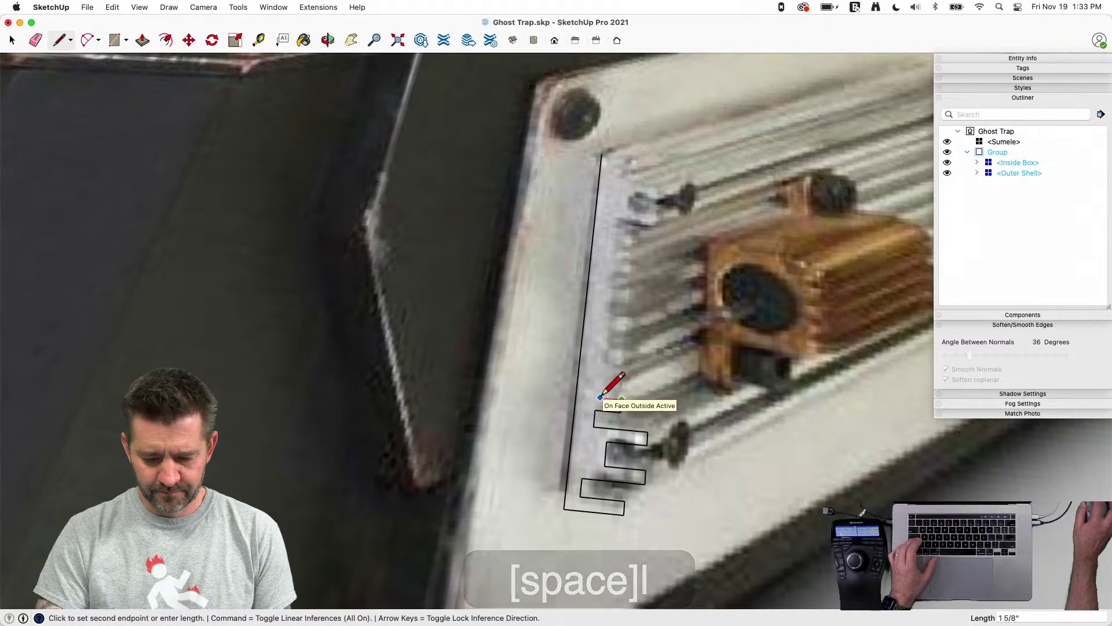
key(space)
shift+click(600, 412)
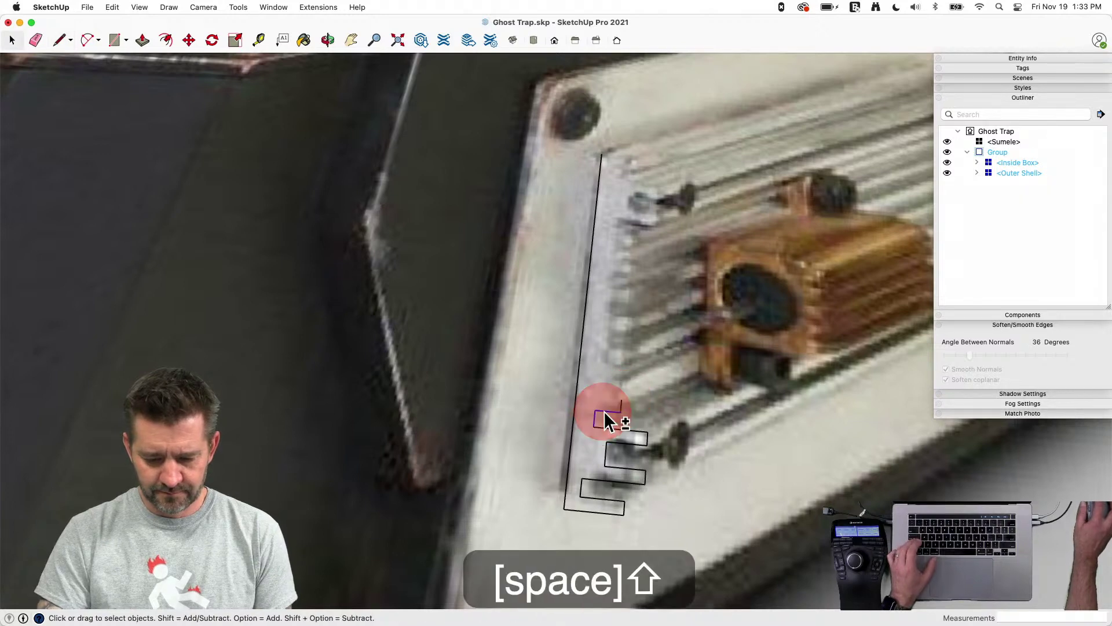
shift+click(622, 408)
key(shift+m)
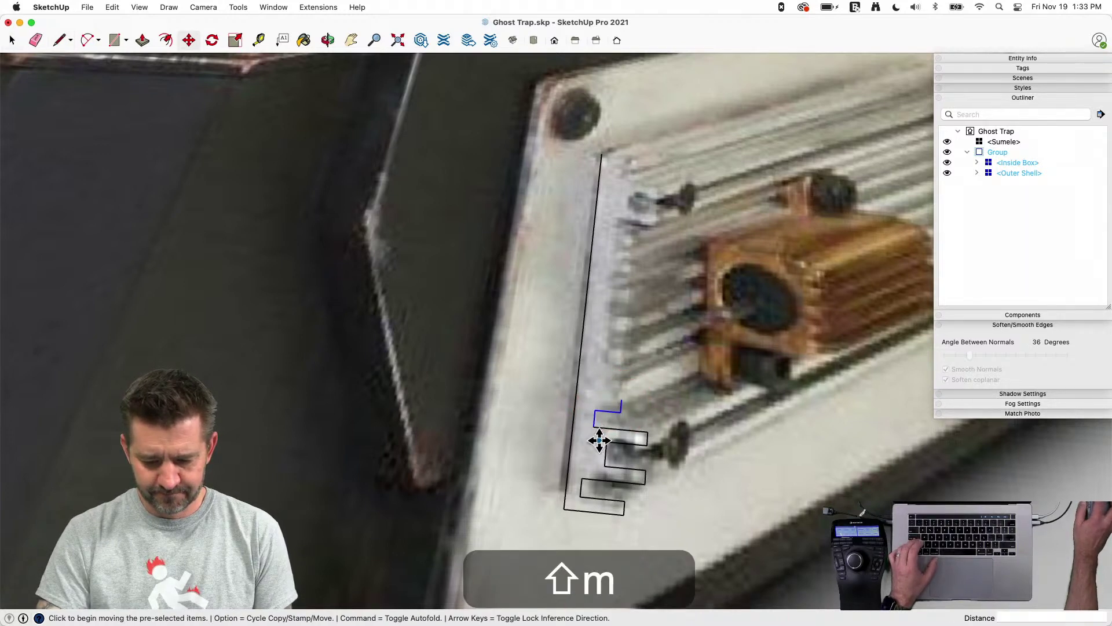
key(l)
click(622, 398)
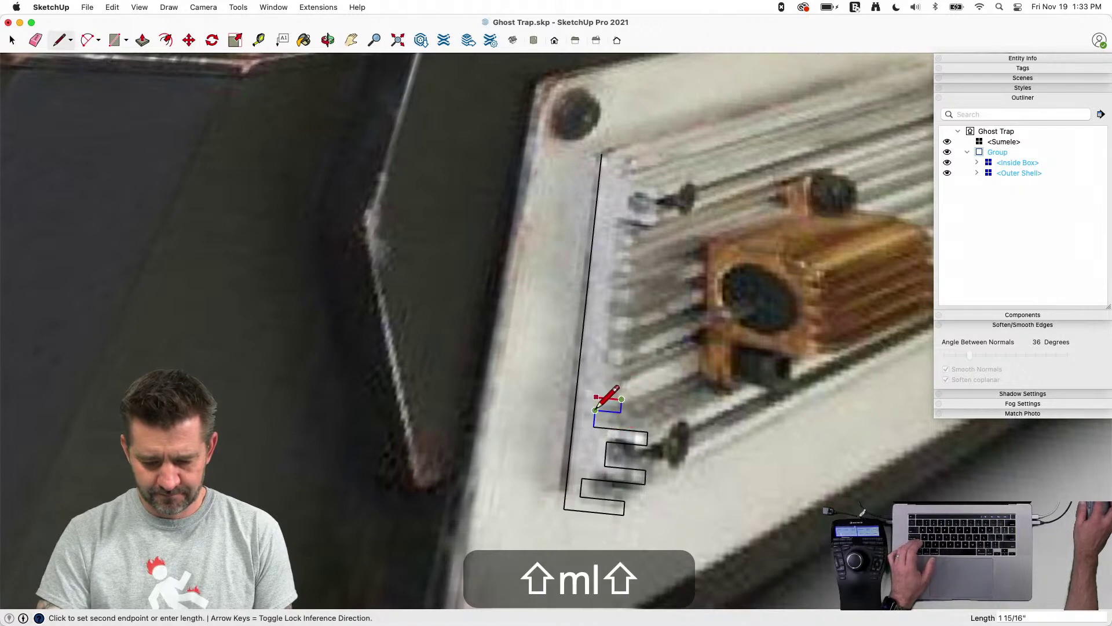
click(595, 410)
Copy the complete short fin profile about 2 9/16 in up onto the end of the comb outline
key(space)
click(604, 399)
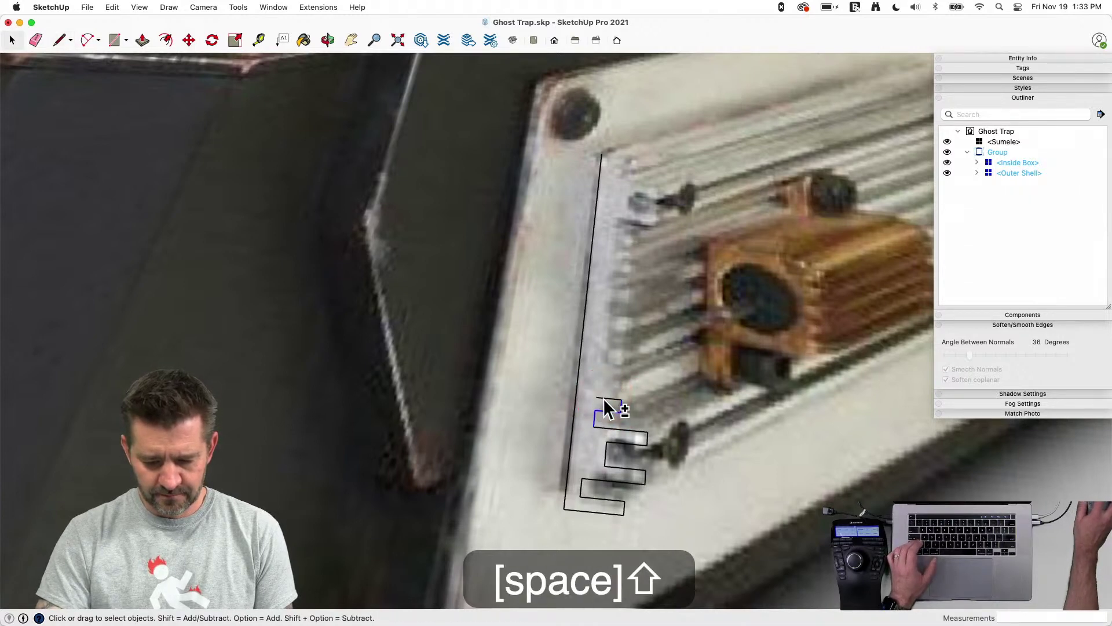
key(m)
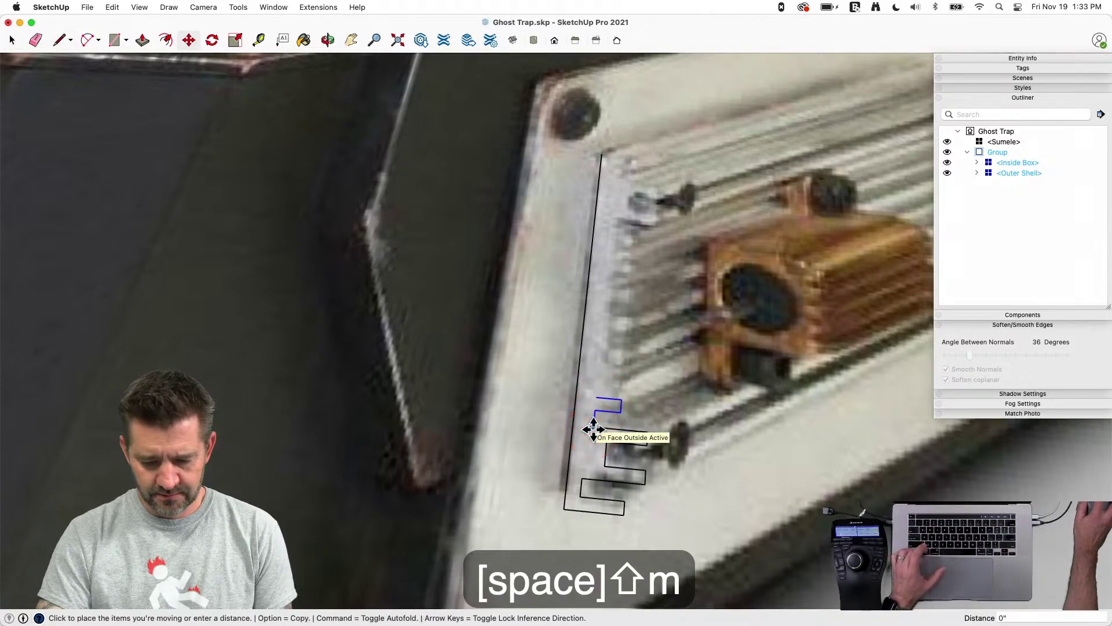
key(alt)
click(597, 399)
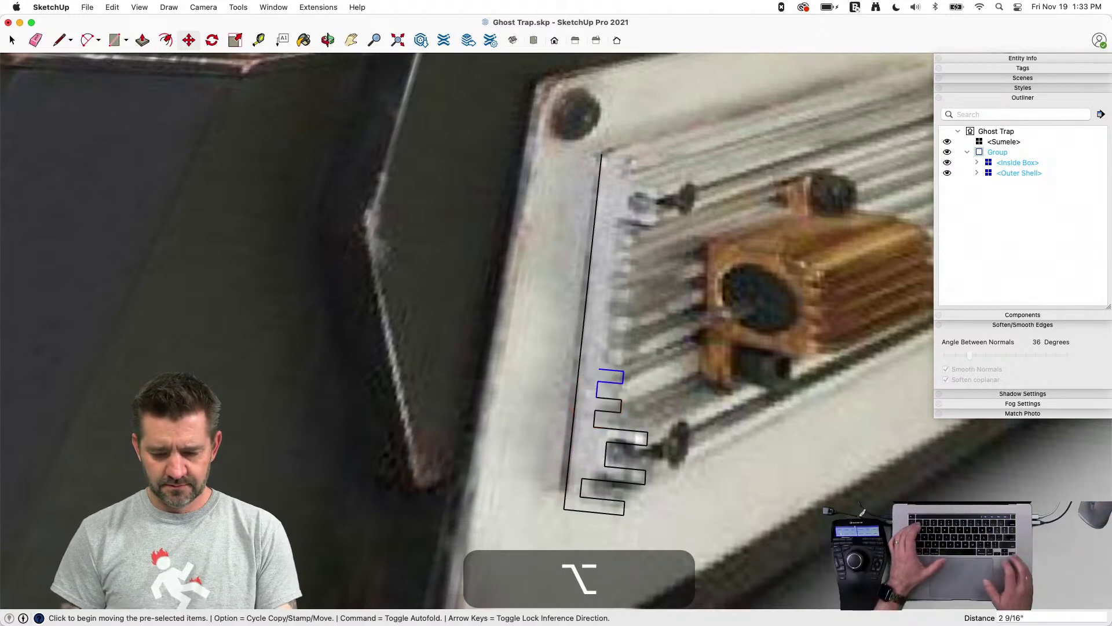
Repeat the copied short fin profile as an array of six copies (6x) along the heat sink's front edge
text(4x)
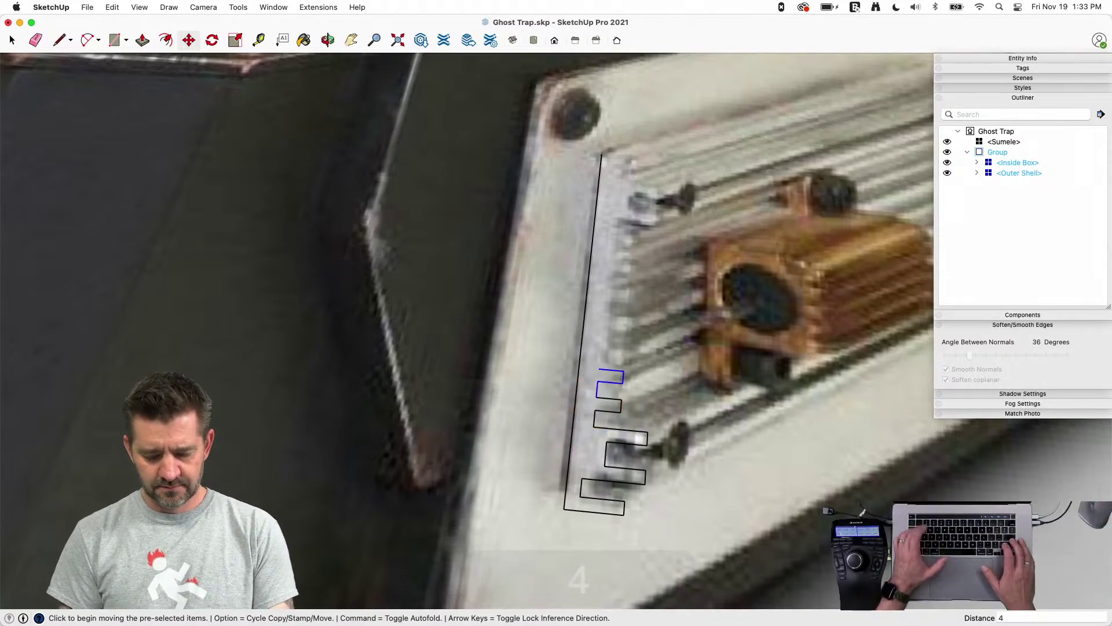
key(Return)
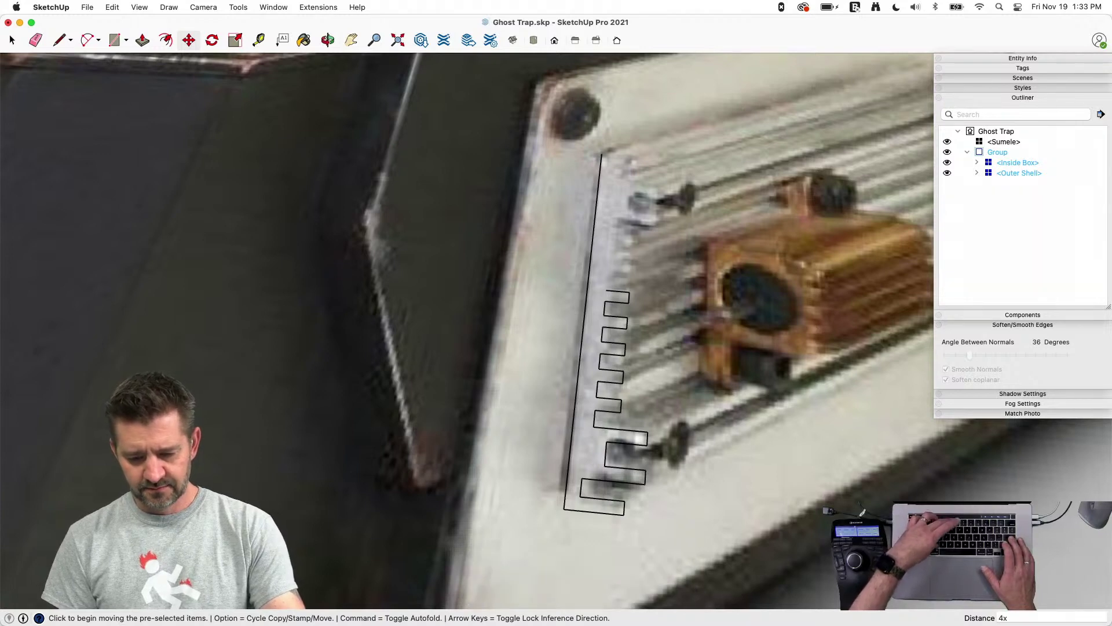
text(5x)
key(Return)
text(7)
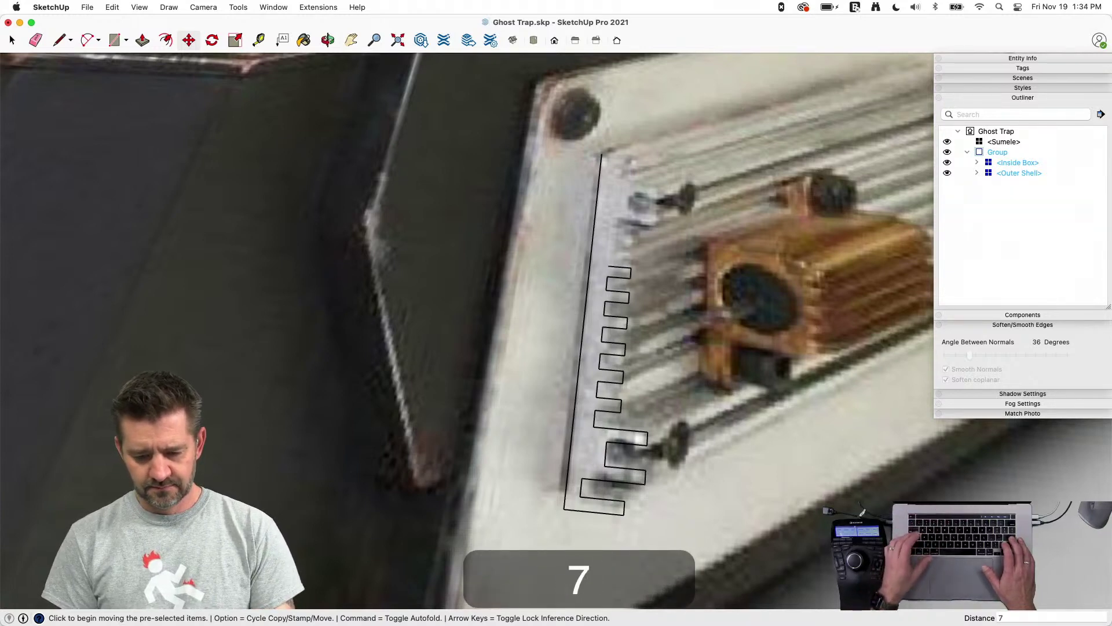
text(x)
key(Return)
key(Return)
text(6x)
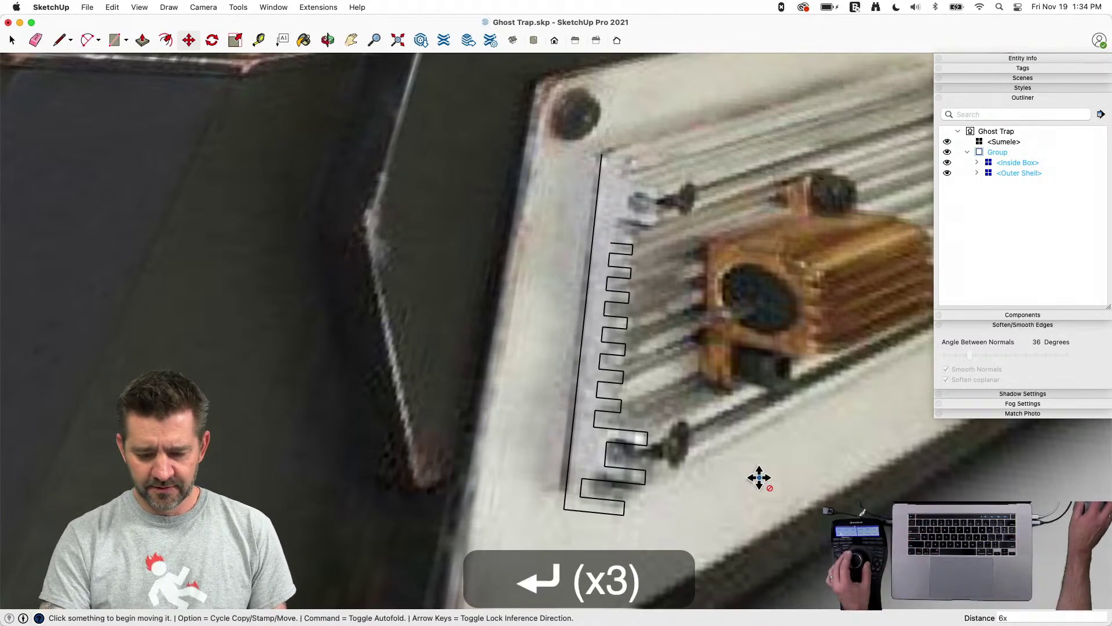
Copy the long-fin section at the comb's lower end, from its base edge to the first short fin, beside the outline
key(space)
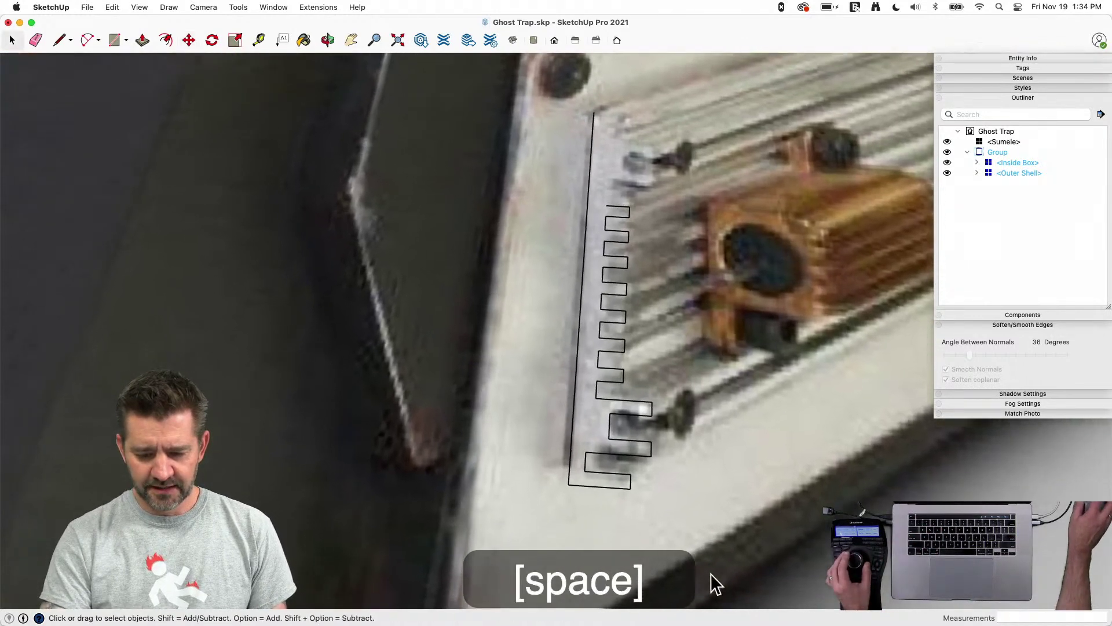
click(605, 369)
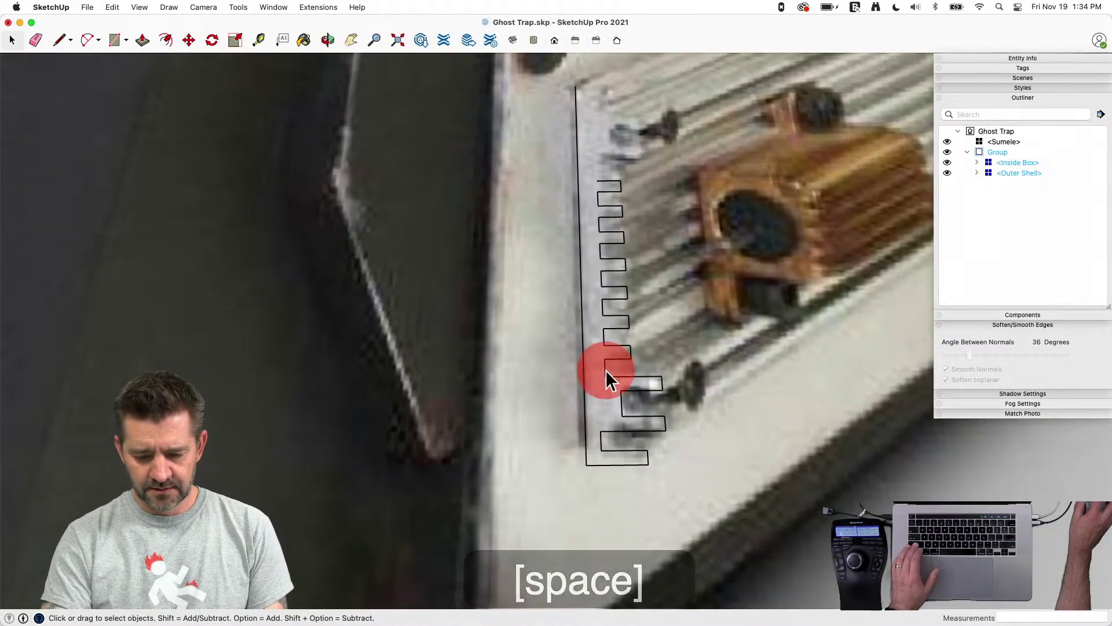
shift+click(621, 376)
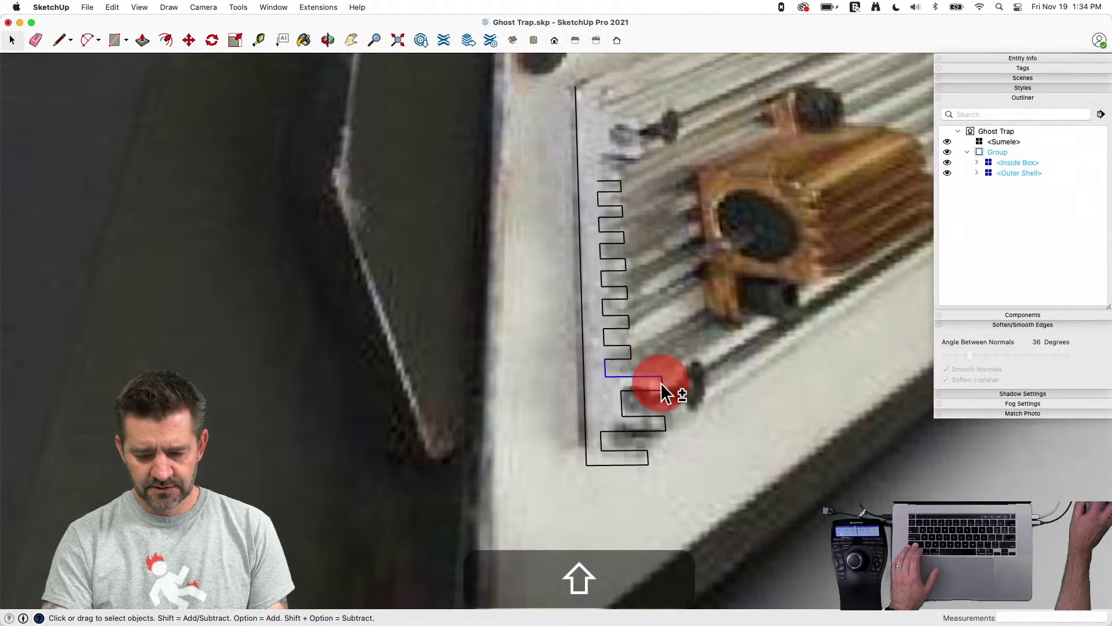
shift+click(646, 390)
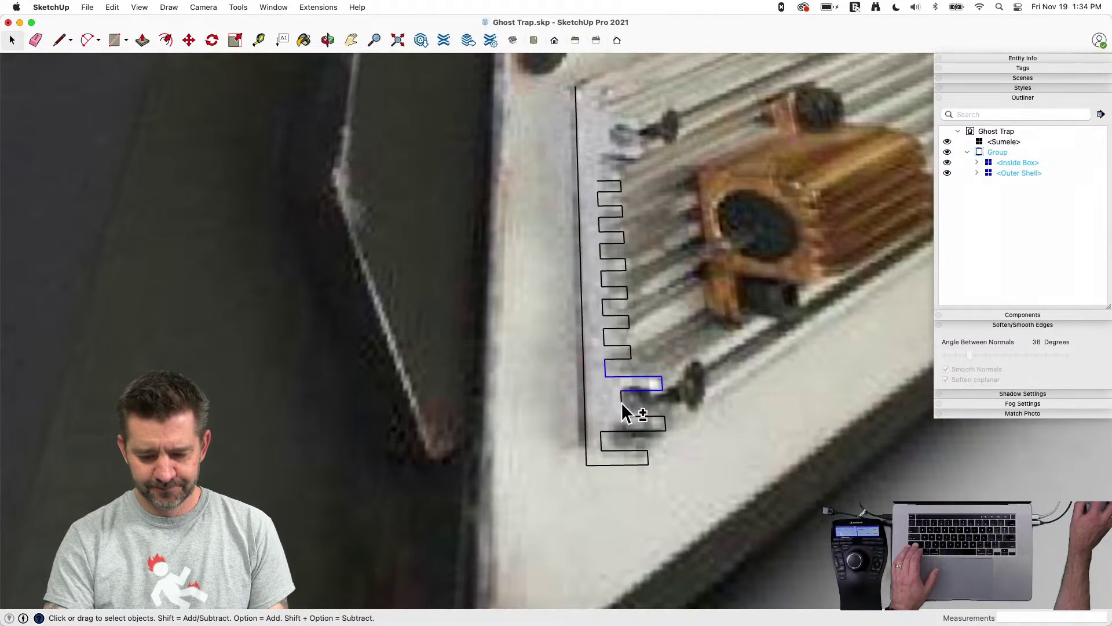
shift+click(622, 404)
shift+click(665, 418)
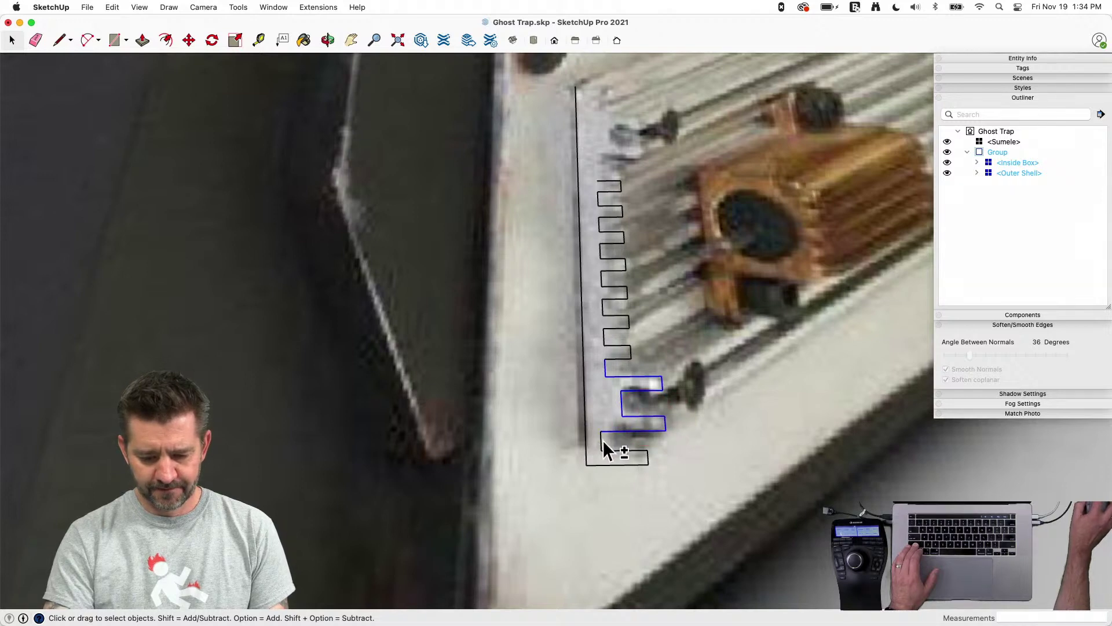
shift+drag(654, 445, 620, 481)
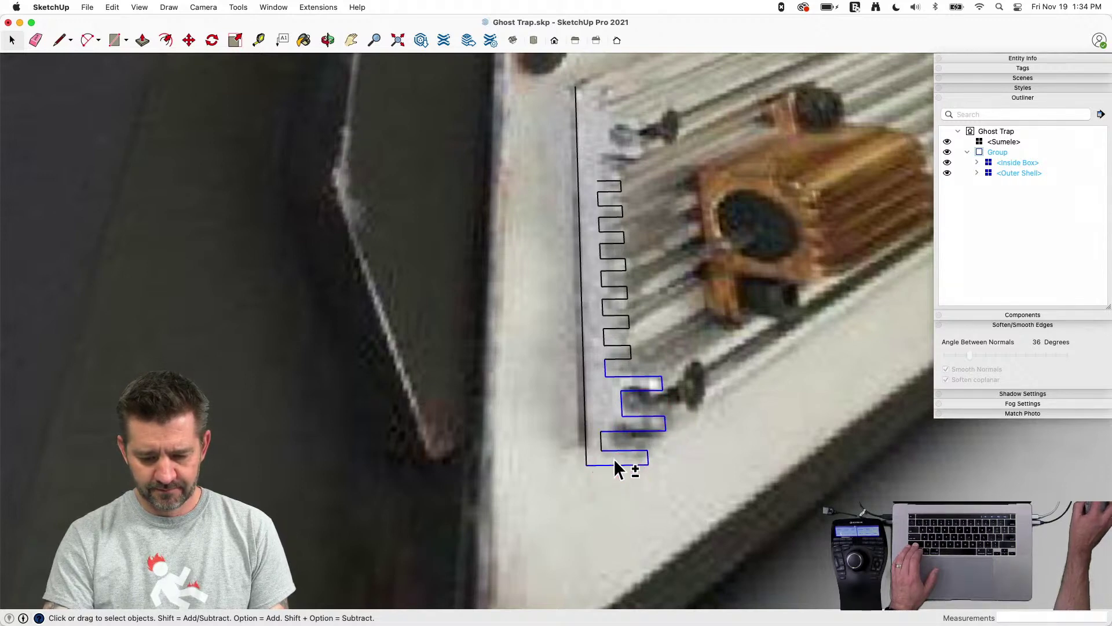
key(m)
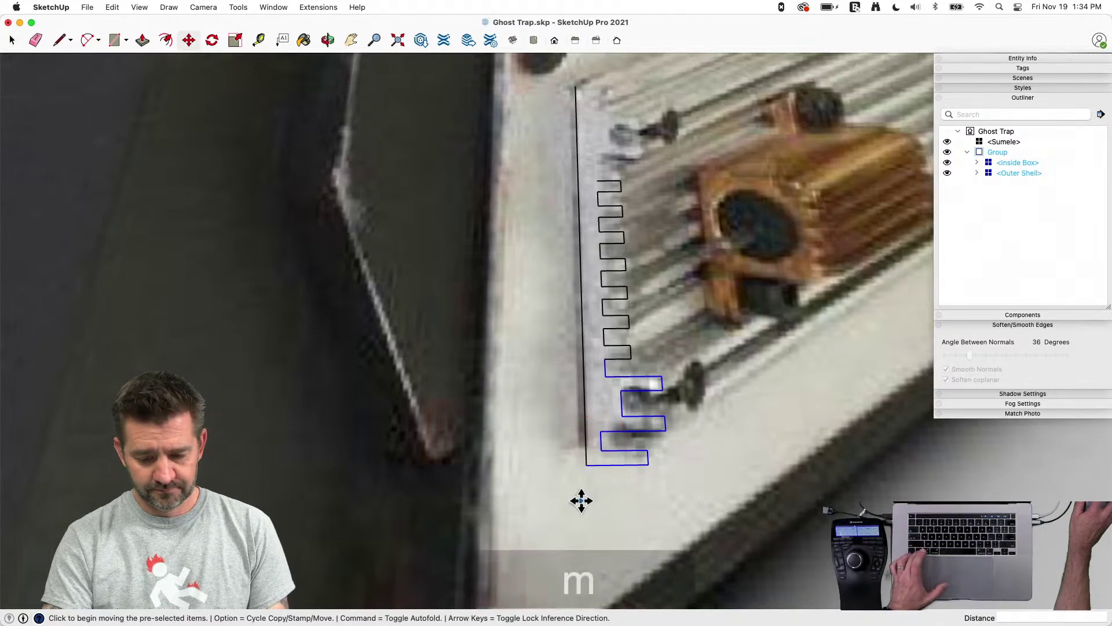
click(581, 499)
key(alt)
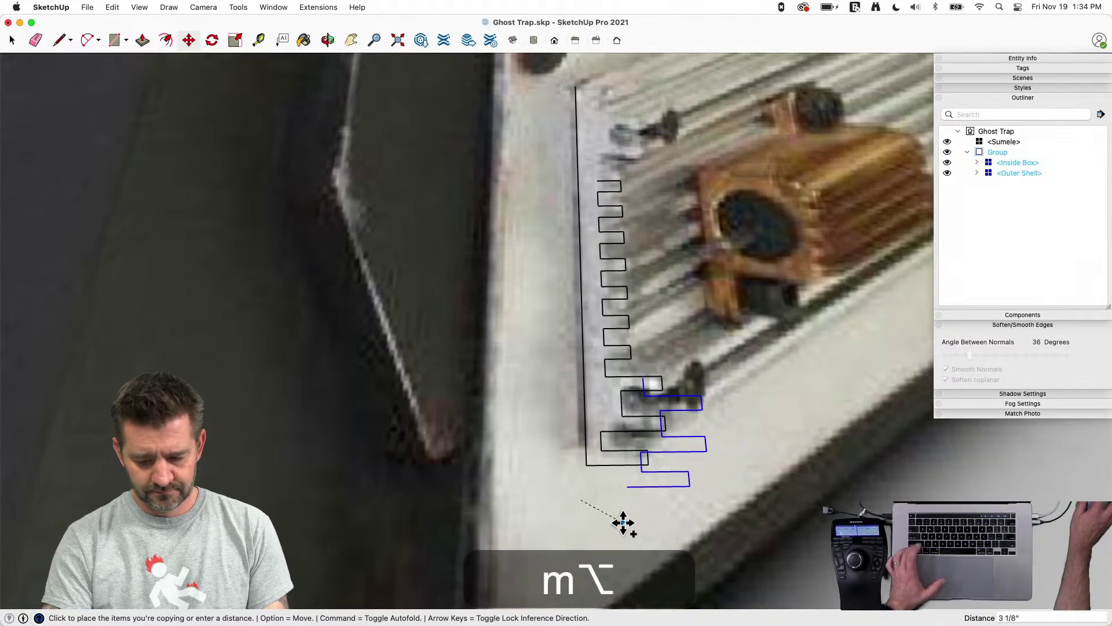
click(699, 484)
Mirror the copied long-fin section with a green scale of -1 and attach it to the uppermost short fin's open end
key(s)
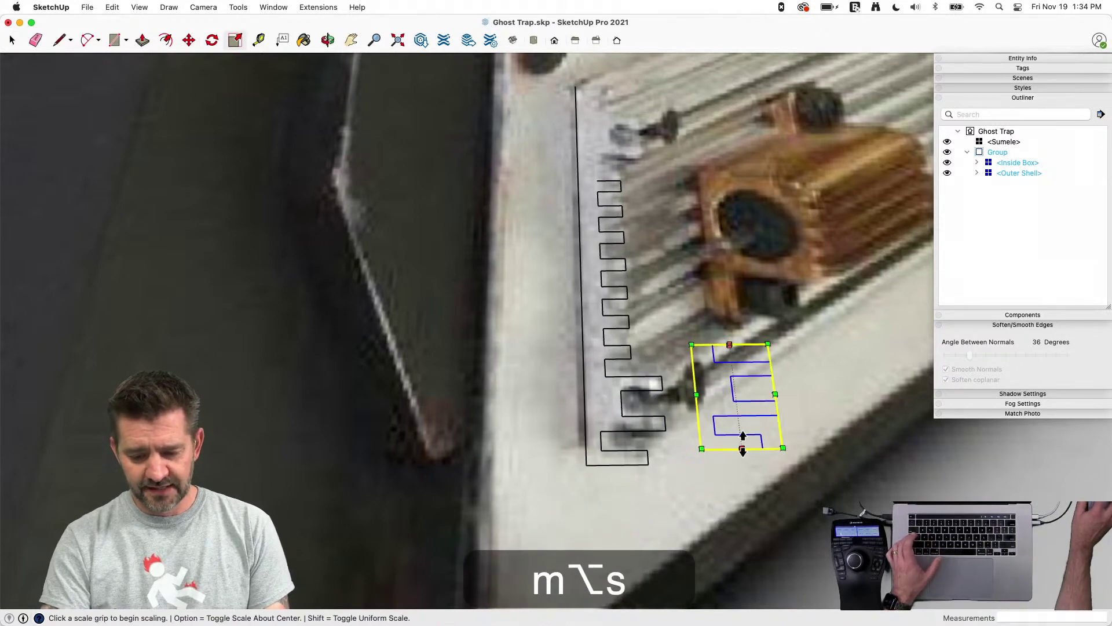
drag(740, 450, 733, 276)
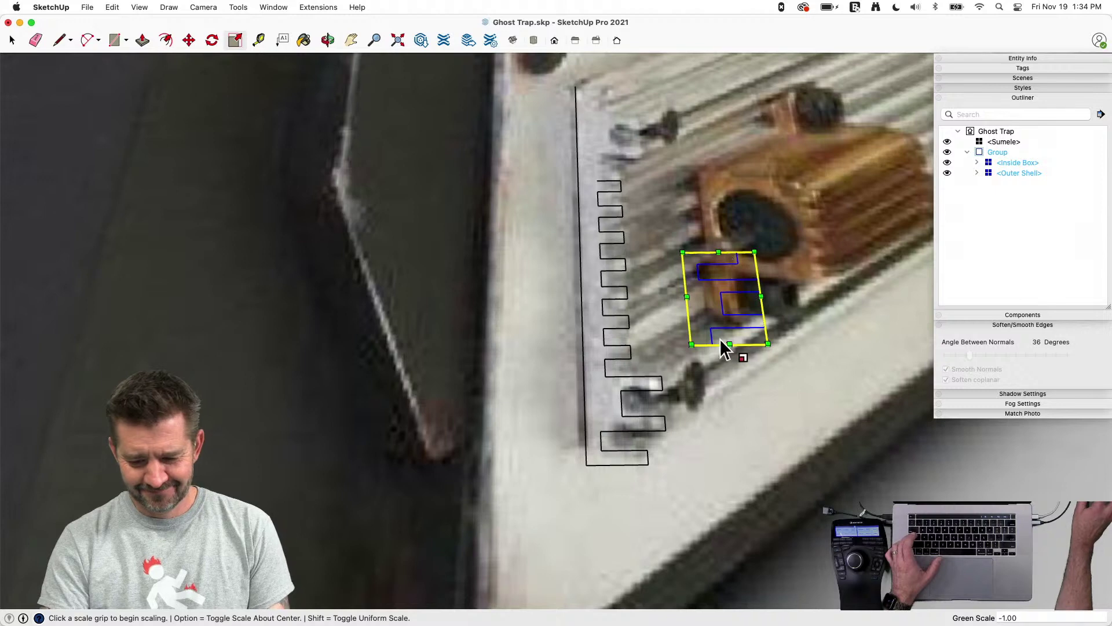
key(m)
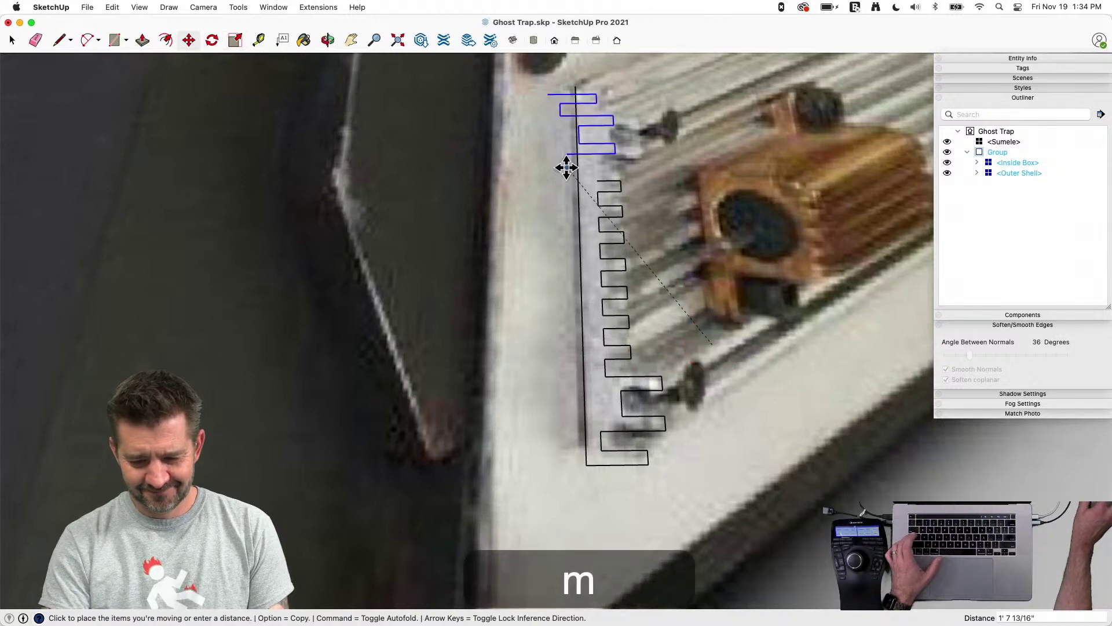
click(603, 181)
Erase the leftover edges around the comb outline and draw a closing line along its long back edge to form a face
key(e)
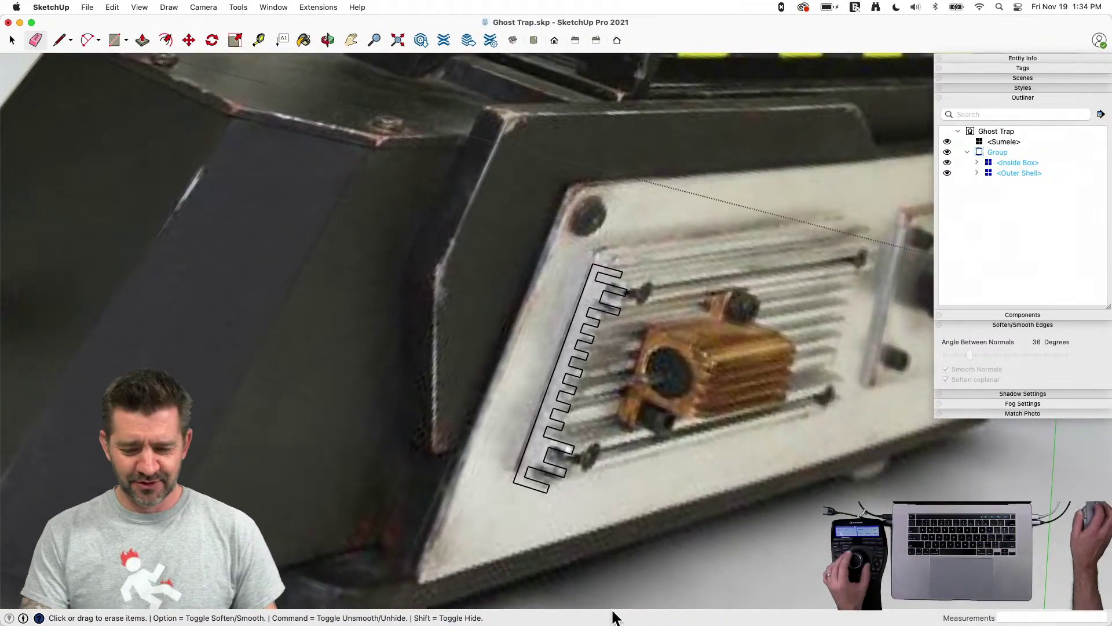
key(space)
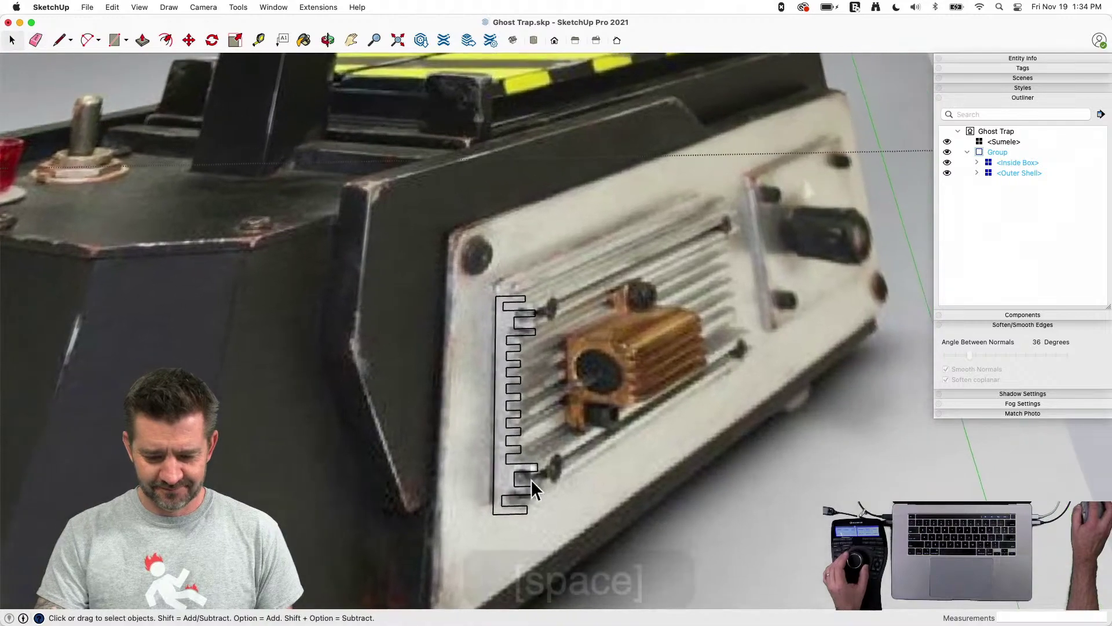
key(l)
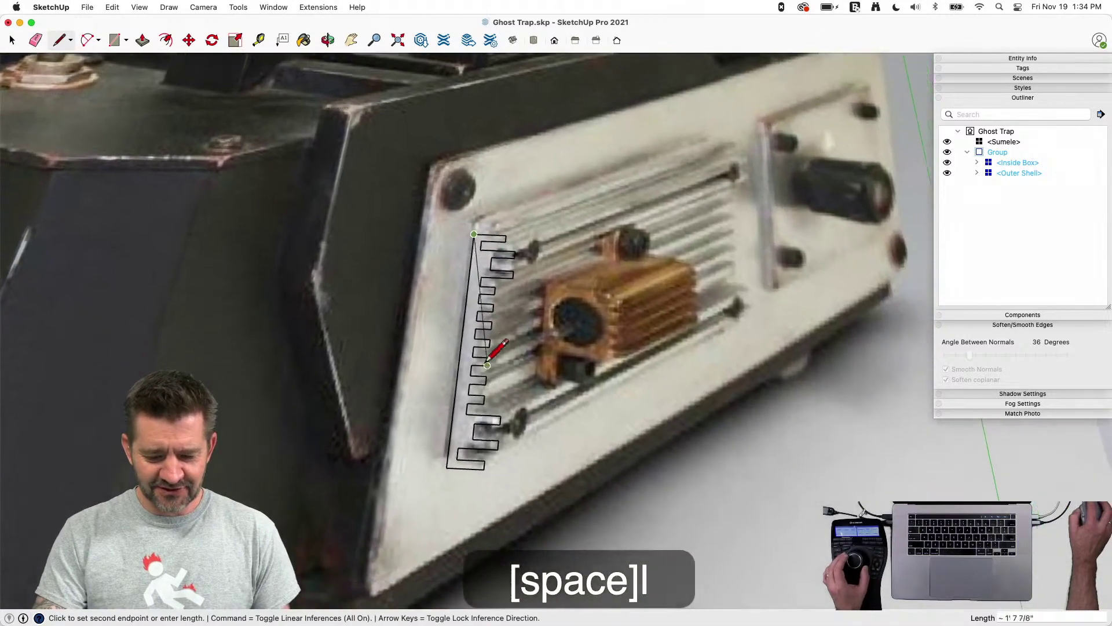
click(445, 450)
key(space)
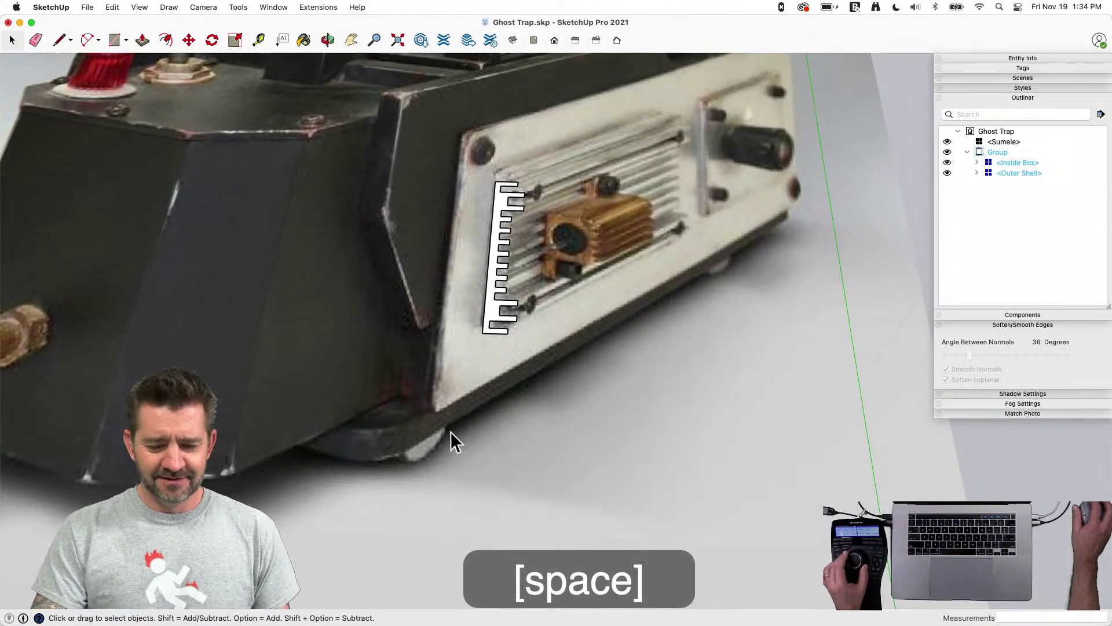
Turn the selected comb face and its edges into a component named Heat Sync
key(p)
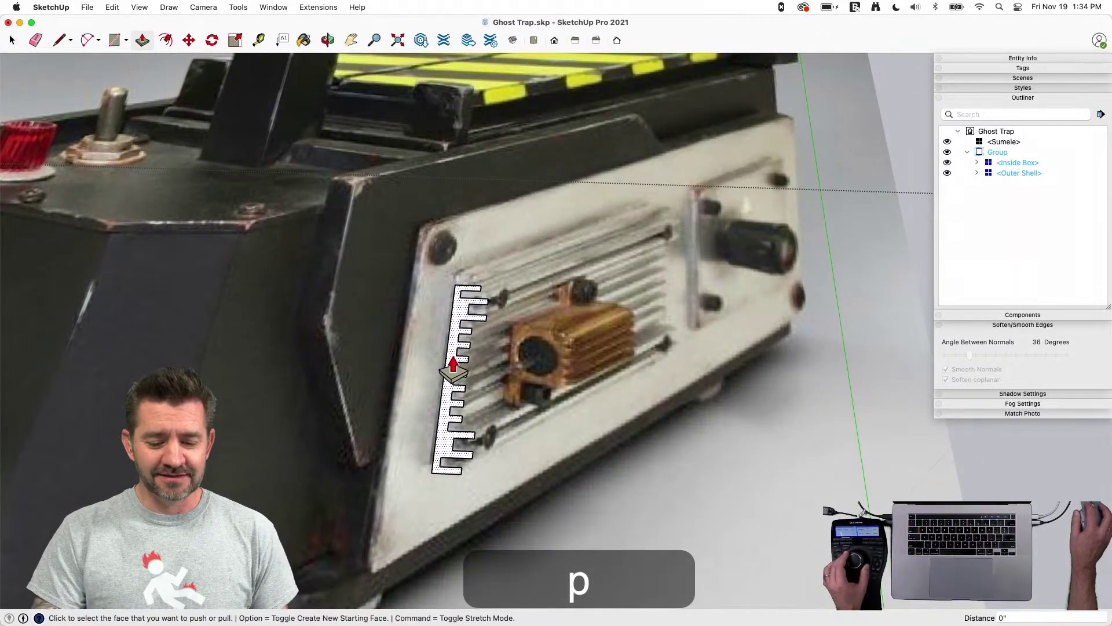
key(space)
right_click(446, 427)
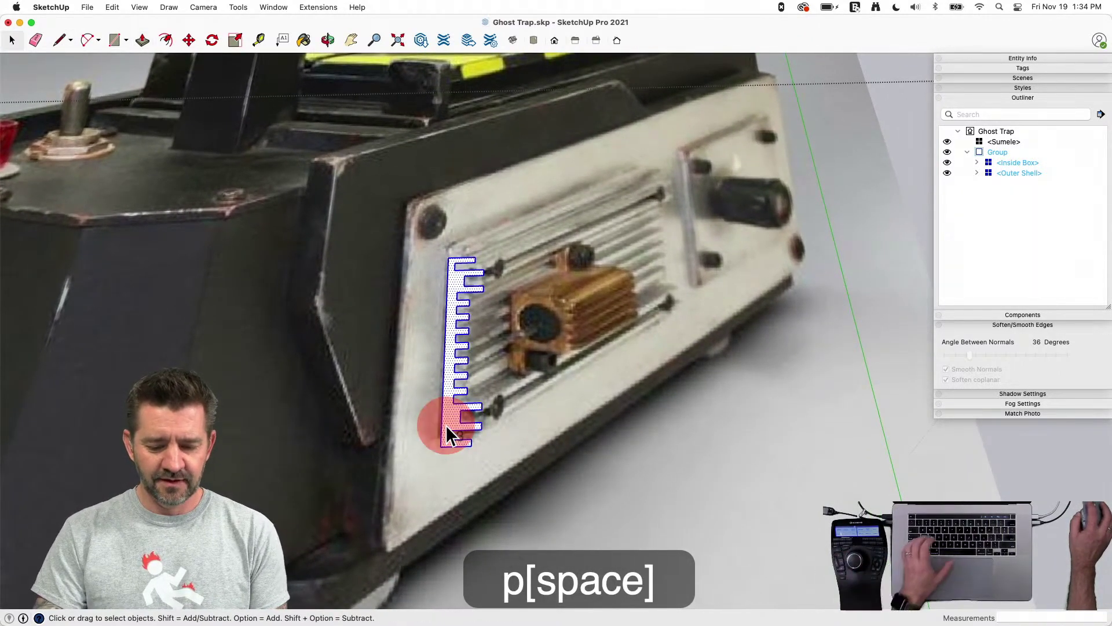
click(490, 425)
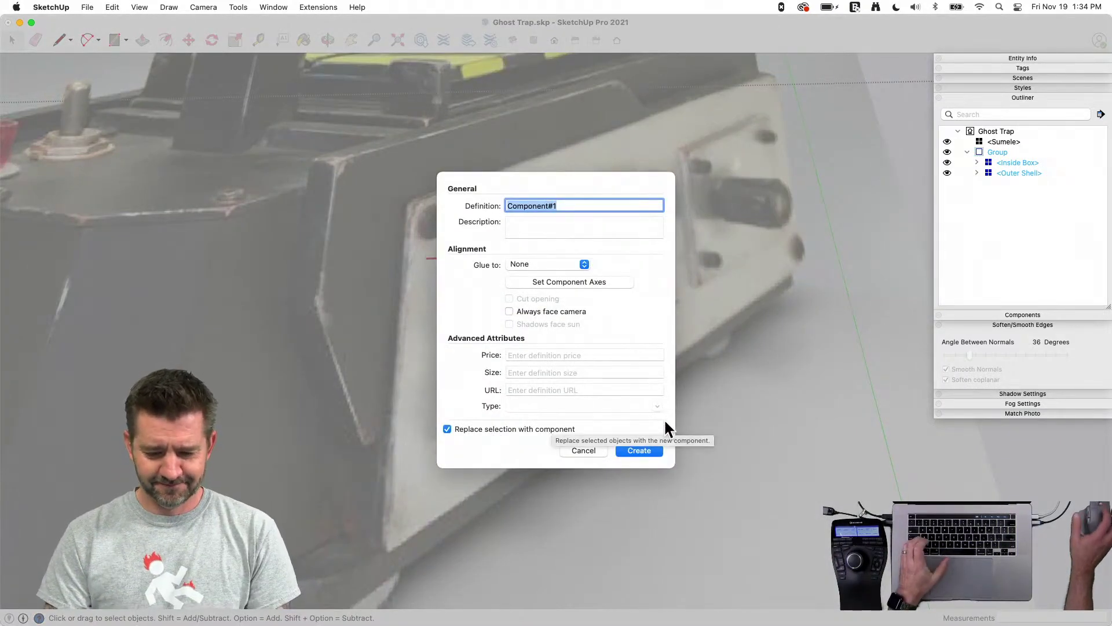
key(shift)
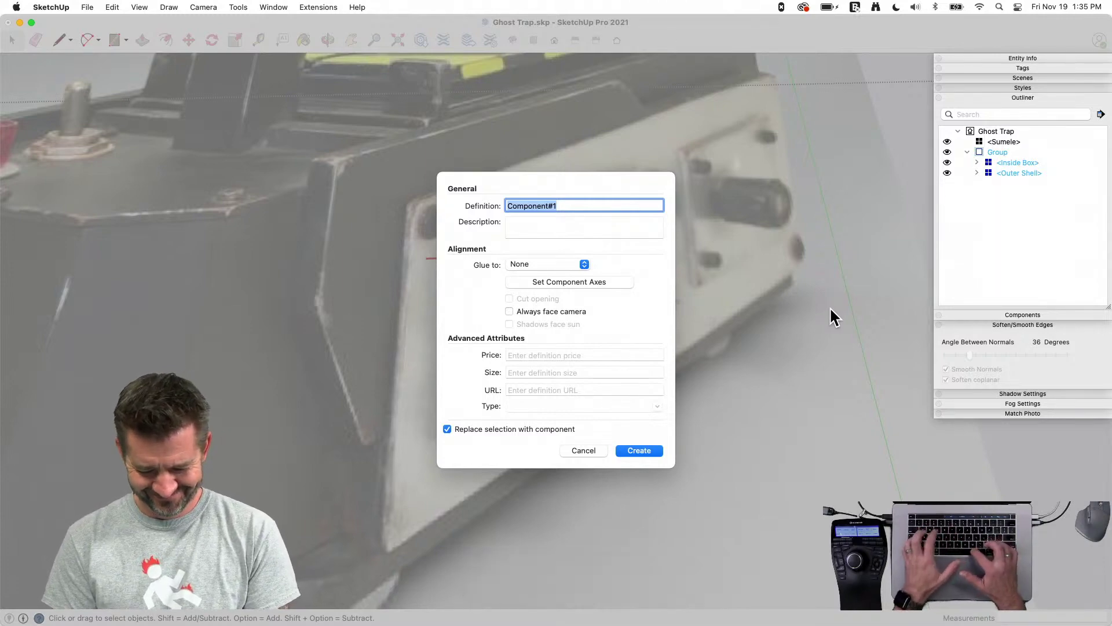
text(Heat S)
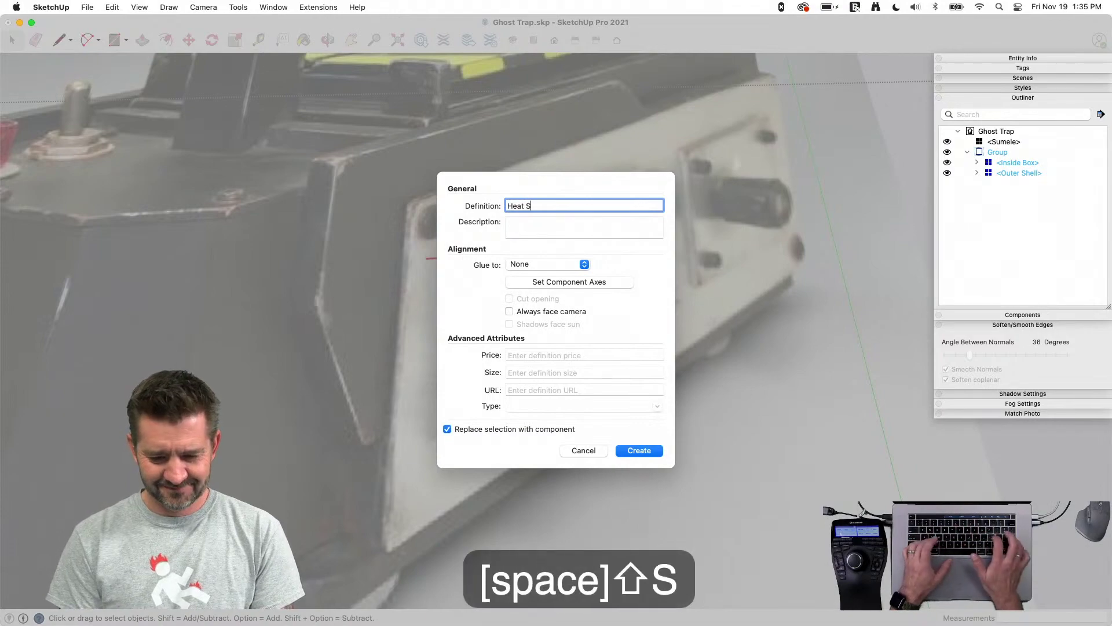
text(ync)
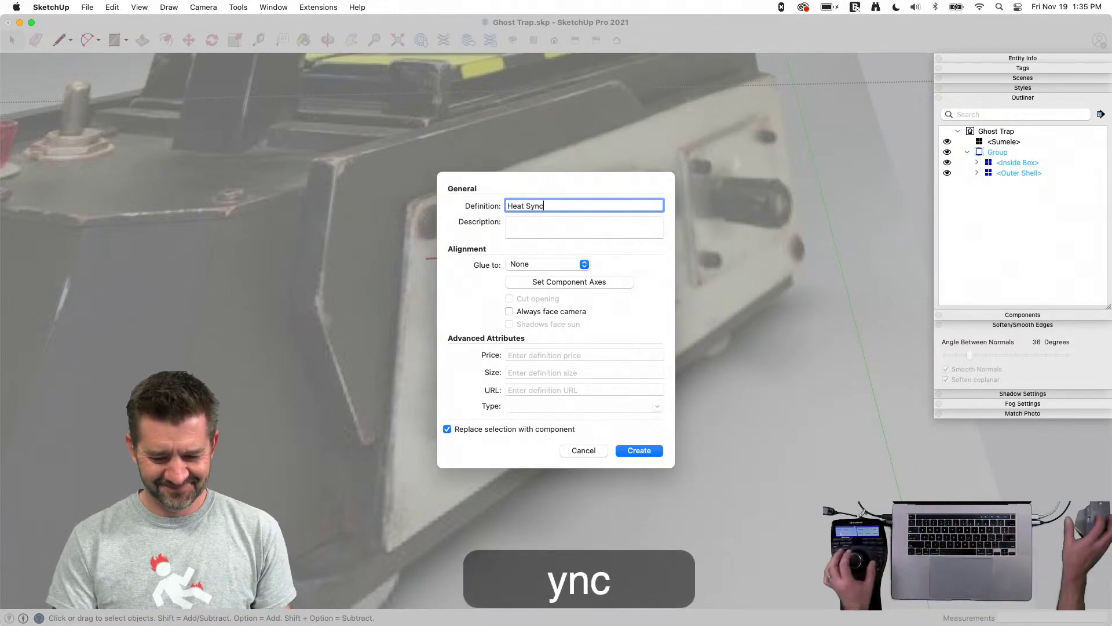
key(Return)
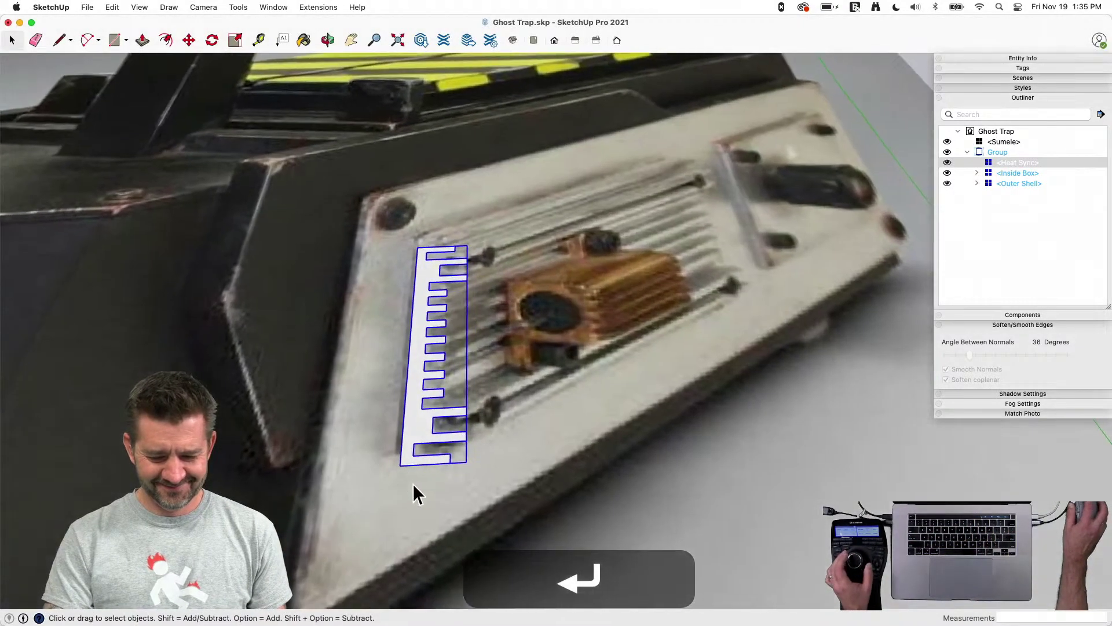
Rotate the Heat Sync component about the green axis at its lower corner so the profile stands up from the photo plane
key(m)
key(q)
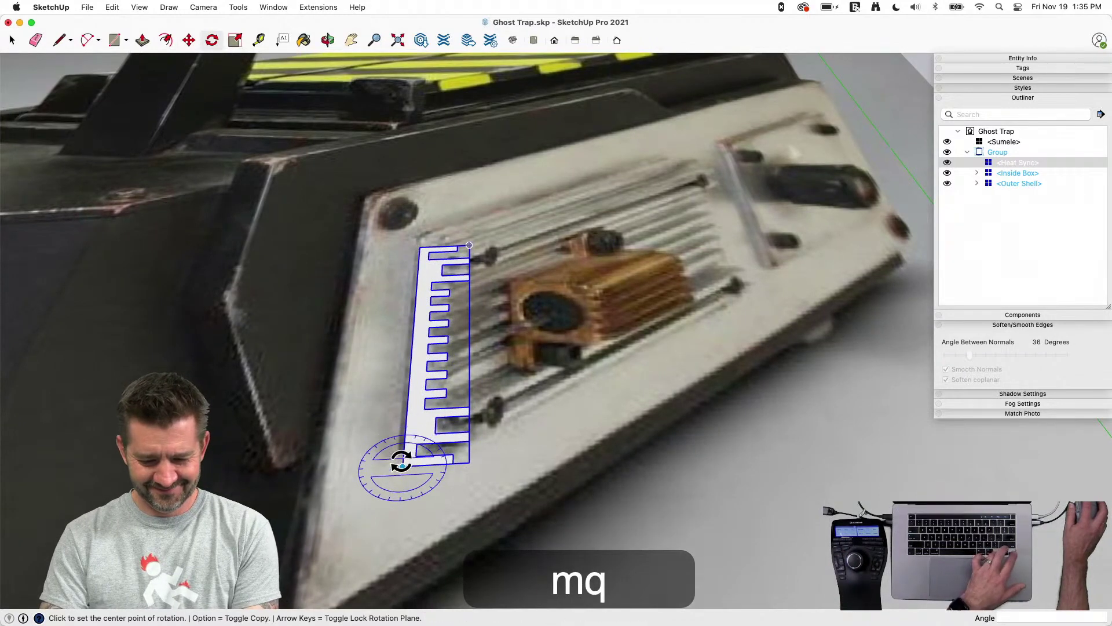
key(Right)
key(Left)
click(404, 464)
click(413, 459)
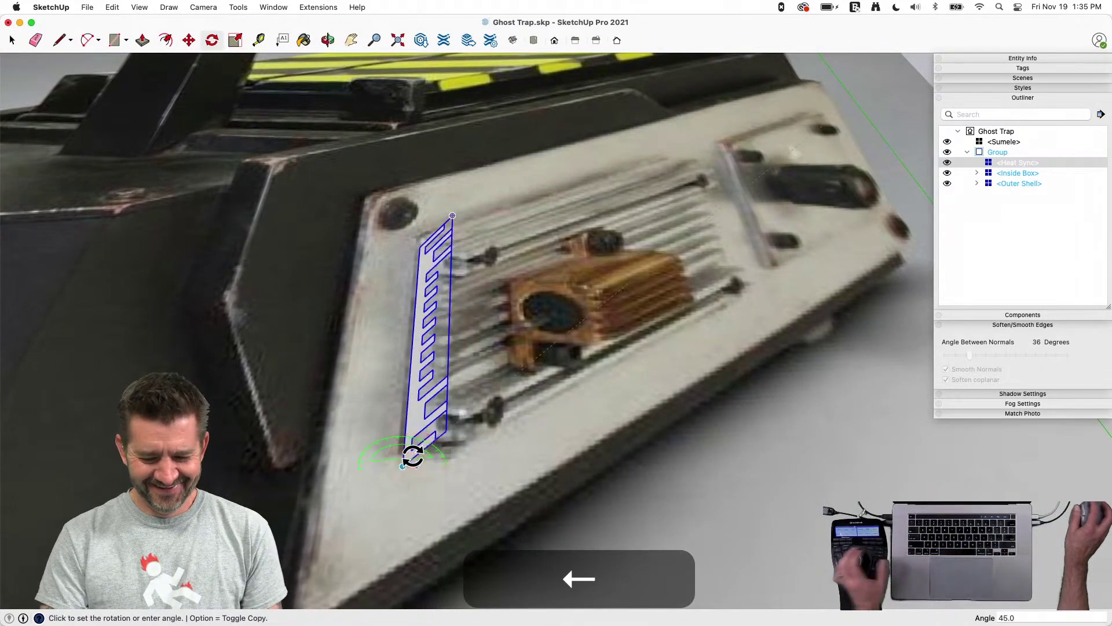
click(398, 451)
Move the Heat Sync component by its corner from the reference photo to beside the Ghost Trap model
key(m)
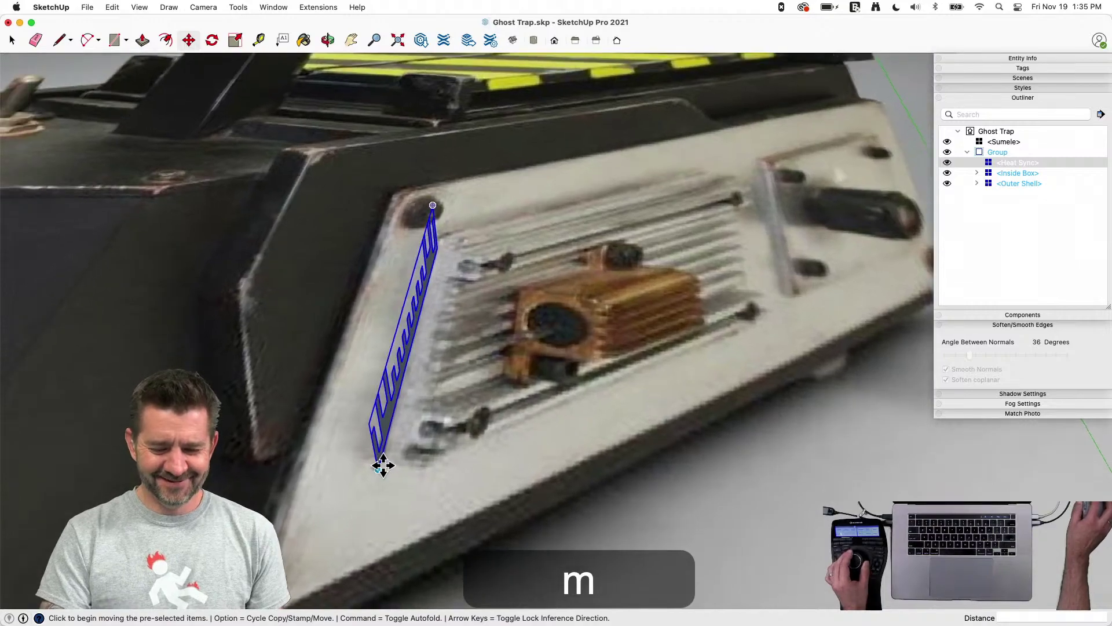
click(379, 465)
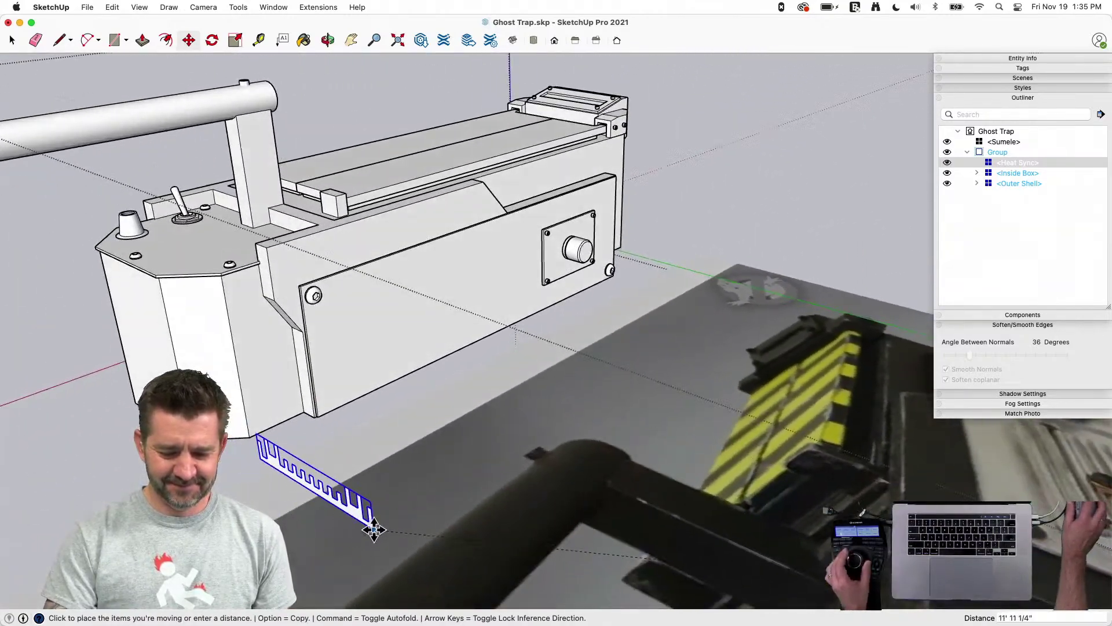
click(367, 522)
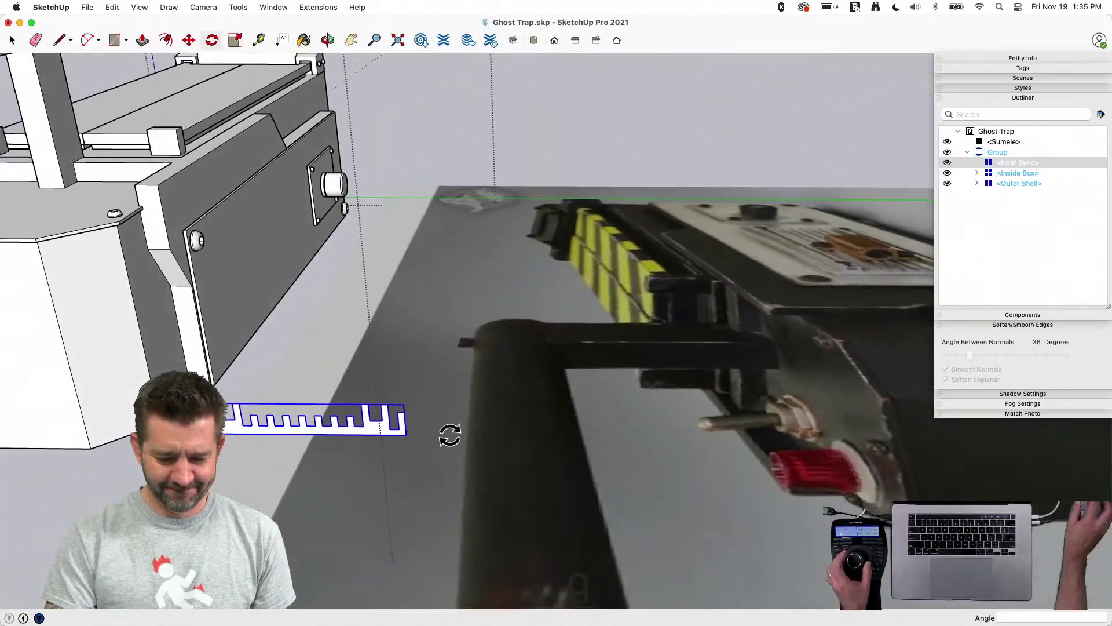
Rotate the Heat Sync component about the red axis at its corner so its long back edge runs vertically
key(q)
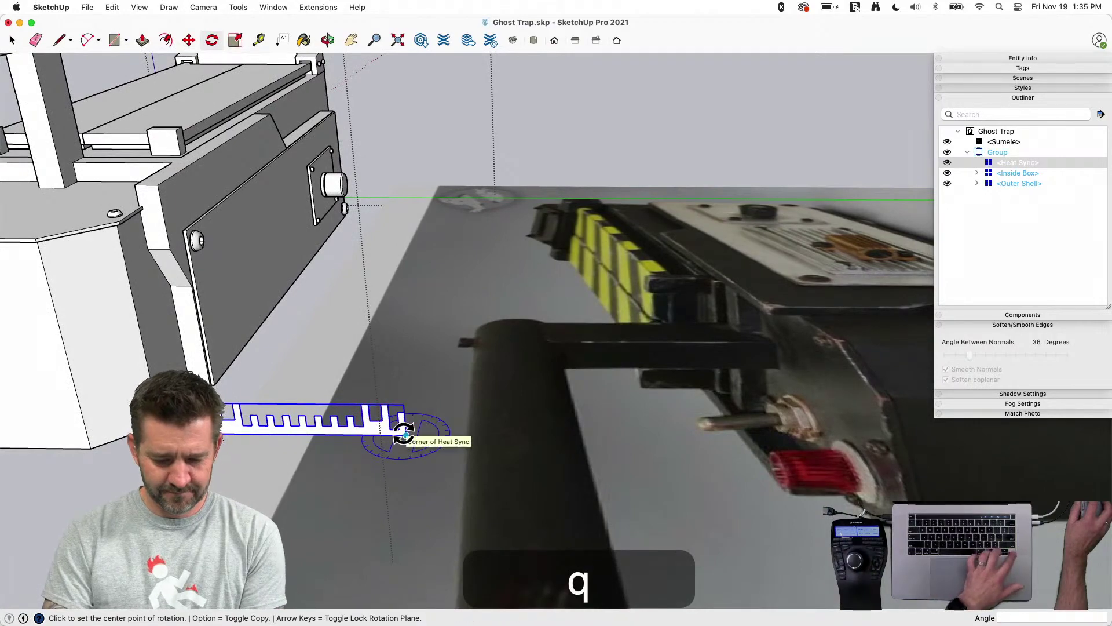
key(Left)
key(Right)
click(406, 435)
click(332, 434)
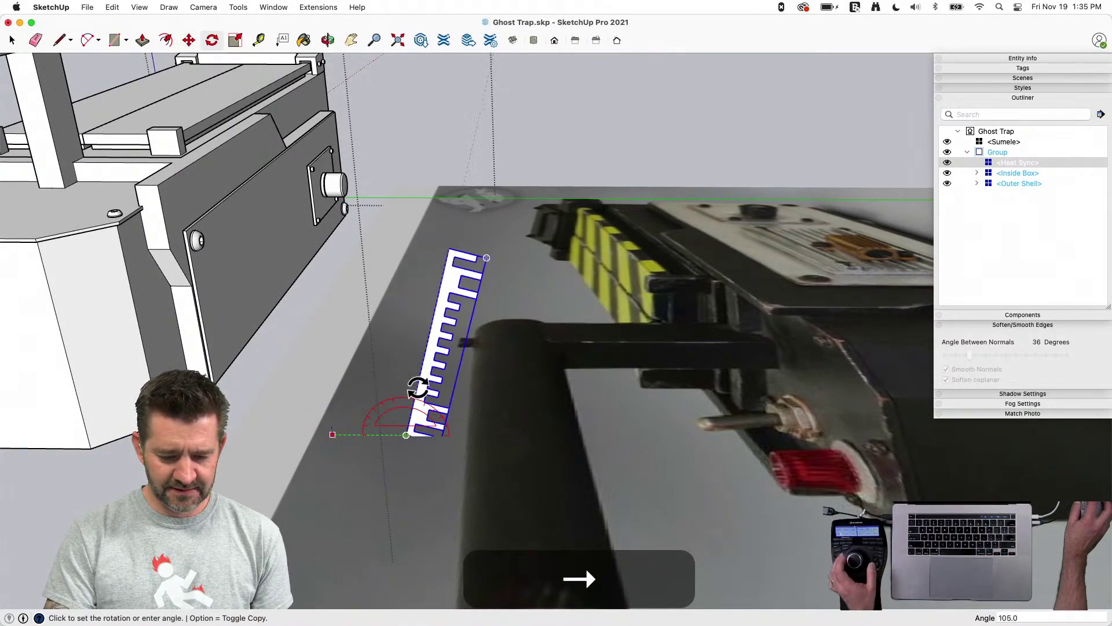
click(405, 385)
Move the Heat Sync component by its upper back corner onto the side plate, next to the large upper screw
key(m)
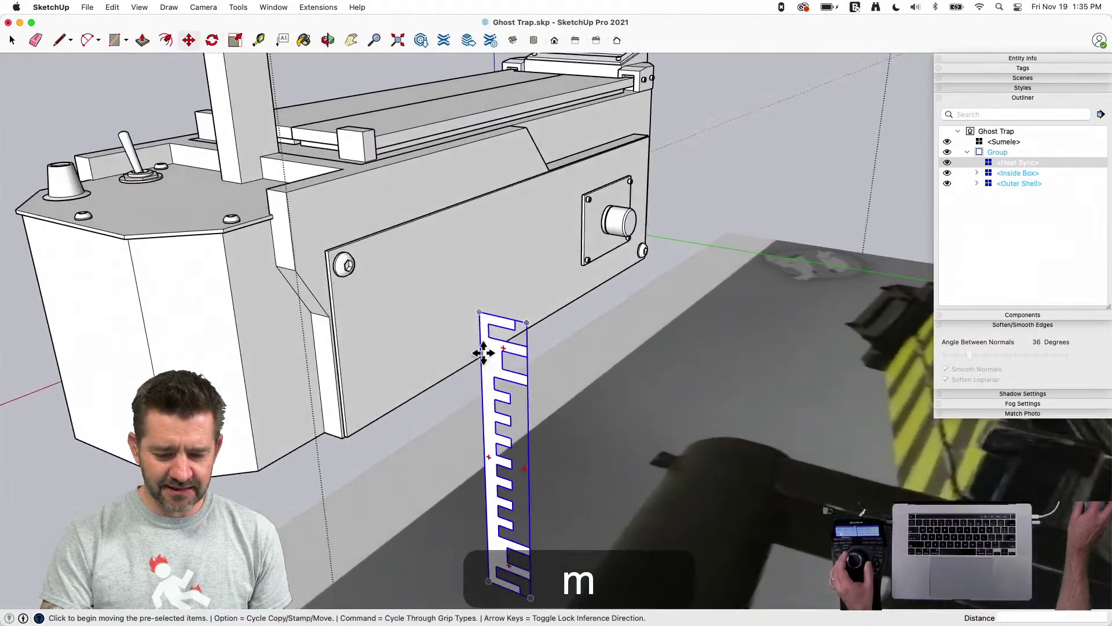
click(480, 312)
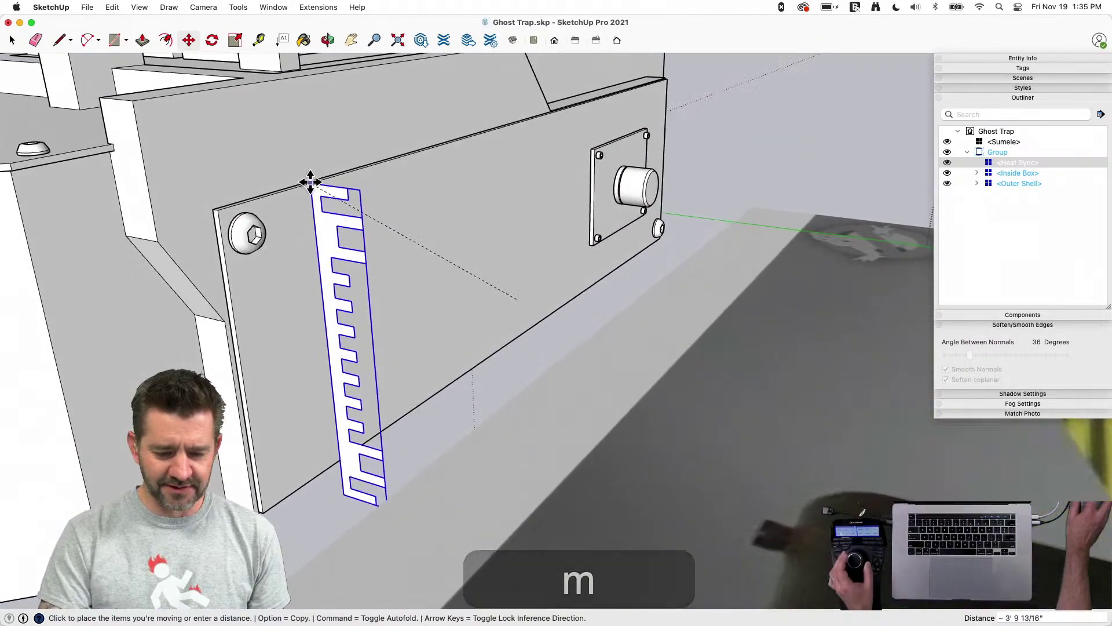
click(282, 240)
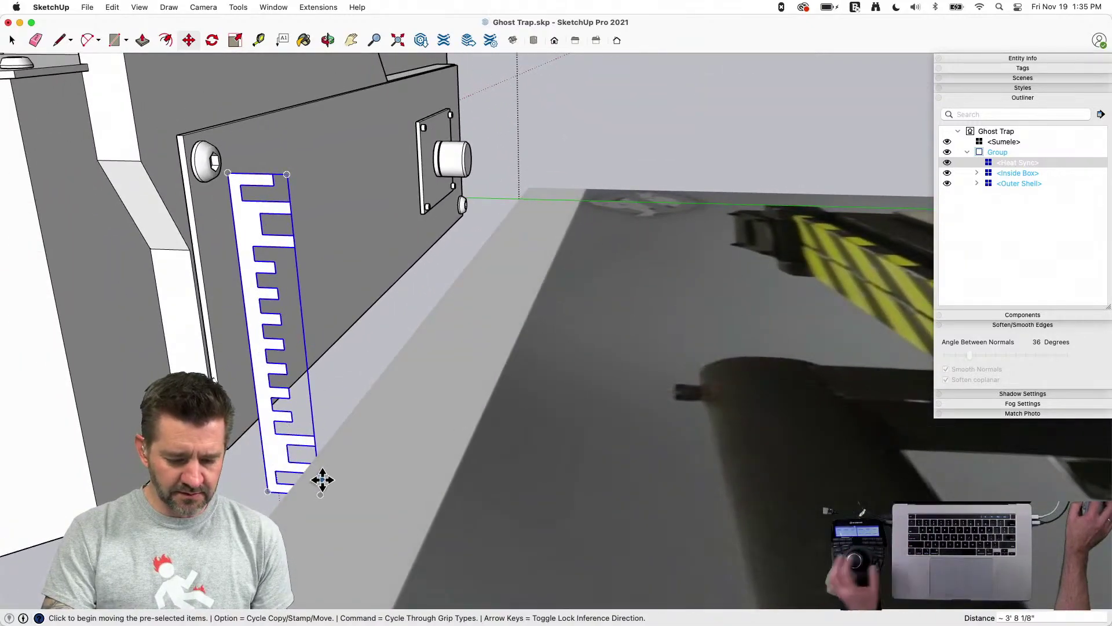
Scale the Heat Sync component uniformly from its lower corner by about 0.65 and again by about 0.86 to fit the side plate
key(s)
drag(321, 494, 290, 392)
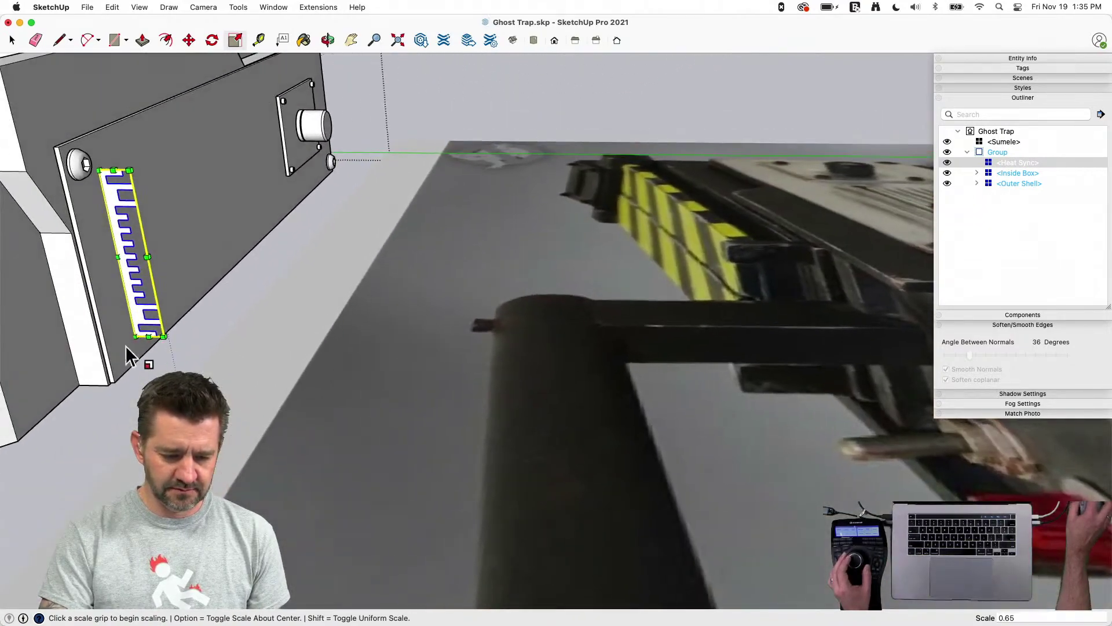
drag(165, 338, 150, 315)
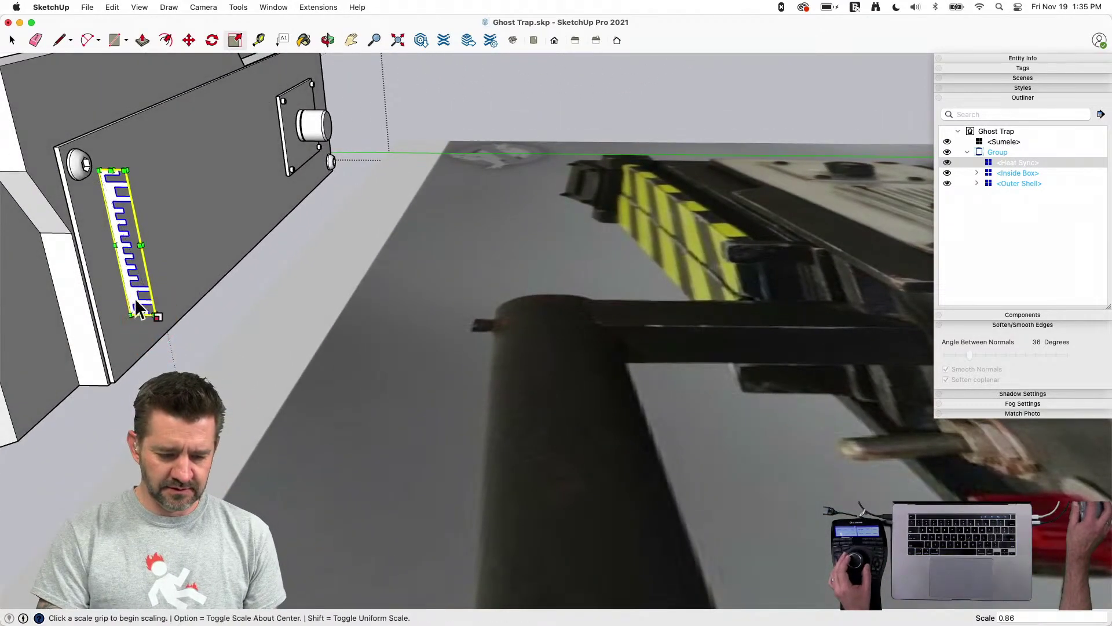
Extrude the comb face inside the Heat Sync component about 3' 11 5/8" along the side plate and save the model
key(p)
key(space)
double_click(130, 289)
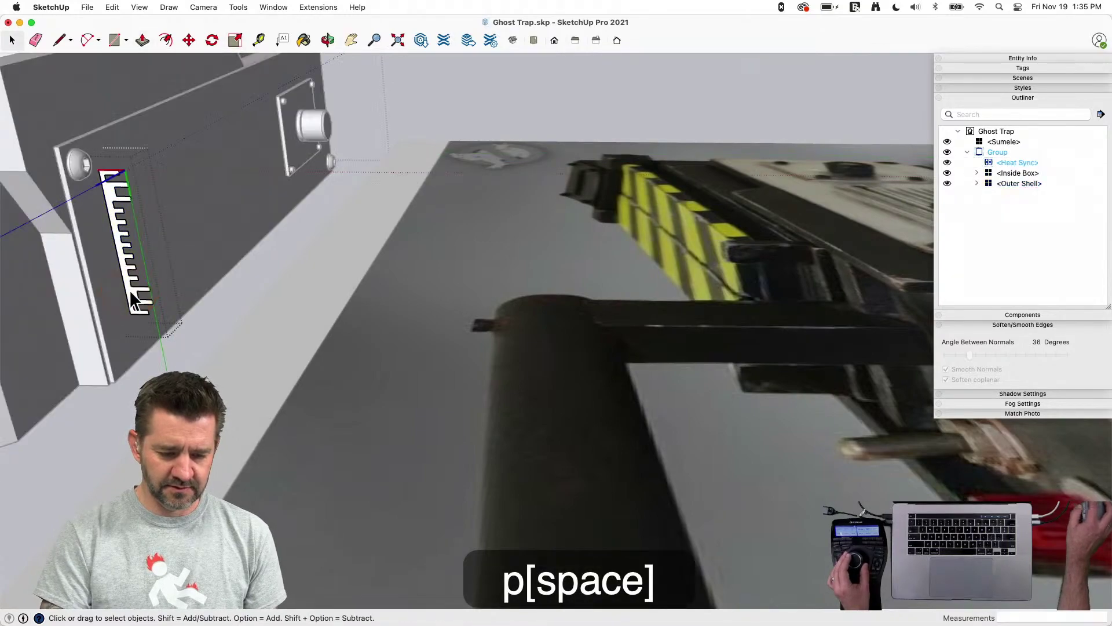
key(p)
click(132, 296)
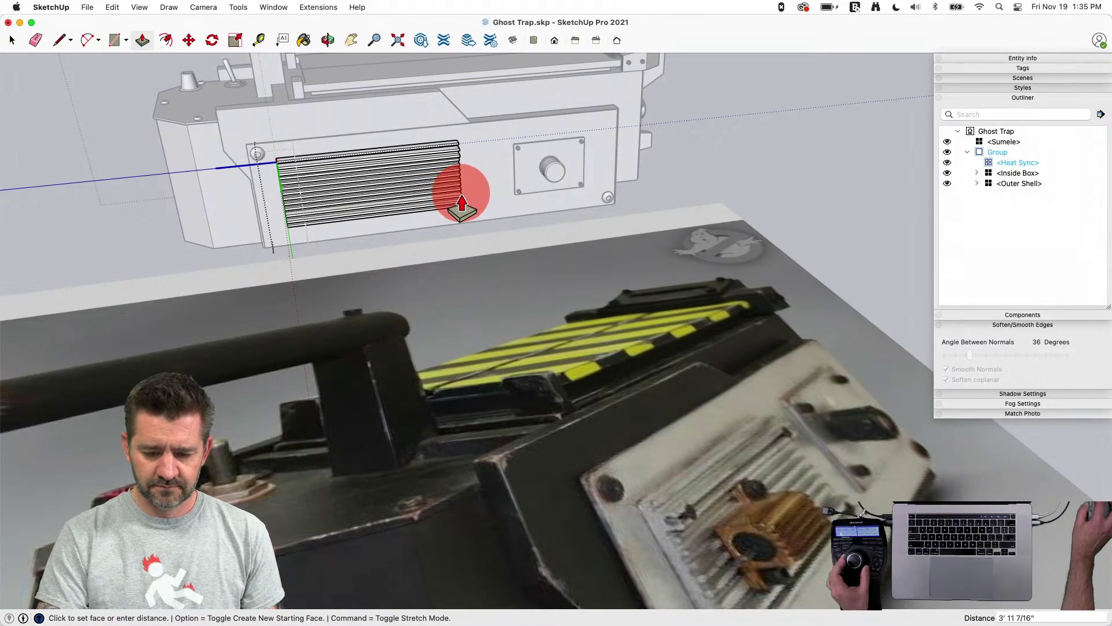
click(462, 202)
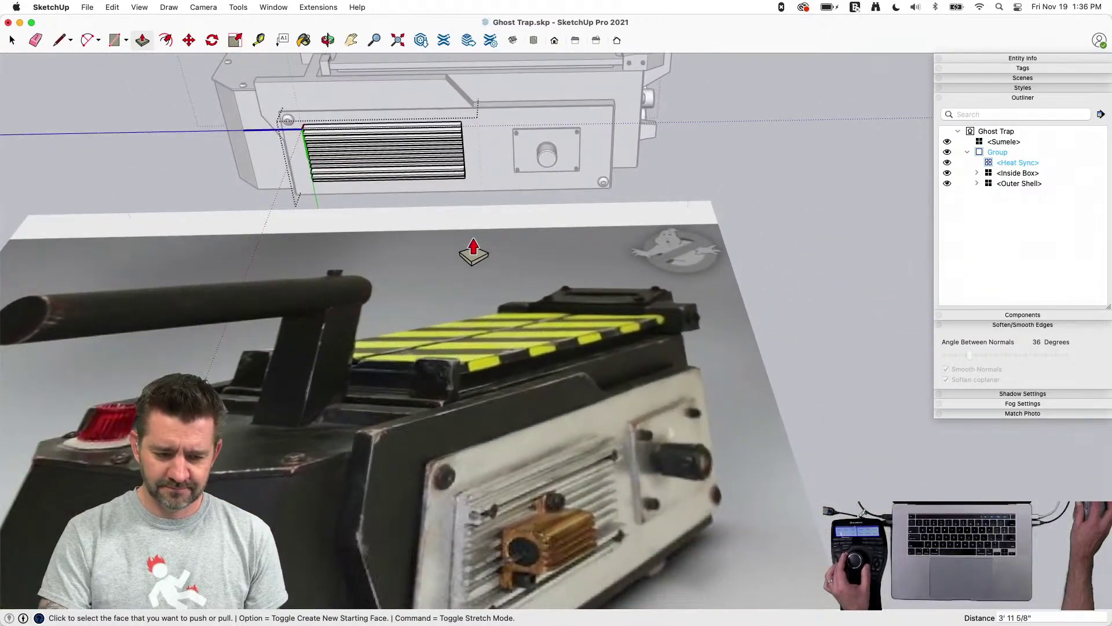
mouse_move(84, 8)
mouse_down()
mouse_move(99, 86)
mouse_move(118, 97)
mouse_up()
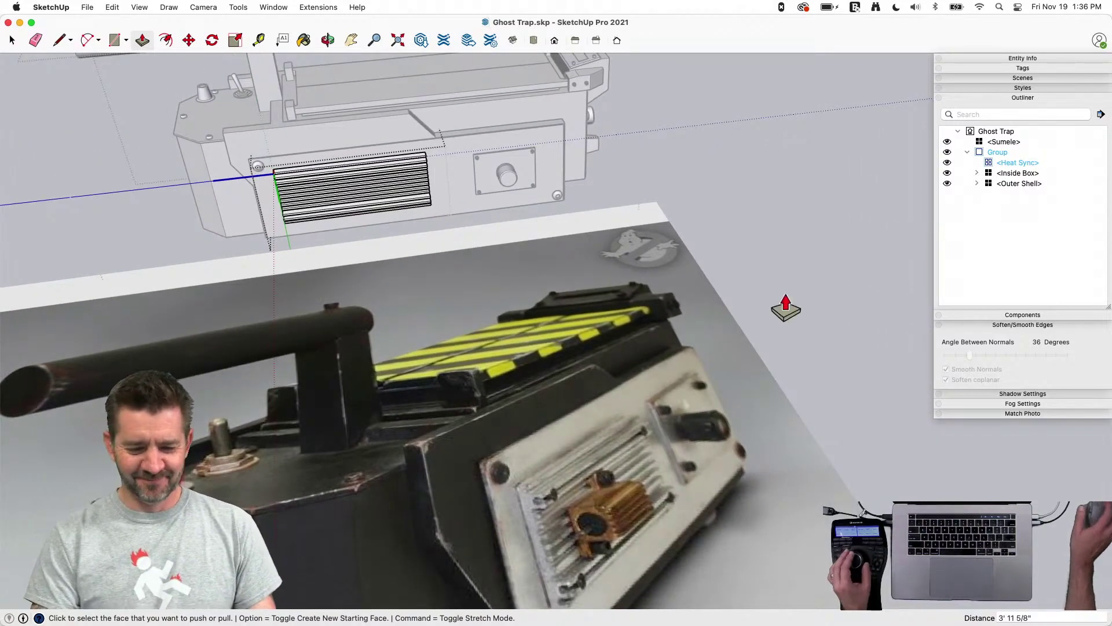
key(space)
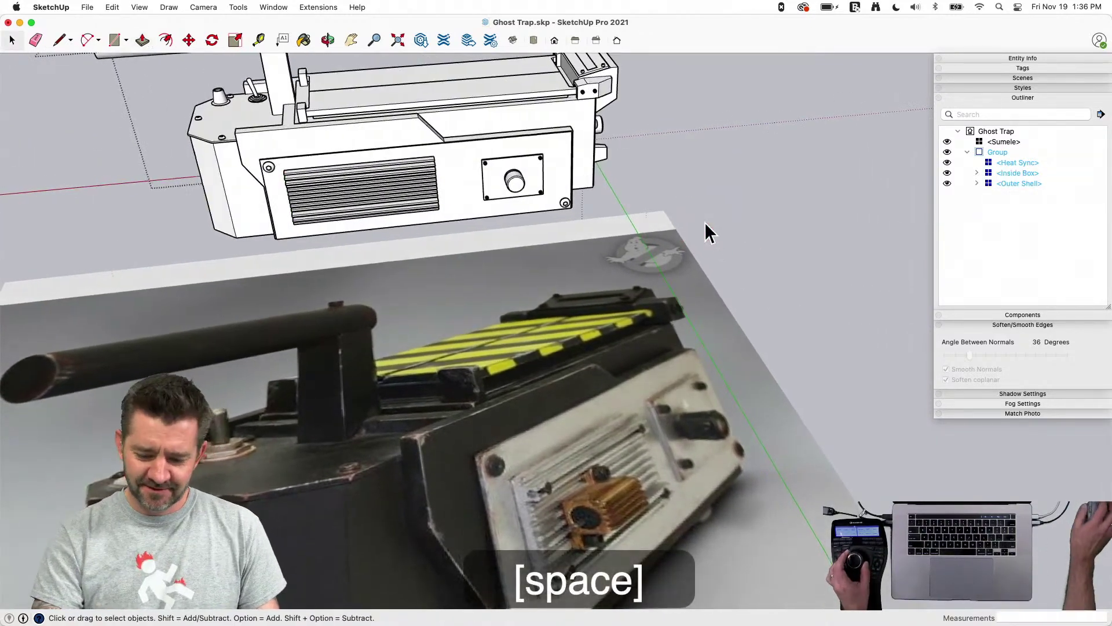
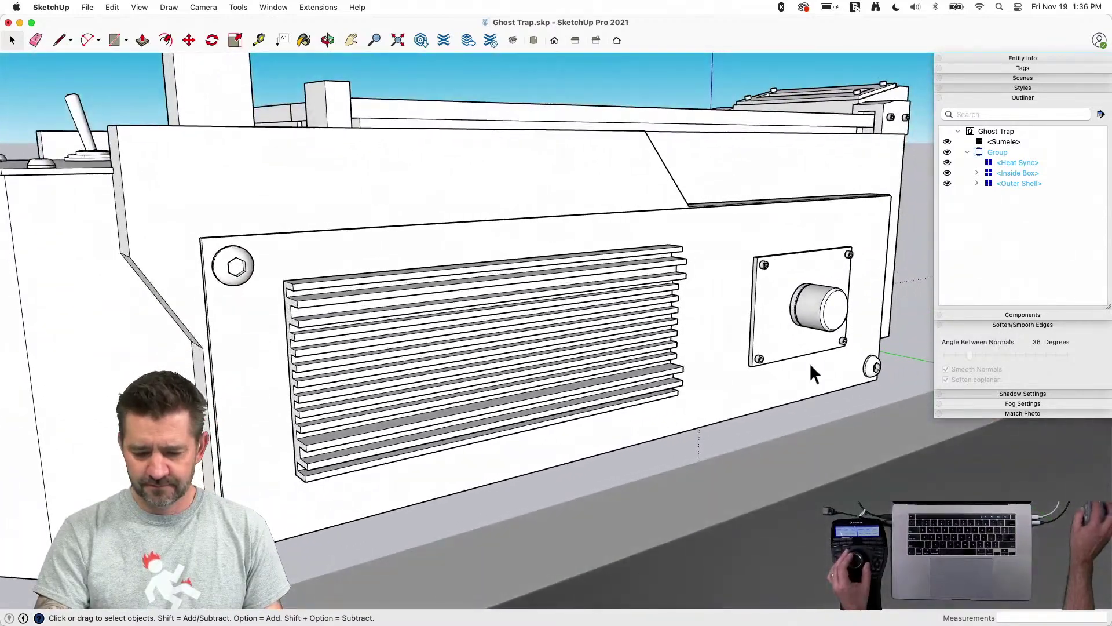
Cut the Heat Sync component and paste it in place inside the Outer Shell component
click(526, 315)
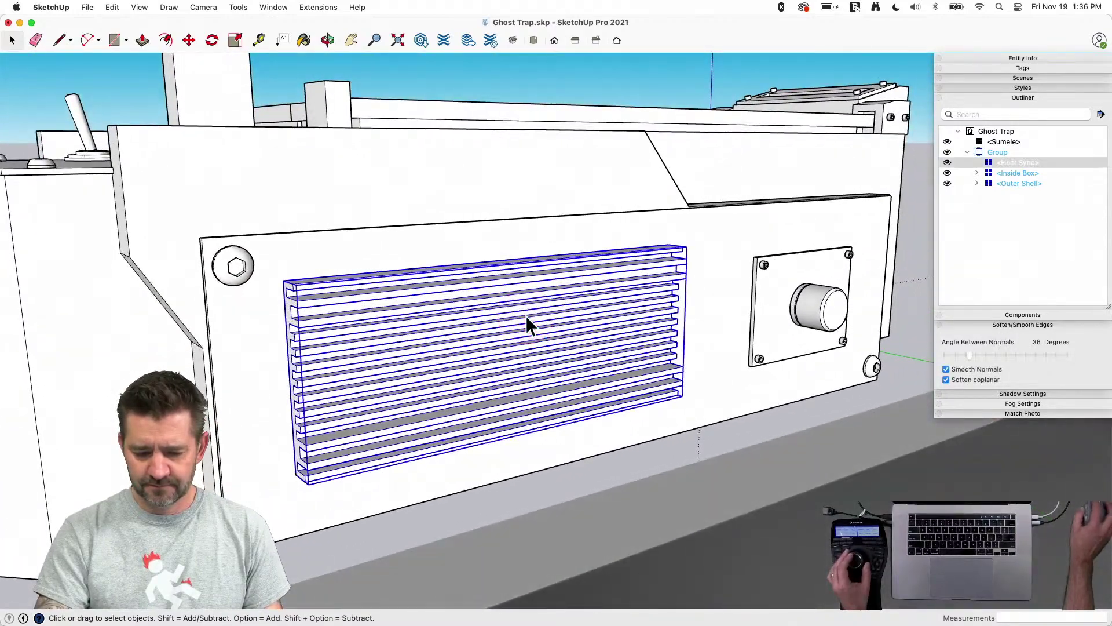
click(409, 256)
click(425, 319)
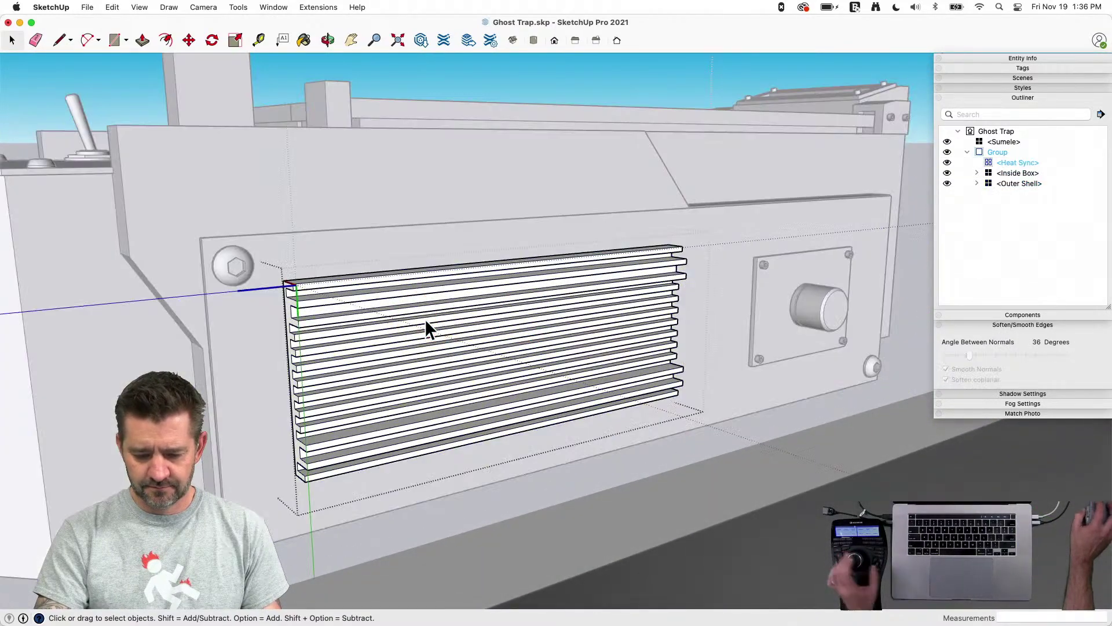
click(802, 471)
click(618, 359)
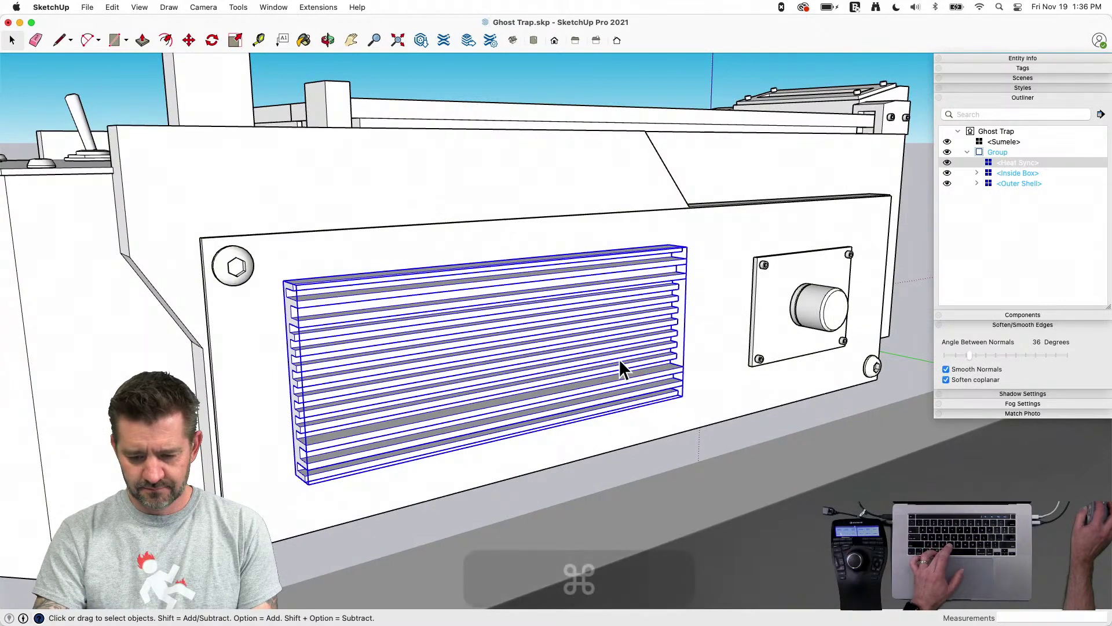
key(super+x)
click(696, 280)
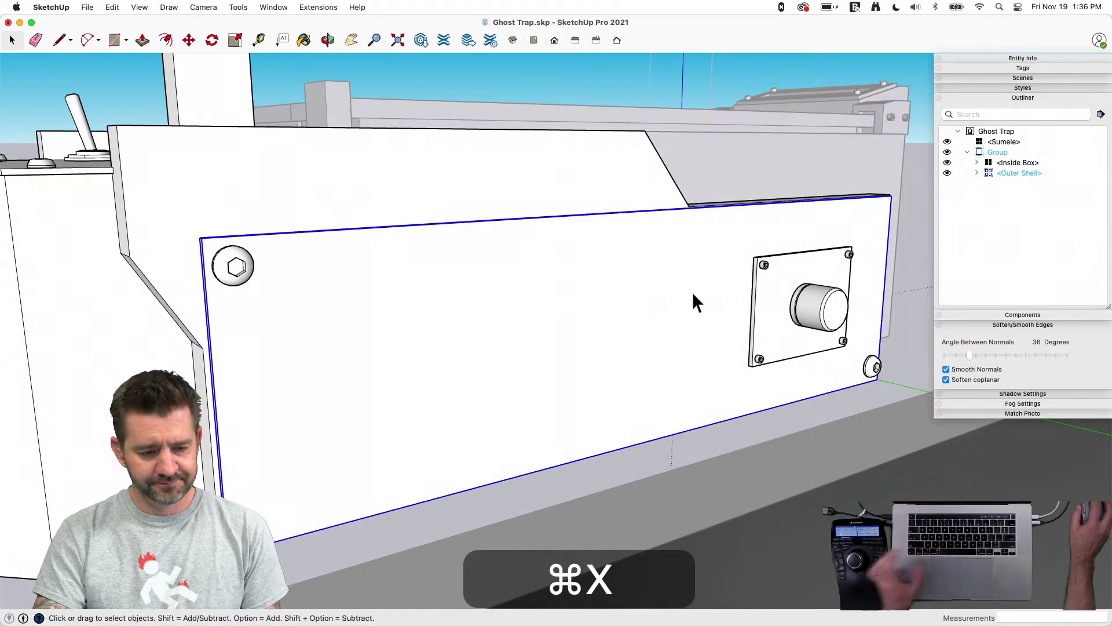
click(114, 7)
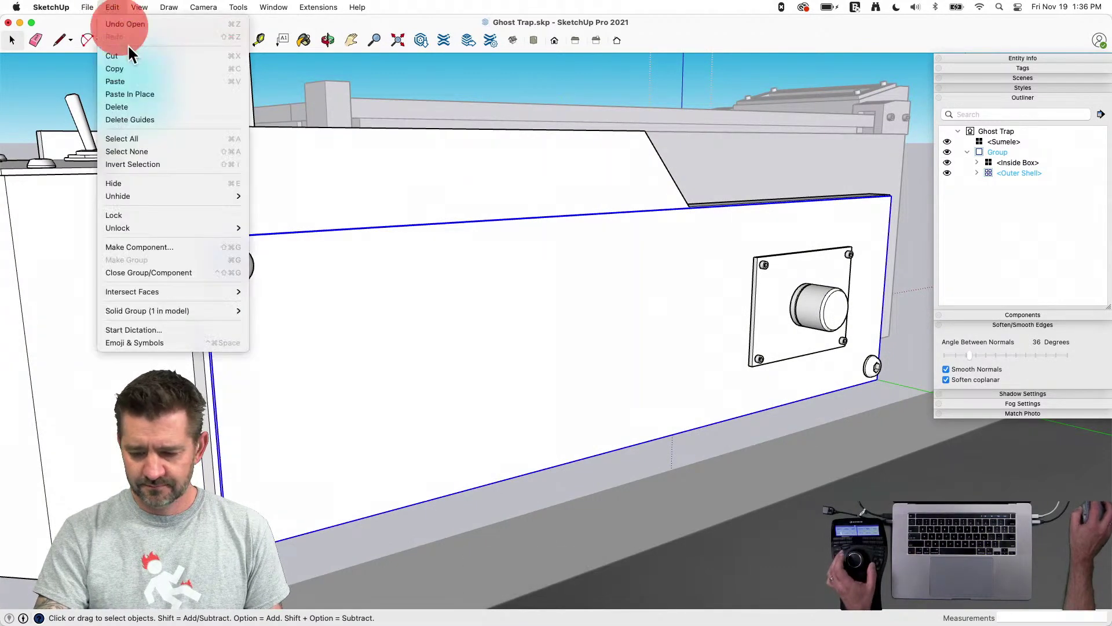
click(148, 103)
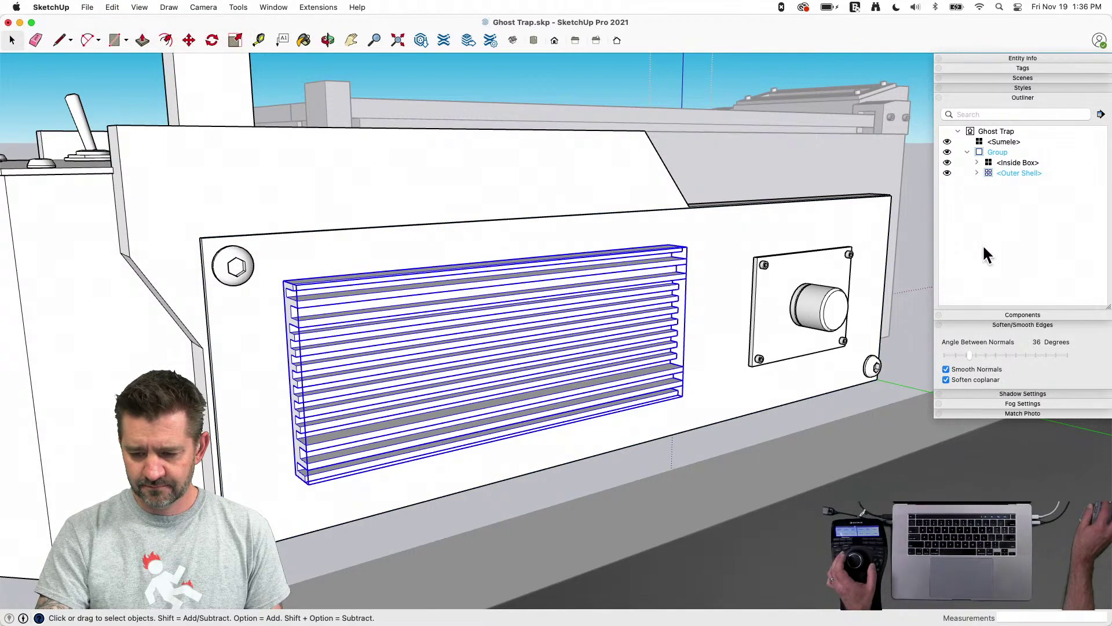
Insert a Button Head Screw component from the model's components onto the upper front corner of the heat sink
click(989, 96)
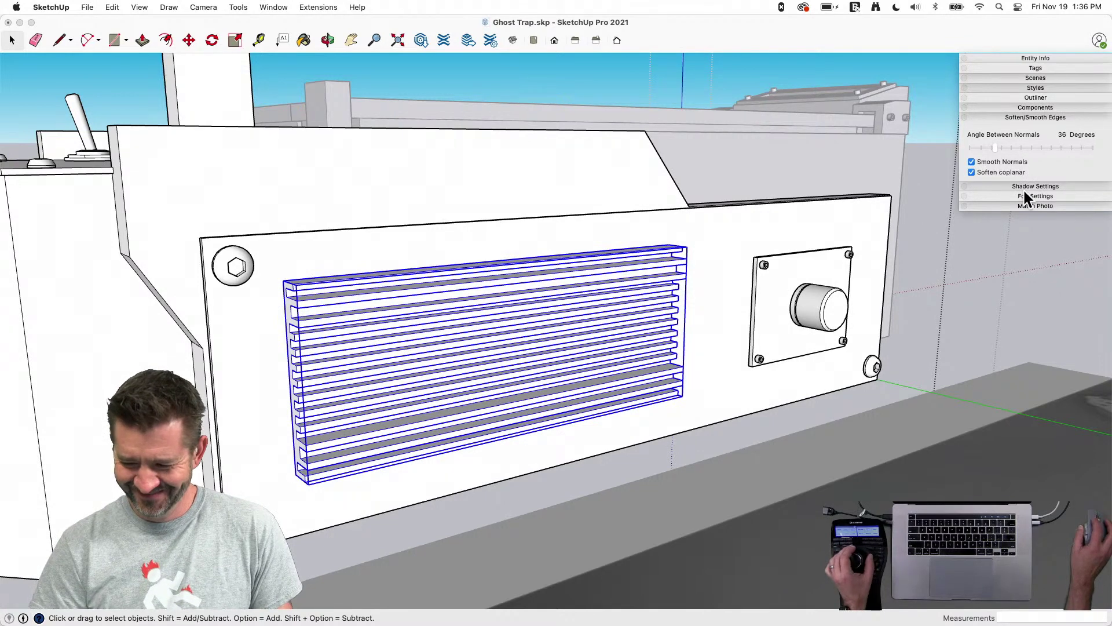
click(1039, 117)
click(1074, 107)
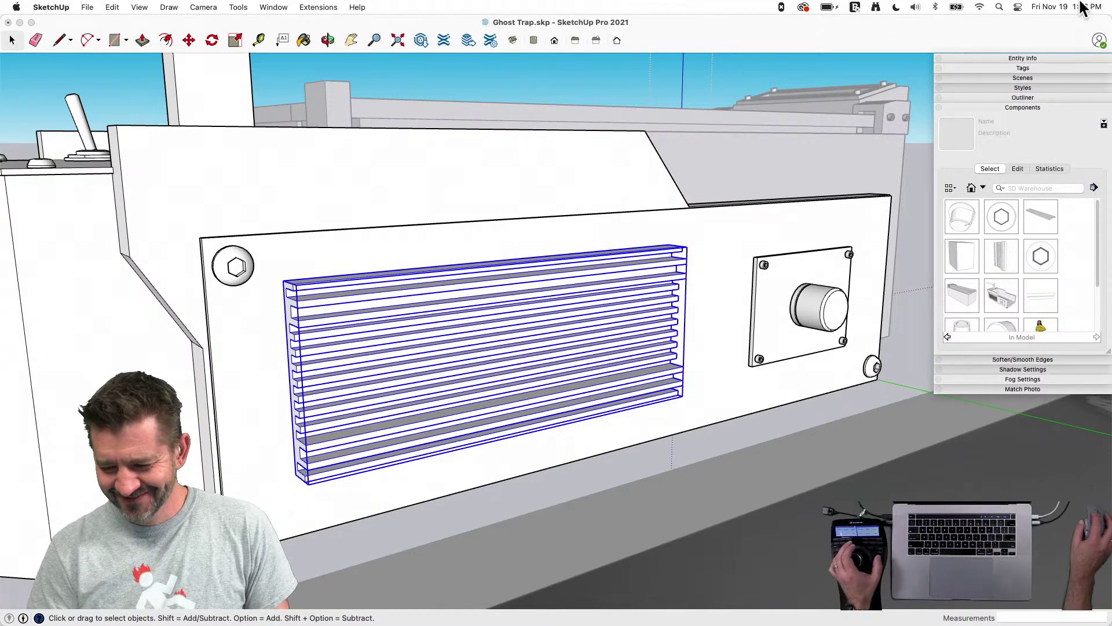
click(1001, 217)
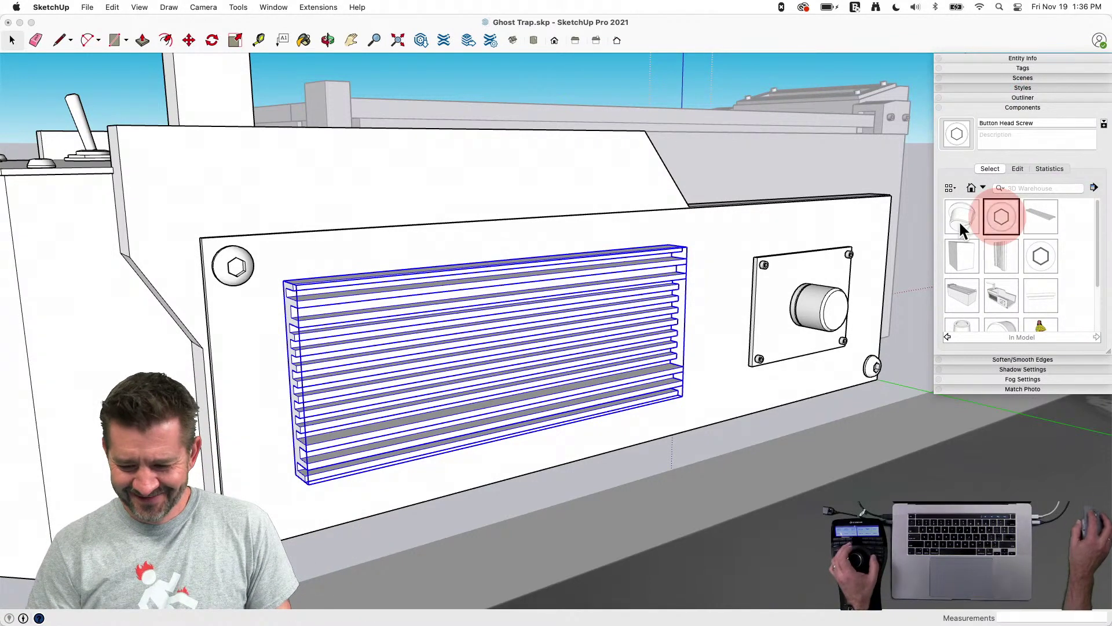
drag(1009, 212, 914, 310)
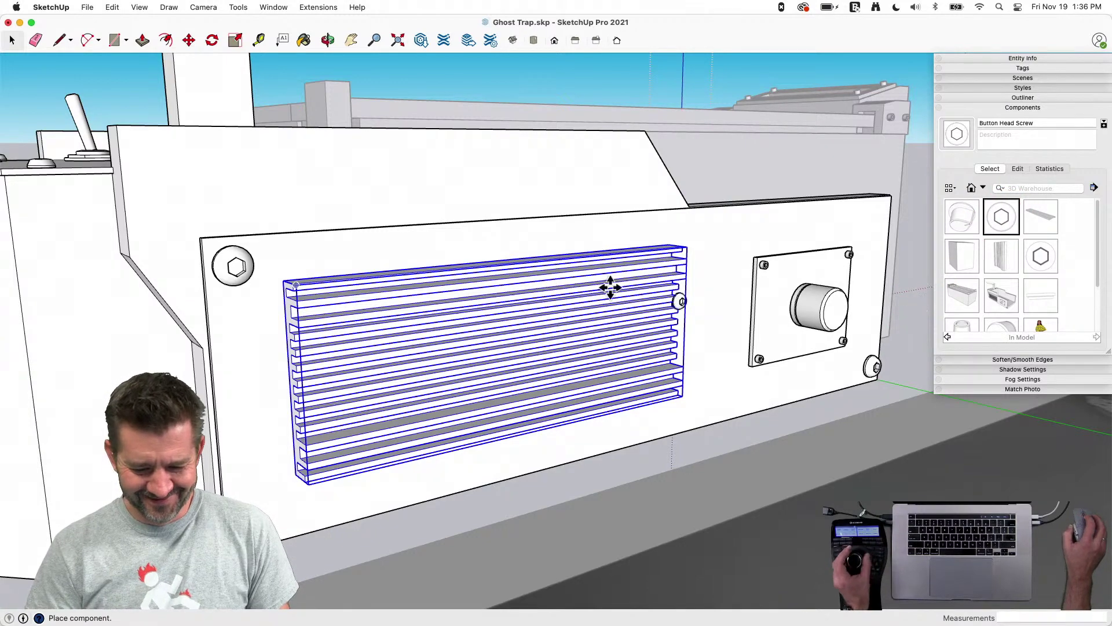
scroll(400, 290, up, 5)
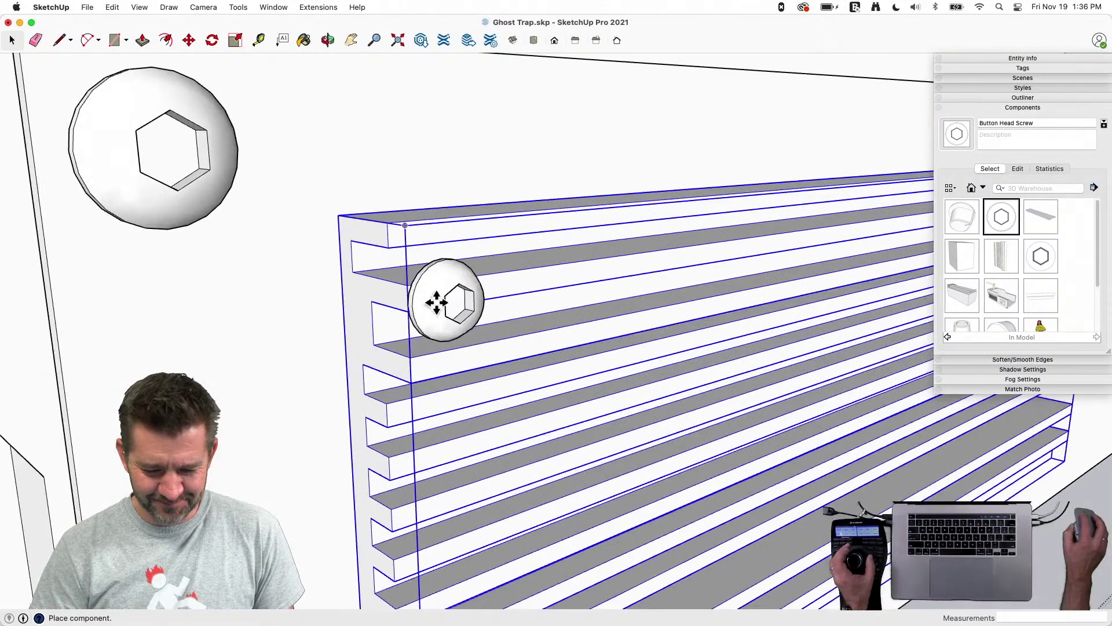
click(464, 299)
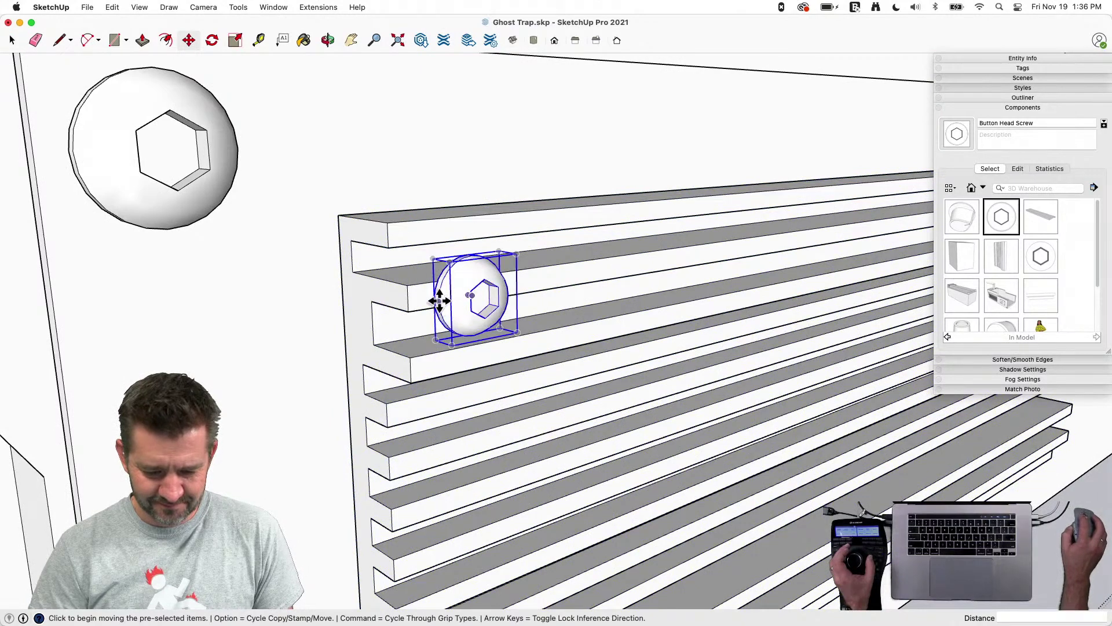
Draw a helper line between the ends of the heat sink's second and third fins and center the screw vertically on it
key(l)
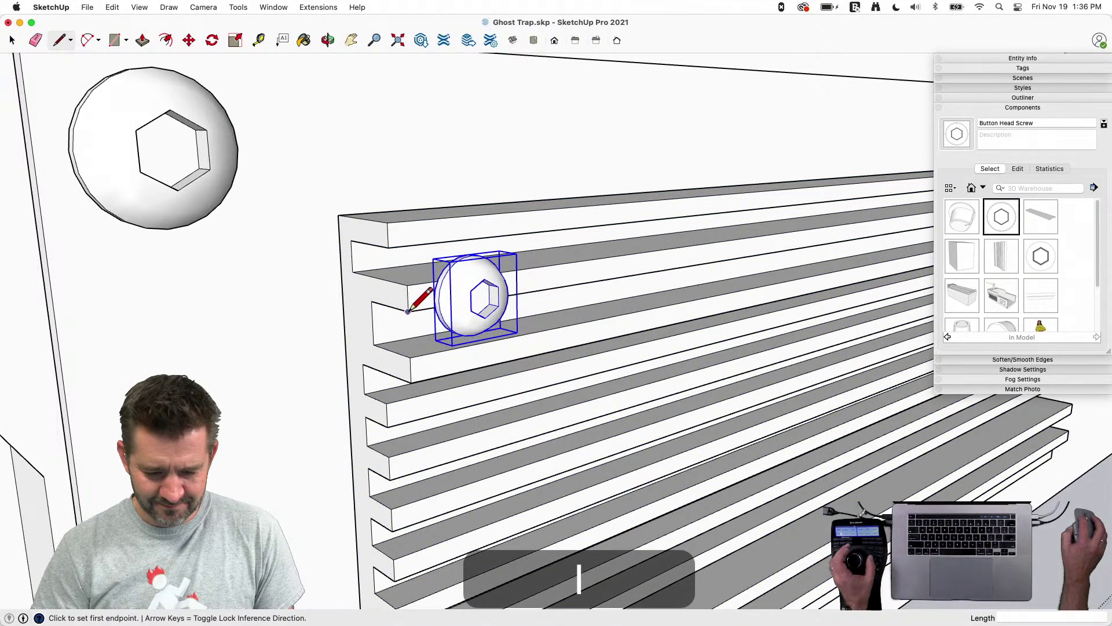
click(407, 311)
key(space)
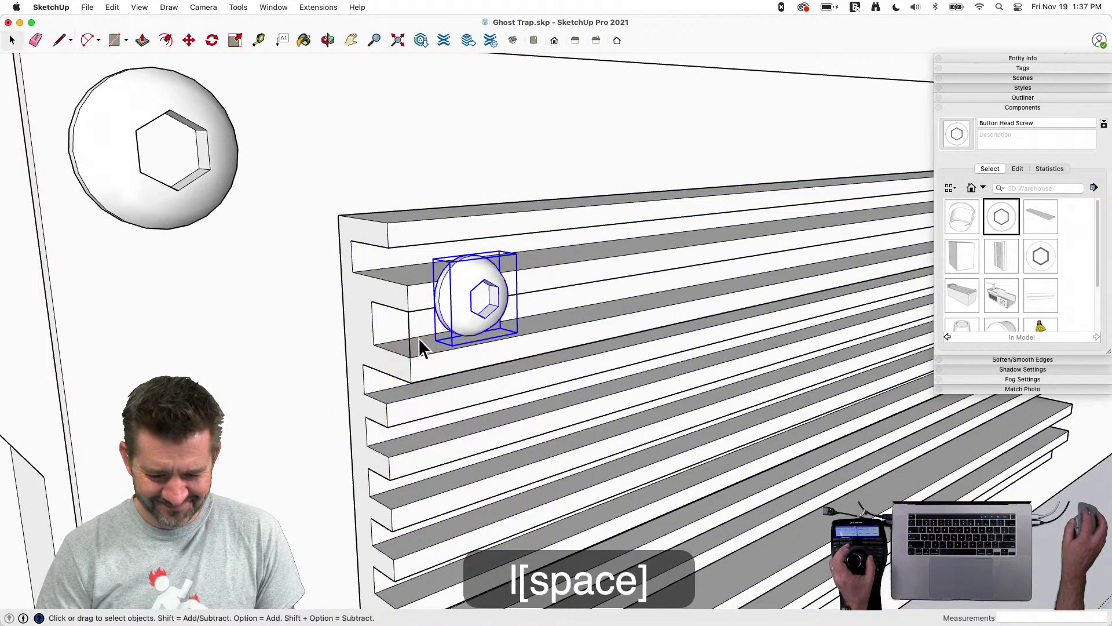
key(m)
scroll(417, 284, up, 2)
click(440, 307)
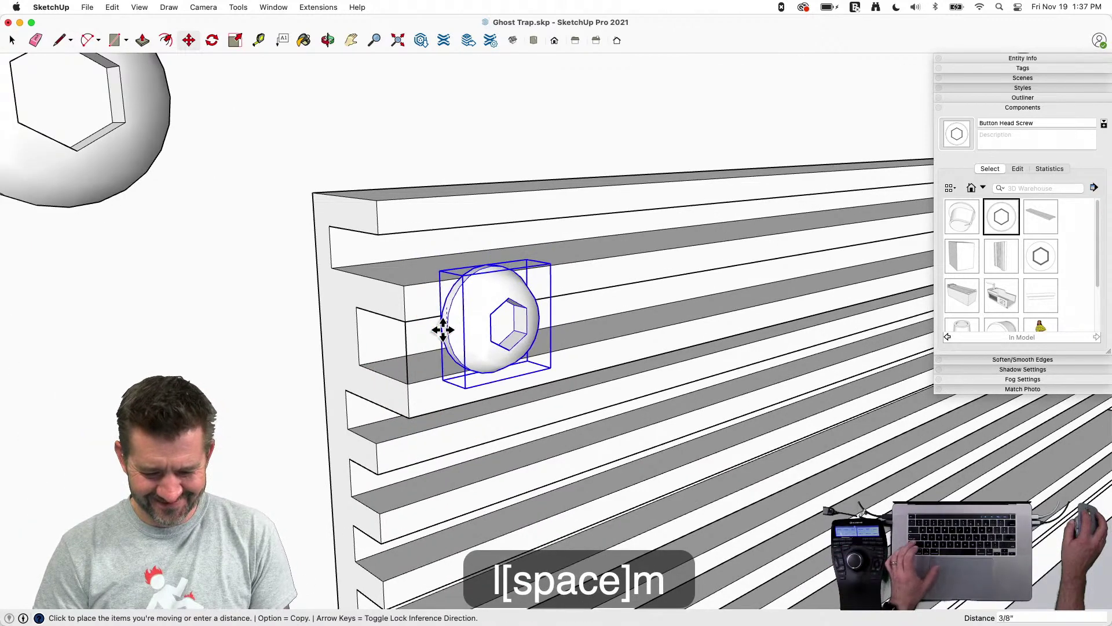
click(443, 329)
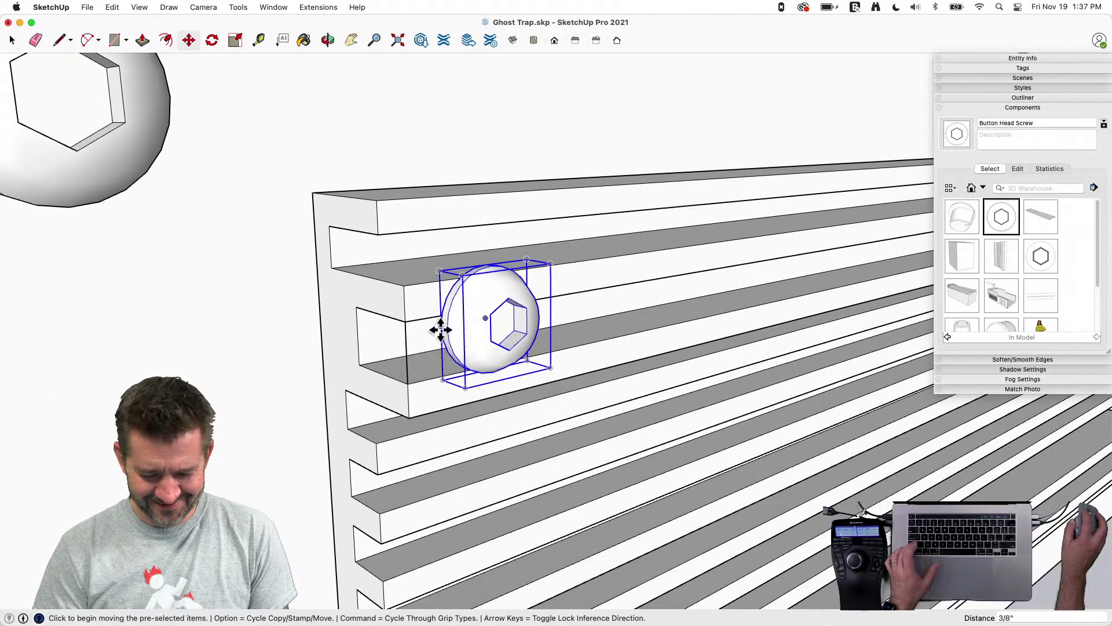
click(440, 330)
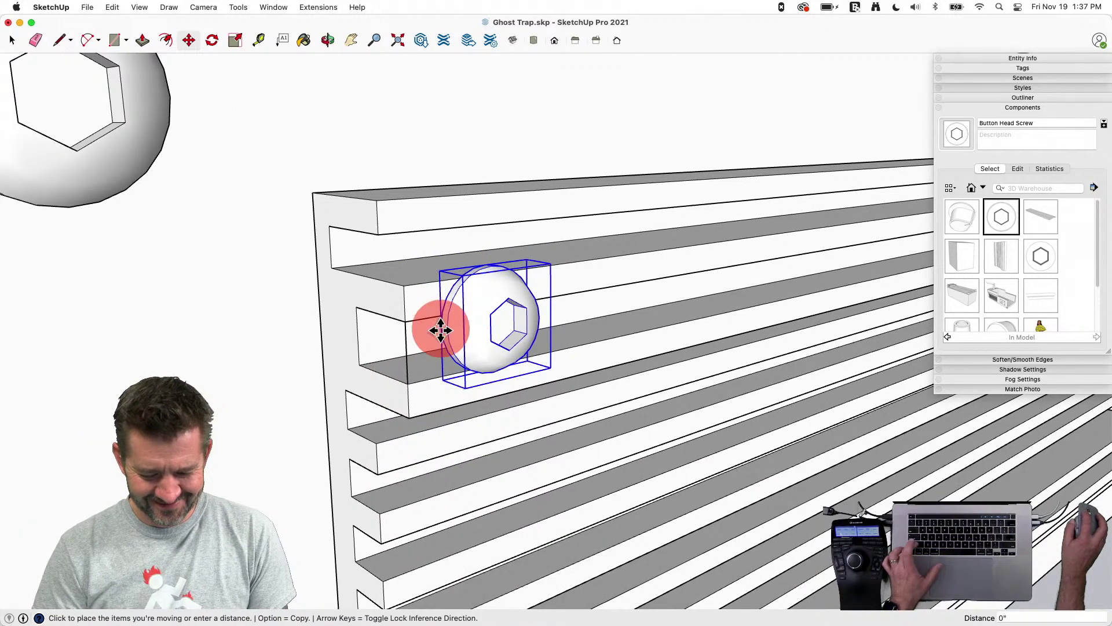
shift+click(405, 349)
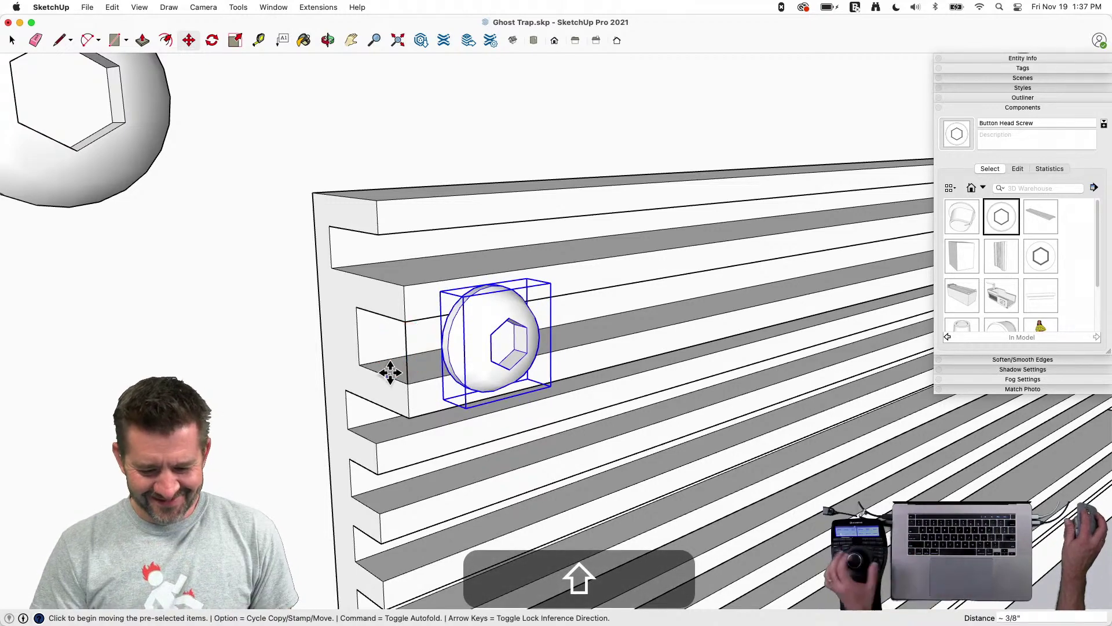
Erase the helper line at the fin ends and shift the screw about 1 1/4" along the red axis
key(space)
key(e)
scroll(406, 345, down, 5)
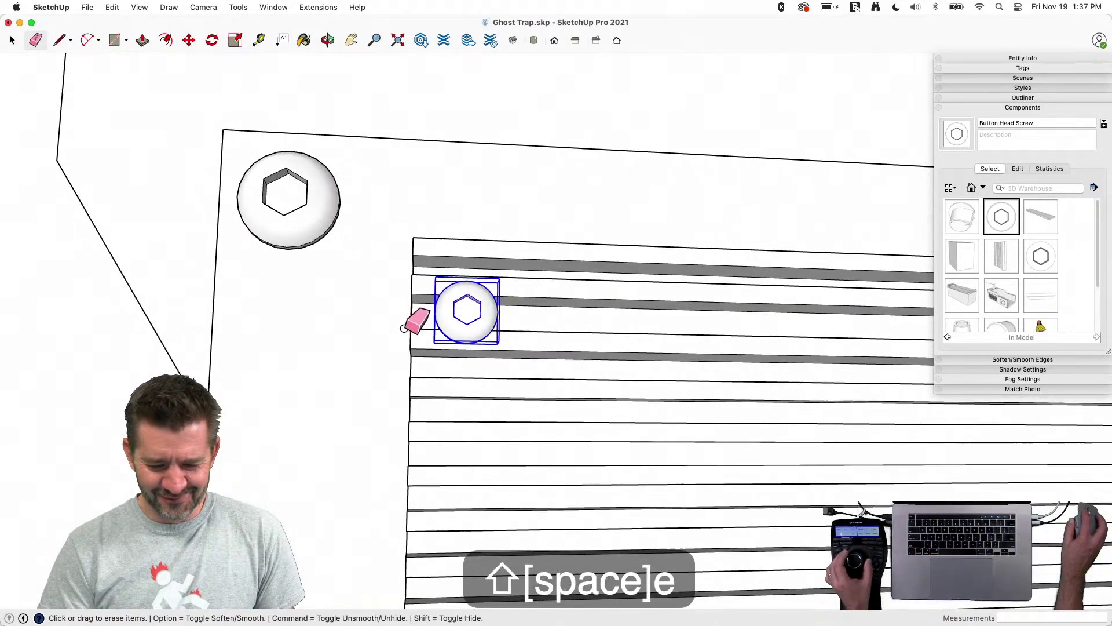
scroll(428, 346, down, 10)
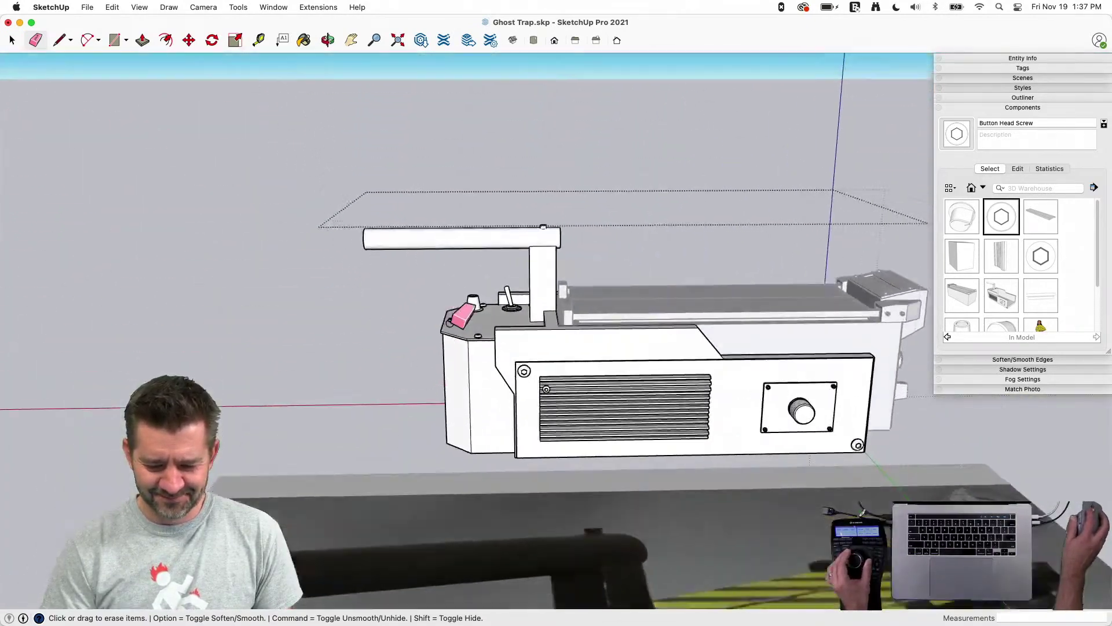
key(m)
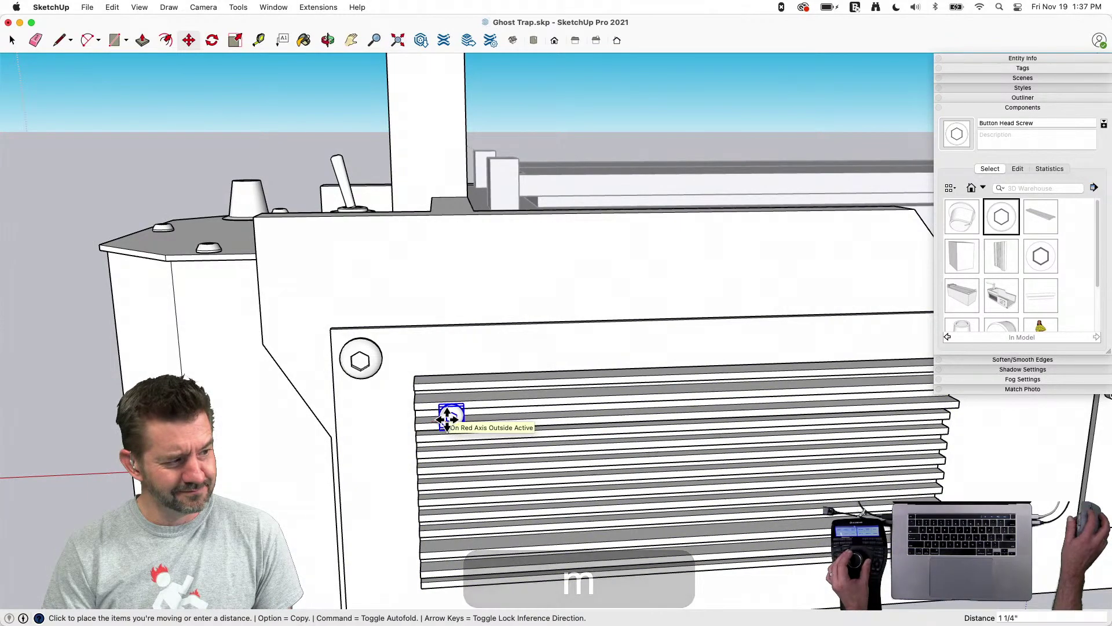
click(448, 417)
key(space)
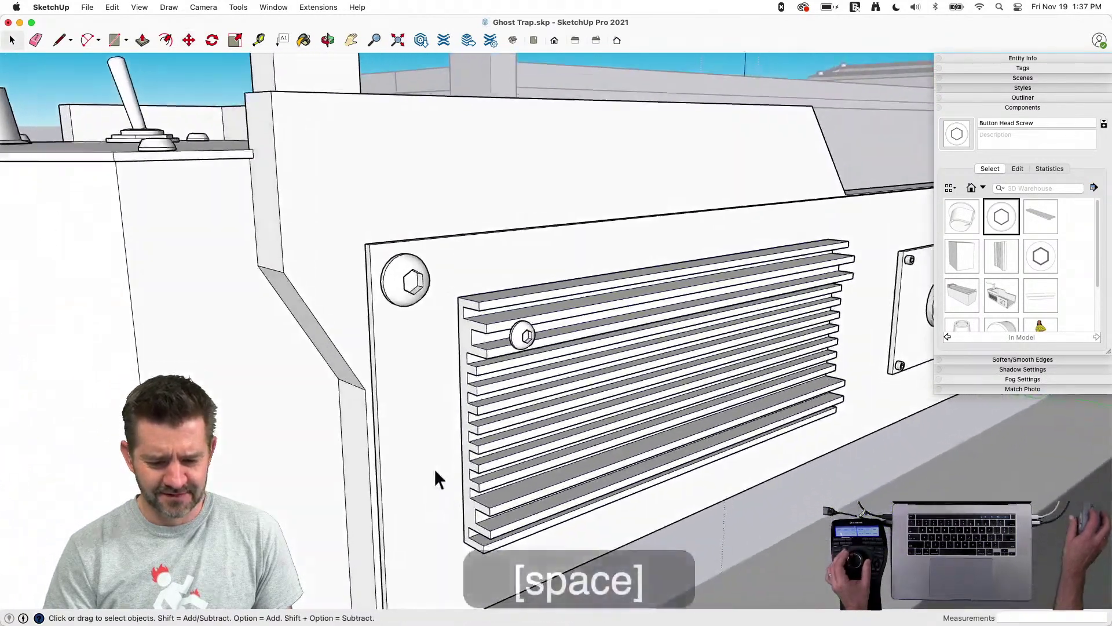
key(m)
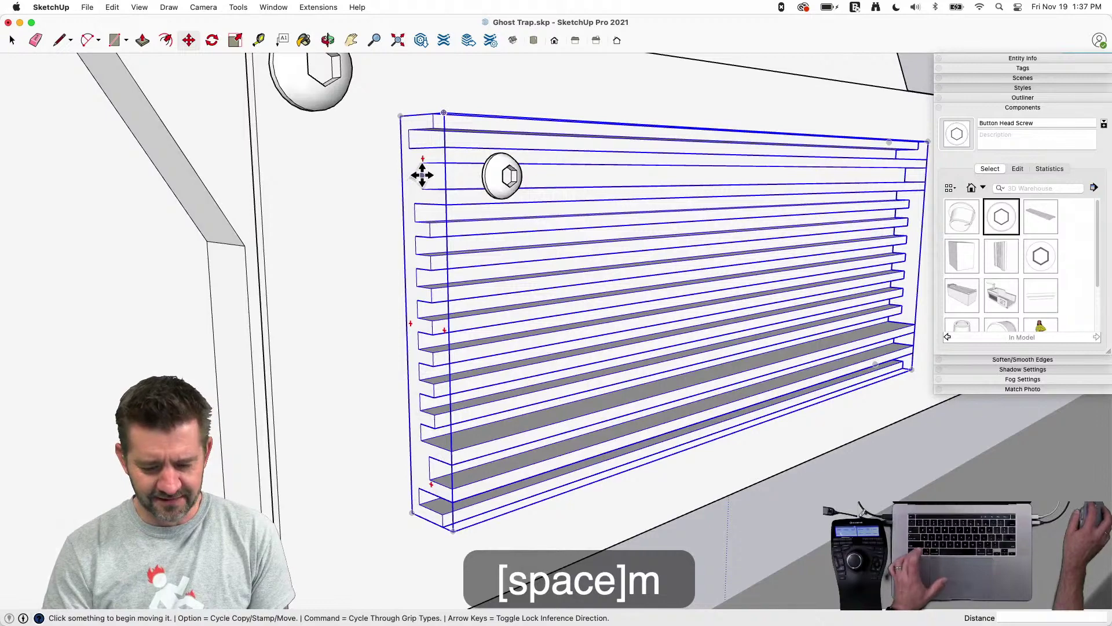
click(419, 176)
key(alt)
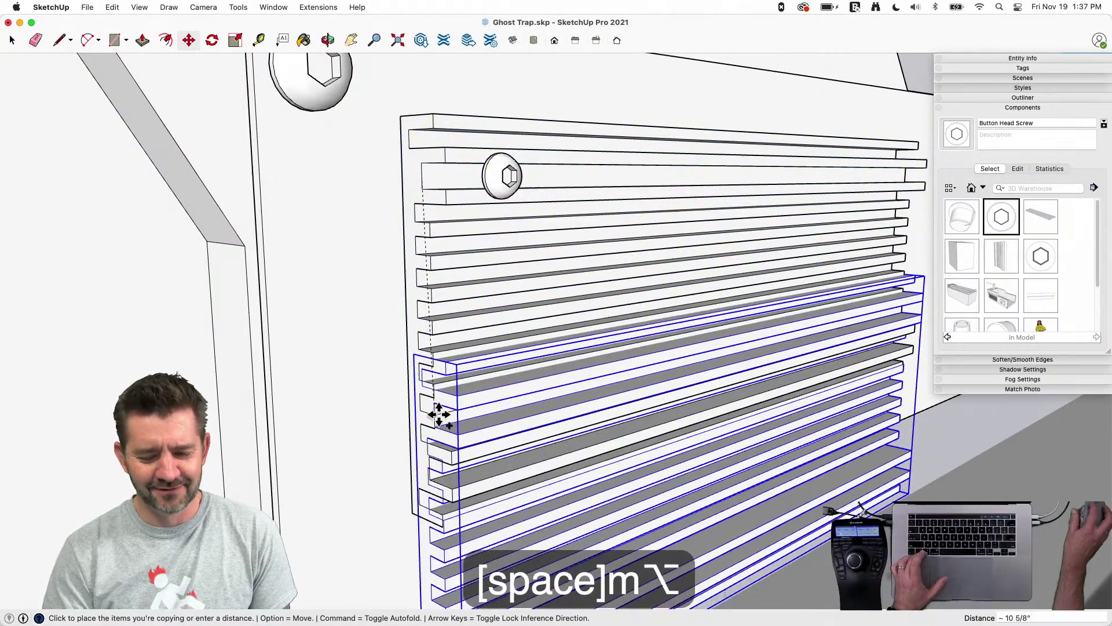
key(space)
Copy the upper screw about 1' 1 3/16" down, centering it between the two long fins near the heat sink's lower edge
click(496, 169)
key(m)
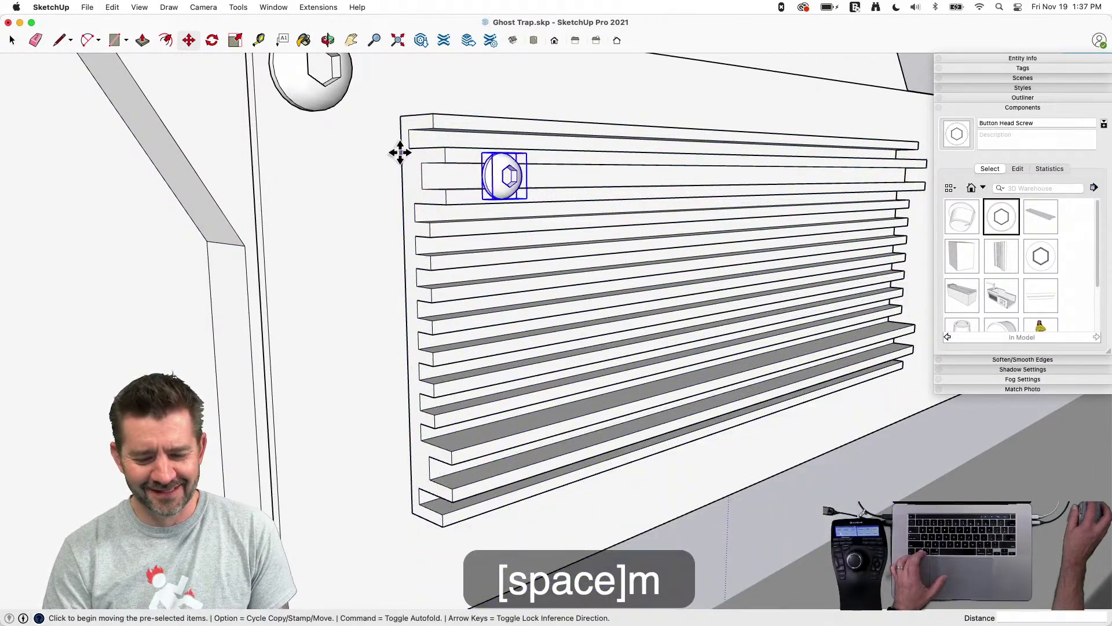
click(423, 177)
key(alt)
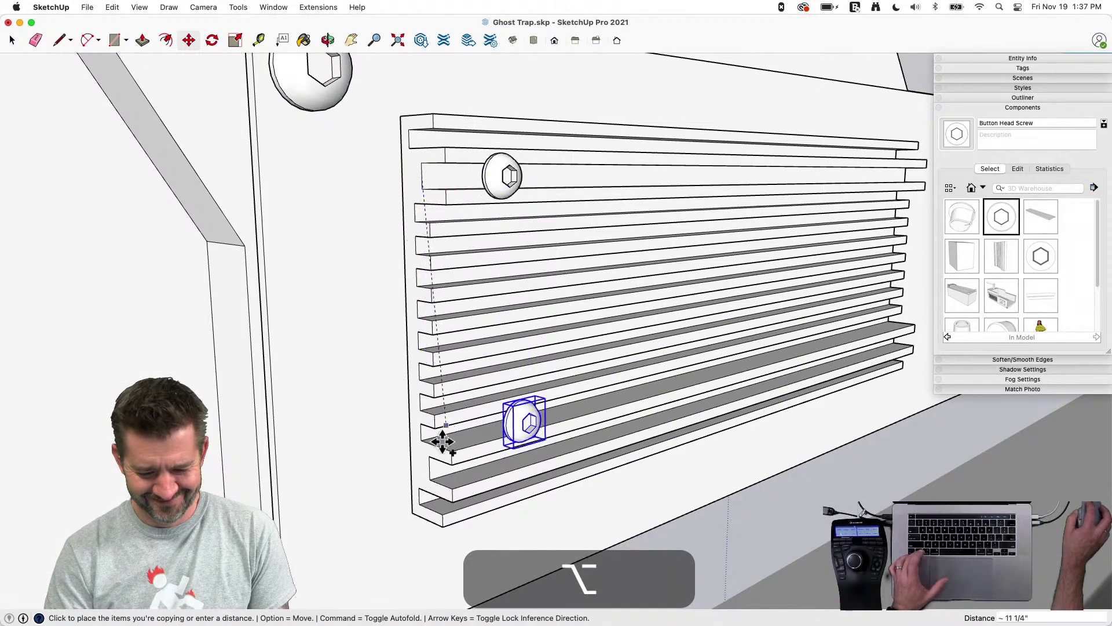
click(430, 467)
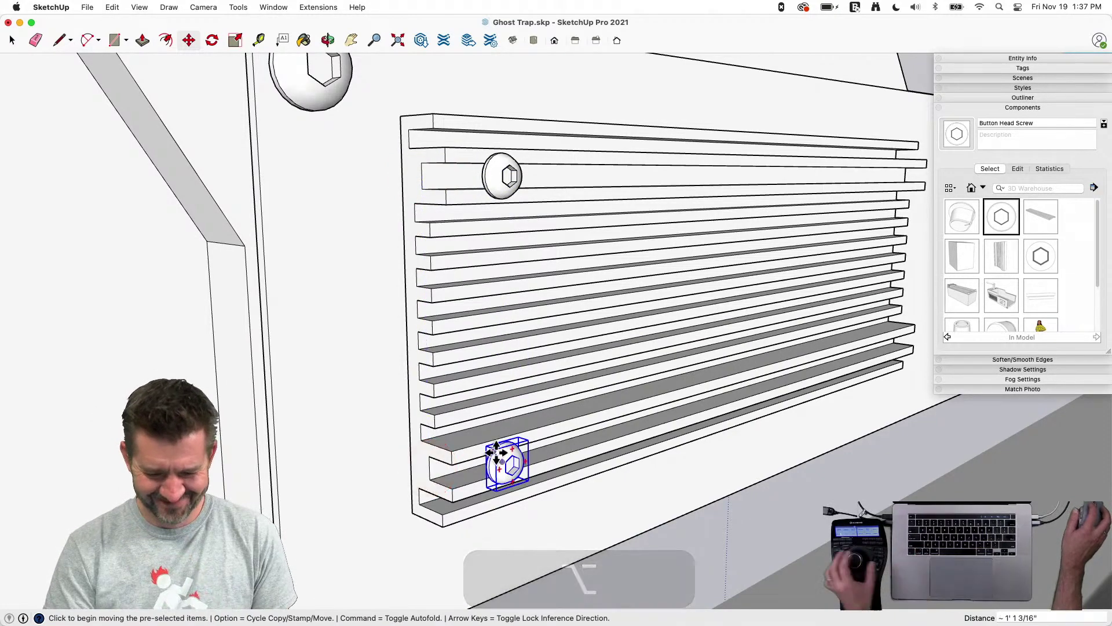
key(space)
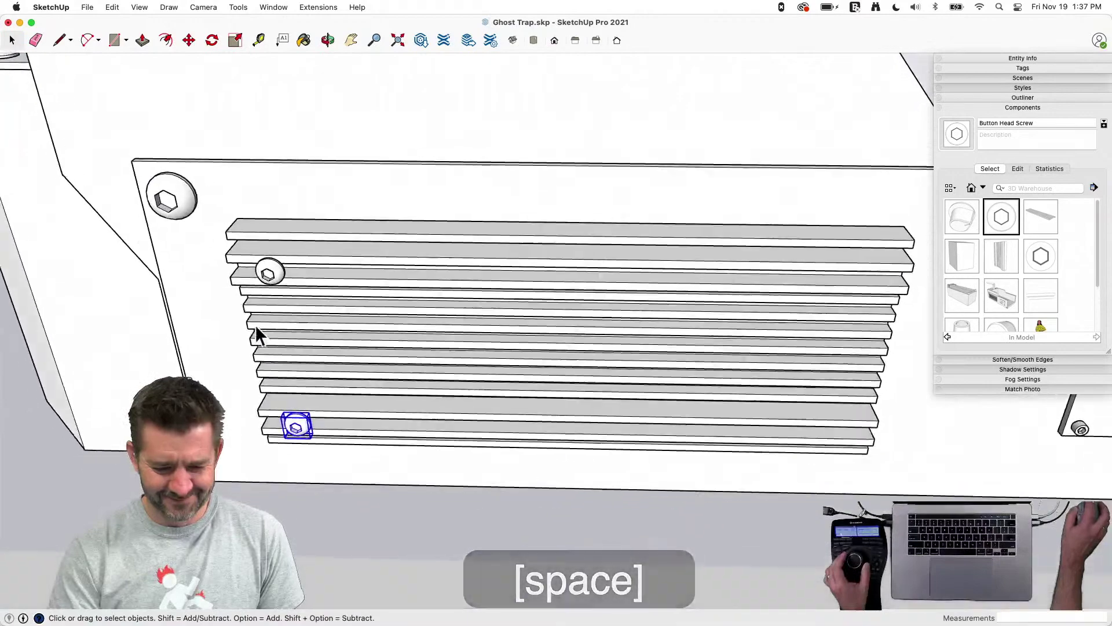
Draw a diagonal helper line across the heat sink from its upper corner beside the screws to the opposite lower corner
key(l)
click(234, 227)
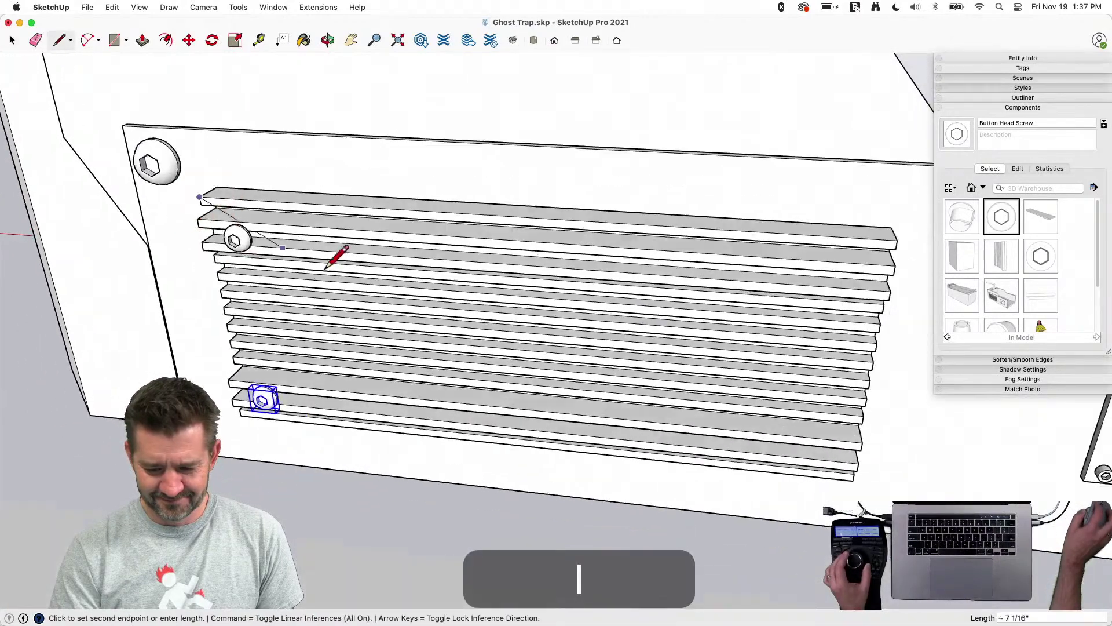
click(813, 446)
key(space)
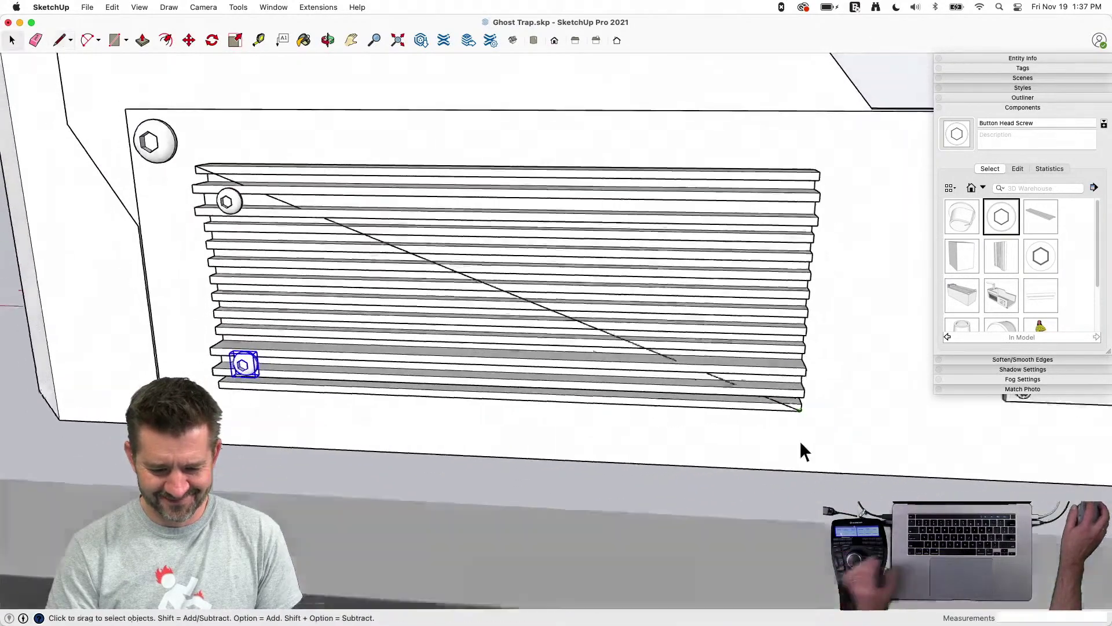
Rotate a copy of both screws around the diagonal's midpoint to the opposite end of the heat sink
shift+click(265, 208)
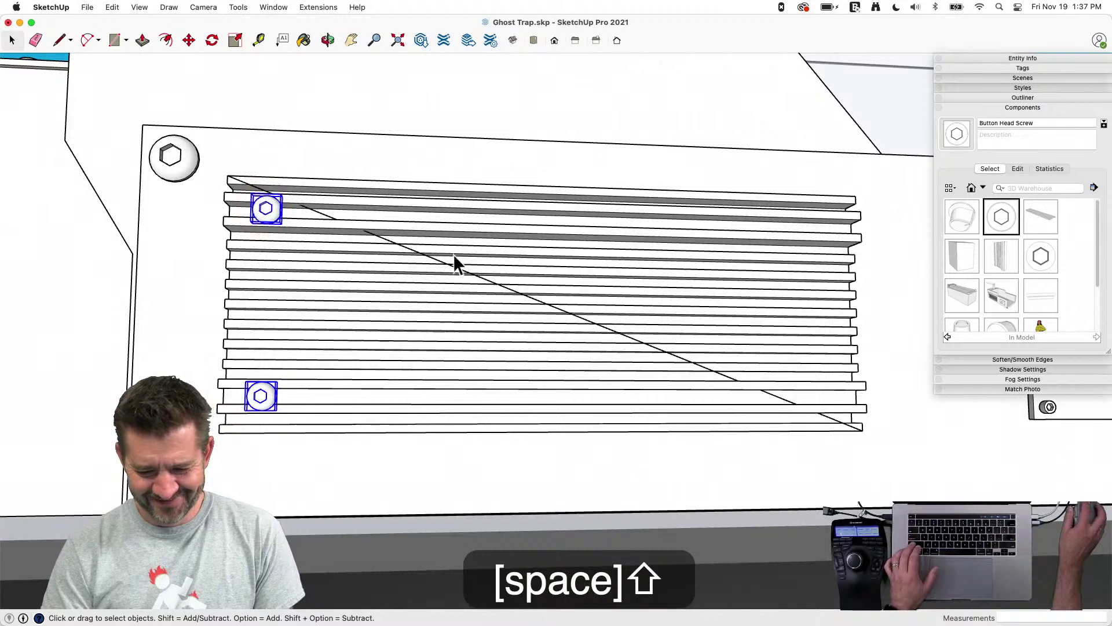
key(q)
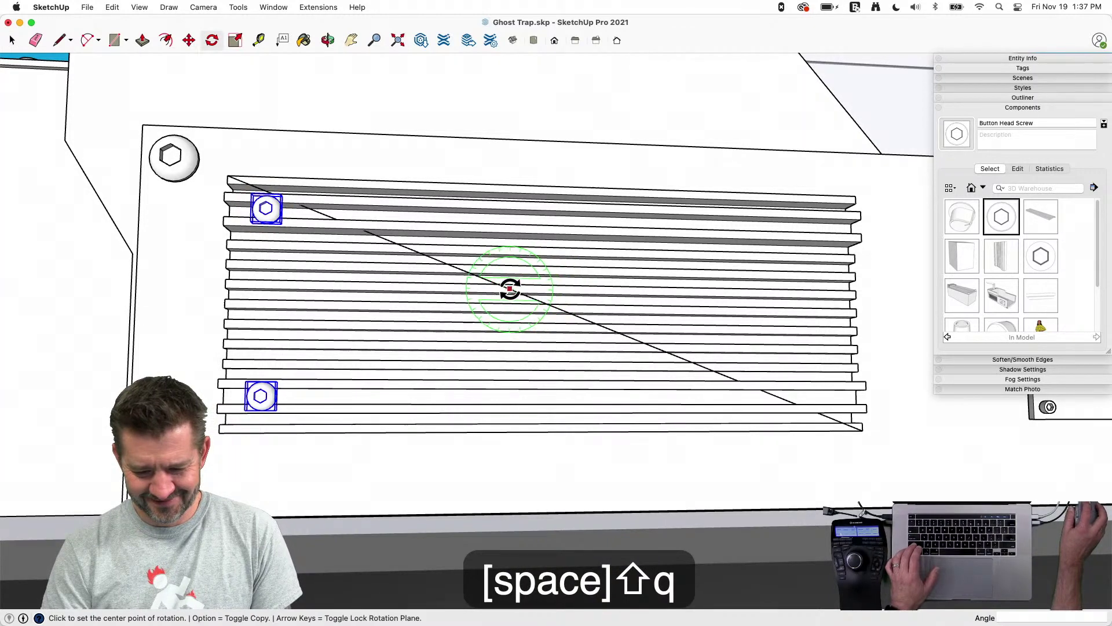
click(517, 291)
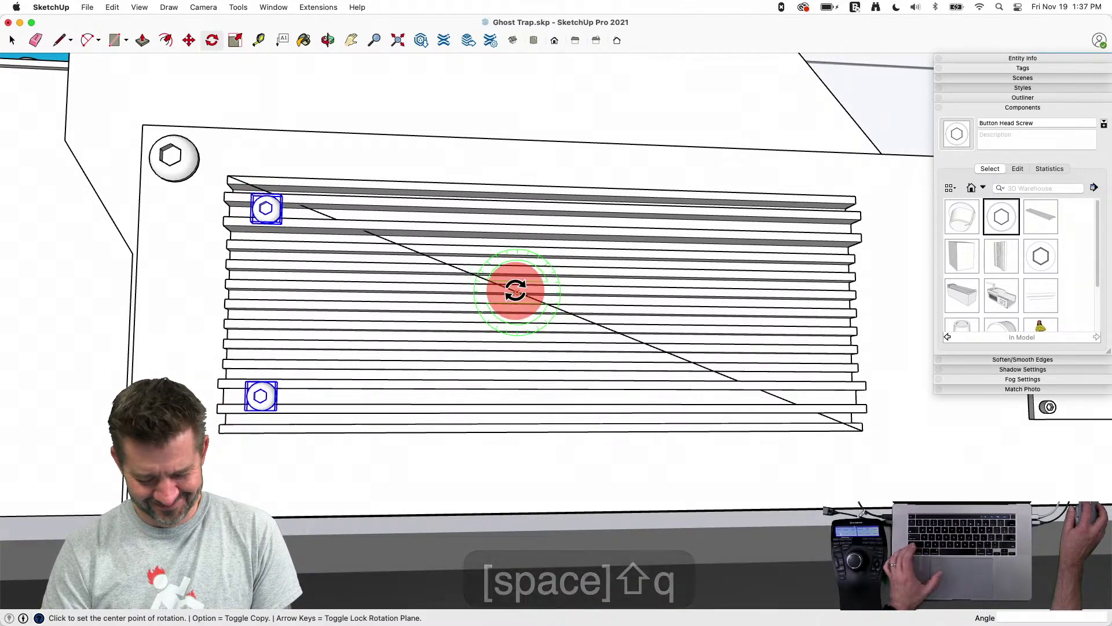
click(581, 293)
key(alt)
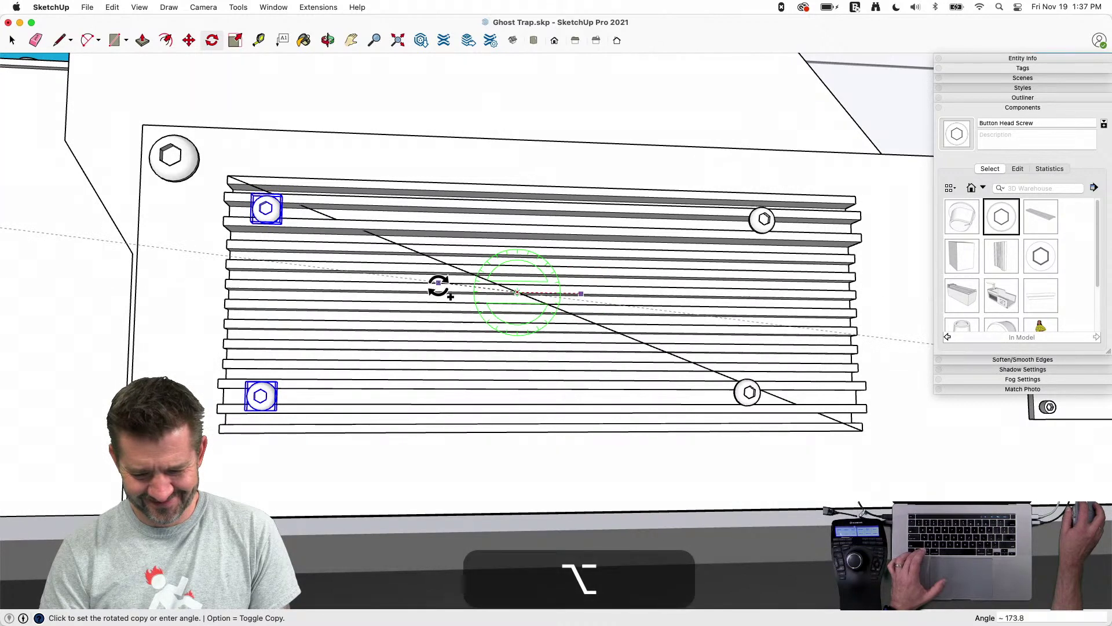
click(427, 290)
Erase the diagonal helper line across the heat sink
key(e)
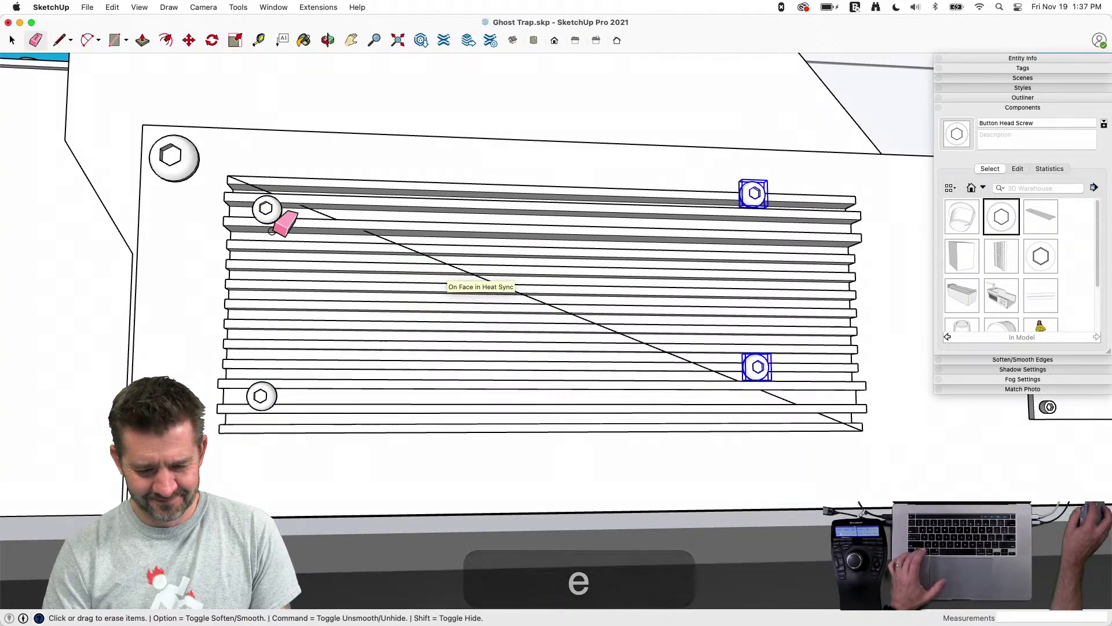
scroll(286, 218, up, 3)
click(324, 215)
key(space)
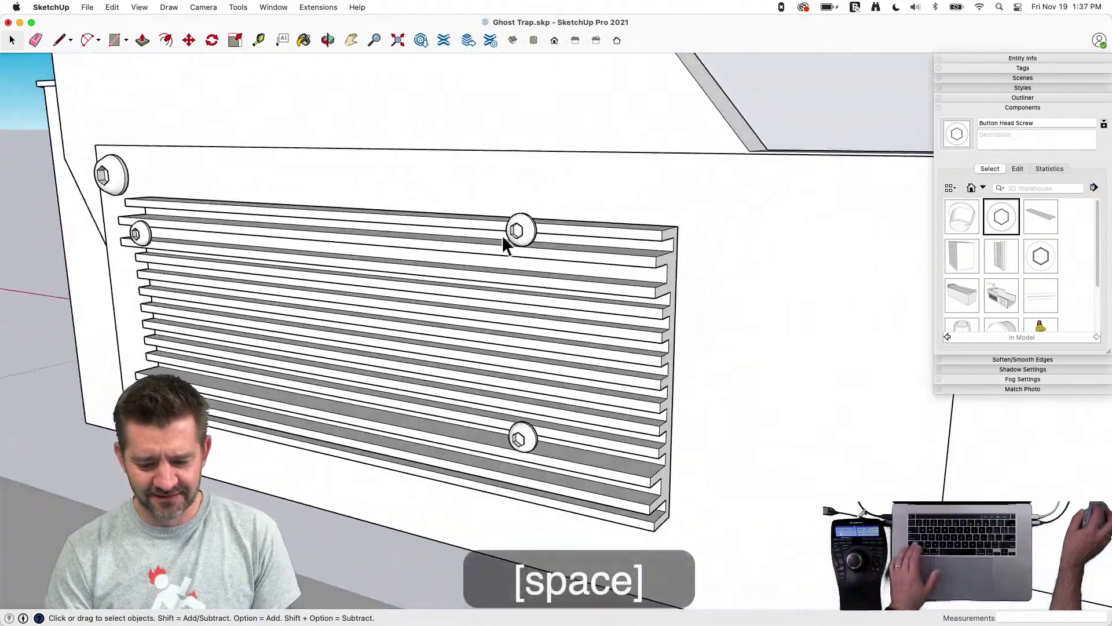
Move the two copied screws down together, aligning the upper one with the middle of the gap between the second and third fins
click(517, 230)
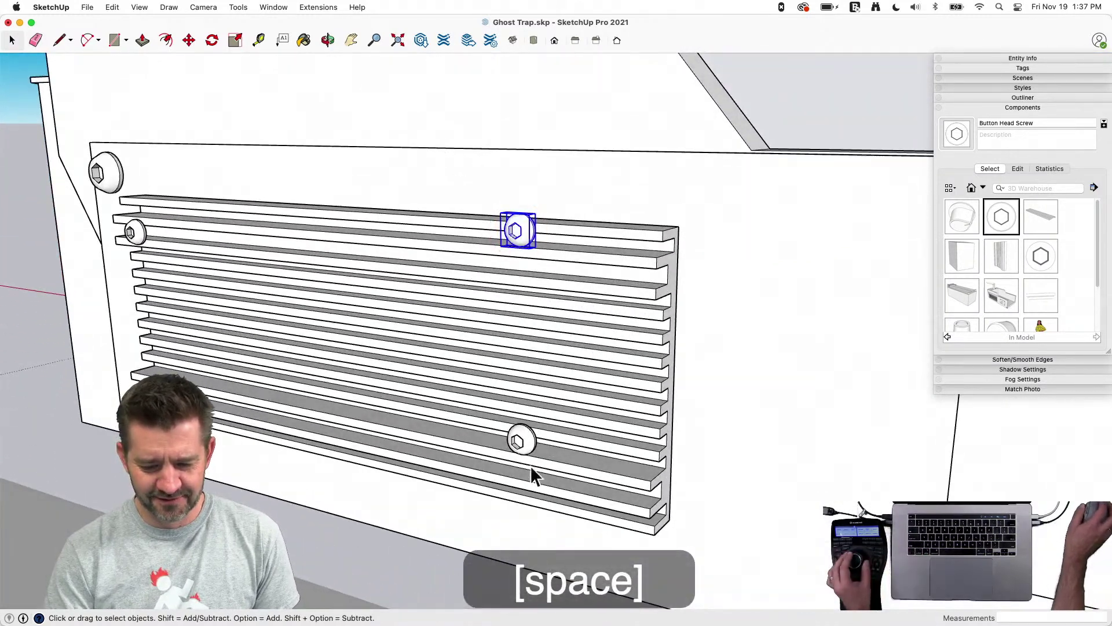
shift+click(519, 441)
key(m)
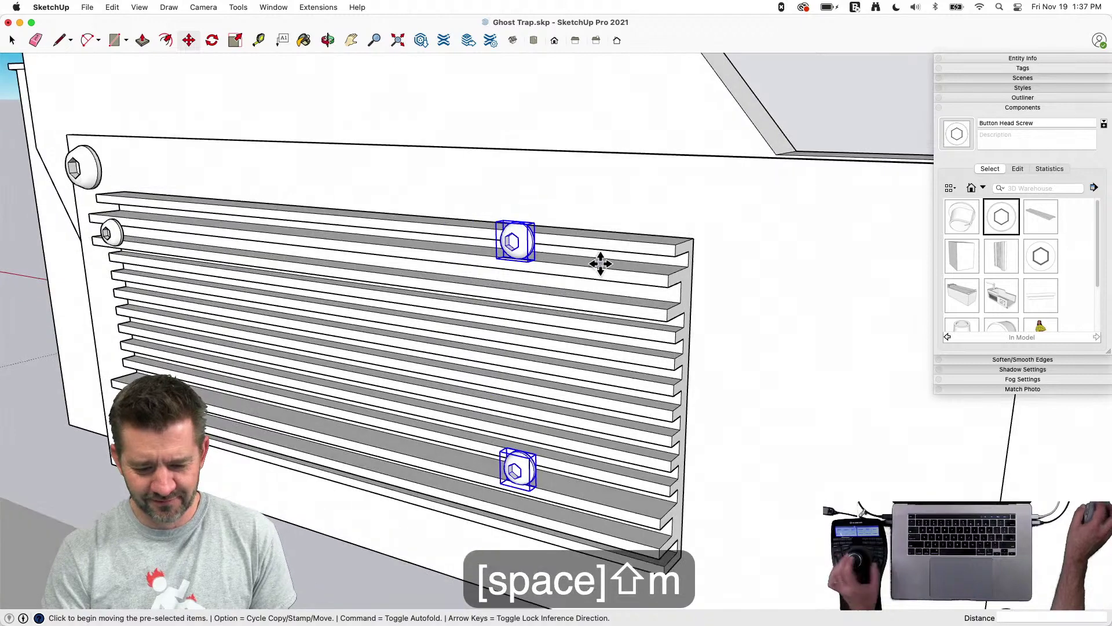
scroll(682, 276, up, 3)
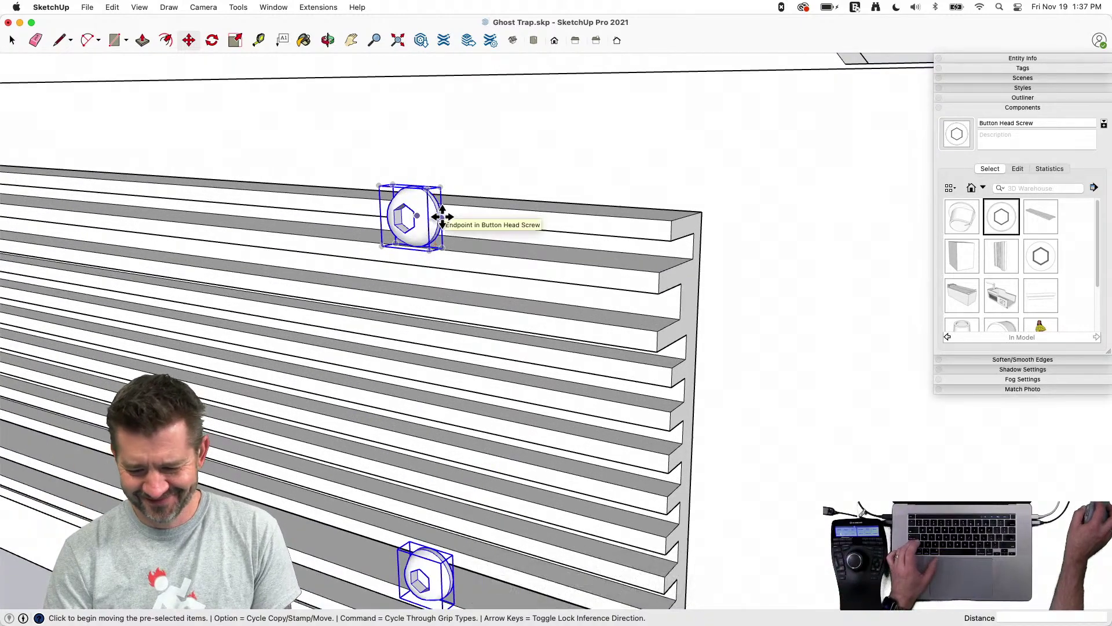
click(441, 218)
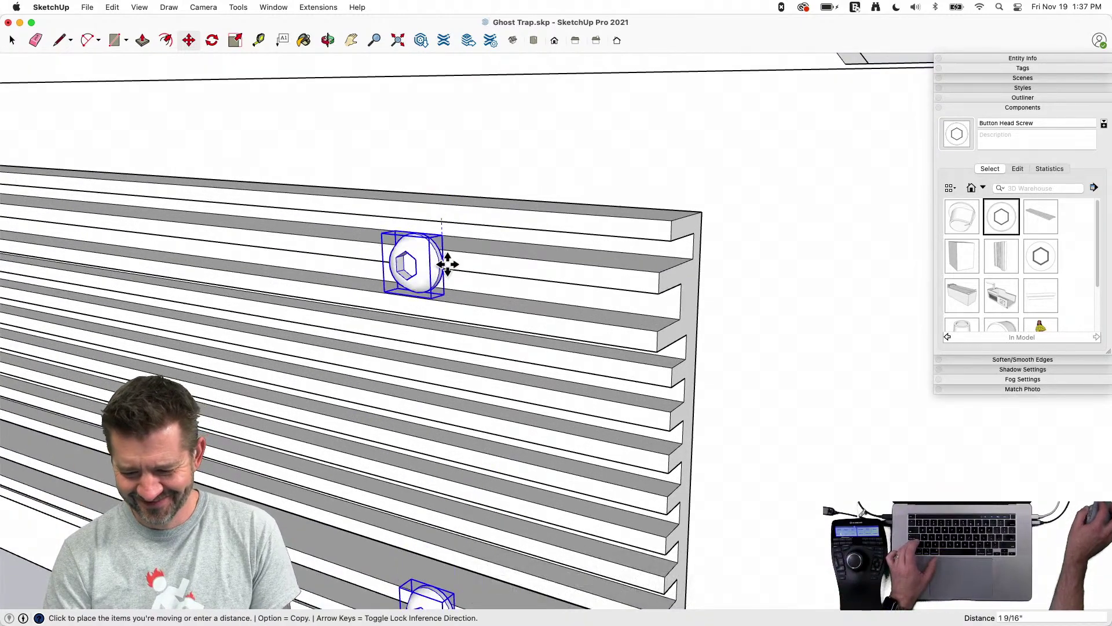
shift+click(680, 300)
key(shift+space)
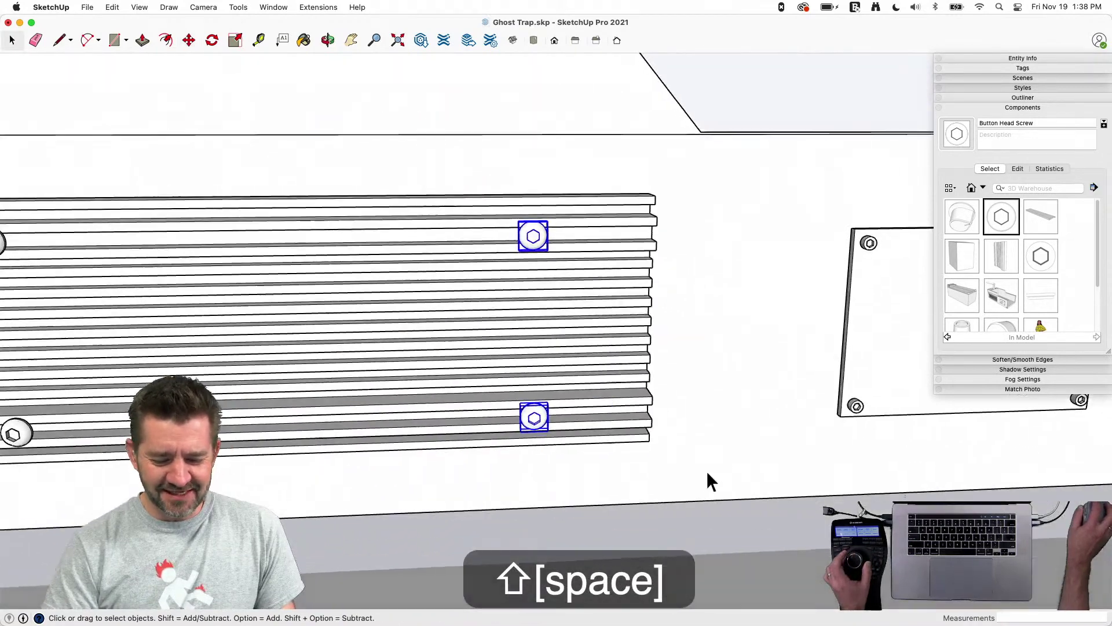
Move the two copied screws together about 5 1/4" lengthwise toward the heat sink's end nearest the knob panel
key(m)
click(435, 492)
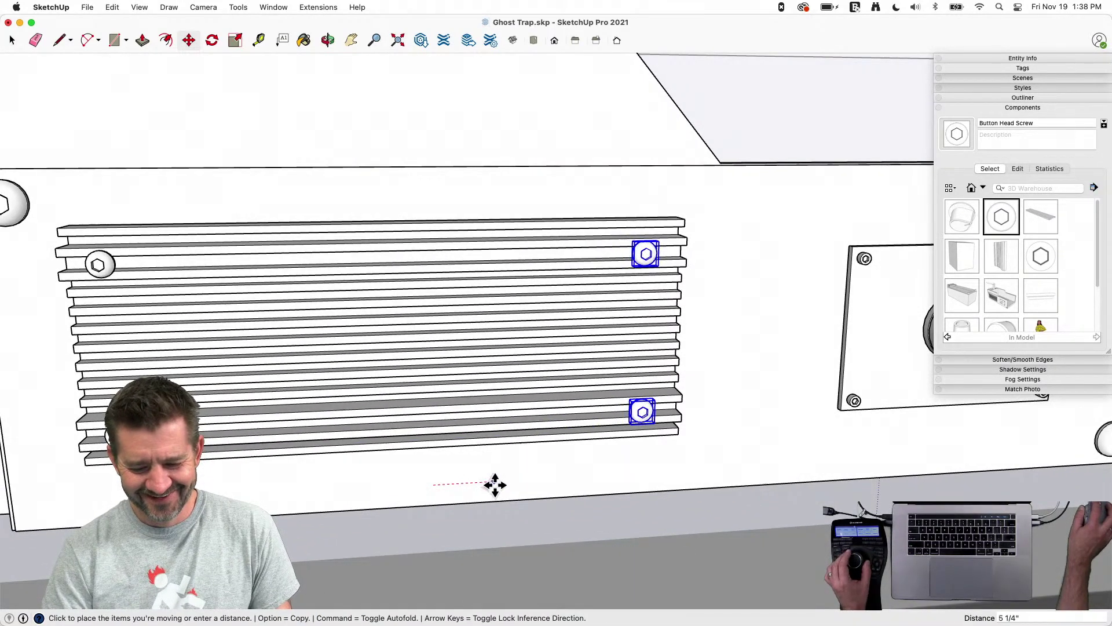
click(495, 484)
key(space)
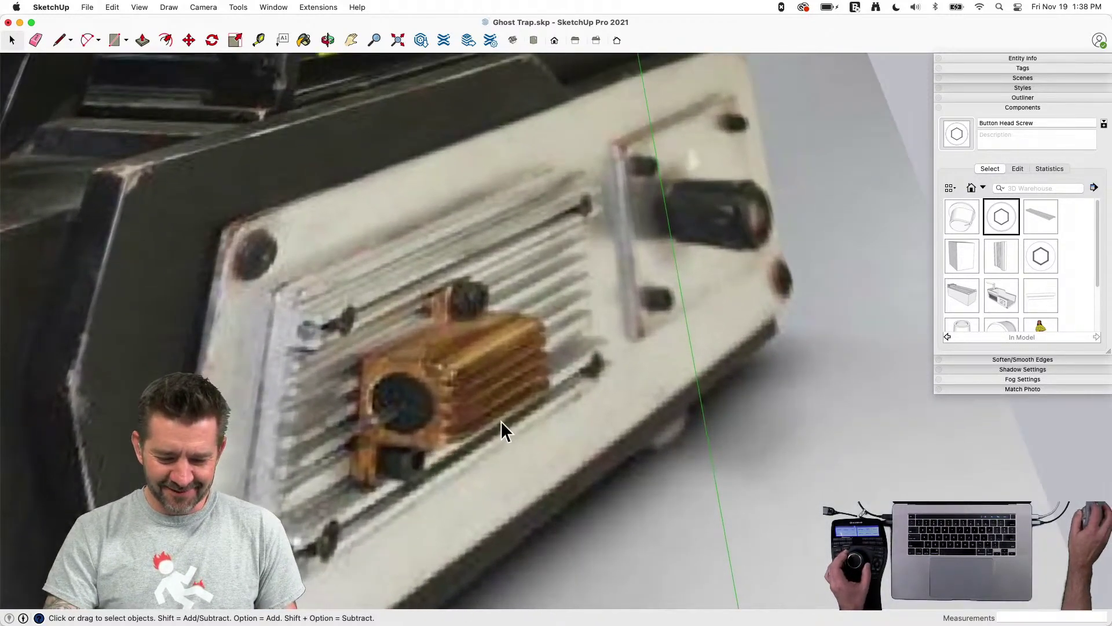
Draw a rectangular face with the Line tool over the front of the gold finned resistor in the reference photo
key(l)
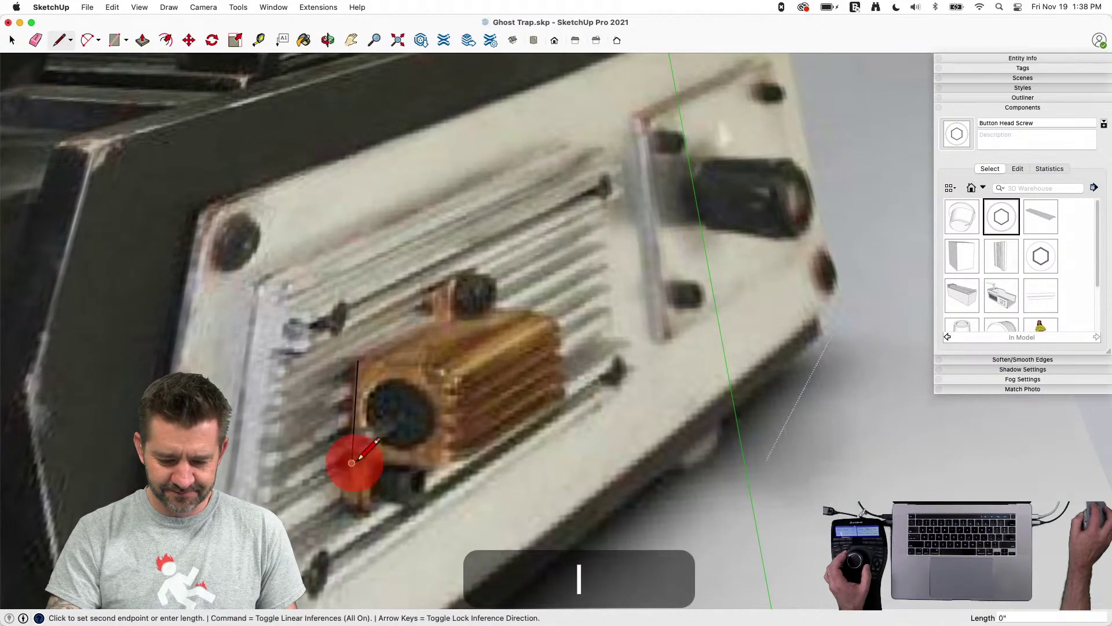
click(442, 458)
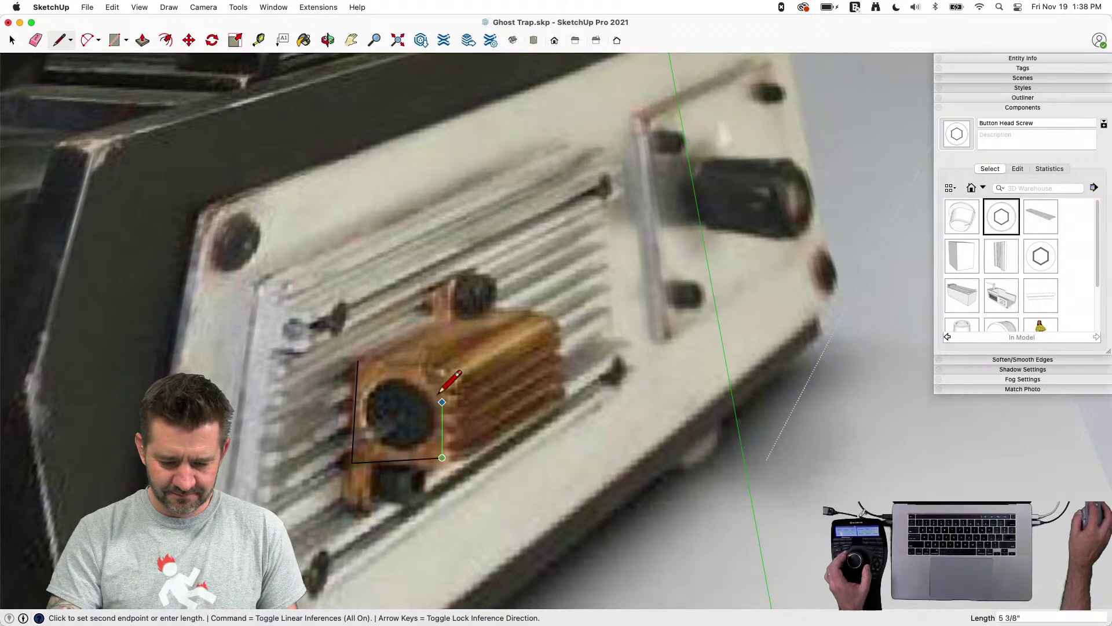
click(442, 355)
click(365, 352)
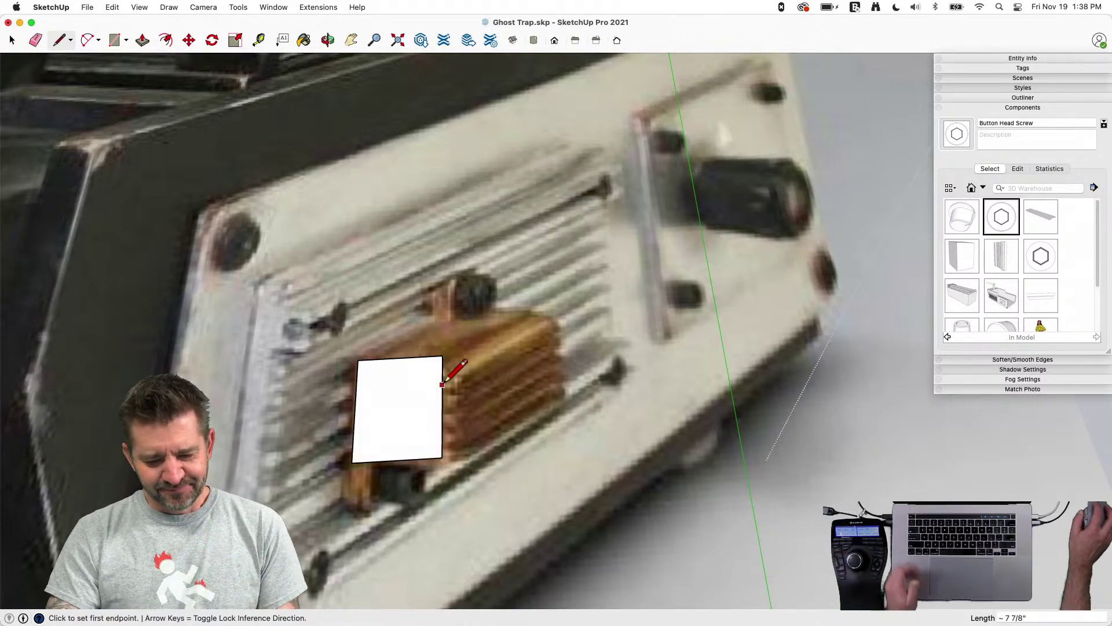
key(space)
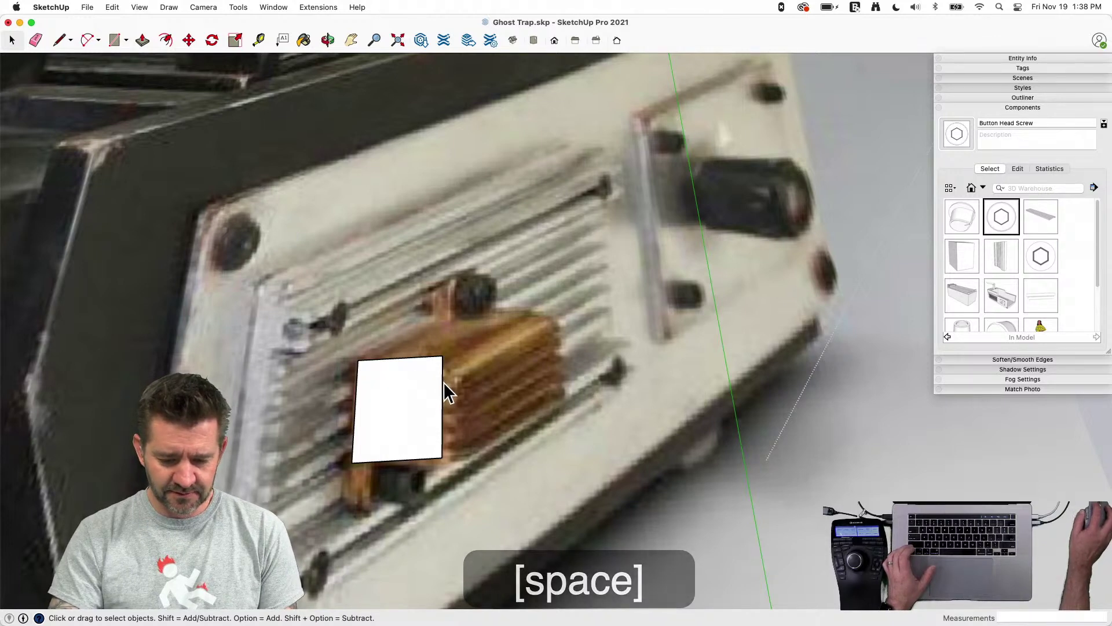
Divide the rectangle's vertical edge beside the resistor's fins into 11 equal segments
right_click(444, 380)
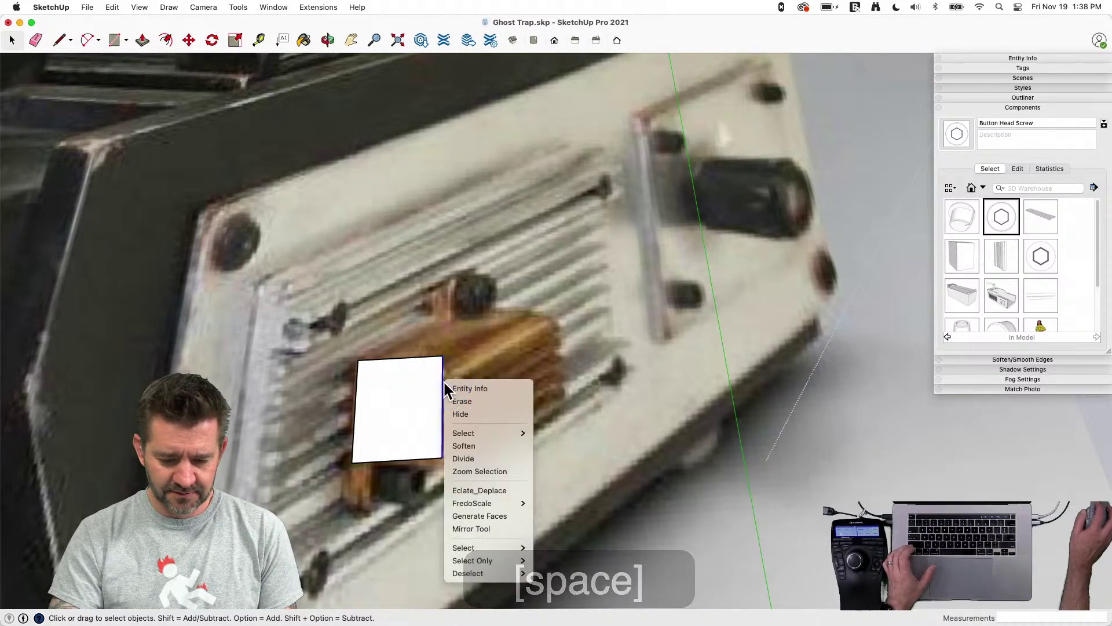
click(558, 372)
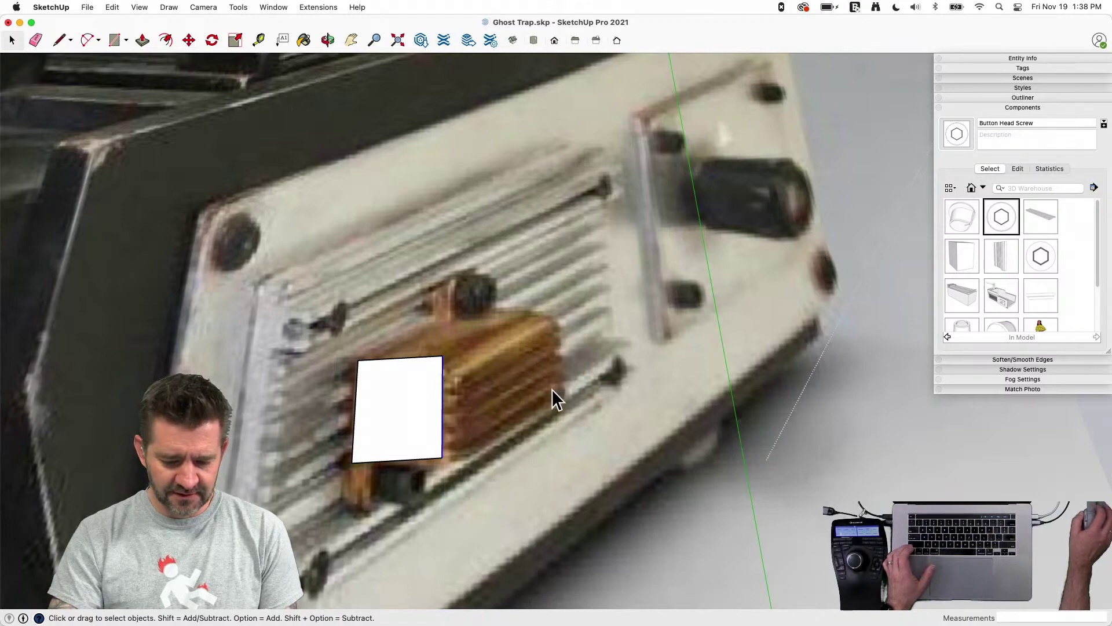
scroll(443, 408, up, 3)
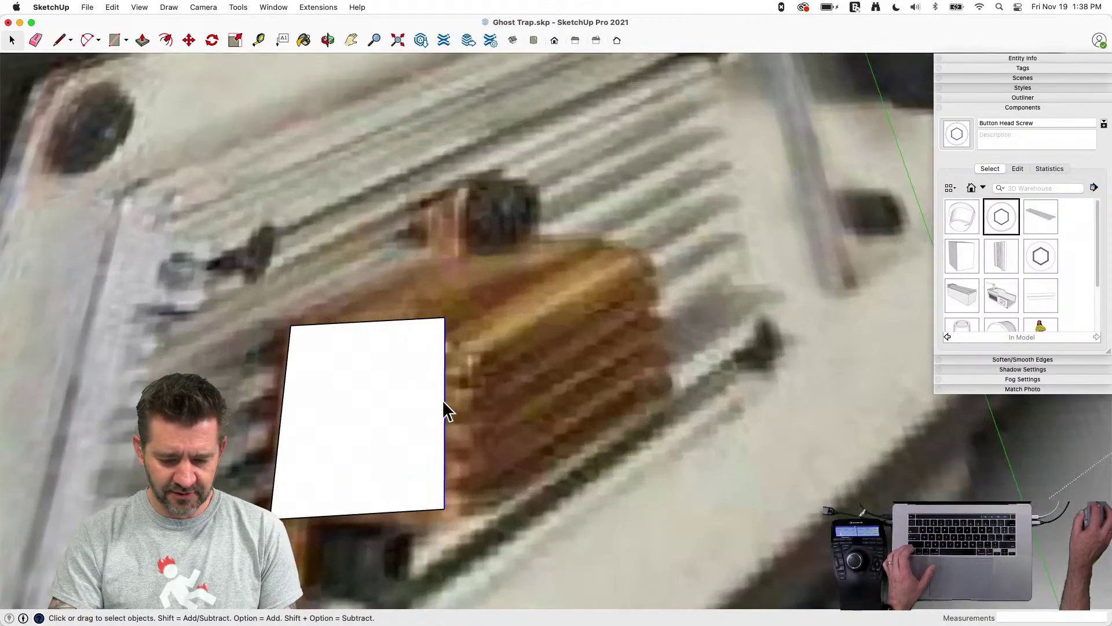
right_click(447, 348)
click(447, 343)
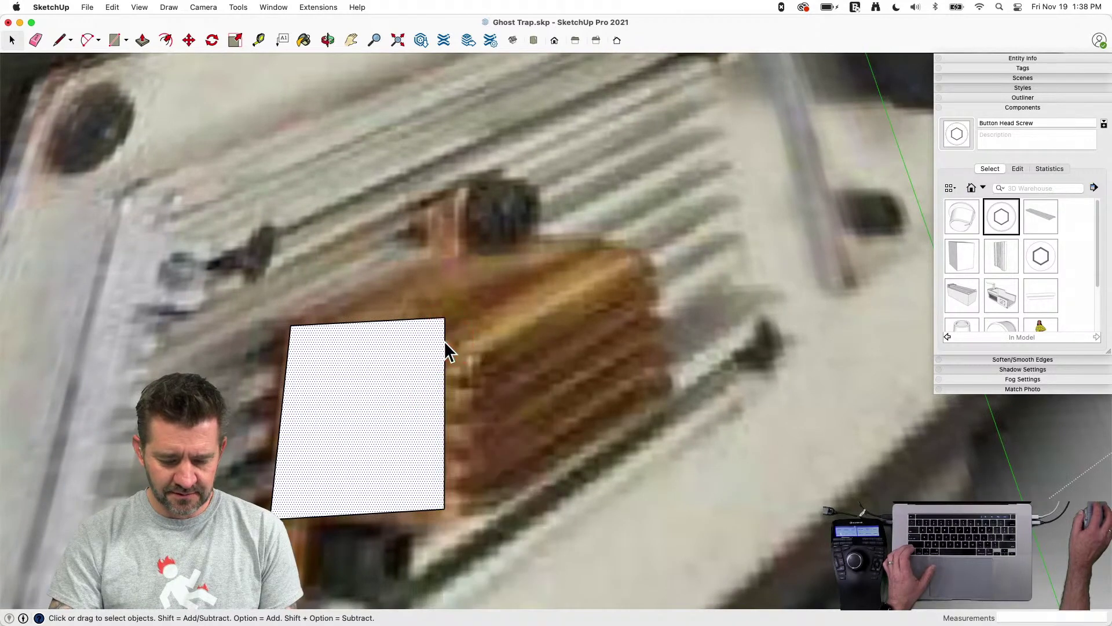
click(445, 345)
right_click(447, 347)
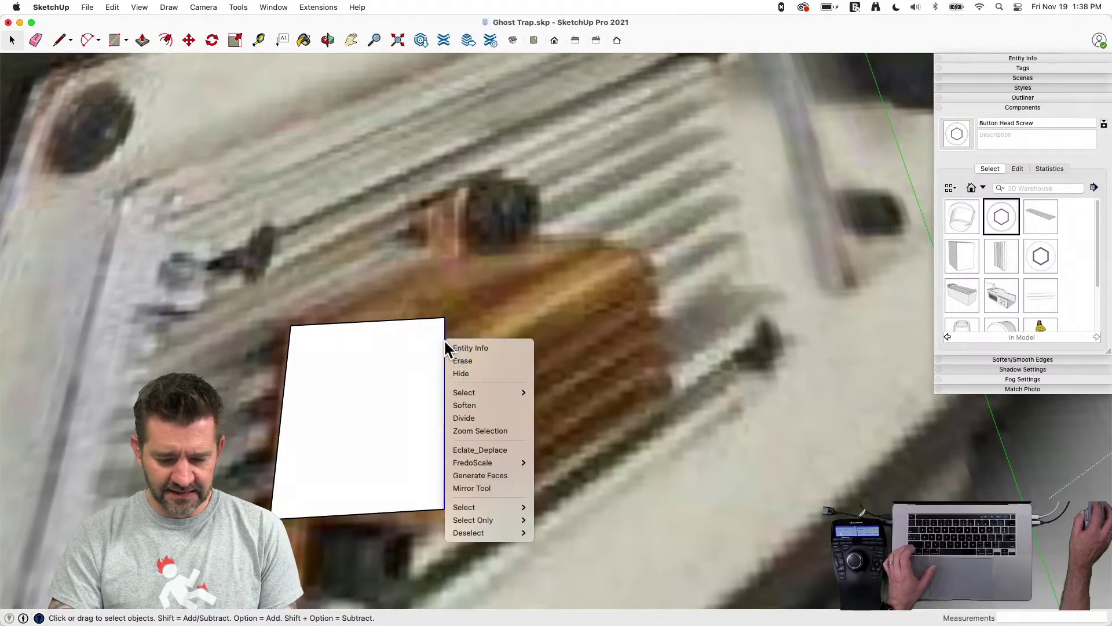
click(497, 418)
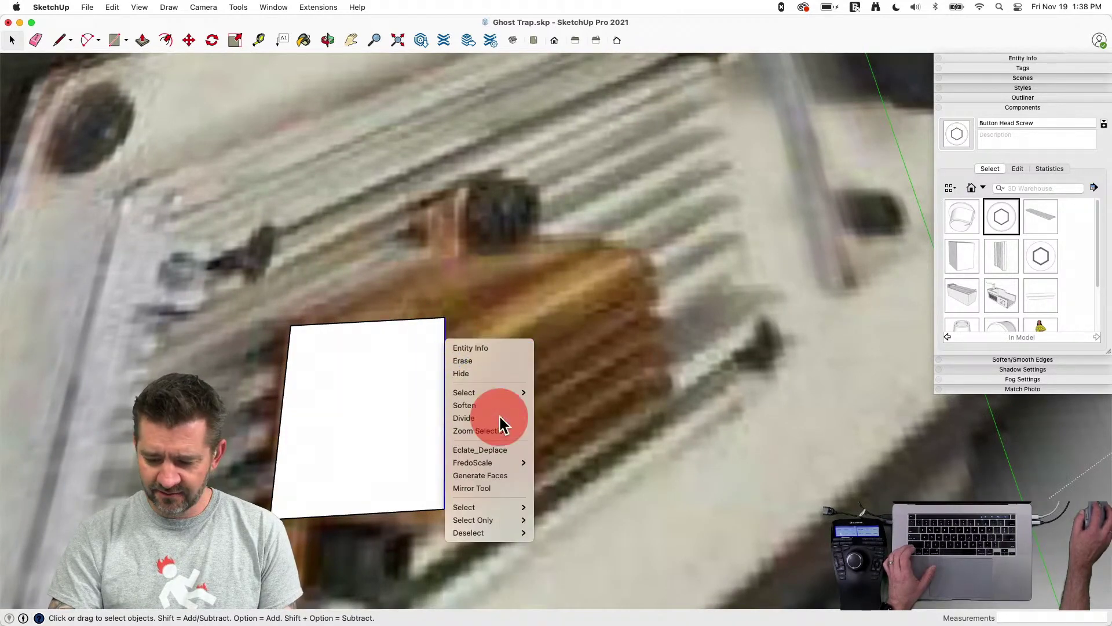
click(488, 329)
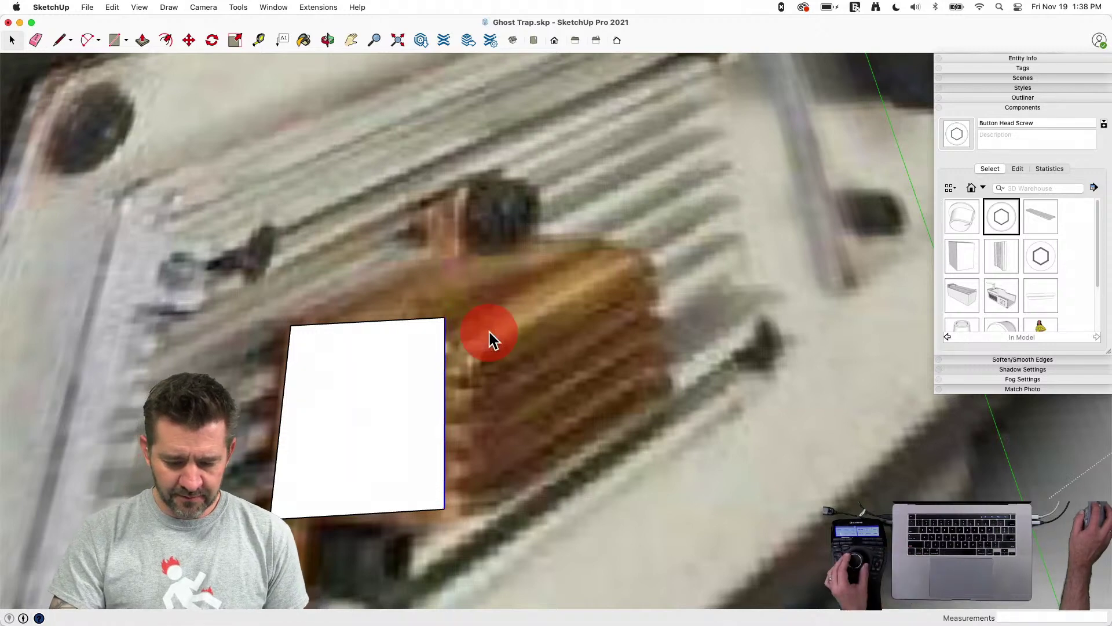
Move all segments of the divided edge except the two end ones outward together by about 13/16"
key(space)
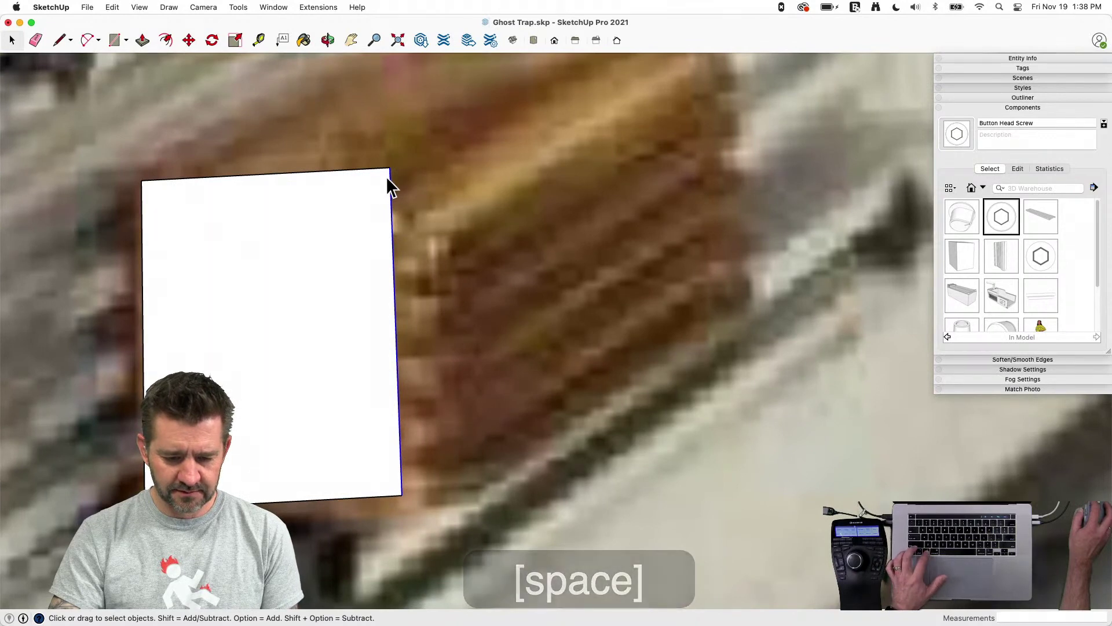
key(alt)
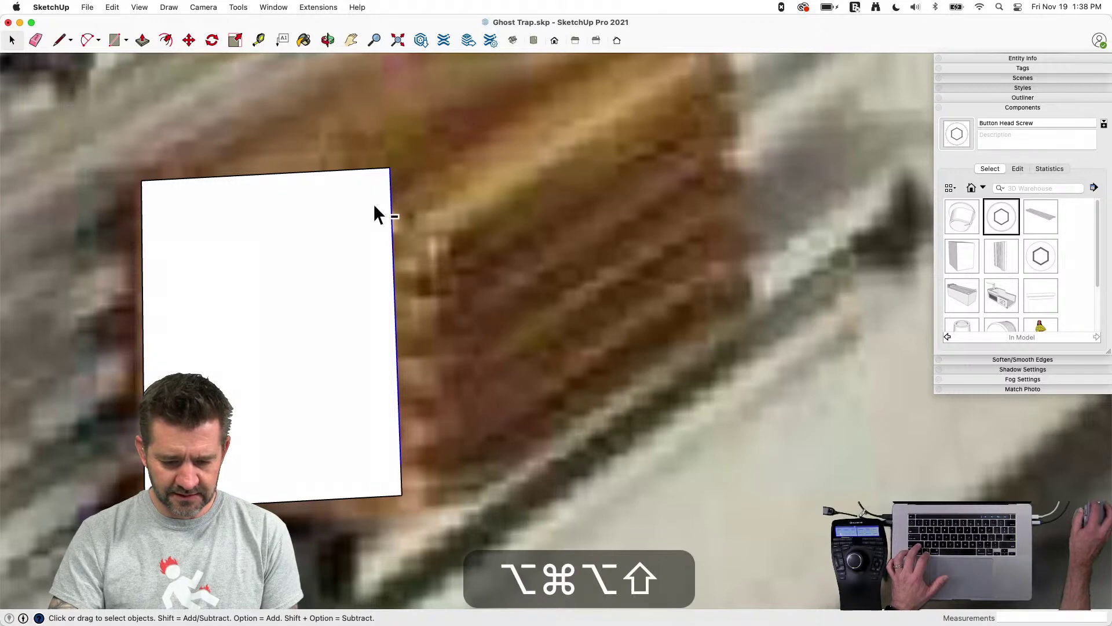
alt+shift+click(391, 179)
key(m)
click(409, 246)
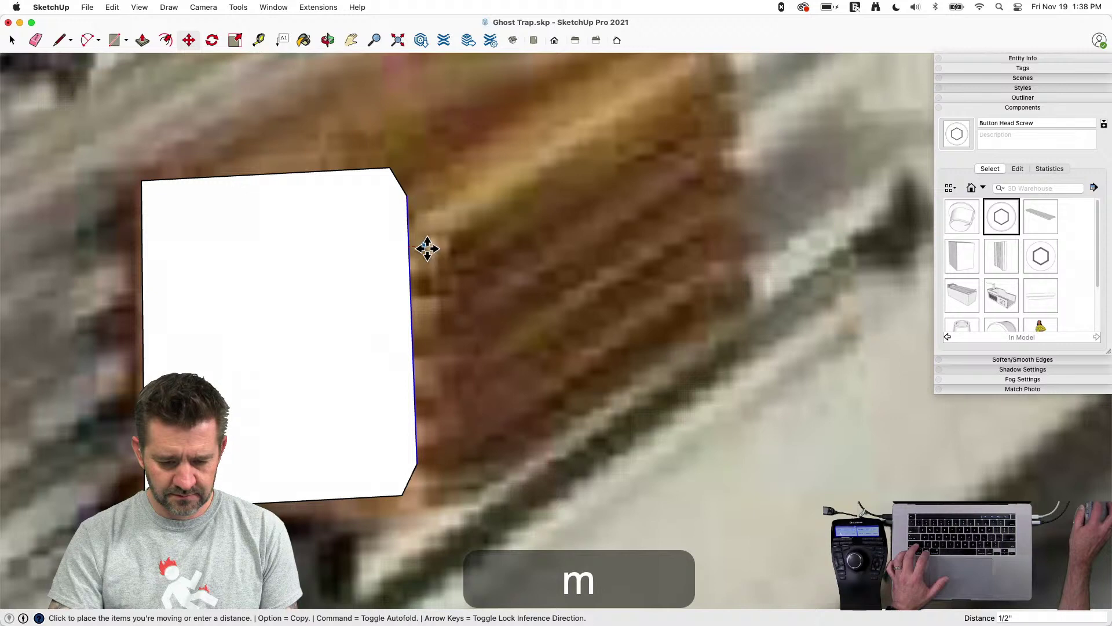
click(432, 248)
Replace the slanted upper corner with a square step, using a small rectangle and erasing its diagonal and outer edges
key(r)
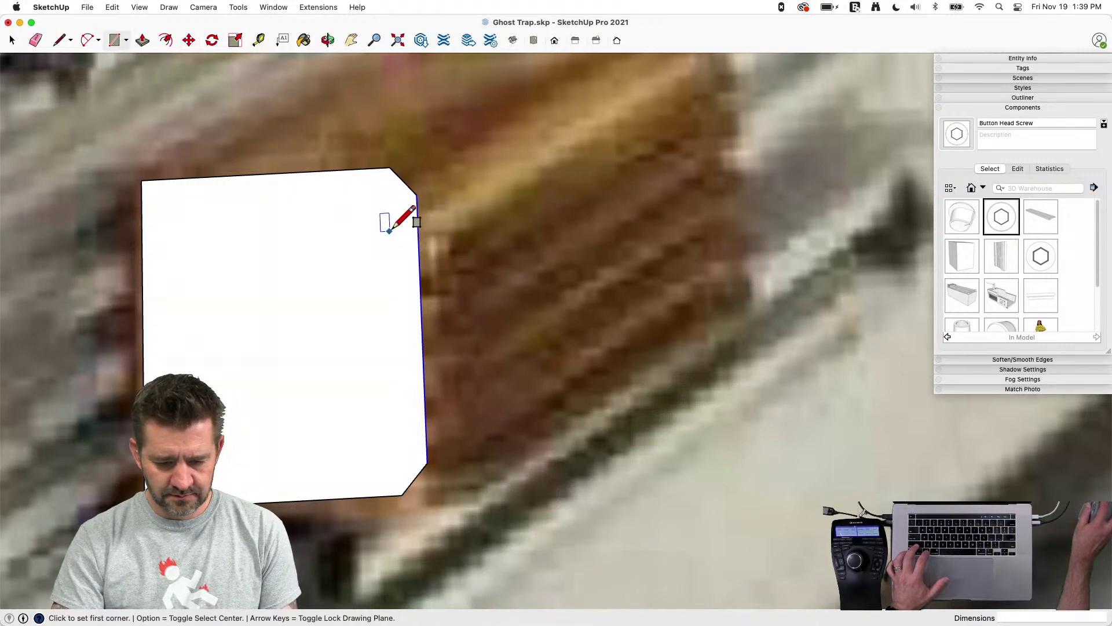
click(391, 169)
click(416, 195)
key(e)
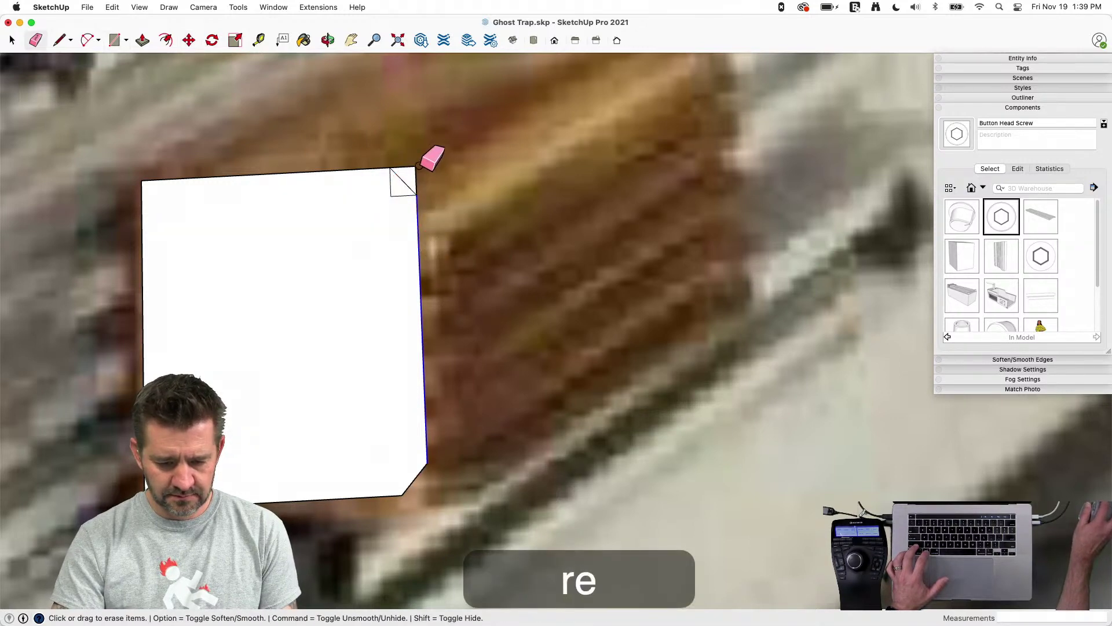
drag(413, 166, 431, 182)
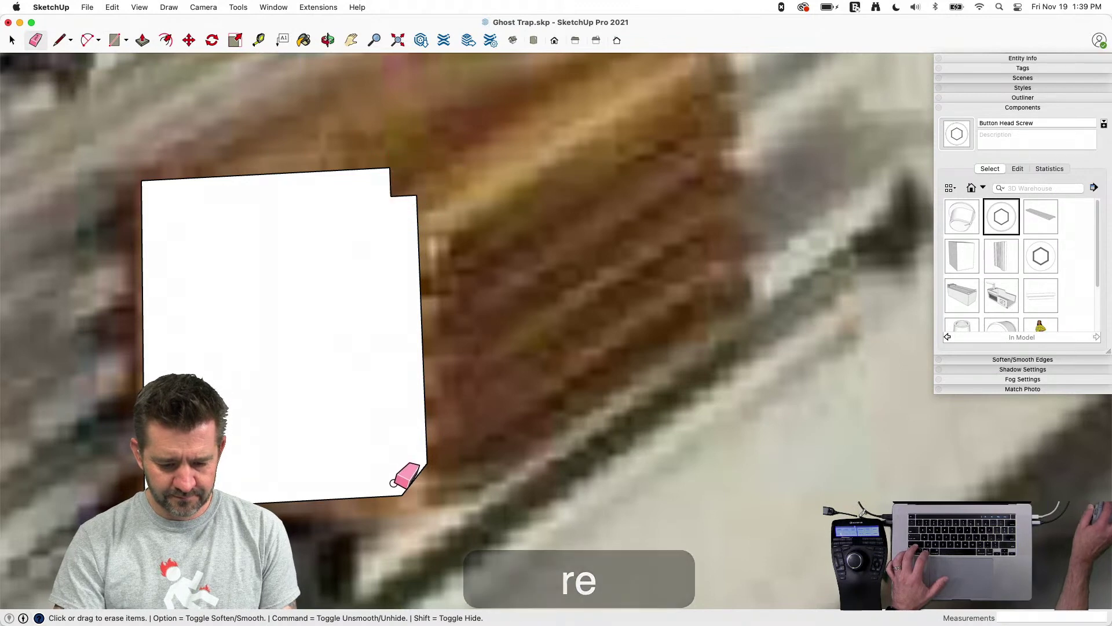
Replace the slanted lower corner with a matching square step by adding a small rectangle and erasing its excess edges
key(r)
click(402, 494)
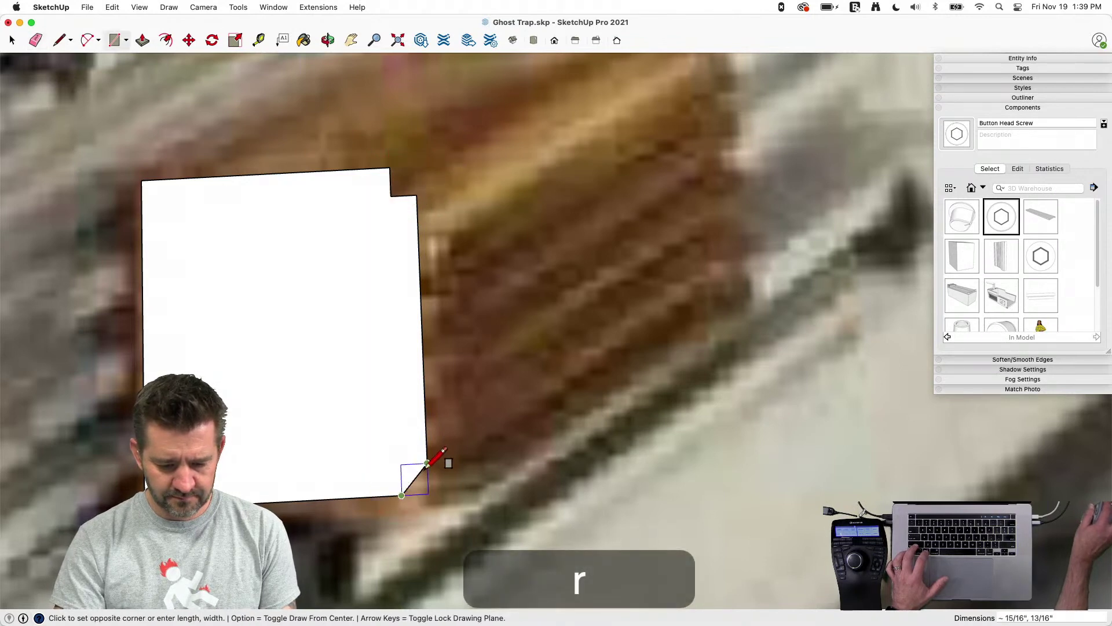
click(427, 467)
key(e)
mouse_move(409, 474)
mouse_down()
mouse_move(435, 496)
mouse_move(422, 472)
mouse_up()
key(space)
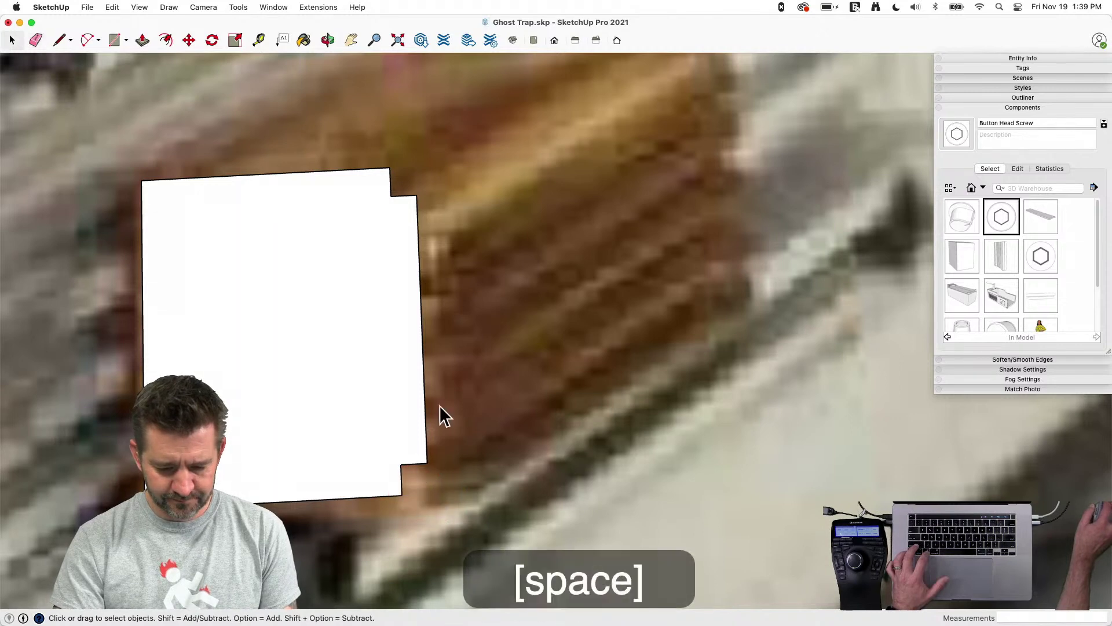
Copy four alternating segments of the profile's outer vertical edge inward by about 3/4" to mark the slot bottoms
click(427, 443)
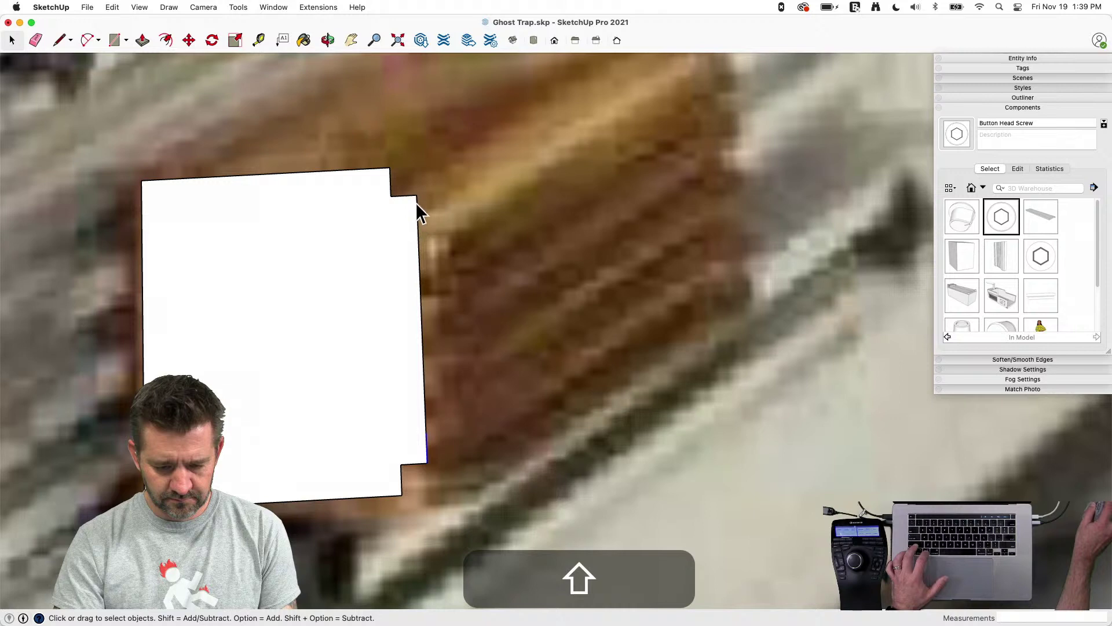
shift+click(420, 285)
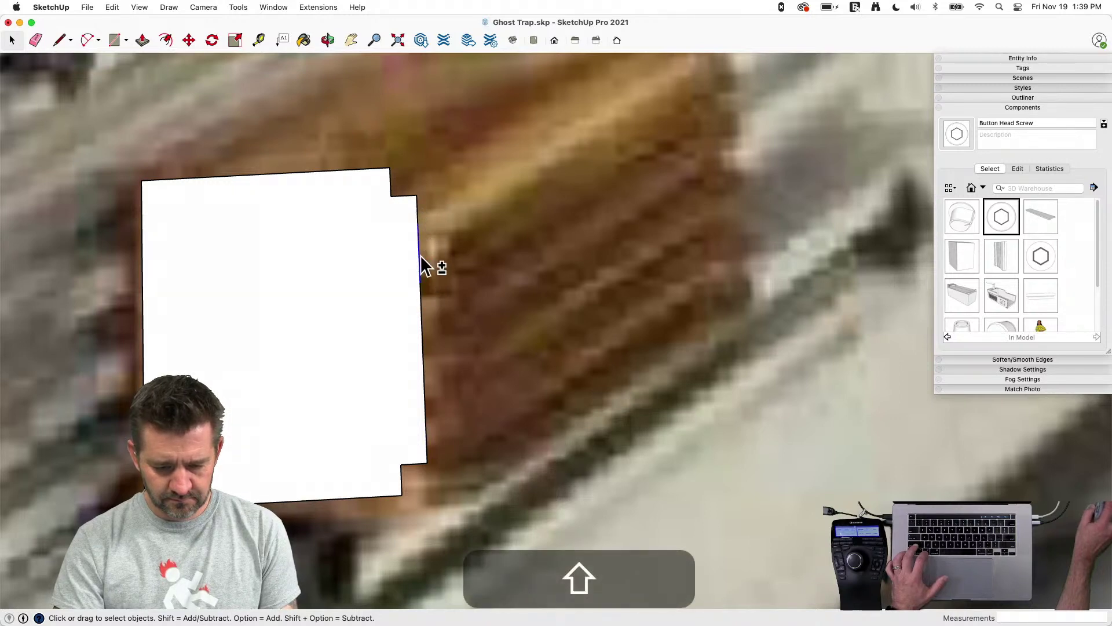
shift+click(420, 303)
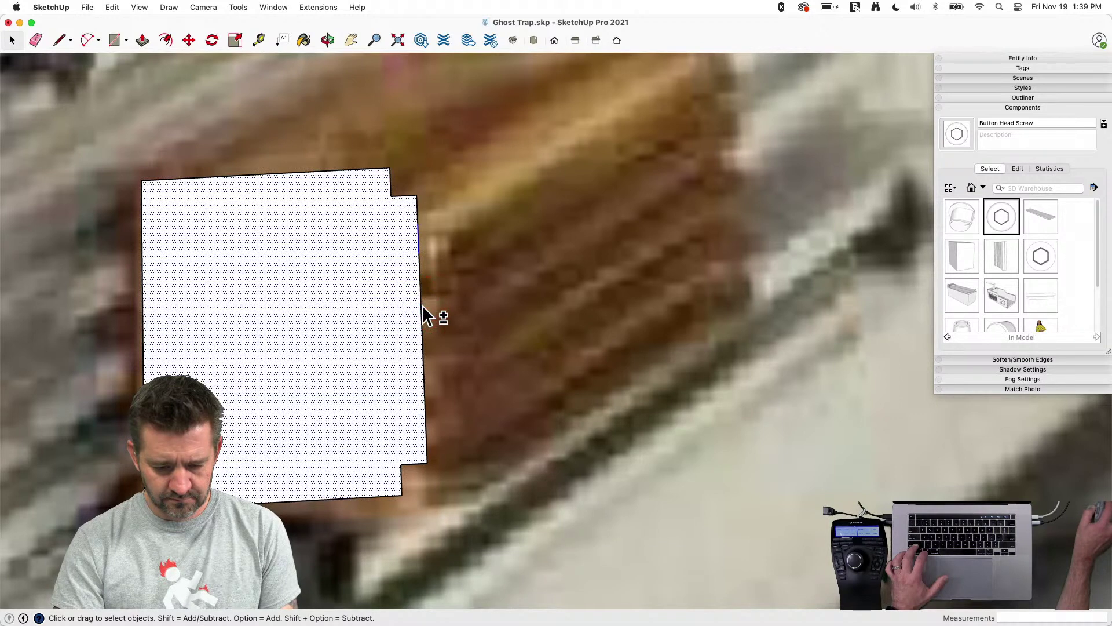
shift+click(424, 310)
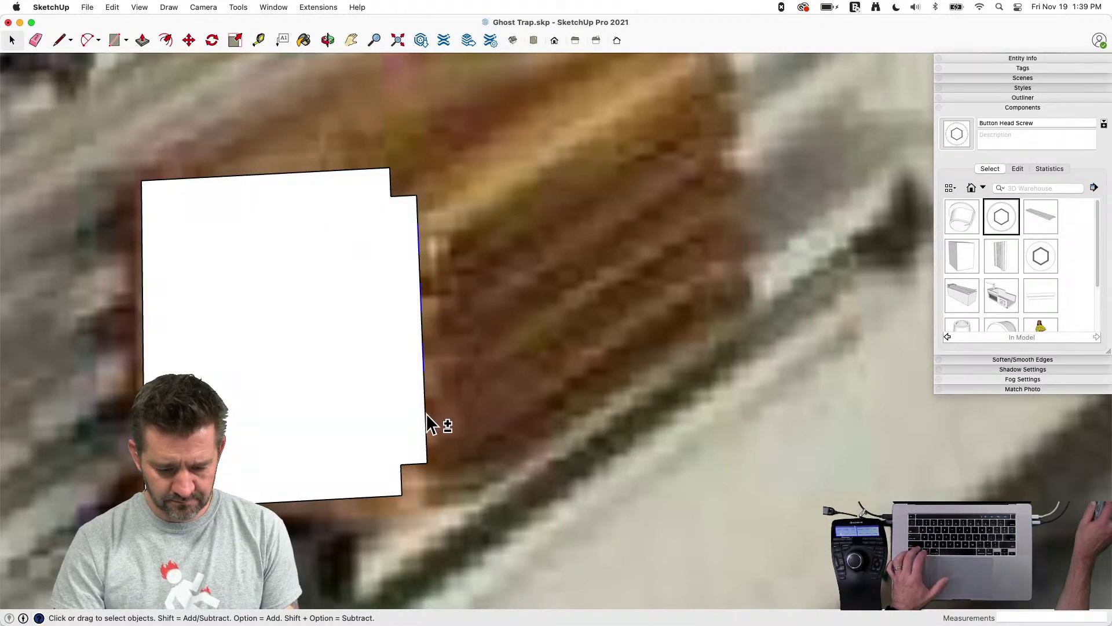
key(m)
click(425, 429)
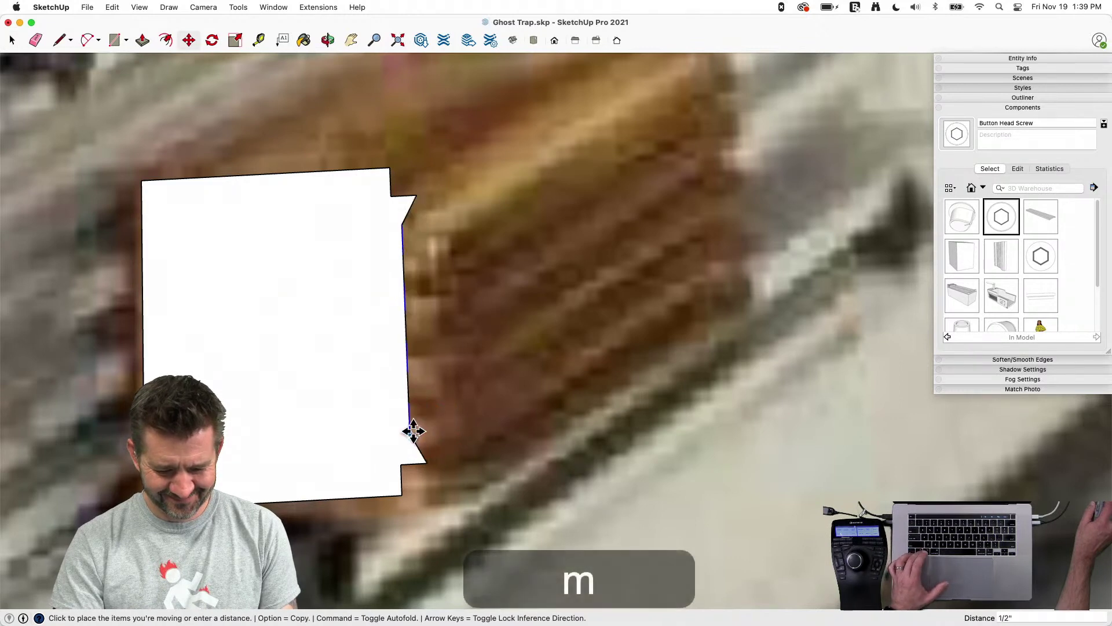
key(alt)
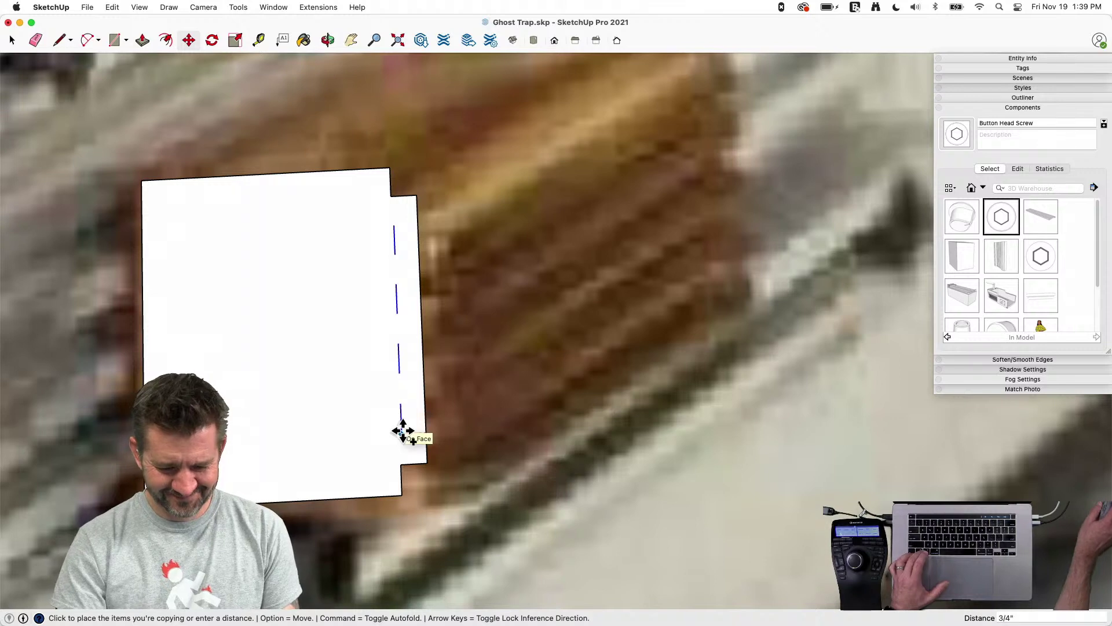
click(402, 431)
Draw a rectangle from the lowest copied segment out to the profile's outer edge to outline the first slot
key(r)
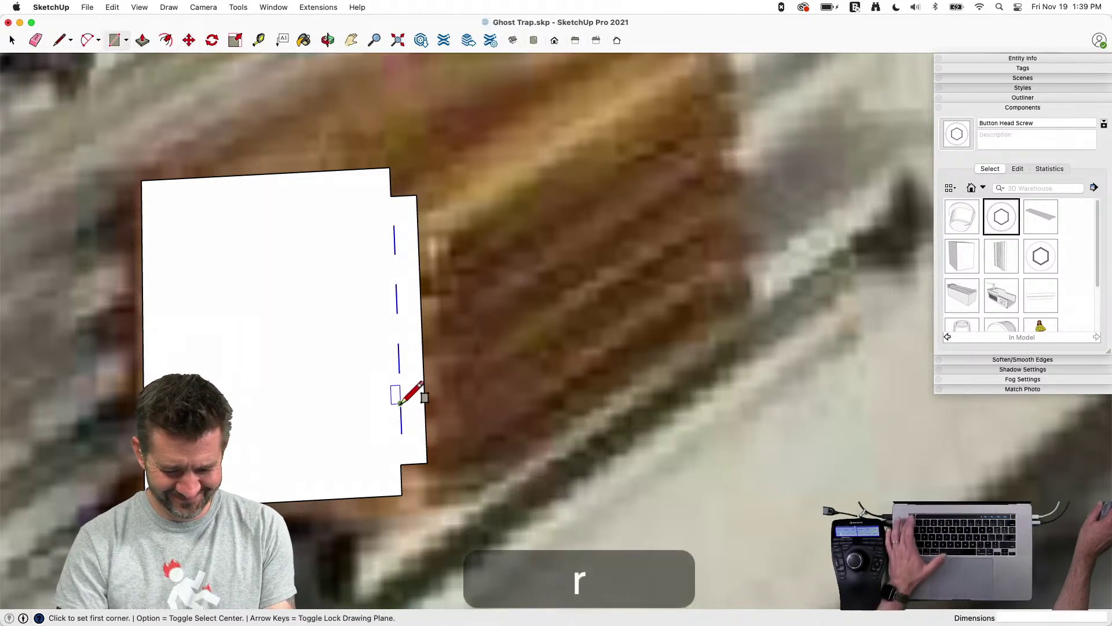
click(401, 403)
key(Escape)
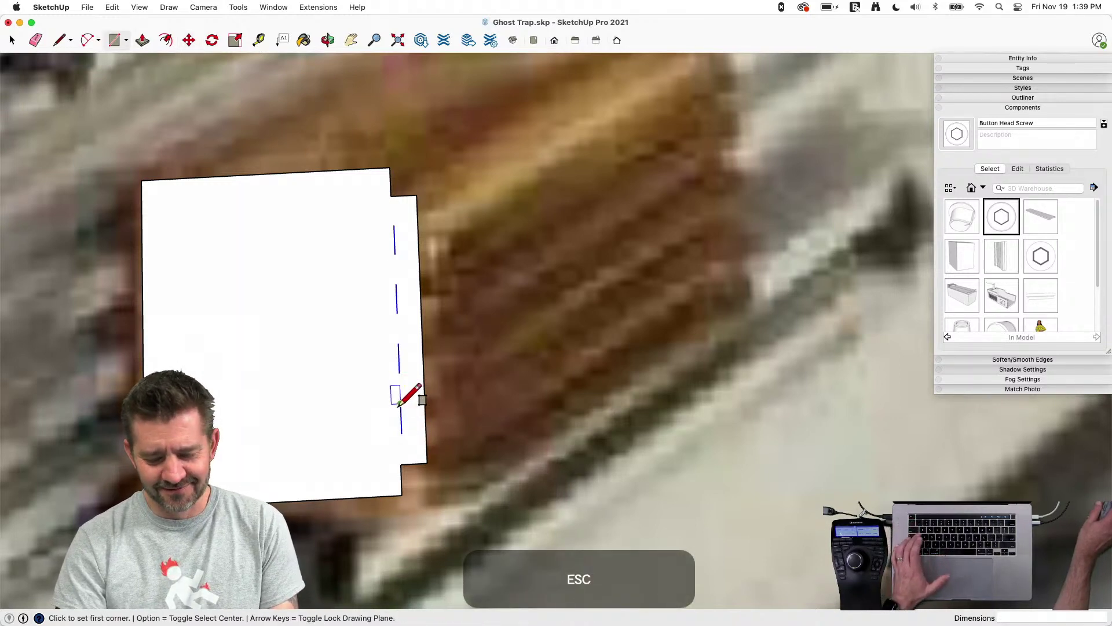
click(401, 404)
click(427, 433)
key(space)
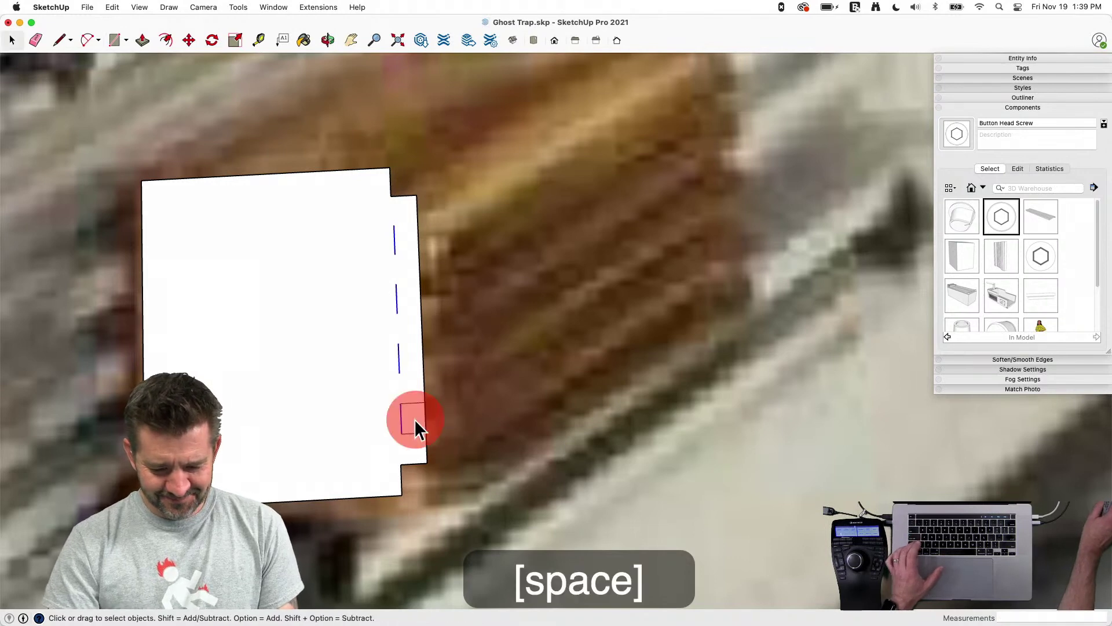
Copy the slot rectangle upward as an array of 3 copies, aligned with the remaining slot marks
click(415, 420)
key(m)
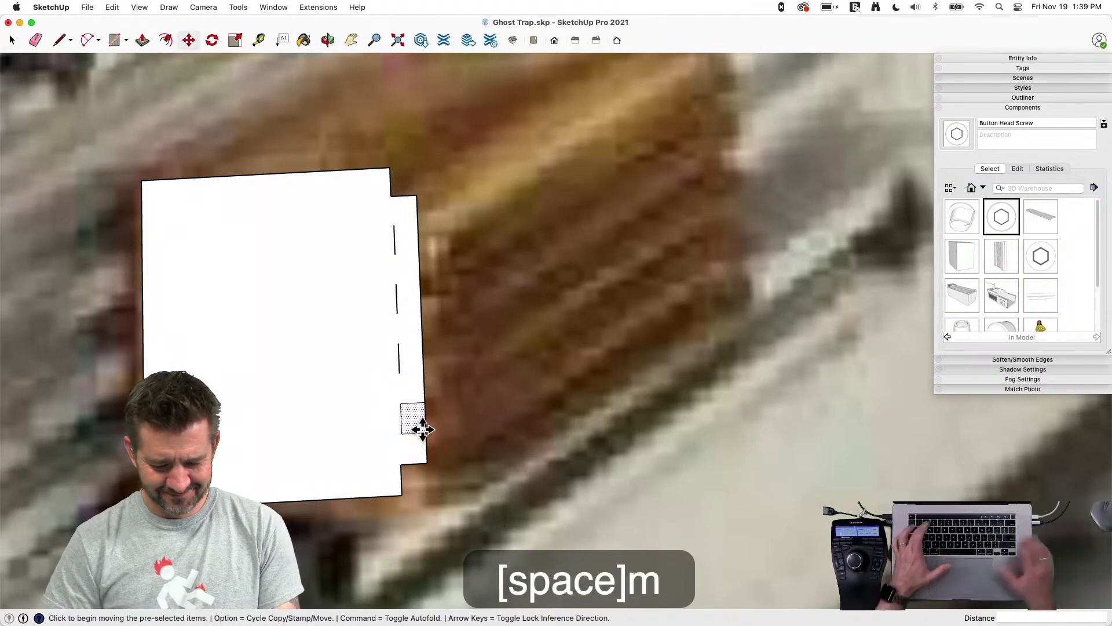
click(423, 429)
key(alt)
text(3x)
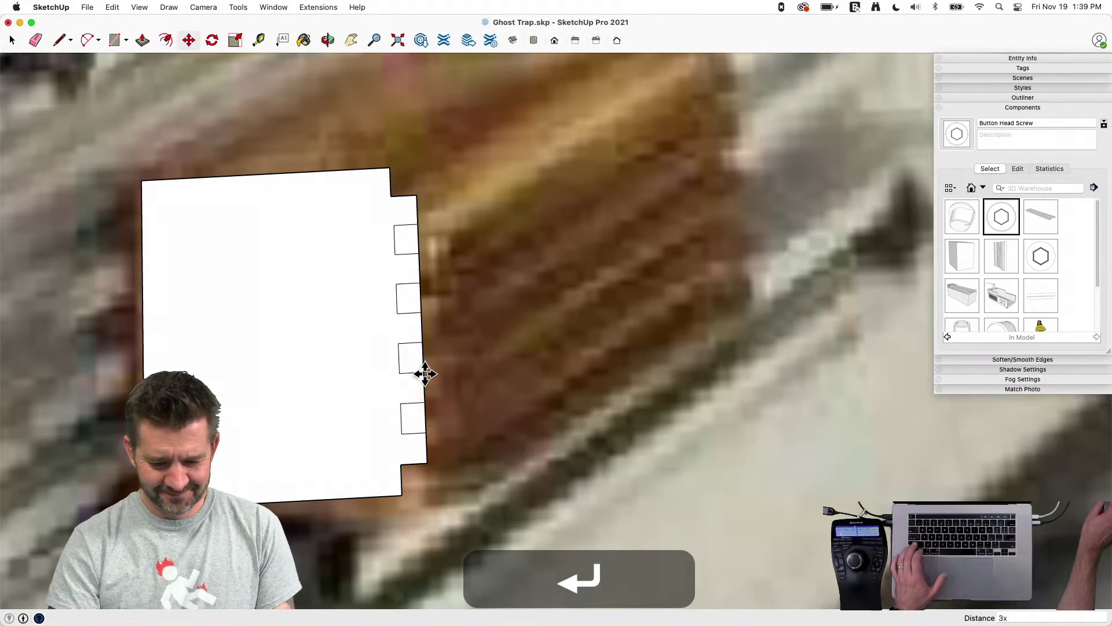
Erase the outer edges of the four slot rectangles to cut open notches between the resistor profile's fins
text(e)
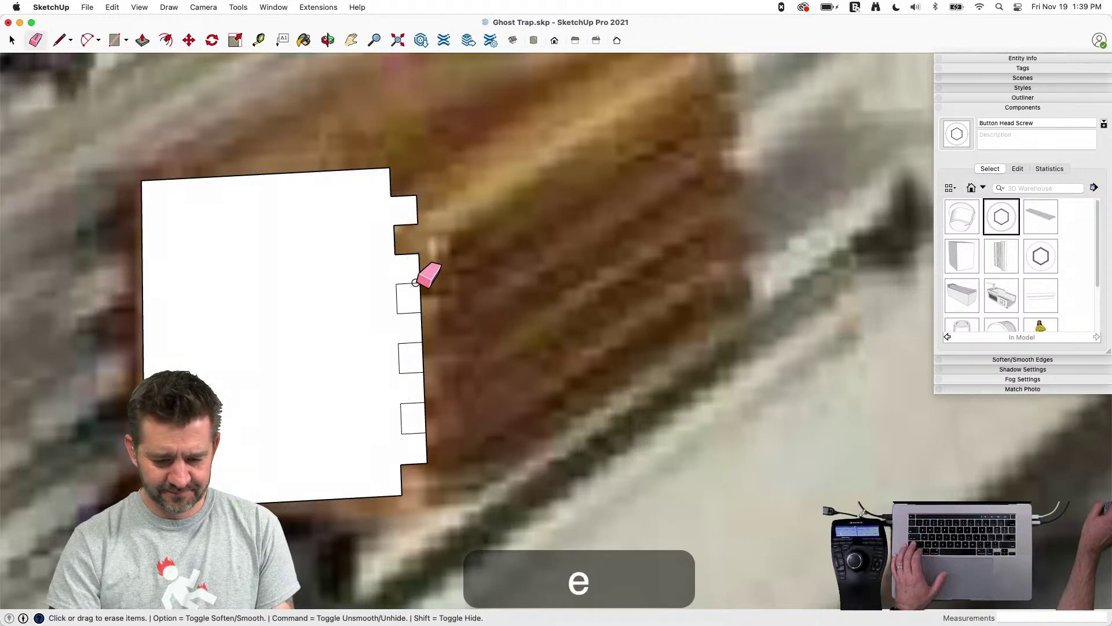
click(415, 297)
click(418, 354)
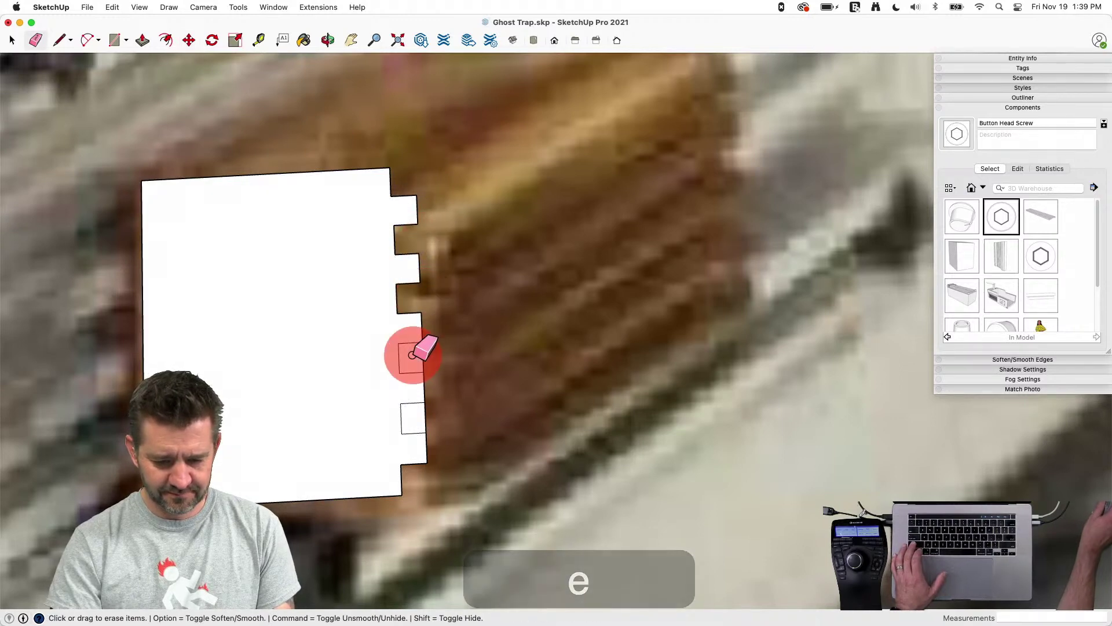
click(429, 417)
Select the outer end edges of the resistor profile's fins and move them outward to lengthen the fins by about 13/16"
key(space)
drag(404, 177, 442, 468)
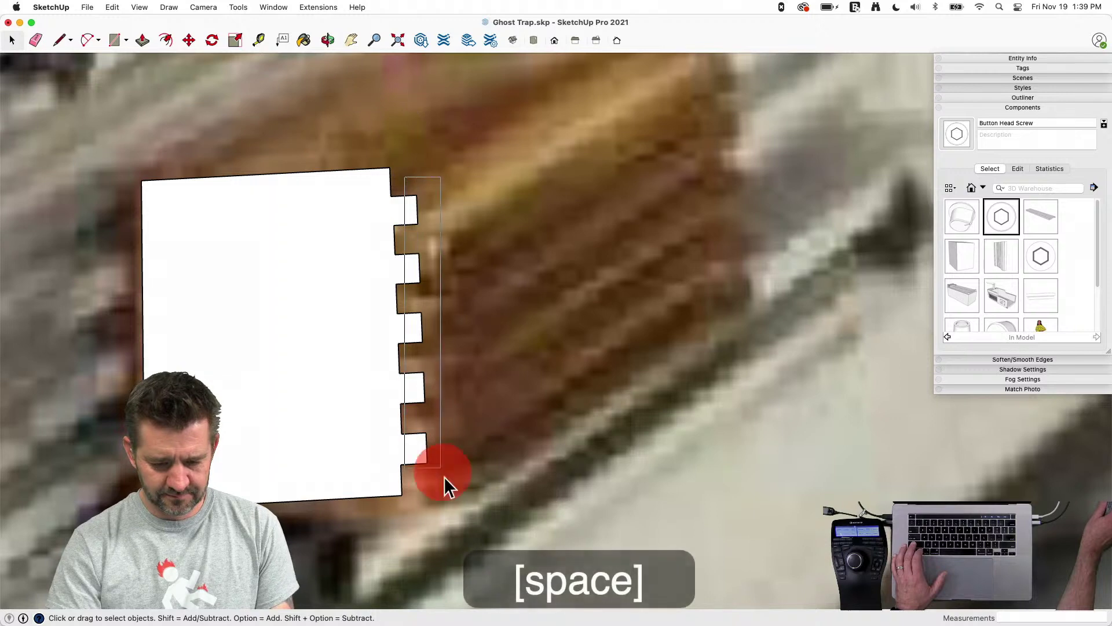
key(m)
click(455, 510)
click(484, 504)
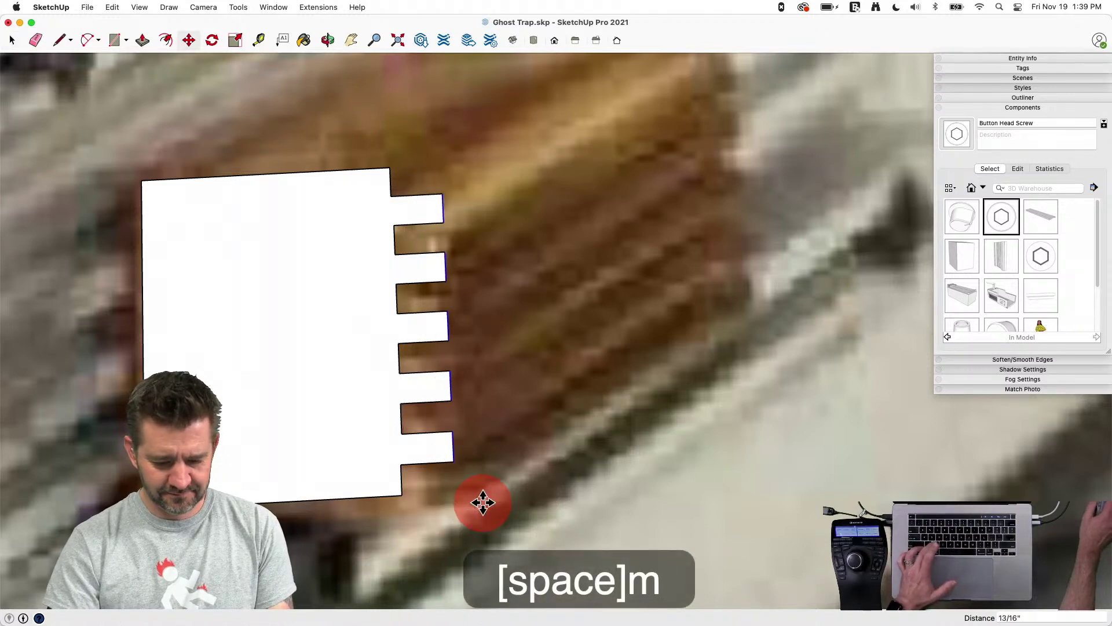
Cut a round hole of about 2 3/4" radius centred in the solid part of the finned profile
key(c)
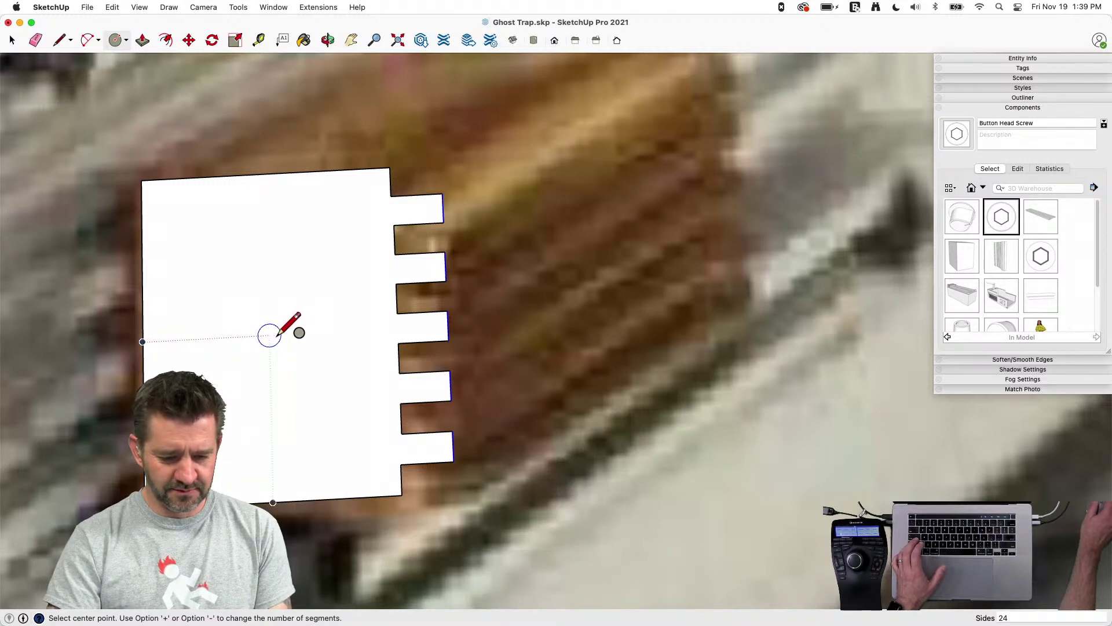
click(357, 326)
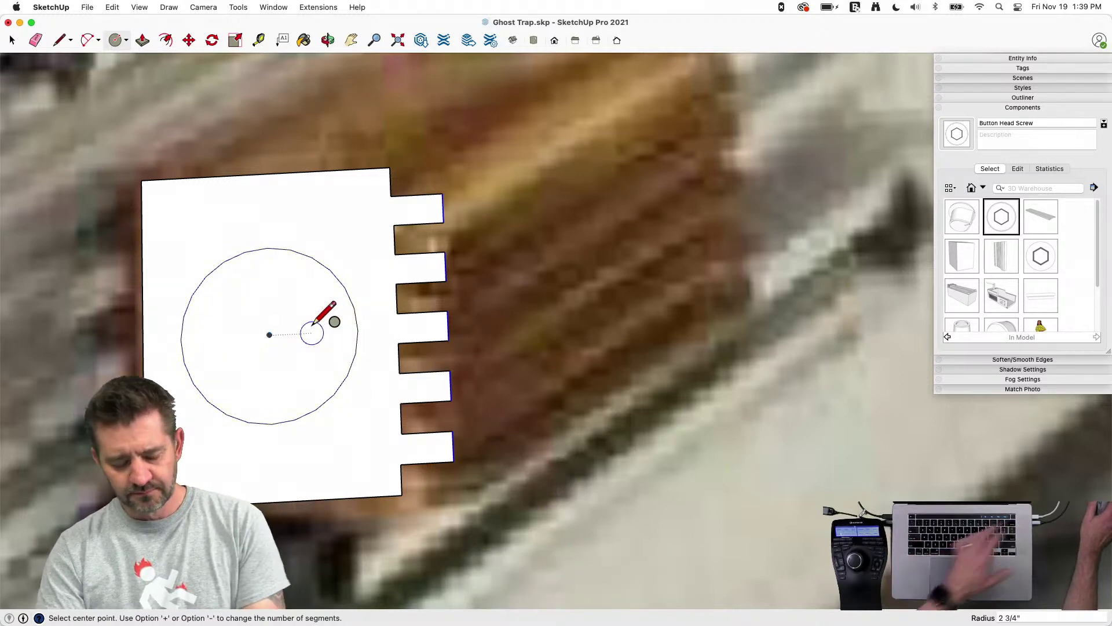
key(space)
click(283, 348)
key(BackSpace)
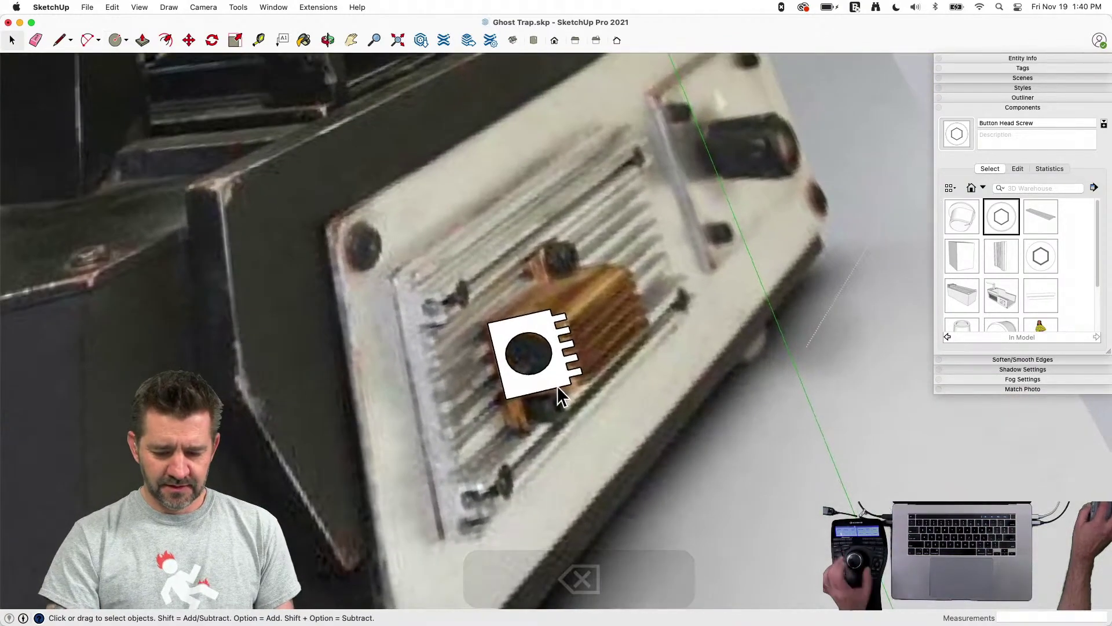
Make the holed, finned profile a component named "That Thing That Someone Else Knew the Name of"
click(555, 378)
right_click(556, 385)
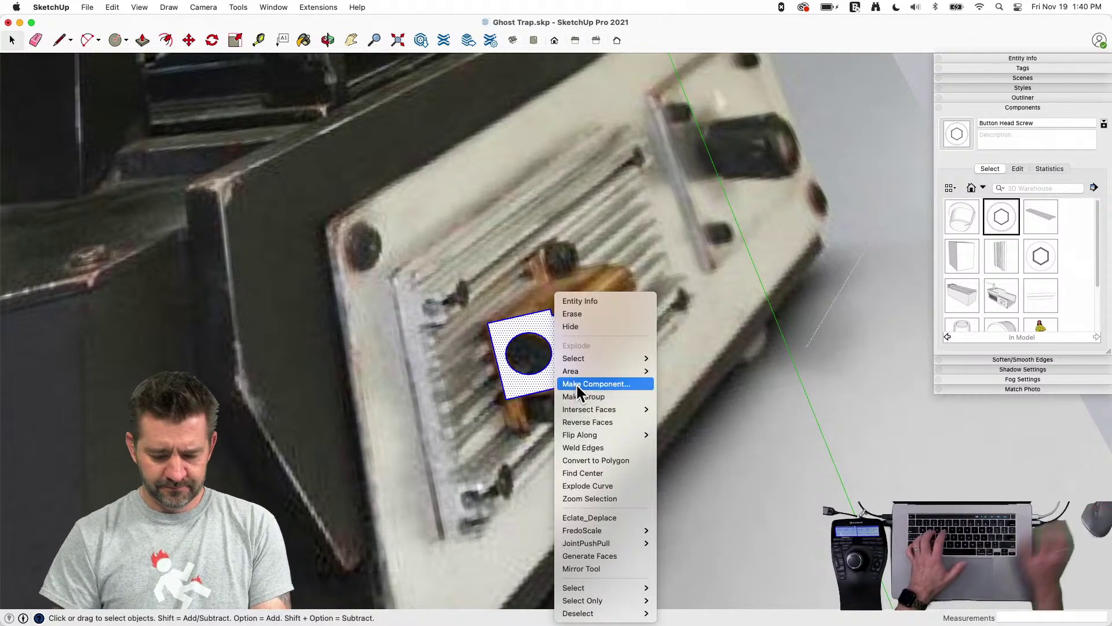
click(577, 383)
text(T)
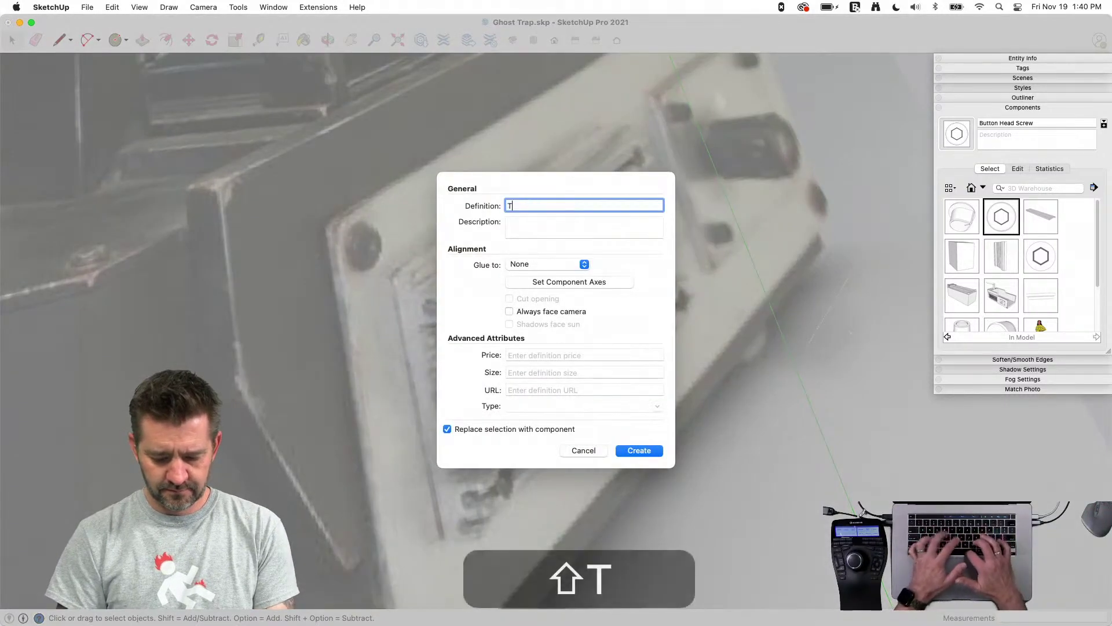
text(hat Thing T)
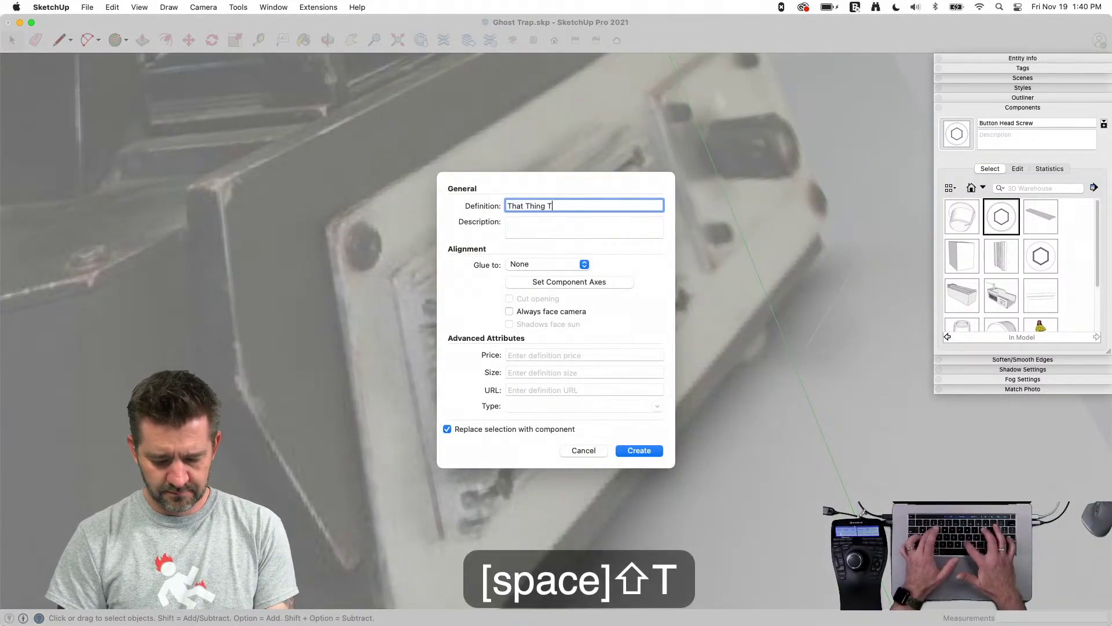
text(hat Someone )
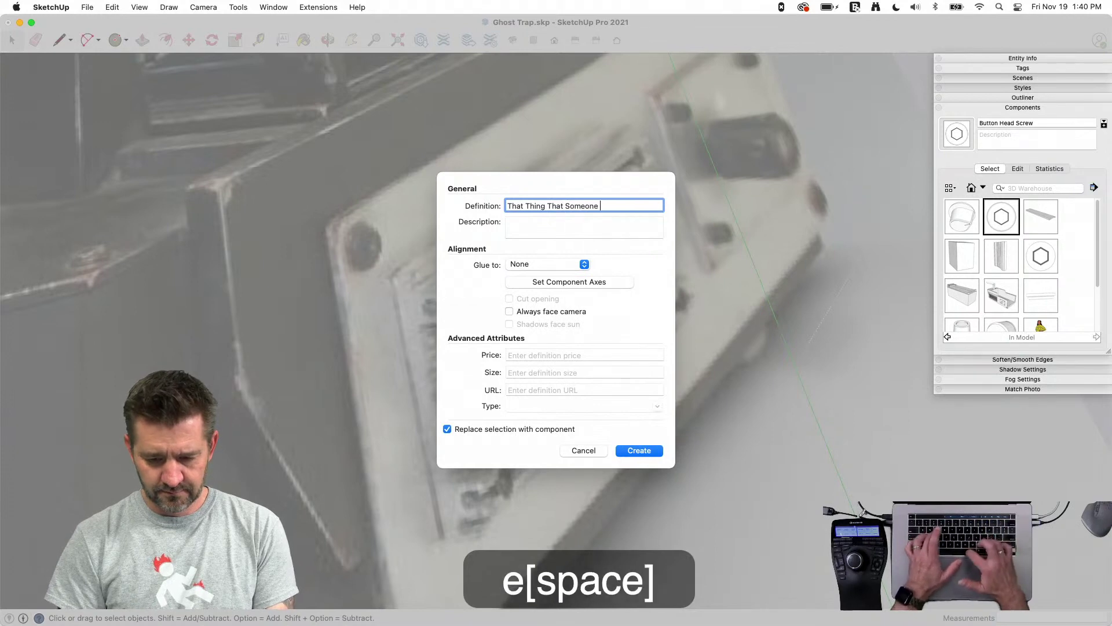
text(Es)
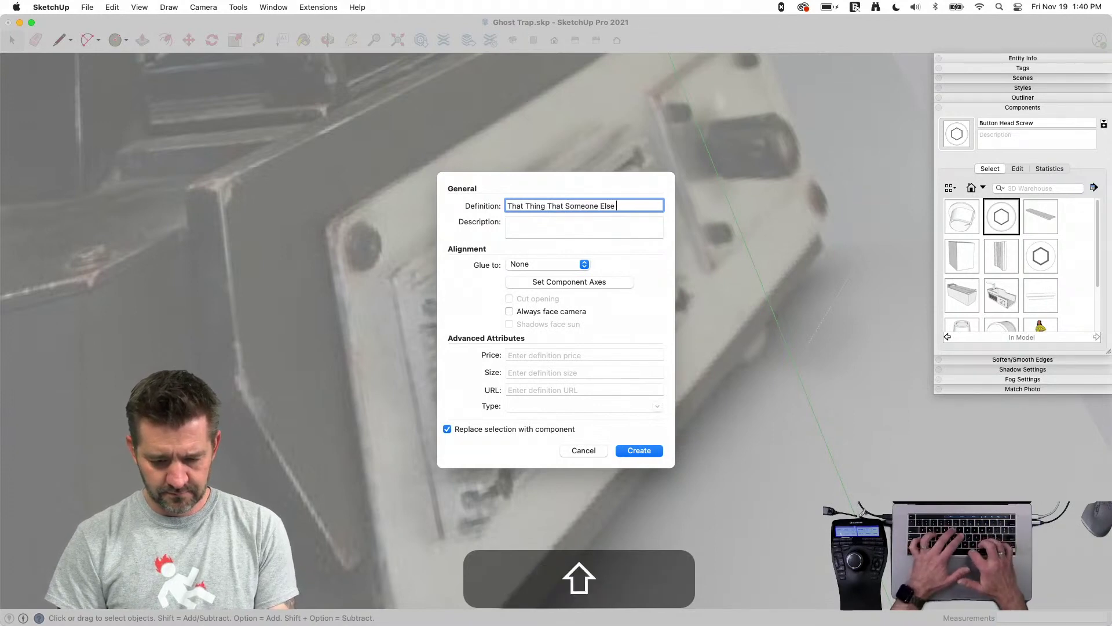
text(le Knew th)
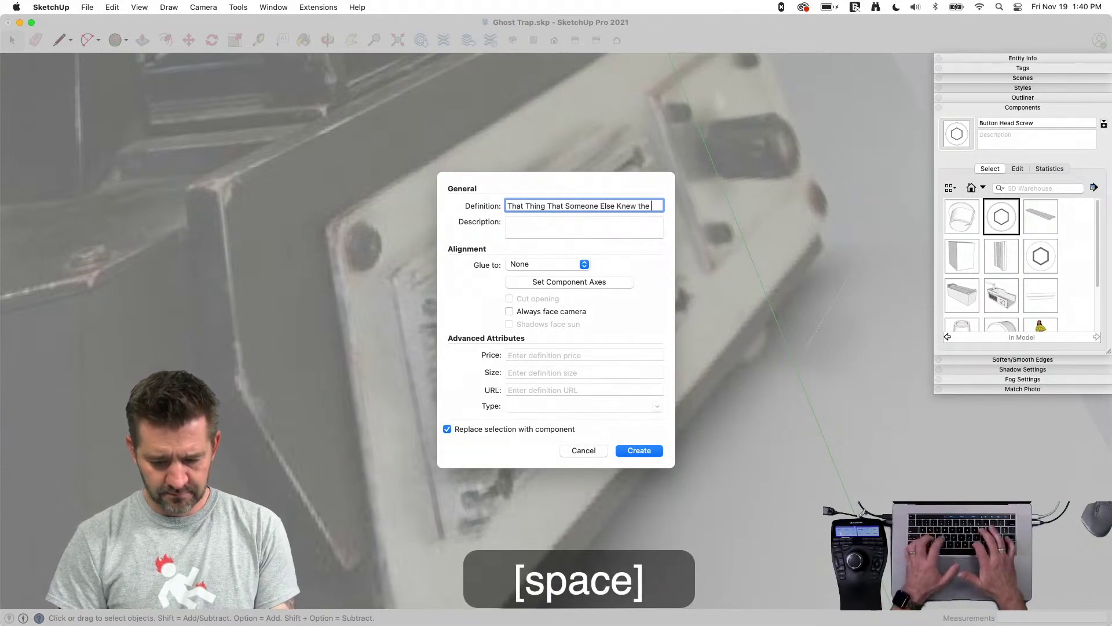
text(e Name o)
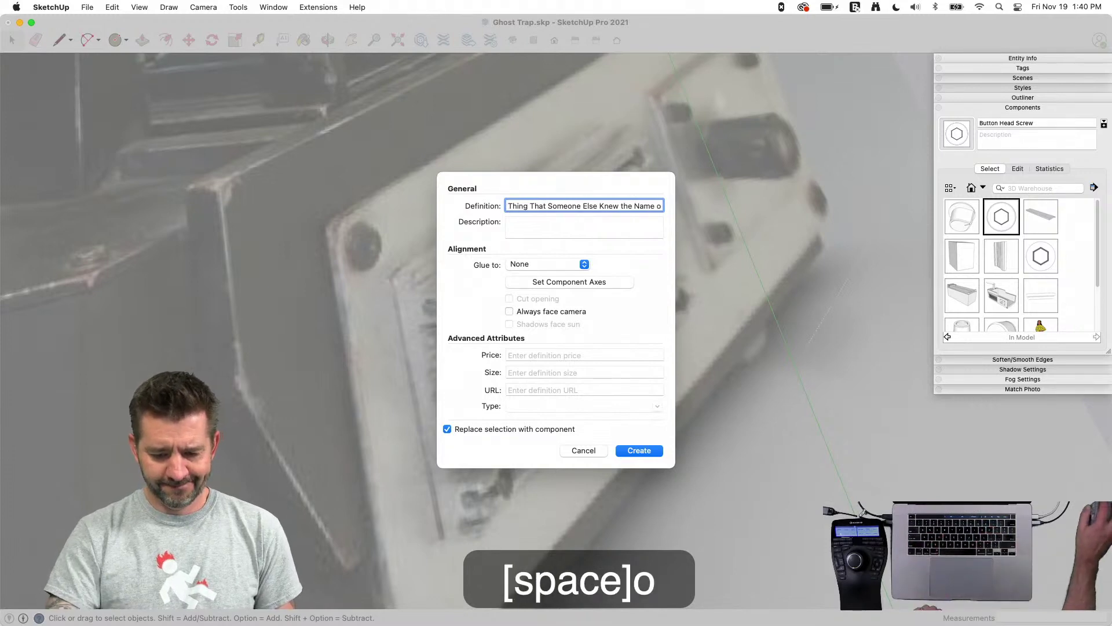
text(f)
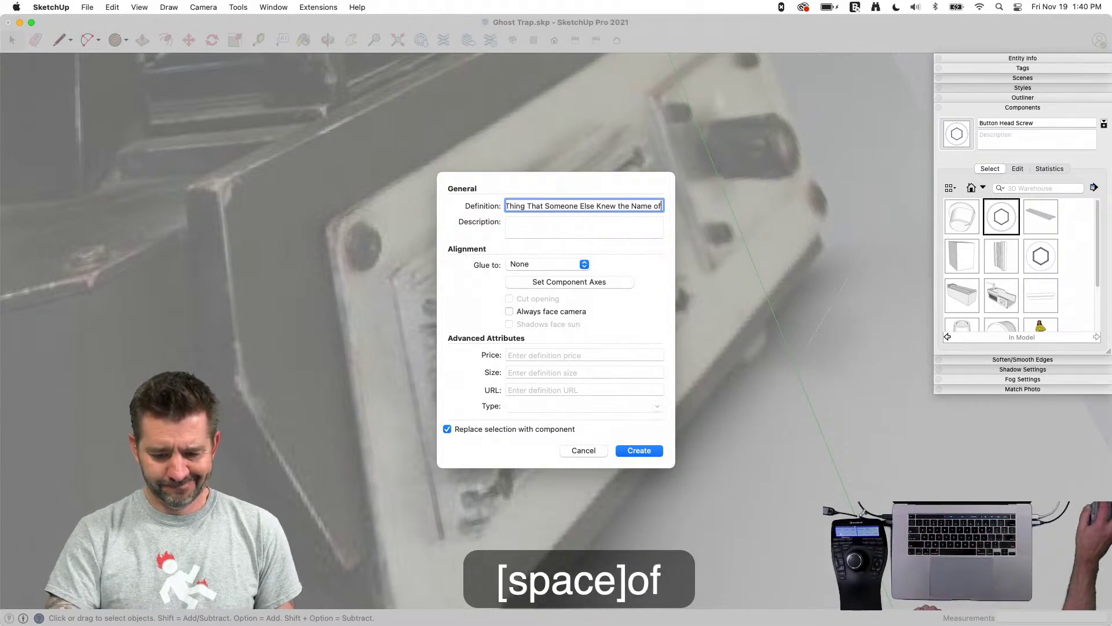
click(642, 450)
Move the profile component off the photo to the ground beside the heat sink and rotate it 90 degrees to stand upright
key(m)
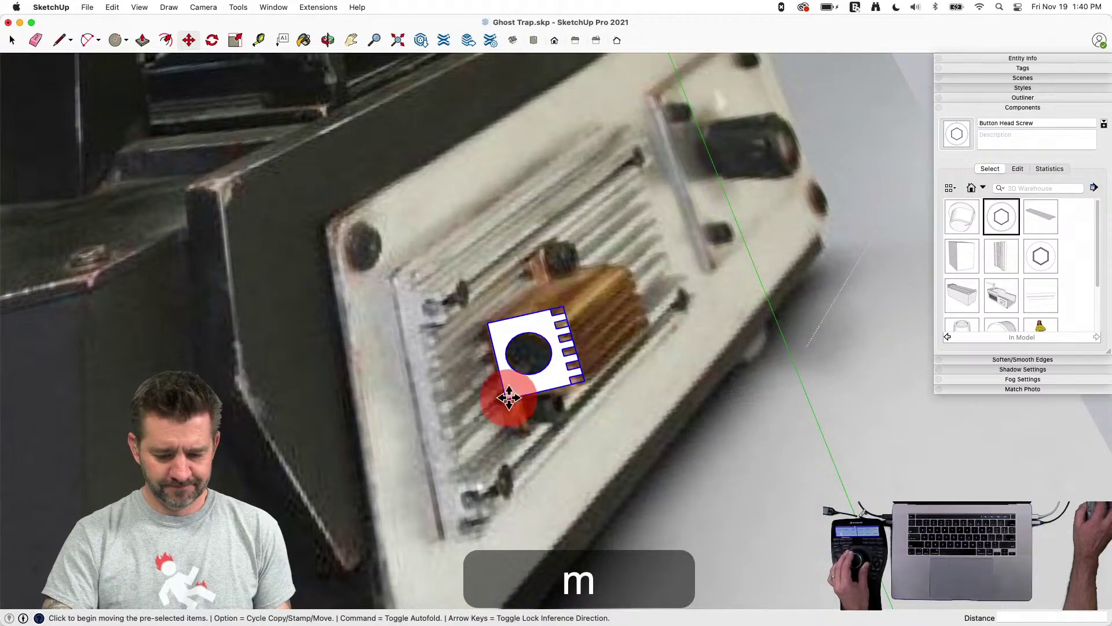
click(508, 397)
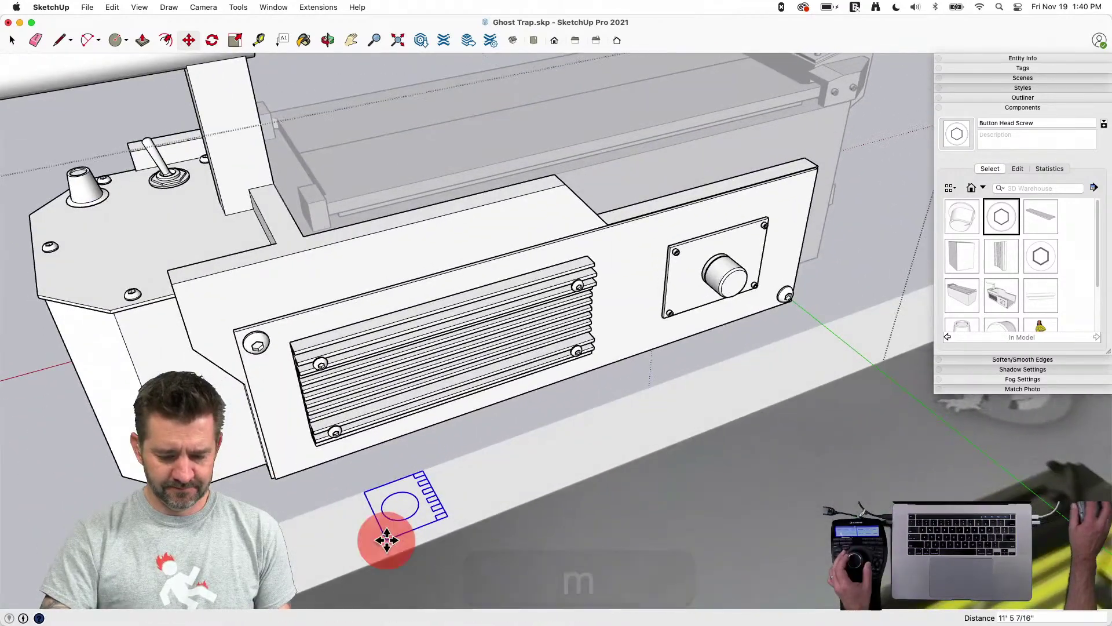
key(q)
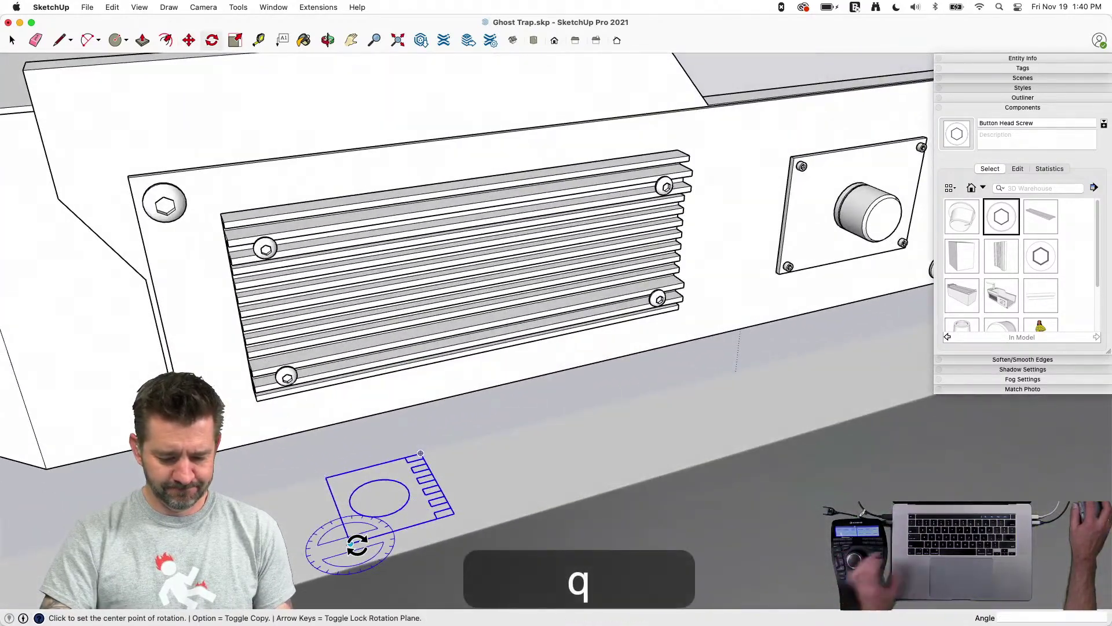
click(351, 543)
key(Escape)
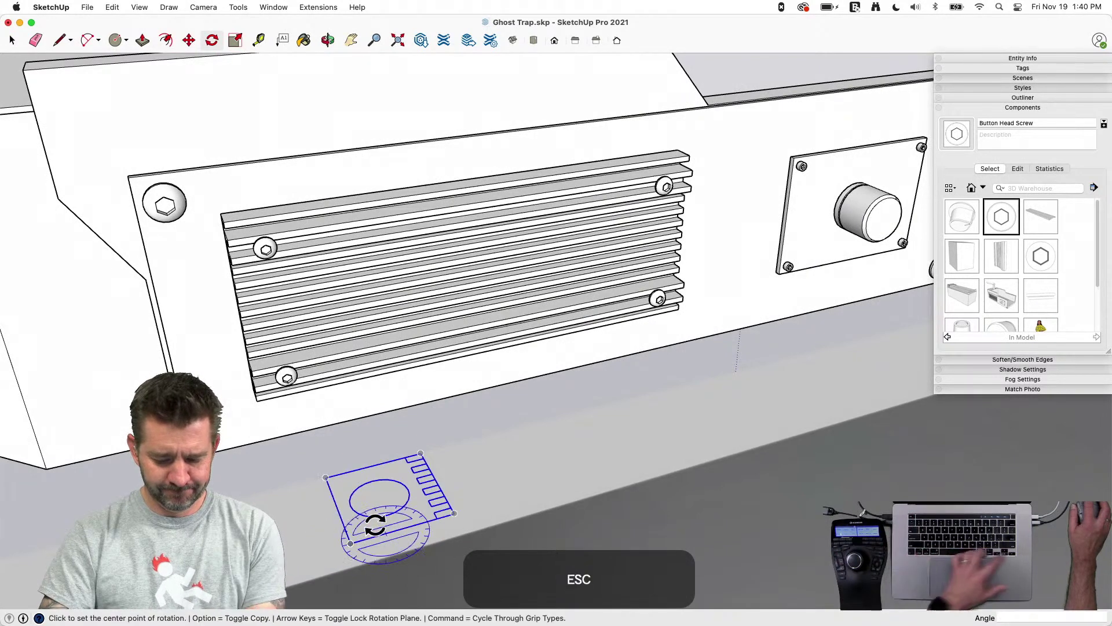
click(350, 544)
click(374, 537)
click(350, 511)
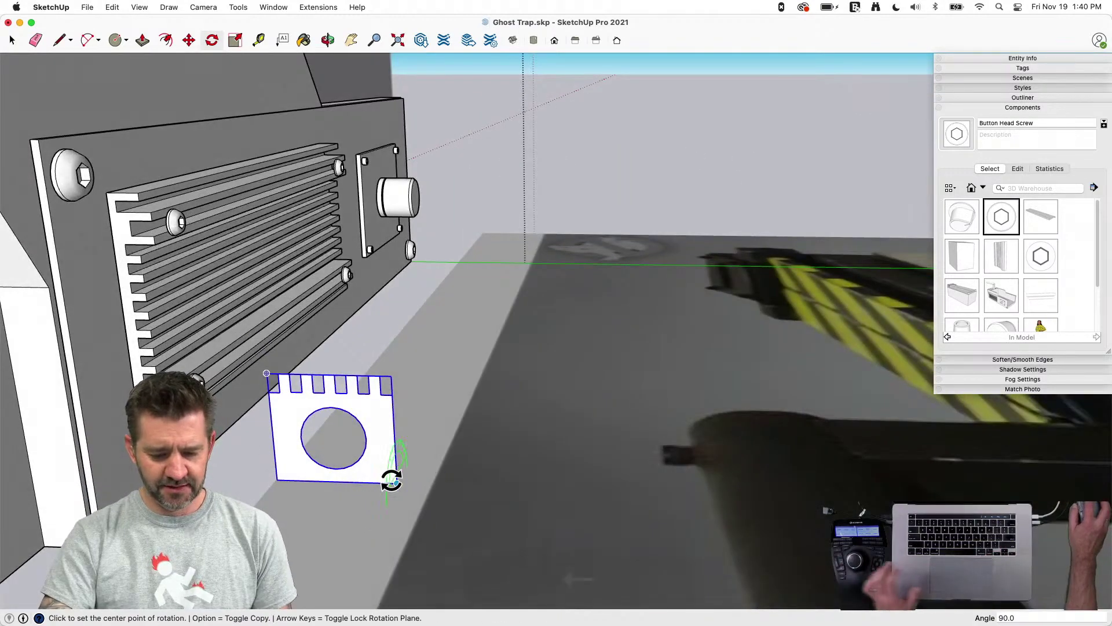
Rotate the upright profile 90 degrees about the red axis so its fins point away from the side plate
key(Right)
click(397, 482)
click(369, 482)
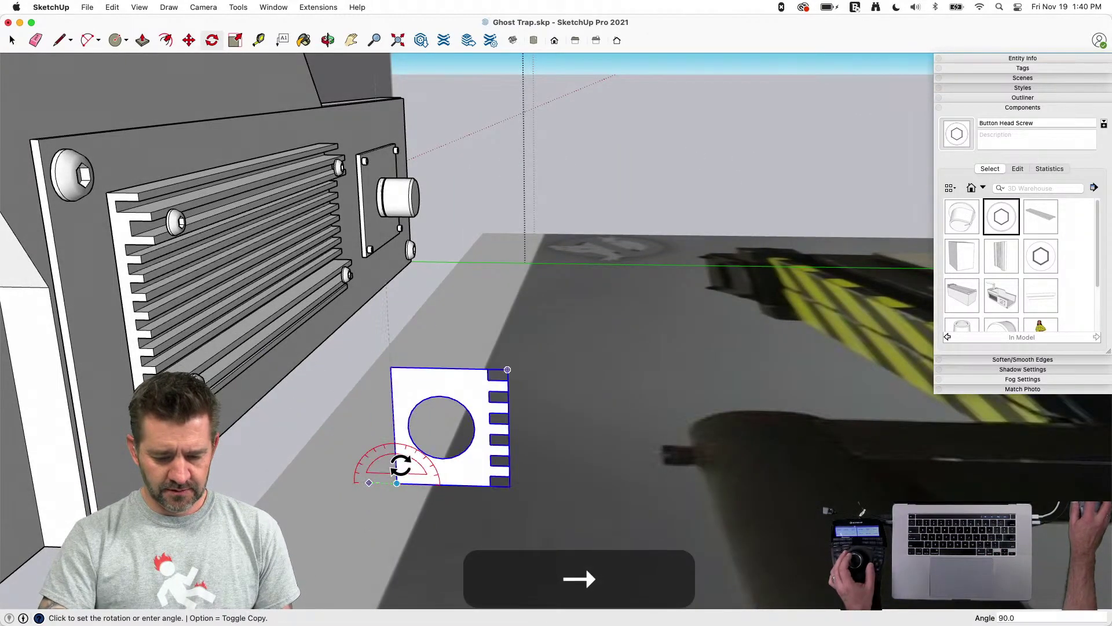
click(401, 466)
Move the profile against the heat sink between its screws and scale it down to about 0.61
key(m)
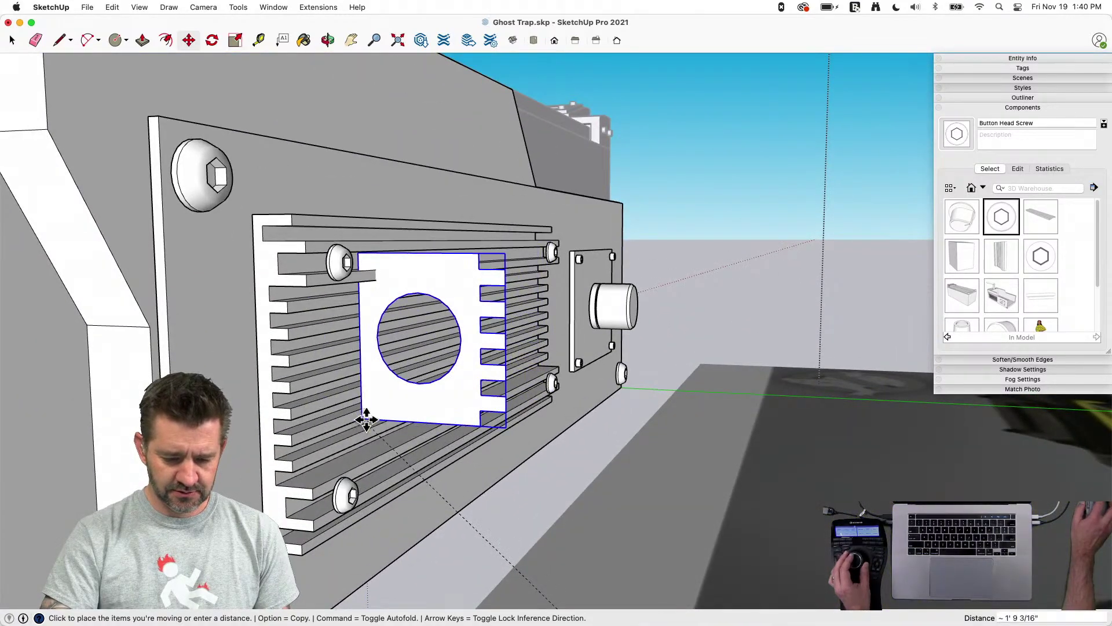
click(368, 420)
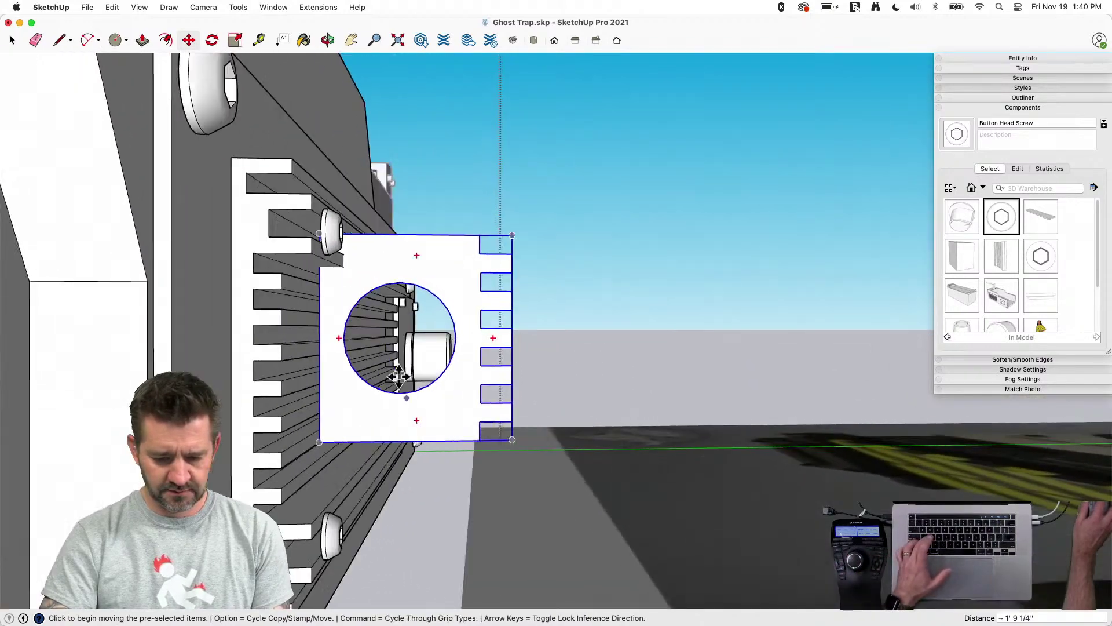
drag(513, 234, 448, 322)
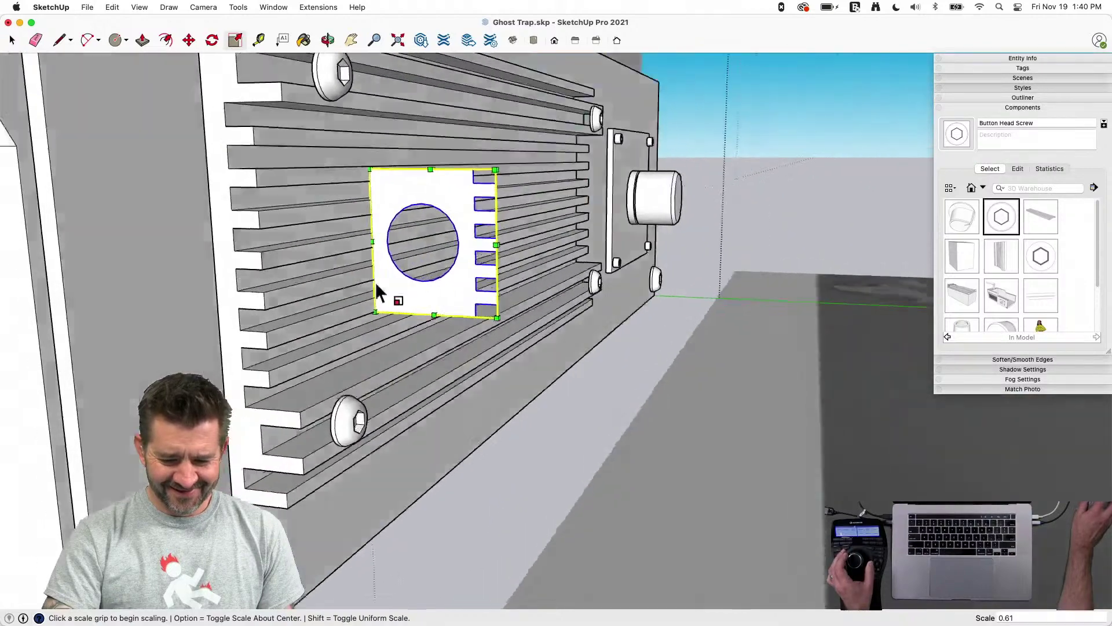
Reposition the scaled resistor profile by about 1/16" so it sits against the heat sink's fins
key(m)
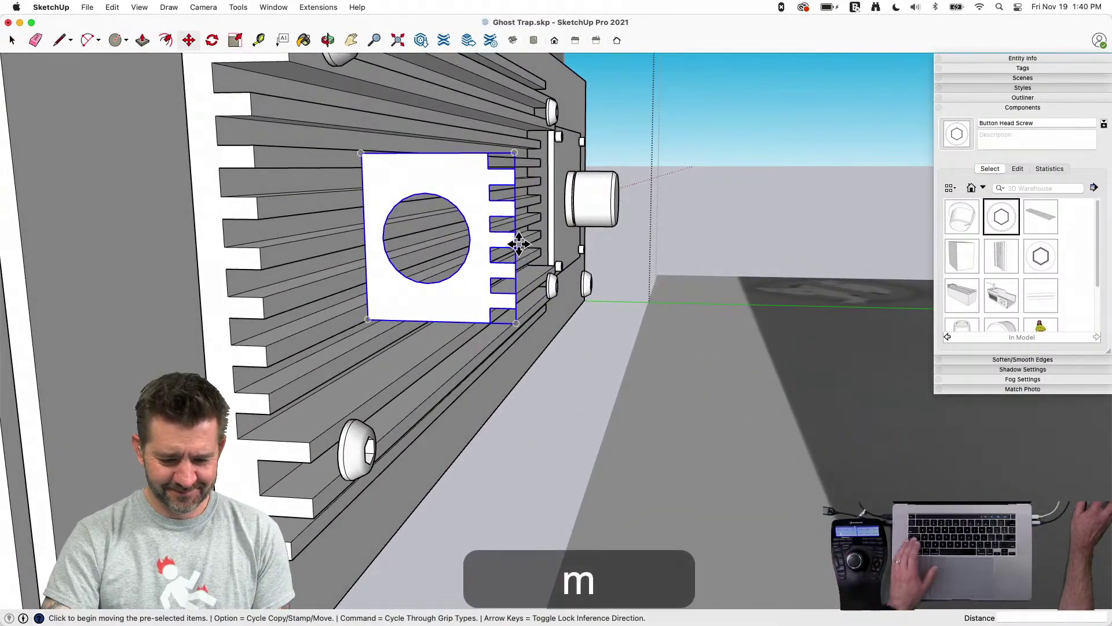
click(471, 238)
key(shift)
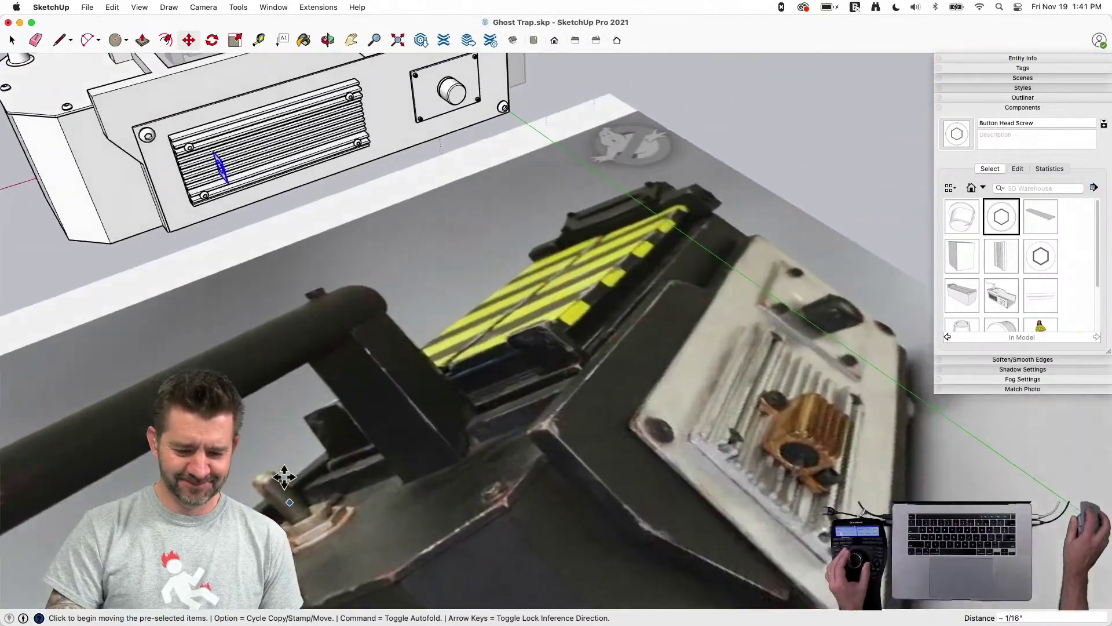
Open the profile component and extrude its face along the heat sink by about 10 11/16" to form the resistor body
key(p)
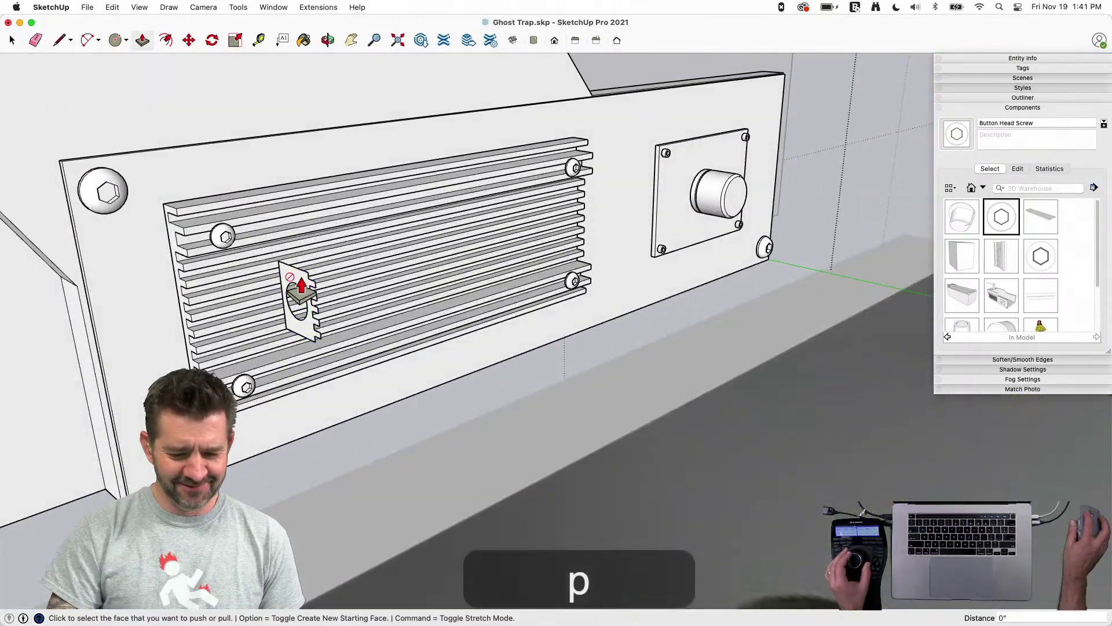
double_click(301, 277)
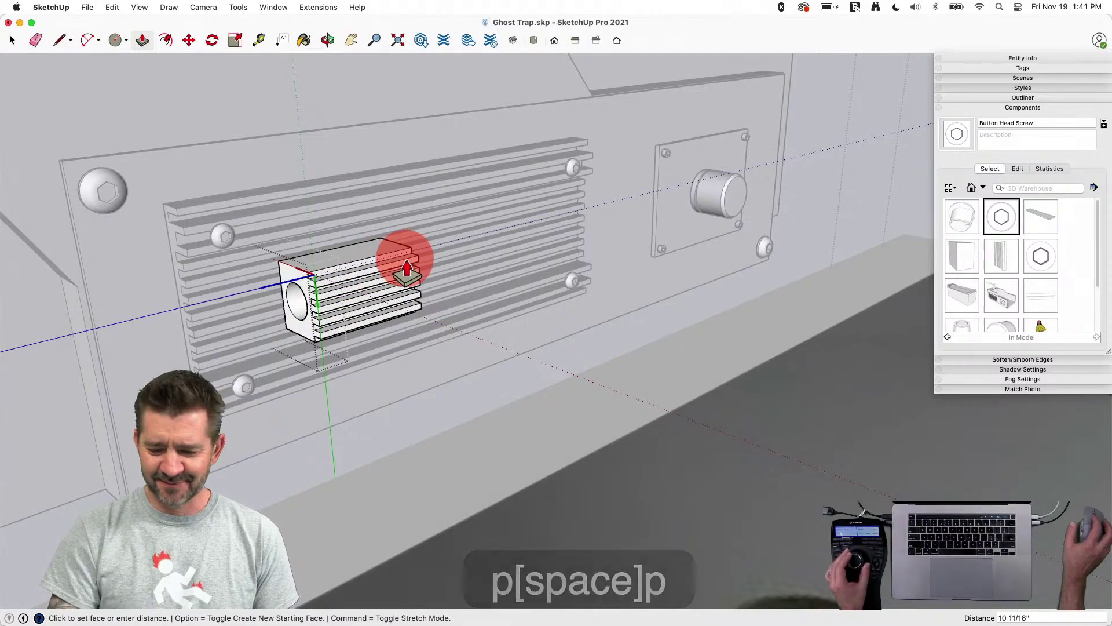
key(space)
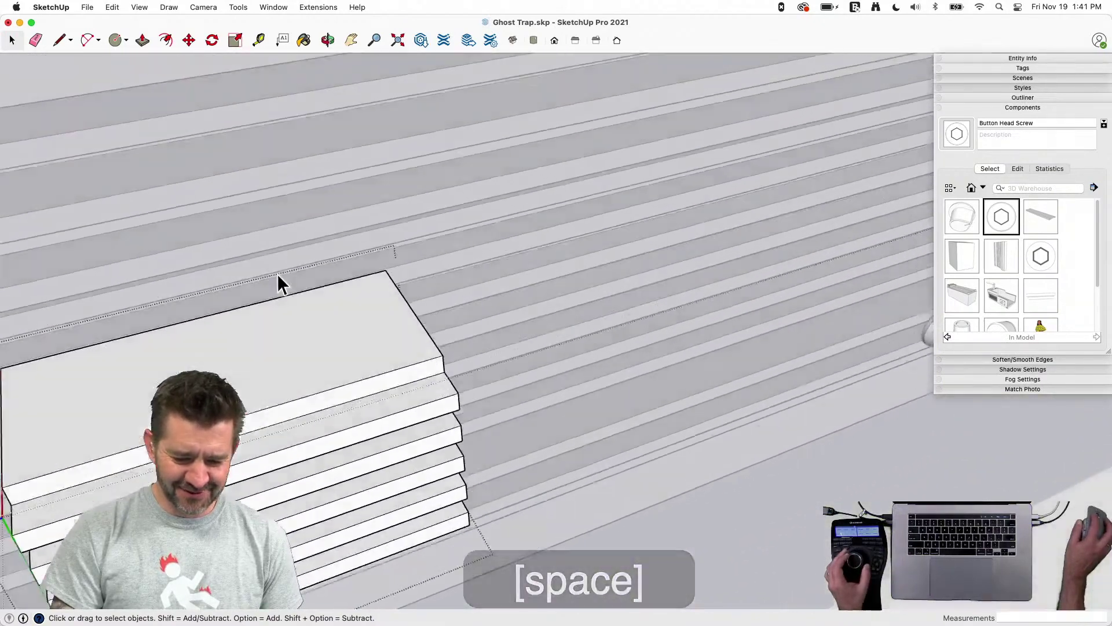
Draw a thin rectangle at the rear far corner of the resistor's top face and pull it up into a mounting tab
key(r)
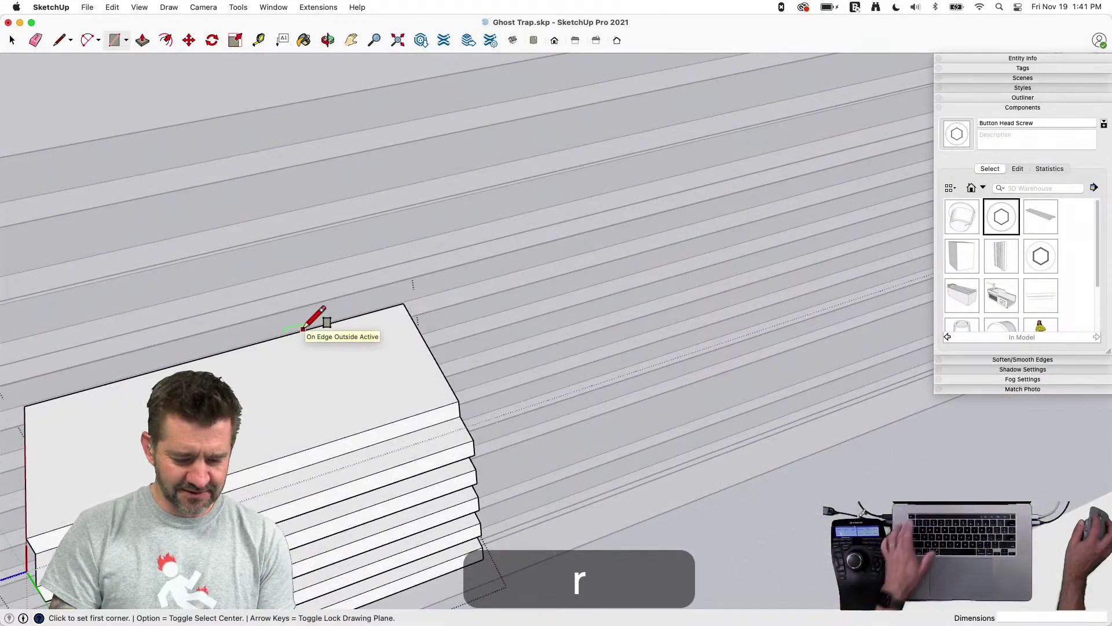
click(305, 328)
key(Escape)
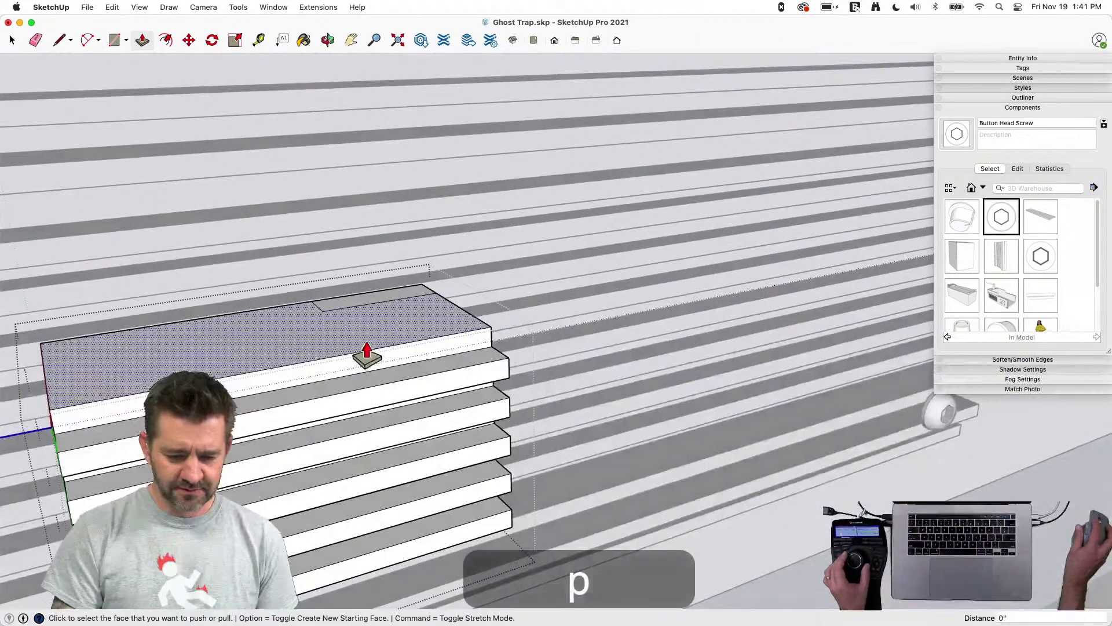
drag(355, 311, 349, 239)
key(space)
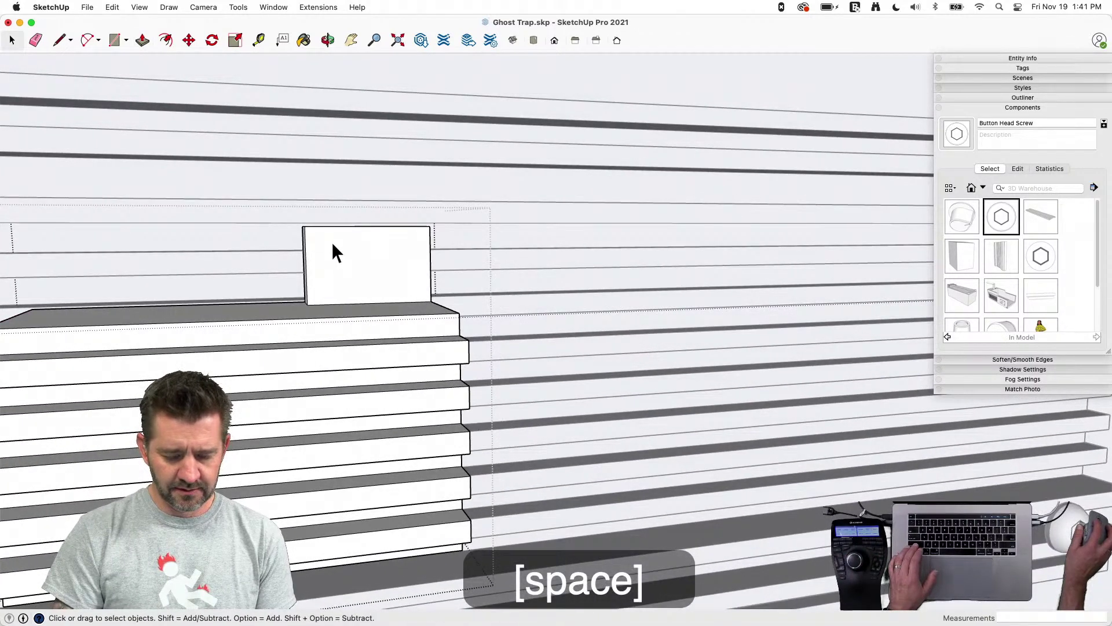
Copy the tab's front face beneath the resistor's opposite end and extrude the copy 1 1/8" to form the second mounting tab
click(336, 253)
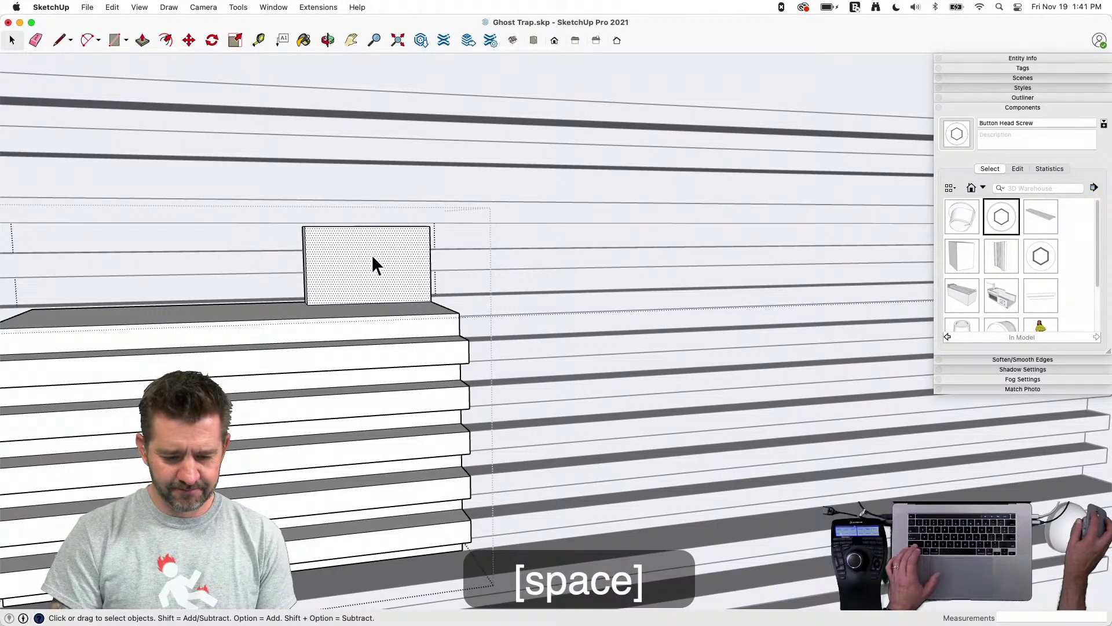
key(m)
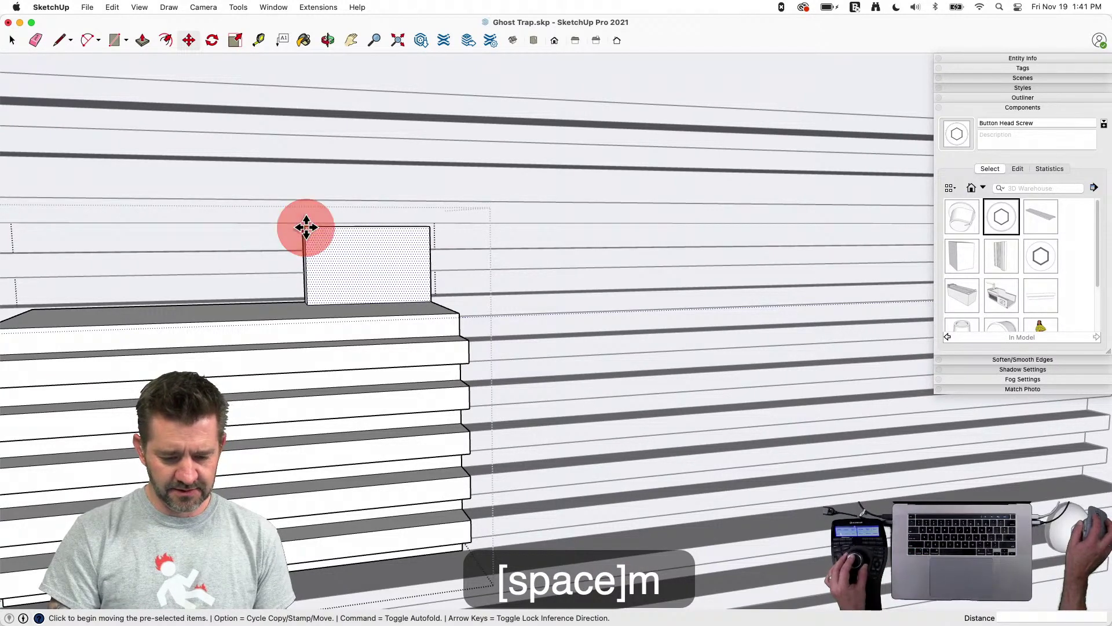
click(307, 227)
key(alt)
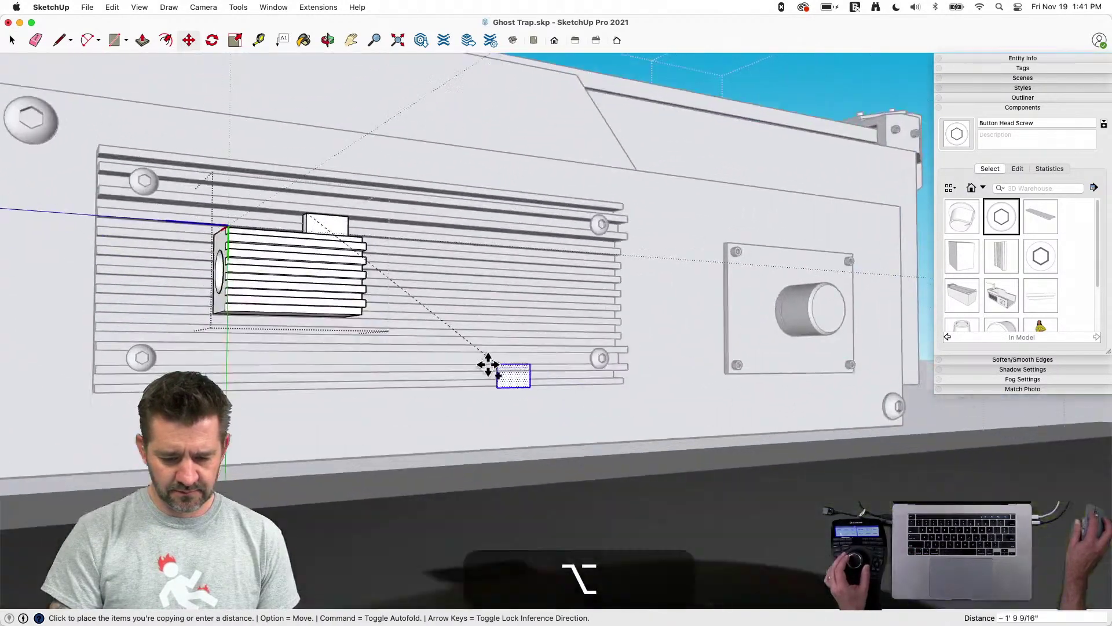
scroll(488, 364, up, 5)
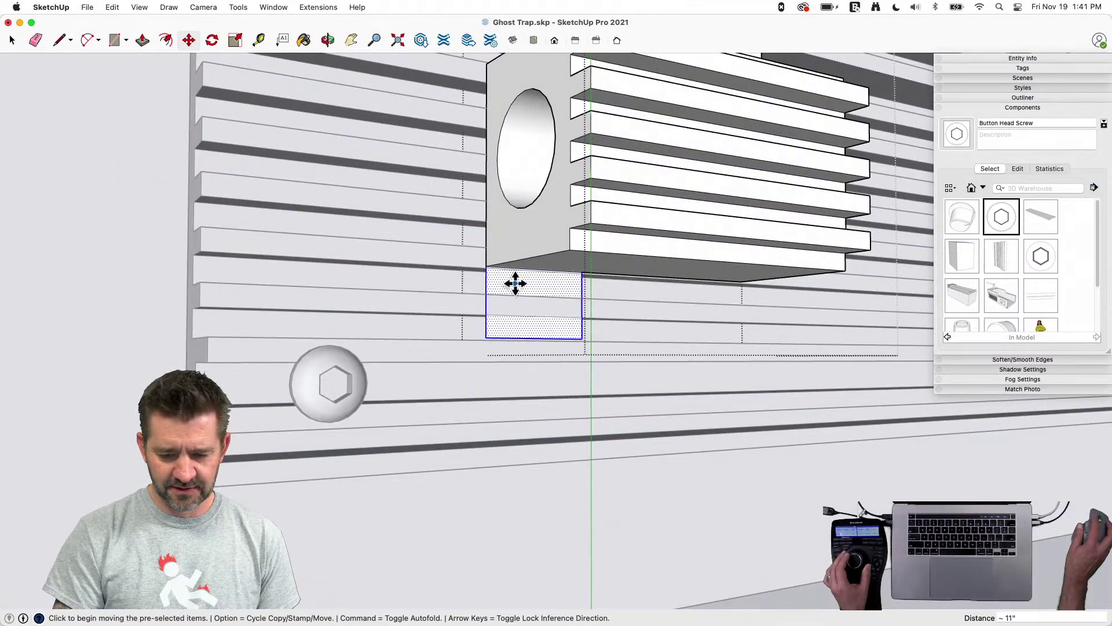
click(515, 283)
key(p)
click(528, 284)
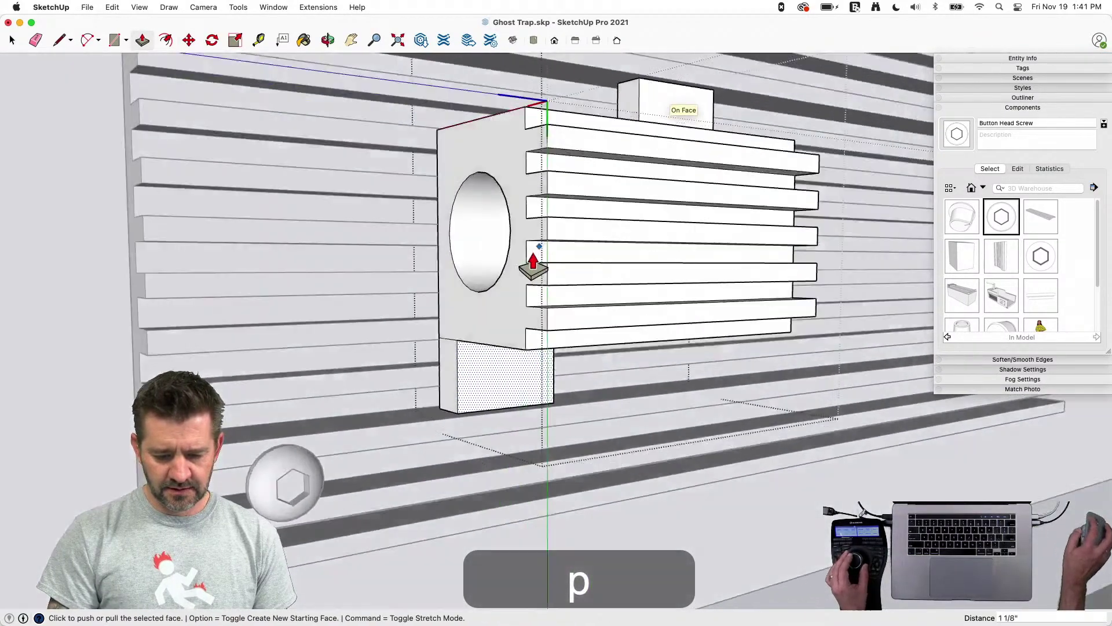
Erase the leftover edges where the two mounting tabs meet the resistor body
key(e)
drag(444, 318, 446, 333)
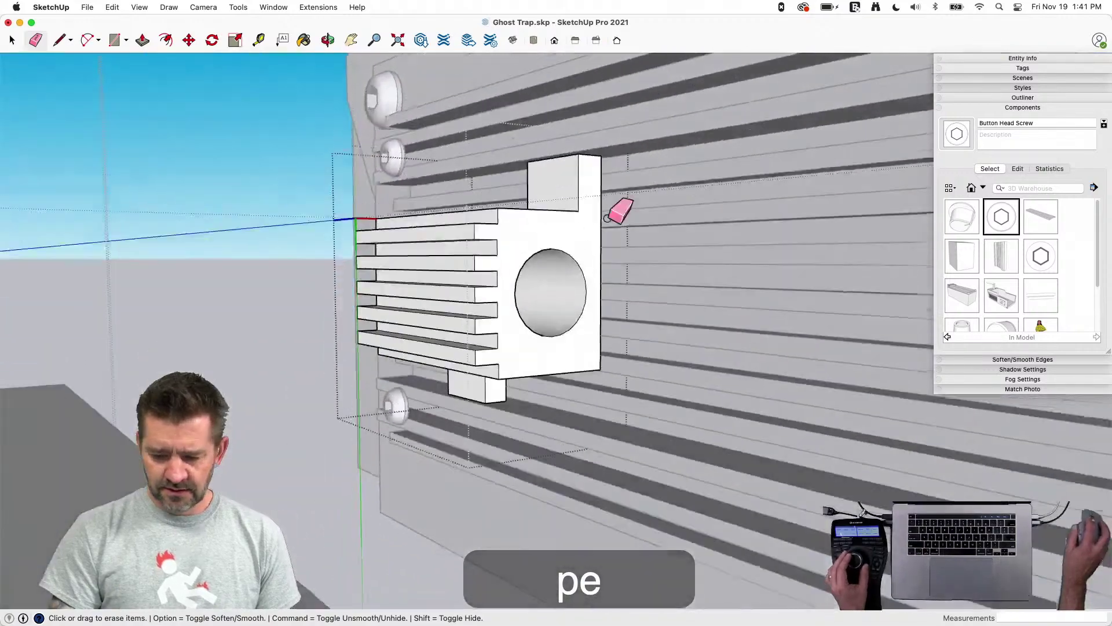
drag(592, 224, 582, 245)
Copy the button head screw from the resistor's upper tab onto its lower mounting tab, and save the model
key(space)
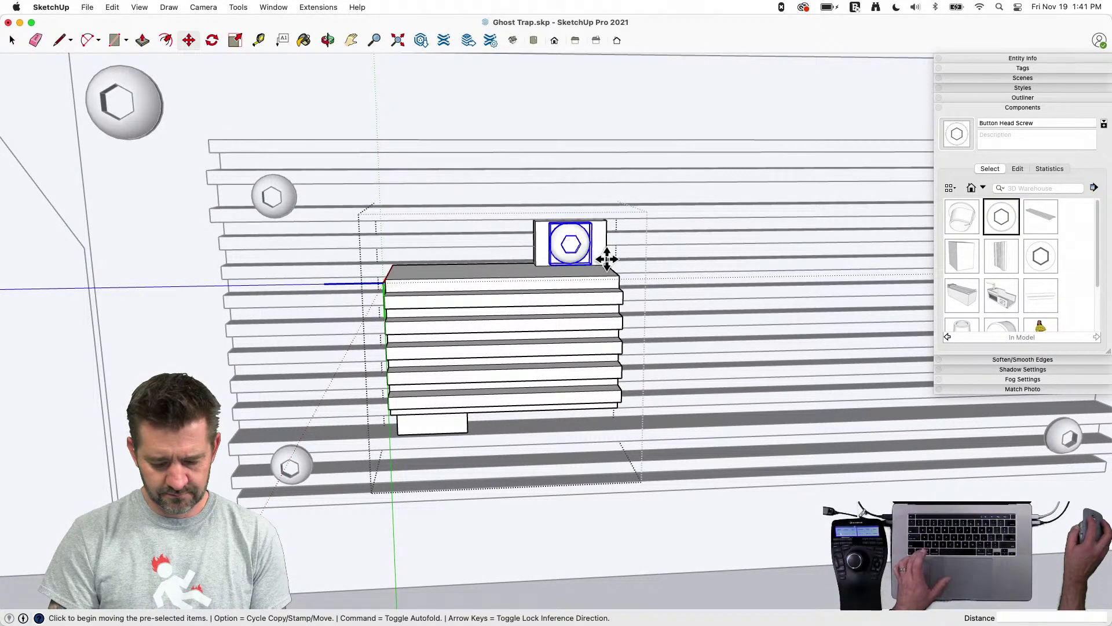
click(606, 263)
key(alt)
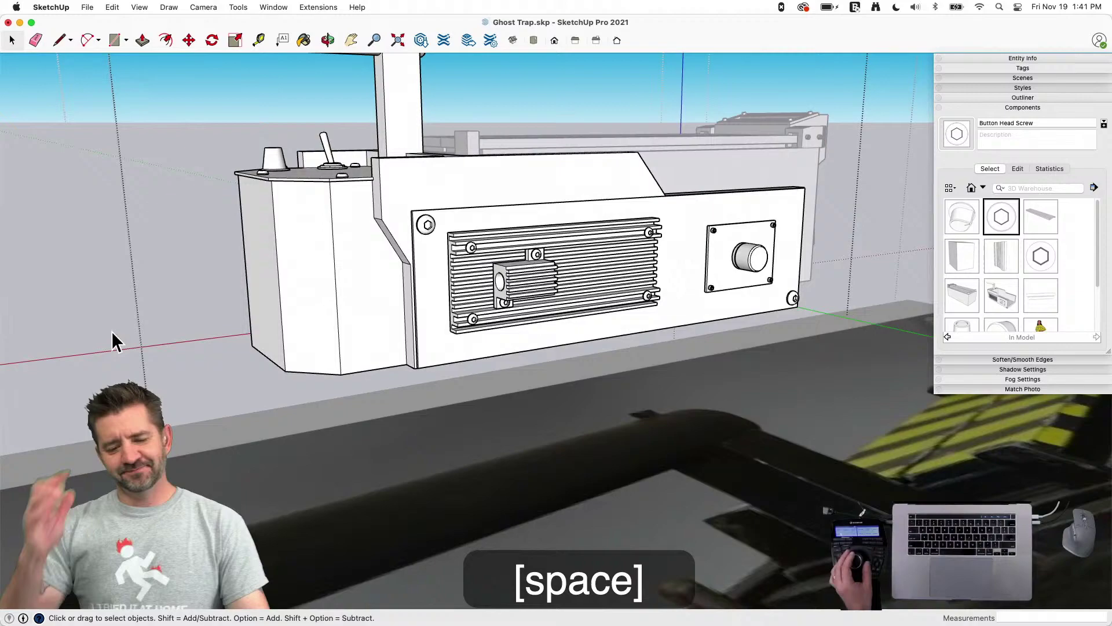
key(super+s)
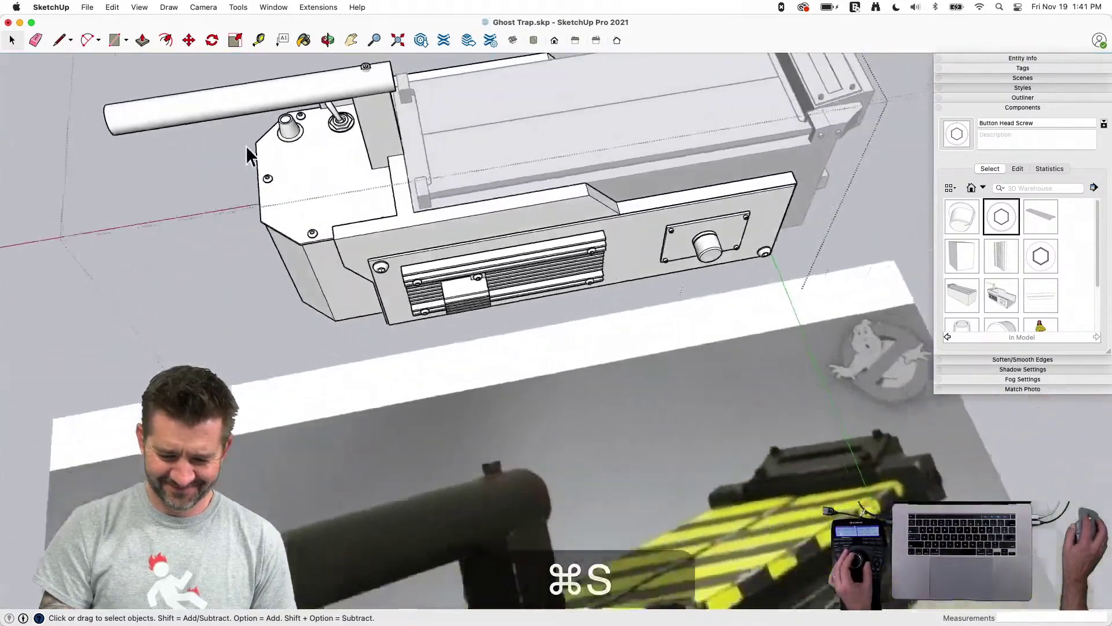
Group the knob panel's plate, and combine the side plate with its heat sink, resistor, knob and screws into one group
drag(345, 269, 787, 338)
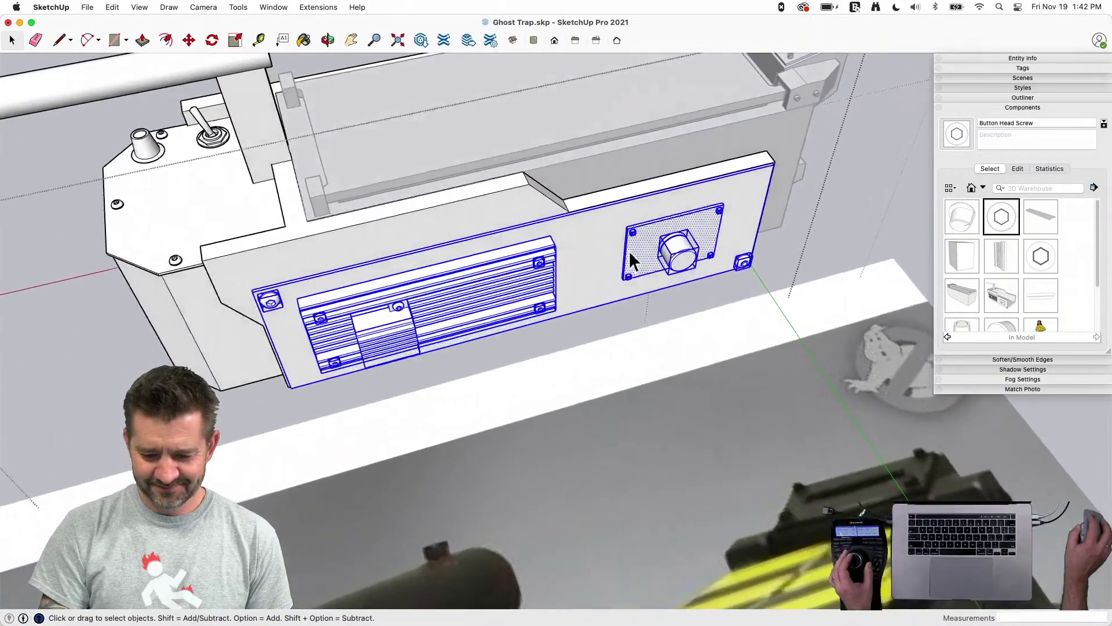
click(636, 253)
right_click(641, 260)
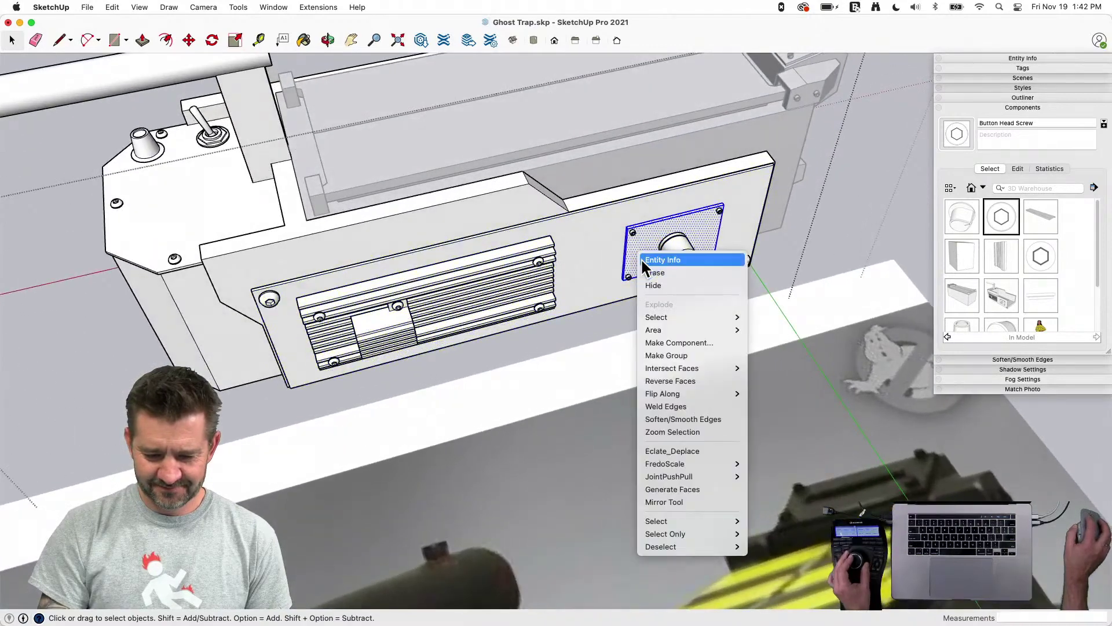
click(675, 357)
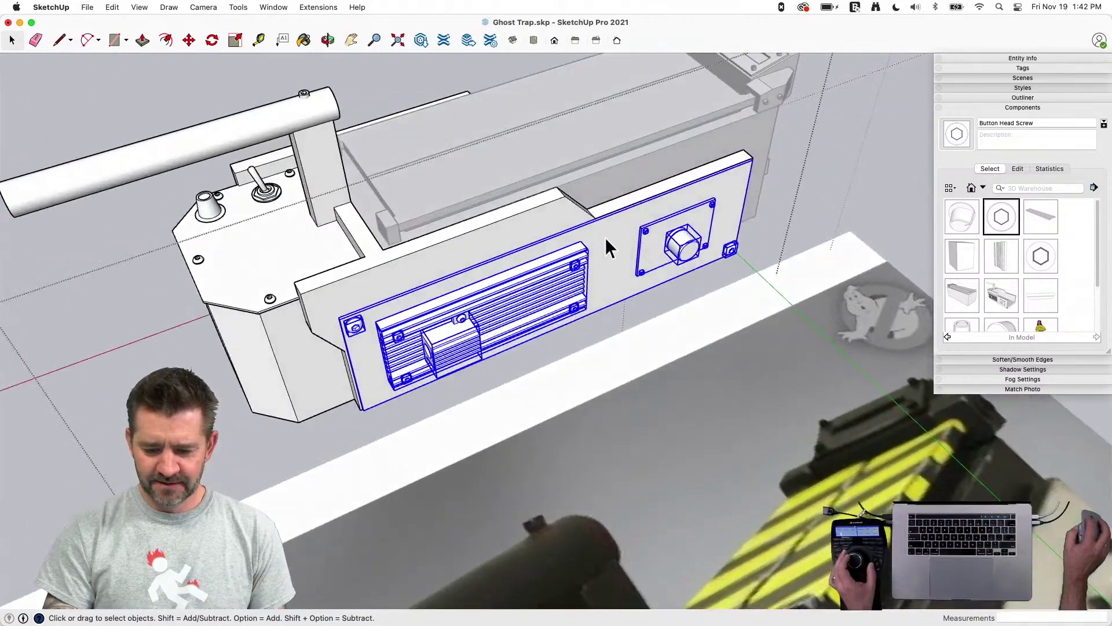
right_click(605, 236)
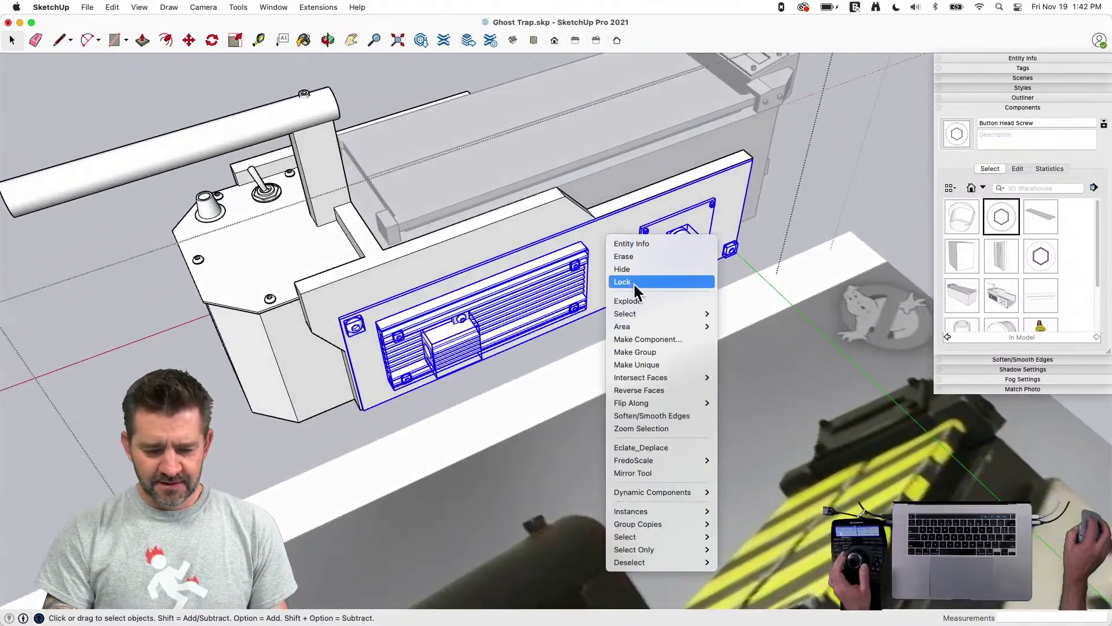
click(644, 351)
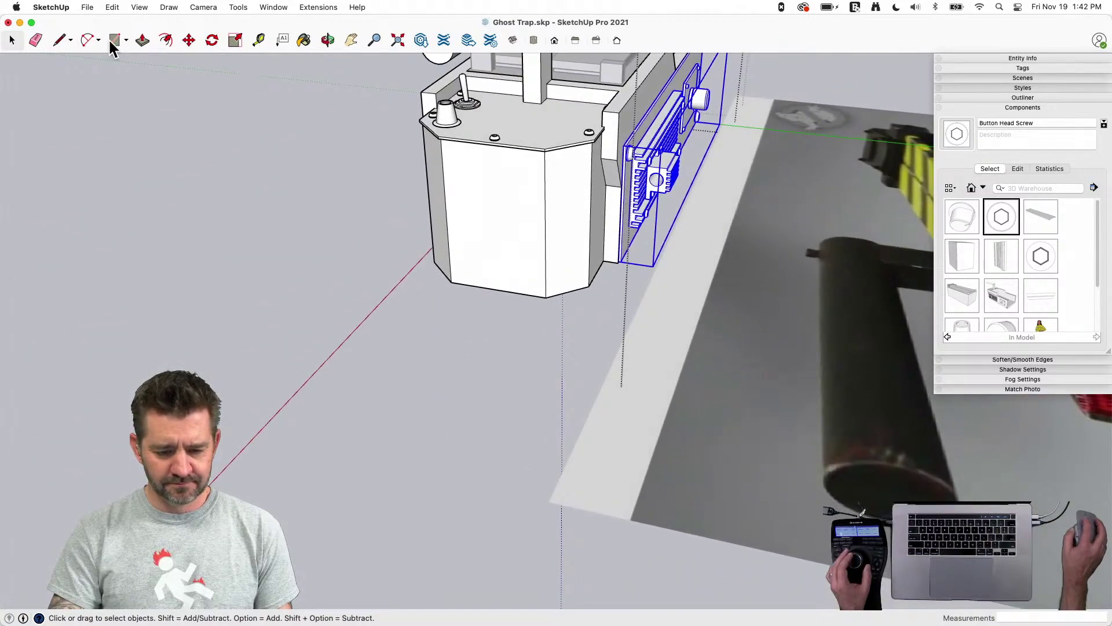
Draw a hexagon with about 4 1/8" radius low on the end box's front face and extrude it into a nut
drag(111, 43, 145, 134)
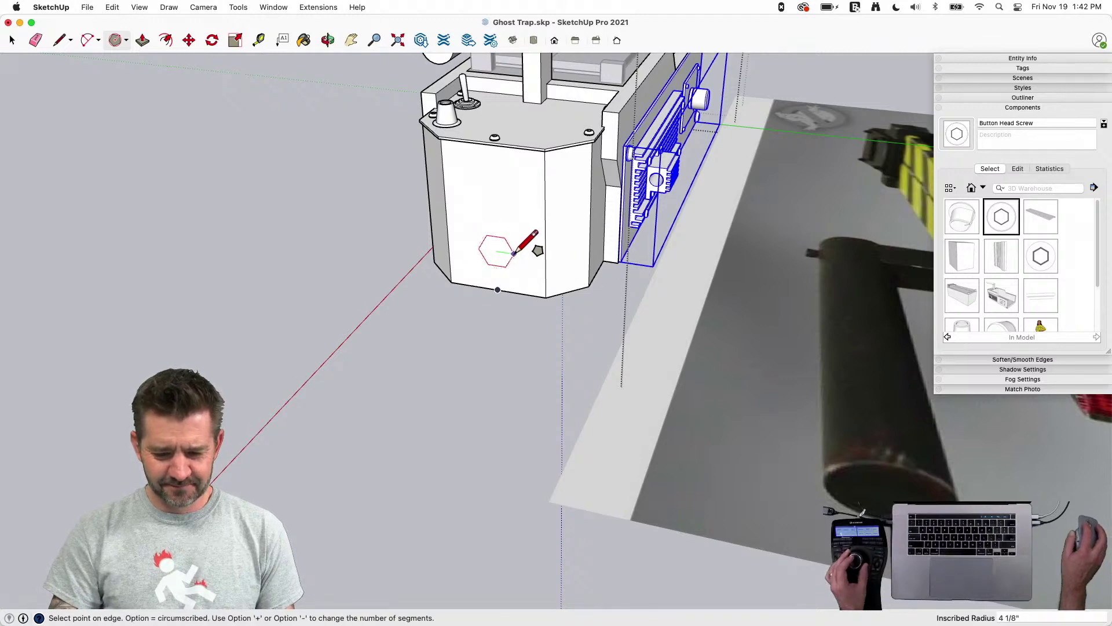
key(p)
drag(425, 213, 417, 218)
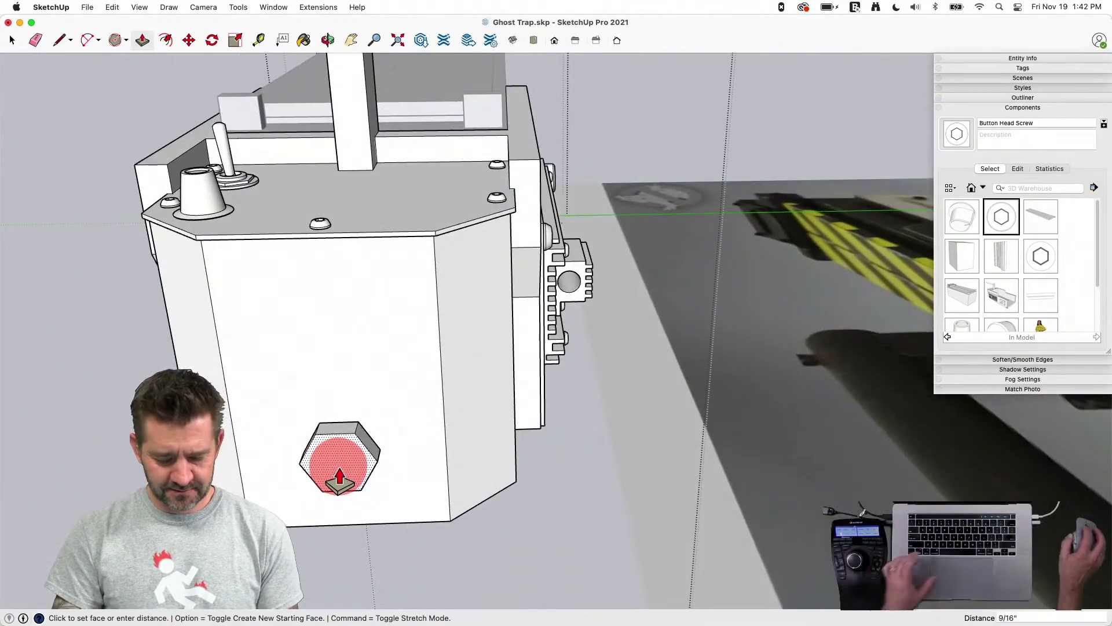
click(340, 476)
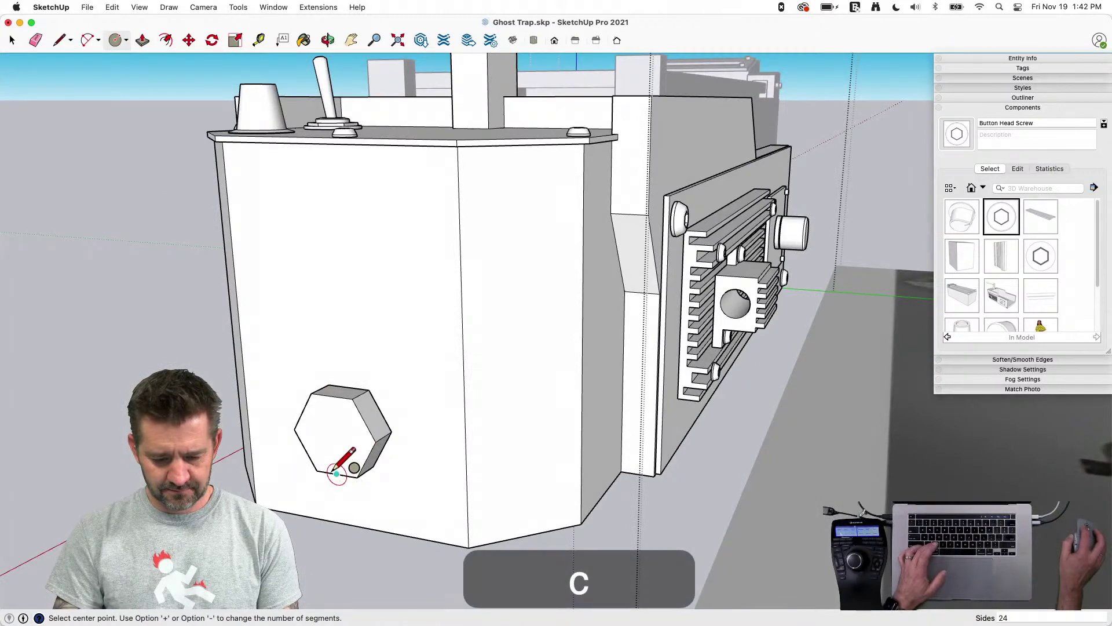
Draw a circle centred on the hex nut's face and extrude it about 3 7/8" into a cylinder
click(364, 431)
key(p)
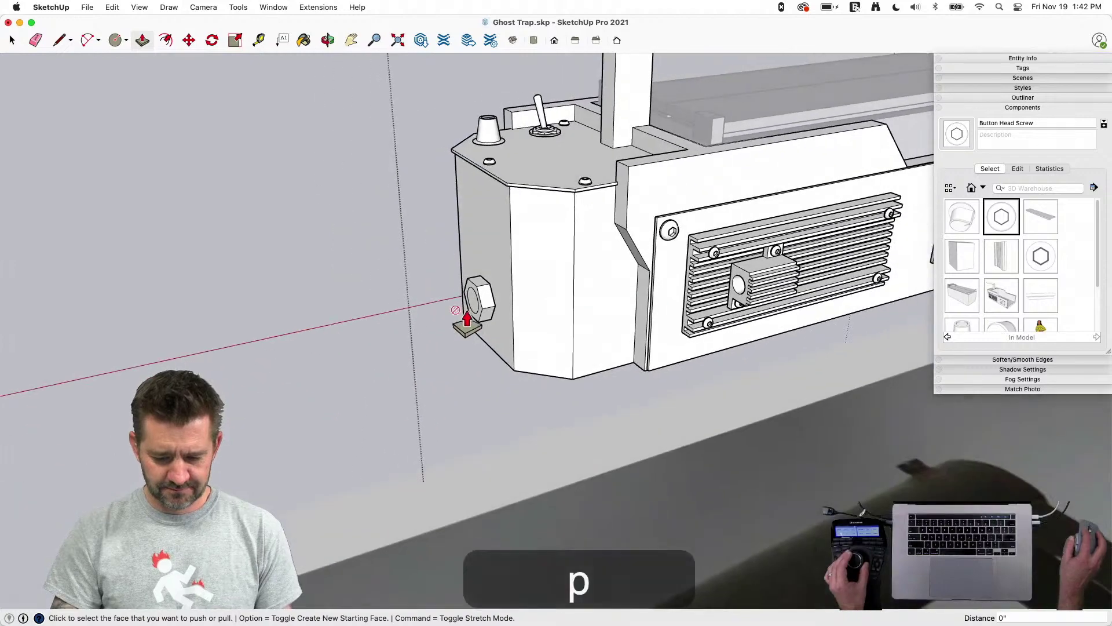
drag(472, 299, 365, 259)
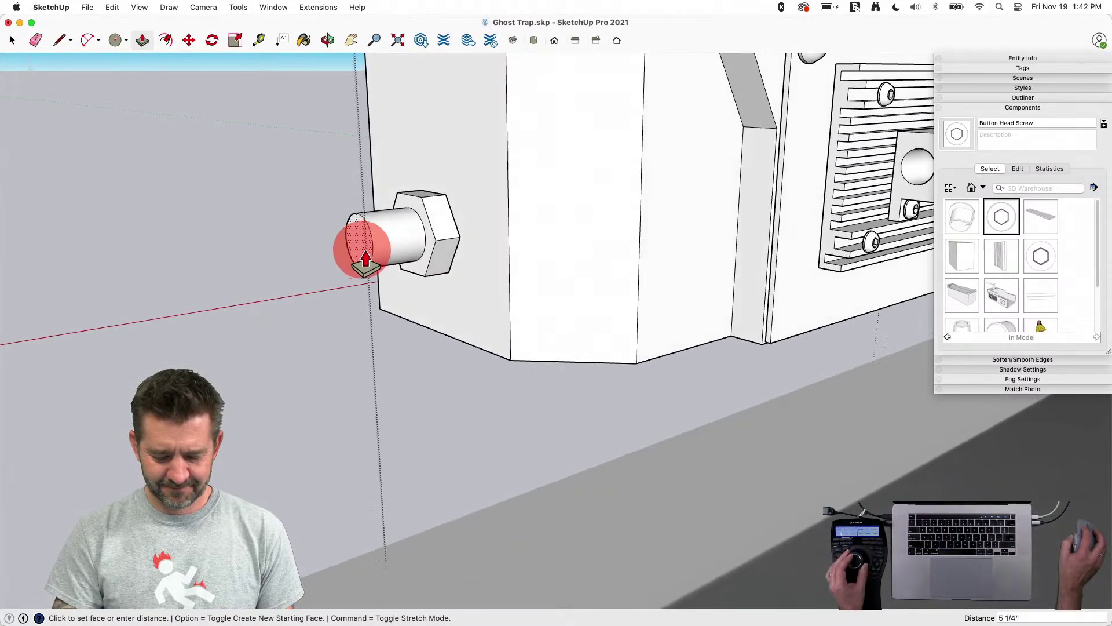
click(377, 258)
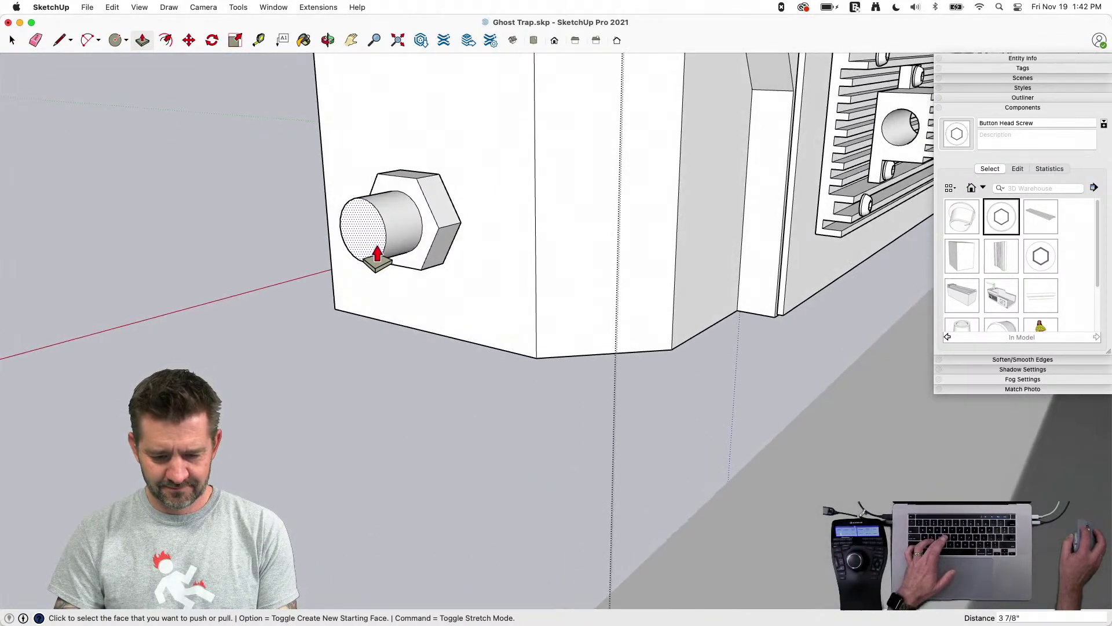
Offset the cylinder's end circle inward about 7/8" and move the inner face outward 1/2" along the red axis to form a bevel
click(372, 224)
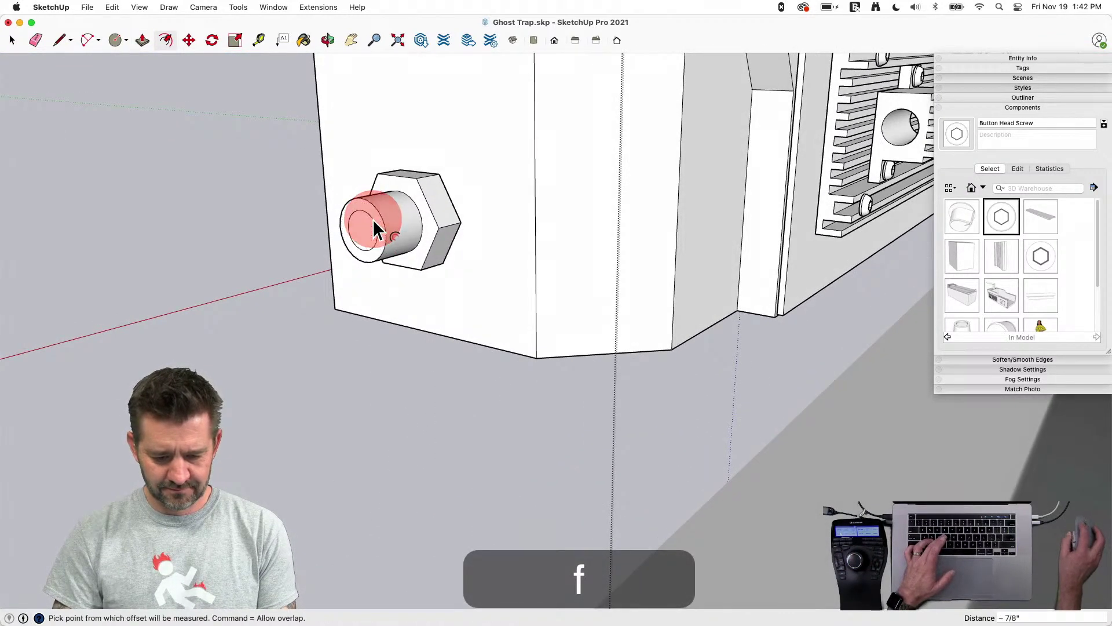
key(m)
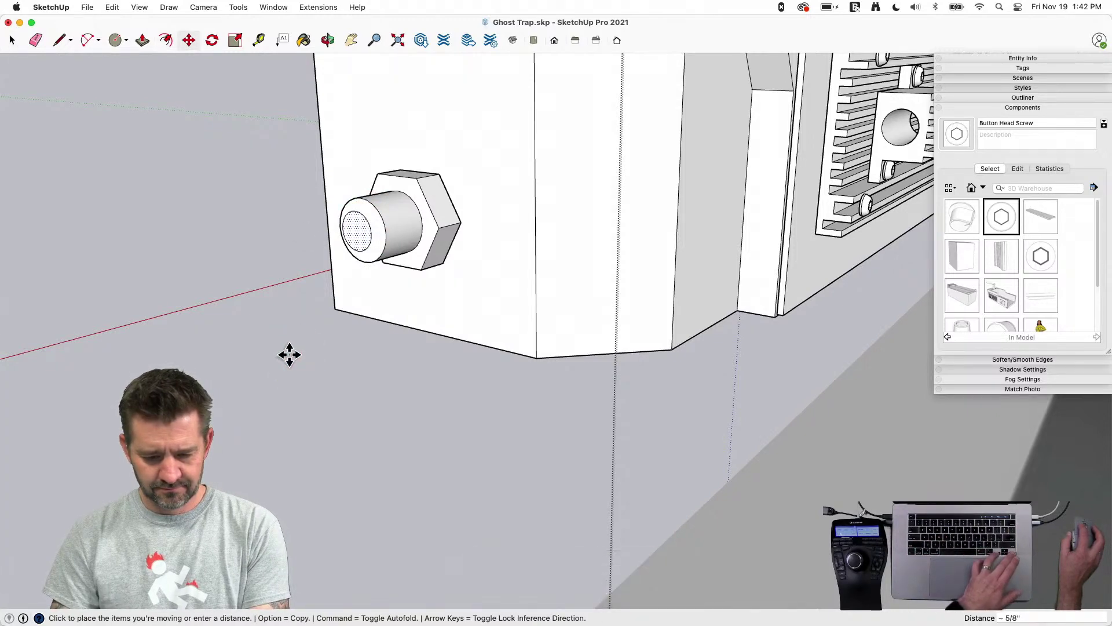
key(Right)
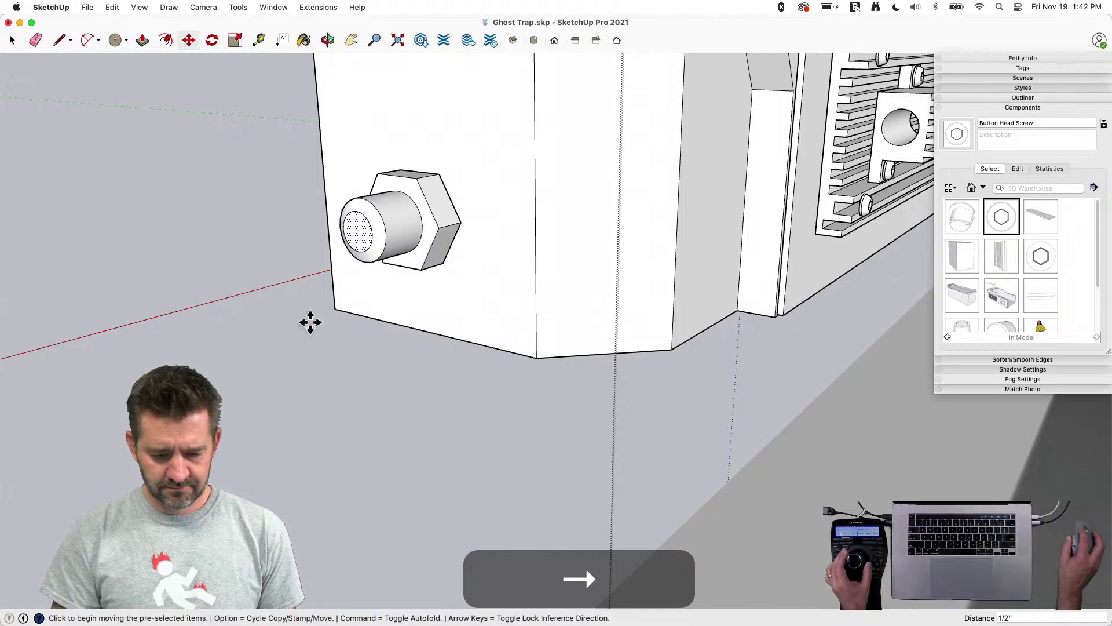
Extrude the beveled end's inner face about 1 11/16" as a neck, and add a wider thin collar with a 2 13/16" tip
key(p)
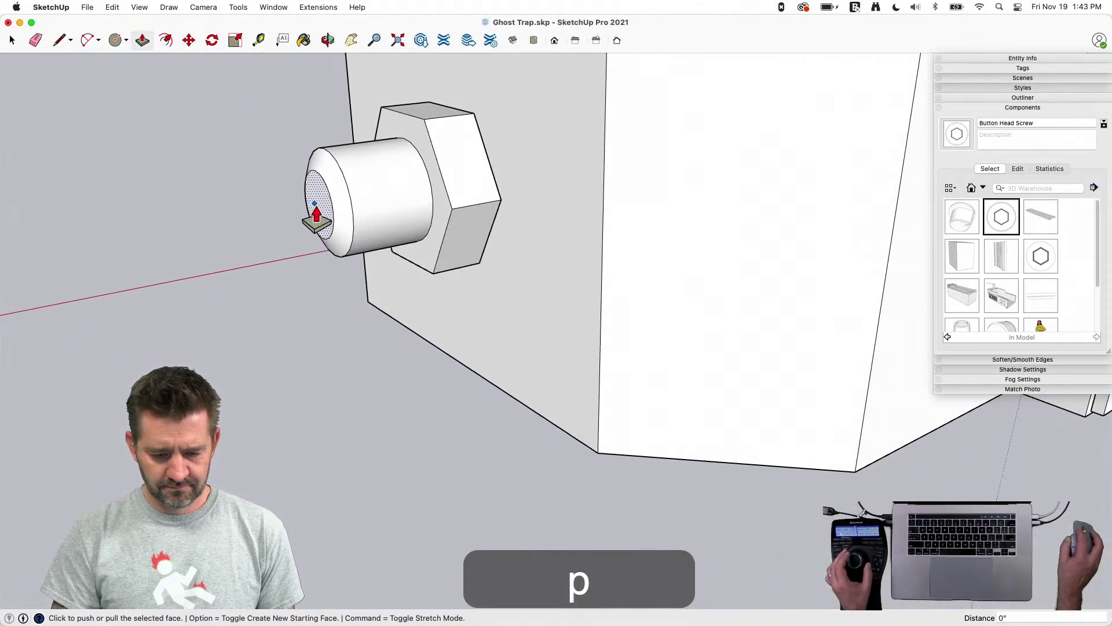
drag(316, 214, 270, 235)
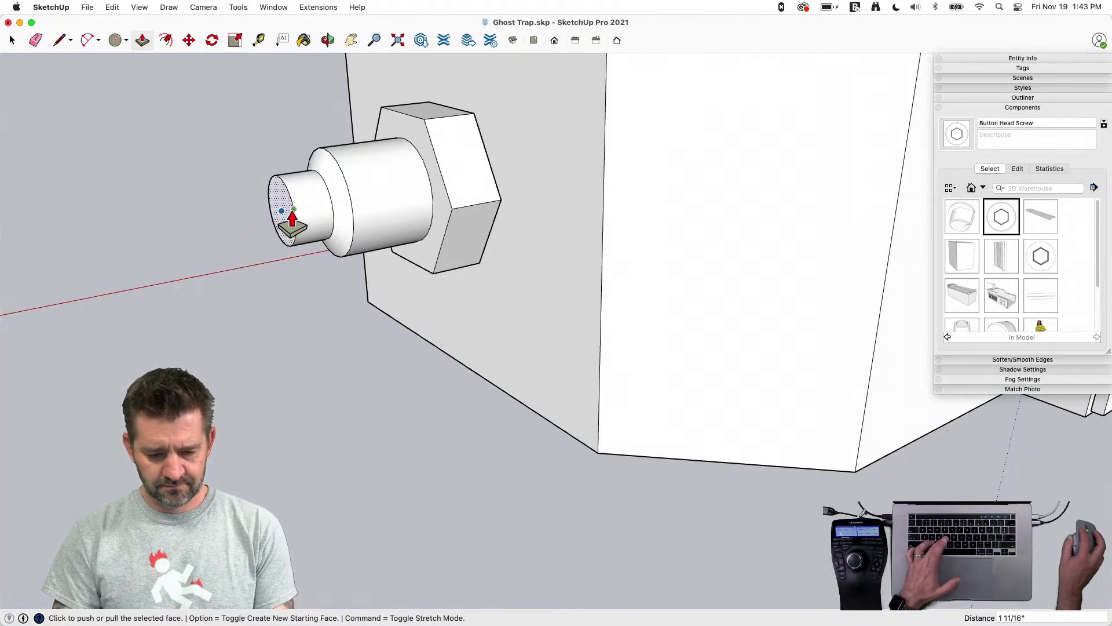
key(f)
drag(290, 206, 227, 245)
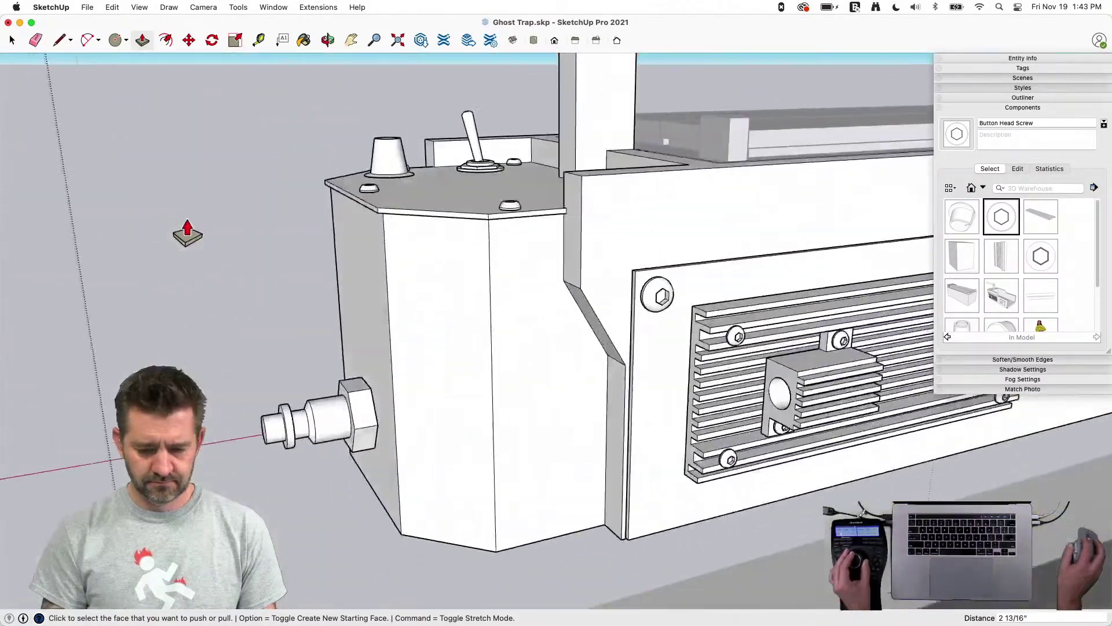
Move the fitting's collar and tip together about 1/2" away from the hex nut along its axis
key(space)
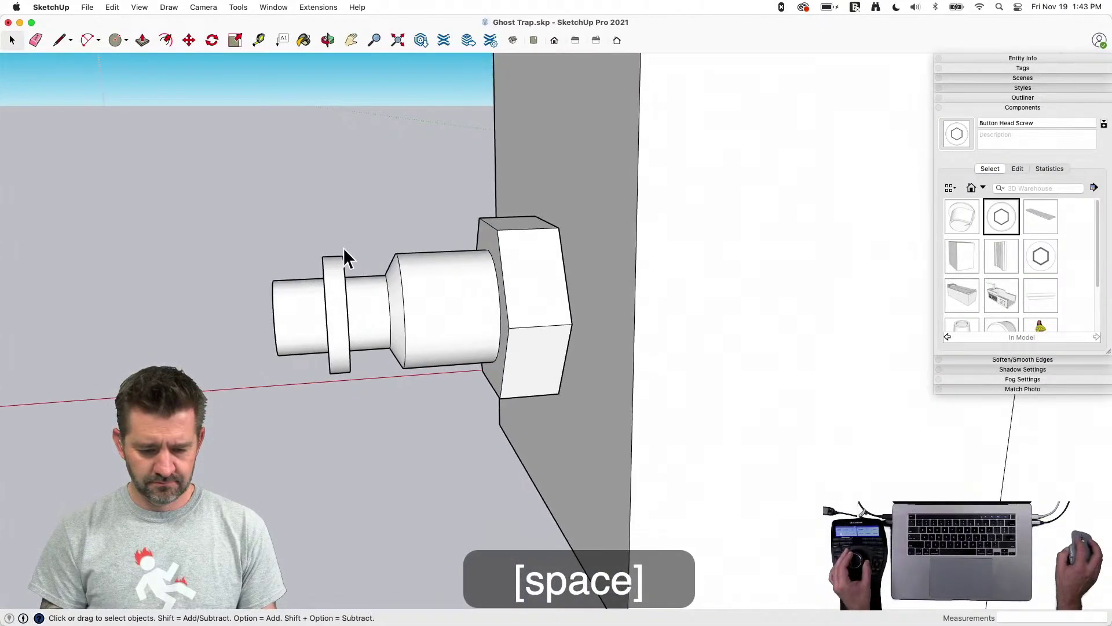
drag(239, 448, 244, 456)
key(m)
click(281, 405)
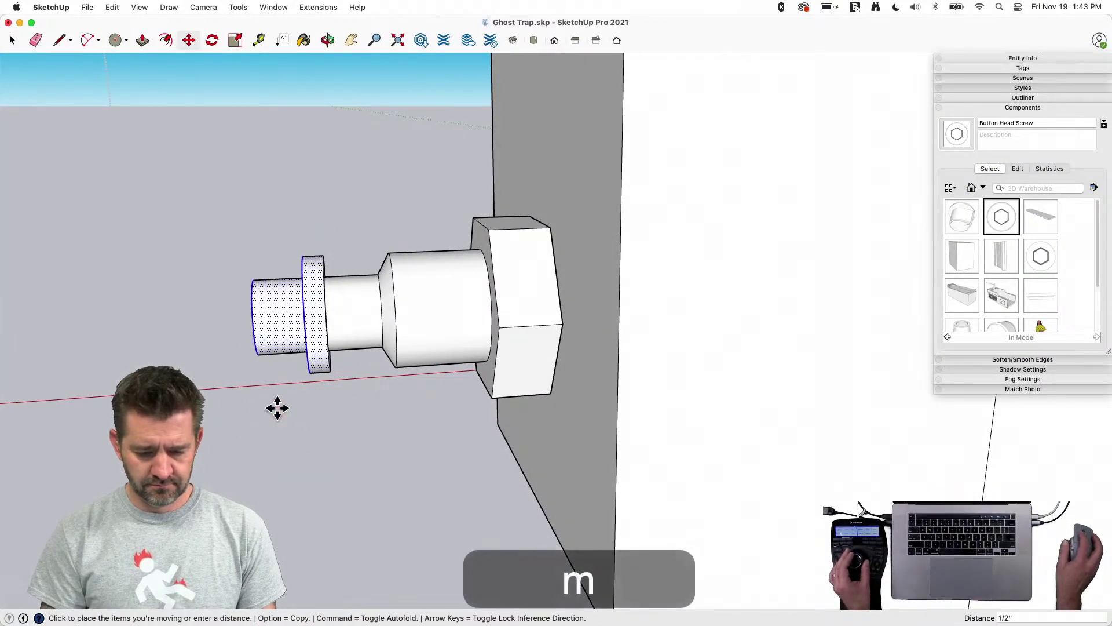
Bevel both sides of the collar by moving its neck circle 1/2" toward the nut and its tip circle outward
key(space)
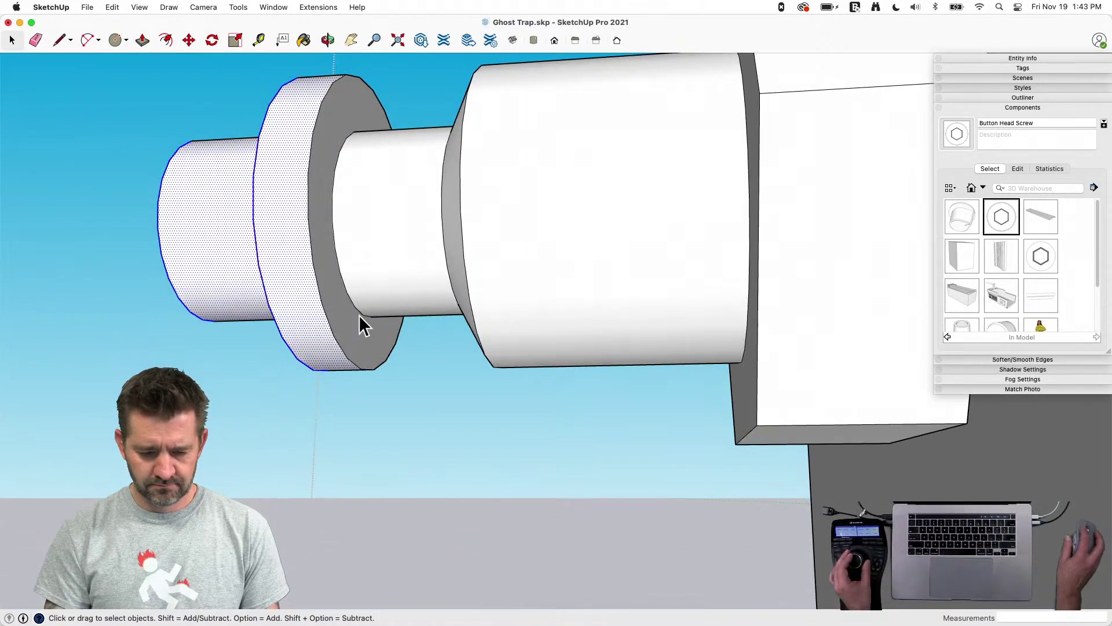
click(360, 315)
key(m)
click(387, 496)
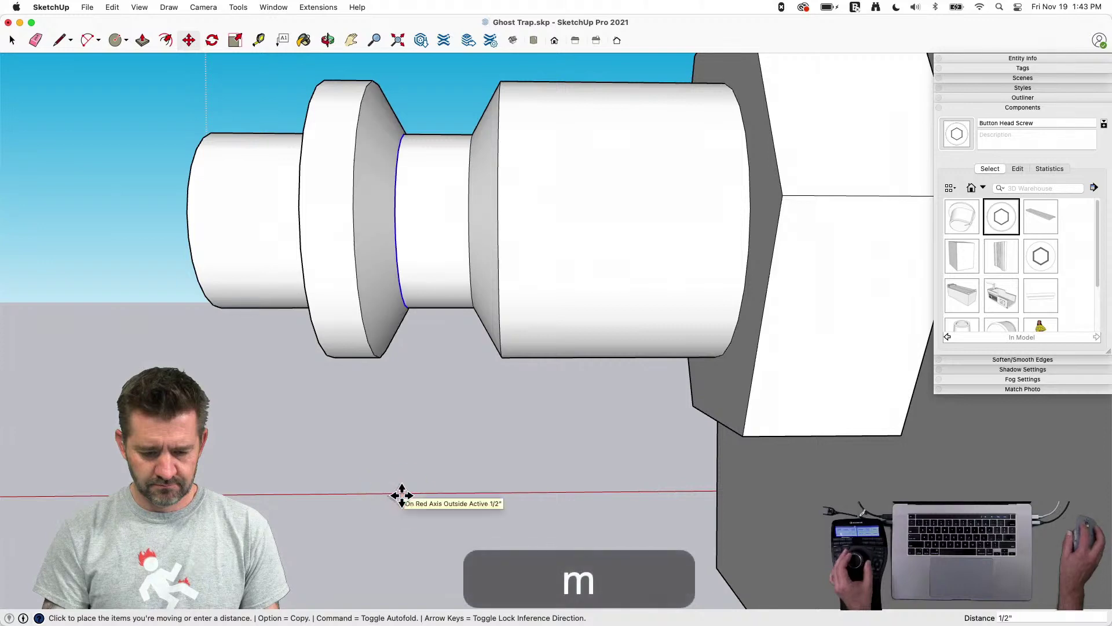
click(402, 497)
key(space)
click(384, 278)
key(m)
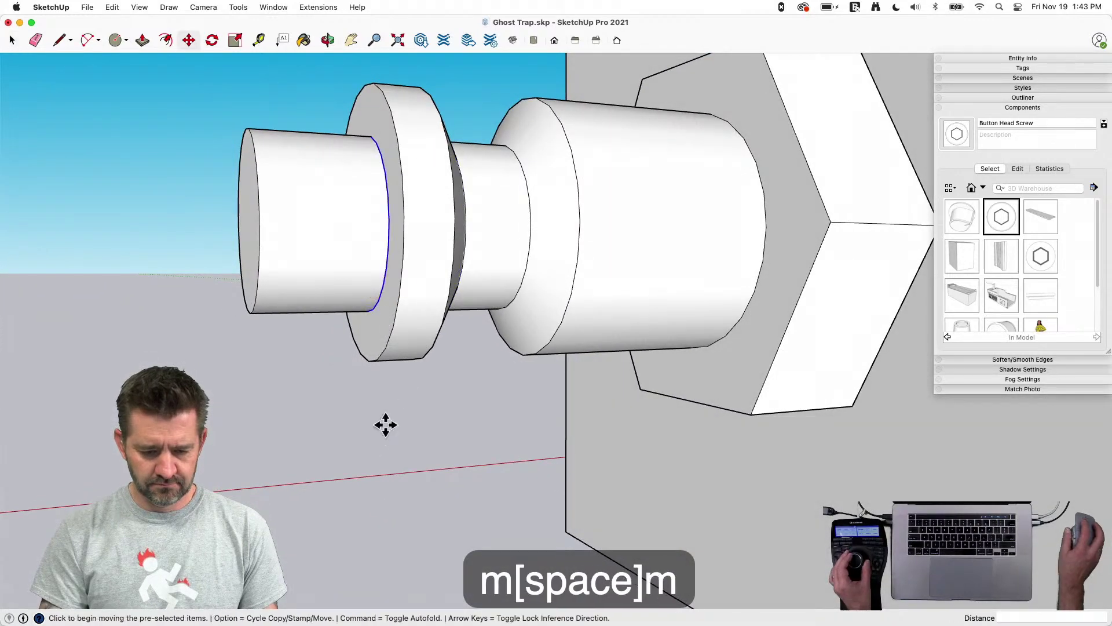
key(space)
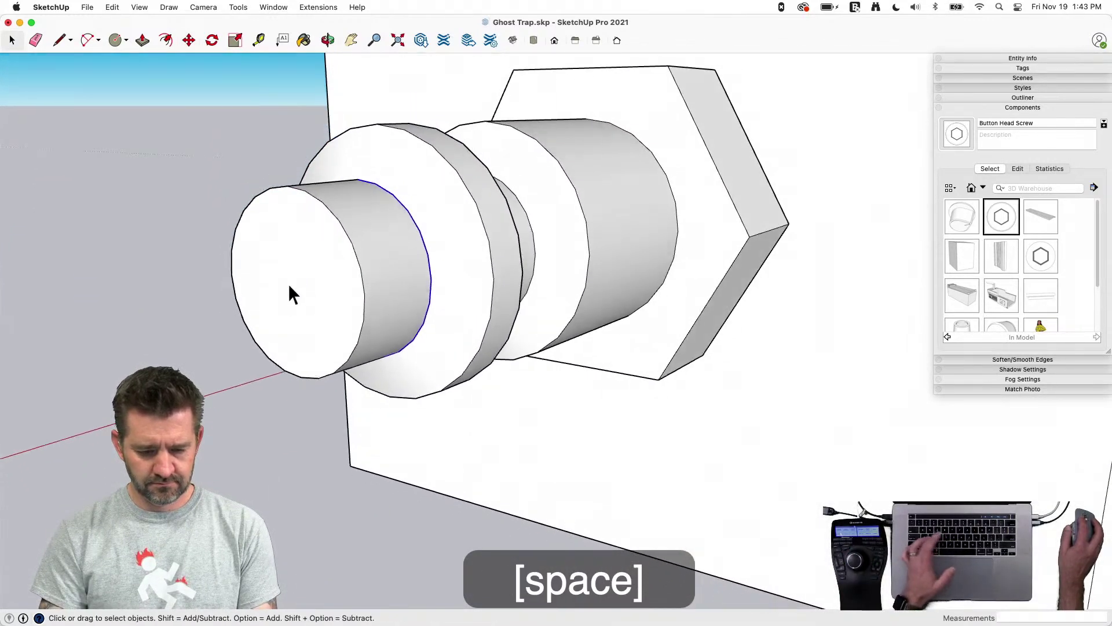
Offset the tip's end circle inward and push the inner face into the fitting to hollow out the tip
key(f)
click(308, 216)
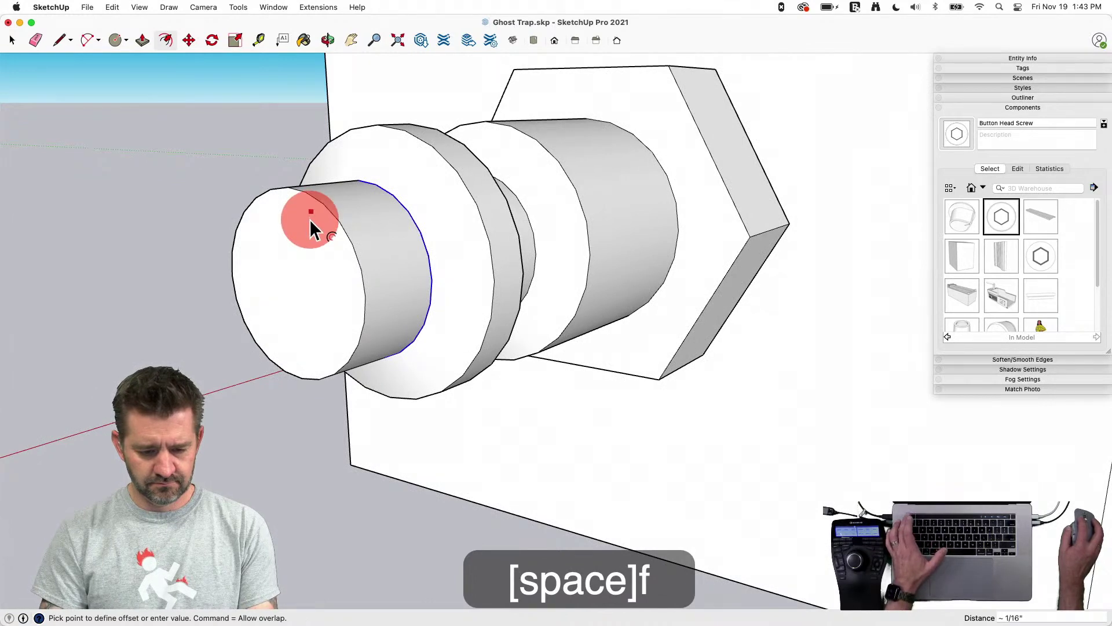
key(Escape)
key(Escape)
click(305, 202)
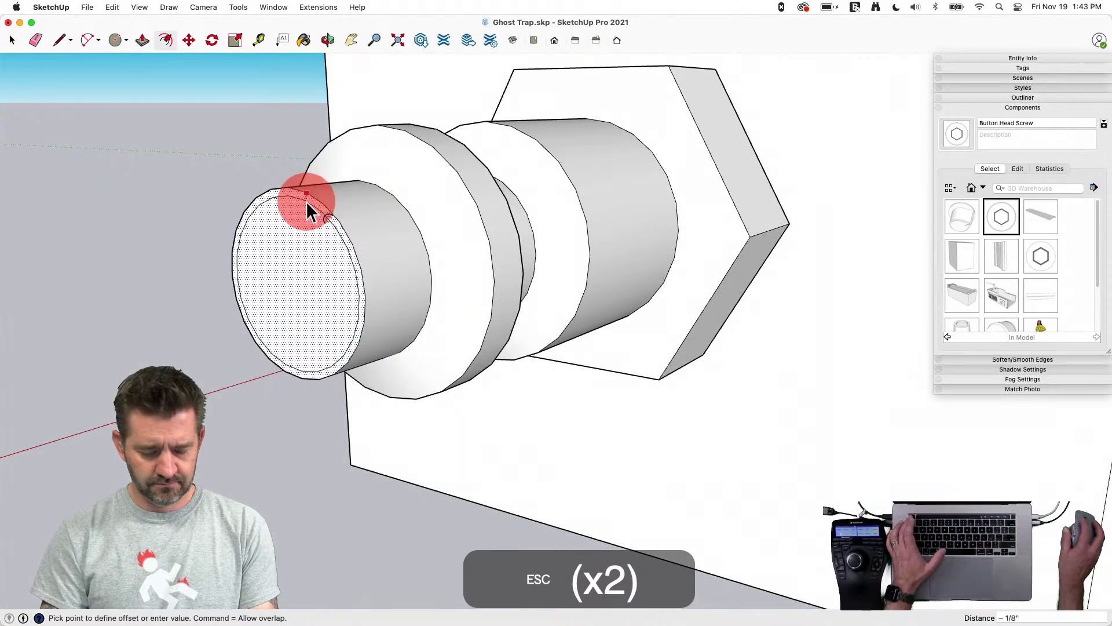
click(305, 215)
key(p)
click(323, 306)
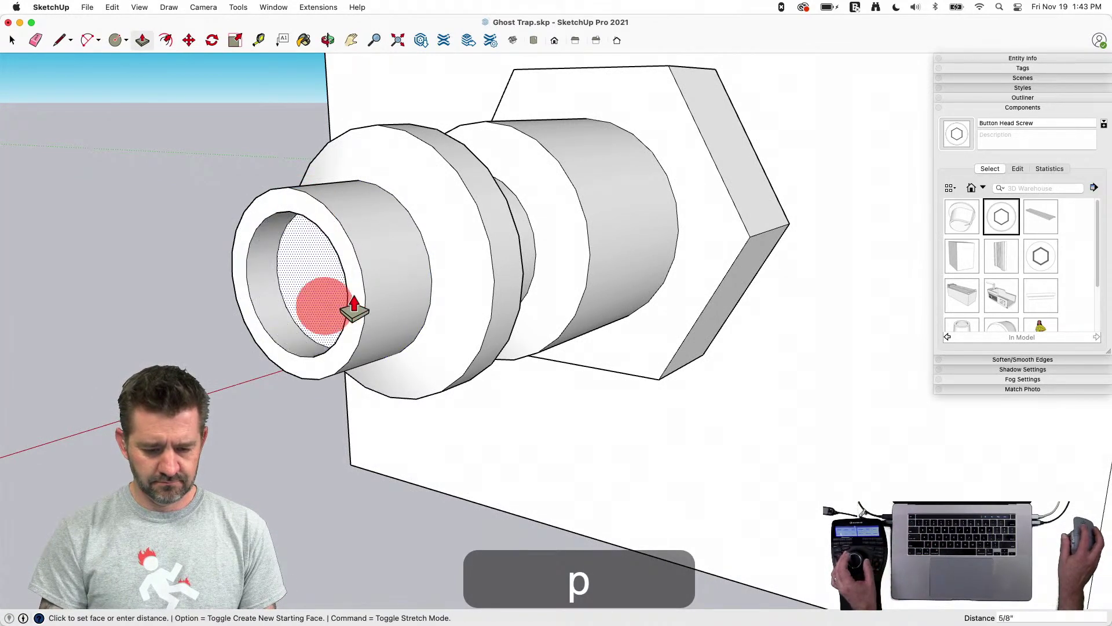
click(470, 266)
Move the circular rim of the tip's opening 1/2" outward along the axis to bevel the tip's end
key(space)
click(299, 224)
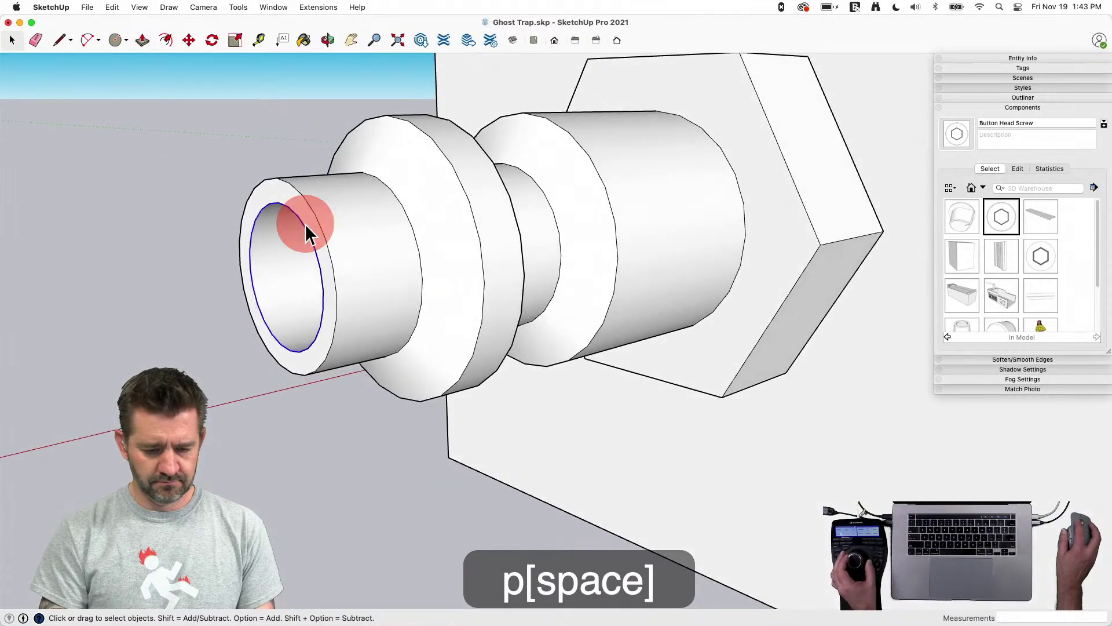
key(m)
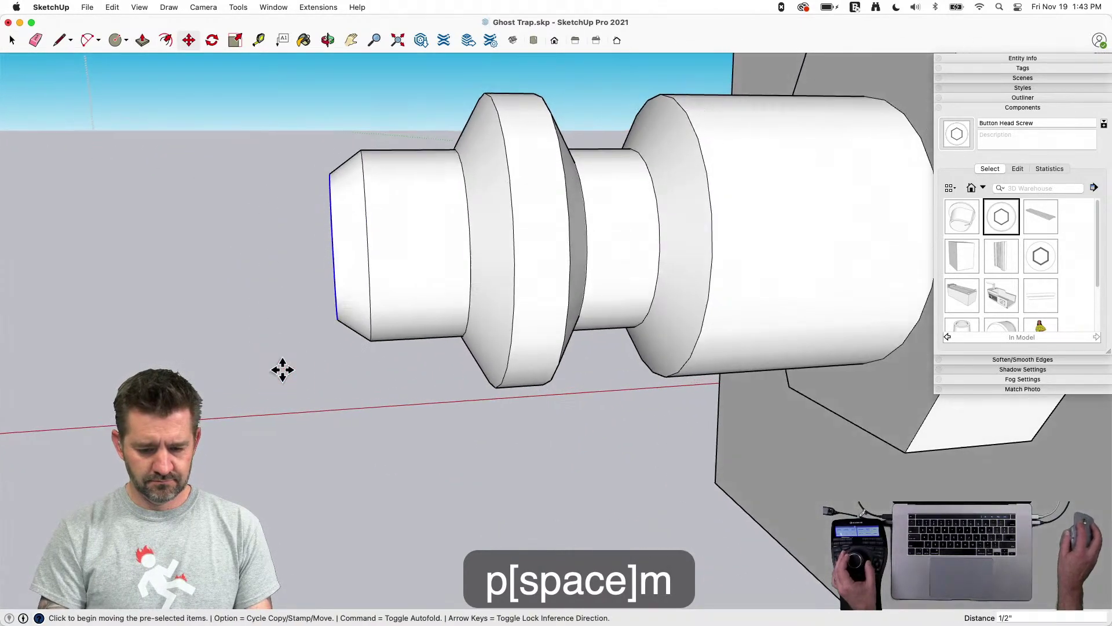
key(space)
Scale the neck, collar and tip section lengthwise along the fitting's axis, stretching it away from the main cylinder
drag(331, 460, 330, 460)
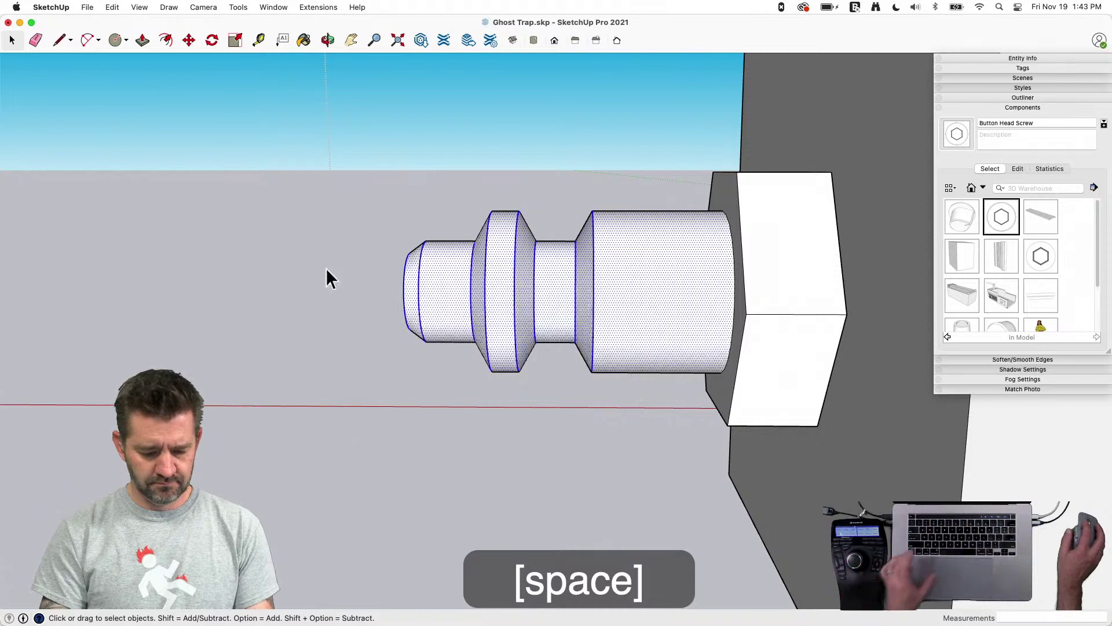
drag(308, 137, 666, 470)
key(s)
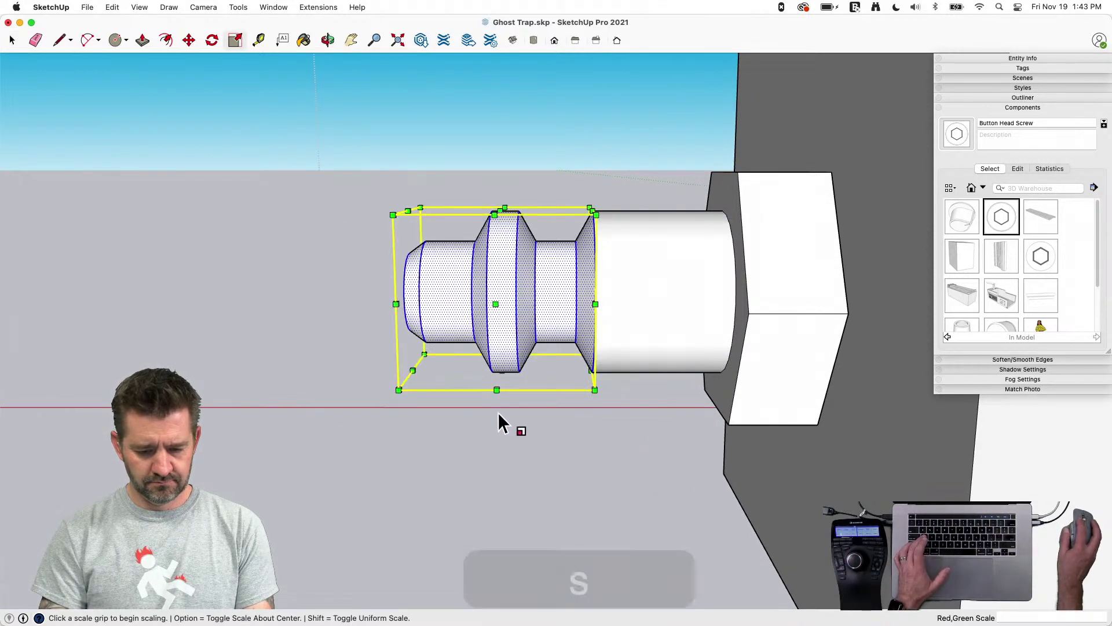
drag(409, 292, 331, 292)
key(space)
click(446, 541)
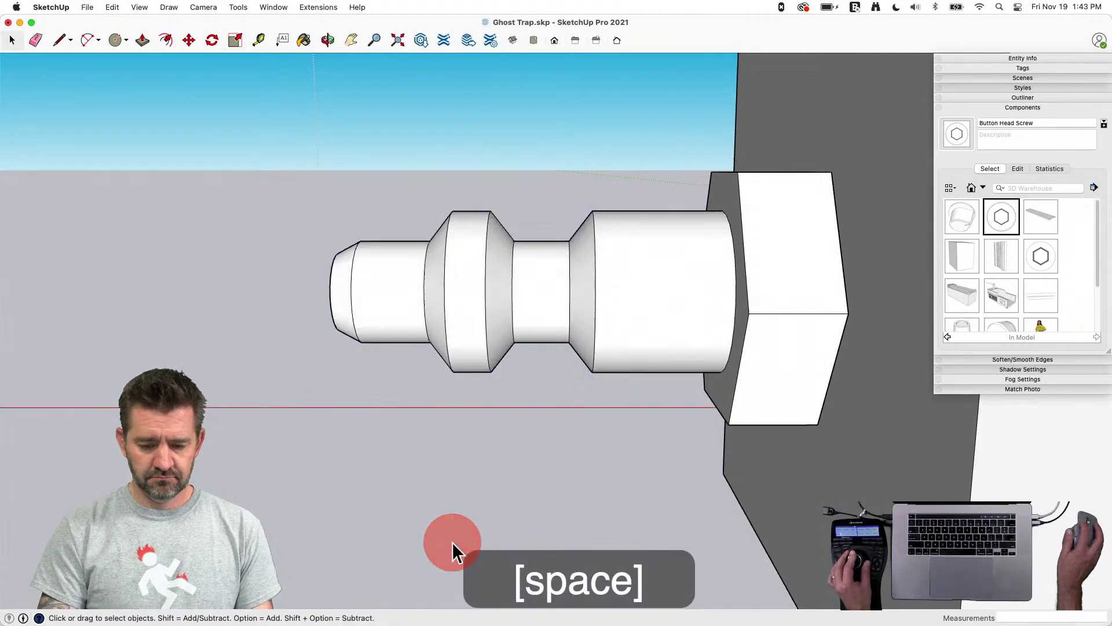
Select the complete hex fitting, from nut to hollow tip, and make it a group
click(721, 495)
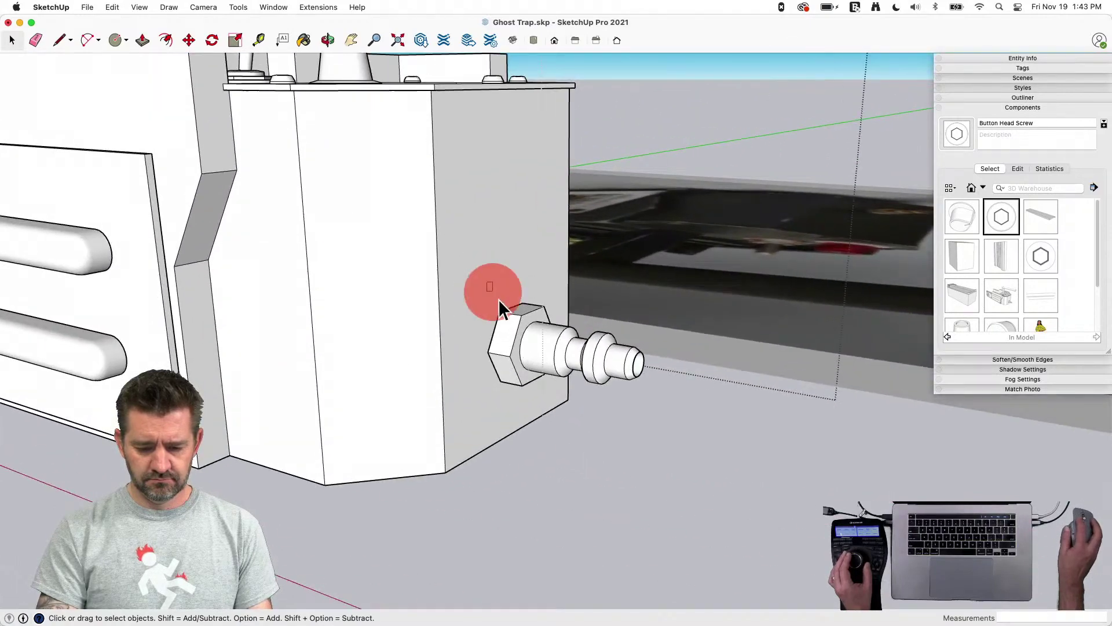
drag(498, 299, 655, 414)
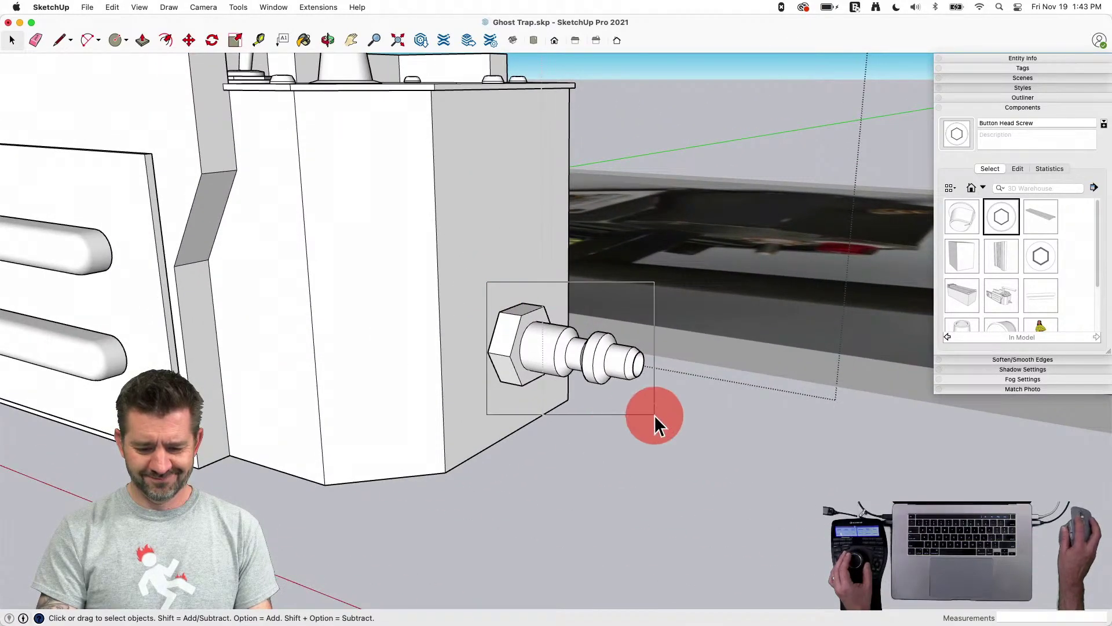
double_click(595, 374)
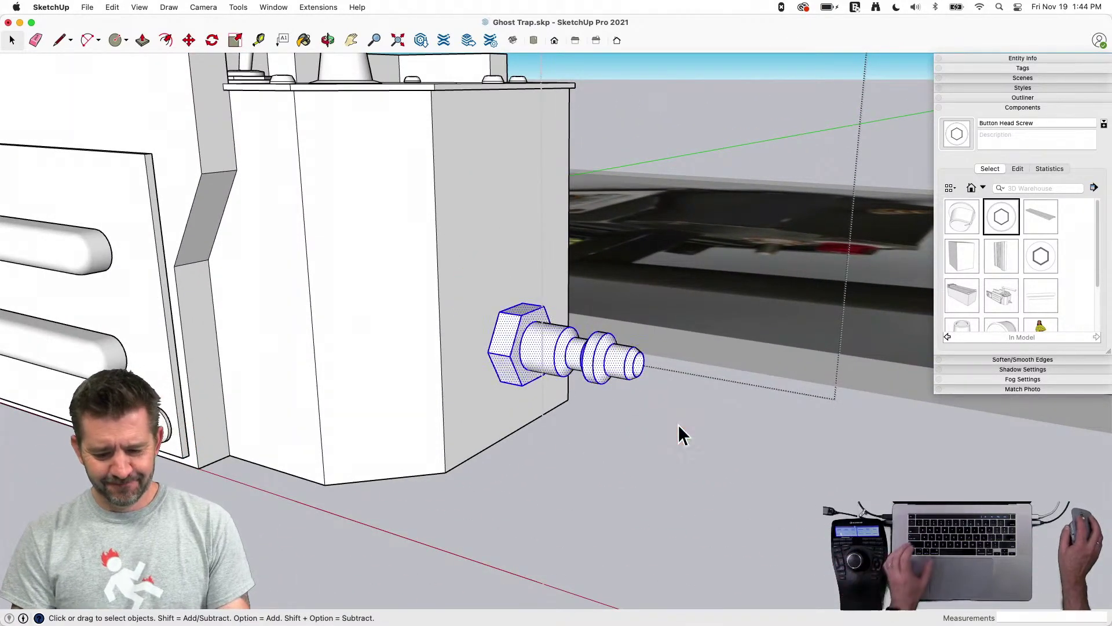
right_click(580, 356)
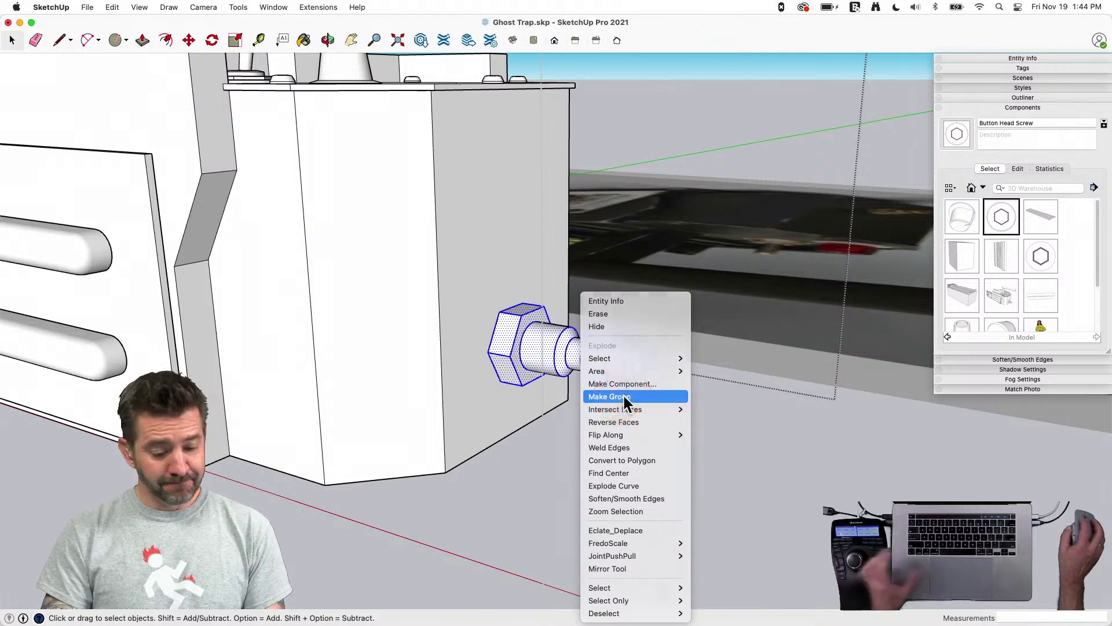
click(623, 396)
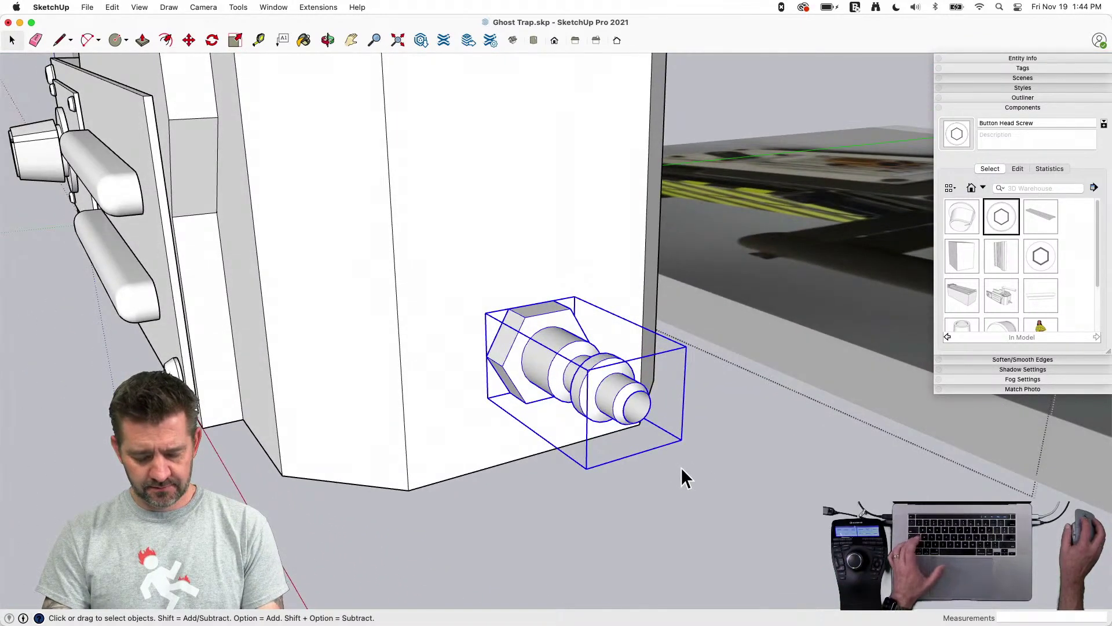
Scale the fitting group uniformly about its center to 0.74
key(a)
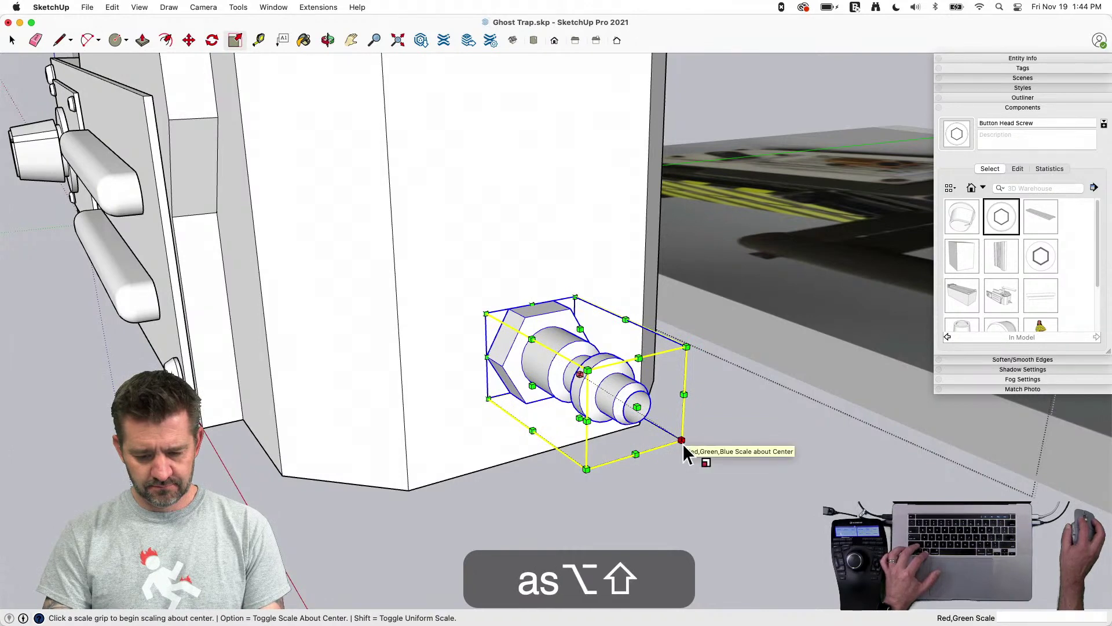
shift+drag(681, 440, 652, 426)
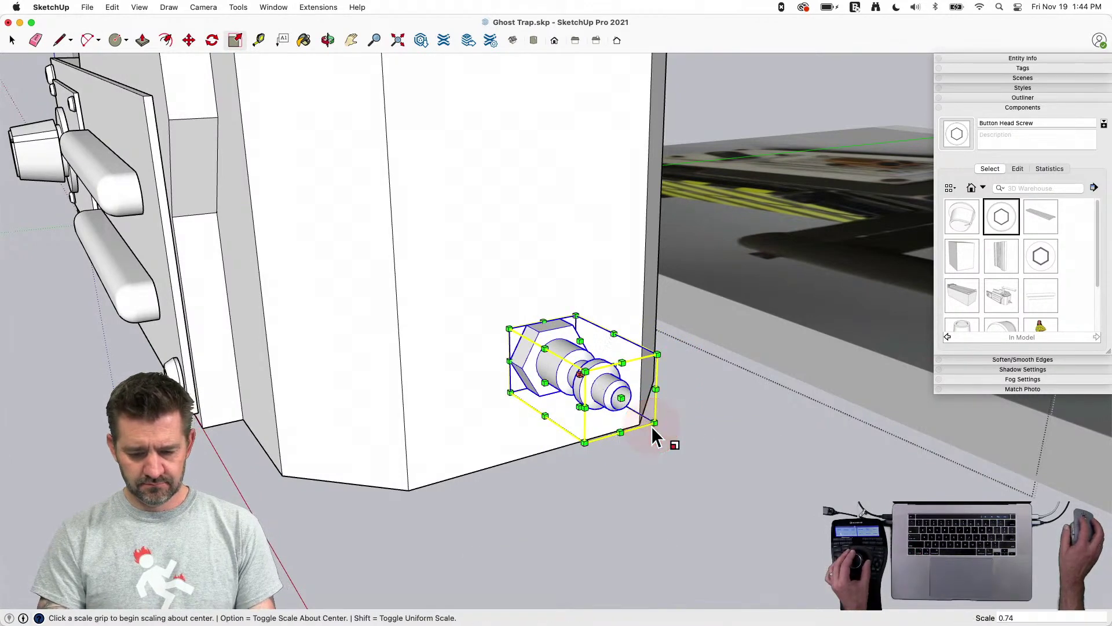
key(space)
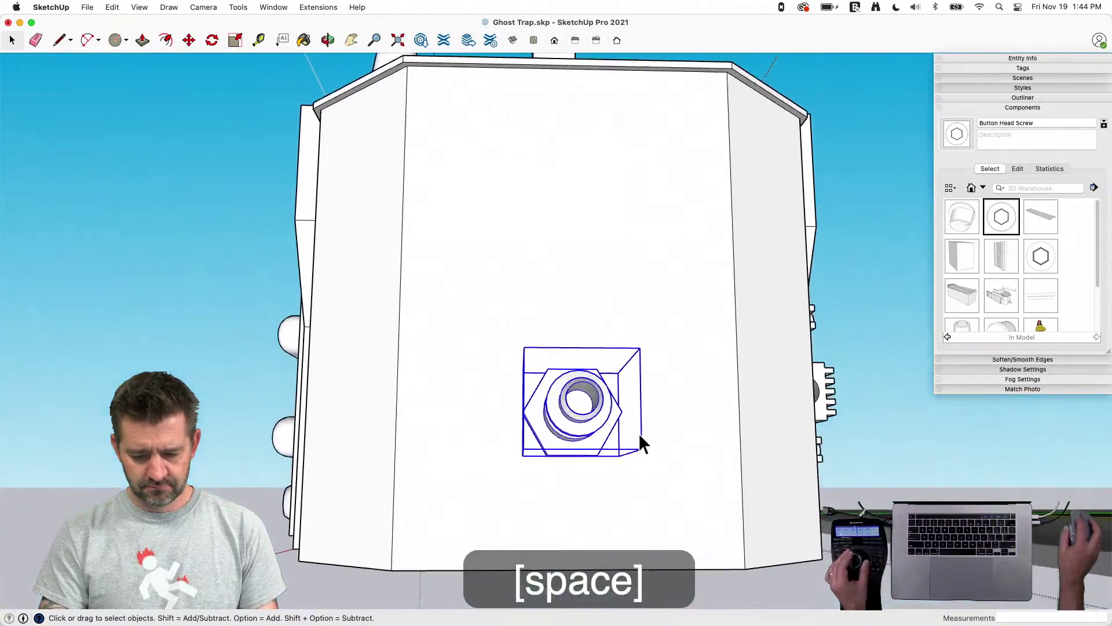
Inside the fitting group, offset the bore's end circle inward and pull the resulting ring about 3 9/16" out toward the tip's opening
double_click(613, 466)
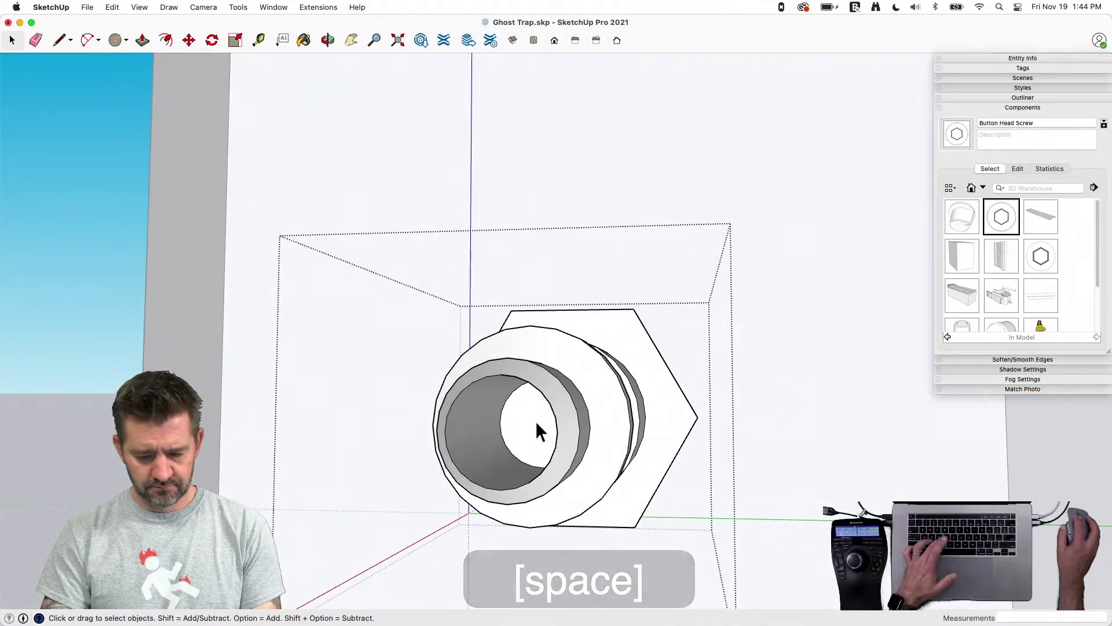
key(f)
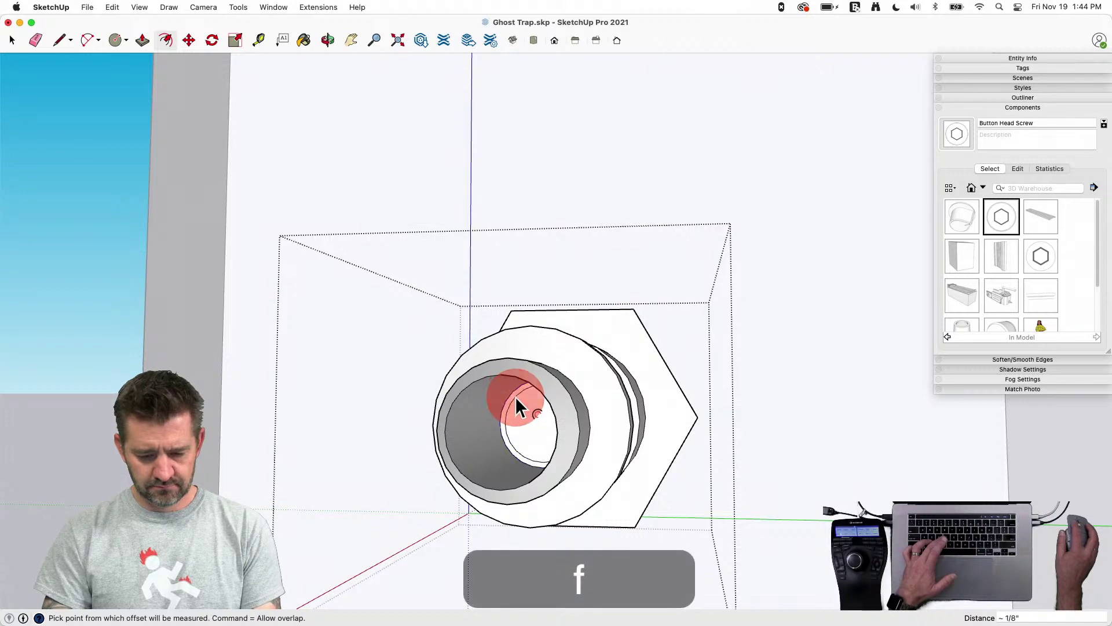
key(p)
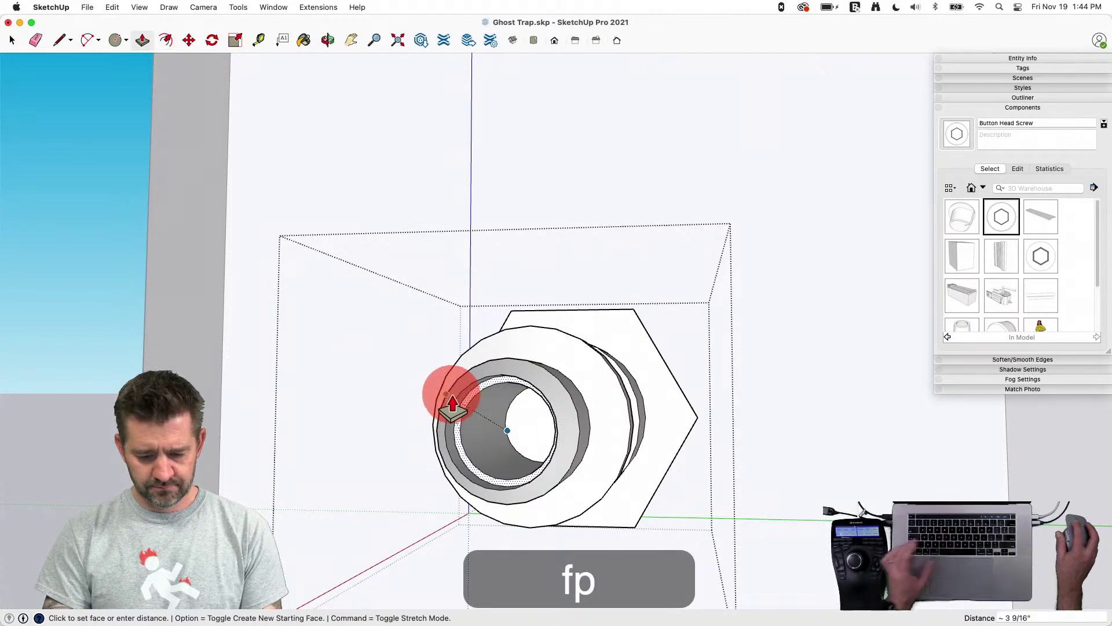
click(452, 399)
key(space)
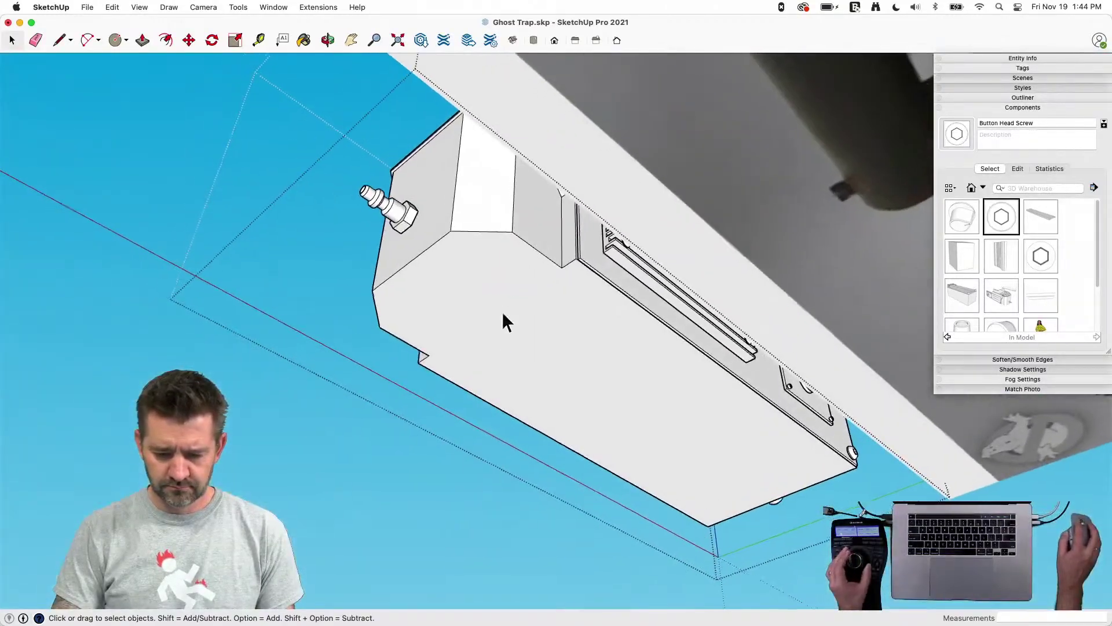
Split the body's underside with a line between the two notch corners and push the fitting-end section up 3 15/16"
click(499, 280)
key(l)
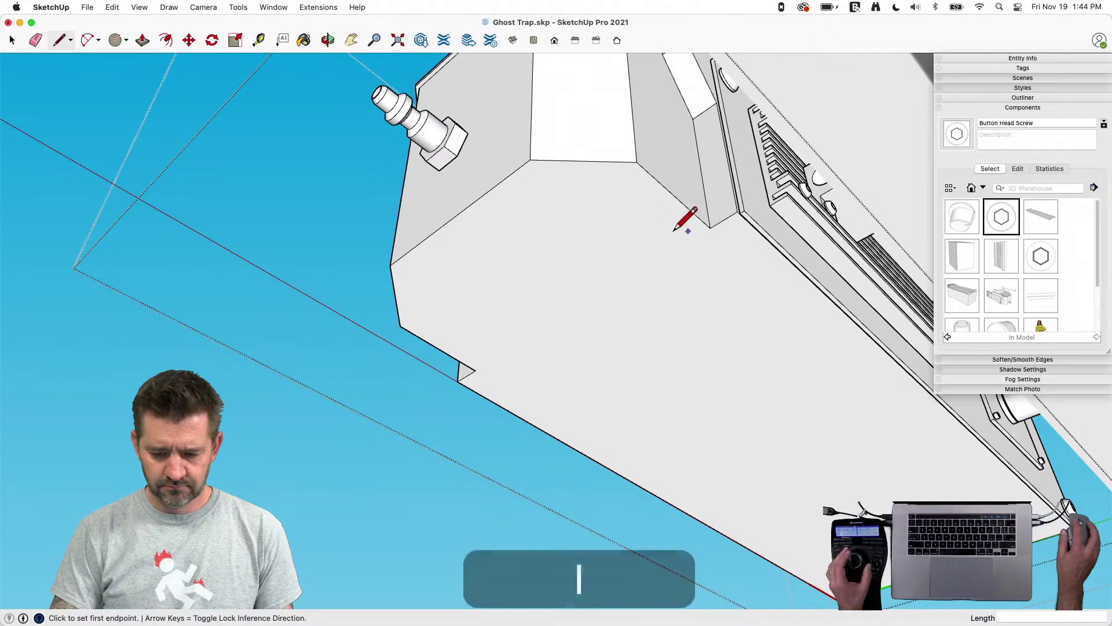
key(space)
click(648, 216)
click(648, 216)
key(l)
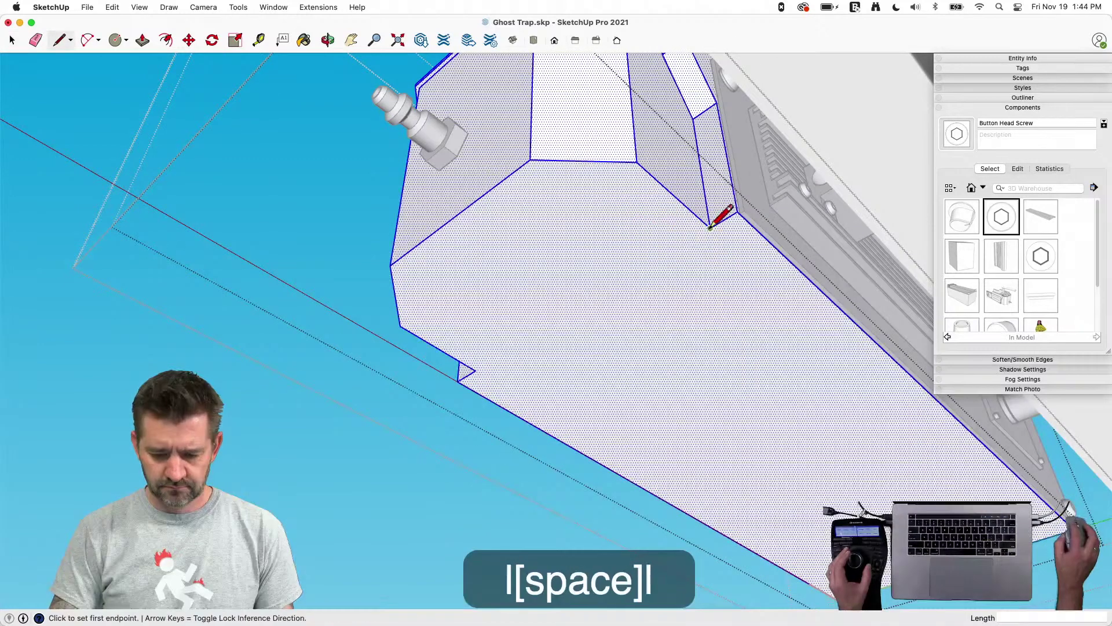
click(475, 369)
key(p)
click(546, 224)
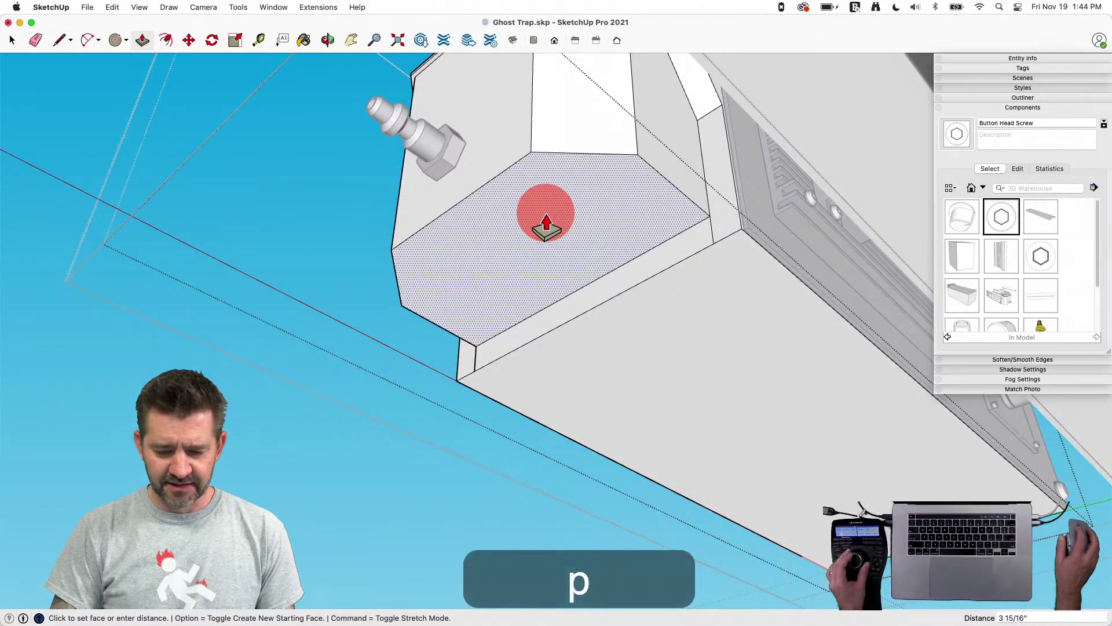
click(546, 225)
Close the base's end face with a line across the notch, erase its leftover edge, and pull the face 5 7/16" toward the fitting
key(l)
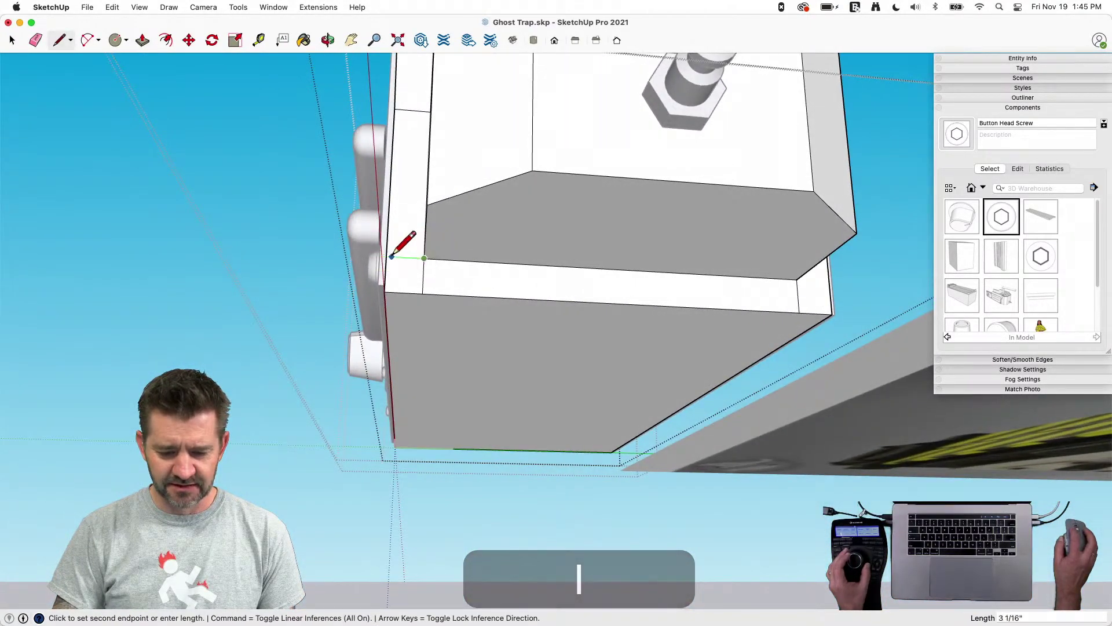
click(390, 254)
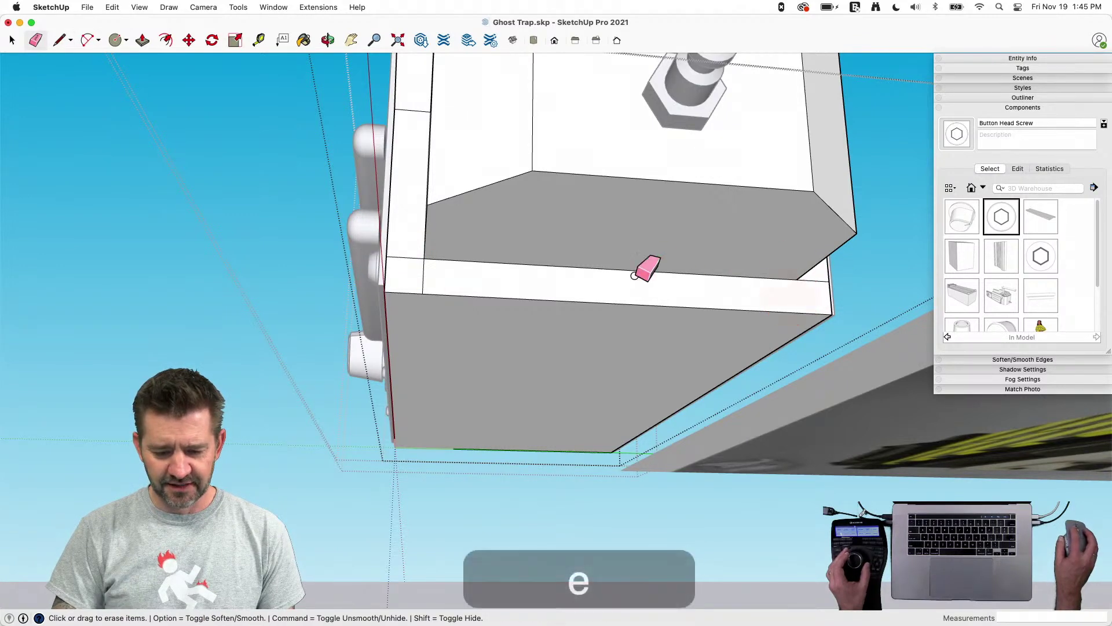
click(421, 277)
key(p)
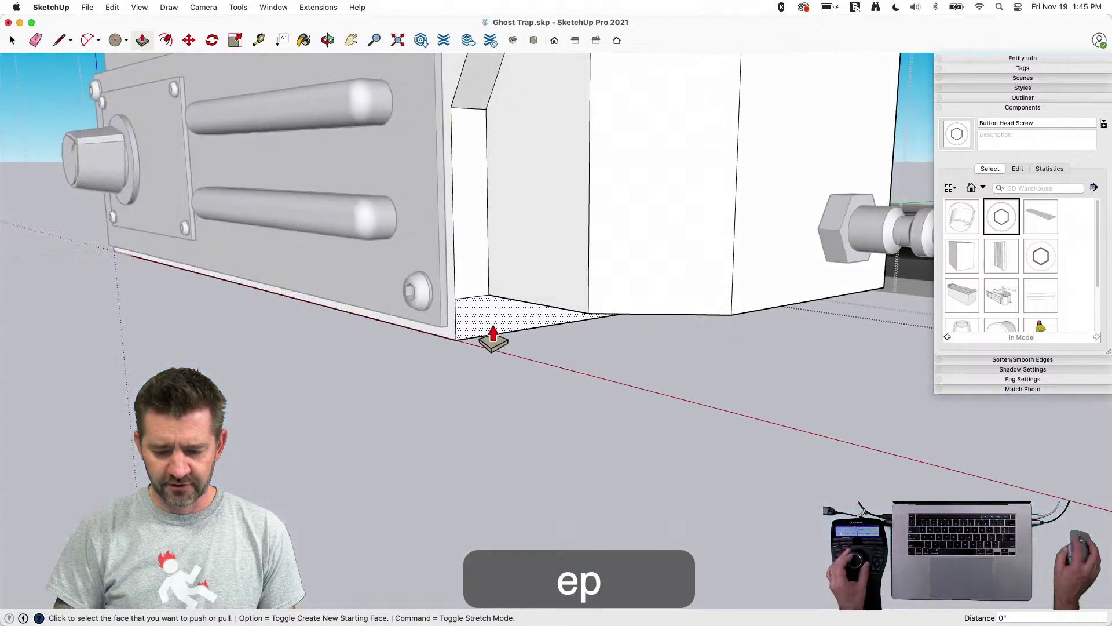
drag(516, 336, 565, 389)
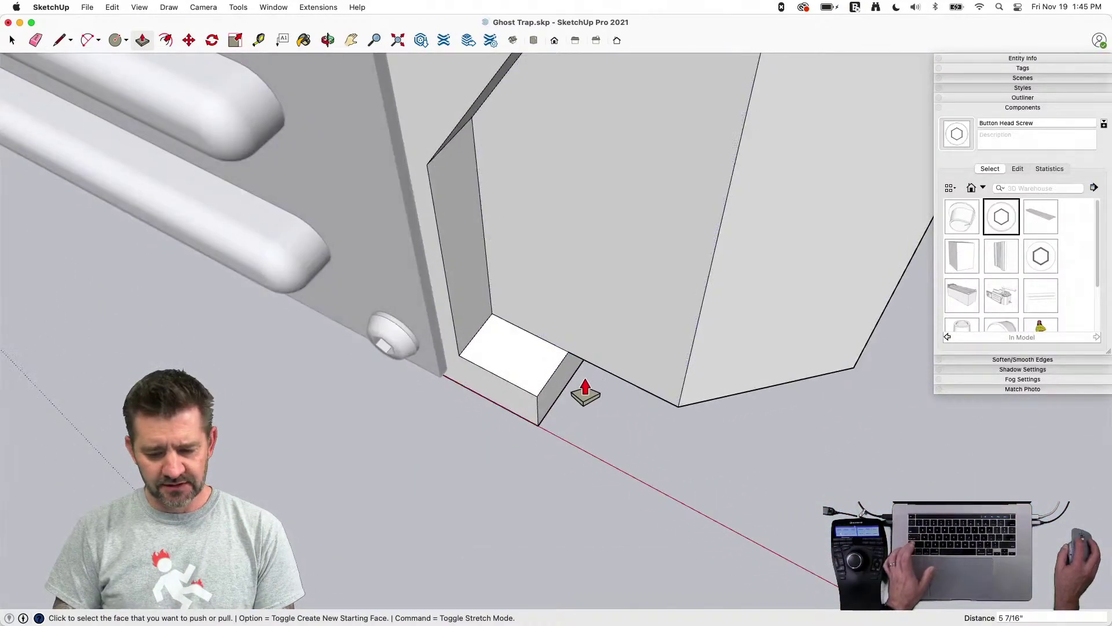
Draw fillet arcs at both corners of the base's extended end and push the corner pieces 3 9/16" away to round them
key(a)
click(568, 351)
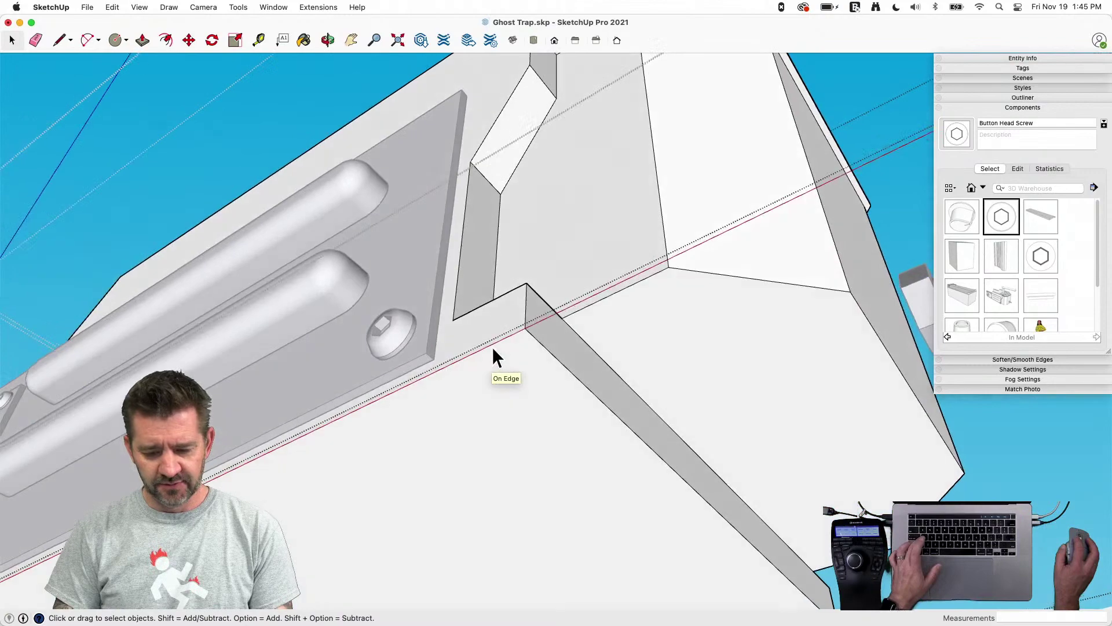
key(a)
click(482, 348)
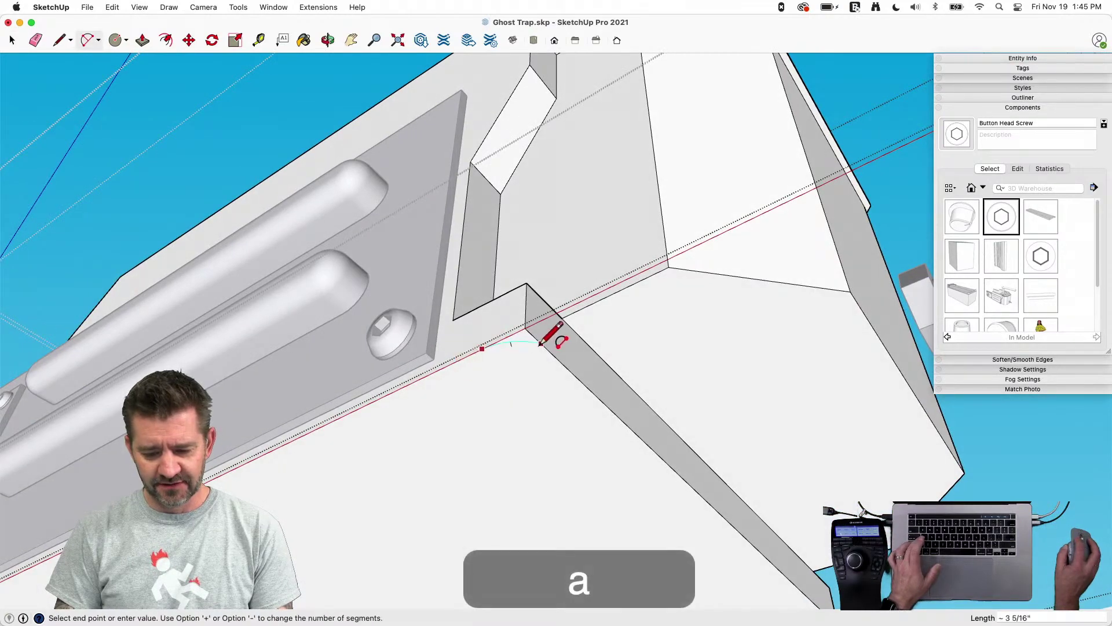
click(556, 357)
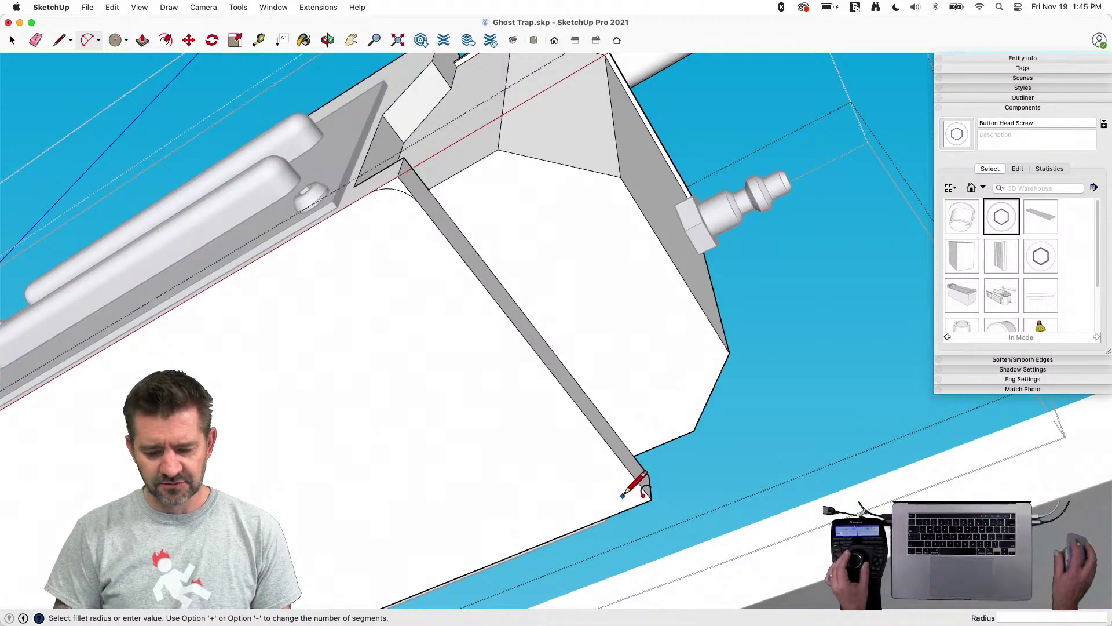
key(p)
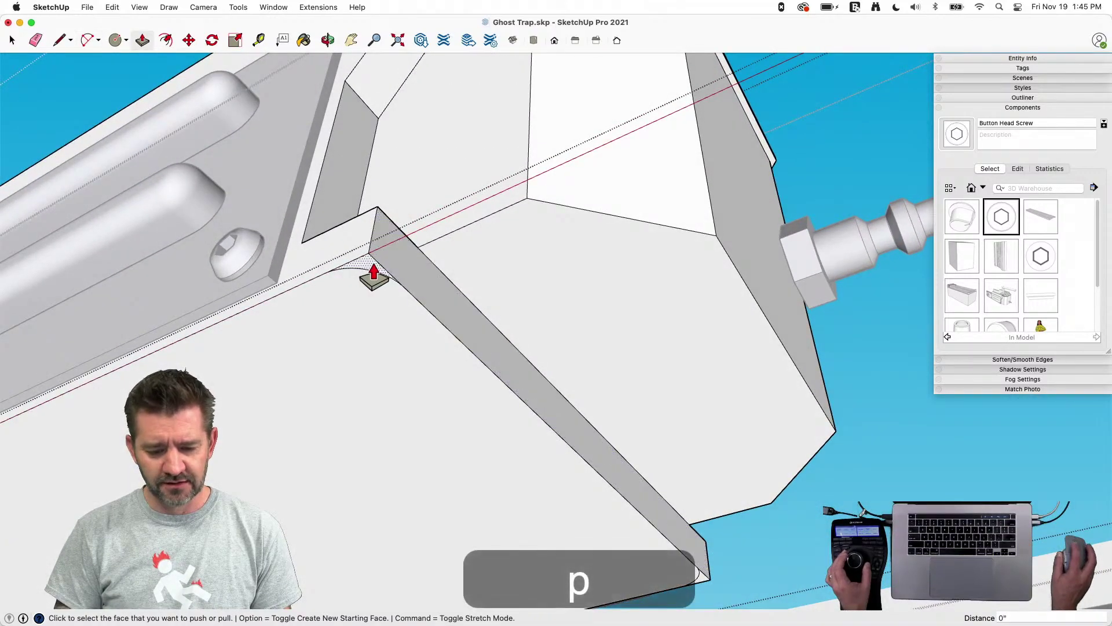
drag(372, 260, 389, 192)
click(389, 191)
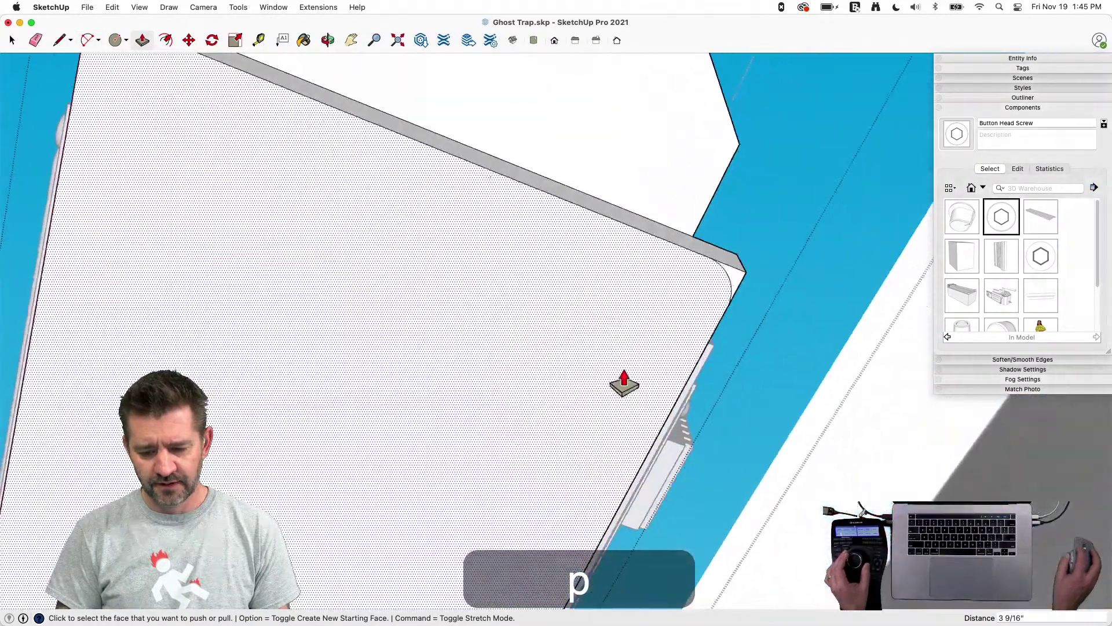
Soften the edges where the base's rounded corners meet its straight end face
key(e)
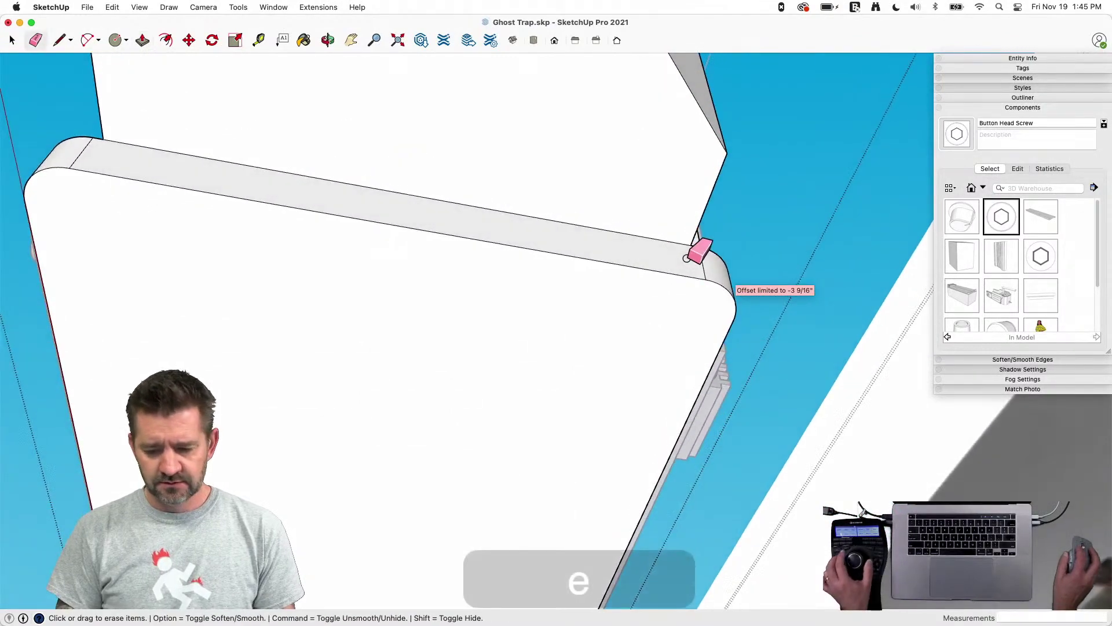
alt+click(699, 261)
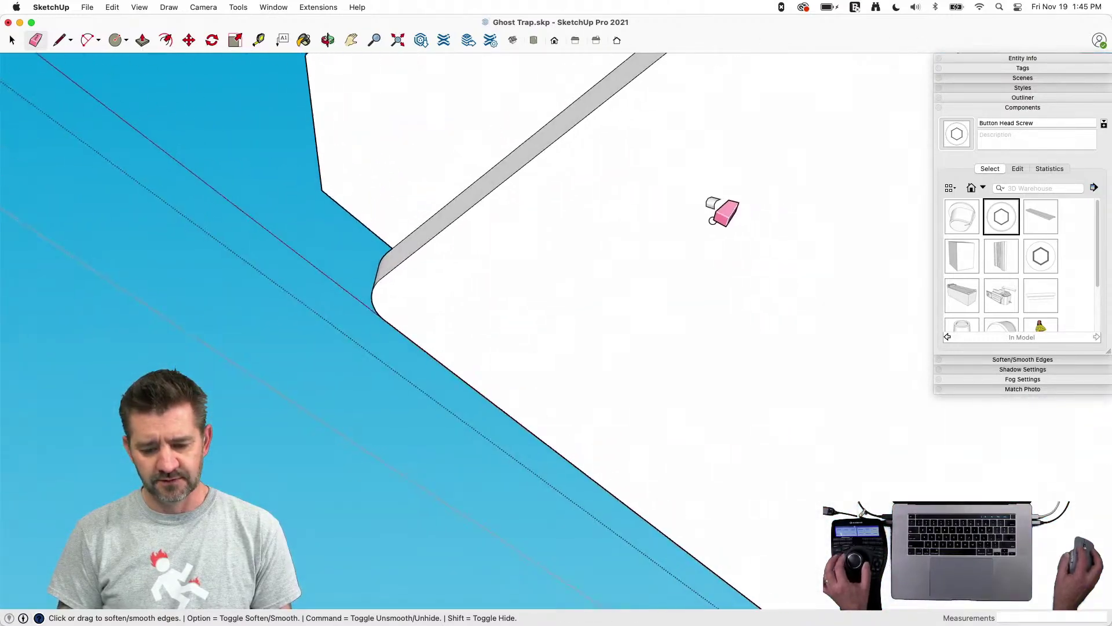
key(space)
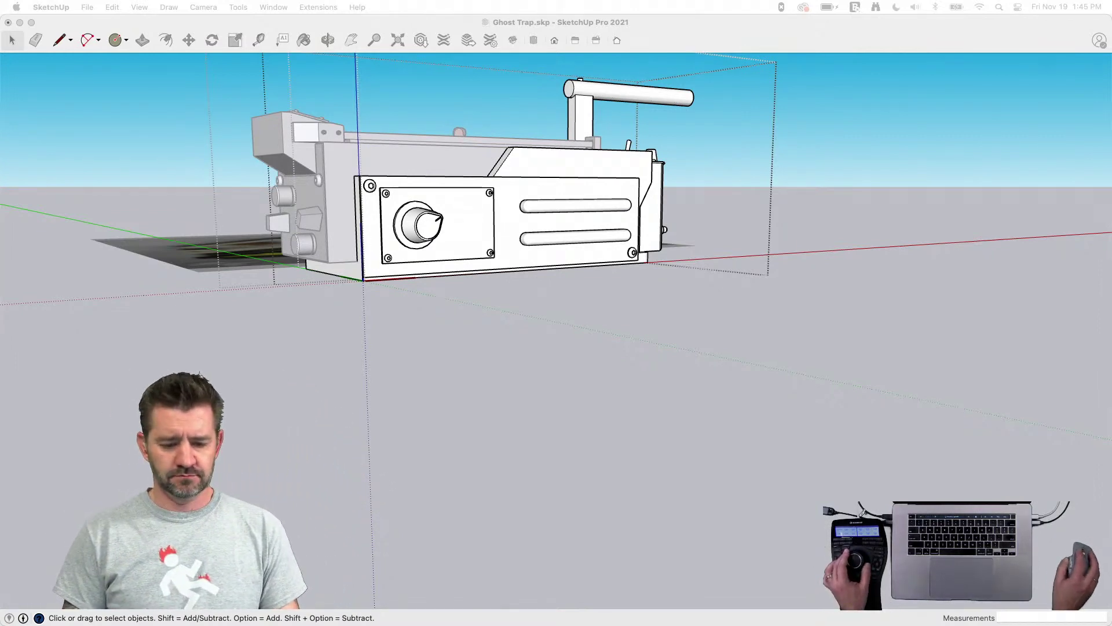
Draw a vertical circle with a radius of about 4 15/16" across the side's lower edge and move it about 1' 11 7/8" toward the knob end
click(353, 270)
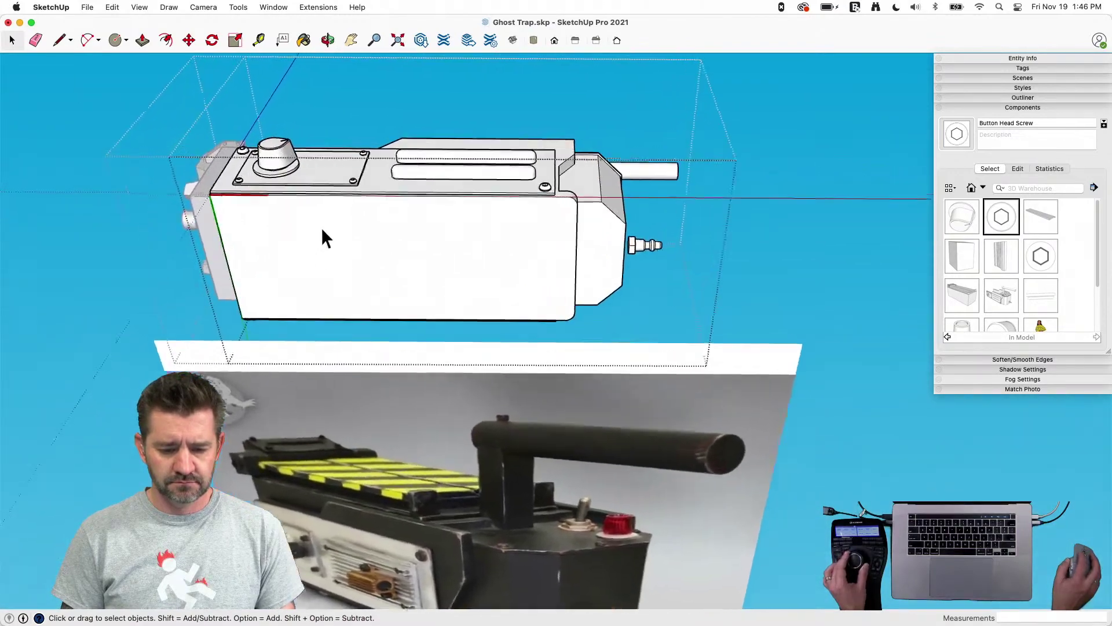
click(318, 259)
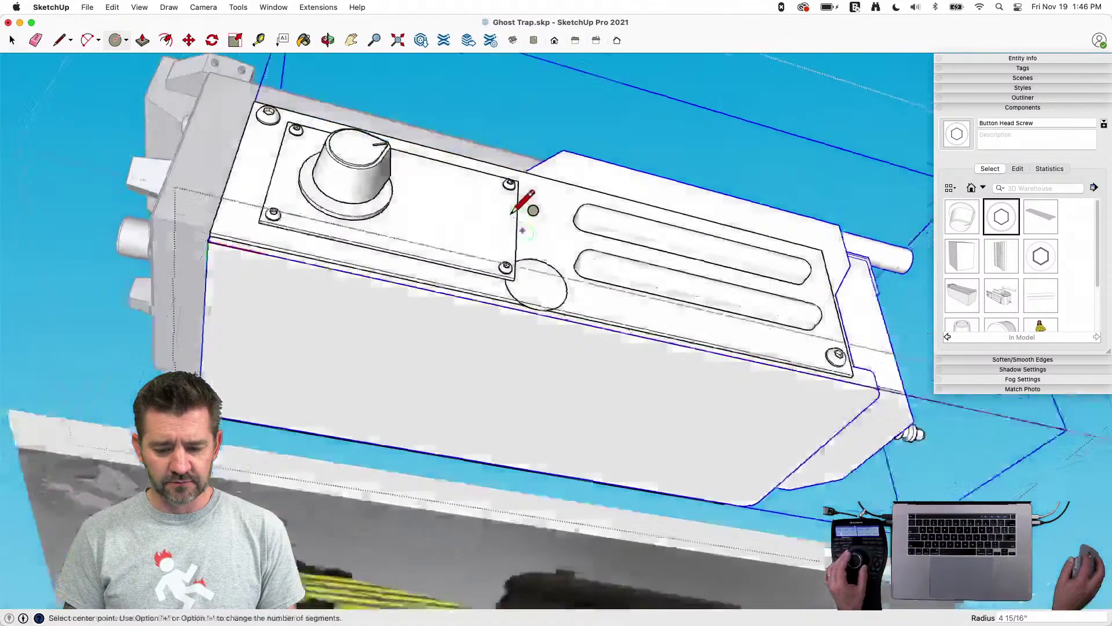
key(space)
click(518, 285)
key(m)
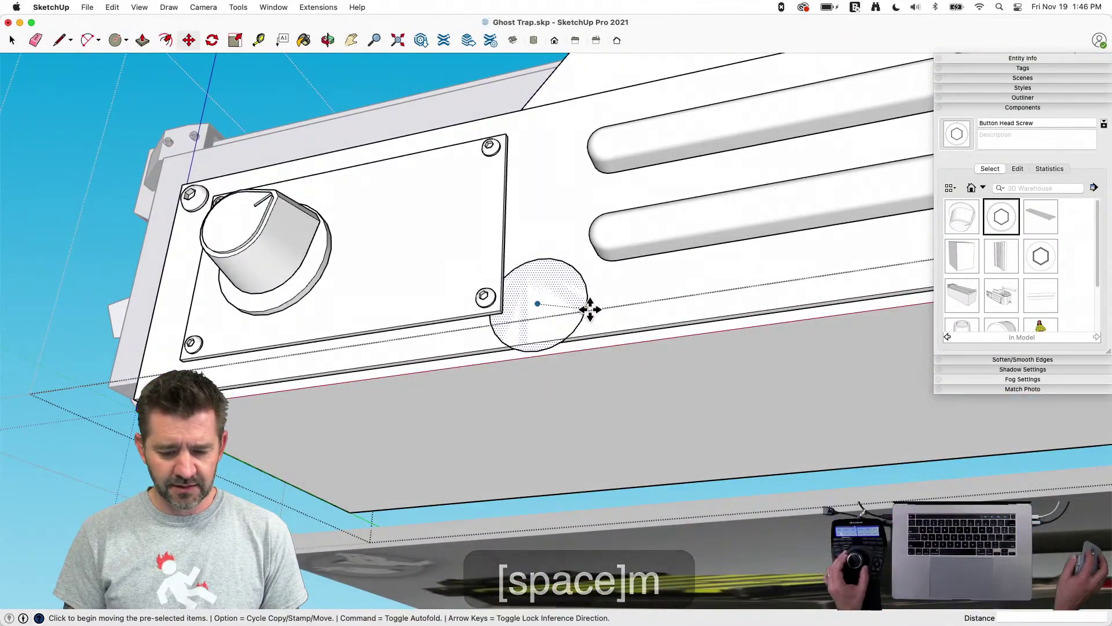
click(588, 308)
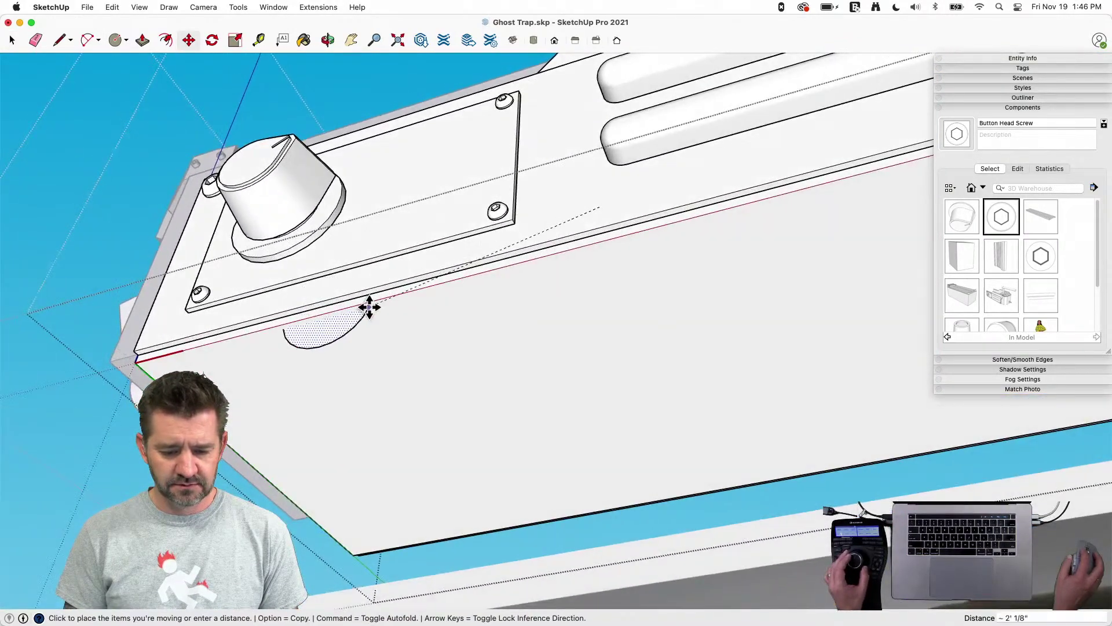
click(369, 306)
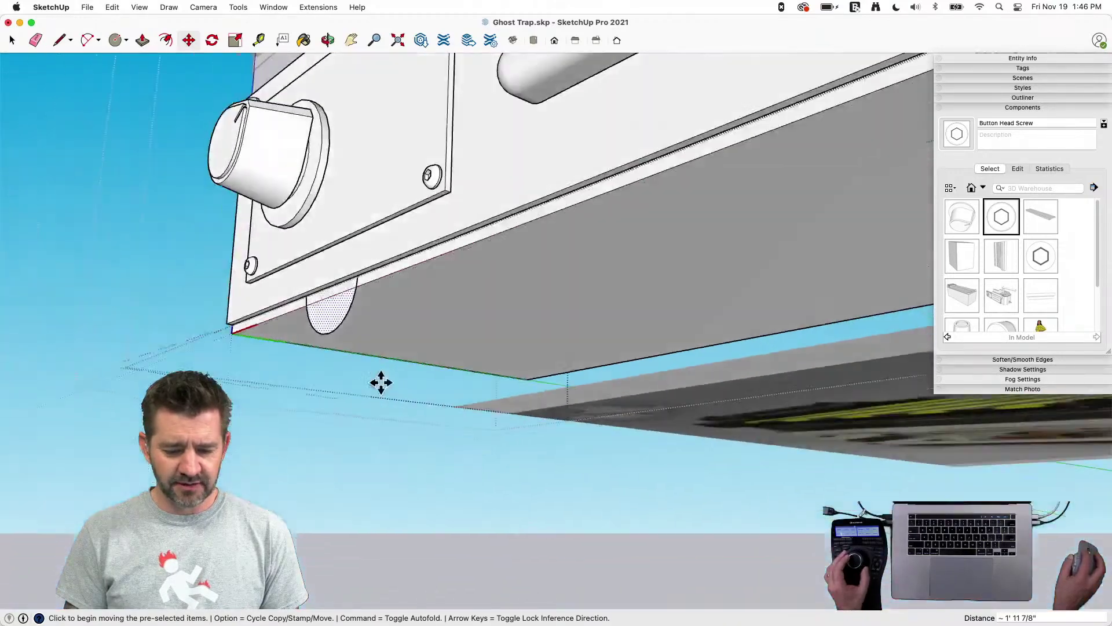
Move the circle 3 7/16" inward from the side under the body and extrude it 4 3/8" into a half-round foot
click(380, 314)
click(412, 316)
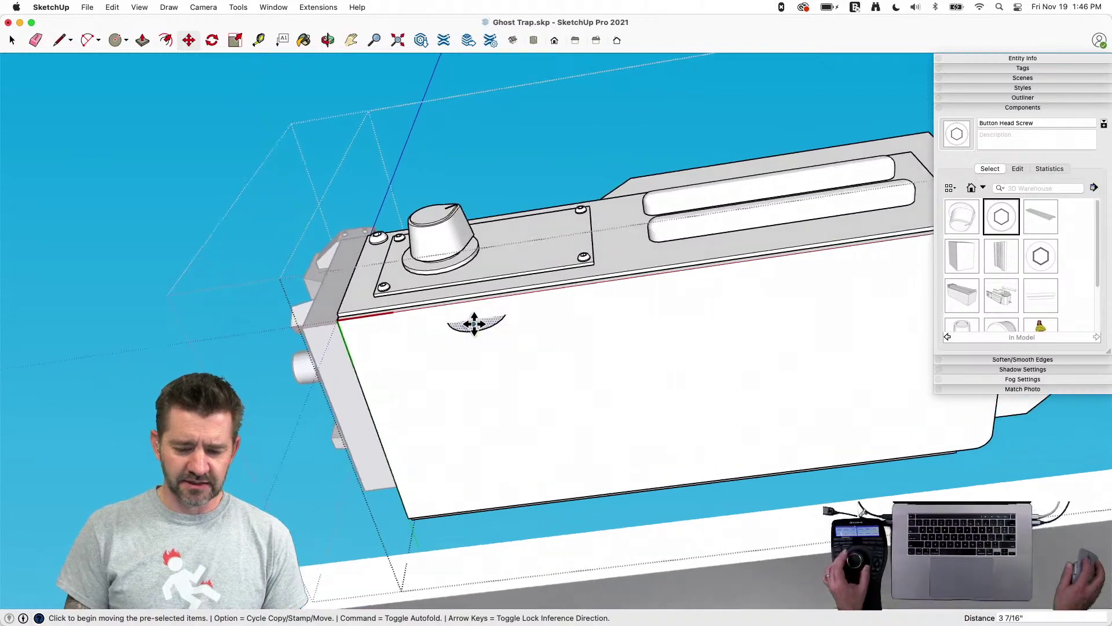
key(p)
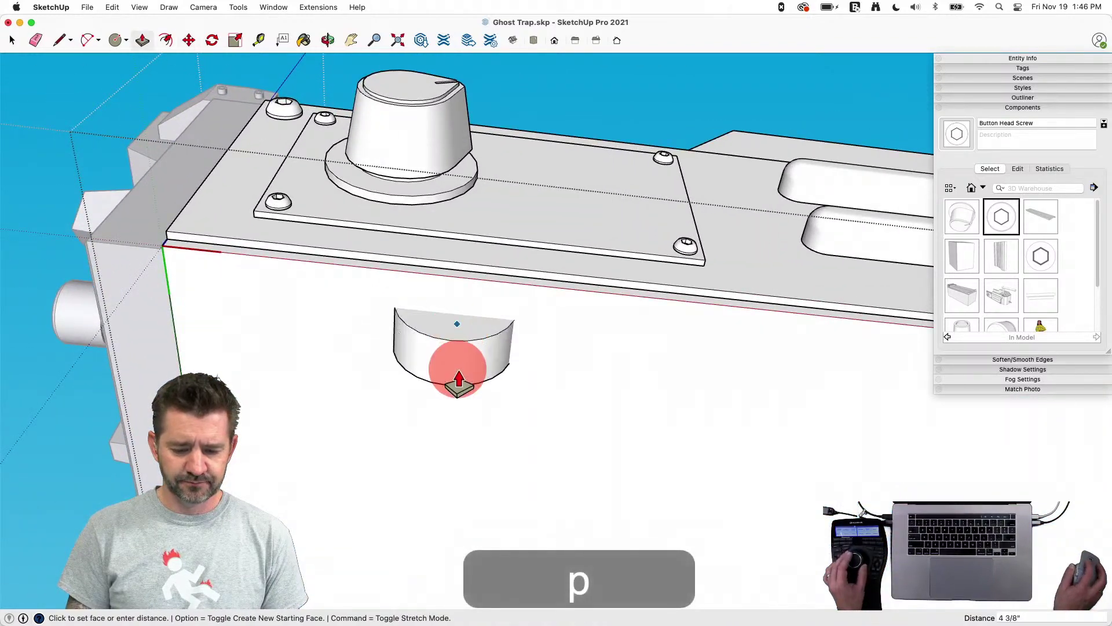
click(458, 364)
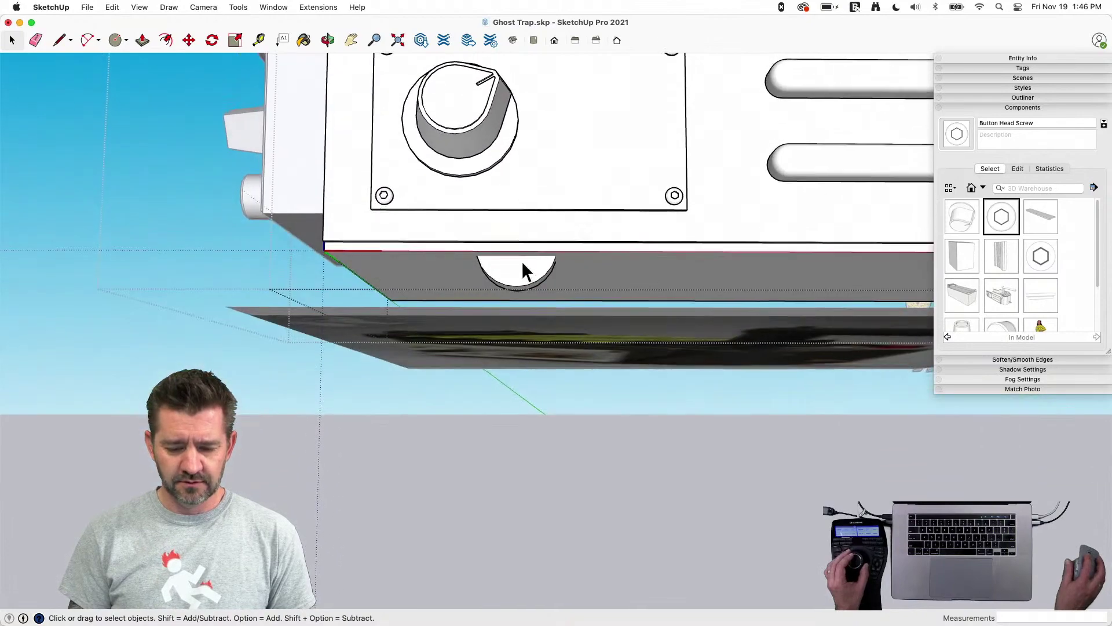
Move the whole half-round foot about 7 11/16" along the body's underside toward the knob end
click(522, 265)
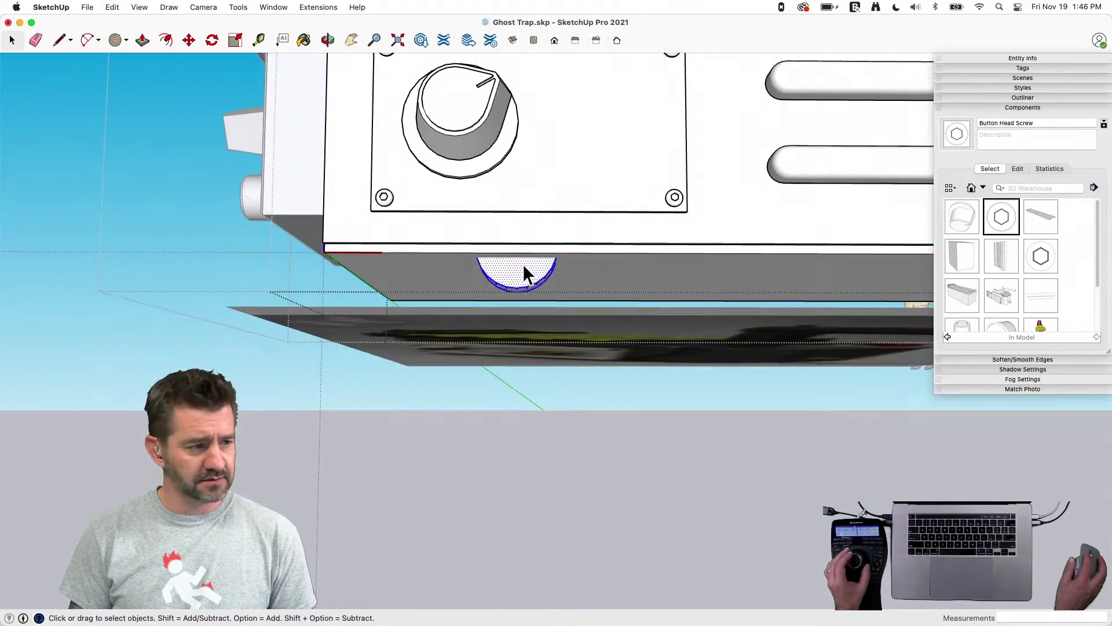
key(m)
click(526, 273)
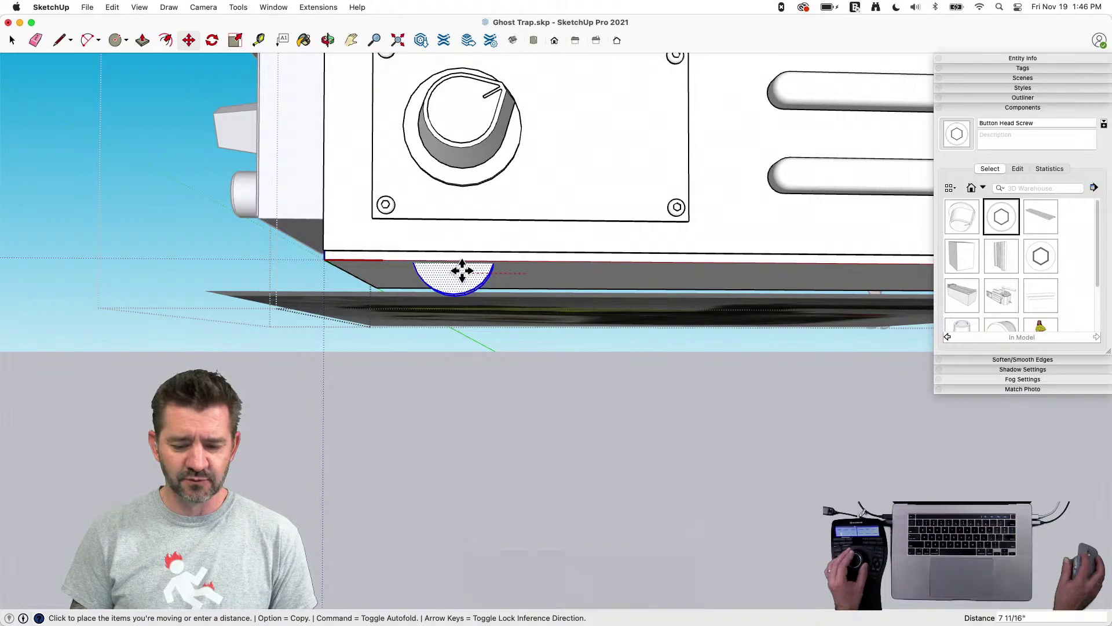
key(space)
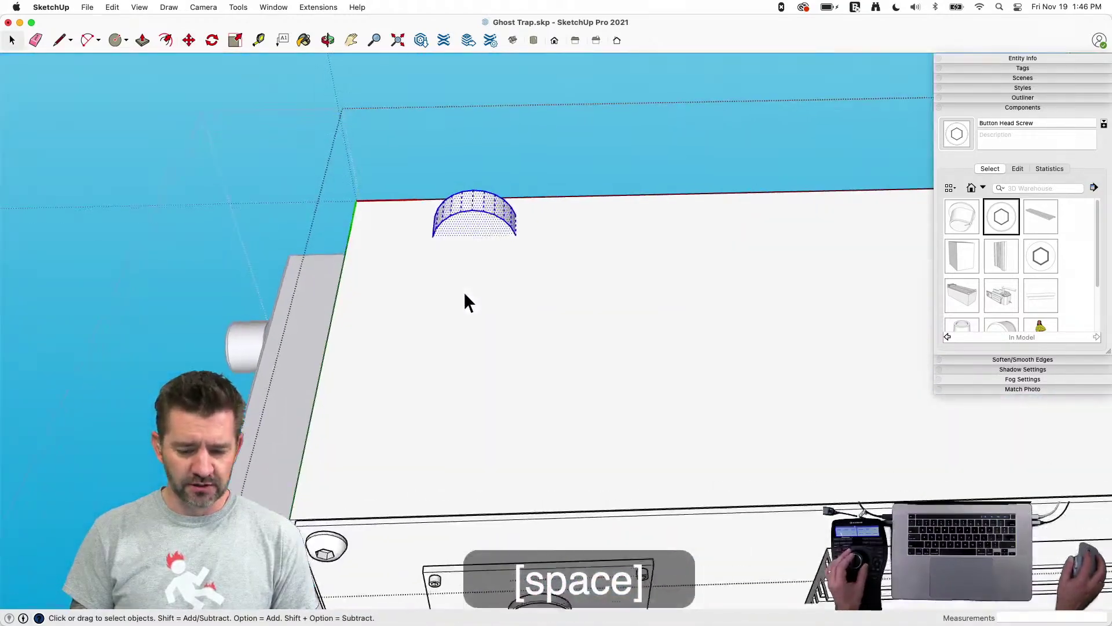
Make the half-round foot a component named Wheels and open it for editing
click(481, 198)
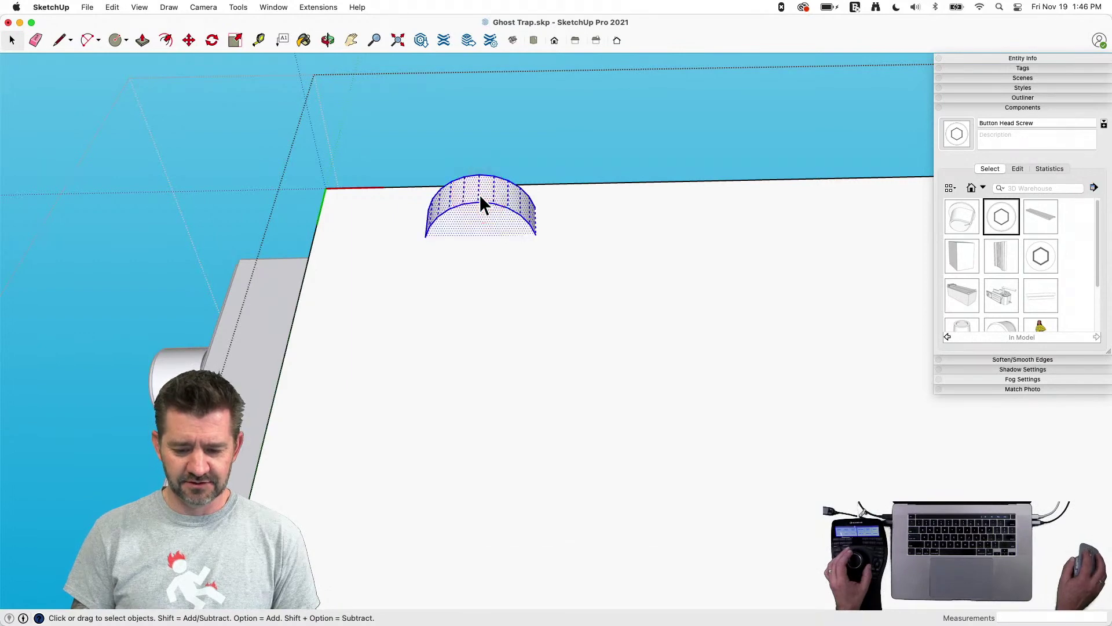
right_click(479, 197)
click(529, 282)
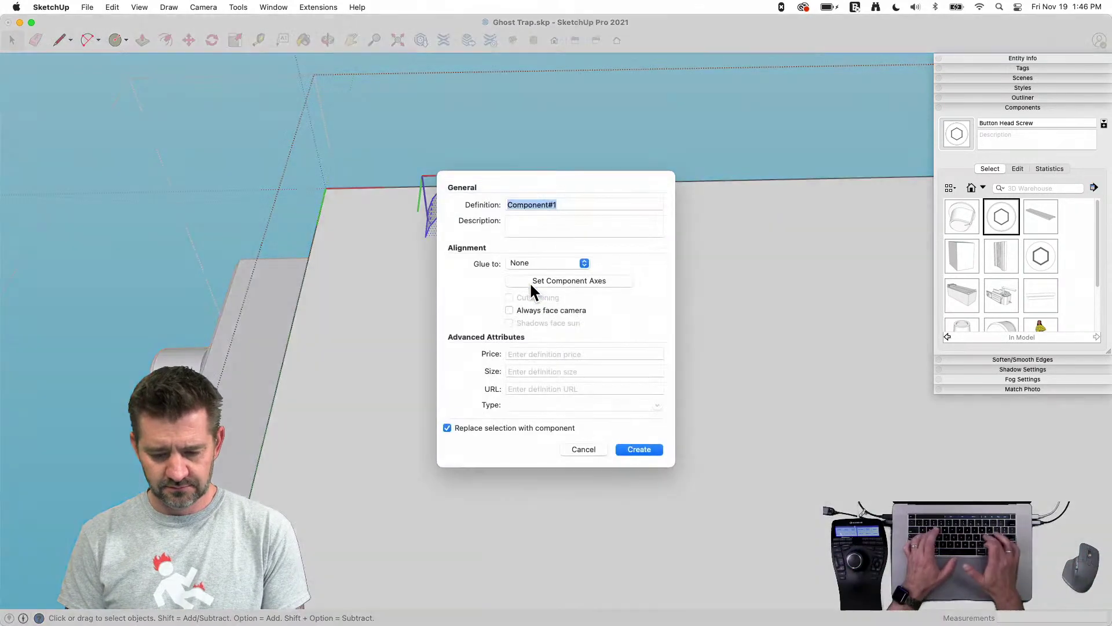
text(Wheels)
key(Return)
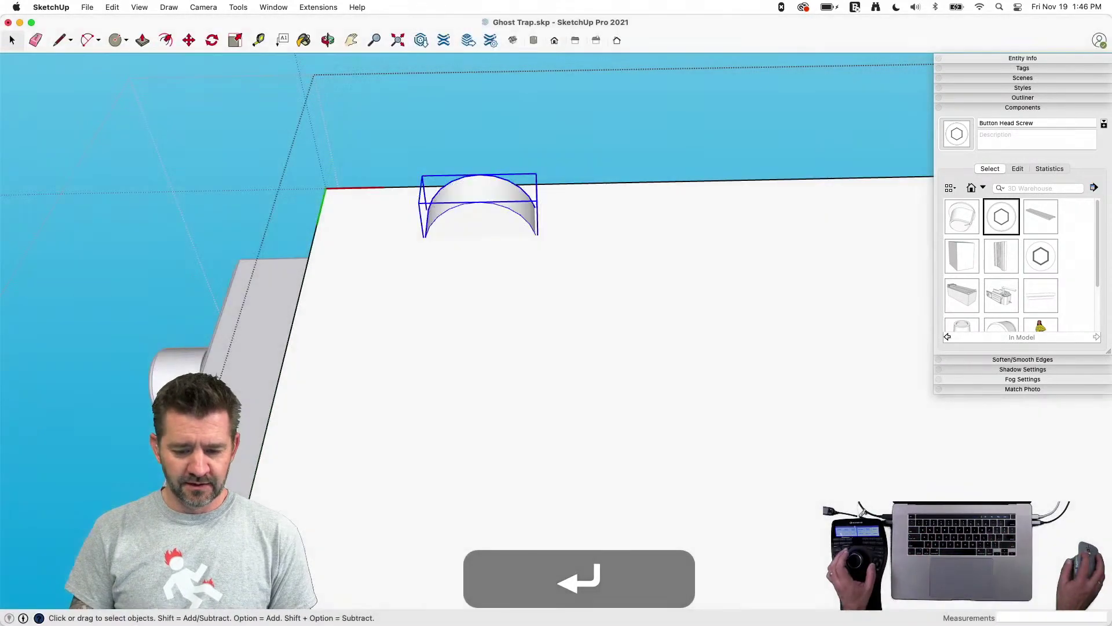
key(Return)
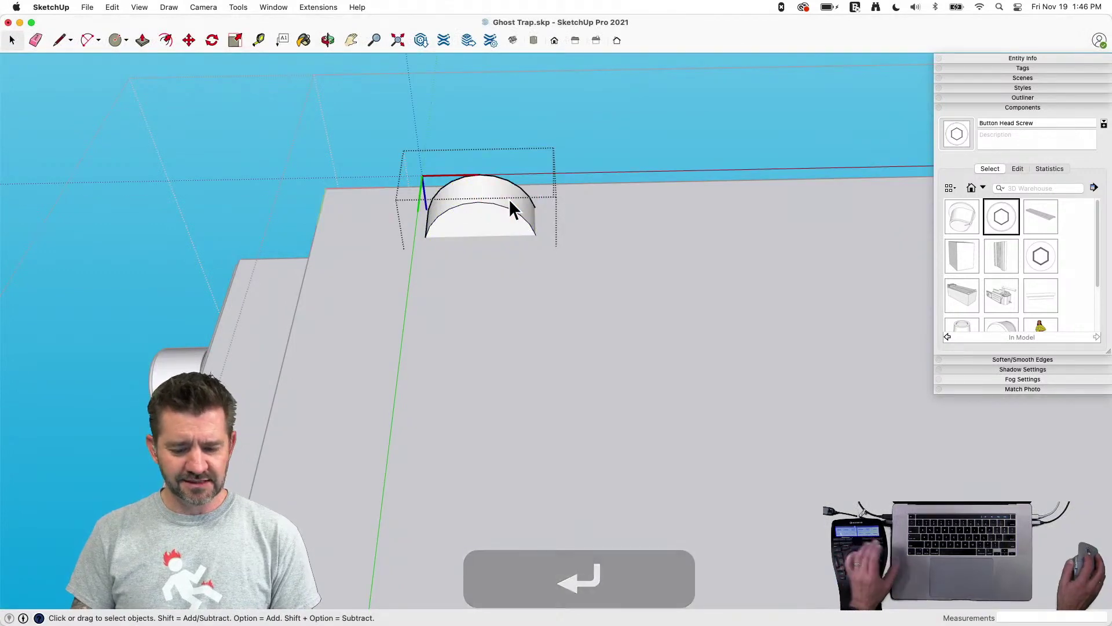
Hide the rest of the model and draw a rectangle centred on the wheel's end face
key(shift+q)
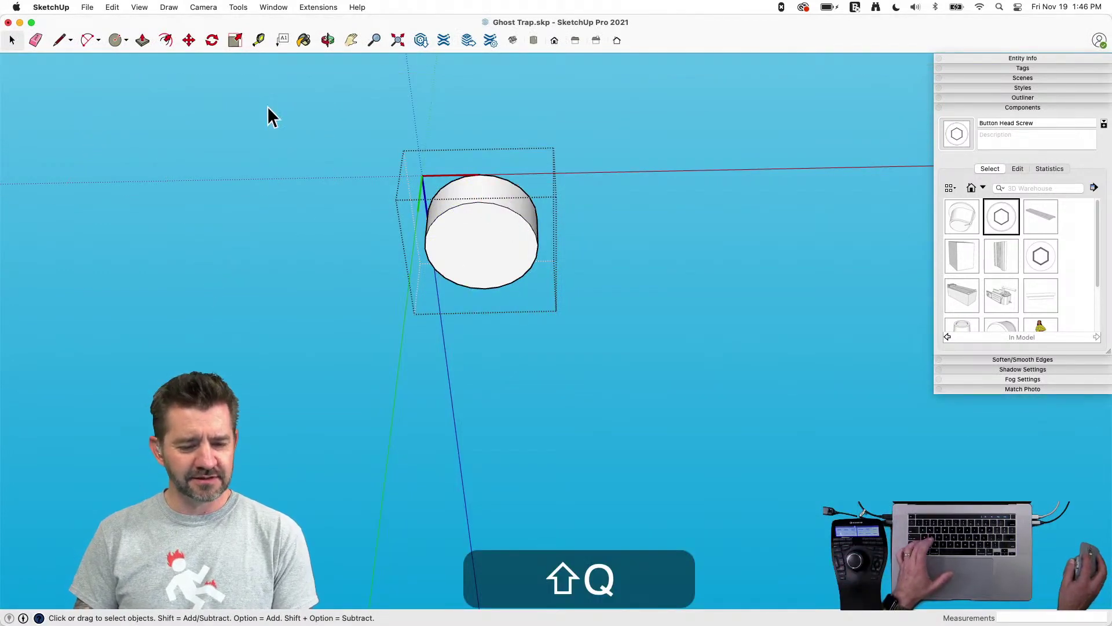
click(144, 47)
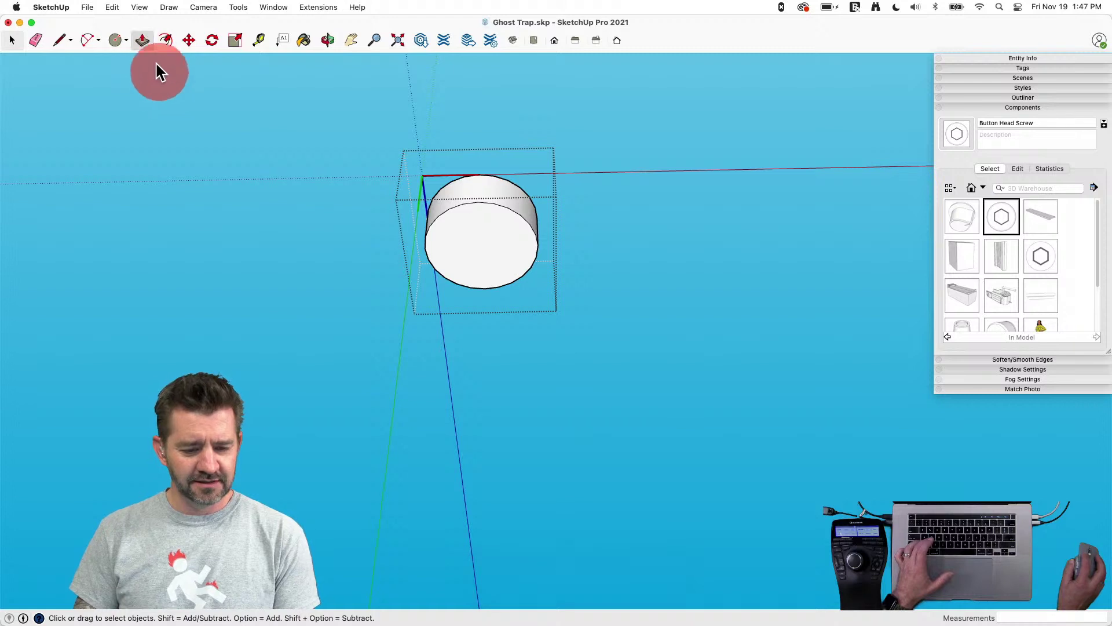
mouse_move(112, 41)
mouse_down()
mouse_move(151, 90)
mouse_move(146, 61)
mouse_up()
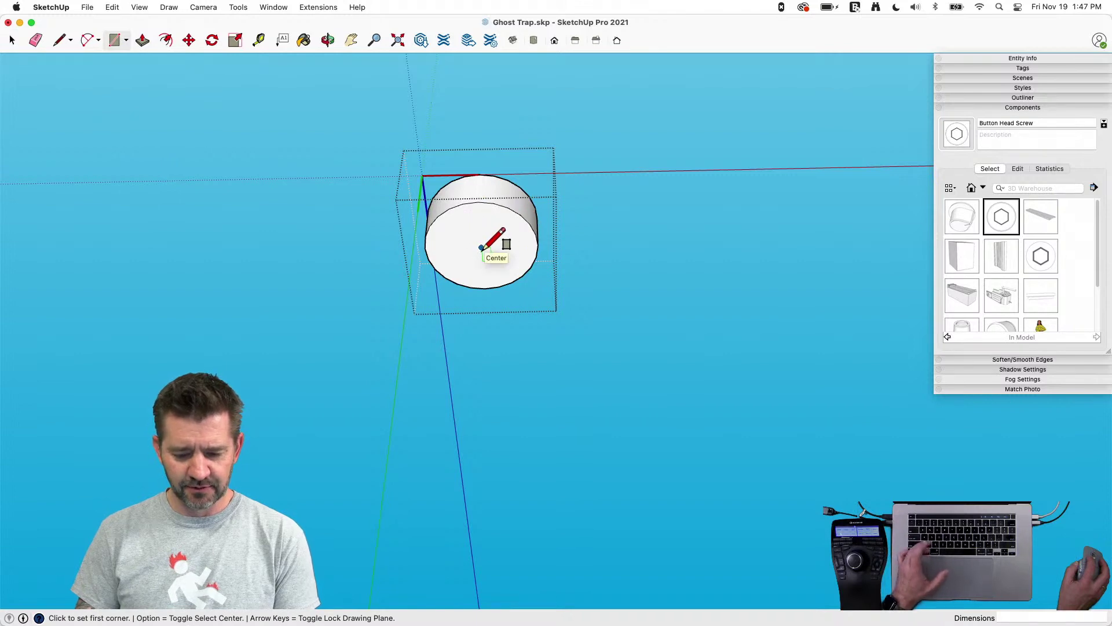
key(super+alt)
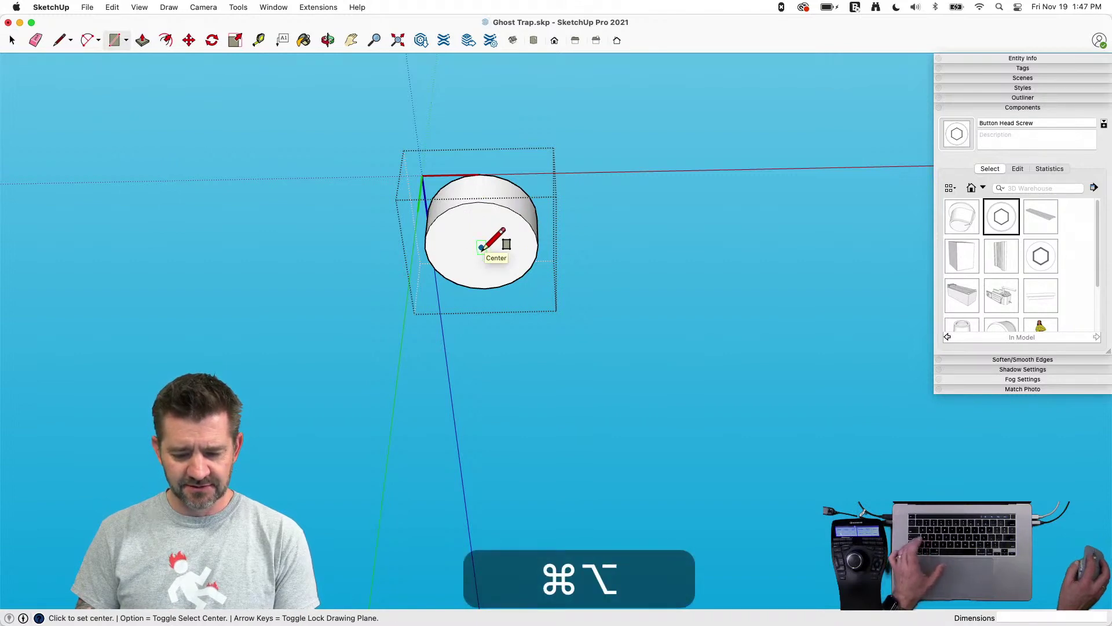
click(513, 221)
Extrude the rectangle about 1' 3 3/16" to the midpoint of the body's width, forming half of the axle
key(p)
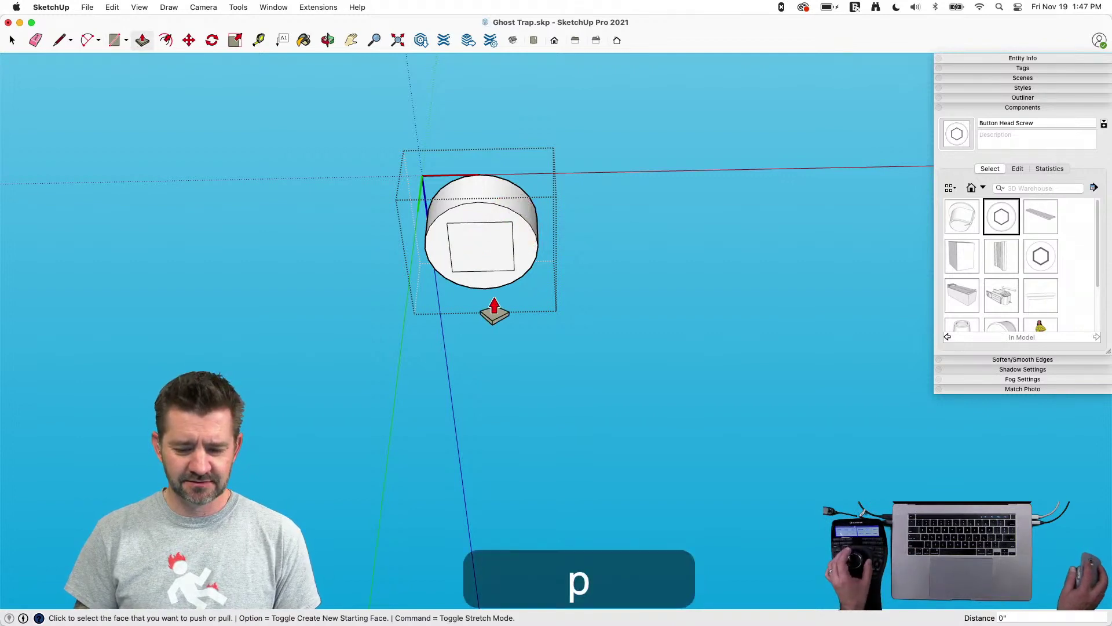
drag(525, 233, 481, 277)
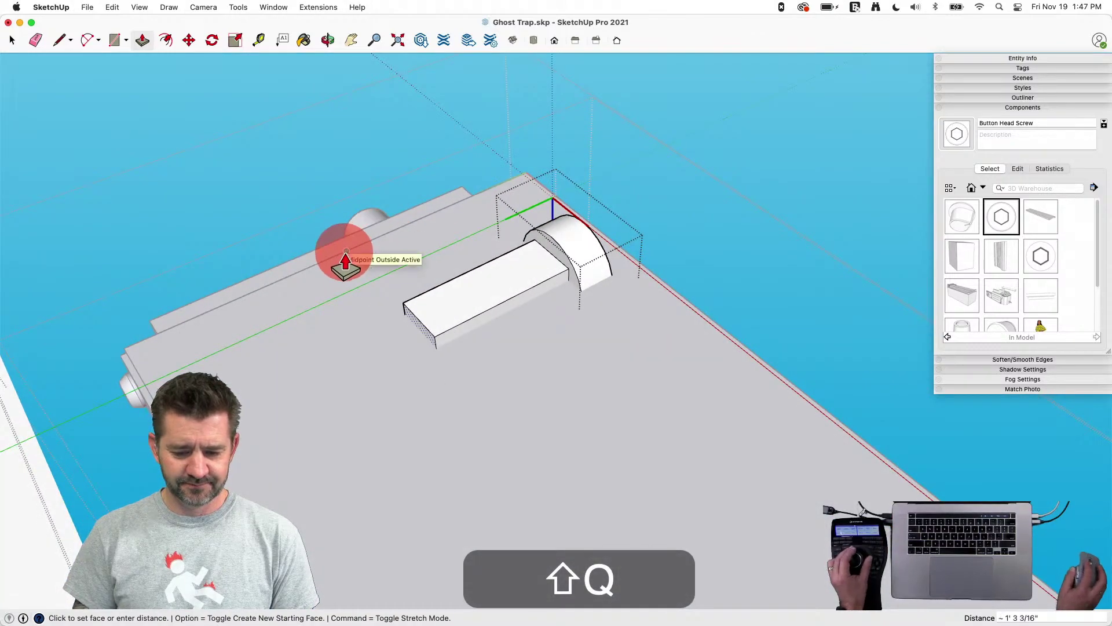
key(space)
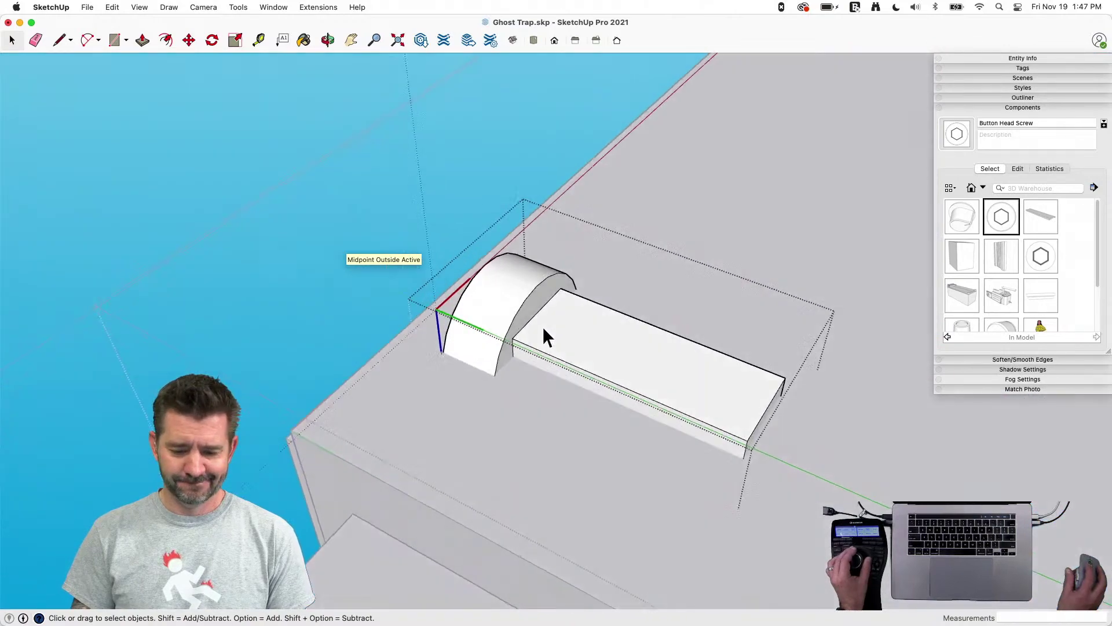
key(space)
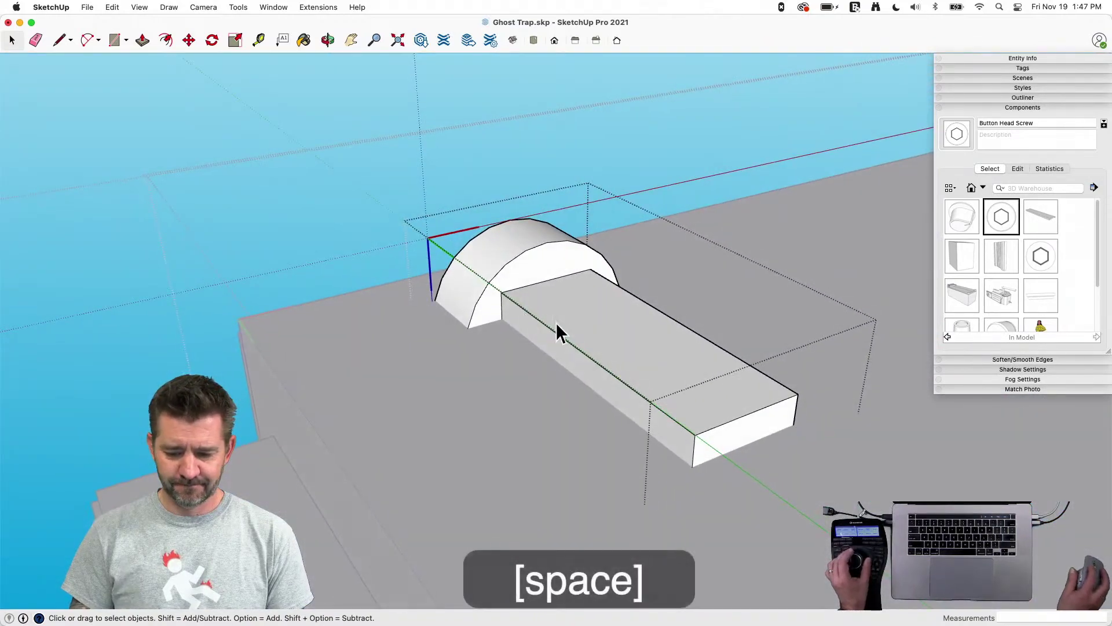
Rotate a copy of the wheel and half axle about the axle's end to complete the pair, and smooth the seam edges
triple_click(556, 325)
key(q)
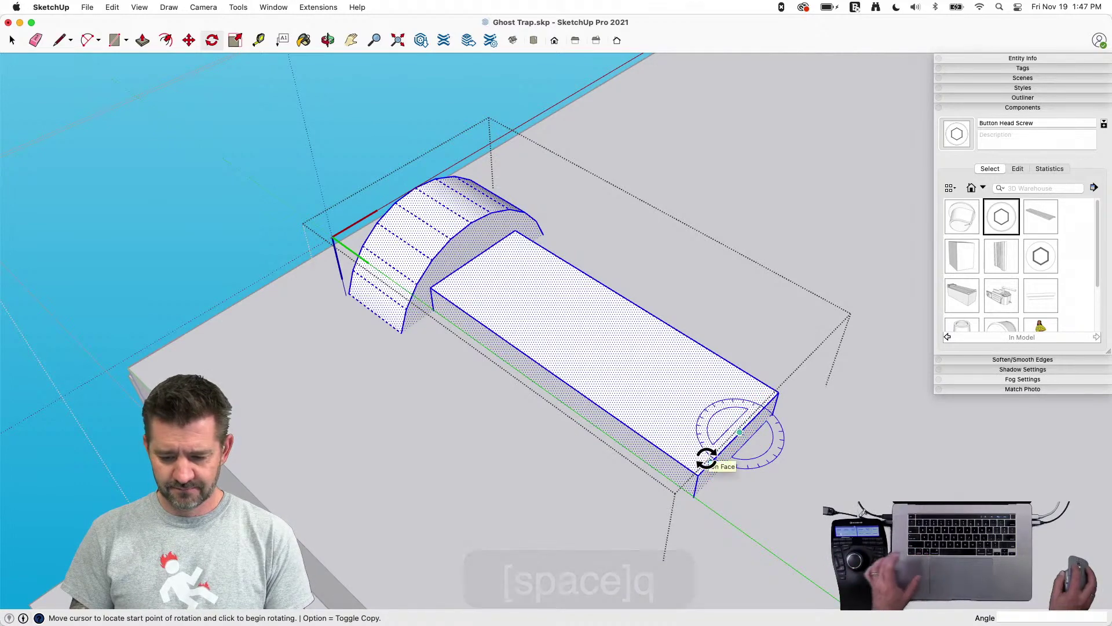
click(763, 410)
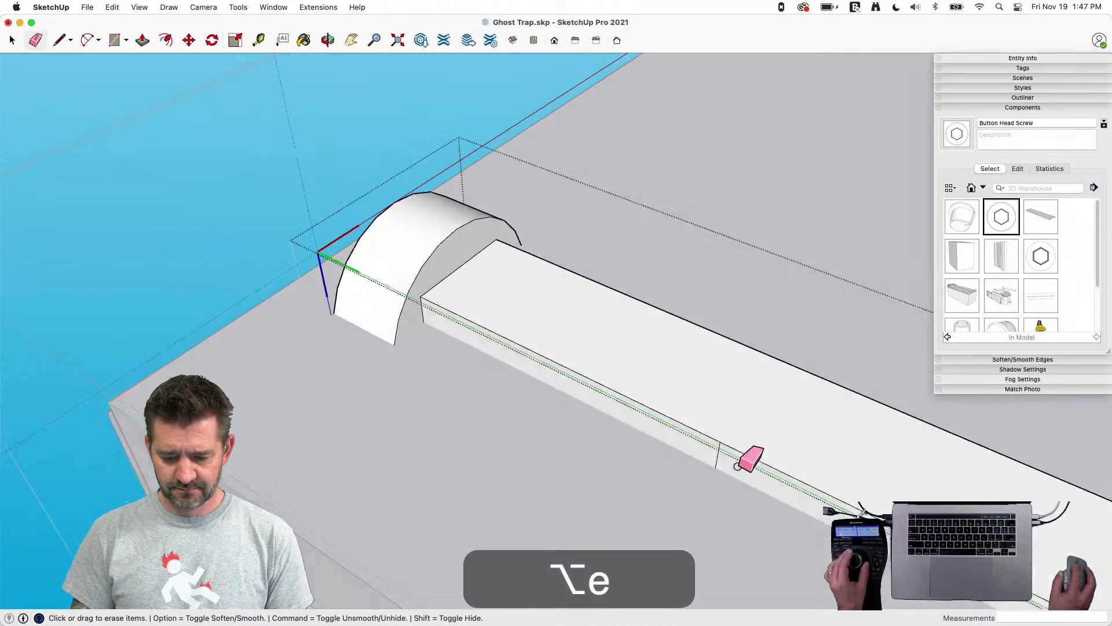
click(725, 449)
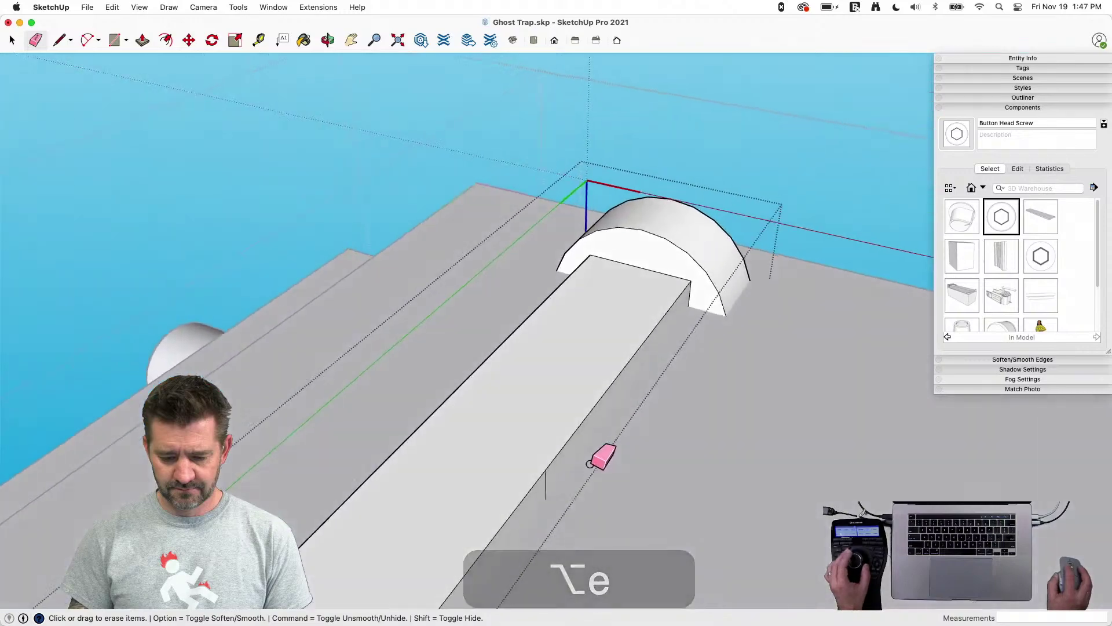
key(space)
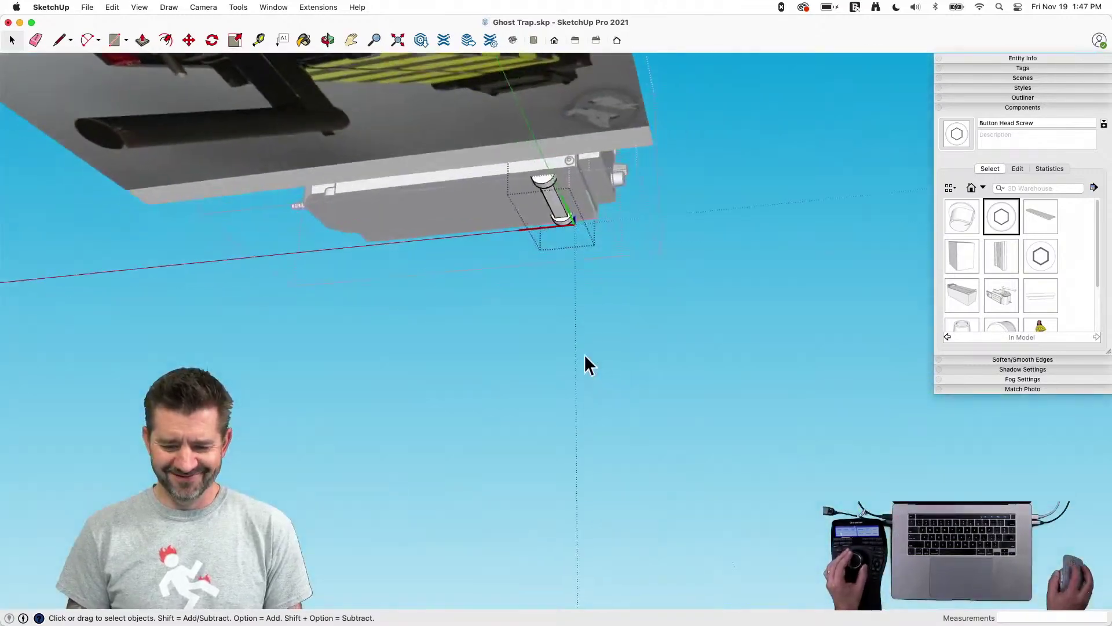
Copy the wheel and axle assembly about 6' 4 1/2" along the underside to the body's other end
key(space)
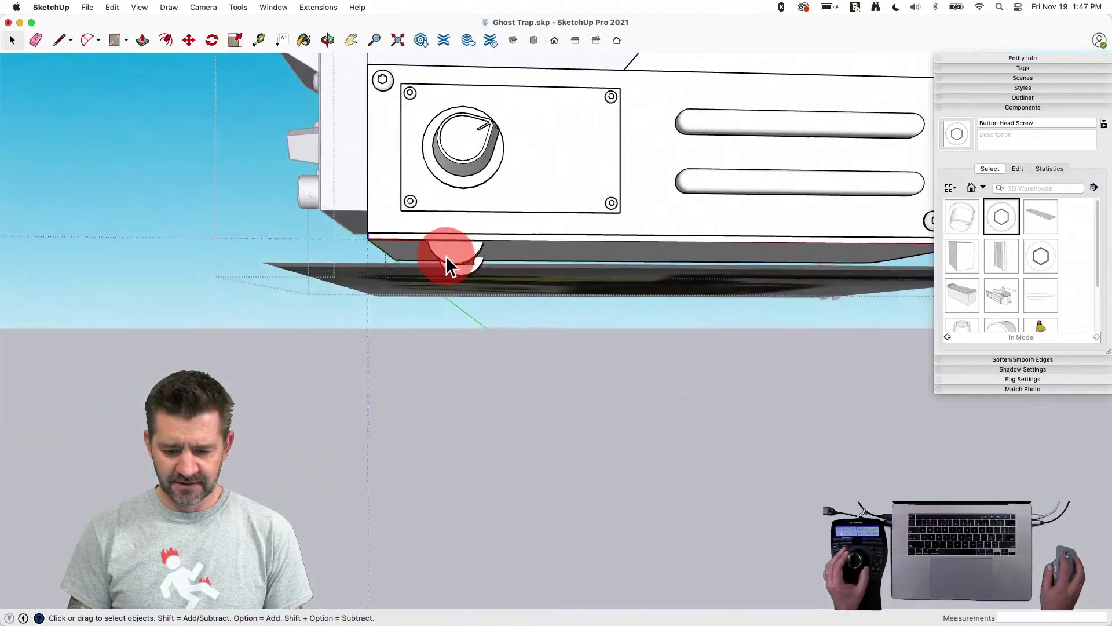
click(446, 256)
key(m)
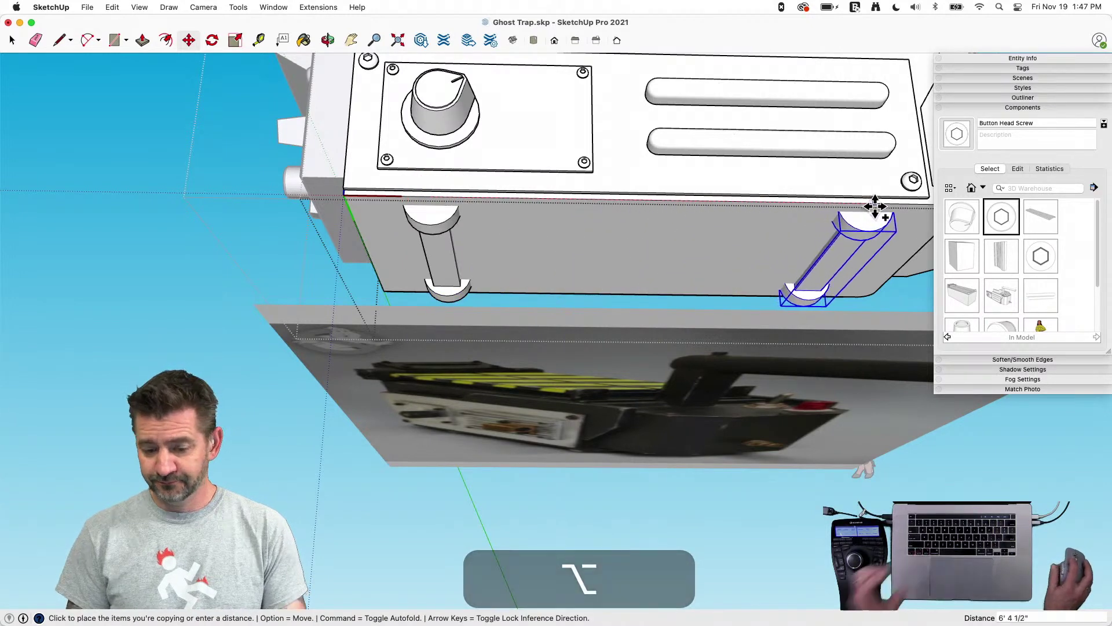
click(532, 245)
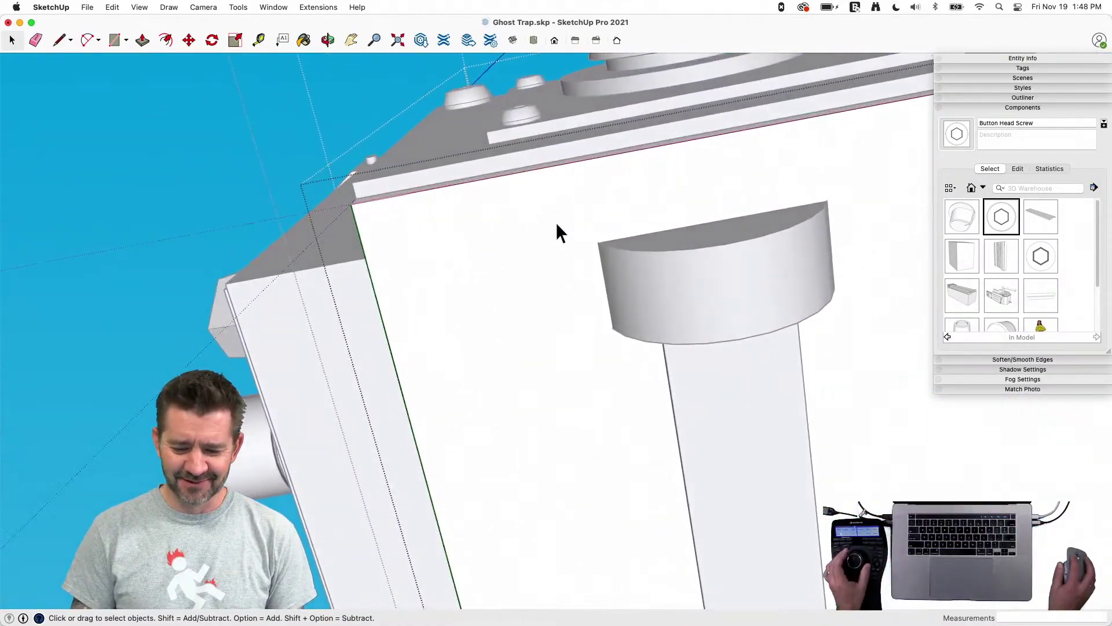
Draw a rectangle about 9 1/8" by 4 3/4" around the first wheel on the body's underside
key(r)
click(597, 242)
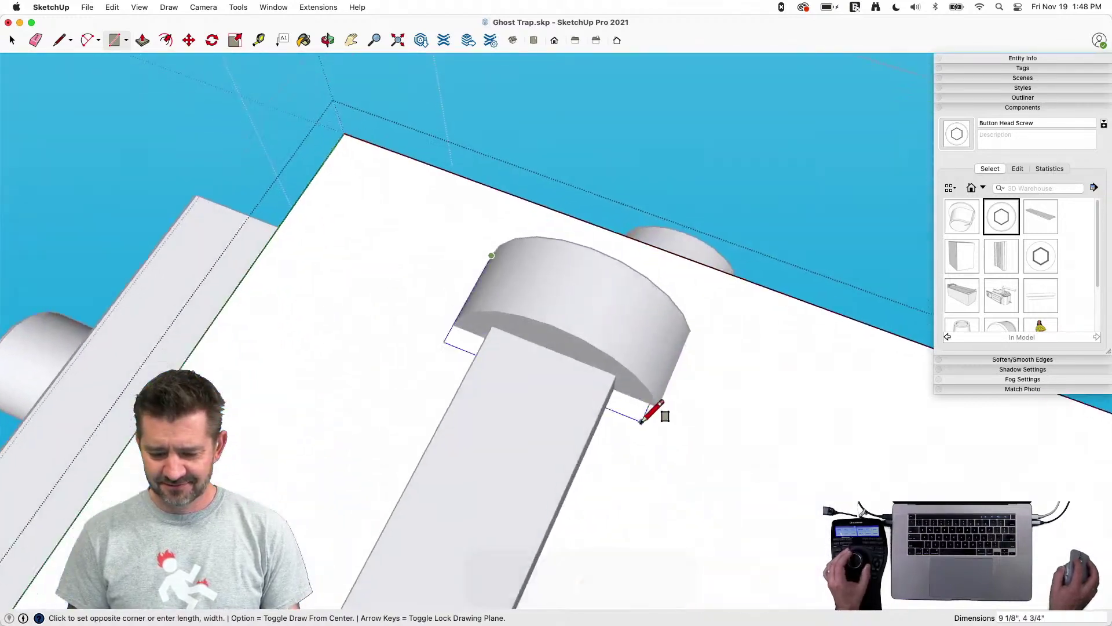
click(660, 398)
Push the rectangle into the body as a wheel well and extend its sides to leave clearance around the wheel
key(p)
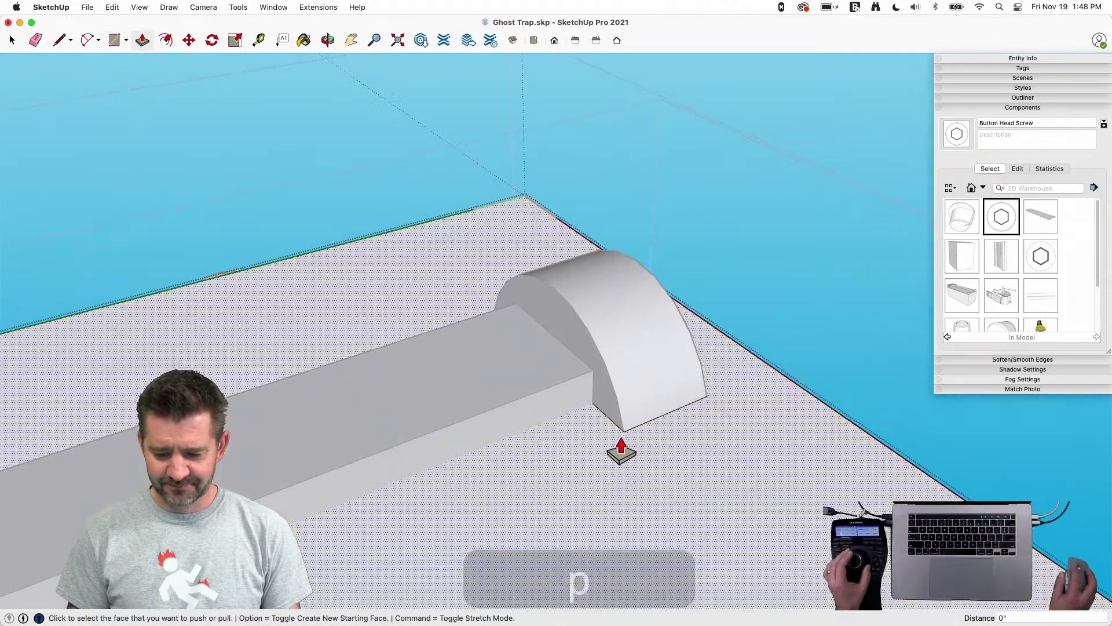
click(624, 433)
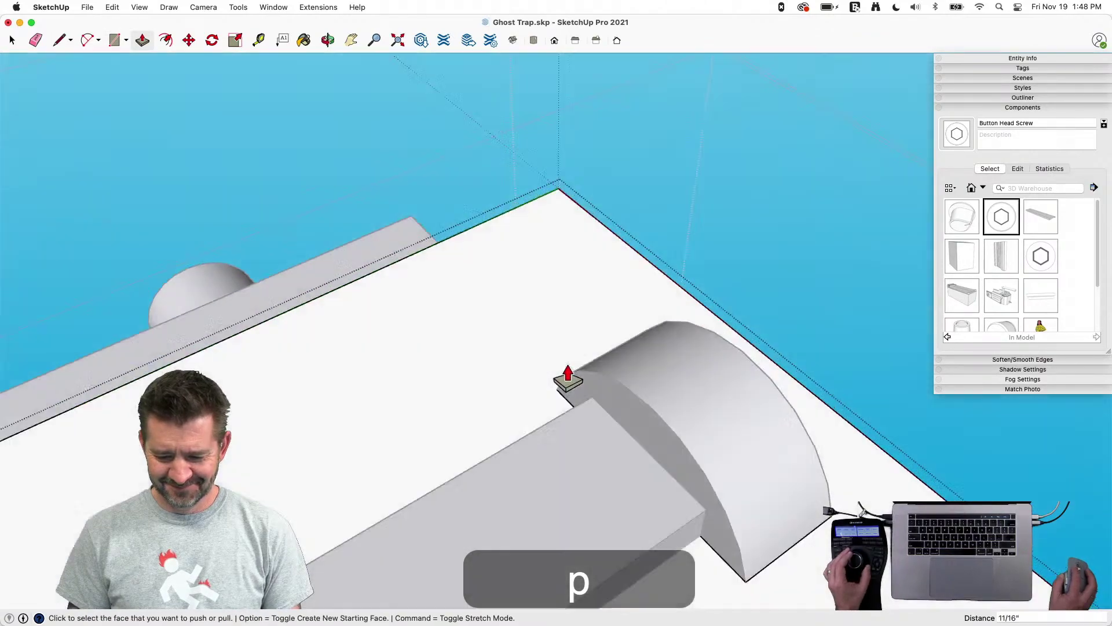
click(600, 452)
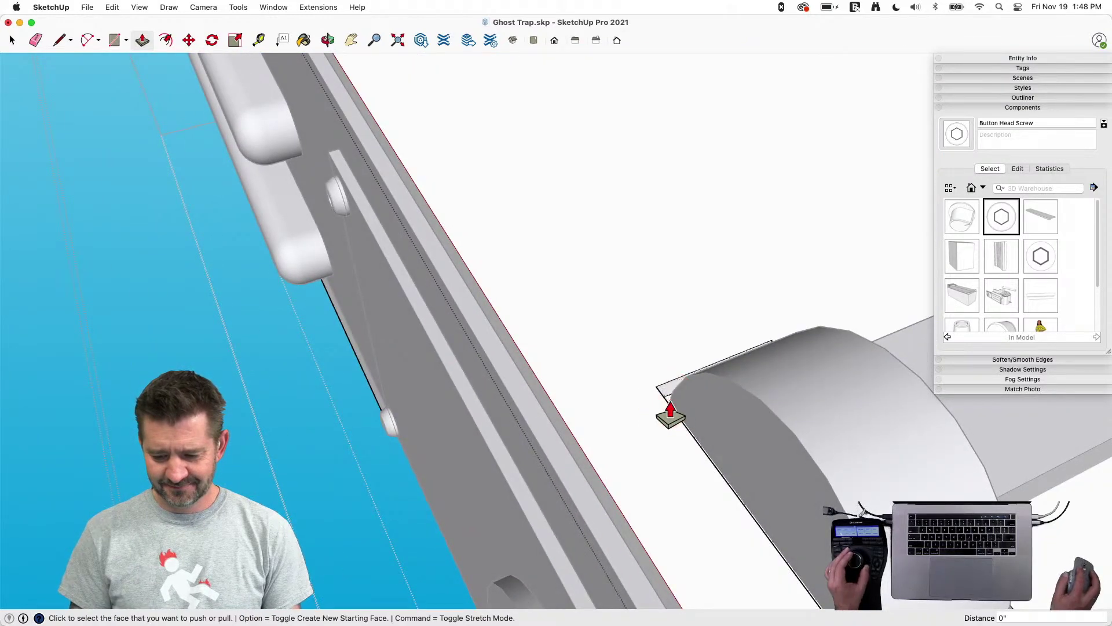
key(space)
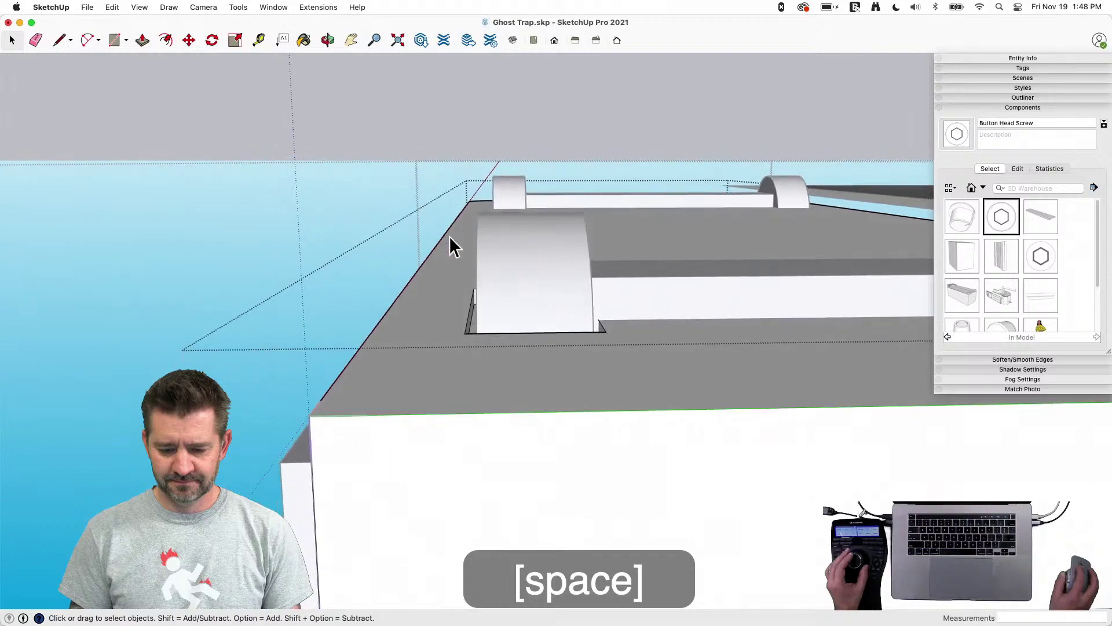
Draw a line across the middle of the axle and rotate a copy of the wheel well about it to the opposite wheel
click(646, 382)
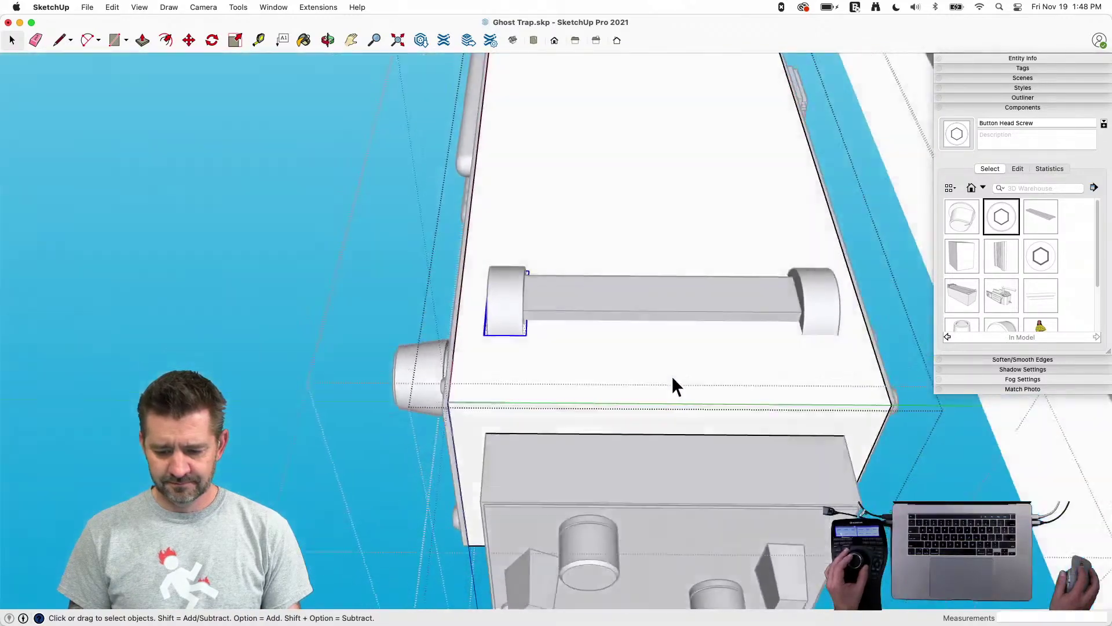
key(l)
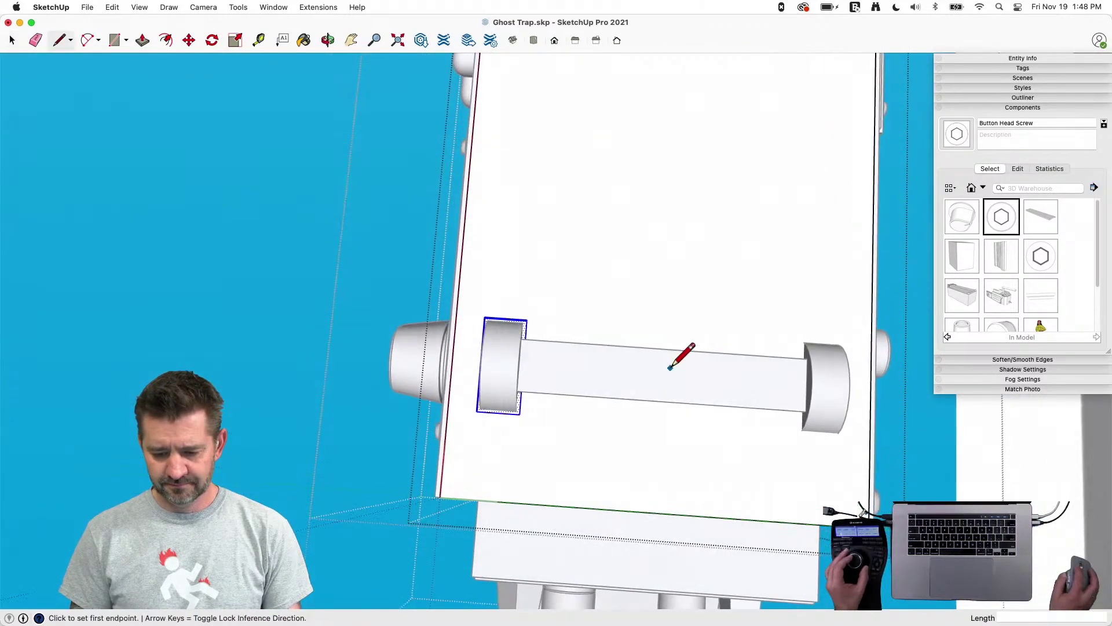
click(664, 349)
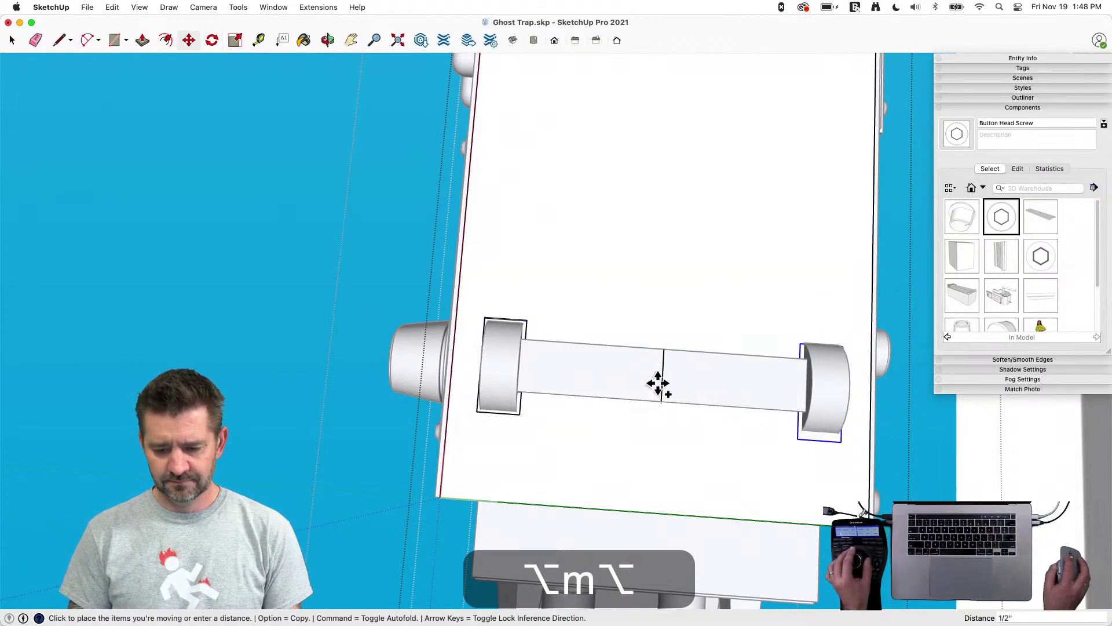
Copy both wheel wells 6' 4 3/4" along the body to the second axle, using the axle midpoints as reference
key(alt)
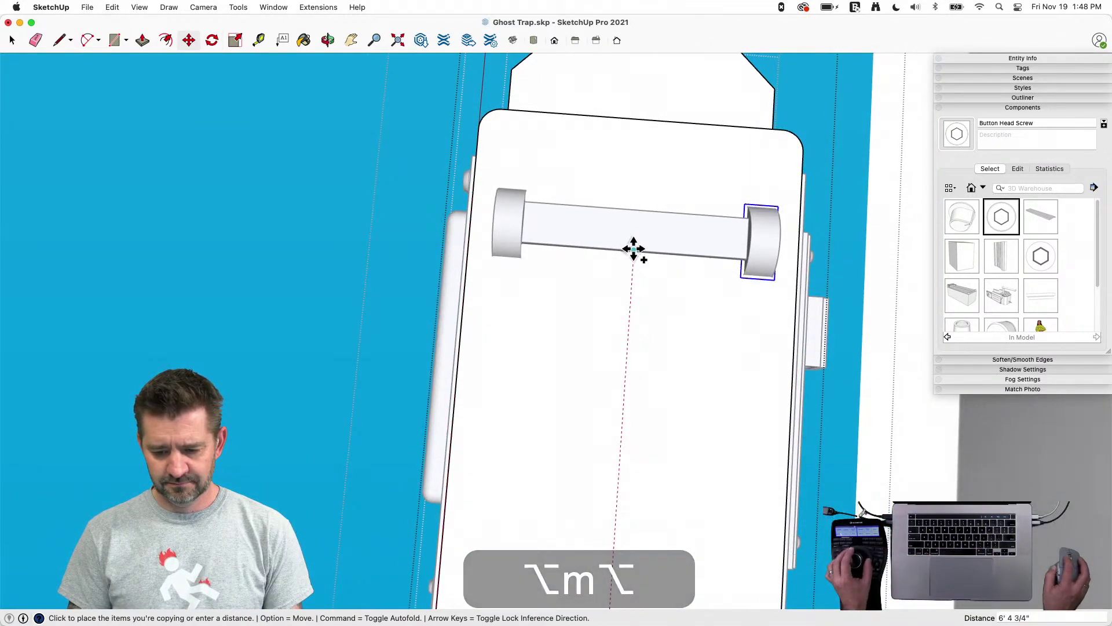
key(space)
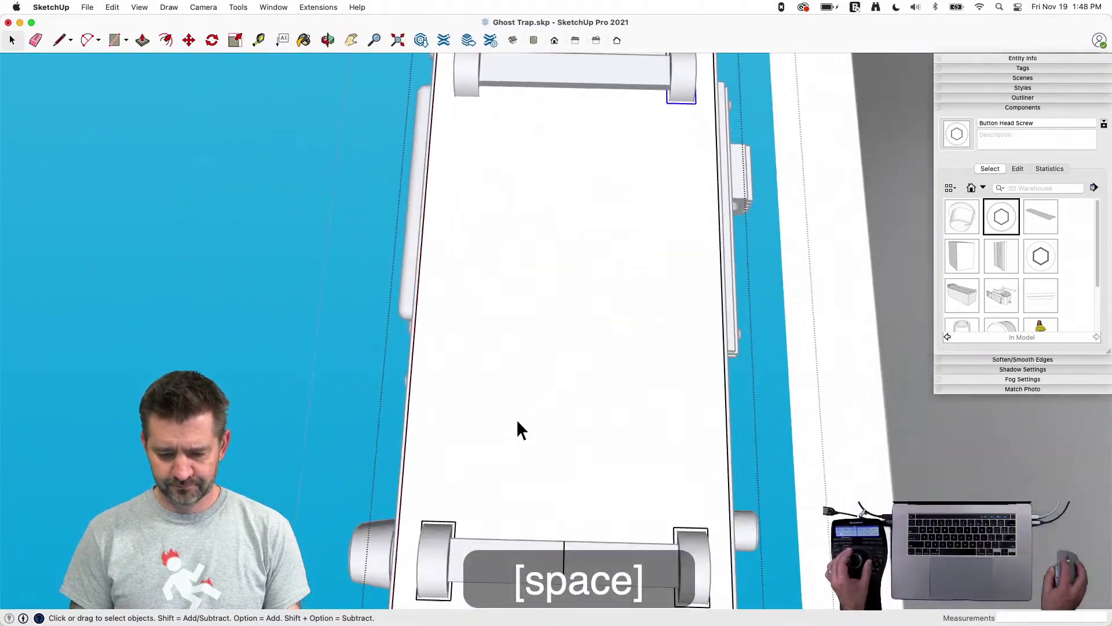
drag(495, 408, 551, 536)
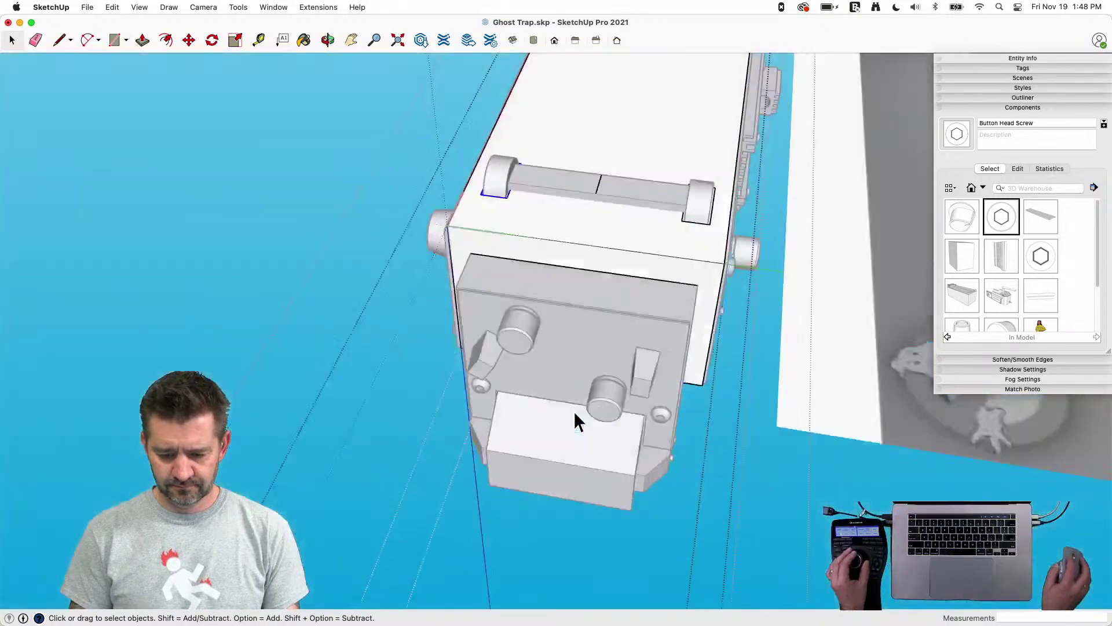
key(m)
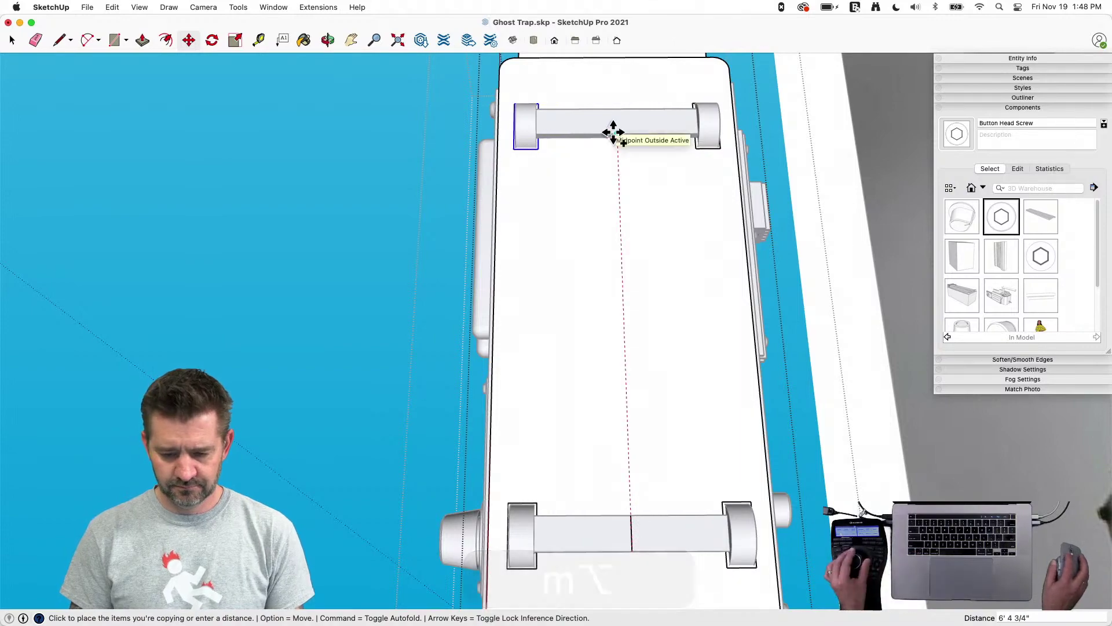
key(space)
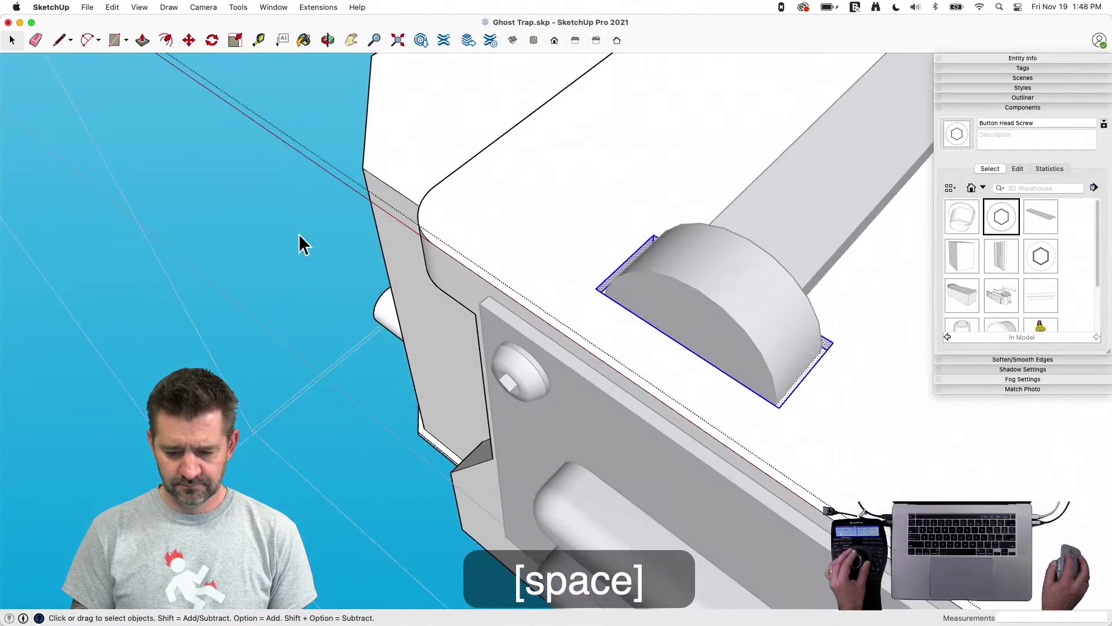
Retrace an edge of the copied wheel wells and delete the faces covering their openings
click(299, 237)
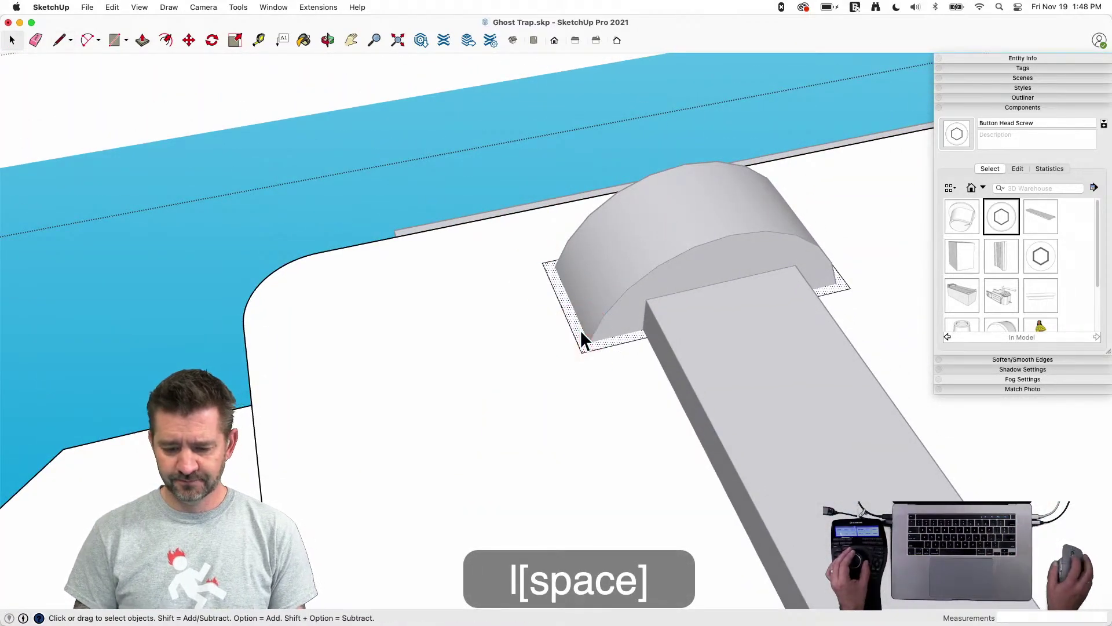
key(BackSpace)
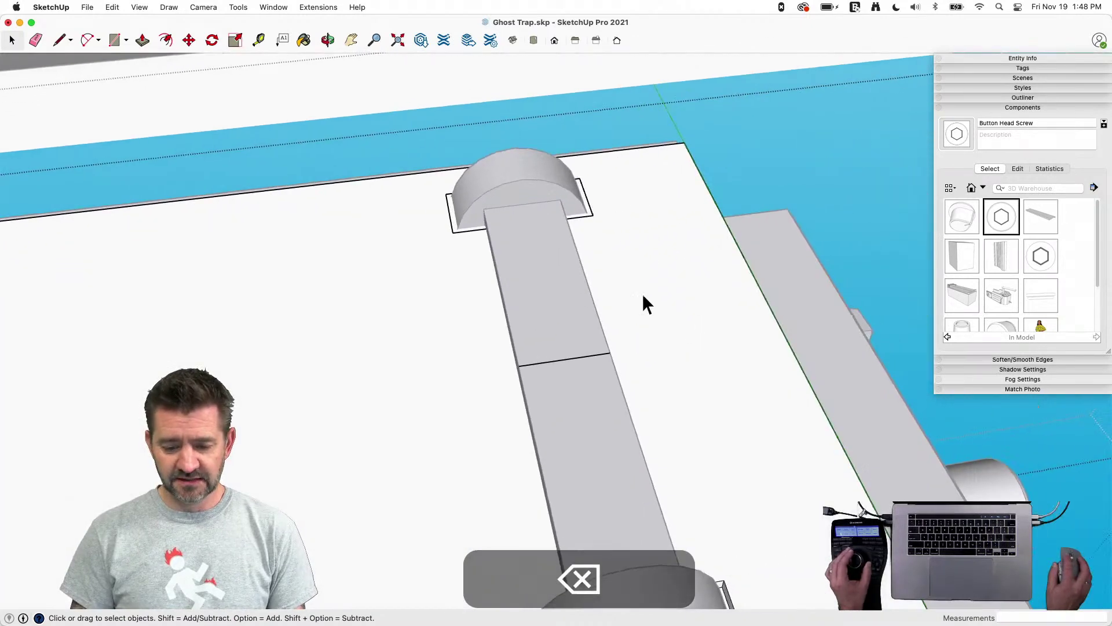
key(l)
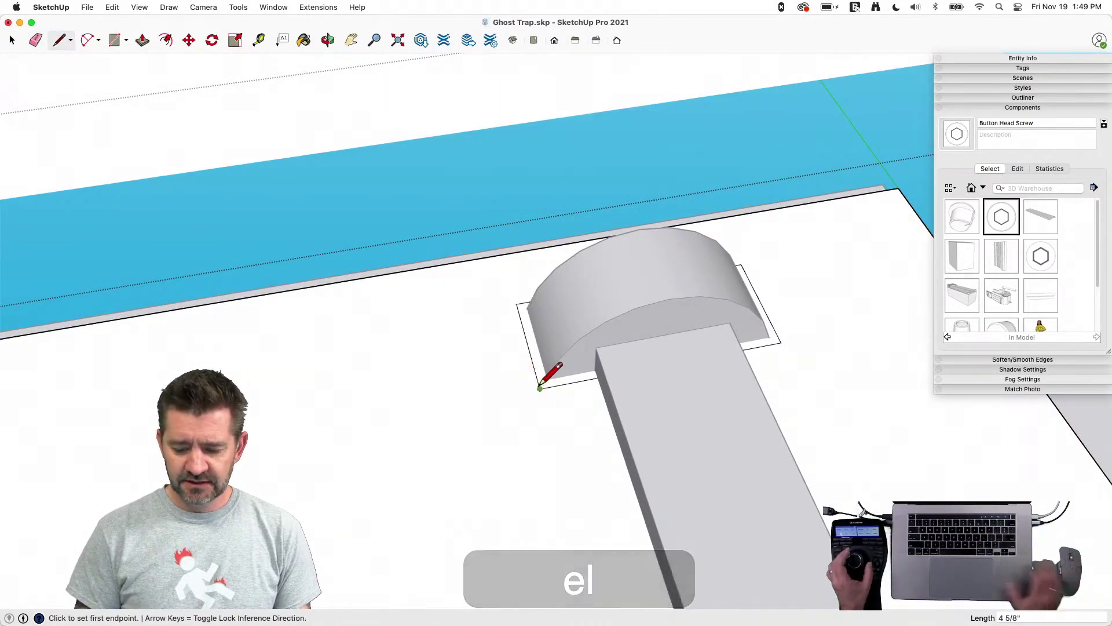
key(space)
key(BackSpace)
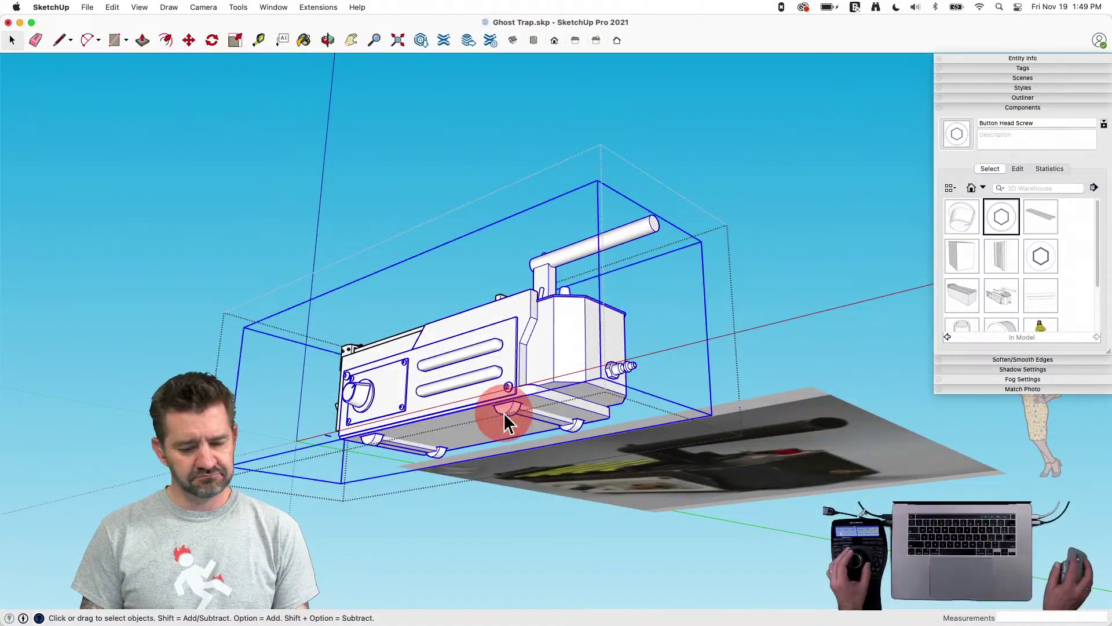
Open the body group, delete the stray edge floating away from the trap, and close the group
double_click(503, 413)
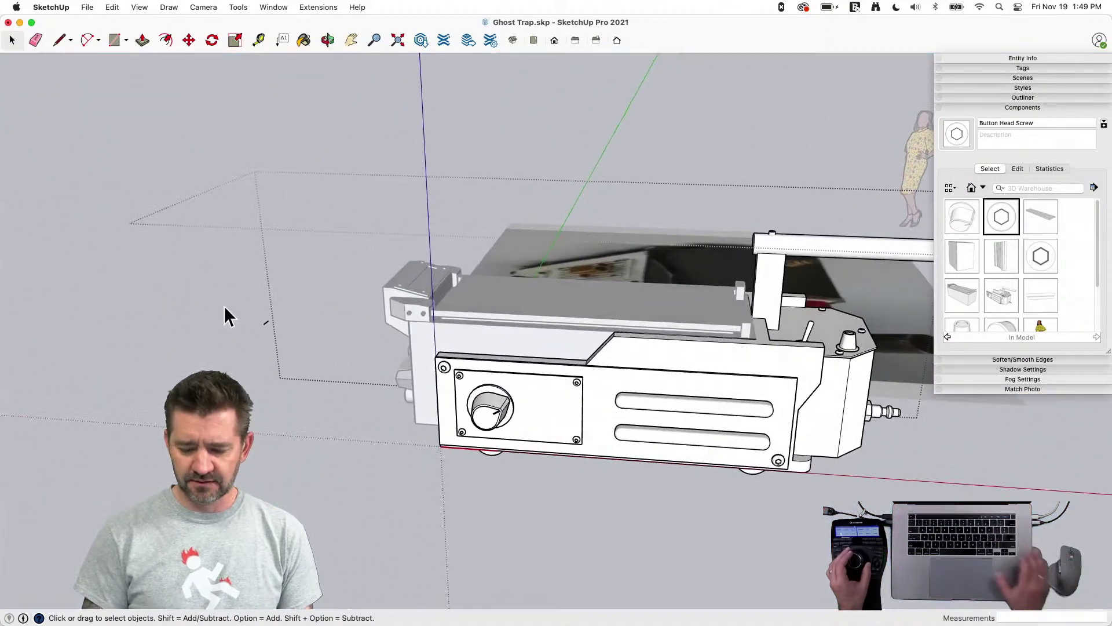
drag(221, 303, 278, 336)
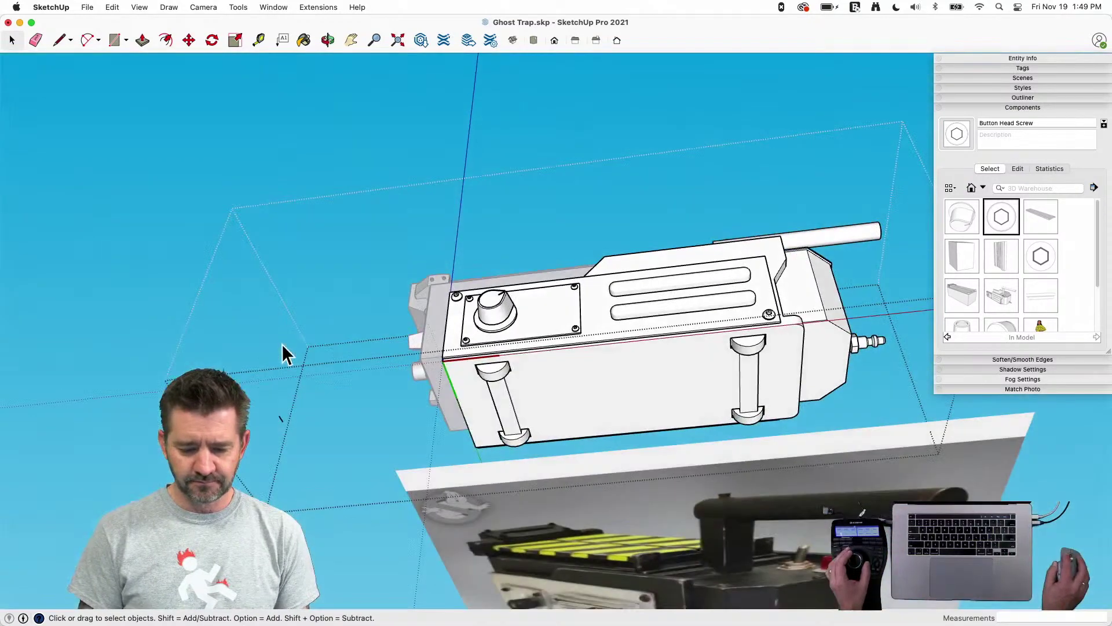
key(e)
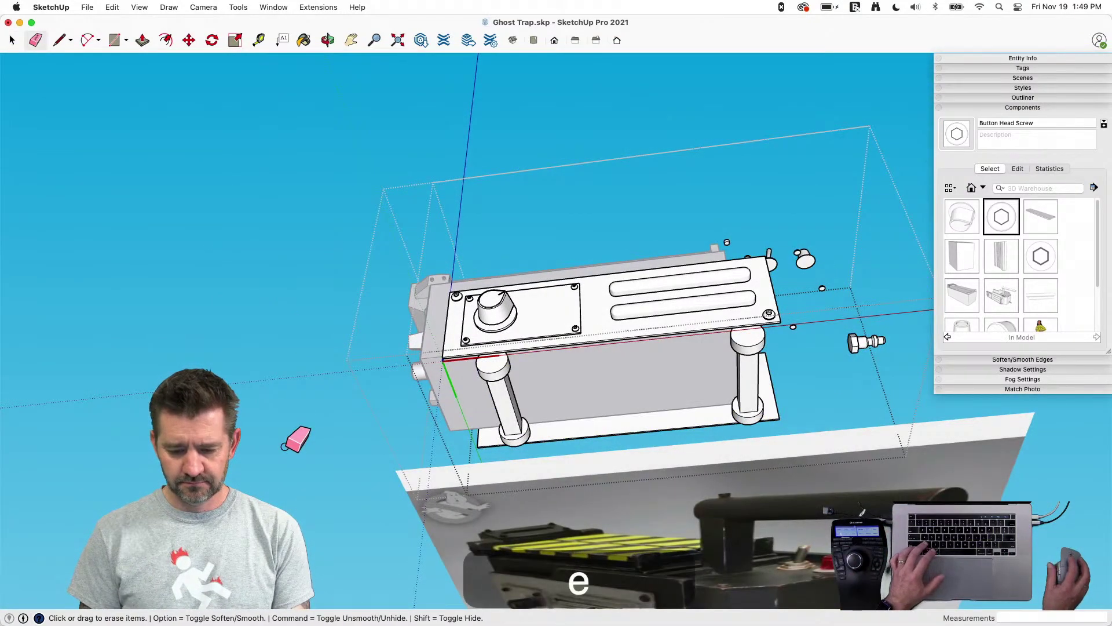
key(super+z)
click(604, 381)
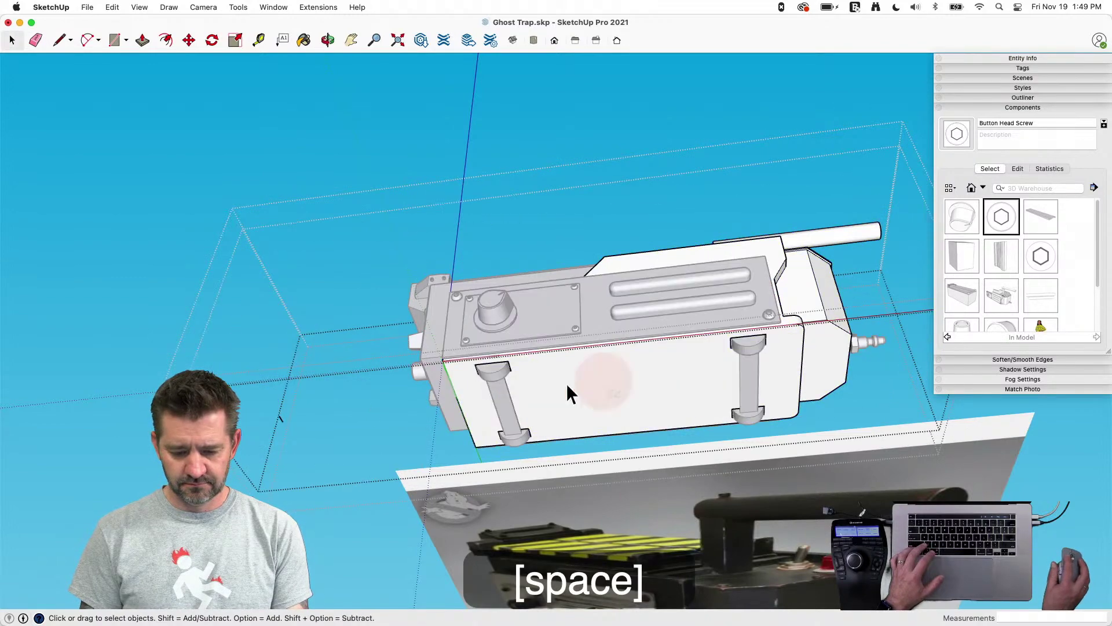
key(e)
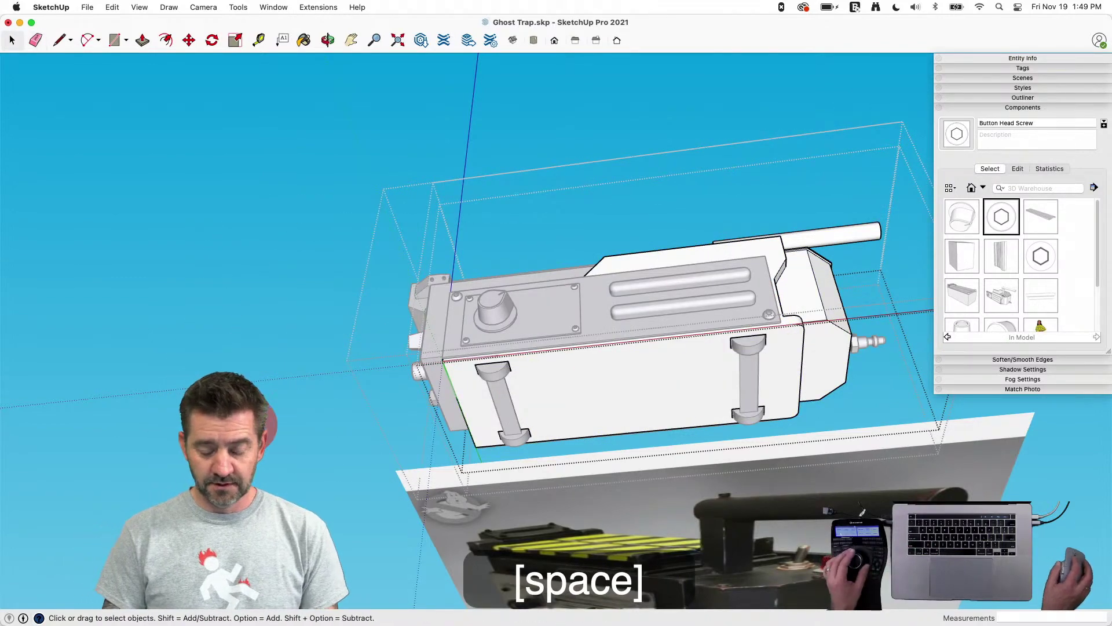
click(255, 425)
click(256, 424)
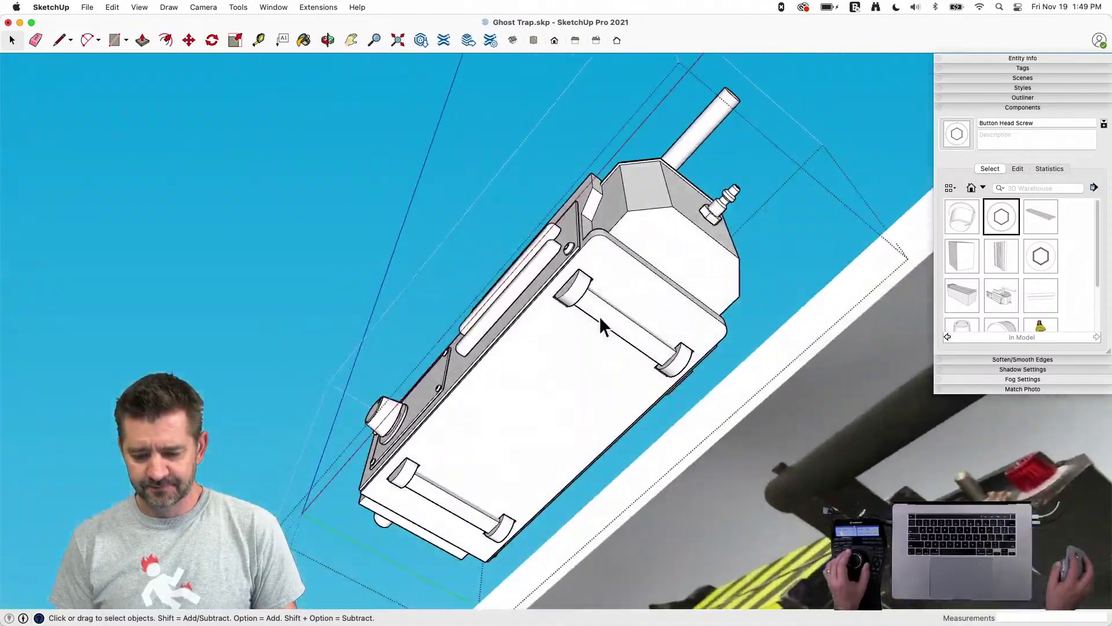
Open the wheel-and-axle assembly near the handle and push the small face protruding beside the wheel to the axle's corner endpoint
click(601, 321)
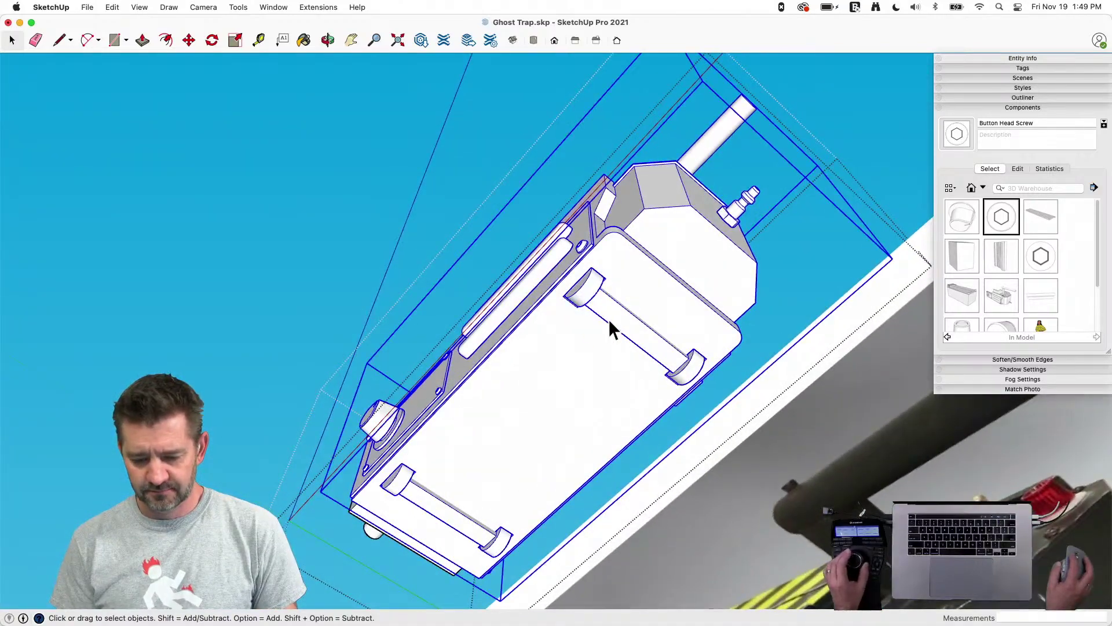
double_click(609, 321)
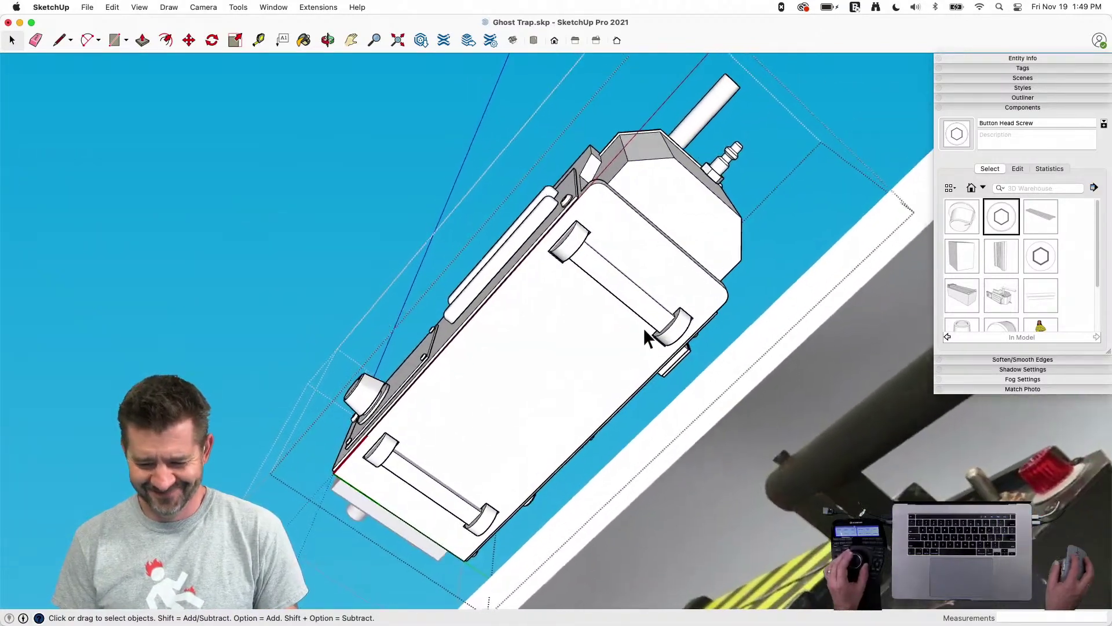
double_click(622, 290)
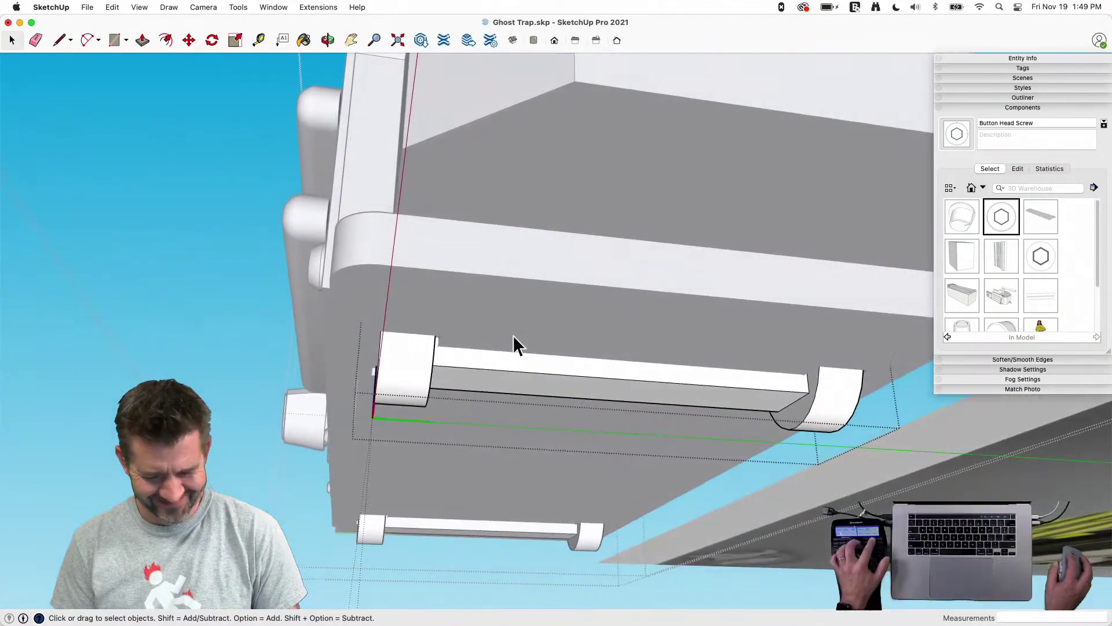
key(shift+q)
key(shift+q)
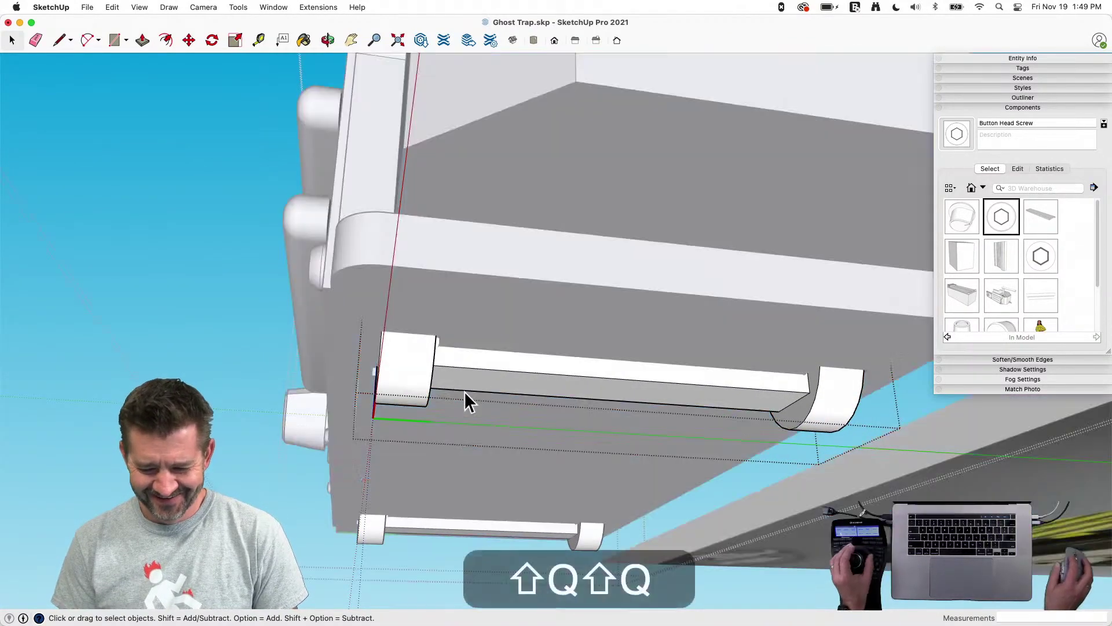
key(r)
click(390, 379)
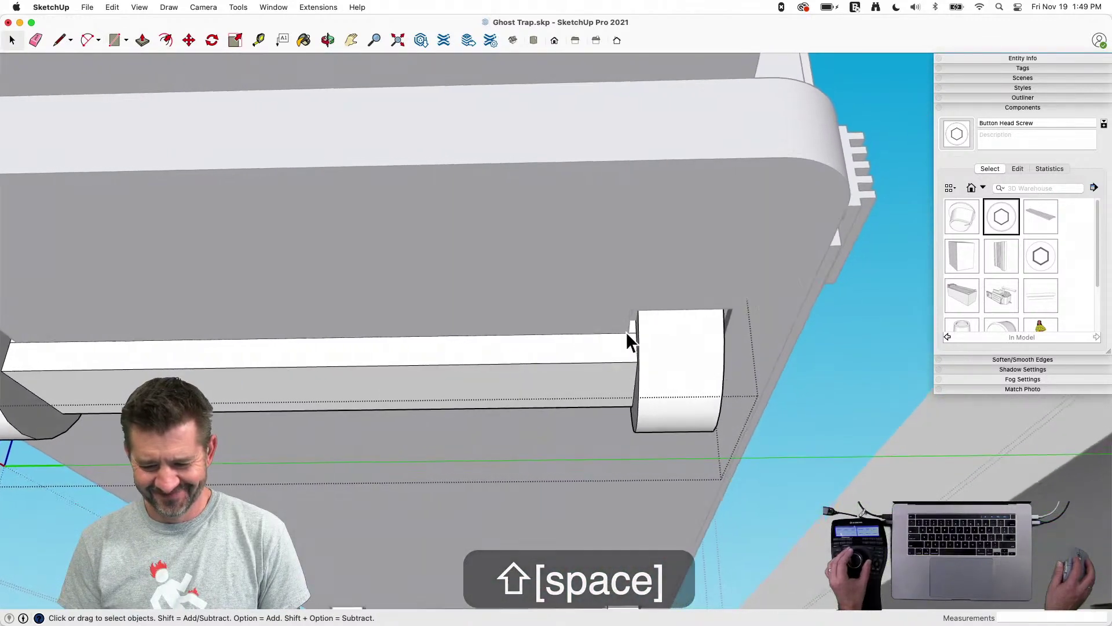
key(p)
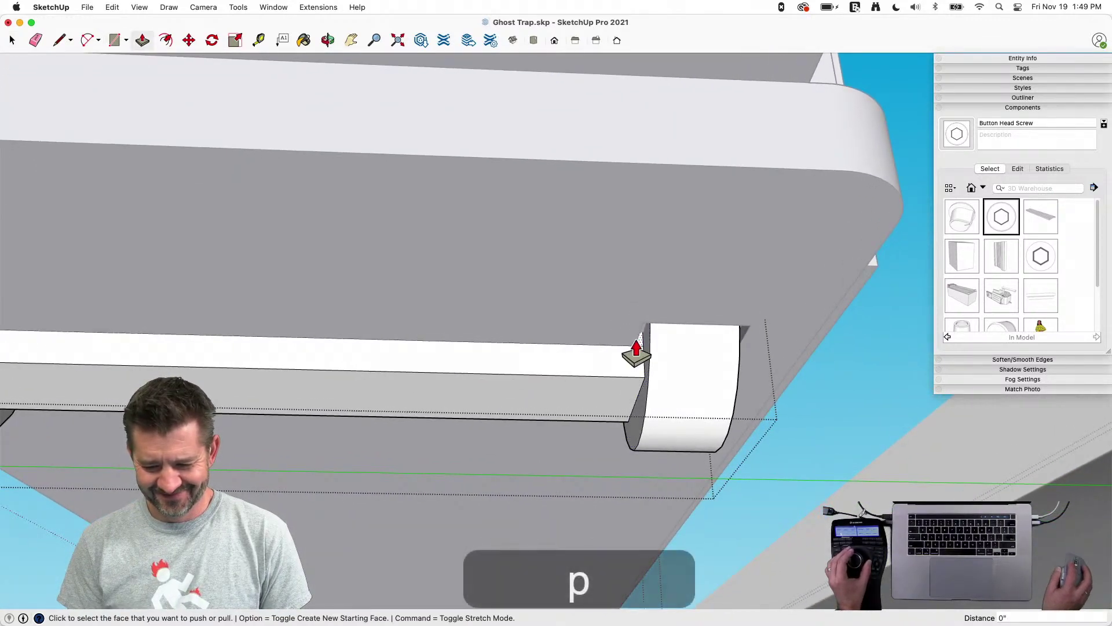
drag(633, 347, 616, 429)
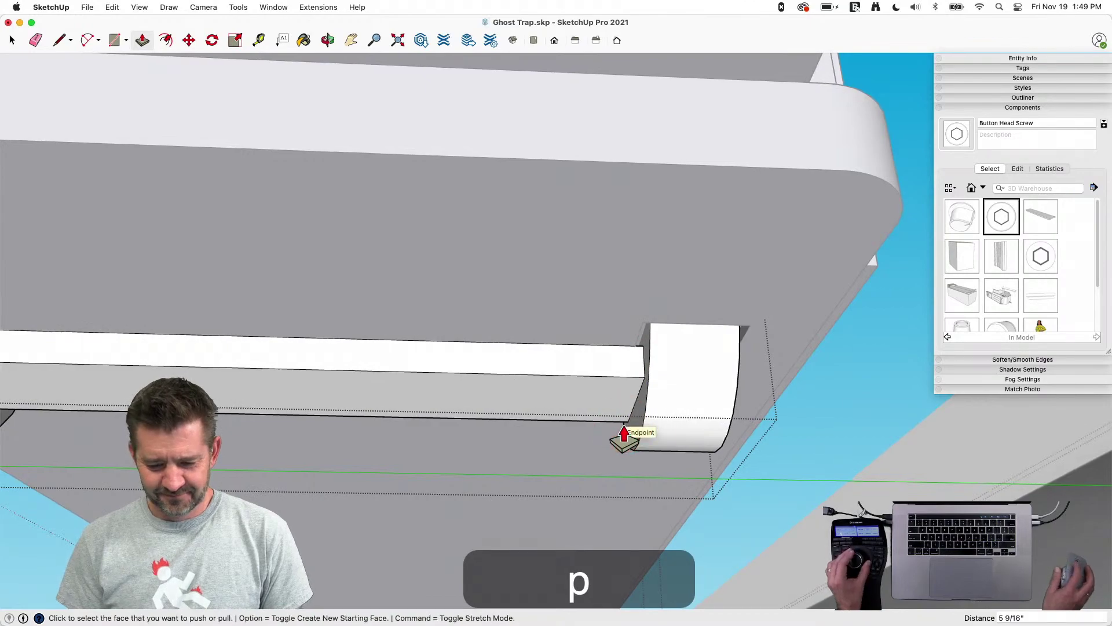
key(space)
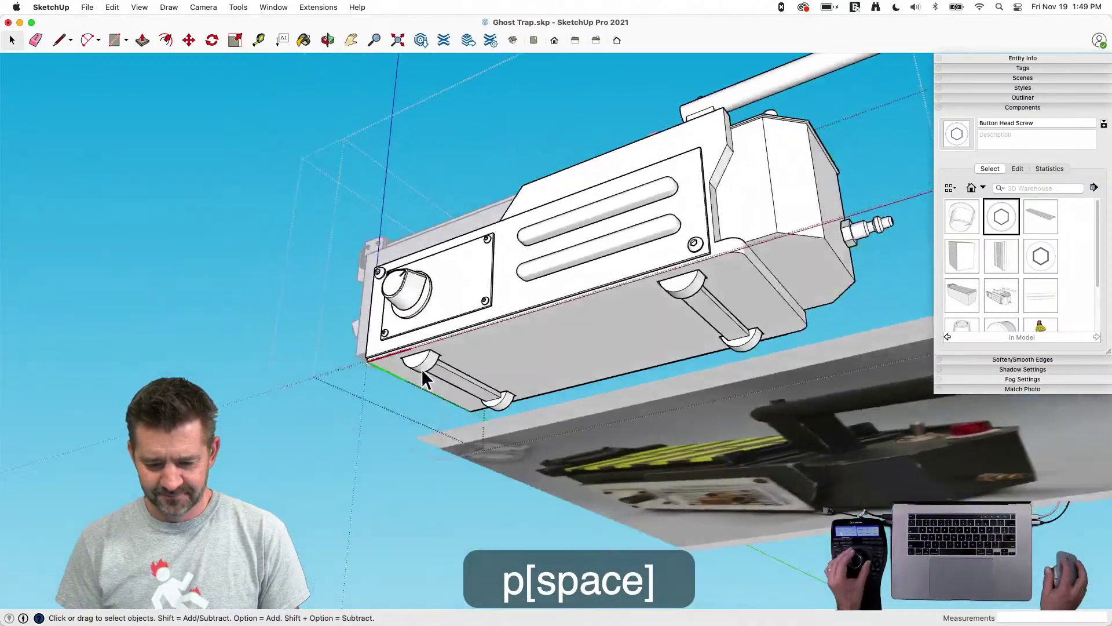
Exit the open groups and move the whole trap along the red axis to sit beside the reference photo
key(space)
click(288, 379)
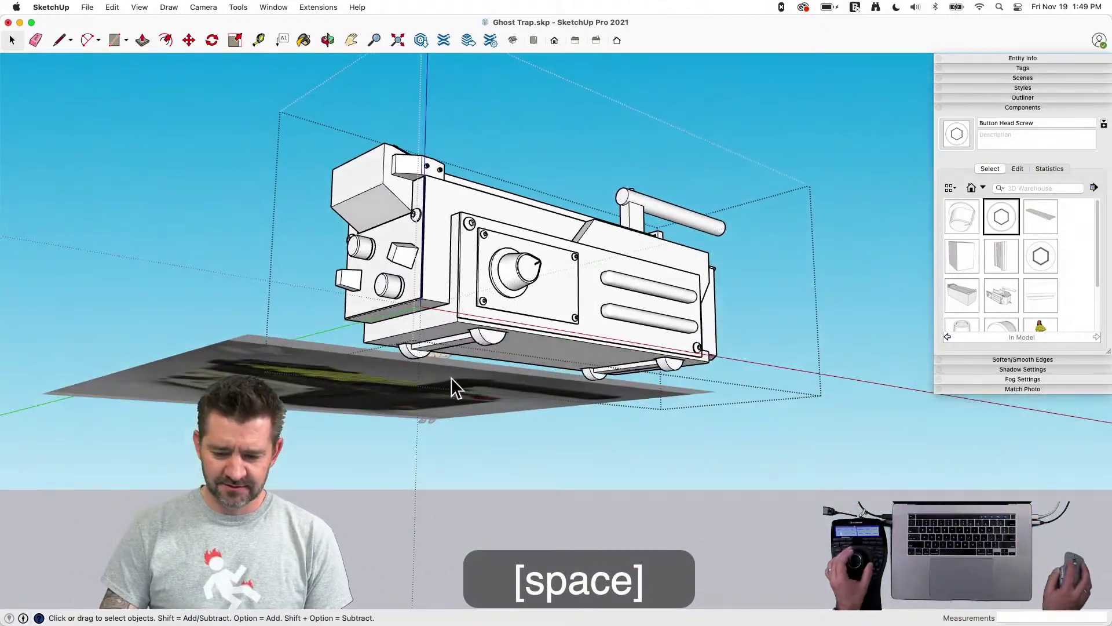
click(554, 346)
click(802, 474)
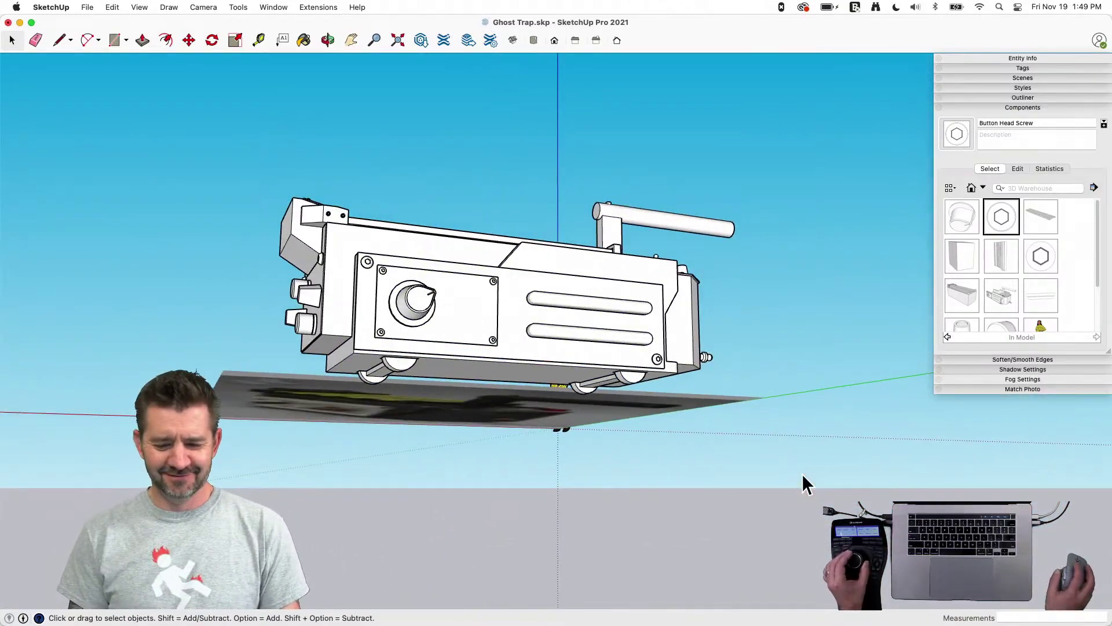
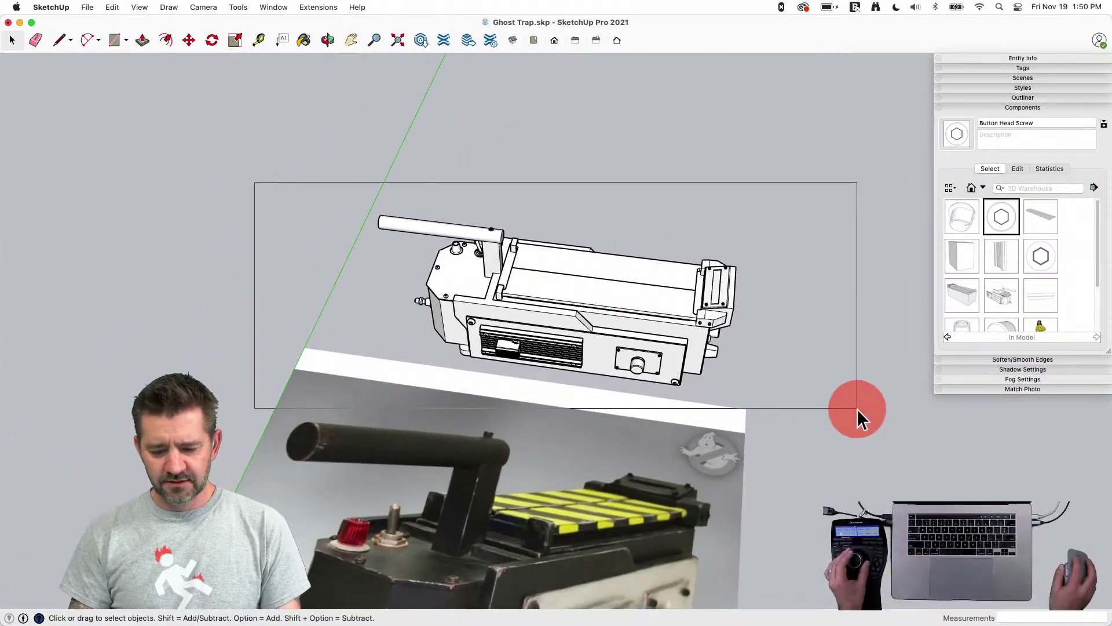
key(m)
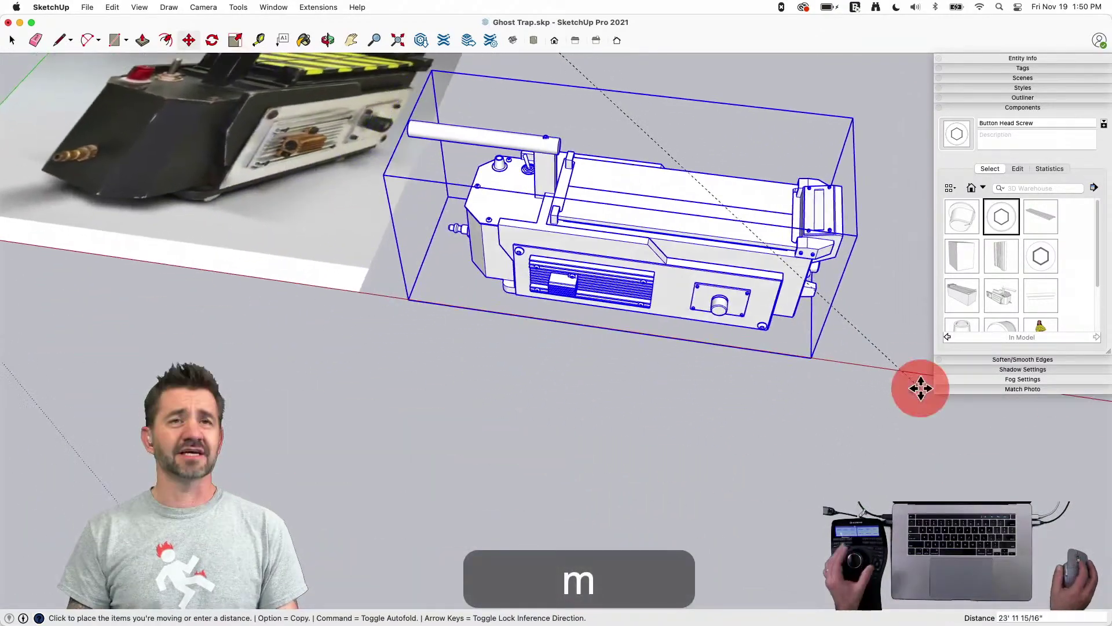
key(space)
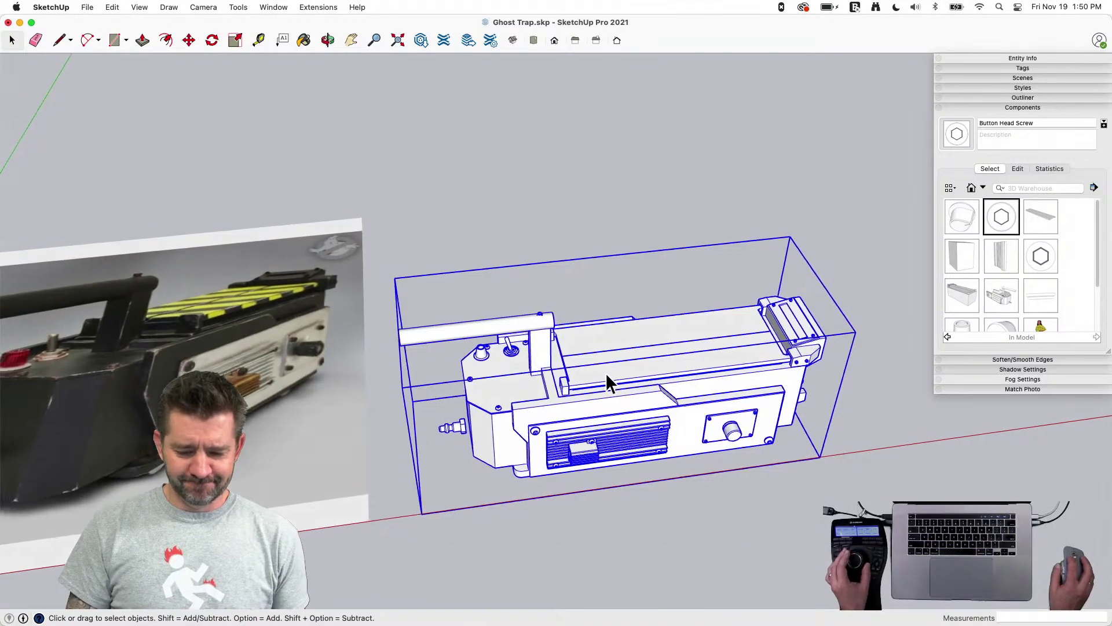
Open the nested main body group of the trap and select all of its connected geometry
double_click(586, 403)
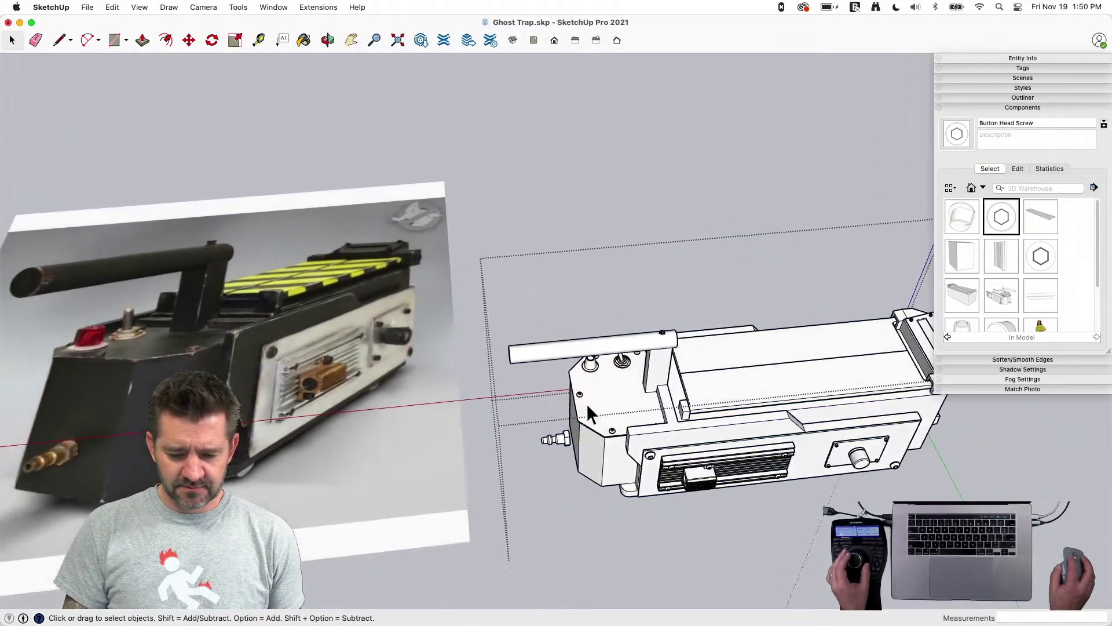
double_click(612, 411)
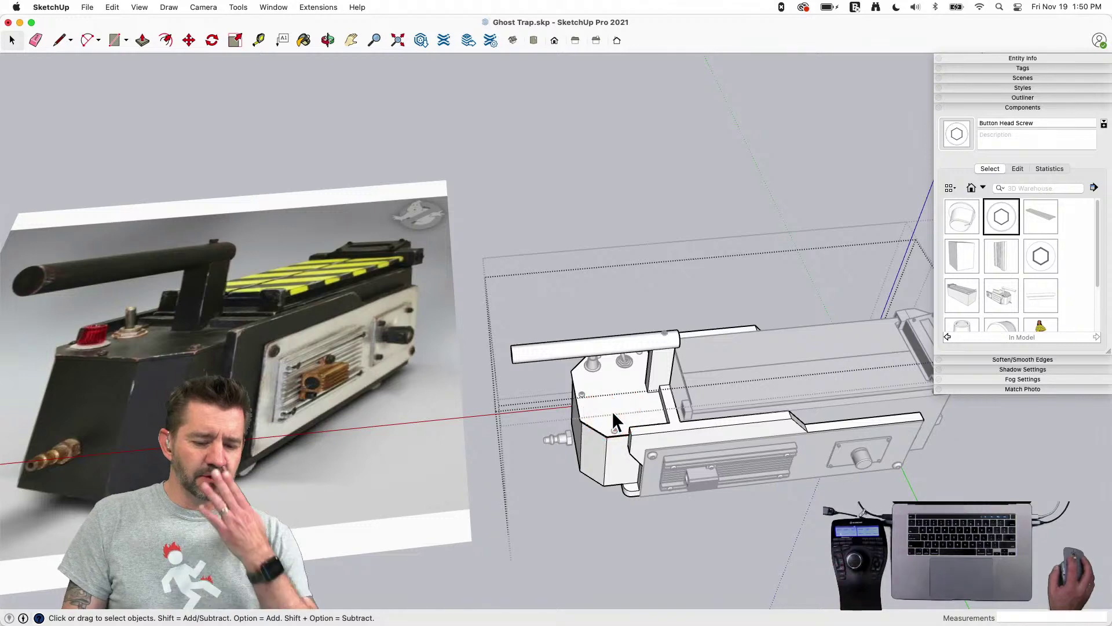
click(612, 412)
triple_click(612, 412)
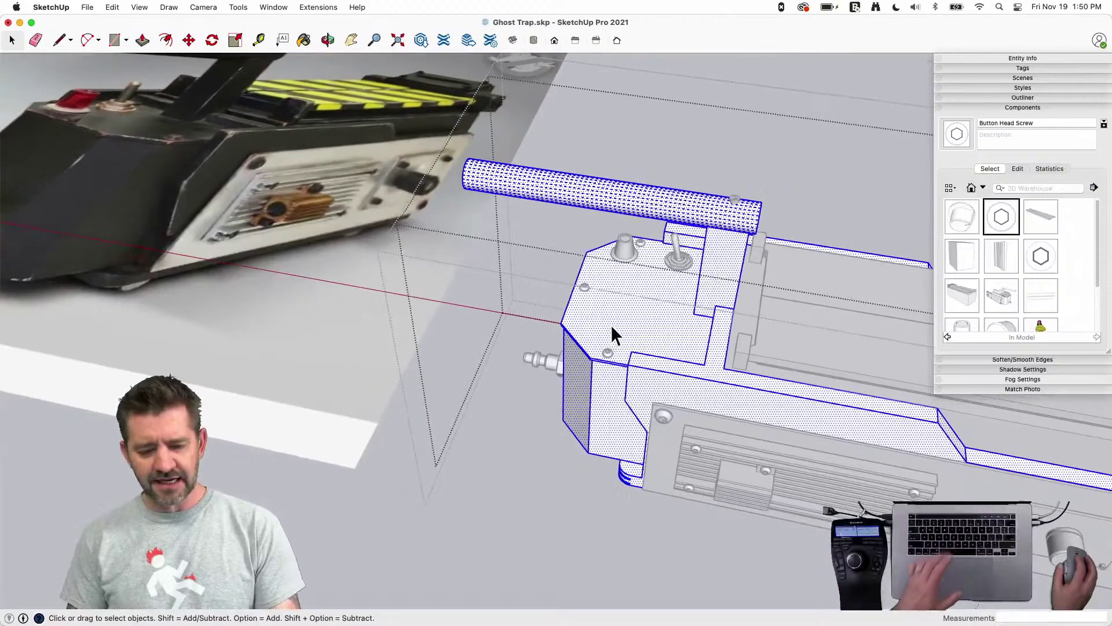
Paint the selected body geometry with the Licorice pencil colour and clear the selection
key(b)
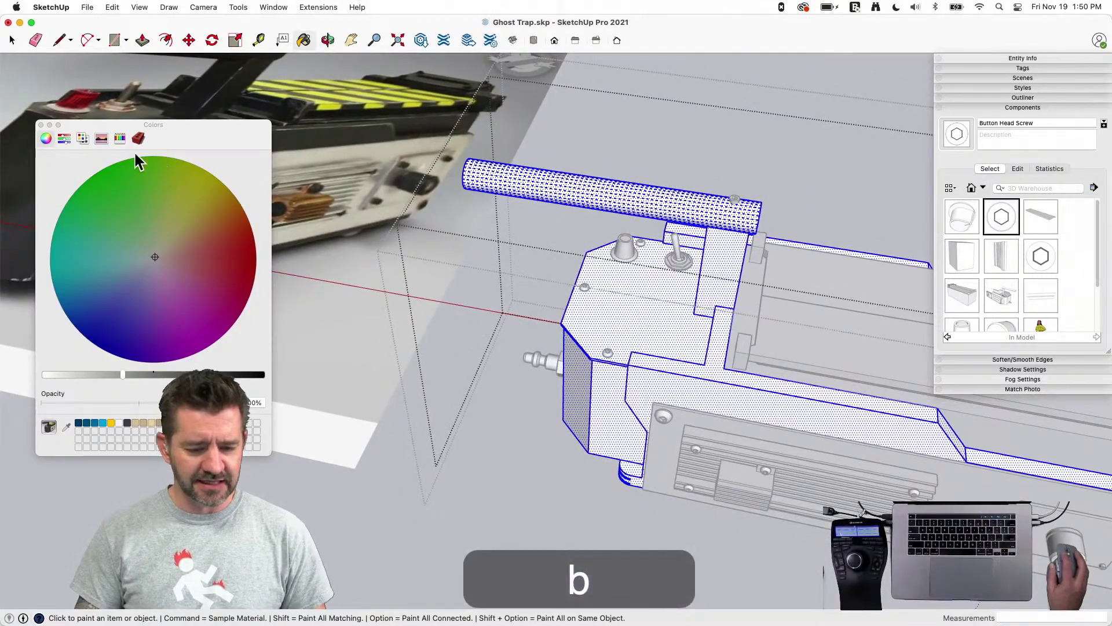
click(121, 140)
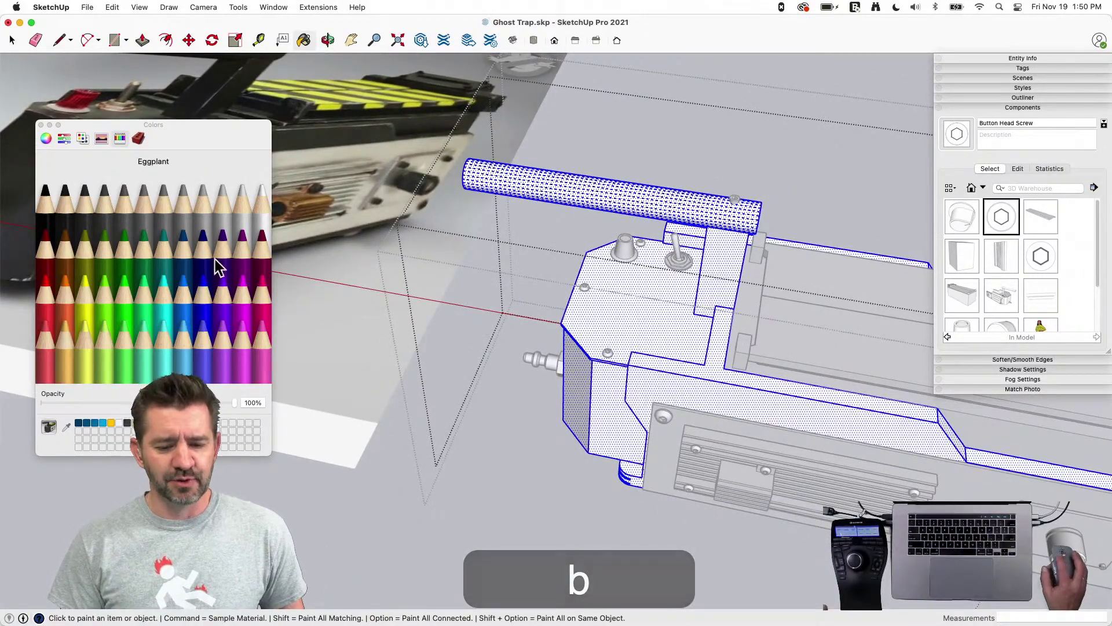
click(45, 215)
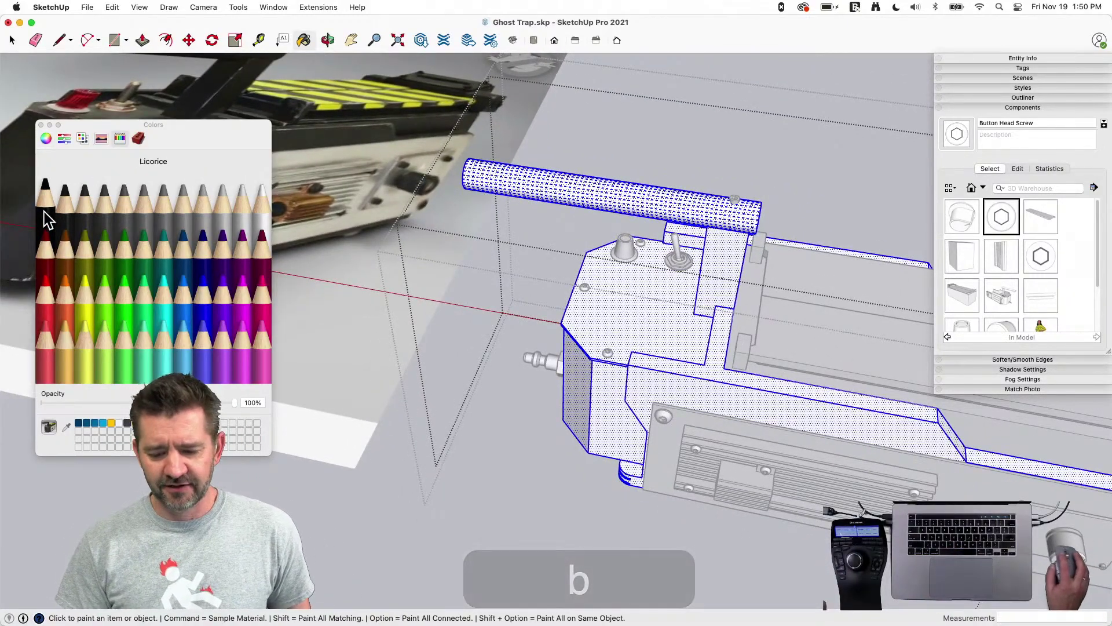
click(607, 307)
key(space)
click(469, 377)
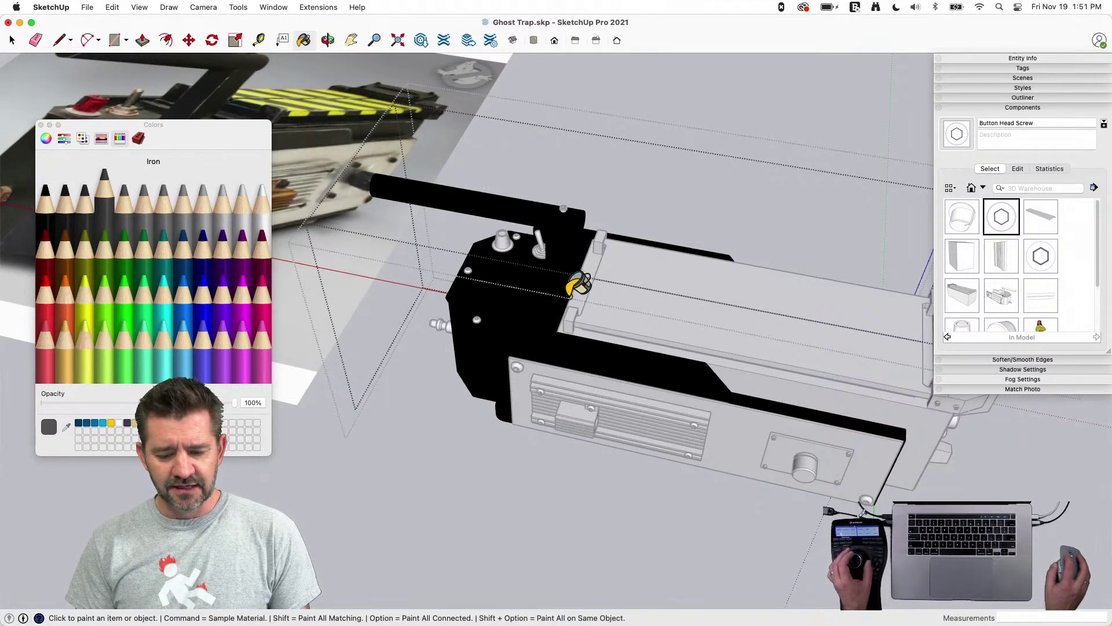
Reselect all of the connected body geometry, including the handle, and paint it with the Tungsten pencil colour
key(space)
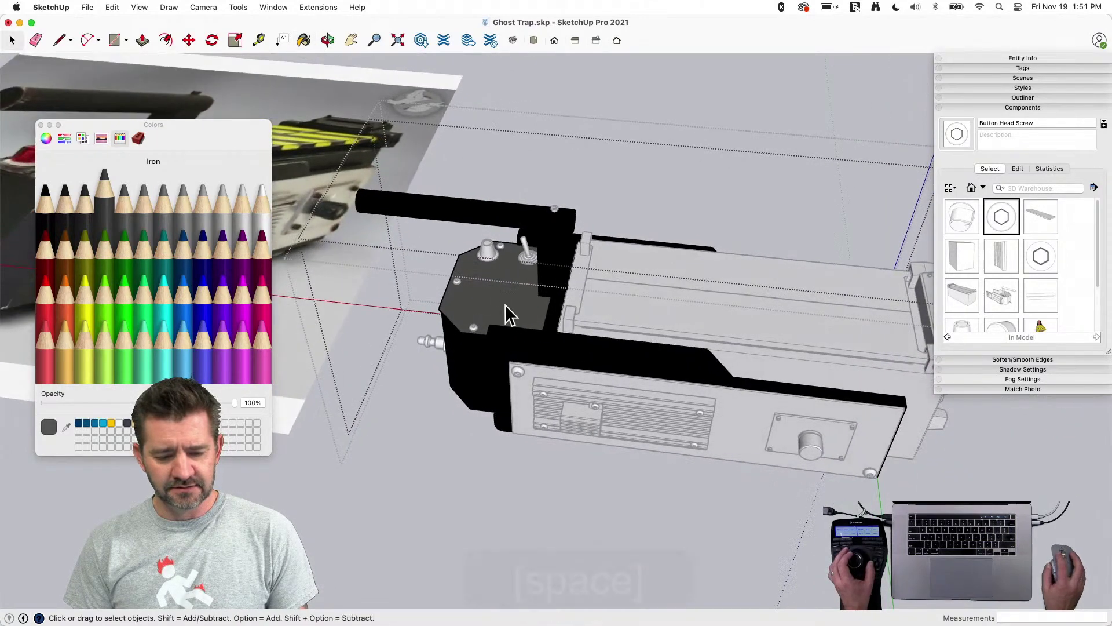
triple_click(505, 304)
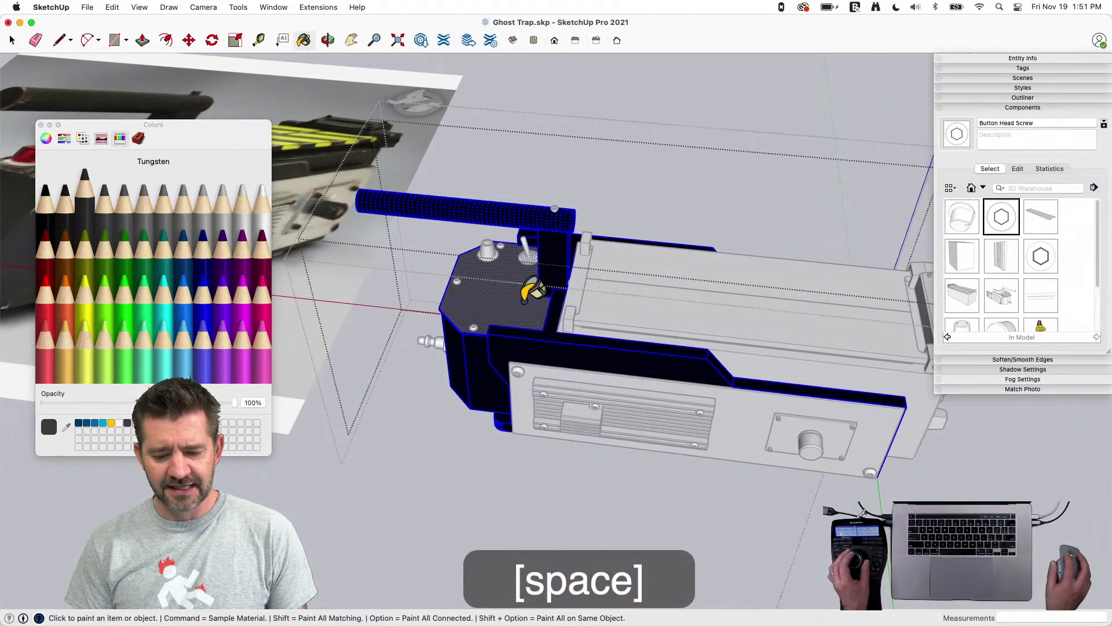
click(525, 300)
key(space)
click(580, 519)
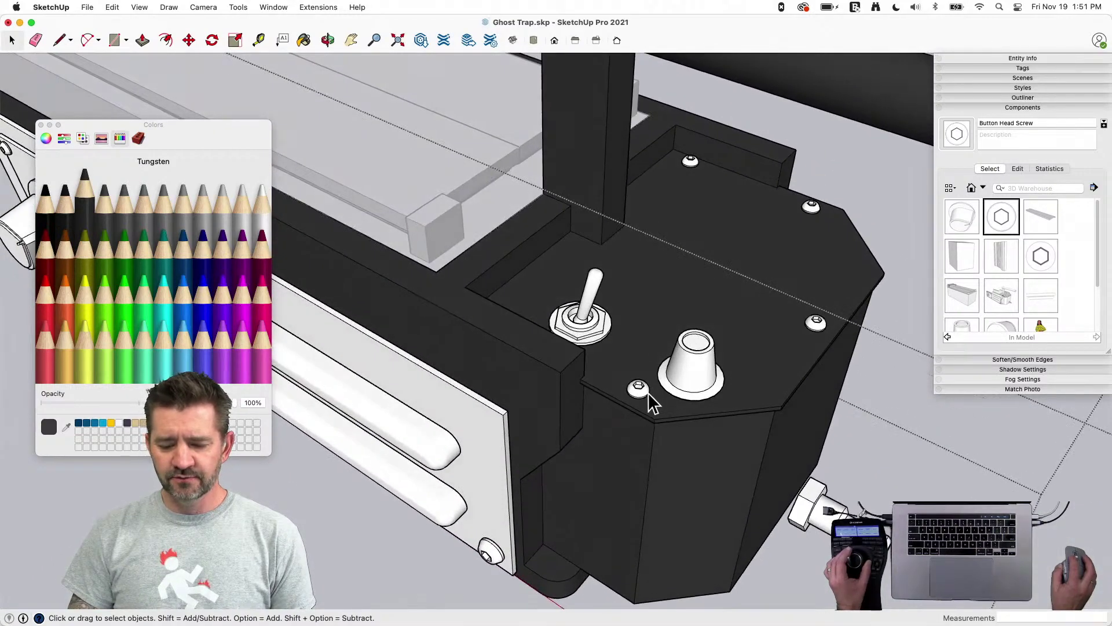
Open a button head screw on the rear plate, paint all of its geometry Iron, and close the component
double_click(641, 393)
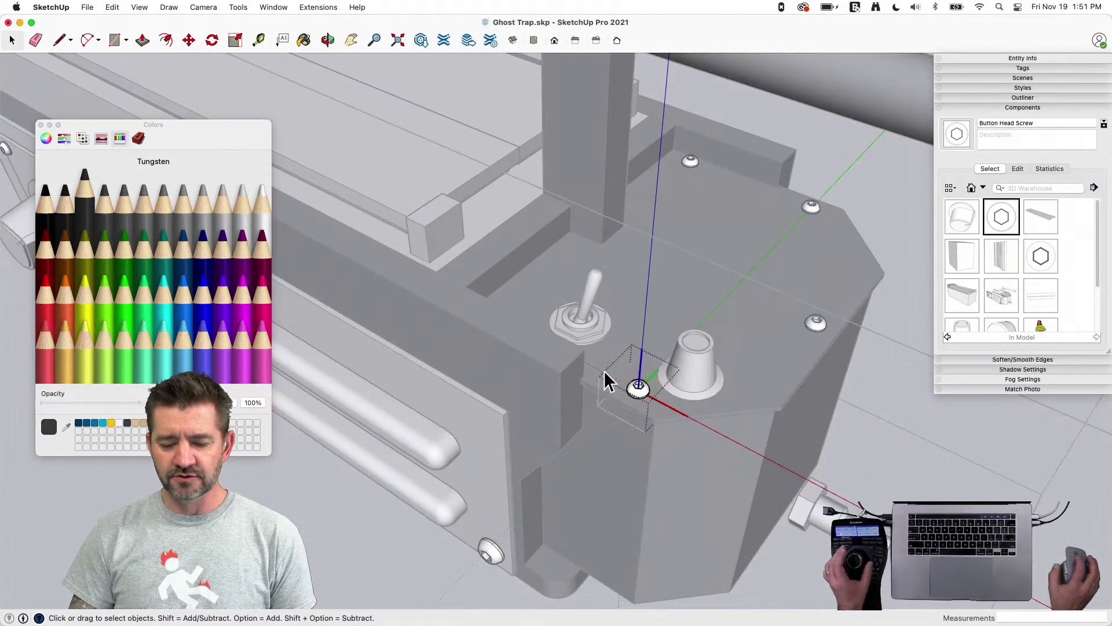
drag(623, 373, 667, 420)
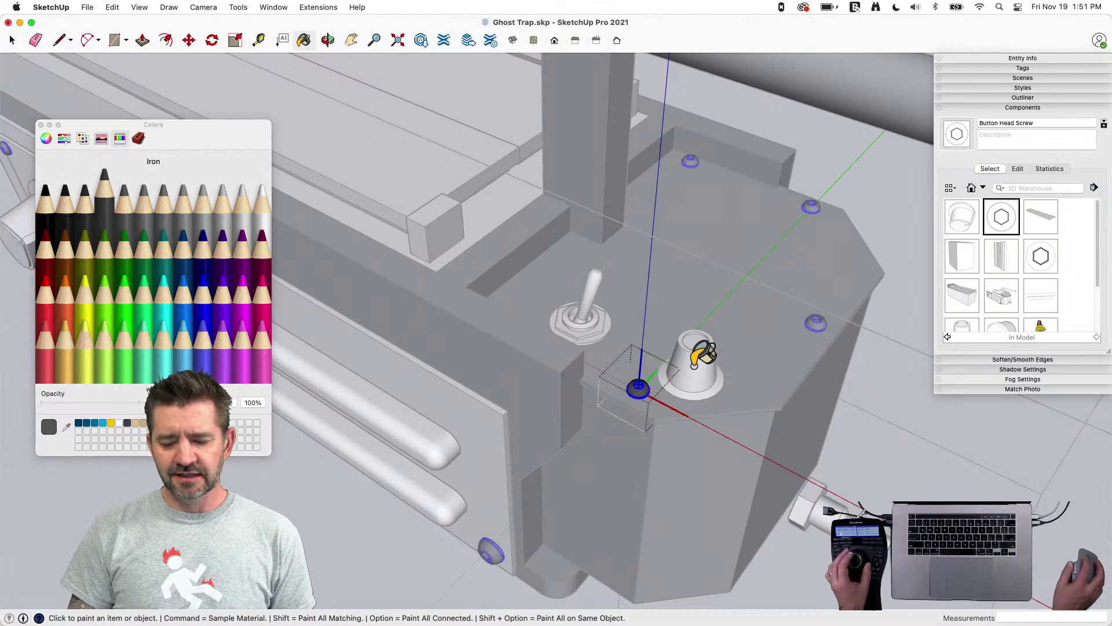
key(space)
click(863, 423)
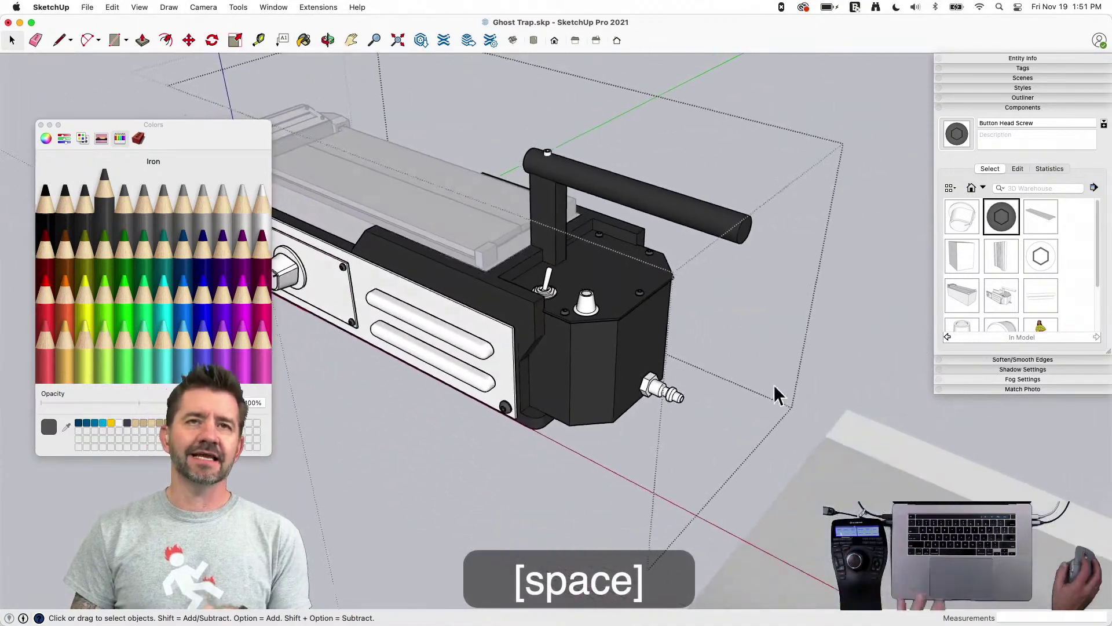
Examine the reference photo's colours on the rear housing, handle, switch and fitting against the painted model
middle_drag(775, 387, 665, 289)
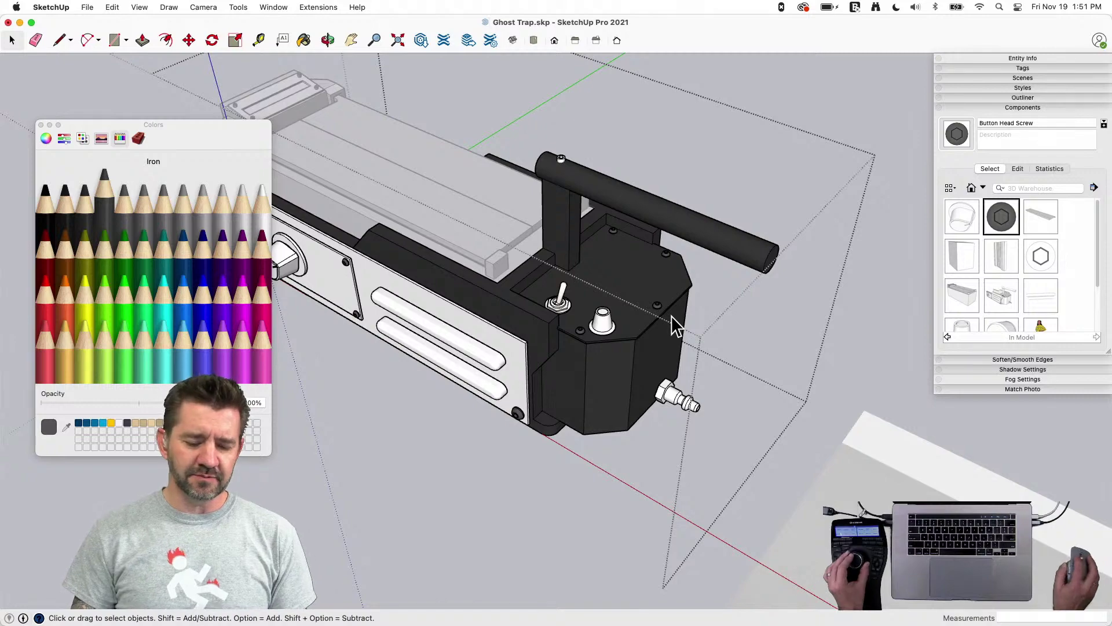
scroll(669, 312, down, 3)
middle_drag(668, 308, 663, 340)
scroll(662, 340, up, 5)
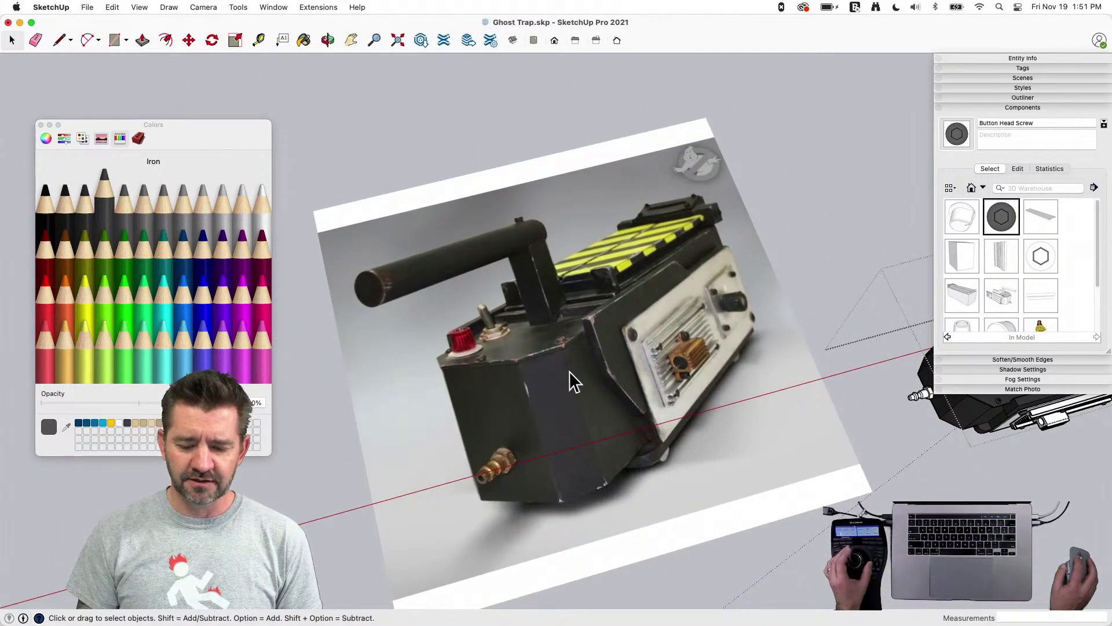
middle_drag(561, 323, 547, 342)
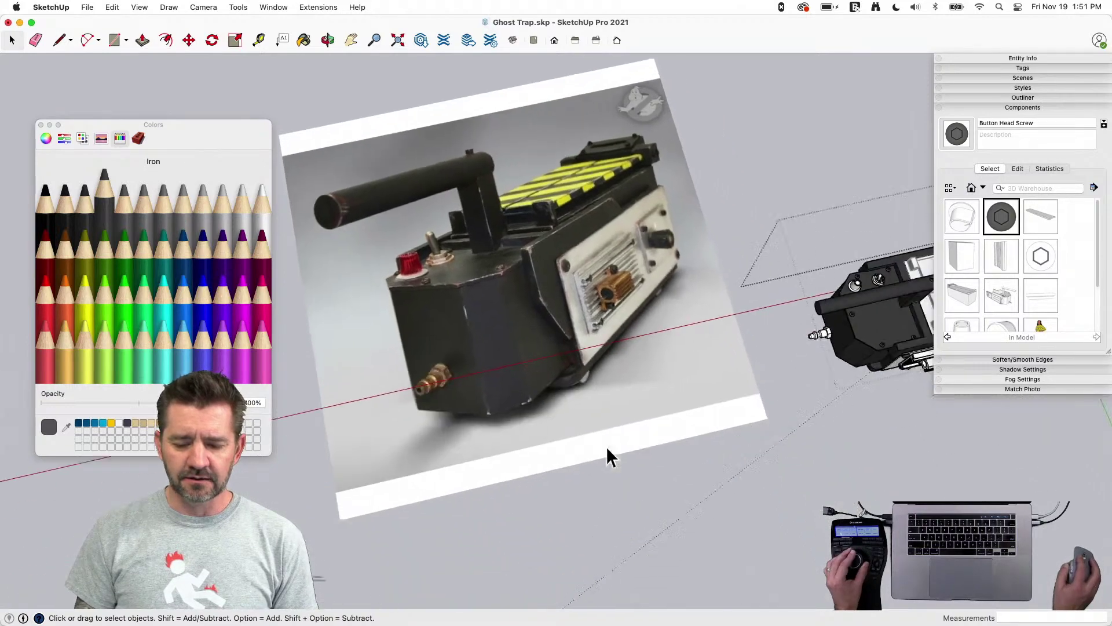
Open the side plate that carries the ribbed heat sink, select all of its geometry, and paint it Magnesium
scroll(626, 339, up, 4)
scroll(626, 338, up, 3)
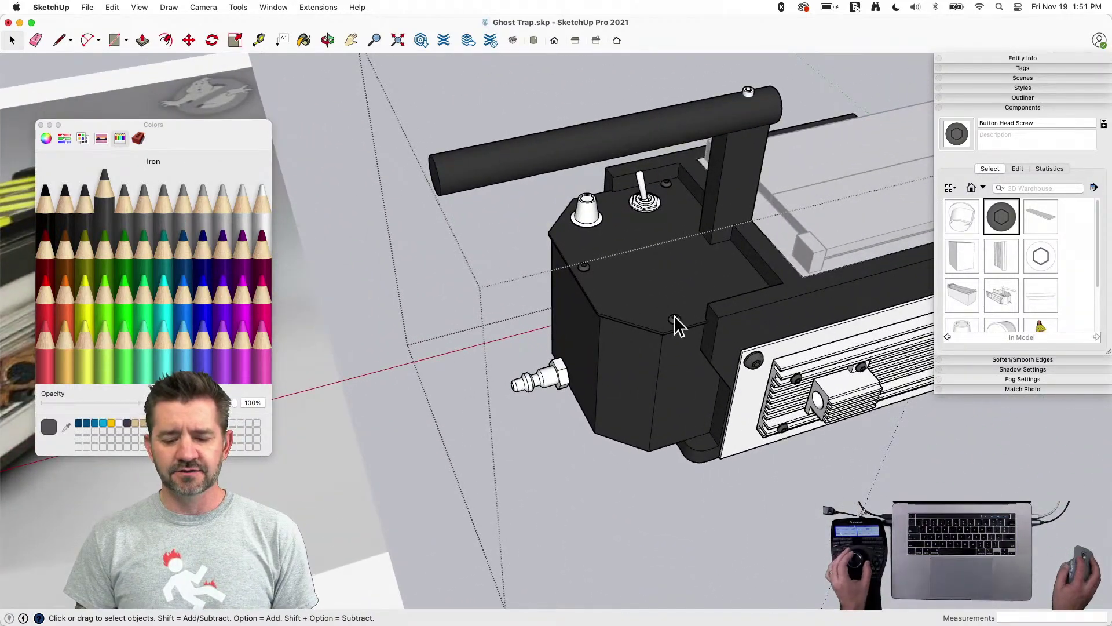
middle_drag(676, 318, 621, 207)
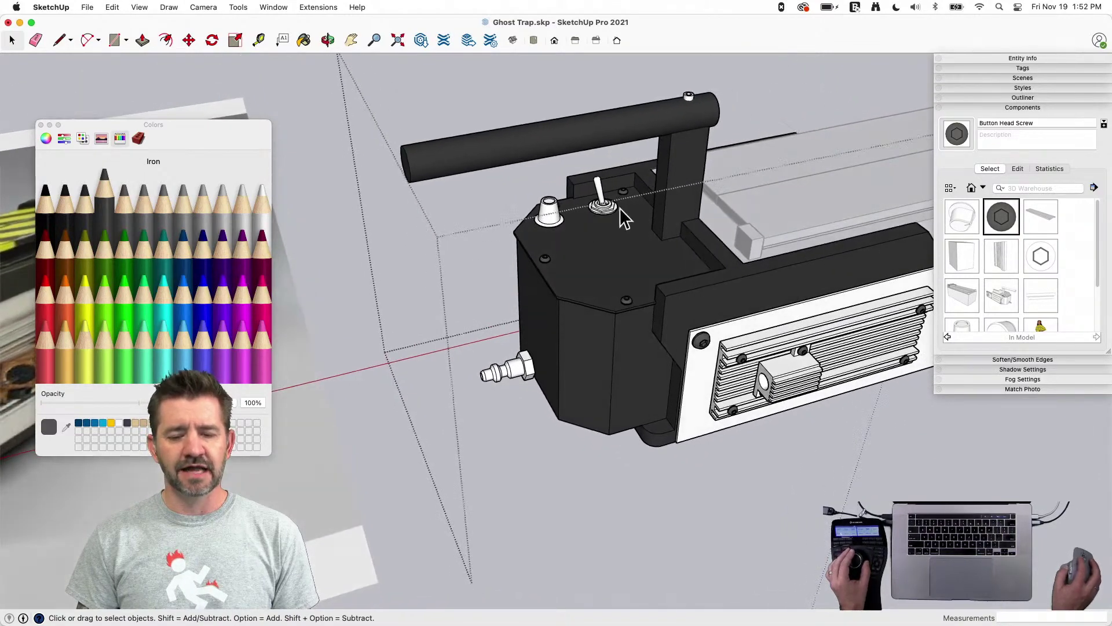
scroll(680, 389, down, 2)
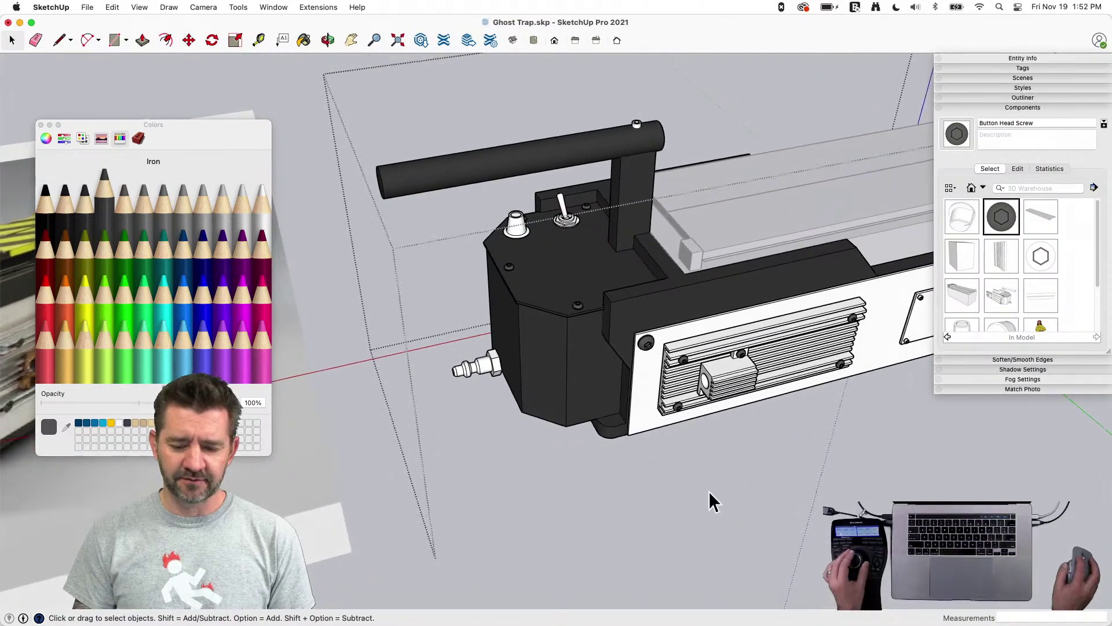
middle_drag(621, 378, 620, 375)
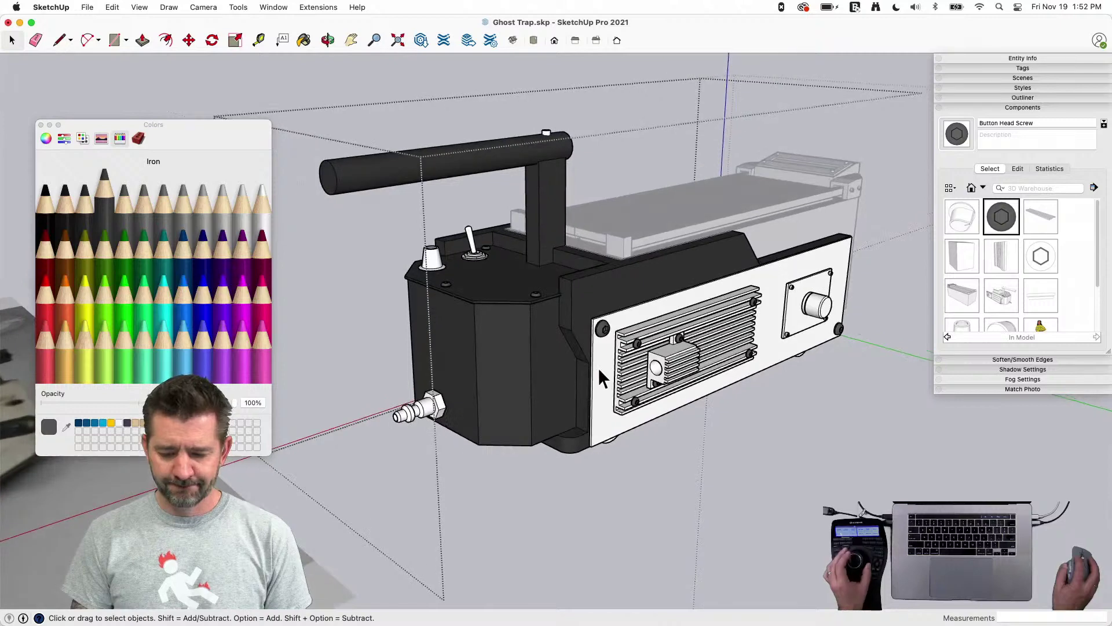
click(603, 370)
double_click(609, 383)
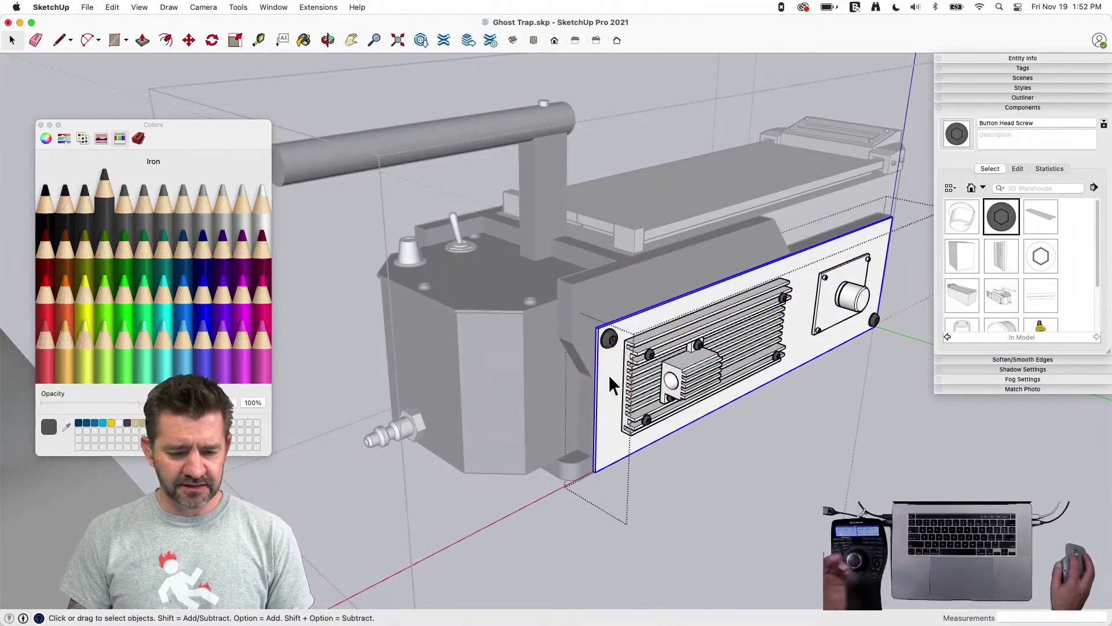
key(b)
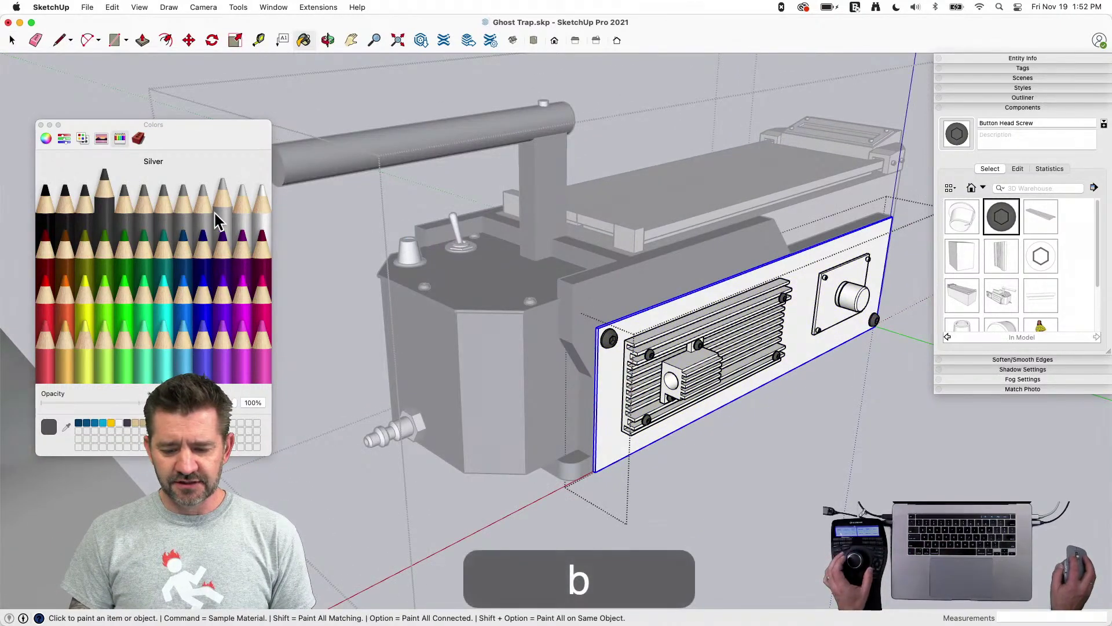
click(606, 382)
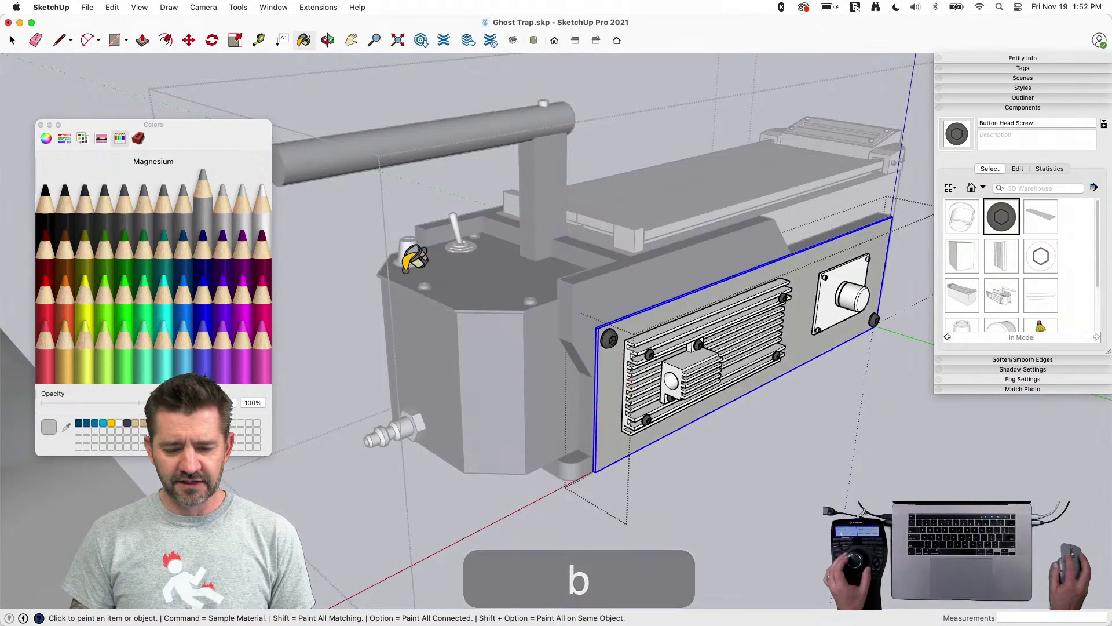
Repaint the selected side plate, trying Mercury first and settling on the Silver pencil colour
click(639, 322)
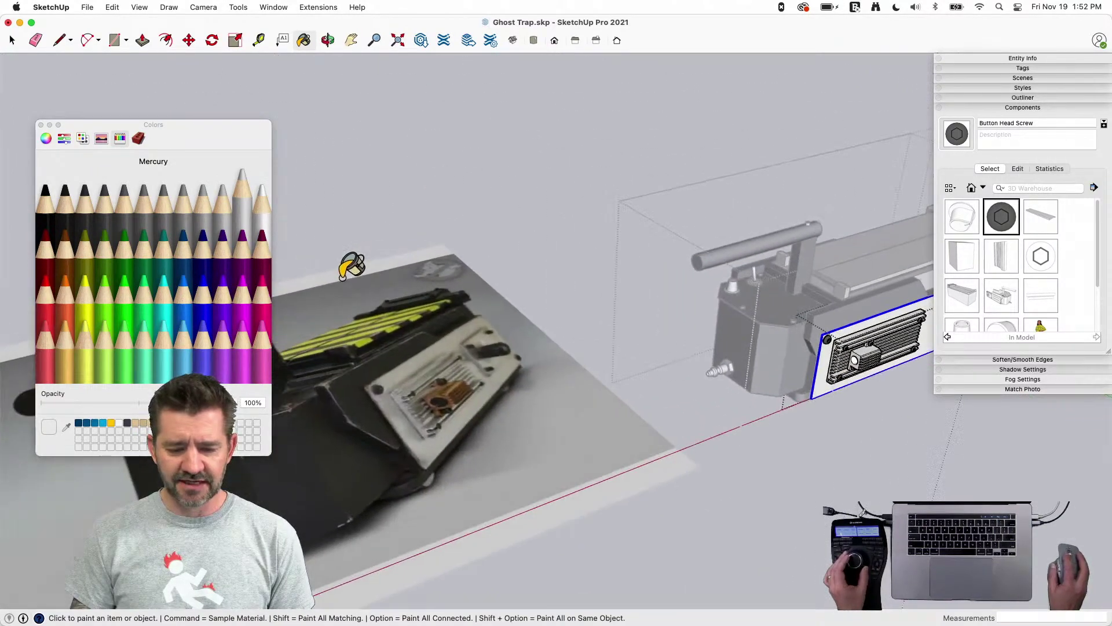
click(223, 223)
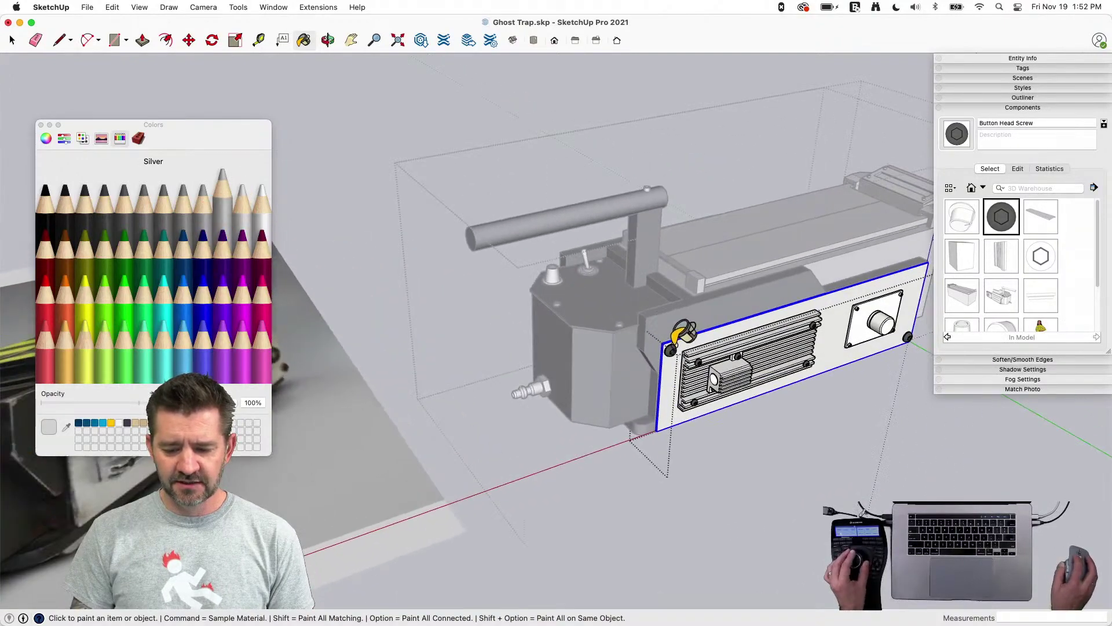
click(672, 364)
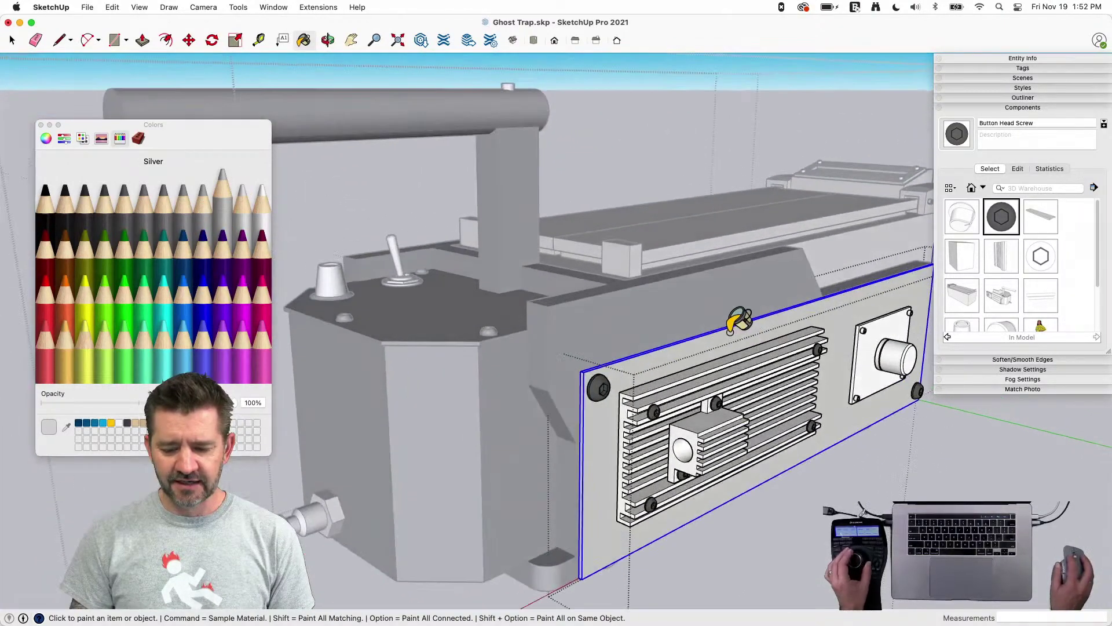
Select all of the ribbed heat sink's geometry inside its group and paint it Silver
key(space)
click(624, 391)
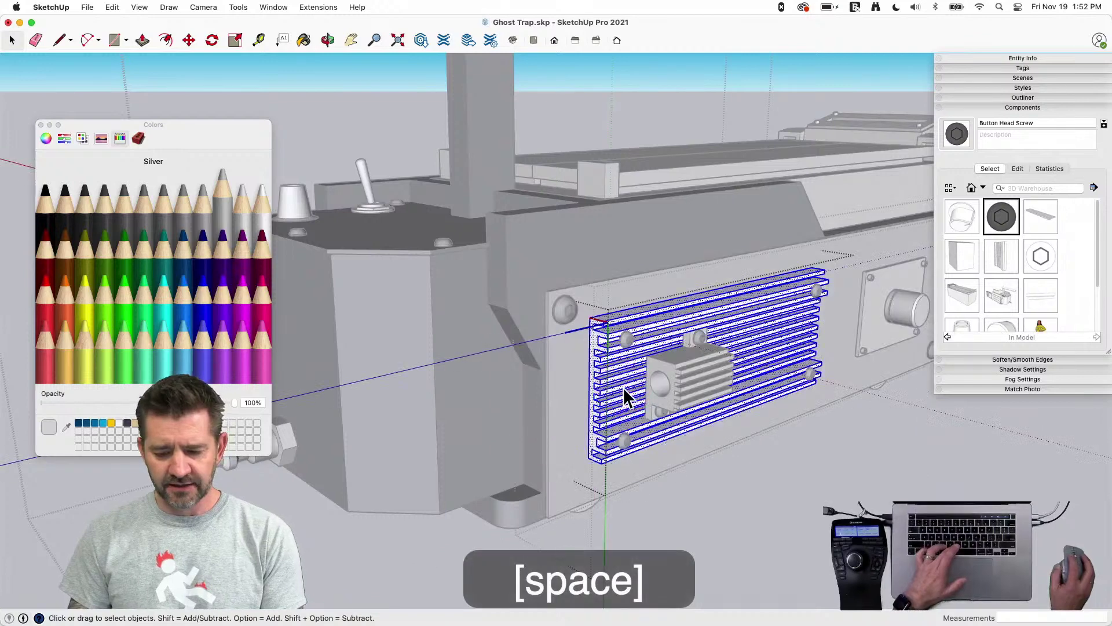
key(b)
click(631, 370)
key(space)
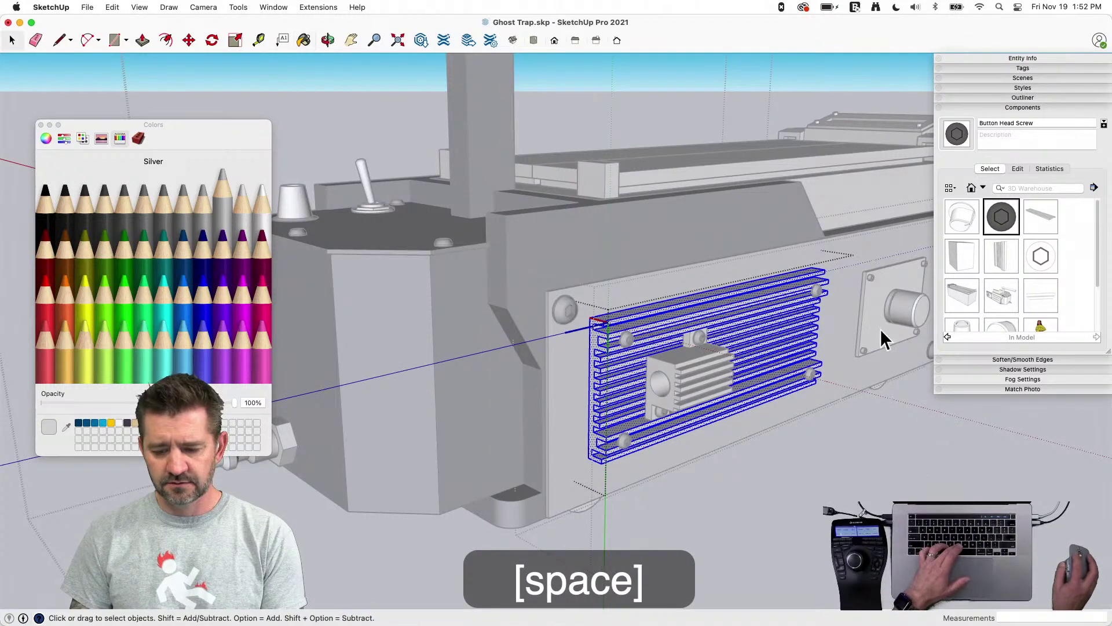
Paint the small square plate behind the round connector Silver and close its group
click(879, 327)
key(b)
click(892, 319)
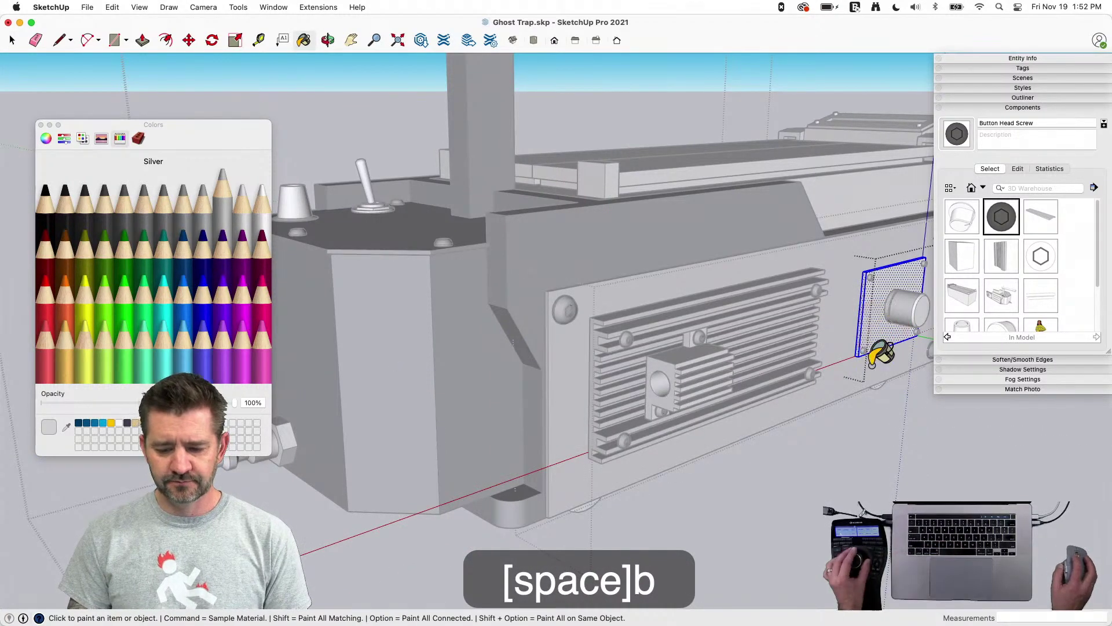
key(space)
click(885, 510)
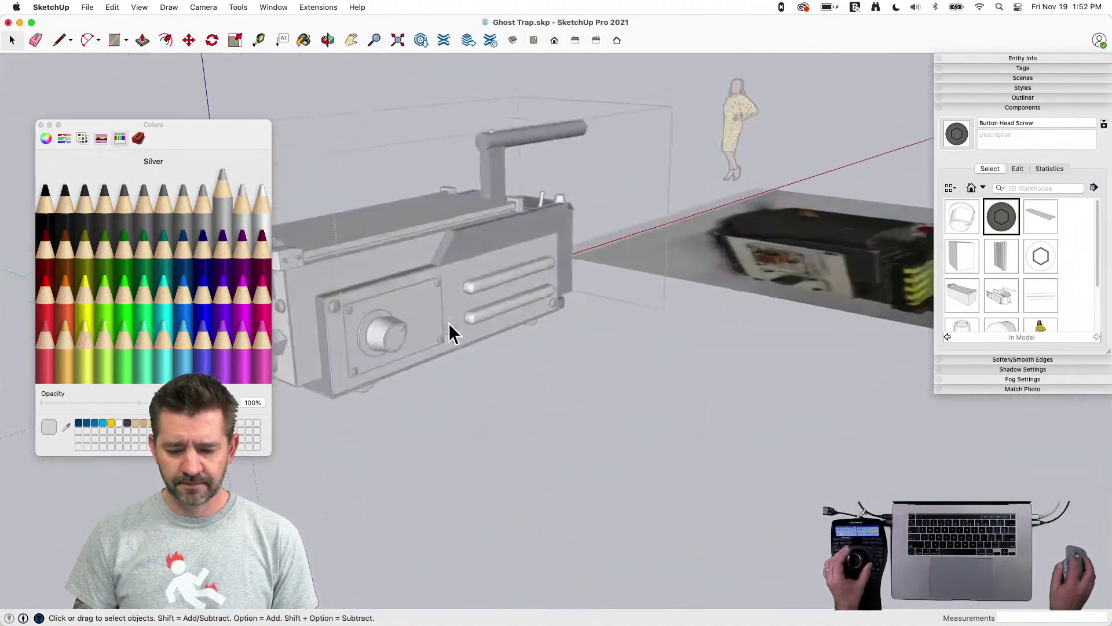
Open the side plate on the opposite side of the trap and paint all of its geometry Silver
double_click(599, 384)
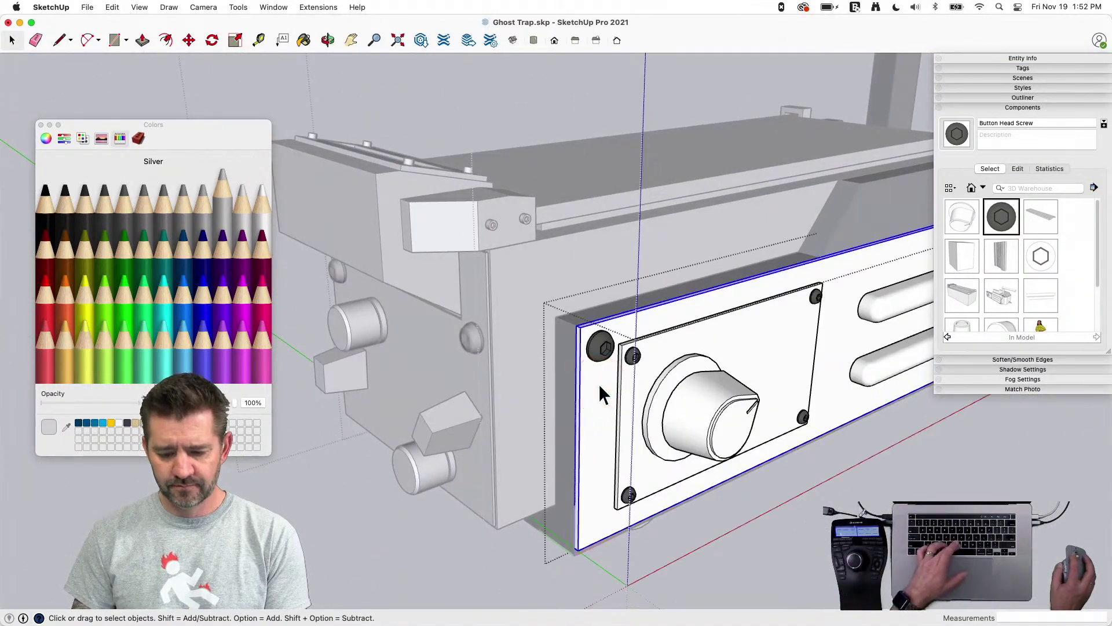
key(b)
key(space)
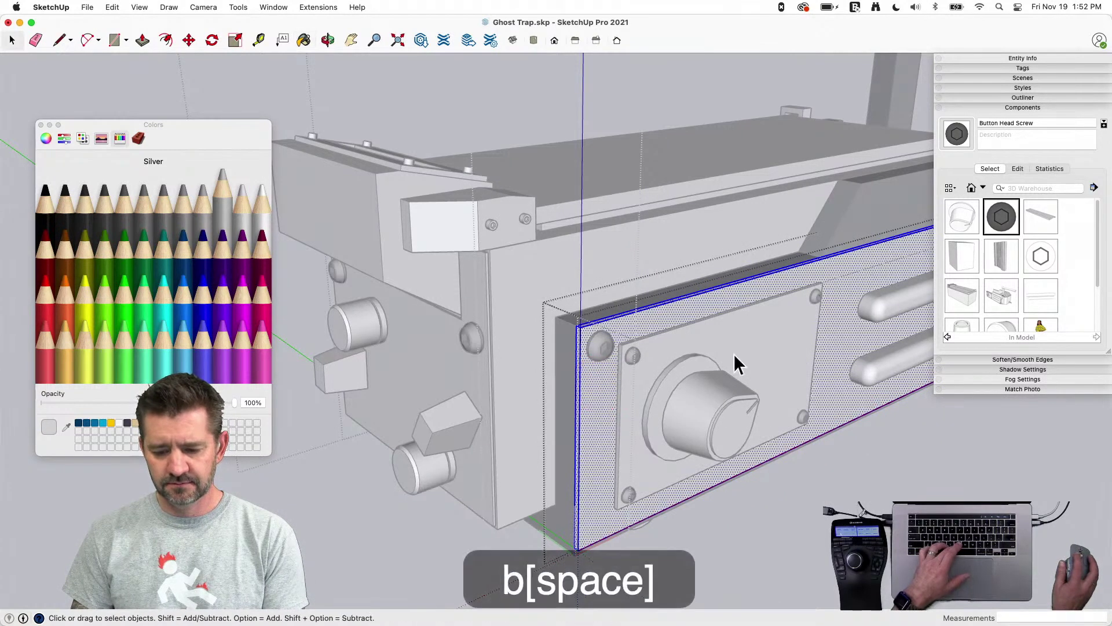
Paint the mounting plate behind the large knob Silver and close the open groups
triple_click(769, 336)
key(b)
click(767, 334)
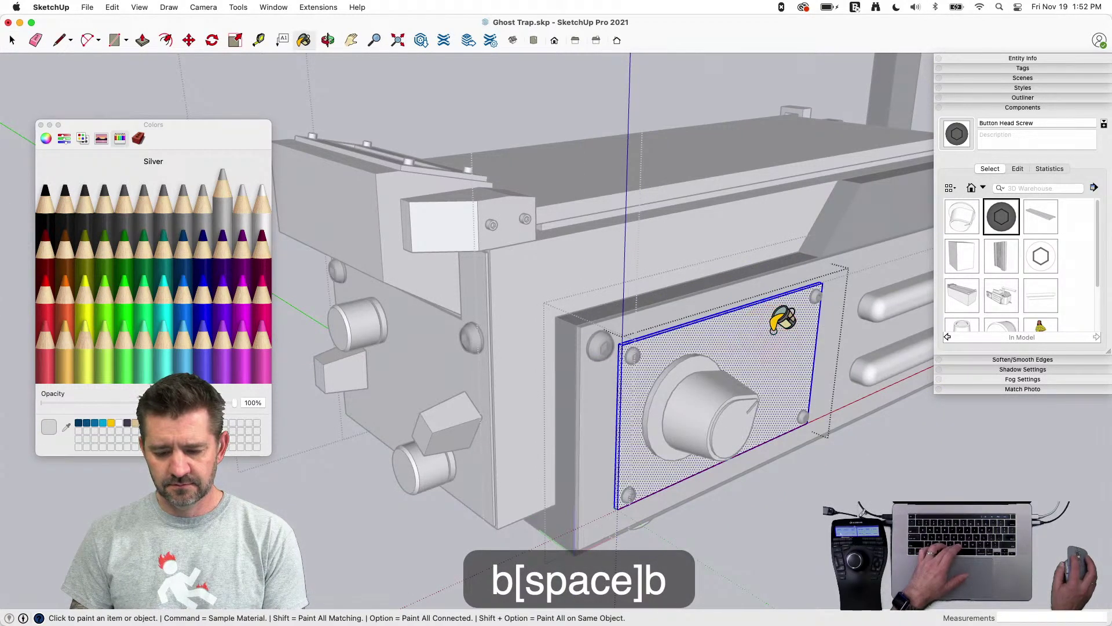
key(space)
click(806, 538)
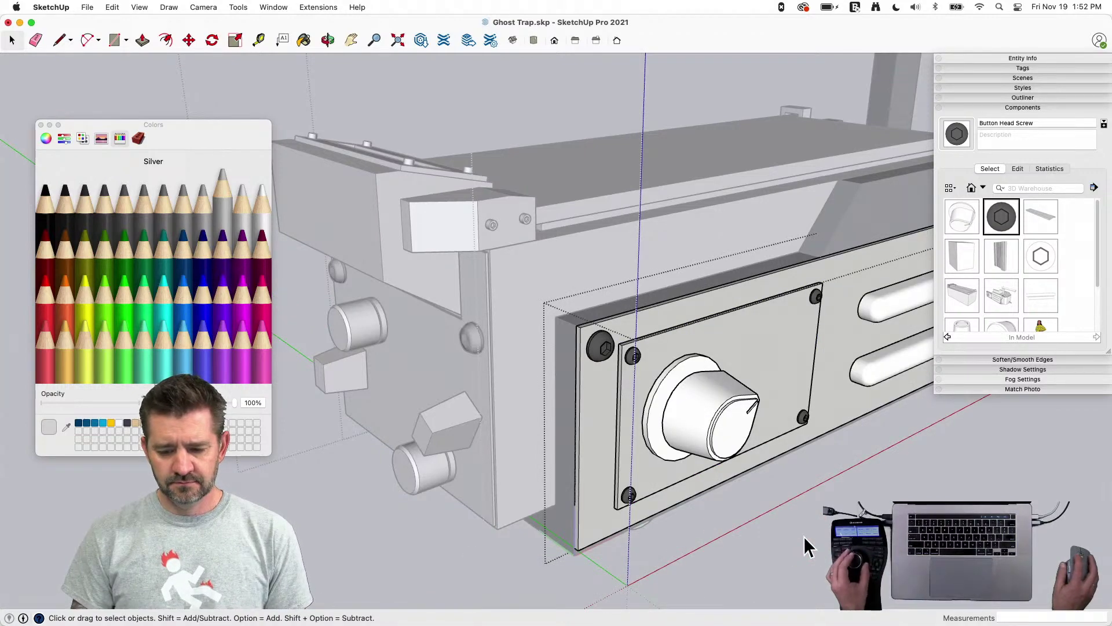
click(832, 462)
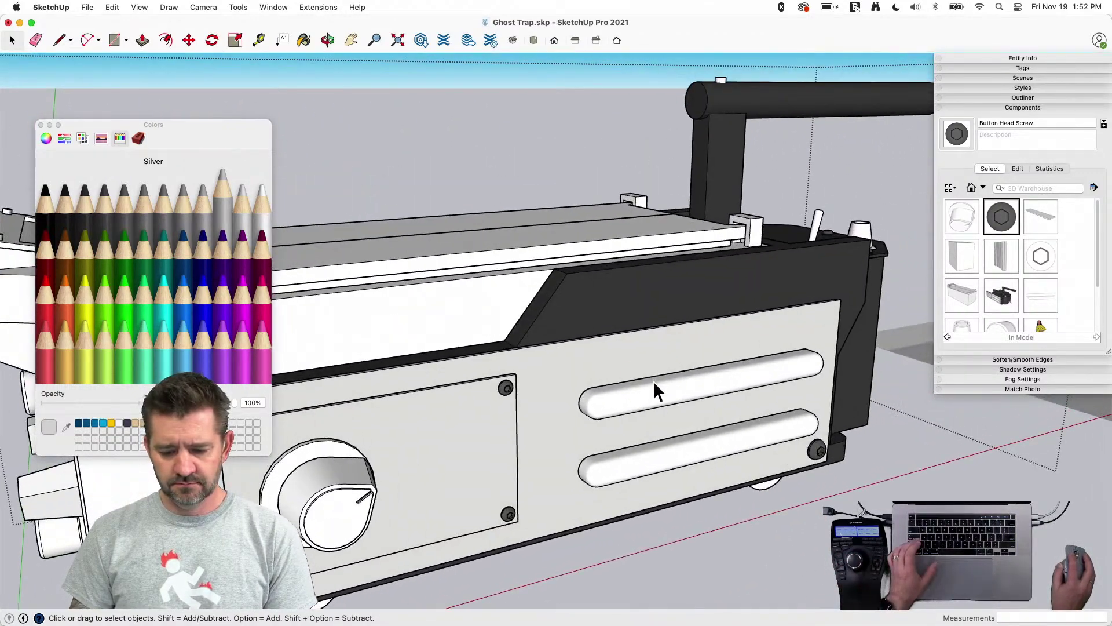
Open the two rounded bars on the side plate, select both, and paint them with the Maraschino pencil colour
double_click(652, 385)
click(651, 388)
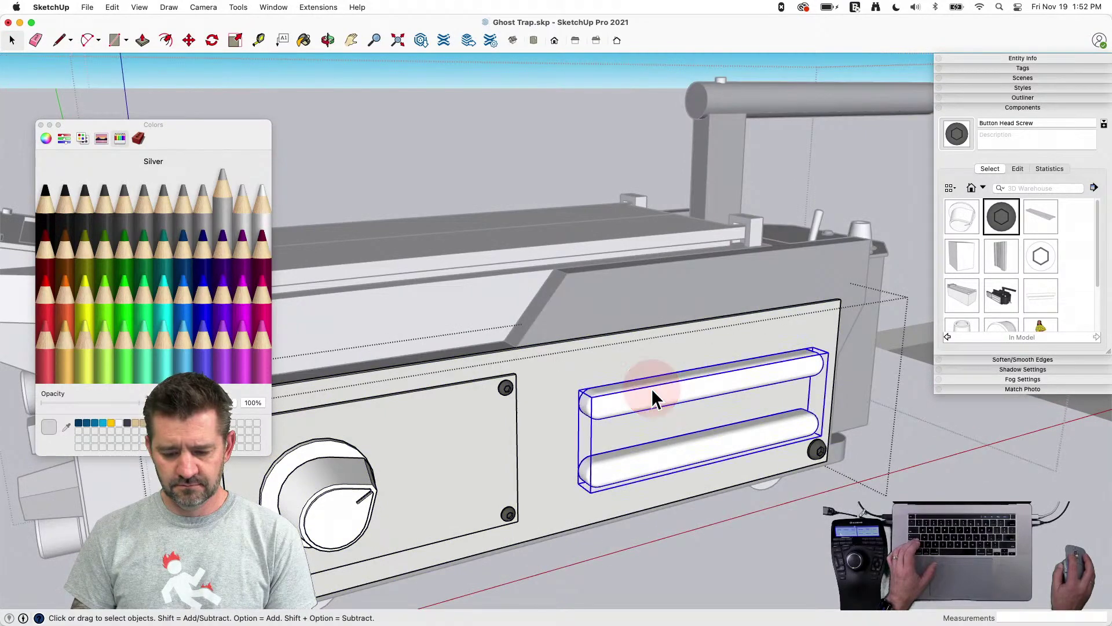
double_click(651, 388)
click(650, 390)
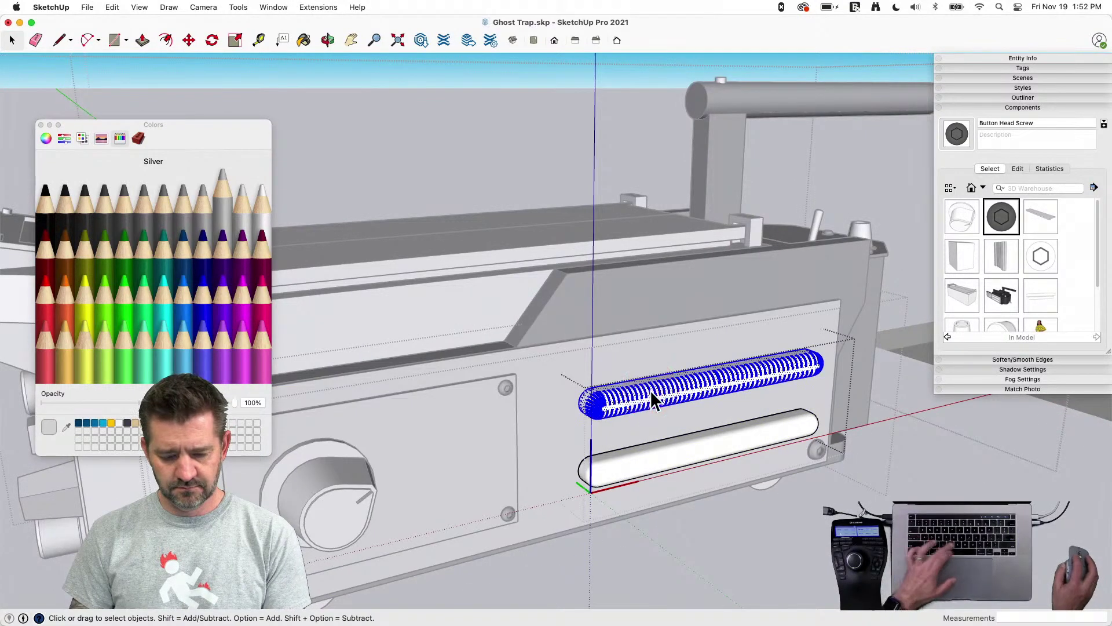
key(super+a)
key(b)
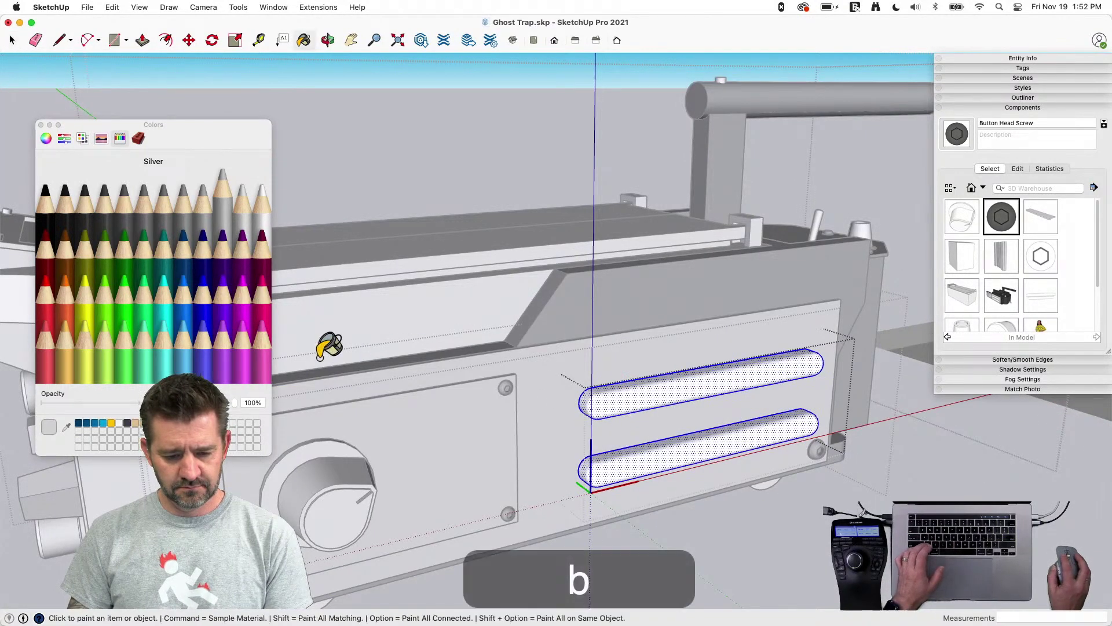
click(46, 290)
click(743, 364)
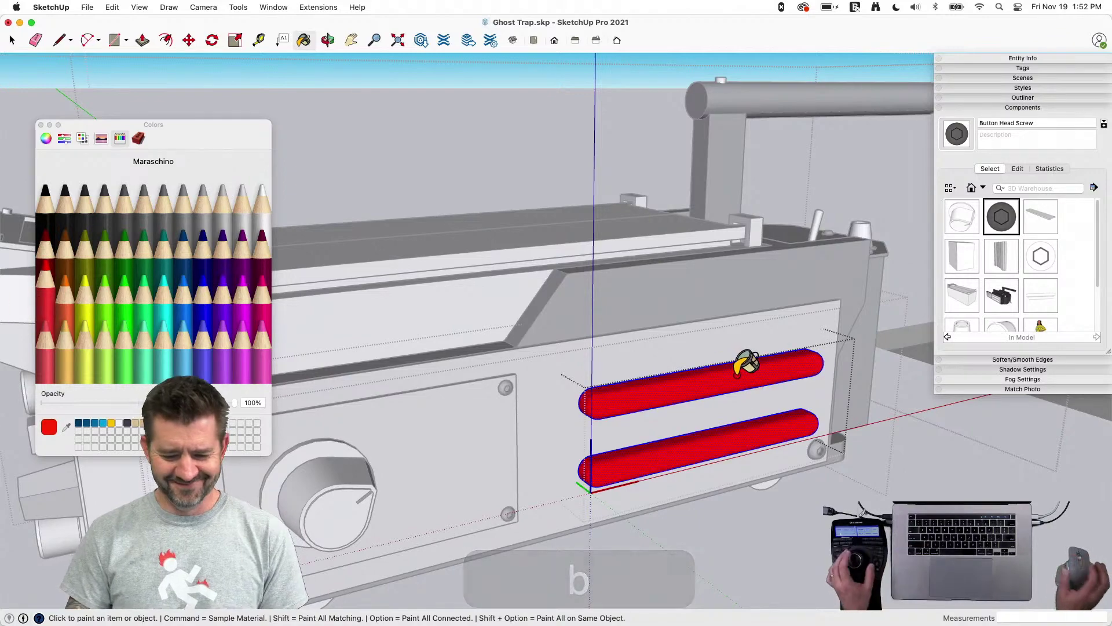
key(space)
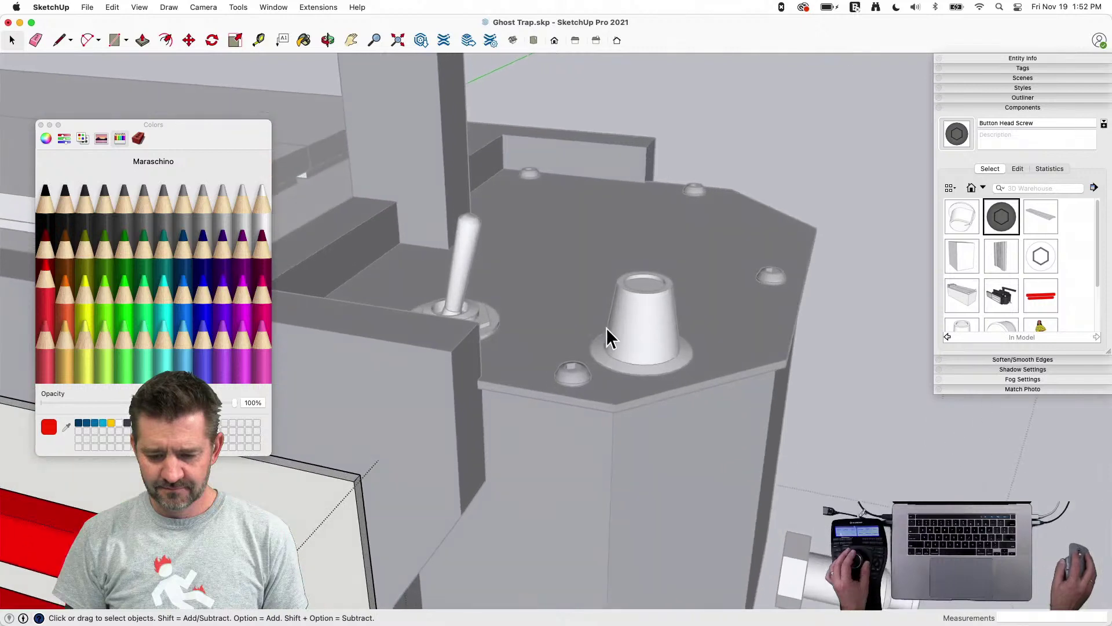
Open the tapered indicator light beside the toggle switch, select its conical cap, and paint it Maraschino
double_click(639, 318)
click(712, 248)
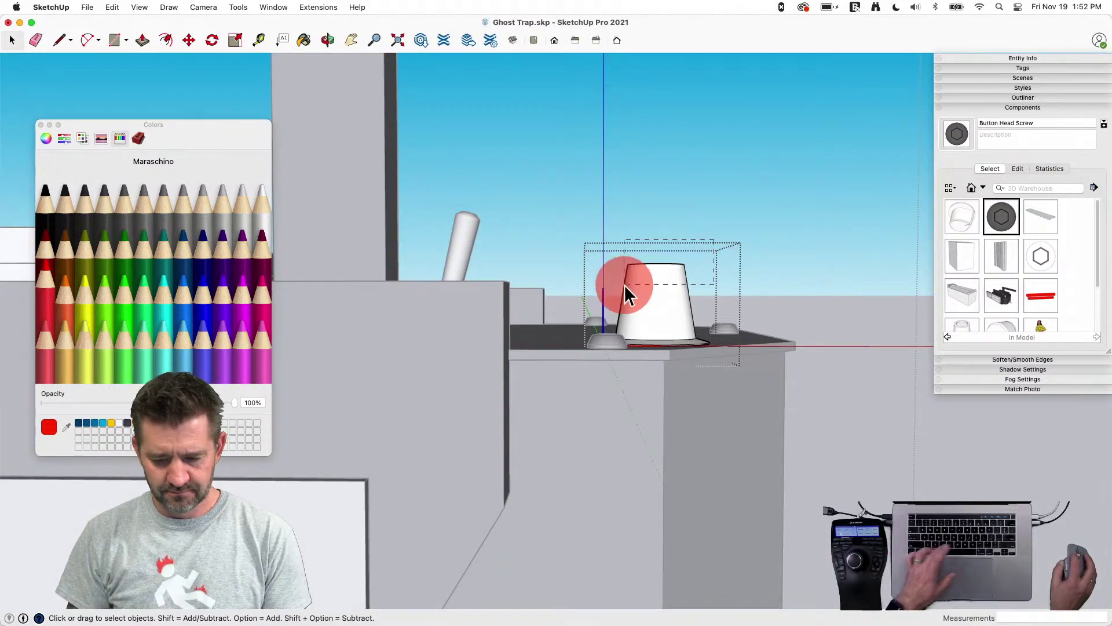
key(b)
click(643, 289)
key(space)
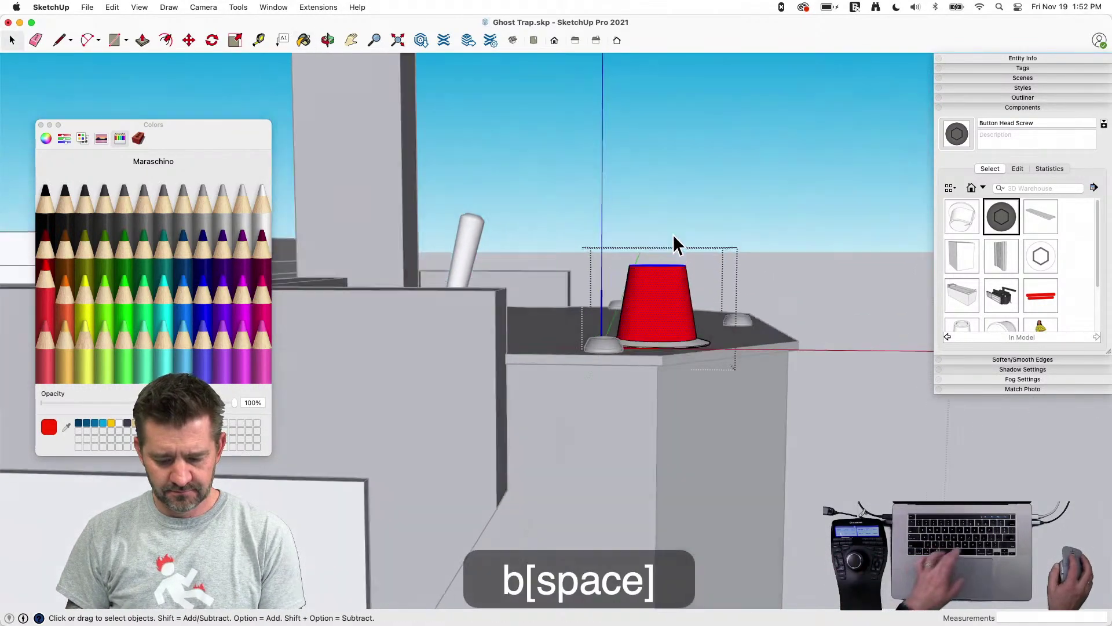
Sample the side plate's colour, apply it to the top and edge of the indicator light's base ring, and close the component
key(b)
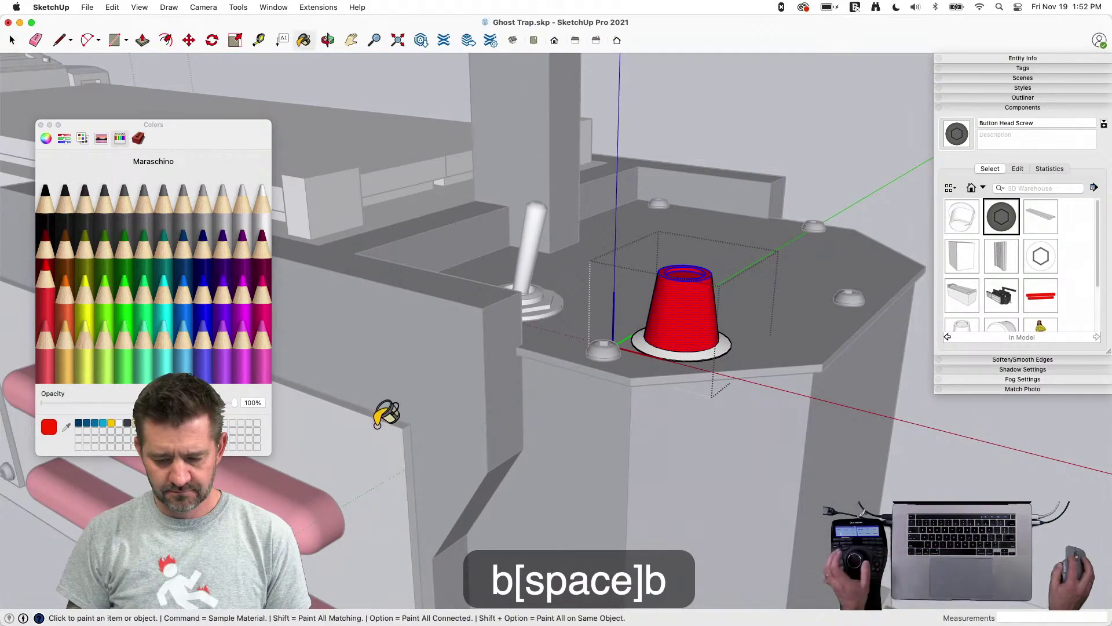
super+click(374, 436)
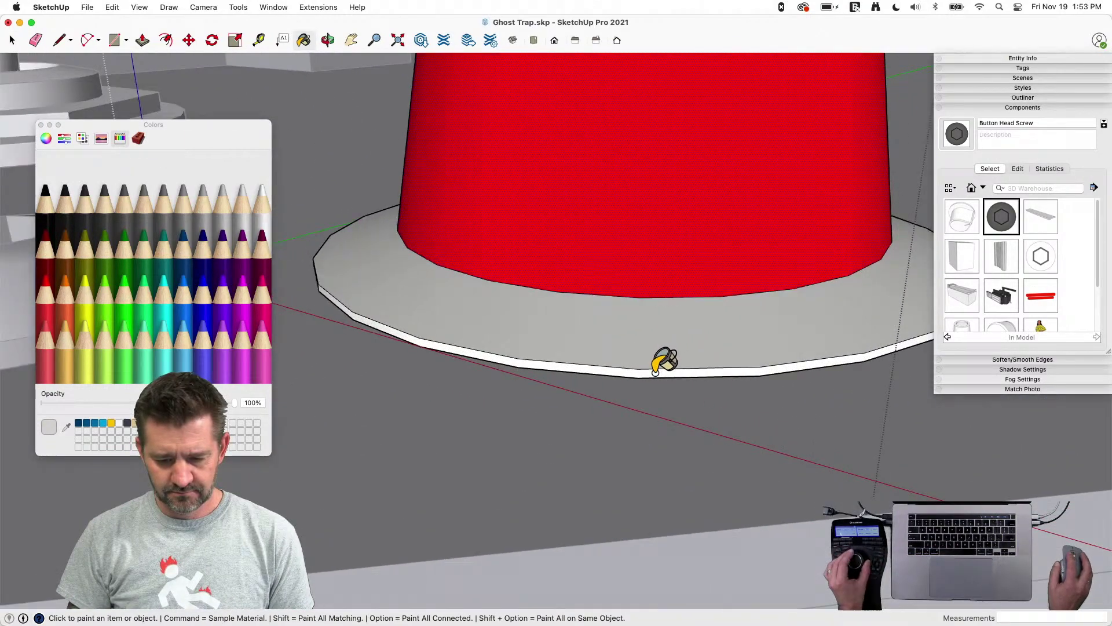
click(655, 371)
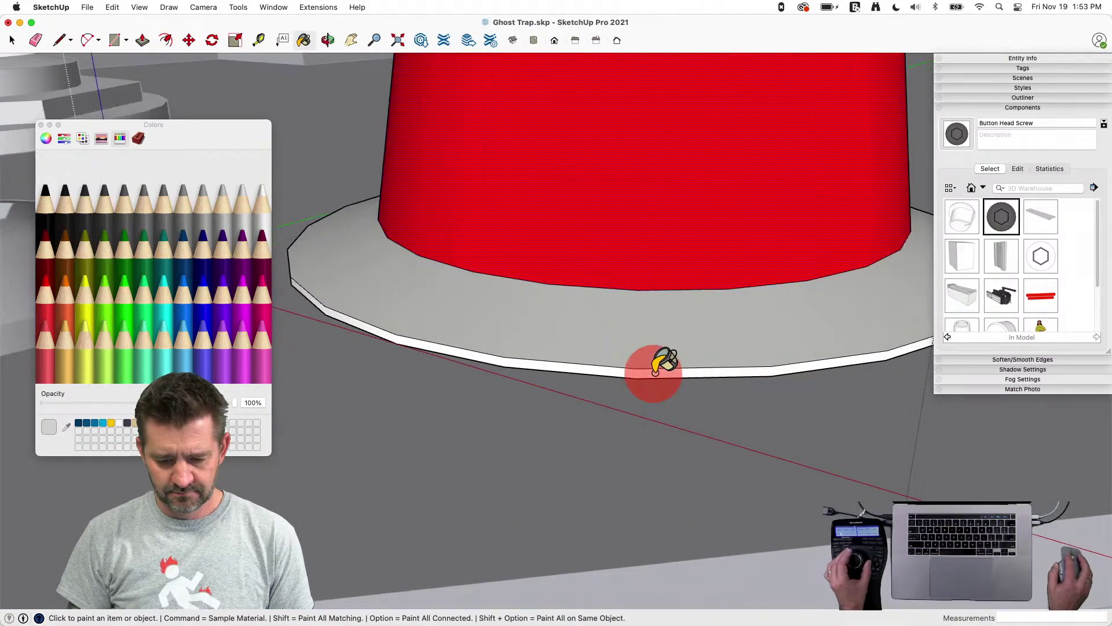
key(space)
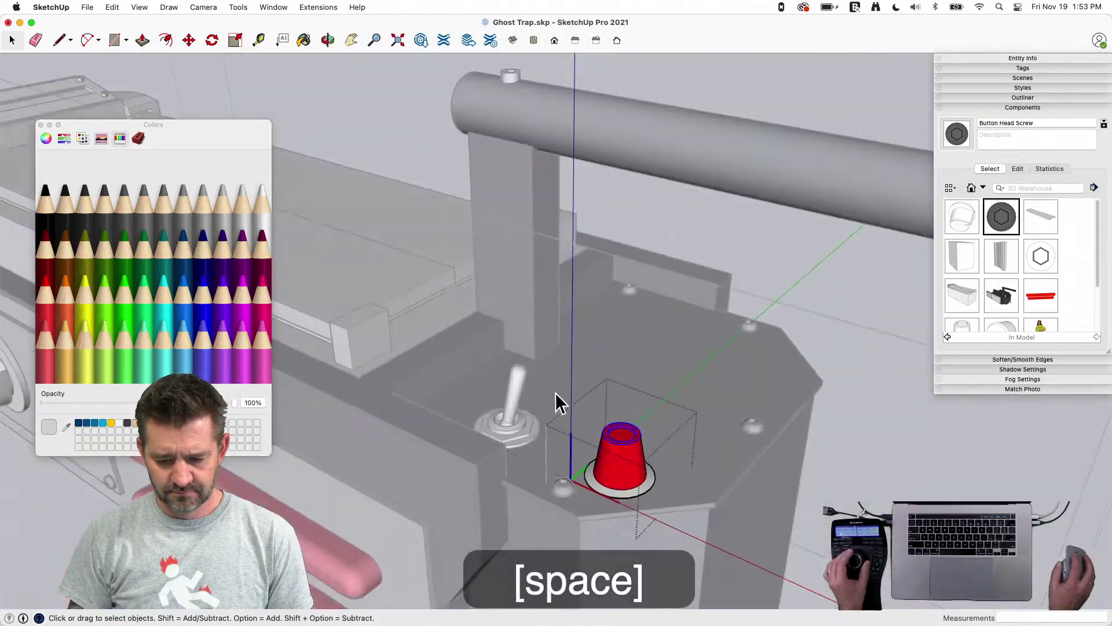
click(786, 318)
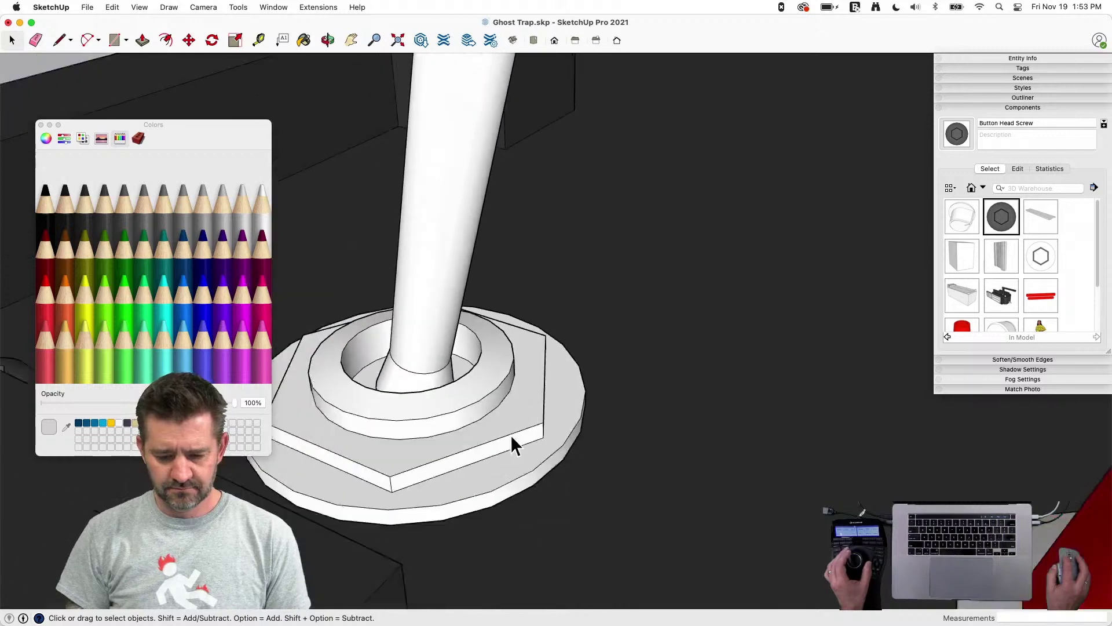
Open the toggle switch's base, select all of its connected washer, nut and collar geometry, and paint it Silver
click(503, 427)
double_click(503, 427)
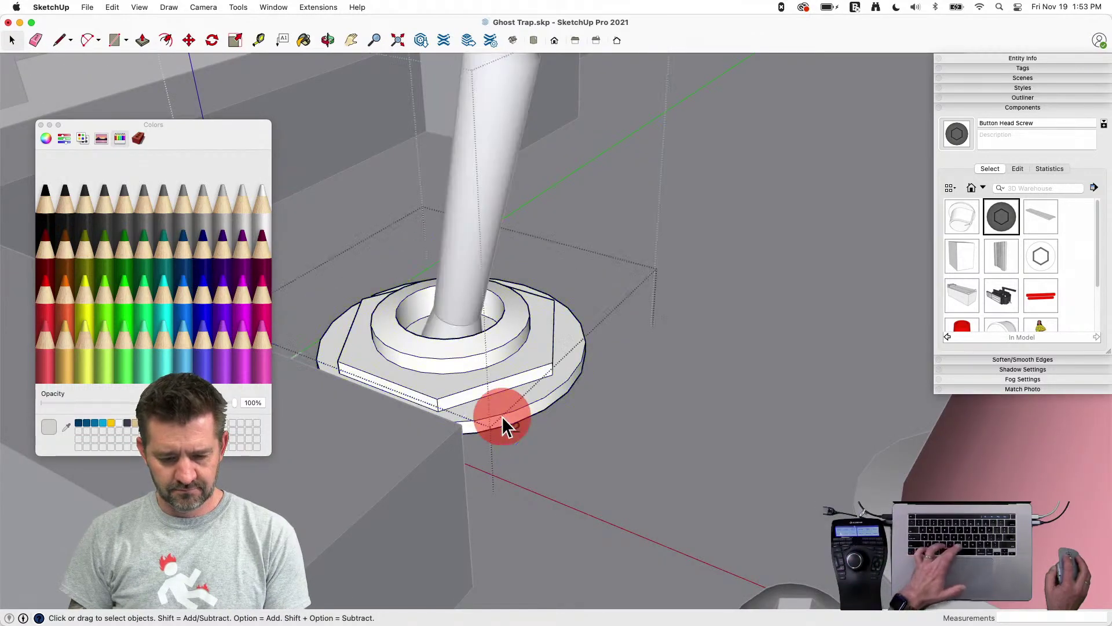
triple_click(502, 427)
key(b)
click(207, 215)
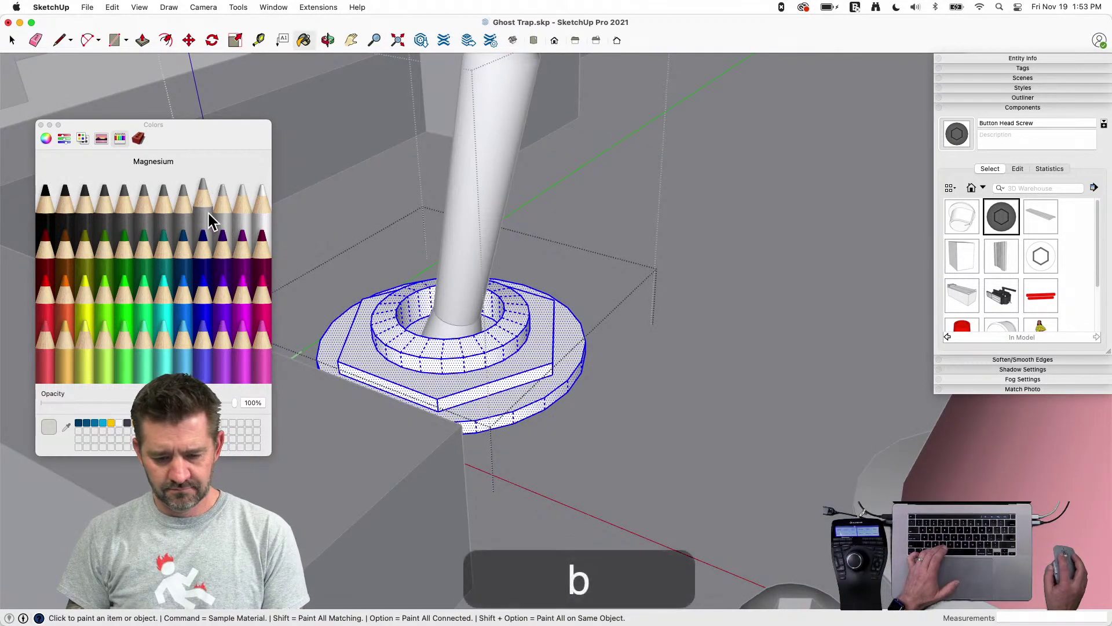
click(476, 374)
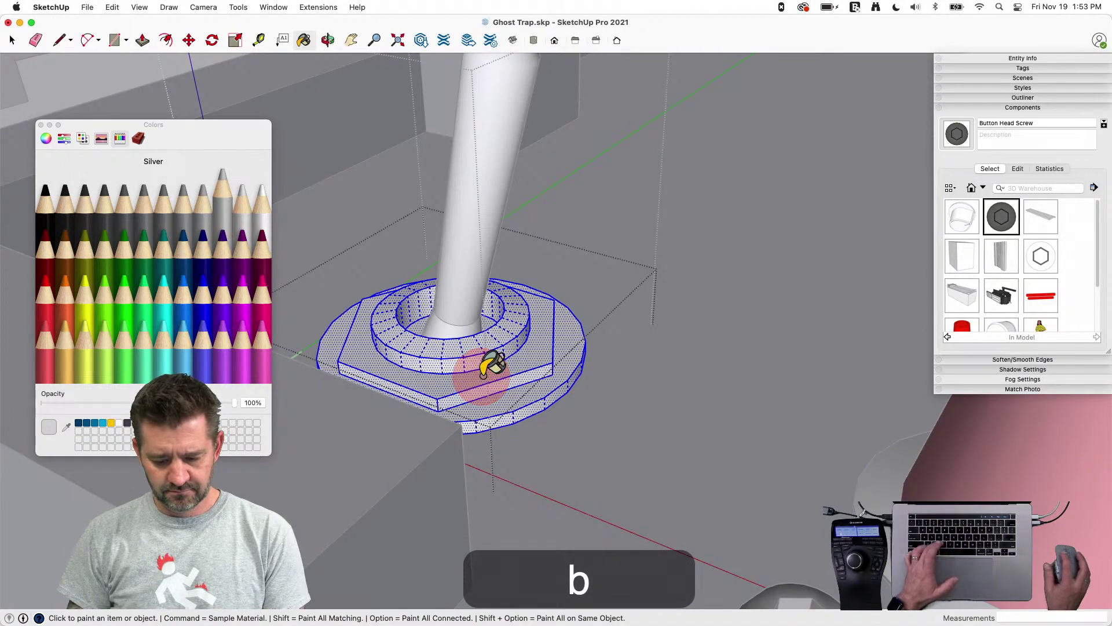
Select all of the toggle switch lever's geometry and paint it Silver
key(space)
click(455, 314)
key(b)
click(455, 310)
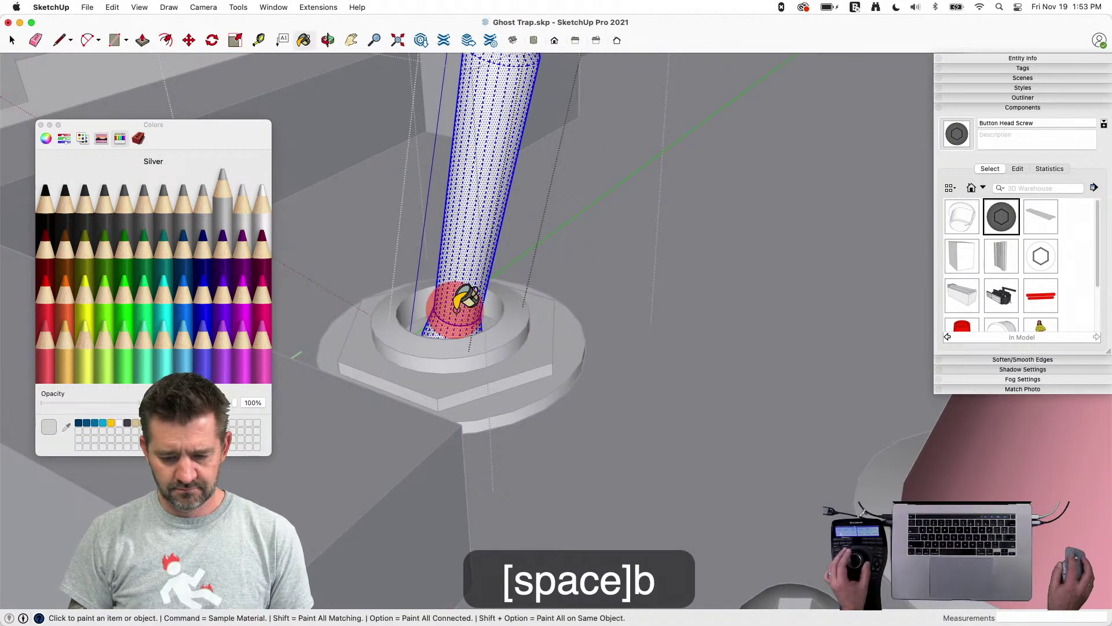
Close the toggle switch component and its parent component
key(space)
click(873, 481)
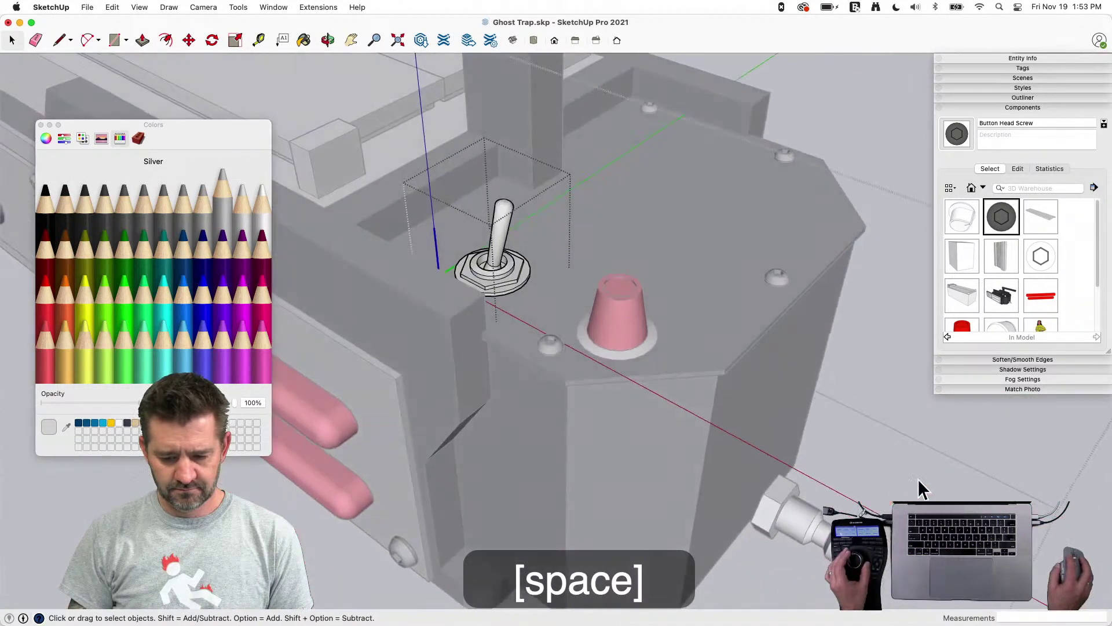
click(918, 479)
Move the hex-headed hose fitting along the red axis so its flat end sits against the body's end face
double_click(782, 503)
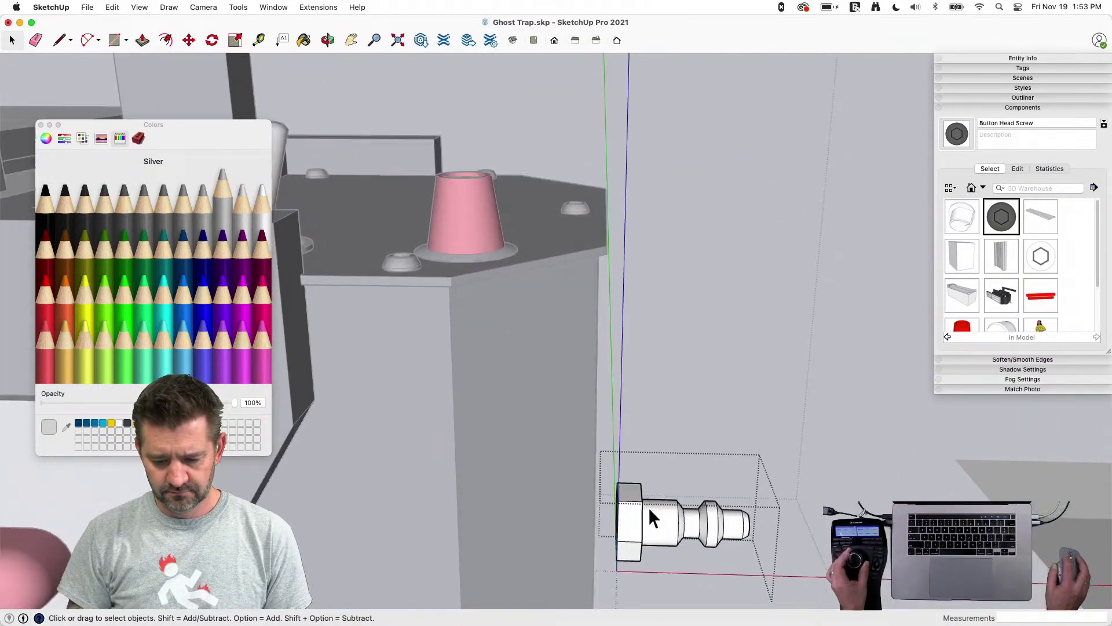
click(724, 422)
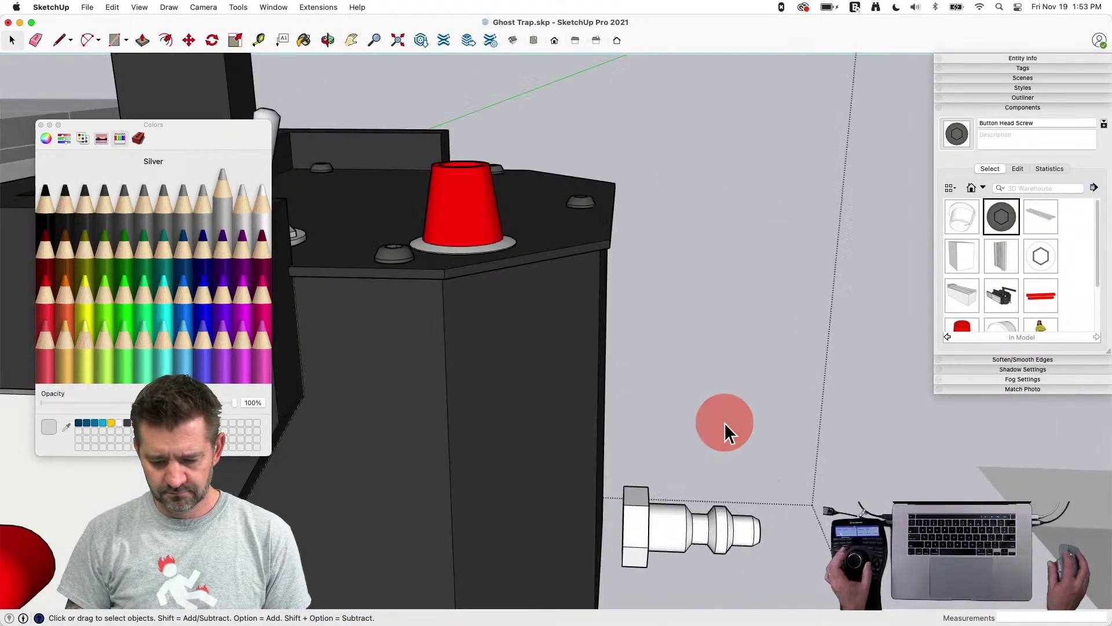
click(648, 524)
key(m)
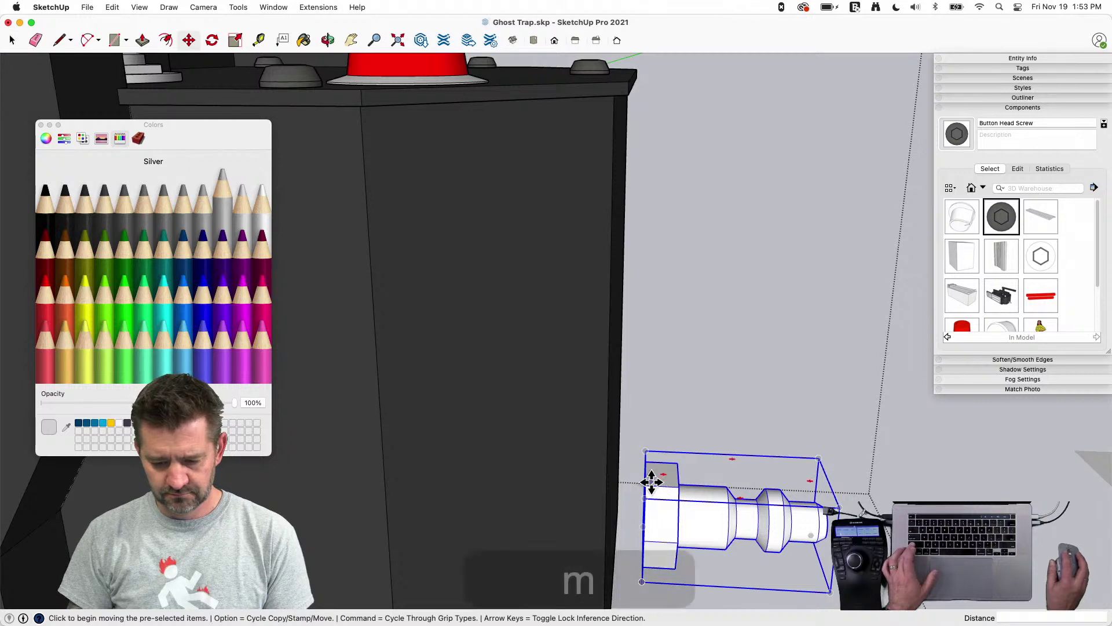
click(649, 480)
key(shift)
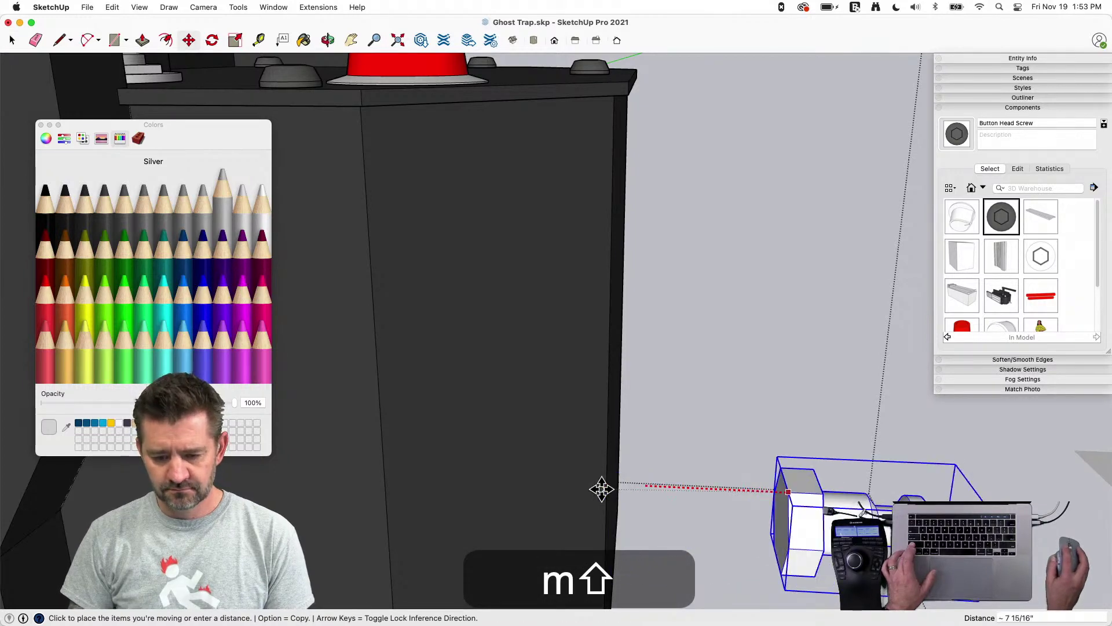
click(621, 111)
Open the hose fitting, select all its geometry, paint it a lightened Asparagus yellow-green, and close the component
middle_drag(746, 304, 736, 361)
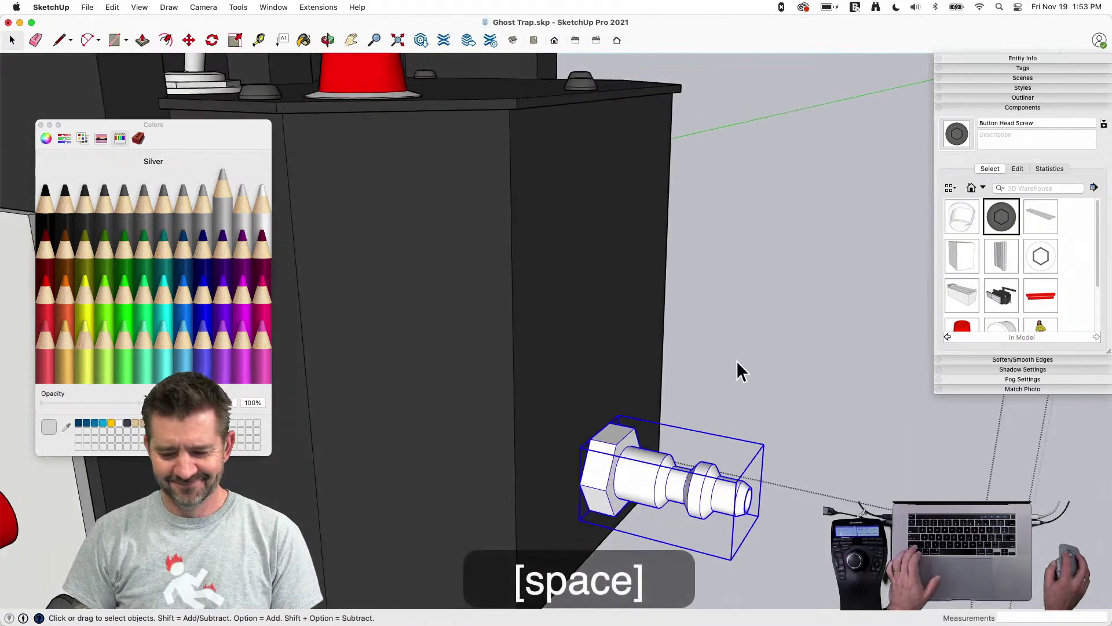
double_click(663, 489)
triple_click(665, 492)
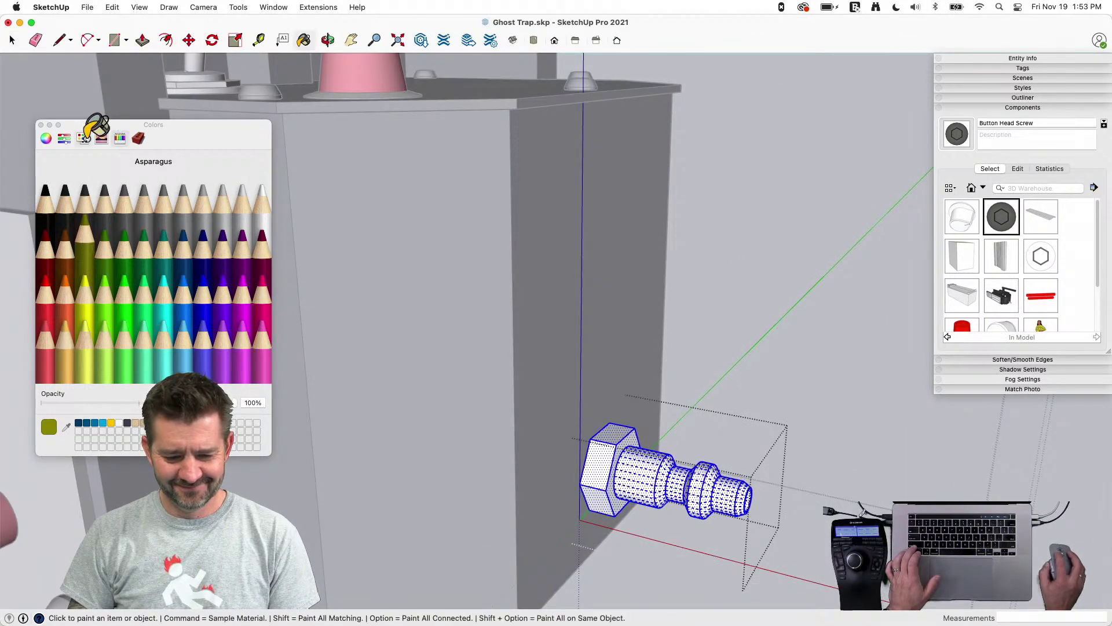
click(47, 138)
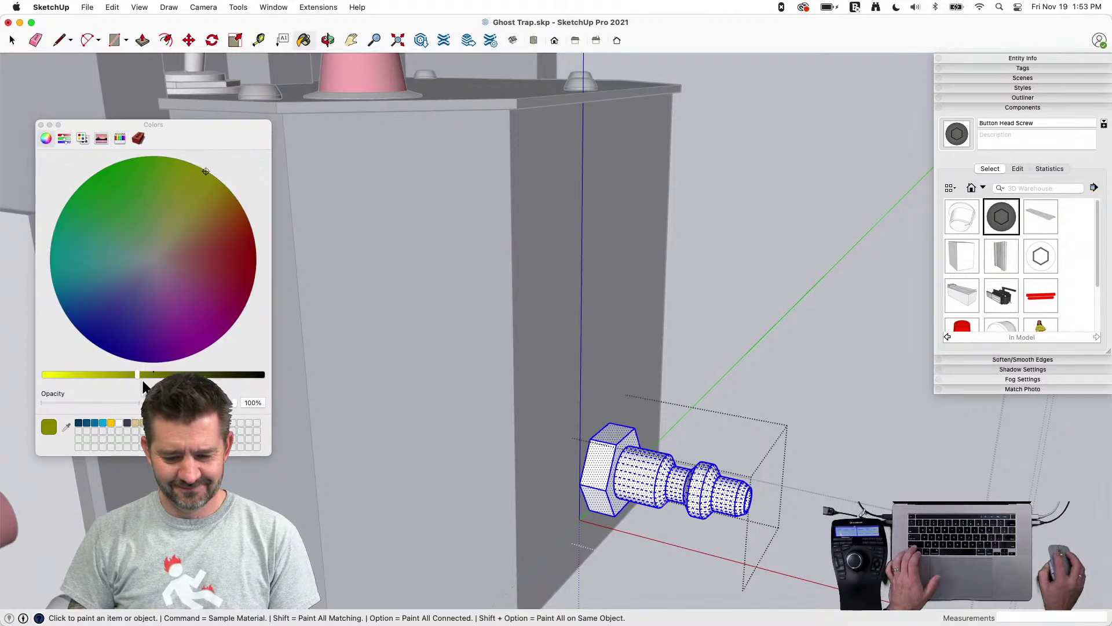
drag(129, 374, 103, 374)
click(607, 482)
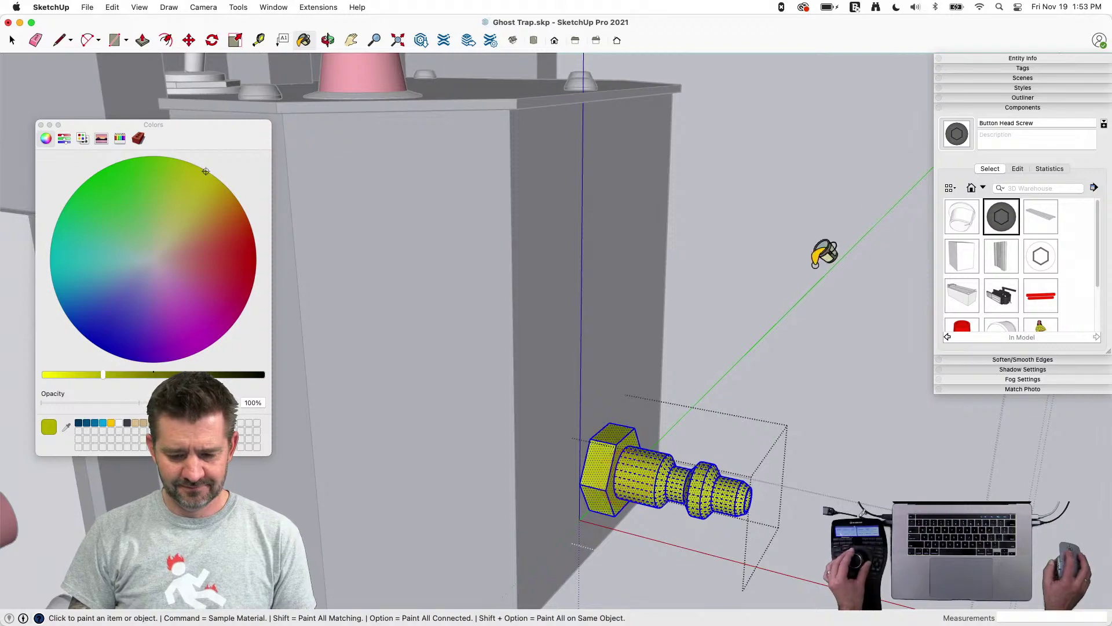
key(space)
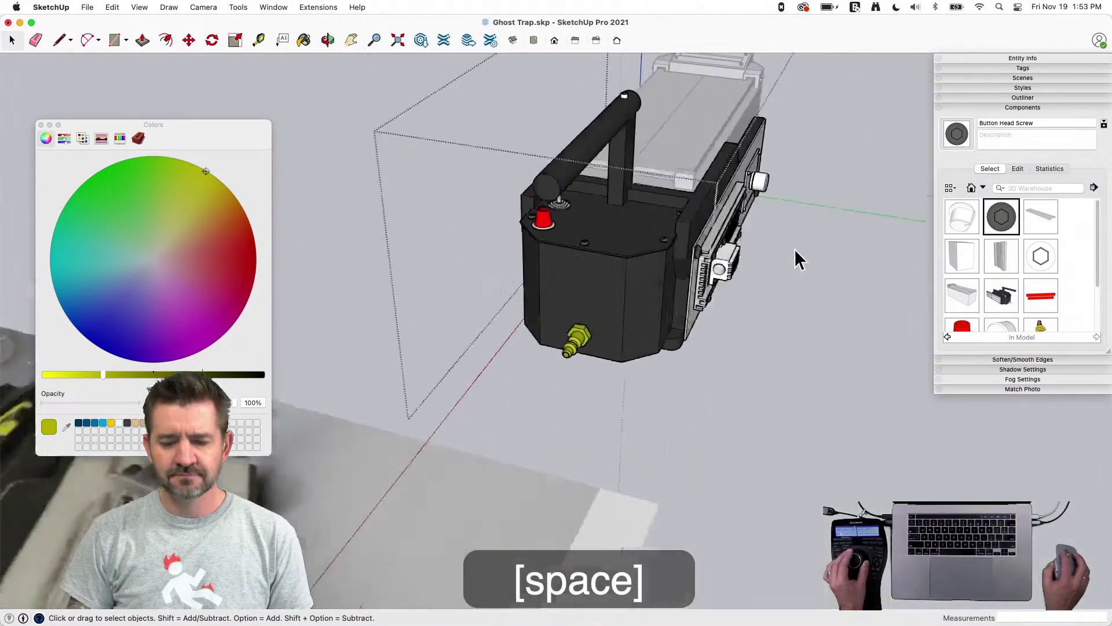
Open the small finned block on the side plate's heat sink, paint all its geometry the same yellow-green, and close it
double_click(595, 331)
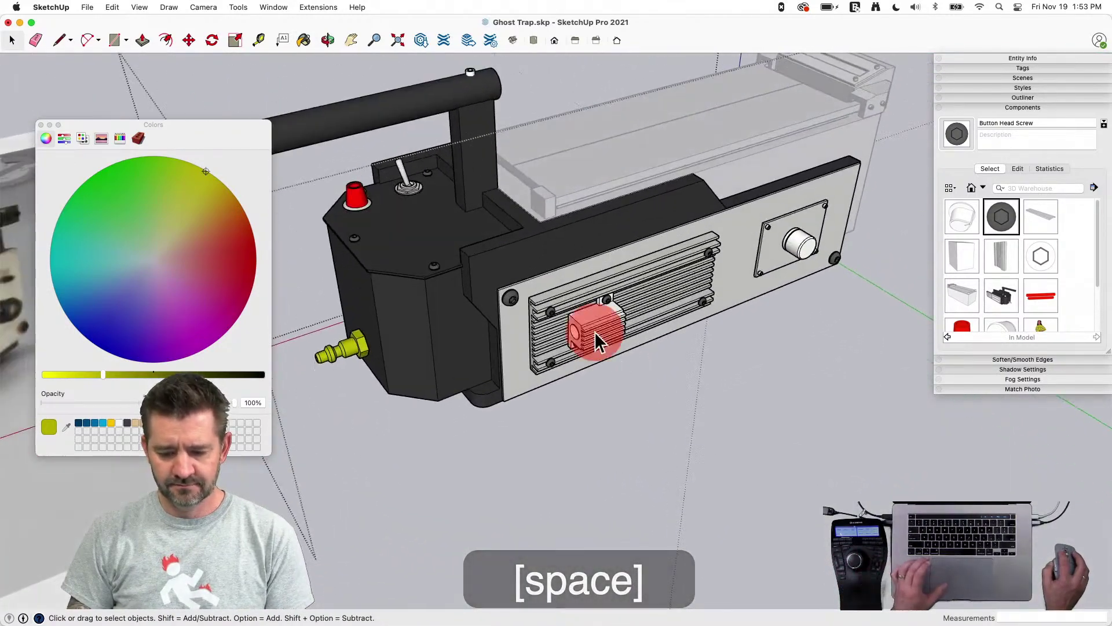
click(595, 332)
double_click(595, 332)
triple_click(595, 332)
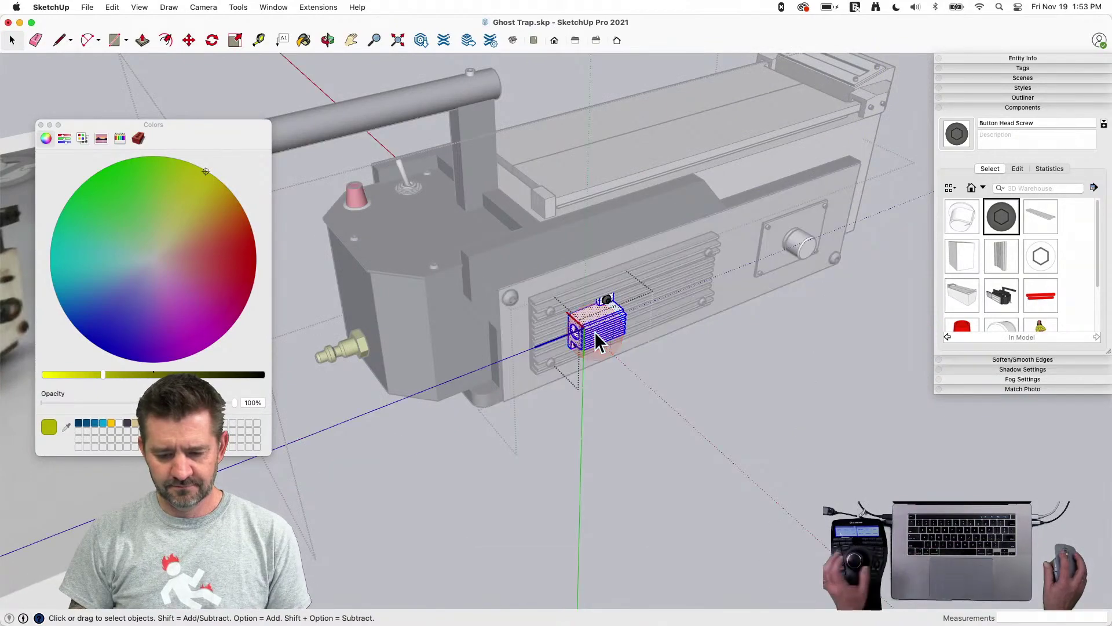
key(b)
click(600, 342)
key(space)
click(630, 404)
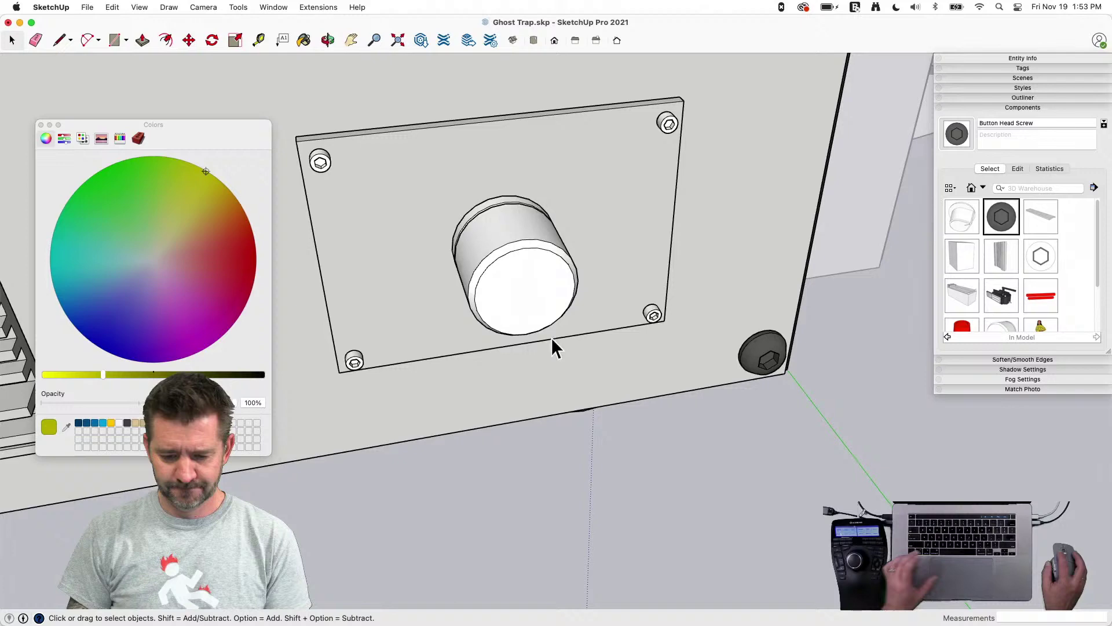
Open the cylindrical knob on the small screwed plate, select all its geometry, and paint it with the body's sampled dark grey
triple_click(521, 294)
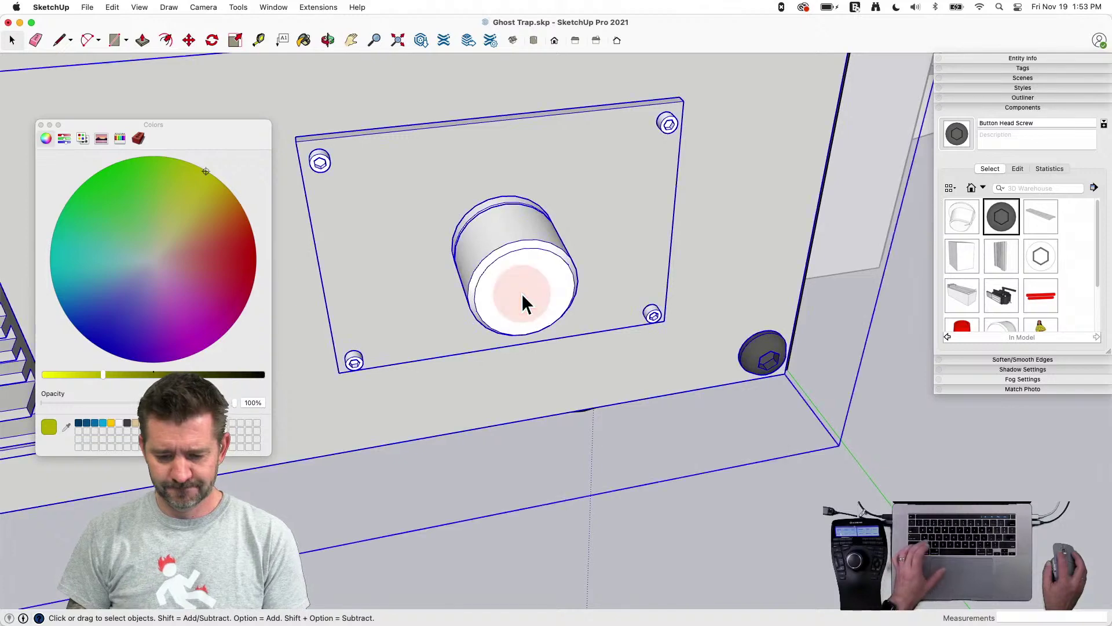
triple_click(521, 293)
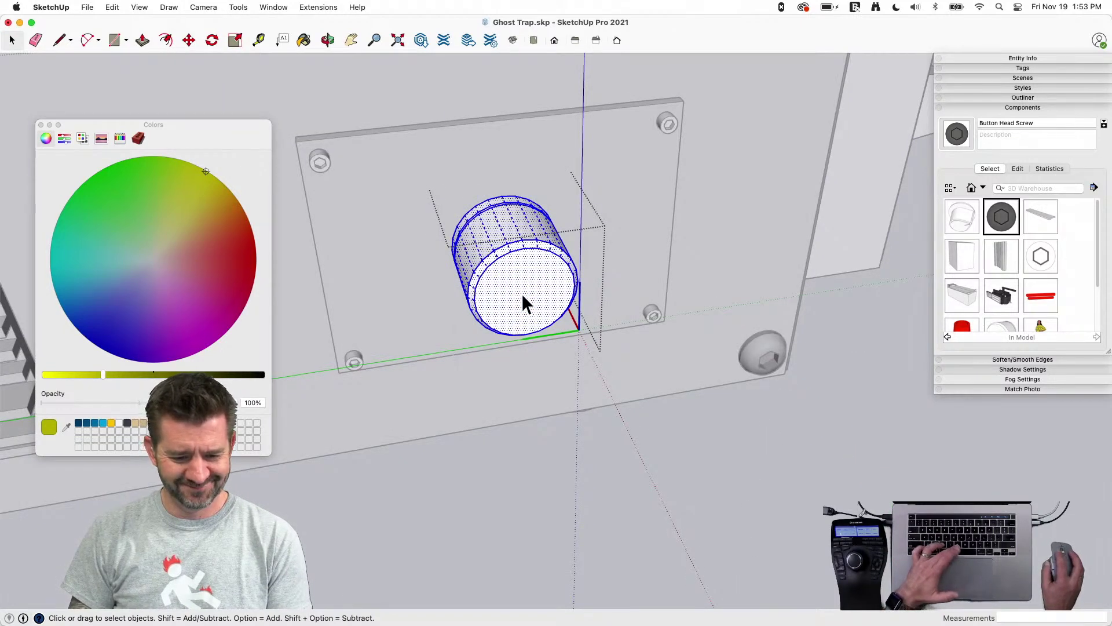
key(b)
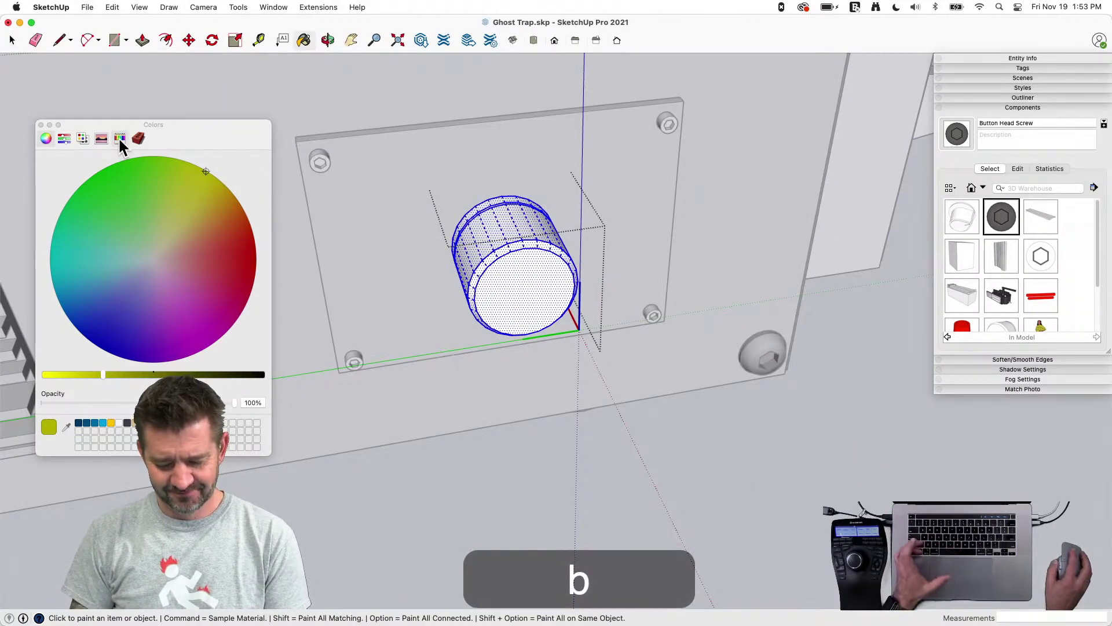
scroll(718, 268, down, 6)
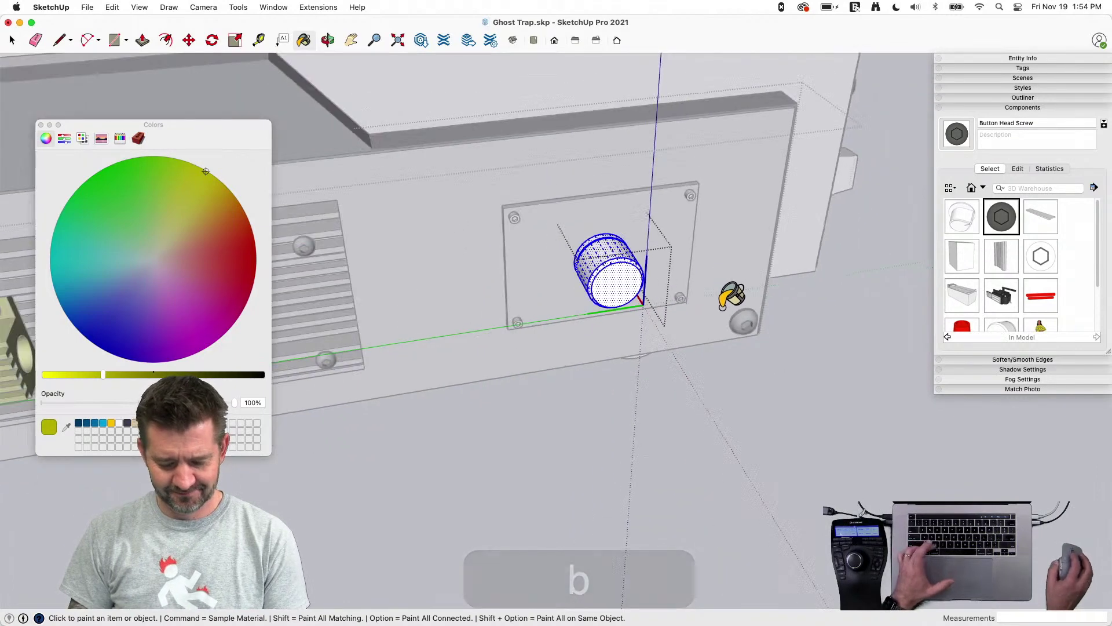
alt+super+click(376, 190)
scroll(688, 281, up, 2)
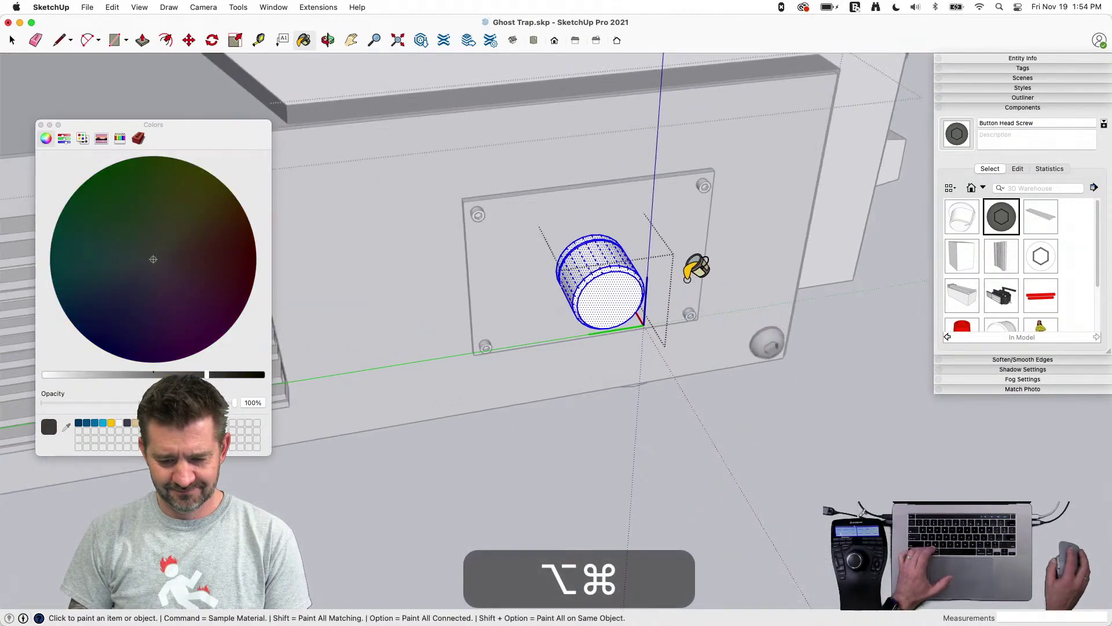
click(606, 250)
scroll(603, 249, up, 4)
key(space)
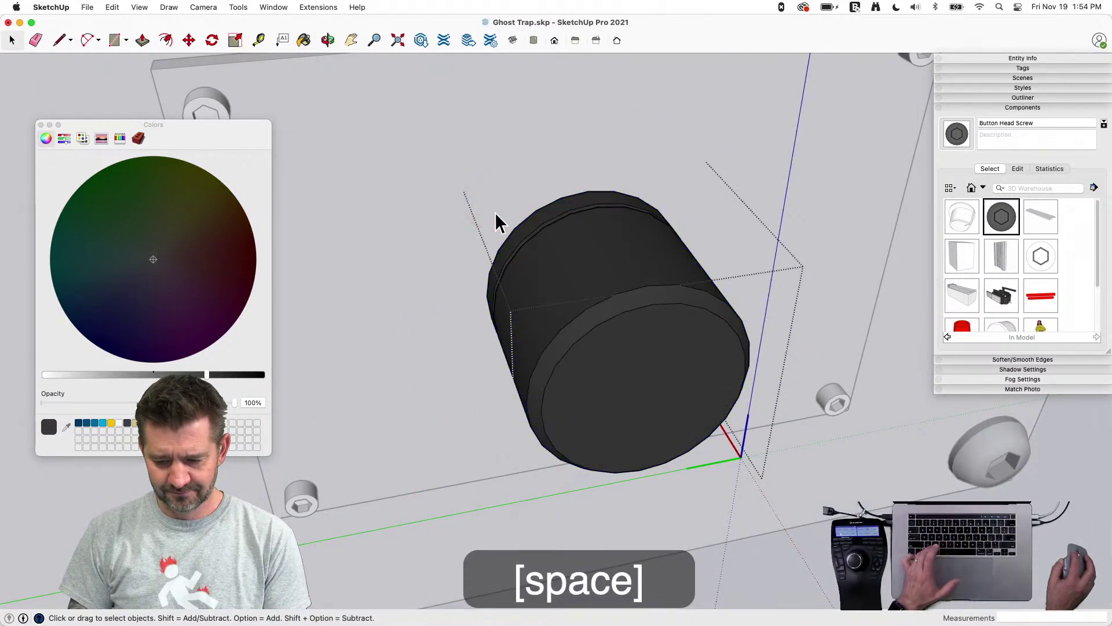
Sample the side plate's light grey, apply it to the ring at the knob's base, and close the knob
key(b)
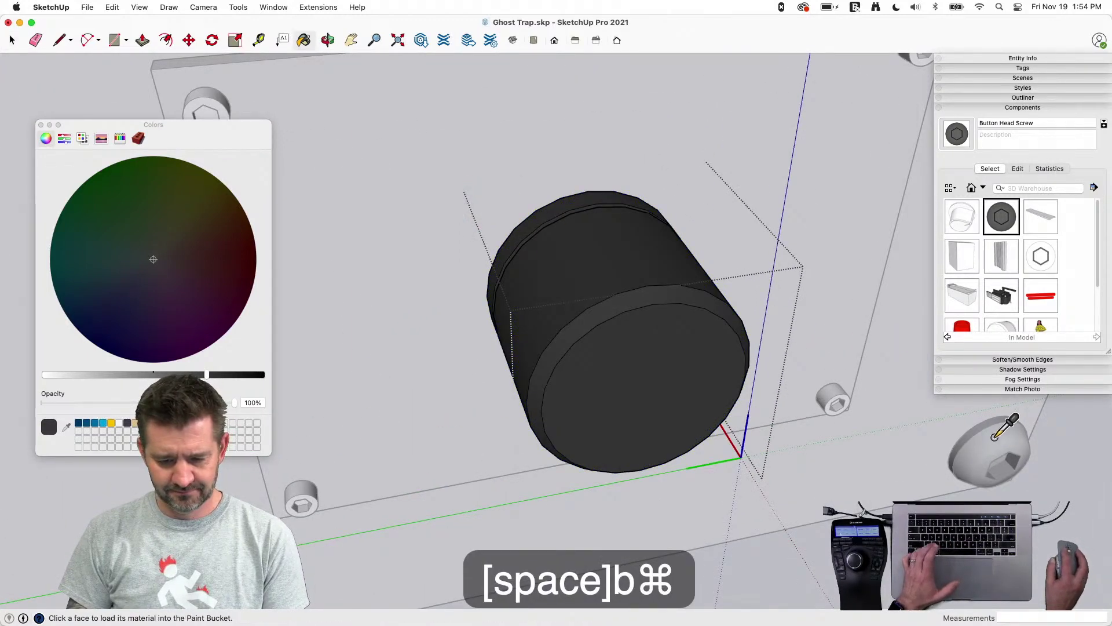
super+click(826, 339)
click(569, 198)
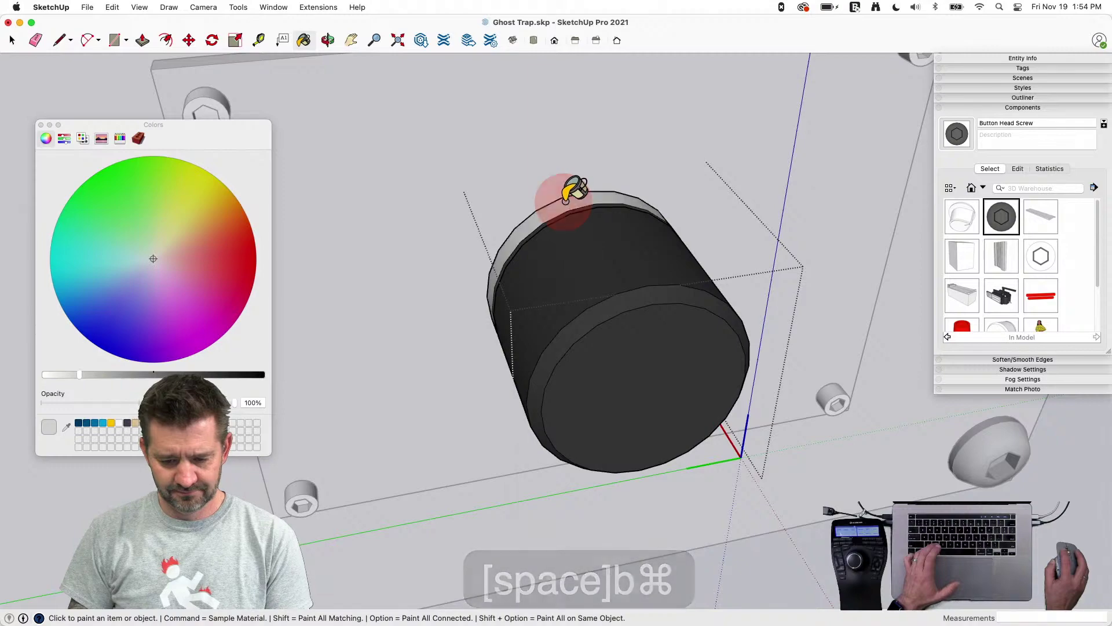
scroll(568, 202, up, 3)
scroll(571, 200, up, 2)
scroll(573, 197, down, 10)
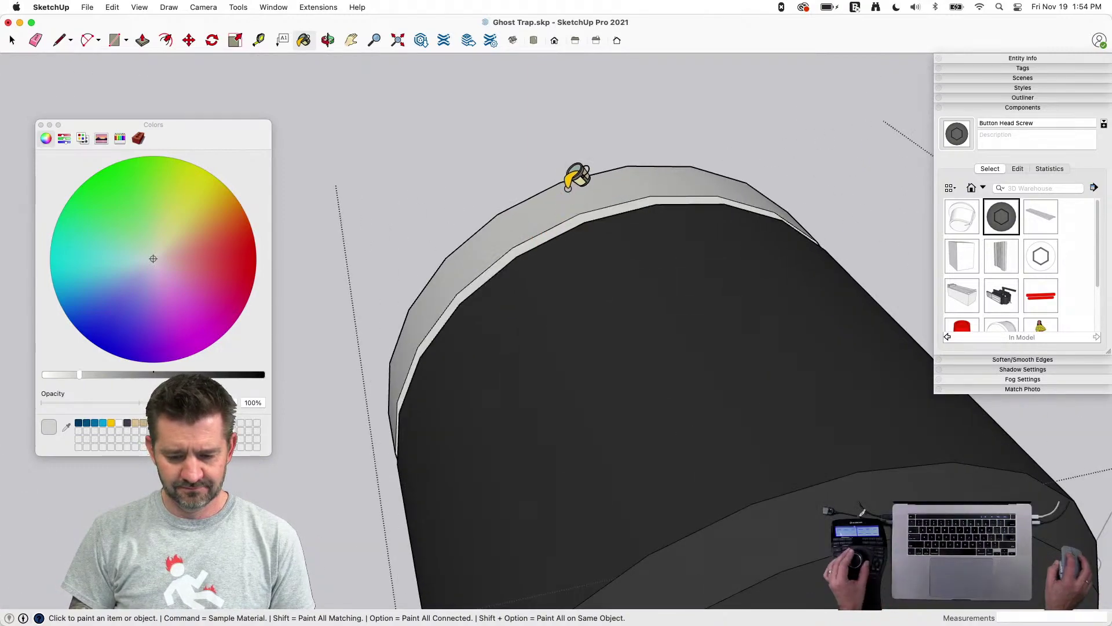
key(space)
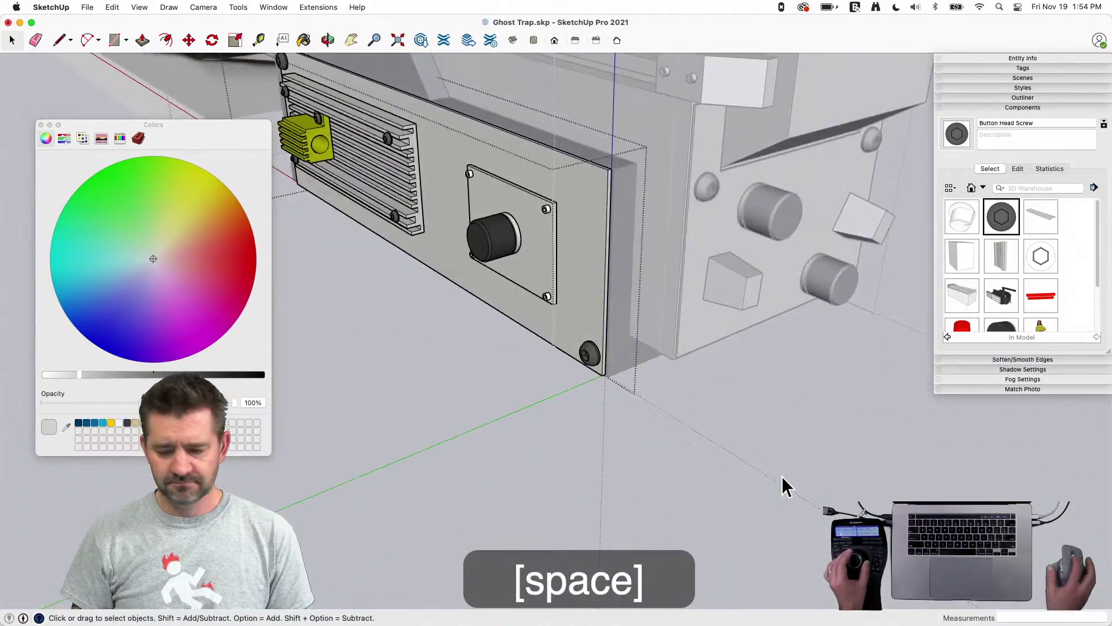
Open the angular block on the end plate, select all its geometry, paint it with the body's sampled dark grey, and close it
double_click(702, 322)
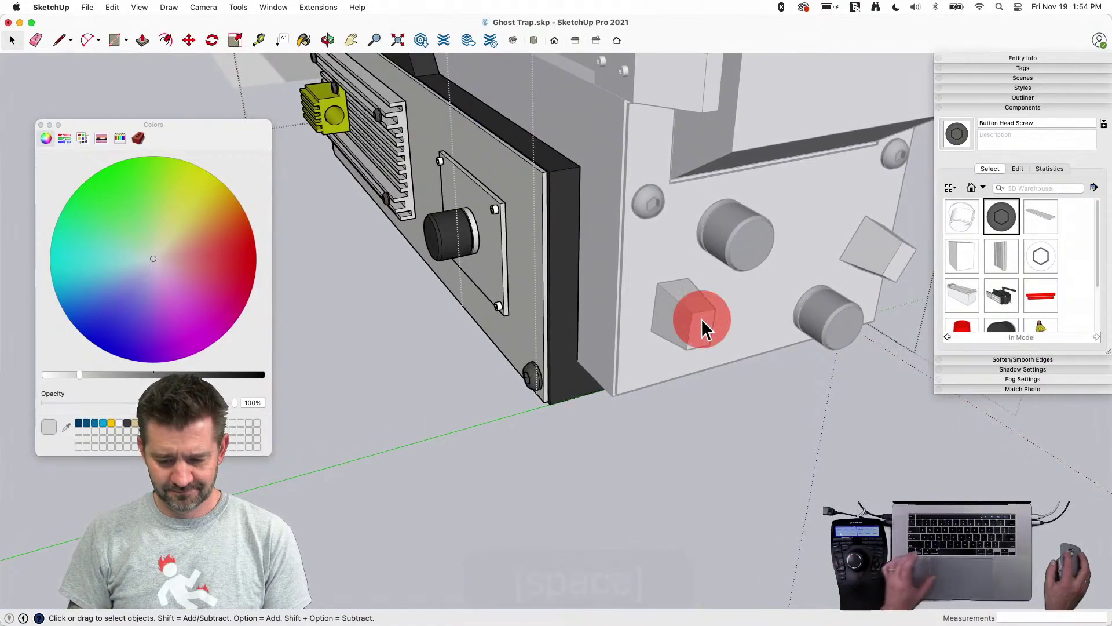
click(701, 320)
double_click(701, 319)
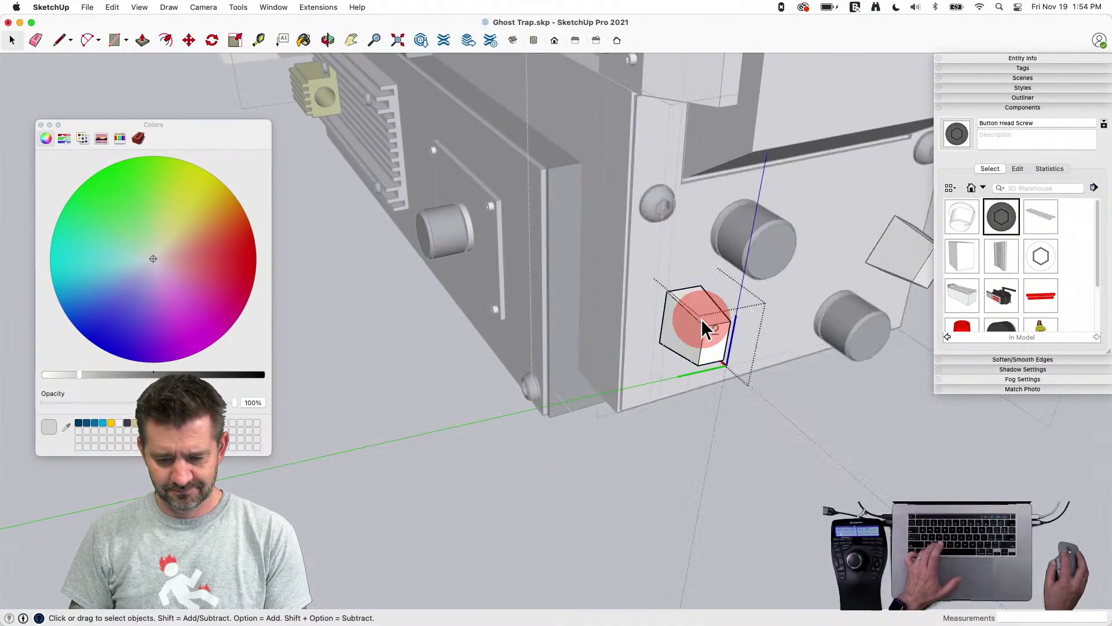
triple_click(701, 319)
key(b)
super+click(606, 236)
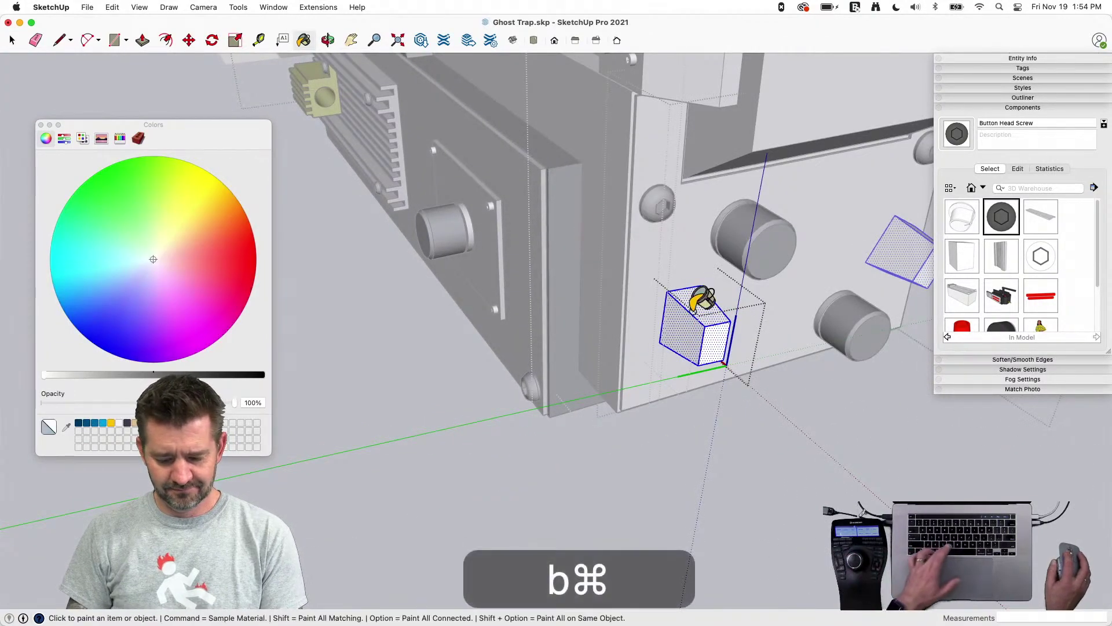
key(space)
key(b)
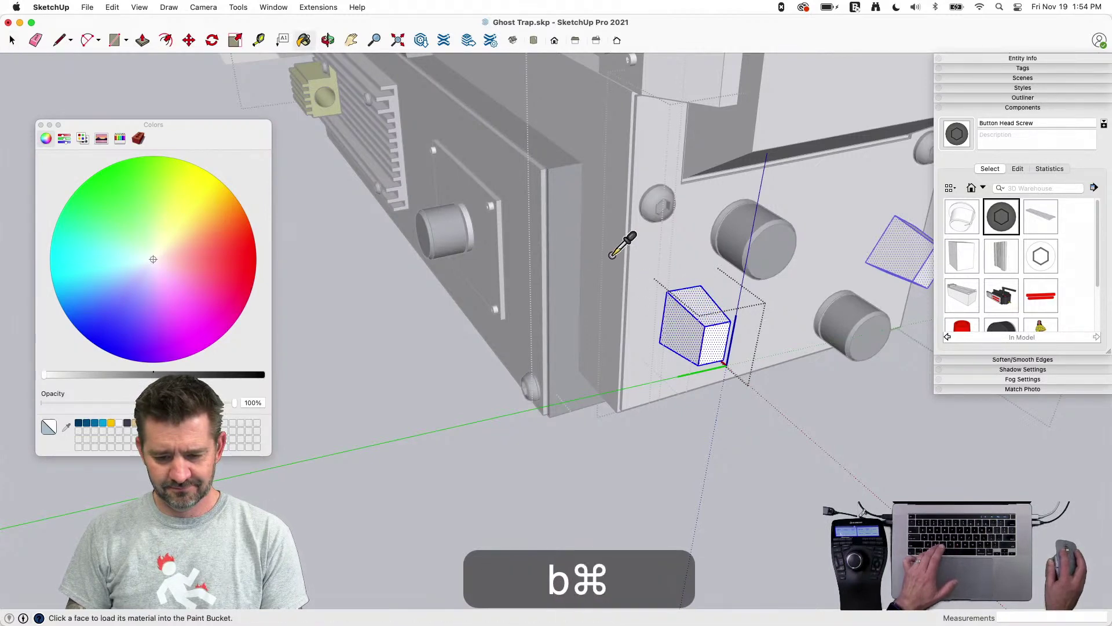
super+click(572, 172)
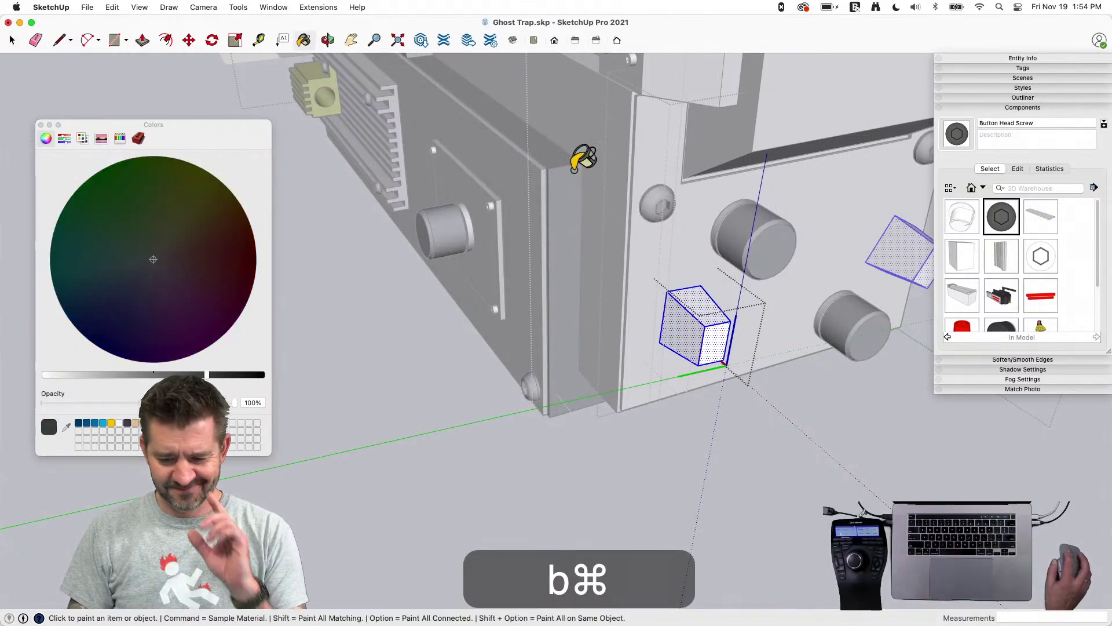
click(707, 322)
key(space)
click(767, 467)
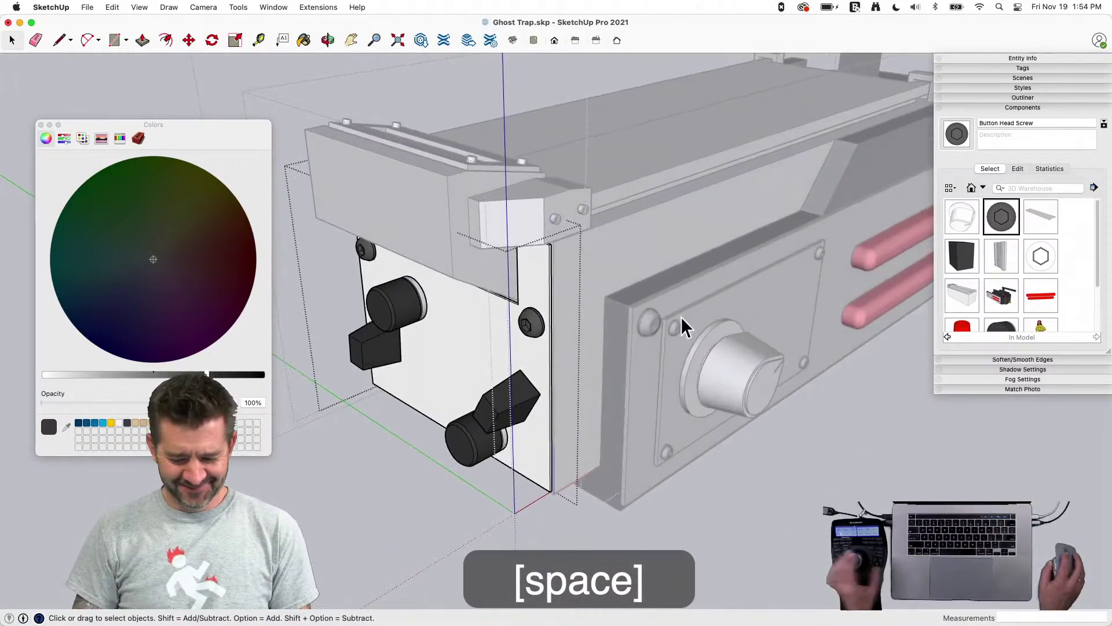
Open the end plate, select all its geometry, paint it with the side plate's sampled light grey, and close the component
key(b)
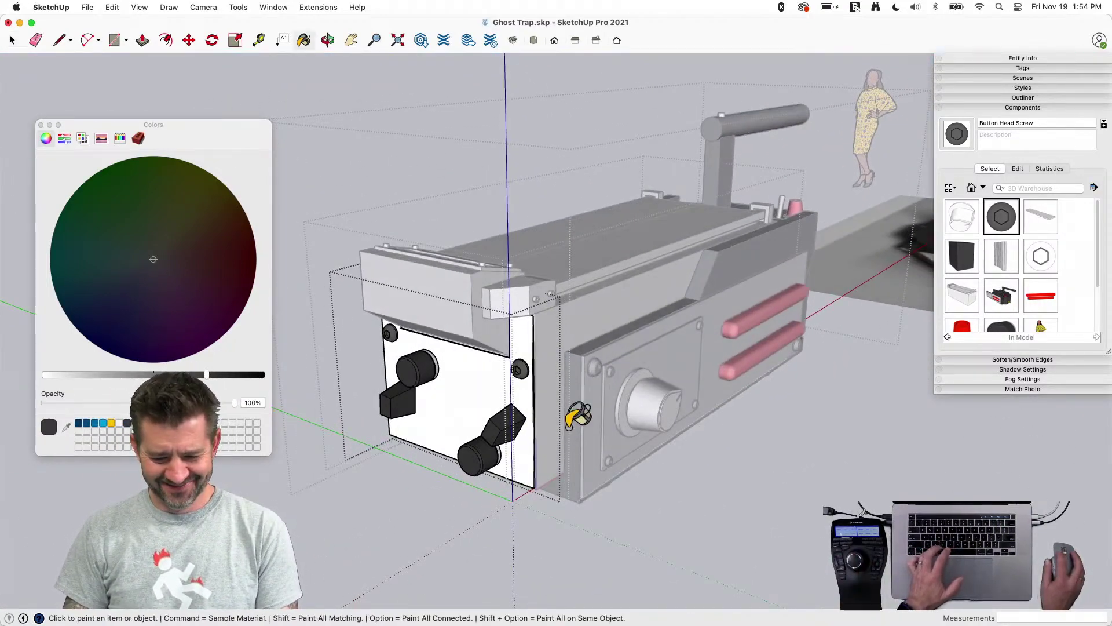
super+click(490, 385)
key(space)
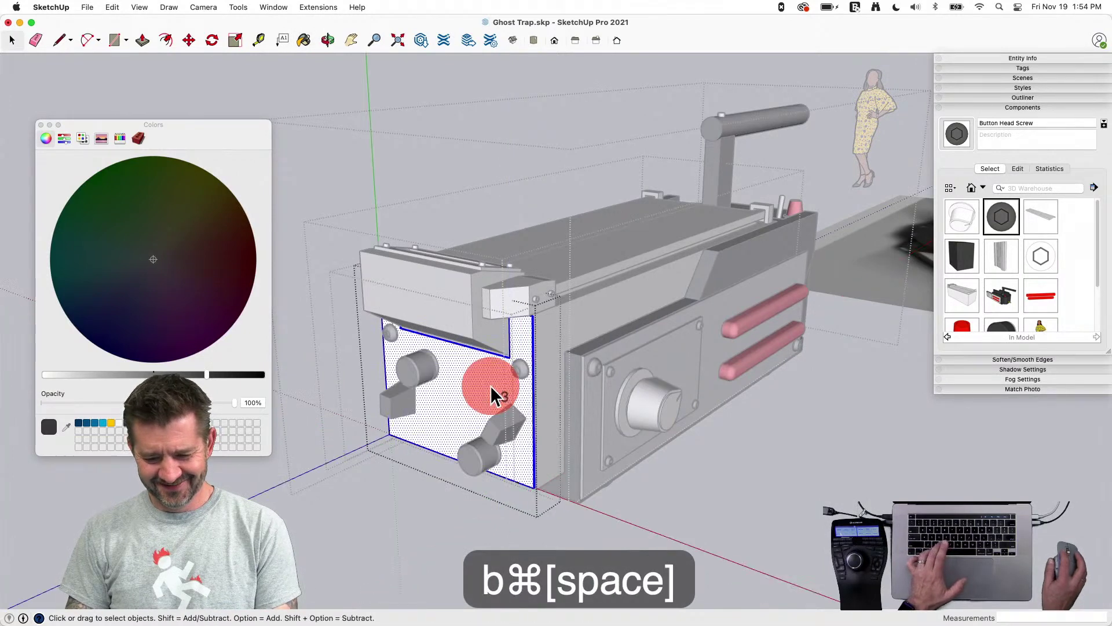
key(b)
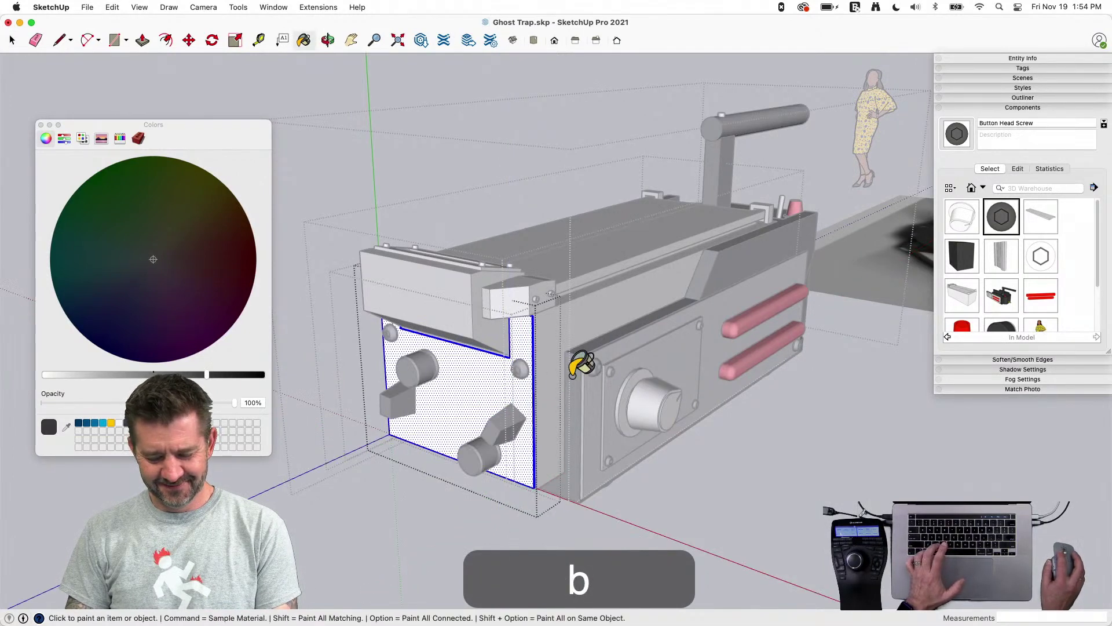
super+click(636, 359)
click(473, 368)
key(space)
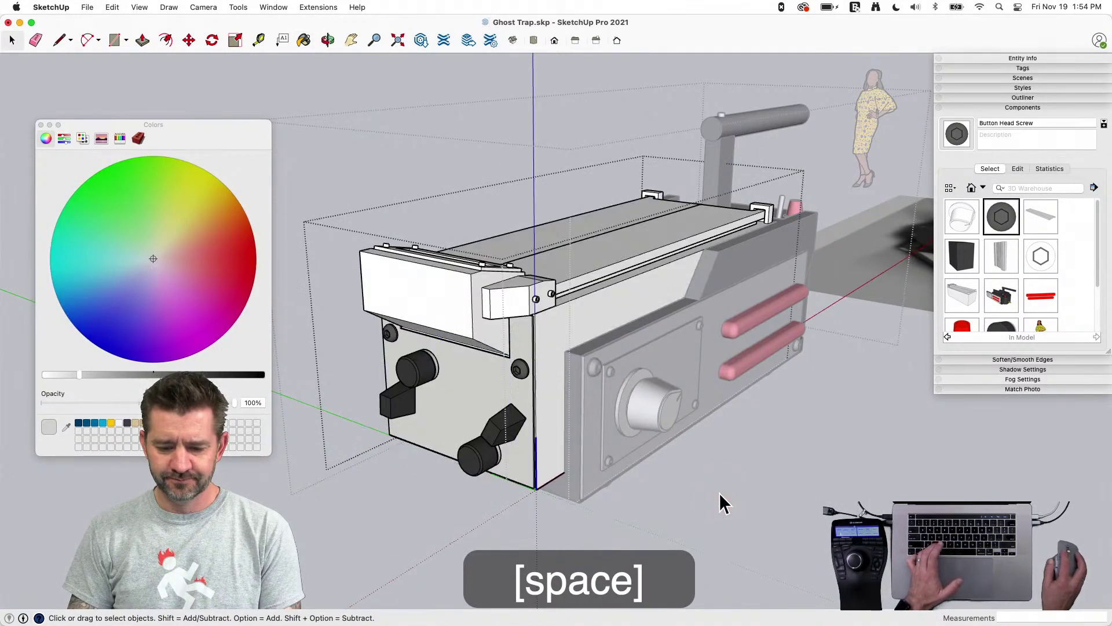
click(718, 493)
Open the large knob on the side plate, select all its geometry, and replace the body's sampled dark grey with the small screw's sampled dark grey
click(584, 335)
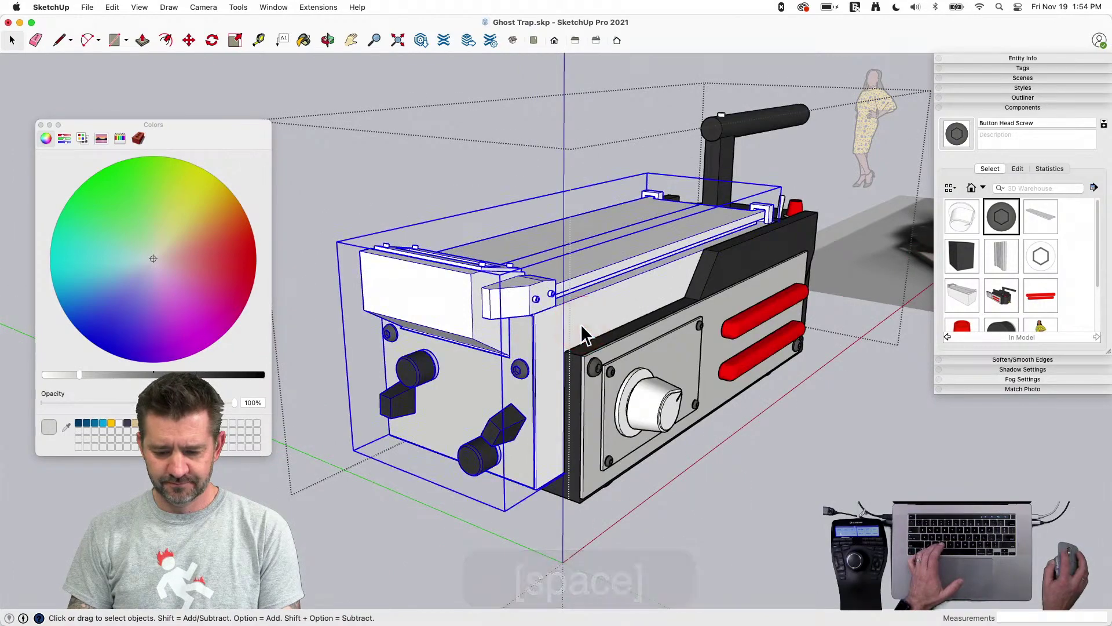
scroll(644, 415, up, 5)
double_click(651, 416)
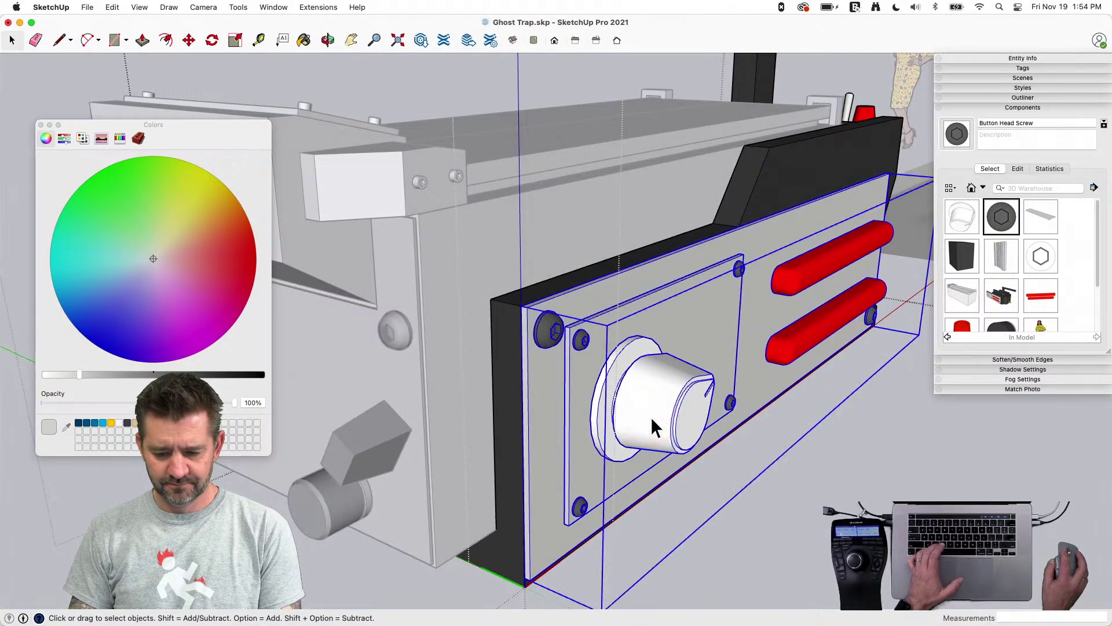
click(651, 416)
triple_click(651, 416)
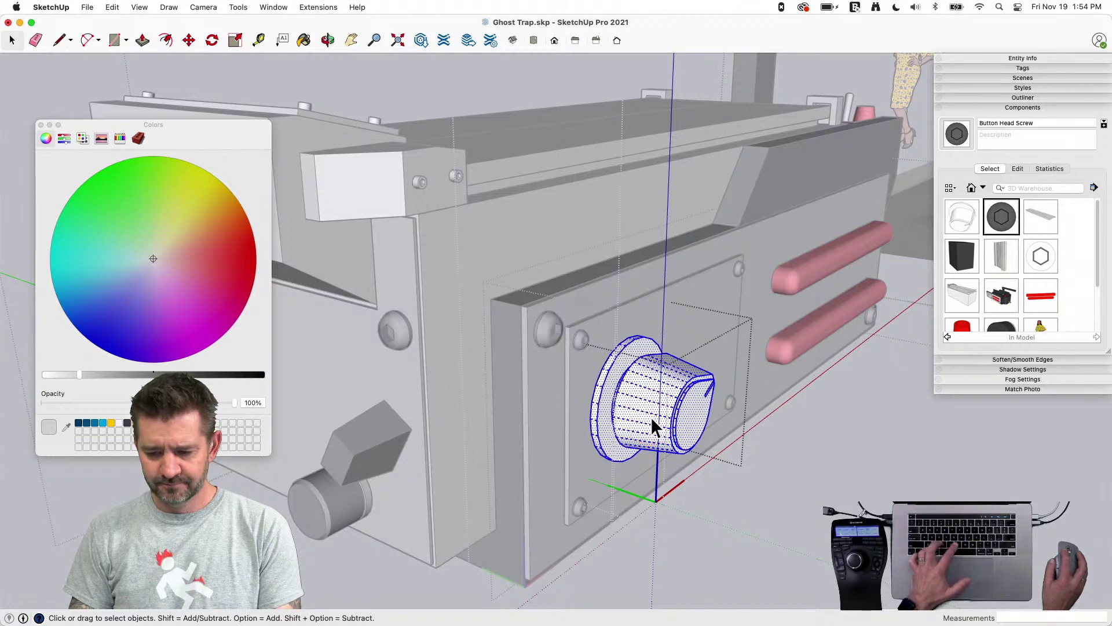
key(b)
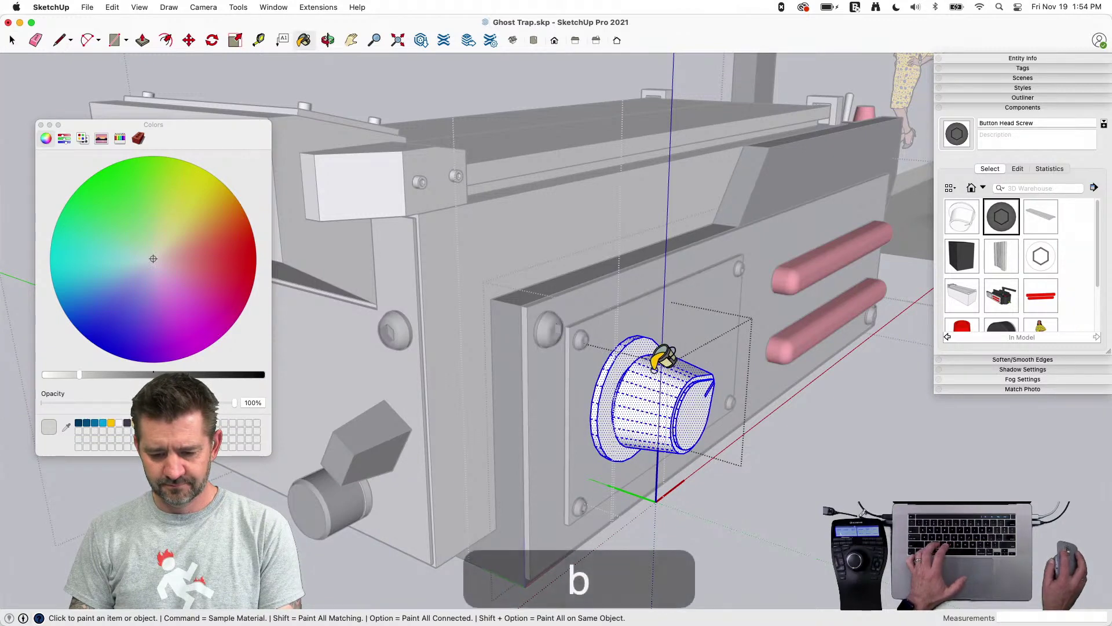
key(super)
super+click(508, 347)
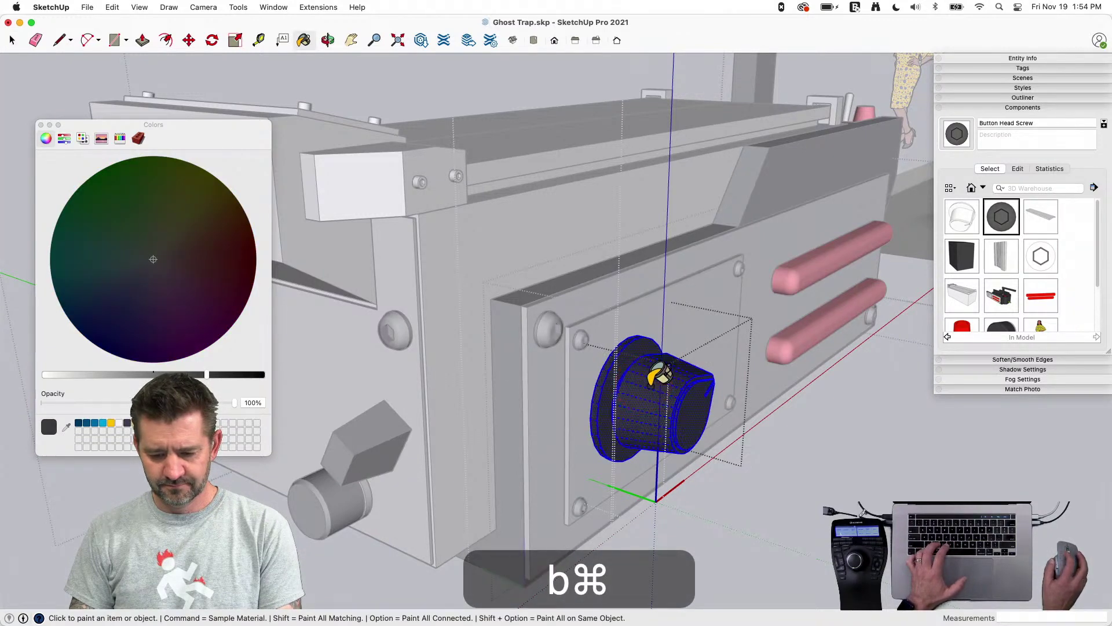
click(666, 371)
super+click(569, 340)
click(665, 367)
Sample the side plate's light grey and paint the face and rim of the large knob's base ring with it
scroll(670, 380, up, 5)
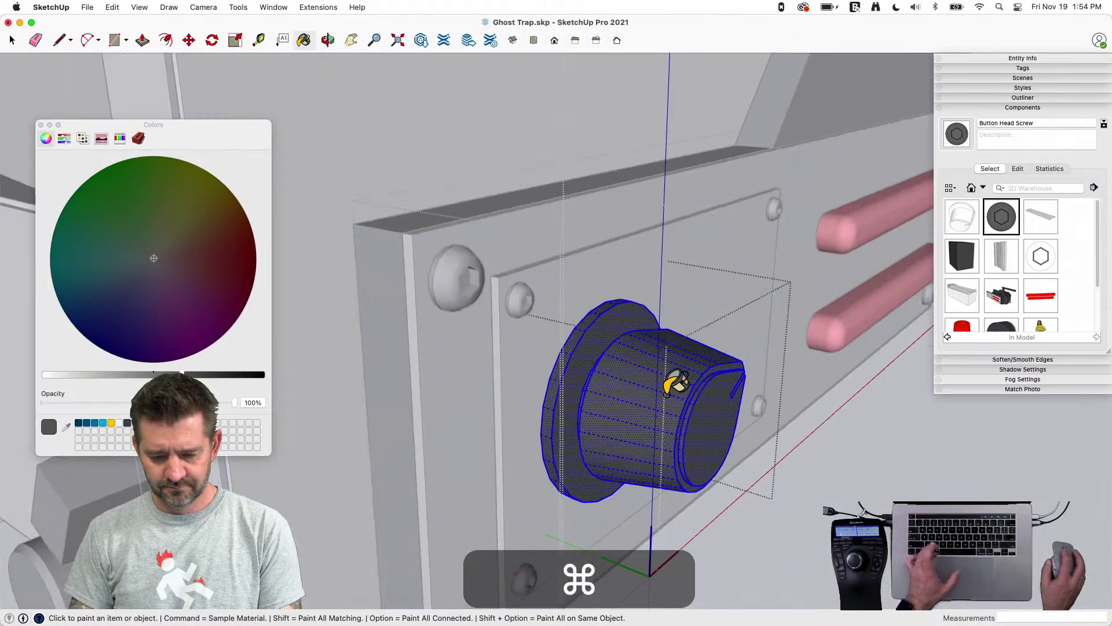
super+click(510, 336)
key(space)
click(471, 322)
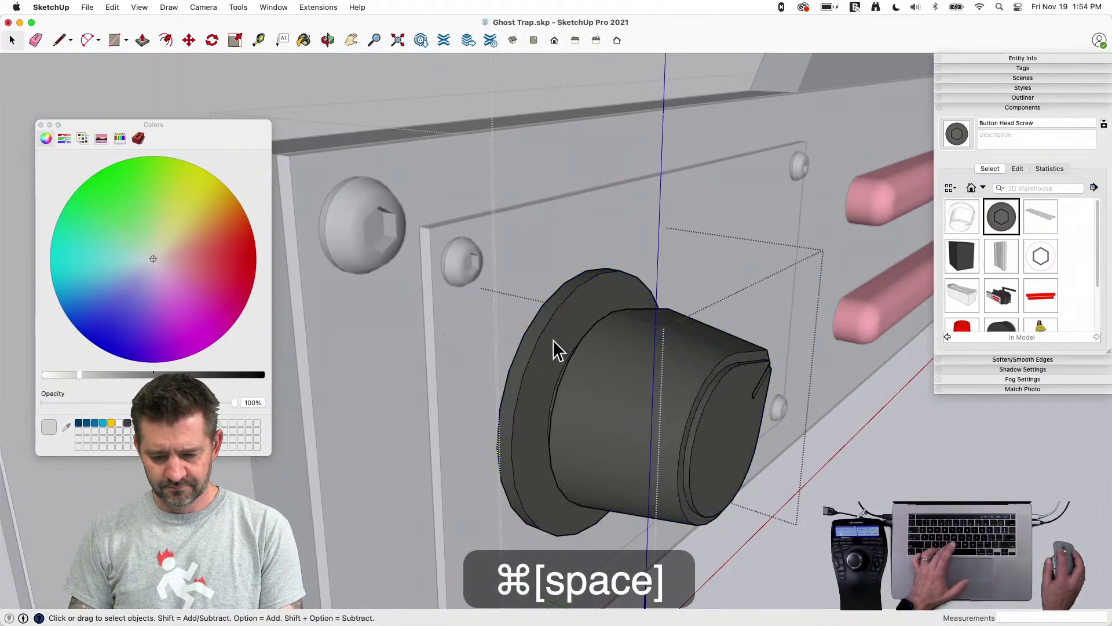
key(b)
click(559, 351)
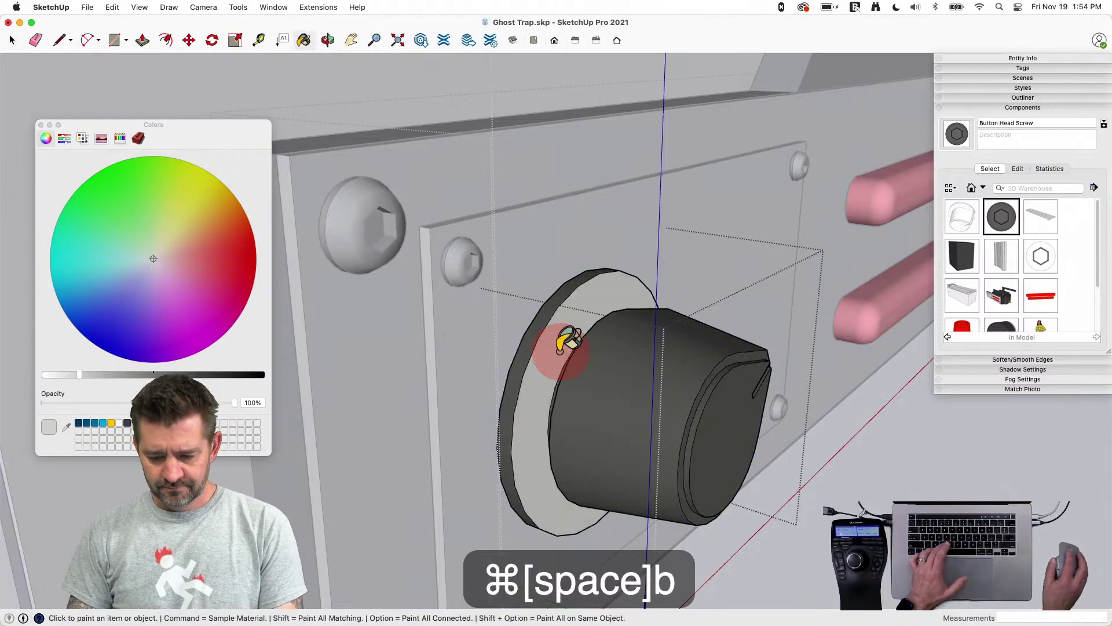
click(526, 351)
Draw two lines extending the sides of the knob's pointer groove across the raised border to the knob's outer edge
mouse_move(526, 351)
middle_down()
mouse_move(775, 484)
mouse_move(298, 437)
mouse_move(331, 429)
middle_up()
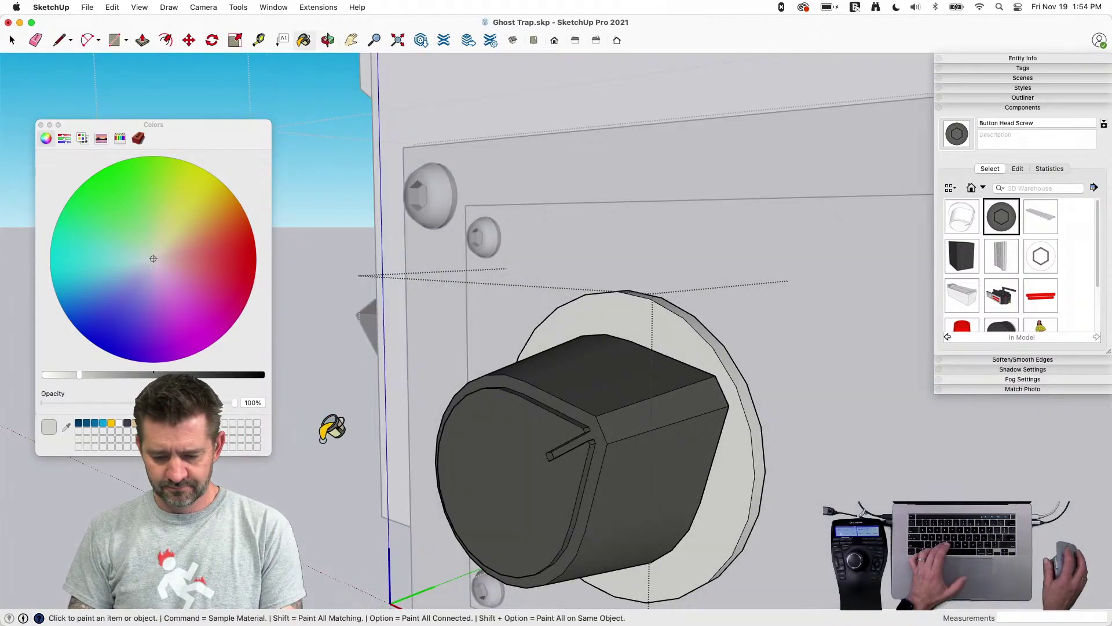
scroll(613, 459, up, 6)
key(space)
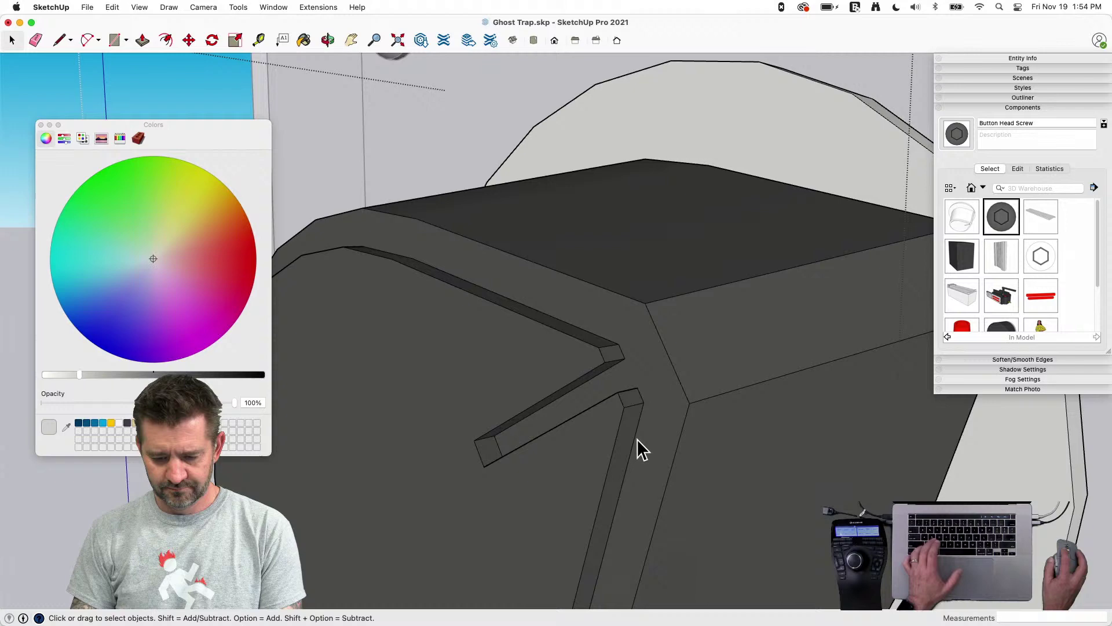
click(609, 398)
key(l)
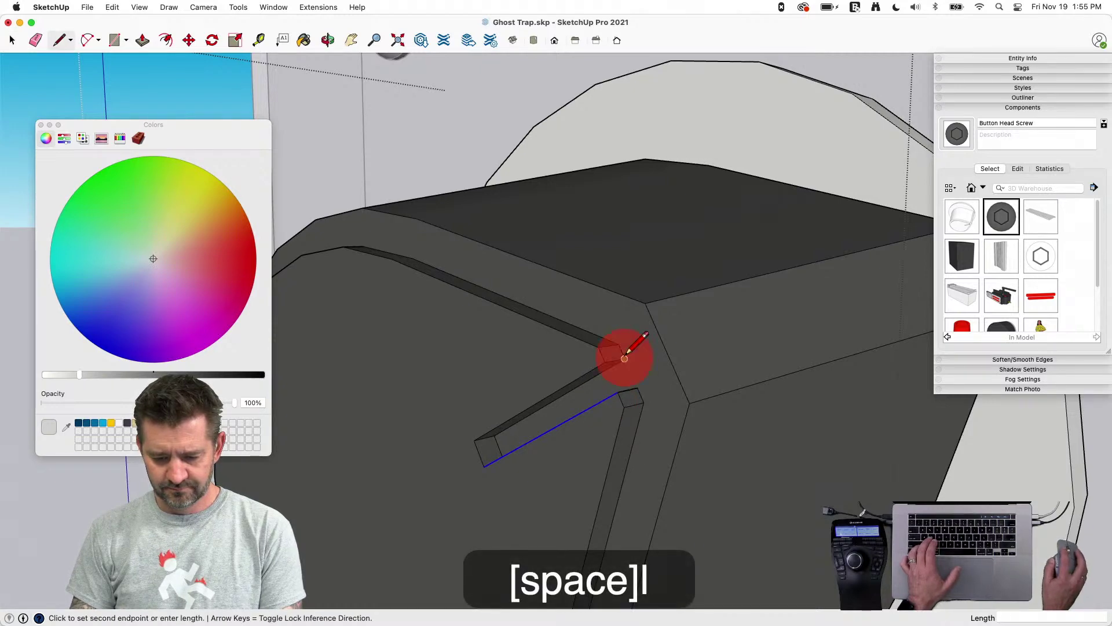
click(661, 337)
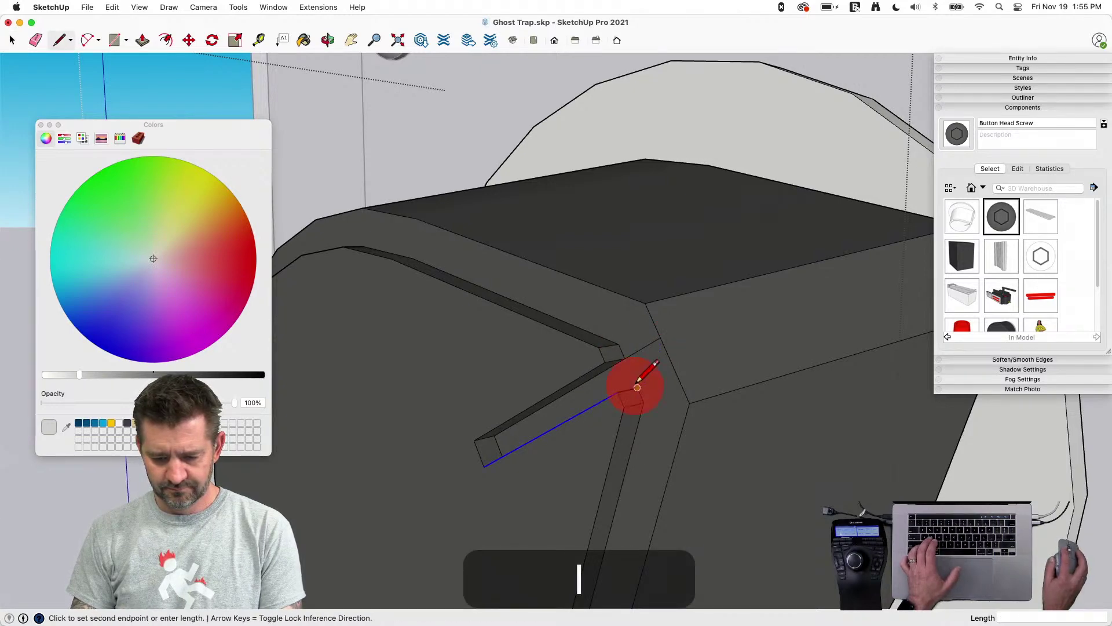
click(660, 365)
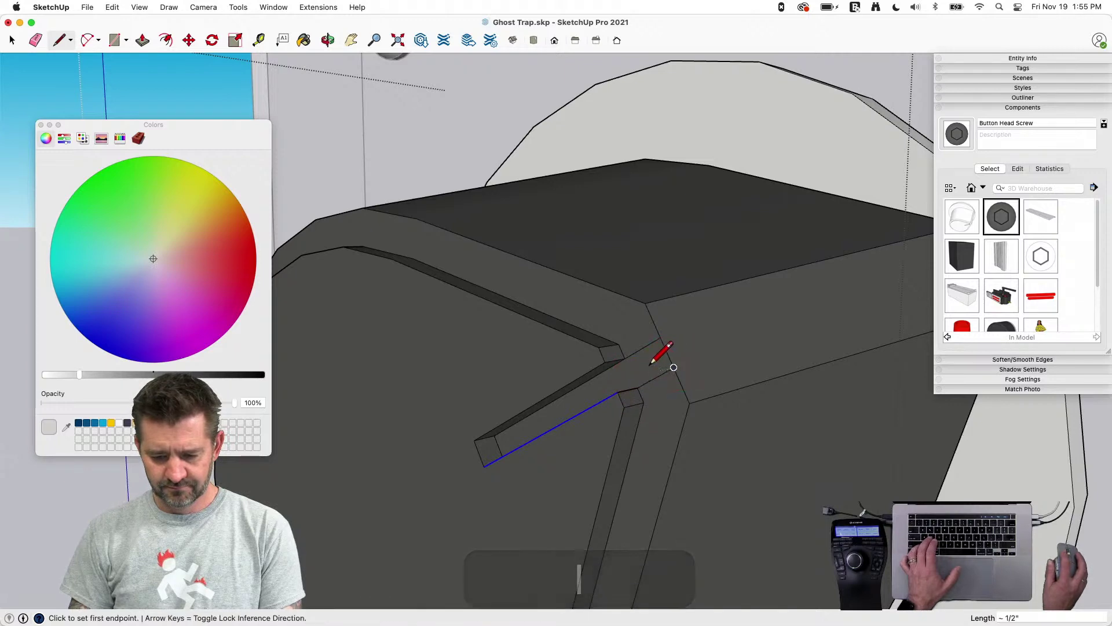
Clear the dividing edge and Push/Pull the extended pointer groove about 1/16" into the knob
key(p)
key(space)
click(659, 373)
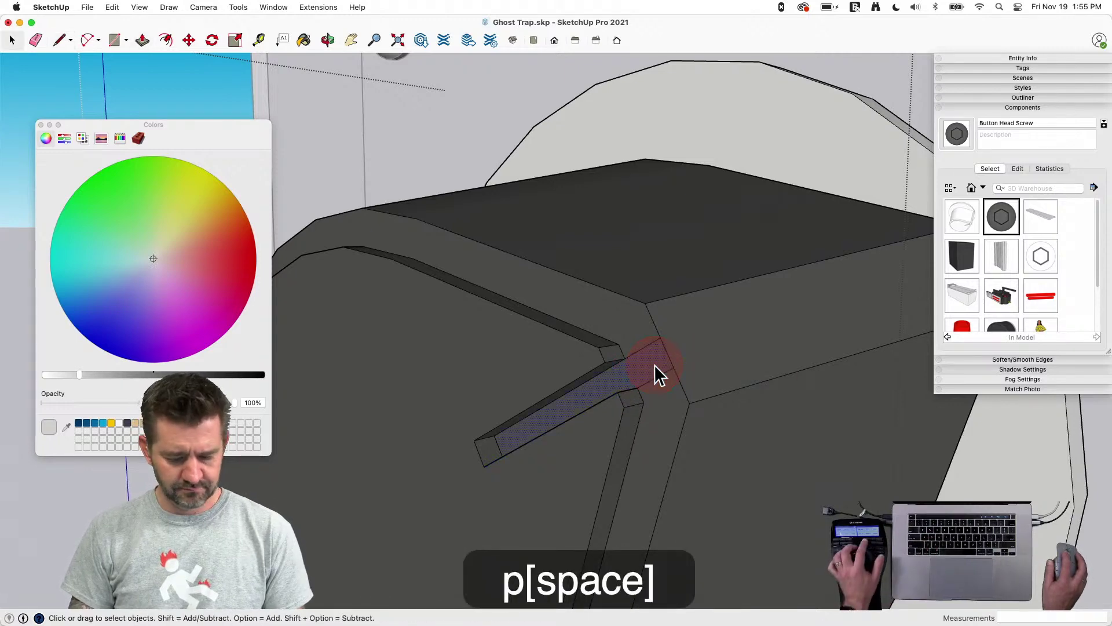
middle_drag(654, 366, 645, 361)
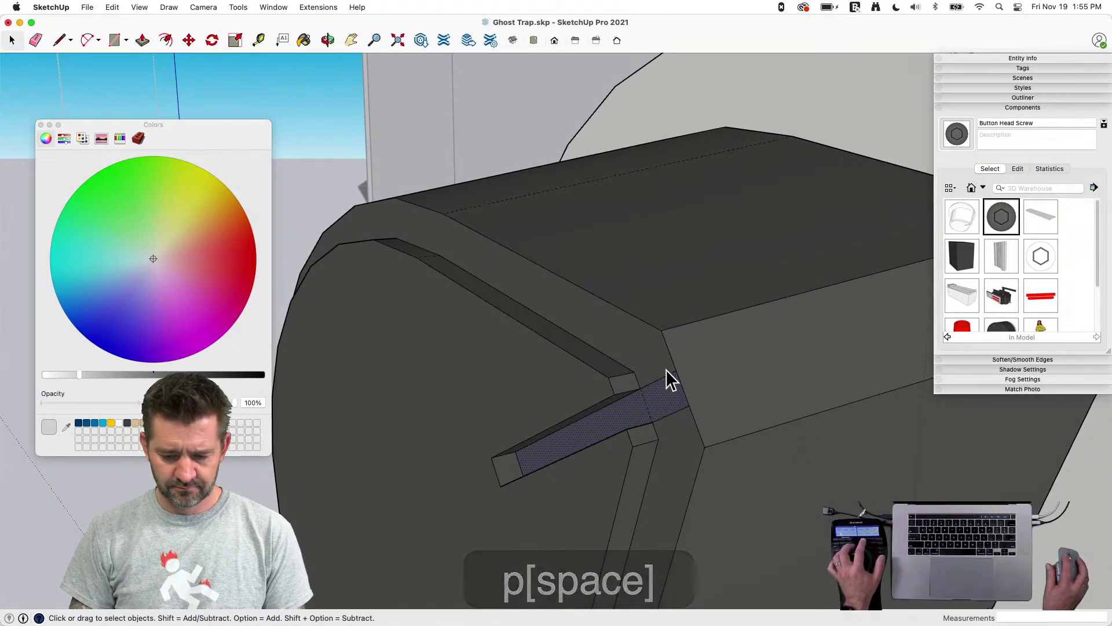
key(e)
key(p)
click(660, 398)
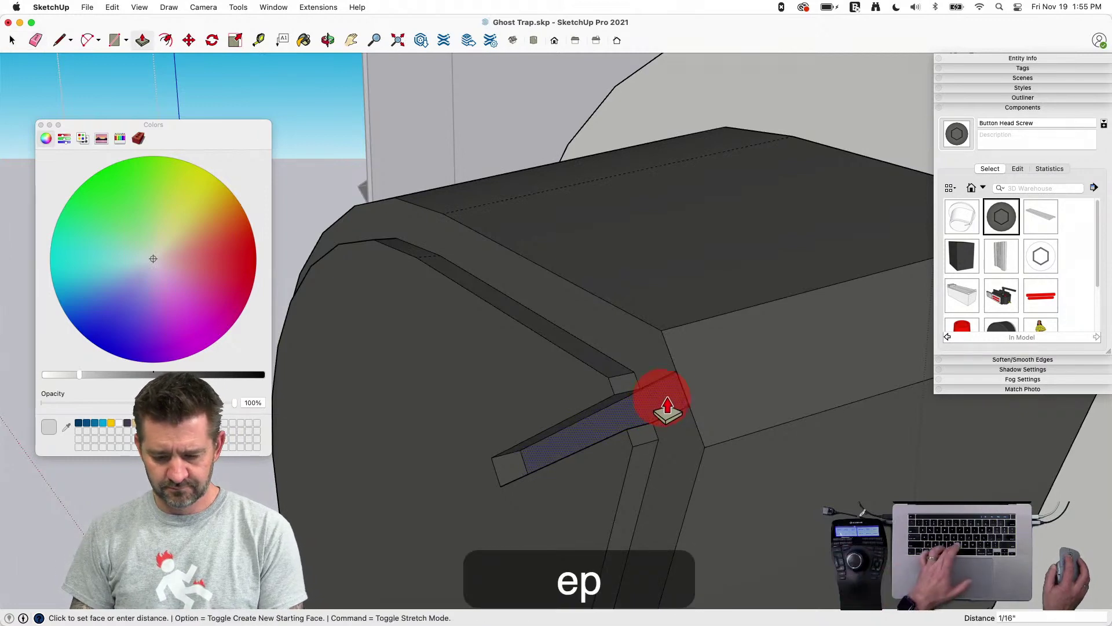
click(668, 406)
Choose the Snow colour and paint the floor of the knob's pointer groove with it
key(b)
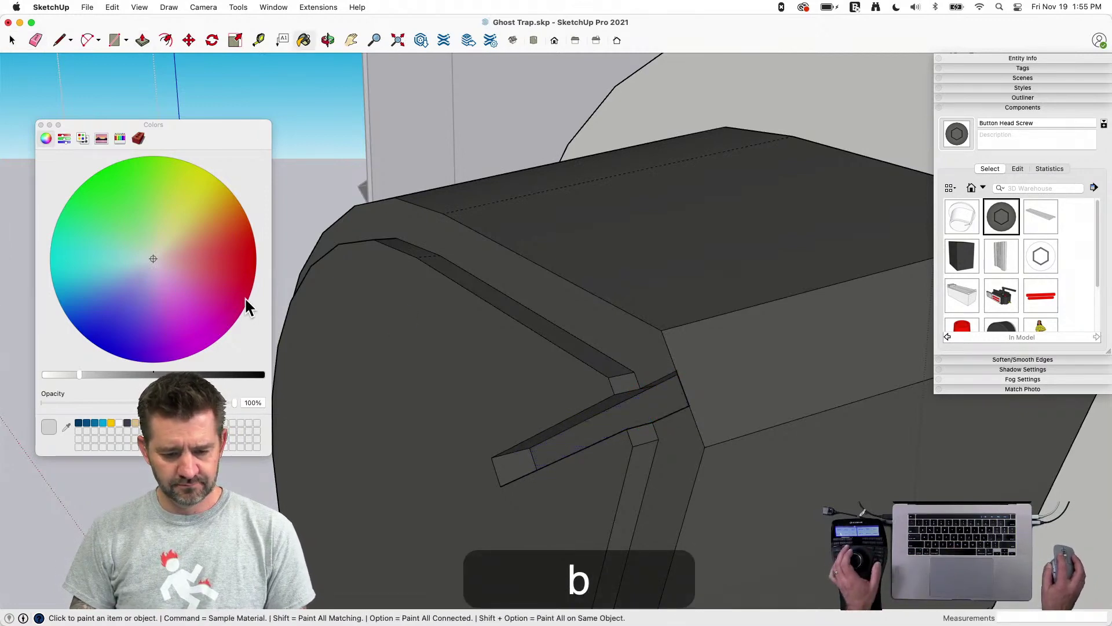
click(119, 138)
click(258, 217)
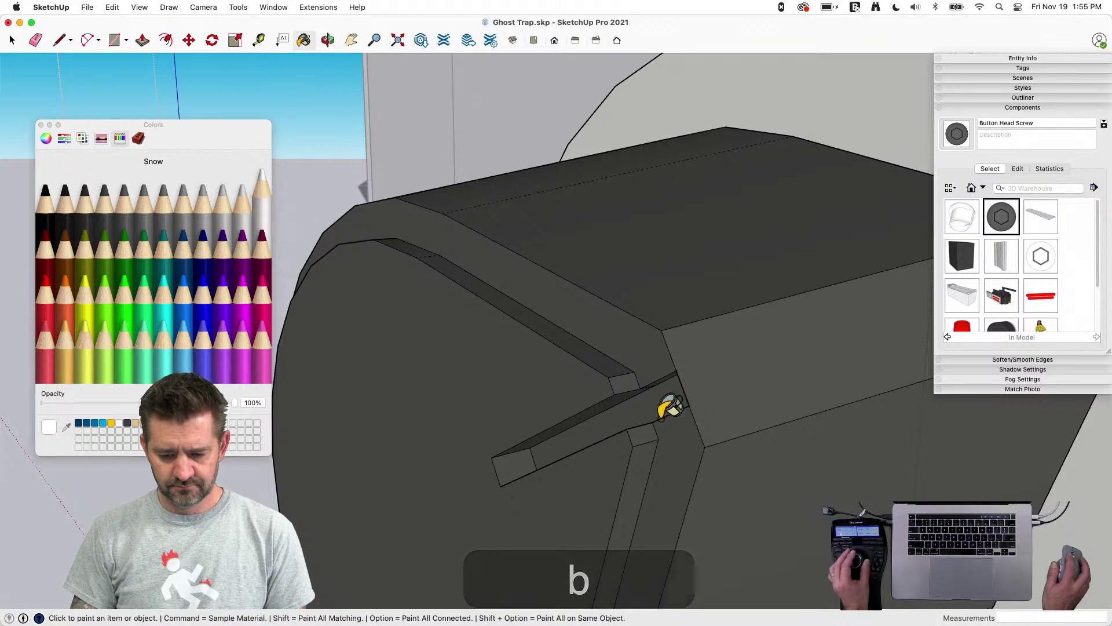
click(674, 380)
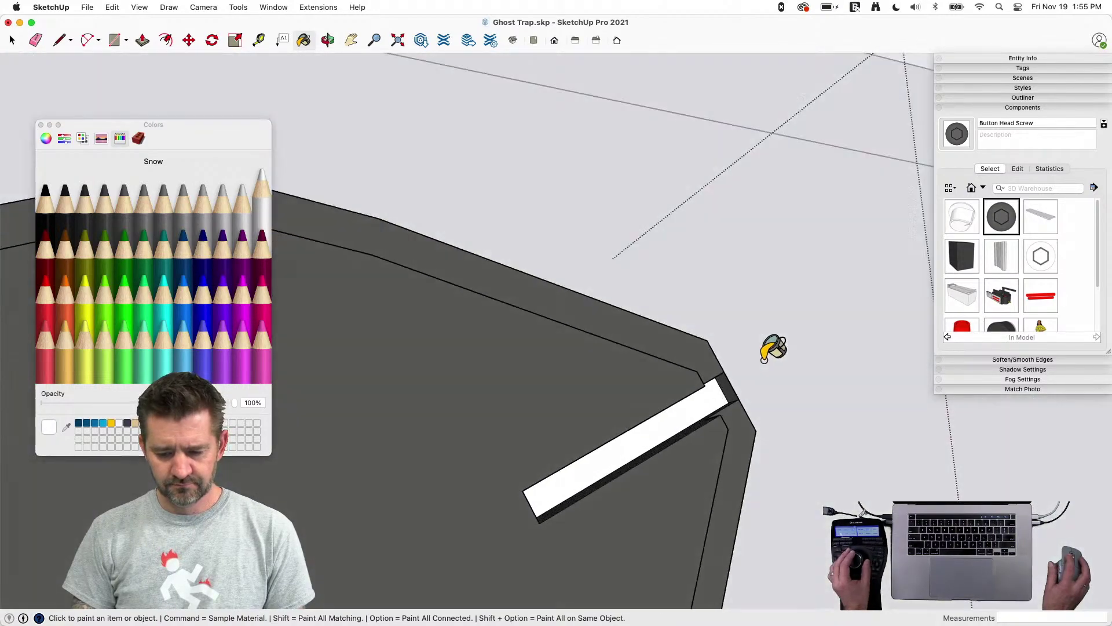
key(e)
key(space)
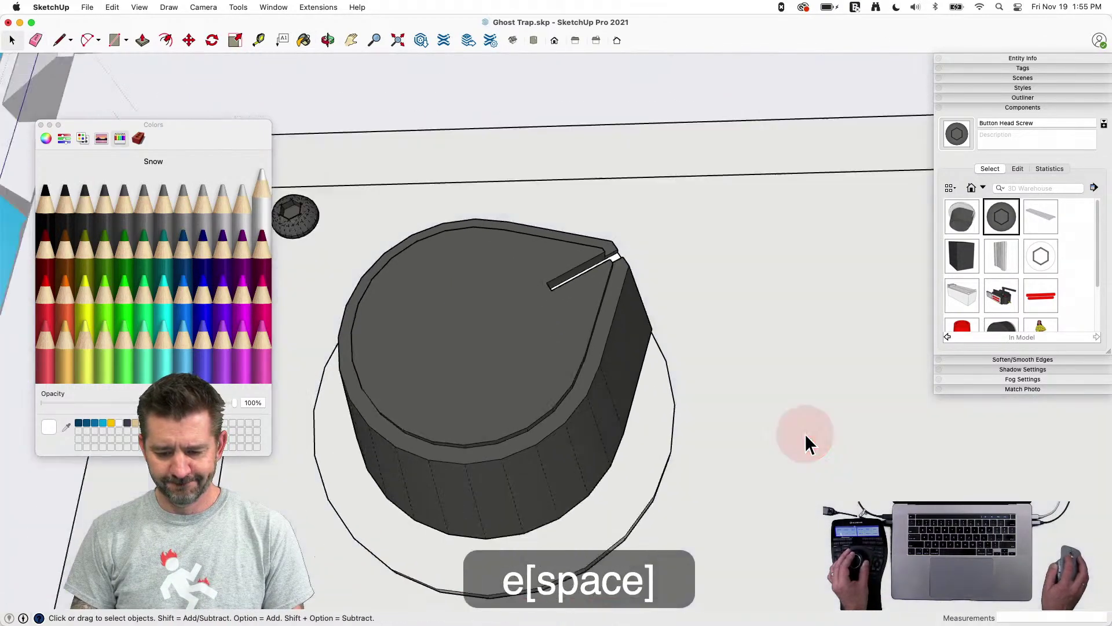
key(l)
scroll(639, 352, up, 5)
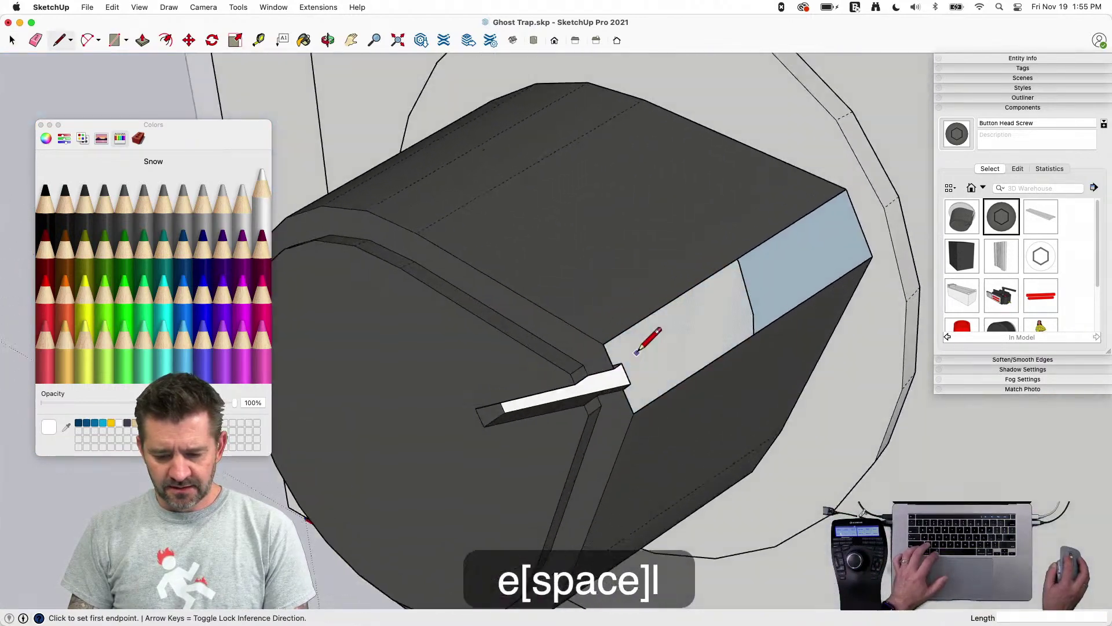
click(630, 385)
key(super)
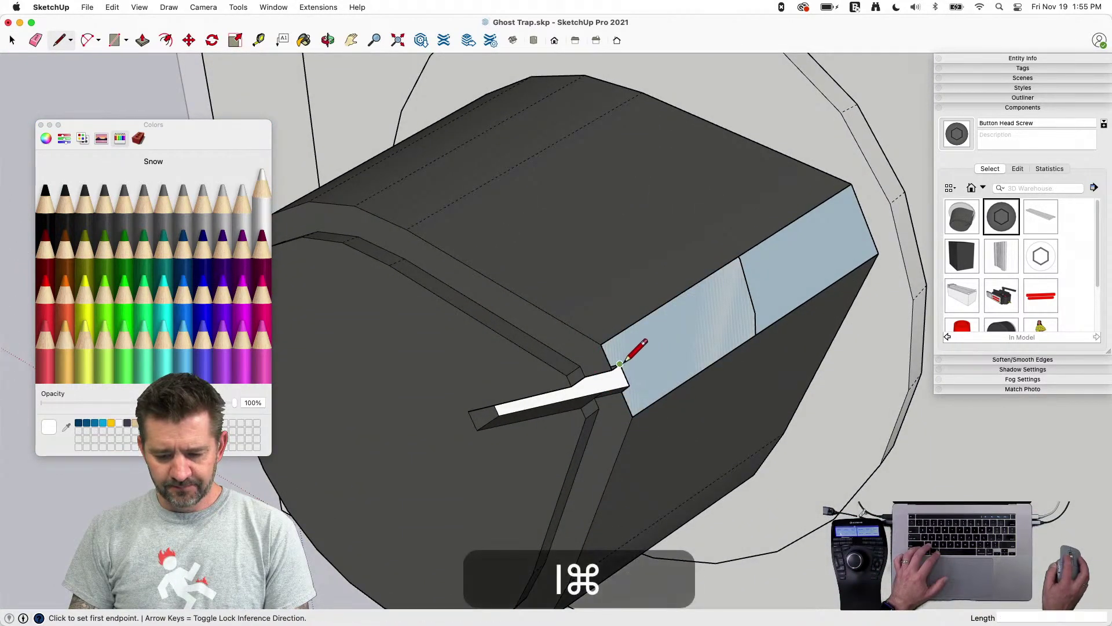
click(607, 336)
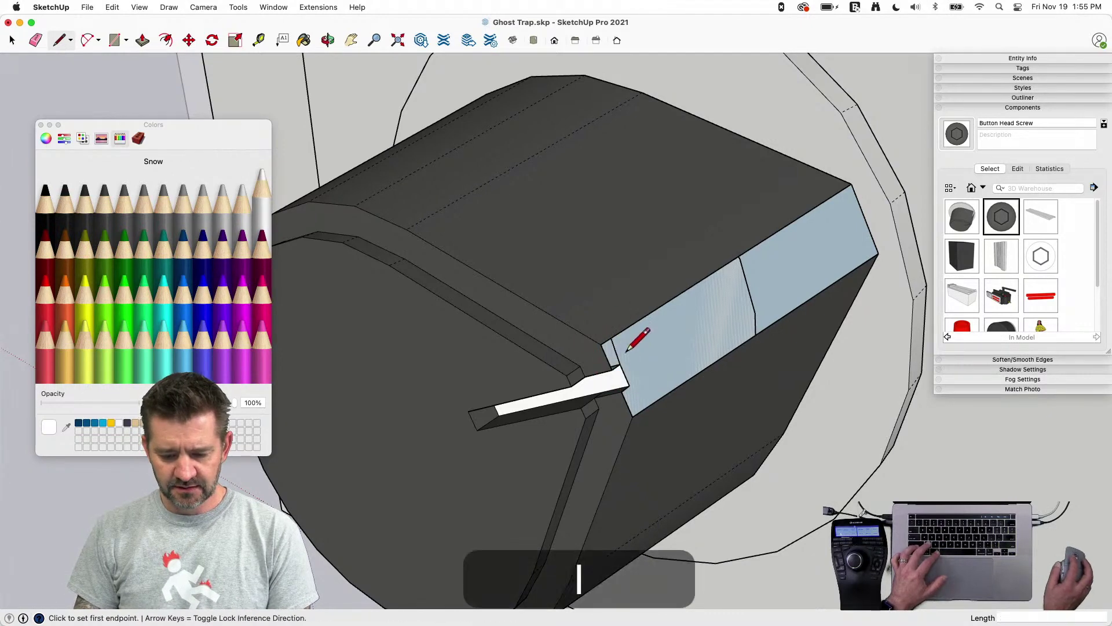
key(super+z)
key(super+z)
key(super+z)
key(super+z)
key(super+z)
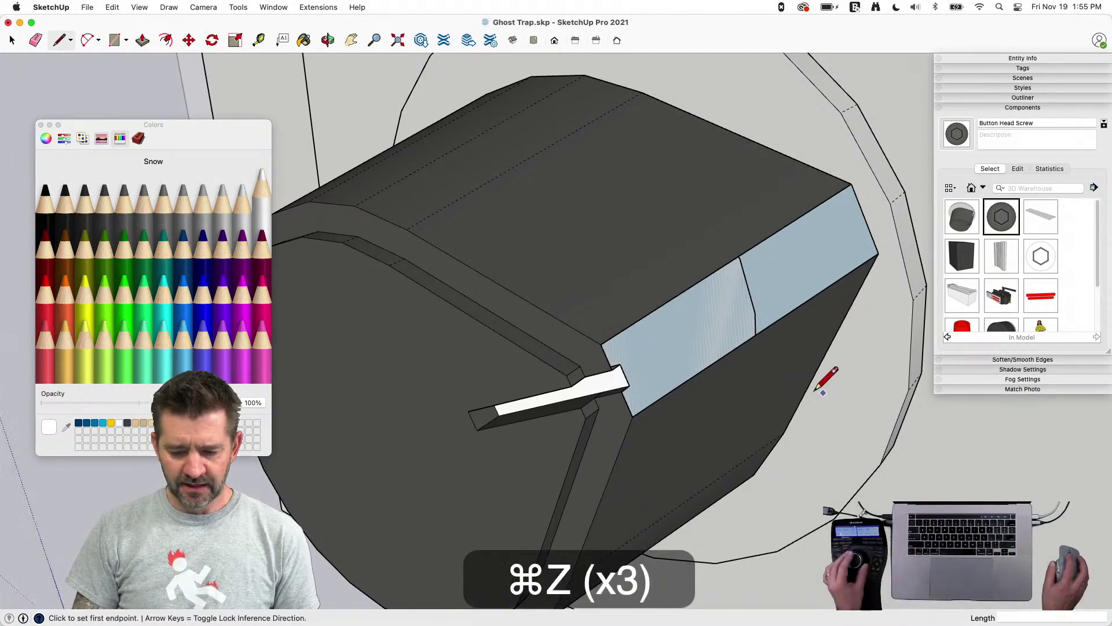
Move the edge at the white groove's outer end about 1/16" and draw a line about 3/16" long across the groove's end
key(space)
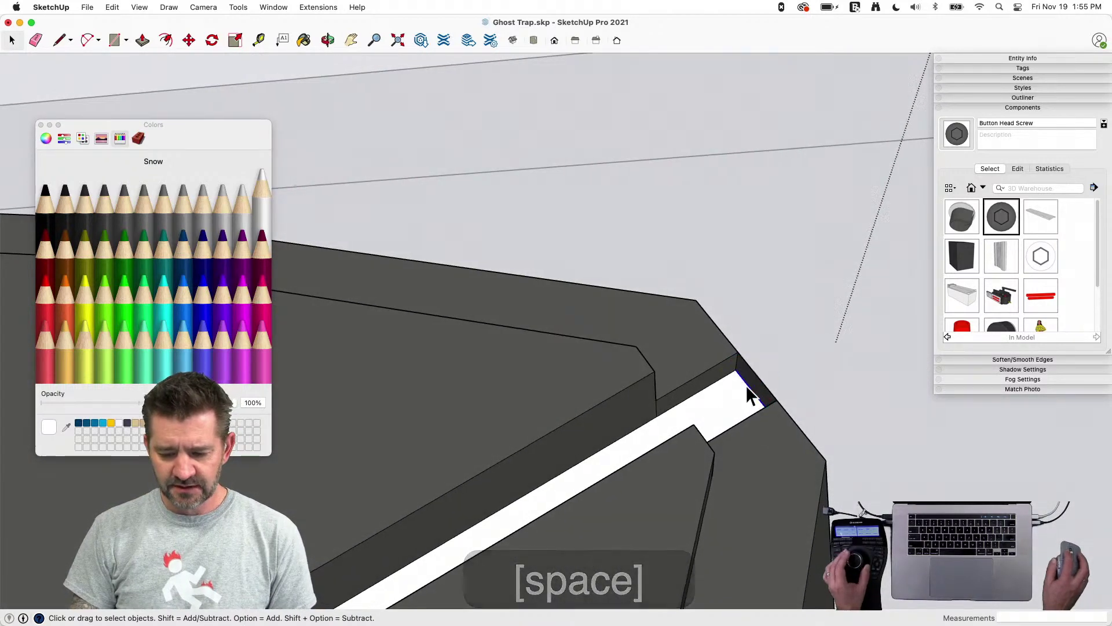
key(m)
click(739, 400)
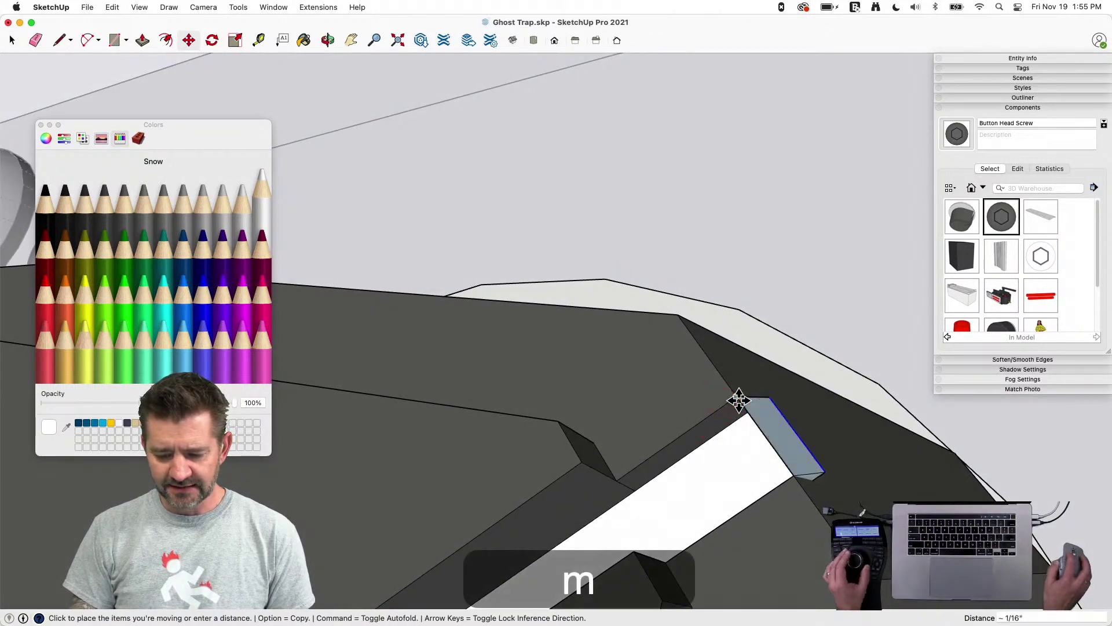
click(742, 398)
key(l)
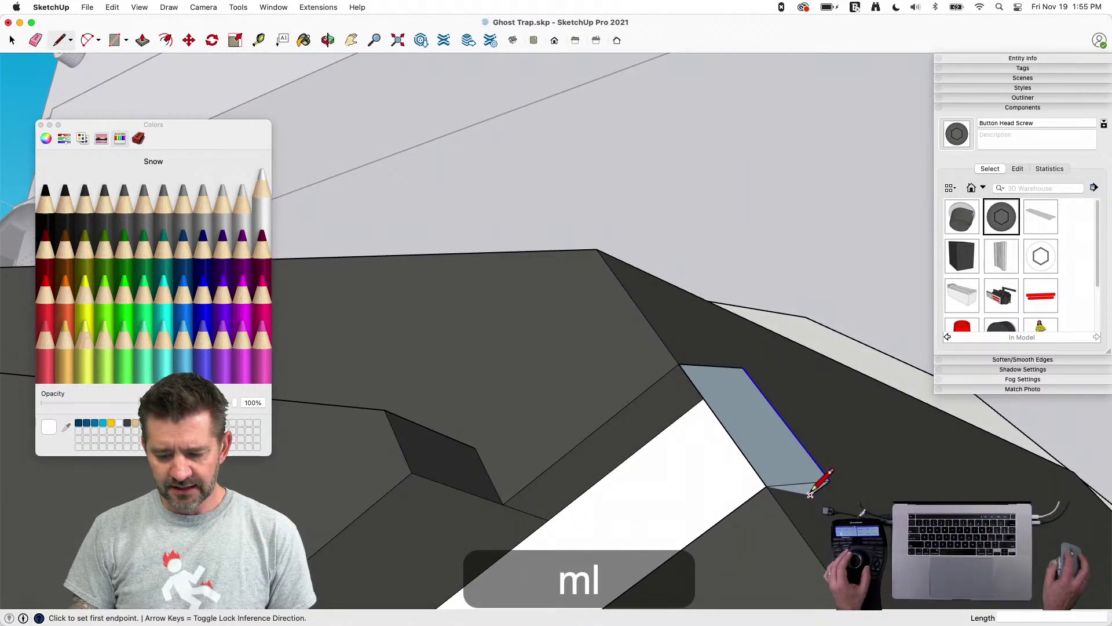
key(l)
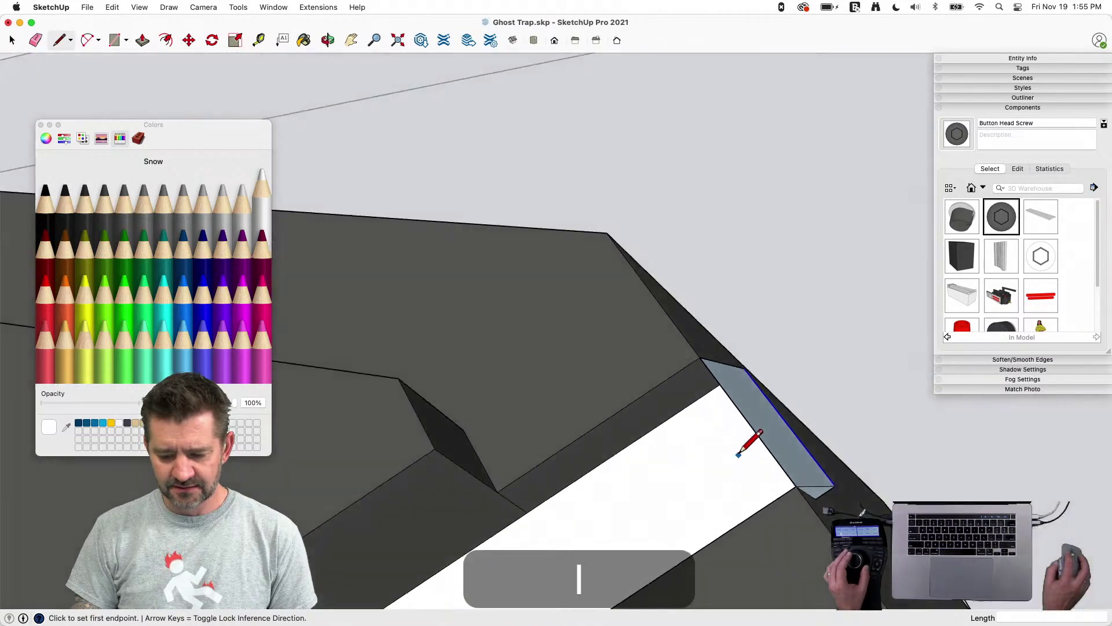
click(745, 400)
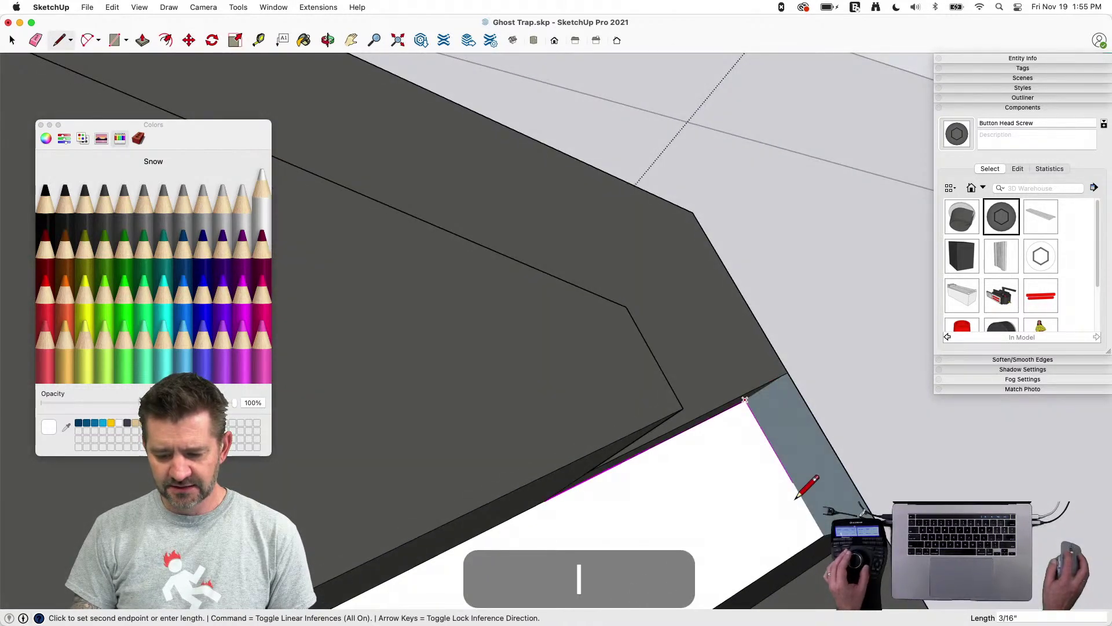
click(824, 535)
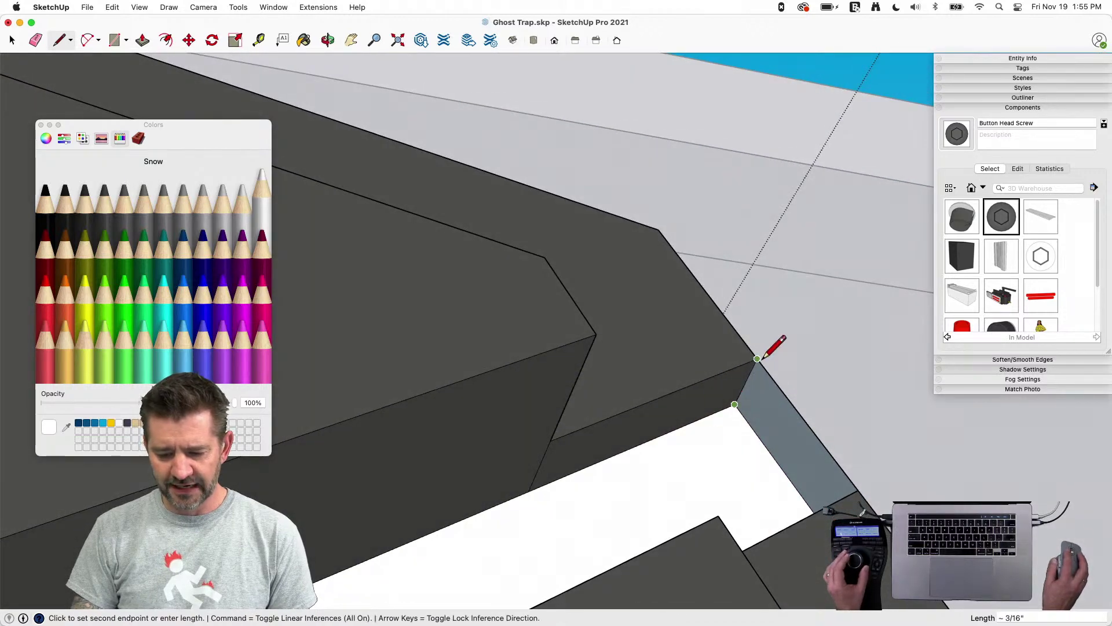
Erase the leftover edges around the opening at the groove's outer end and close the knob
key(e)
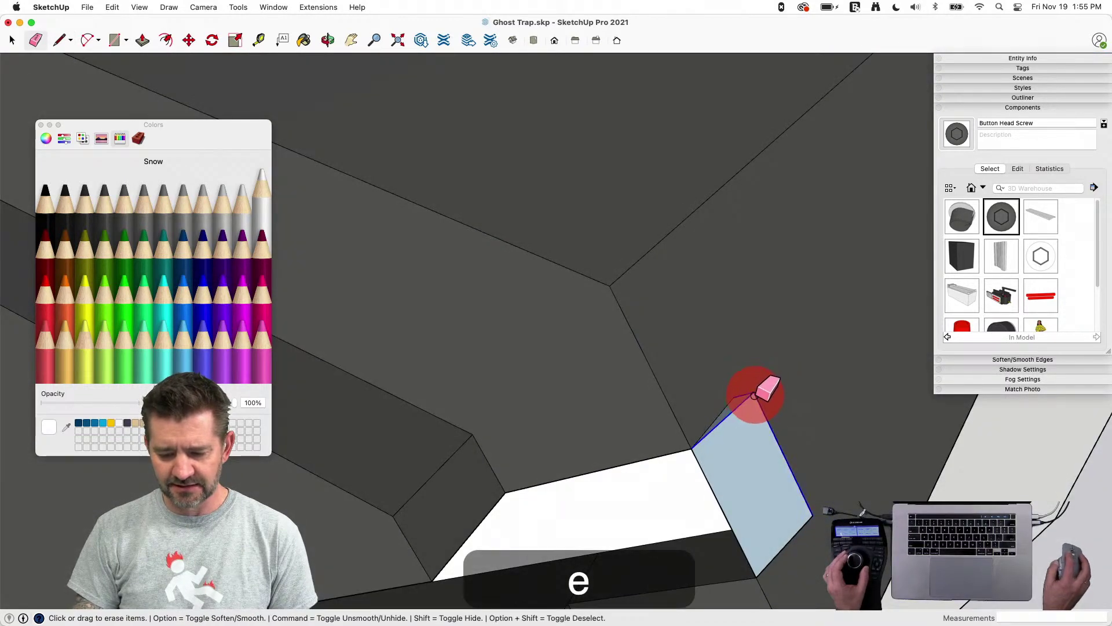
drag(754, 396, 743, 490)
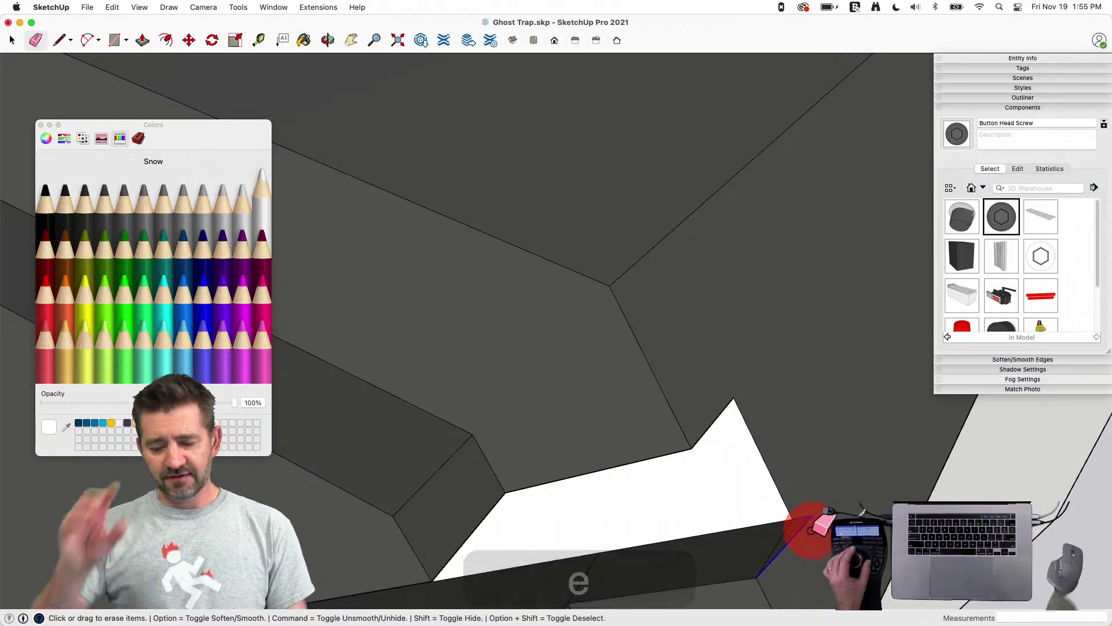
key(space)
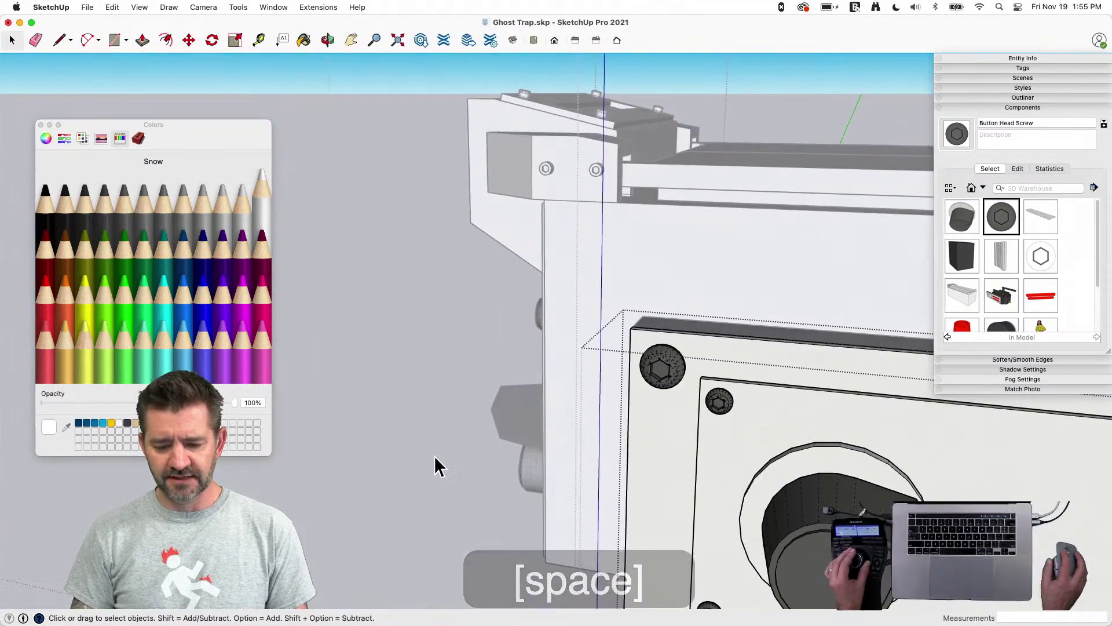
click(380, 461)
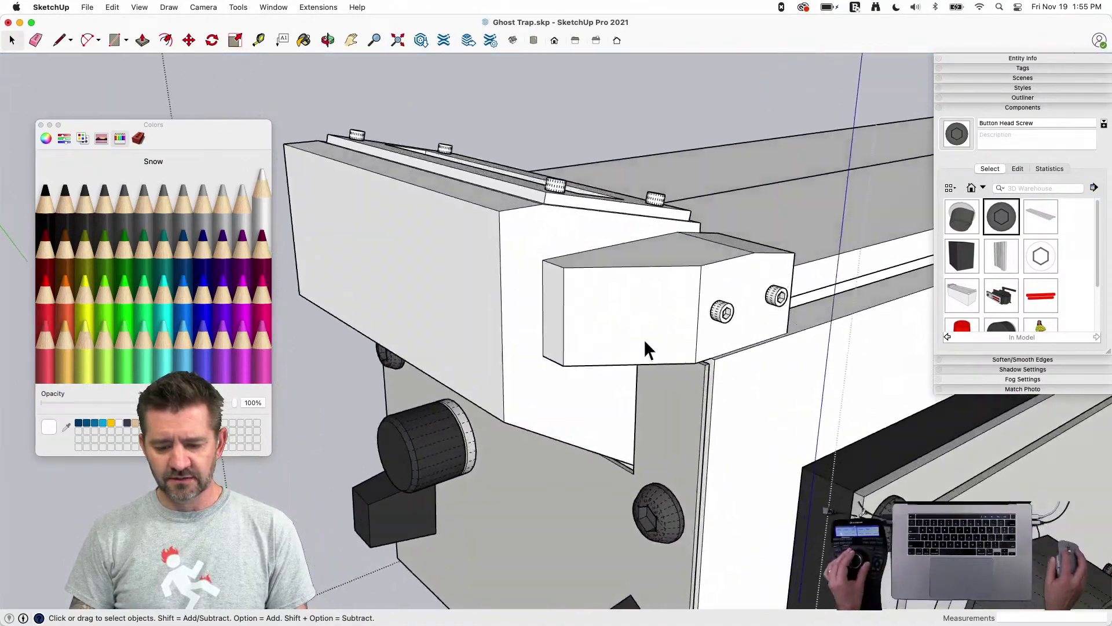
Open the uncoloured upper body for editing and select the front face of its projecting end block
click(620, 362)
double_click(621, 363)
click(569, 357)
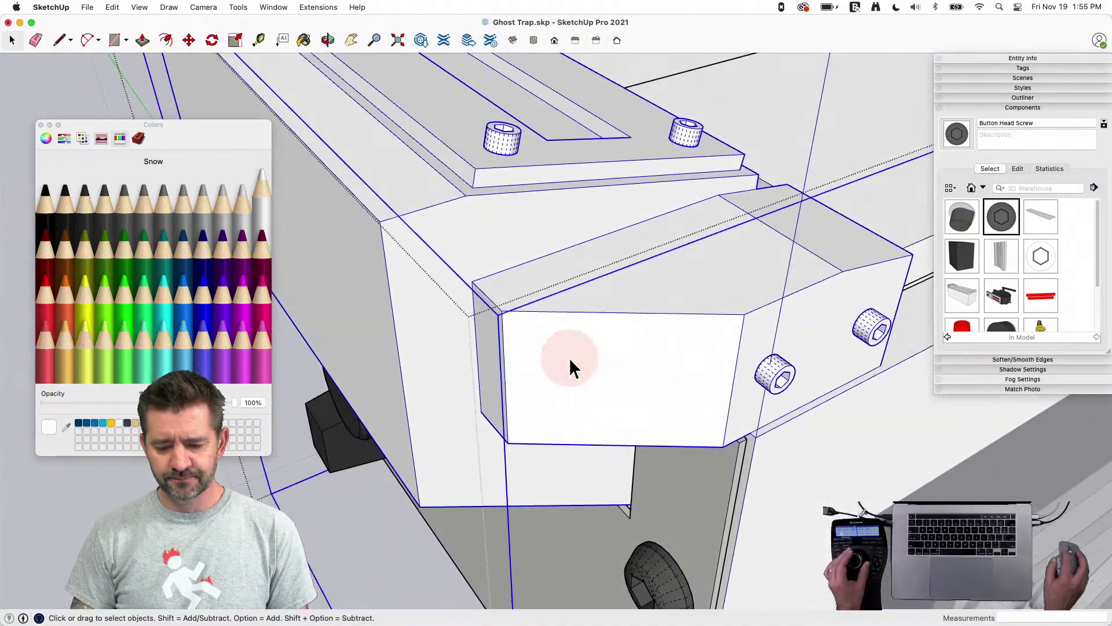
click(527, 353)
click(527, 352)
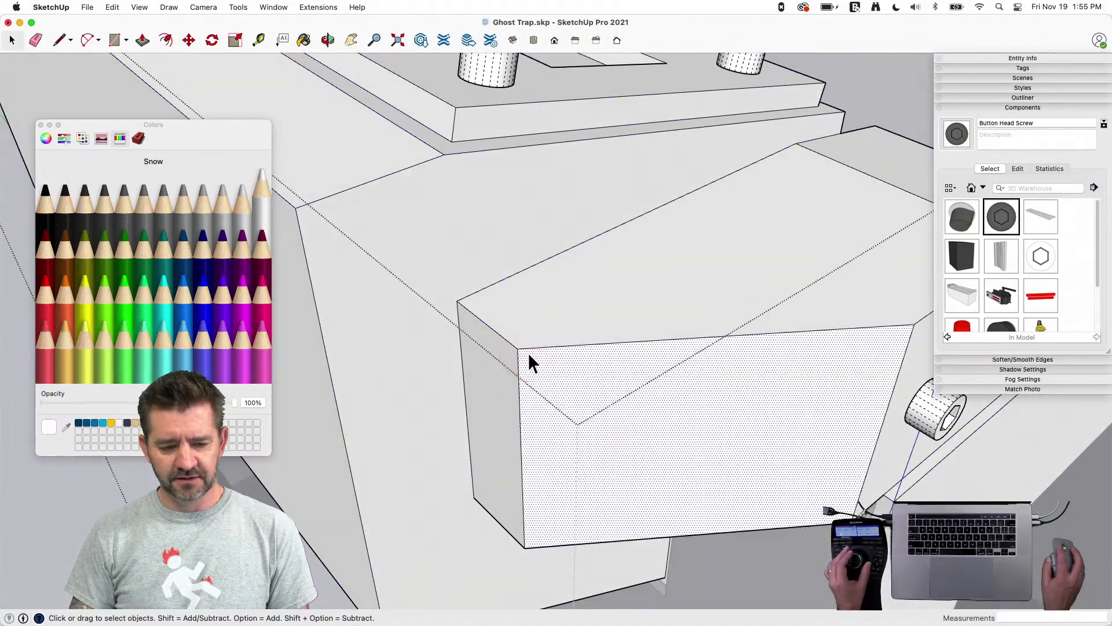
Draw small jagged freehand outlines around the upper front corner of the end block with the Freehand tool
click(85, 40)
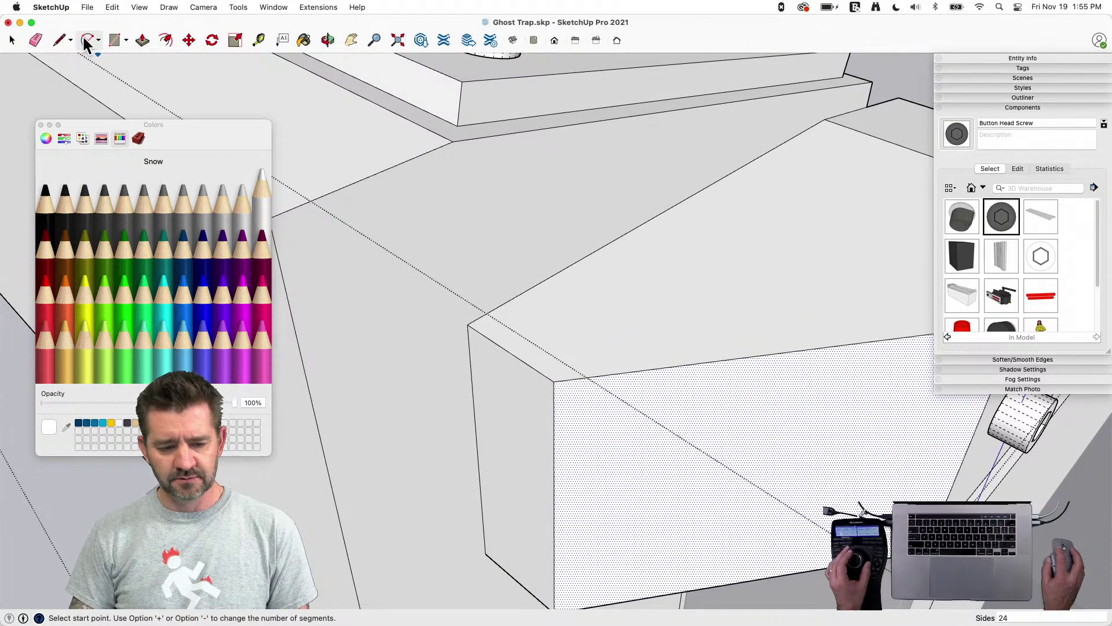
click(91, 42)
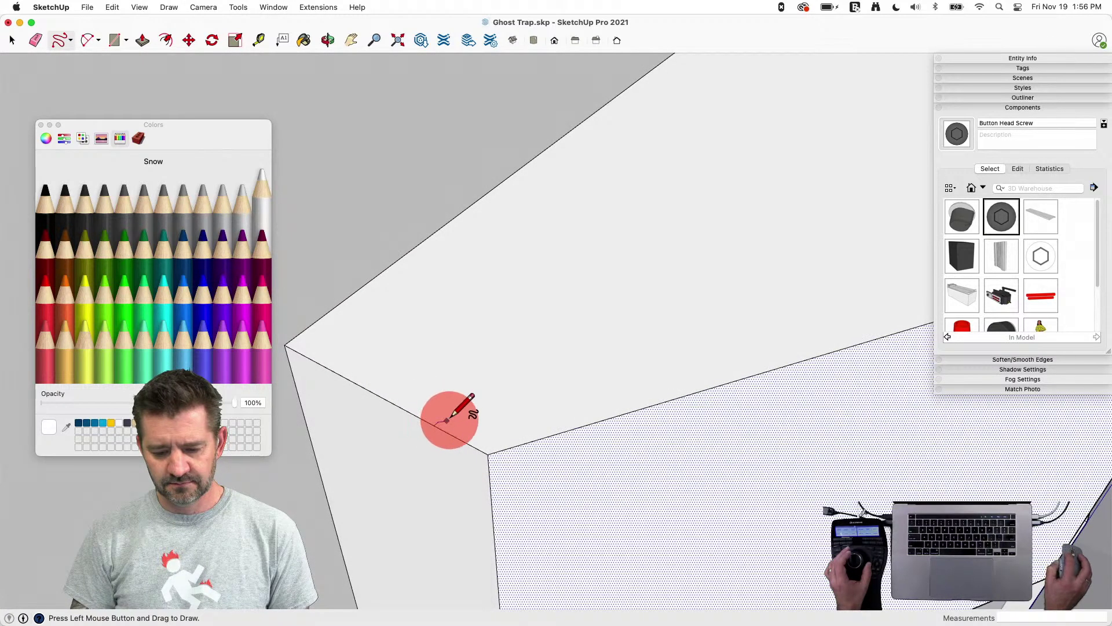
drag(516, 433, 558, 427)
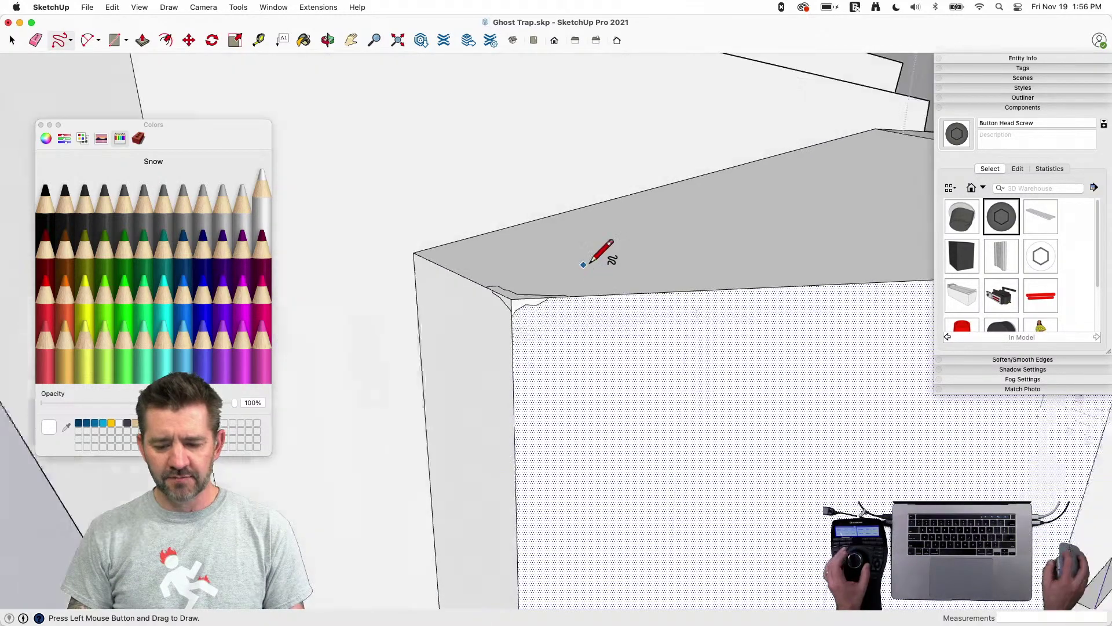
Select all connected faces of the upper body and paint them with the sampled dark grey
key(space)
click(586, 391)
triple_click(586, 389)
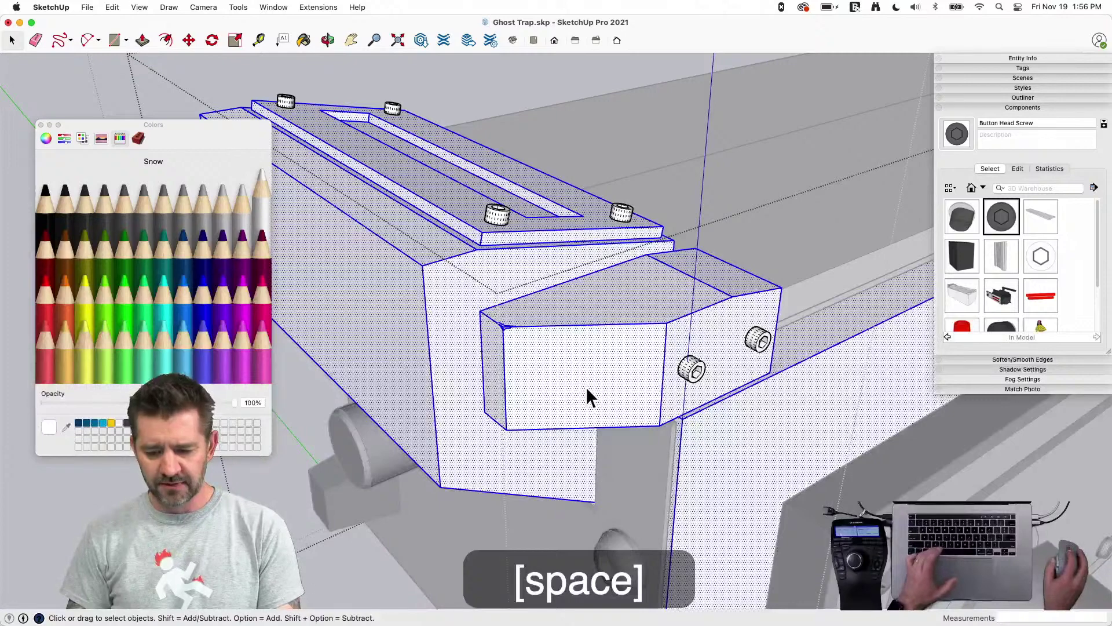
key(b)
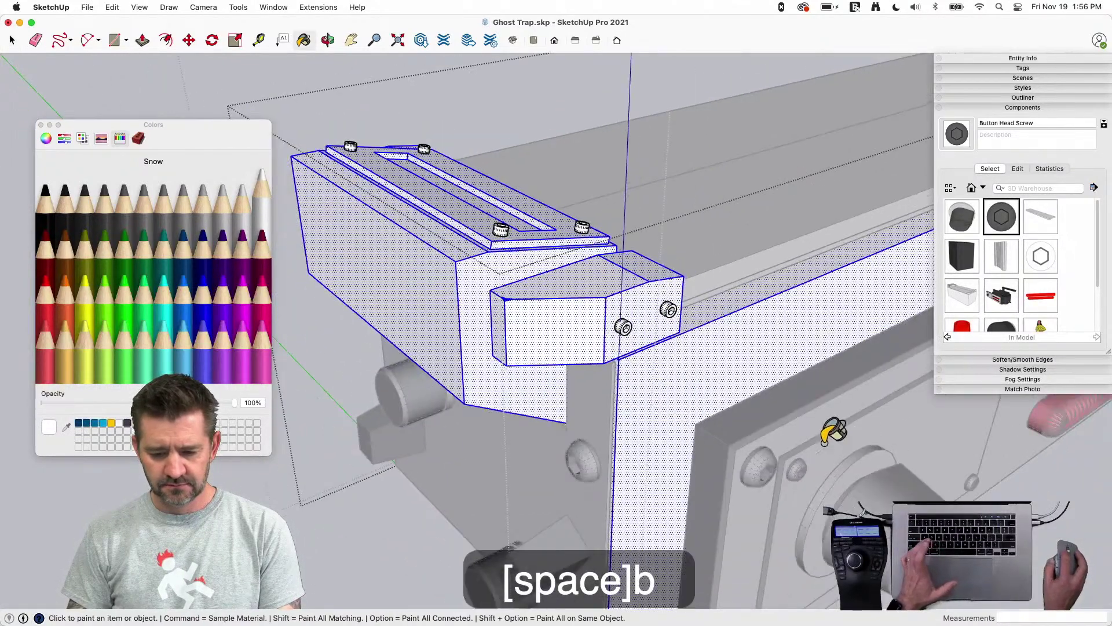
super+click(586, 315)
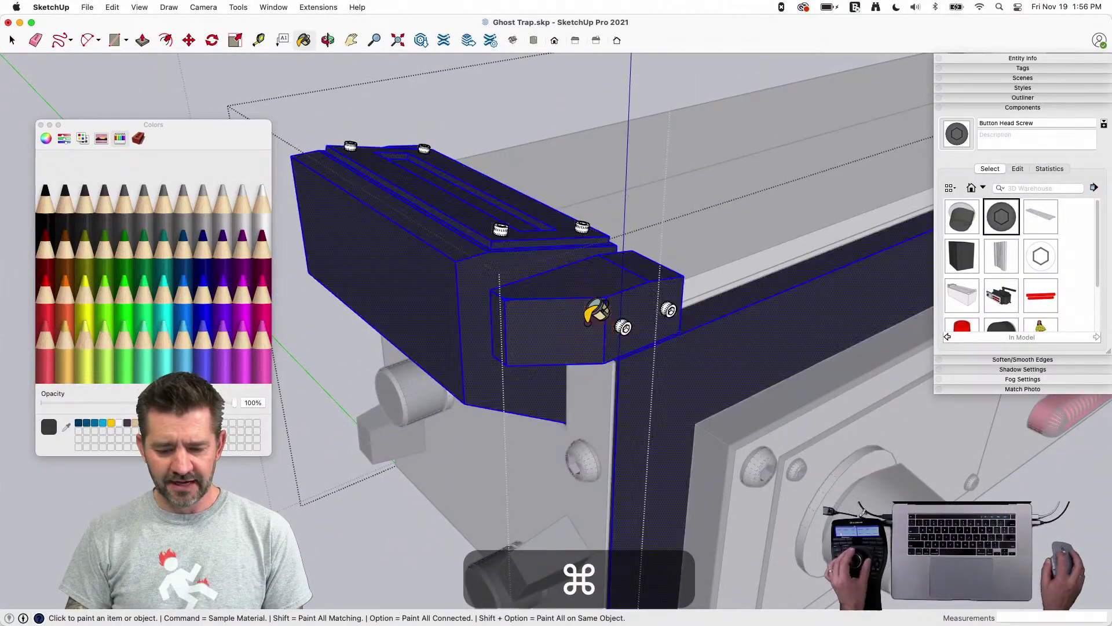
key(space)
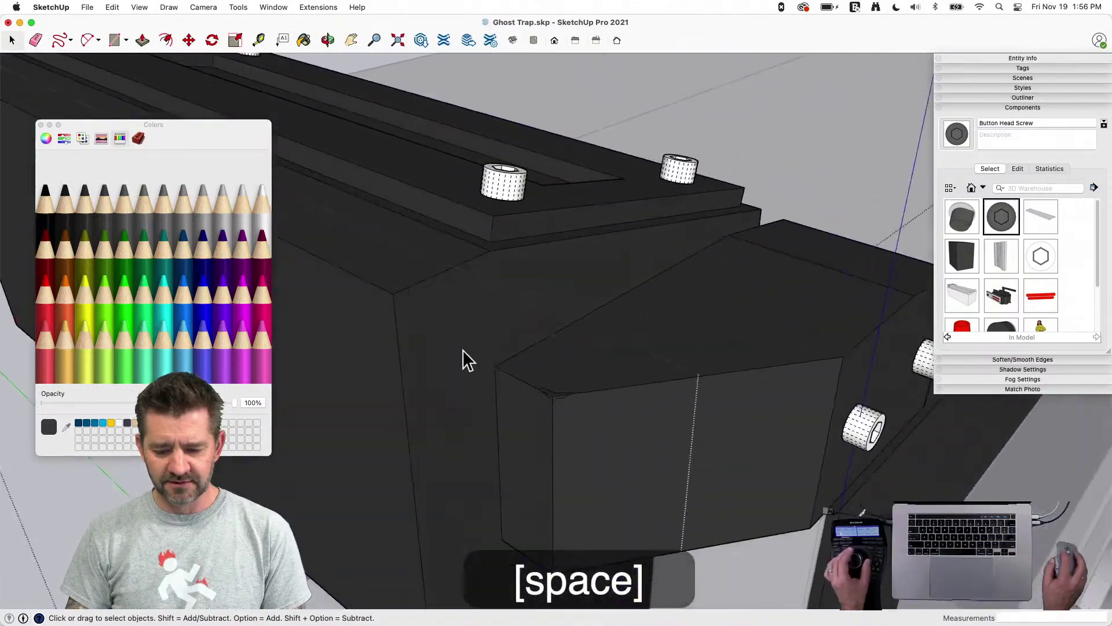
Paint the jagged corner patches Silver and soften their outlines to imitate chipped paint
click(221, 219)
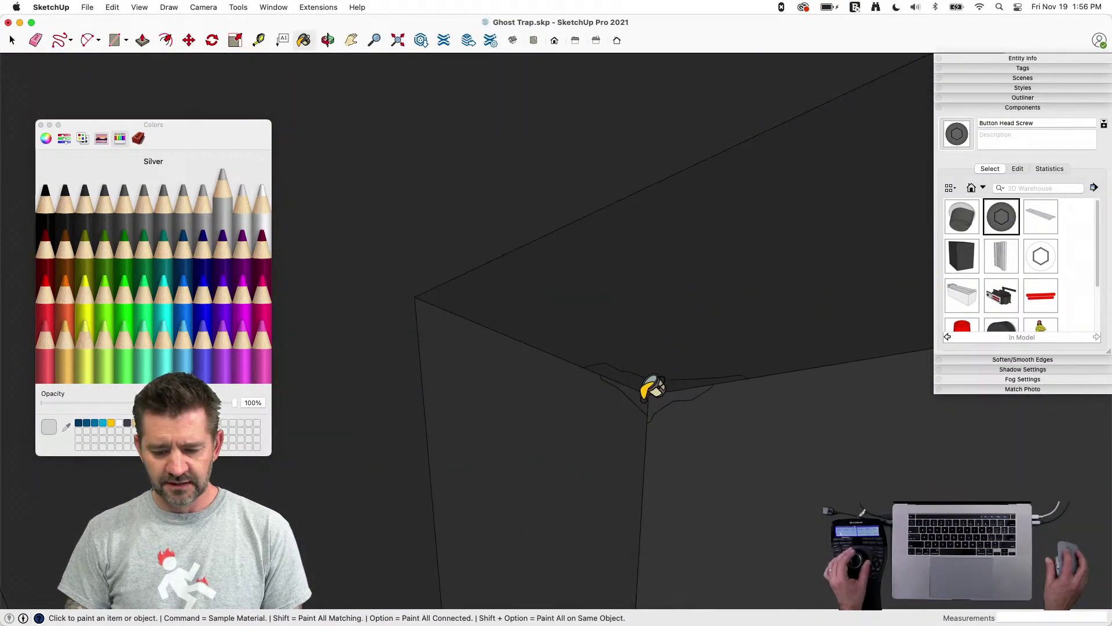
key(space)
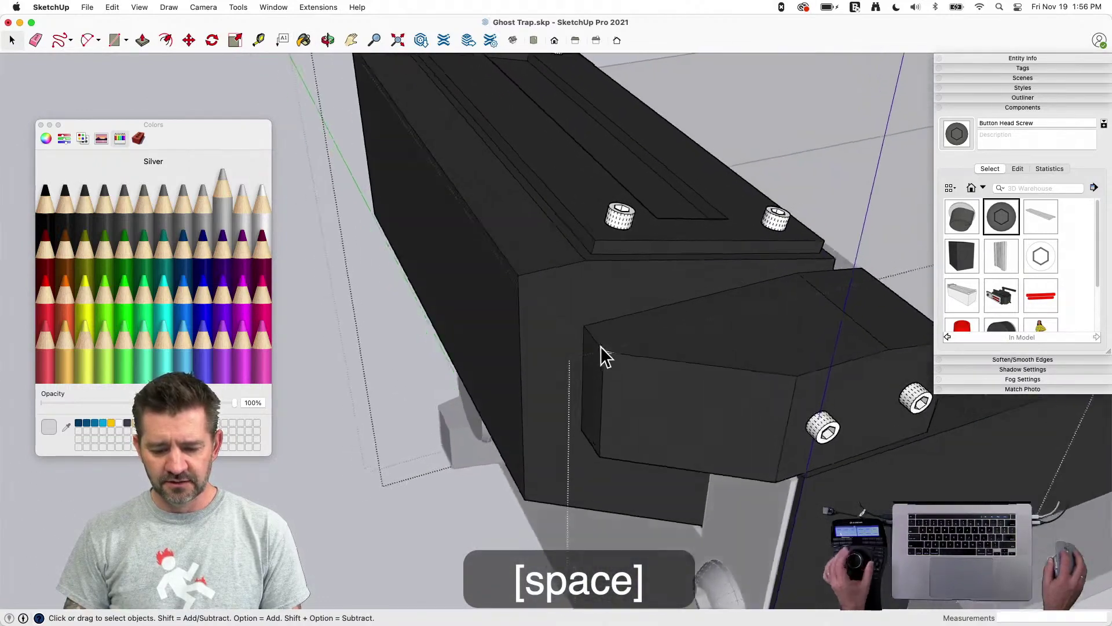
key(e)
scroll(637, 345, up, 1)
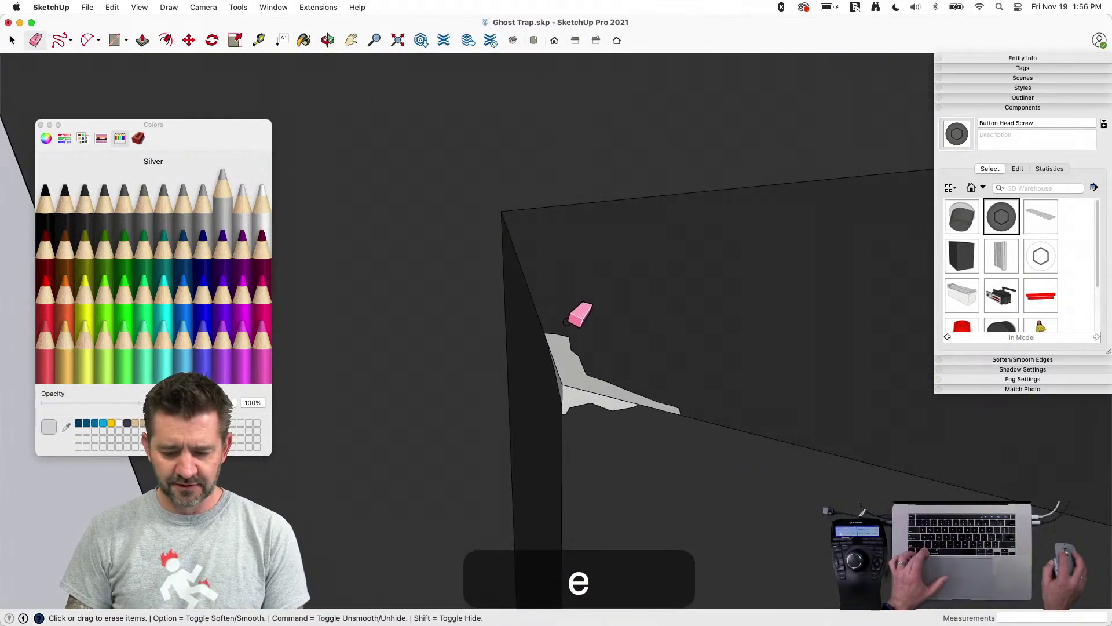
mouse_move(560, 325)
alt+mouse_down()
mouse_move(589, 373)
mouse_move(674, 388)
alt+mouse_up()
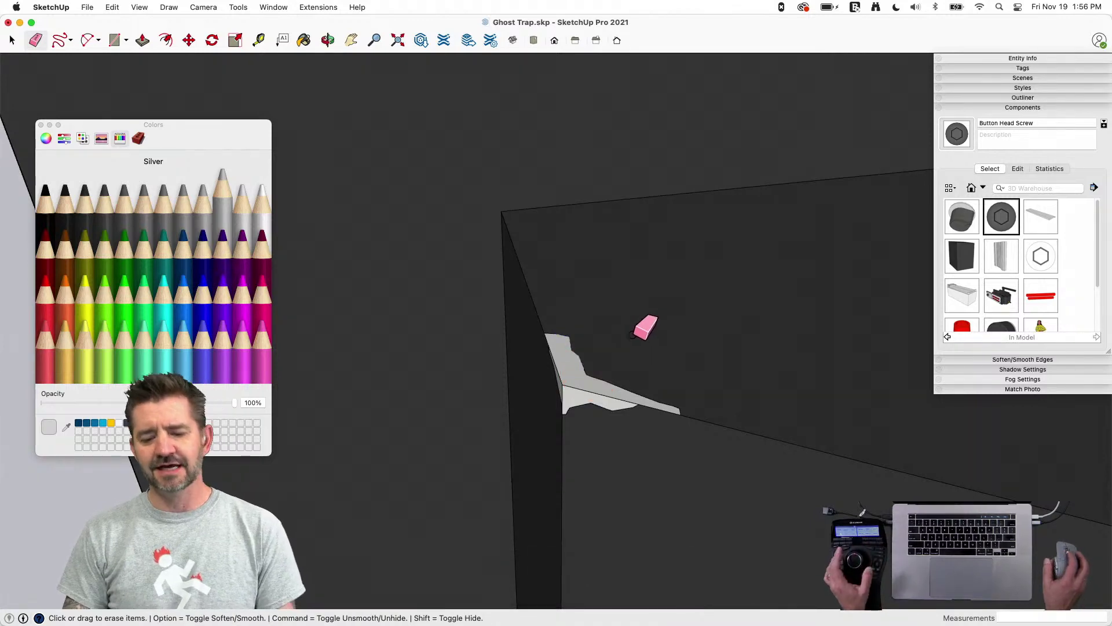
scroll(632, 335, down, 10)
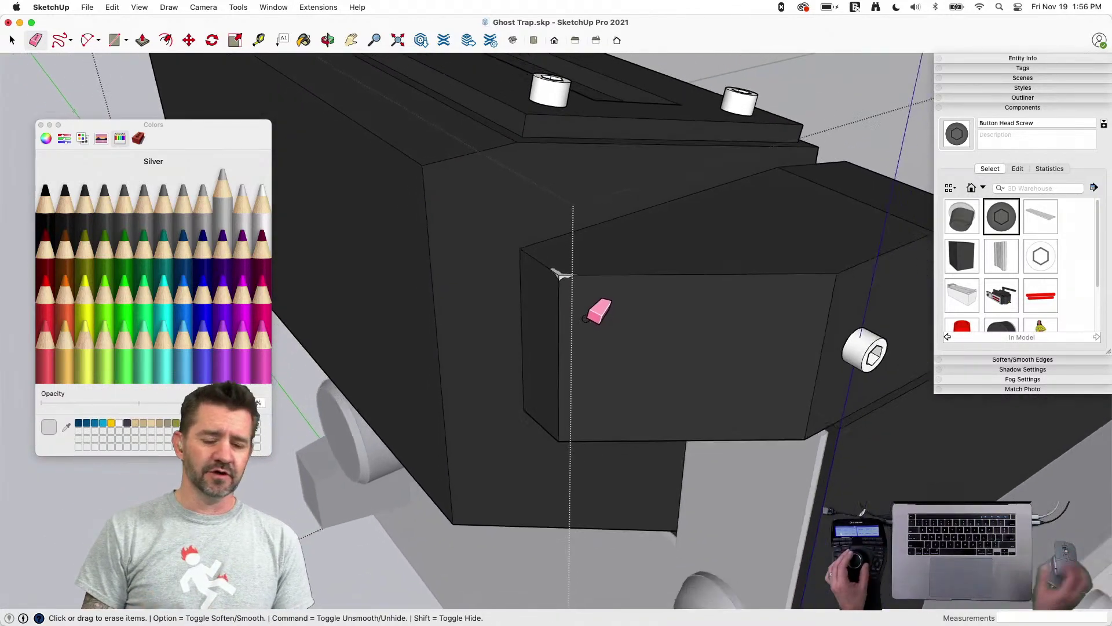
Erase the outlines of the silver chipped-paint patches on all three faces of the block's corner
scroll(585, 318, down, 2)
scroll(597, 306, up, 6)
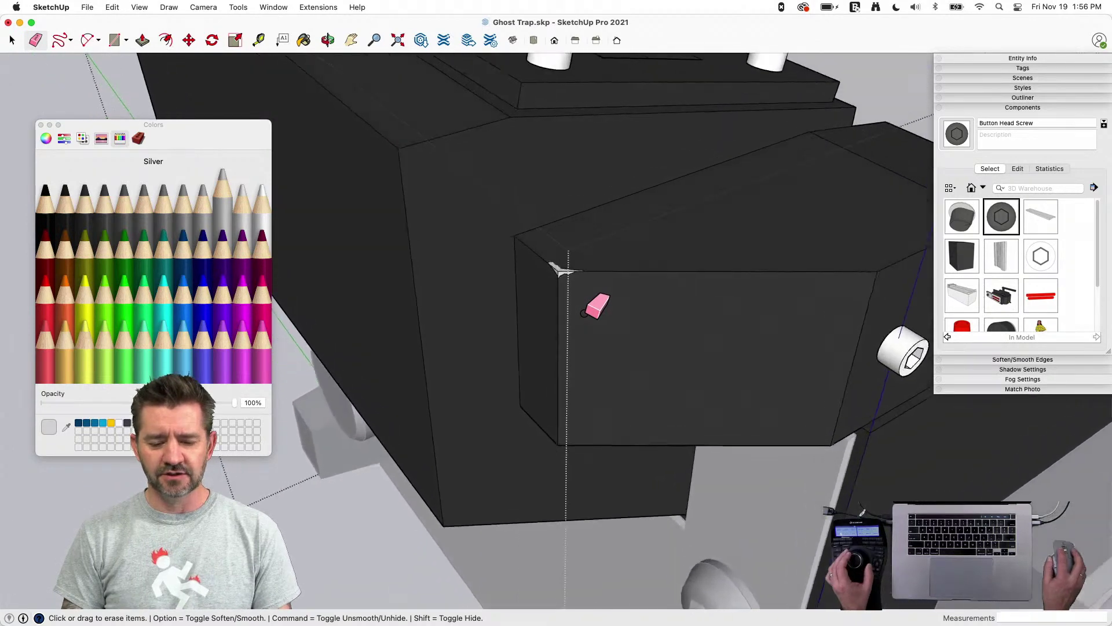
key(e)
click(557, 252)
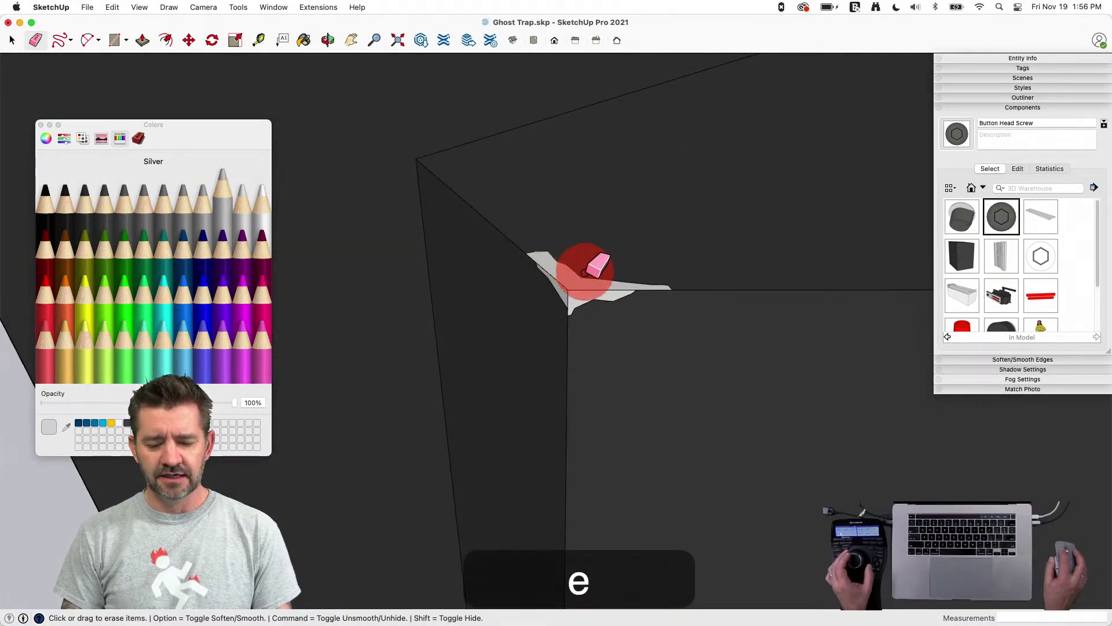
mouse_move(586, 277)
mouse_down()
mouse_move(616, 278)
mouse_move(574, 270)
mouse_move(769, 271)
mouse_up()
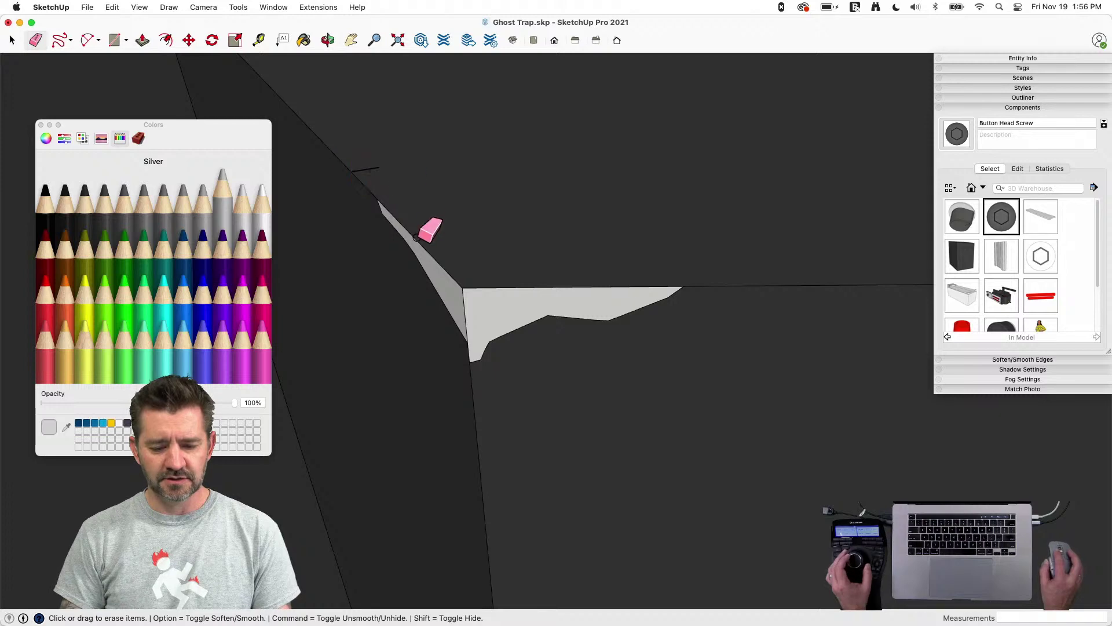
drag(353, 154, 384, 234)
mouse_move(331, 261)
mouse_down()
mouse_move(384, 286)
mouse_move(473, 359)
mouse_move(527, 323)
mouse_move(613, 302)
mouse_up()
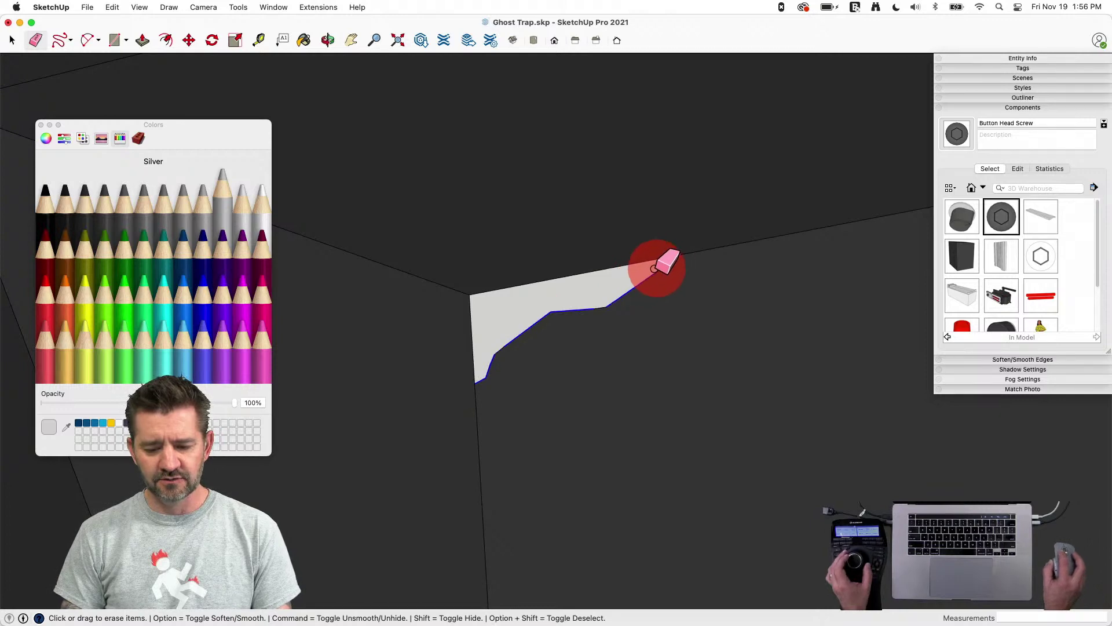
drag(656, 267, 566, 318)
click(497, 347)
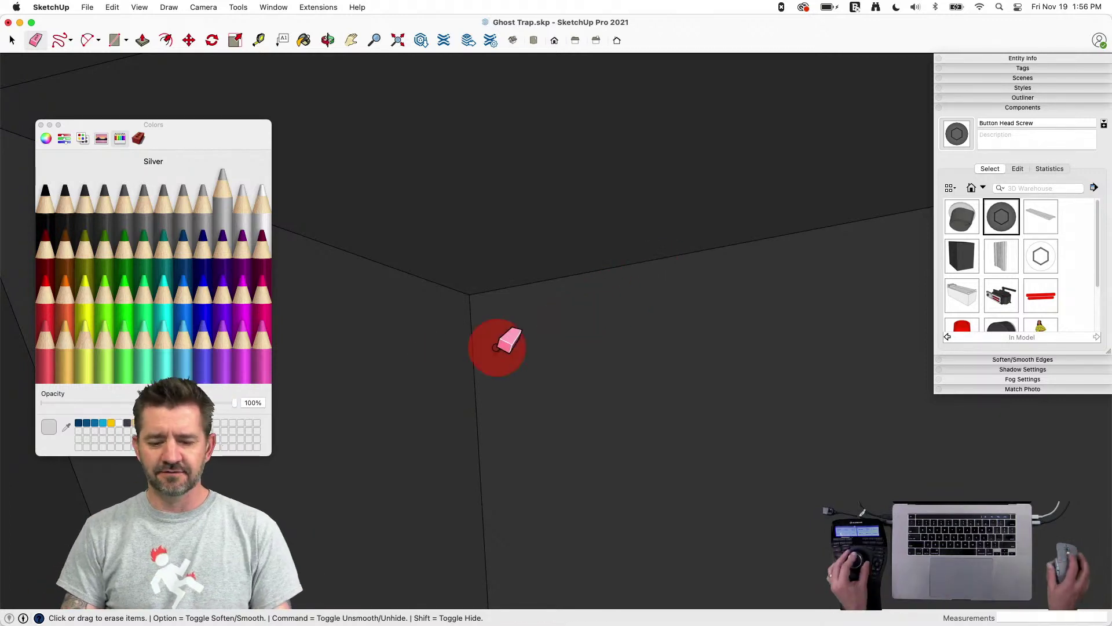
Close the upper body and its enclosing group
key(space)
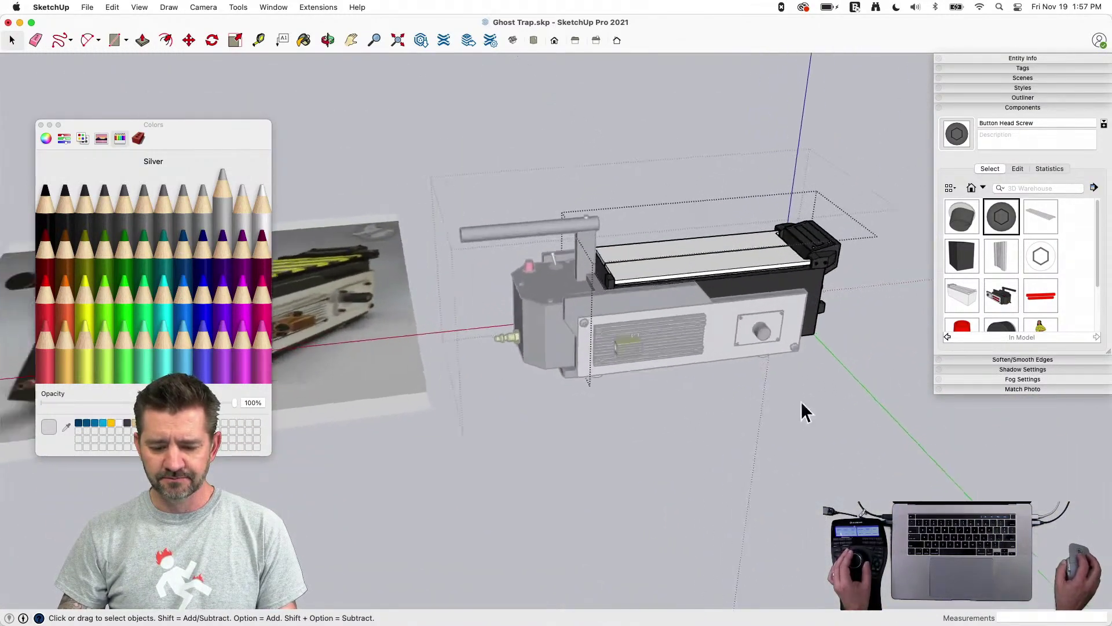
click(931, 458)
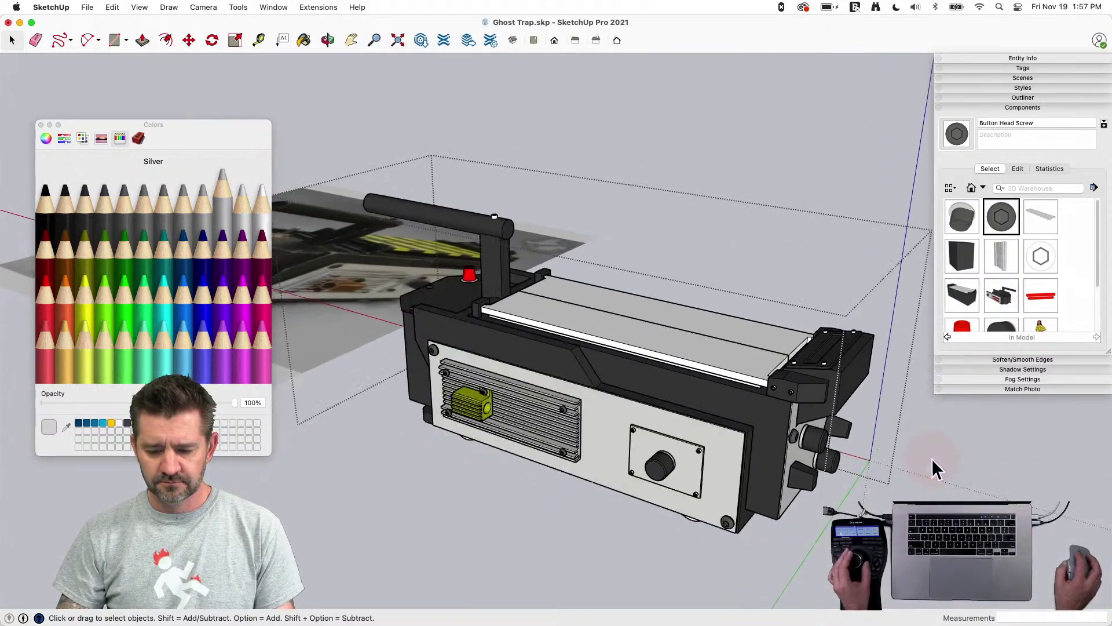
click(929, 487)
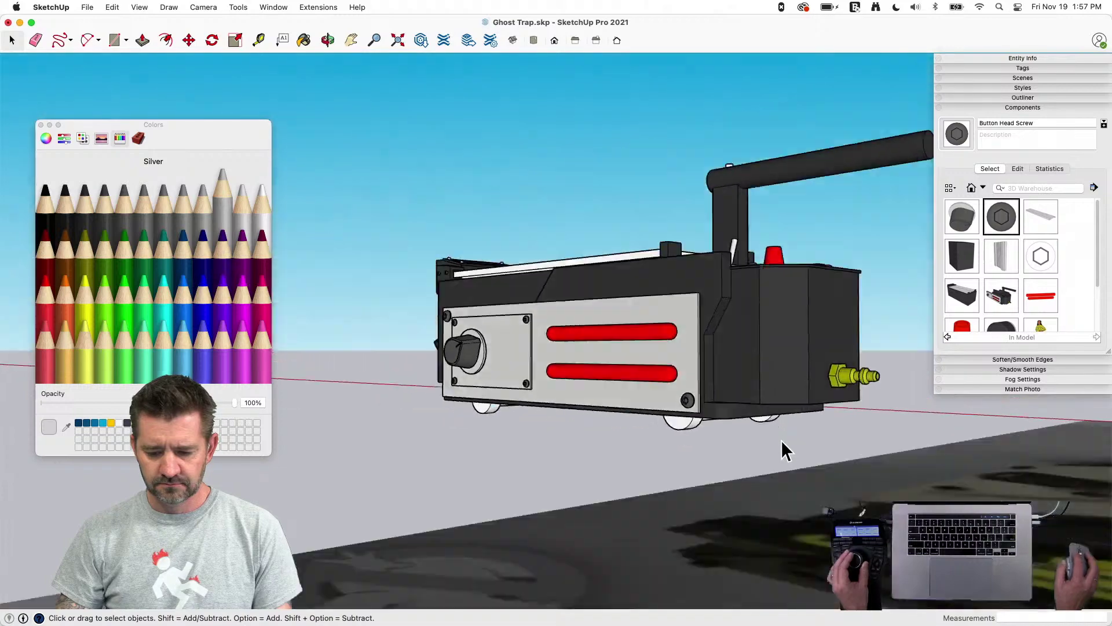
Open the wheel assembly under the body and paint its axle with the dark grey sampled from the body
click(785, 406)
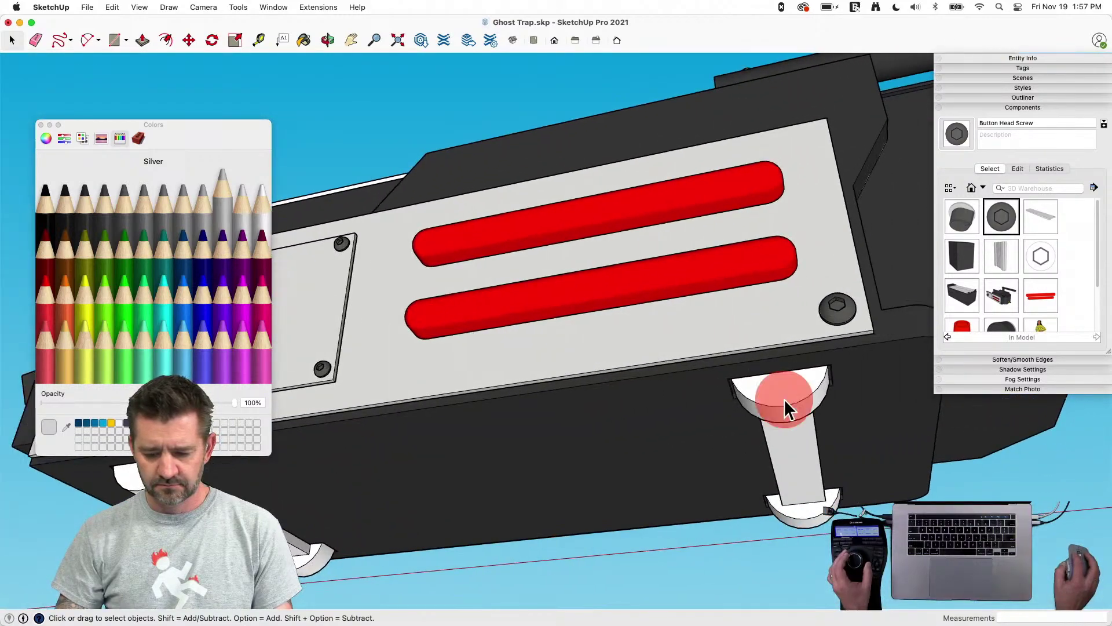
triple_click(785, 405)
click(805, 462)
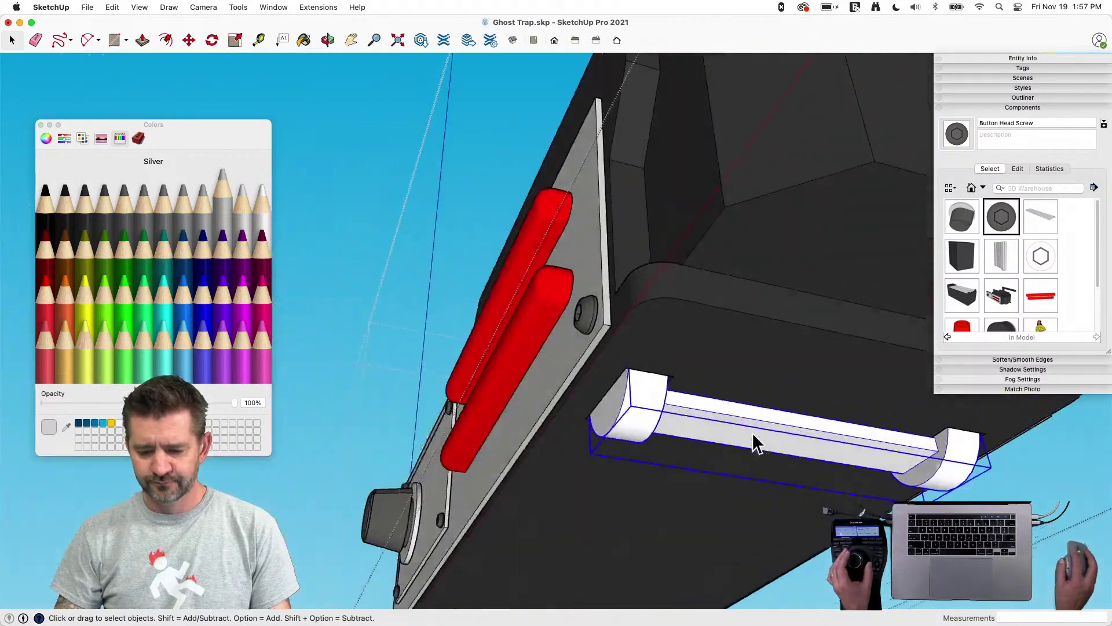
double_click(753, 434)
drag(768, 252, 702, 435)
key(b)
super+click(718, 223)
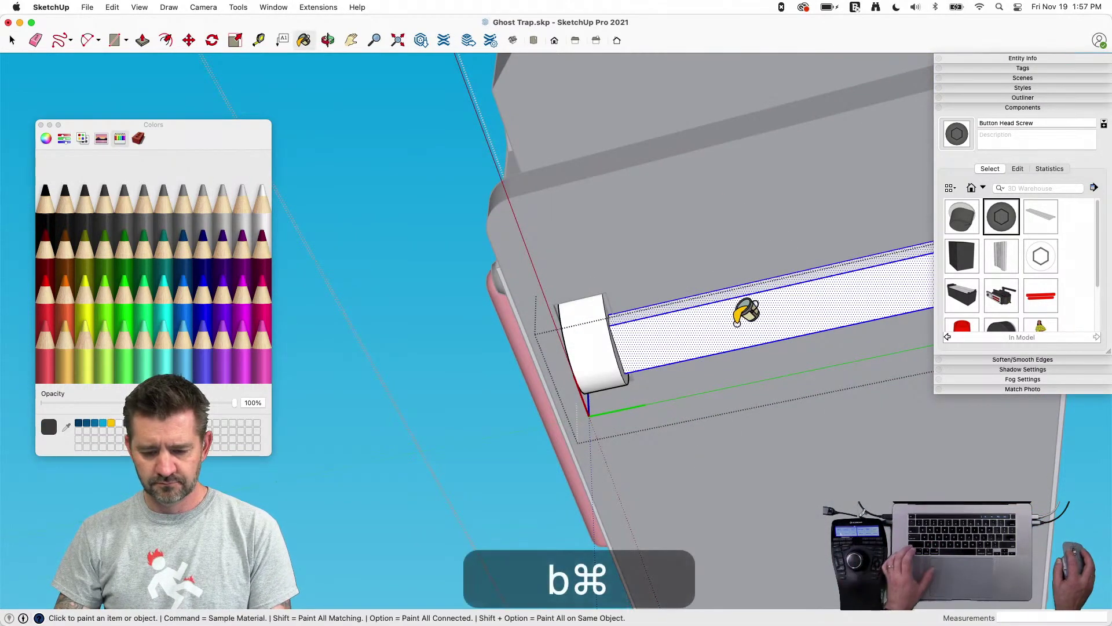
click(743, 311)
key(space)
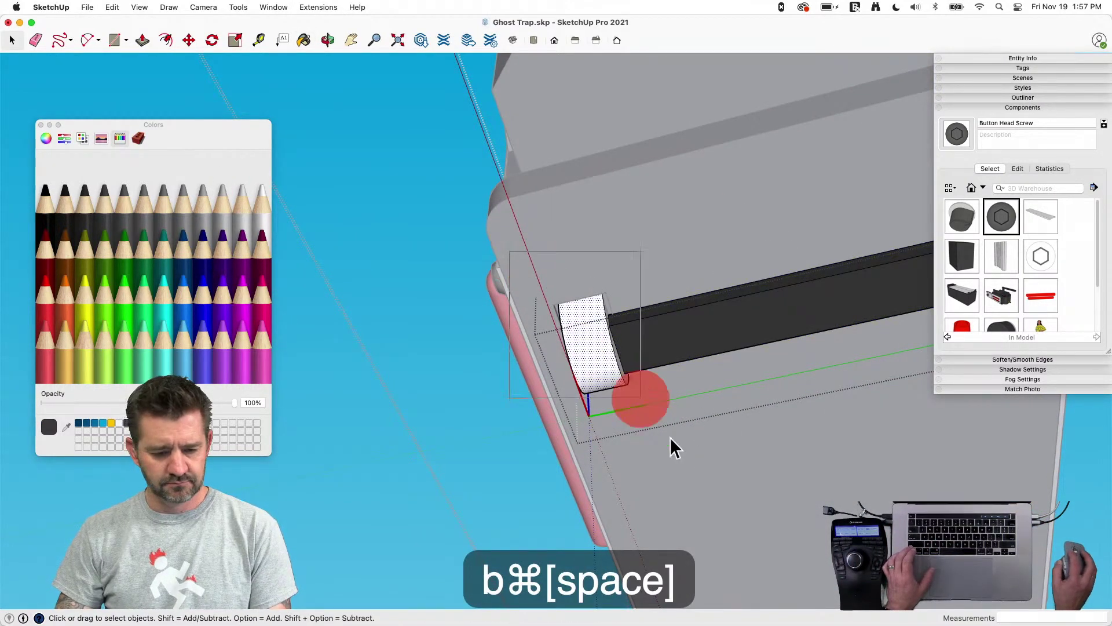
Select the wheel at the near end of the axle and paint it Aluminum
drag(669, 437, 675, 444)
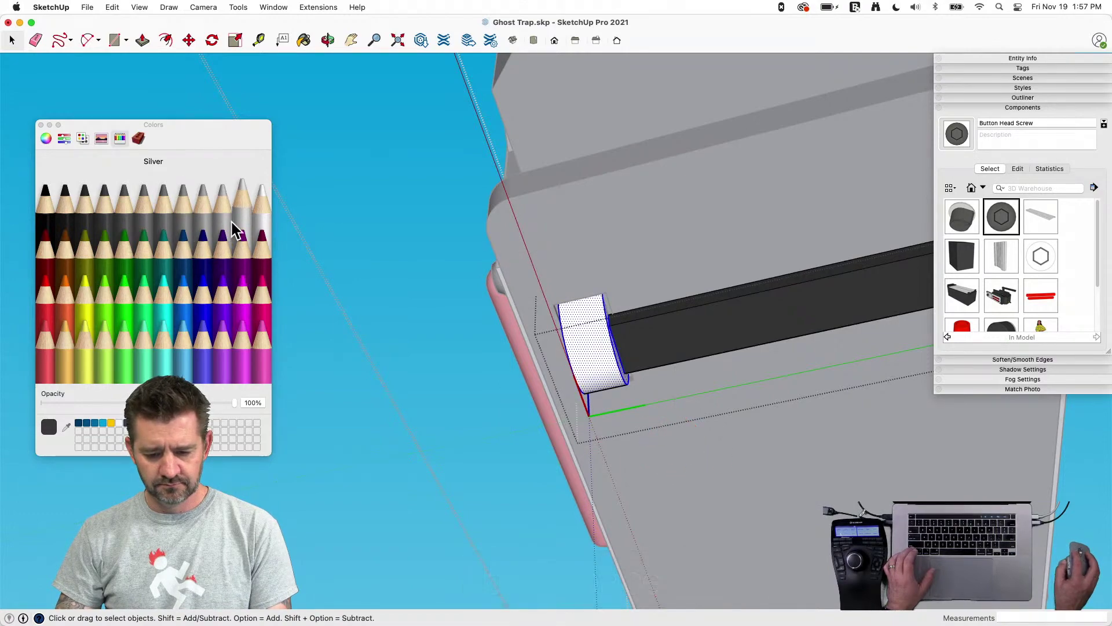
click(184, 227)
click(595, 330)
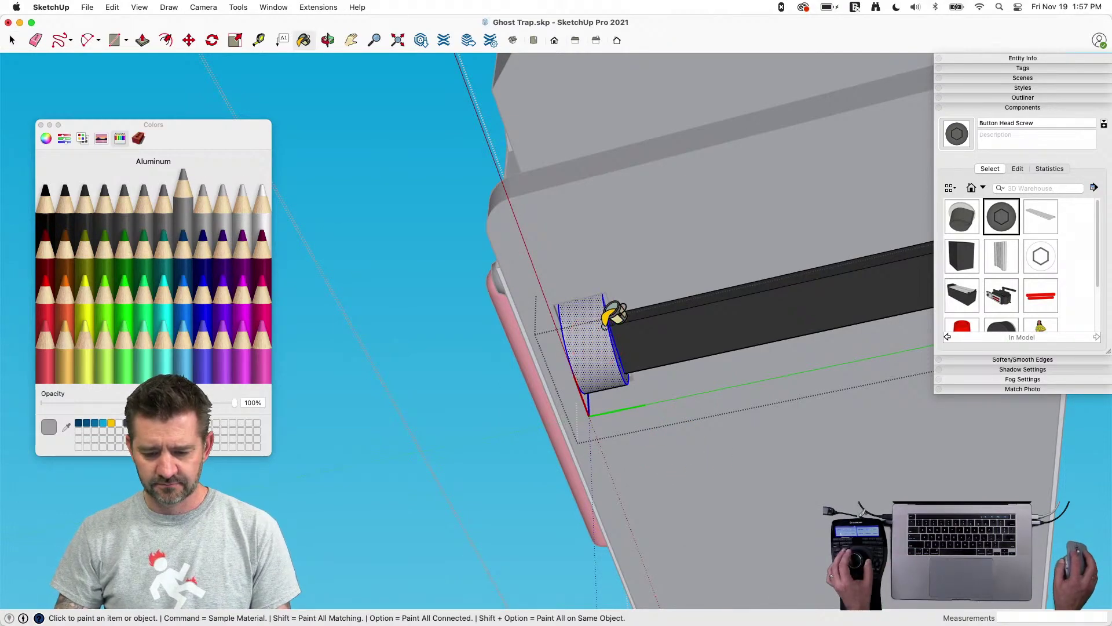
key(space)
Select the wheel at the other end of the axle and paint it with the colour sampled from the first wheel
drag(480, 268, 596, 451)
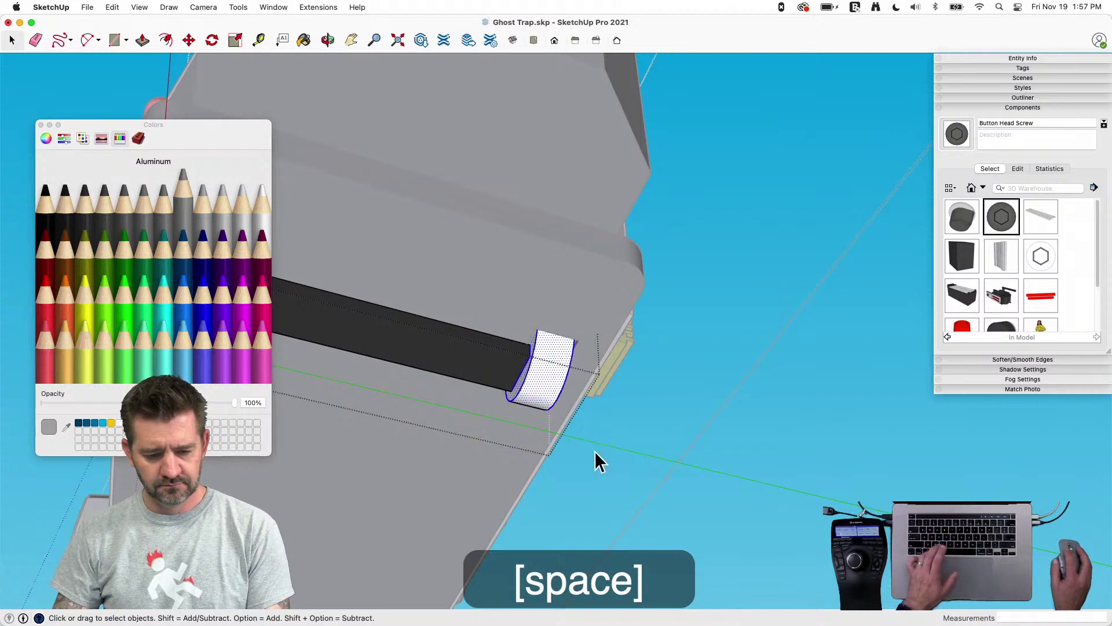
key(b)
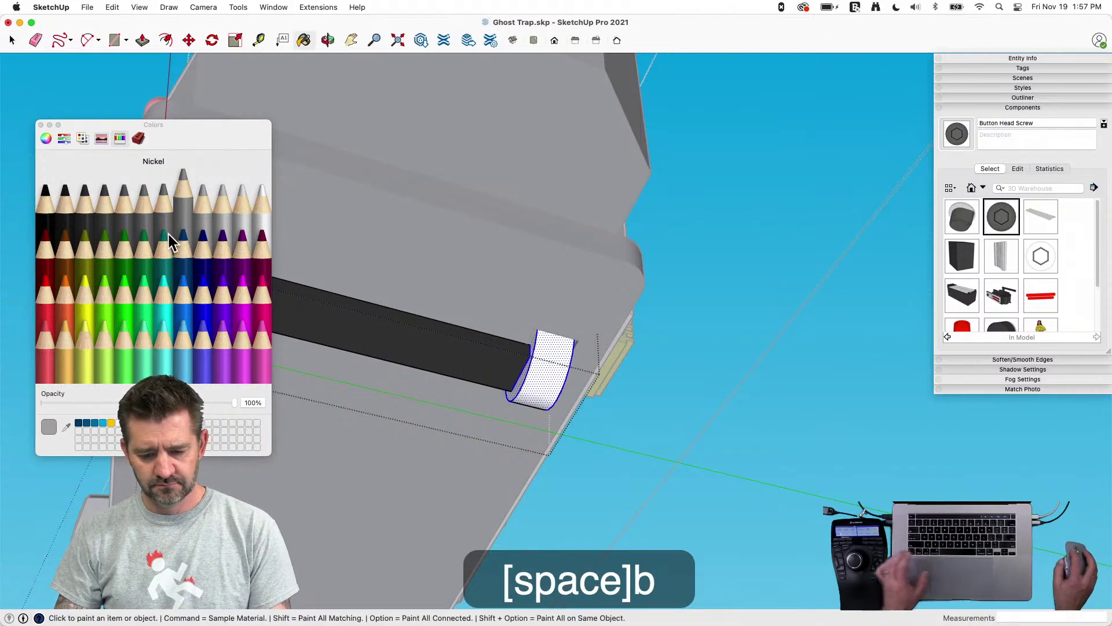
super+click(558, 387)
click(550, 374)
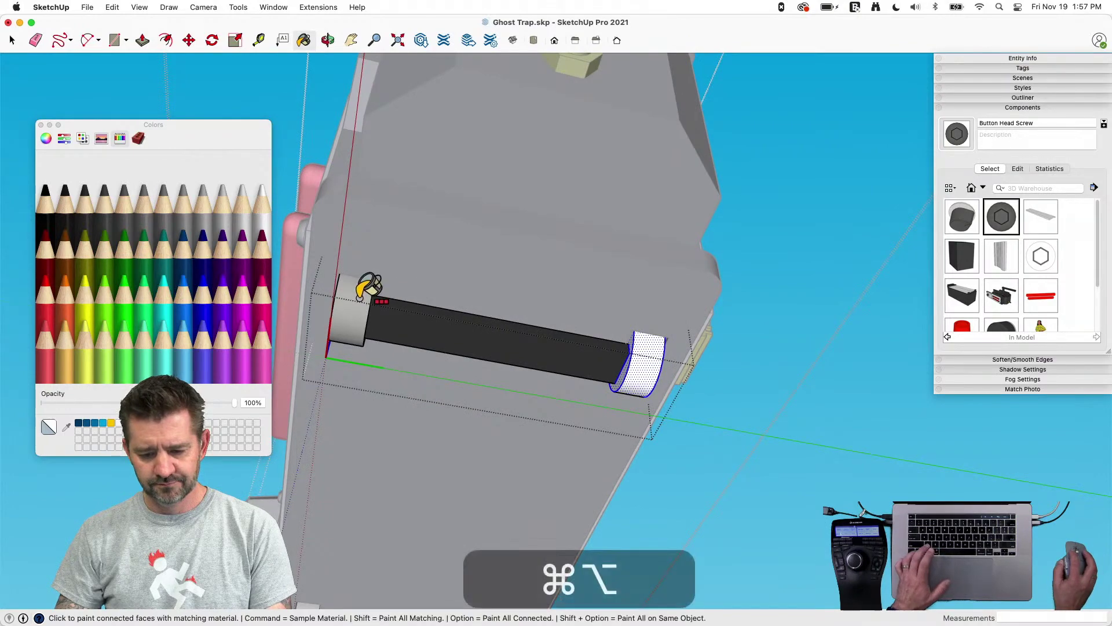
super+click(365, 302)
click(642, 379)
key(space)
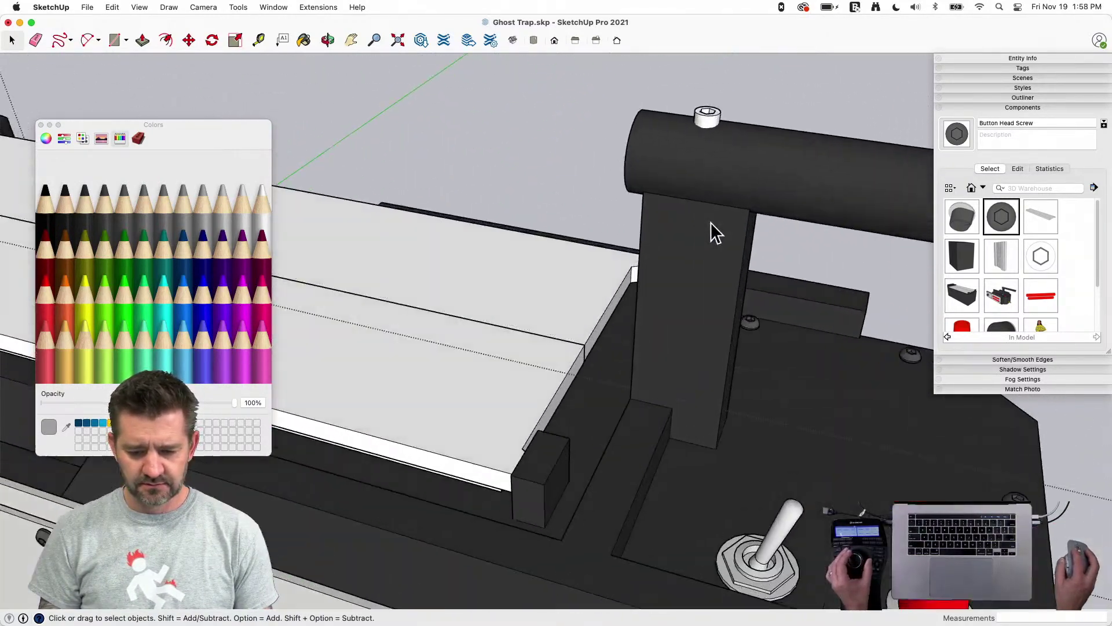
Open the hex socket screw on top of the handle tube and paint it with the colour sampled from a plate screw
click(633, 213)
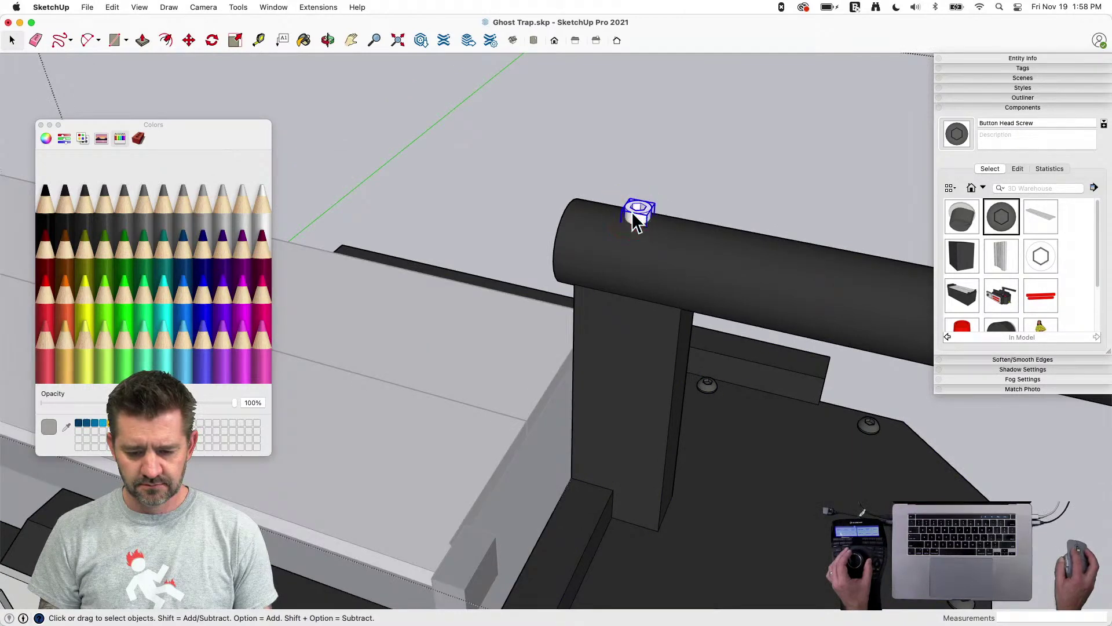
double_click(632, 213)
click(711, 283)
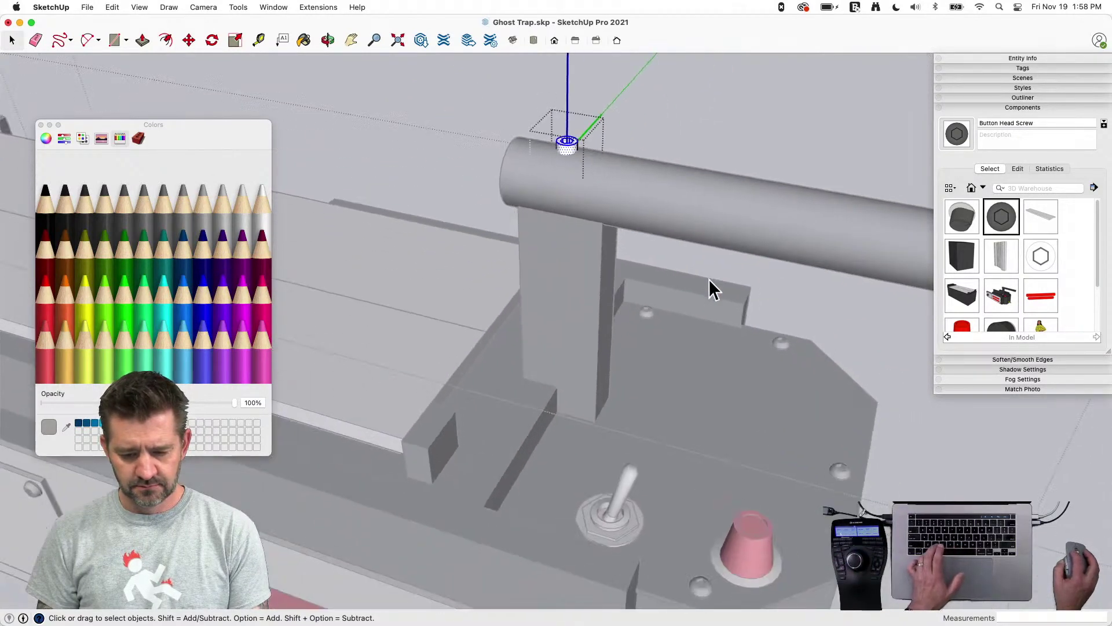
key(b)
super+click(643, 313)
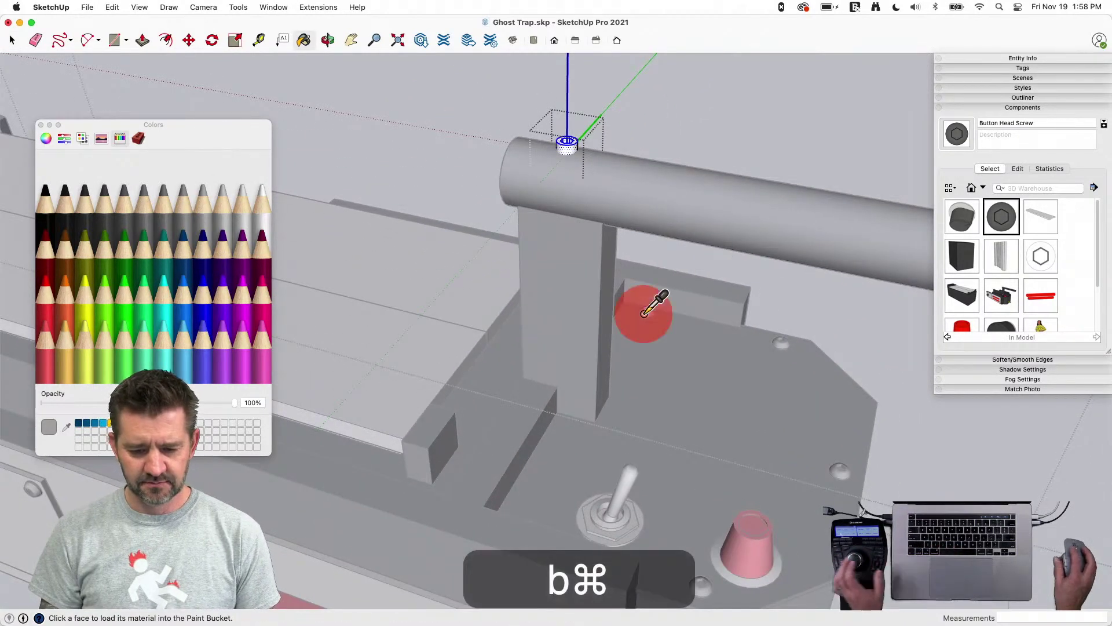
key(space)
click(627, 122)
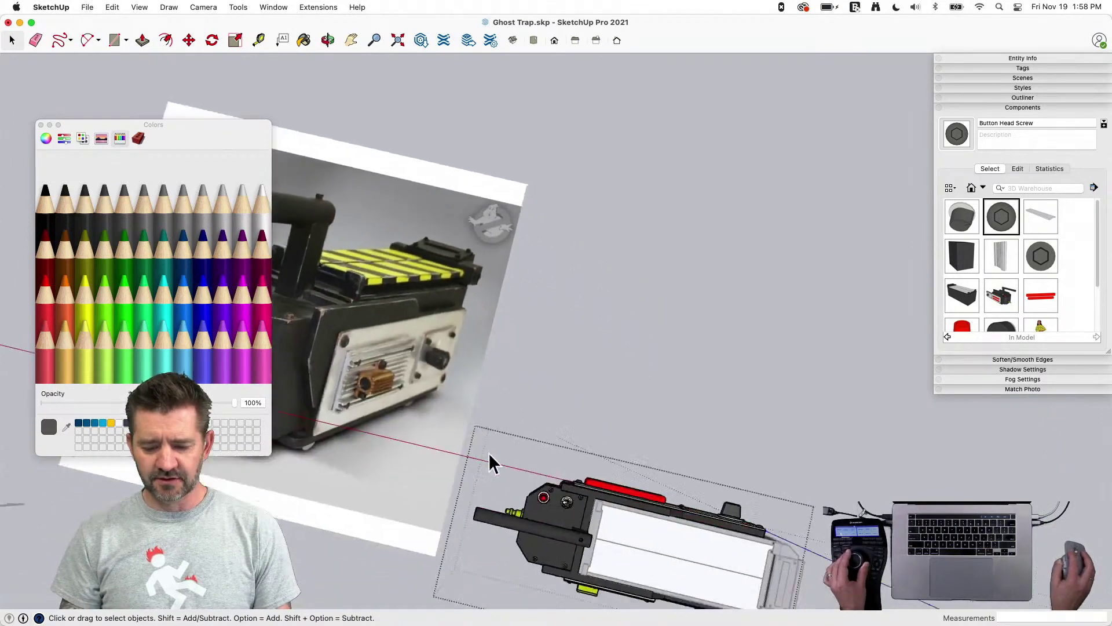
Open the upper body and one of its long door components, and paint all door faces with the sampled dark grey
double_click(614, 522)
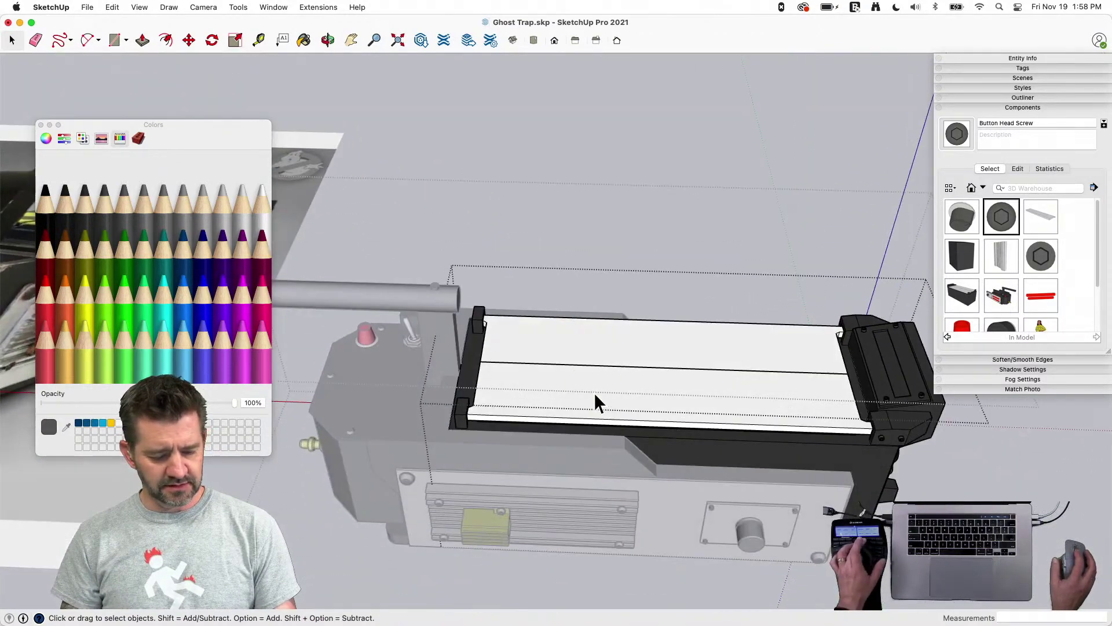
double_click(596, 395)
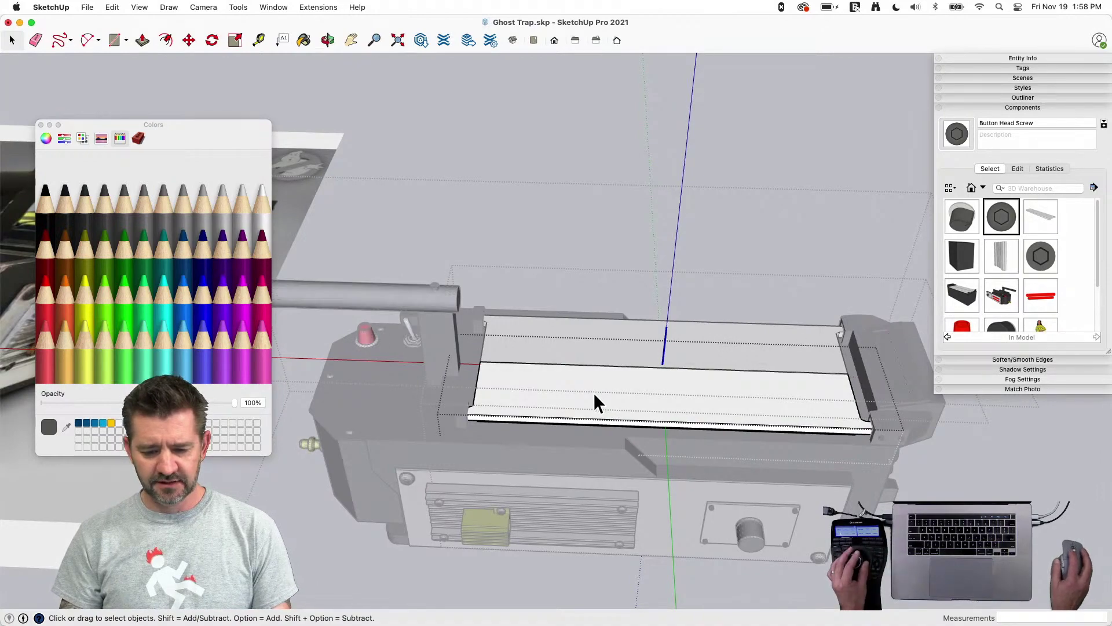
key(shift+q)
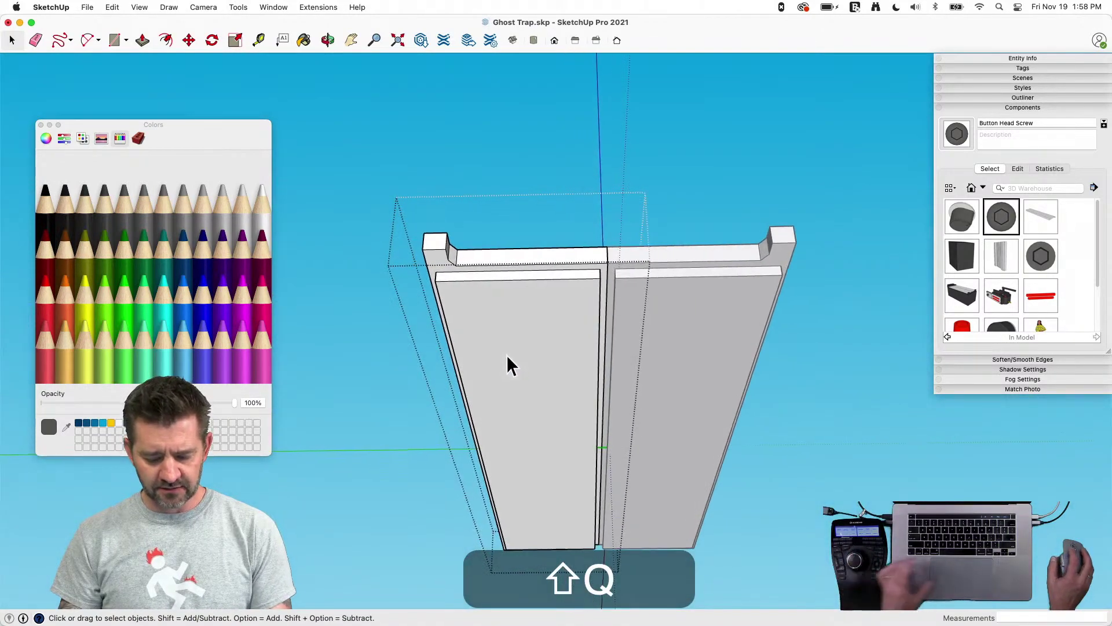
triple_click(510, 364)
key(b)
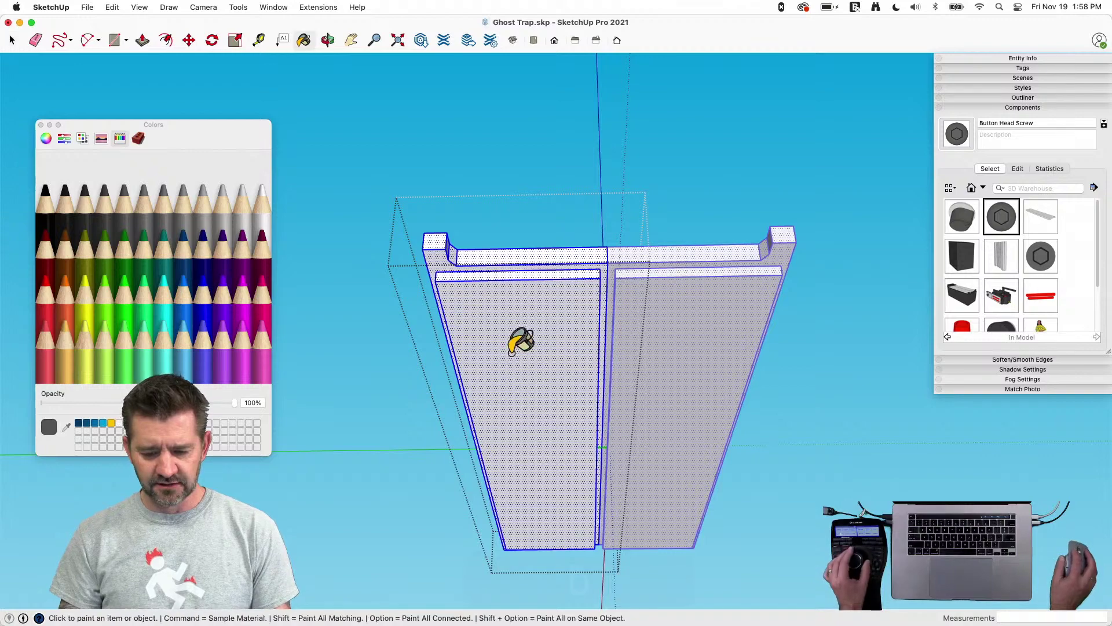
click(510, 356)
key(space)
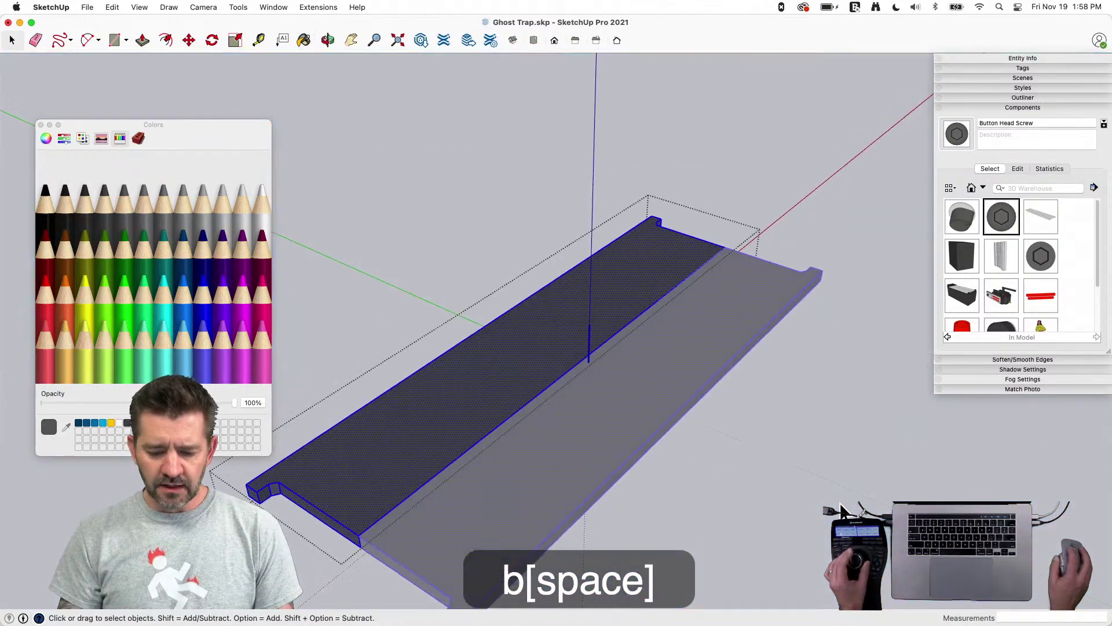
Make the far door panel unique from its twin, and open the other door panel to check its separation
key(l)
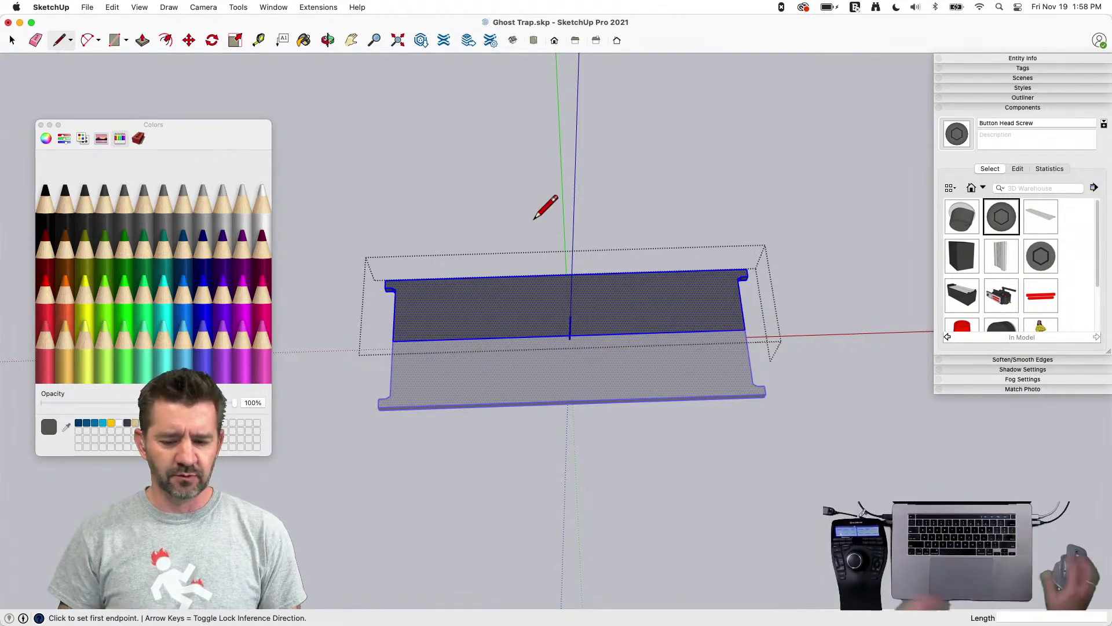
key(space)
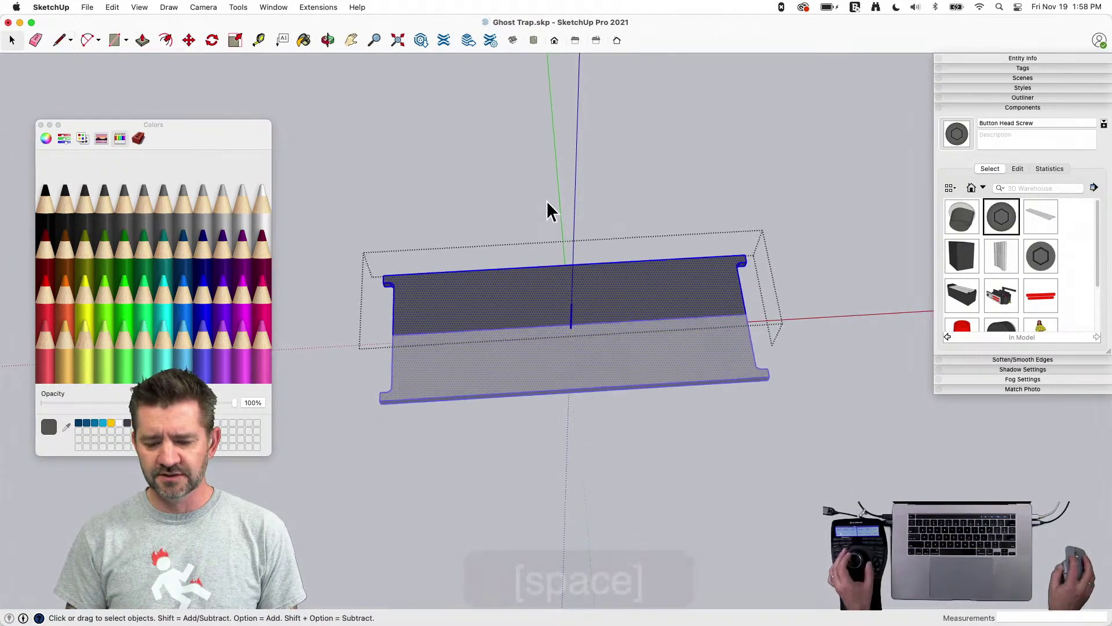
middle_drag(547, 200, 567, 284)
right_click(567, 285)
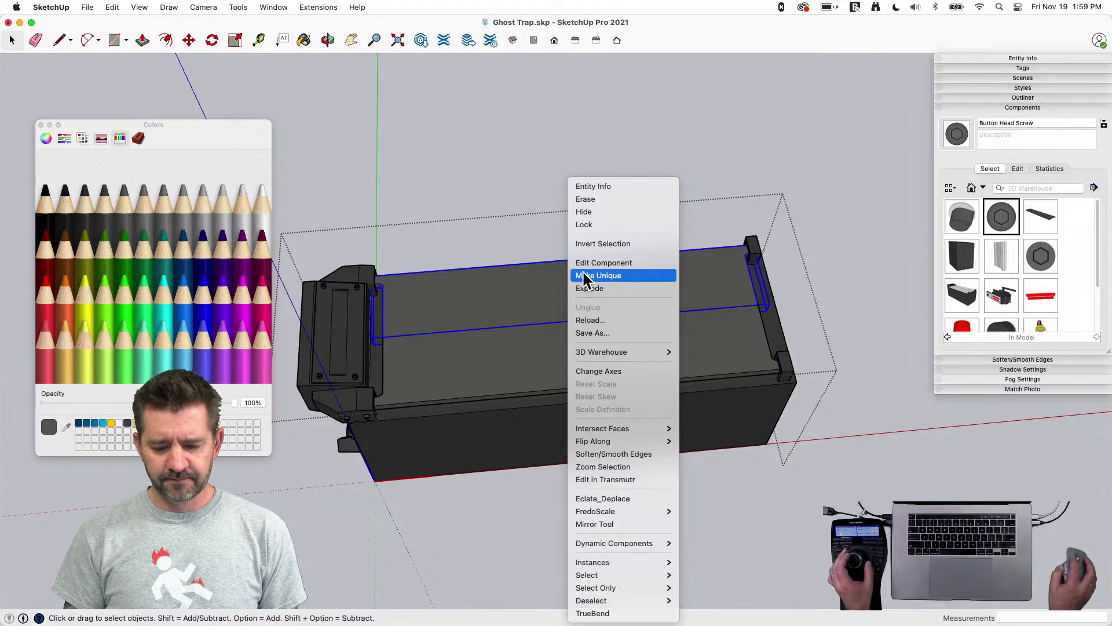
click(585, 276)
double_click(589, 365)
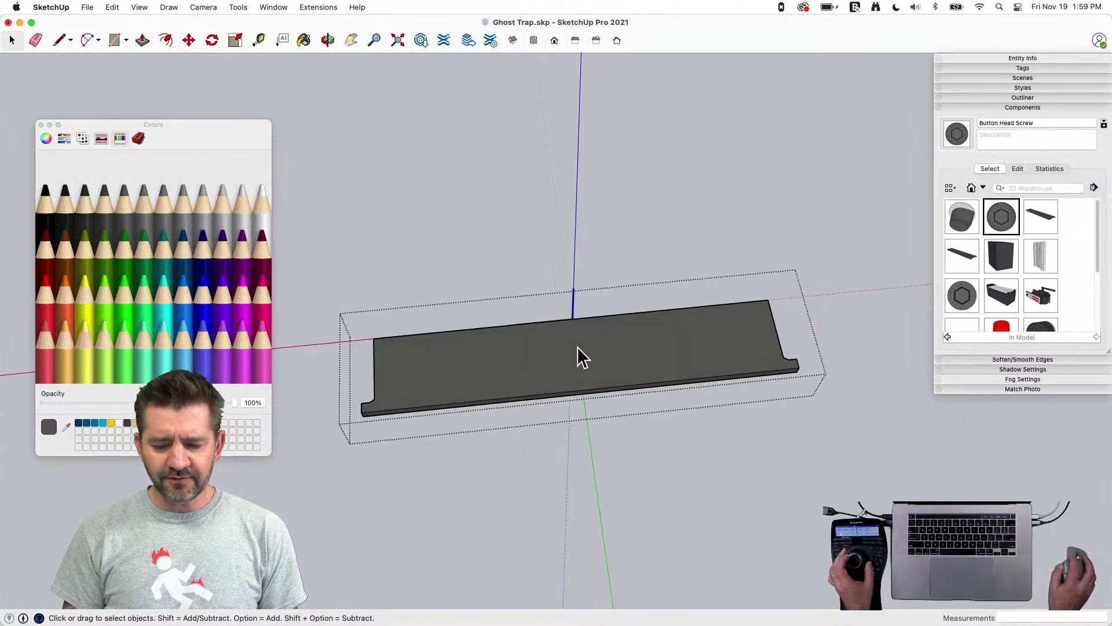
Draw a diagonal line across both door panels near the vented end block
key(l)
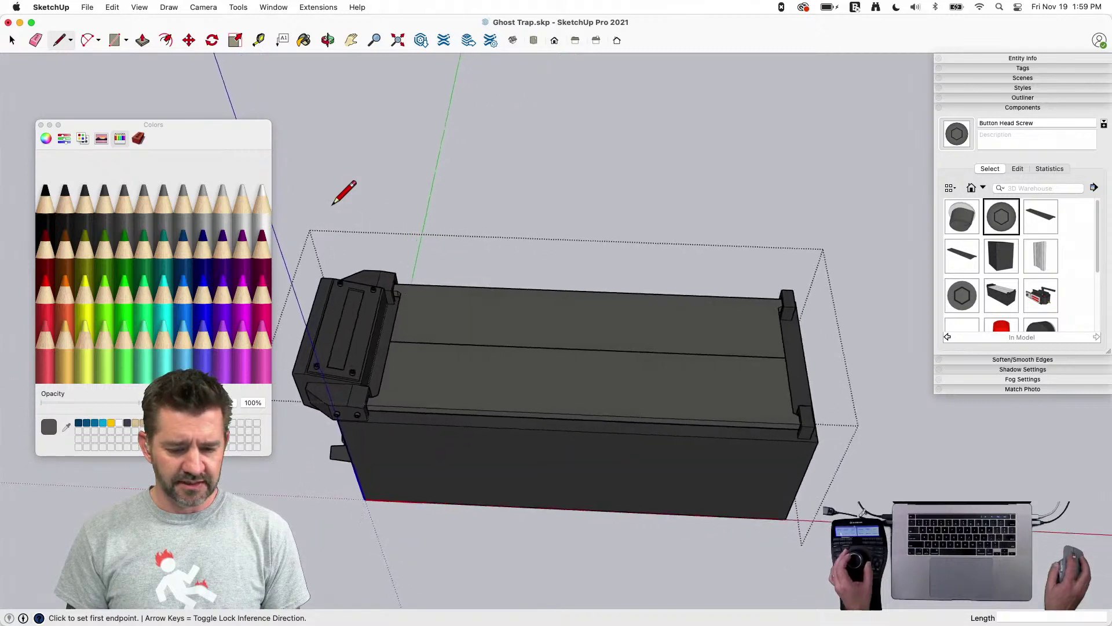
click(410, 279)
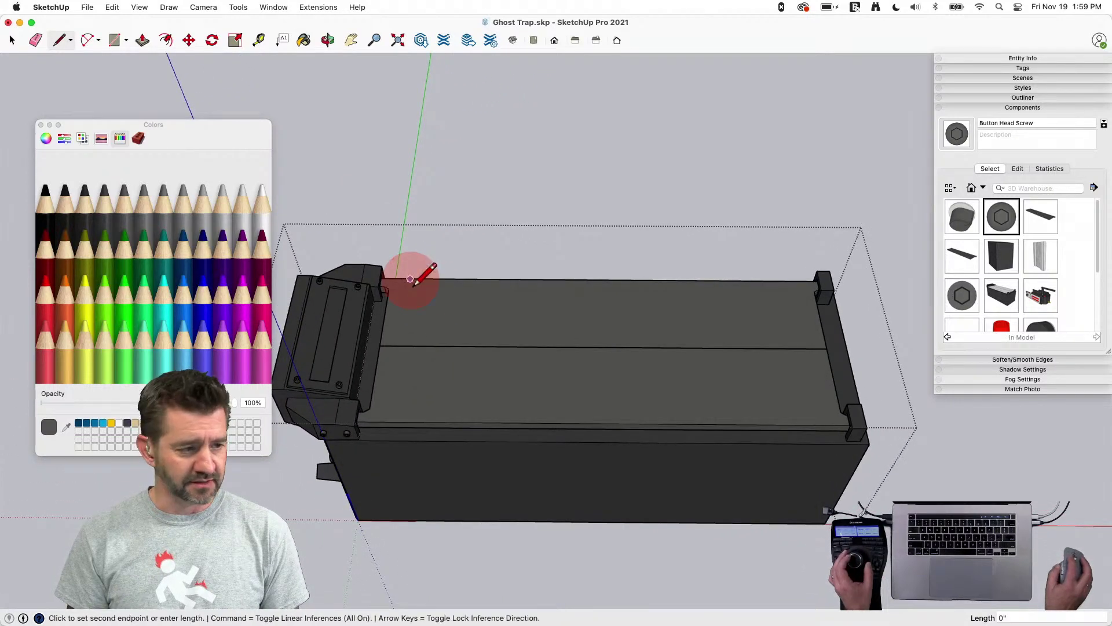
click(466, 421)
key(space)
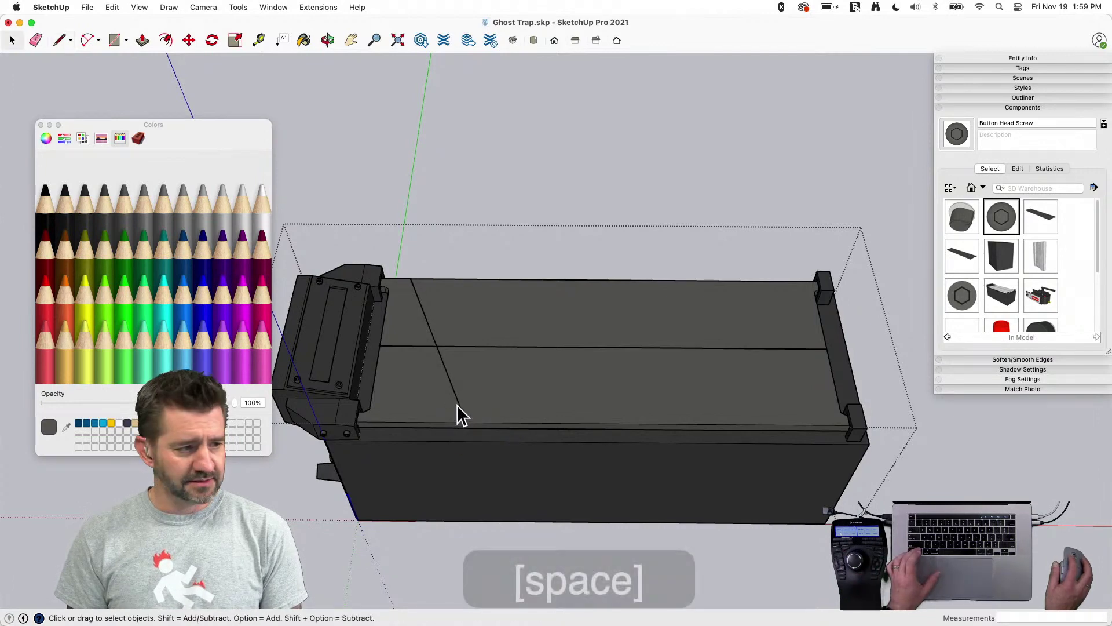
Try to copy the diagonal line to the far end of the doors and divide the gap into 6 spaces
click(457, 405)
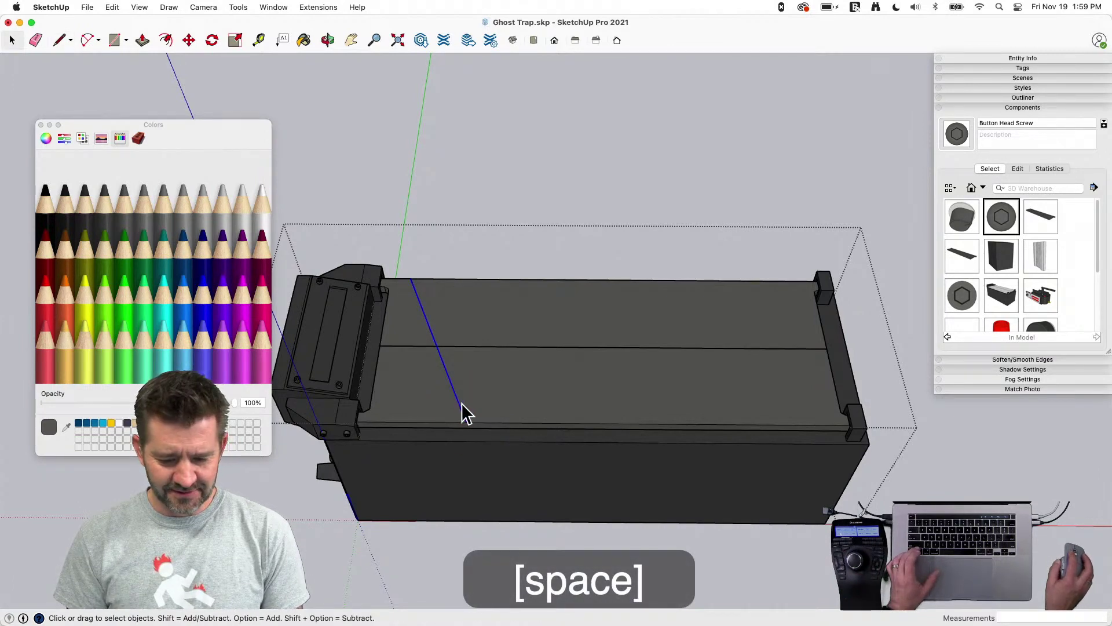
key(m)
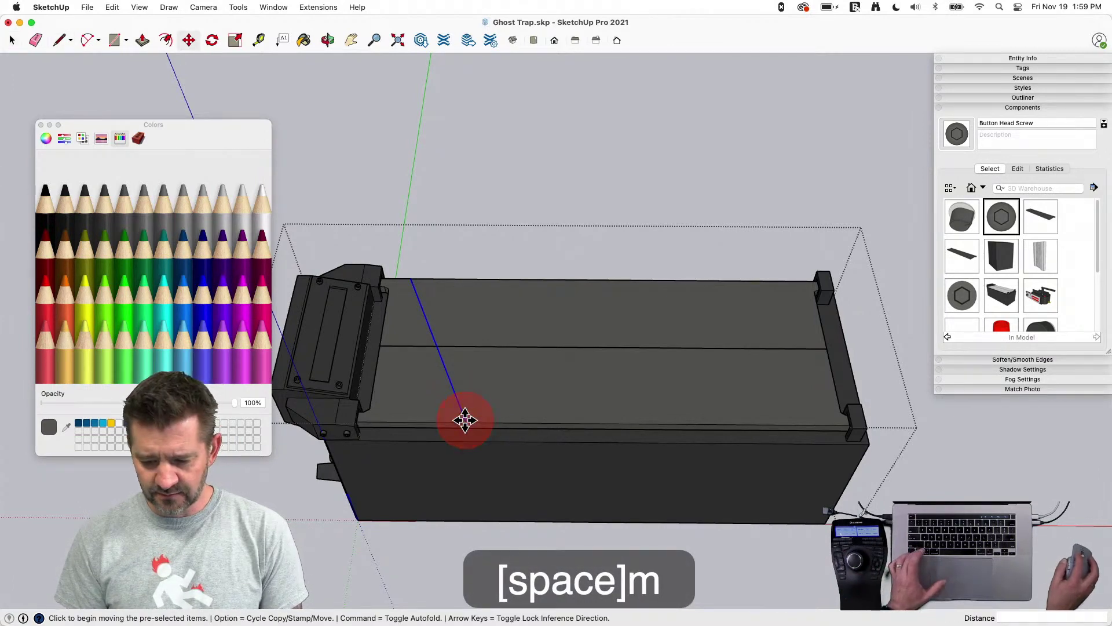
click(465, 420)
key(alt)
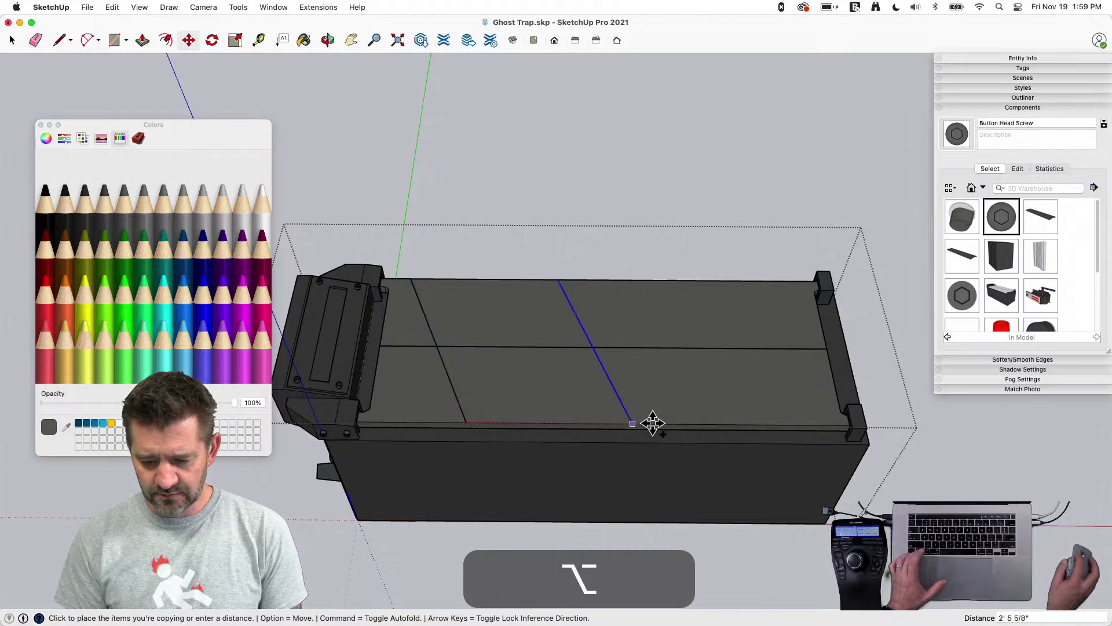
click(839, 423)
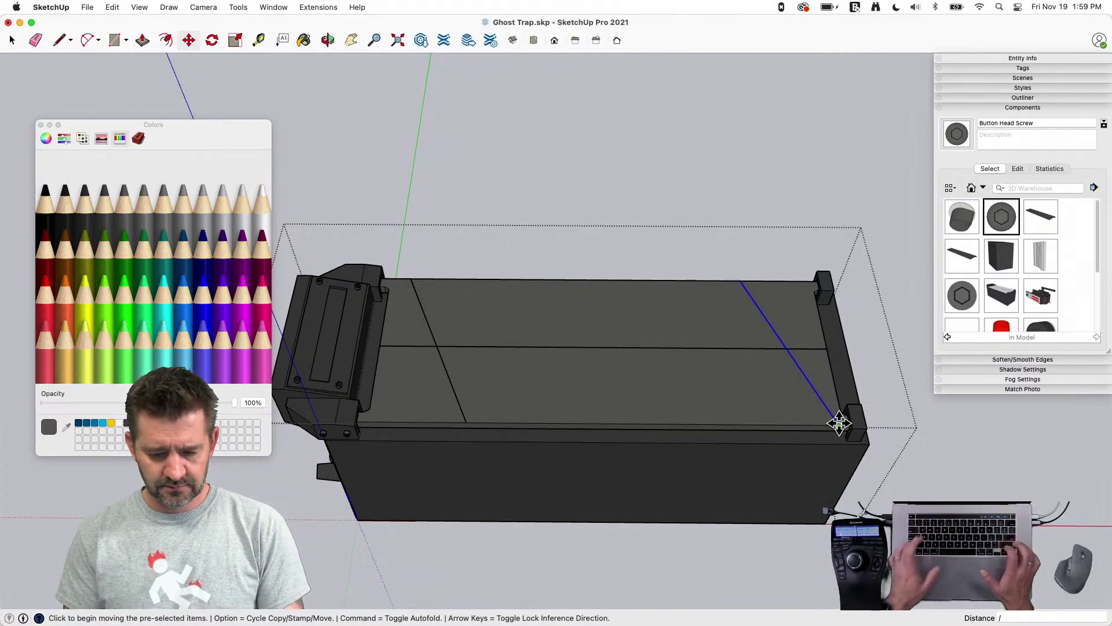
text(6)
key(Return)
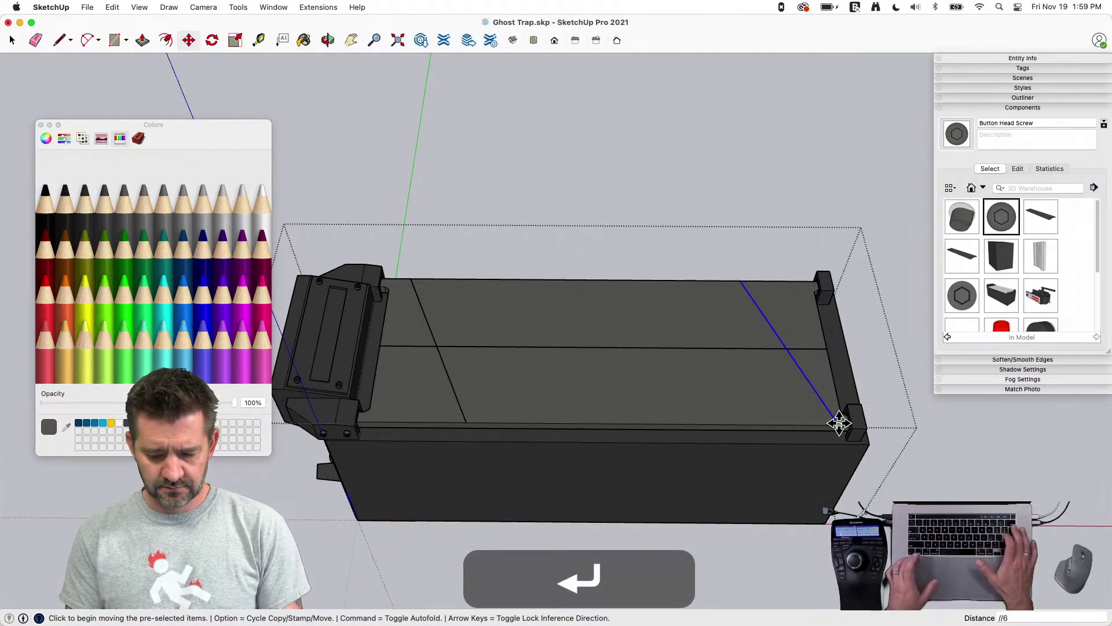
key(BackSpace)
text(/)
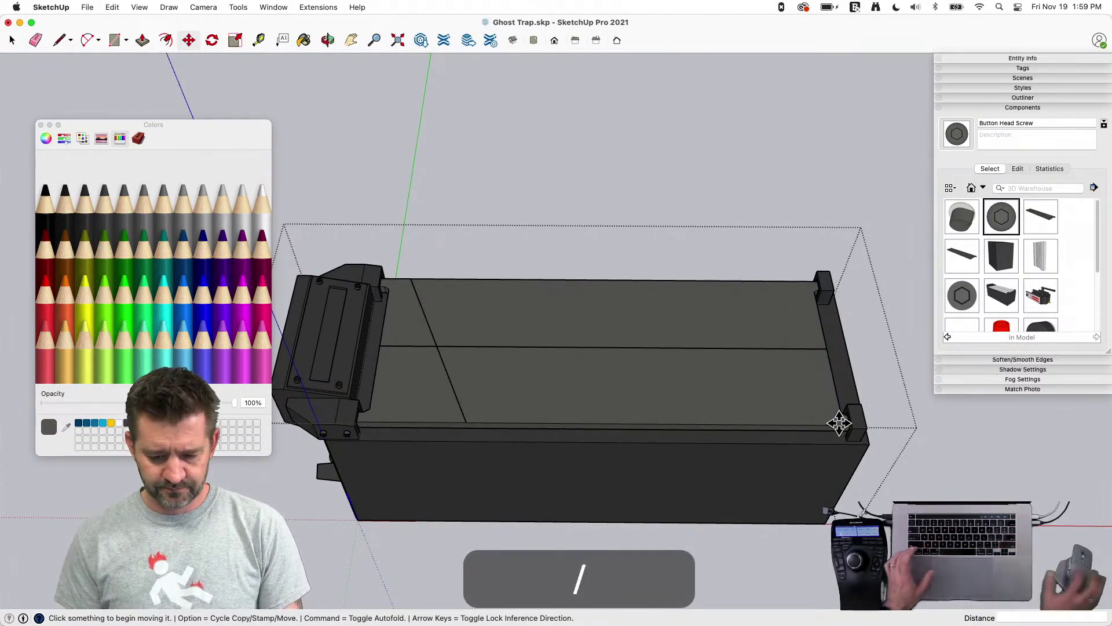
Copy the diagonal line about 5' 5 3/8" toward the far end of the doors and divide the gap into 6 spaces
key(space)
click(462, 417)
key(m)
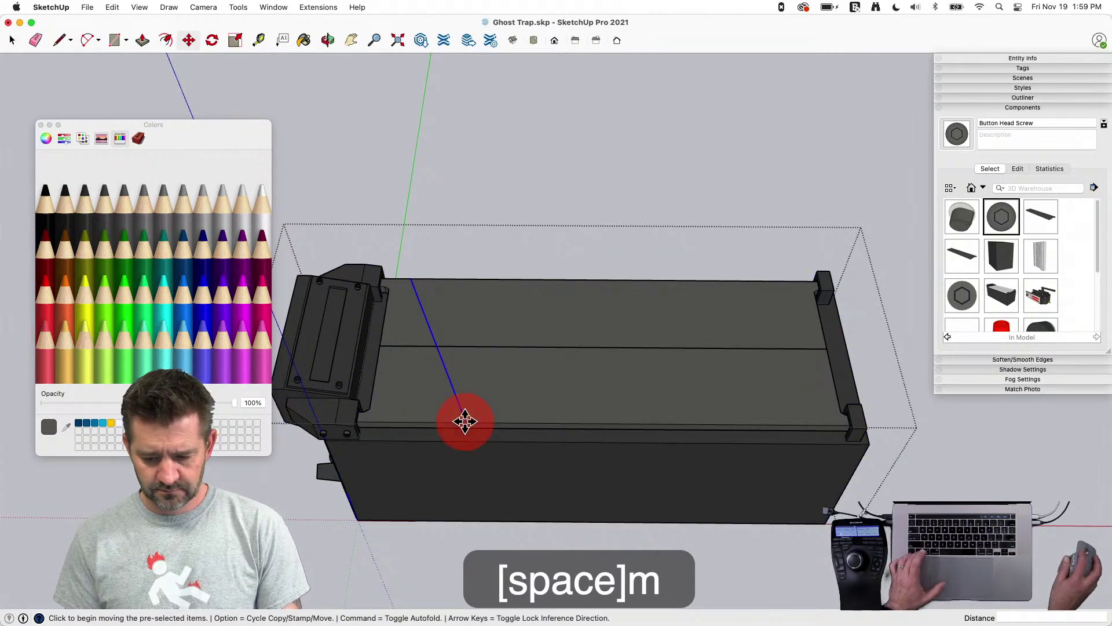
click(465, 421)
key(alt)
click(833, 422)
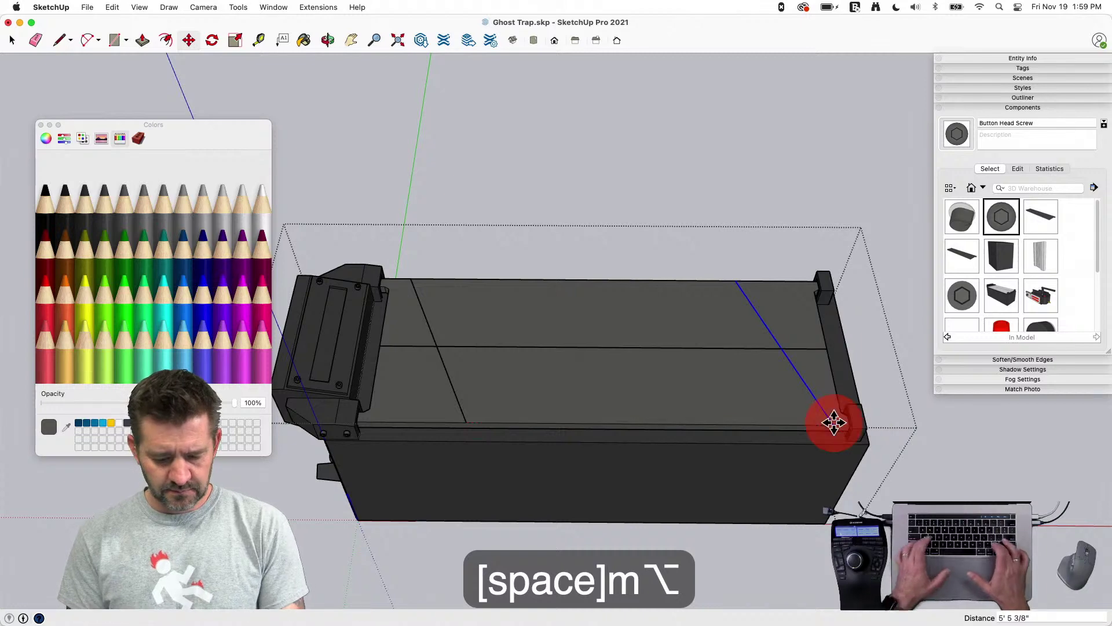
text(/6)
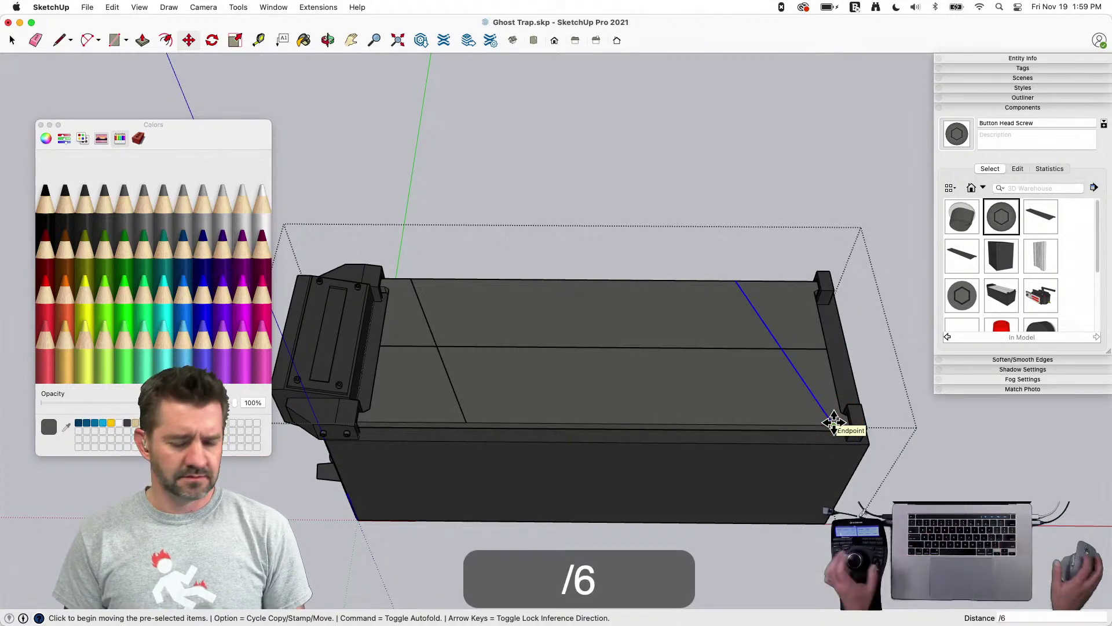
key(Return)
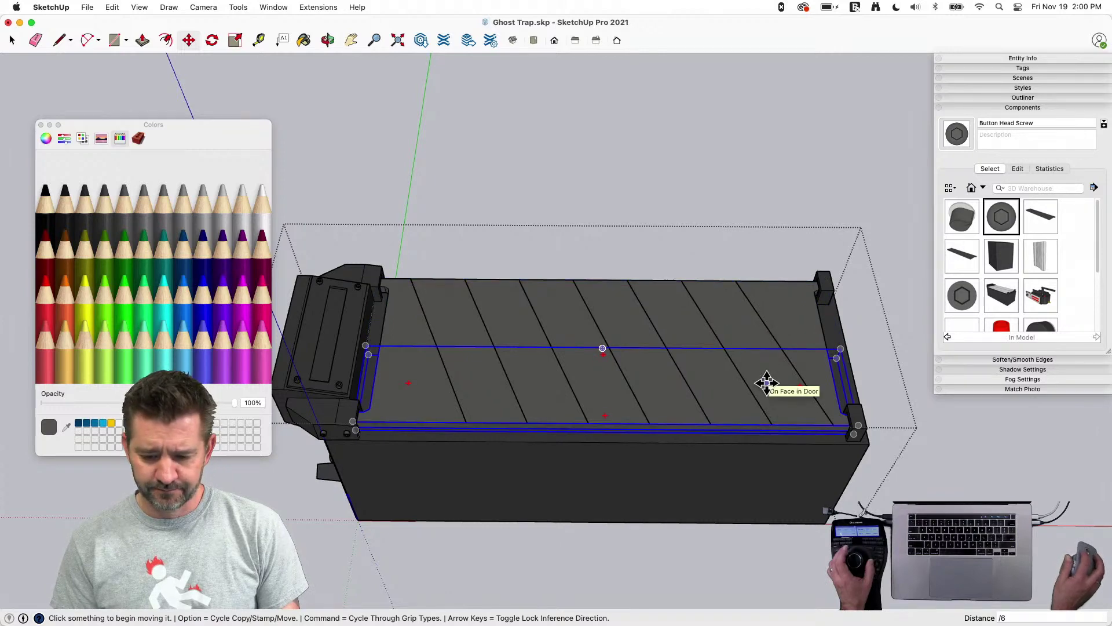
Remove the copied diagonal lines from the doors, keeping only the original one
key(e)
drag(810, 368, 756, 375)
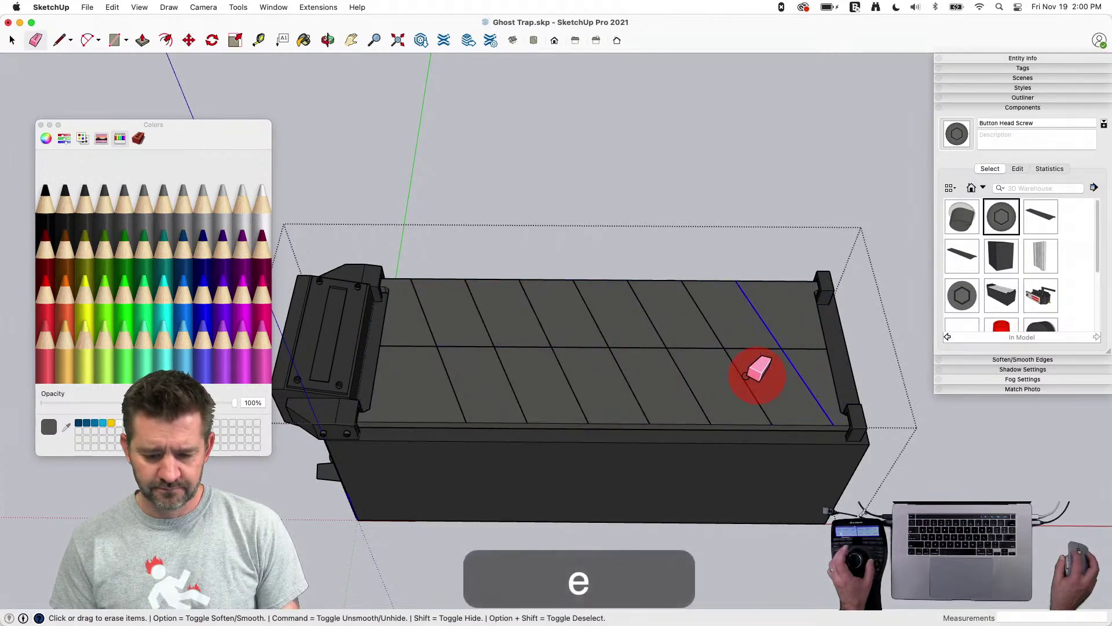
drag(508, 379, 561, 413)
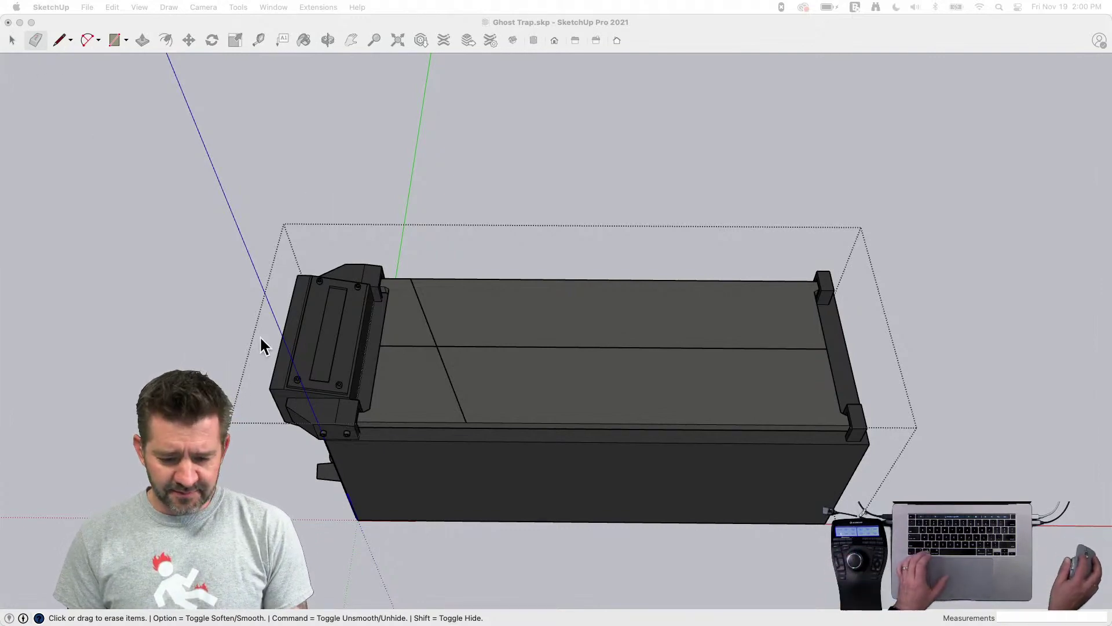
key(ctrl+Up)
click(457, 338)
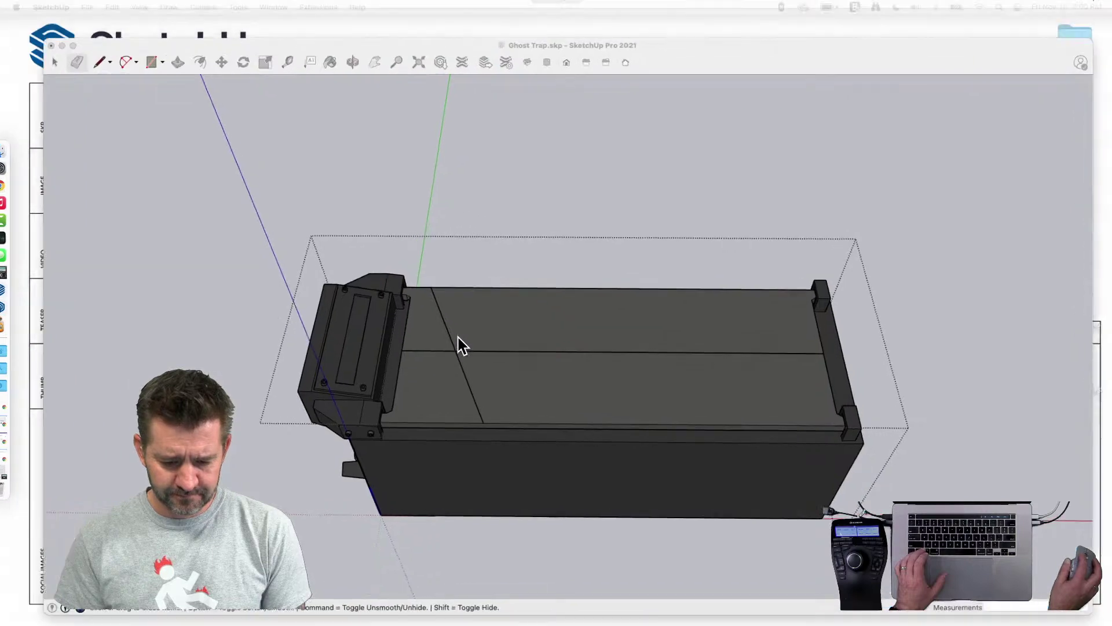
Copy the diagonal door line about 5' 4 7/8" toward the far end of the doors and divide the gap into 7 spaces
key(space)
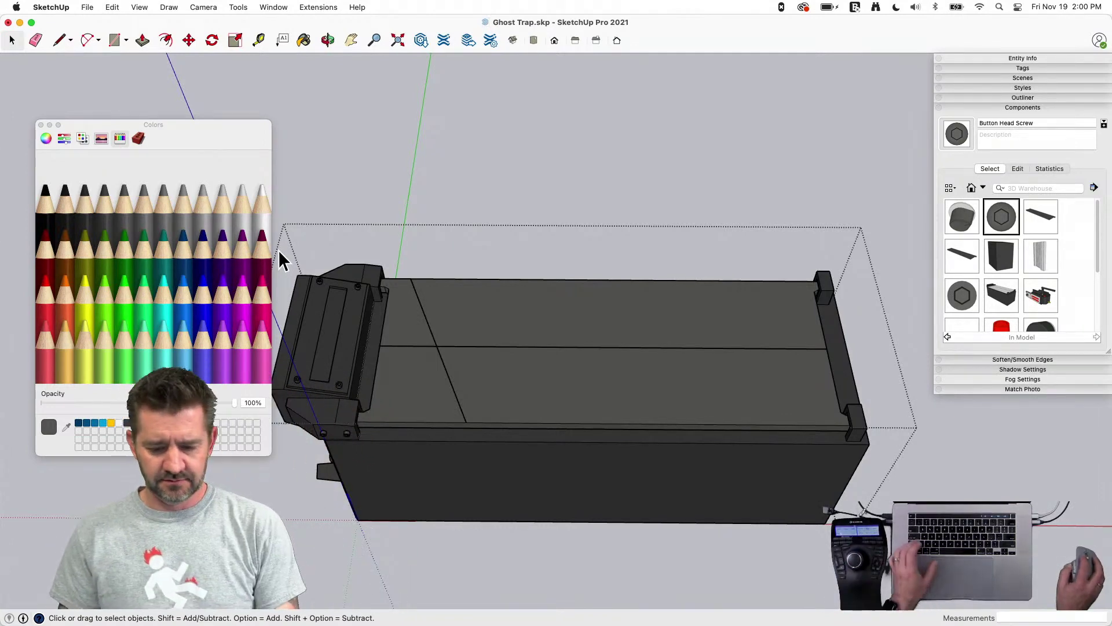
click(462, 409)
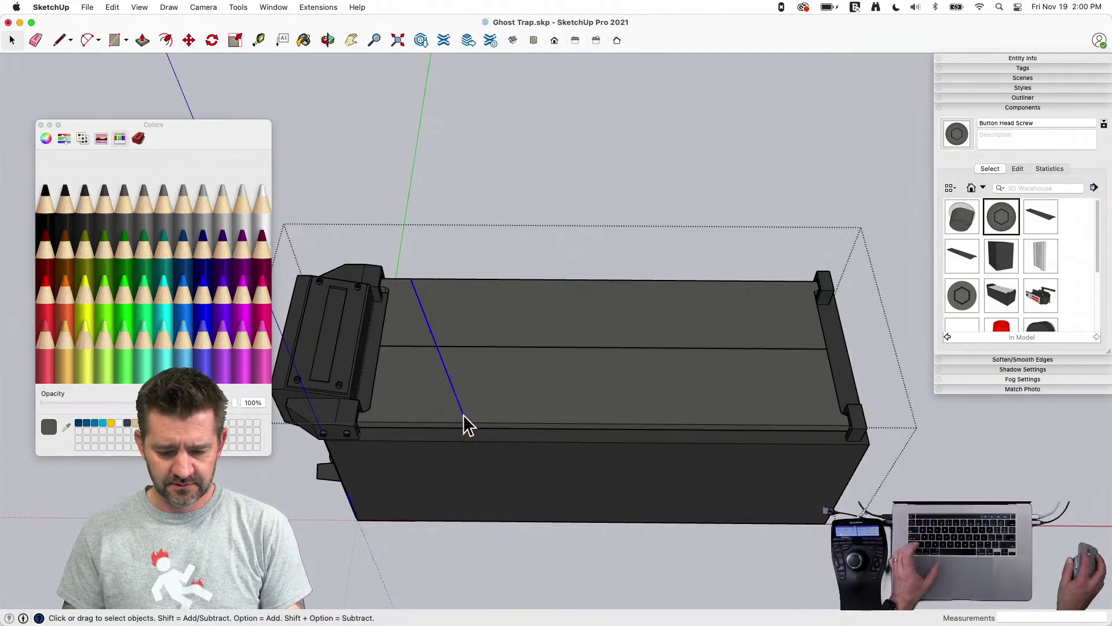
key(m)
click(466, 421)
key(alt)
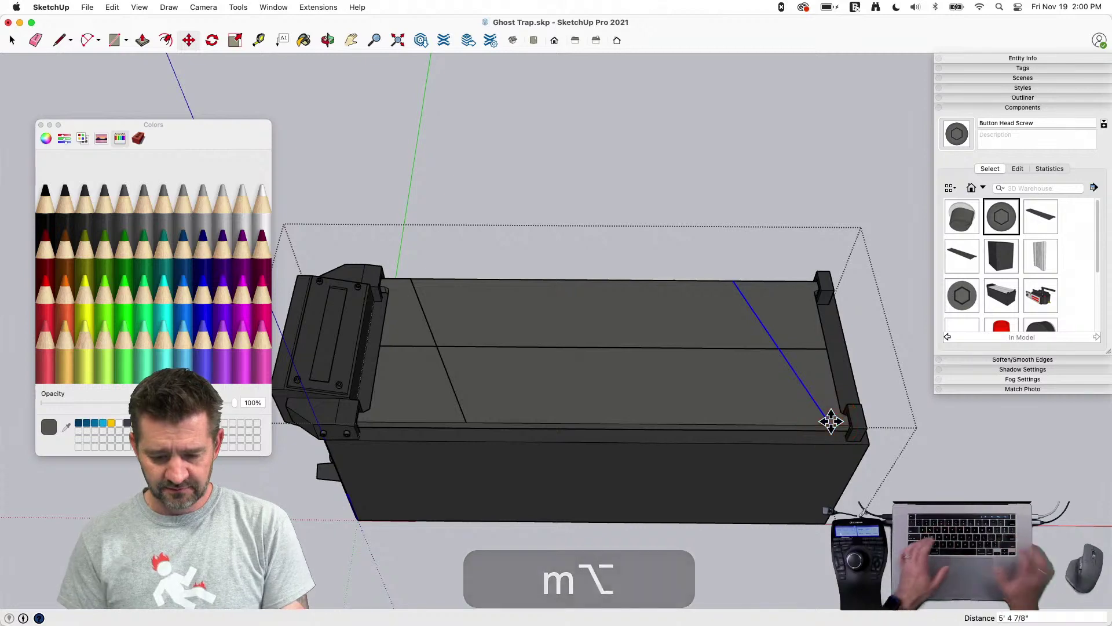
text(/7)
key(Return)
text(/6)
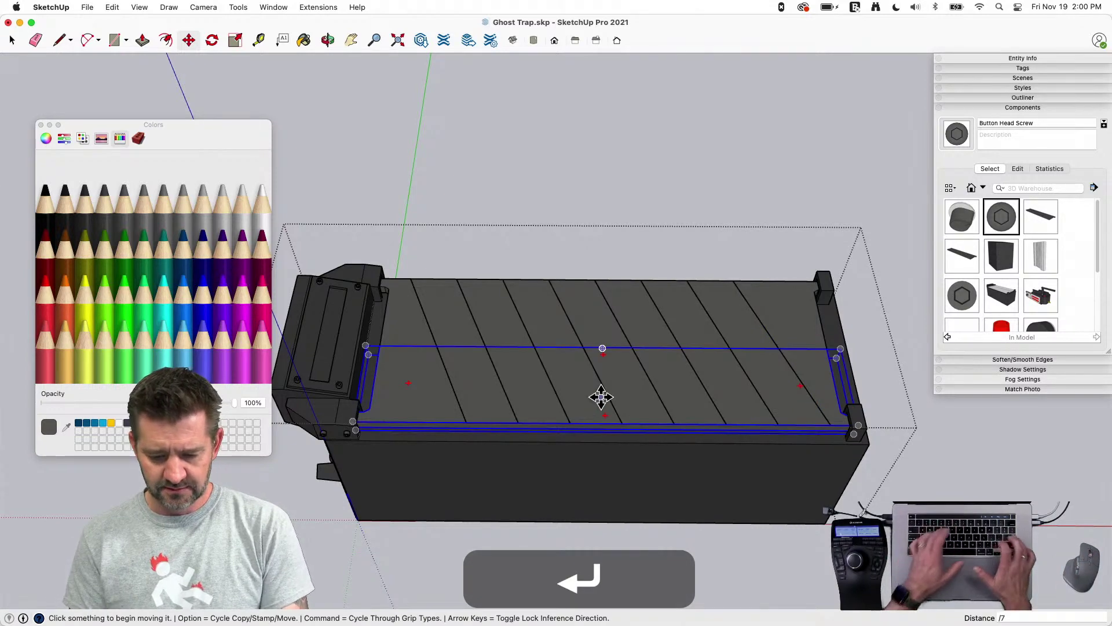
key(Return)
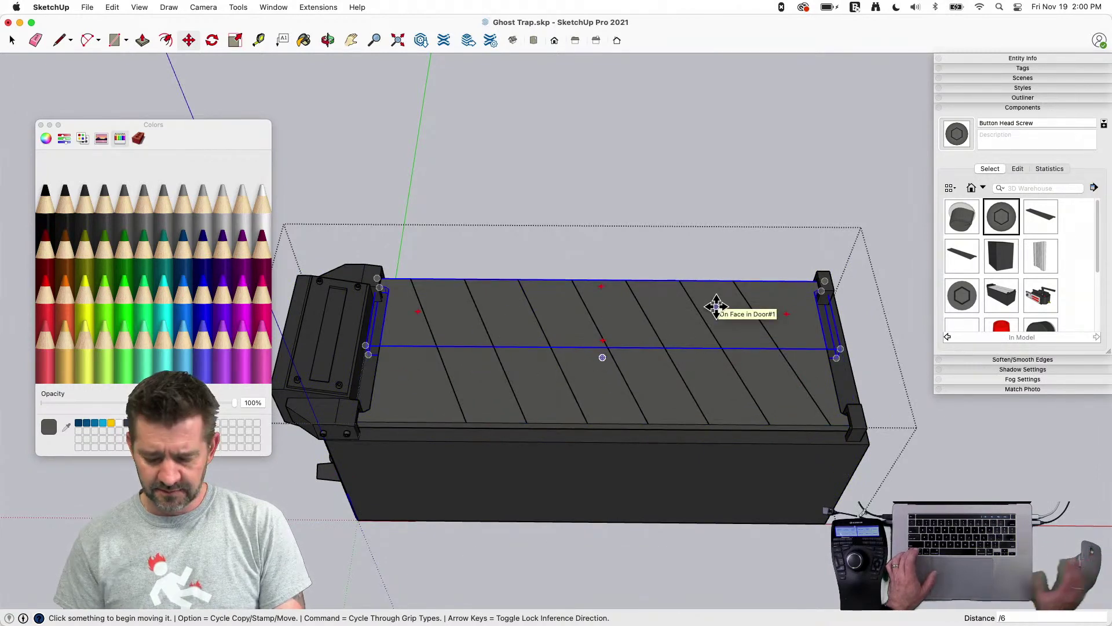
text(/7)
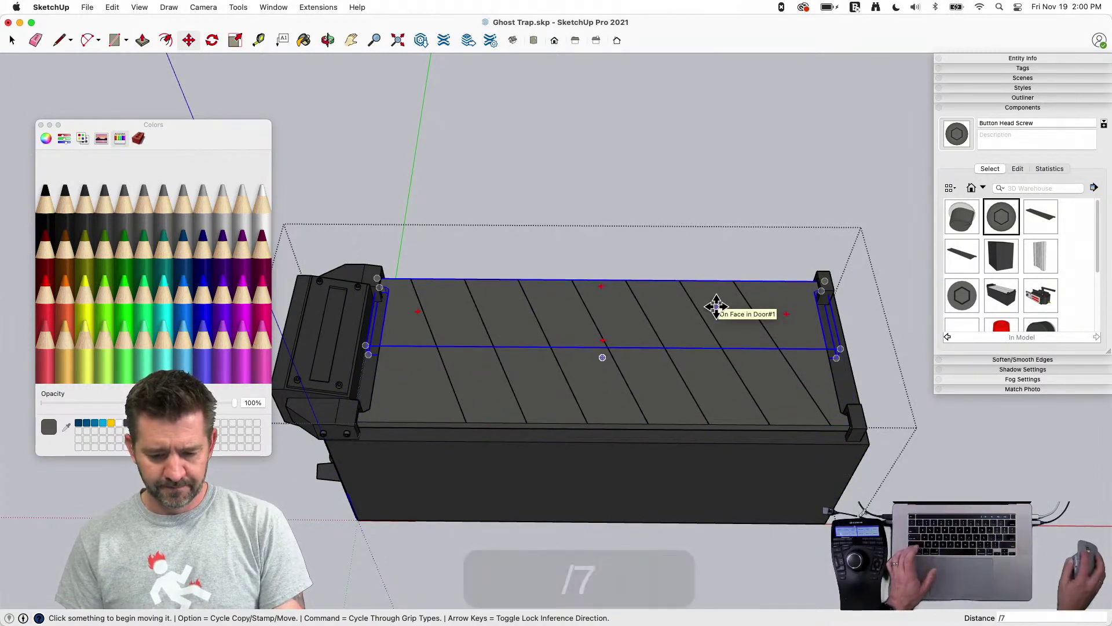
key(Return)
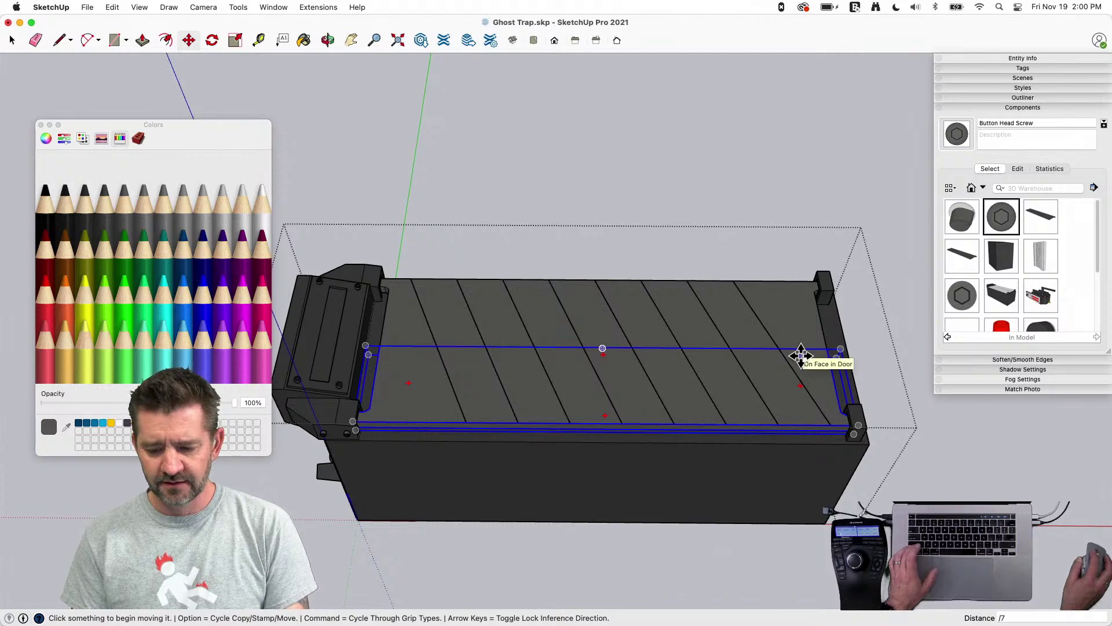
Copy the last diagonal line one stripe spacing, about 9 1/4", past the far end of the doors
key(space)
click(802, 383)
key(m)
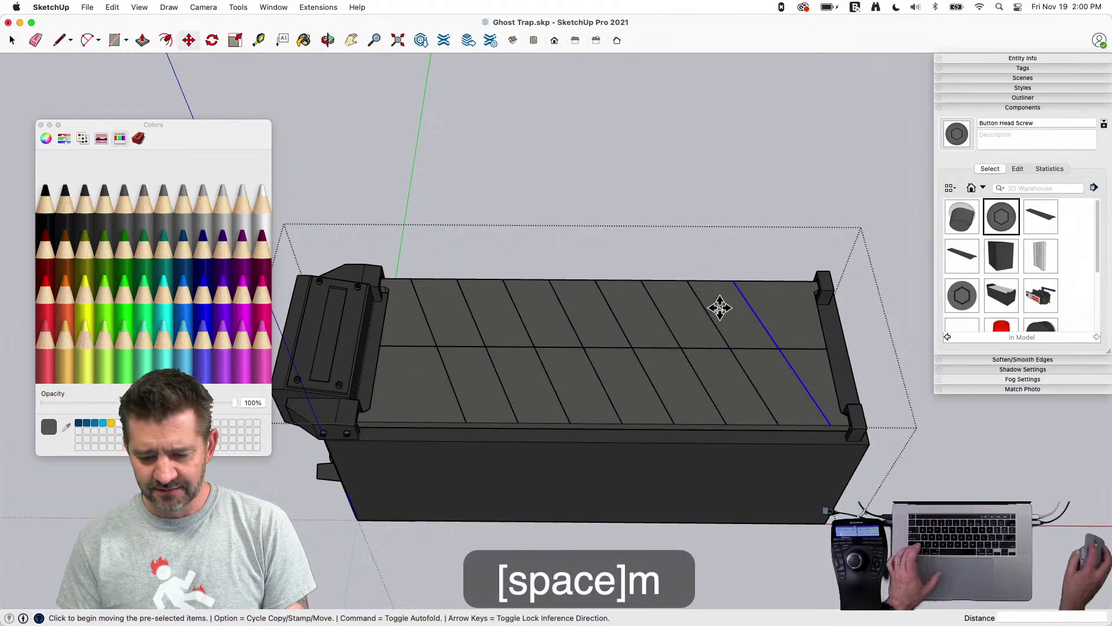
click(684, 280)
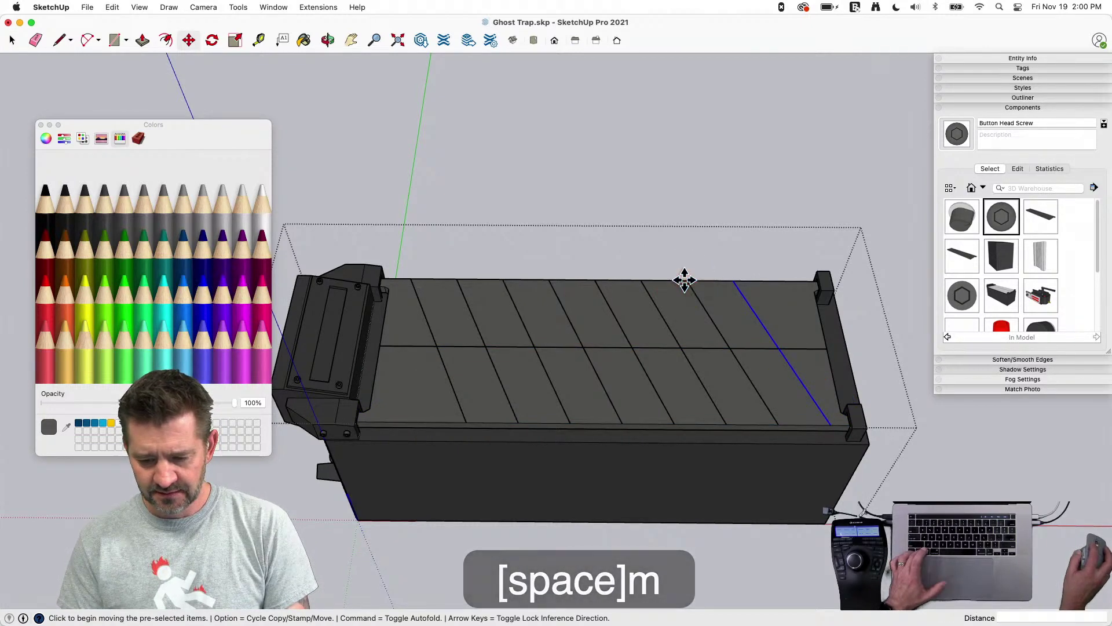
key(alt)
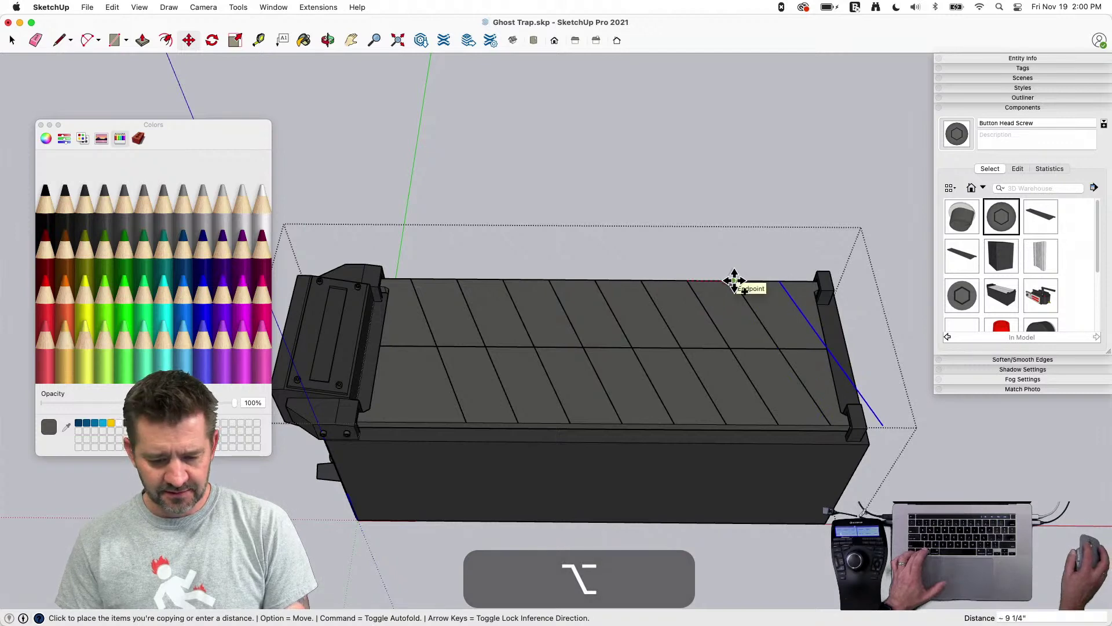
click(735, 281)
Copy the first diagonal line one stripe spacing, about 9 1/8", toward the vented end block
key(space)
click(454, 394)
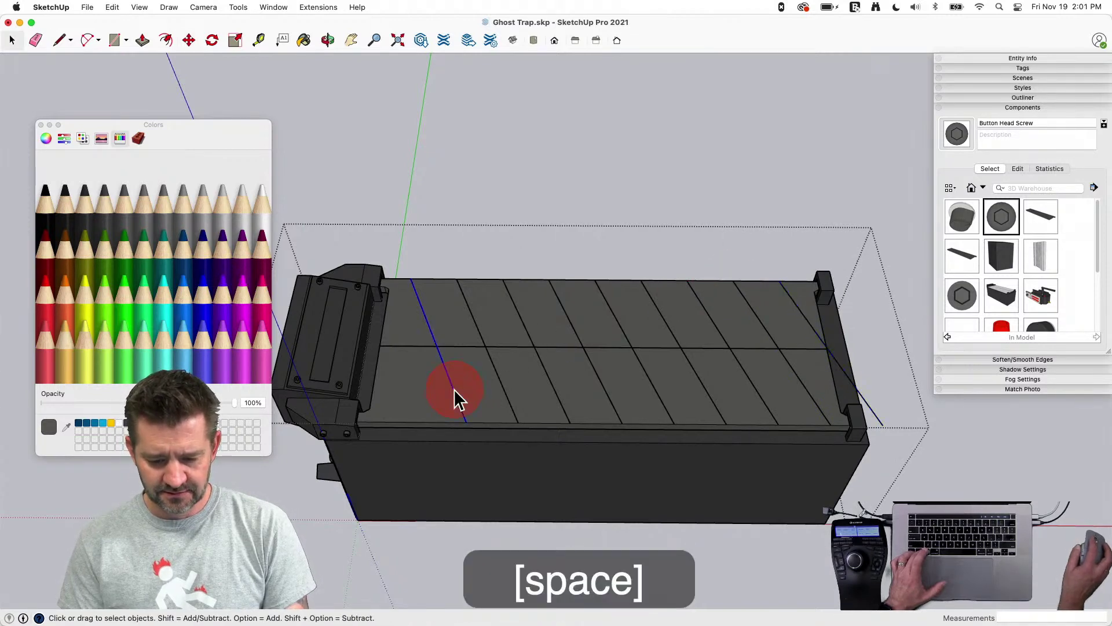
key(m)
key(alt)
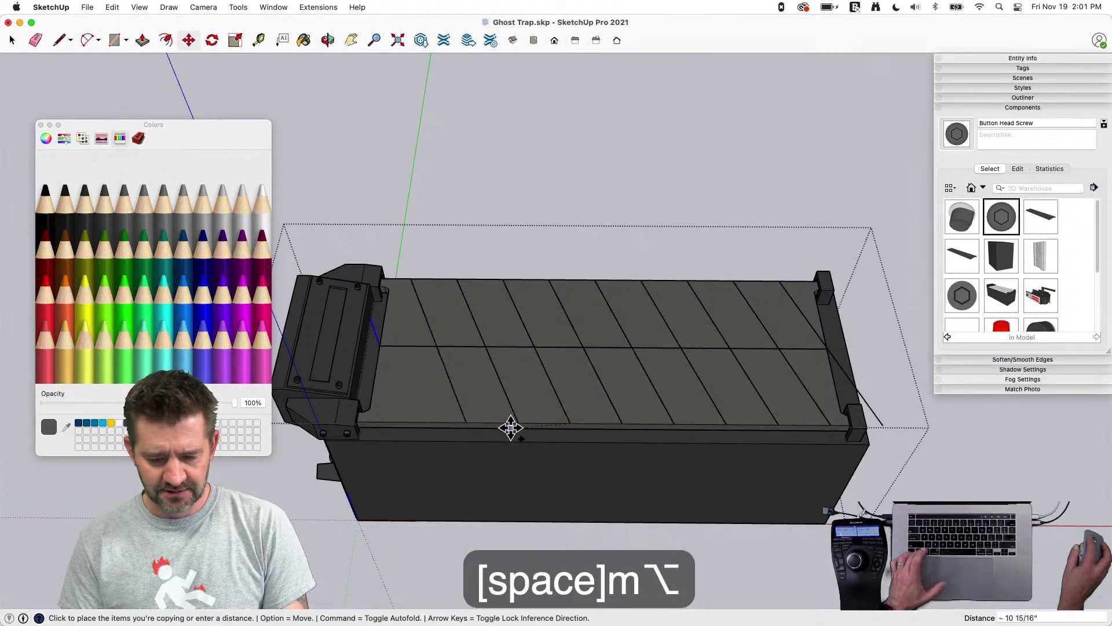
click(518, 421)
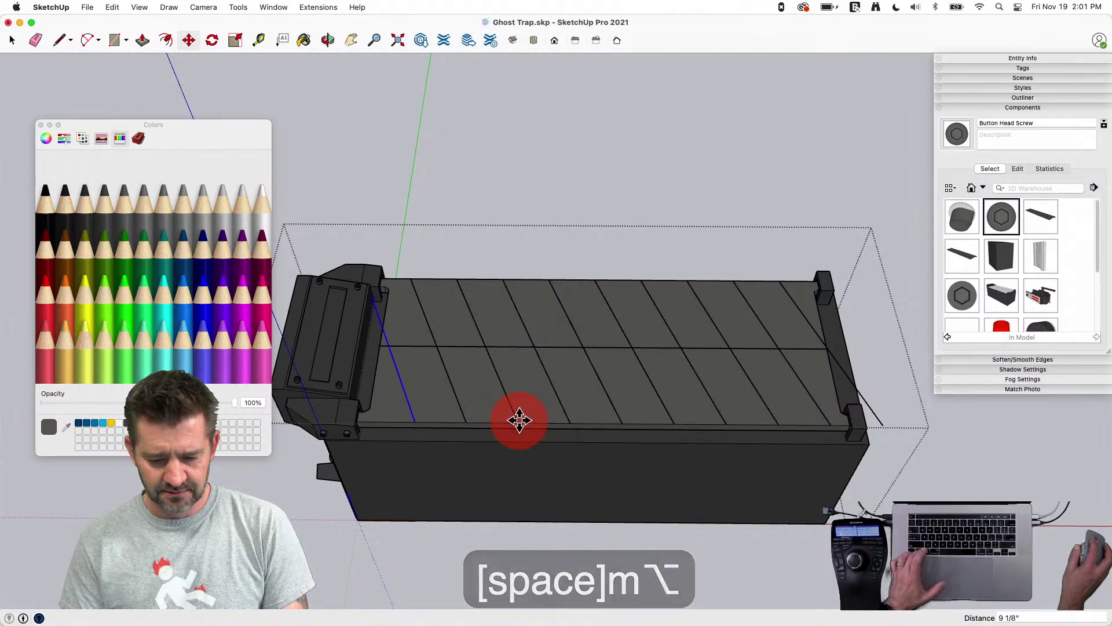
Copy all the diagonal lines and paste them in place inside the near door component
key(space)
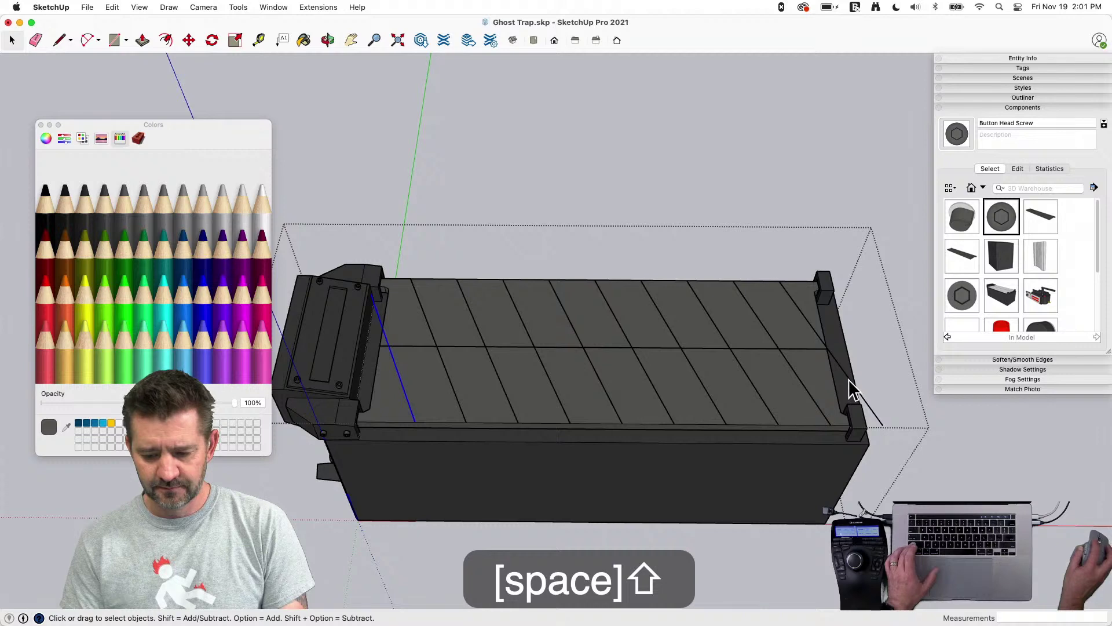
shift+click(757, 406)
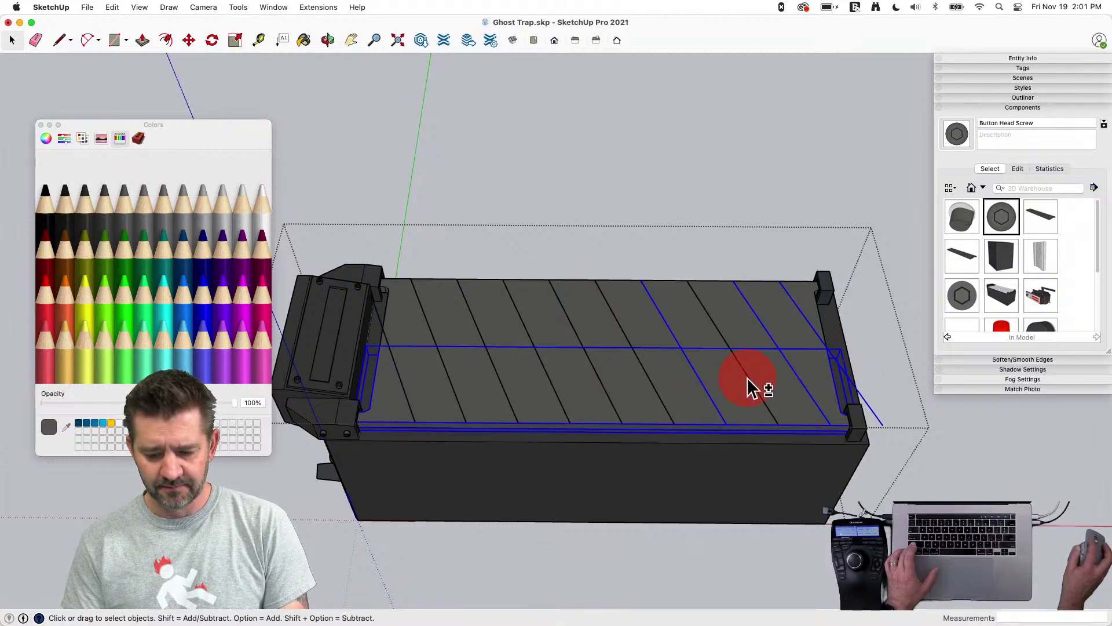
shift+click(731, 398)
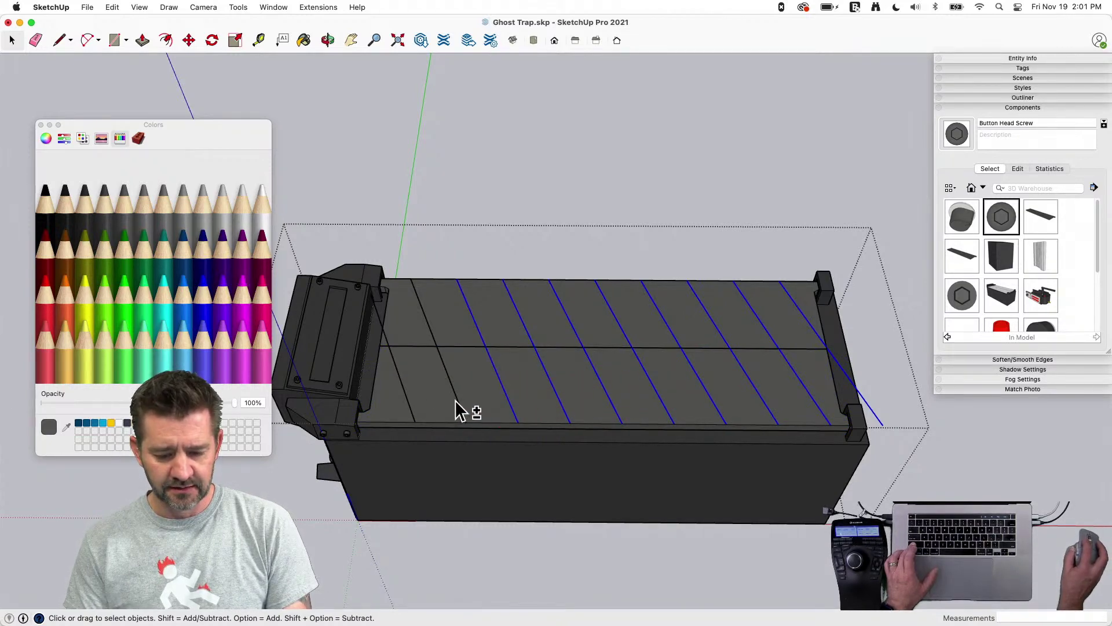
shift+click(412, 412)
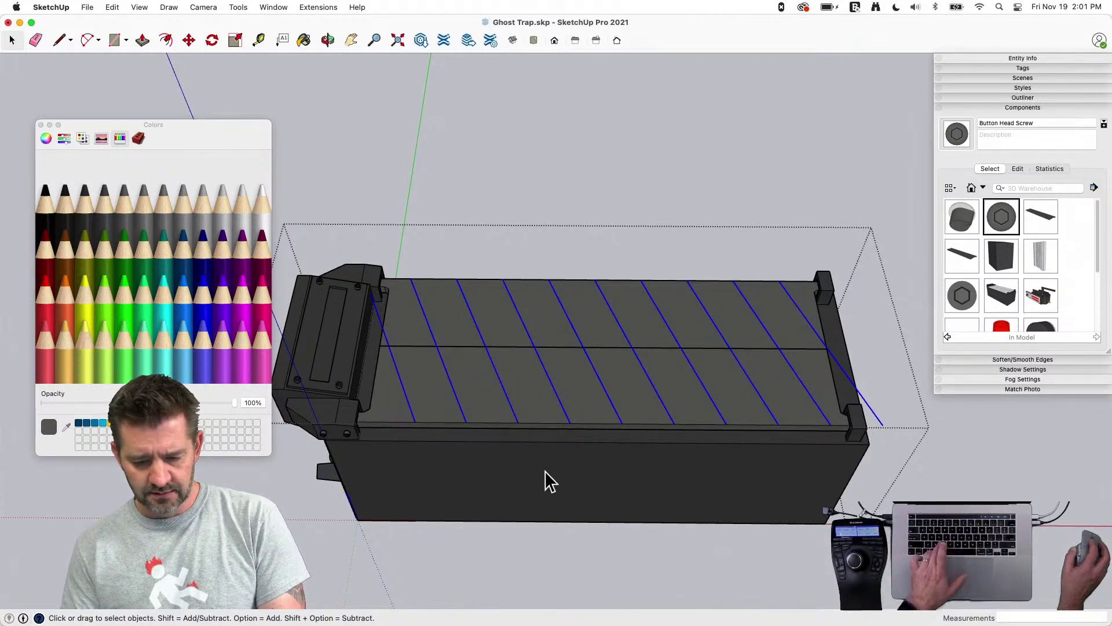
key(super+c)
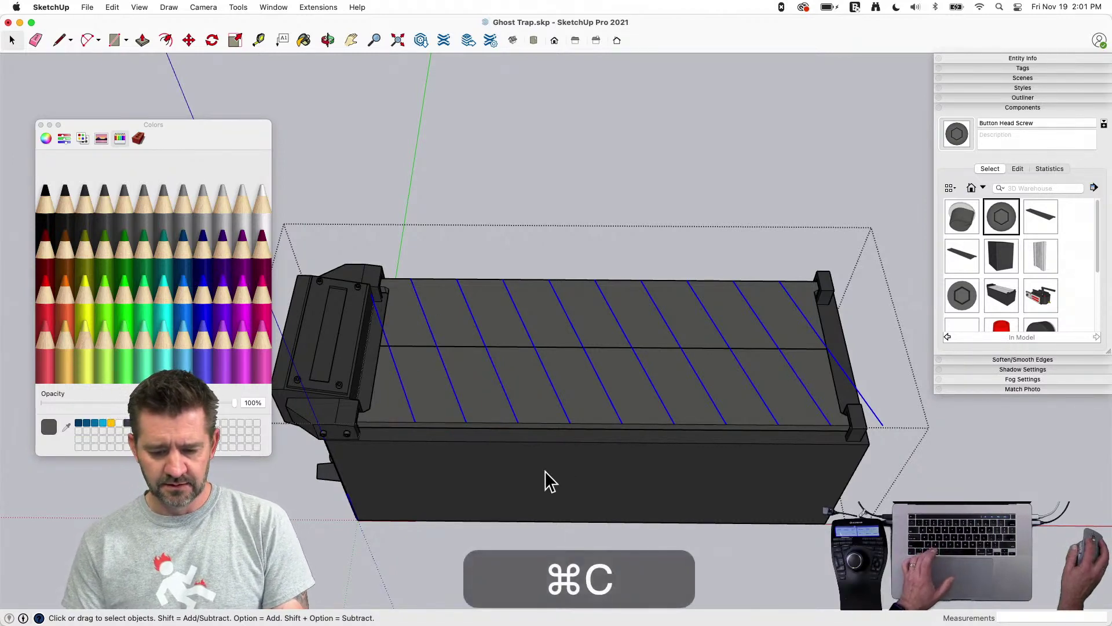
double_click(569, 358)
click(115, 7)
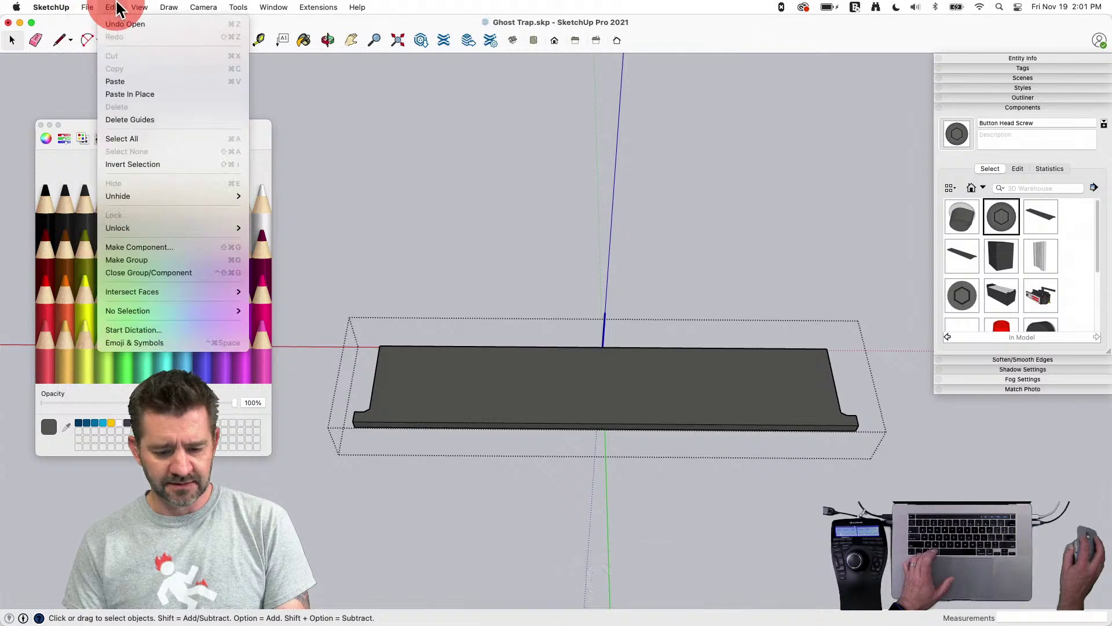
click(126, 93)
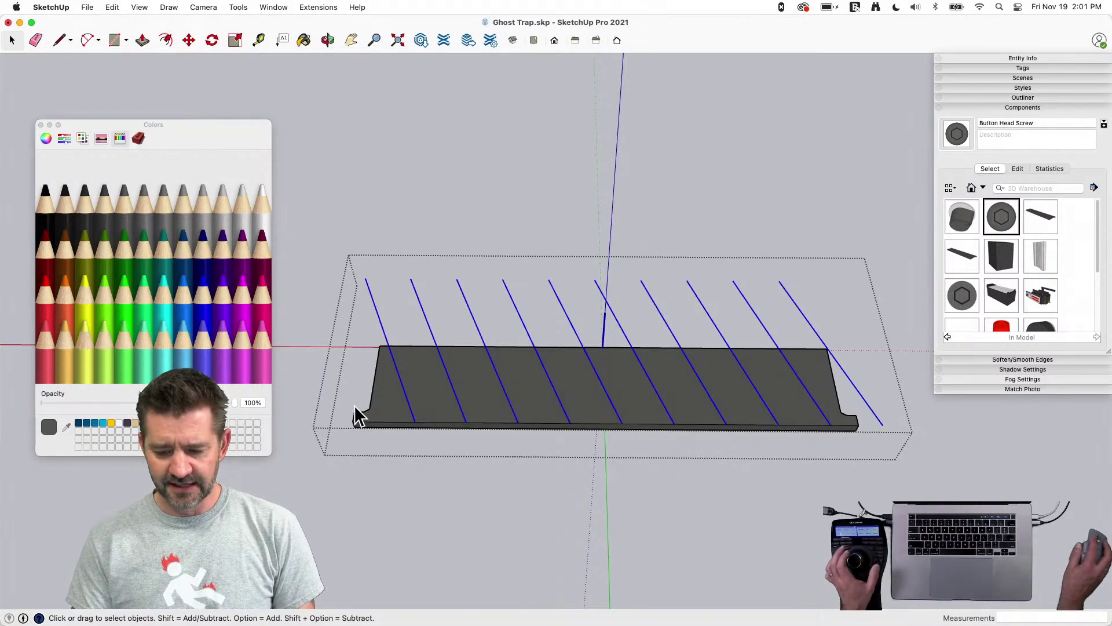
Erase the portions of the diagonal lines that overhang the near door's outline
key(e)
mouse_move(840, 299)
mouse_down()
mouse_move(560, 313)
mouse_move(347, 308)
mouse_up()
mouse_move(585, 296)
mouse_down()
mouse_move(765, 295)
mouse_move(843, 316)
mouse_up()
Draw a 1 7/8" vertical line down the door's front edge from the end diagonal and array it 7 times at the stripe spacing, about 9 1/4"
key(l)
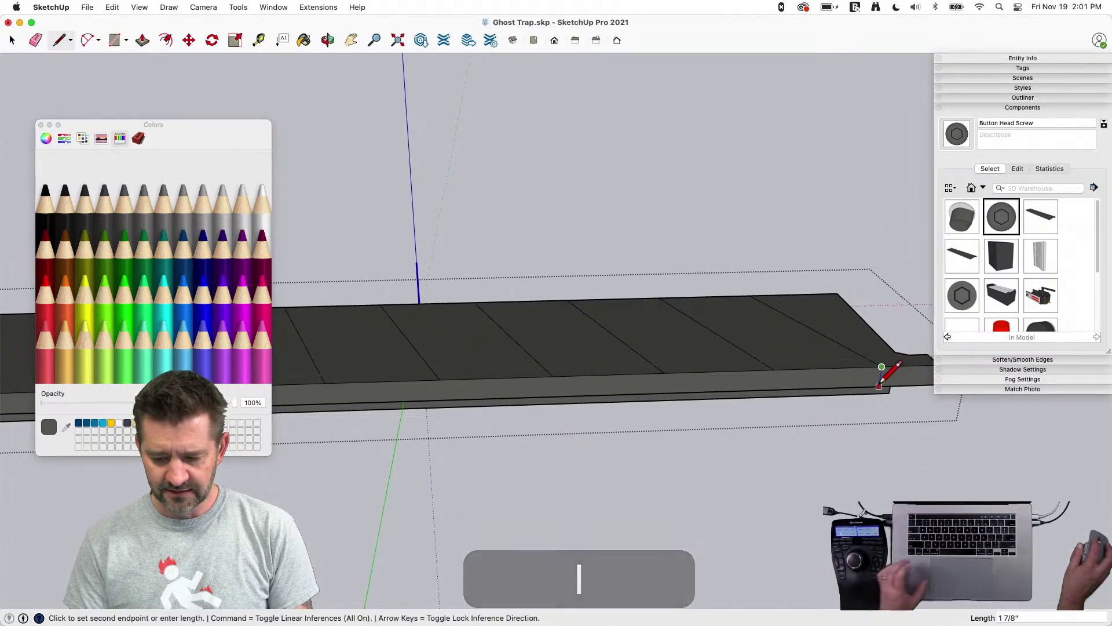
key(space)
key(m)
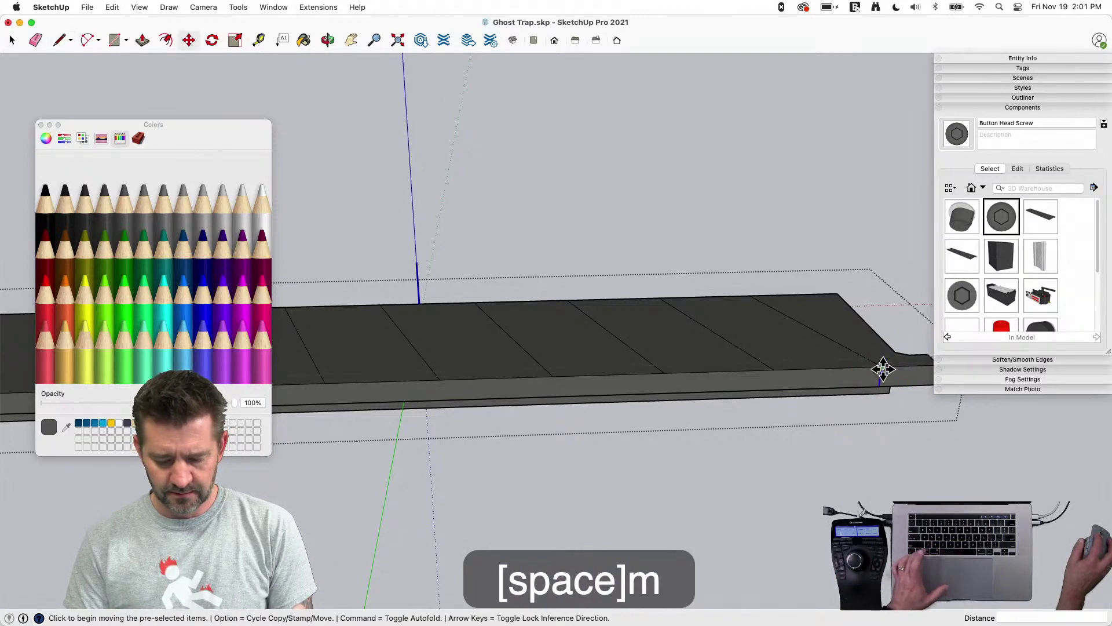
key(alt)
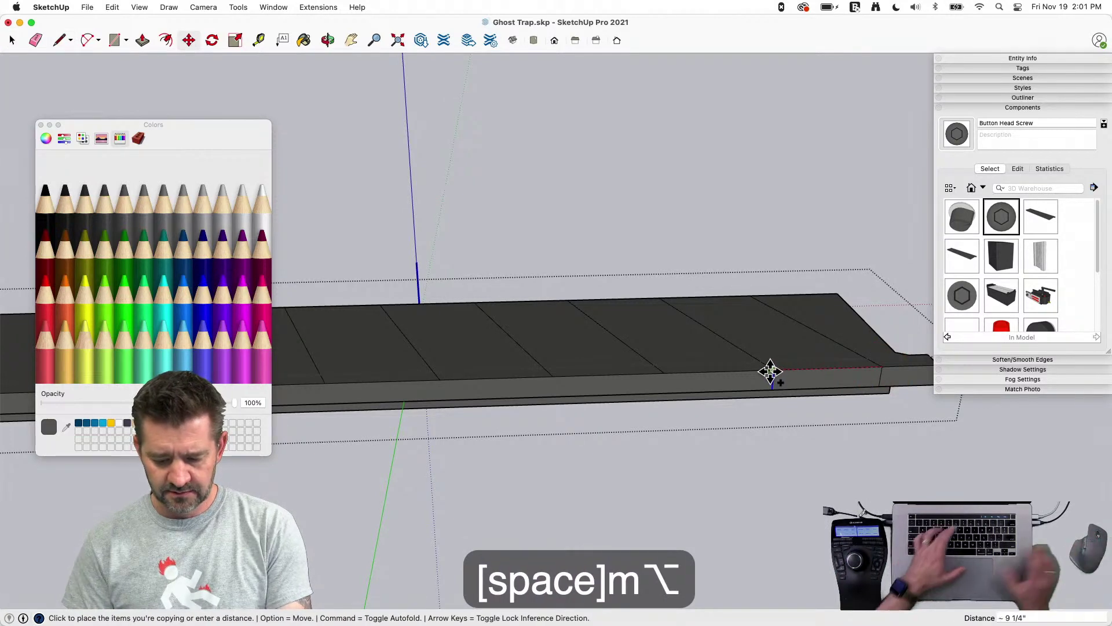
click(769, 373)
text(7x)
key(Return)
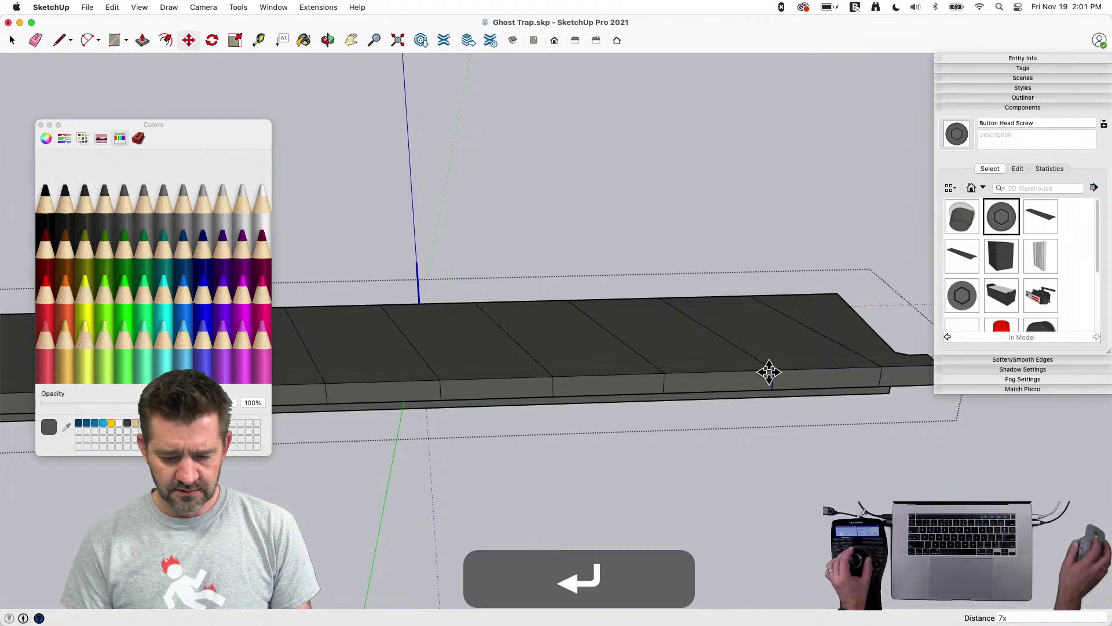
Draw the missing 1 7/8" vertical line on the door's front edge below the diagonal at the opposite end
key(l)
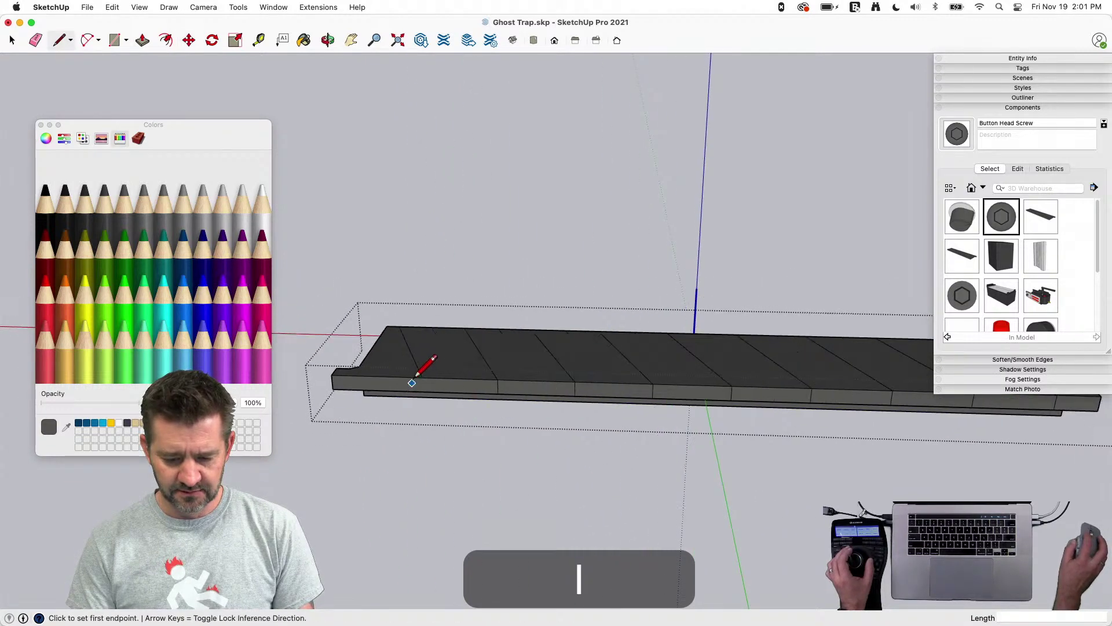
click(425, 384)
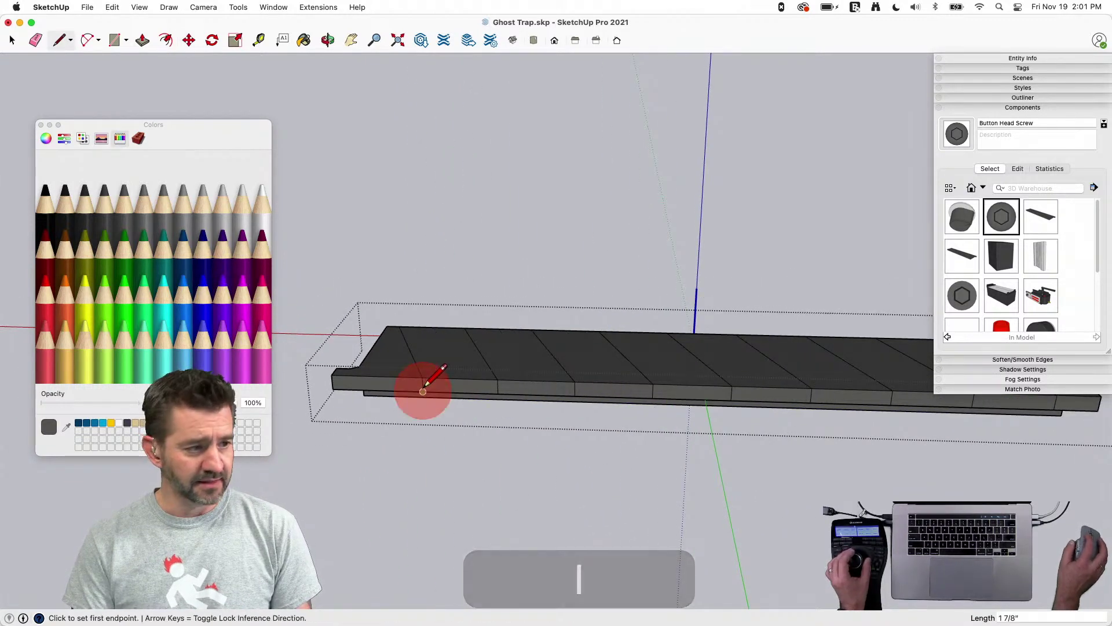
key(space)
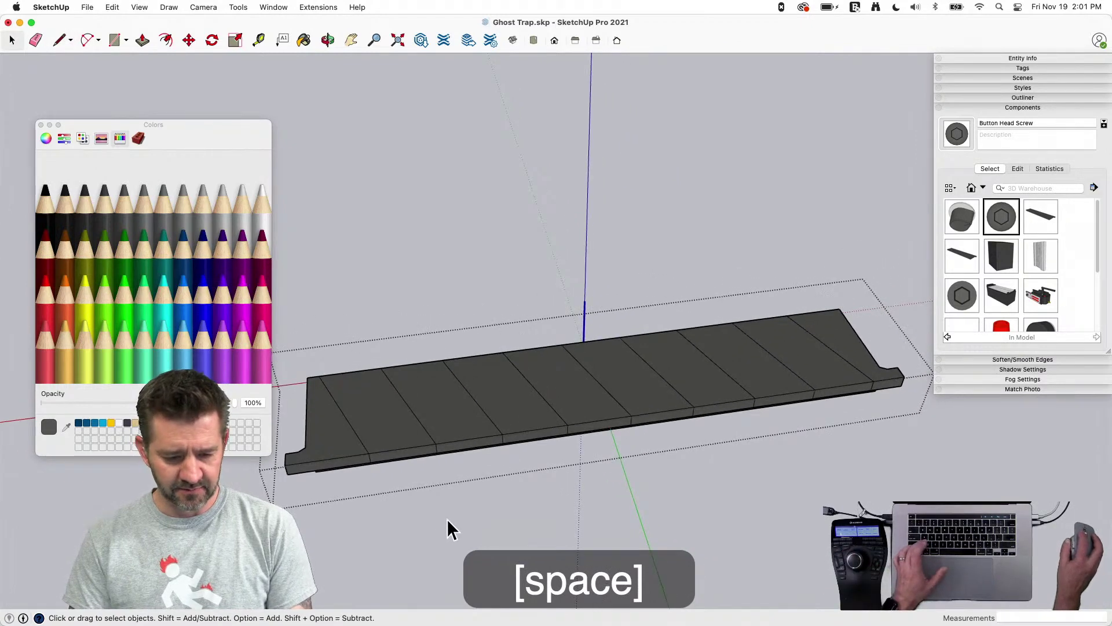
Paint alternating diagonal stripes on the near door's top and front edge Lemon yellow, including the corner stripe
click(87, 322)
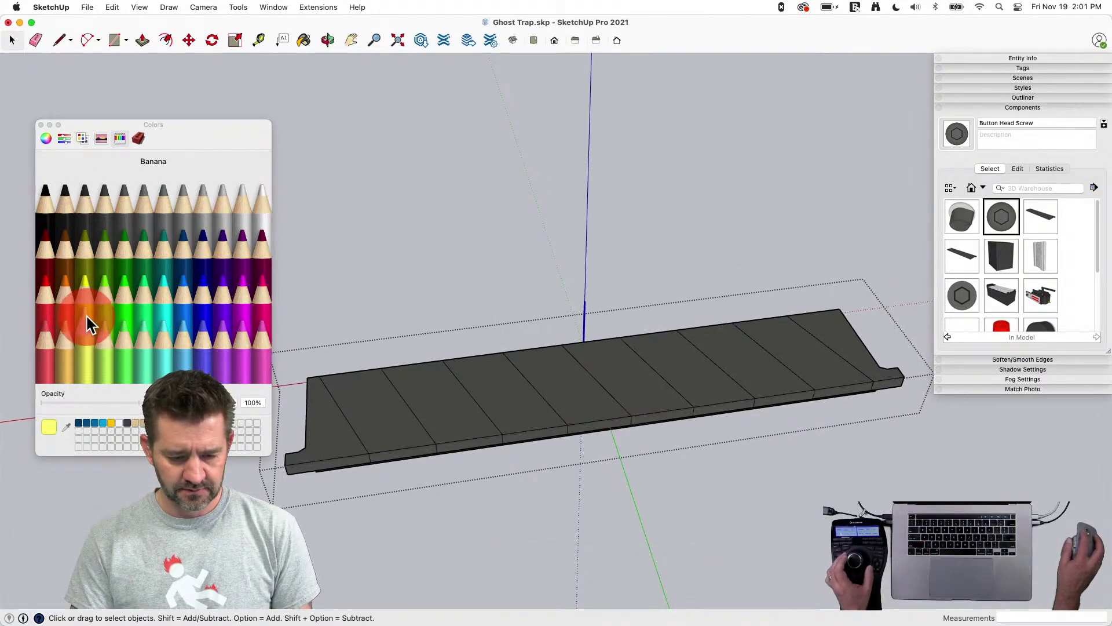
click(401, 451)
click(535, 422)
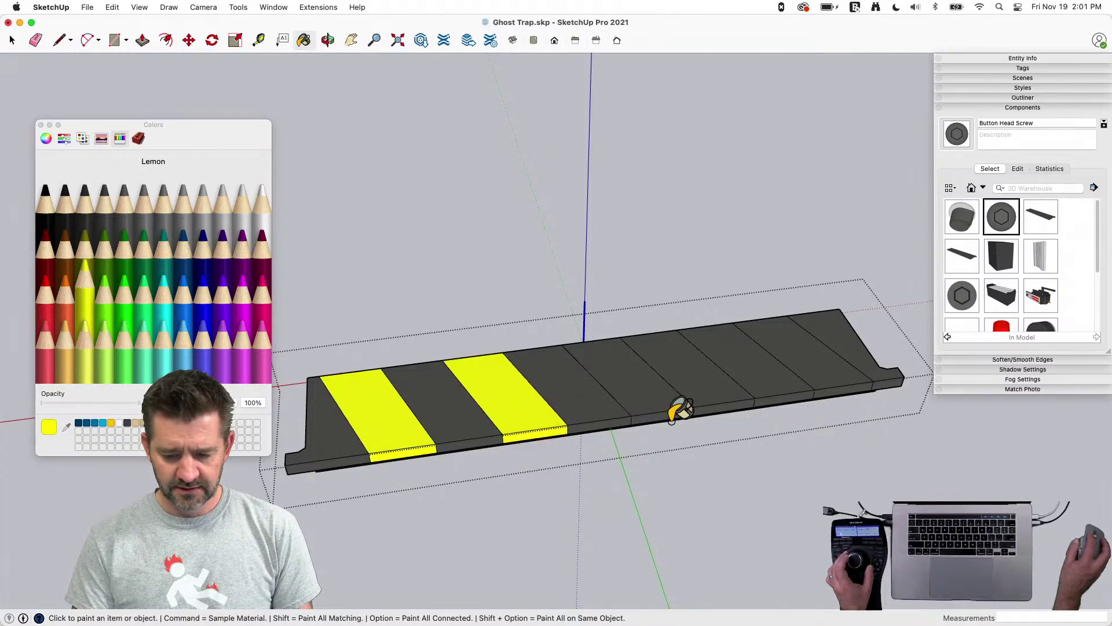
click(660, 408)
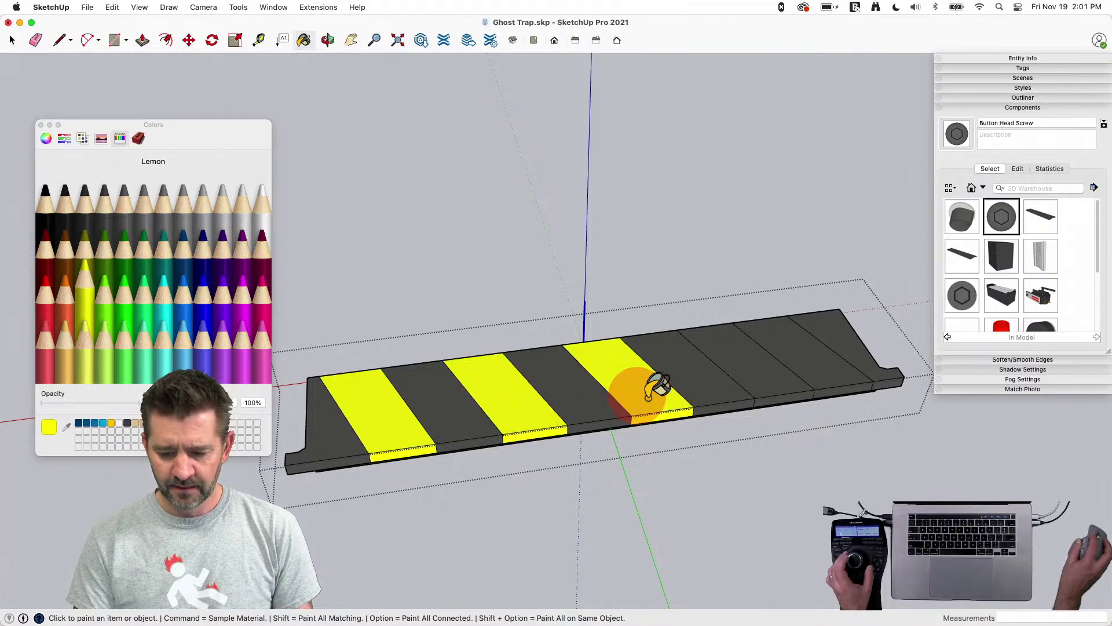
click(768, 380)
click(898, 371)
click(863, 350)
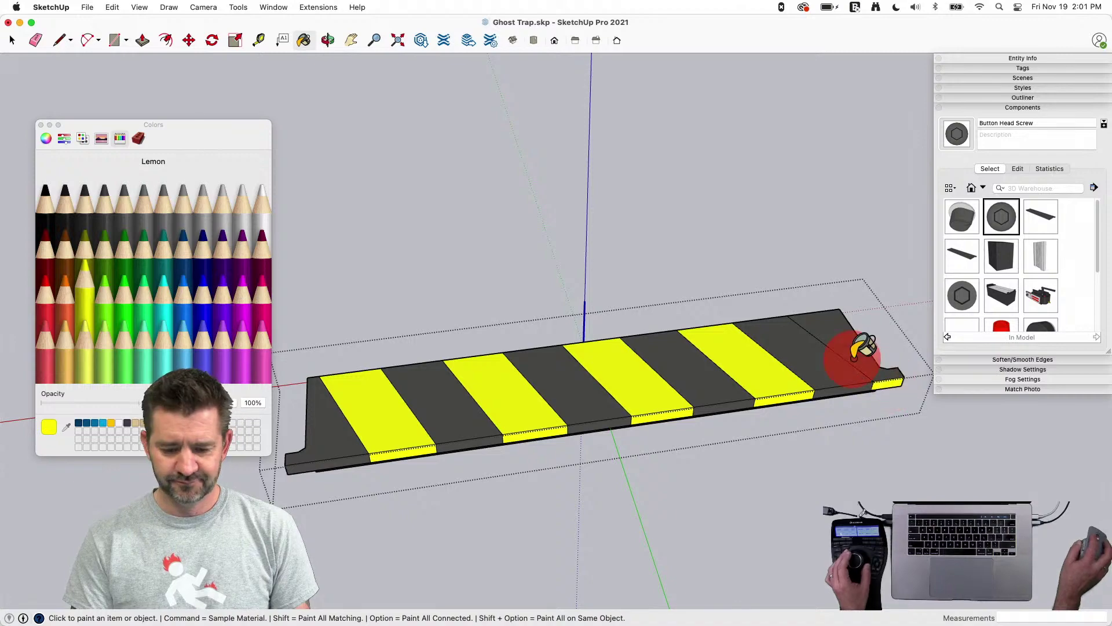
key(space)
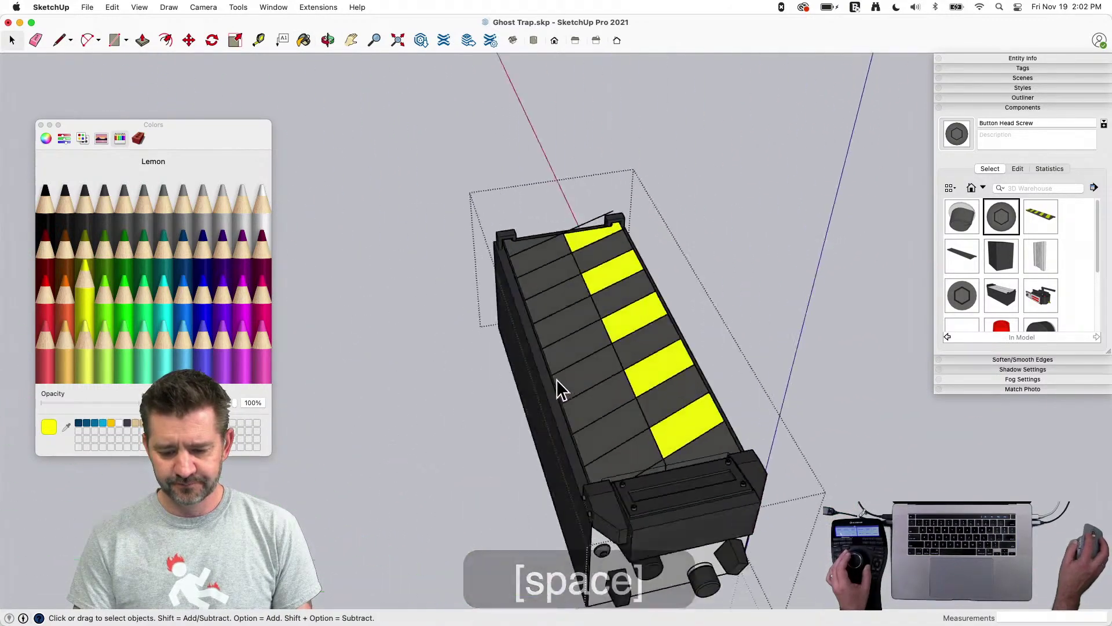
Open the unpainted door component and paste the copied diagonal lines in place
double_click(586, 371)
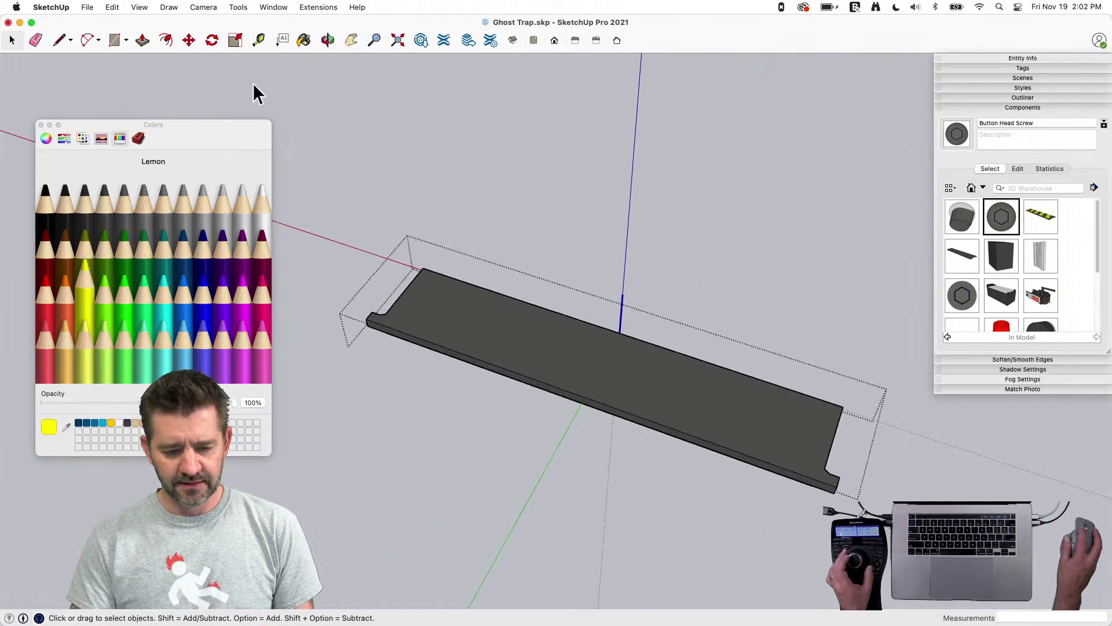
click(113, 7)
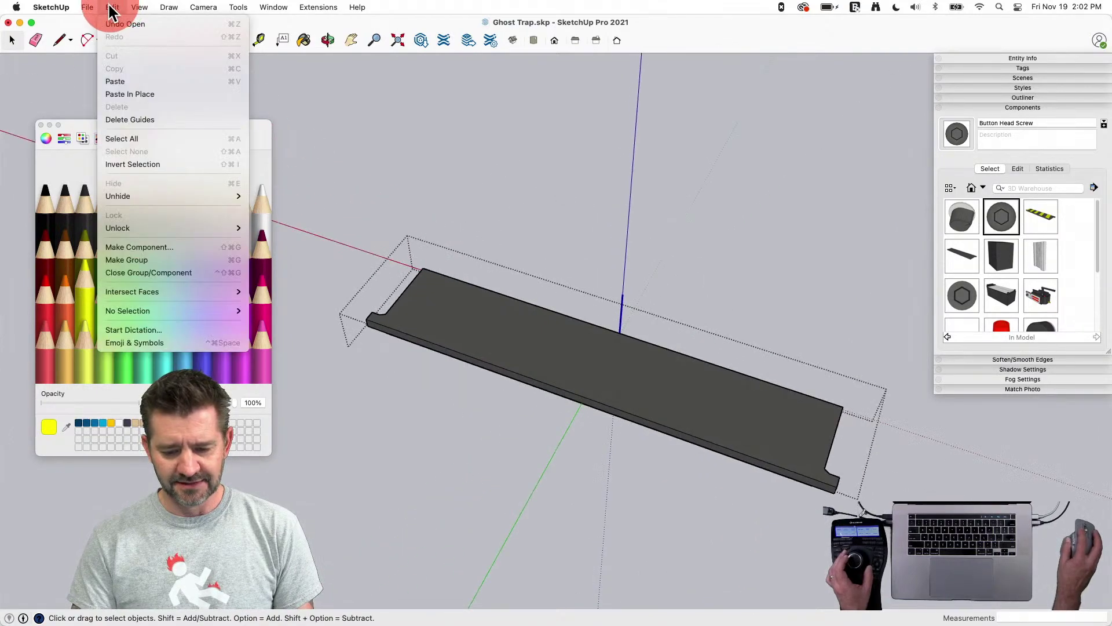
click(109, 94)
key(space)
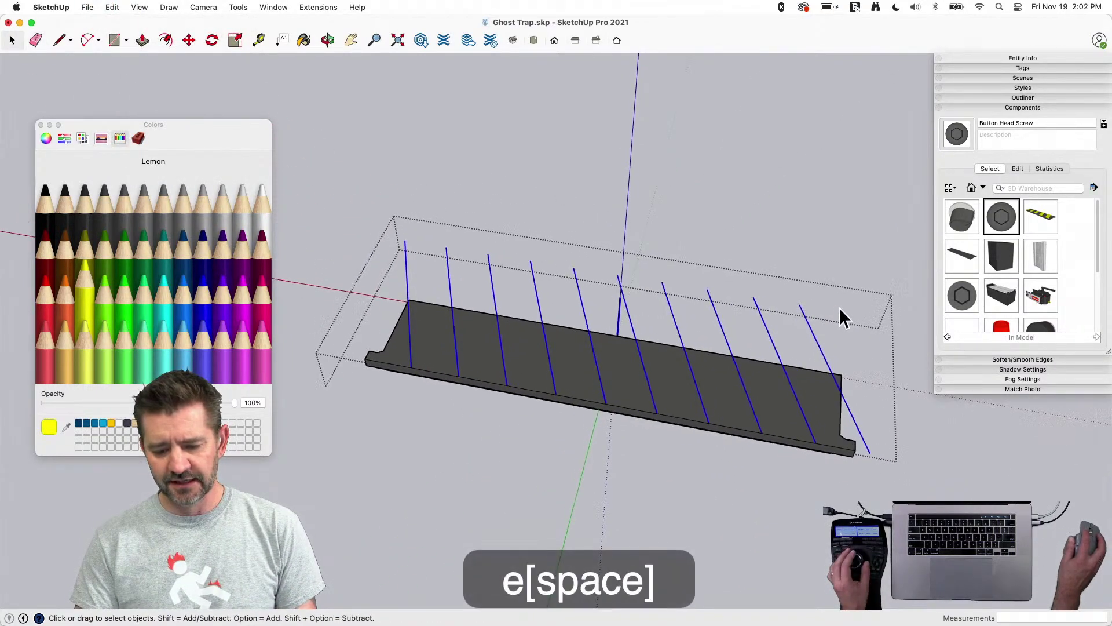
Delete the diagonal line pieces that overhang the second door panel, including the leftover piece at its end corner
mouse_move(840, 307)
mouse_down()
mouse_move(374, 265)
mouse_move(370, 244)
mouse_up()
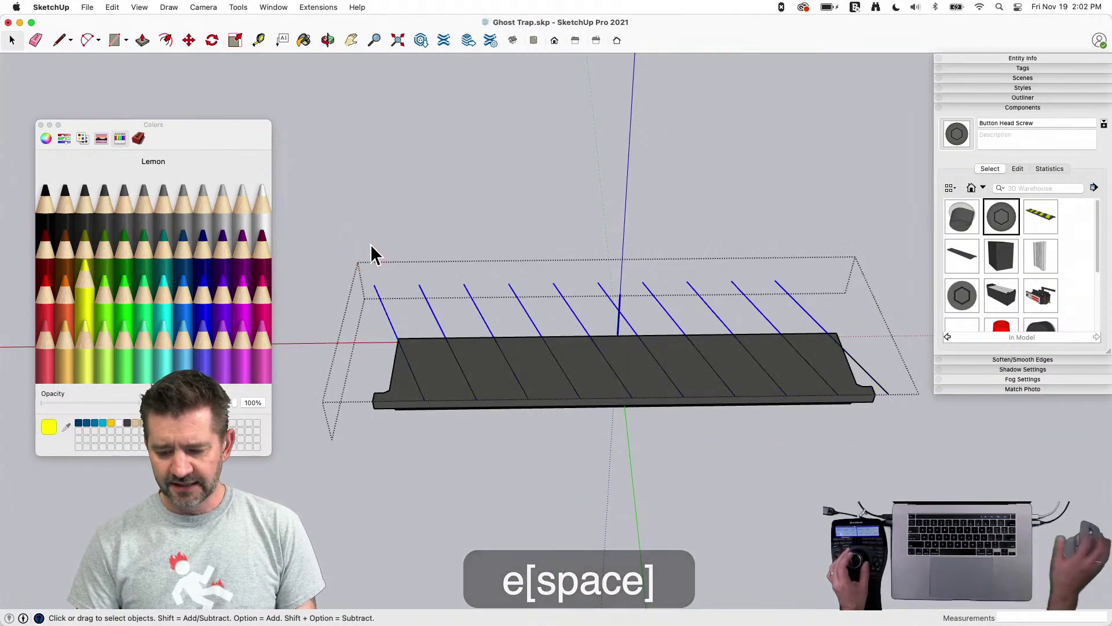
key(BackSpace)
key(e)
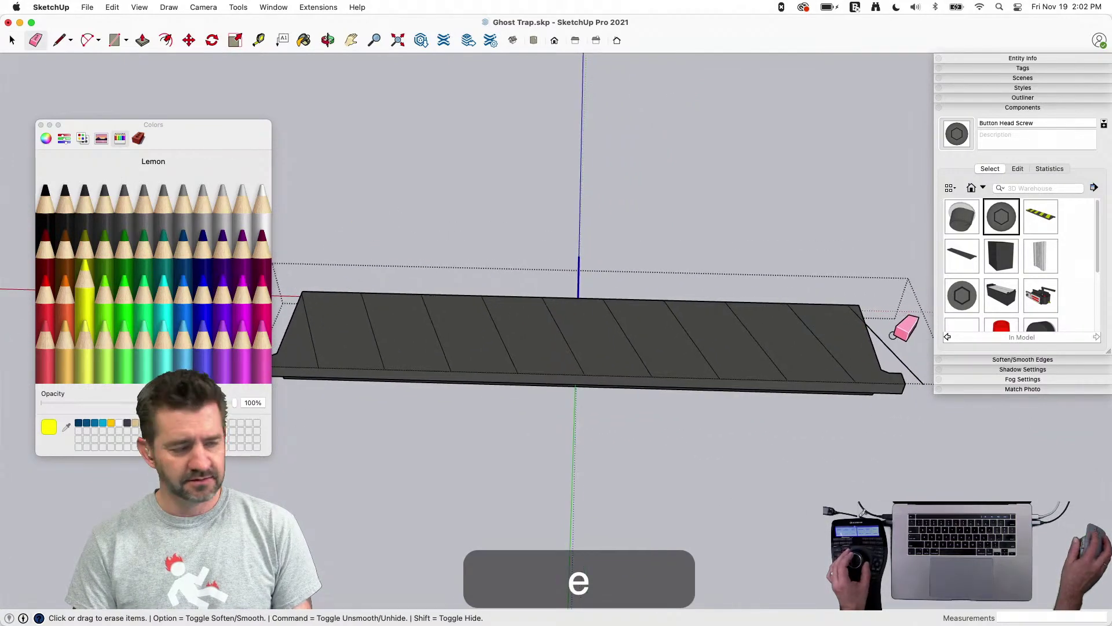
click(891, 352)
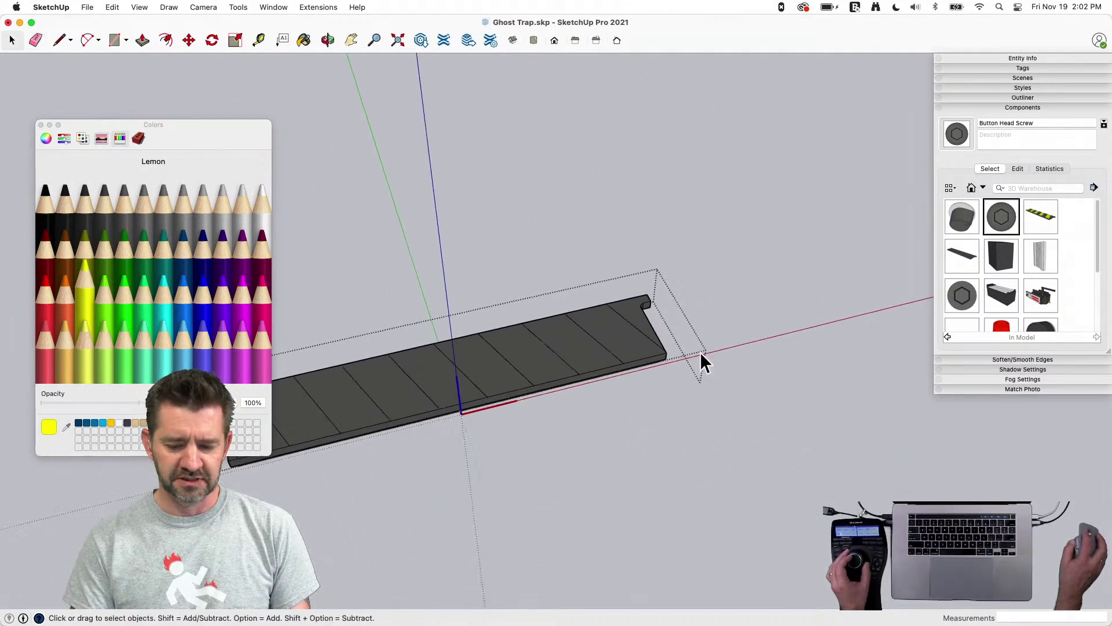
key(space)
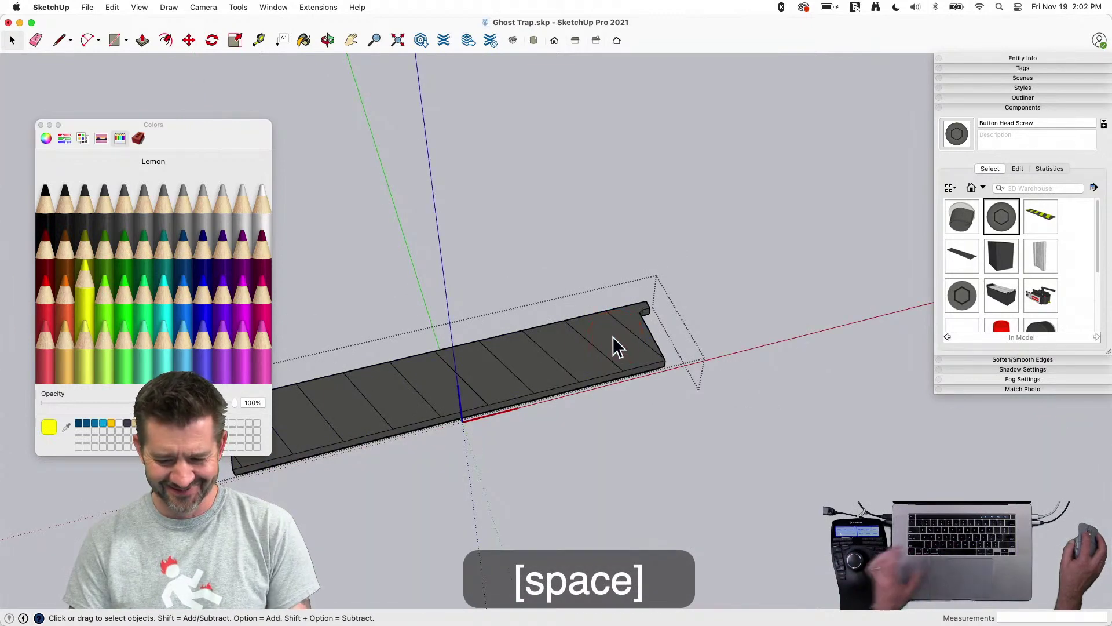
Paint every other diagonal stripe on the second door's top face Lemon yellow
key(b)
click(611, 335)
click(530, 358)
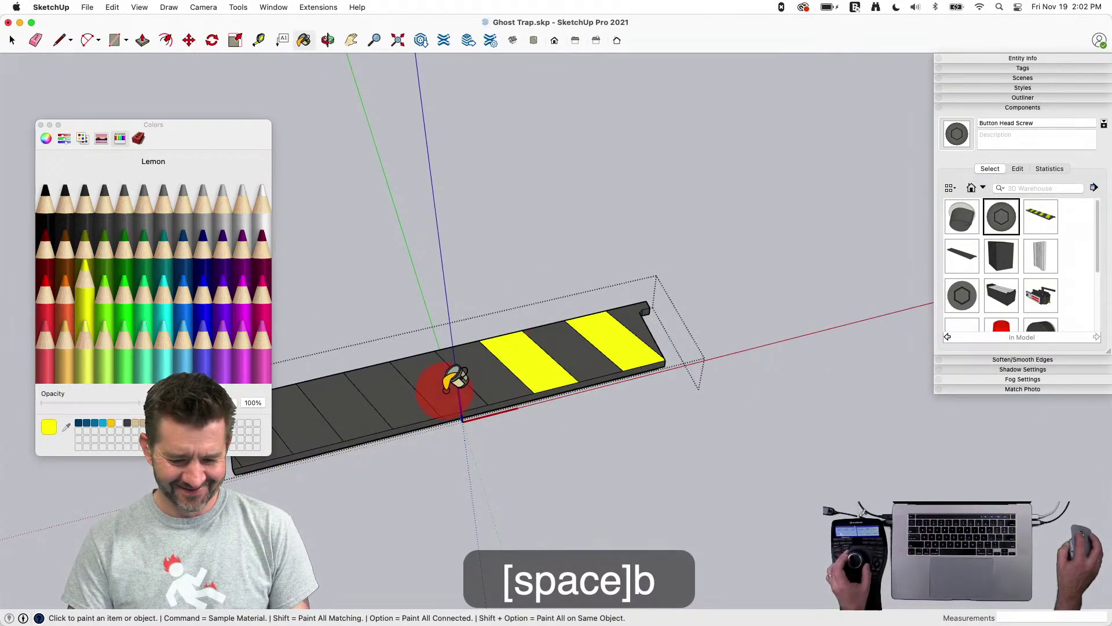
click(443, 394)
click(374, 395)
click(333, 437)
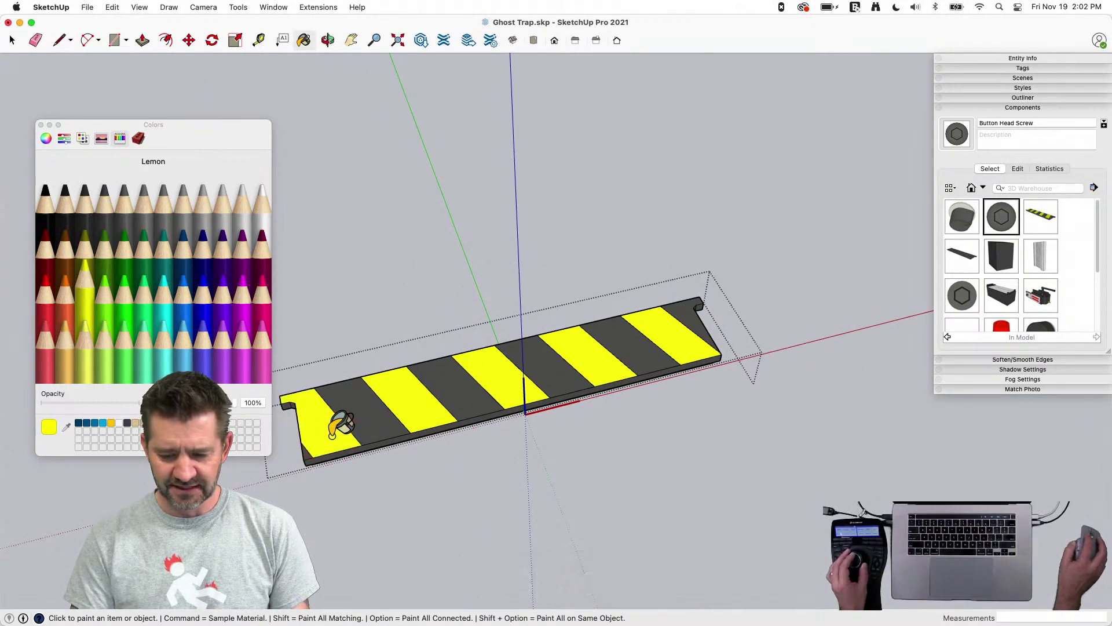
Draw a 1 7/8" vertical line down the second door's front edge from the end diagonal and array it 8 times at the stripe spacing
key(l)
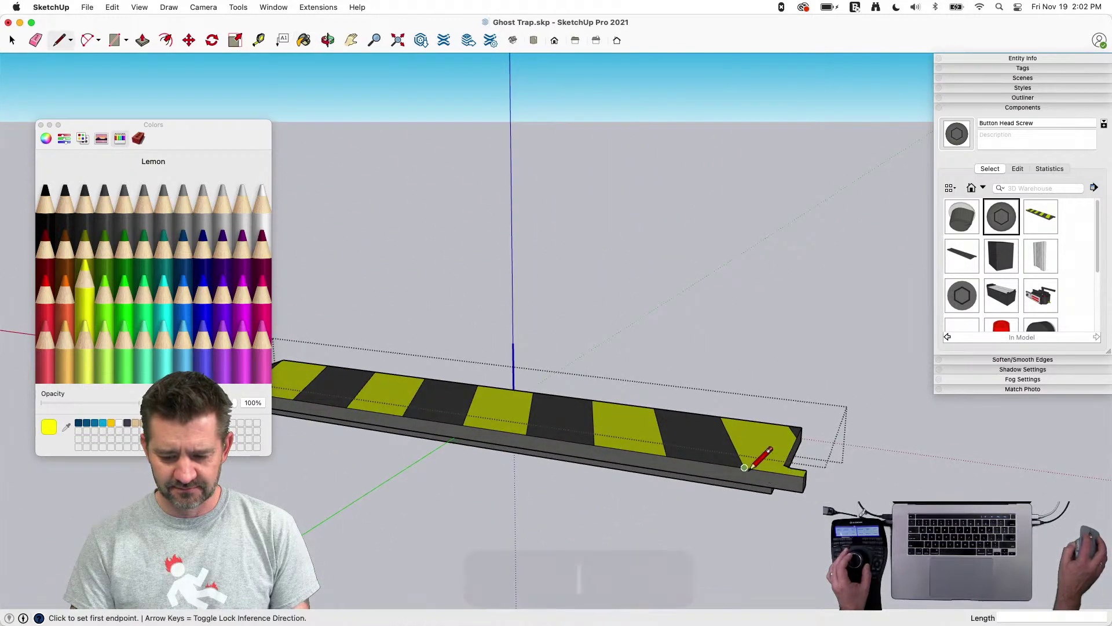
click(743, 482)
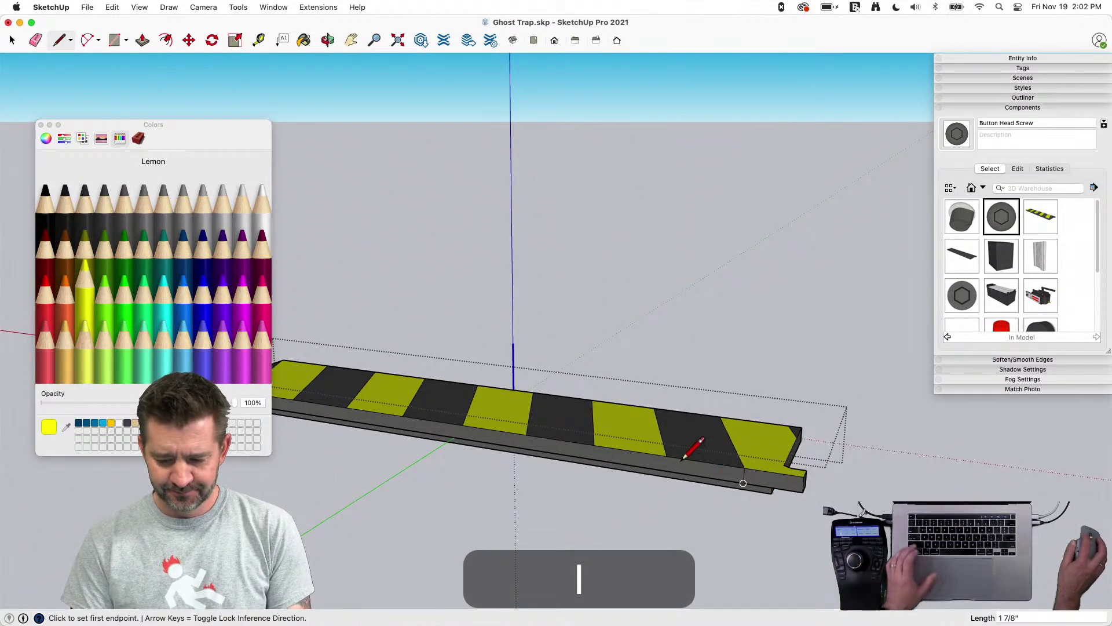
key(space)
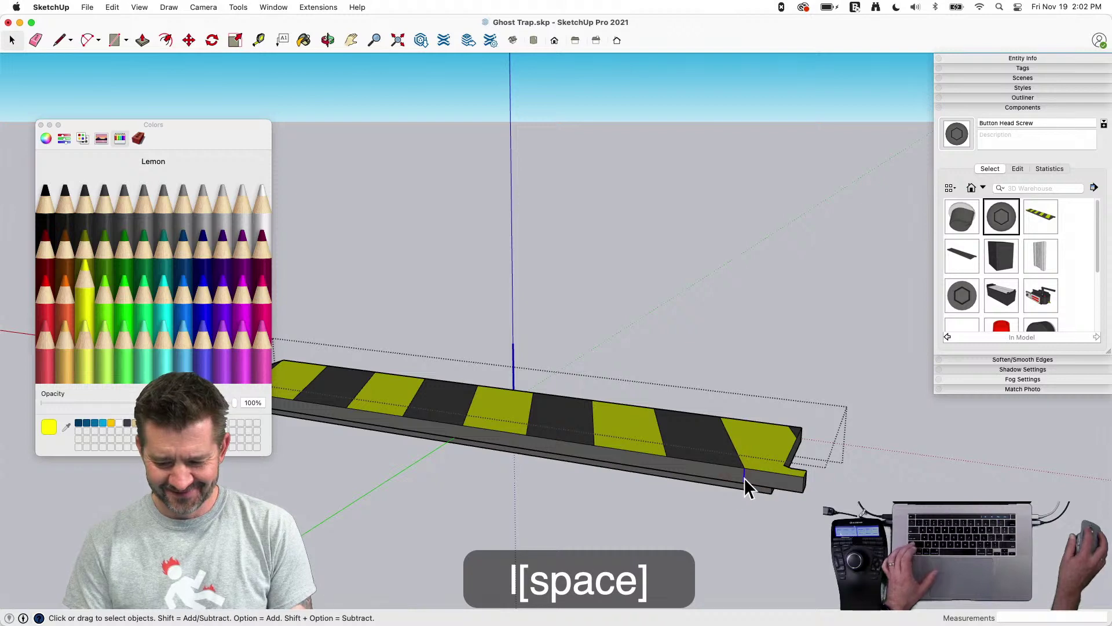
key(m)
click(742, 464)
key(alt)
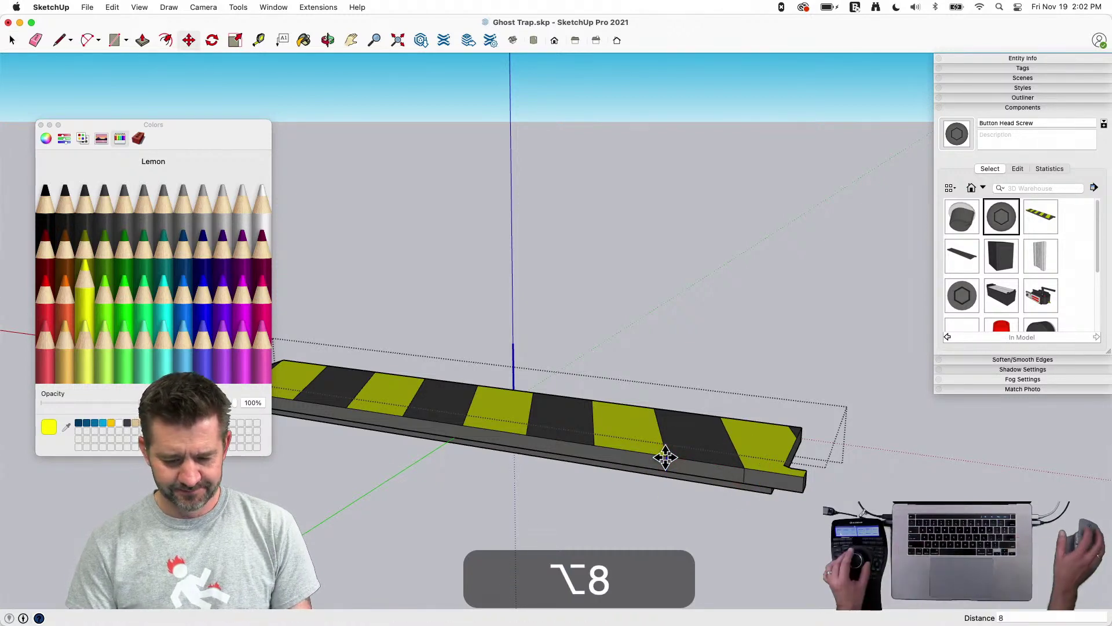
Paint the front-edge segments below the yellow stripes of the second door Lemon yellow
key(e)
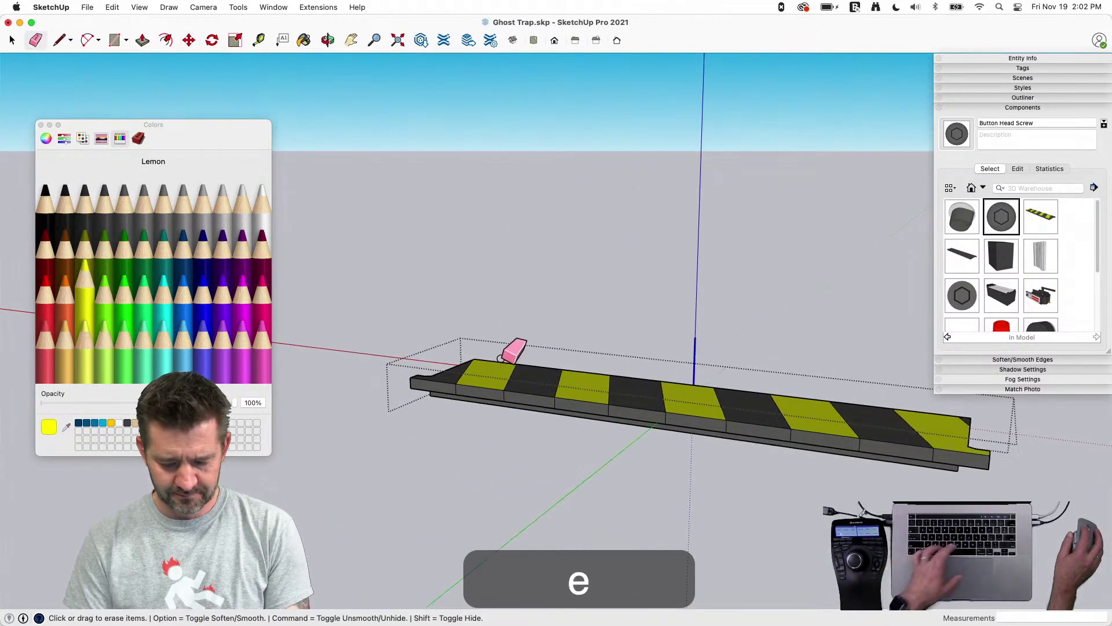
key(b)
click(482, 393)
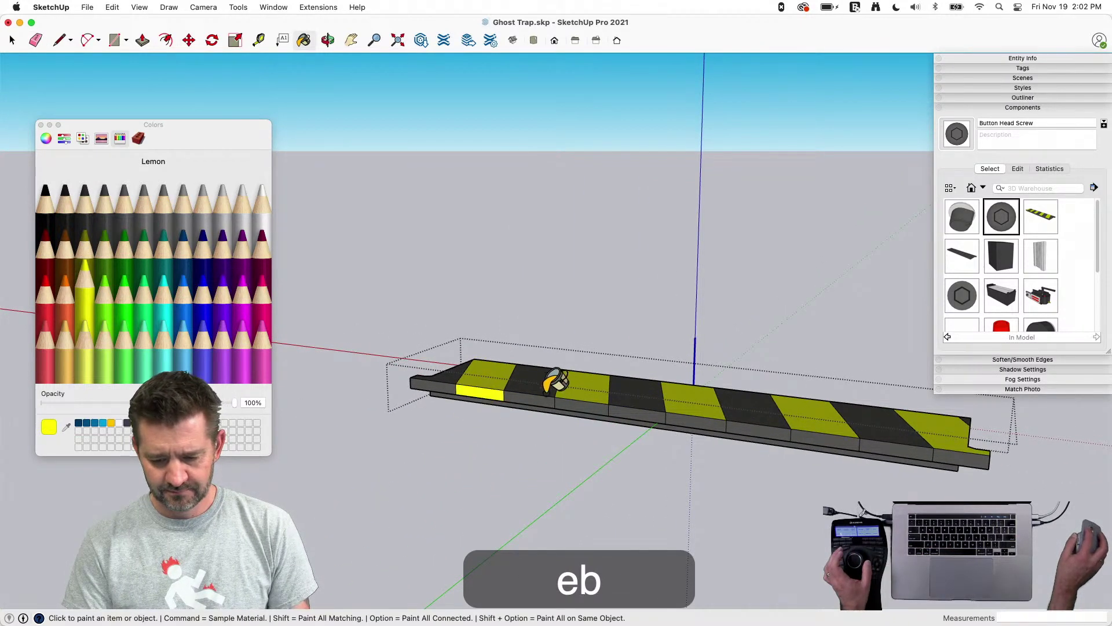
click(686, 421)
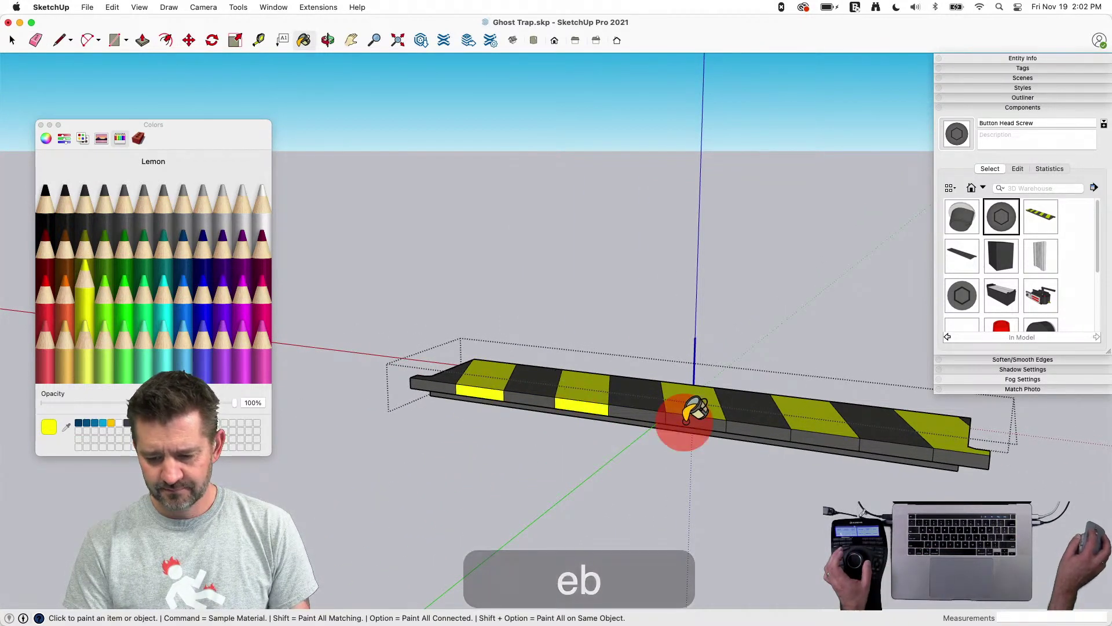
click(826, 443)
Delete the loose diagonal guide lines left over the doors in the box component, keeping both door panels
key(space)
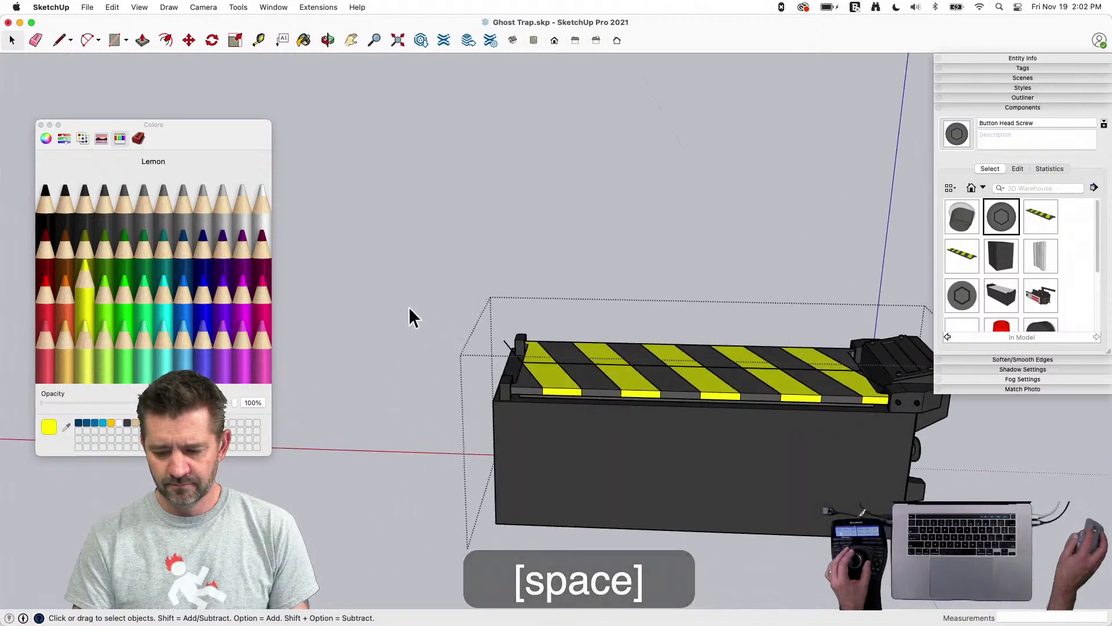
drag(411, 280, 886, 413)
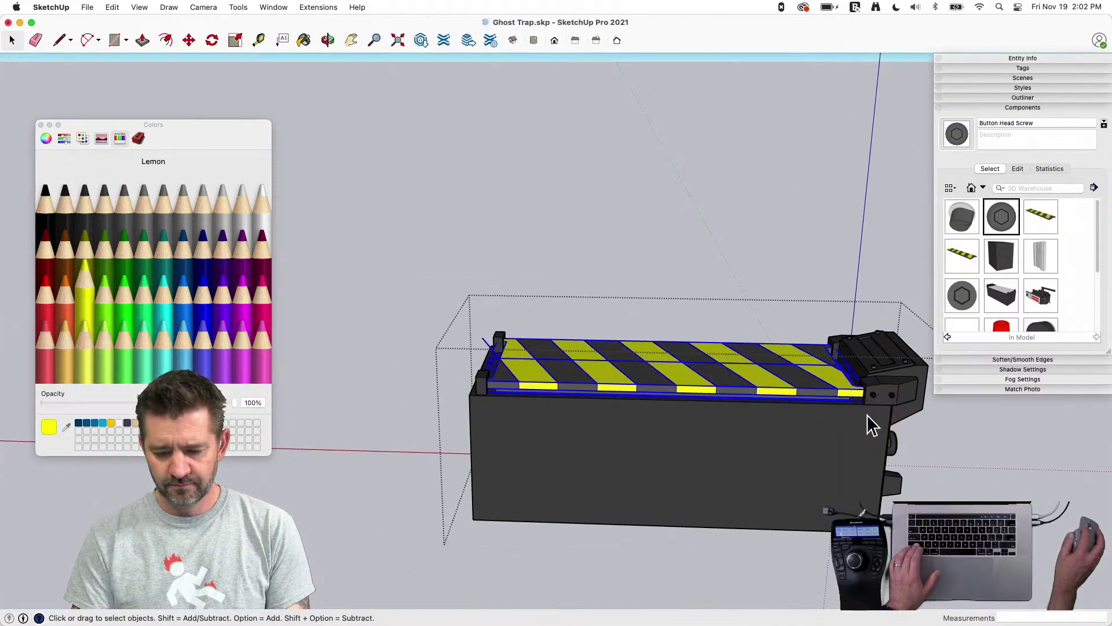
shift+click(686, 374)
shift+click(677, 345)
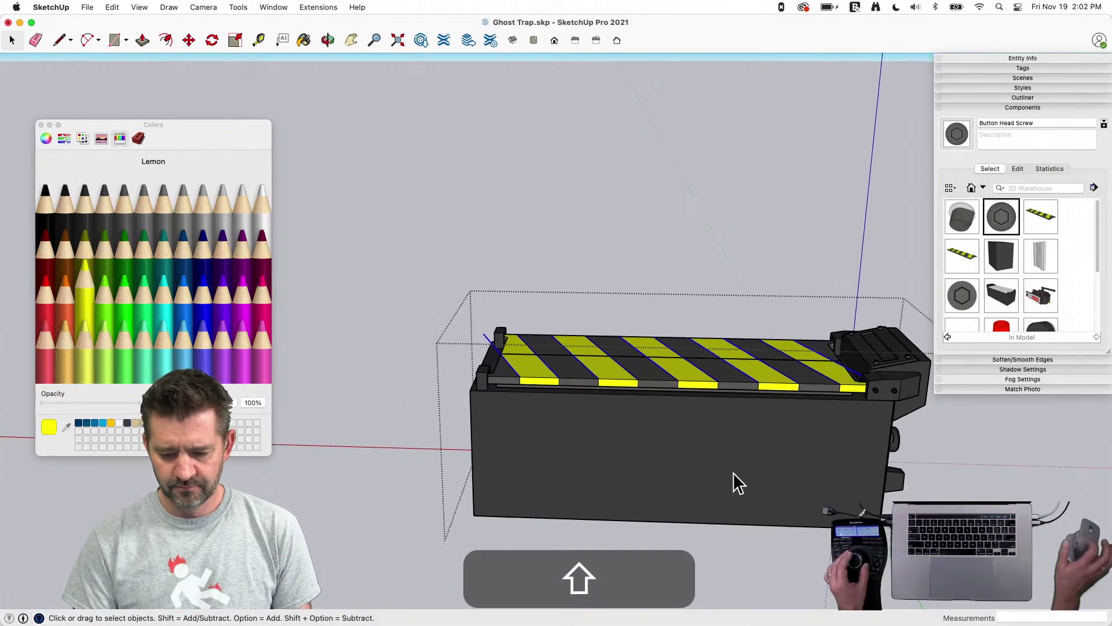
key(BackSpace)
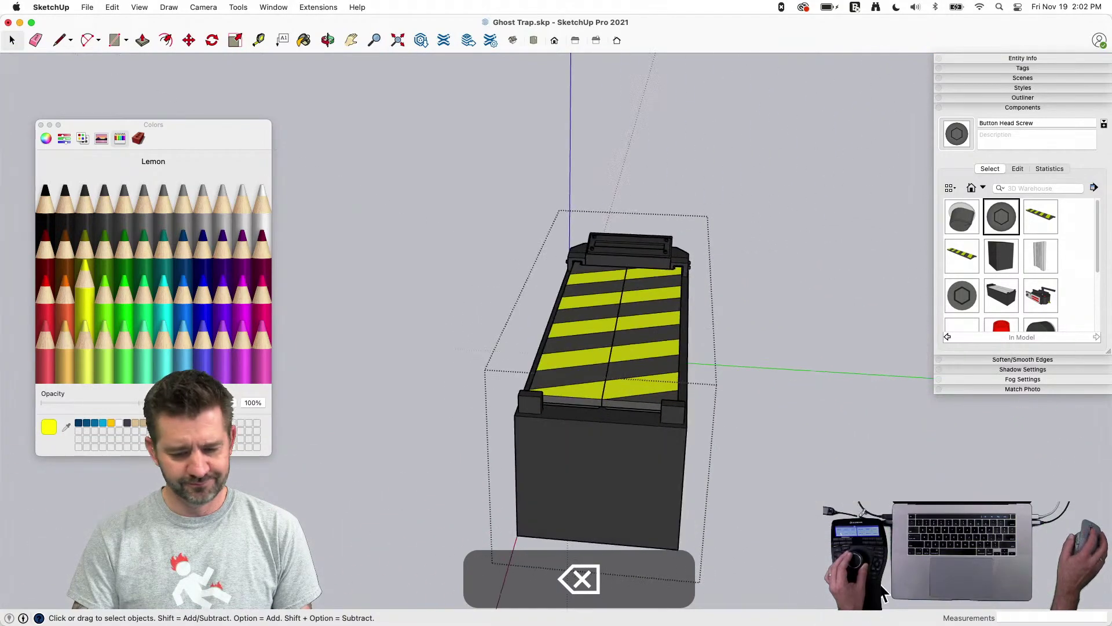
click(881, 585)
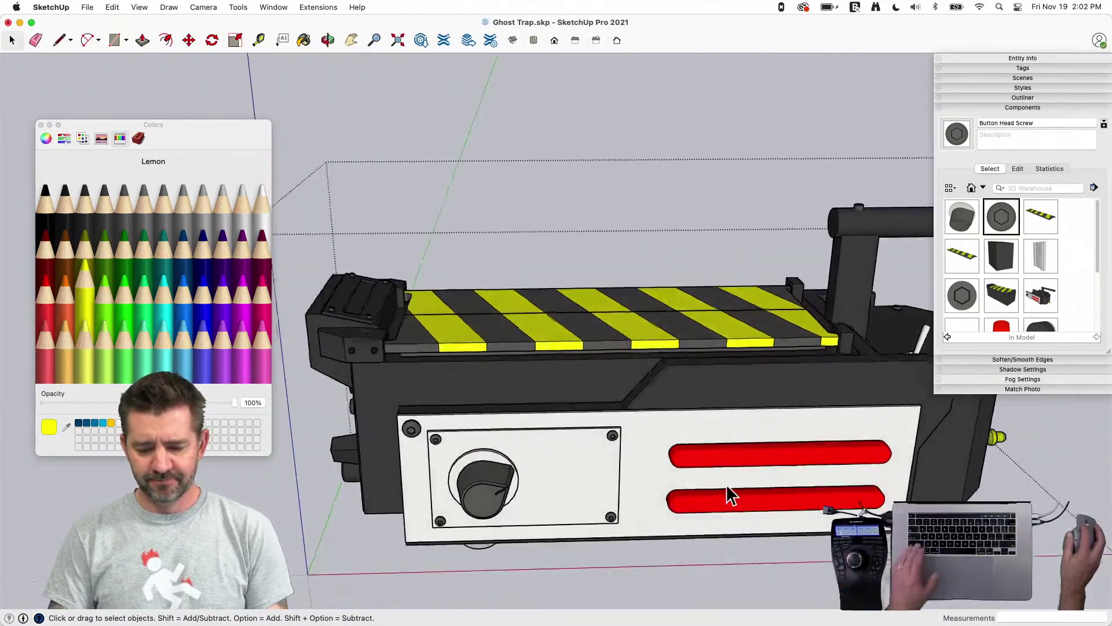
Open the box component, select both door panels and add two tags named Closed and Open
click(701, 302)
double_click(690, 318)
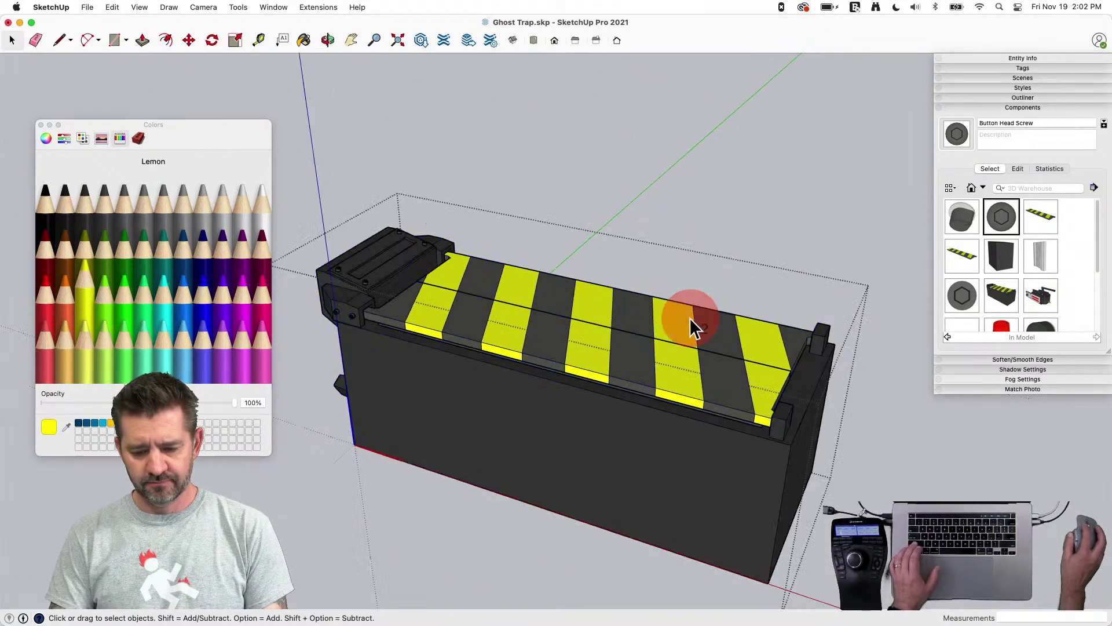
click(1030, 70)
click(945, 82)
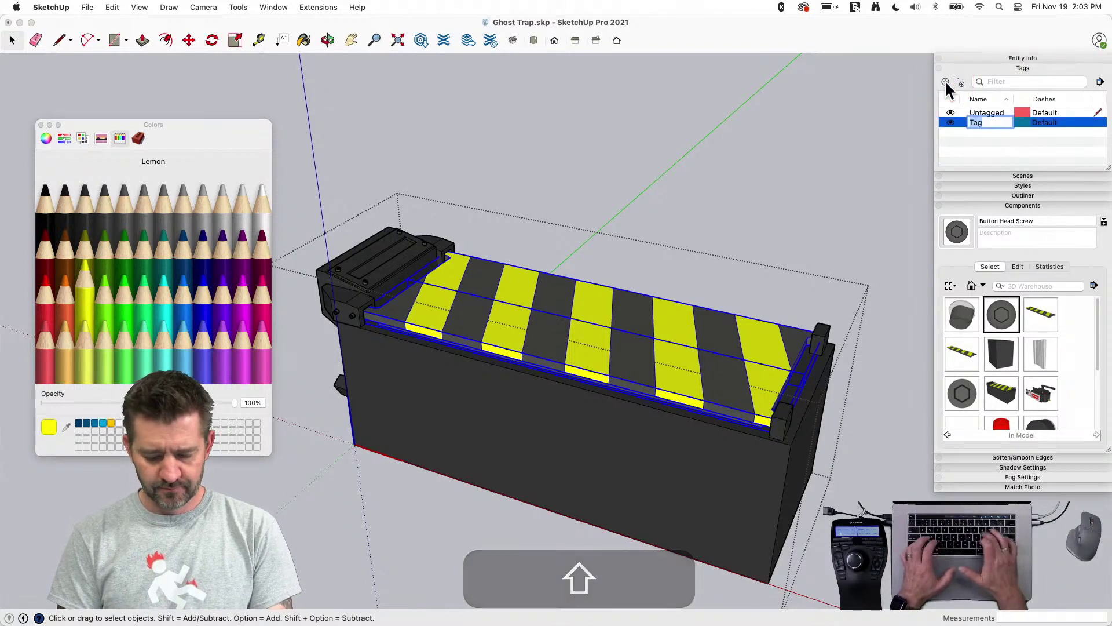
text(Closed)
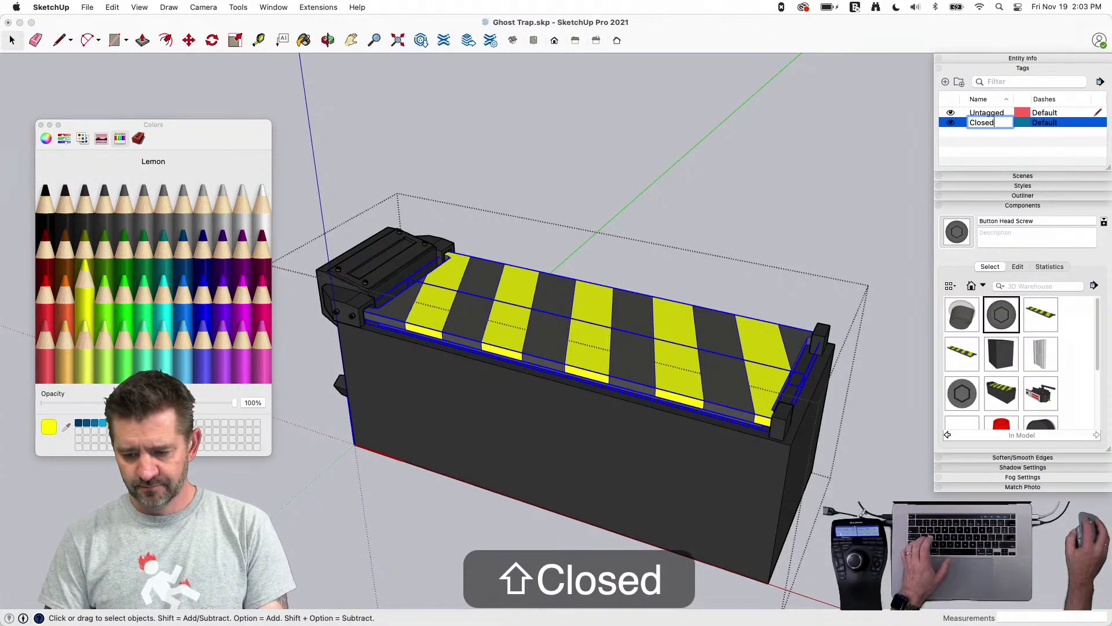
key(Return)
click(945, 82)
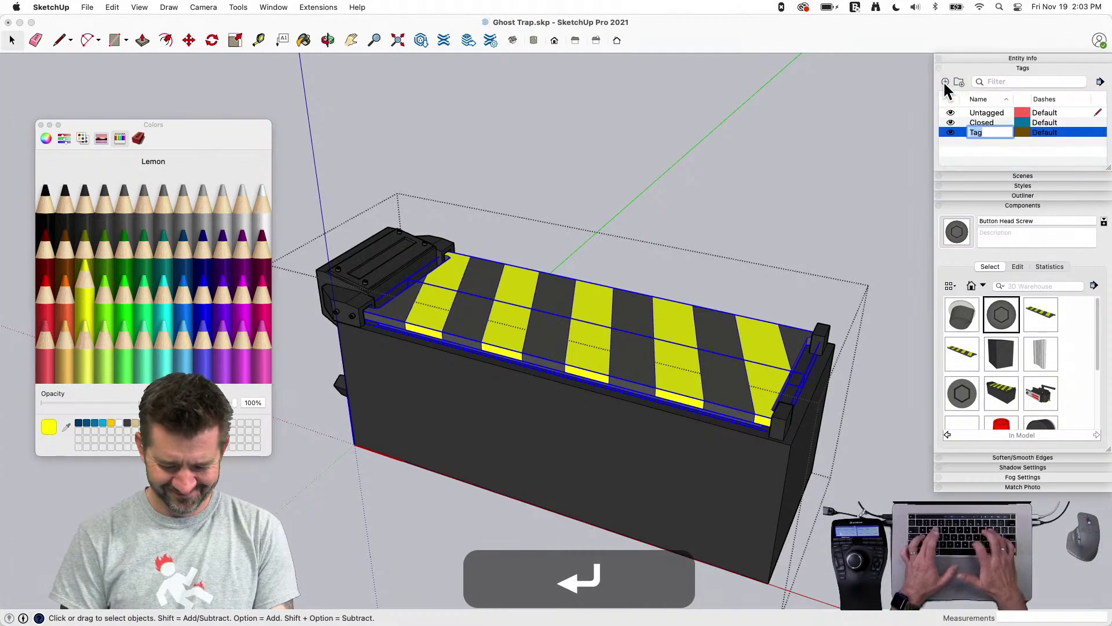
text(Open)
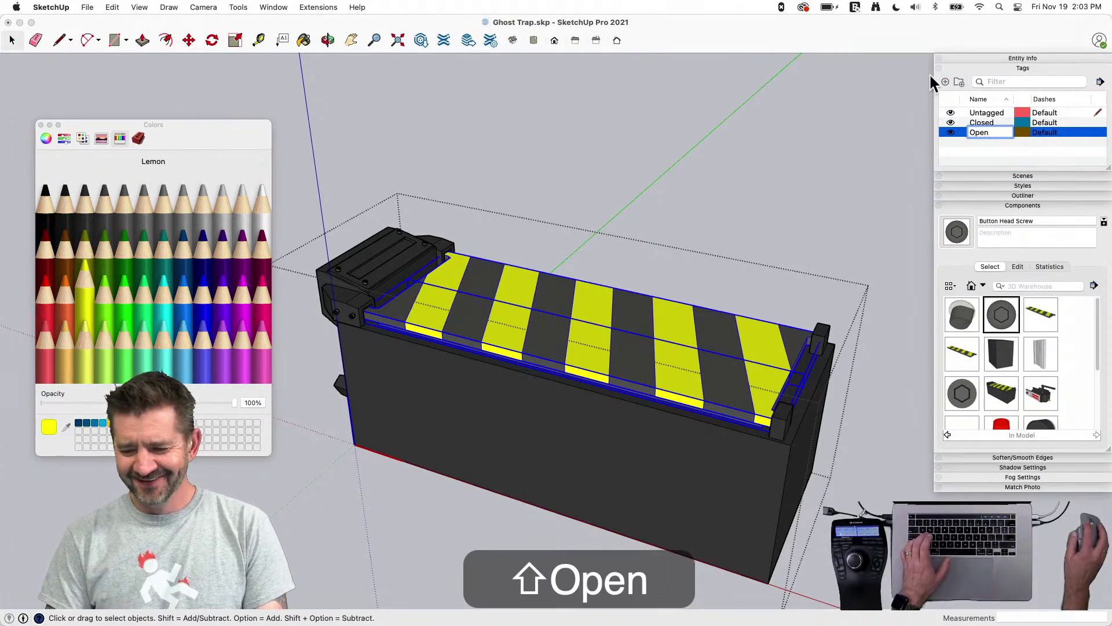
Assign the Closed tag to both selected door panels
click(1048, 58)
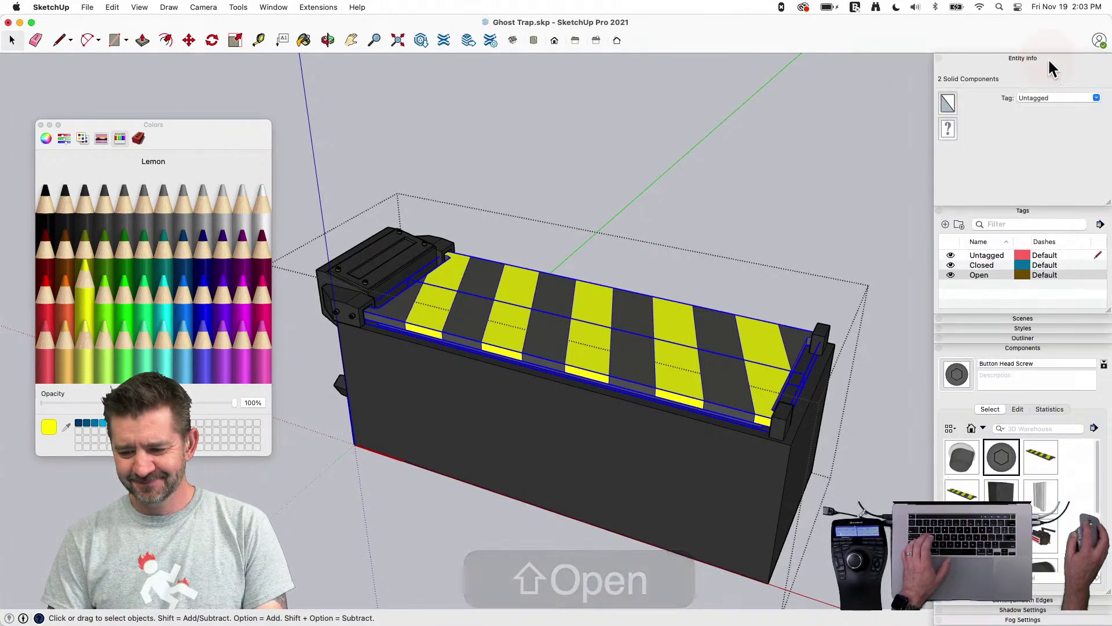
click(1097, 99)
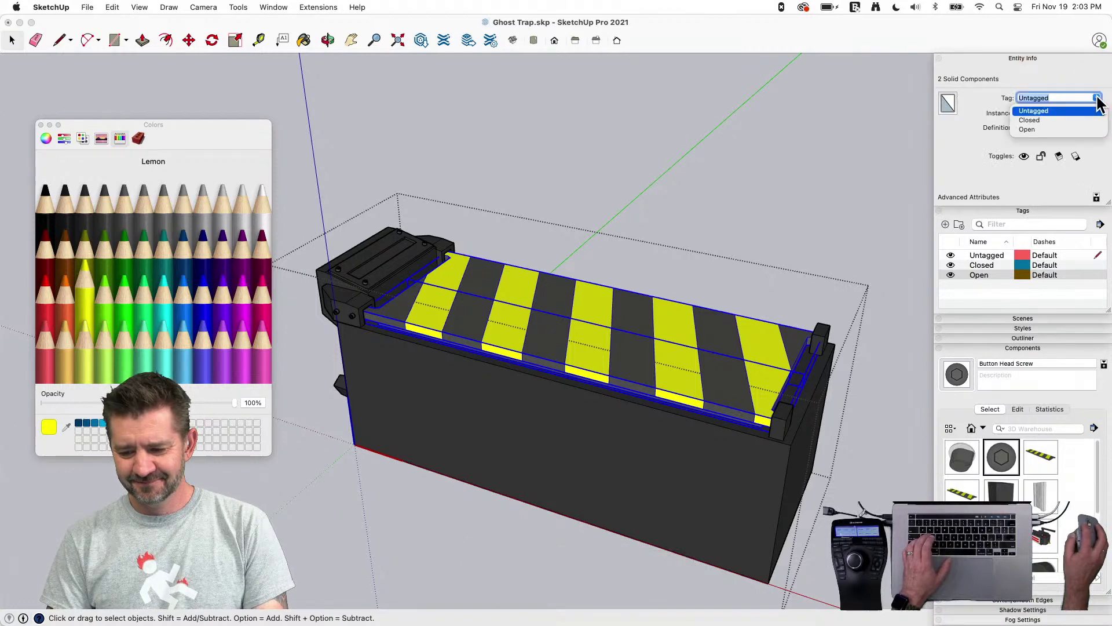
click(1064, 120)
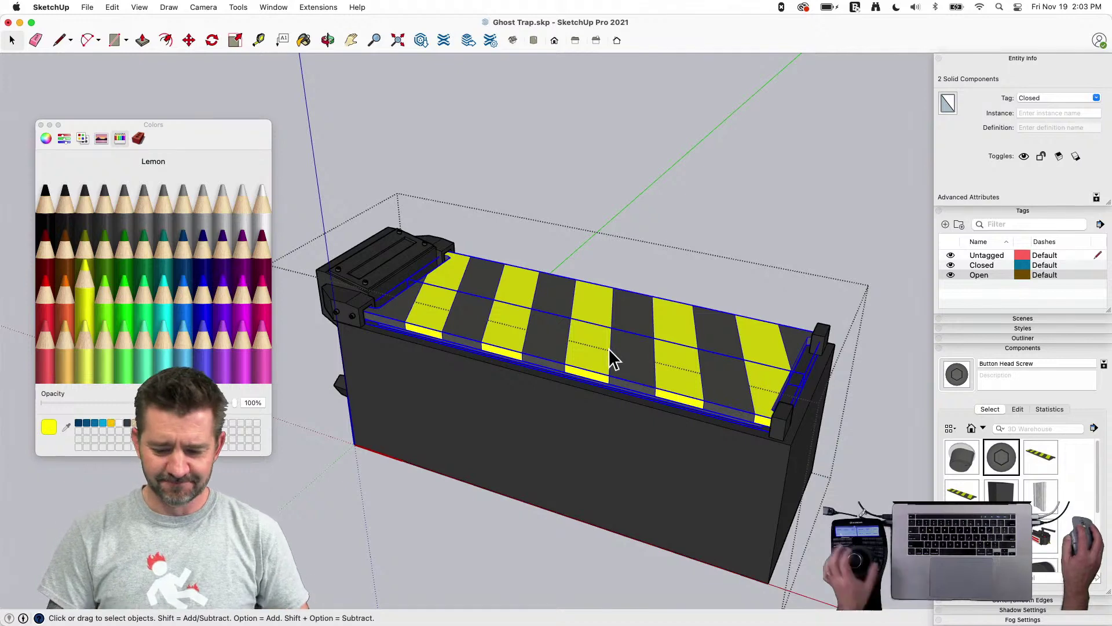
Reselect both door panels and check their tagging by hiding and showing the Closed tag
click(608, 348)
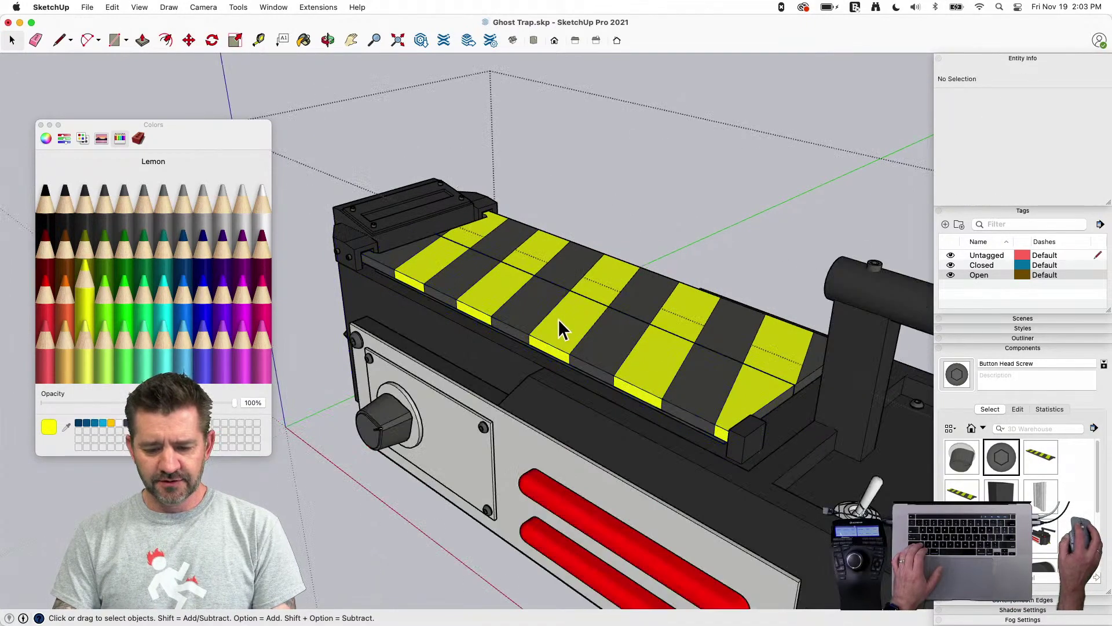
click(588, 273)
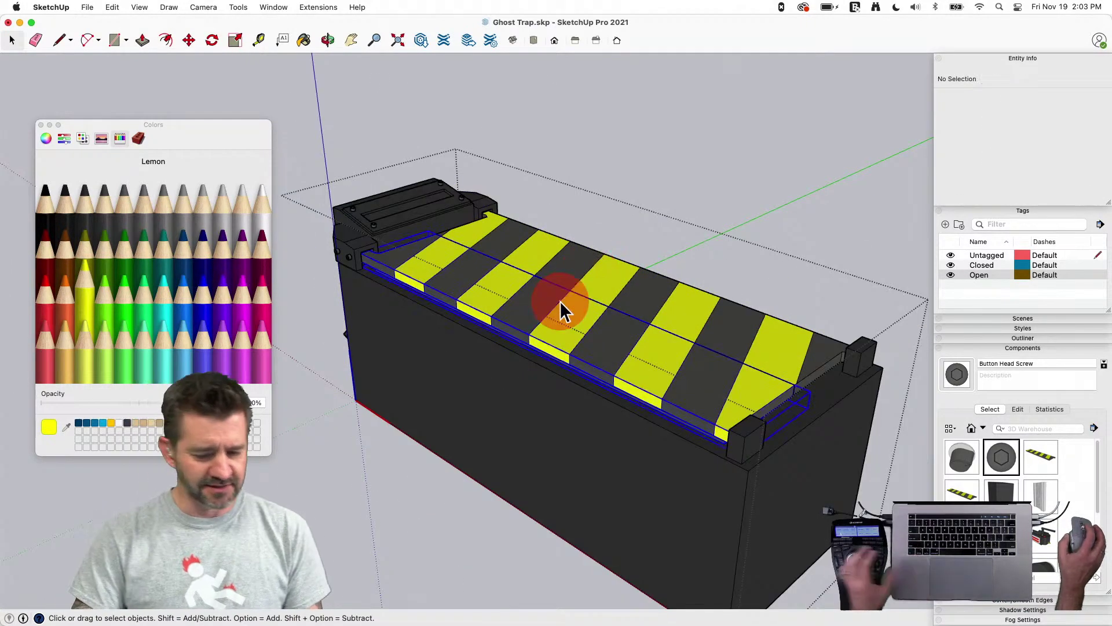
click(560, 301)
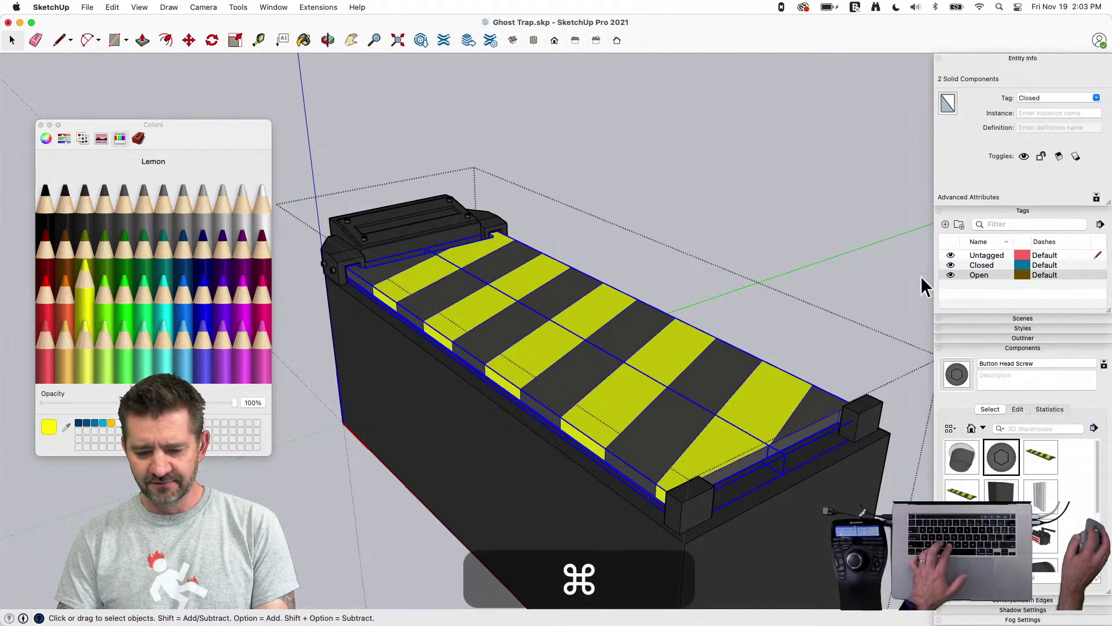
click(952, 273)
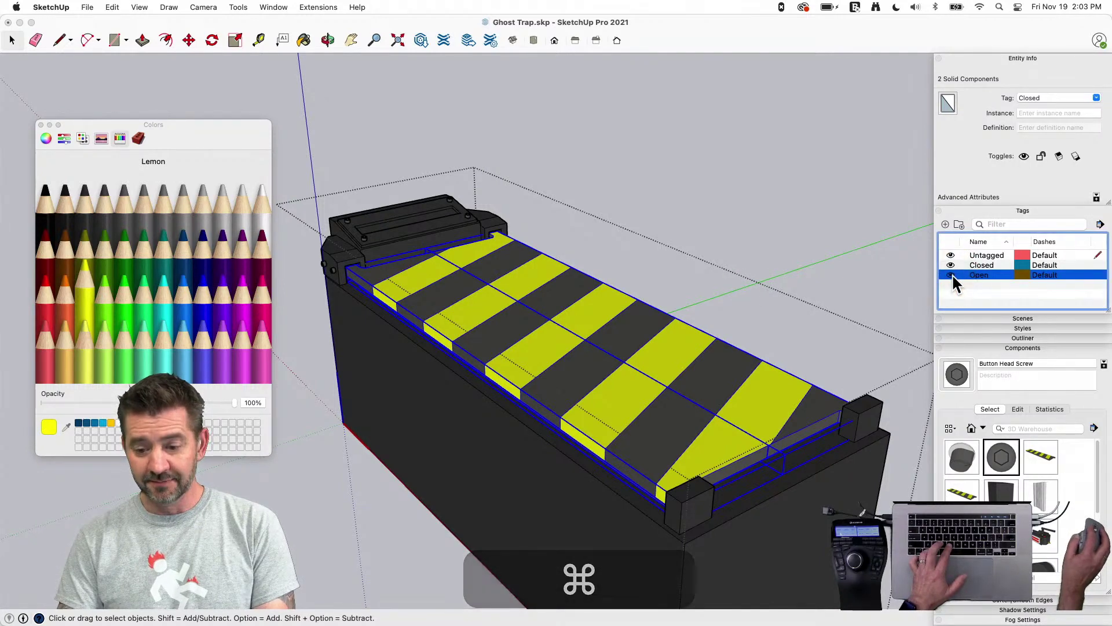
click(950, 265)
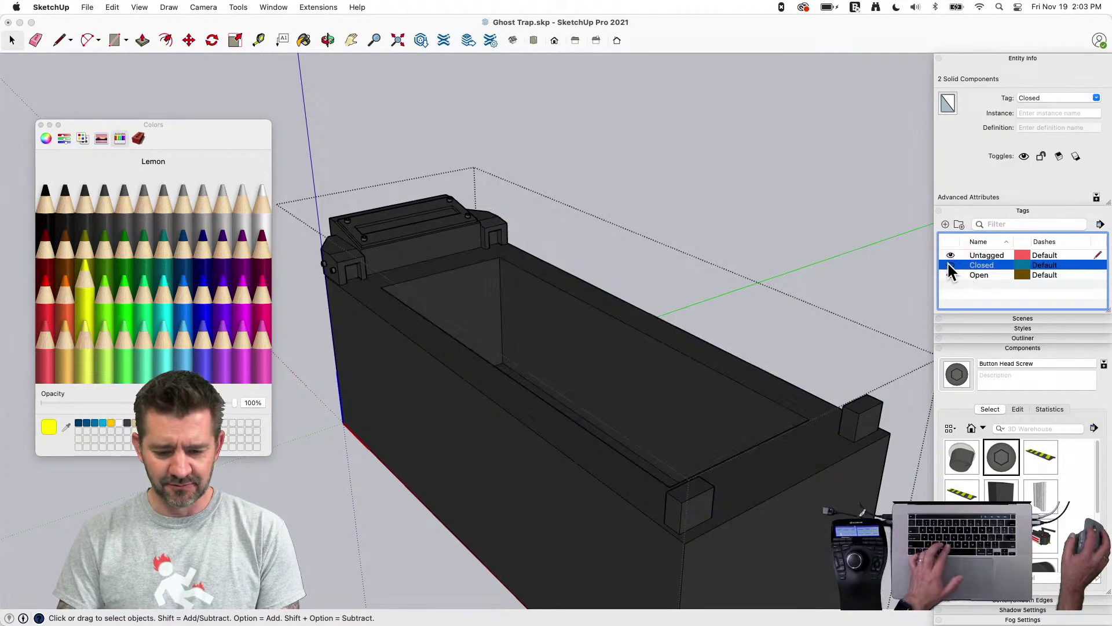
click(949, 265)
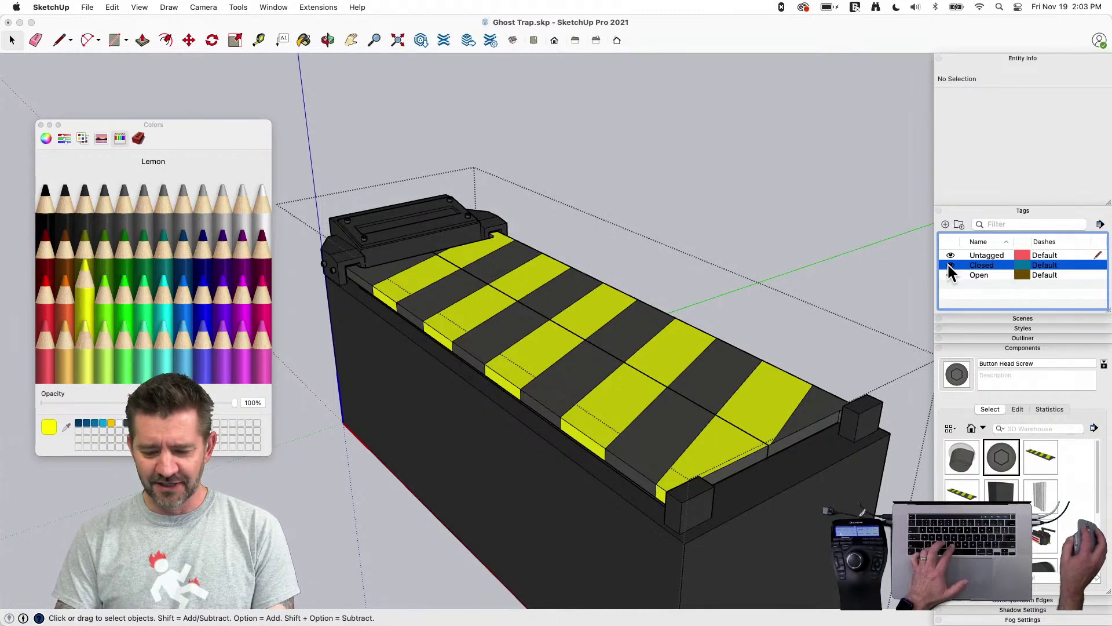
Copy both closed door panels to the clipboard and hide the Closed tag
click(585, 381)
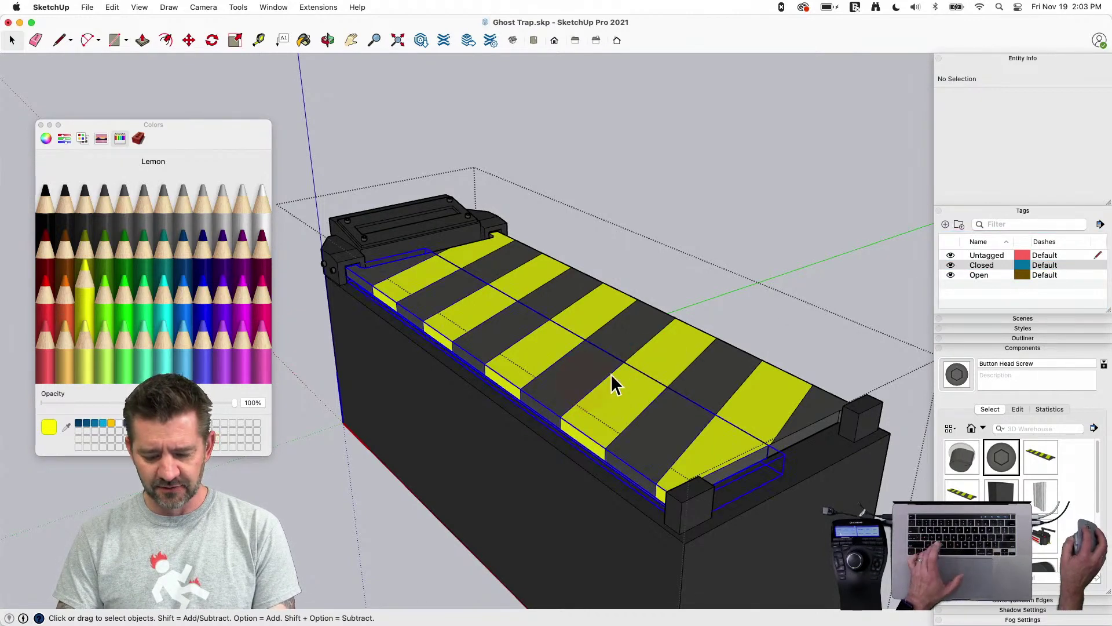
key(super+c)
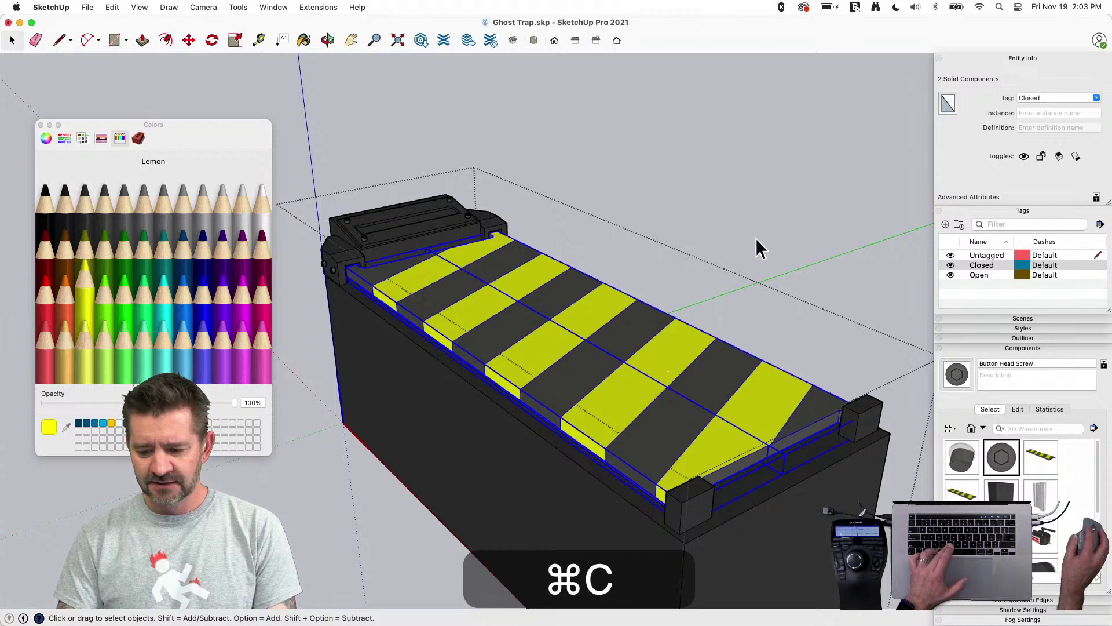
click(951, 264)
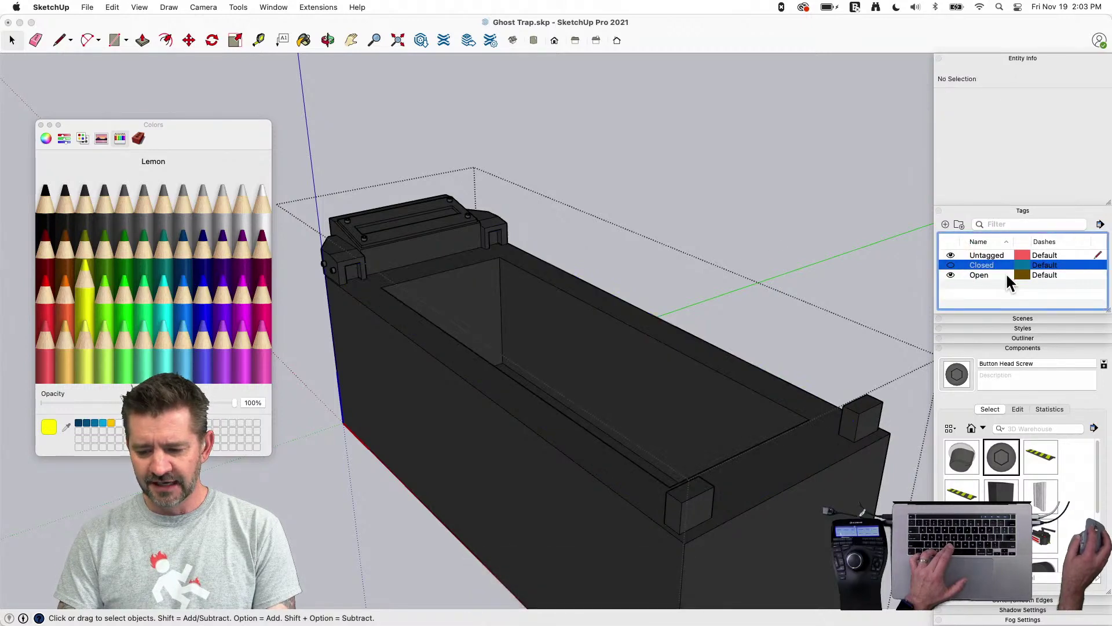
Paste both copied door panels in place and assign them the Open tag
click(1099, 278)
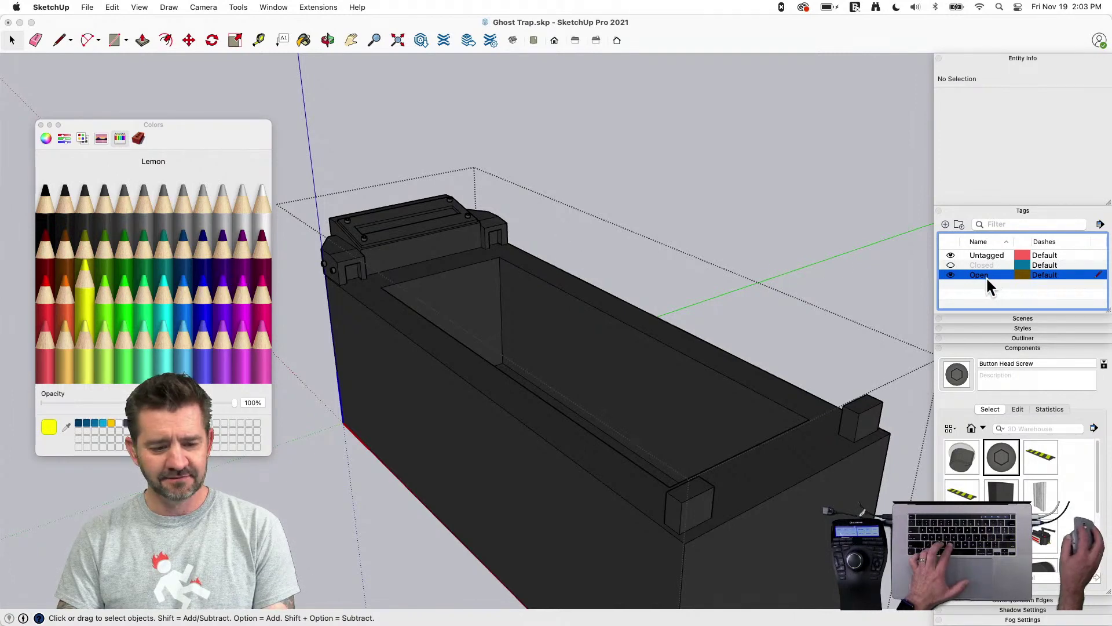
click(112, 7)
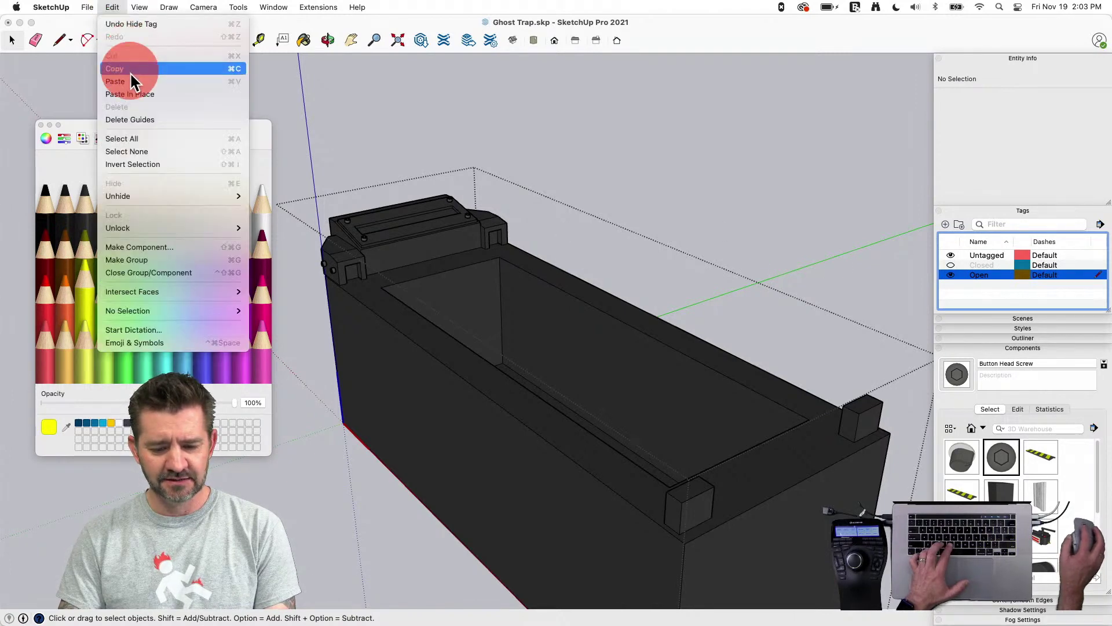
click(134, 91)
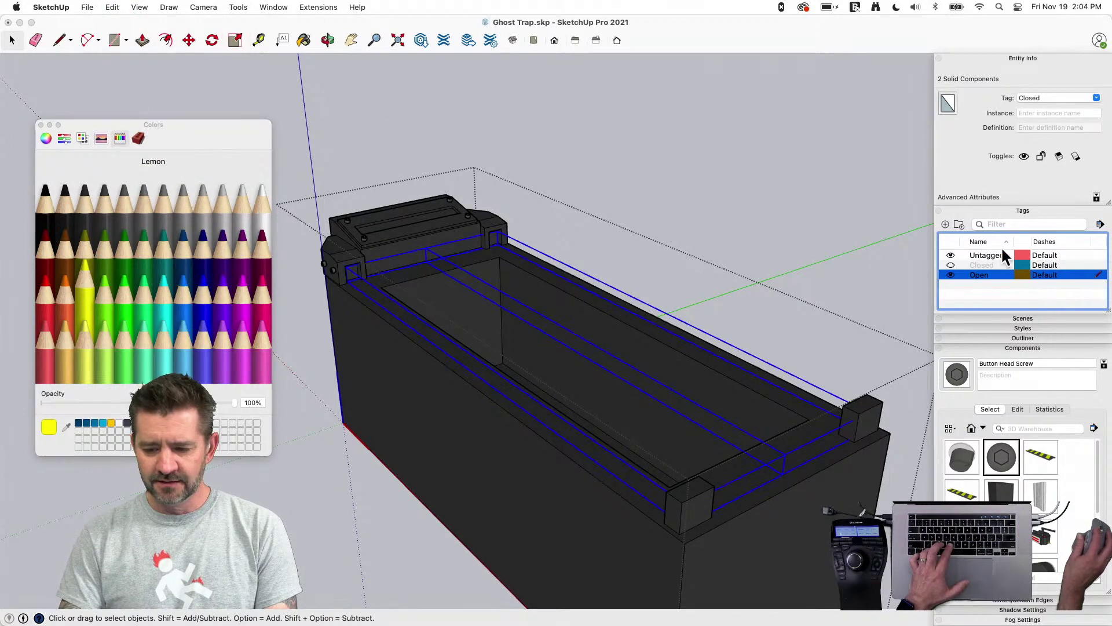
click(1097, 98)
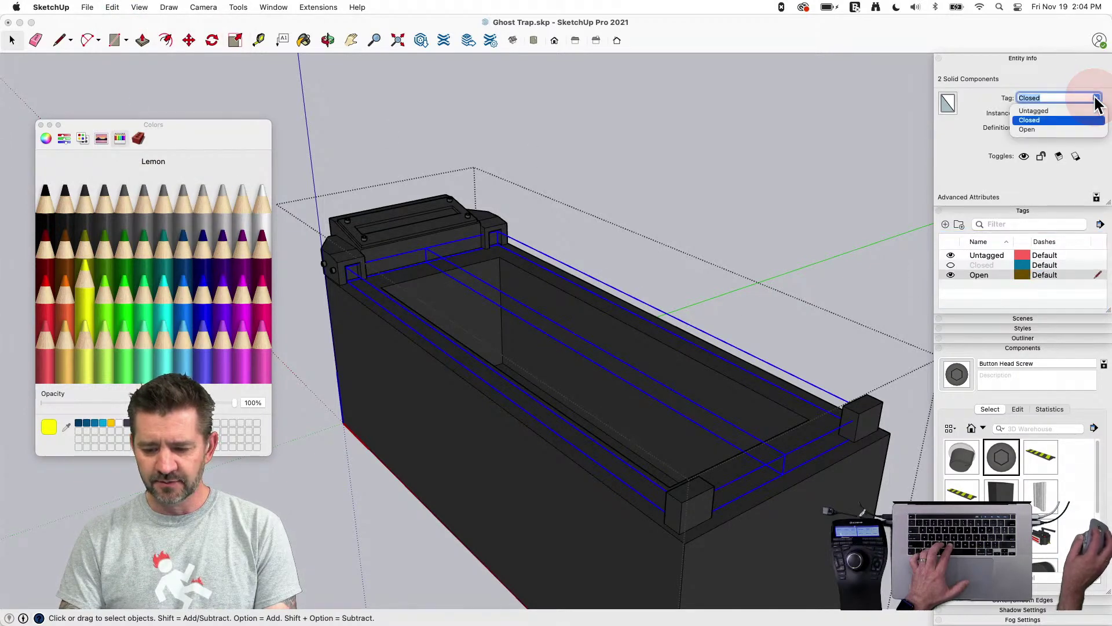
click(1027, 129)
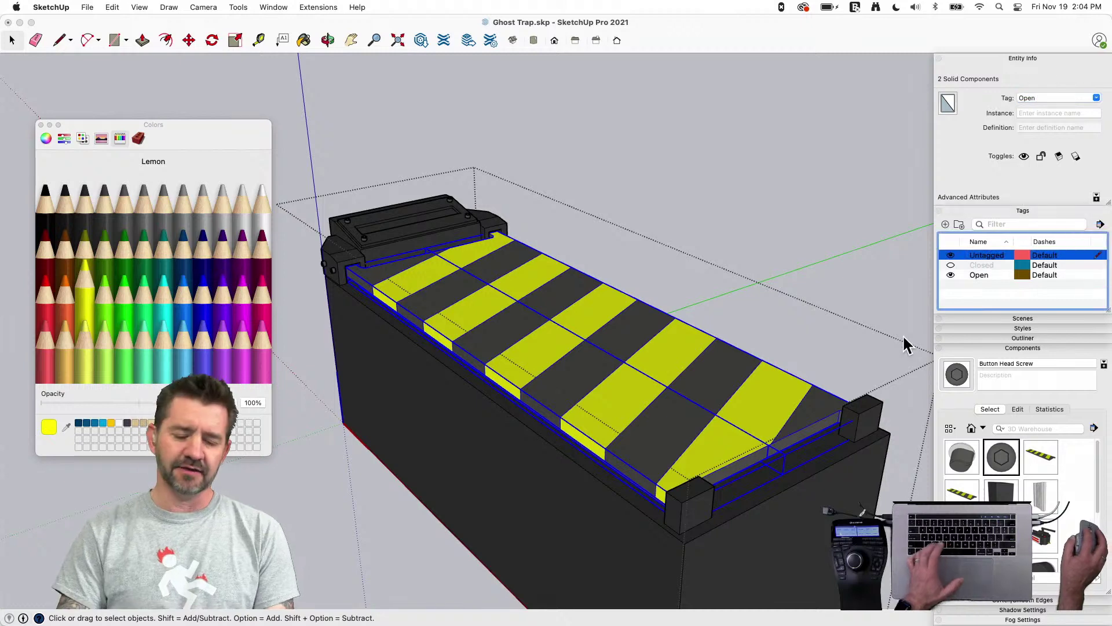
Open the near Open-tagged door panel and draw a vertical and a horizontal midline across its hinge tab's end face
click(520, 354)
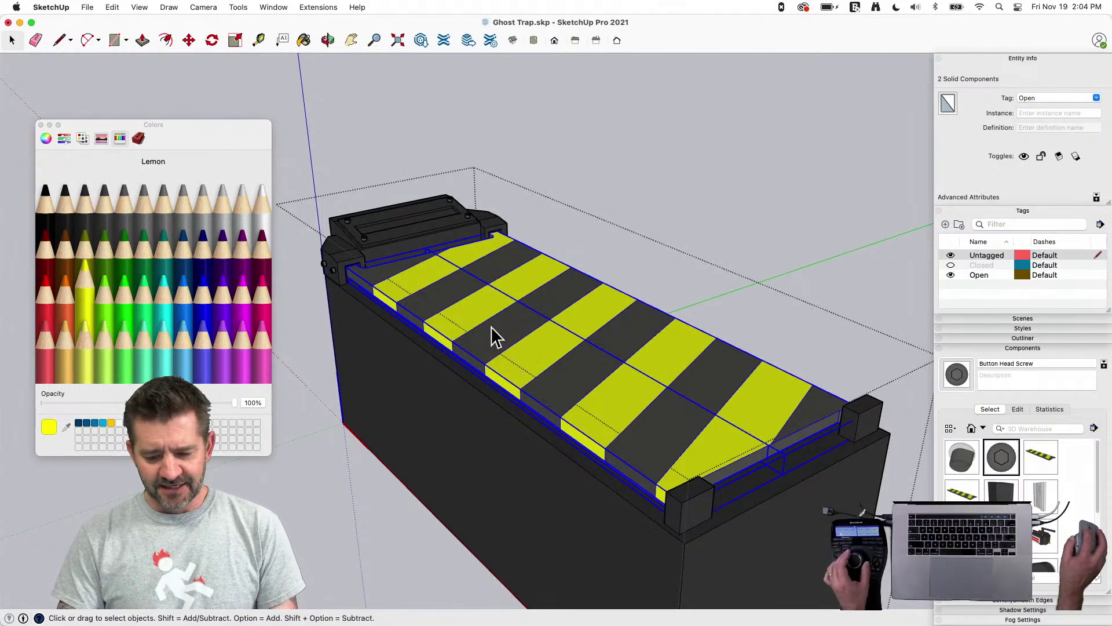
double_click(491, 328)
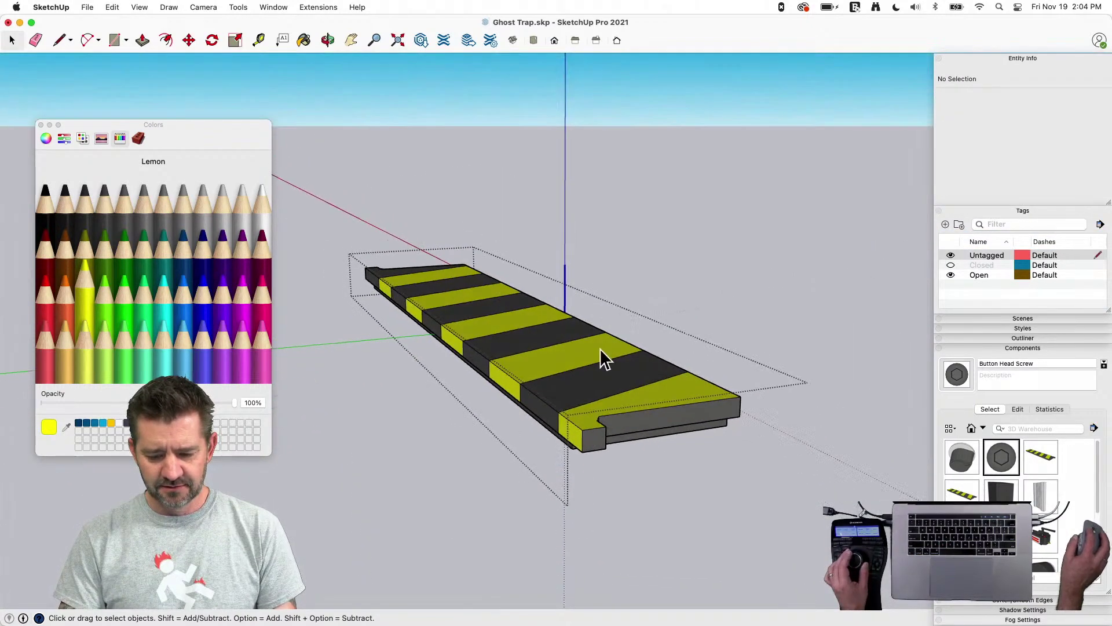
click(620, 347)
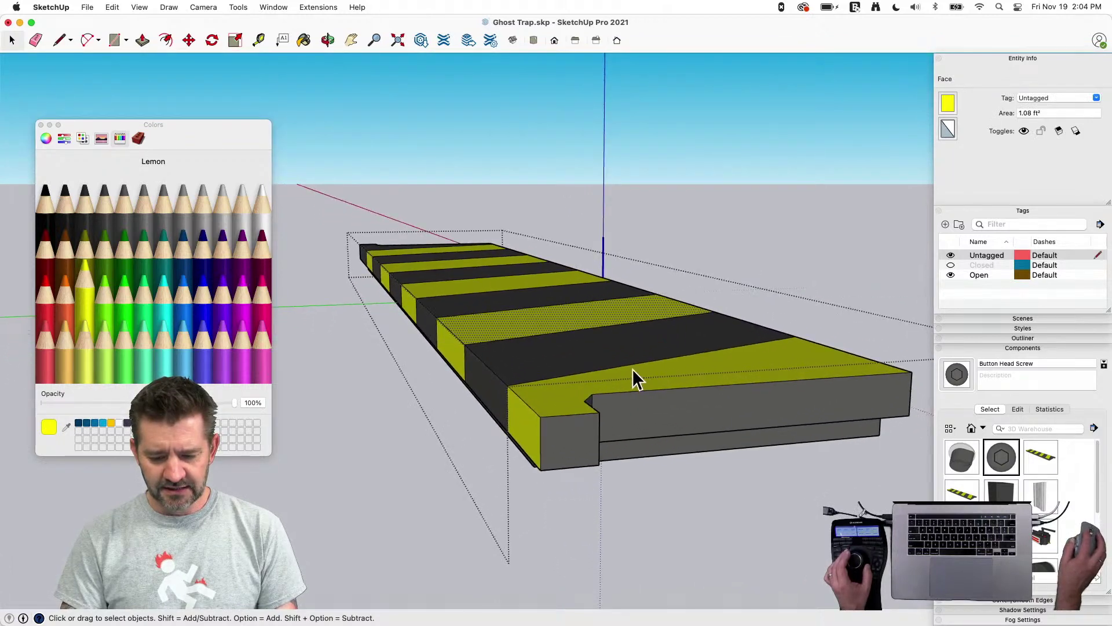
key(l)
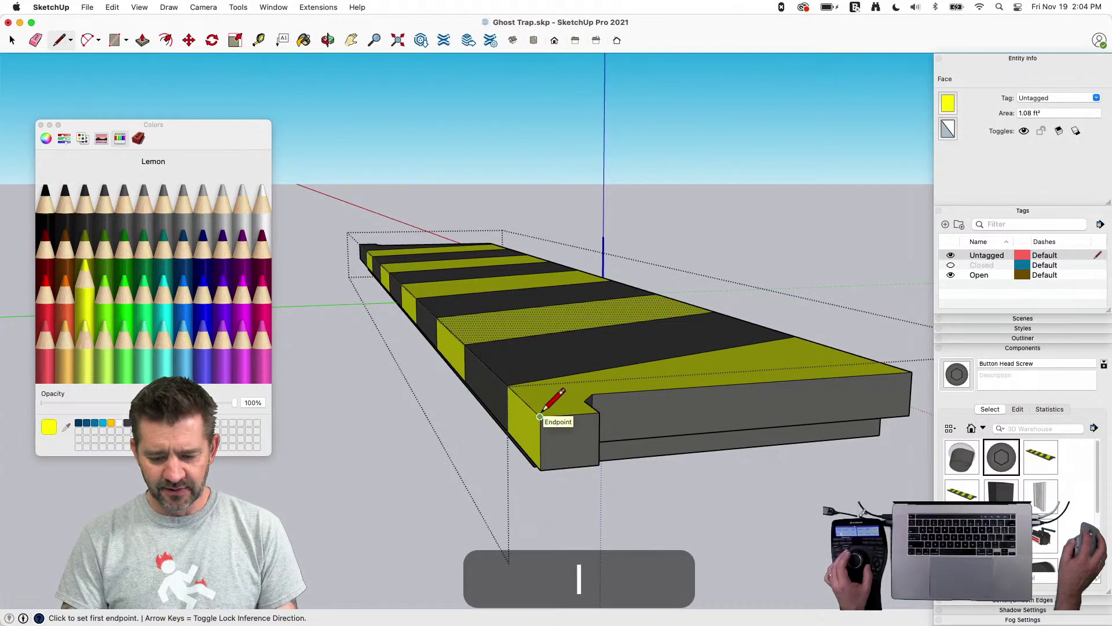
click(571, 466)
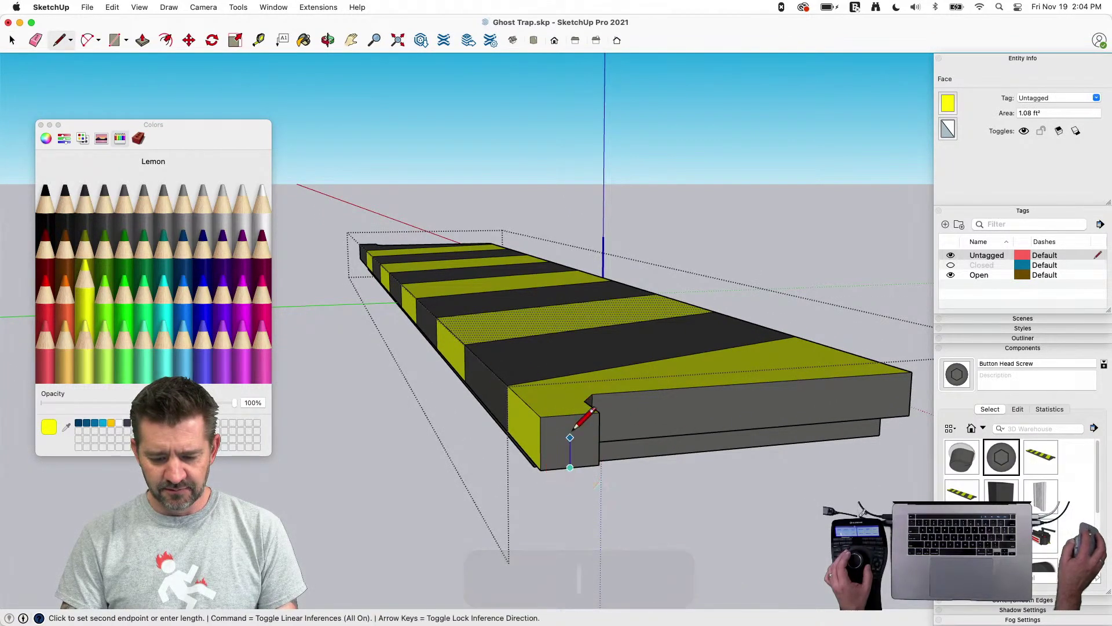
click(571, 412)
click(541, 442)
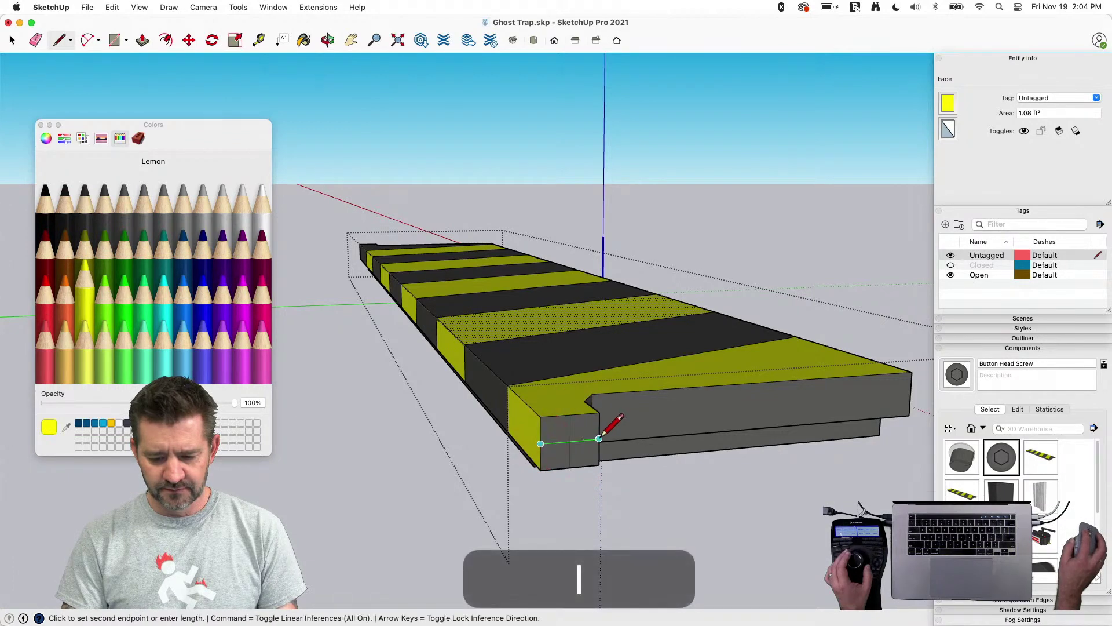
click(601, 441)
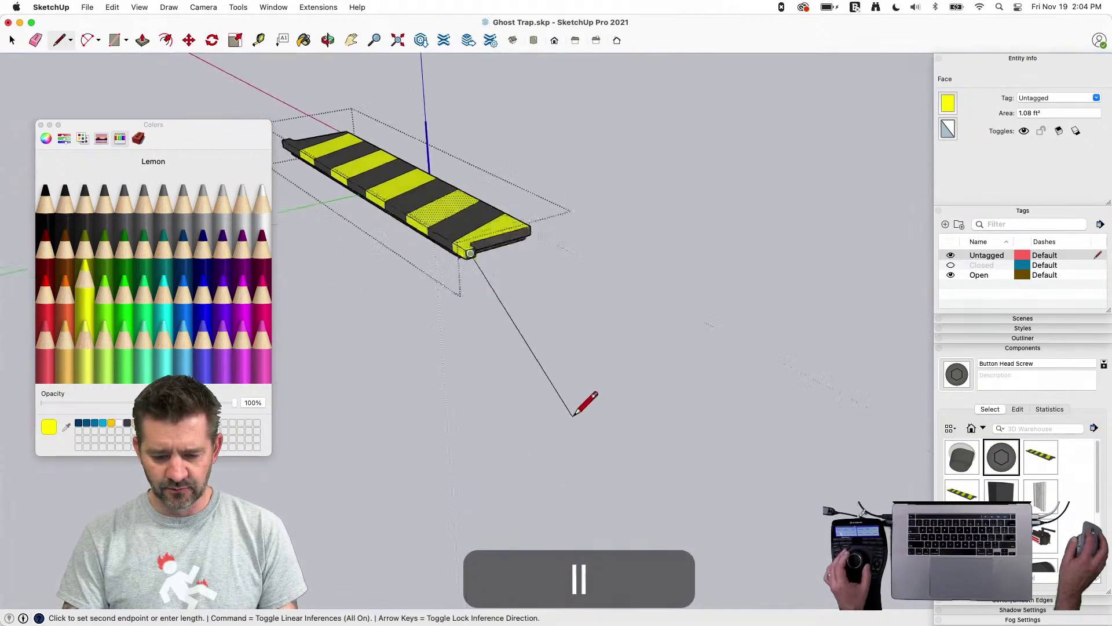
Draw a long axis line straight out from the hinge tab's centre and erase the midlines on the end face
click(694, 368)
key(e)
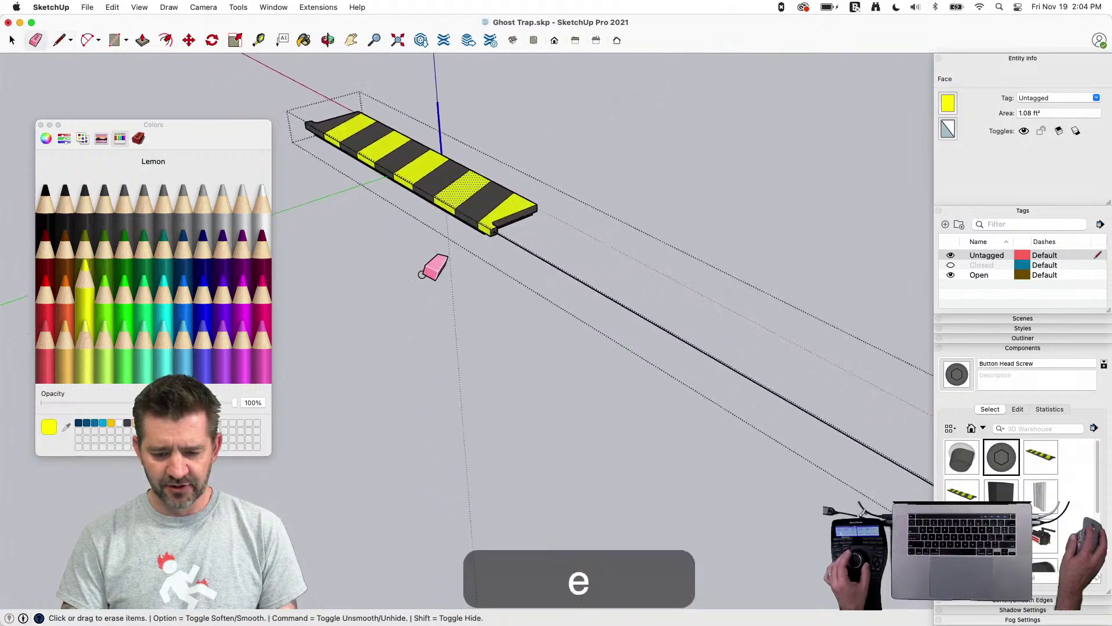
key(space)
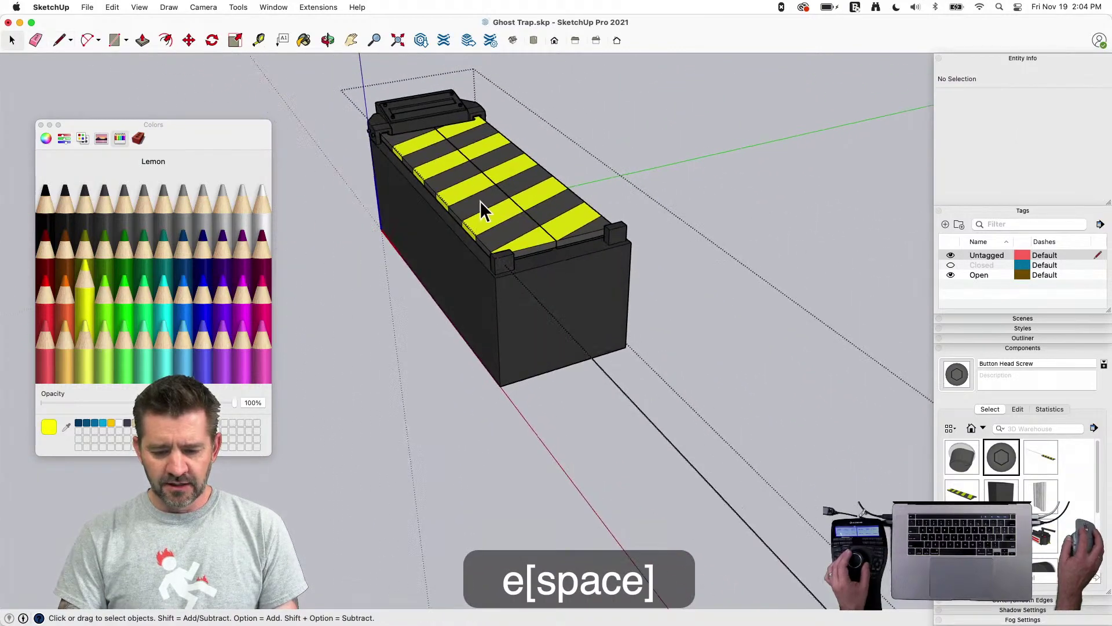
Rotate the near door panel 90° upright about the far end of its axis line, with the rotation locked to the red axis
click(482, 210)
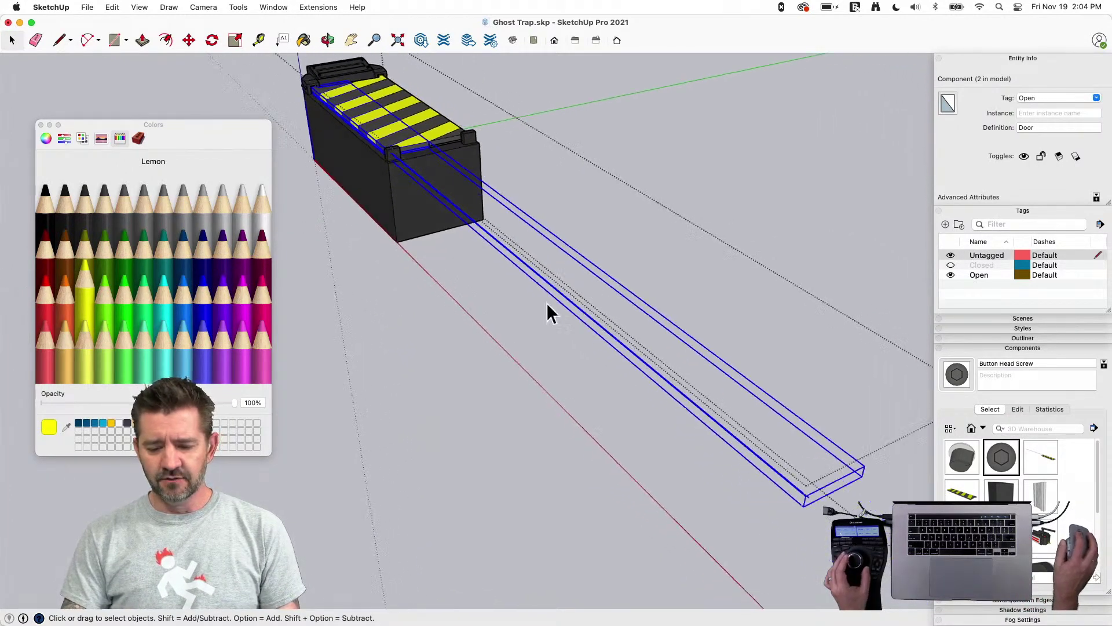
key(q)
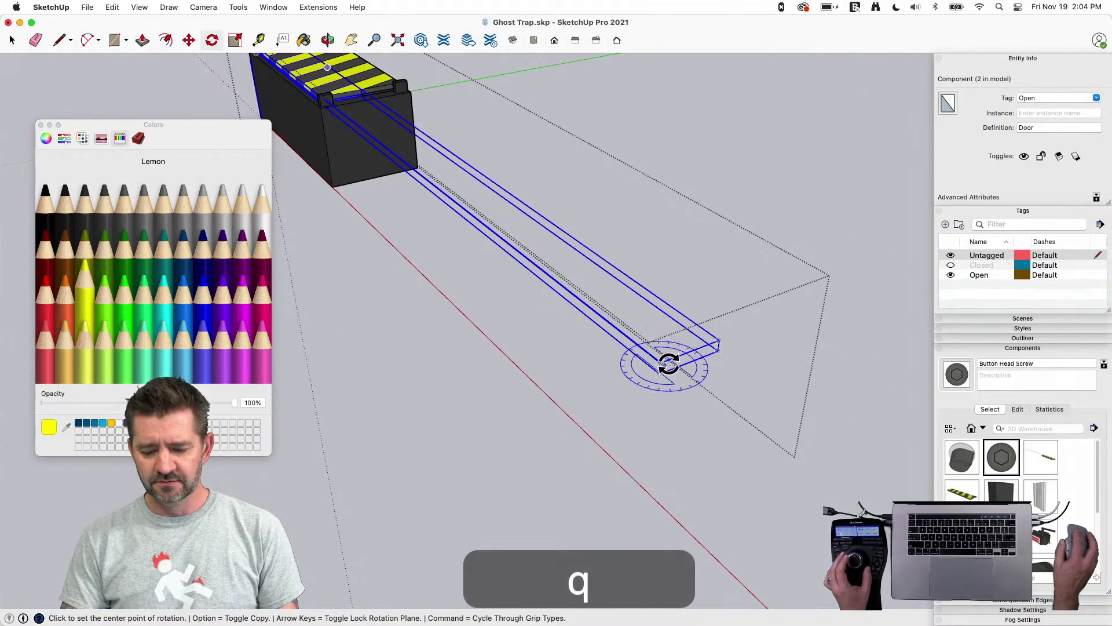
scroll(669, 364, up, 10)
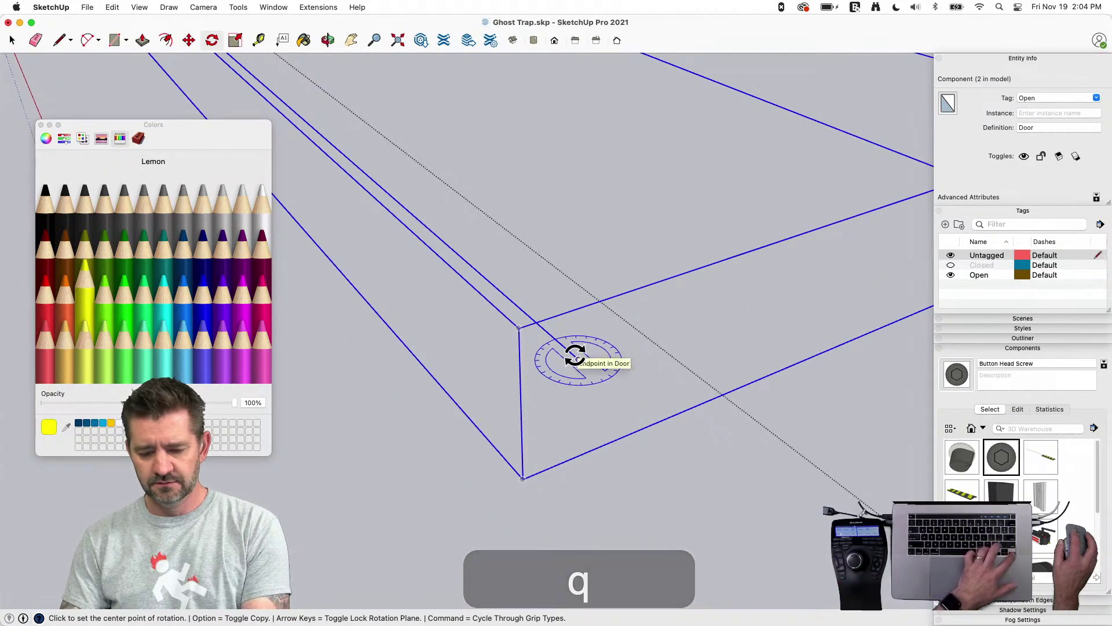
key(super)
key(Right)
drag(576, 357, 618, 342)
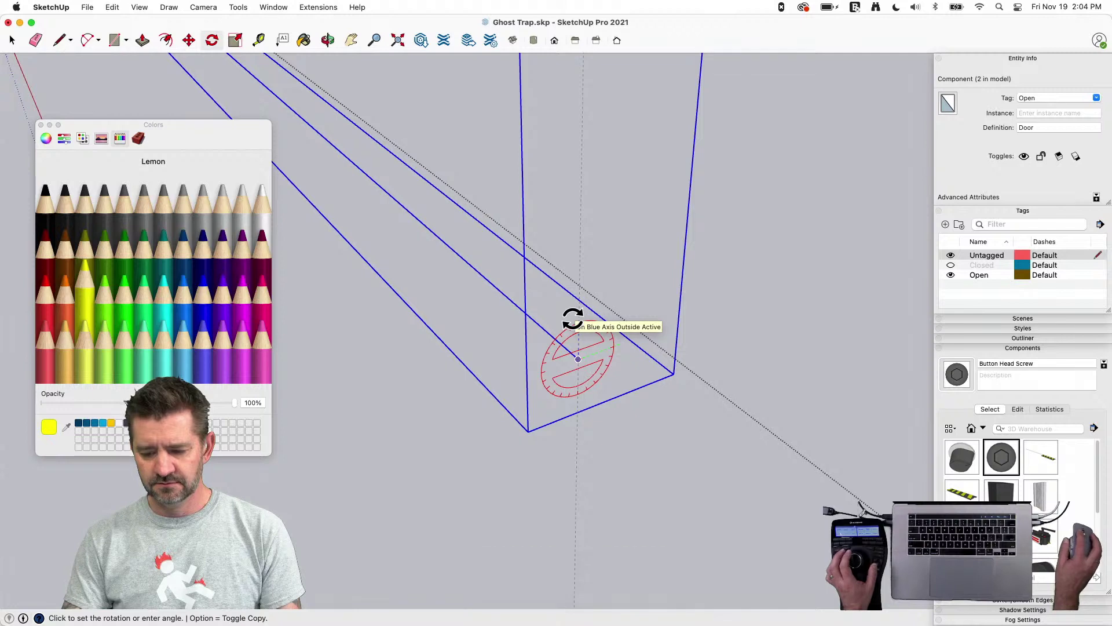
key(Escape)
click(981, 347)
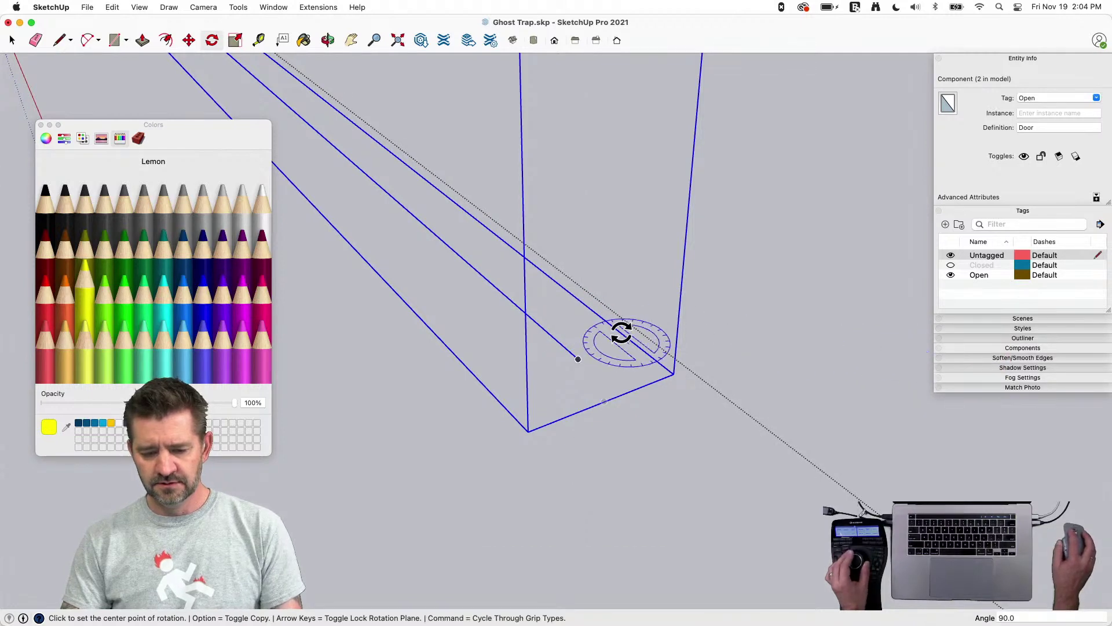
Erase the long axis line inside the upright near door panel
key(e)
key(space)
scroll(593, 325, up, 5)
scroll(440, 272, down, 5)
middle_drag(440, 272, 484, 223)
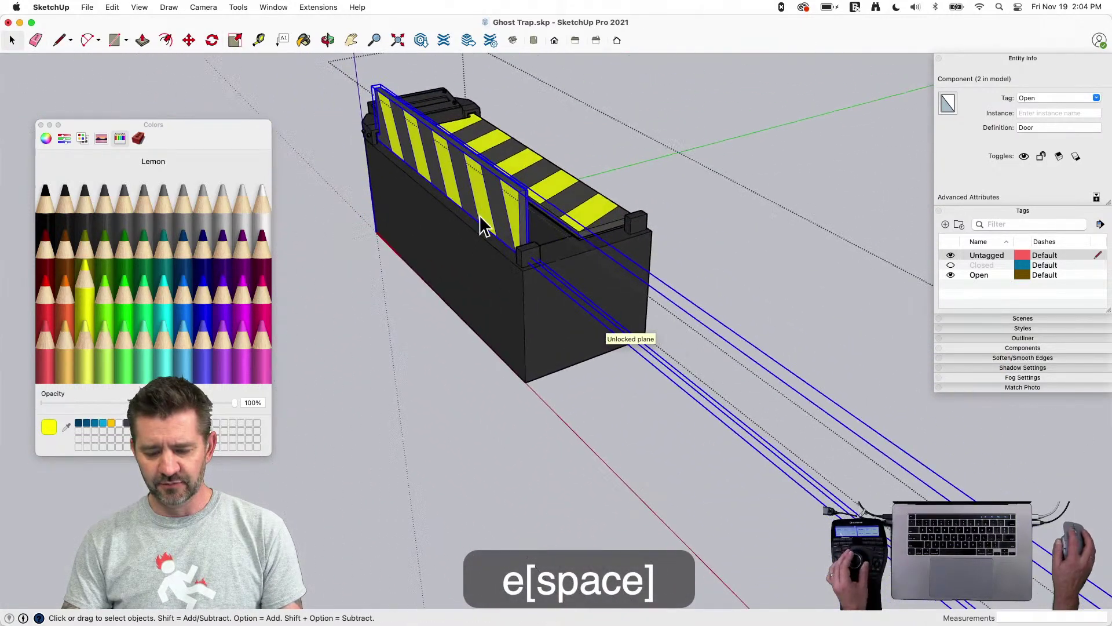
click(519, 262)
key(e)
scroll(519, 262, up, 3)
mouse_move(591, 248)
mouse_down()
mouse_move(571, 223)
mouse_move(591, 241)
mouse_up()
key(space)
scroll(566, 452, down, 5)
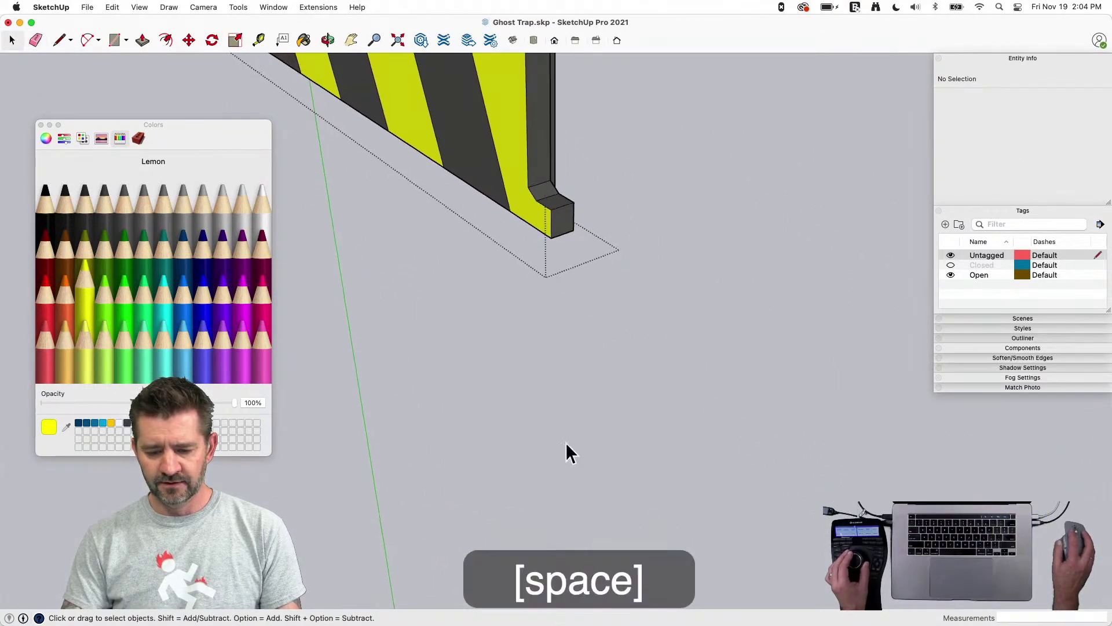
Open the far door panel, draw a diagonal across its hinge tab's end face, and extend a long axis line from the diagonal's midpoint
middle_drag(556, 449, 547, 297)
double_click(546, 297)
scroll(586, 326, up, 5)
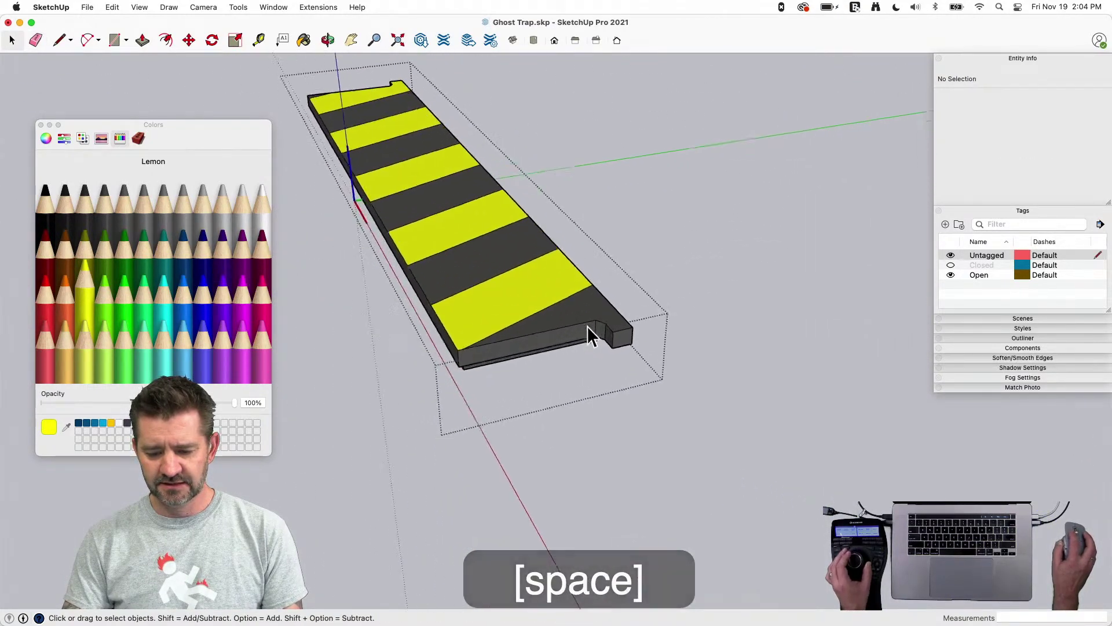
key(l)
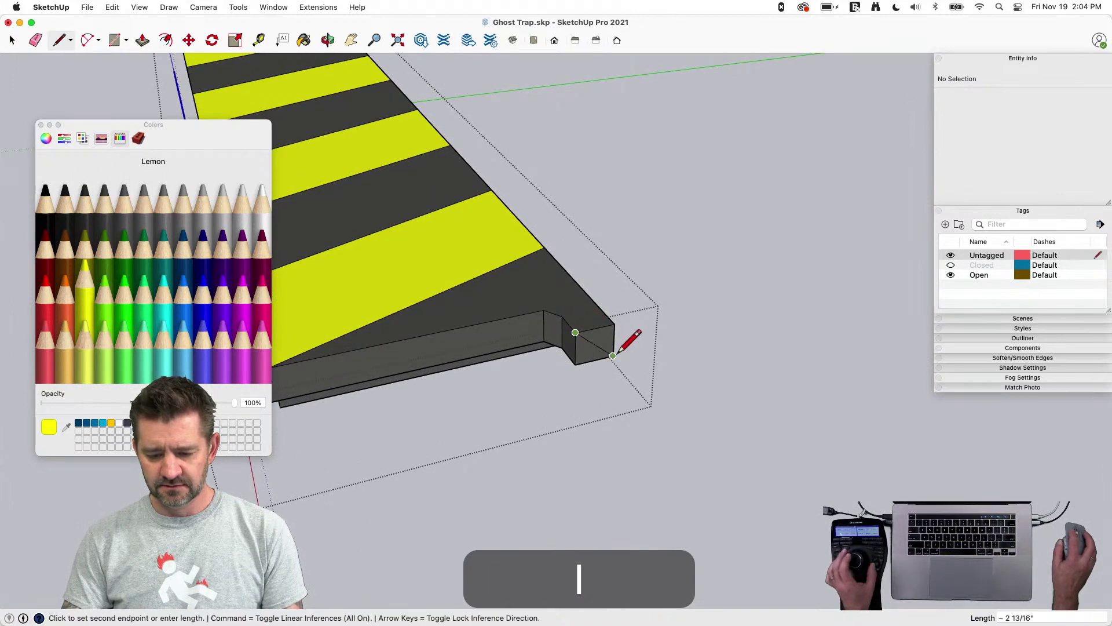
scroll(605, 342, down, 5)
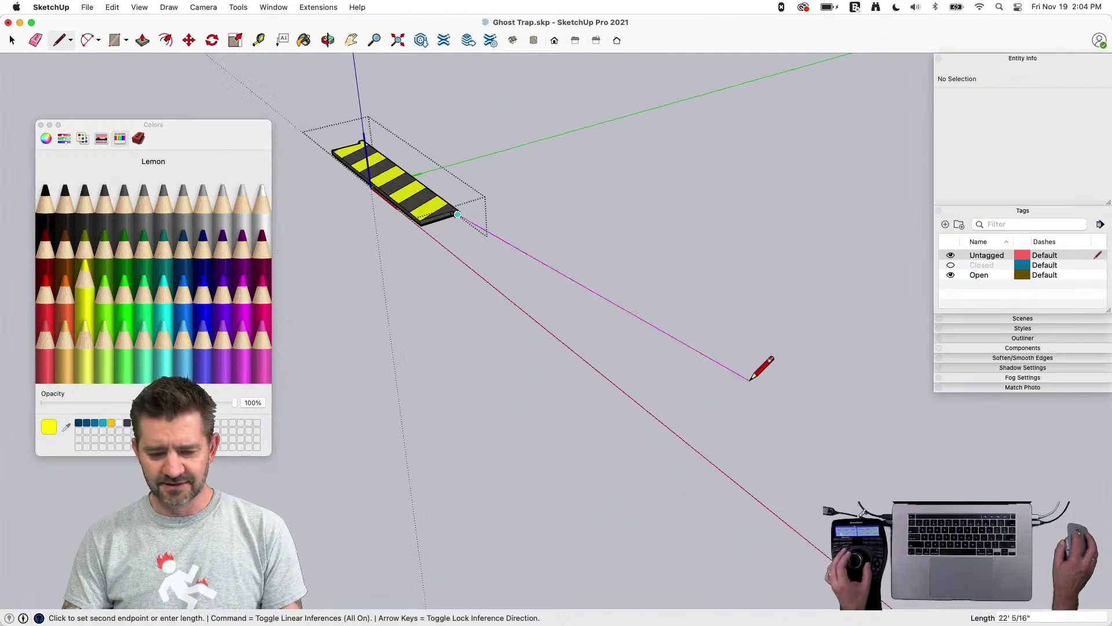
click(736, 408)
key(space)
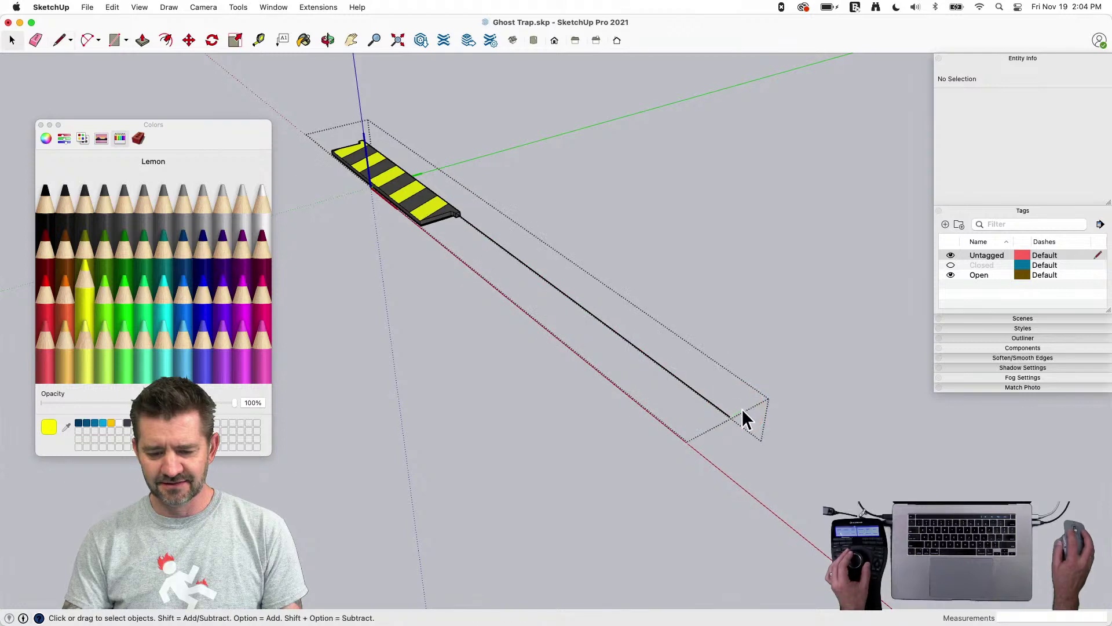
click(744, 406)
Rotate the far door panel upright about the end of its axis line, with the rotation locked to the red axis
click(433, 199)
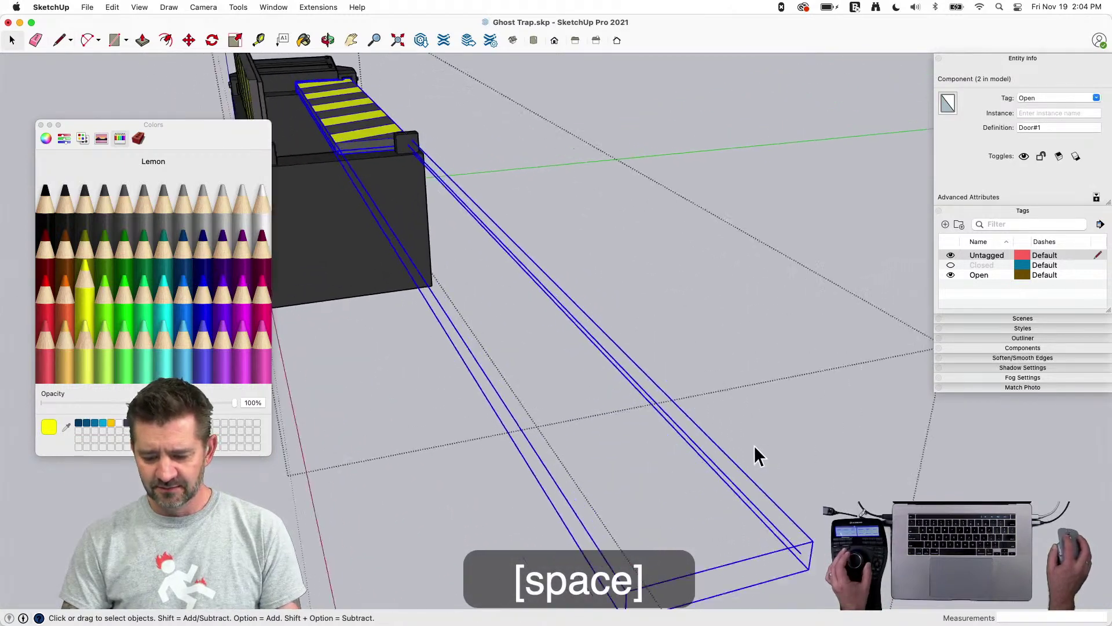
key(q)
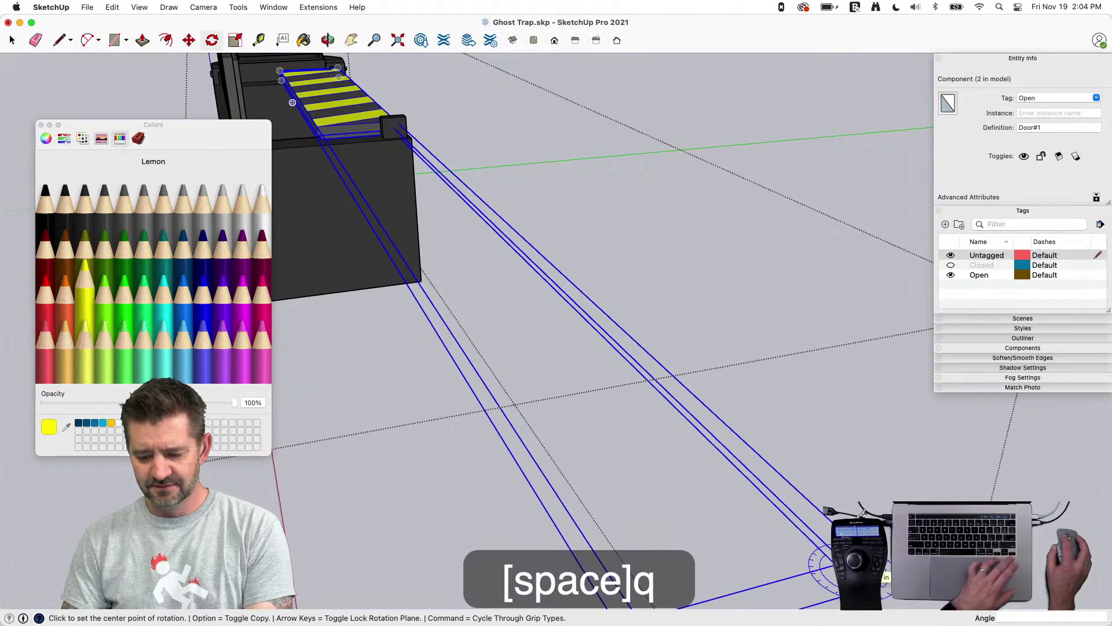
key(Right)
click(852, 577)
click(807, 577)
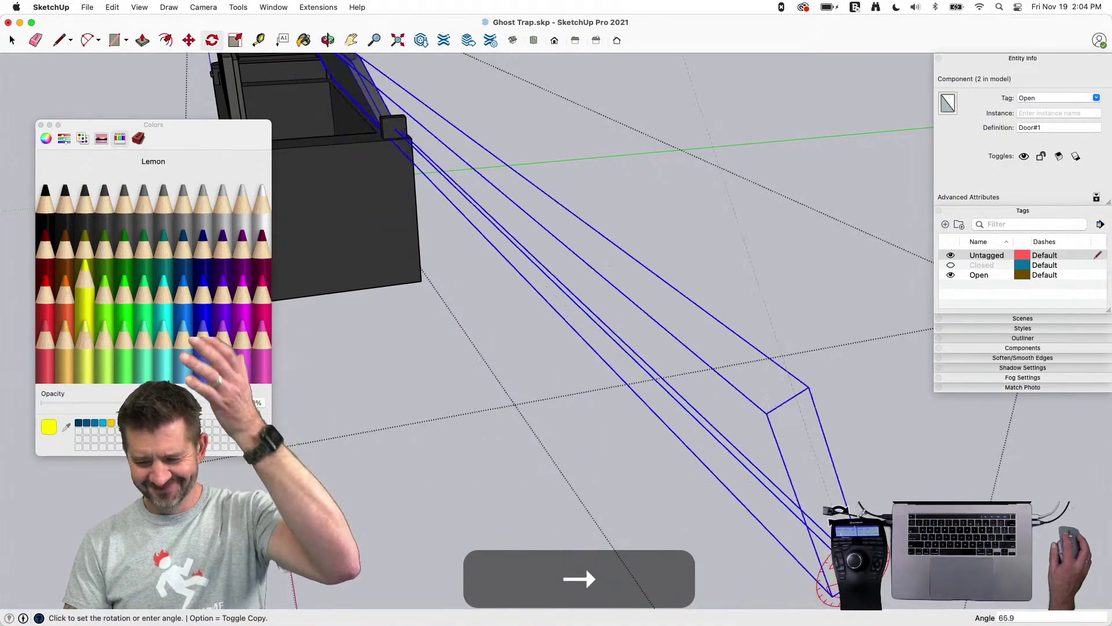
click(857, 494)
Erase the axis and diagonal guide lines inside the far door panel and close the component
key(e)
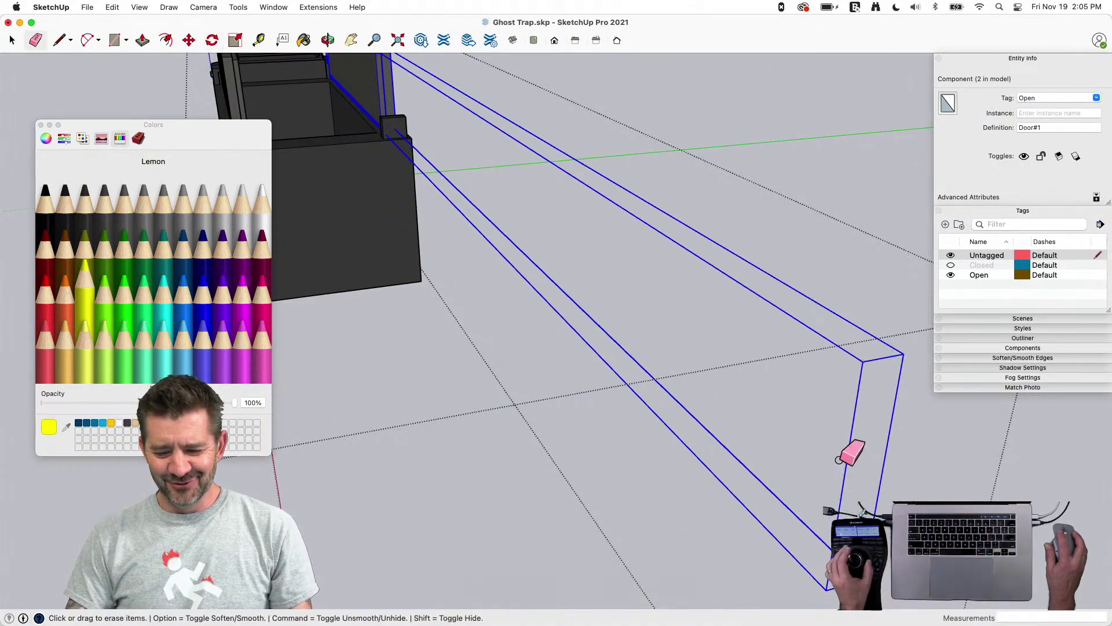
key(space)
key(e)
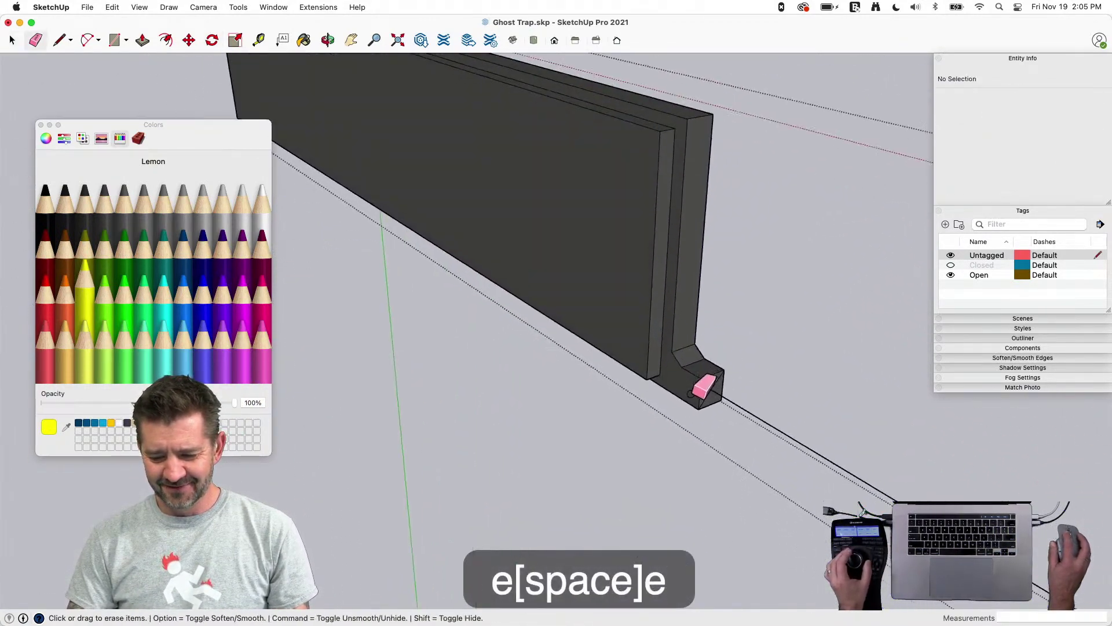
key(space)
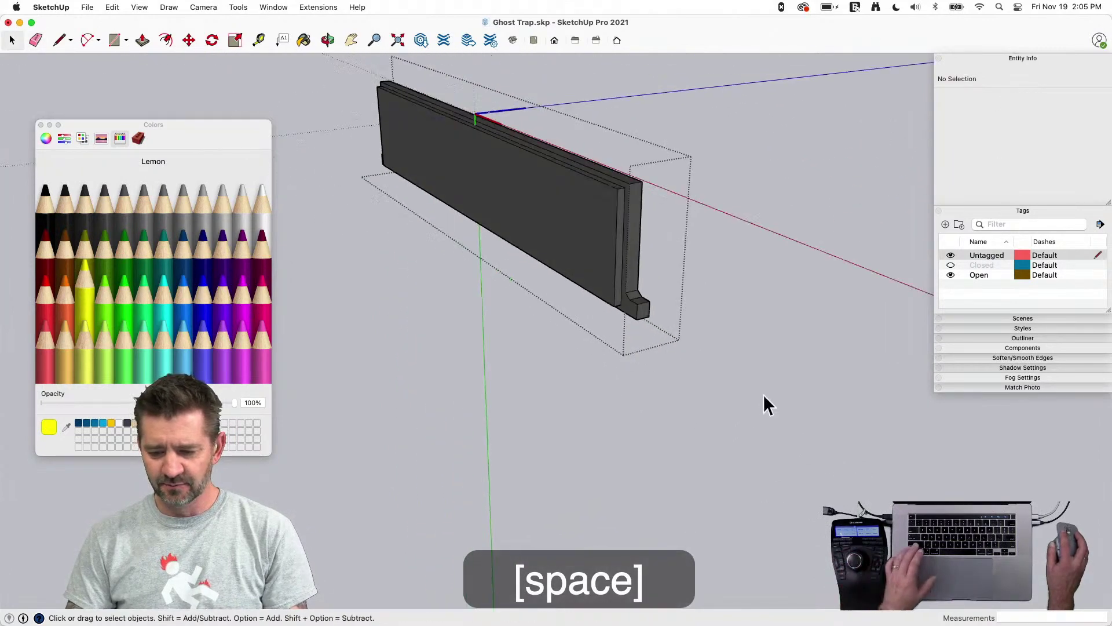
click(763, 397)
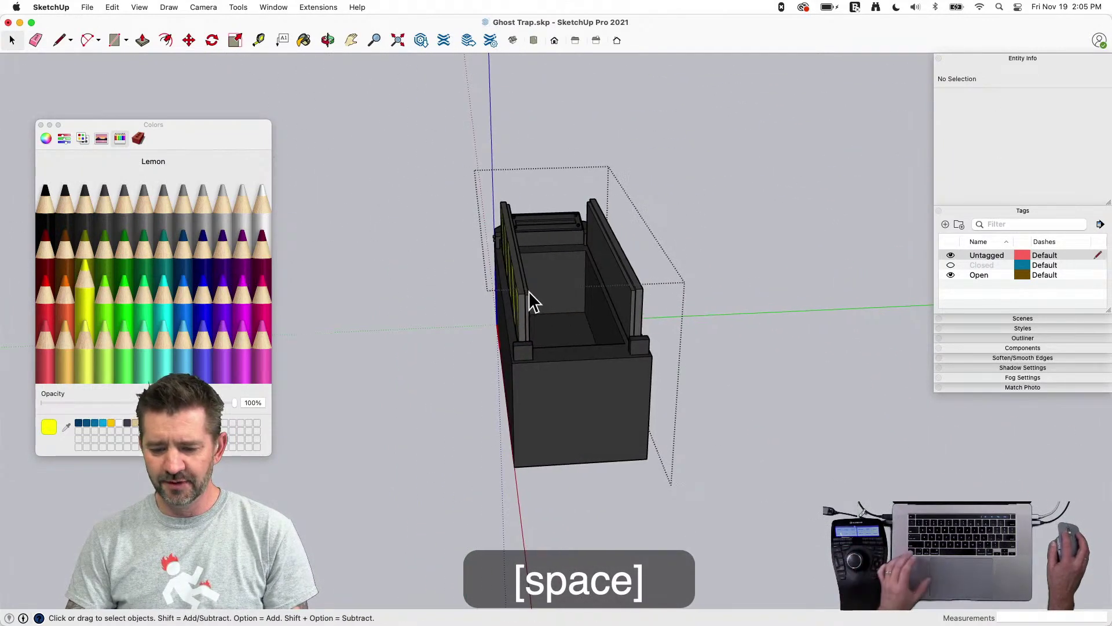
Return to the whole Ghost Trap model, show the Closed tag and hide the Open tag
click(690, 323)
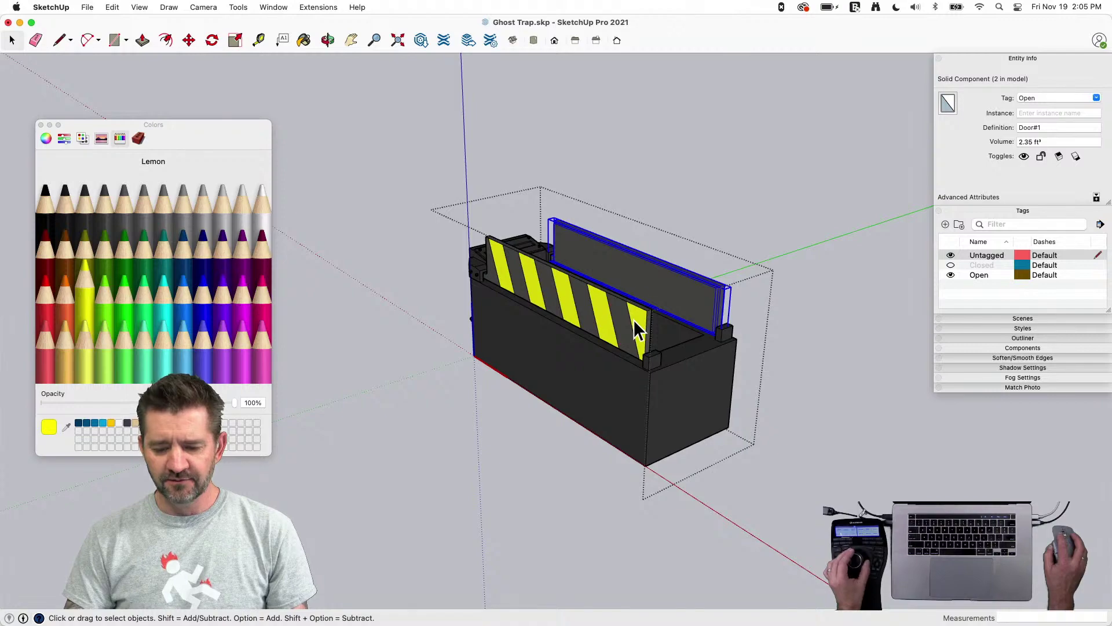
click(461, 468)
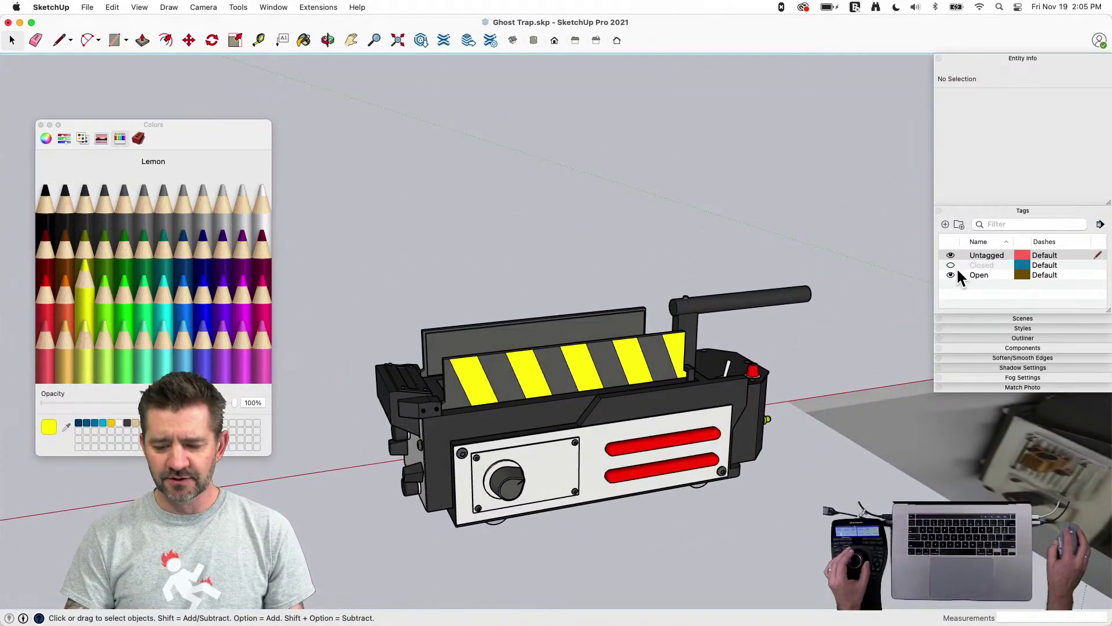
click(951, 264)
click(950, 274)
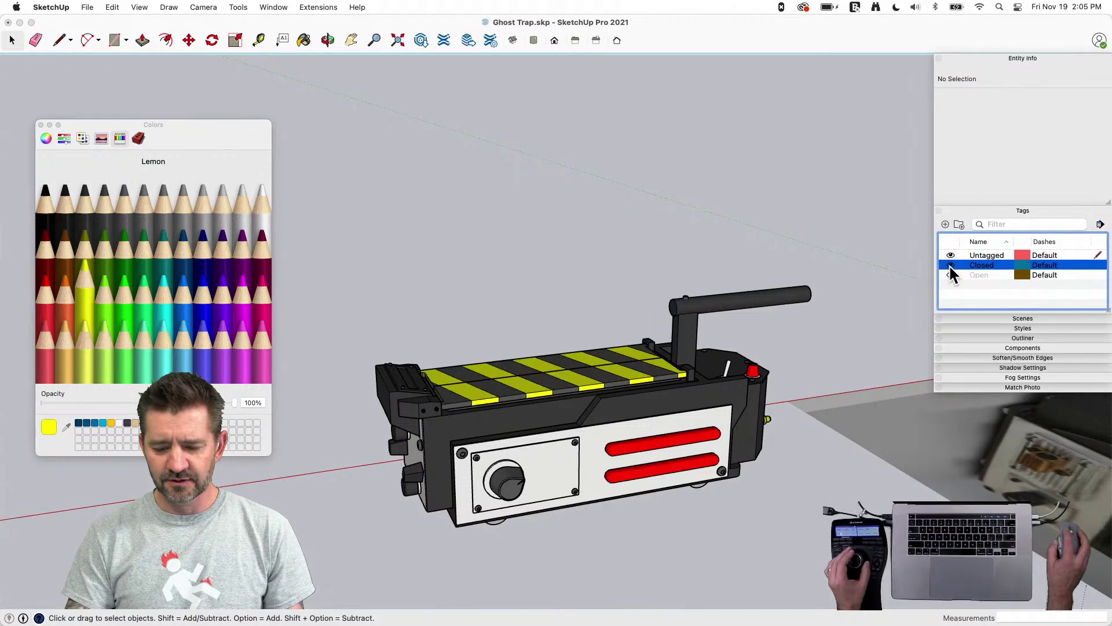
Toggle the Closed and Open tags' visibility to check the doors in both positions, finishing with only the closed doors shown
click(951, 266)
click(951, 266)
click(950, 266)
click(951, 266)
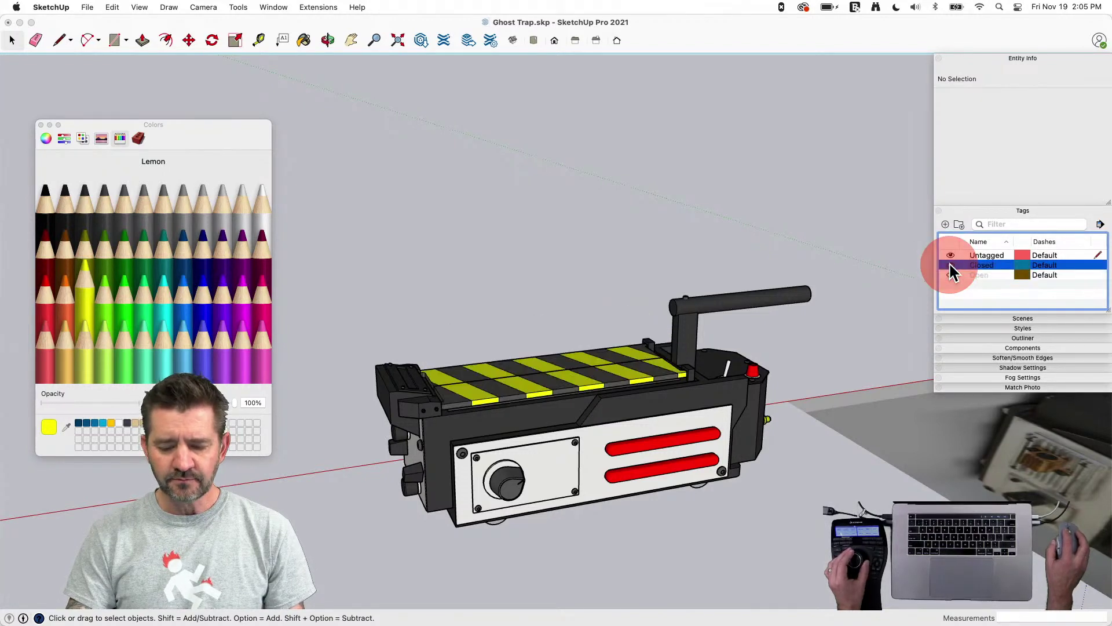
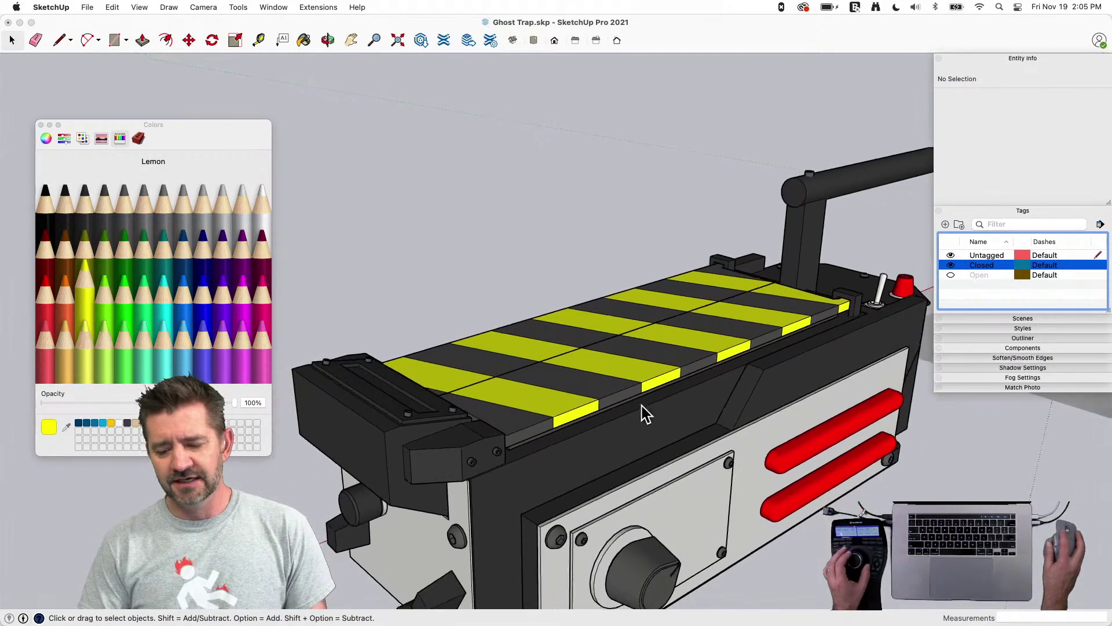
click(951, 265)
click(950, 275)
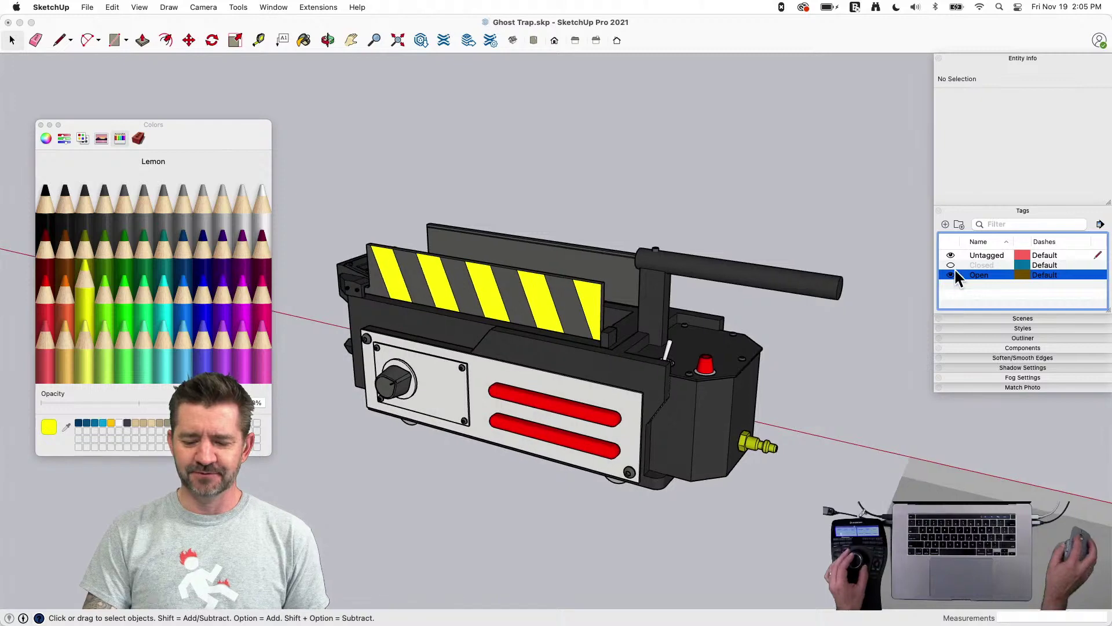
click(951, 264)
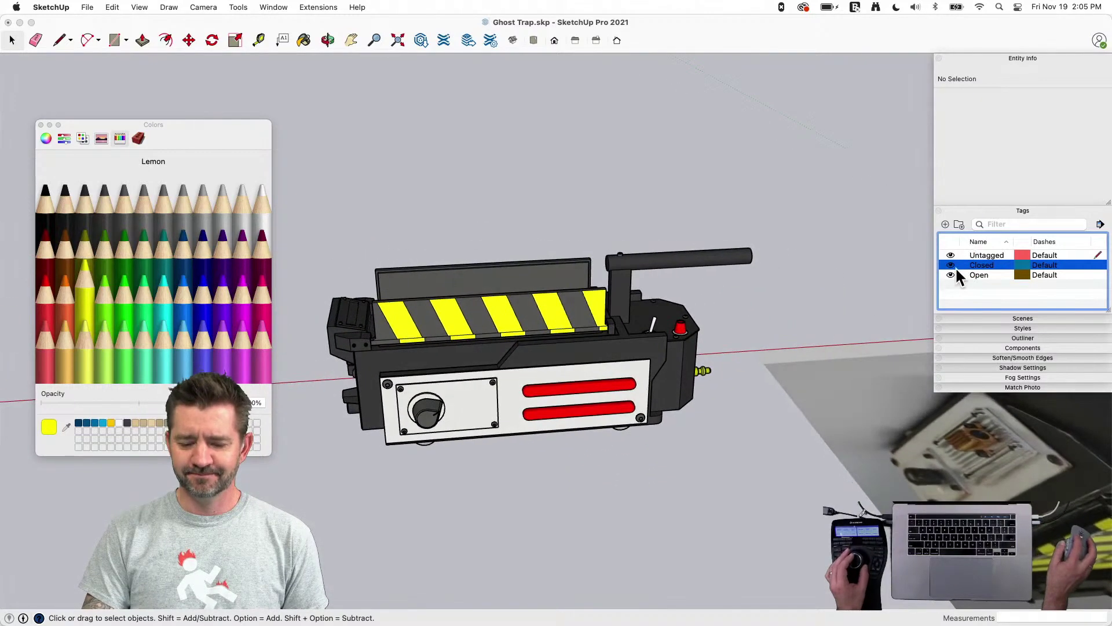
click(950, 275)
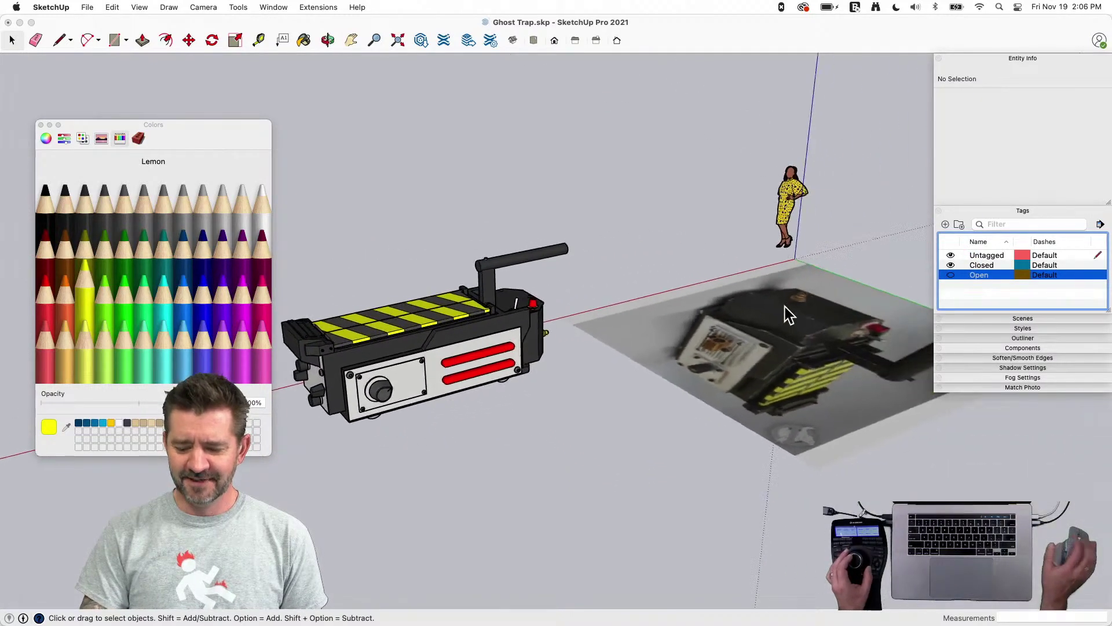
Delete the reference photos lying on the ground beside the Ghost Trap
key(e)
click(822, 315)
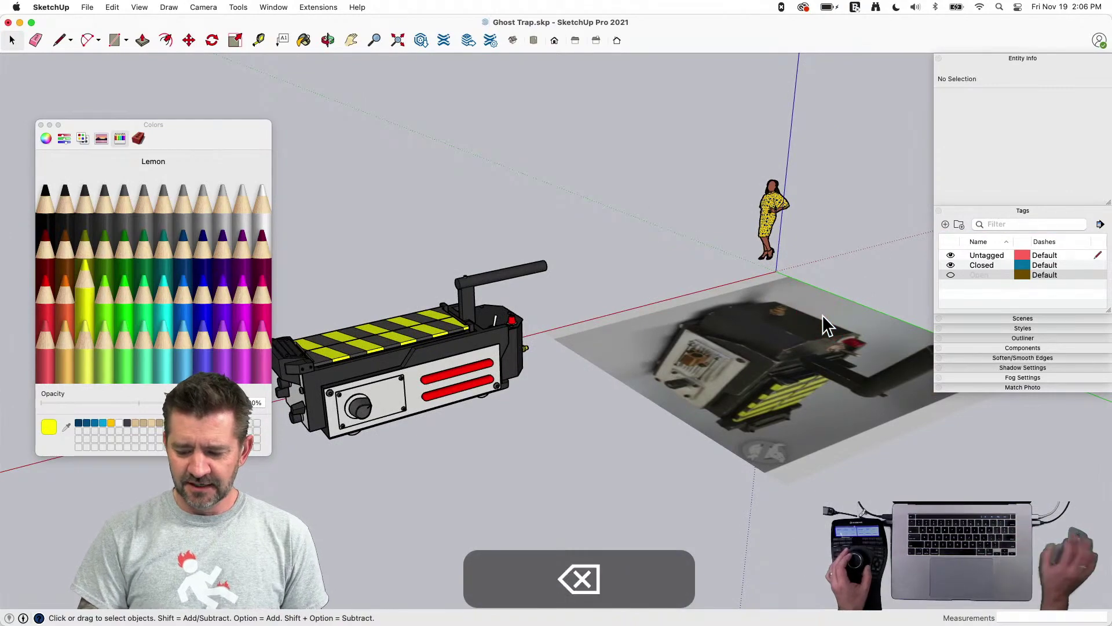
click(801, 353)
key(BackSpace)
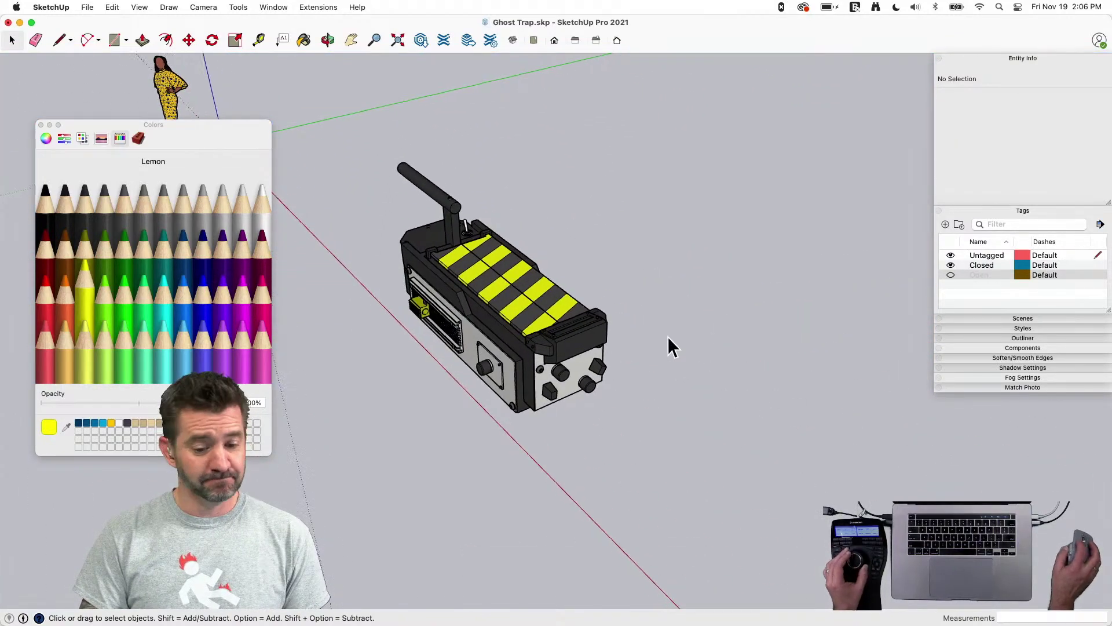
Select the Ghost Trap group and show the scene details, leaving Visible Tags as the only property to save
click(635, 346)
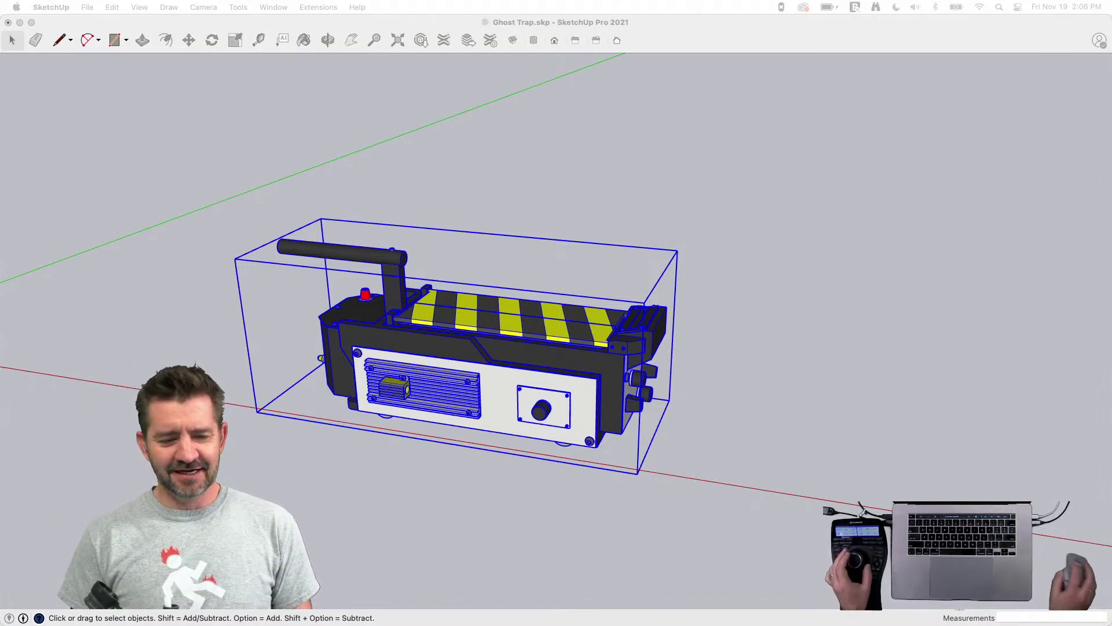
click(658, 47)
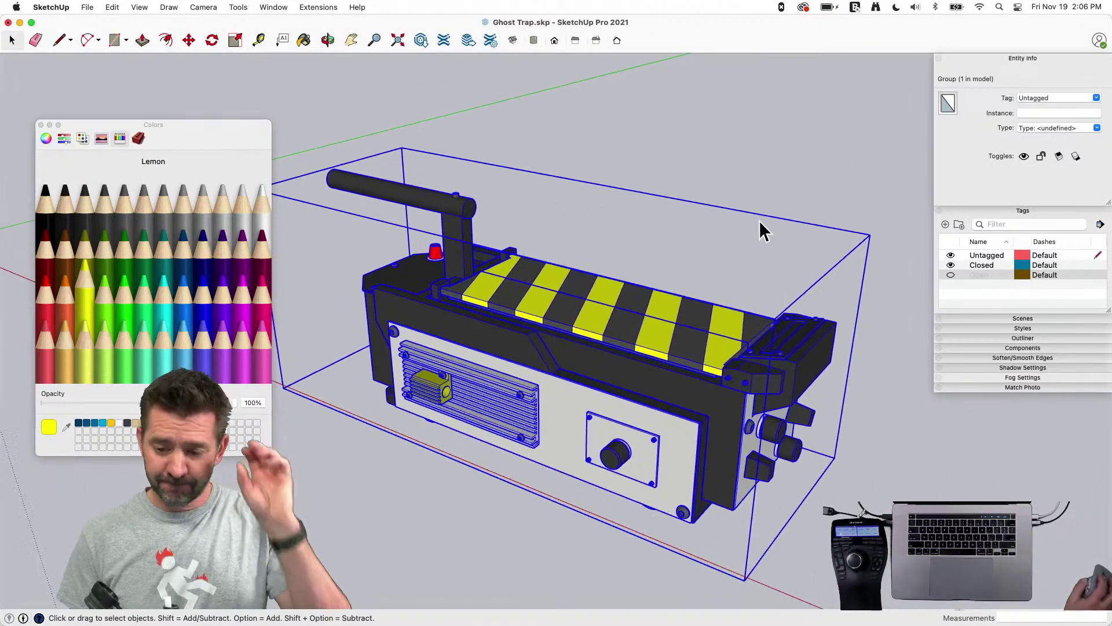
click(1031, 210)
click(1025, 220)
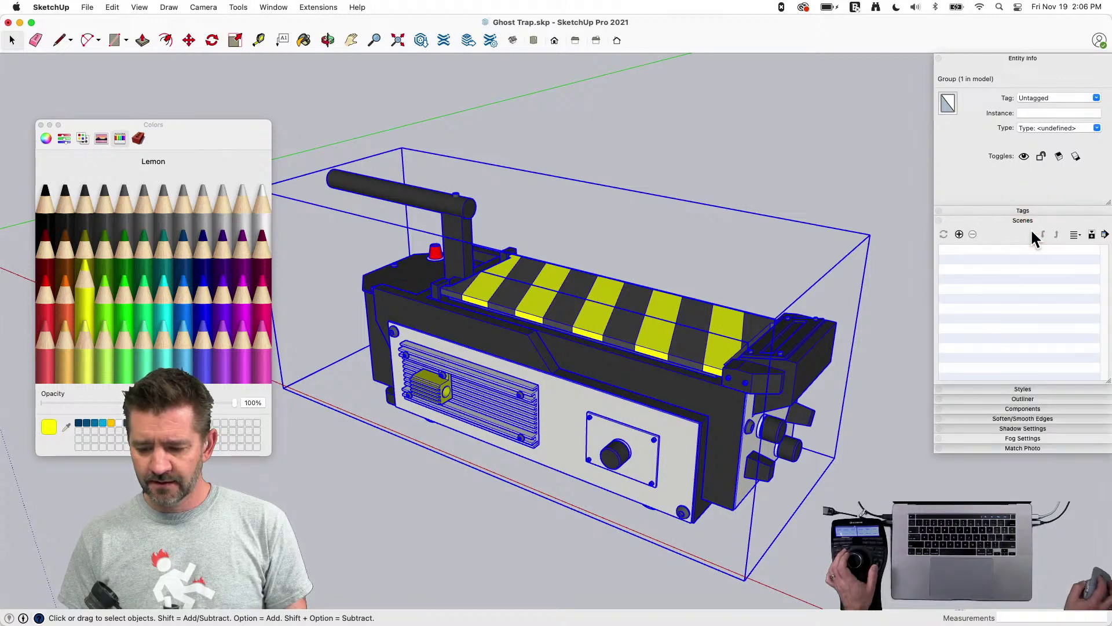
click(1092, 235)
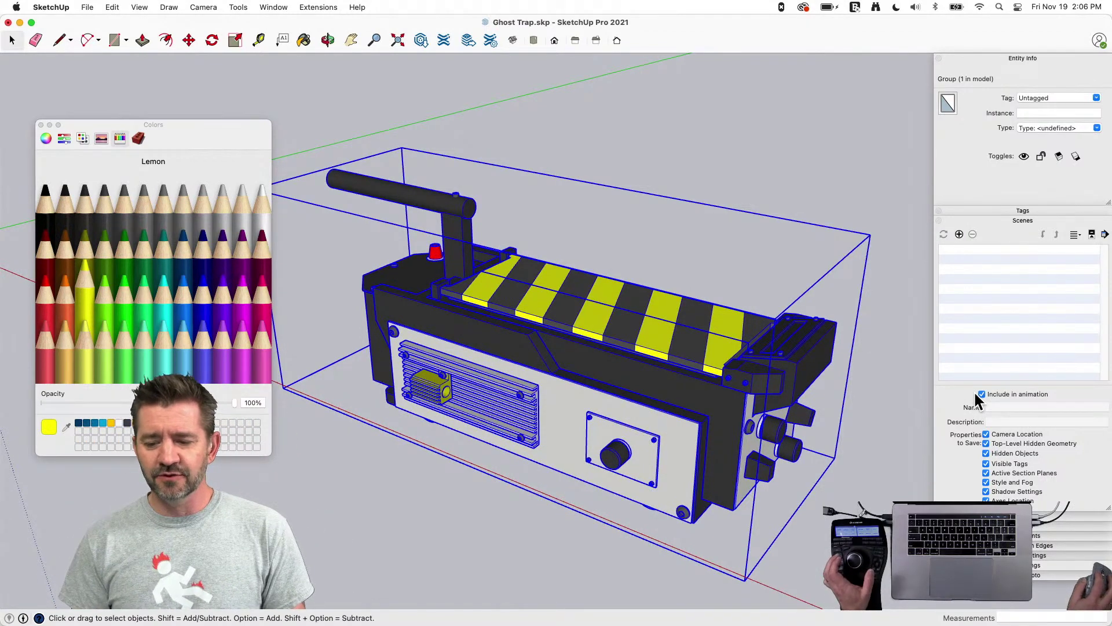
click(999, 56)
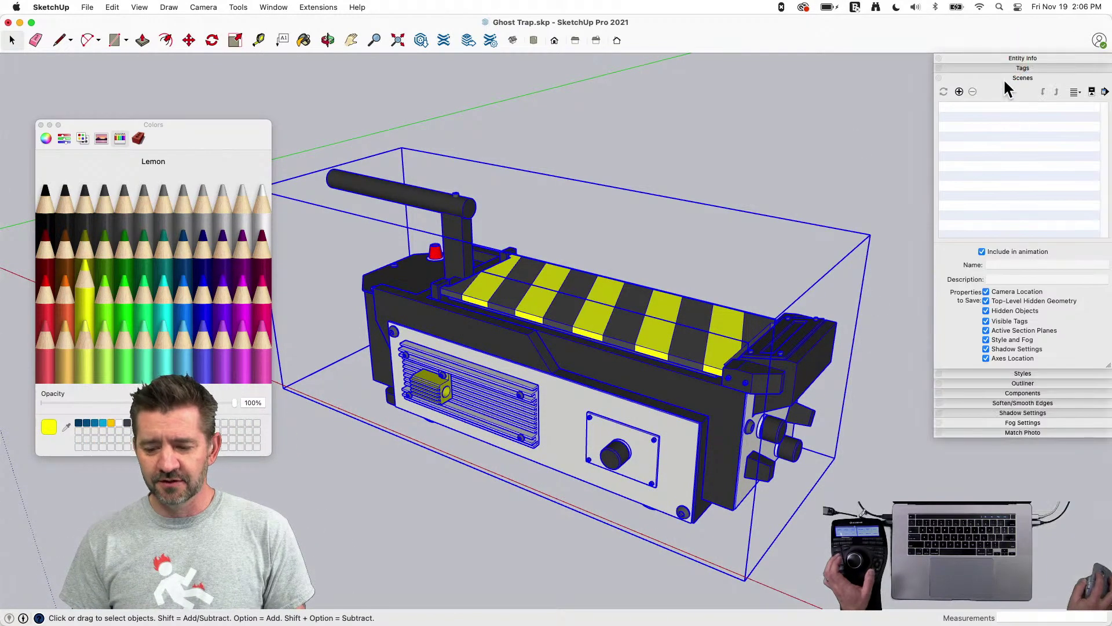
click(1003, 68)
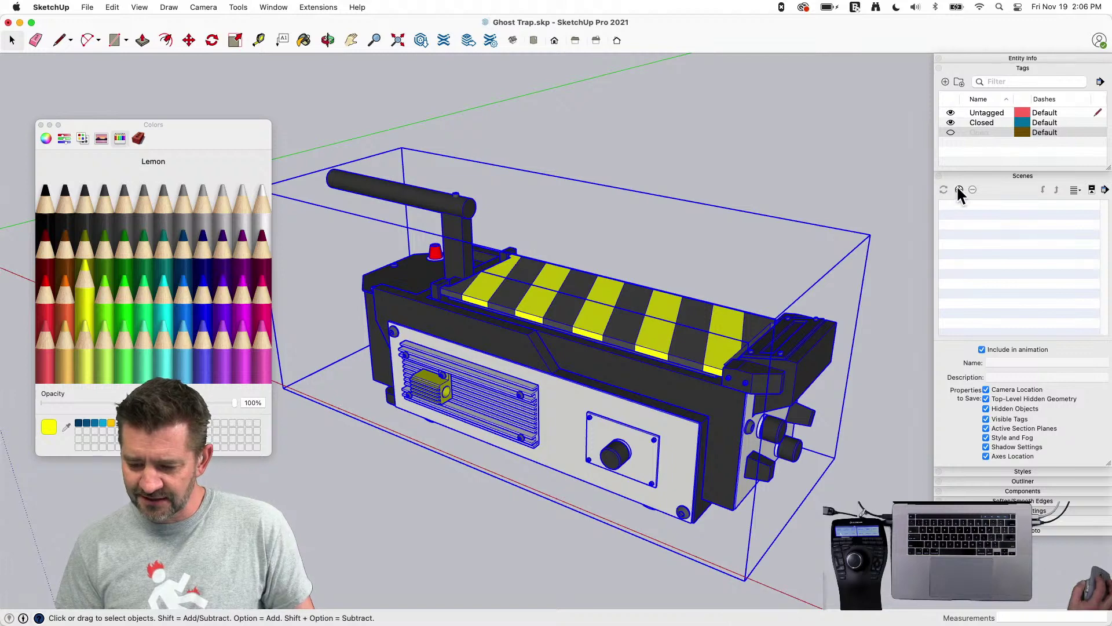
click(986, 409)
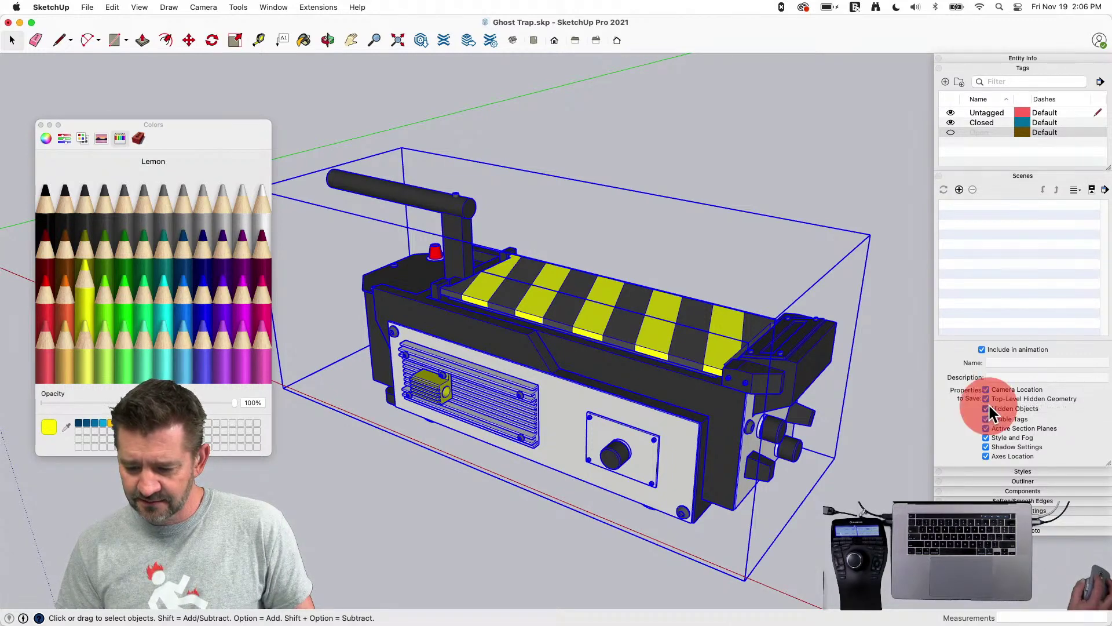
click(986, 399)
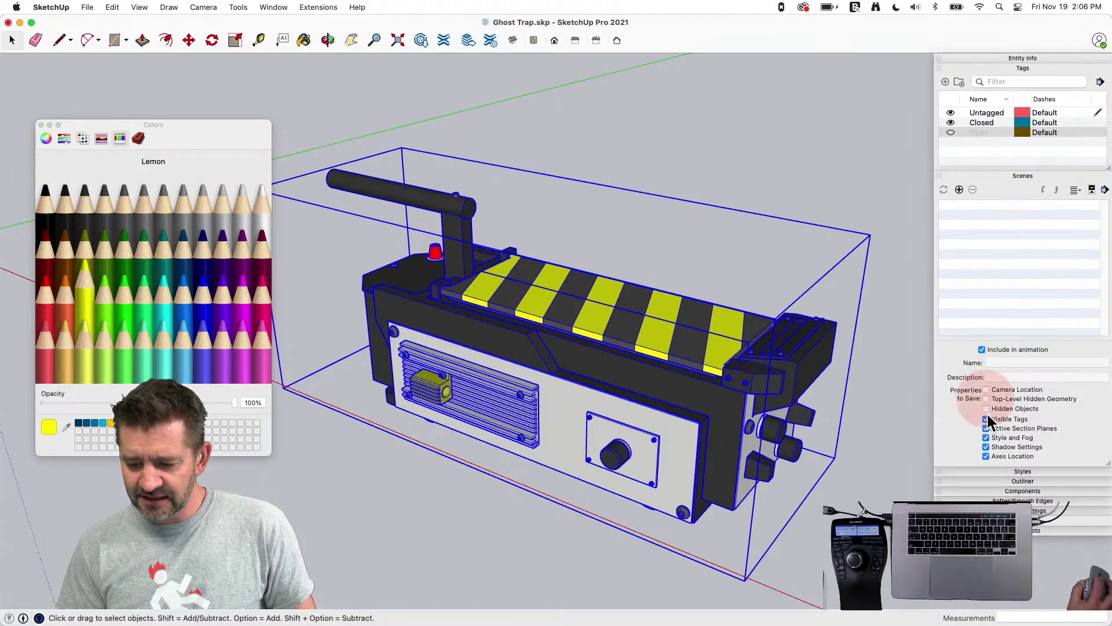
click(986, 447)
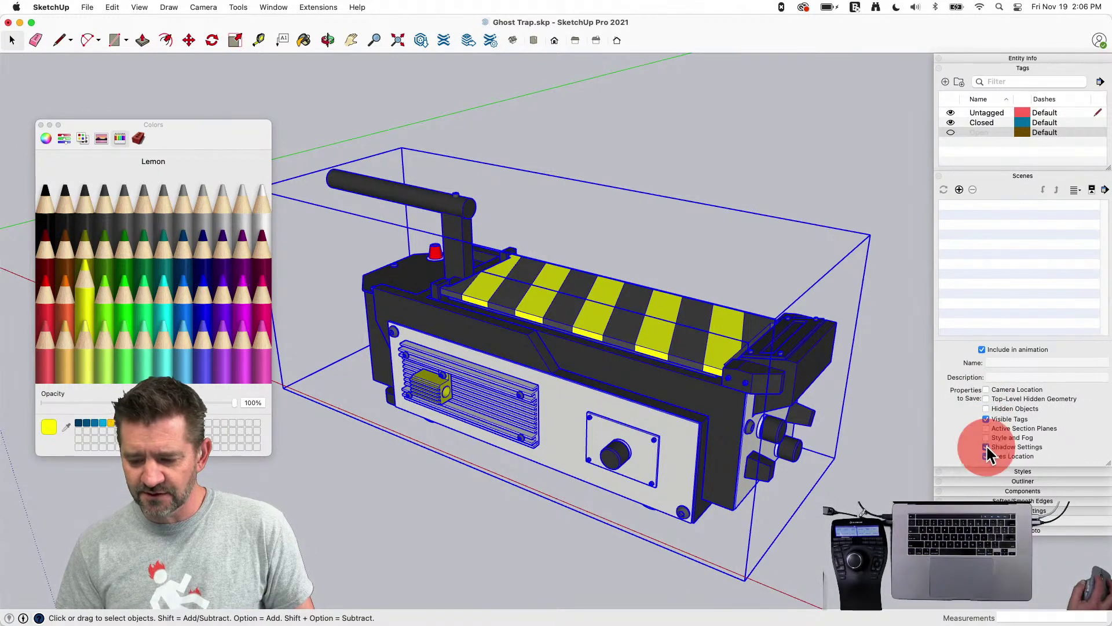
Add one scene with the closed doors shown and a second scene with the Closed tag hidden and Open shown
click(959, 190)
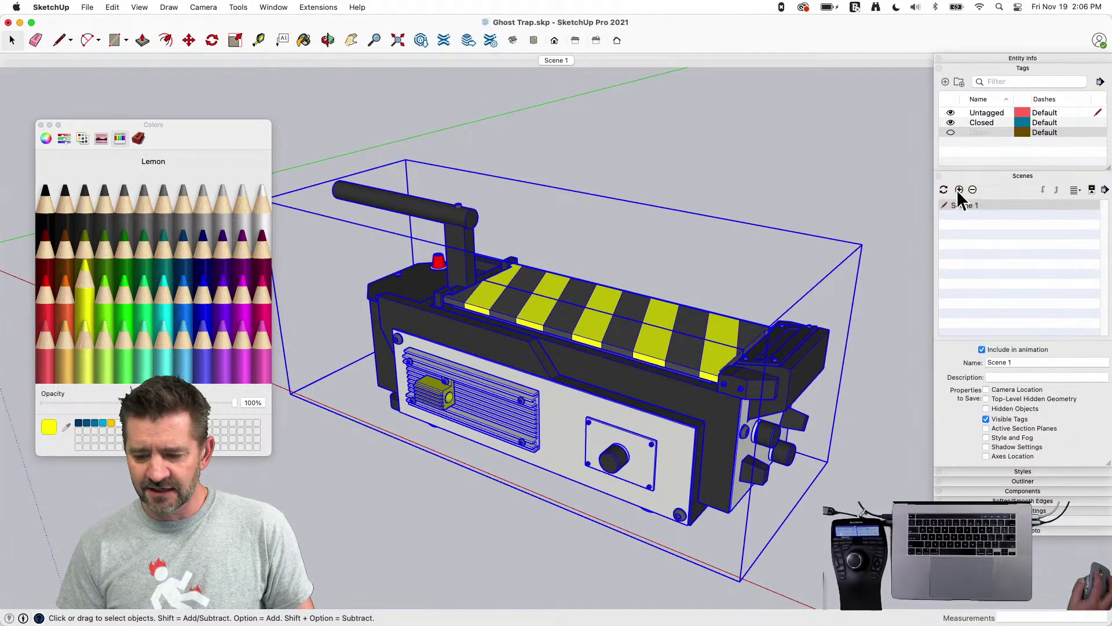
click(950, 122)
click(951, 133)
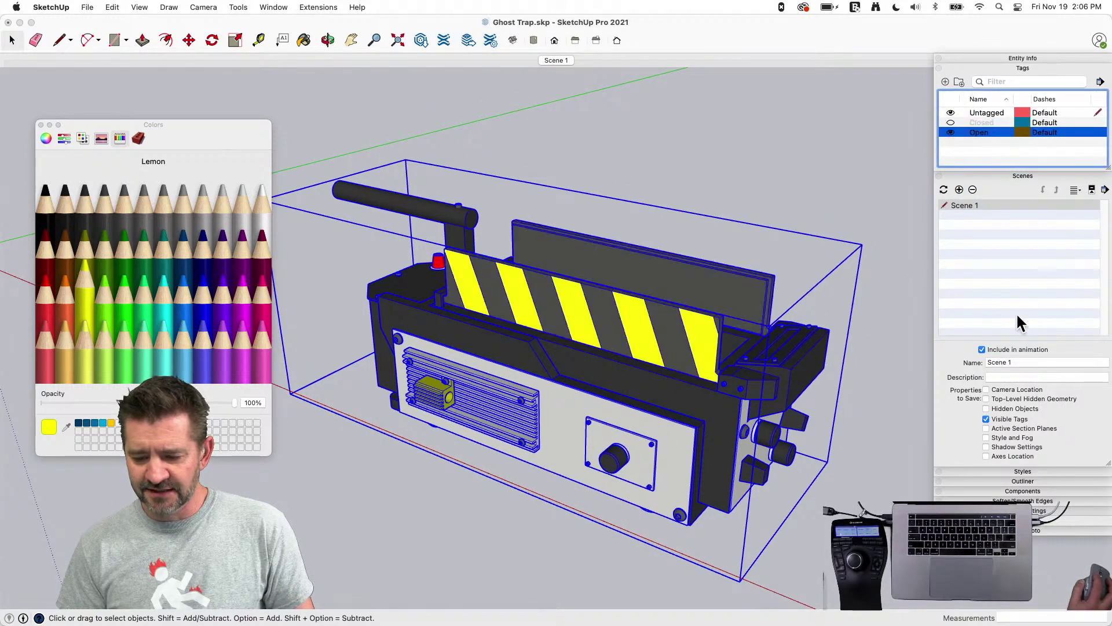
click(960, 189)
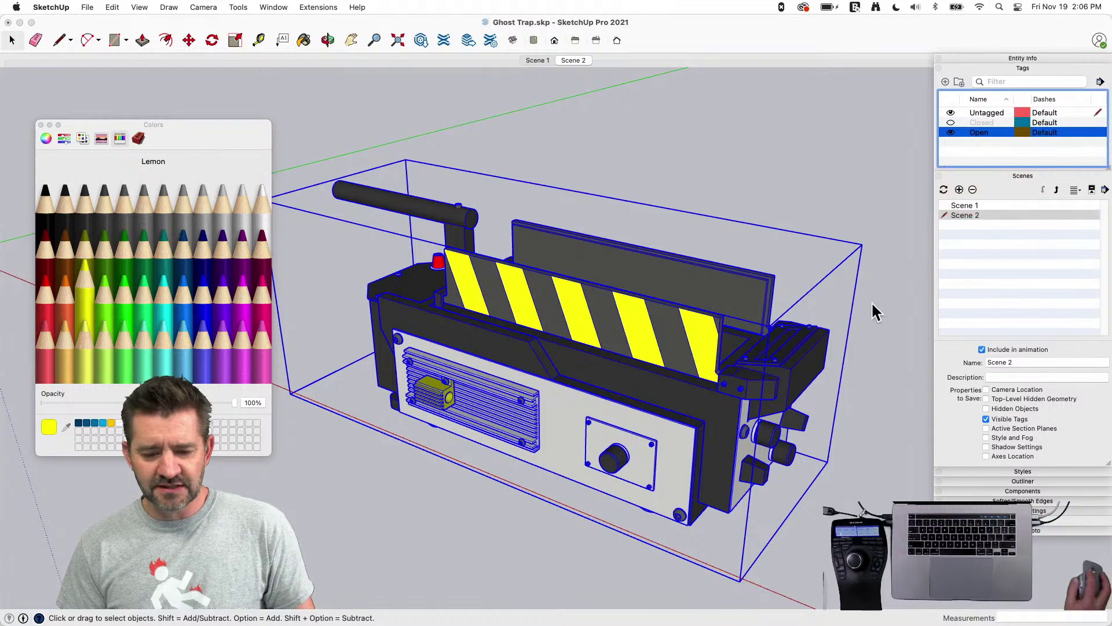
Switch back and forth between Scene 1 and Scene 2 to check the closed and open doors, finishing on Scene 1
click(534, 61)
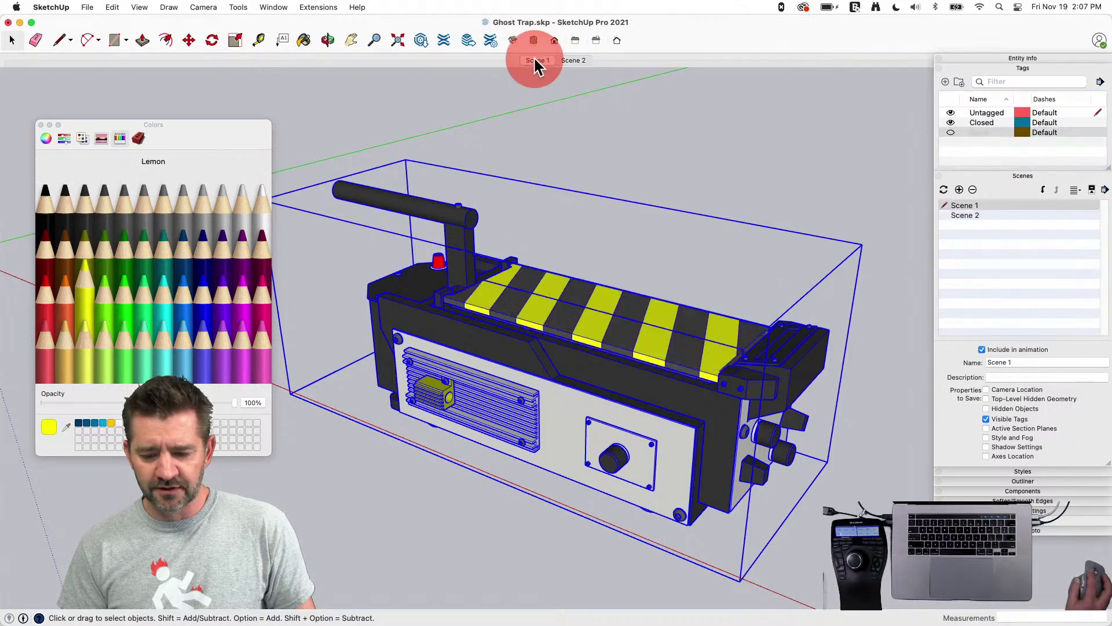
click(571, 60)
click(530, 61)
click(563, 59)
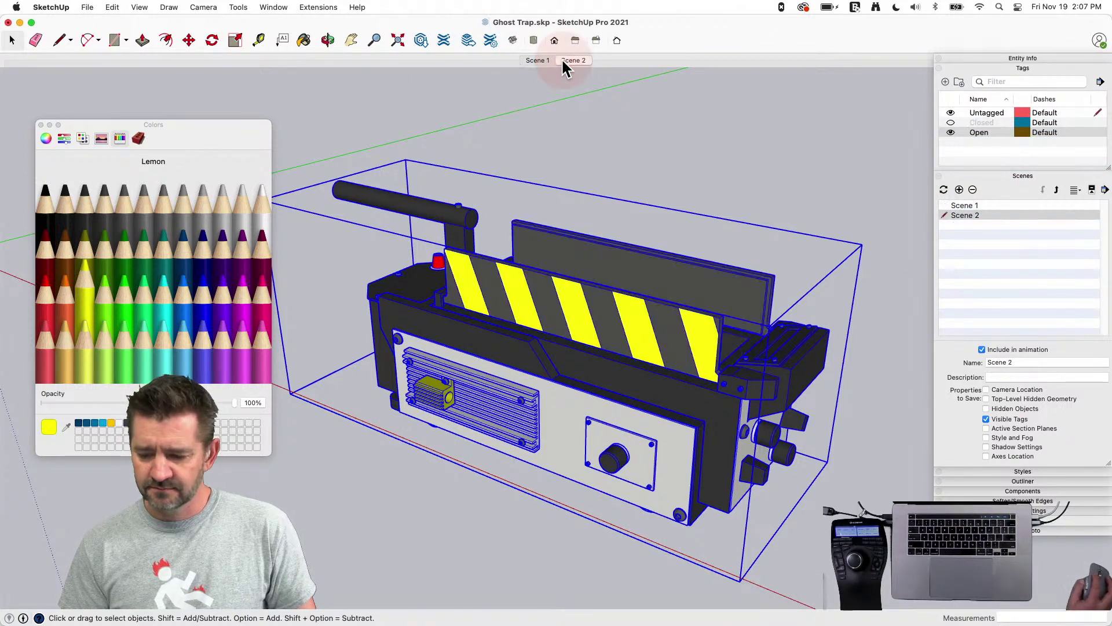
click(533, 62)
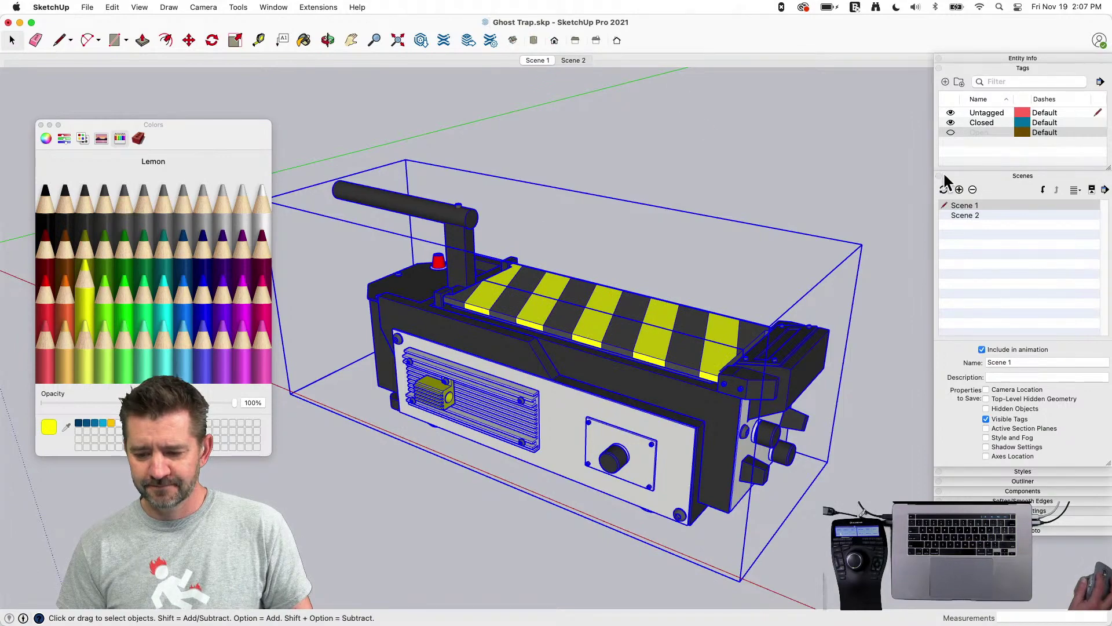
Collapse the scene and tag settings, deselect the trap, and close the color picker
click(960, 175)
click(968, 67)
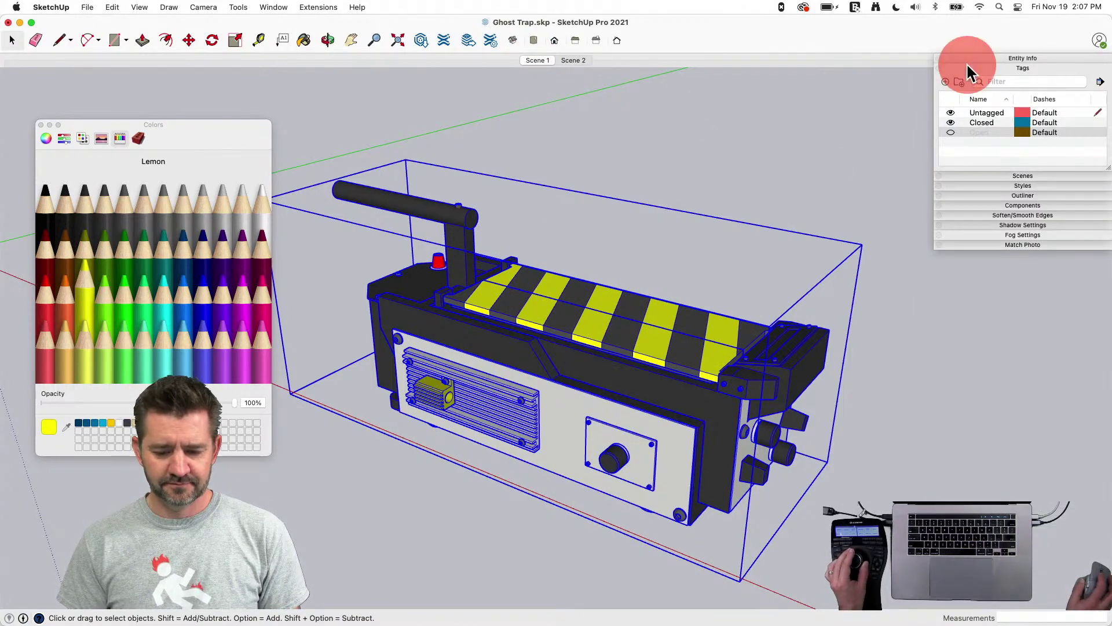
click(747, 158)
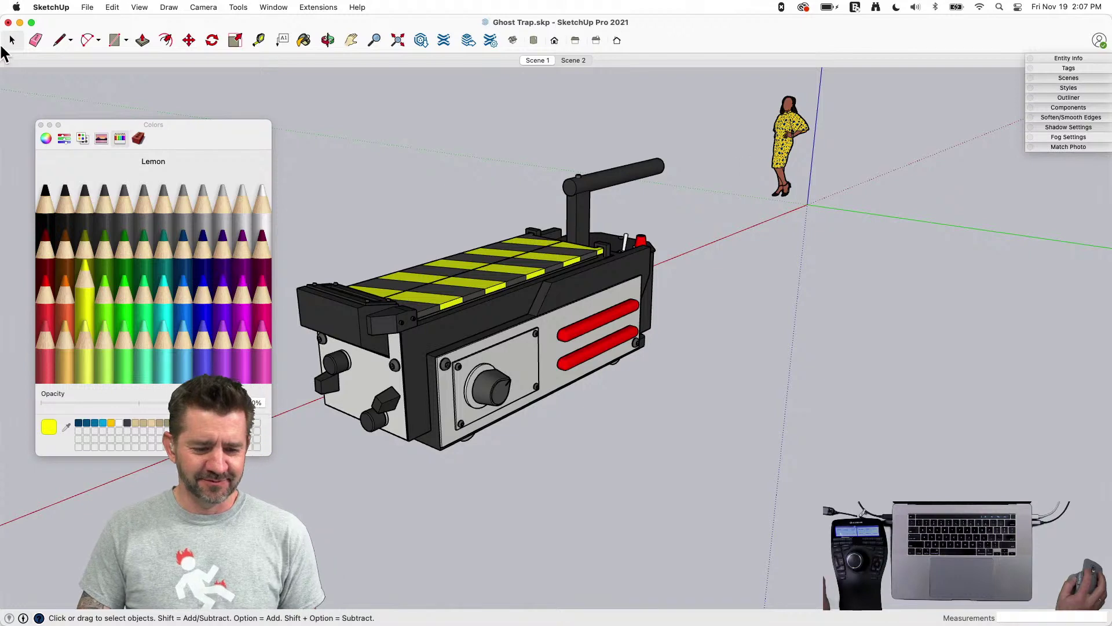
click(41, 125)
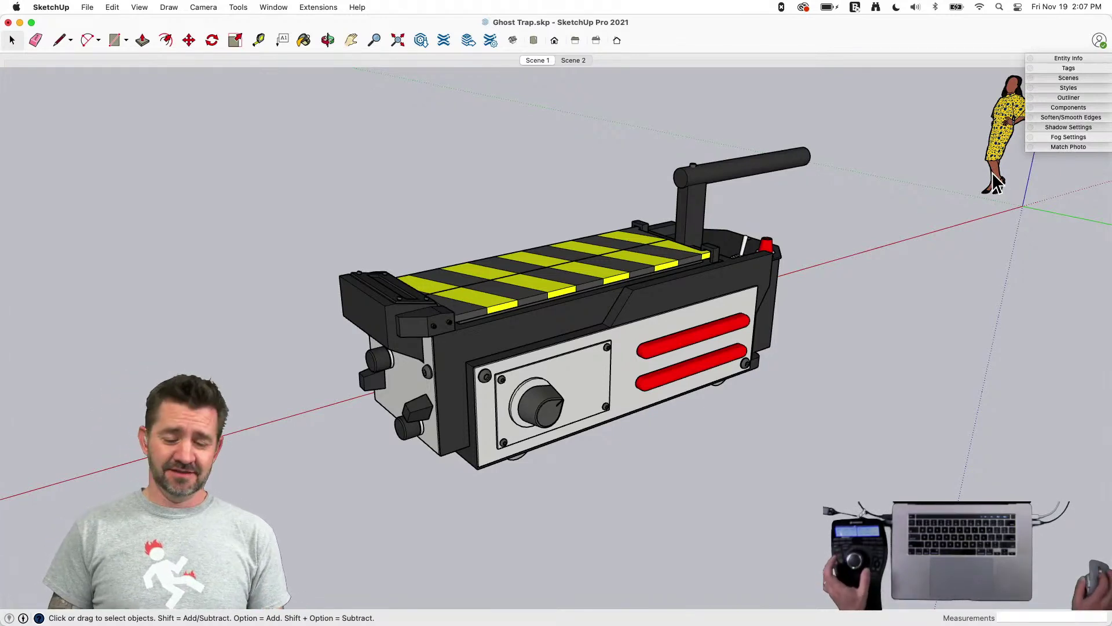
Inside the trap group, draw a red-axis reference line about 10' 10" long below the body, matching its length, and erase the vertical helper line
middle_drag(975, 86, 377, 402)
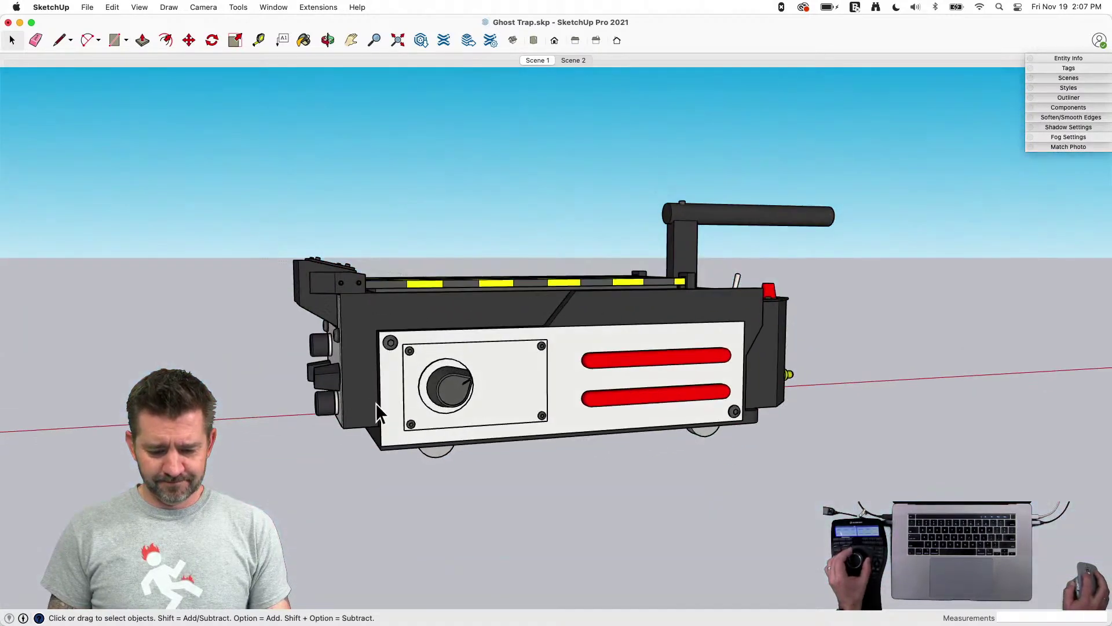
key(l)
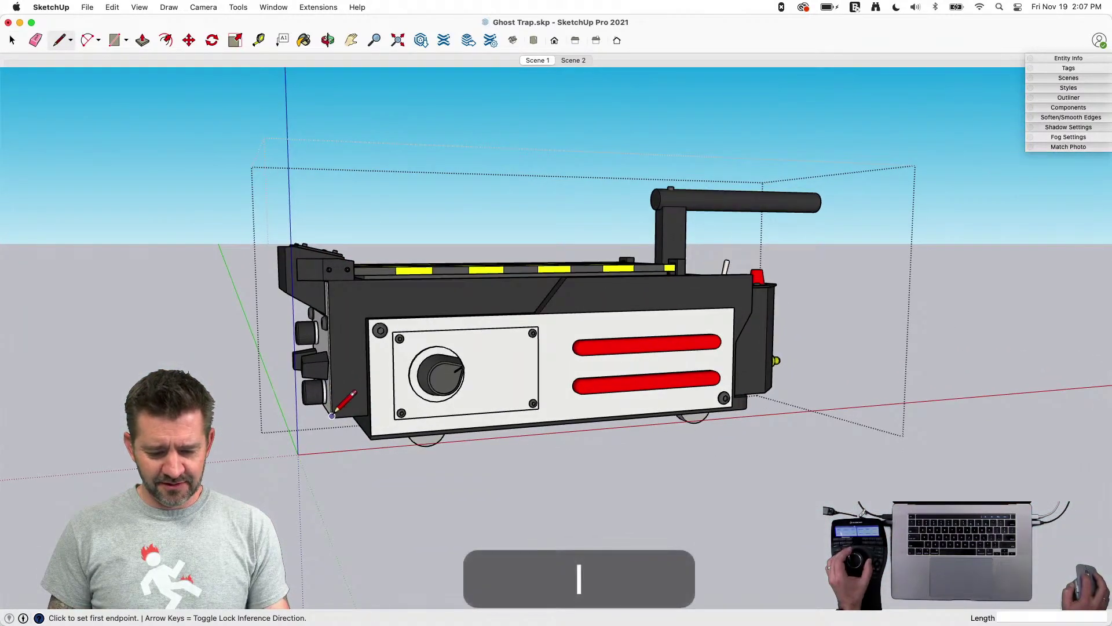
middle_drag(335, 467, 329, 342)
click(329, 342)
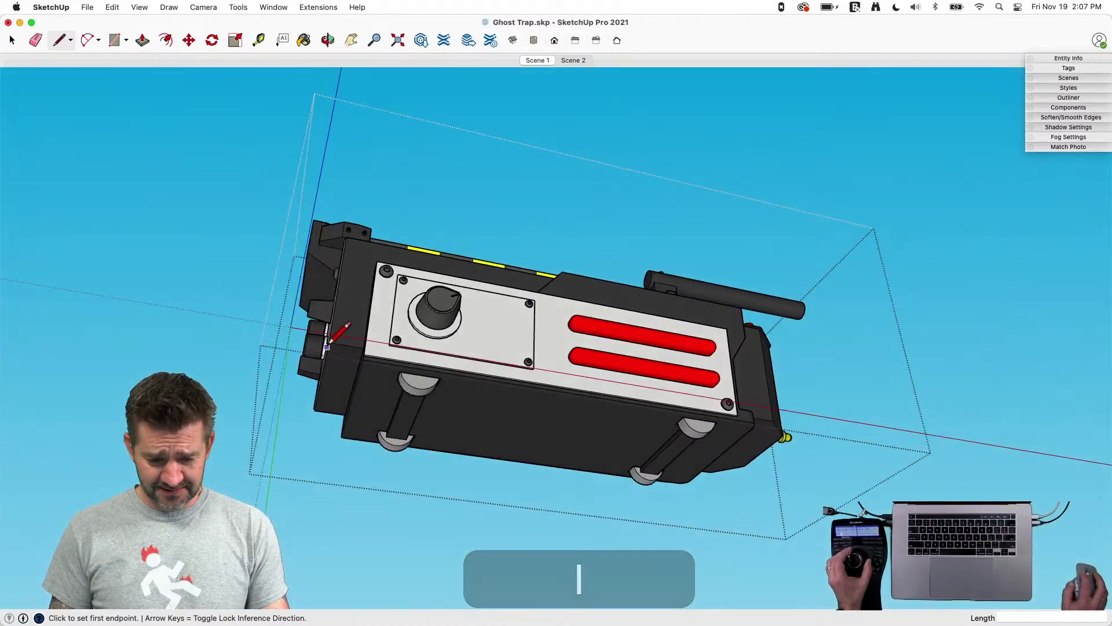
mouse_move(309, 460)
middle_down()
mouse_move(298, 452)
mouse_move(308, 462)
middle_up()
click(308, 461)
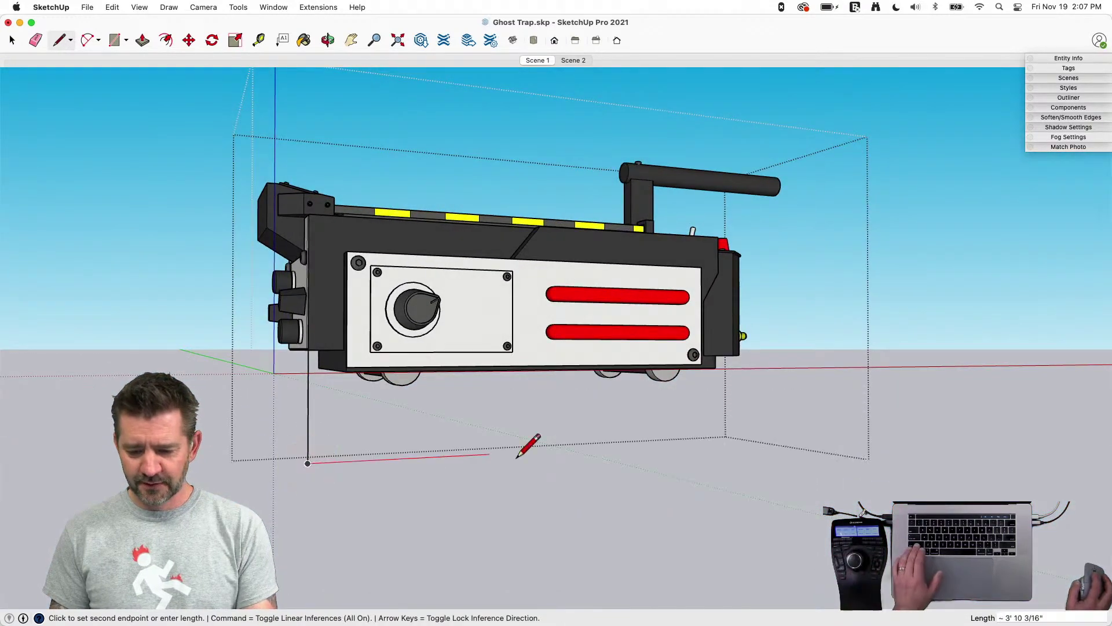
mouse_move(718, 464)
middle_down()
mouse_move(641, 485)
mouse_move(657, 475)
middle_up()
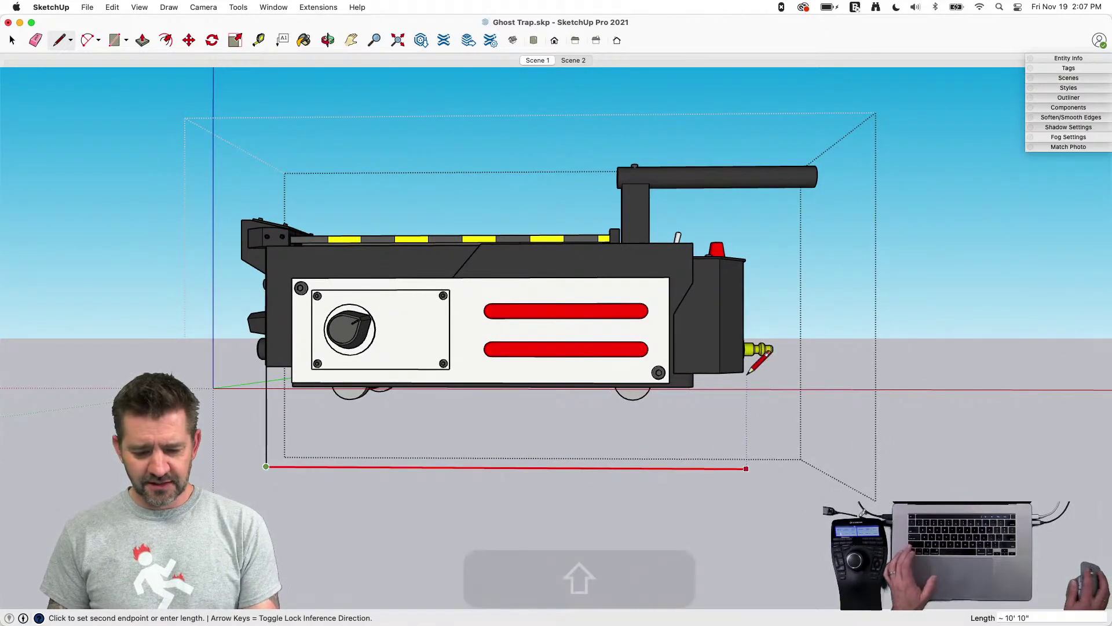
shift+click(748, 468)
key(shift+e)
click(266, 427)
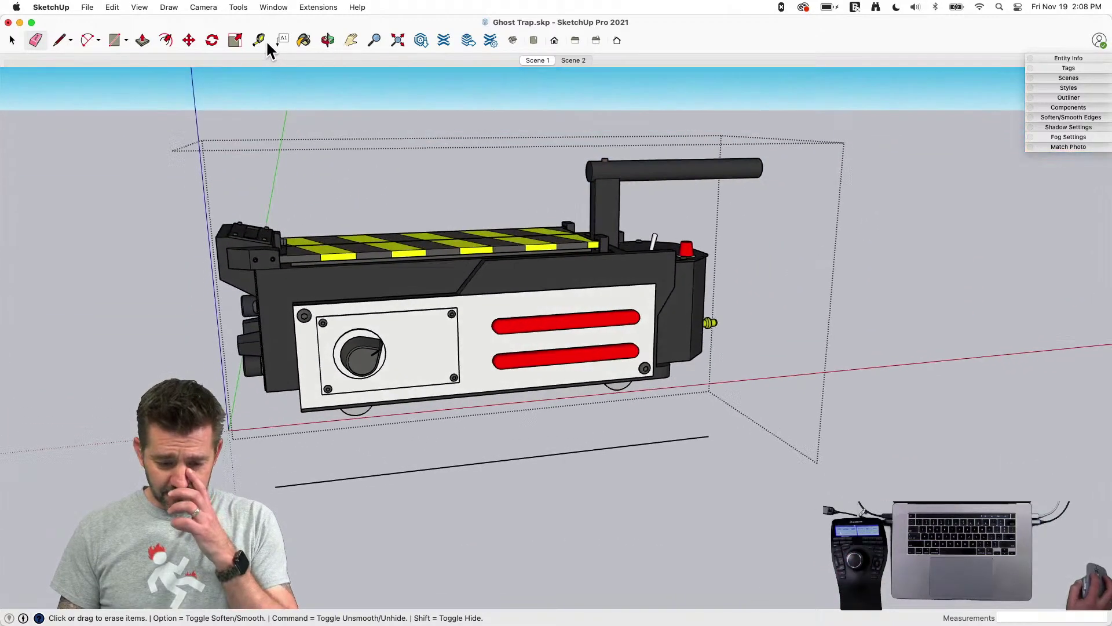
Measure the reference line end to end with the Tape Measure and resize the whole trap group so the line is 14" long
click(259, 40)
click(276, 485)
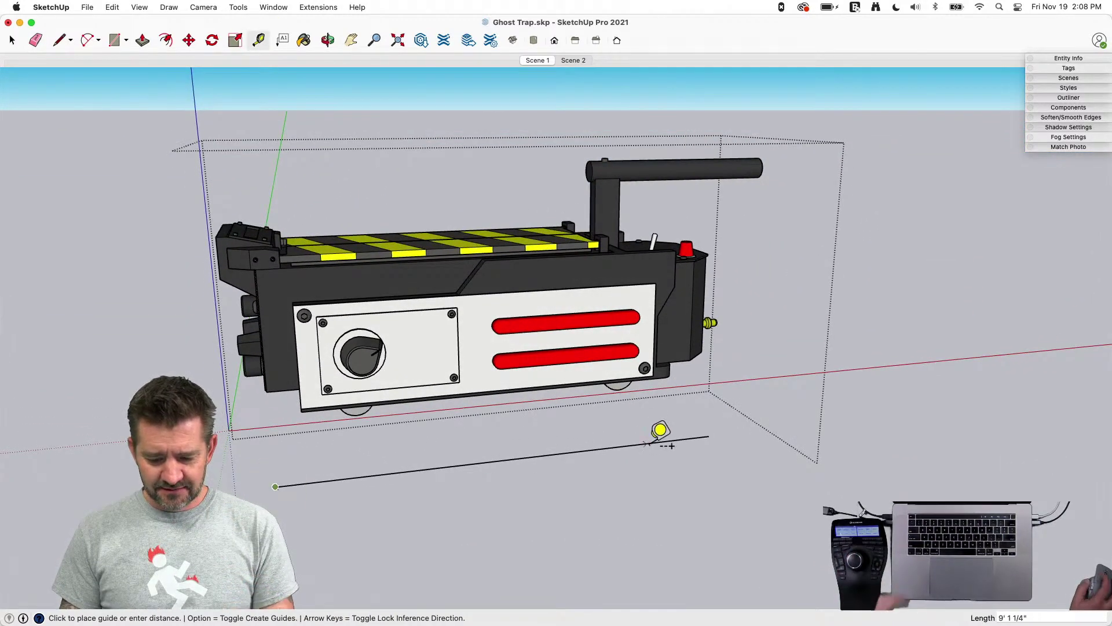
click(708, 436)
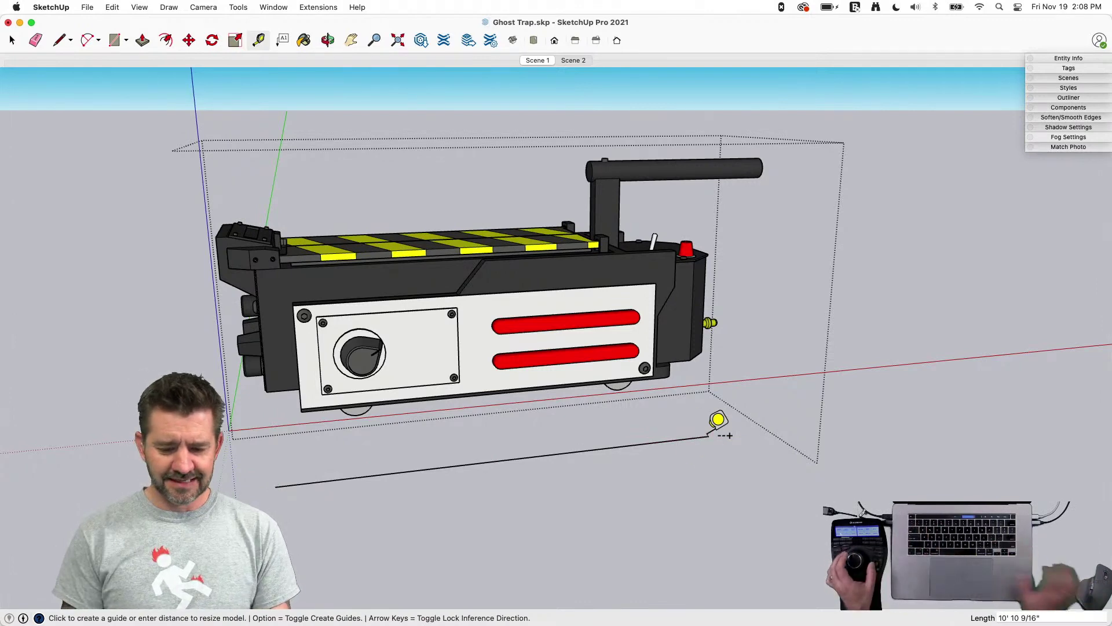
text(14")
key(Return)
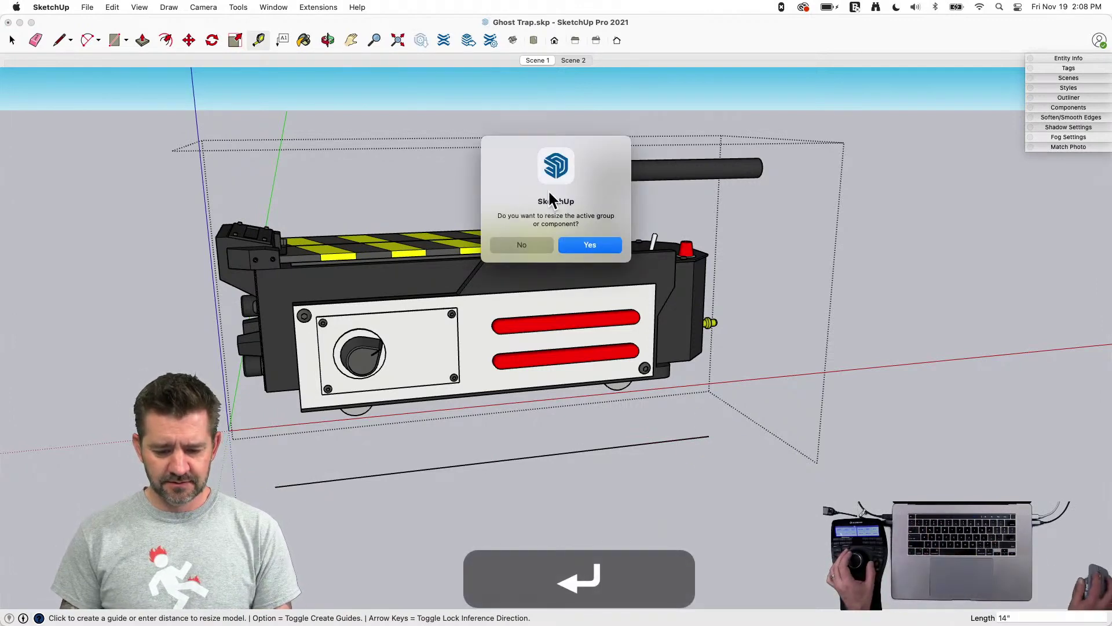
click(581, 252)
Erase the reference line inside the trap group, leave the group, and move the trap by its bottom corner to the axes origin
key(e)
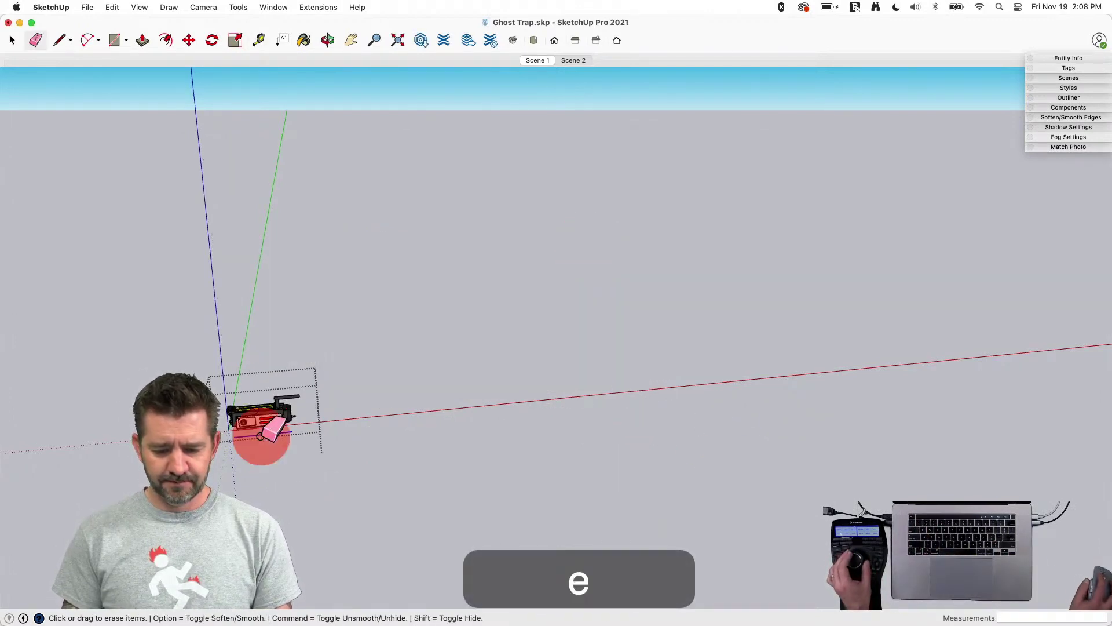
key(space)
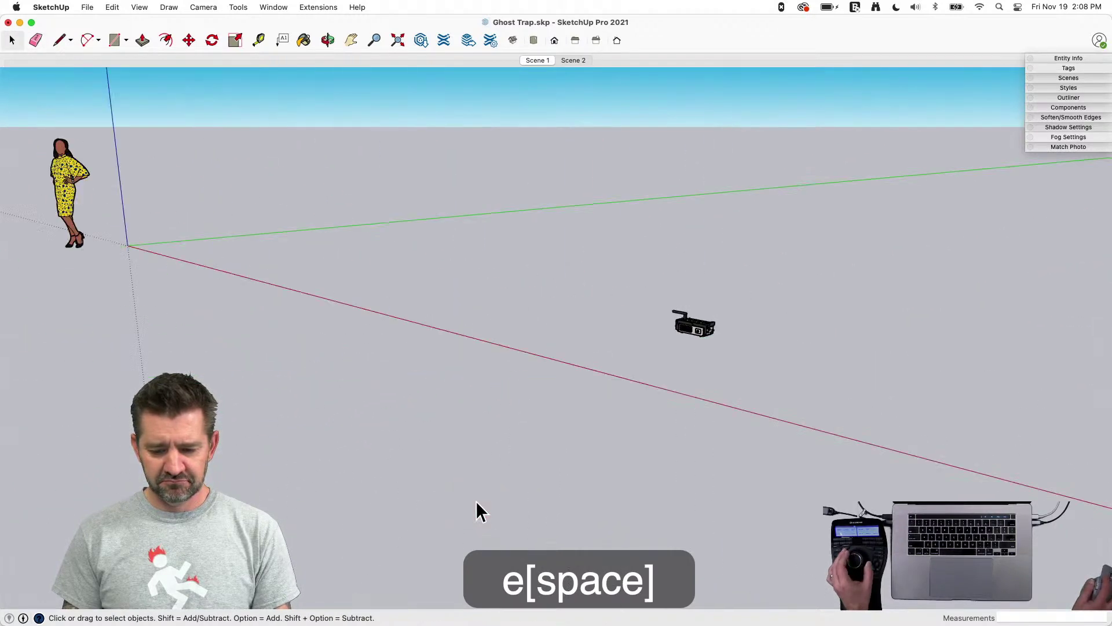
drag(628, 309, 703, 375)
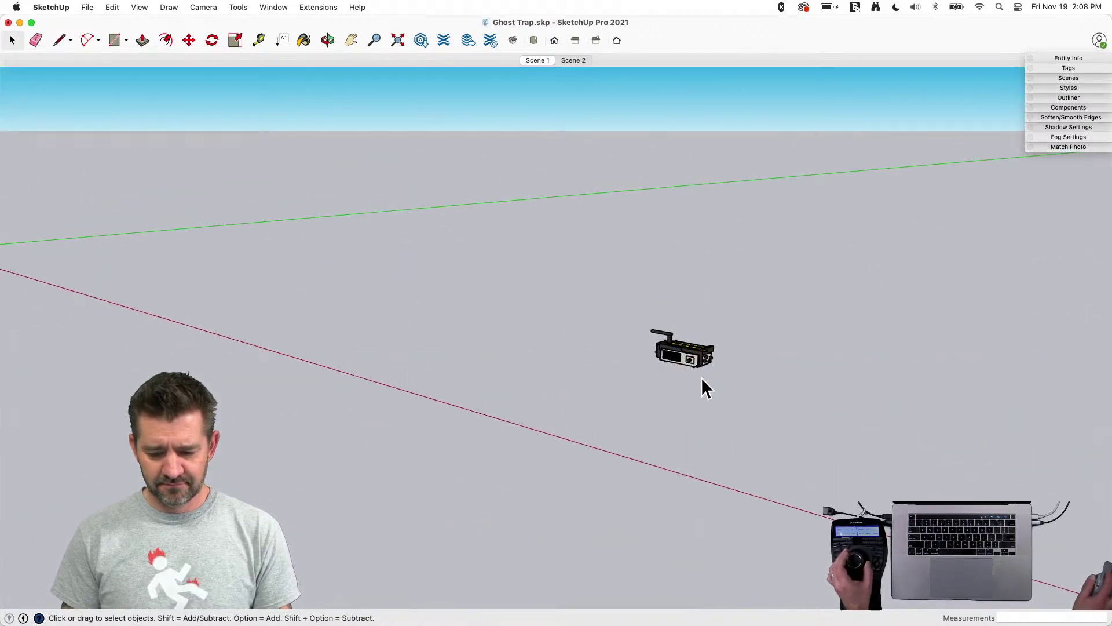
click(696, 359)
key(m)
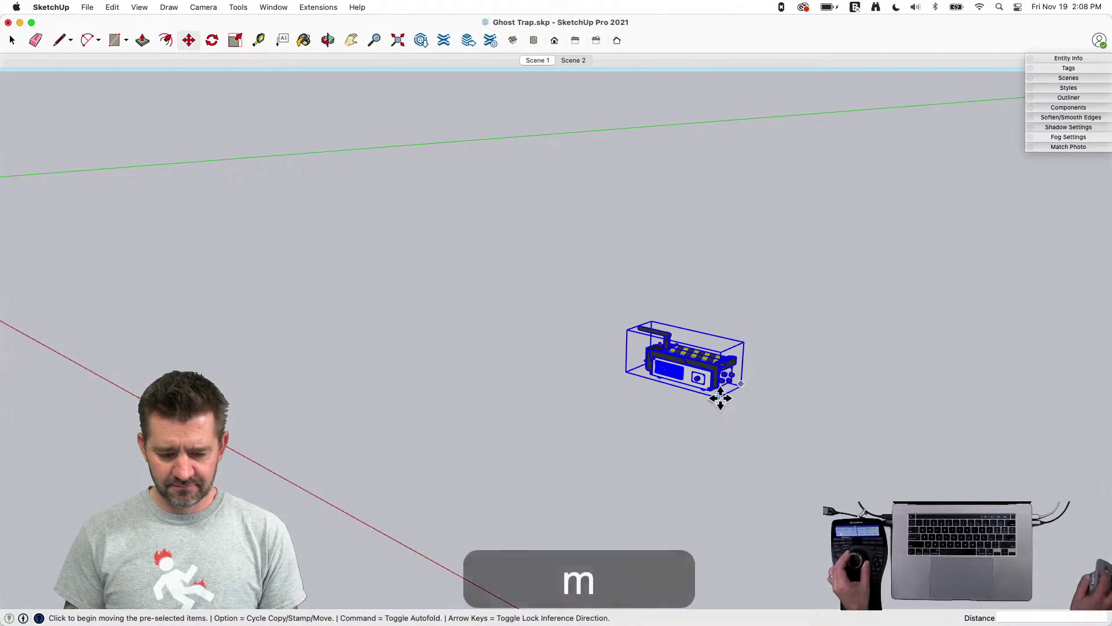
click(719, 392)
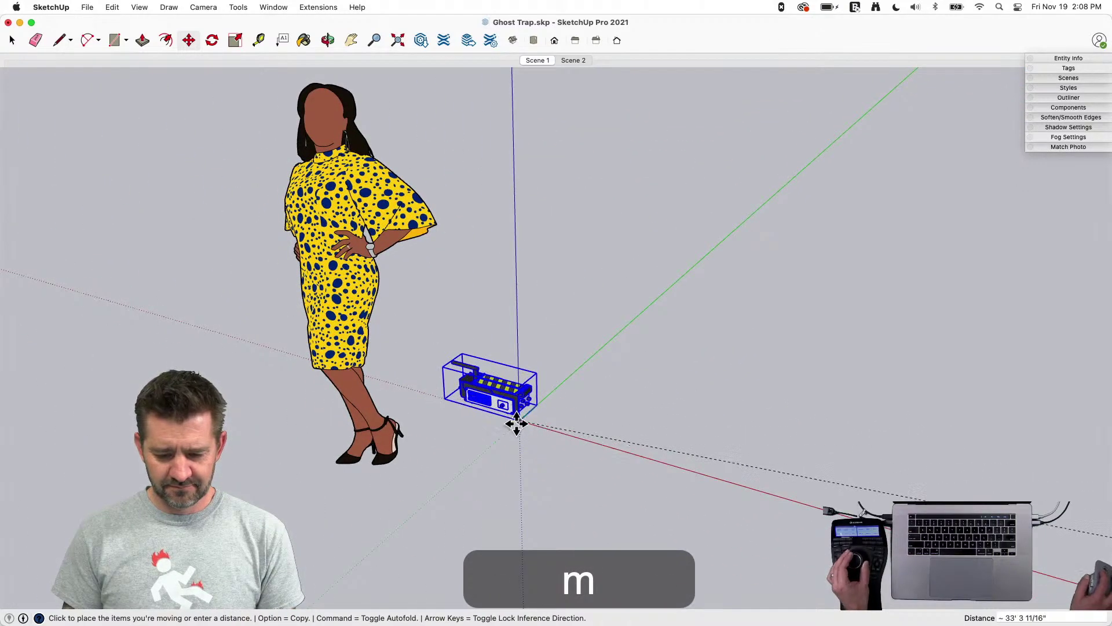
click(516, 414)
key(space)
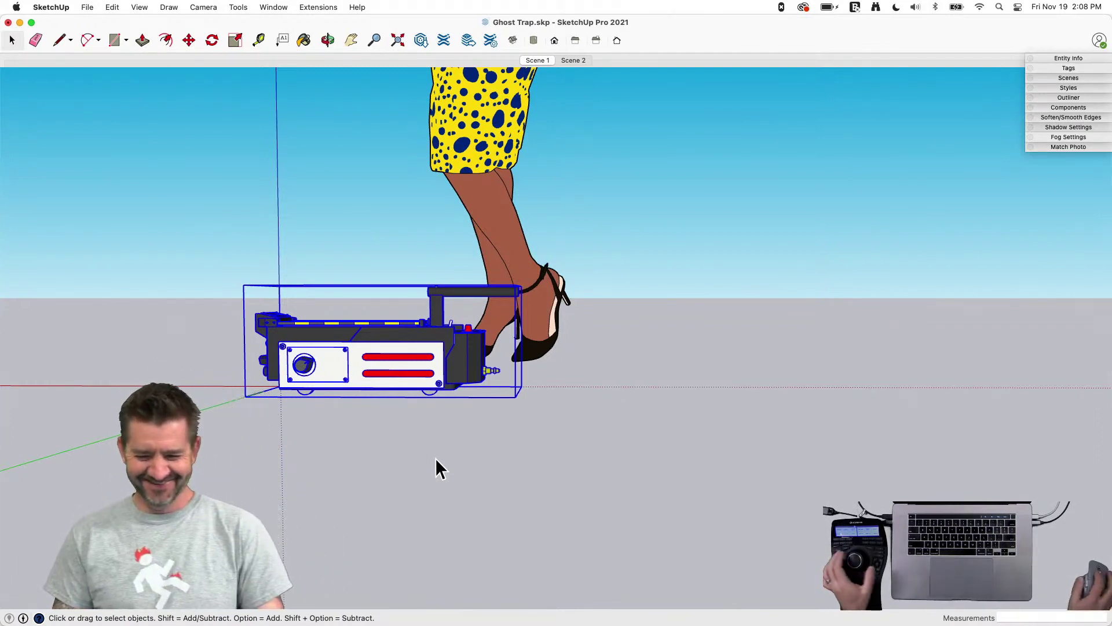
Erase the scale figure of the woman standing behind the trap and deselect the trap group
middle_drag(436, 458, 249, 461)
key(e)
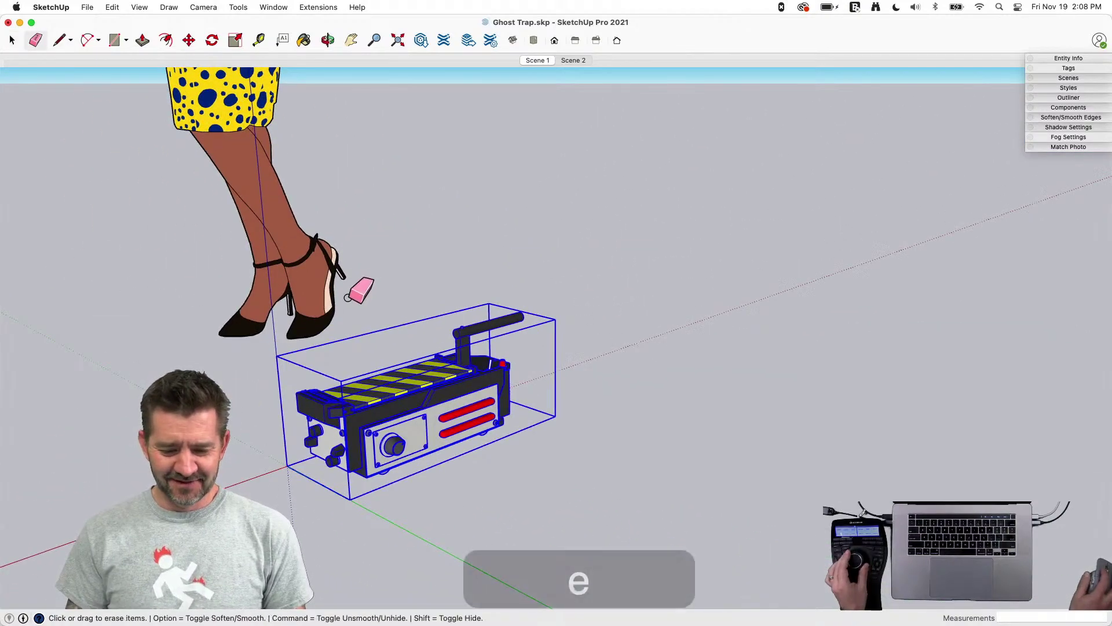
key(space)
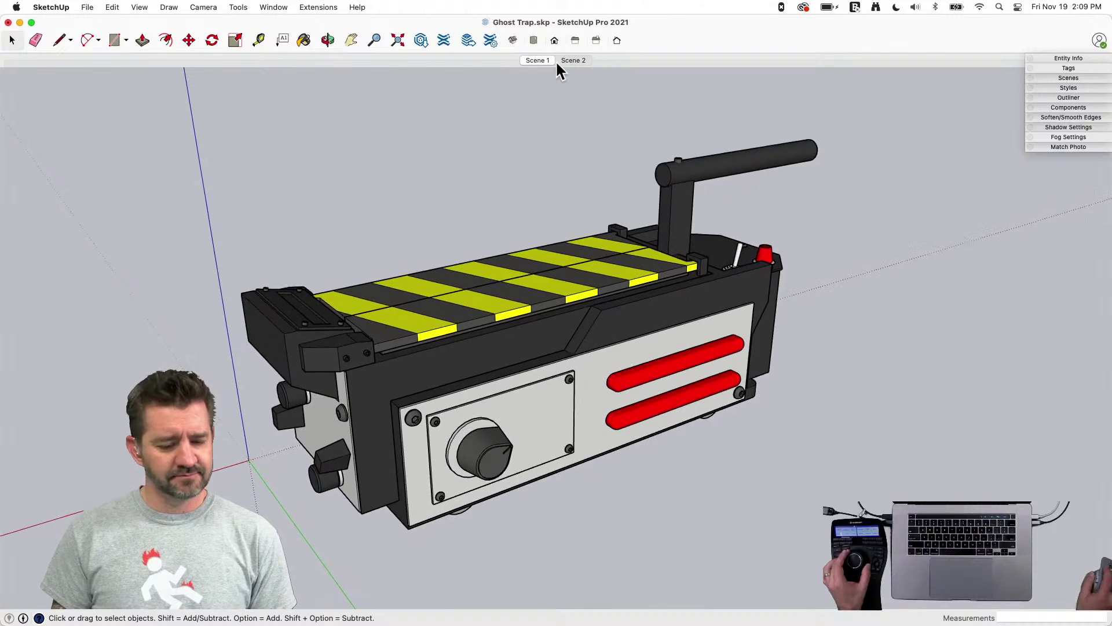
Alternate repeatedly between Scene 2 and Scene 1 to review the trap doors opening and closing, ending on Scene 1
click(574, 61)
click(541, 59)
click(562, 59)
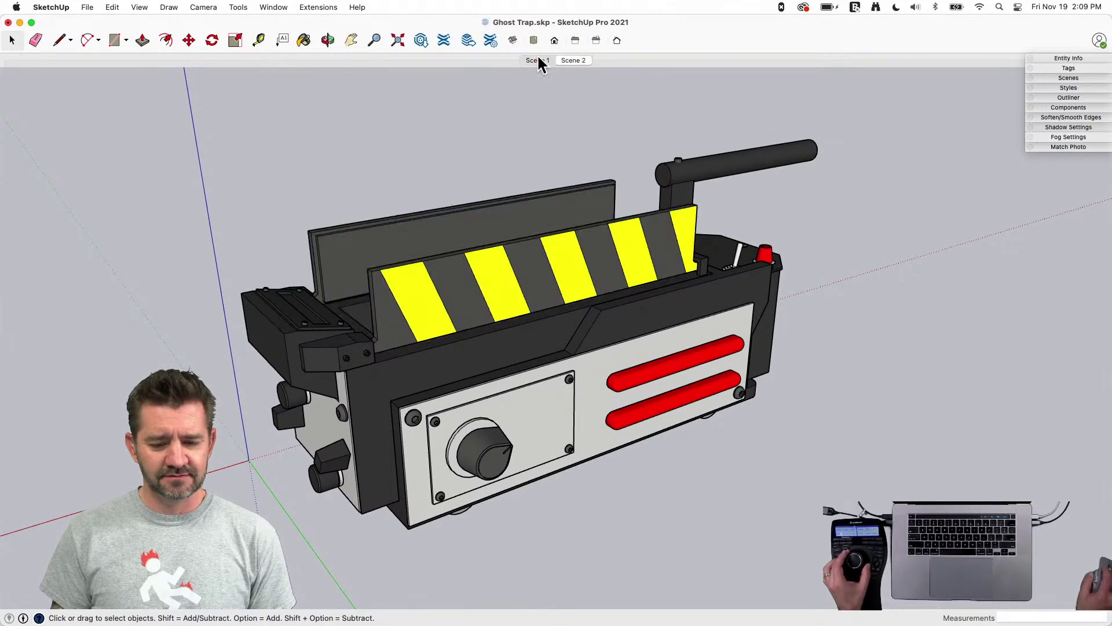
click(538, 59)
click(569, 59)
click(530, 60)
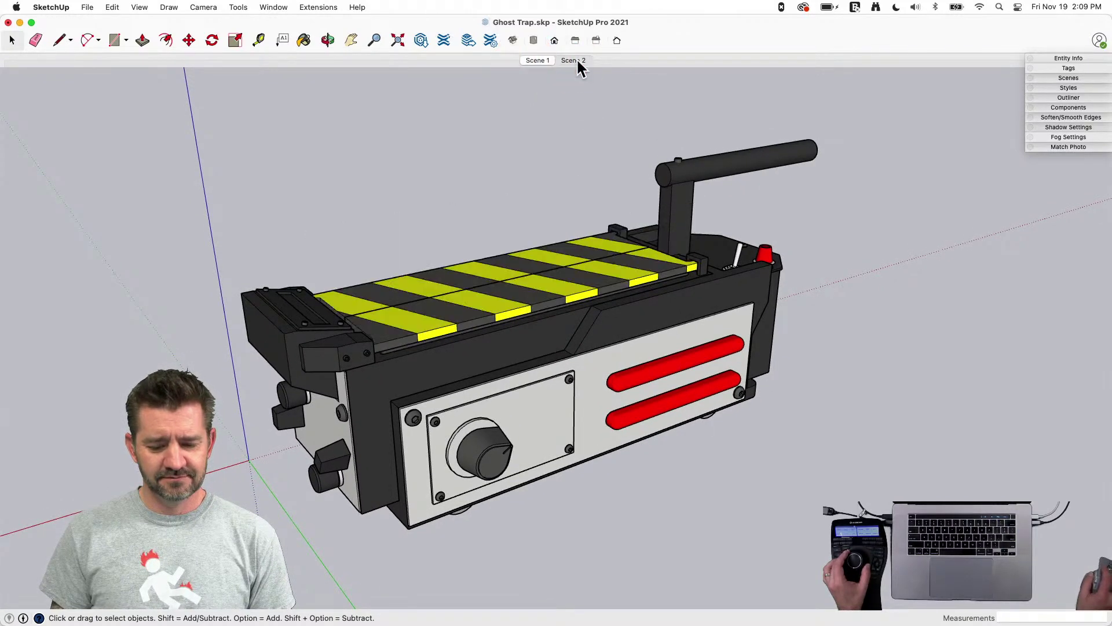
click(574, 60)
click(532, 60)
click(569, 60)
click(542, 61)
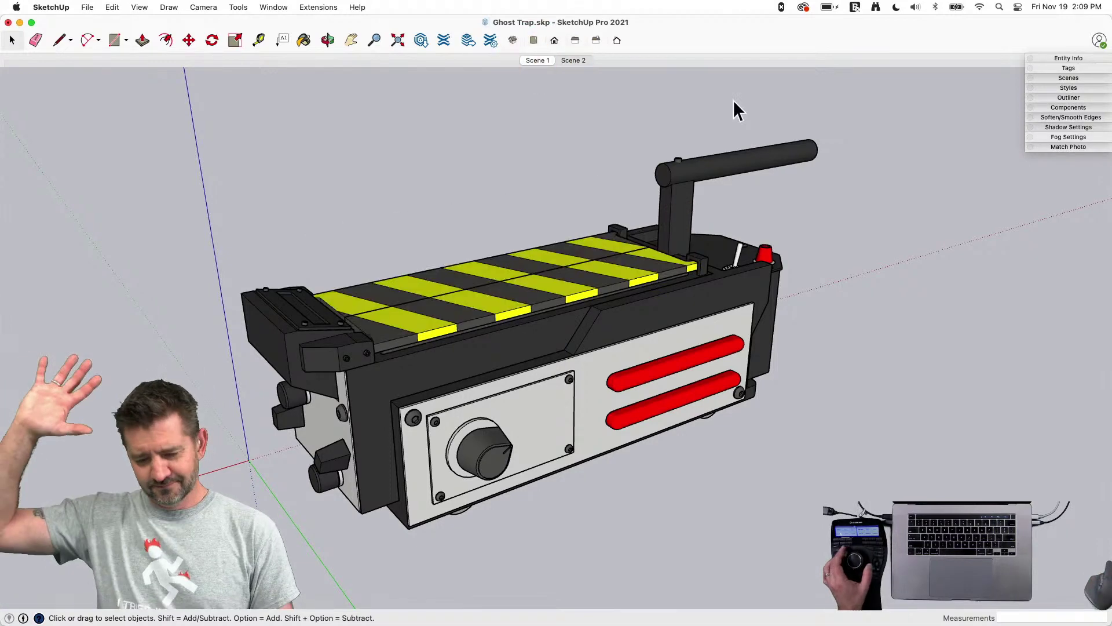